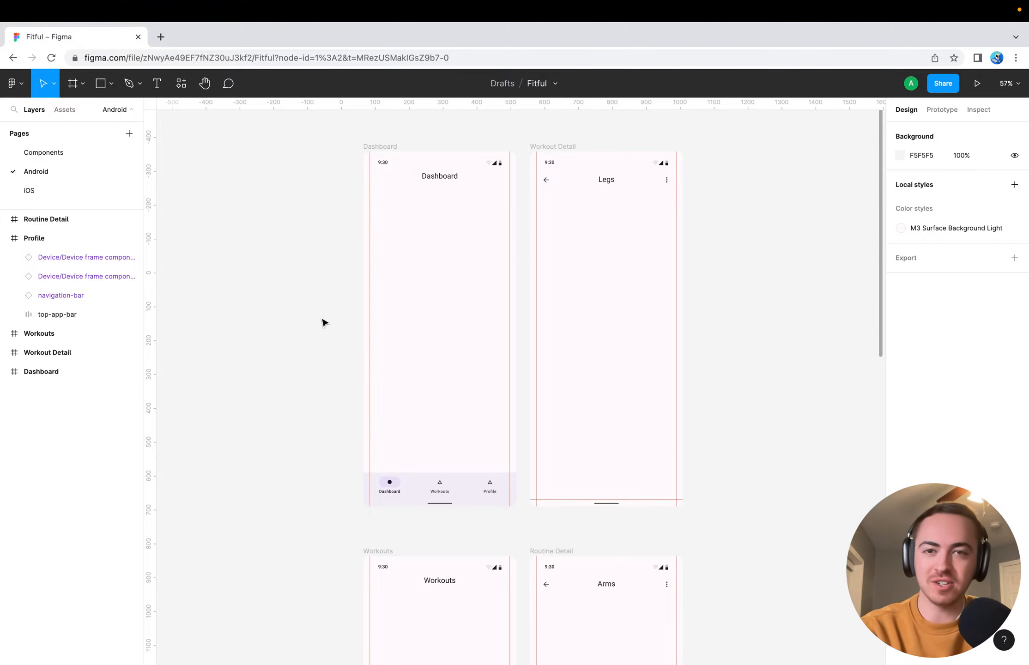
# Review the Dashboard, Workout Detail, Workouts, Routine Detail and Profile frames on the Android page, including their app bars and navigation bars
pyautogui.scroll(-2, 321, 321)
pyautogui.hscroll(2, 321, 322)
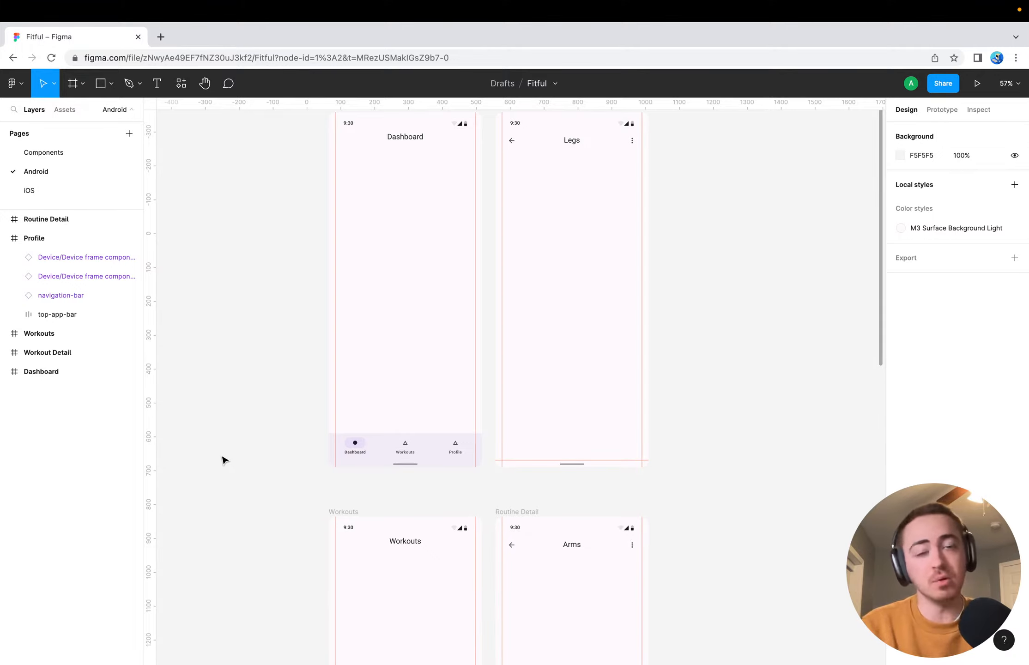
pyautogui.scroll(-20, 213, 433)
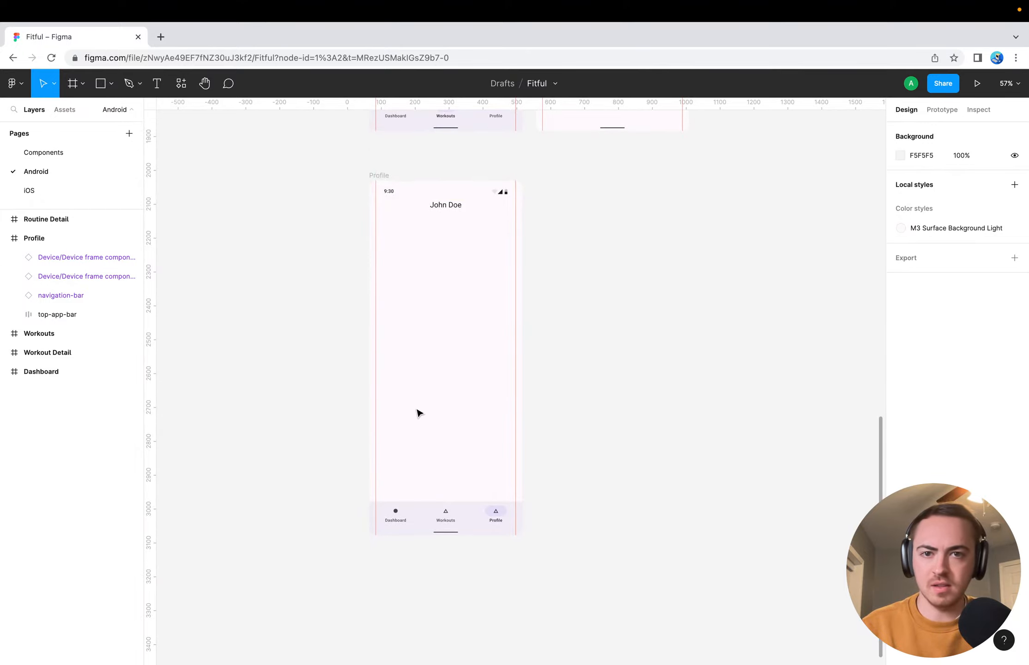
pyautogui.scroll(5, 441, 356)
pyautogui.scroll(4, 401, 229)
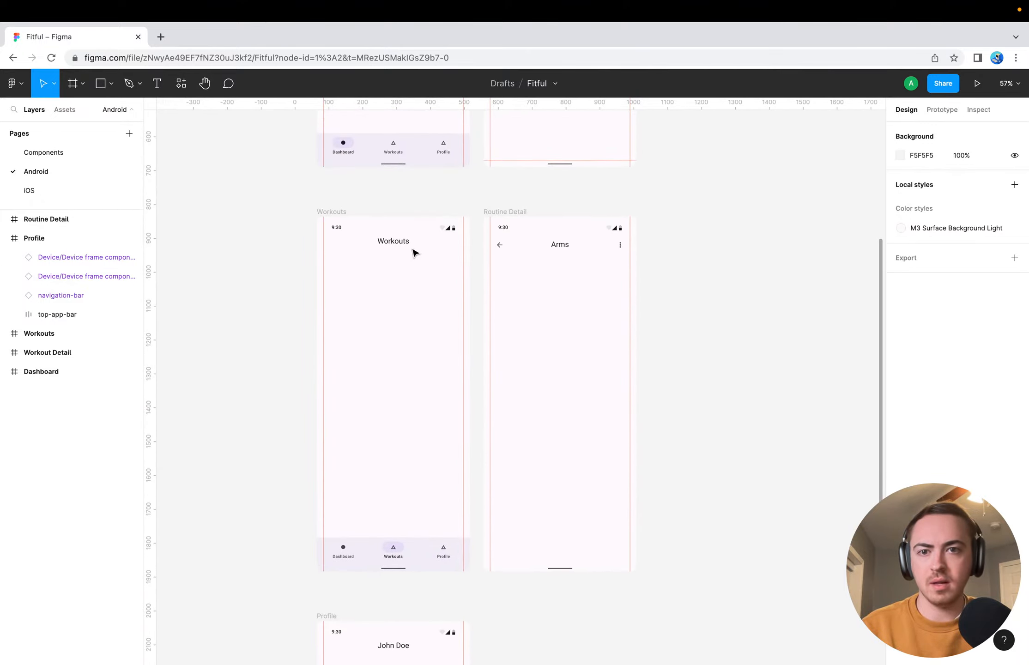
pyautogui.scroll(5, 416, 243)
pyautogui.scroll(-3, 415, 246)
pyautogui.scroll(-3, 414, 245)
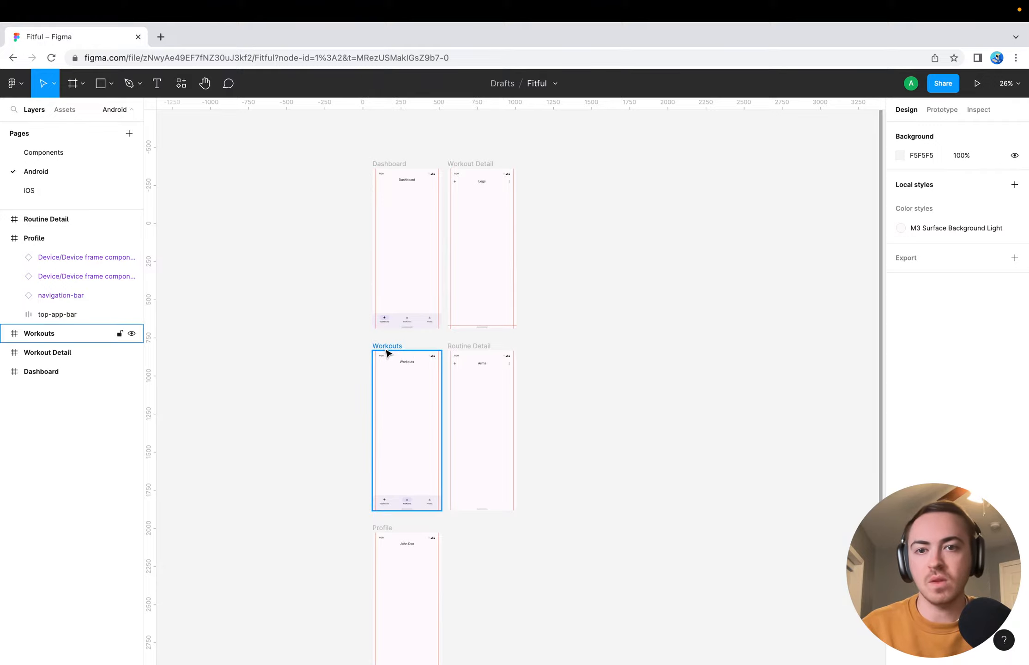
pyautogui.scroll(-4, 333, 485)
pyautogui.scroll(2, 335, 485)
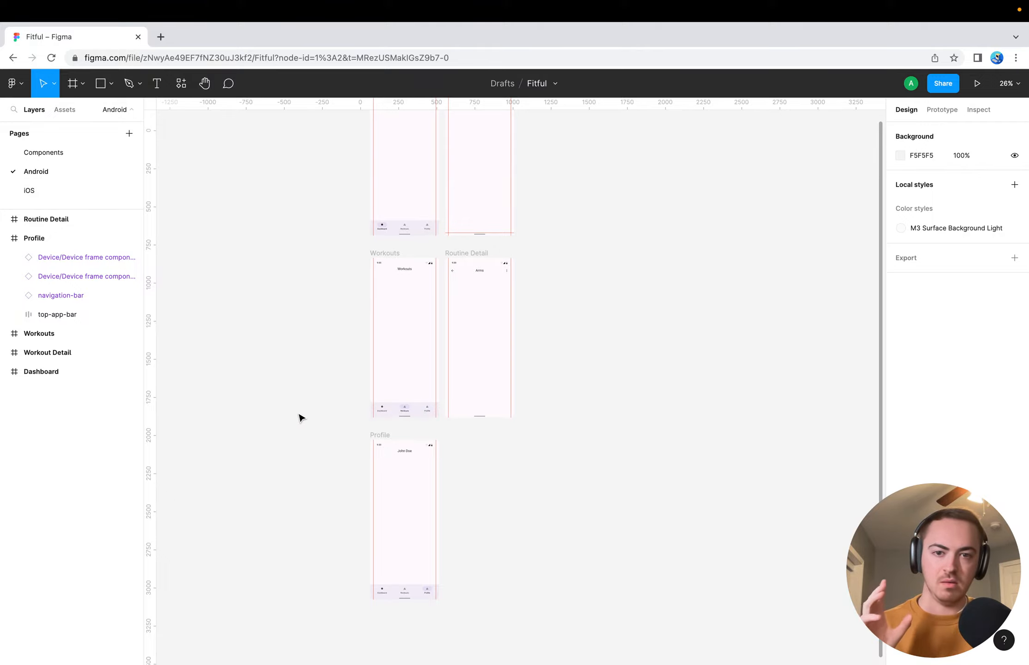
pyautogui.scroll(10, 300, 417)
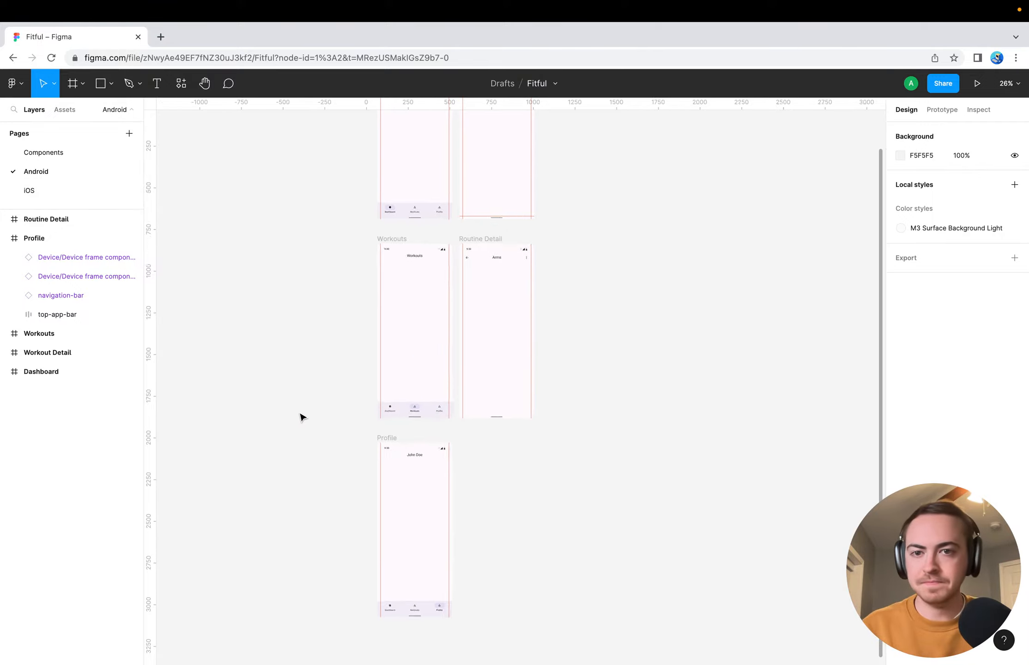
pyautogui.hscroll(5, 427, 358)
pyautogui.scroll(3, 427, 359)
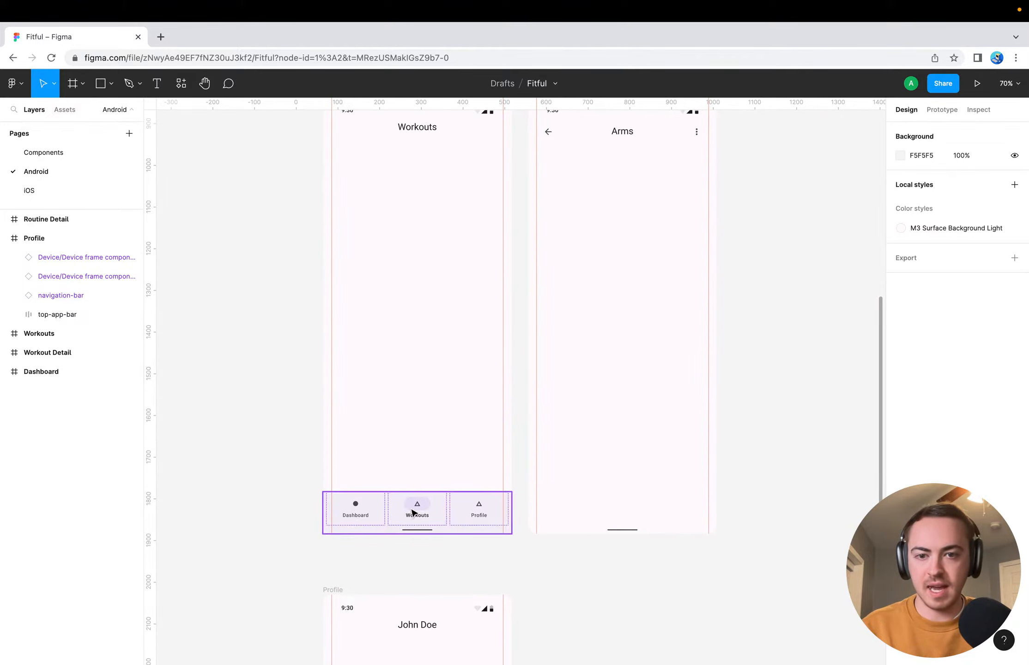
pyautogui.scroll(15, 400, 457)
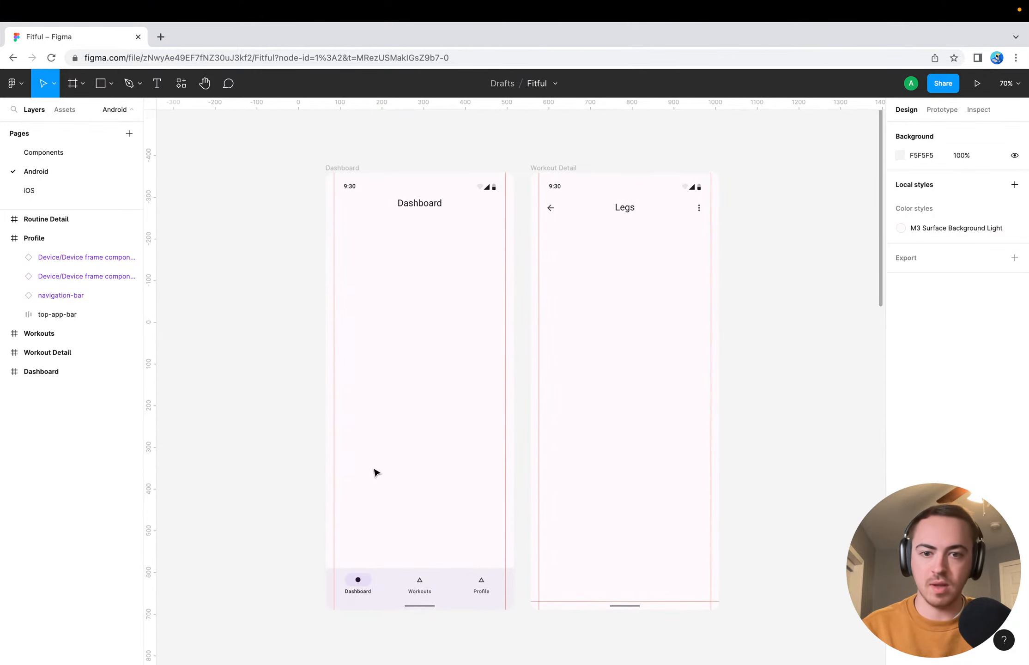
pyautogui.scroll(-15, 444, 335)
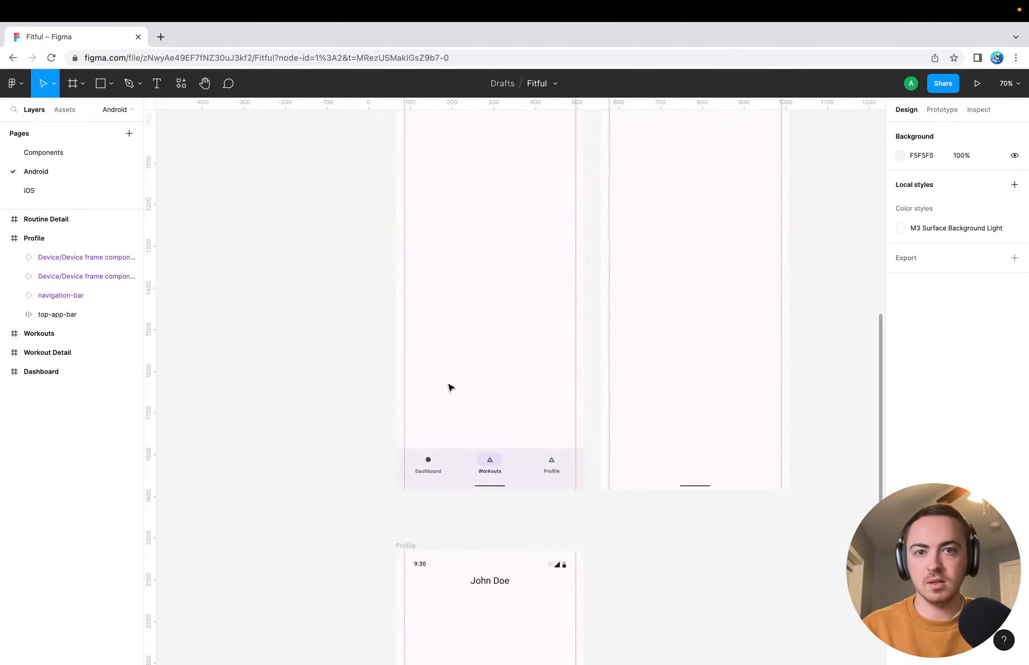
pyautogui.scroll(4, 448, 385)
pyautogui.scroll(-5, 443, 337)
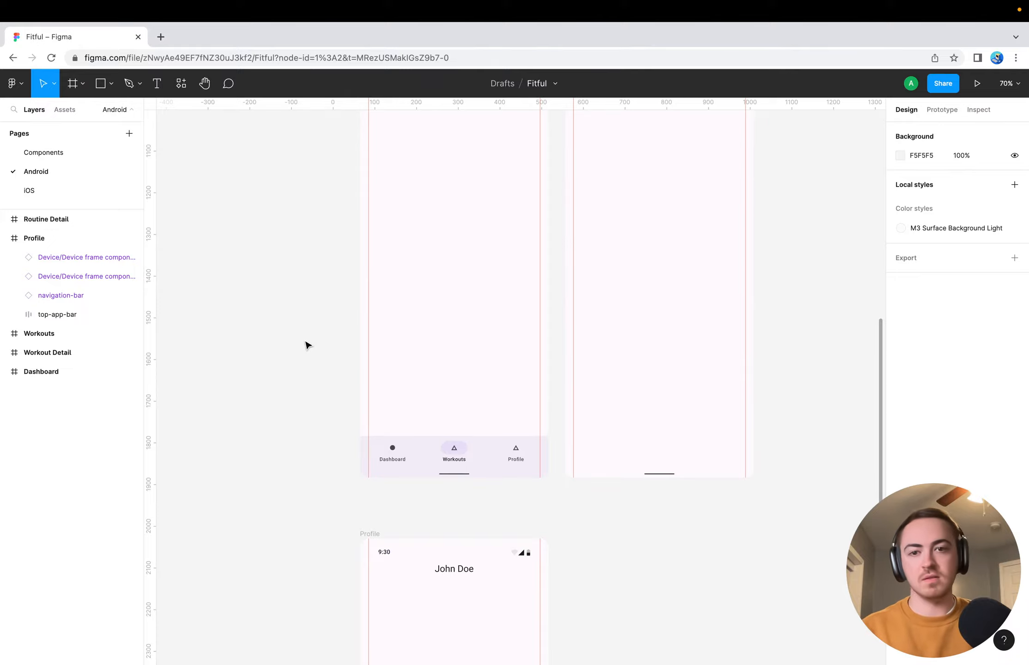
pyautogui.scroll(5, 300, 332)
pyautogui.scroll(-3, 298, 329)
pyautogui.scroll(-5, 296, 326)
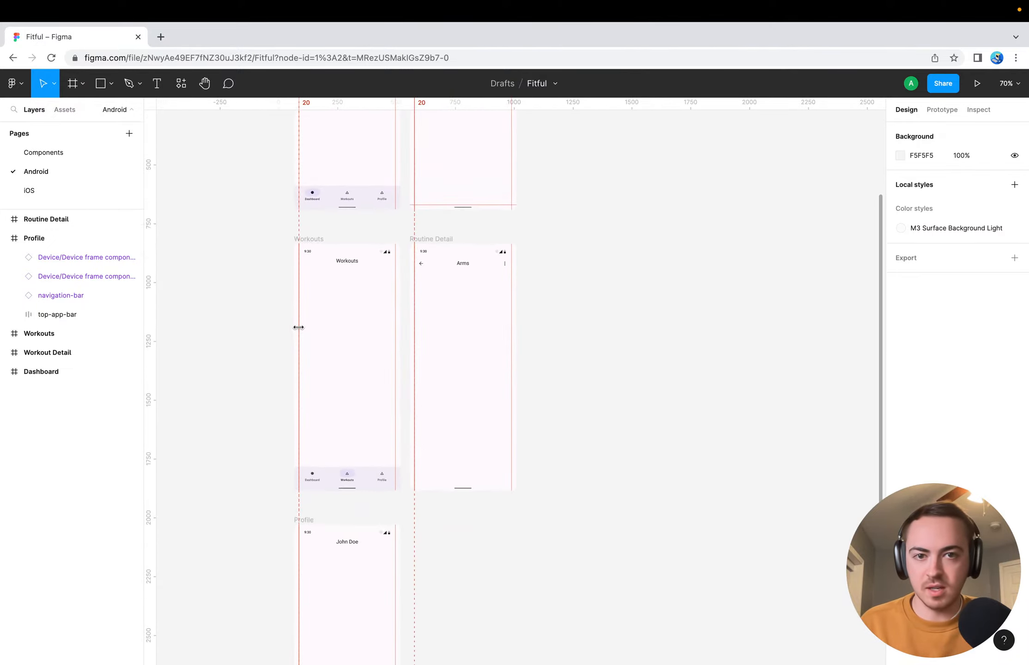
pyautogui.hscroll(-3, 276, 402)
pyautogui.scroll(-3, 276, 402)
pyautogui.scroll(-3, 358, 435)
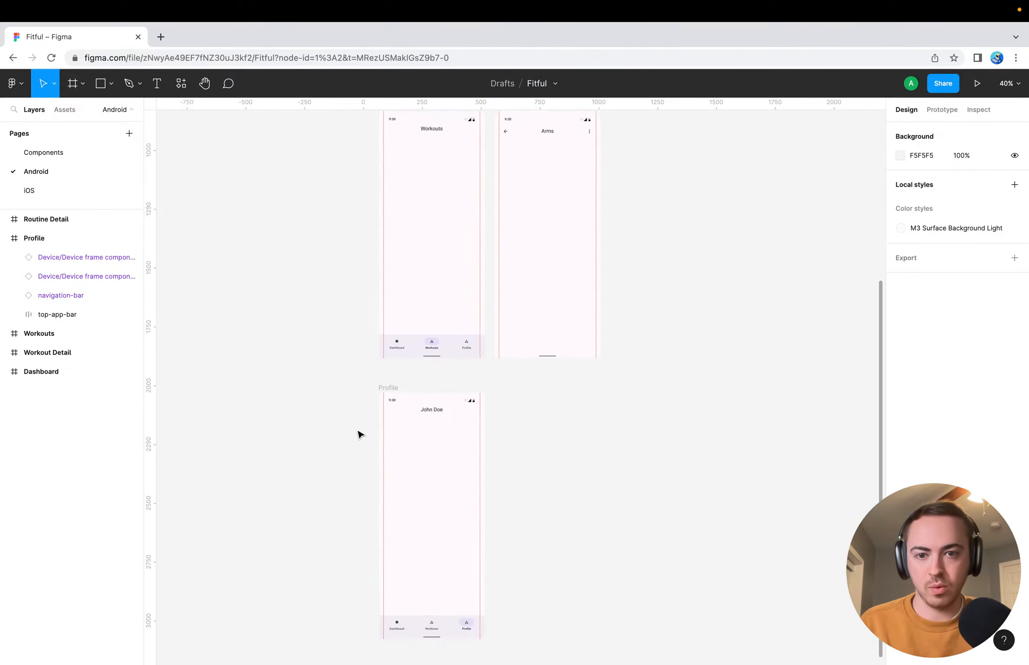
pyautogui.hscroll(-2, 445, 485)
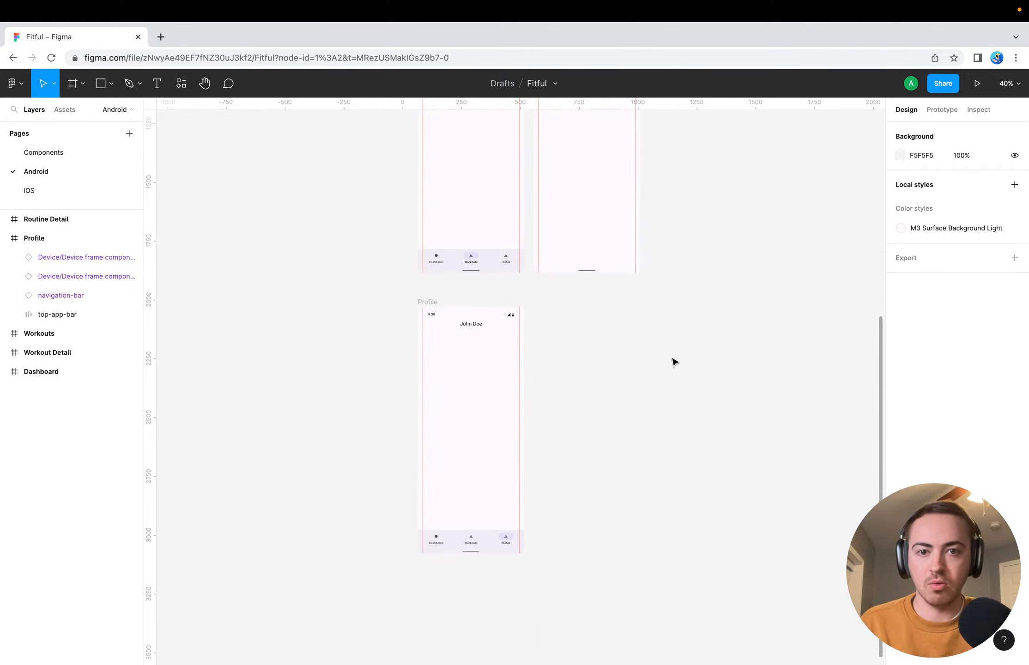
pyautogui.scroll(2, 660, 361)
pyautogui.hscroll(1, 660, 361)
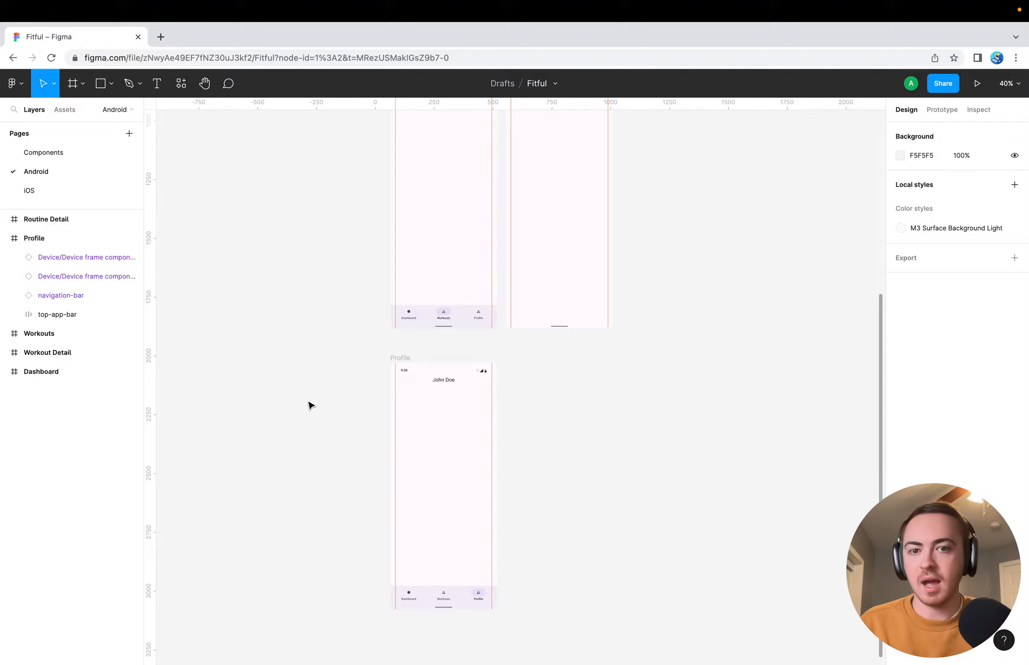
pyautogui.scroll(-2, 319, 427)
pyautogui.hscroll(1, 318, 427)
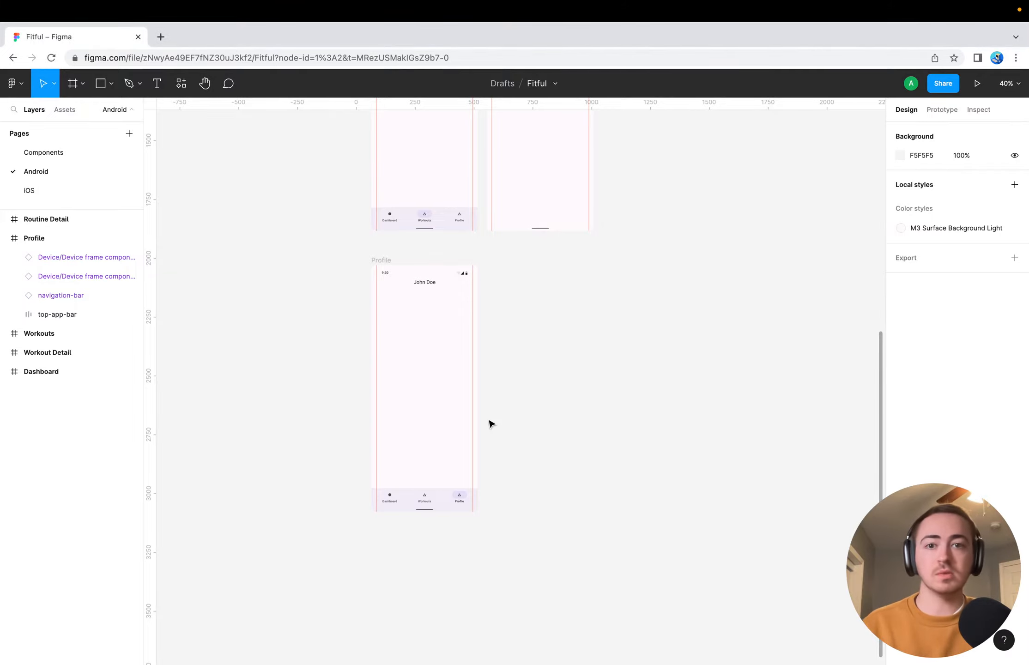
pyautogui.scroll(5, 319, 415)
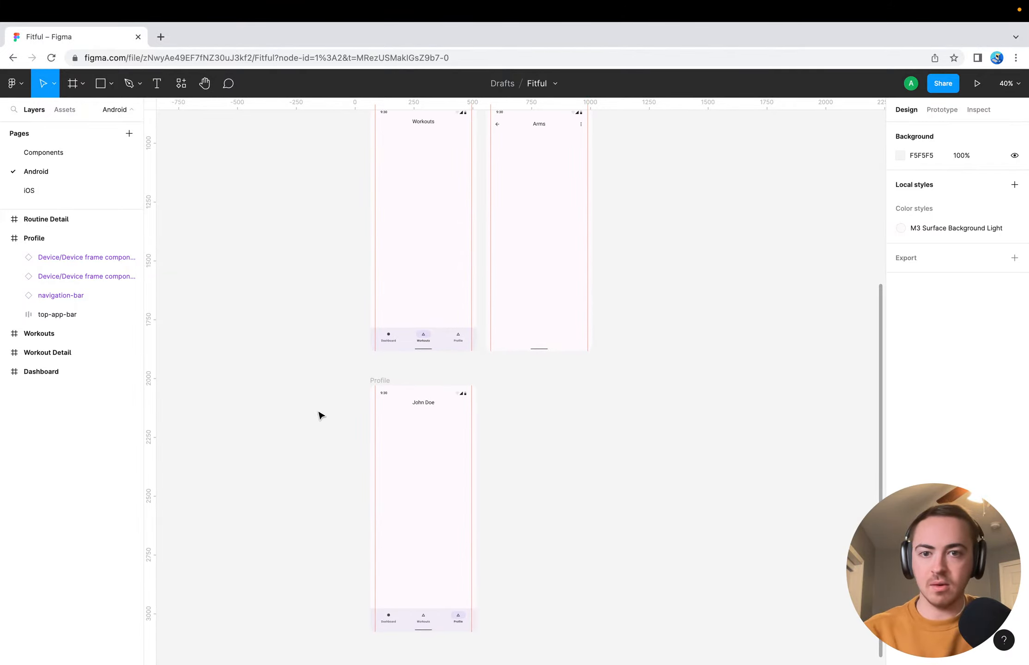
pyautogui.scroll(5, 359, 313)
pyautogui.scroll(12, 358, 312)
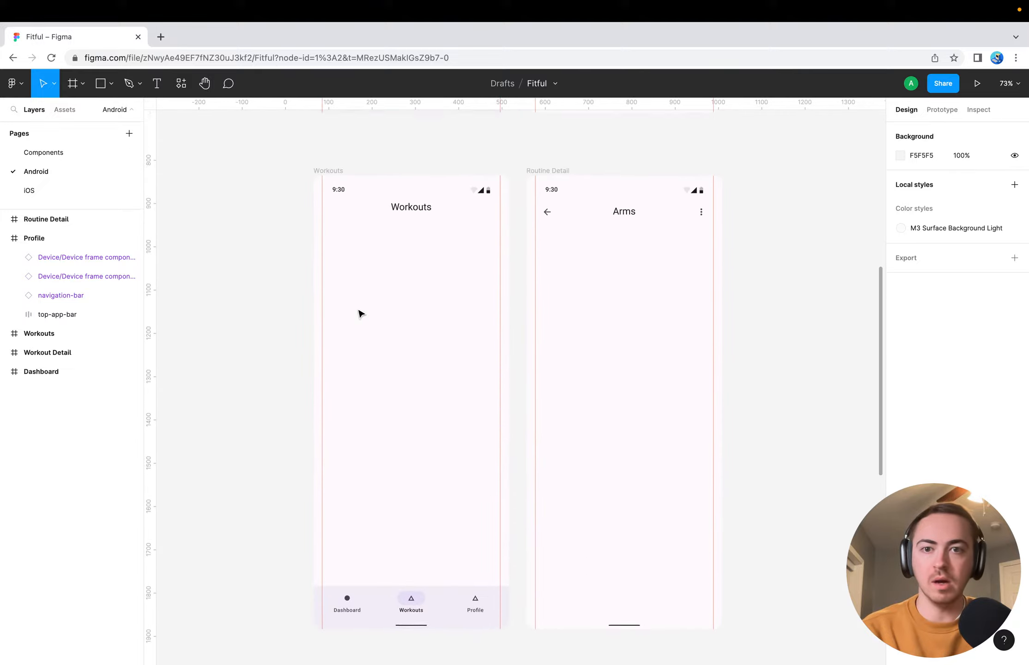
pyautogui.scroll(10, 386, 278)
pyautogui.scroll(9, 303, 281)
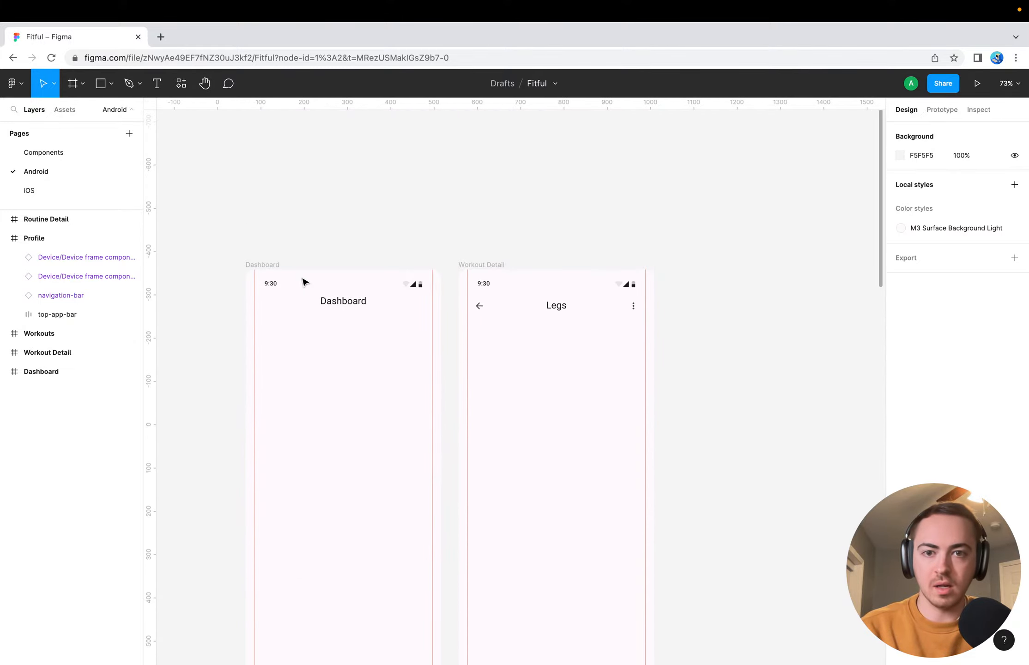
pyautogui.scroll(-2, 303, 282)
pyautogui.scroll(-5, 303, 282)
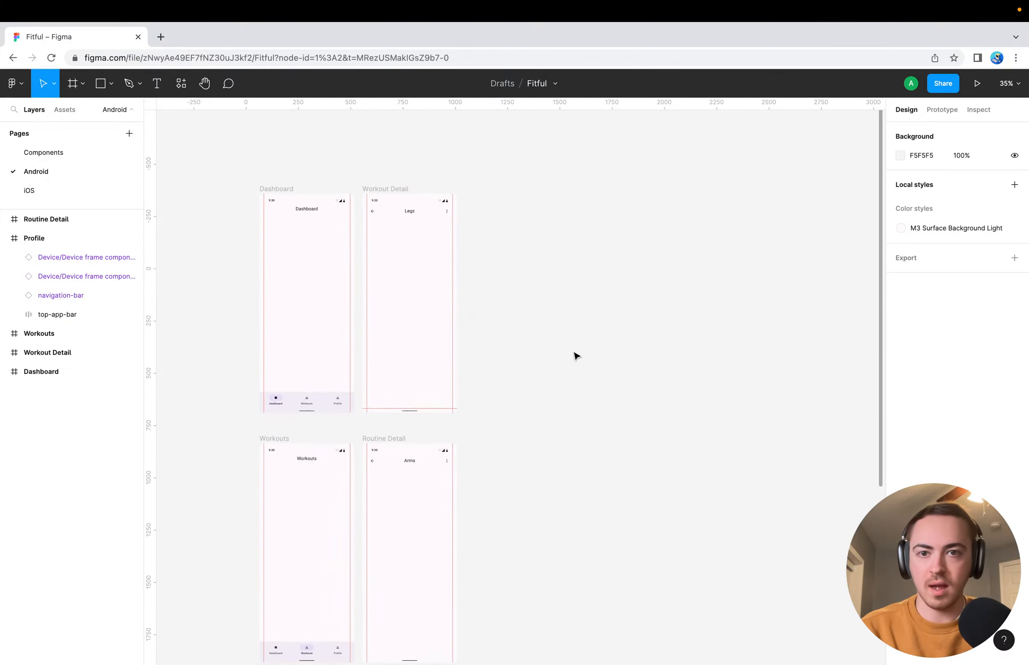
pyautogui.scroll(-2, 576, 356)
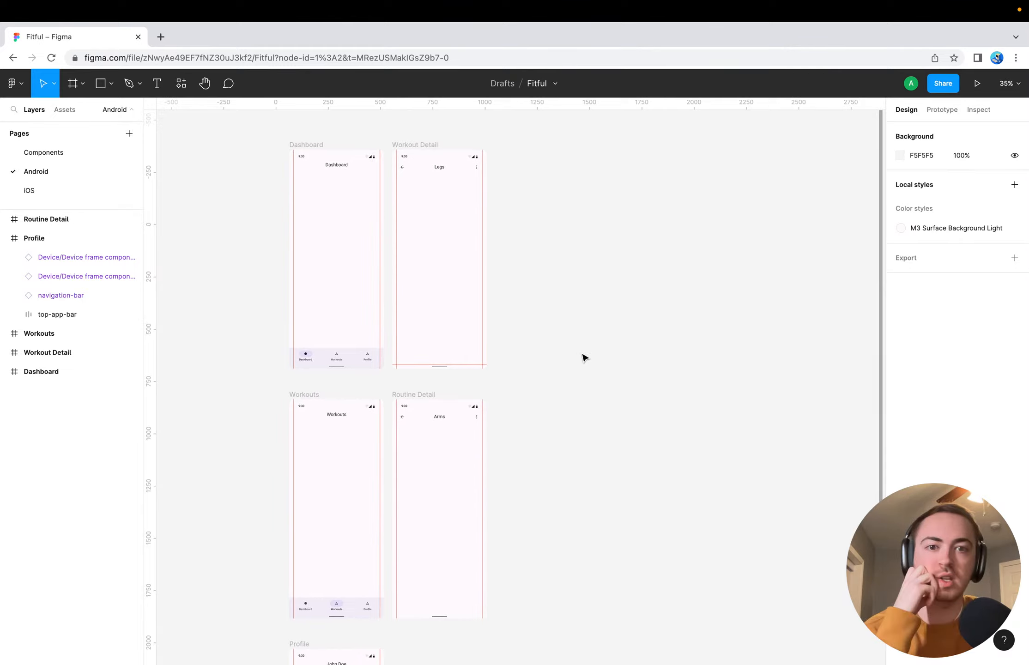
pyautogui.scroll(-3, 584, 358)
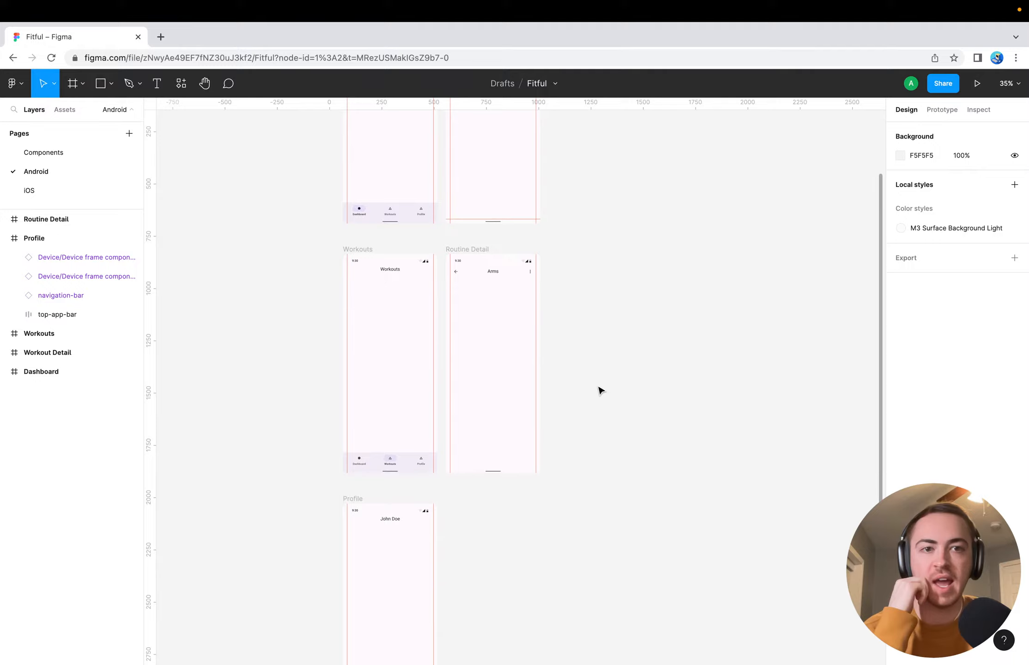
pyautogui.scroll(-2, 395, 461)
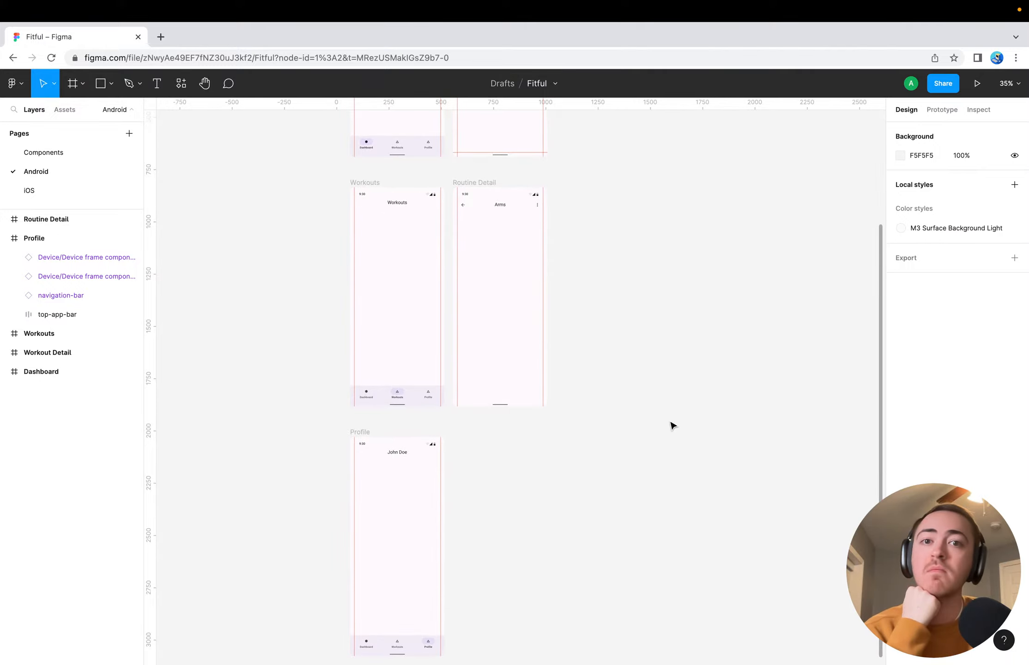
pyautogui.scroll(2, 672, 425)
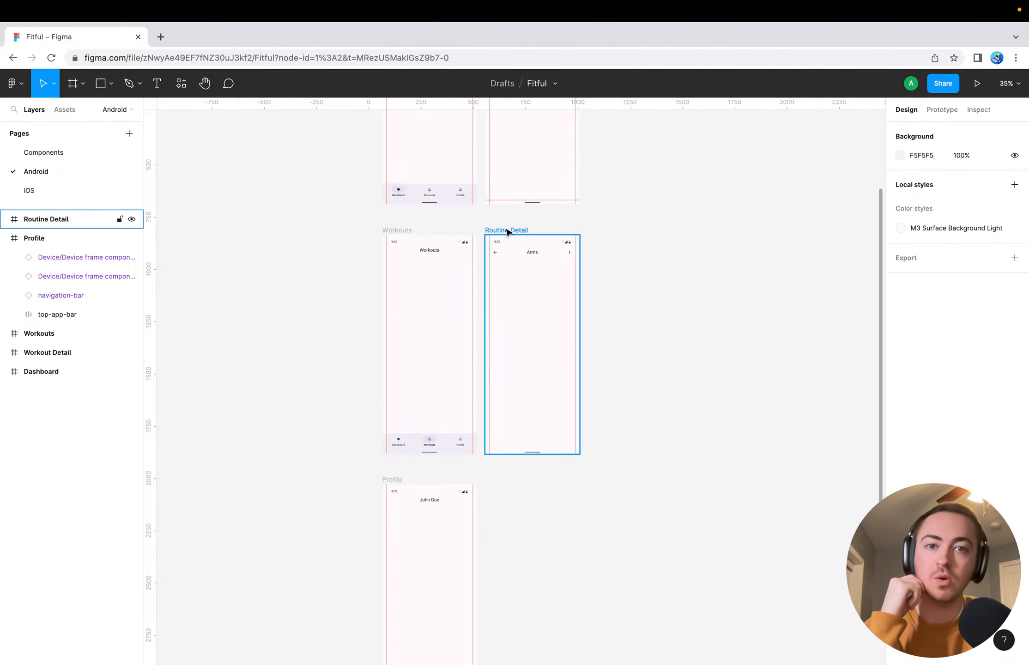
pyautogui.scroll(5, 506, 232)
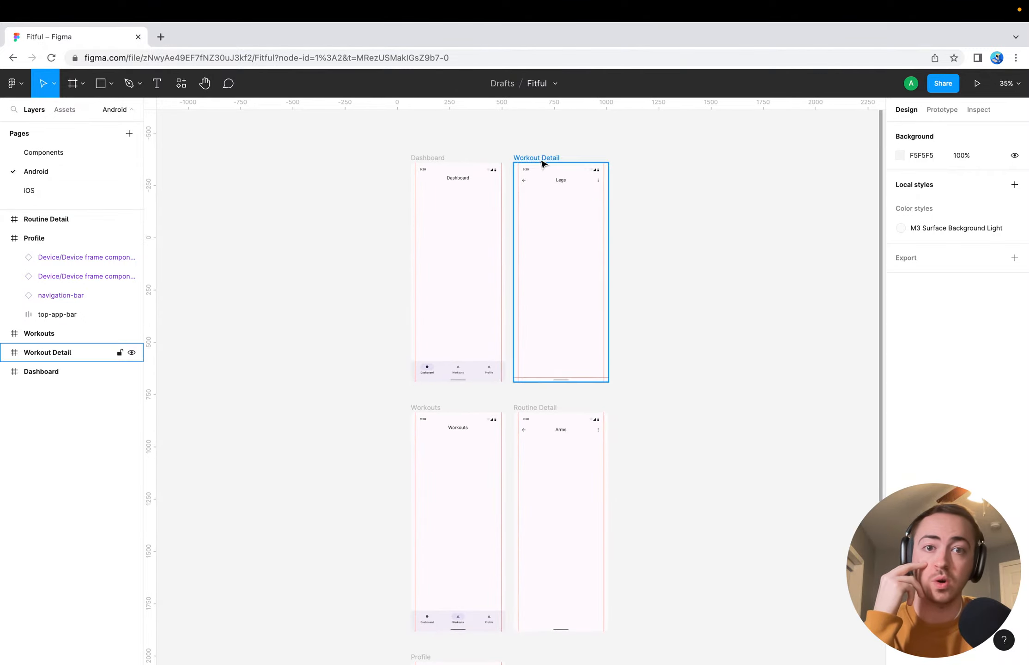
pyautogui.scroll(-6, 526, 292)
pyautogui.scroll(-5, 463, 432)
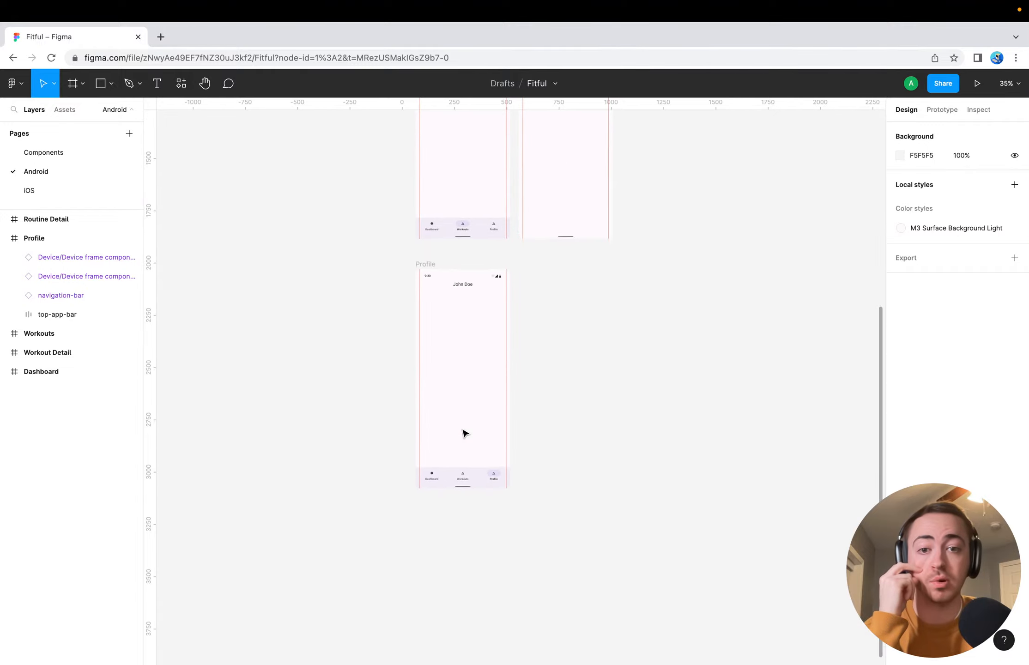
pyautogui.scroll(3, 591, 384)
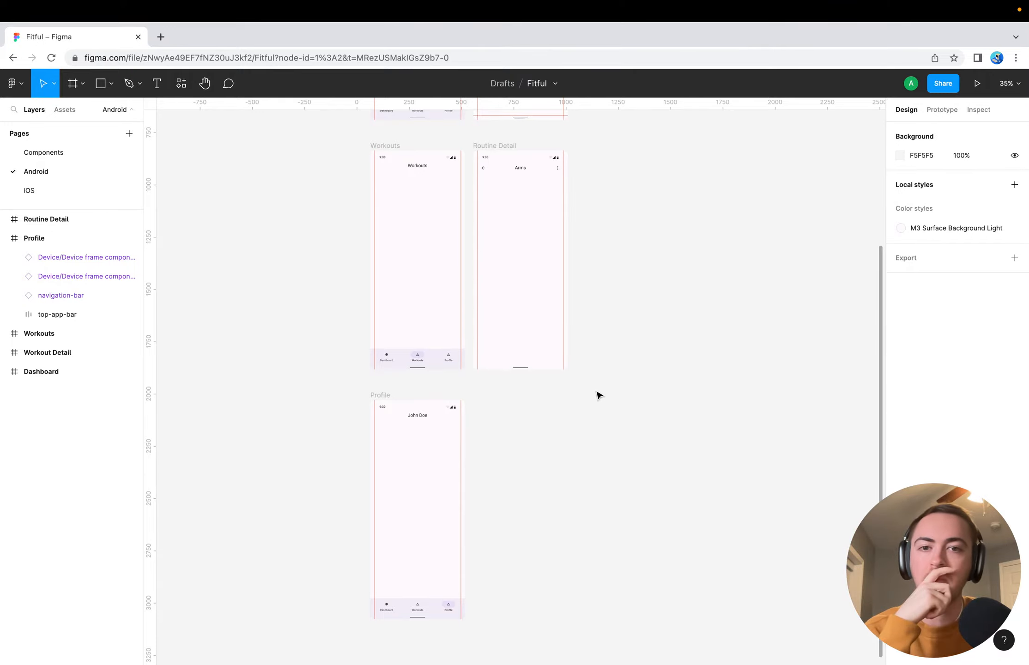
pyautogui.scroll(3, 576, 403)
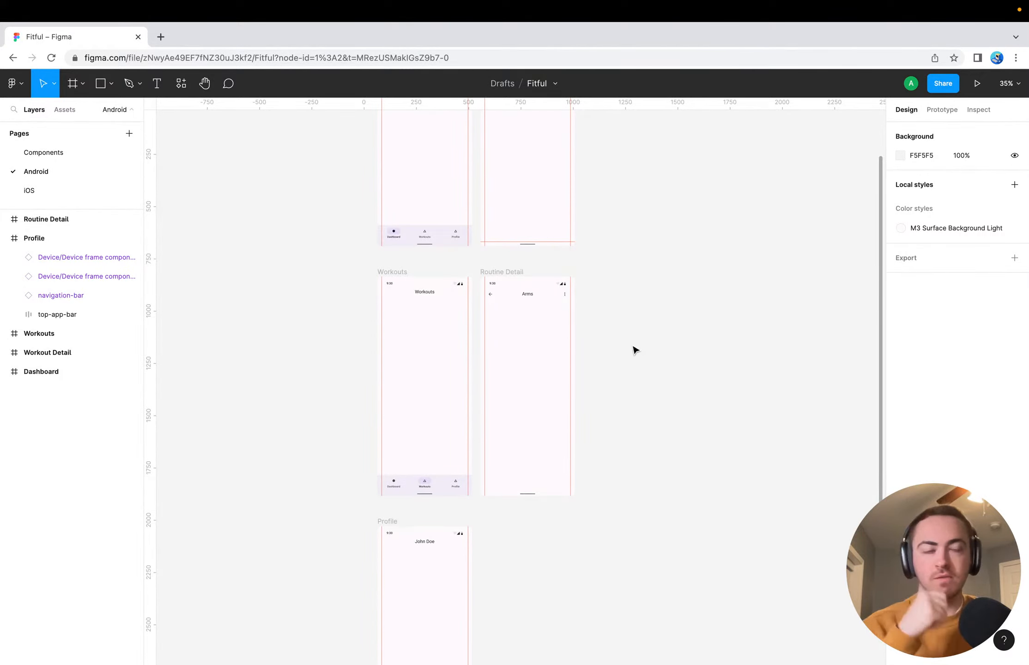
pyautogui.scroll(4, 617, 337)
pyautogui.hscroll(-2, 617, 337)
pyautogui.scroll(-3, 617, 337)
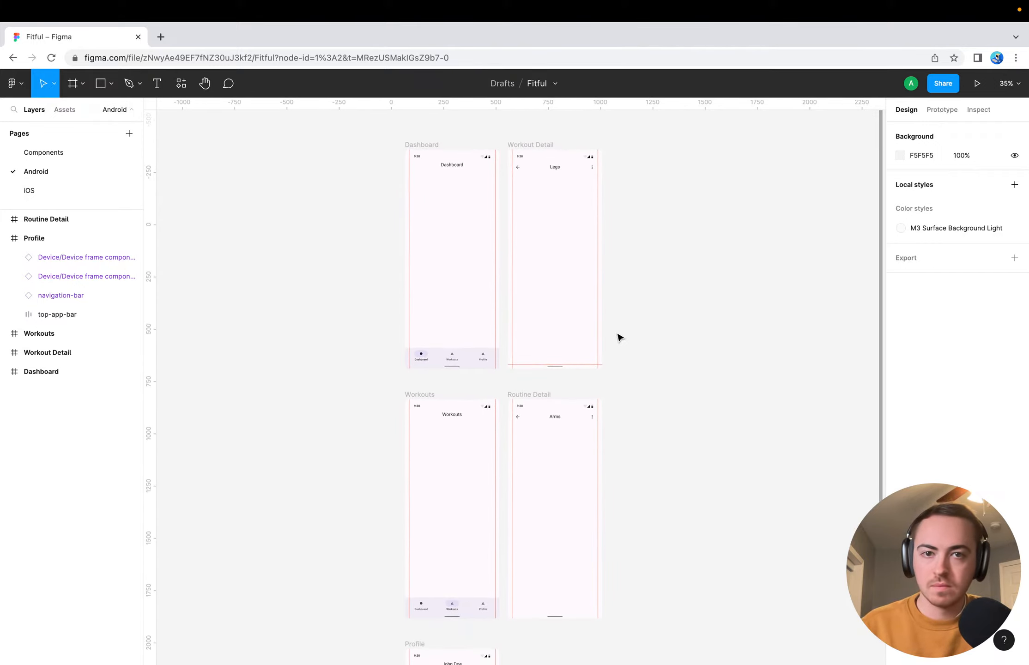
pyautogui.scroll(-10, 365, 404)
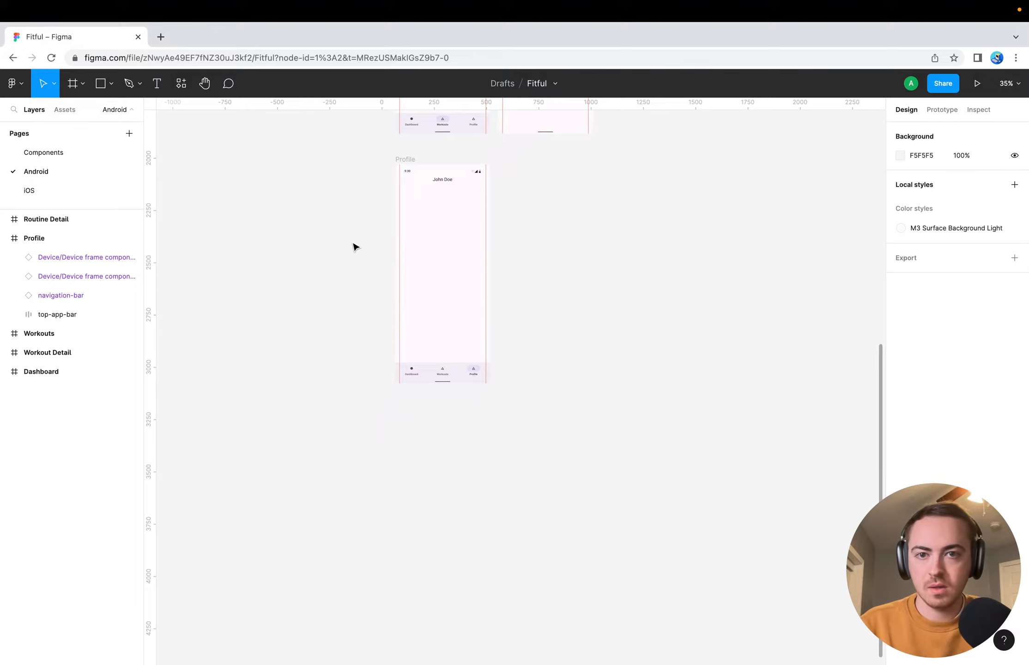
pyautogui.scroll(4, 354, 246)
pyautogui.hscroll(-1, 354, 246)
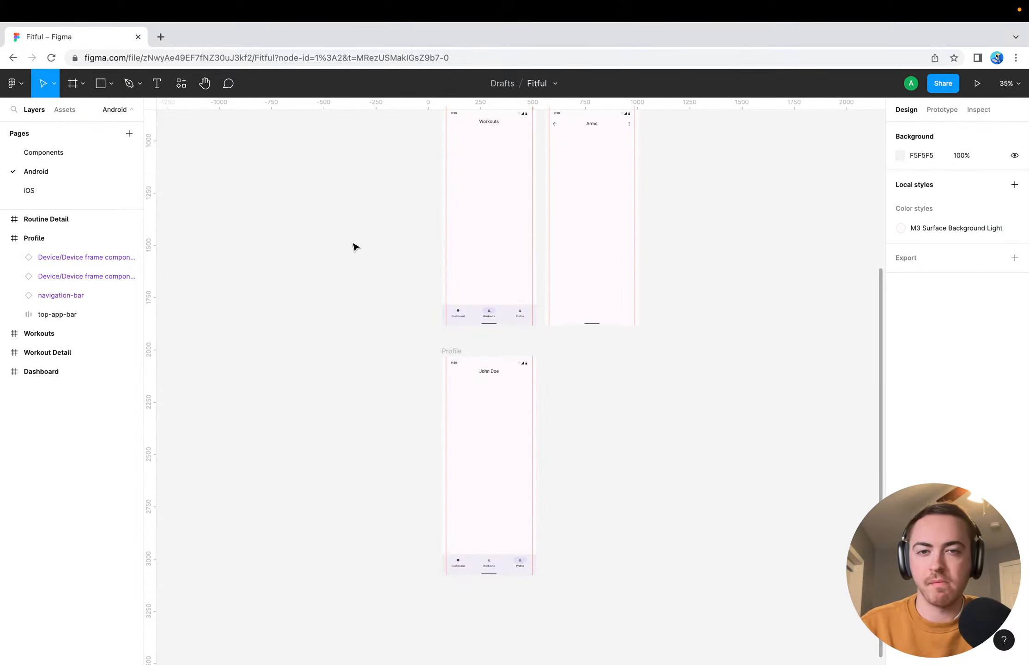
pyautogui.scroll(4, 366, 277)
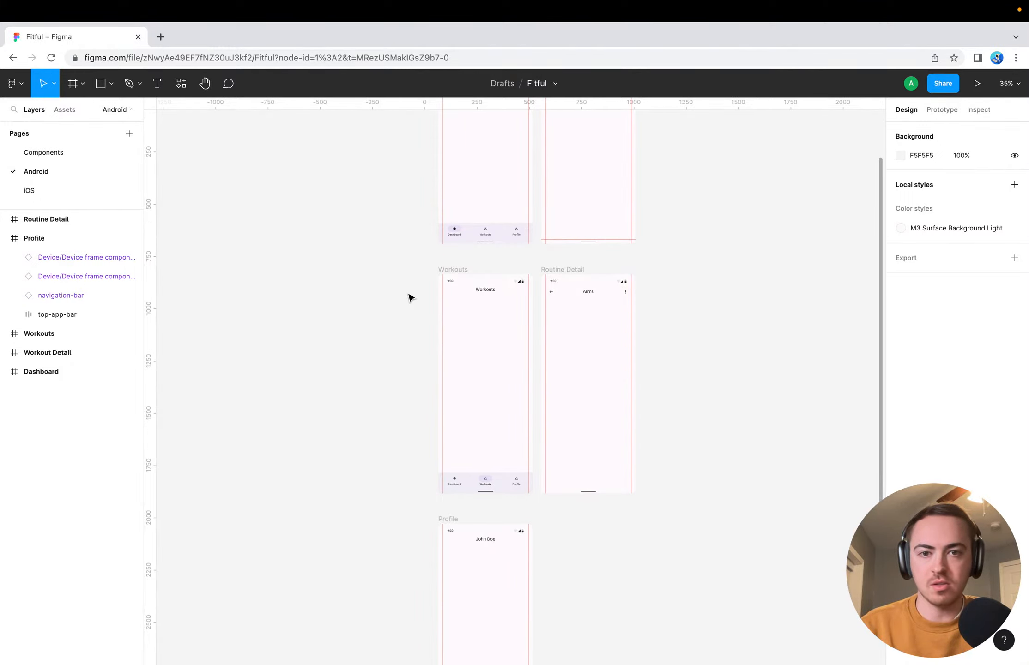
pyautogui.scroll(5, 408, 296)
pyautogui.hscroll(3, 558, 366)
pyautogui.scroll(-2, 558, 367)
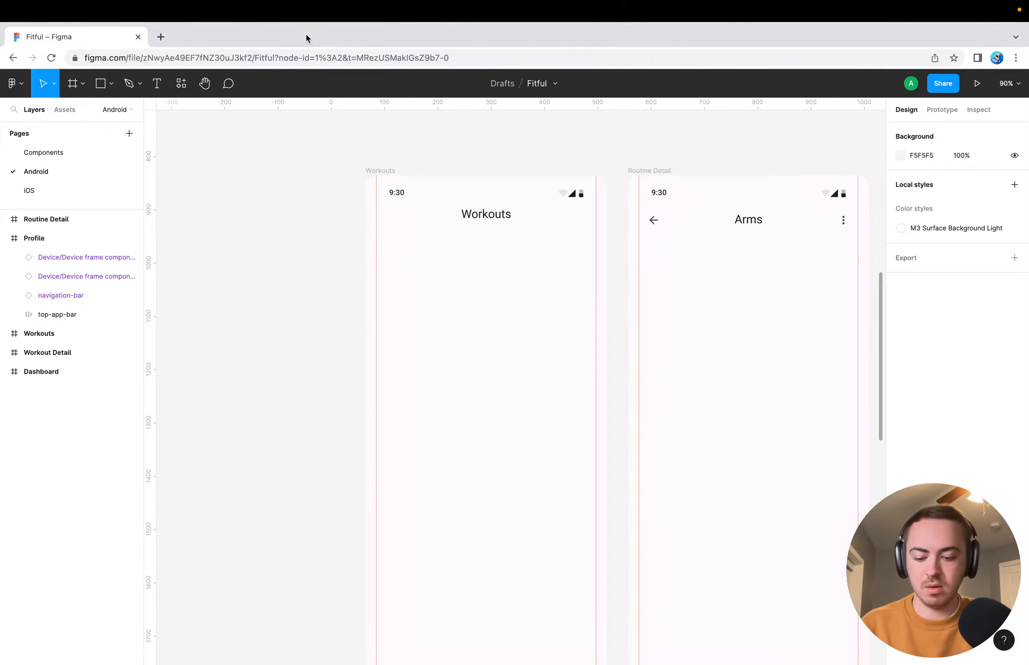
pyautogui.press('super+shift+n')
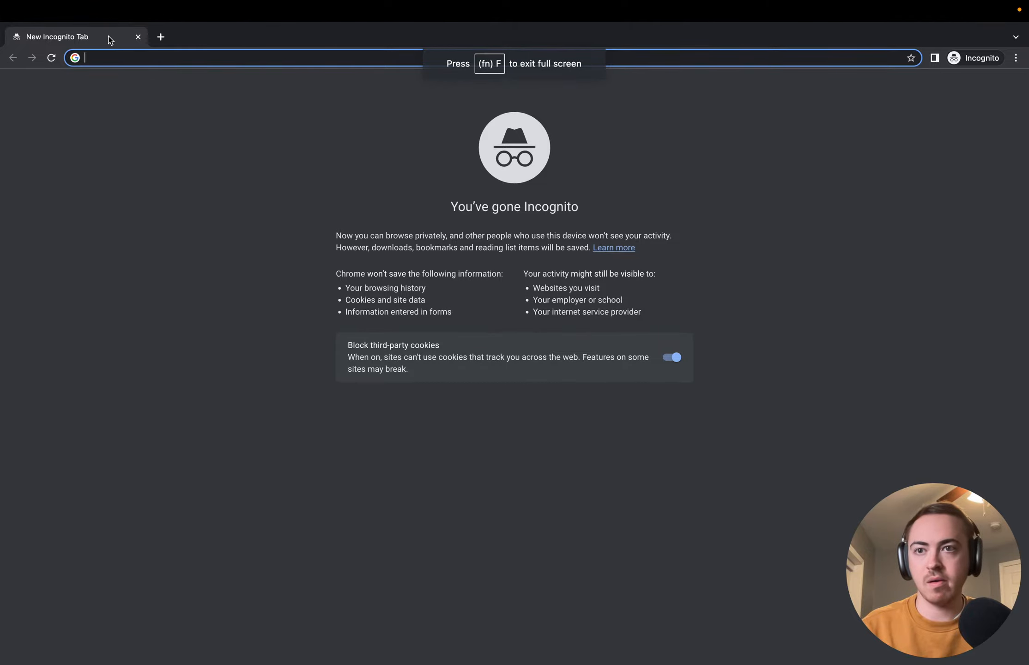
pyautogui.hotkey('ctrl', 'Left')
pyautogui.hotkey('ctrl', 'Up')
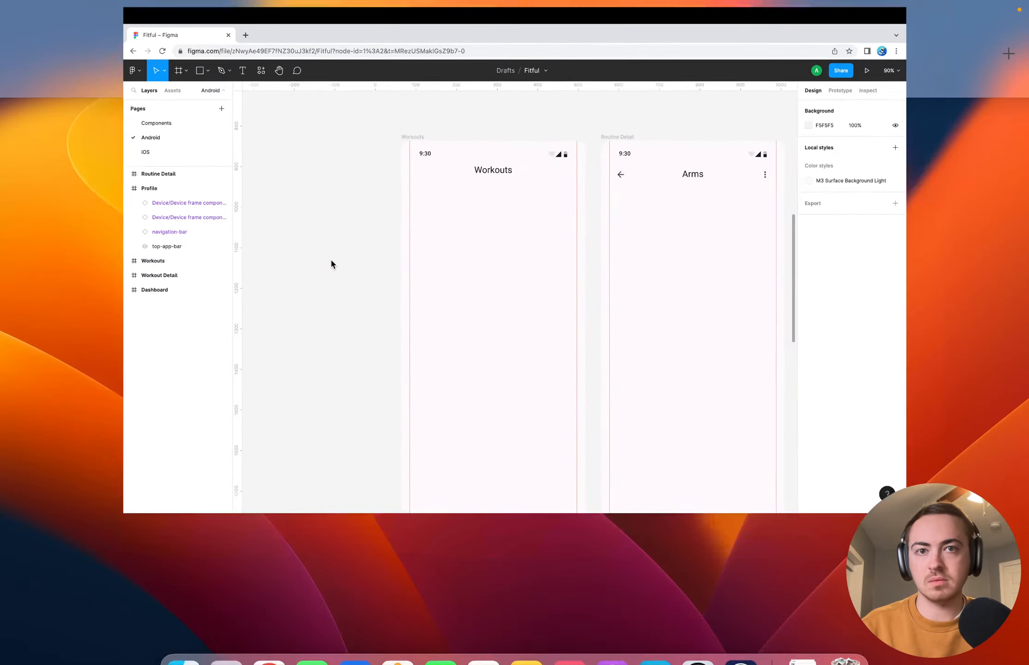
pyautogui.moveTo(610, 77); pyautogui.dragTo(633, 0)
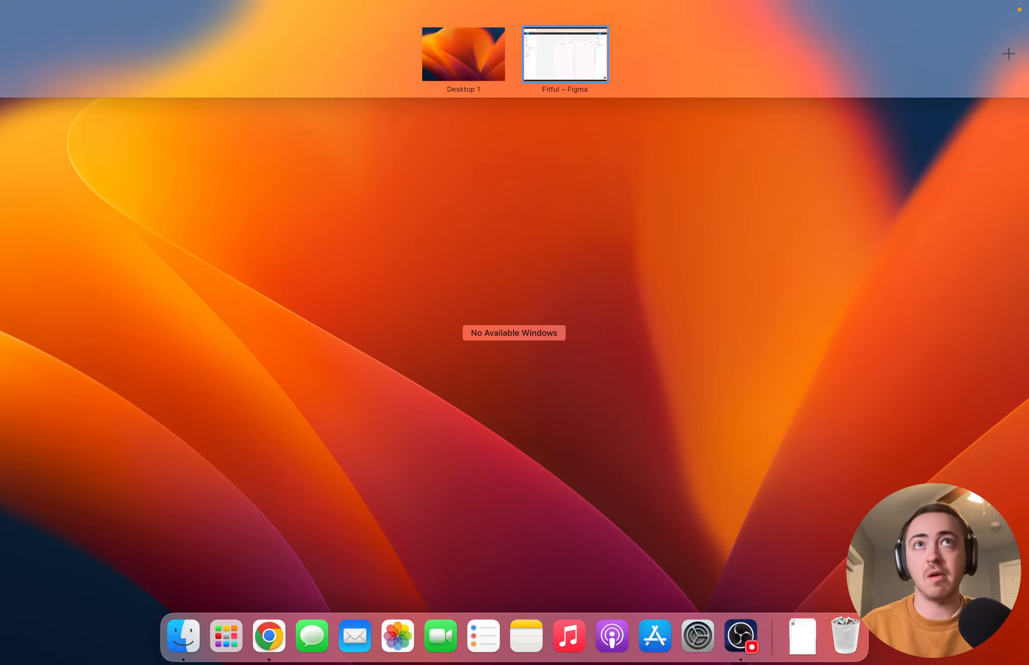
pyautogui.click(577, 255)
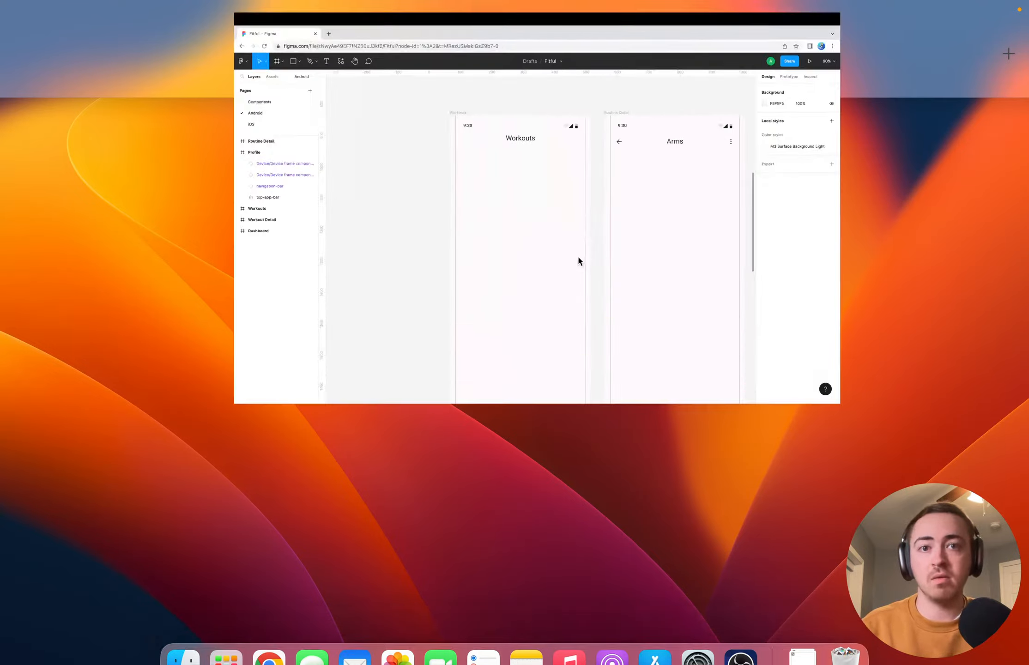
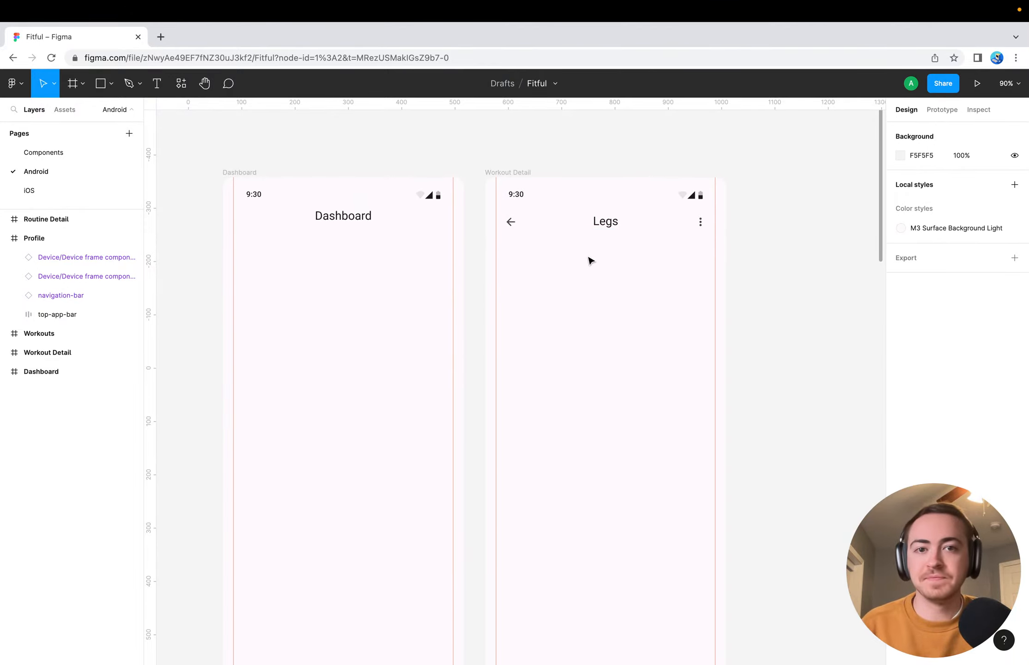
pyautogui.scroll(-3, 572, 353)
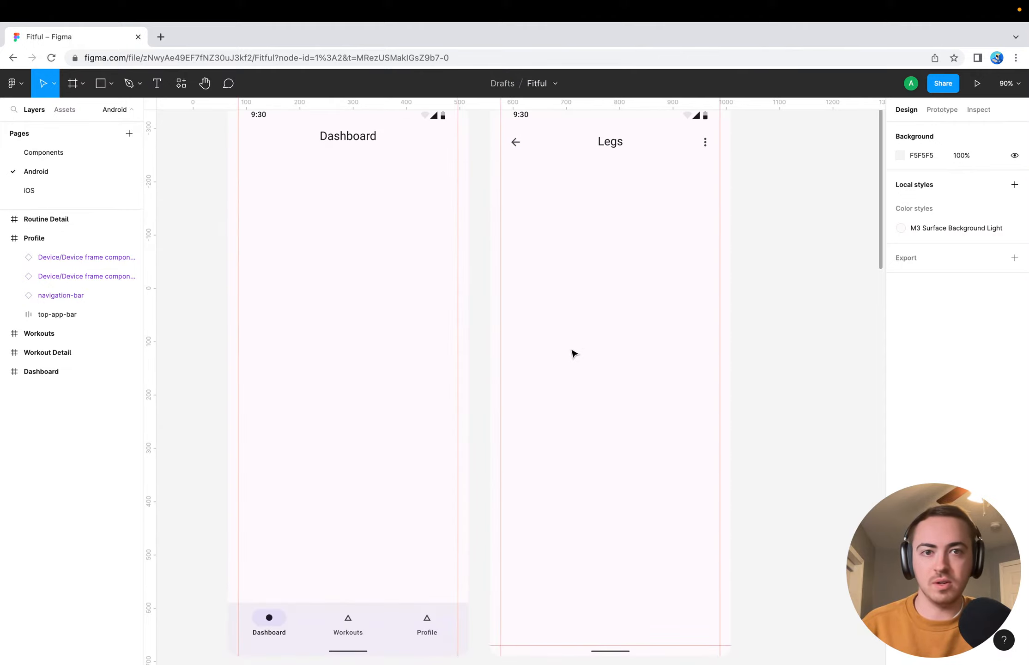
pyautogui.scroll(-3, 573, 353)
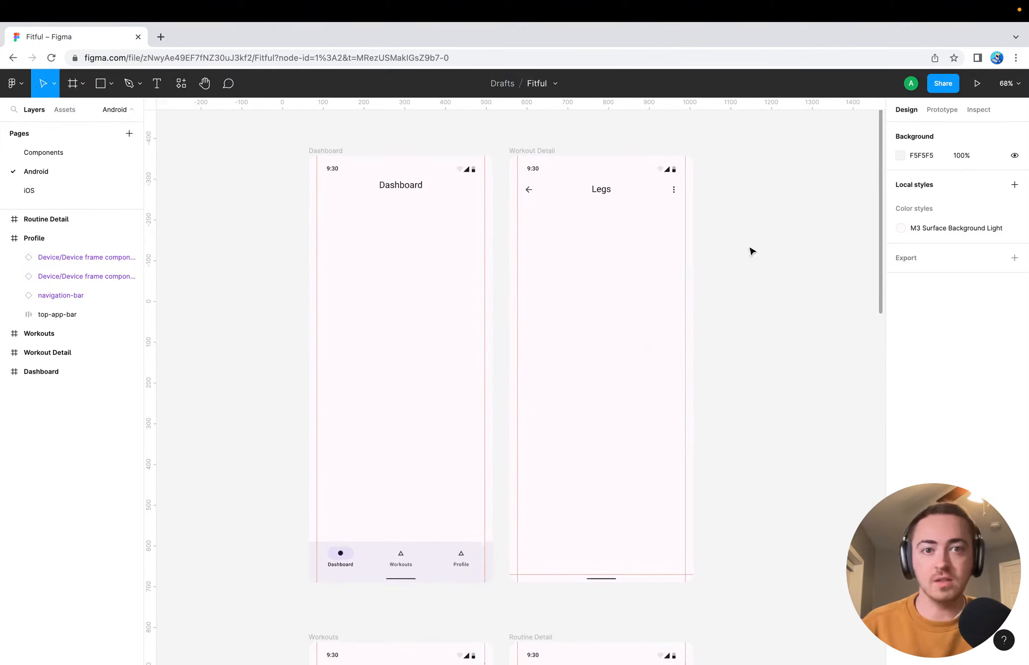
pyautogui.hscroll(2, 751, 250)
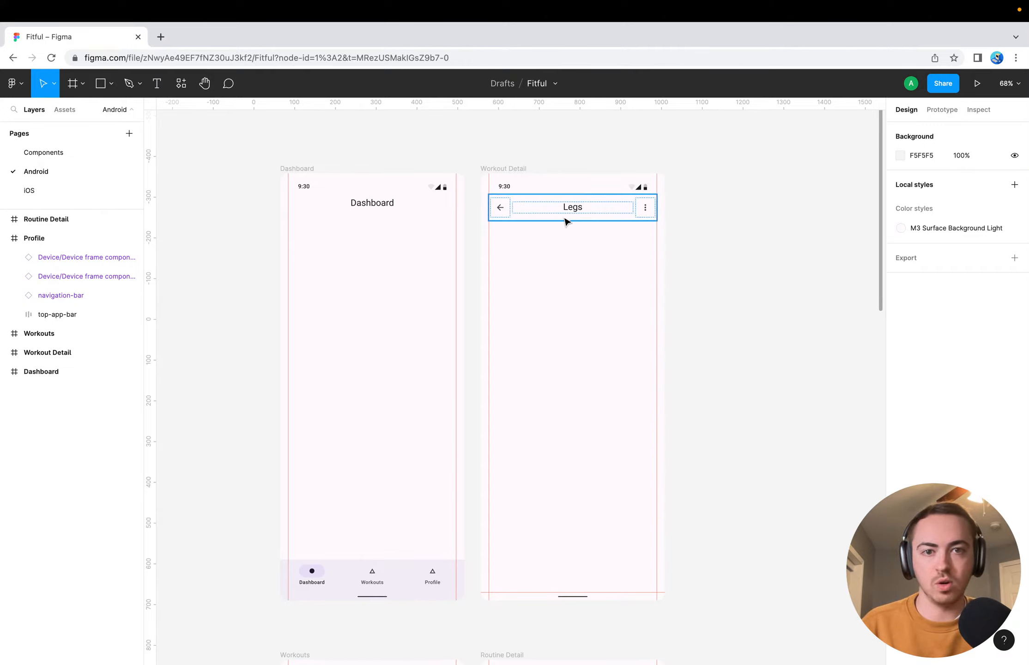
pyautogui.scroll(5, 568, 258)
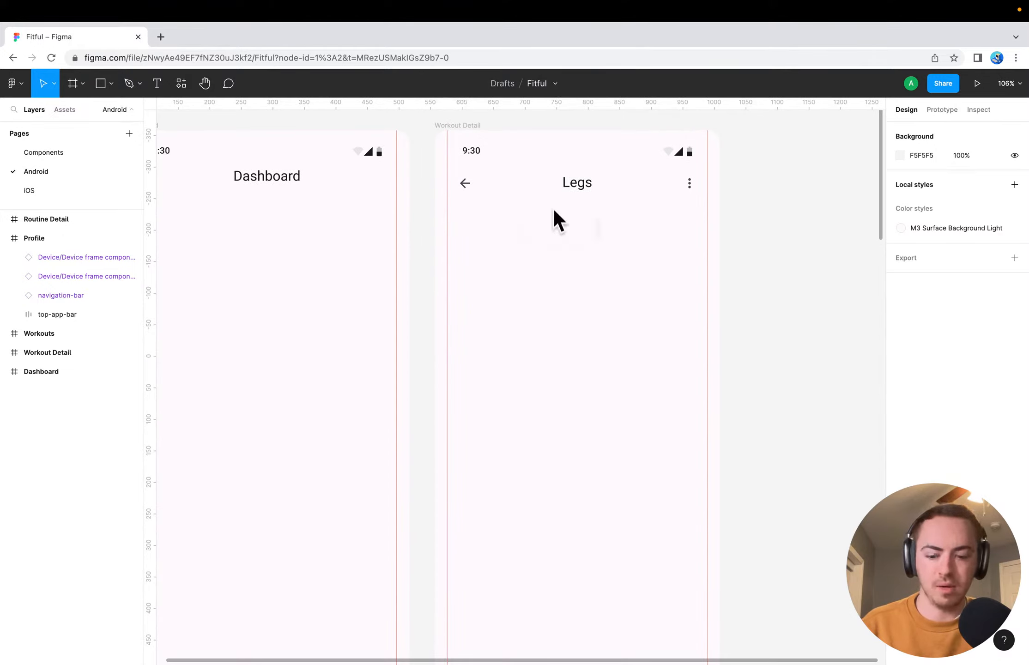
pyautogui.press('r')
pyautogui.moveTo(447, 198); pyautogui.dragTo(641, 237)
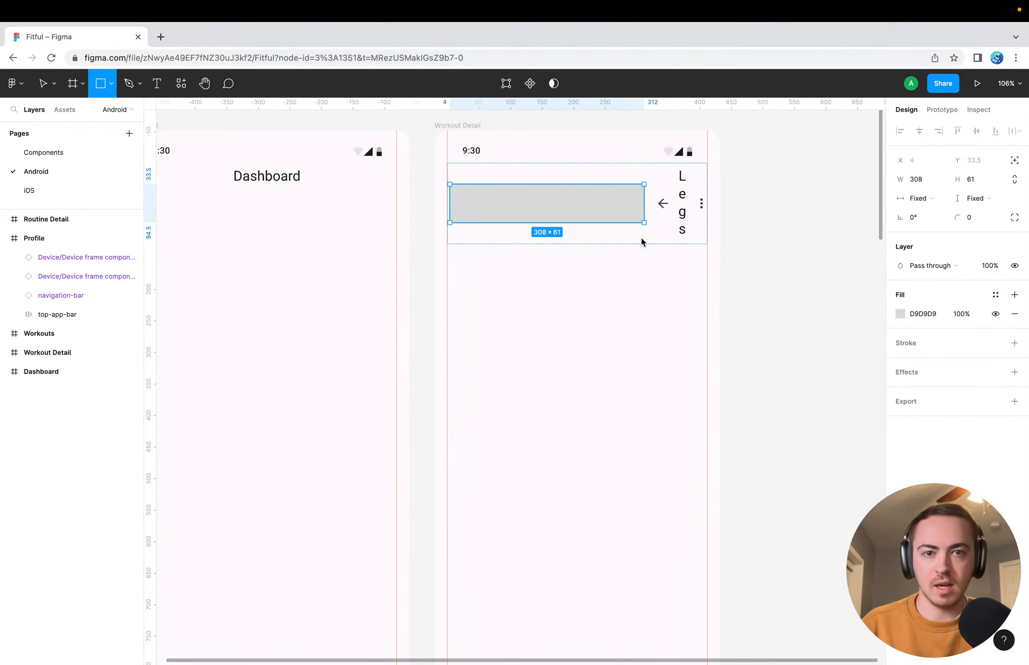
pyautogui.press('super+z')
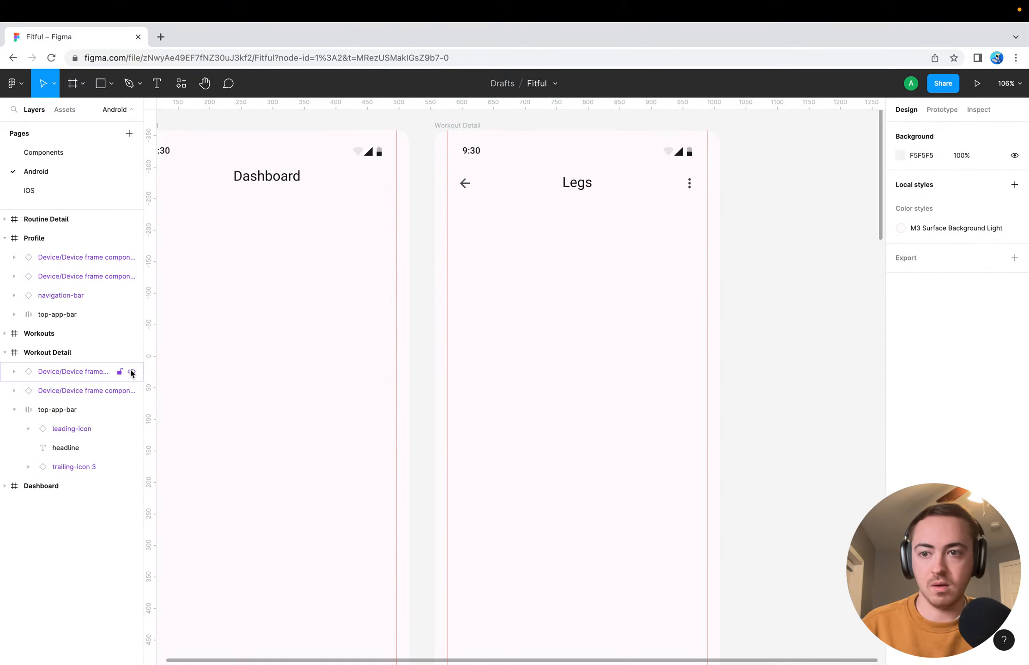
# Collapse the Profile frame's layers and the Workout Detail frame's top-app-bar group in the layer list
pyautogui.click(5, 238)
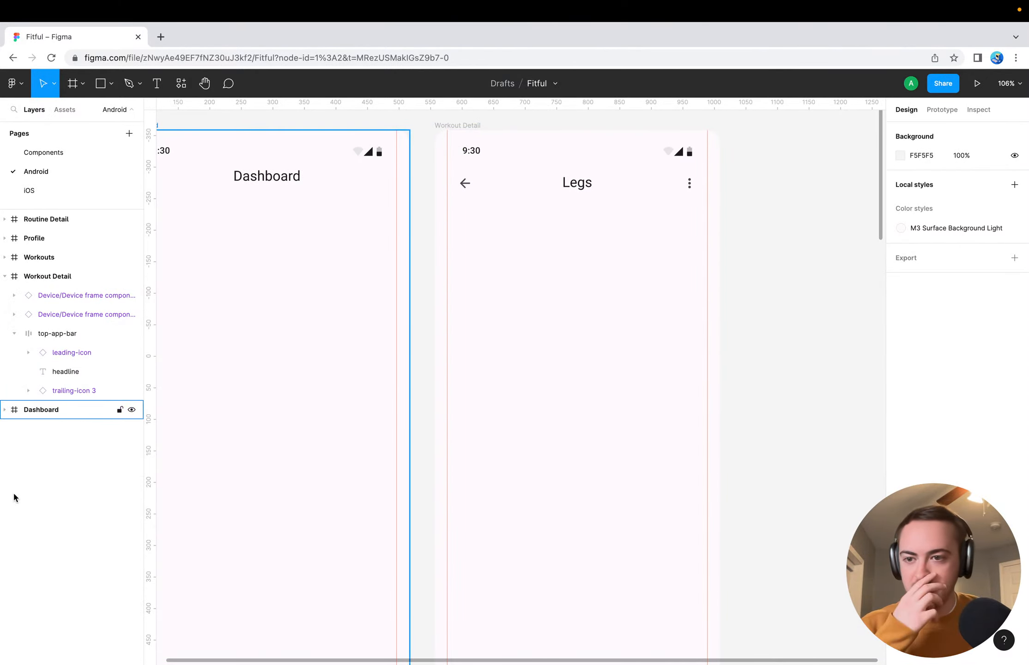
pyautogui.click(457, 125)
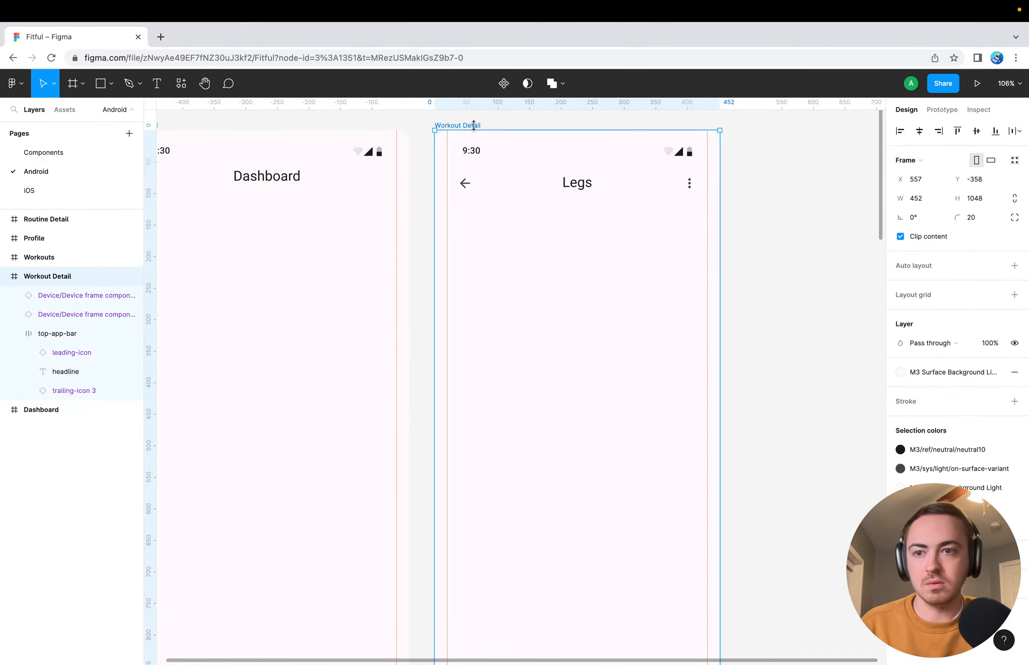
pyautogui.click(15, 333)
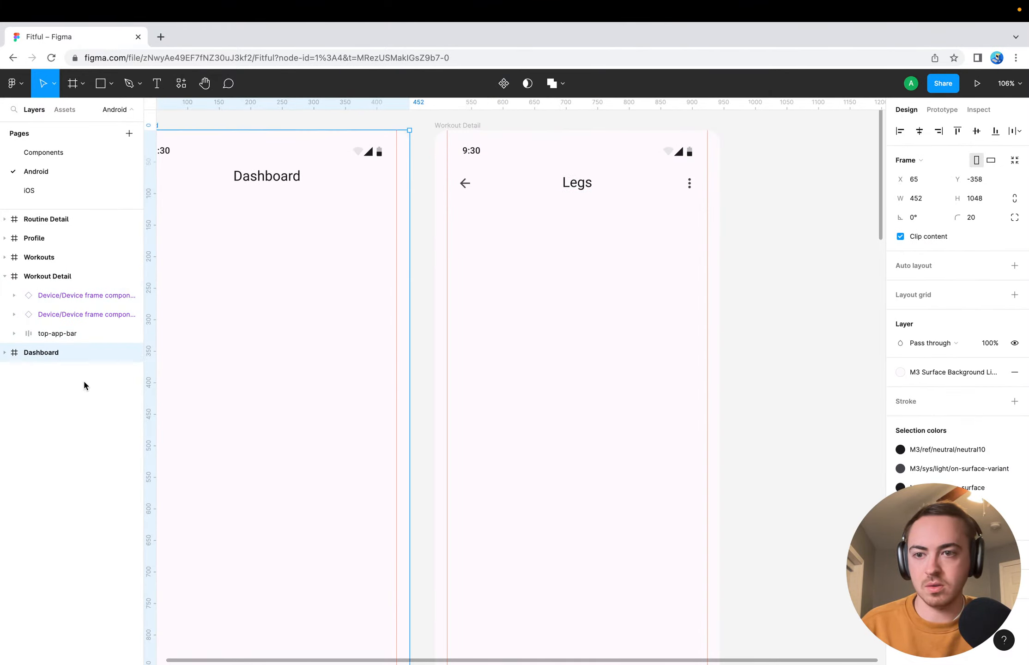
# Draw a rectangle about 64 high below the Workout Detail app bar and widen it to 412 so it spans both side guides
pyautogui.click(490, 272)
pyautogui.press('r')
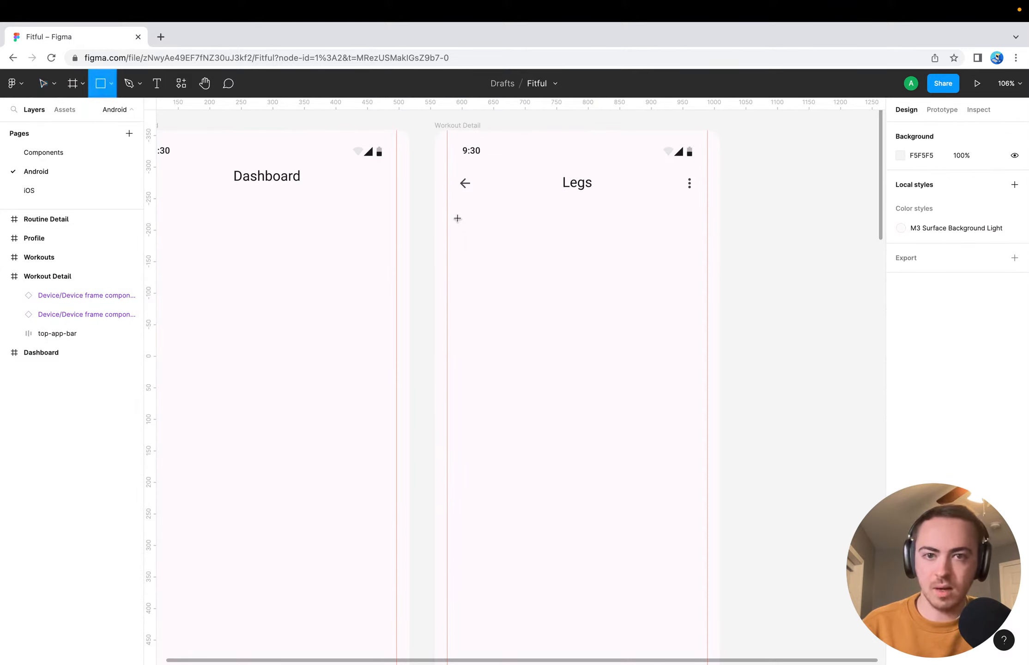
pyautogui.moveTo(454, 211); pyautogui.dragTo(682, 253)
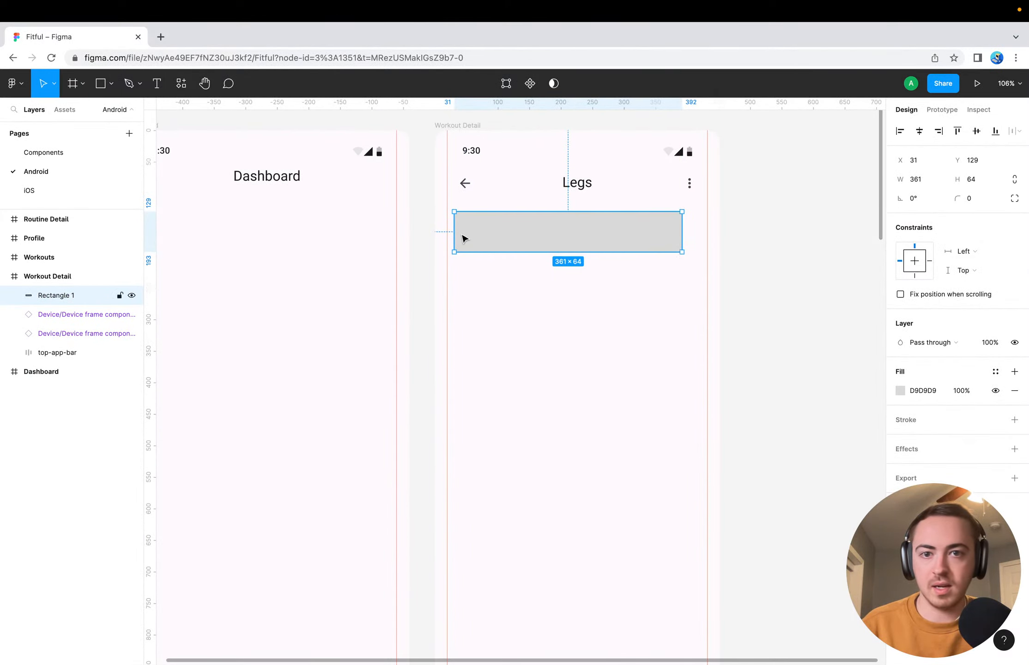
pyautogui.moveTo(453, 228); pyautogui.dragTo(448, 228)
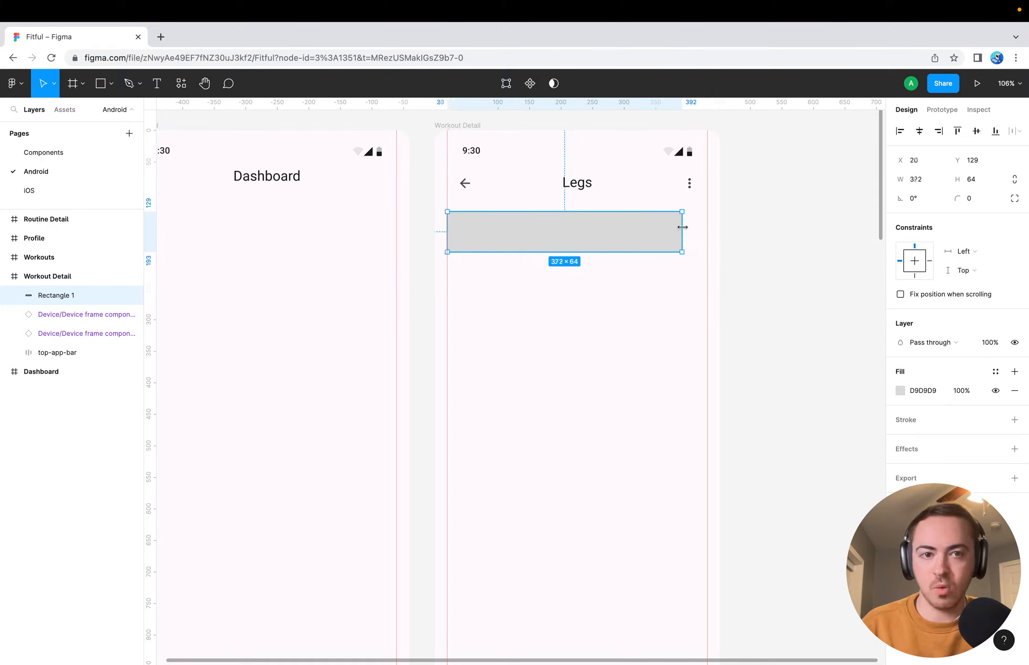
pyautogui.moveTo(681, 229); pyautogui.dragTo(707, 230)
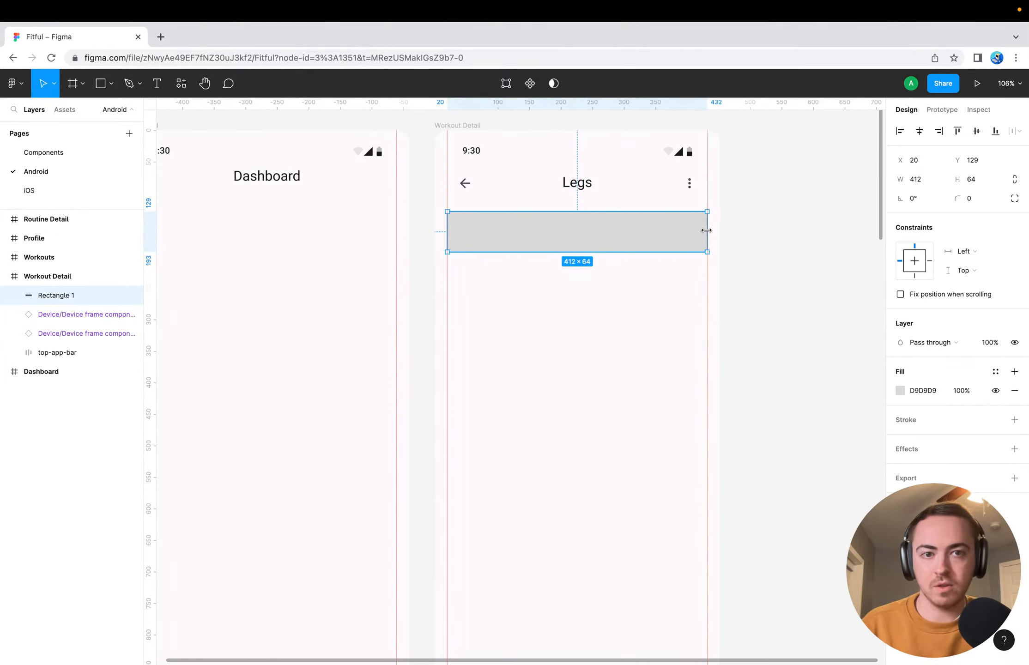
pyautogui.click(517, 292)
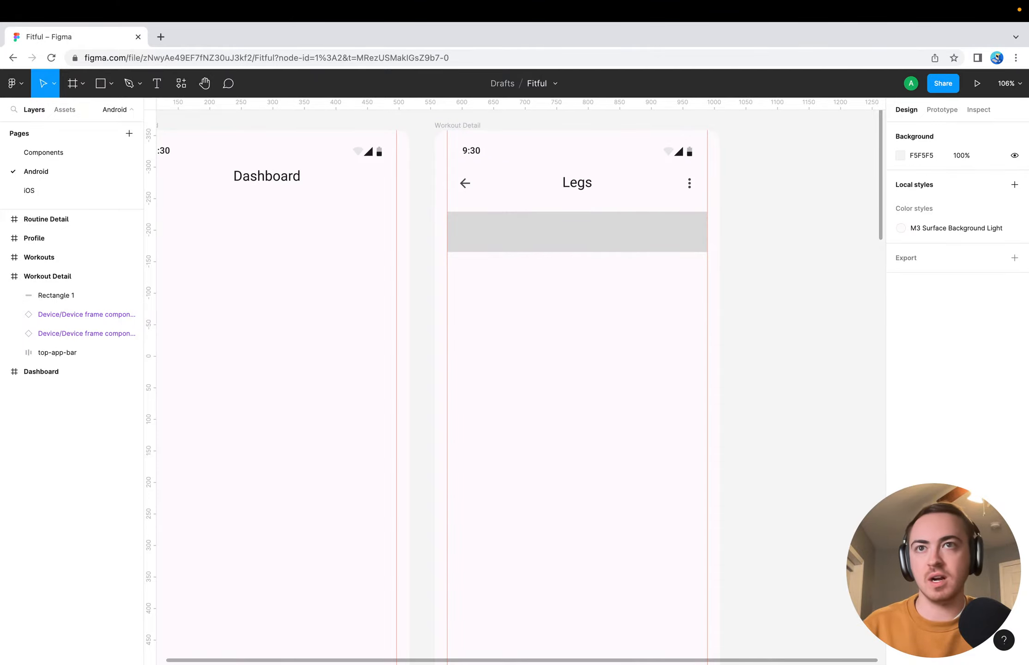
# Open the Material 3 Design Kit (Community) file in a separate browser tab and reopen the Fitful file from the drafts
pyautogui.click(13, 83)
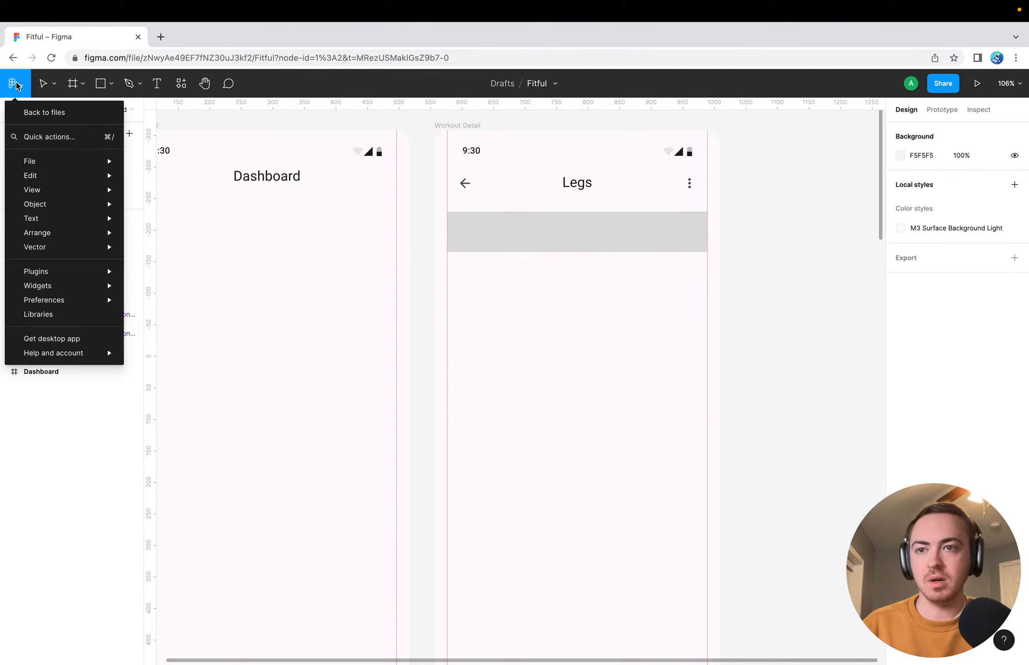
pyautogui.click(36, 114)
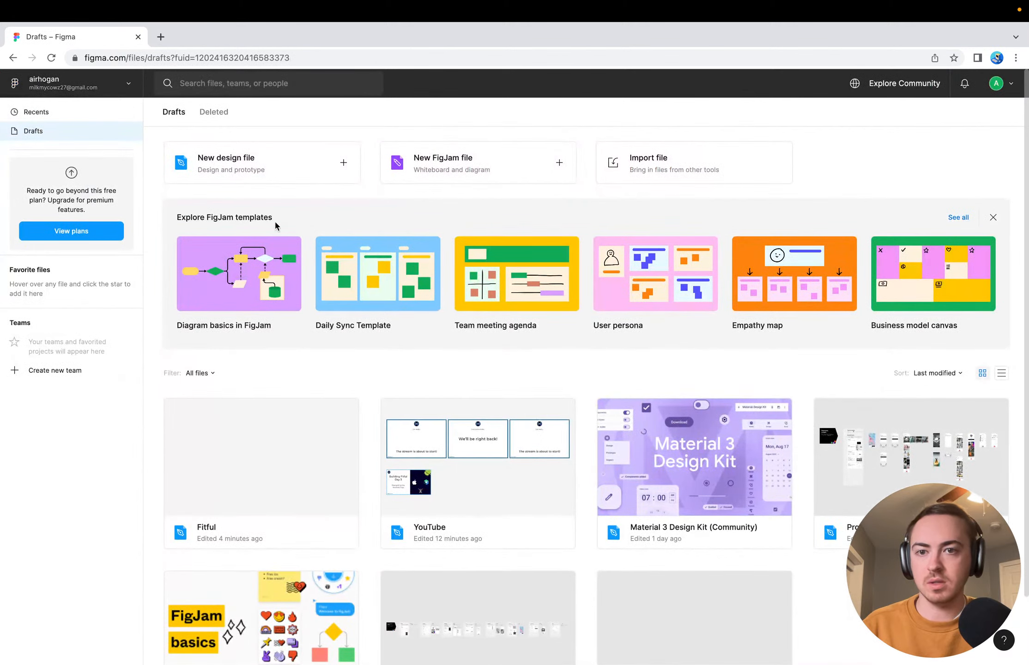
pyautogui.scroll(-2, 448, 486)
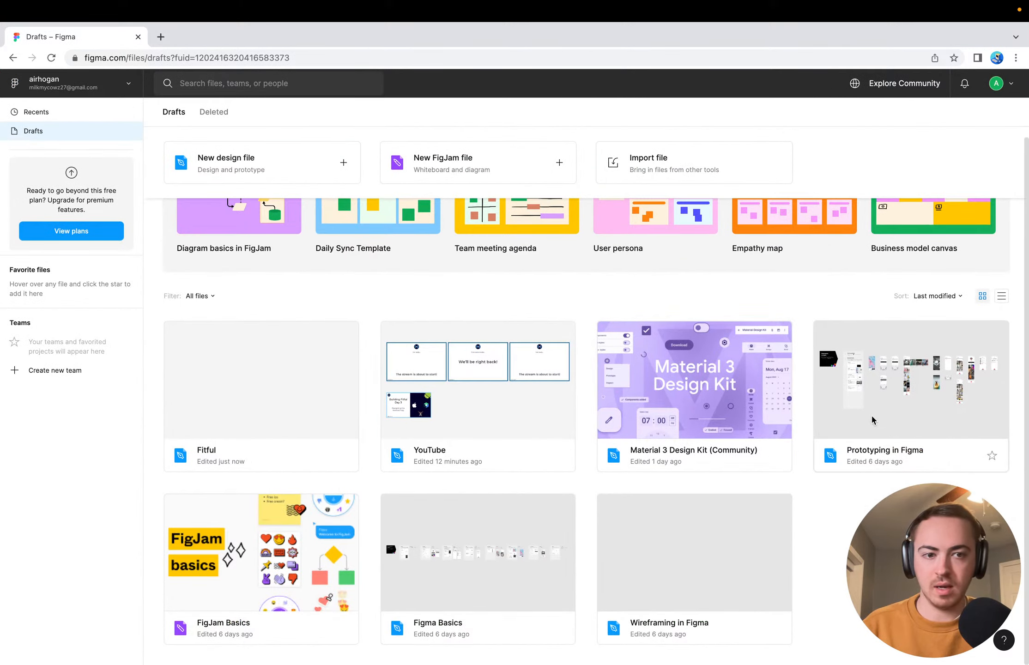
pyautogui.rightClick(653, 415)
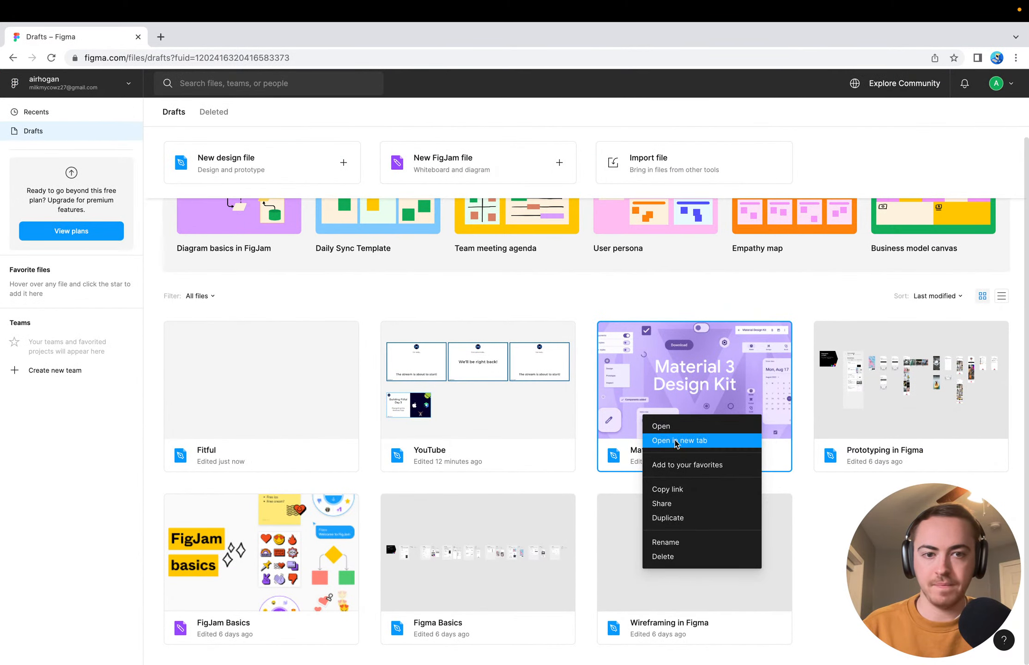
pyautogui.click(670, 439)
pyautogui.click(69, 37)
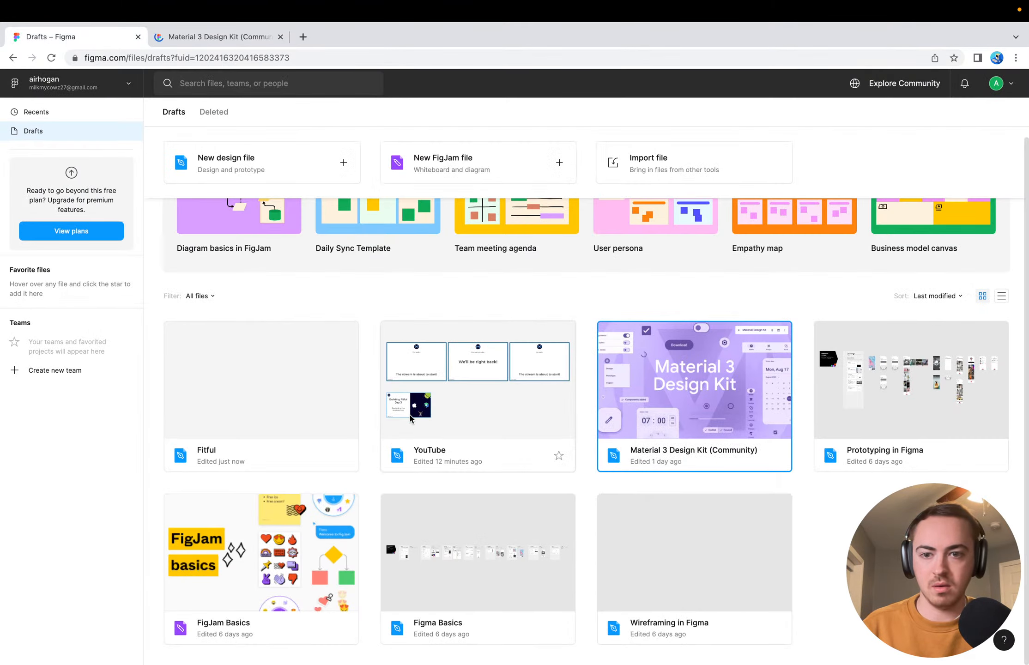
pyautogui.doubleClick(260, 381)
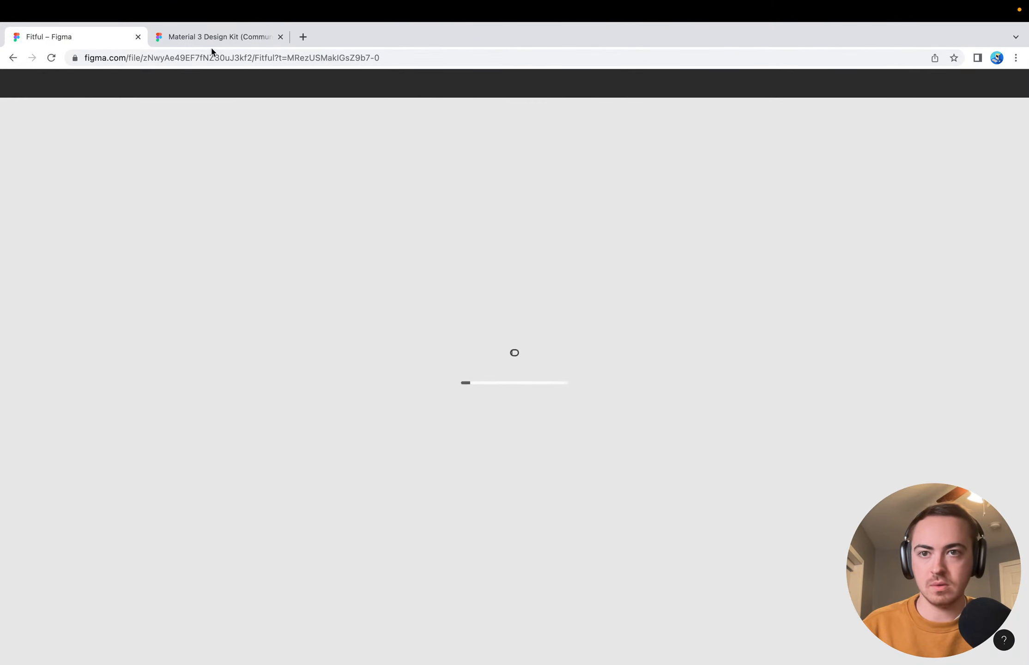
# Look over the component sets on the Components page of the Material 3 Design Kit file
pyautogui.click(212, 37)
pyautogui.scroll(-5, 472, 340)
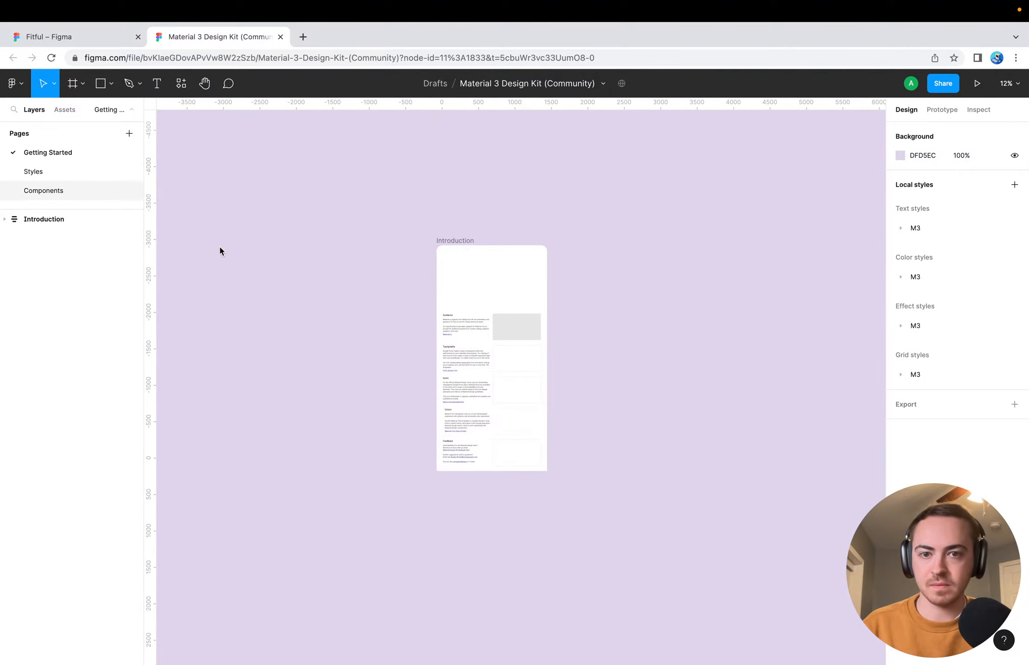
pyautogui.hscroll(-3, 376, 389)
pyautogui.scroll(-1, 375, 389)
pyautogui.hscroll(10, 376, 389)
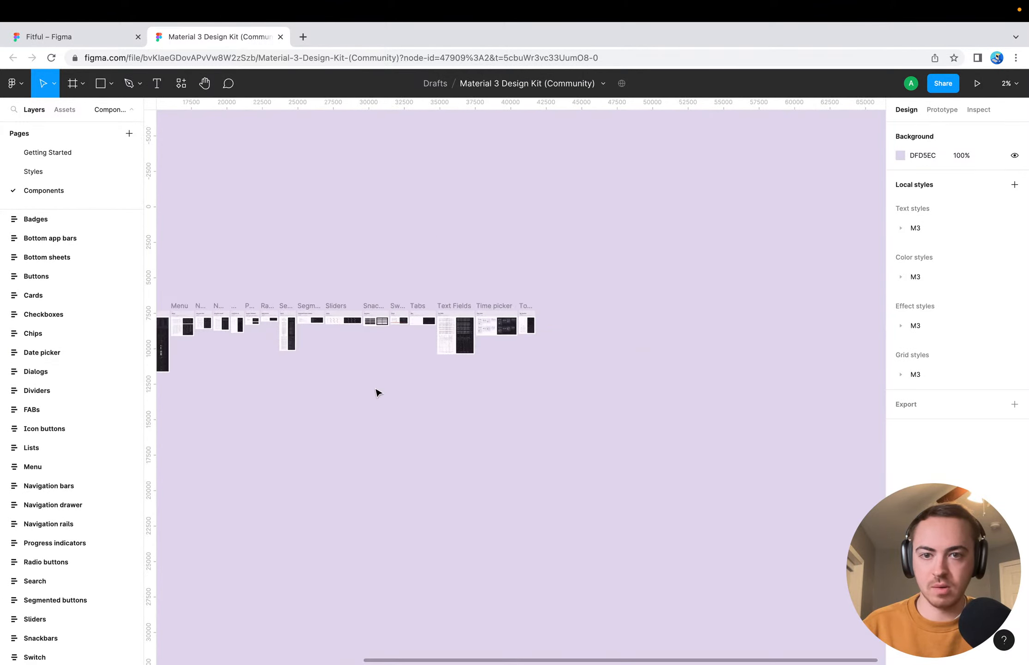
pyautogui.hscroll(-6, 375, 392)
pyautogui.scroll(-1, 376, 393)
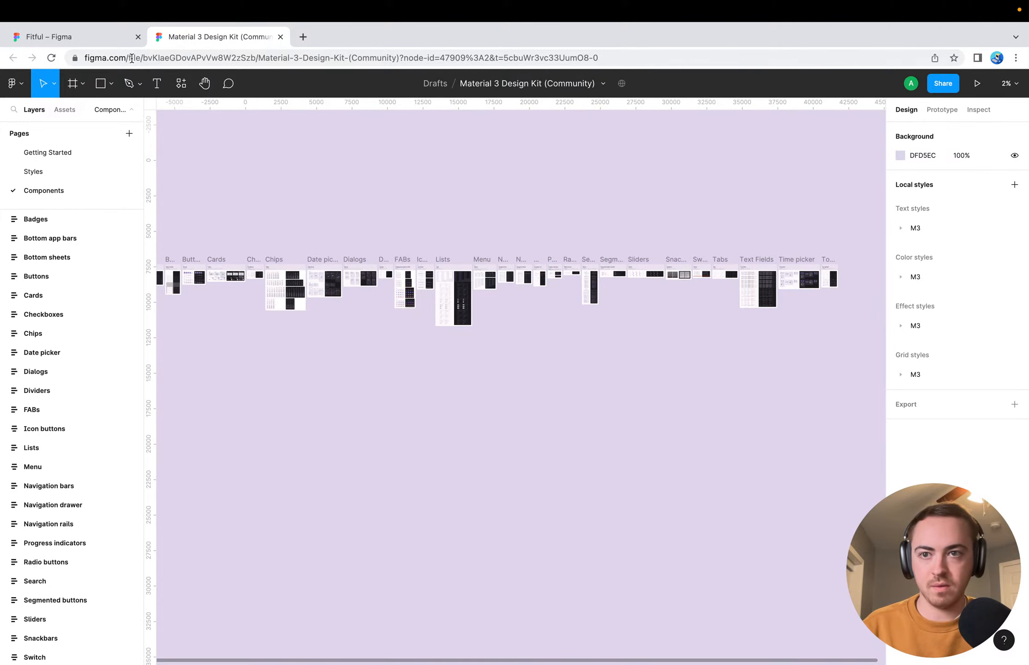
# Return to the Fitful file and show its Android page
pyautogui.click(124, 40)
pyautogui.scroll(-5, 341, 347)
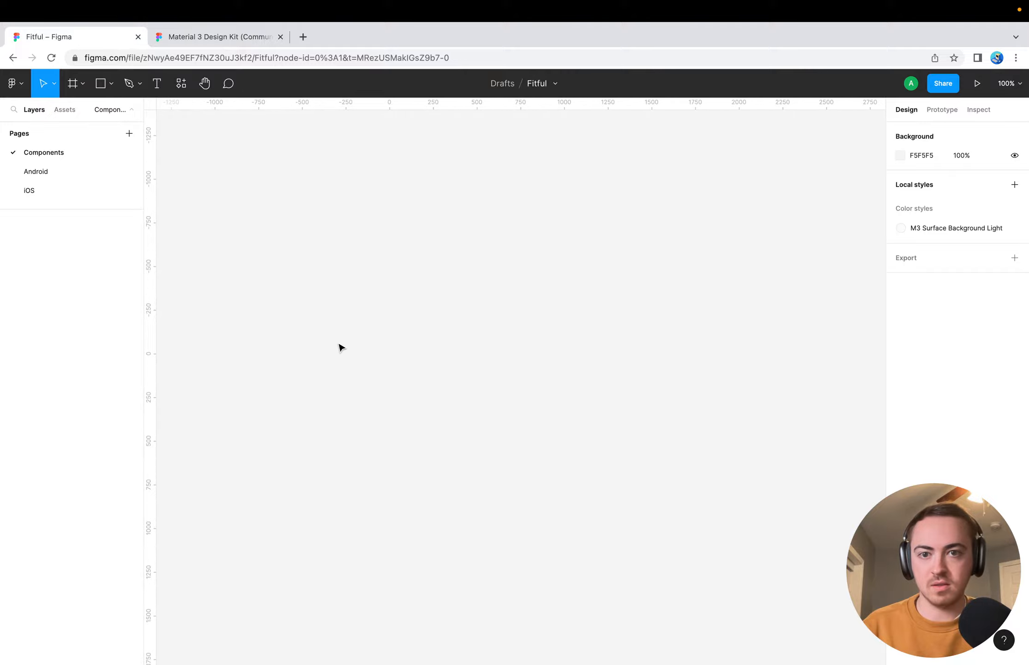
pyautogui.click(41, 174)
# Extend the grey rectangle in the Workout Detail frame downward to a height of about 223
pyautogui.scroll(-2, 353, 329)
pyautogui.scroll(3, 351, 328)
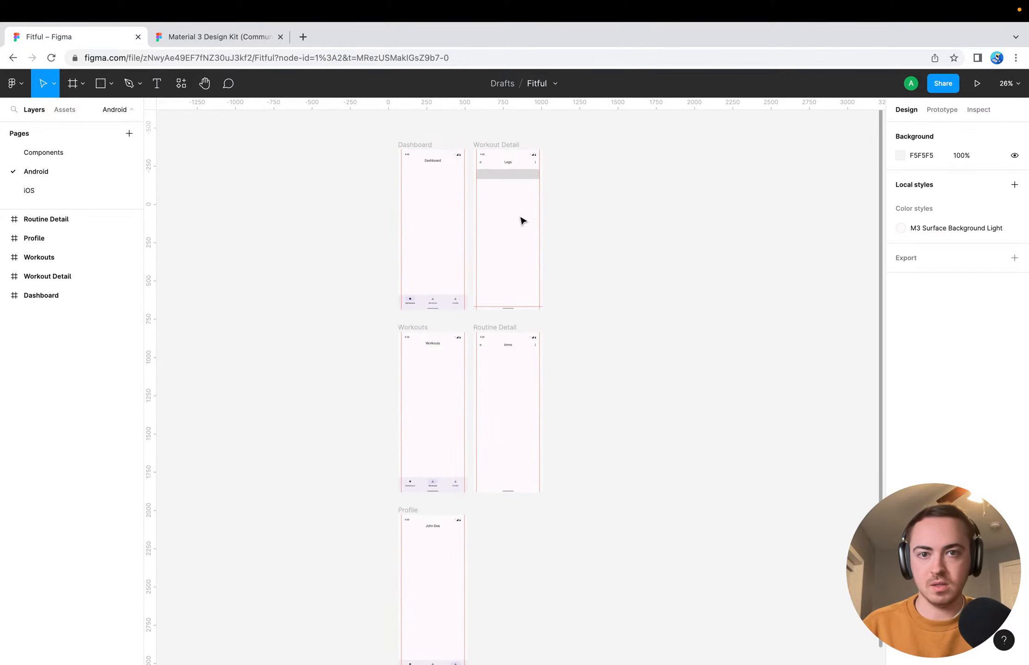
pyautogui.scroll(10, 521, 221)
pyautogui.scroll(4, 520, 220)
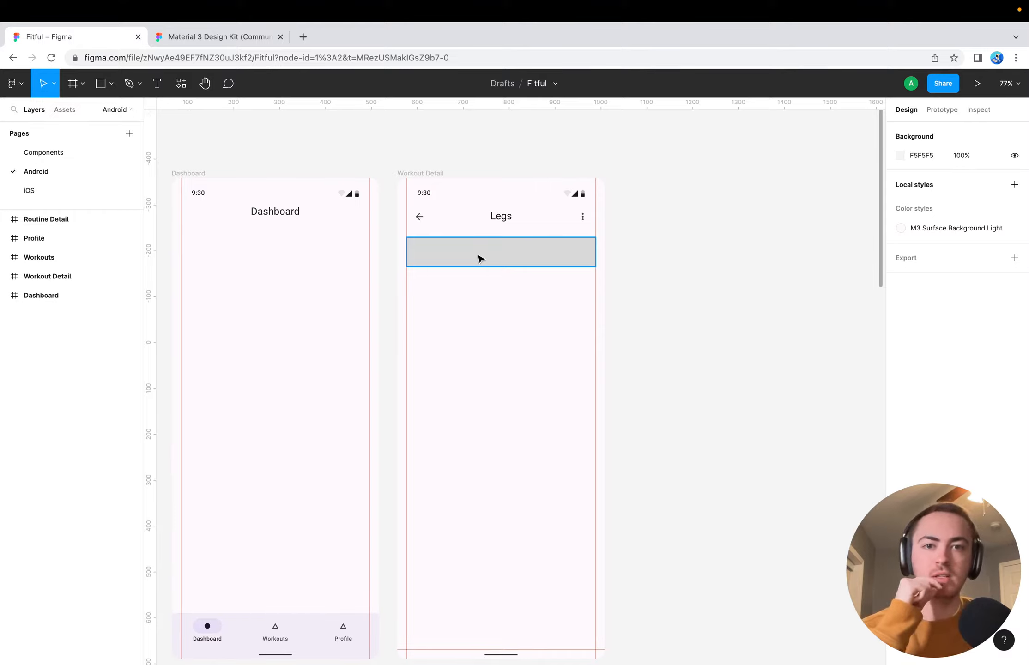
pyautogui.click(492, 266)
pyautogui.moveTo(497, 266); pyautogui.dragTo(497, 339)
pyautogui.click(679, 307)
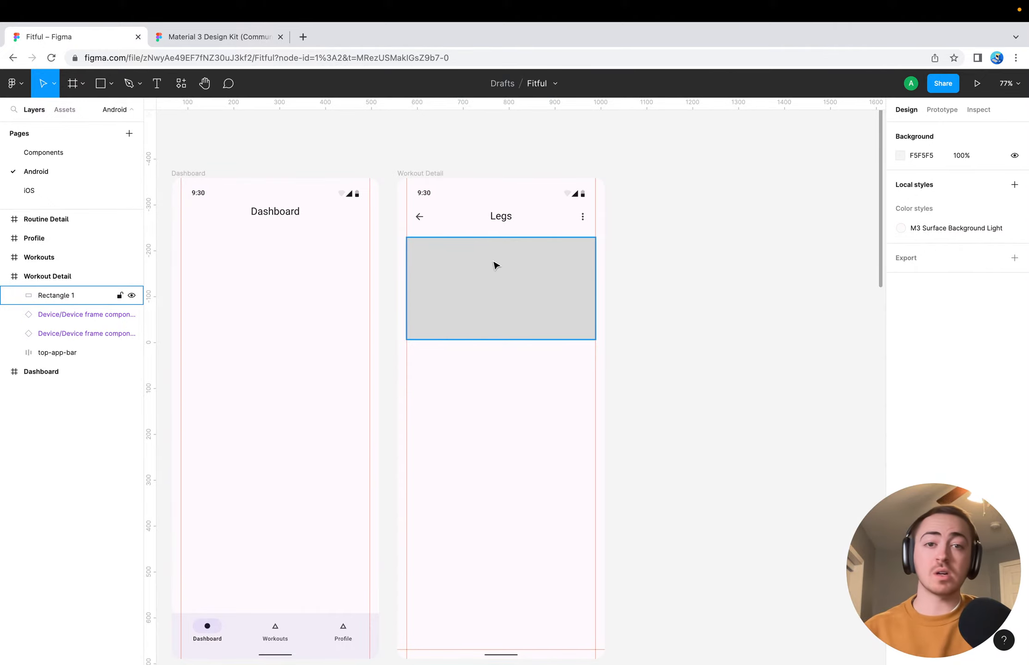
# Start a text layer near the upper-left of the Workout Detail rectangle and set its font to Roboto
pyautogui.click(470, 252)
pyautogui.press('t')
pyautogui.click(436, 248)
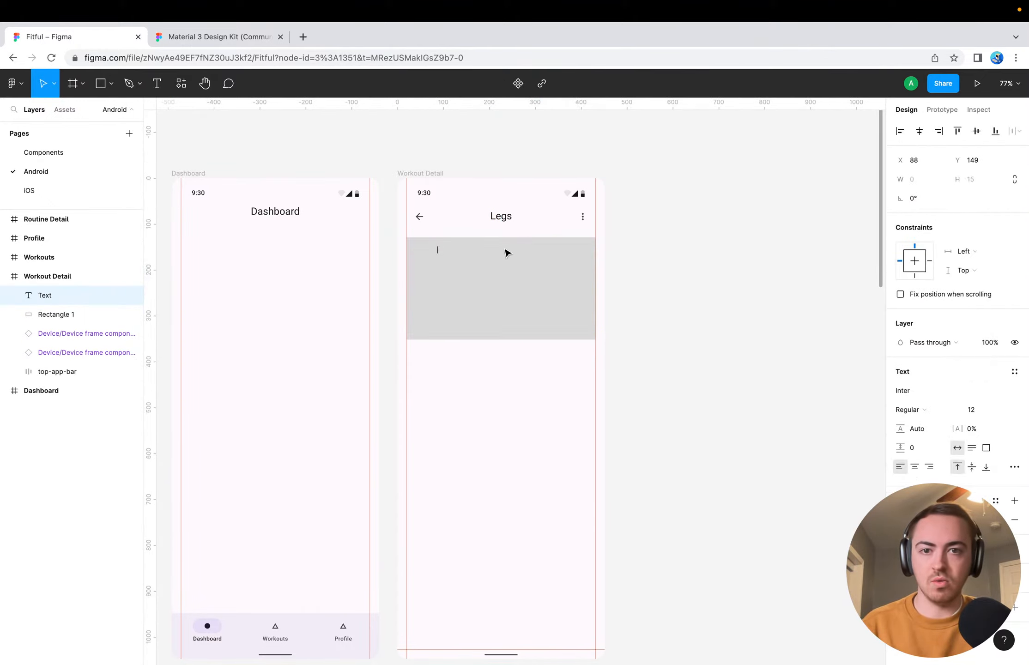
pyautogui.scroll(5, 536, 257)
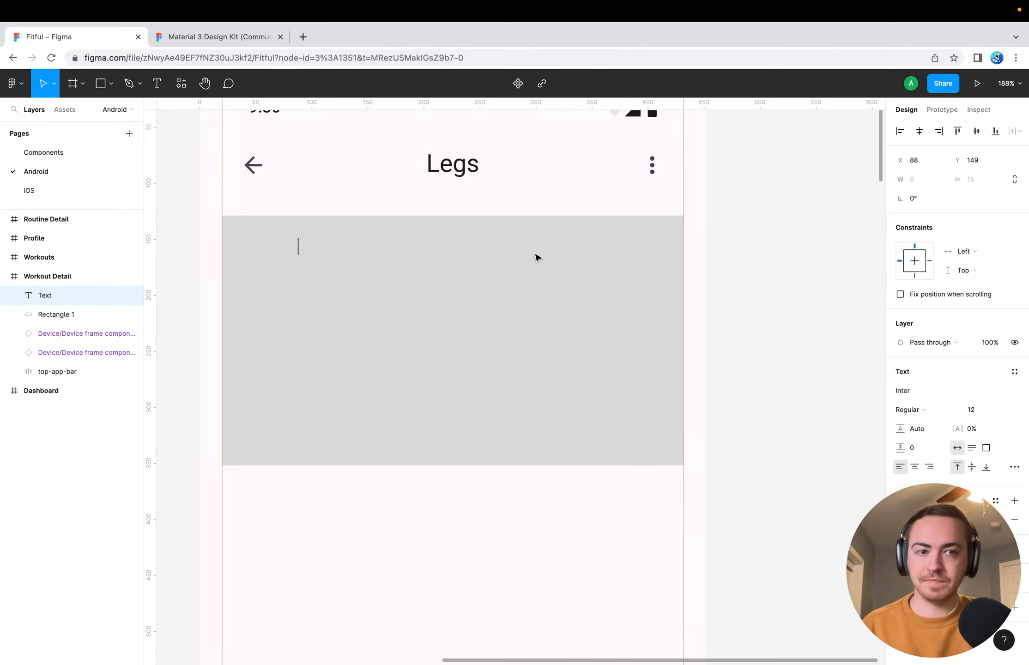
pyautogui.click(944, 386)
pyautogui.write('Roboto')
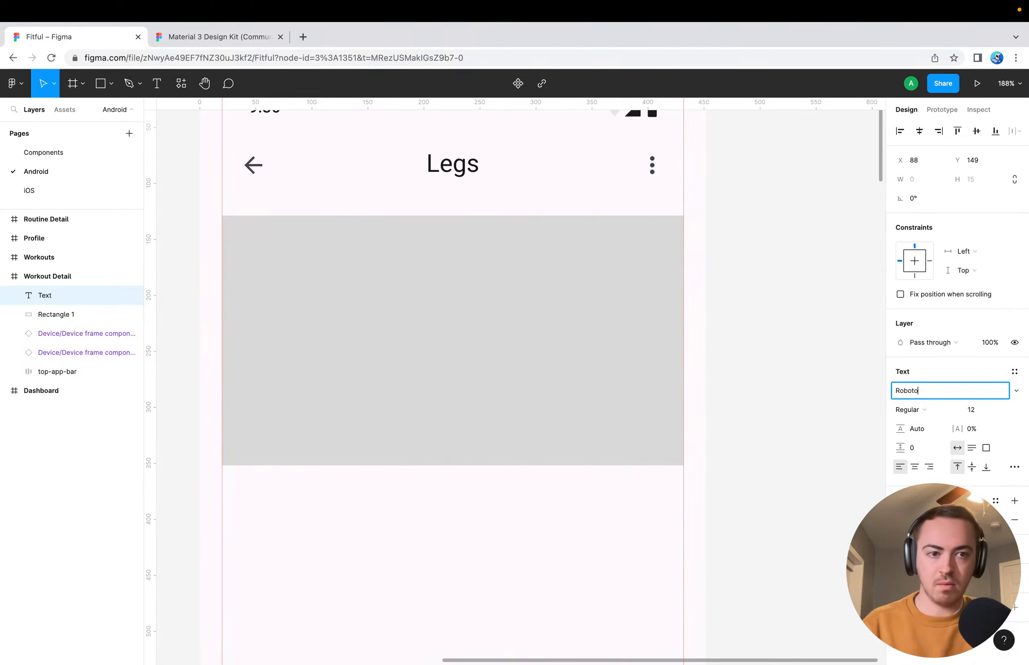
pyautogui.press('Return')
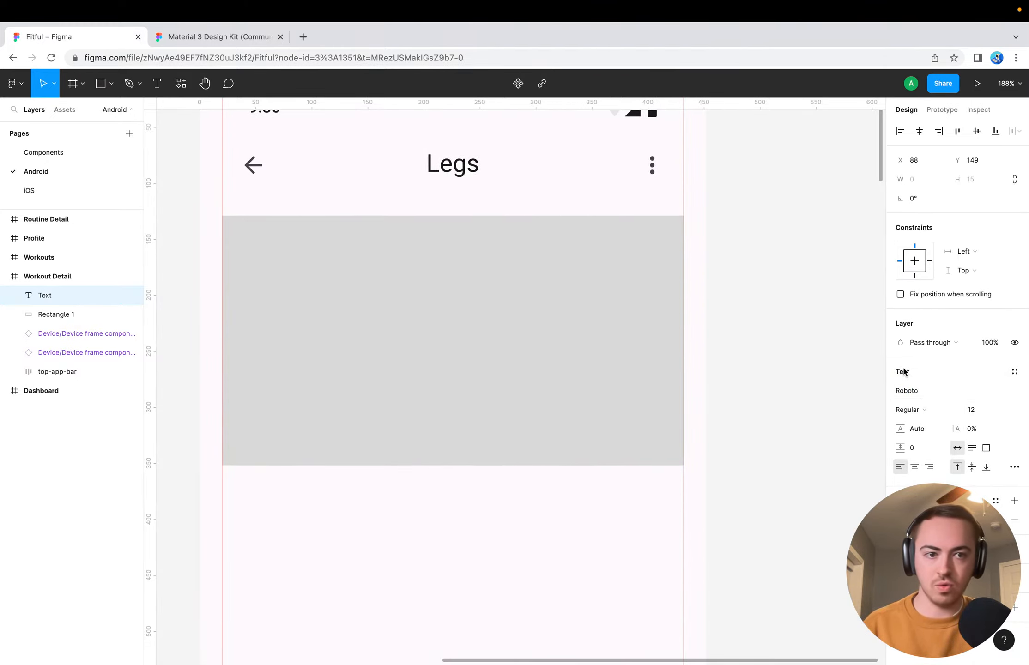
pyautogui.click(849, 390)
# Add a Roboto text layer reading "February 6, 2023" near the upper-left corner of the Workout Detail rectangle
pyautogui.click(342, 241)
pyautogui.click(286, 238)
pyautogui.press('t')
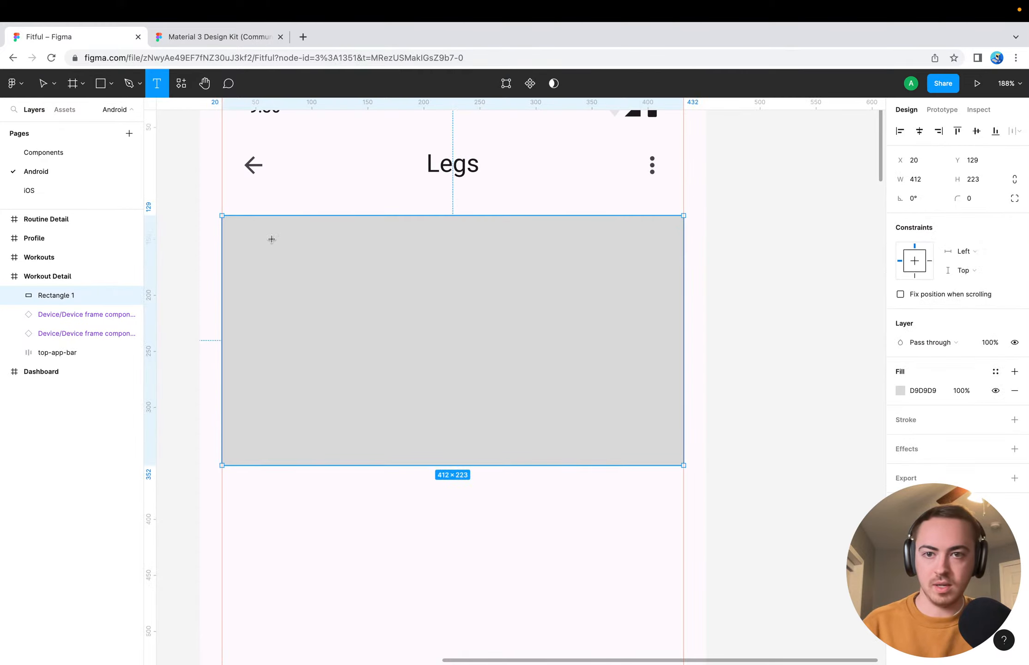
pyautogui.click(271, 239)
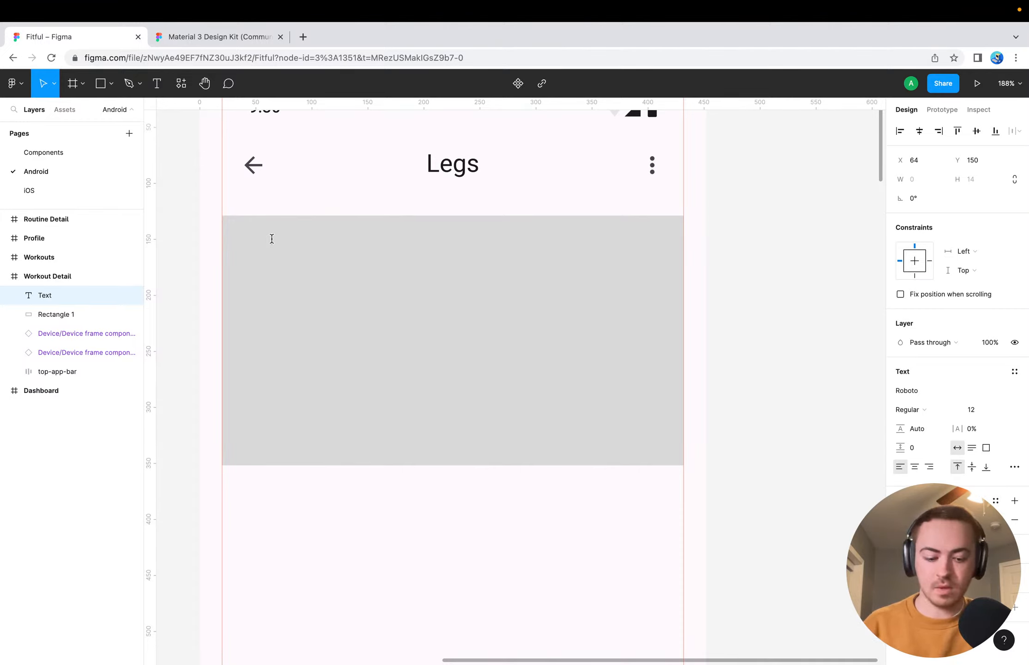
pyautogui.write('Feb')
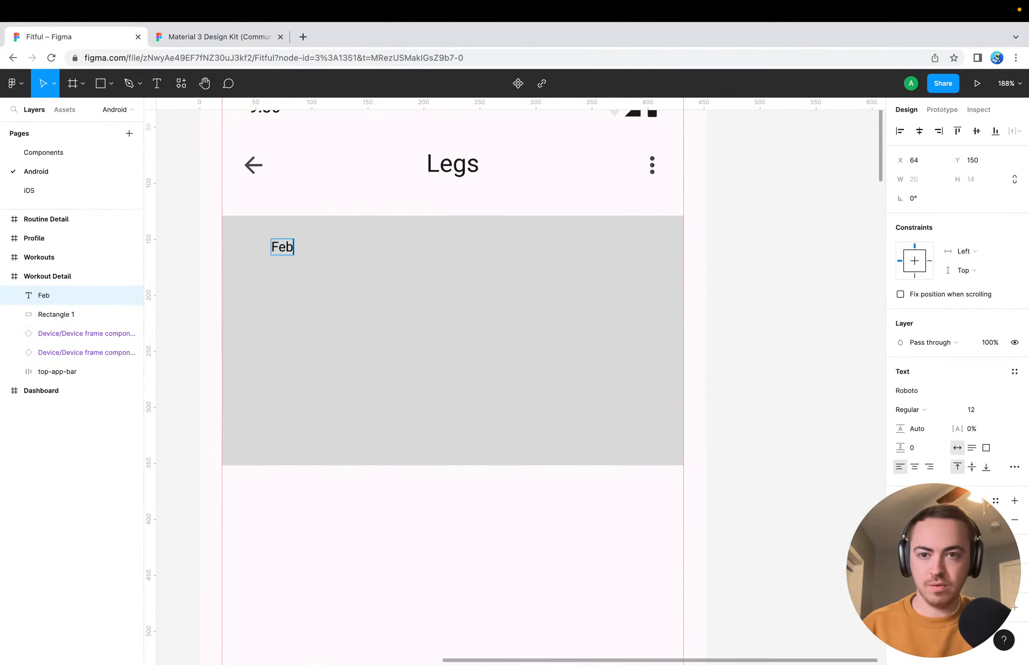
pyautogui.write('ruary ')
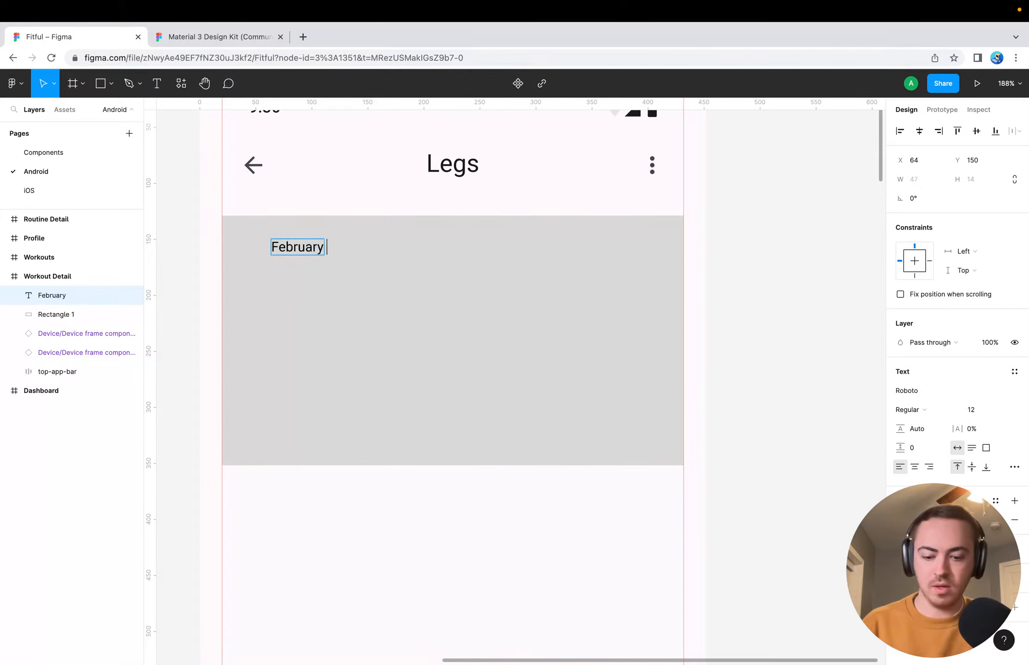
pyautogui.write('6, 2023')
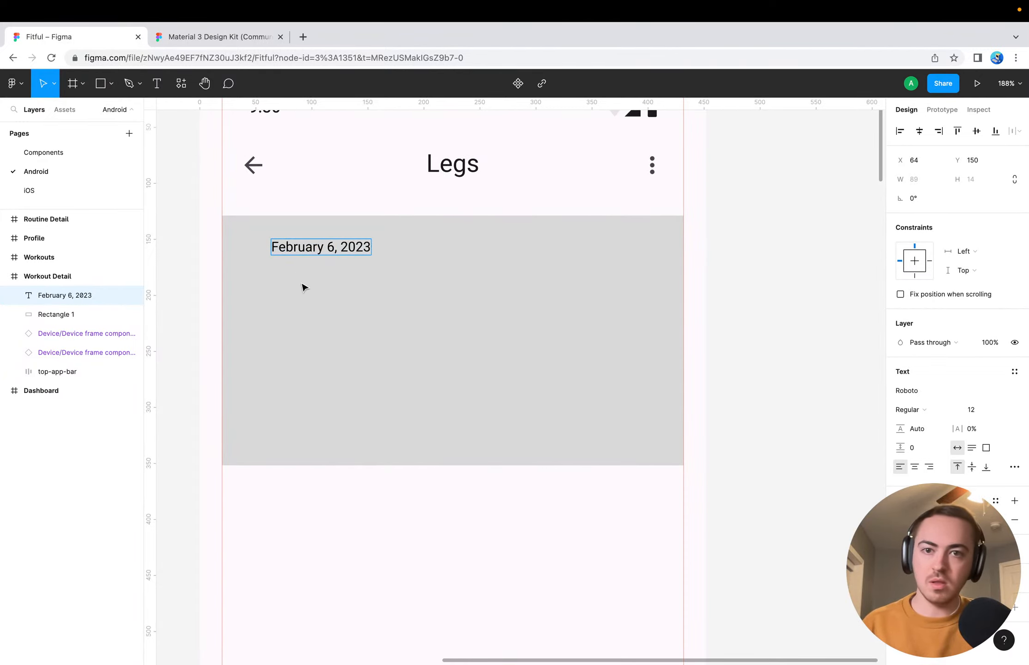
pyautogui.press('Escape')
# Add a second text layer reading "1 hour, 23 seconds" in the right half of the rectangle, beside the date
pyautogui.click(444, 249)
pyautogui.press('t')
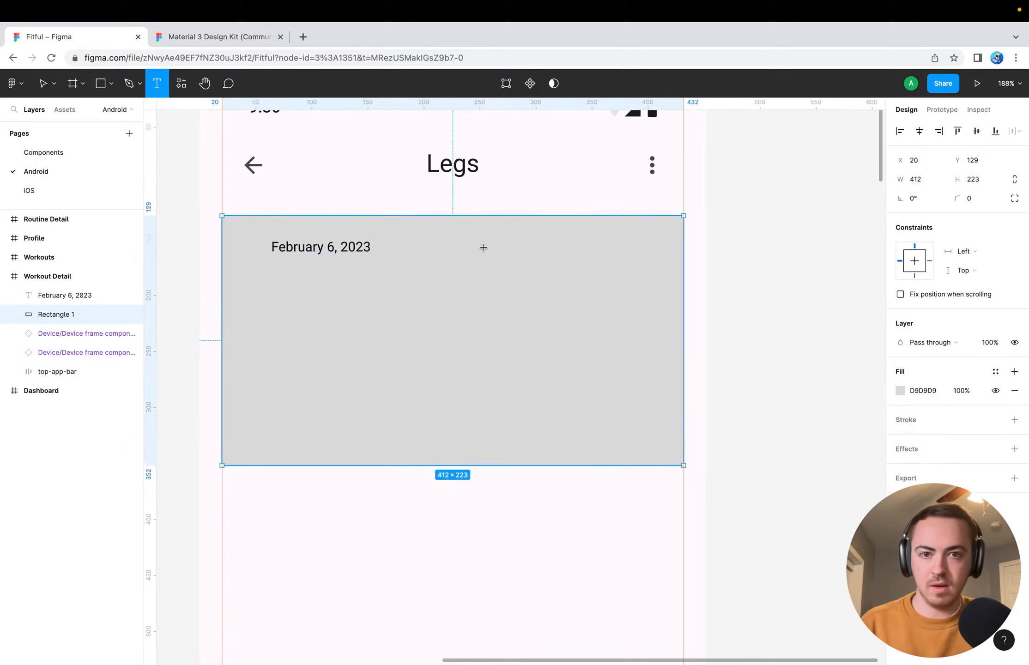
pyautogui.click(504, 249)
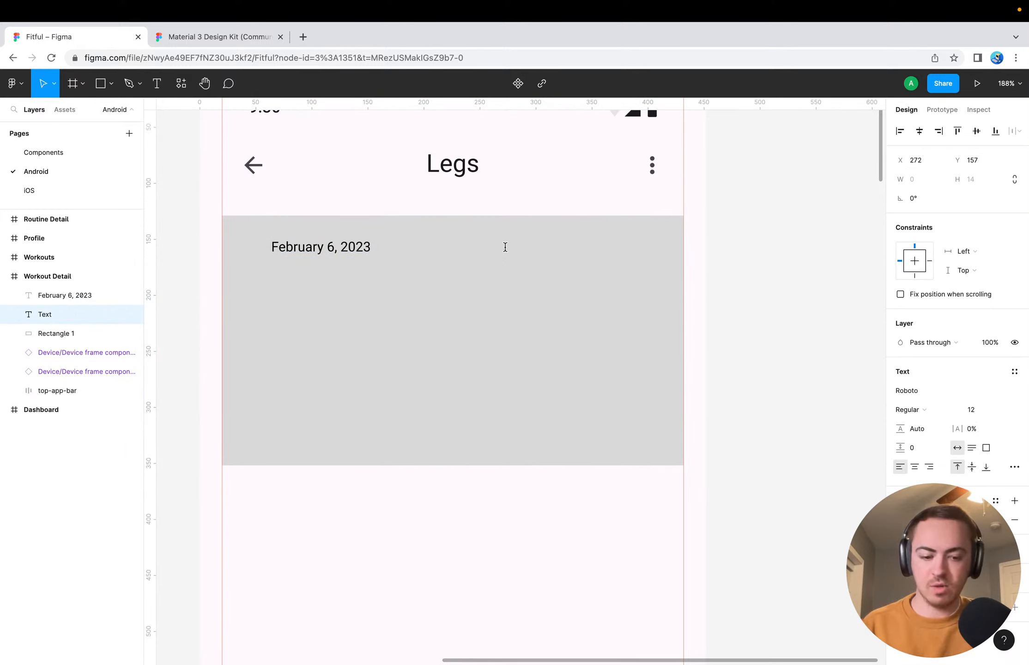
pyautogui.write('1')
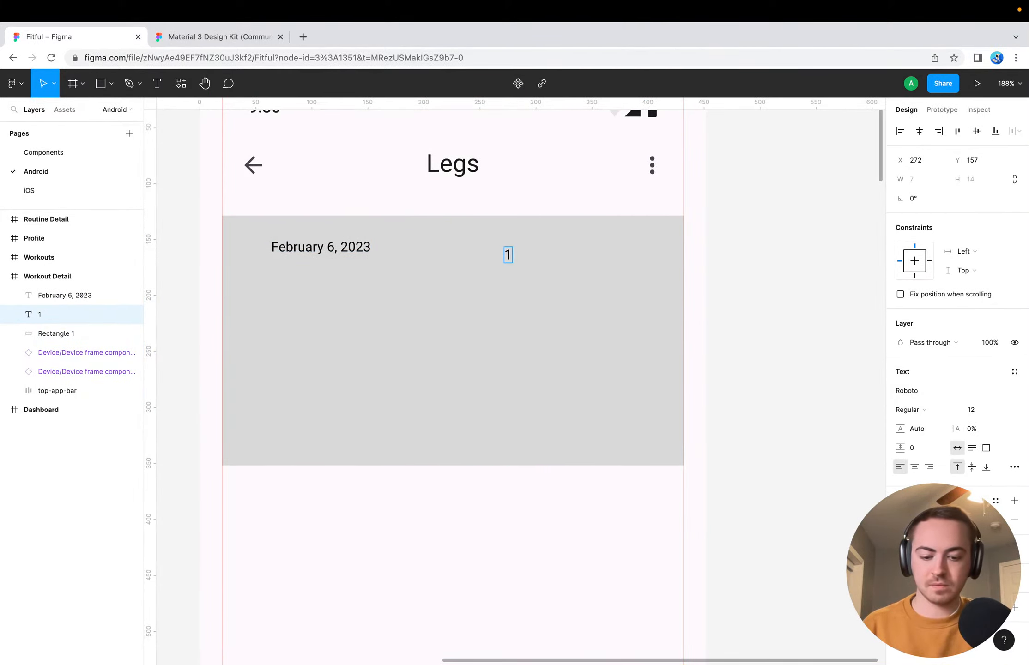
pyautogui.write(' hour')
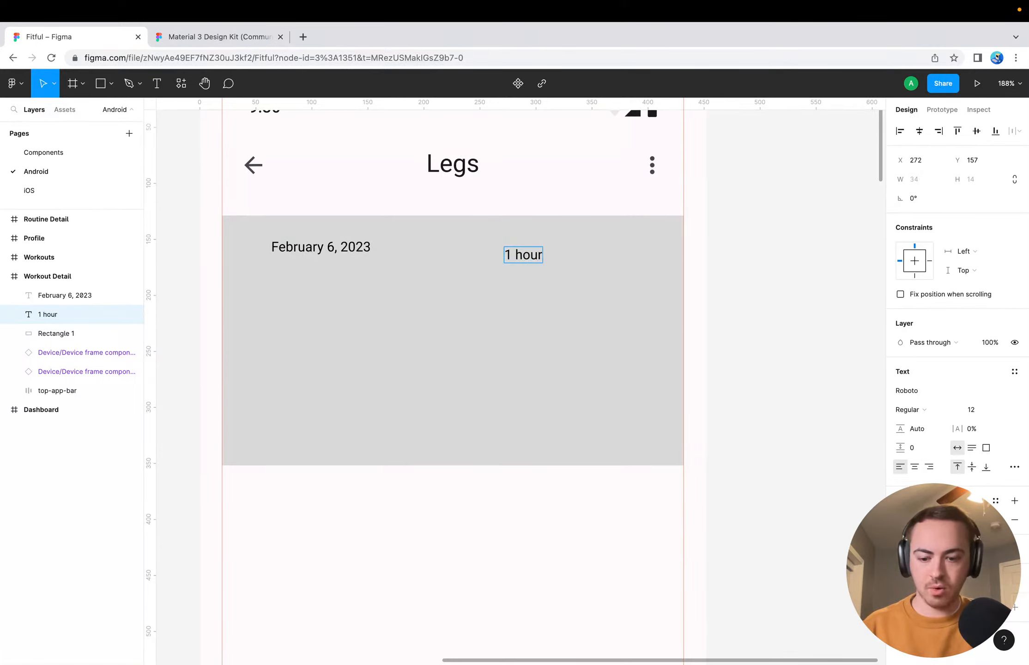
pyautogui.write(' 23 seconds')
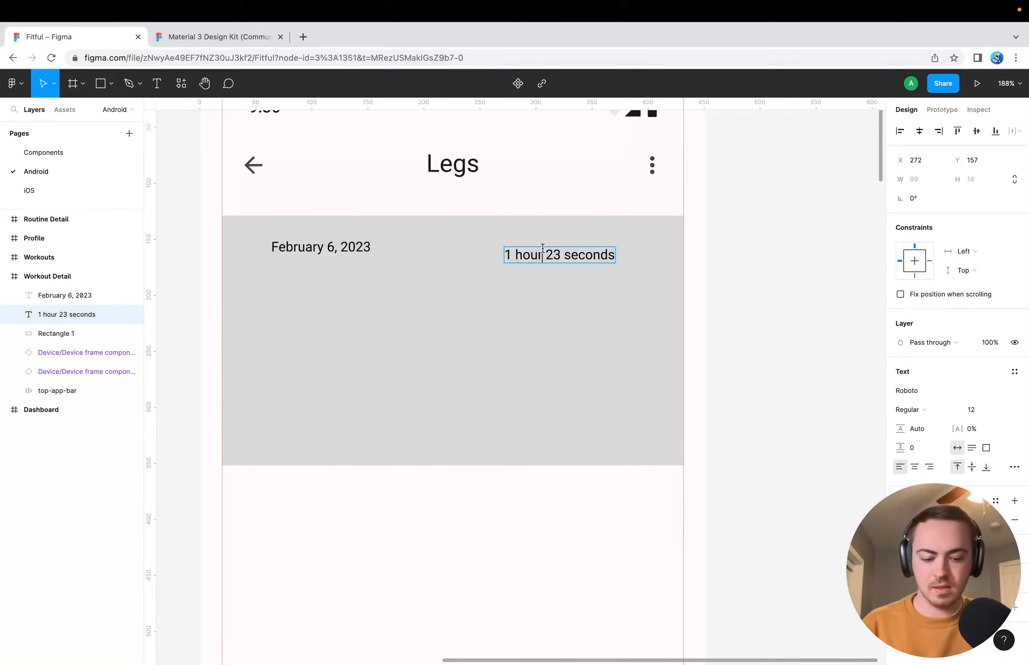
pyautogui.write(',')
pyautogui.press('Escape')
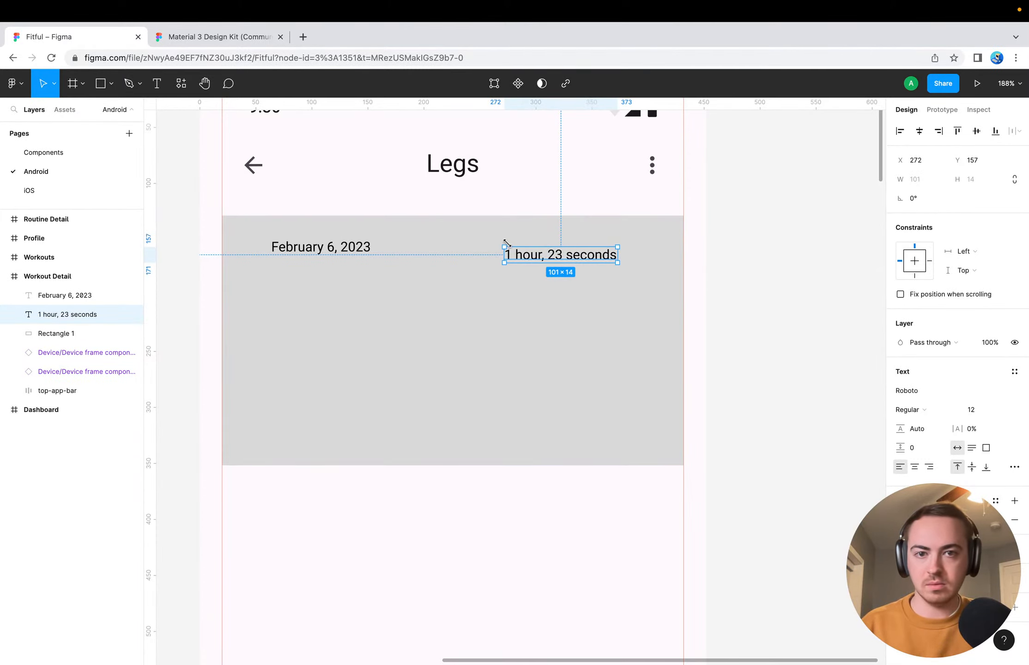
# Align both texts along the card's upper edge, with the duration at X 315, Y 146 and the date at X 36, Y 146
pyautogui.click(507, 290)
pyautogui.click(564, 258)
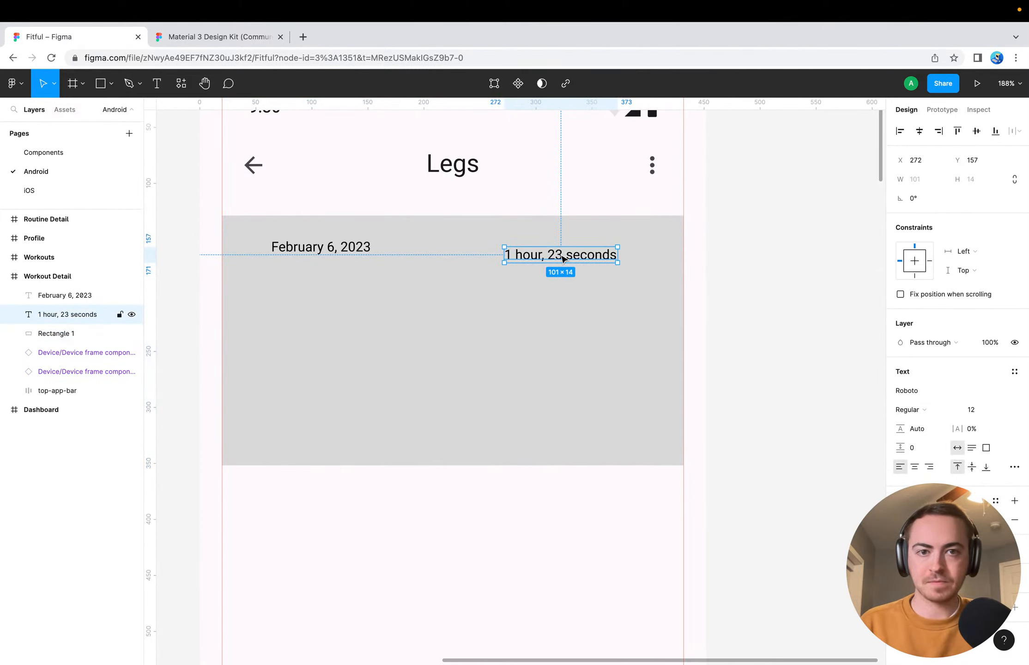
pyautogui.moveTo(564, 258); pyautogui.dragTo(612, 246)
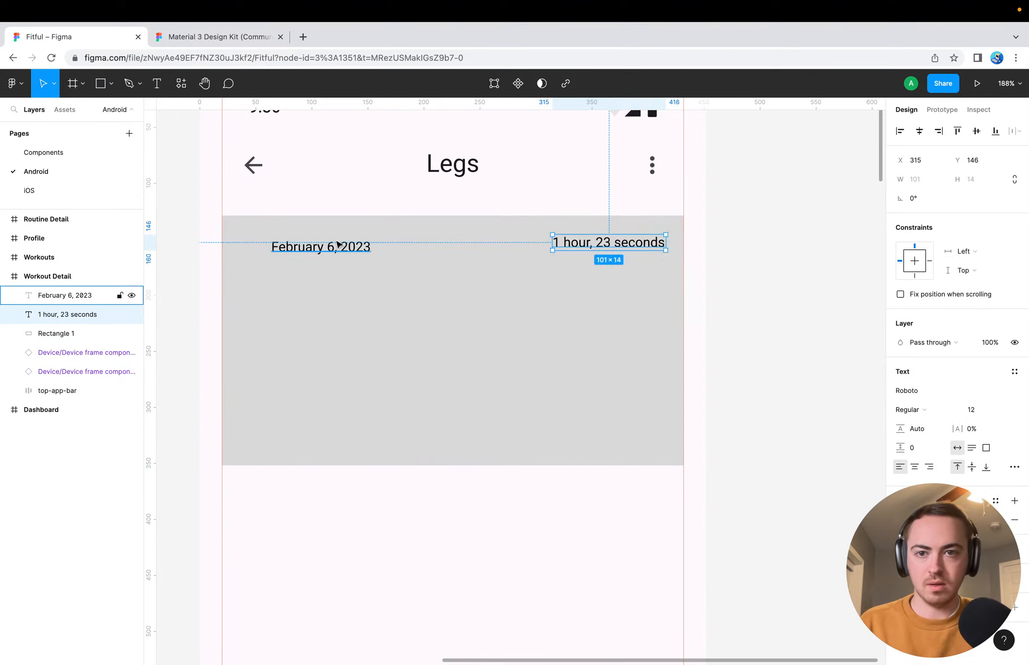
pyautogui.moveTo(309, 246); pyautogui.dragTo(282, 244)
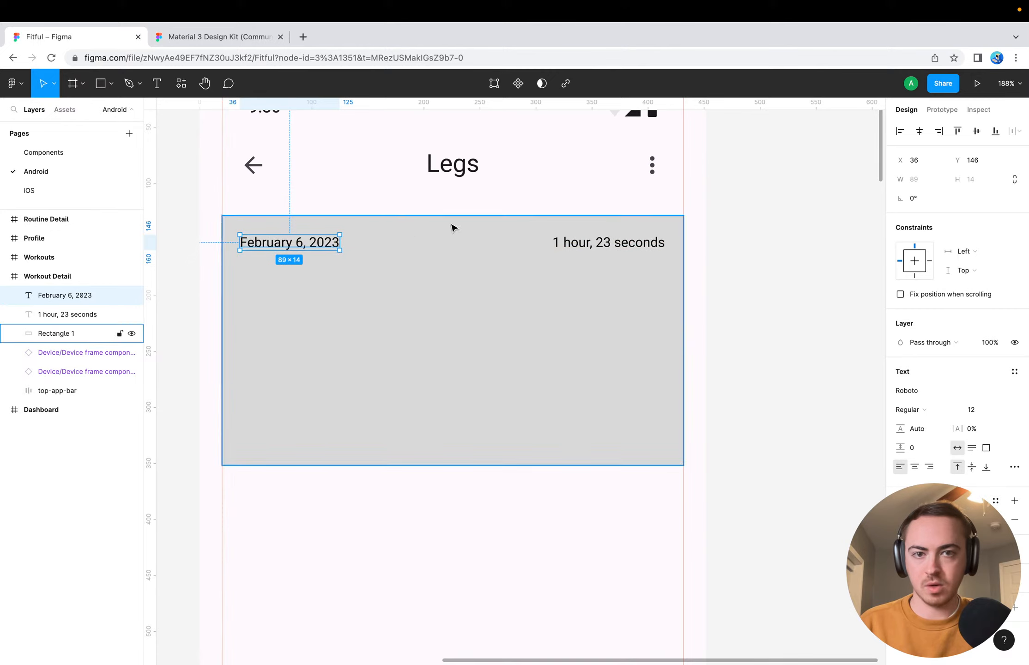
pyautogui.click(593, 236)
pyautogui.press('alt')
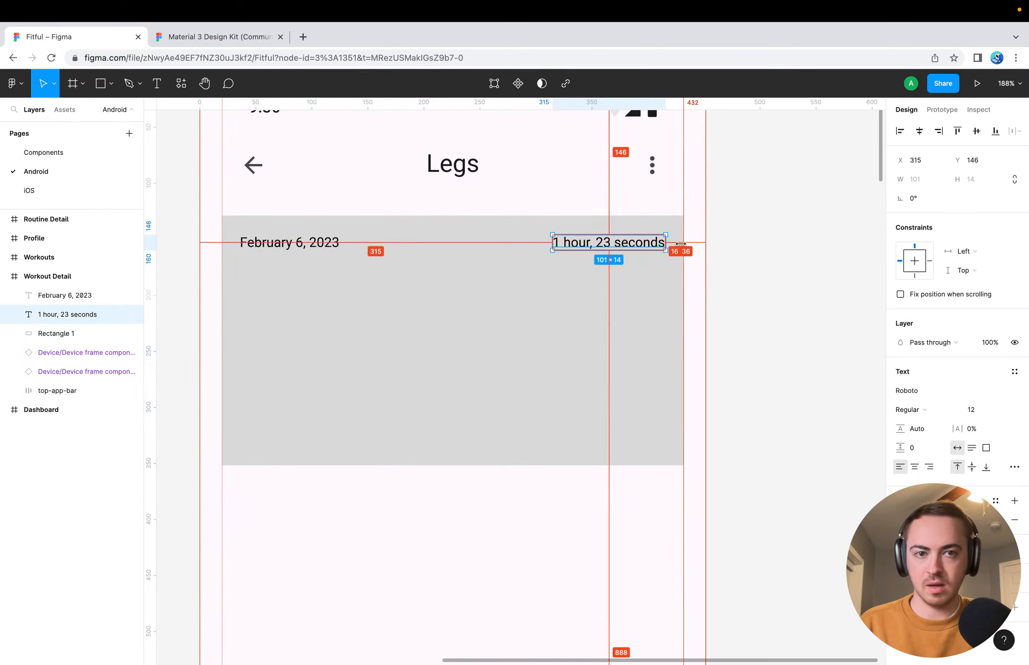
pyautogui.click(755, 246)
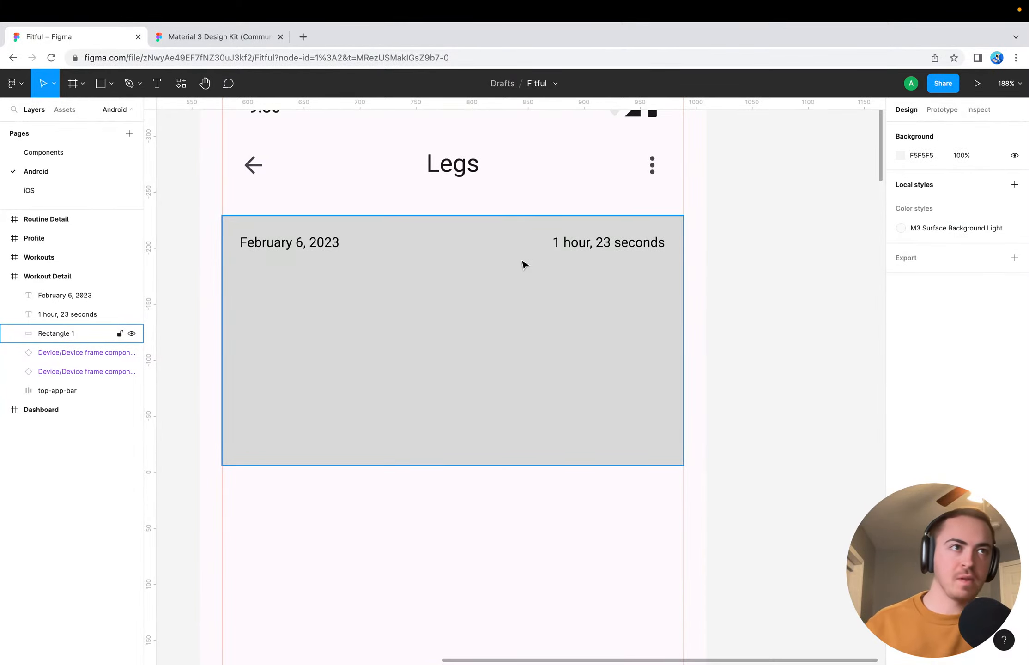
pyautogui.press('Escape')
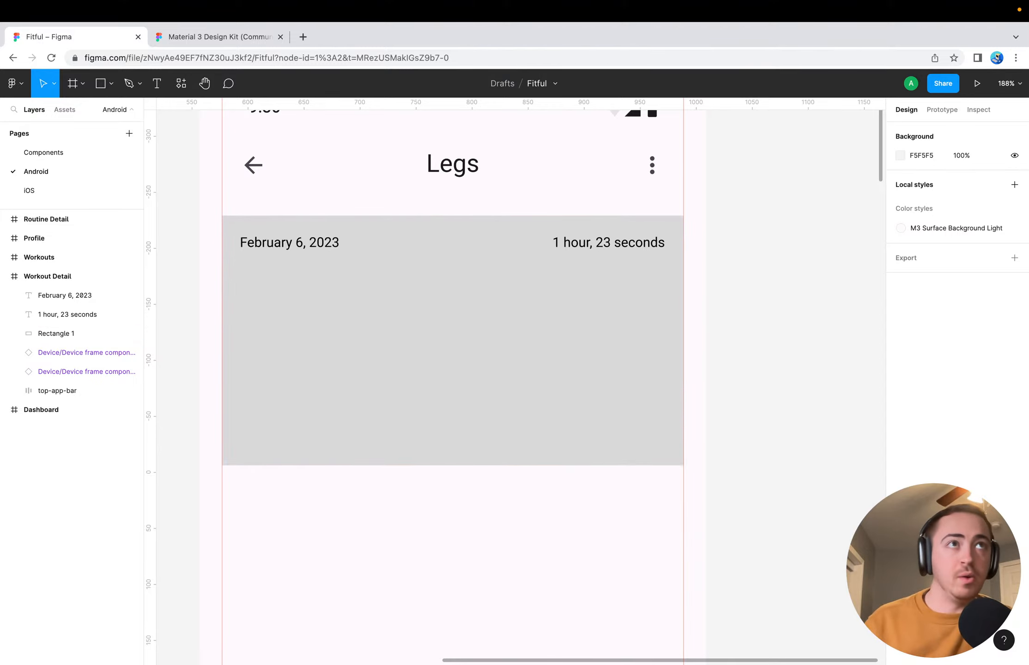
# Shift the date text 20 px right to X 56, making room for an icon before it
pyautogui.click(285, 244)
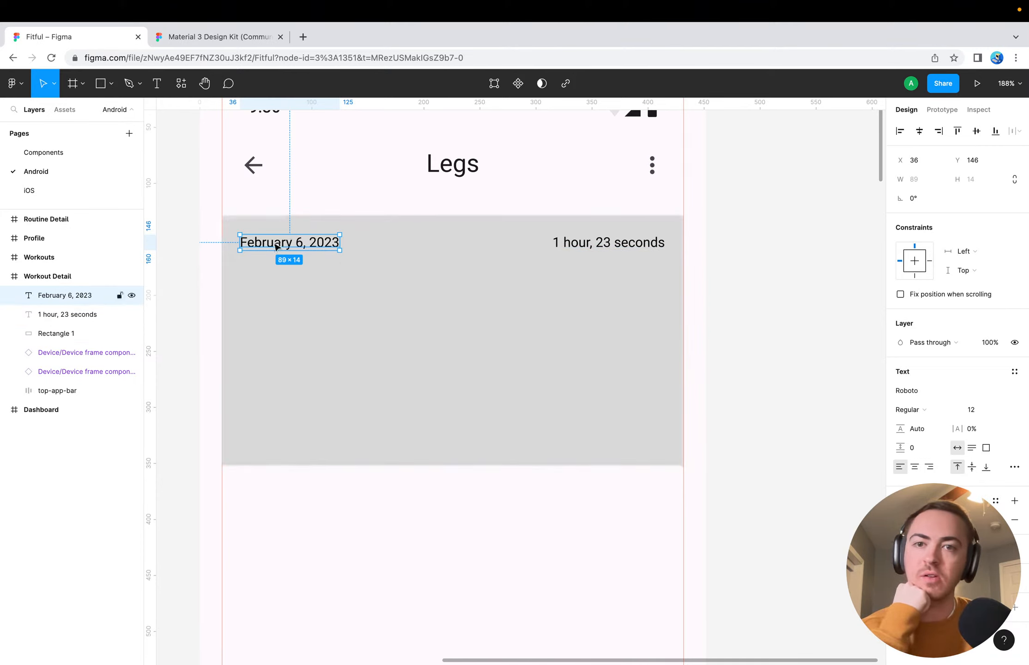
pyautogui.hotkey('shift', 'Right')
pyautogui.hotkey('shift', 'Right')
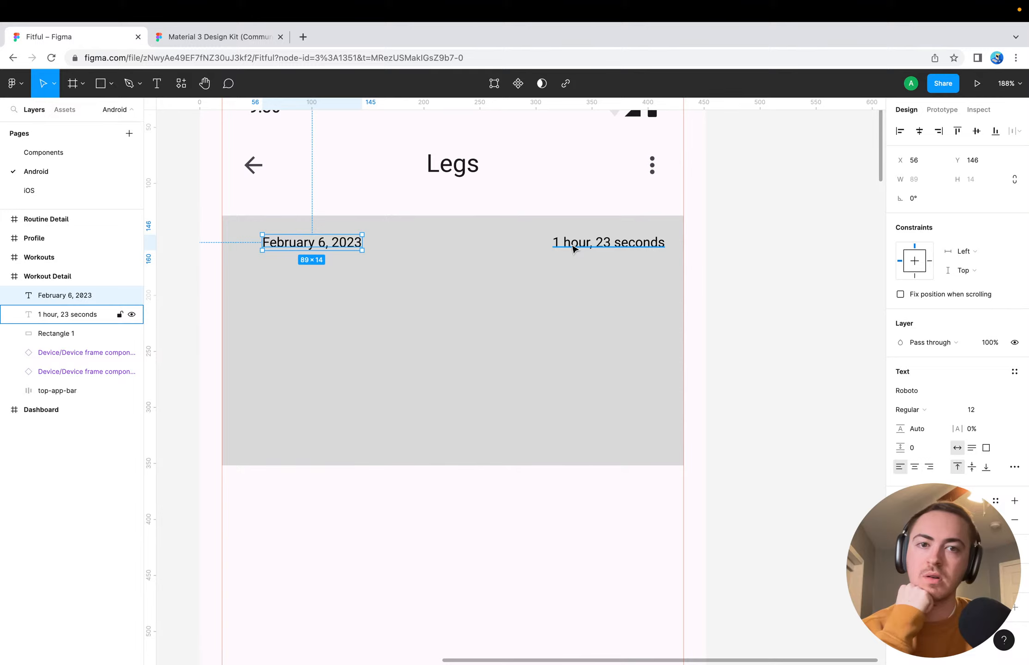
pyautogui.click(603, 249)
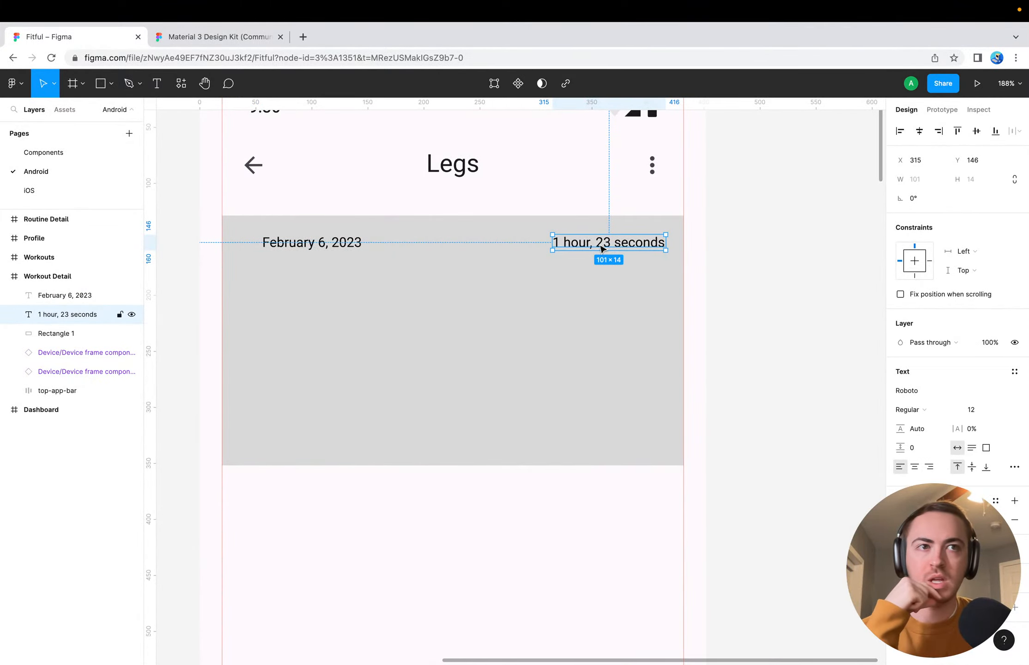
# Search the web for "material 3 icons" in a new browser tab and open Google Fonts' Material Symbols and Icons page
pyautogui.click(226, 37)
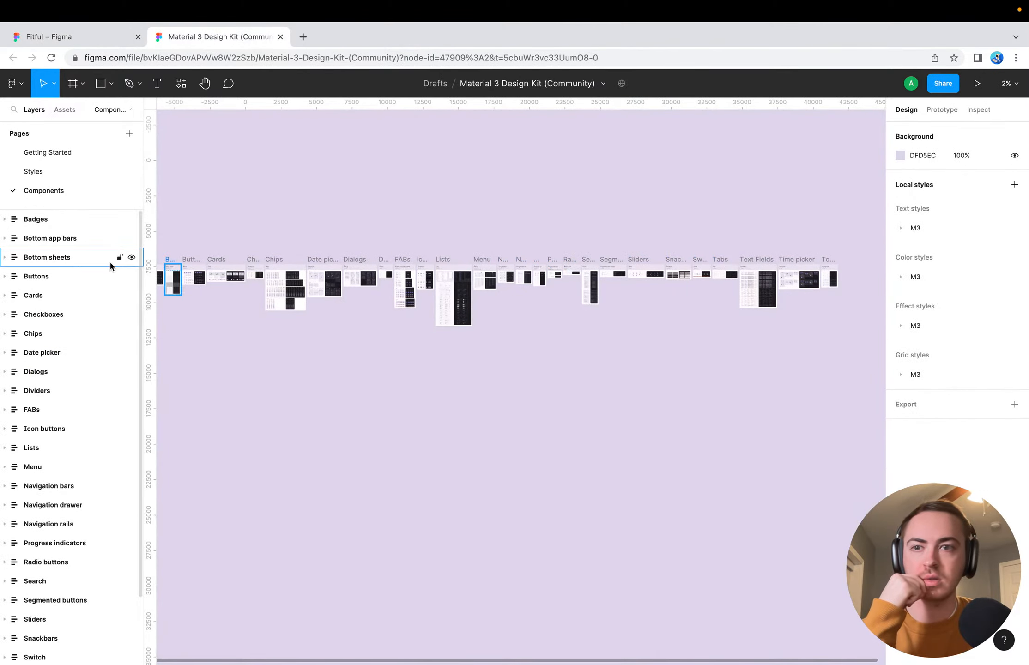
pyautogui.click(302, 37)
pyautogui.write('material')
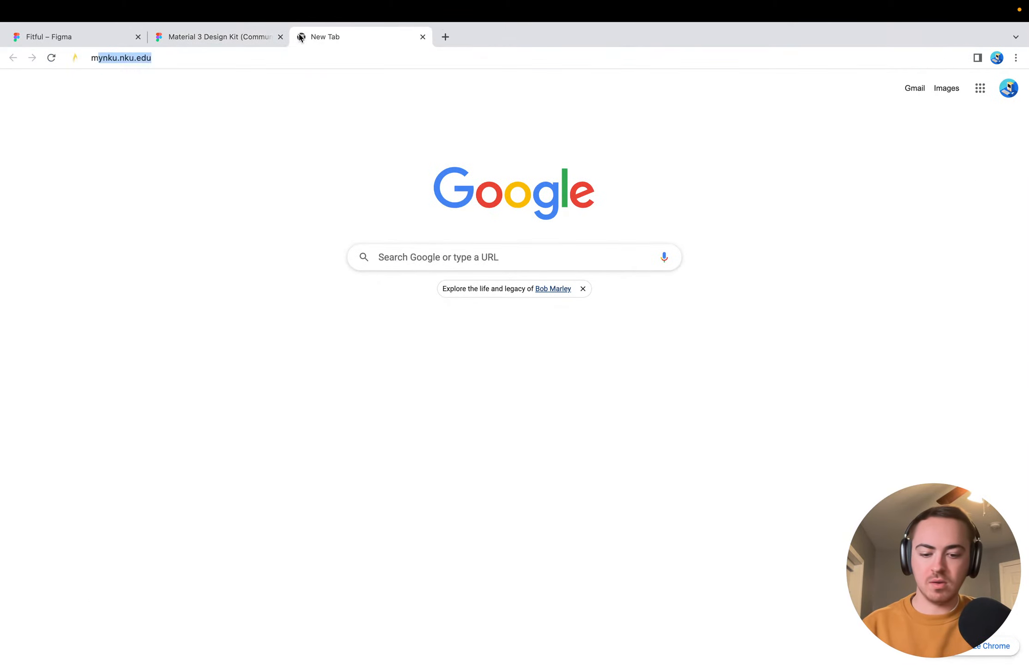
pyautogui.press('super+a')
pyautogui.write('material 3')
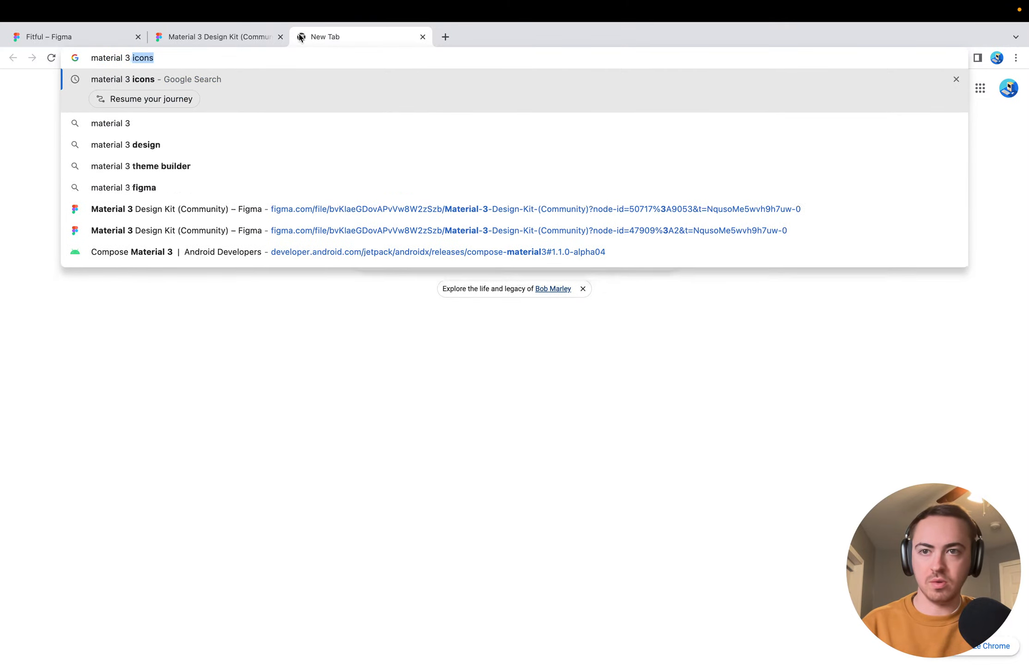
pyautogui.press('Return')
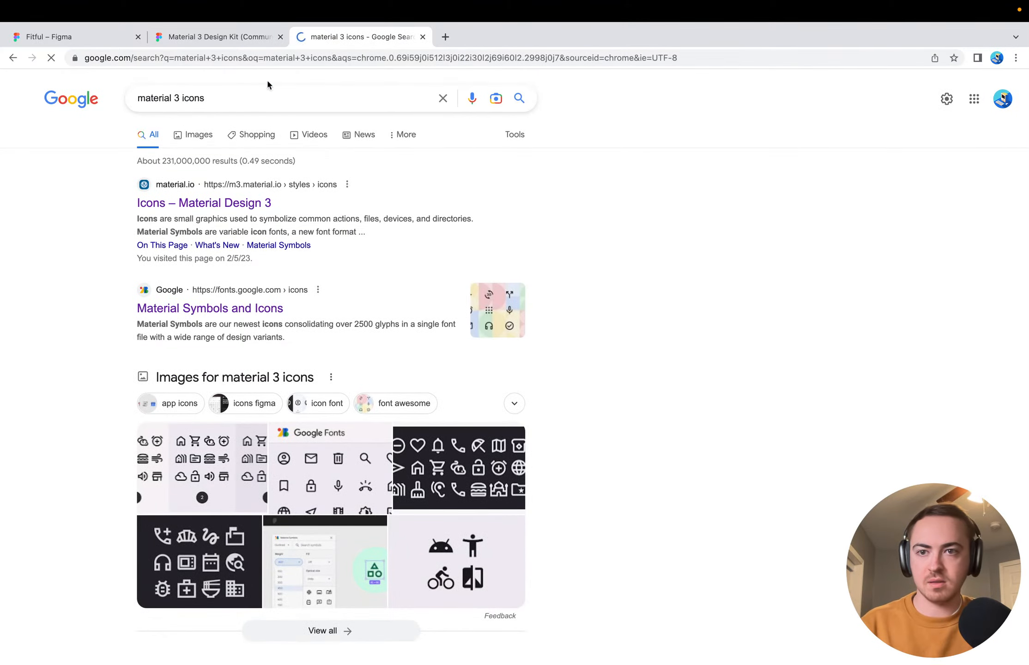
pyautogui.click(213, 203)
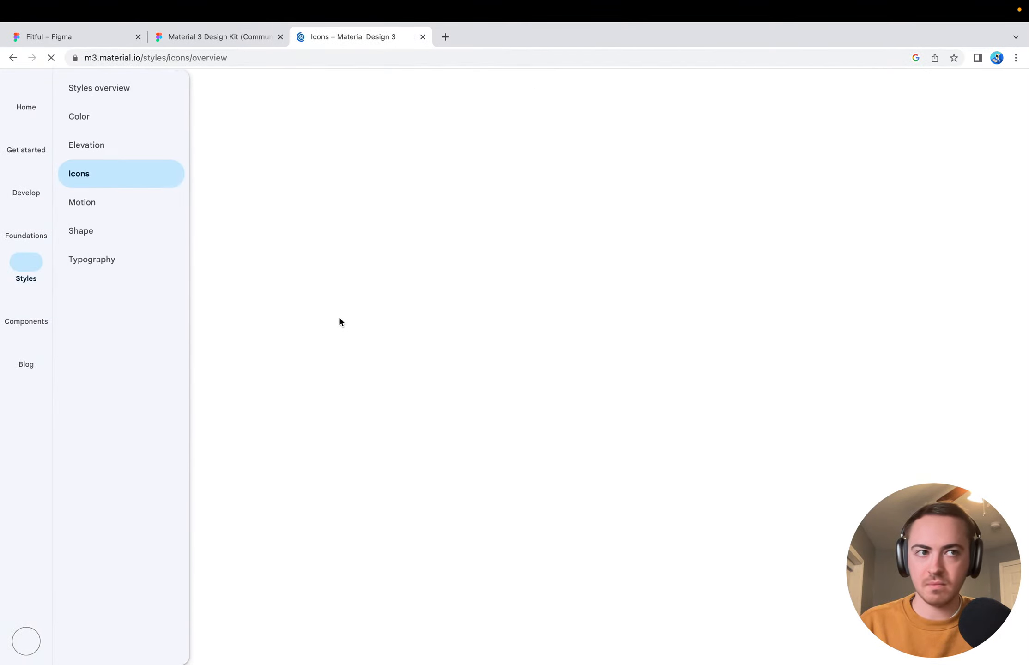
pyautogui.scroll(-15, 642, 442)
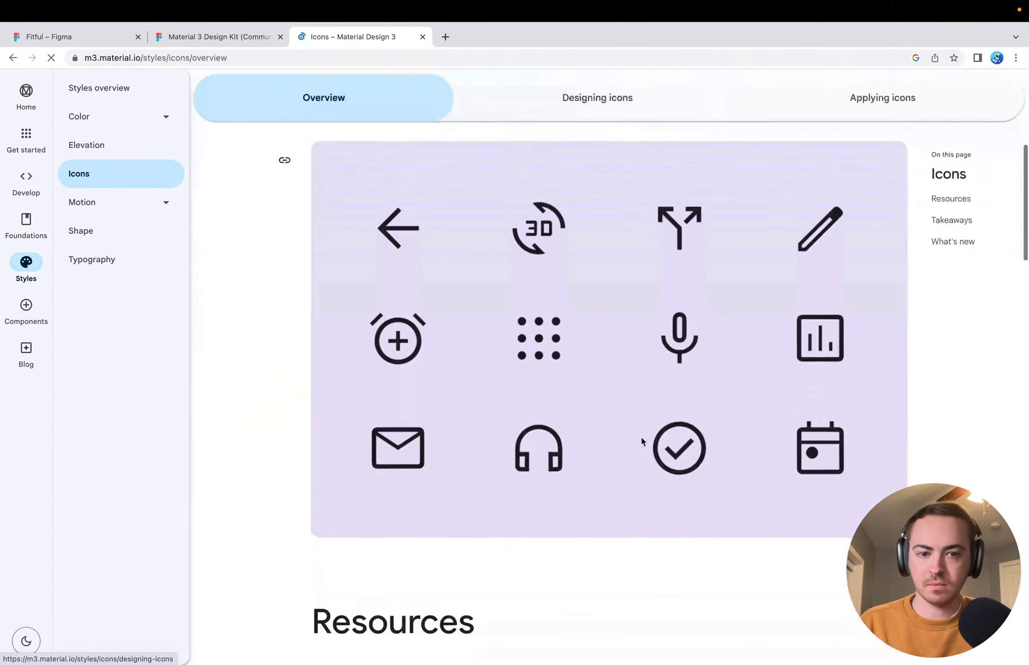
pyautogui.click(475, 323)
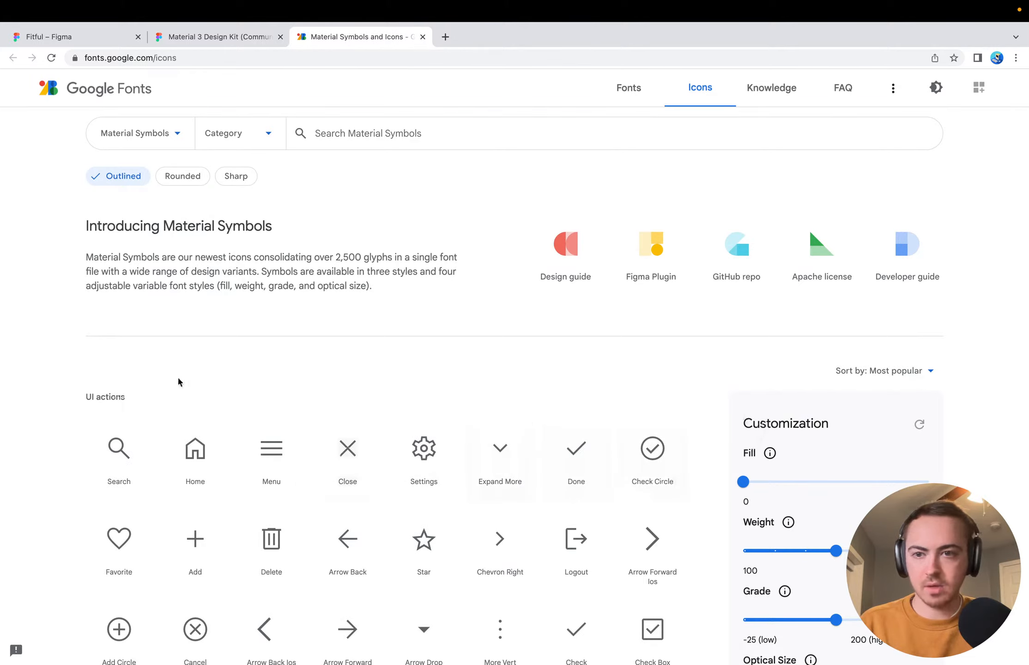
# Switch the icon style to Rounded and search Material Symbols for "calendar"
pyautogui.scroll(-1, 268, 365)
pyautogui.click(187, 149)
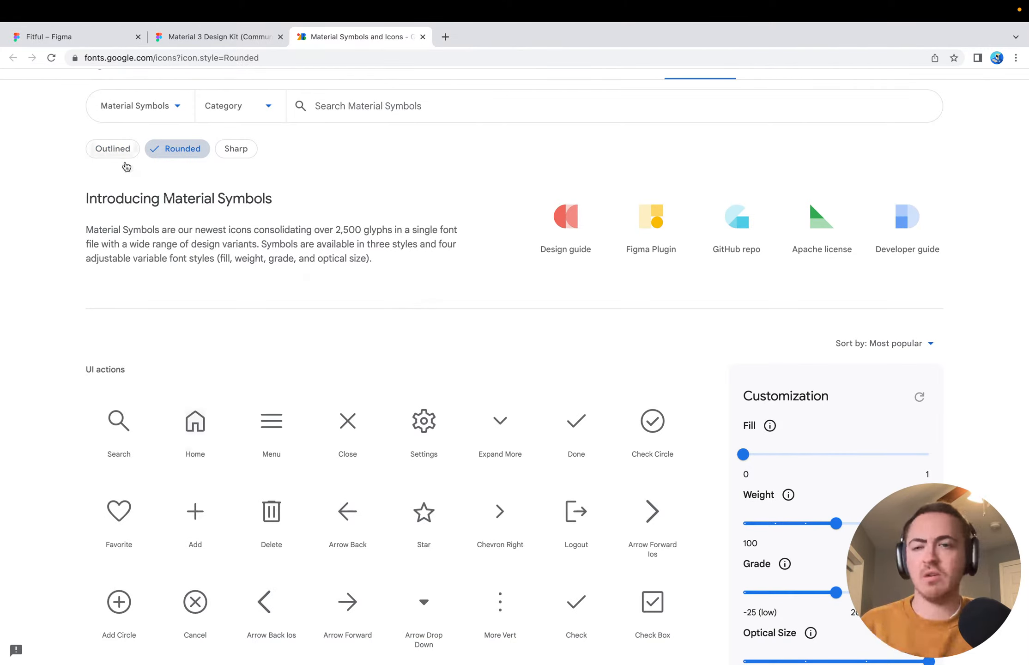
pyautogui.click(403, 106)
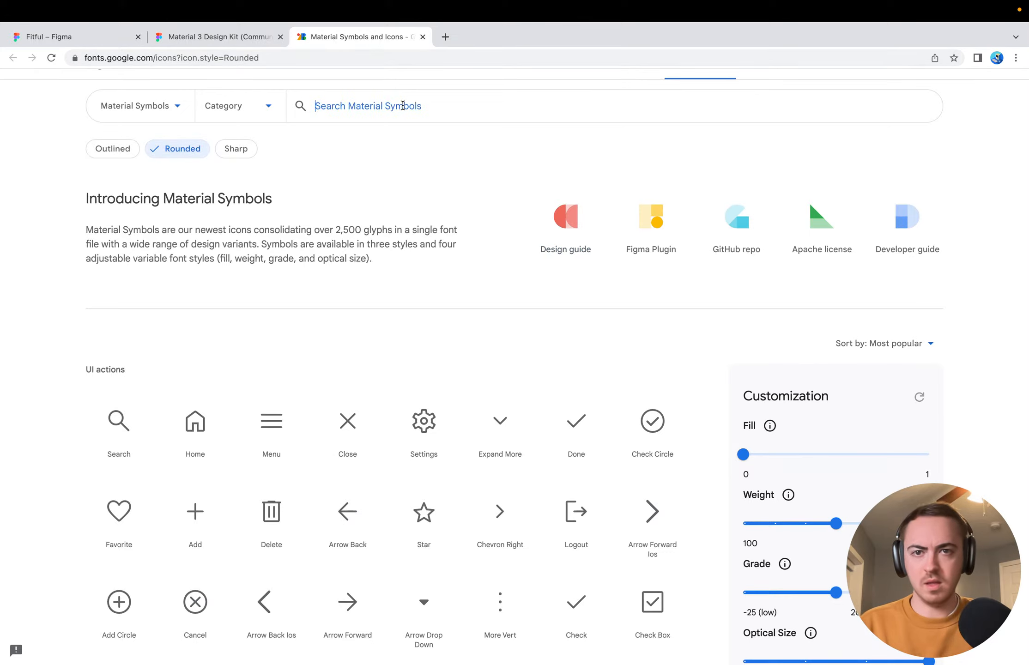
pyautogui.write('calendar')
pyautogui.press('Return')
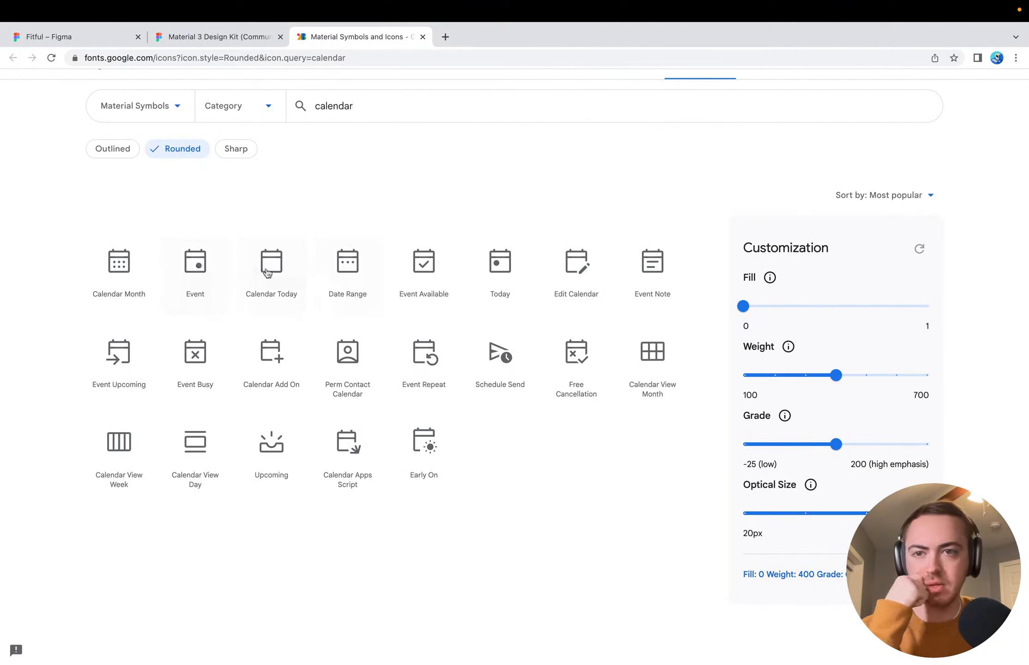
# Look at the Event icon's details, and try the calendar icons with Fill 1 before setting it back to 0
pyautogui.click(194, 275)
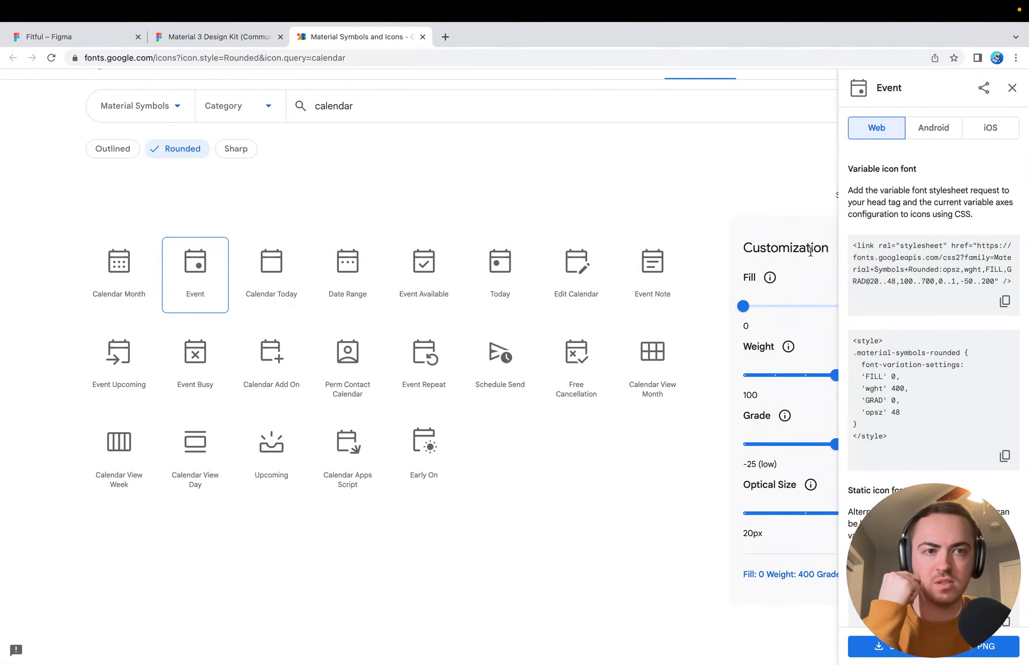
pyautogui.click(1011, 88)
pyautogui.moveTo(745, 307); pyautogui.dragTo(928, 306)
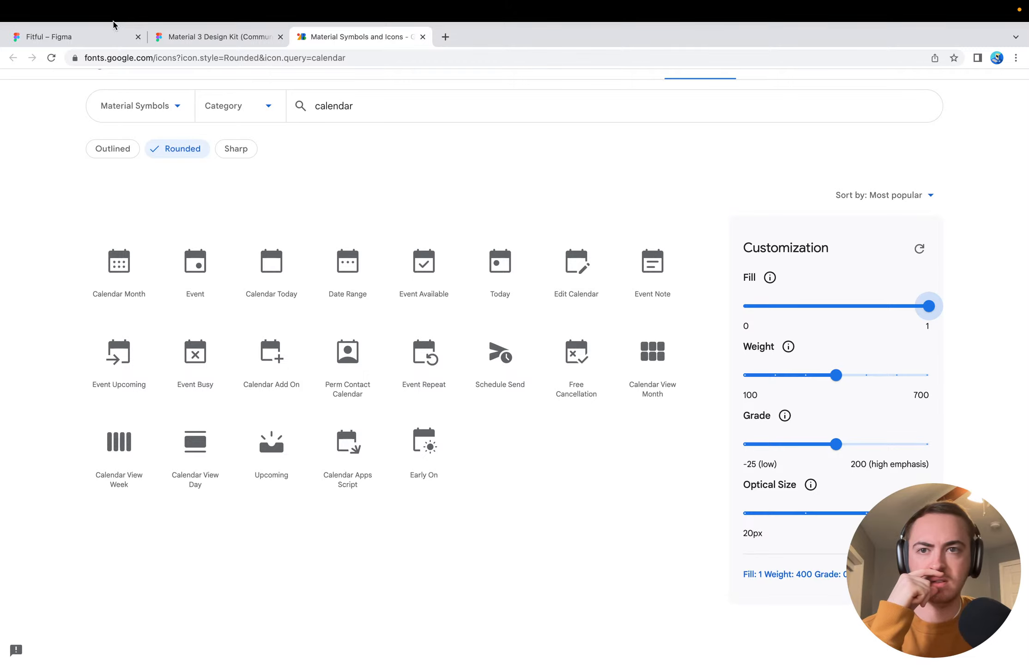
pyautogui.click(111, 37)
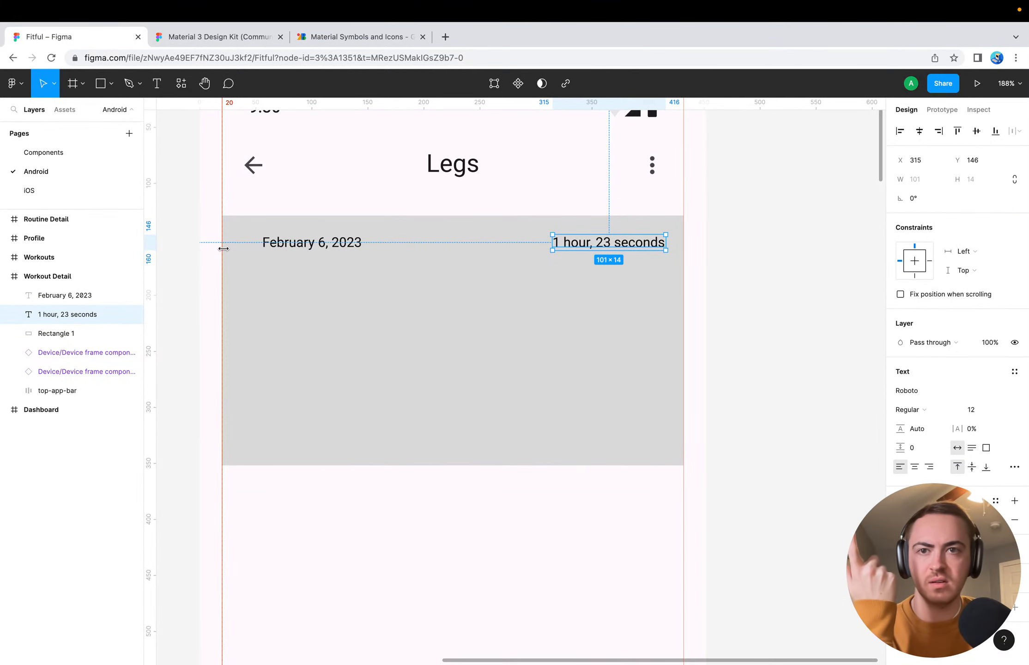
pyautogui.click(350, 38)
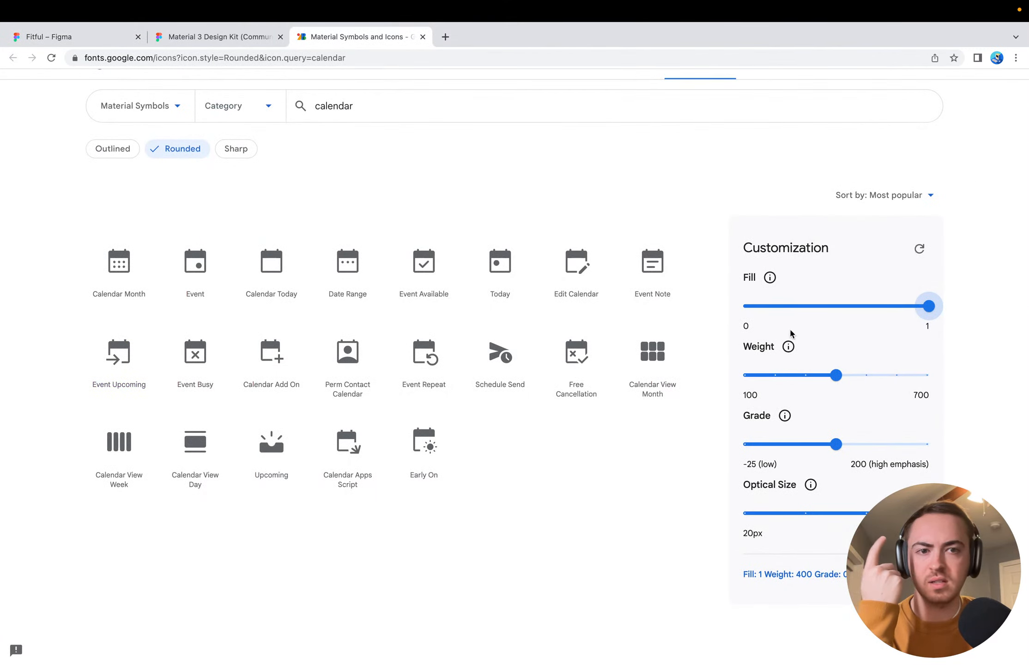
pyautogui.click(829, 307)
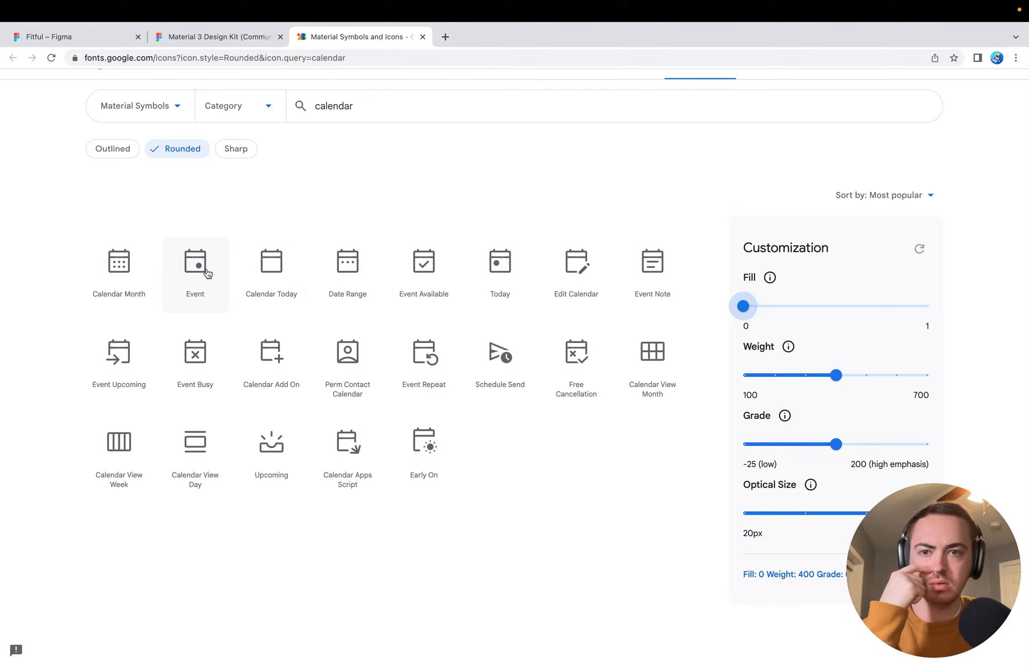
# Download the Calendar Today icon as an SVG and place it on the gray Workout Detail card in the Fitful Figma file
pyautogui.click(267, 277)
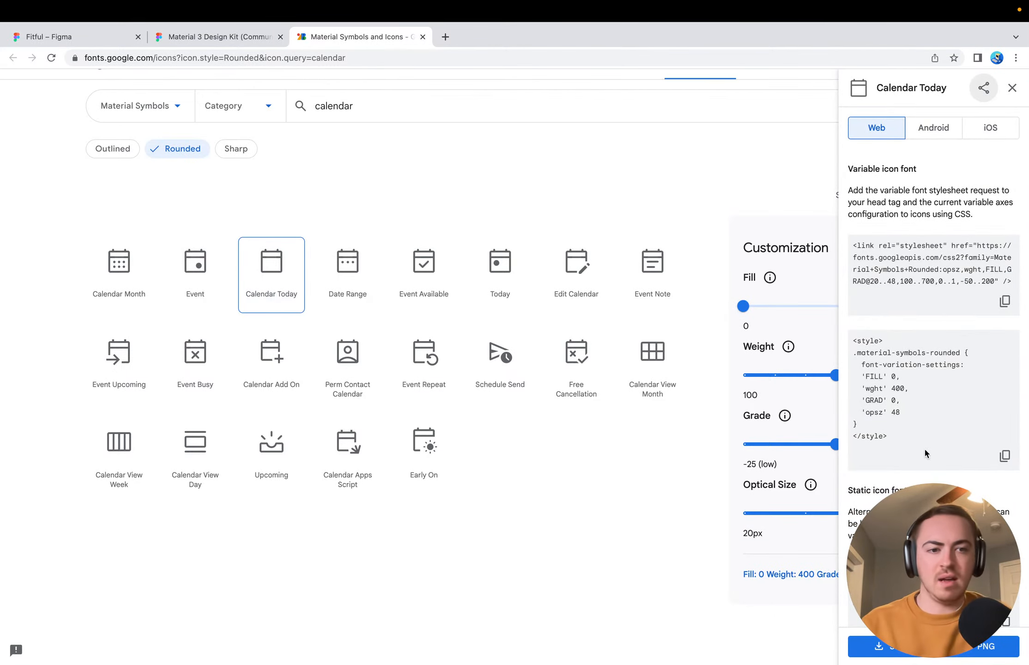
pyautogui.scroll(-10, 926, 450)
pyautogui.click(885, 646)
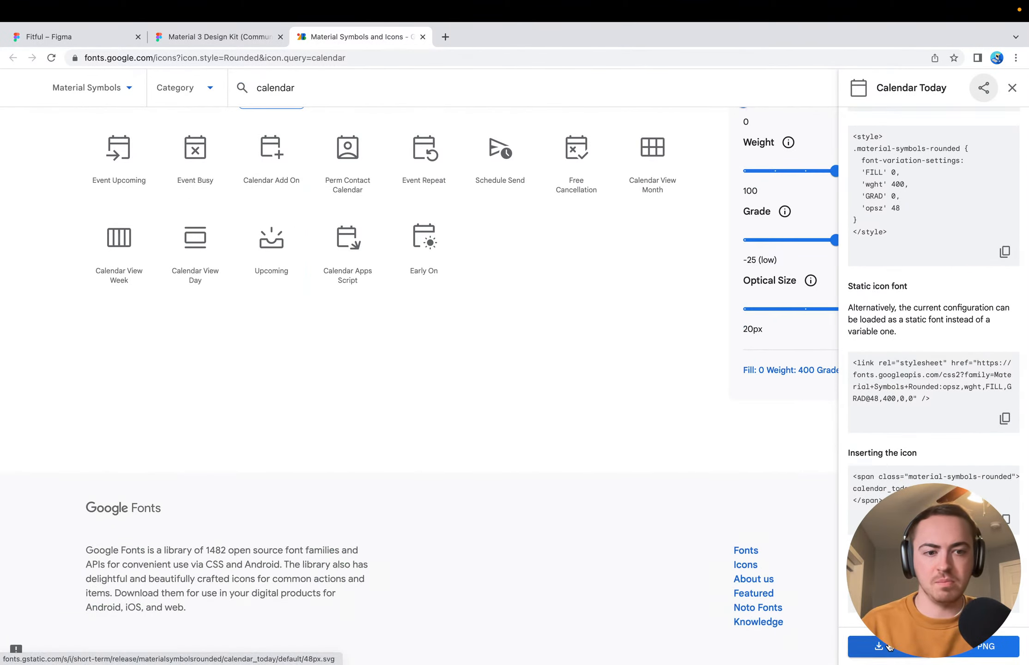
pyautogui.click(76, 37)
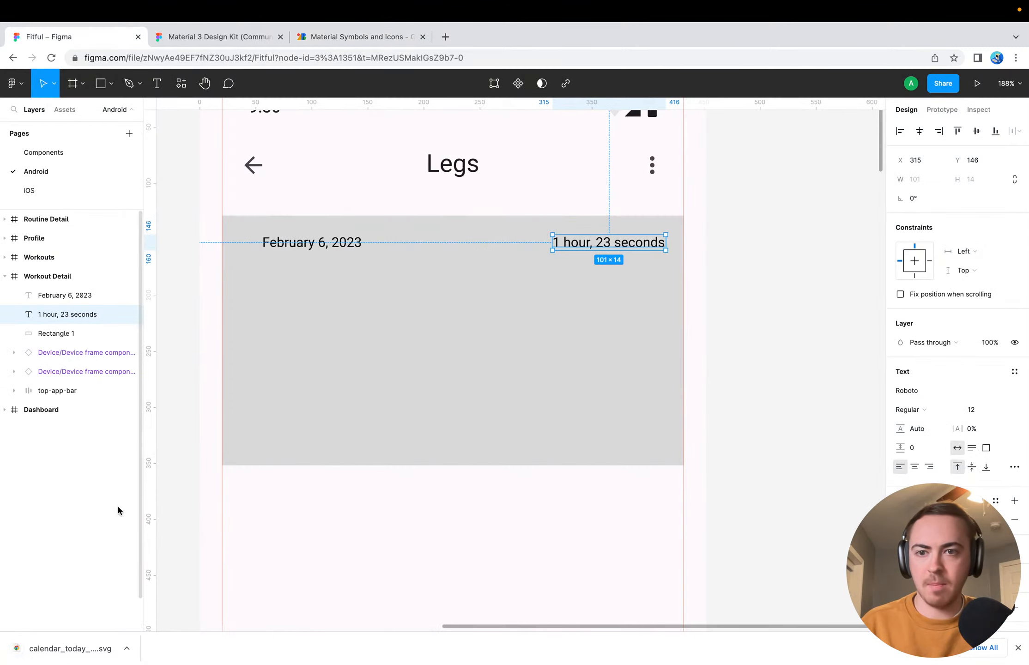
pyautogui.moveTo(39, 649); pyautogui.dragTo(359, 321)
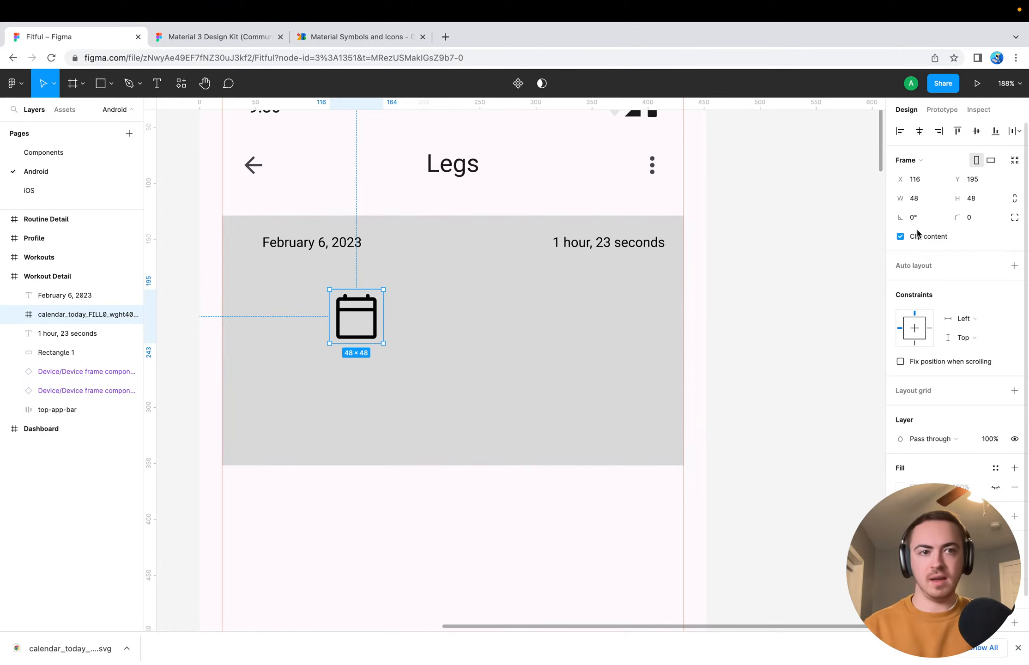
# Resize the calendar icon to 24 × 24 and place it before the date text at X 36, Y 141
pyautogui.click(921, 200)
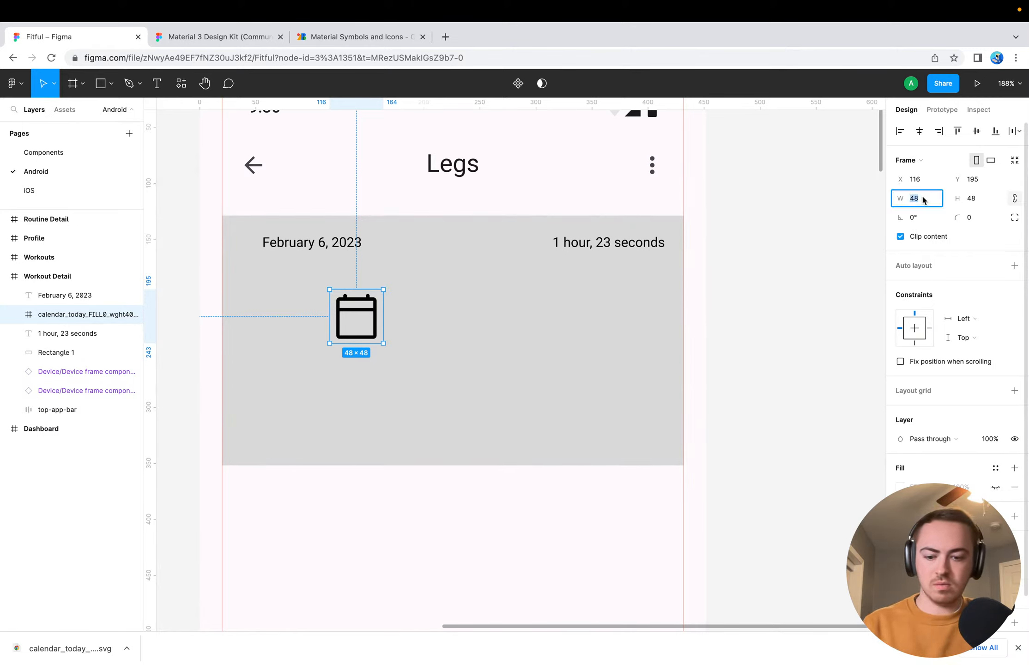
pyautogui.write('24')
pyautogui.press('Return')
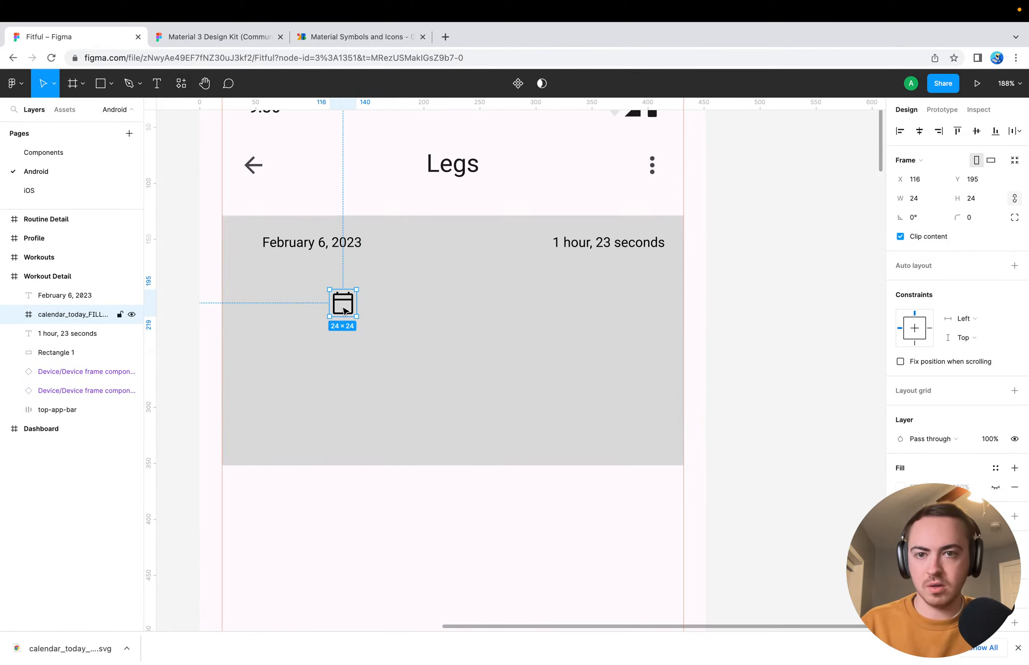
pyautogui.moveTo(344, 311); pyautogui.dragTo(254, 249)
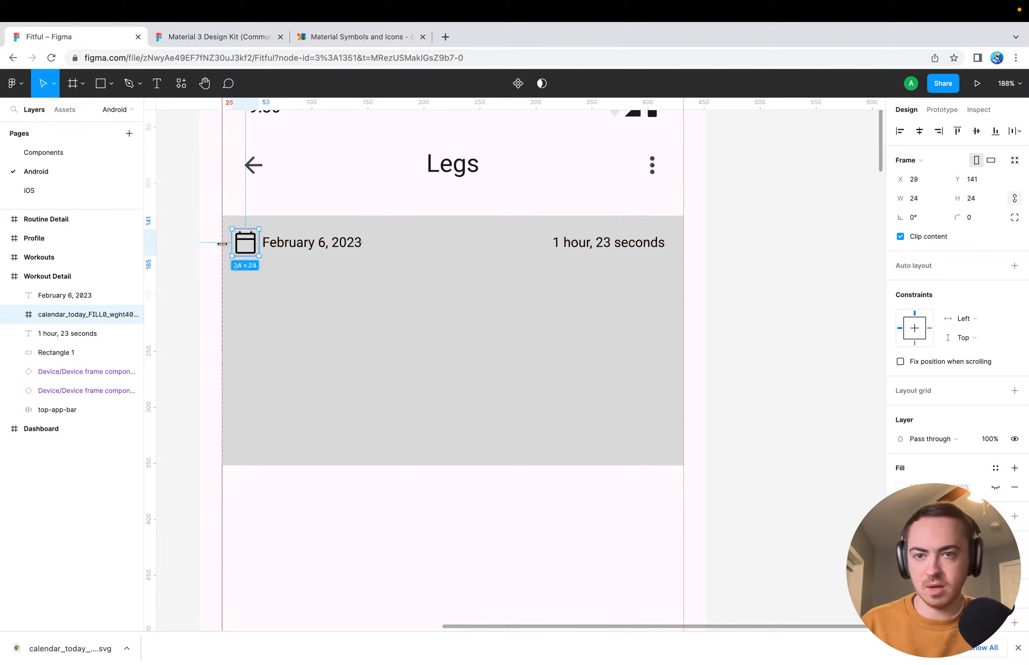
pyautogui.press('Right')
pyautogui.press('Right')
pyautogui.press('Right')
pyautogui.press('Right')
pyautogui.press('Right')
pyautogui.press('Right')
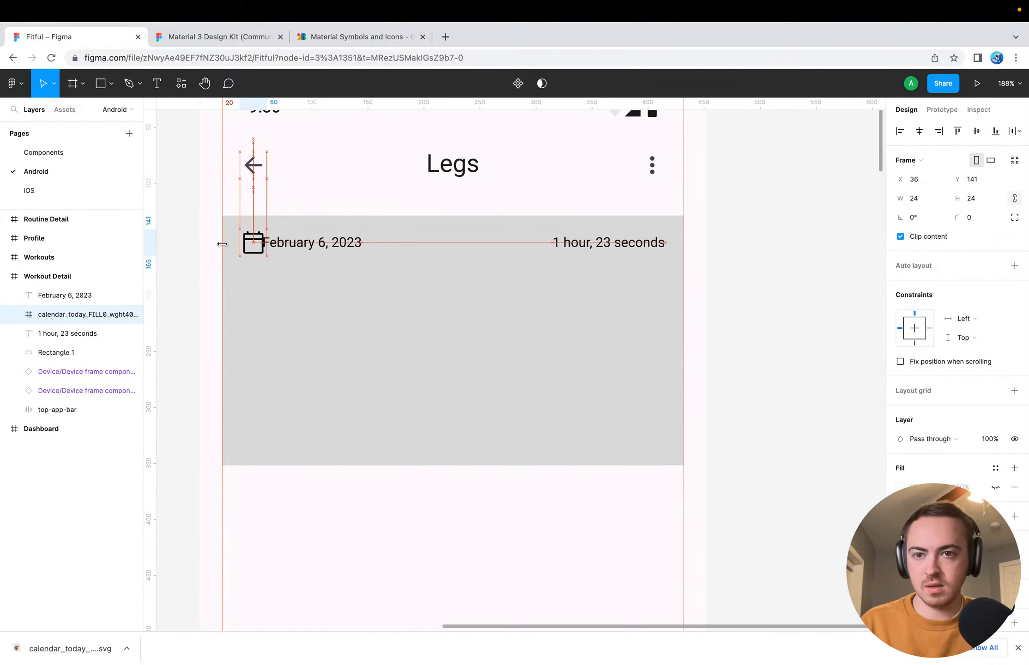
# Shift the date text right to X 68, leaving an 8 px gap after the calendar icon
pyautogui.click(316, 242)
pyautogui.moveTo(275, 249); pyautogui.dragTo(280, 249)
pyautogui.keyDown('shift'); pyautogui.click(249, 249); pyautogui.keyUp('shift')
pyautogui.press('Right')
pyautogui.press('Right')
pyautogui.press('Right')
pyautogui.press('Right')
pyautogui.press('Right')
pyautogui.press('Right')
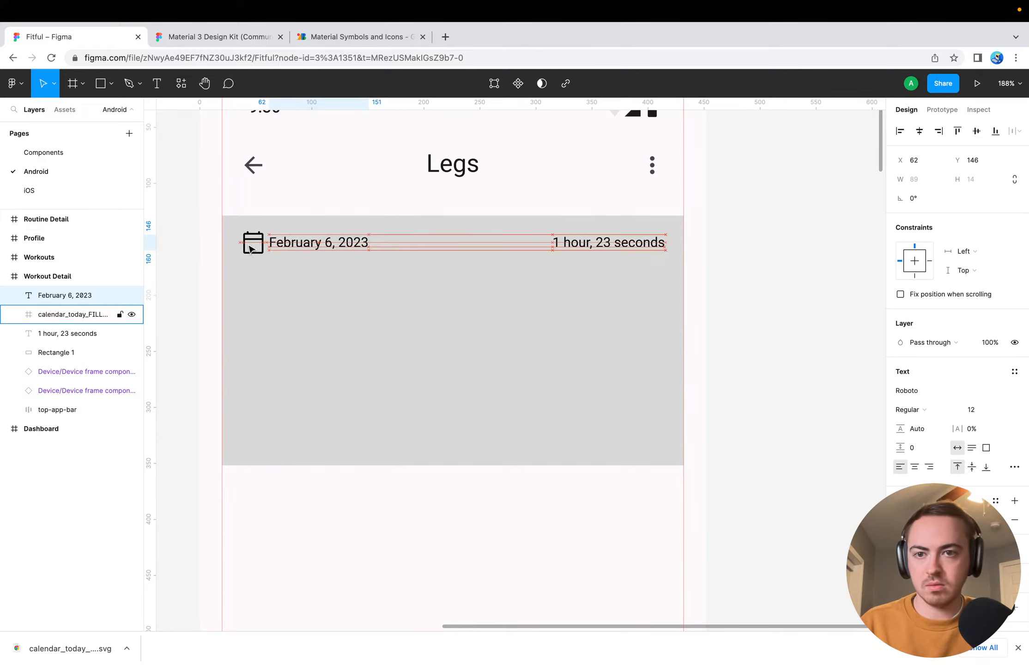
pyautogui.press('Right')
pyautogui.press('Right')
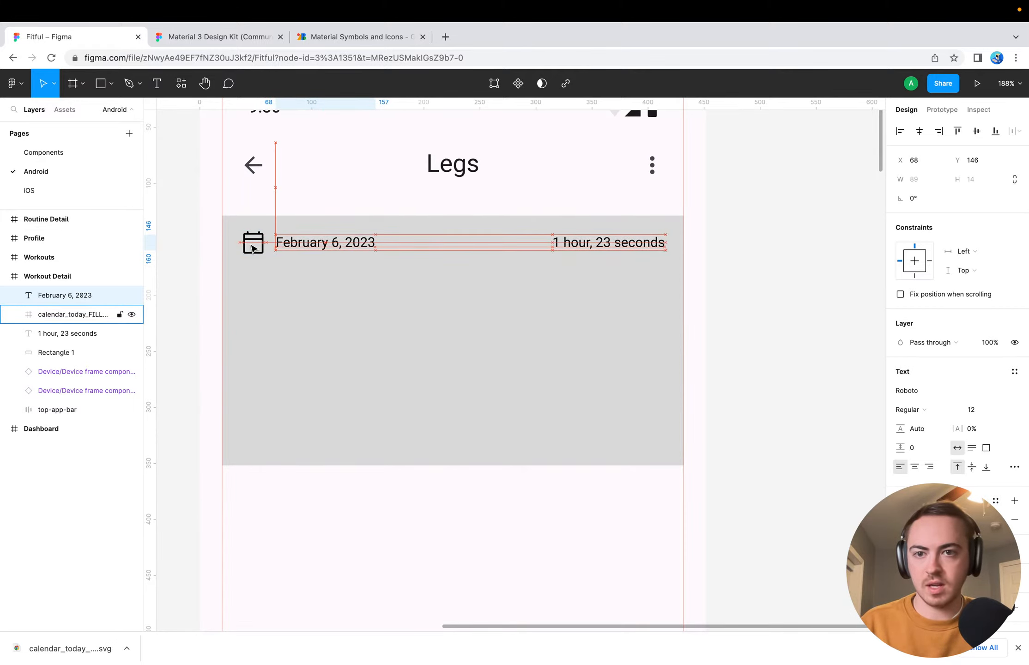
pyautogui.click(323, 289)
pyautogui.click(291, 250)
pyautogui.keyDown('shift'); pyautogui.click(253, 241); pyautogui.keyUp('shift')
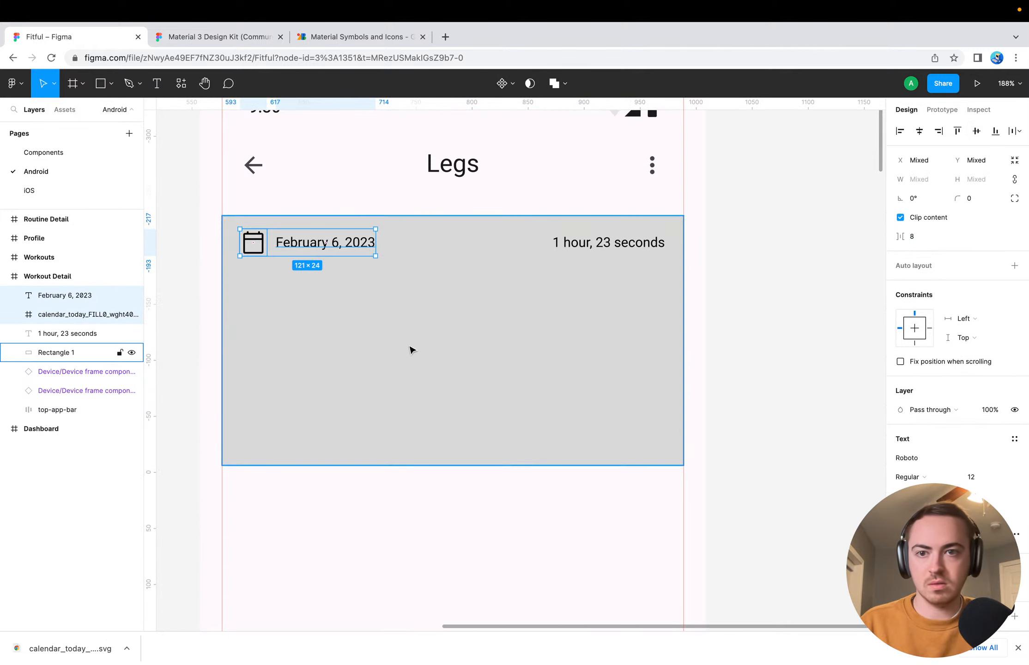
pyautogui.click(769, 323)
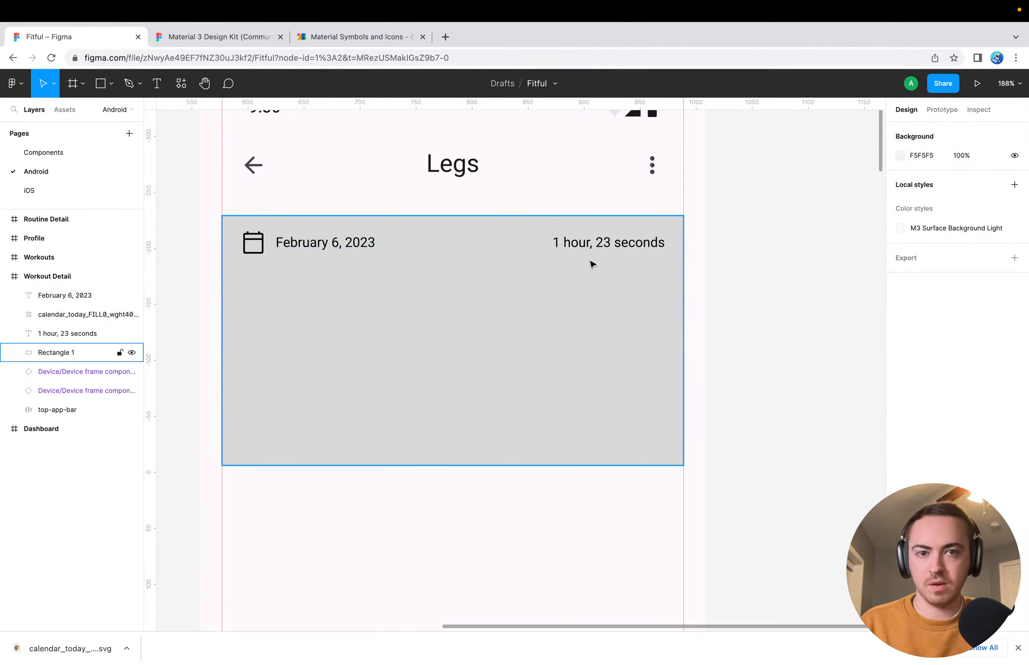
# Switch to the Google Fonts Material Symbols page and search the icons for "duration"
pyautogui.click(365, 37)
pyautogui.click(457, 92)
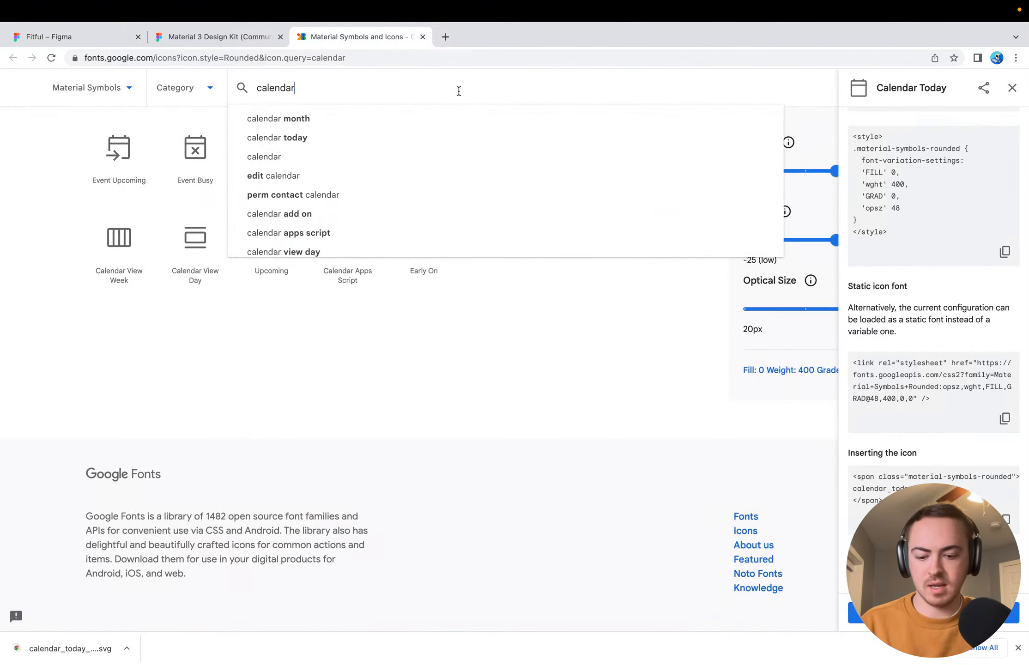
pyautogui.press('super+a')
pyautogui.press('BackSpace')
pyautogui.write('duration')
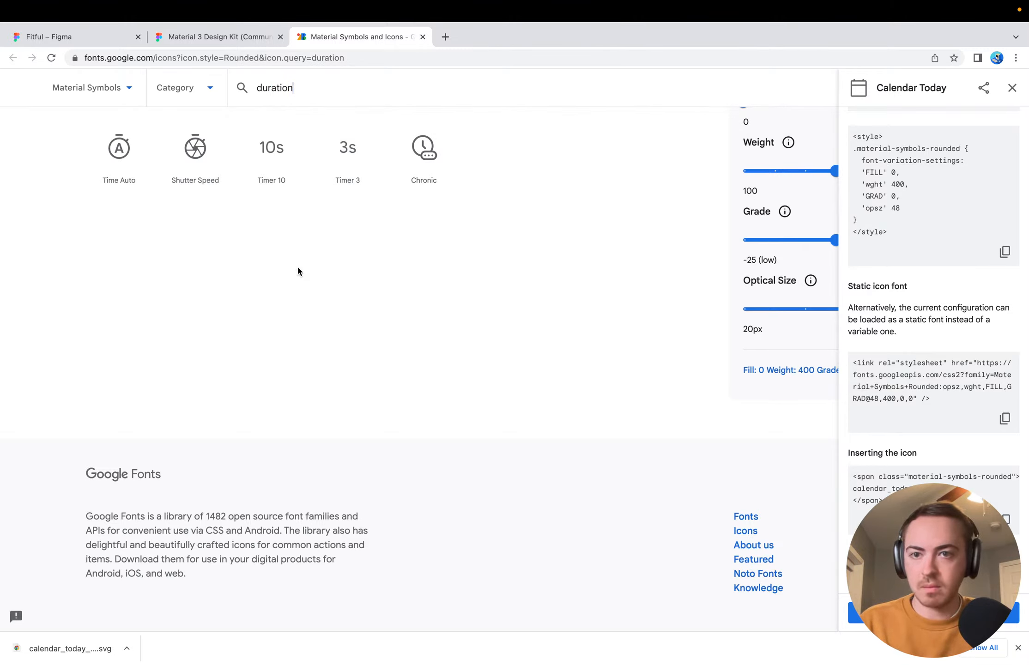
pyautogui.scroll(5, 297, 272)
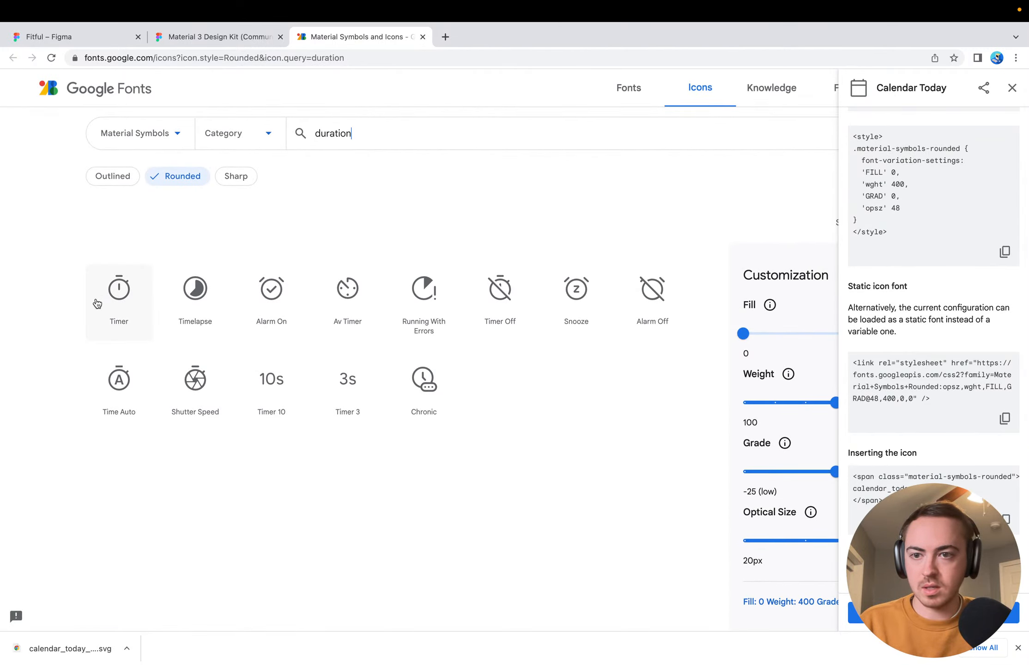
# Download the Timer icon as an SVG and place it on the gray card in the Fitful Figma file
pyautogui.click(122, 299)
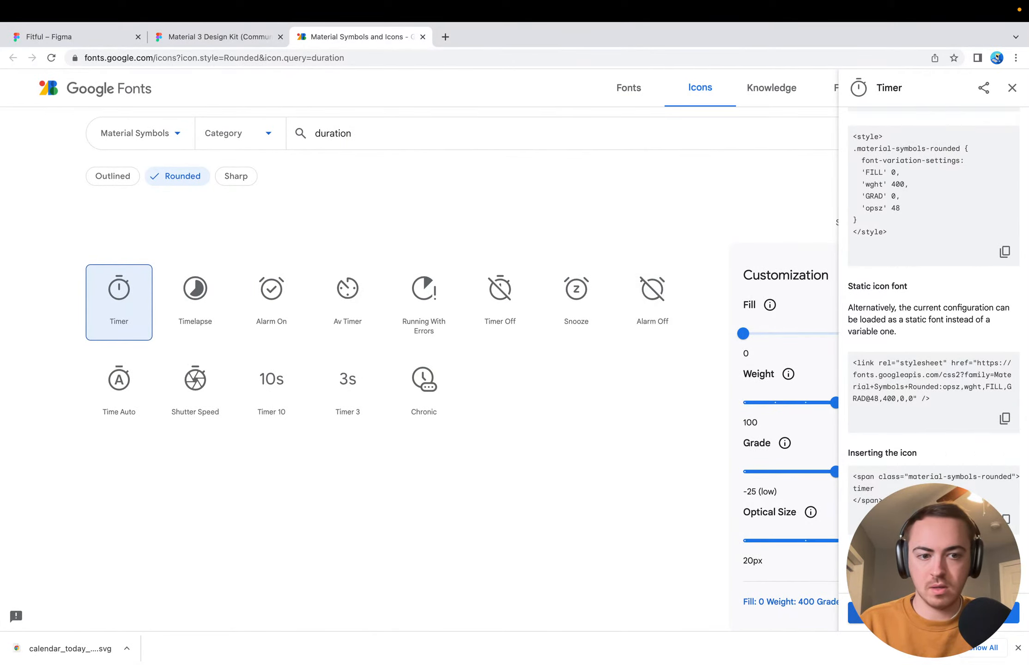
pyautogui.click(863, 613)
pyautogui.click(49, 36)
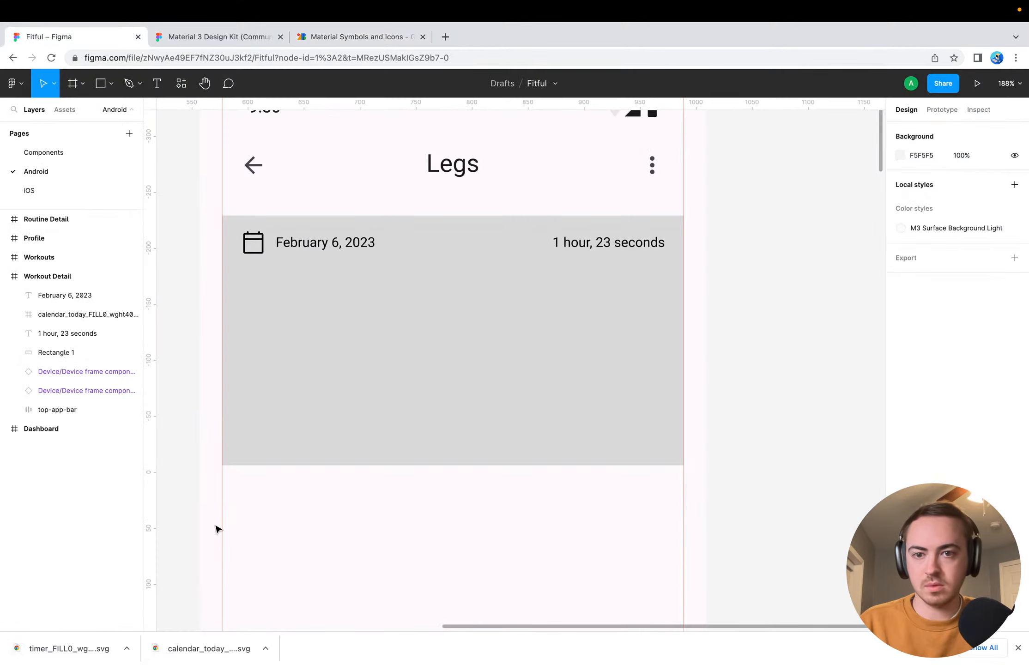
pyautogui.moveTo(55, 655); pyautogui.dragTo(549, 329)
# Resize the timer icon to 24 × 24 and place it before the duration text at X 283, Y 143
pyautogui.click(1015, 199)
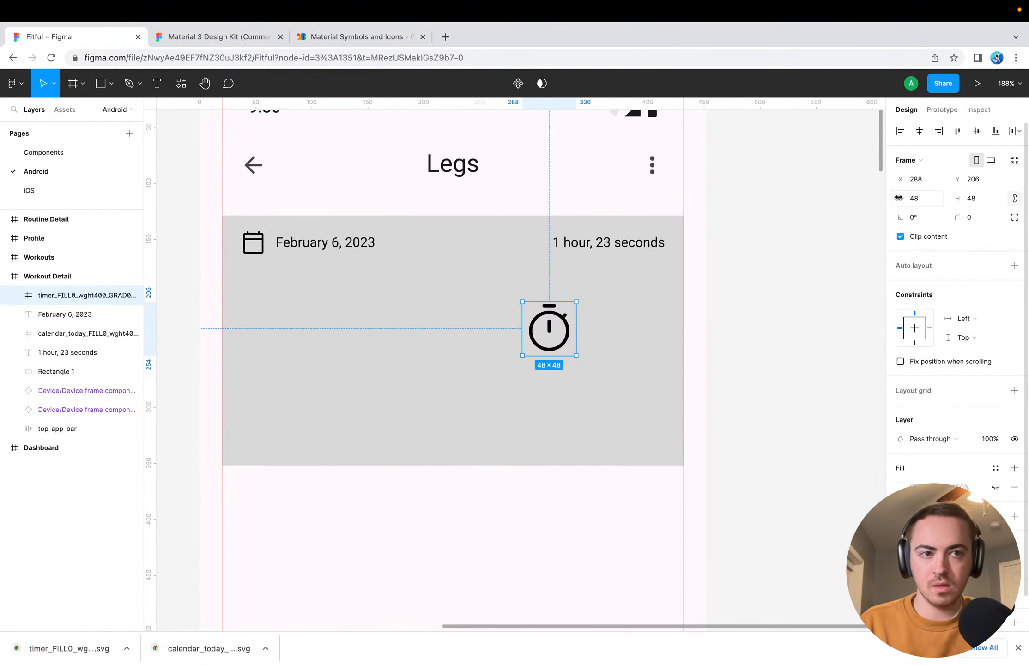
pyautogui.click(914, 200)
pyautogui.write('24')
pyautogui.press('Return')
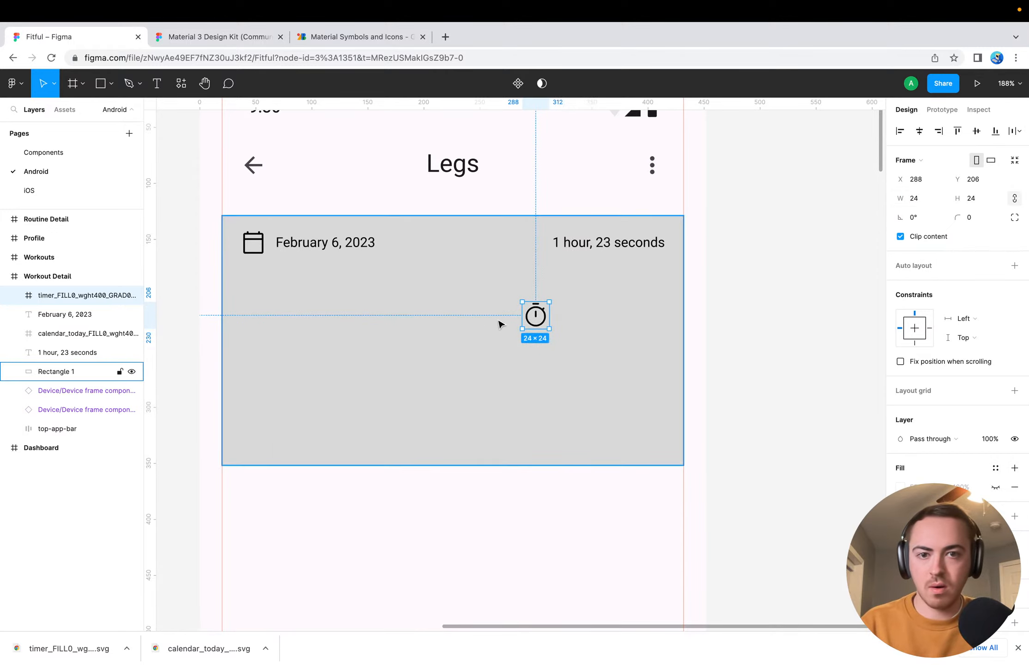
pyautogui.moveTo(534, 317); pyautogui.dragTo(530, 247)
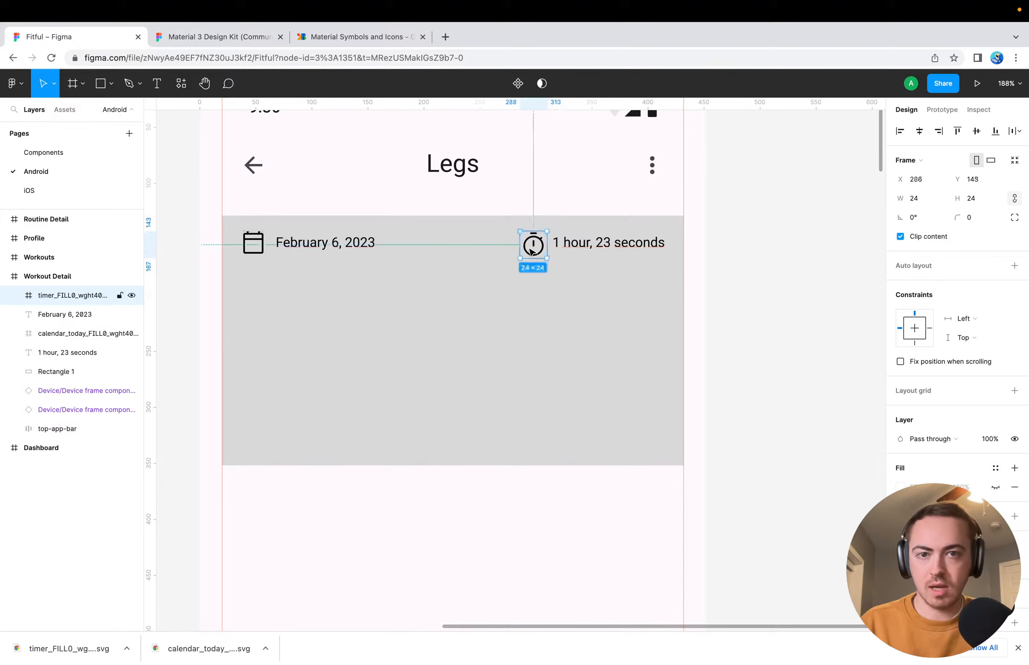
# Align the vertical centers of the timer icon and the duration text
pyautogui.click(559, 249)
pyautogui.click(529, 241)
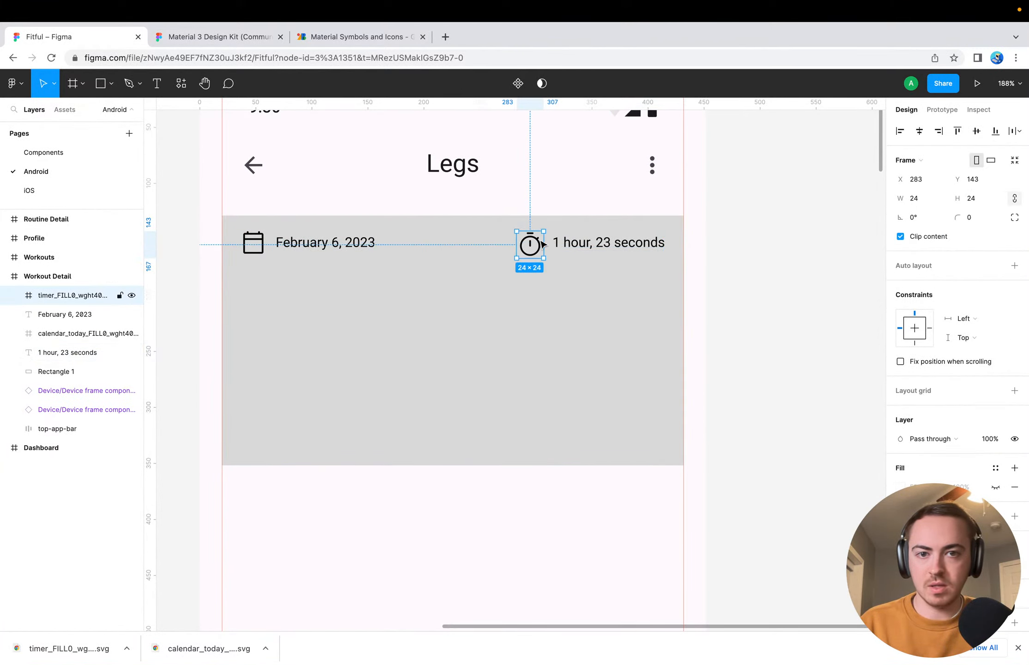
pyautogui.keyDown('shift'); pyautogui.click(661, 241); pyautogui.keyUp('shift')
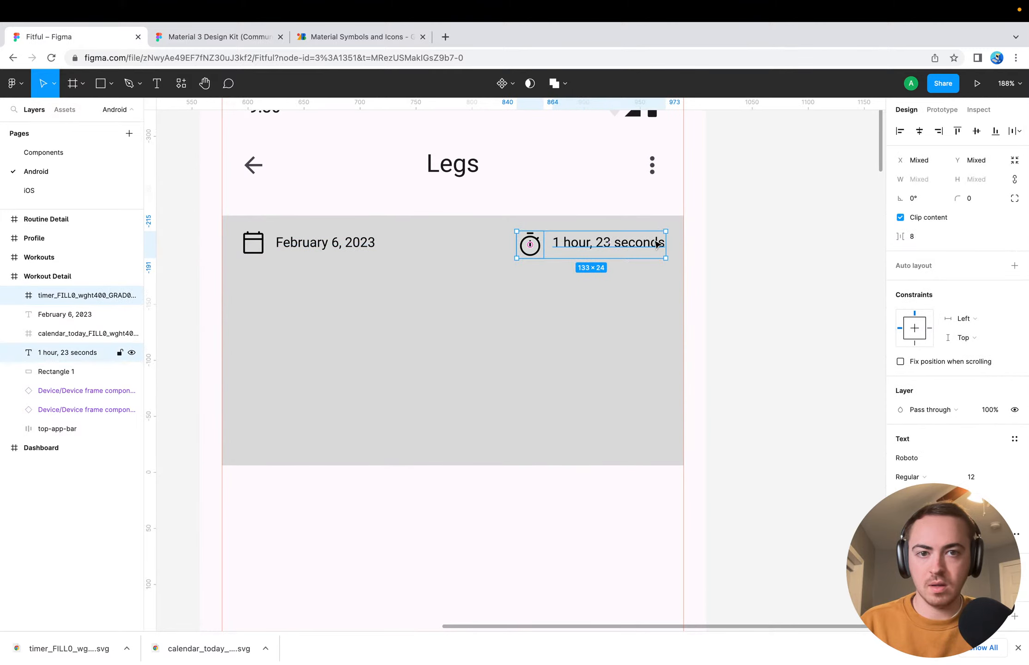
pyautogui.click(976, 133)
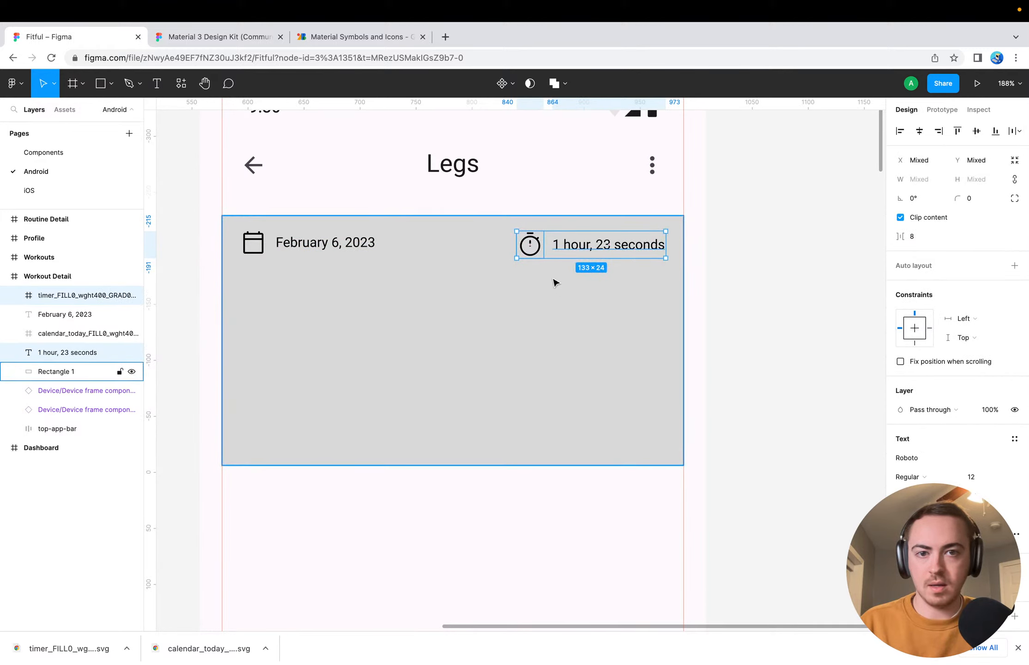
# Check the calendar icon's spacing and move the timer icon and duration text up 2 px to match its row
pyautogui.click(337, 246)
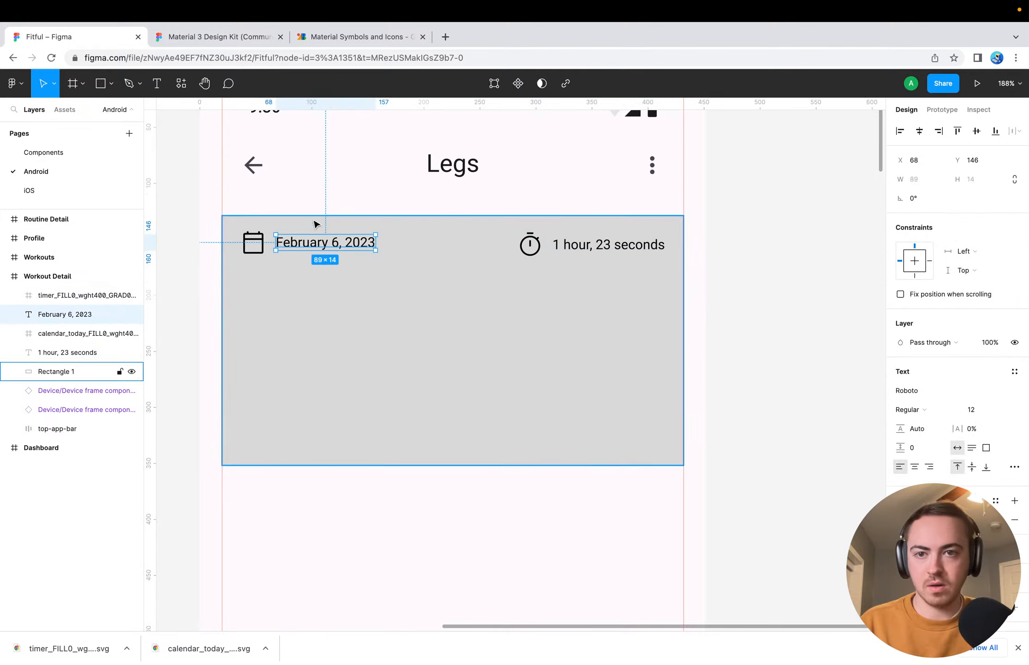
pyautogui.click(253, 242)
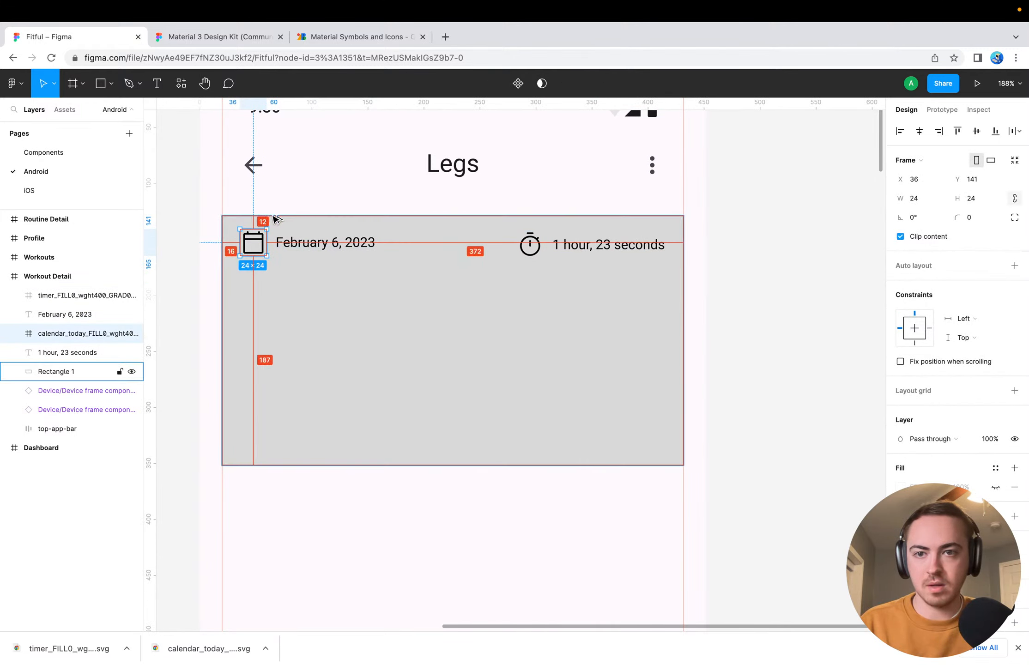
pyautogui.click(532, 254)
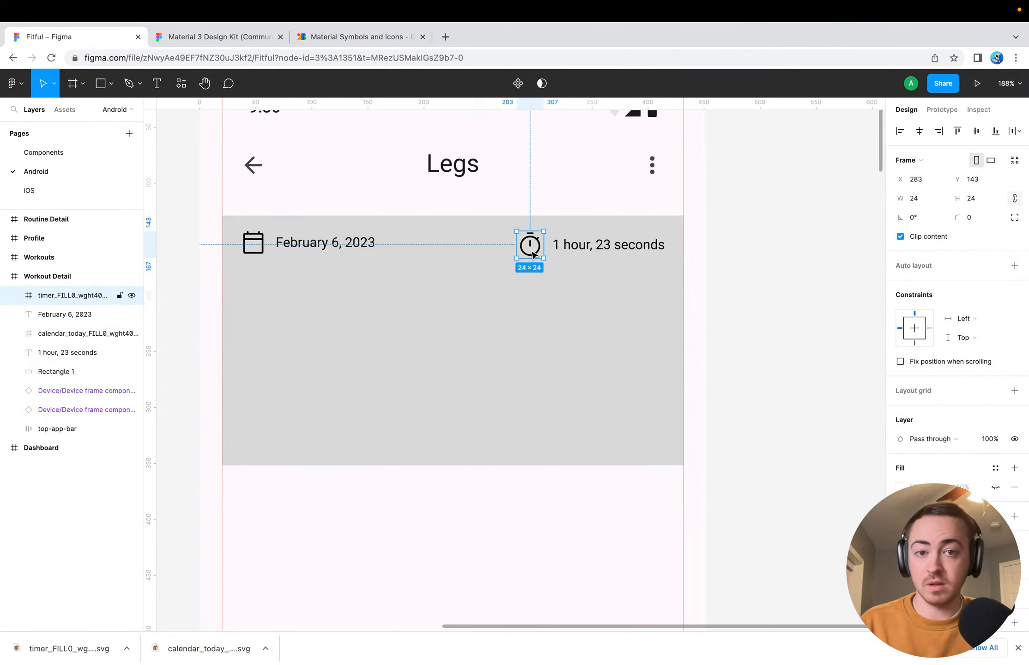
pyautogui.keyDown('shift'); pyautogui.click(569, 246); pyautogui.keyUp('shift')
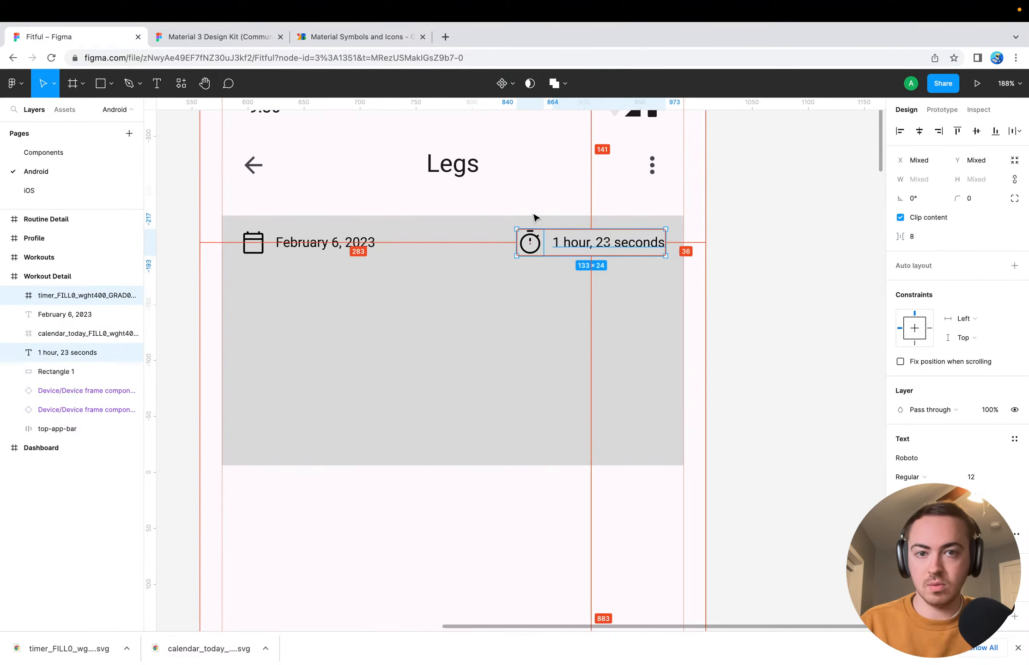
# Delete the gray card rectangle behind the date and duration row
pyautogui.click(516, 291)
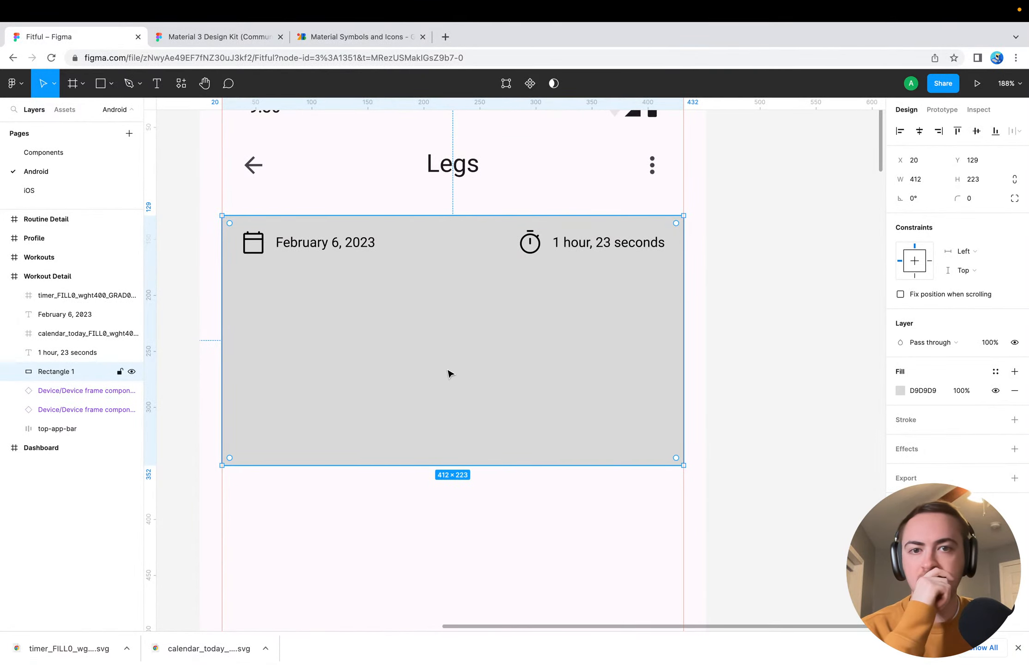
pyautogui.press('Delete')
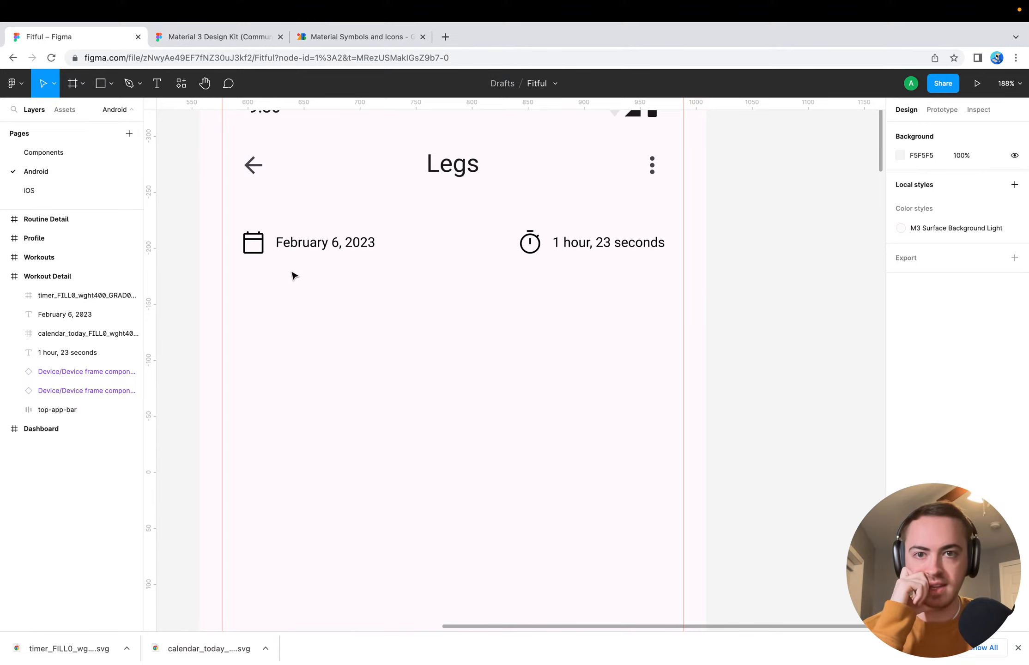
pyautogui.scroll(-3, 342, 373)
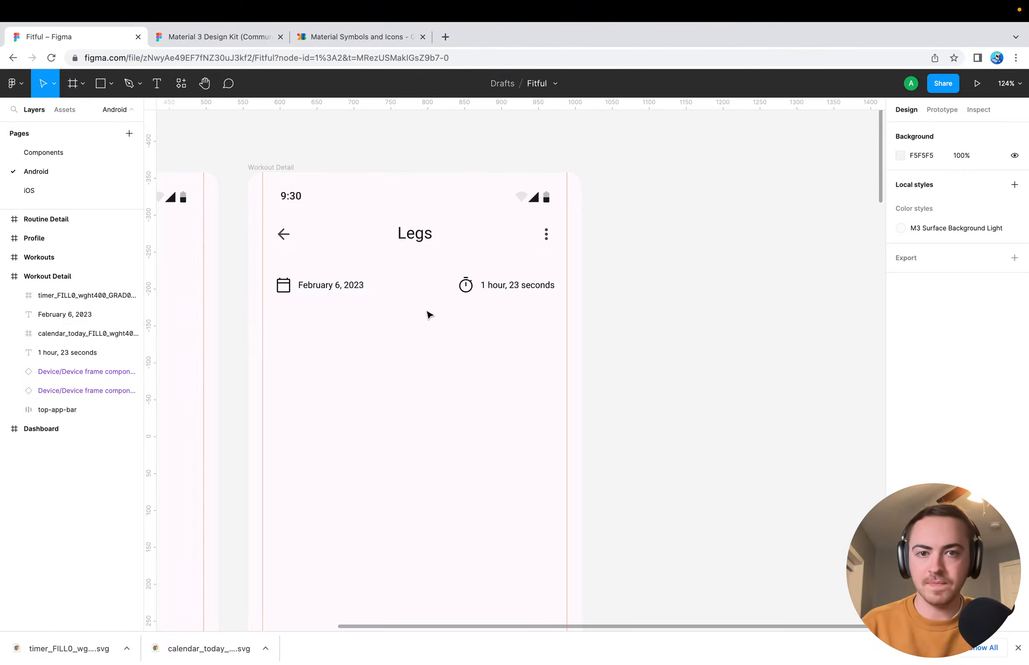
# Group the timer icon with the duration text, and the calendar icon with the date text
pyautogui.click(466, 286)
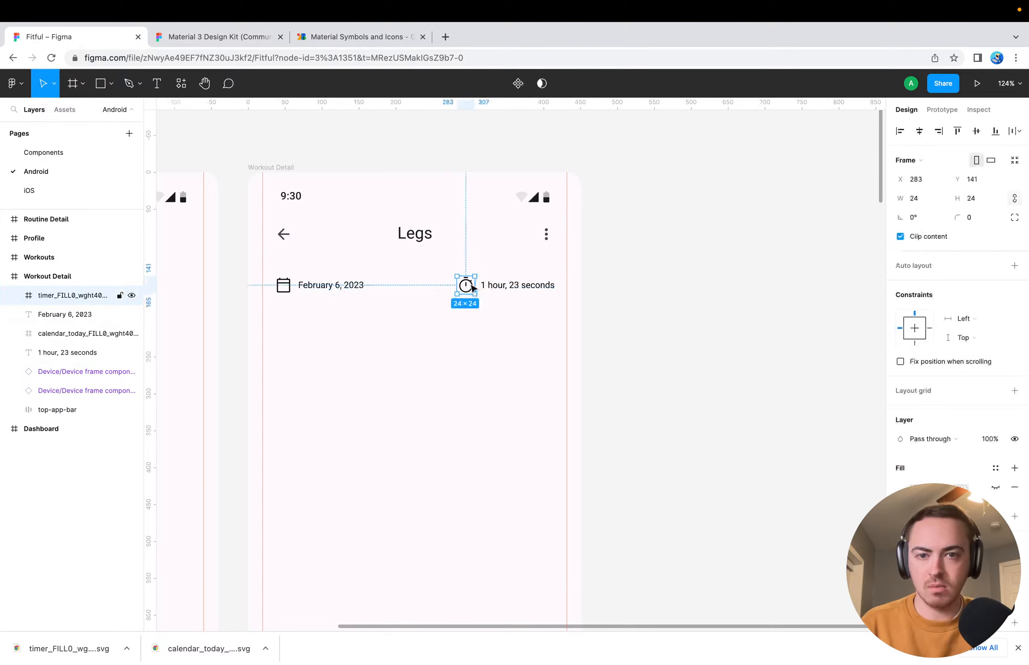
pyautogui.keyDown('shift'); pyautogui.click(514, 287); pyautogui.keyUp('shift')
pyautogui.hotkey('ctrl', 'g')
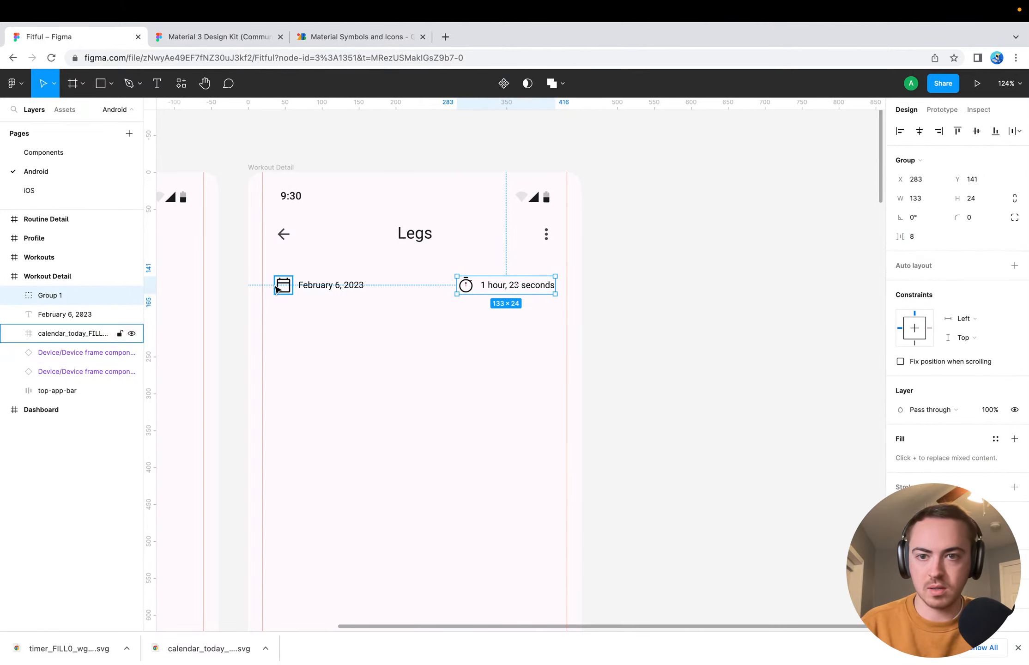
pyautogui.click(282, 285)
pyautogui.keyDown('shift'); pyautogui.click(321, 287); pyautogui.keyUp('shift')
pyautogui.hotkey('ctrl', 'g')
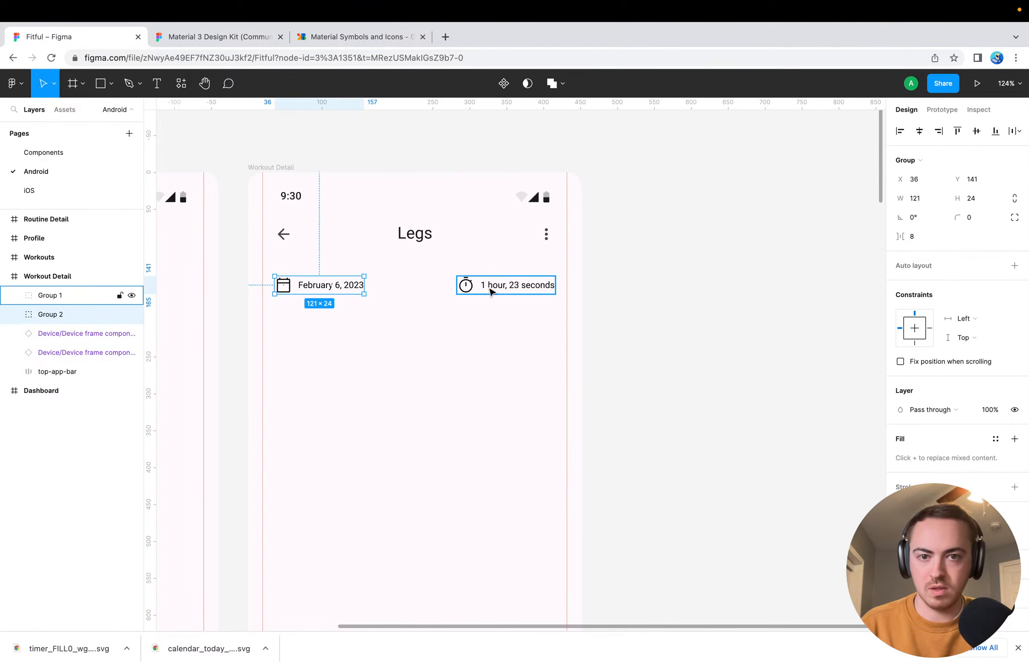
# Move the duration group directly below the date group, left-aligned with it at X 36
pyautogui.click(492, 290)
pyautogui.moveTo(490, 286); pyautogui.dragTo(307, 311)
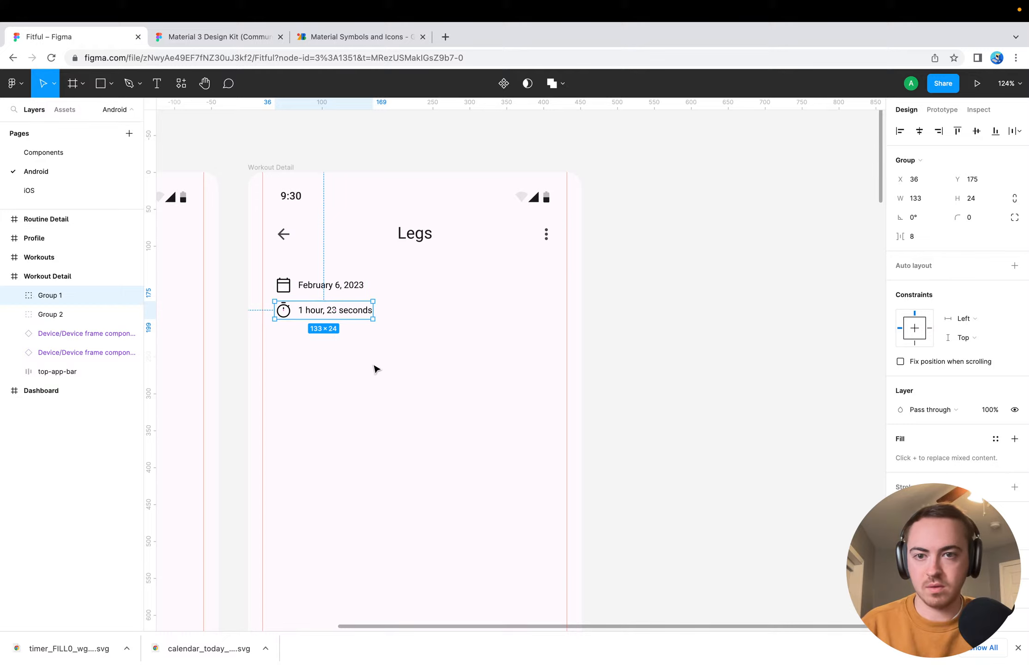
pyautogui.click(496, 378)
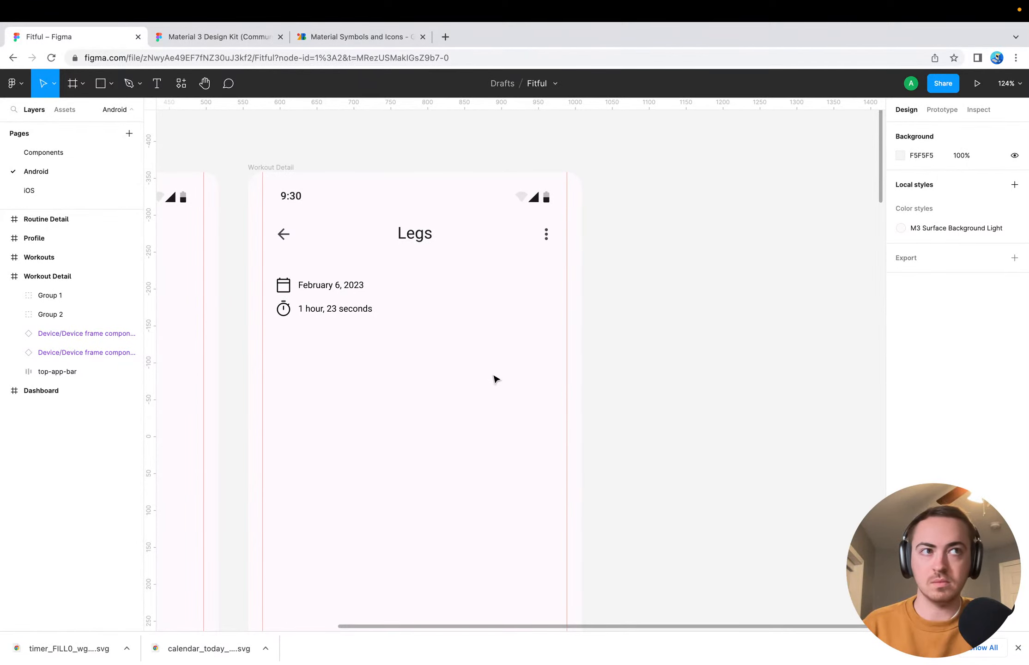
# Undo the repositioning of the duration group below the date group and deselect it
pyautogui.hotkey('ctrl', 'z')
pyautogui.hotkey('ctrl', 'z')
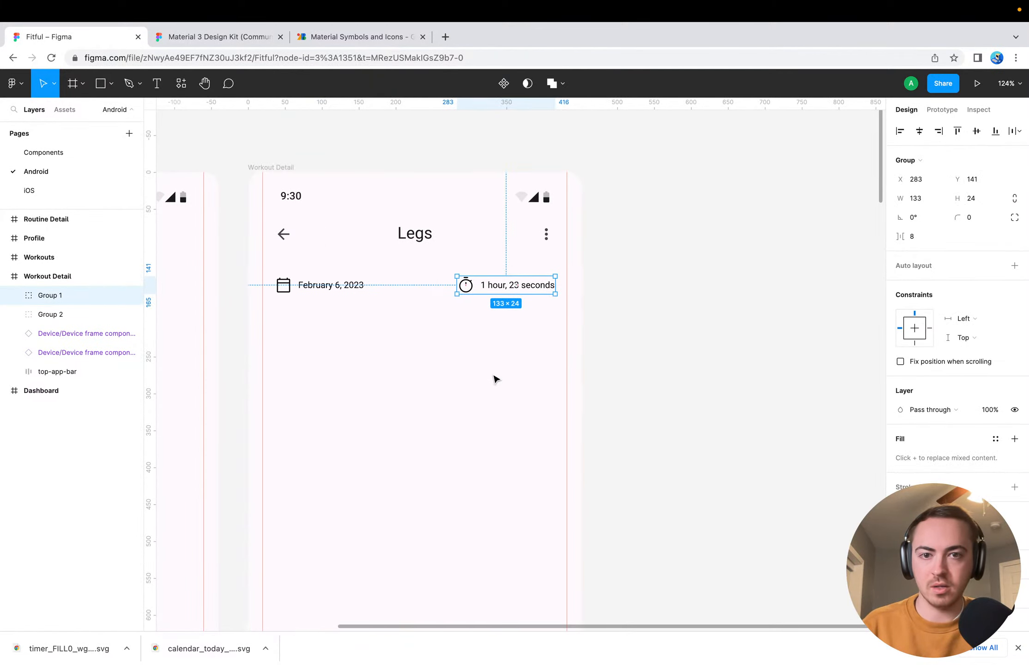
pyautogui.click(494, 378)
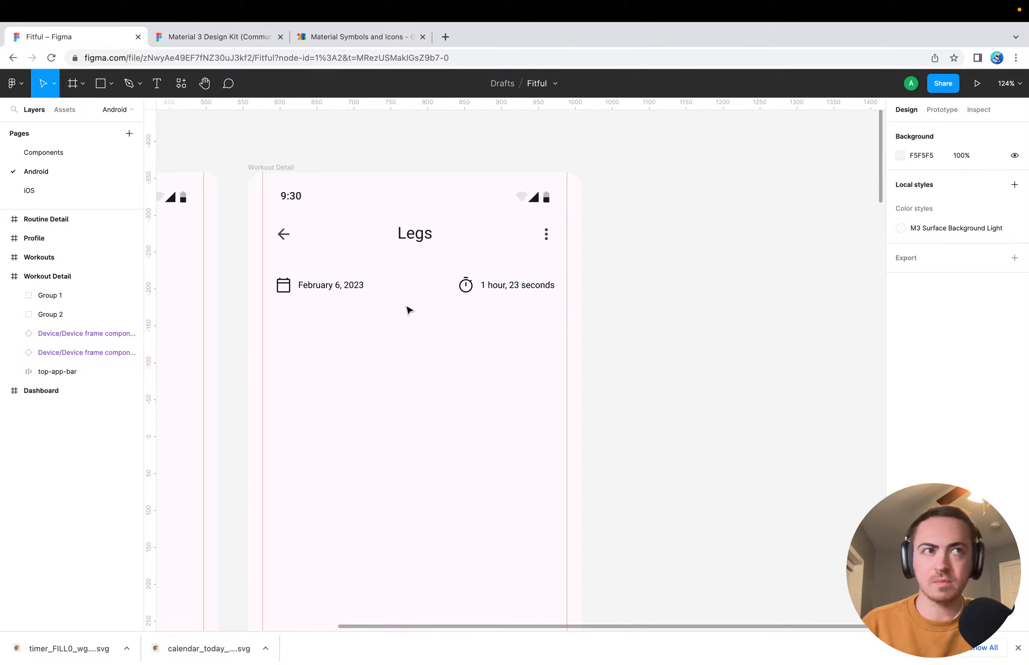
pyautogui.scroll(-5, 404, 359)
pyautogui.hscroll(-2, 403, 360)
pyautogui.scroll(2, 403, 359)
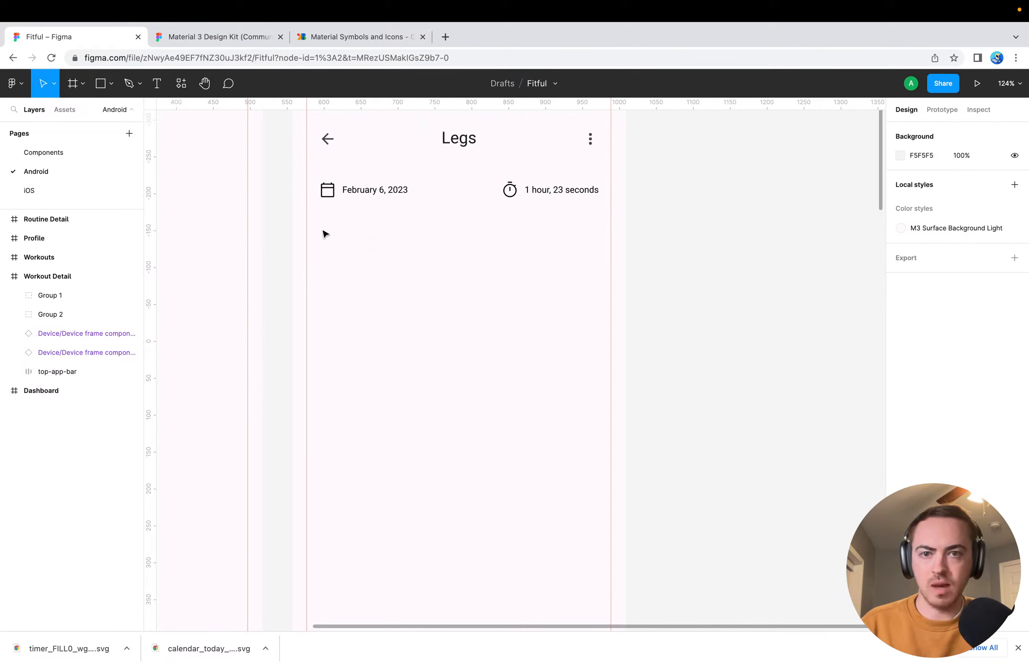
pyautogui.press('r')
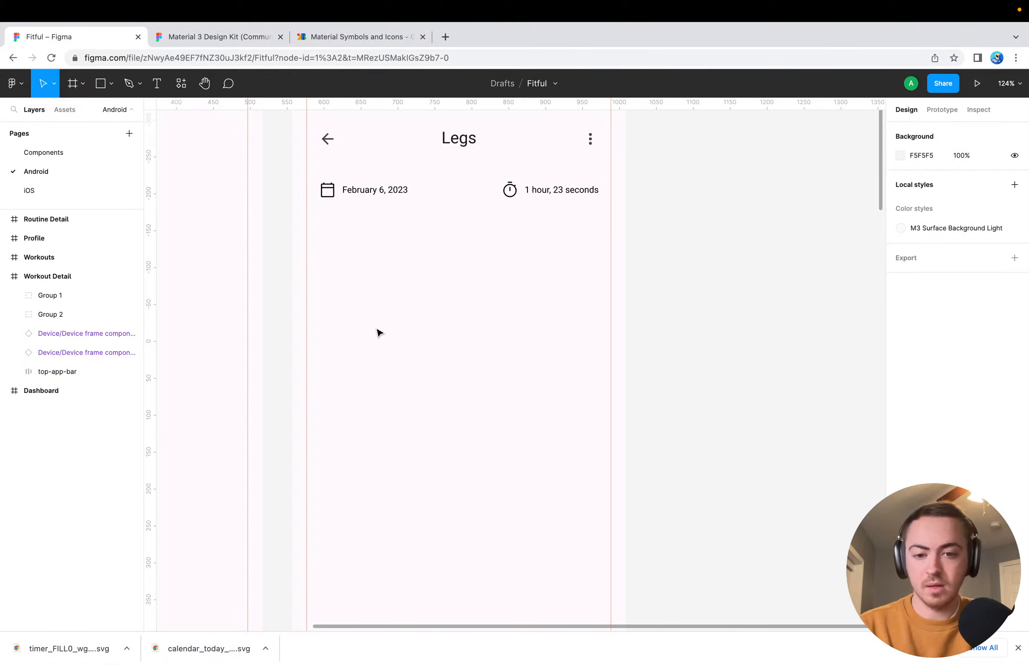
pyautogui.click(373, 190)
pyautogui.click(500, 211)
pyautogui.click(526, 193)
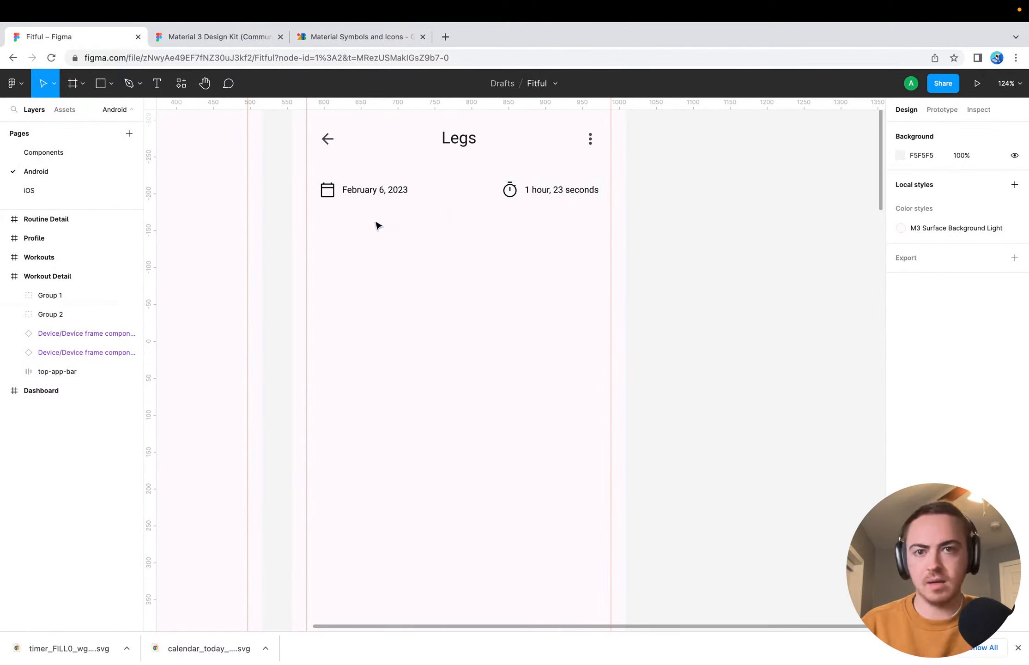
# Switch to Google Fonts' Material Symbols, search the icons for "reps" and "sets", and clear the search
pyautogui.click(353, 38)
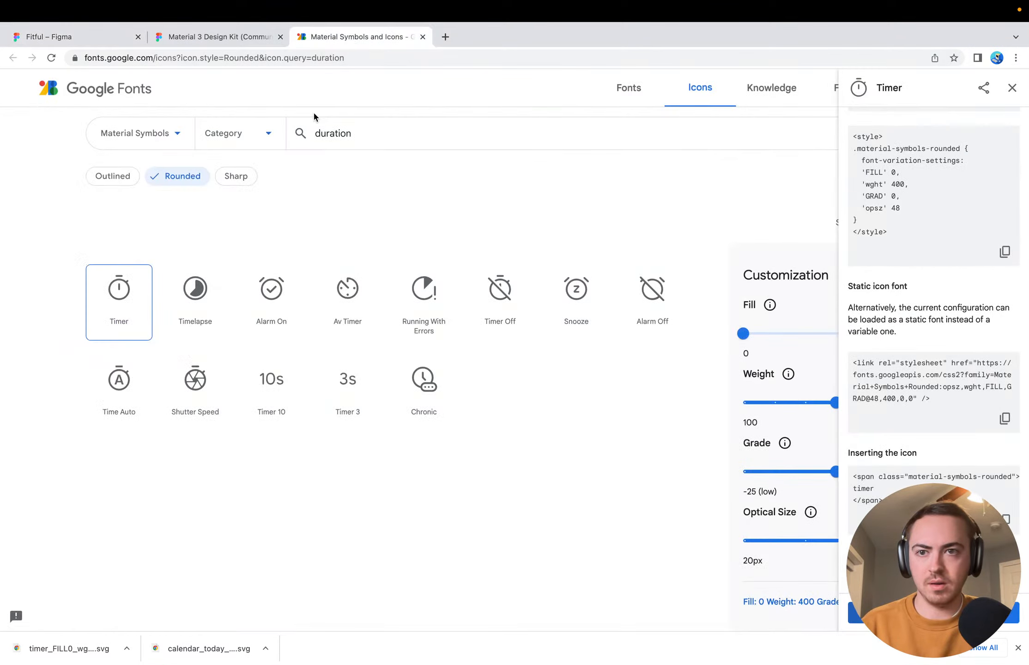
pyautogui.click(366, 134)
pyautogui.doubleClick(366, 134)
pyautogui.write('reps')
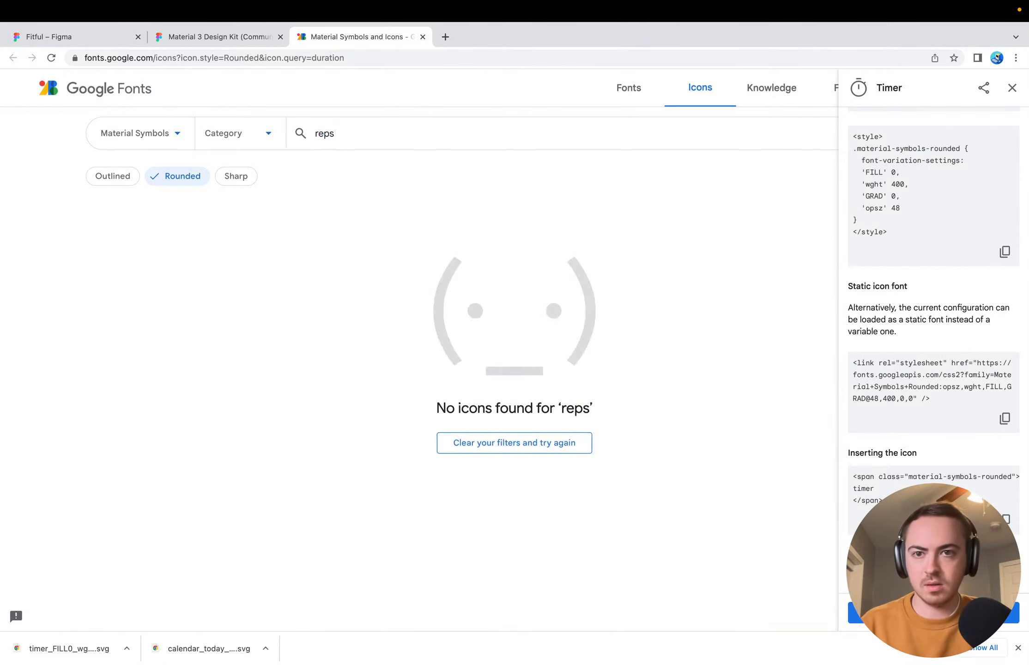
pyautogui.press('super+a')
pyautogui.press('BackSpace')
pyautogui.write('sets')
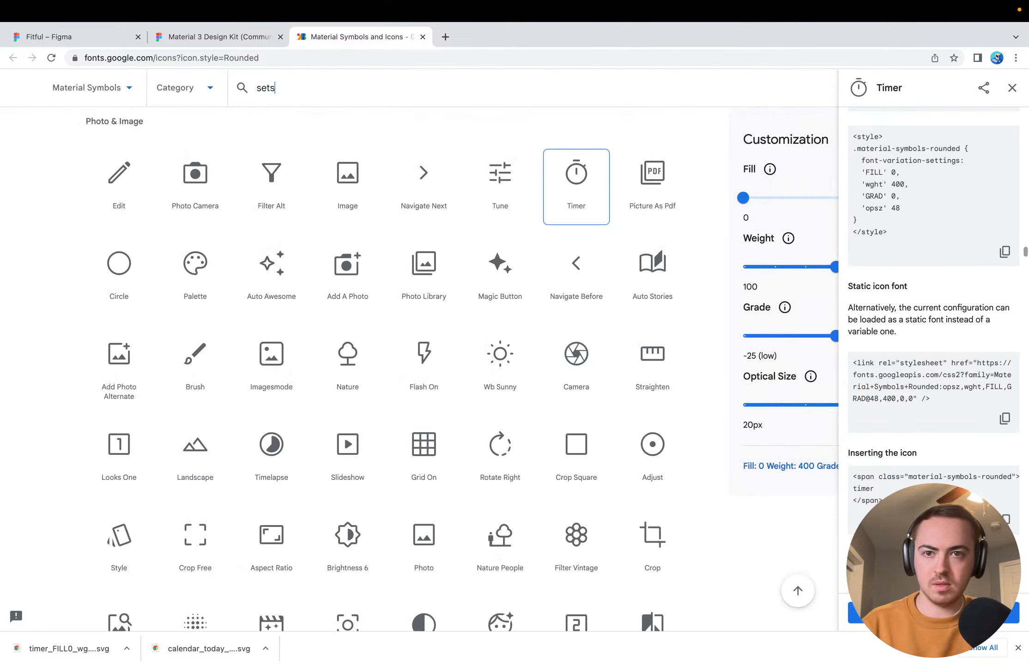
pyautogui.press('super+a')
pyautogui.press('BackSpace')
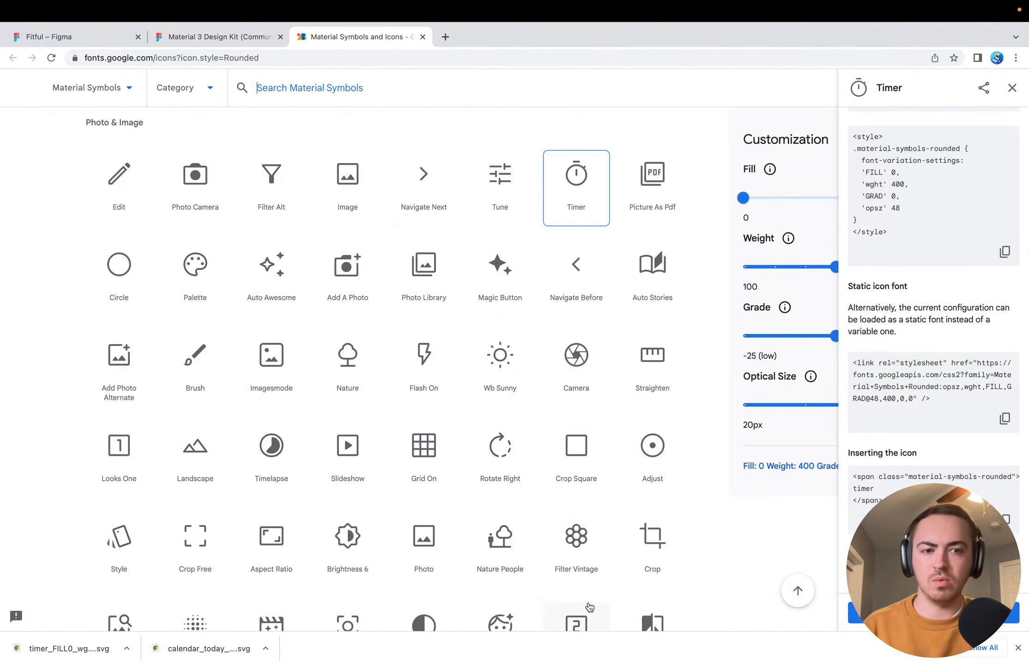
# Search Material Symbols for "weight" and close the Timer icon's details to examine the matching icons
pyautogui.click(1018, 647)
pyautogui.click(442, 90)
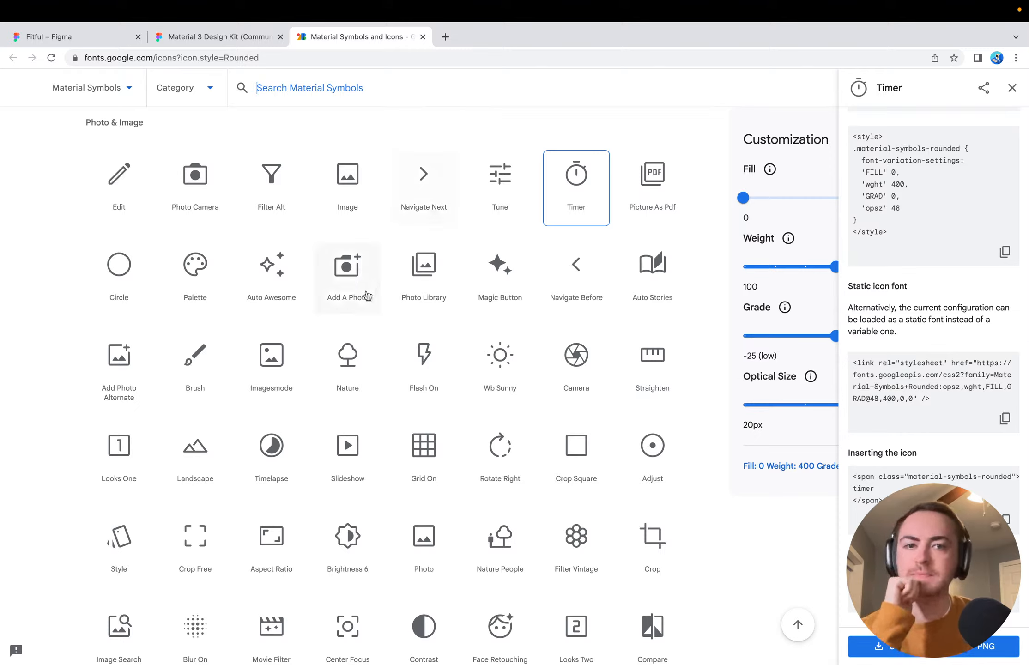
pyautogui.write('weight')
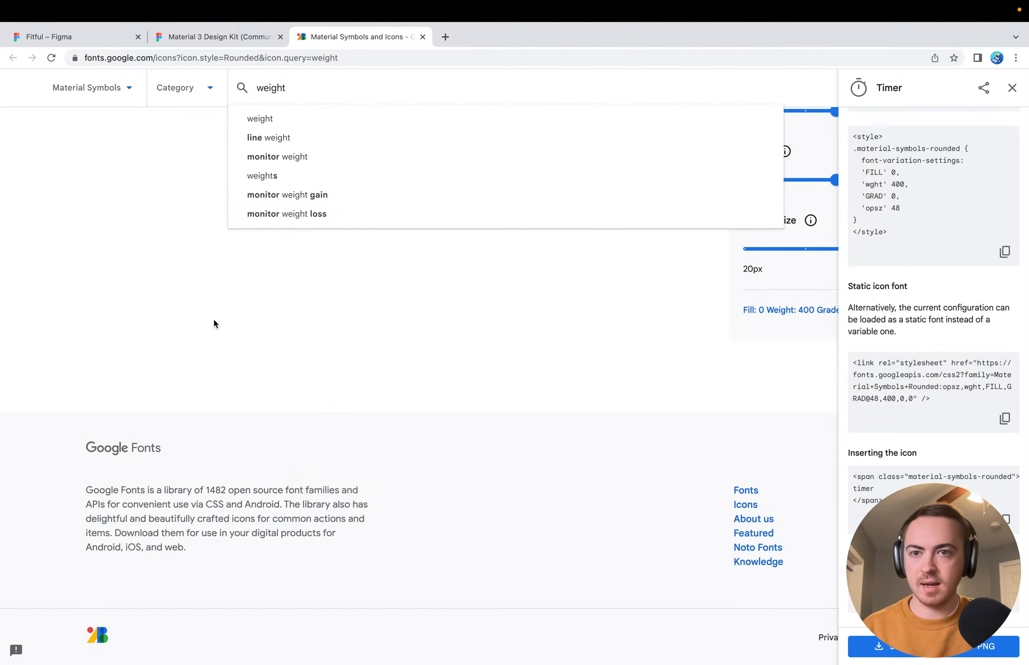
pyautogui.scroll(6, 213, 318)
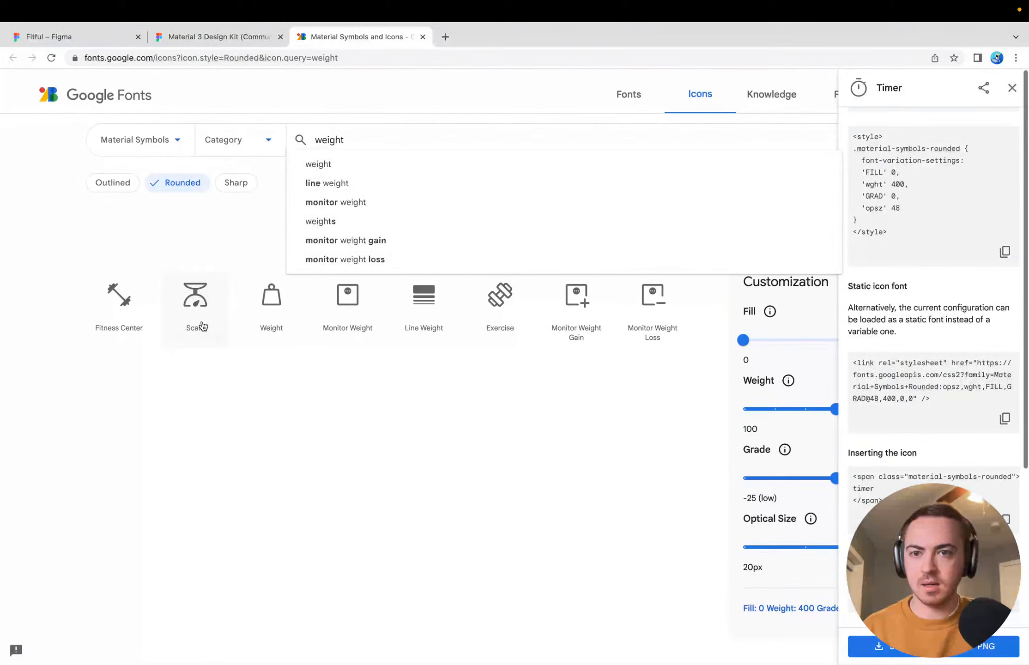
pyautogui.click(59, 260)
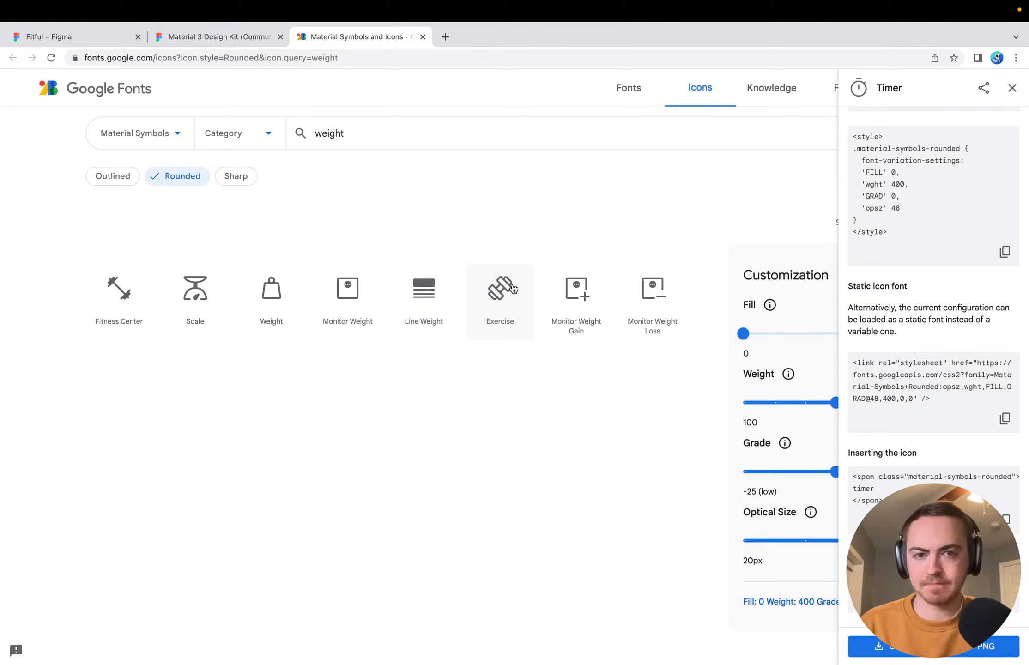
pyautogui.click(1012, 88)
pyautogui.click(356, 133)
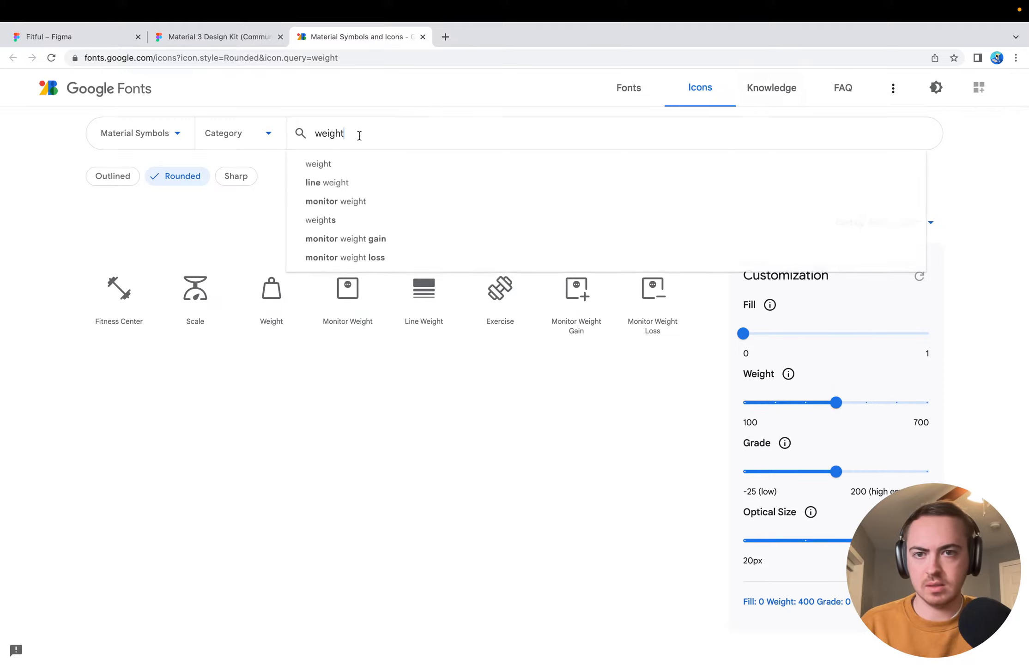
pyautogui.click(197, 218)
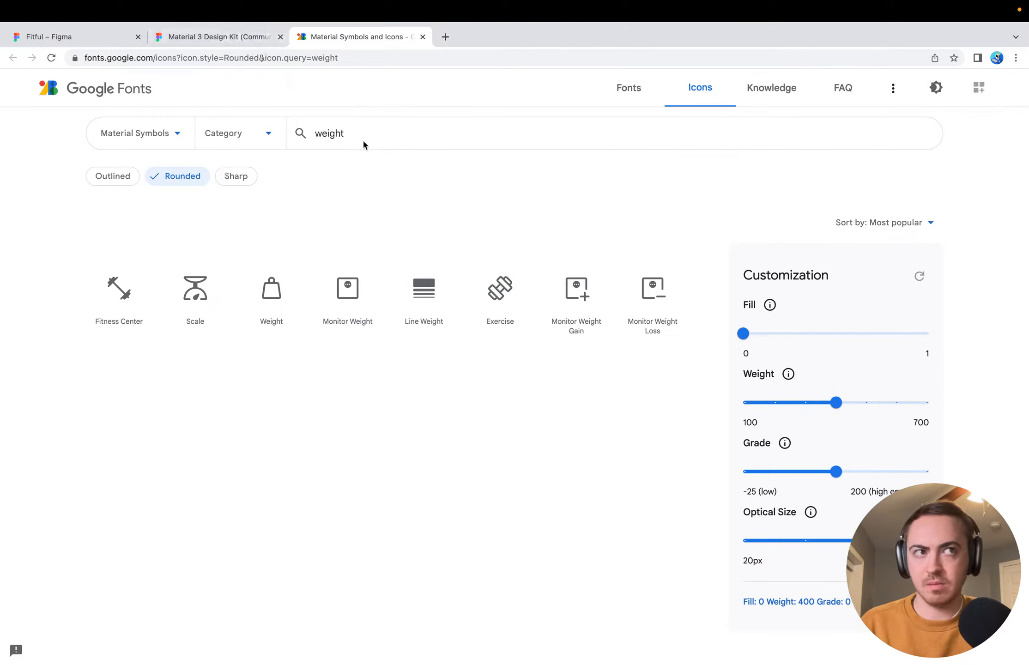
# Switch to Figma and post a Profile frame comment: "For this since there won't be auth (yet!), add different data such as weight, height, etc."
pyautogui.click(73, 36)
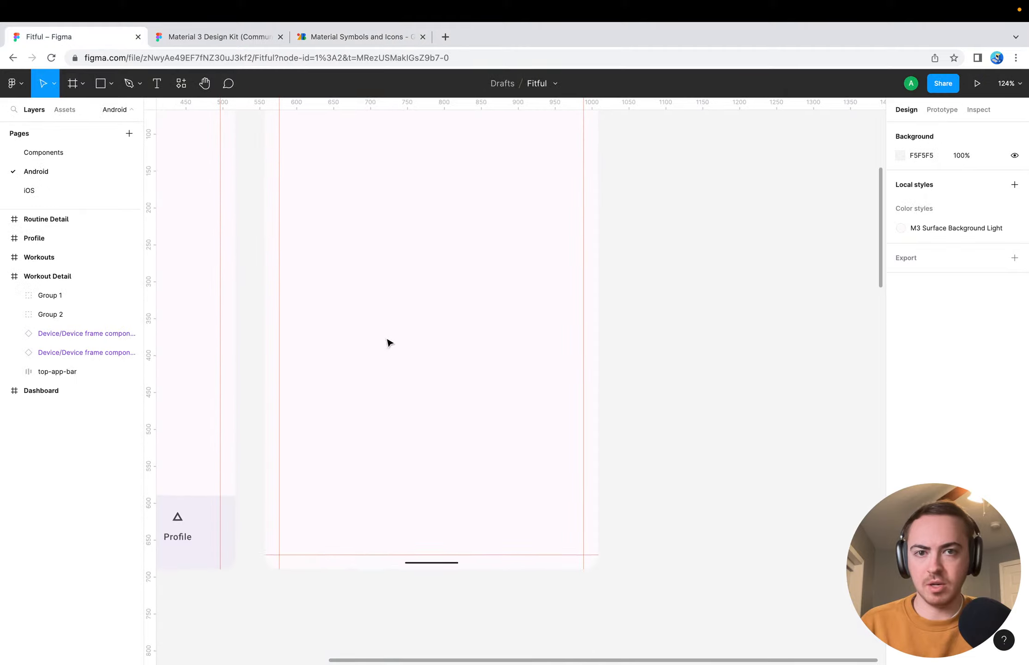
pyautogui.scroll(-10, 387, 342)
pyautogui.scroll(-3, 465, 424)
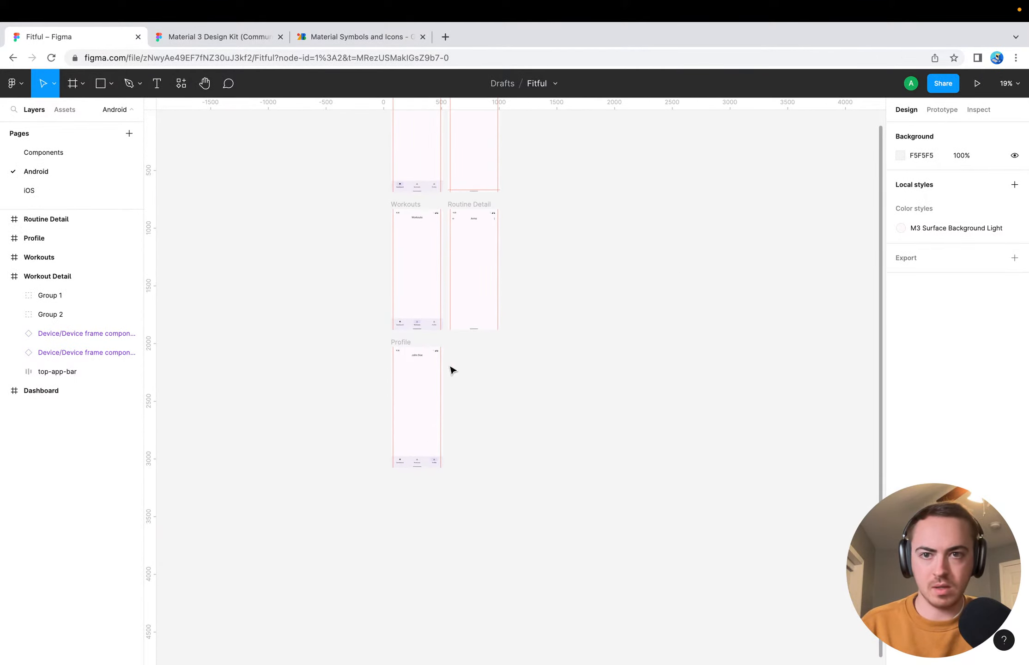
pyautogui.click(228, 83)
pyautogui.click(424, 408)
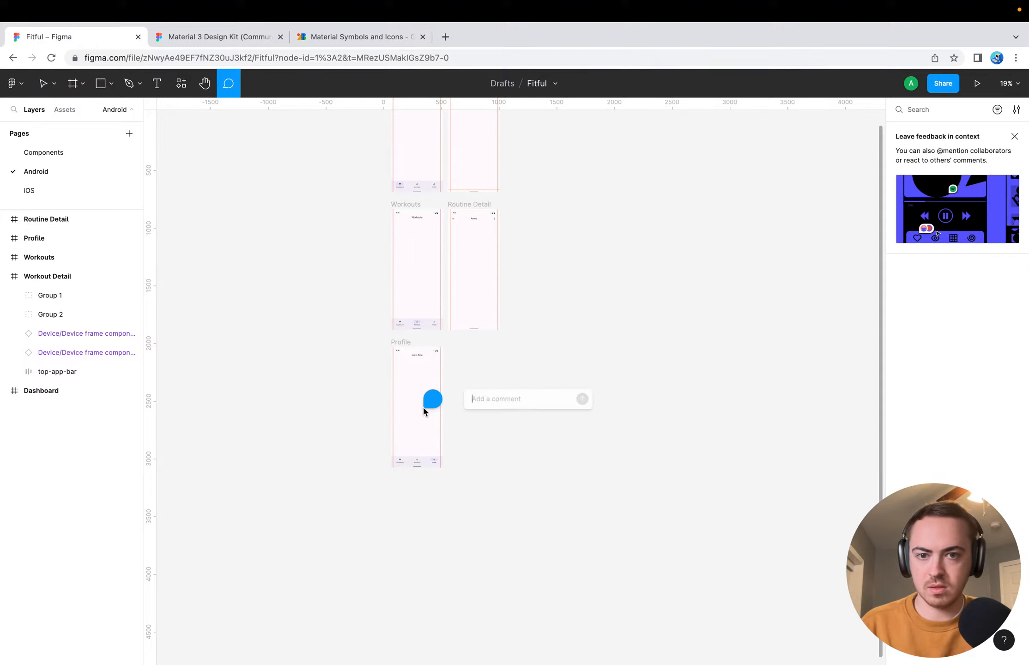
pyautogui.write('For th')
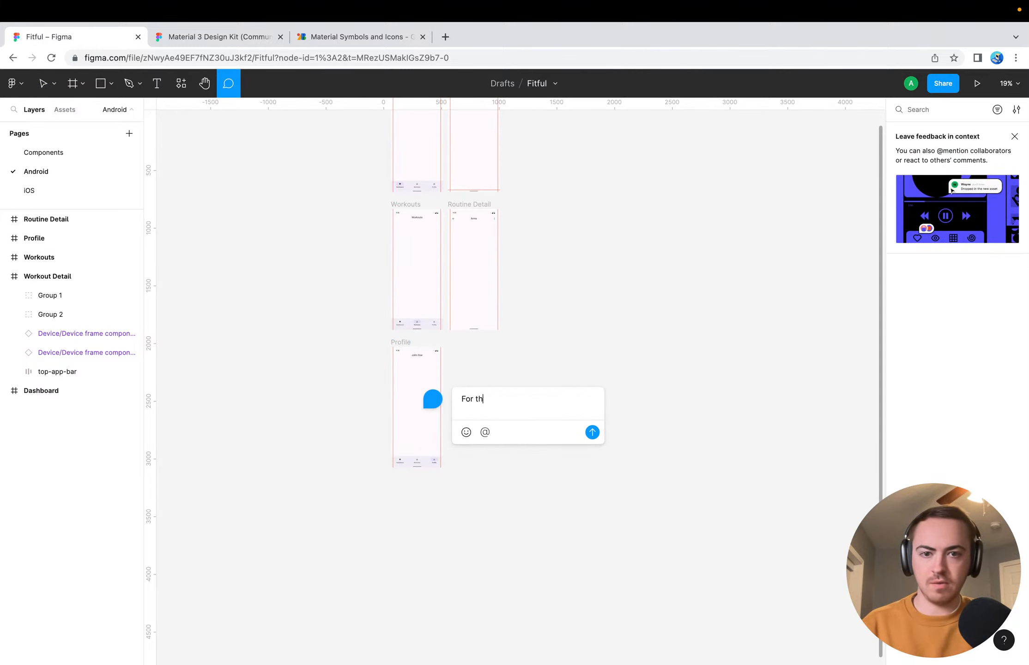
pyautogui.write("is since there won't be ")
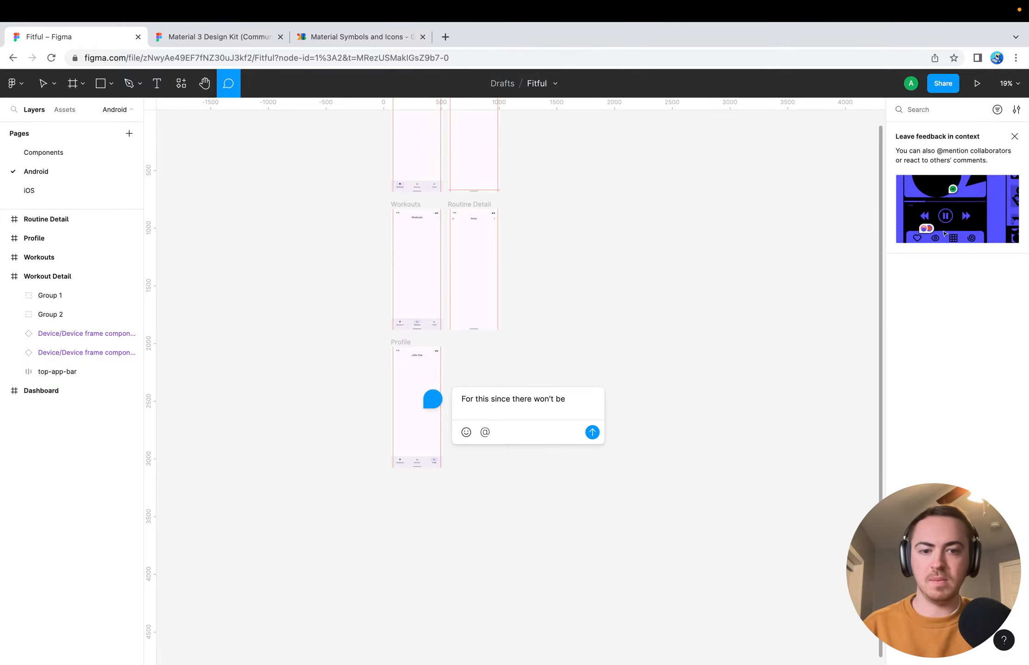
pyautogui.write('auth (yet)')
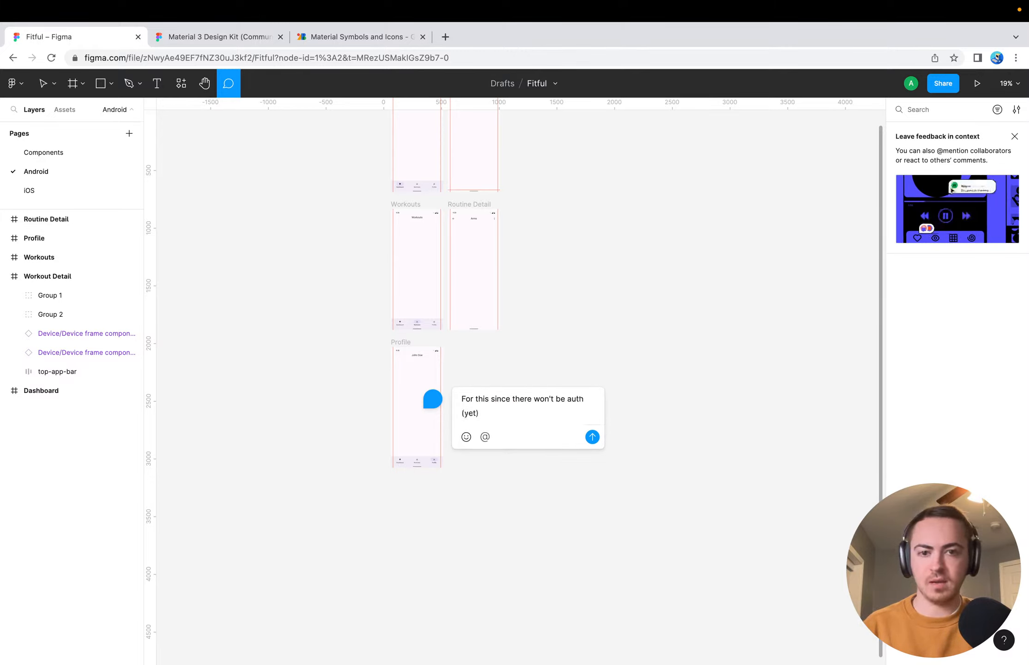
pyautogui.press('Left')
pyautogui.write('!')
pyautogui.press('Right')
pyautogui.write(', ')
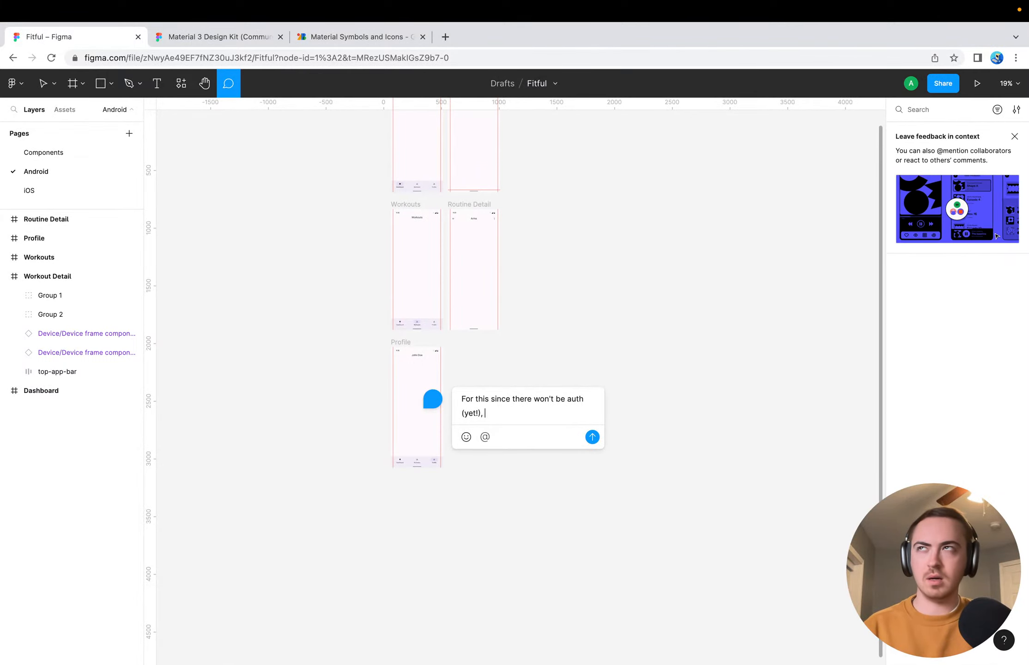
pyautogui.write('add ')
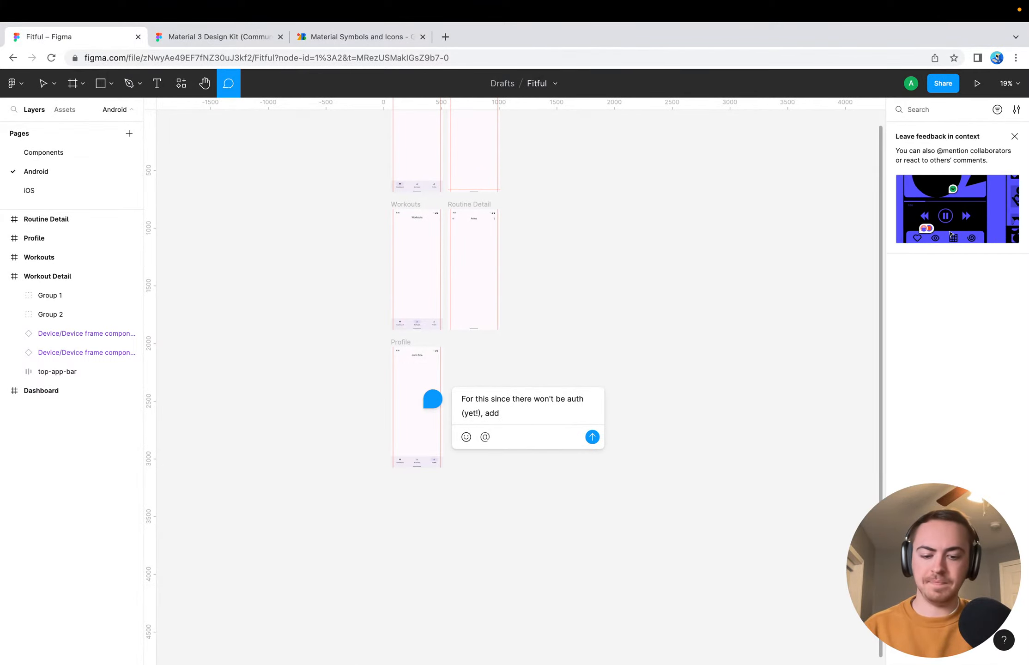
pyautogui.write('different')
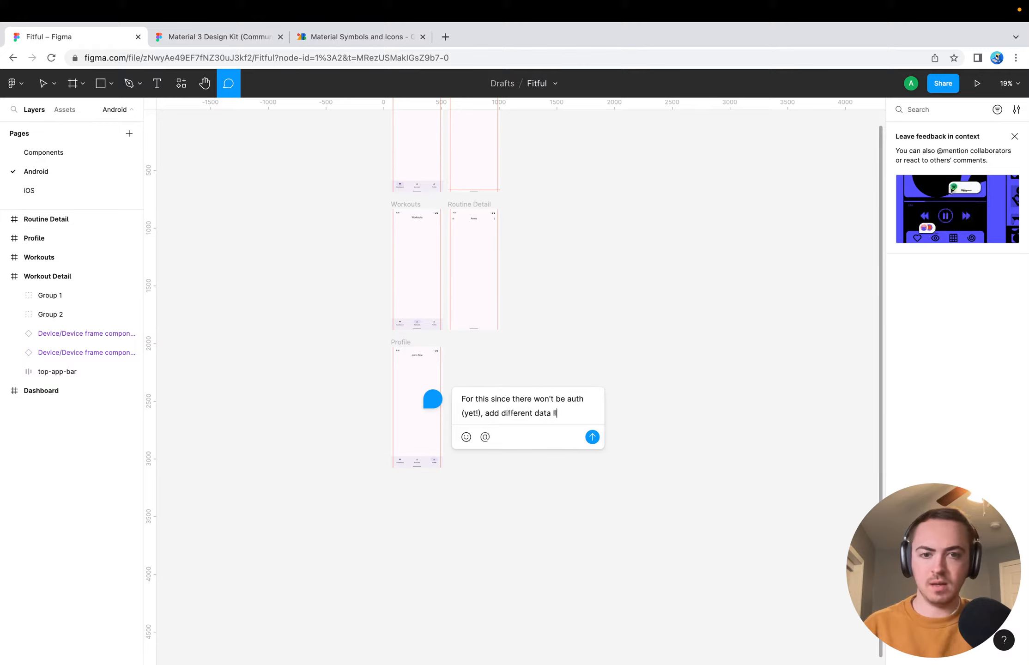
pyautogui.write(' data such as')
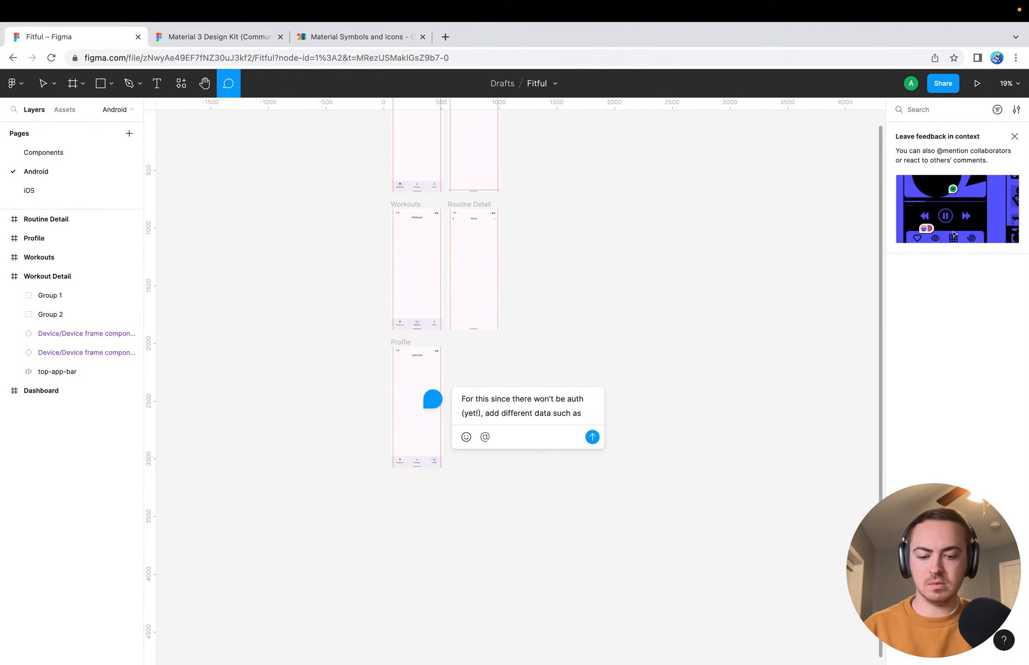
pyautogui.write(' weight, heig')
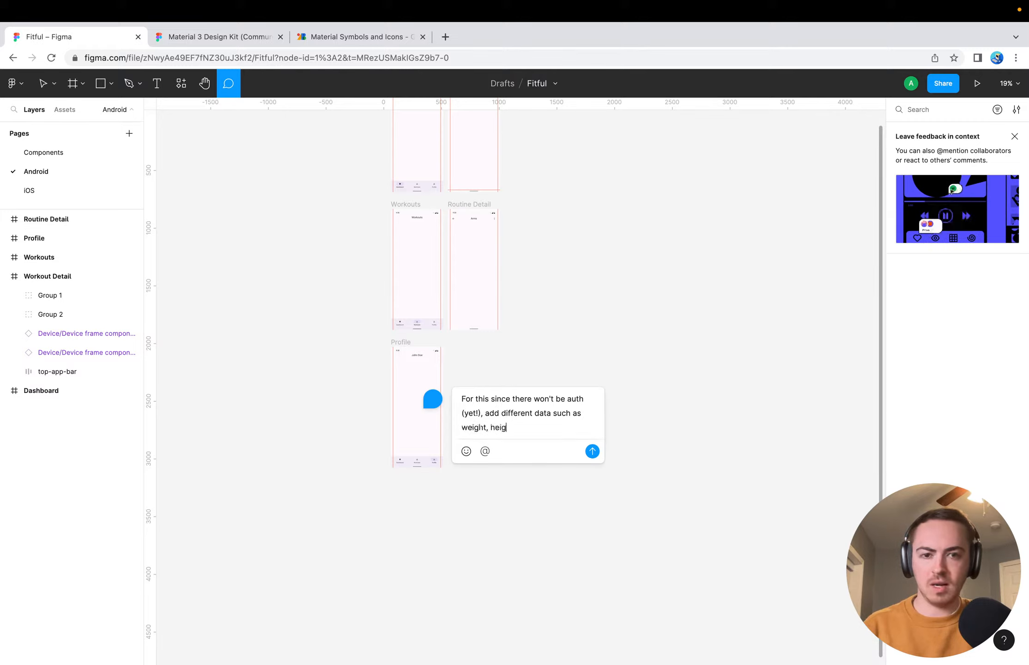
pyautogui.write('ht, etc.')
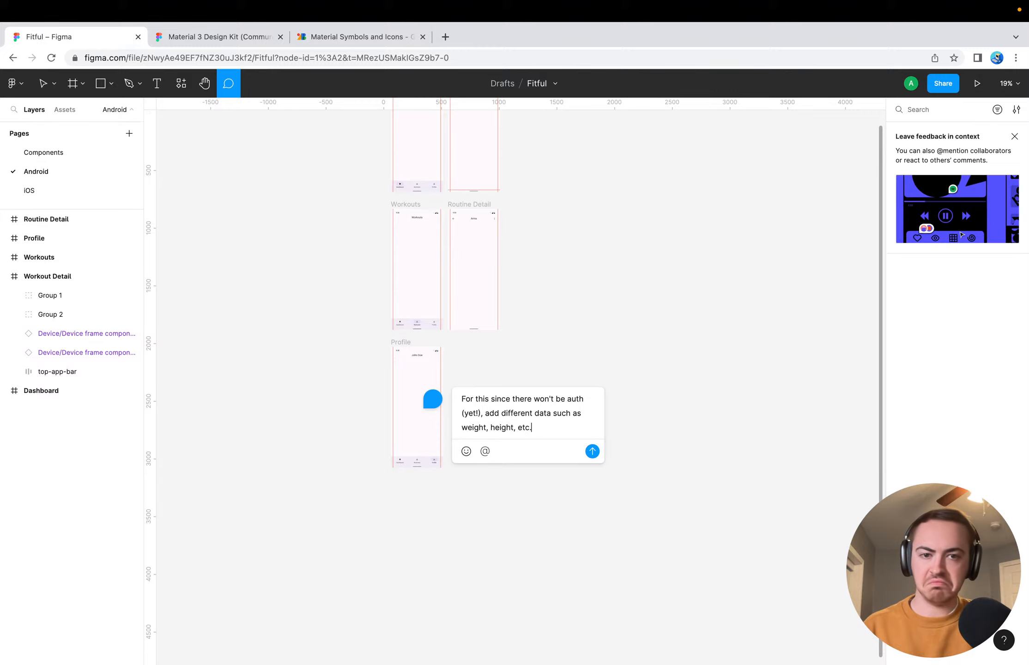
pyautogui.hotkey('ctrl', 'a')
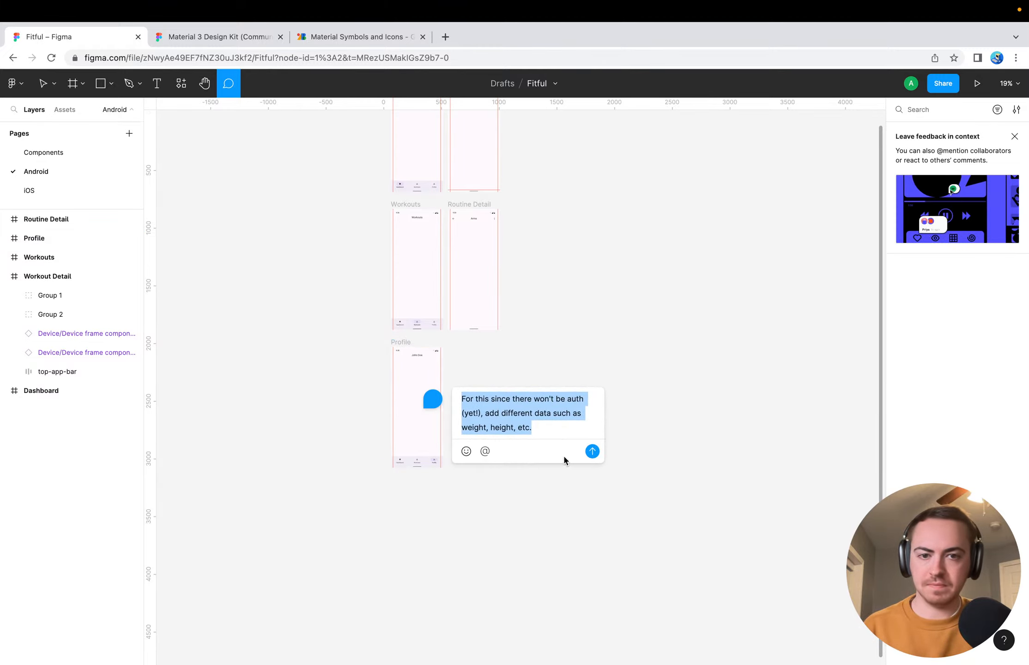
pyautogui.click(587, 455)
pyautogui.click(431, 408)
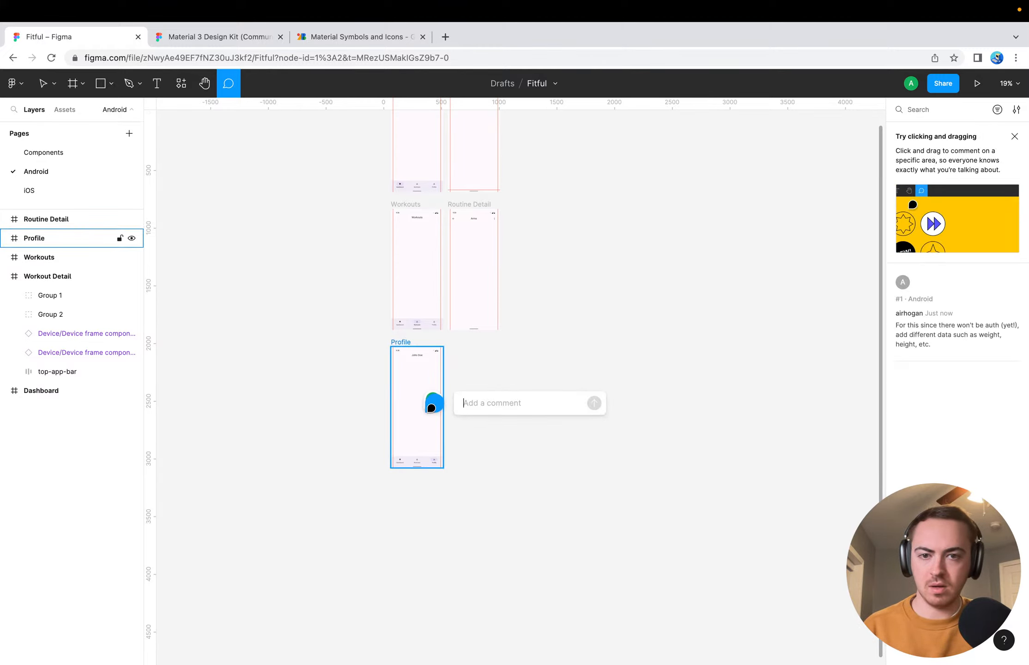
pyautogui.click(471, 423)
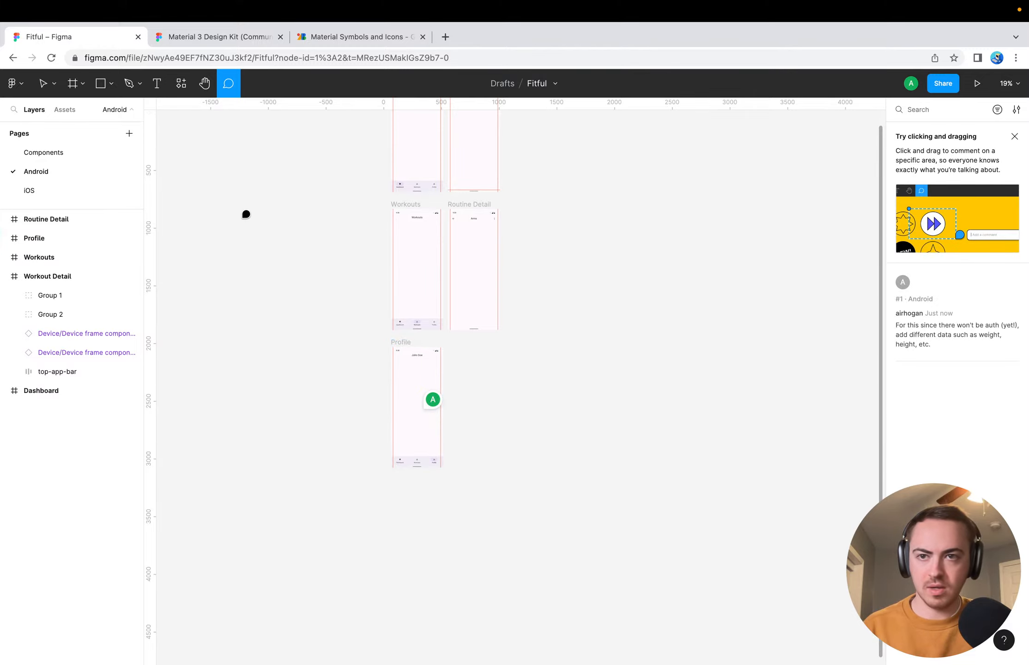
pyautogui.click(43, 83)
# Switch to Google Fonts' Material Symbols, search for "scale" and download the Scale icon as an SVG
pyautogui.scroll(1, 340, 274)
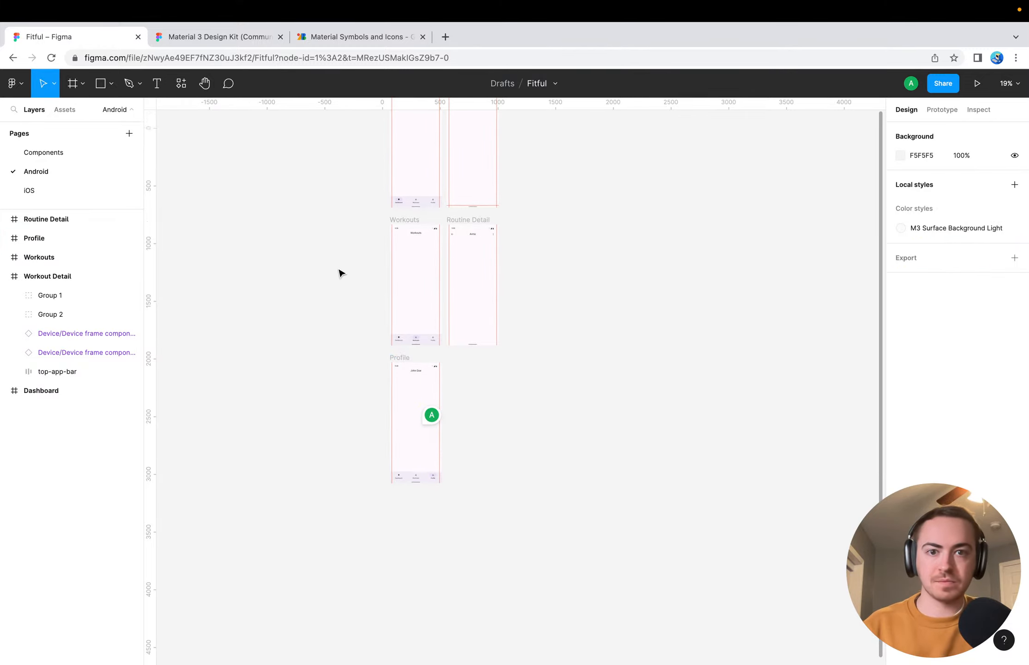
pyautogui.scroll(5, 341, 274)
pyautogui.scroll(10, 455, 340)
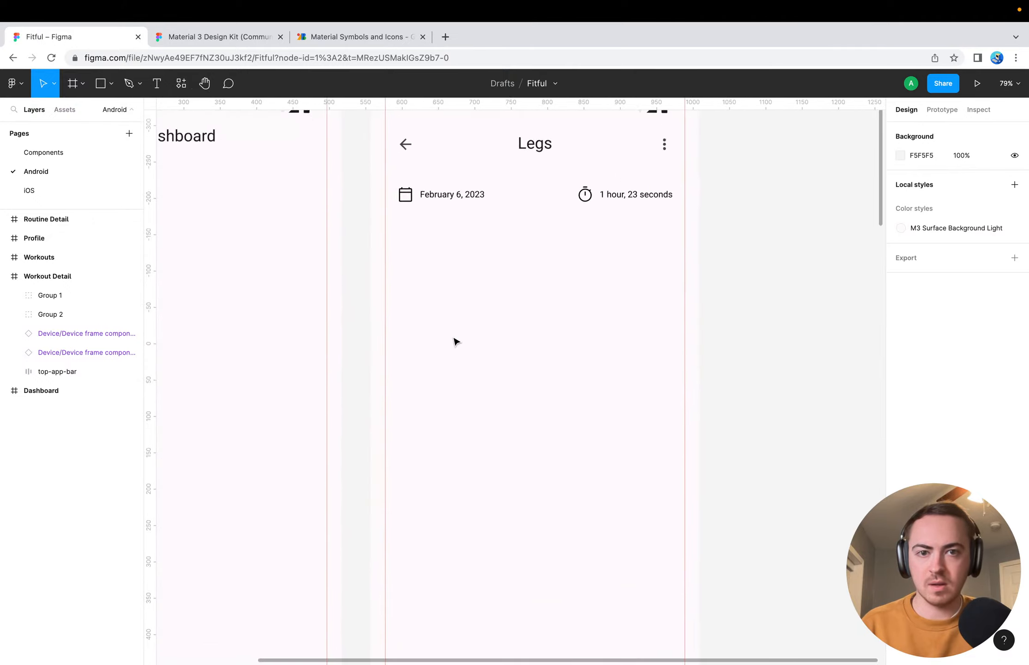
pyautogui.scroll(4, 455, 342)
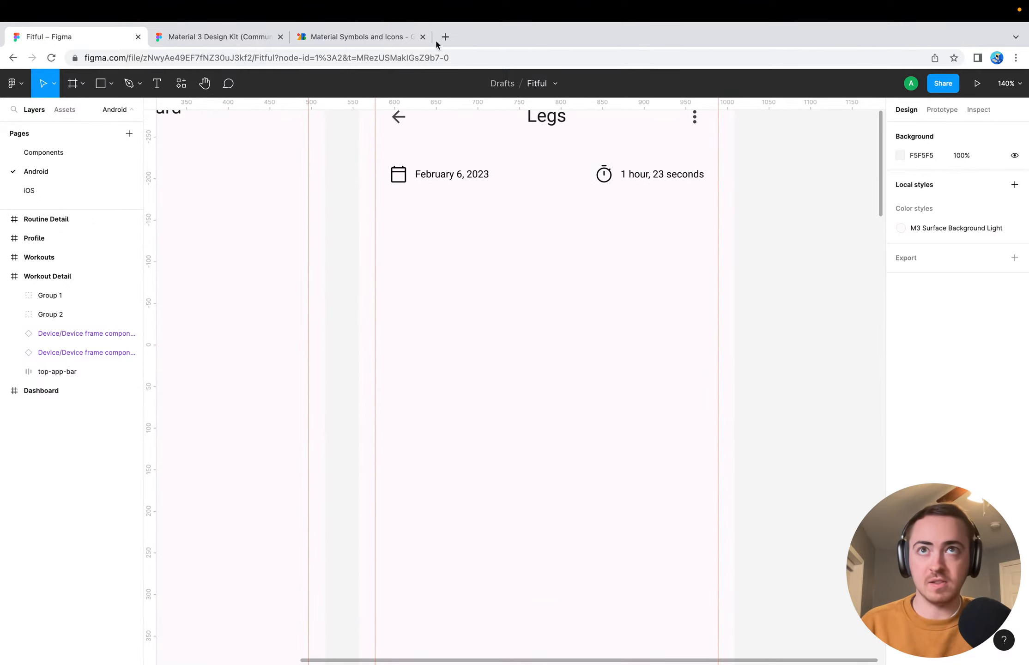
pyautogui.click(330, 40)
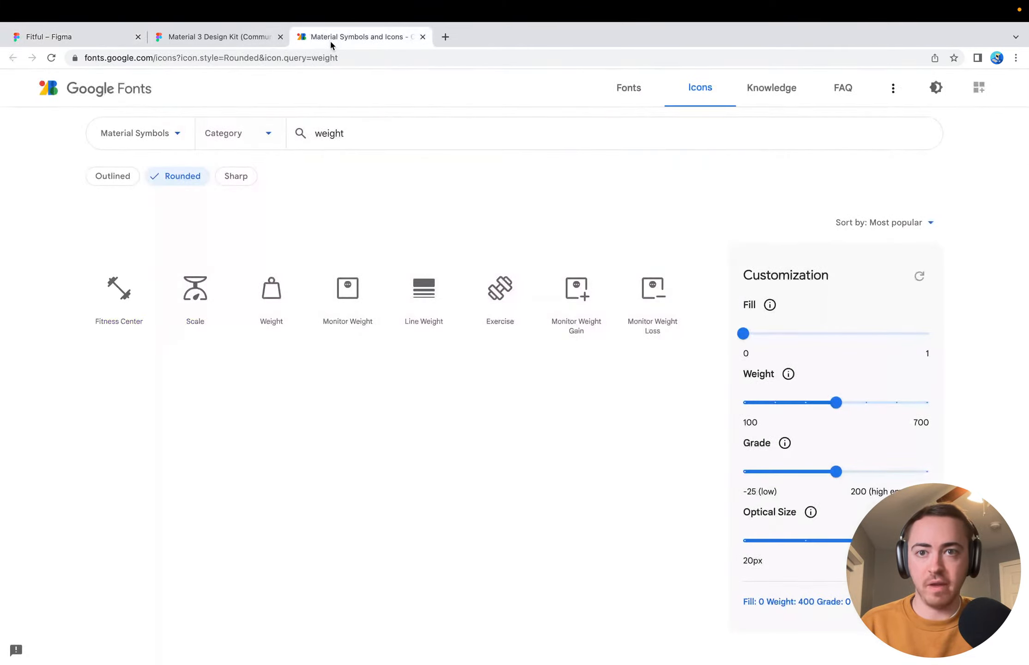
pyautogui.click(391, 139)
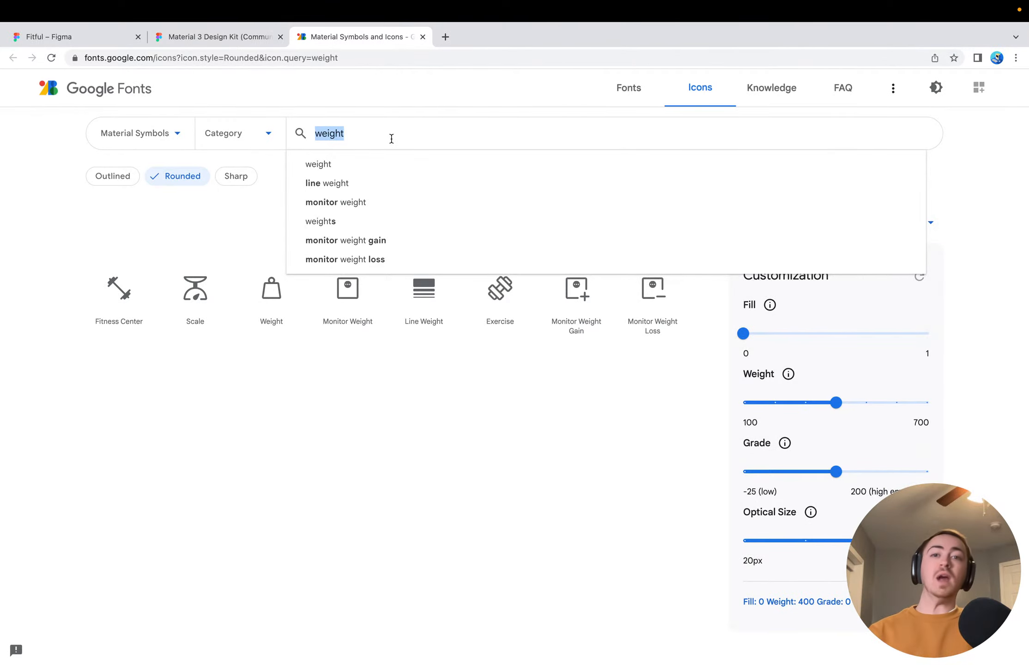
pyautogui.click(404, 449)
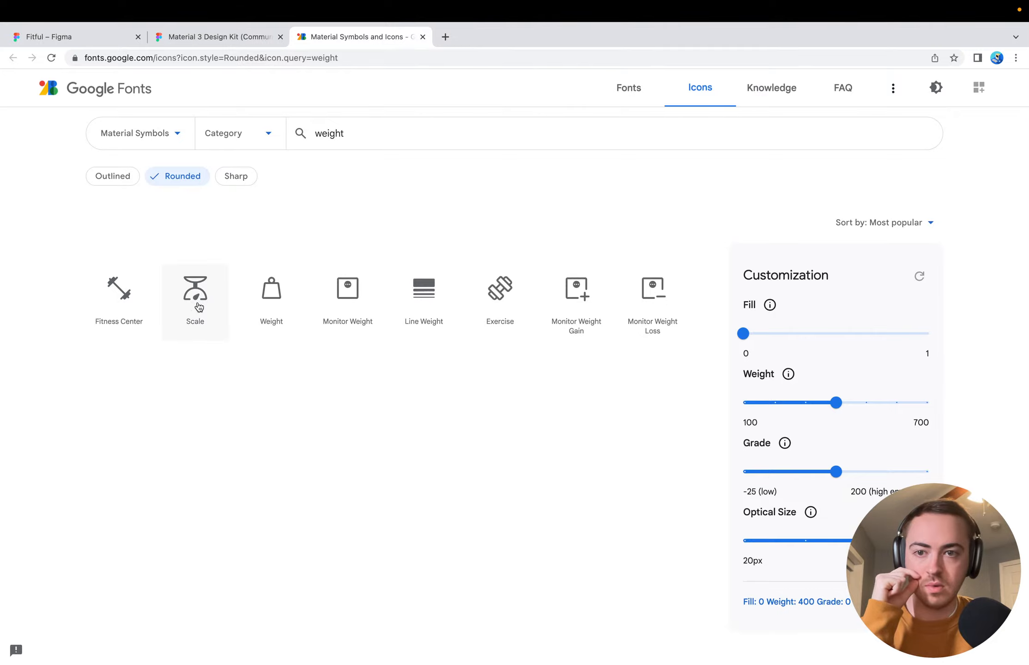
pyautogui.doubleClick(397, 124)
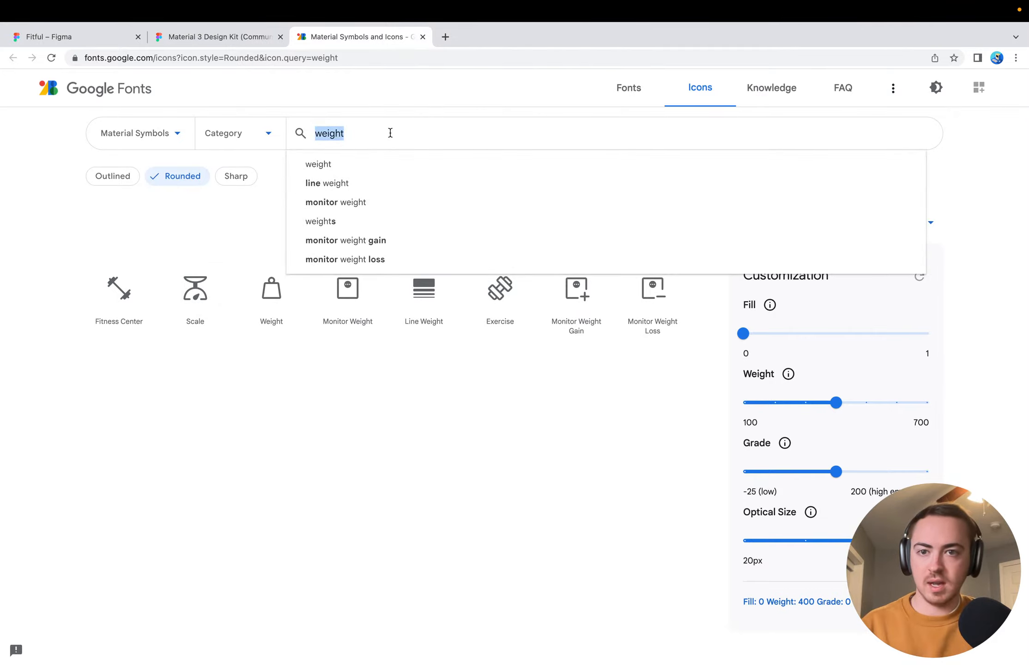
pyautogui.write('scale')
pyautogui.press('Return')
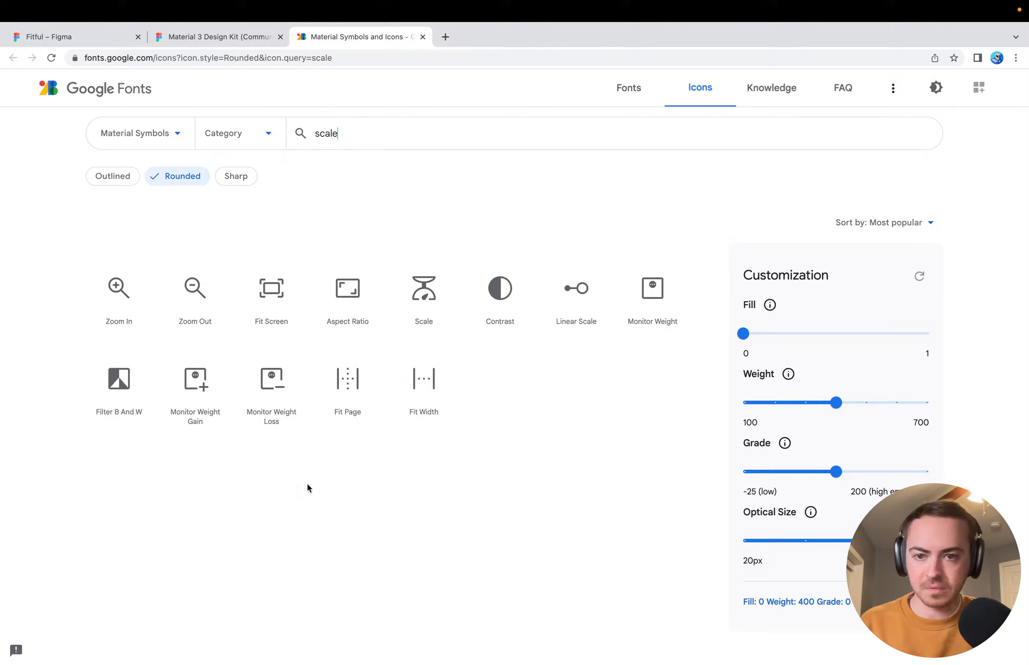
pyautogui.click(428, 293)
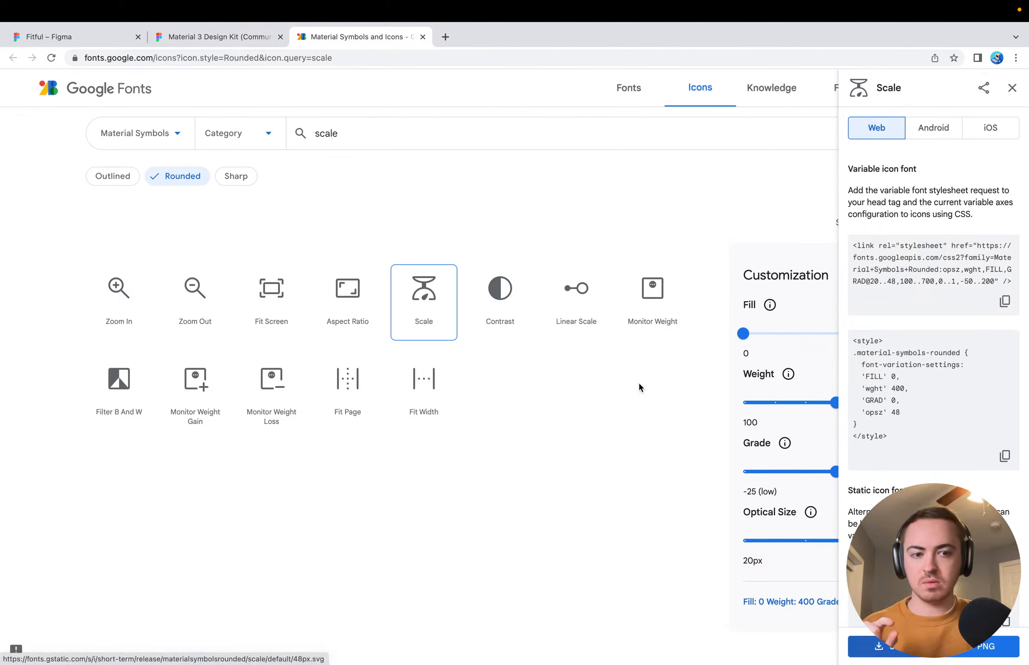
# Switch to Figma, place the downloaded scale SVG in the Workout Detail frame, resize it to 24 × 24 and align it below the calendar icon
pyautogui.click(101, 36)
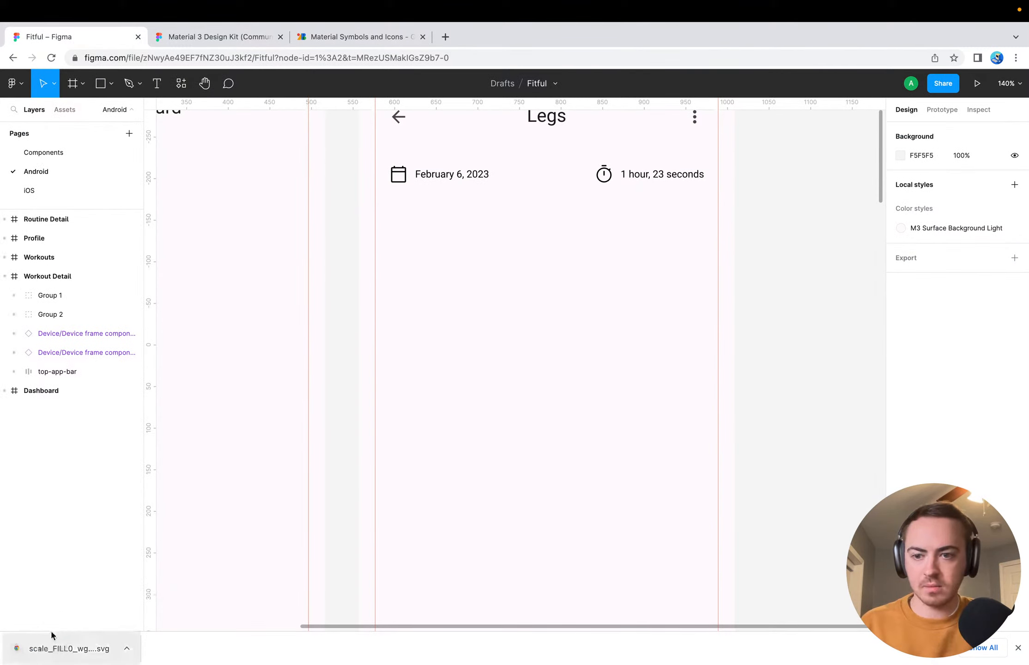
pyautogui.moveTo(52, 635); pyautogui.dragTo(446, 259)
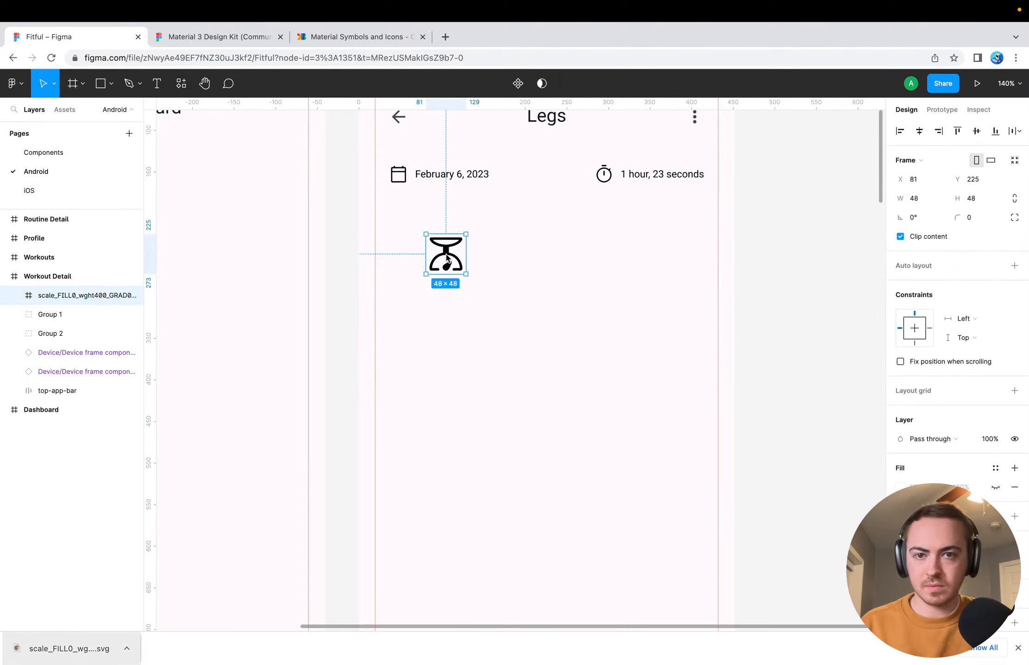
pyautogui.click(921, 205)
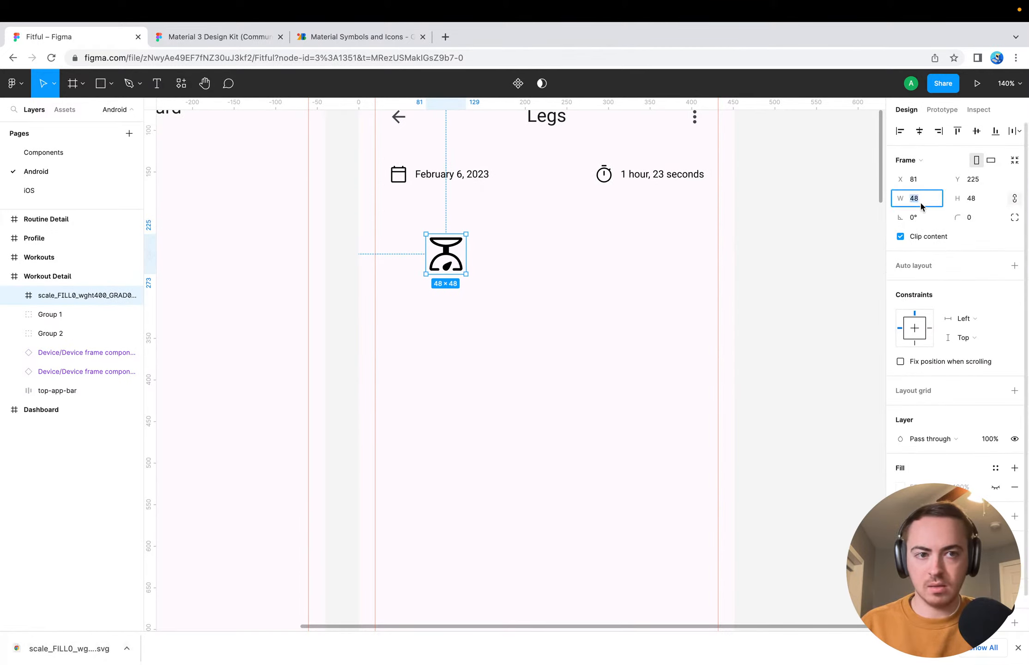
pyautogui.write('24')
pyautogui.press('Return')
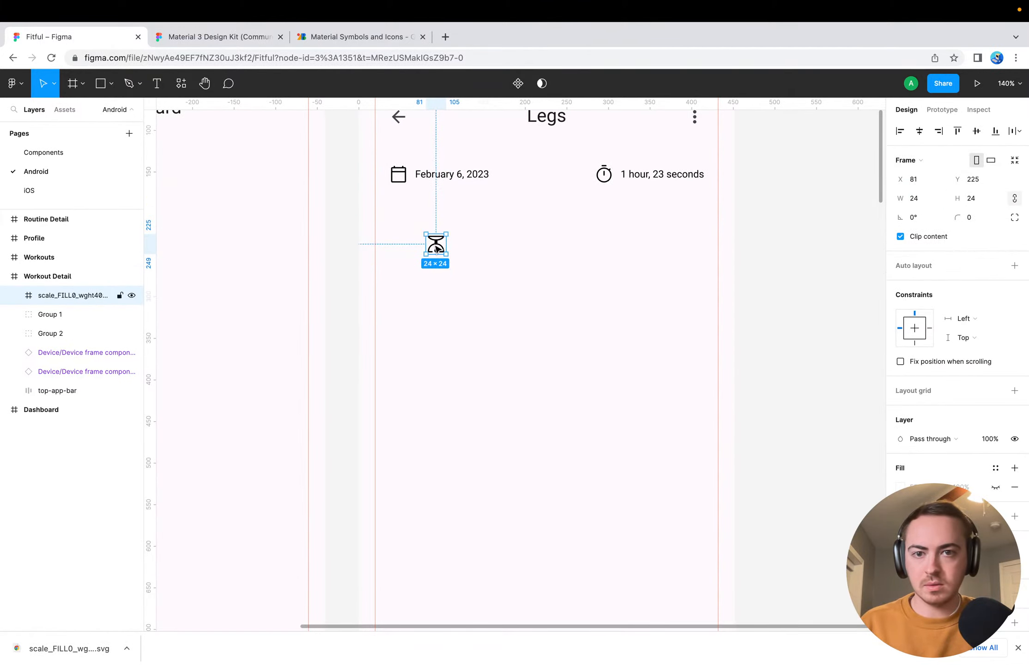
pyautogui.moveTo(435, 244); pyautogui.dragTo(400, 224)
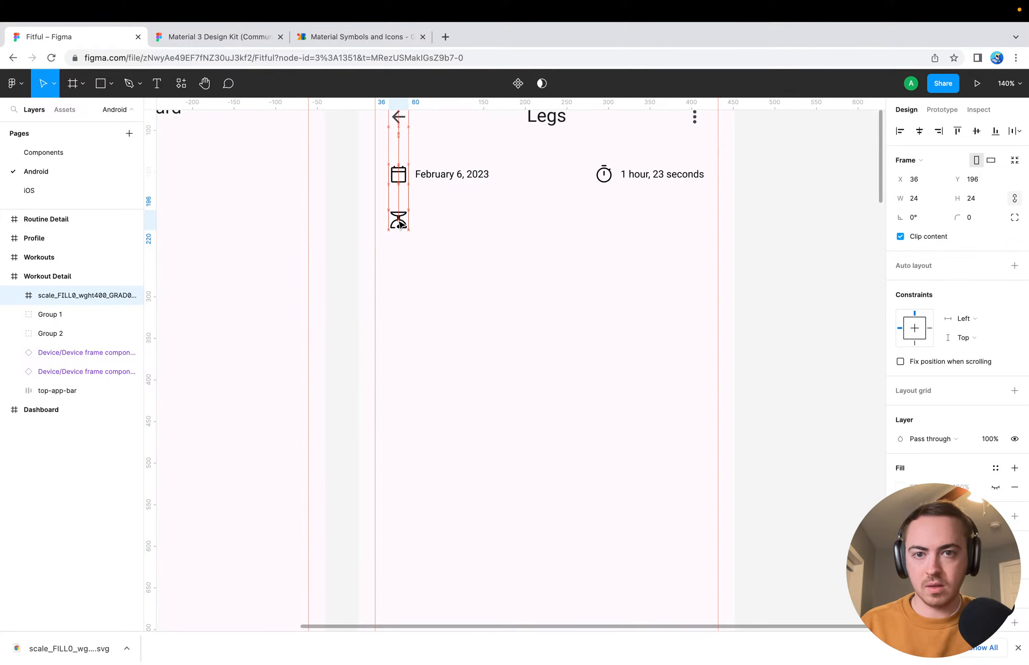
# Add the text "10,286 lbs" near the scale icon on the Workout Detail screen
pyautogui.click(436, 227)
pyautogui.press('t')
pyautogui.click(431, 224)
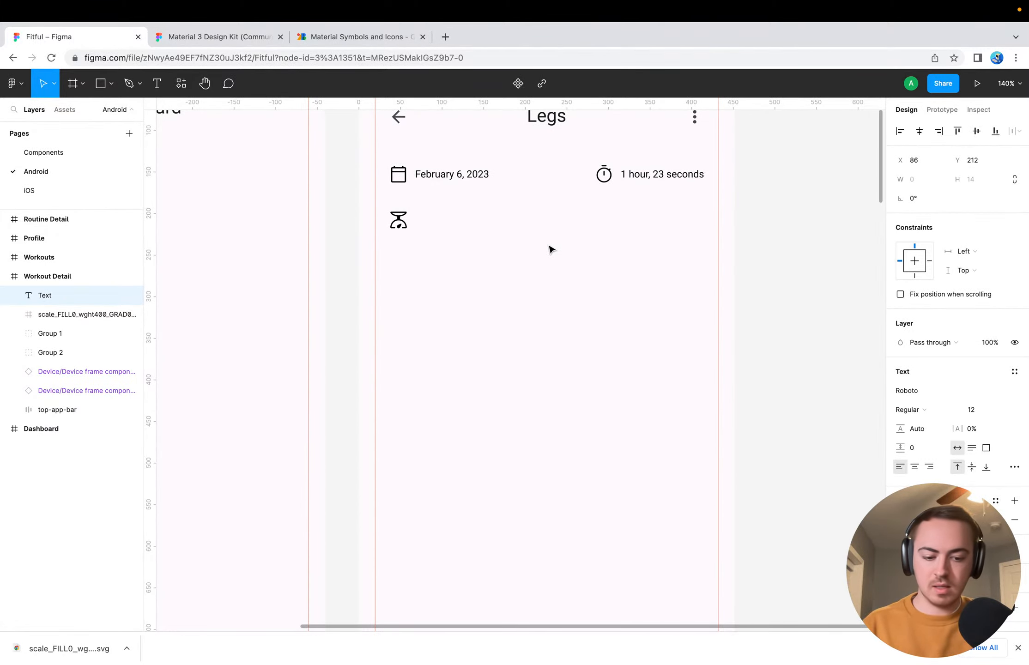
pyautogui.write('10,2')
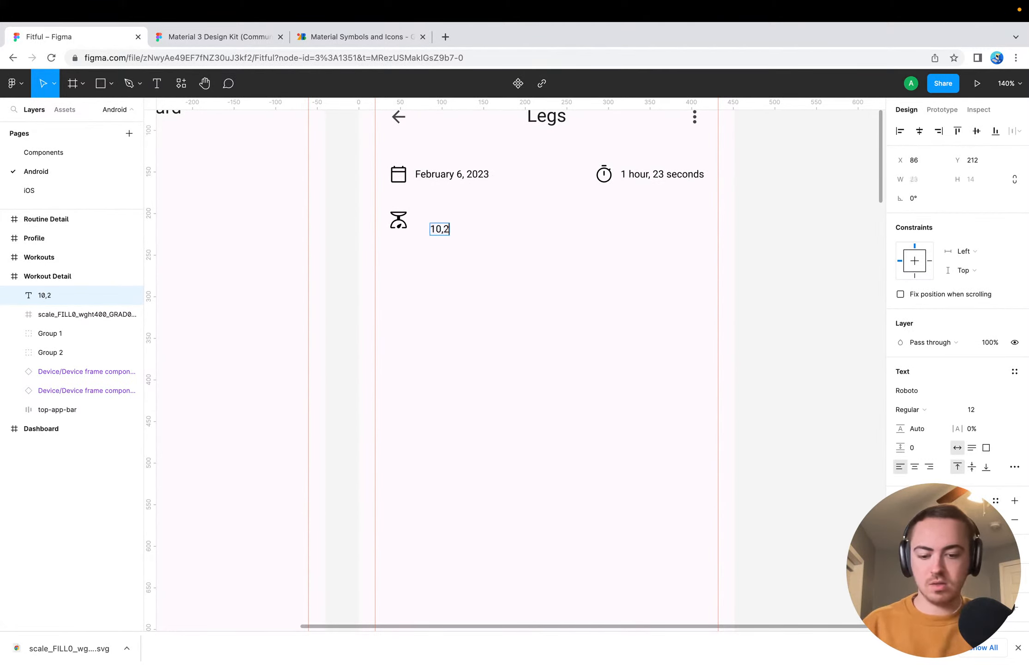
pyautogui.write('86 lbs')
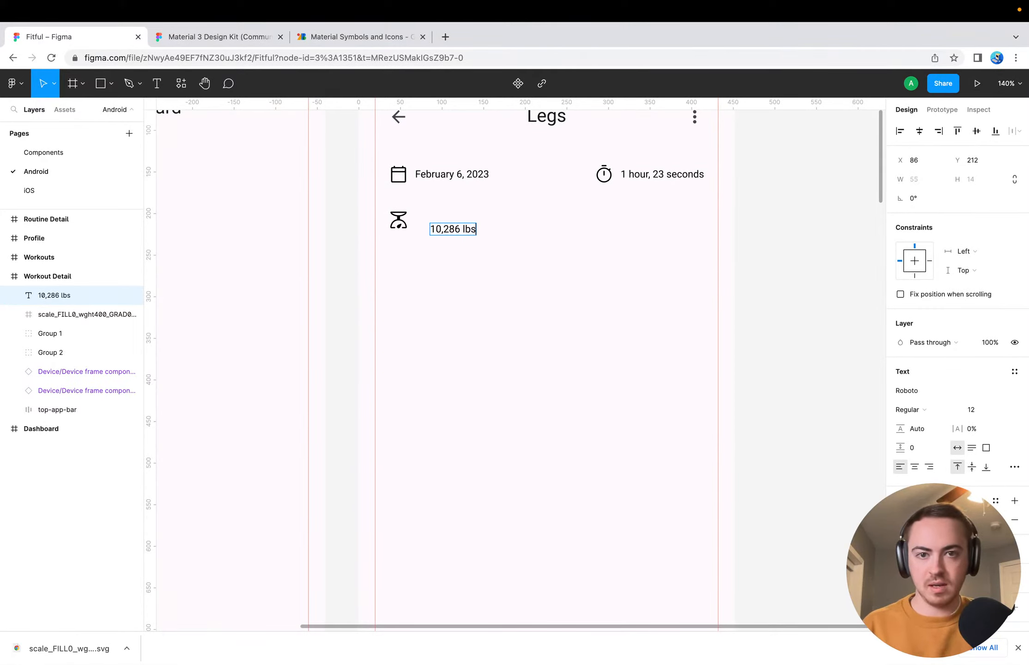
pyautogui.press('Escape')
# Move the "10,286 lbs" text beside the scale icon, vertically centred on it with an 8 px gap
pyautogui.moveTo(450, 229); pyautogui.dragTo(437, 222)
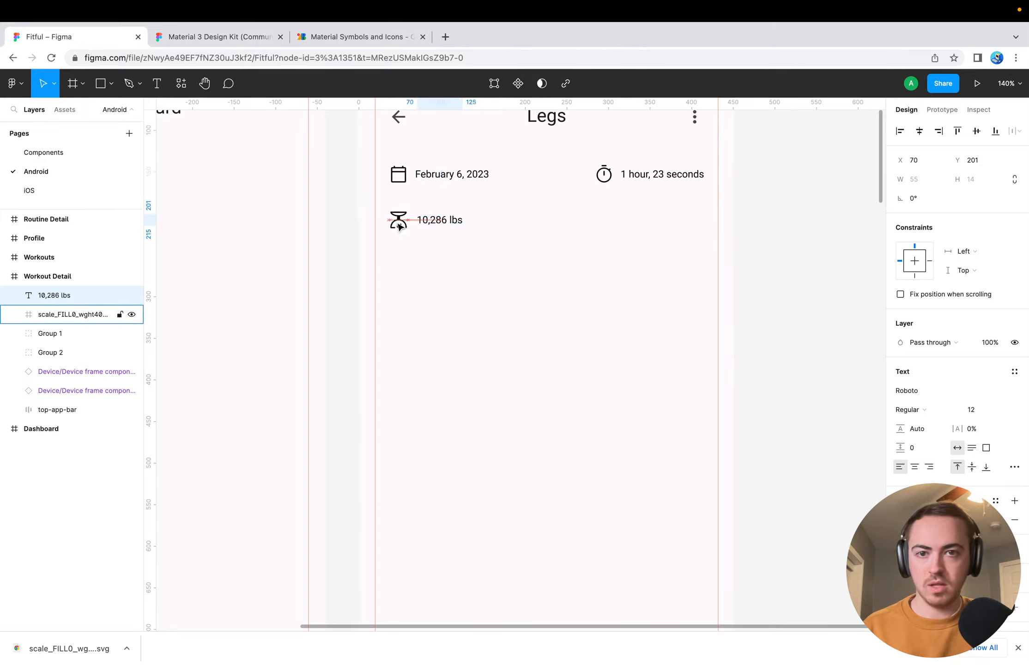
pyautogui.press('Left')
pyautogui.press('Left')
pyautogui.press('Left')
pyautogui.press('Left')
pyautogui.click(441, 264)
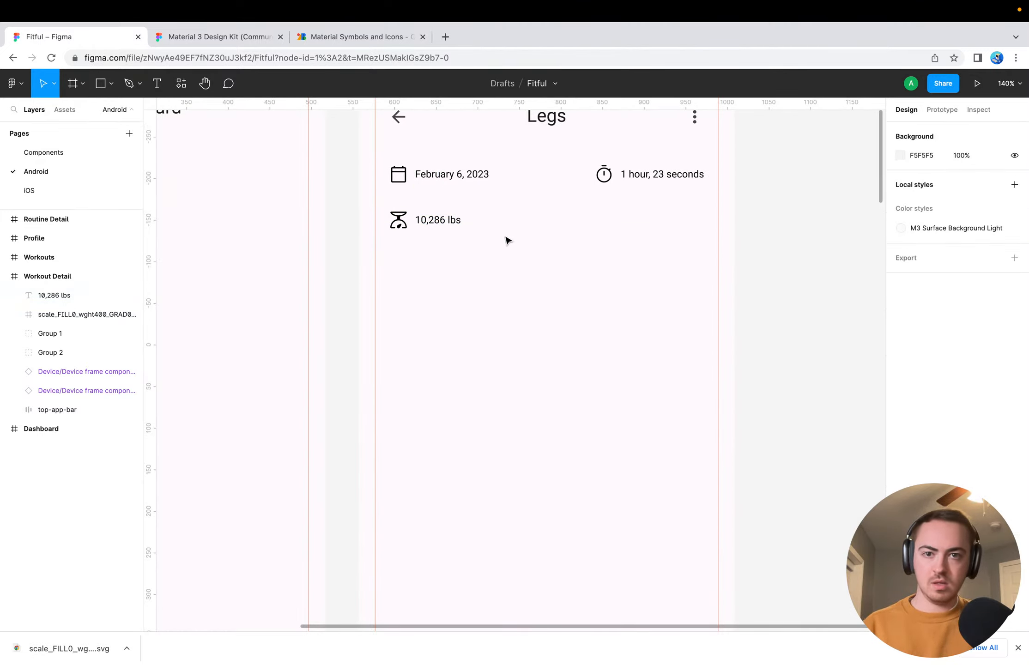
# Group the scale icon with its weight text and move the group closer to the date row, at Y 185
pyautogui.click(397, 220)
pyautogui.keyDown('shift'); pyautogui.click(426, 221); pyautogui.keyUp('shift')
pyautogui.press('super+g')
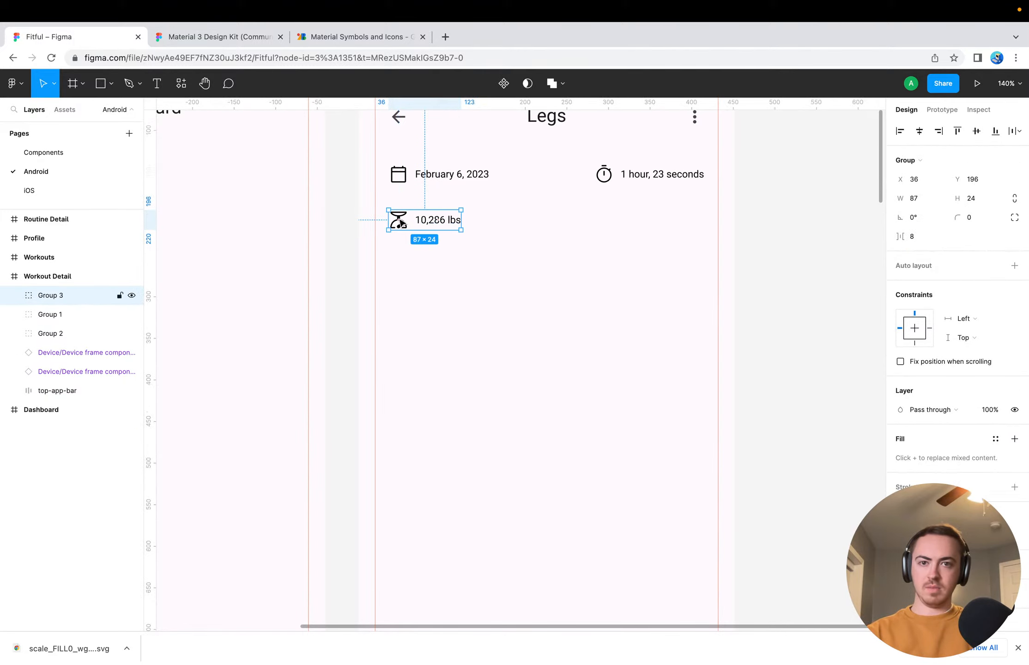
pyautogui.moveTo(398, 228); pyautogui.dragTo(397, 219)
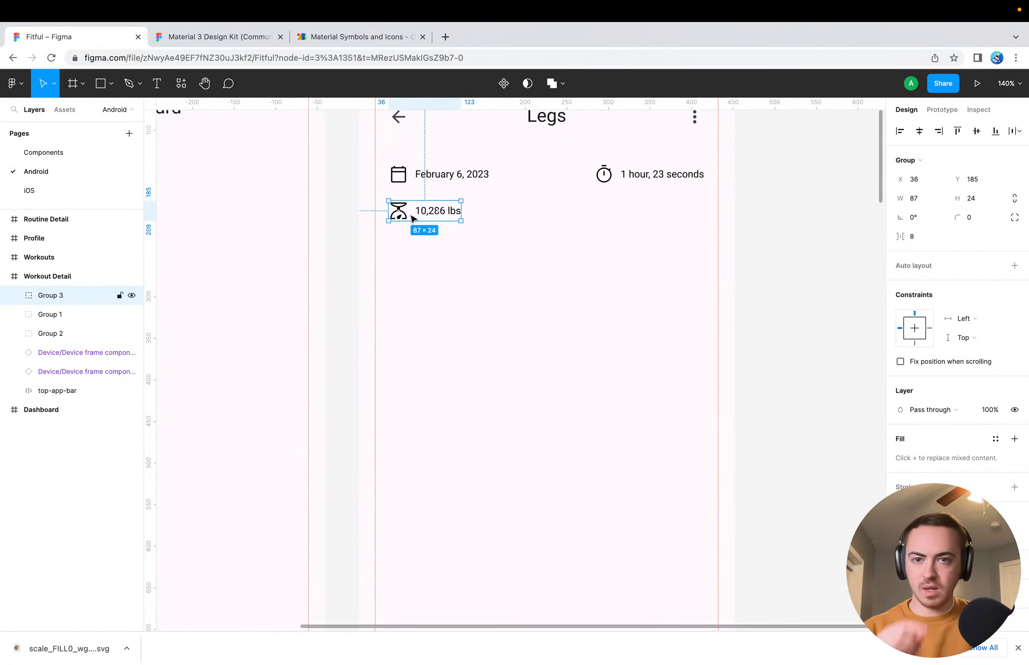
pyautogui.click(448, 175)
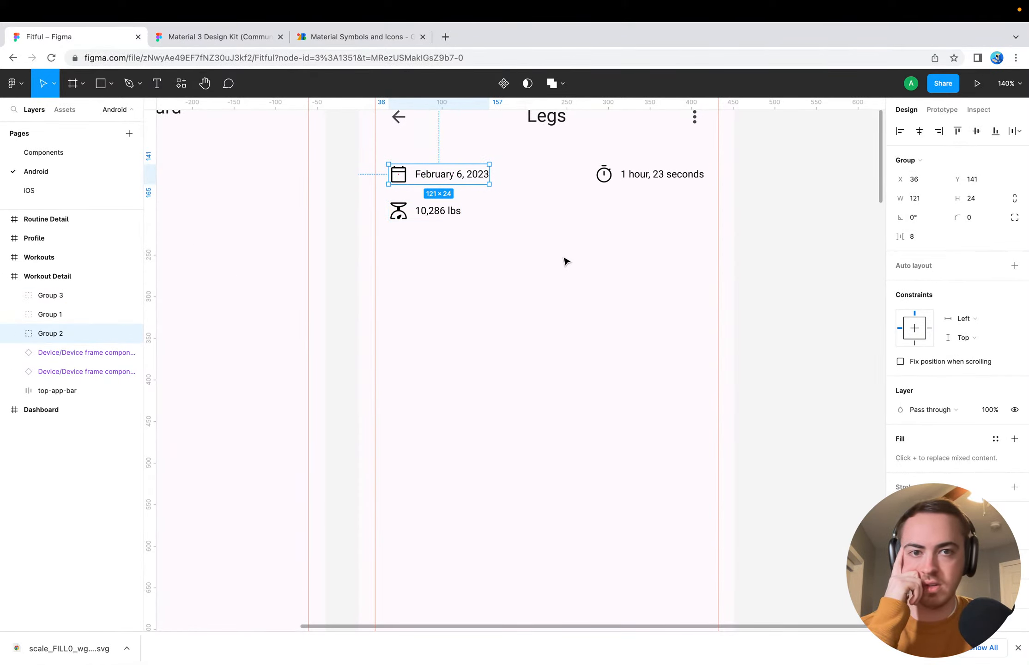
pyautogui.click(515, 256)
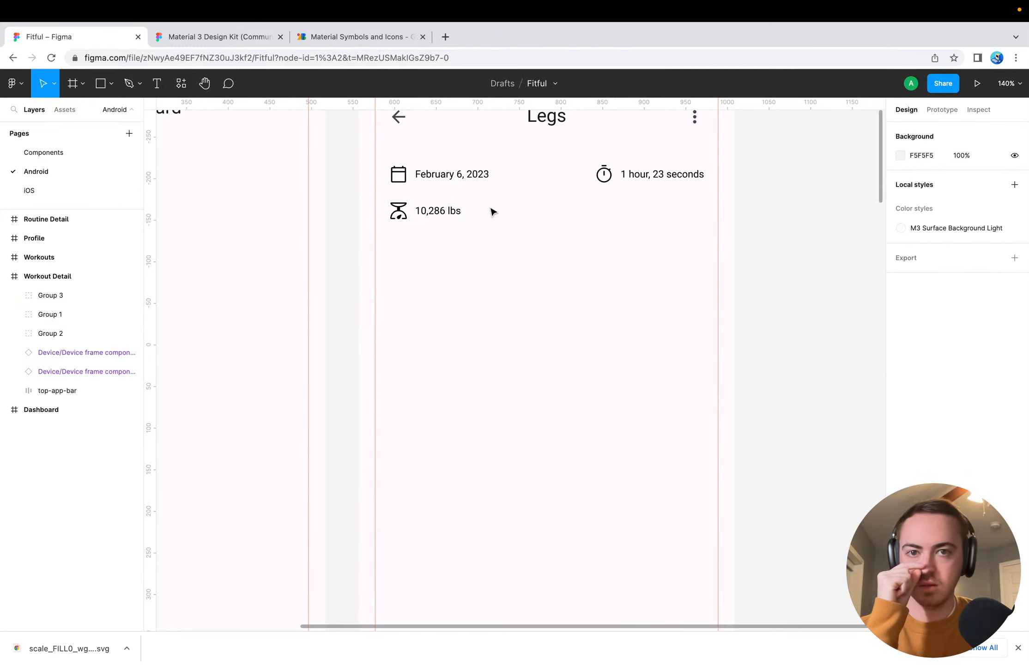
pyautogui.scroll(5, 482, 203)
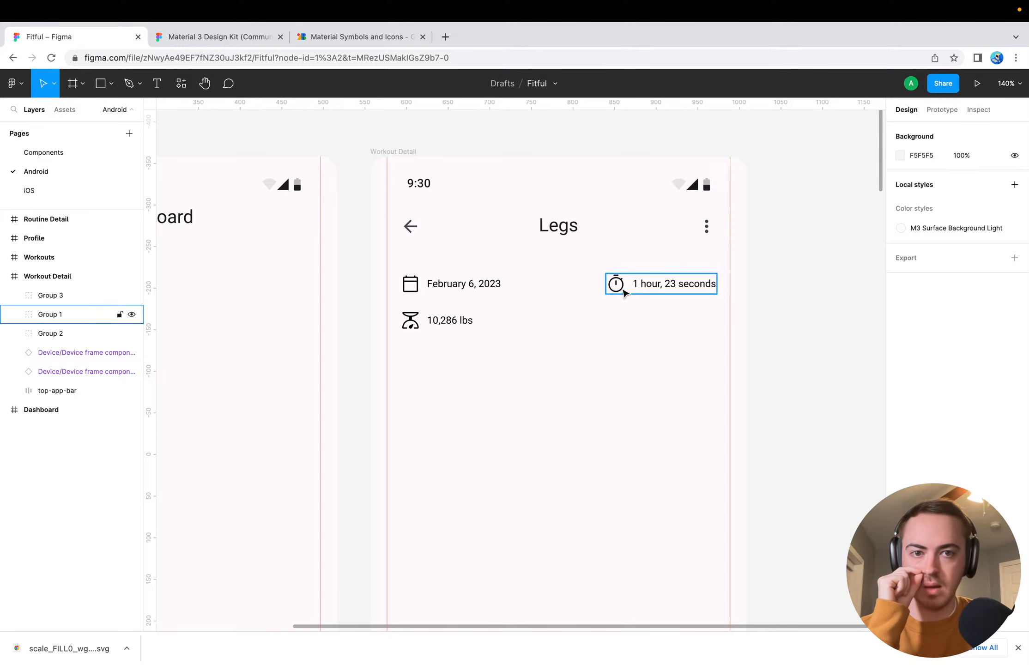
pyautogui.click(431, 321)
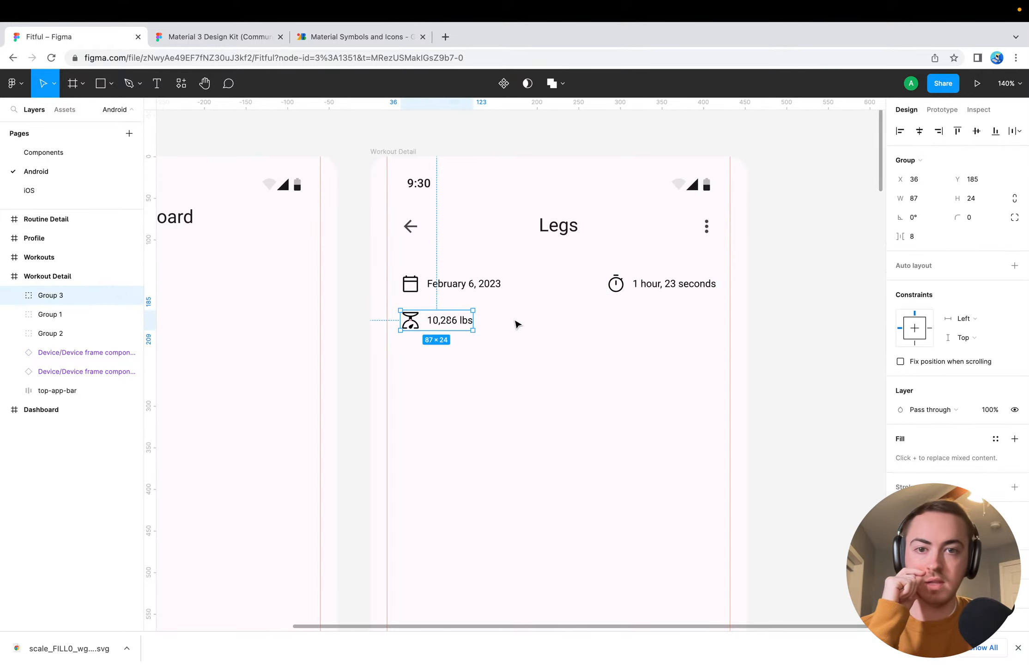
pyautogui.click(517, 323)
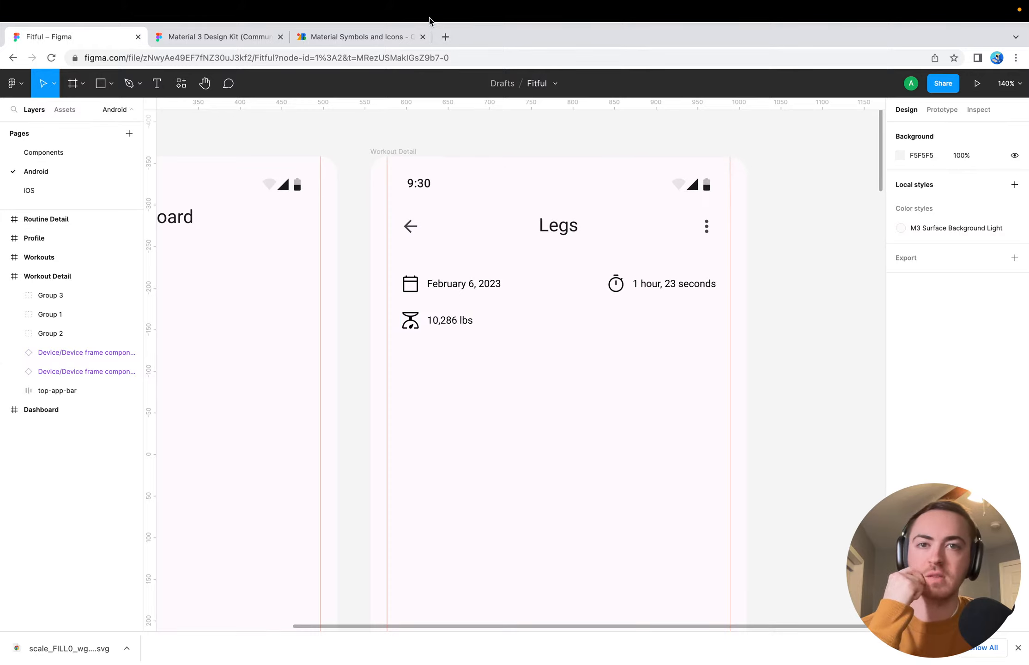
# Switch to Material Symbols and clear the "scale" search to list all icons
pyautogui.click(367, 37)
pyautogui.click(372, 137)
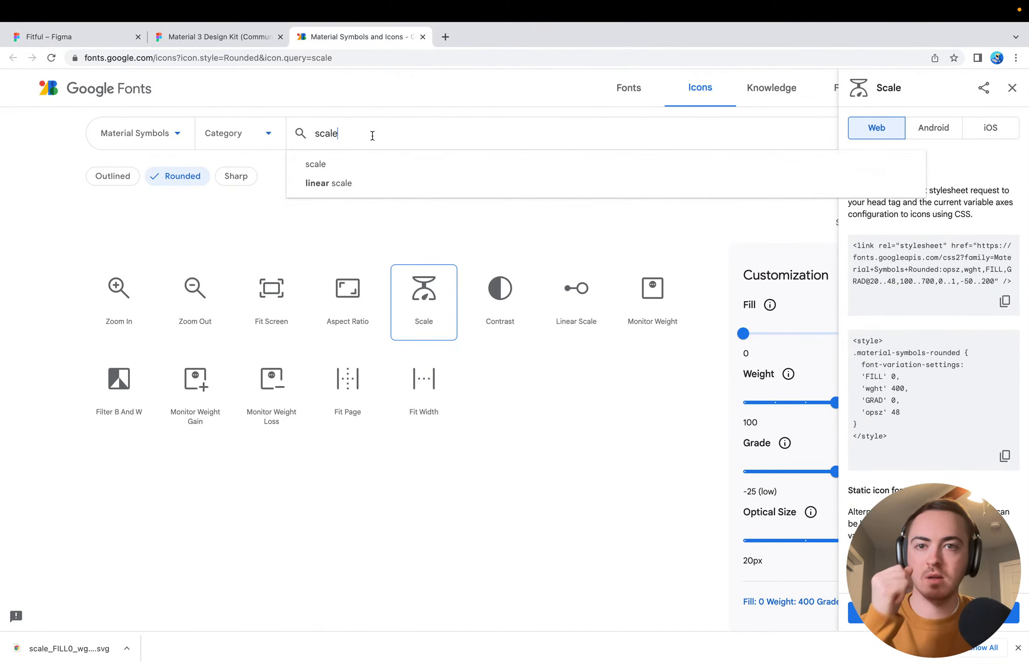
pyautogui.doubleClick(372, 135)
pyautogui.write('re')
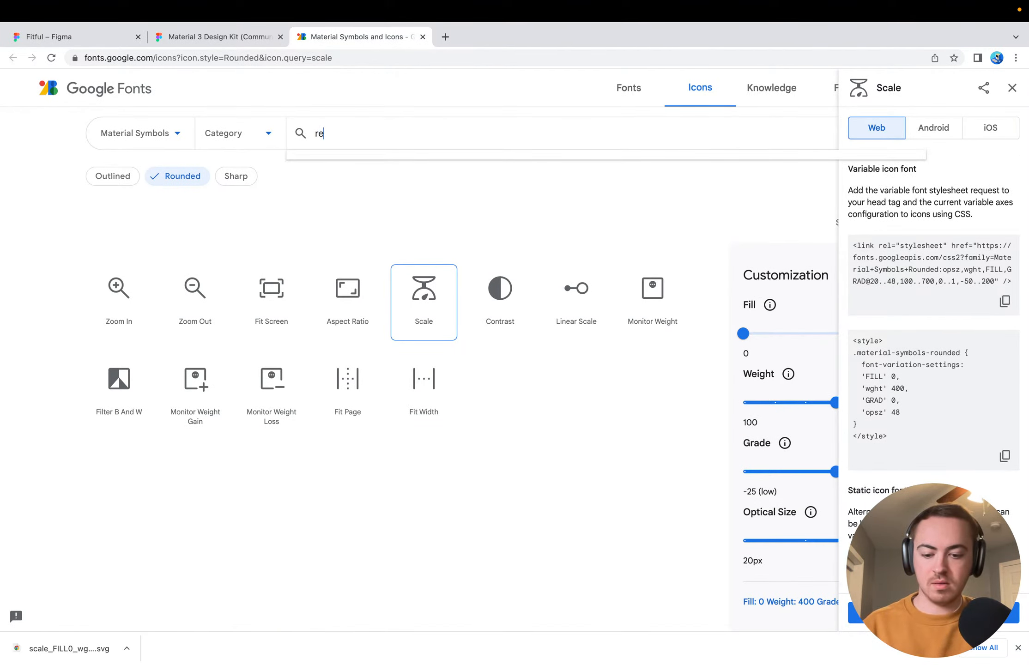
pyautogui.press('BackSpace')
pyautogui.press('BackSpace')
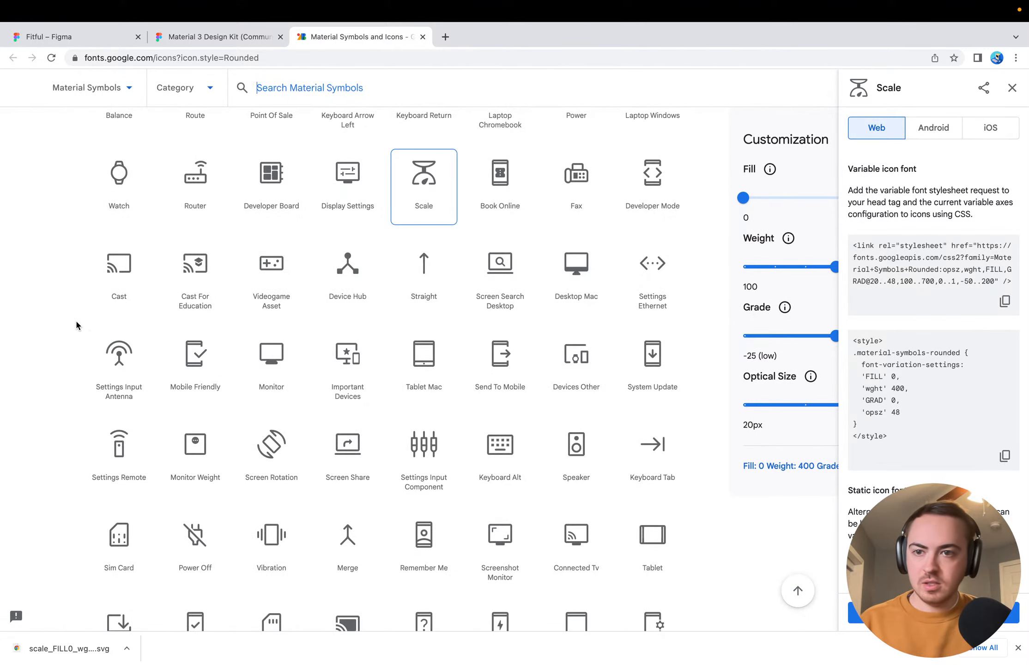
# Look through the Activities icons in Material Symbols, covering the sports, exercise and health symbols
pyautogui.scroll(10, 426, 484)
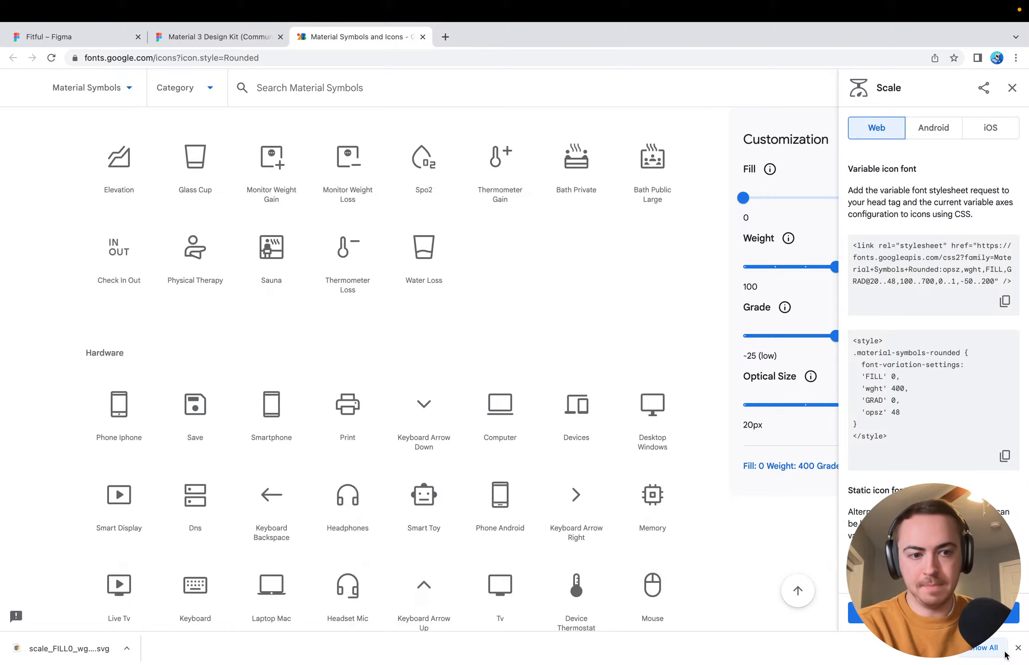
pyautogui.click(1017, 647)
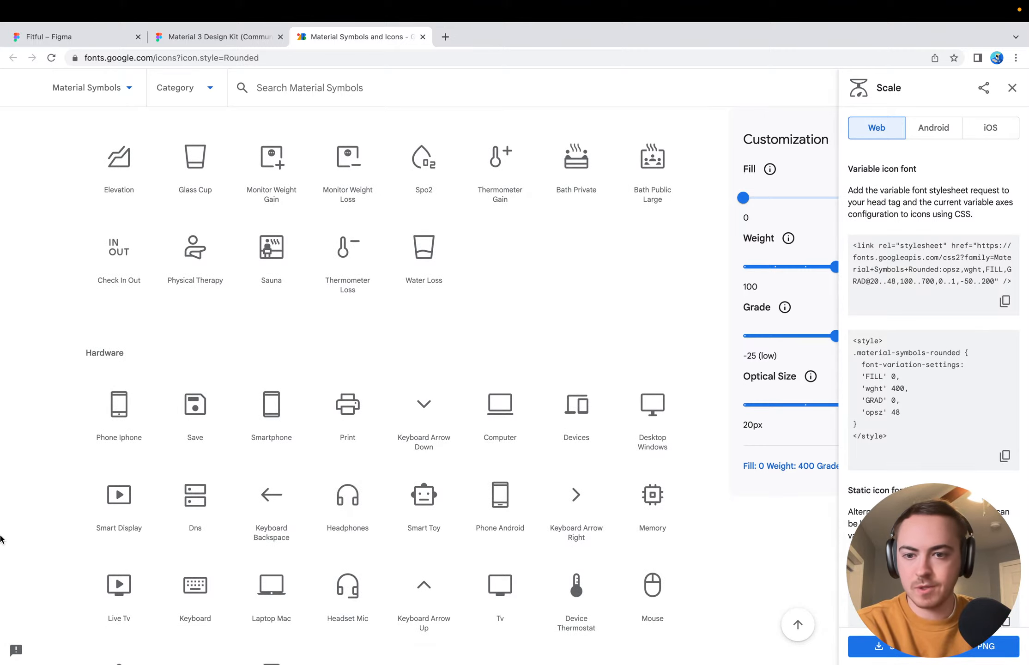
pyautogui.scroll(10, 113, 378)
pyautogui.scroll(-9, 108, 383)
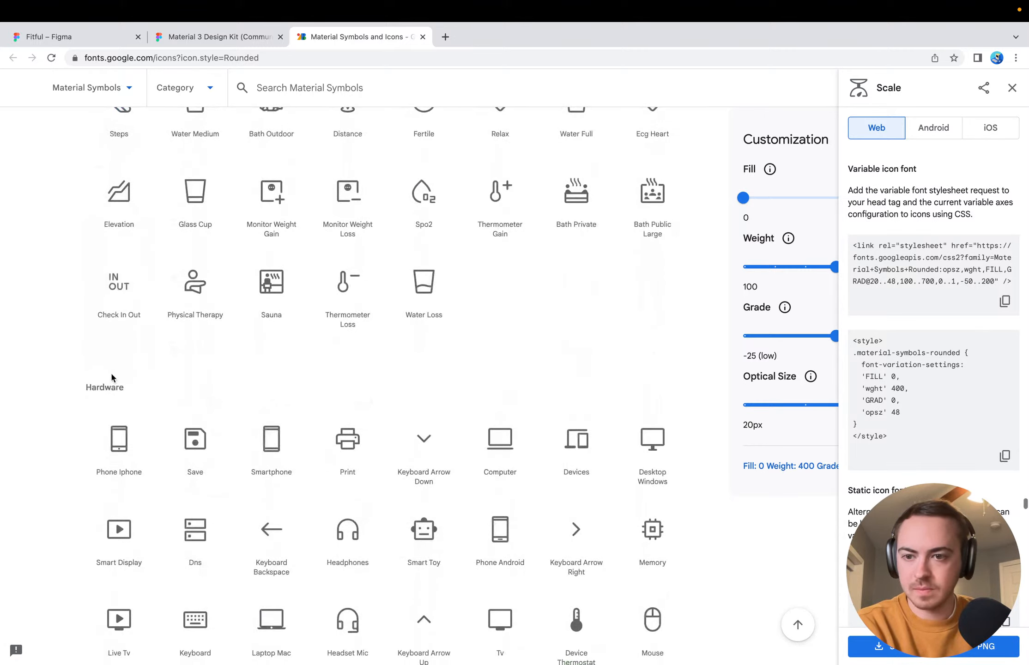
pyautogui.scroll(12, 103, 388)
pyautogui.scroll(15, 102, 390)
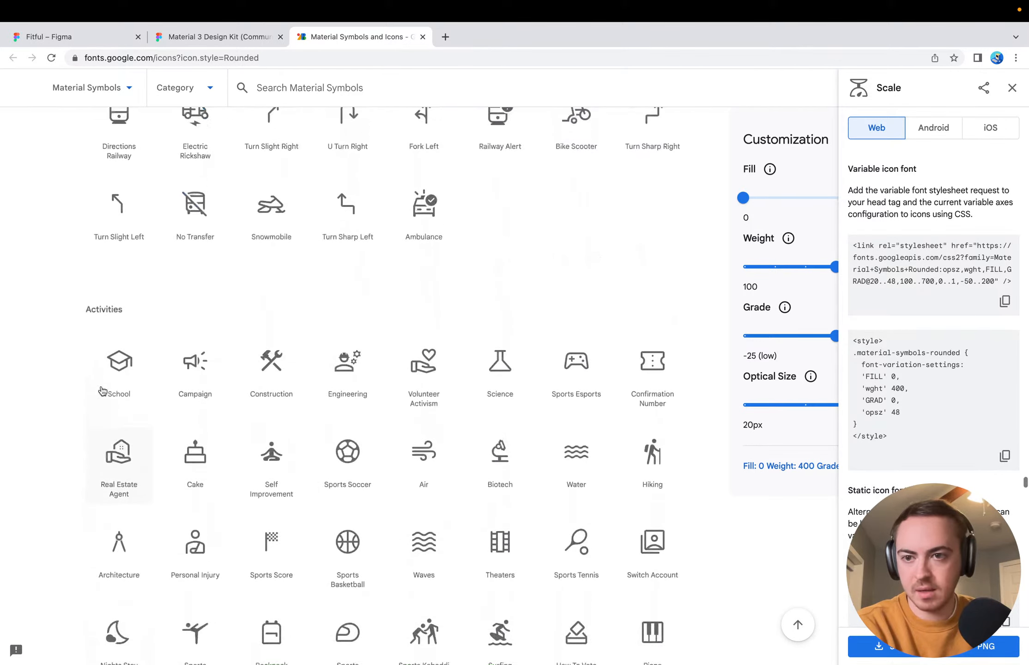
pyautogui.scroll(-6, 109, 482)
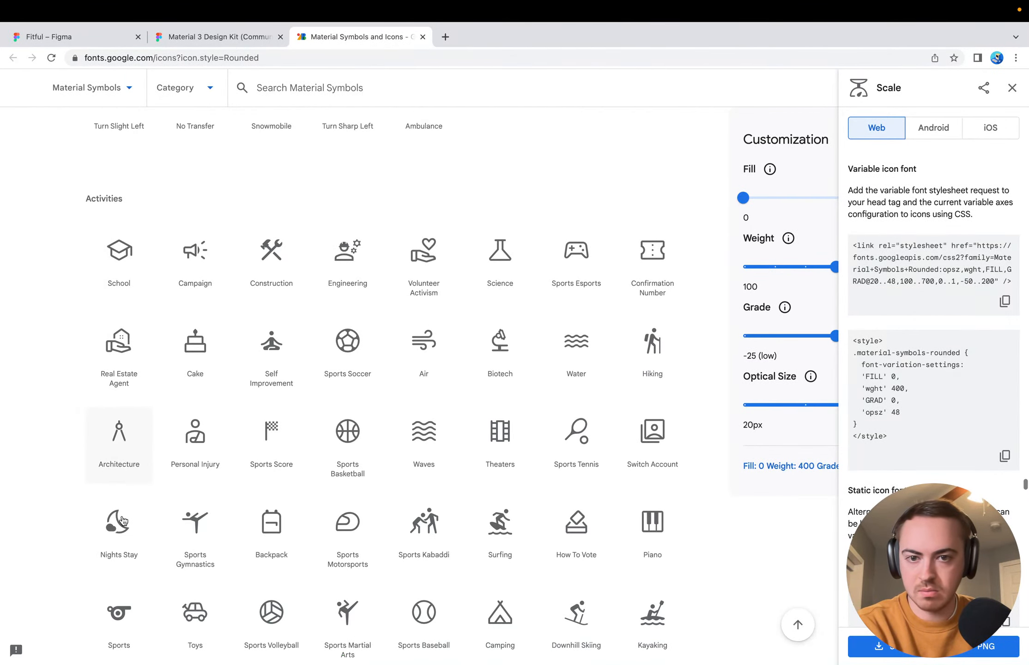
pyautogui.scroll(-2, 361, 497)
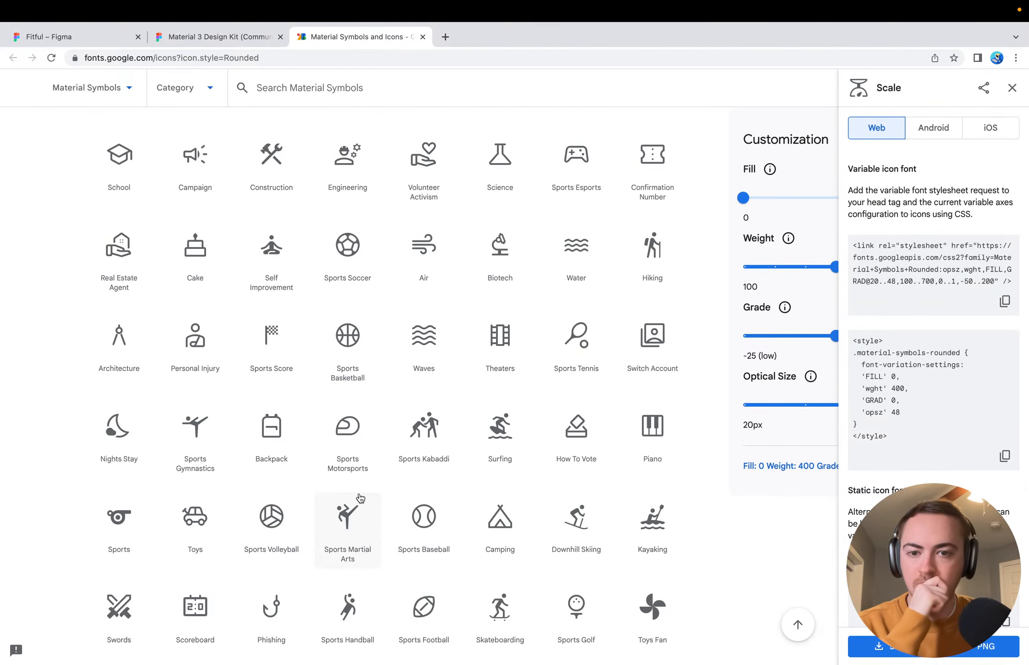
pyautogui.scroll(-2, 360, 497)
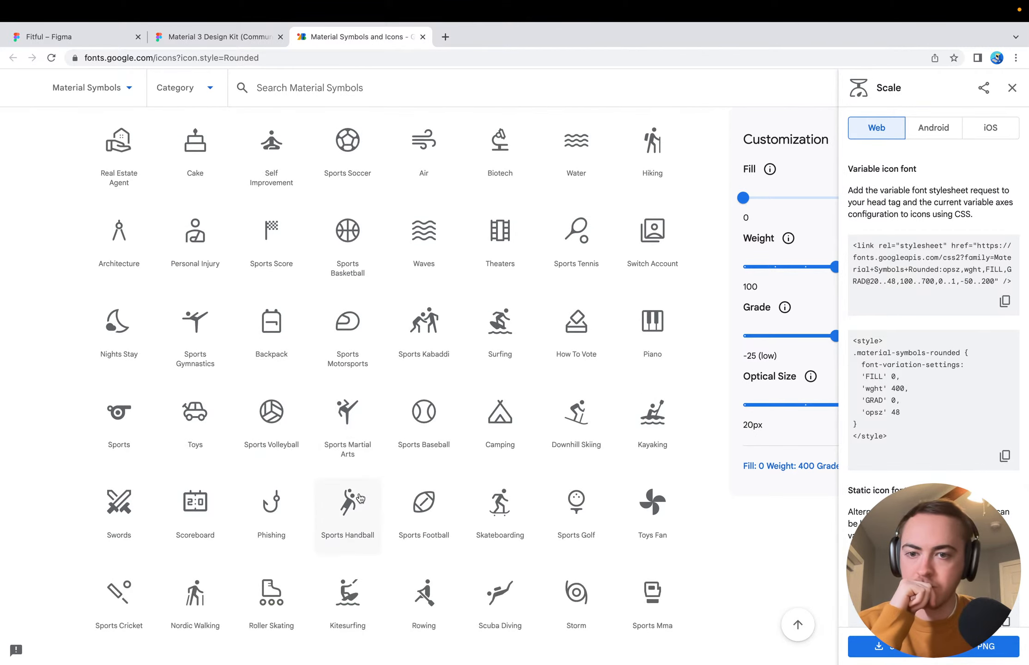
pyautogui.scroll(-2, 361, 497)
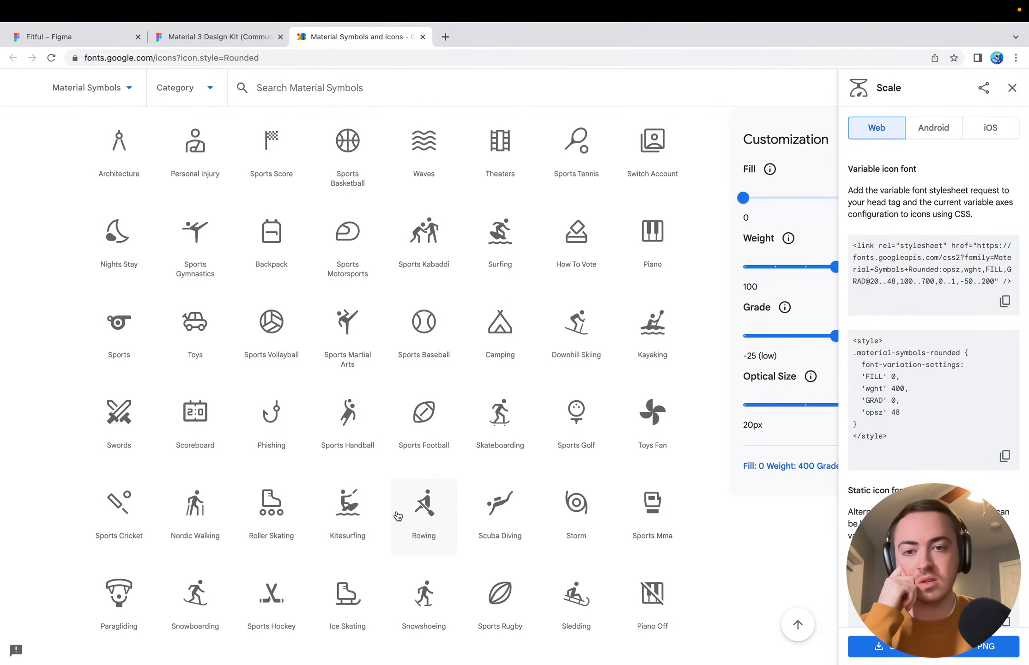
pyautogui.scroll(-2, 397, 515)
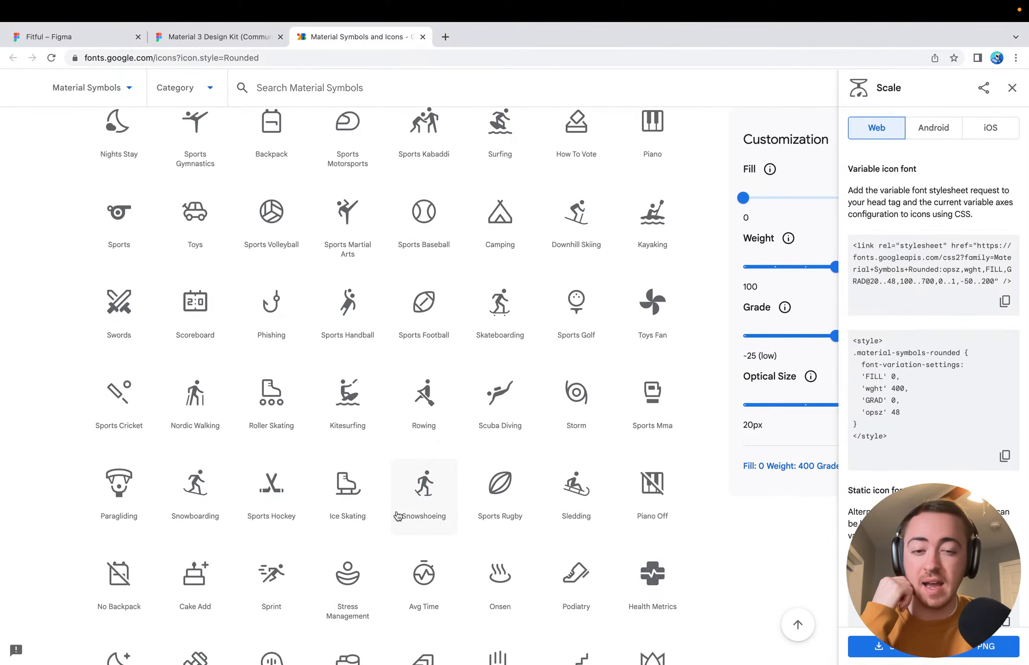
pyautogui.scroll(-1, 397, 515)
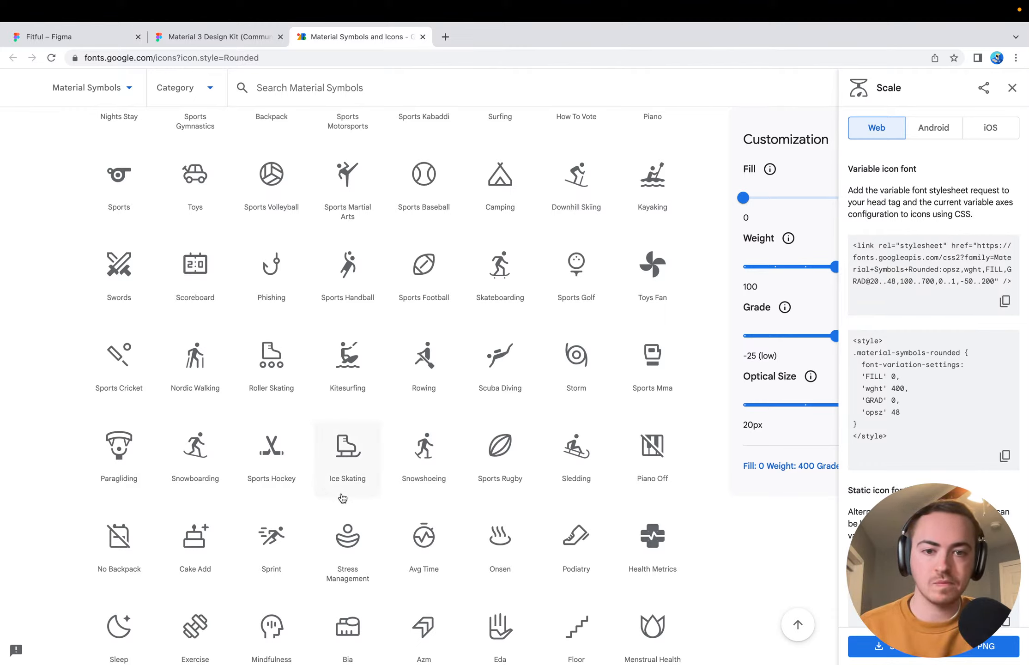
pyautogui.scroll(-3, 449, 537)
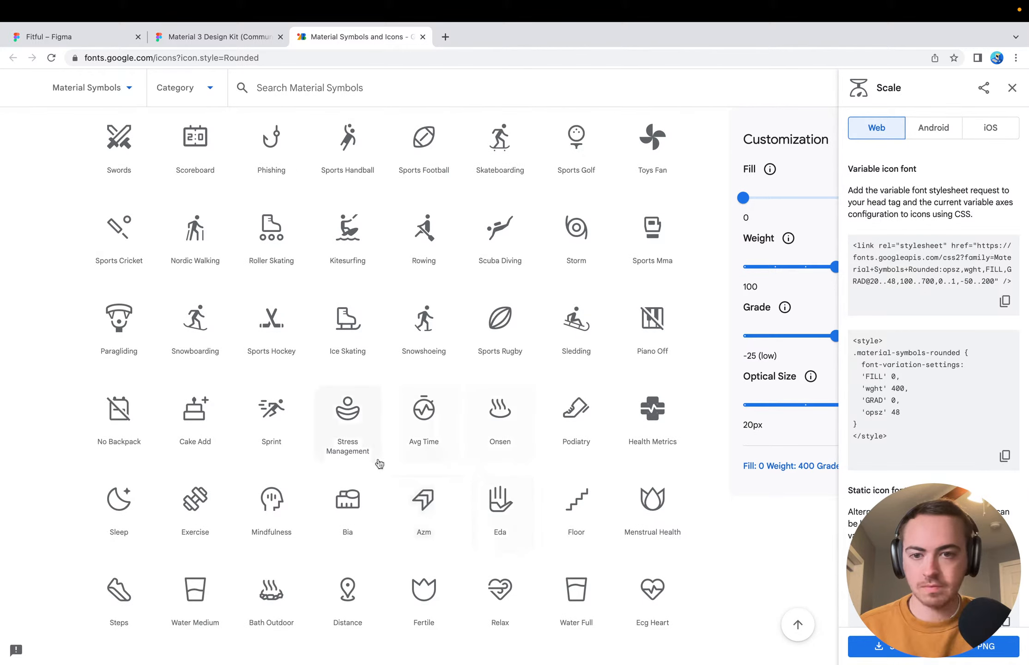
pyautogui.scroll(-3, 61, 463)
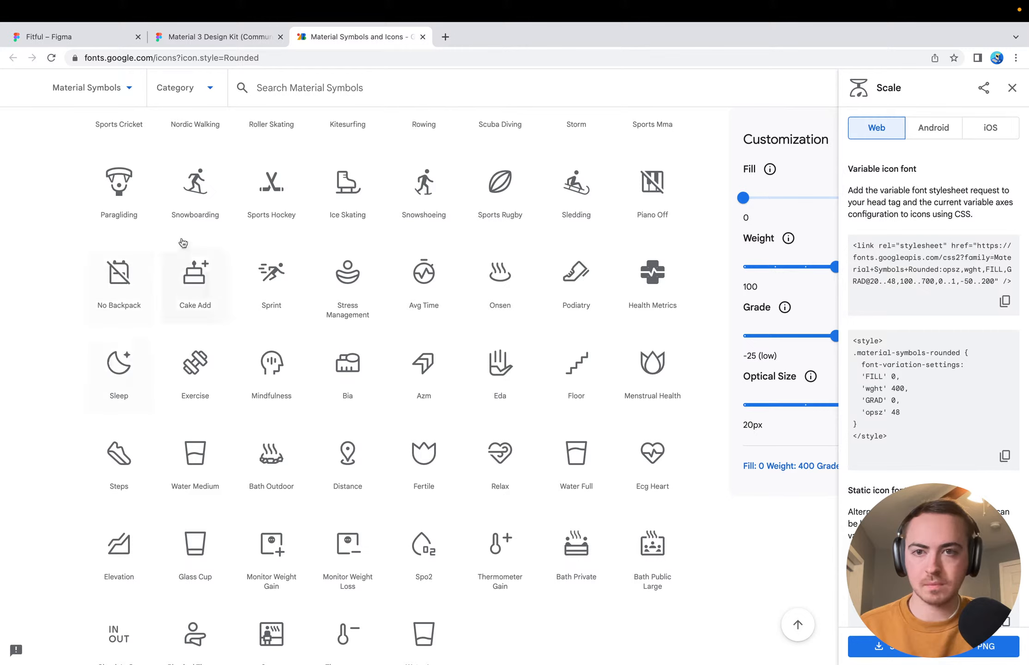
# Switch to the Fitful design and try distributing the date and duration groups with horizontal spacing
pyautogui.click(235, 38)
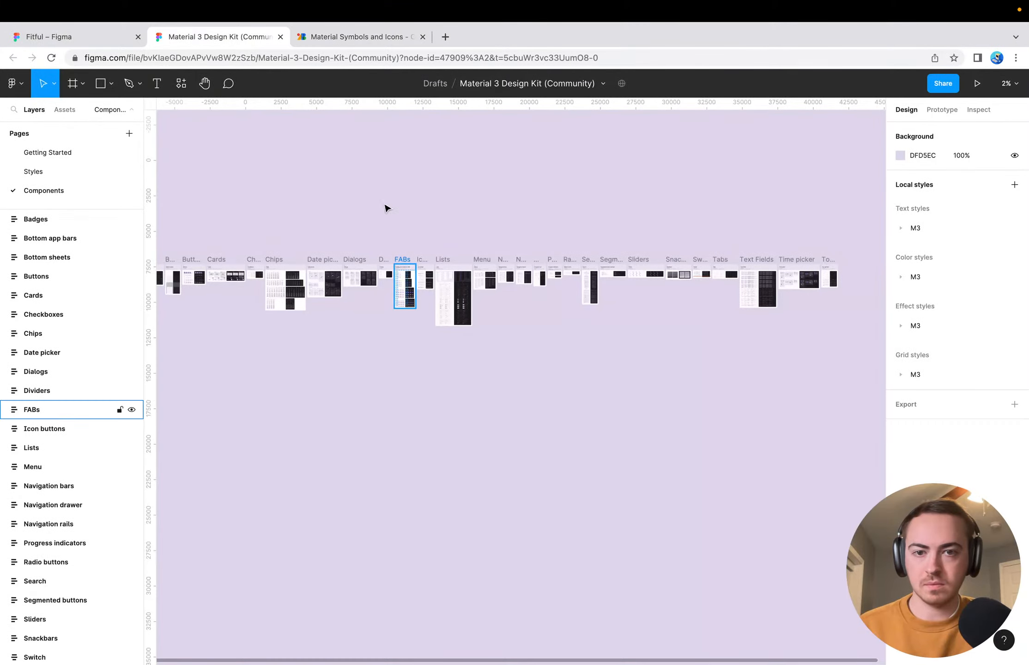
pyautogui.click(120, 37)
pyautogui.click(615, 296)
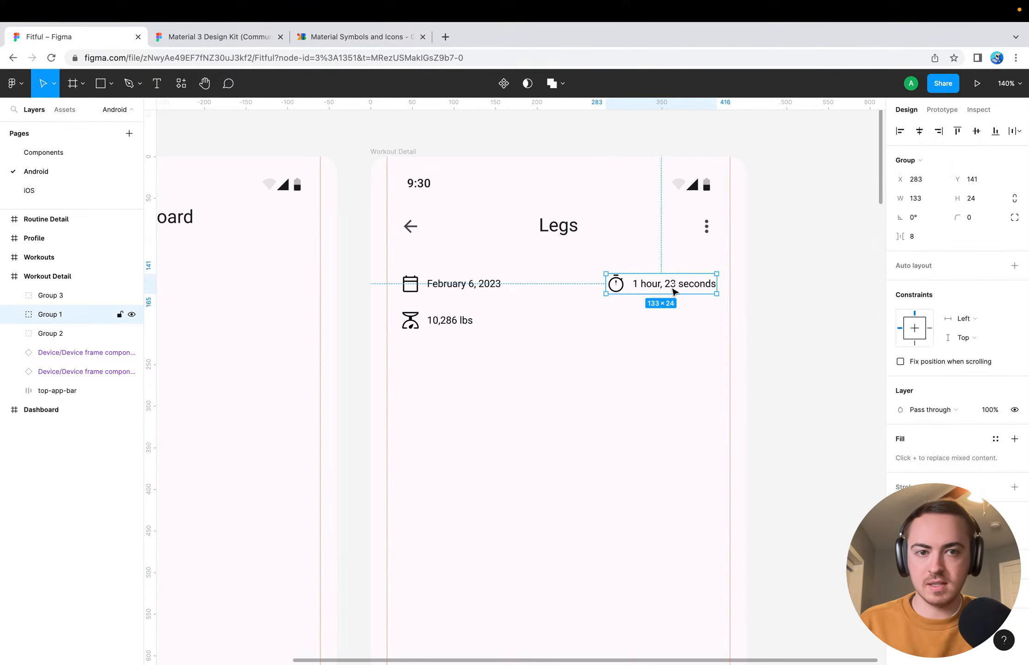
pyautogui.click(450, 285)
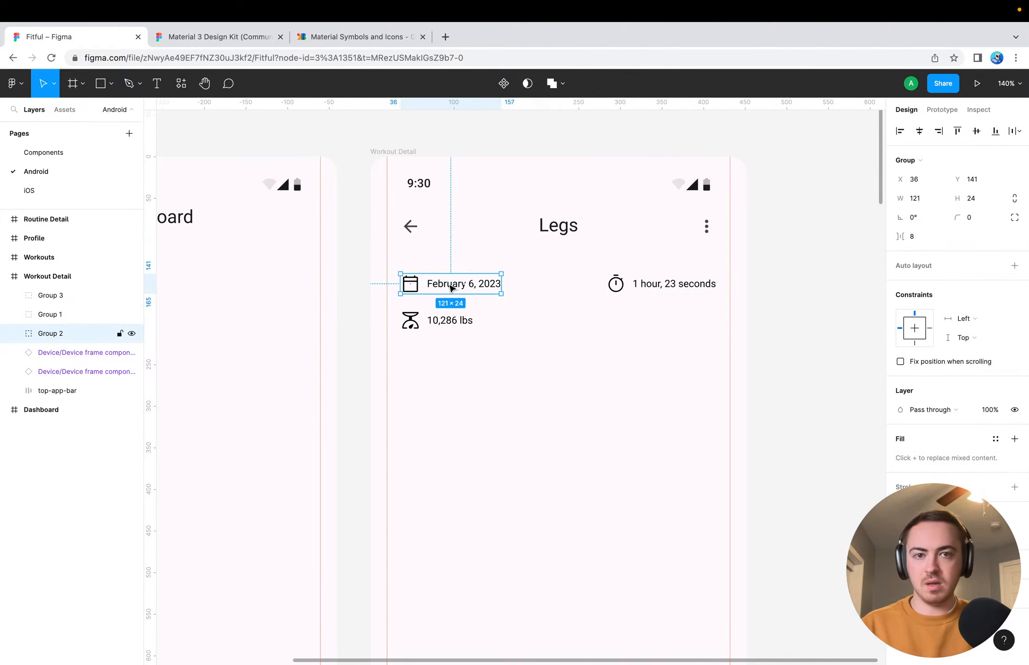
pyautogui.keyDown('shift'); pyautogui.click(616, 286); pyautogui.keyUp('shift')
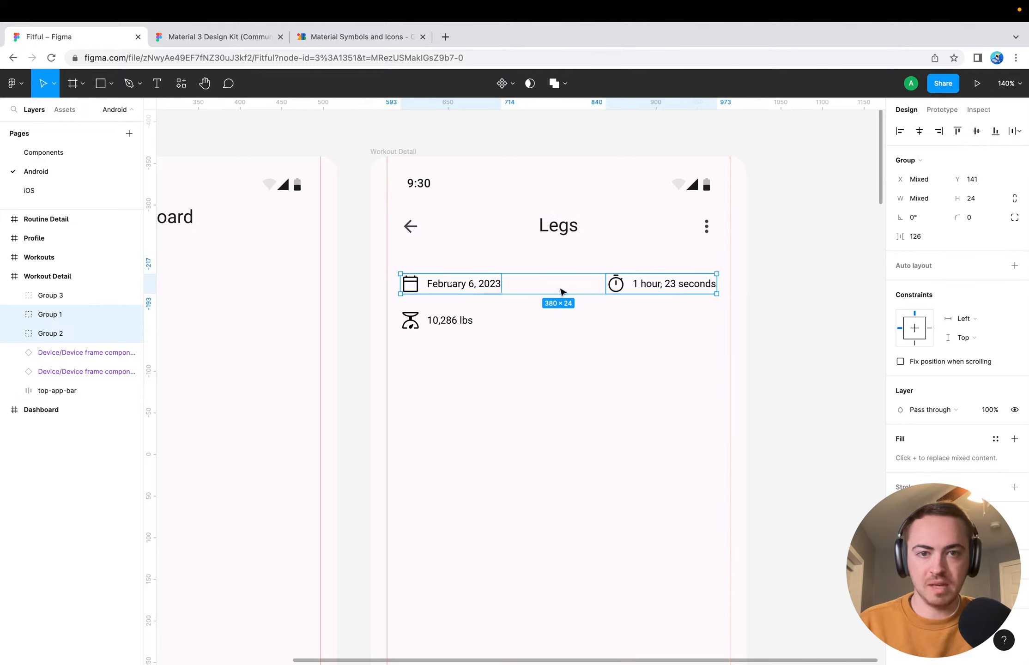
pyautogui.click(648, 327)
pyautogui.click(652, 290)
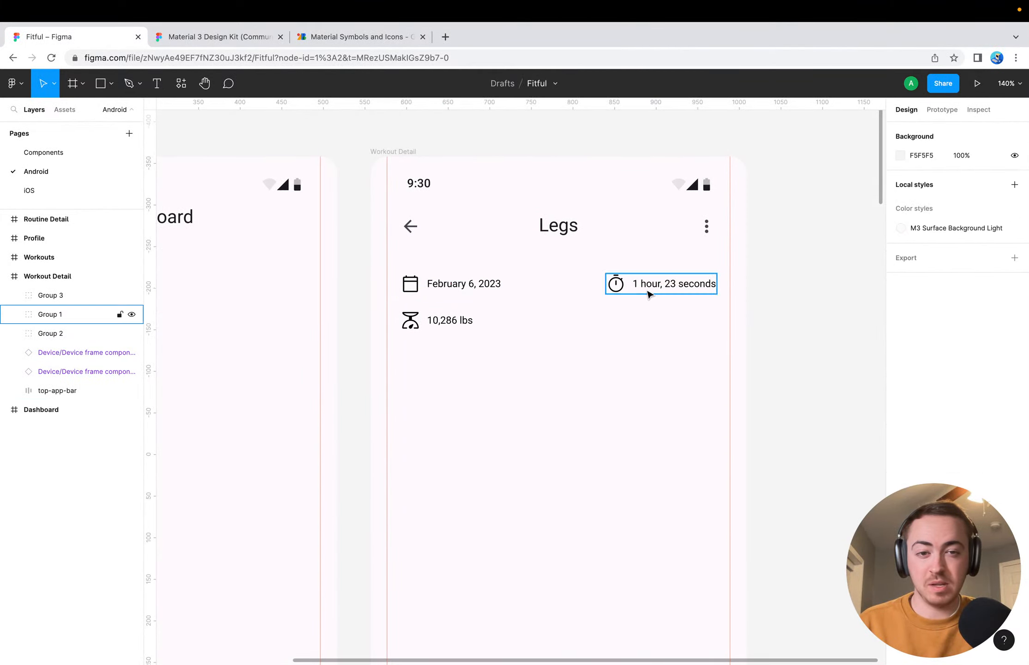
pyautogui.keyDown('shift'); pyautogui.click(452, 298); pyautogui.keyUp('shift')
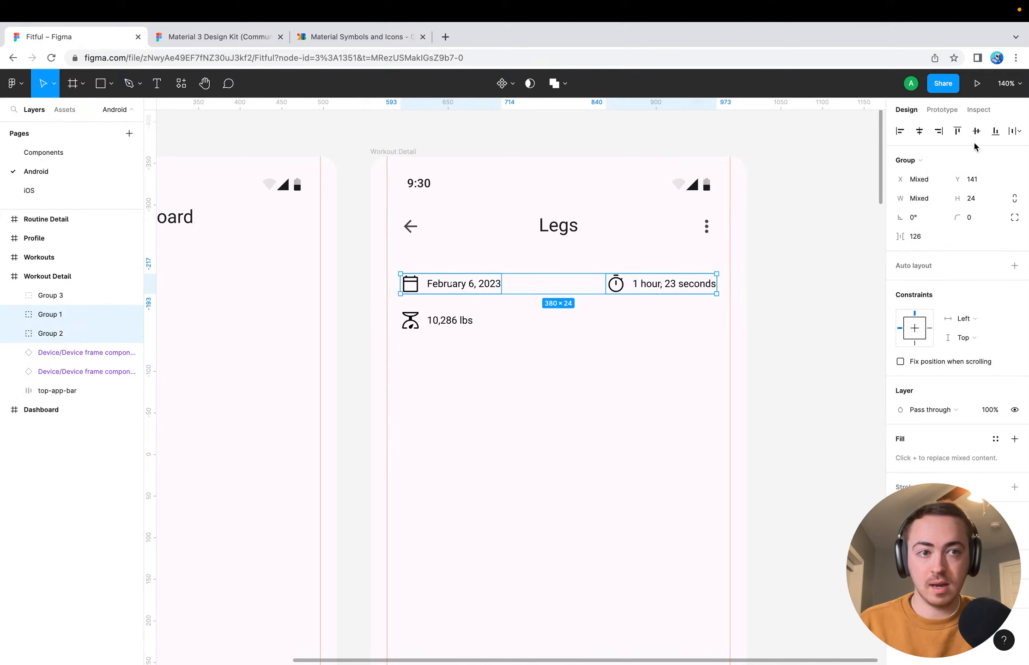
pyautogui.click(1016, 131)
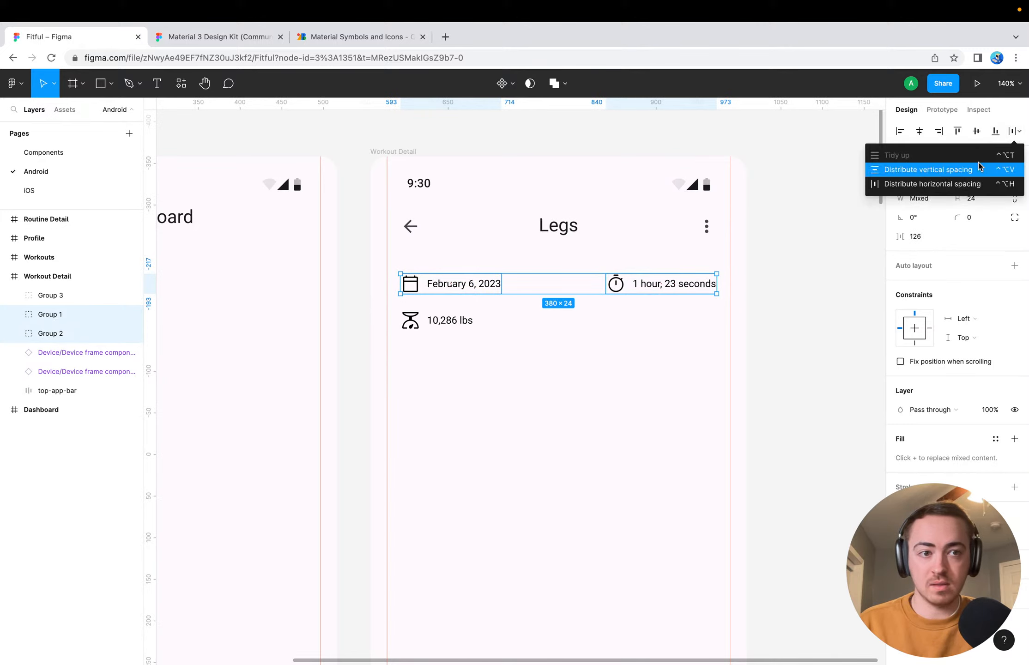
pyautogui.click(971, 184)
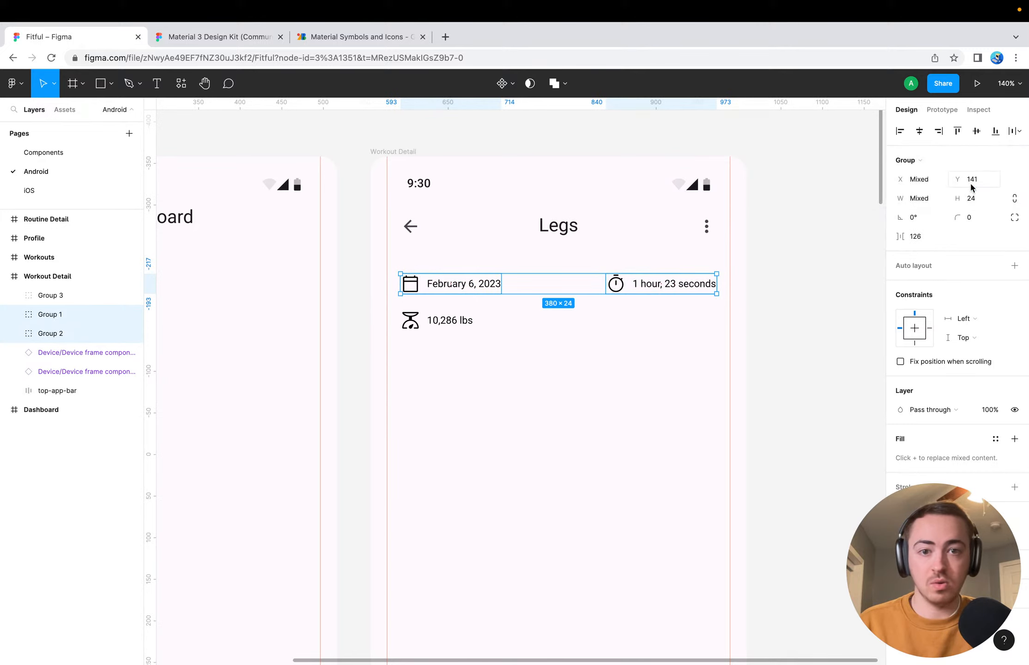
# Combine the date group and the duration group on the Workout Detail screen into a horizontal auto layout frame
pyautogui.click(668, 351)
pyautogui.click(494, 295)
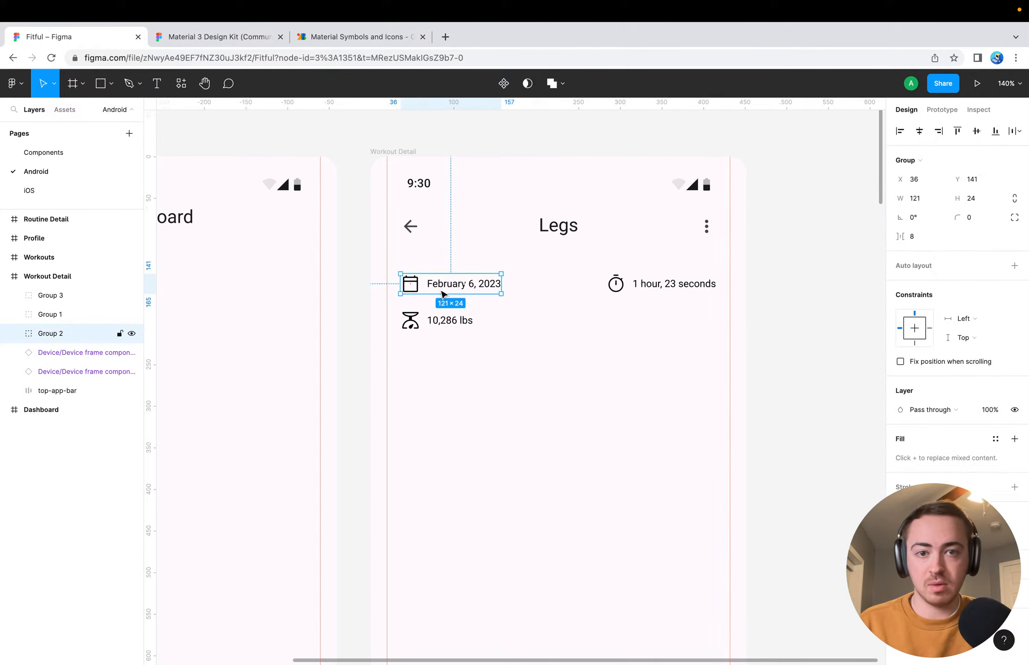
pyautogui.keyDown('shift'); pyautogui.click(637, 287); pyautogui.keyUp('shift')
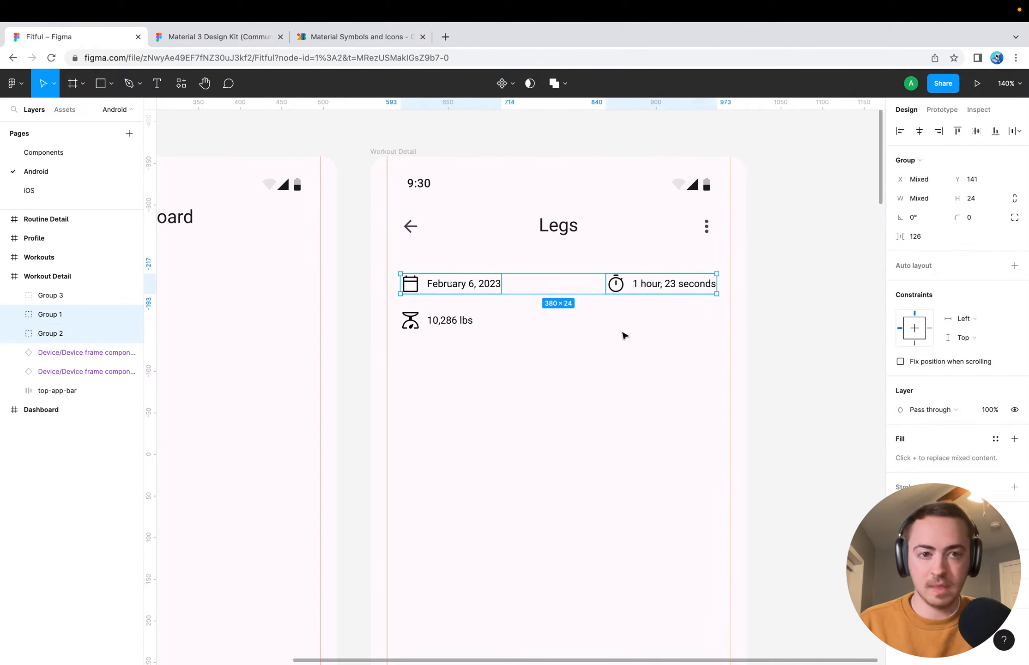
pyautogui.click(632, 319)
pyautogui.click(485, 285)
pyautogui.keyDown('shift'); pyautogui.click(660, 286); pyautogui.keyUp('shift')
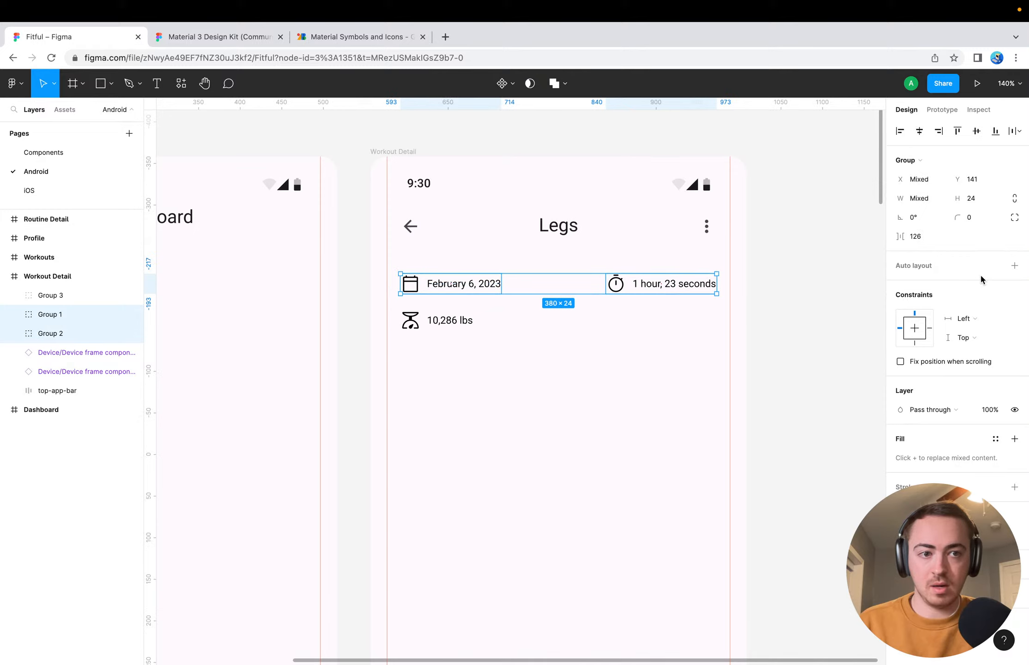
pyautogui.click(1014, 265)
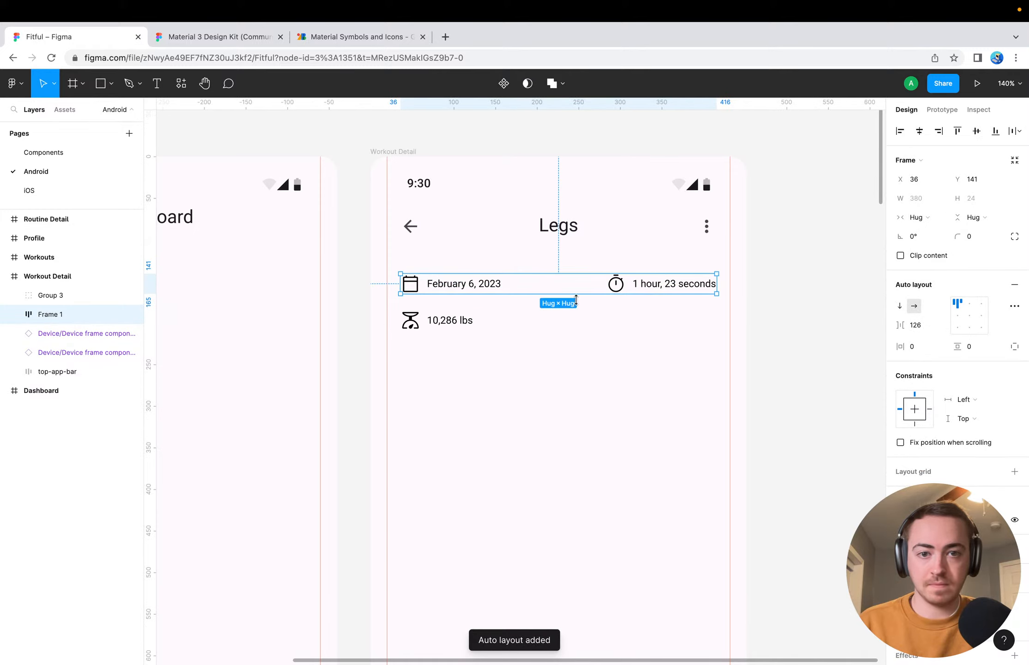
# Set the spacing mode of the date and duration auto layout frame to Space between
pyautogui.click(539, 357)
pyautogui.click(526, 293)
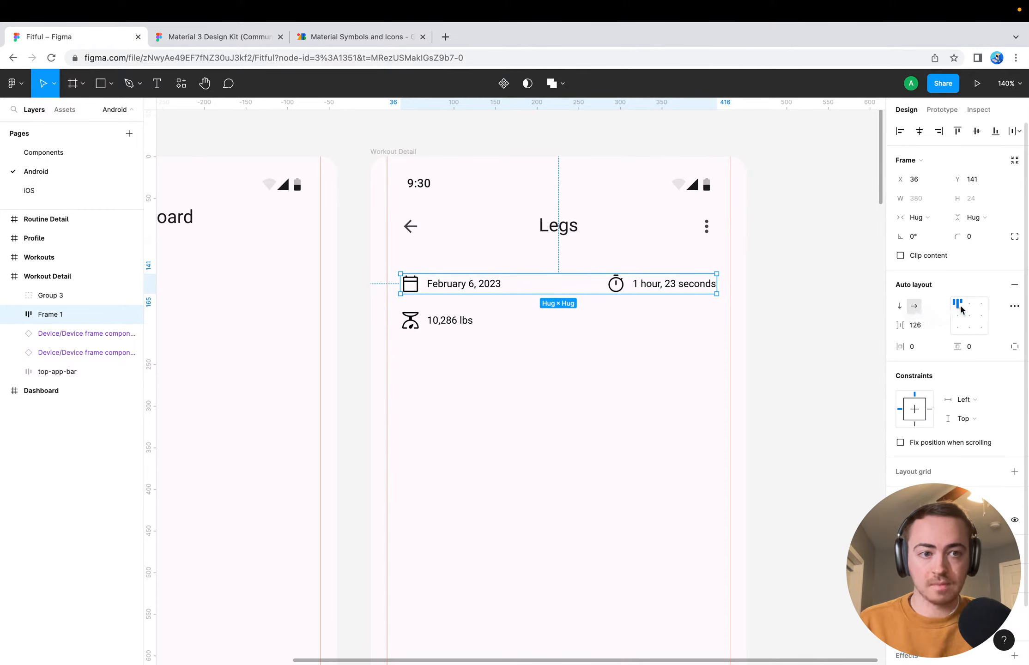
pyautogui.click(1014, 306)
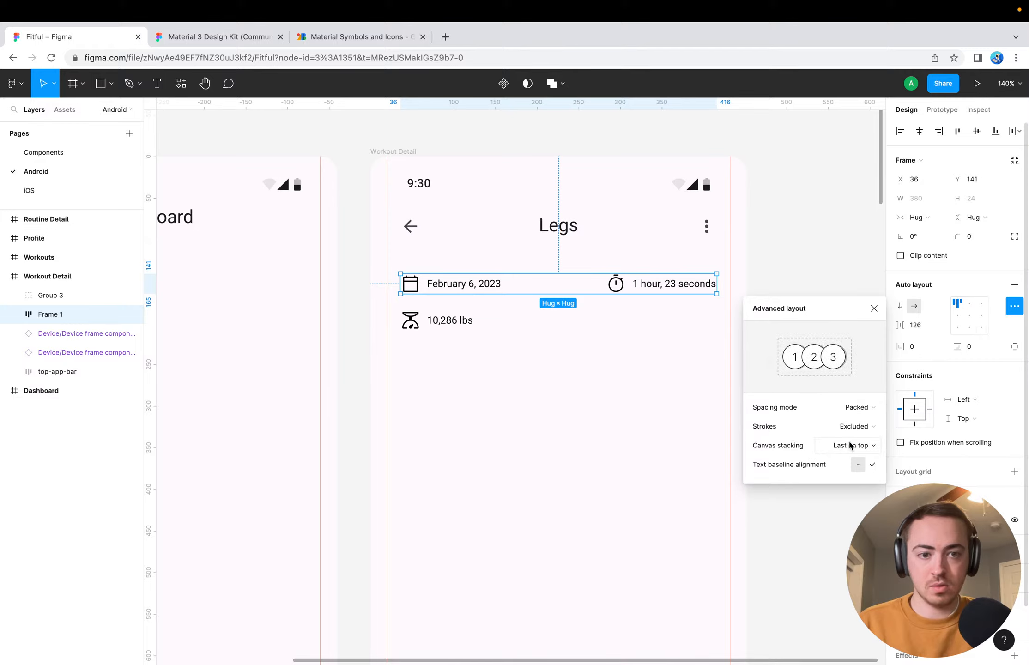
pyautogui.click(869, 408)
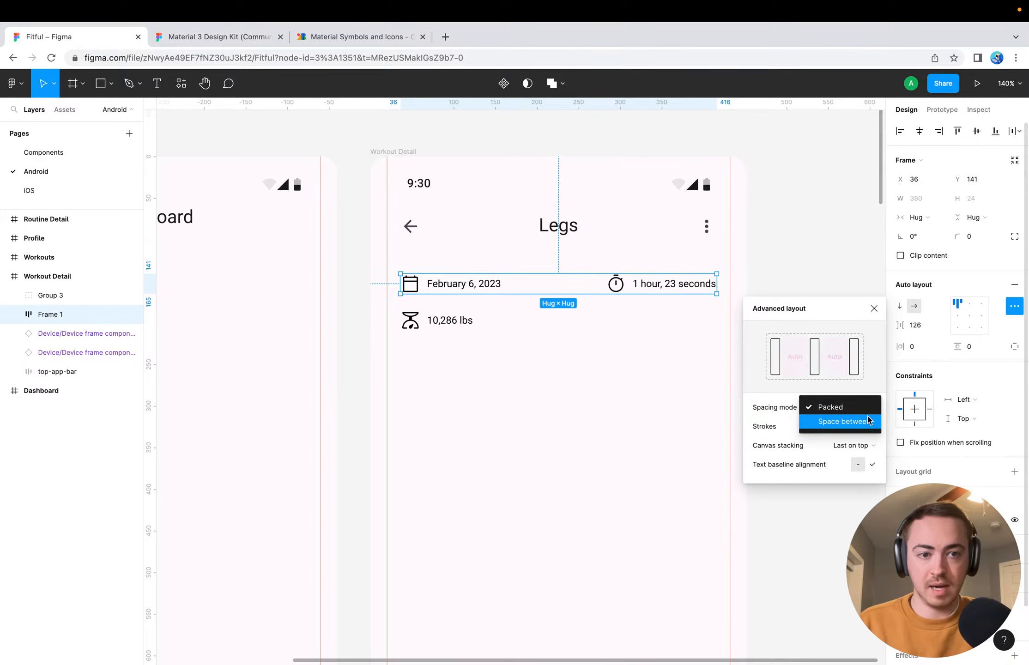
pyautogui.click(870, 422)
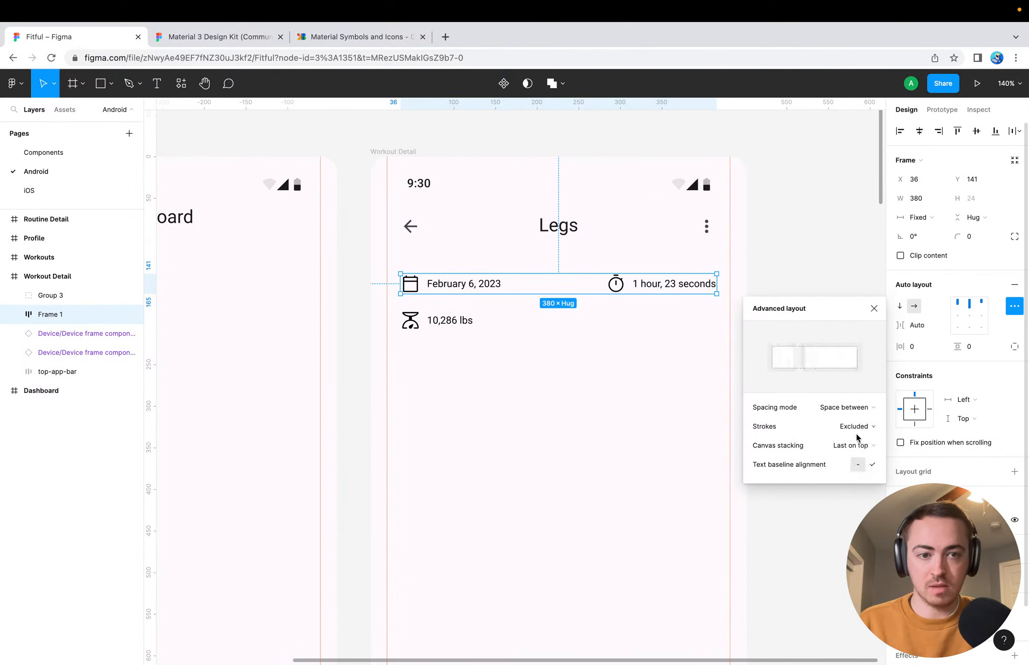
pyautogui.click(868, 469)
pyautogui.click(869, 469)
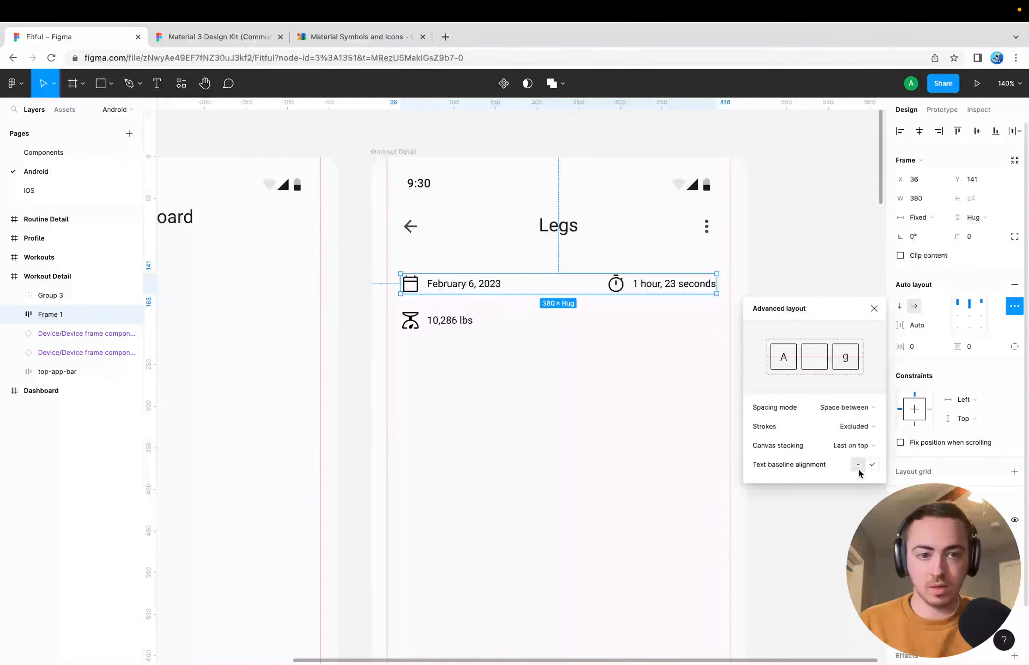
pyautogui.click(837, 427)
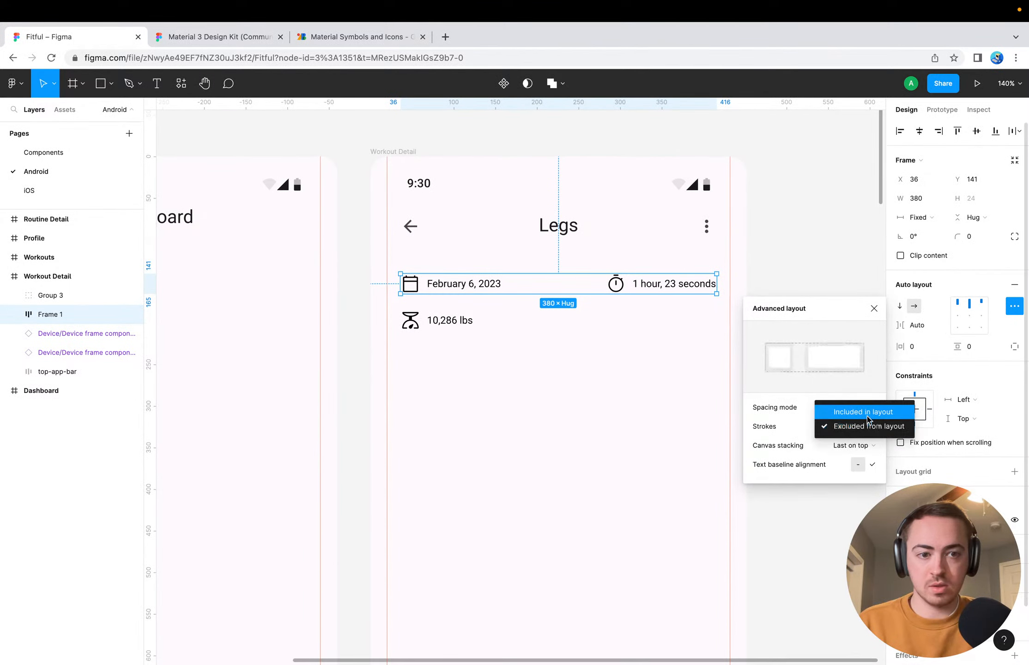
pyautogui.click(785, 427)
pyautogui.click(621, 353)
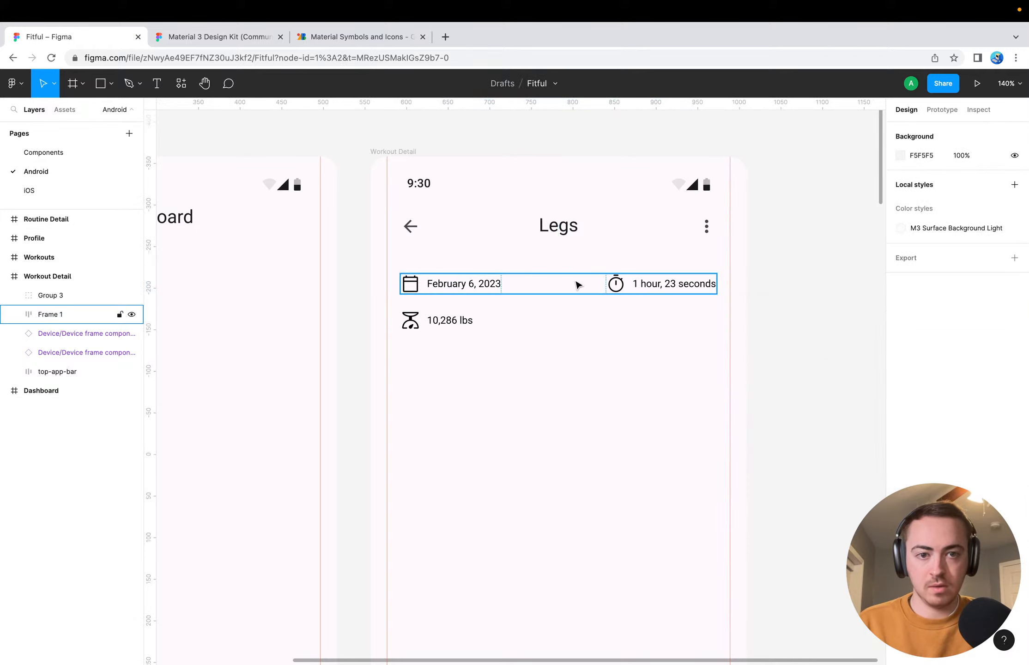
# Move the scale icon and weight group into the auto layout row, between the date and the duration
pyautogui.click(577, 285)
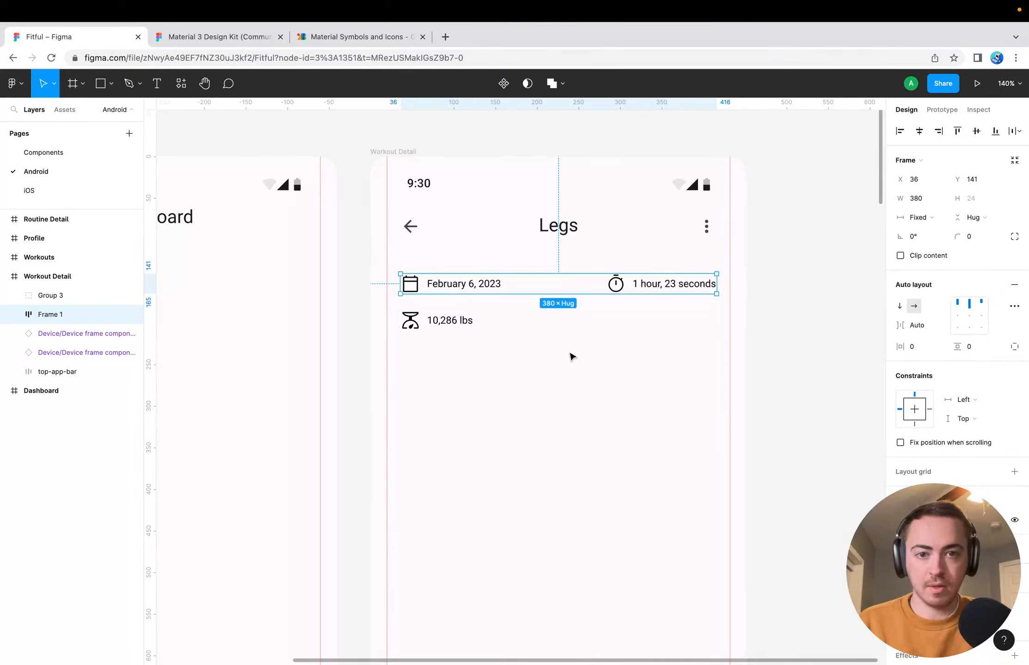
pyautogui.moveTo(455, 325); pyautogui.dragTo(560, 289)
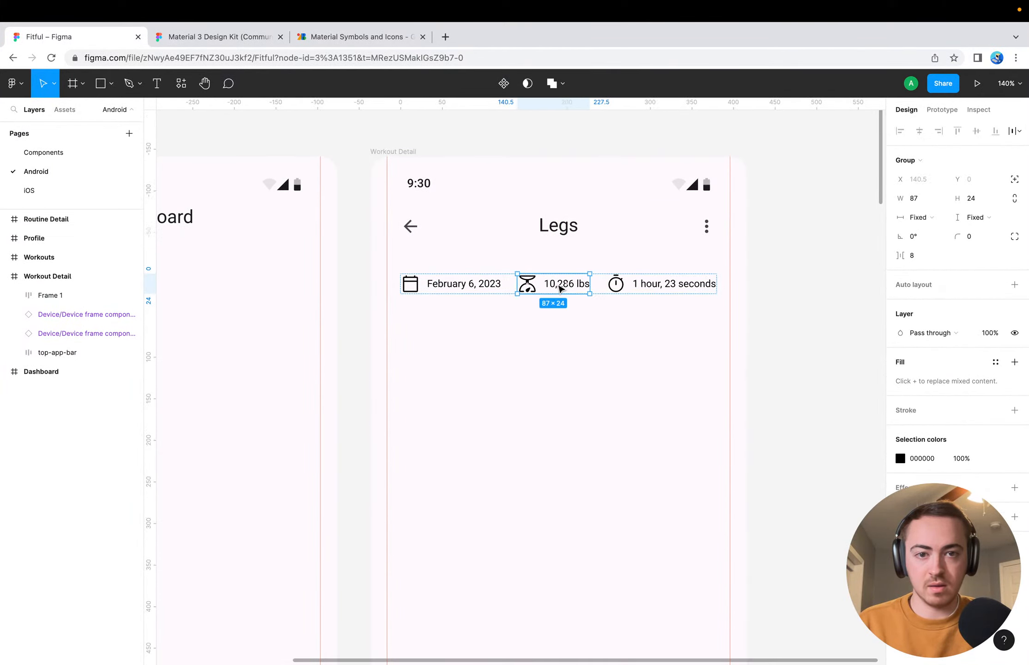
pyautogui.click(560, 347)
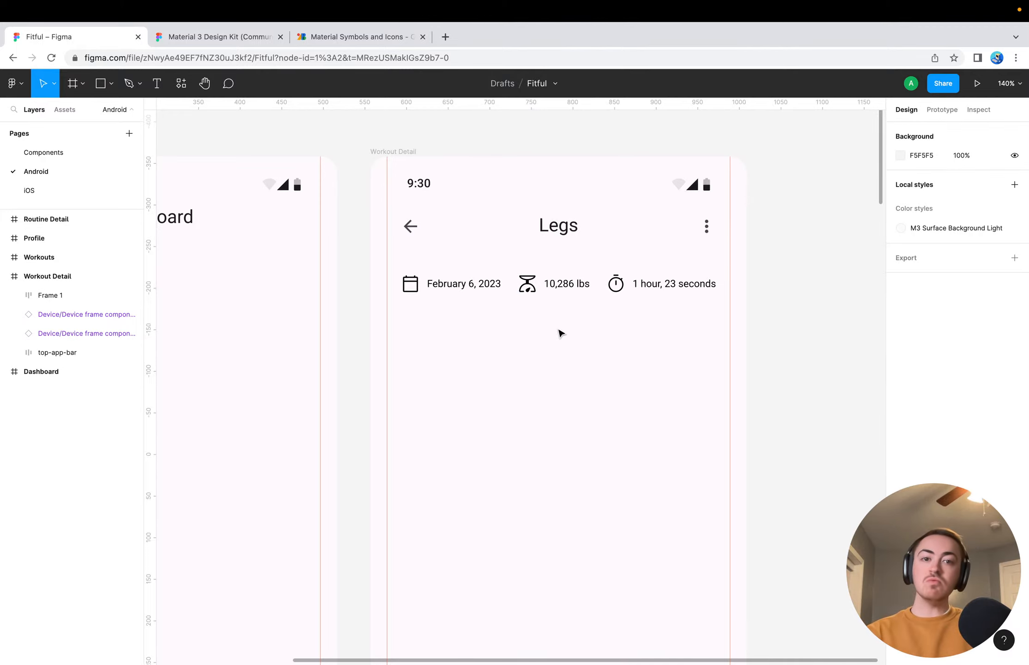
# Undo moving the weight group into the auto layout row on the Workout Detail screen, and select the date and duration frame
pyautogui.click(541, 288)
pyautogui.press('super+z')
pyautogui.press('super+z')
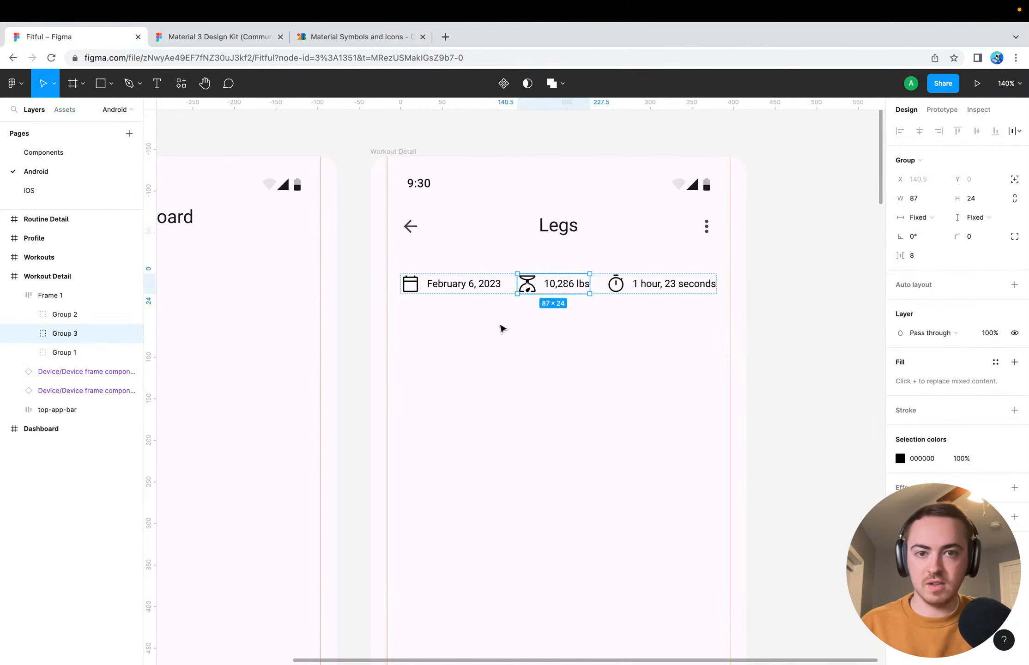
pyautogui.click(485, 346)
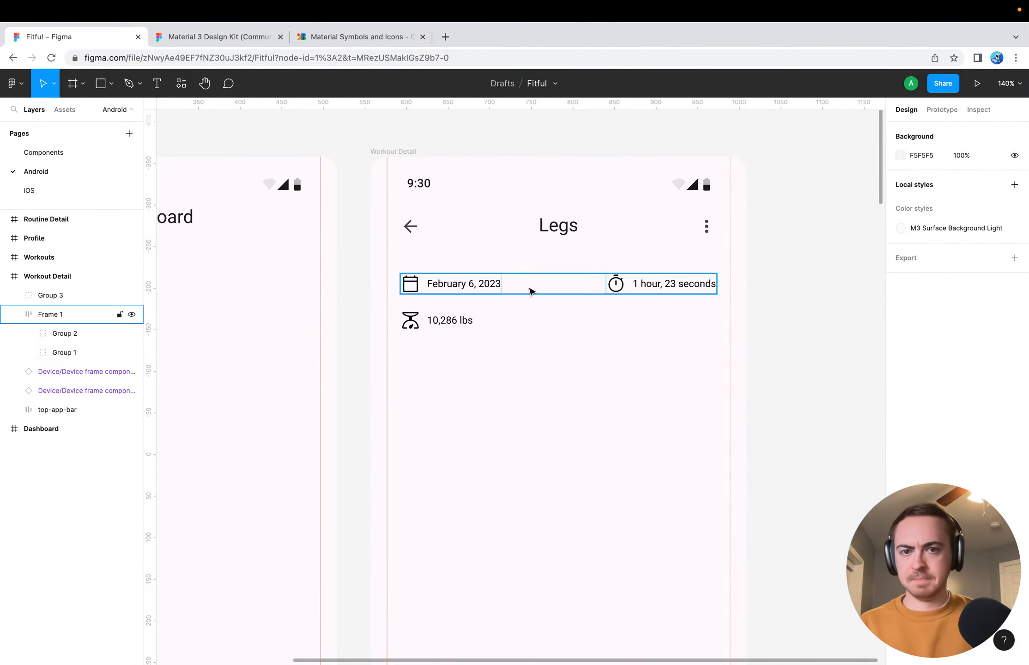
pyautogui.click(531, 291)
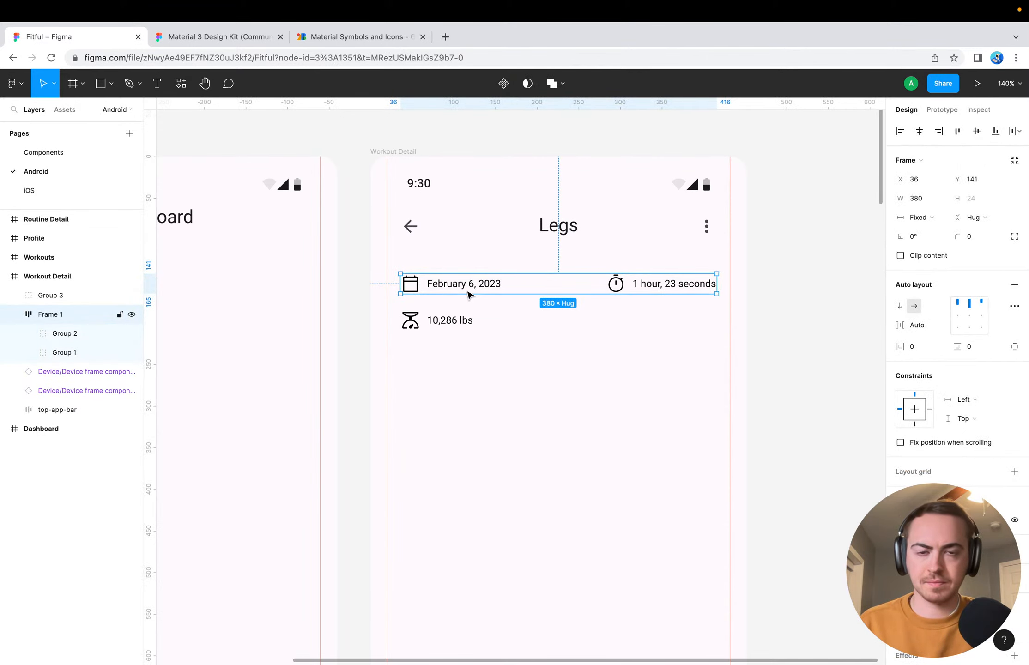
pyautogui.click(571, 370)
pyautogui.click(572, 291)
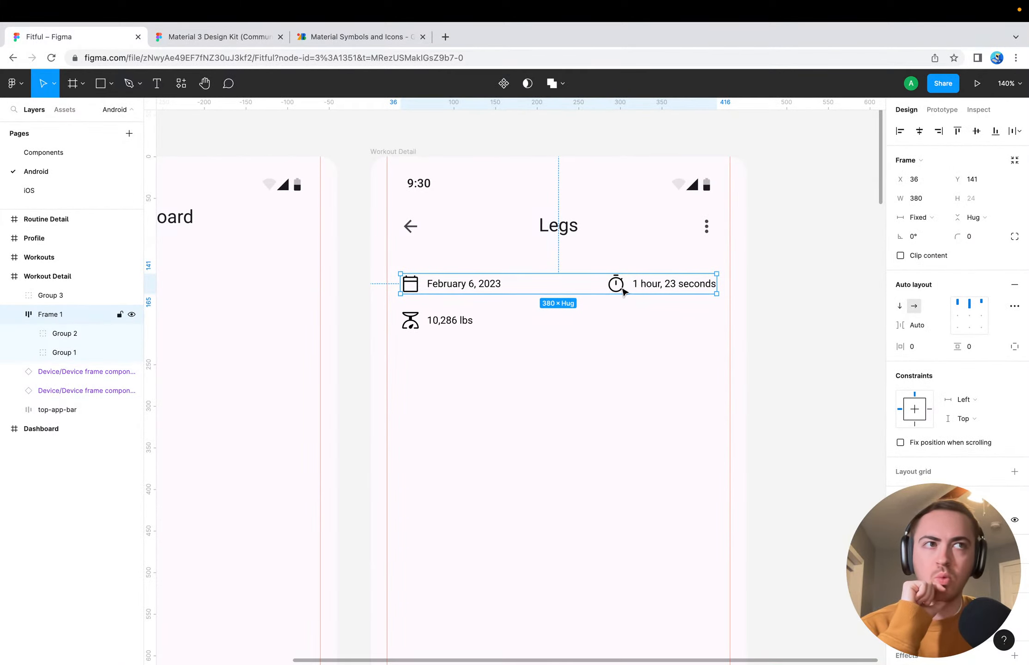
# Switch to Material Symbols and look through the activity icons for an additional workout statistic symbol
pyautogui.click(362, 38)
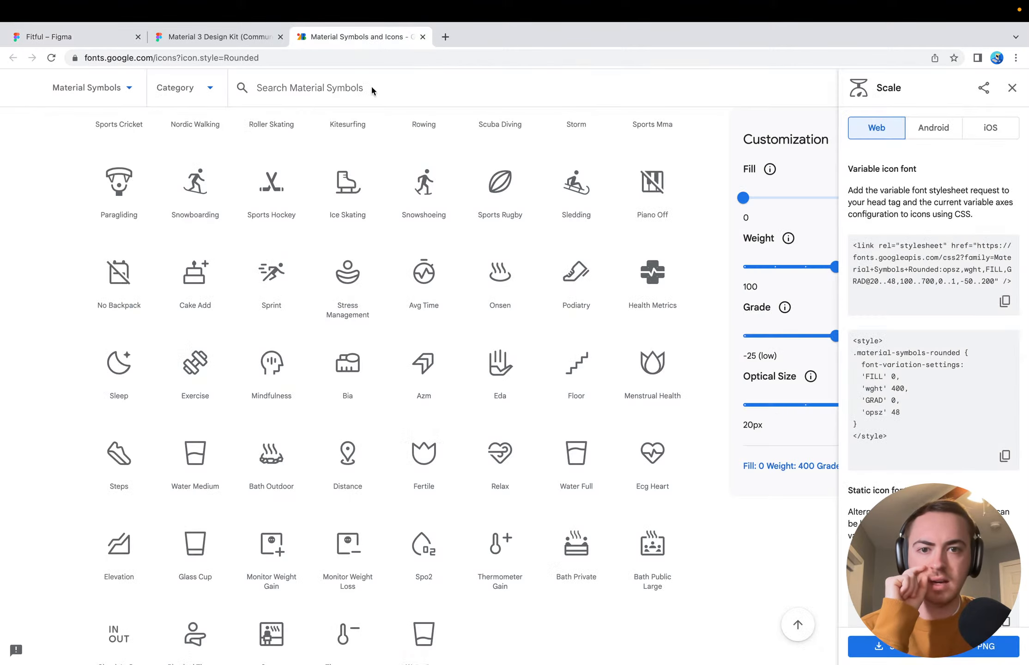
pyautogui.scroll(-3, 217, 453)
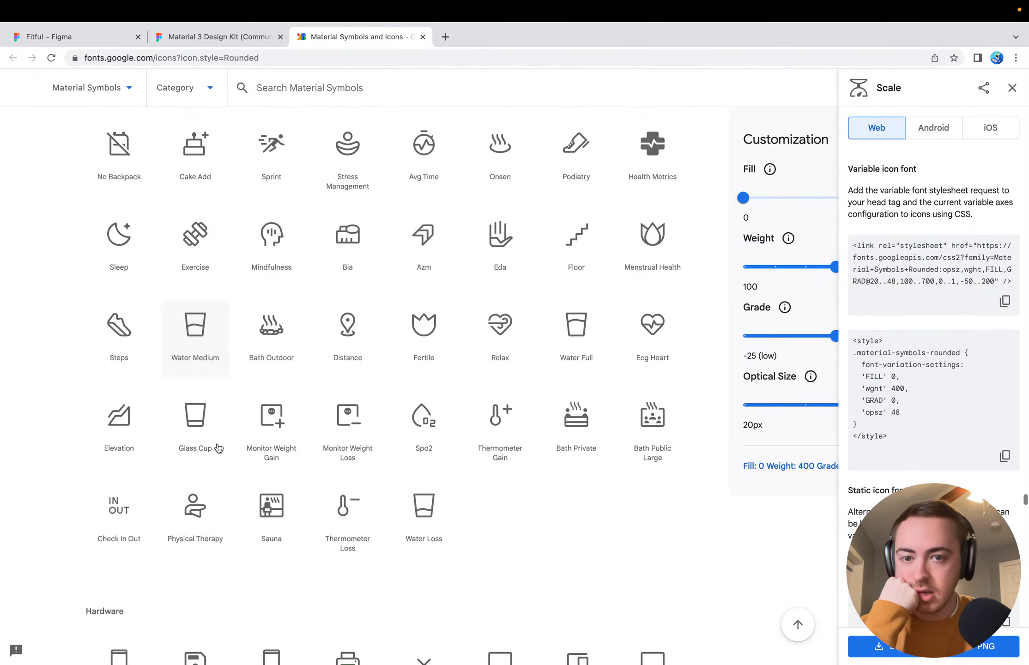
pyautogui.scroll(-1, 218, 448)
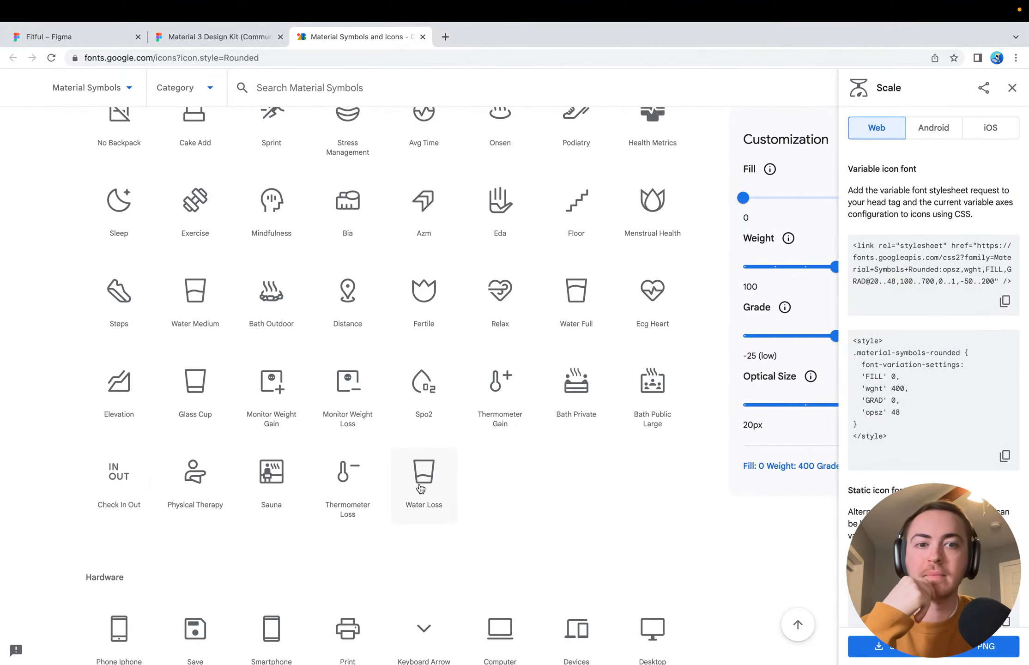
pyautogui.scroll(3, 420, 489)
pyautogui.scroll(1, 421, 488)
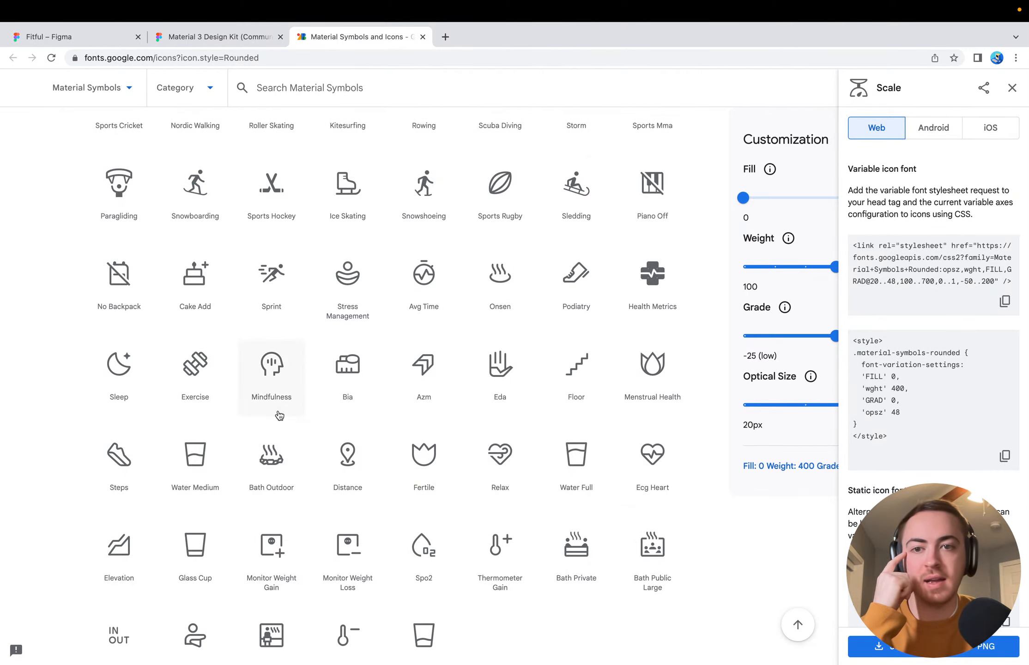
pyautogui.scroll(2, 275, 416)
pyautogui.scroll(1, 43, 435)
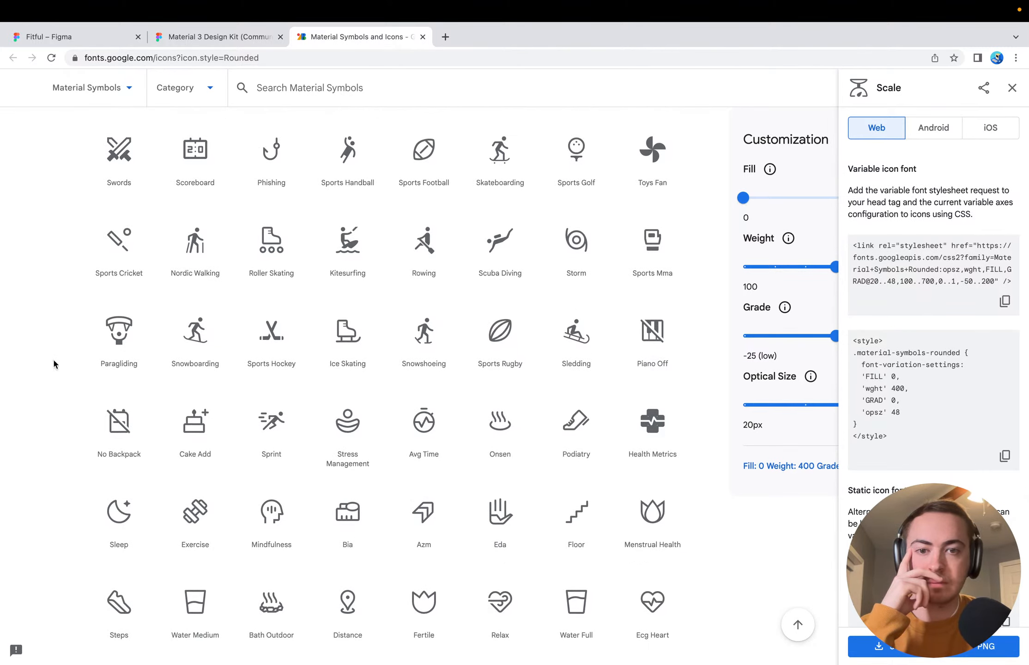
pyautogui.scroll(1, 52, 358)
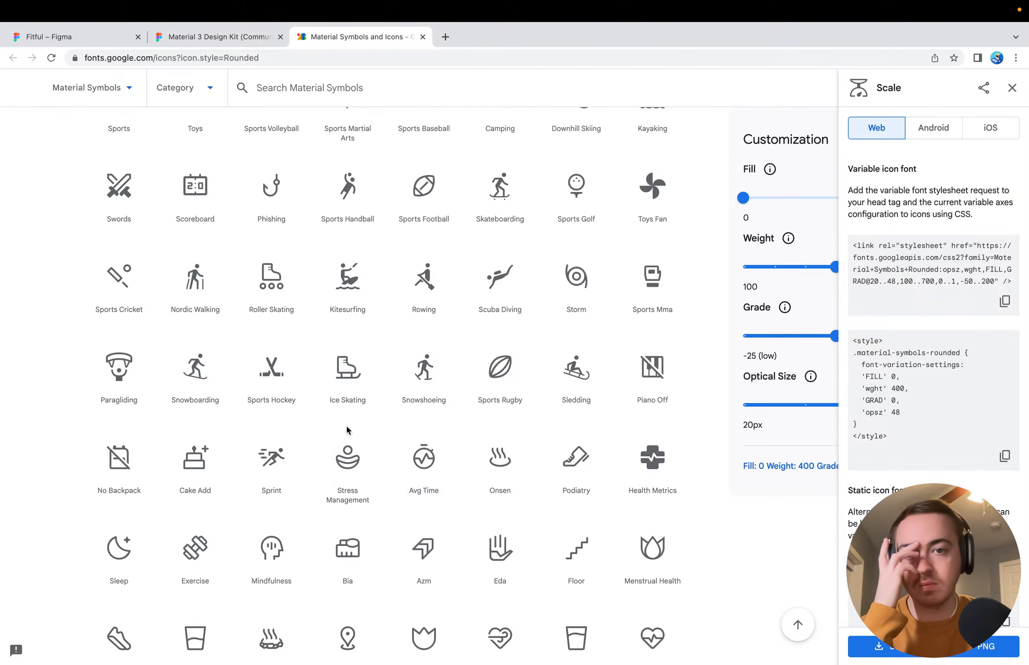
pyautogui.scroll(5, 372, 227)
# Search Material Symbols for "avg" and view the matching icons
pyautogui.click(351, 93)
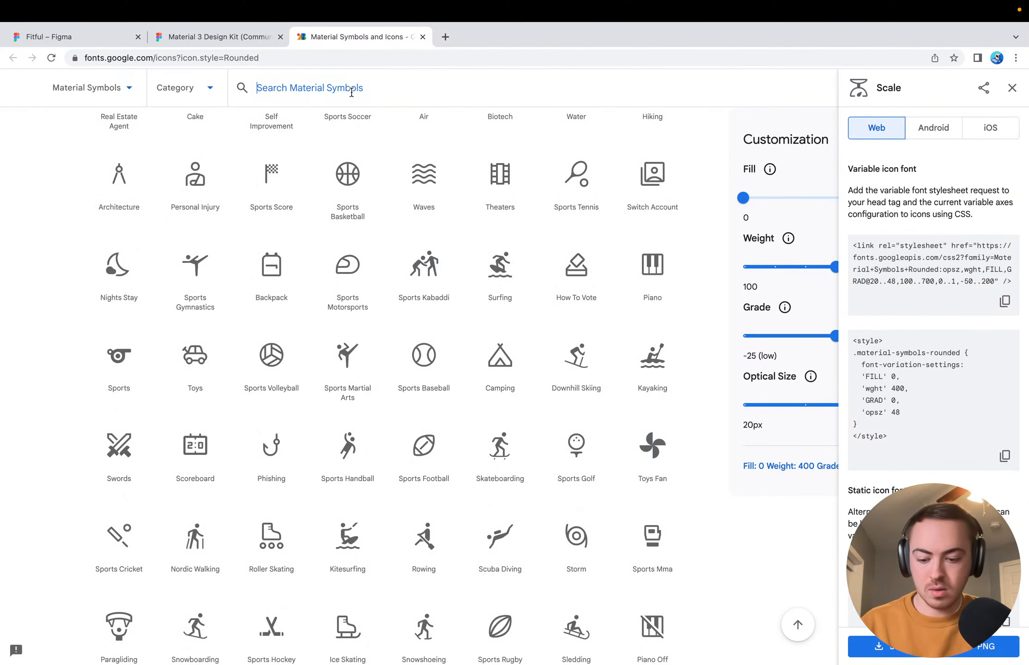
pyautogui.write('avg')
pyautogui.press('Return')
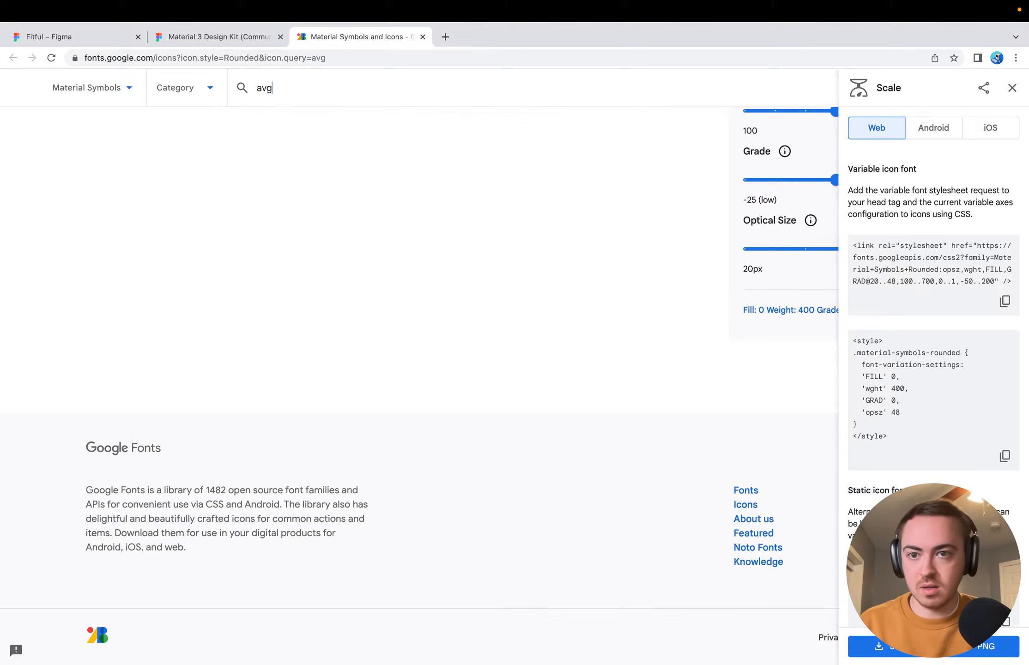
pyautogui.scroll(6, 127, 388)
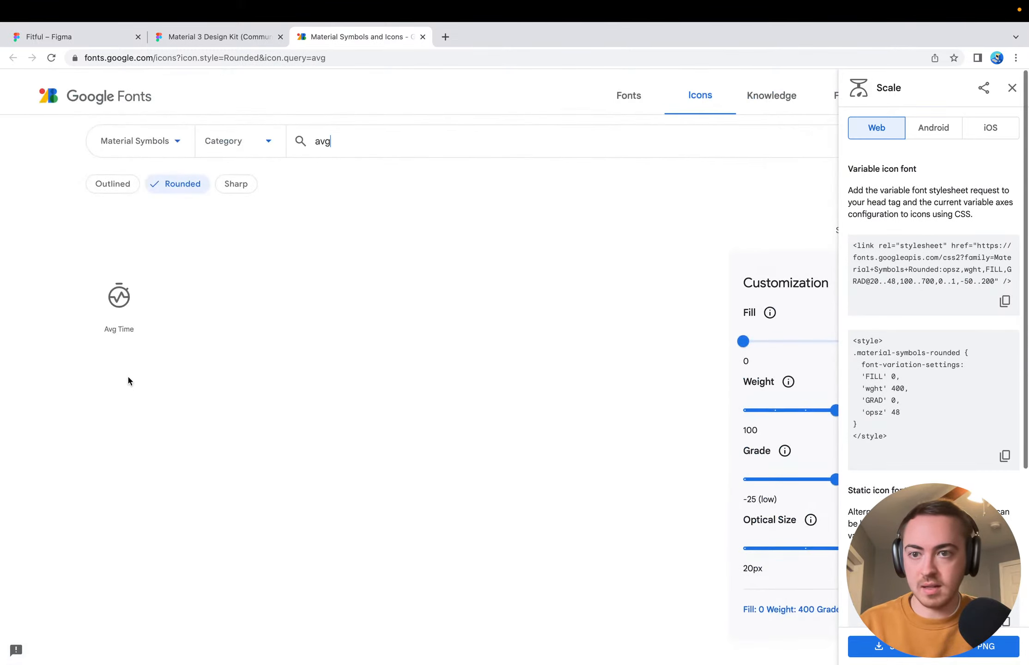
# Replace the icon search term with "average" and view the matching icons
pyautogui.click(359, 142)
pyautogui.write('average')
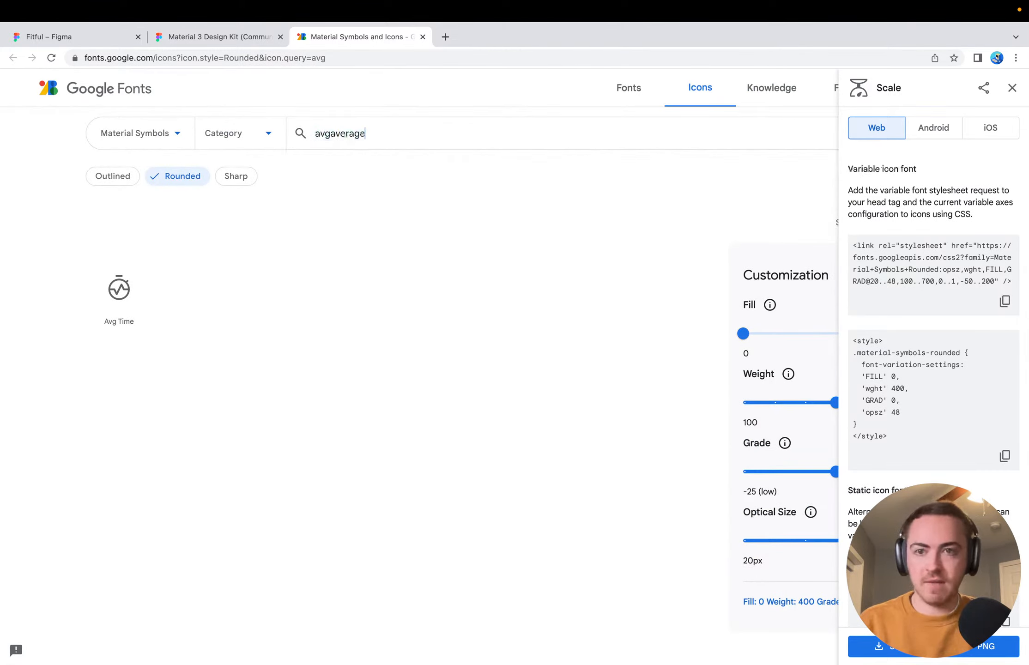
pyautogui.press('Return')
pyautogui.press('super+a')
pyautogui.write('average')
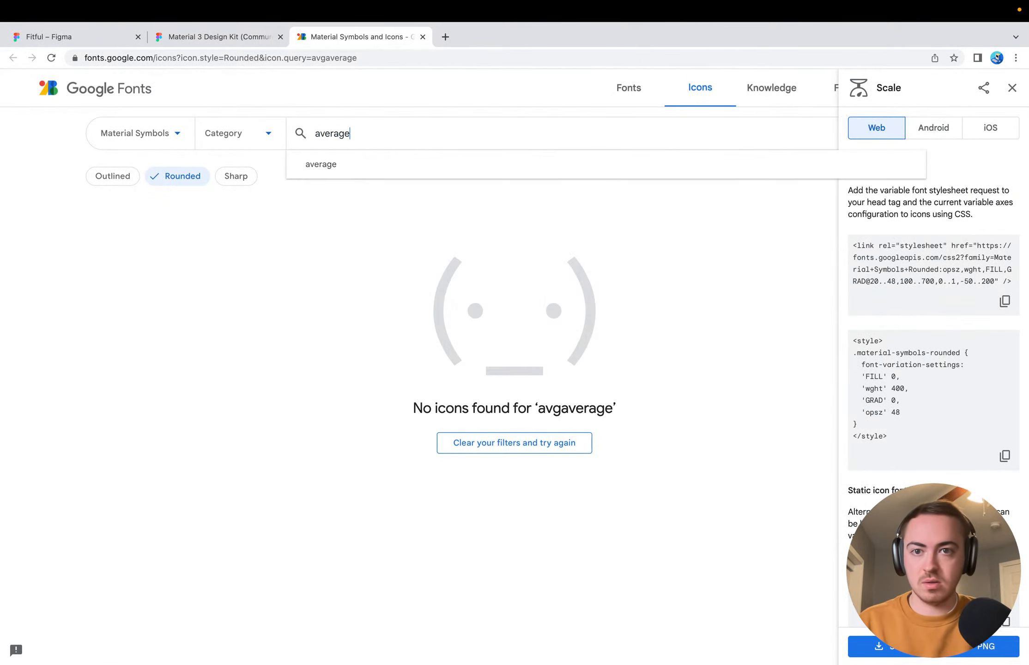
pyautogui.press('Return')
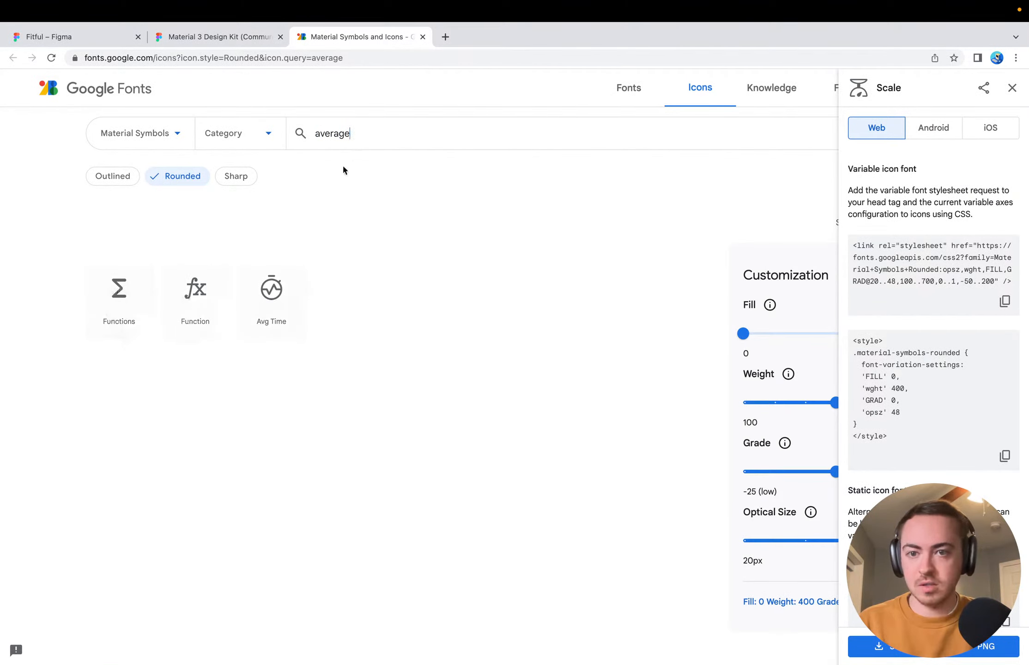
# Clear the icon search and look through the Hardware, Activities and transportation icons
pyautogui.click(384, 132)
pyautogui.press('BackSpace')
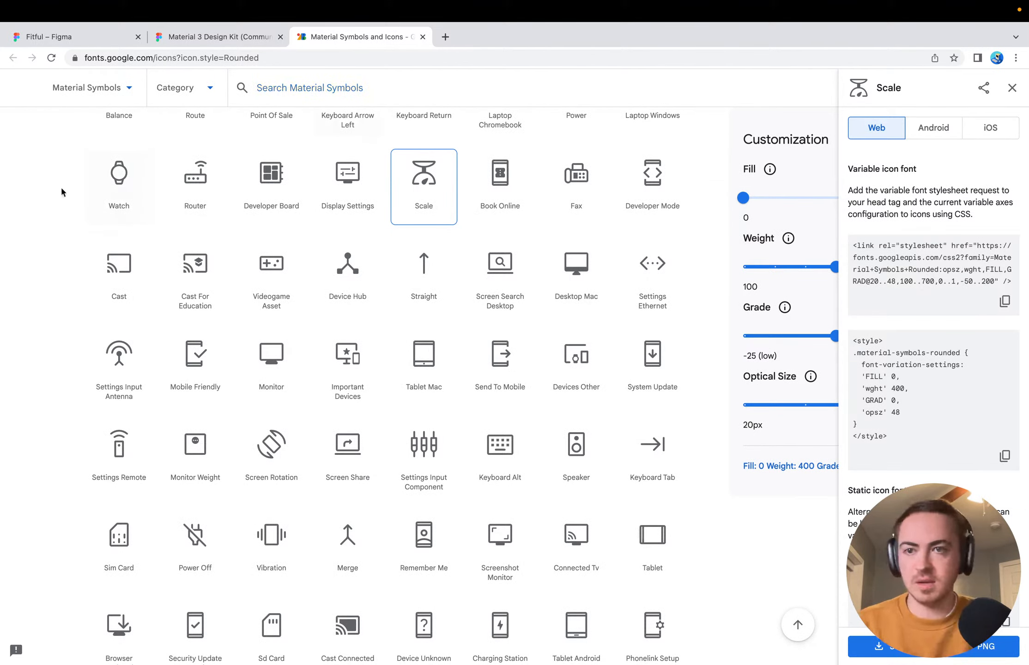
pyautogui.scroll(5, 60, 186)
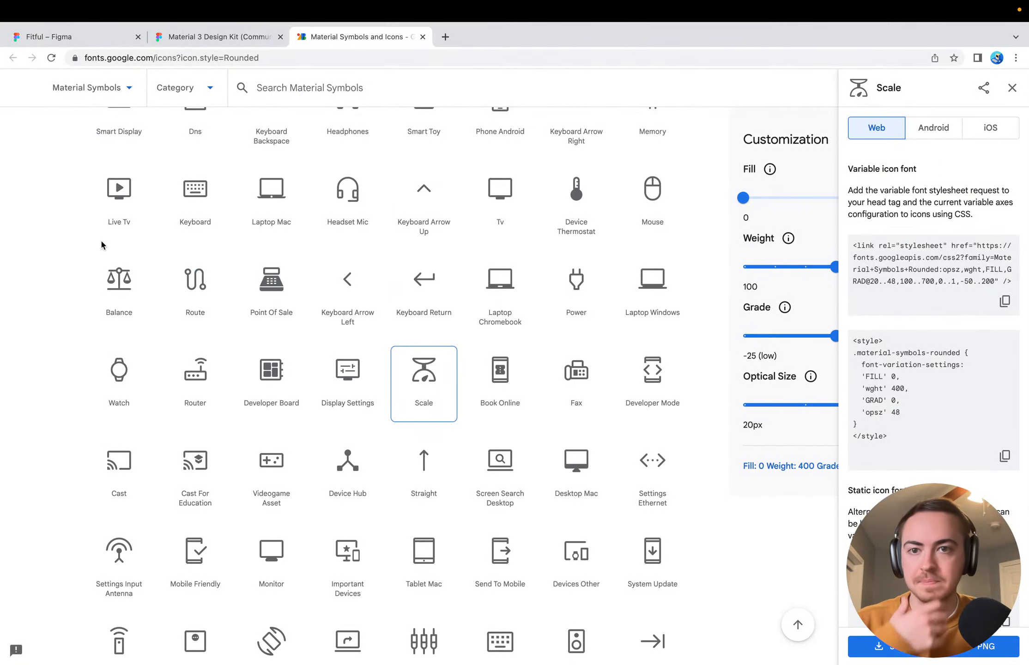
pyautogui.scroll(12, 102, 244)
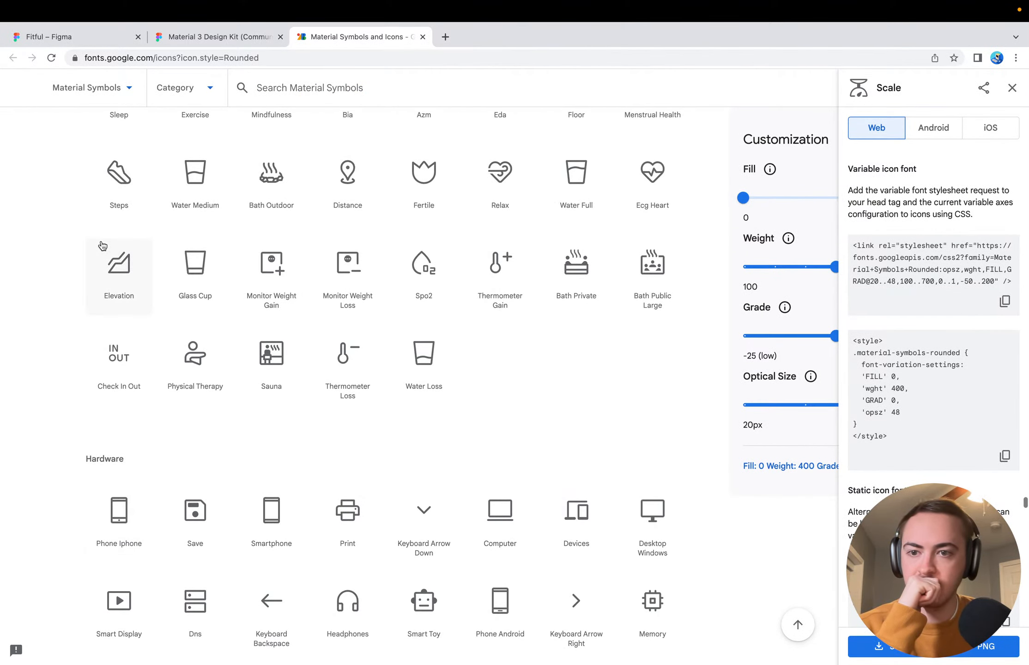
pyautogui.scroll(15, 102, 245)
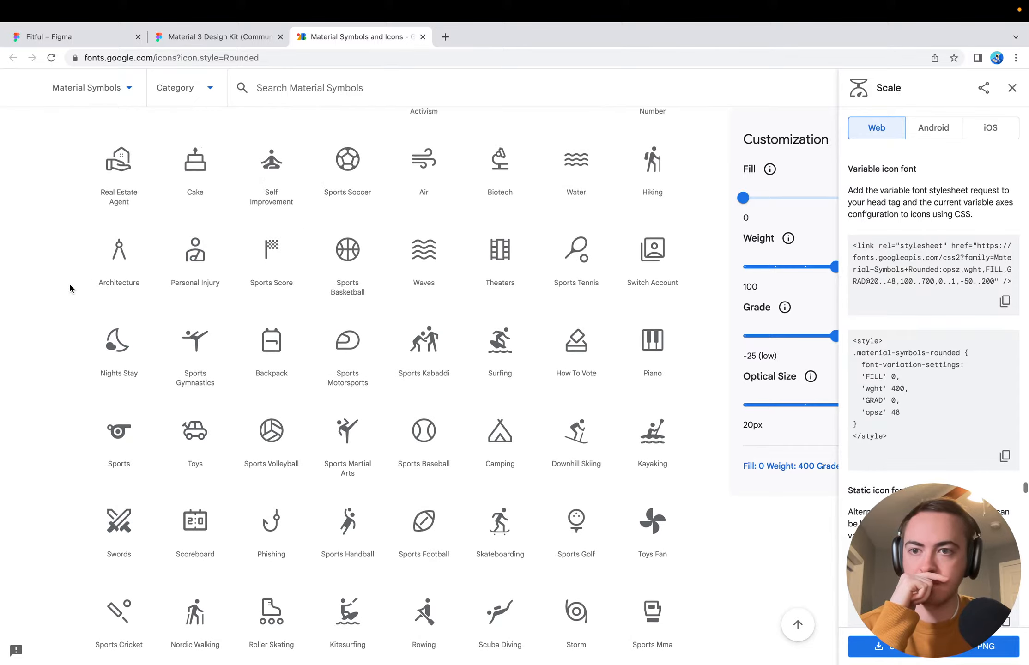
pyautogui.scroll(13, 70, 285)
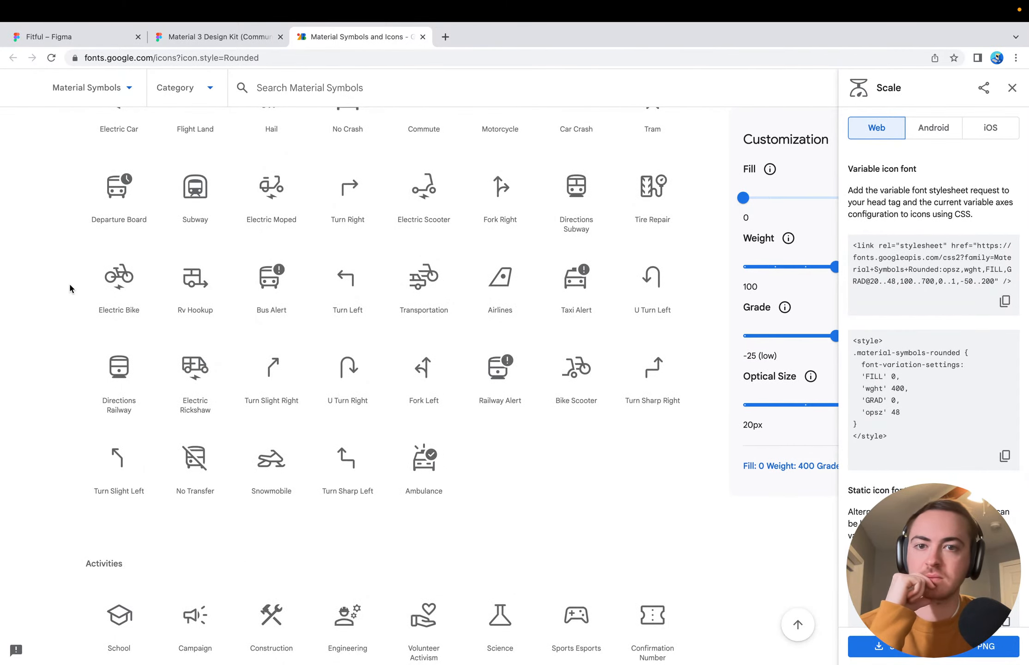
# Search the icon library for "repitition", and clear the search term
pyautogui.click(405, 102)
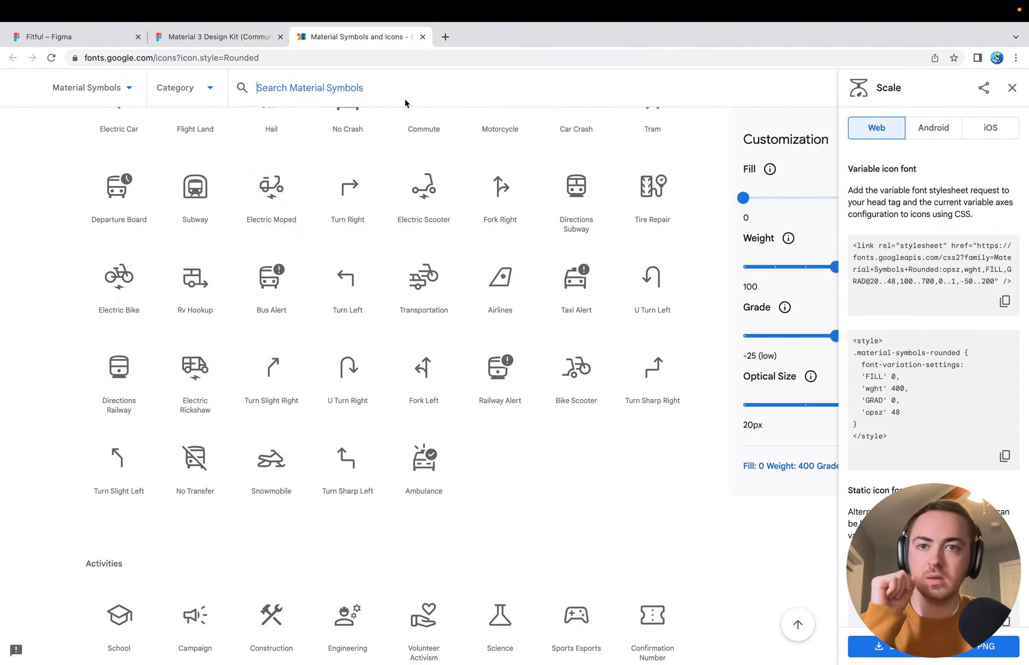
pyautogui.write('repitio')
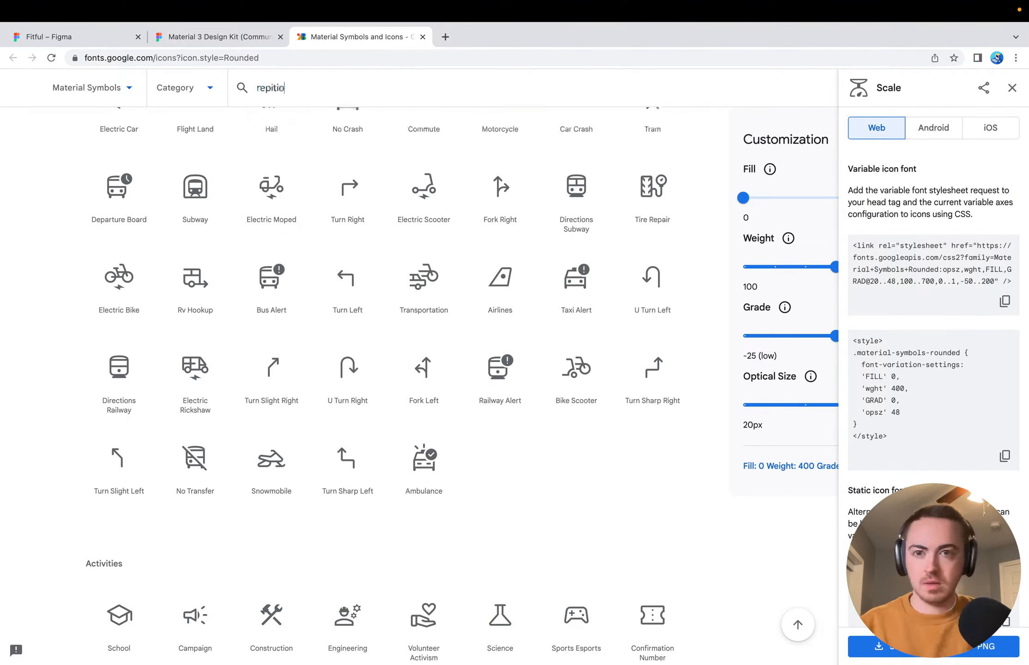
pyautogui.write('nrep')
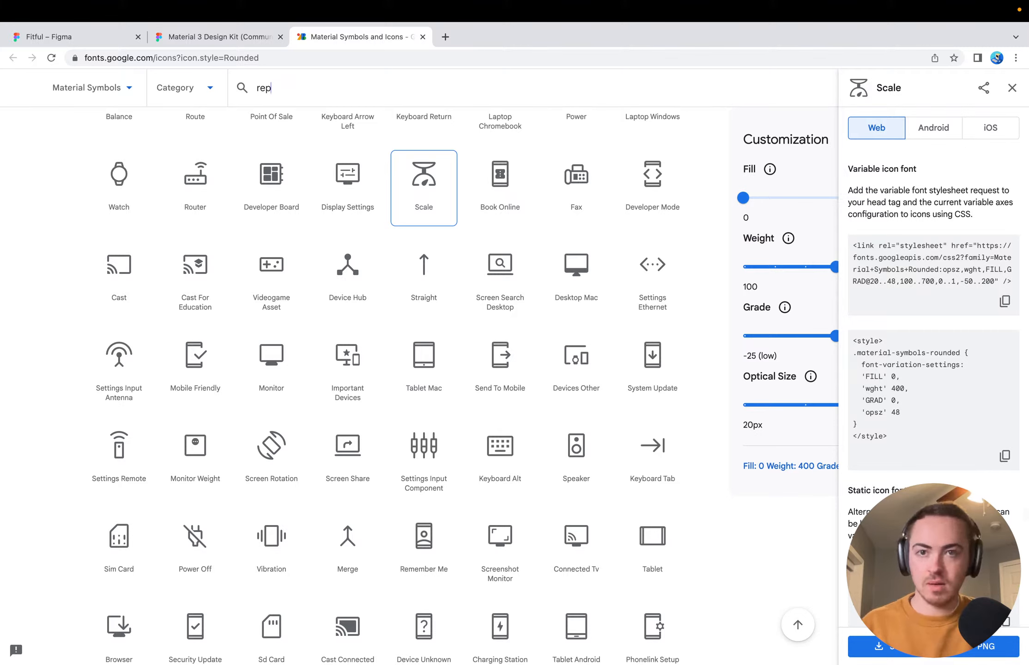
pyautogui.write('itiitition')
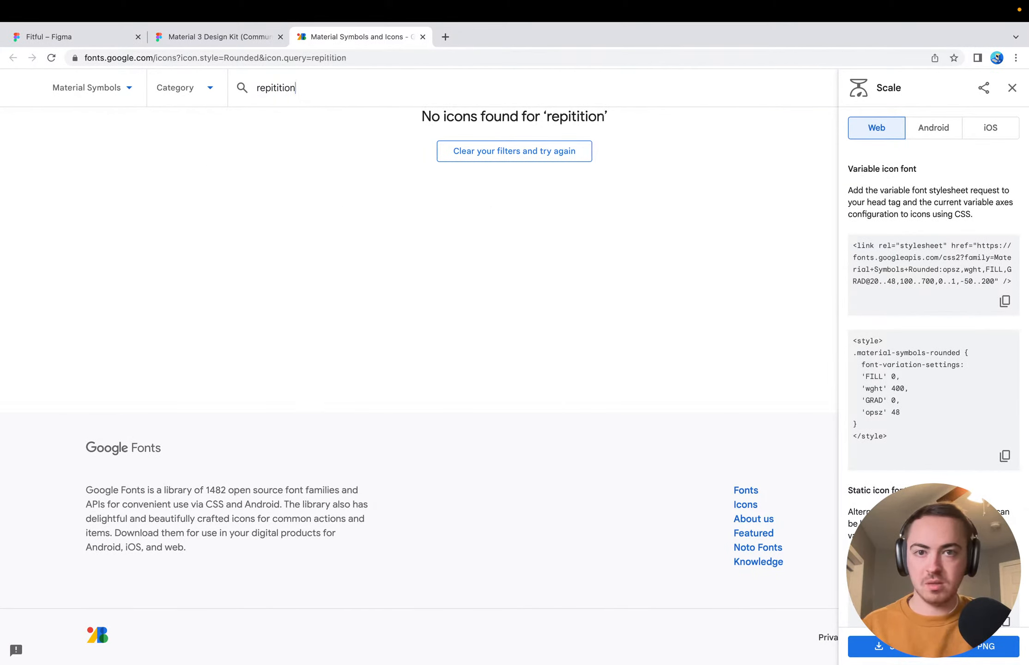
pyautogui.press('super+a')
pyautogui.press('BackSpace')
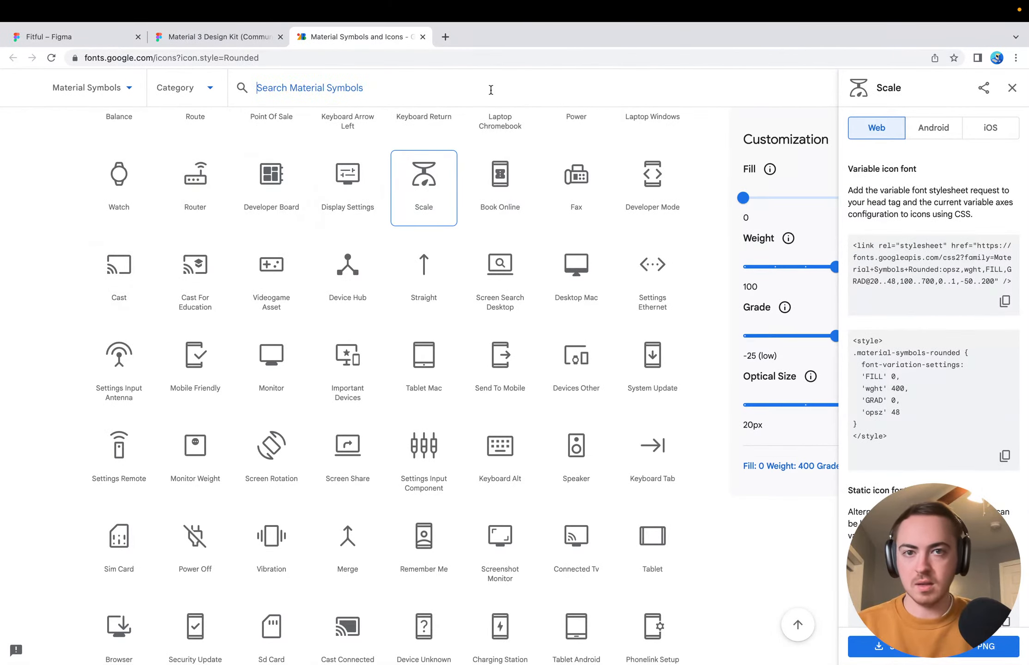
# Search the icon library for "reverse" and view the matching icons
pyautogui.write('revers')
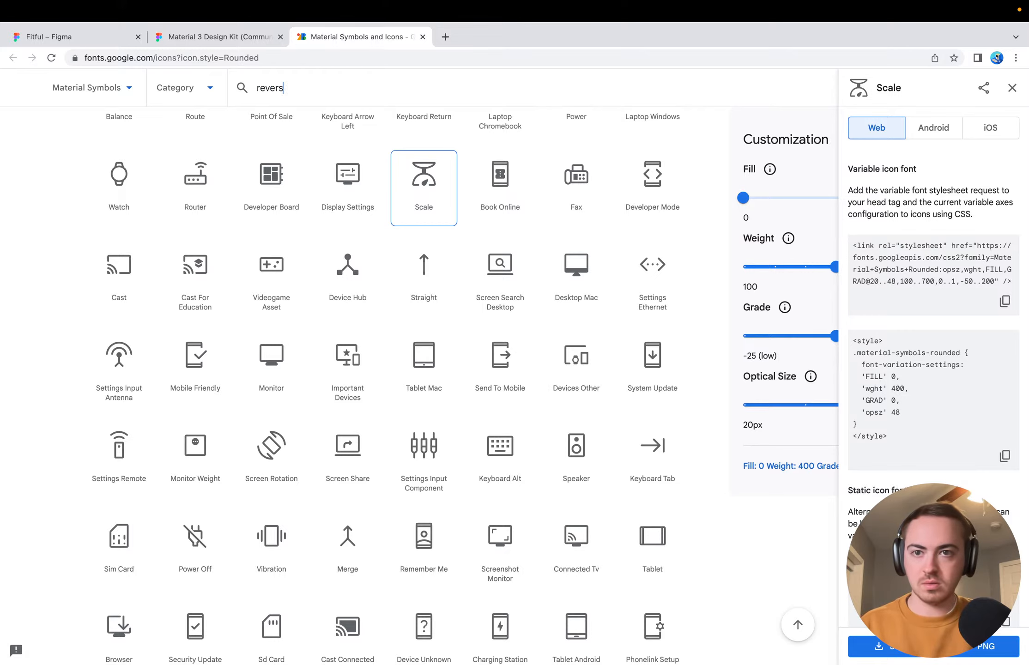
pyautogui.write('e')
pyautogui.scroll(5, 413, 139)
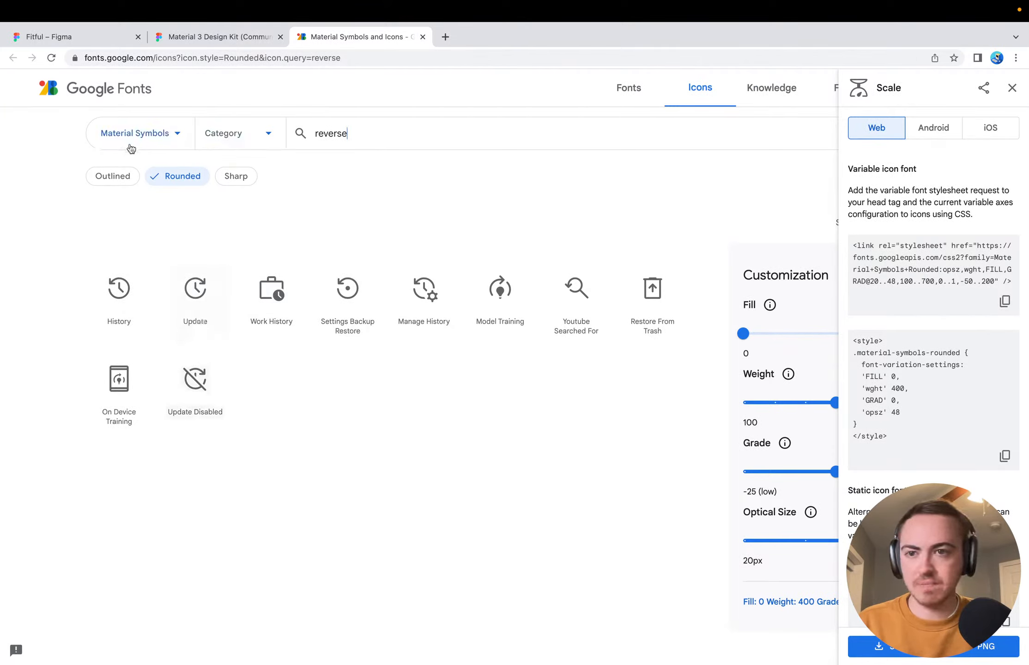
# Try the Outlined style on the "reverse" icon results, and switch the style back to Rounded
pyautogui.click(179, 138)
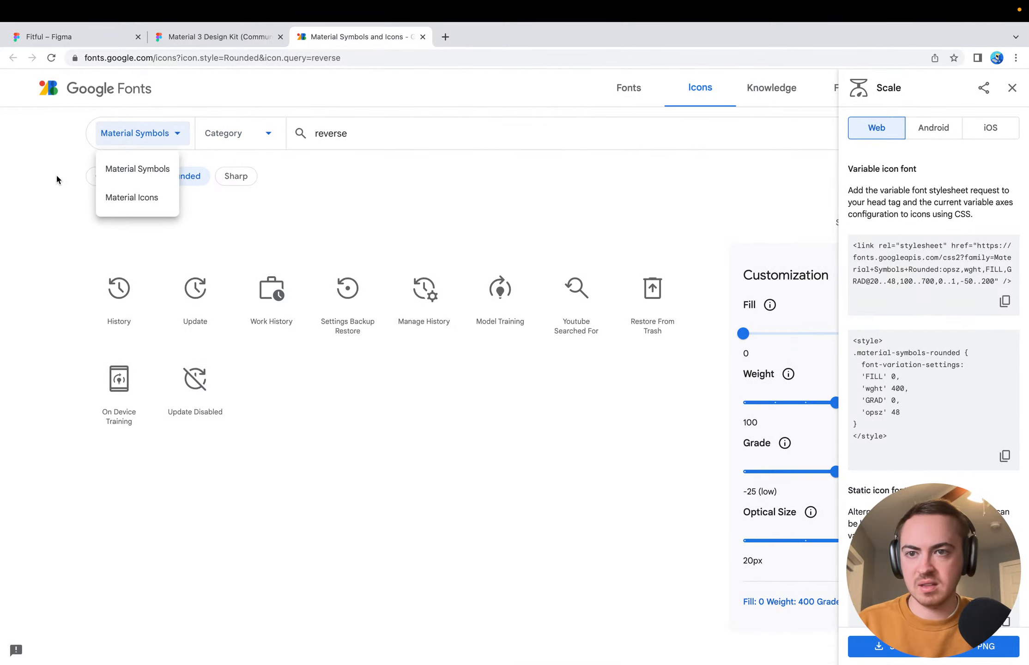
pyautogui.click(32, 181)
pyautogui.click(104, 185)
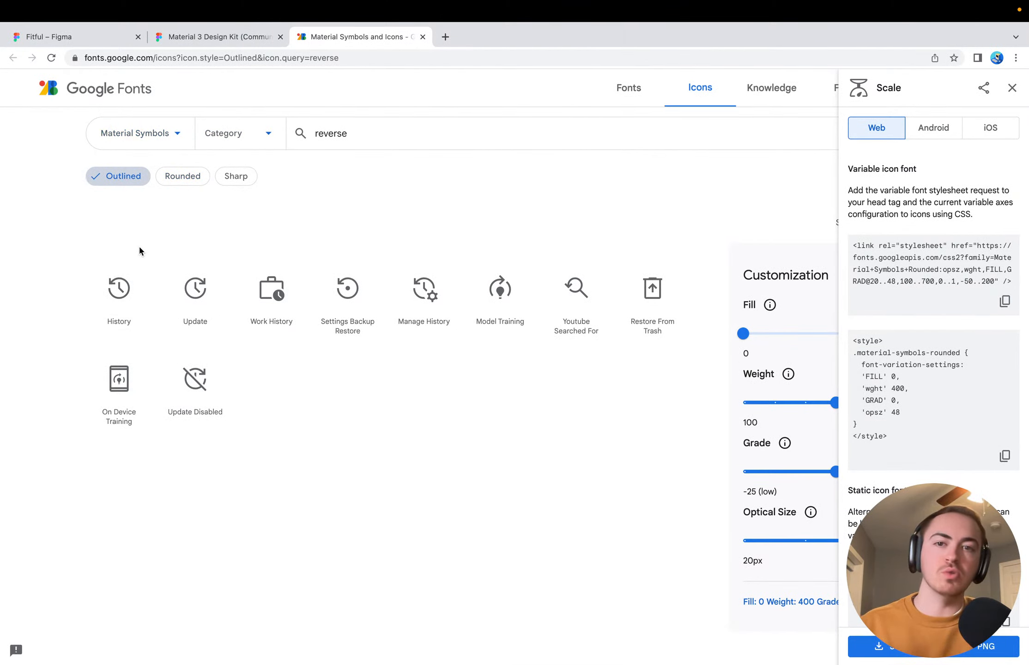
pyautogui.click(370, 134)
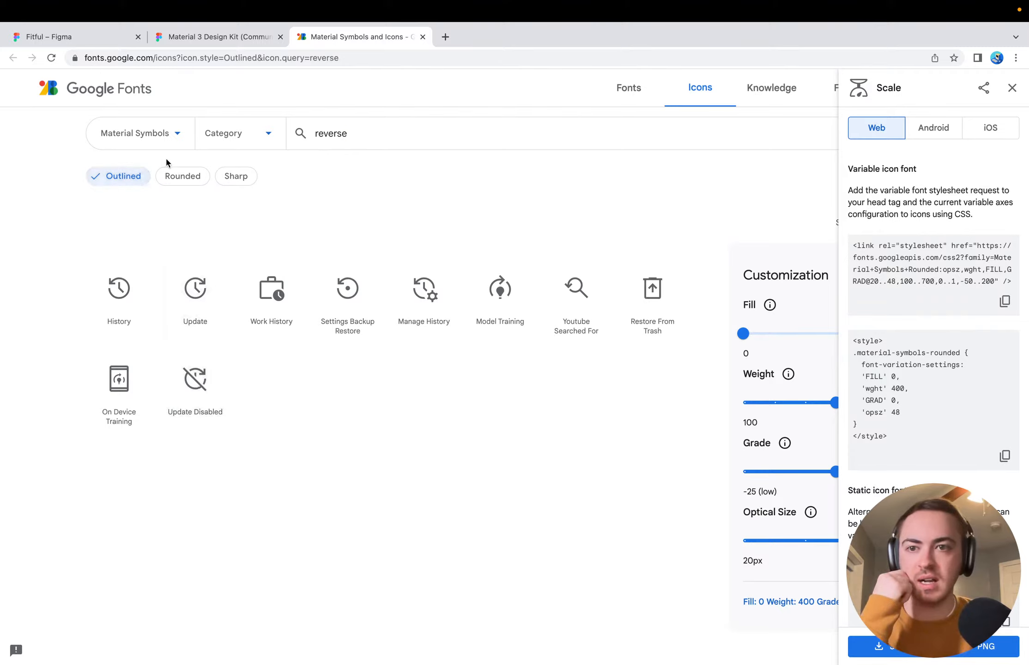
pyautogui.click(180, 176)
# Clear the "reverse" icon search and filter the icon library by the Maps category
pyautogui.click(357, 139)
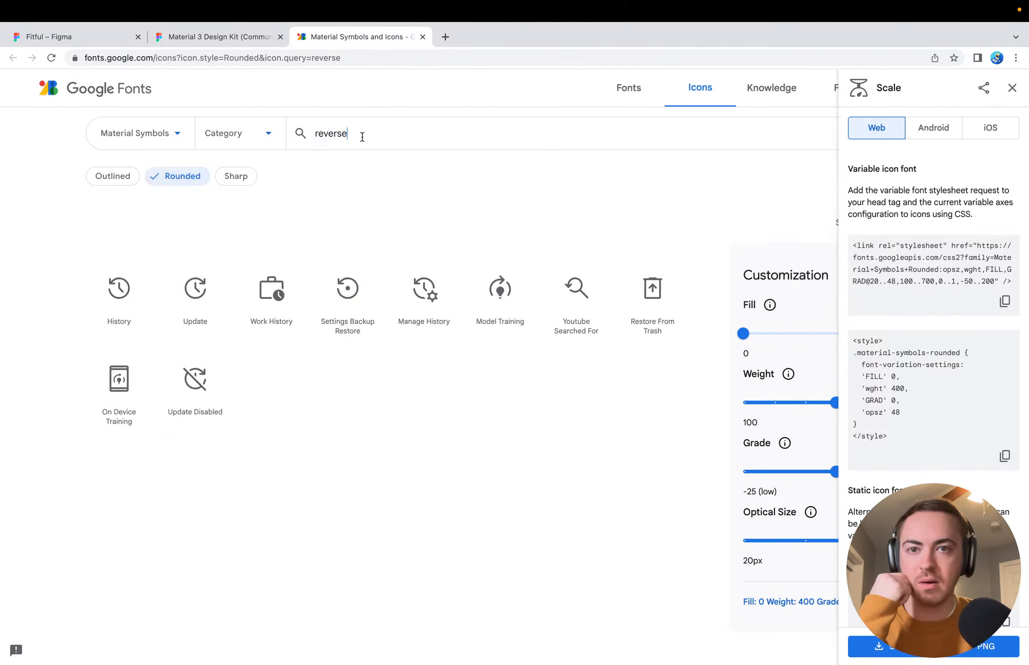
pyautogui.doubleClick(359, 136)
pyautogui.press('BackSpace')
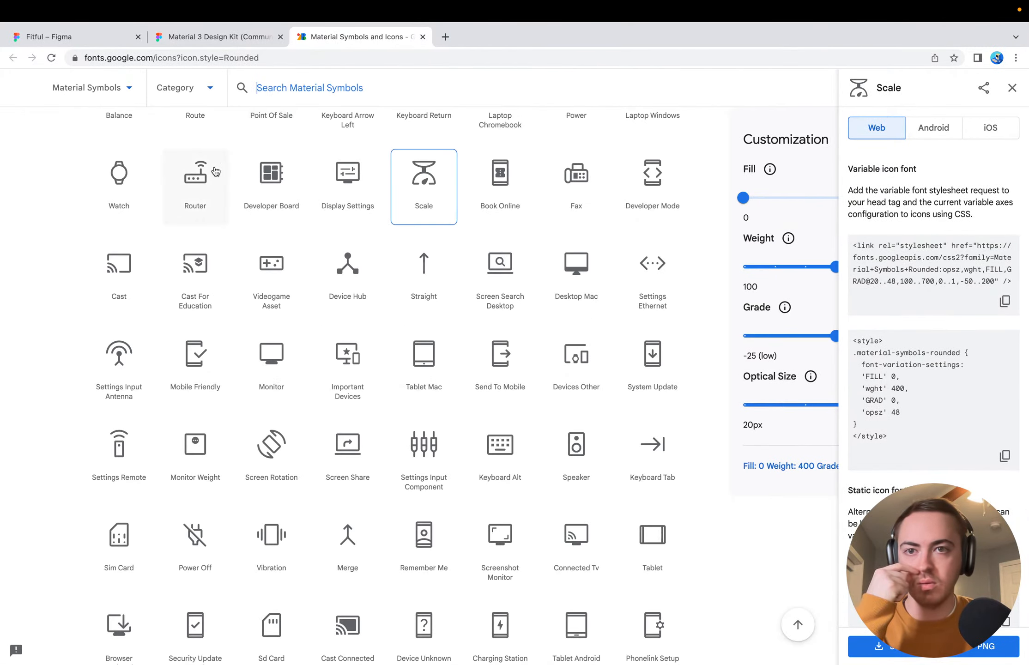
pyautogui.scroll(7, 207, 168)
pyautogui.click(196, 88)
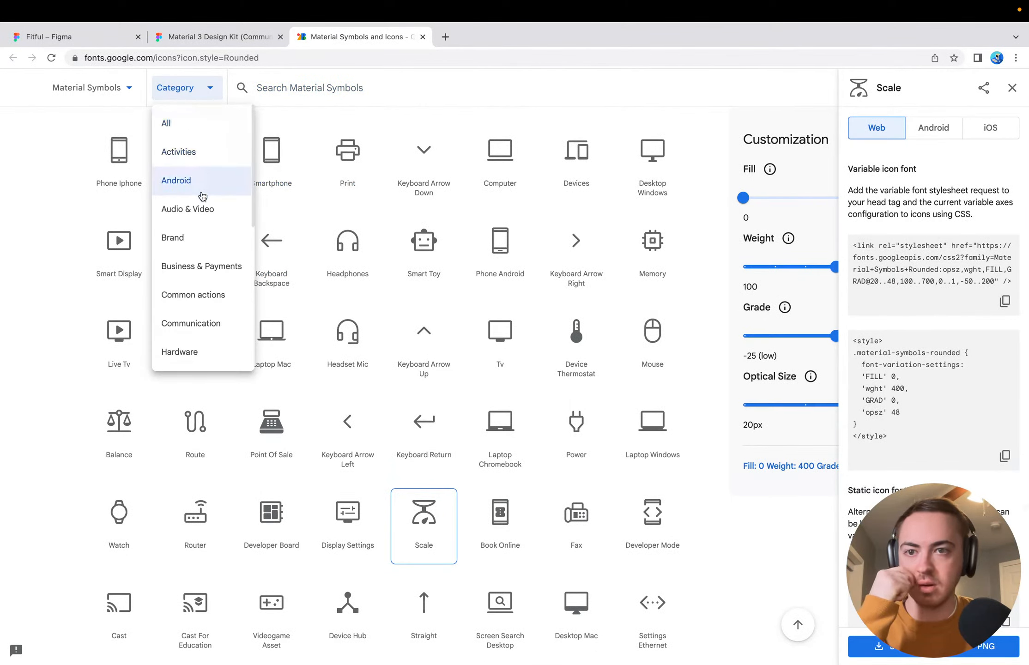
pyautogui.scroll(-3, 208, 248)
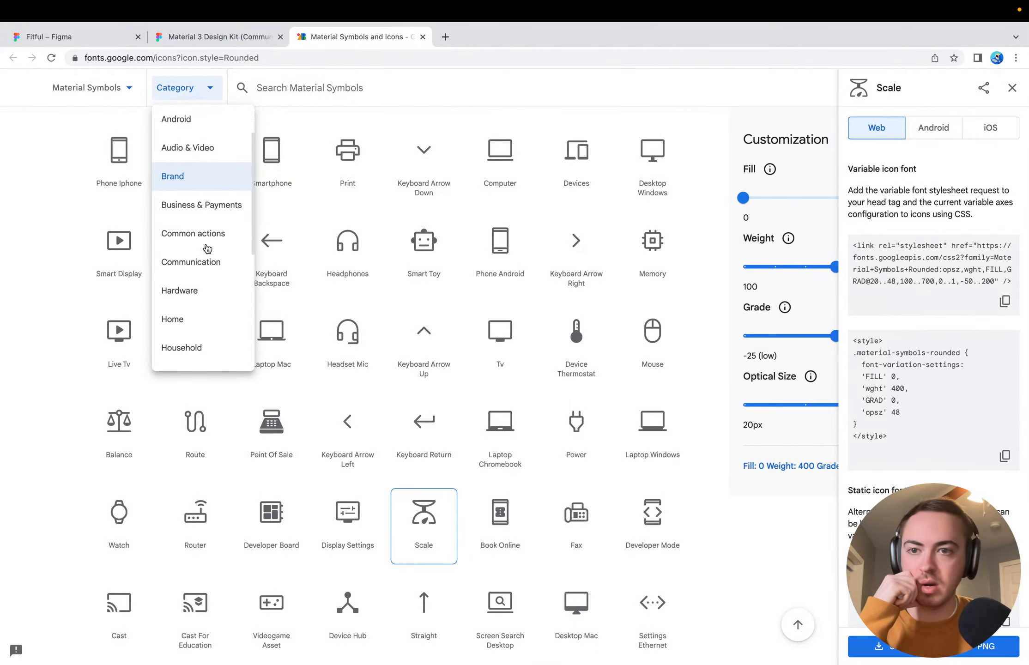
pyautogui.scroll(-1, 215, 255)
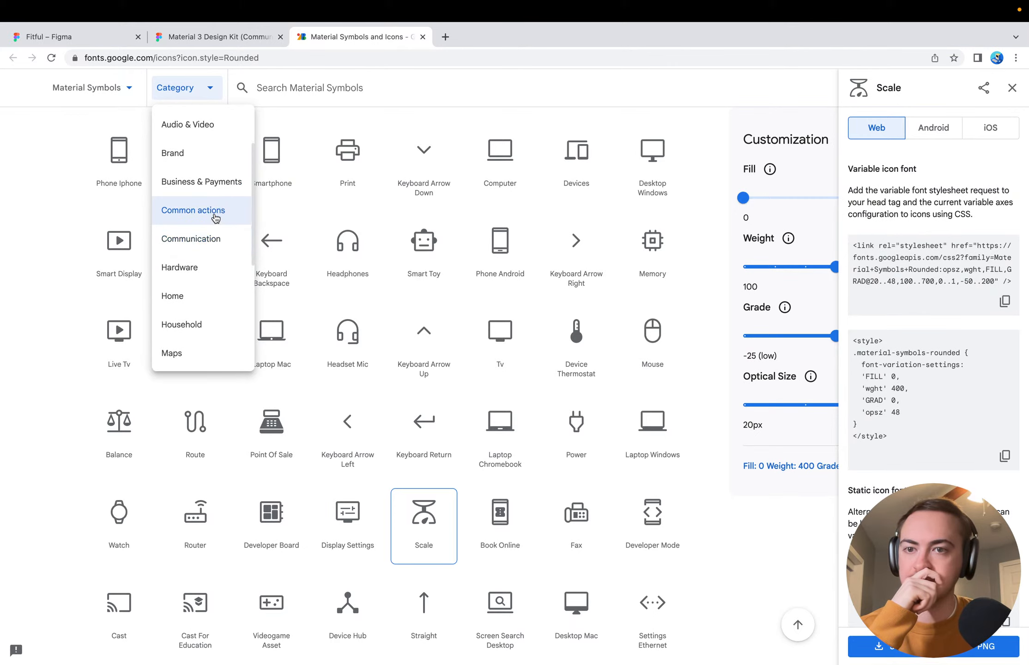
pyautogui.scroll(-6, 208, 311)
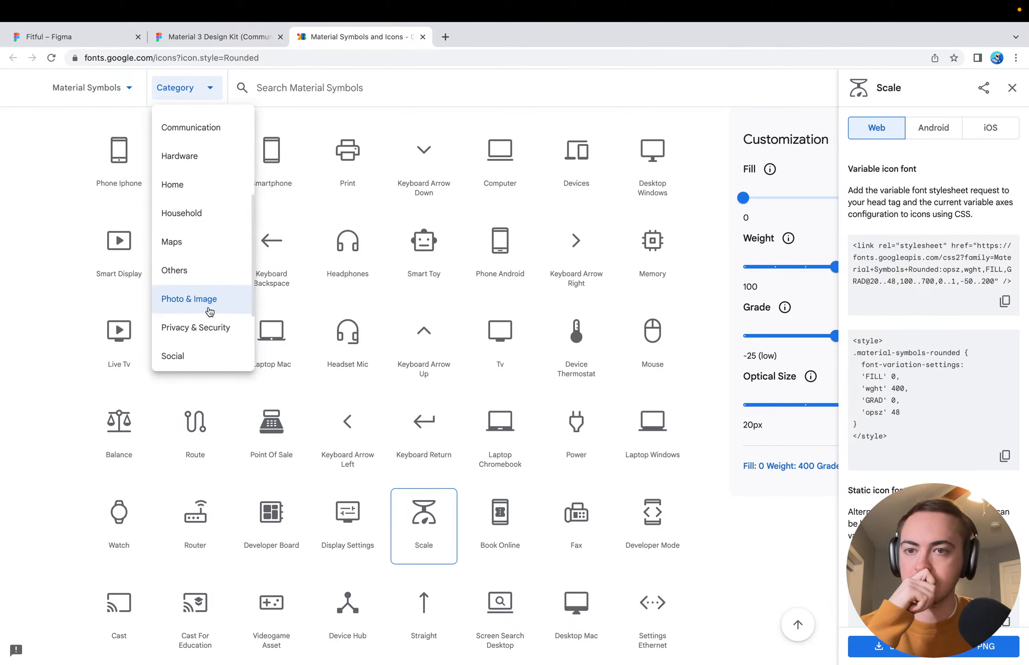
pyautogui.click(193, 138)
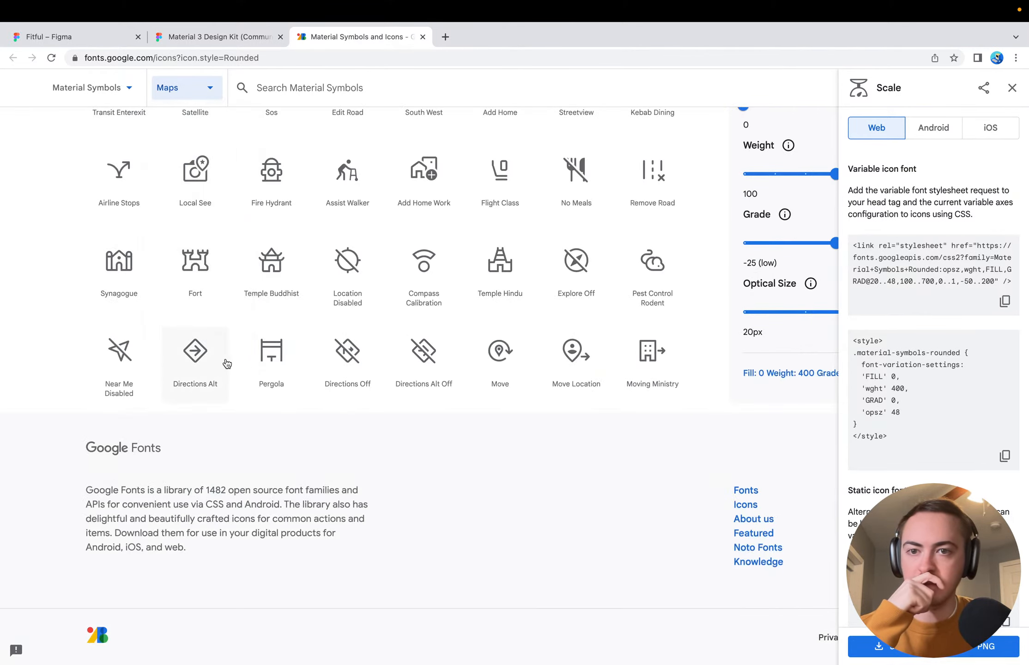
# Switch the icon category to Social and look through its icons for one that represents repetitions
pyautogui.scroll(2, 192, 259)
pyautogui.click(199, 88)
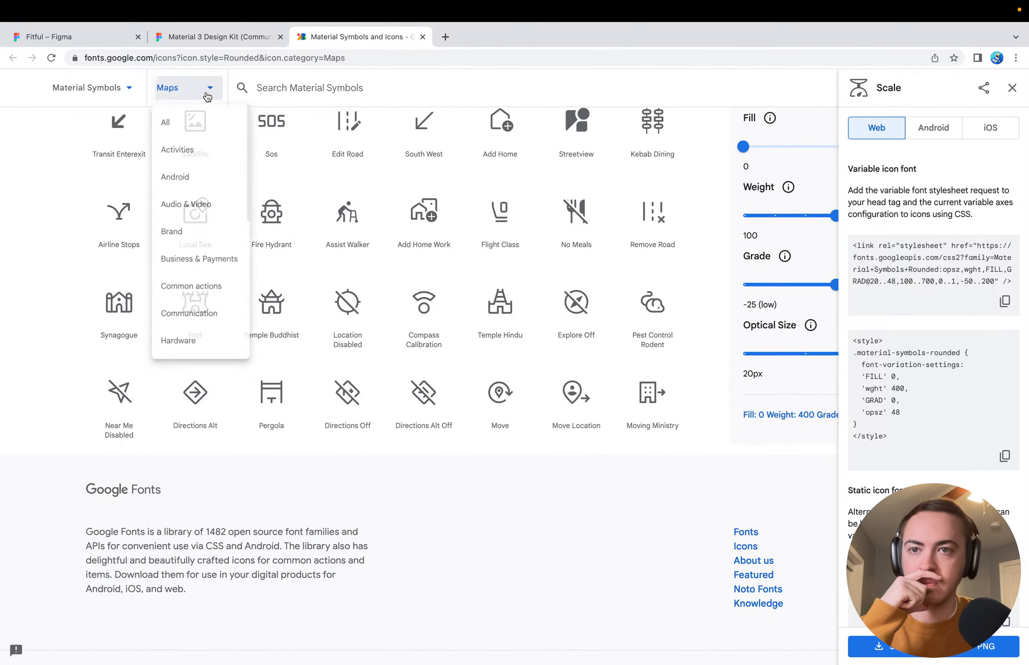
pyautogui.scroll(-10, 199, 343)
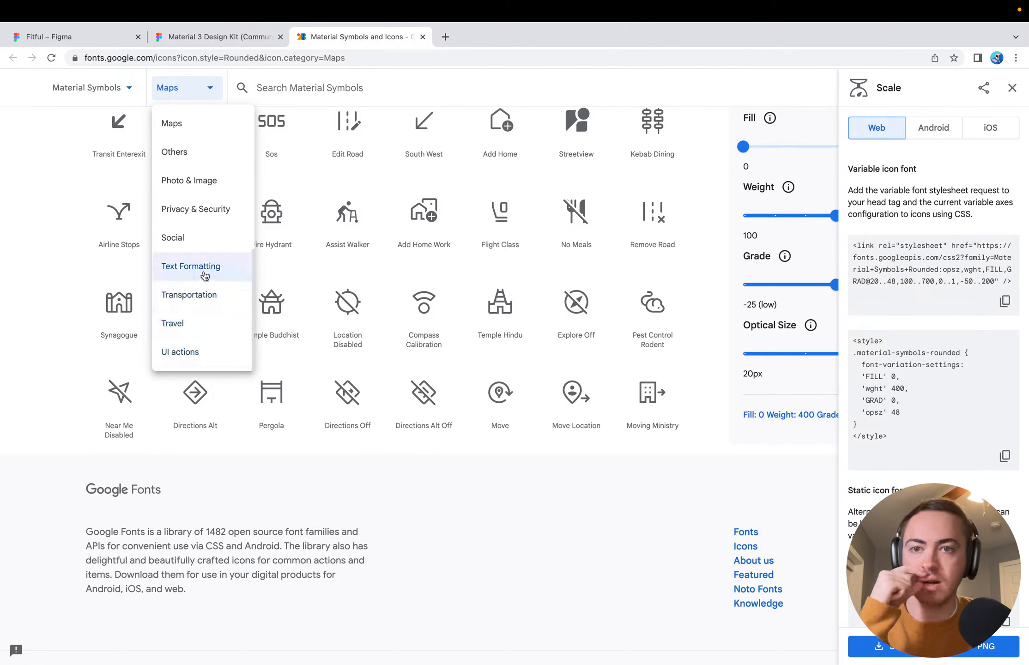
pyautogui.click(198, 242)
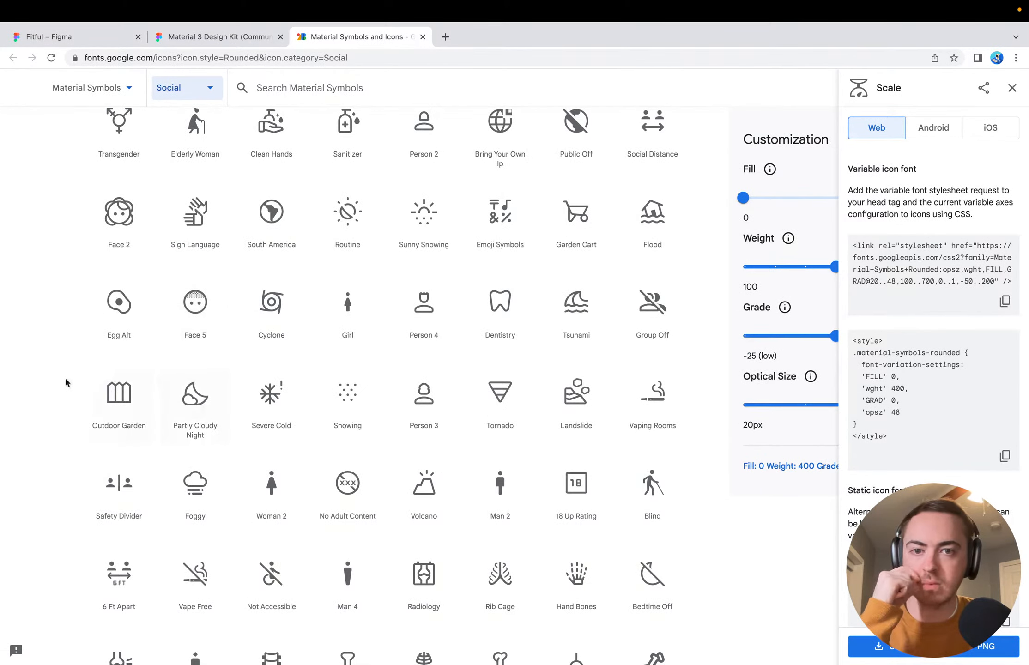
pyautogui.scroll(2, 64, 377)
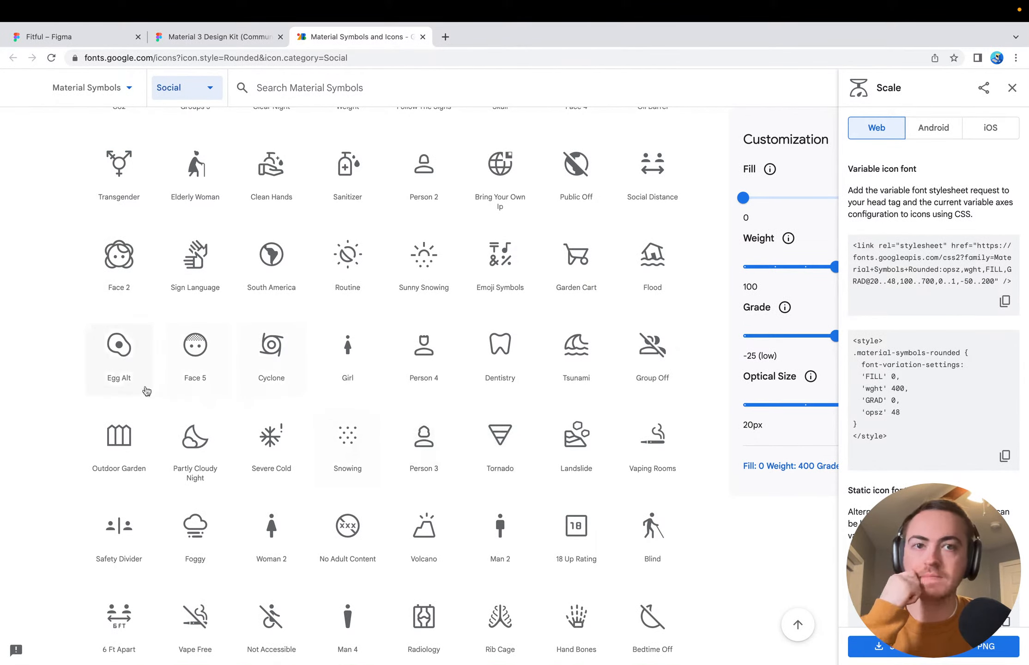
pyautogui.scroll(8, 147, 392)
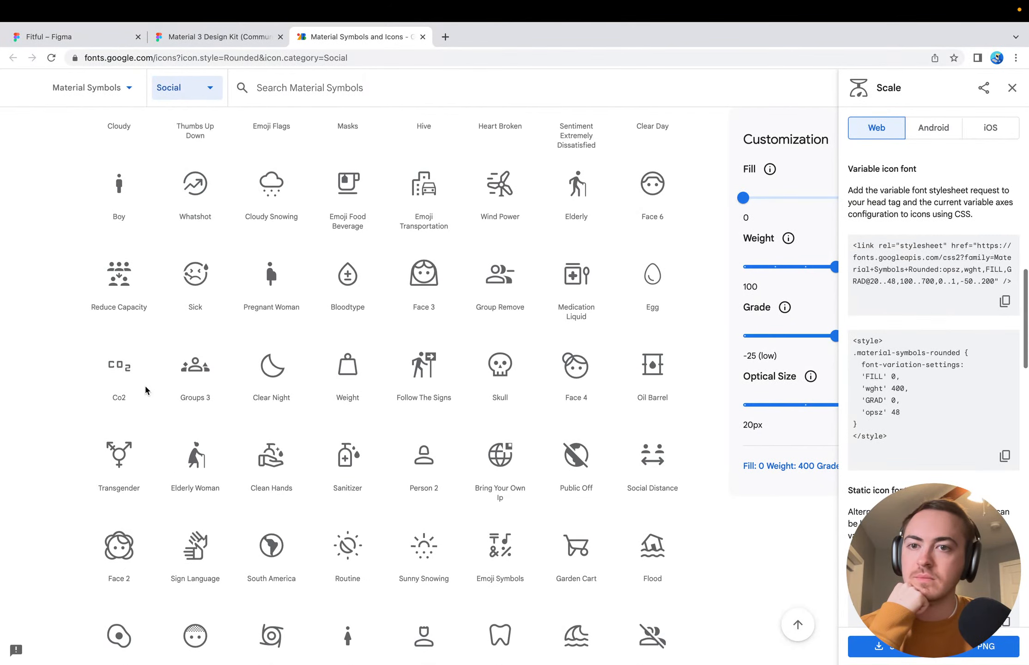
pyautogui.scroll(9, 146, 392)
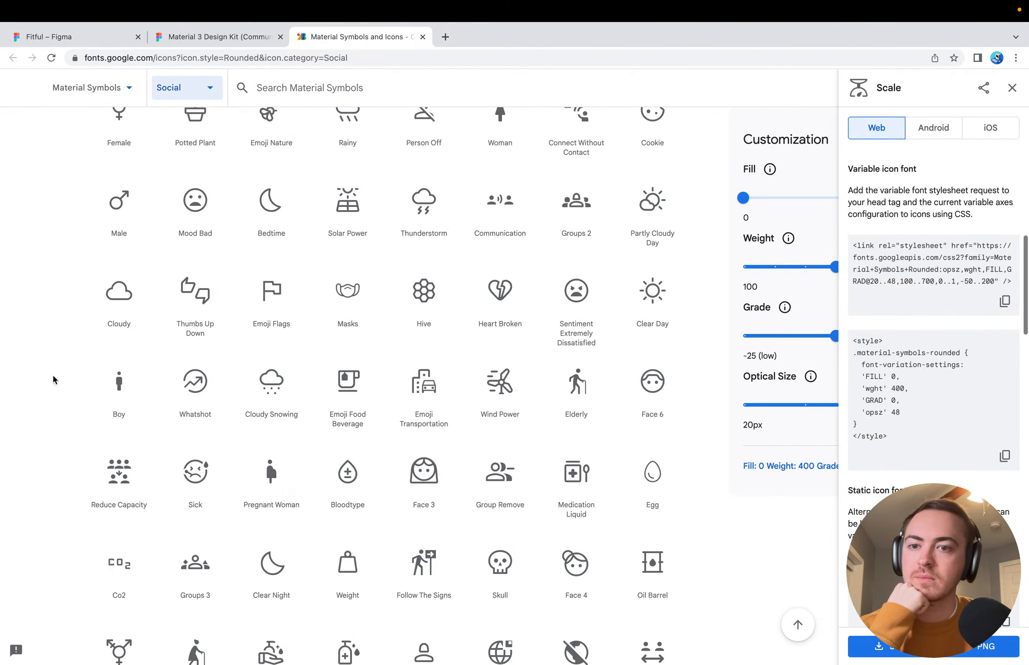
pyautogui.scroll(9, 51, 376)
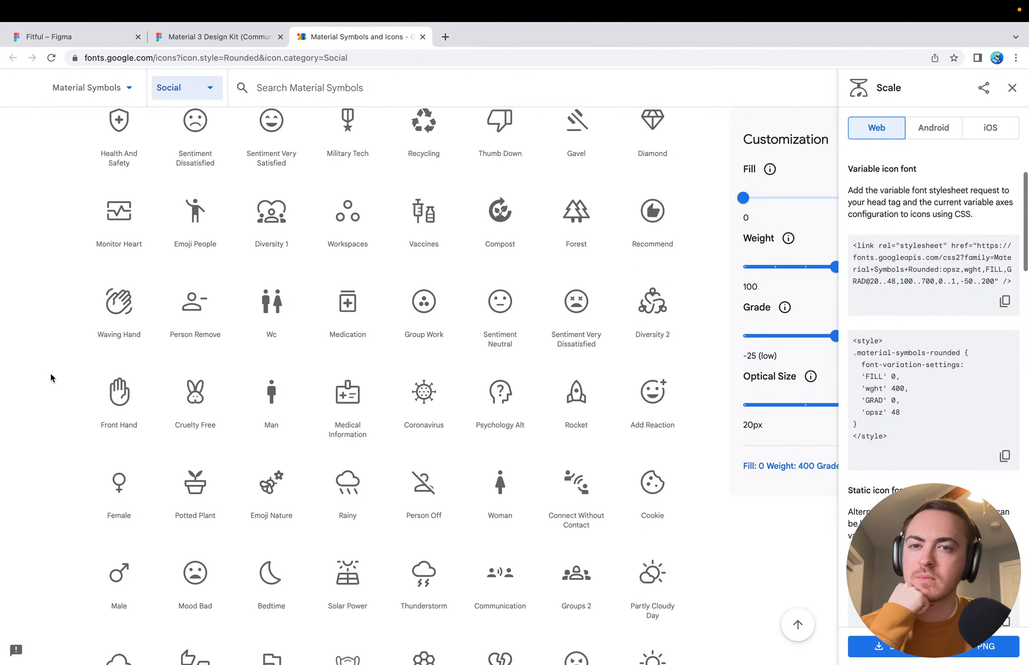
pyautogui.scroll(9, 50, 376)
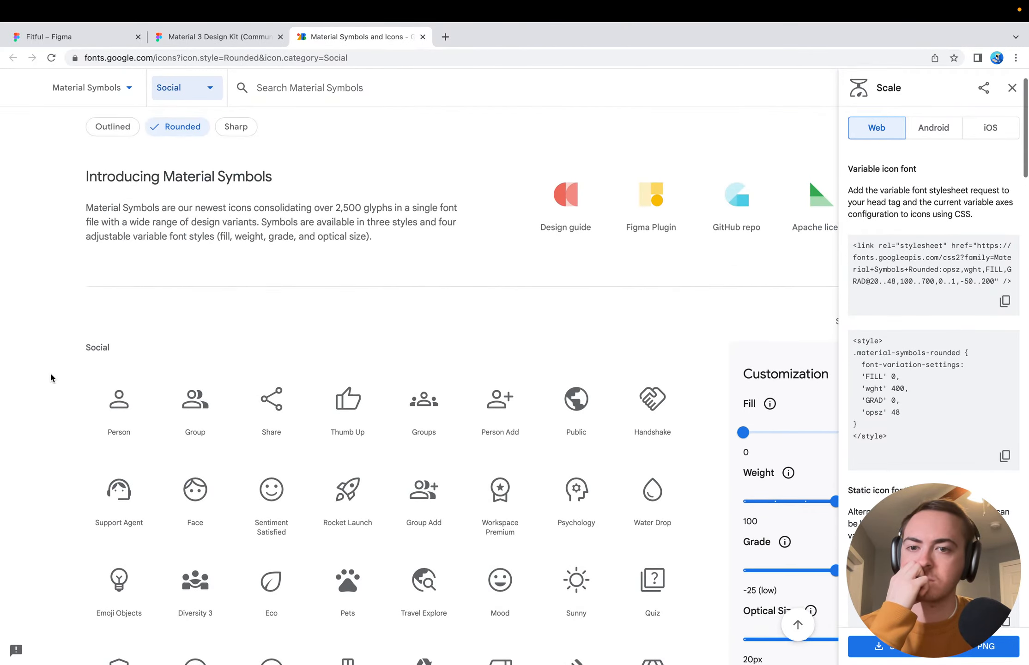
pyautogui.scroll(-5, 51, 377)
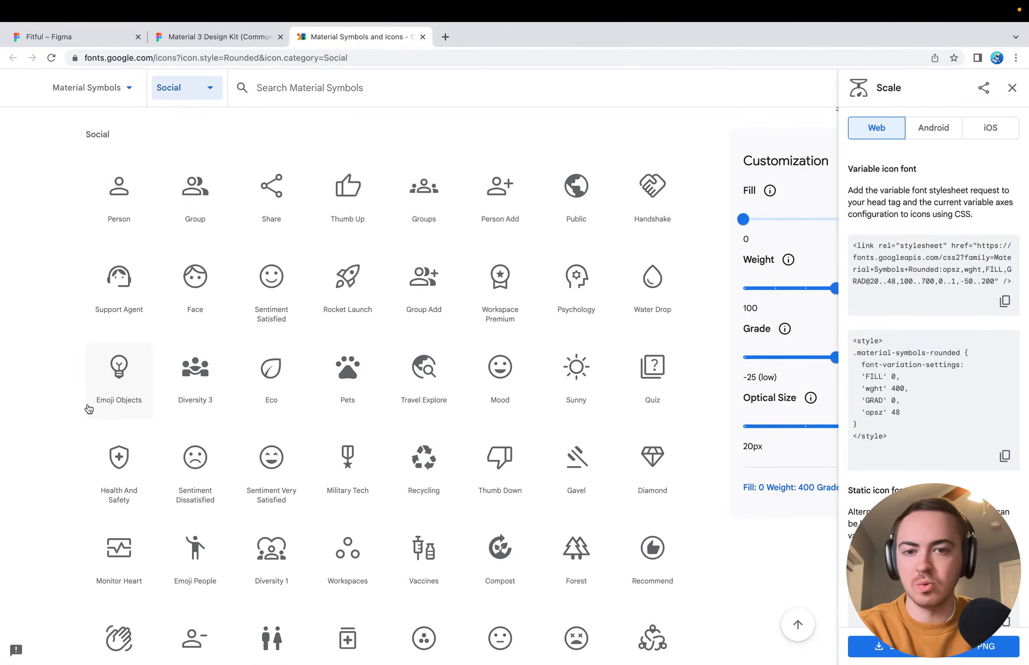
pyautogui.scroll(-4, 82, 471)
pyautogui.scroll(-5, 82, 471)
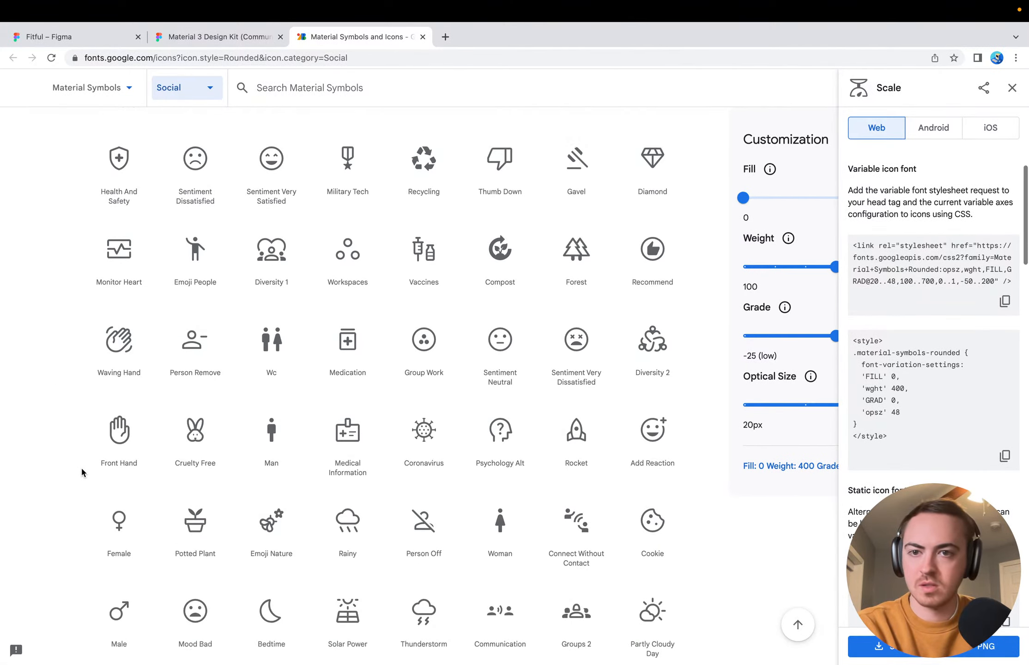
pyautogui.scroll(-2, 82, 471)
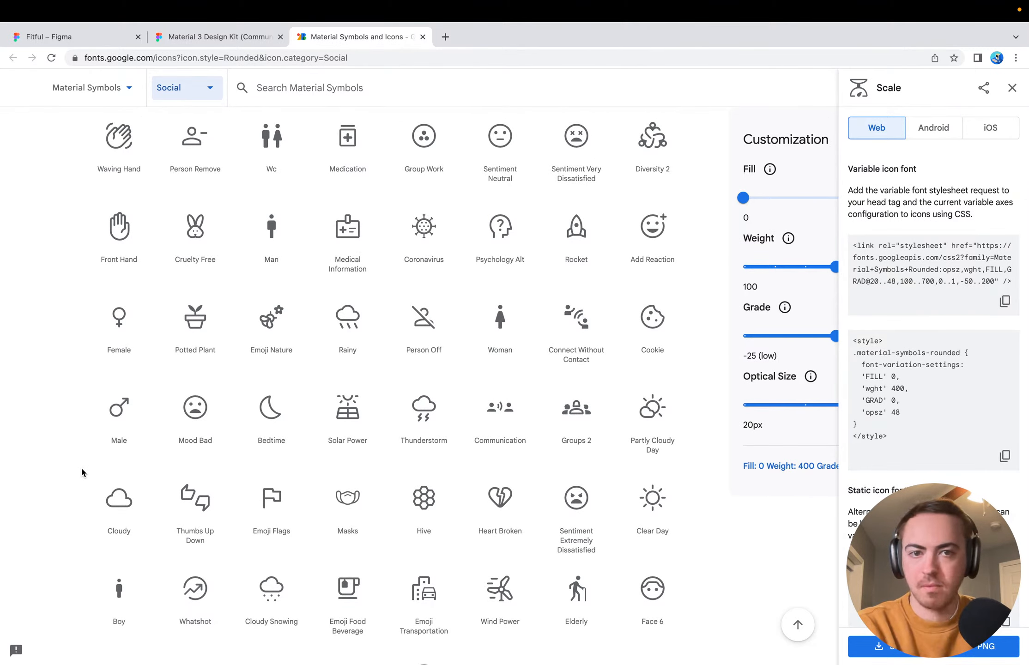
pyautogui.scroll(-6, 82, 470)
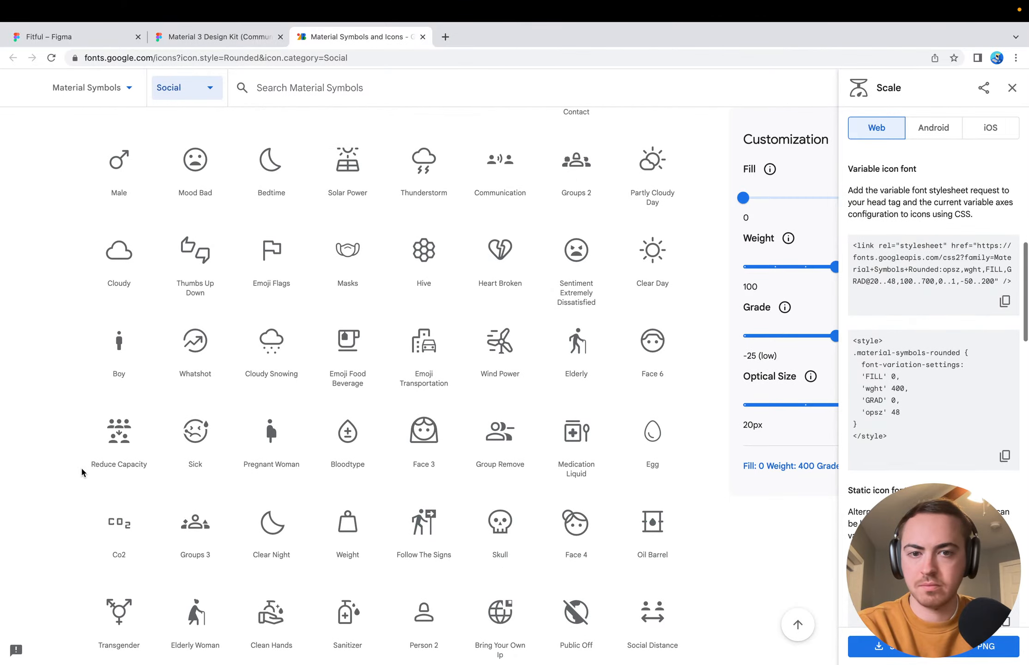
pyautogui.scroll(-1, 82, 472)
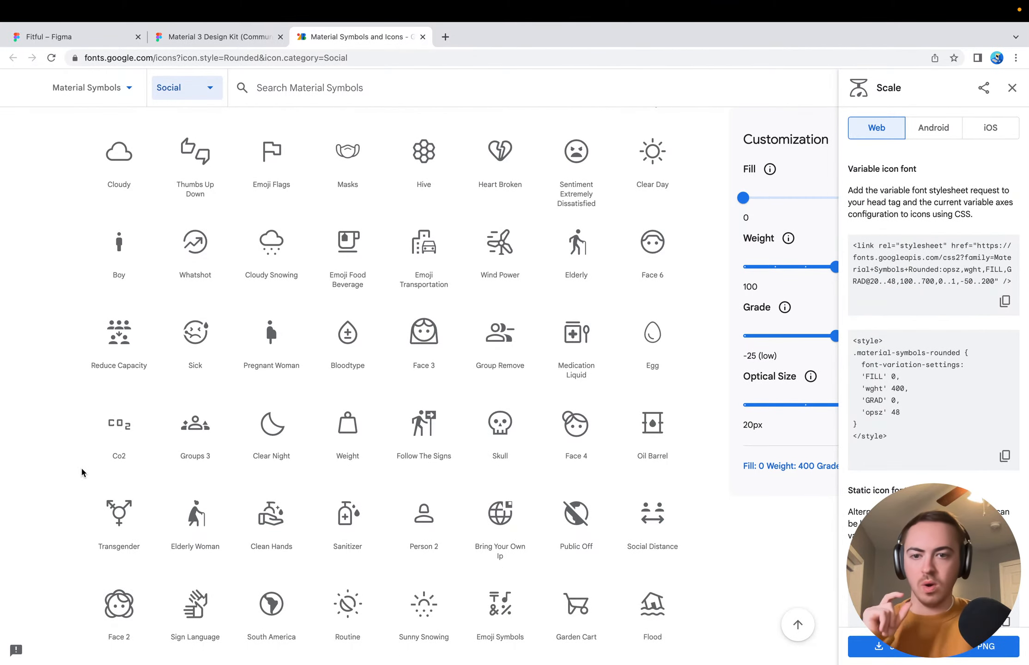
# Search the icon library for "history" and reset the category filter to All
pyautogui.click(404, 84)
pyautogui.write('histor')
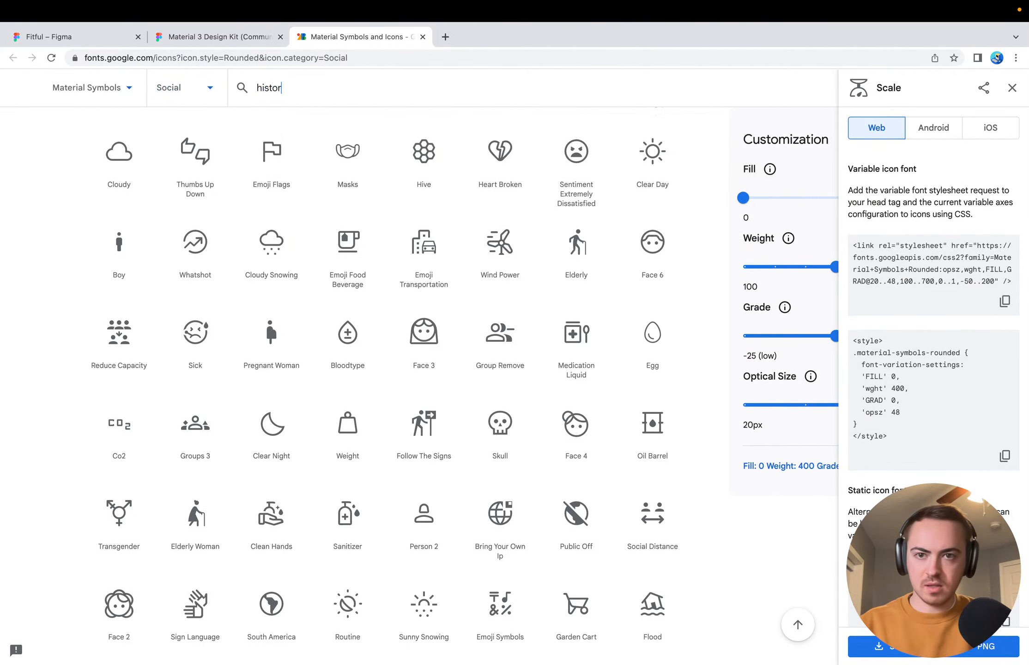
pyautogui.write('y')
pyautogui.scroll(3, 424, 149)
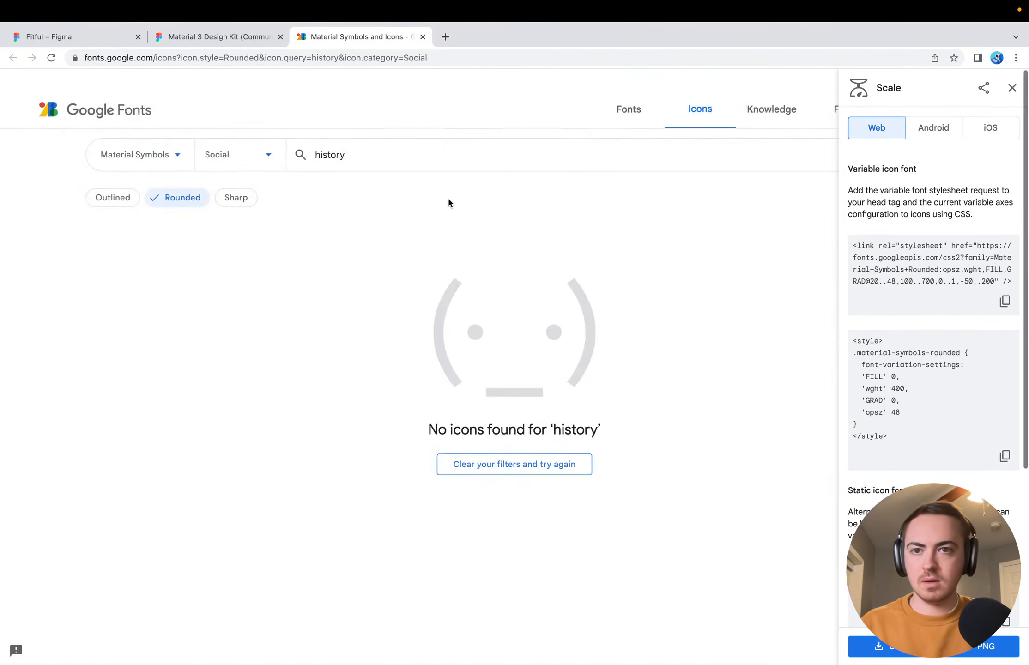
pyautogui.click(215, 137)
pyautogui.click(222, 170)
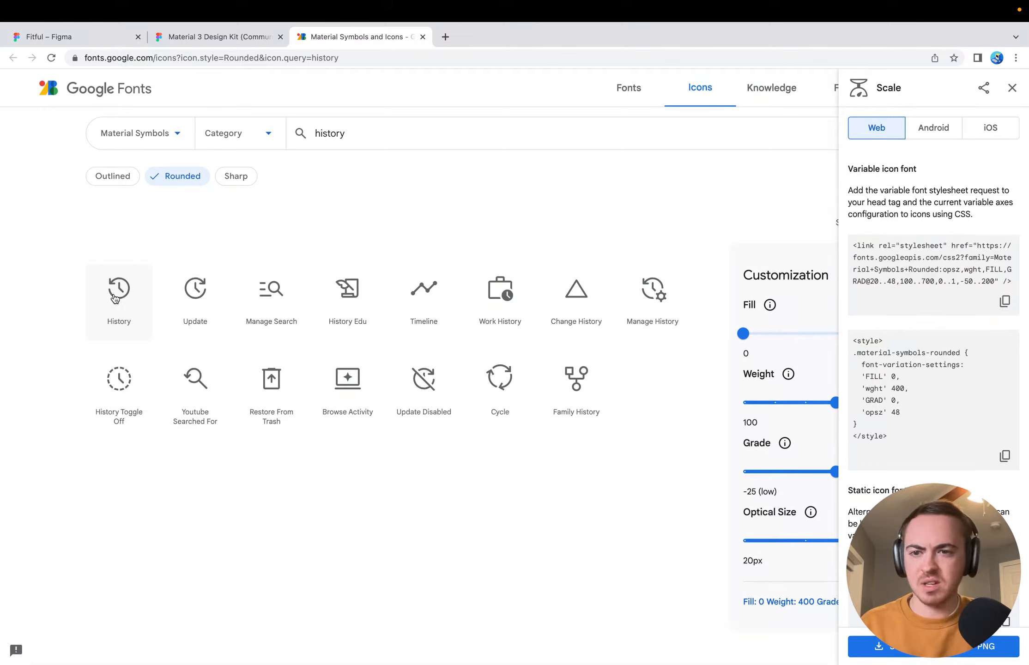
# Download the History icon as SVG and place it on the Workout Detail screen in the Fitful Figma file
pyautogui.click(115, 299)
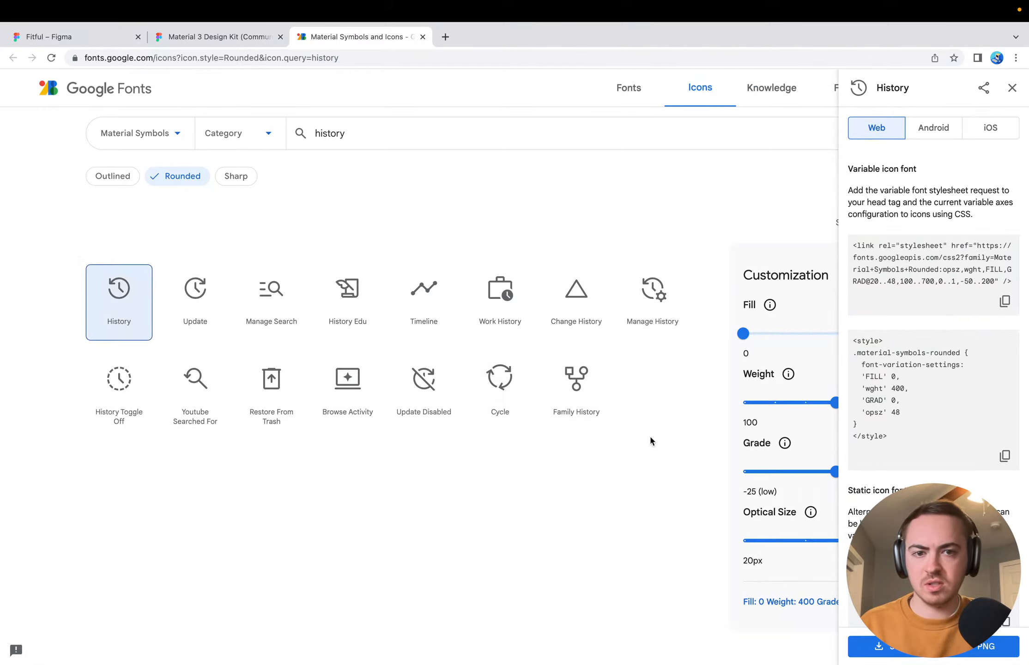
pyautogui.click(907, 651)
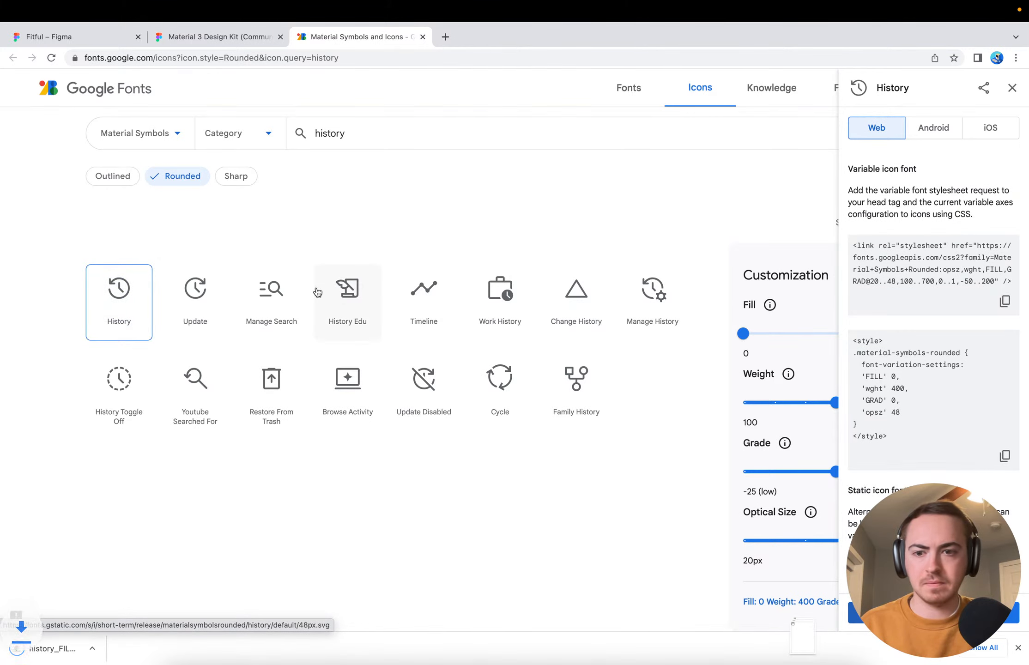
pyautogui.click(76, 36)
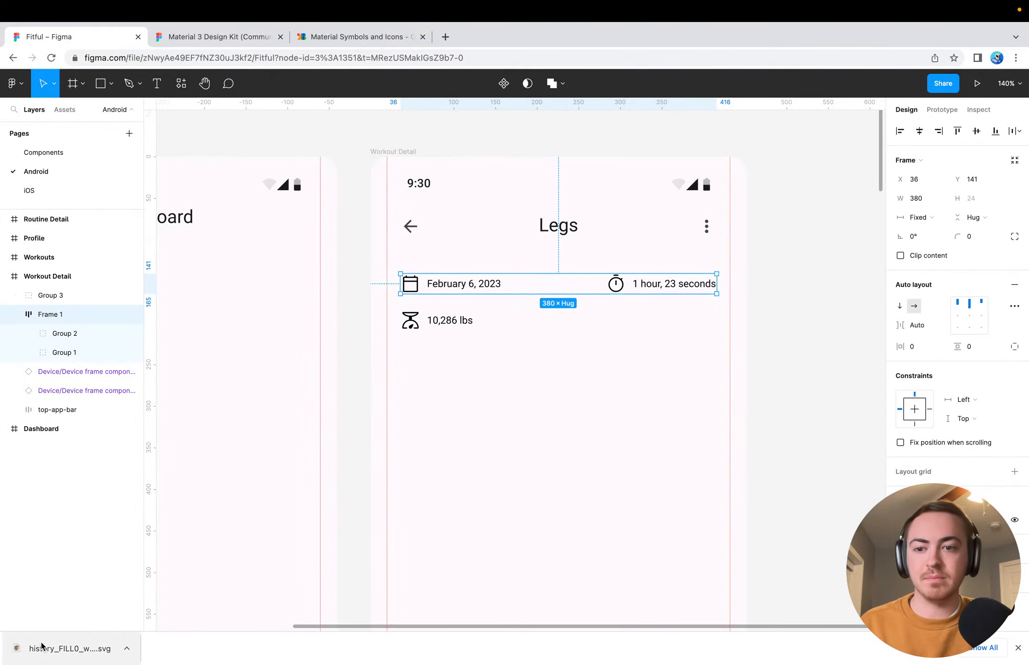
pyautogui.moveTo(52, 661); pyautogui.dragTo(551, 417)
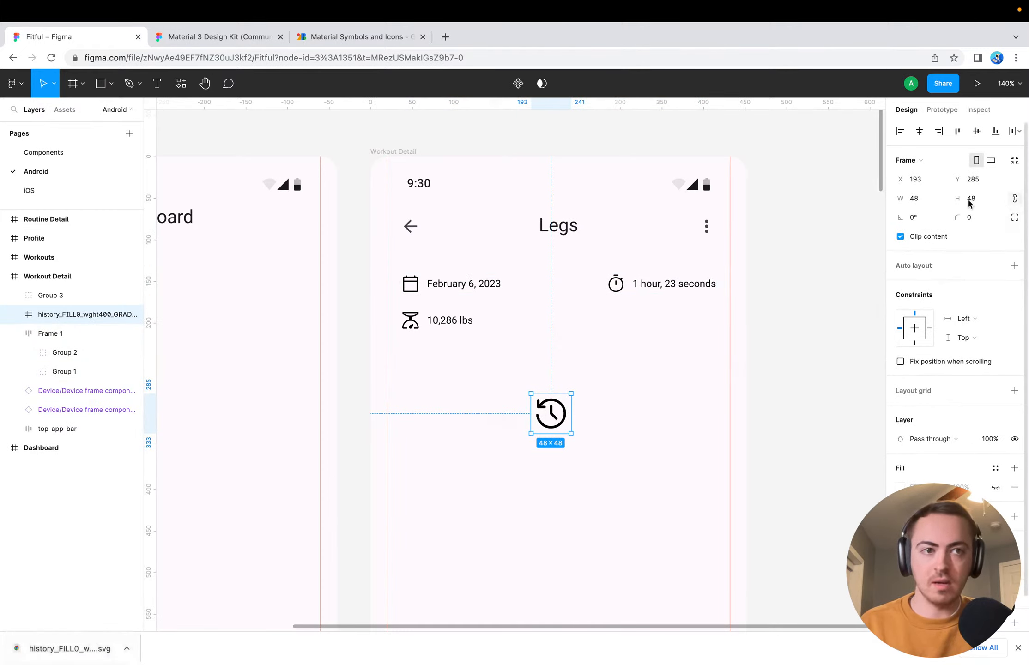
# Resize the history icon to 24 × 24 and move it directly below the stopwatch icon, level with the 10,286 lbs entry
pyautogui.click(917, 200)
pyautogui.write('24')
pyautogui.press('Return')
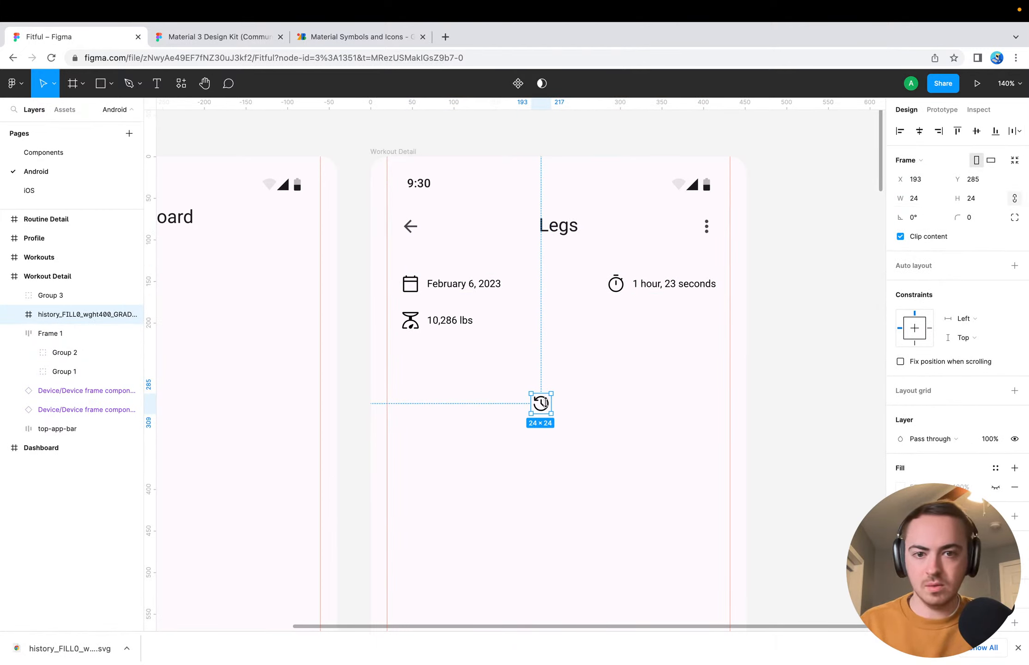
pyautogui.click(600, 411)
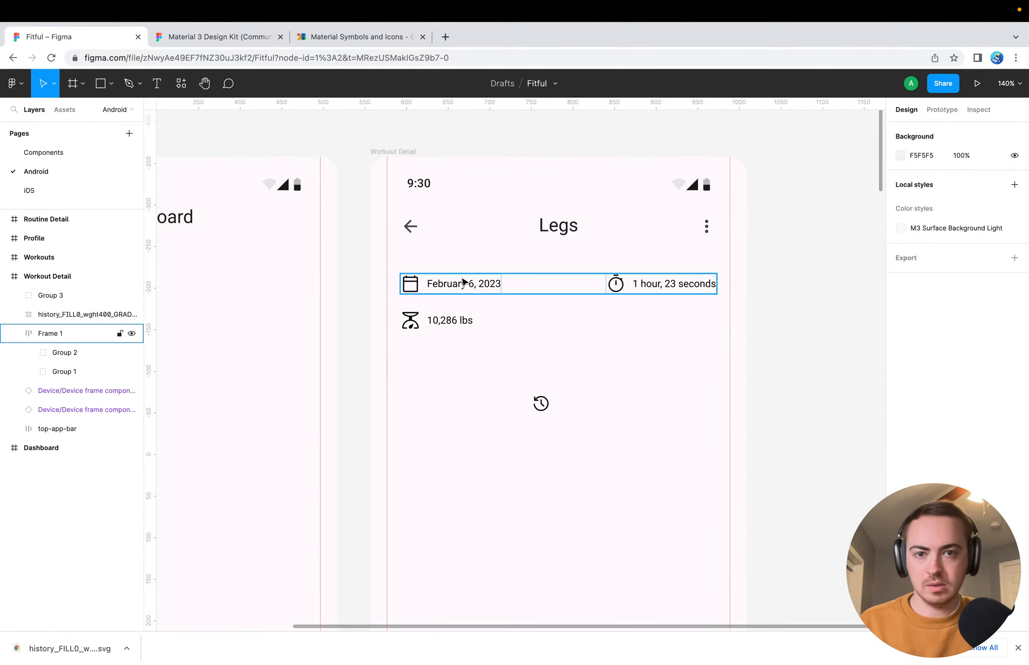
pyautogui.moveTo(528, 406); pyautogui.dragTo(616, 323)
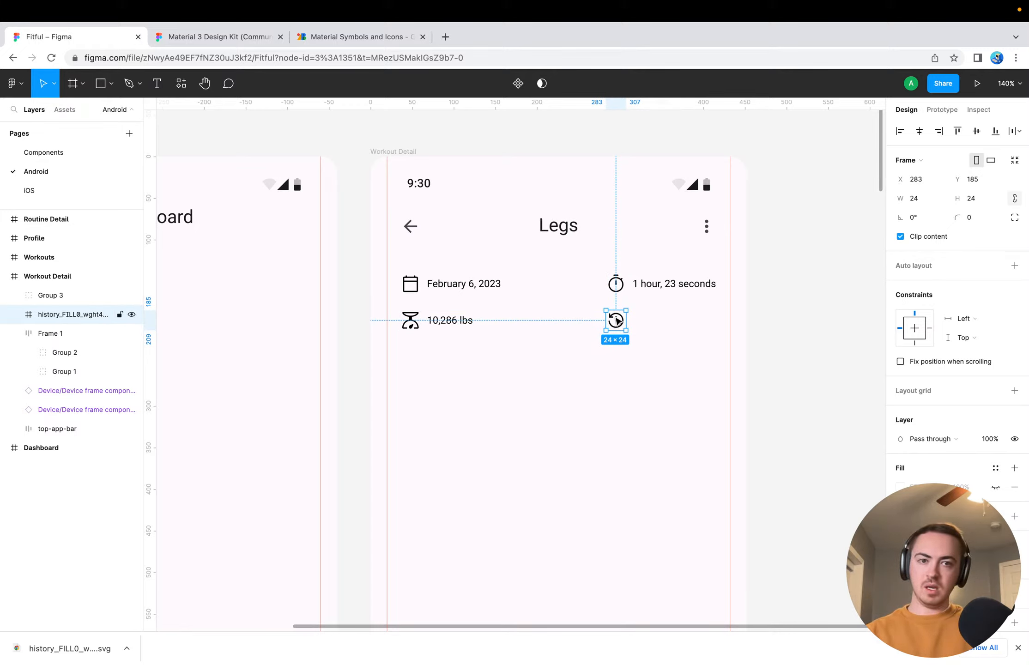
# Close the browser's downloads bar and check the date and duration row and the 10,286 lbs group
pyautogui.click(457, 284)
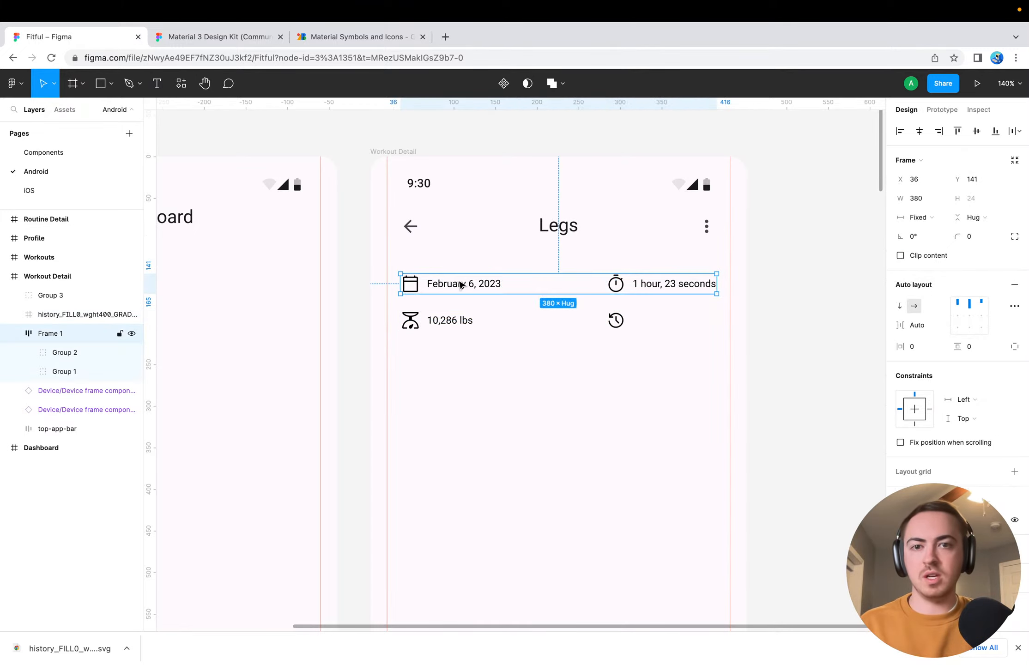
pyautogui.click(1019, 648)
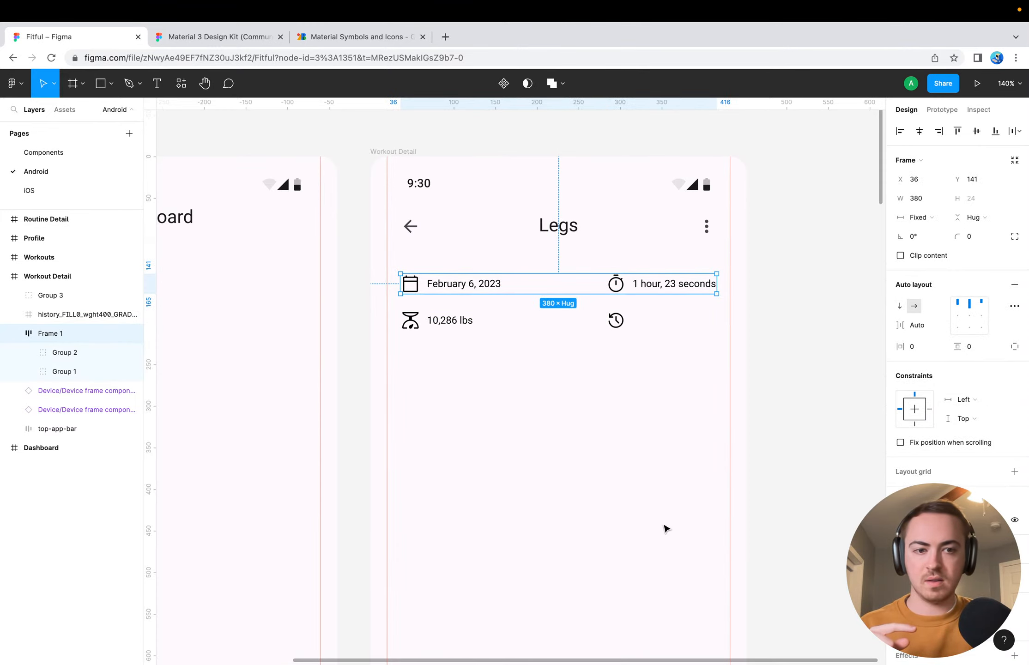
pyautogui.click(641, 526)
pyautogui.click(441, 285)
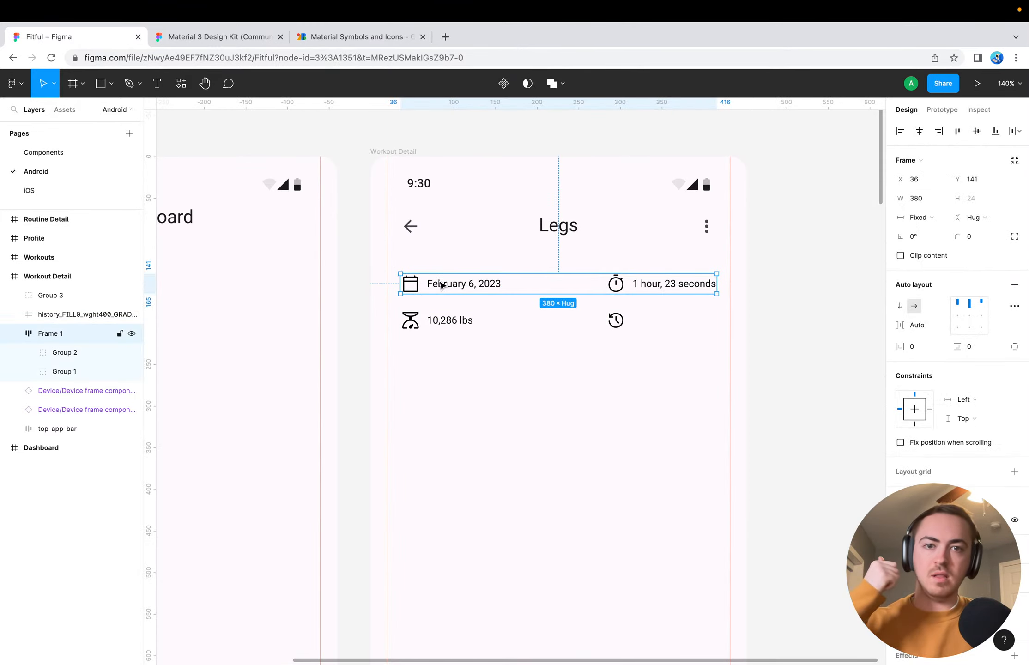
pyautogui.click(438, 317)
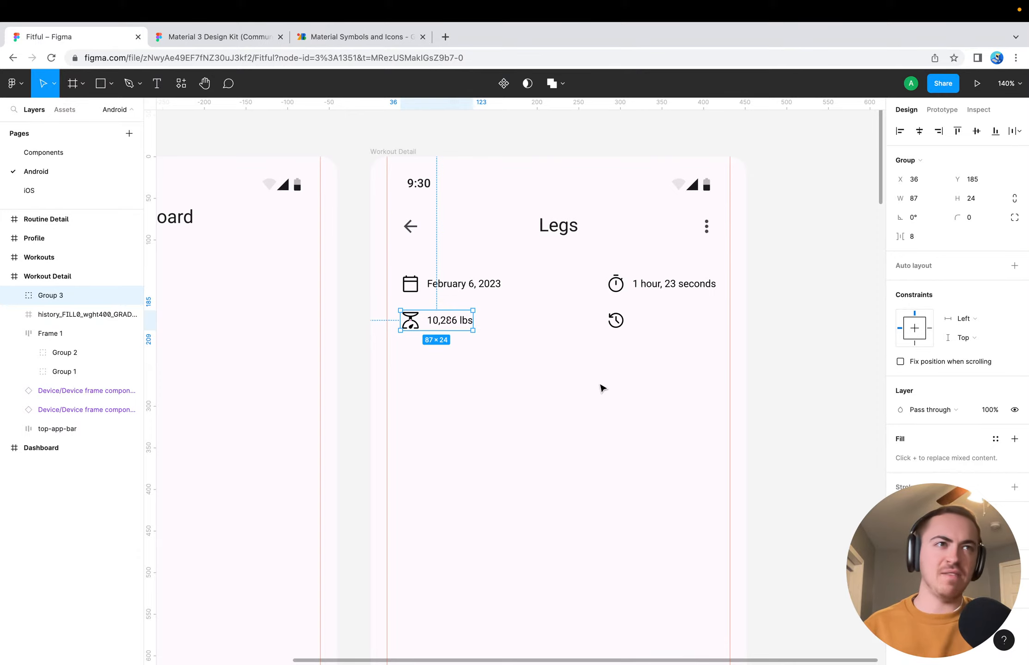
pyautogui.press('Escape')
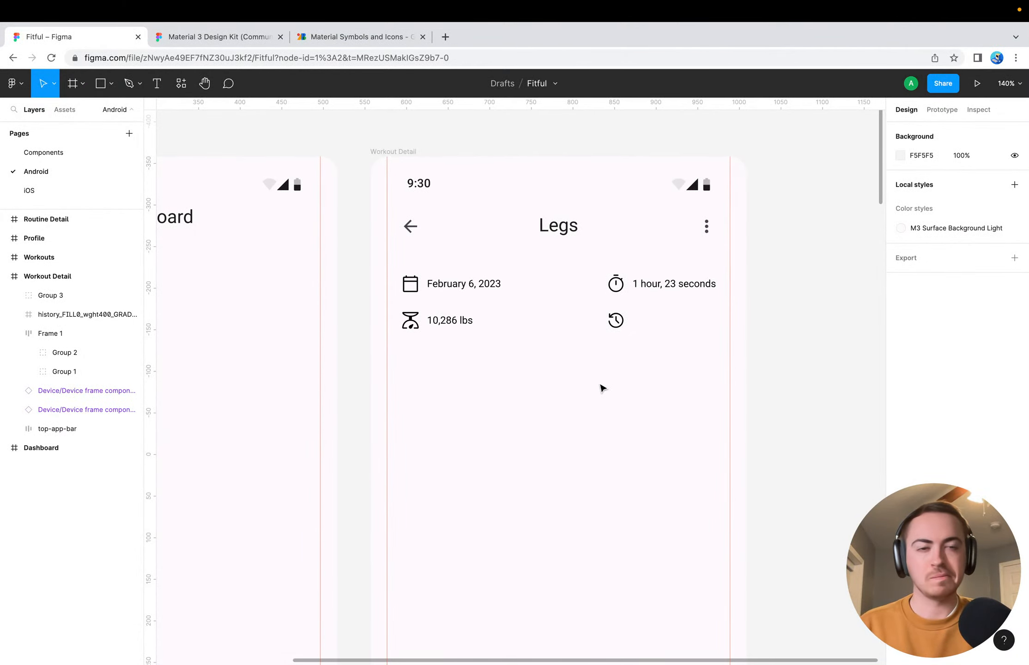
# Add a text reading "17 reps" beside the history icon
pyautogui.click(616, 322)
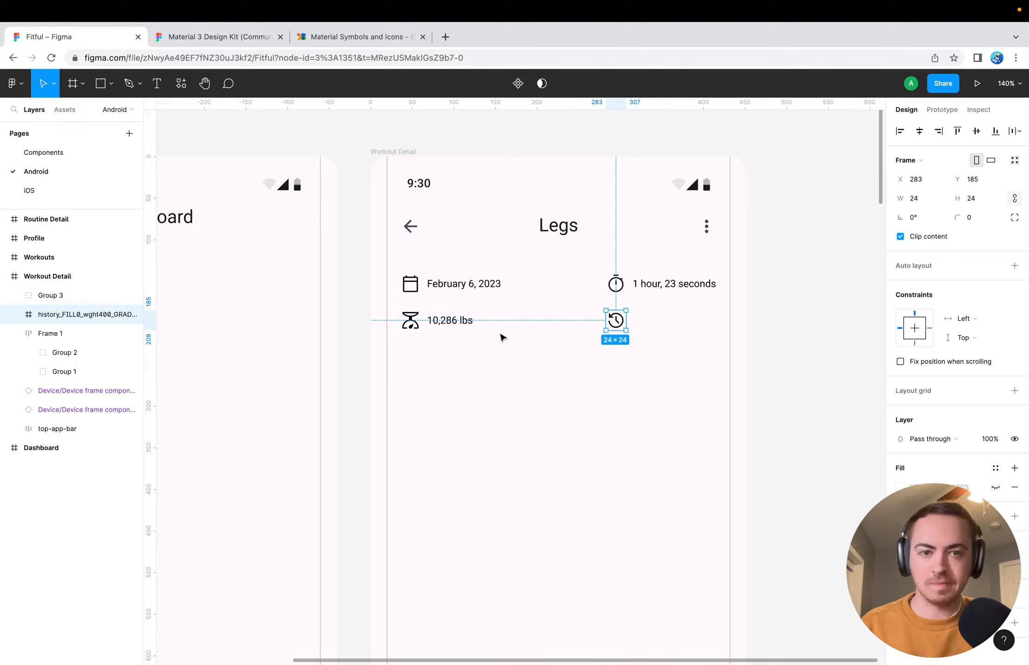
pyautogui.press('Escape')
pyautogui.press('t')
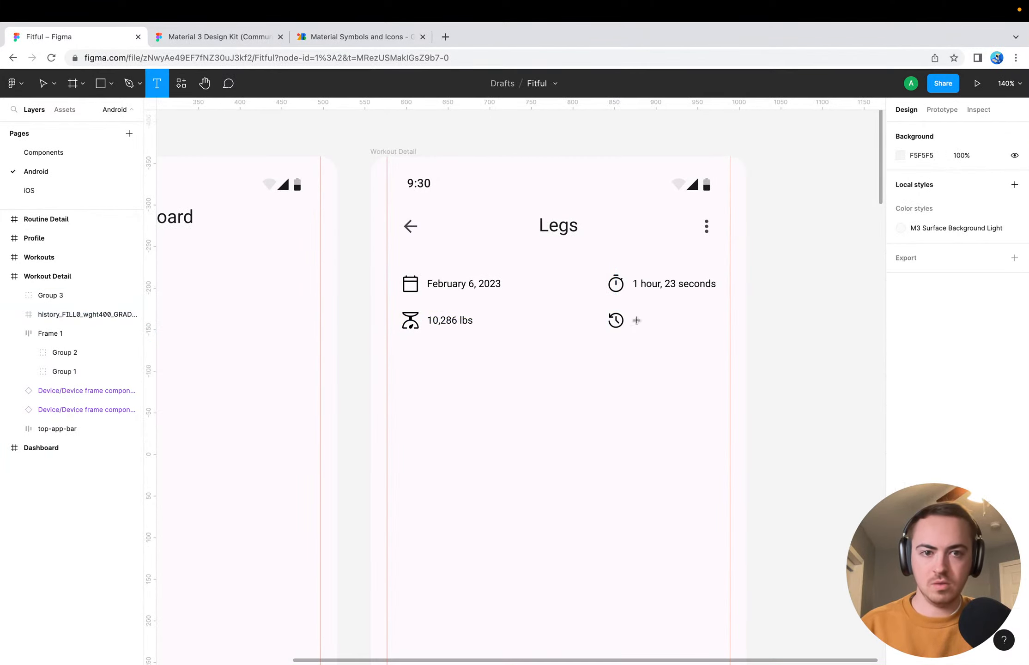
pyautogui.click(639, 322)
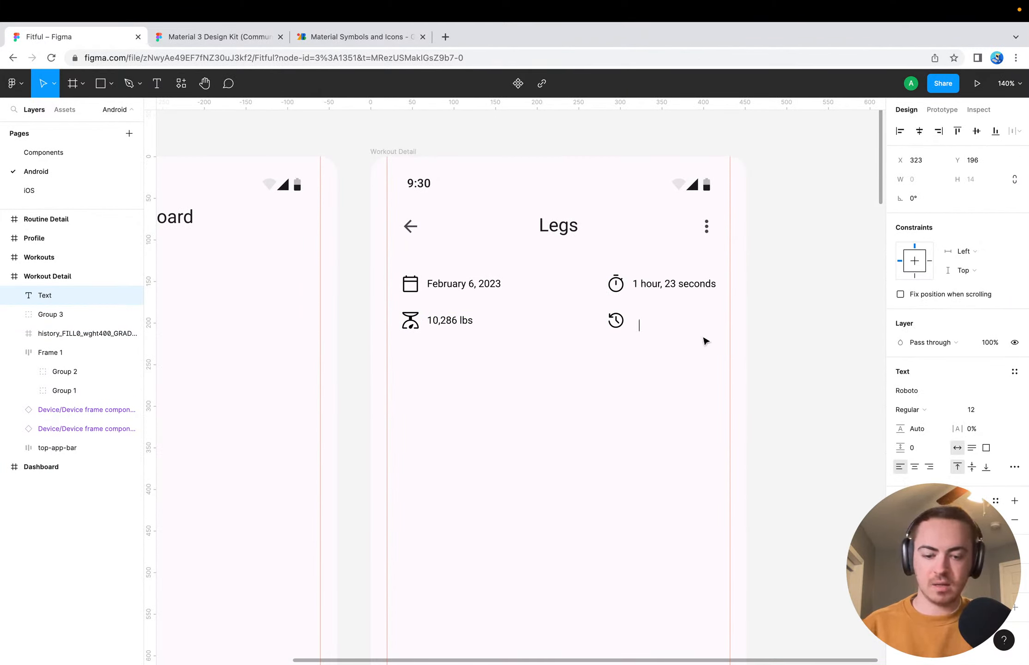
pyautogui.write('17 reps')
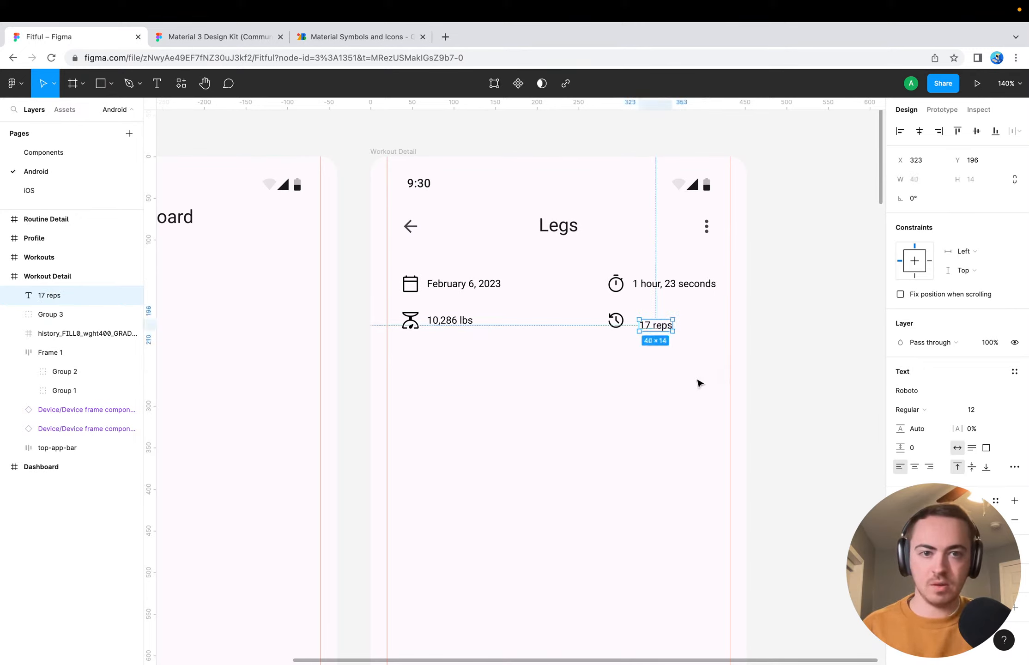
# Change the wording of the new text beside the history icon to "17 sets"
pyautogui.click(617, 393)
pyautogui.doubleClick(661, 324)
pyautogui.press('Right')
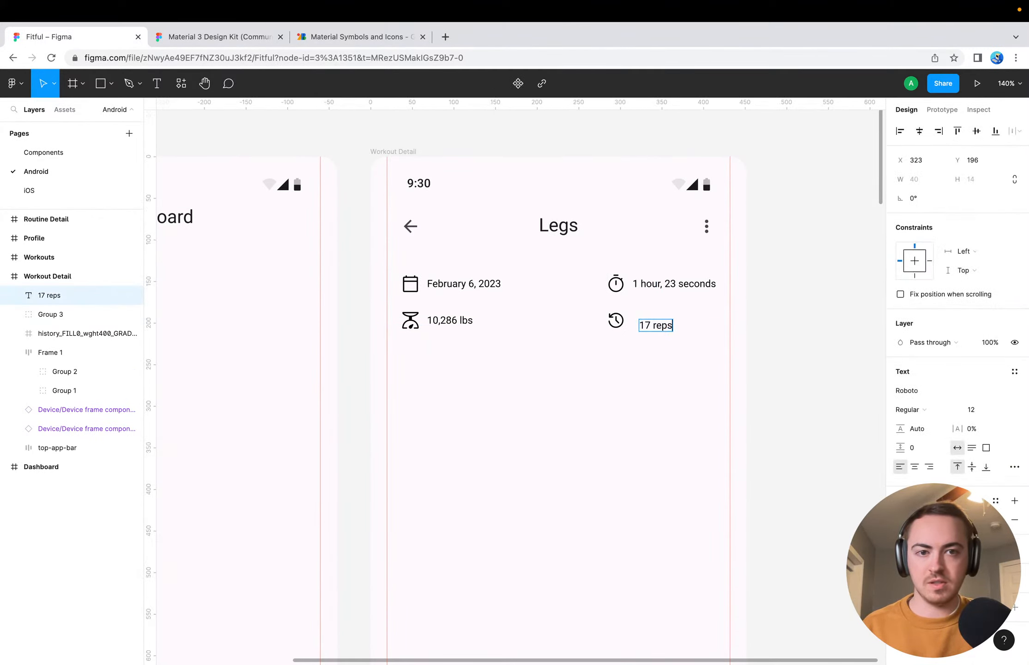
pyautogui.press('BackSpace')
pyautogui.press('BackSpace')
pyautogui.press('BackSpace')
pyautogui.press('BackSpace')
pyautogui.write('set')
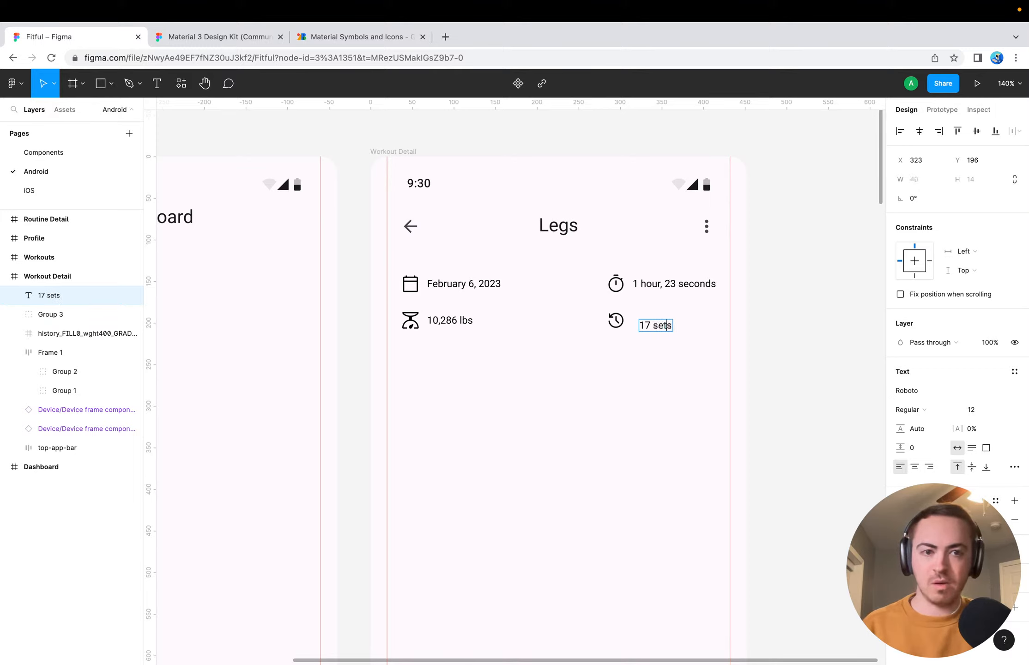
pyautogui.press('Escape')
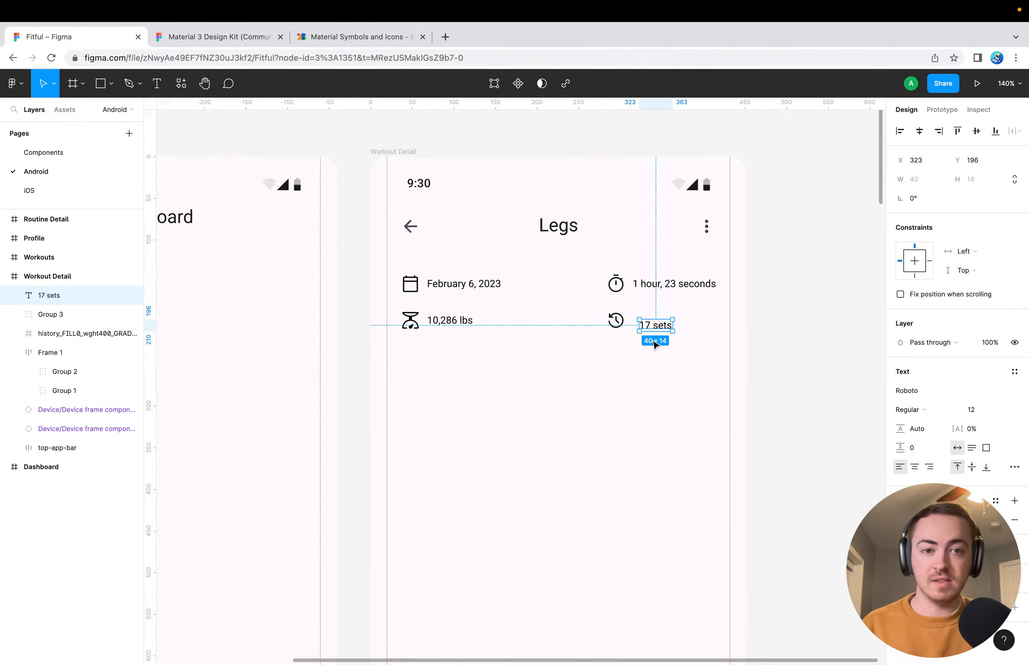
# Move the "17 sets" text to 8 px from the history icon and centre the two vertically
pyautogui.click(604, 354)
pyautogui.moveTo(663, 326); pyautogui.dragTo(659, 321)
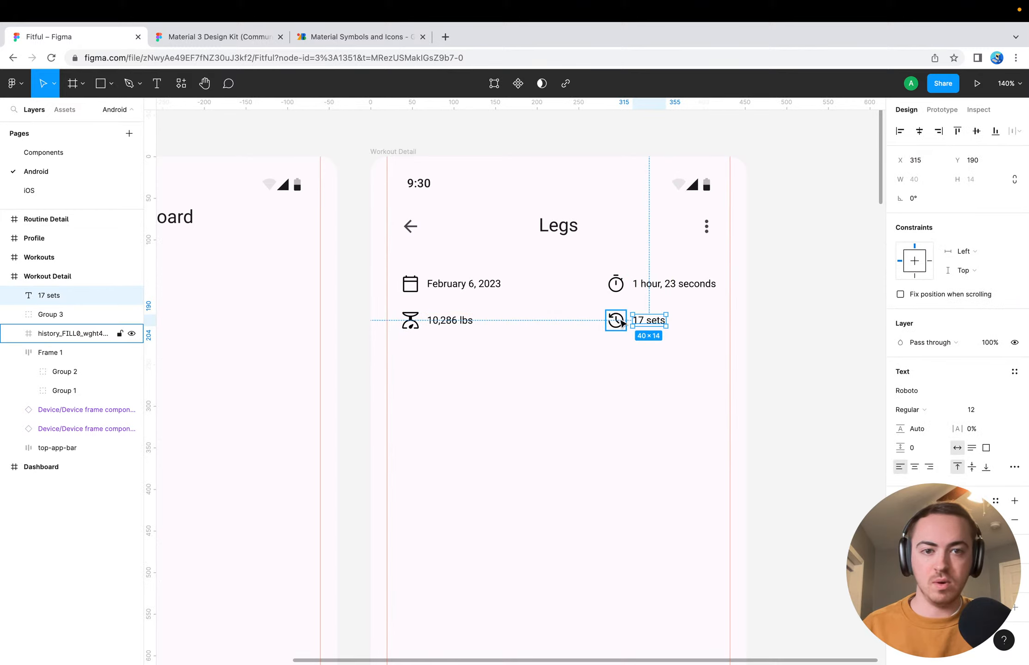
pyautogui.click(619, 321)
pyautogui.keyDown('shift'); pyautogui.click(649, 320); pyautogui.keyUp('shift')
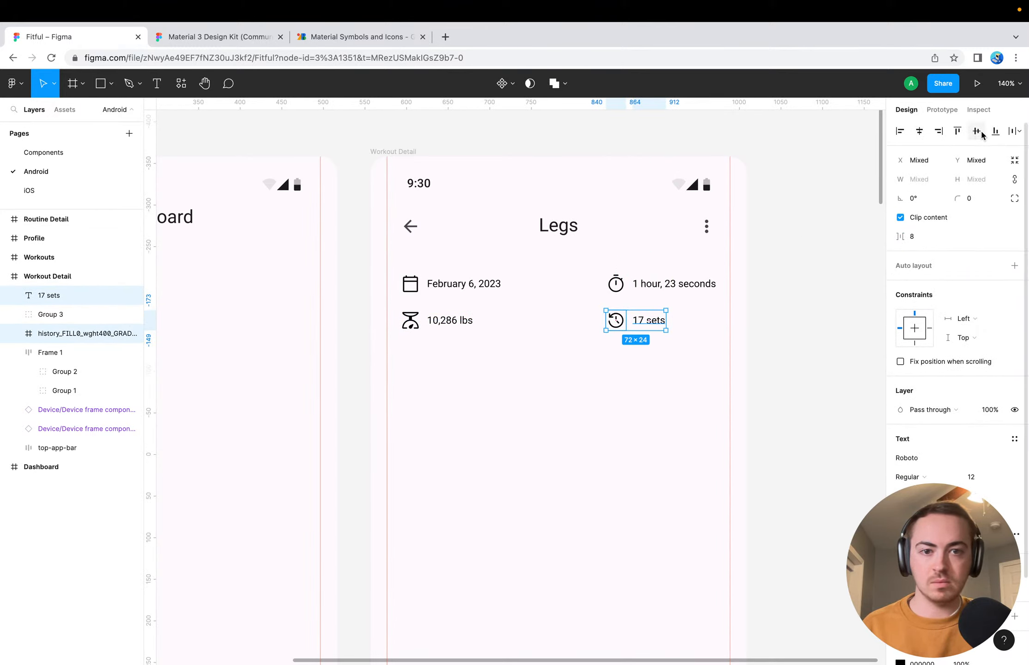
pyautogui.click(569, 470)
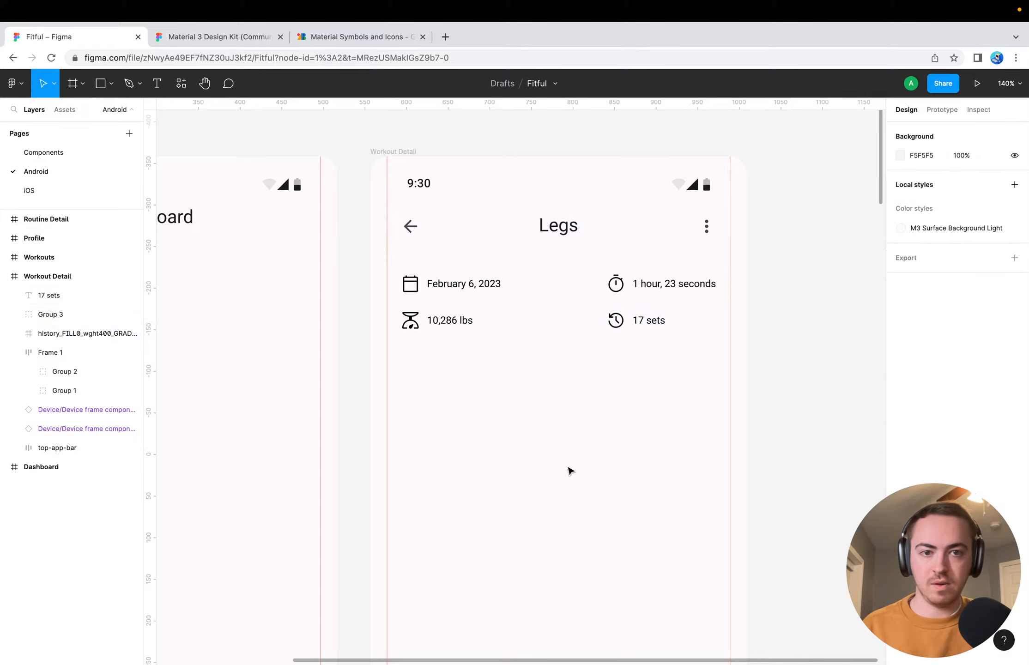
# Check the gap between the history icon and the "17 sets" text and group the two
pyautogui.click(618, 321)
pyautogui.click(637, 324)
pyautogui.press('alt')
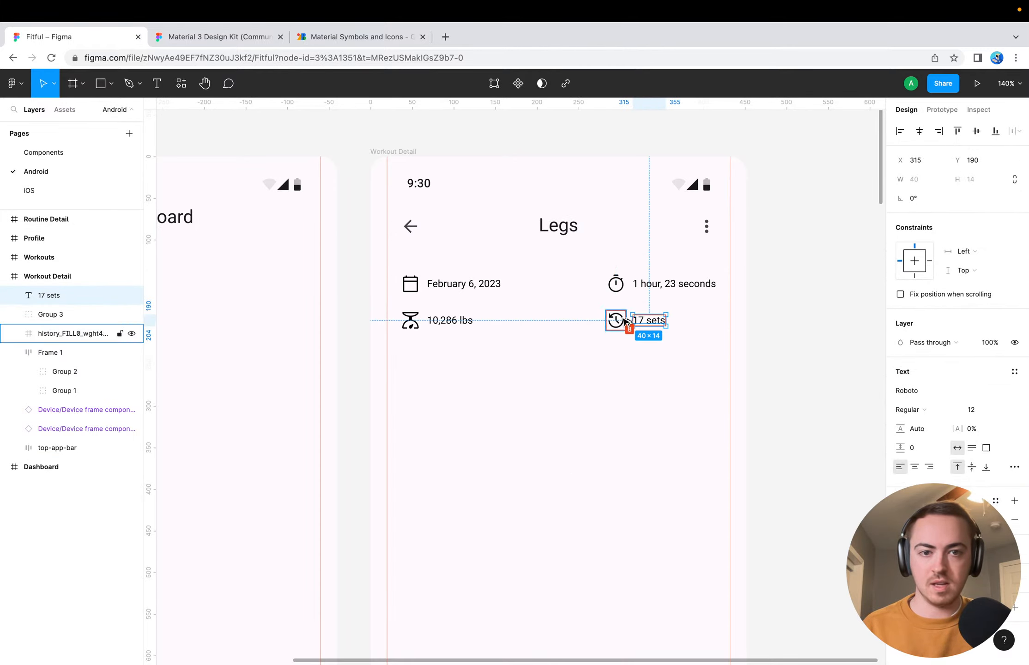
pyautogui.click(622, 323)
pyautogui.keyDown('shift'); pyautogui.click(638, 324); pyautogui.keyUp('shift')
pyautogui.press('super+g')
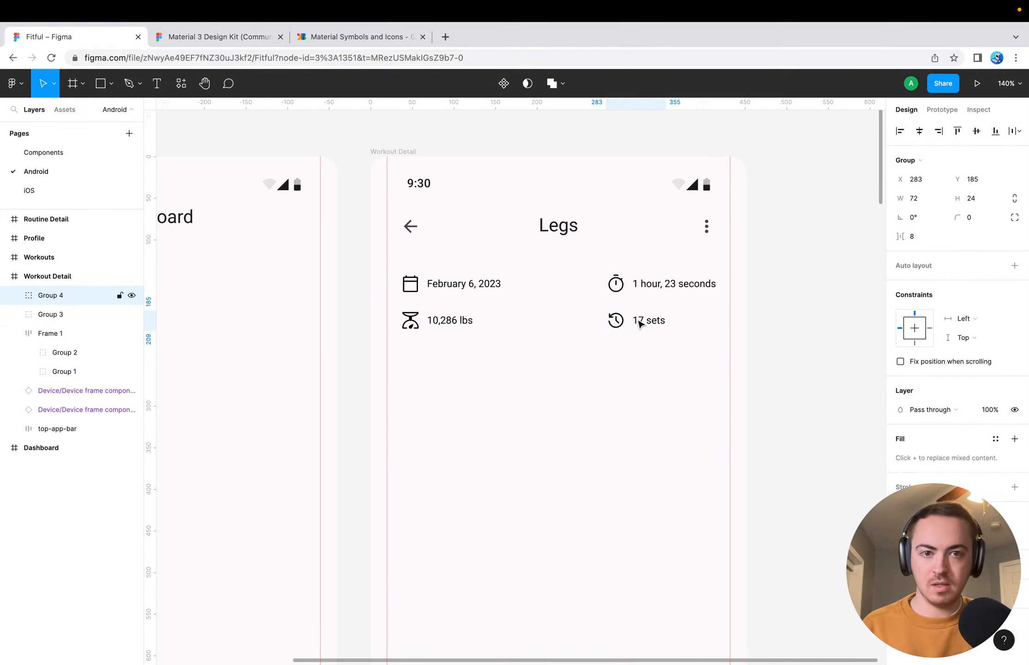
# Combine the 10,286 lbs and 17 sets groups in a horizontal auto layout with Space between spacing
pyautogui.keyDown('shift'); pyautogui.click(463, 323); pyautogui.keyUp('shift')
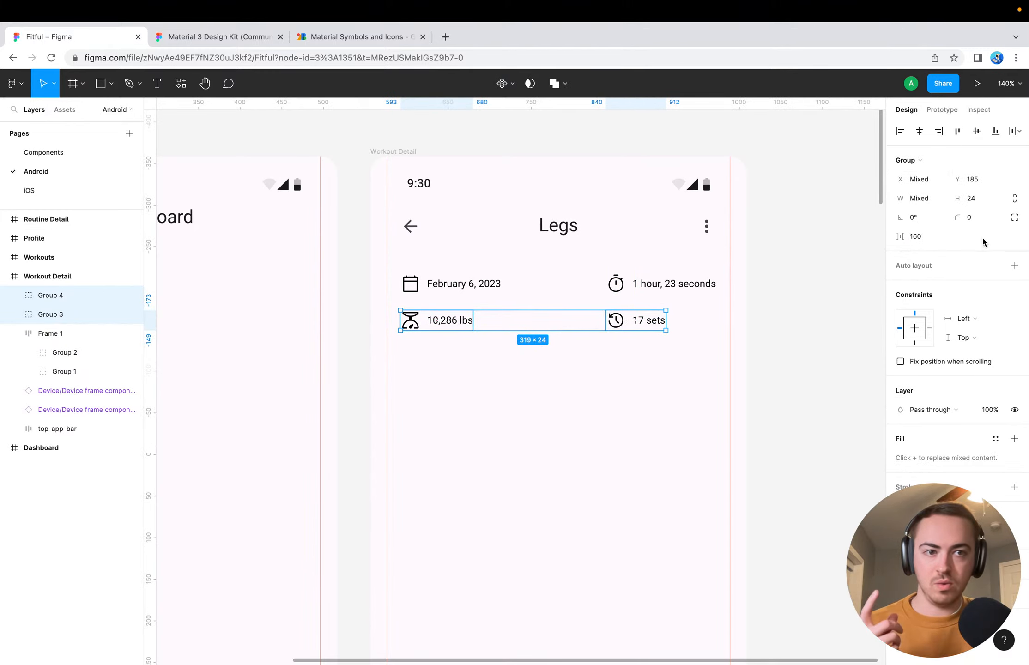
pyautogui.click(1014, 265)
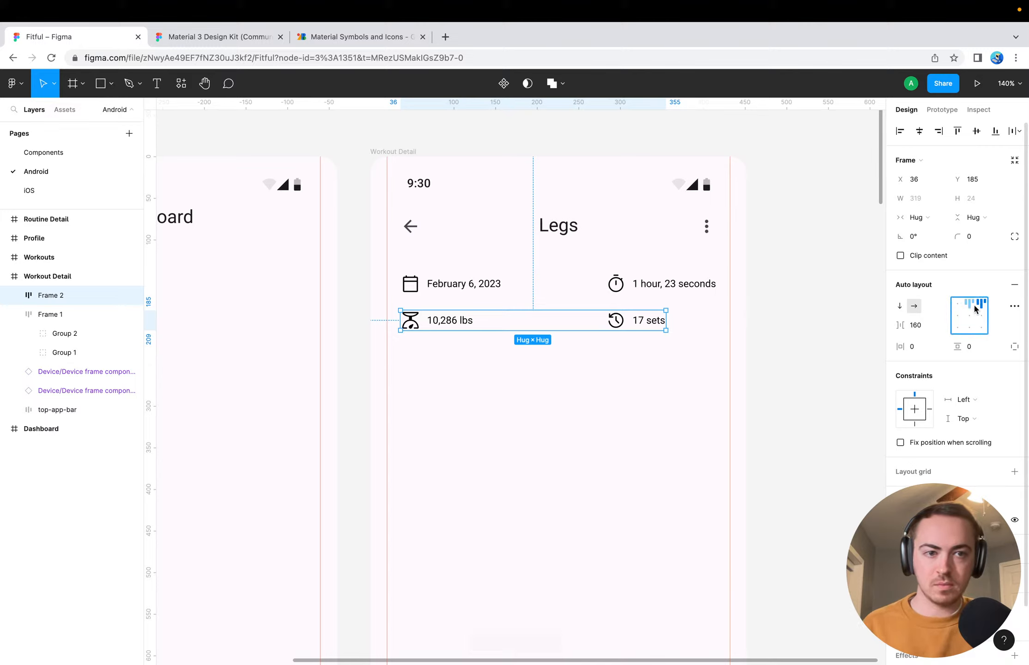
pyautogui.click(1014, 306)
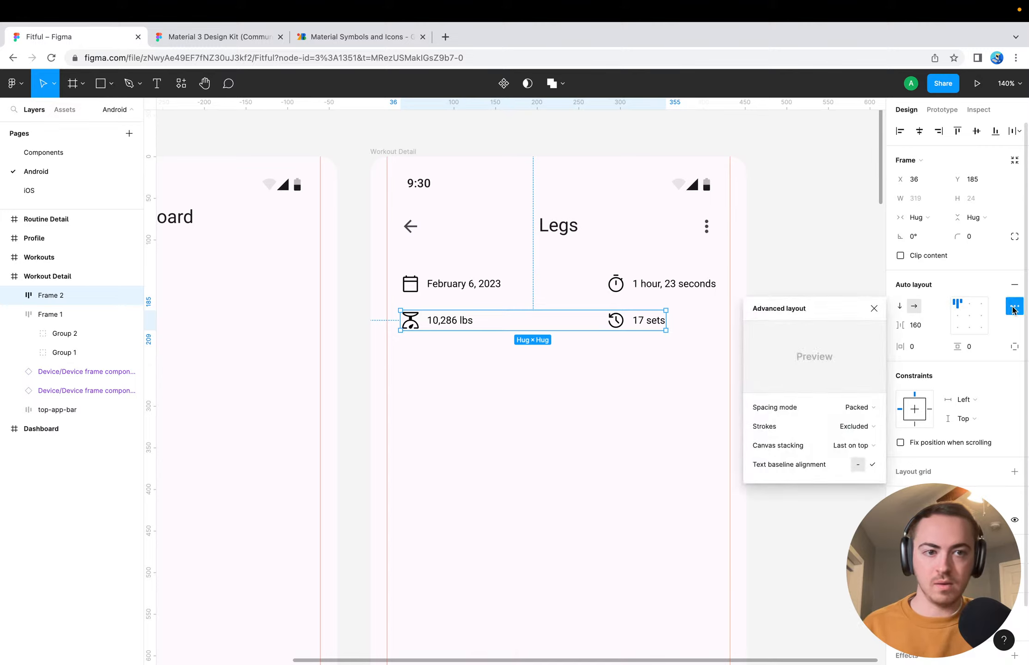
pyautogui.click(852, 407)
pyautogui.click(860, 422)
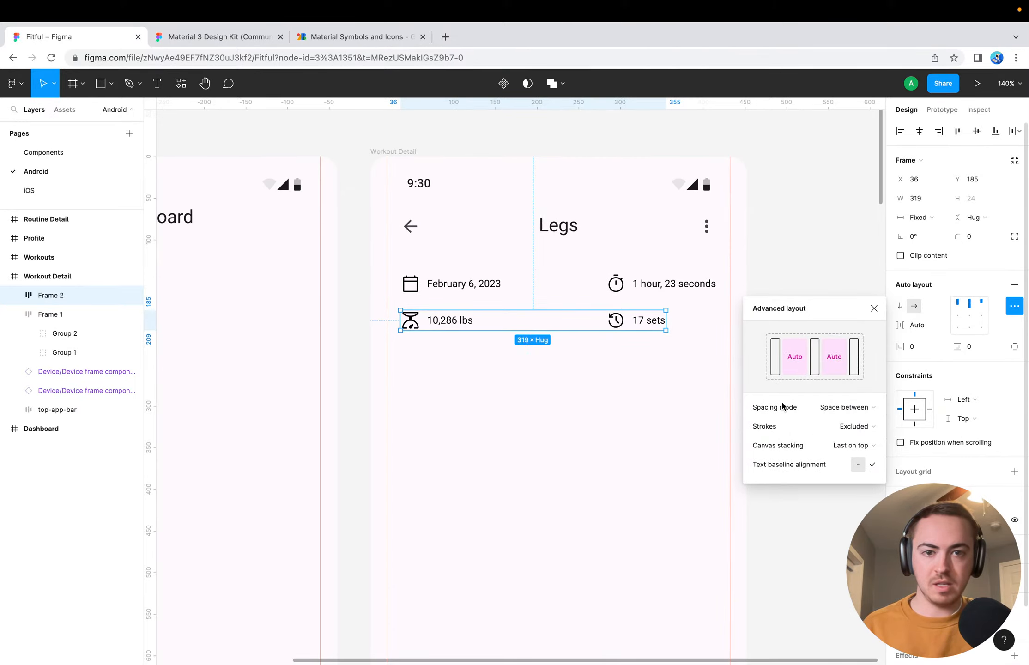
# Stretch both statistics rows toward the side margins from X 20, the date row to 412 wide and the weight row to 408 wide
pyautogui.moveTo(666, 319); pyautogui.dragTo(727, 325)
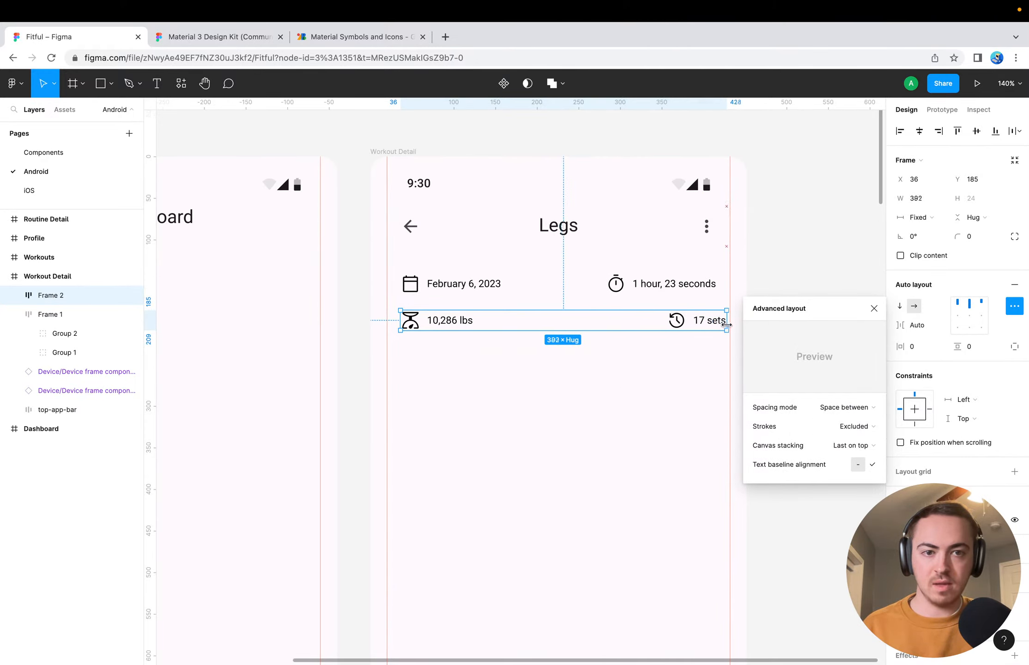
pyautogui.click(679, 289)
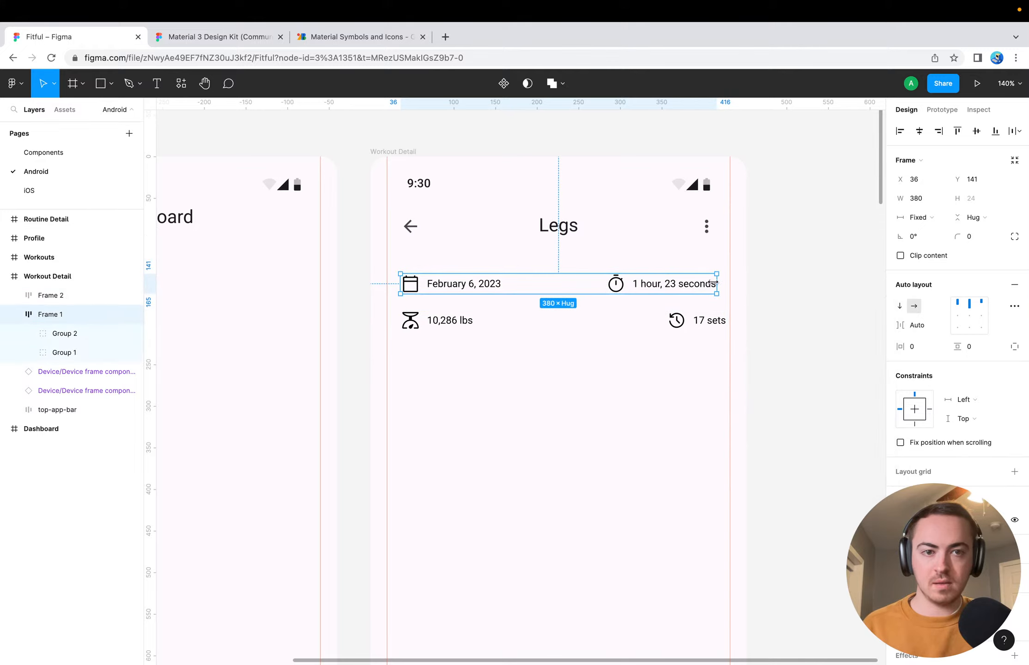
pyautogui.moveTo(714, 283); pyautogui.dragTo(730, 283)
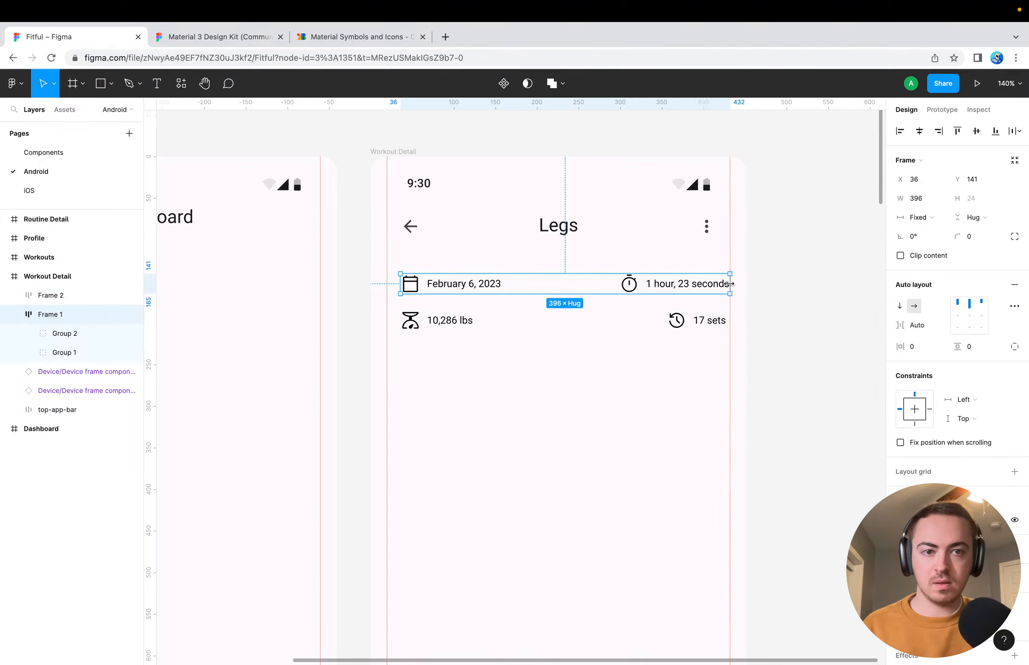
pyautogui.moveTo(401, 283); pyautogui.dragTo(387, 318)
pyautogui.click(414, 324)
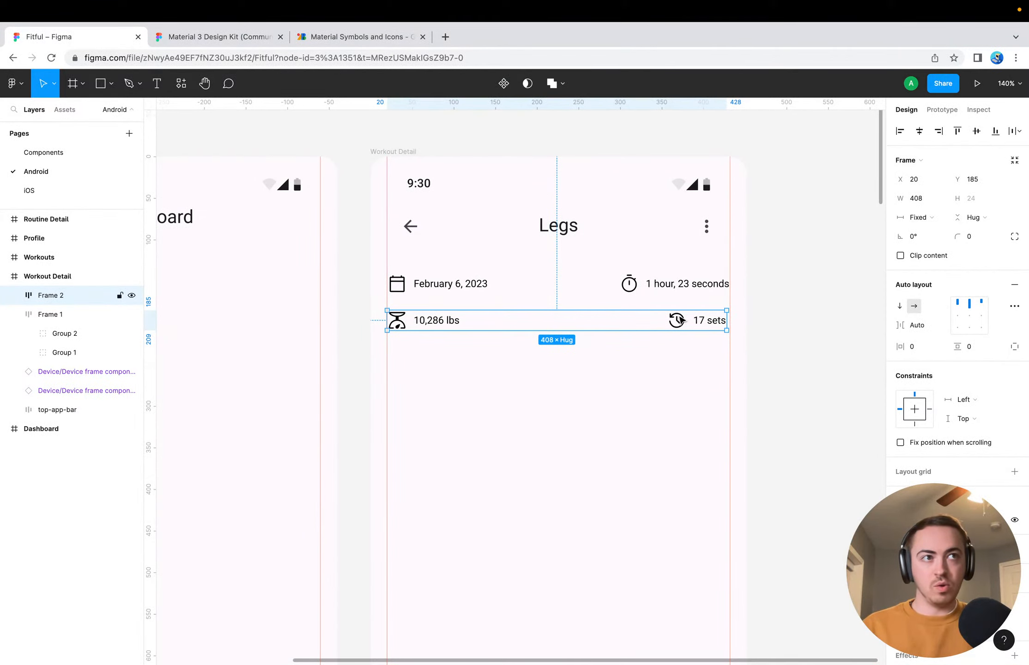
pyautogui.click(634, 406)
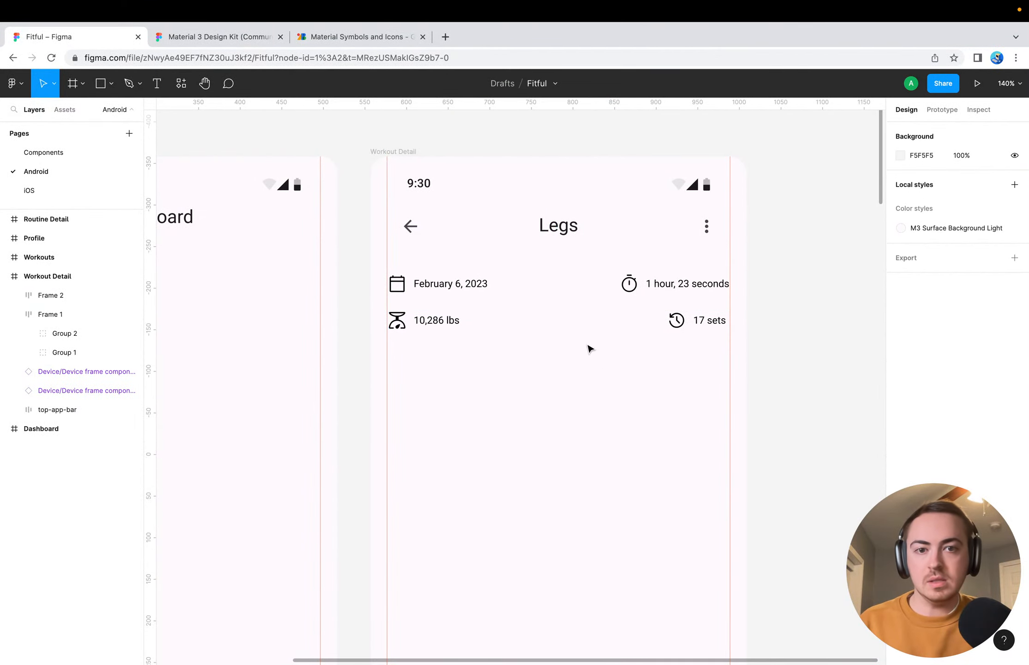
# Narrow the 10,286 lbs and 17 sets row to 354 wide, bringing the history icon beneath the stopwatch icon
pyautogui.click(678, 325)
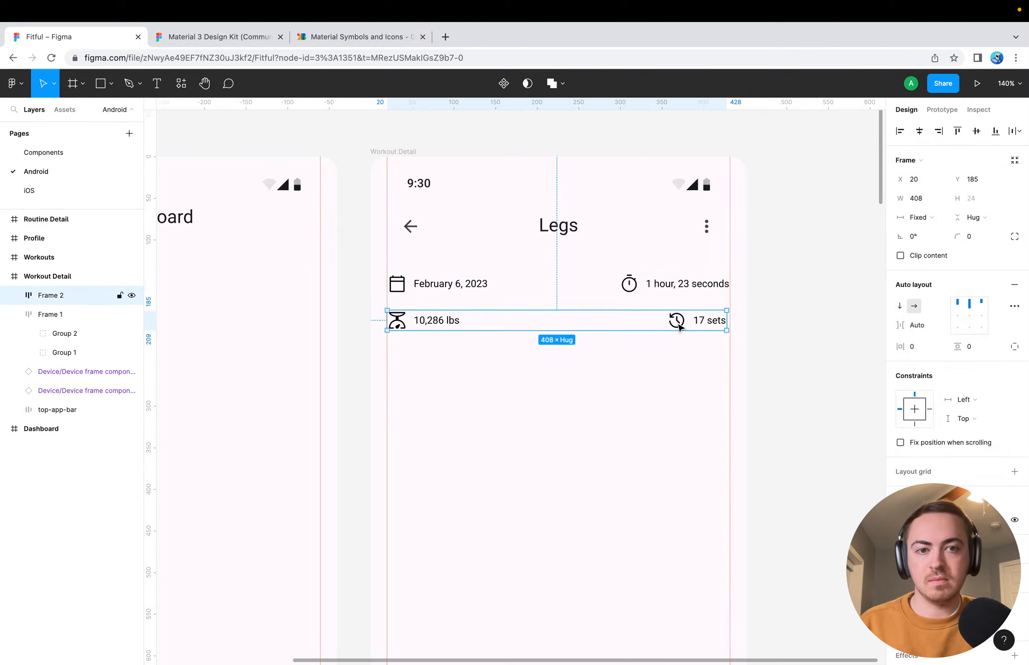
pyautogui.click(679, 323)
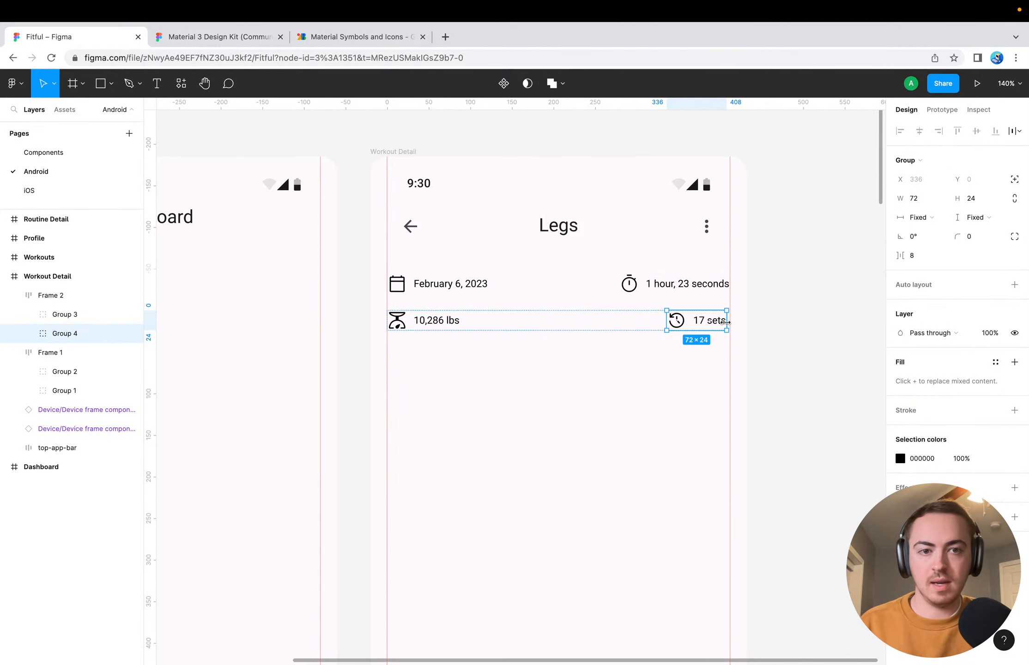
pyautogui.click(635, 319)
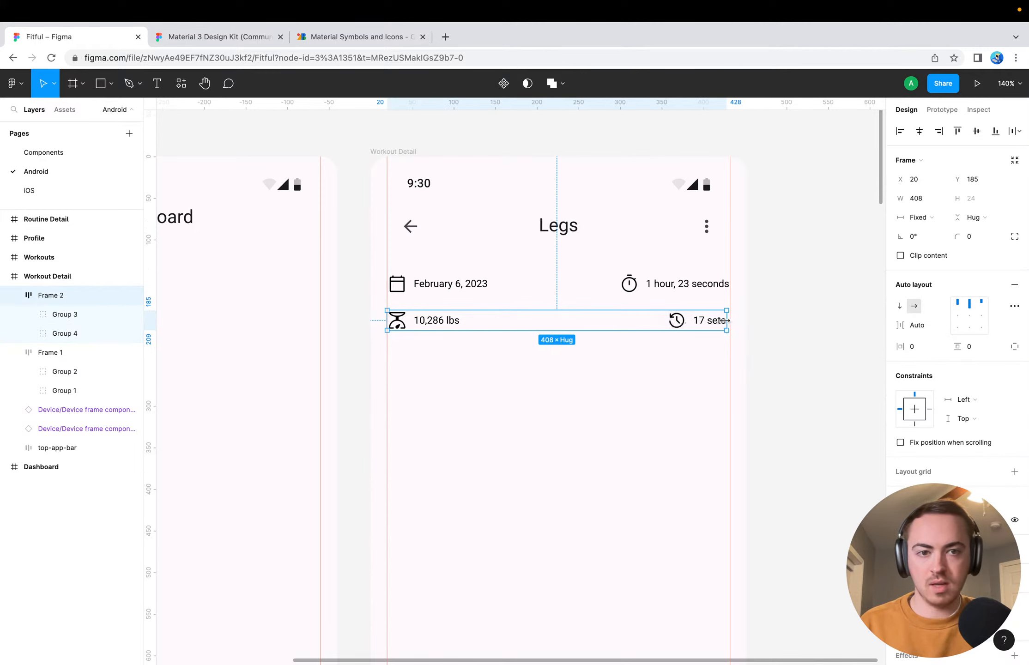
pyautogui.moveTo(725, 320); pyautogui.dragTo(681, 321)
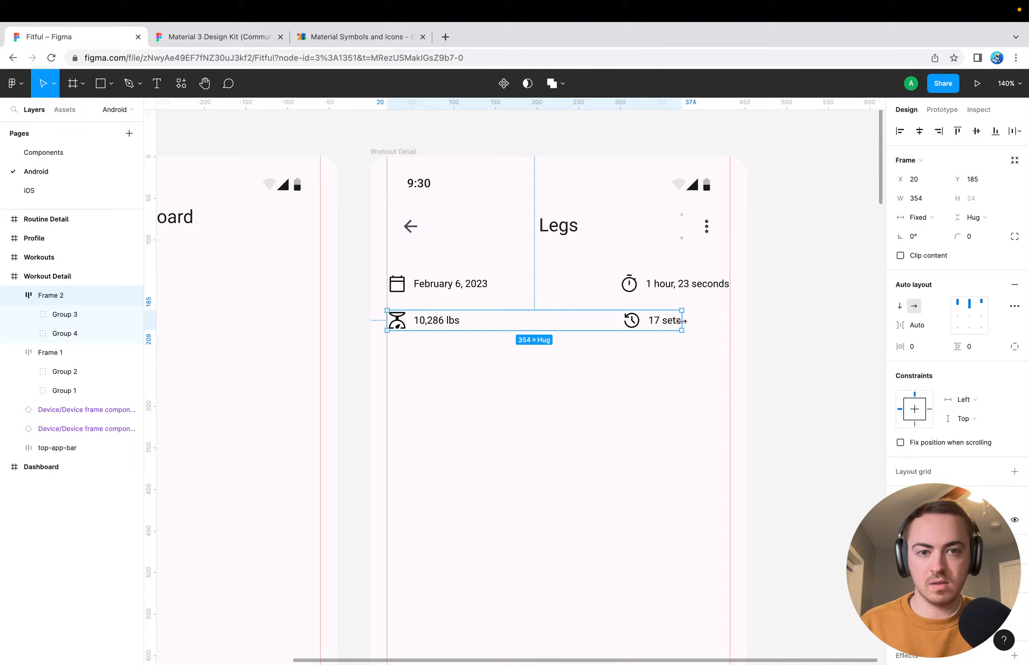
pyautogui.click(678, 351)
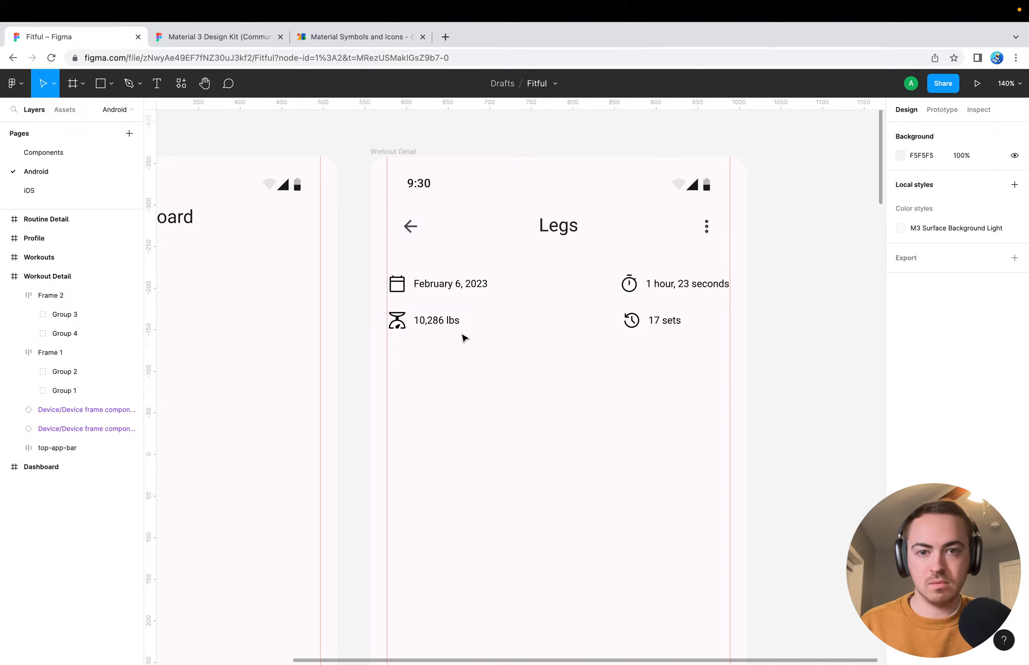
# Check how the date and duration row's edges line up with the side margins
pyautogui.click(426, 275)
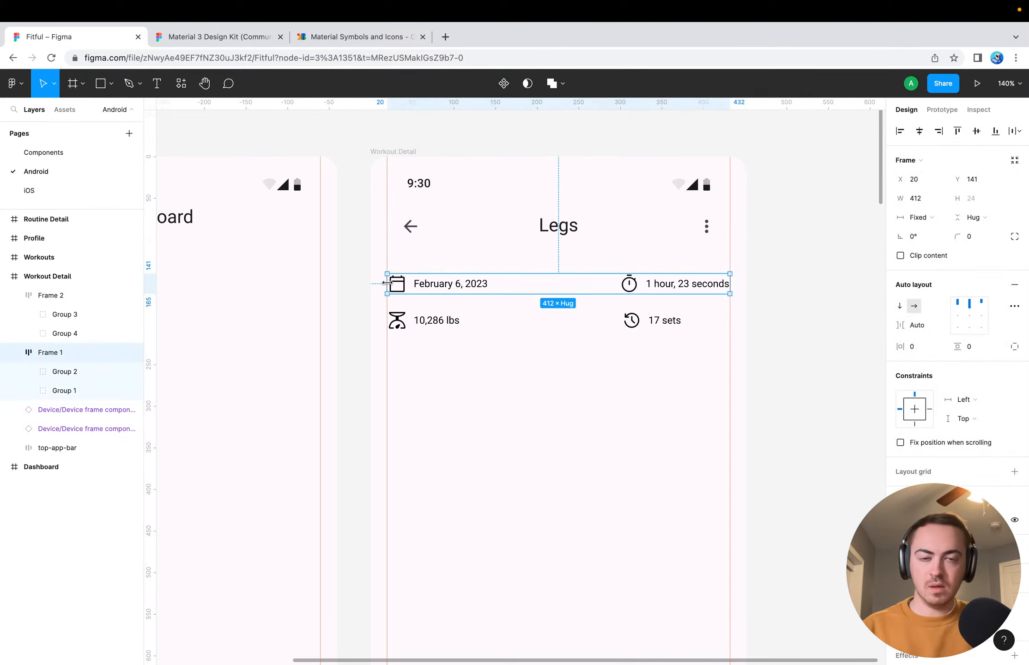
pyautogui.moveTo(386, 282)
pyautogui.mouseDown()
pyautogui.moveTo(470, 281)
pyautogui.moveTo(387, 282)
pyautogui.mouseUp()
pyautogui.click(494, 411)
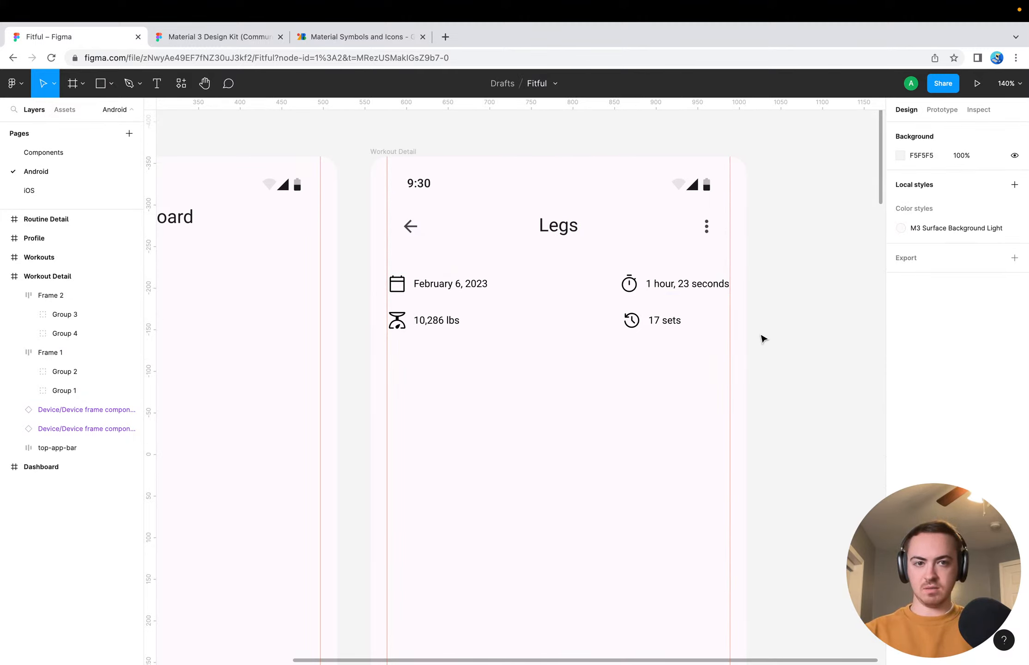
# Hide the editor interface and examine the alignment of the two statistics rows on the Workout Detail screen
pyautogui.rightClick(792, 342)
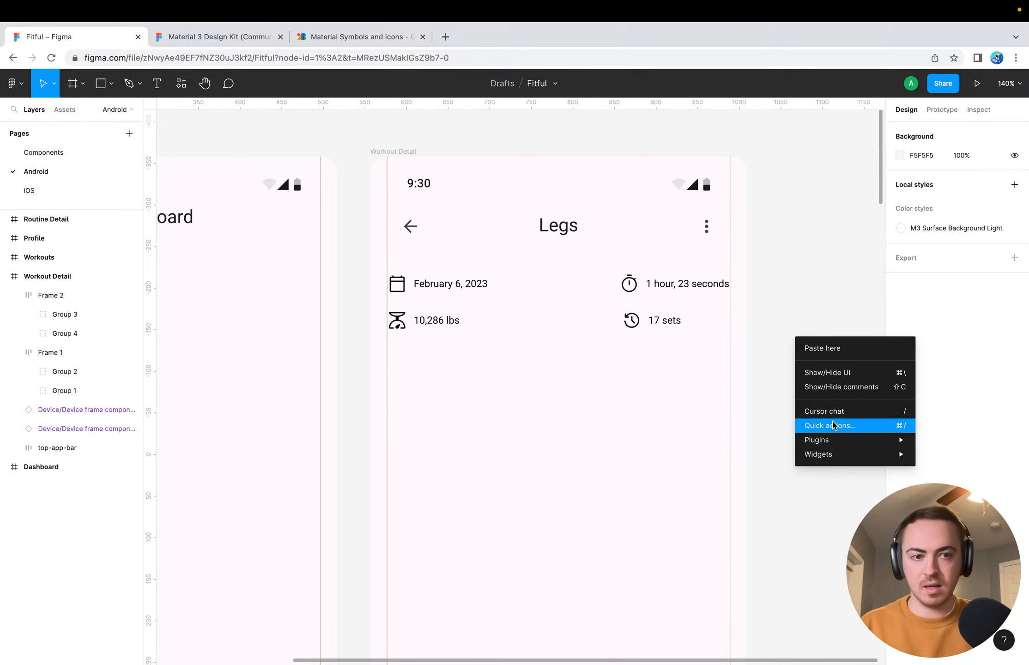
pyautogui.click(775, 405)
pyautogui.press('super+backslash')
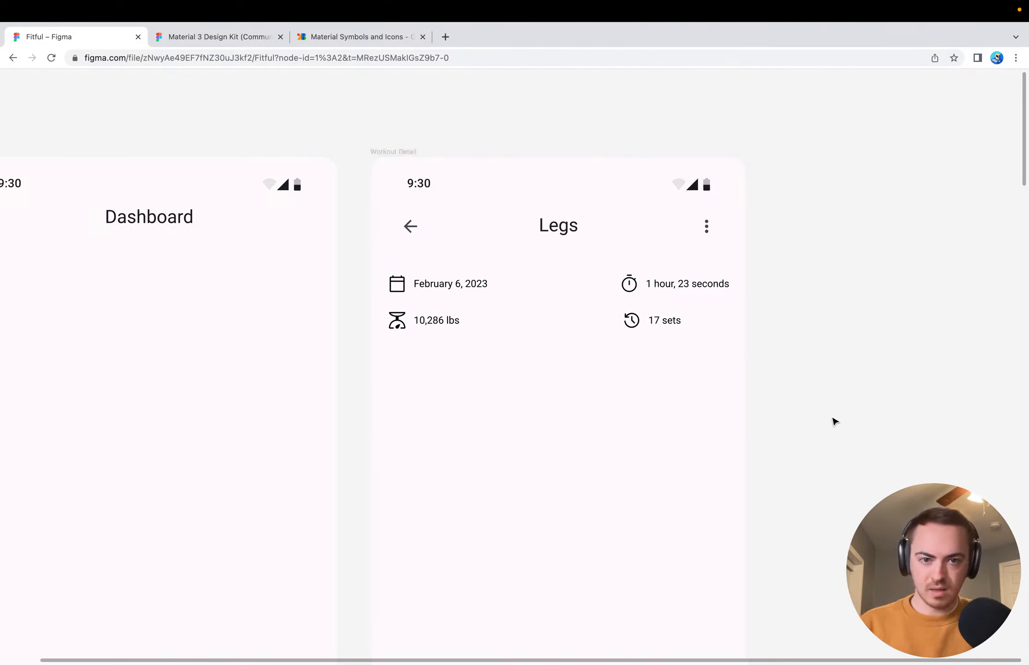
pyautogui.scroll(-4, 835, 421)
pyautogui.scroll(-5, 834, 420)
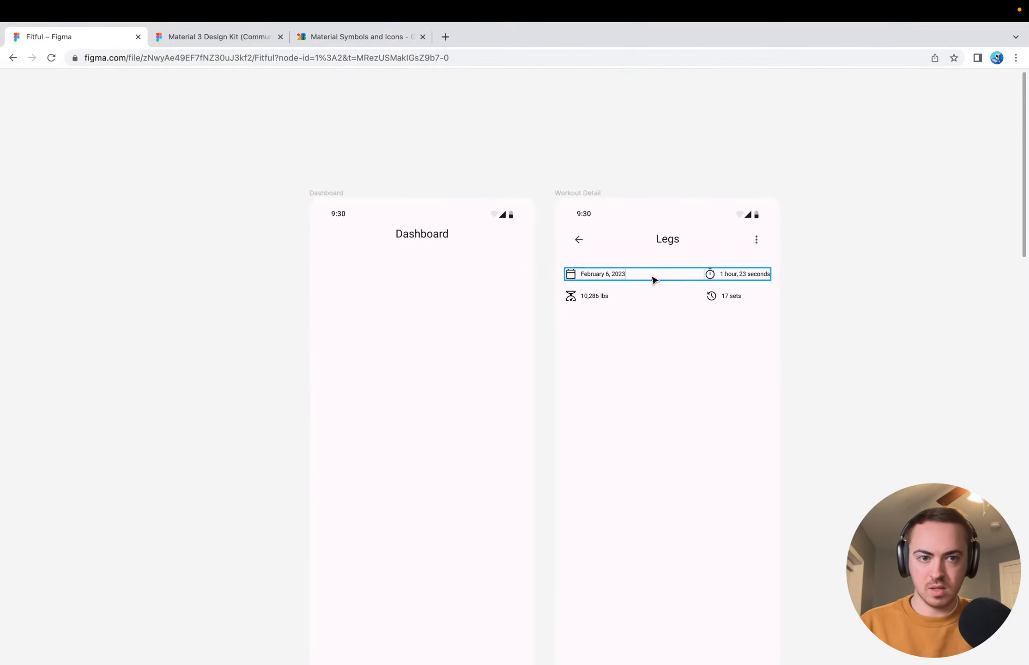
pyautogui.scroll(5, 850, 287)
pyautogui.scroll(-2, 639, 342)
pyautogui.scroll(3, 568, 359)
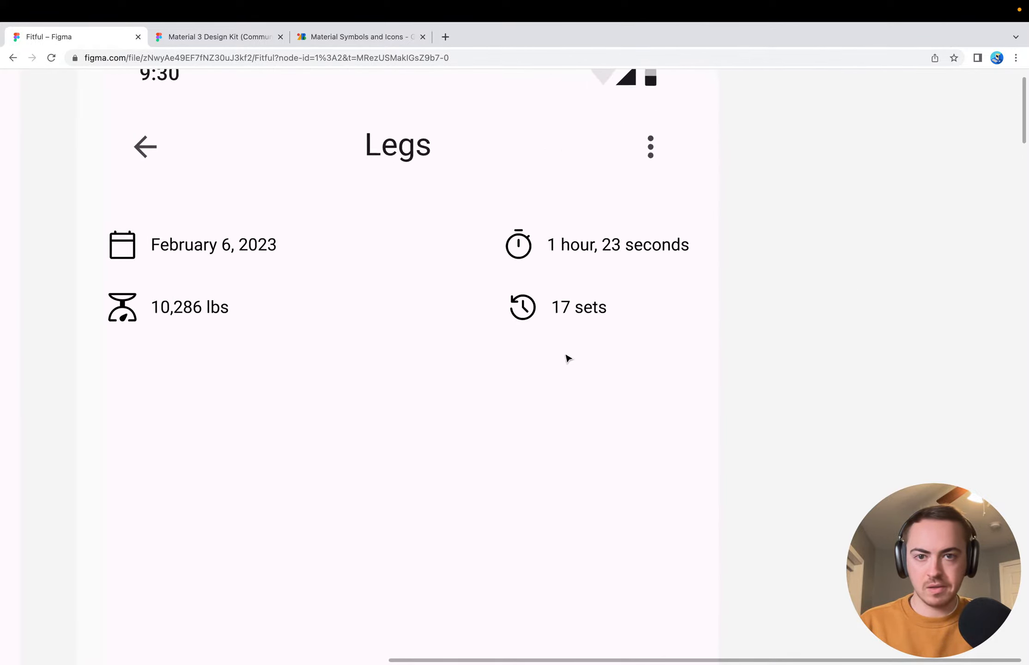
pyautogui.scroll(1, 568, 358)
pyautogui.hscroll(-3, 564, 354)
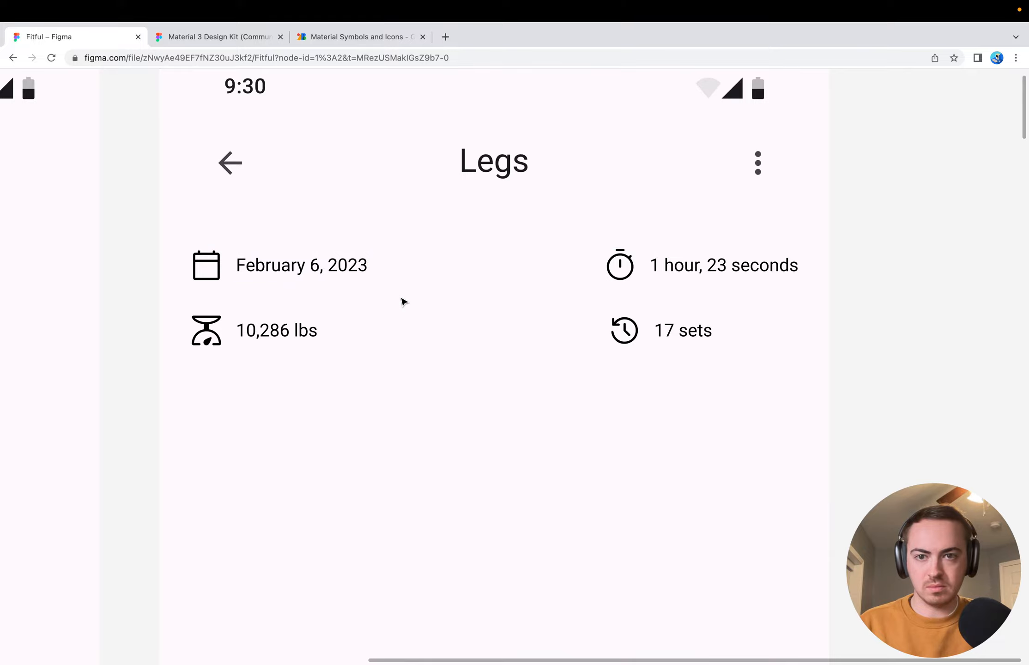
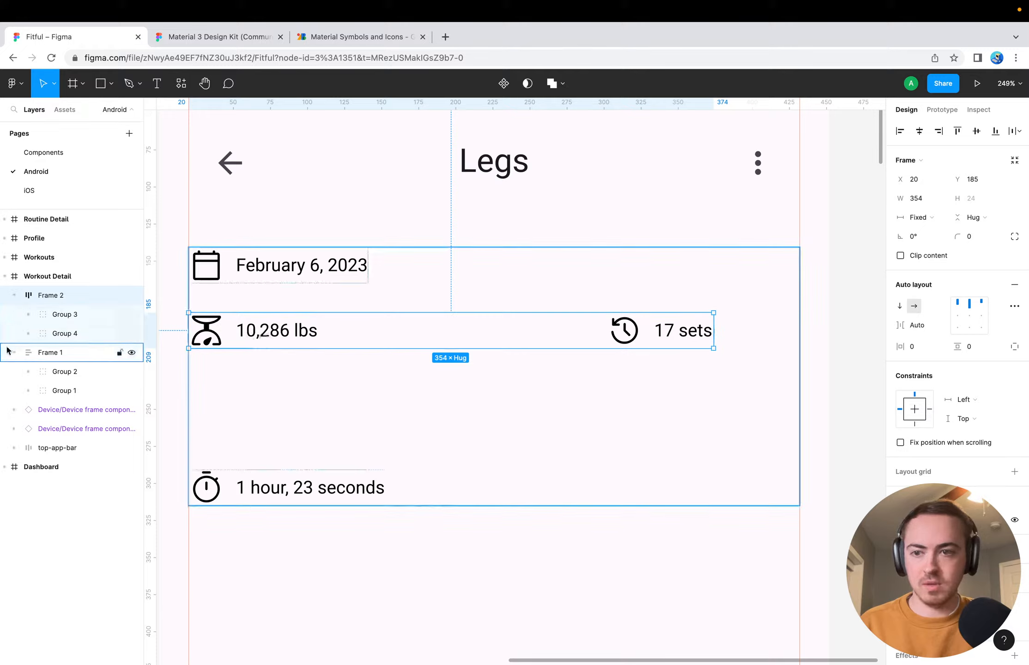
# Move the 10,286 lbs and 17 sets row below the date and duration frame, to X 33, Y 340
pyautogui.click(14, 353)
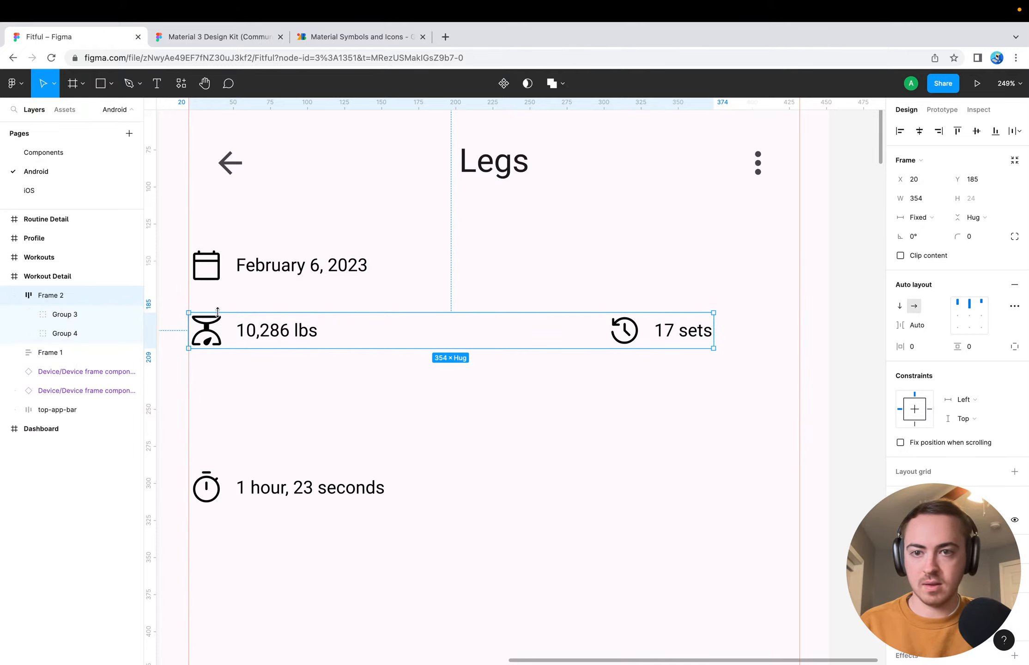
pyautogui.moveTo(266, 338); pyautogui.dragTo(288, 563)
pyautogui.click(288, 441)
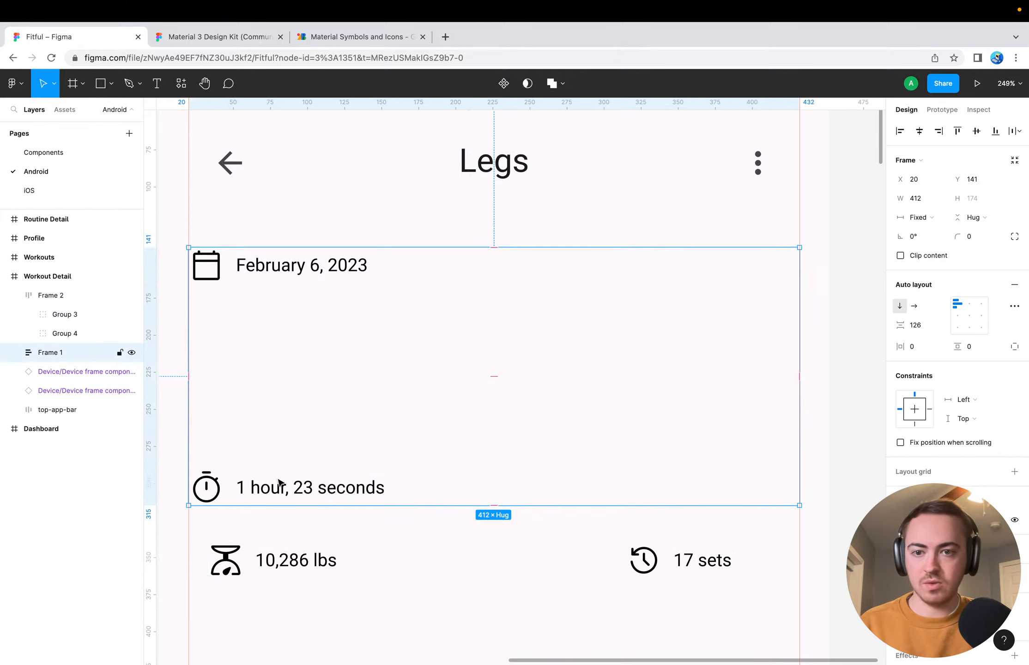
pyautogui.click(389, 425)
# Try a vertical spacing of 8 between the date and duration entries in their auto layout frame
pyautogui.click(1014, 306)
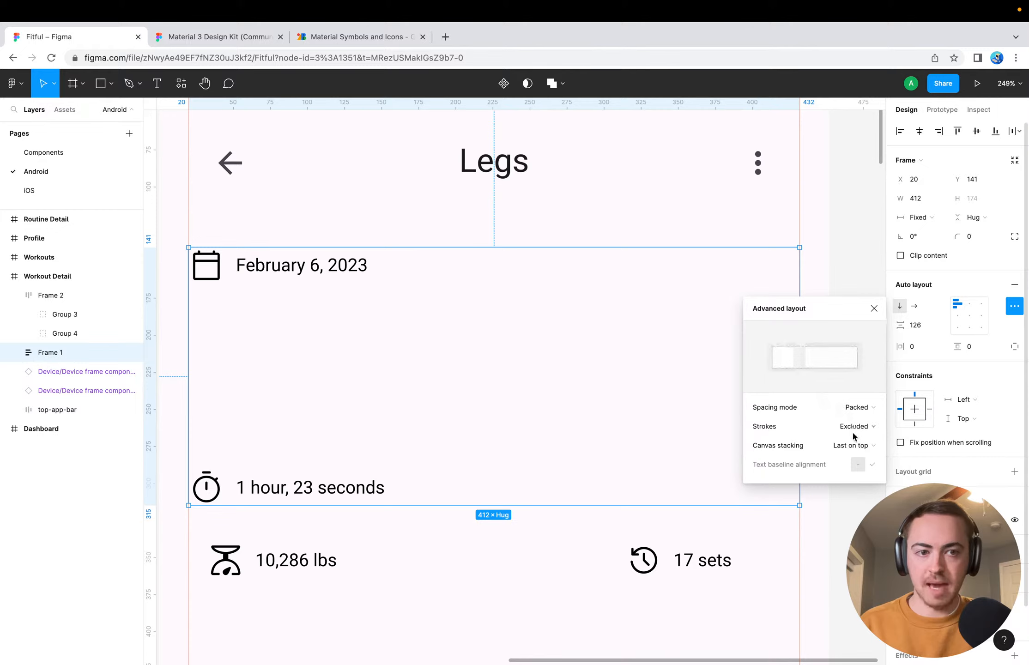
pyautogui.click(942, 290)
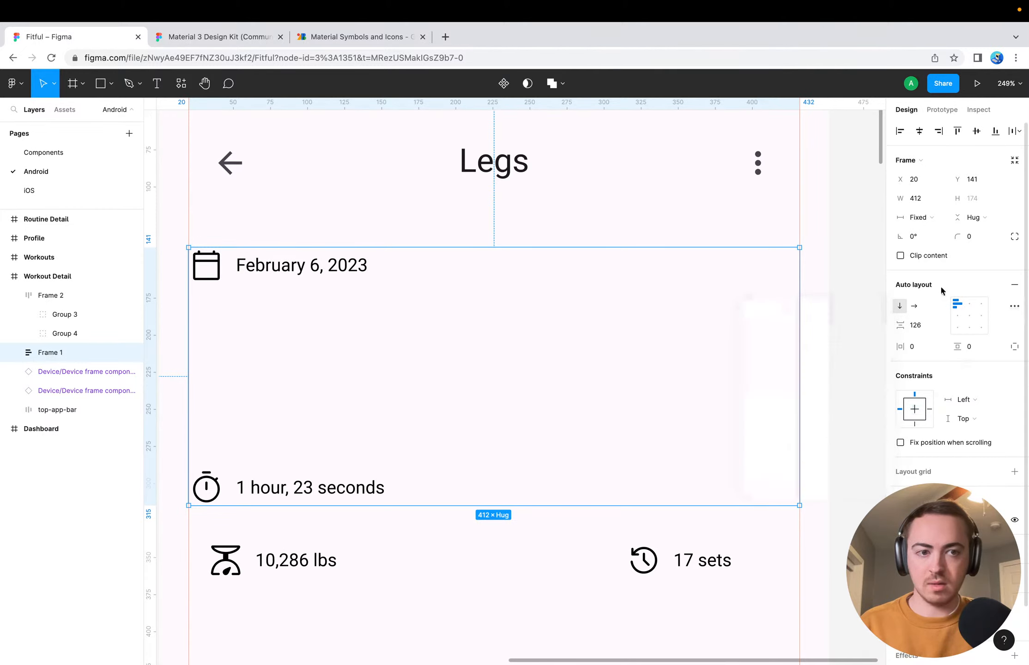
pyautogui.click(918, 327)
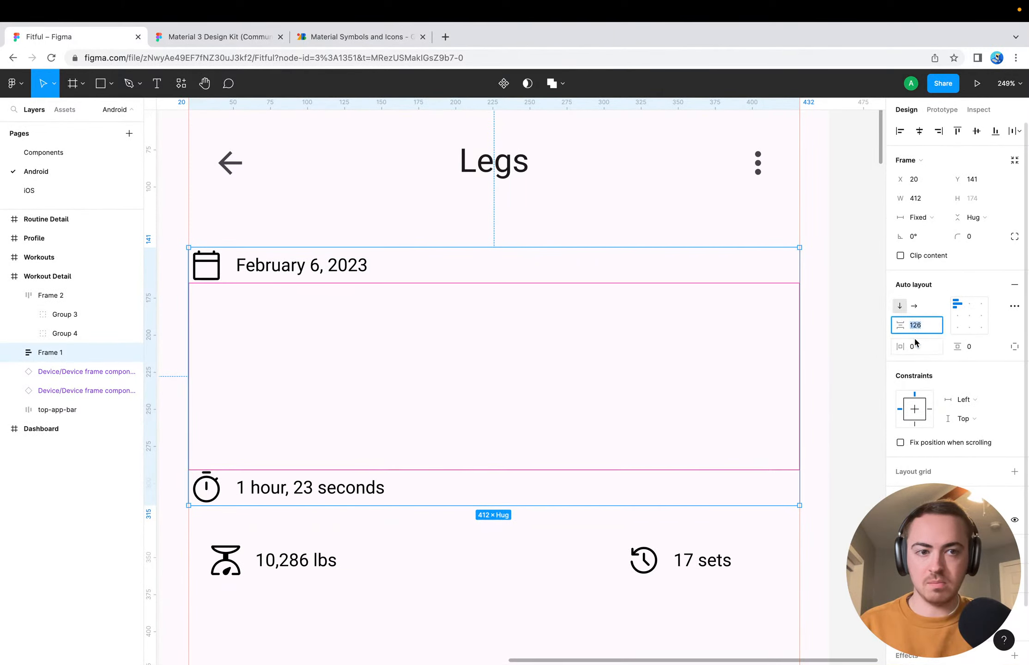
pyautogui.click(888, 352)
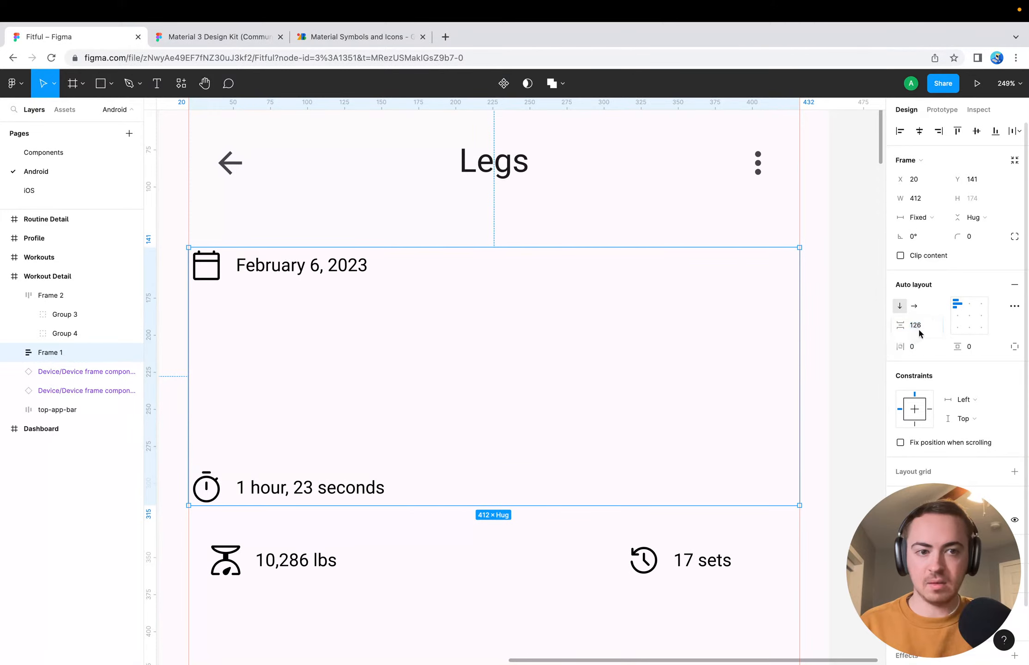
pyautogui.click(918, 329)
pyautogui.write('0')
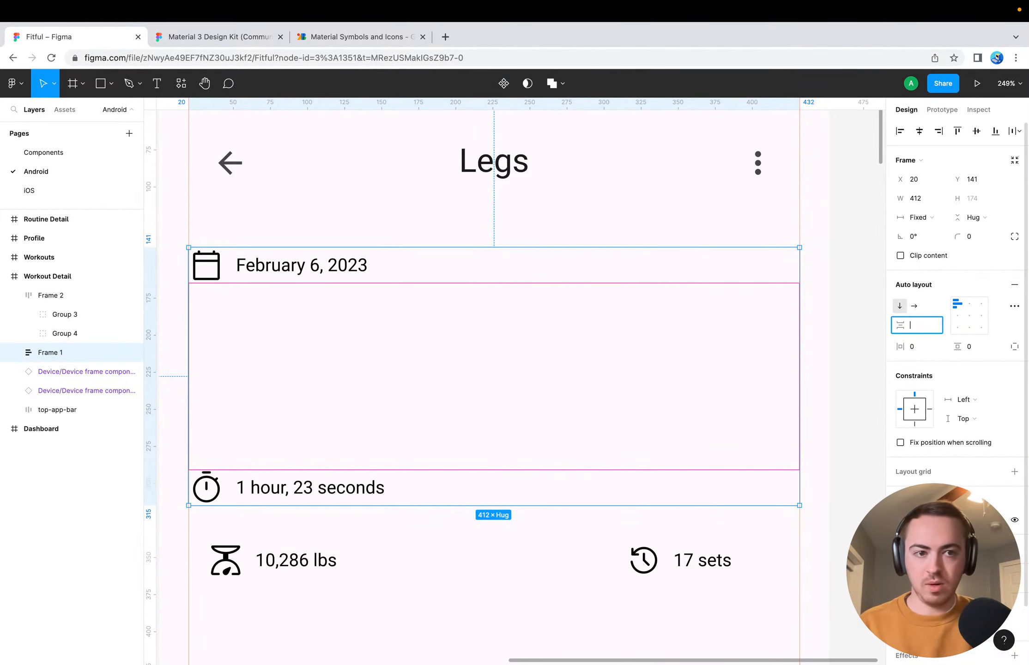
pyautogui.write('8')
pyautogui.press('Return')
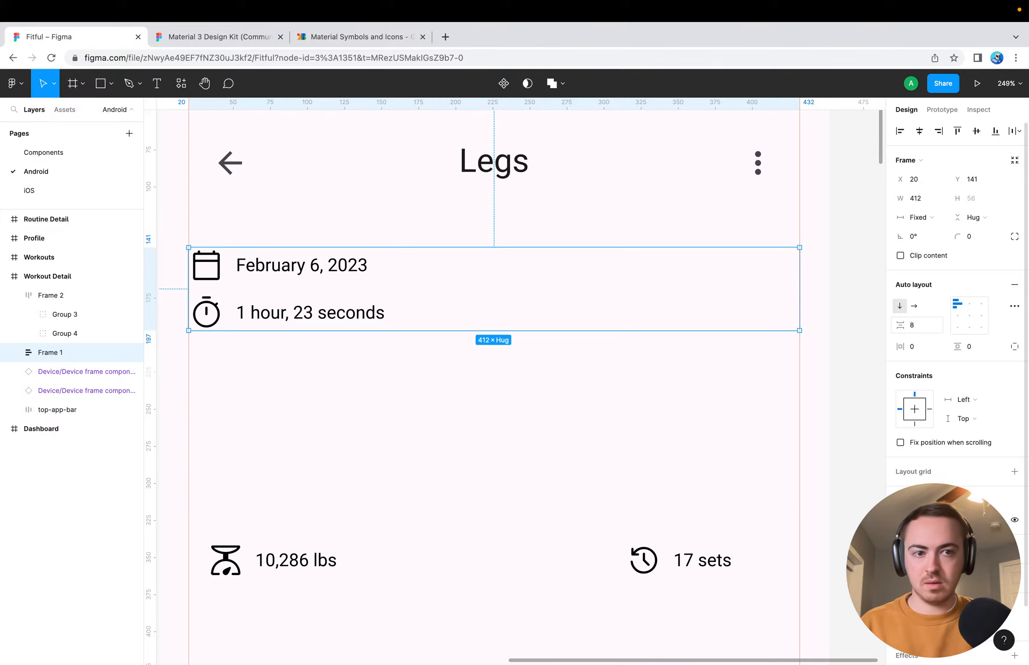
# Set the vertical spacing between the date and duration entries to 12
pyautogui.click(917, 325)
pyautogui.write('12')
pyautogui.press('Return')
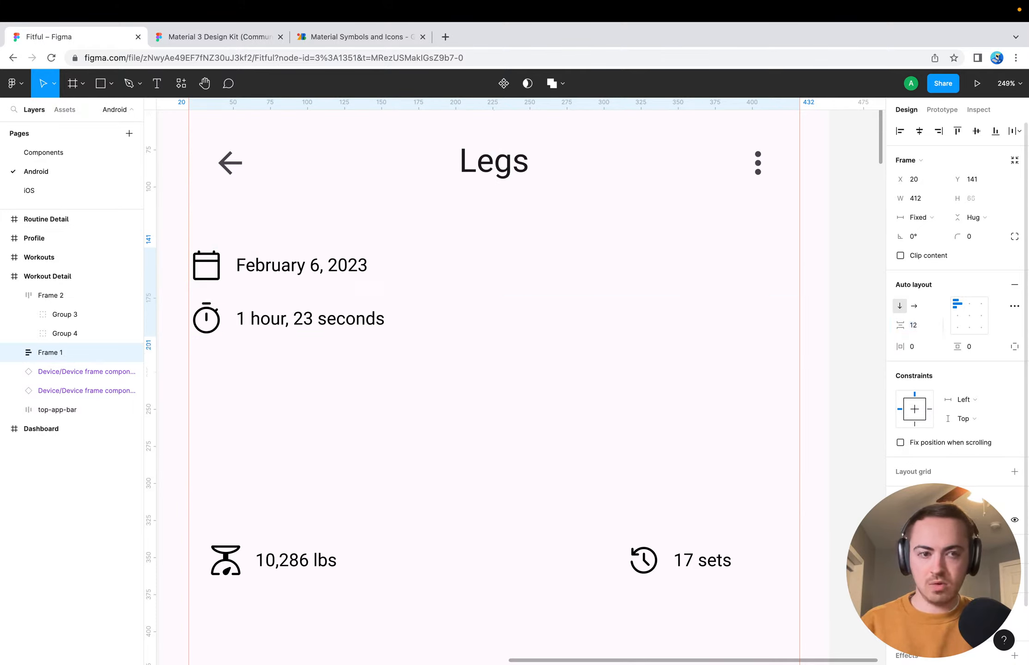
pyautogui.click(554, 392)
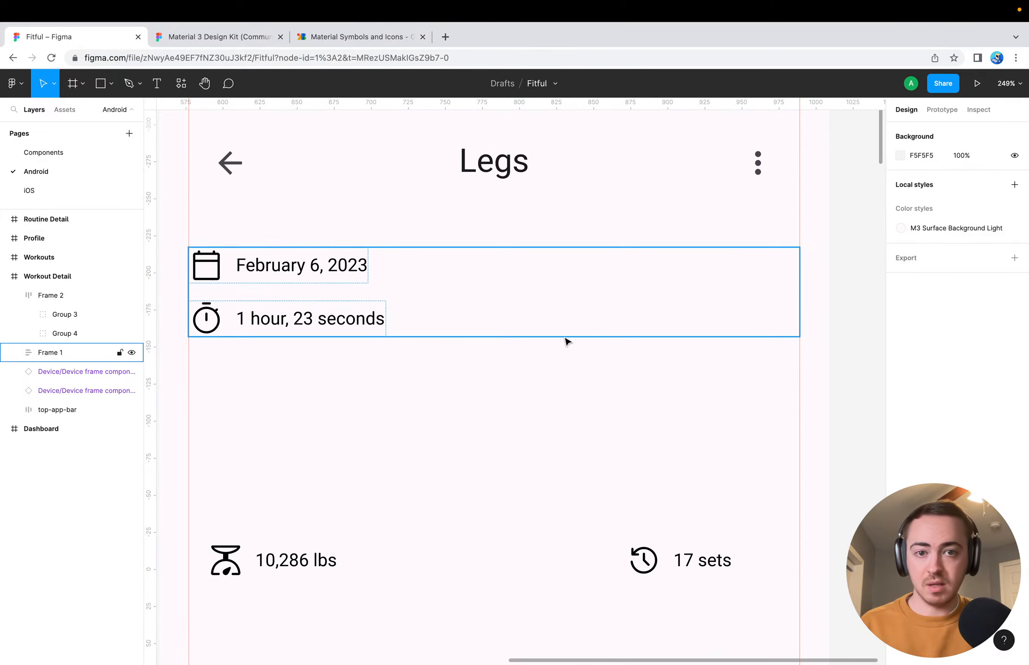
# Remove auto layout from the 10,286 lbs and 17 sets row and ungroup it into two separate groups
pyautogui.click(635, 285)
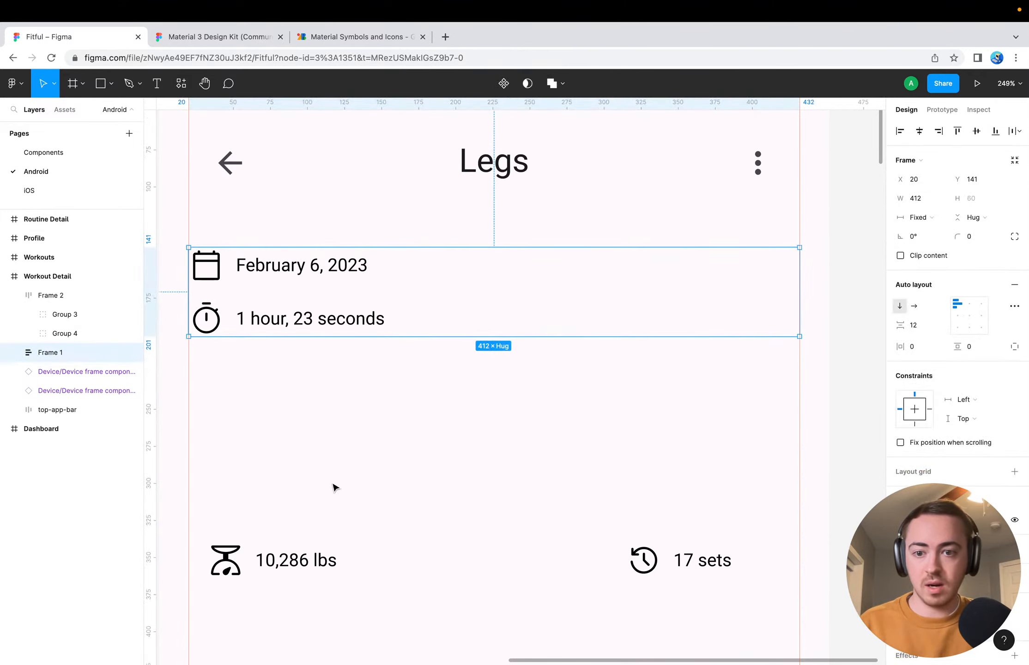
pyautogui.click(272, 561)
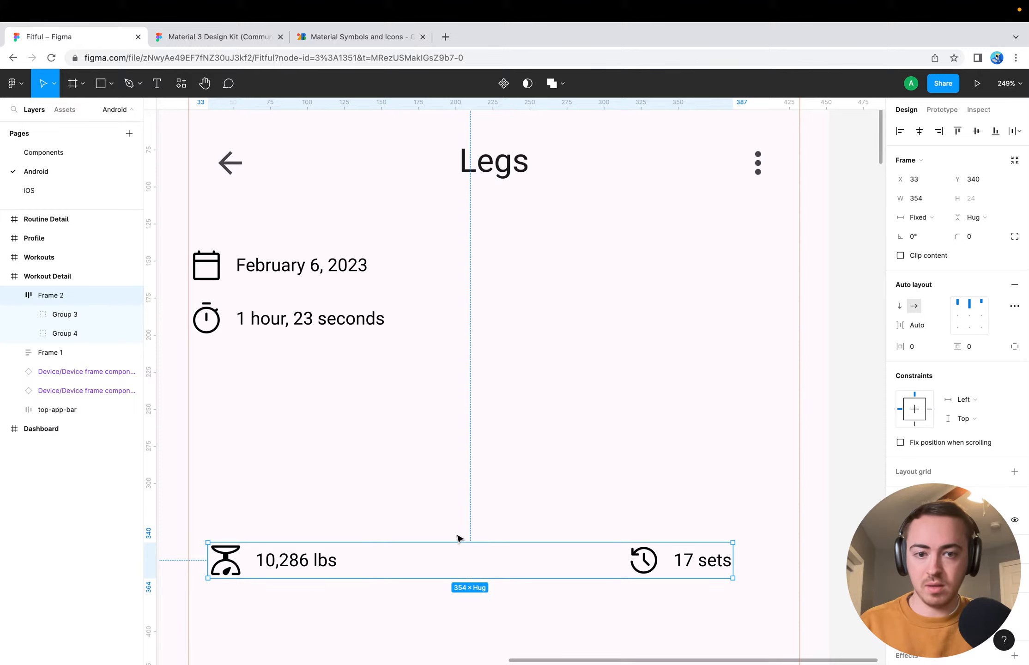
pyautogui.click(1013, 289)
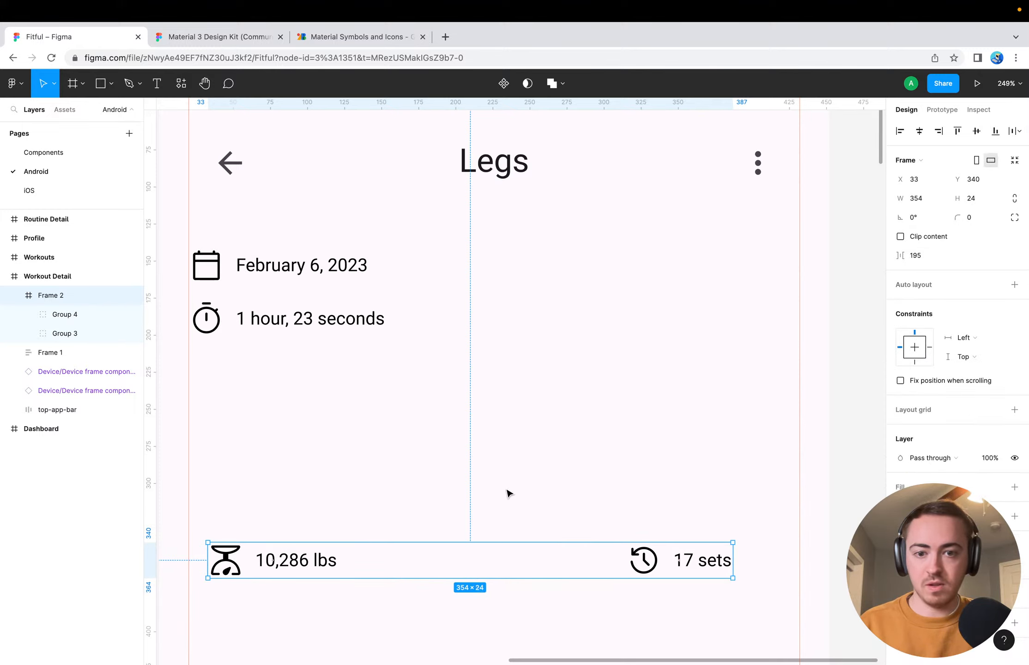
pyautogui.click(490, 501)
pyautogui.click(292, 559)
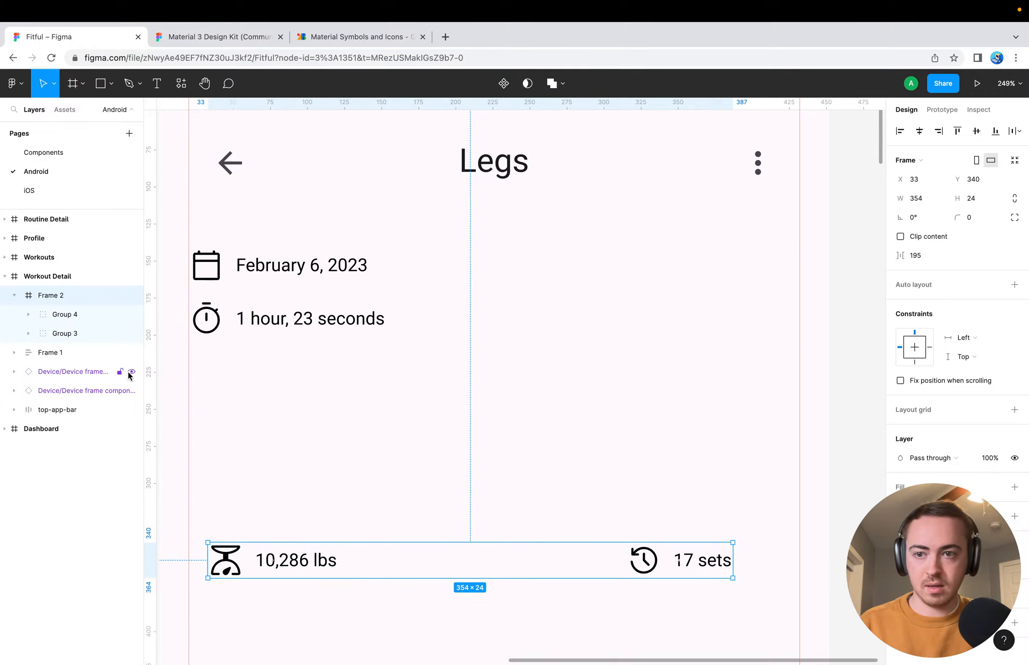
pyautogui.press('super+shift+g')
pyautogui.click(335, 495)
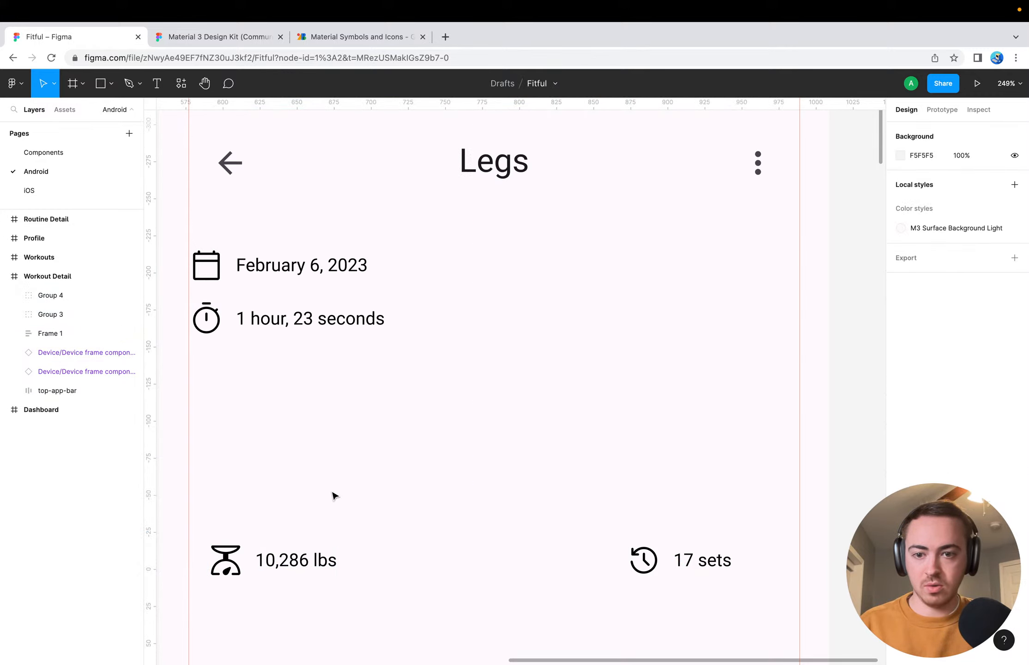
# Move the 10,286 lbs group and the 17 sets group into the vertical statistics frame beneath the duration entry
pyautogui.click(295, 560)
pyautogui.moveTo(294, 557); pyautogui.dragTo(482, 329)
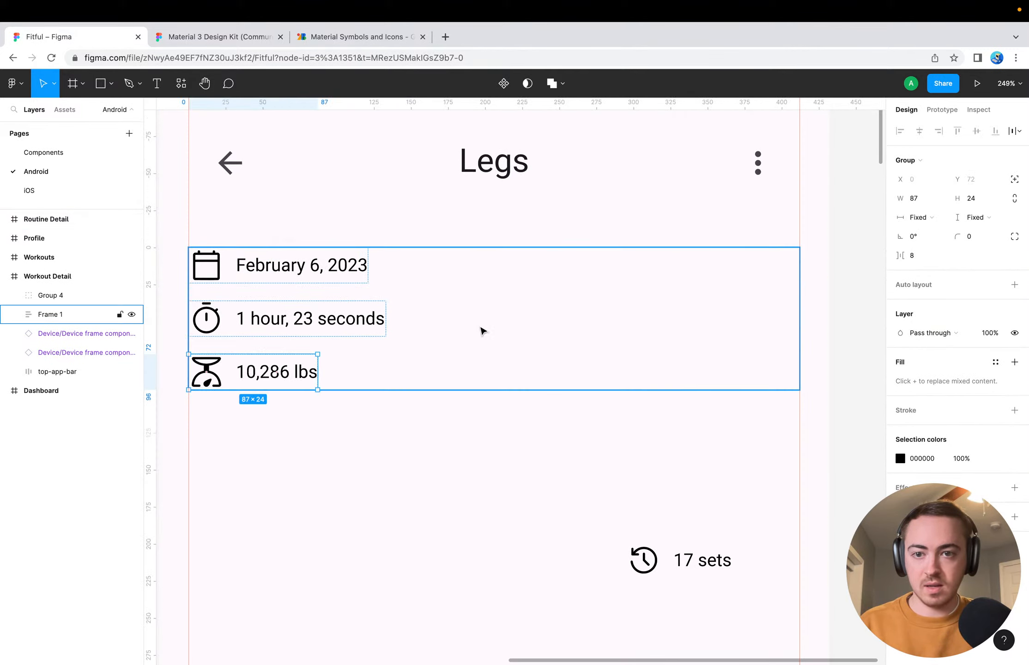
pyautogui.moveTo(665, 559); pyautogui.dragTo(500, 385)
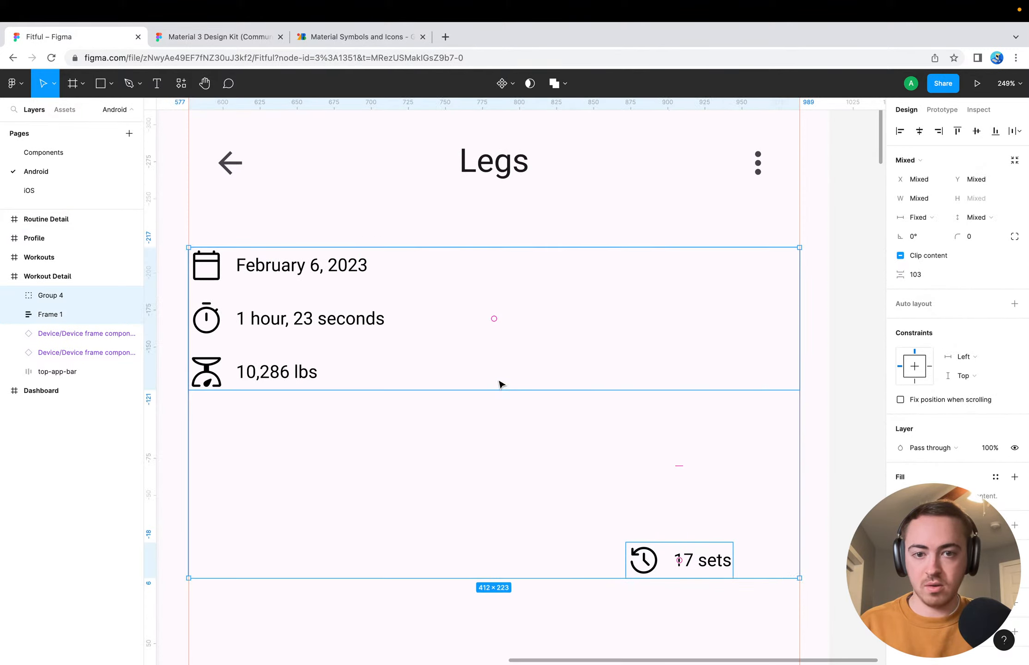
pyautogui.click(551, 593)
pyautogui.moveTo(643, 561); pyautogui.dragTo(363, 395)
pyautogui.click(329, 523)
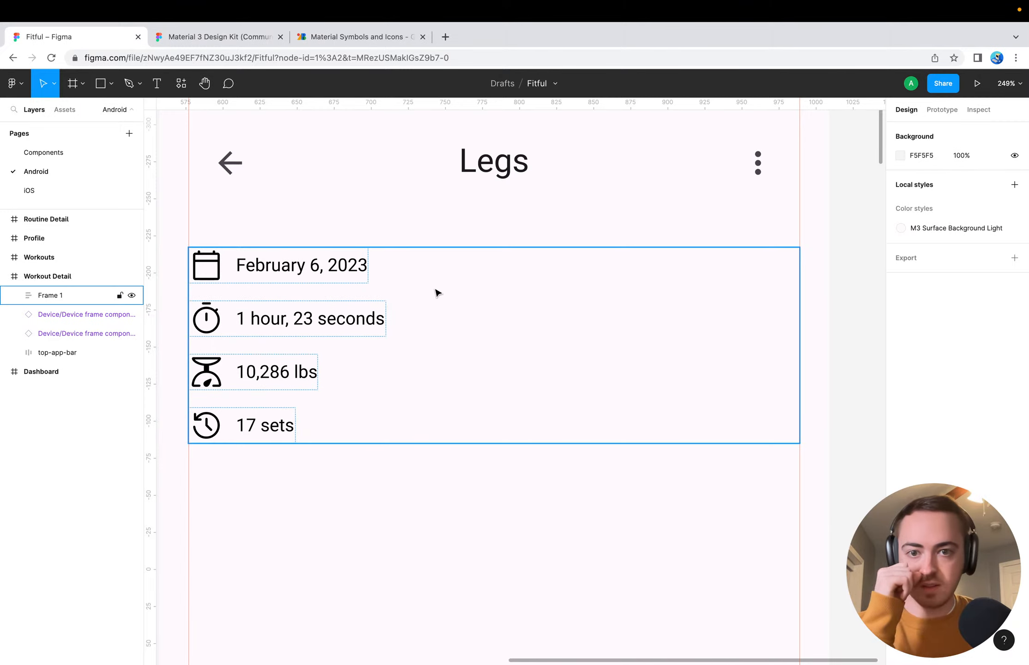
# Examine how the vertical list of four statistics looks within the Workout Detail screen
pyautogui.click(436, 363)
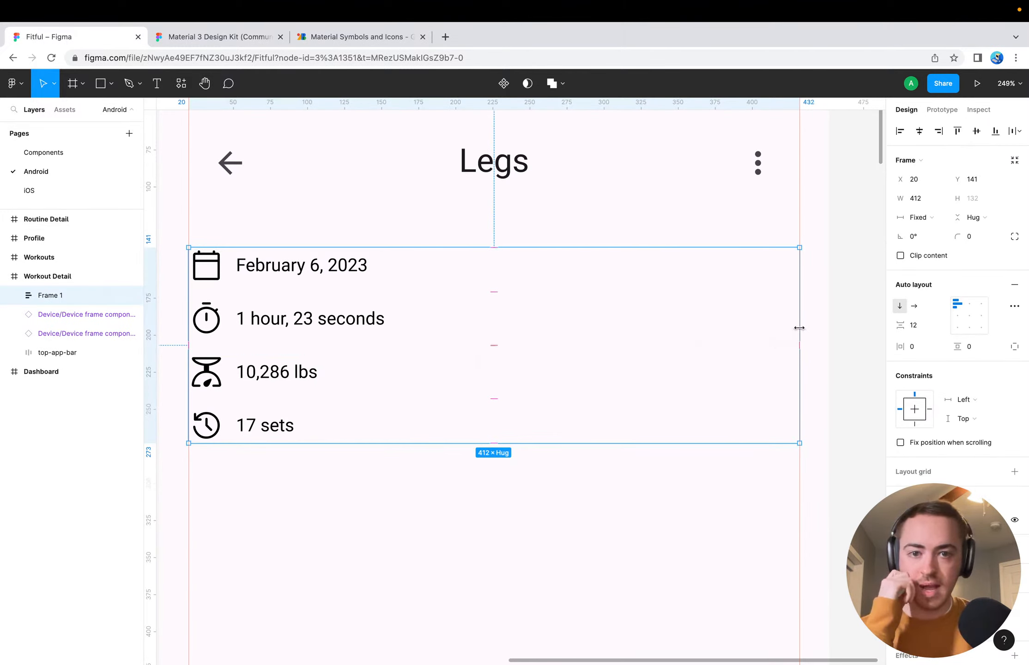
pyautogui.click(411, 553)
pyautogui.scroll(-3, 412, 553)
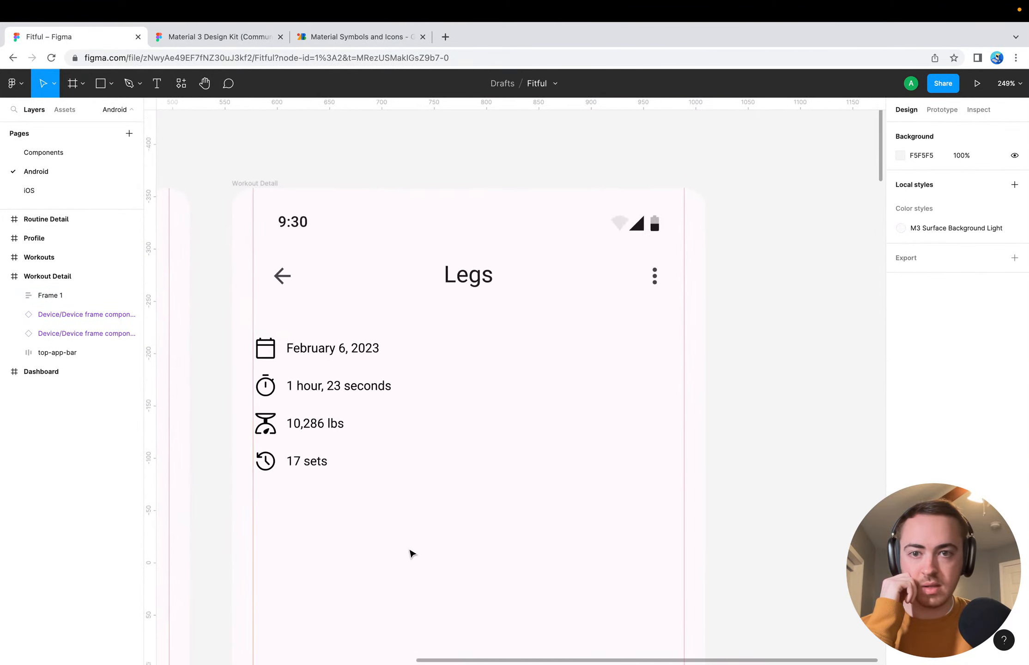
pyautogui.scroll(-3, 411, 553)
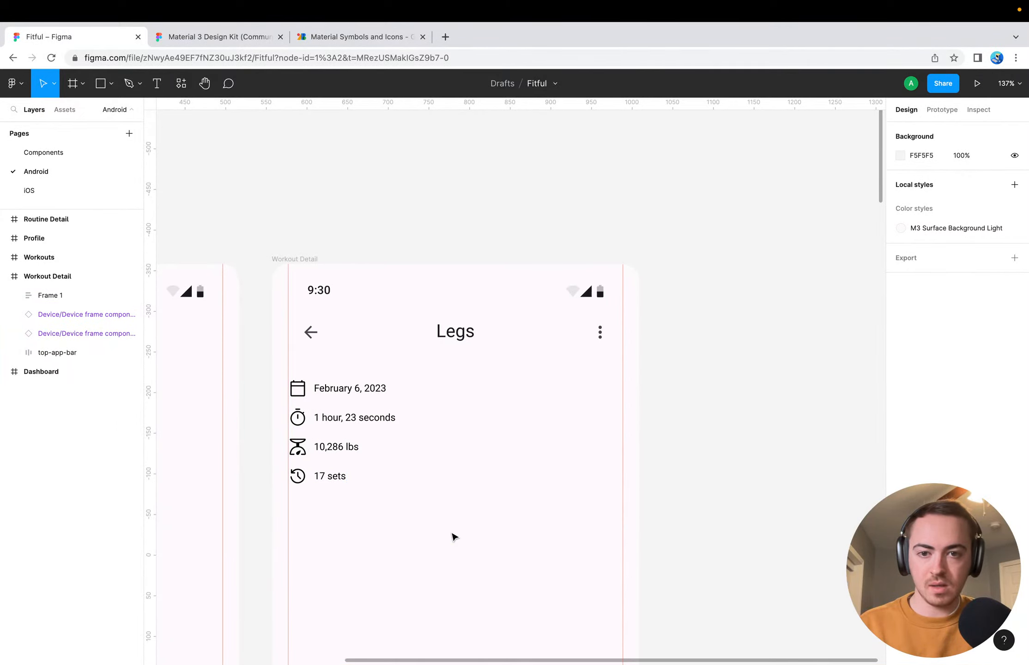
pyautogui.scroll(-5, 452, 537)
pyautogui.hscroll(1, 452, 537)
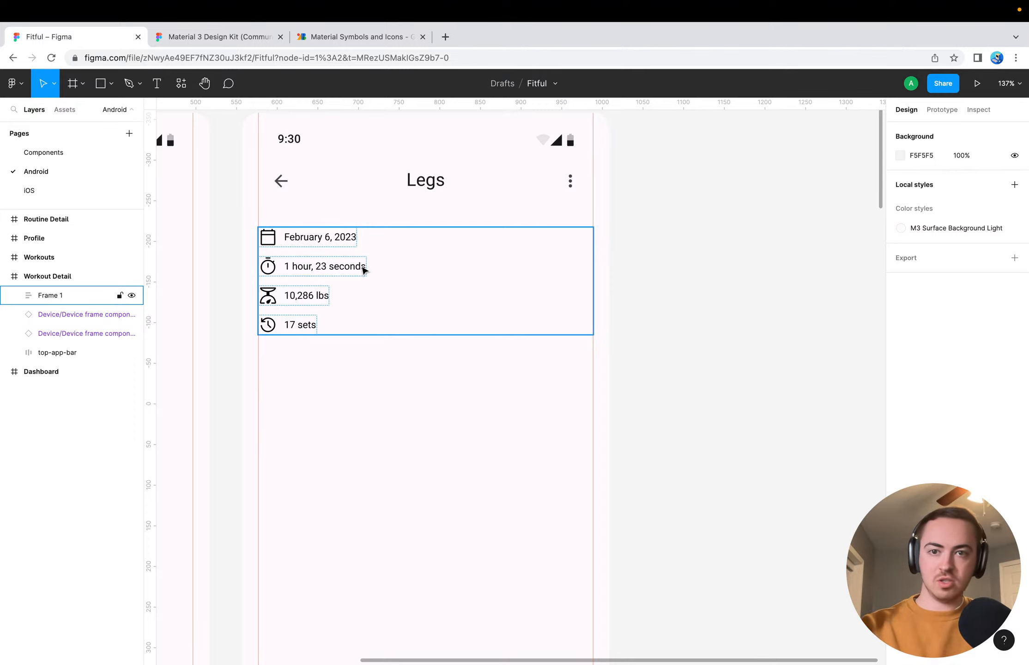
pyautogui.click(298, 402)
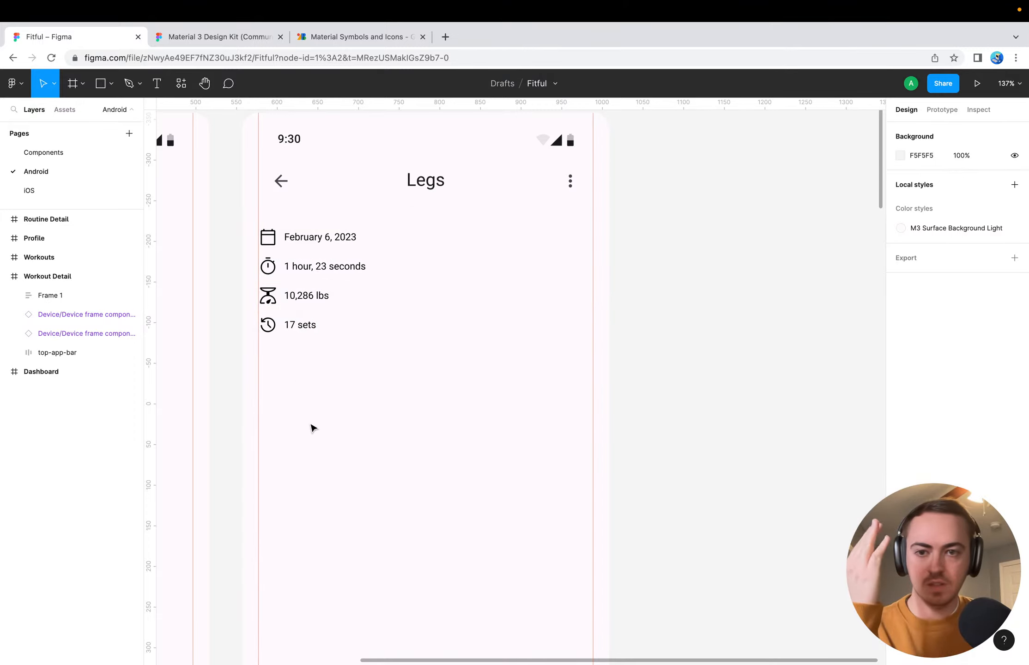
pyautogui.click(304, 289)
pyautogui.click(321, 386)
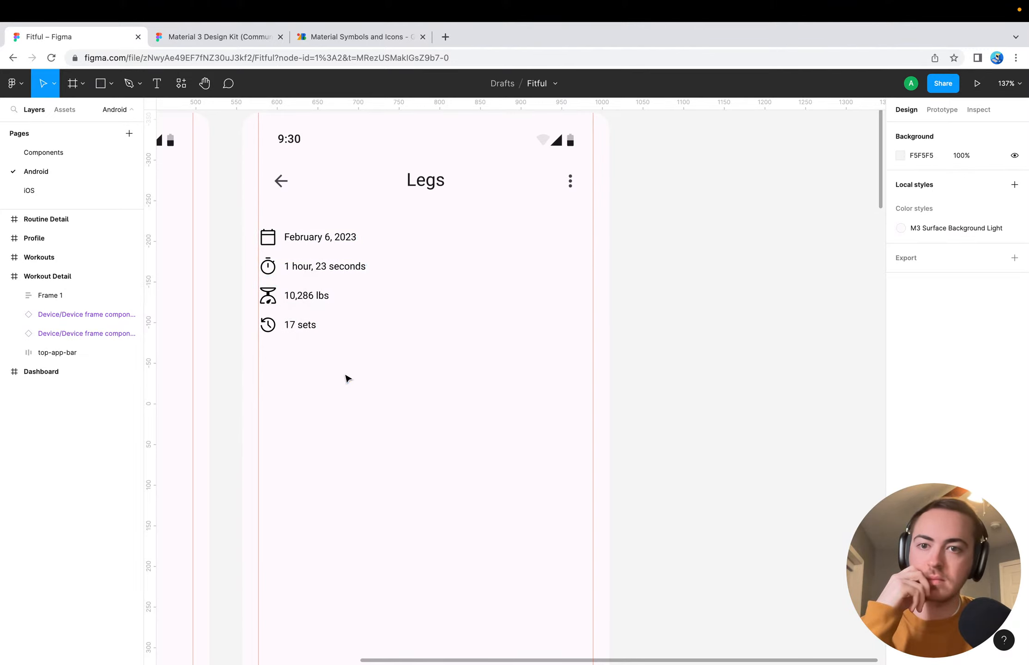
# Inspect the February 6, 2023 entry's group and text properties and the spacing of the statistics frame
pyautogui.click(286, 237)
pyautogui.click(287, 237)
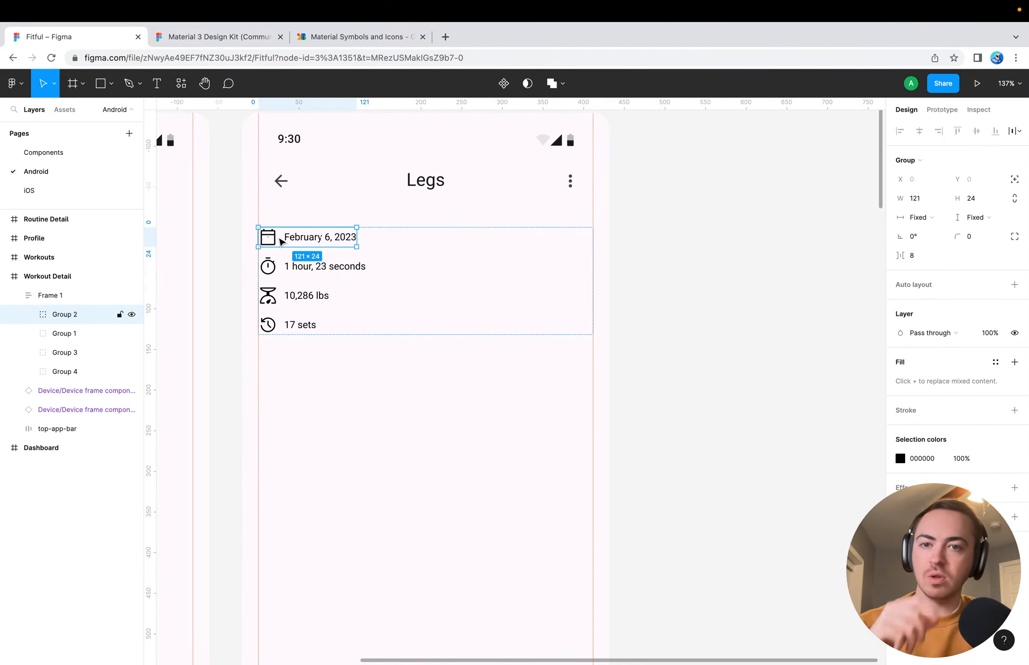
pyautogui.click(286, 237)
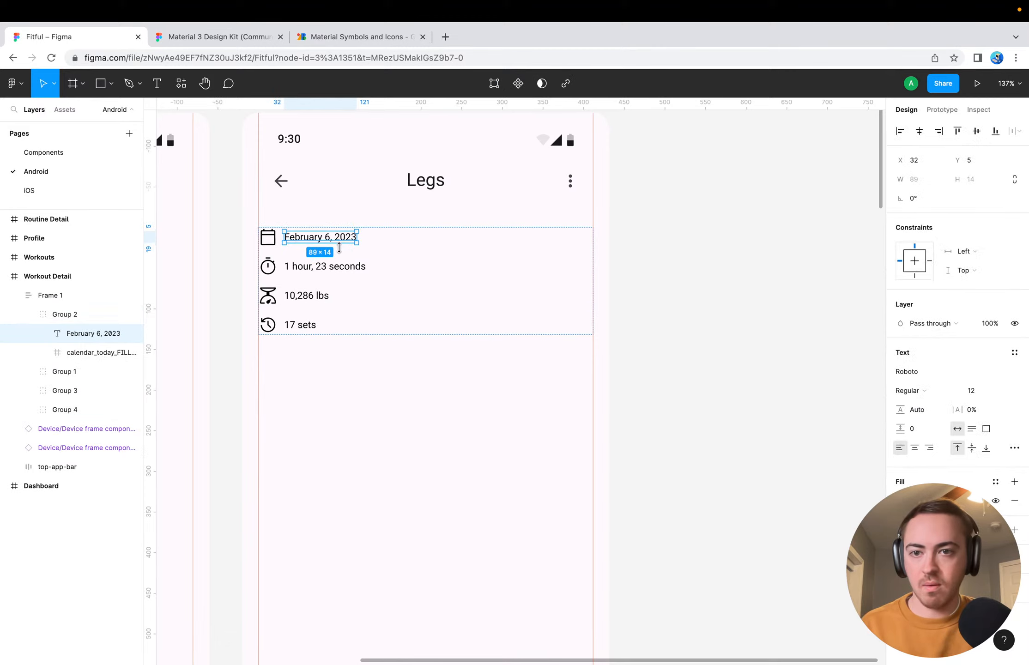
pyautogui.click(374, 313)
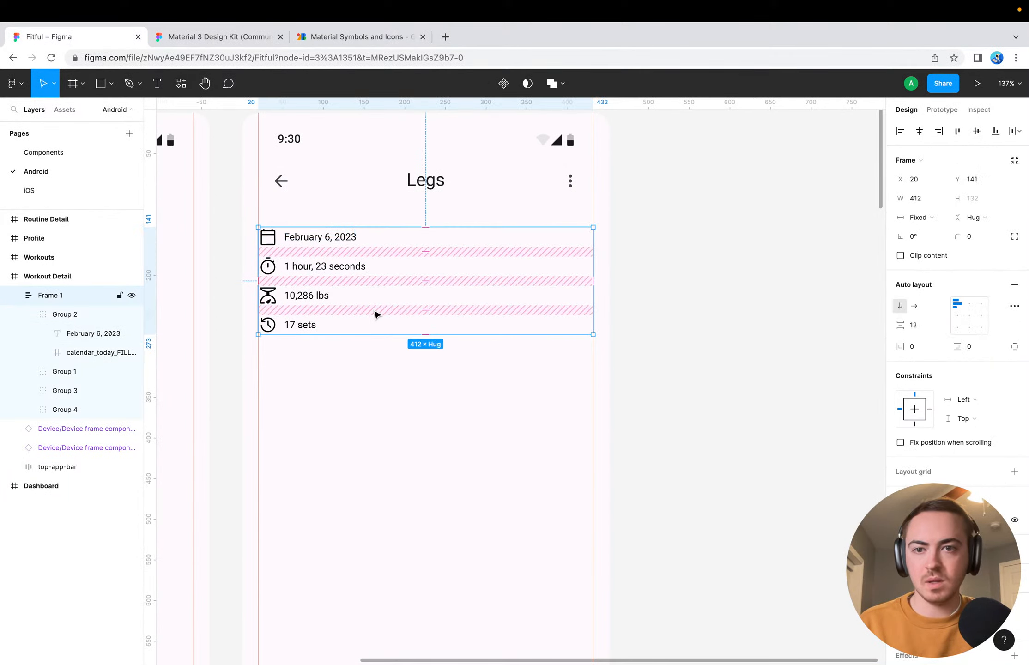
pyautogui.click(351, 371)
pyautogui.doubleClick(287, 241)
pyautogui.doubleClick(286, 241)
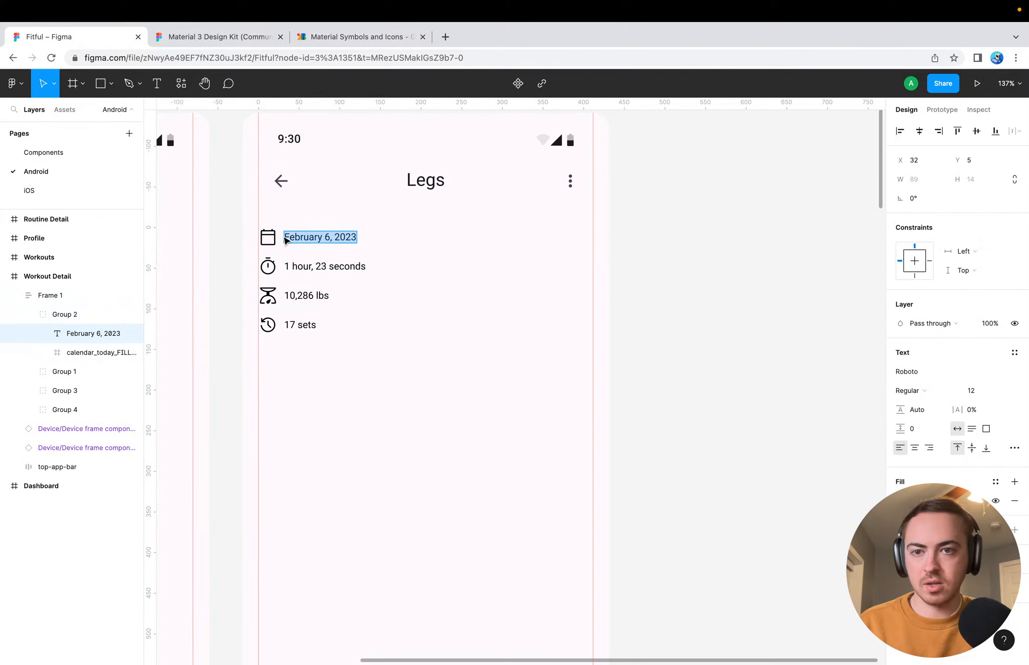
pyautogui.press('Escape')
pyautogui.click(291, 215)
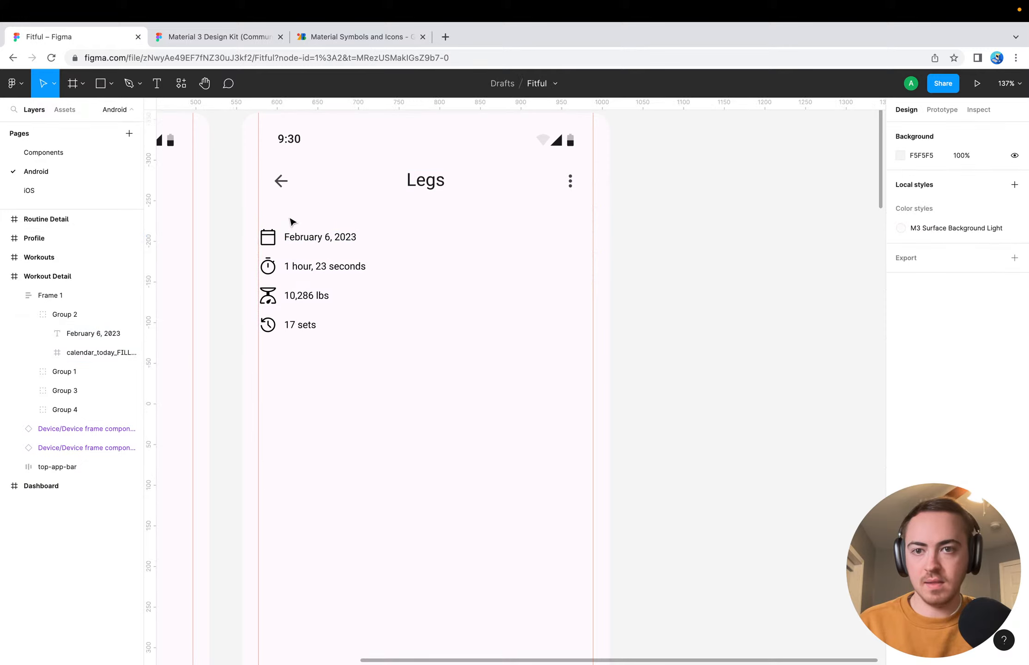
# Add a bold 12 px Roboto text reading "Stats" just above the February 6, 2023 entry
pyautogui.press('t')
pyautogui.click(289, 219)
pyautogui.write('Stats')
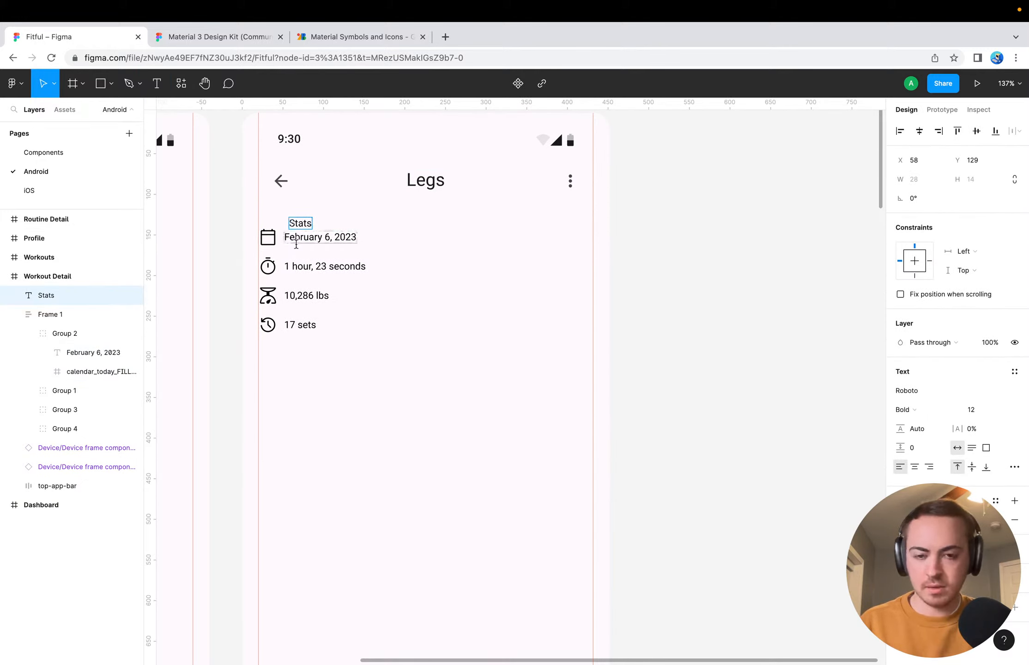
pyautogui.press('Escape')
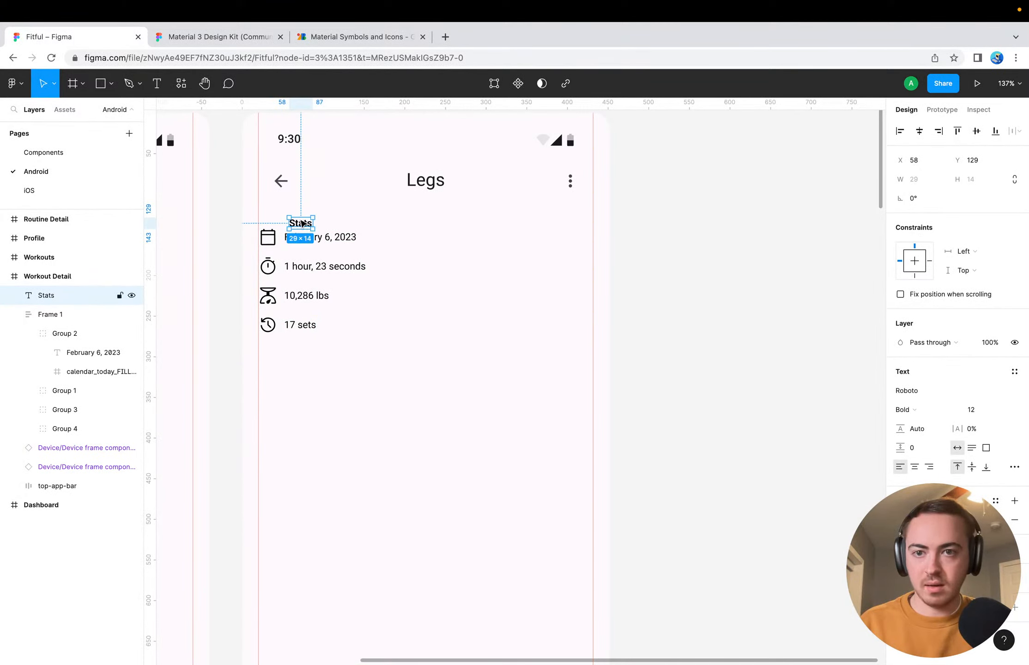
# Align the Stats heading with the statistics list's starting margin at X 20 and raise it to Y 117
pyautogui.moveTo(302, 223); pyautogui.dragTo(273, 217)
pyautogui.click(333, 434)
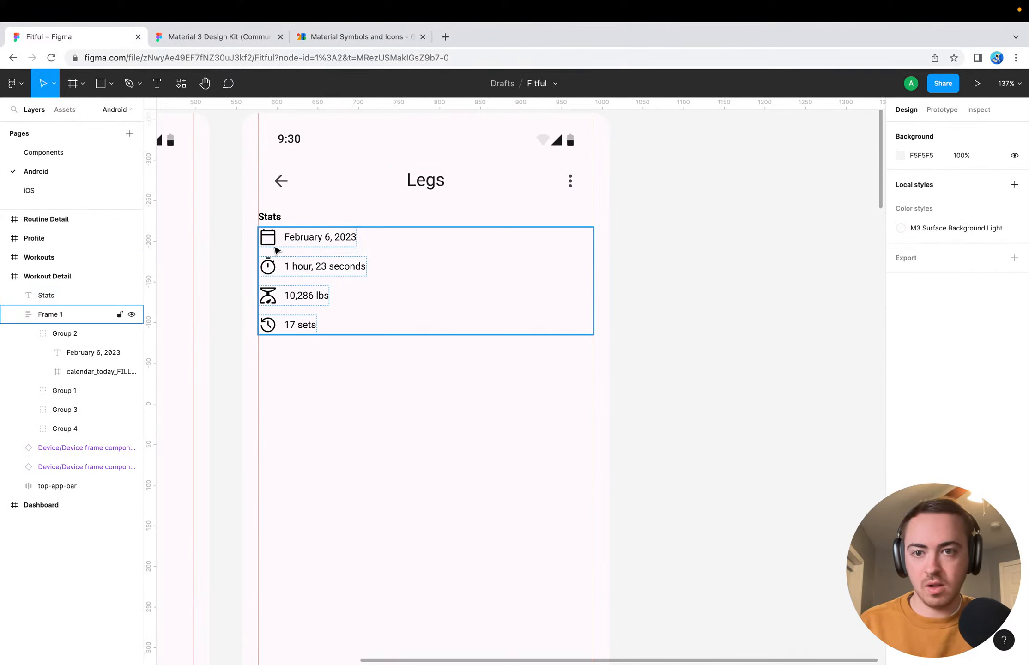
pyautogui.click(270, 217)
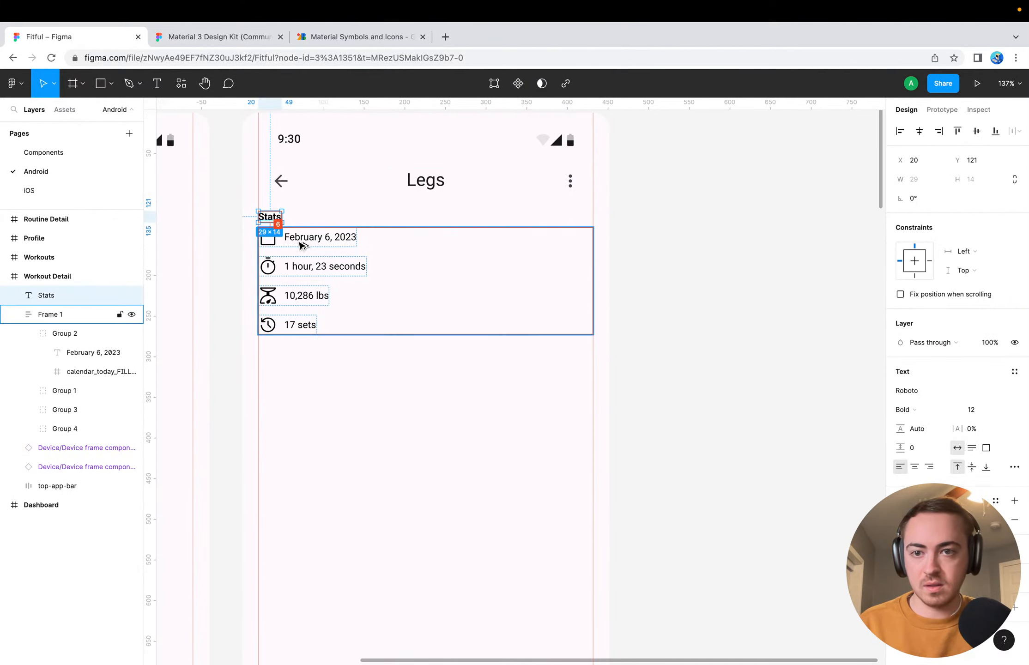
pyautogui.press('Up')
pyautogui.press('Up')
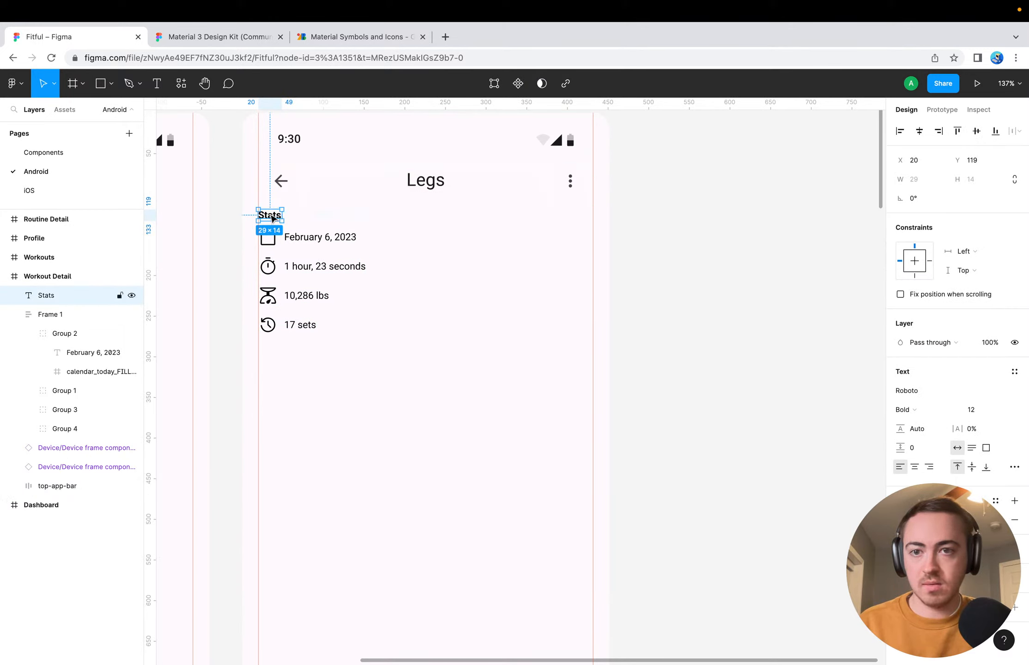
pyautogui.press('Up')
pyautogui.press('Up')
pyautogui.press('Up')
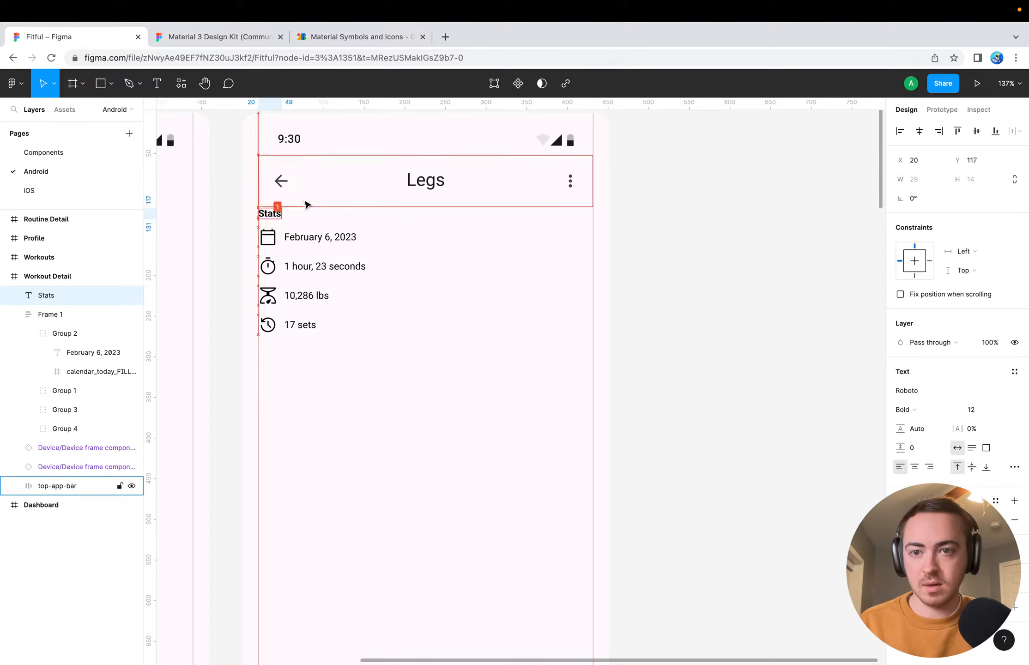
# Nudge the statistics list up to Y 138, beneath the Stats heading
pyautogui.click(271, 229)
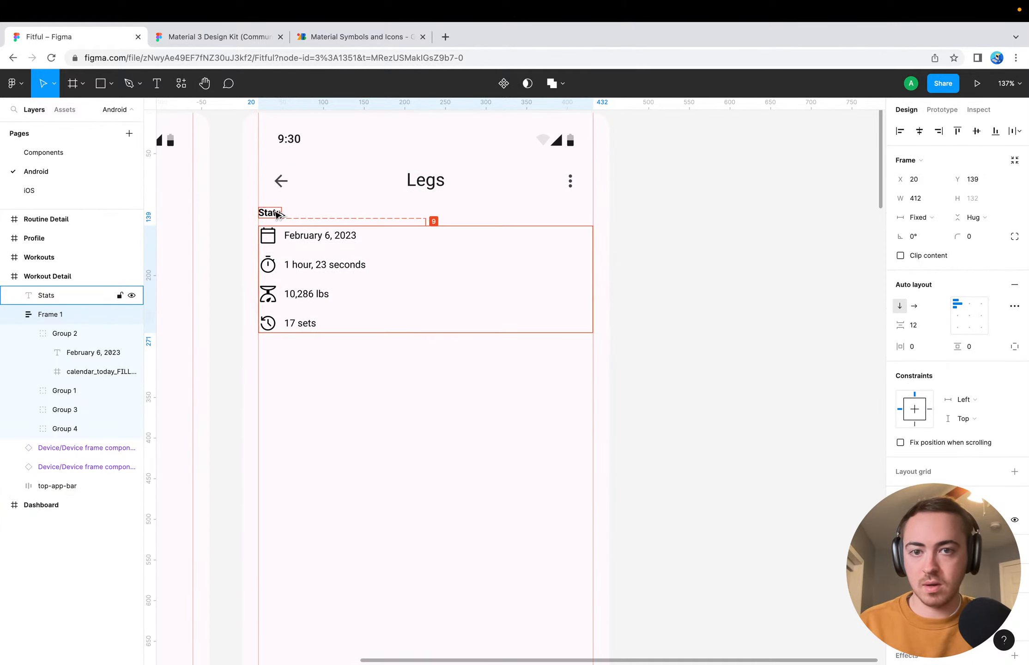
pyautogui.press('Up')
pyautogui.press('Up')
pyautogui.press('Up')
# Set the Stats heading's font size to 14
pyautogui.click(278, 221)
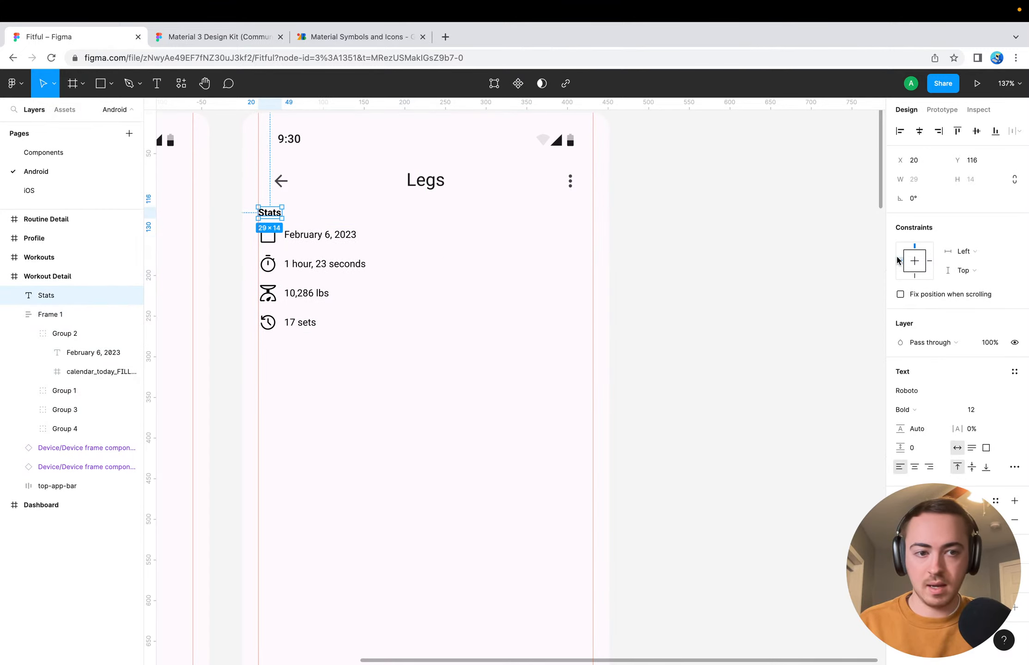
pyautogui.click(986, 409)
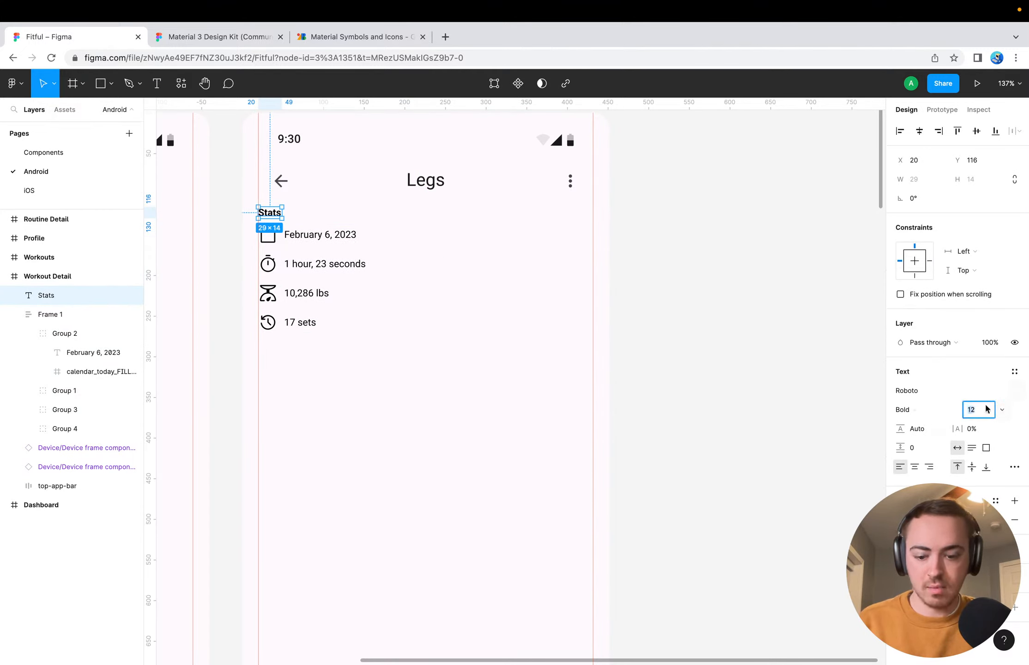
pyautogui.write('14')
pyautogui.press('Return')
pyautogui.click(342, 305)
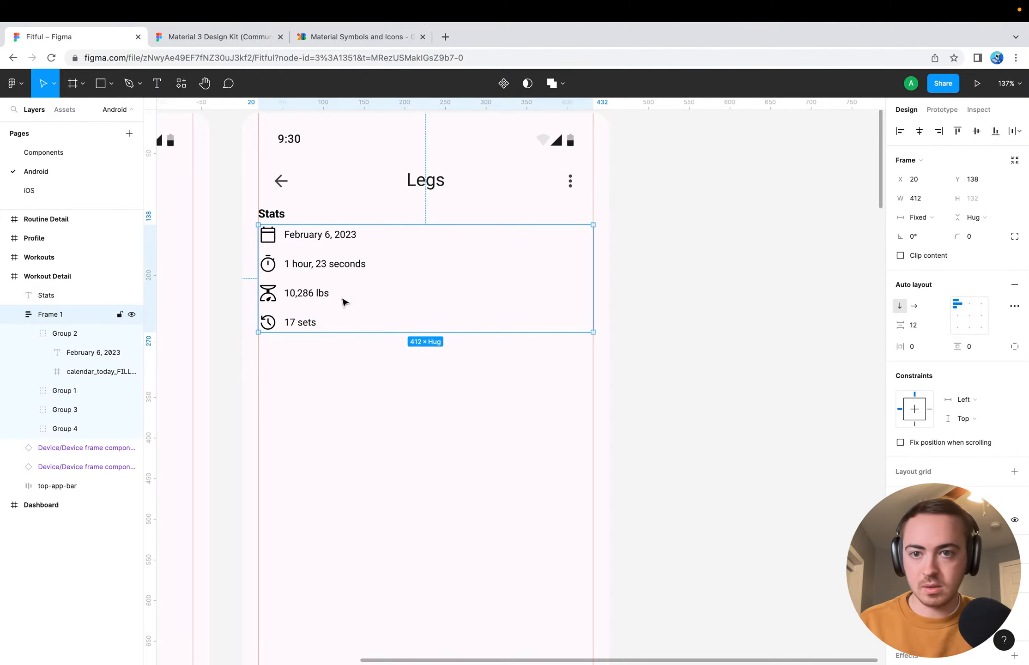
# Set the Stats heading's font size to 16
pyautogui.click(277, 217)
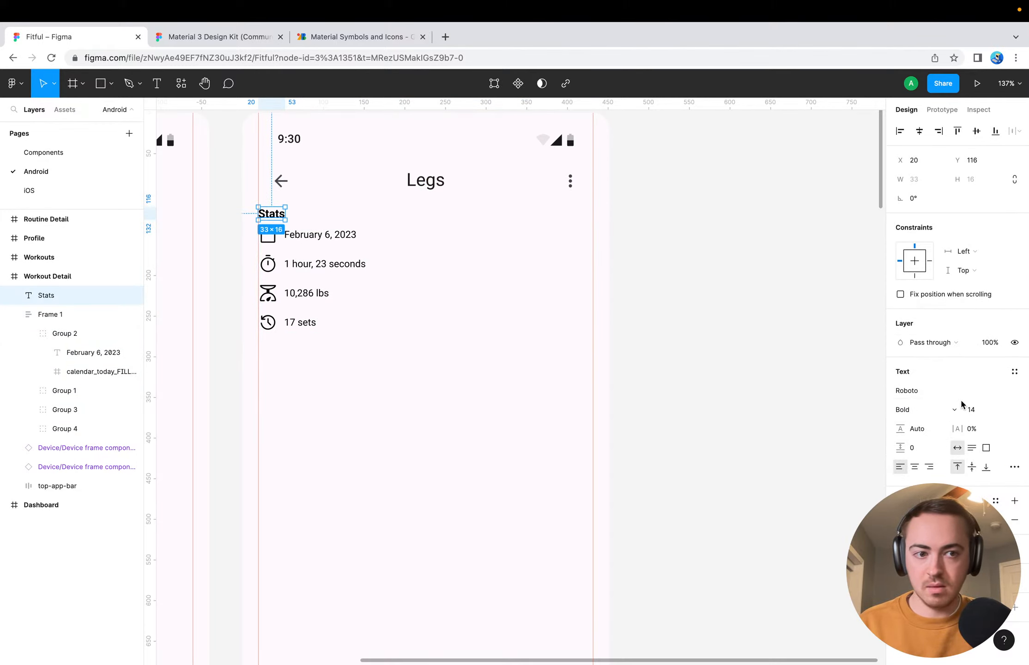
pyautogui.click(981, 411)
pyautogui.write('16')
pyautogui.press('Return')
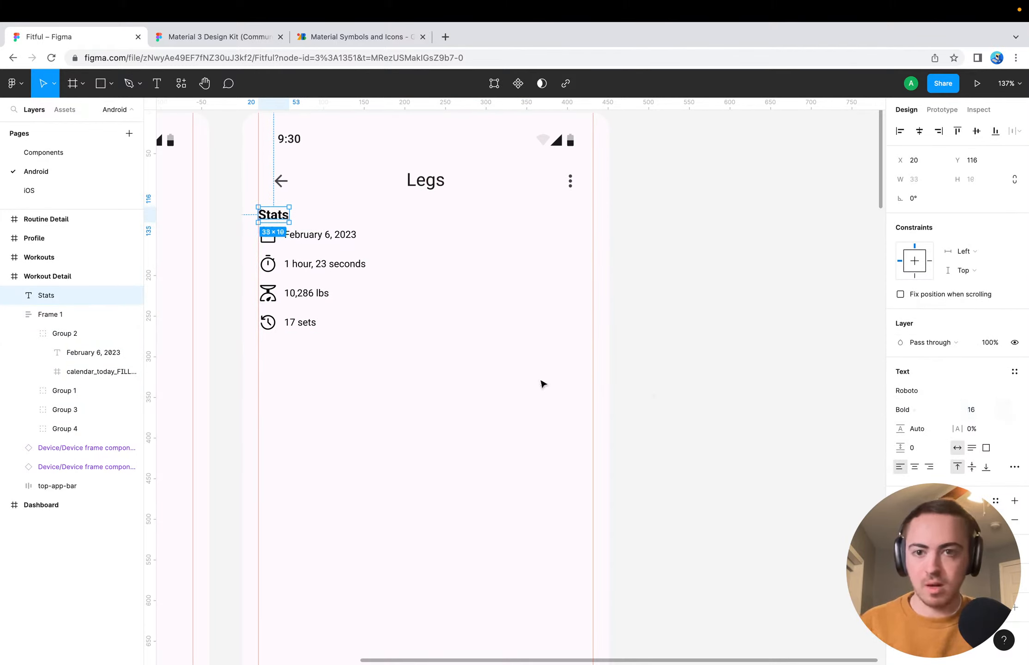
# Lower the statistics list to Y 143, leaving an 8 px gap below the Stats heading
pyautogui.click(367, 310)
pyautogui.press('alt')
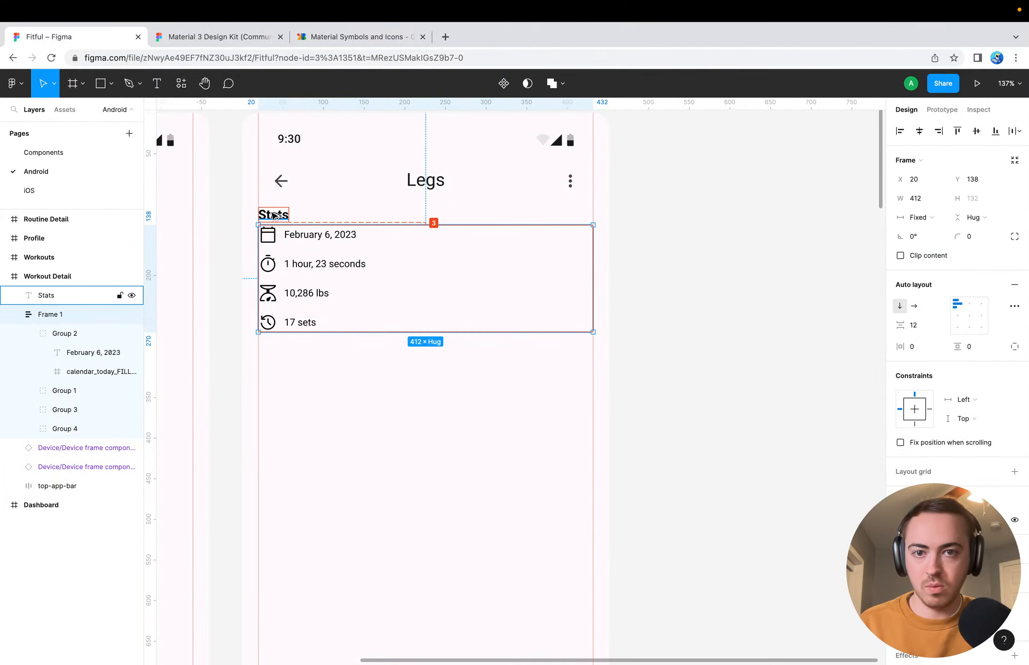
pyautogui.press('Down')
pyautogui.press('Down')
pyautogui.press('Down')
pyautogui.press('Down')
pyautogui.press('Down')
pyautogui.press('alt')
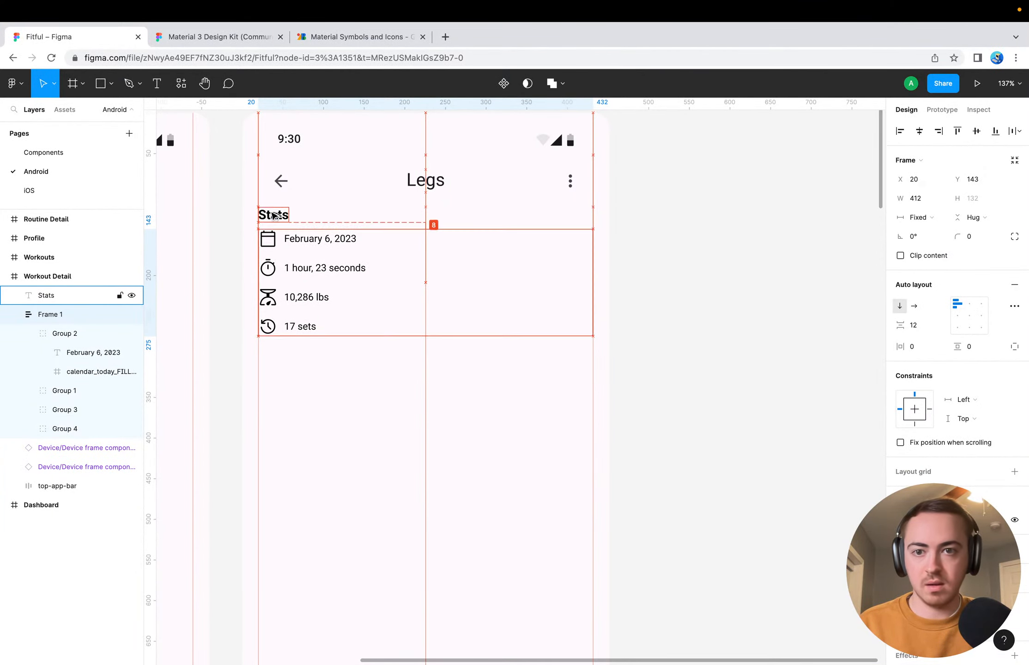
pyautogui.click(340, 385)
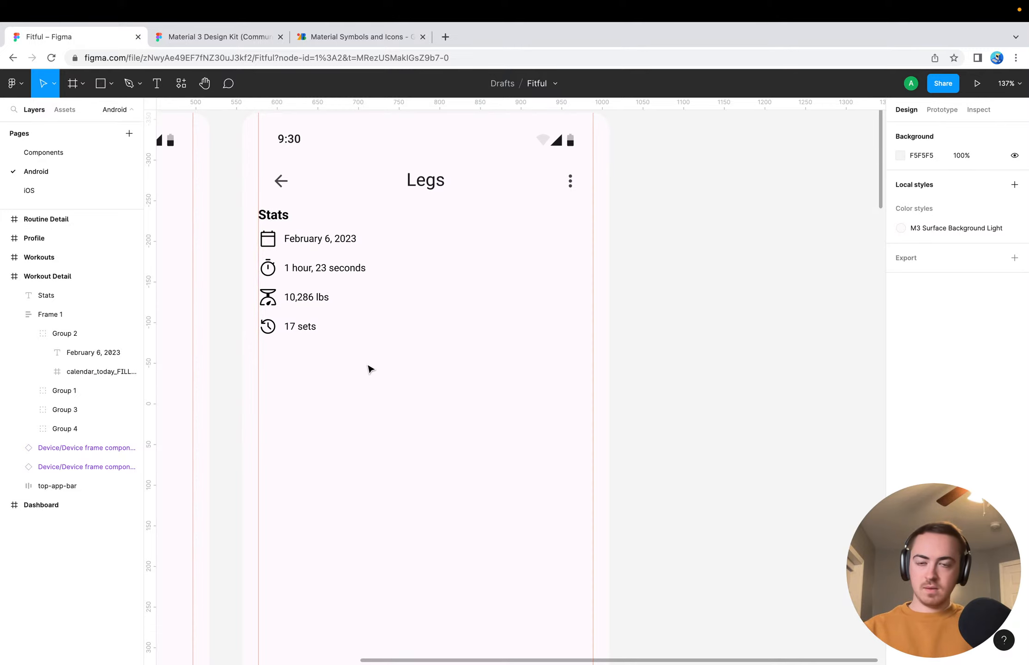
pyautogui.click(305, 263)
pyautogui.click(319, 319)
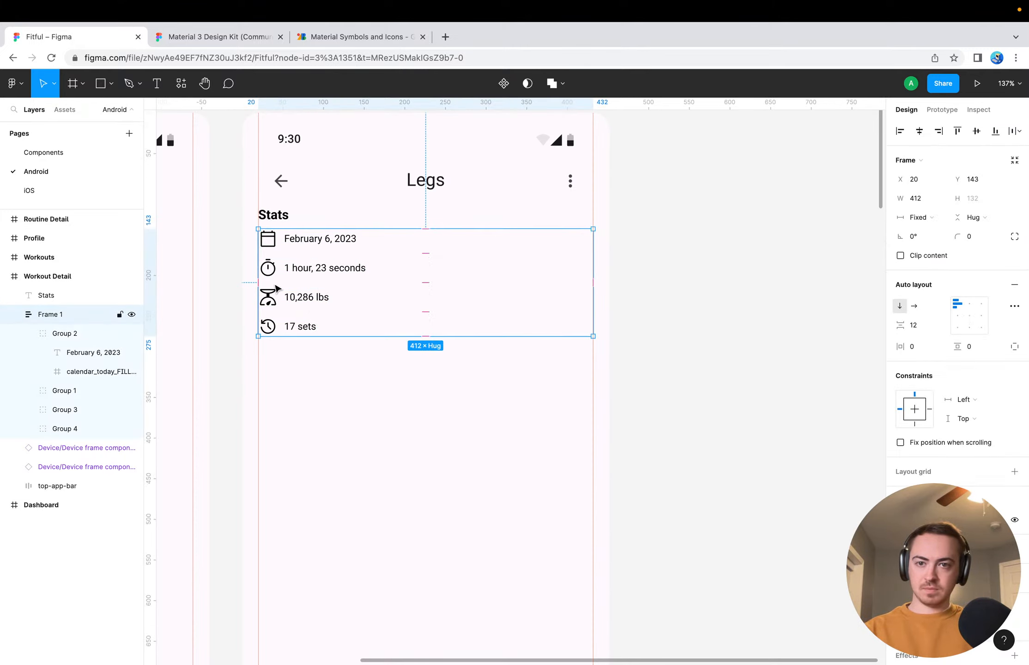
pyautogui.click(390, 422)
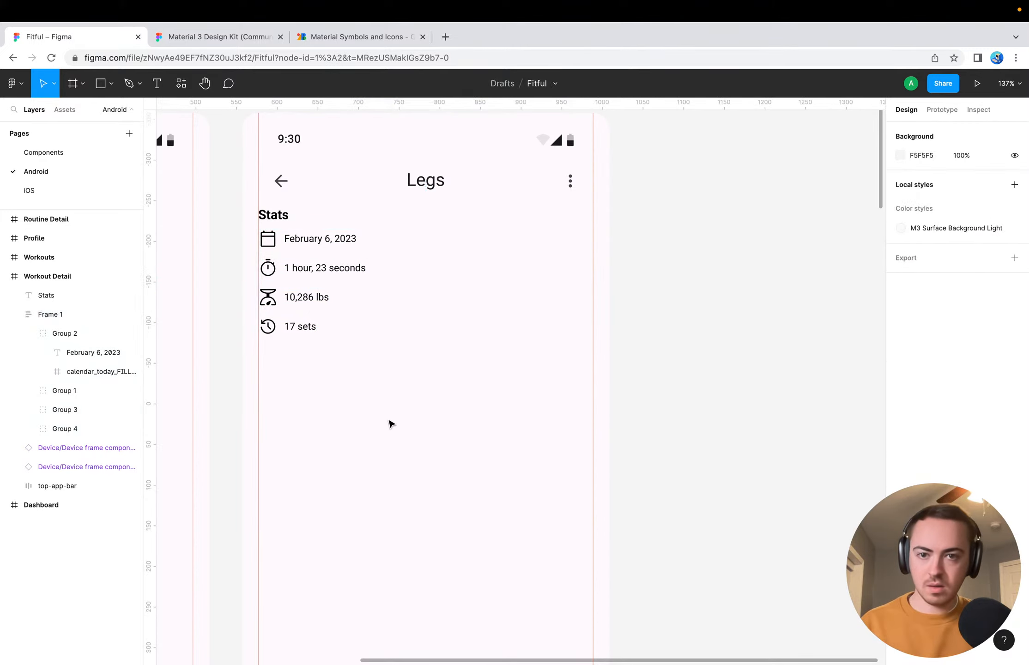
# Add a text layer reading "Muscle Split" below the 17 sets entry of the statistics list
pyautogui.scroll(-5, 283, 310)
pyautogui.scroll(3, 392, 291)
pyautogui.hscroll(2, 393, 292)
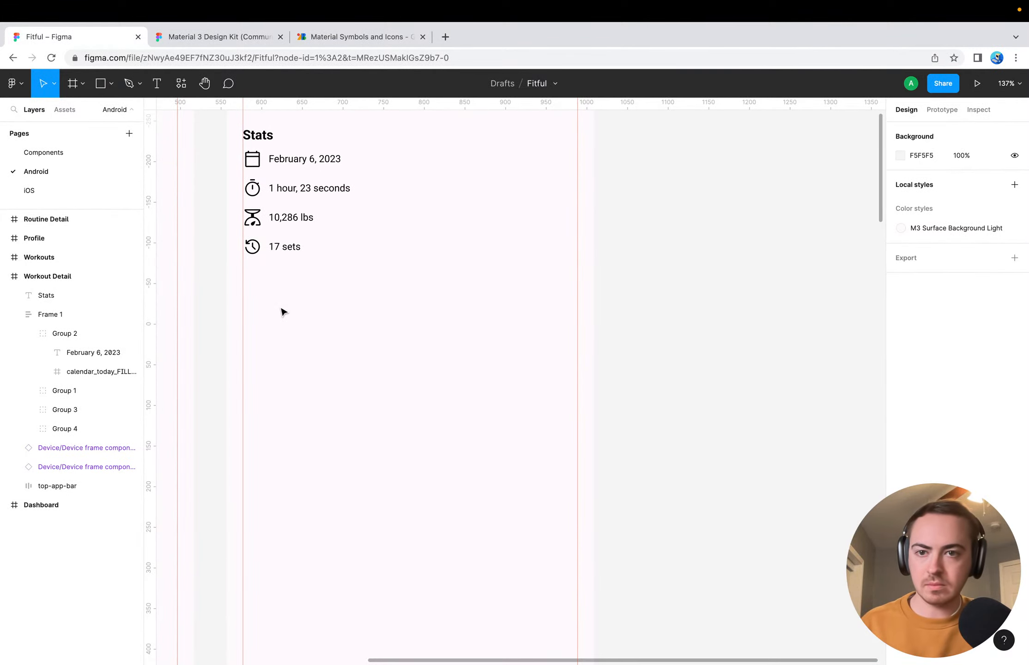
pyautogui.press('t')
pyautogui.click(264, 285)
pyautogui.write('Mus')
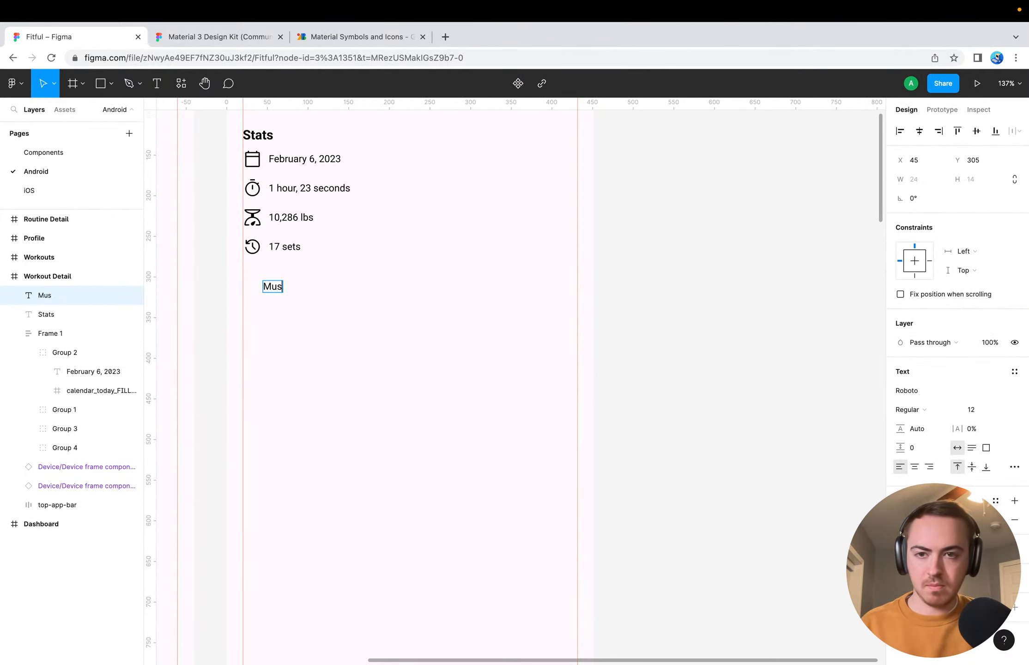
pyautogui.write('cle Split')
pyautogui.press('Escape')
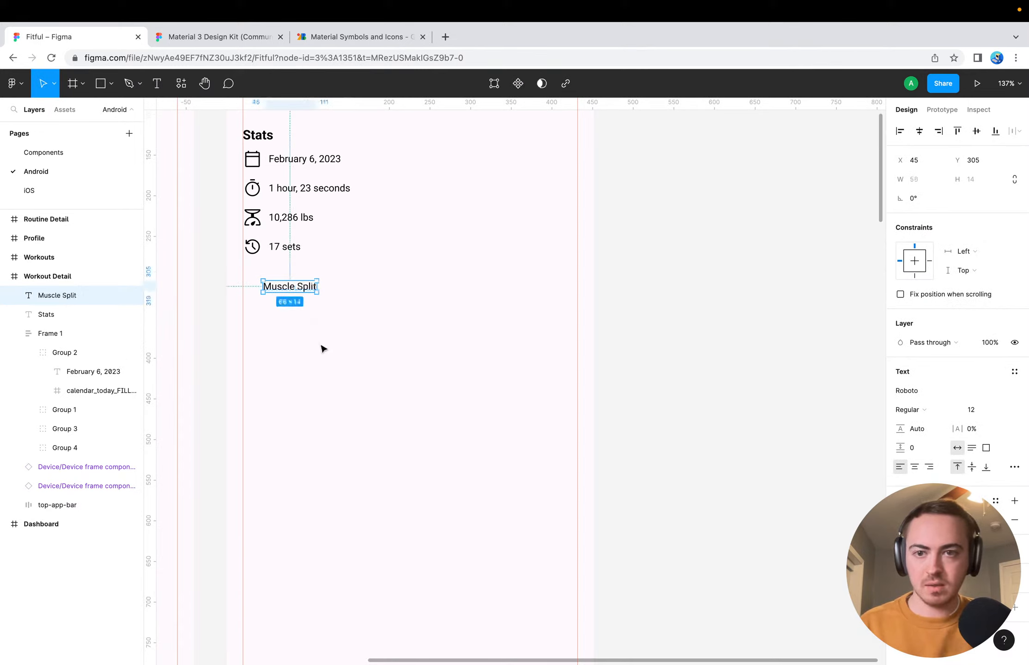
# Make the Muscle Split text bold and set its font size to 16
pyautogui.hotkey('ctrl', 'b')
pyautogui.click(977, 410)
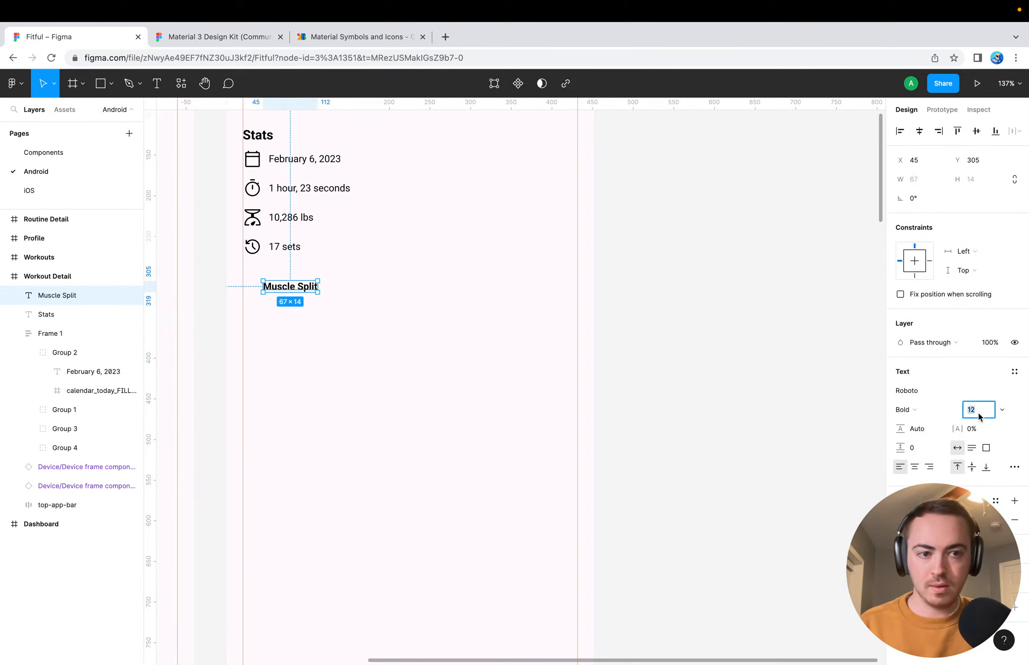
pyautogui.write('1')
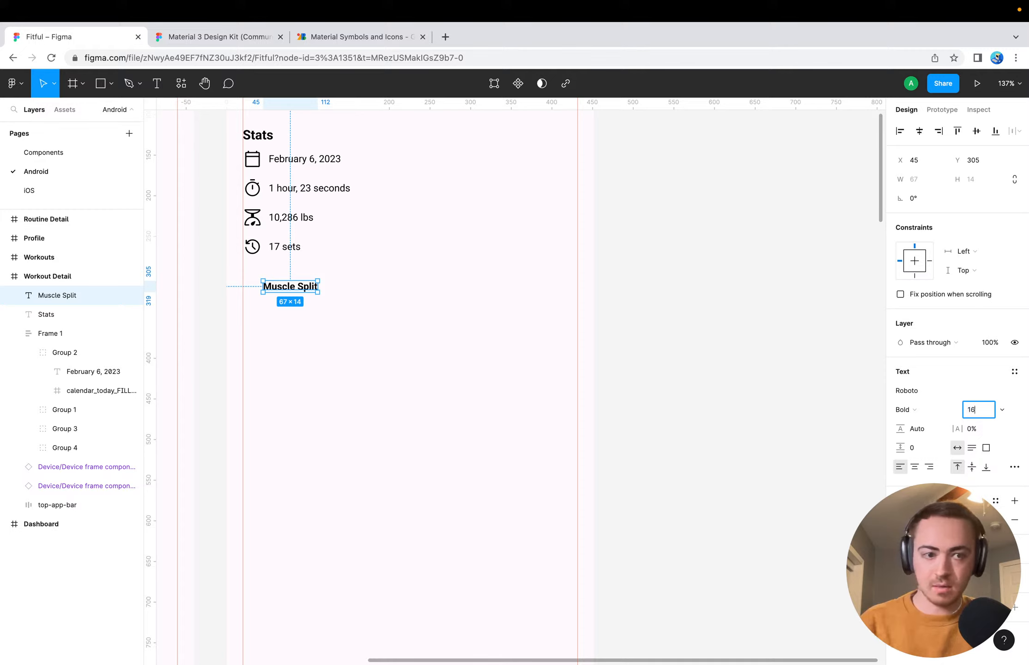
pyautogui.press('Return')
# Try SemiBold on the Muscle Split heading, settling on the Medium font weight
pyautogui.click(992, 414)
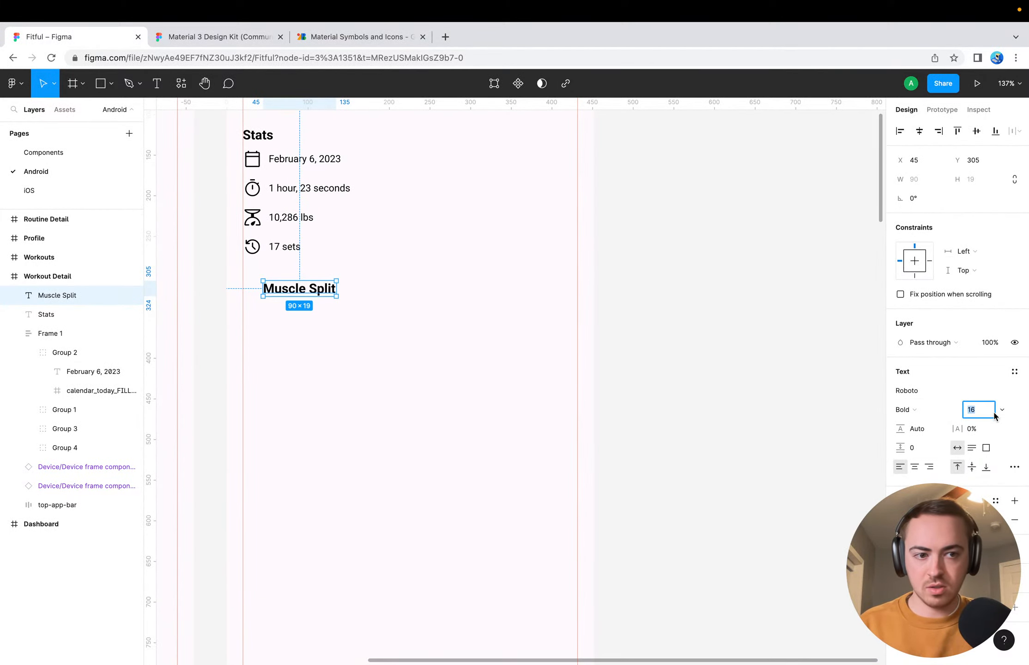
pyautogui.click(937, 410)
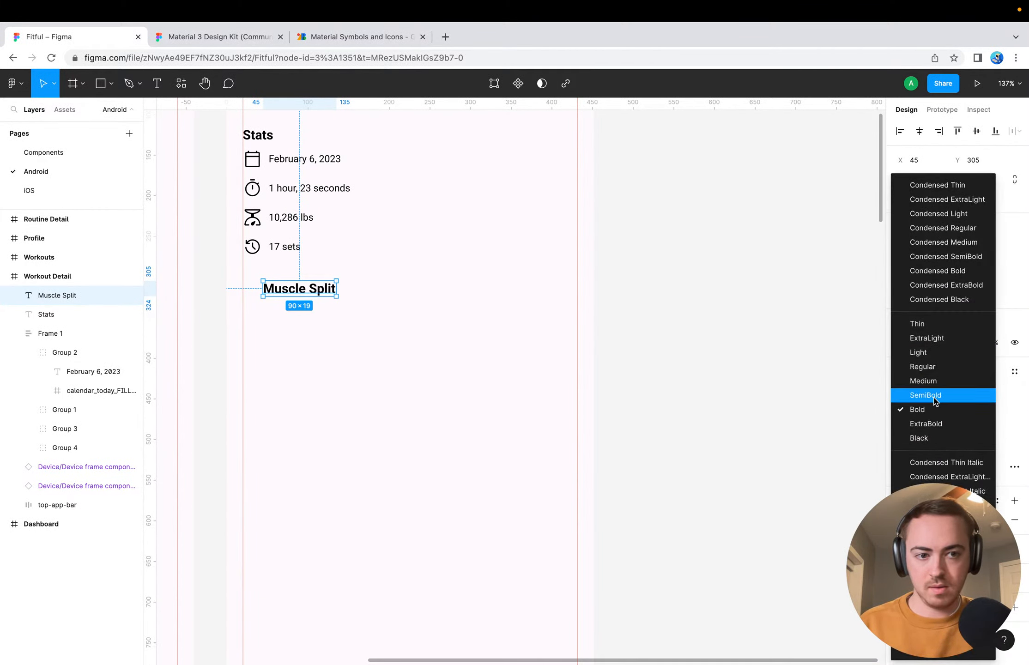
pyautogui.click(932, 396)
pyautogui.click(940, 417)
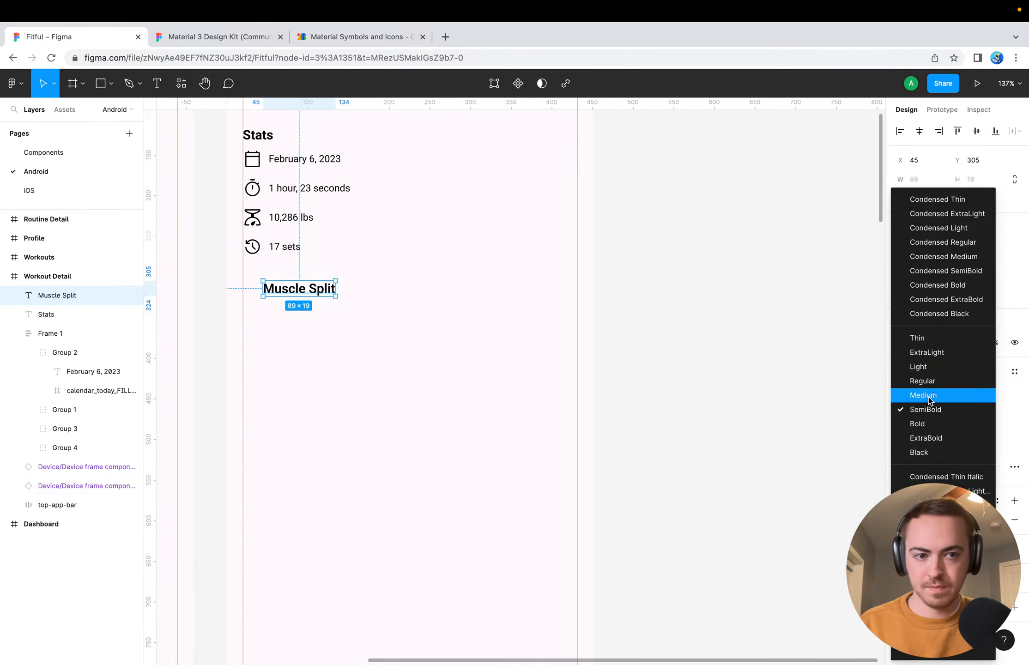
pyautogui.click(929, 396)
pyautogui.click(425, 360)
# Change the Stats heading's font weight to Medium to match the Muscle Split heading
pyautogui.click(259, 134)
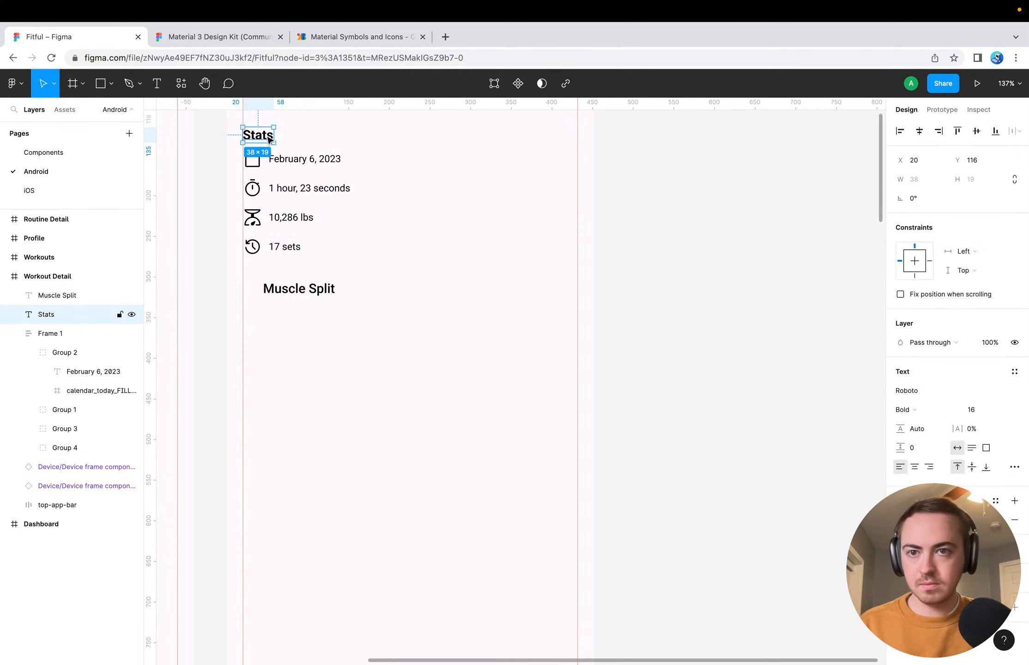
pyautogui.click(917, 414)
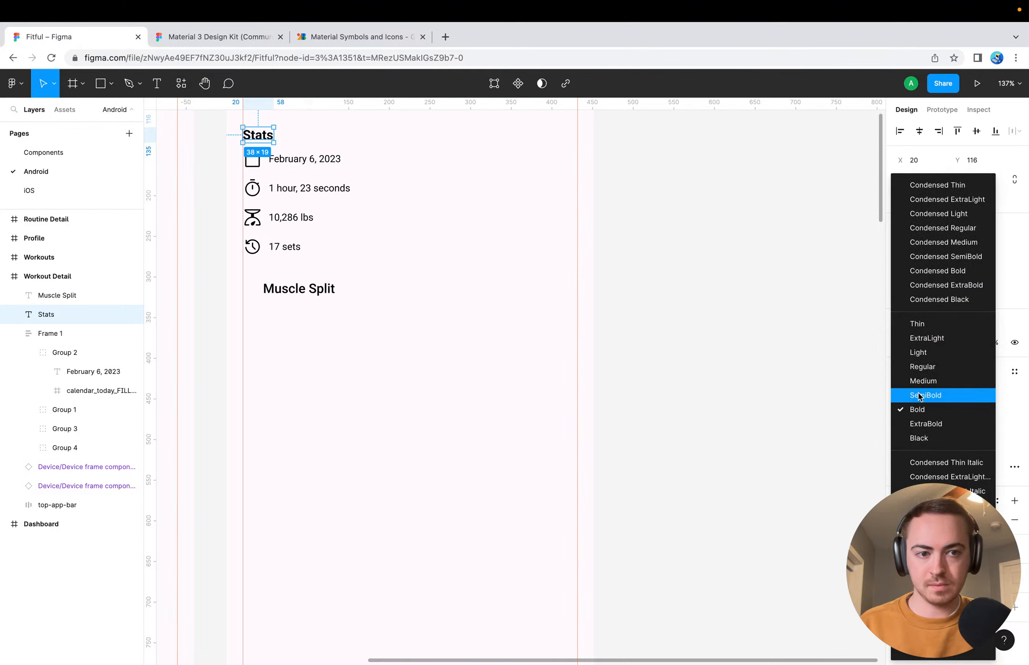
pyautogui.click(920, 385)
pyautogui.click(377, 407)
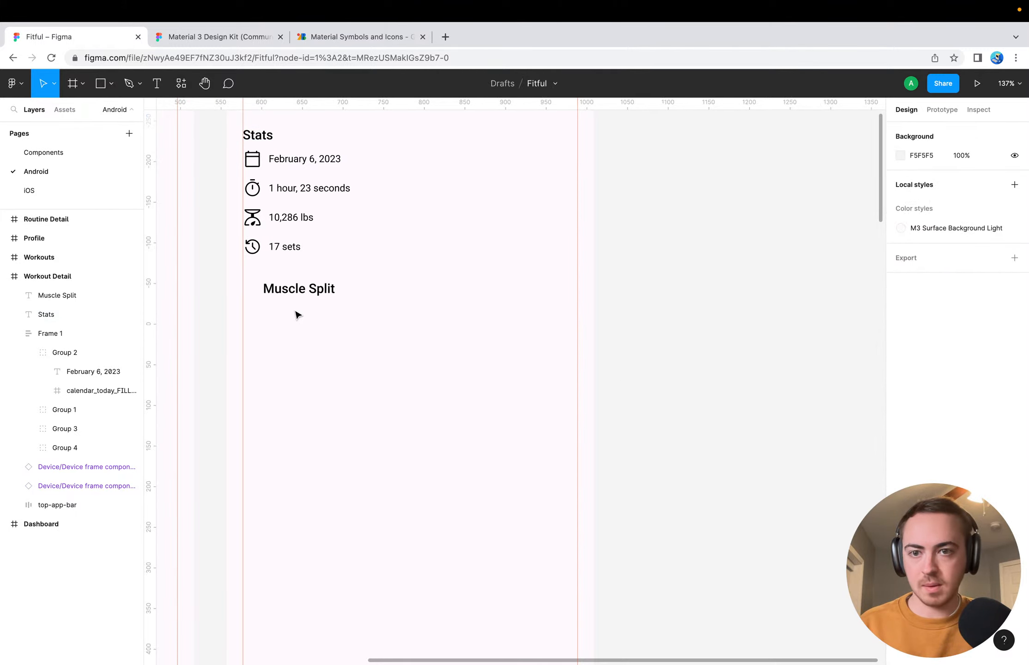
# Align the Muscle Split heading with the list margin at X 20 and place it at Y 307, 32 px below the list
pyautogui.moveTo(290, 297); pyautogui.dragTo(262, 248)
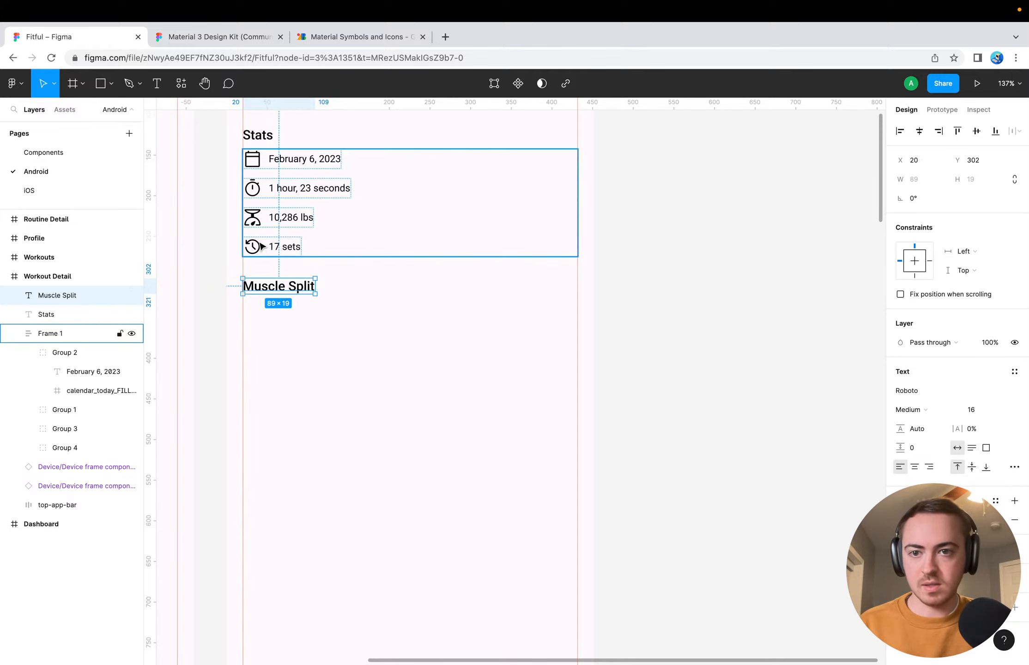
pyautogui.press('Up')
pyautogui.press('Up')
pyautogui.press('Down')
pyautogui.press('Down')
pyautogui.press('Down')
pyautogui.press('Down')
pyautogui.press('Down')
pyautogui.press('Down')
pyautogui.press('Down')
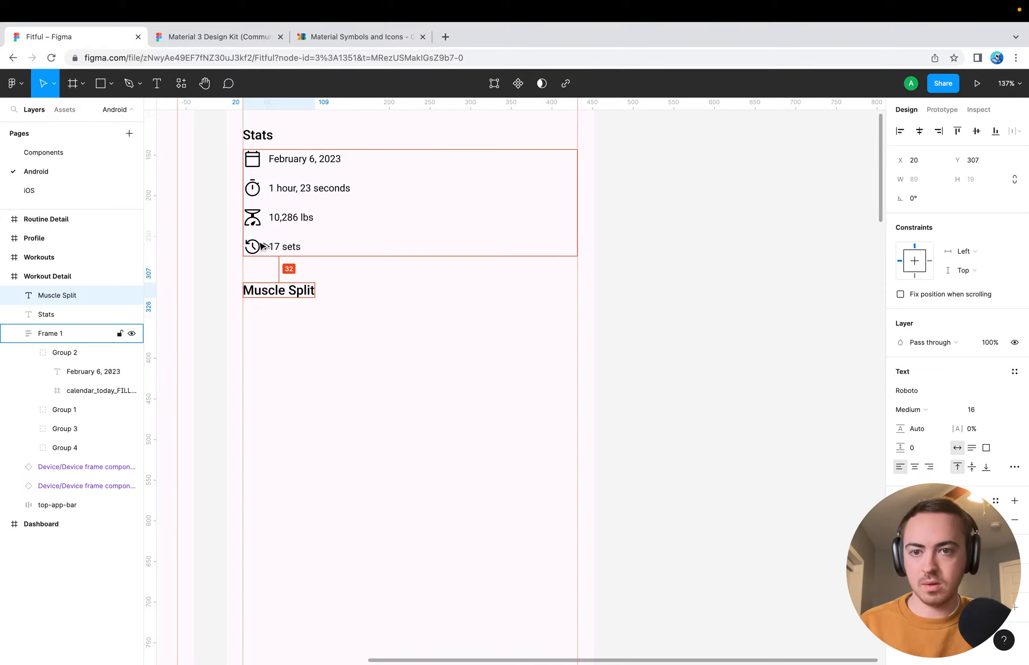
pyautogui.click(308, 361)
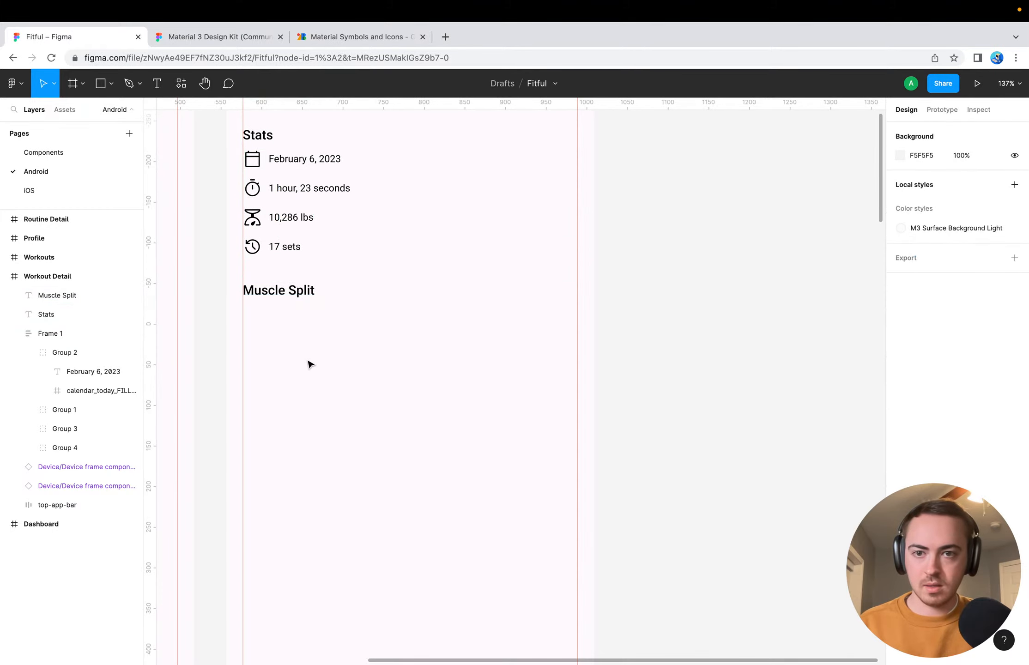
# Lower the statistics list to Y 147 to widen the gap below the Stats heading
pyautogui.click(303, 230)
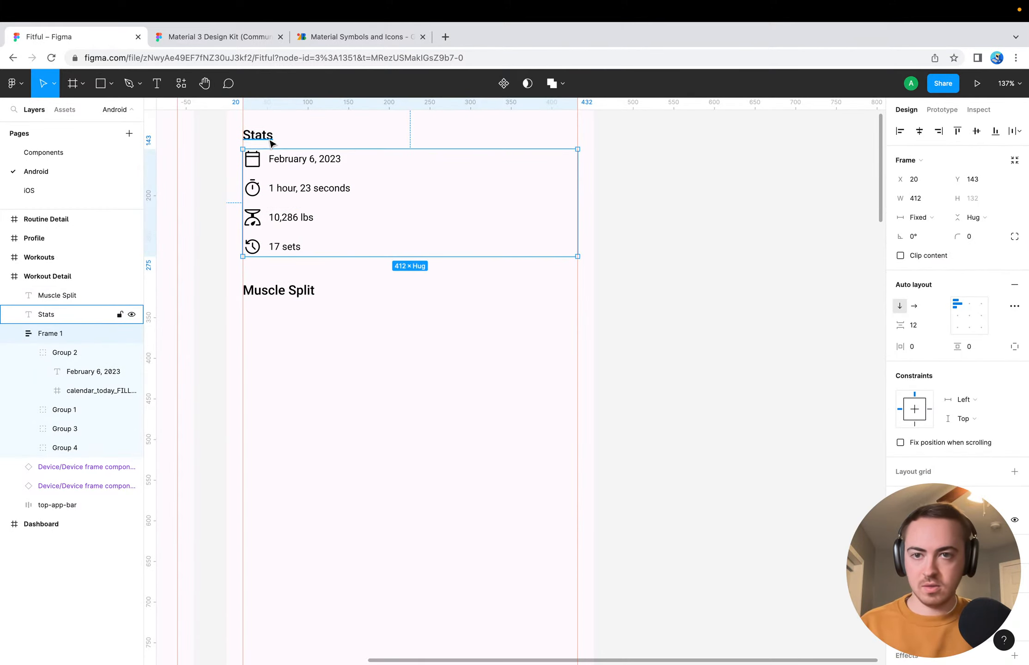
pyautogui.press('Down')
pyautogui.press('Down')
pyautogui.press('Down')
pyautogui.press('Down')
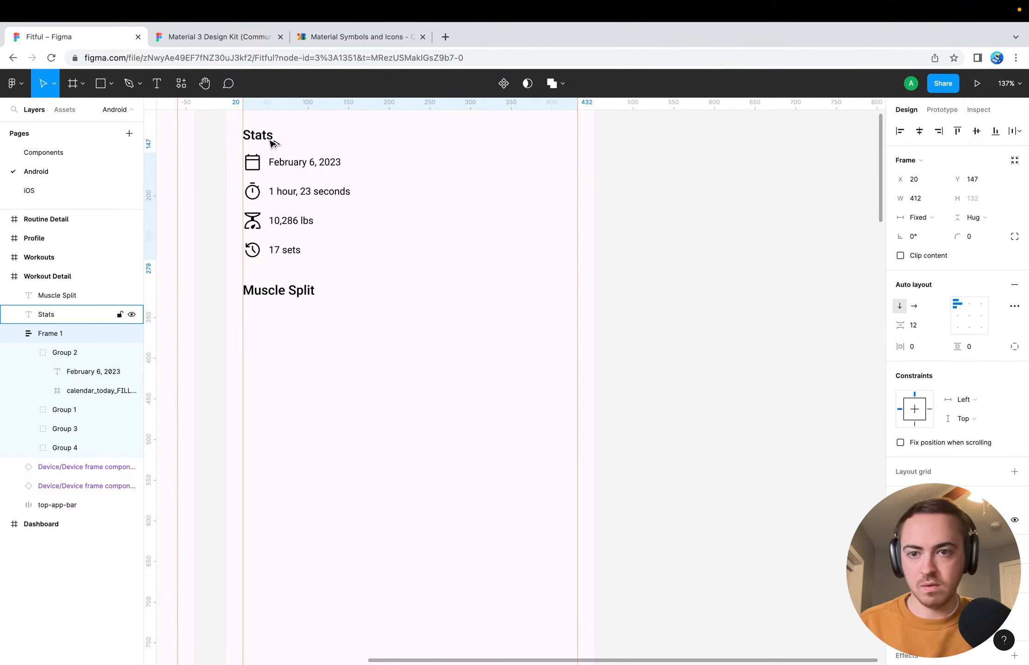
# Lower the Muscle Split heading to Y 311 to restore its 32 px gap below the statistics list
pyautogui.click(282, 288)
pyautogui.press('Down')
pyautogui.press('Down')
pyautogui.press('Down')
pyautogui.press('Down')
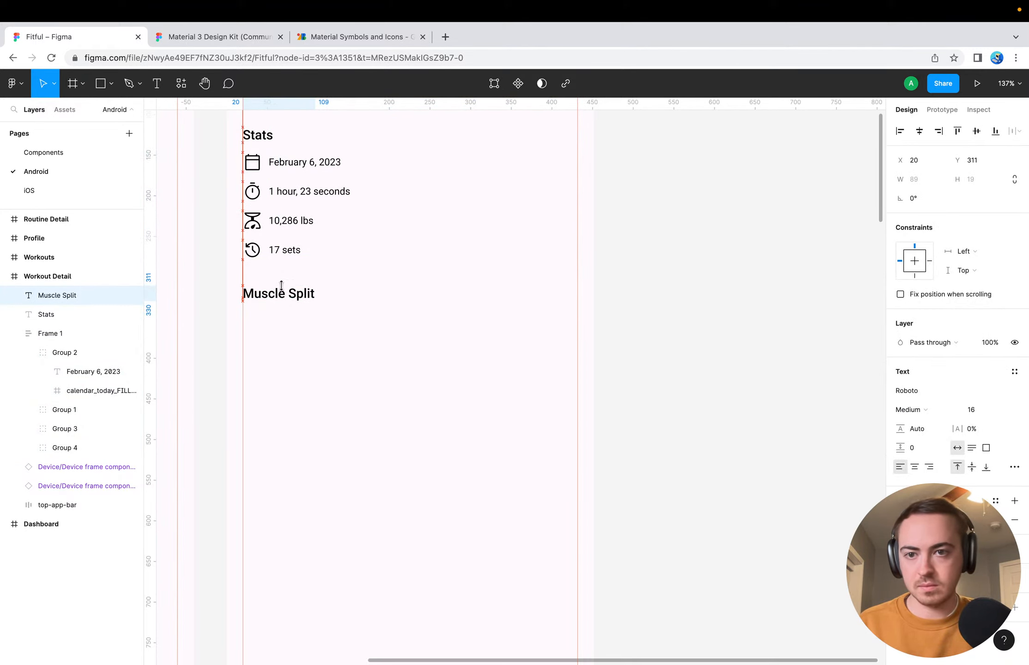
pyautogui.click(439, 354)
pyautogui.scroll(3, 417, 354)
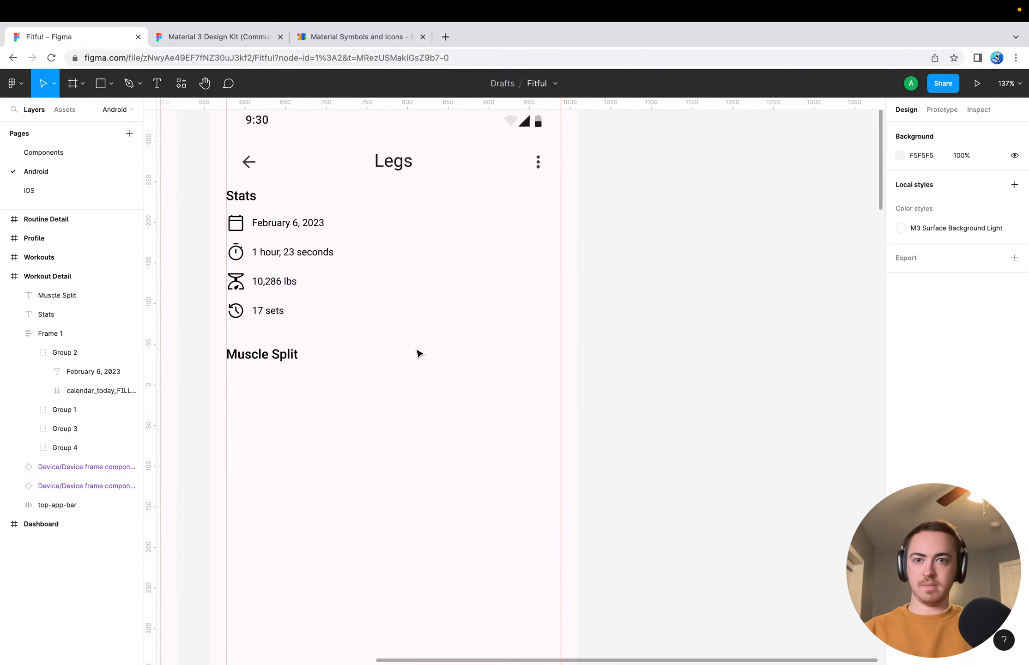
pyautogui.press('shift+super+backslash')
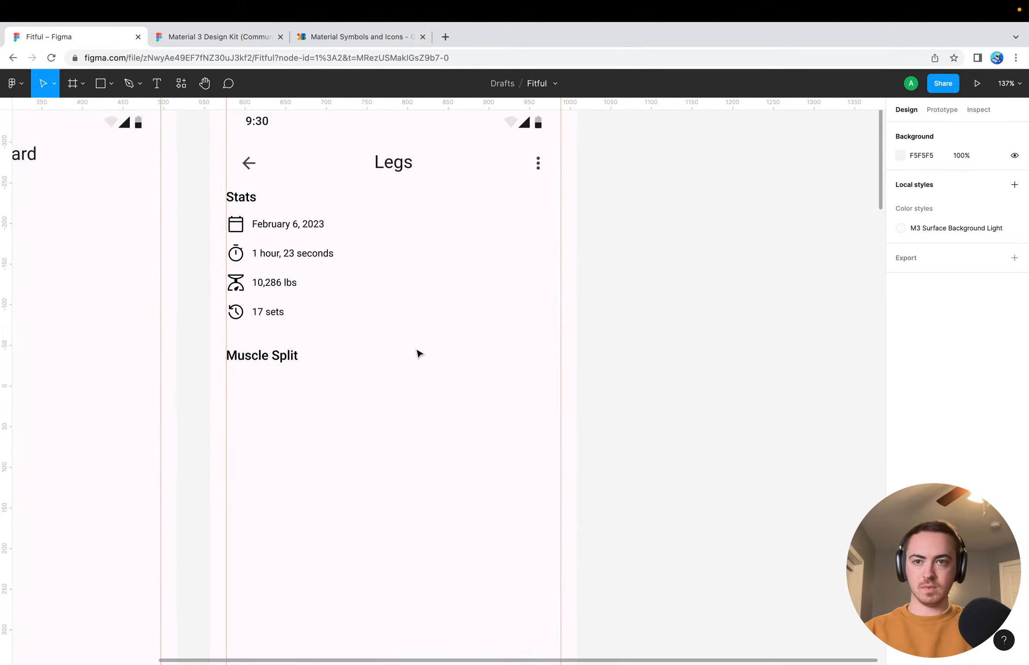
pyautogui.press('shift+super+backslash')
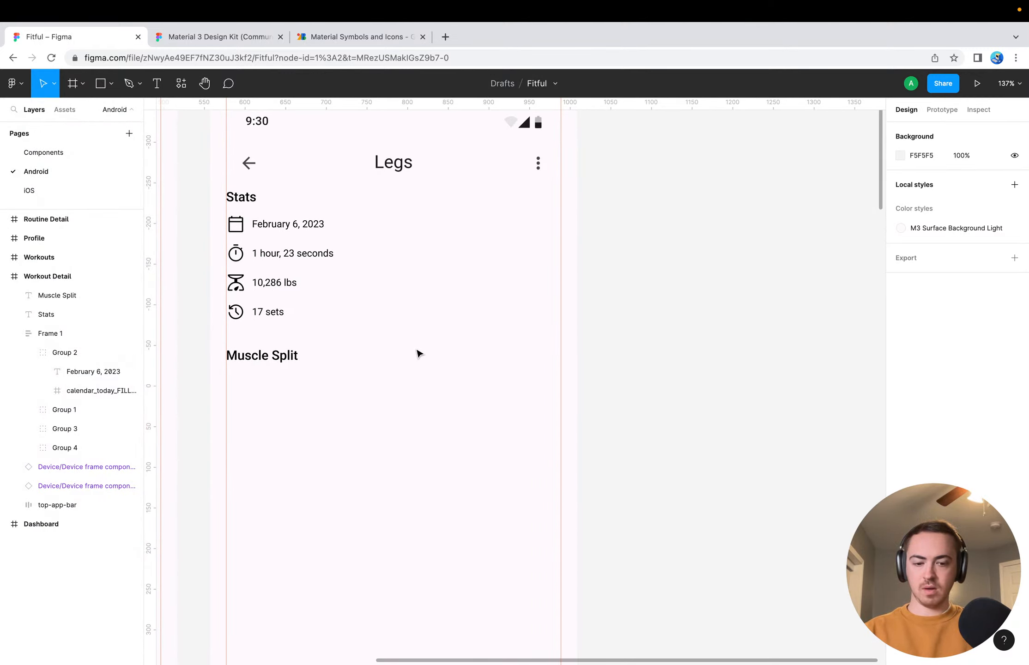
pyautogui.press('super+backslash')
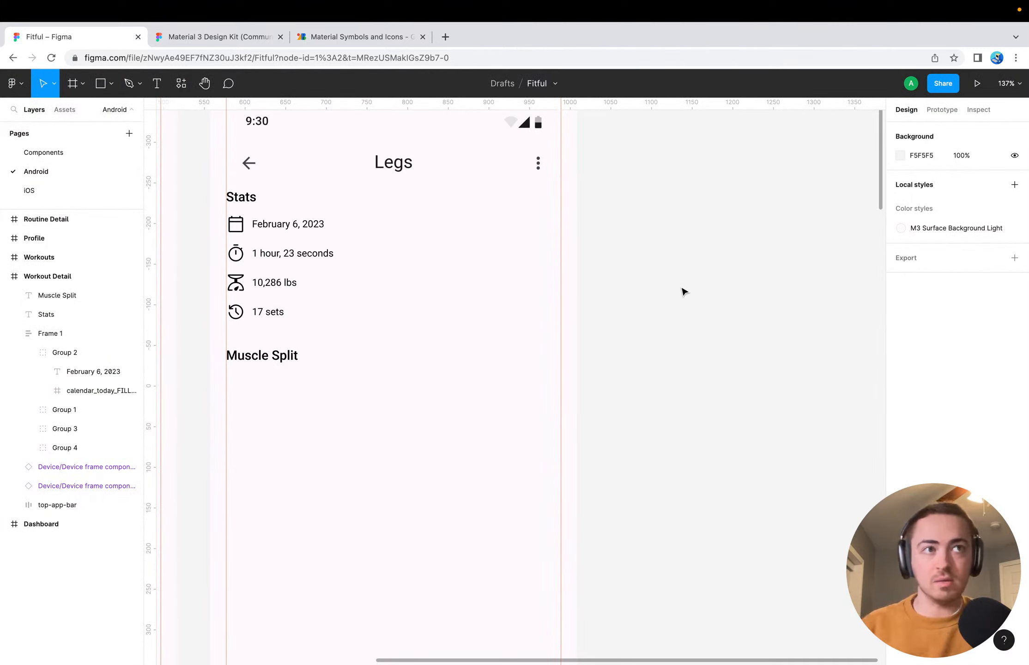
pyautogui.scroll(-3, 477, 401)
pyautogui.hscroll(-3, 478, 401)
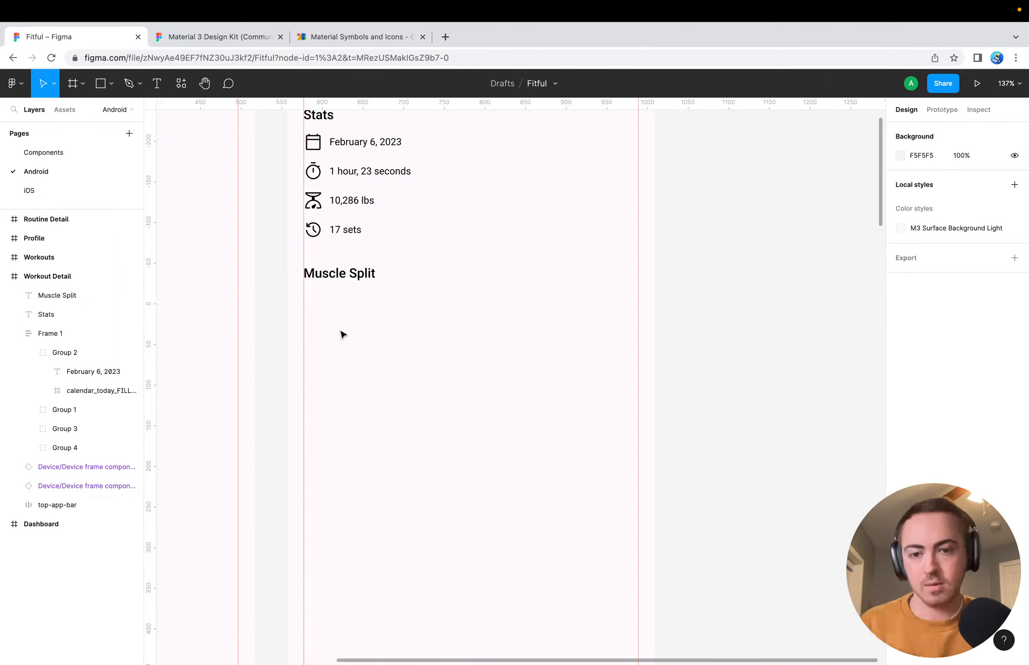
# Switch to the Material 3 Design Kit file and locate its Progress indicators section among the components
pyautogui.click(199, 54)
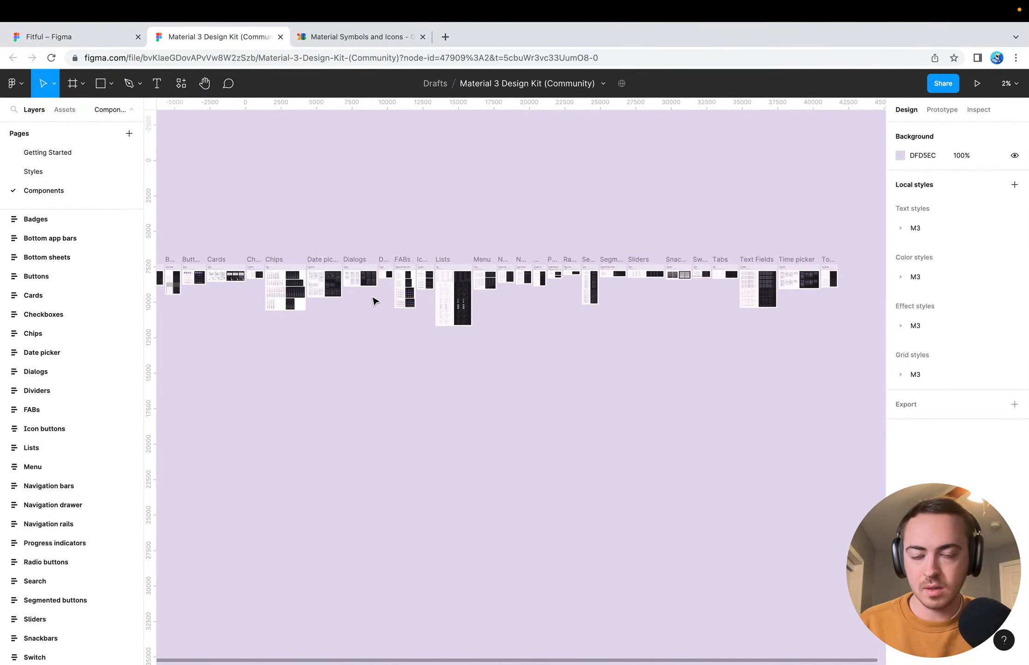
pyautogui.scroll(10, 374, 301)
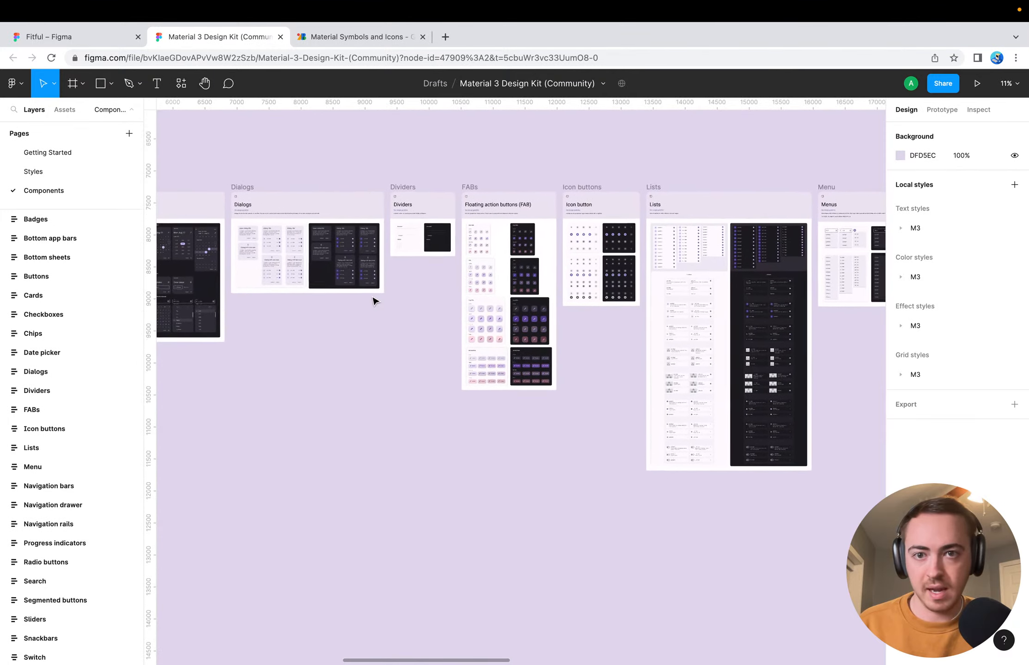
pyautogui.hscroll(10, 558, 361)
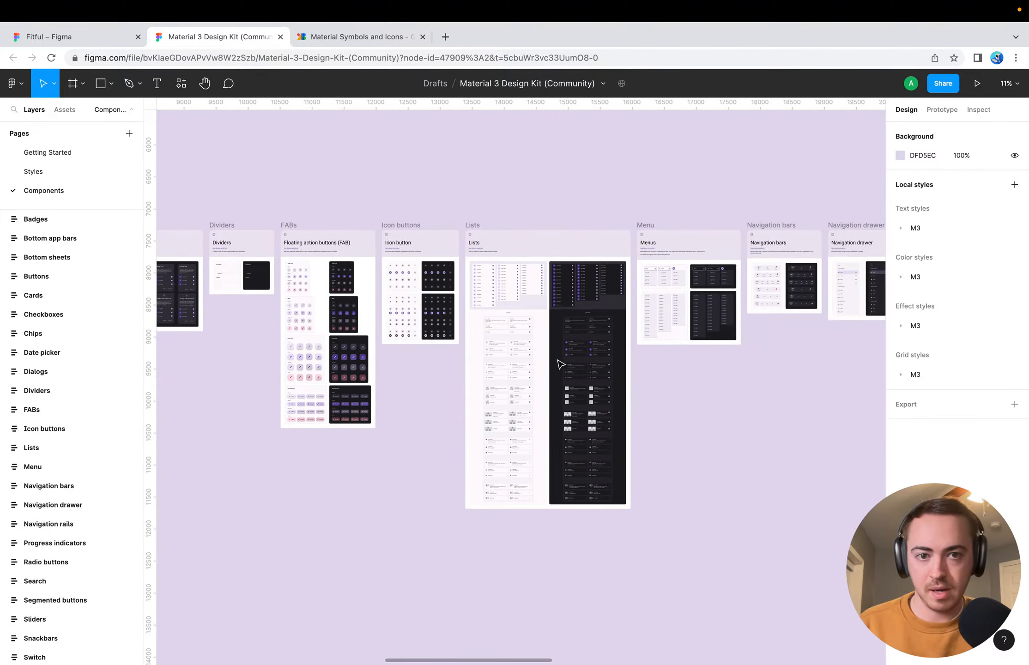
pyautogui.hscroll(10, 558, 364)
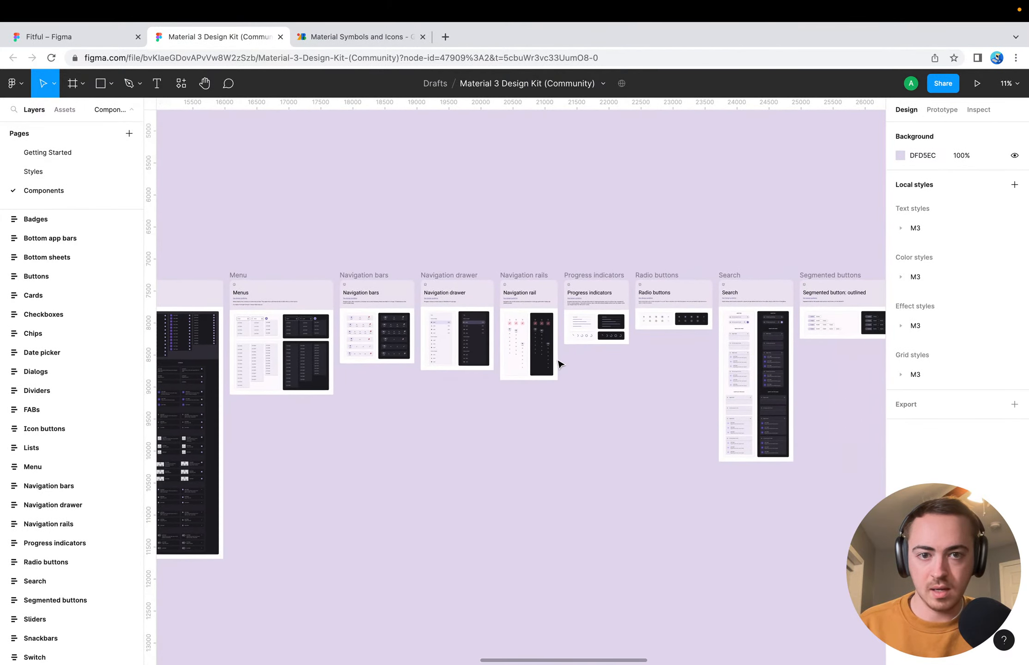
pyautogui.scroll(15, 558, 363)
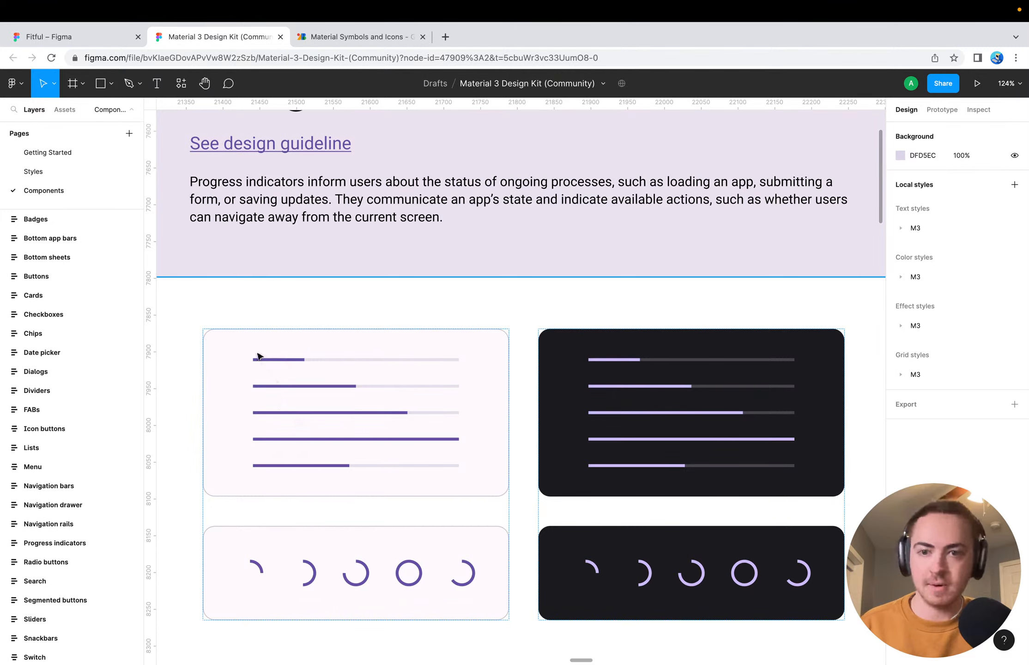
# Copy the linear-progress-indicator component set from the Light Scheme group of the Progress indicators components
pyautogui.click(225, 366)
pyautogui.scroll(-2, 50, 468)
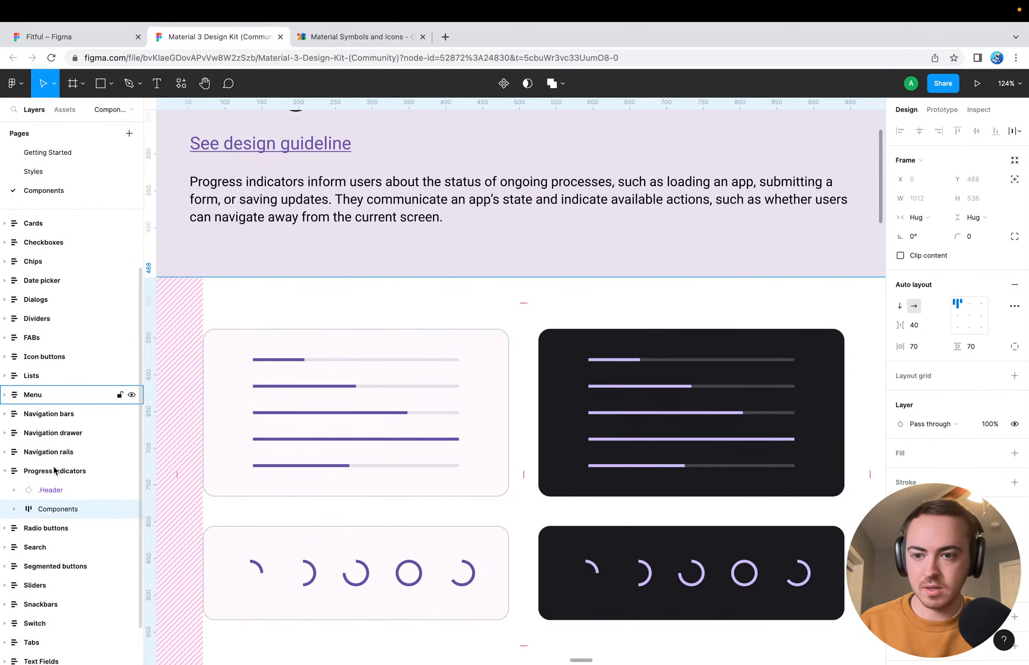
pyautogui.click(13, 507)
pyautogui.click(28, 527)
pyautogui.scroll(-2, 28, 526)
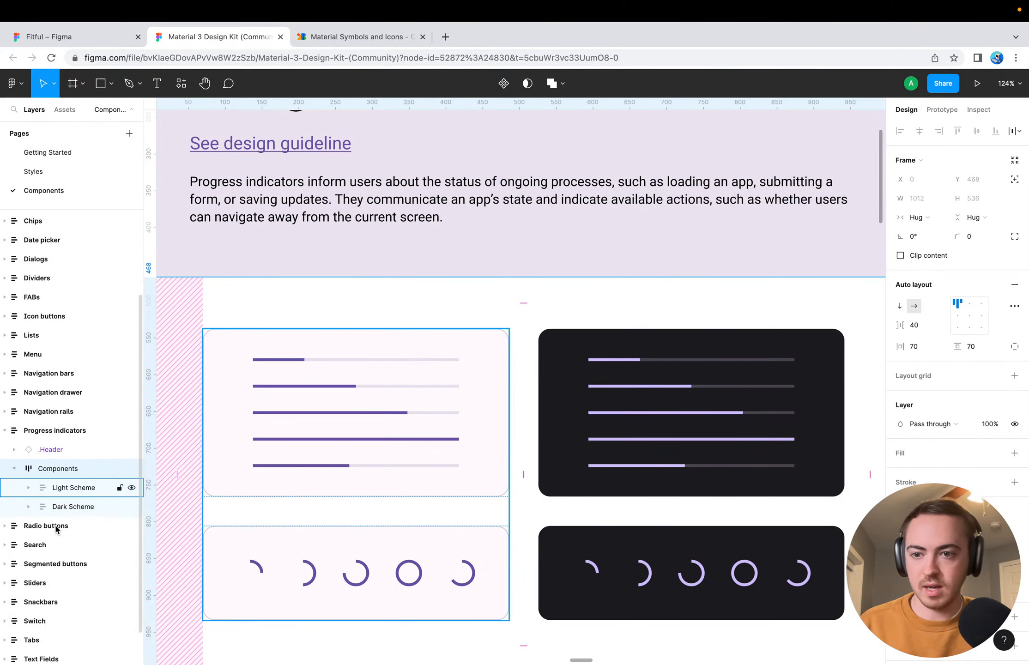
pyautogui.click(29, 482)
pyautogui.scroll(-3, 84, 529)
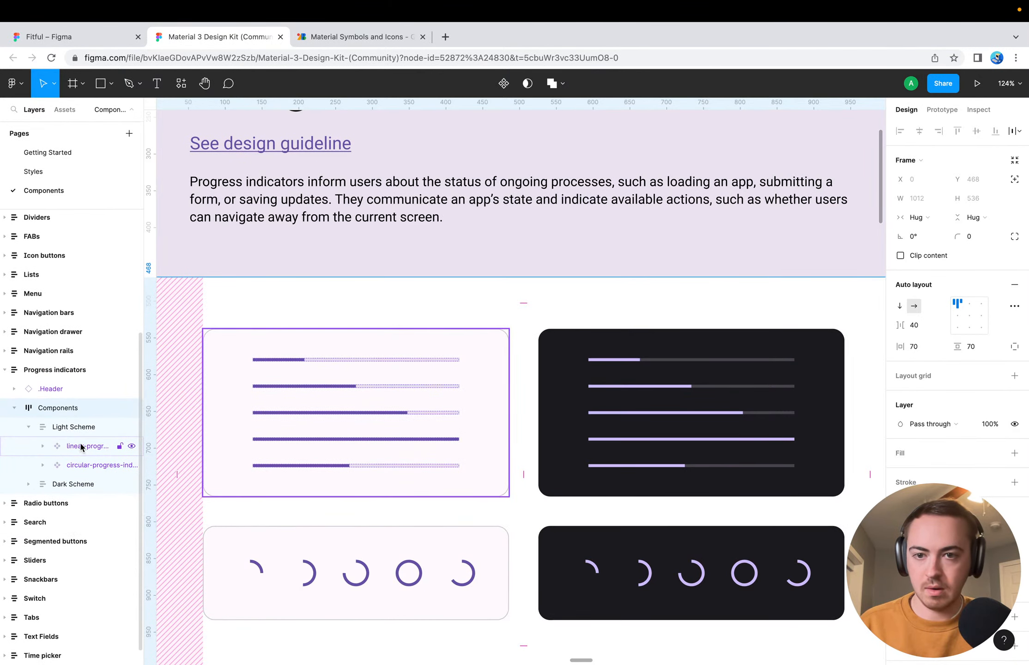
pyautogui.click(80, 445)
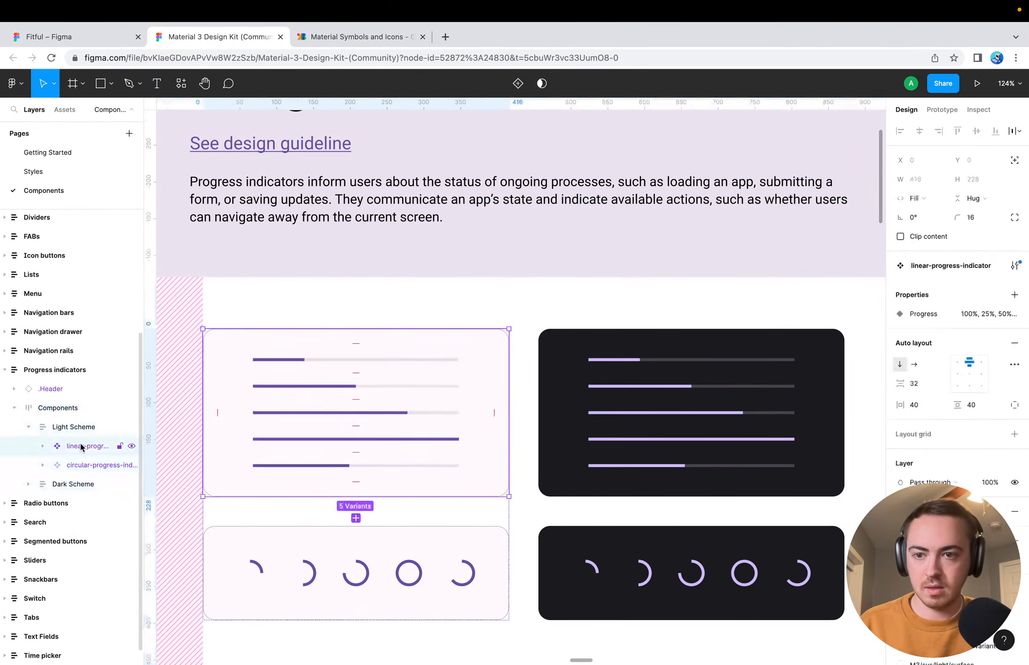
pyautogui.click(40, 446)
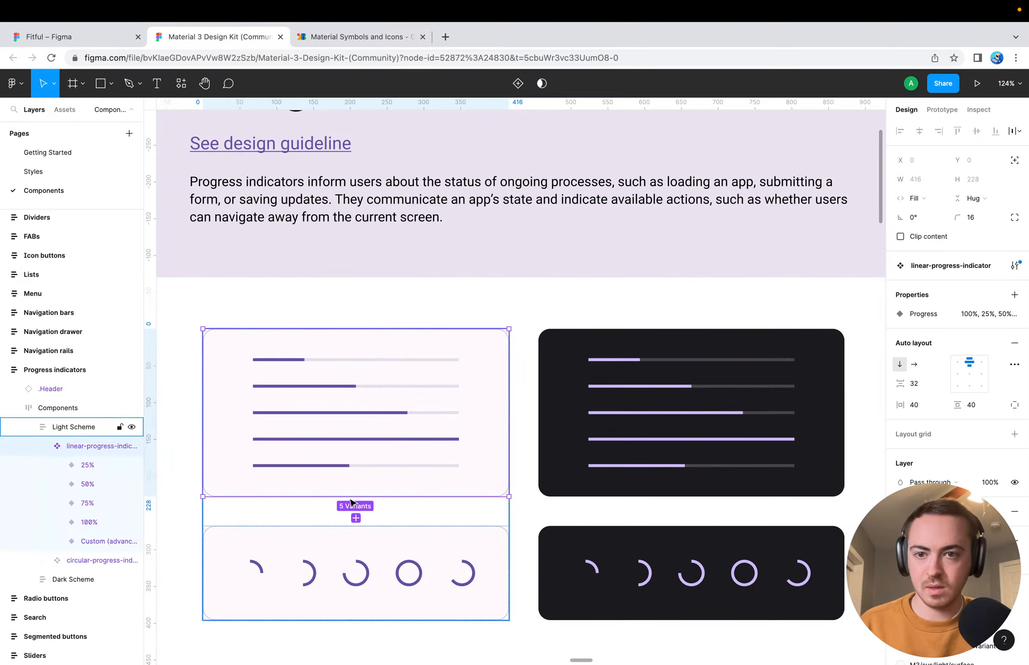
pyautogui.click(79, 428)
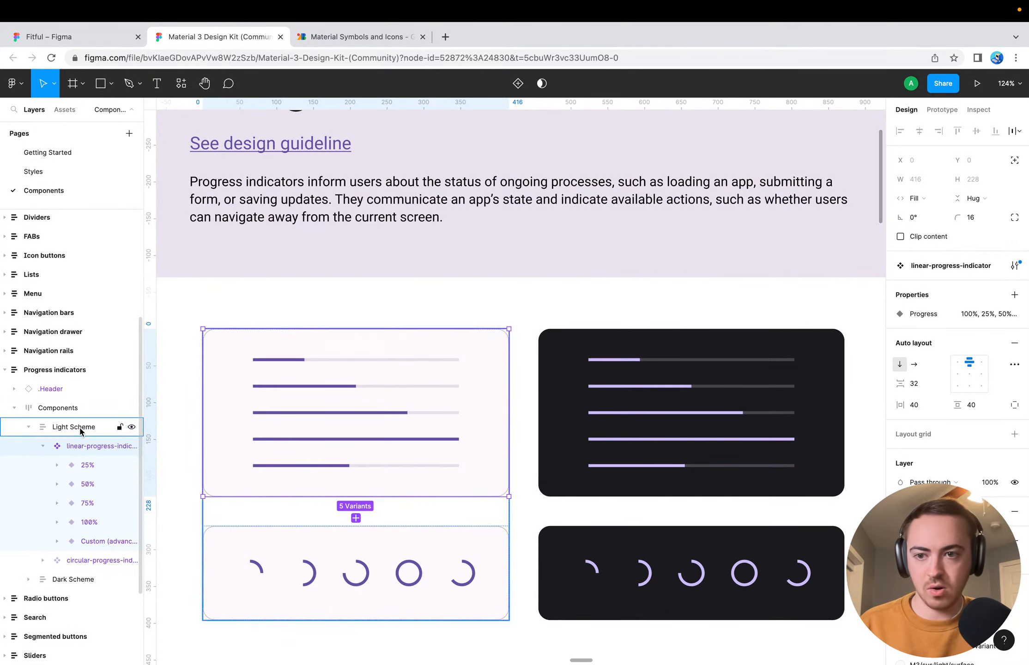
pyautogui.click(82, 444)
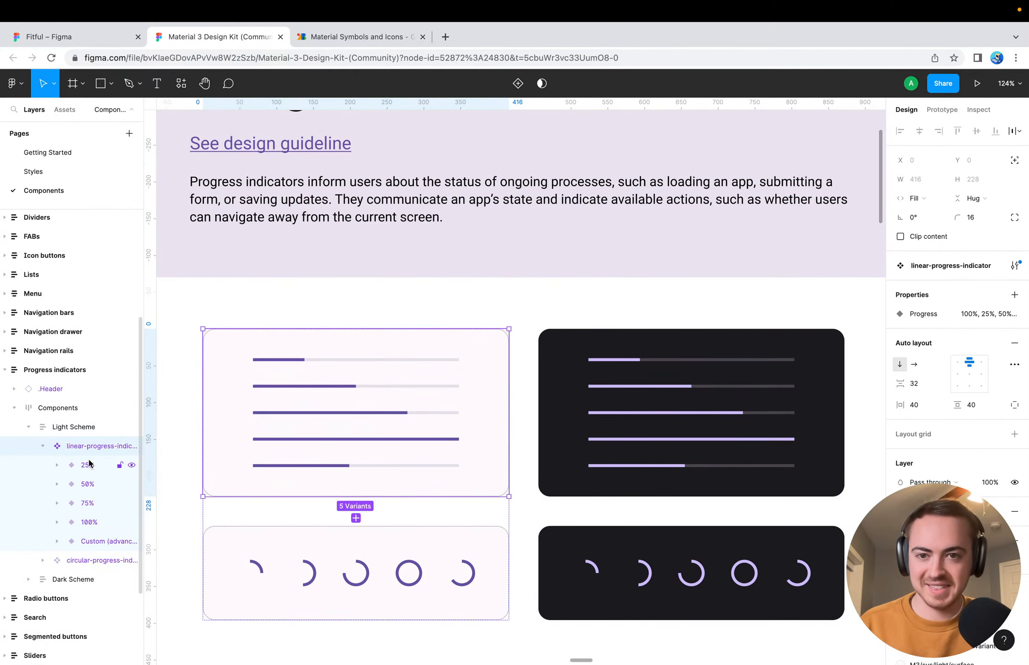
# Paste the linear-progress-indicator set into the Fitful file and place it below the Muscle Split heading at X 575, Y -17
pyautogui.click(91, 41)
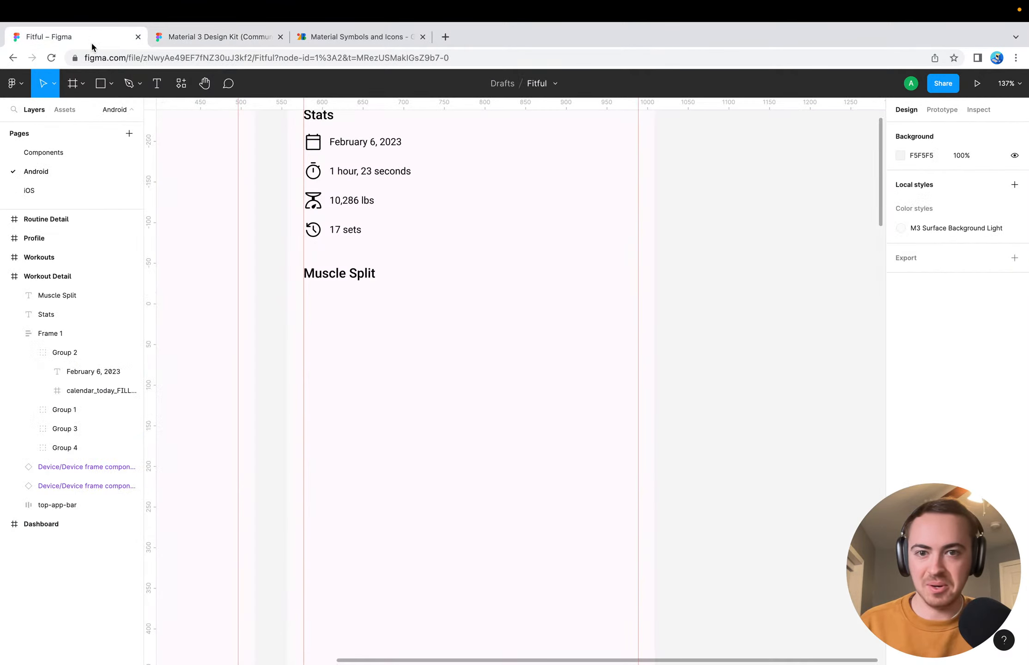
pyautogui.click(434, 418)
pyautogui.hotkey('ctrl', 'v')
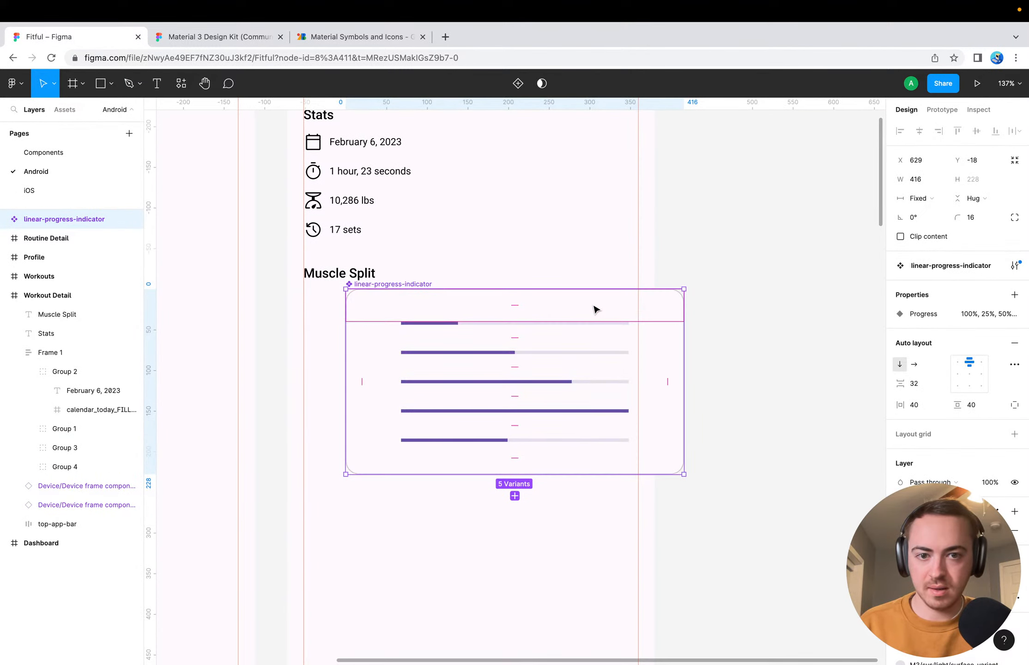
pyautogui.moveTo(595, 309); pyautogui.dragTo(553, 310)
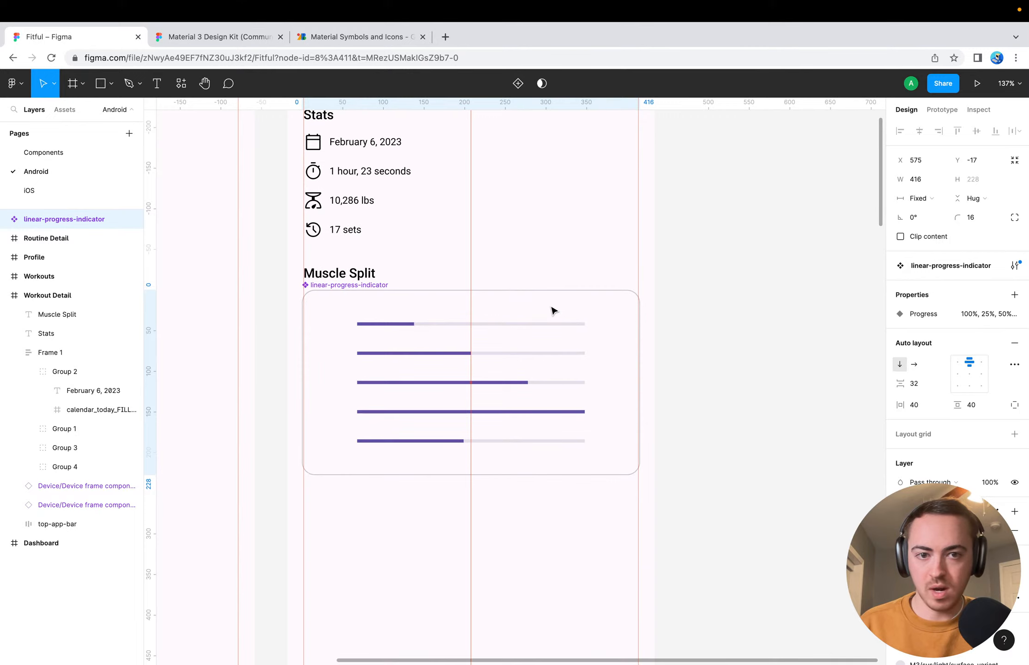
pyautogui.click(705, 357)
pyautogui.hotkey('ctrl', '\\')
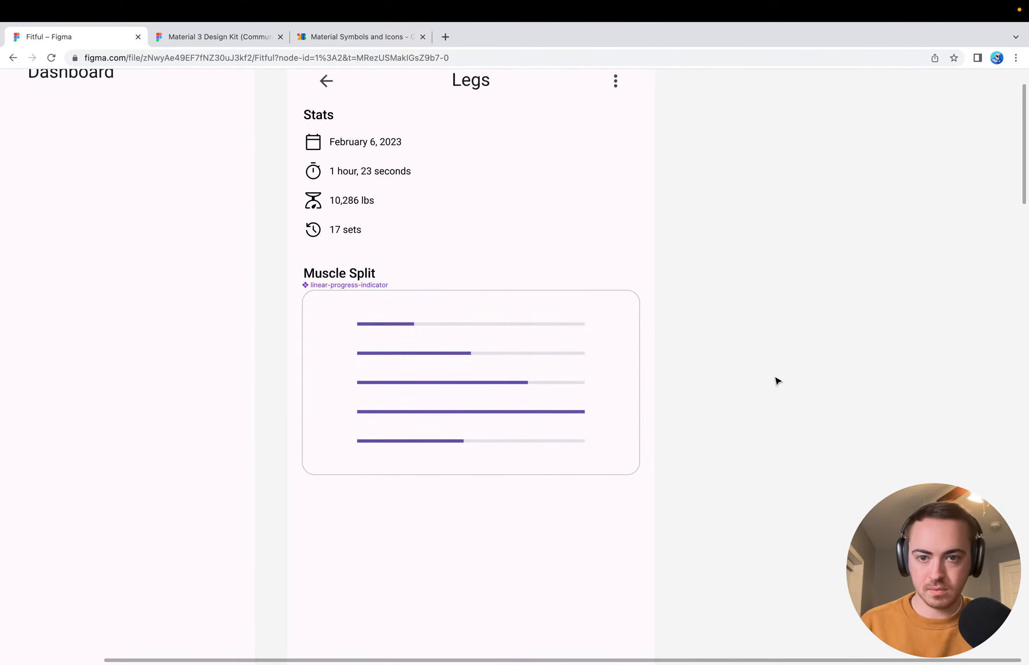
# Nest the linear-progress-indicator set inside the Workout Detail frame, directly above the Muscle Split text layer
pyautogui.click(409, 312)
pyautogui.hotkey('ctrl', '\\')
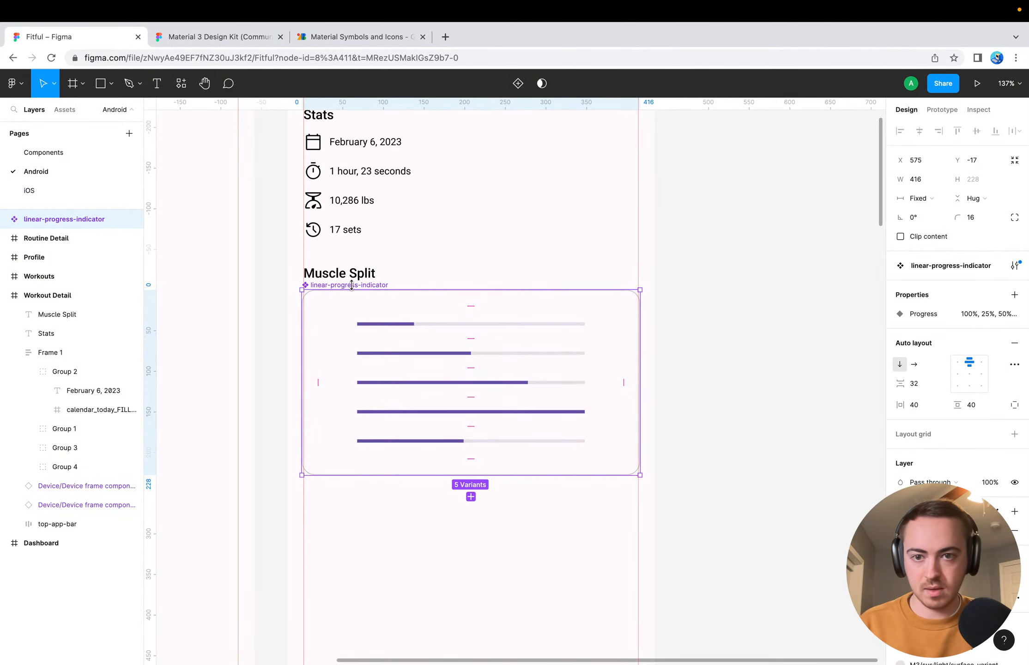
pyautogui.moveTo(46, 218); pyautogui.dragTo(63, 308)
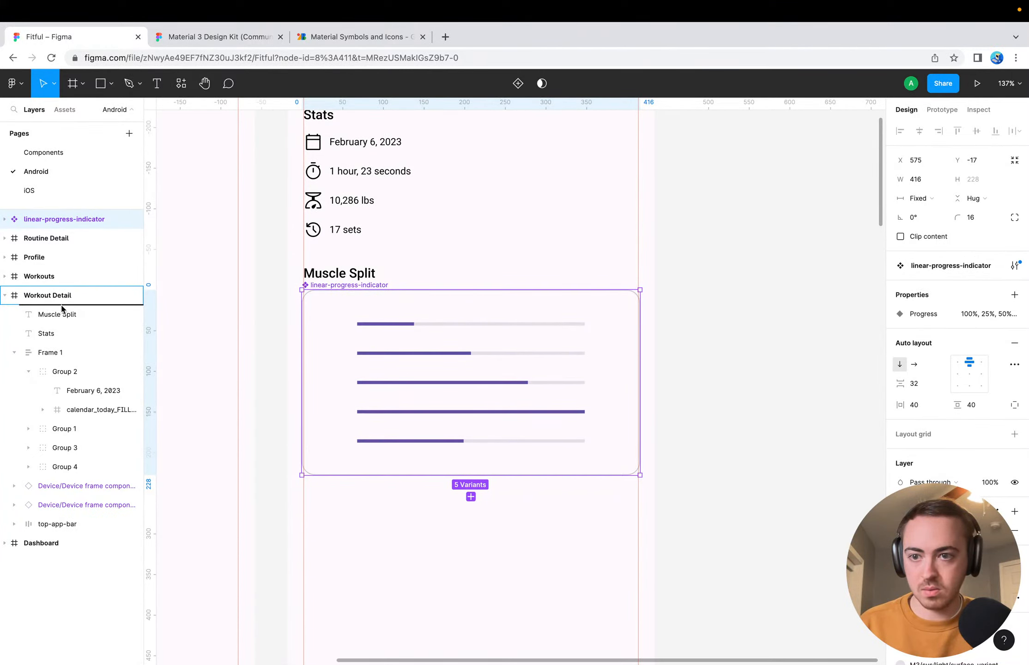
pyautogui.moveTo(63, 308); pyautogui.dragTo(62, 309)
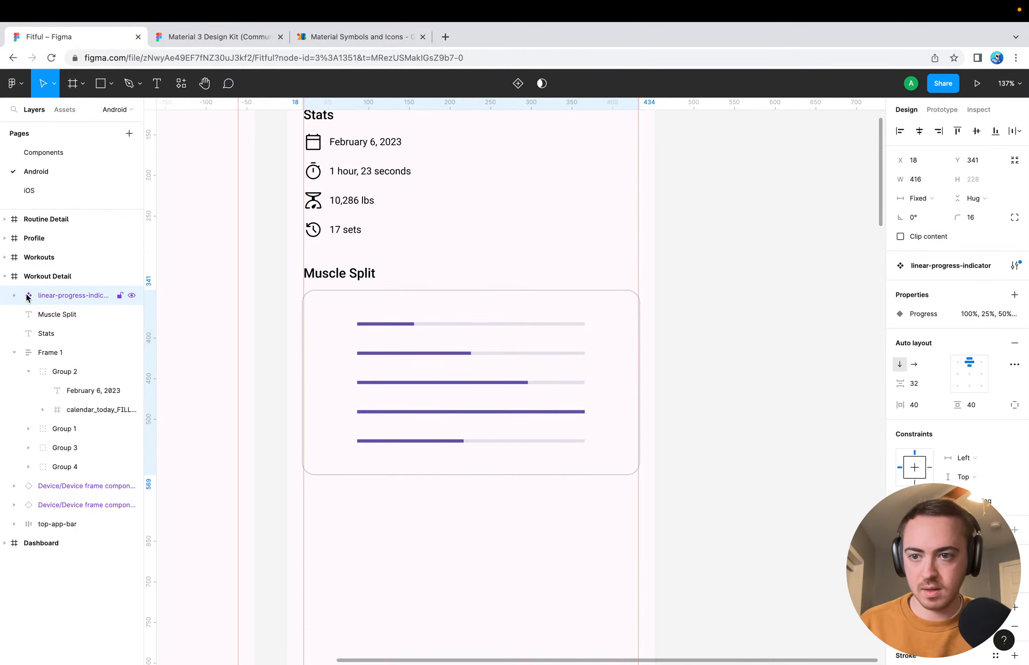
pyautogui.click(762, 398)
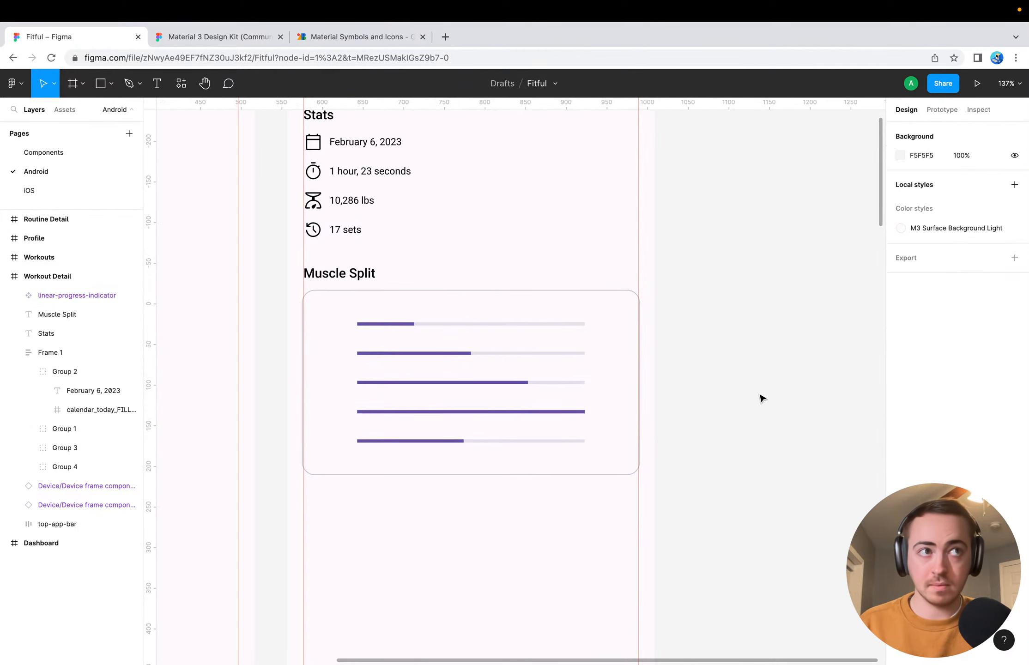
# Resize the linear-progress-indicator set to fit between the screen's margin guides, at X 20 with a width of 412
pyautogui.click(554, 384)
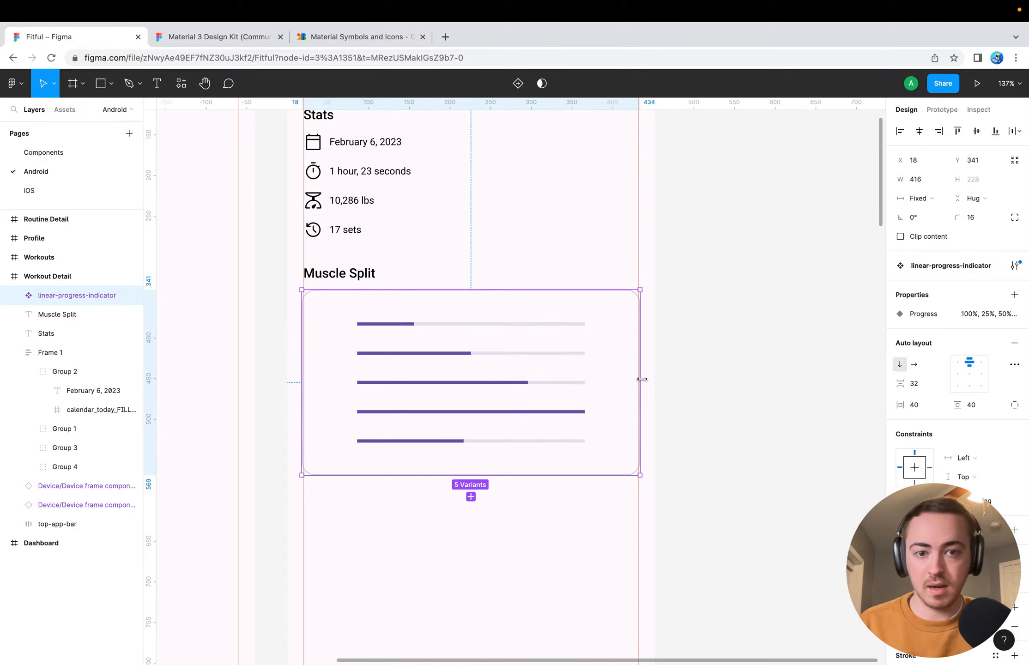
pyautogui.moveTo(639, 379); pyautogui.dragTo(638, 379)
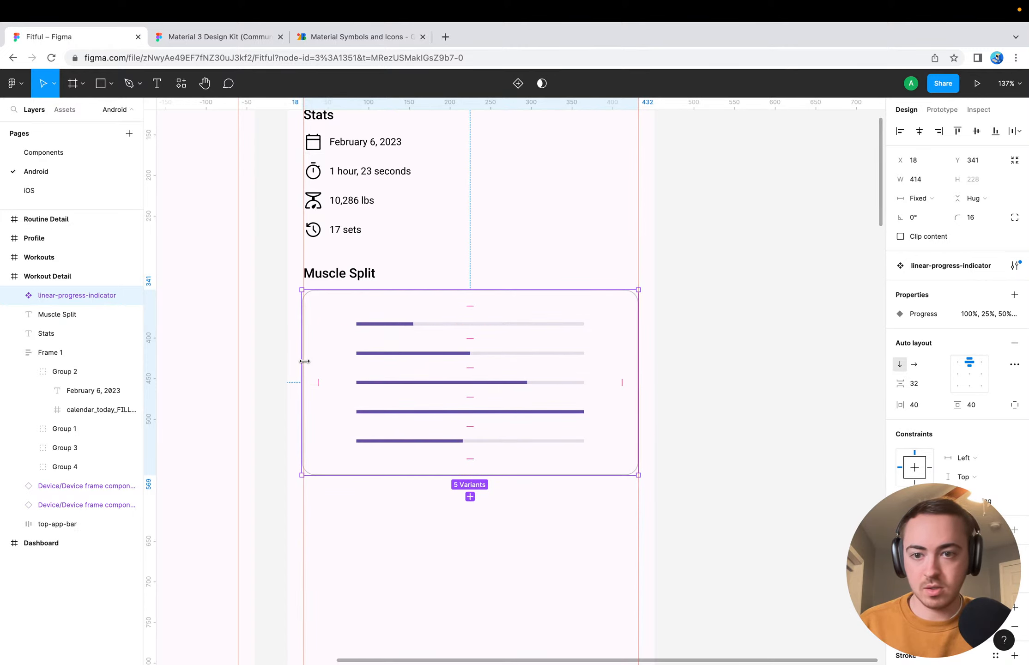
pyautogui.moveTo(307, 361); pyautogui.dragTo(305, 361)
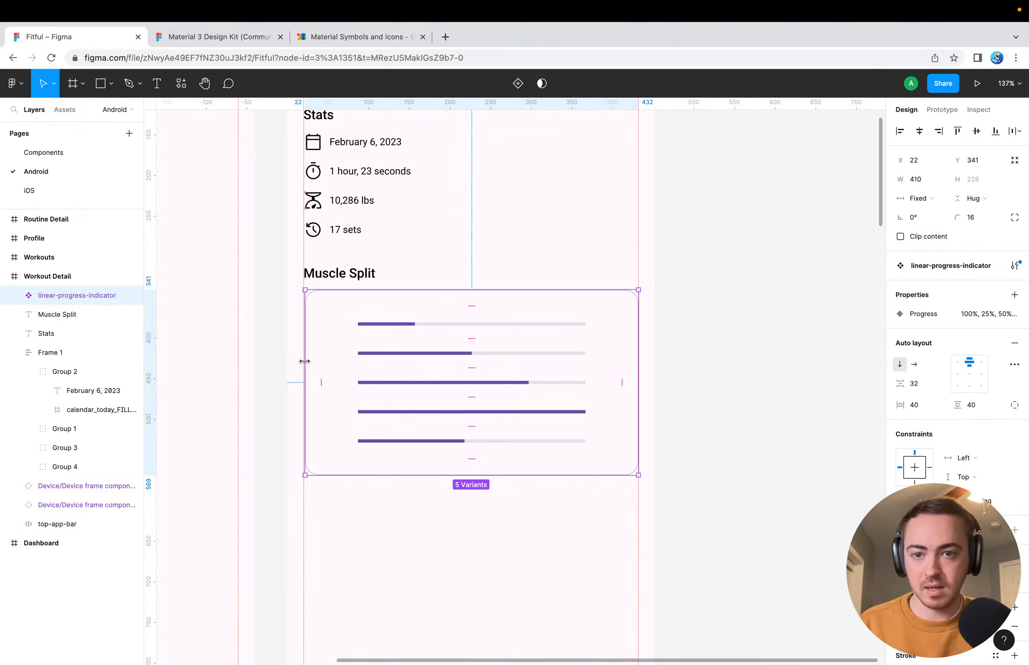
pyautogui.click(716, 376)
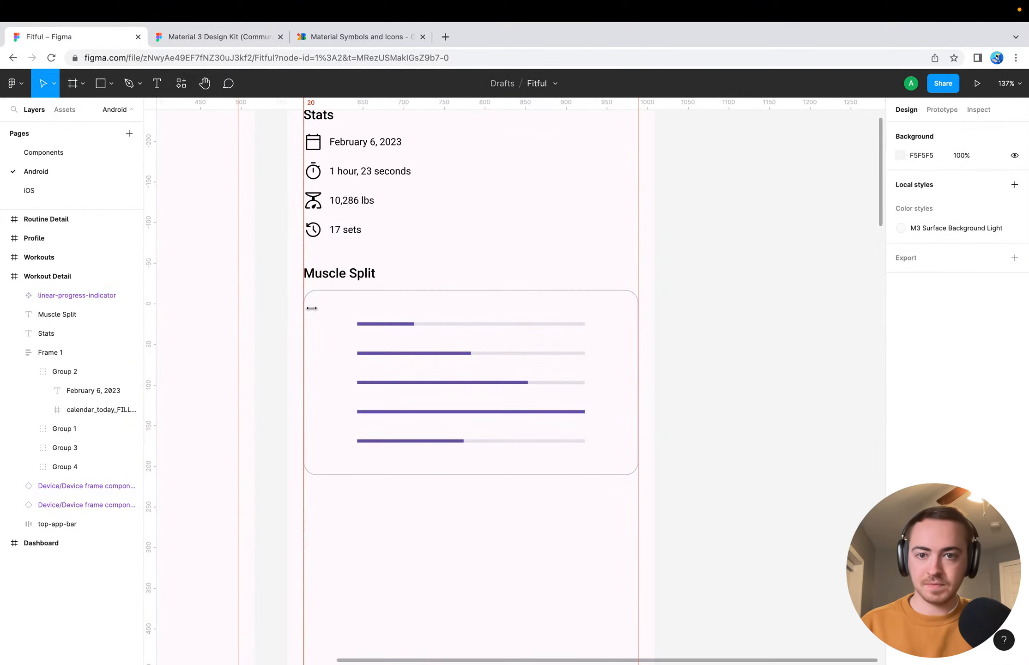
pyautogui.click(360, 326)
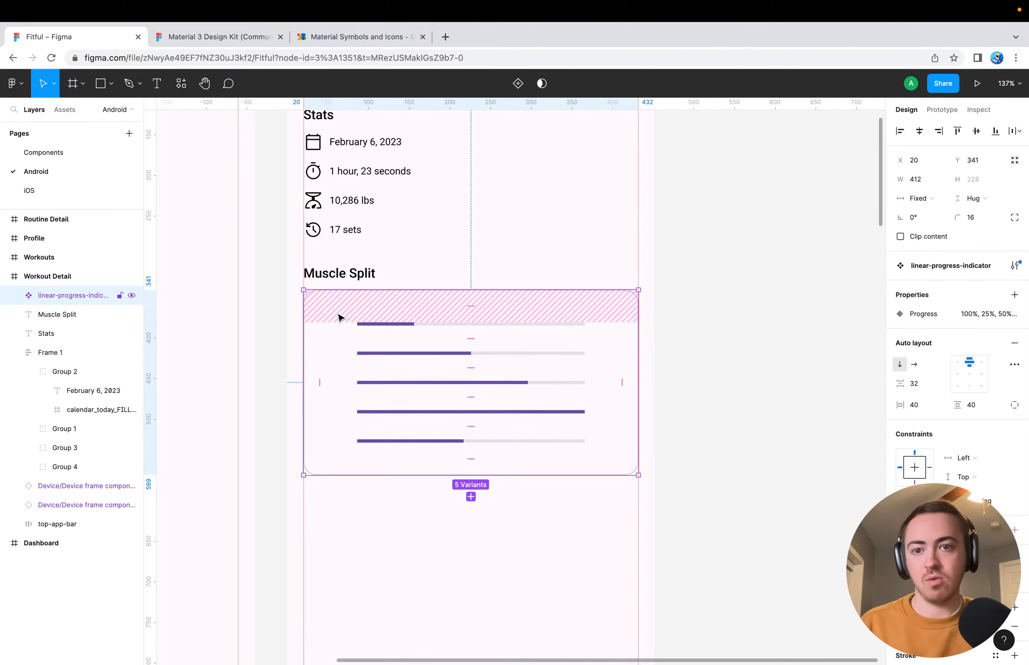
pyautogui.scroll(-2, 990, 388)
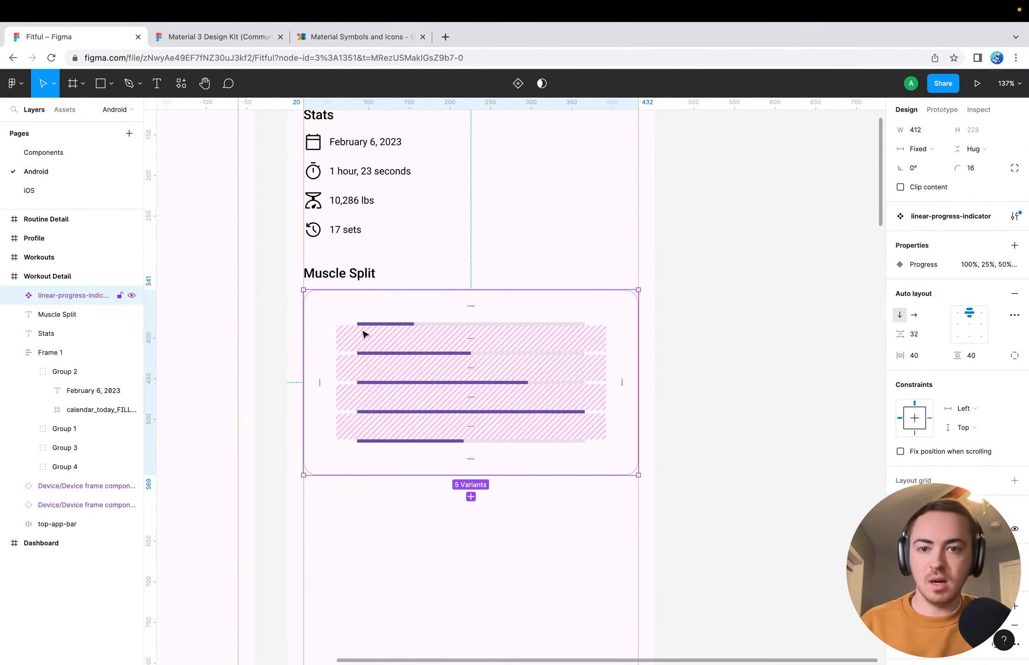
pyautogui.scroll(5, 400, 281)
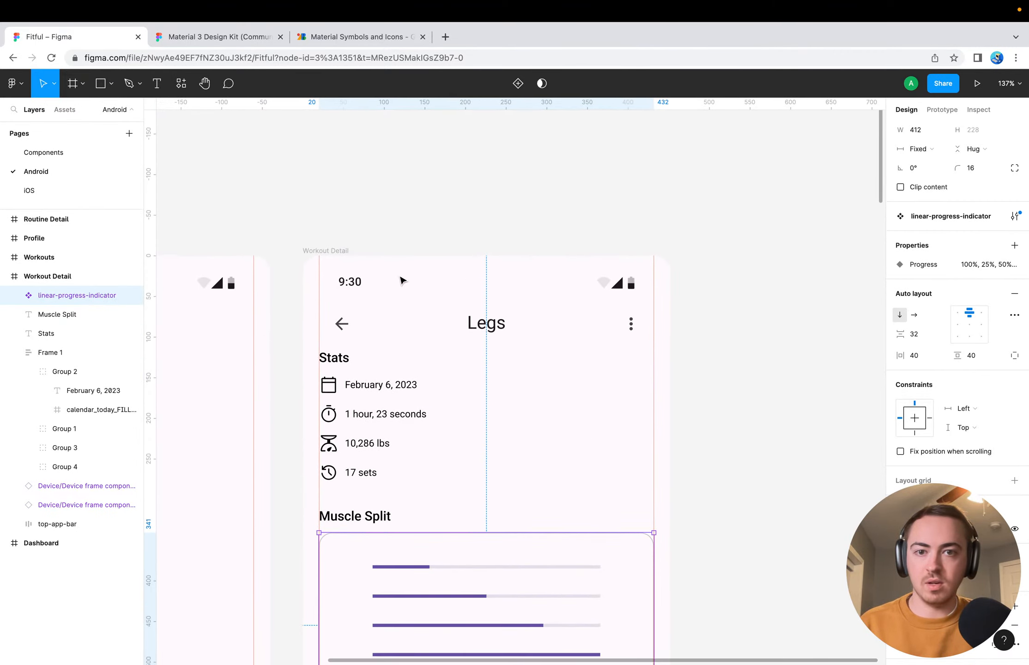
pyautogui.scroll(-6, 400, 280)
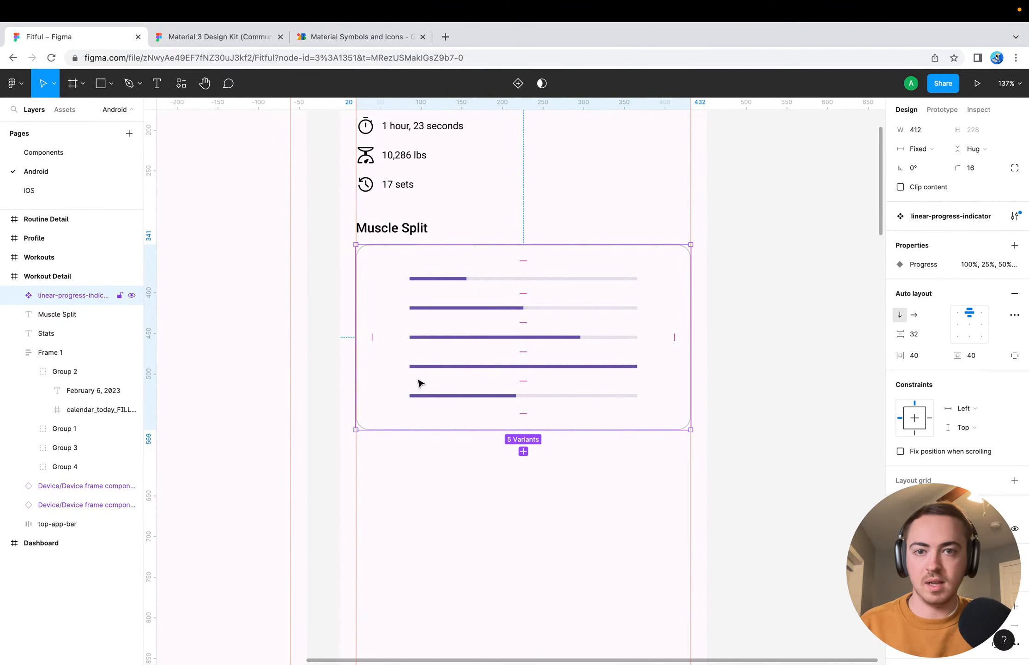
pyautogui.click(386, 359)
pyautogui.click(438, 265)
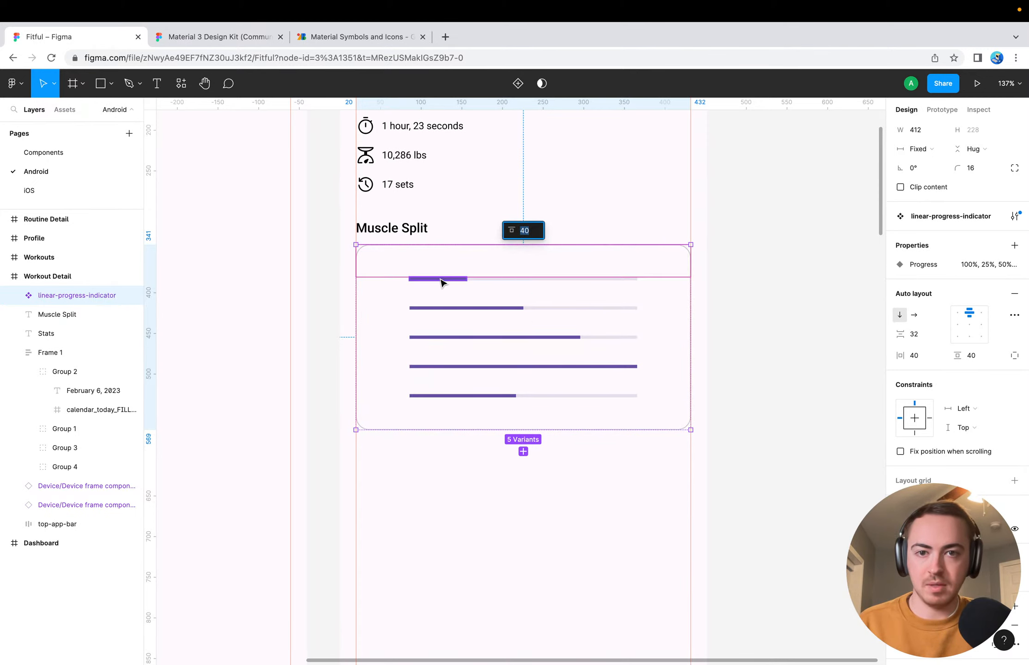
# Go through the variants of the linear-progress-indicator set and delete the Custom (advanced) one
pyautogui.keyDown('super'); pyautogui.click(441, 279); pyautogui.keyUp('super')
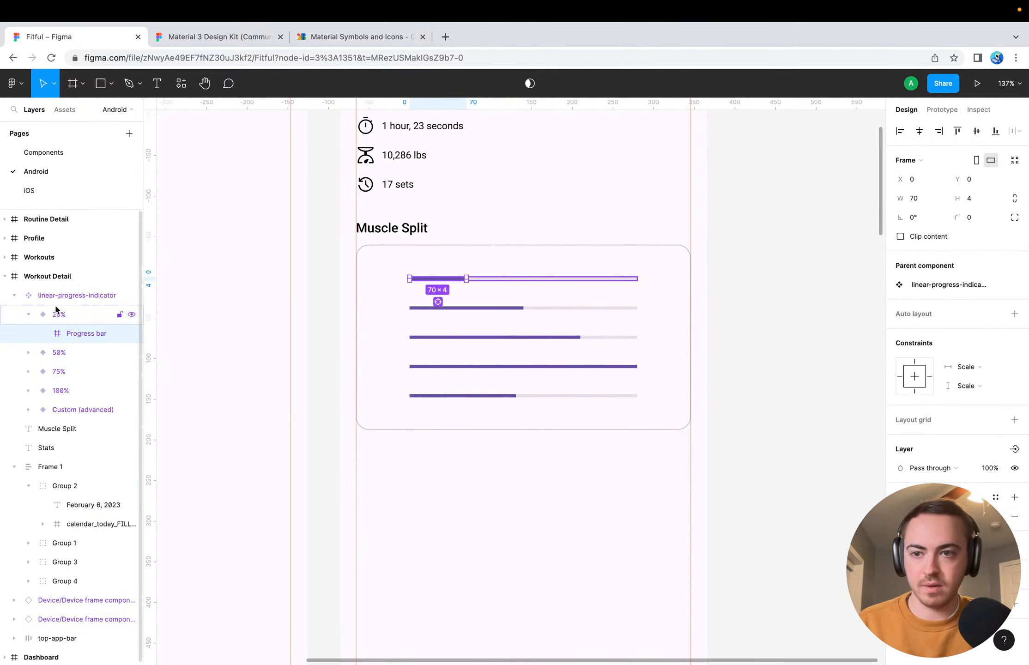
pyautogui.click(39, 294)
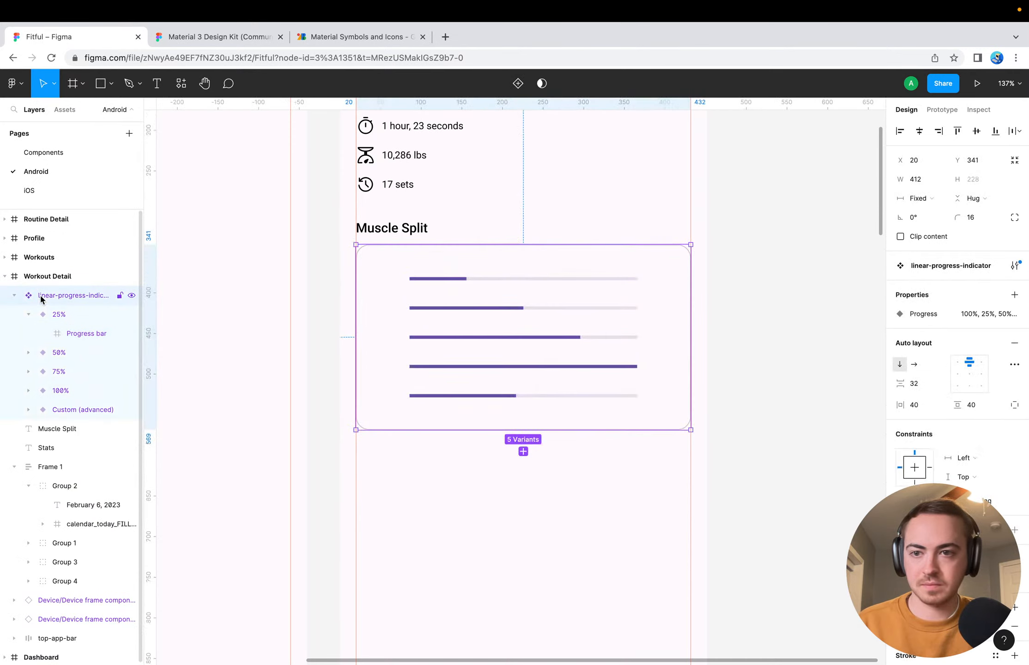
pyautogui.click(69, 314)
pyautogui.click(79, 354)
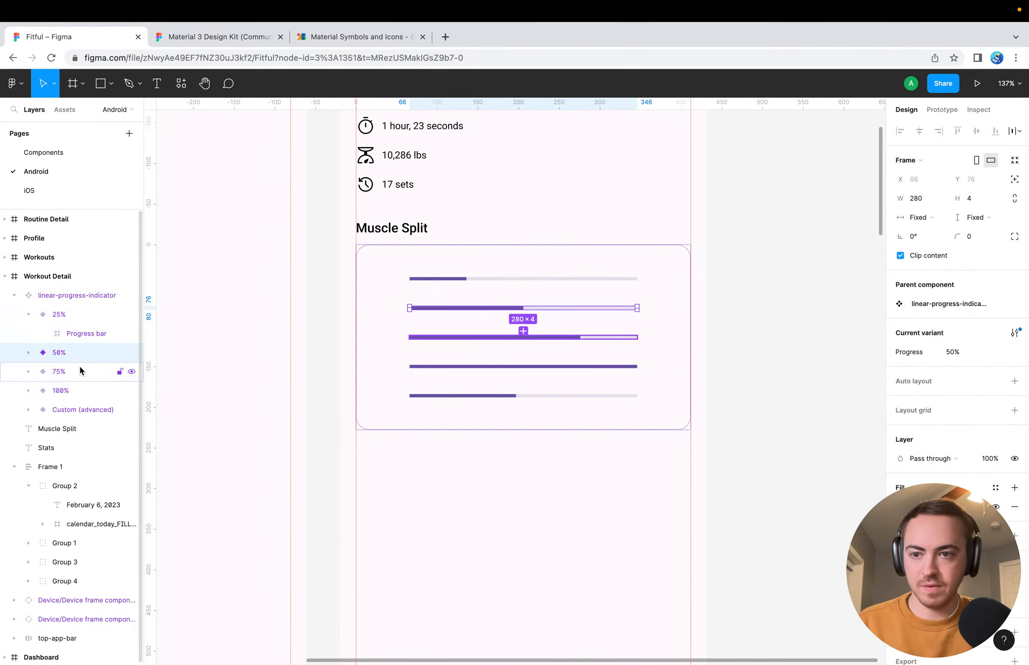
pyautogui.click(79, 372)
pyautogui.click(81, 389)
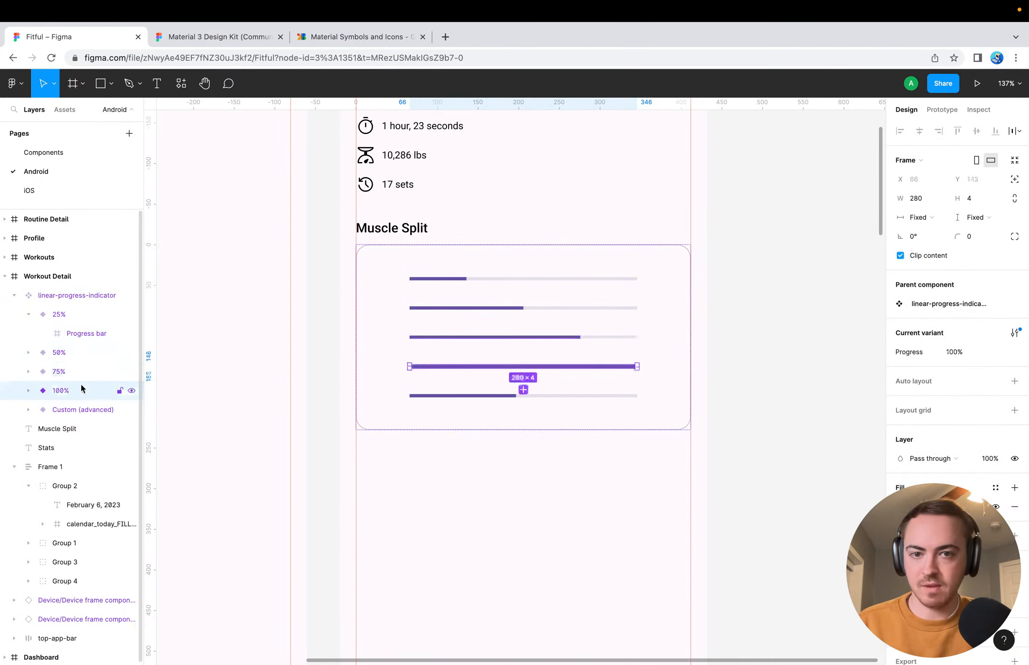
pyautogui.click(81, 410)
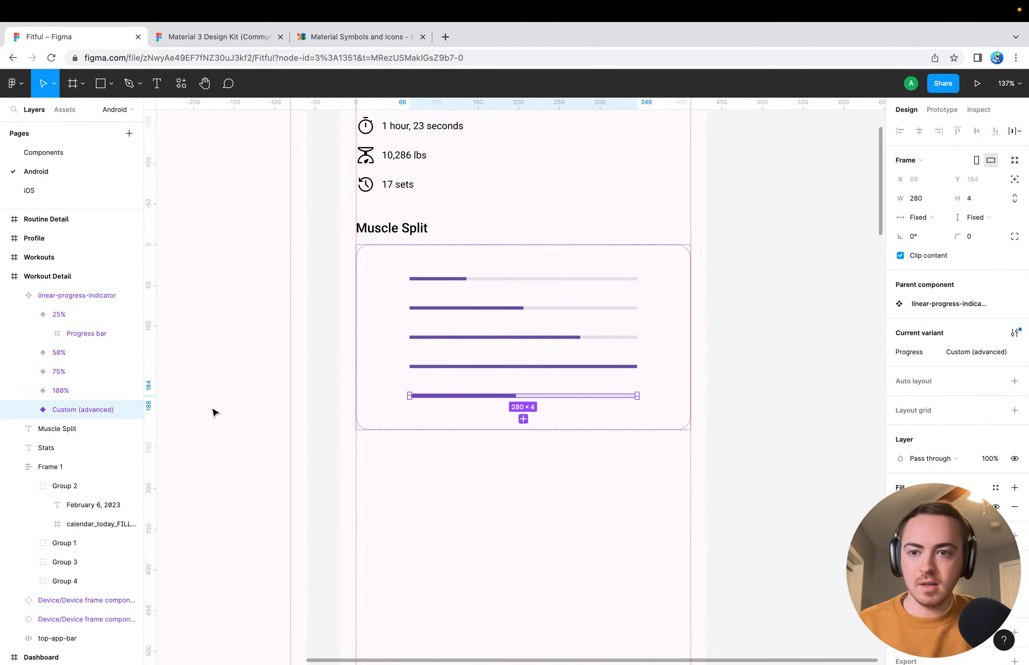
pyautogui.press('Delete')
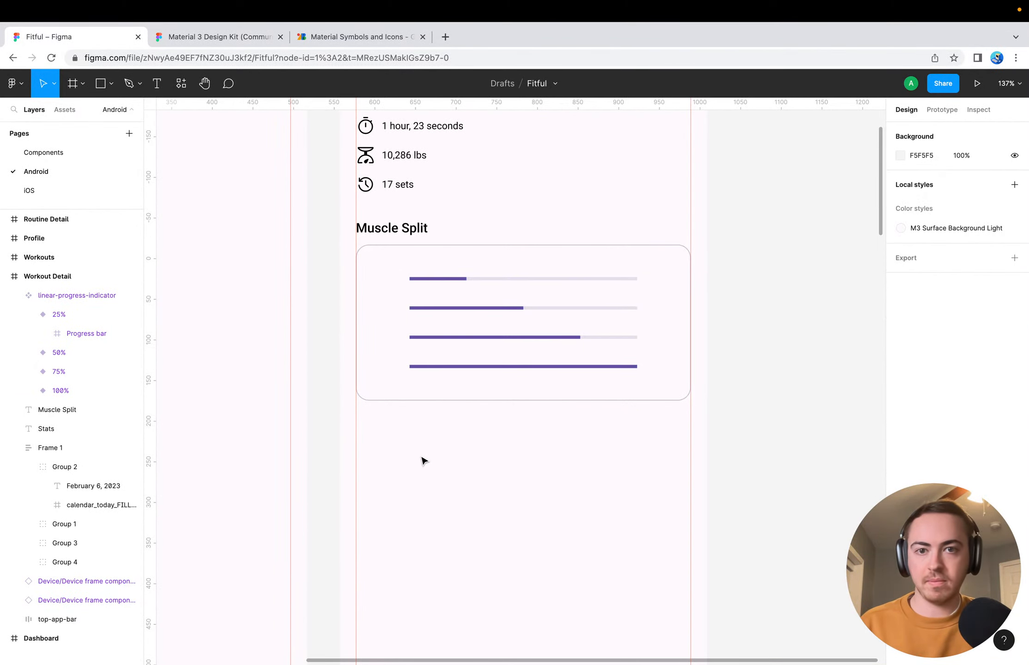
# Delete the 100% variant from the linear-progress-indicator set
pyautogui.click(70, 391)
pyautogui.press('Delete')
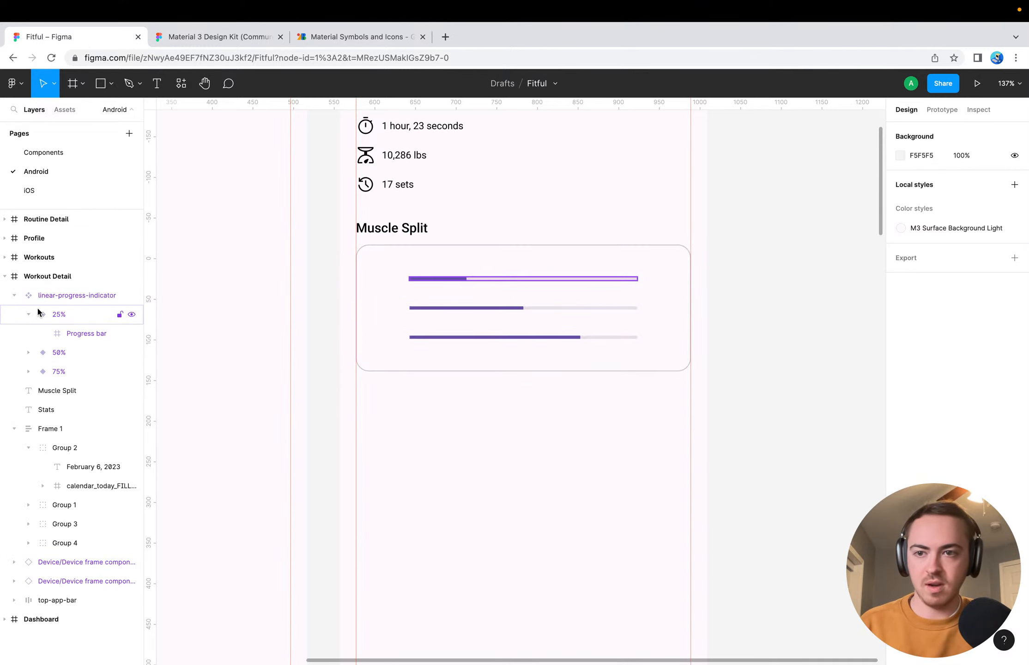
pyautogui.rightClick(62, 300)
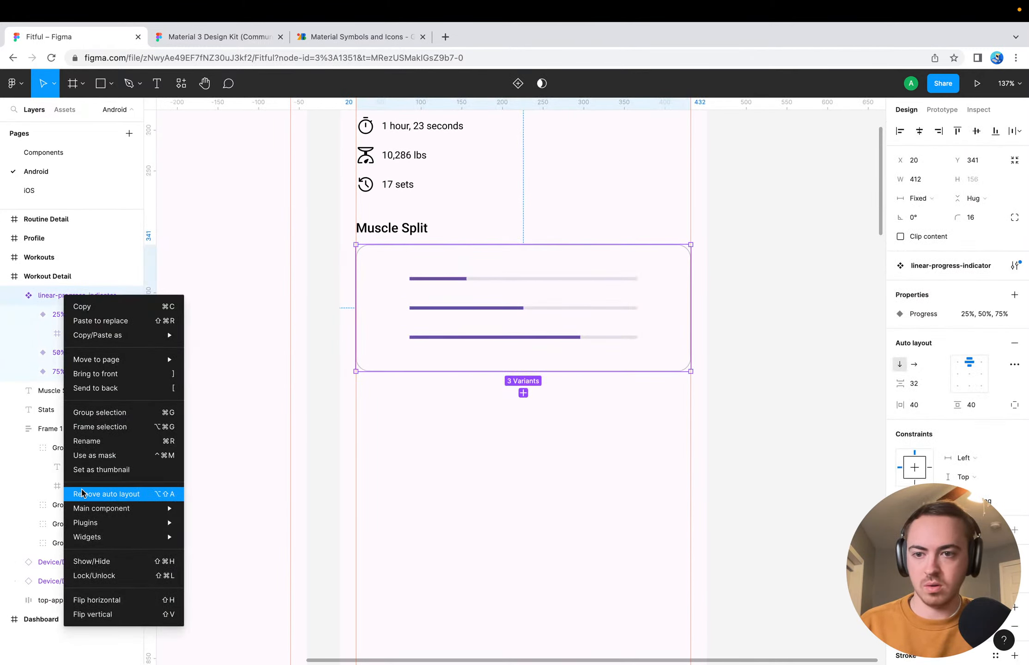
pyautogui.moveTo(115, 534)
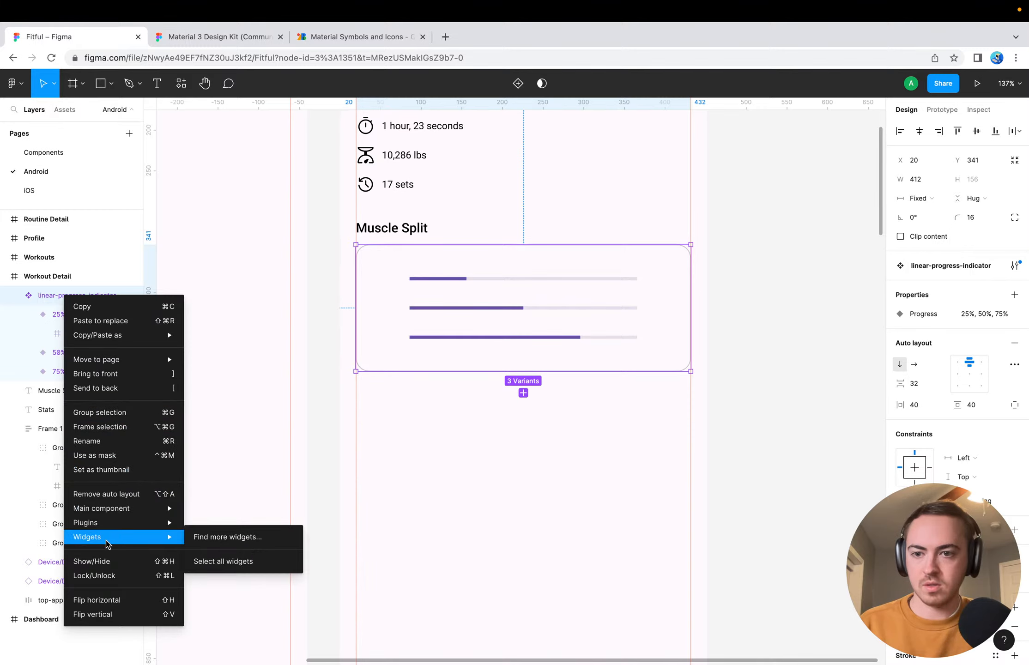
pyautogui.click(283, 424)
pyautogui.click(397, 415)
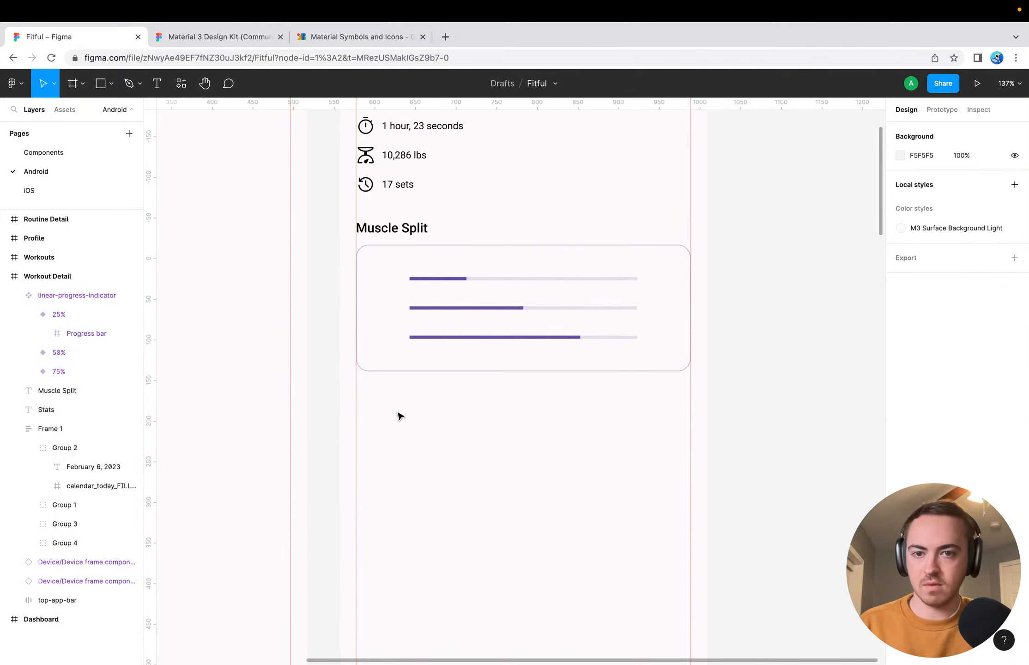
pyautogui.click(386, 342)
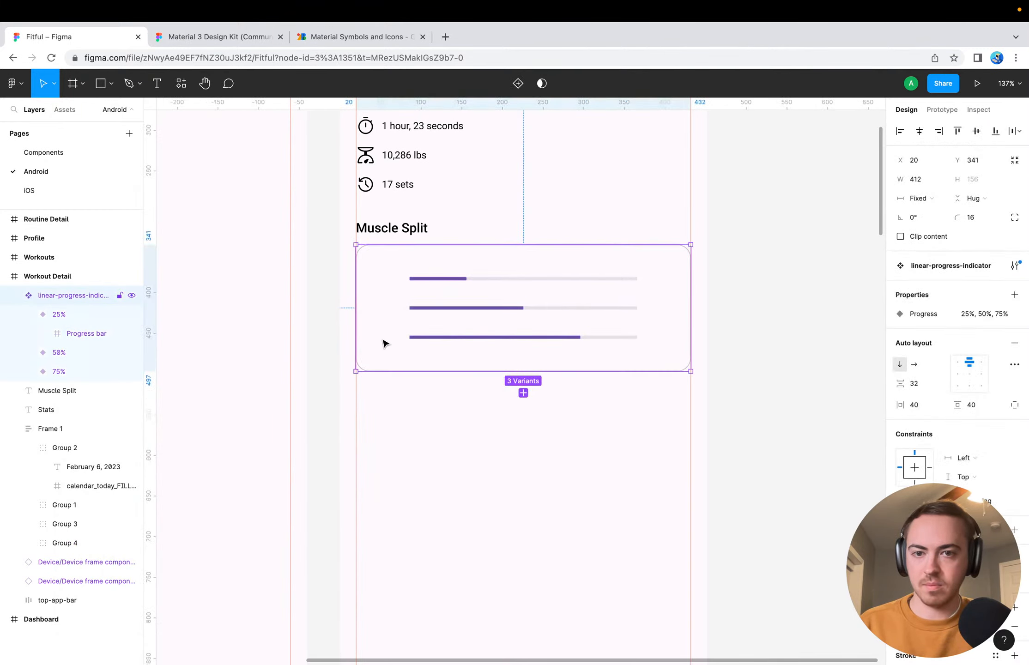
pyautogui.rightClick(416, 298)
pyautogui.click(375, 303)
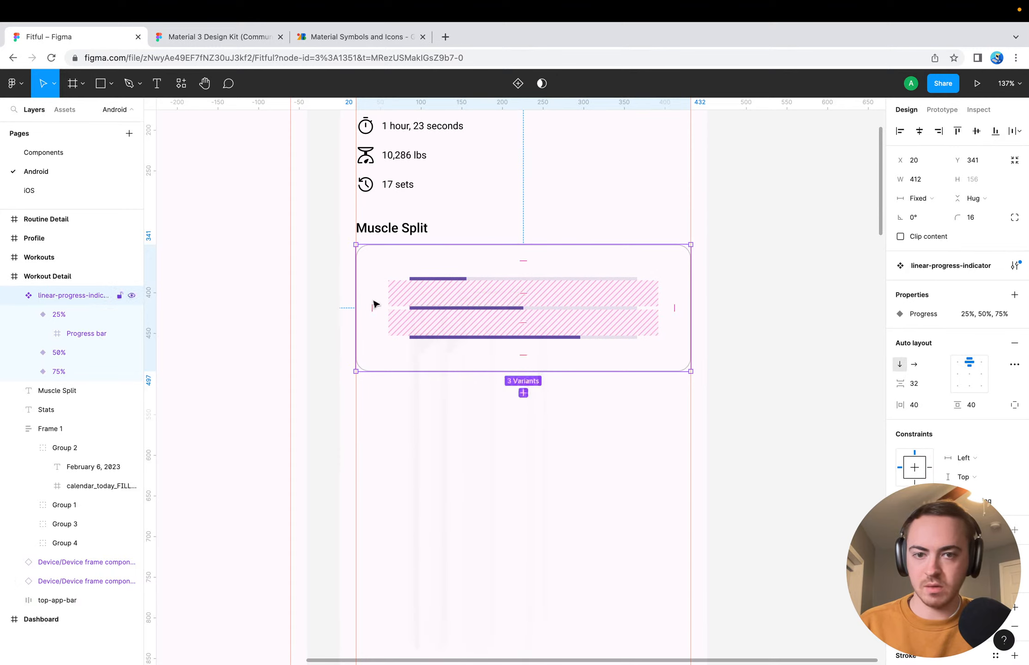
pyautogui.rightClick(94, 296)
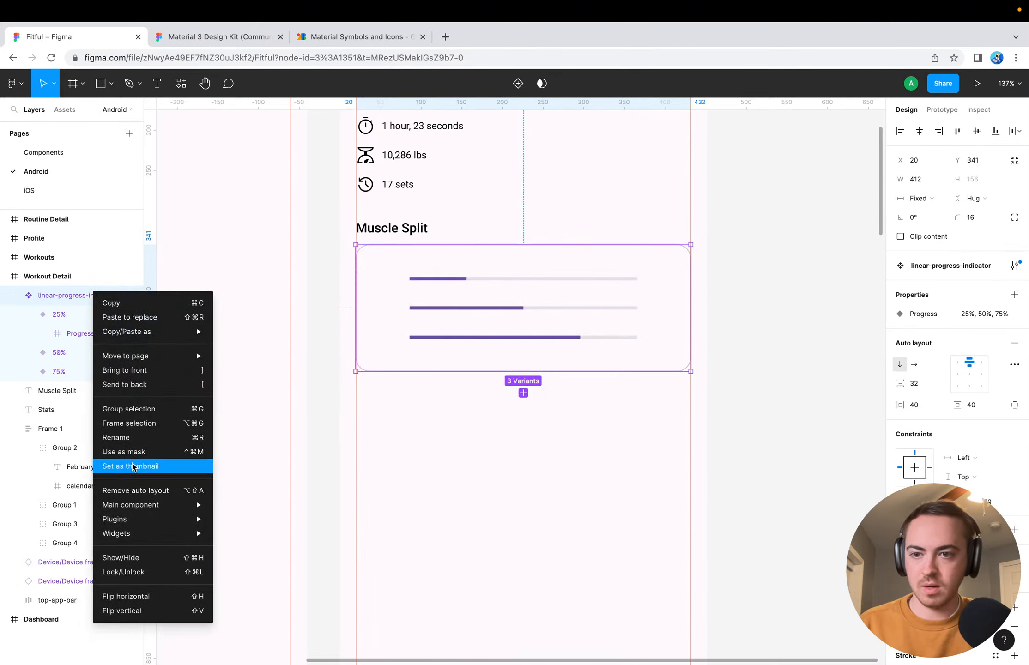
pyautogui.moveTo(135, 511)
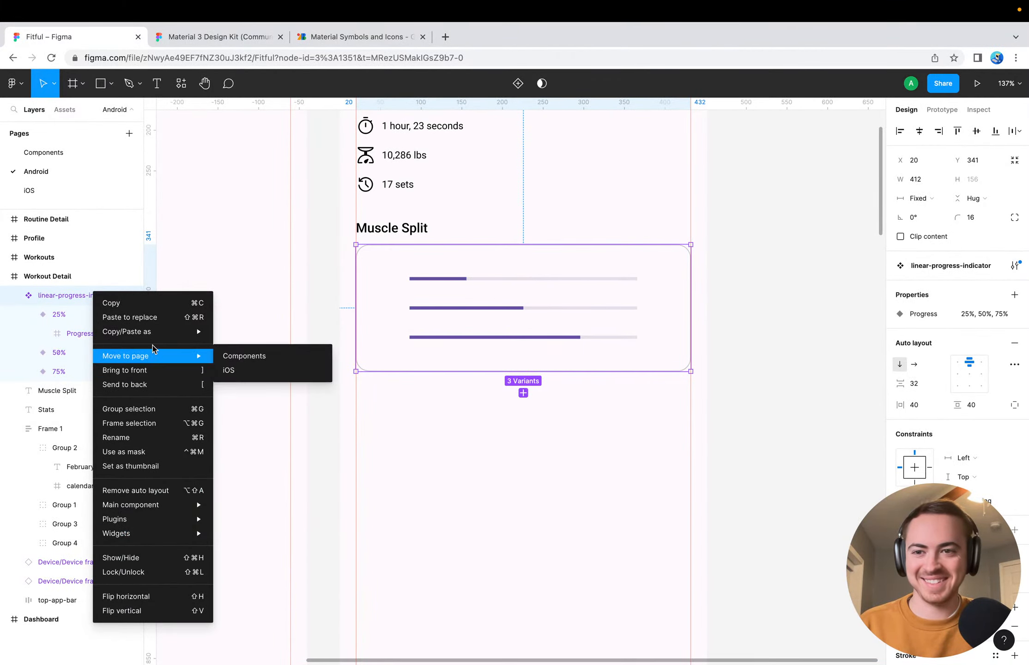
pyautogui.moveTo(157, 333)
pyautogui.moveTo(158, 357)
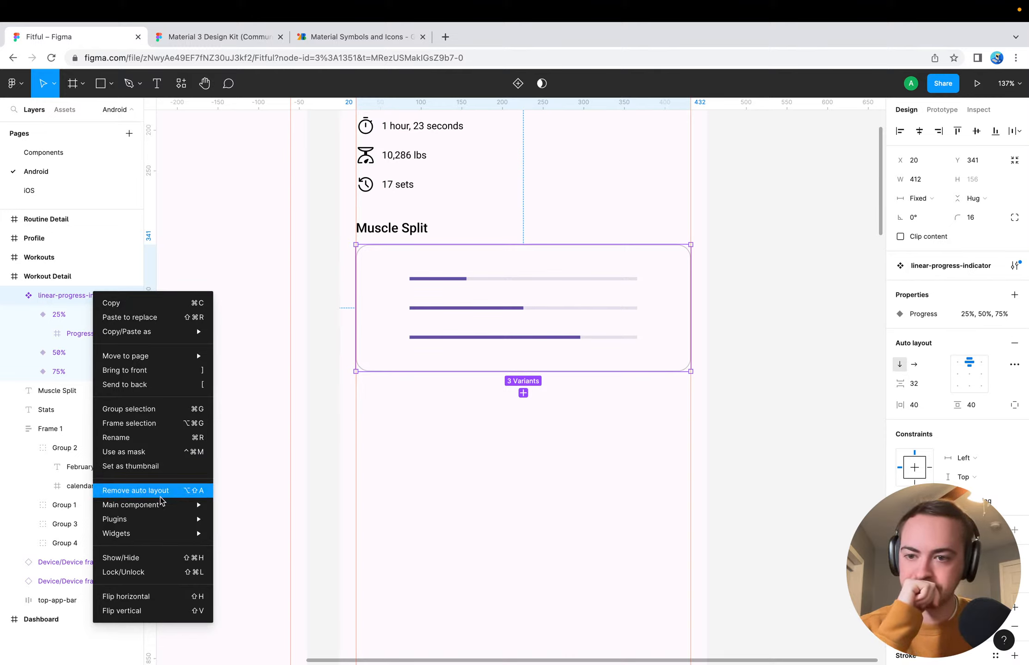
pyautogui.moveTo(158, 540)
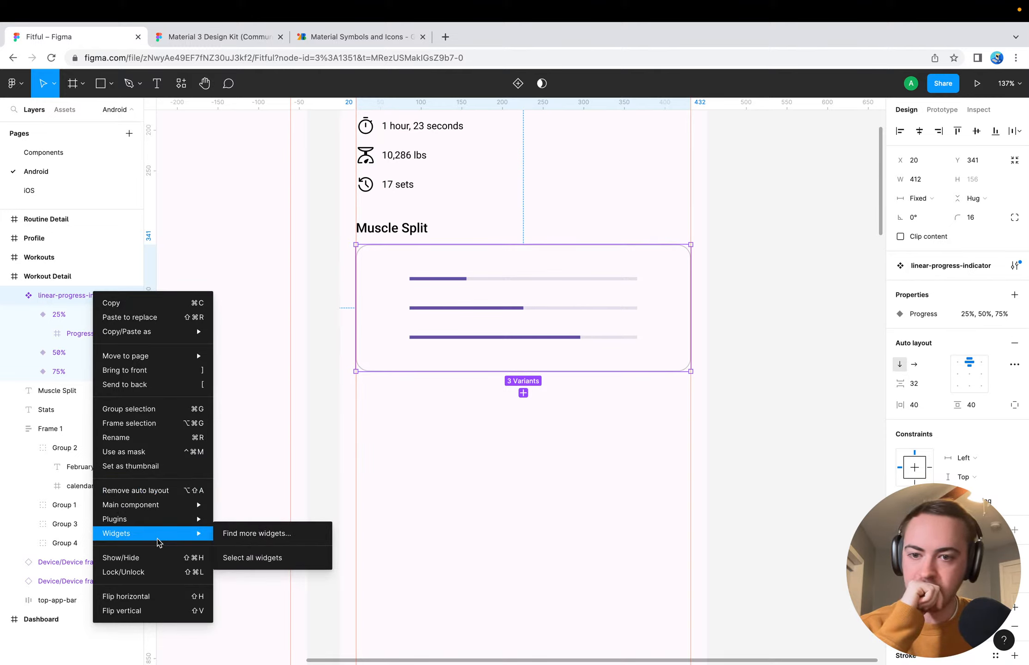
pyautogui.click(310, 468)
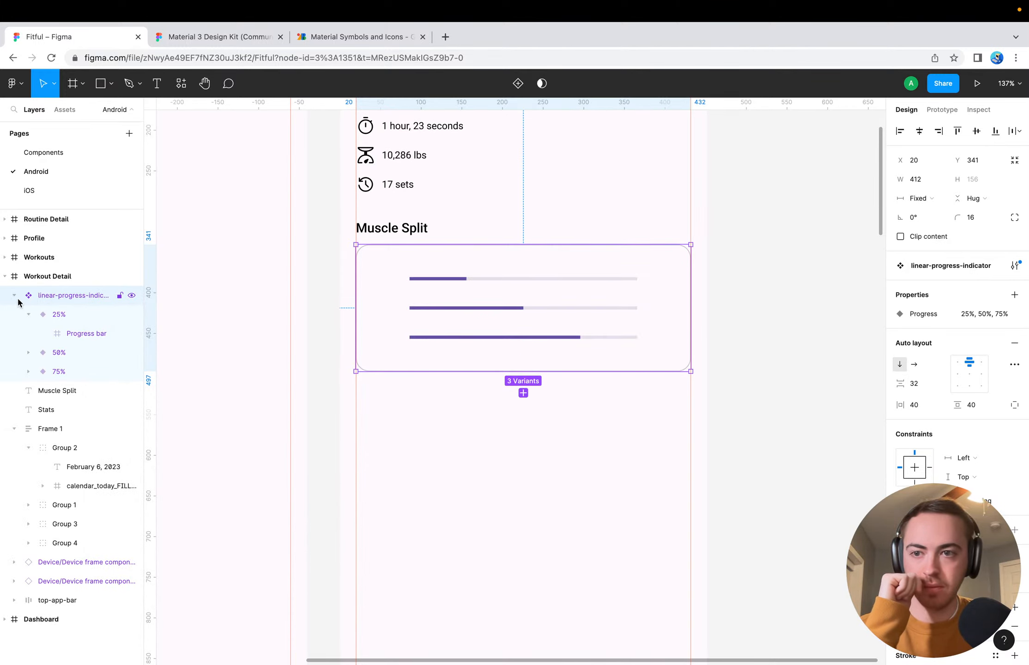
pyautogui.click(70, 314)
pyautogui.rightClick(70, 315)
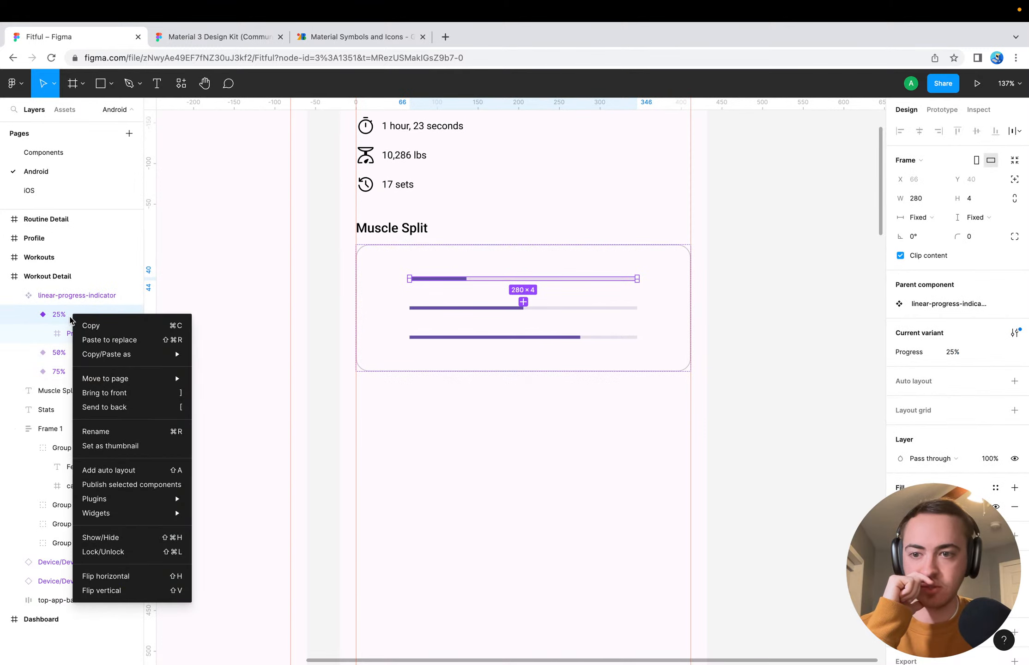
pyautogui.click(253, 377)
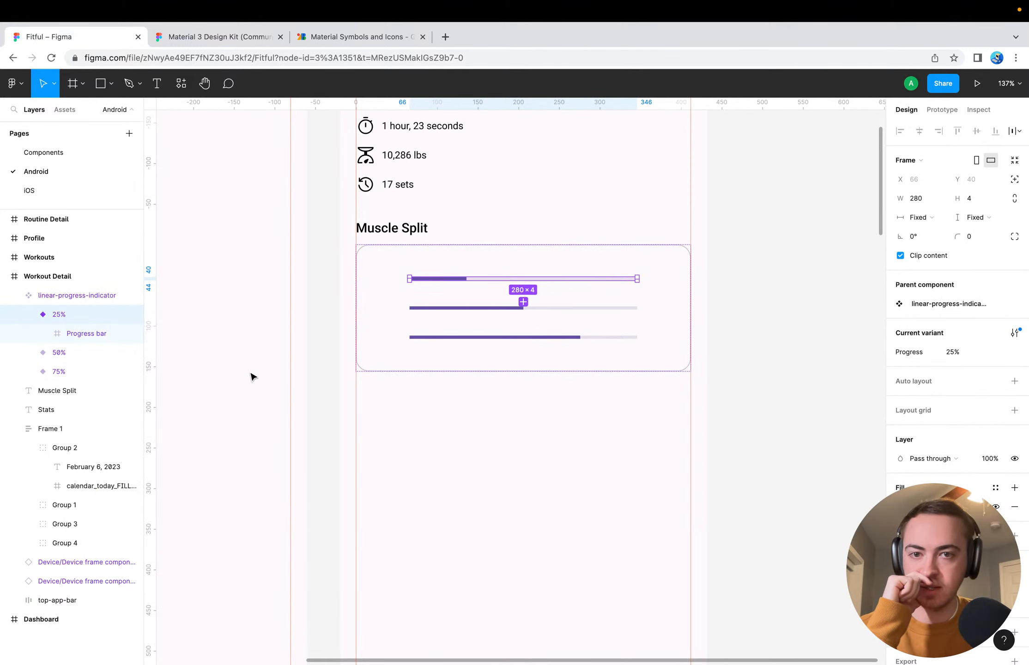
pyautogui.rightClick(429, 280)
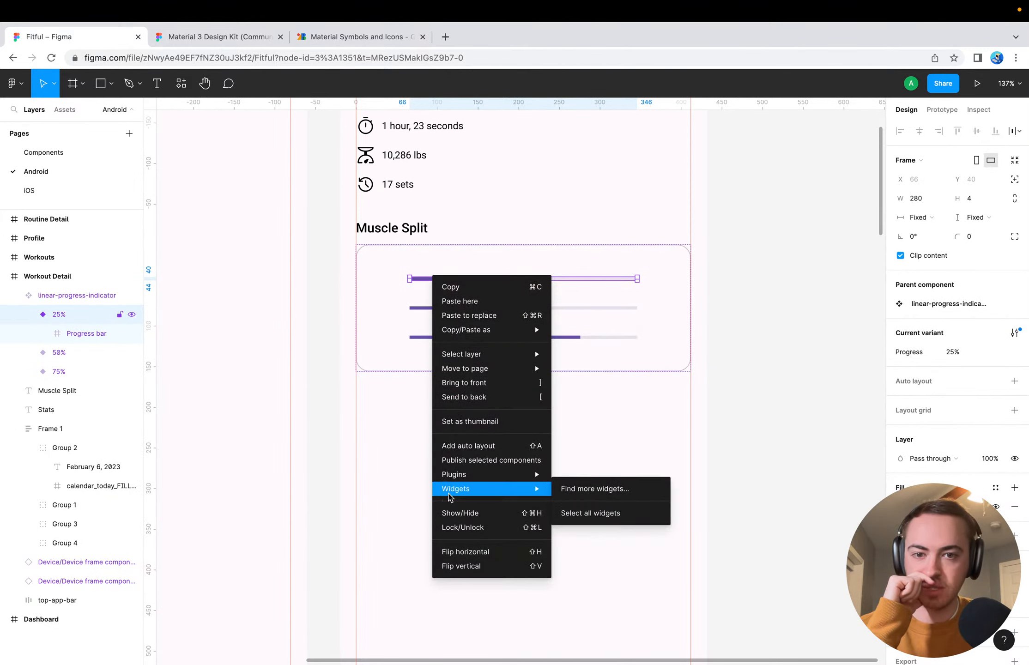
pyautogui.click(415, 310)
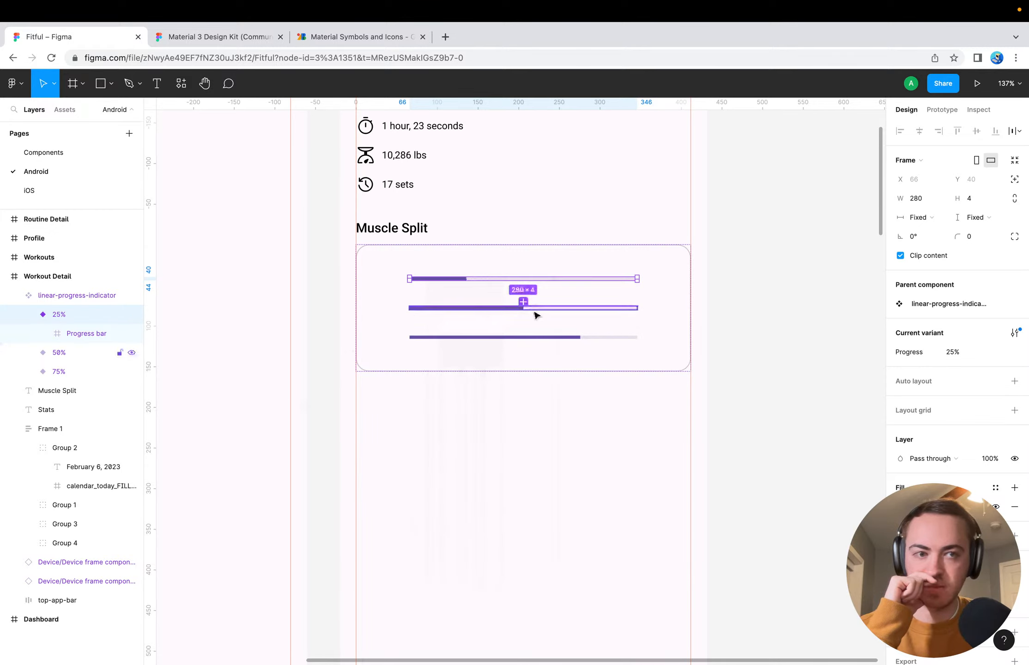
# Review the component configuration of the linear-progress-indicator set and dismiss the component properties beta notice
pyautogui.click(948, 303)
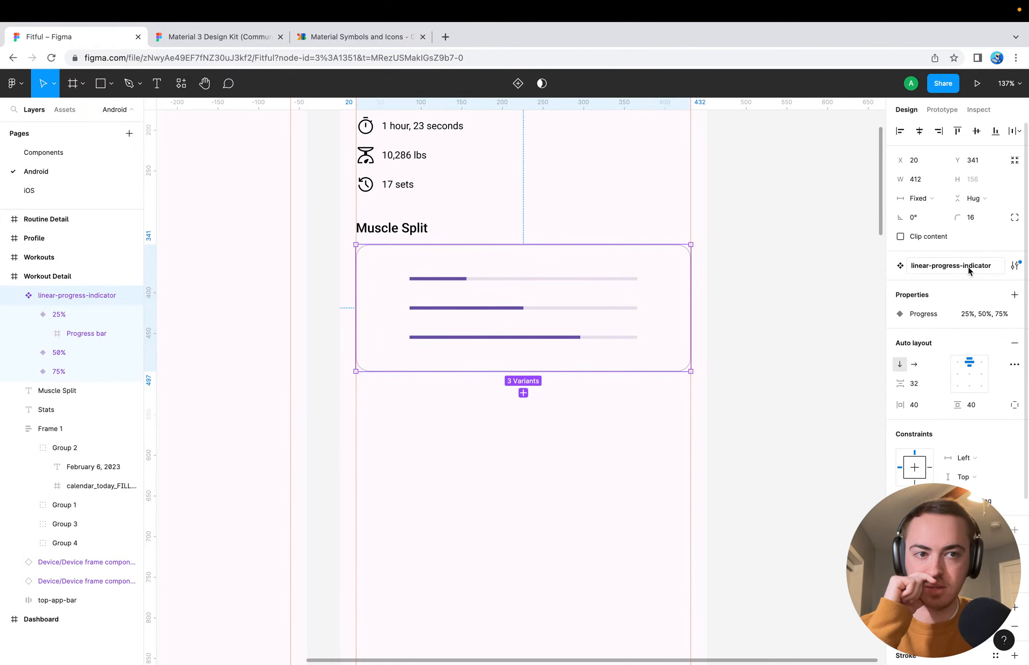
pyautogui.click(382, 375)
pyautogui.click(391, 354)
pyautogui.click(1014, 267)
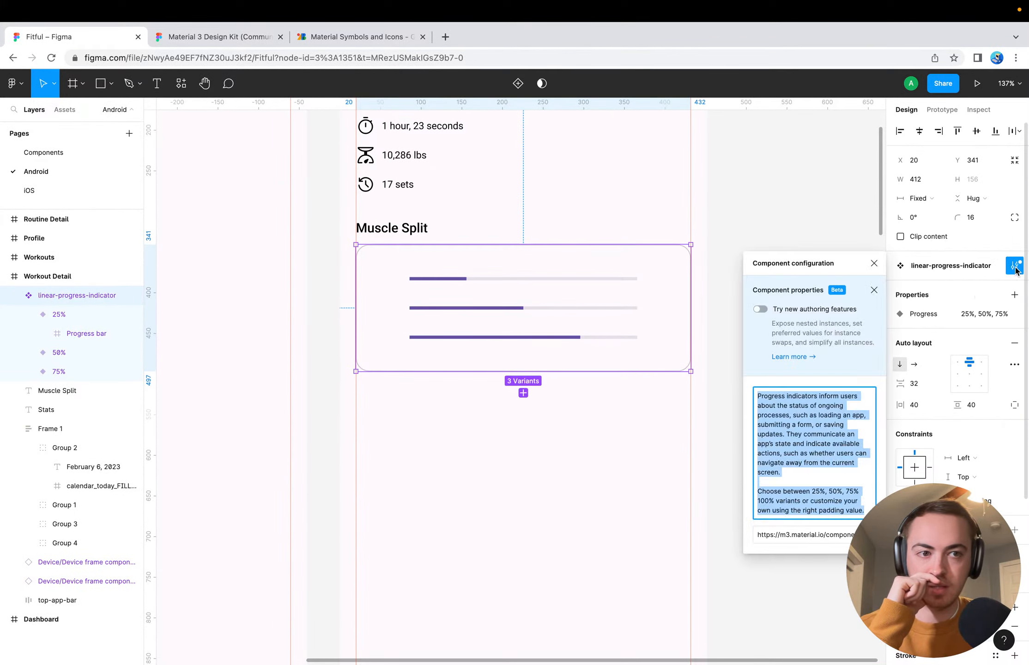
pyautogui.click(873, 291)
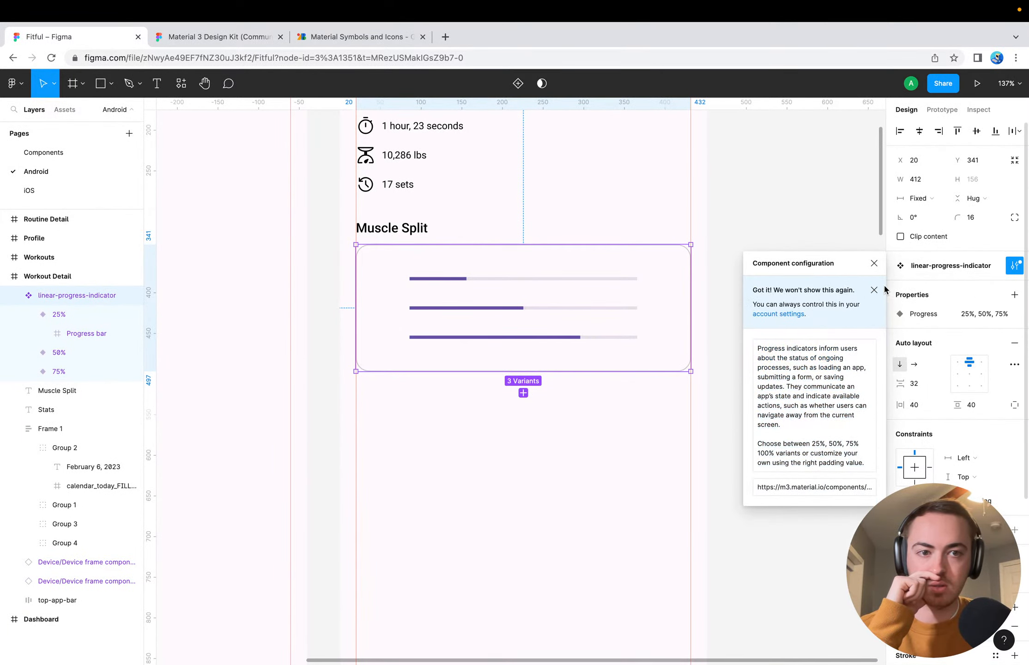
pyautogui.click(874, 266)
pyautogui.click(797, 310)
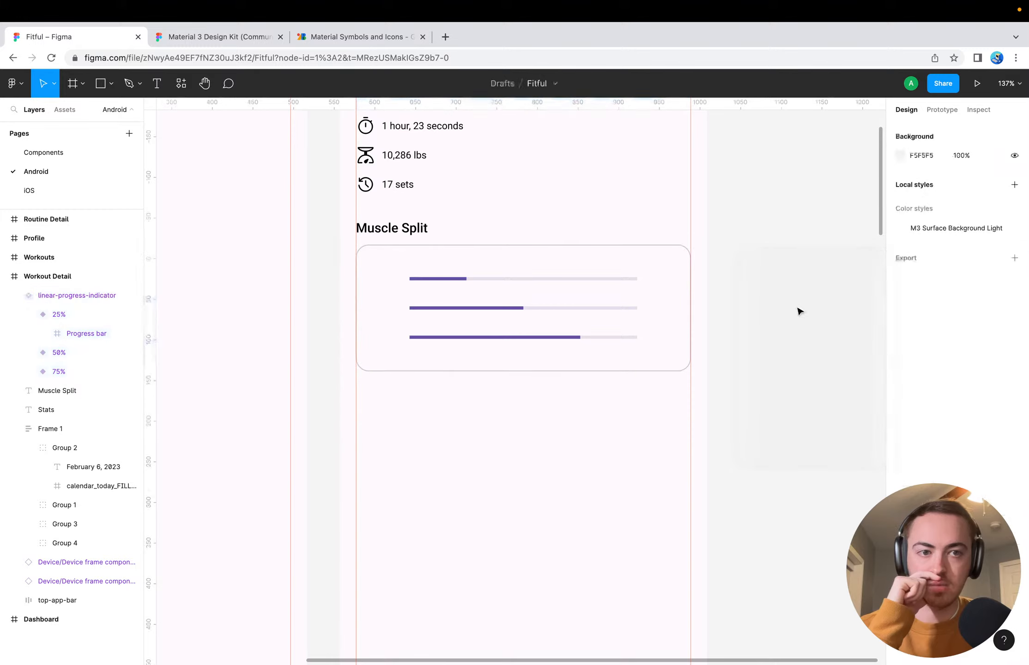
# Try clearing the name of the linear-progress-indicator component set, and undo the change
pyautogui.click(450, 269)
pyautogui.doubleClick(983, 266)
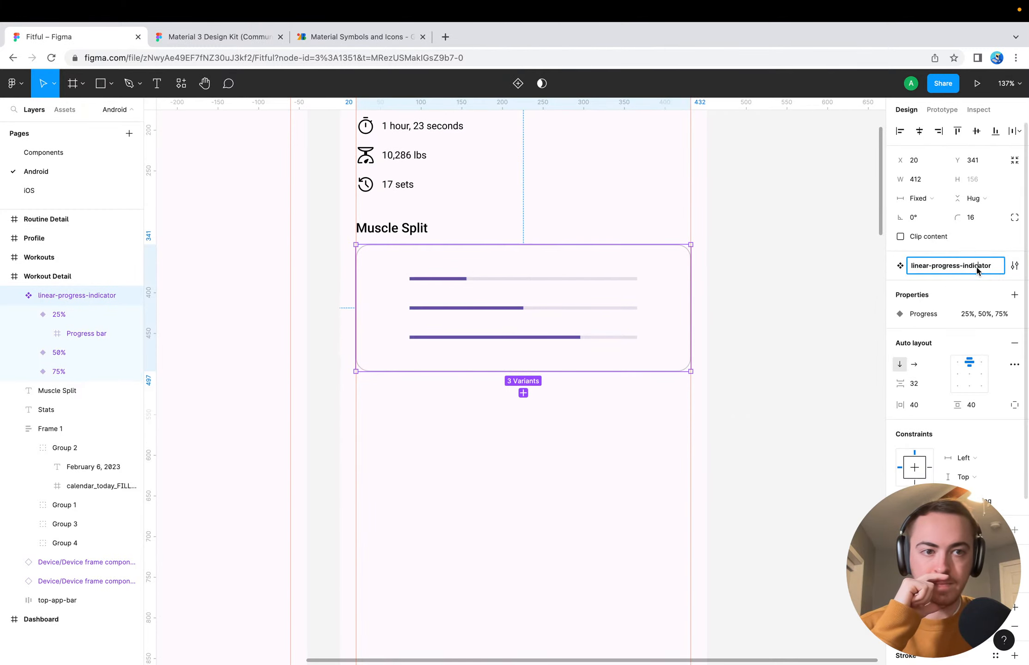
pyautogui.press('BackSpace')
pyautogui.press('Return')
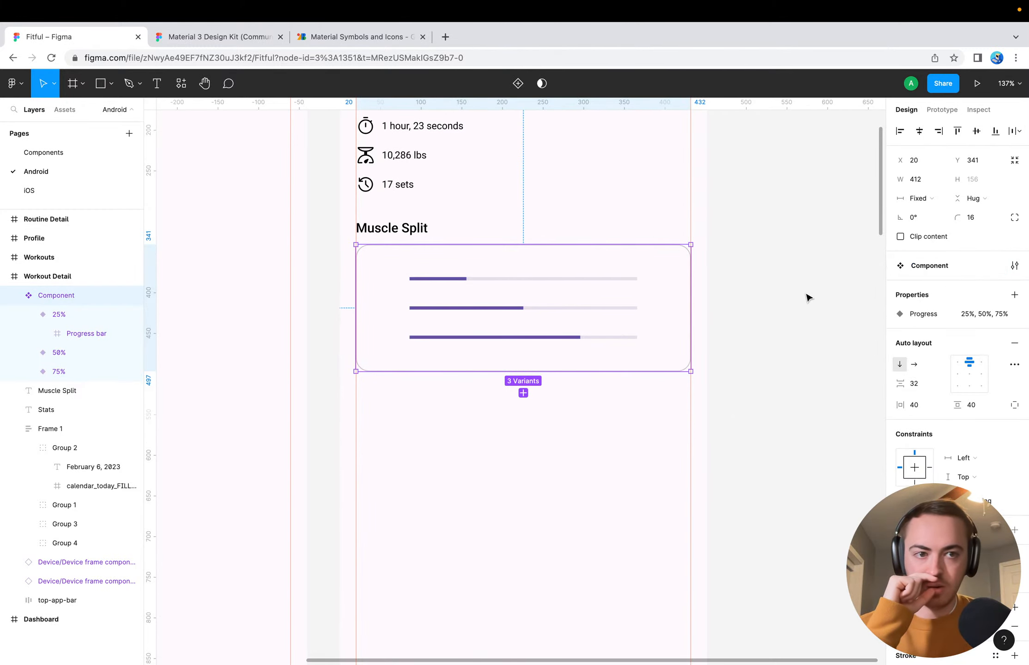
pyautogui.click(807, 298)
pyautogui.click(516, 308)
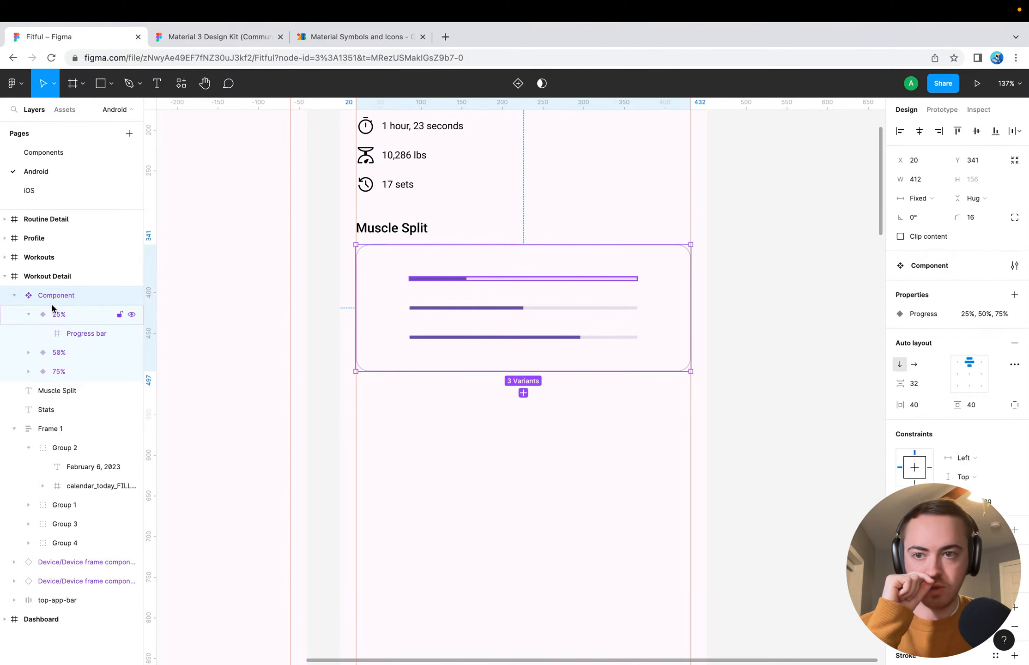
pyautogui.hotkey('ctrl', 'z')
pyautogui.hotkey('ctrl', 'z')
pyautogui.hotkey('ctrl', 'z')
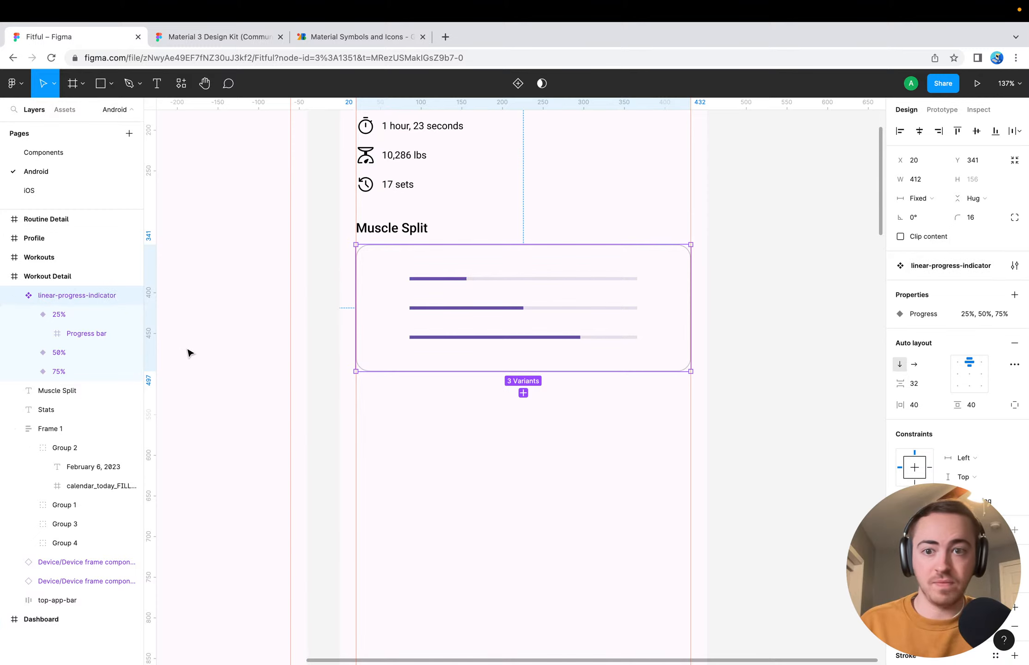
# Delete the 50% variant from the linear-progress-indicator set
pyautogui.click(319, 362)
pyautogui.click(66, 313)
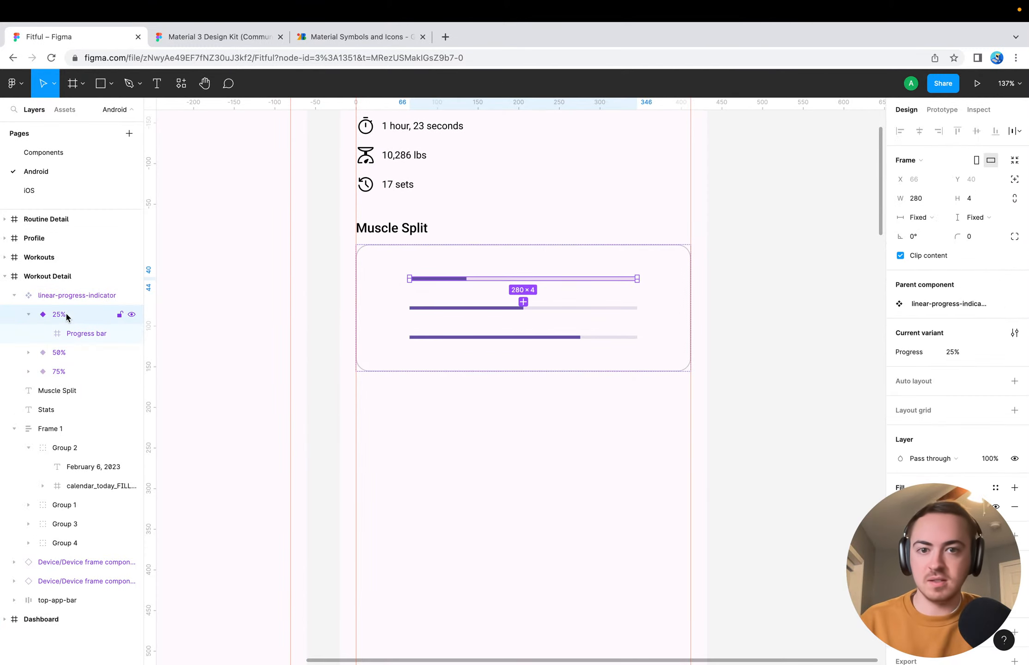
pyautogui.click(83, 352)
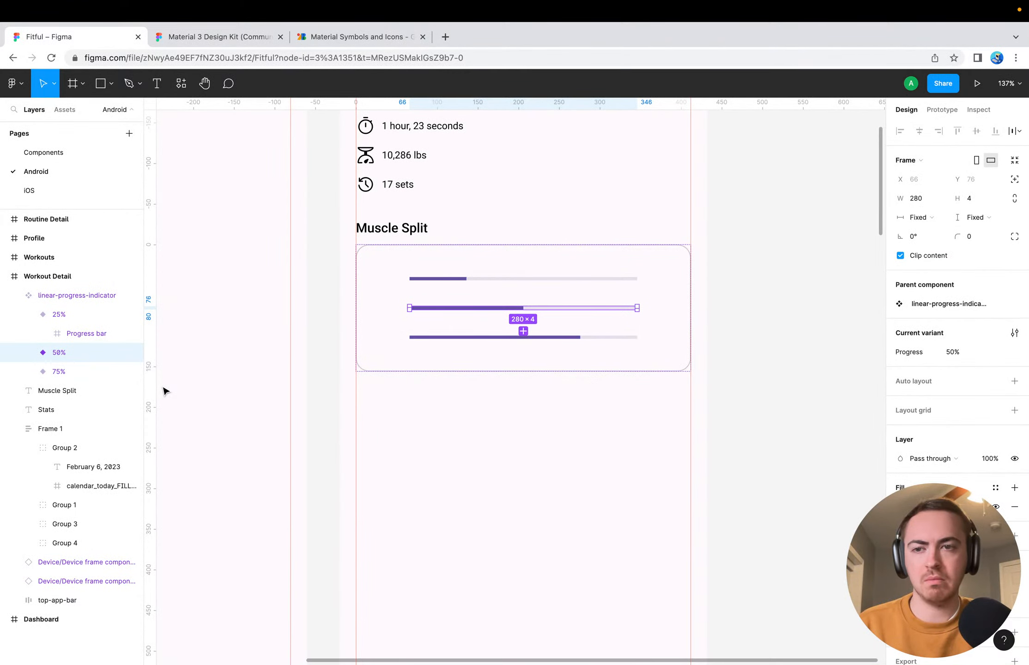
pyautogui.press('Delete')
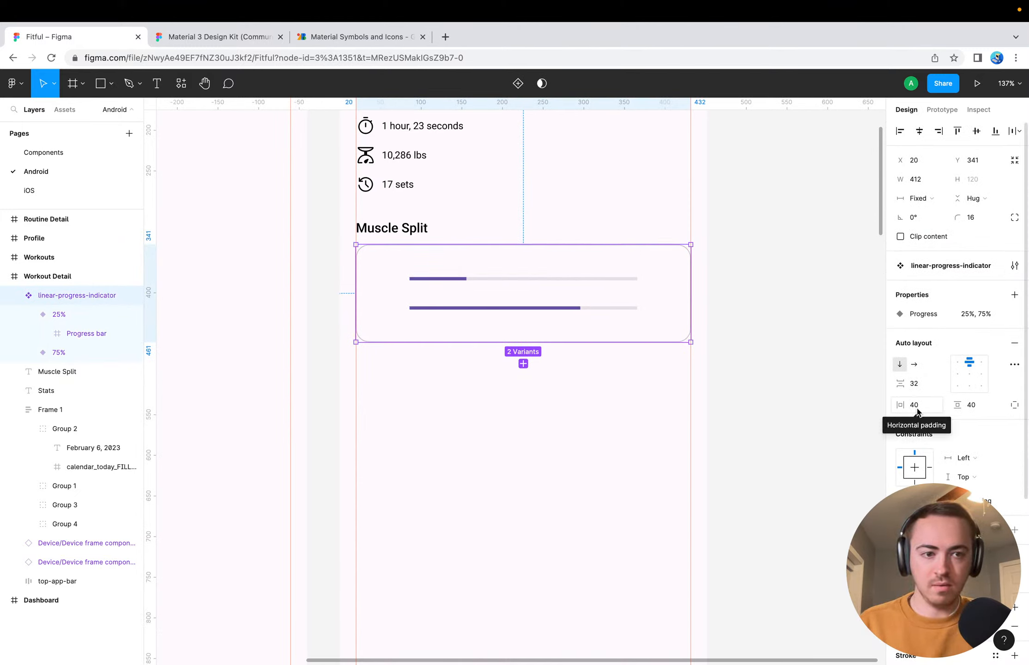
# Inspect the item spacing and advanced auto layout settings of the linear-progress-indicator set
pyautogui.click(919, 384)
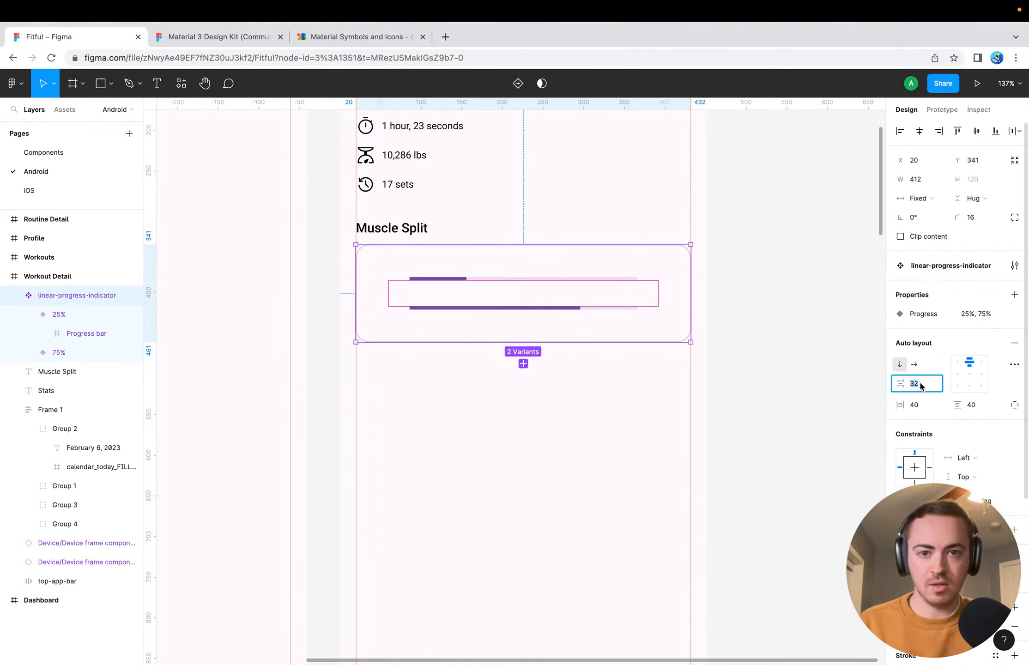
pyautogui.click(1014, 364)
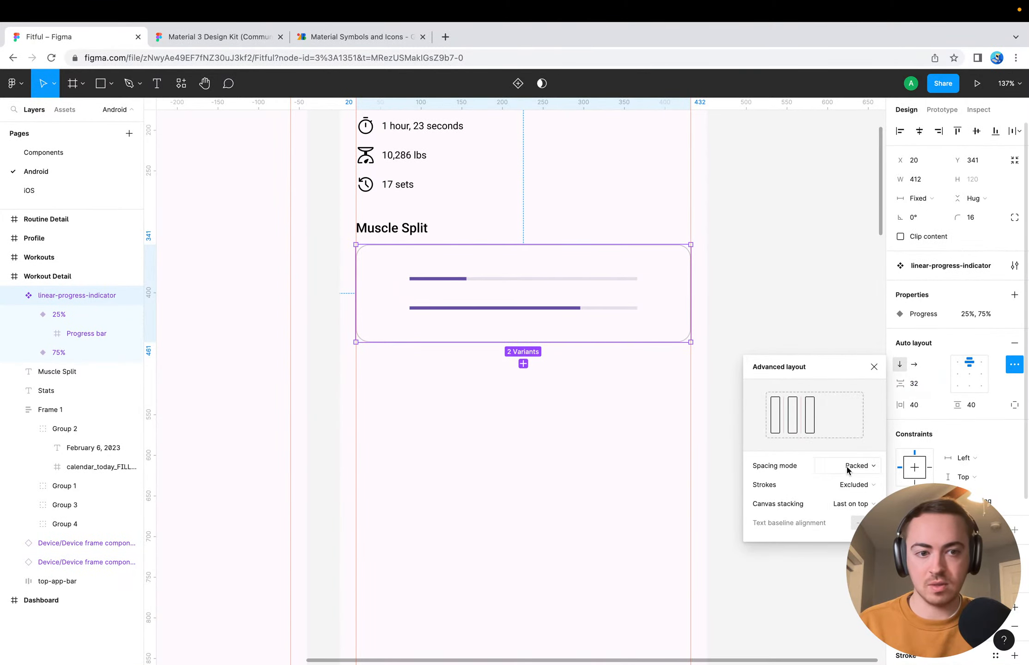
pyautogui.click(494, 436)
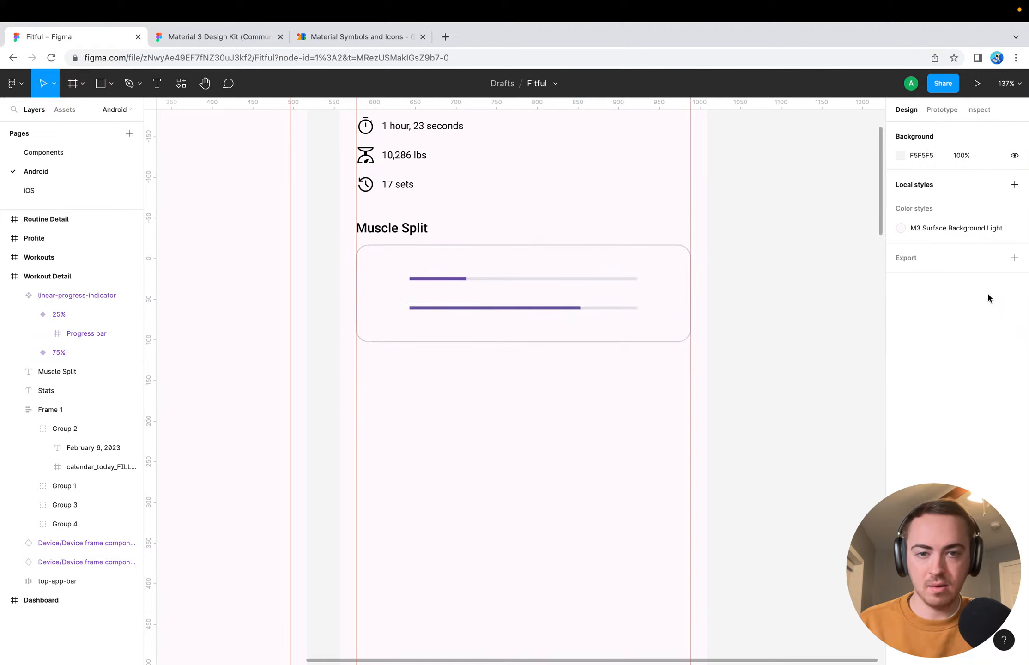
# Try a horizontal padding of 80 on the auto layout of the linear-progress-indicator set
pyautogui.click(423, 278)
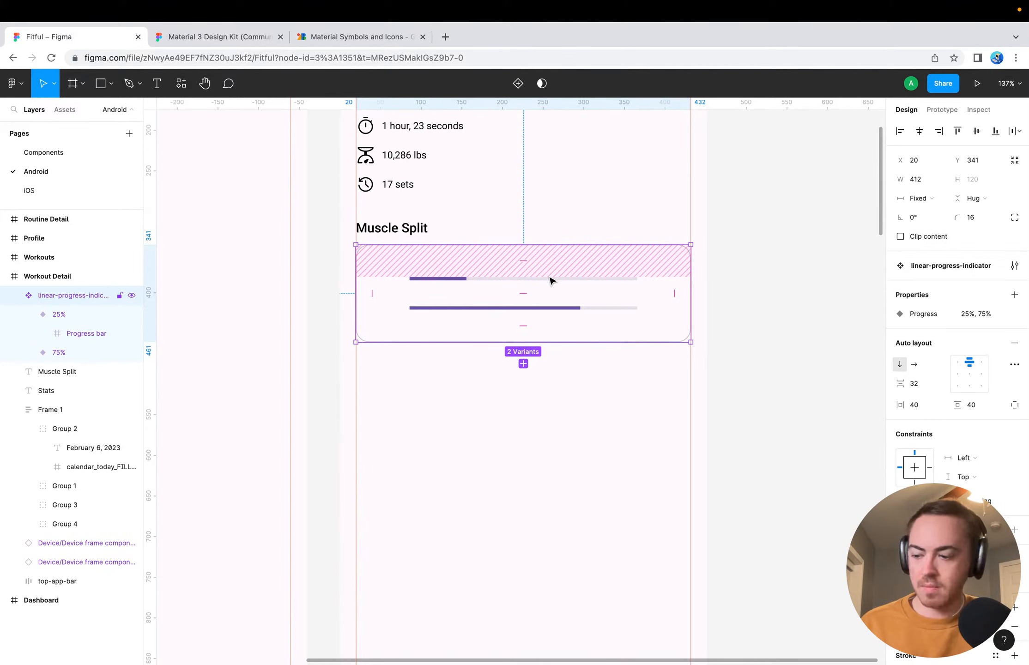
pyautogui.click(670, 297)
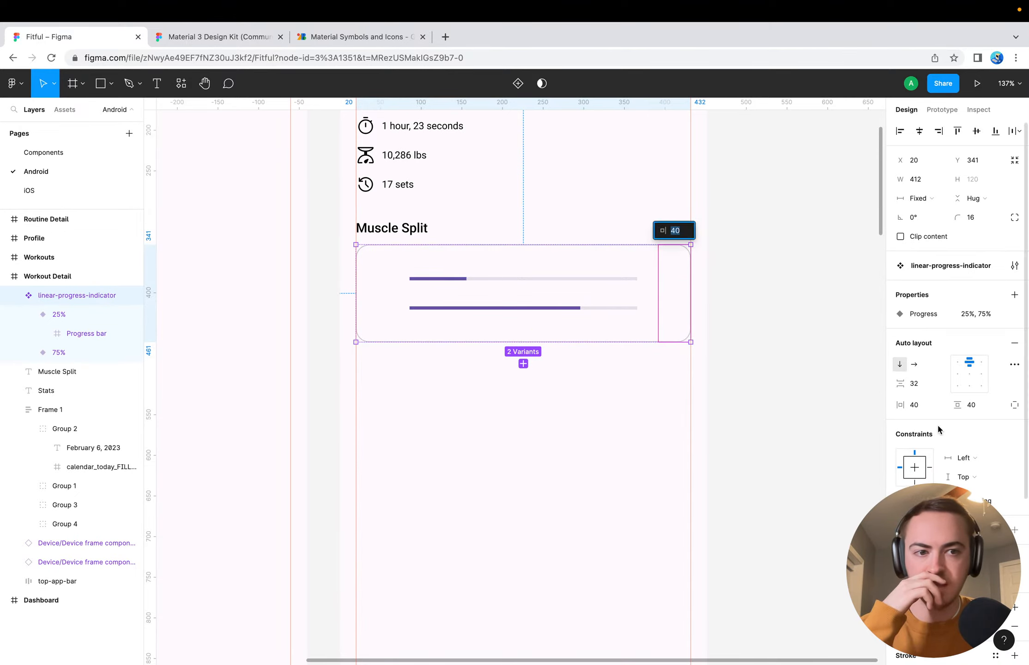
pyautogui.click(910, 404)
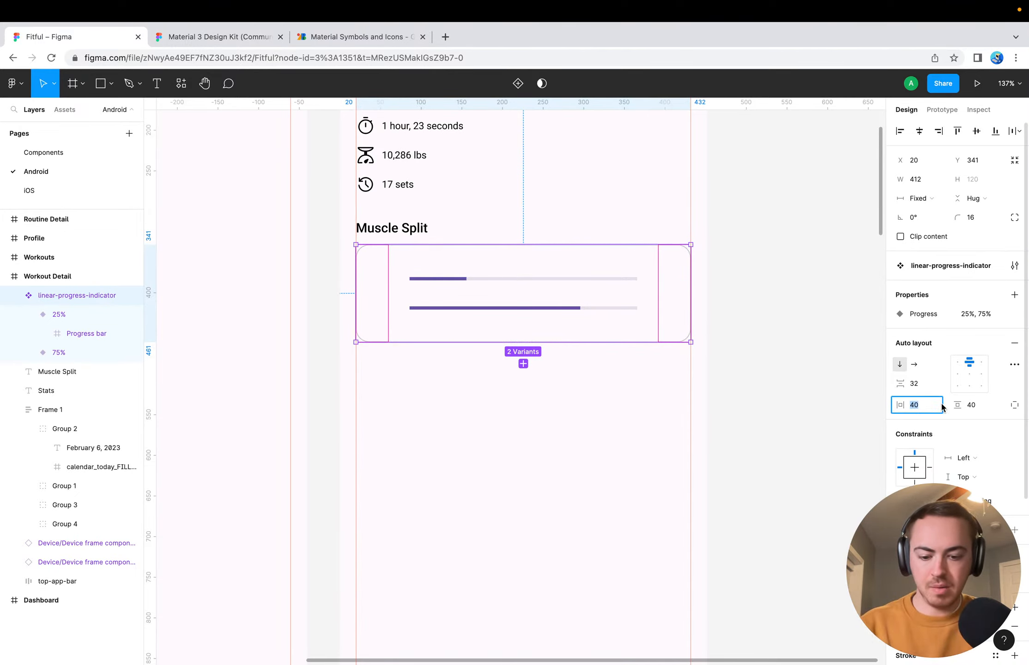
pyautogui.write('80')
pyautogui.press('Return')
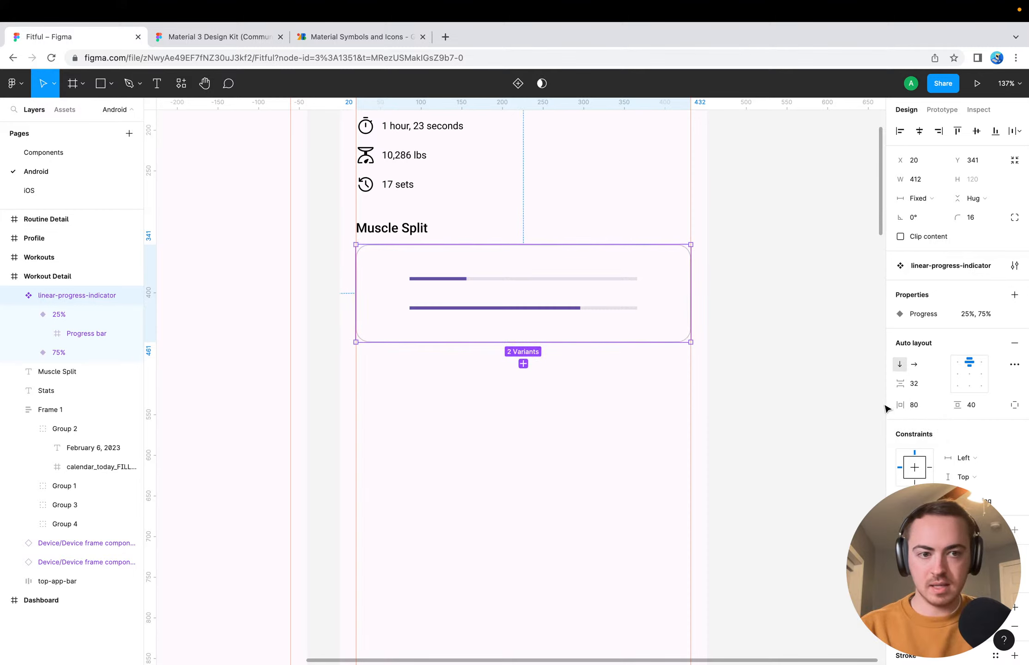
pyautogui.click(671, 294)
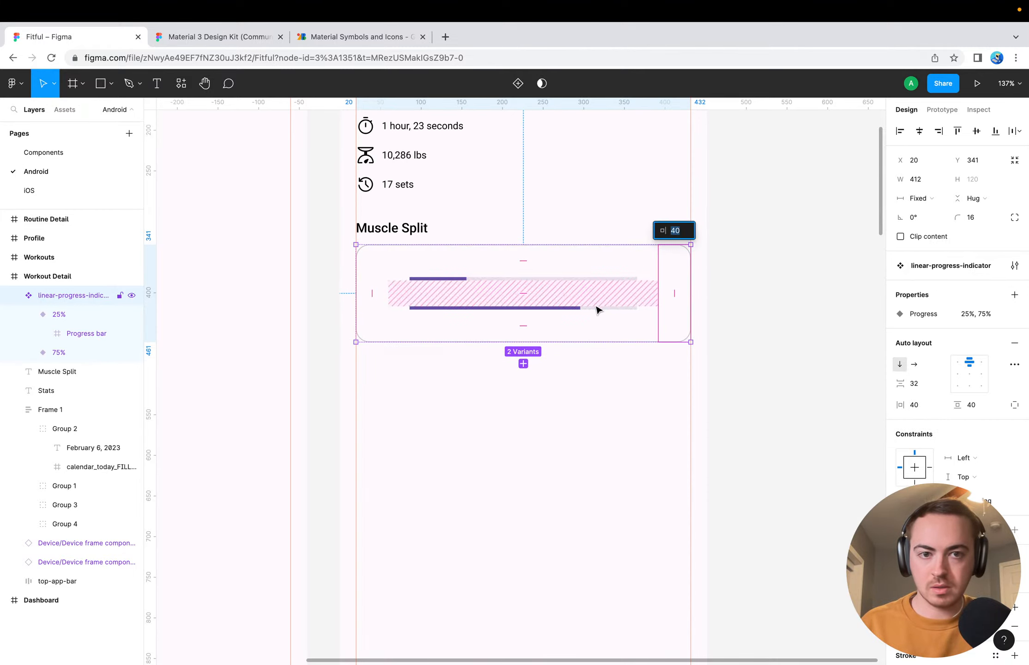
pyautogui.click(426, 287)
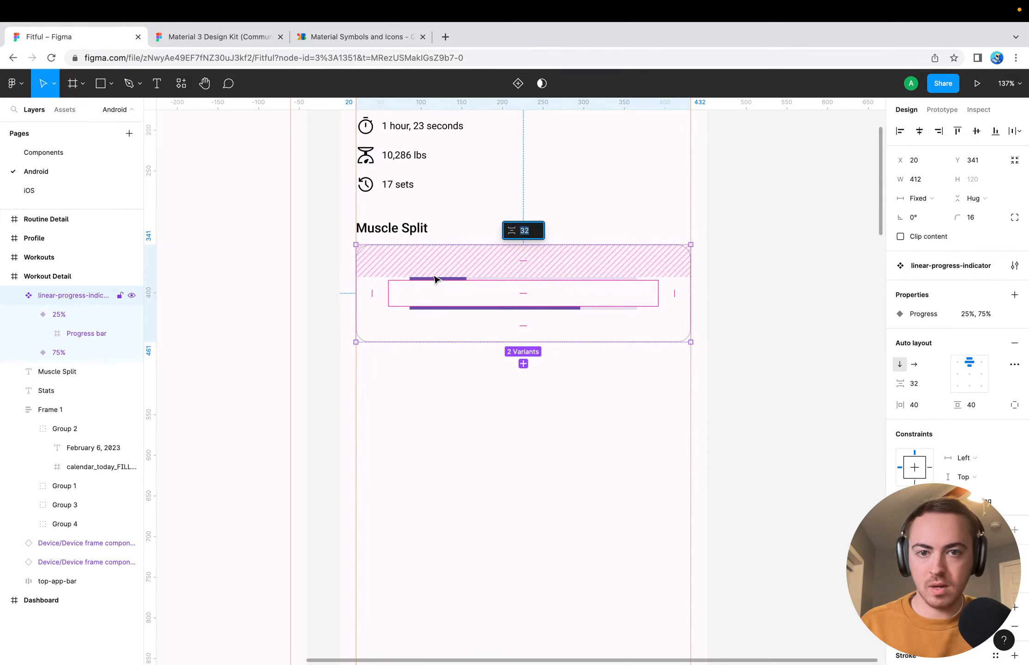
# Remove the auto layout from the linear-progress-indicator component set
pyautogui.click(433, 276)
pyautogui.doubleClick(431, 279)
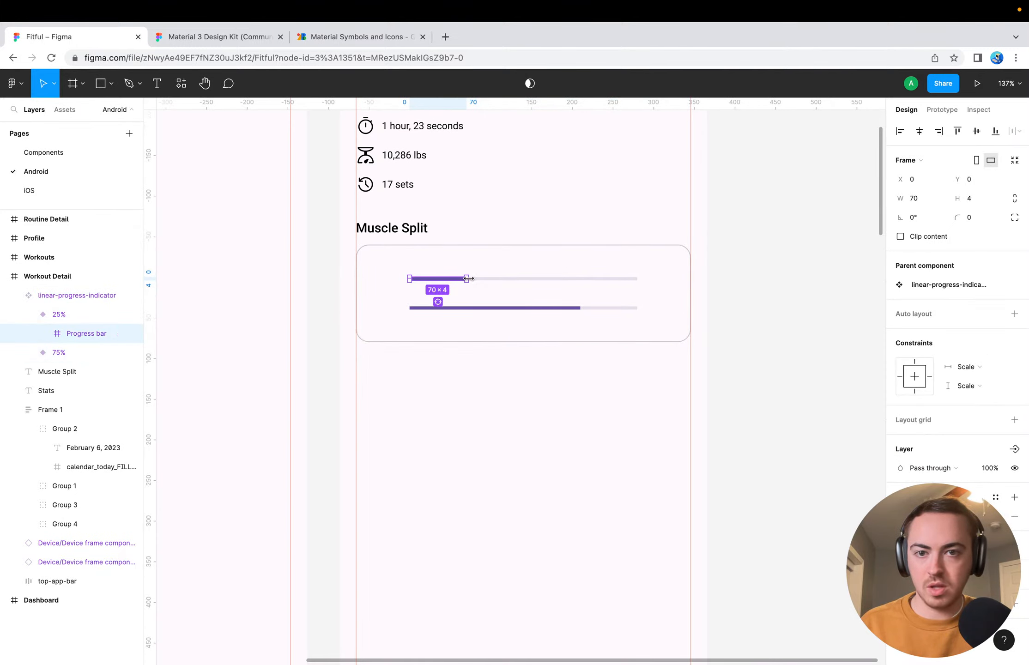
pyautogui.click(382, 301)
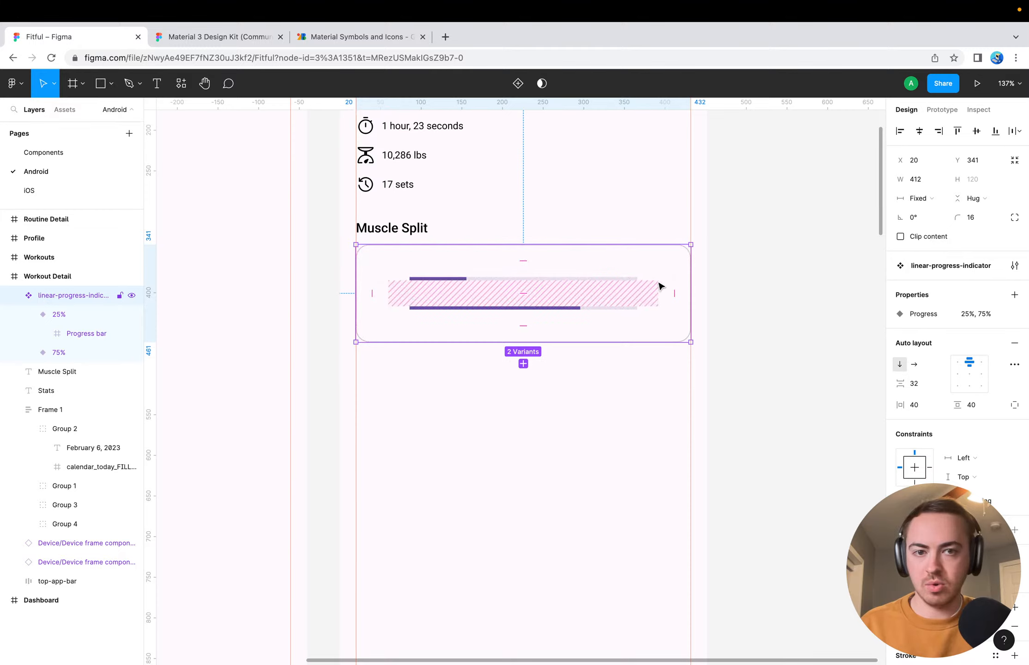
pyautogui.rightClick(52, 297)
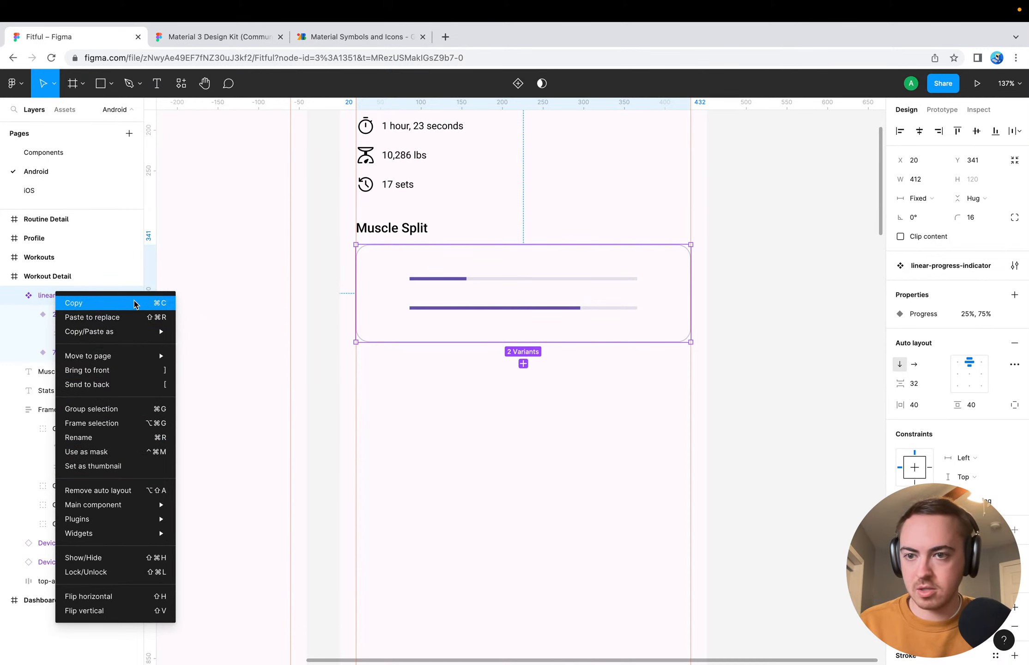
pyautogui.moveTo(109, 508)
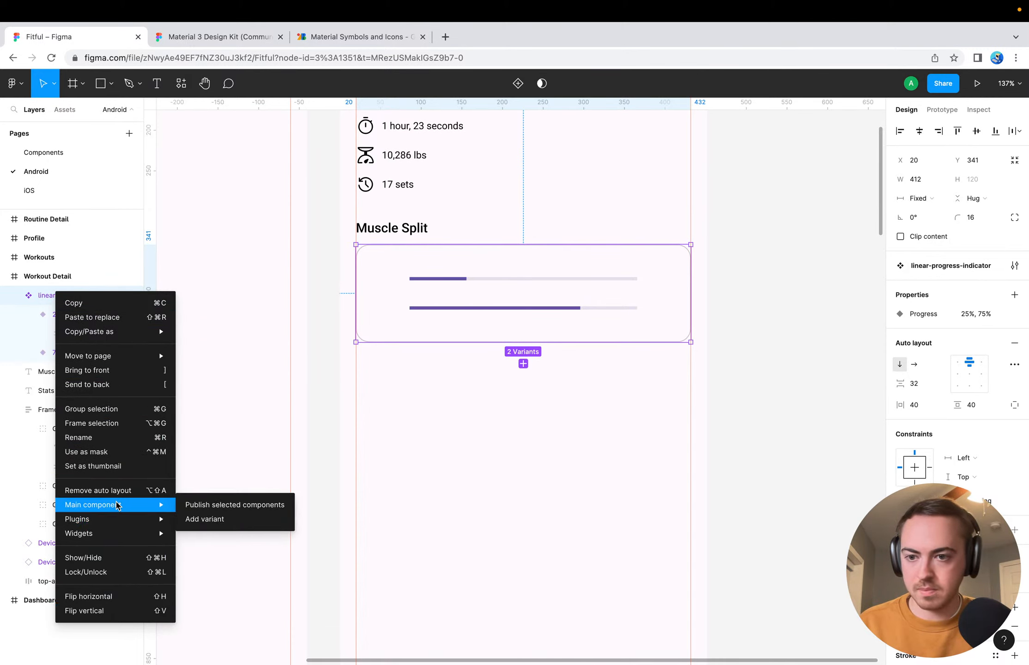
pyautogui.click(259, 479)
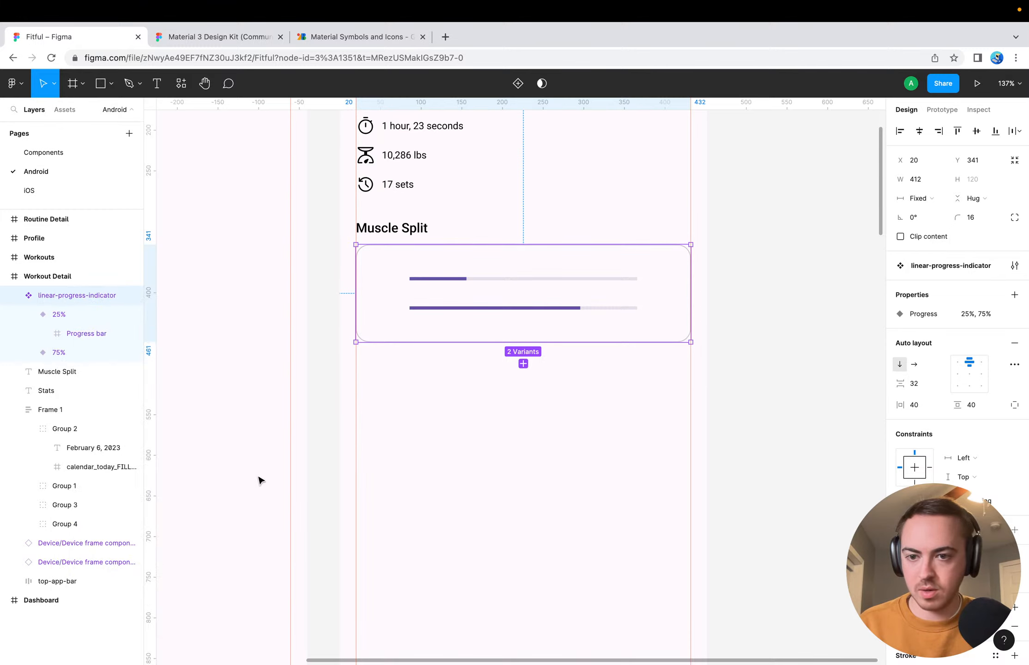
pyautogui.rightClick(60, 297)
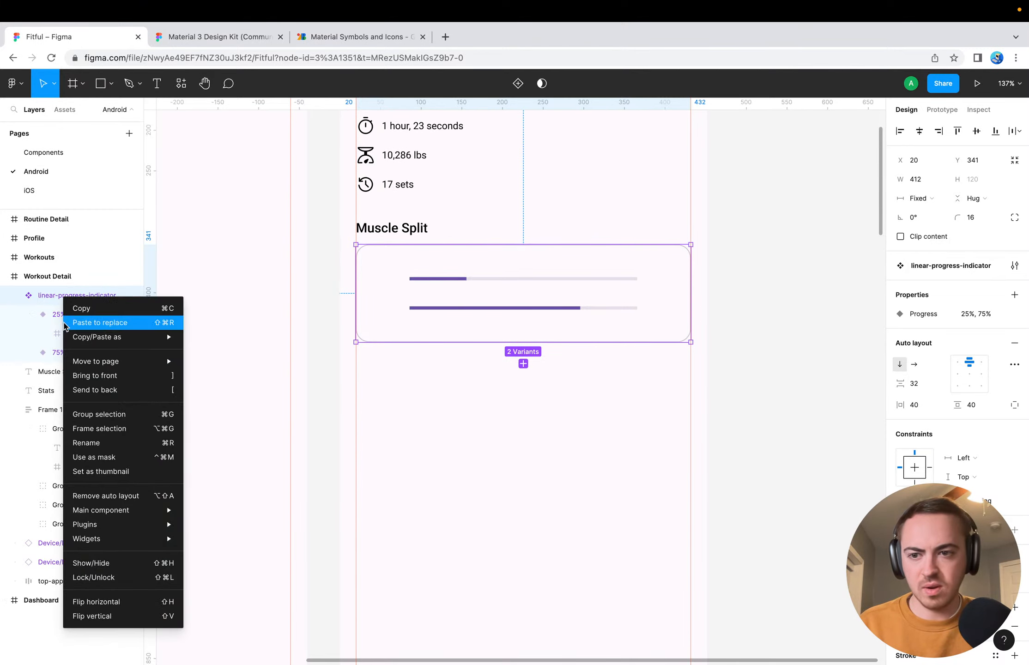
pyautogui.click(102, 498)
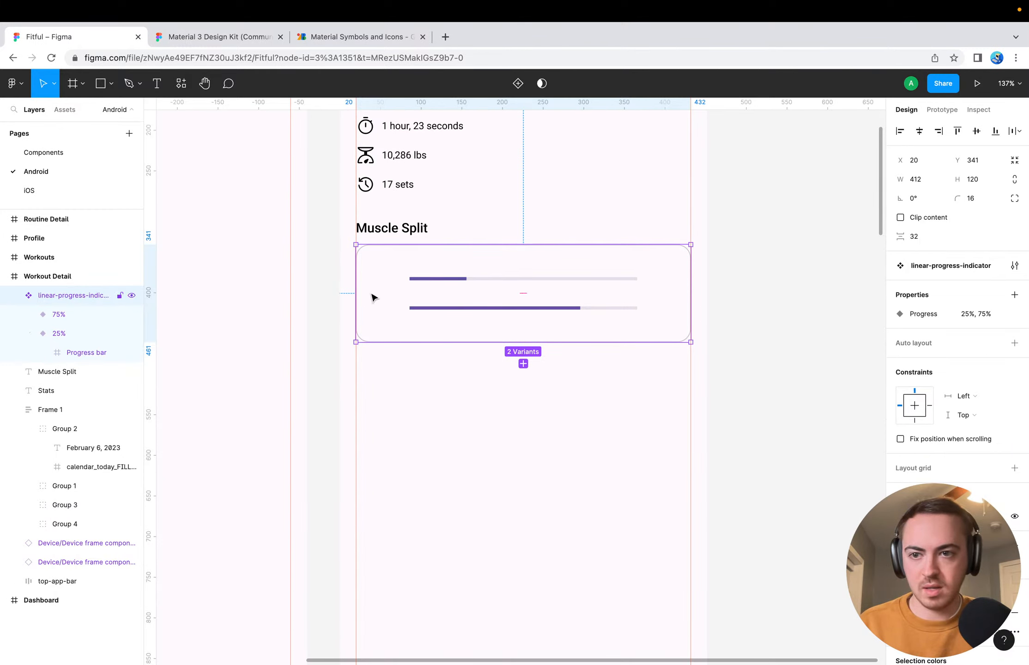
# Add a text label reading "Back" just before the start of the progress bars in the Muscle Split card
pyautogui.click(56, 314)
pyautogui.click(28, 314)
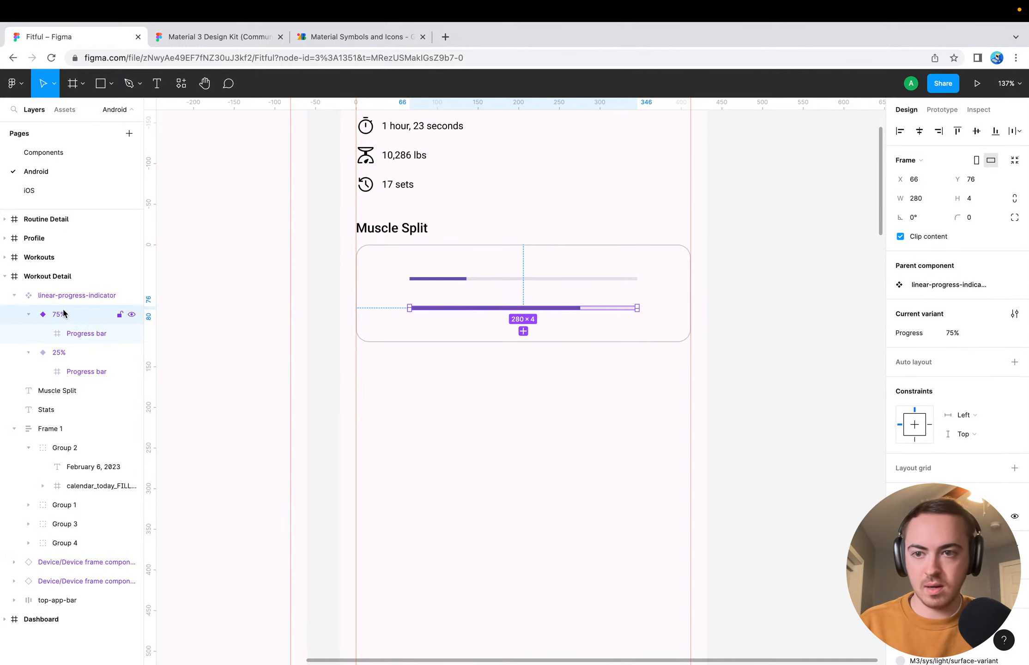
pyautogui.press('Escape')
pyautogui.press('t')
pyautogui.click(380, 286)
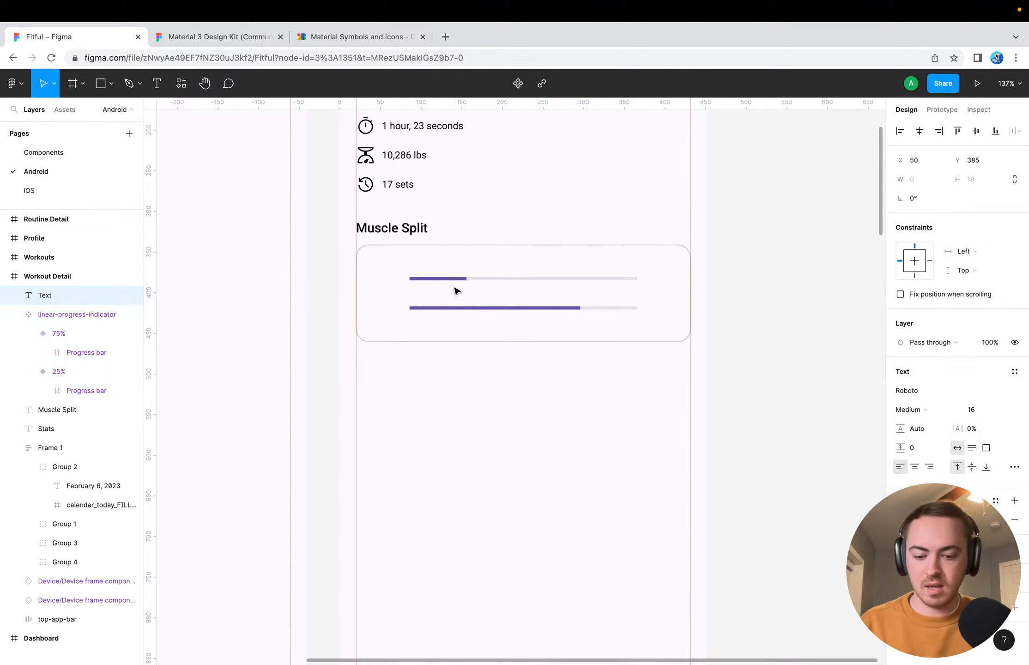
pyautogui.write('A')
pyautogui.press('BackSpace')
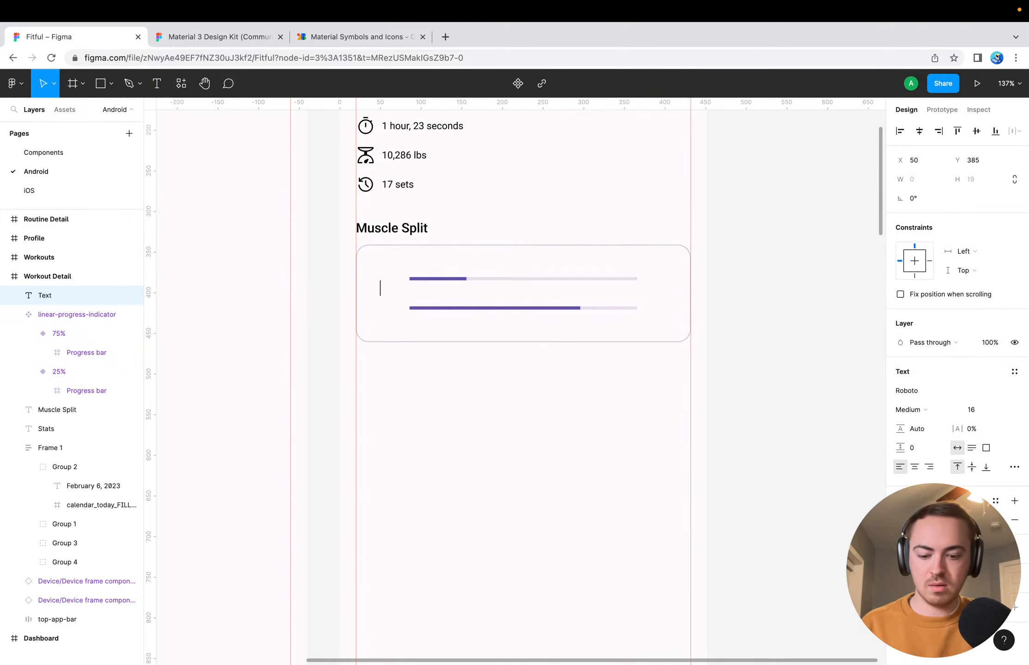
pyautogui.write('Back')
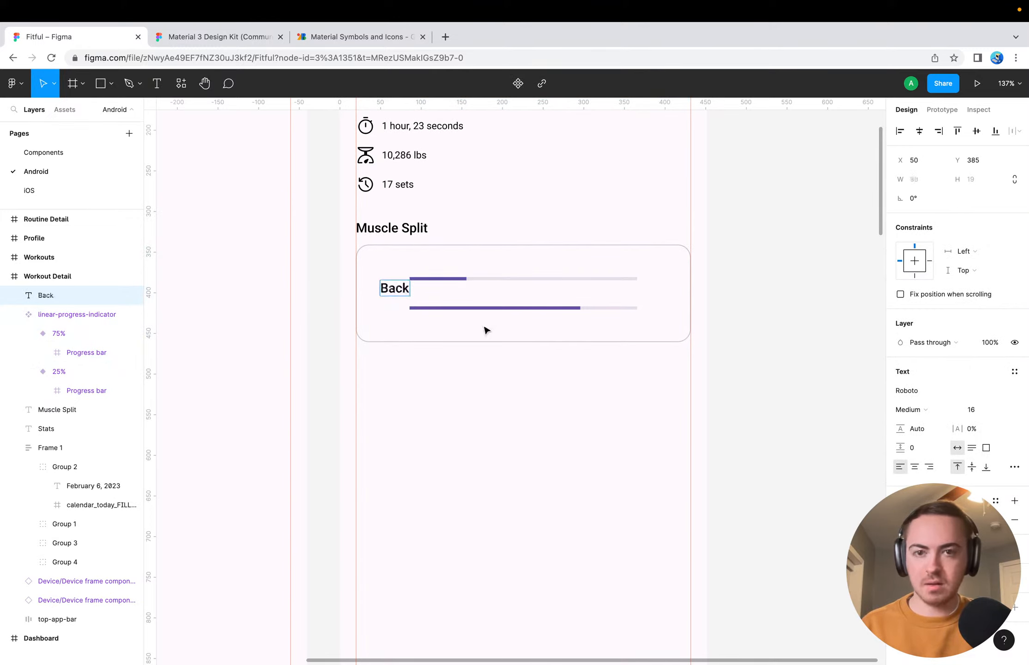
pyautogui.press('Escape')
# Add a second text label reading "Legs" below the Back label
pyautogui.press('t')
pyautogui.click(384, 320)
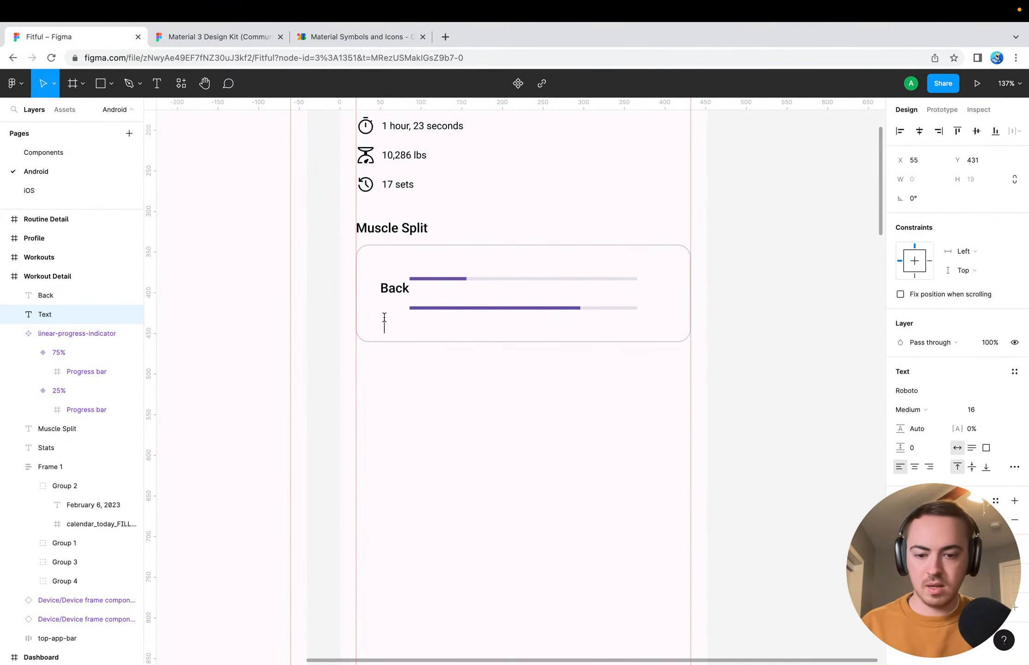
pyautogui.write('Legs')
pyautogui.press('Escape')
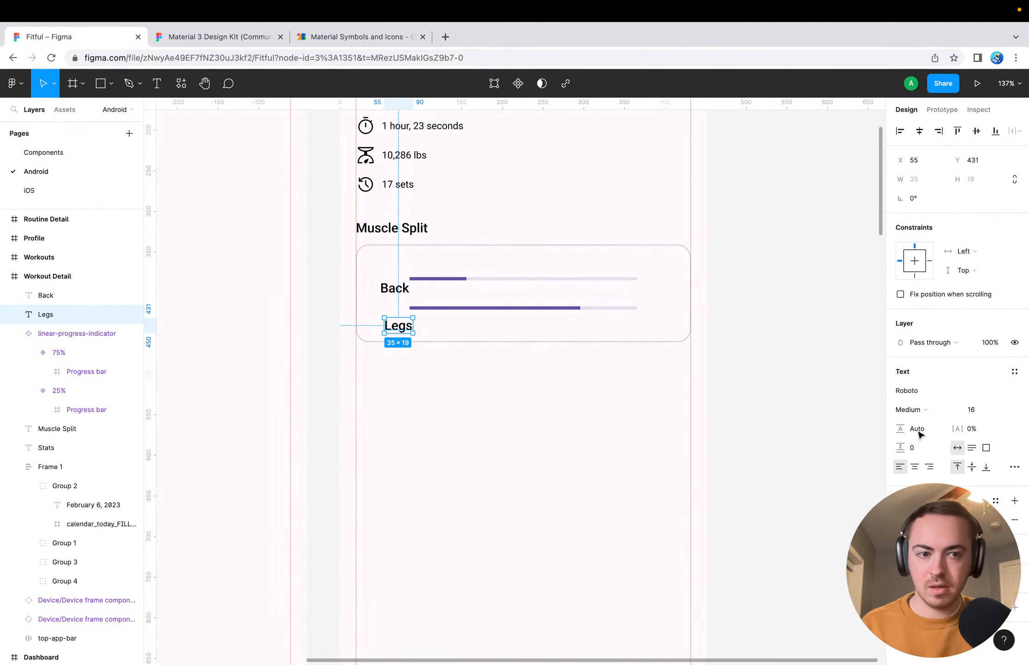
# Set the Legs label to font size 12 with Regular weight
pyautogui.click(979, 411)
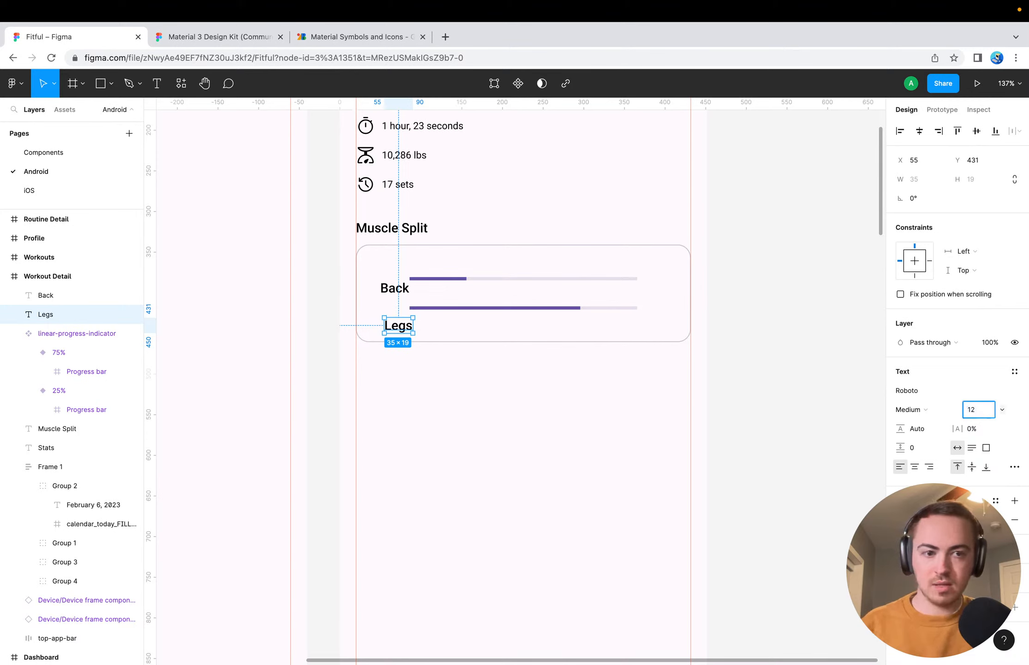
pyautogui.write('12')
pyautogui.press('Return')
pyautogui.click(923, 410)
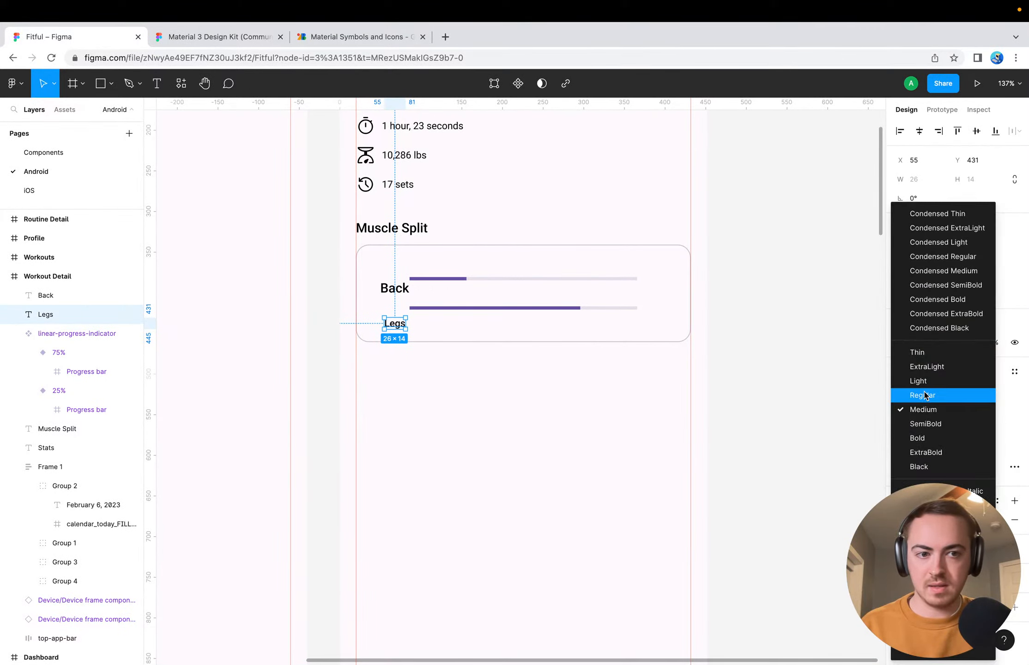
pyautogui.click(925, 395)
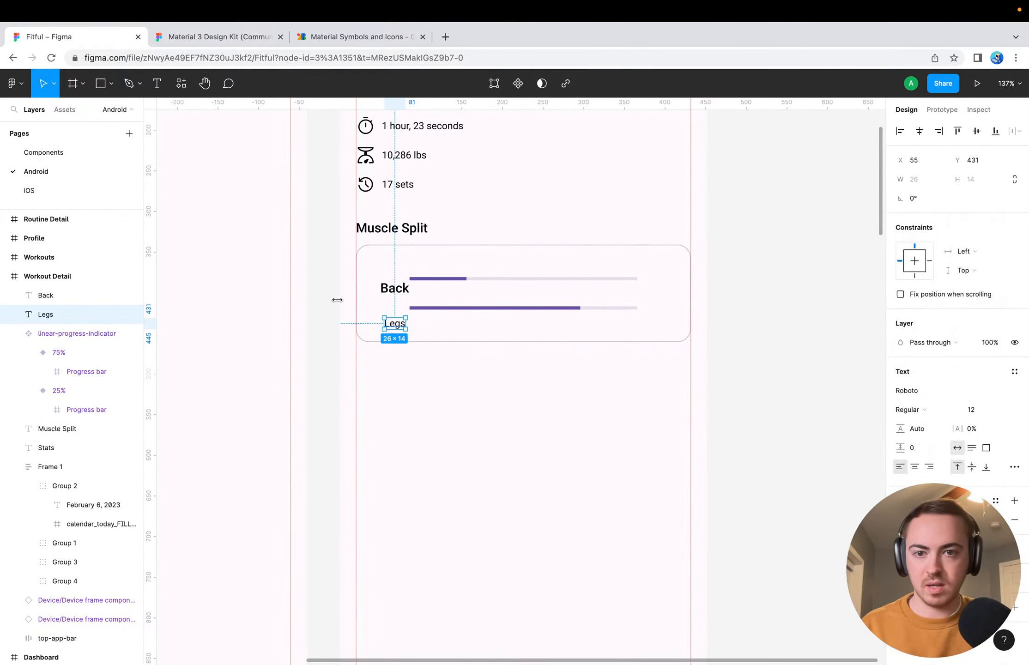
# Set the Back label to size 12 Regular and move it beside the upper progress bar
pyautogui.click(387, 294)
pyautogui.click(972, 409)
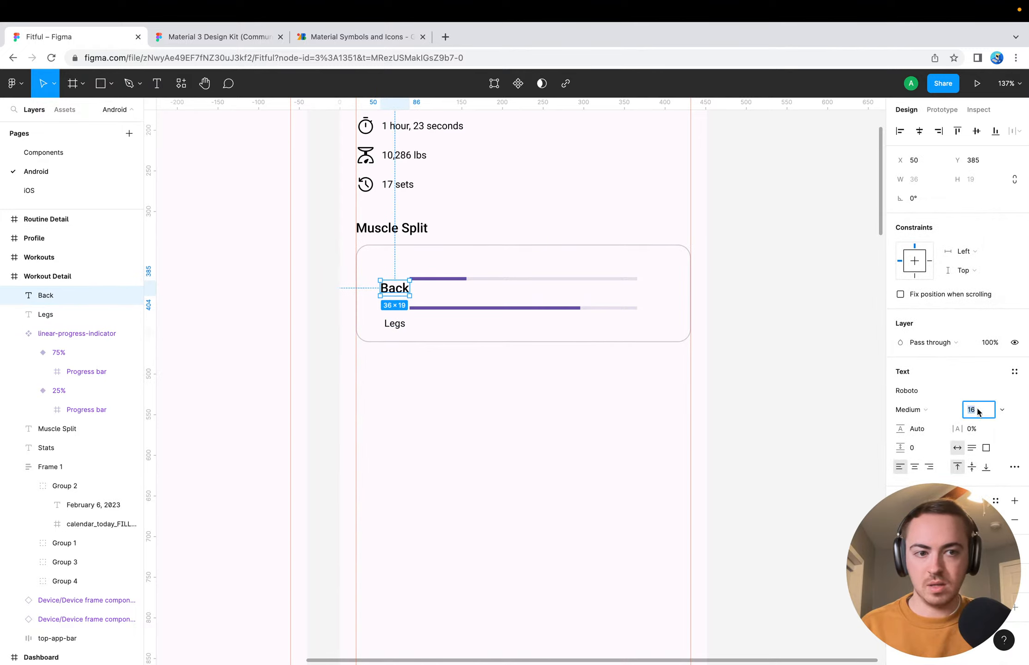
pyautogui.write('12')
pyautogui.press('Return')
pyautogui.click(923, 409)
pyautogui.click(921, 395)
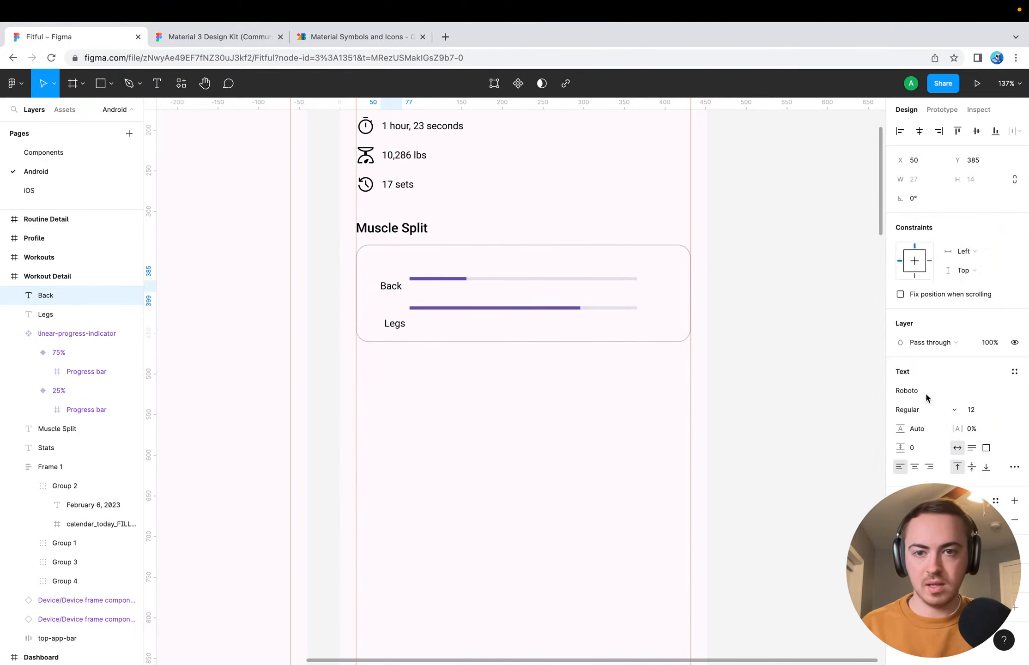
pyautogui.moveTo(389, 289); pyautogui.dragTo(384, 284)
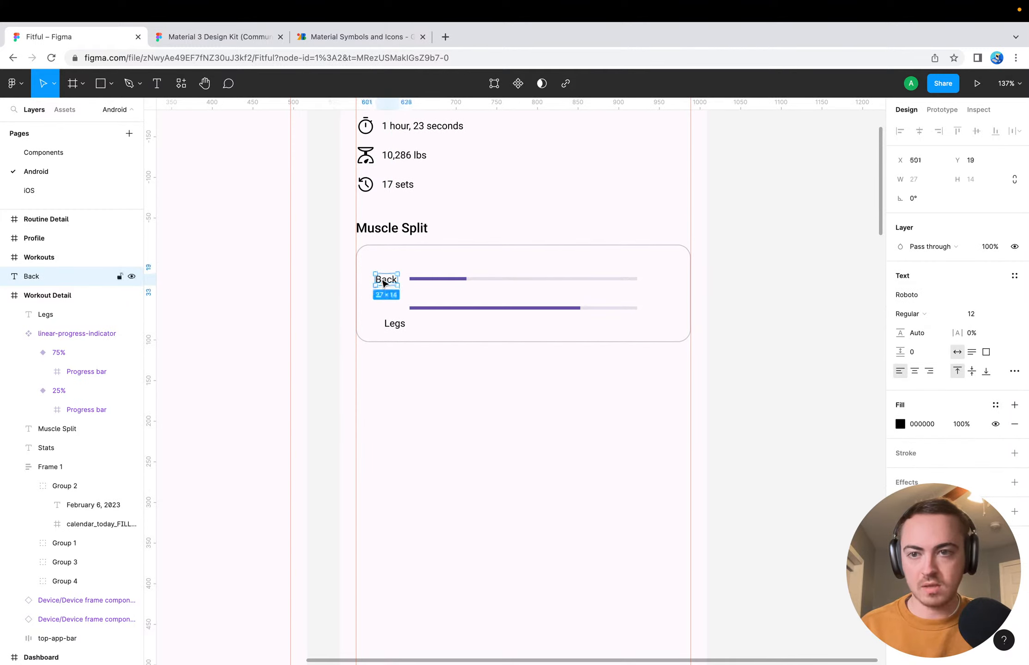
# Try nesting the Back layer inside the 75% variant, and return it to the Workout Detail frame above the linear-progress-indicator set
pyautogui.moveTo(55, 283); pyautogui.dragTo(61, 355)
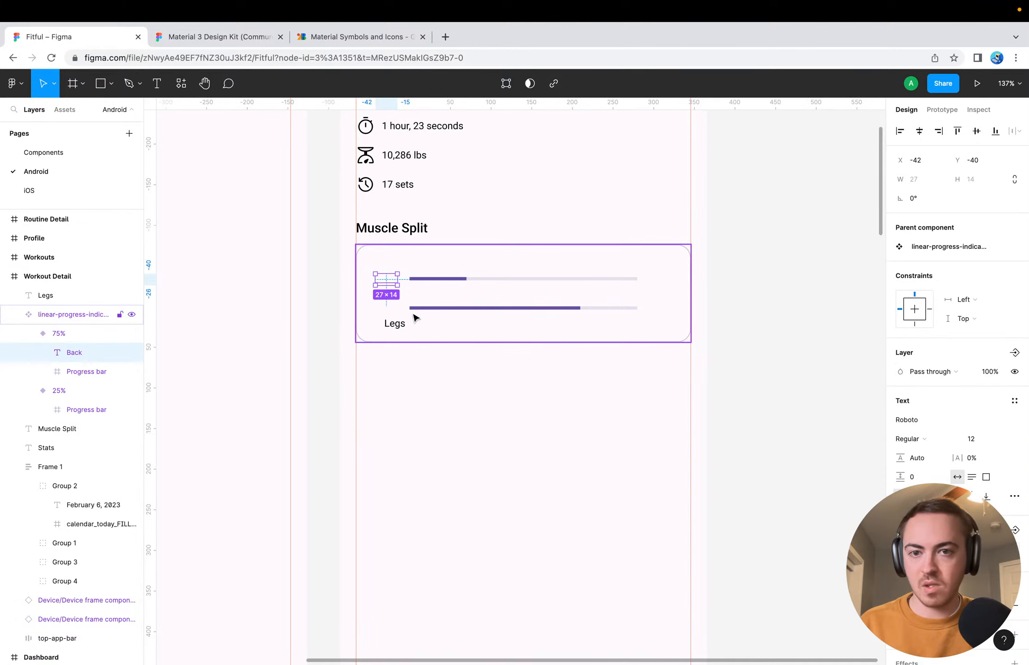
pyautogui.rightClick(81, 354)
pyautogui.press('Escape')
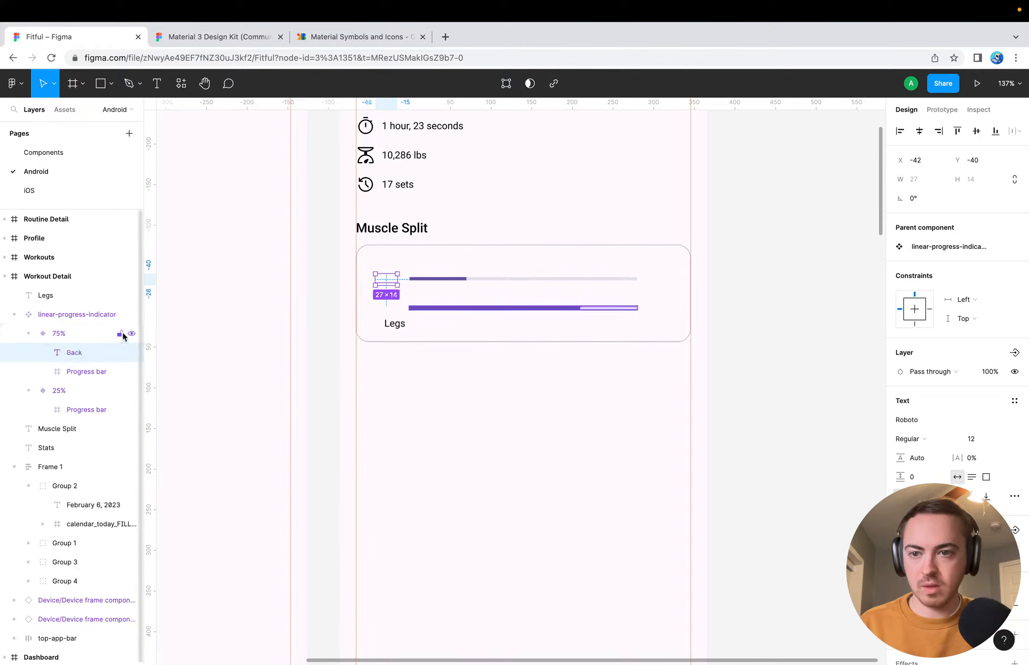
pyautogui.click(46, 315)
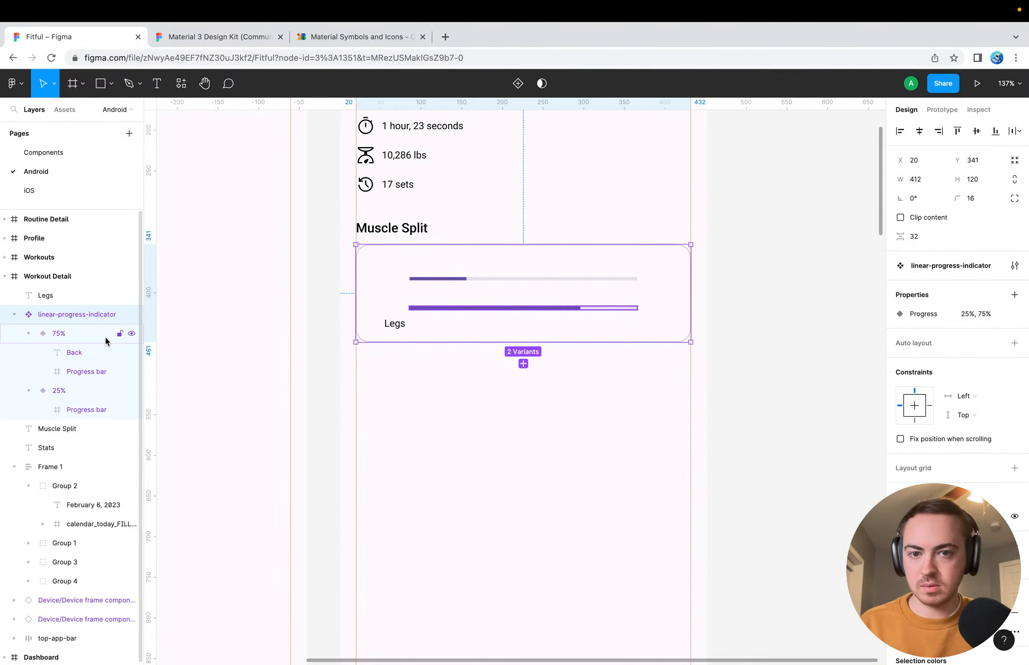
pyautogui.click(33, 302)
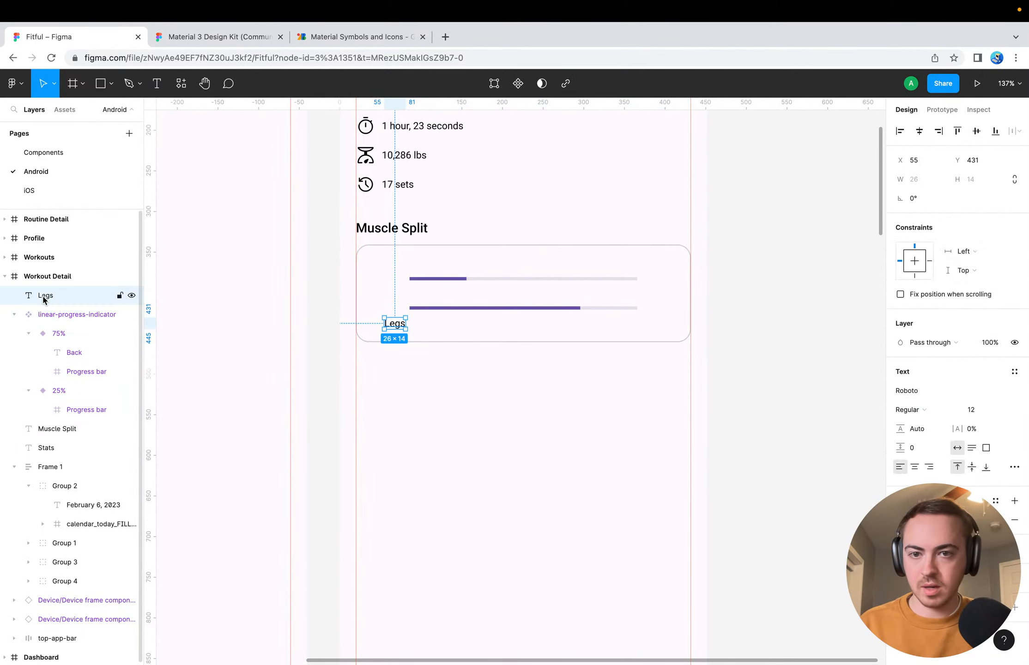
pyautogui.click(91, 354)
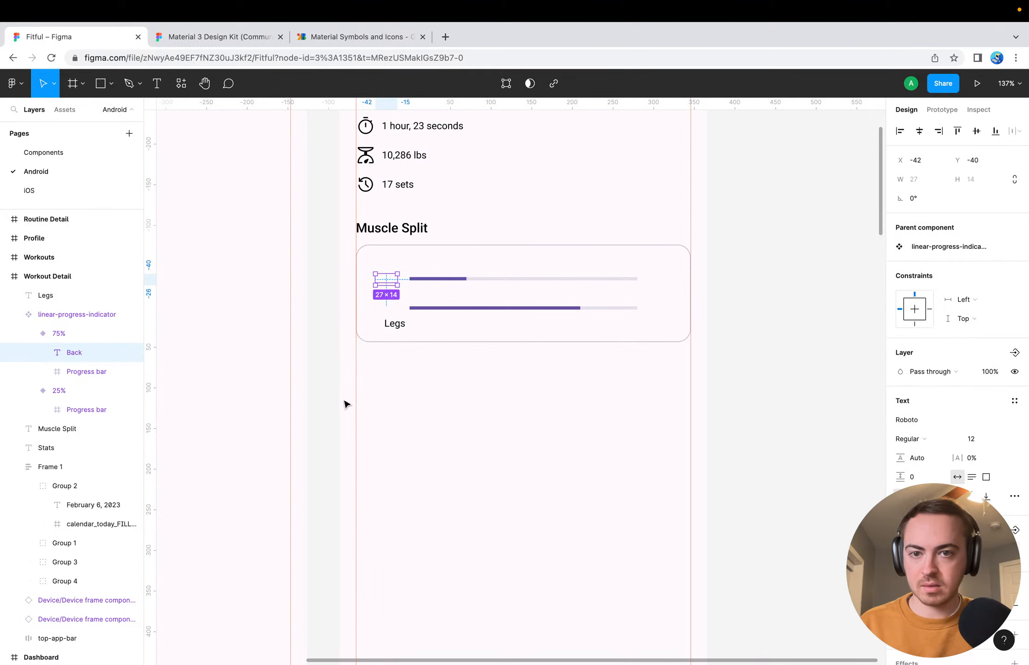
pyautogui.click(383, 414)
pyautogui.moveTo(92, 354); pyautogui.dragTo(67, 309)
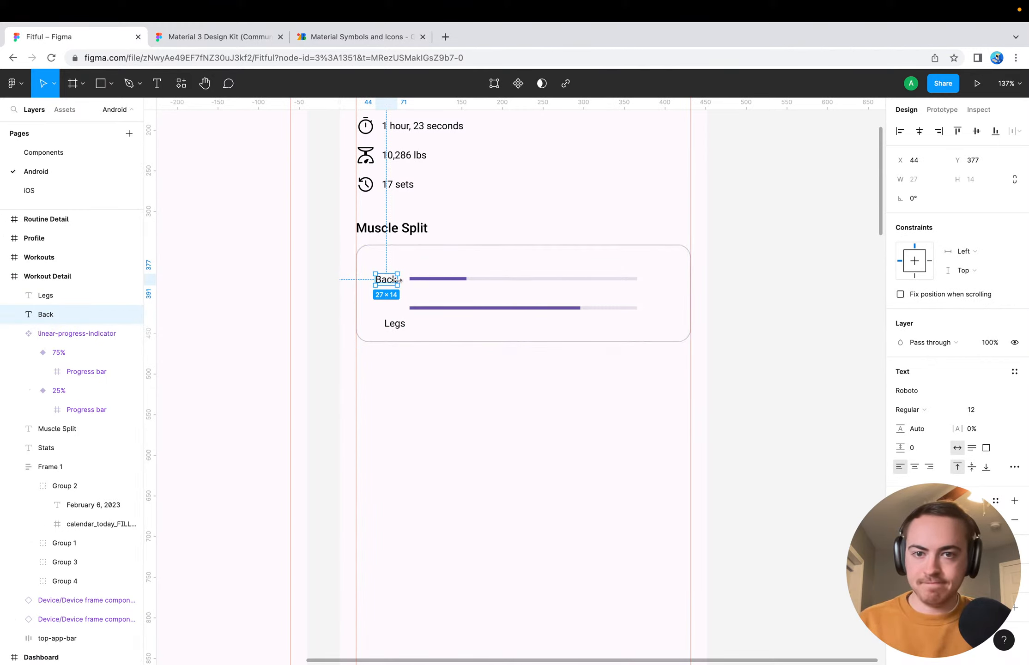
# Try aligning the Back label with the 25% variant's progress bar, and undo the change
pyautogui.keyDown('super'); pyautogui.click(425, 279); pyautogui.keyUp('super')
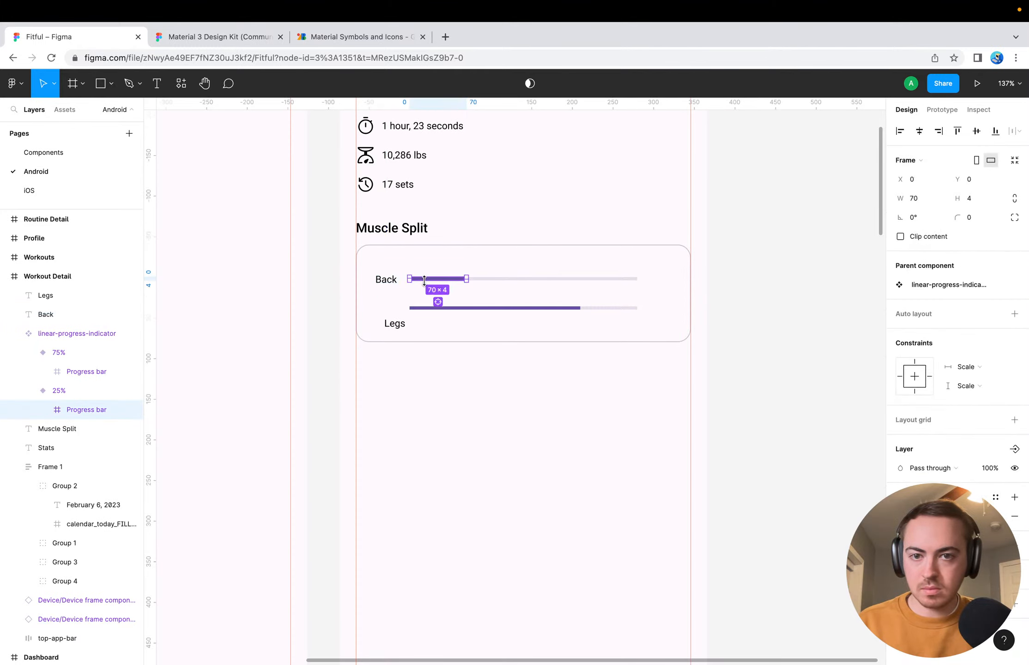
pyautogui.keyDown('shift'); pyautogui.click(390, 282); pyautogui.keyUp('shift')
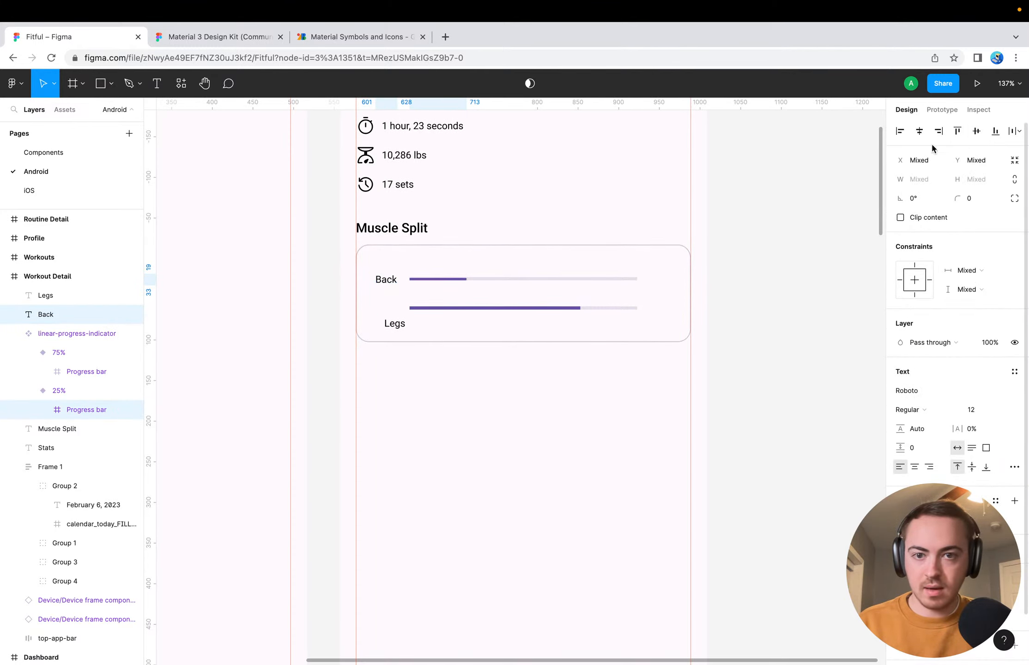
pyautogui.click(489, 409)
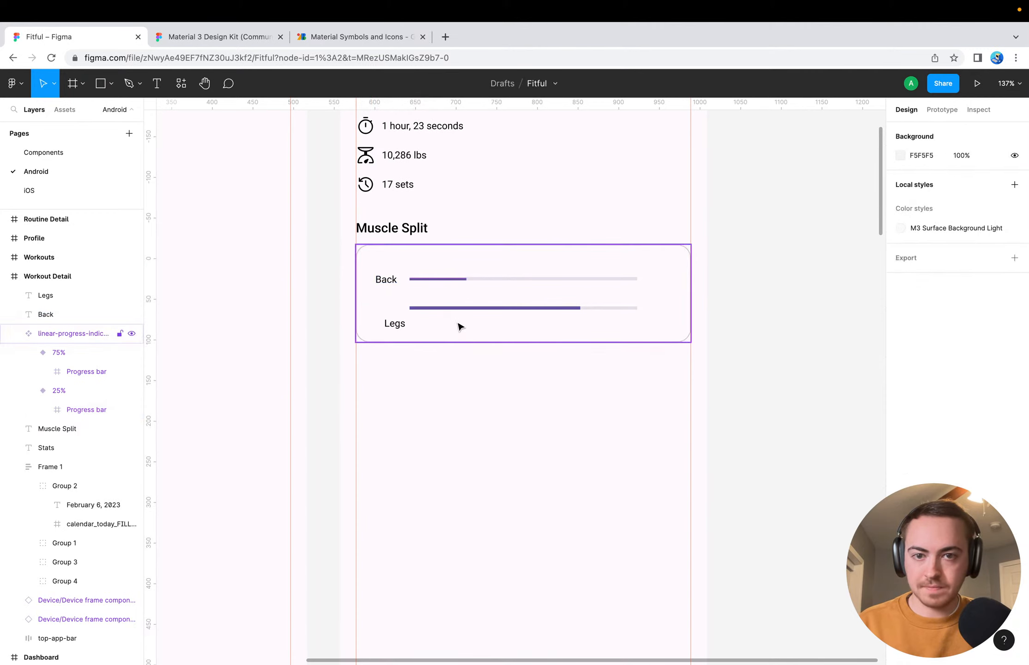
pyautogui.press('super+z')
pyautogui.click(456, 388)
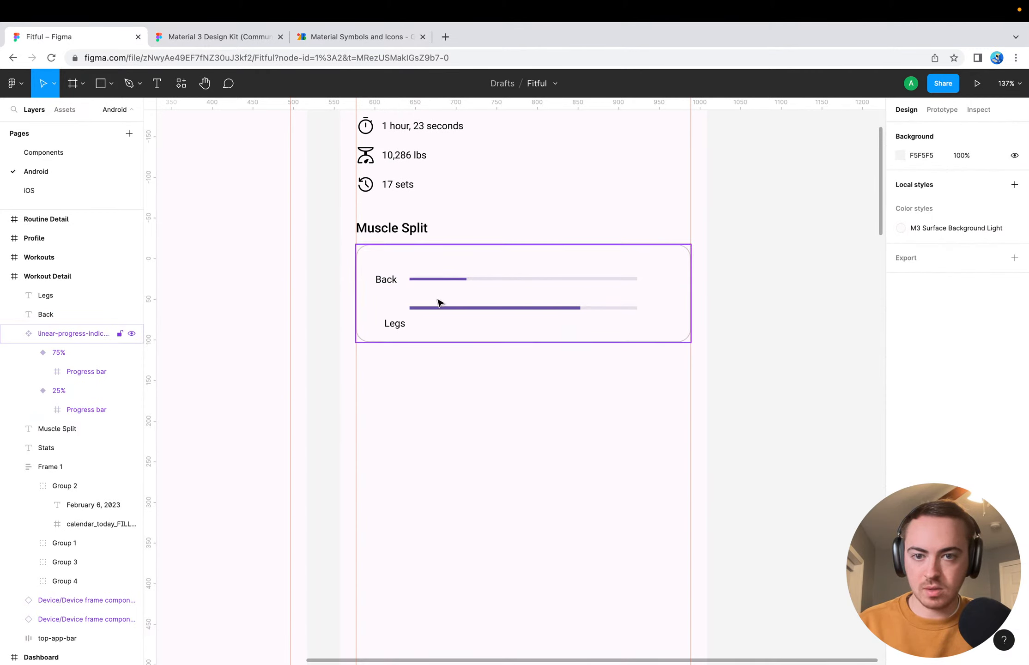
# Place the Legs label beside the lower progress bar within the Workout Detail frame, and line both labels up with their bars
pyautogui.moveTo(394, 325); pyautogui.dragTo(388, 313)
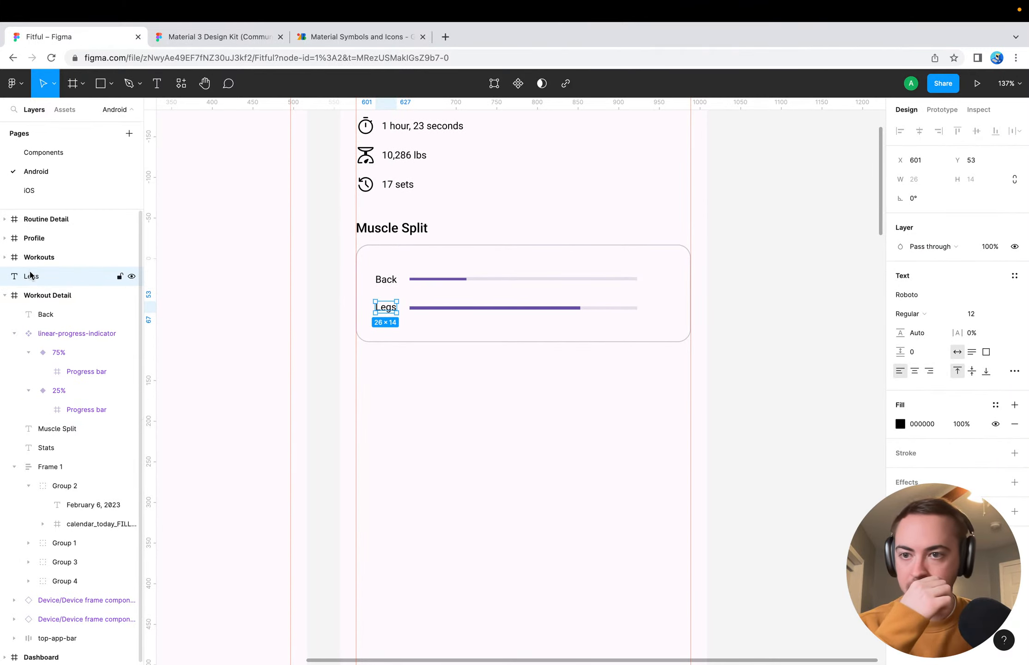
pyautogui.moveTo(31, 275); pyautogui.dragTo(41, 302)
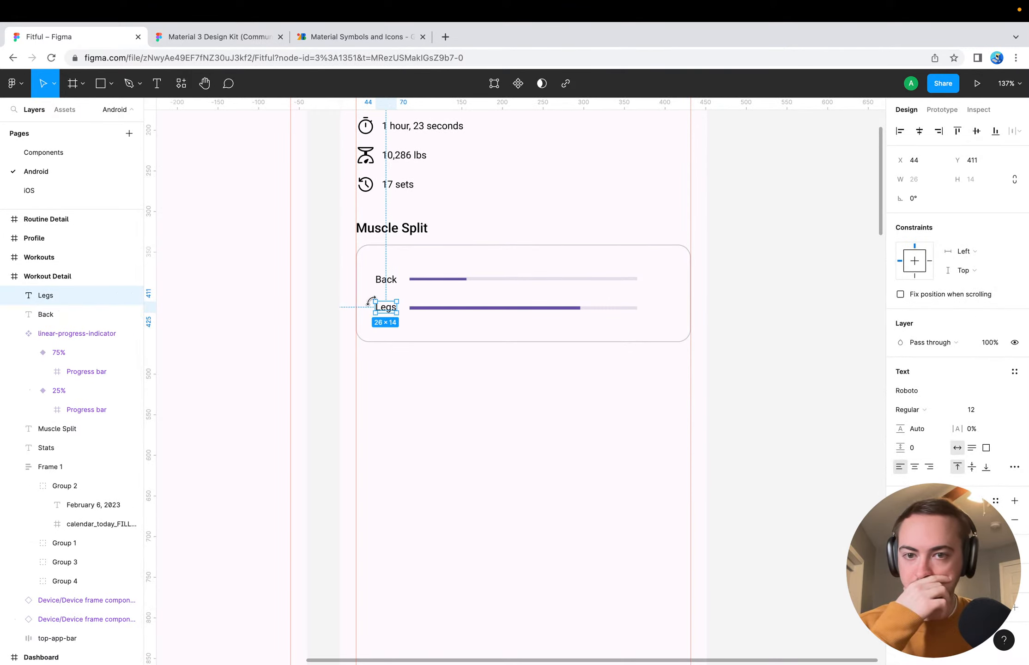
pyautogui.moveTo(388, 311); pyautogui.dragTo(391, 286)
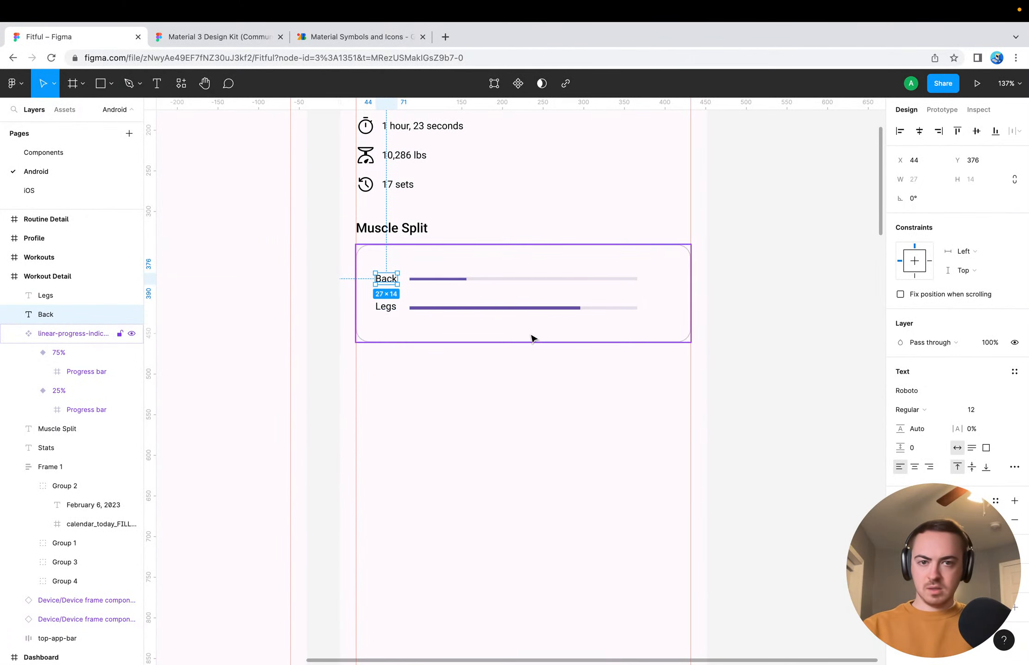
# Add a text label reading "75%" past the end of the lower progress bar
pyautogui.click(665, 310)
pyautogui.press('t')
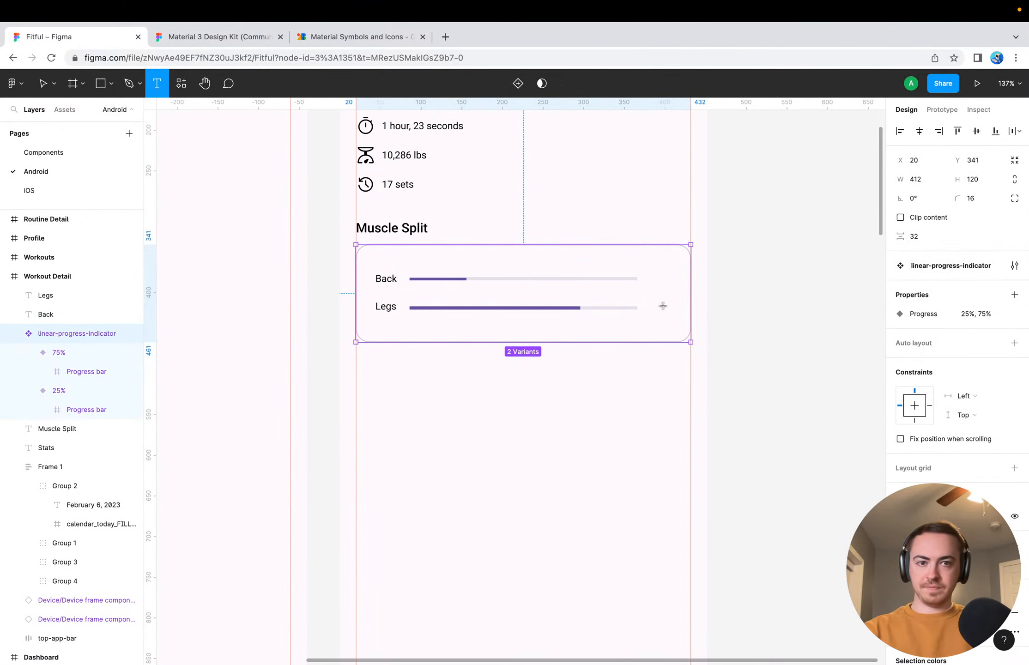
pyautogui.click(661, 306)
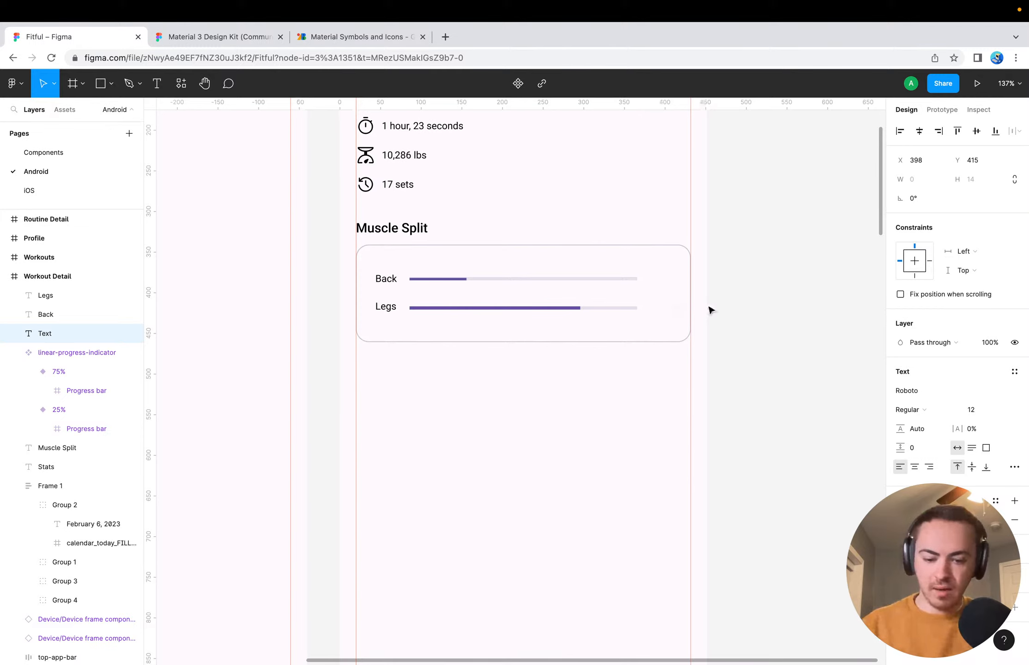
pyautogui.write('75')
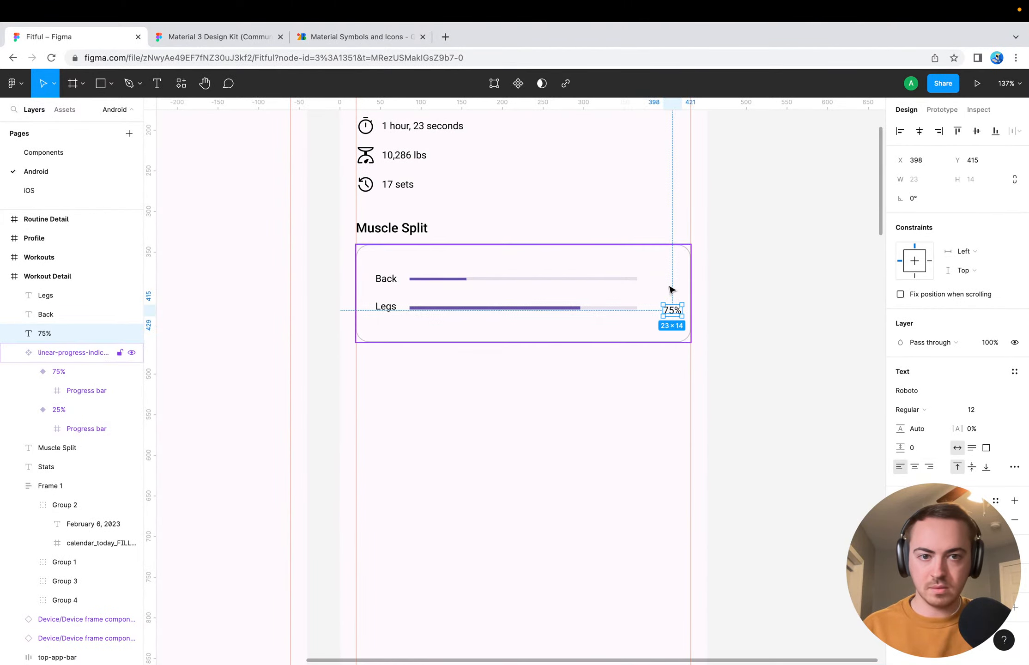
# Add a "25%" text label past the end of the upper progress bar and line it up with the Back row
pyautogui.click(665, 282)
pyautogui.press('t')
pyautogui.click(662, 275)
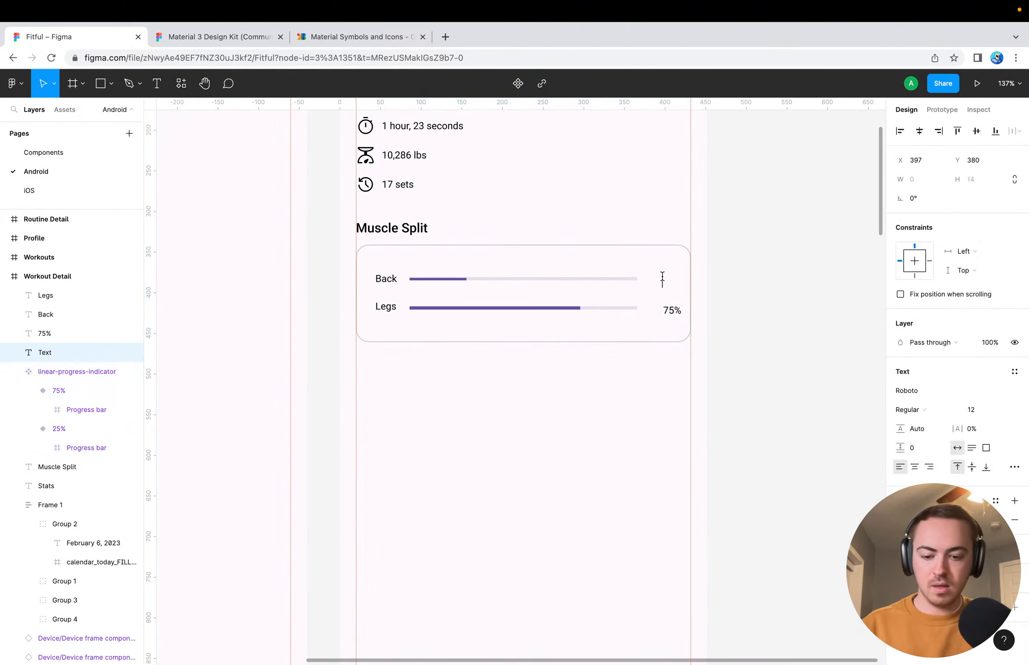
pyautogui.write('25')
pyautogui.press('Escape')
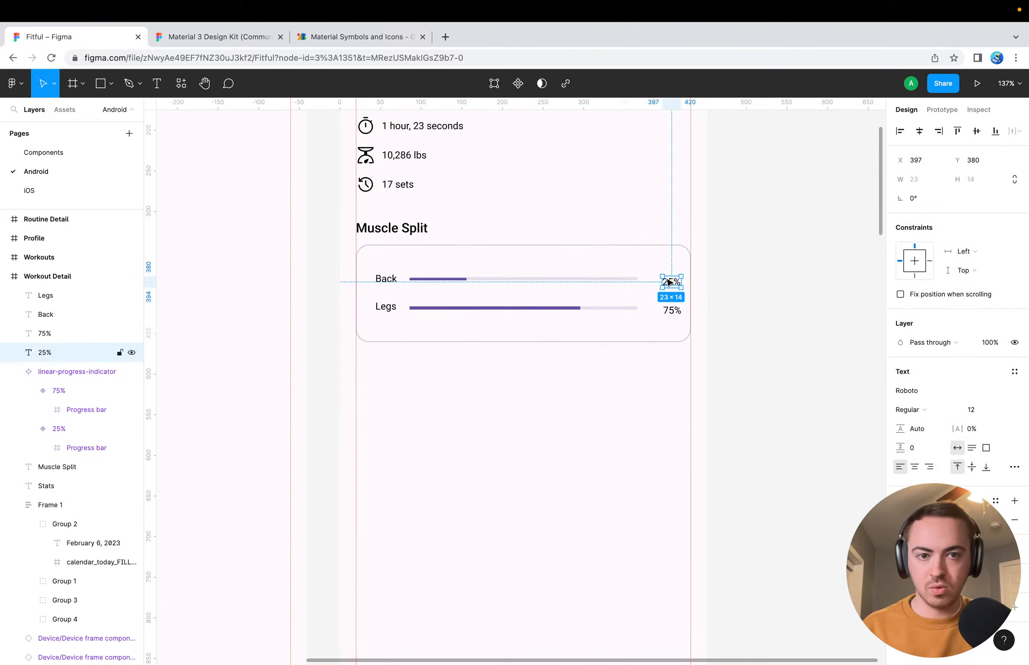
pyautogui.moveTo(668, 282); pyautogui.dragTo(669, 281)
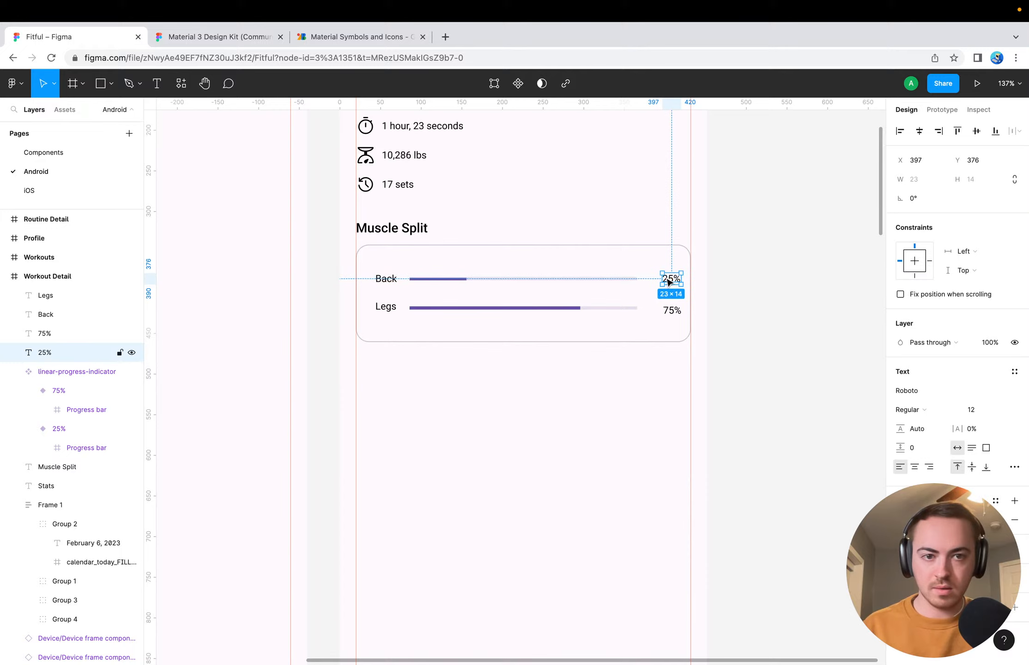
# Compare the positions of the percentage and muscle labels, and check the gap between the Back label and its progress bar
pyautogui.click(670, 312)
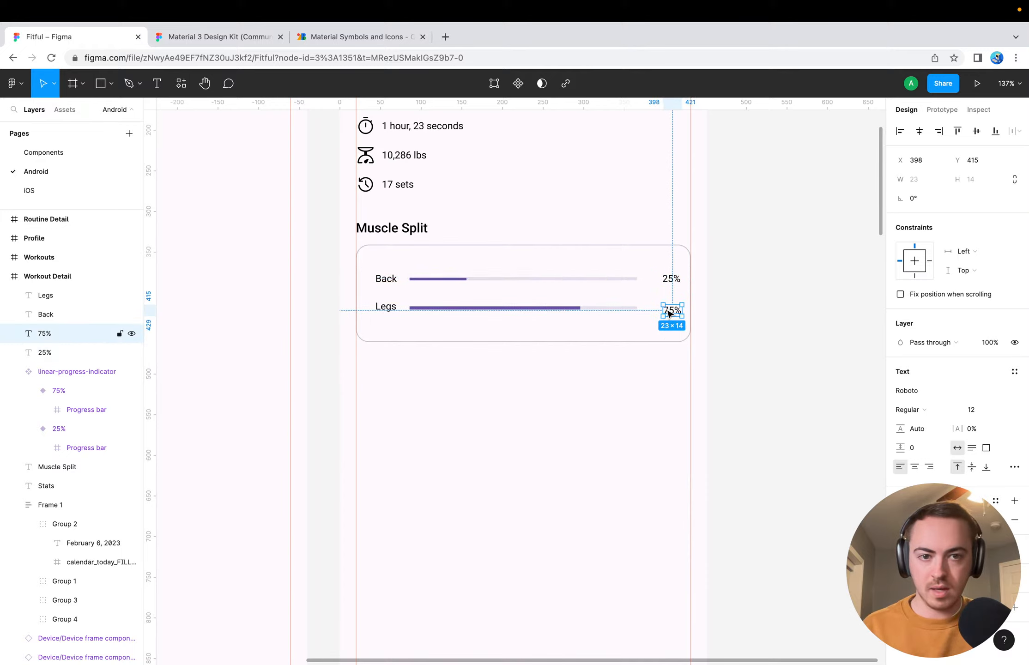
pyautogui.click(669, 280)
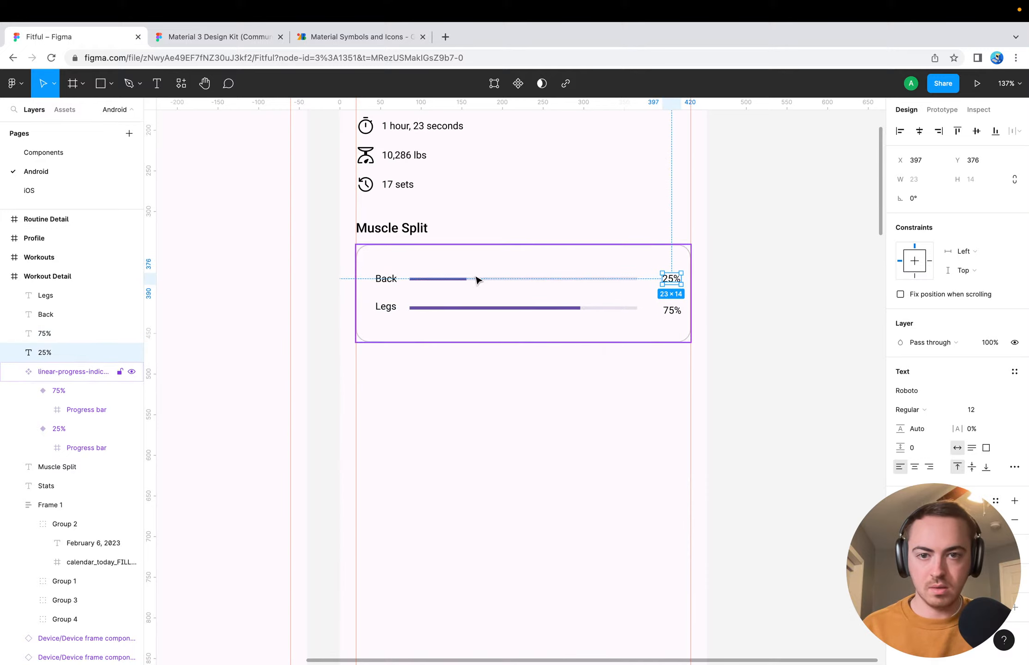
pyautogui.click(386, 278)
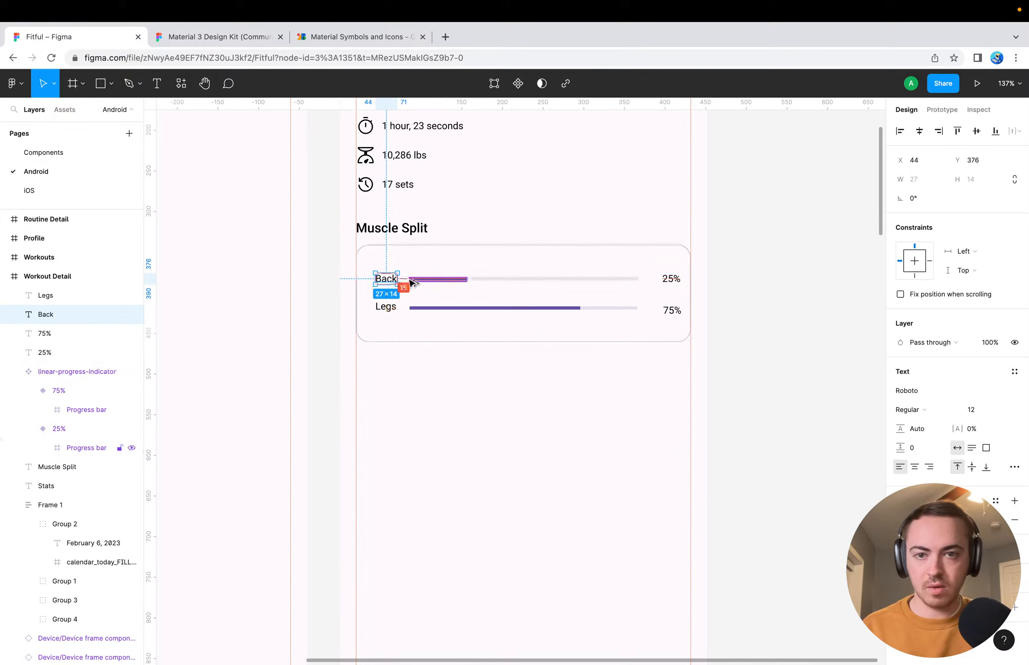
pyautogui.press('Left')
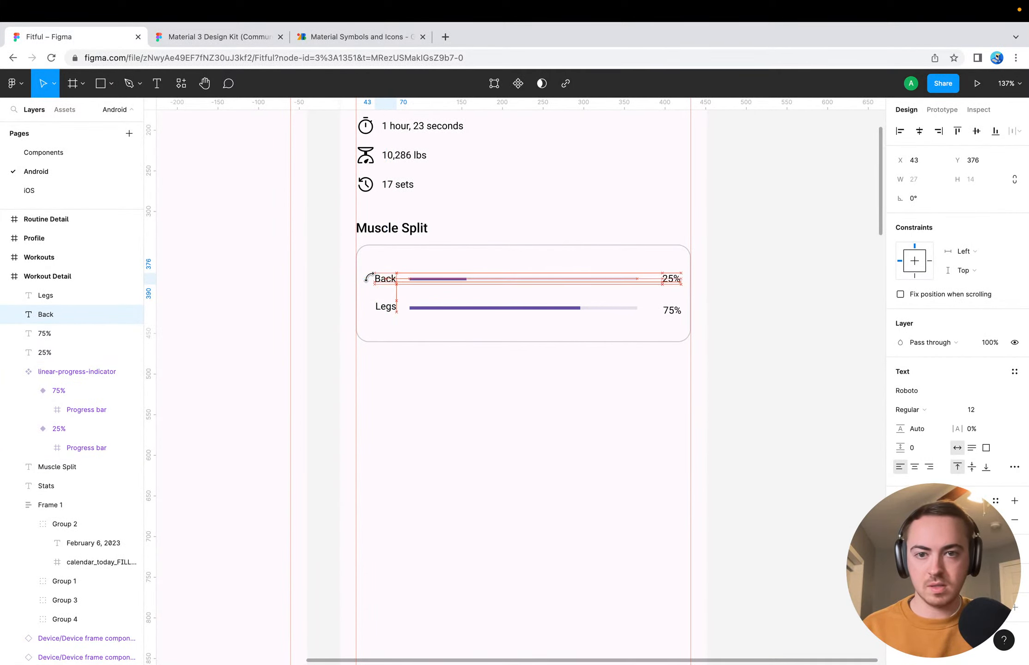
pyautogui.press('Right')
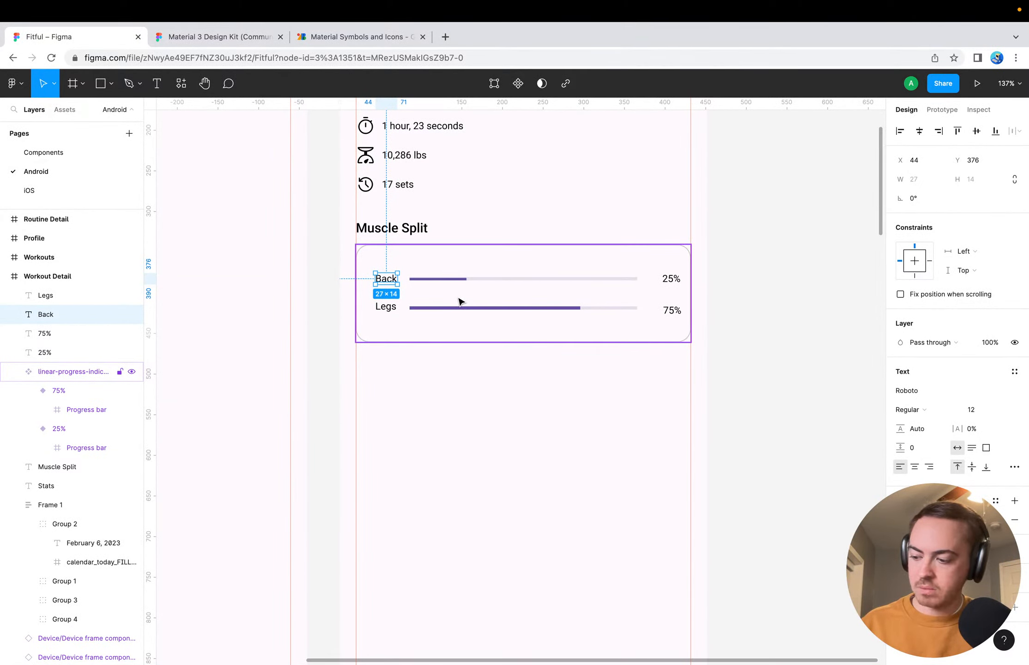
pyautogui.click(385, 306)
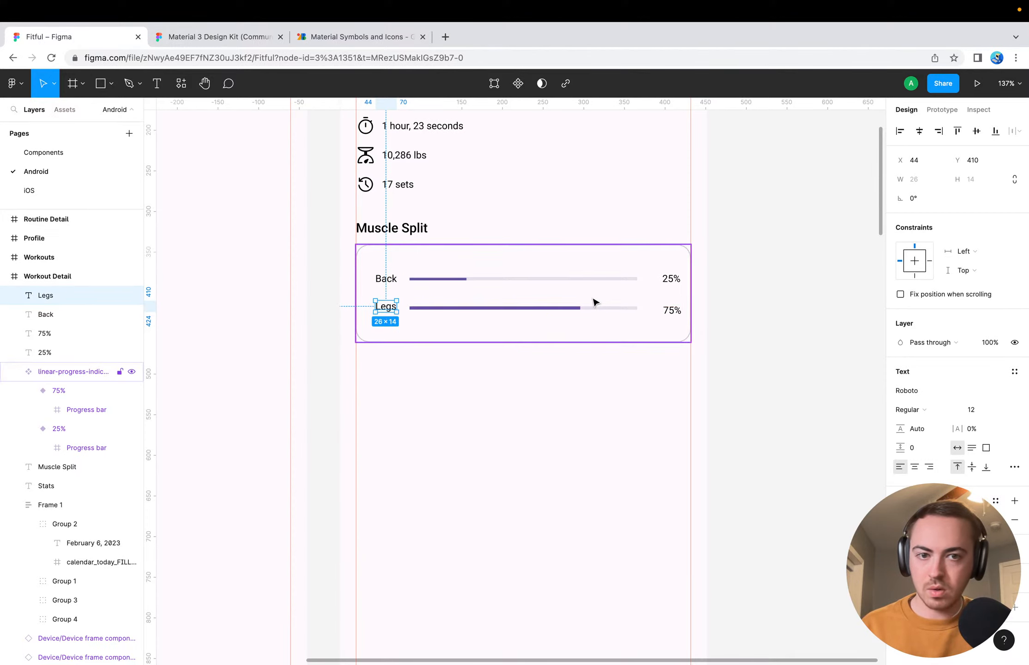
# Move the 75% label closer to the end of the lower progress bar, at X 382 and Y 412
pyautogui.click(671, 311)
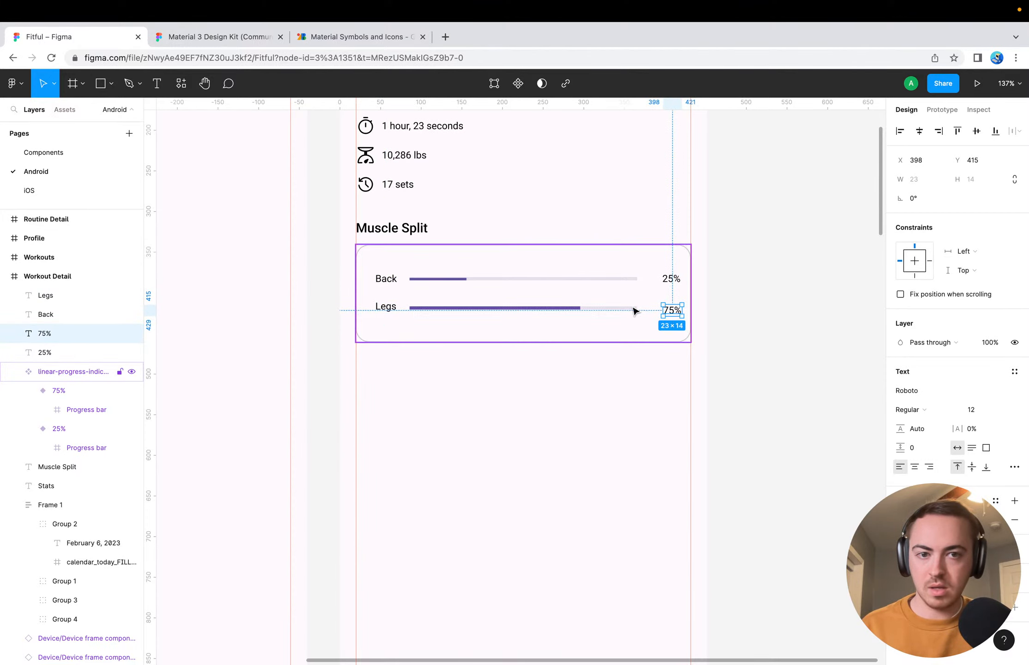
pyautogui.press('Left')
pyautogui.press('Left')
pyautogui.press('Left')
pyautogui.press('Left')
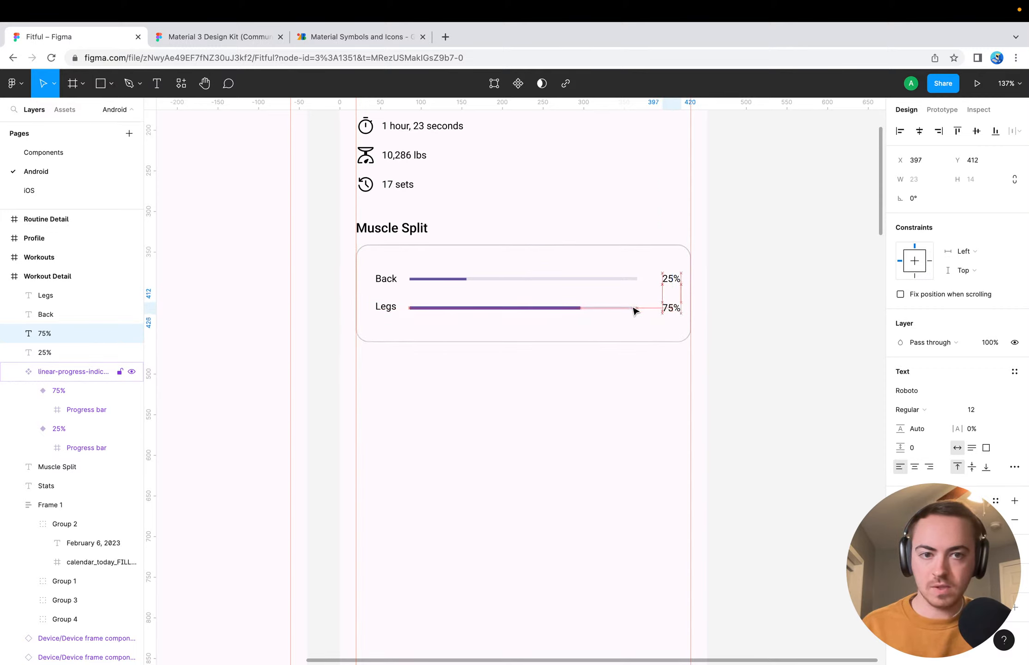
pyautogui.press('Up')
pyautogui.press('Up')
pyautogui.press('Up')
pyautogui.press('Left')
pyautogui.press('Left')
pyautogui.press('Left')
pyautogui.press('Left')
pyautogui.press('Left')
pyautogui.press('Left')
pyautogui.press('Left')
pyautogui.press('Left')
pyautogui.press('Left')
pyautogui.press('Left')
pyautogui.press('Left')
pyautogui.press('Left')
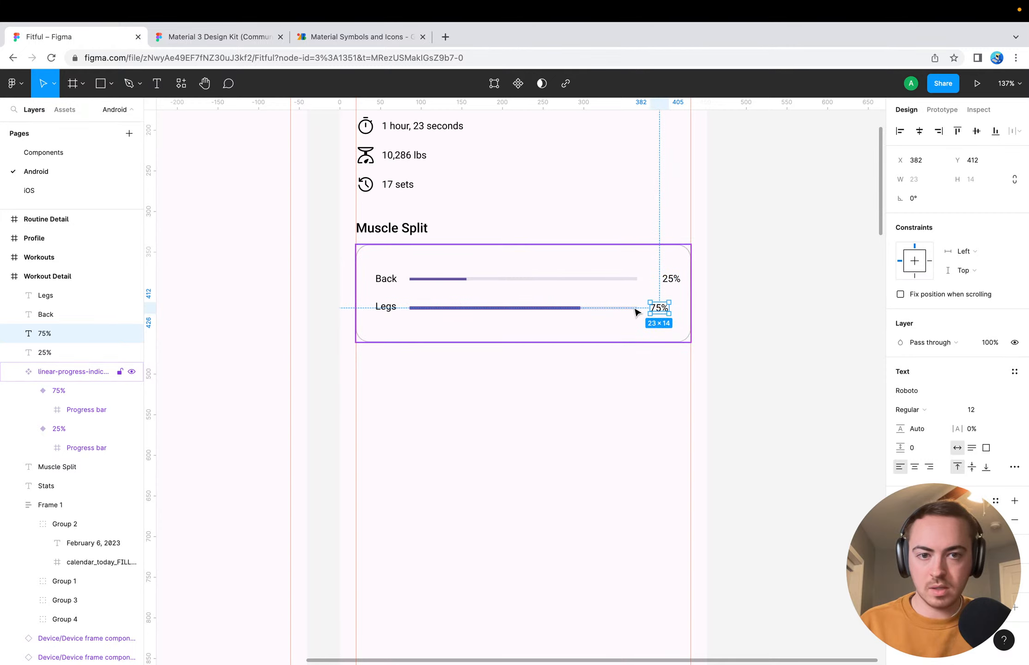
# Move the 25% label closer to the upper progress bar, to X 382, so that it lines up with the 75% label
pyautogui.click(674, 279)
pyautogui.press('Left')
pyautogui.press('Left')
pyautogui.press('Left')
pyautogui.press('Left')
pyautogui.press('Left')
pyautogui.press('Left')
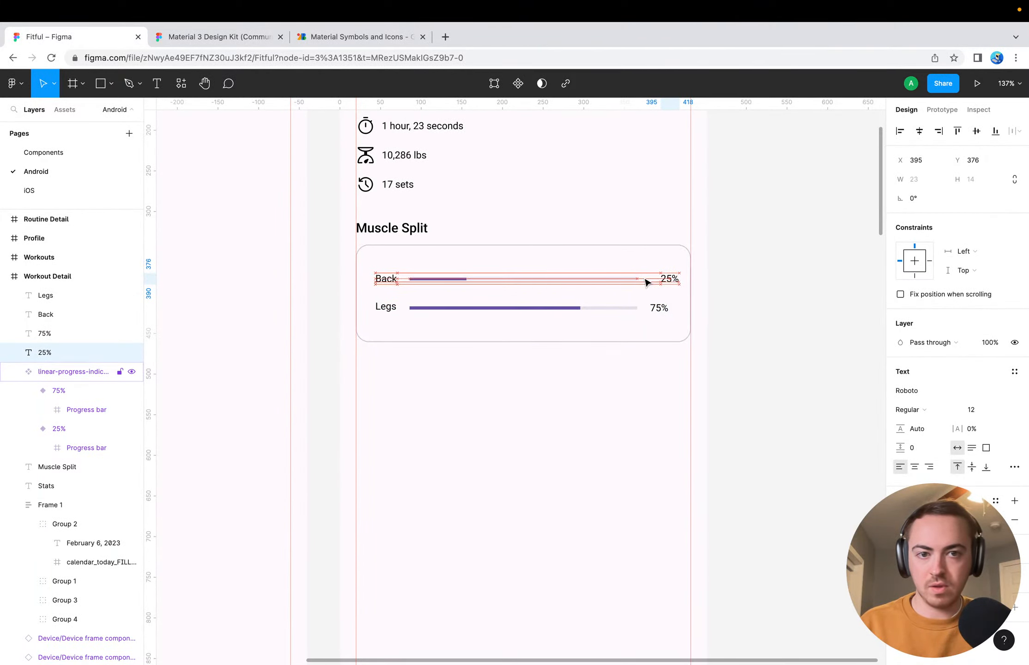
pyautogui.press('Left')
pyautogui.press('Left')
pyautogui.press('Left')
pyautogui.press('Left')
pyautogui.press('Left')
pyautogui.press('Left')
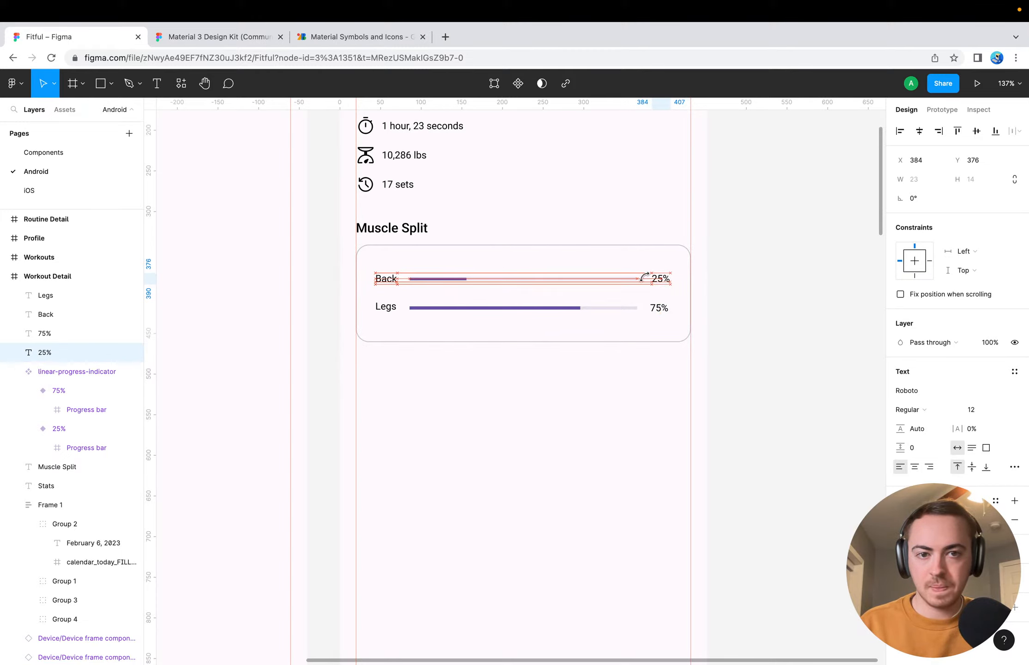
pyautogui.press('Left')
pyautogui.press('Left')
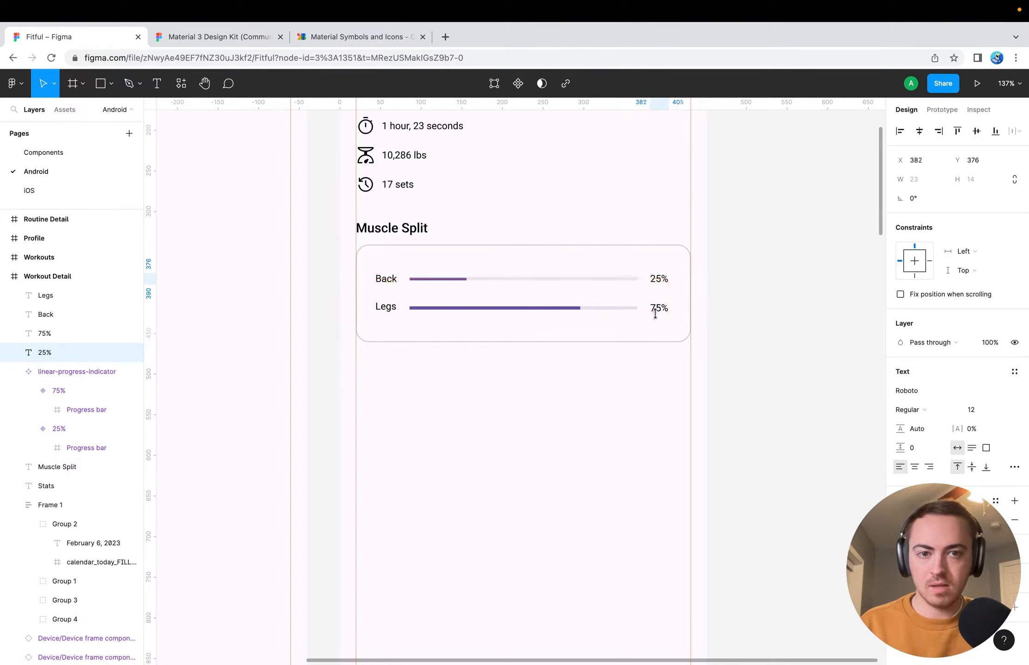
pyautogui.click(642, 379)
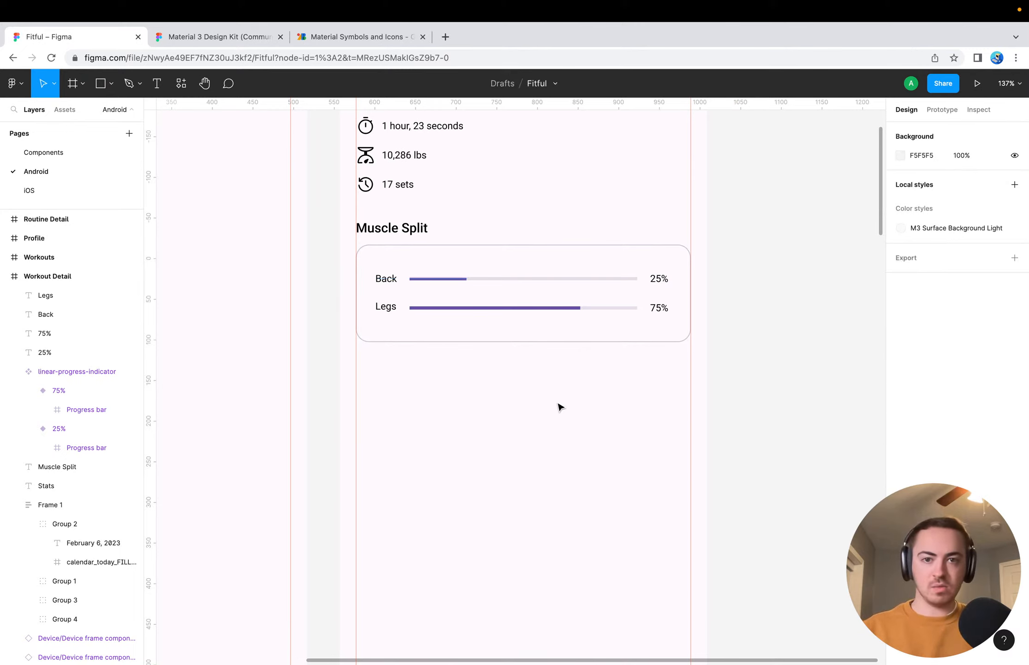
pyautogui.click(543, 246)
pyautogui.click(482, 447)
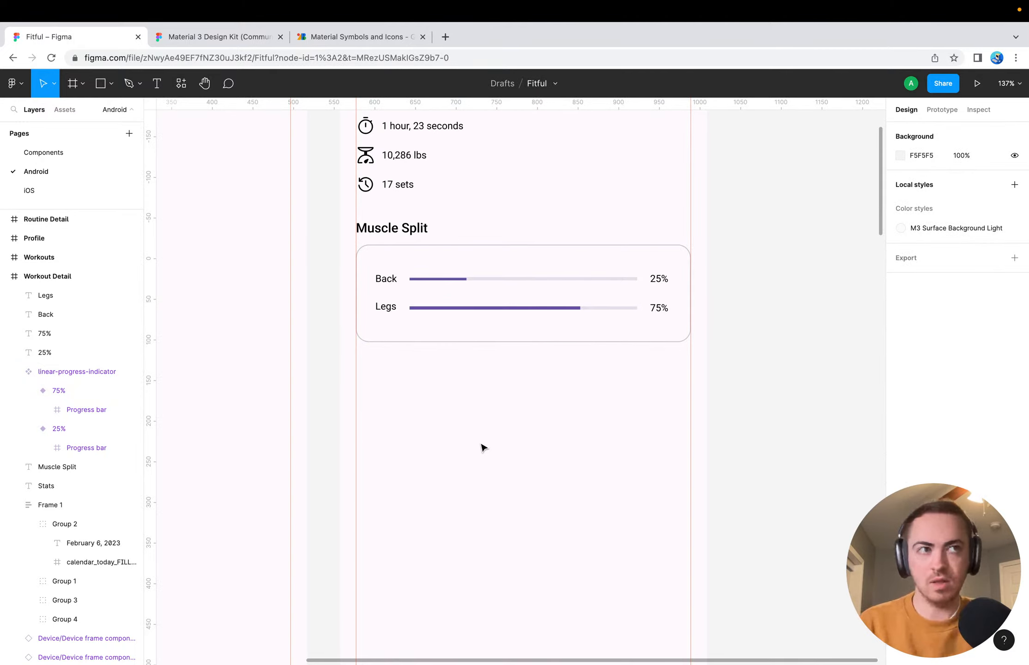
pyautogui.scroll(5, 404, 245)
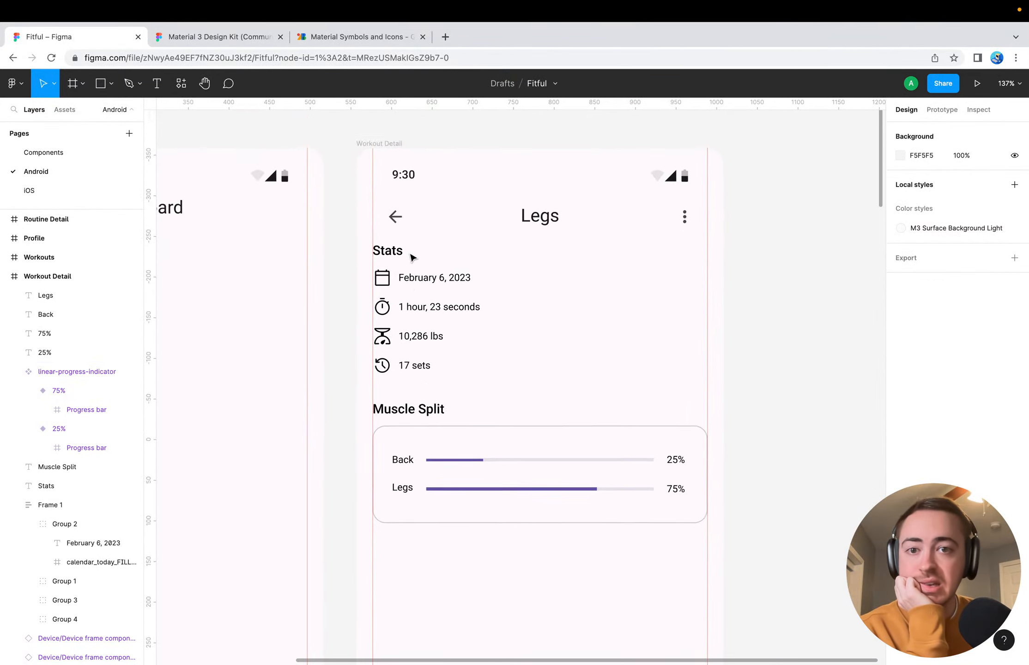
pyautogui.scroll(-15, 419, 296)
pyautogui.hscroll(-4, 432, 363)
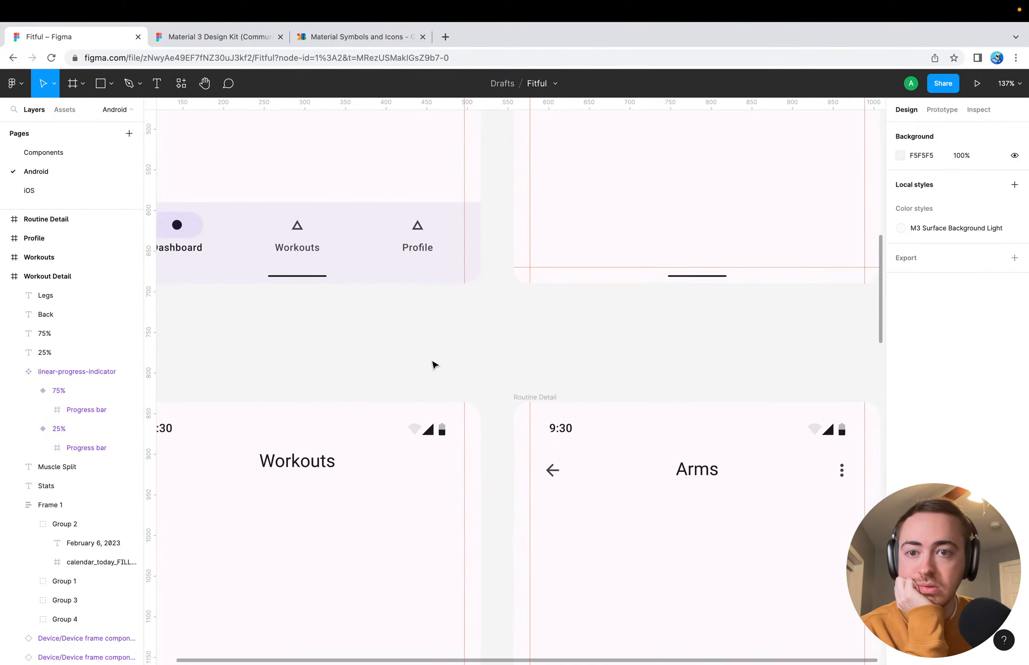
# Switch to the Material 3 Design Kit file, collapse the Progress indicators layers, and browse the component sheets for the Cards section
pyautogui.click(208, 37)
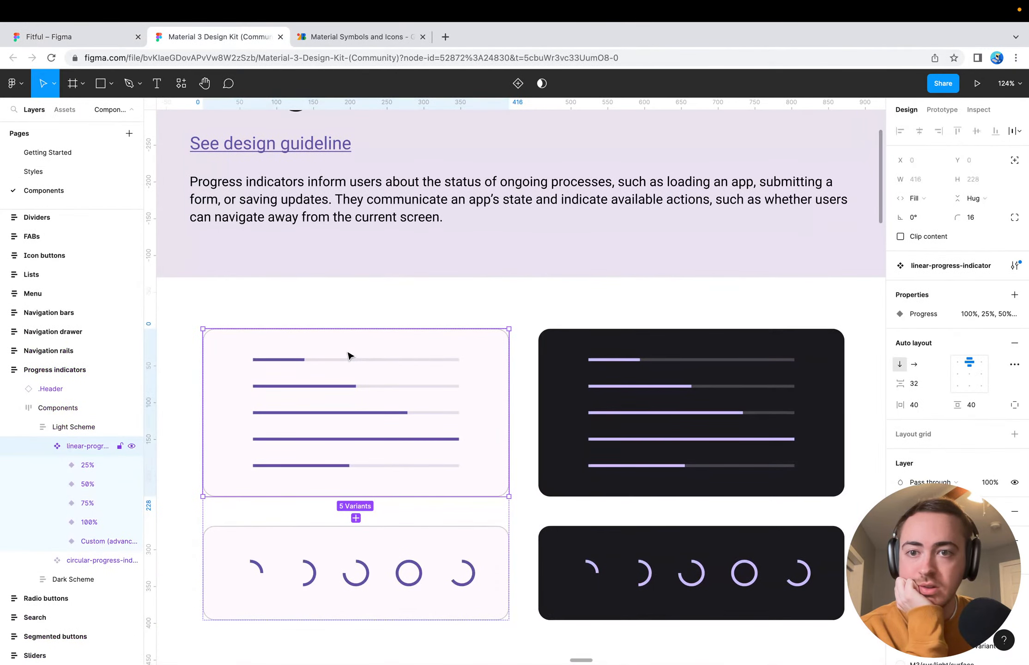
pyautogui.scroll(-5, 347, 355)
pyautogui.click(416, 548)
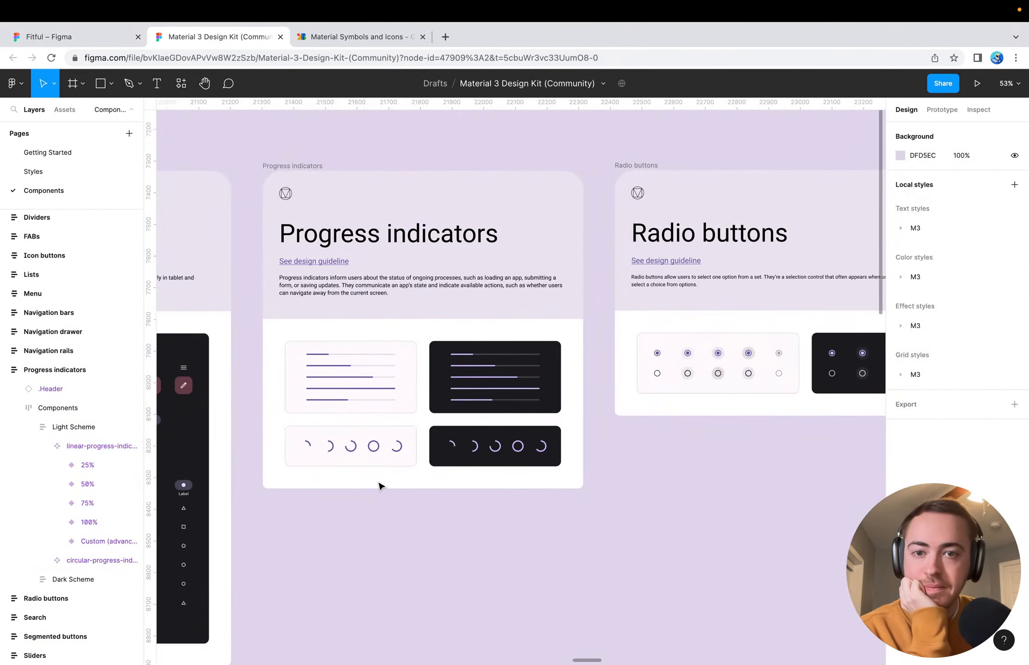
pyautogui.scroll(-3, 323, 568)
pyautogui.hscroll(-7, 323, 568)
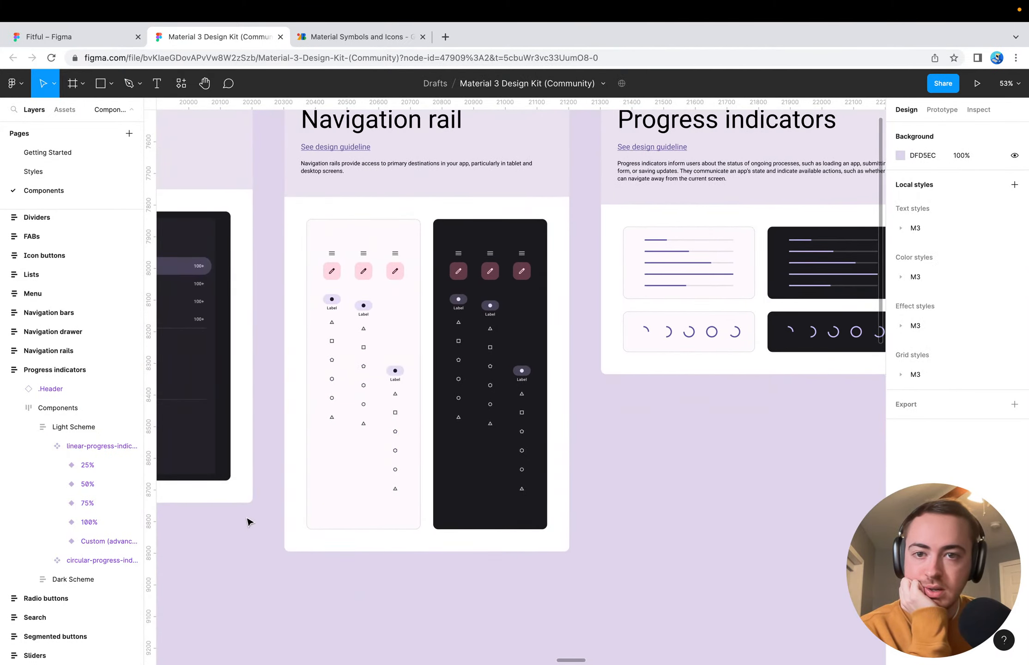
pyautogui.hscroll(-15, 282, 386)
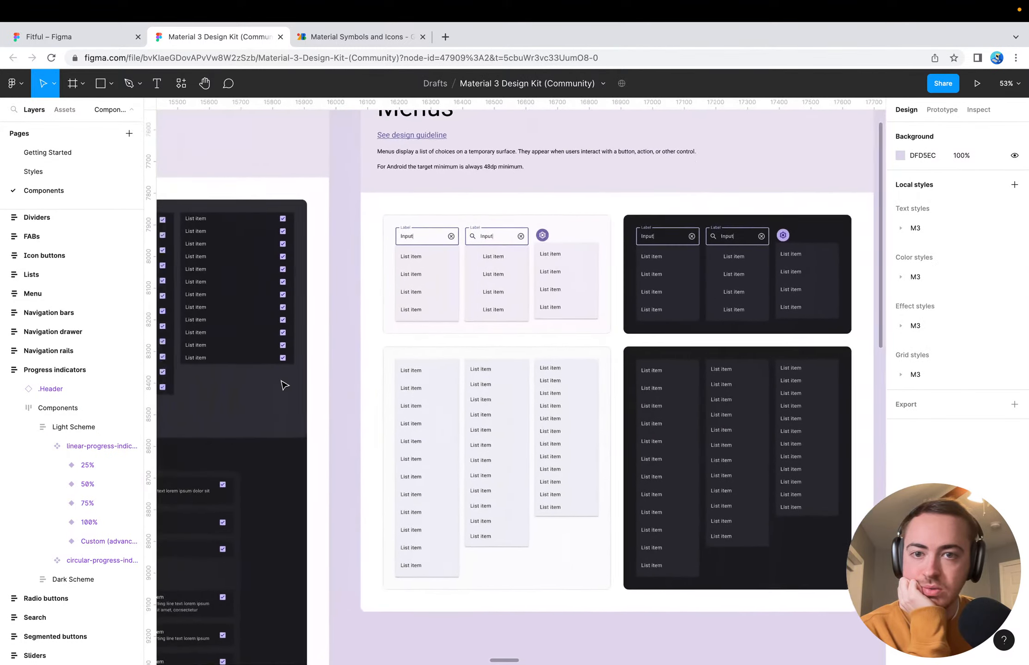
pyautogui.hscroll(-20, 284, 385)
pyautogui.scroll(-3, 284, 385)
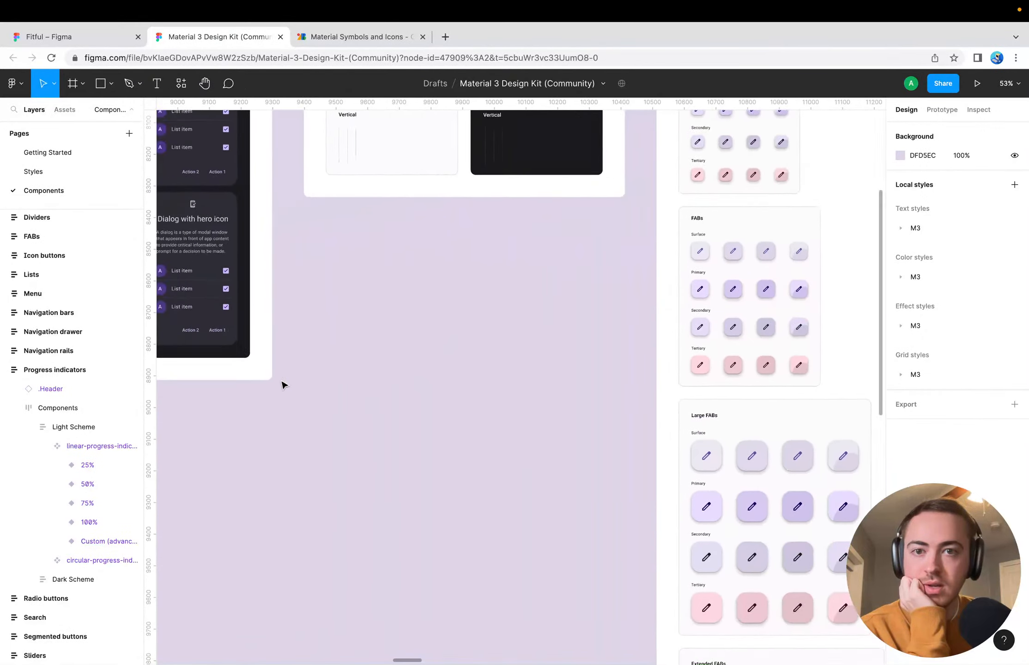
pyautogui.scroll(-5, 283, 384)
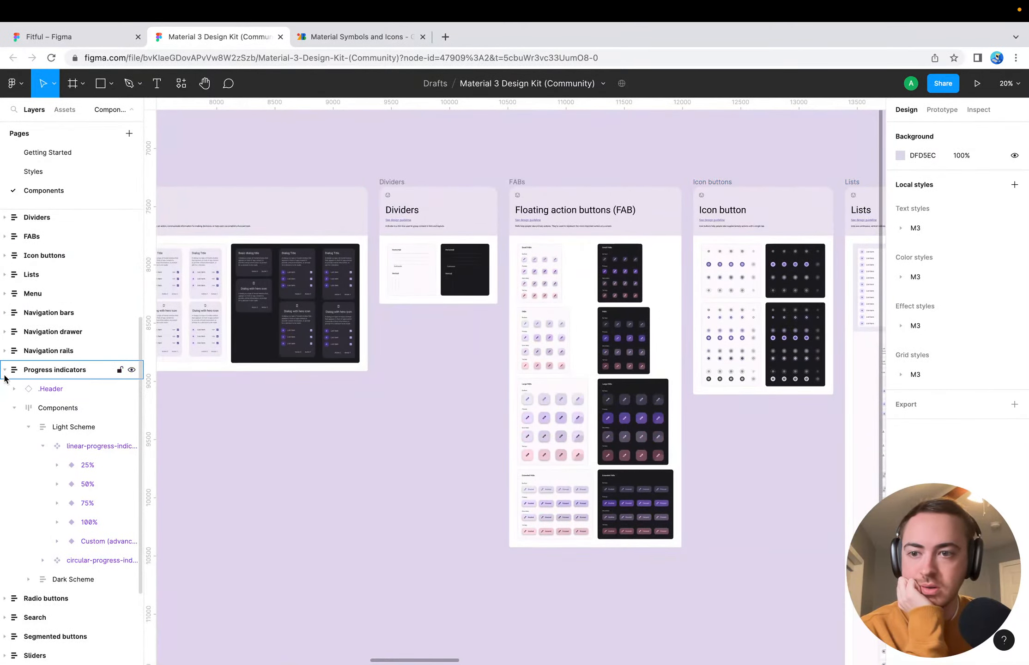
pyautogui.click(4, 376)
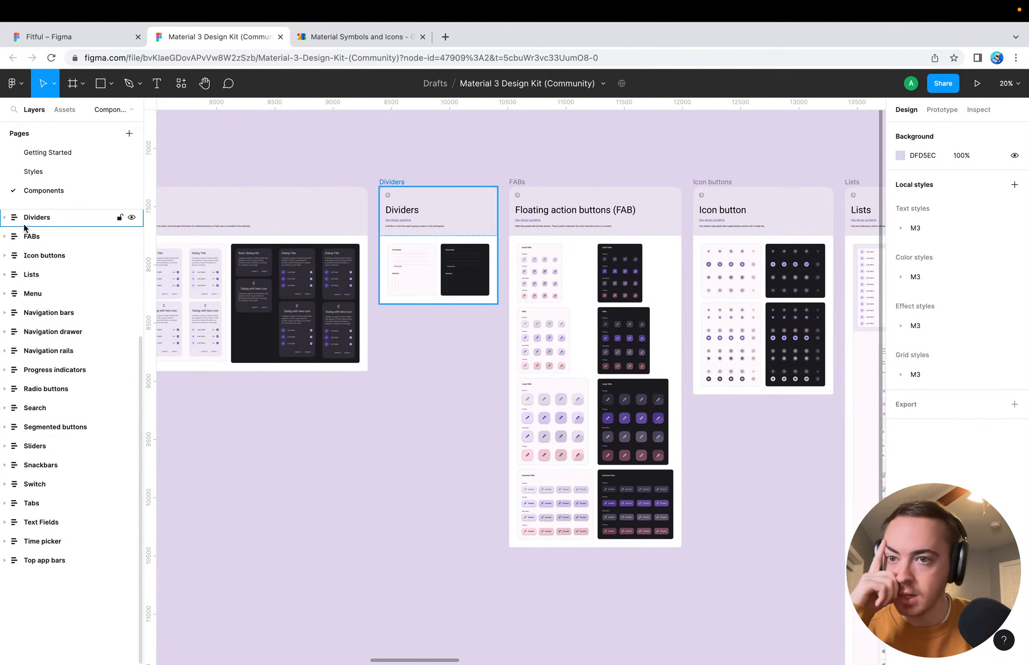
pyautogui.hscroll(-20, 263, 288)
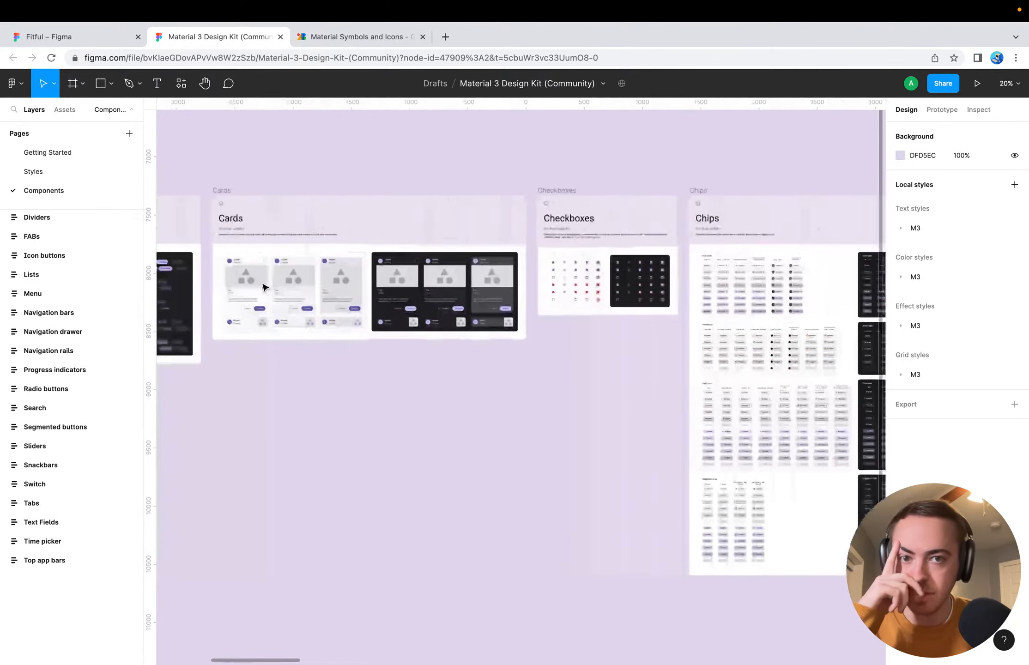
pyautogui.hscroll(5, 263, 287)
pyautogui.hscroll(-5, 262, 287)
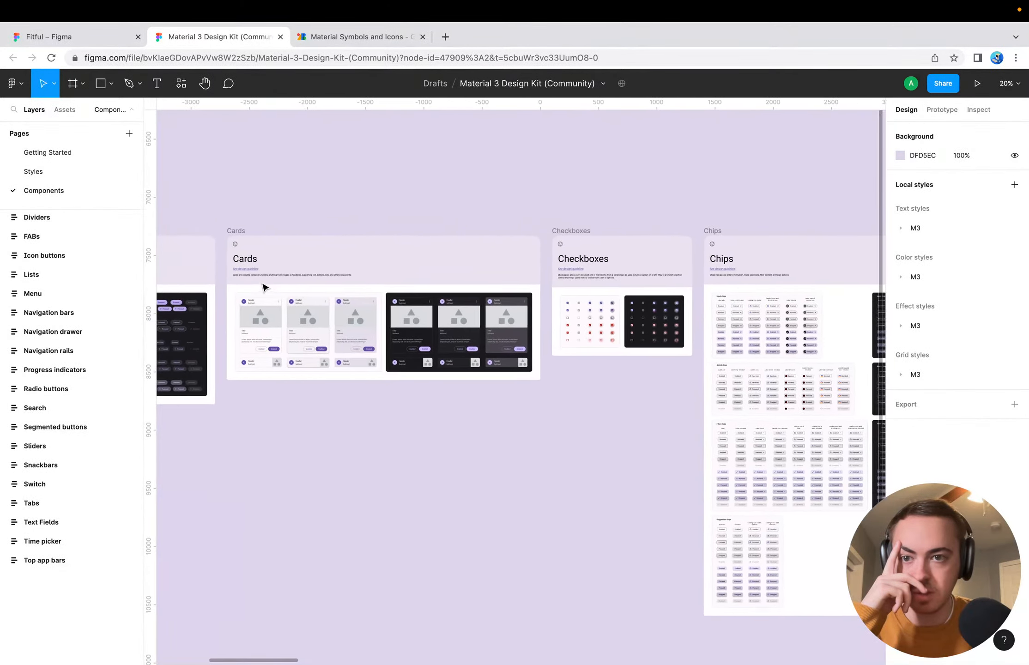
# Examine the light-scheme card variants in the design kit's Cards section, comparing the outlined, elevated and filled styles
pyautogui.click(329, 266)
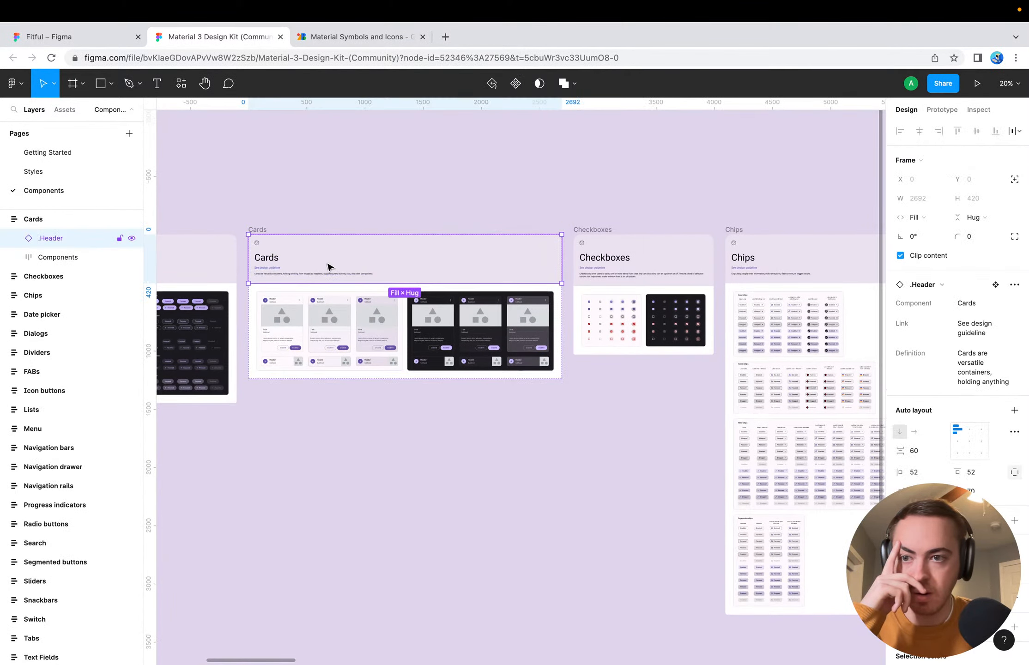
pyautogui.click(326, 306)
pyautogui.scroll(6, 326, 305)
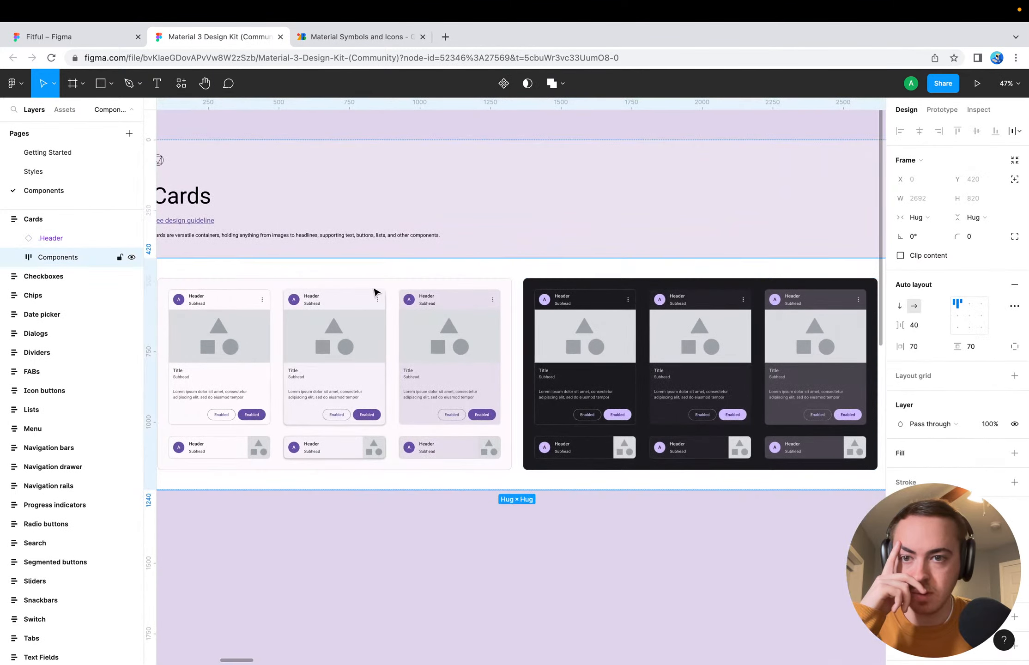
pyautogui.click(5, 219)
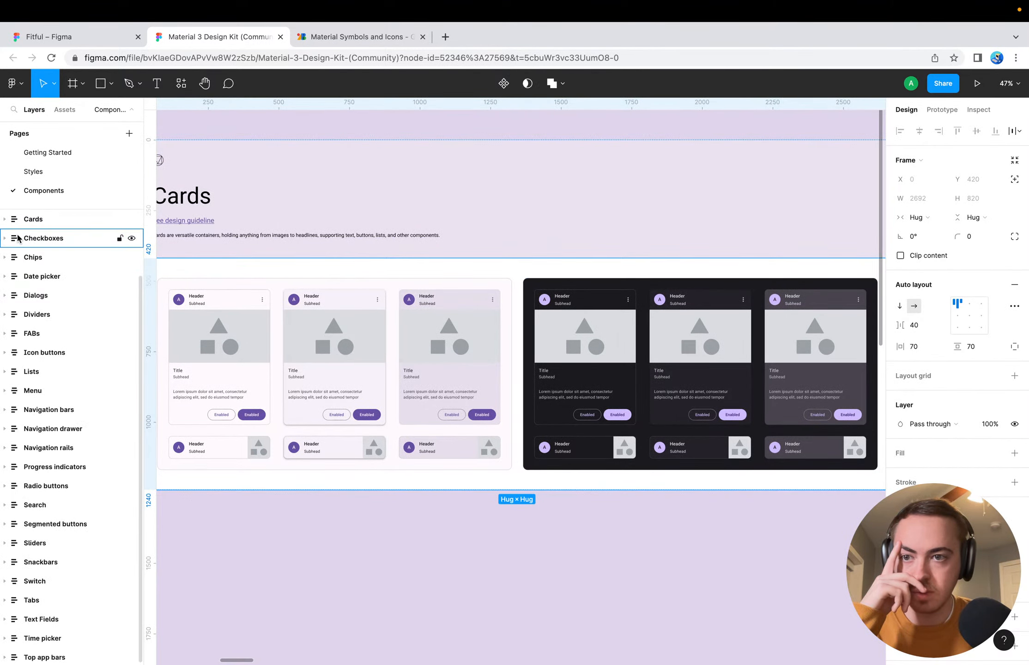
pyautogui.scroll(3, 18, 238)
pyautogui.hscroll(-6, 329, 350)
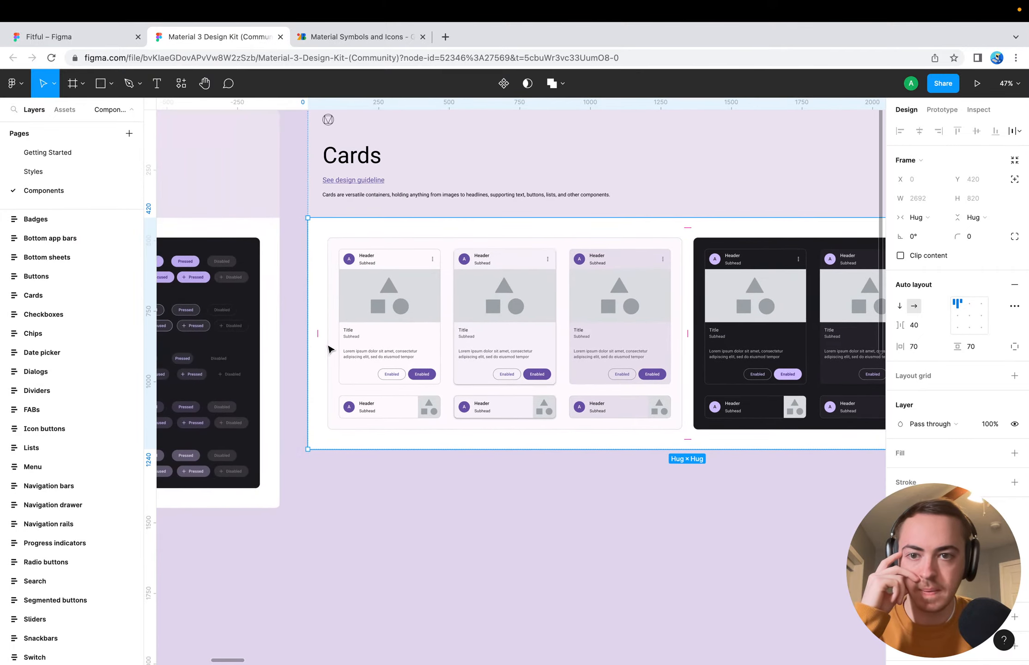
pyautogui.scroll(5, 329, 350)
pyautogui.hscroll(2, 517, 349)
pyautogui.scroll(3, 516, 350)
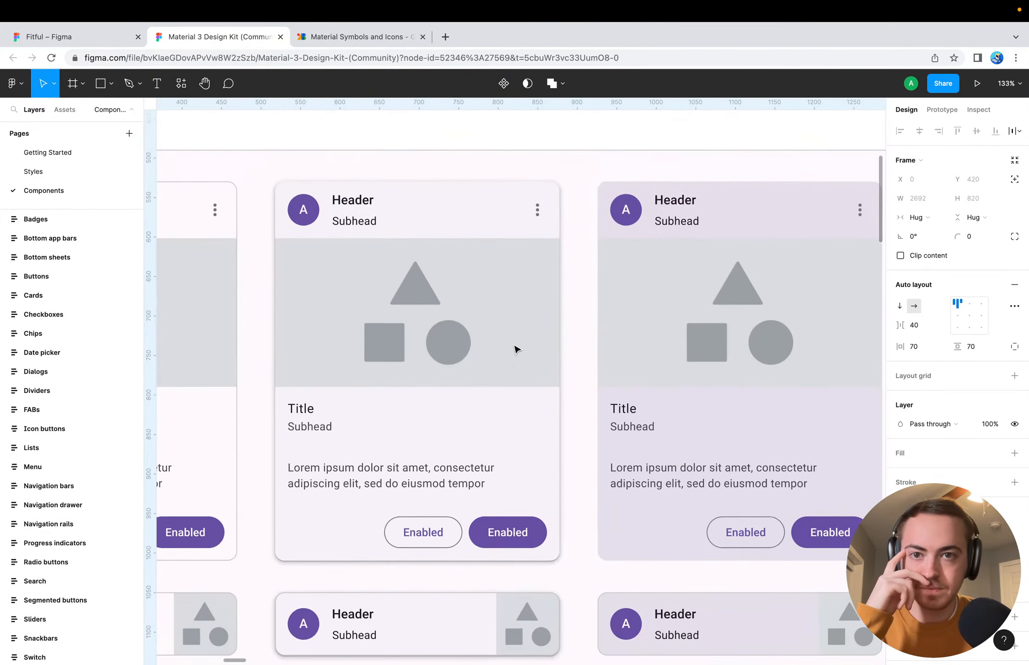
pyautogui.scroll(2, 517, 349)
pyautogui.hscroll(1, 516, 350)
pyautogui.scroll(-5, 416, 340)
pyautogui.hscroll(-5, 418, 340)
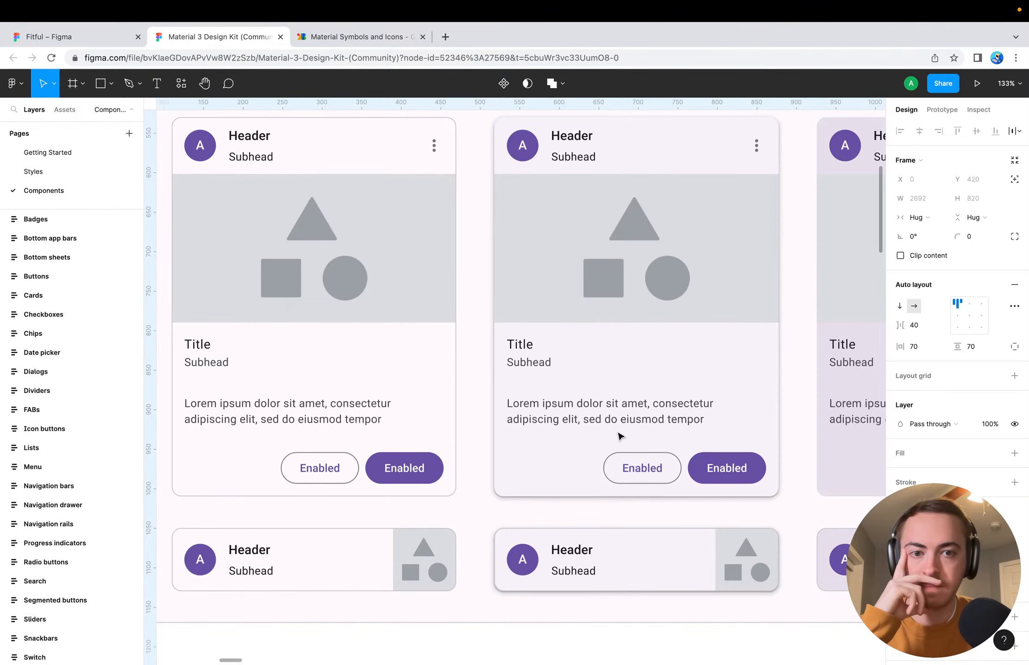
pyautogui.hscroll(3, 617, 405)
pyautogui.scroll(-1, 617, 405)
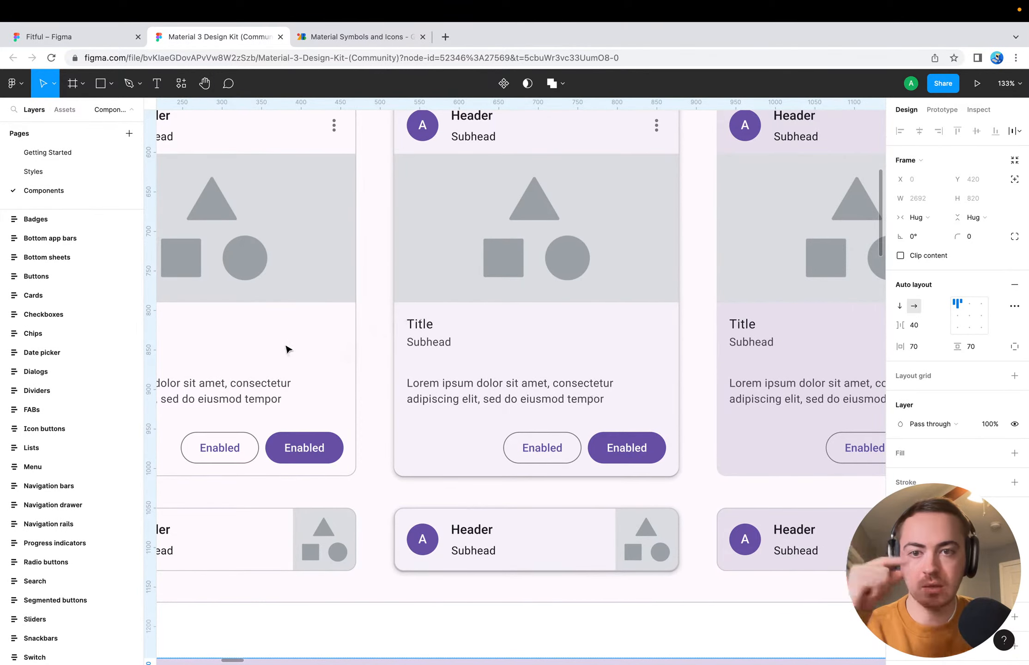
# Return to the Fitful file and bring the Muscle Split section of the Workout Detail screen into focus
pyautogui.click(363, 41)
pyautogui.click(117, 42)
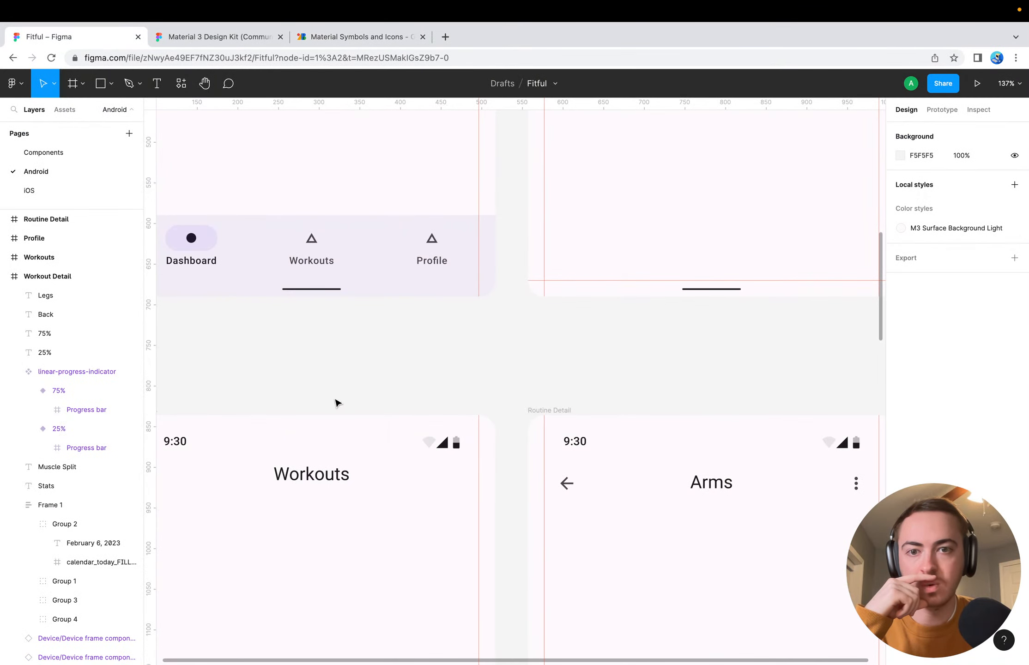
pyautogui.scroll(-15, 464, 364)
pyautogui.hscroll(3, 464, 364)
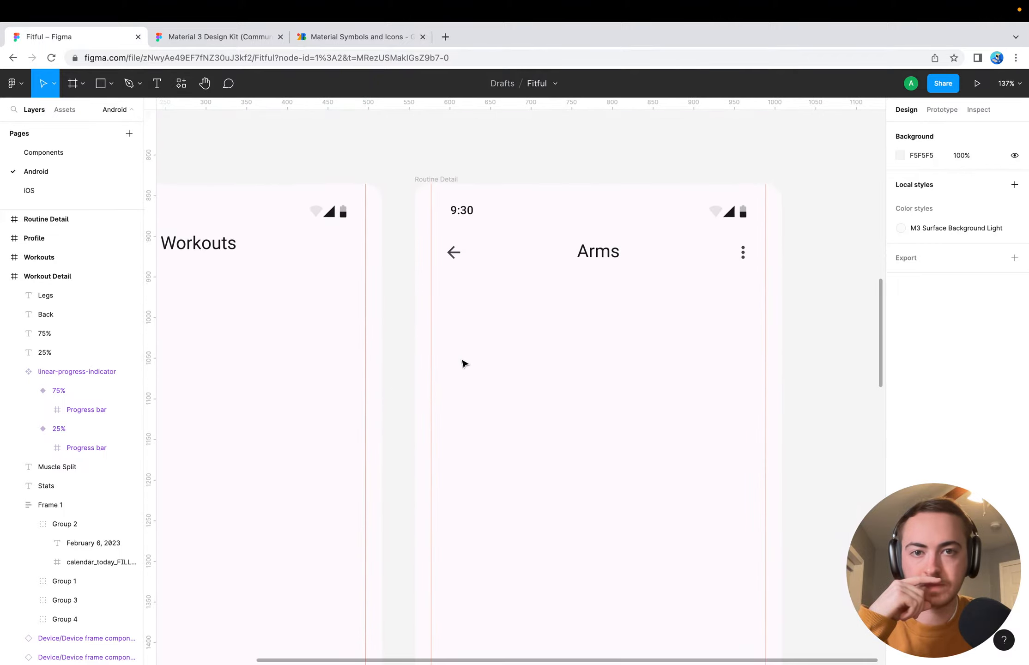
pyautogui.hscroll(2, 464, 364)
pyautogui.scroll(1, 464, 364)
pyautogui.click(396, 310)
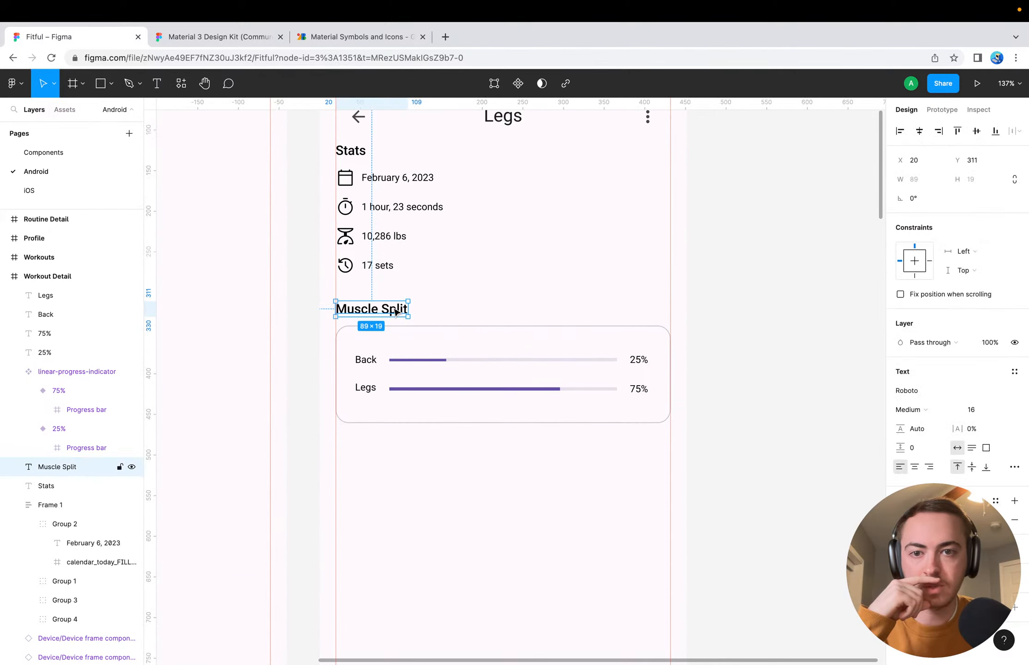
pyautogui.click(324, 37)
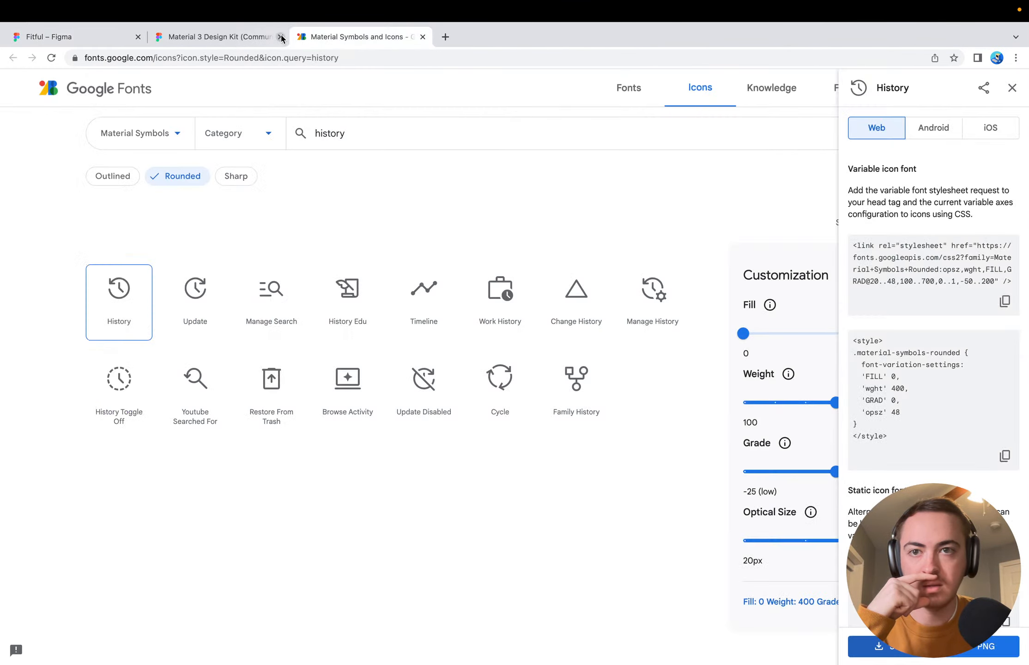
pyautogui.doubleClick(385, 128)
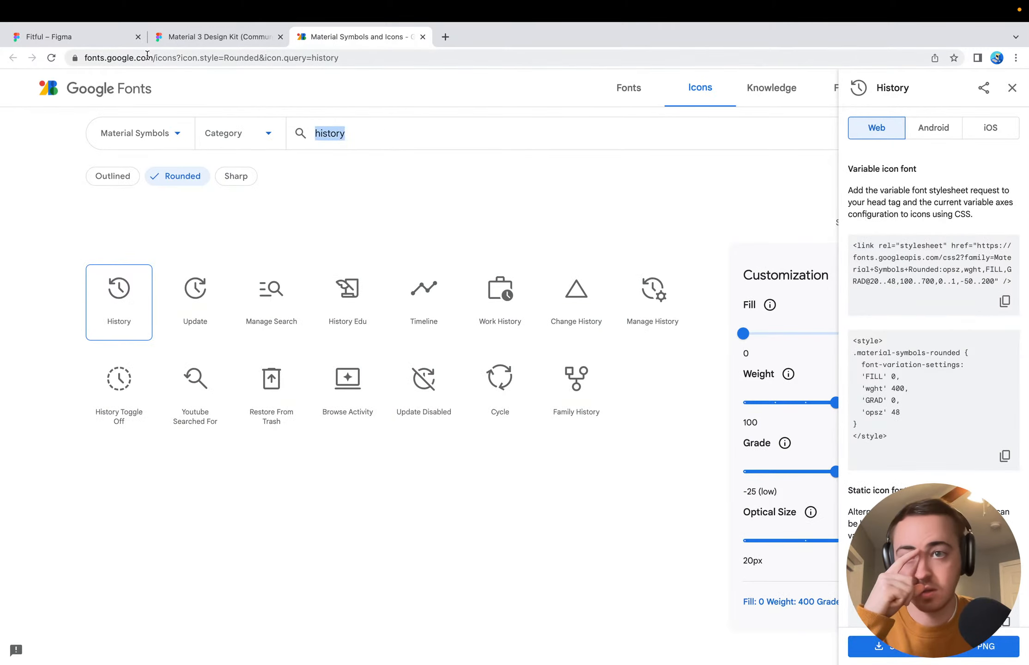
pyautogui.click(185, 36)
pyautogui.click(107, 33)
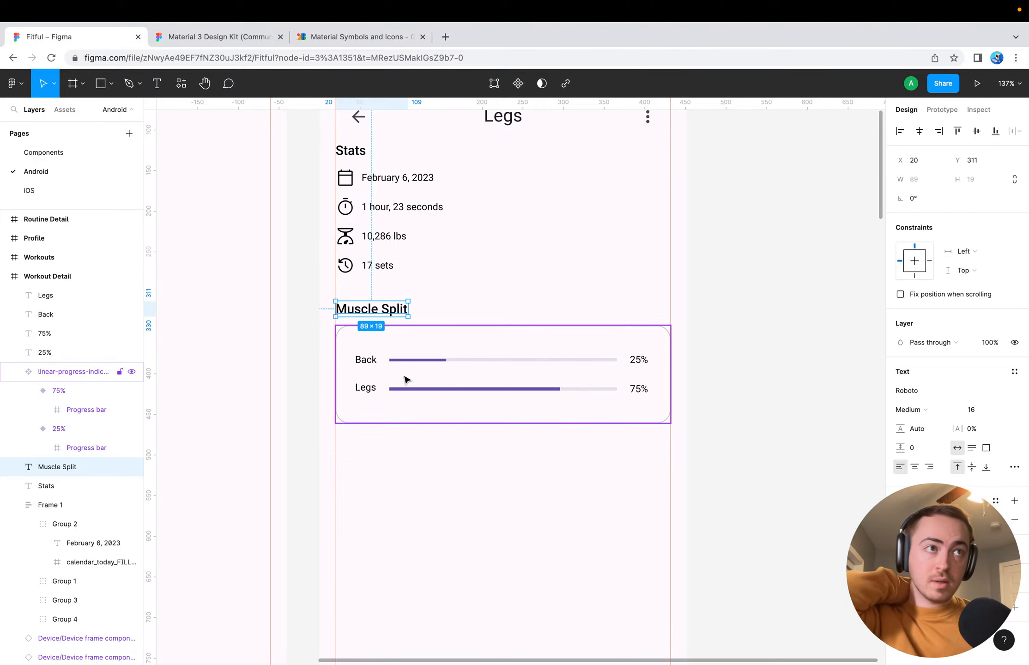
pyautogui.click(411, 498)
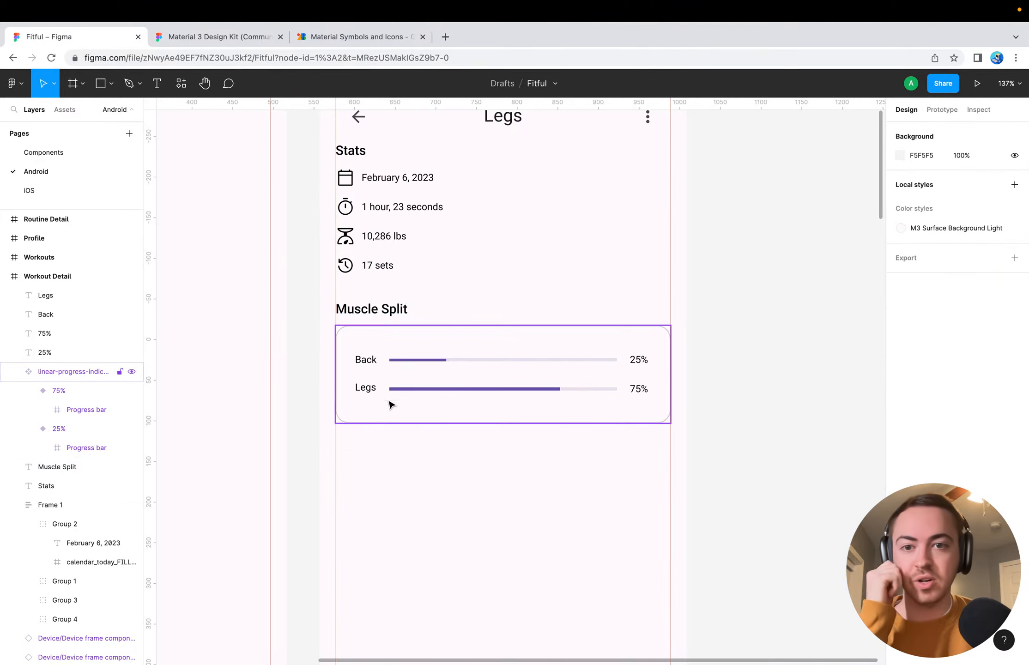
pyautogui.click(372, 408)
pyautogui.click(486, 553)
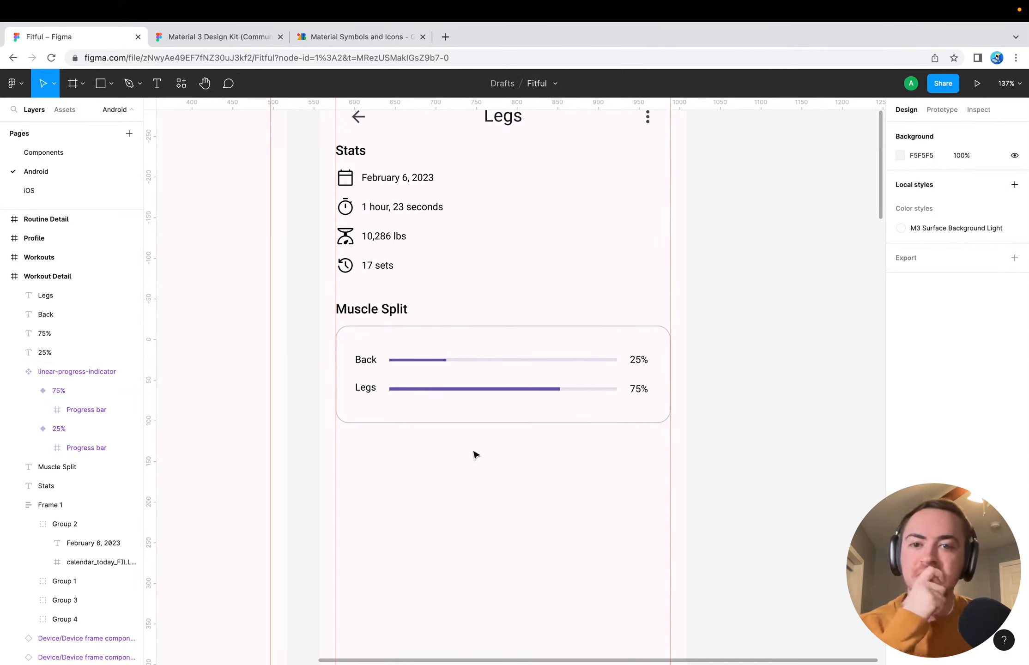
# Review the Android screens side by side with the editor interface hidden, and restore the interface
pyautogui.scroll(-5, 476, 478)
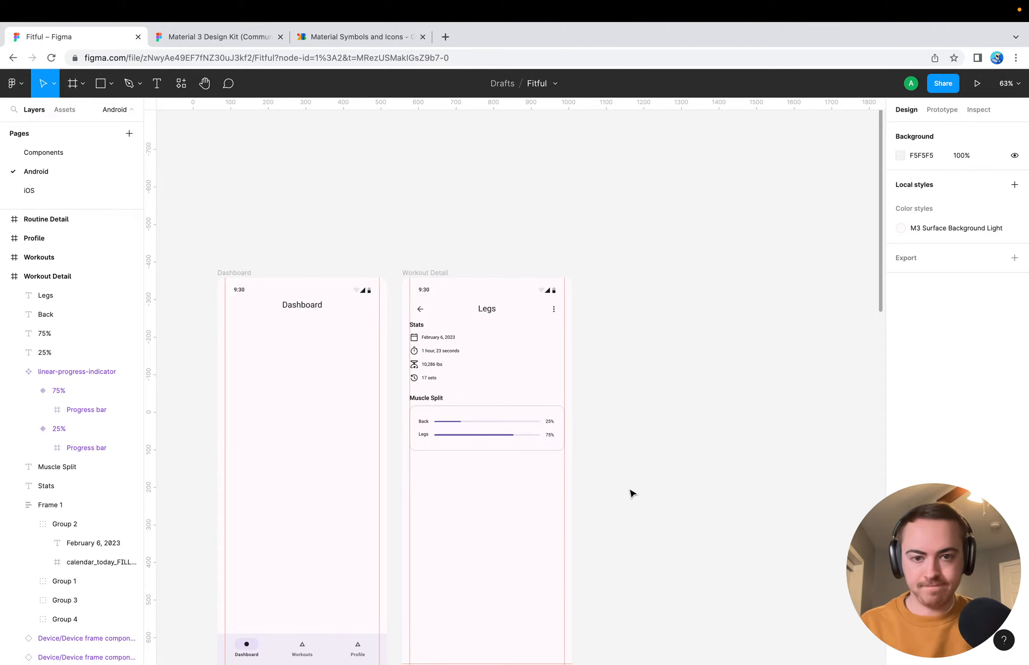
pyautogui.press('super+backslash')
pyautogui.scroll(-3, 633, 493)
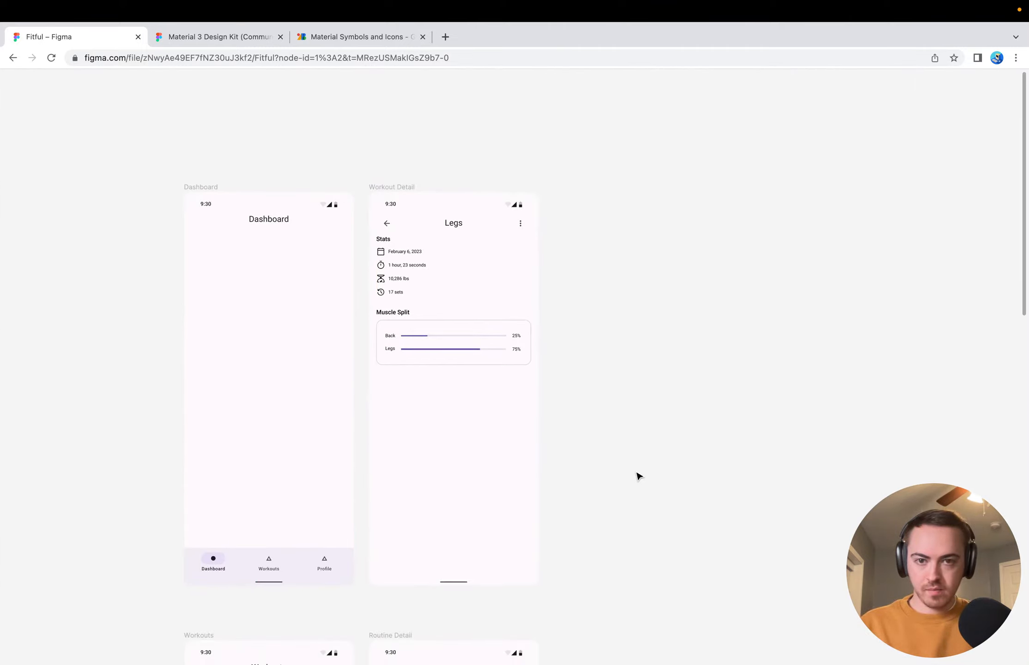
pyautogui.scroll(-2, 637, 475)
pyautogui.press('super+backslash')
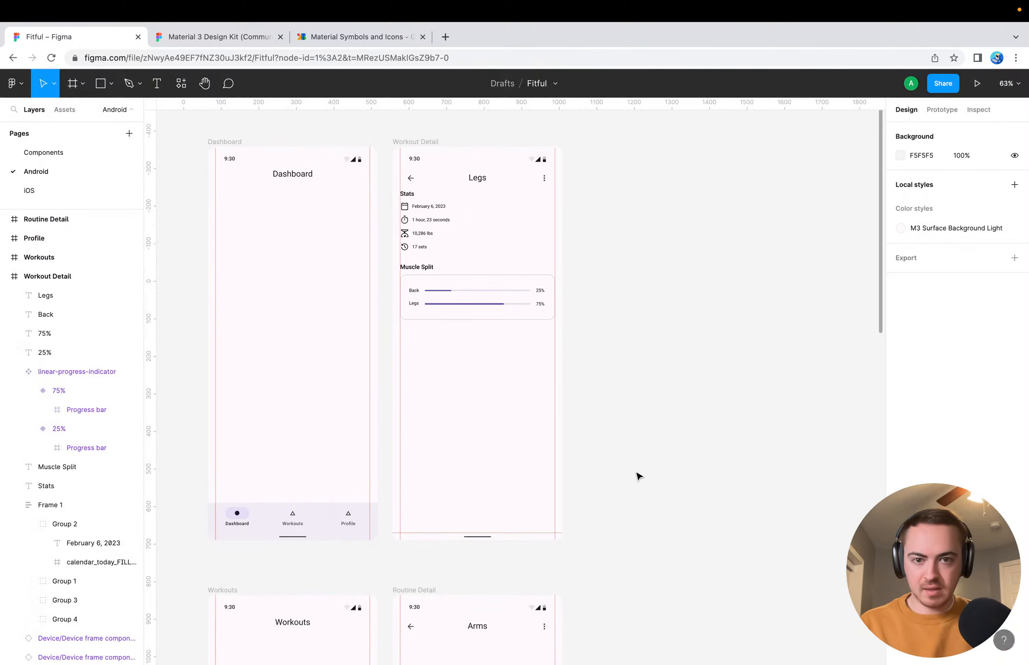
pyautogui.scroll(6, 487, 373)
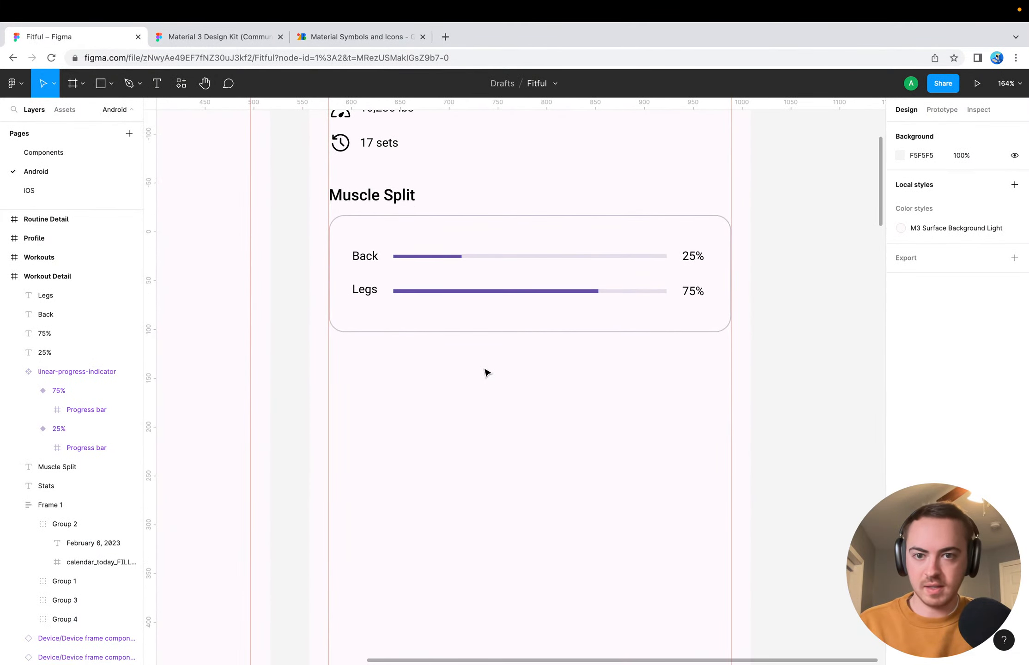
# Examine the Workout Detail screen's header, Stats rows, Muscle Split card and the free space below it
pyautogui.scroll(6, 487, 373)
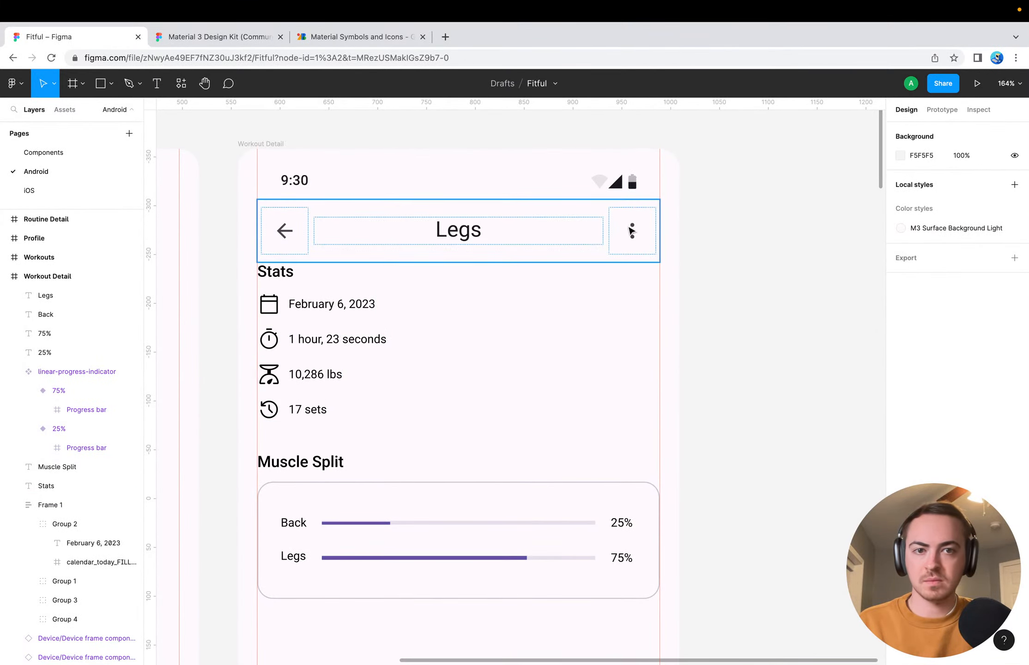
pyautogui.click(616, 299)
pyautogui.scroll(-3, 615, 299)
pyautogui.hscroll(-1, 584, 388)
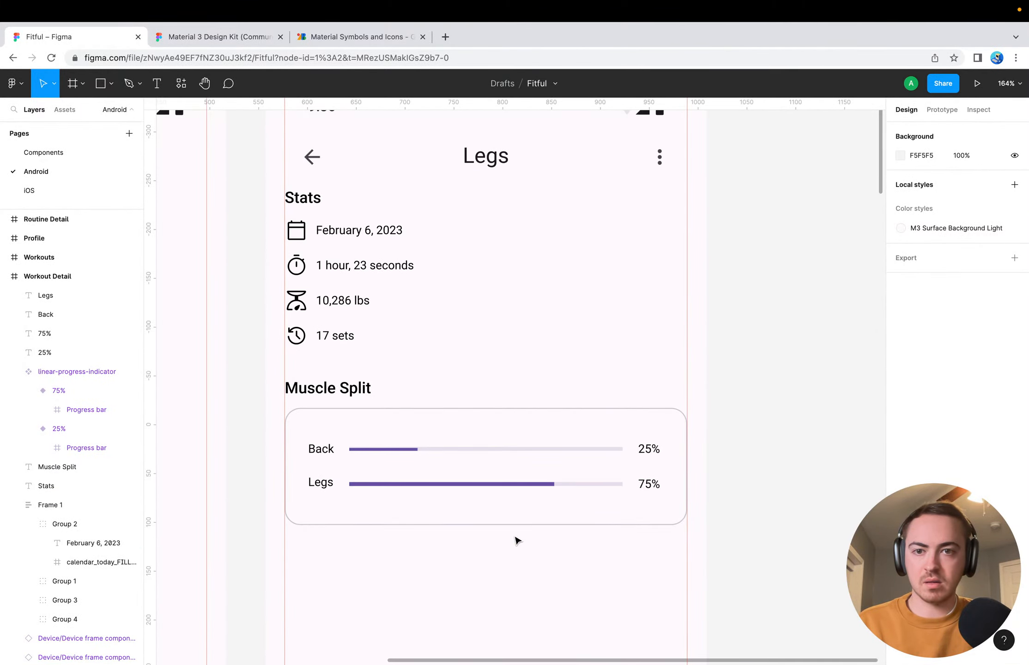
pyautogui.click(305, 235)
pyautogui.click(413, 365)
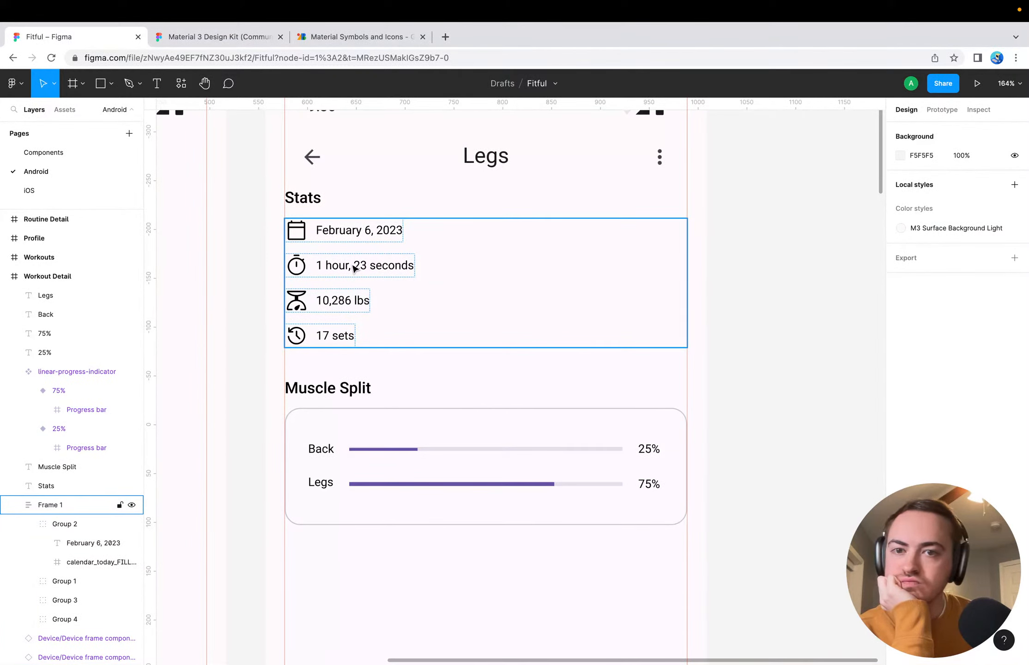
pyautogui.scroll(-5, 406, 560)
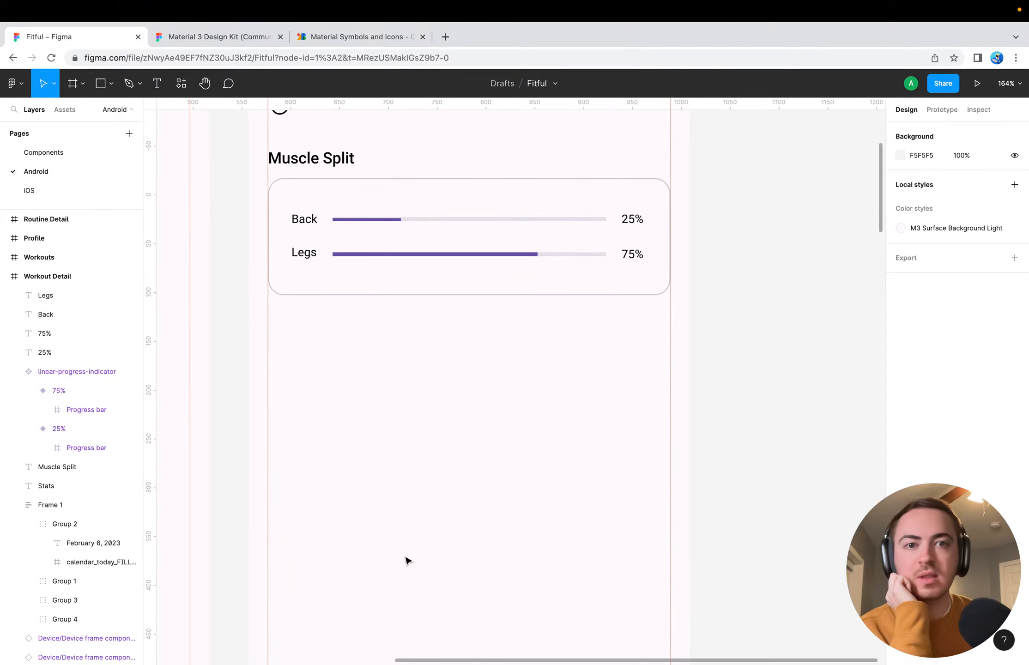
pyautogui.scroll(3, 405, 560)
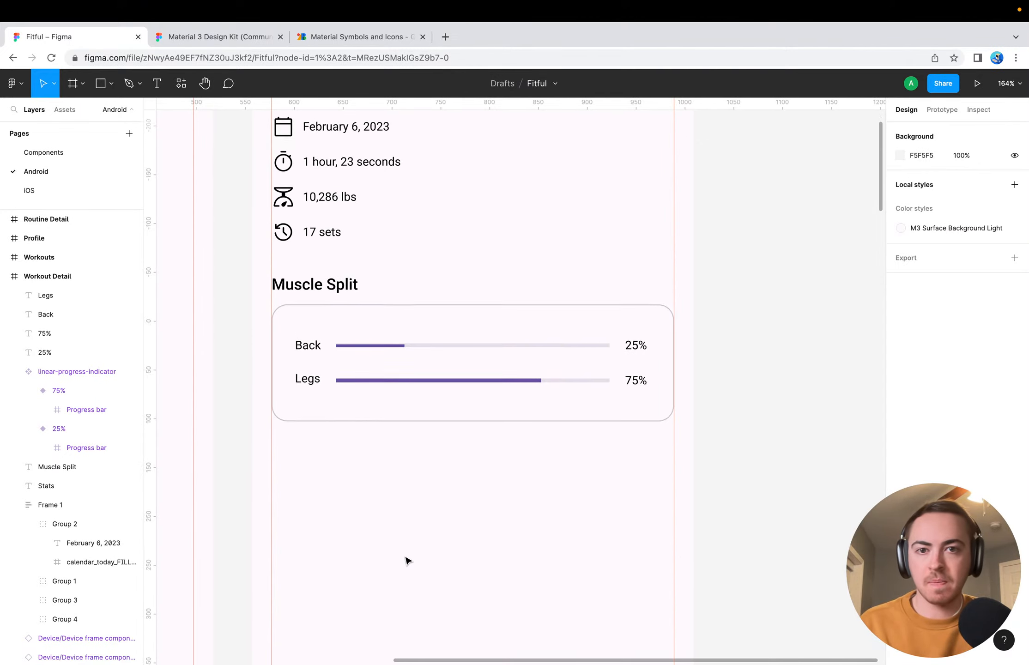
pyautogui.scroll(4, 405, 560)
# Try a horizontal auto layout direction for the frame that holds the four Stats rows
pyautogui.click(404, 294)
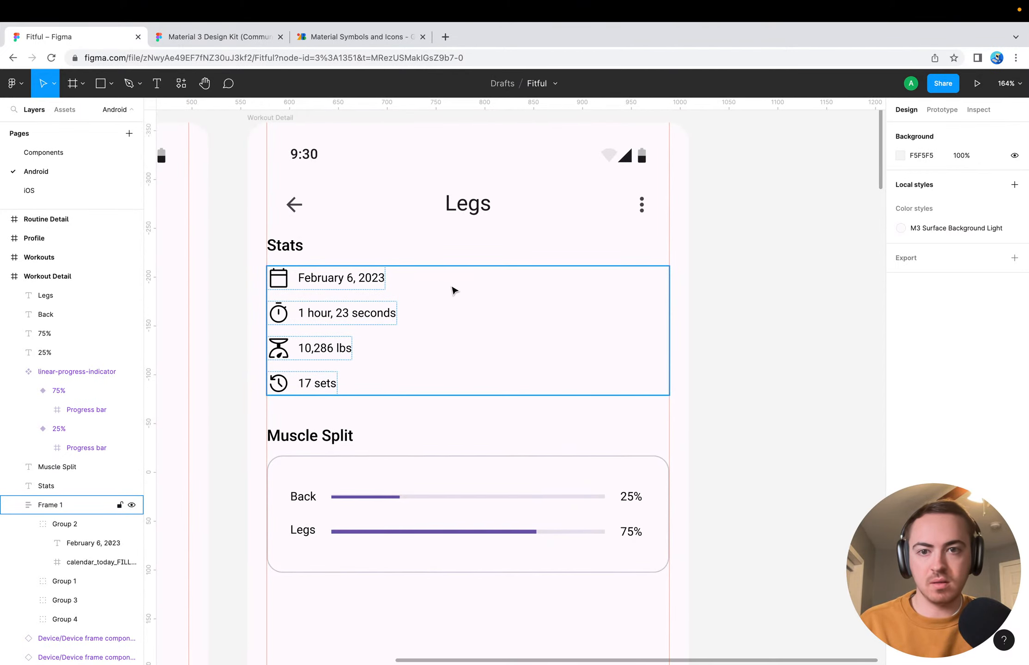
pyautogui.click(916, 308)
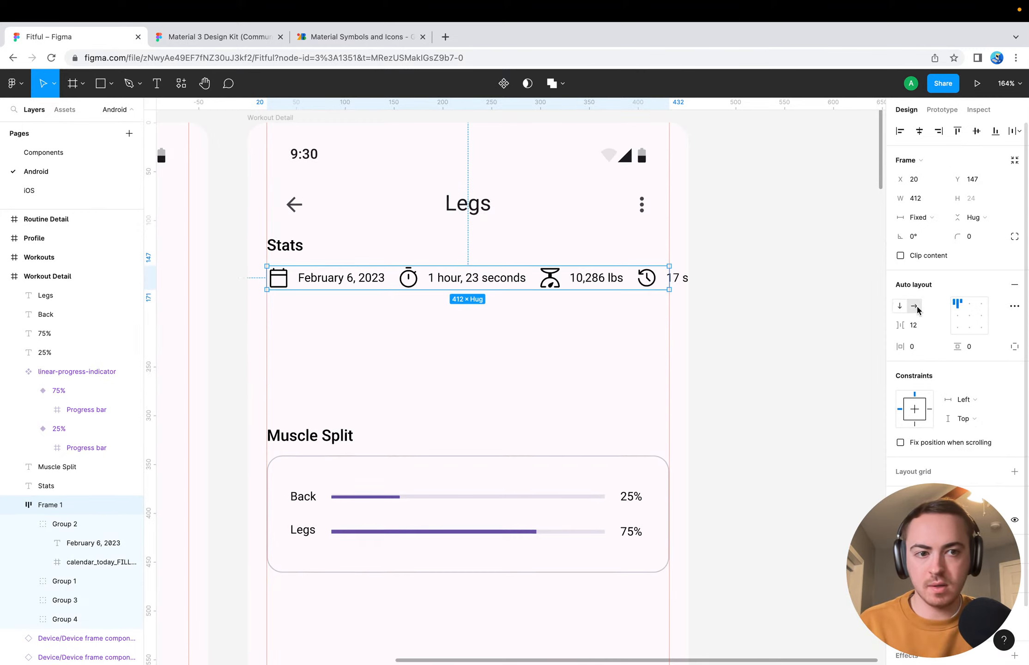
pyautogui.click(899, 306)
pyautogui.click(913, 305)
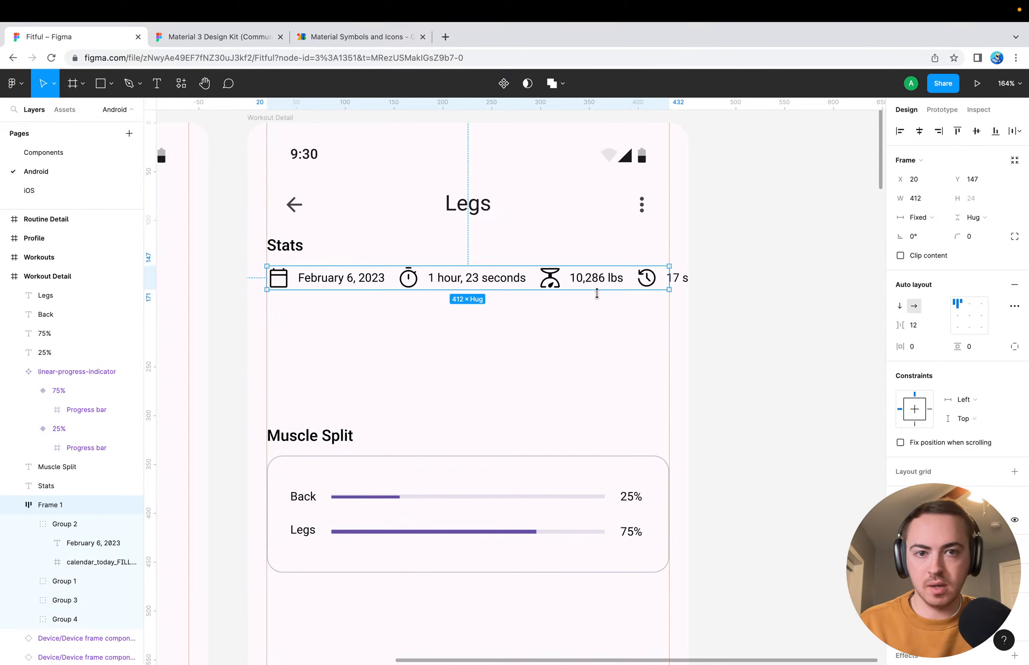
pyautogui.click(734, 299)
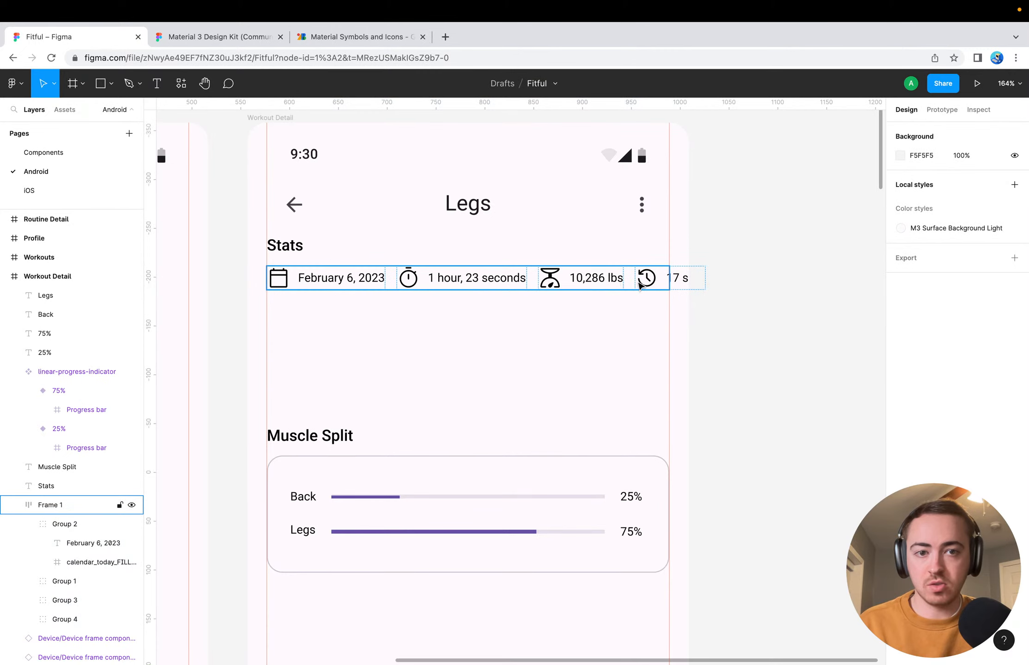
pyautogui.click(391, 278)
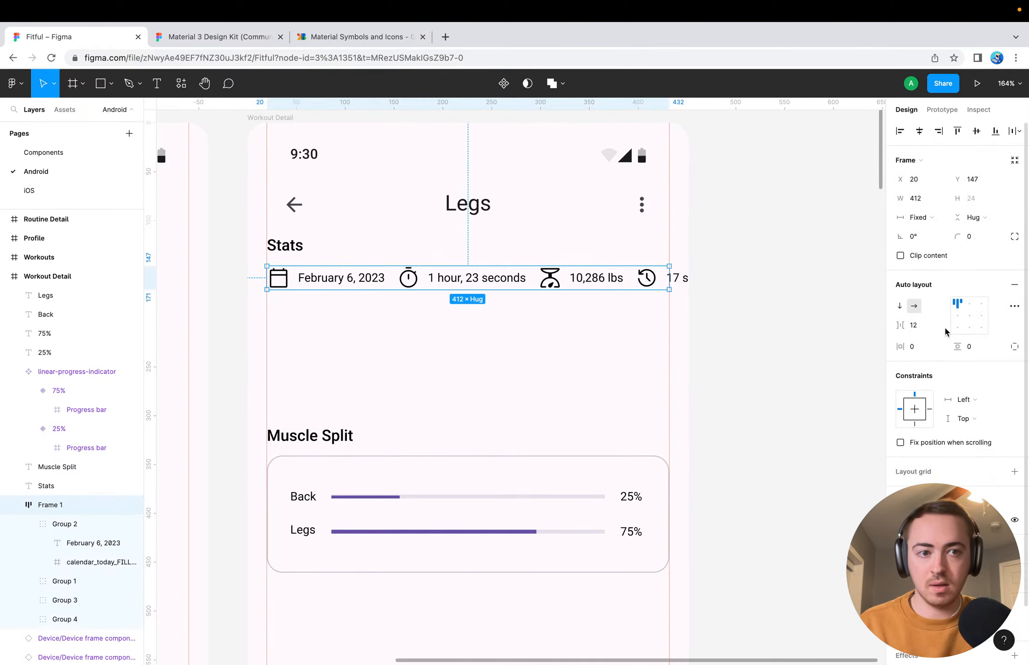
# Try clipping the content of the horizontal Stats frame, turn clipping off, and restore the vertical auto layout direction
pyautogui.click(901, 256)
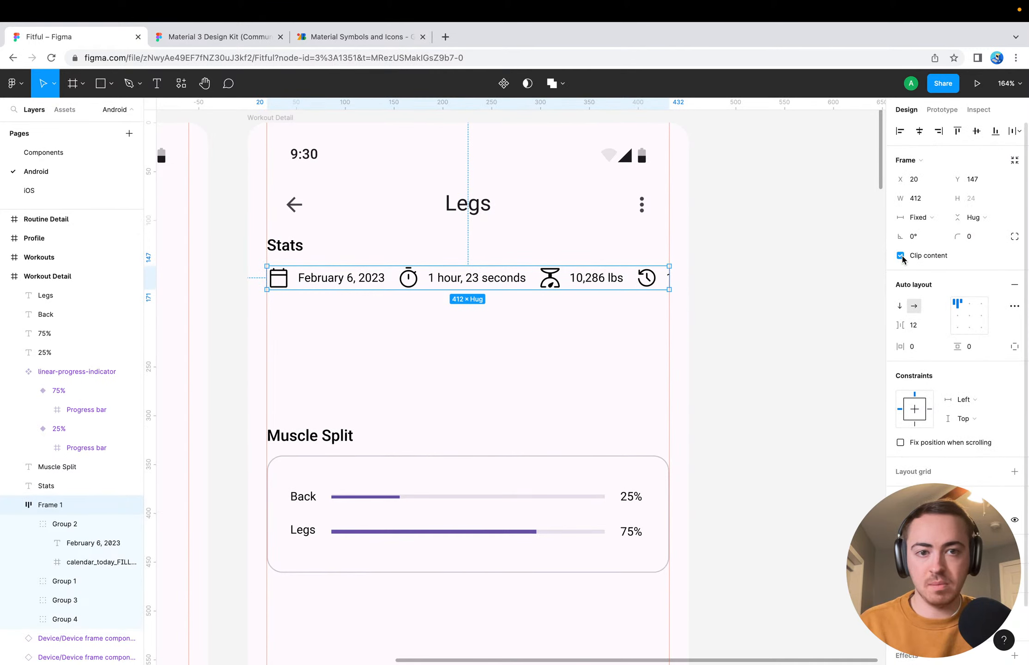
pyautogui.click(901, 256)
pyautogui.click(901, 257)
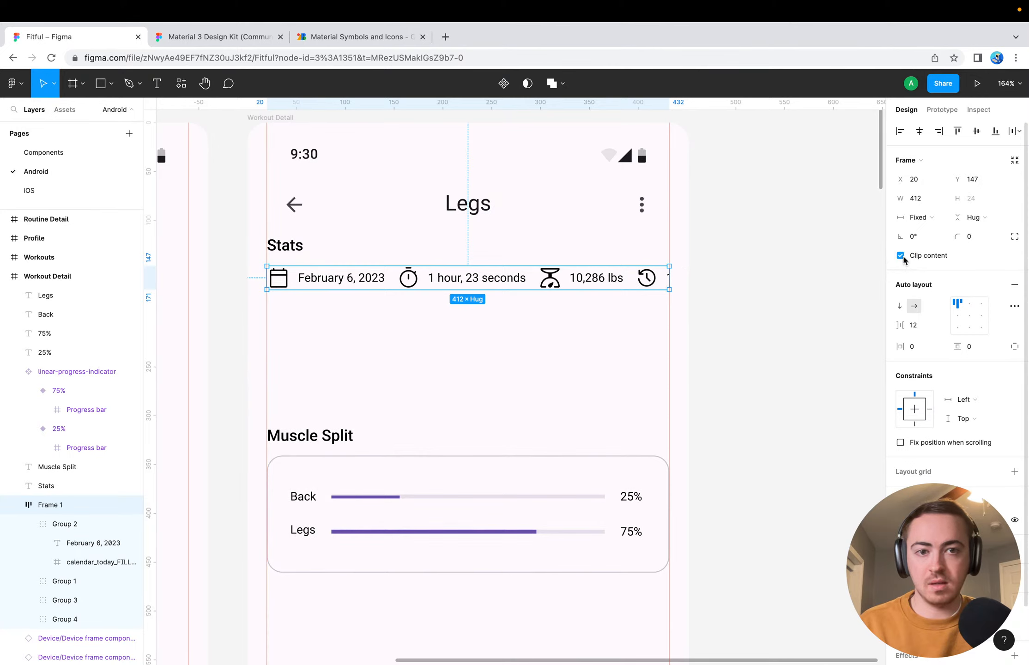
pyautogui.click(900, 256)
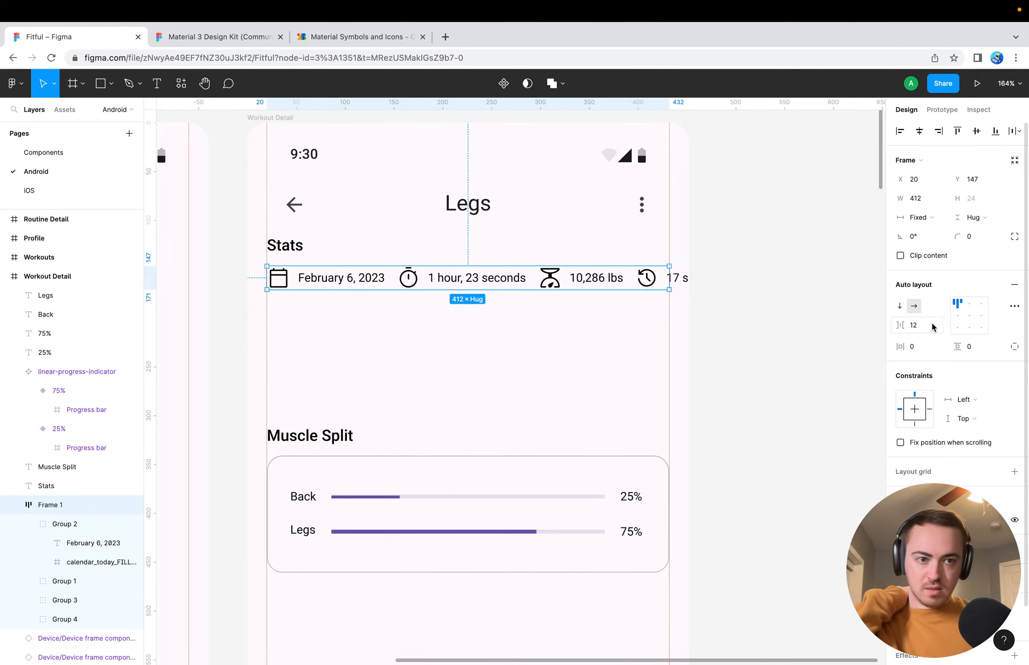
pyautogui.click(900, 307)
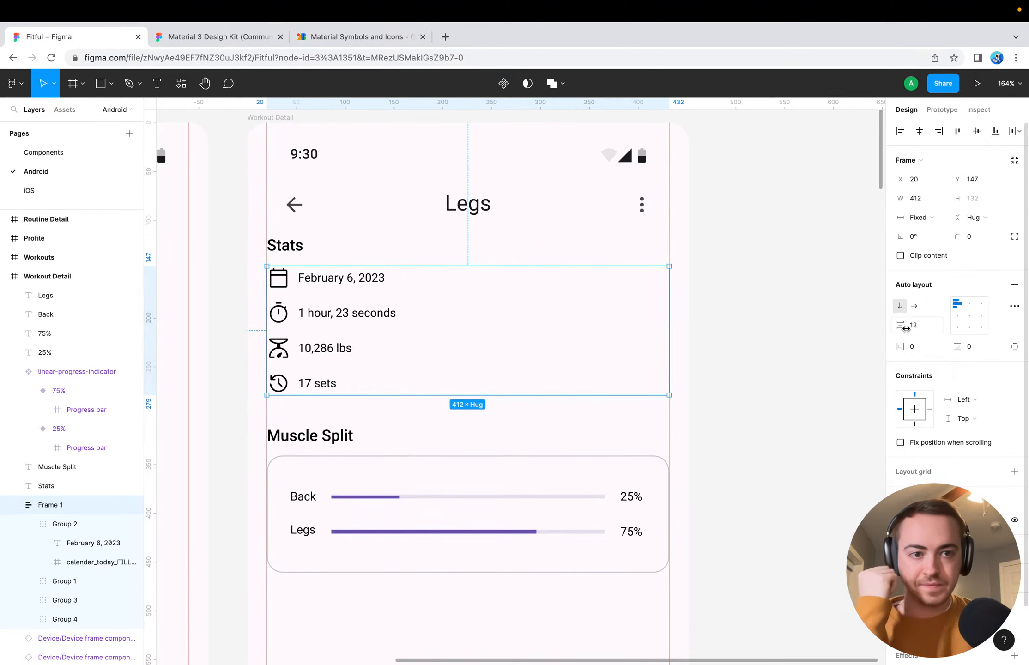
# Try centre and right alignments for the Stats rows in their auto layout frame, and return them to middle-left alignment
pyautogui.click(969, 306)
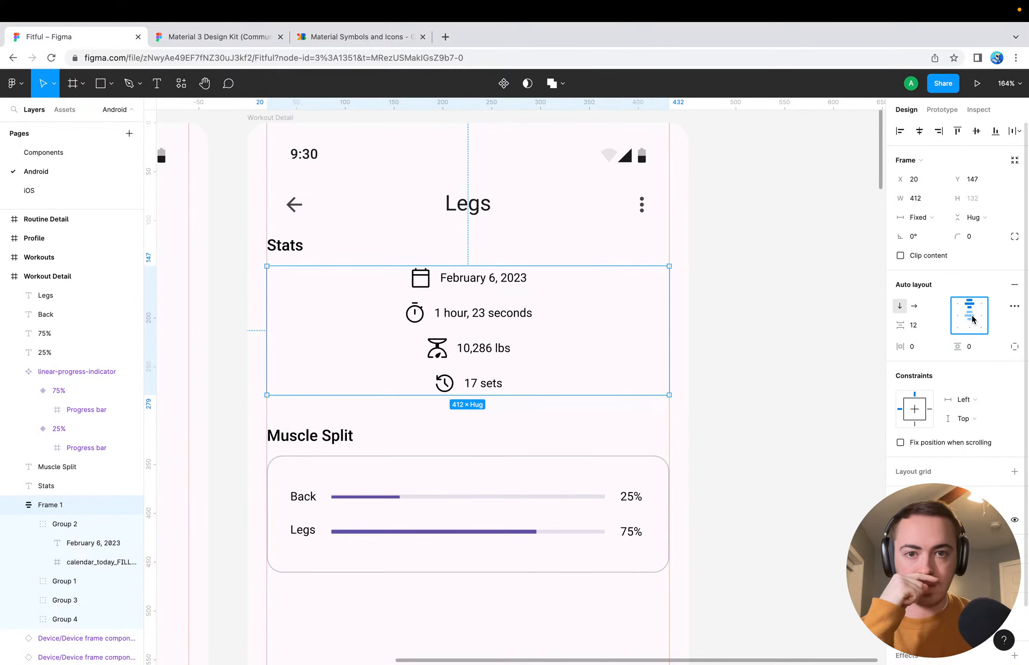
pyautogui.click(755, 378)
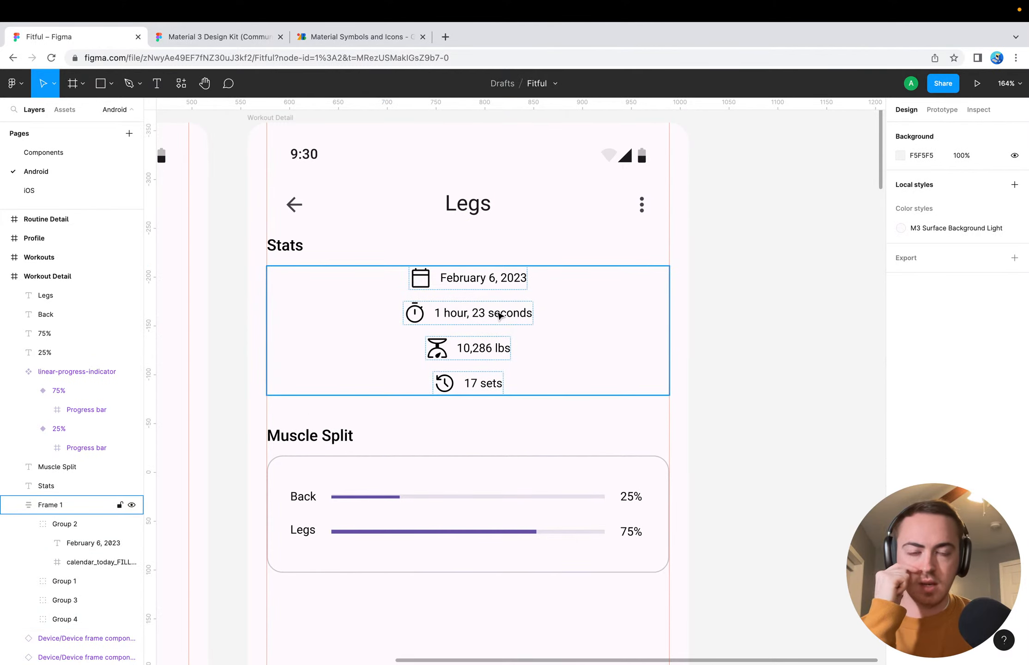
pyautogui.click(446, 313)
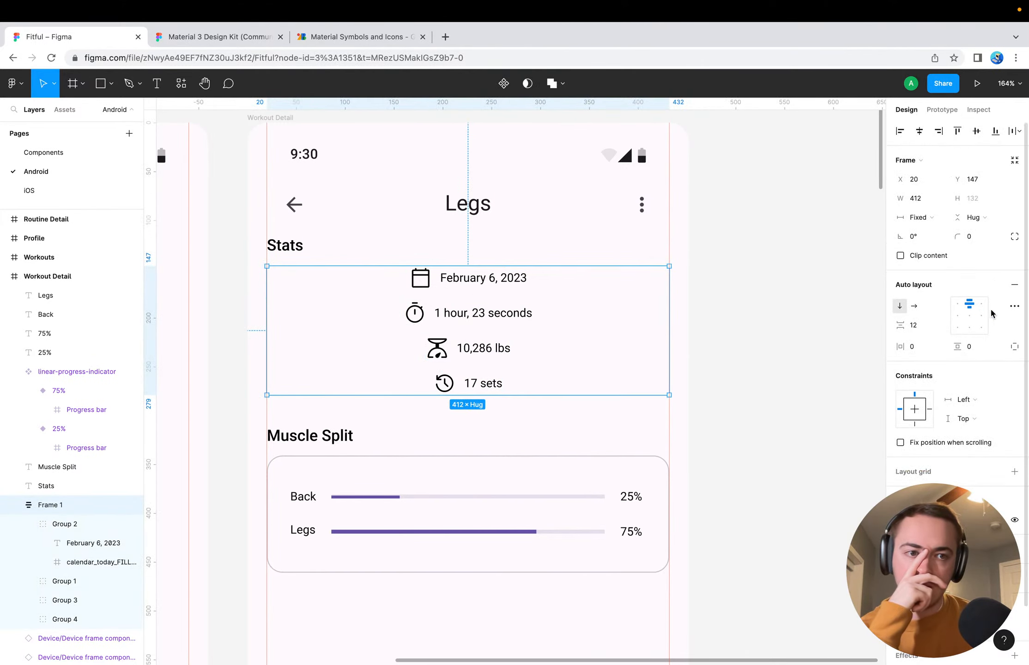
pyautogui.click(955, 305)
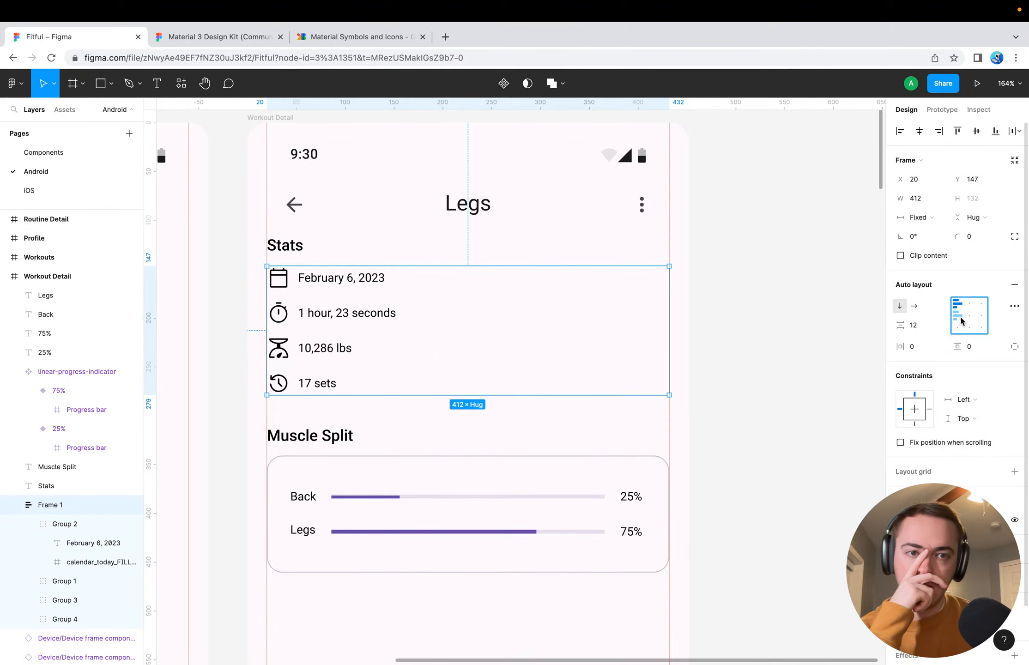
pyautogui.click(981, 305)
pyautogui.click(968, 316)
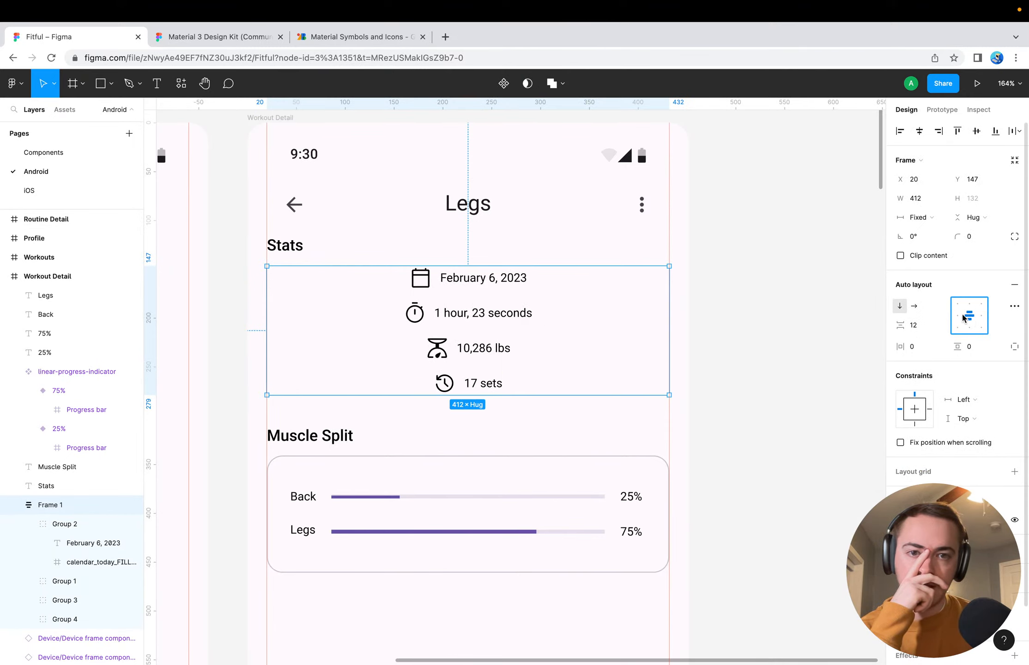
pyautogui.click(956, 317)
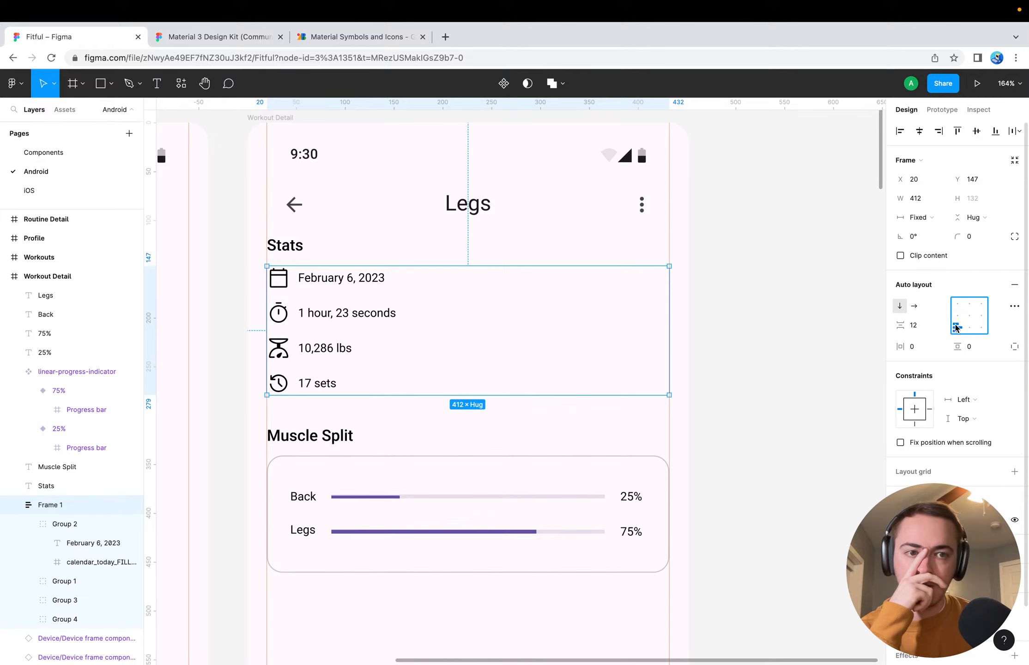
pyautogui.click(969, 328)
pyautogui.click(981, 328)
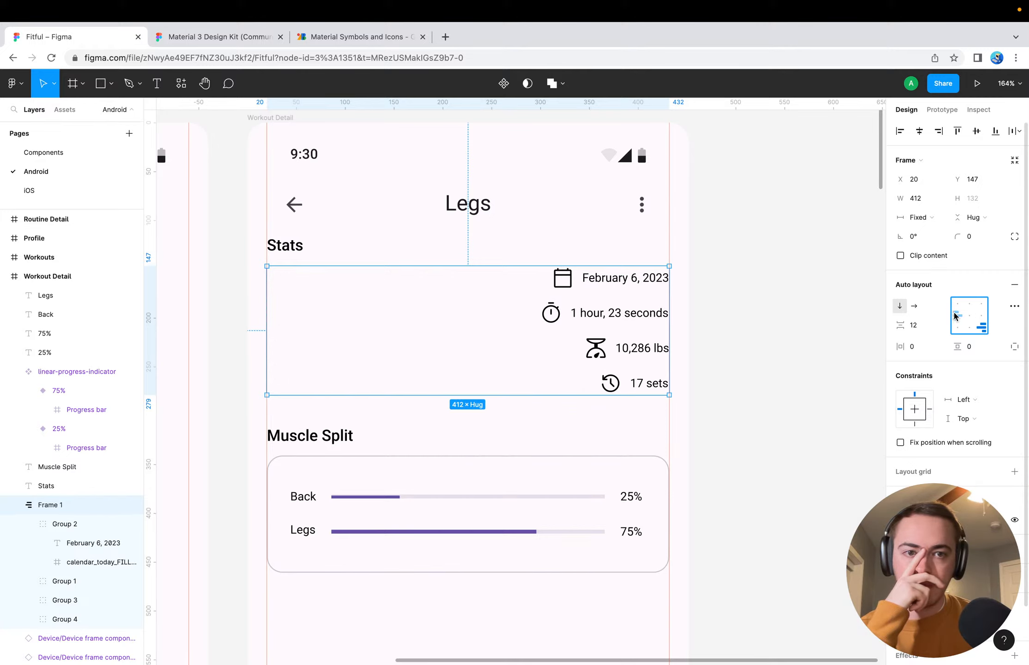
pyautogui.click(955, 316)
pyautogui.click(981, 329)
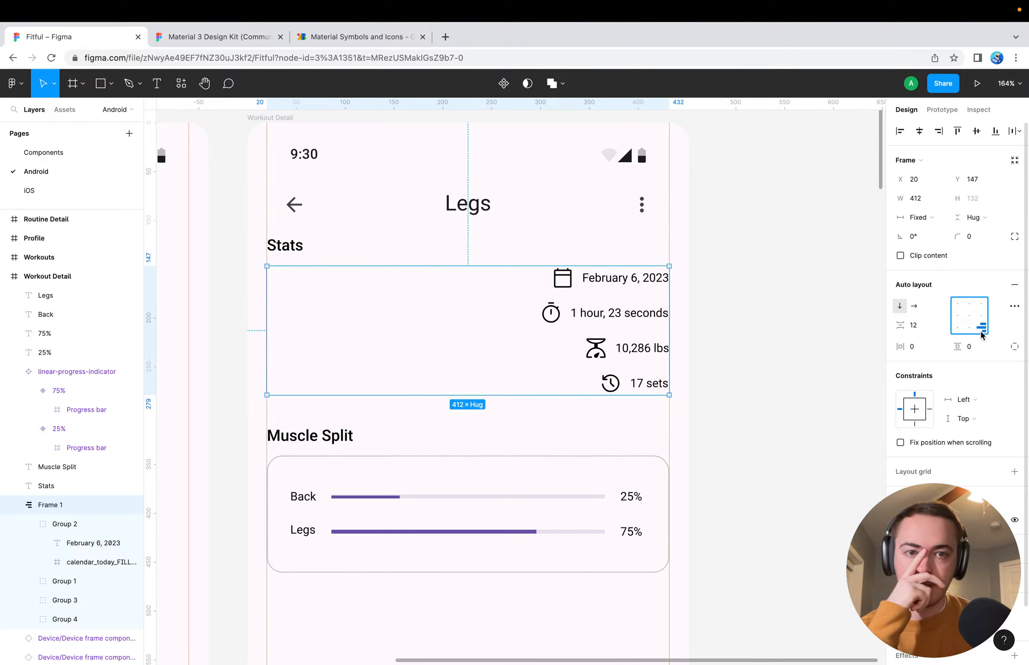
pyautogui.click(956, 318)
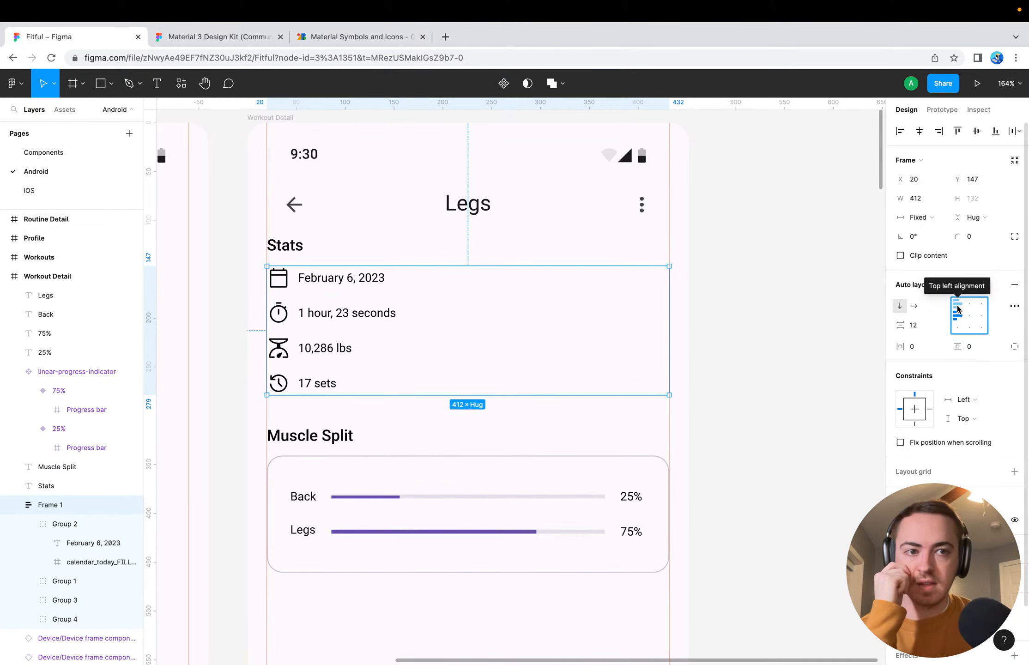
# Set the Stats rows' auto layout frame to top left alignment
pyautogui.click(957, 307)
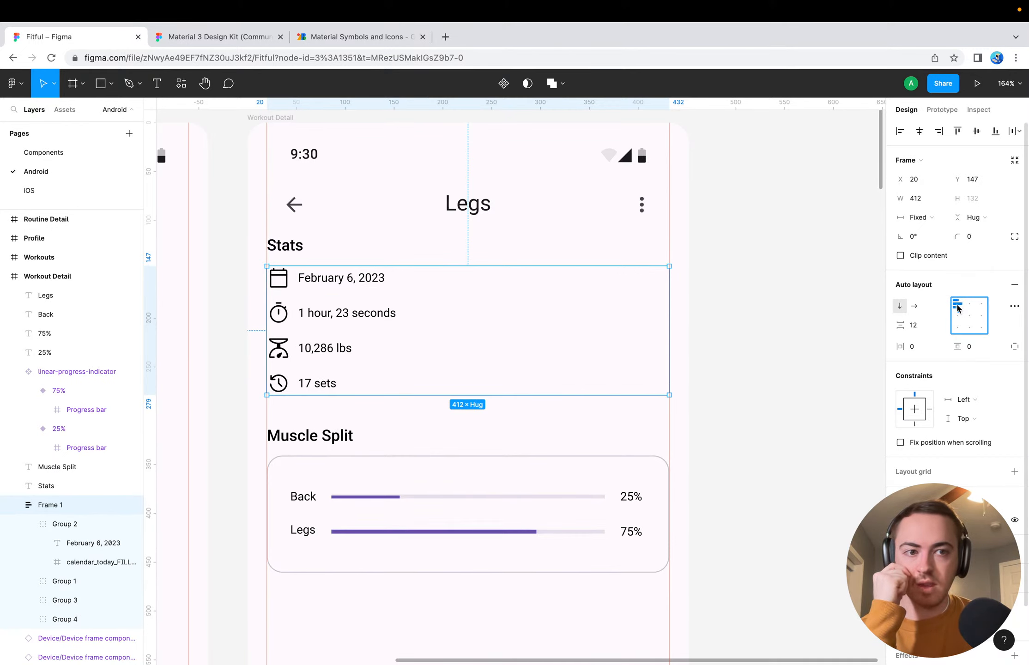
# Try independent paddings on the Stats rows' auto layout frame, with 24 for the left and 24 for the right
pyautogui.click(1014, 347)
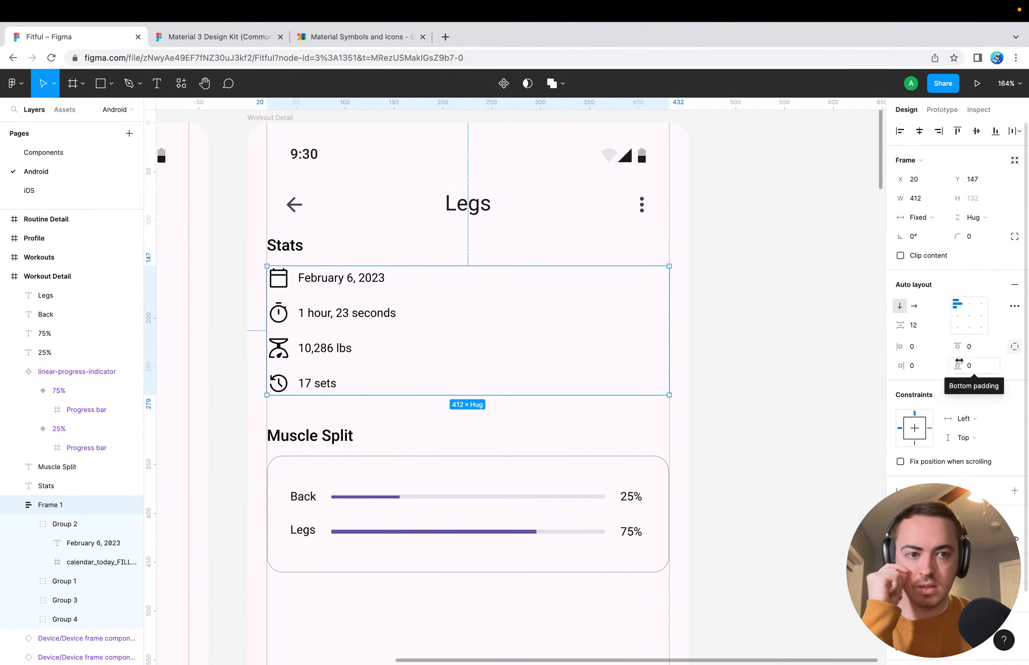
pyautogui.click(925, 351)
pyautogui.write('24')
pyautogui.press('Return')
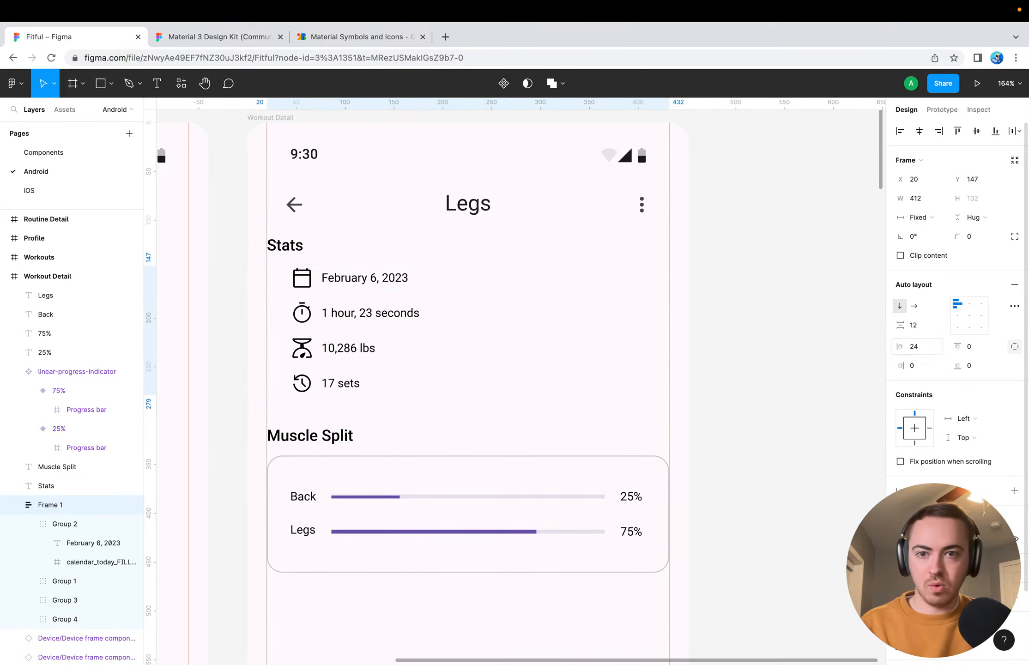
pyautogui.click(926, 367)
pyautogui.write('24')
pyautogui.press('Return')
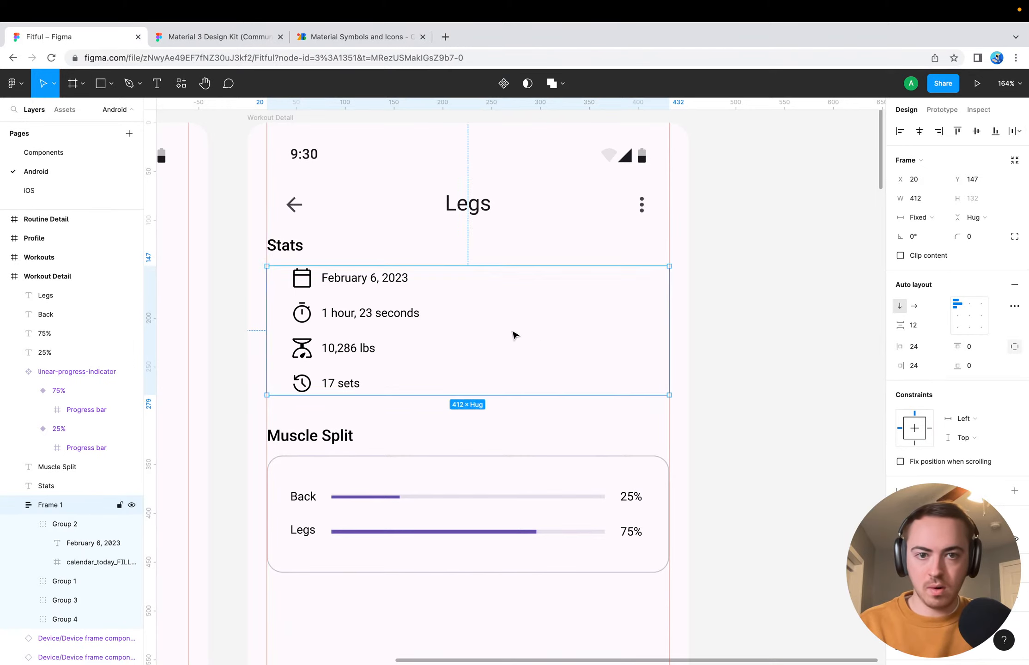
pyautogui.click(977, 352)
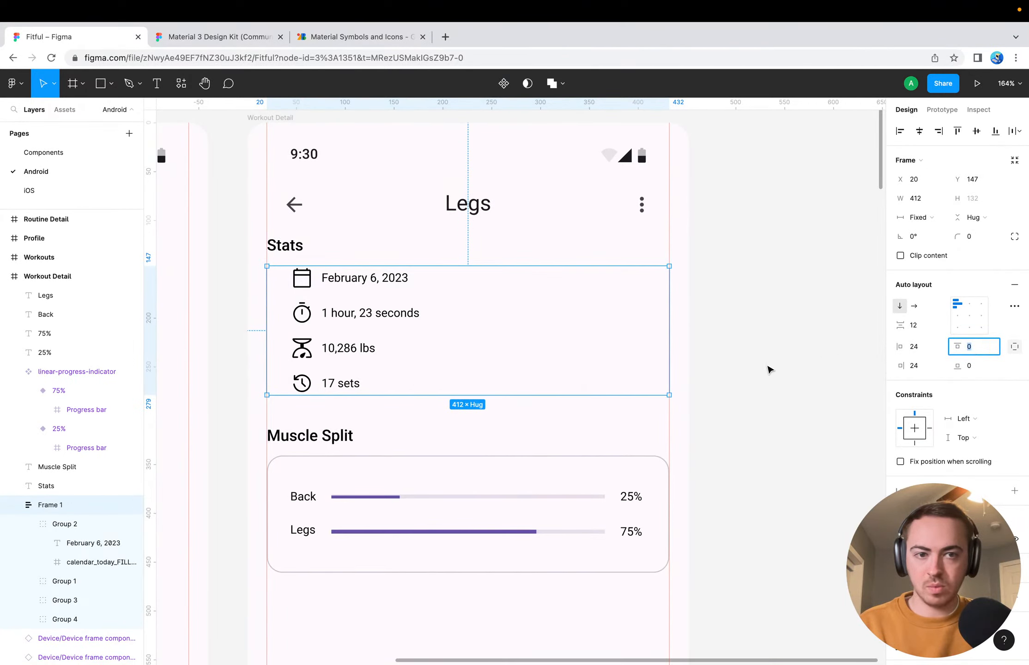
pyautogui.click(795, 371)
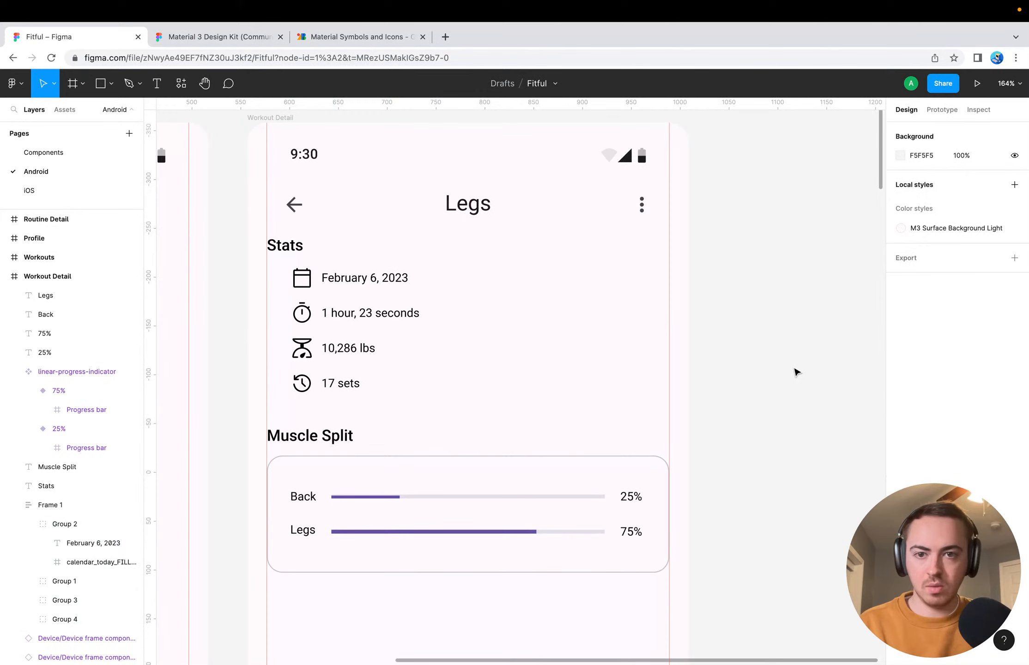
# Reset the horizontal padding of the Stats rows' auto layout frame to 0 and deselect it
pyautogui.click(359, 295)
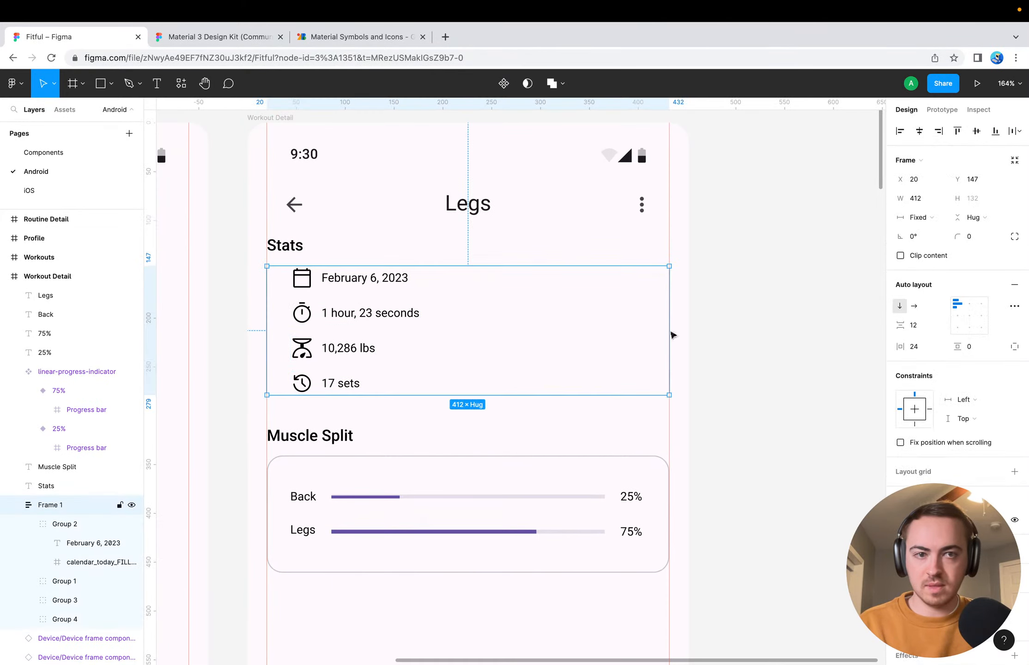
pyautogui.click(944, 349)
pyautogui.write('0')
pyautogui.press('Return')
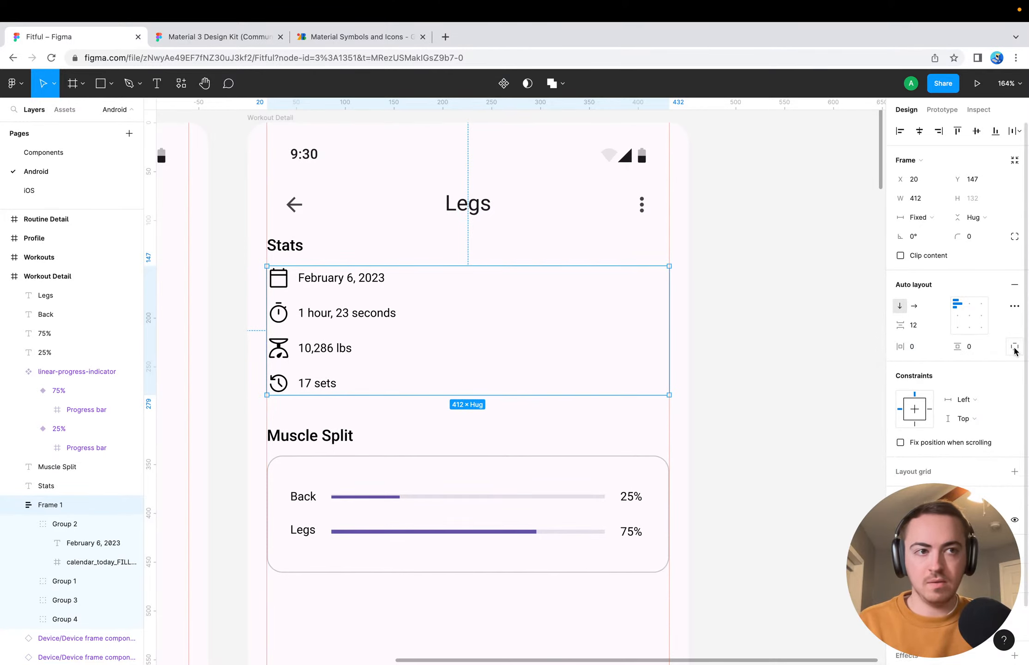
pyautogui.click(798, 303)
# Review the Workout Detail screen from the Stats rows to the empty area beneath the Muscle Split card
pyautogui.scroll(-1, 798, 304)
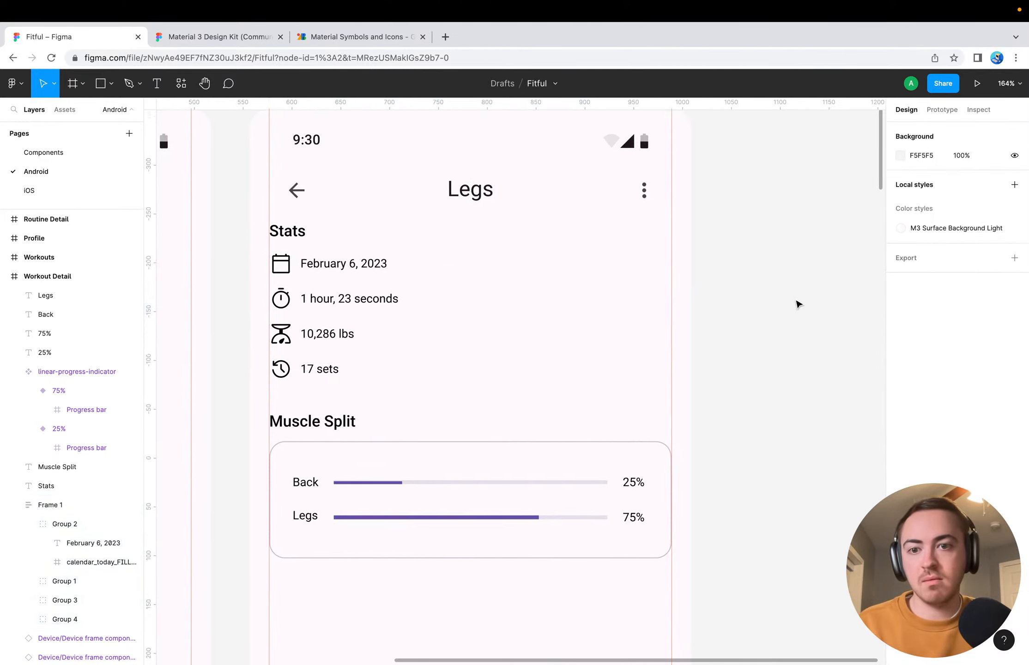
pyautogui.scroll(-3, 798, 304)
pyautogui.hscroll(-1, 798, 303)
pyautogui.scroll(-4, 716, 348)
pyautogui.hscroll(2, 715, 349)
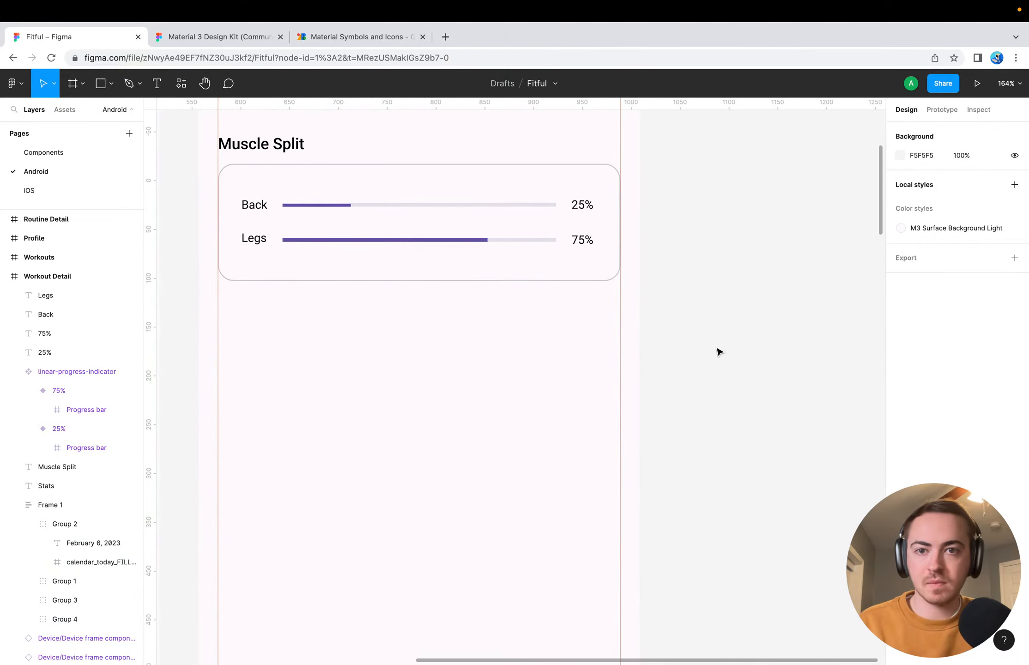
pyautogui.scroll(6, 718, 352)
pyautogui.hscroll(-2, 719, 352)
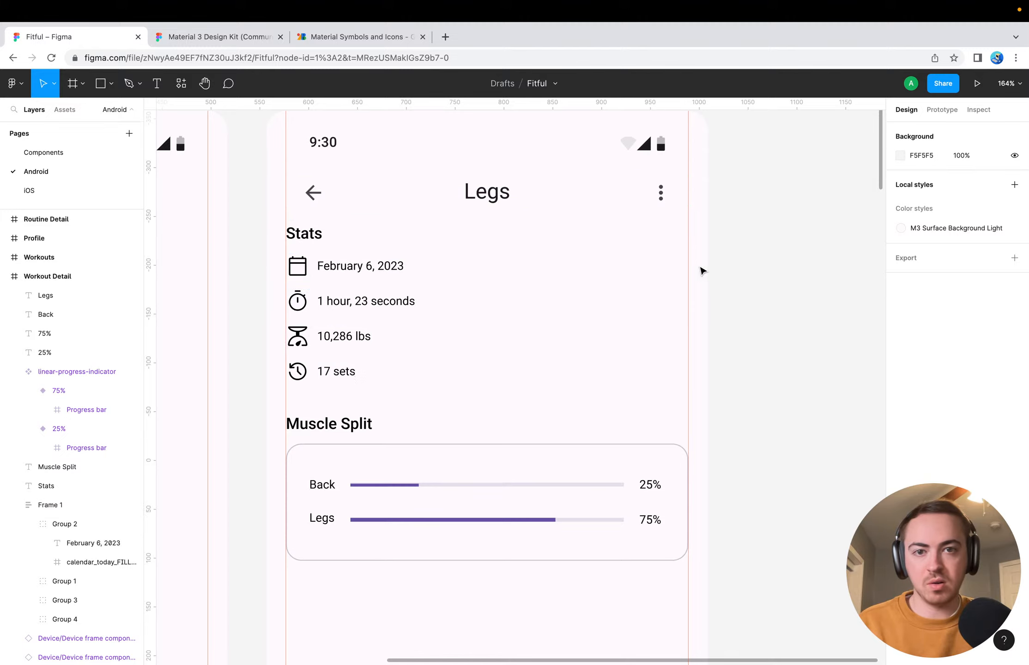
pyautogui.scroll(-3, 737, 385)
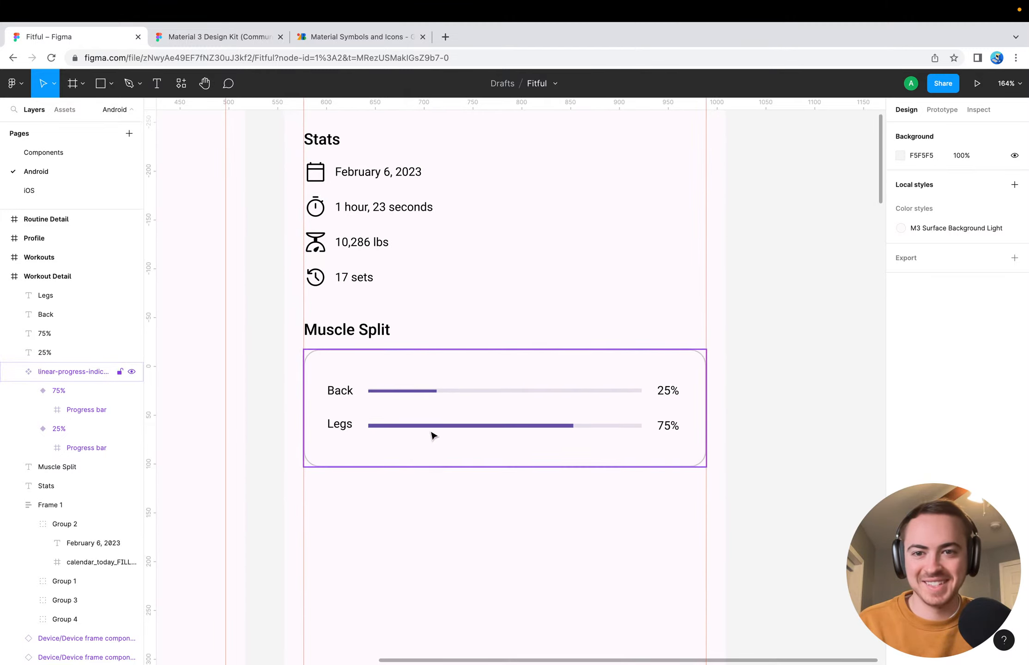
pyautogui.scroll(-3, 464, 503)
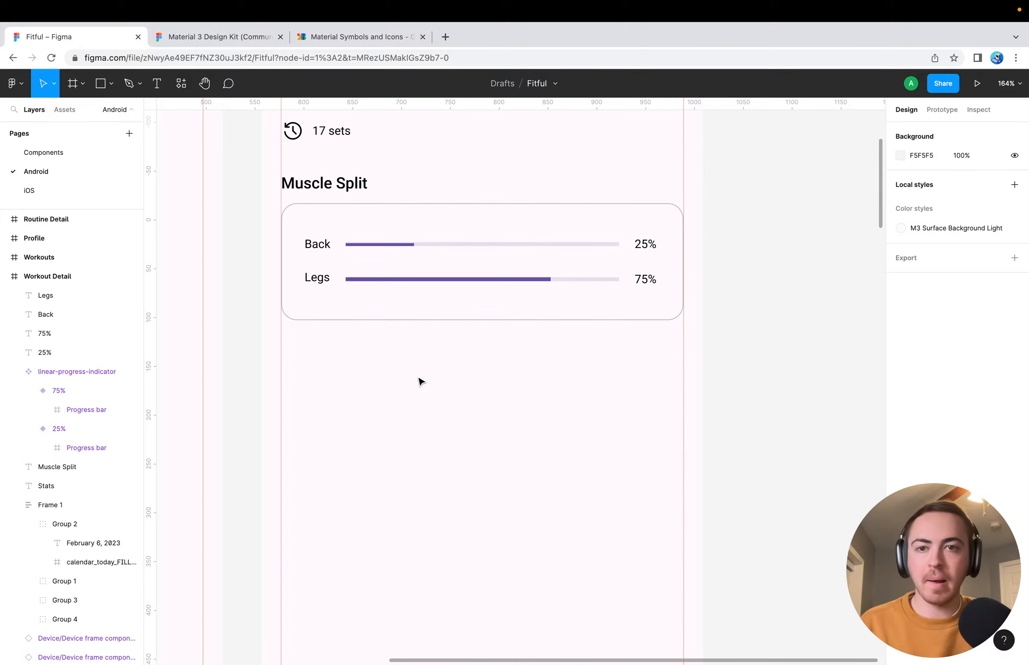
pyautogui.scroll(-3, 419, 381)
pyautogui.hscroll(-2, 419, 381)
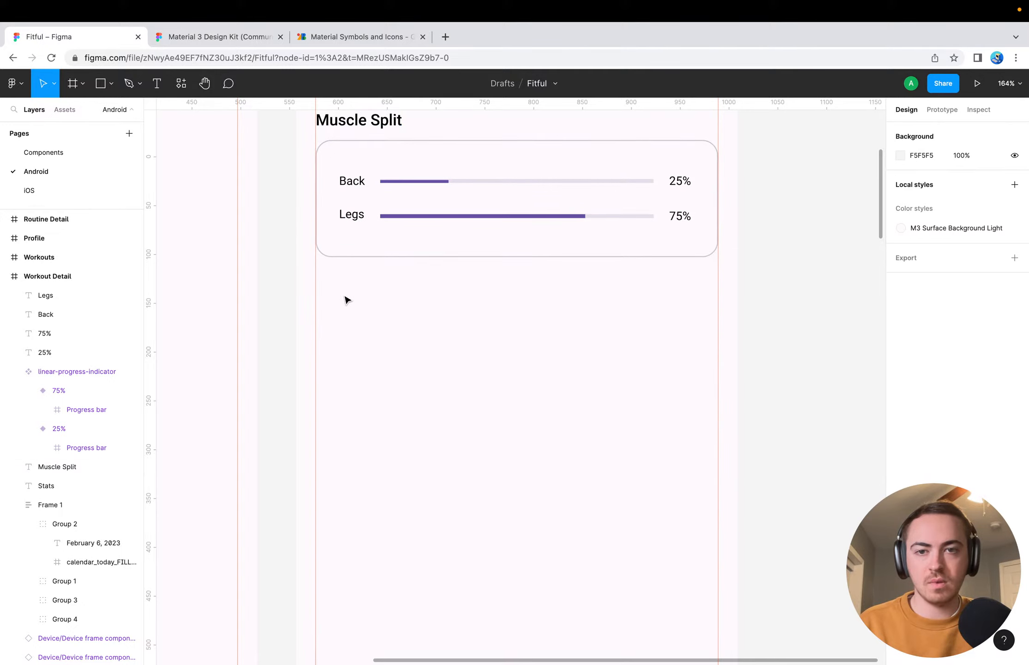
# Switch to the Material 3 Design Kit file and look over its light and dark Cards components
pyautogui.click(250, 40)
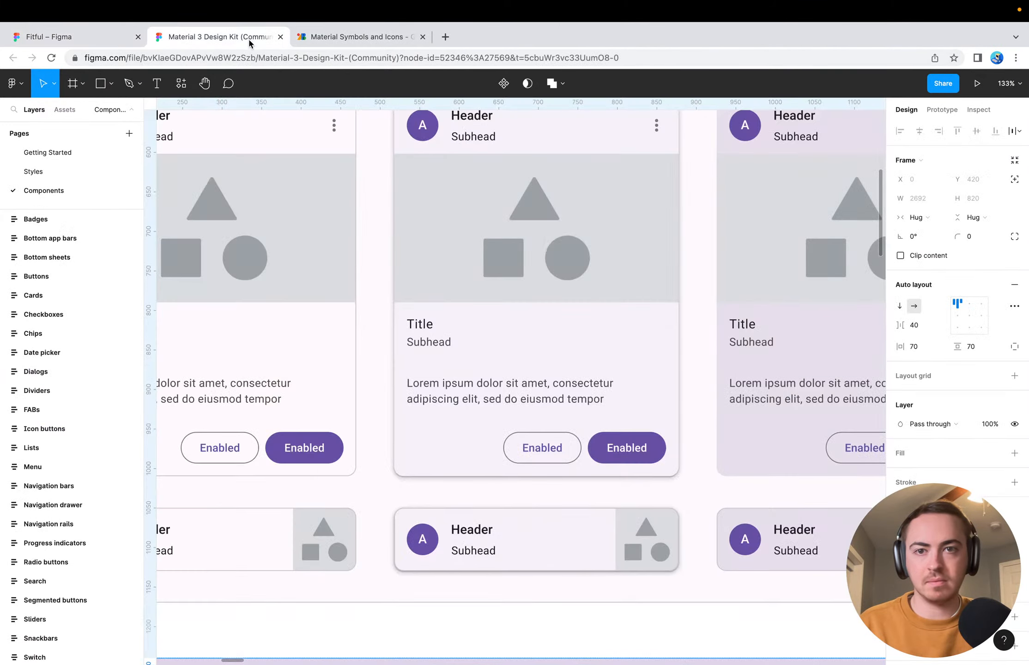
pyautogui.scroll(-5, 357, 312)
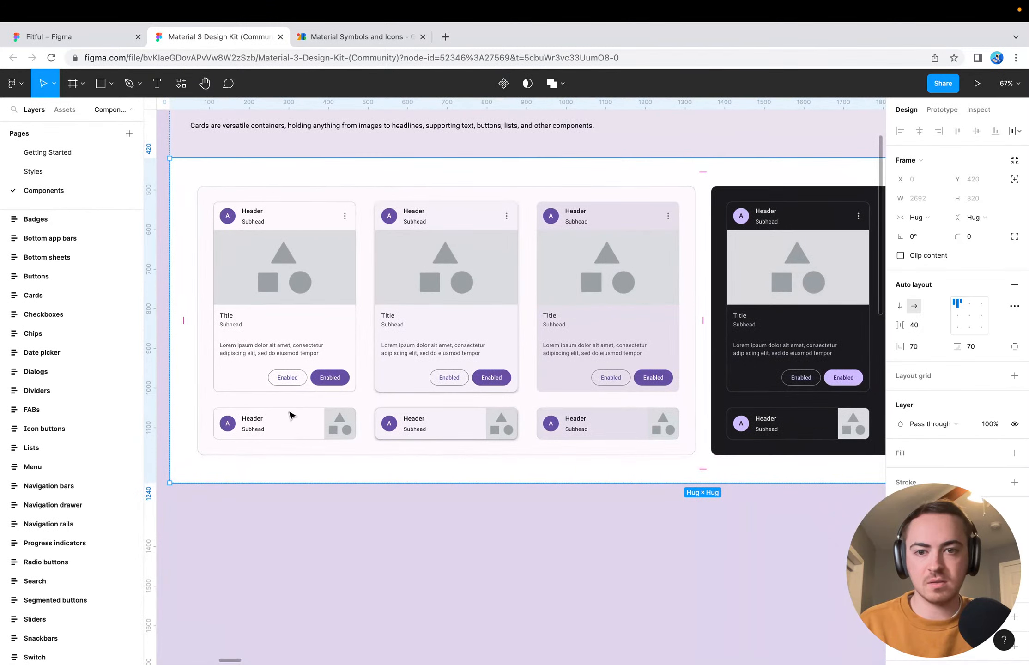
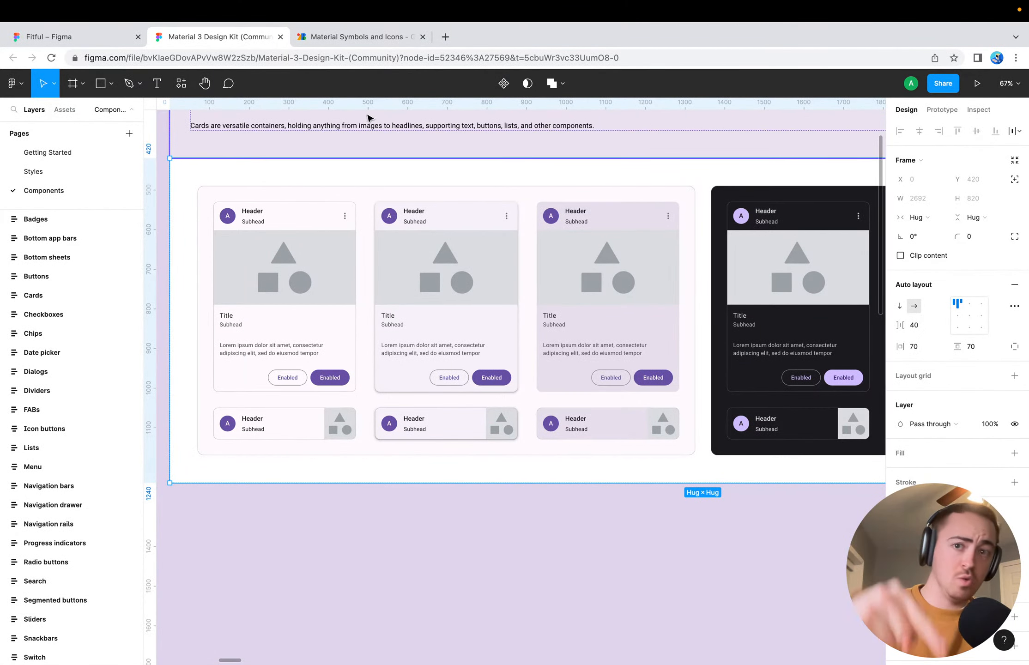
# Return to the Fitful file and look over the Android screens, from Workout Detail down to Routine Detail
pyautogui.click(349, 38)
pyautogui.click(187, 41)
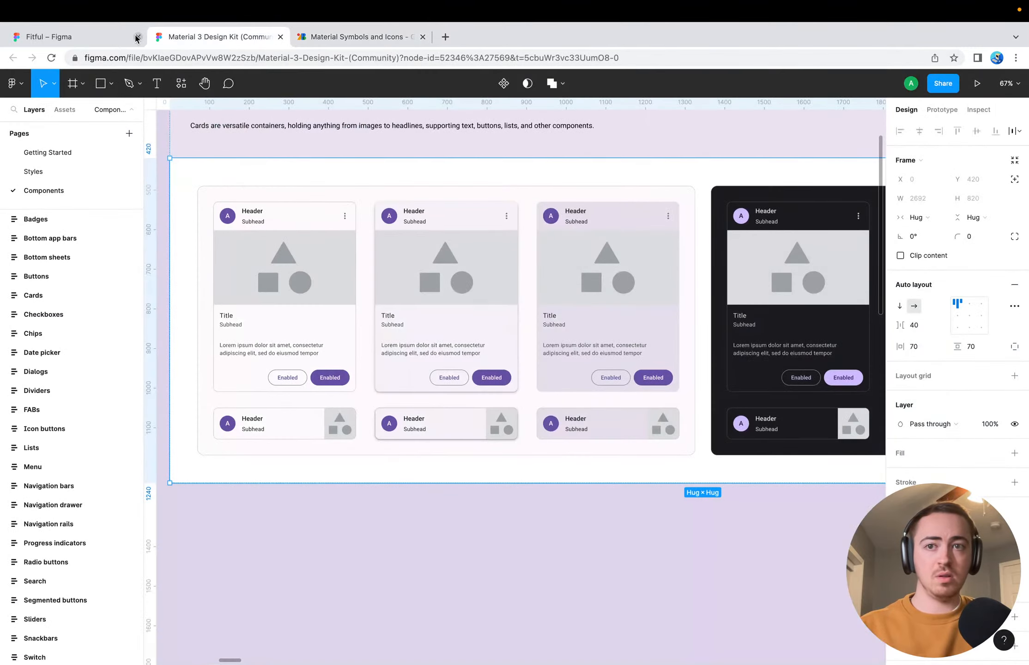
pyautogui.click(97, 41)
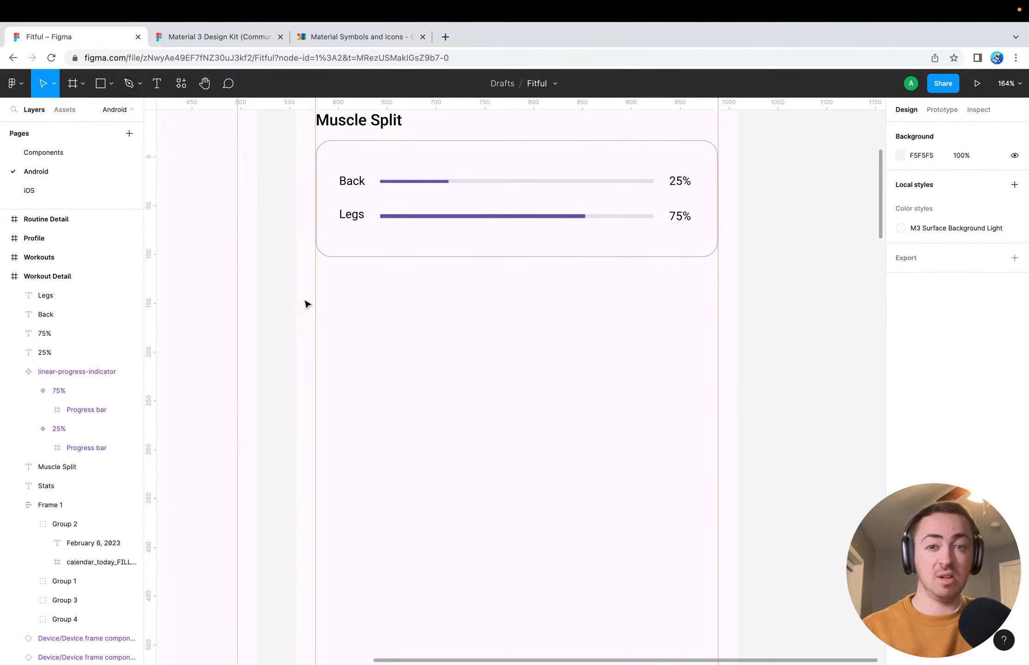
pyautogui.scroll(-5, 306, 303)
pyautogui.scroll(4, 567, 281)
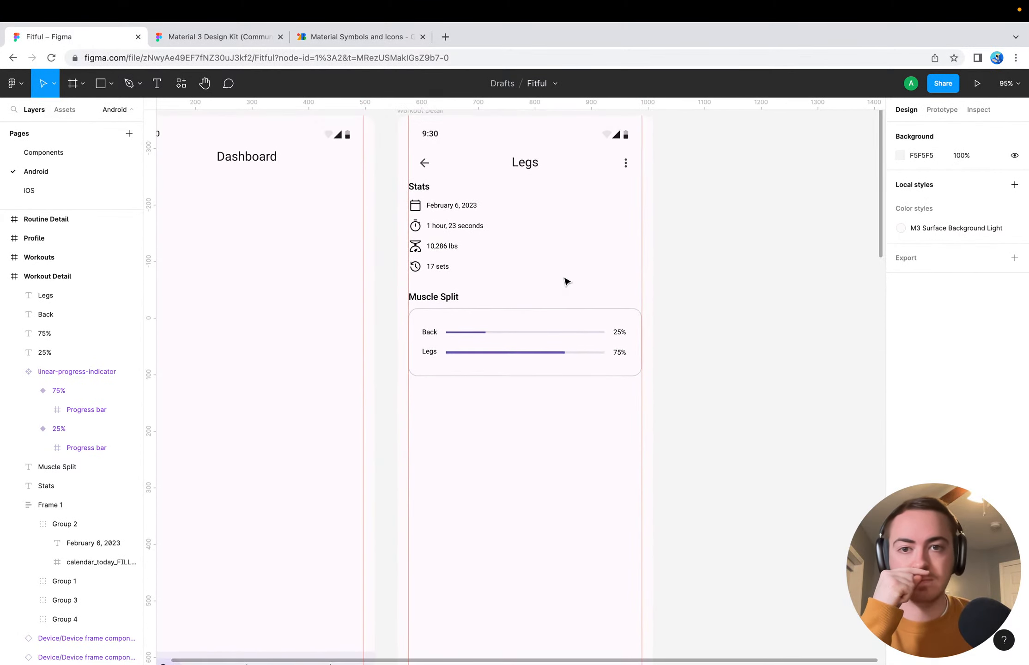
pyautogui.scroll(-10, 567, 281)
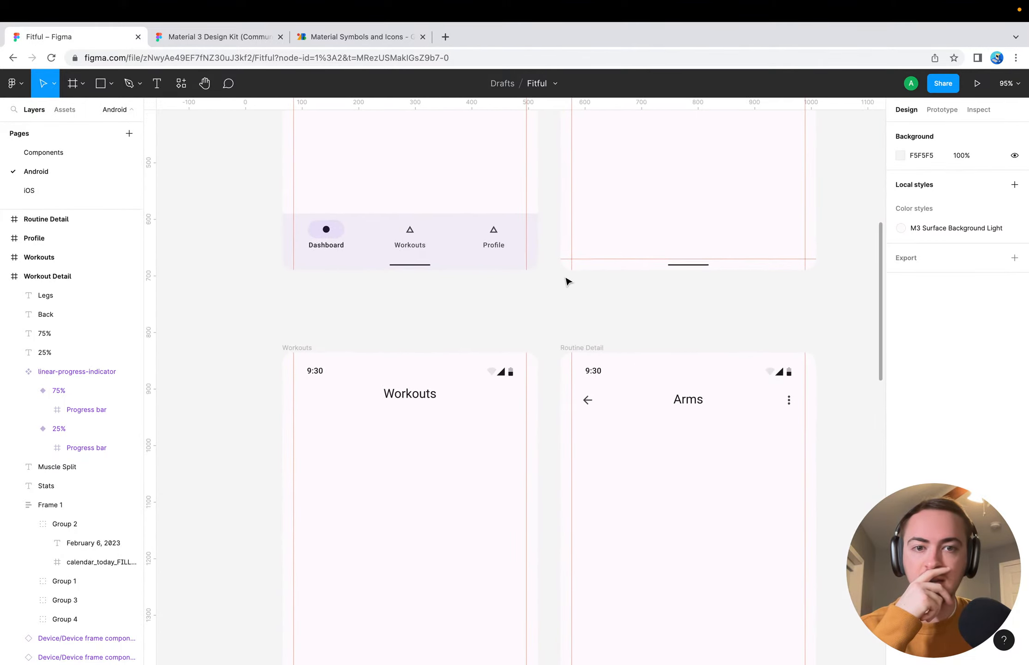
pyautogui.scroll(12, 567, 280)
# Rename the Workout Detail frame as "Logged Routine Detail" and deselect it
pyautogui.click(515, 248)
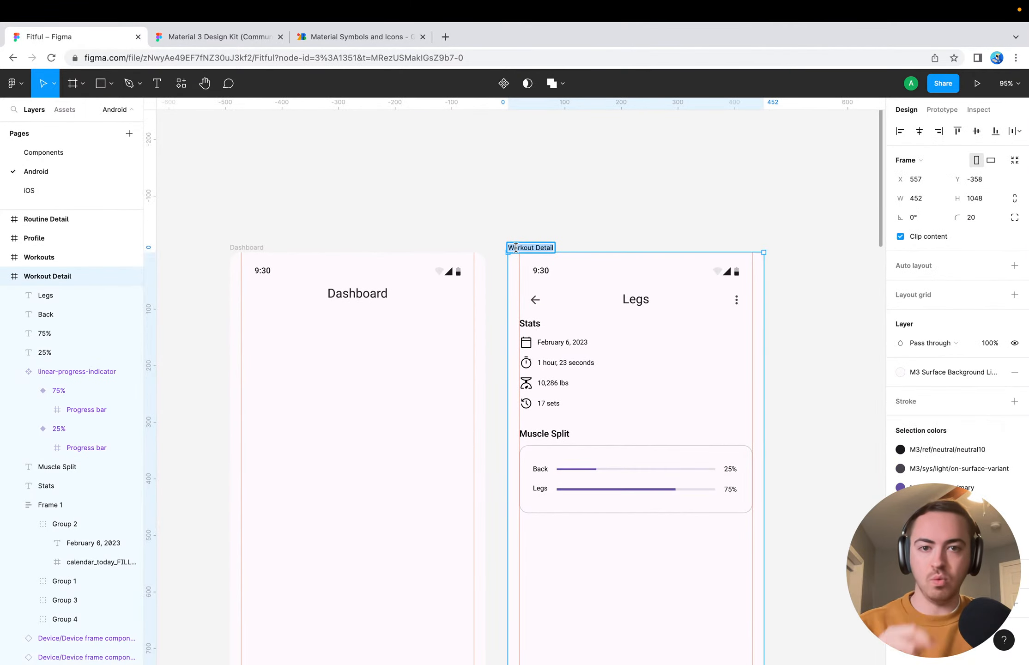
pyautogui.press('Left')
pyautogui.write('Logged')
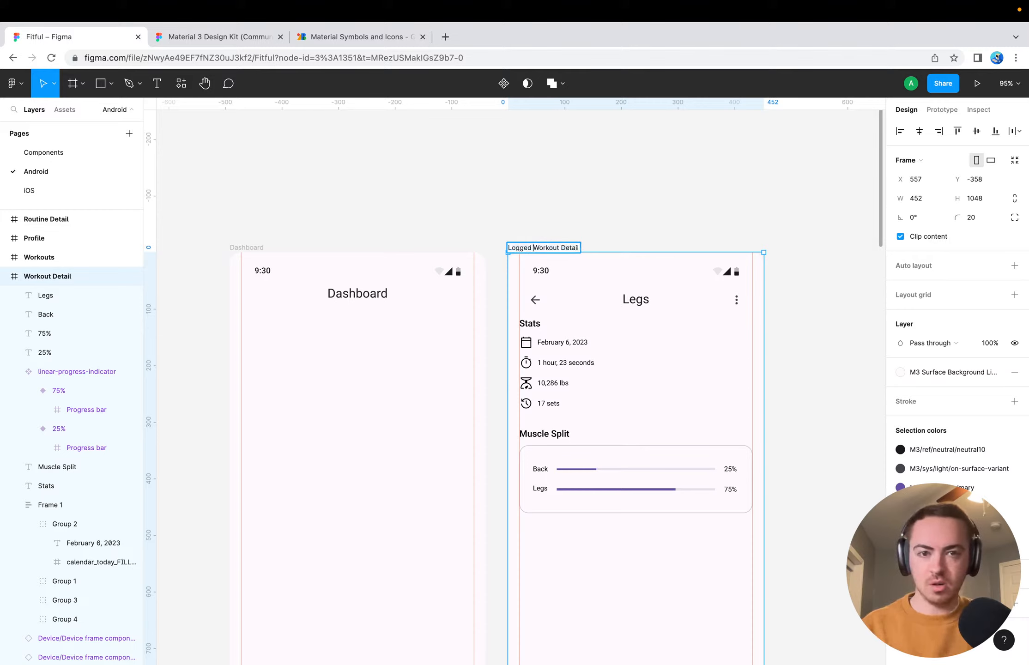
pyautogui.hotkey('alt', 'shift', 'Right')
pyautogui.write('Routine')
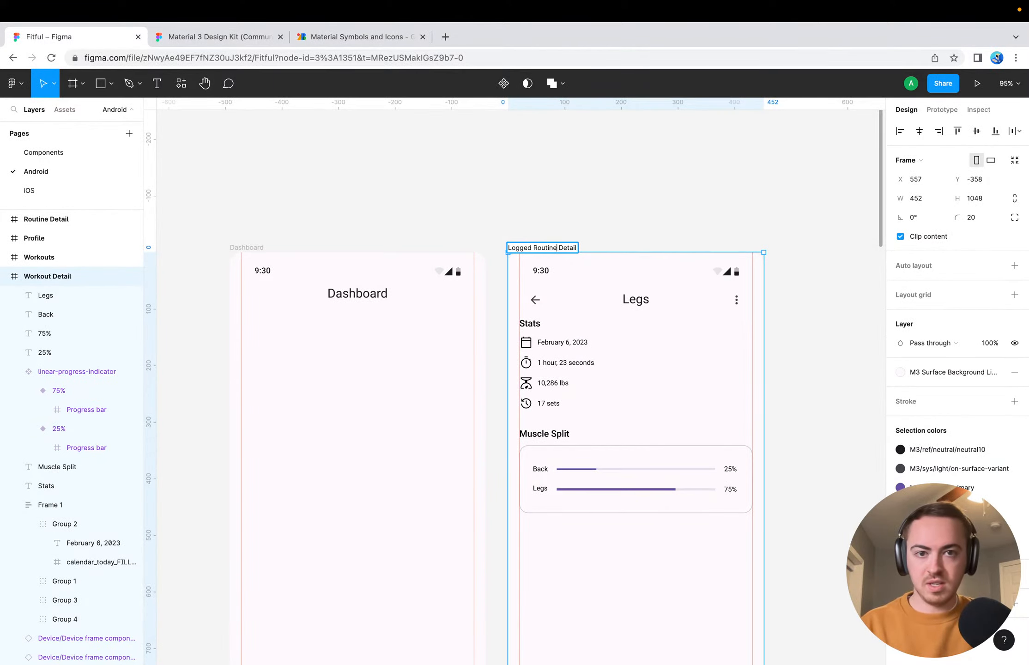
pyautogui.press('Return')
pyautogui.click(585, 231)
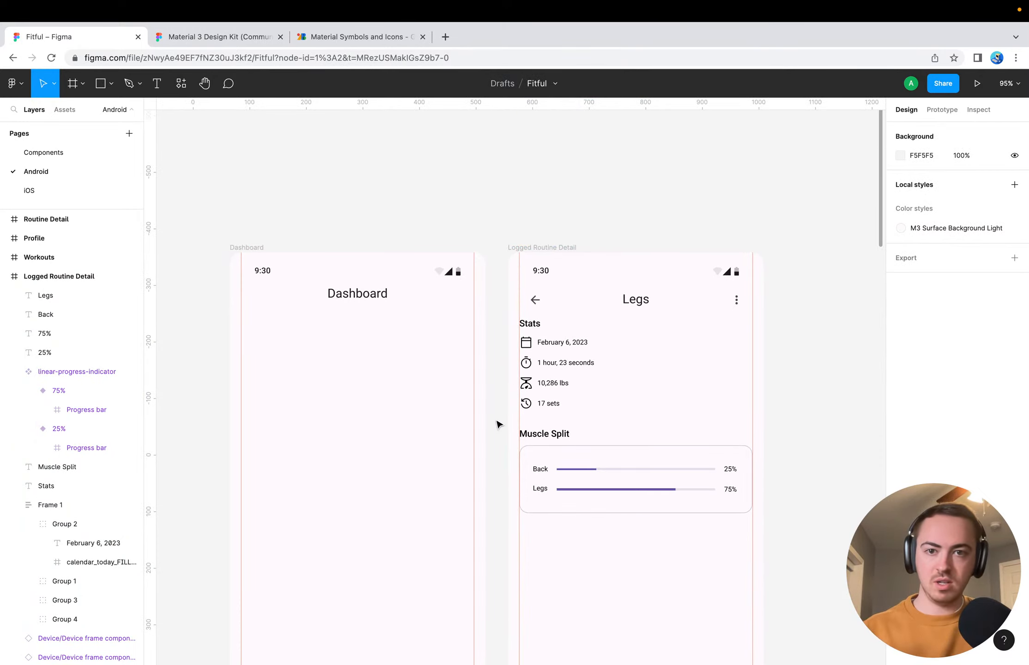
# Examine the Dashboard, Logged Routine Detail, Workouts and Routine Detail screens and the empty canvas beside them
pyautogui.scroll(-5, 455, 390)
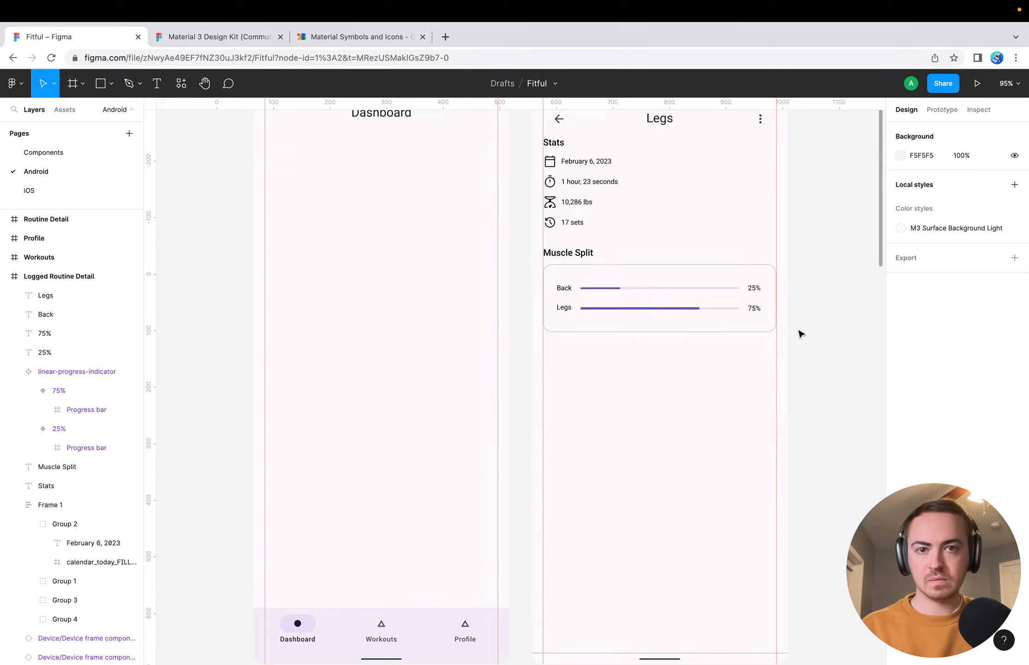
pyautogui.scroll(3, 812, 350)
pyautogui.hscroll(4, 811, 350)
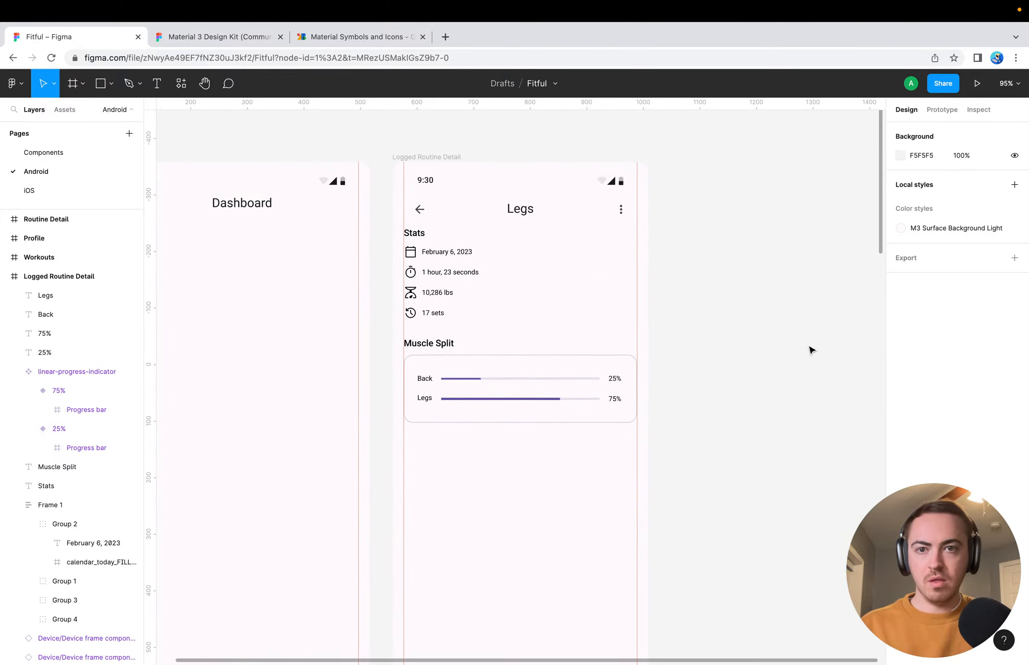
pyautogui.scroll(-5, 811, 350)
pyautogui.hscroll(-3, 812, 350)
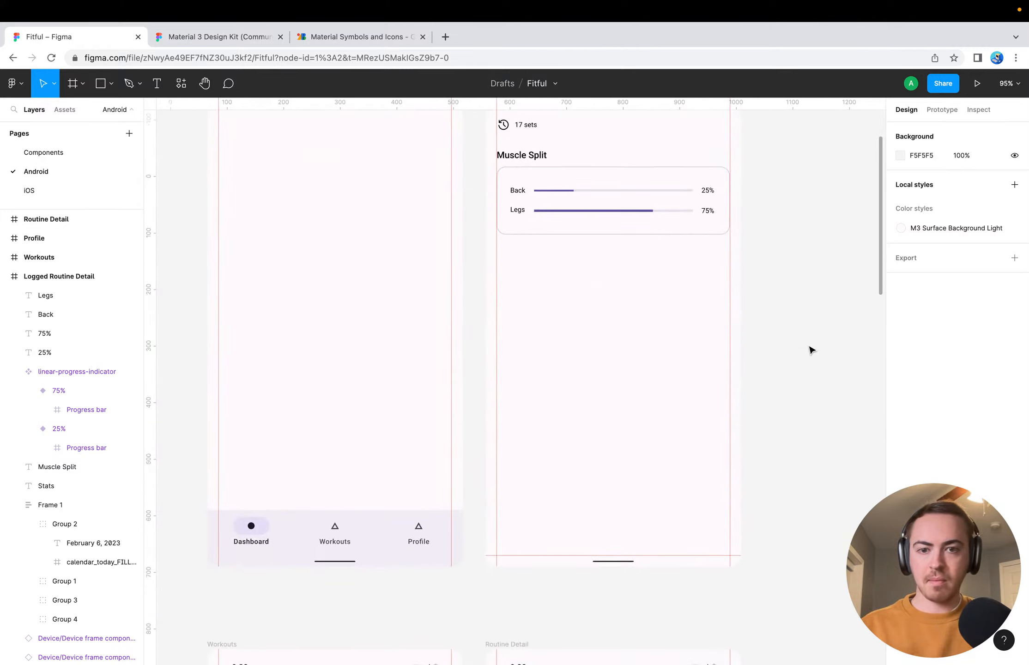
pyautogui.scroll(2, 602, 421)
pyautogui.scroll(-12, 602, 420)
pyautogui.hscroll(-3, 601, 420)
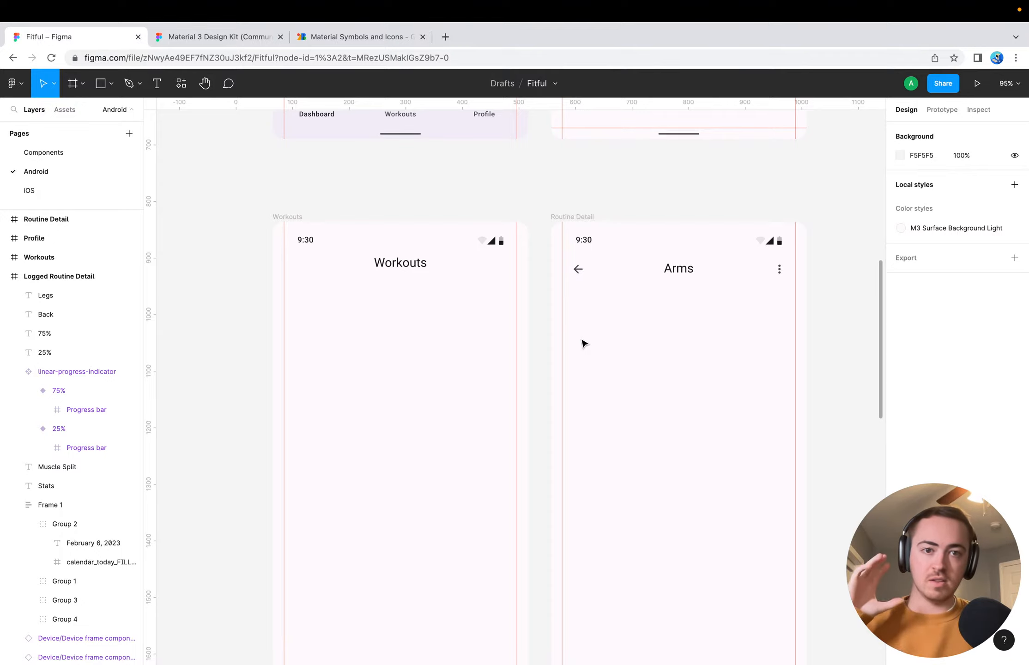
pyautogui.hscroll(1, 583, 343)
pyautogui.scroll(8, 583, 343)
pyautogui.hscroll(3, 582, 344)
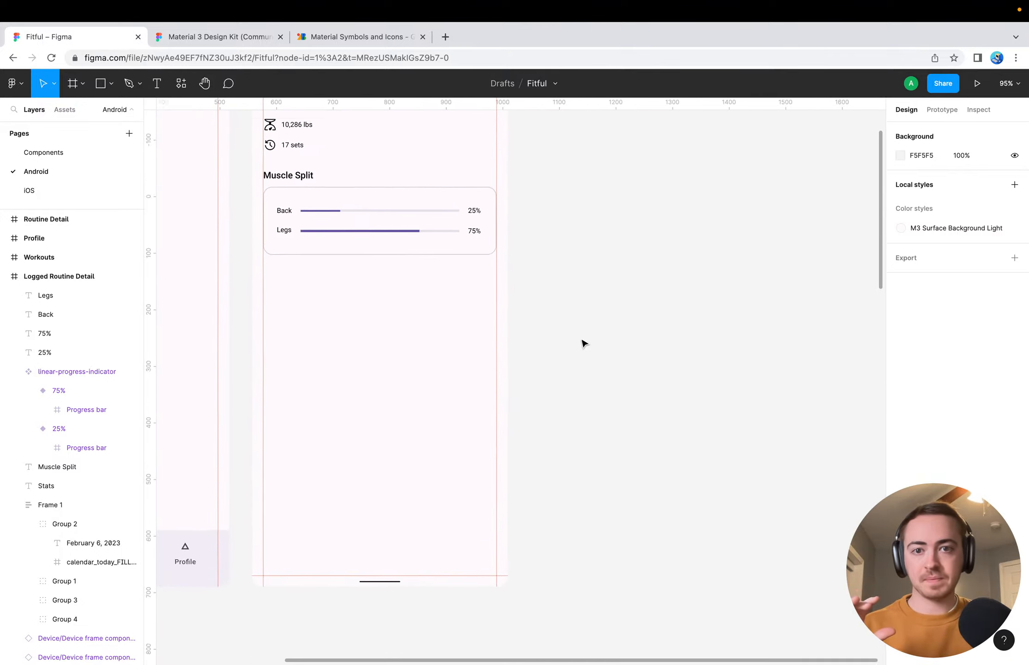
pyautogui.scroll(-5, 583, 343)
pyautogui.hscroll(2, 582, 273)
pyautogui.scroll(1, 583, 273)
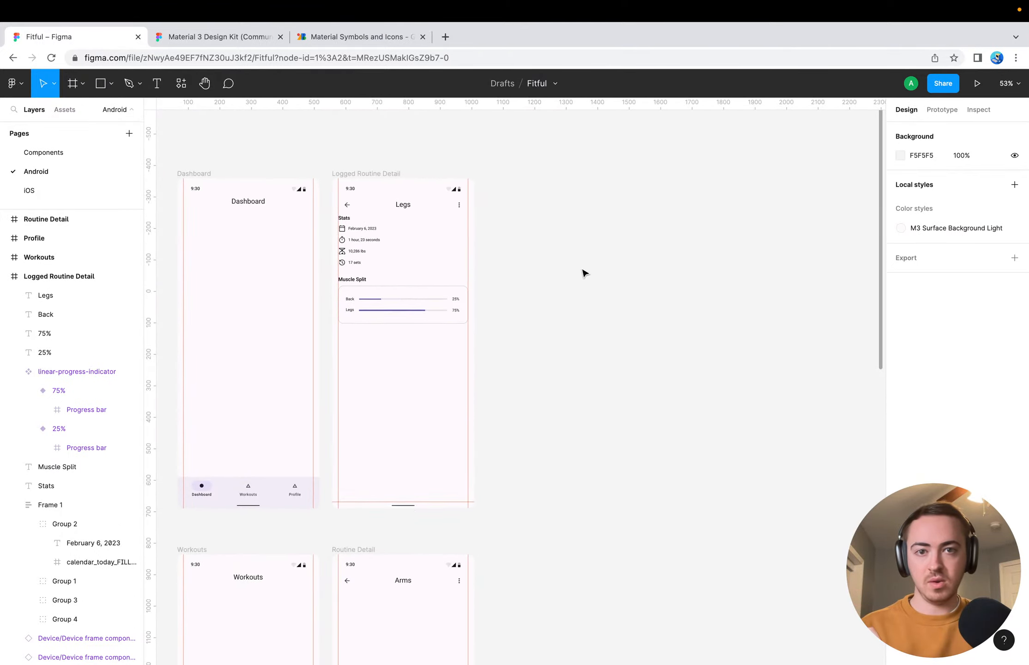
pyautogui.hscroll(2, 583, 273)
pyautogui.scroll(-2, 582, 273)
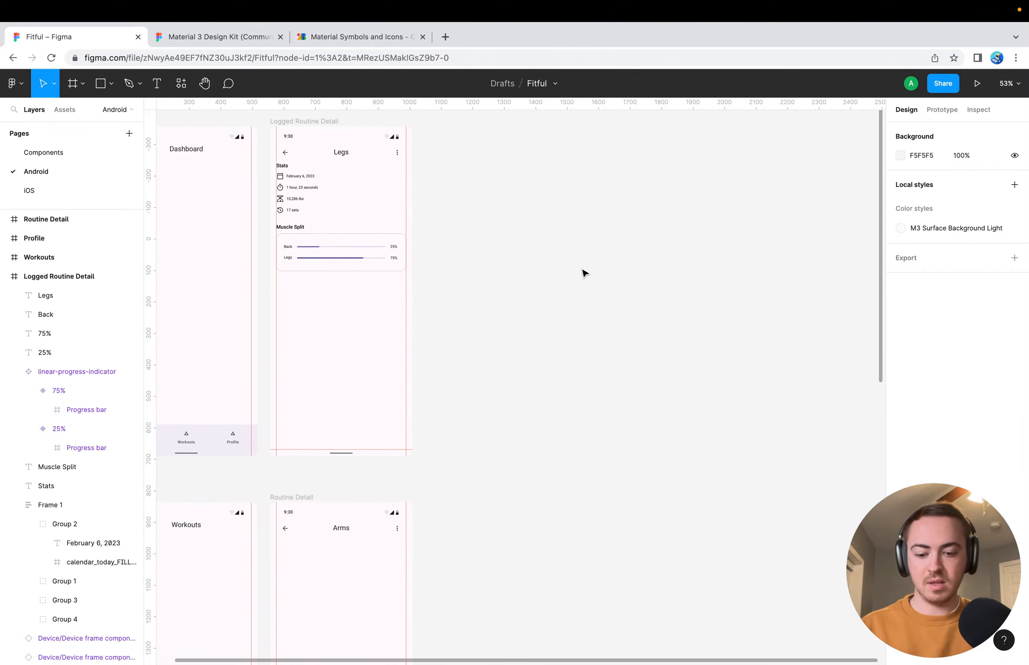
# Duplicate the Logged Routine Detail frame and name the copy "Workout Routine"
pyautogui.click(299, 123)
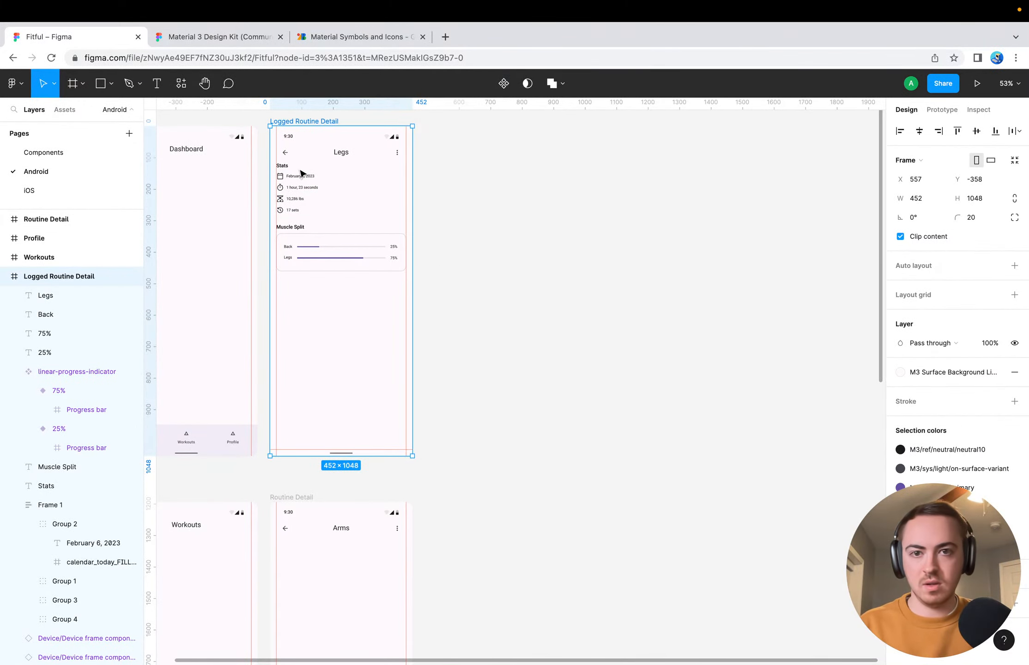
pyautogui.press('super+d')
pyautogui.doubleClick(447, 121)
pyautogui.write('W')
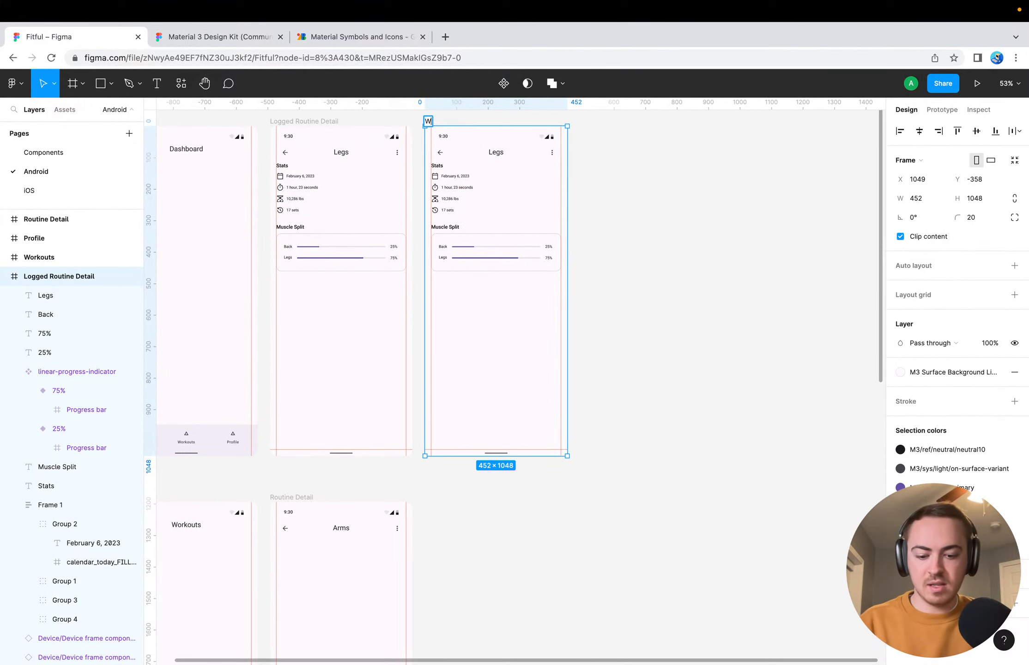
pyautogui.write('orkout Routine')
pyautogui.press('Return')
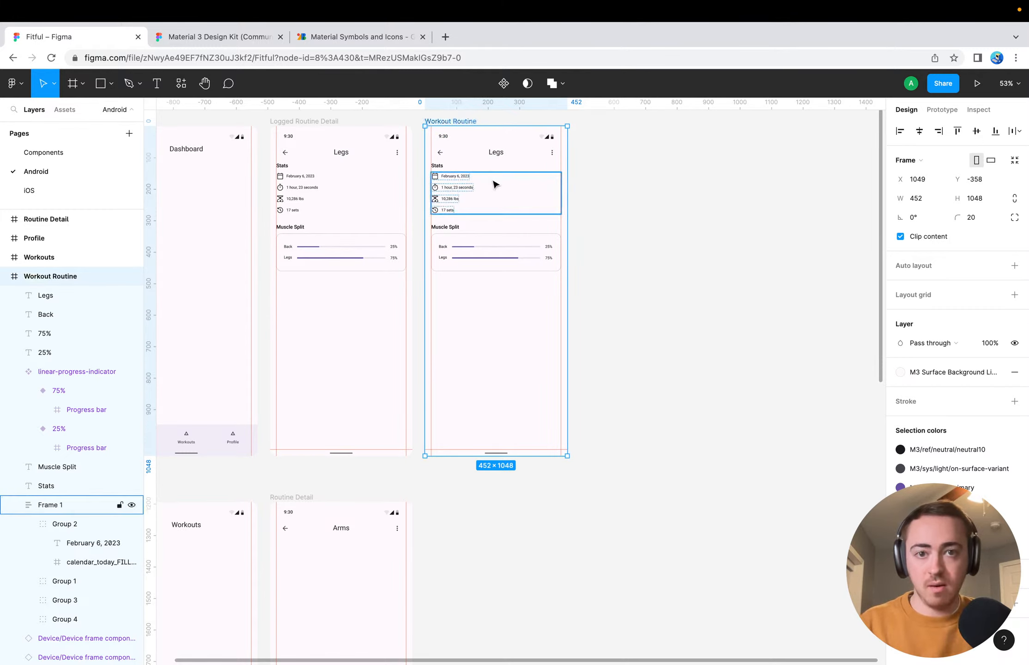
# Change the Workout Routine screen's headline text to "Bench Press (Barbell)" and deselect it
pyautogui.doubleClick(498, 153)
pyautogui.doubleClick(500, 154)
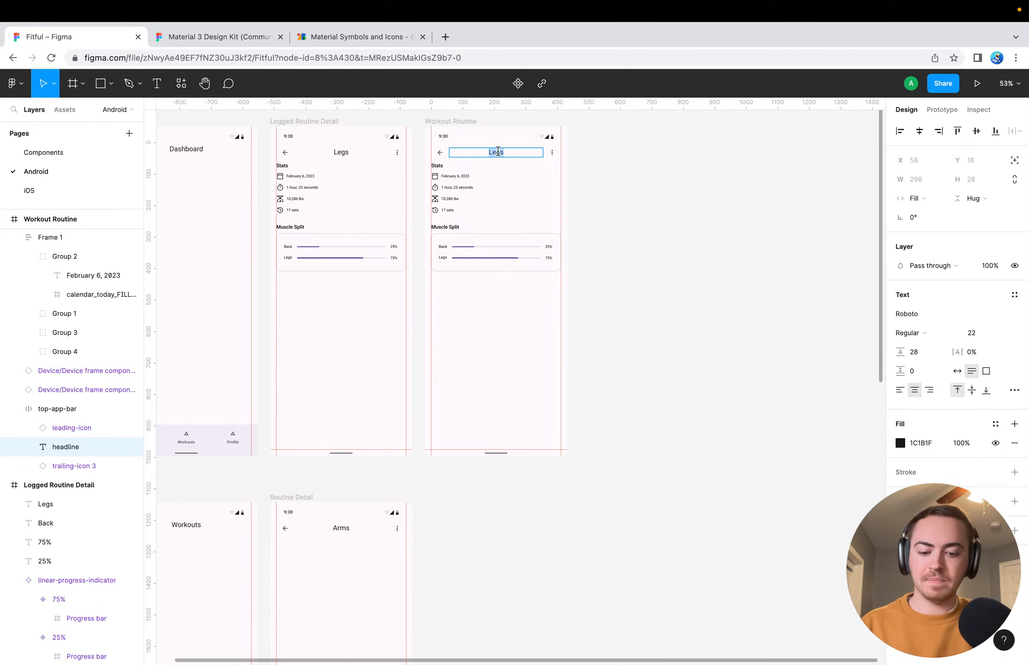
pyautogui.write('Barb')
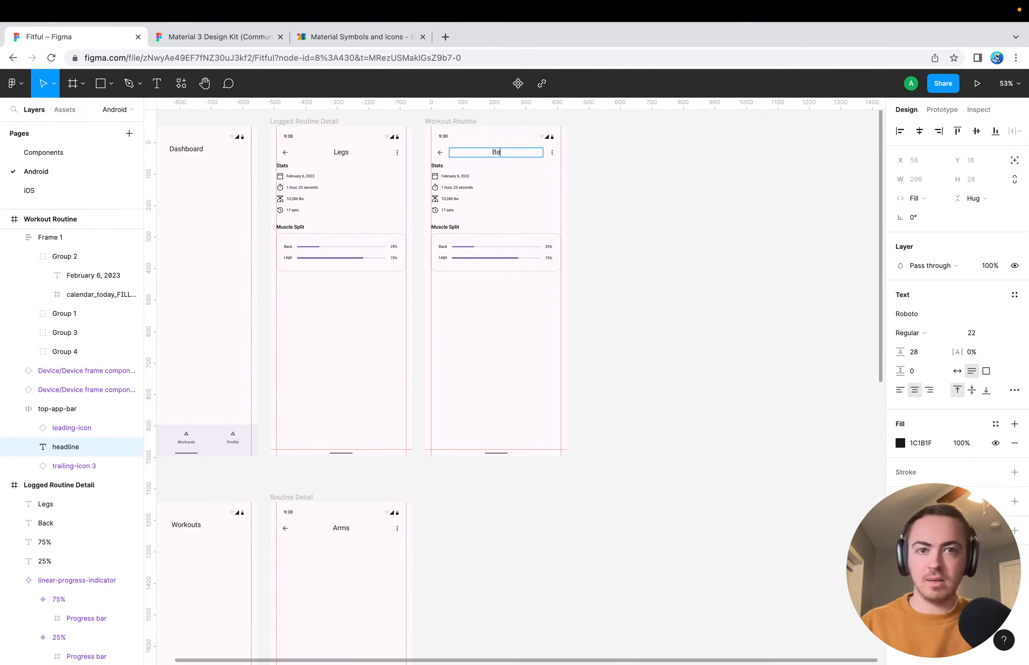
pyautogui.write('h Press (Bar')
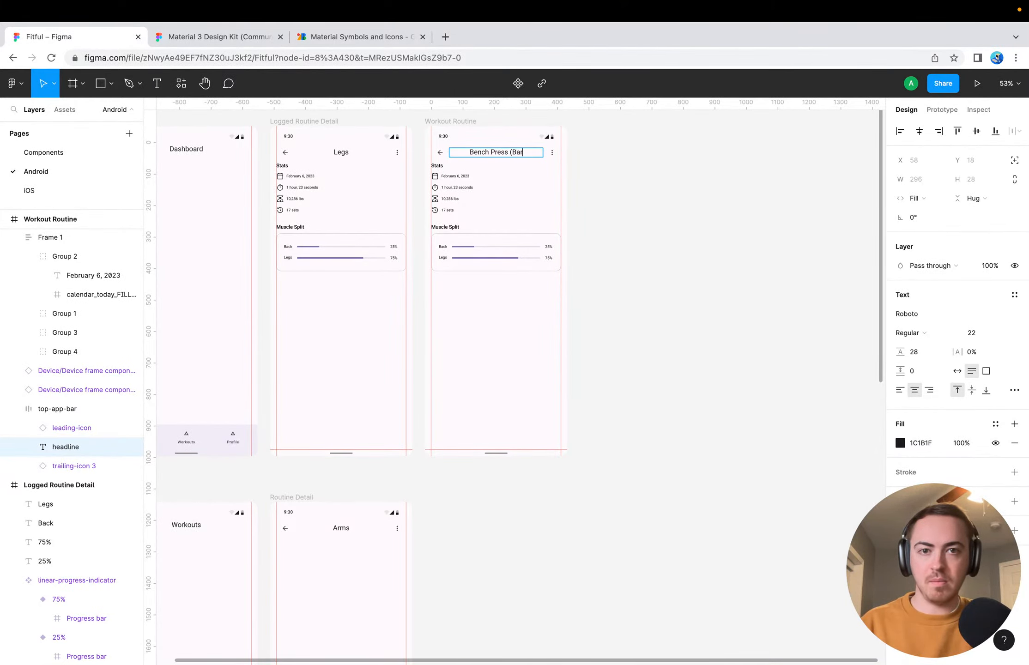
pyautogui.write('bell)')
pyautogui.press('Escape')
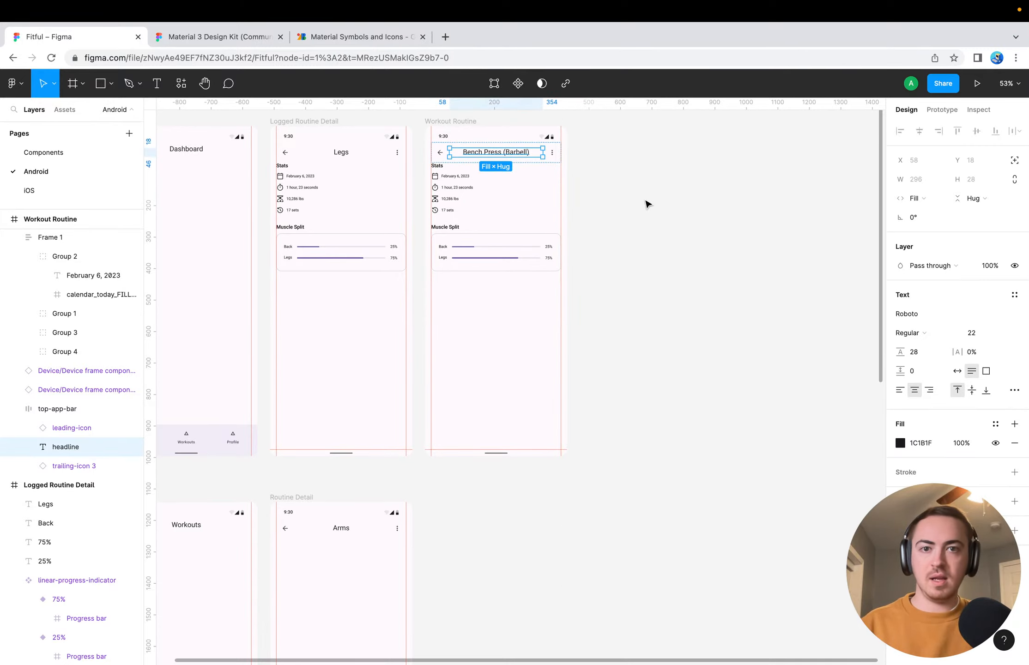
pyautogui.click(647, 203)
# Try a placeholder rectangle between the margin guides below the Logged Routine Detail screen's Muscle Split card, and delete it
pyautogui.scroll(5, 646, 203)
pyautogui.hscroll(-4, 646, 203)
pyautogui.scroll(3, 647, 203)
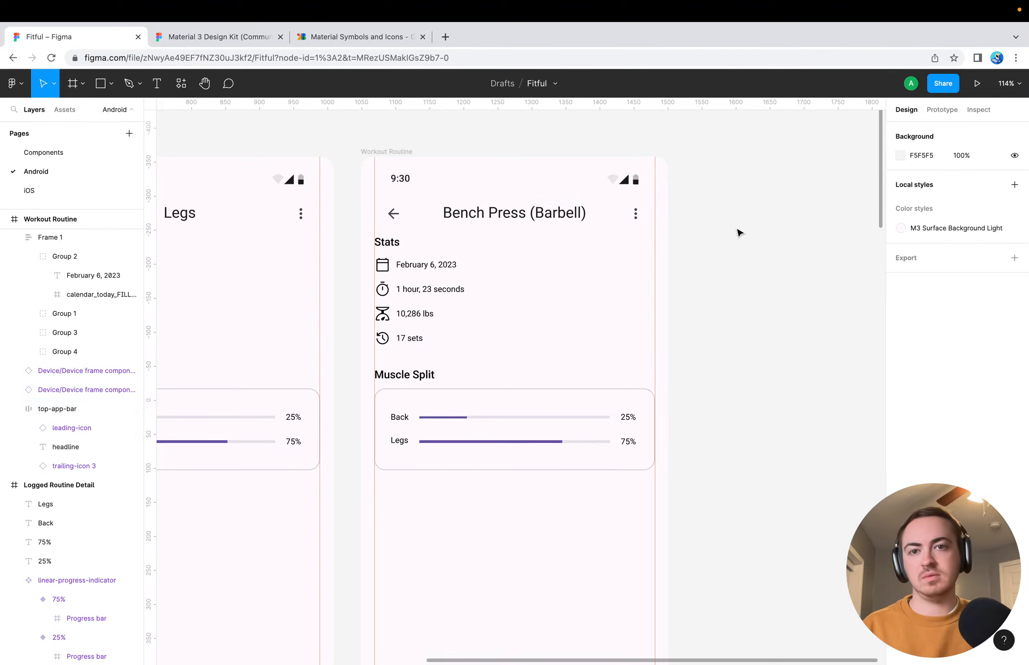
pyautogui.scroll(-5, 739, 232)
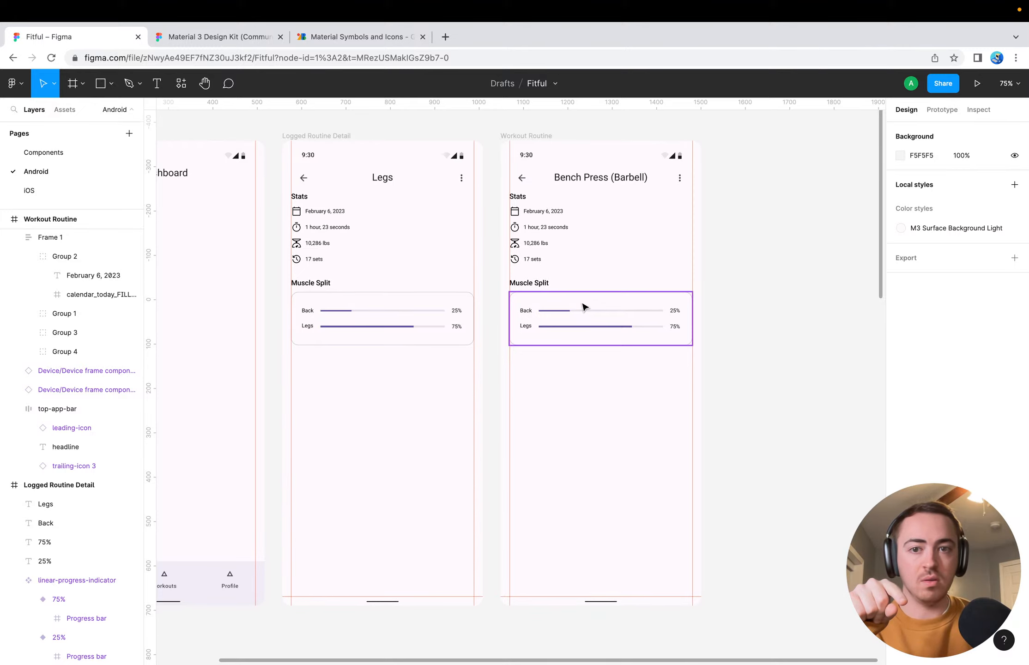
pyautogui.scroll(-3, 371, 392)
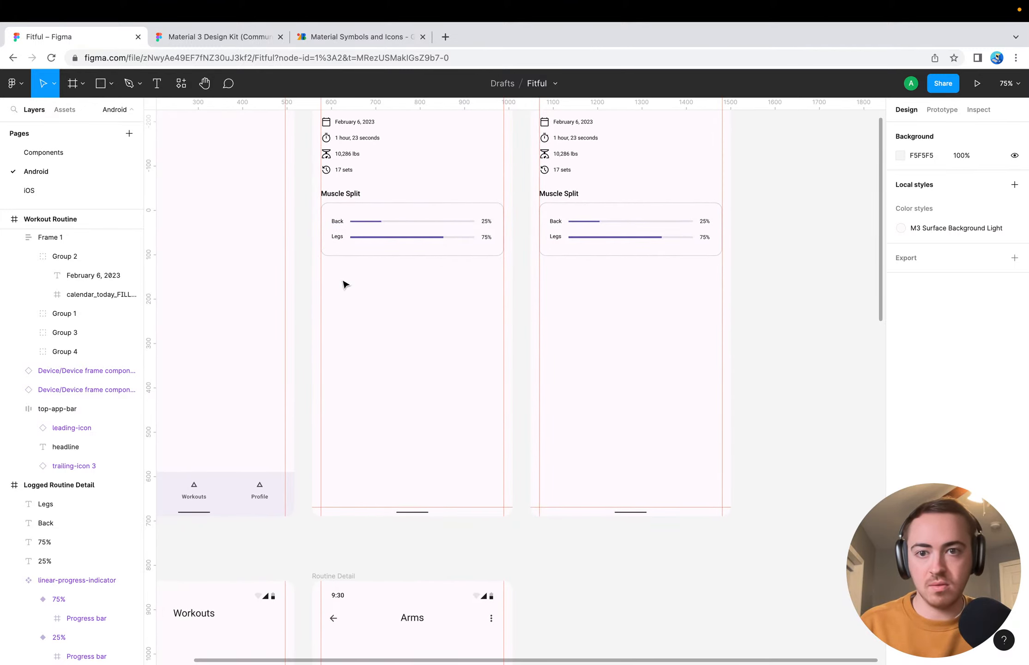
pyautogui.press('r')
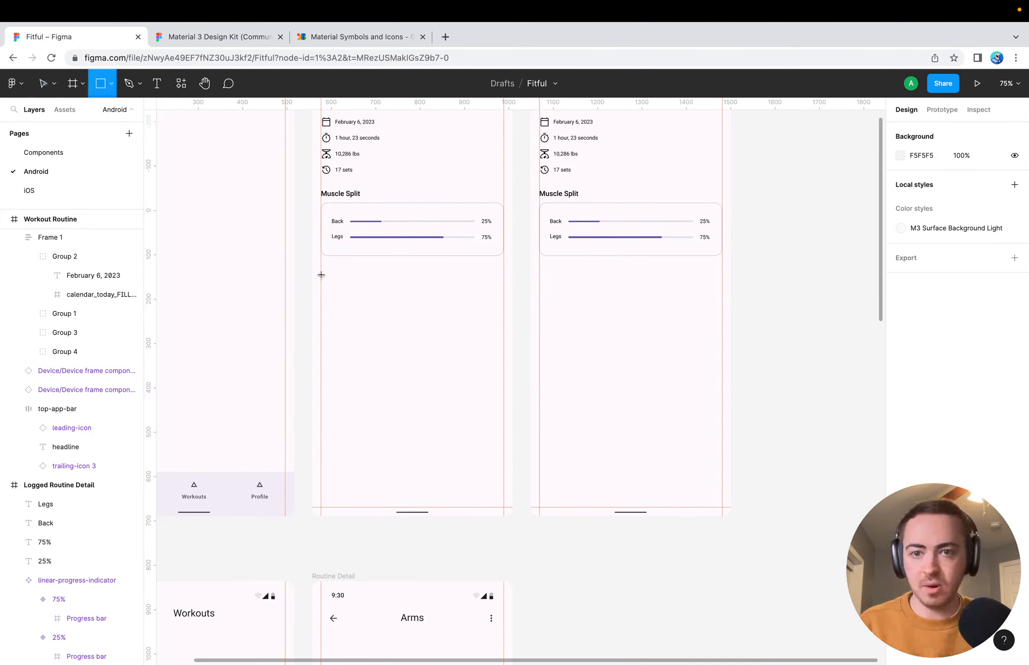
pyautogui.moveTo(321, 274)
pyautogui.mouseDown()
pyautogui.moveTo(487, 315)
pyautogui.moveTo(502, 341)
pyautogui.mouseUp()
pyautogui.click(519, 316)
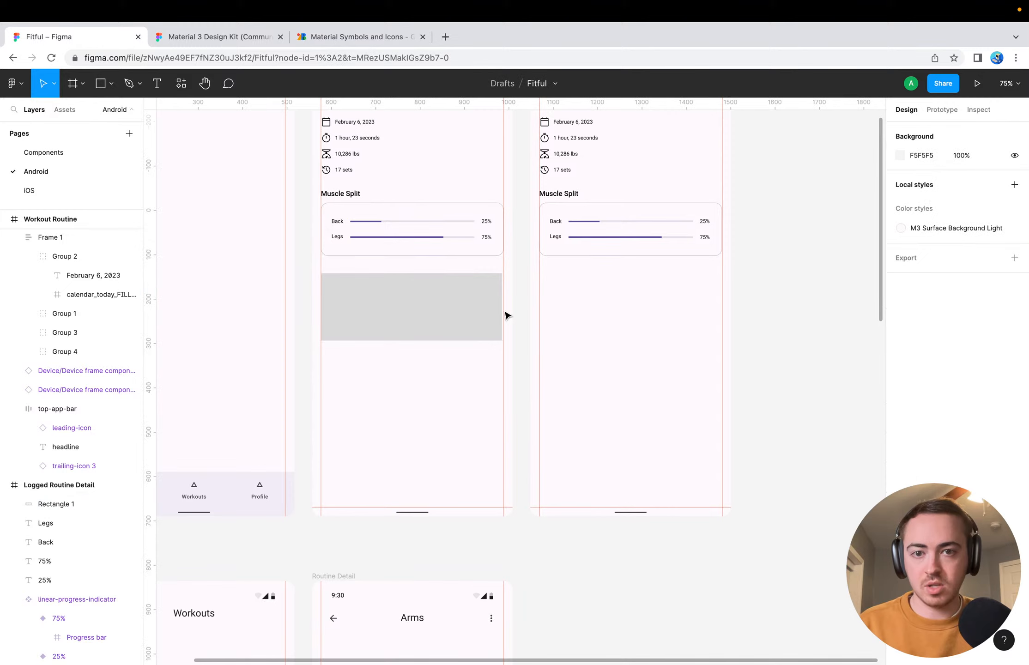
pyautogui.click(413, 319)
pyautogui.press('Delete')
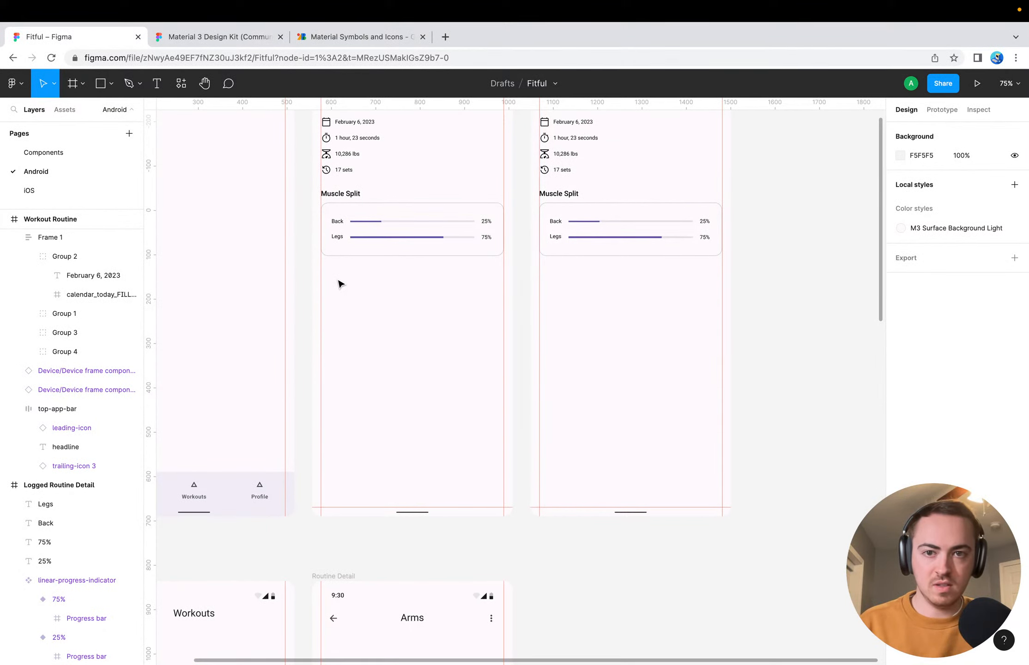
# Remove the stroke from the Muscle Split progress card on the Logged Routine Detail screen and deselect the card
pyautogui.click(347, 253)
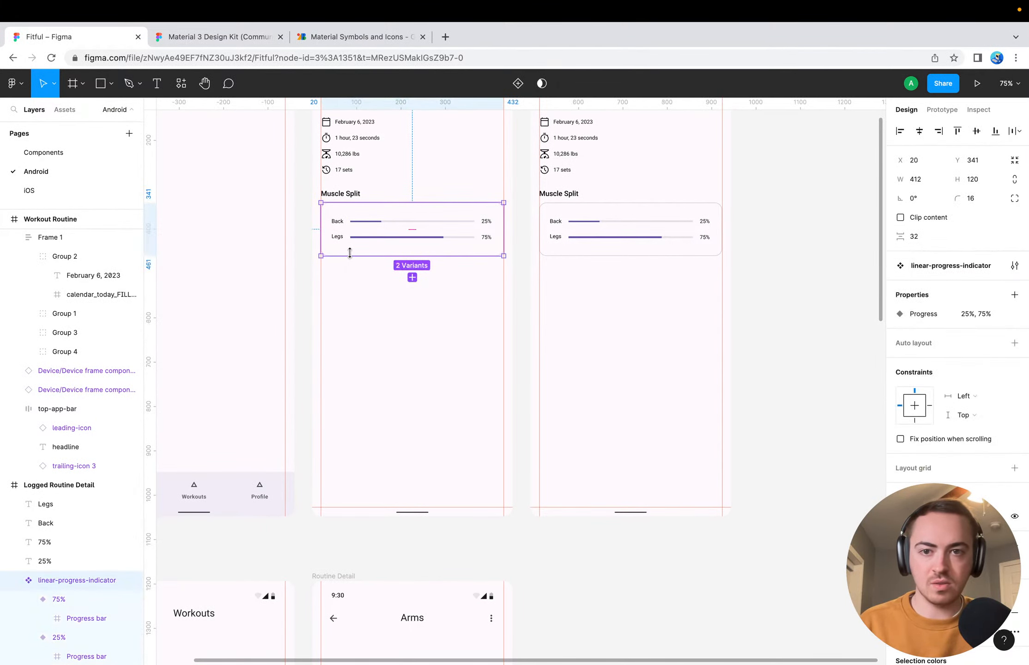
pyautogui.scroll(-3, 963, 470)
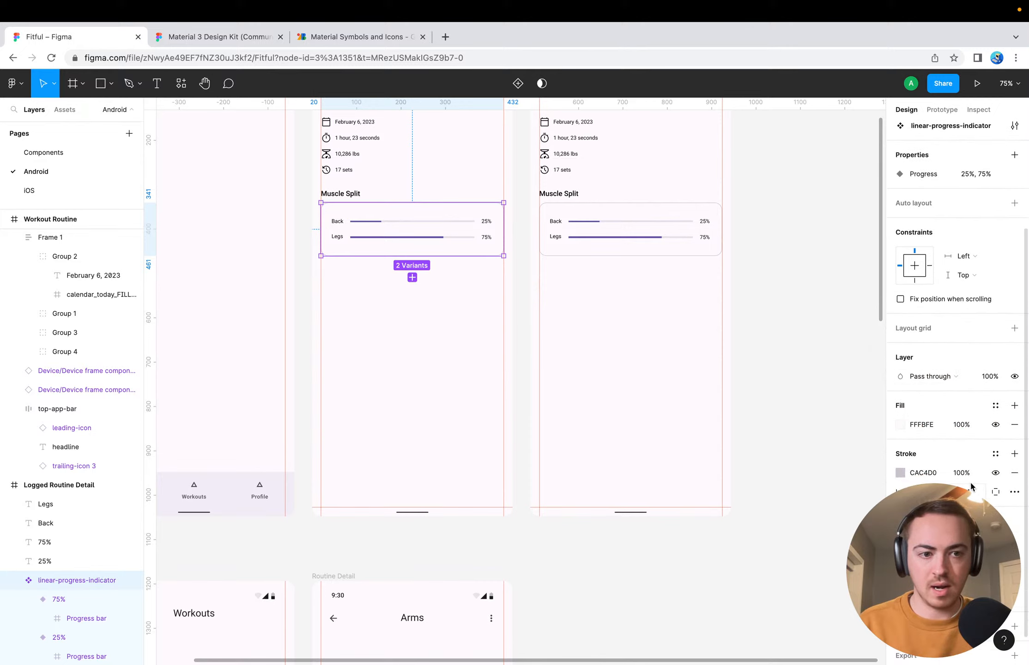
pyautogui.click(1014, 473)
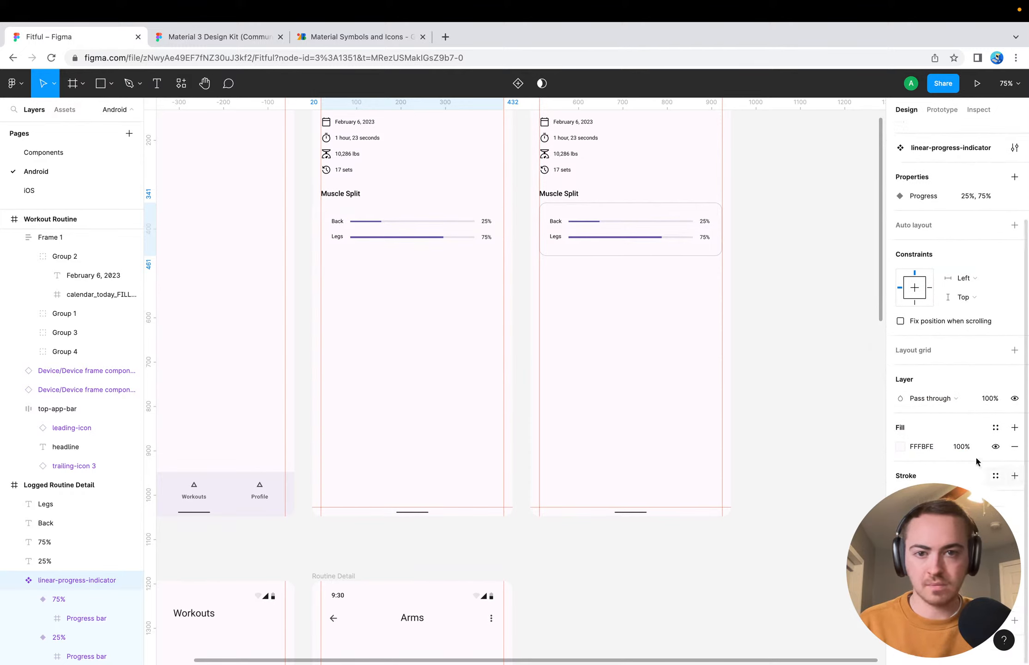
pyautogui.click(806, 366)
# Try nudging the Logged Routine Detail screen's Muscle Split card up to Y 334, and undo the move
pyautogui.click(374, 229)
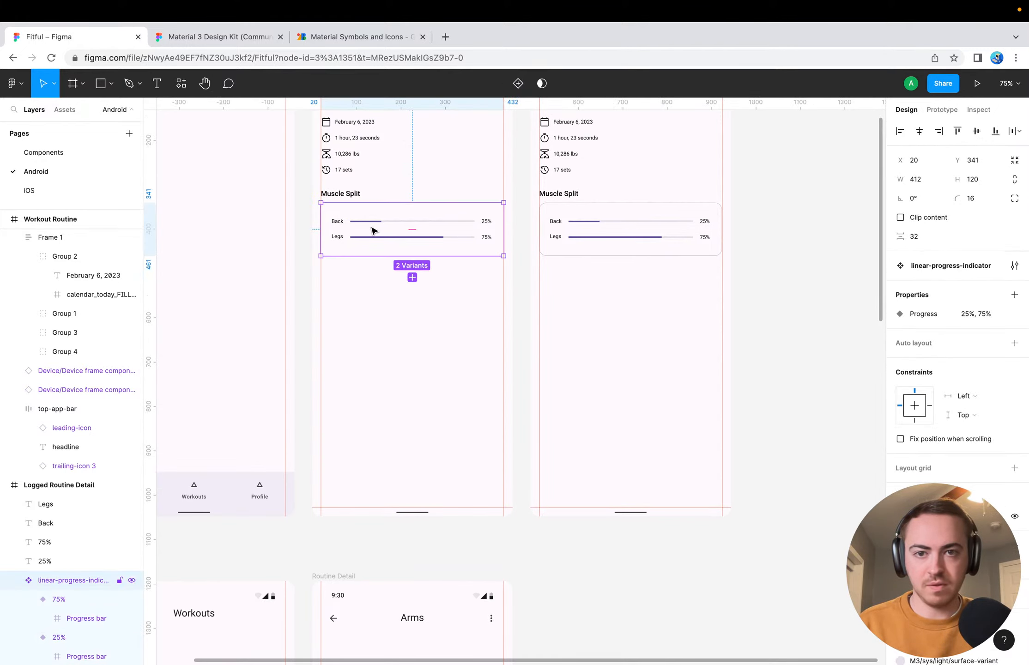
pyautogui.press('alt')
pyautogui.press('Up')
pyautogui.press('Up')
pyautogui.press('Up')
pyautogui.press('Up')
pyautogui.press('Up')
pyautogui.press('Up')
pyautogui.press('Up')
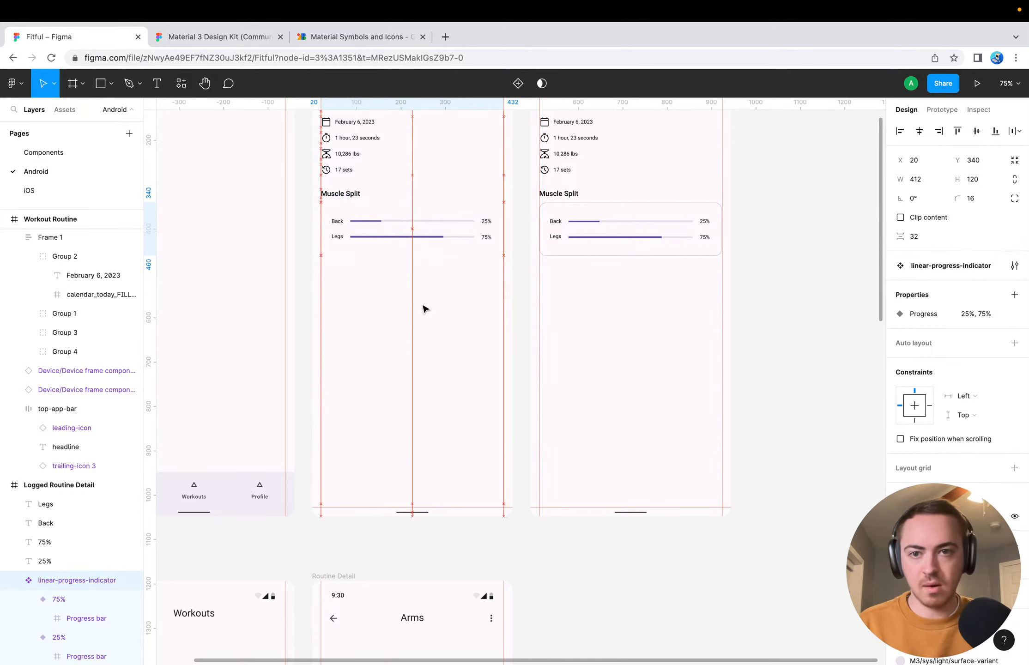
pyautogui.click(338, 223)
pyautogui.moveTo(337, 223); pyautogui.dragTo(340, 226)
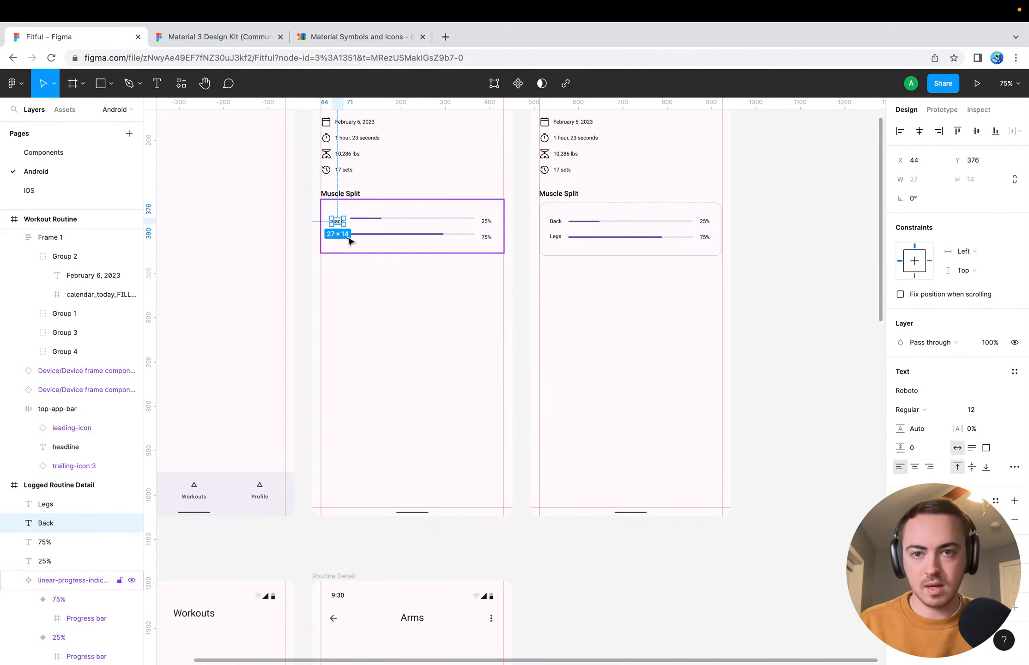
pyautogui.click(349, 245)
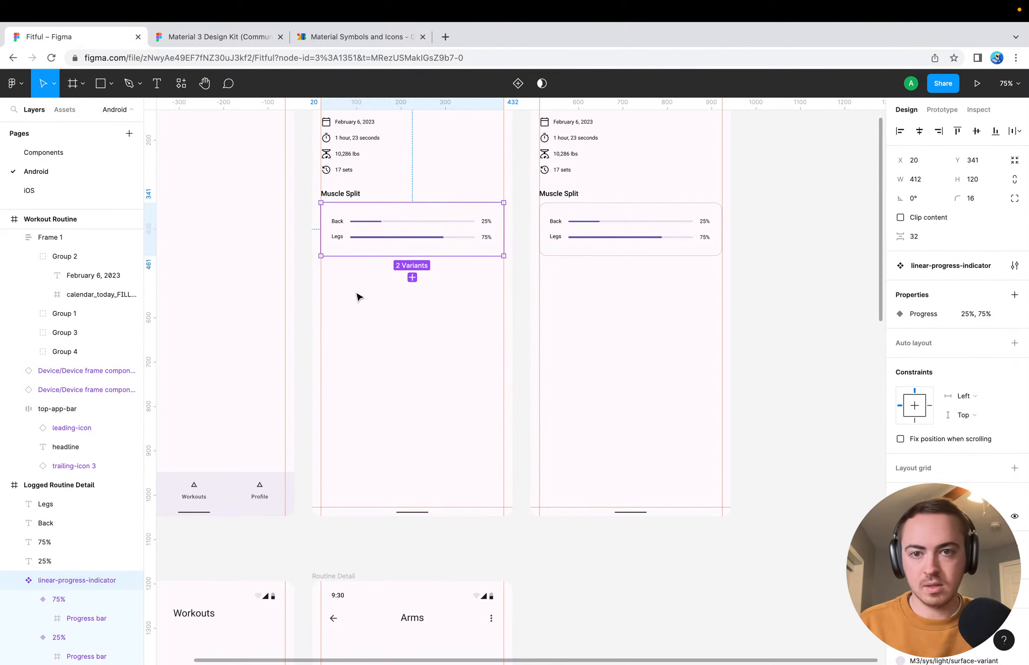
# Try adding a third variant to the Muscle Split linear-progress-indicator component, and delete it
pyautogui.scroll(5, 356, 294)
pyautogui.click(510, 213)
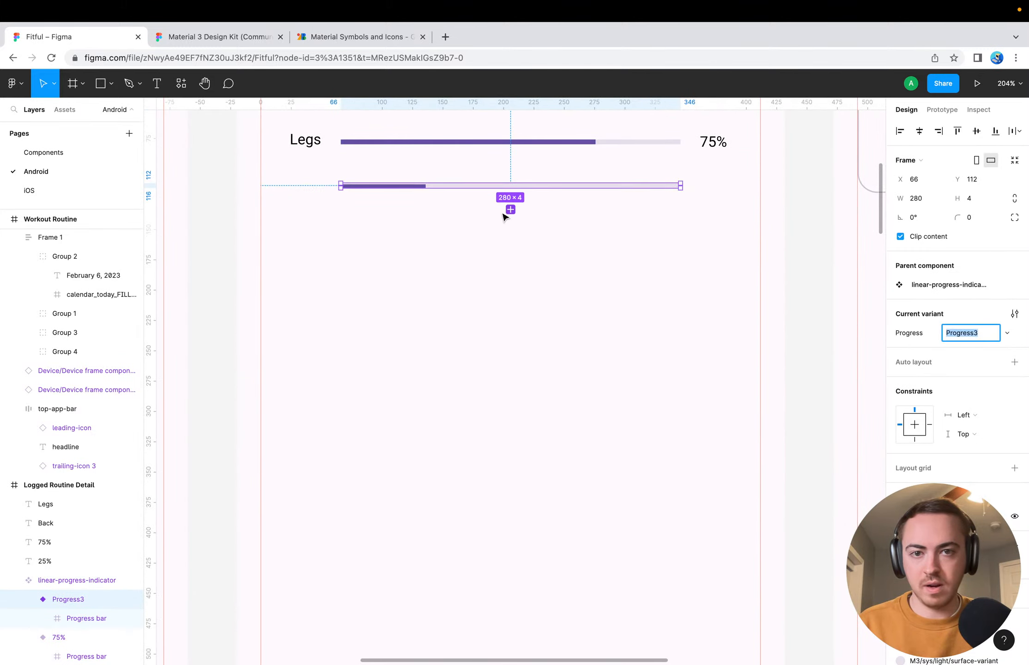
pyautogui.click(469, 231)
pyautogui.scroll(5, 466, 231)
pyautogui.hscroll(-1, 467, 231)
pyautogui.click(415, 379)
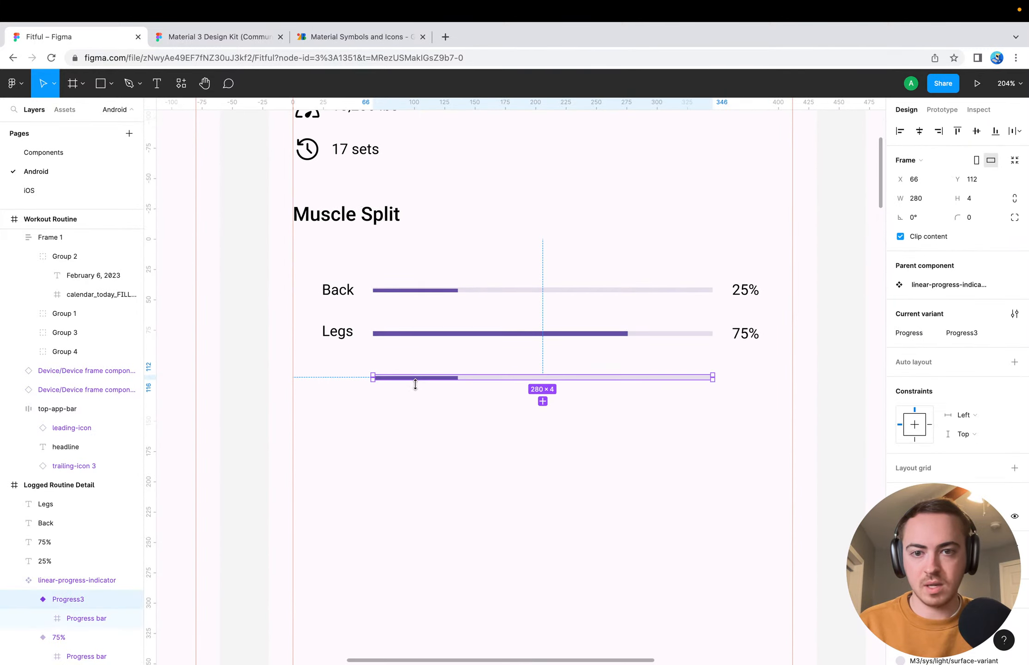
pyautogui.press('Delete')
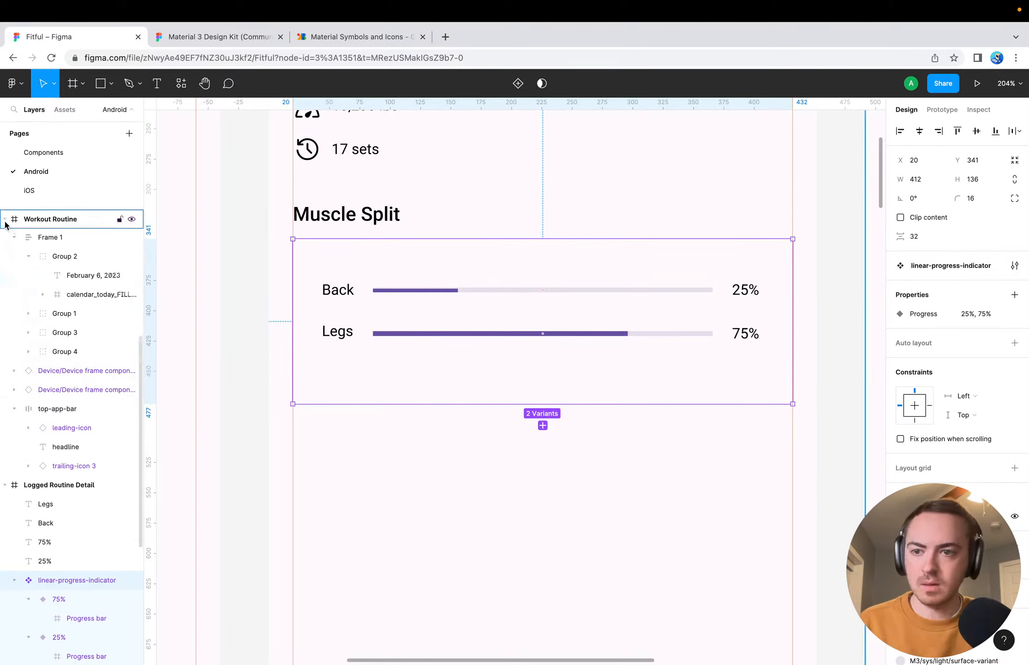
# Collapse the Workout Routine layers and move the 75% variant out of the Logged Routine Detail screen's linear-progress-indicator component set
pyautogui.scroll(8, 337, 232)
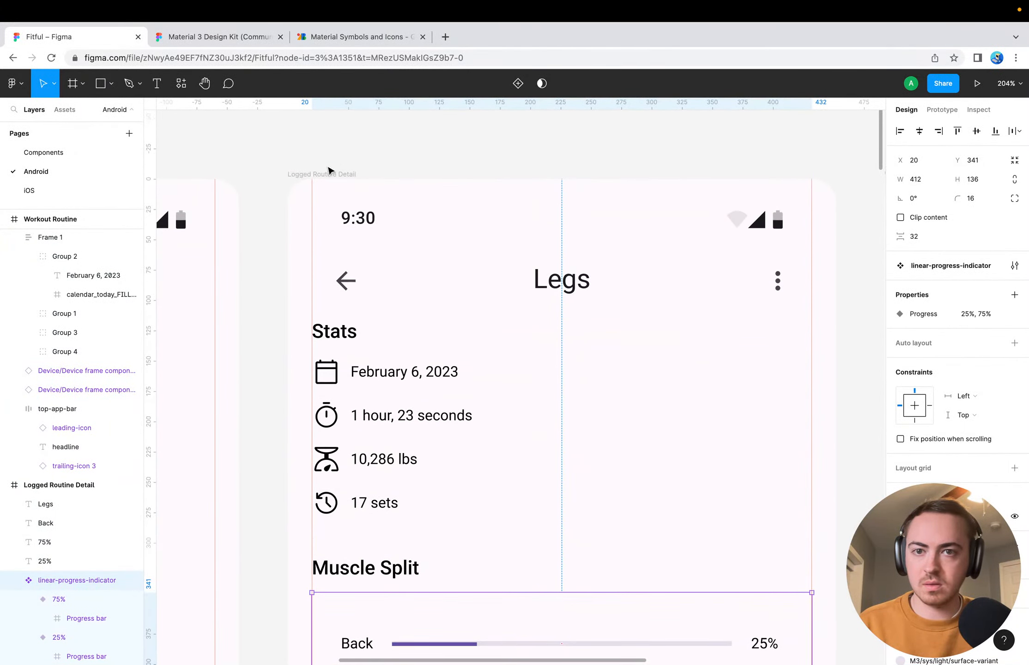
pyautogui.click(330, 172)
pyautogui.click(12, 219)
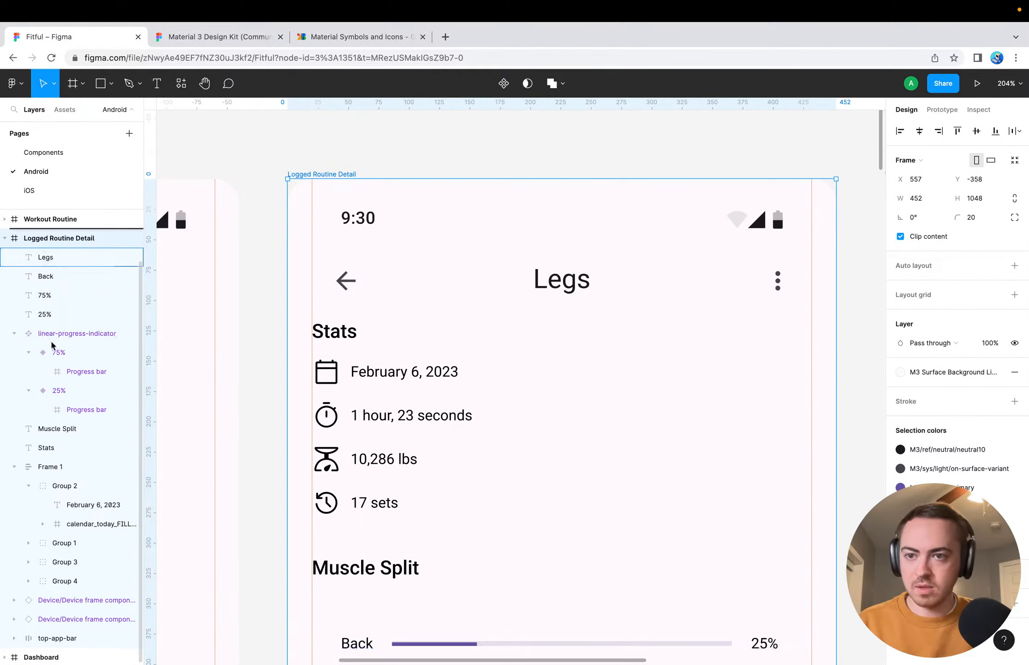
pyautogui.click(48, 262)
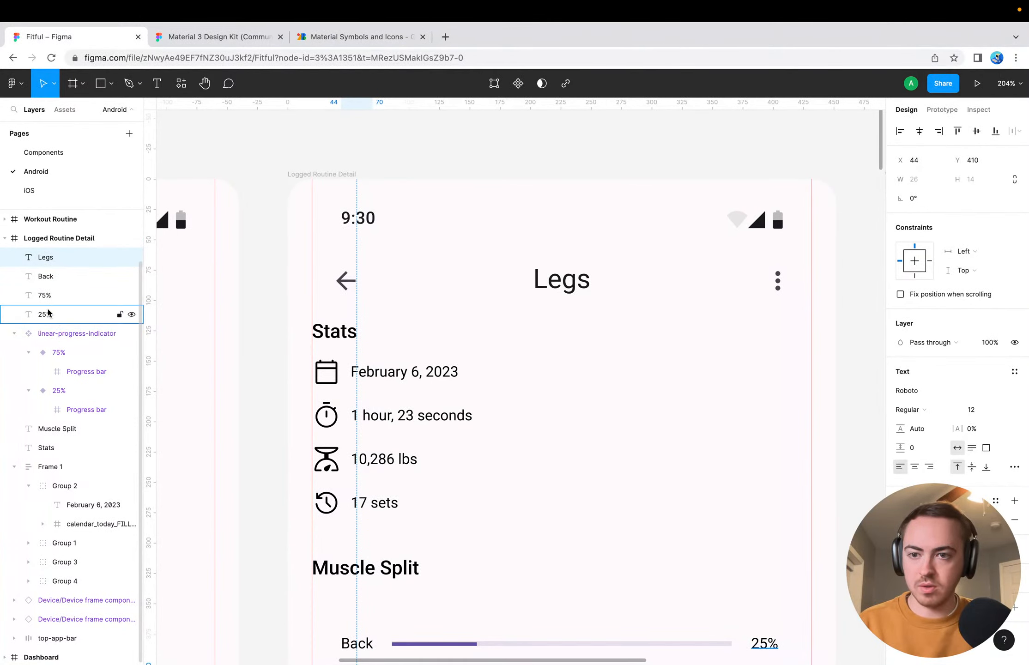
pyautogui.moveTo(63, 337); pyautogui.dragTo(63, 343)
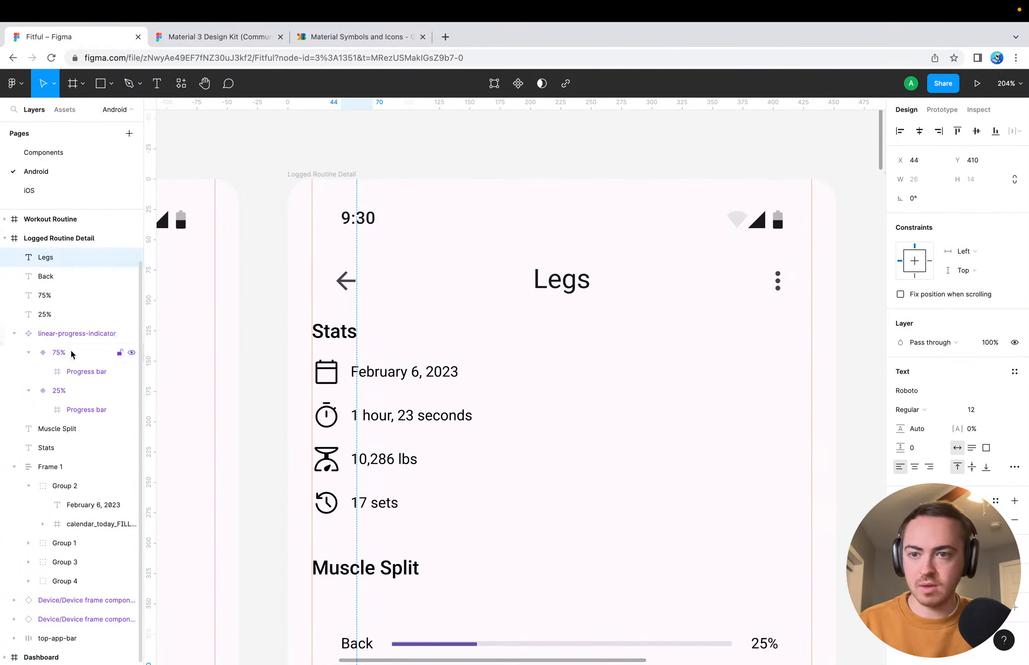
pyautogui.scroll(-1, 75, 352)
pyautogui.click(64, 332)
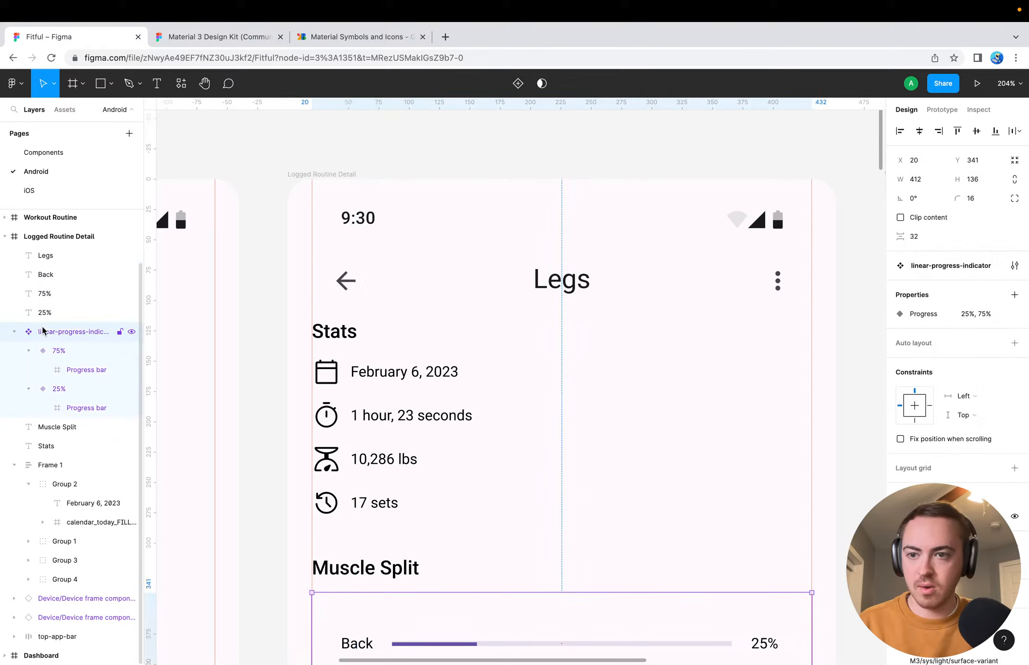
pyautogui.click(67, 354)
pyautogui.moveTo(59, 352); pyautogui.dragTo(55, 326)
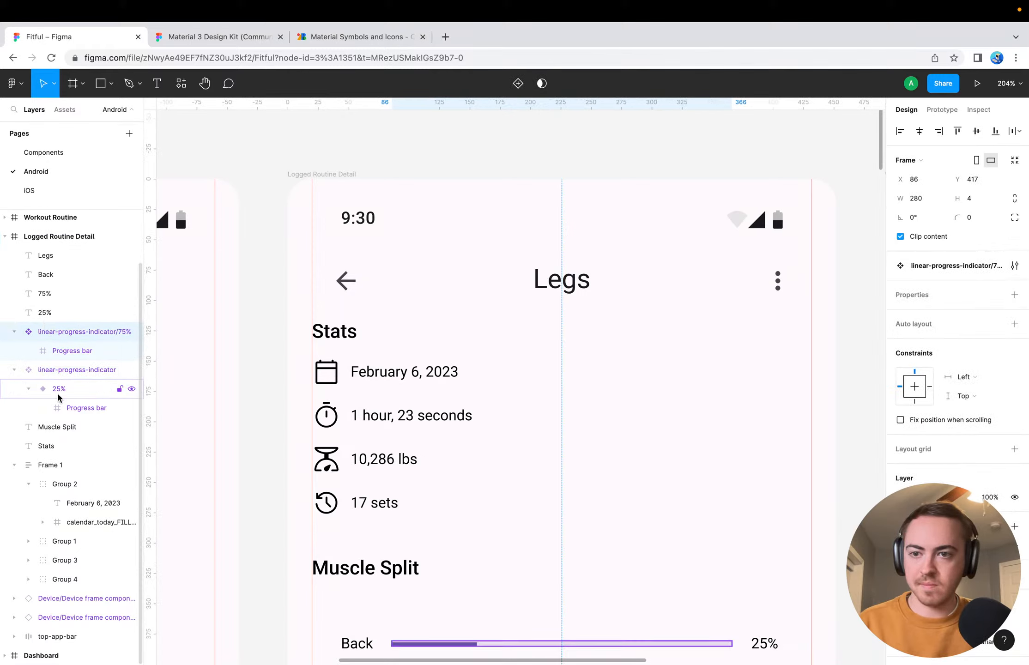
pyautogui.rightClick(64, 332)
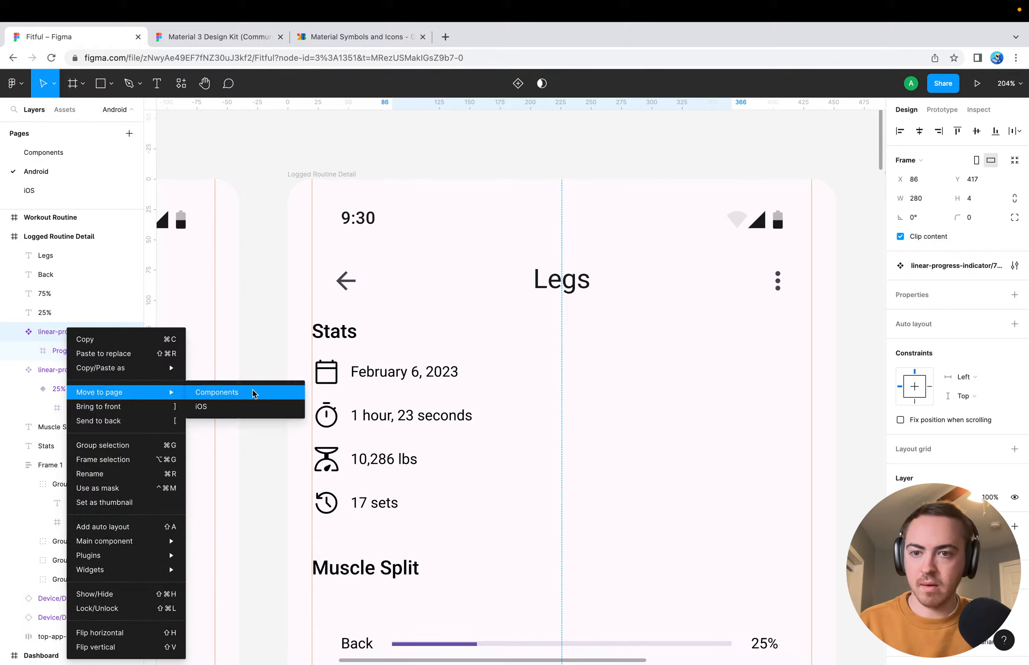
pyautogui.click(281, 331)
# Move the remaining 25% variant out of the linear-progress-indicator component set into the Logged Routine Detail frame
pyautogui.click(70, 369)
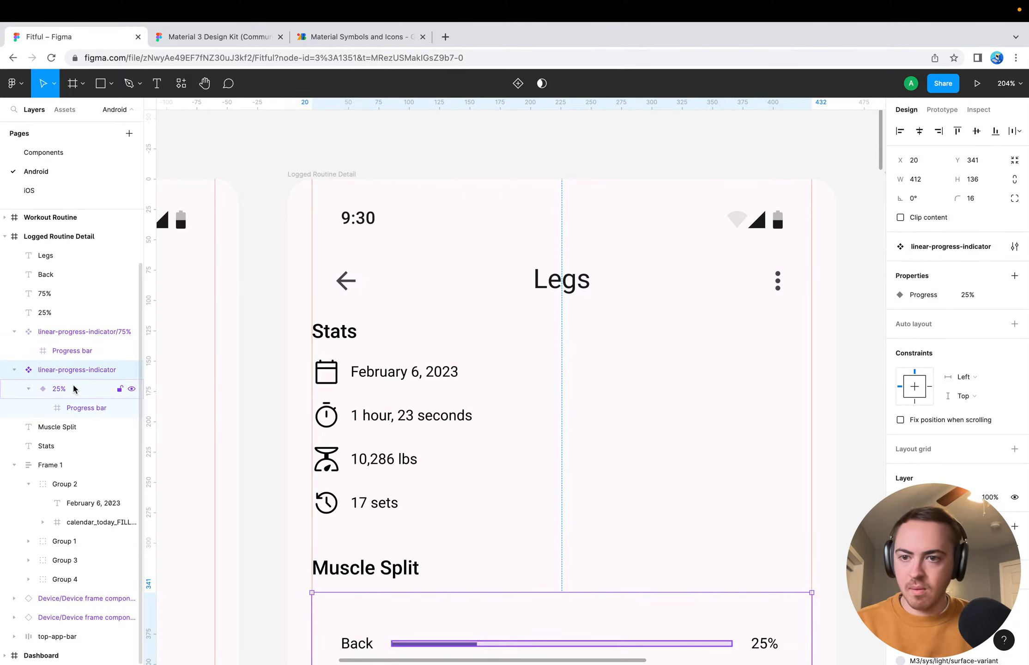
pyautogui.click(59, 391)
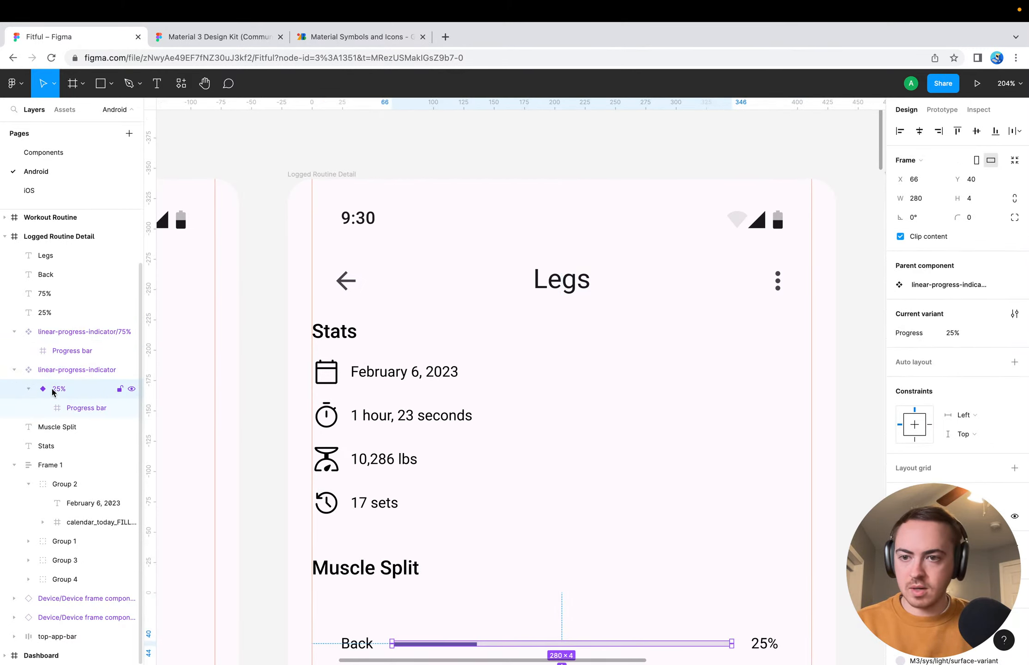
pyautogui.moveTo(64, 393); pyautogui.dragTo(59, 338)
pyautogui.moveTo(58, 327); pyautogui.dragTo(57, 328)
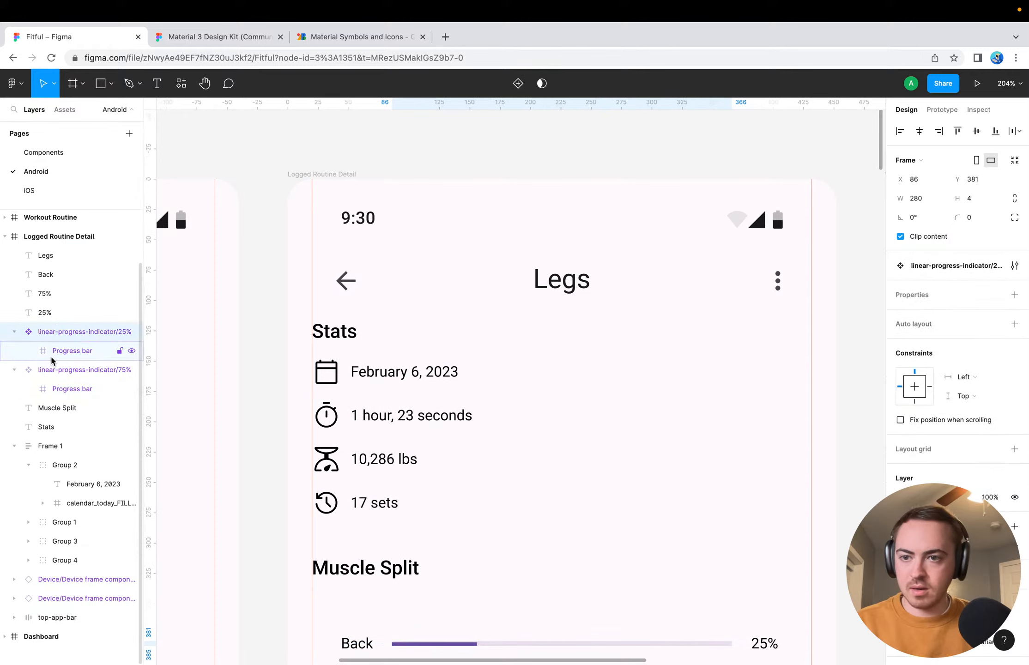
# Check the progress bar nested in the 75% indicator and collapse both progress indicator layers
pyautogui.click(60, 390)
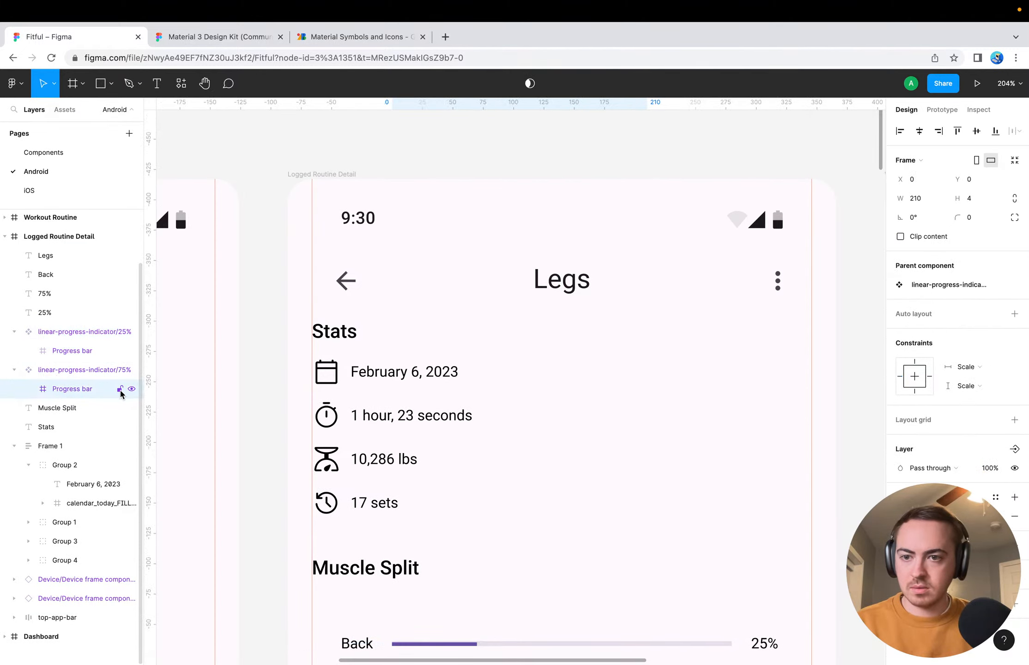
pyautogui.scroll(-5, 181, 443)
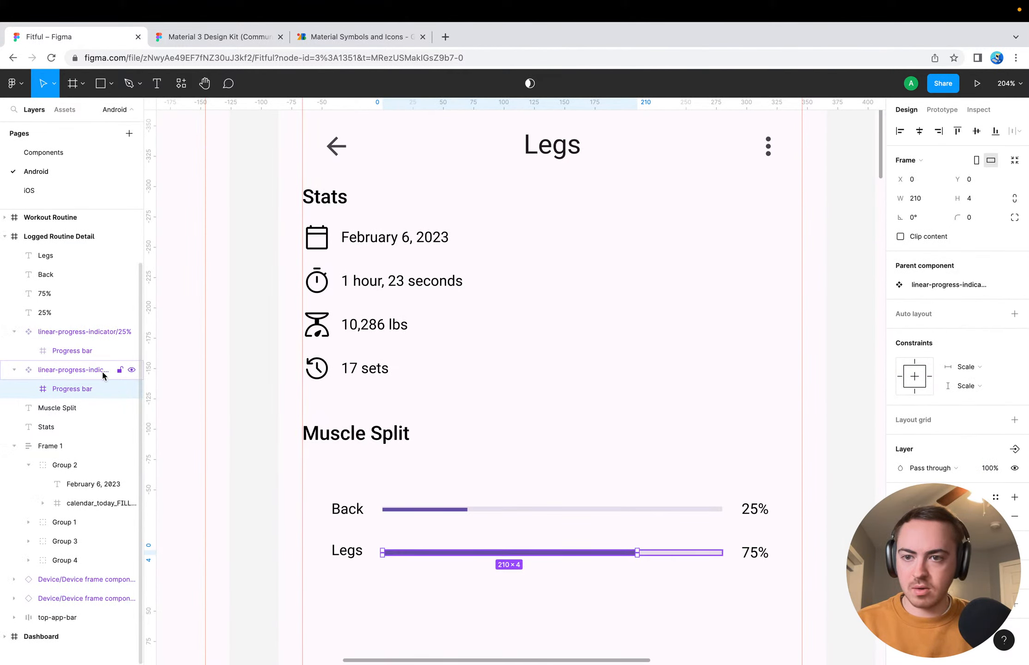
pyautogui.click(80, 369)
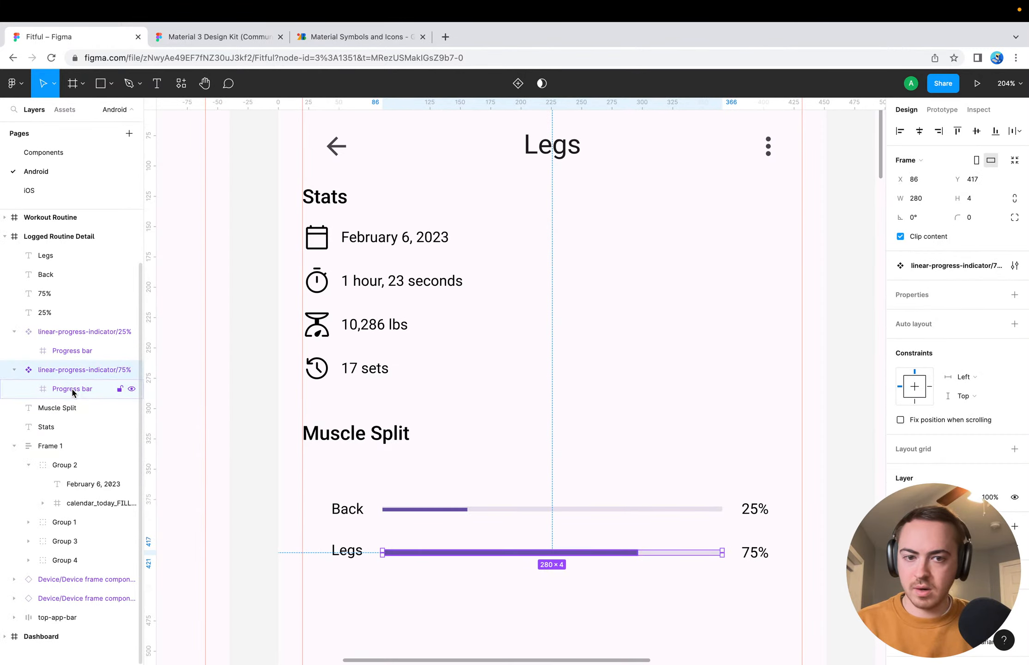
pyautogui.click(74, 390)
pyautogui.click(10, 369)
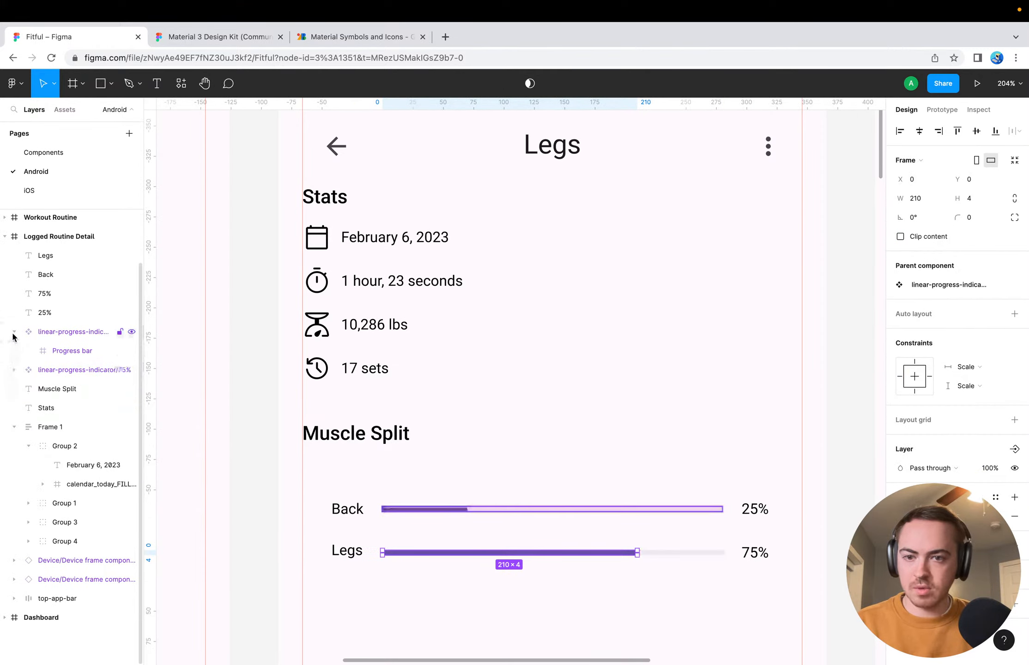
pyautogui.click(13, 333)
# Align the Muscle Split "Legs" label and its 75% progress bar on their vertical centers
pyautogui.click(344, 546)
pyautogui.keyDown('shift'); pyautogui.click(409, 552); pyautogui.keyUp('shift')
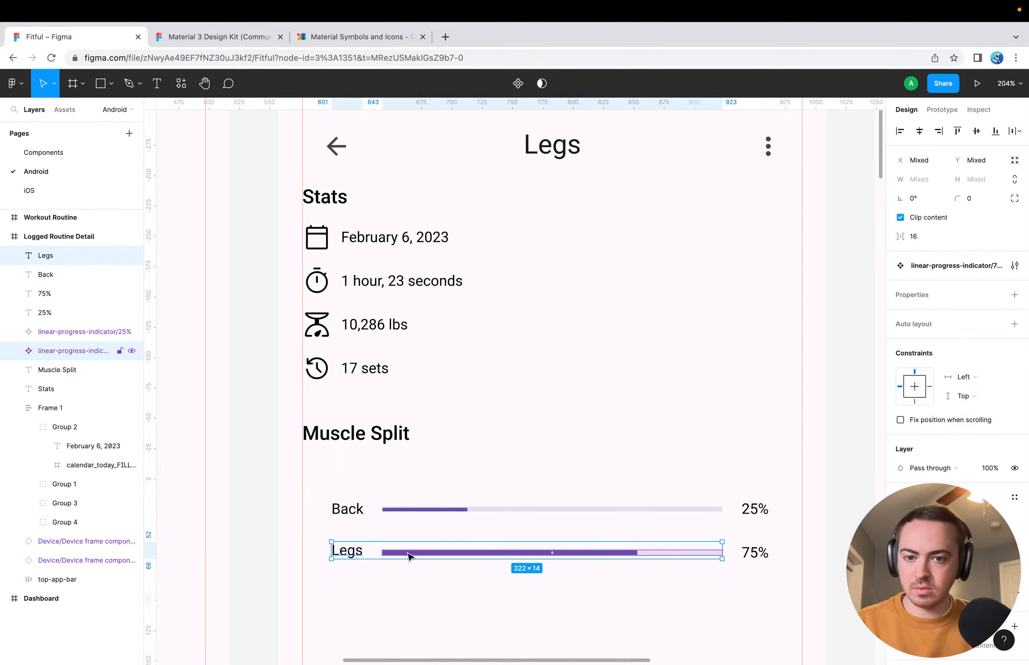
pyautogui.click(975, 132)
pyautogui.click(437, 597)
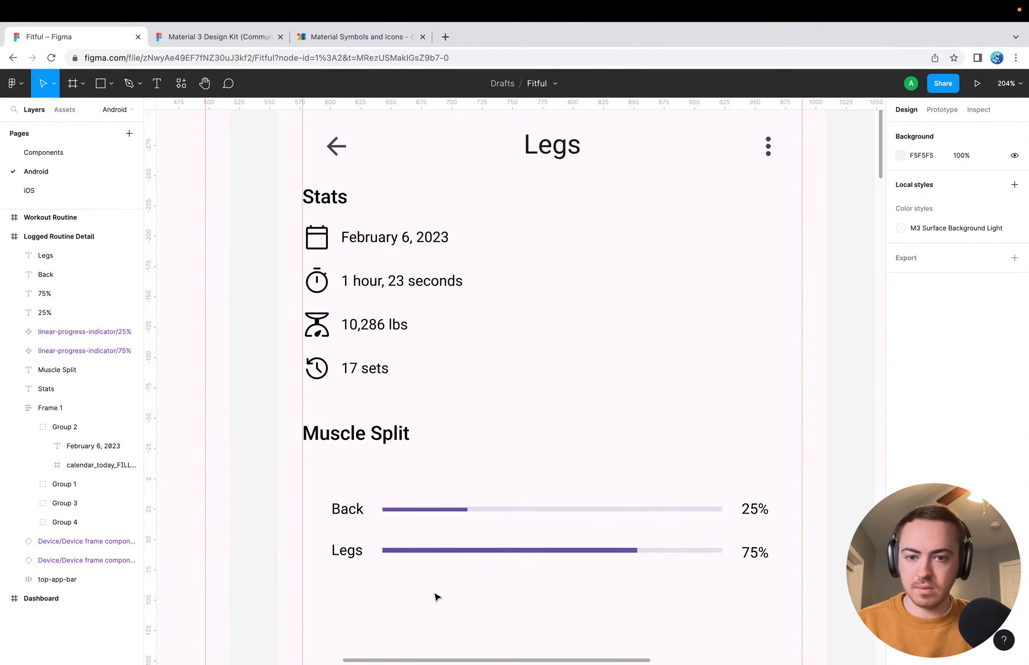
# Align the "75%" text, its progress bar and the "Legs" label on their vertical centers and deselect them
pyautogui.click(752, 553)
pyautogui.keyDown('shift'); pyautogui.click(701, 552); pyautogui.keyUp('shift')
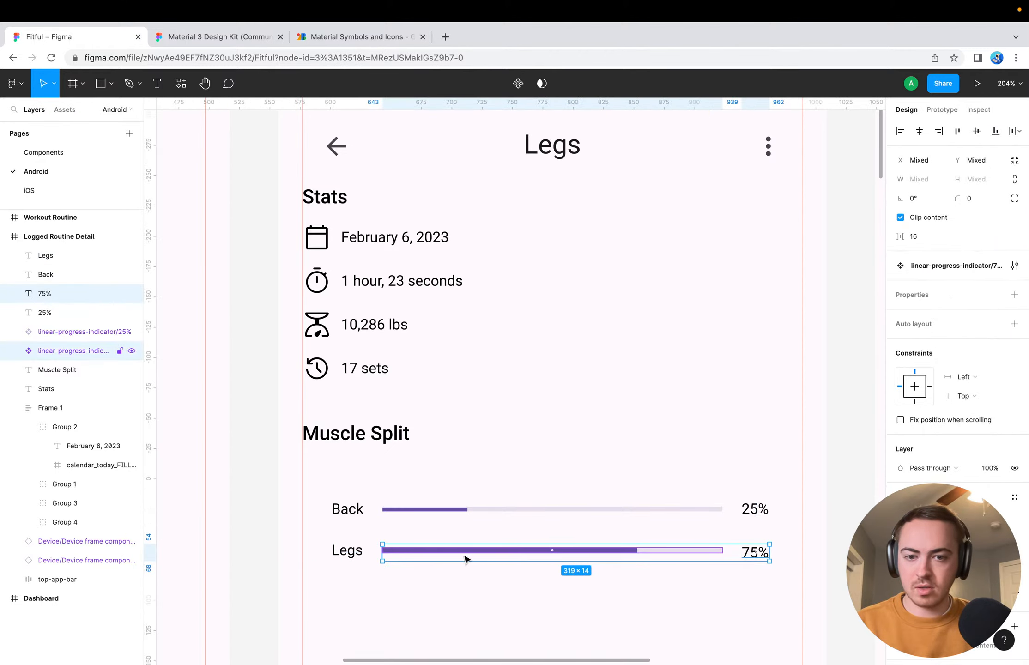
pyautogui.keyDown('shift'); pyautogui.click(348, 550); pyautogui.keyUp('shift')
pyautogui.click(976, 132)
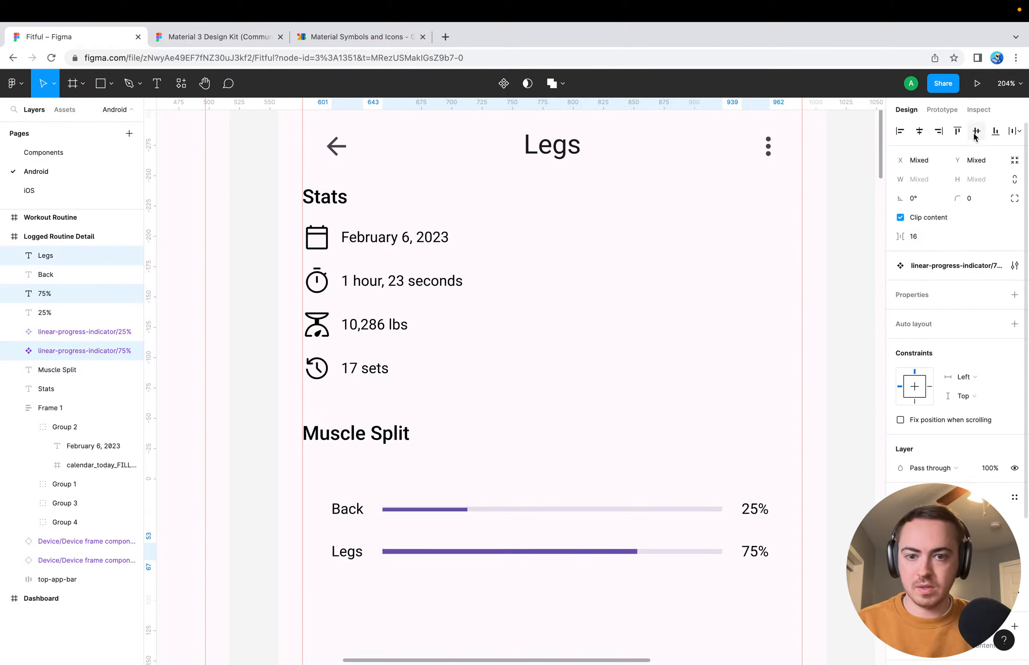
pyautogui.click(559, 593)
# Group the "Back" label, its progress bar and the "25%" text in the Muscle Split section
pyautogui.click(752, 509)
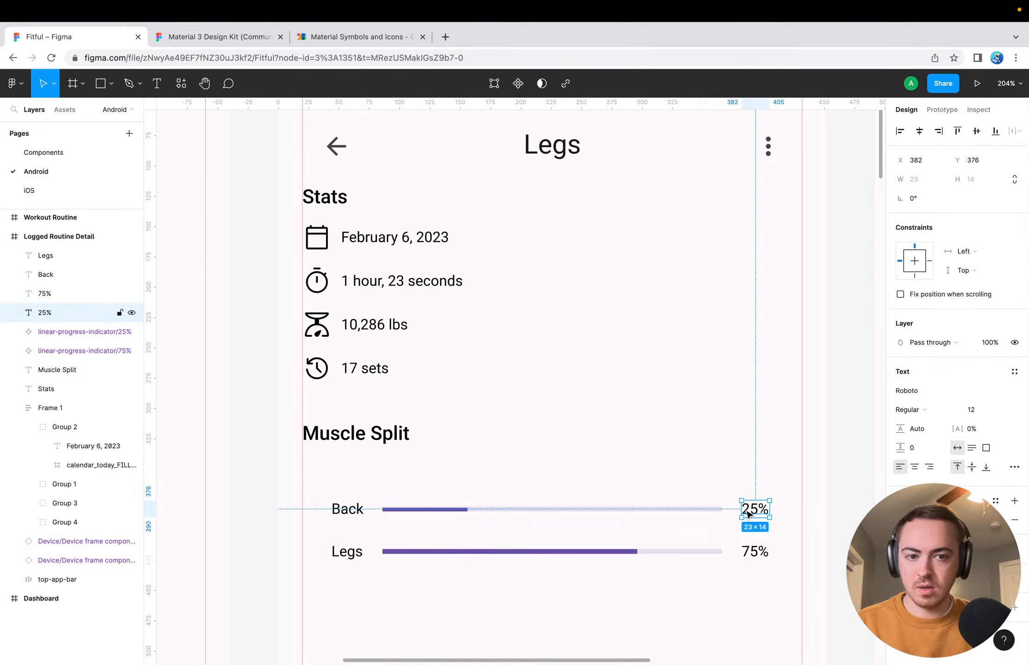
pyautogui.keyDown('shift'); pyautogui.click(680, 509); pyautogui.keyUp('shift')
pyautogui.keyDown('shift'); pyautogui.click(347, 509); pyautogui.keyUp('shift')
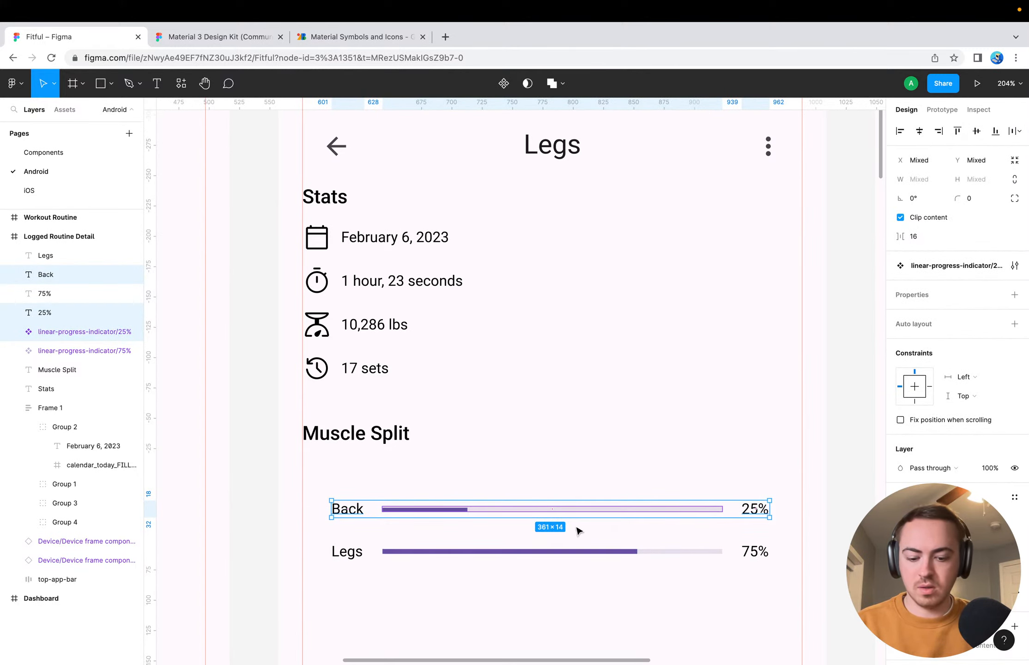
pyautogui.press('super+g')
# Group the "Legs" label, its progress bar and the "75%" text in the Muscle Split section
pyautogui.click(459, 558)
pyautogui.keyDown('shift'); pyautogui.click(346, 552); pyautogui.keyUp('shift')
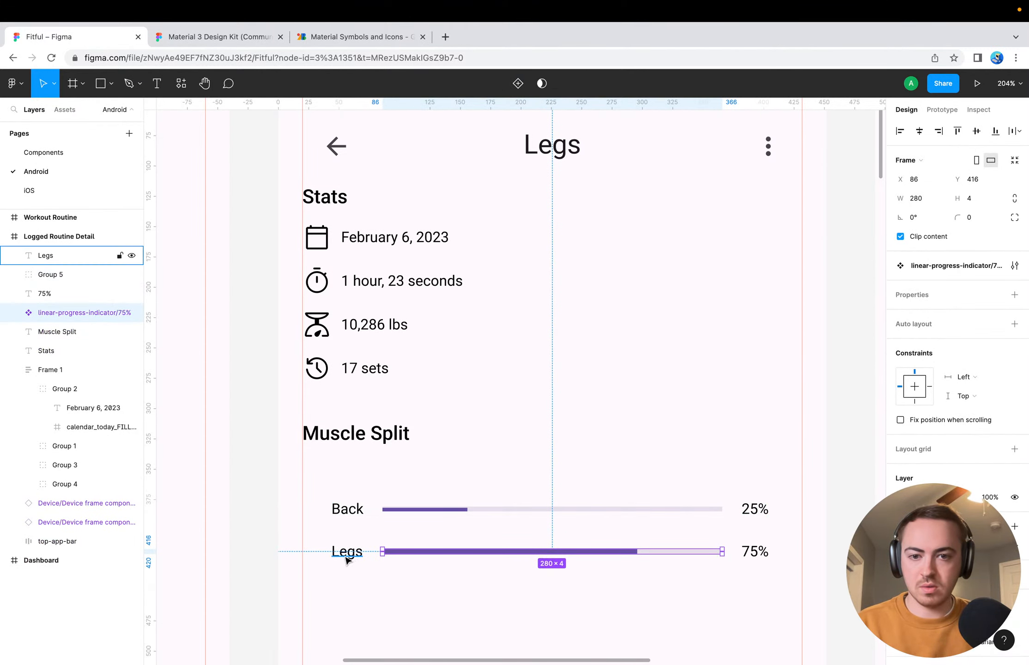
pyautogui.keyDown('shift'); pyautogui.click(755, 554); pyautogui.keyUp('shift')
pyautogui.press('super+g')
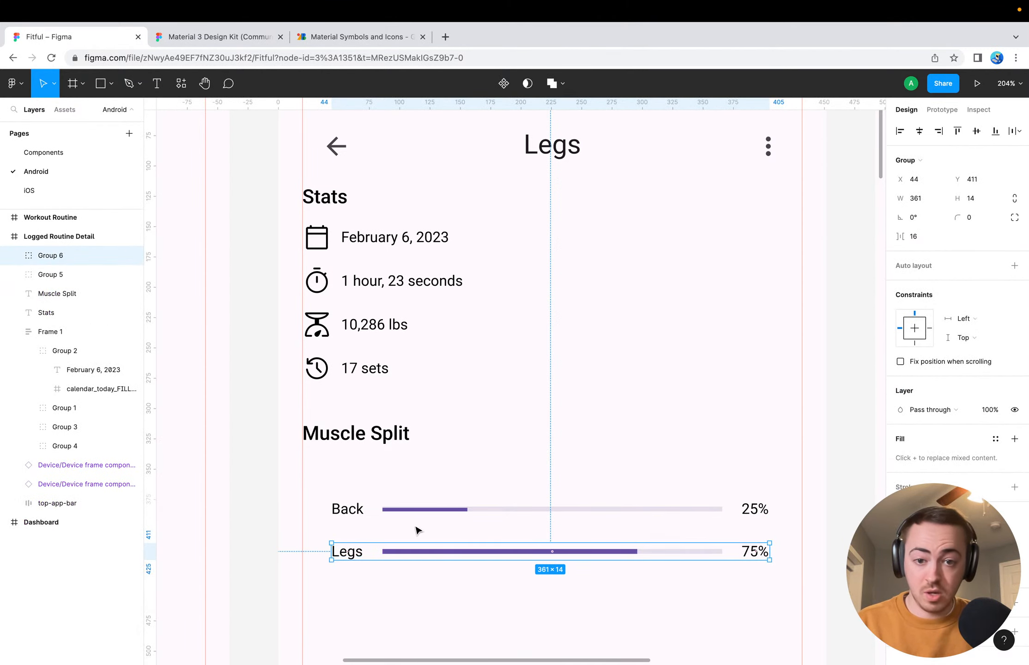
# Try applying auto layout to the Muscle Split section's Back row group, and undo it
pyautogui.click(360, 507)
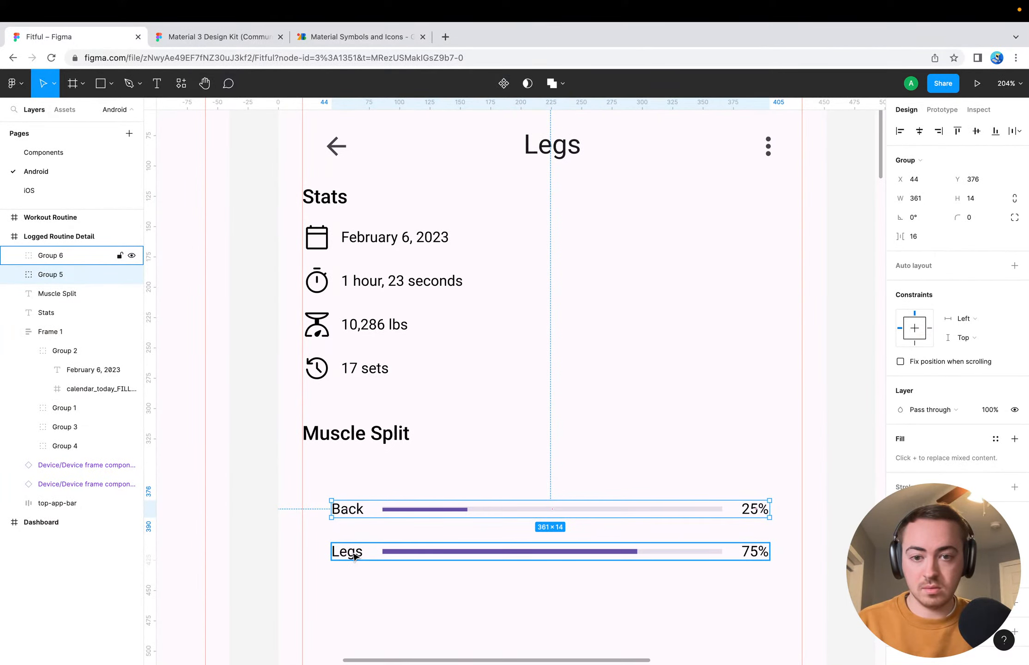
pyautogui.click(1014, 266)
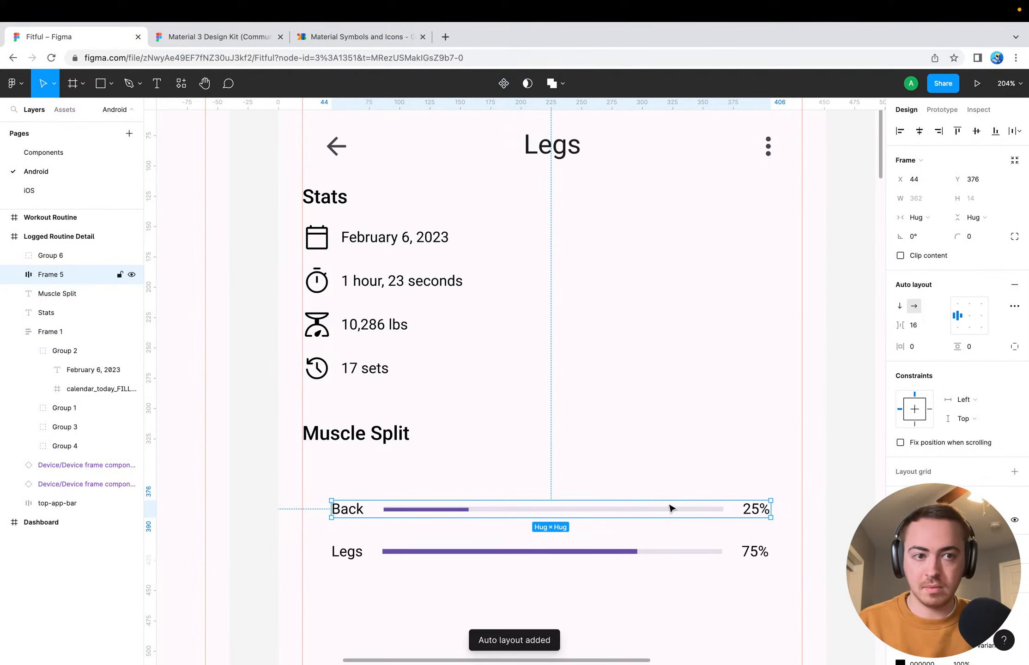
pyautogui.press('super+z')
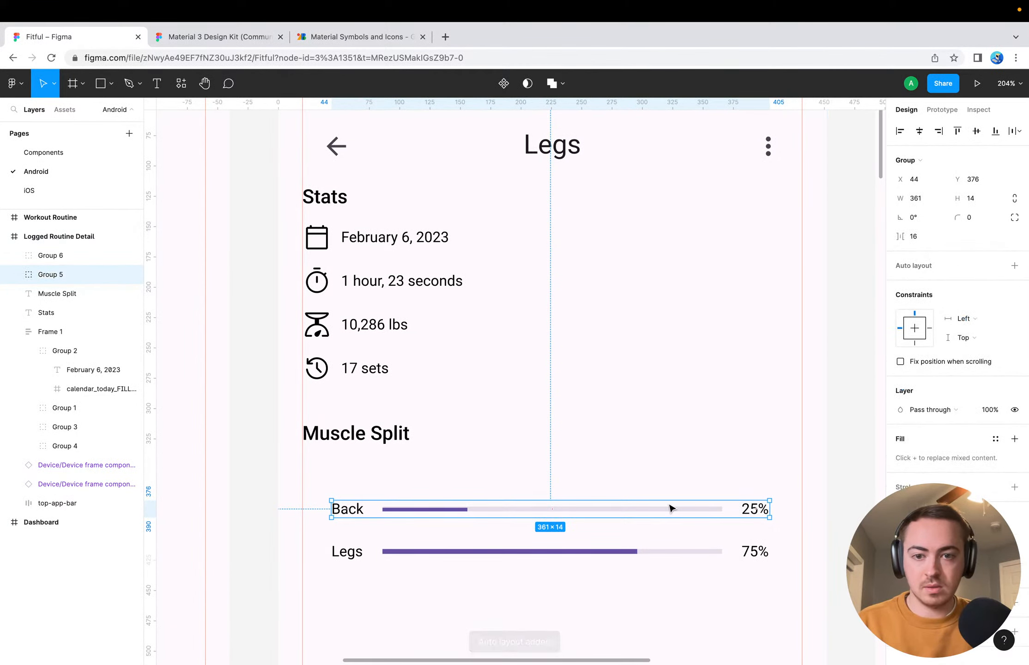
pyautogui.click(486, 606)
# Wrap the Back row group in a vertical auto layout frame and place the Legs row group below it inside
pyautogui.click(369, 520)
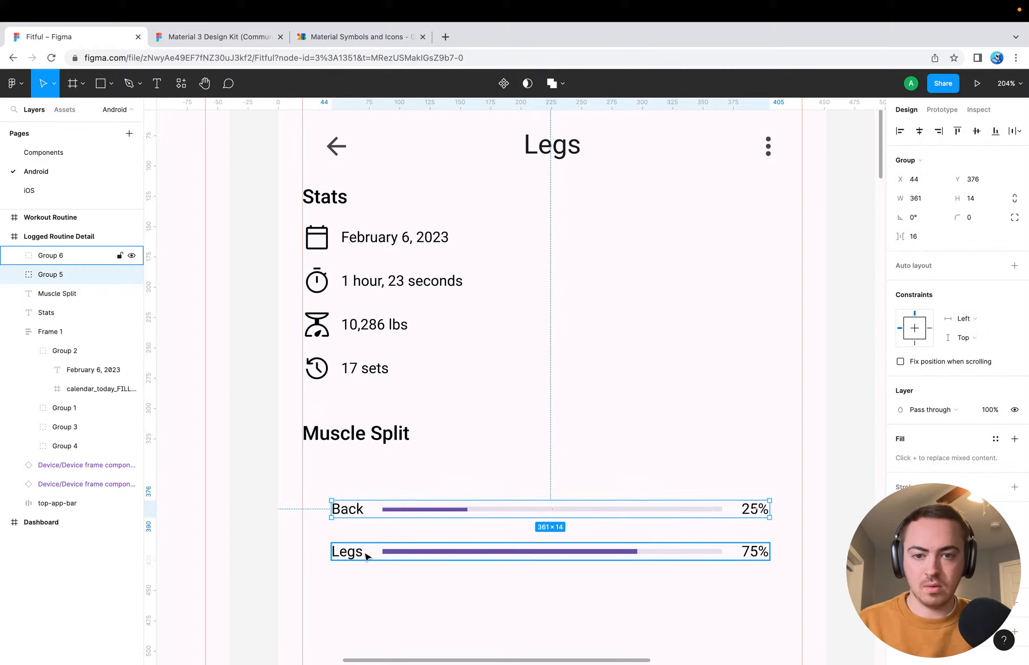
pyautogui.press('super+g')
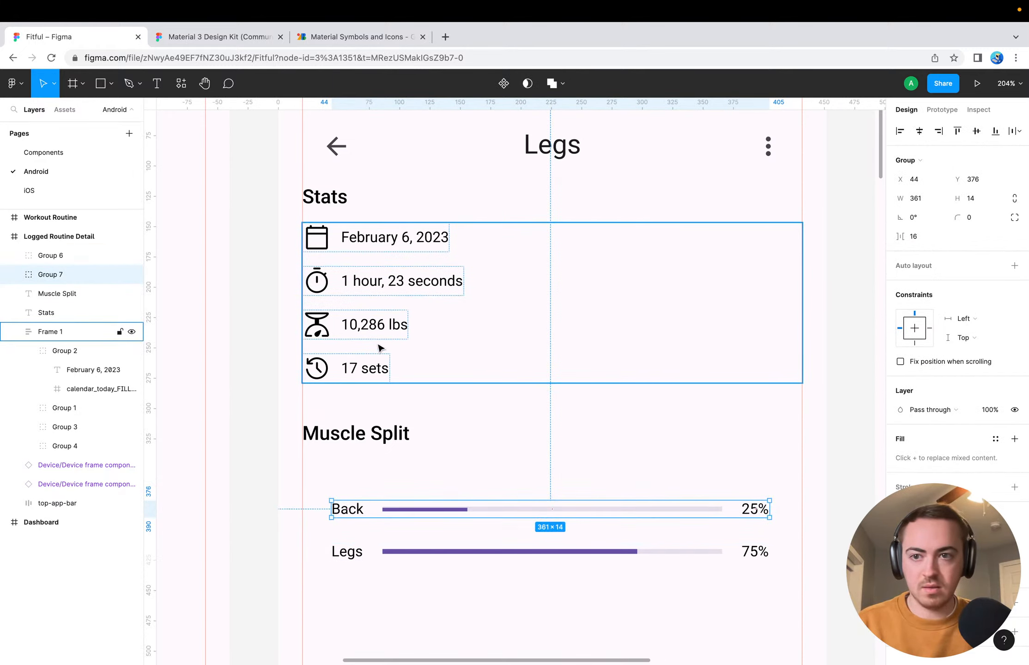
pyautogui.click(1014, 264)
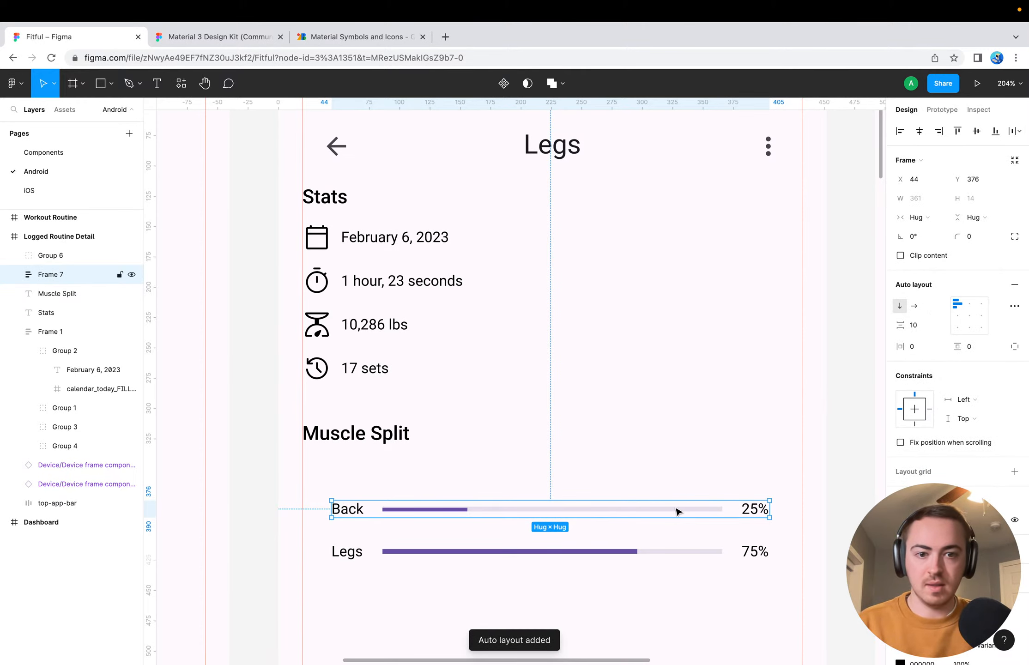
pyautogui.moveTo(372, 549); pyautogui.dragTo(455, 509)
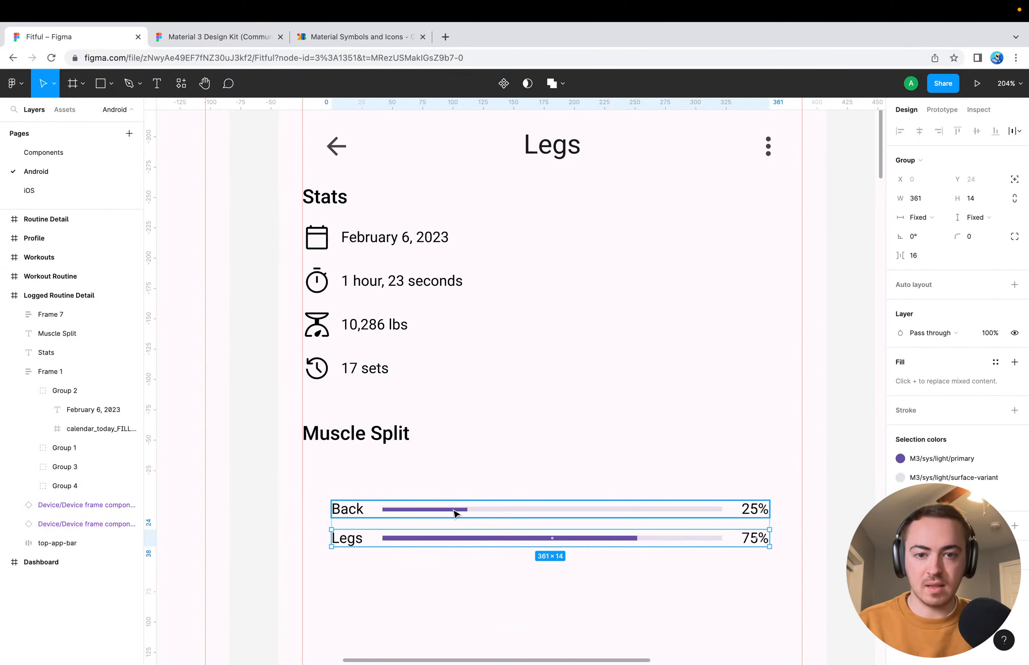
pyautogui.click(430, 600)
# Set the vertical spacing between the Back and Legs rows in their auto layout frame to 12
pyautogui.click(351, 510)
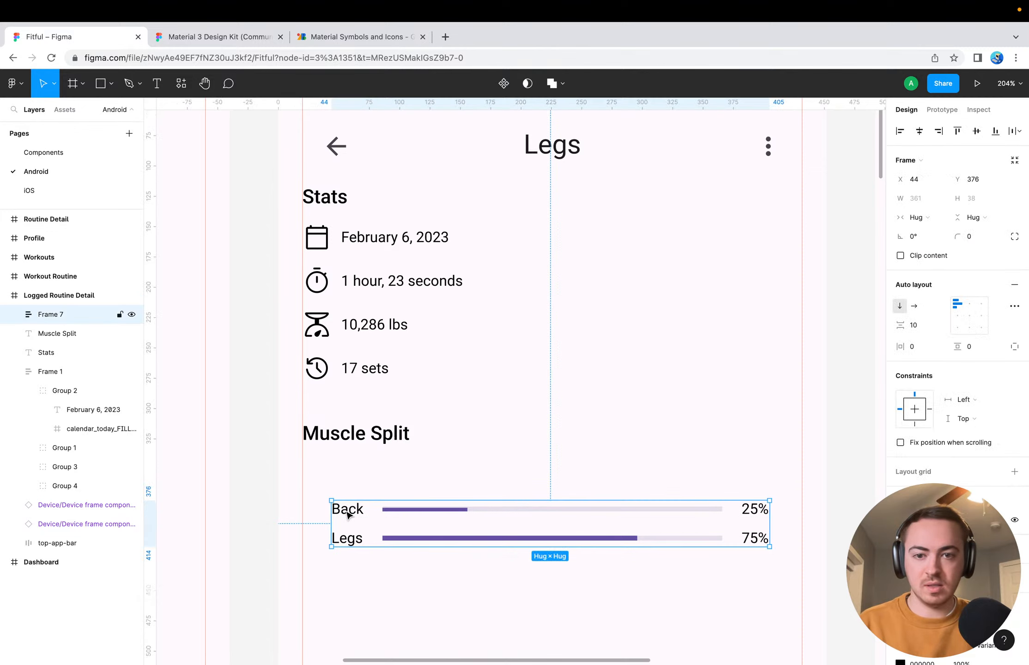
pyautogui.click(927, 326)
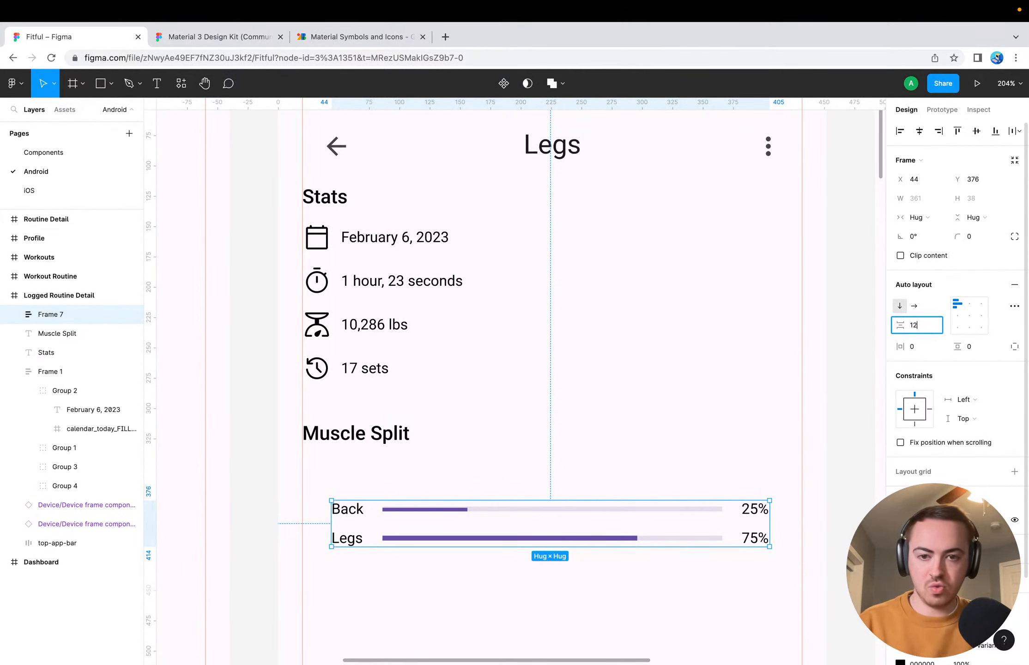
pyautogui.write('12')
pyautogui.press('Return')
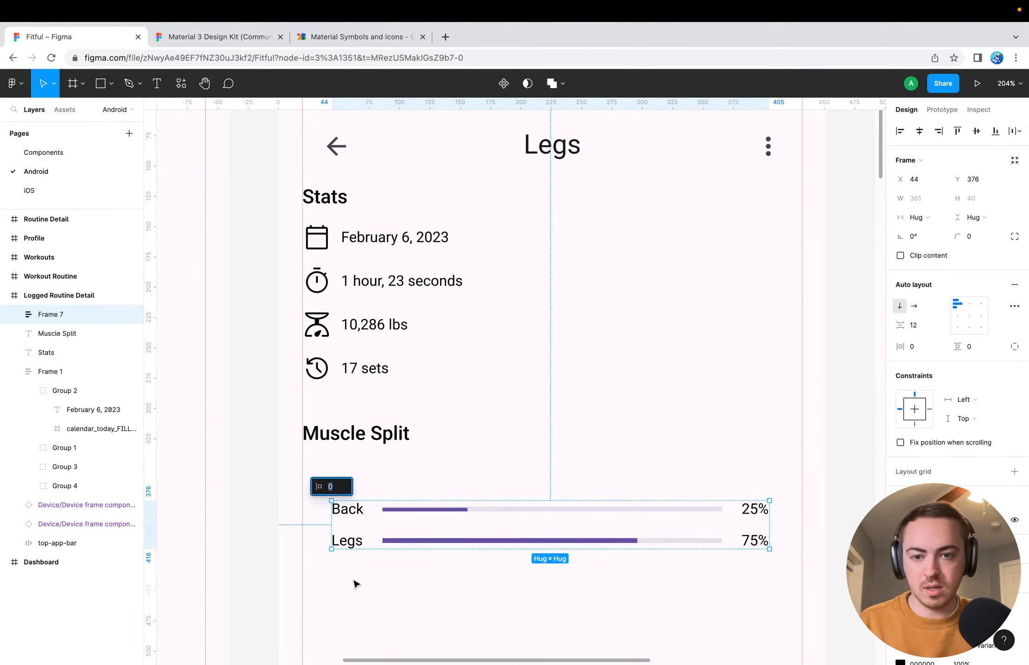
# Try stretching the Back and Legs rows' auto layout frame between the side margin guides, at X 20 and 412 wide
pyautogui.click(358, 582)
pyautogui.click(344, 541)
pyautogui.click(333, 527)
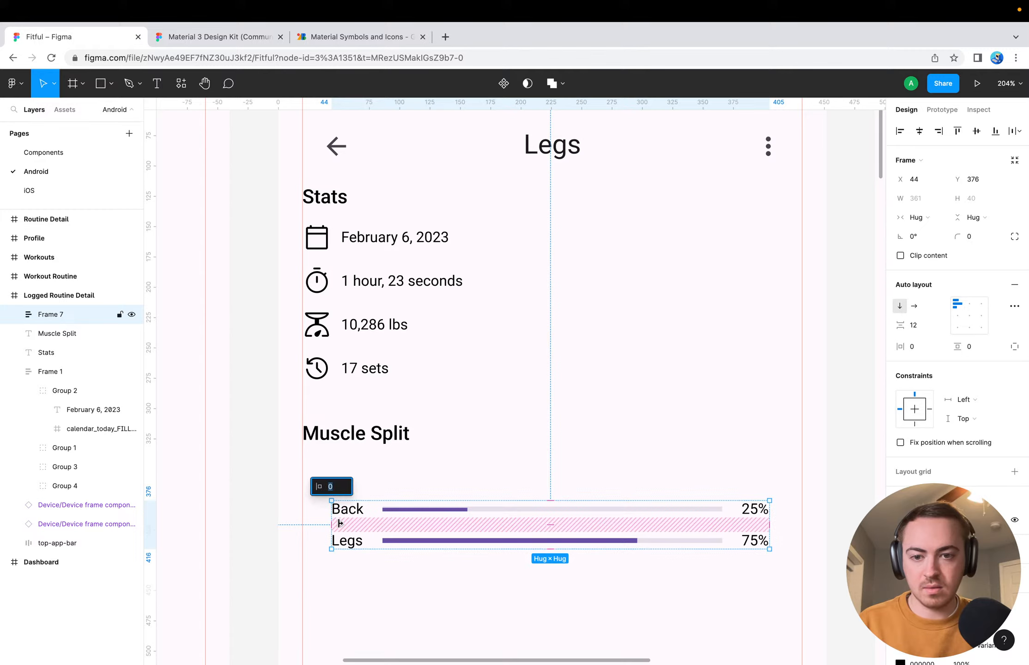
pyautogui.click(353, 572)
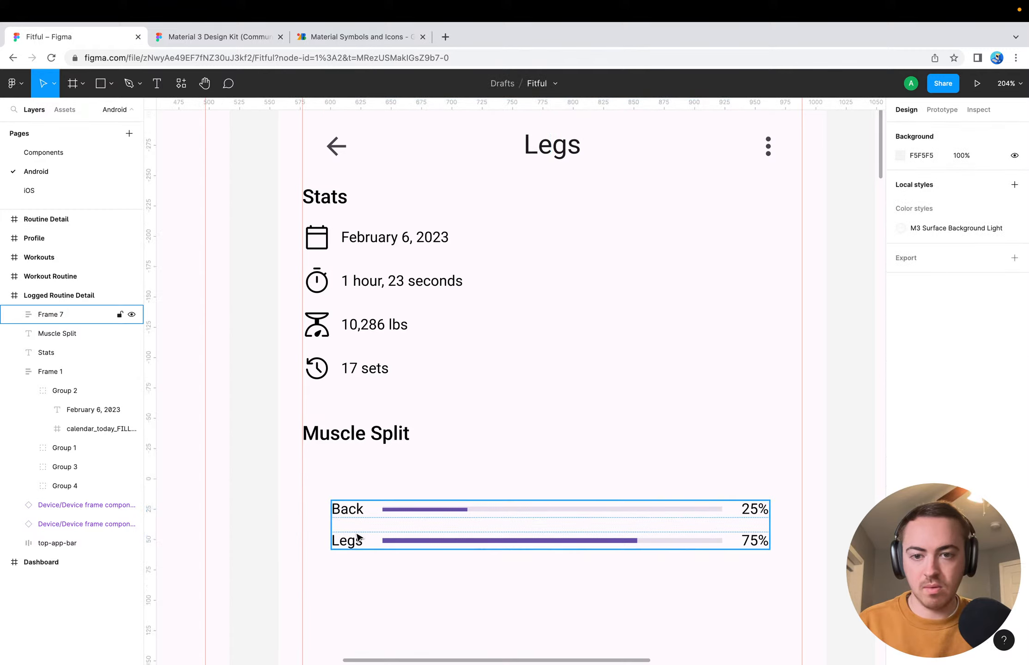
pyautogui.click(60, 316)
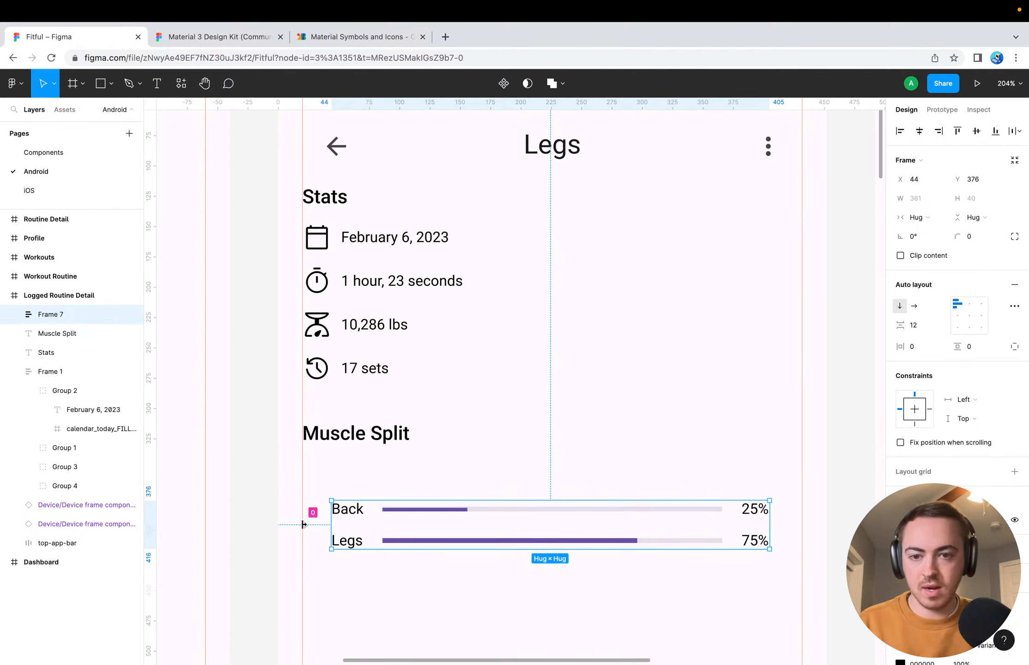
pyautogui.moveTo(329, 518); pyautogui.dragTo(303, 519)
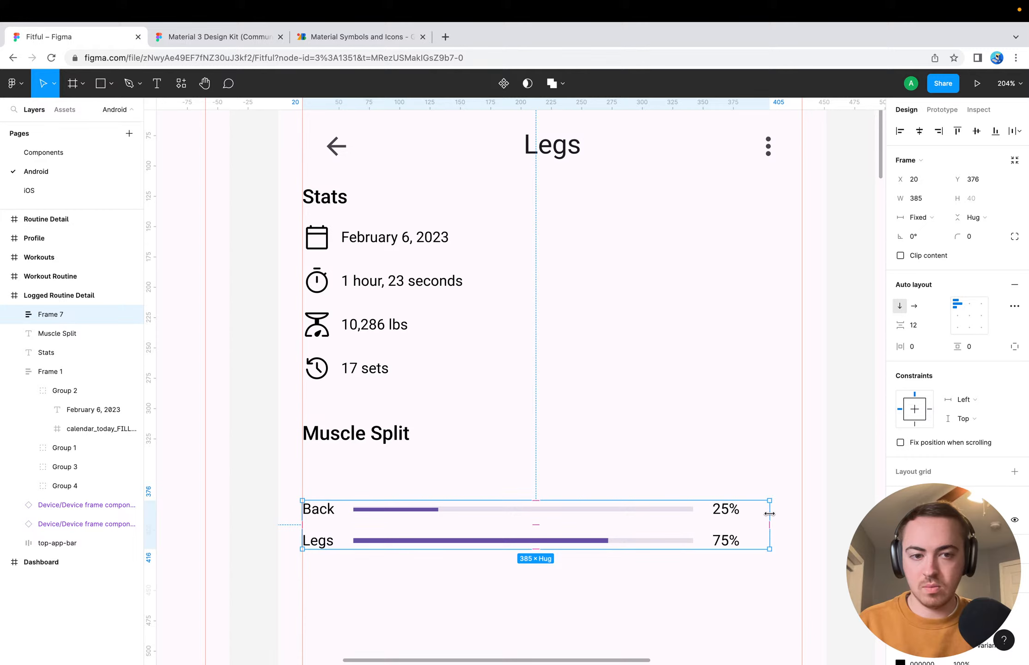
pyautogui.press('Escape')
pyautogui.click(737, 516)
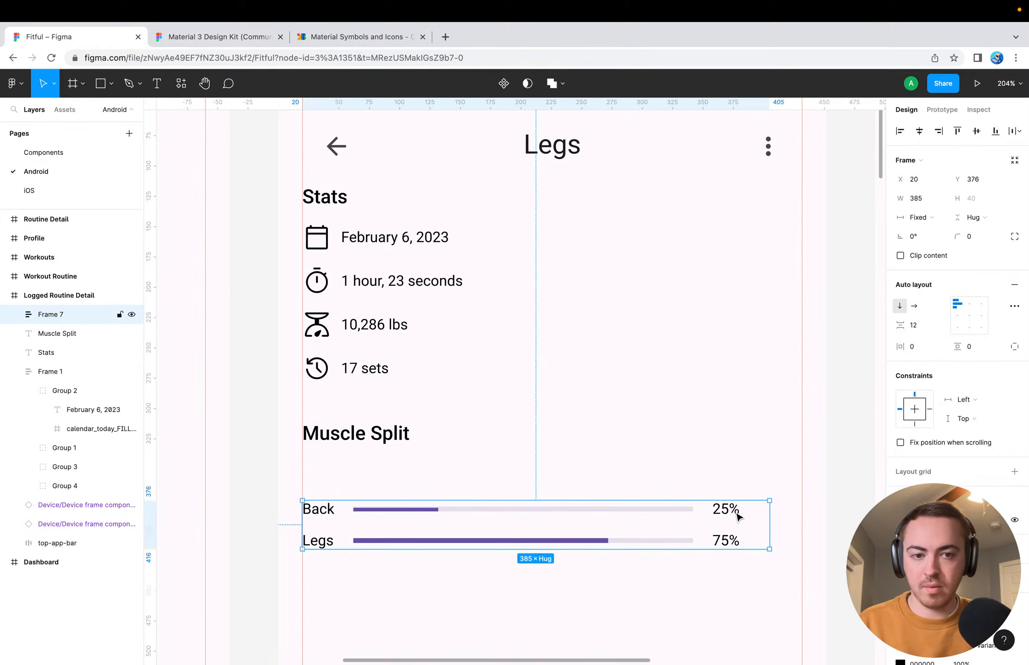
pyautogui.moveTo(769, 513); pyautogui.dragTo(800, 514)
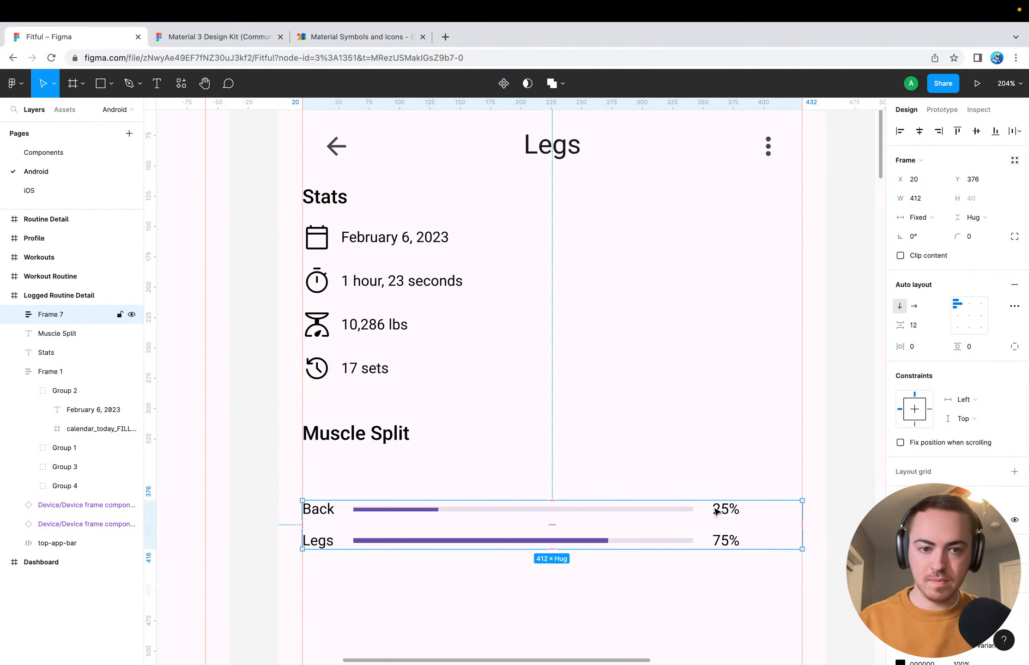
pyautogui.click(417, 606)
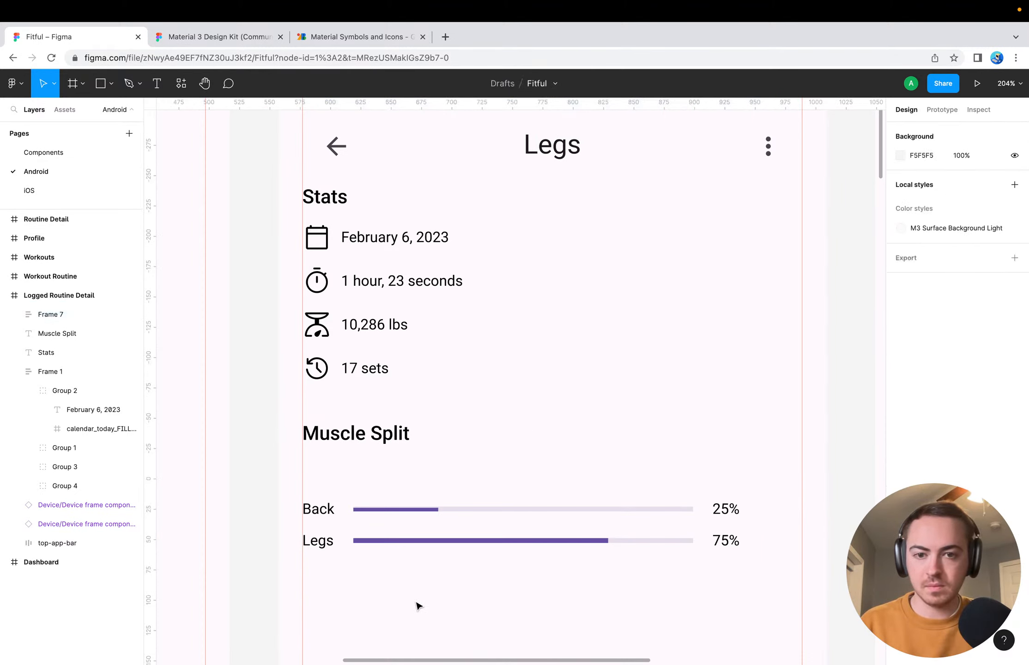
# Undo the stretching of the Back and Legs rows' auto layout frame
pyautogui.click(320, 516)
pyautogui.press('super+z')
pyautogui.click(324, 530)
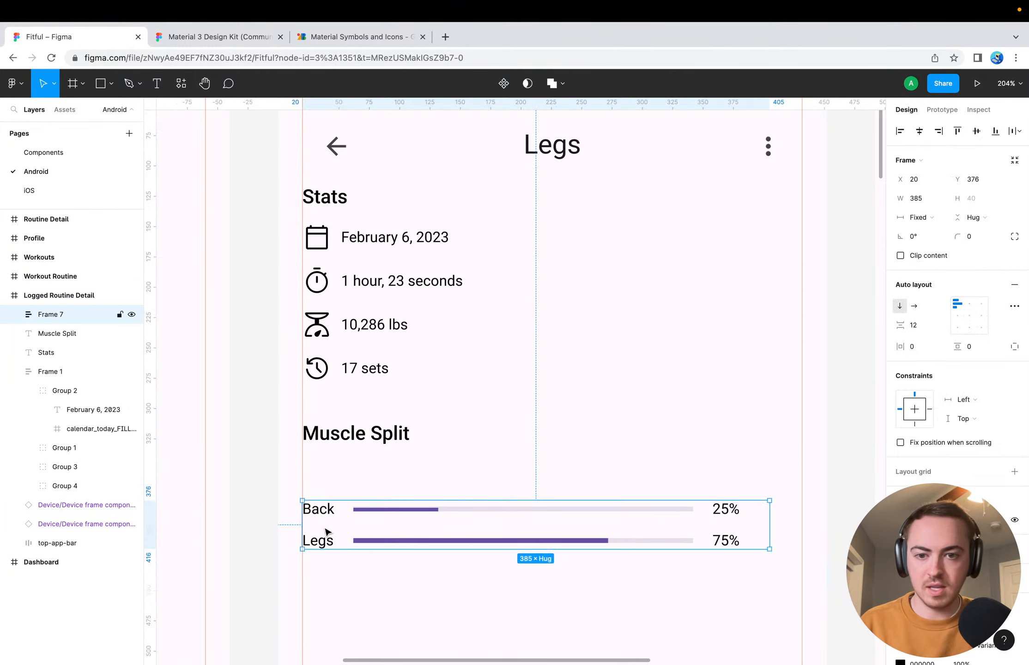
pyautogui.click(360, 599)
pyautogui.click(333, 530)
pyautogui.doubleClick(302, 525)
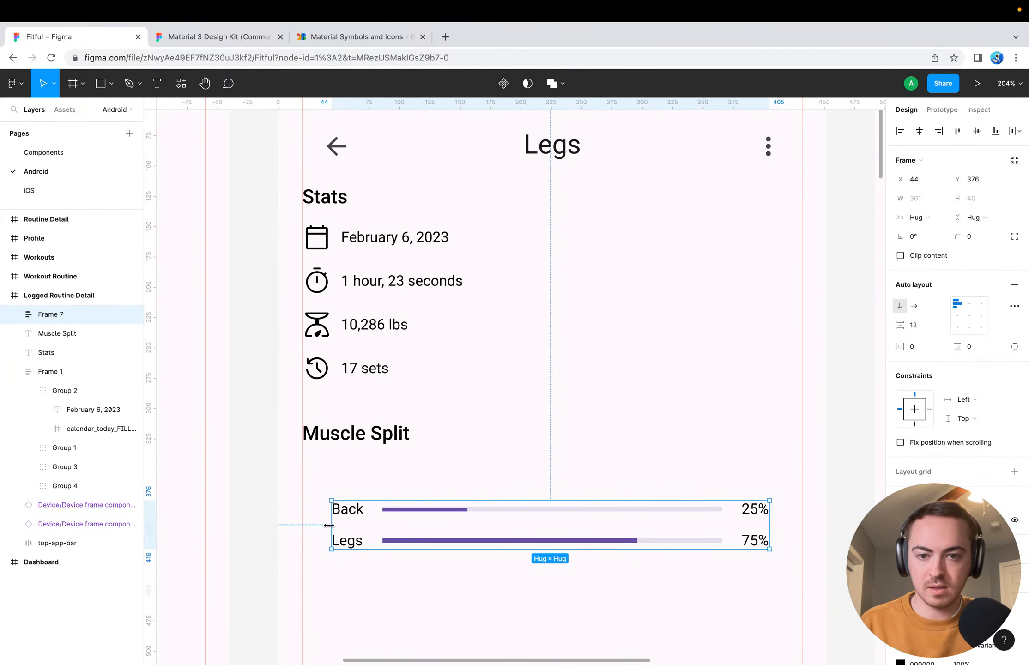
# Undo the row spacing change and the placement of the Legs row inside the Back row's auto layout frame
pyautogui.press('super+z')
pyautogui.press('super+z')
pyautogui.press('super+z')
pyautogui.press('super+z')
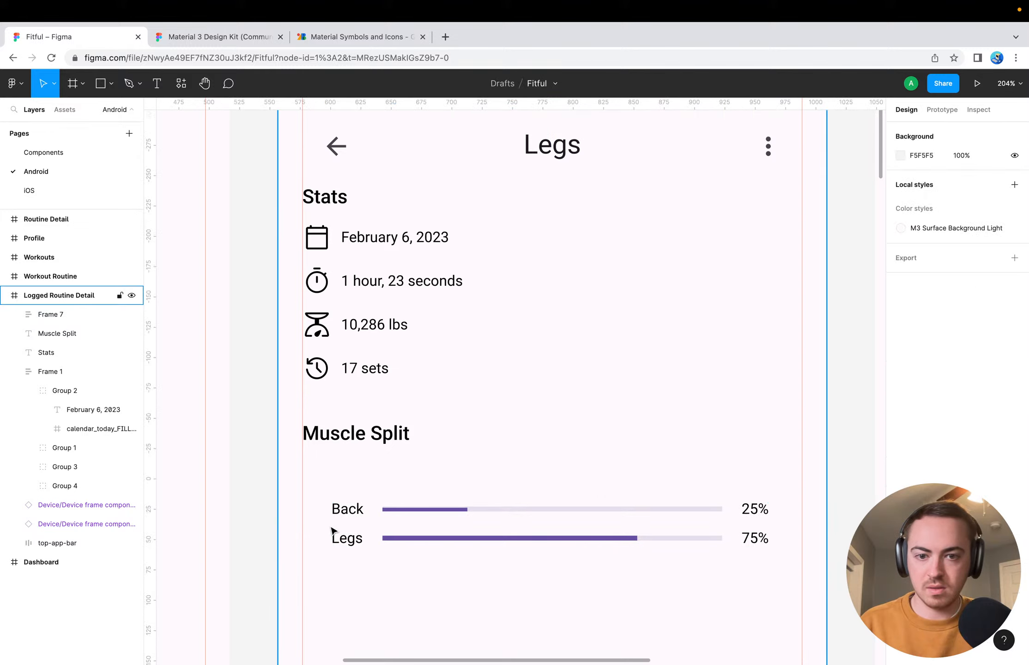
pyautogui.doubleClick(364, 545)
pyautogui.click(375, 550)
pyautogui.click(398, 541)
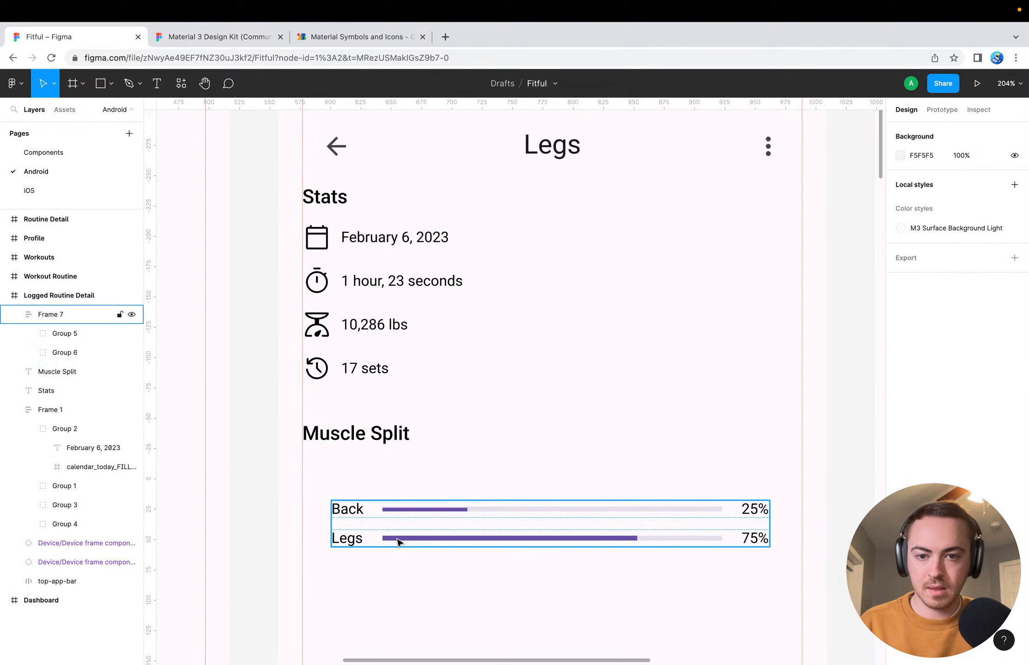
pyautogui.press('super+z')
pyautogui.press('super+z')
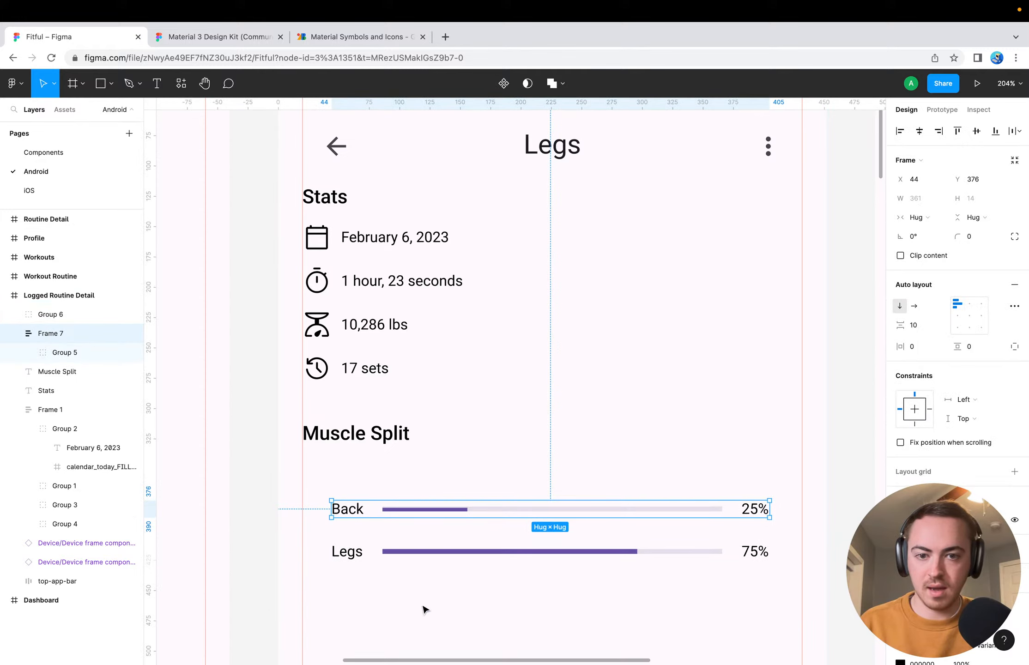
pyautogui.click(420, 605)
# Add auto layout to the Legs row group and set its spacing mode to Space between
pyautogui.click(396, 556)
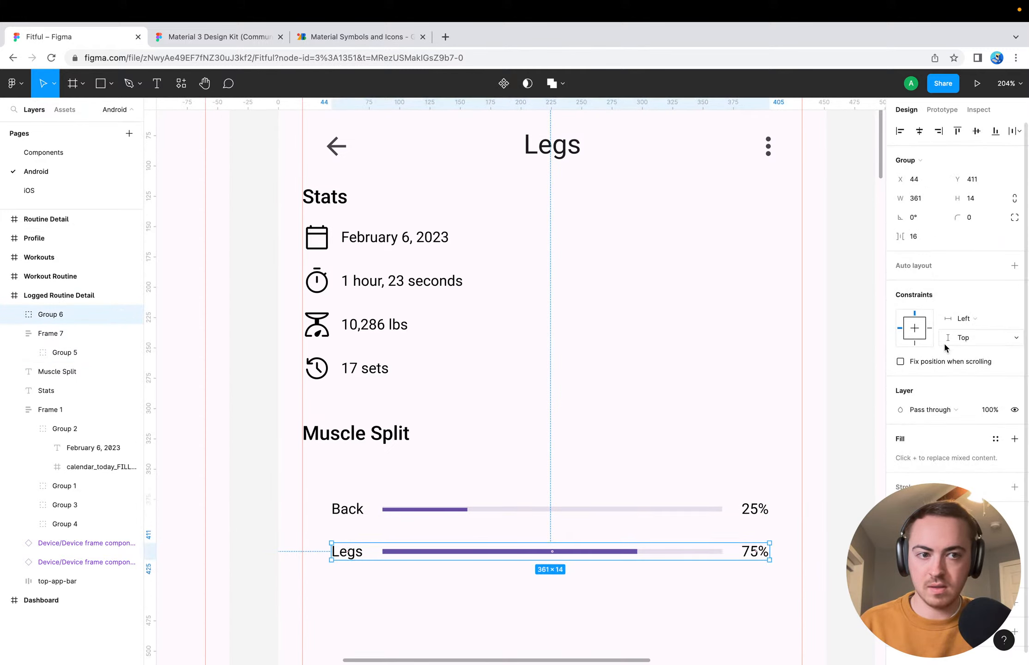
pyautogui.click(1014, 266)
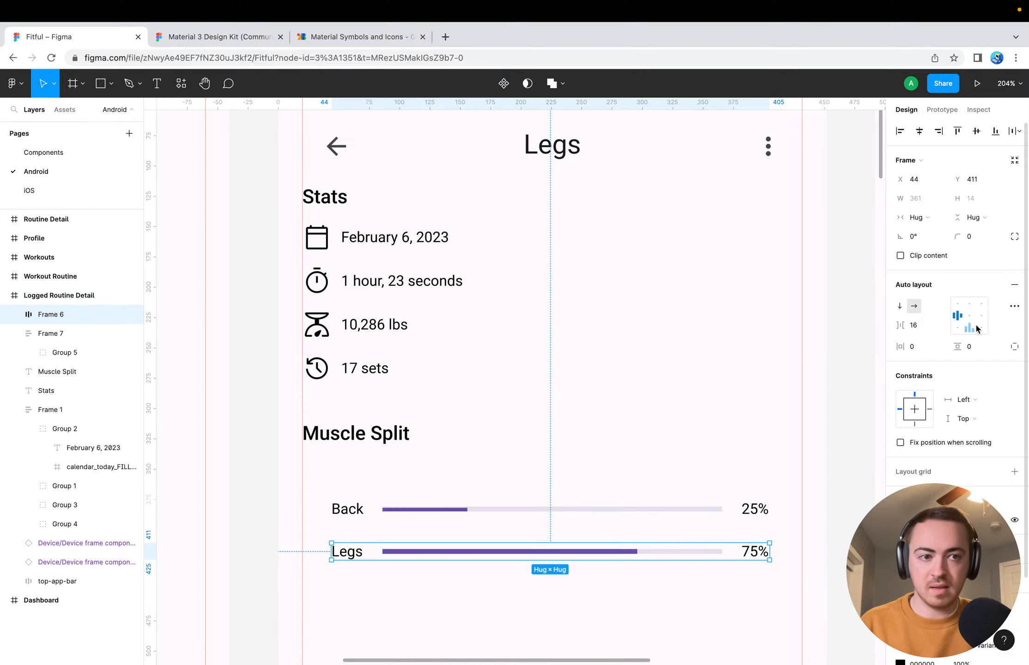
pyautogui.click(1014, 305)
pyautogui.click(850, 408)
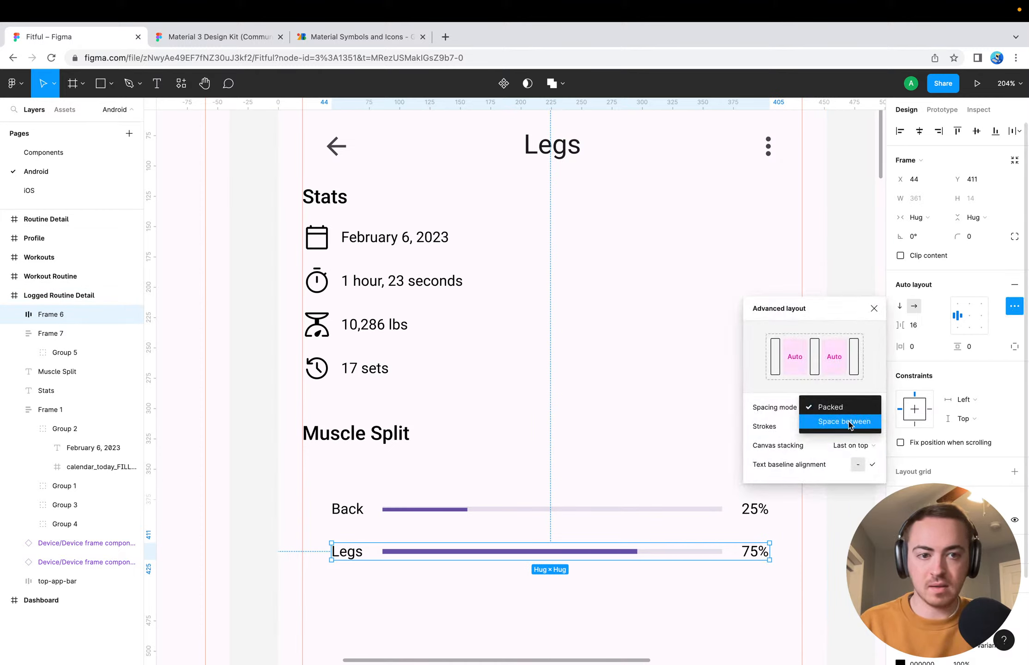
pyautogui.click(844, 422)
pyautogui.click(700, 630)
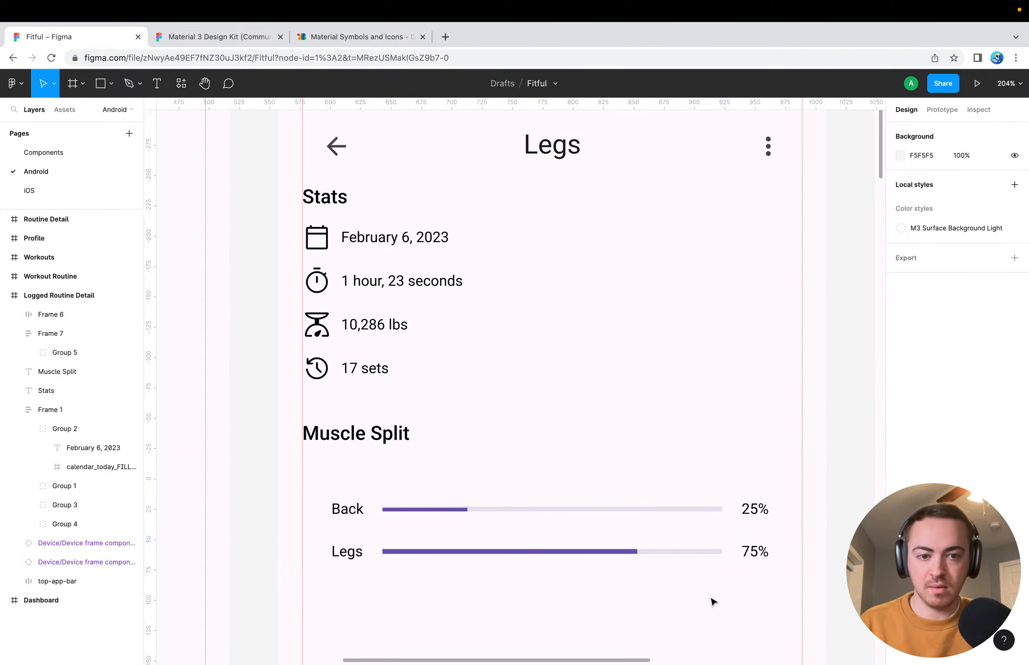
# Try stretching the Legs row between the side margin guides, at X 20 and 412 wide, and undo it
pyautogui.click(730, 556)
pyautogui.moveTo(767, 551); pyautogui.dragTo(803, 551)
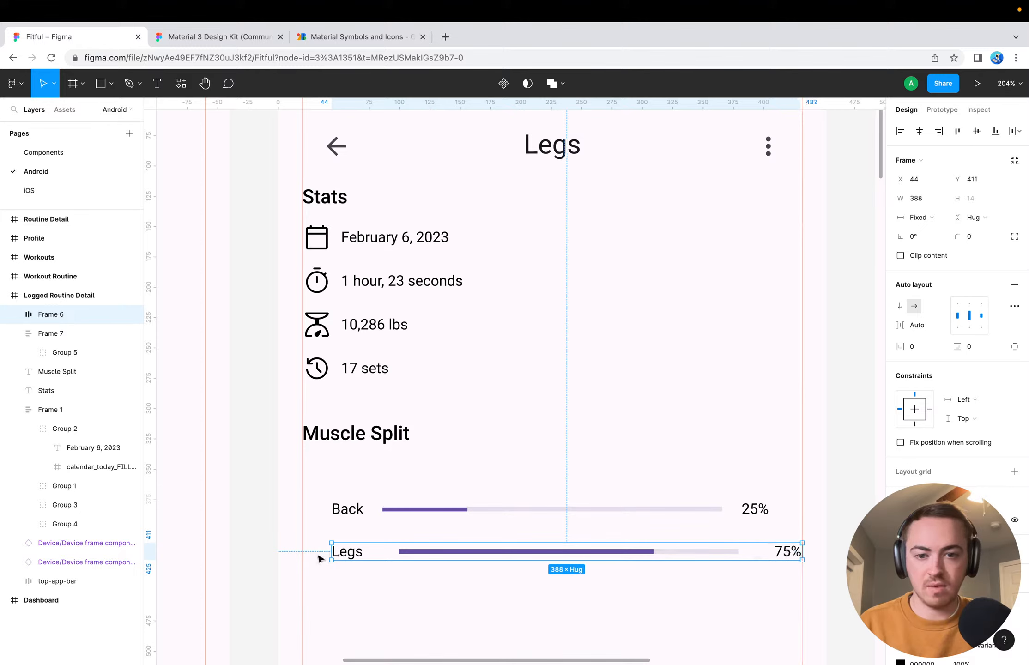
pyautogui.moveTo(331, 551); pyautogui.dragTo(301, 551)
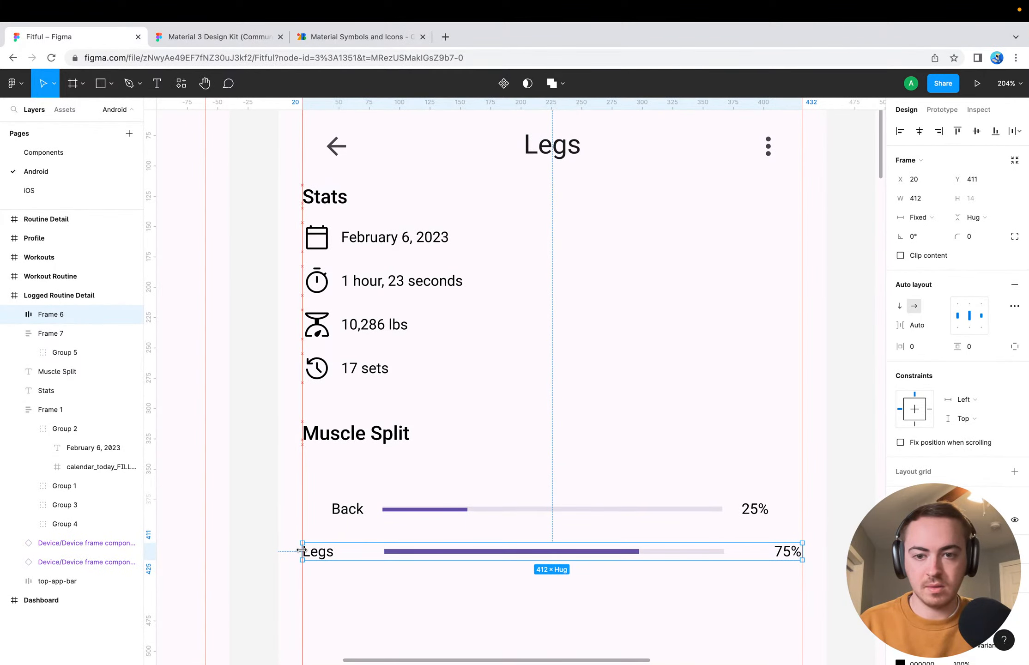
pyautogui.click(446, 605)
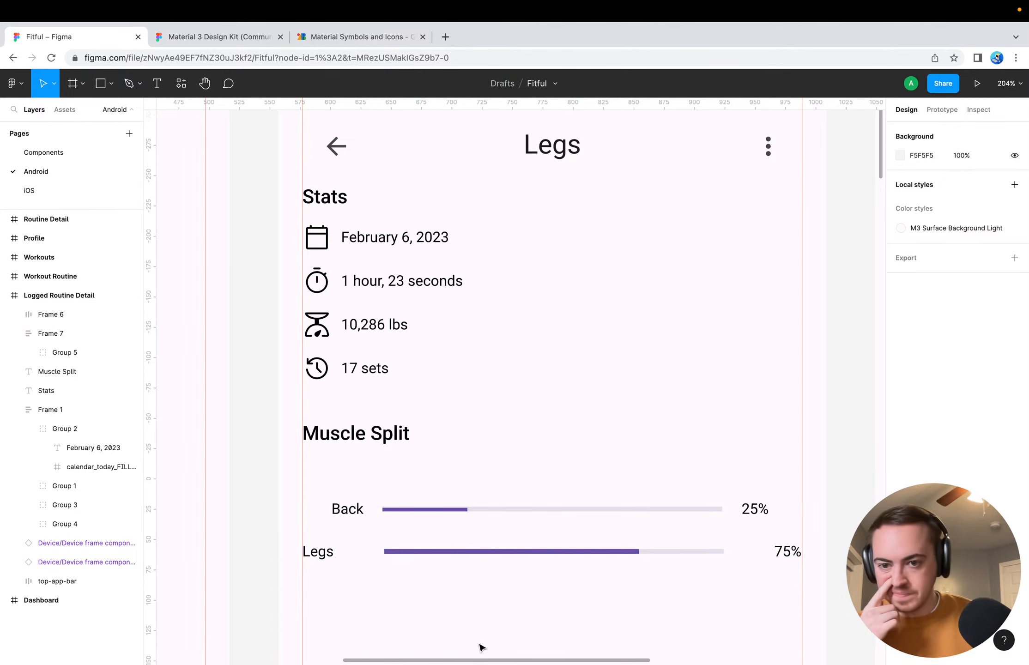
pyautogui.press('super+z')
pyautogui.press('super+z')
pyautogui.press('super+z')
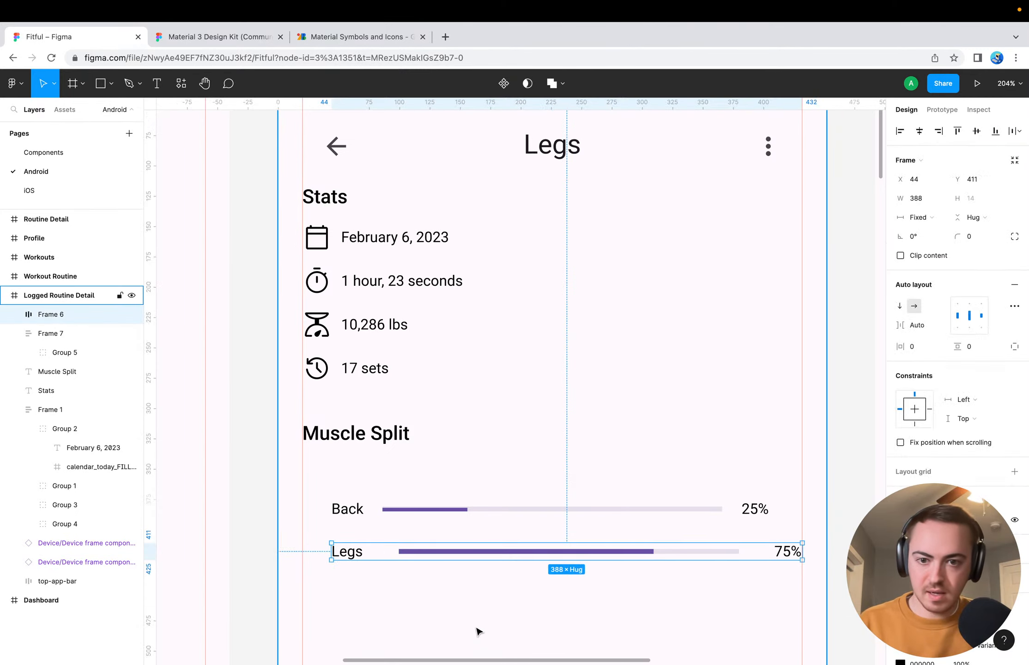
pyautogui.click(477, 631)
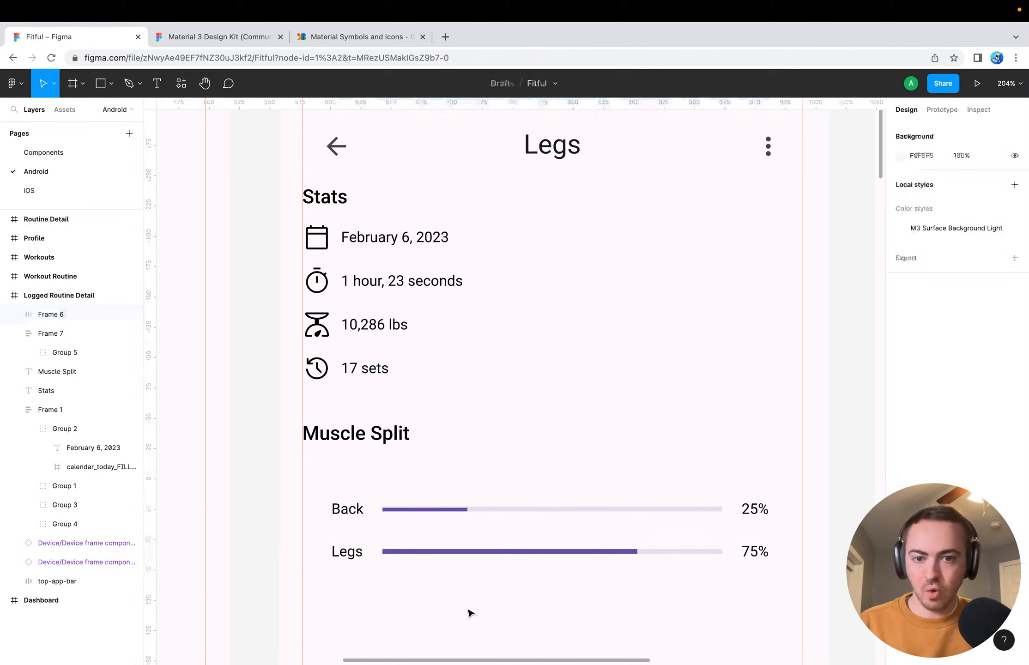
# Try grouping the Back and Legs rows together, and separate them again
pyautogui.click(426, 557)
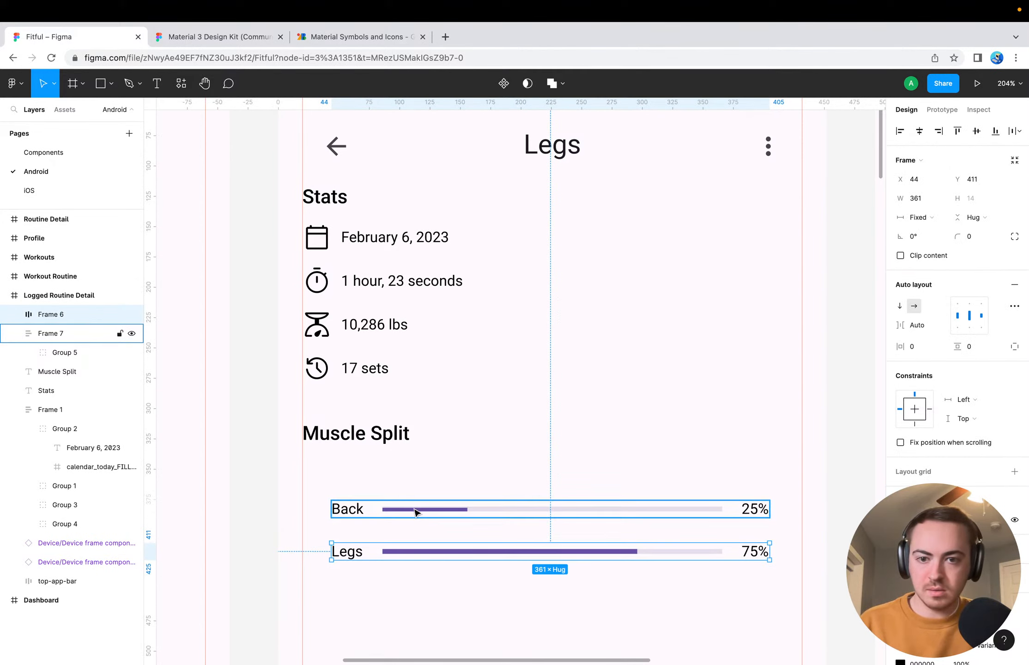
pyautogui.click(373, 509)
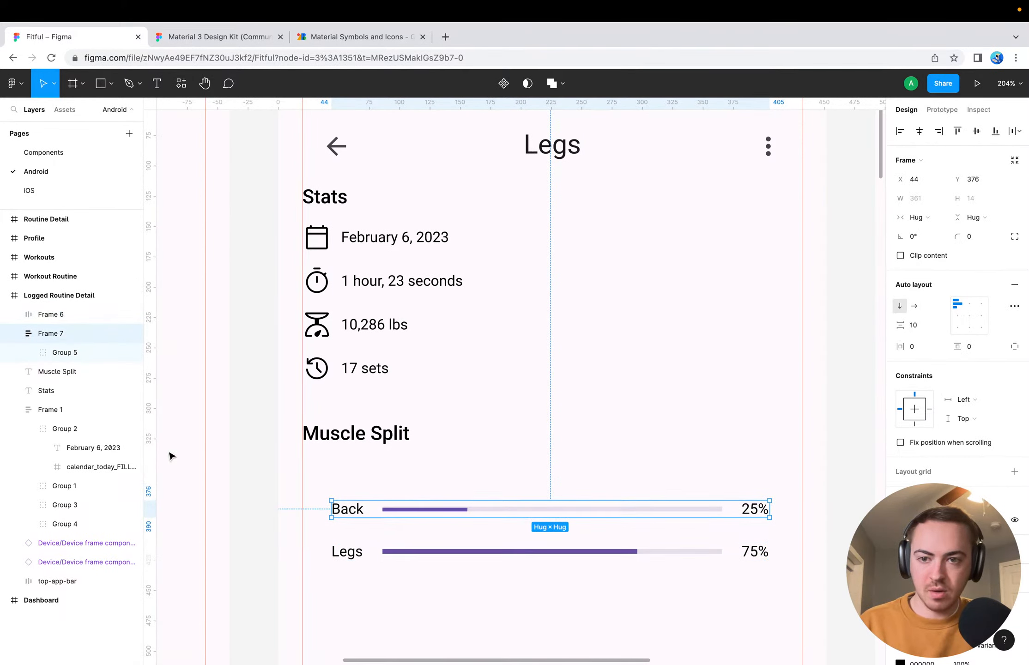
pyautogui.keyDown('shift'); pyautogui.click(364, 546); pyautogui.keyUp('shift')
pyautogui.press('super+g')
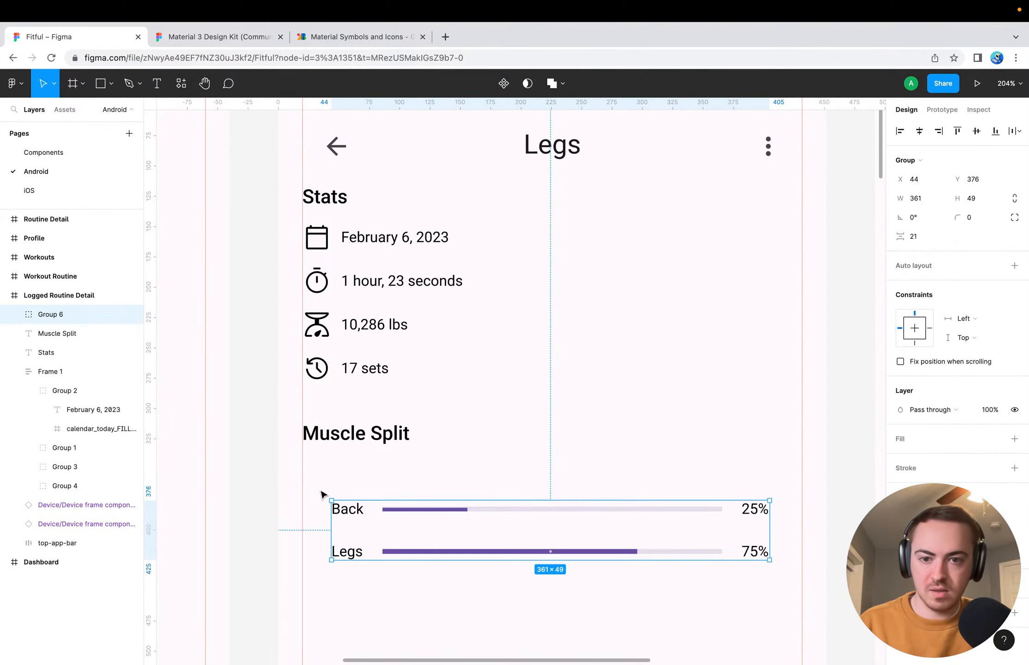
pyautogui.press('super+shift+g')
pyautogui.click(385, 608)
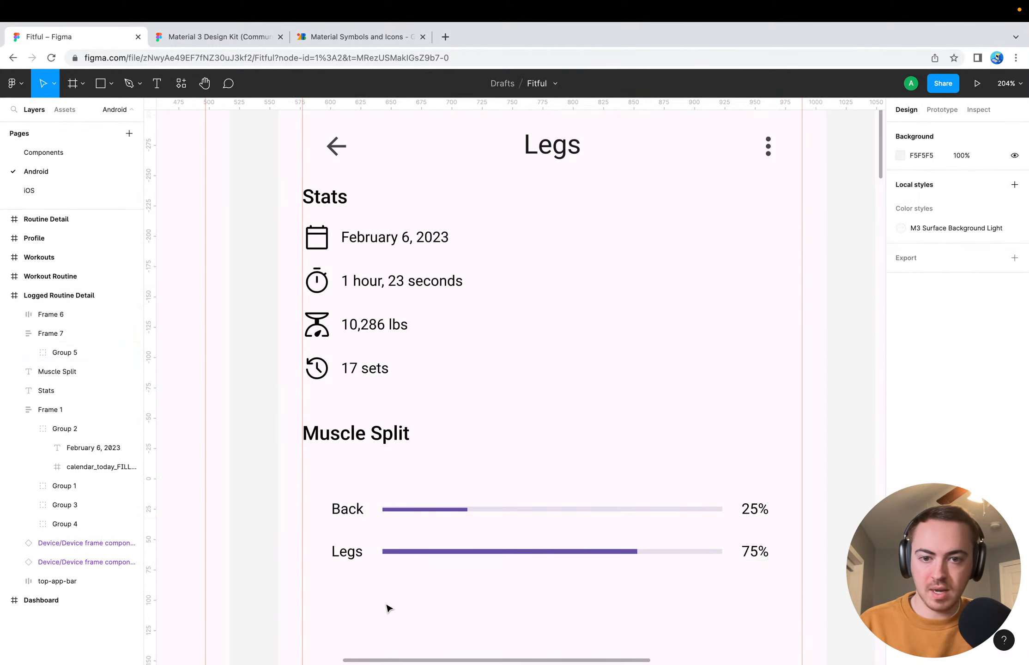
# Group the Back row's frame, add vertical auto layout around it, and place the Legs row below it inside
pyautogui.click(374, 518)
pyautogui.click(375, 520)
pyautogui.press('super+g')
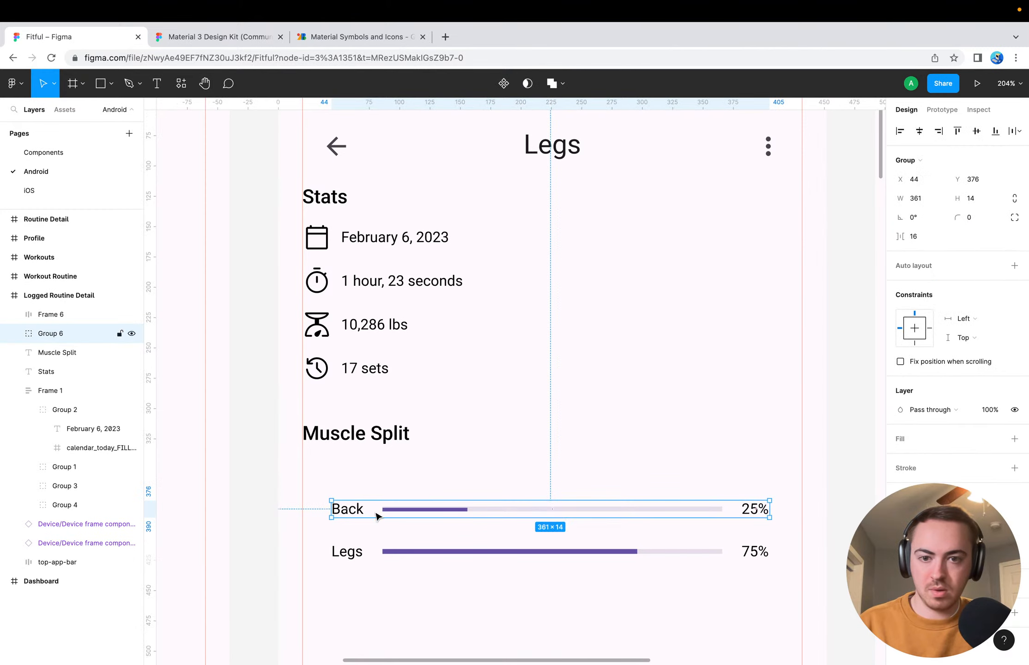
pyautogui.click(372, 553)
pyautogui.click(375, 511)
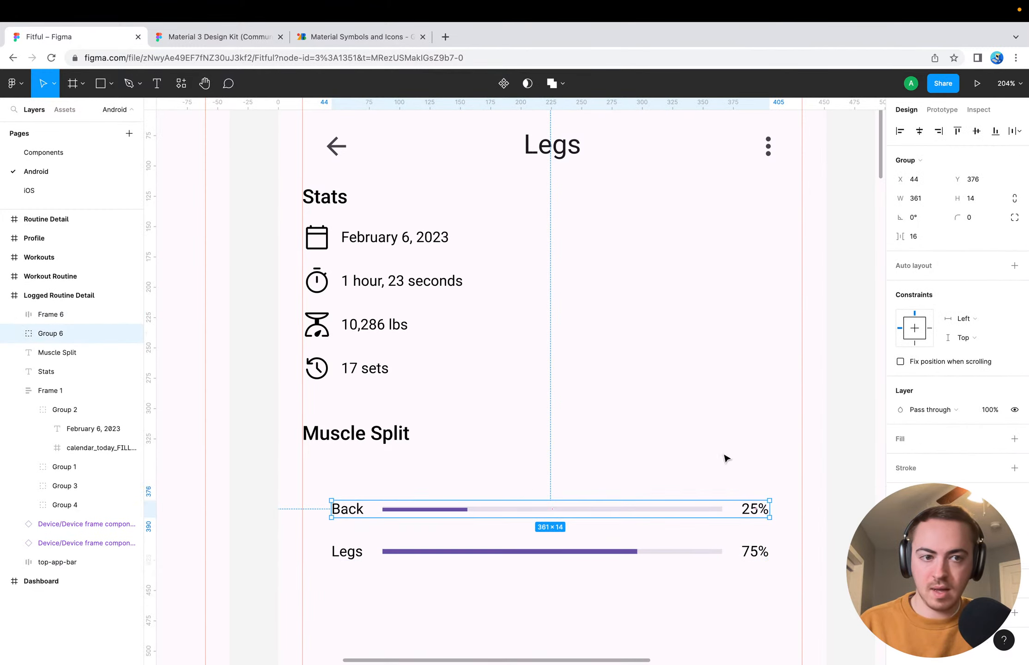
pyautogui.click(1014, 265)
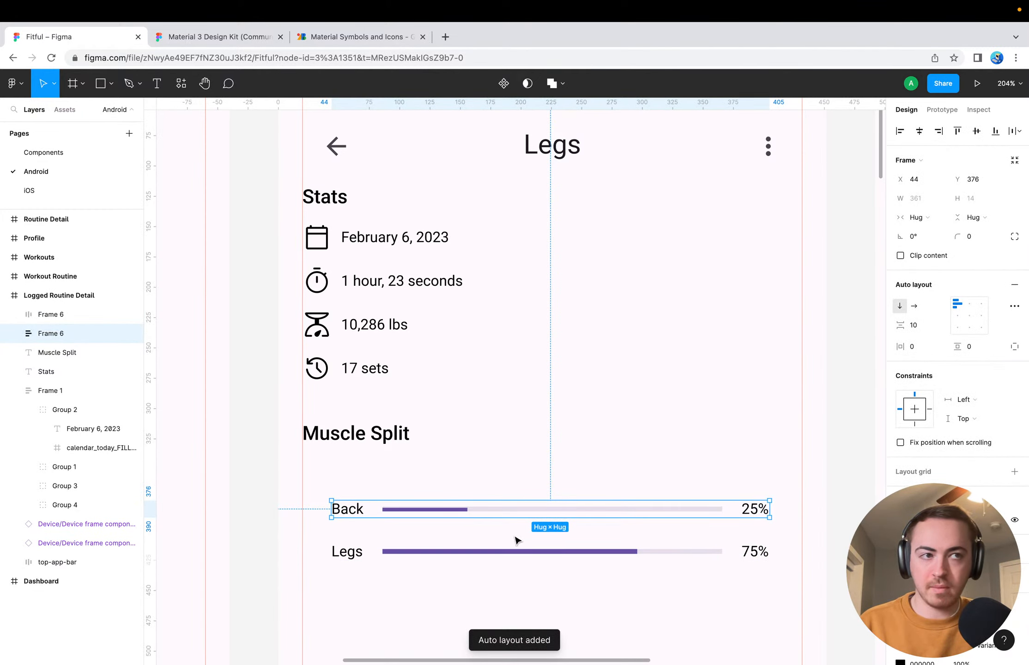
pyautogui.moveTo(356, 555); pyautogui.dragTo(368, 524)
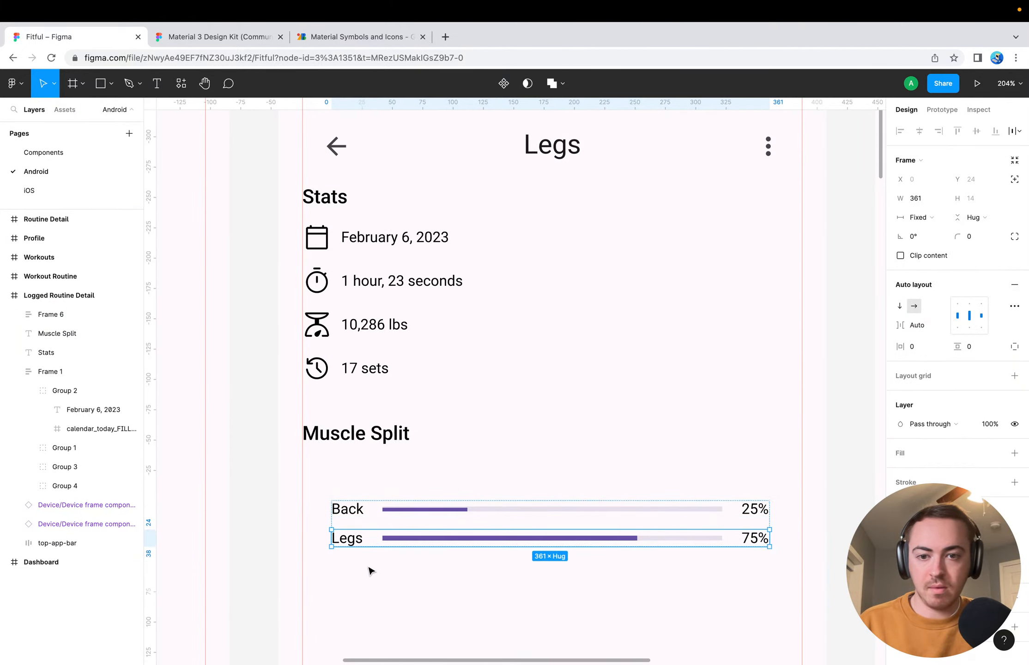
# Set the item spacing of the inner Back row frame to 16
pyautogui.click(355, 515)
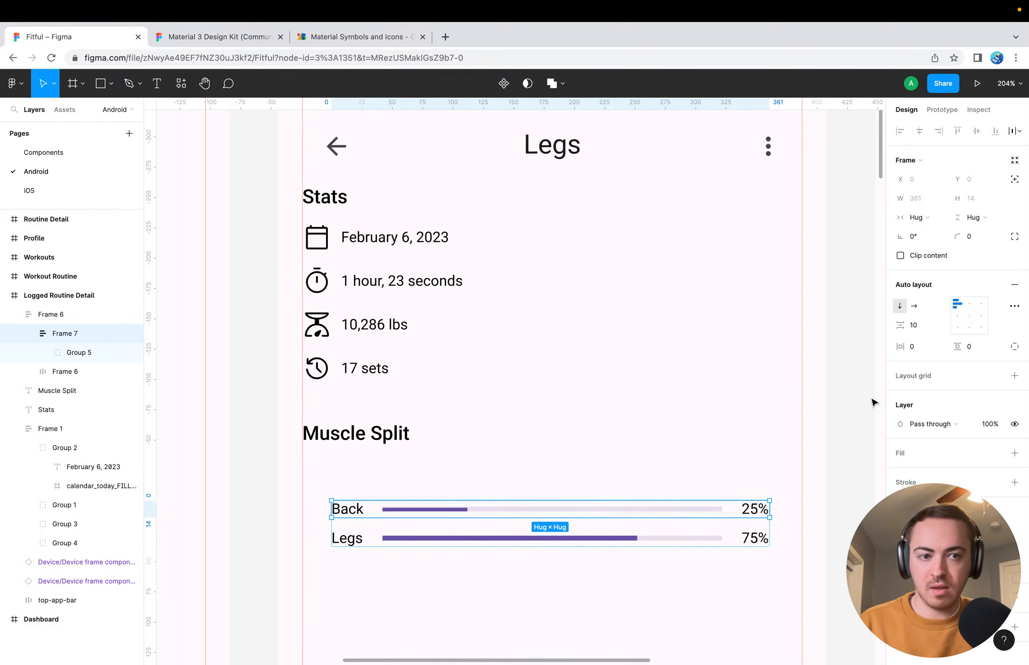
pyautogui.click(919, 325)
pyautogui.write('16')
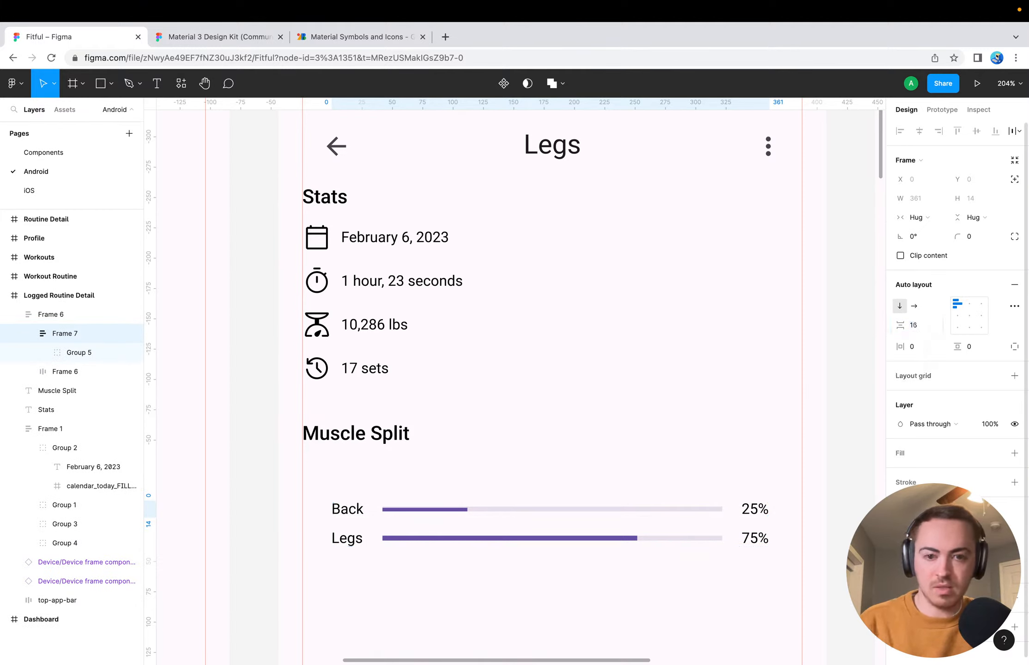
pyautogui.press('Return')
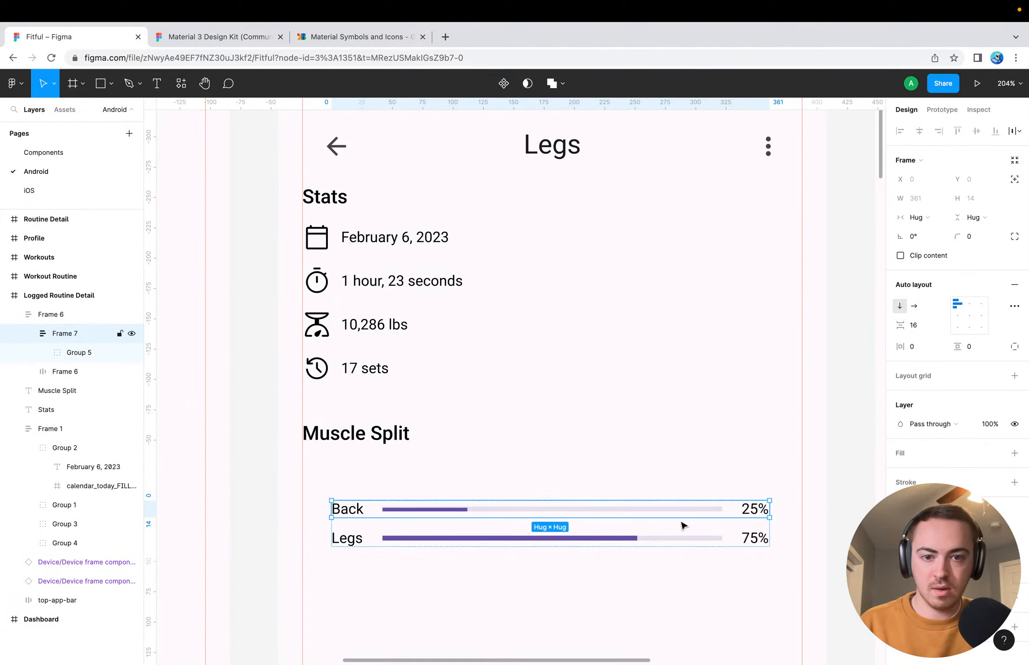
# Set the vertical spacing between the Back and Legs rows in the outer auto layout frame to 16
pyautogui.click(605, 591)
pyautogui.click(591, 520)
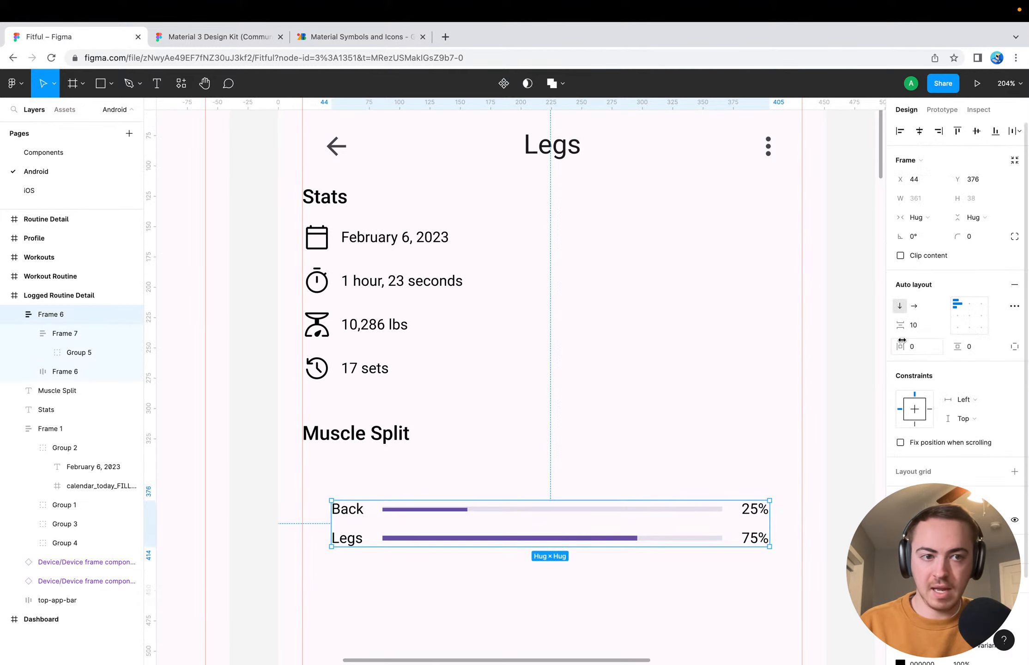
pyautogui.click(918, 326)
pyautogui.write('16')
pyautogui.press('Return')
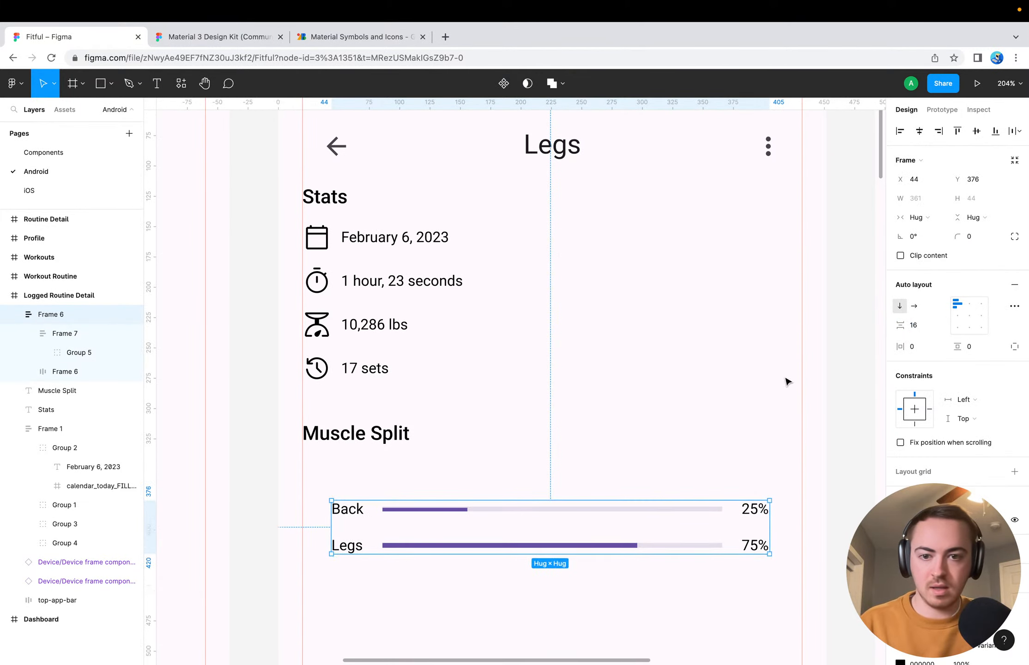
pyautogui.click(482, 603)
pyautogui.click(504, 518)
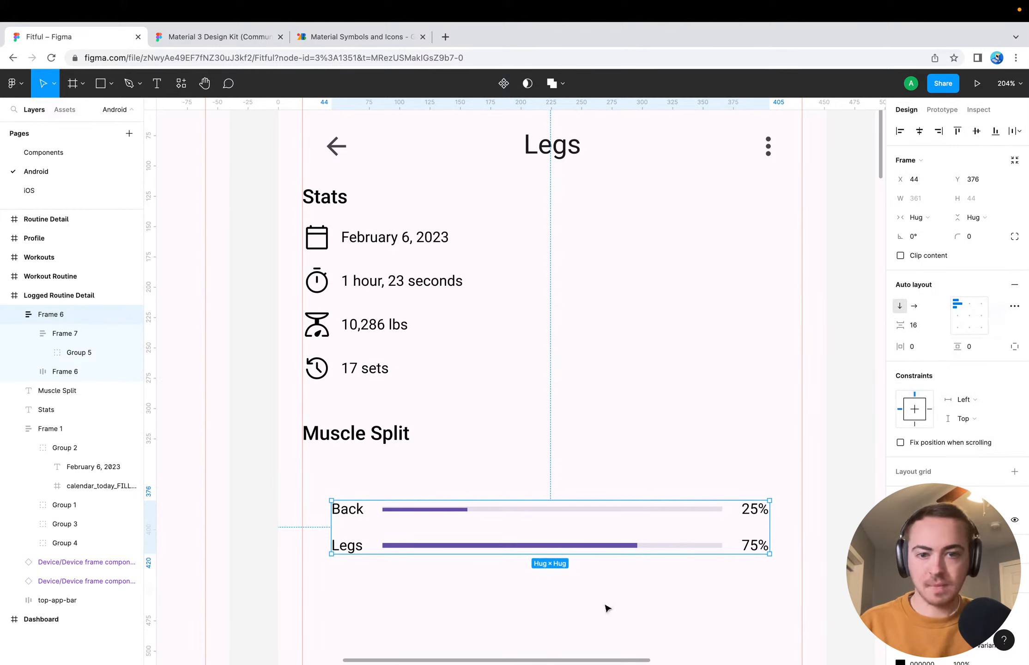
# Move the Back and Legs progress rows up beneath the Muscle Split heading, centred horizontally with a small gap below the heading
pyautogui.moveTo(423, 536); pyautogui.dragTo(412, 497)
pyautogui.click(919, 131)
pyautogui.press('alt')
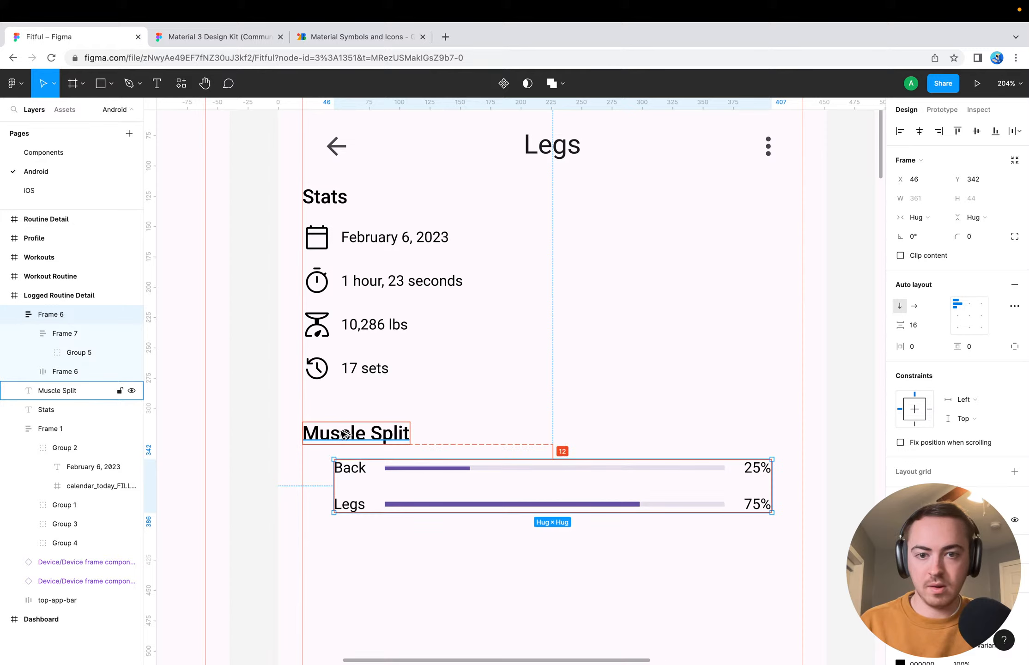
pyautogui.click(436, 557)
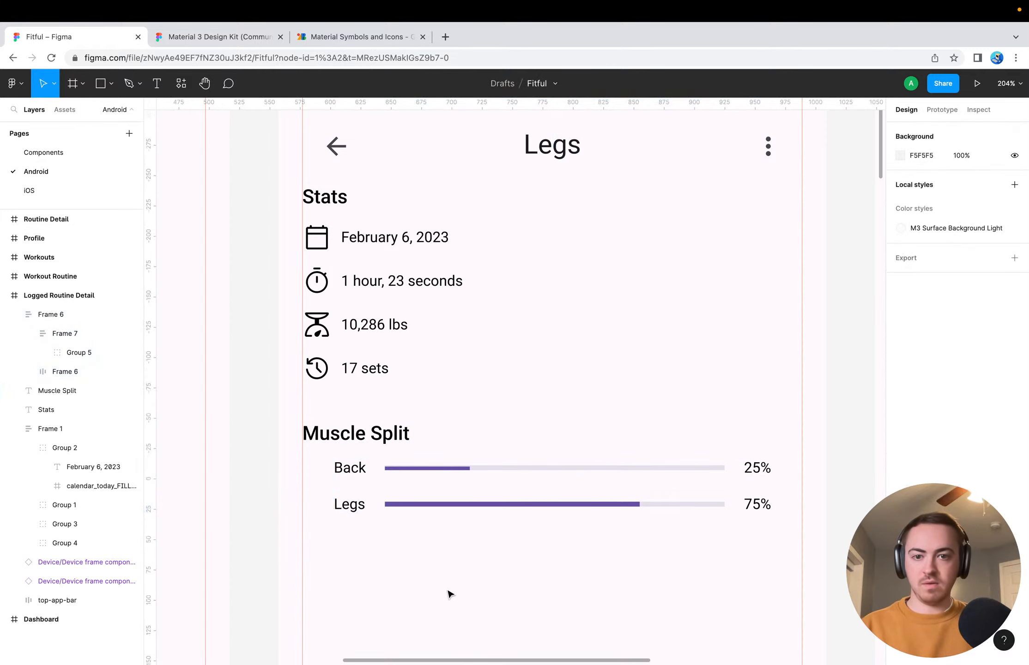
pyautogui.moveTo(402, 497); pyautogui.dragTo(402, 507)
pyautogui.click(405, 549)
# Add a "Workouts" text label below the Legs progress row
pyautogui.scroll(-3, 405, 548)
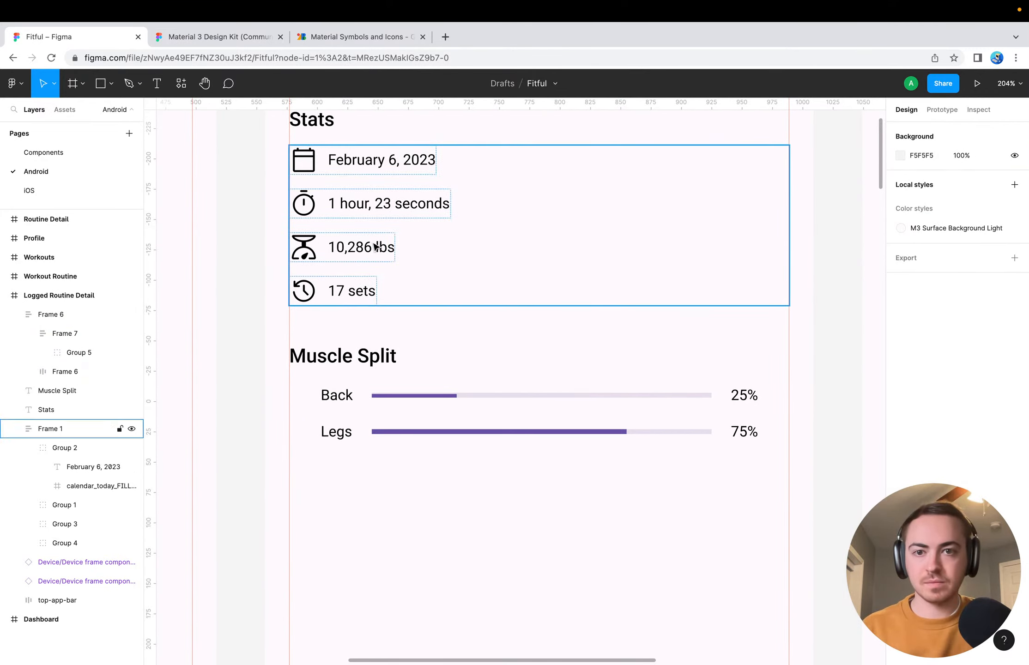
pyautogui.scroll(-3, 458, 487)
pyautogui.scroll(-4, 458, 487)
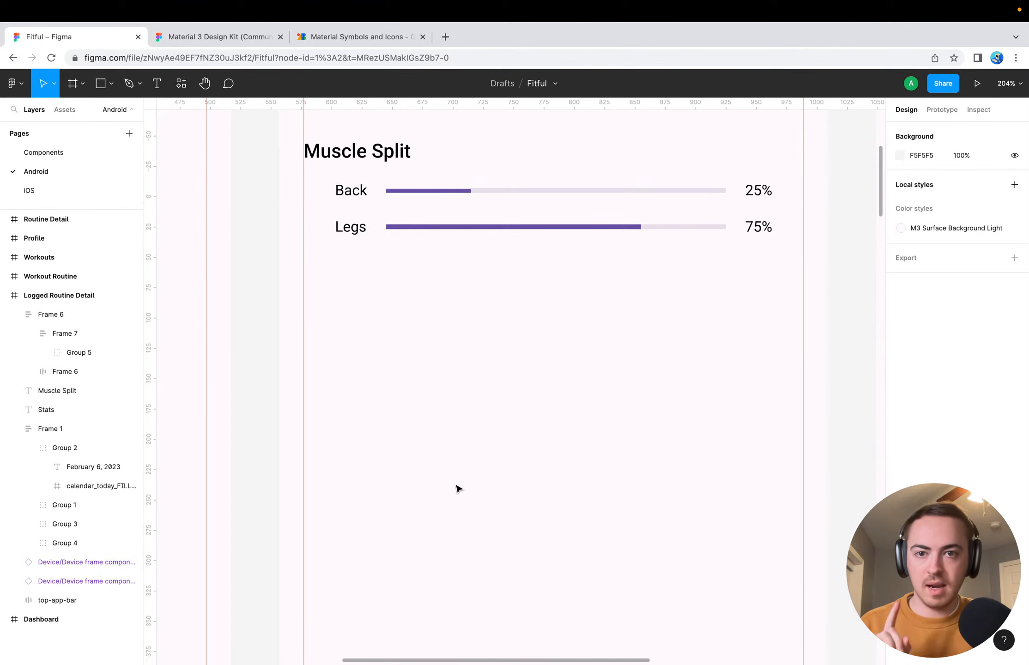
pyautogui.press('t')
pyautogui.click(334, 291)
pyautogui.write('W')
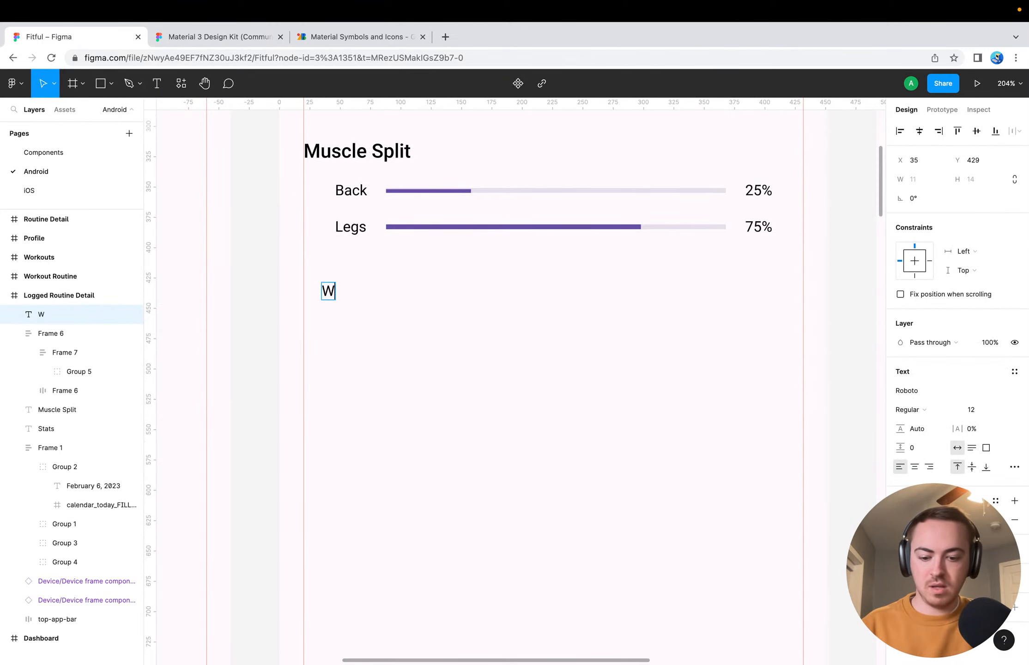
pyautogui.write('orkouts')
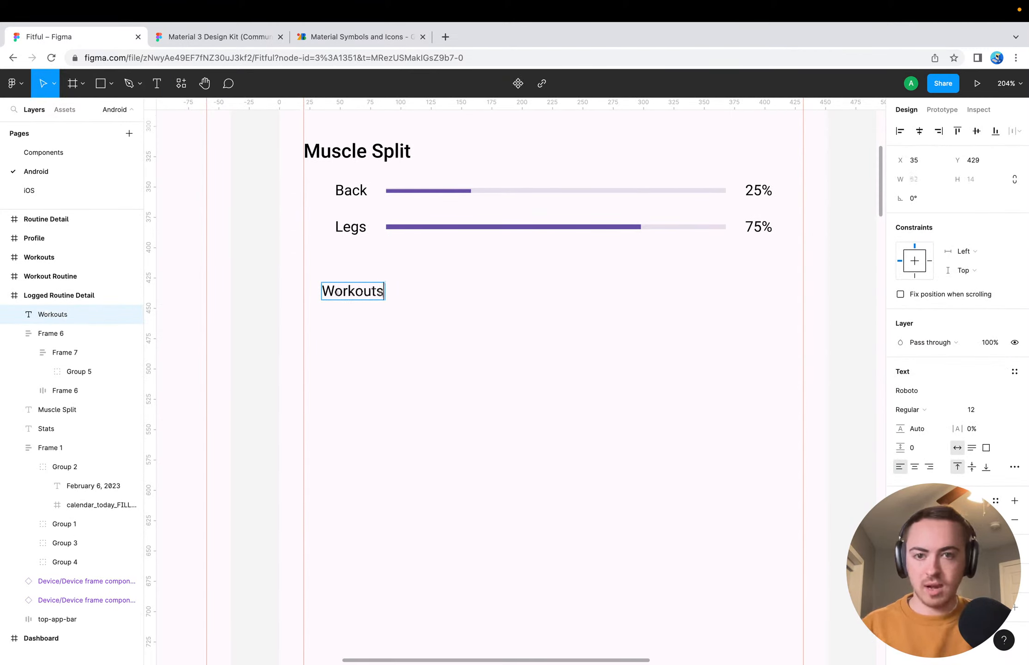
pyautogui.press('Escape')
# Match the Workouts label to the Muscle Split heading with font size 16 and Medium weight
pyautogui.click(374, 159)
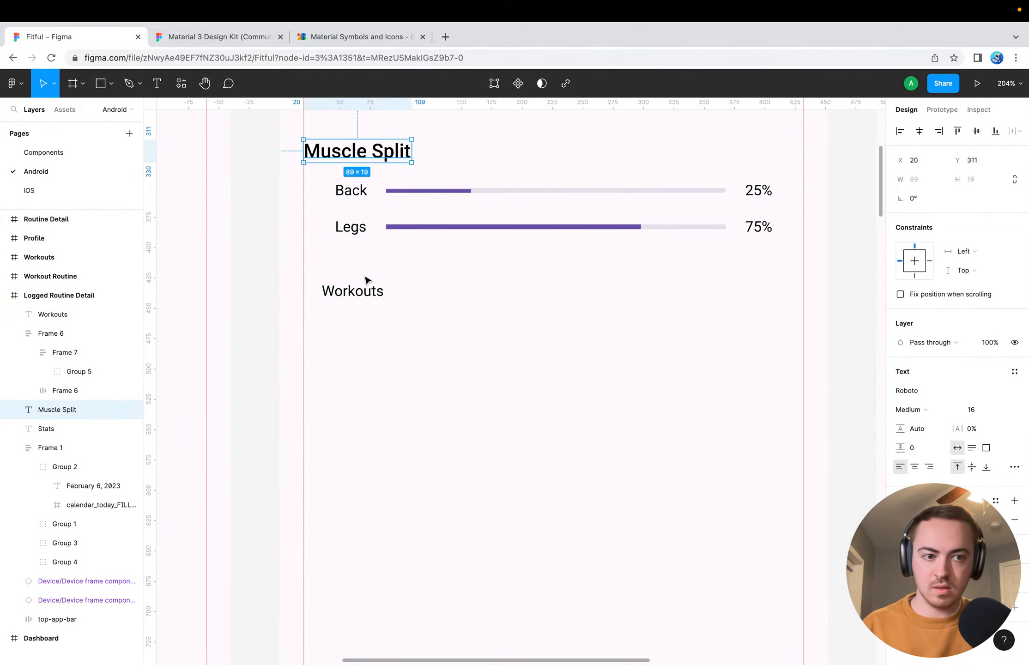
pyautogui.click(350, 290)
pyautogui.click(981, 410)
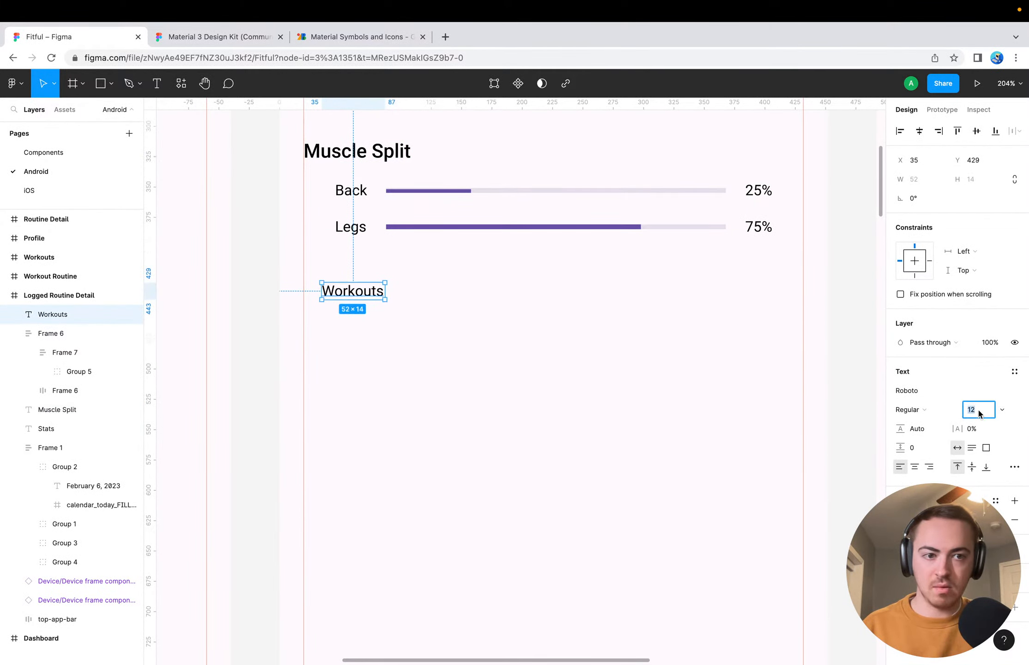
pyautogui.write('16')
pyautogui.press('Return')
pyautogui.click(930, 411)
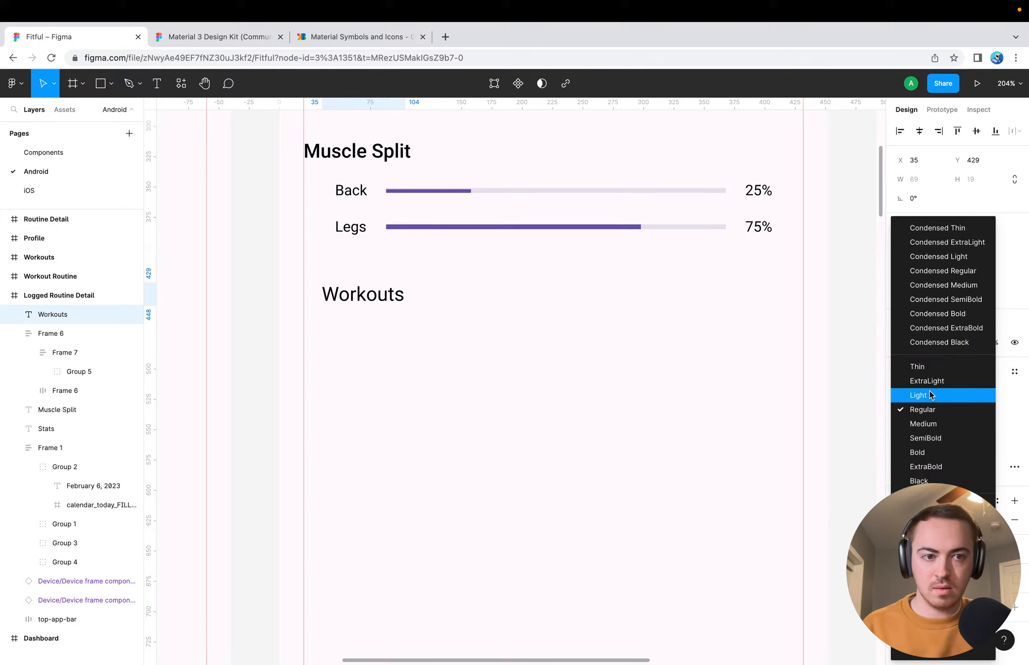
pyautogui.click(923, 423)
pyautogui.click(456, 392)
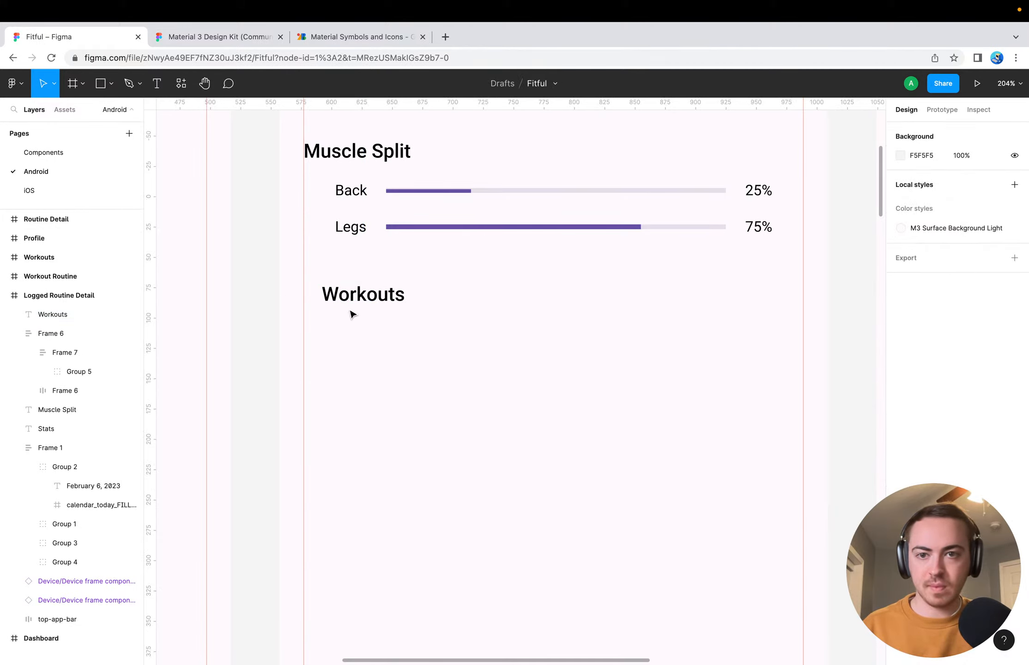
# Align the Workouts heading with the left margin guide at X 20 and nudge it vertically to Y 432
pyautogui.moveTo(355, 301); pyautogui.dragTo(337, 300)
pyautogui.press('alt')
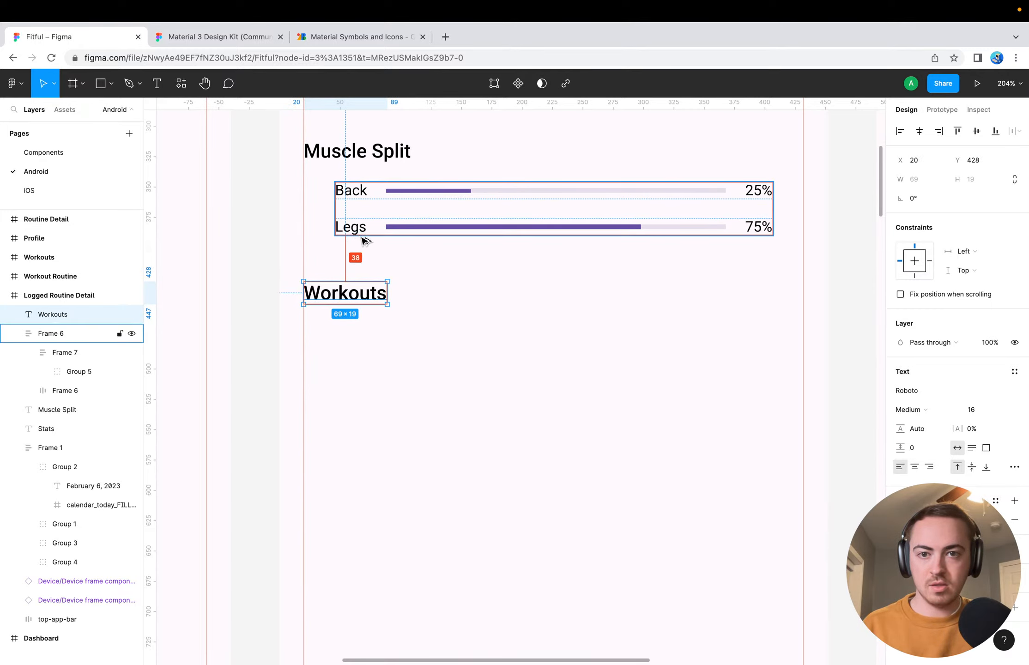
pyautogui.press('Up')
pyautogui.press('Up')
pyautogui.press('alt')
pyautogui.press('Down')
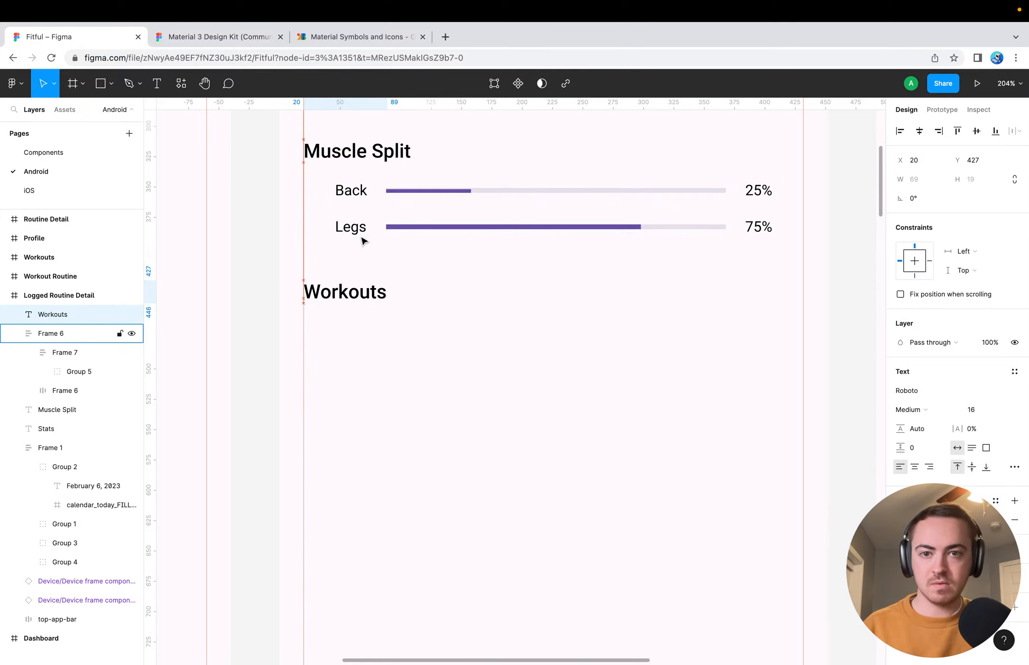
pyautogui.press('Down')
pyautogui.press('alt')
pyautogui.press('Down')
pyautogui.press('Down')
pyautogui.press('Down')
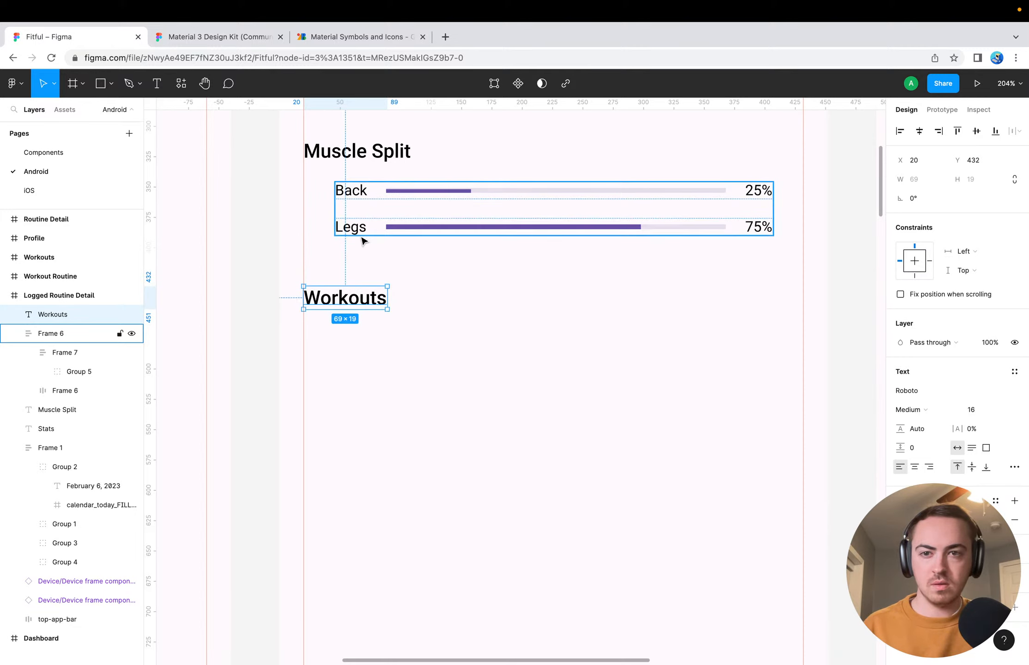
# Check the Muscle Split heading's placement and nudge the Workouts heading up to Y 426
pyautogui.click(402, 400)
pyautogui.scroll(5, 431, 446)
pyautogui.click(369, 346)
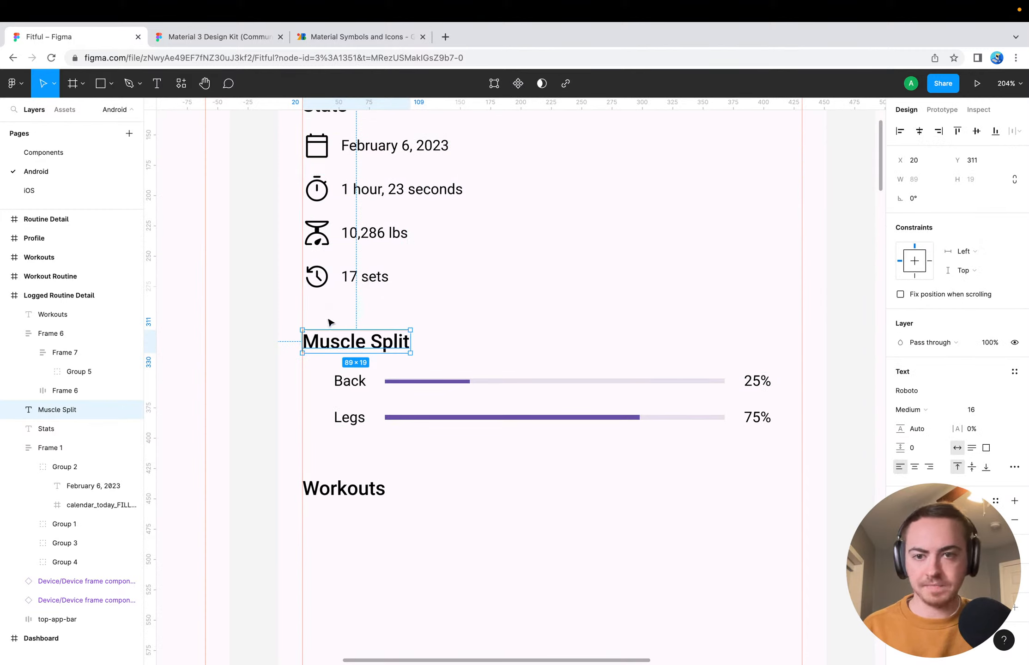
pyautogui.click(356, 492)
pyautogui.press('Up')
pyautogui.press('Up')
pyautogui.press('Up')
pyautogui.press('Up')
pyautogui.press('Up')
pyautogui.press('Up')
pyautogui.press('Up')
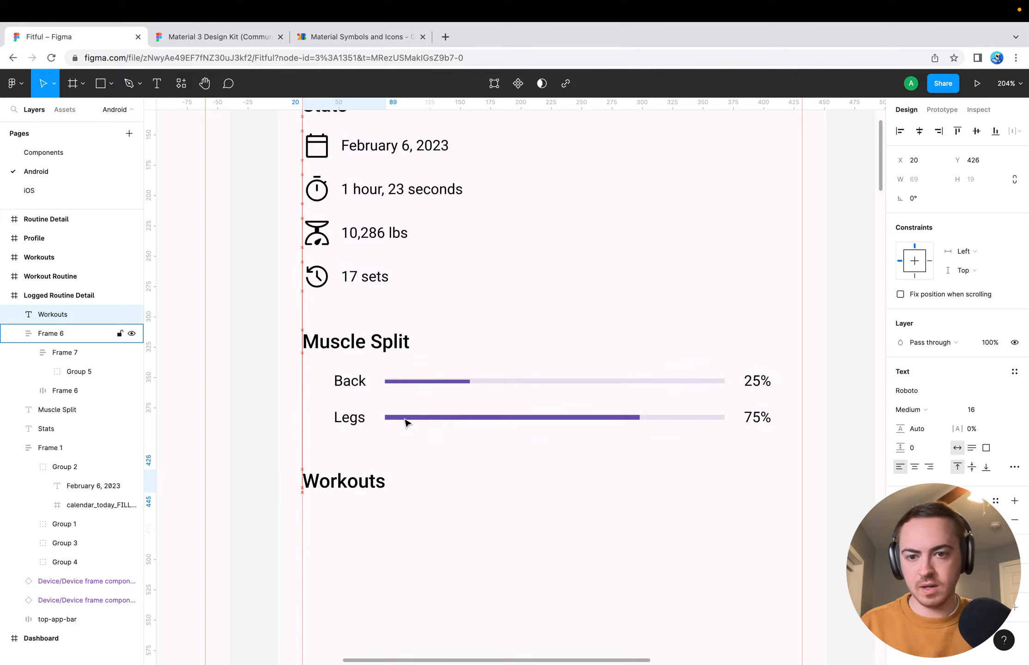
pyautogui.click(524, 586)
# Draw a 412 × 150 rectangle below the Workouts heading, spanning the width between the margin guides
pyautogui.scroll(-3, 524, 589)
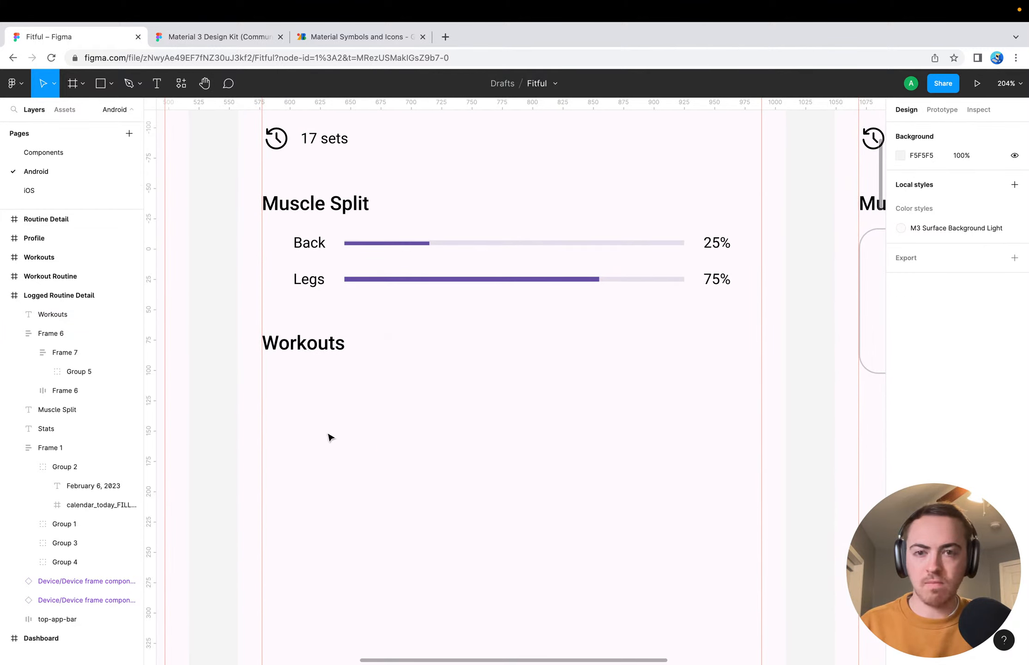
pyautogui.scroll(-2, 330, 437)
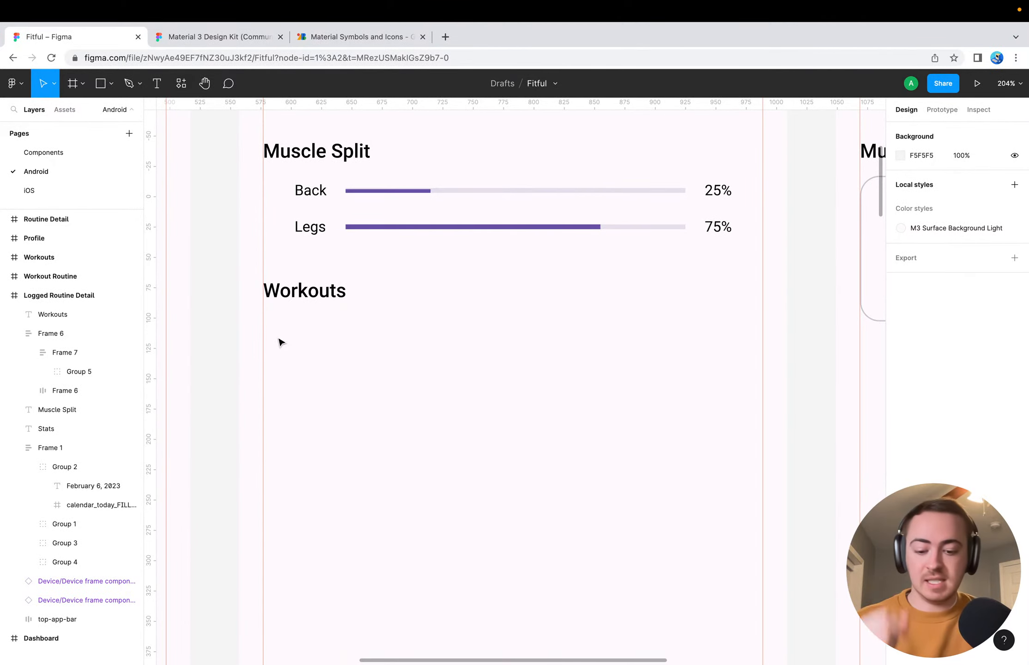
pyautogui.press('r')
pyautogui.moveTo(264, 331); pyautogui.dragTo(763, 513)
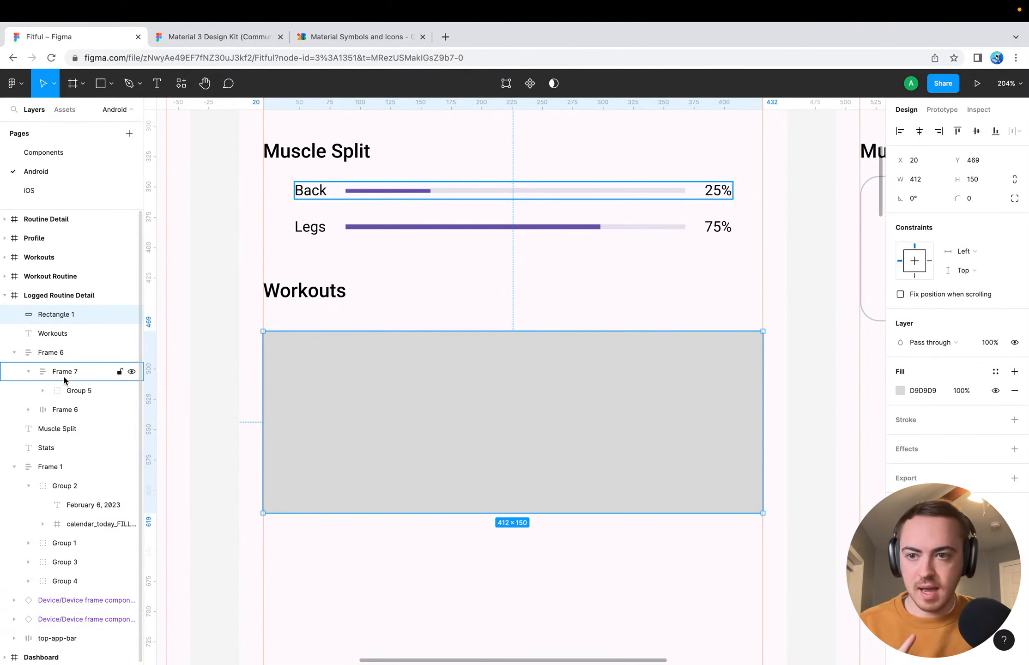
# Bring the navigation bar component of the Logged Routine Detail frame to the front of the layer order
pyautogui.scroll(-10, 286, 512)
pyautogui.hscroll(-1, 286, 516)
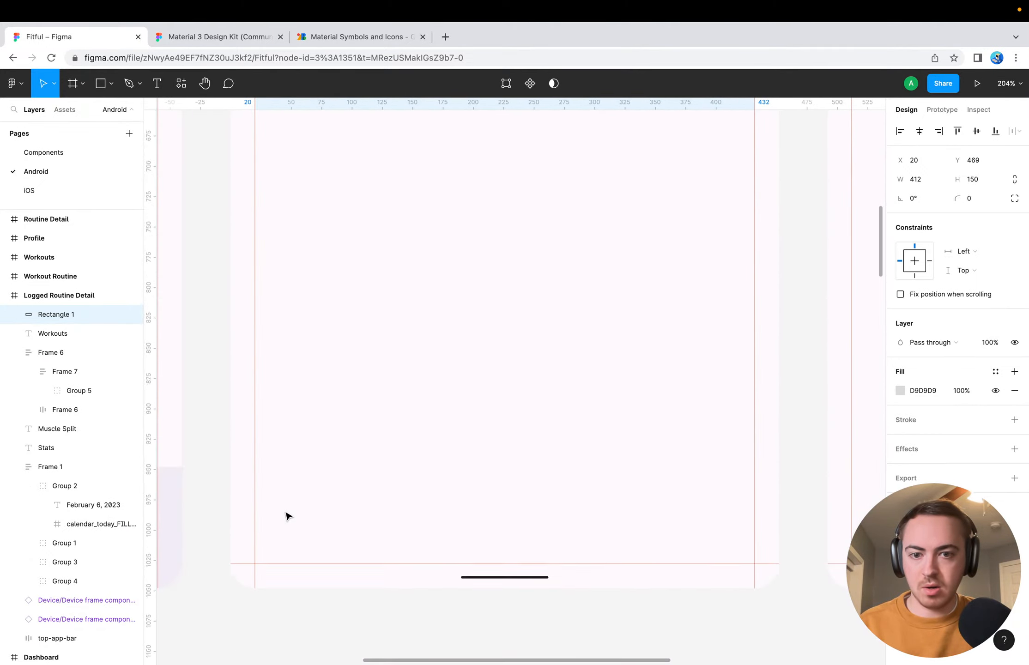
pyautogui.scroll(-5, 342, 490)
pyautogui.click(487, 425)
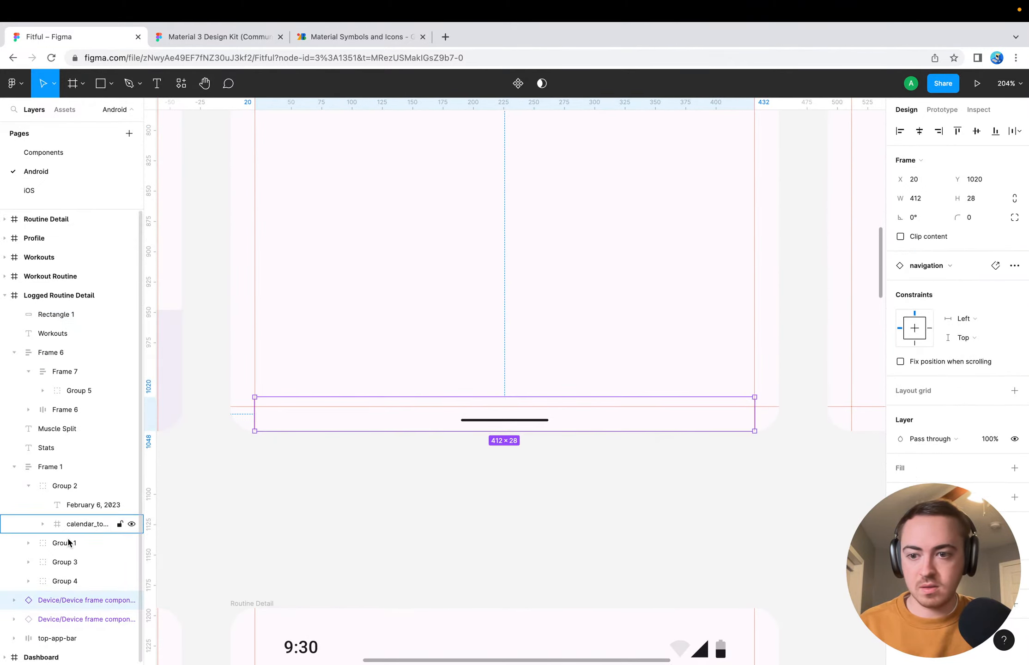
pyautogui.rightClick(476, 422)
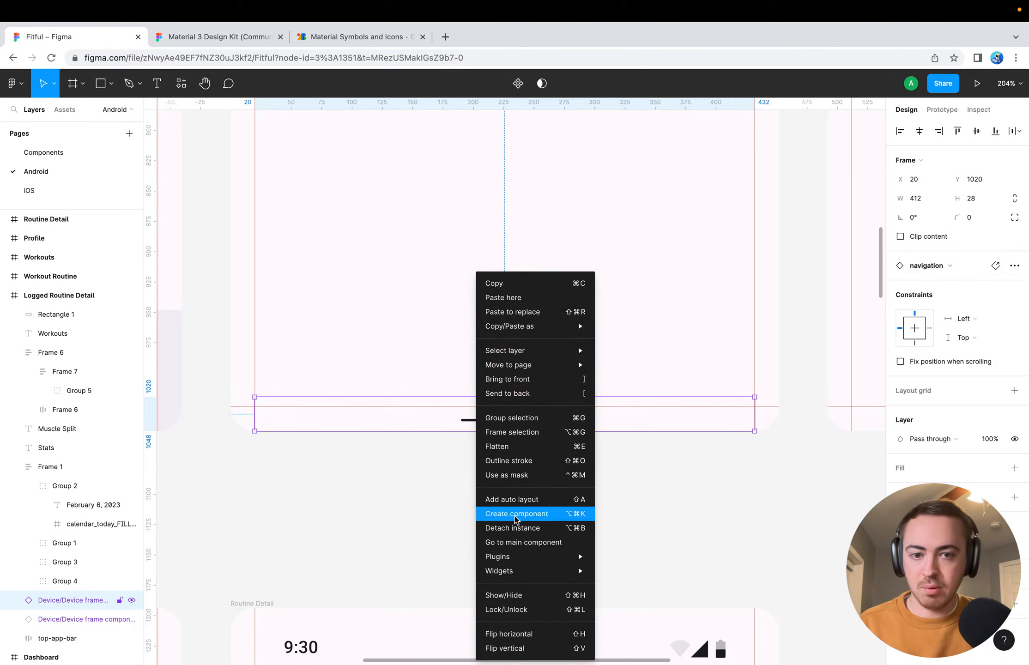
pyautogui.moveTo(507, 353)
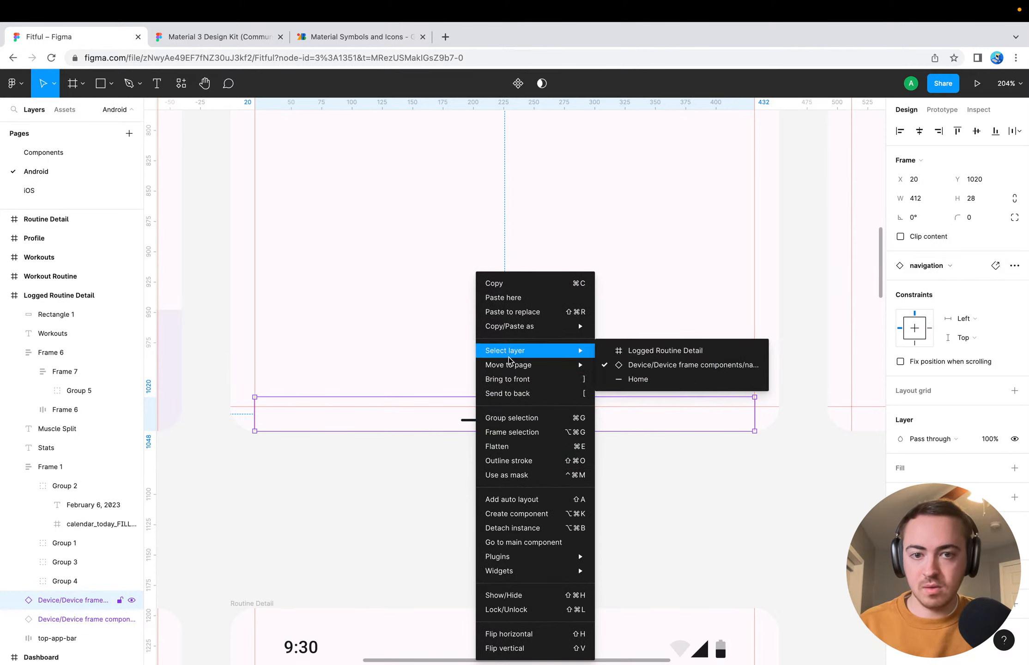
pyautogui.click(516, 379)
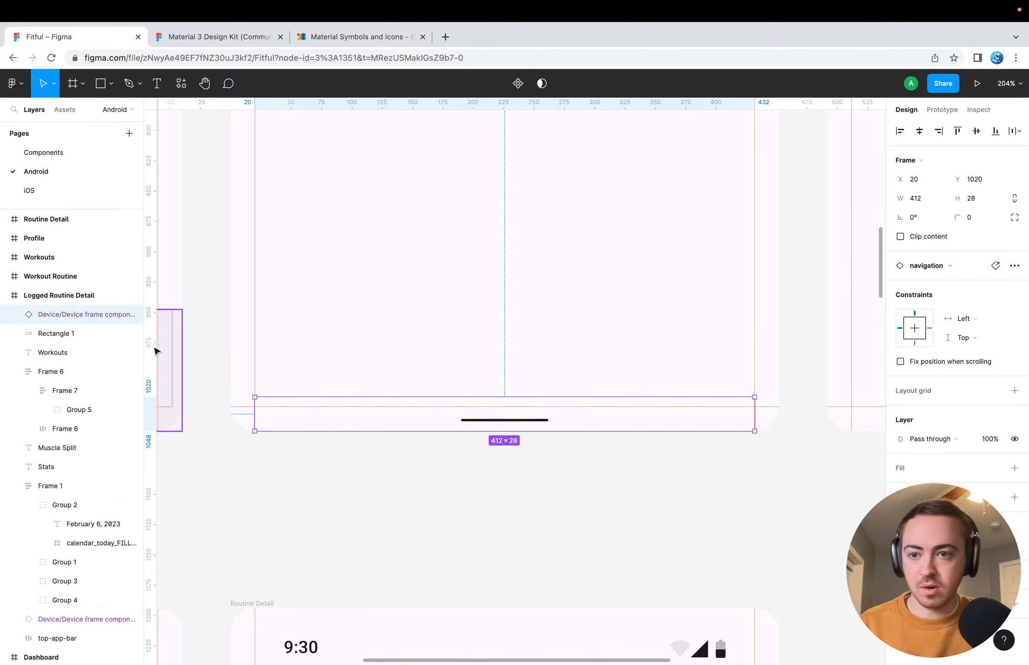
pyautogui.scroll(1, 333, 475)
pyautogui.click(335, 488)
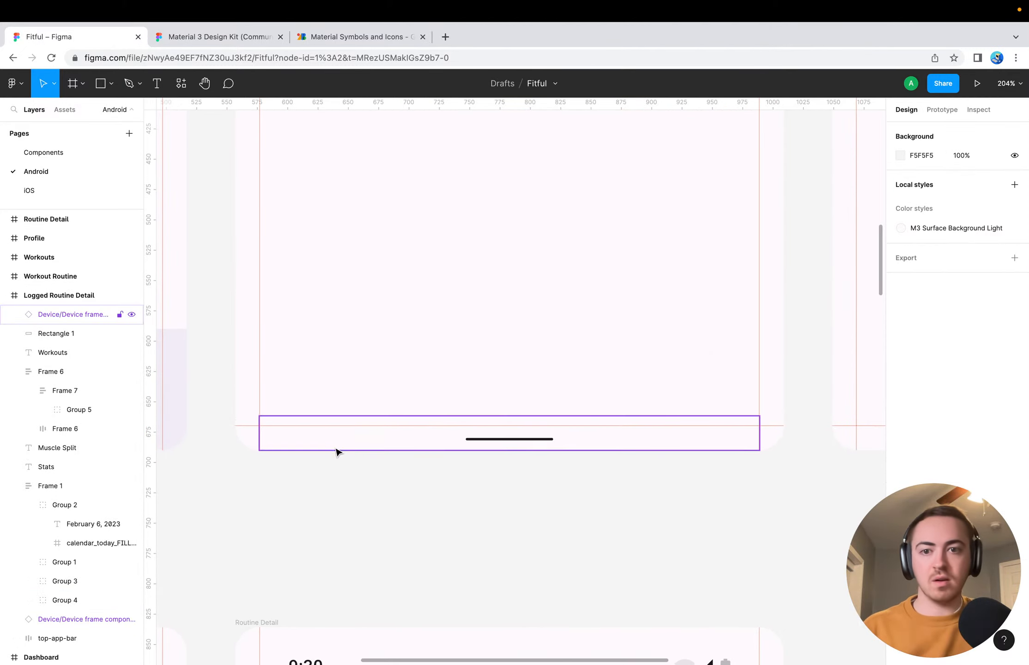
pyautogui.scroll(10, 409, 421)
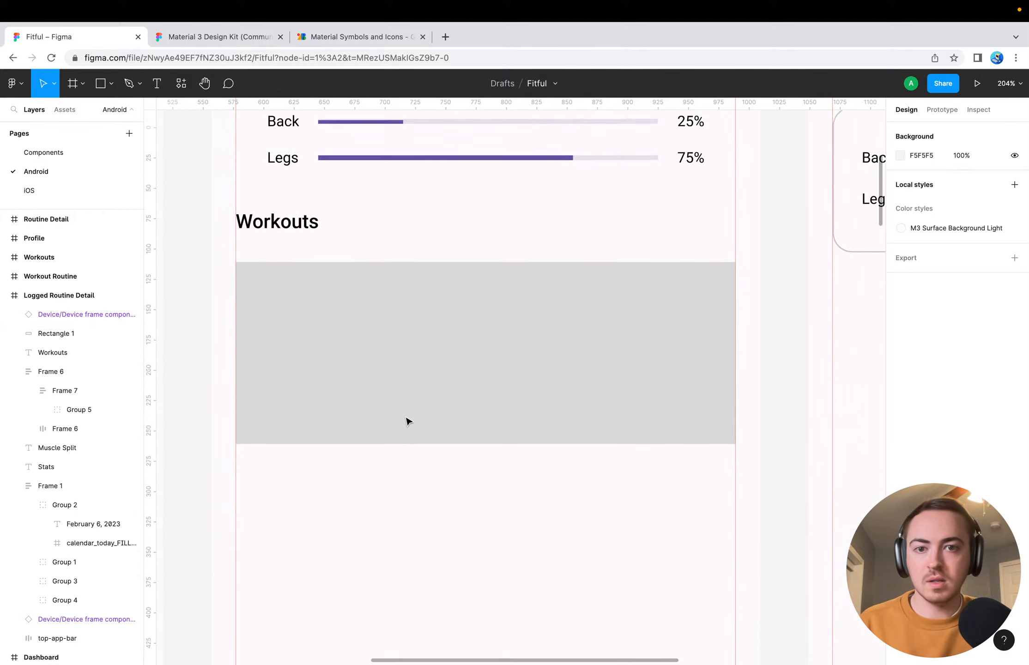
pyautogui.click(406, 429)
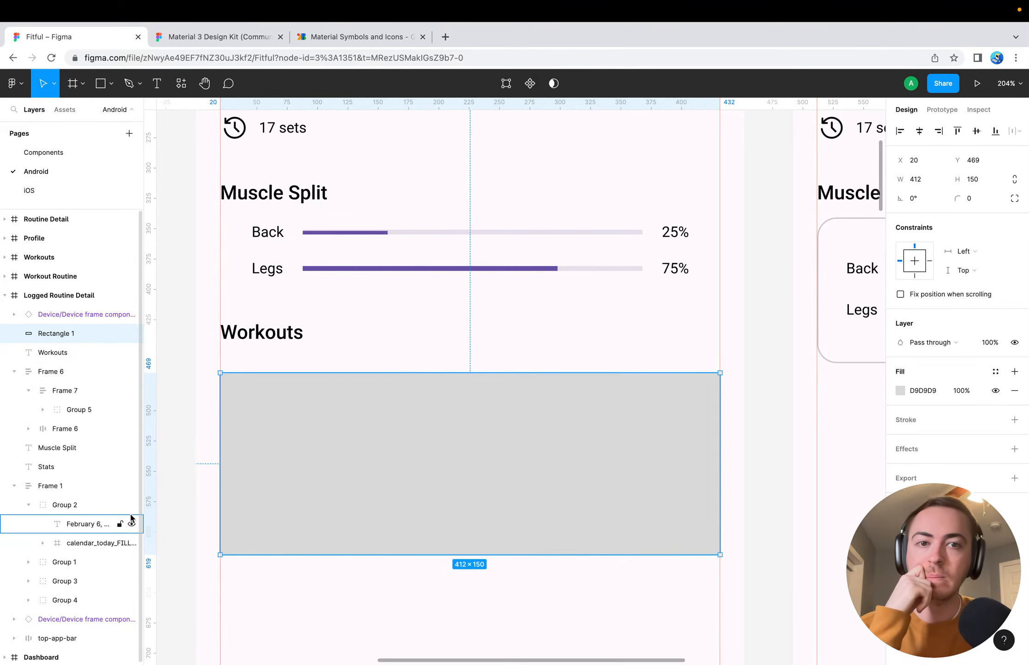
pyautogui.scroll(-3, 446, 582)
pyautogui.click(450, 551)
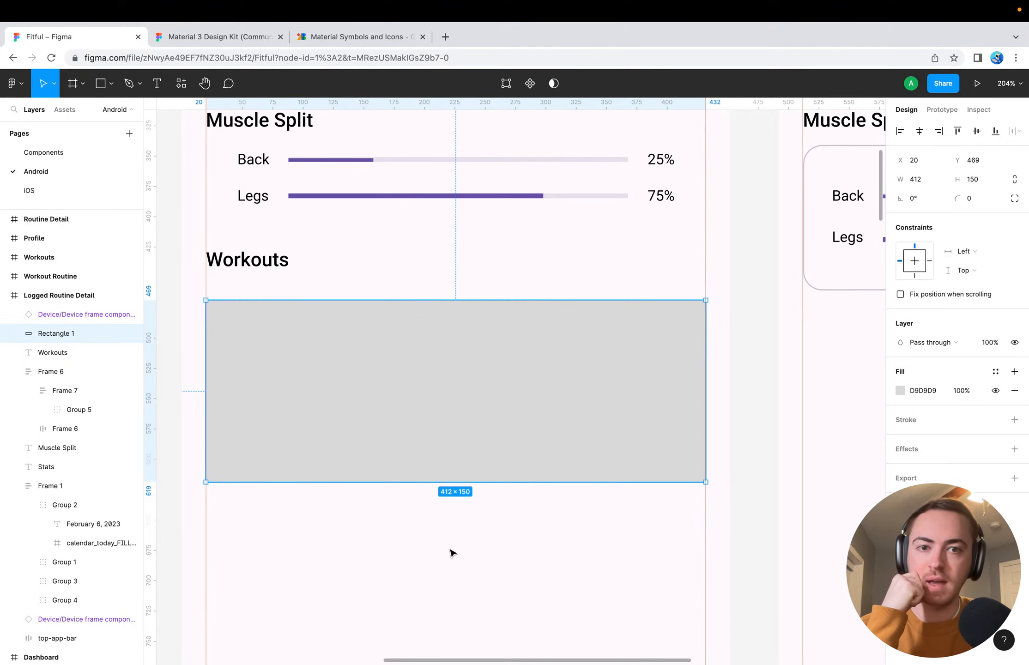
pyautogui.scroll(-5, 451, 553)
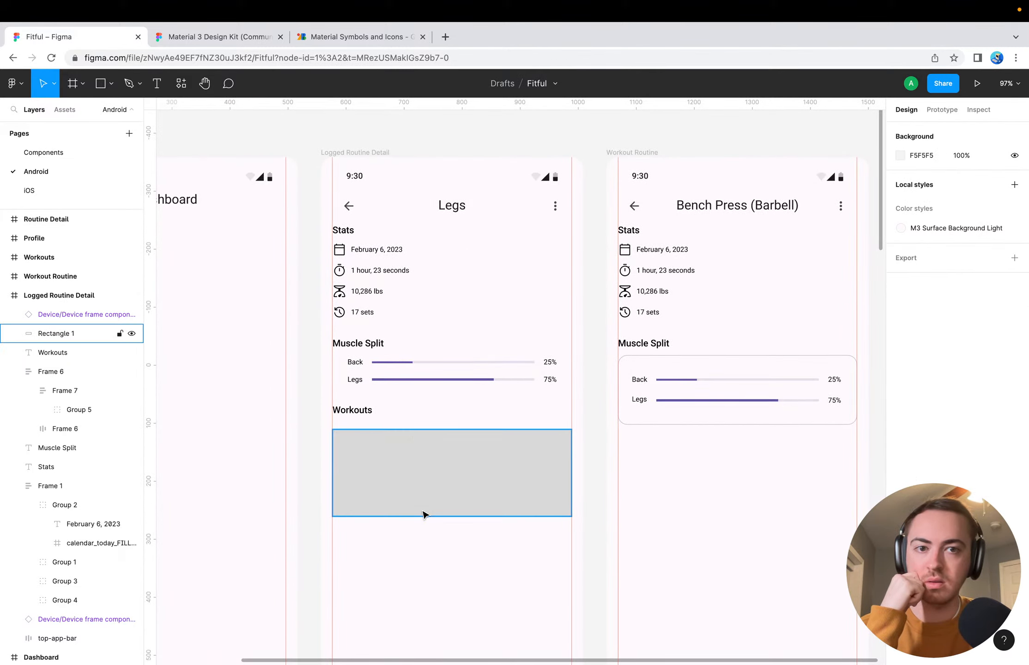
pyautogui.click(423, 496)
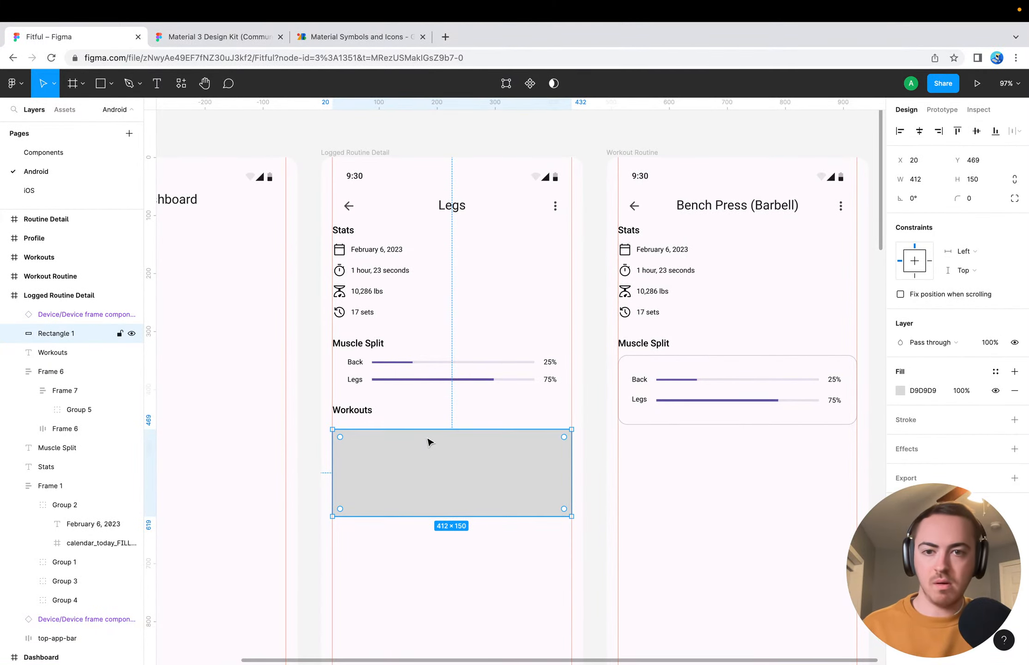
pyautogui.doubleClick(400, 453)
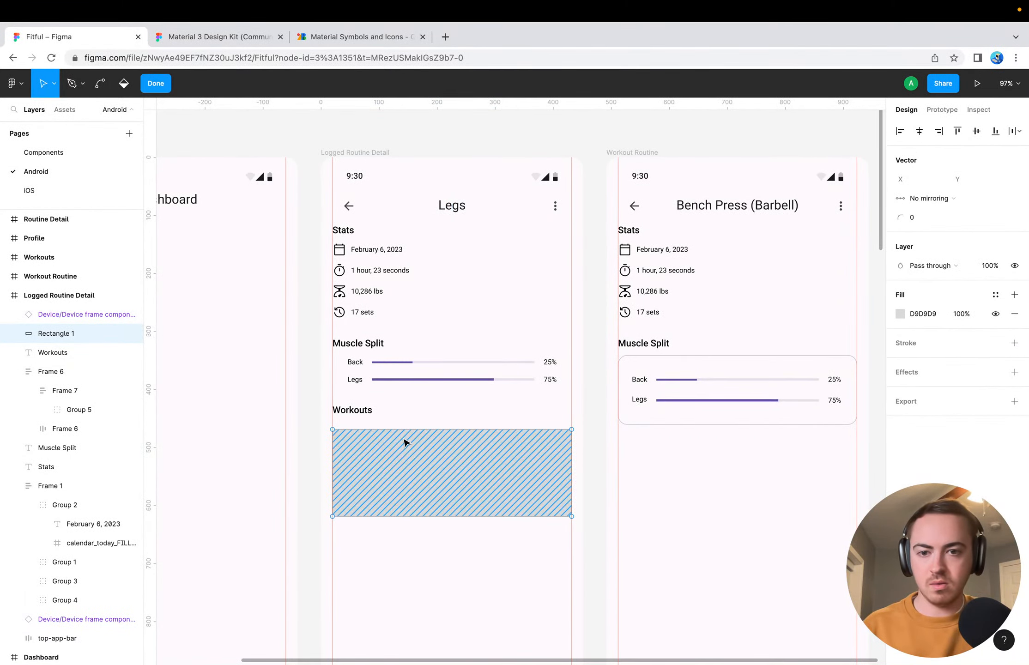
pyautogui.press('Escape')
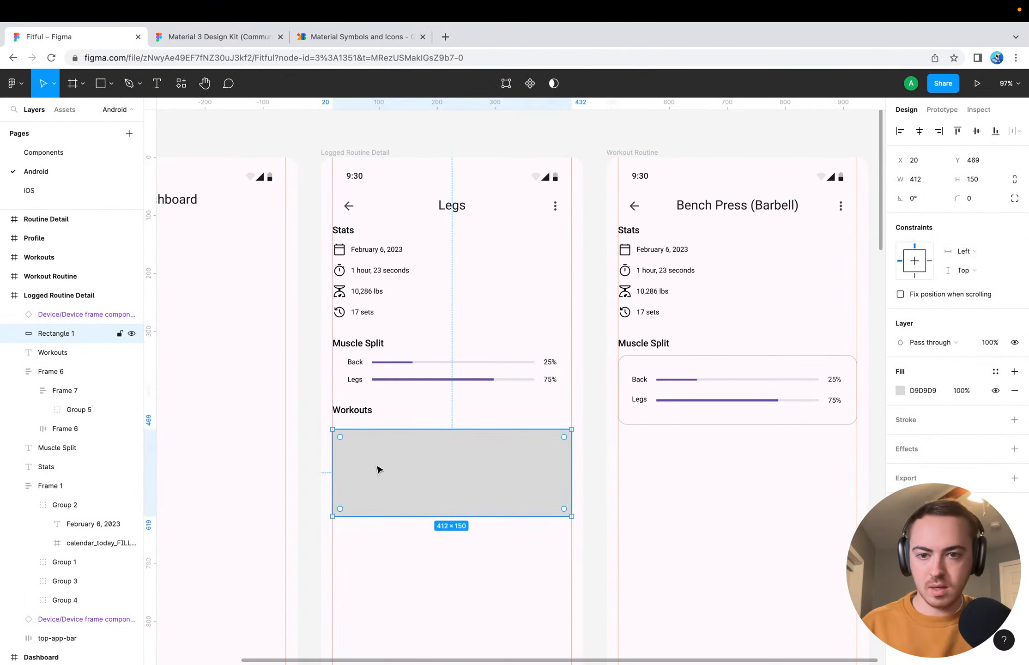
# Add a "Squat (Barbell)" text label near the upper edge of the grey rectangle under Workouts
pyautogui.press('t')
pyautogui.click(361, 440)
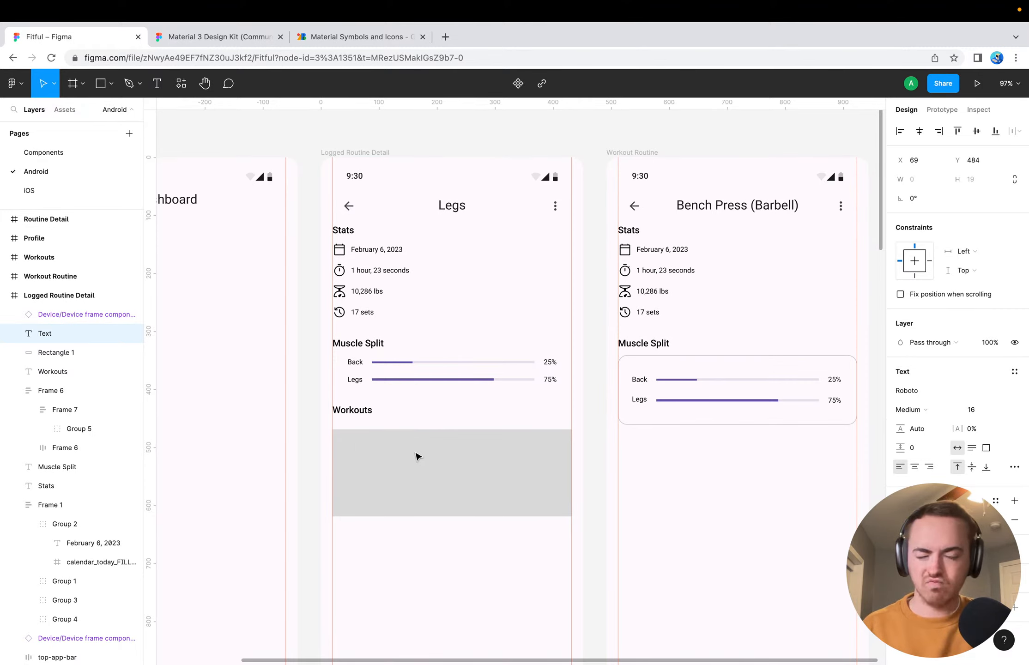
pyautogui.write('Squ')
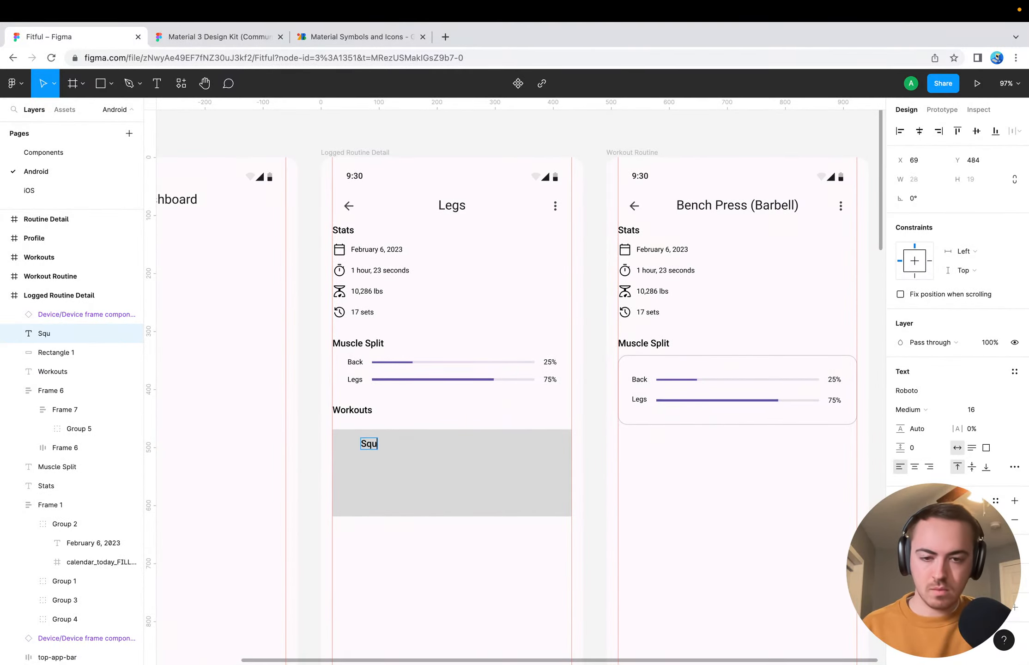
pyautogui.write('at (Barb')
pyautogui.press('BackSpace')
pyautogui.write('Barbell')
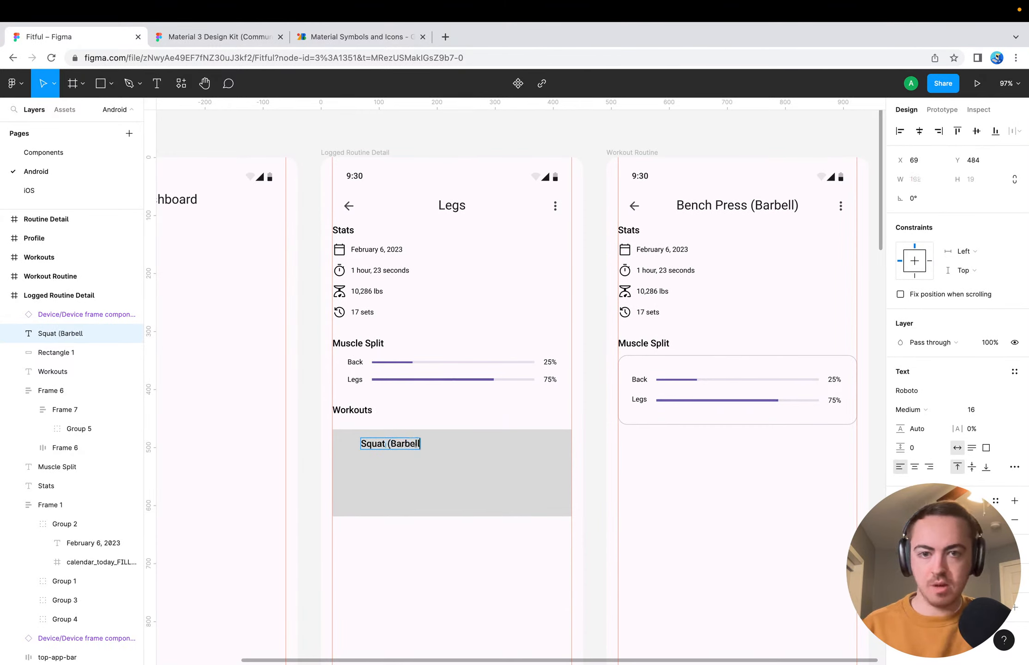
pyautogui.press('Escape')
pyautogui.scroll(6, 425, 476)
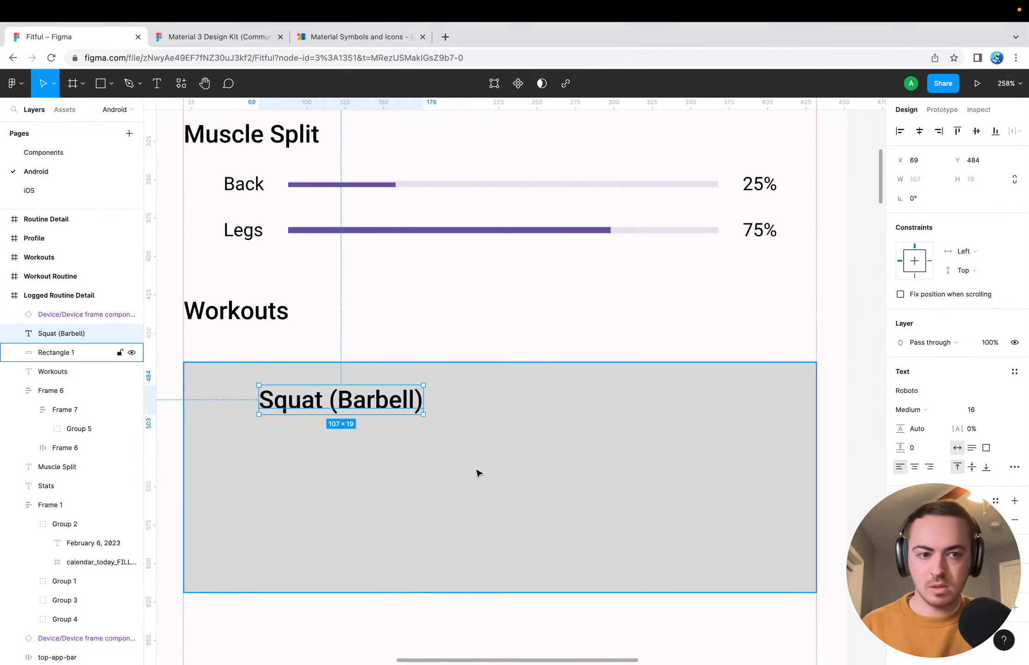
# Set the "Squat (Barbell)" label to Regular weight at size 14 and move it nearer the grey rectangle's upper-left corner
pyautogui.click(917, 408)
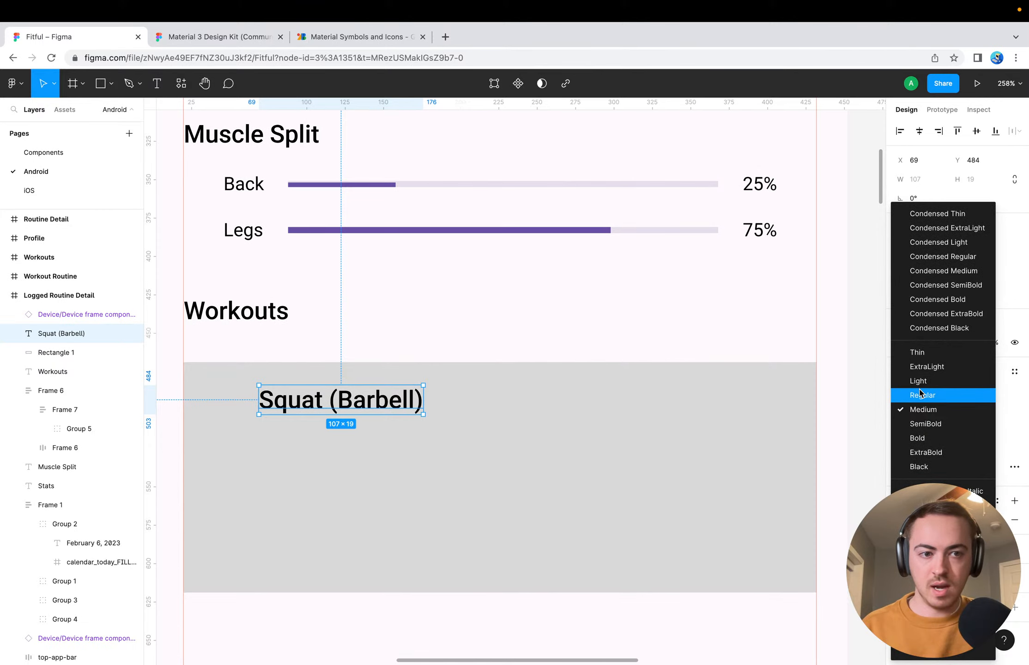
pyautogui.click(919, 393)
pyautogui.moveTo(305, 404); pyautogui.dragTo(246, 392)
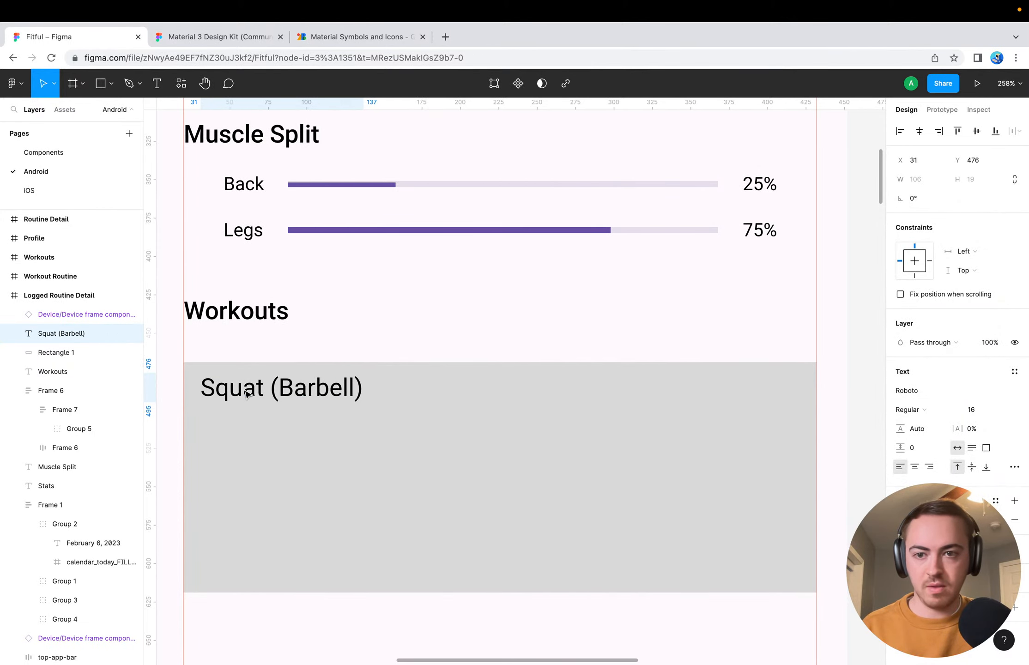
pyautogui.click(977, 412)
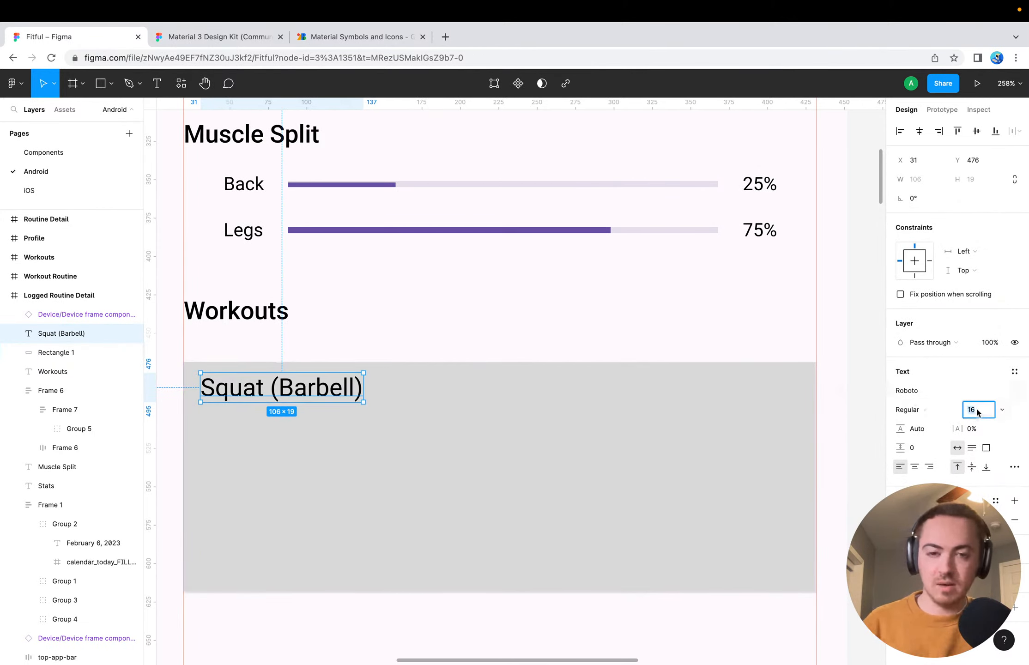
pyautogui.write('14')
pyautogui.press('Return')
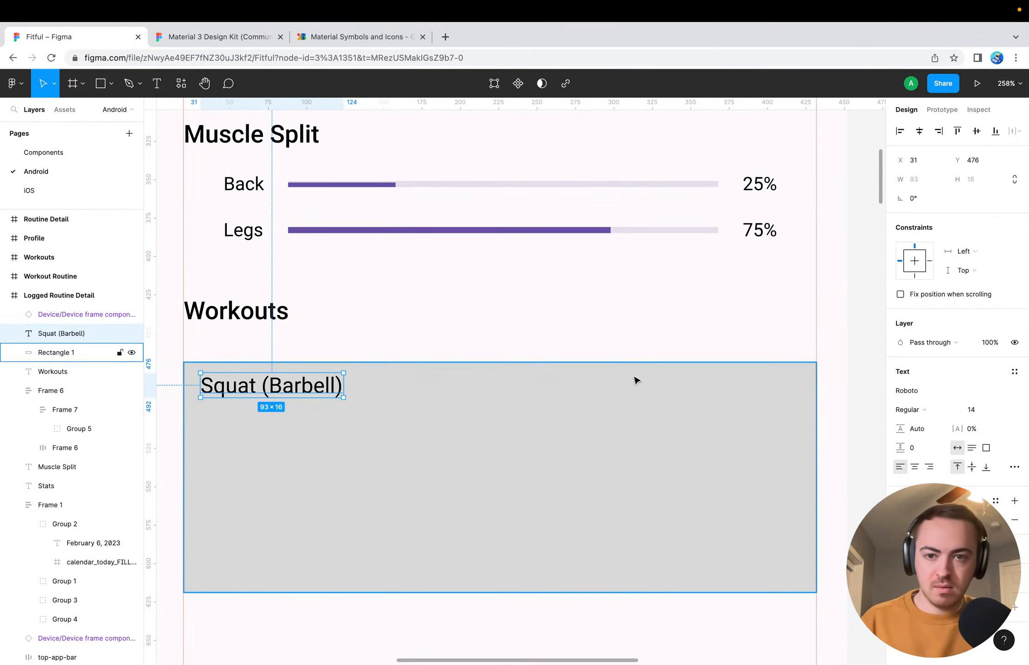
# Position the "Squat (Barbell)" label at X 28, Y 477, inset 8 px from the grey rectangle's left and upper edges
pyautogui.moveTo(275, 386); pyautogui.dragTo(257, 385)
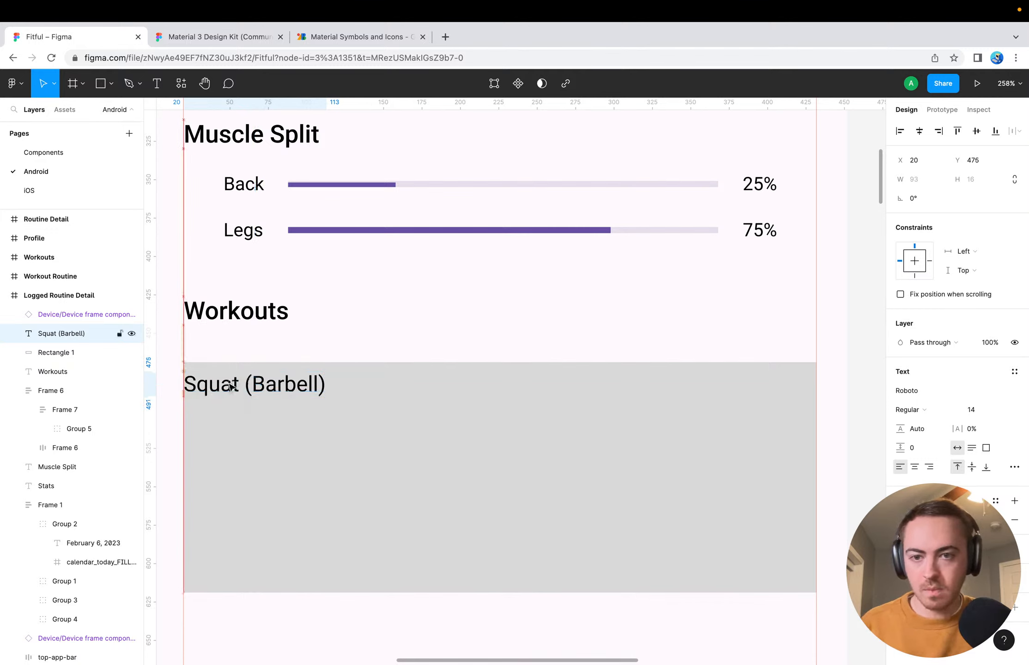
pyautogui.press('alt')
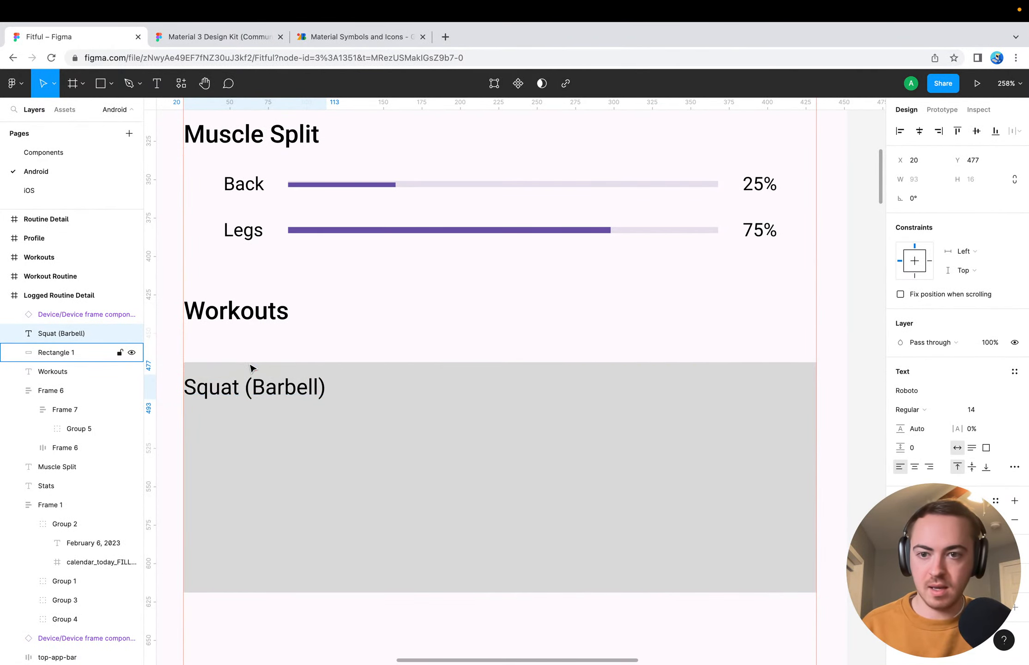
pyautogui.press('Right')
pyautogui.press('Right')
pyautogui.press('Down')
pyautogui.press('Right')
pyautogui.press('Right')
pyautogui.press('Right')
pyautogui.press('Right')
pyautogui.press('Right')
pyautogui.press('Right')
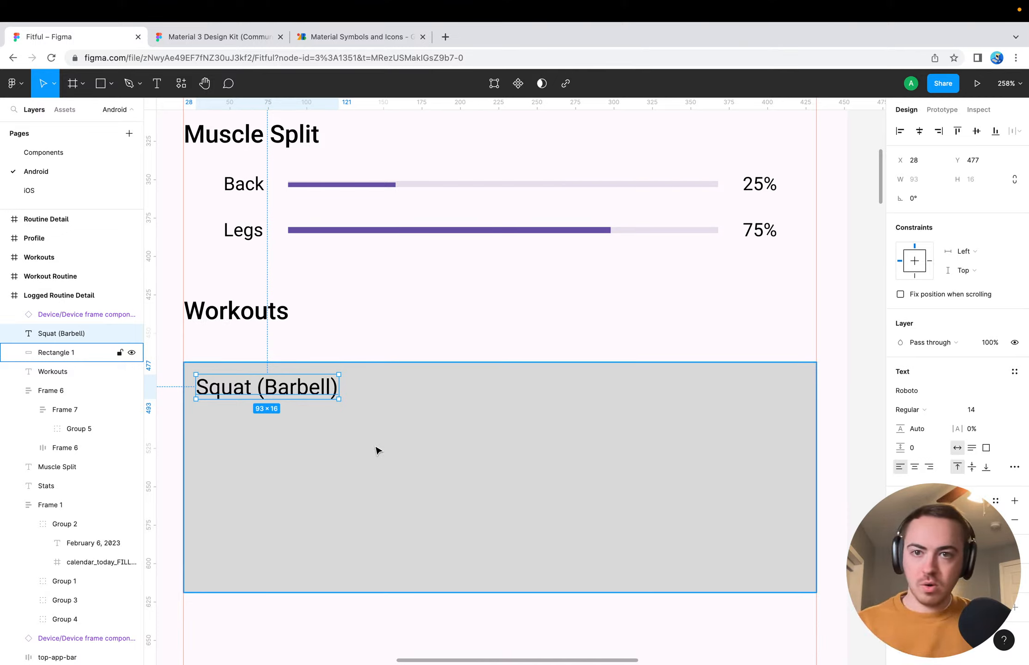
# Set the vertical auto layout spacing between the Back and Legs rows under Muscle Split to 24
pyautogui.click(375, 210)
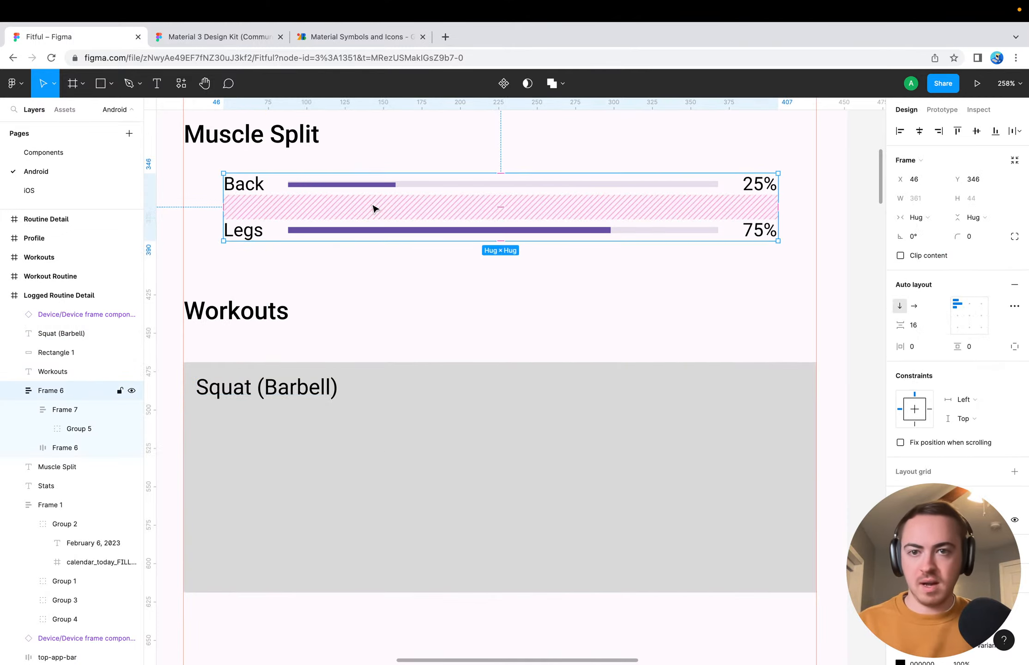
pyautogui.click(922, 330)
pyautogui.write('24')
pyautogui.press('Return')
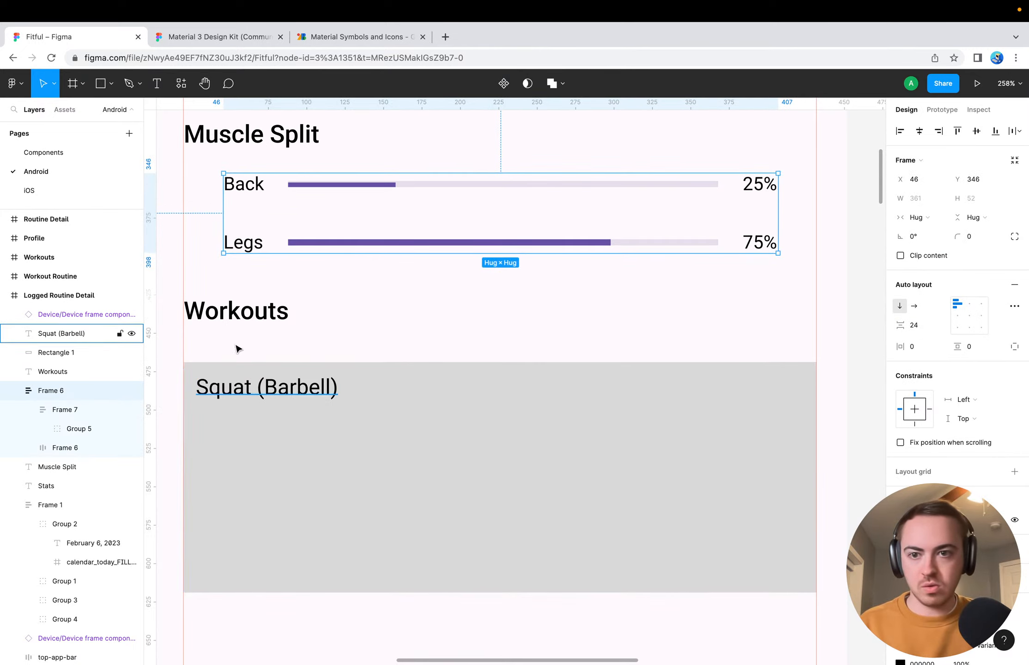
pyautogui.click(343, 599)
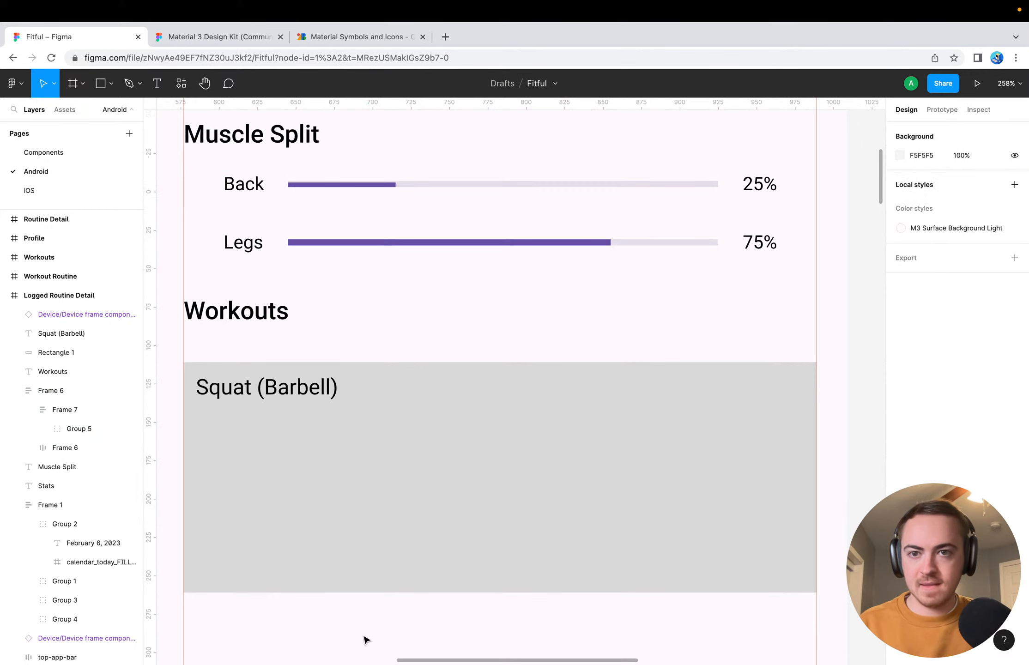
# Extend the grey rectangle under Workouts downward to a height of 213, keeping its upper edge in place
pyautogui.click(372, 398)
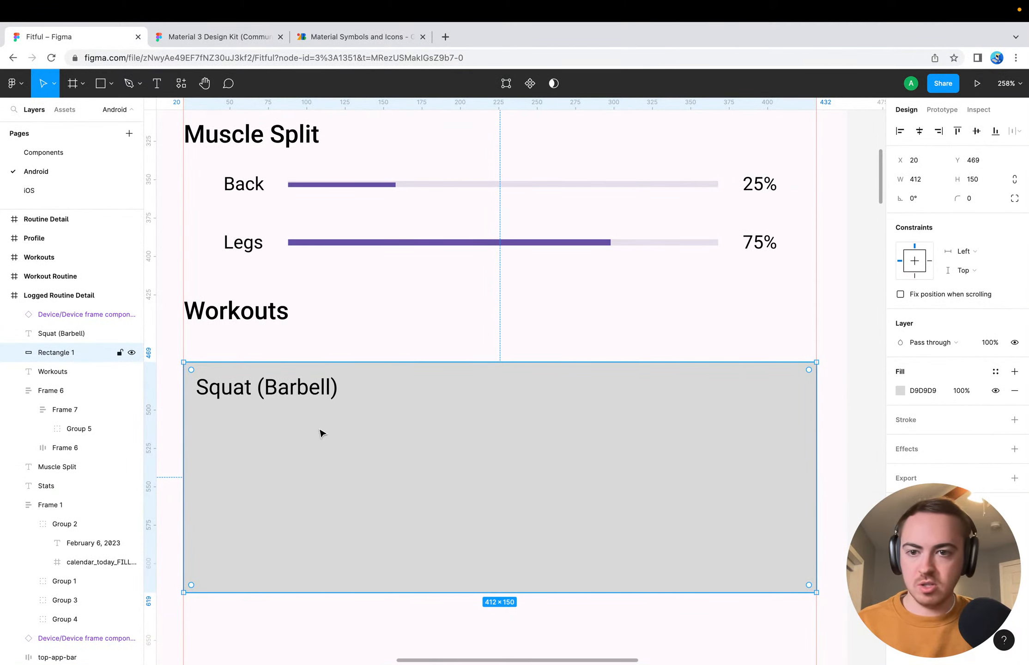
pyautogui.scroll(-5, 310, 449)
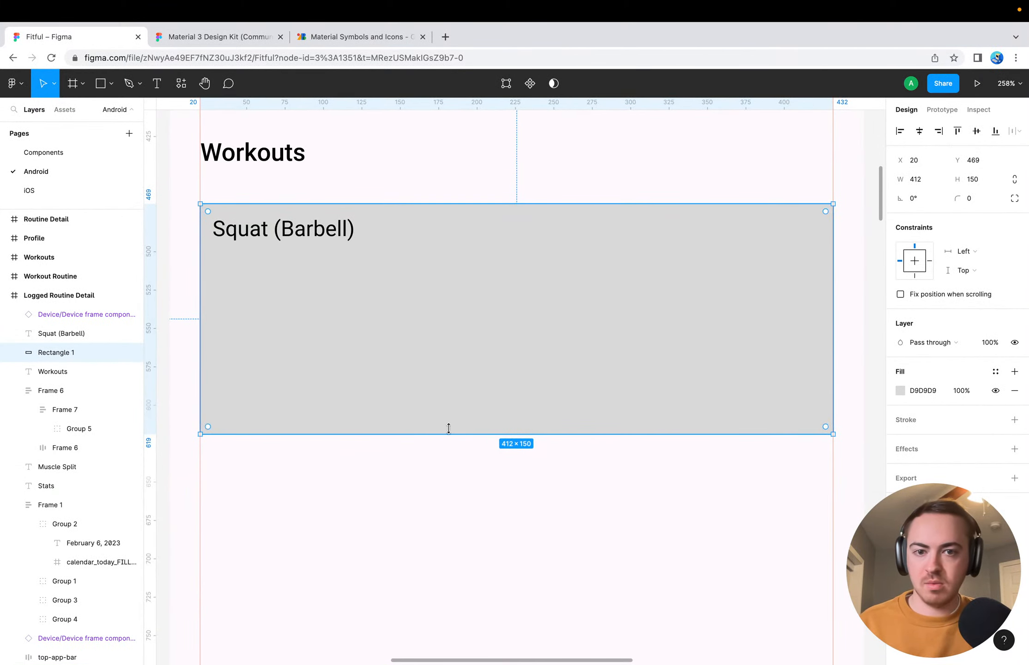
pyautogui.moveTo(477, 434); pyautogui.dragTo(477, 533)
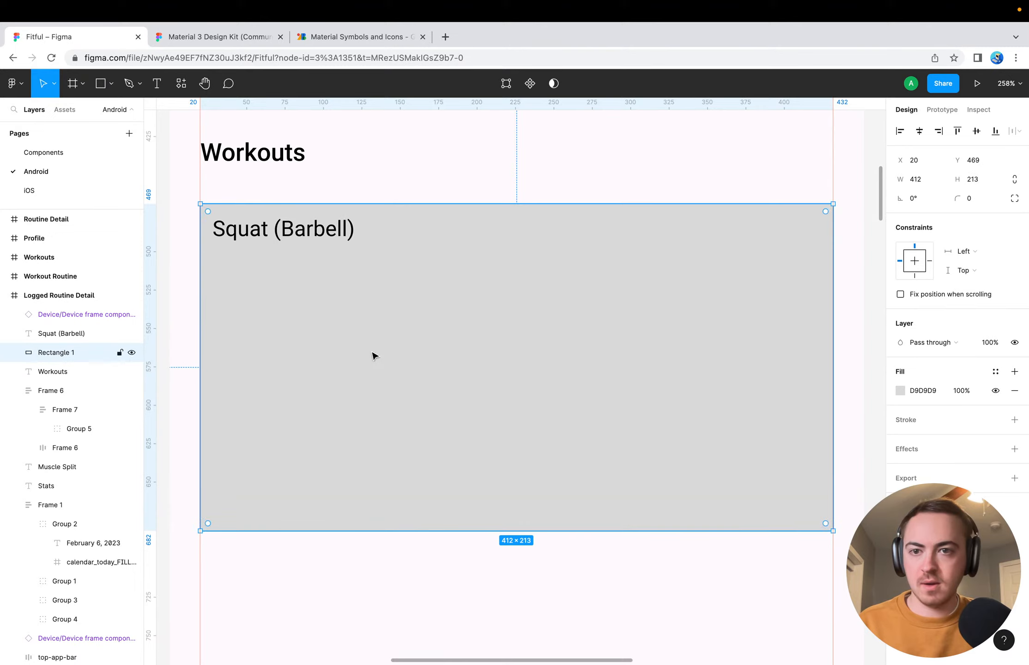
# Try Bold on the "Squat (Barbell)" label, undo it, and set the font weight to Medium
pyautogui.click(254, 231)
pyautogui.press('super+b')
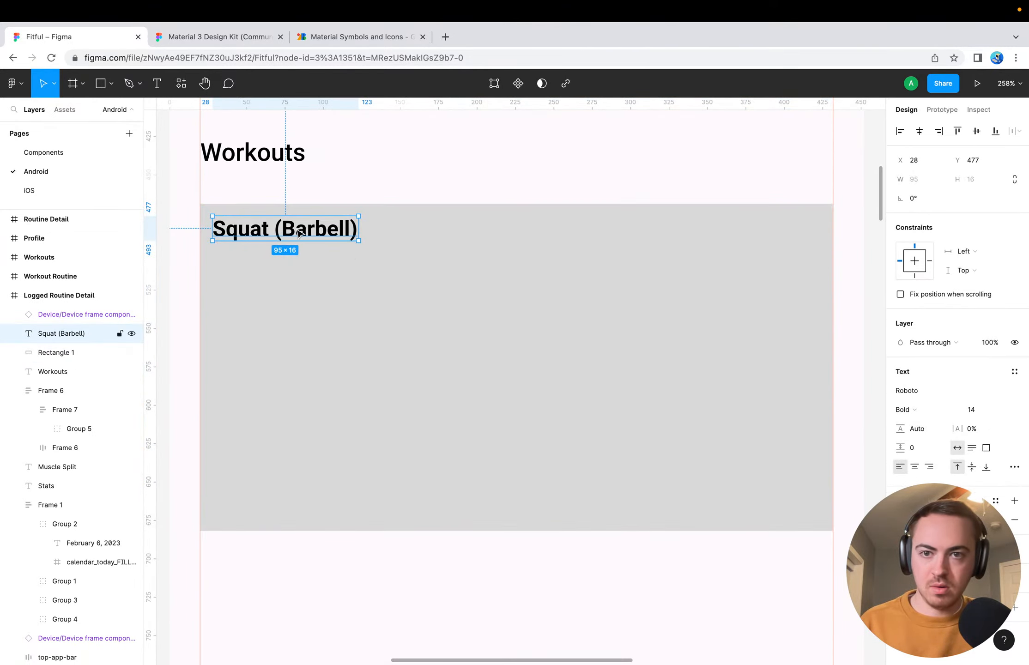
pyautogui.press('super+z')
pyautogui.click(920, 410)
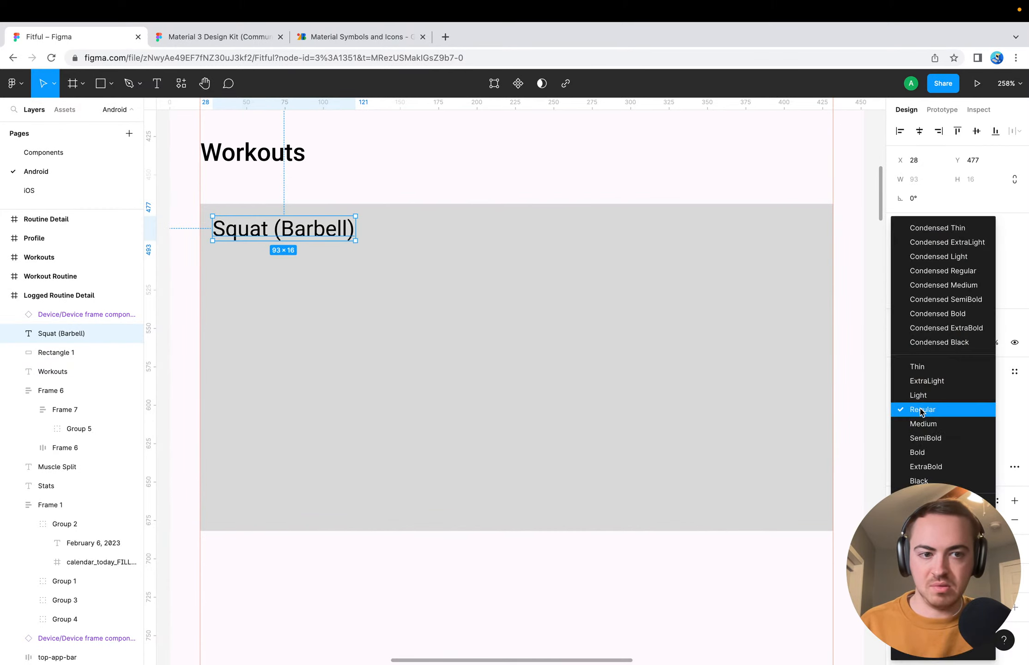
pyautogui.click(923, 424)
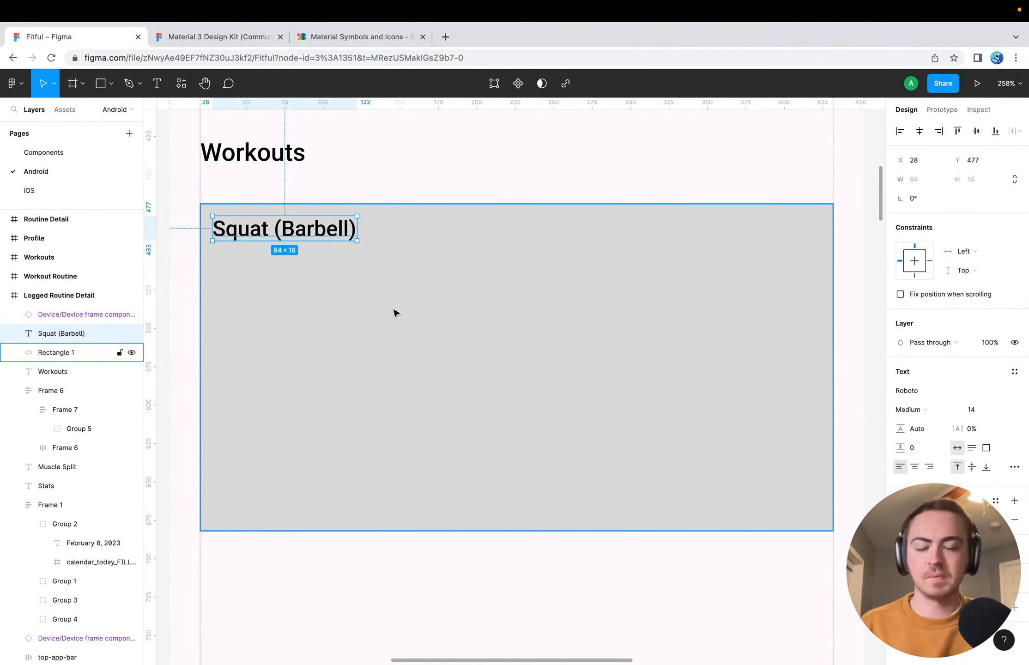
# Try the Regular font weight on the "Squat (Barbell)" label
pyautogui.click(396, 268)
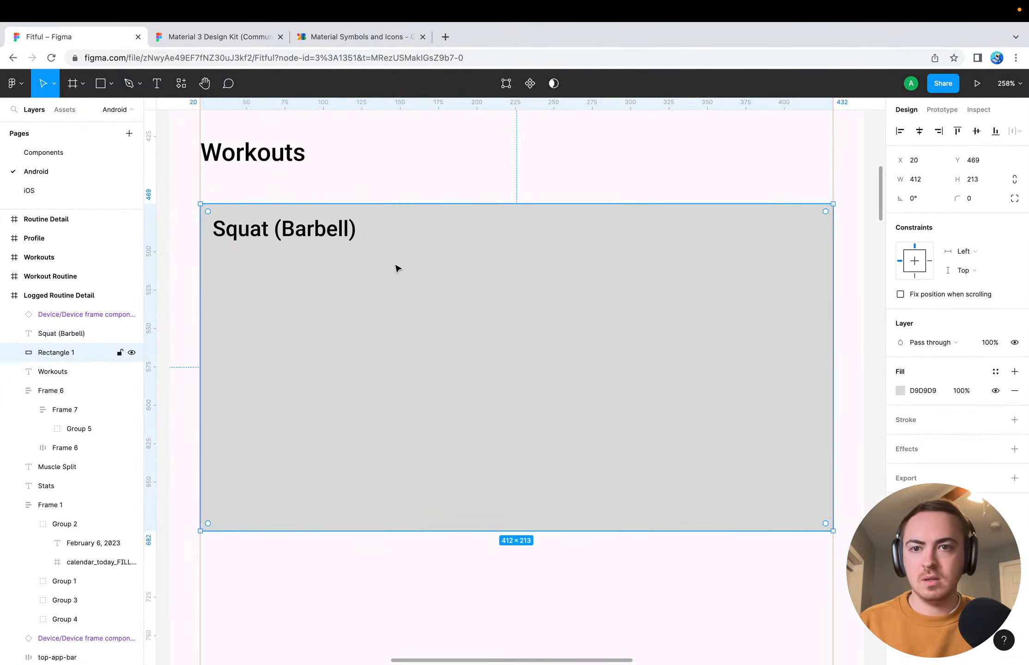
pyautogui.click(300, 228)
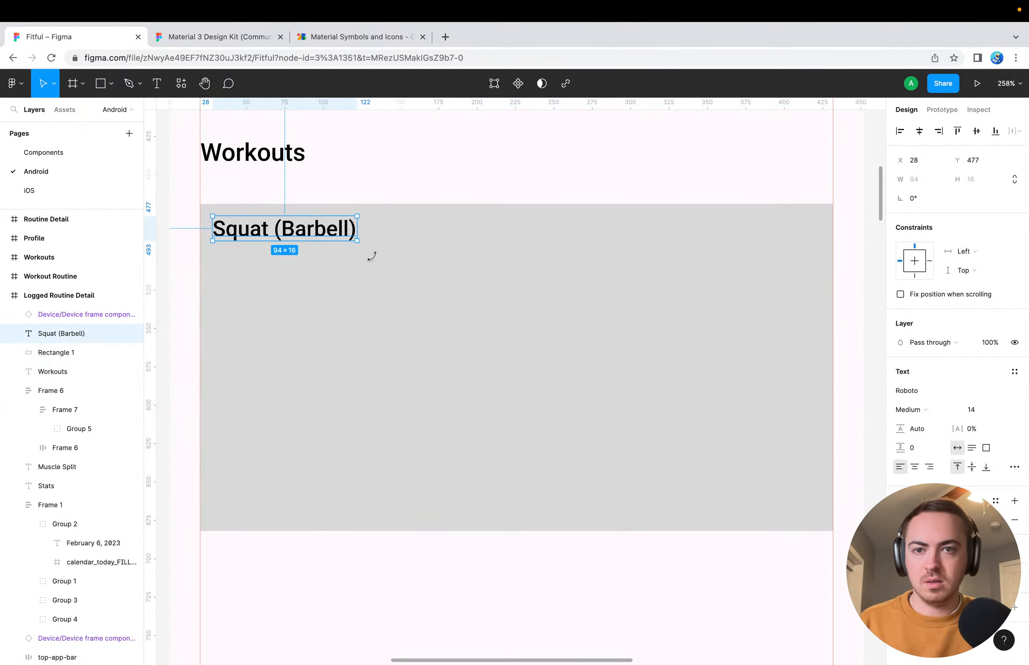
pyautogui.click(444, 384)
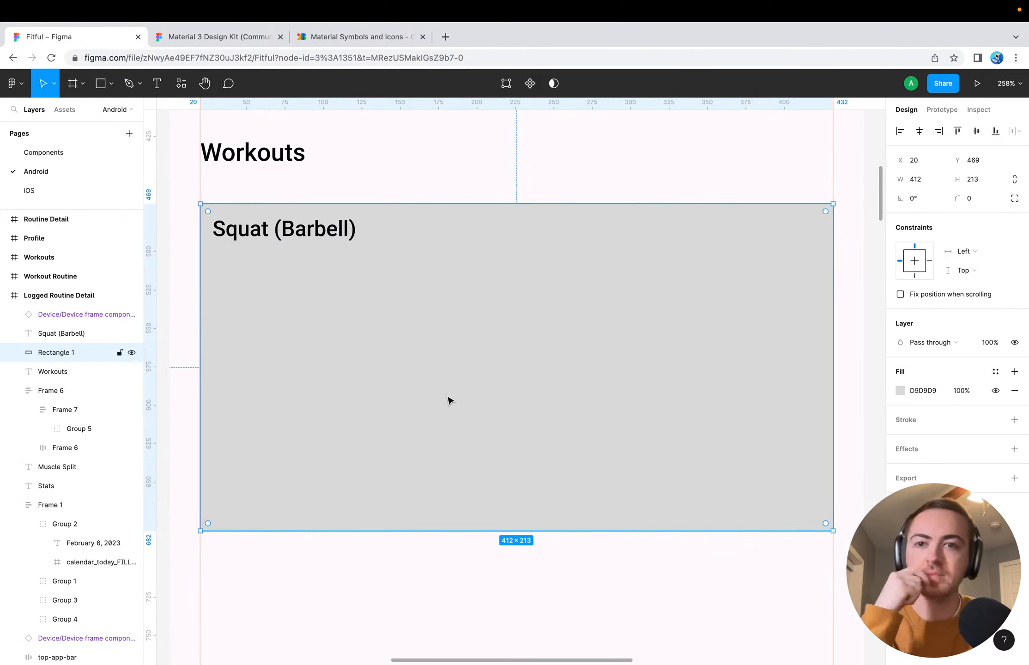
pyautogui.click(326, 233)
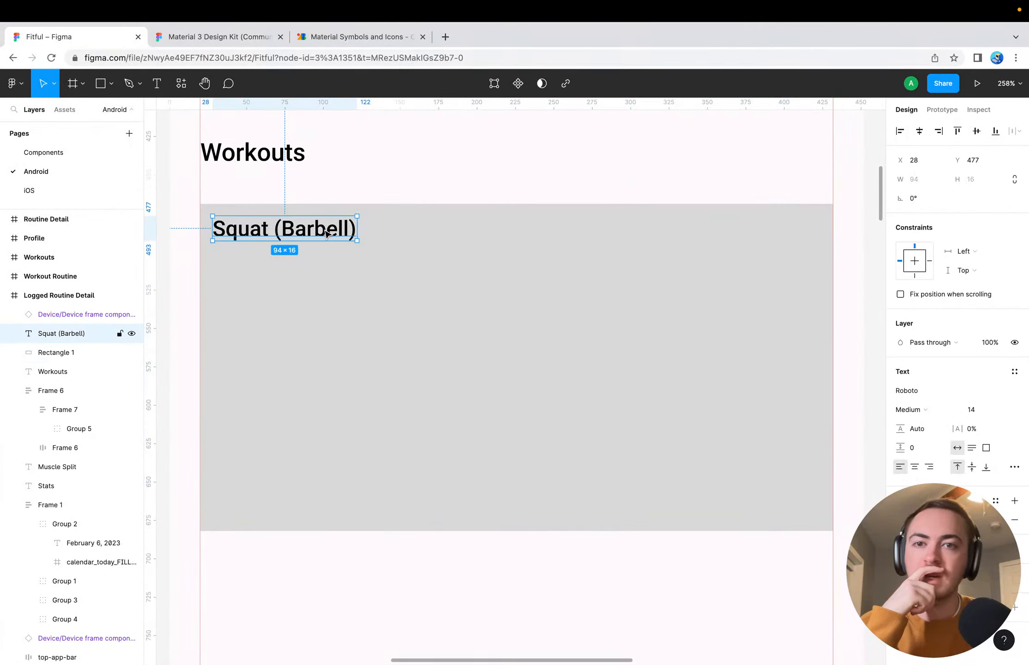
pyautogui.click(917, 410)
pyautogui.click(930, 396)
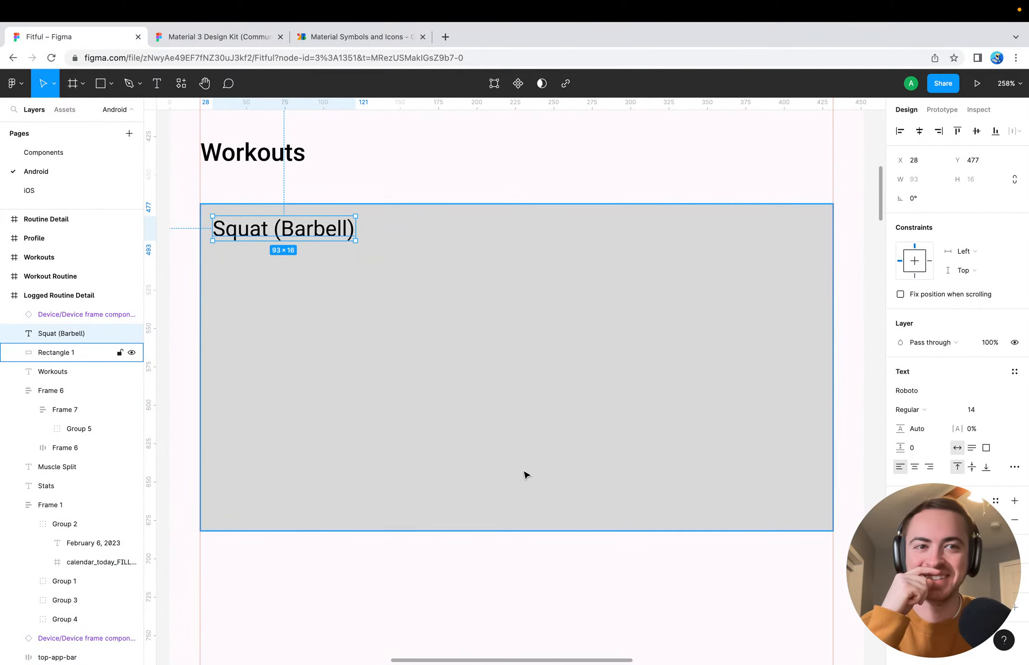
# Try the SemiBold weight on the "Squat (Barbell)" label and set it back to Medium
pyautogui.click(317, 356)
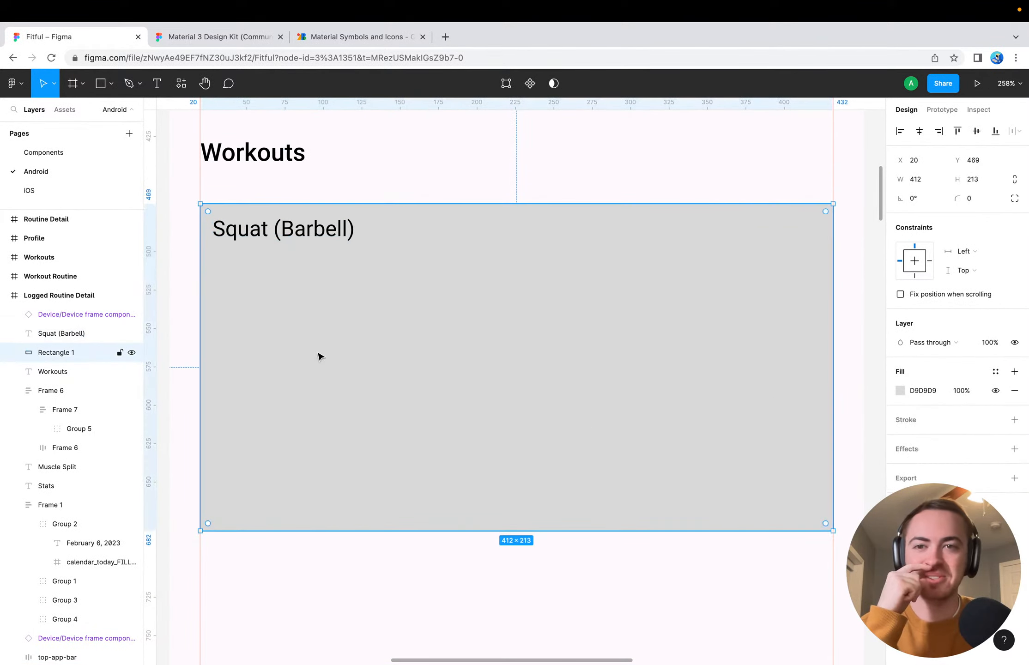
pyautogui.click(264, 233)
pyautogui.click(926, 411)
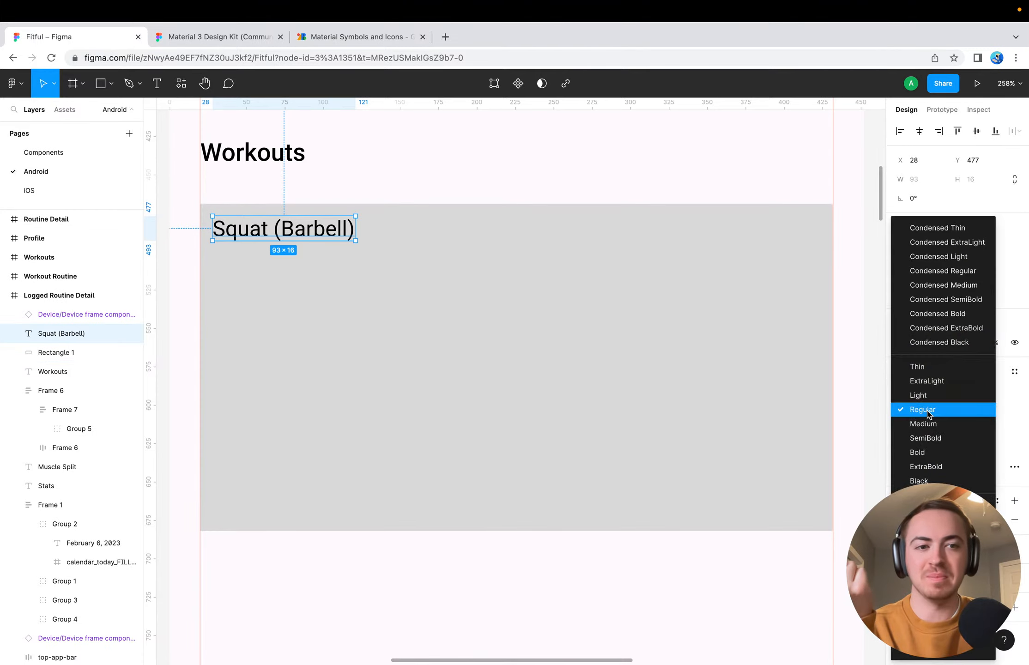
pyautogui.click(940, 438)
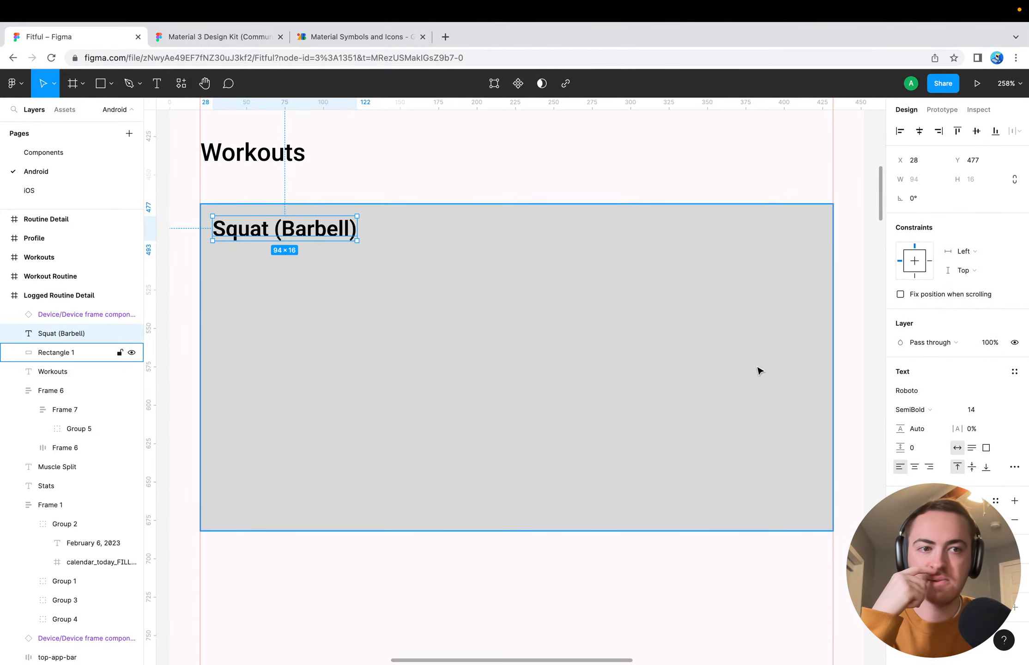
pyautogui.click(932, 413)
pyautogui.click(935, 403)
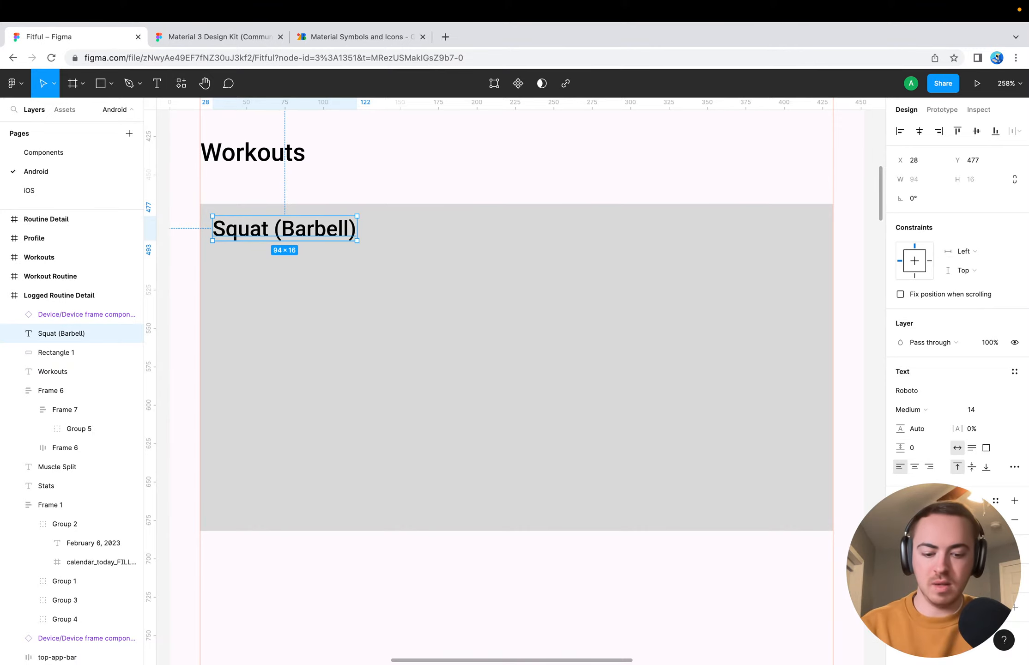
pyautogui.click(567, 490)
pyautogui.click(297, 233)
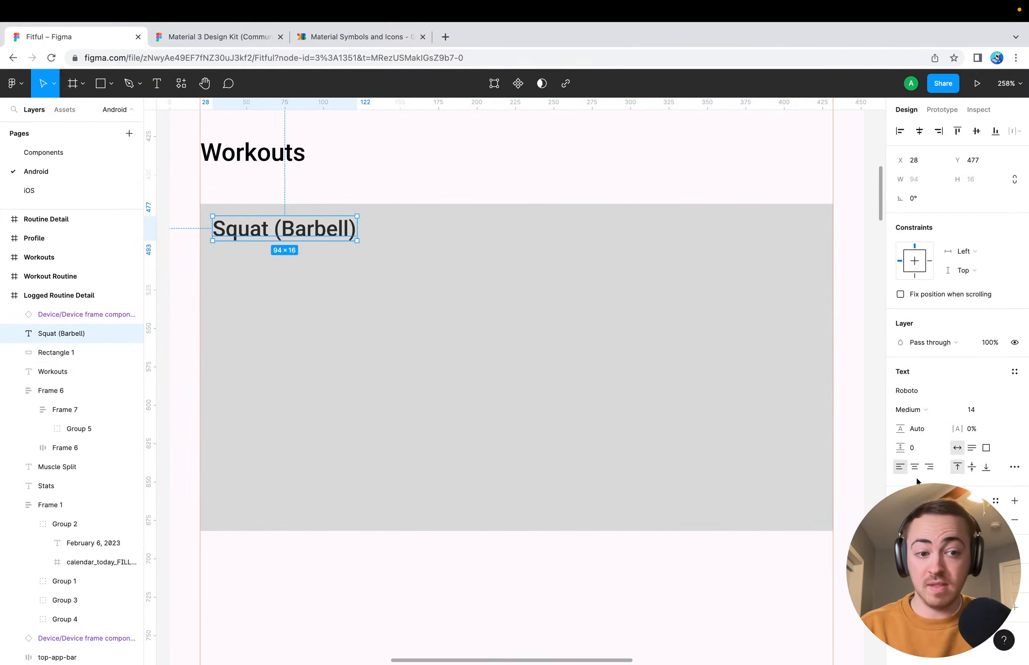
# Add a 1 px black inside stroke to the rectangle behind "Squat (Barbell)" and remove its grey fill
pyautogui.click(802, 482)
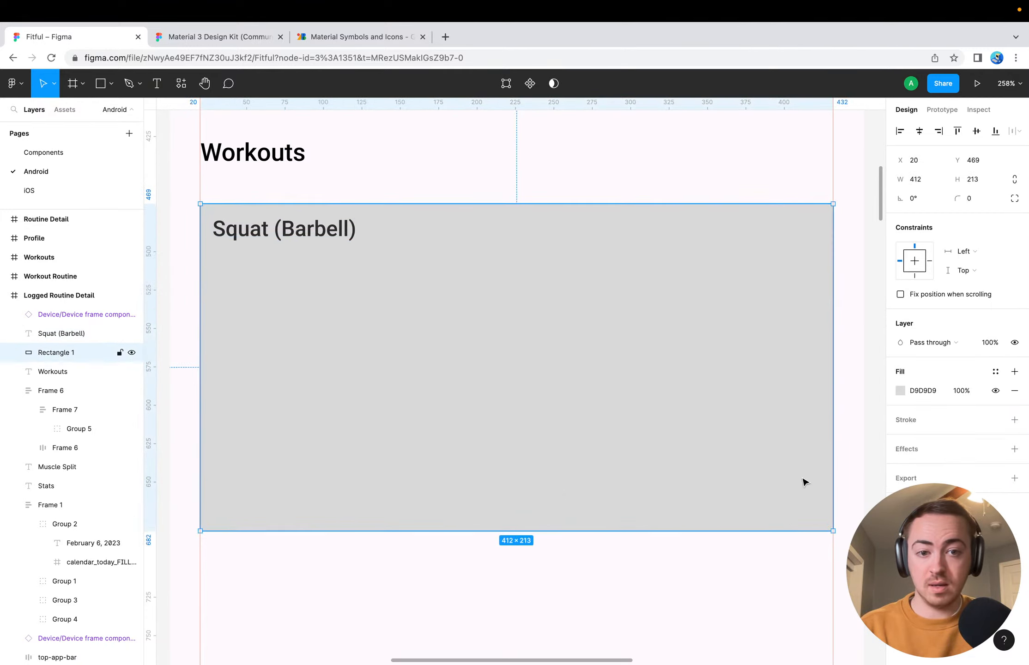
pyautogui.click(1014, 420)
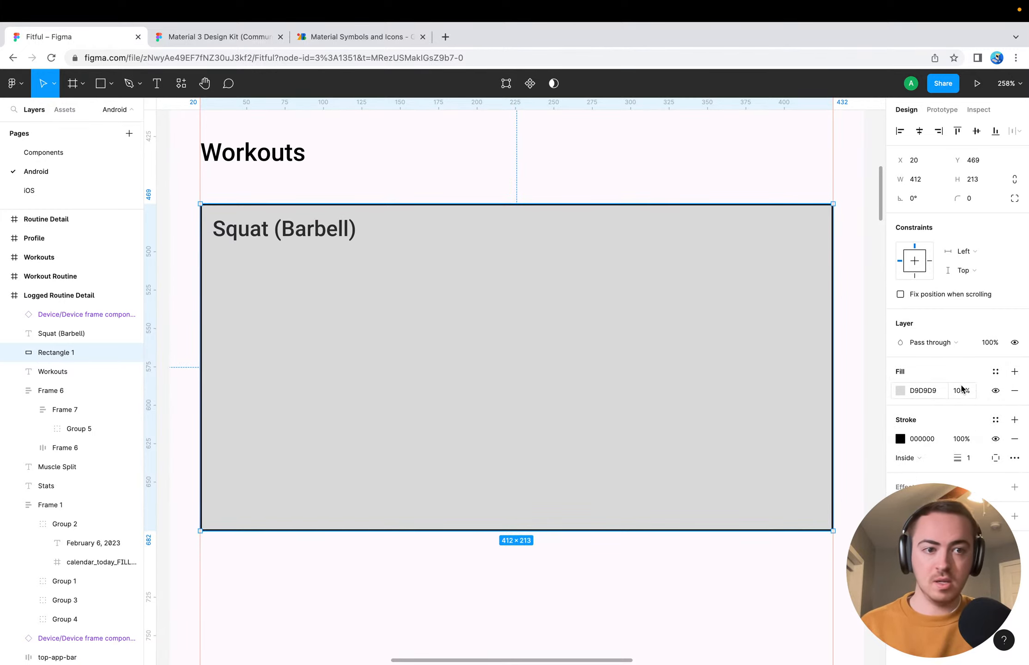
pyautogui.click(1014, 390)
pyautogui.click(486, 575)
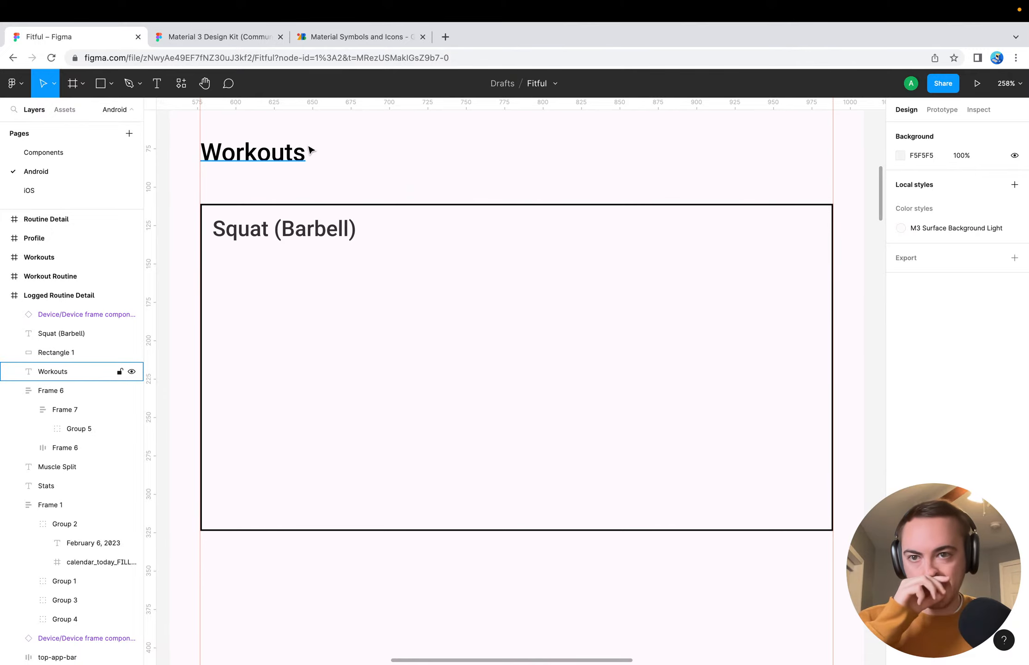
# Switch to the Material 3 Design Kit and examine the outlined stacked card's corner radius, outline and nested layers for comparison with the Squat rectangle
pyautogui.click(388, 207)
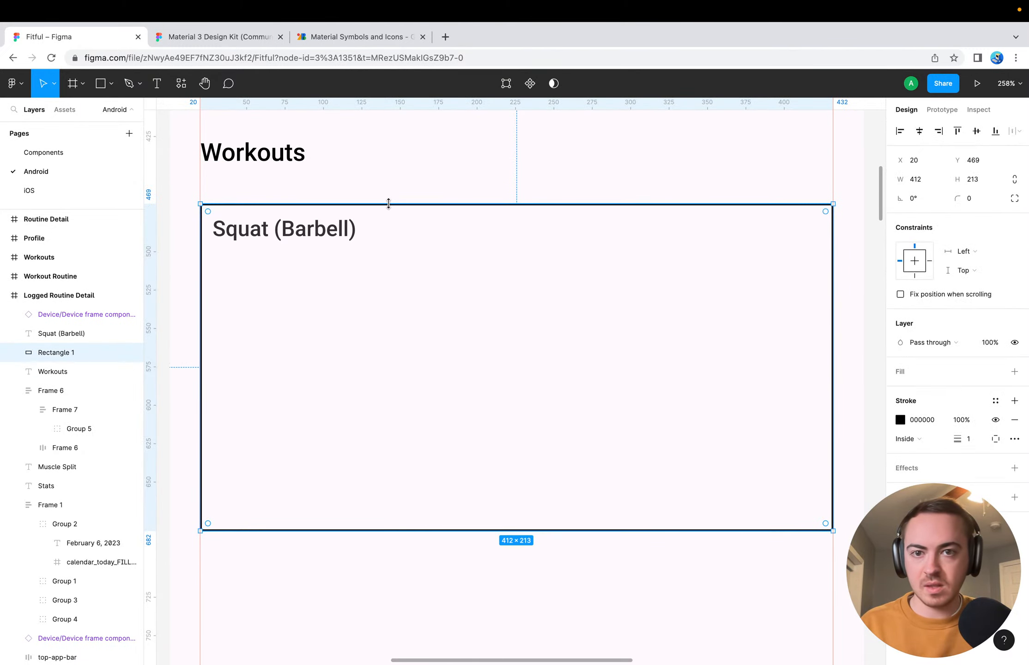
pyautogui.click(225, 38)
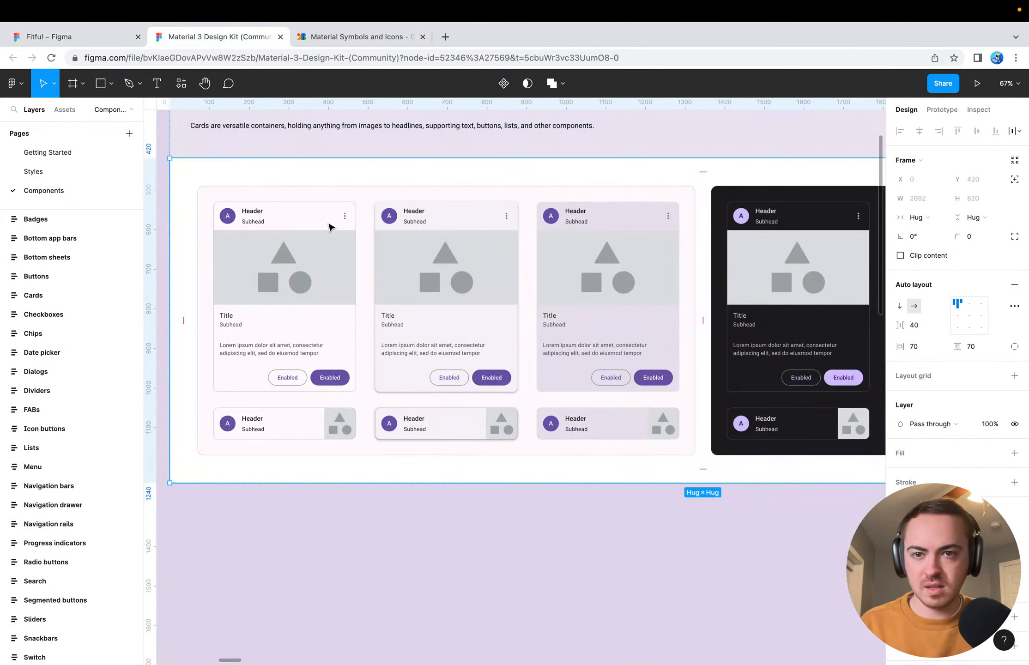
pyautogui.scroll(5, 330, 227)
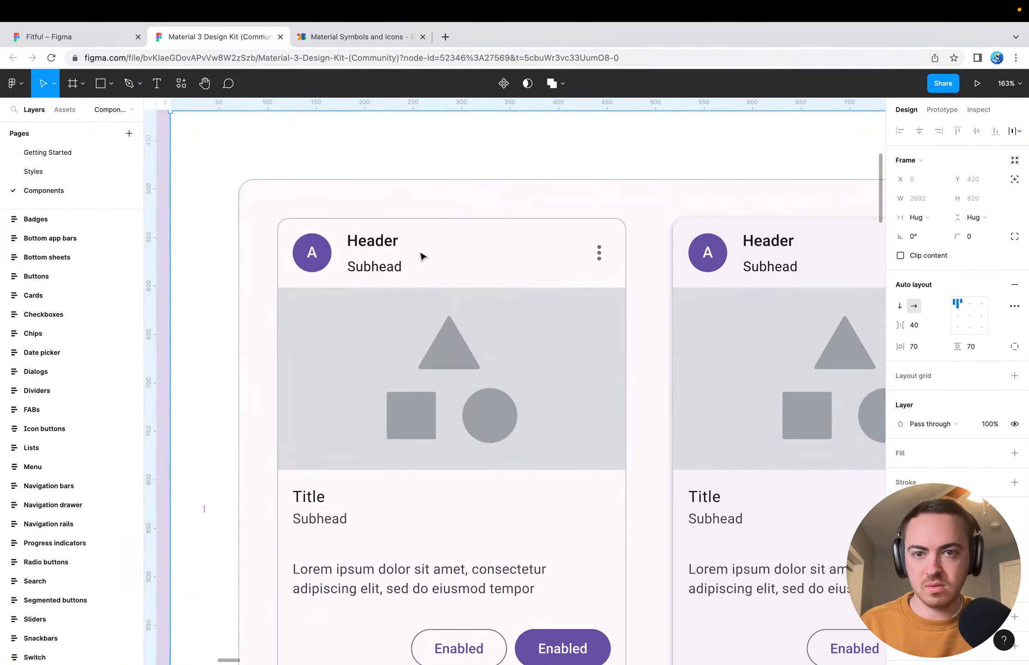
pyautogui.keyDown('super'); pyautogui.click(379, 219); pyautogui.keyUp('super')
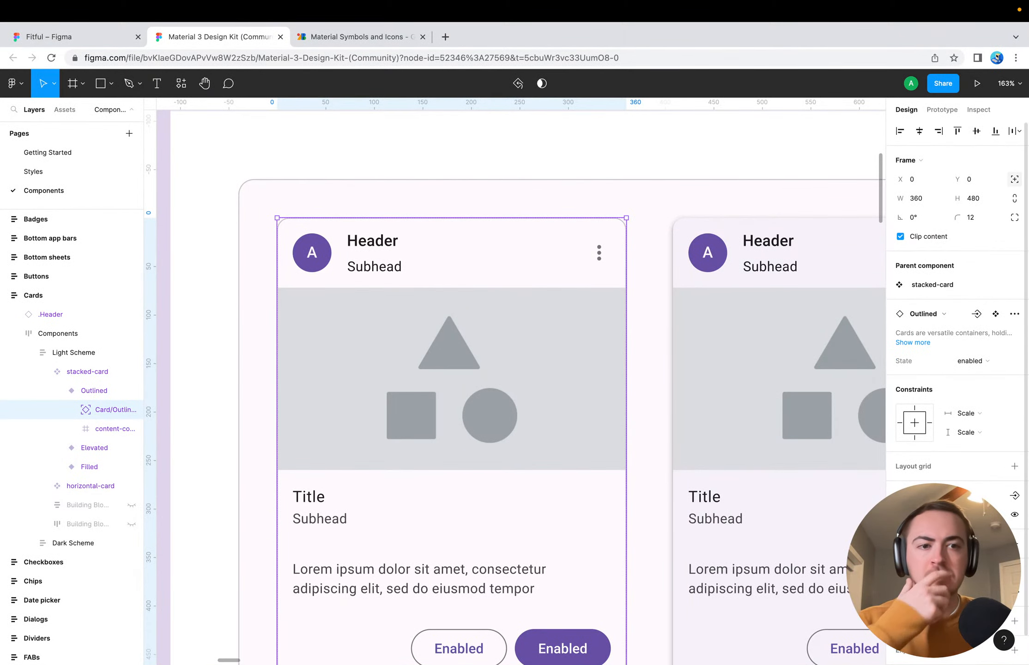
pyautogui.scroll(-2, 956, 323)
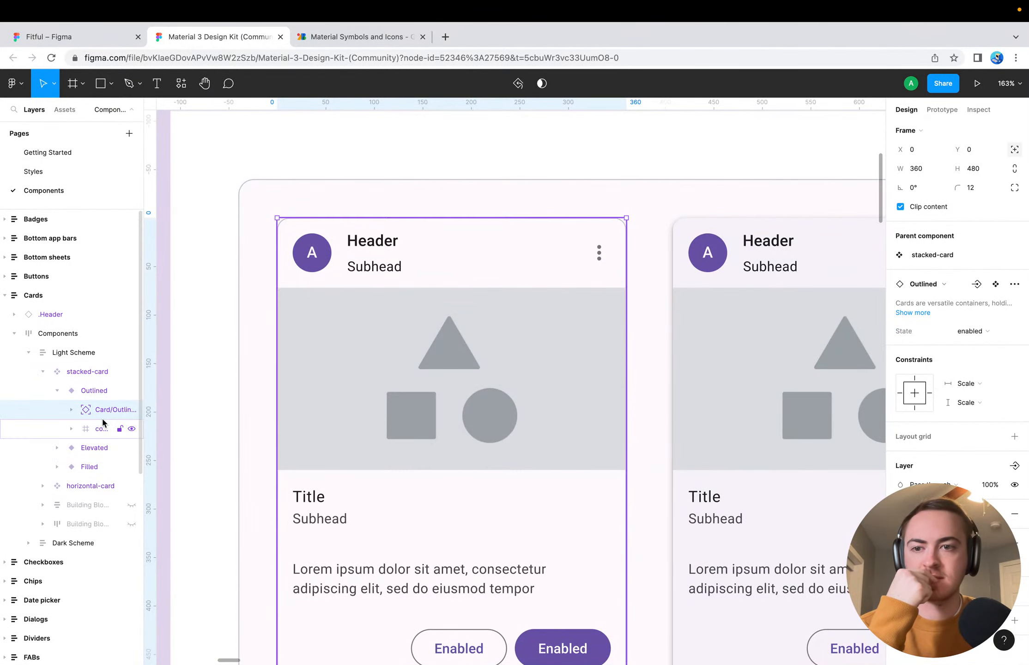
pyautogui.click(71, 410)
pyautogui.click(106, 429)
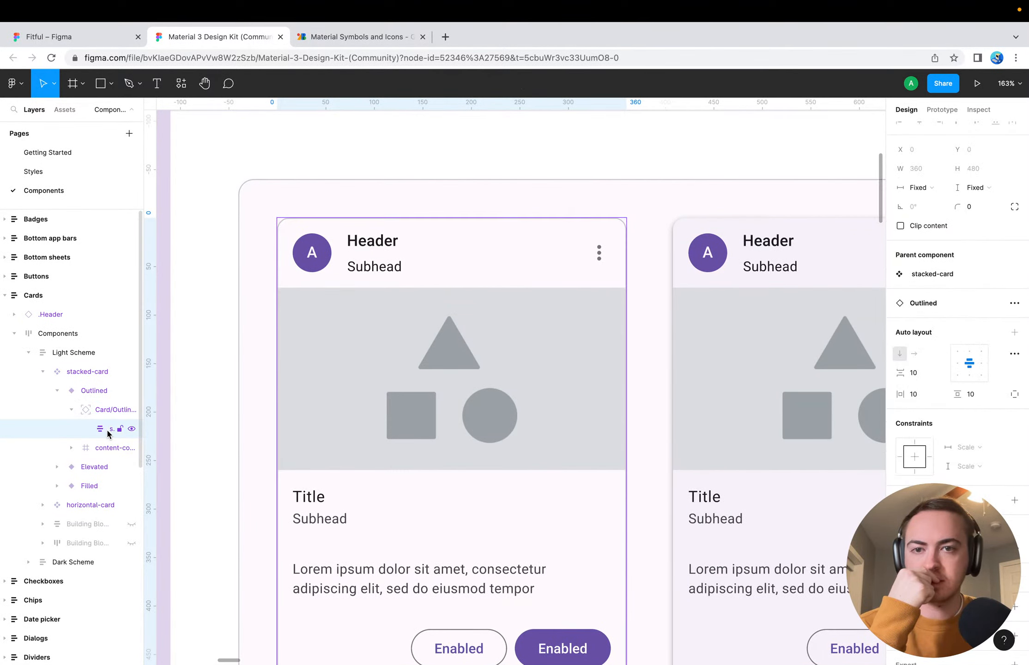
pyautogui.scroll(-2, 956, 323)
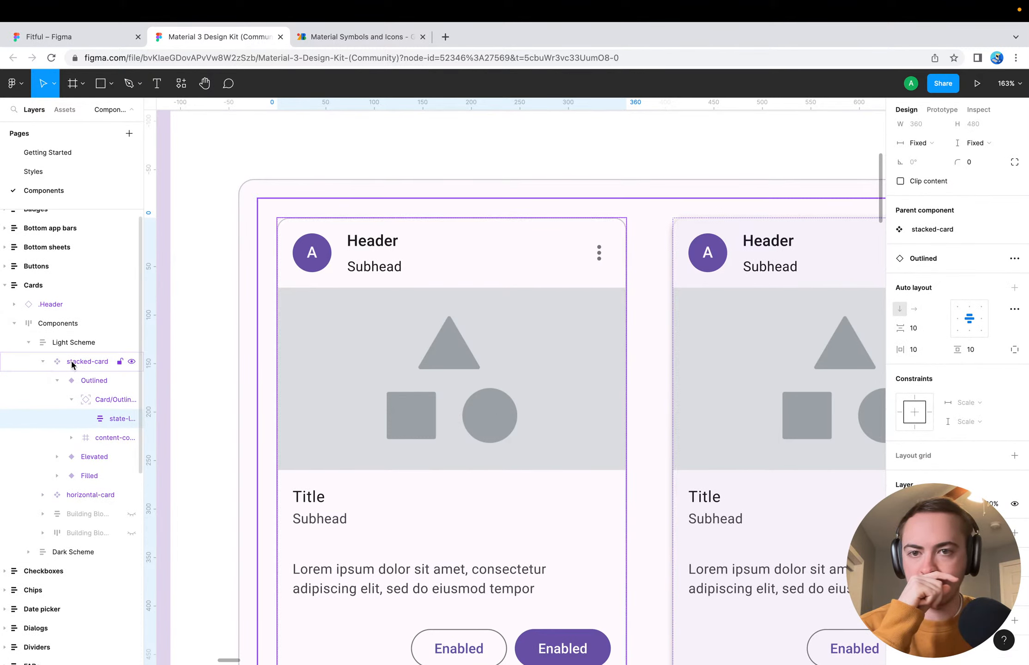
pyautogui.click(85, 386)
pyautogui.scroll(-2, 955, 323)
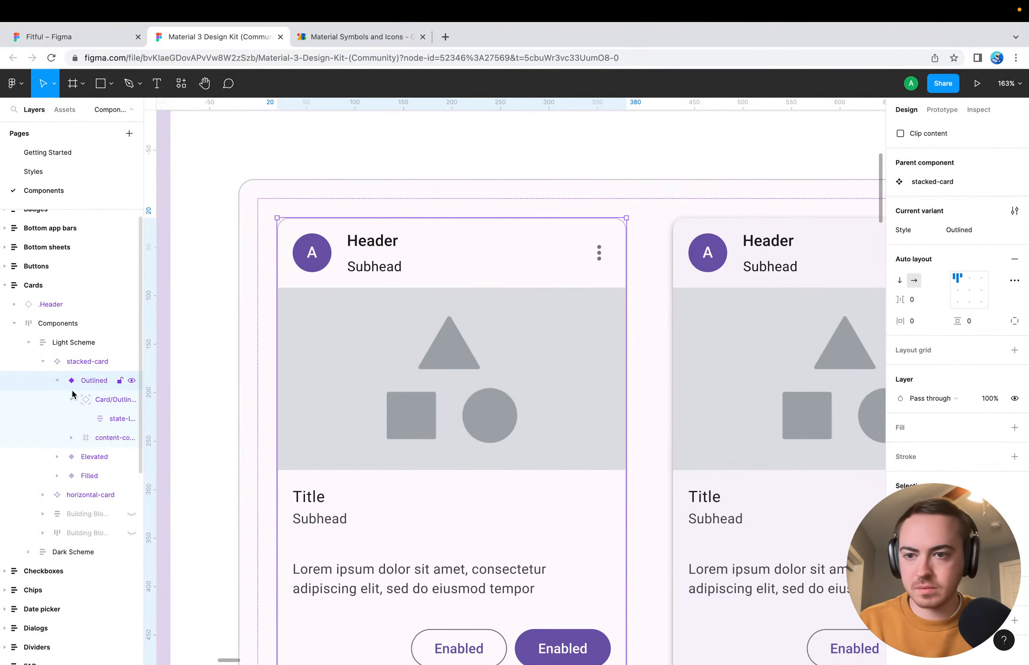
pyautogui.click(102, 422)
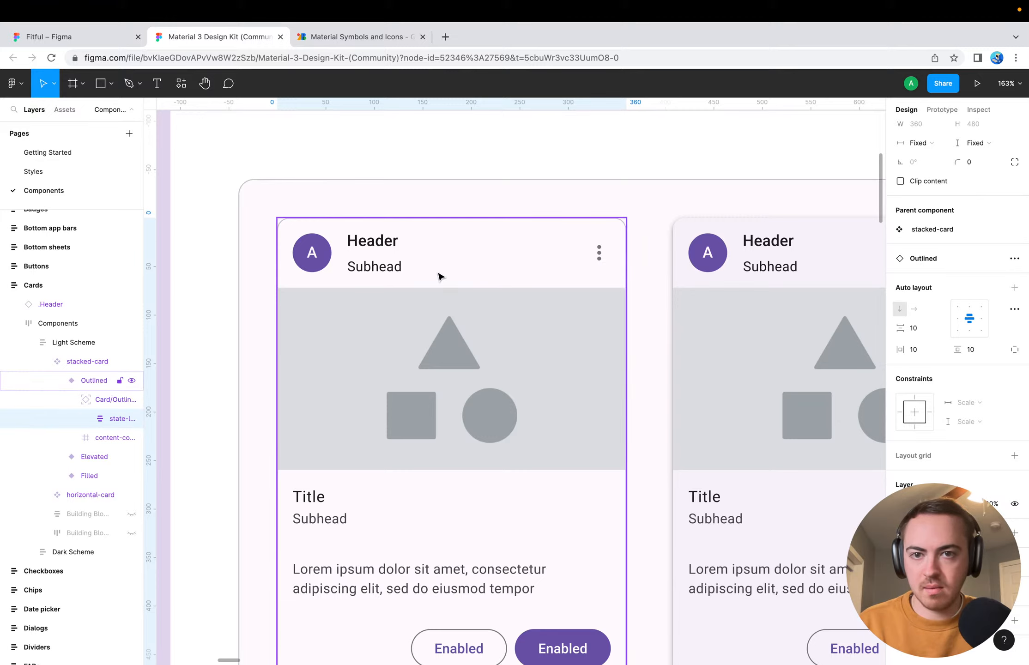
# Copy the Outlined stacked-card from the kit into the Fitful file's Android page, placed in empty canvas beside the Workout Routine frame
pyautogui.click(92, 386)
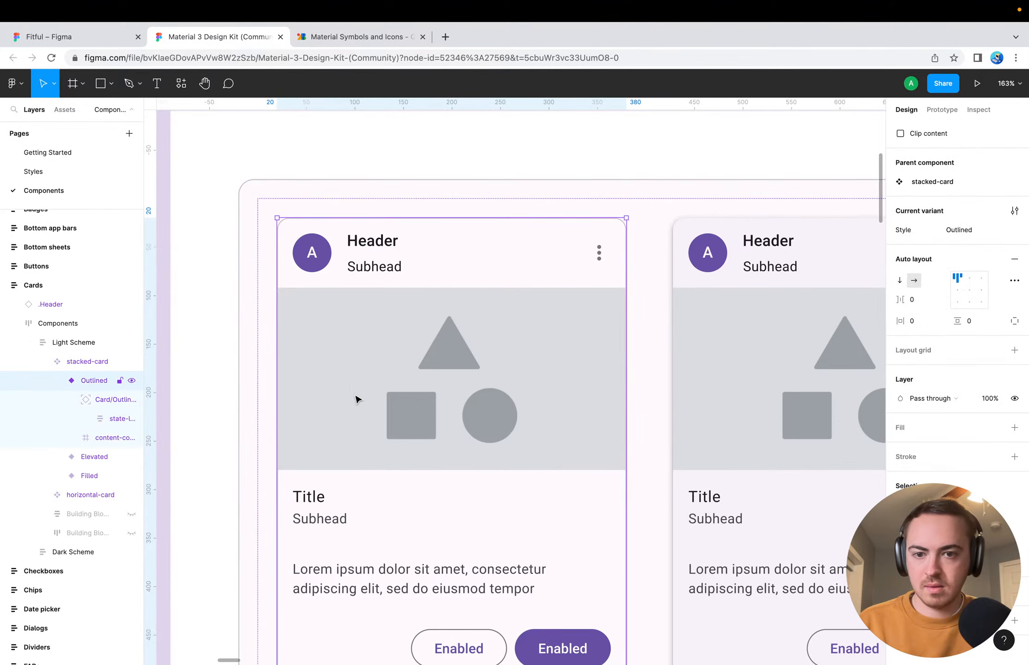
pyautogui.scroll(-3, 356, 397)
pyautogui.scroll(-2, 356, 397)
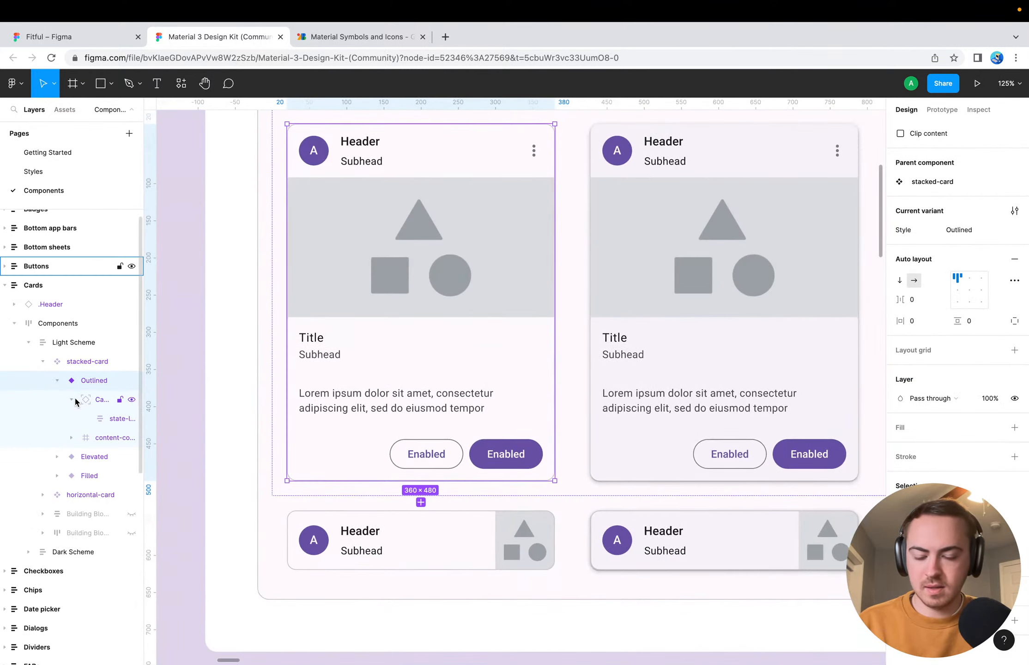
pyautogui.click(117, 42)
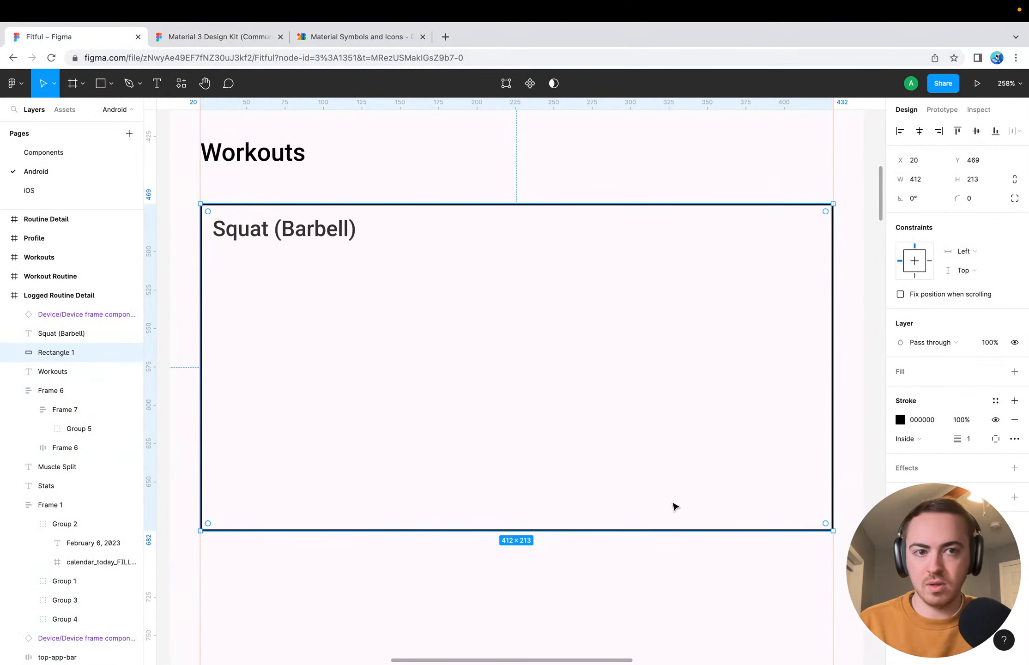
pyautogui.scroll(-5, 674, 507)
pyautogui.scroll(-5, 372, 458)
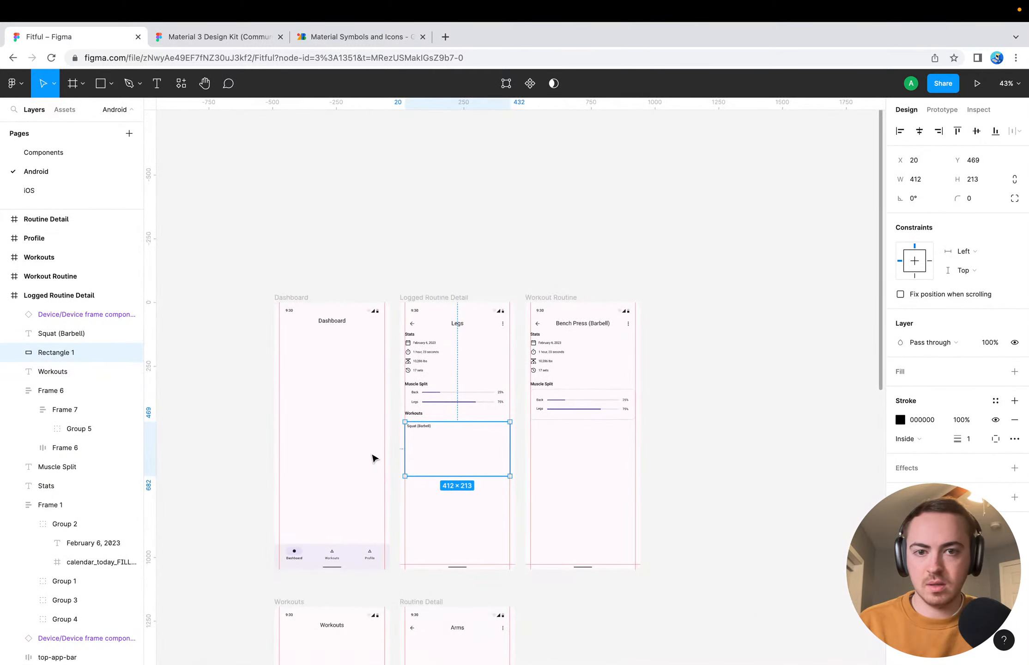
pyautogui.click(857, 493)
pyautogui.press('super+v')
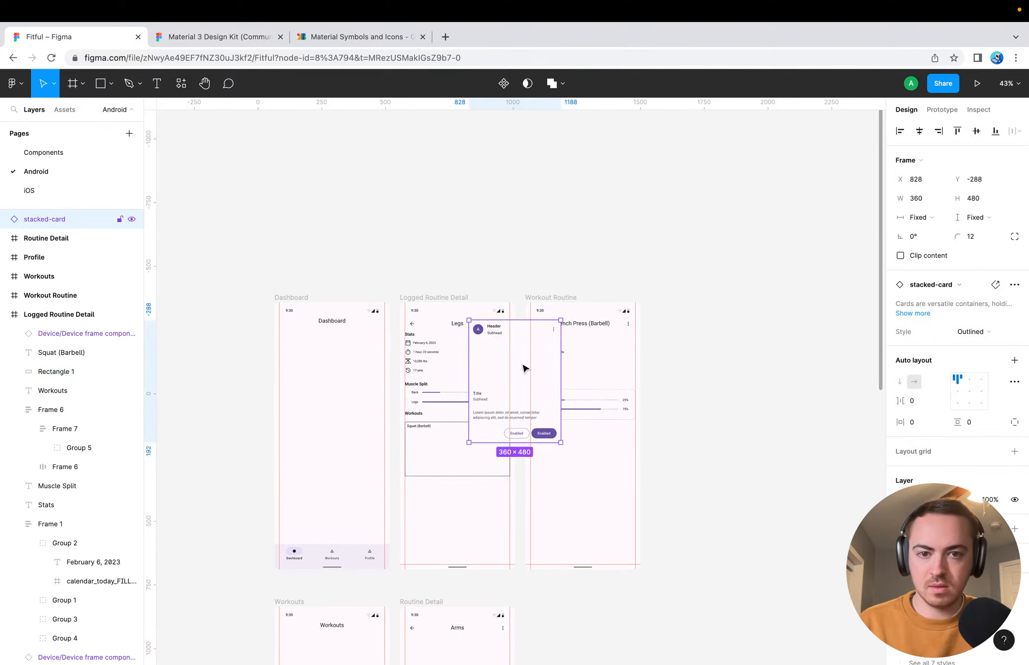
pyautogui.moveTo(517, 335); pyautogui.dragTo(771, 266)
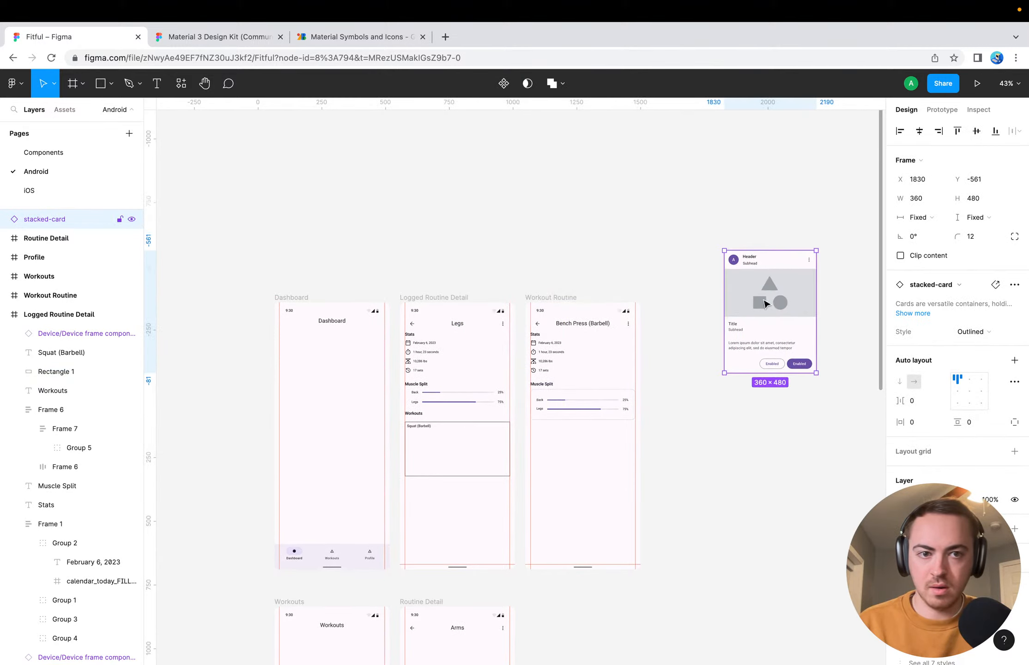
# Set the corner radius of the rectangle behind "Squat (Barbell)" to 12, matching the pasted stacked-card
pyautogui.click(746, 427)
pyautogui.scroll(5, 755, 344)
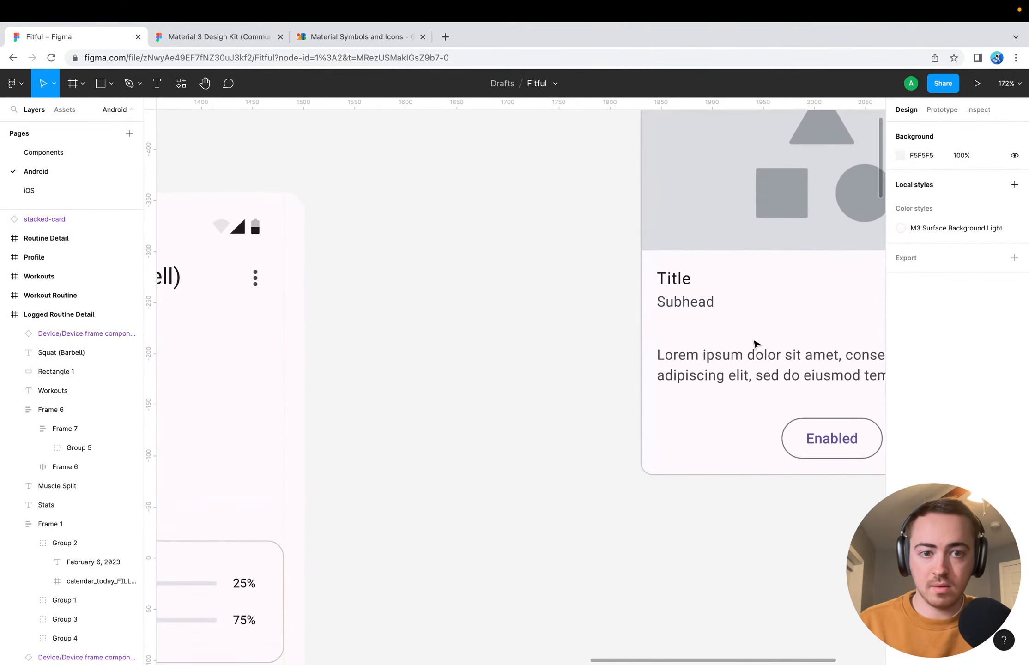
pyautogui.hscroll(6, 756, 344)
pyautogui.click(626, 403)
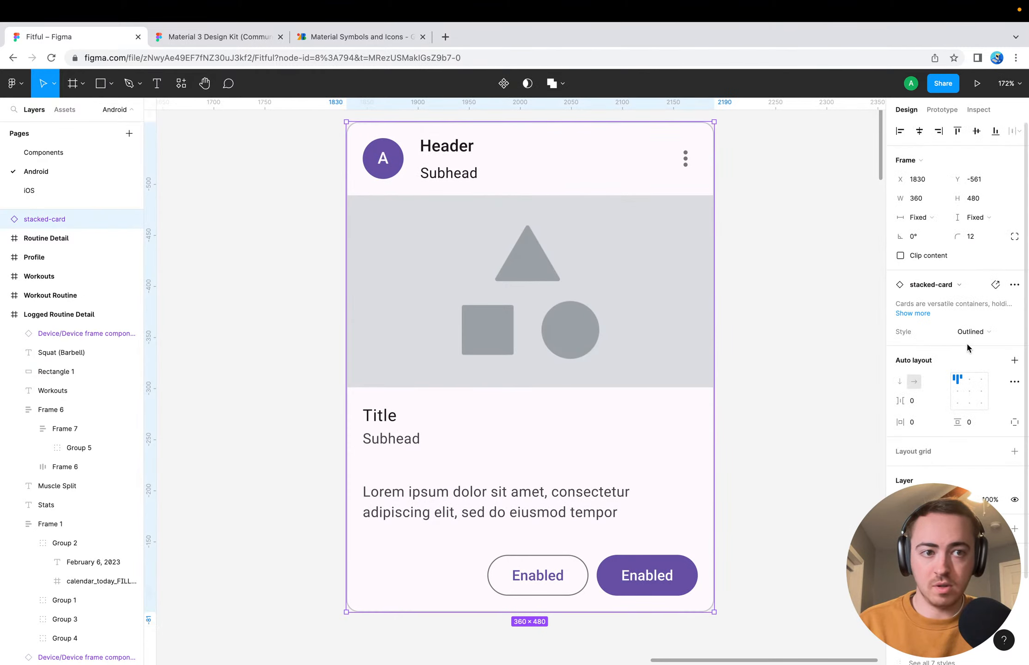
pyautogui.hscroll(-15, 881, 359)
pyautogui.scroll(-4, 881, 359)
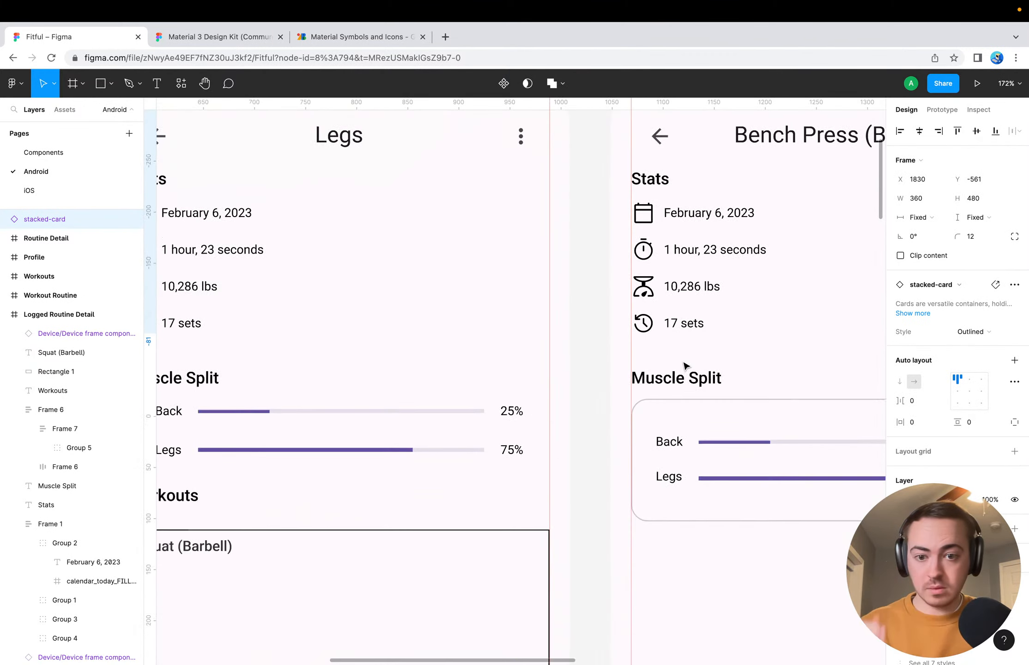
pyautogui.scroll(-4, 684, 366)
pyautogui.hscroll(-4, 684, 366)
pyautogui.press('Escape')
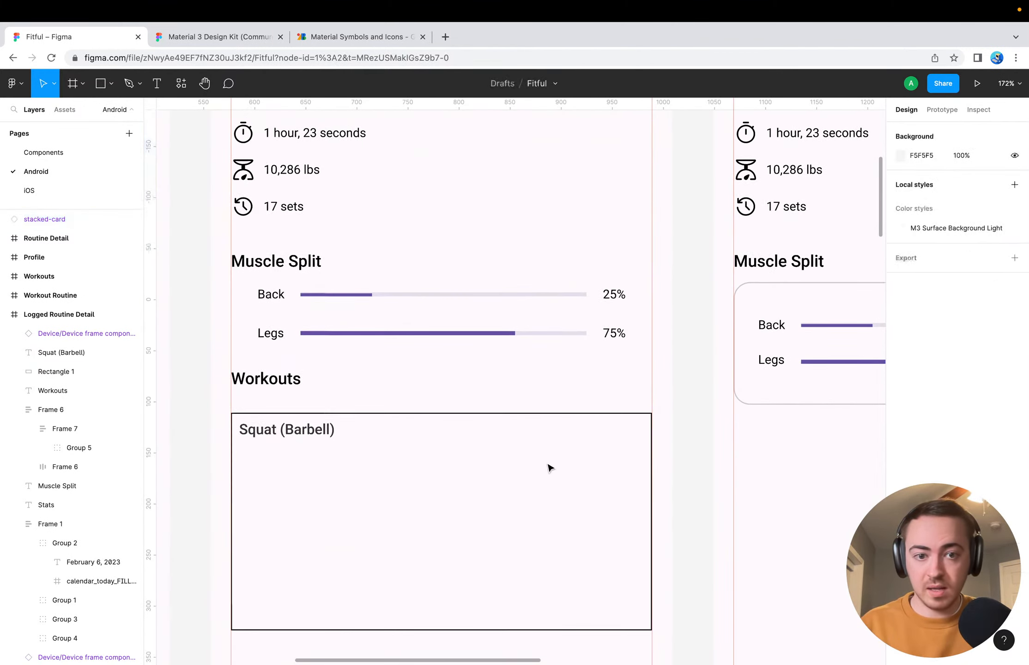
pyautogui.click(293, 420)
pyautogui.click(974, 203)
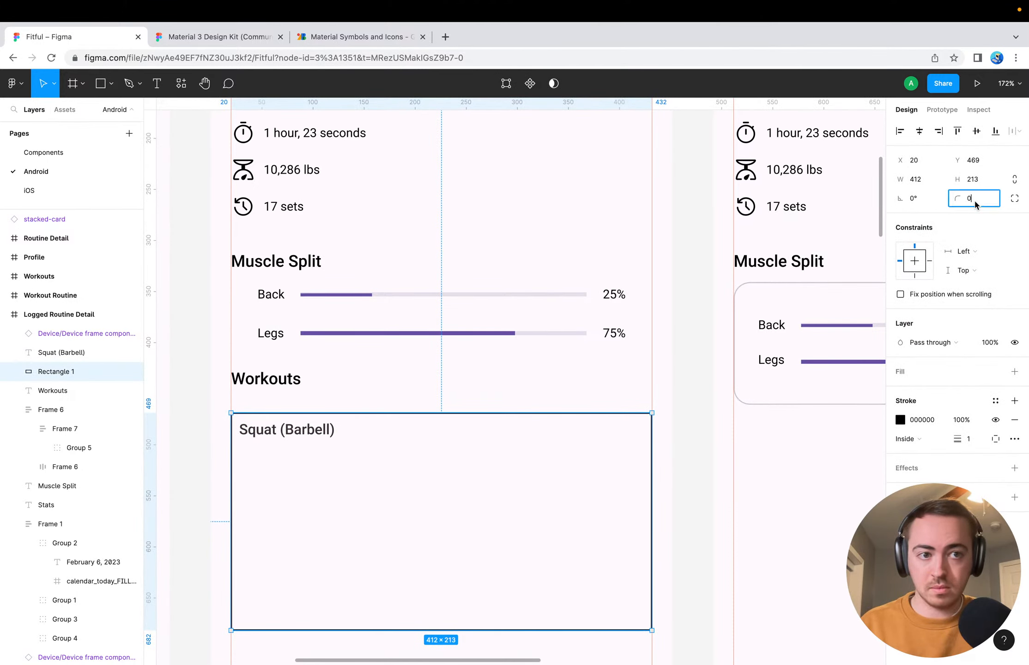
pyautogui.write('12')
pyautogui.press('Return')
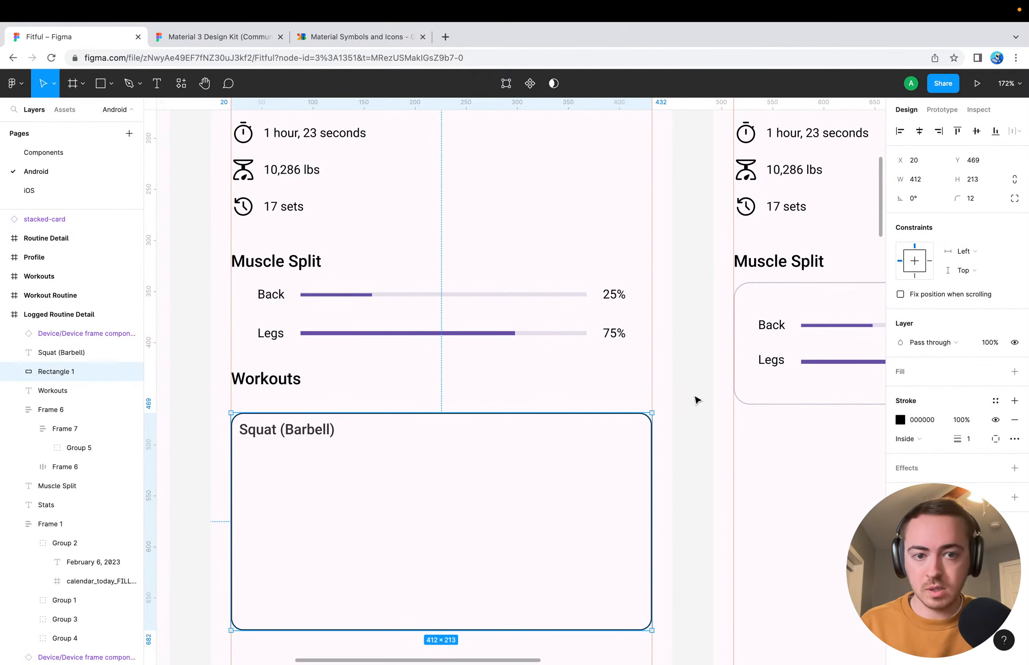
pyautogui.click(697, 400)
# Copy the stroke colour hex CAC4D0 from the content-container layer inside the pasted stacked-card
pyautogui.hscroll(15, 700, 400)
pyautogui.scroll(5, 700, 400)
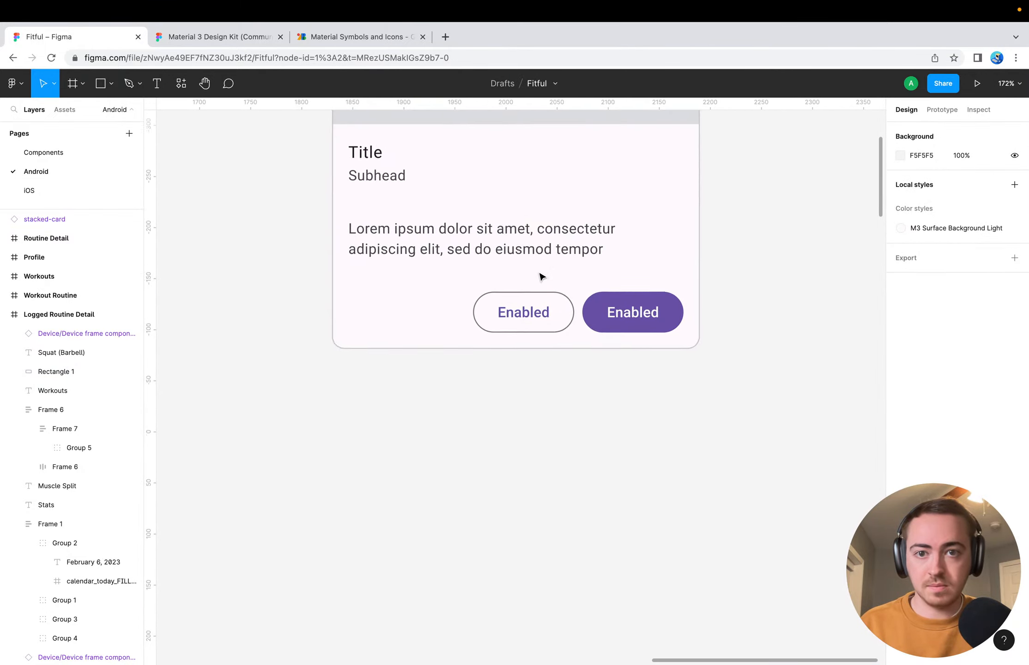
pyautogui.scroll(15, 542, 276)
pyautogui.hscroll(-2, 542, 276)
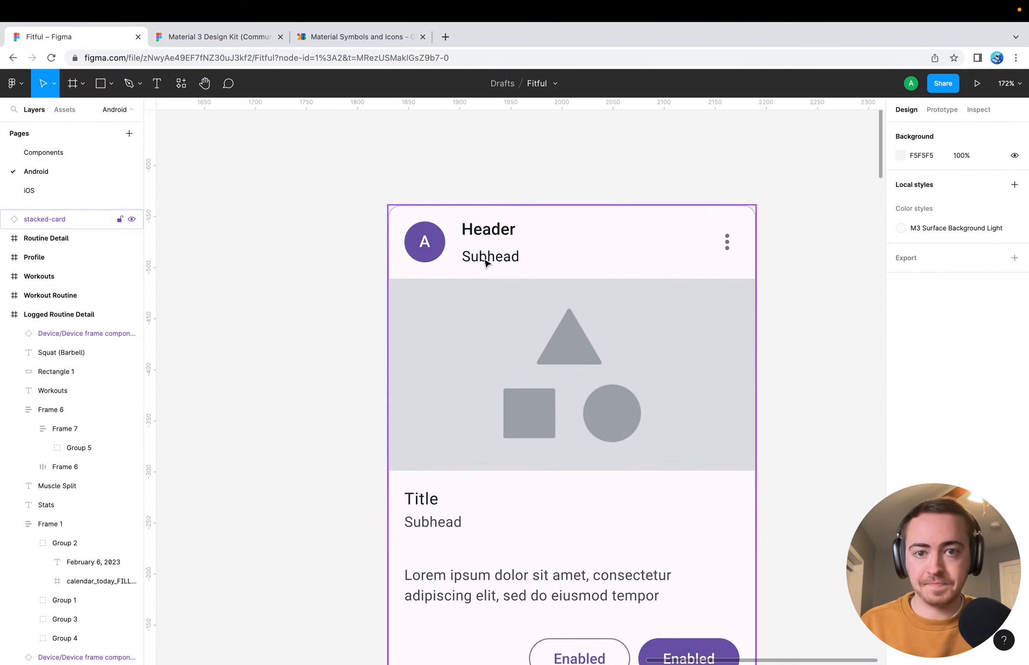
pyautogui.click(560, 261)
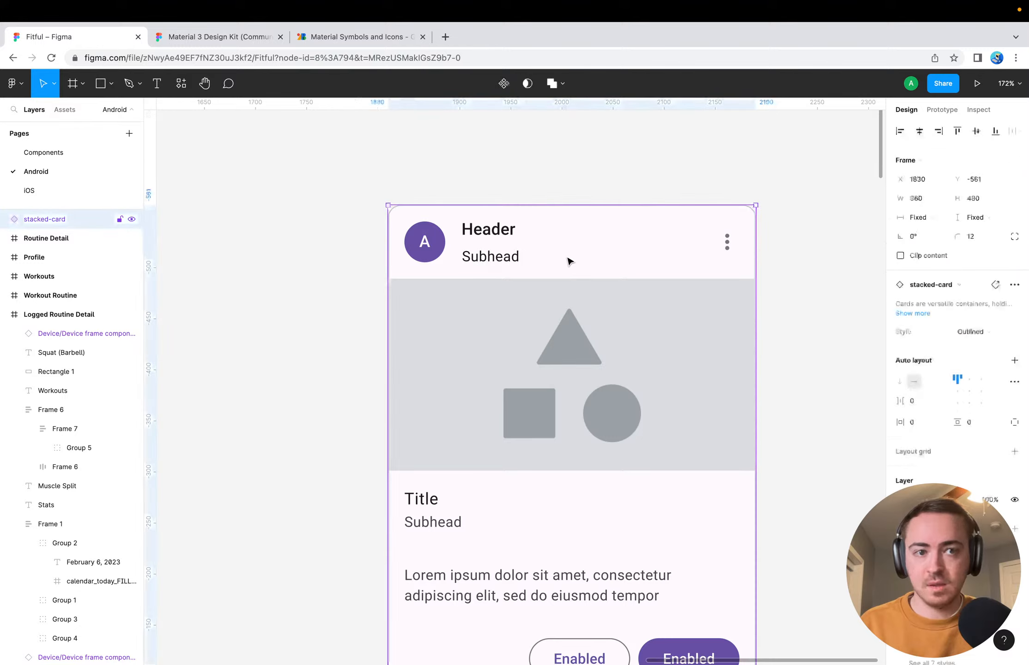
pyautogui.scroll(-3, 982, 338)
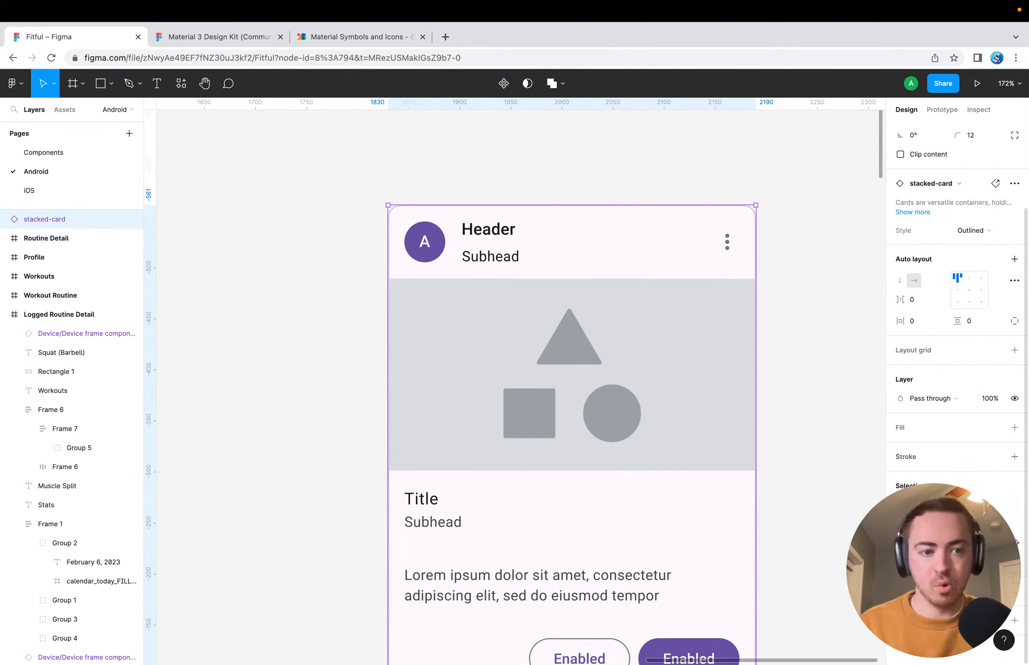
pyautogui.click(794, 557)
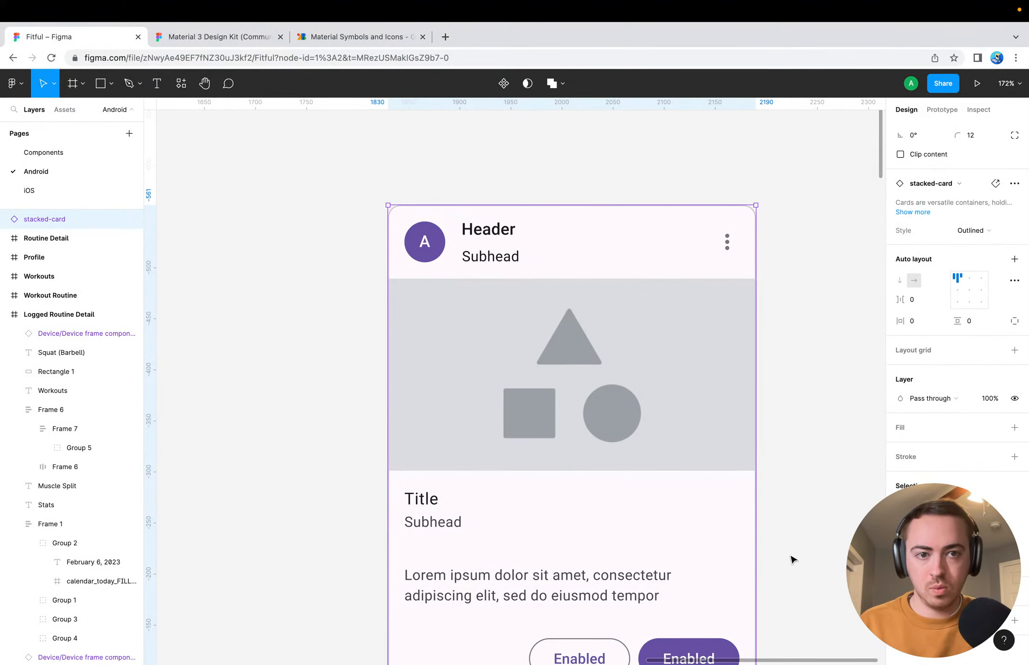
pyautogui.click(594, 256)
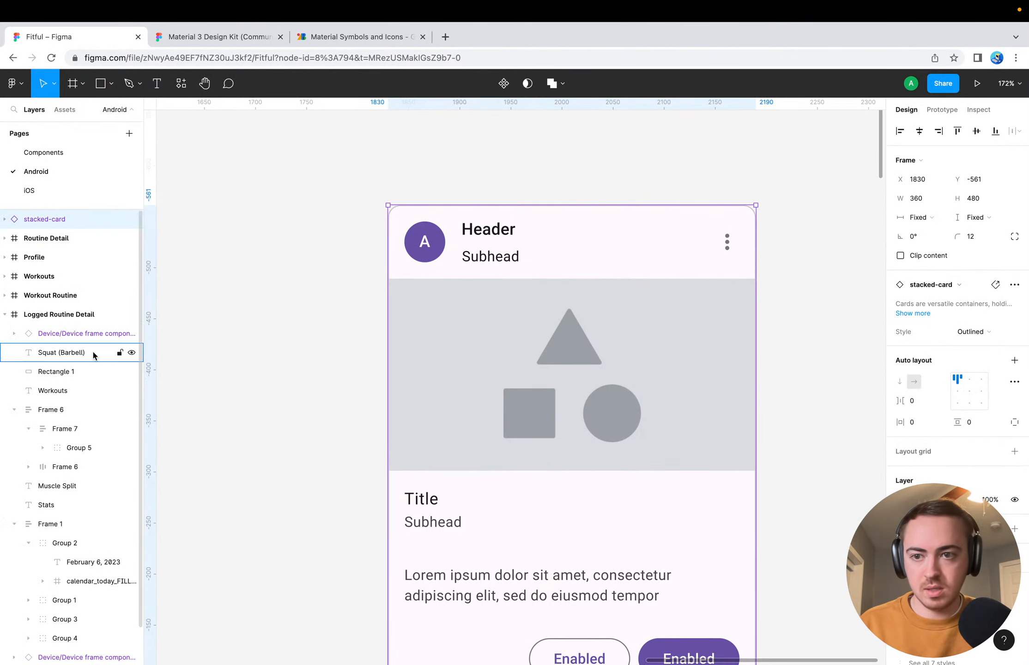
pyautogui.click(5, 219)
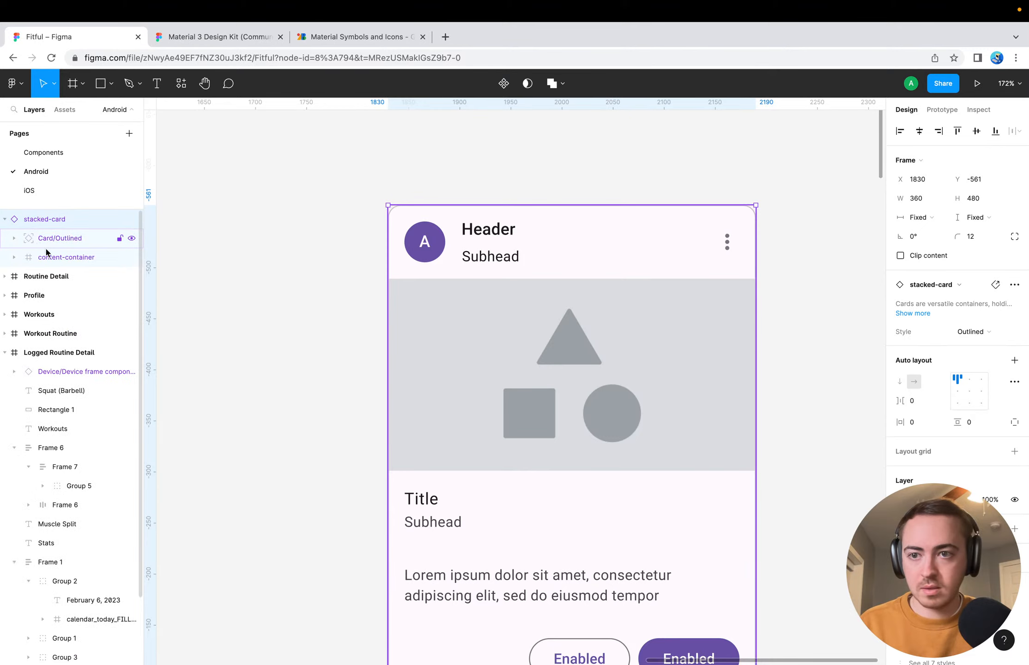
pyautogui.click(51, 258)
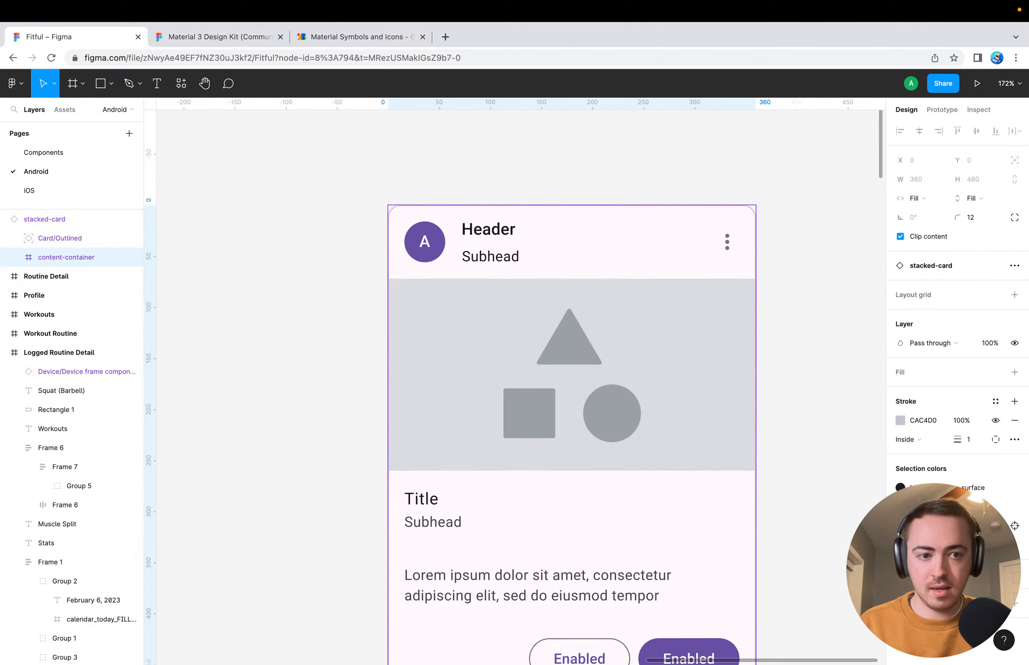
pyautogui.click(922, 423)
pyautogui.press('super+c')
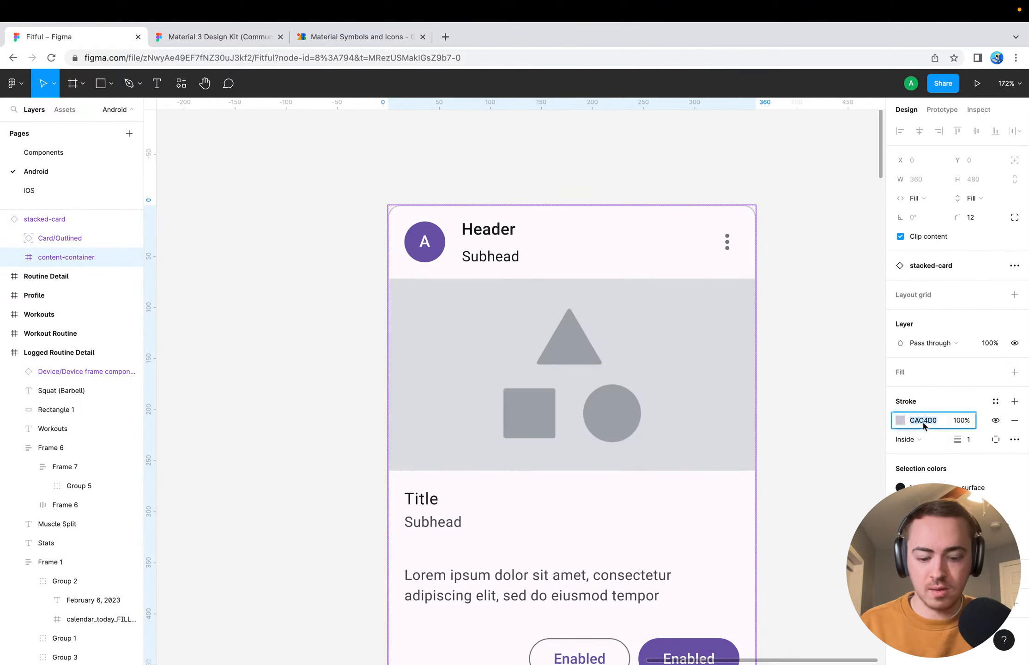
# Compare the Squat (Barbell) card's outline with the Muscle Split card's outline on the Workout Routine screen
pyautogui.hscroll(-10, 846, 450)
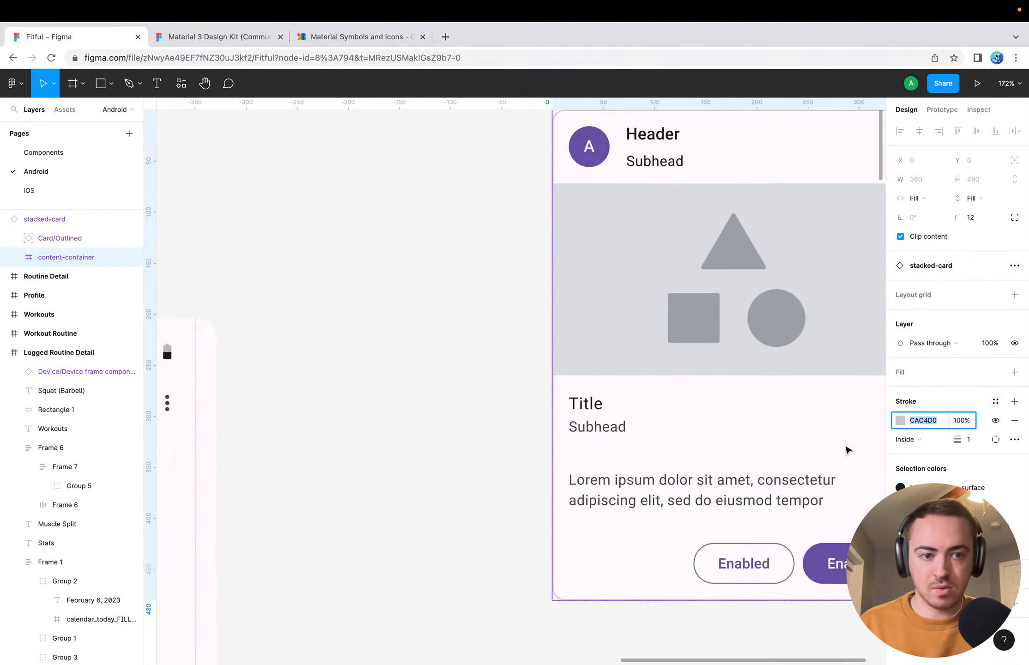
pyautogui.scroll(-5, 671, 482)
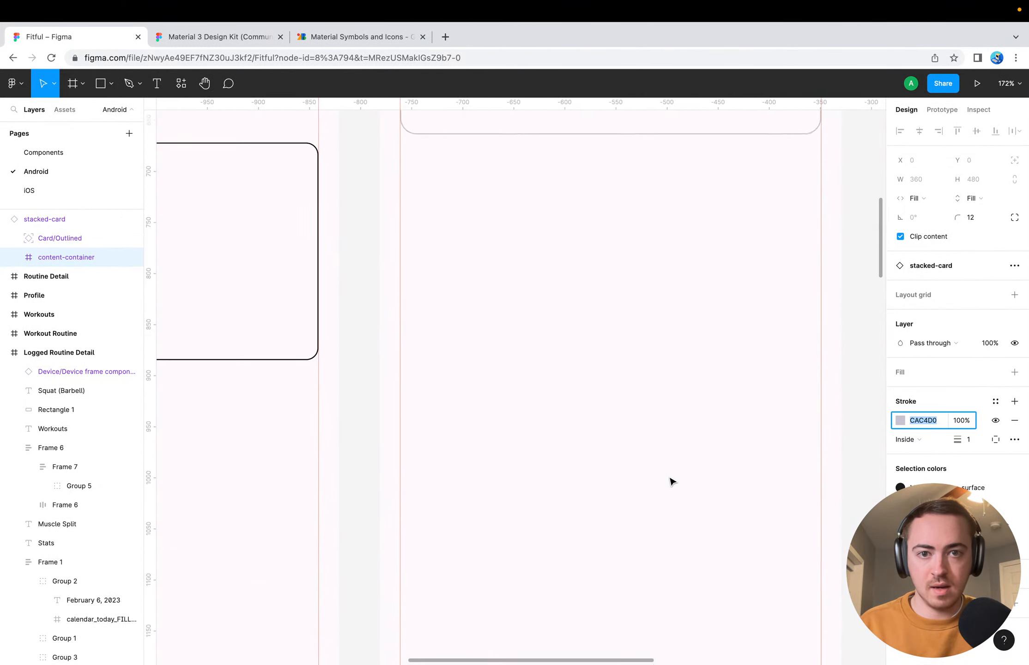
pyautogui.hscroll(-5, 672, 482)
pyautogui.scroll(1, 672, 482)
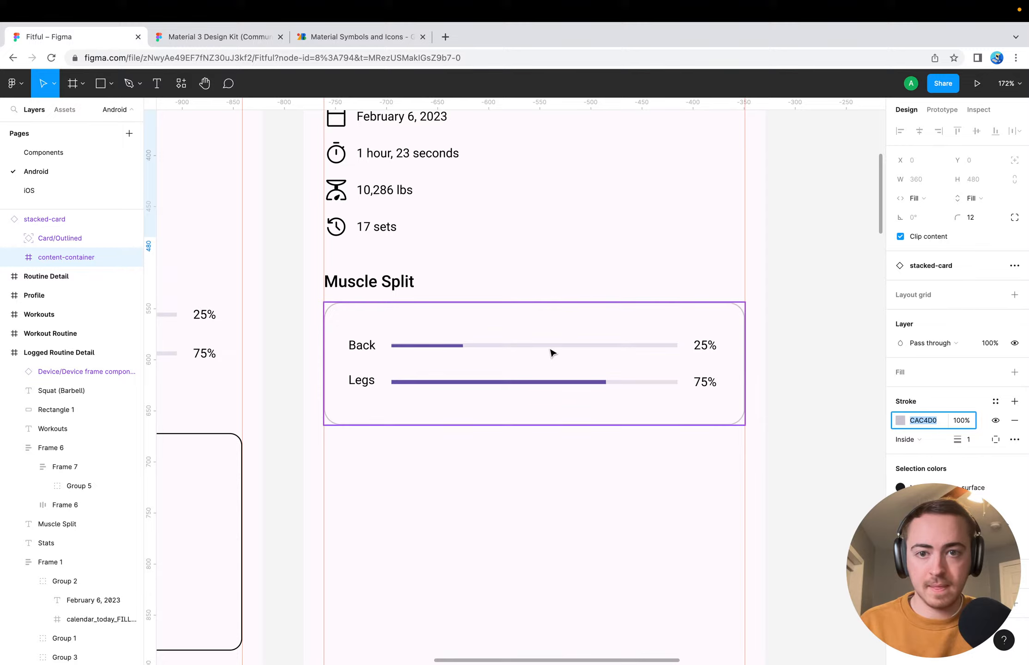
pyautogui.scroll(2, 552, 353)
pyautogui.scroll(-6, 552, 354)
pyautogui.hscroll(-9, 552, 353)
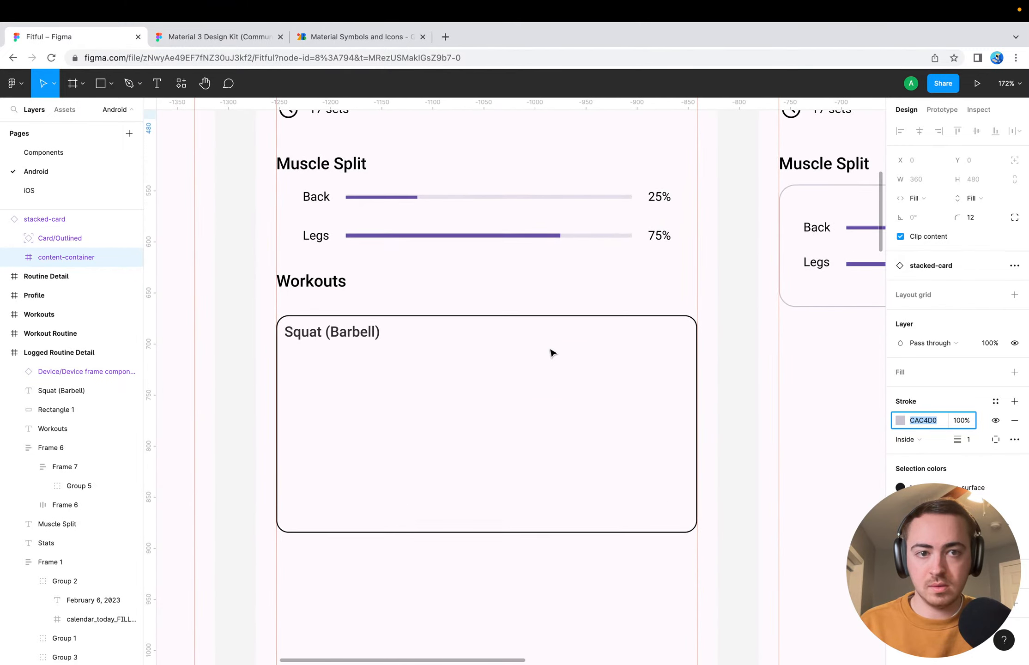
pyautogui.scroll(2, 552, 354)
pyautogui.hscroll(5, 552, 353)
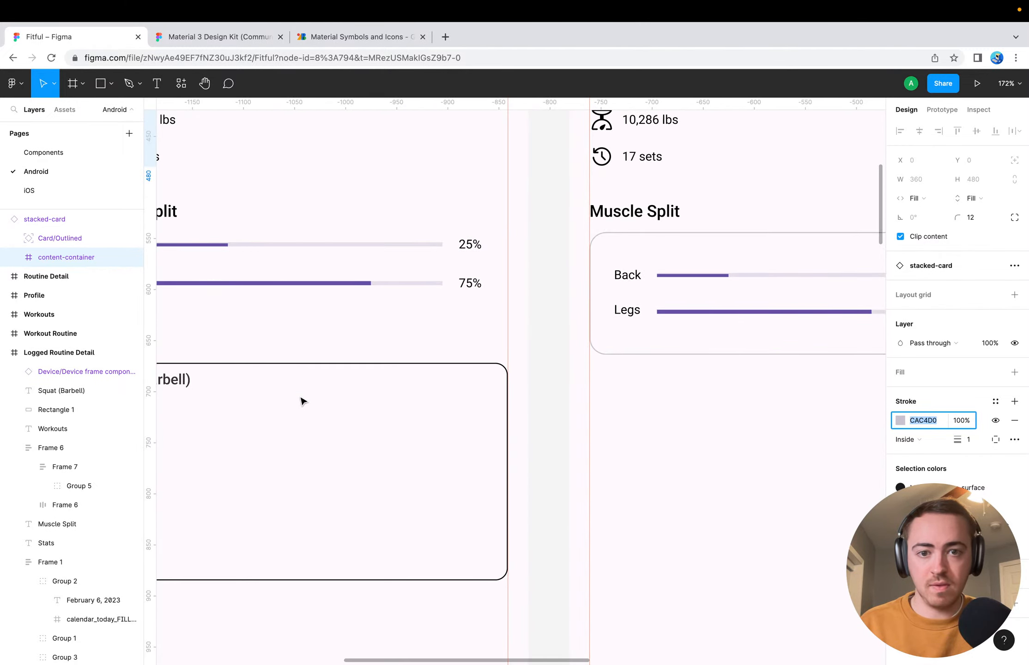
# Set the stroke colour of the rectangle behind "Squat (Barbell)" to the copied hex CAC4D0
pyautogui.hscroll(-8, 301, 401)
pyautogui.scroll(-3, 301, 401)
pyautogui.click(515, 294)
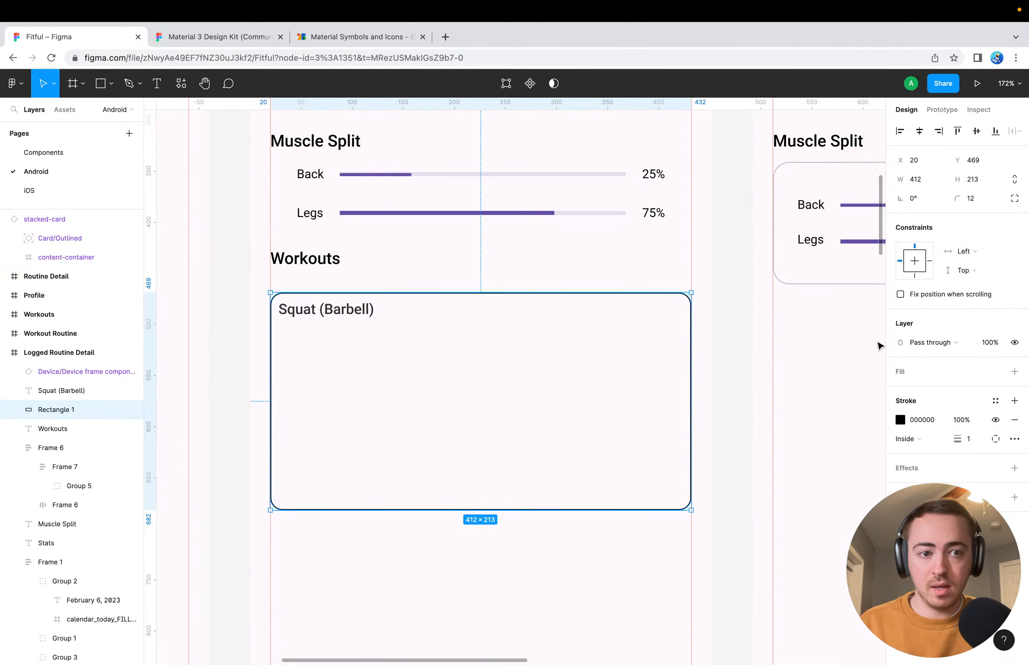
pyautogui.click(931, 420)
pyautogui.press('super+v')
pyautogui.press('Return')
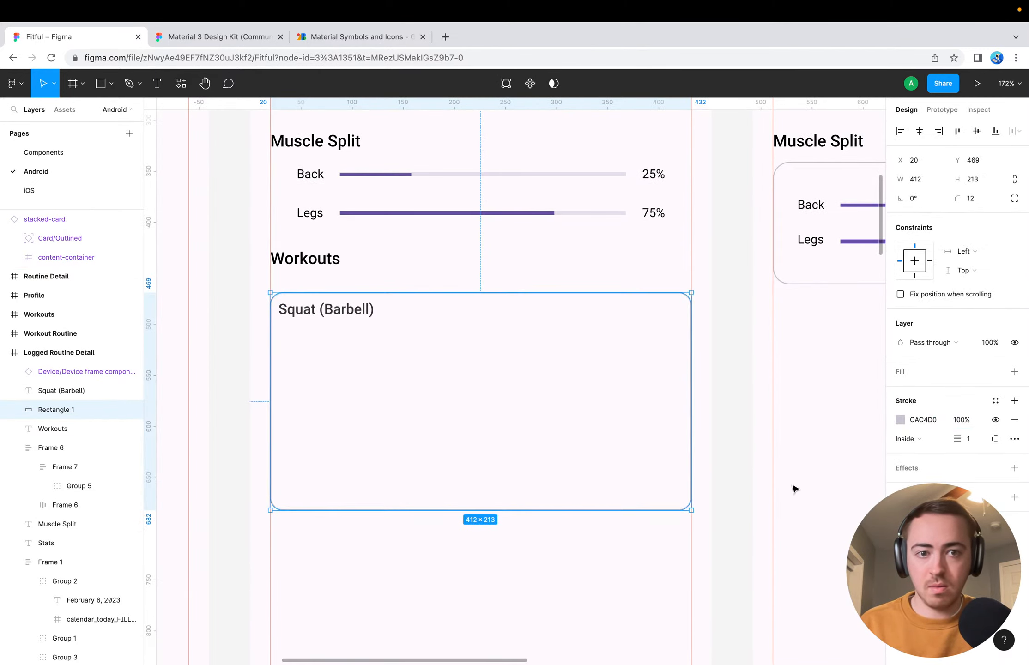
pyautogui.click(722, 435)
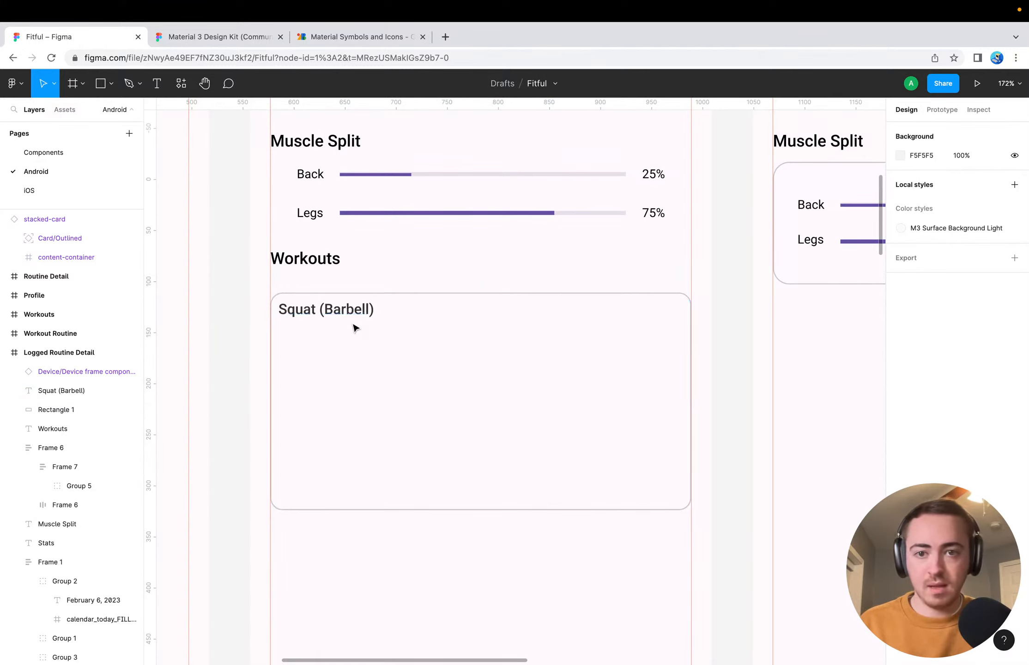
# Centre the "Squat (Barbell)" title horizontally within the Logged Routine Detail screen
pyautogui.click(328, 313)
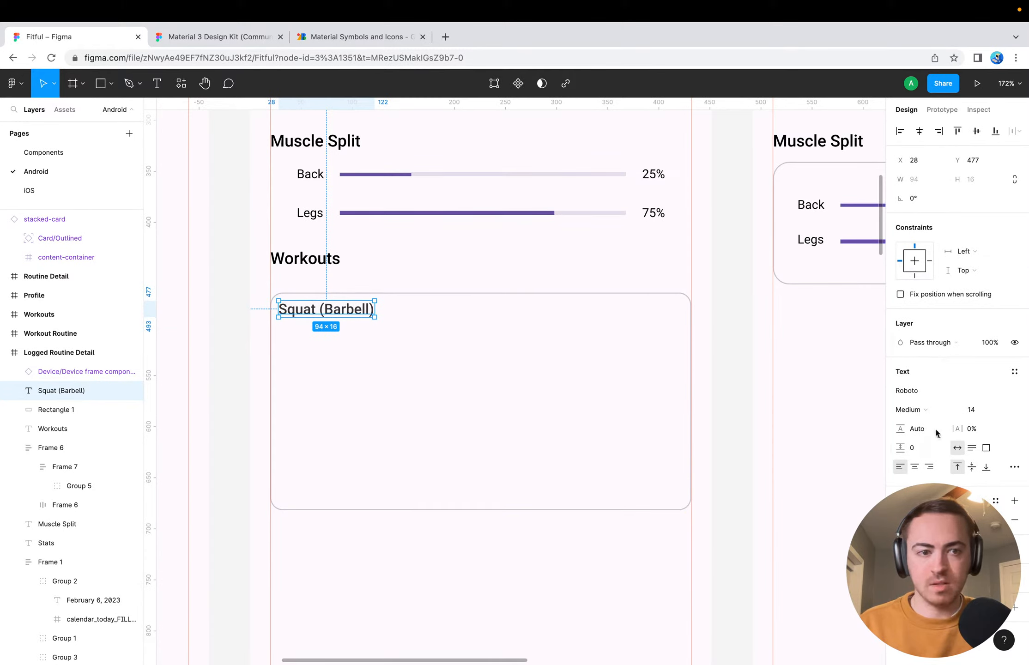
pyautogui.click(919, 130)
pyautogui.click(714, 313)
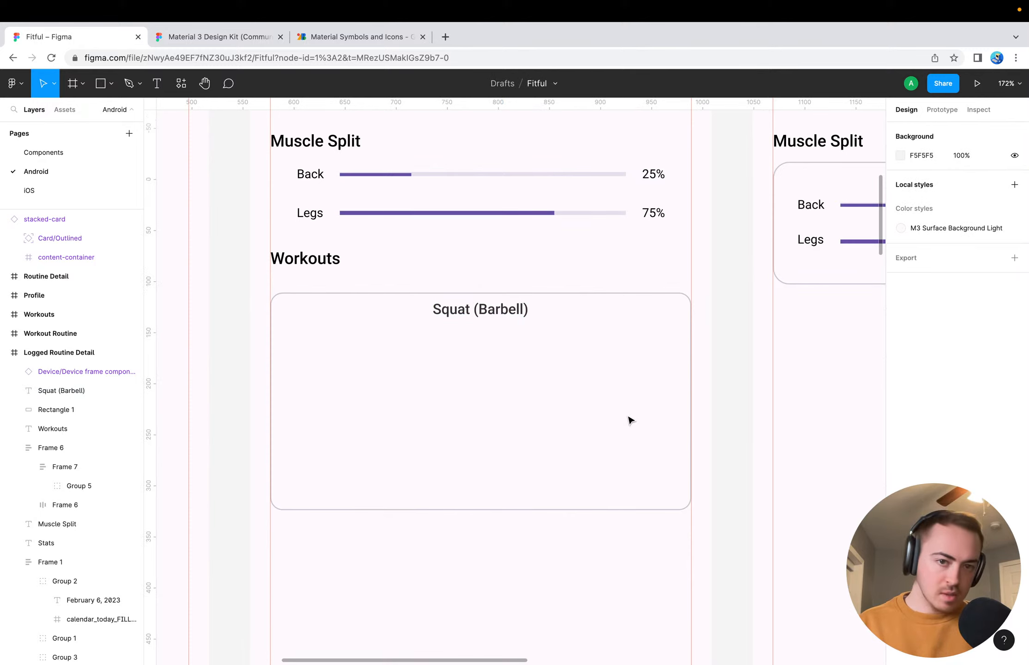
# Add the text labels "SETS" and "WEIGHT" inside the card, spaced apart beneath the "Squat (Barbell)" title
pyautogui.press('t')
pyautogui.click(288, 344)
pyautogui.write('SETS')
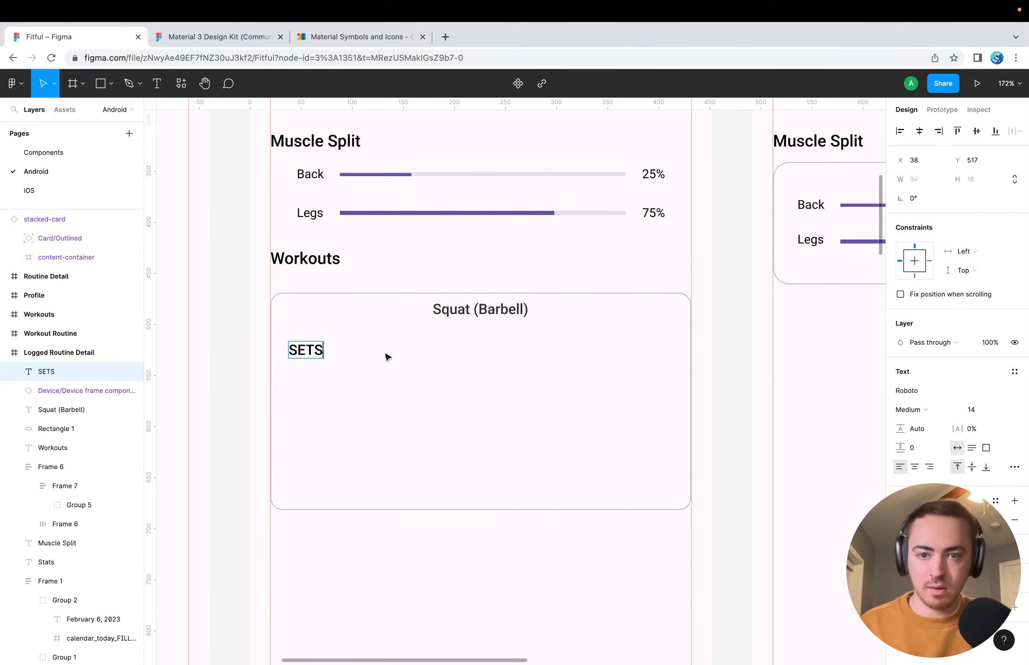
pyautogui.press('Escape')
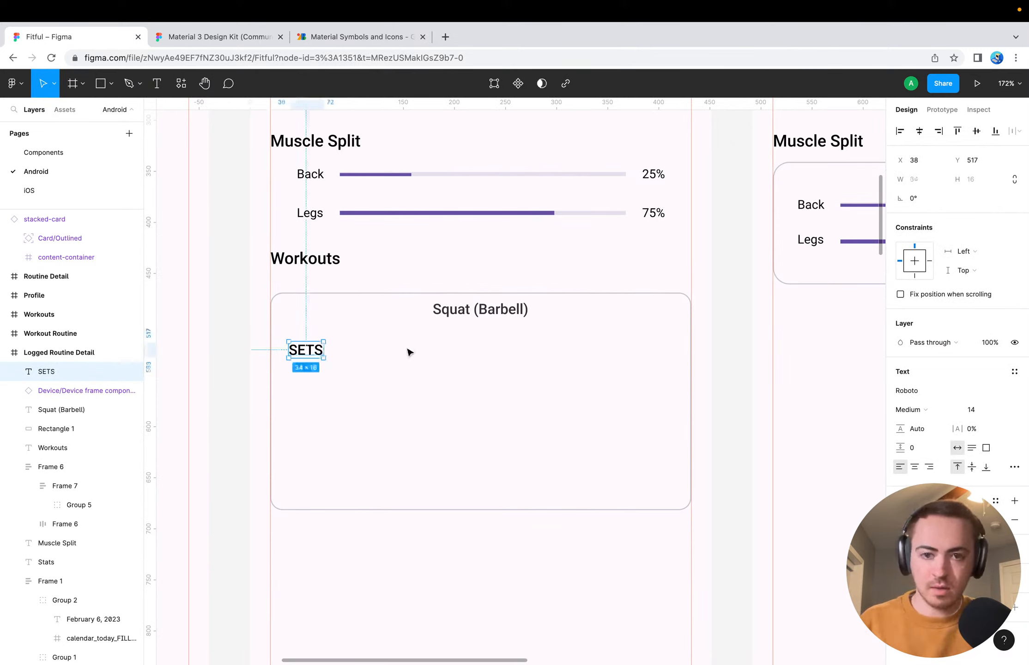
pyautogui.press('t')
pyautogui.click(393, 353)
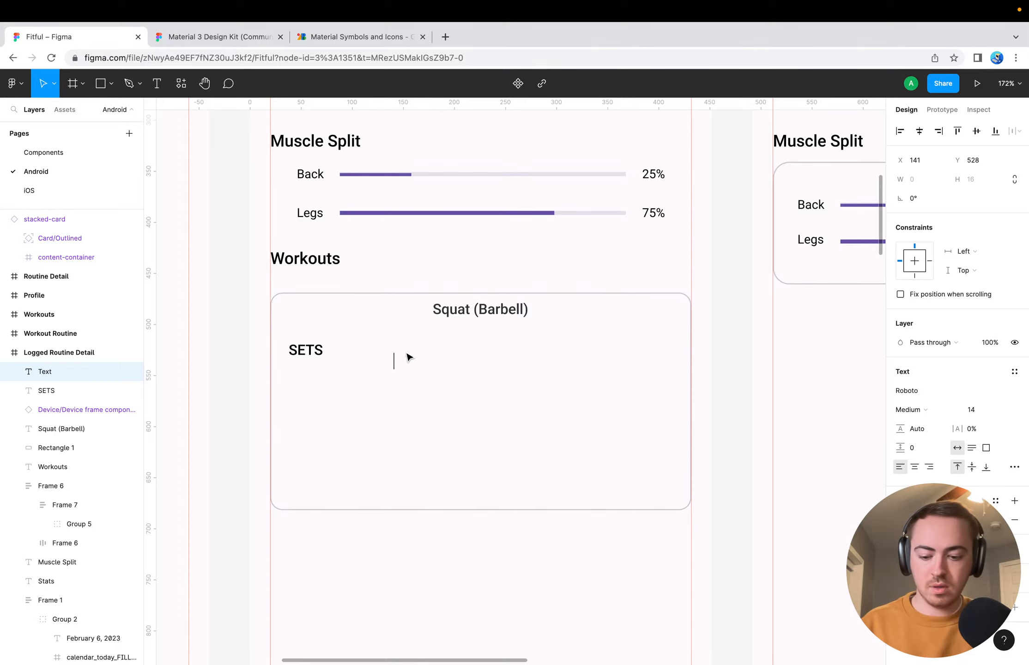
pyautogui.write('WEIGHT')
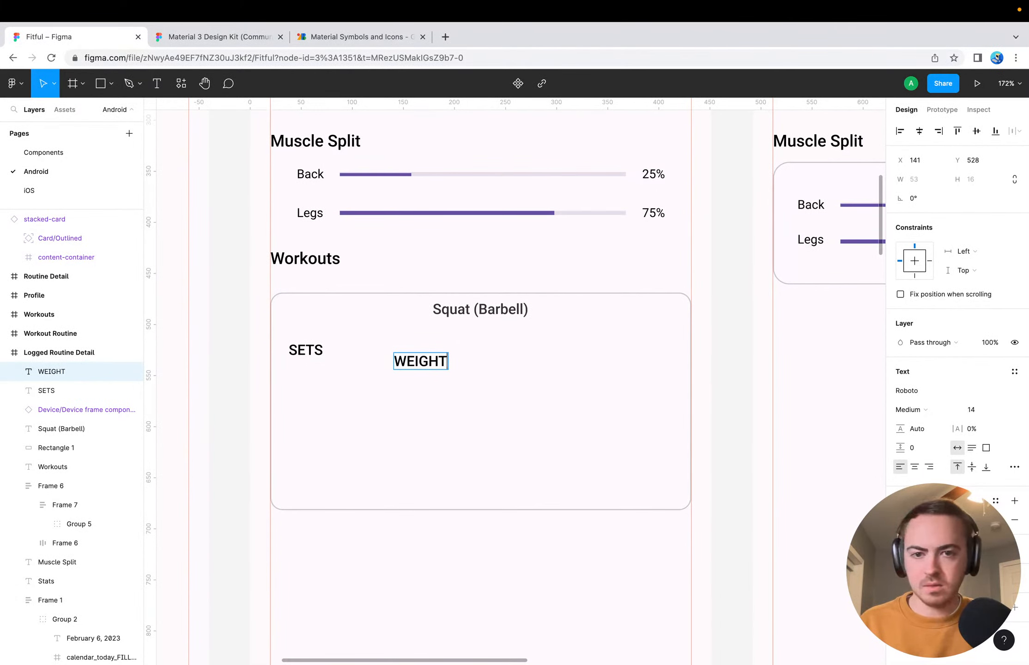
pyautogui.press('Escape')
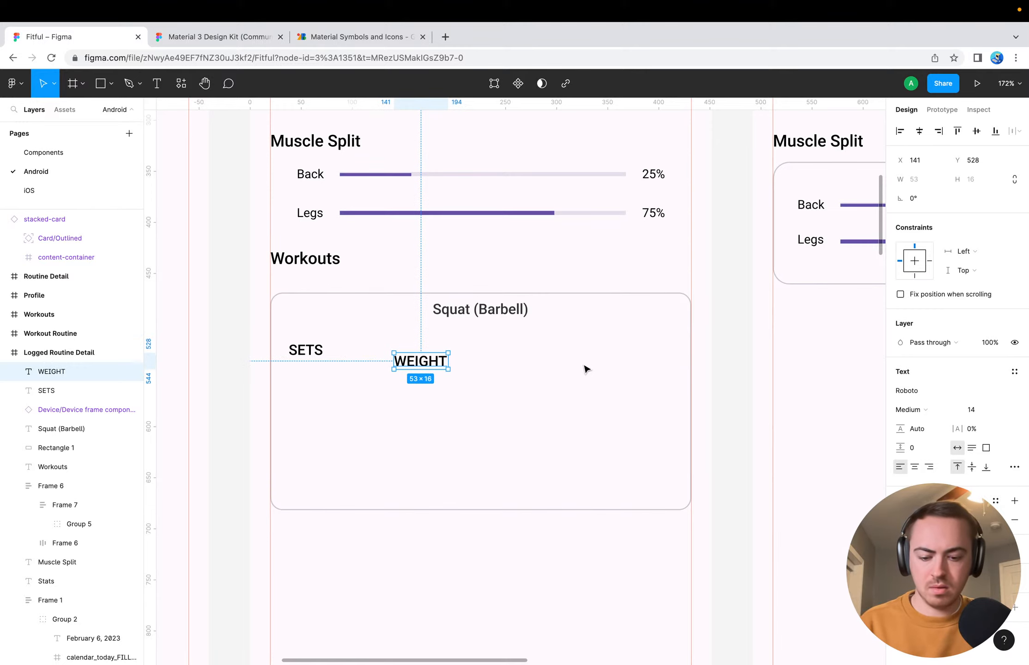
# Add the text label "REPS" to the card, on the far side of WEIGHT from SETS
pyautogui.press('t')
pyautogui.click(581, 367)
pyautogui.write('RE{S')
pyautogui.press('BackSpace')
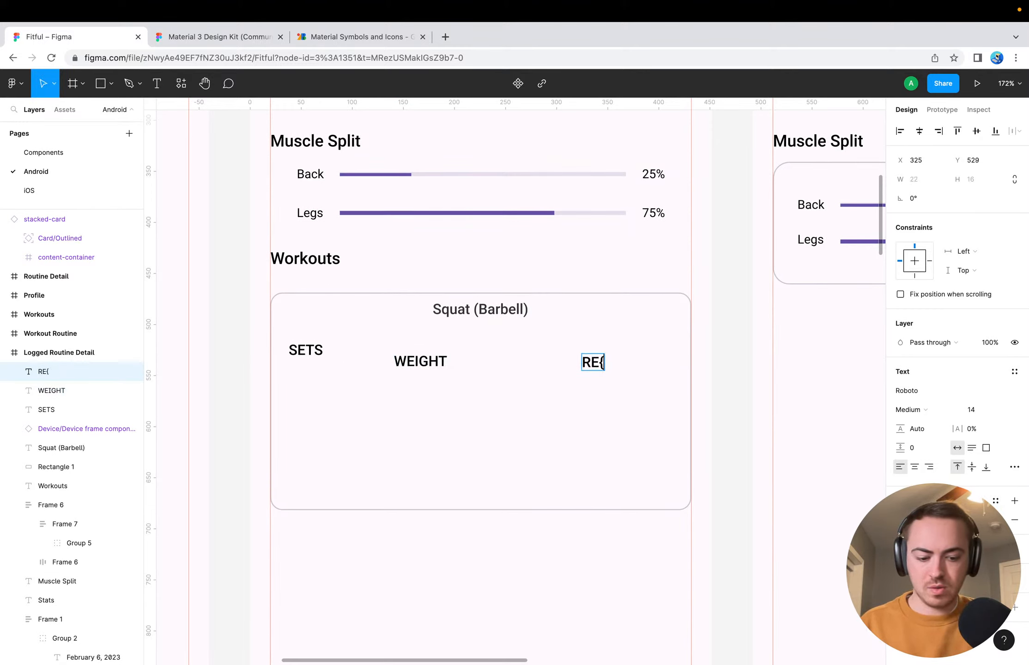
pyautogui.press('BackSpace')
pyautogui.write('PS')
pyautogui.press('Escape')
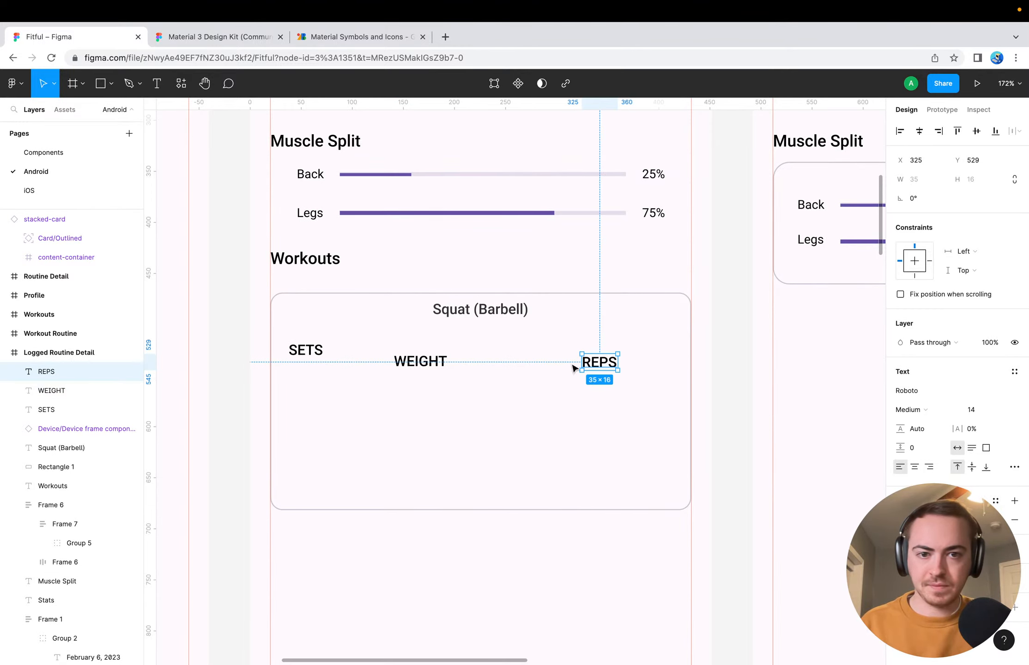
# Align the SETS, WEIGHT and REPS labels on their vertical centres
pyautogui.keyDown('shift'); pyautogui.click(429, 364); pyautogui.keyUp('shift')
pyautogui.keyDown('shift'); pyautogui.click(323, 352); pyautogui.keyUp('shift')
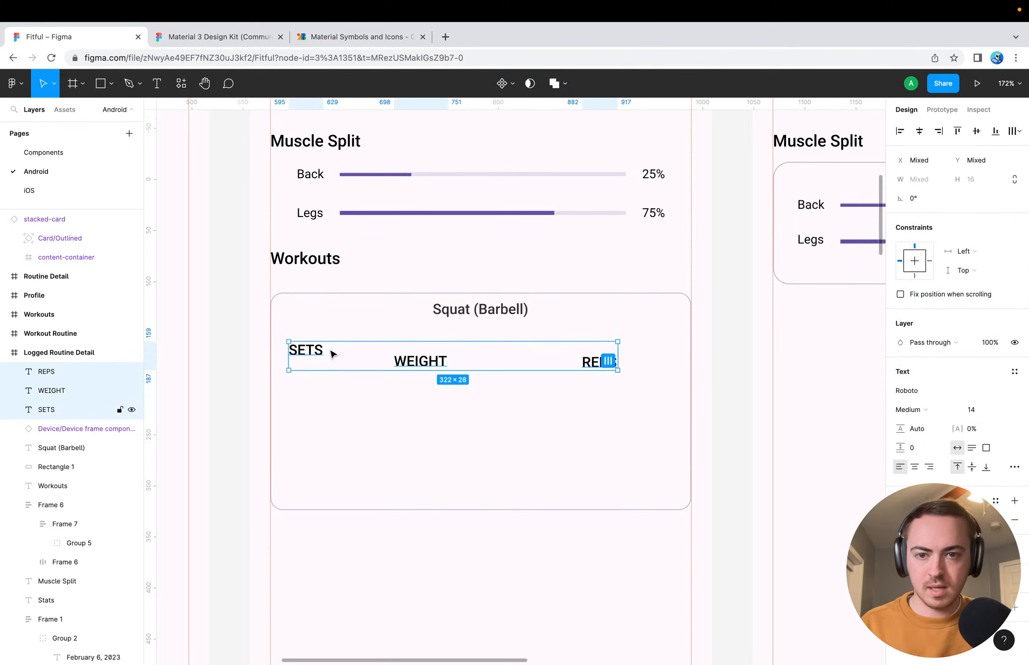
pyautogui.click(976, 131)
pyautogui.click(363, 424)
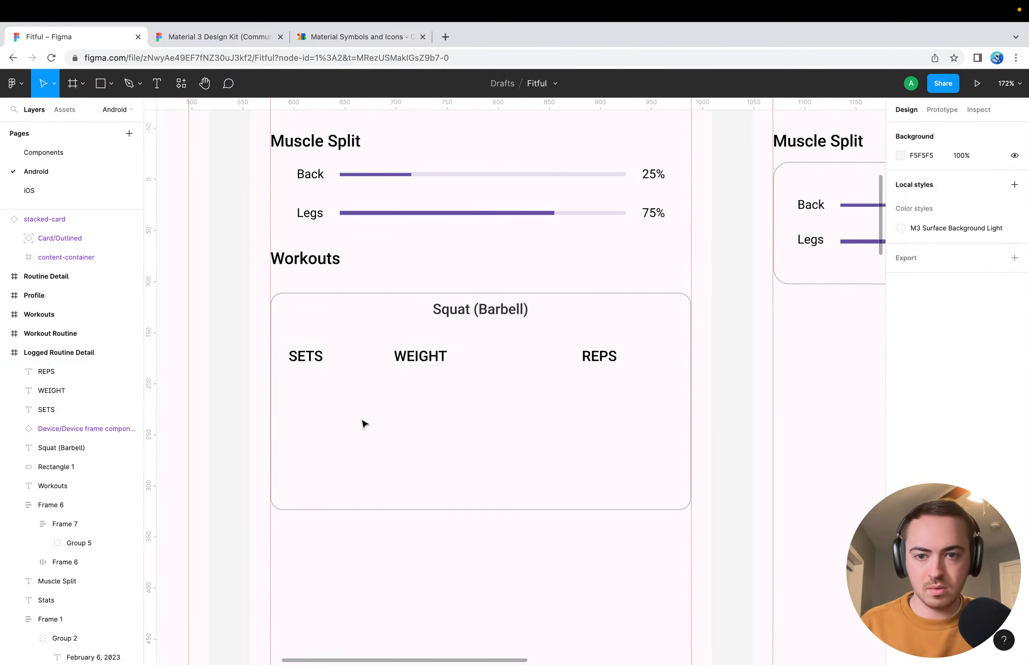
# Group the SETS label, apply auto layout to the group, and set its spacing mode to Space between
pyautogui.click(306, 360)
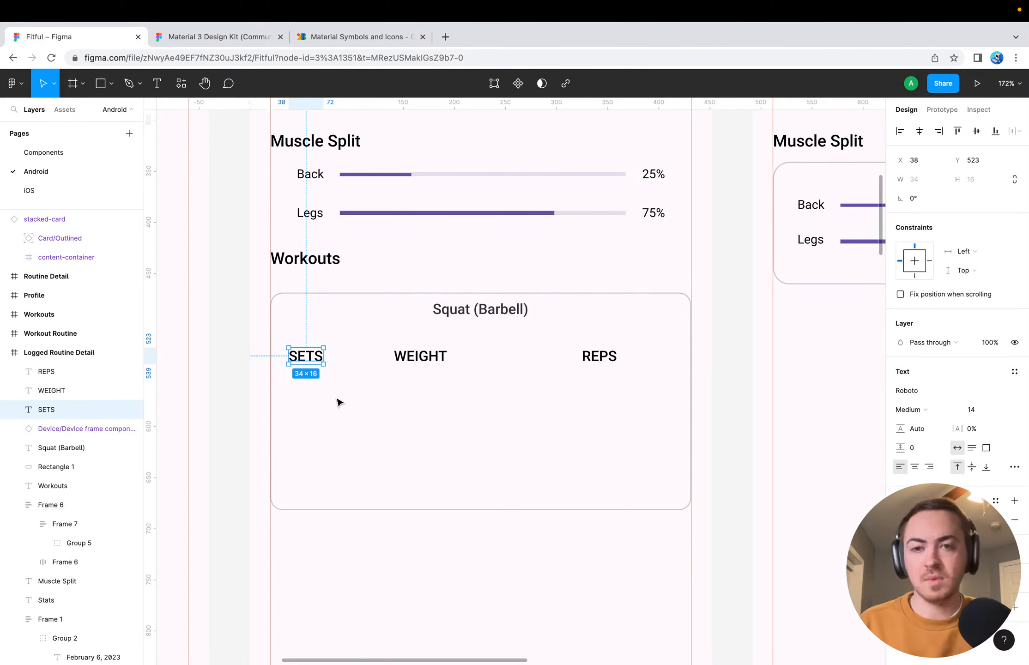
pyautogui.press('super+g')
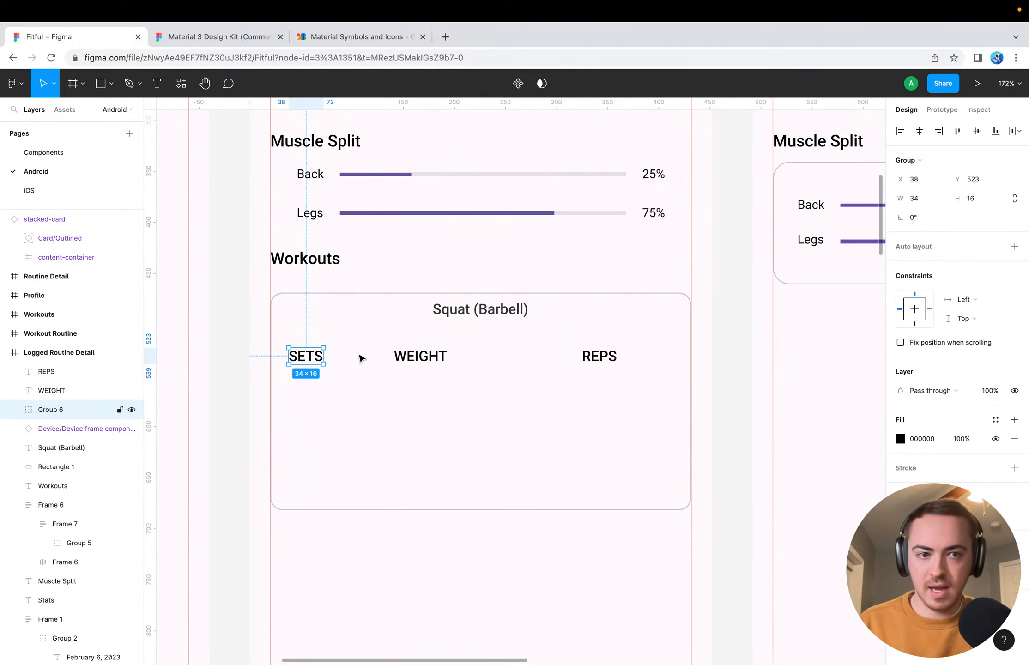
pyautogui.click(1013, 247)
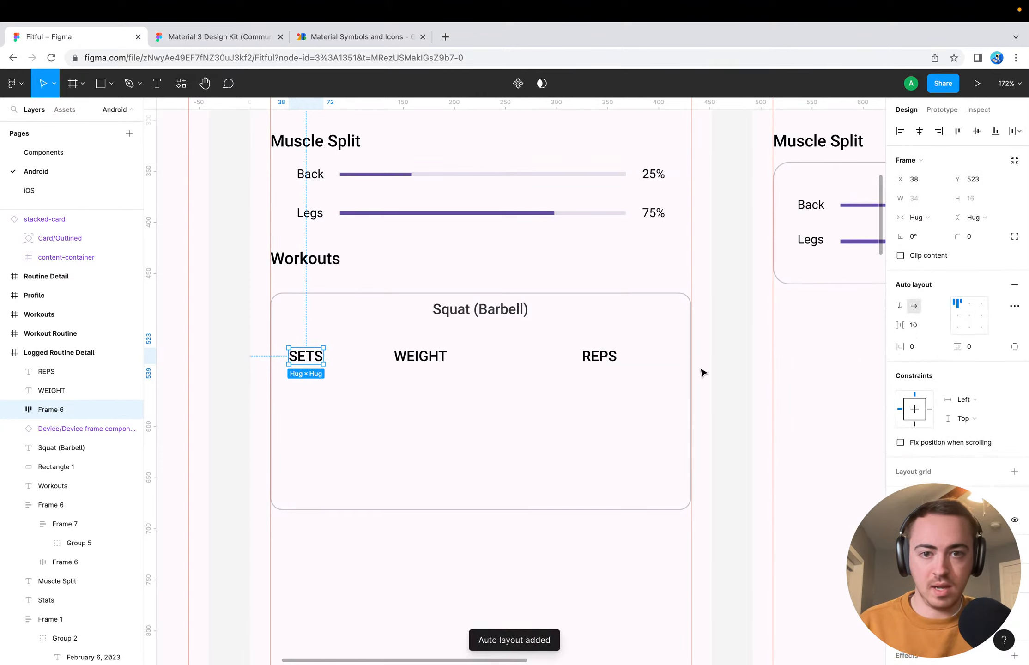
pyautogui.click(1014, 306)
pyautogui.click(854, 407)
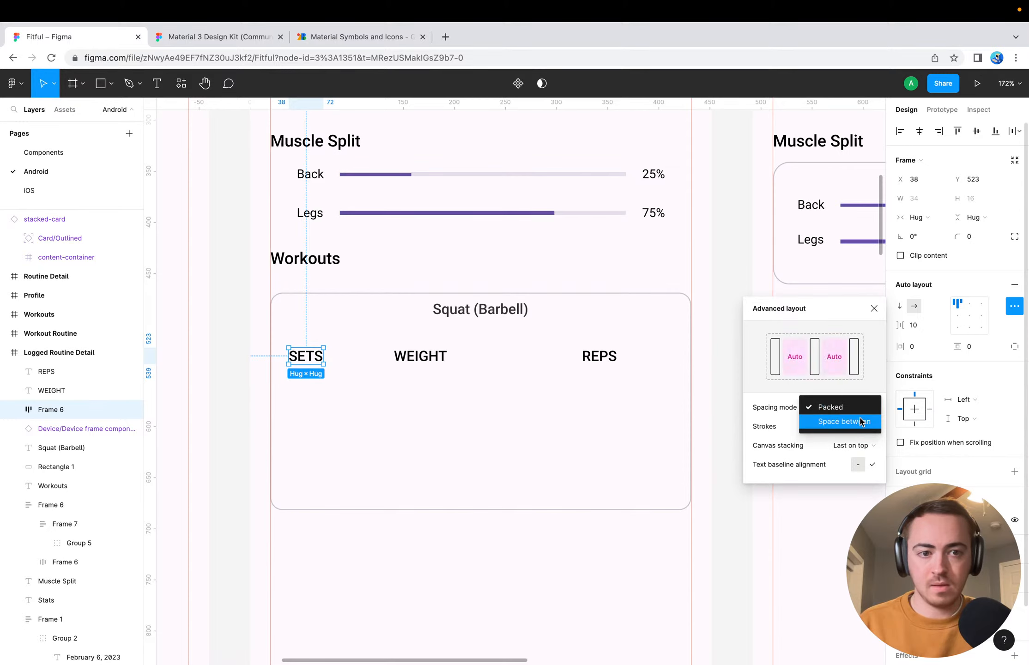
pyautogui.click(836, 422)
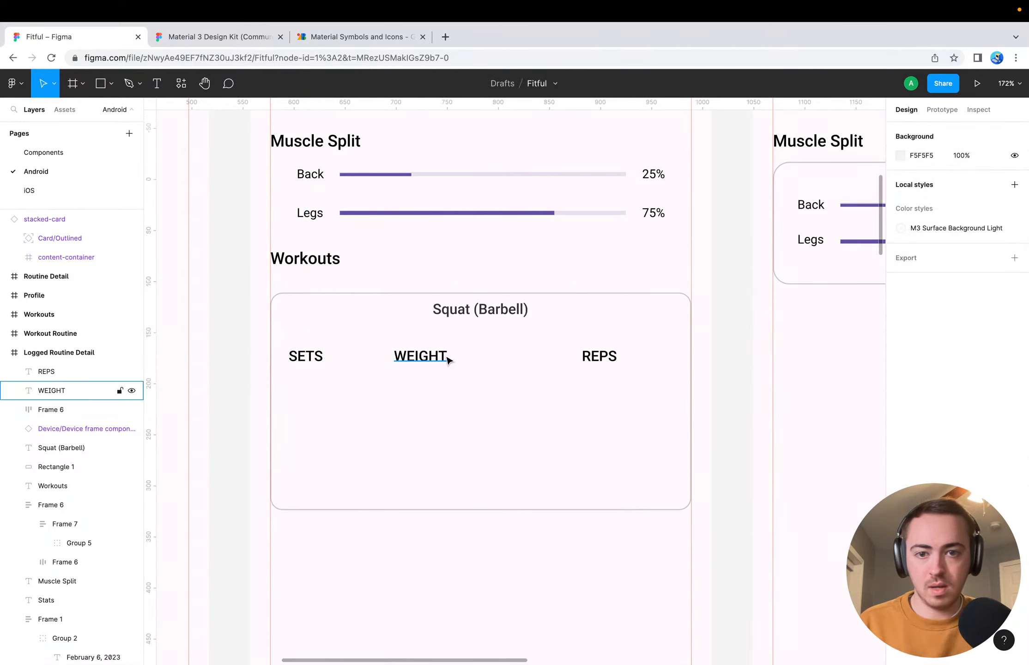
pyautogui.moveTo(447, 359); pyautogui.dragTo(316, 360)
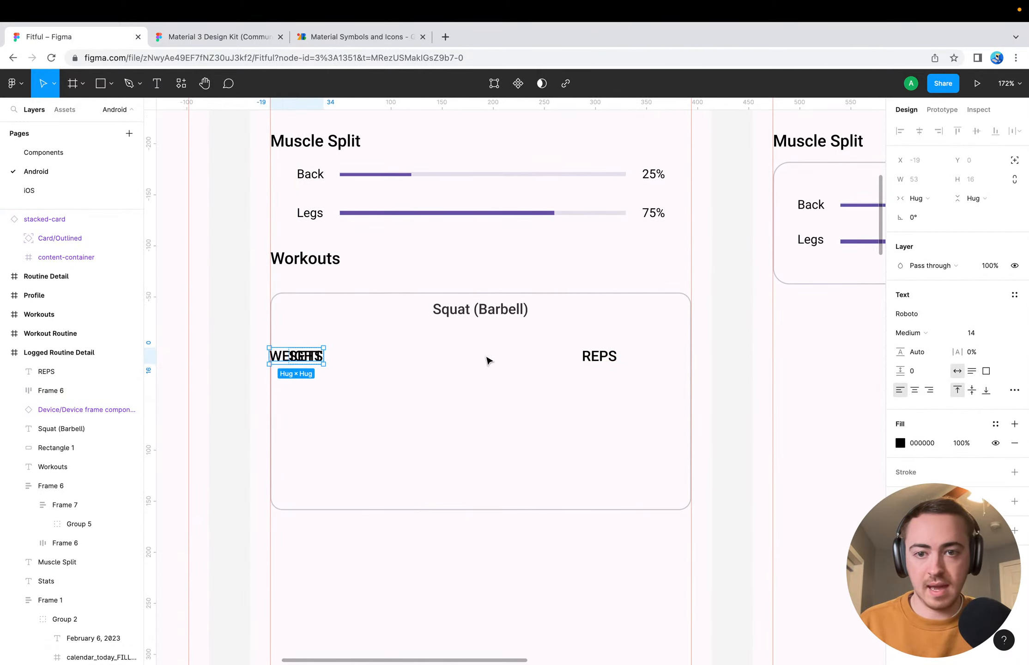
pyautogui.hotkey('ctrl', 'z')
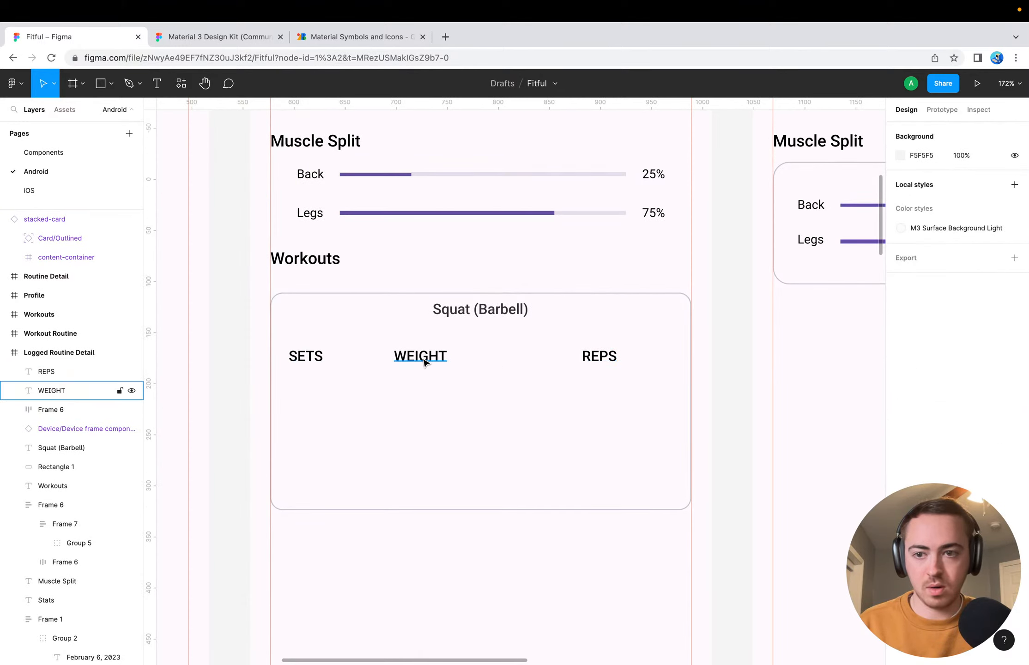
pyautogui.moveTo(420, 356); pyautogui.dragTo(319, 362)
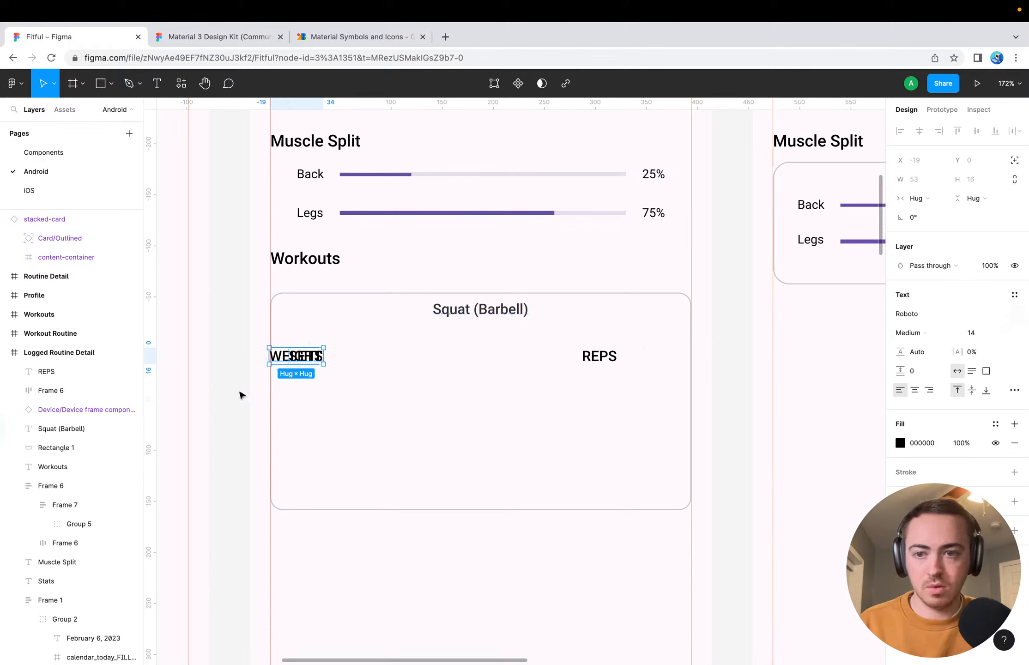
pyautogui.hotkey('ctrl', 'z')
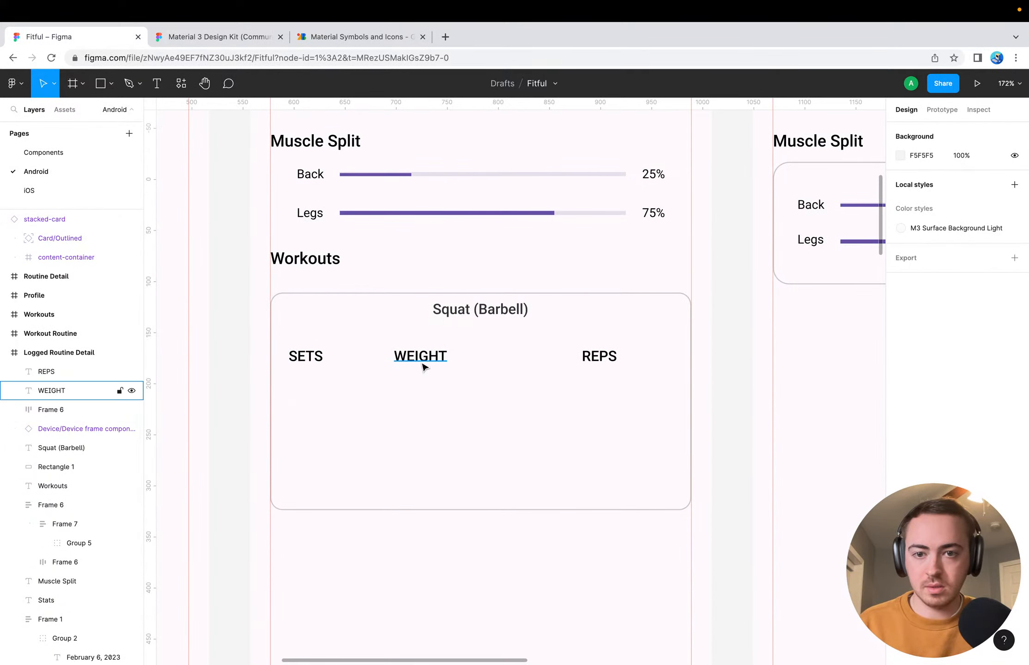
pyautogui.click(304, 356)
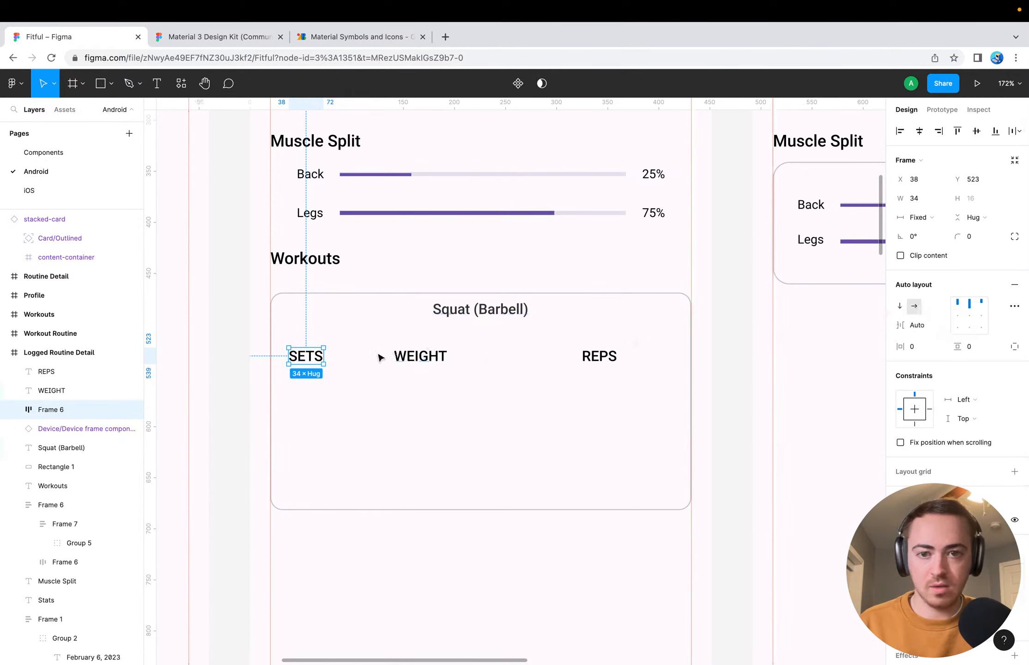
pyautogui.click(918, 326)
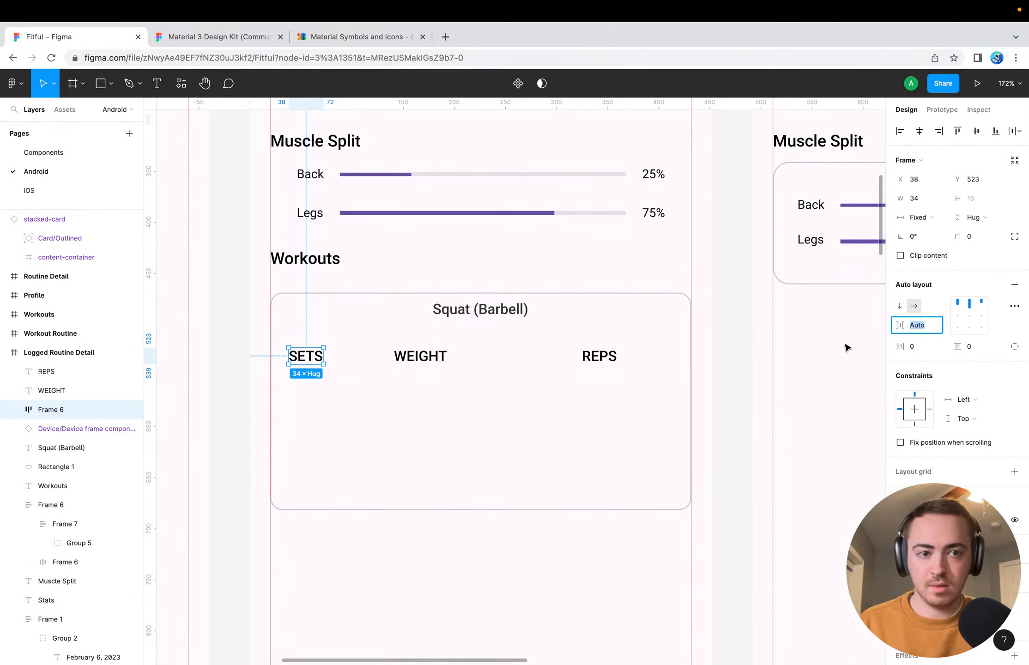
pyautogui.click(752, 398)
pyautogui.click(303, 355)
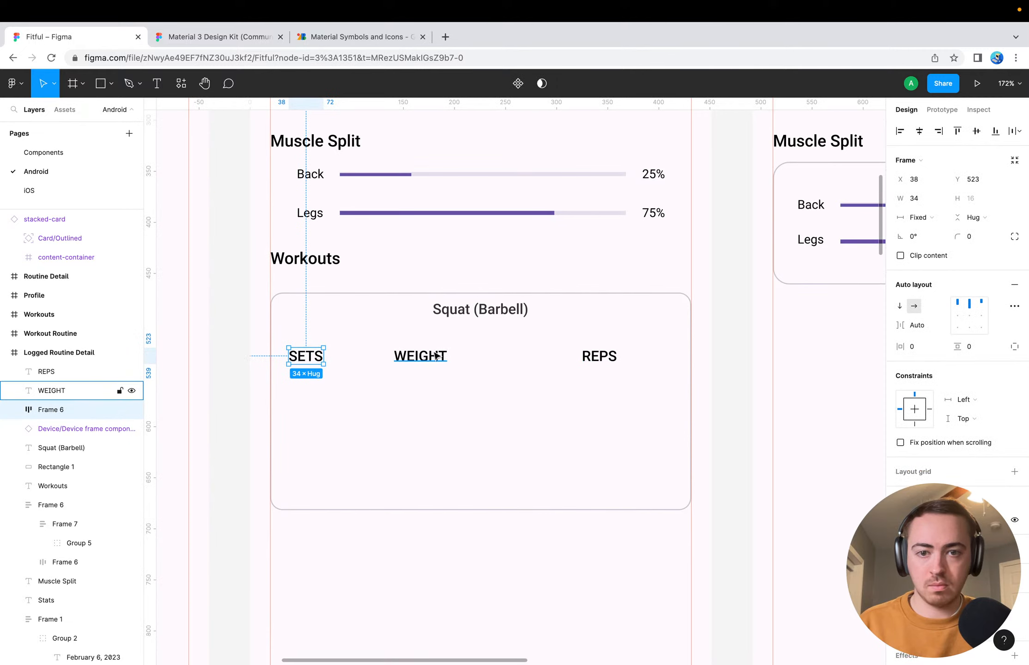
# Move the WEIGHT label into the SETS auto layout frame and set the frame's spacing mode to Packed
pyautogui.moveTo(435, 355); pyautogui.dragTo(322, 356)
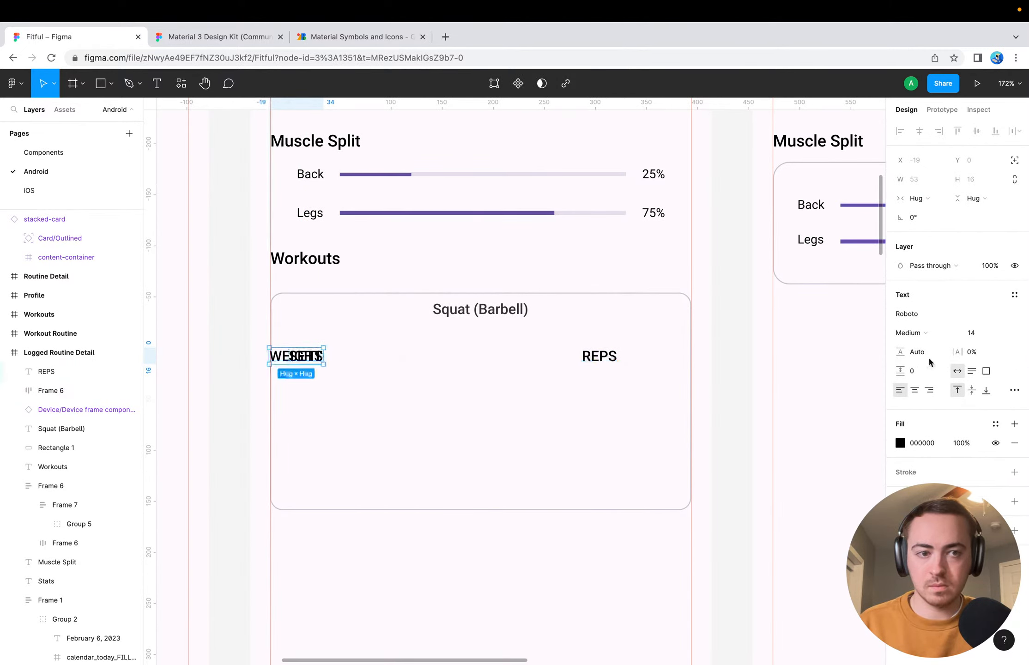
pyautogui.click(64, 392)
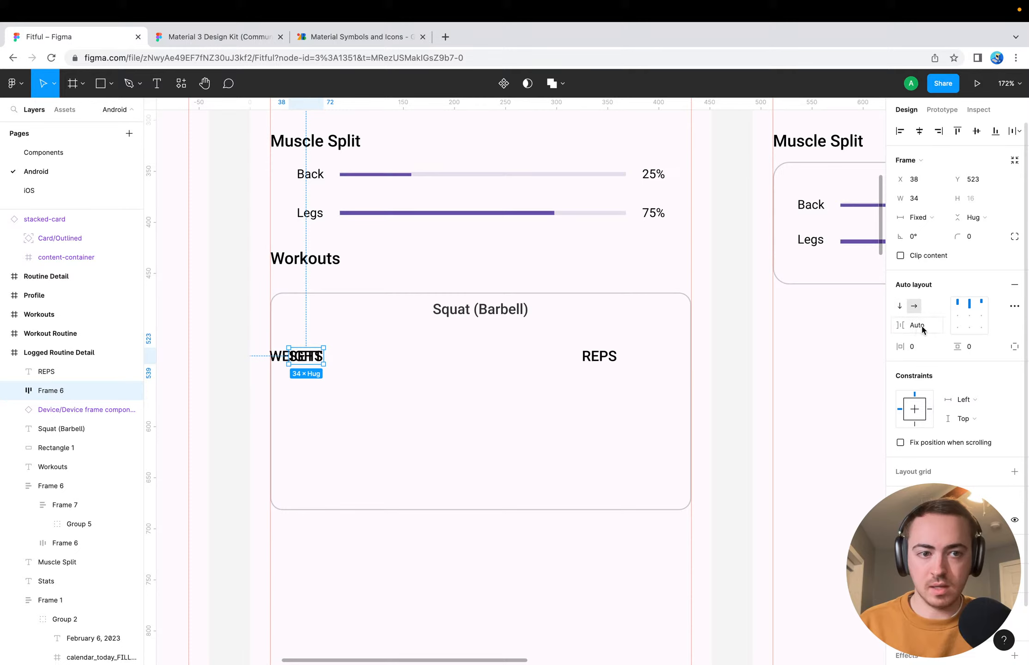
pyautogui.click(1014, 306)
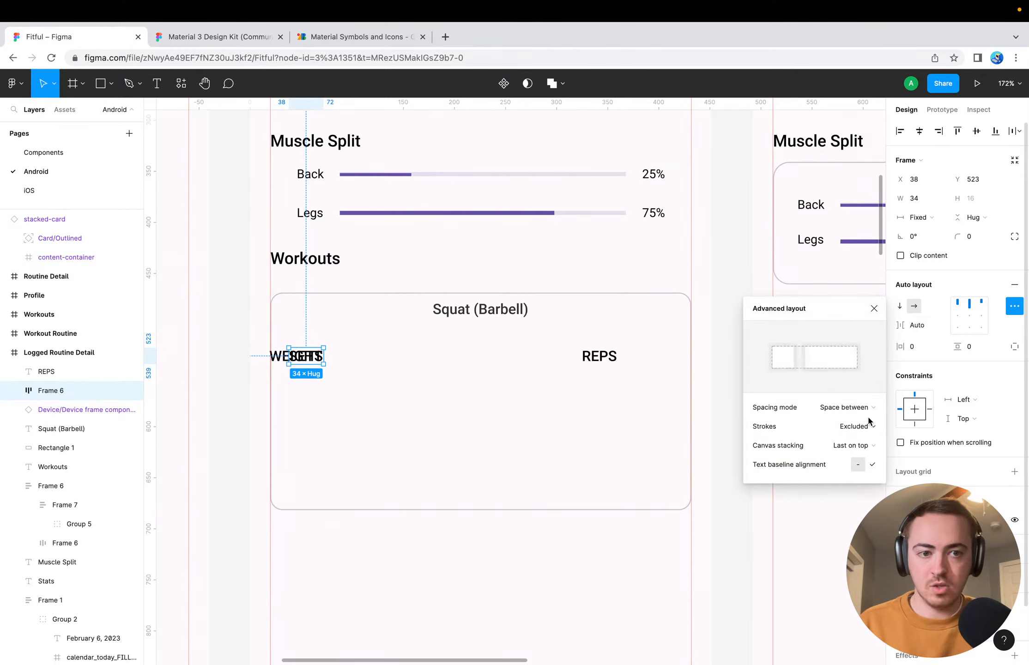
pyautogui.click(854, 407)
pyautogui.click(827, 391)
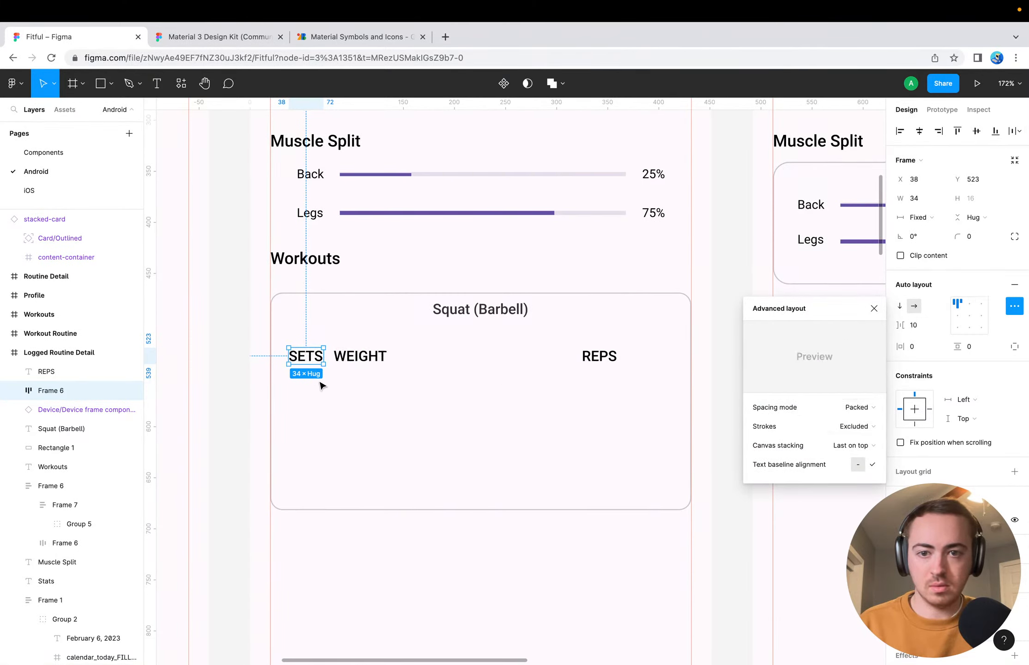
# Move the REPS label into the auto layout frame, placing it between SETS and WEIGHT
pyautogui.click(352, 361)
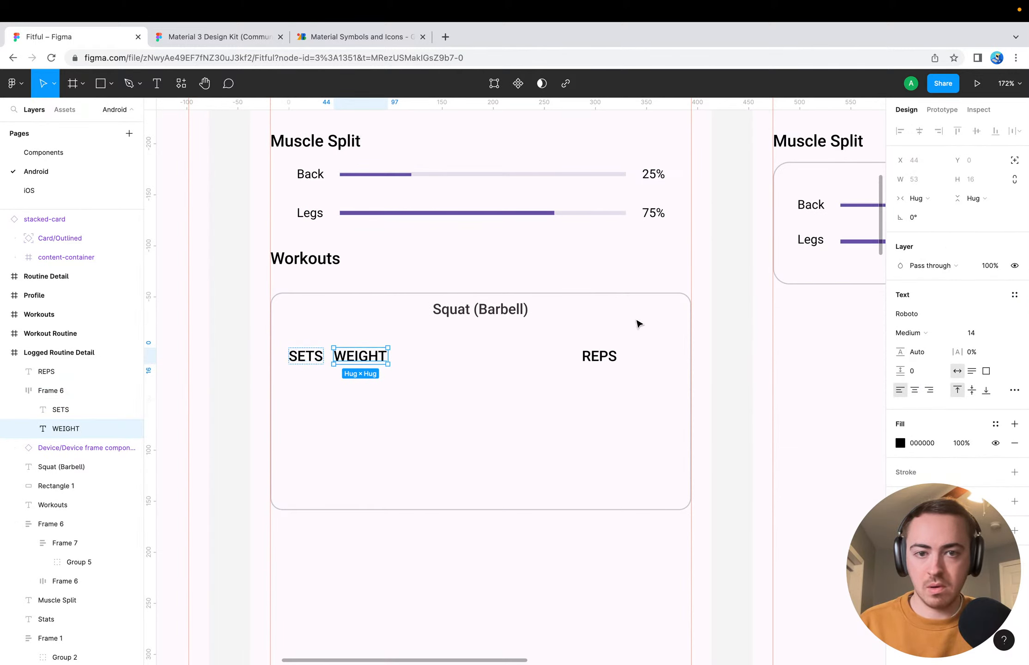
pyautogui.moveTo(599, 358); pyautogui.dragTo(330, 367)
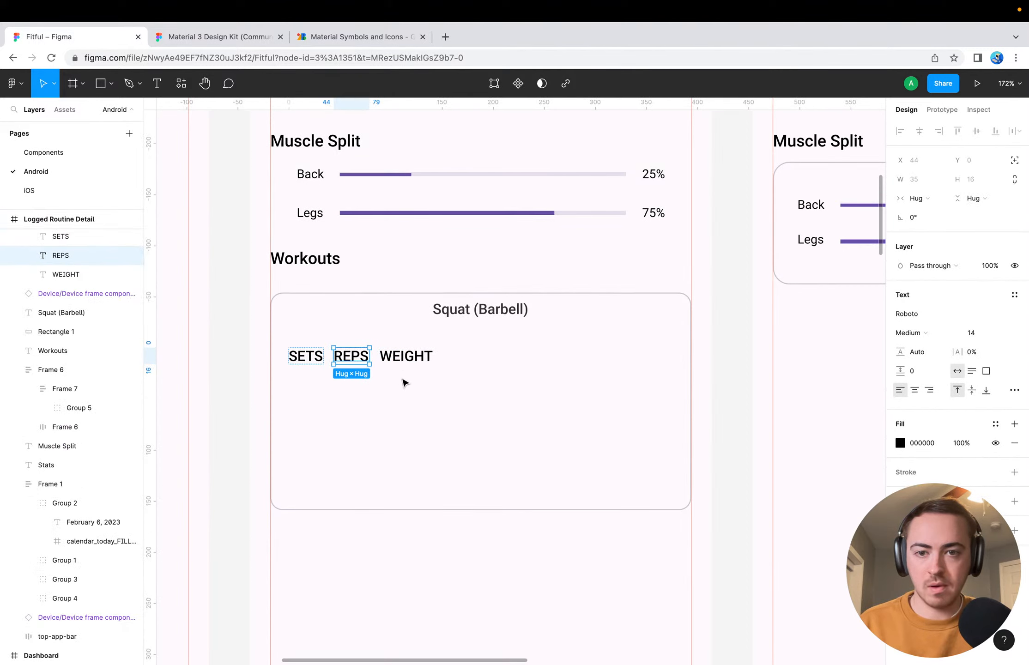
pyautogui.click(406, 358)
pyautogui.click(290, 361)
pyautogui.click(322, 419)
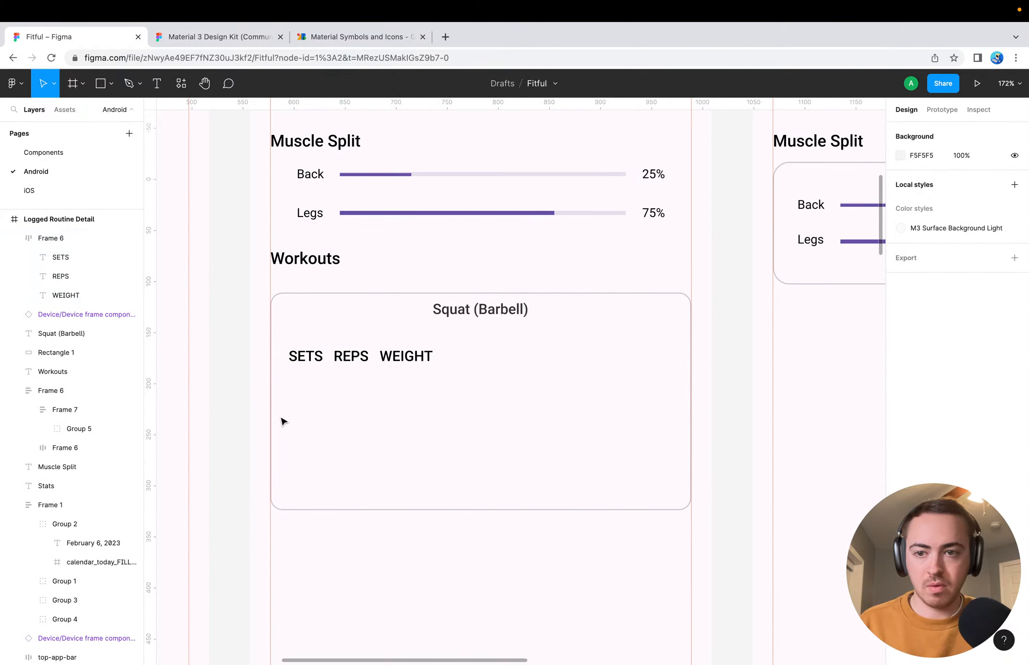
# Undo moving the REPS label into the auto layout frame with SETS and WEIGHT
pyautogui.click(70, 410)
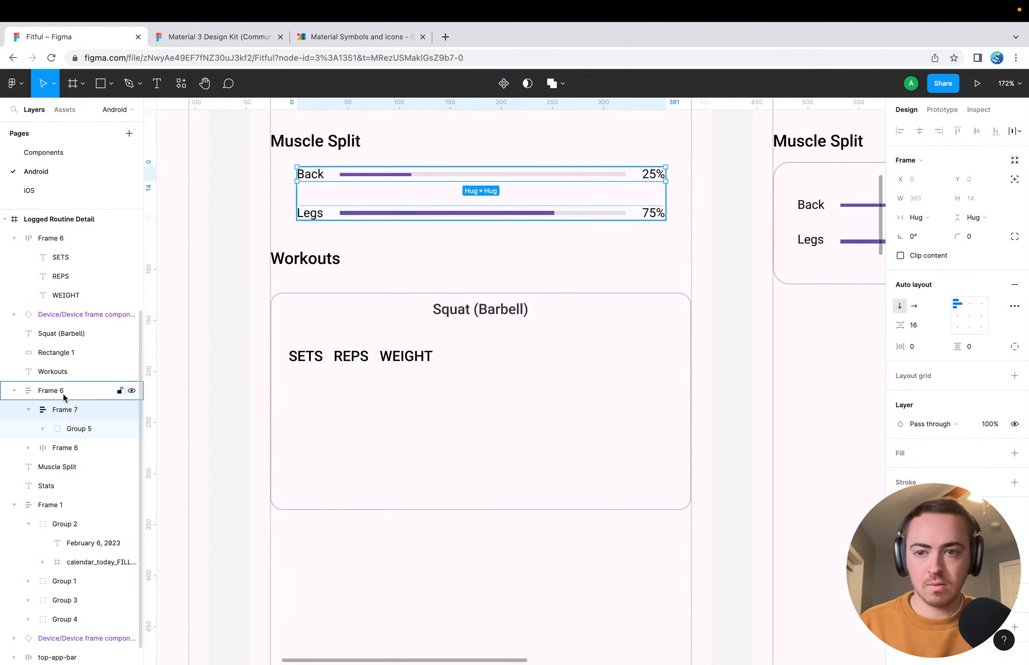
pyautogui.click(63, 391)
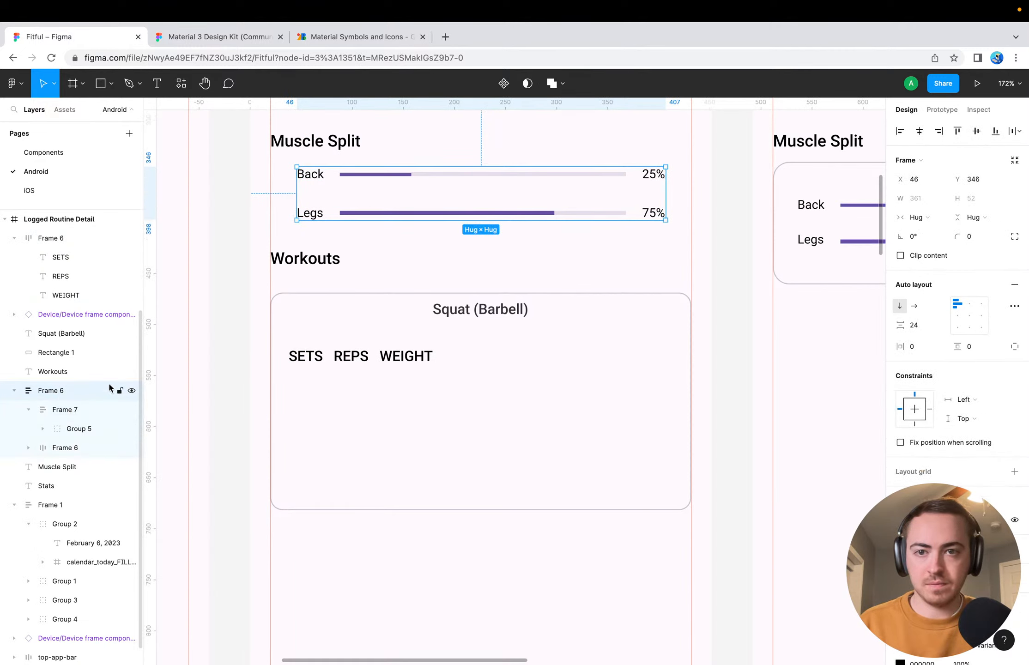
pyautogui.click(75, 413)
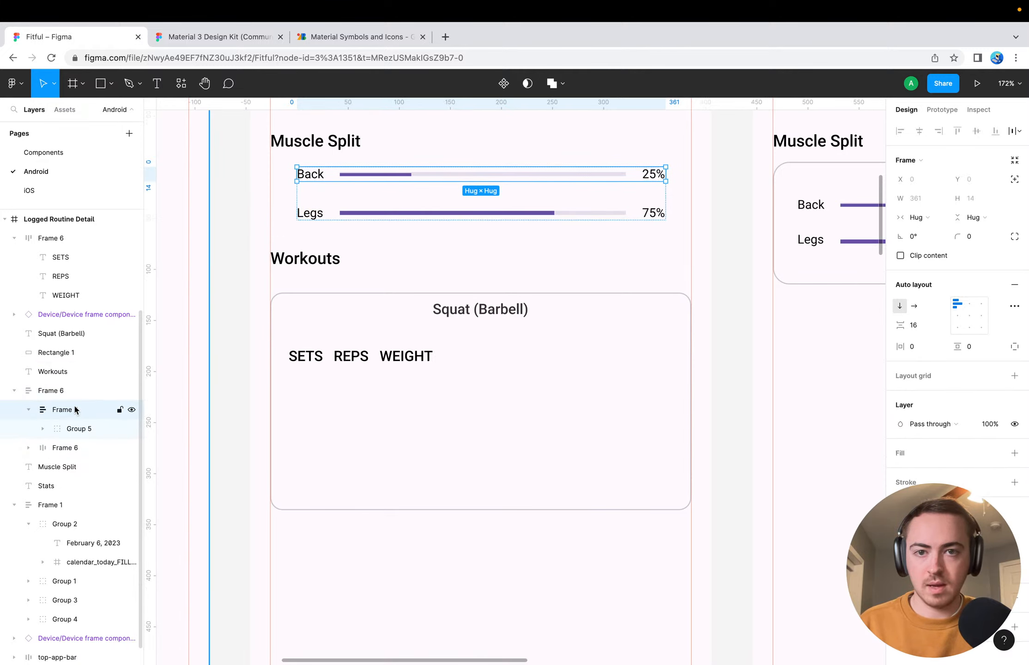
pyautogui.press('Escape')
pyautogui.press('super+z')
pyautogui.press('super+z')
pyautogui.press('super+z')
pyautogui.press('super+z')
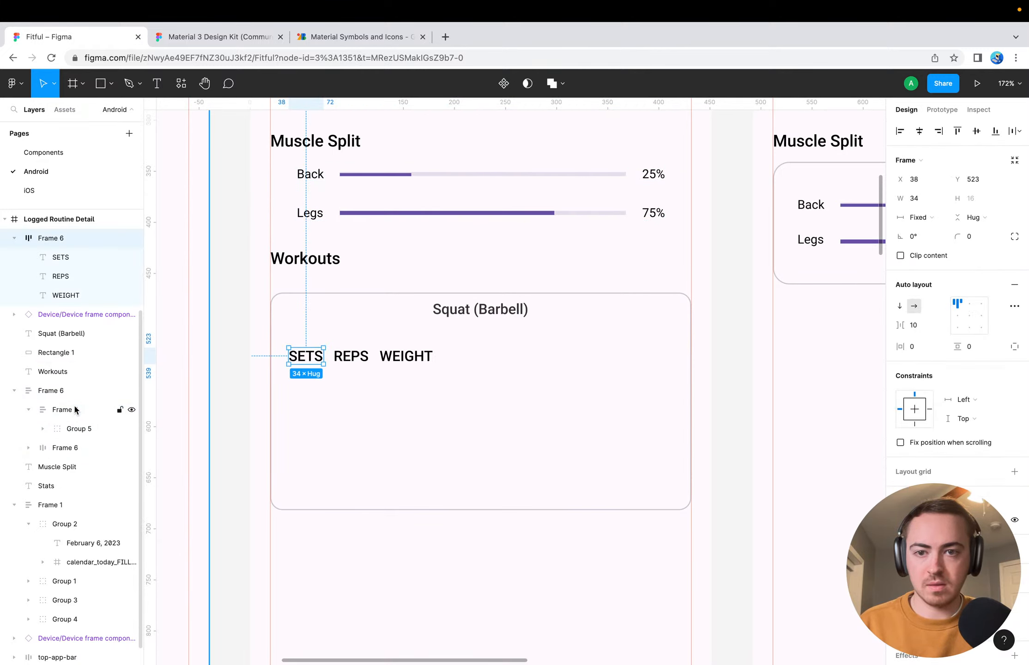
pyautogui.press('super+z')
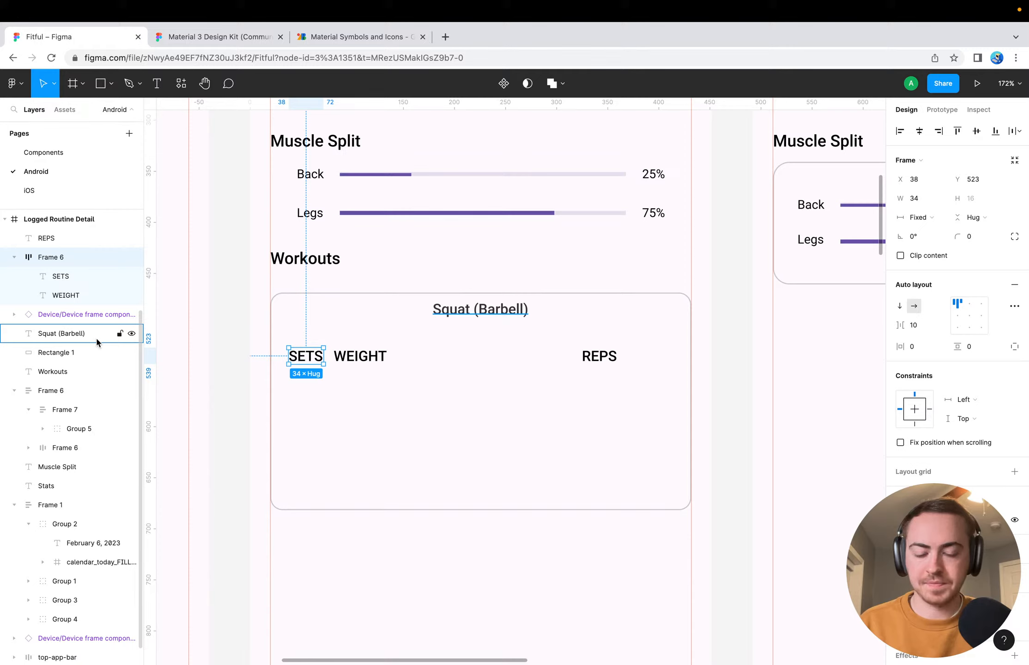
# Collapse the layer contents of the Muscle Split bars' frame and clear the selection
pyautogui.click(406, 304)
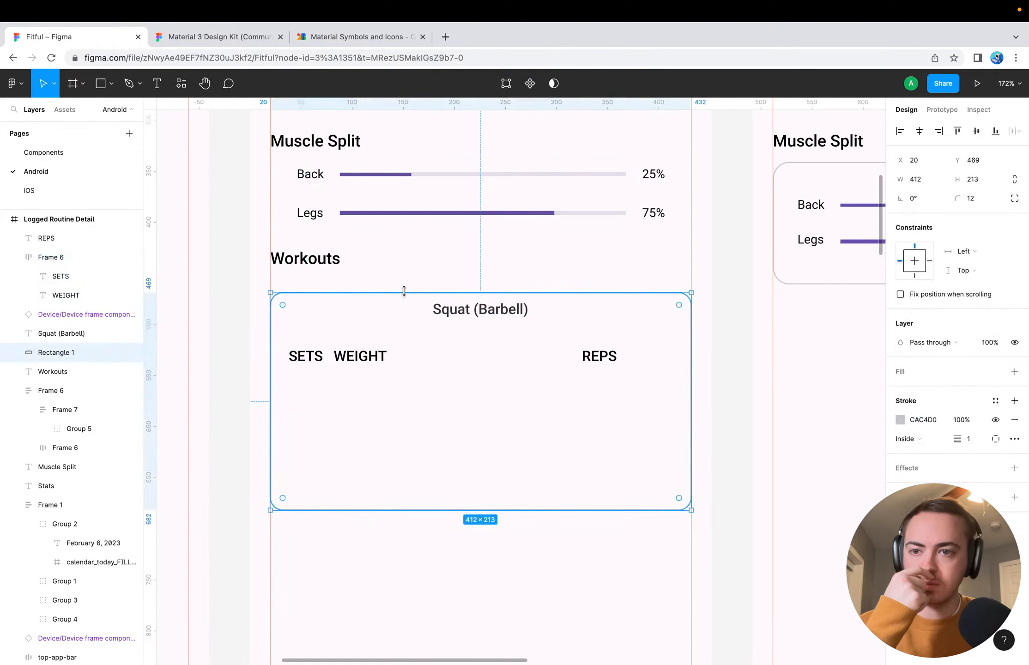
pyautogui.click(47, 393)
pyautogui.click(57, 410)
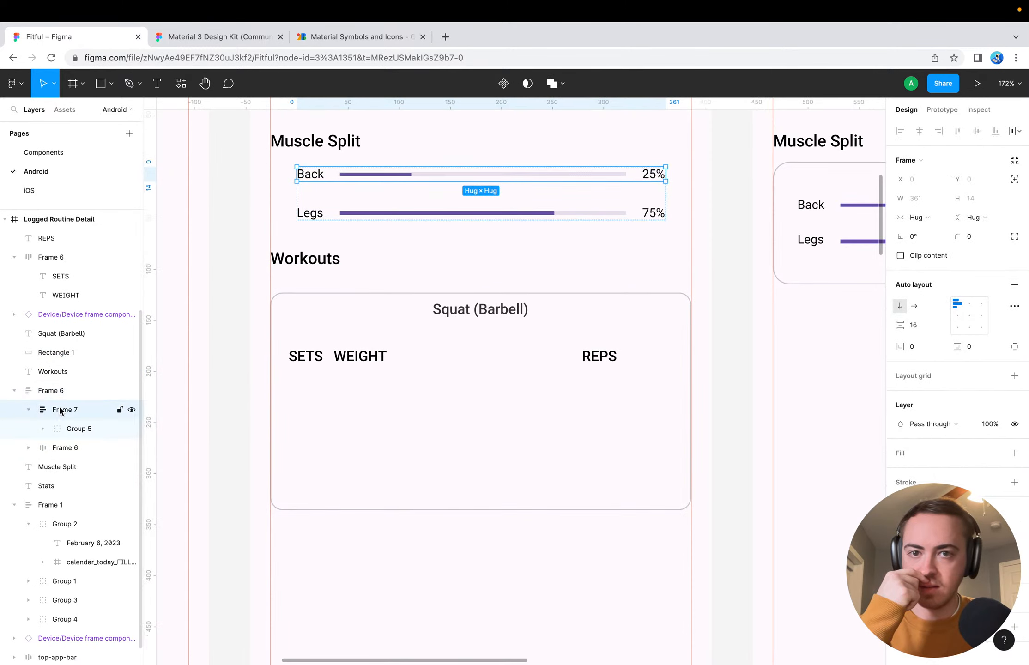
pyautogui.click(14, 391)
pyautogui.press('Escape')
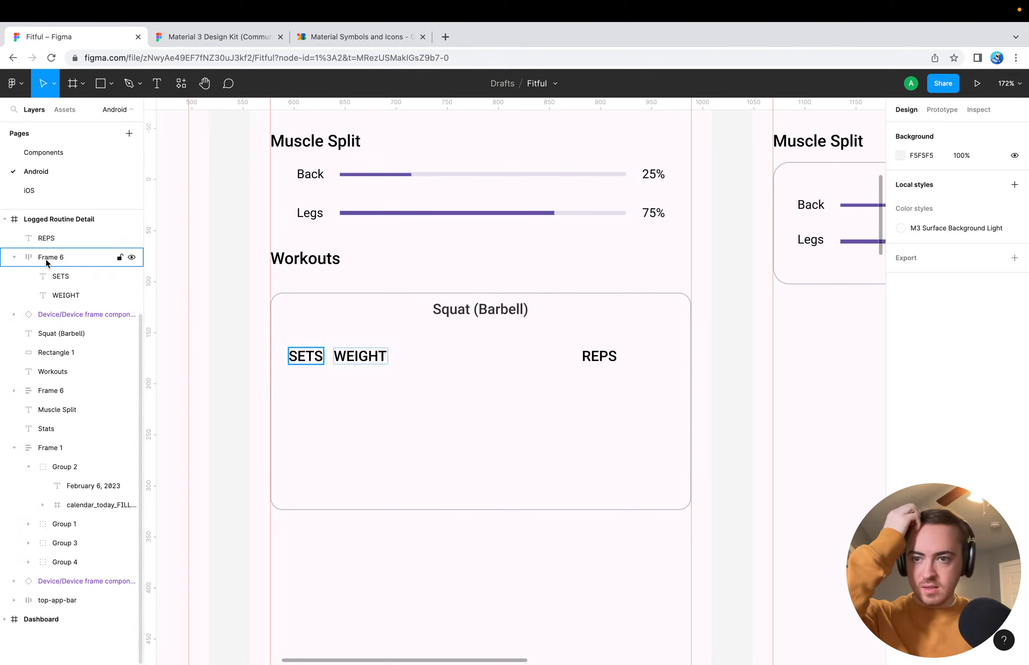
# Try taking the WEIGHT label out of the SETS auto layout frame, and put it back beside SETS
pyautogui.click(64, 255)
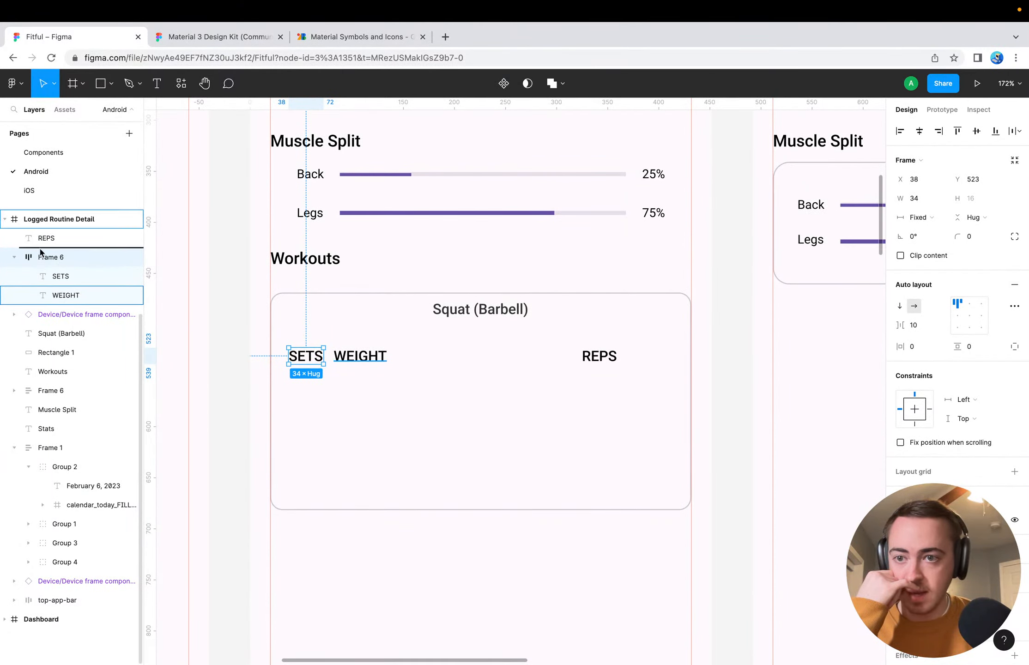
pyautogui.click(57, 276)
pyautogui.moveTo(59, 296); pyautogui.dragTo(53, 254)
pyautogui.click(55, 276)
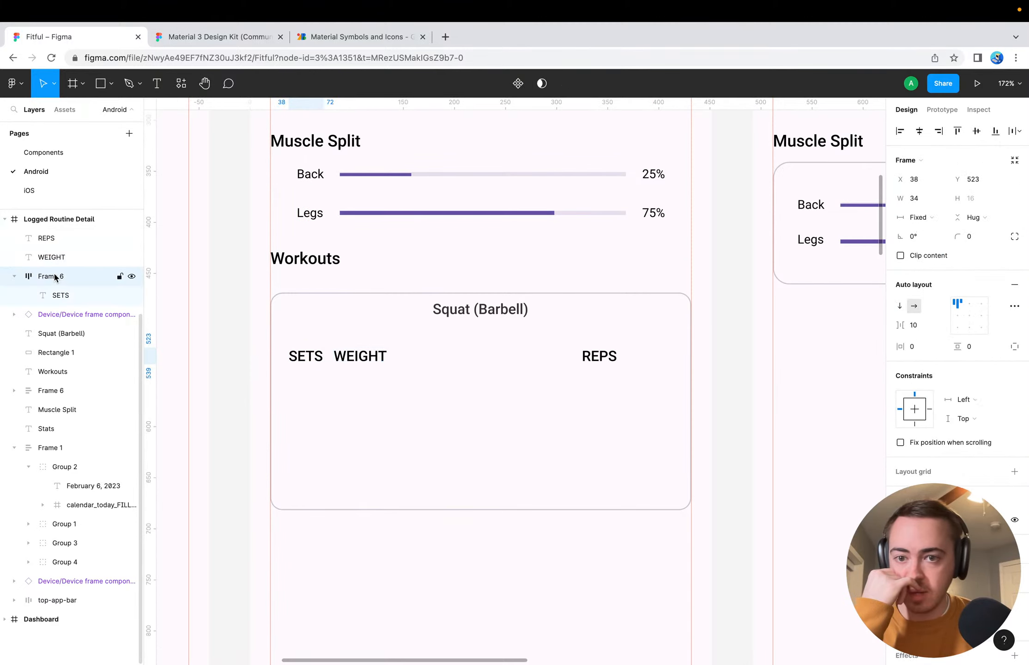
pyautogui.click(61, 296)
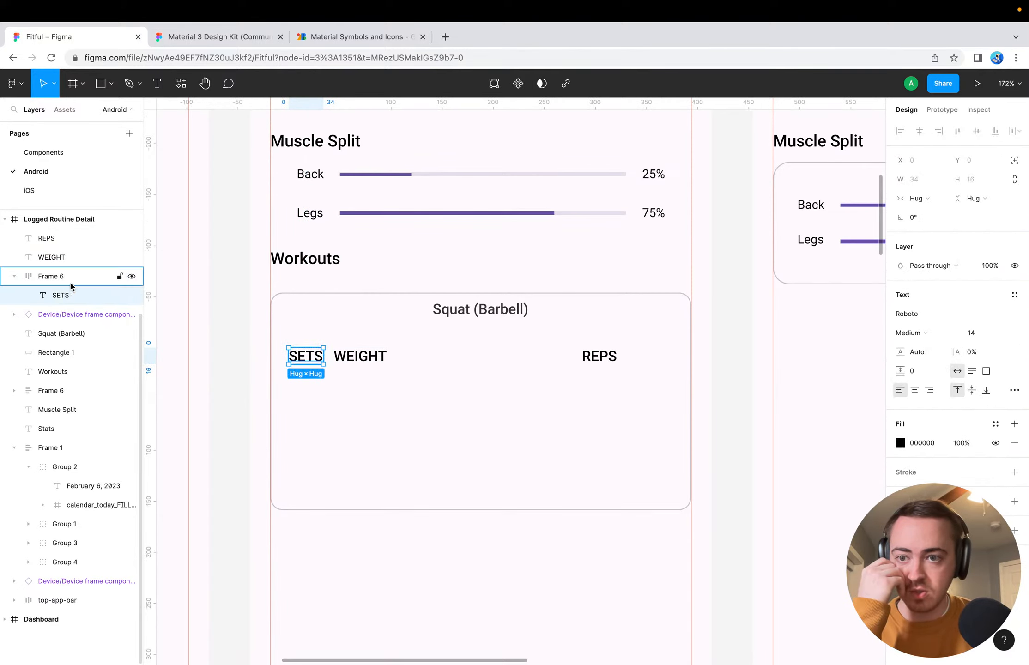
pyautogui.click(70, 278)
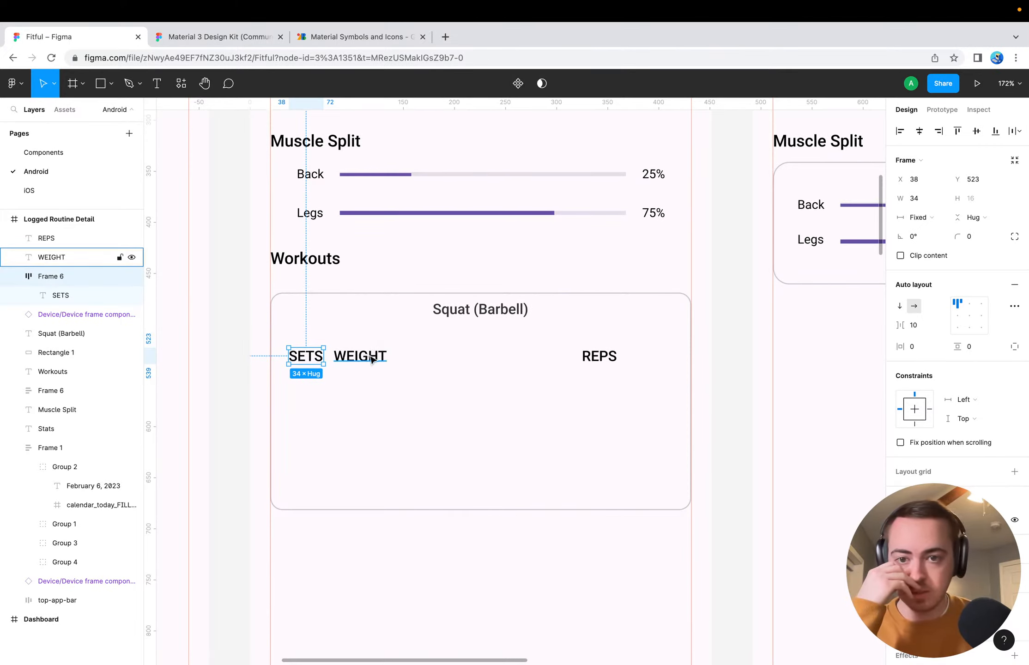
pyautogui.moveTo(372, 359); pyautogui.dragTo(325, 361)
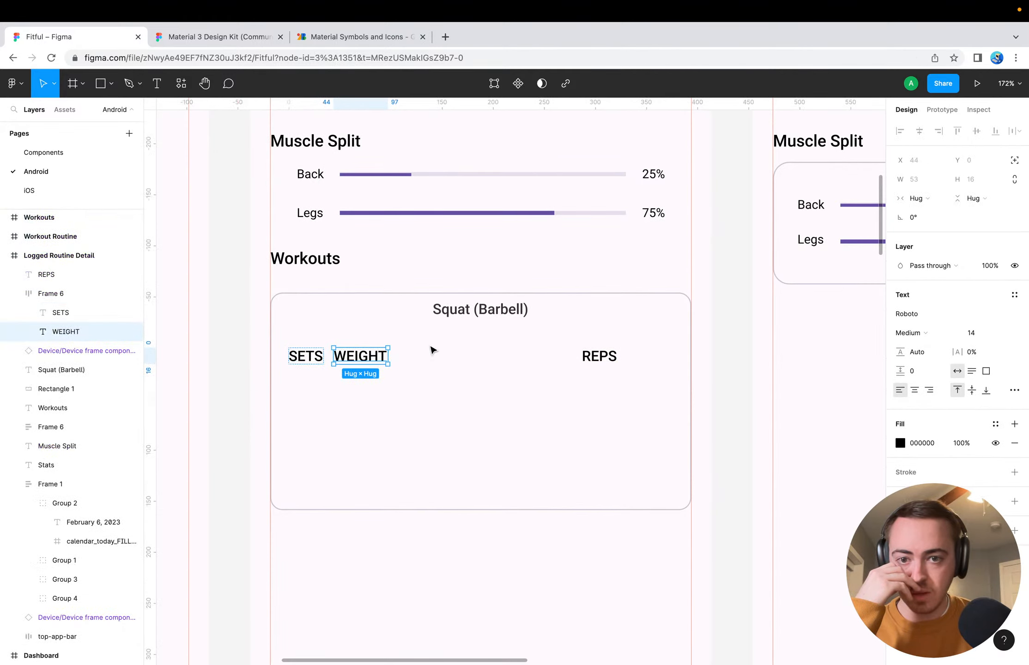
# Move the REPS label closer to WEIGHT inside the Squat card, to about X 193, Y 531
pyautogui.click(596, 363)
pyautogui.moveTo(596, 363); pyautogui.dragTo(460, 369)
pyautogui.click(365, 357)
pyautogui.click(464, 364)
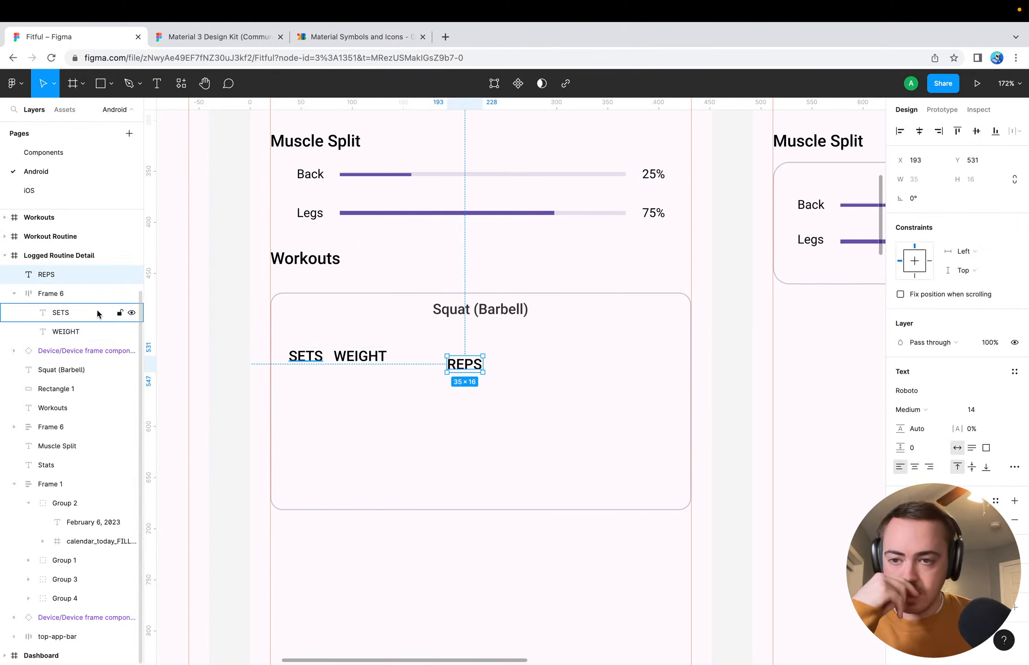
# Move the SETS and WEIGHT labels out of their auto layout frame and delete the empty frame
pyautogui.click(65, 295)
pyautogui.click(349, 404)
pyautogui.click(309, 358)
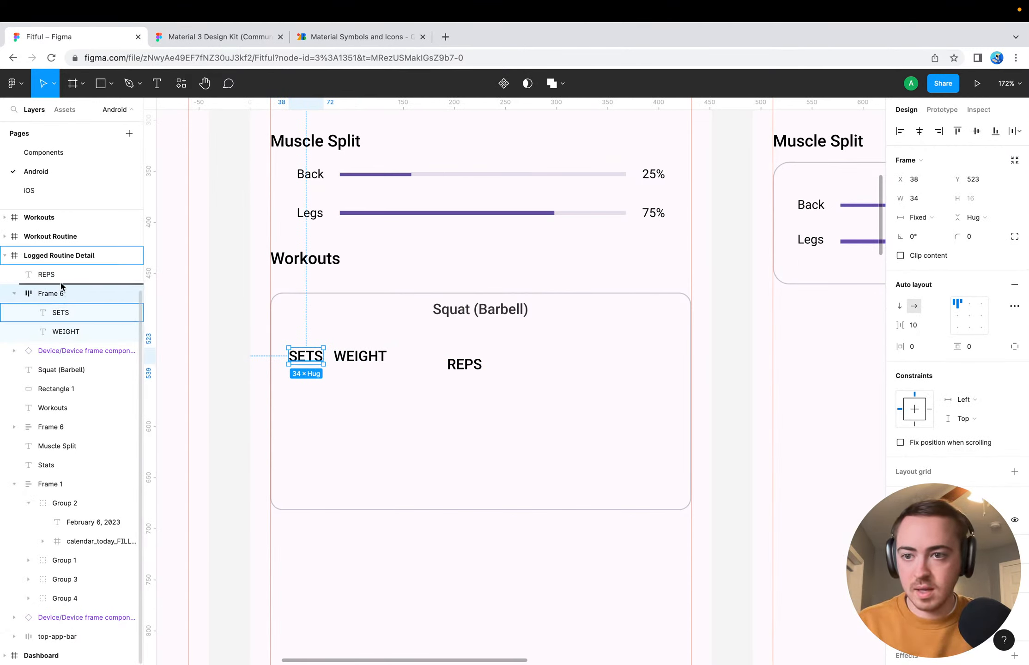
pyautogui.moveTo(59, 312); pyautogui.dragTo(74, 286)
pyautogui.moveTo(81, 334); pyautogui.dragTo(76, 305)
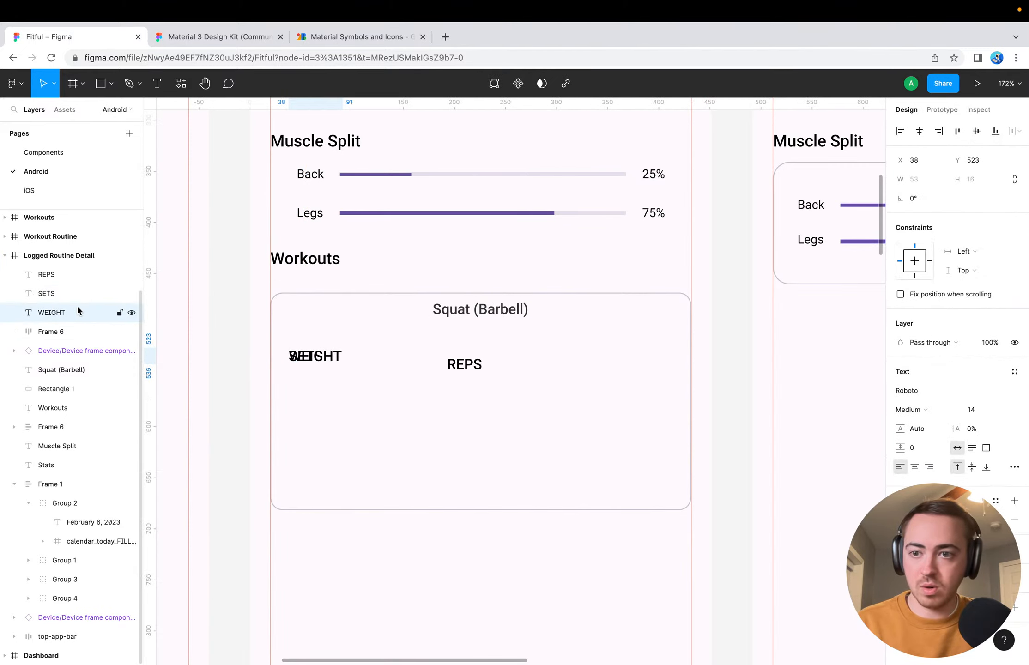
pyautogui.click(62, 340)
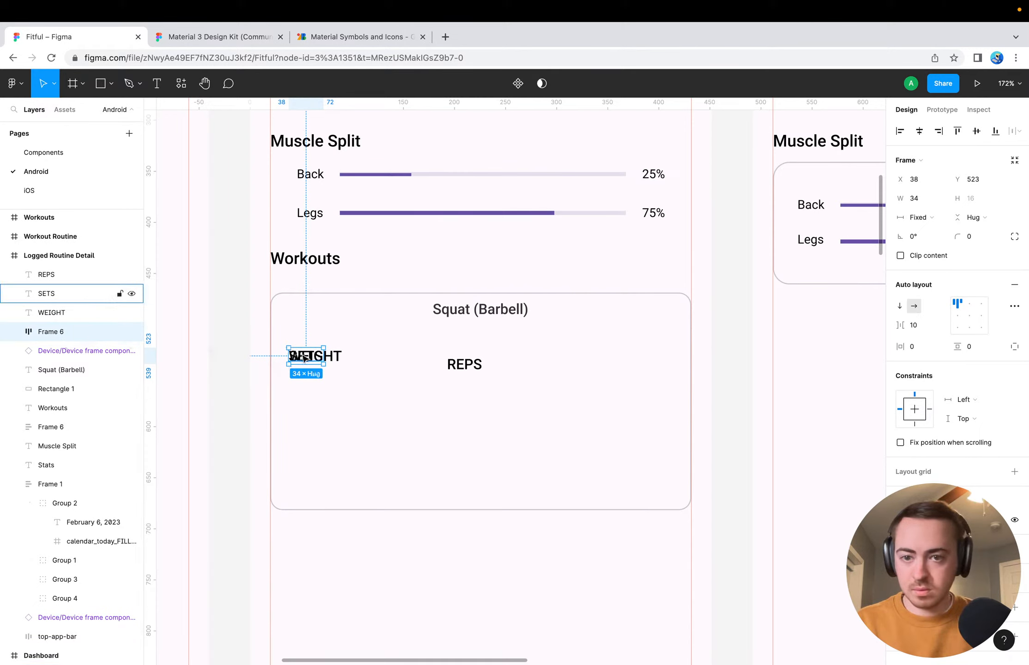
pyautogui.moveTo(305, 360); pyautogui.dragTo(386, 401)
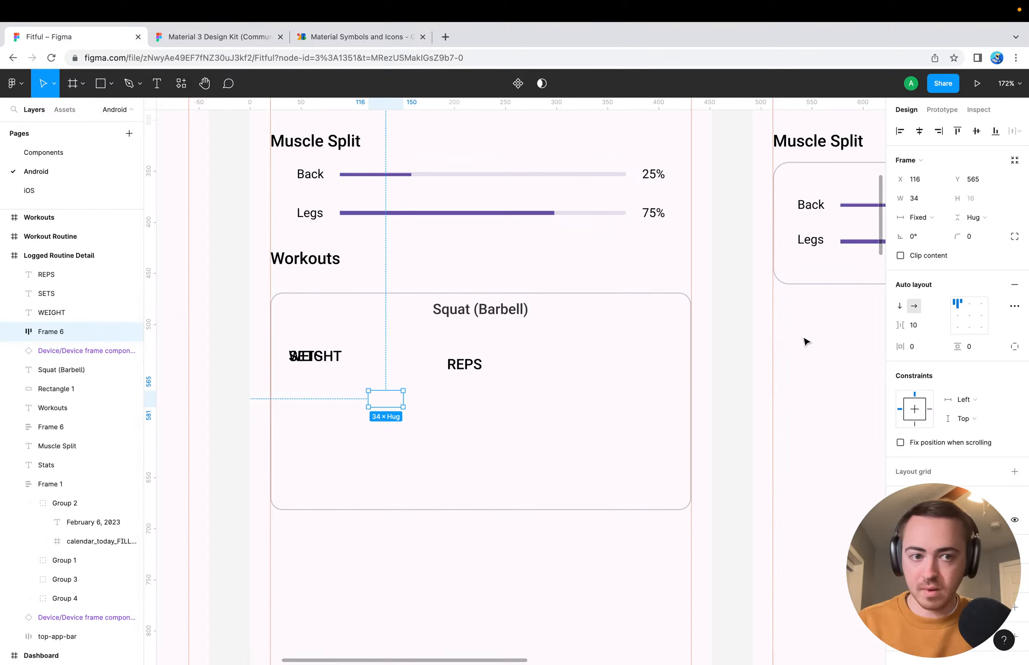
pyautogui.press('Delete')
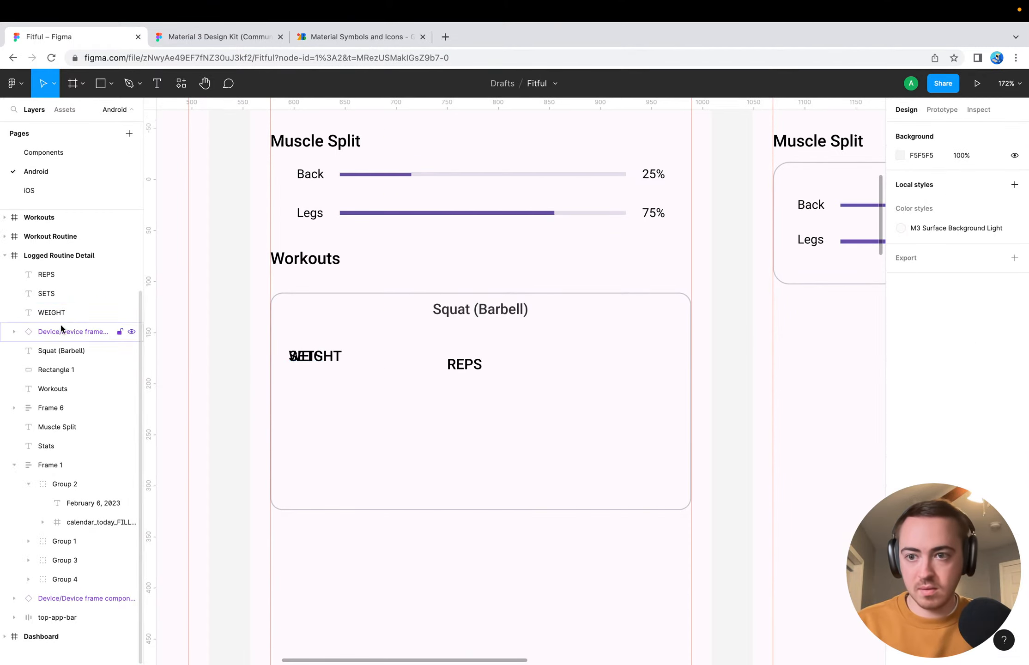
# Separate the overlapping labels by moving WEIGHT between SETS and REPS, to about X 127, Y 524
pyautogui.click(41, 275)
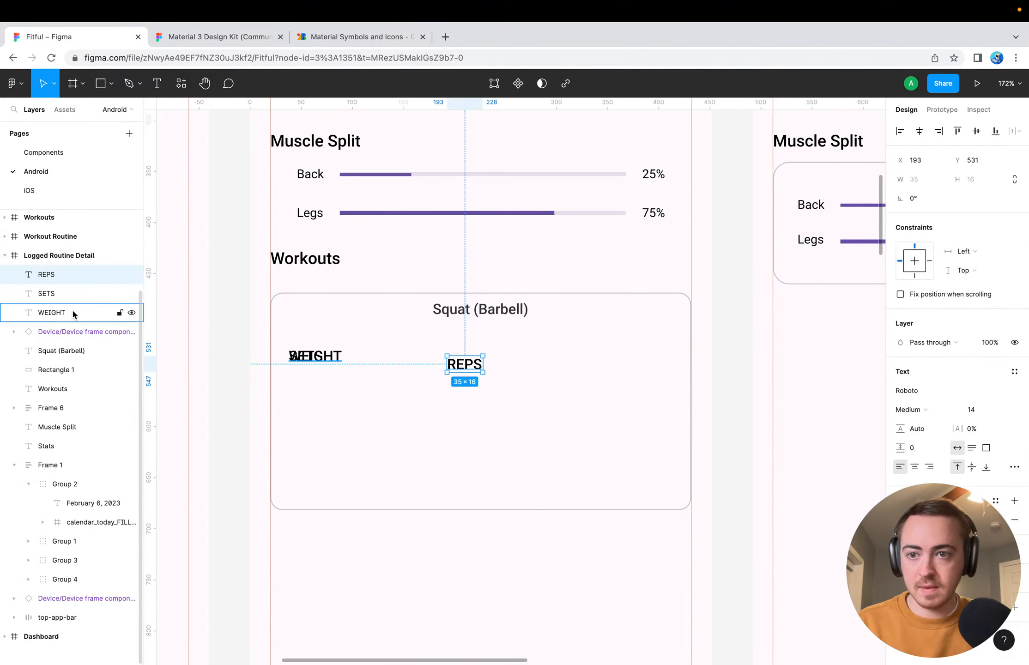
pyautogui.click(65, 298)
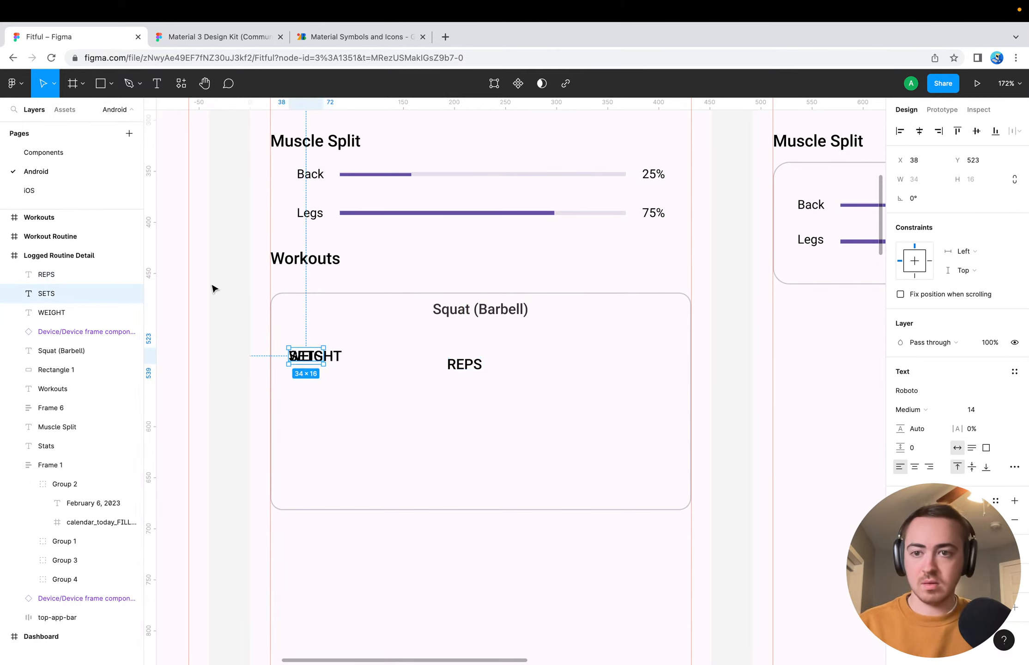
pyautogui.doubleClick(74, 294)
pyautogui.click(383, 381)
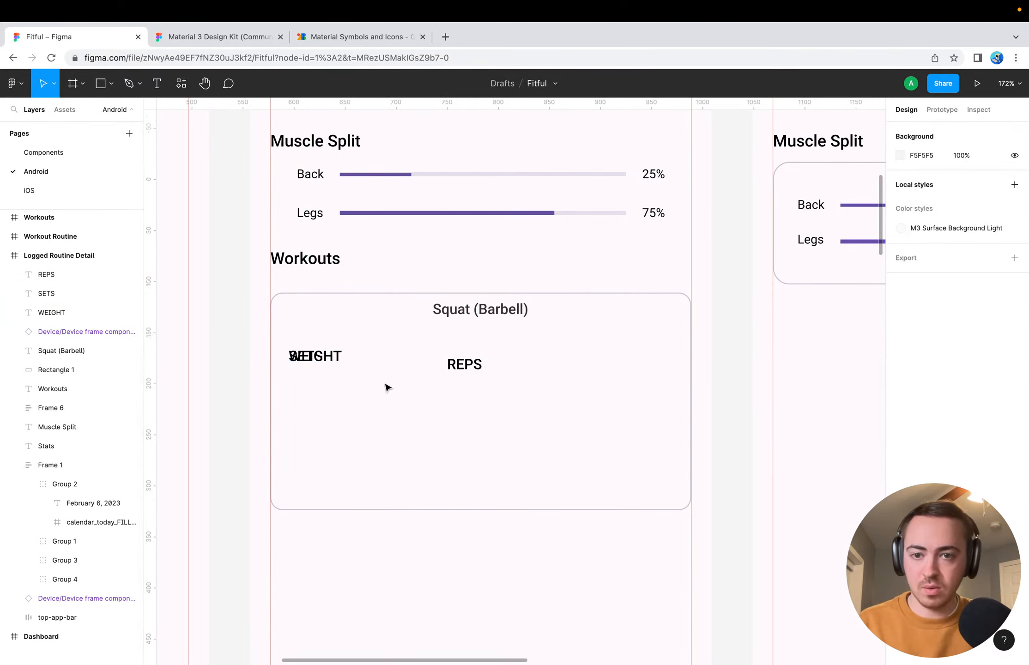
pyautogui.moveTo(337, 356); pyautogui.dragTo(428, 357)
# Change the SETS label's text to SET
pyautogui.doubleClick(306, 356)
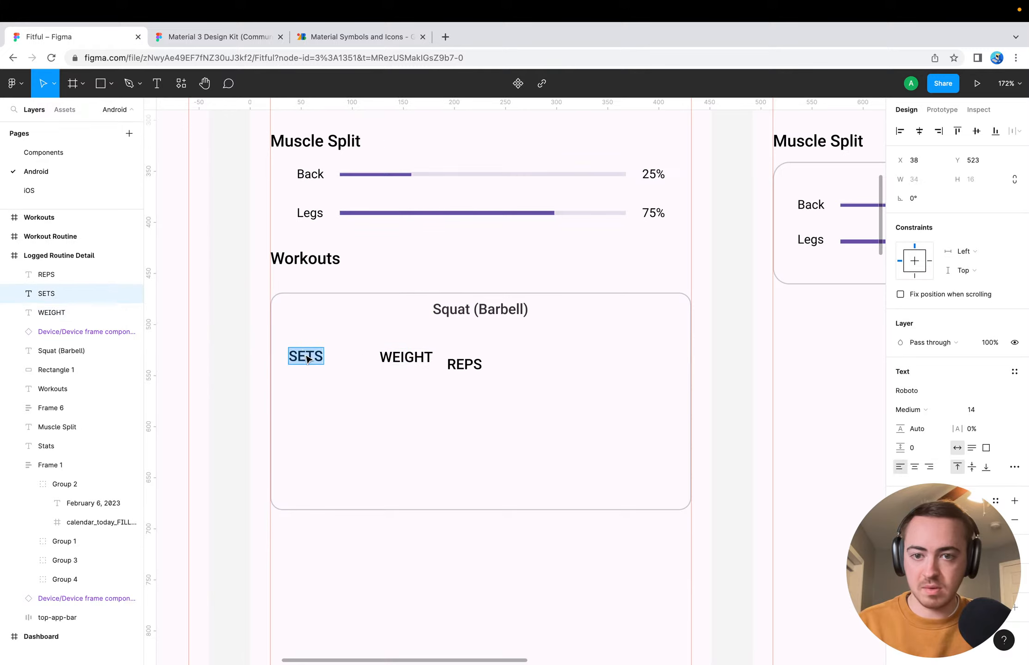
pyautogui.press('Right')
pyautogui.press('BackSpace')
pyautogui.press('Escape')
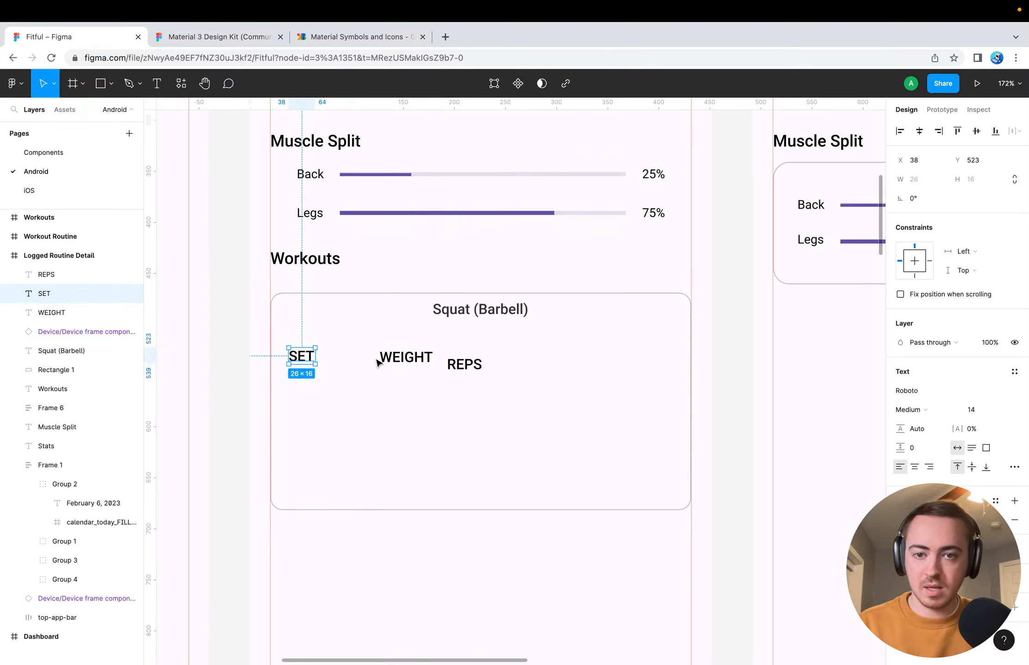
pyautogui.click(346, 412)
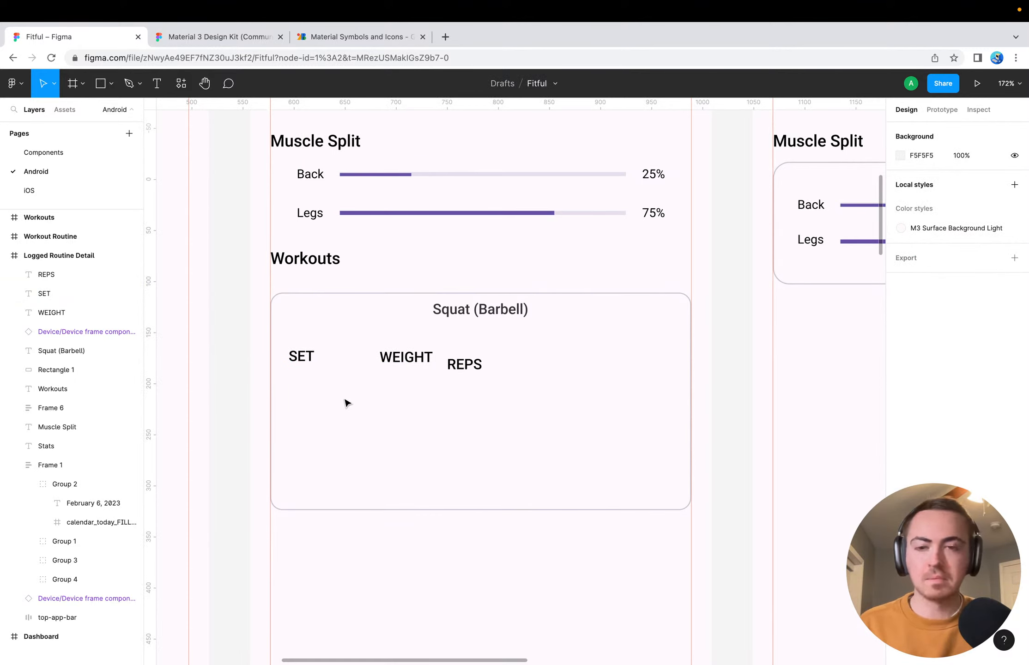
pyautogui.click(308, 356)
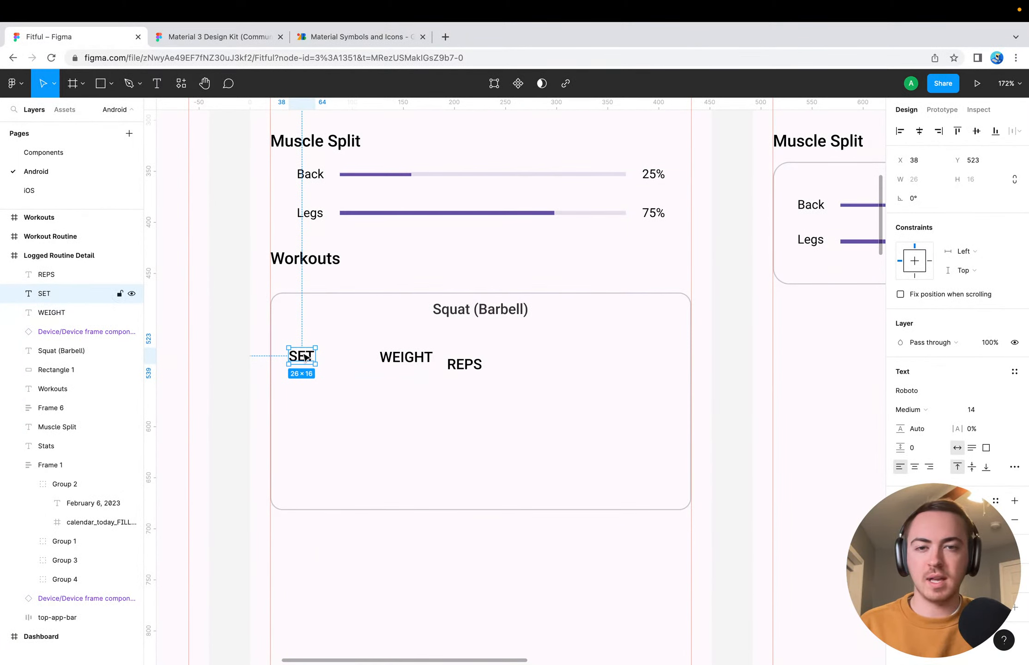
# Rewrite the card title in capitals as SQUAT (BARBELL) and centre it horizontally in the screen frame
pyautogui.click(467, 309)
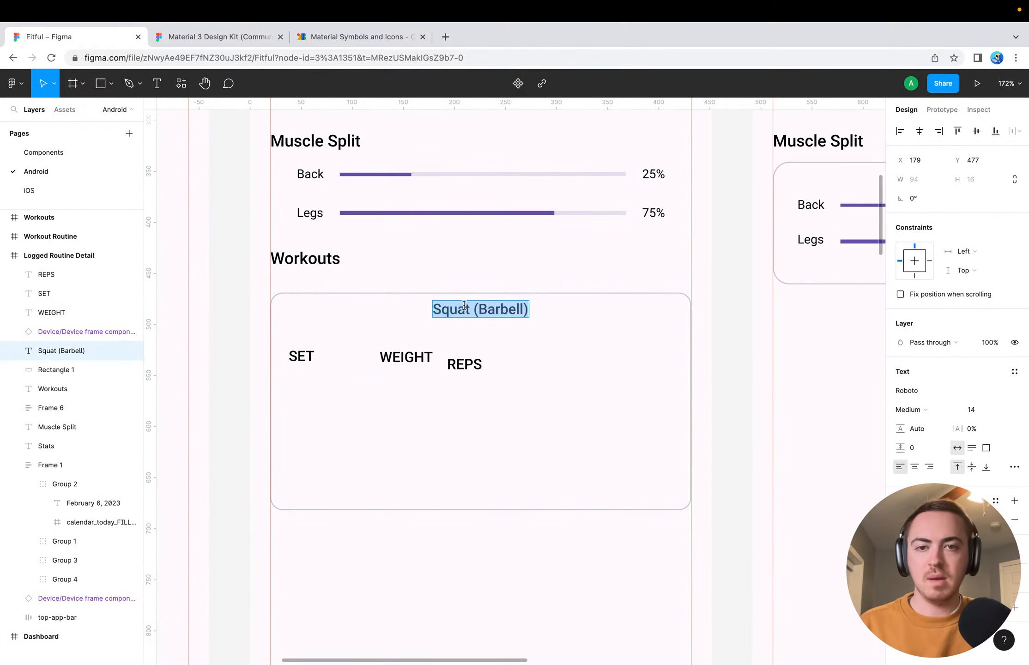
pyautogui.write('SQUAT (BARB')
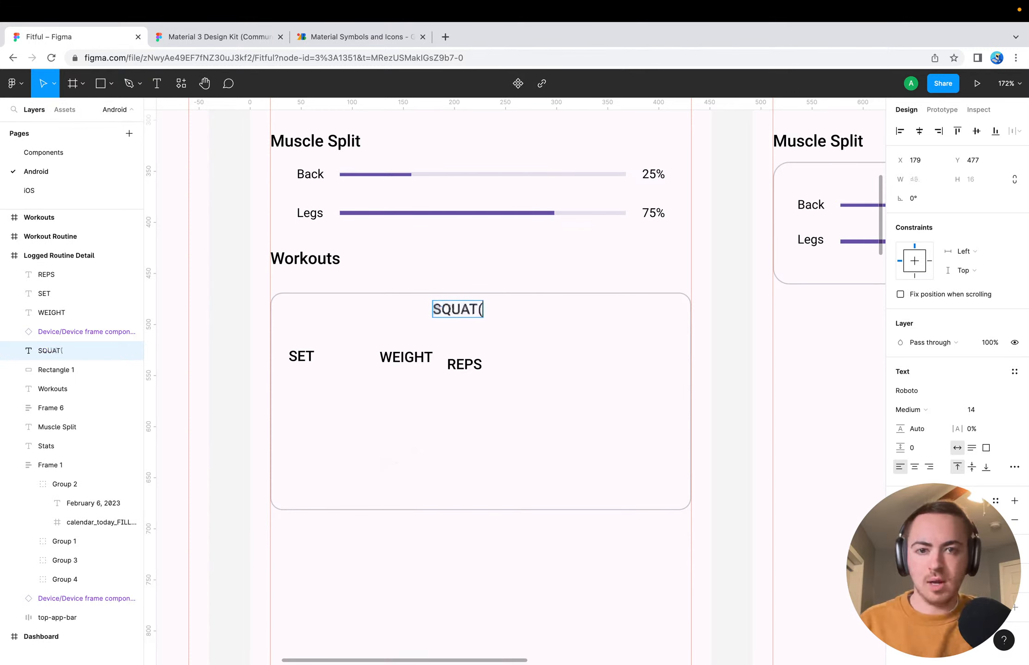
pyautogui.write('ELL)')
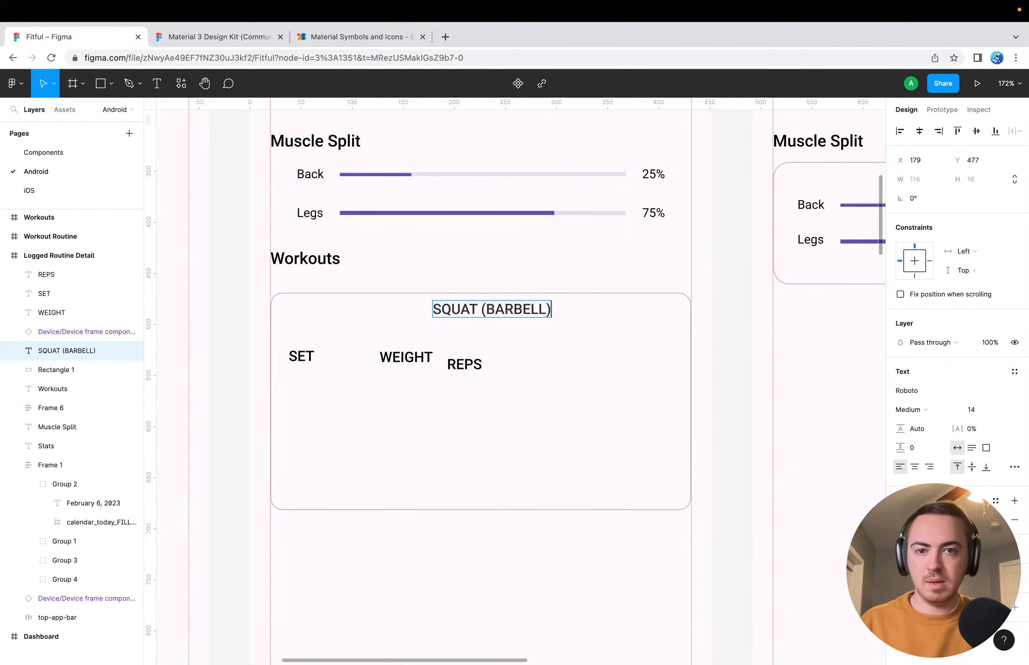
pyautogui.press('Escape')
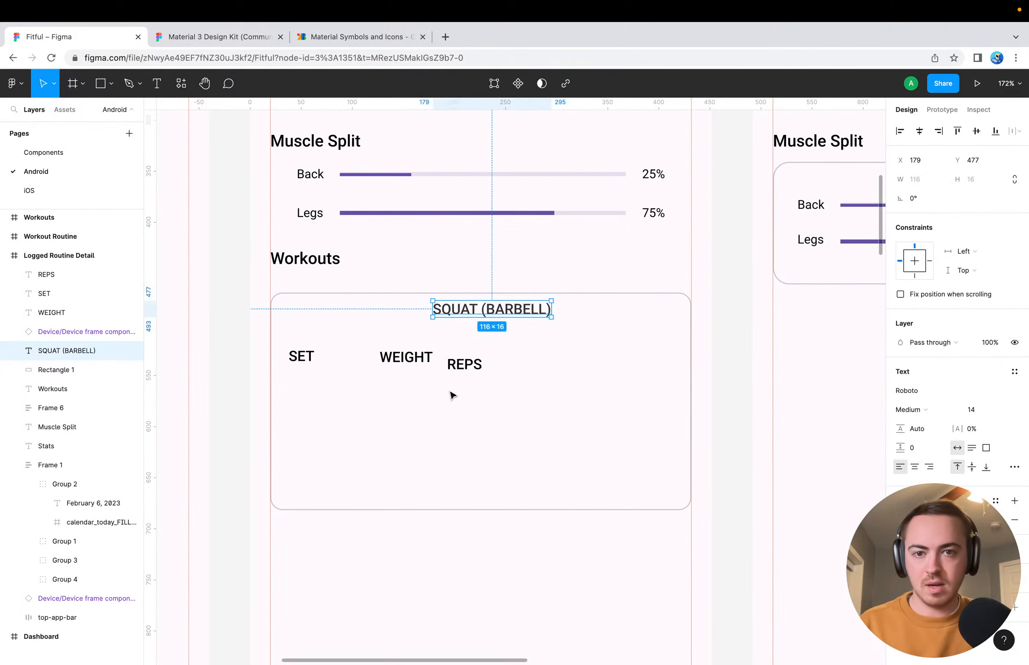
pyautogui.click(919, 131)
pyautogui.press('Escape')
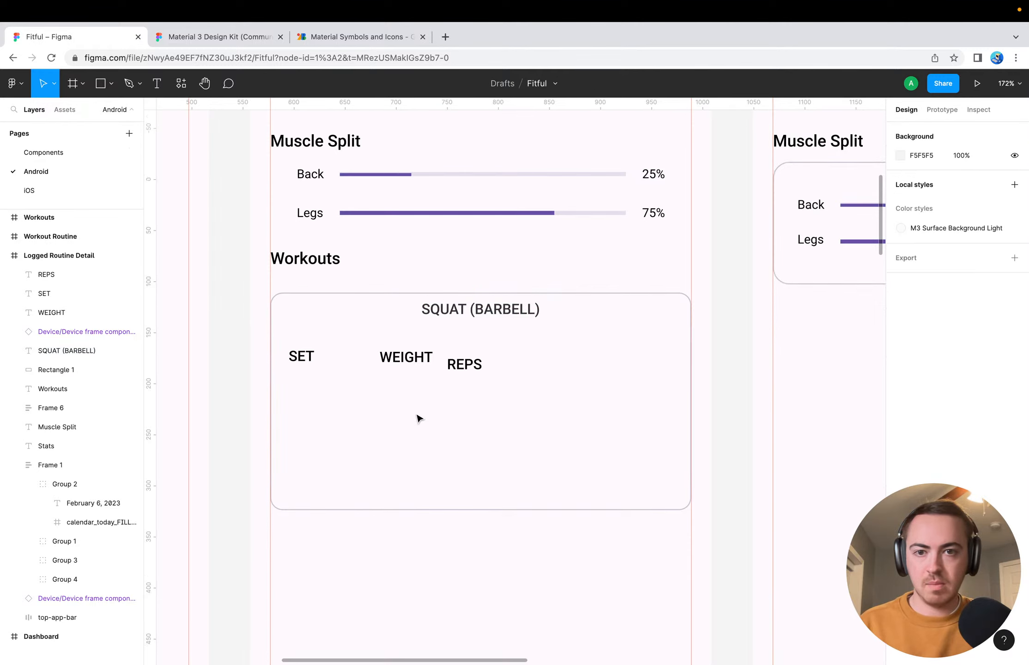
# Change the SET column heading's text to Set
pyautogui.doubleClick(309, 350)
pyautogui.write('Set')
pyautogui.press('Escape')
# Change the WEIGHT column heading's text to Weight
pyautogui.doubleClick(406, 357)
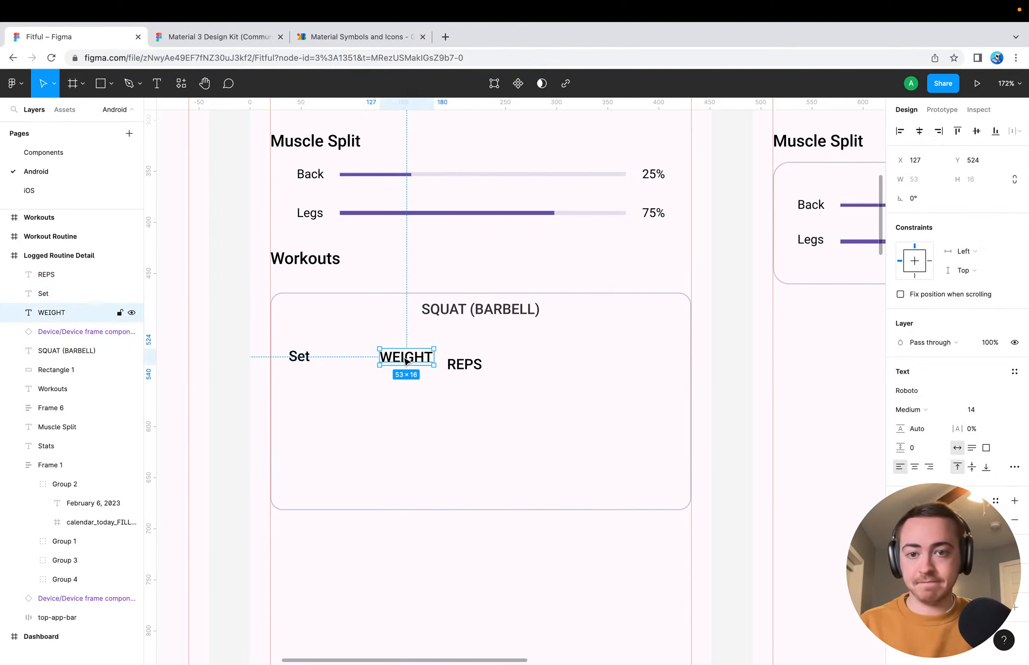
pyautogui.write('Wright')
pyautogui.press('BackSpace')
pyautogui.press('BackSpace')
pyautogui.press('BackSpace')
pyautogui.press('BackSpace')
pyautogui.press('BackSpace')
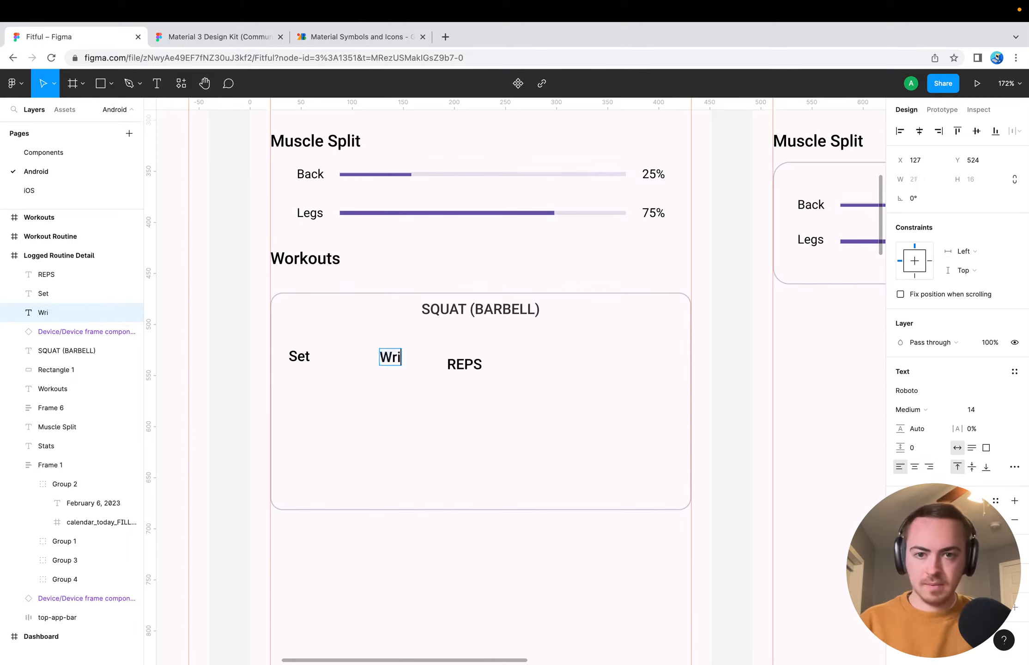
pyautogui.write('eight')
pyautogui.press('BackSpace')
pyautogui.press('BackSpace')
pyautogui.press('BackSpace')
pyautogui.press('BackSpace')
pyautogui.press('BackSpace')
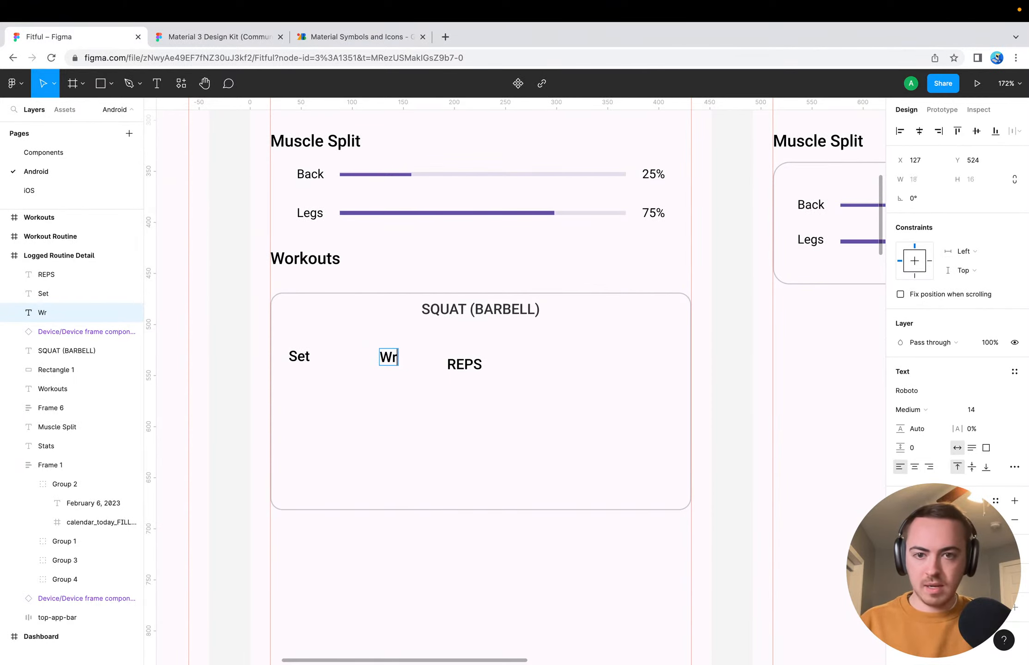
pyautogui.write('eight')
pyautogui.press('Escape')
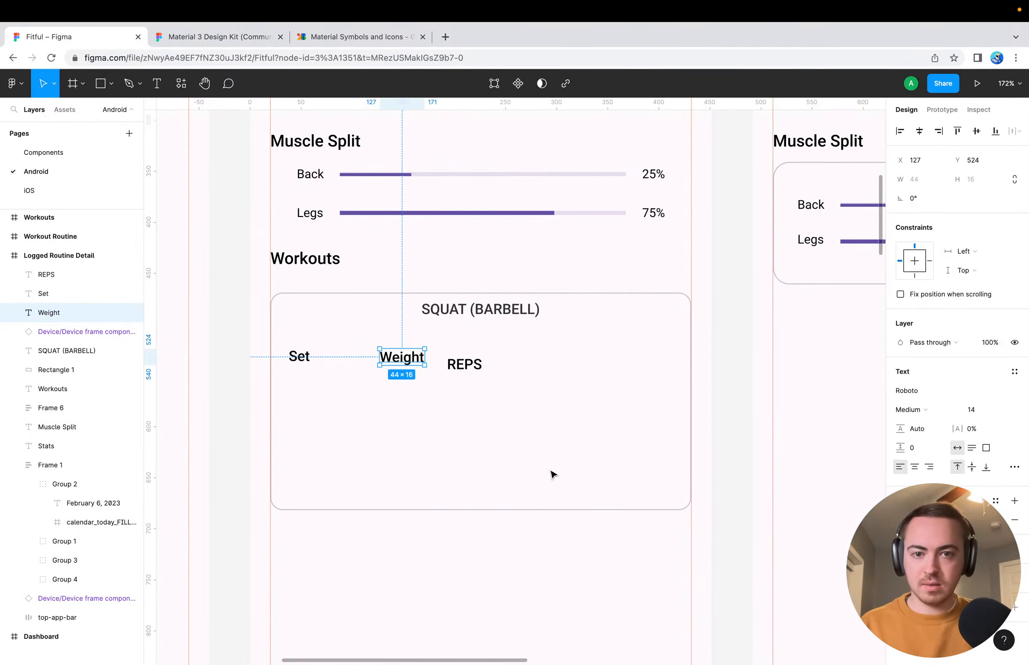
# Change the REPS column heading's text to Reps
pyautogui.doubleClick(464, 367)
pyautogui.write('Reps')
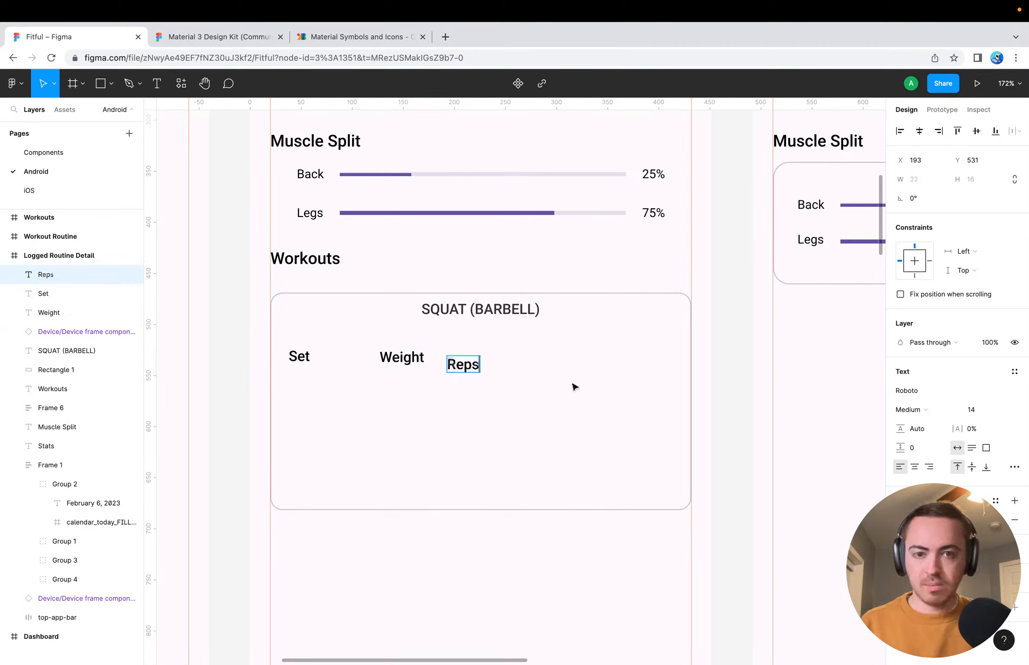
pyautogui.press('Escape')
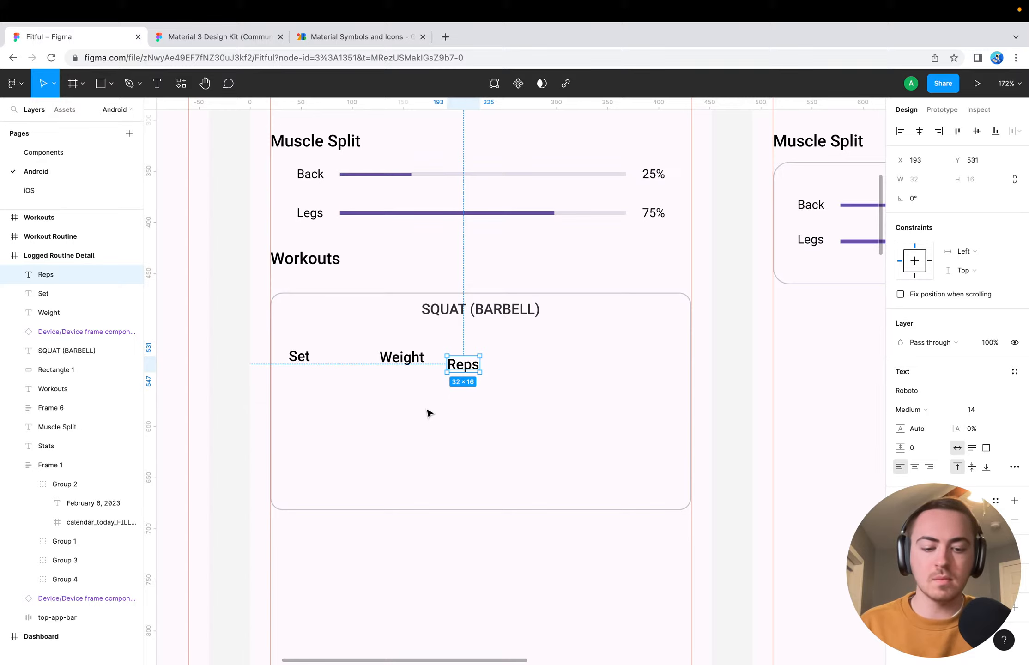
pyautogui.click(300, 360)
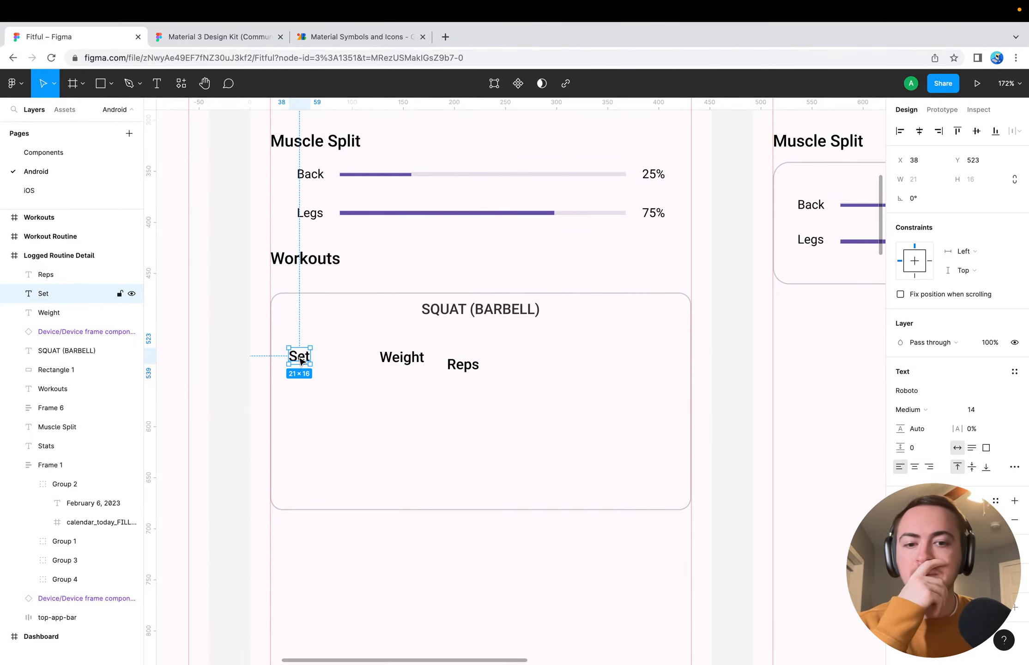
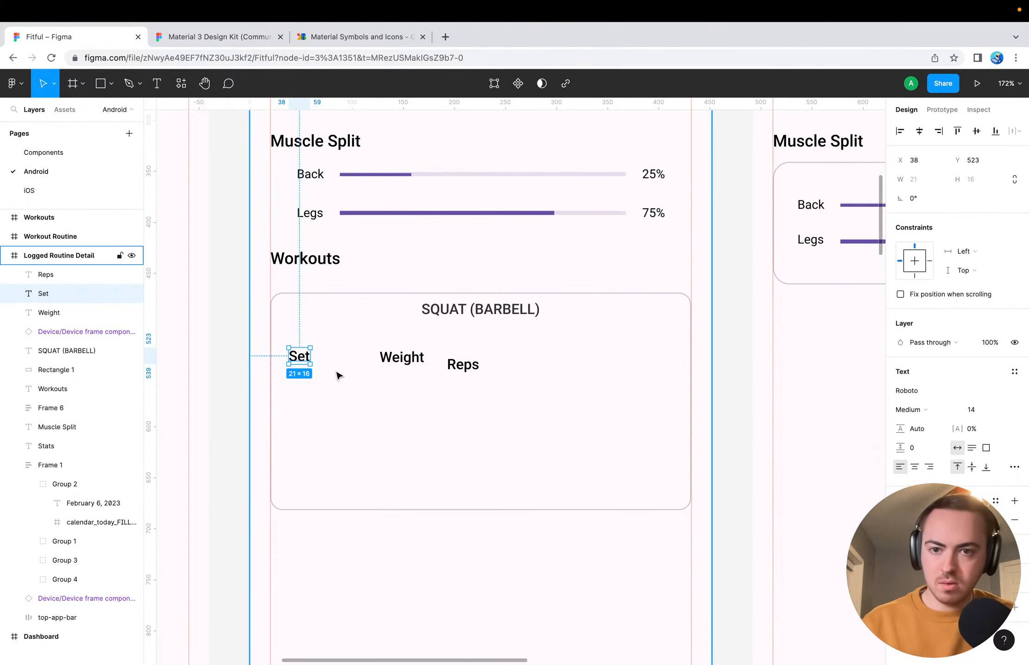
# Wrap the Set label in an auto layout frame and stretch it to 412 wide across the squat card
pyautogui.press('super+g')
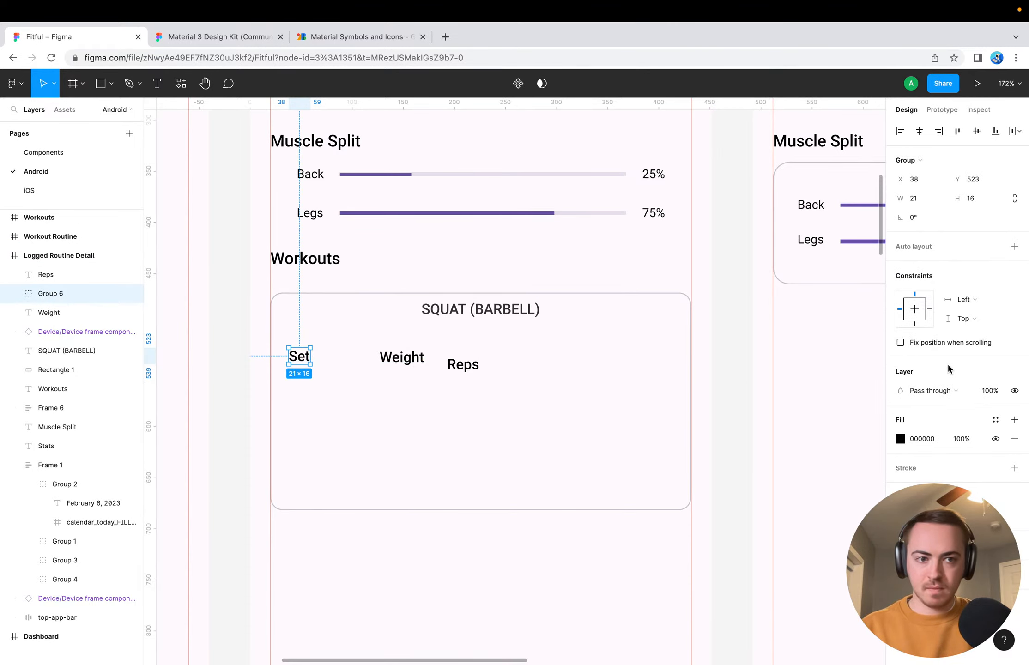
pyautogui.click(1014, 246)
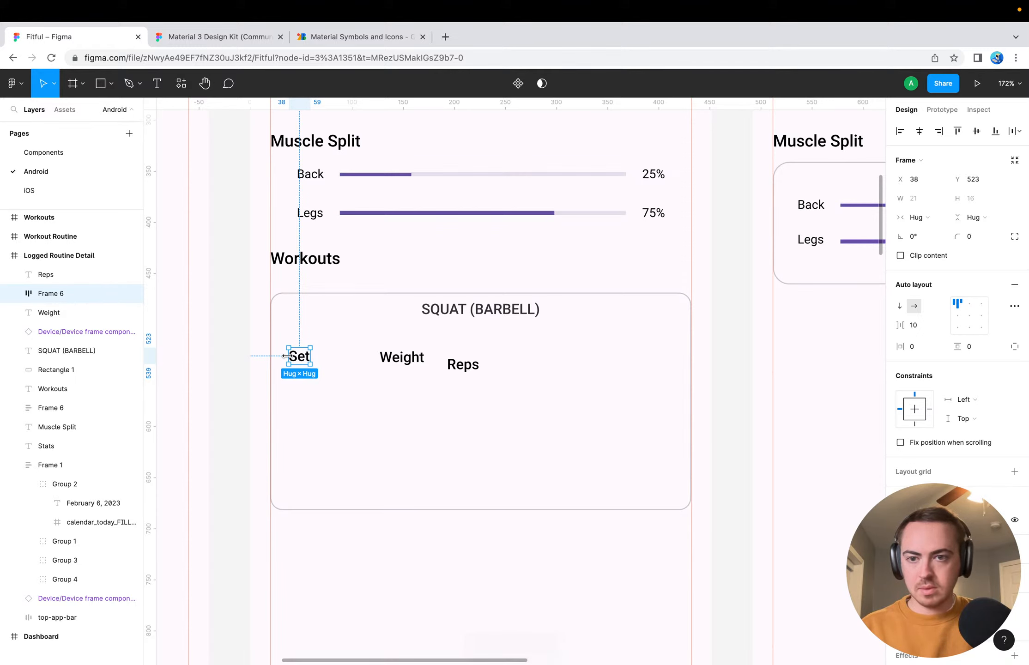
pyautogui.moveTo(286, 356); pyautogui.dragTo(689, 376)
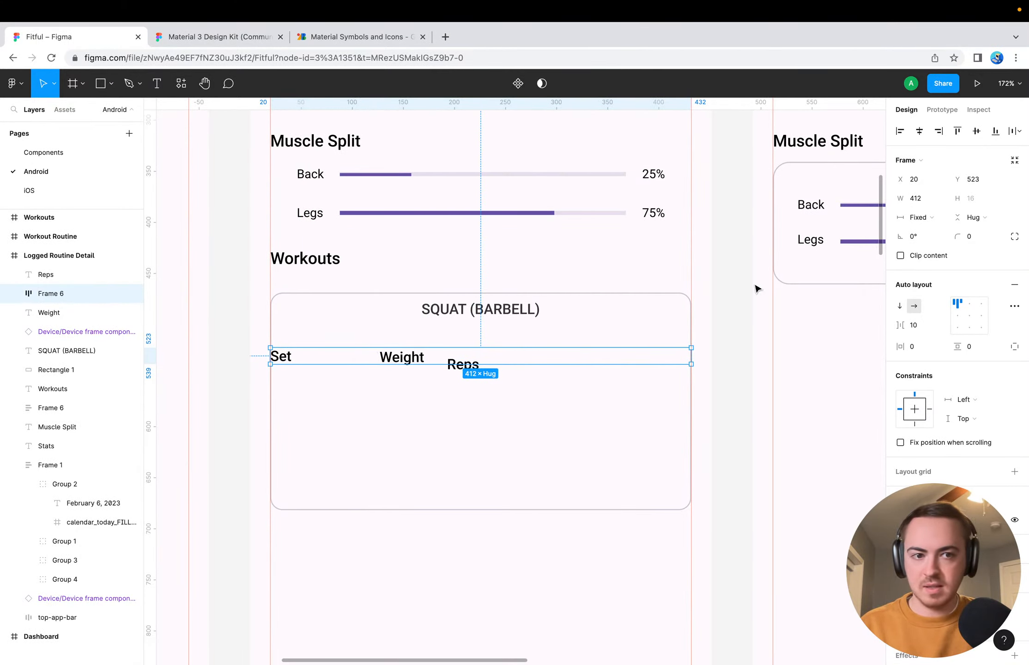
# Set the spacing mode of the Set label's auto layout frame to Space between
pyautogui.click(1014, 306)
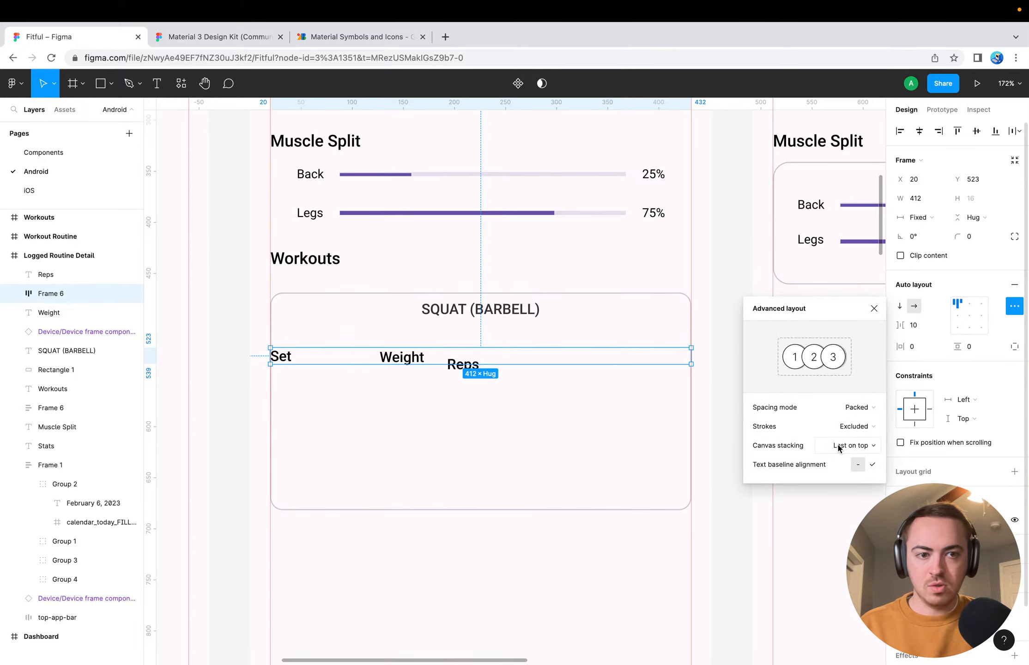
pyautogui.click(860, 408)
pyautogui.click(858, 421)
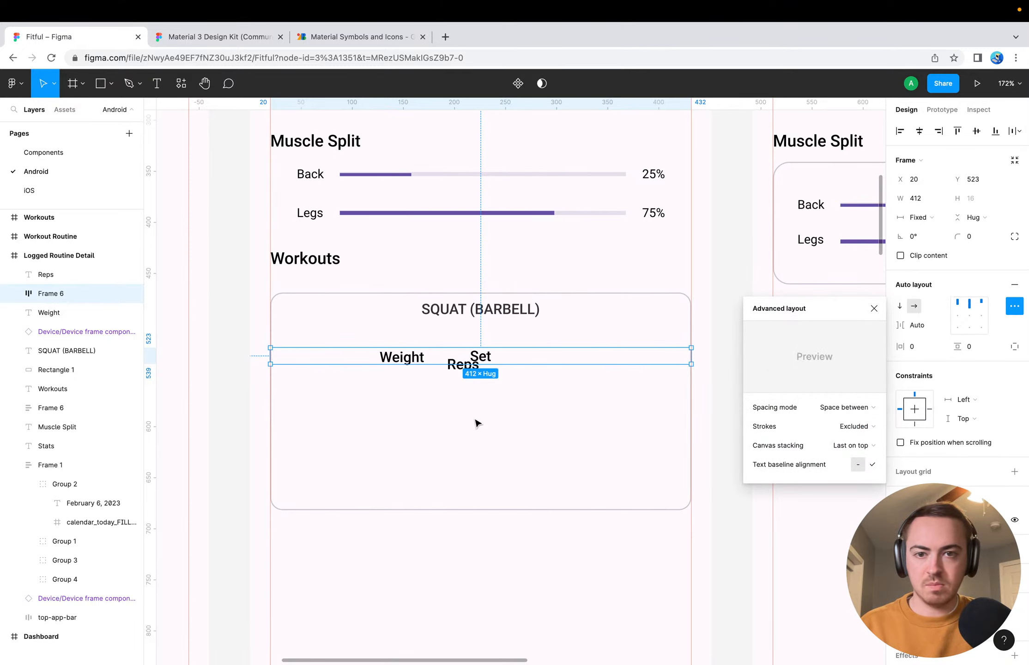
pyautogui.press('Escape')
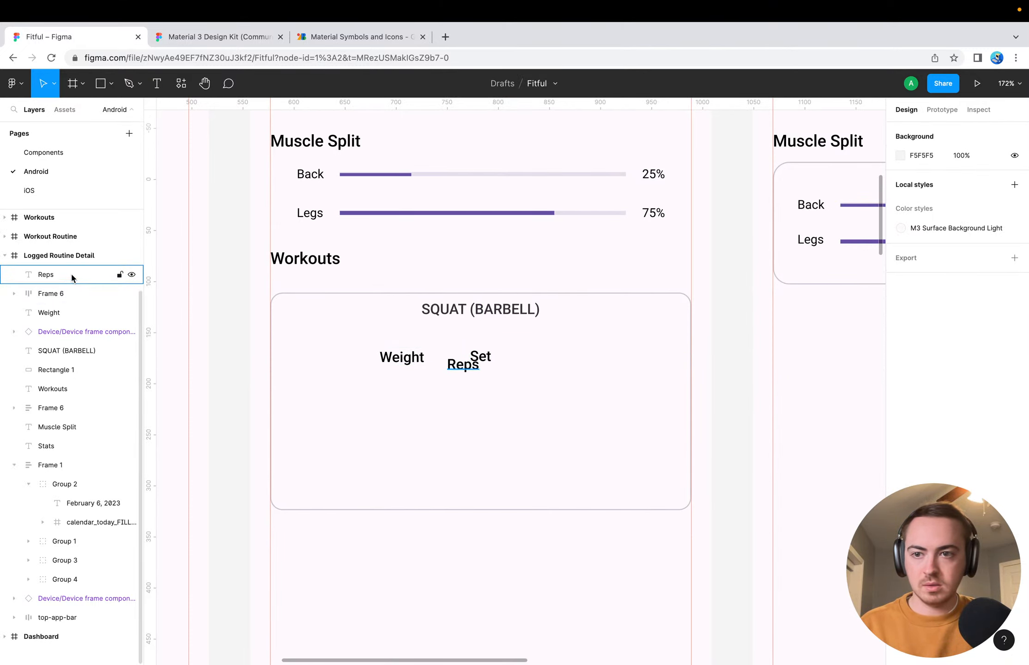
# Move the Weight and Reps labels into the auto layout frame after Set
pyautogui.click(57, 314)
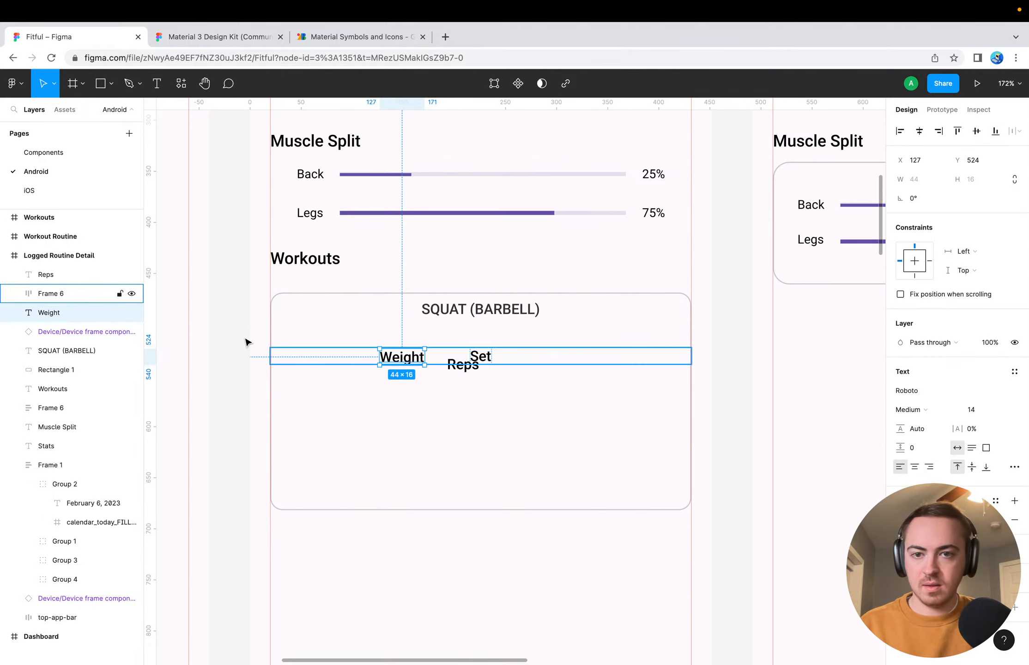
pyautogui.moveTo(55, 310)
pyautogui.mouseDown()
pyautogui.moveTo(73, 321)
pyautogui.moveTo(73, 296)
pyautogui.moveTo(55, 325)
pyautogui.moveTo(60, 308)
pyautogui.mouseUp()
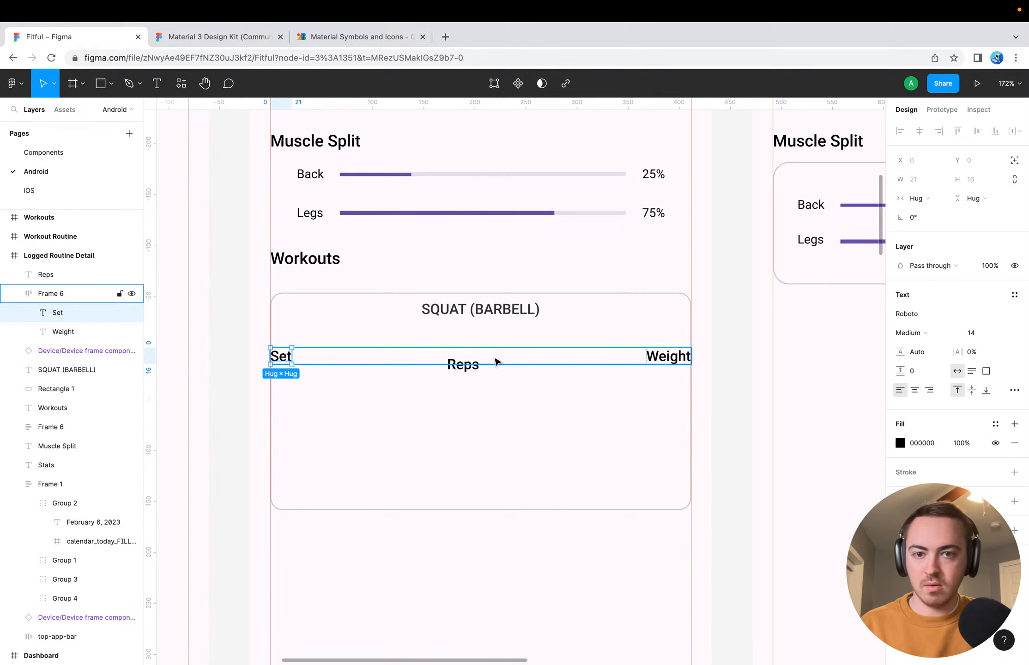
pyautogui.click(474, 366)
pyautogui.moveTo(52, 277); pyautogui.dragTo(88, 335)
pyautogui.click(392, 424)
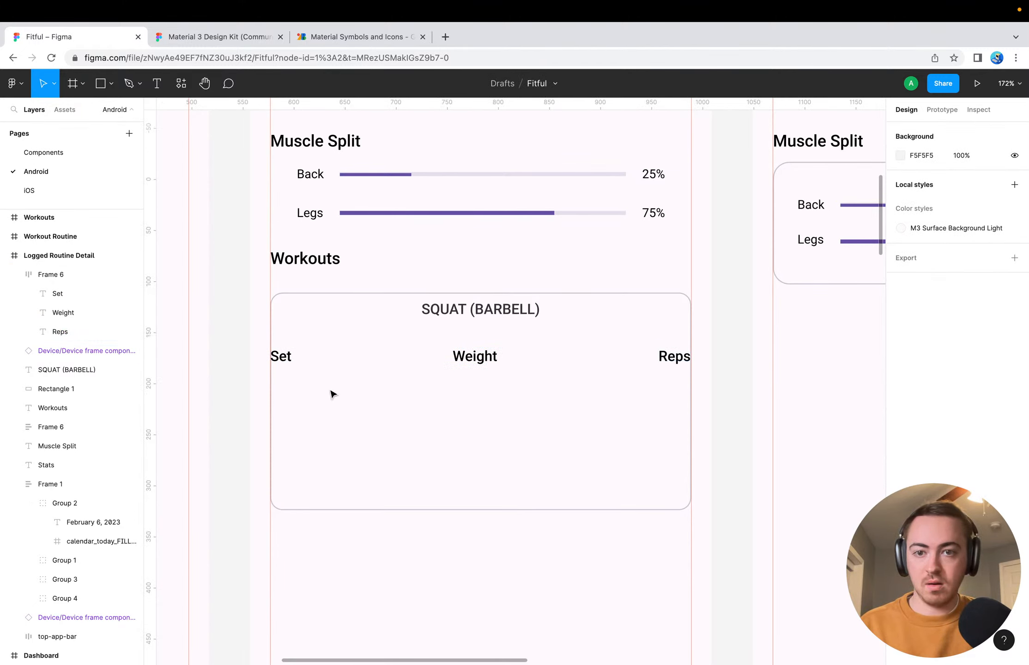
# Set the horizontal padding of the Set, Weight and Reps header row to 24
pyautogui.click(338, 357)
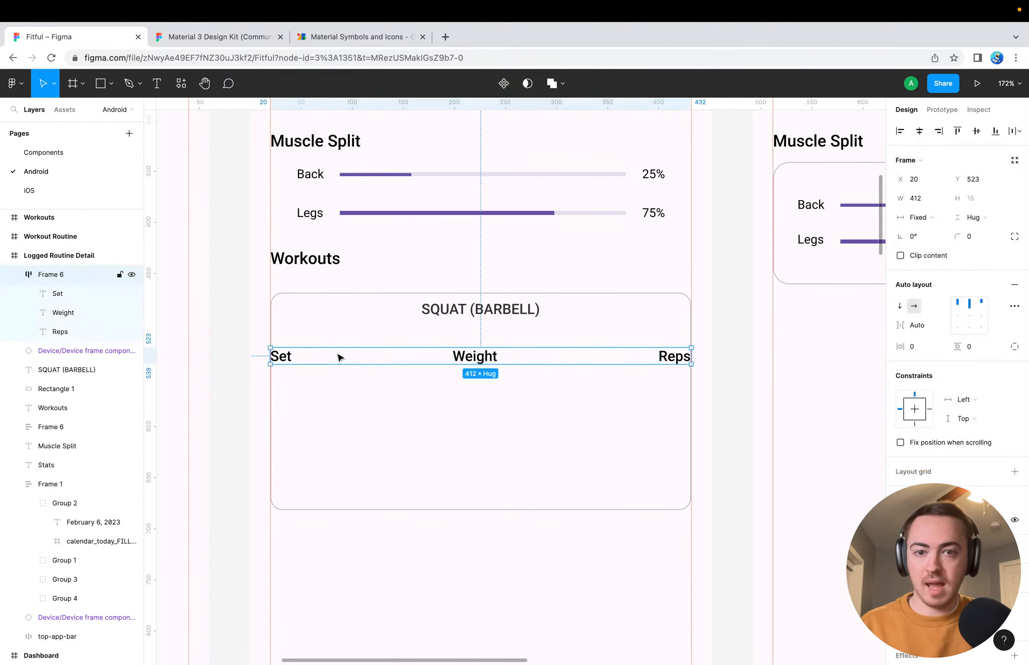
pyautogui.click(921, 351)
pyautogui.write('24')
pyautogui.press('Return')
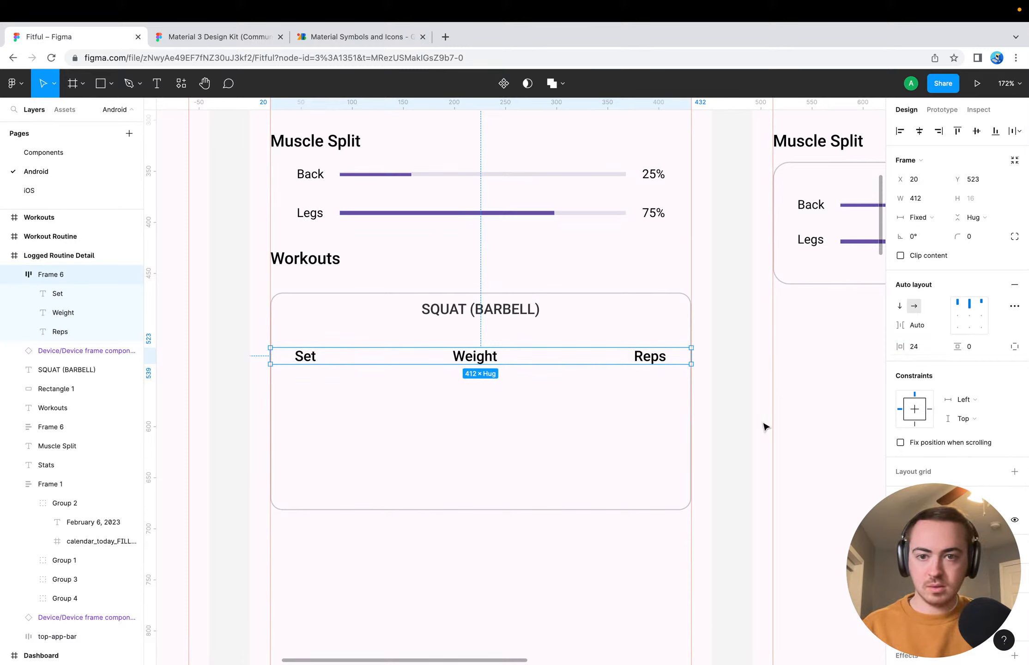
pyautogui.click(737, 420)
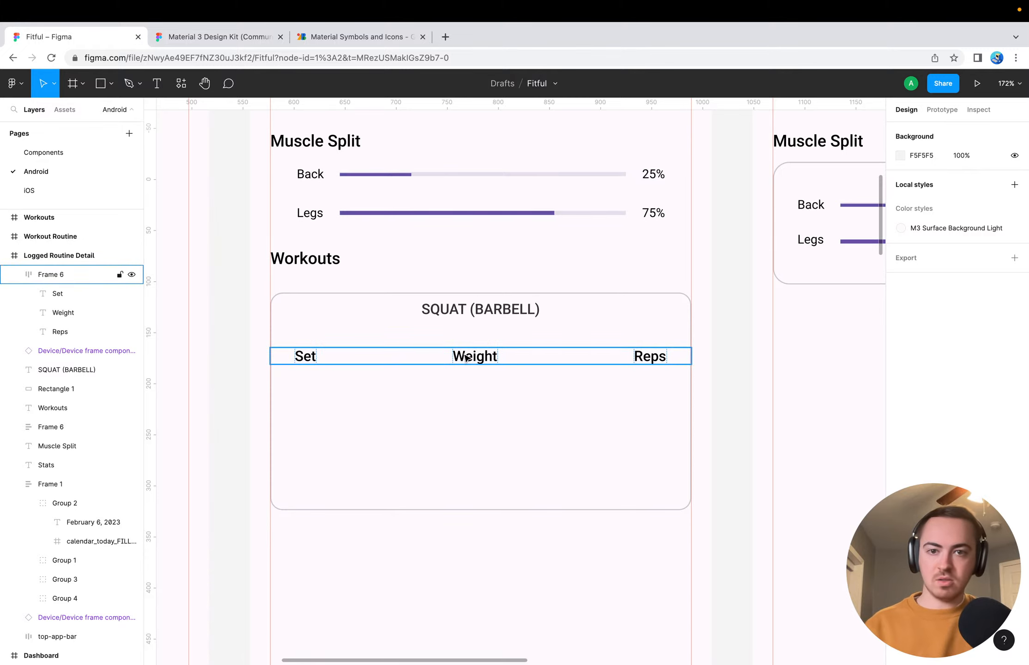
# Wrap the Set, Weight and Reps header row frame in a group
pyautogui.click(311, 356)
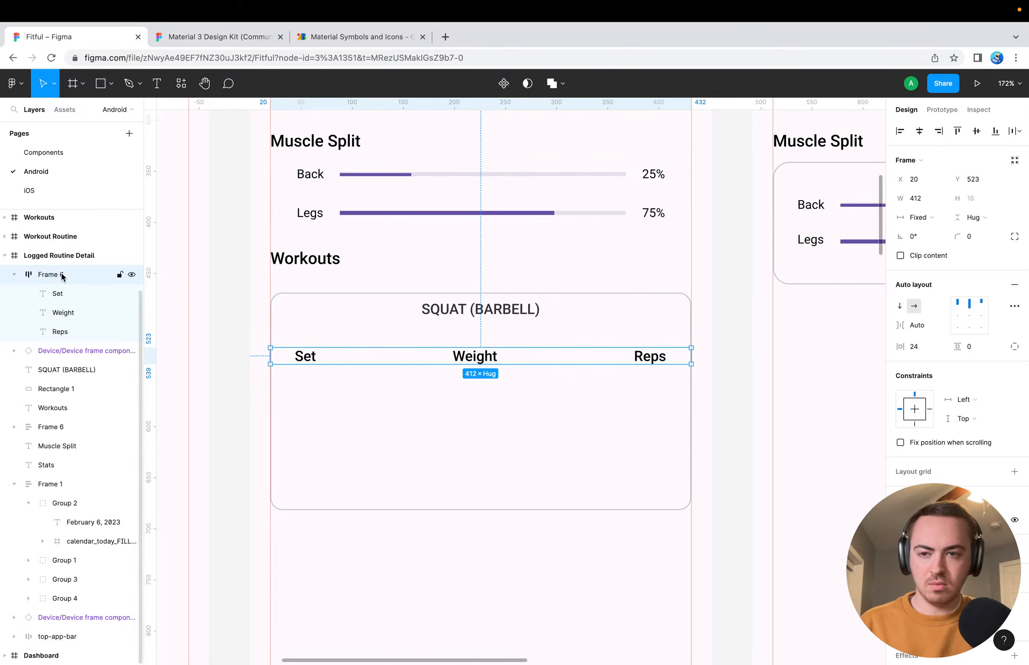
pyautogui.hotkey('ctrl', 'g')
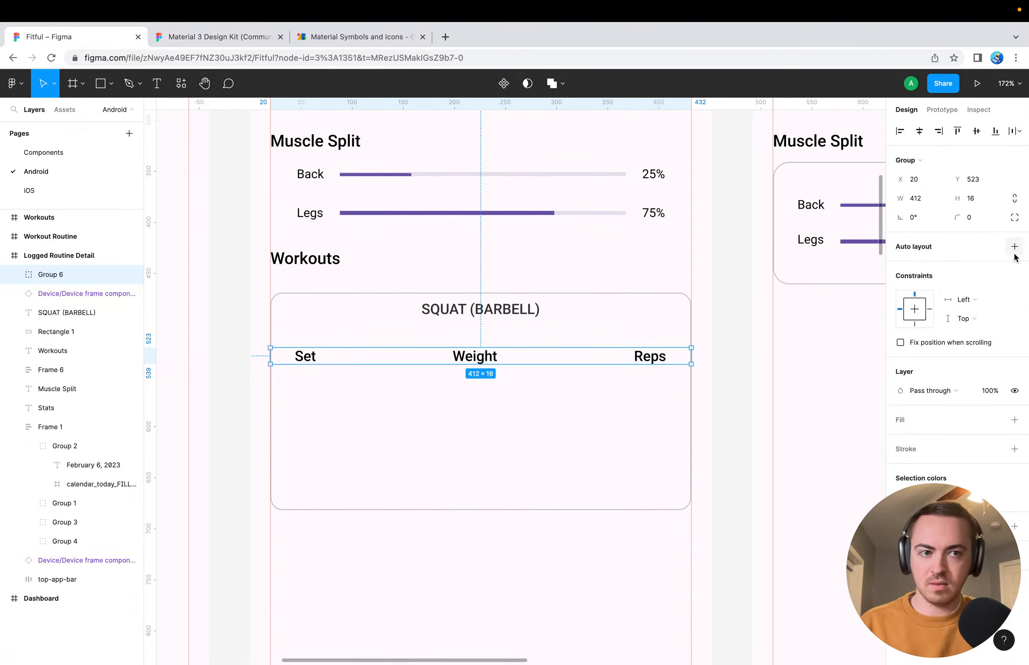
pyautogui.click(1014, 246)
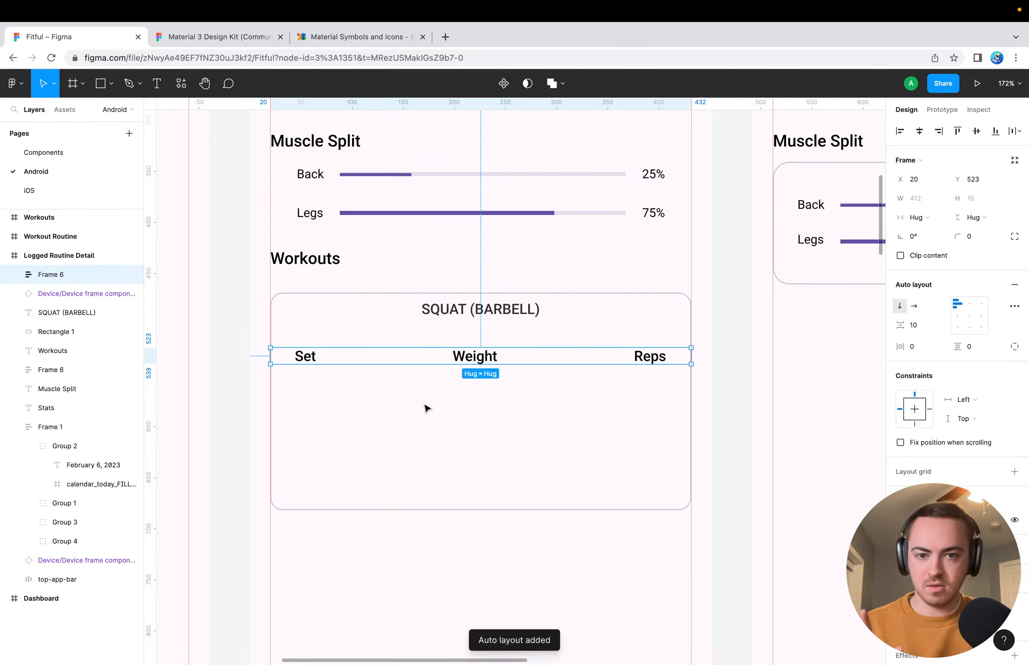
pyautogui.click(14, 275)
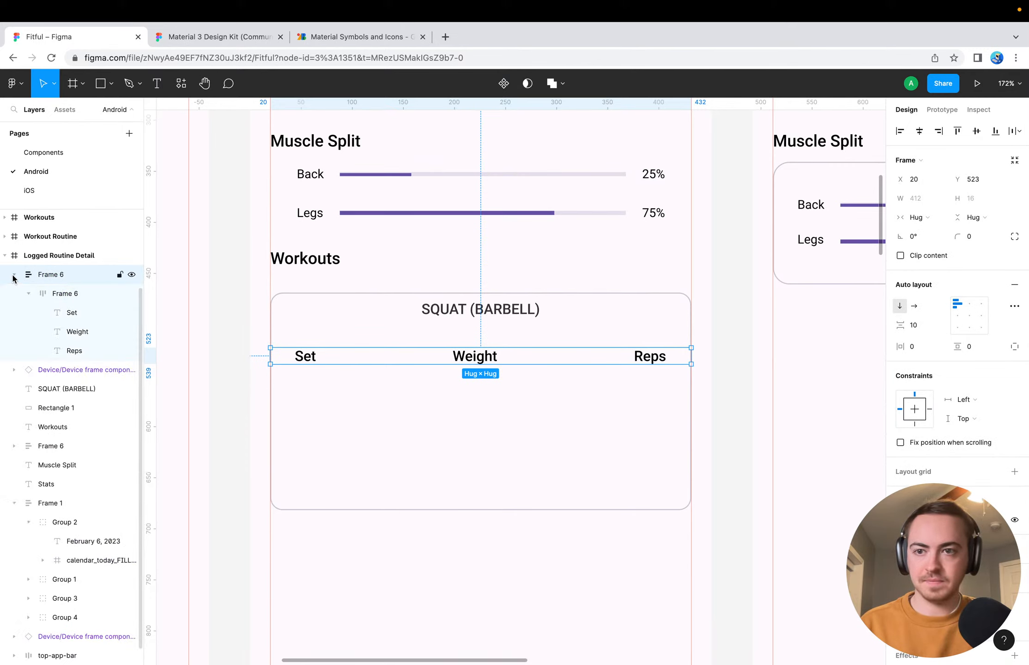
pyautogui.click(28, 293)
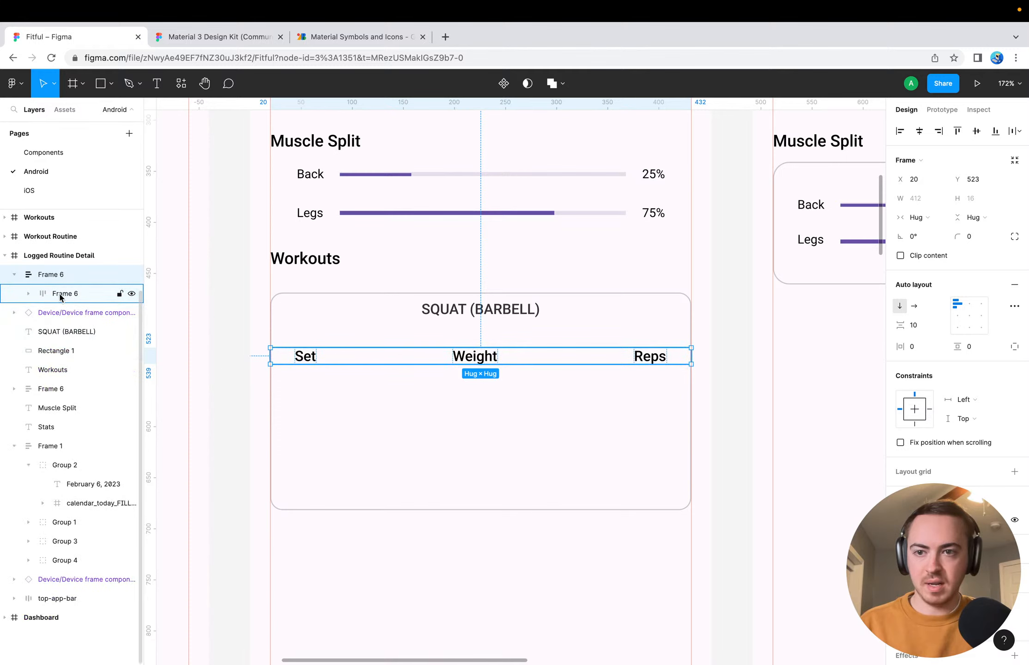
pyautogui.rightClick(63, 295)
pyautogui.click(67, 296)
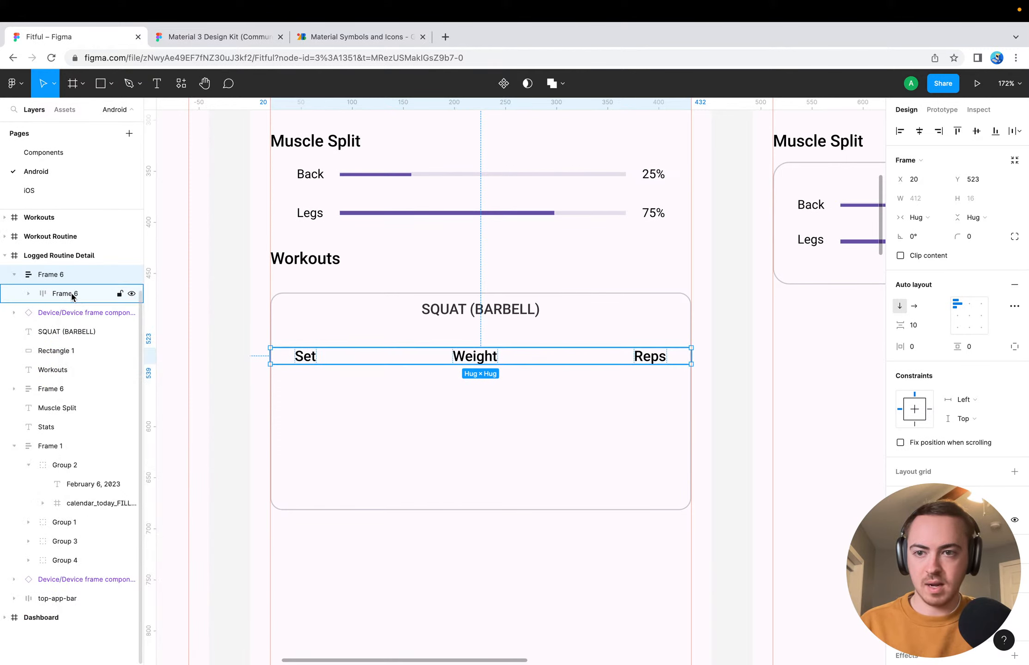
pyautogui.rightClick(70, 275)
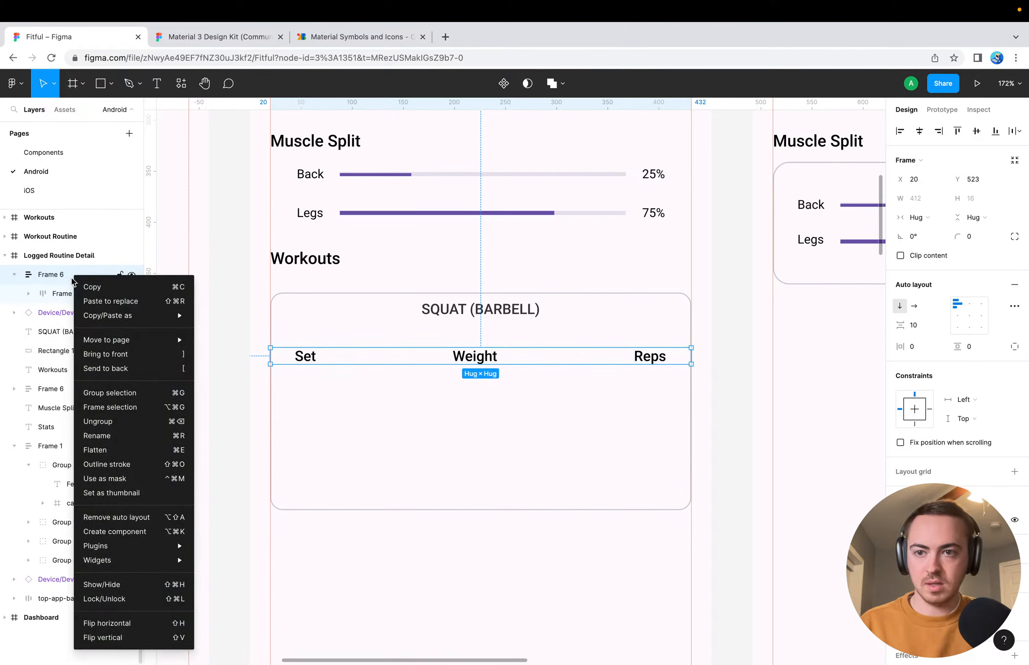
pyautogui.moveTo(116, 318)
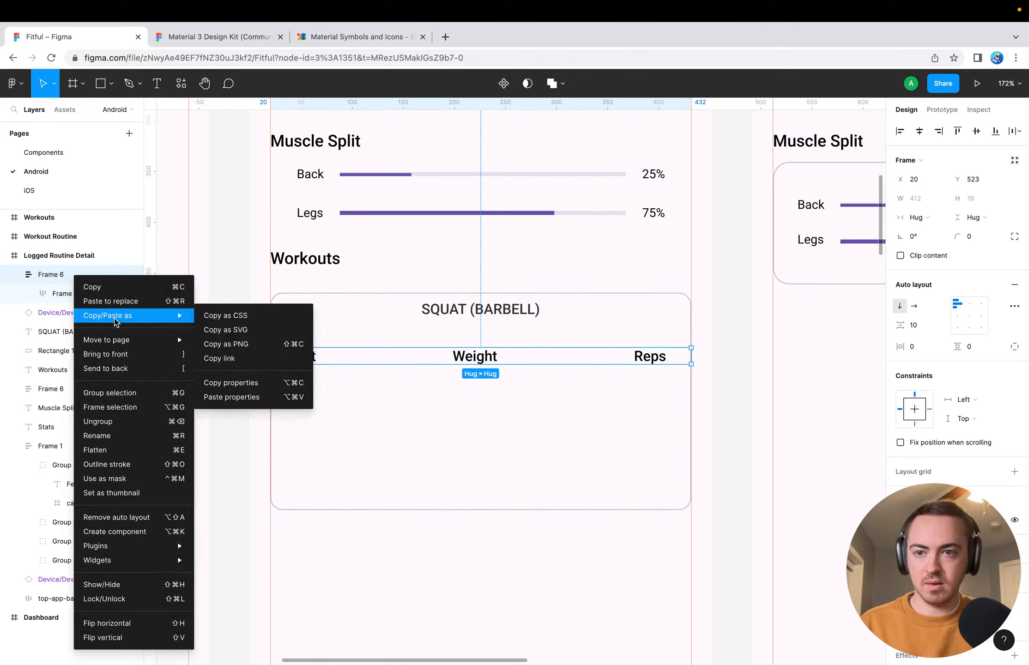
pyautogui.click(346, 452)
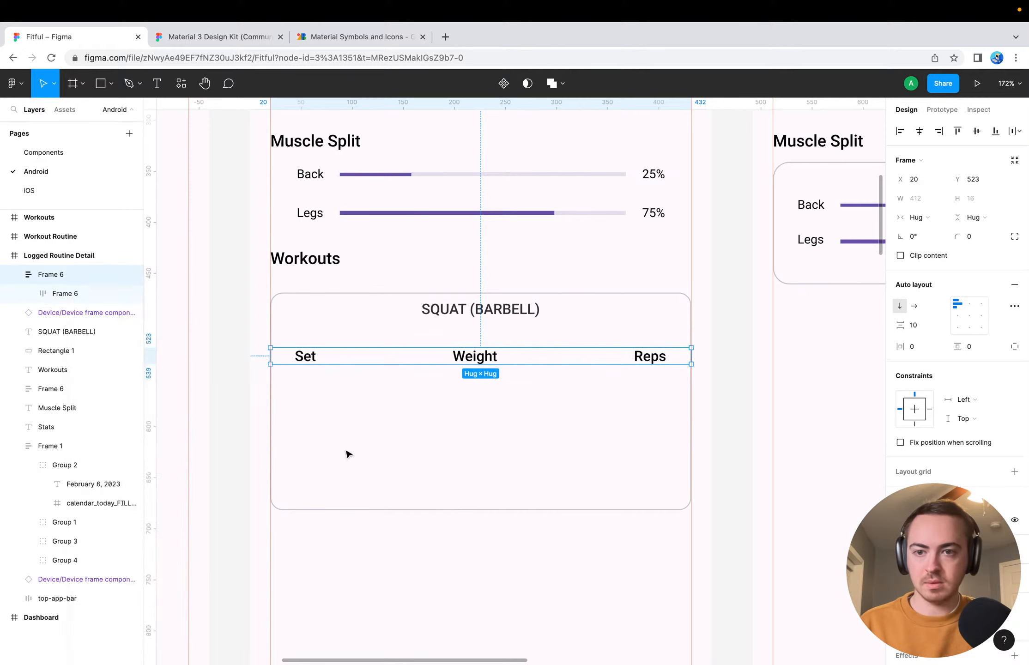
pyautogui.press('super+d')
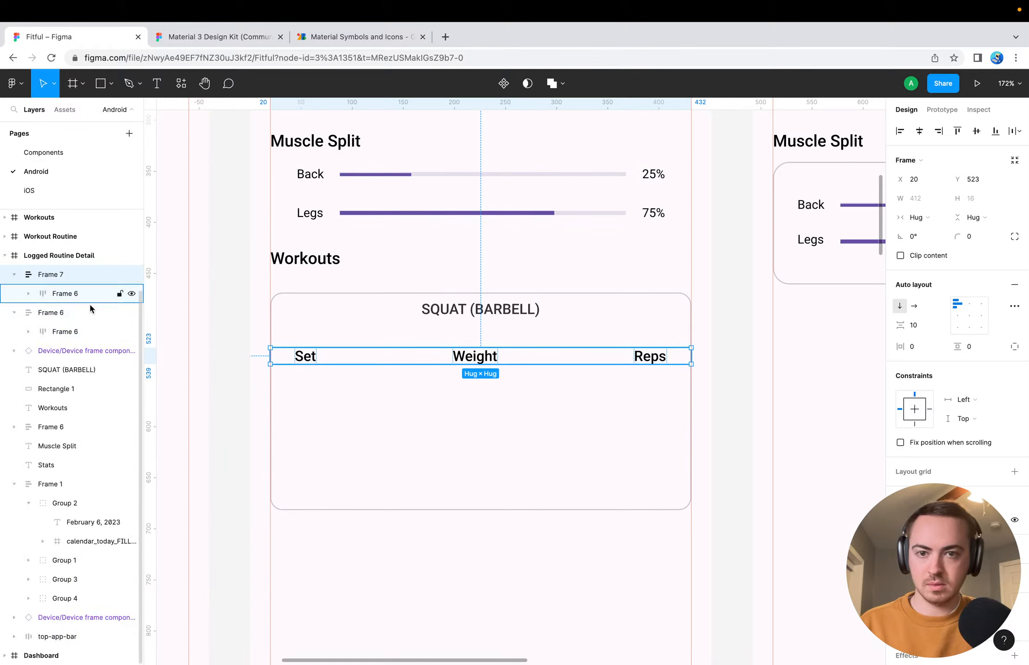
pyautogui.press('super+z')
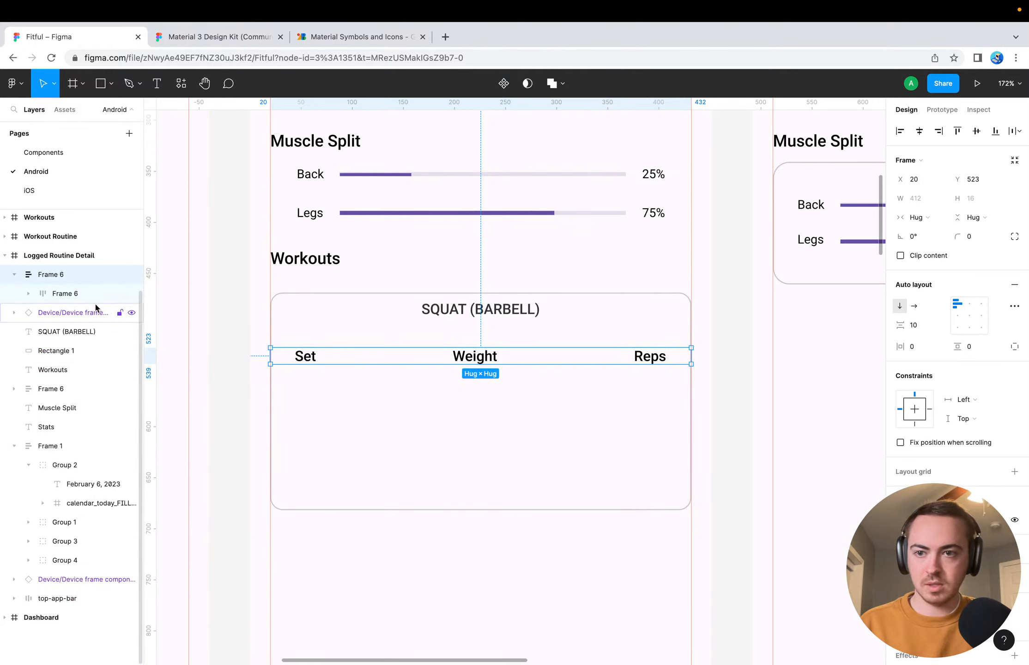
pyautogui.click(79, 292)
pyautogui.click(47, 276)
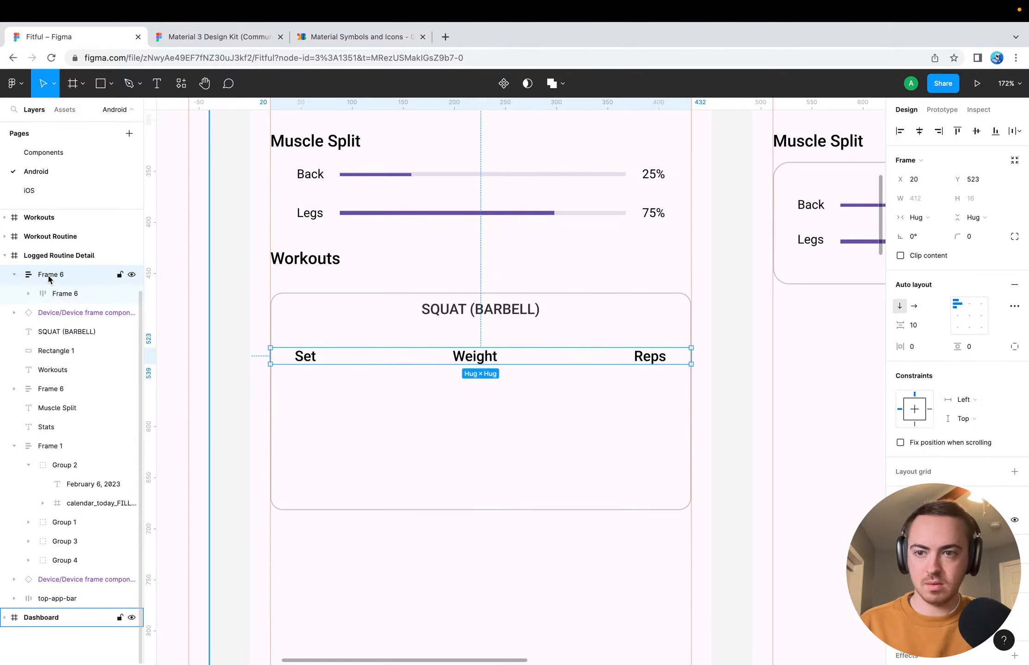
pyautogui.press('super+z')
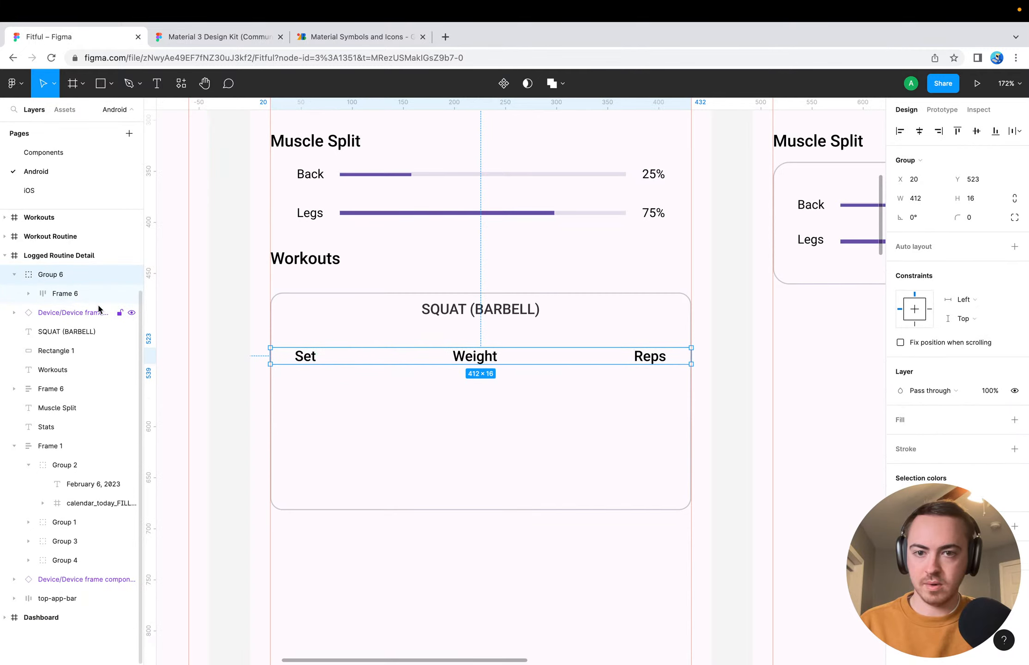
pyautogui.click(372, 400)
pyautogui.click(353, 364)
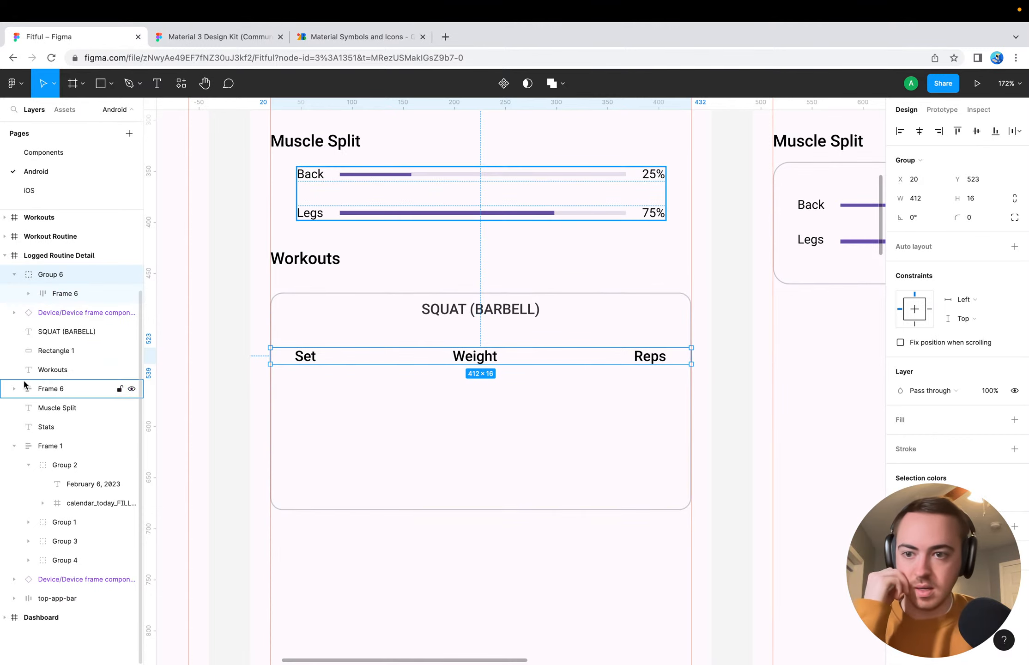
# Rename the frame holding the Back and Legs progress bars as Muscle Split Progress
pyautogui.doubleClick(48, 390)
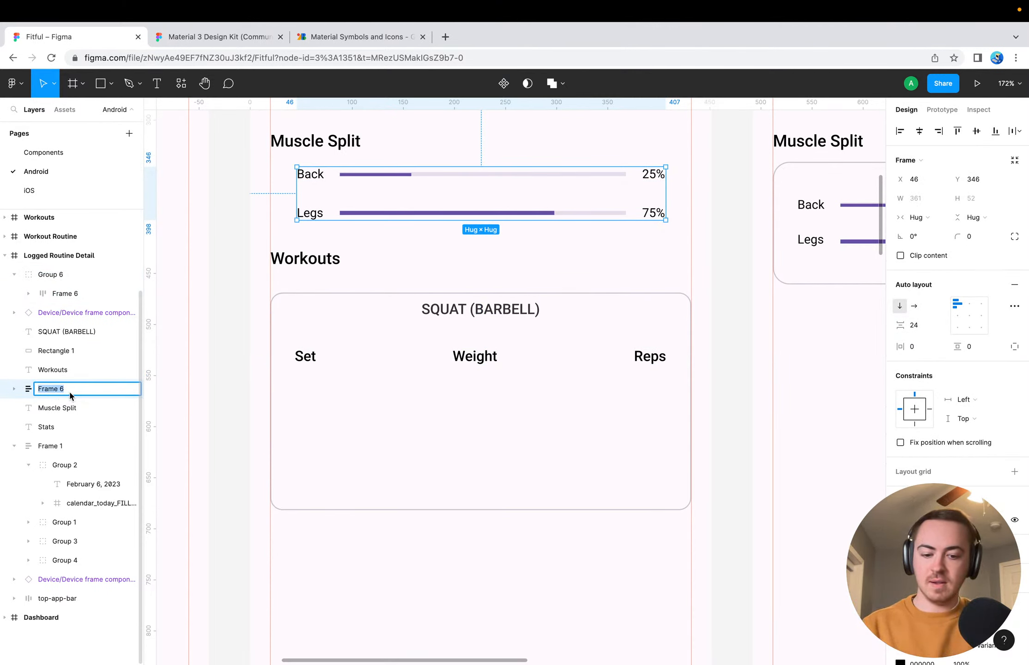
pyautogui.write('Progr')
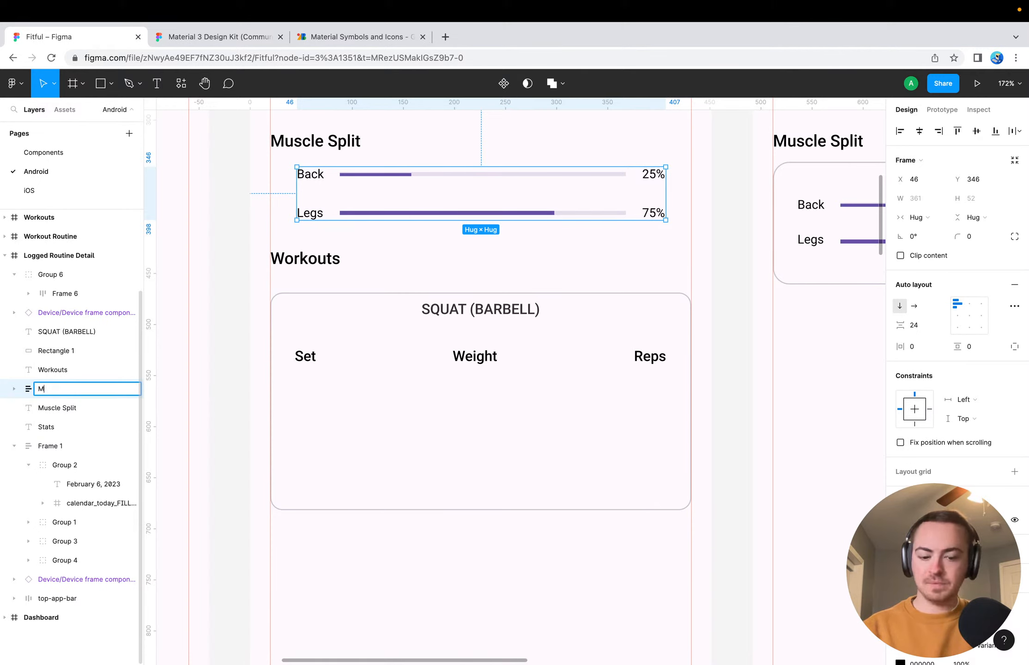
pyautogui.write('Muscle Split ')
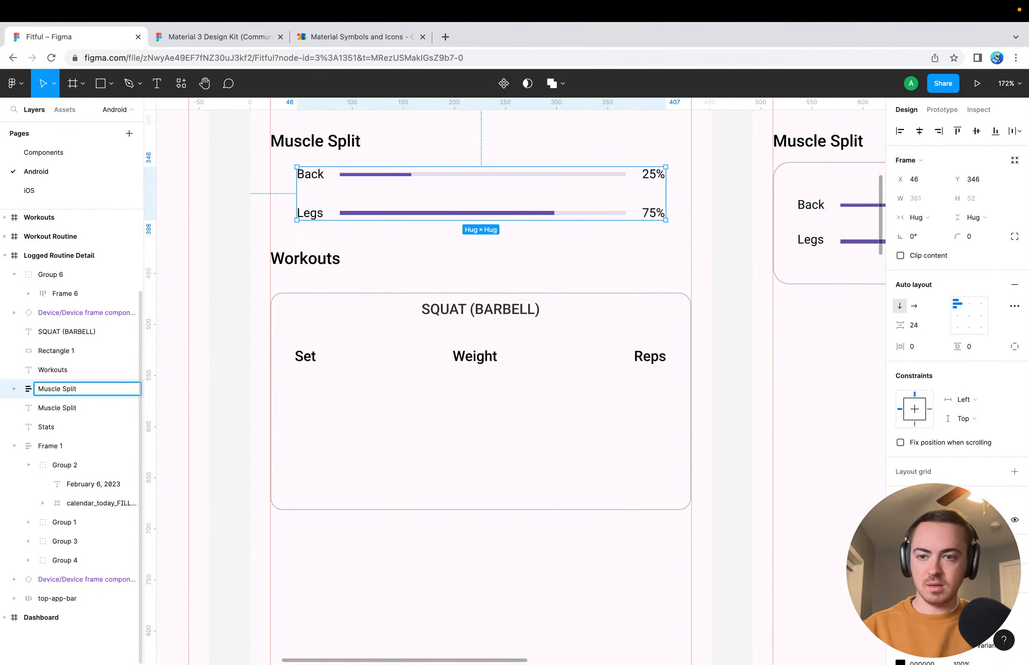
pyautogui.write('Progress')
pyautogui.press('Return')
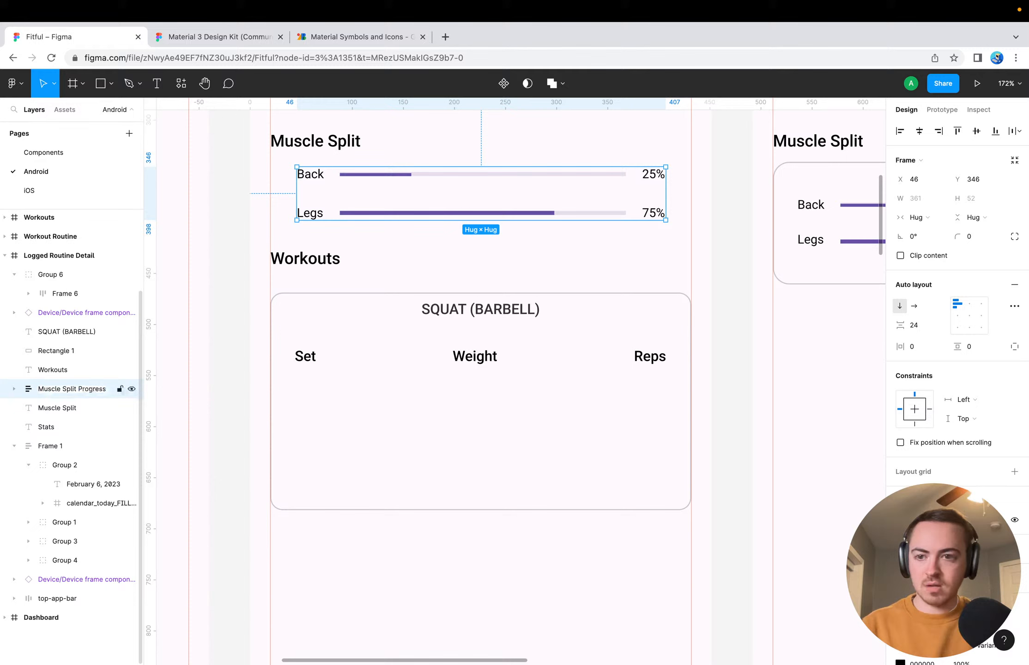
pyautogui.click(55, 409)
pyautogui.moveTo(55, 408); pyautogui.dragTo(68, 389)
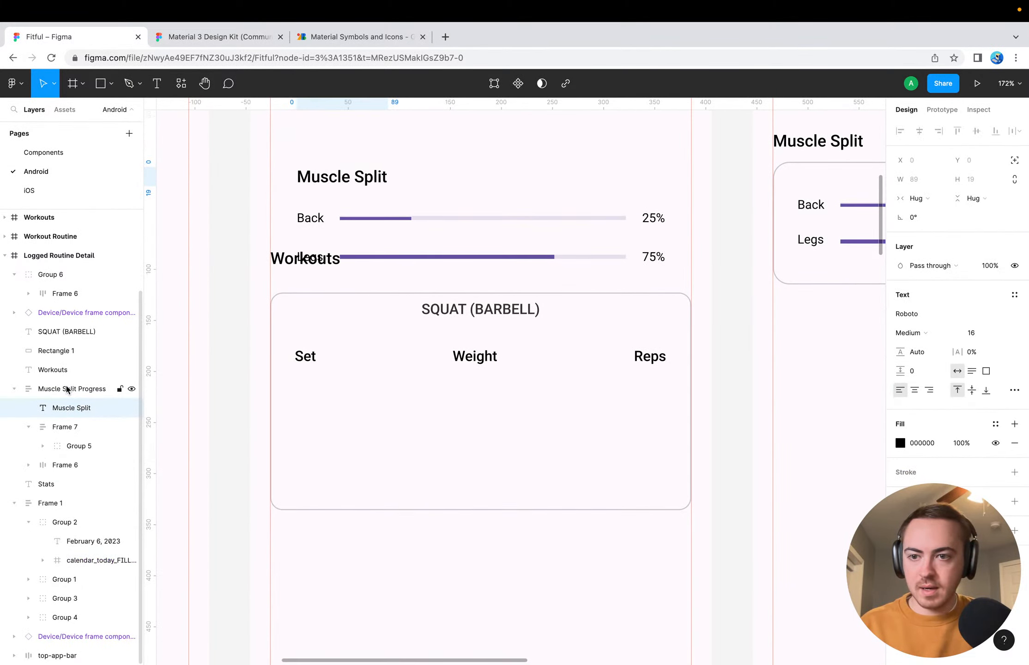
pyautogui.press('super+z')
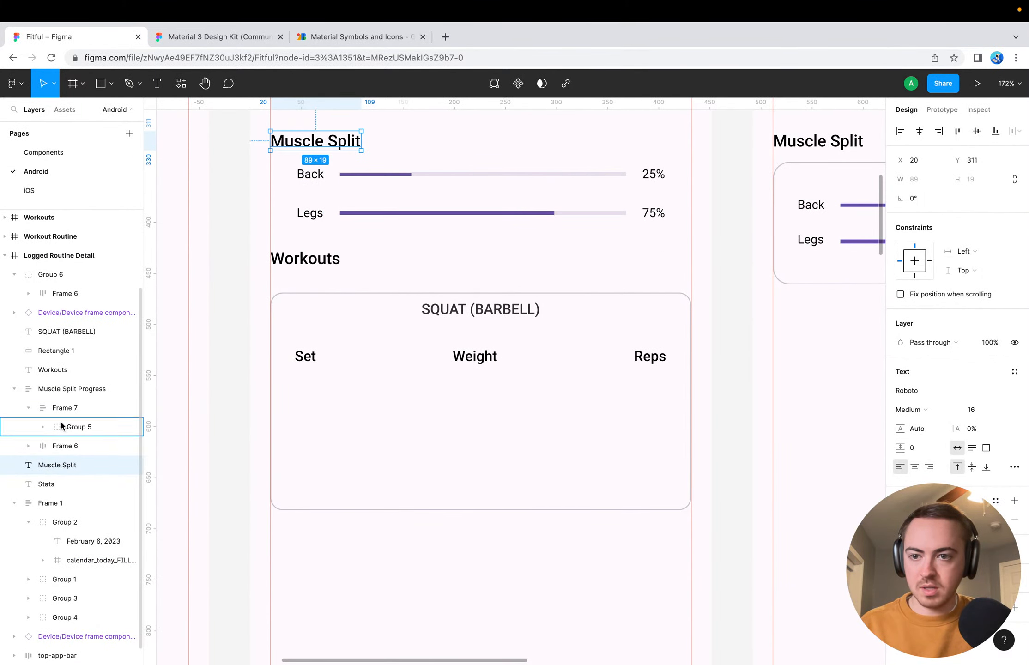
# Move the Muscle Split heading directly above the Muscle Split Progress frame in the layer order and group the two
pyautogui.press('super+bracketright')
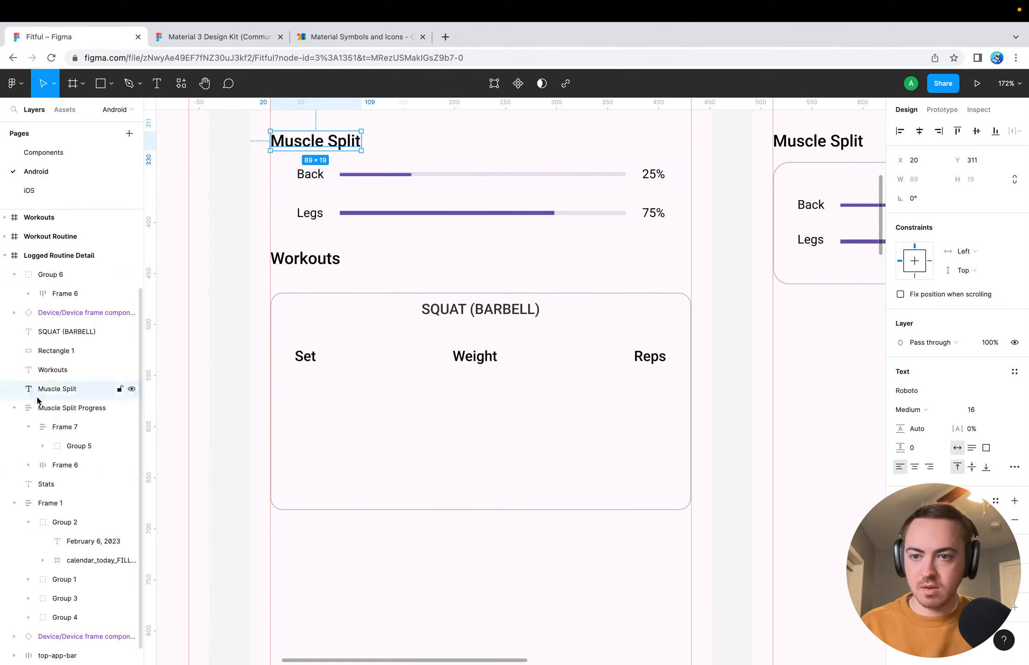
pyautogui.keyDown('shift'); pyautogui.click(58, 407); pyautogui.keyUp('shift')
pyautogui.press('super+g')
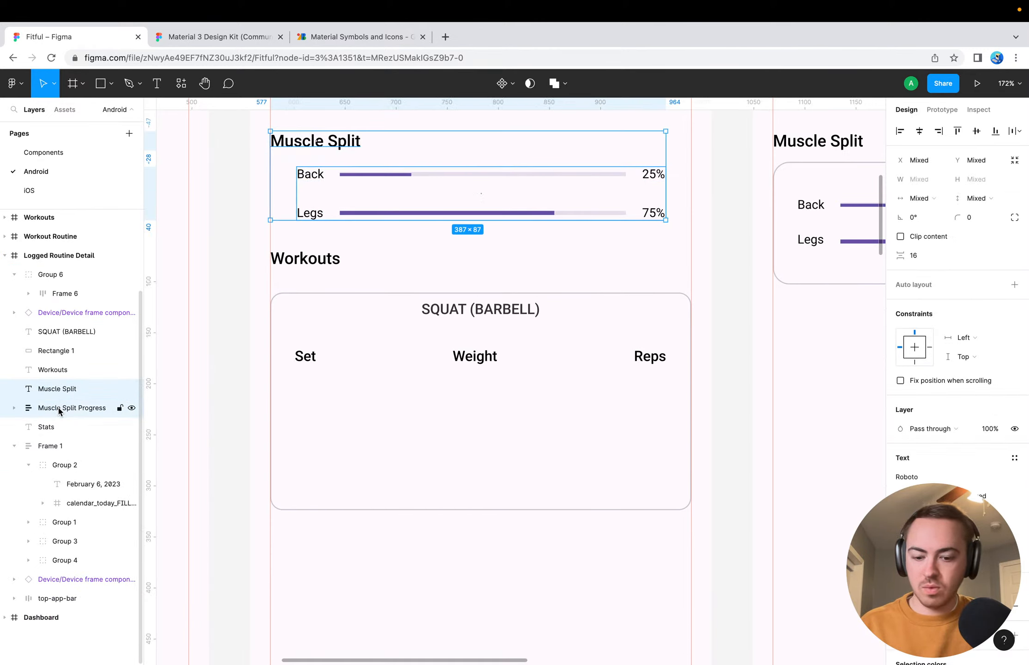
# Rename the new group holding the Muscle Split heading and progress bars as Muscle Split
pyautogui.doubleClick(49, 388)
pyautogui.write('Mu')
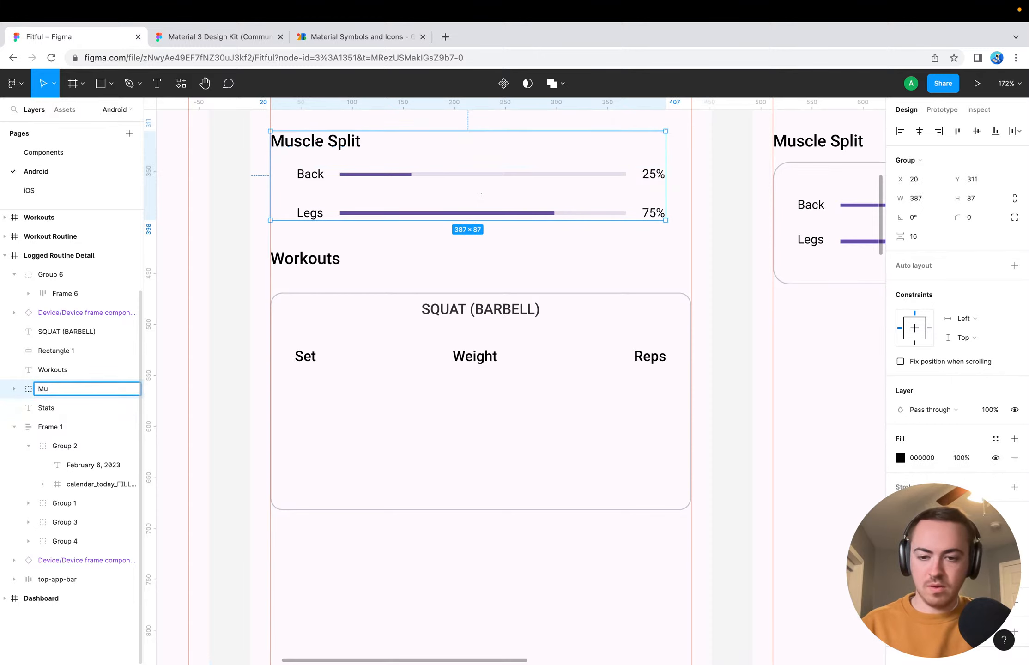
pyautogui.write('scle Split')
pyautogui.press('Return')
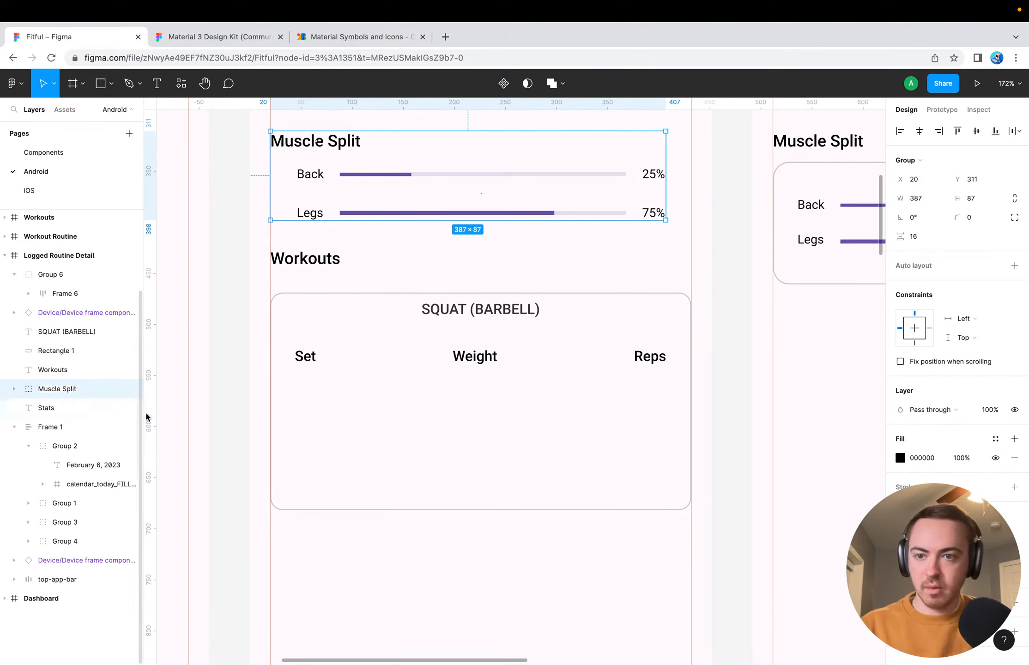
# Lock the navigation device frame component at the bottom of the Logged Routine Detail screen
pyautogui.scroll(2, 222, 396)
pyautogui.hscroll(-1, 222, 397)
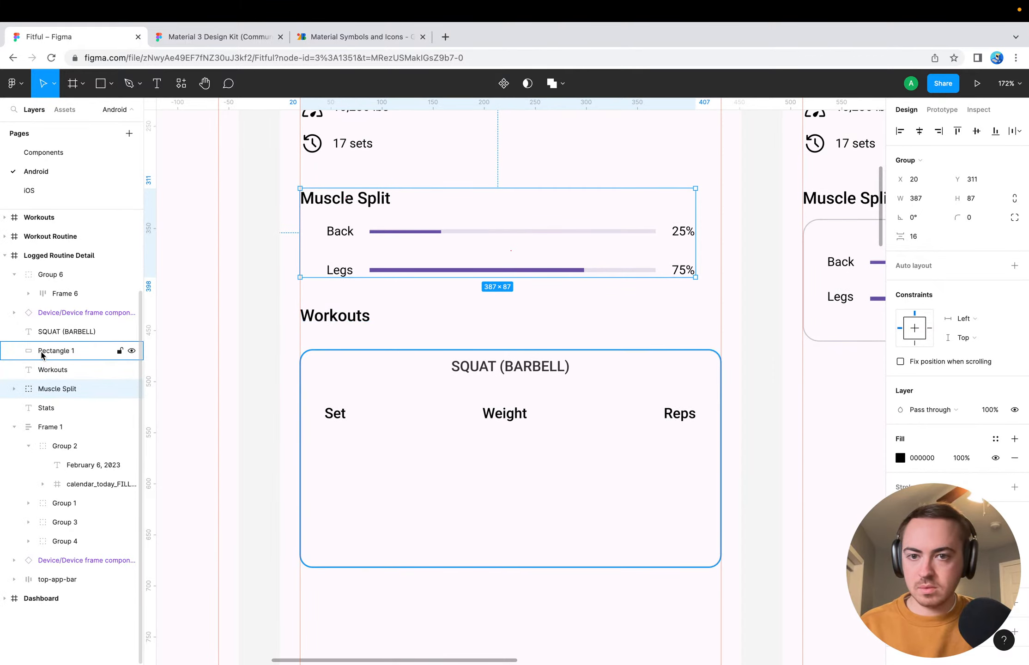
pyautogui.click(63, 333)
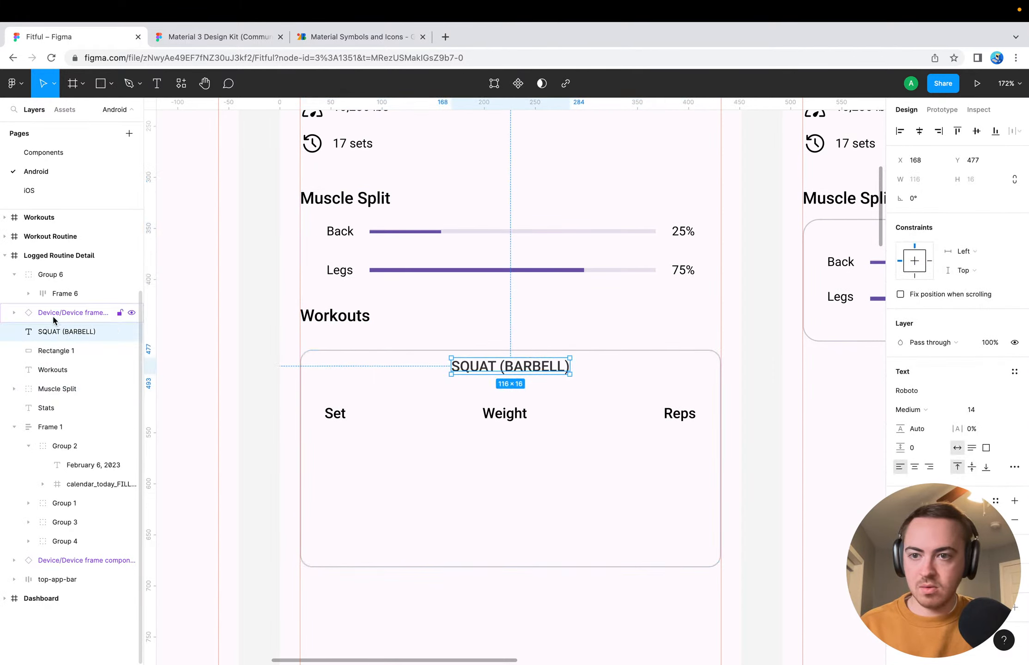
pyautogui.click(52, 314)
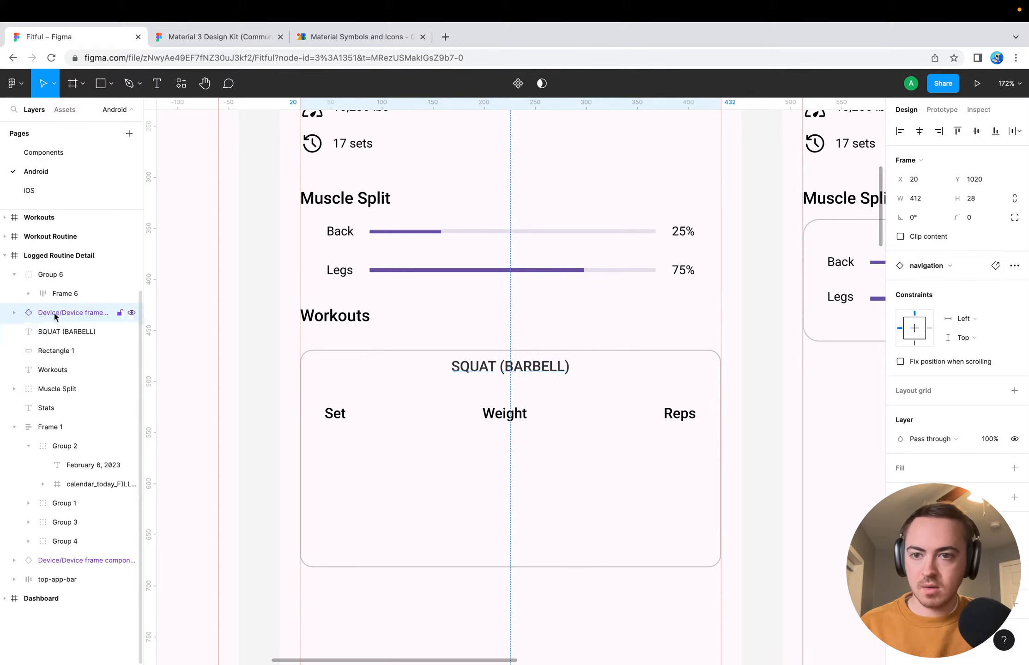
pyautogui.scroll(-5, 213, 351)
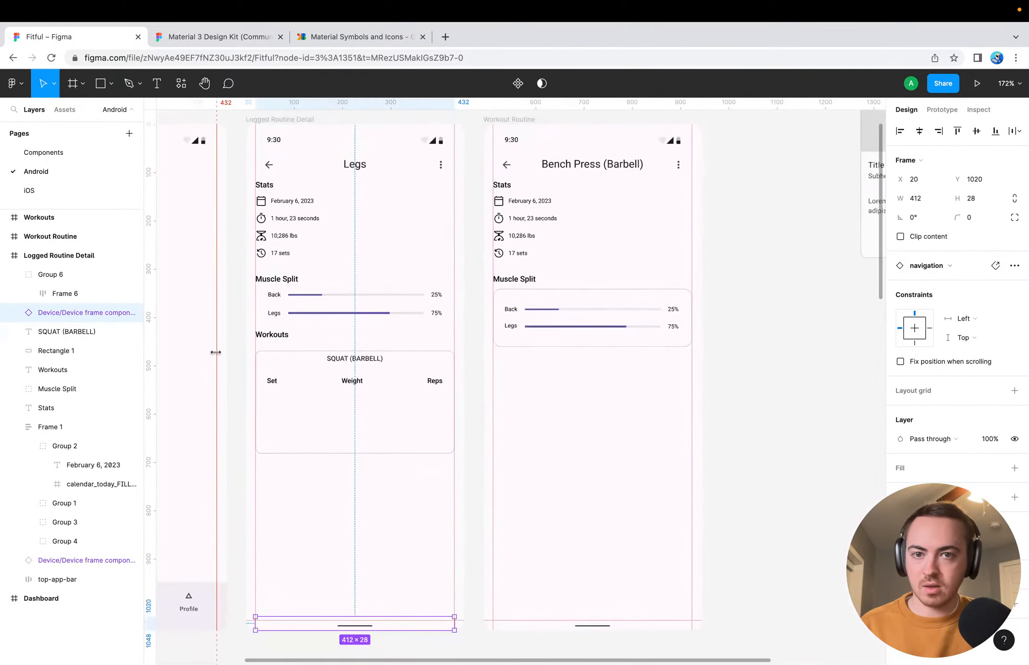
pyautogui.scroll(4, 214, 351)
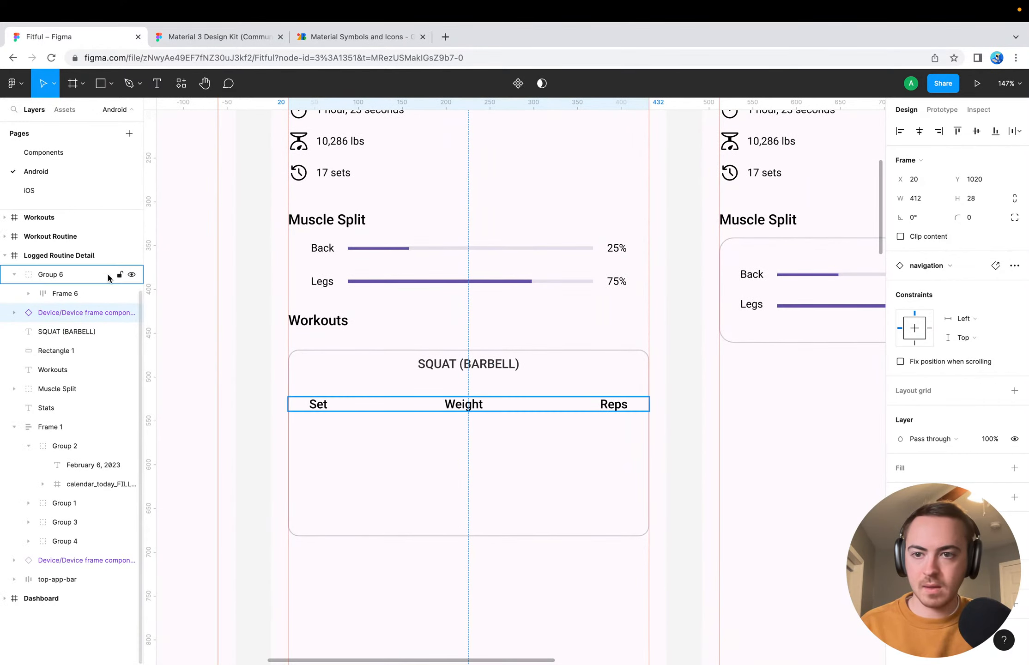
pyautogui.rightClick(93, 322)
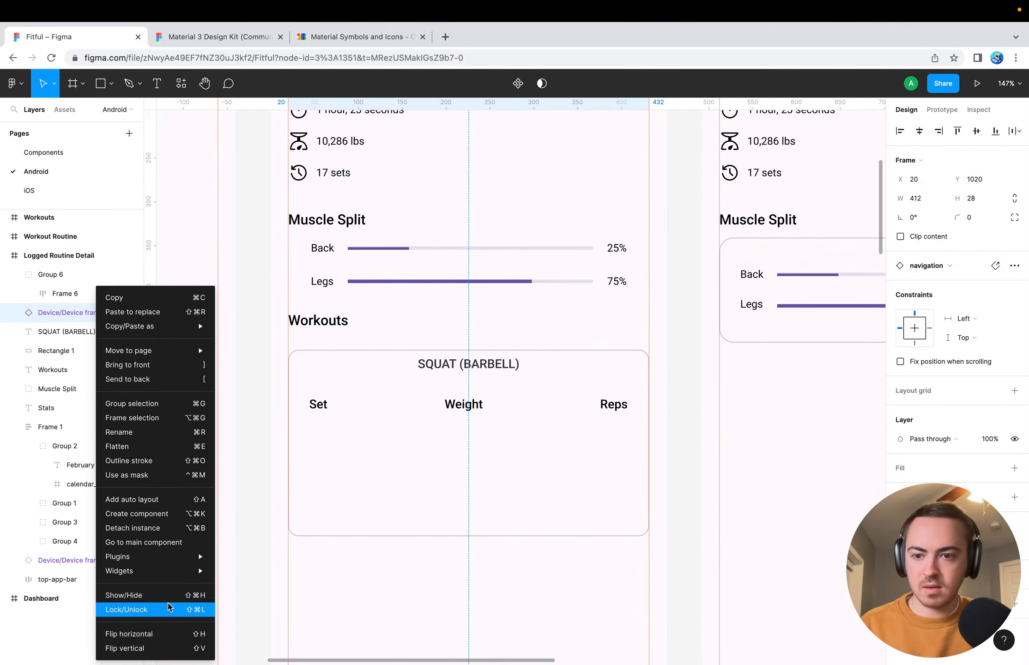
pyautogui.moveTo(185, 571)
pyautogui.click(149, 611)
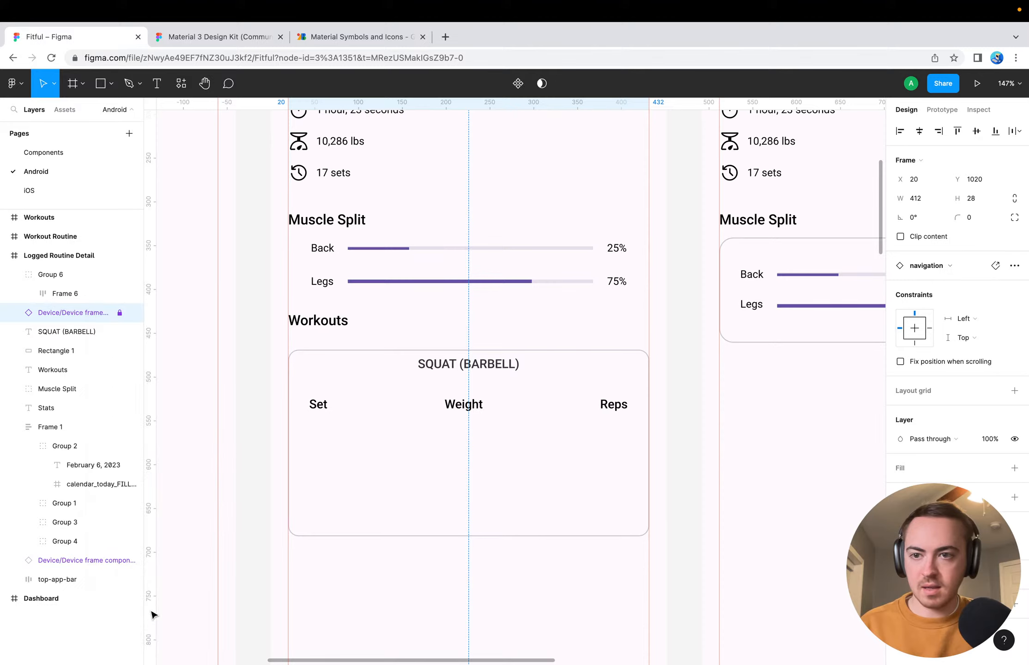
pyautogui.click(236, 440)
pyautogui.scroll(-8, 248, 441)
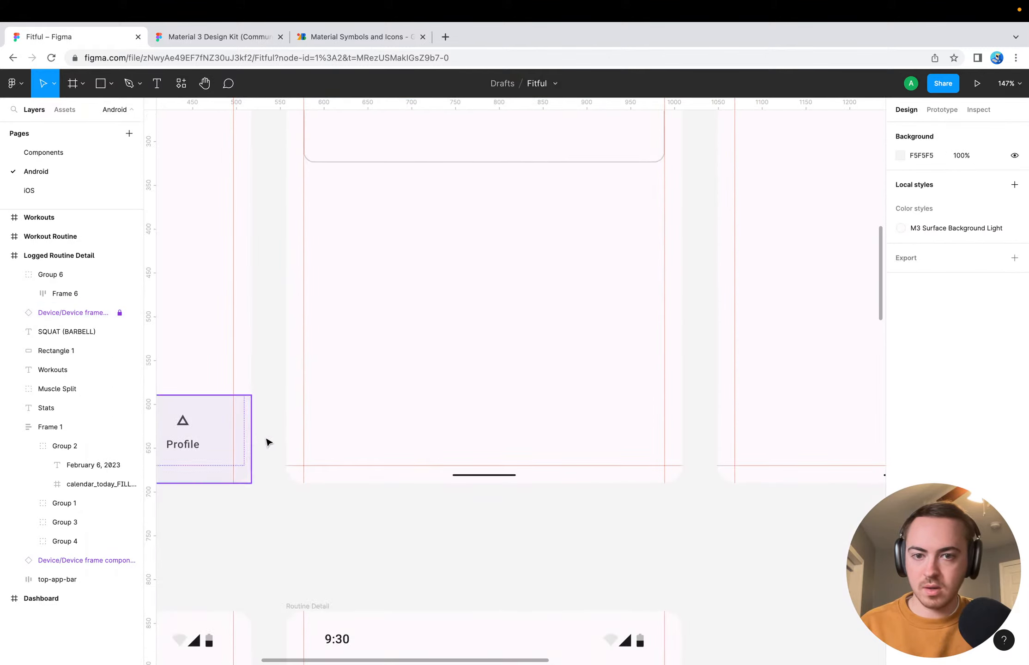
pyautogui.scroll(10, 314, 367)
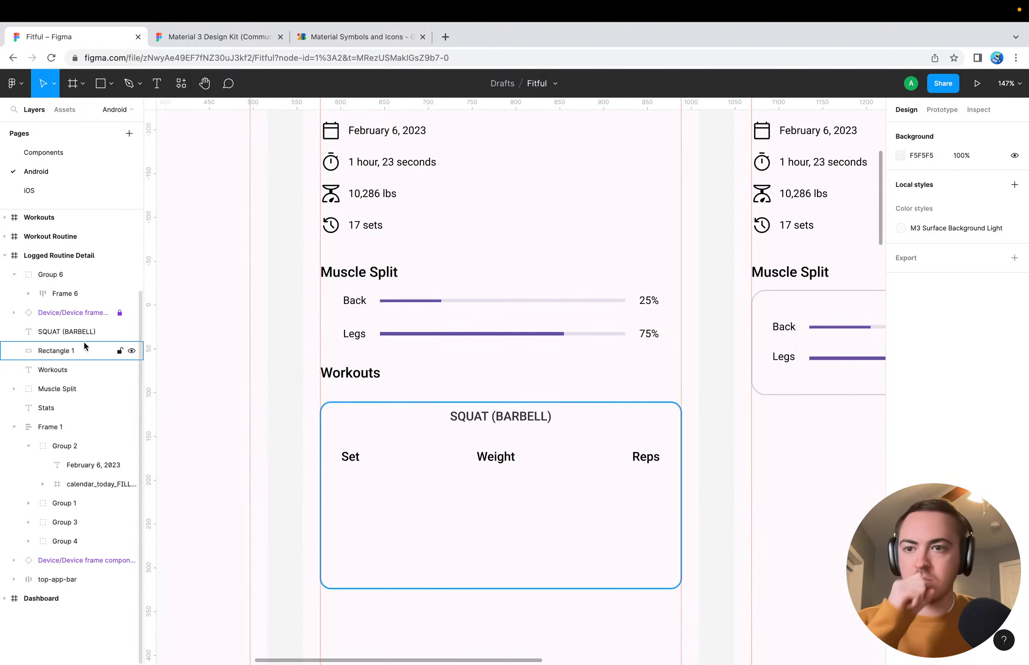
# Add auto layout to the group wrapping the Set, Weight and Reps header row
pyautogui.click(64, 274)
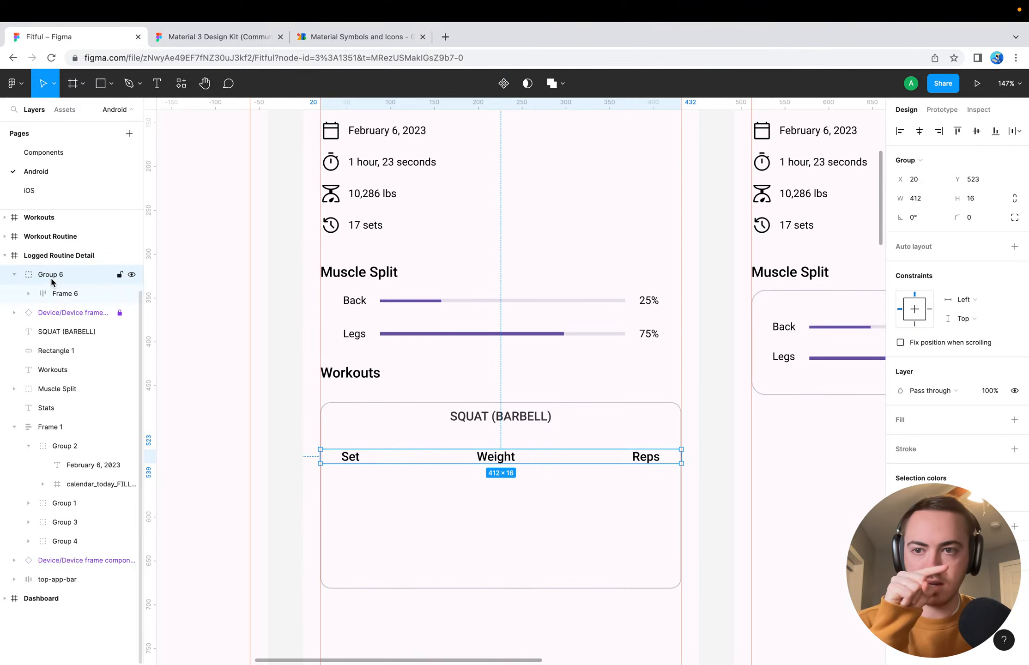
pyautogui.click(1014, 246)
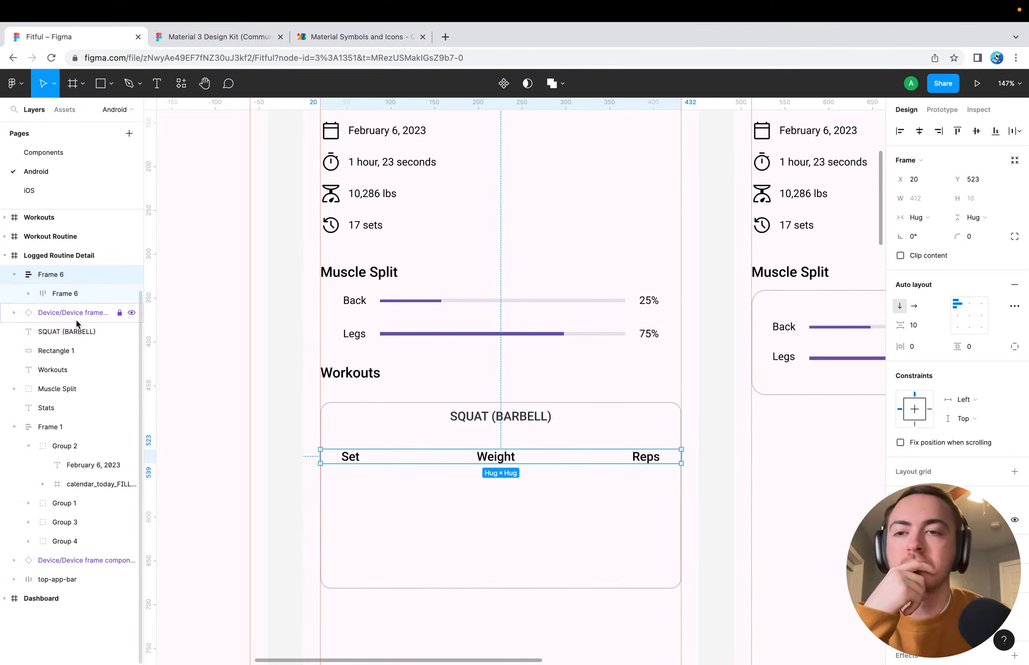
pyautogui.click(272, 308)
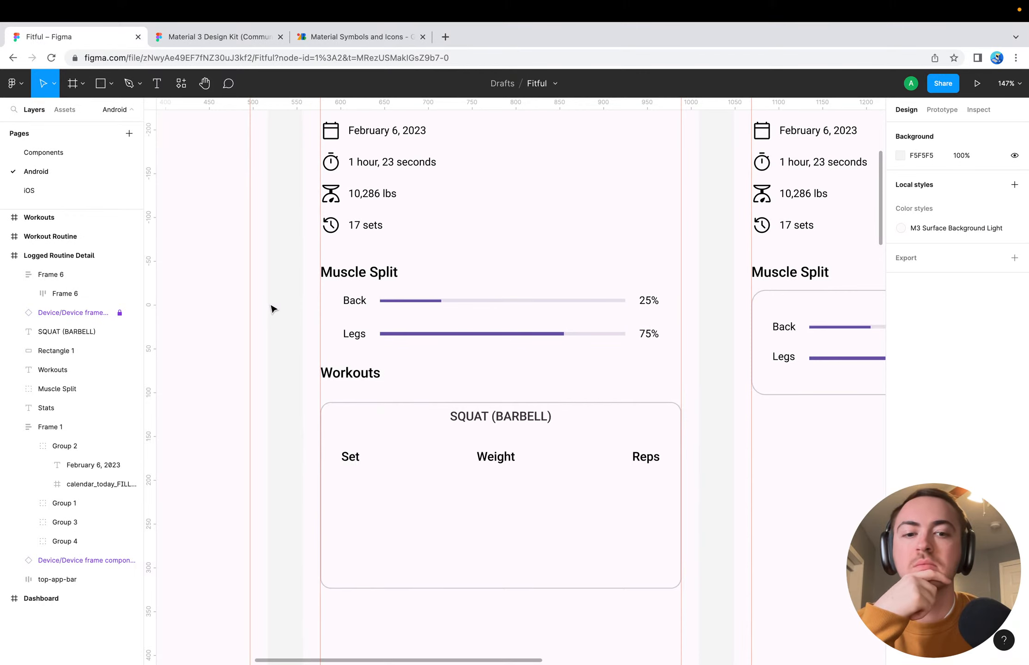
pyautogui.click(352, 458)
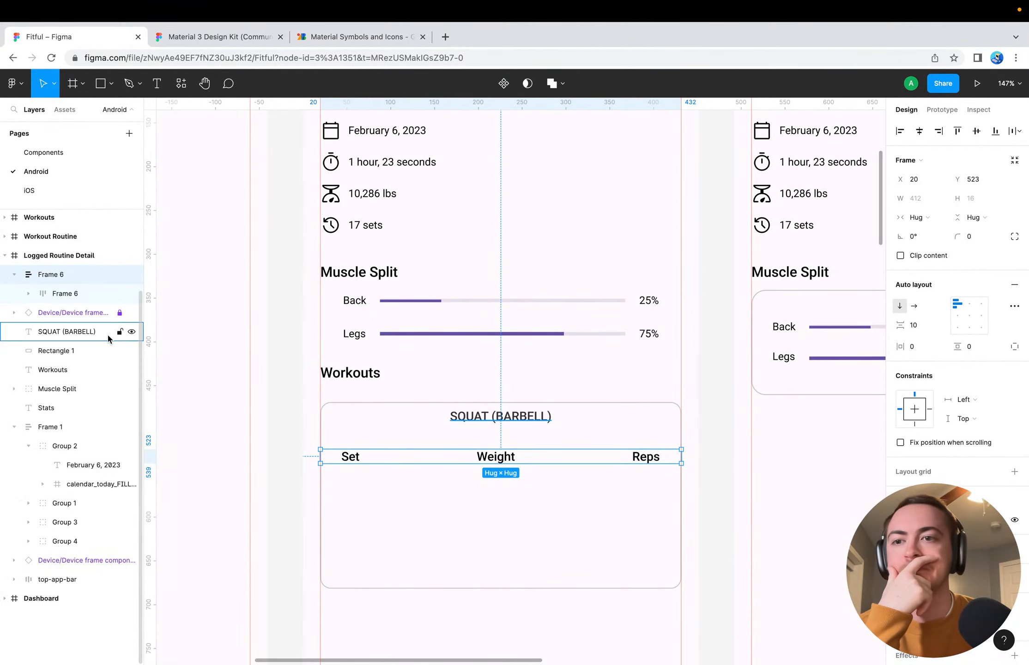
pyautogui.click(83, 329)
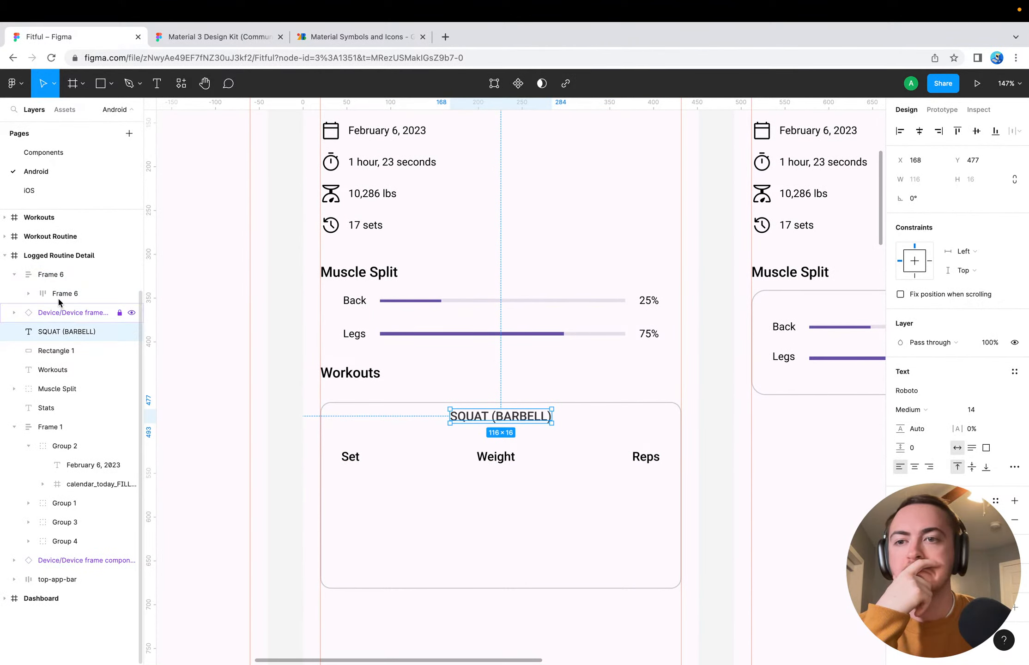
pyautogui.click(65, 275)
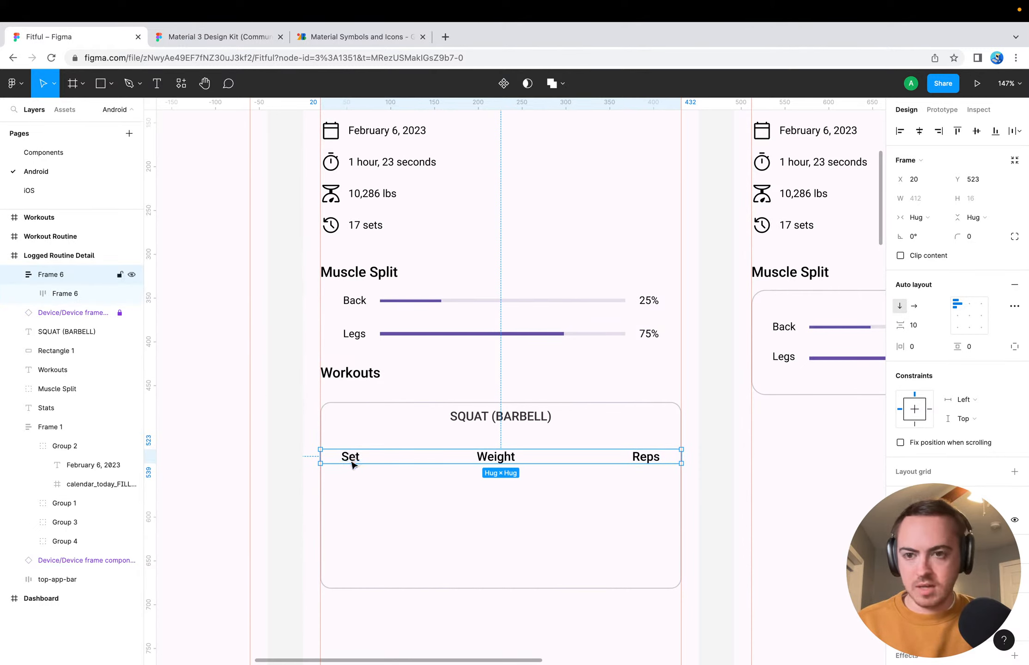
pyautogui.press('super+d')
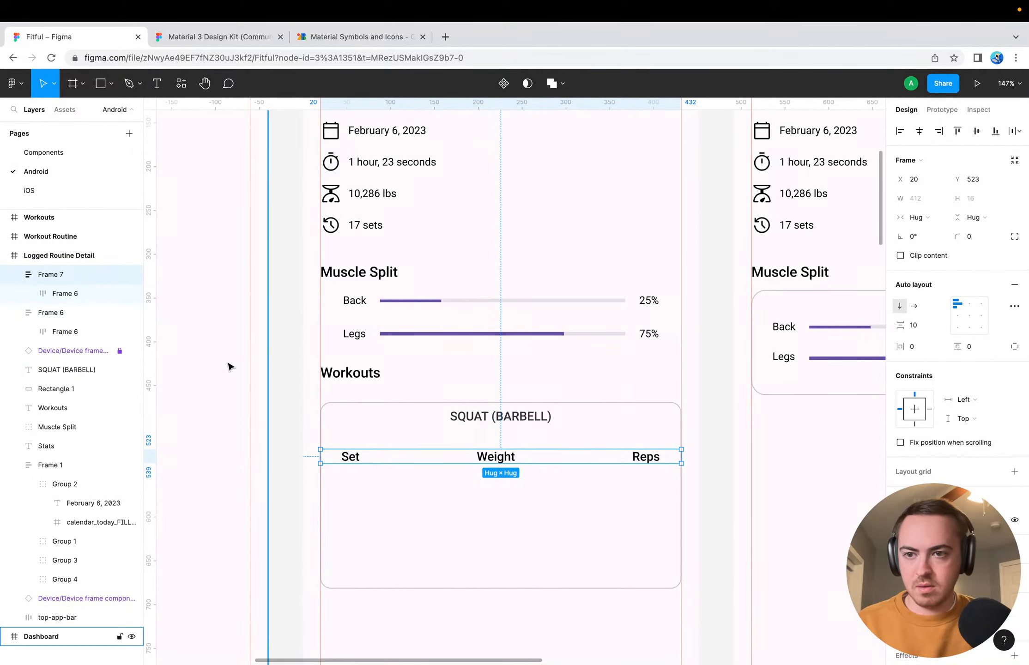
pyautogui.press('super+z')
# Paste five copies of the Set, Weight and Reps row inside its parent auto layout frame on the squat card
pyautogui.click(64, 293)
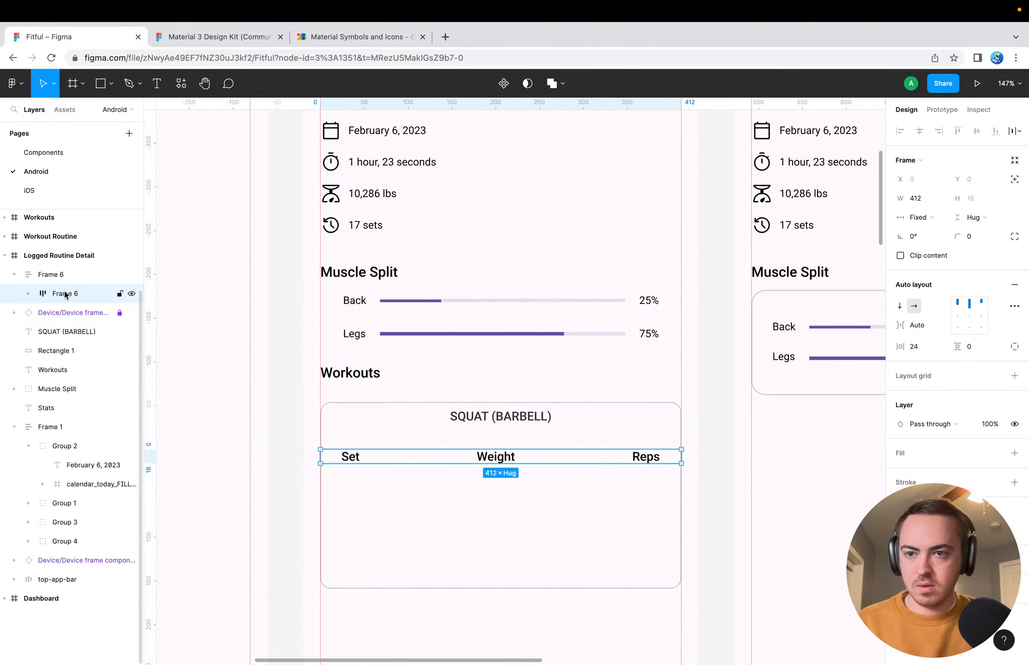
pyautogui.click(59, 275)
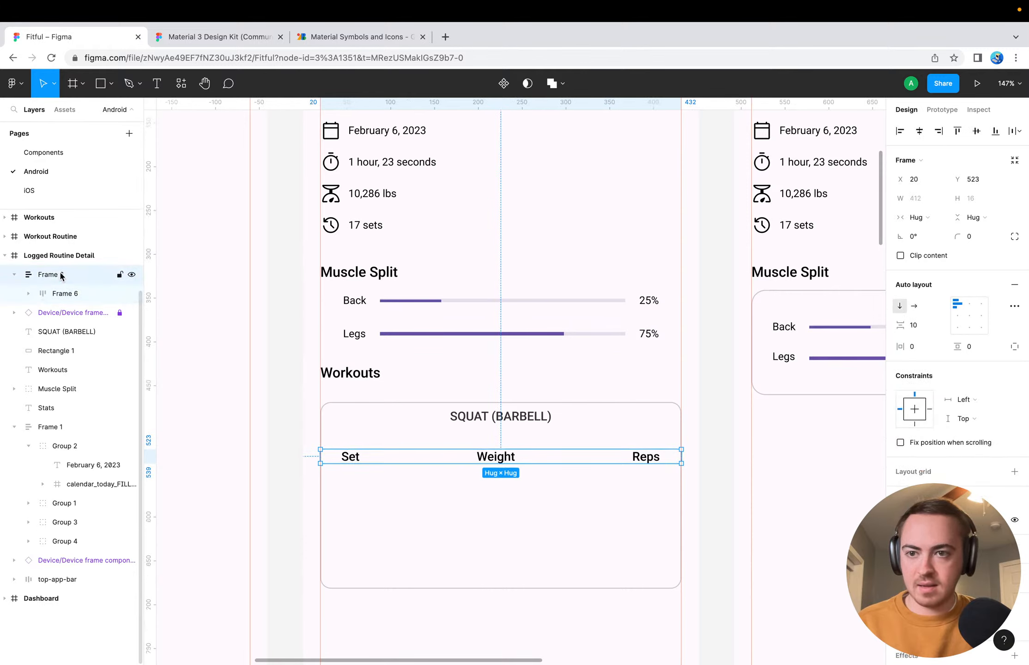
pyautogui.click(71, 291)
pyautogui.click(72, 274)
pyautogui.click(69, 293)
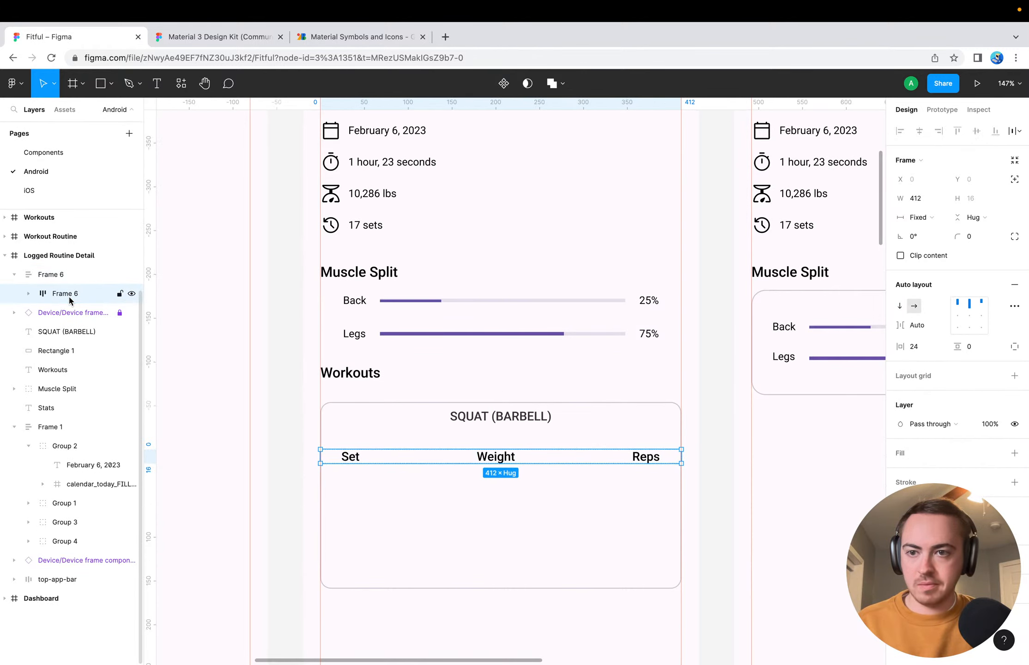
pyautogui.click(63, 309)
pyautogui.click(365, 560)
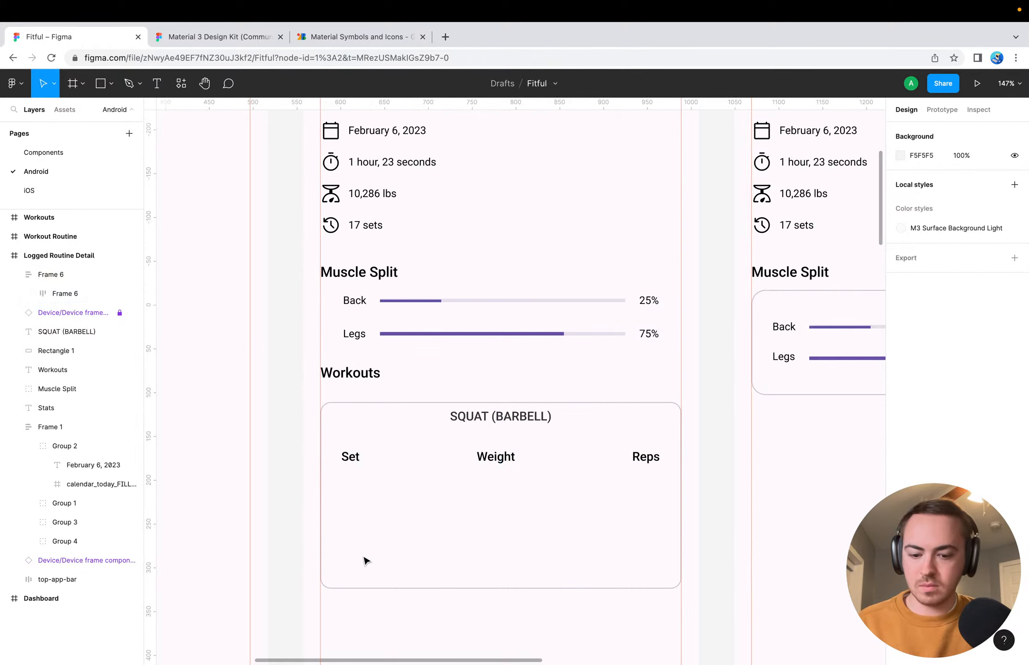
pyautogui.press('super+v')
pyautogui.press('super+v')
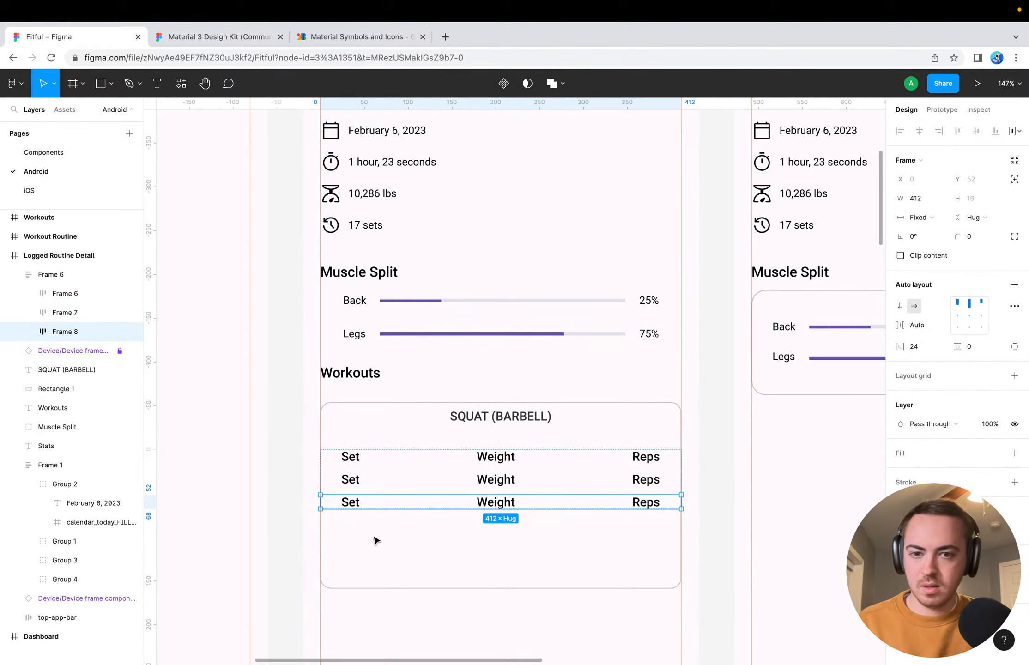
pyautogui.press('super+v')
pyautogui.press('super+v')
pyautogui.press('super+v')
pyautogui.click(503, 612)
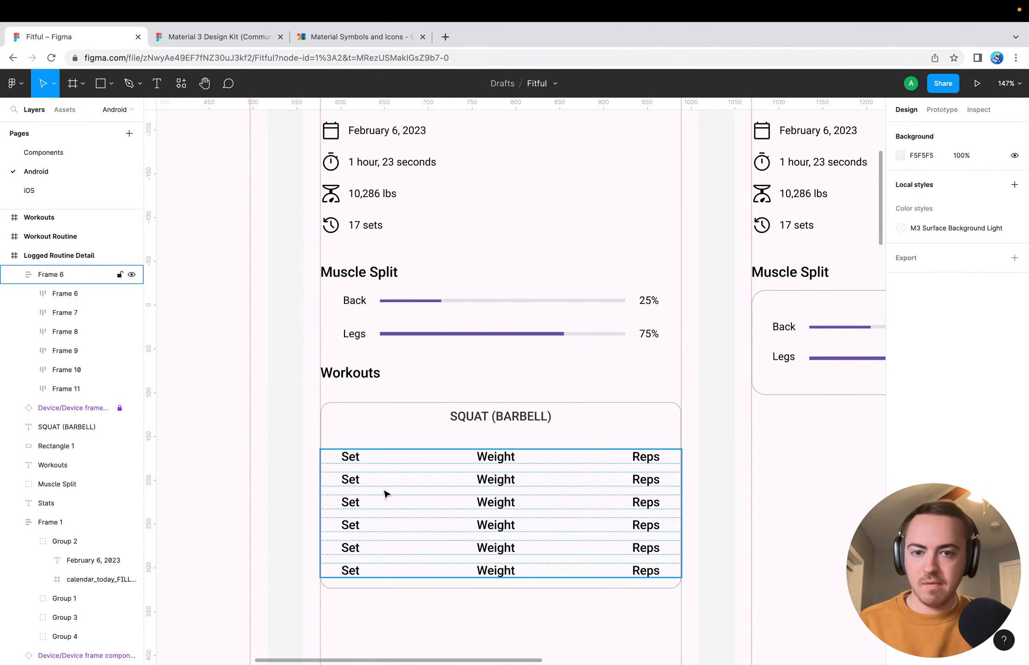
# Replace the Set text in the first two rows below the header with 1 and 2
pyautogui.doubleClick(352, 481)
pyautogui.write('1')
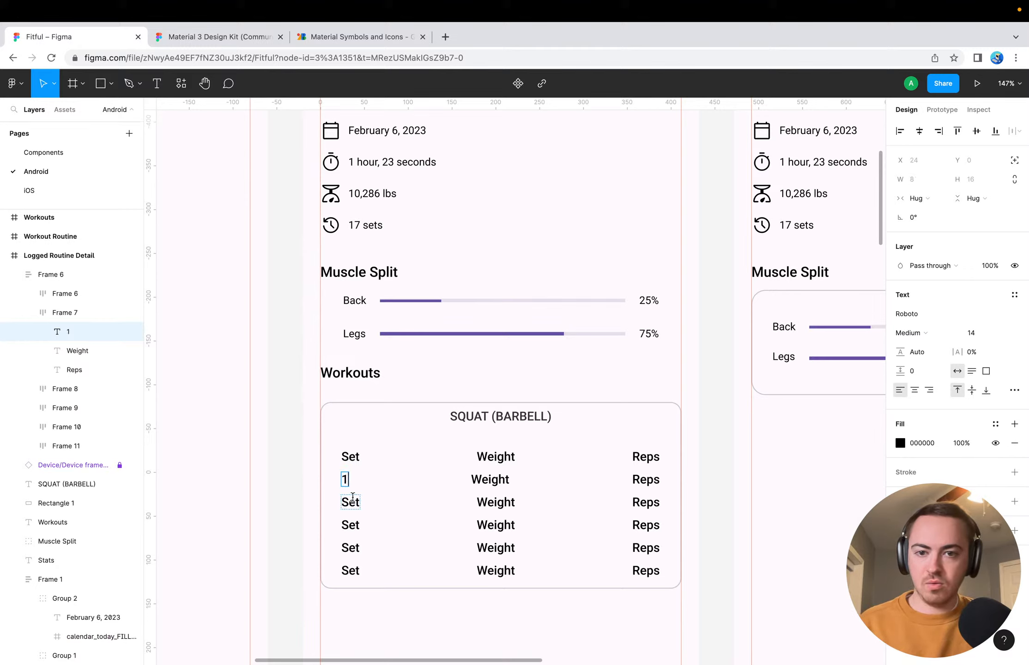
pyautogui.click(361, 506)
pyautogui.click(350, 502)
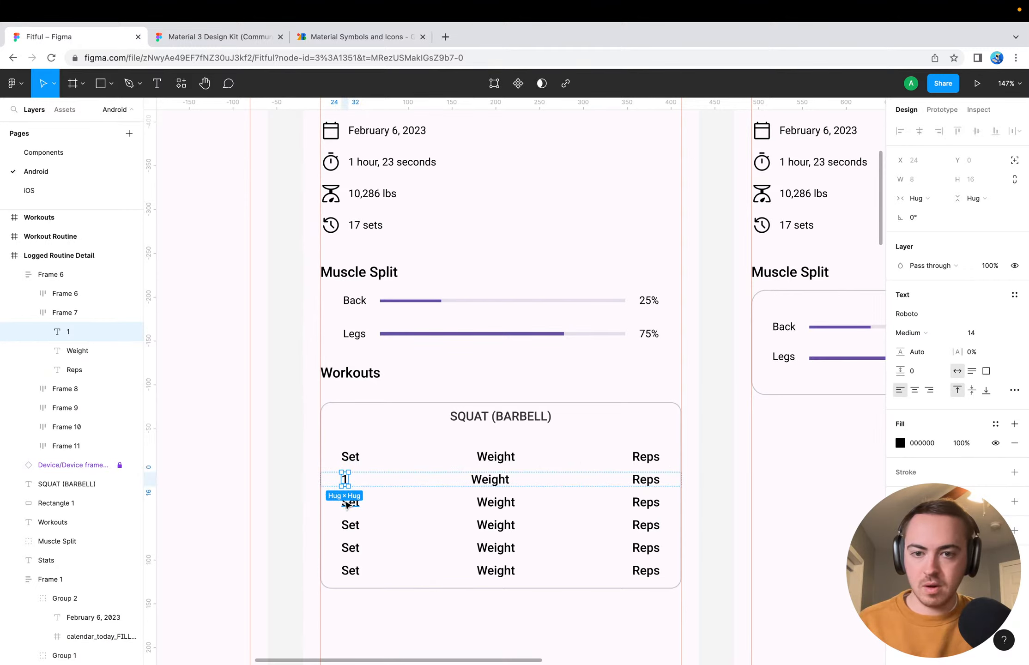
pyautogui.doubleClick(349, 504)
pyautogui.write('2')
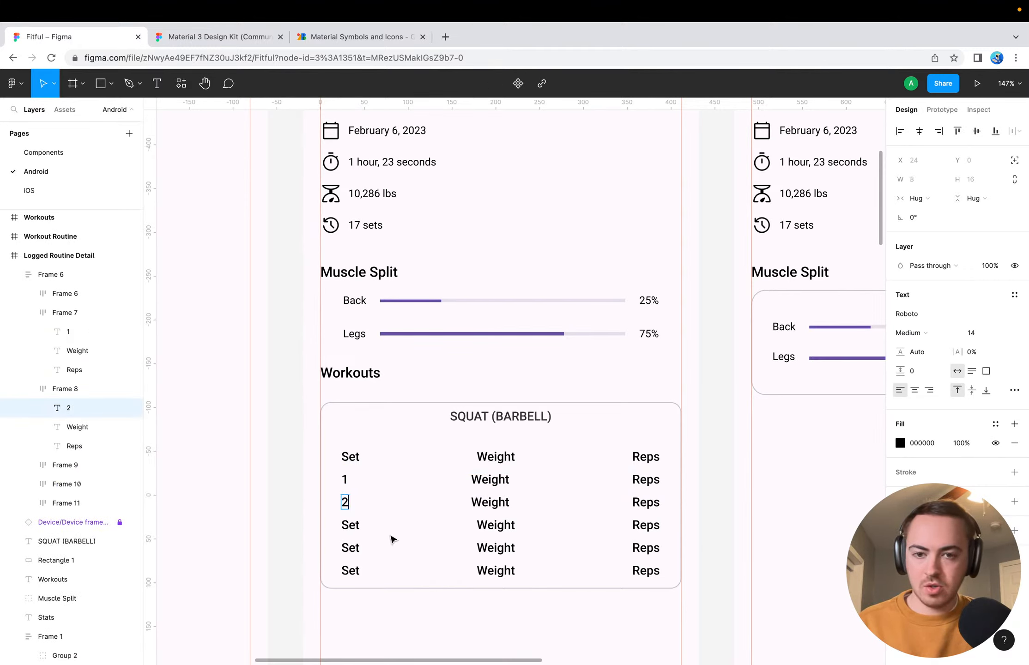
pyautogui.press('Escape')
# Replace the Set text in the last three rows of the squat card with 3, 4 and 5
pyautogui.click(372, 527)
pyautogui.click(350, 525)
pyautogui.doubleClick(350, 525)
pyautogui.write('3')
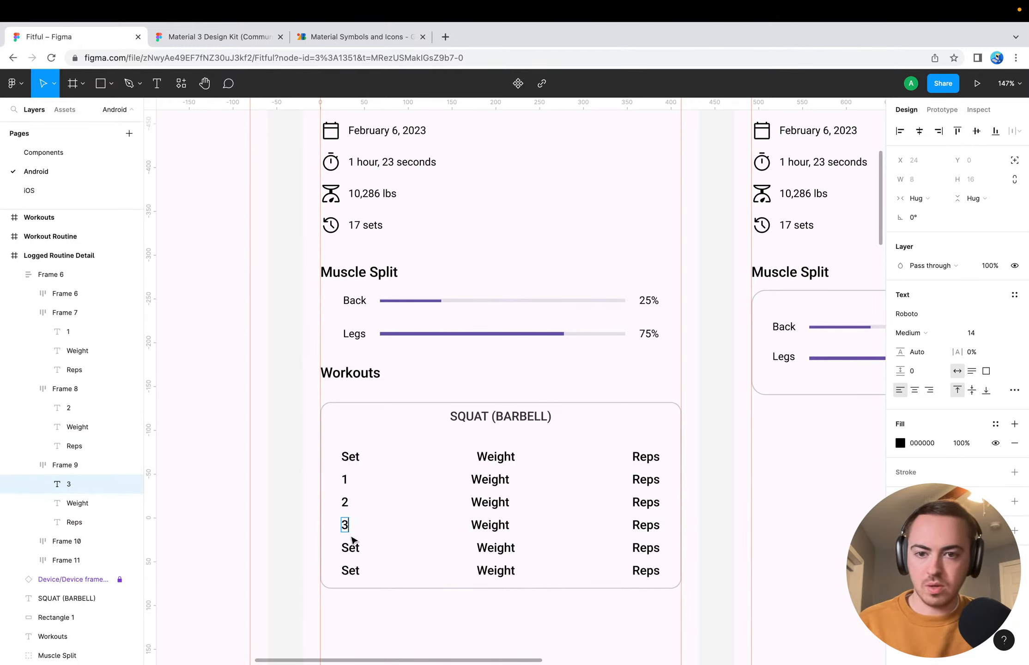
pyautogui.doubleClick(351, 547)
pyautogui.write('4')
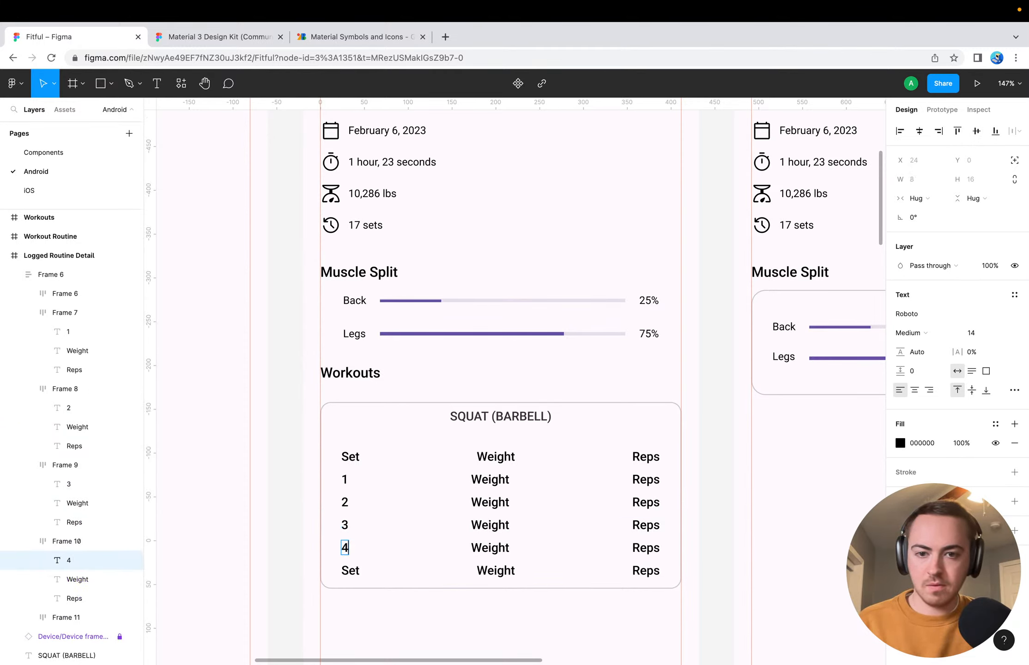
pyautogui.doubleClick(349, 570)
pyautogui.write('5')
pyautogui.press('Escape')
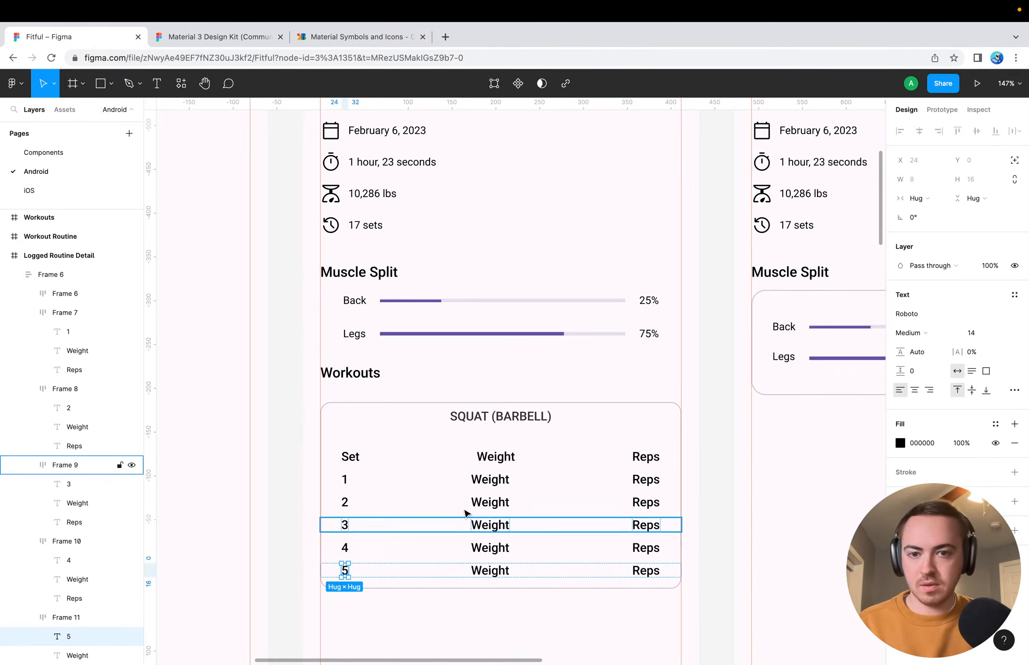
# Change the Weight column heading in the squat card's header row to Weight (lbs)
pyautogui.doubleClick(490, 479)
pyautogui.doubleClick(494, 479)
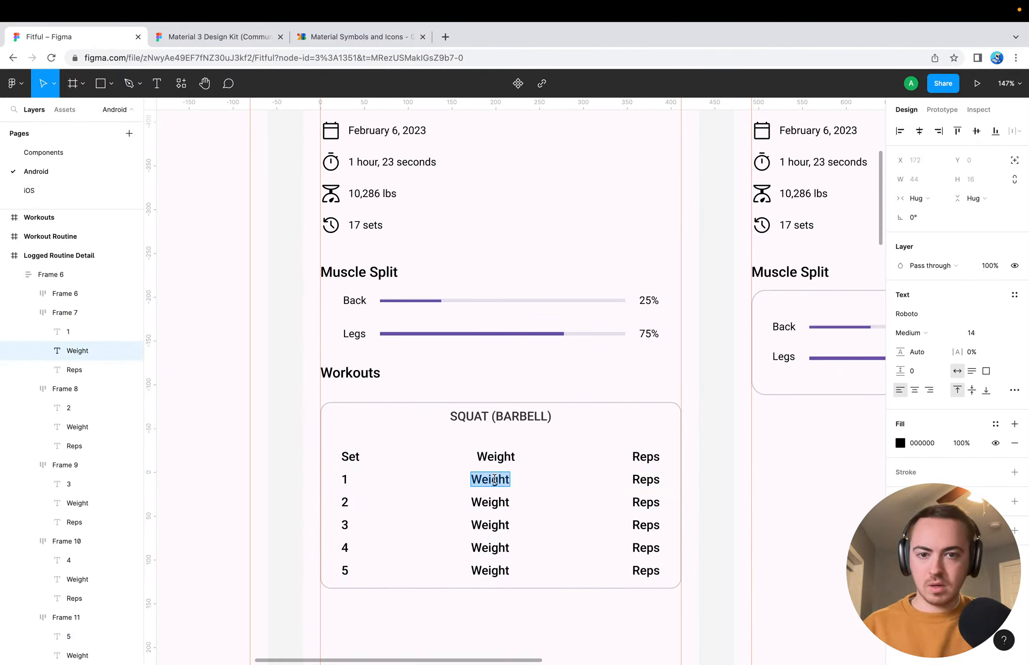
pyautogui.click(512, 456)
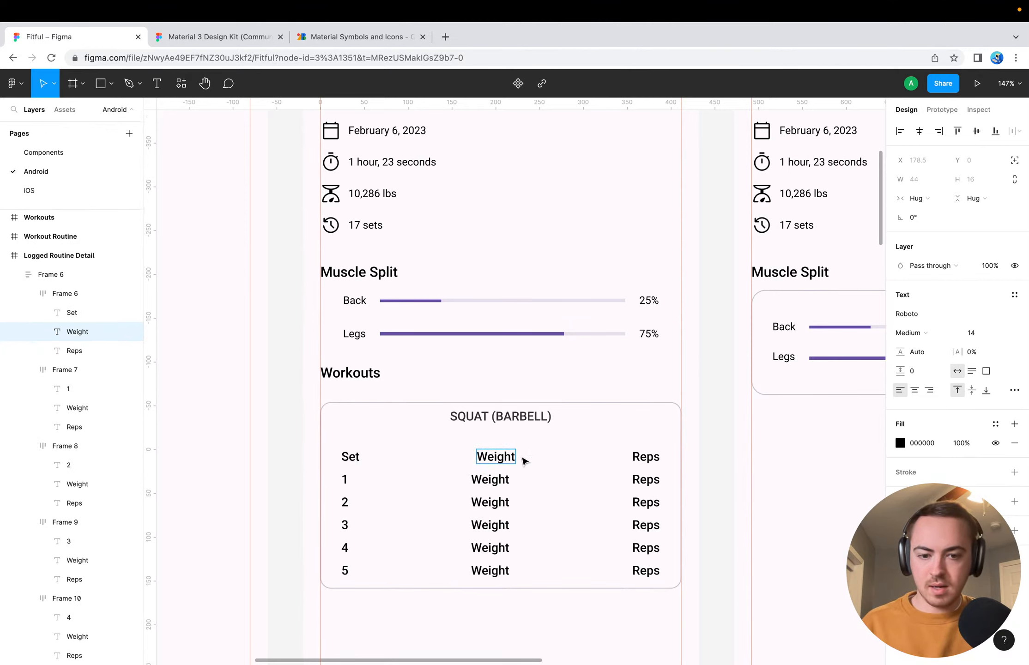
pyautogui.doubleClick(515, 457)
pyautogui.write('(lbs)')
pyautogui.press('Escape')
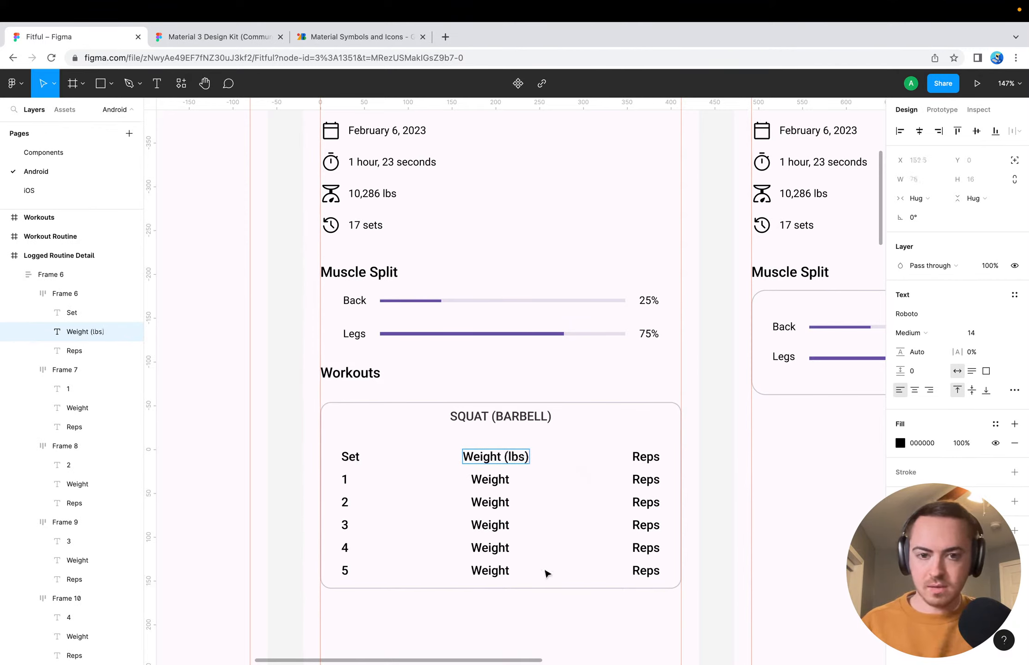
pyautogui.doubleClick(479, 479)
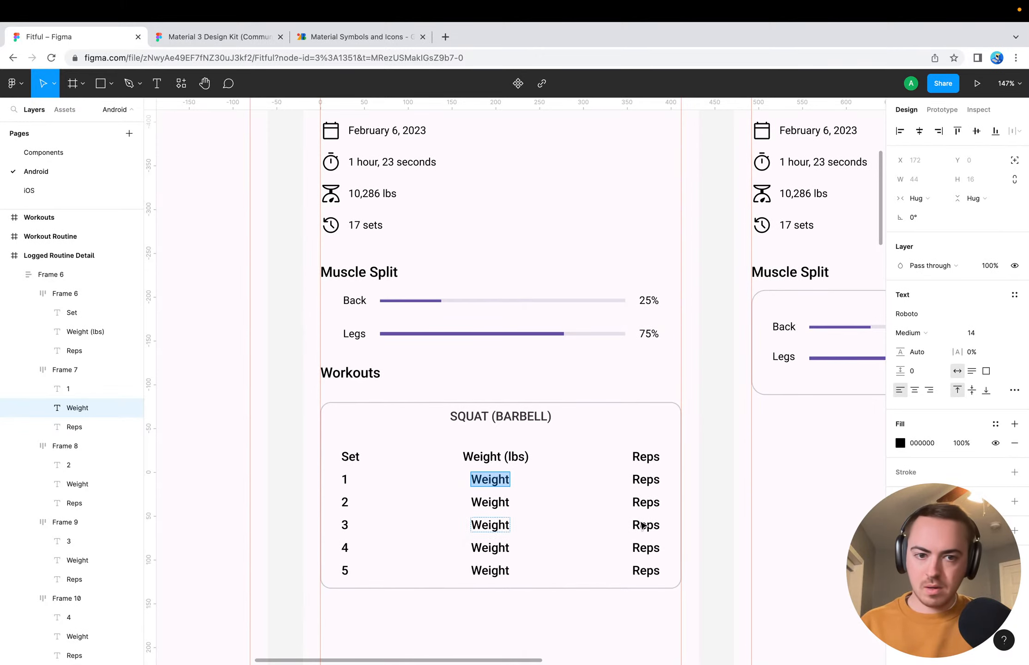
pyautogui.click(646, 479)
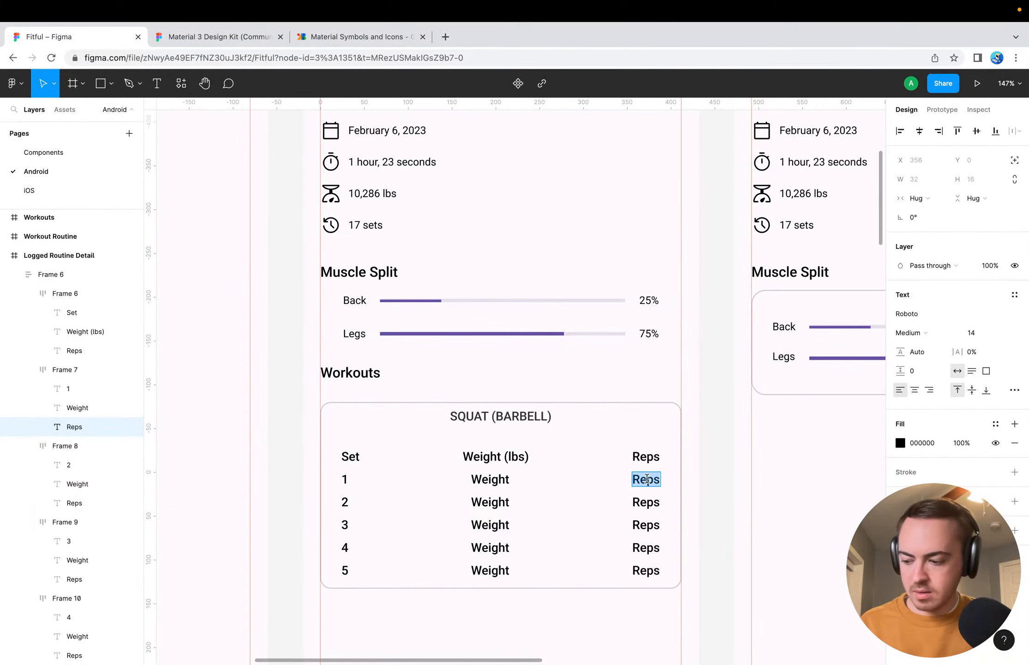
pyautogui.doubleClick(490, 479)
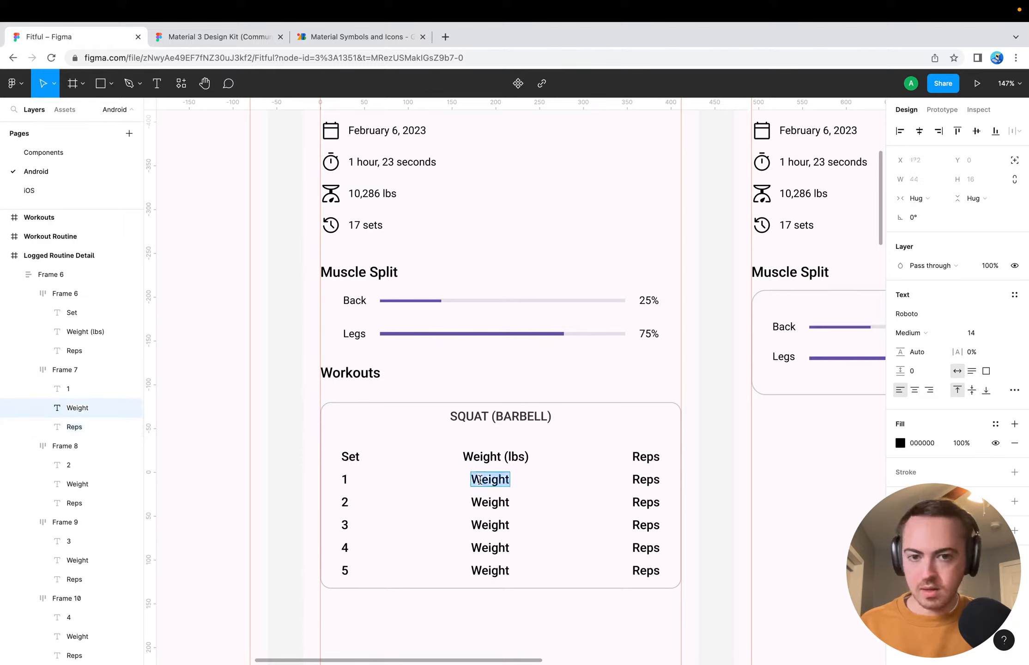
pyautogui.click(645, 480)
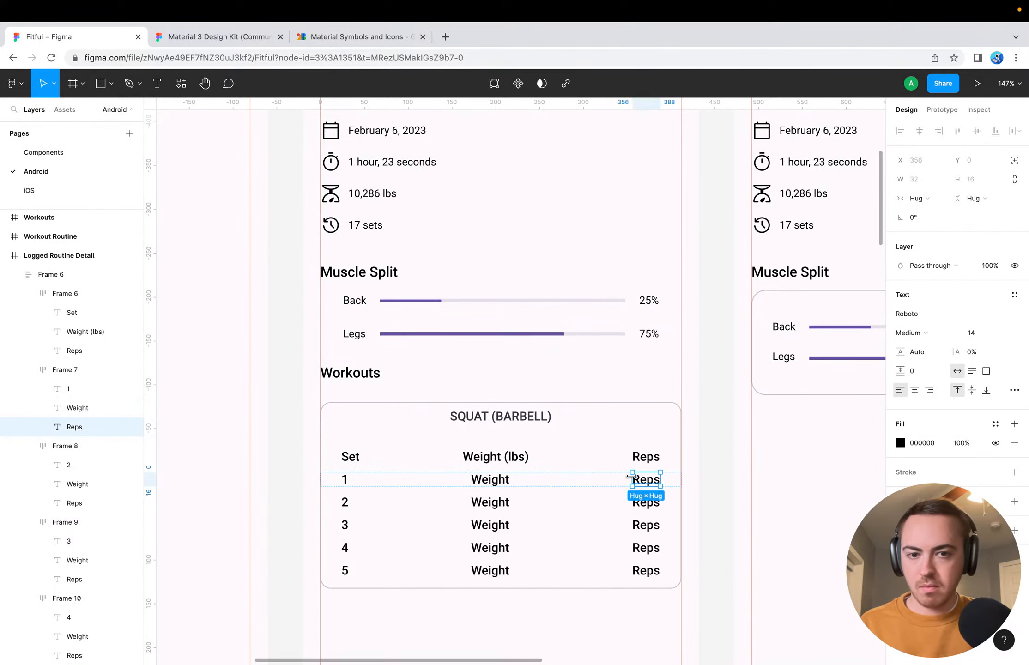
# Delete the fifth set row and vertically center the frame of remaining rows within the squat card's outline
pyautogui.click(401, 576)
pyautogui.press('Delete')
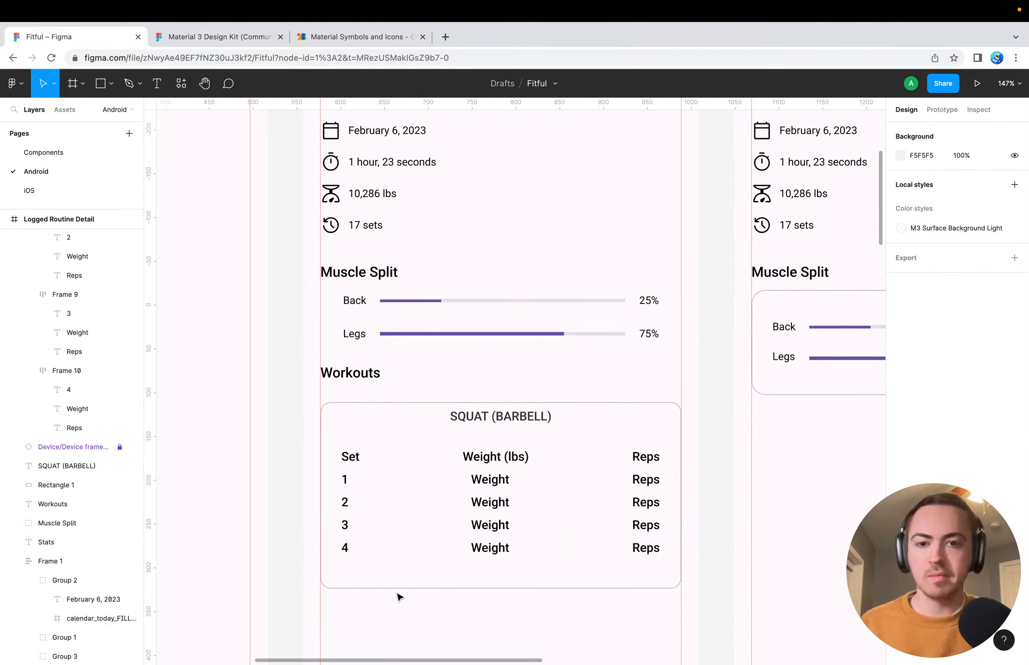
pyautogui.click(384, 551)
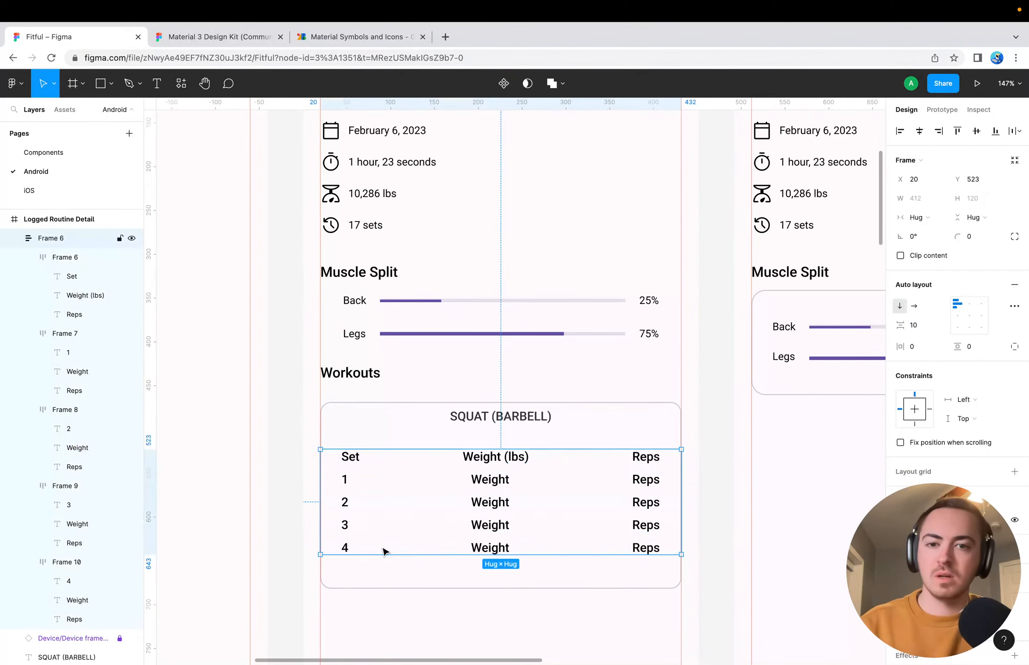
pyautogui.keyDown('shift'); pyautogui.click(408, 404); pyautogui.keyUp('shift')
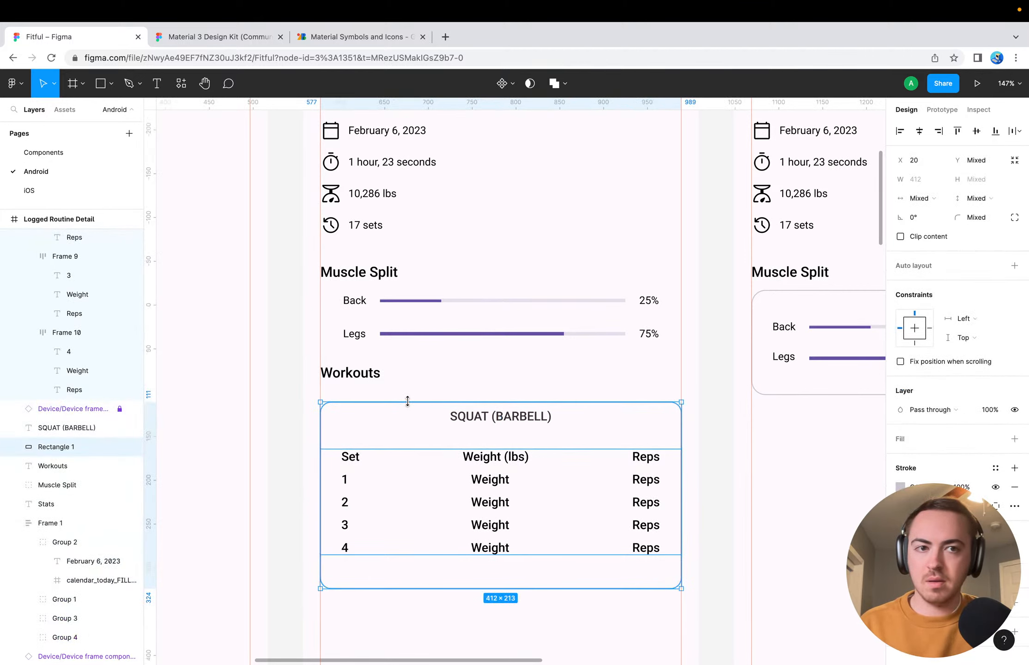
pyautogui.click(976, 131)
pyautogui.click(493, 651)
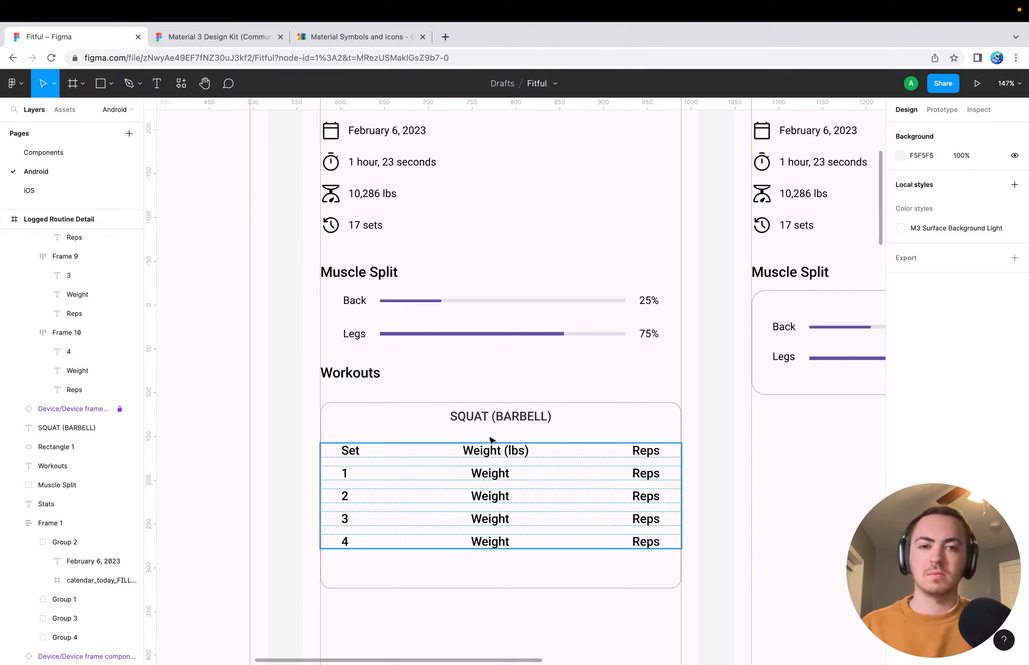
# Set the font weight of the SQUAT (BARBELL) title to Bold
pyautogui.click(493, 420)
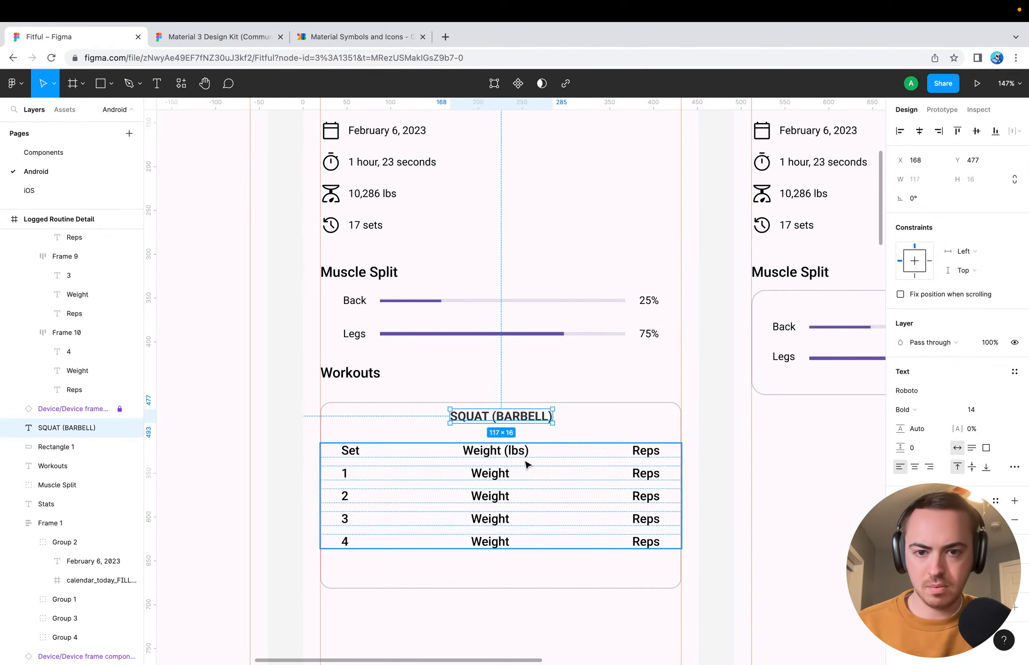
pyautogui.click(514, 630)
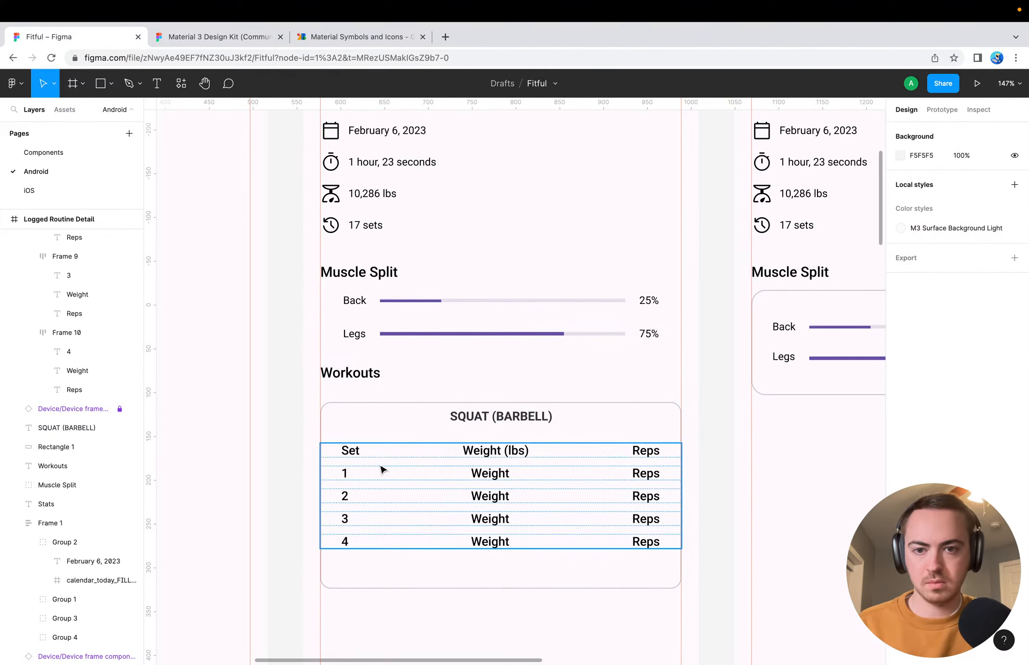
# Reduce the opacity of the text fill in the squat card's header row
pyautogui.click(351, 450)
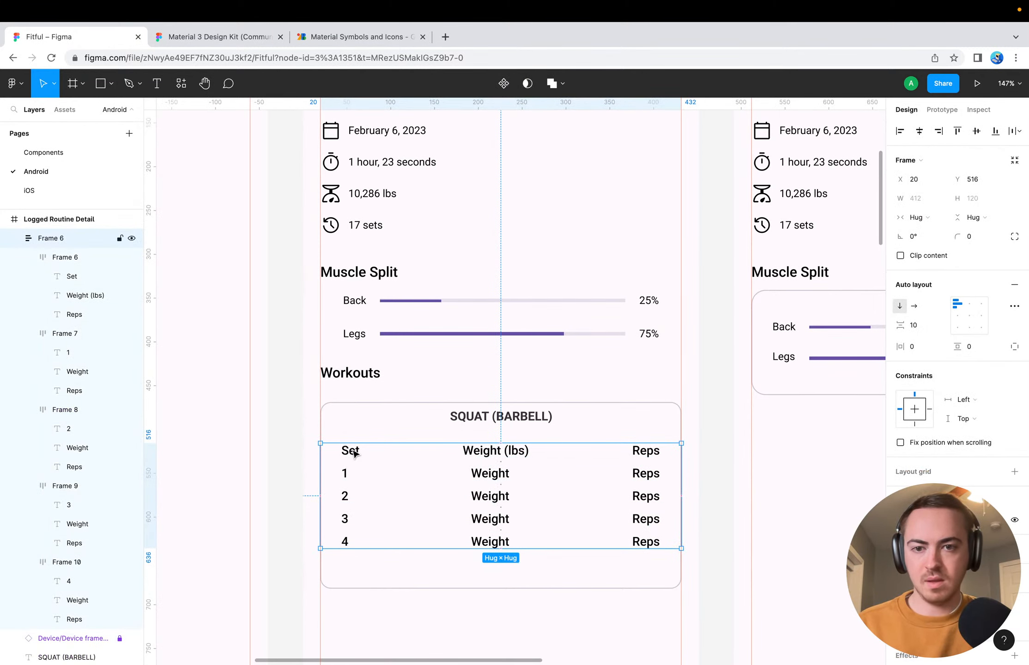
pyautogui.click(353, 451)
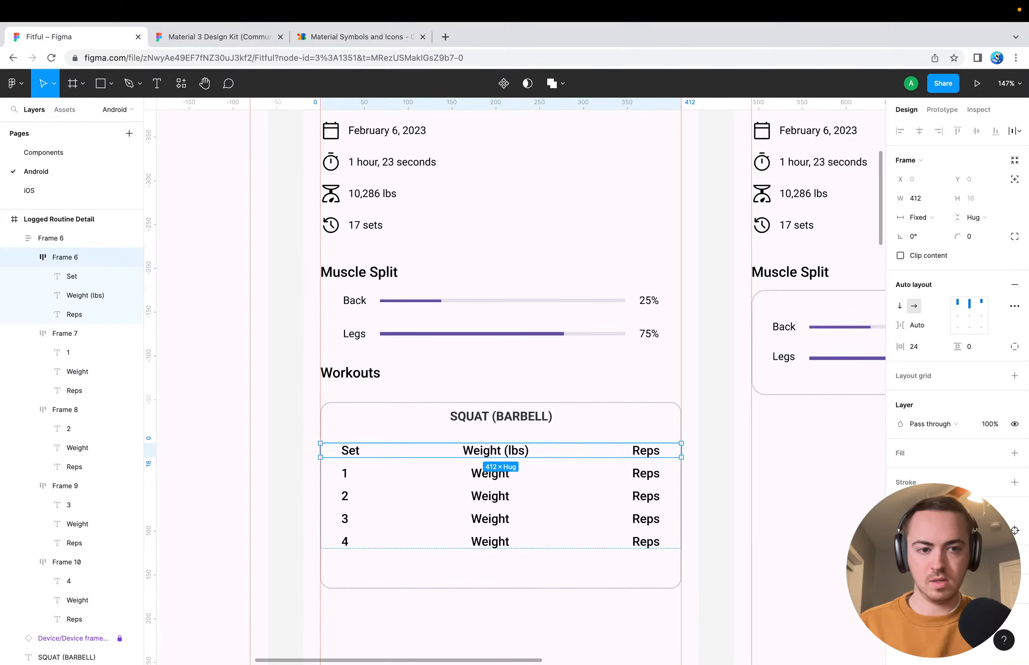
pyautogui.click(547, 602)
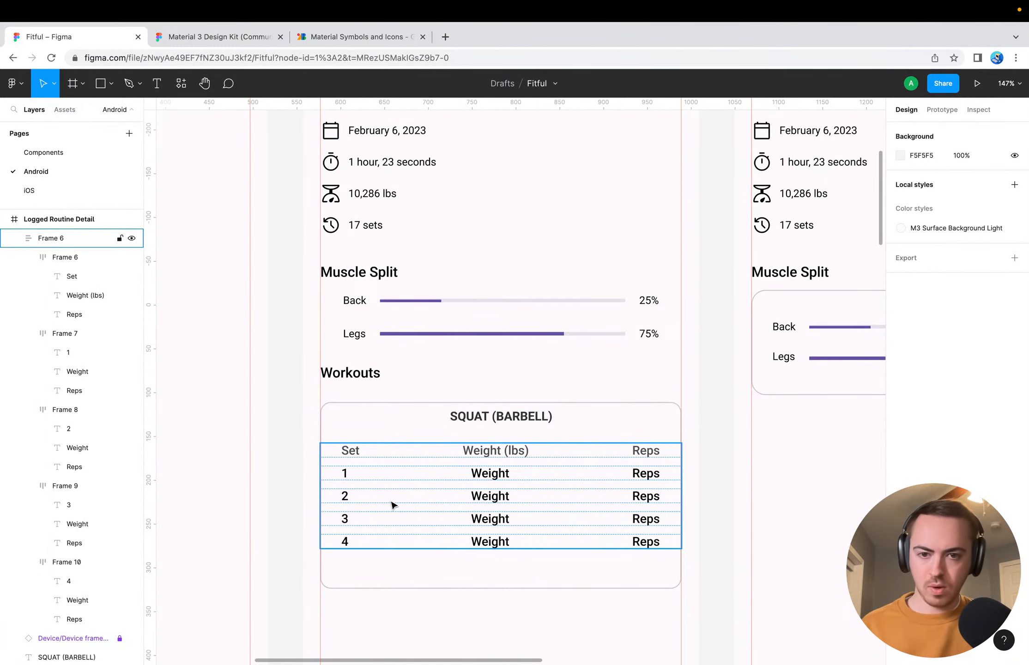
# Set the text fill opacity of set rows 1 to 4 to 70% and return the header row's text to 100%
pyautogui.doubleClick(390, 504)
pyautogui.click(390, 480)
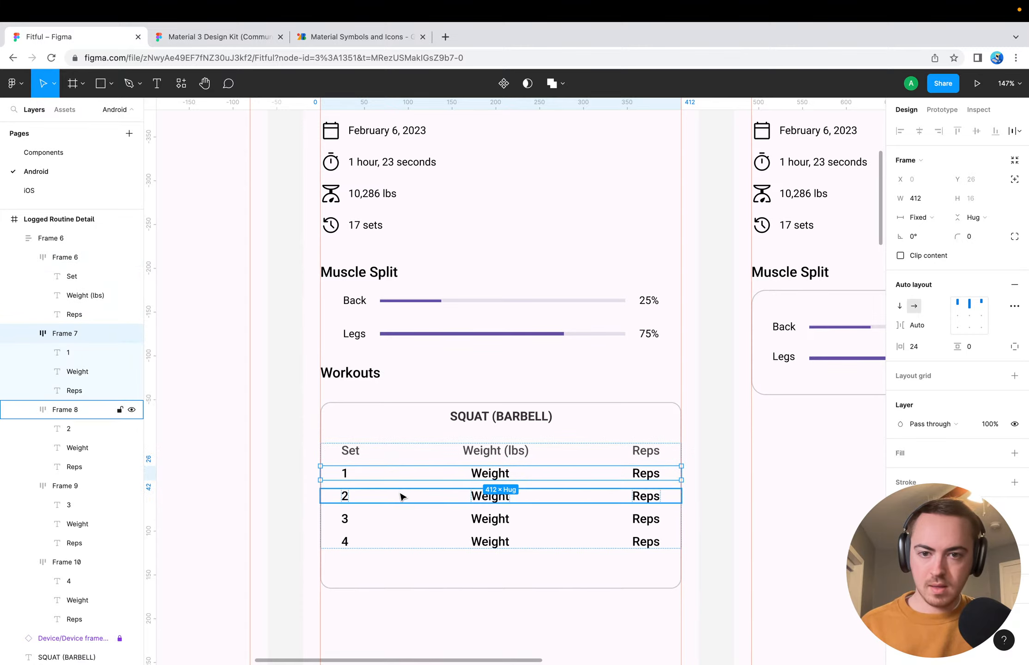
pyautogui.keyDown('shift'); pyautogui.click(400, 497); pyautogui.keyUp('shift')
pyautogui.keyDown('shift'); pyautogui.click(402, 519); pyautogui.keyUp('shift')
pyautogui.keyDown('shift'); pyautogui.click(402, 543); pyautogui.keyUp('shift')
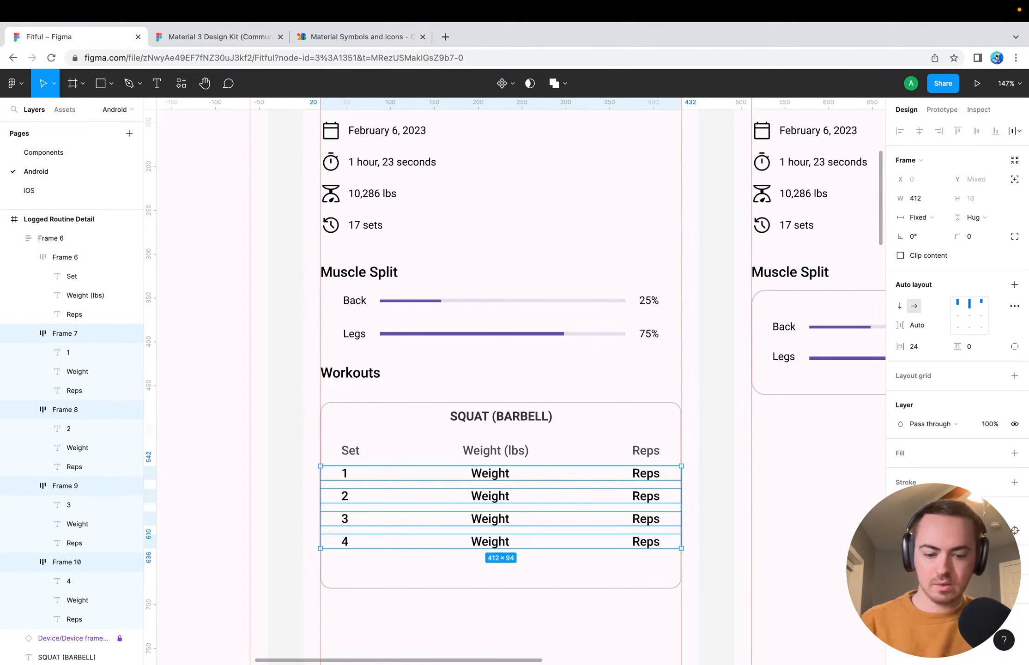
pyautogui.click(487, 452)
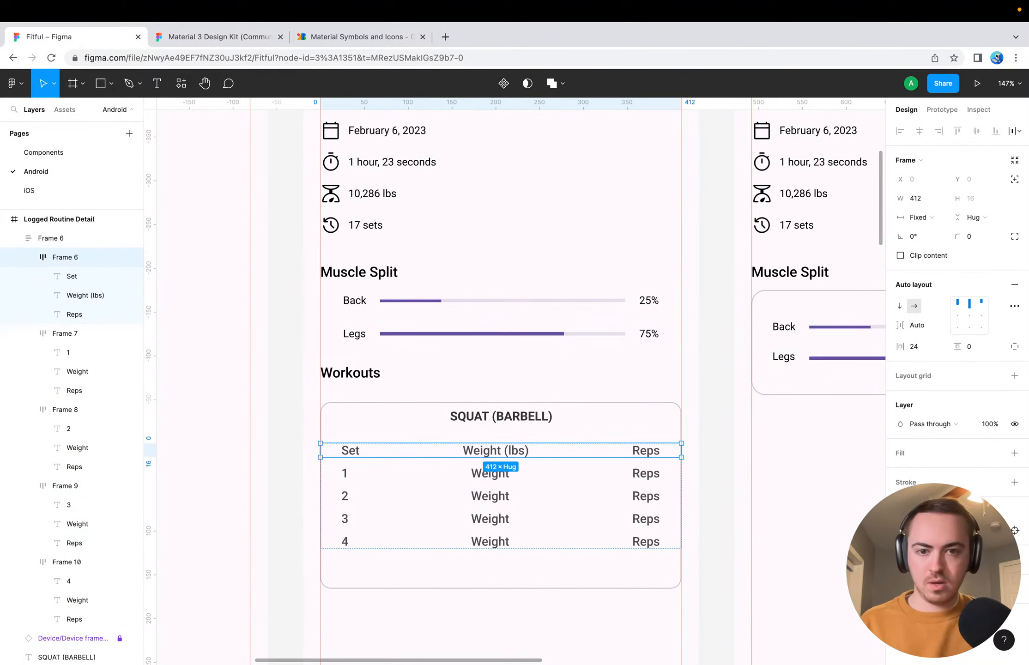
pyautogui.click(728, 513)
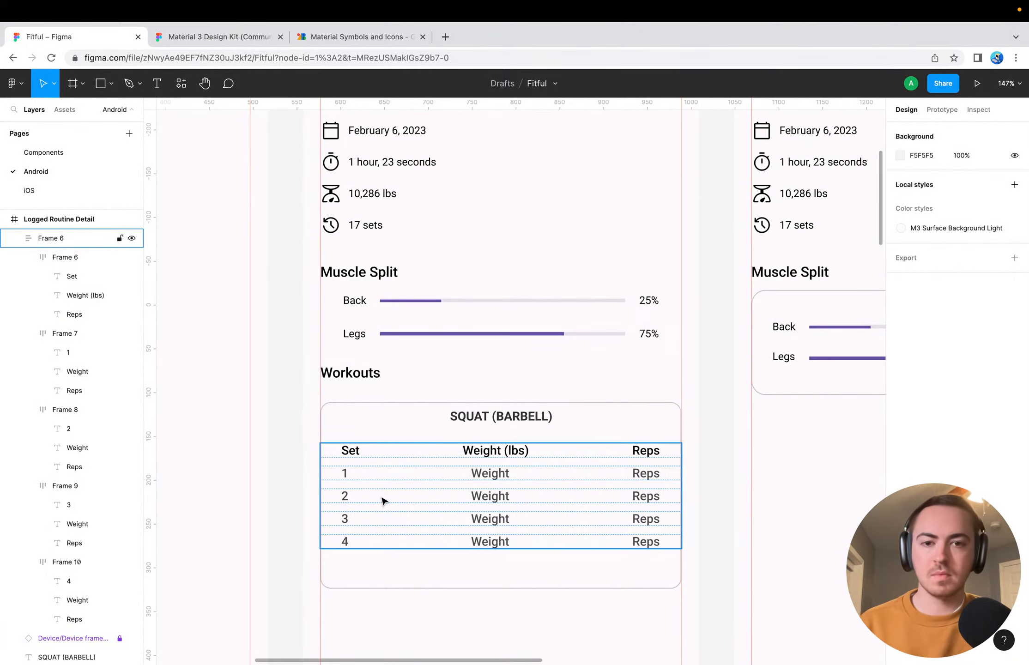
# Replace the Weight text in the first set row of the squat card with 100
pyautogui.doubleClick(477, 473)
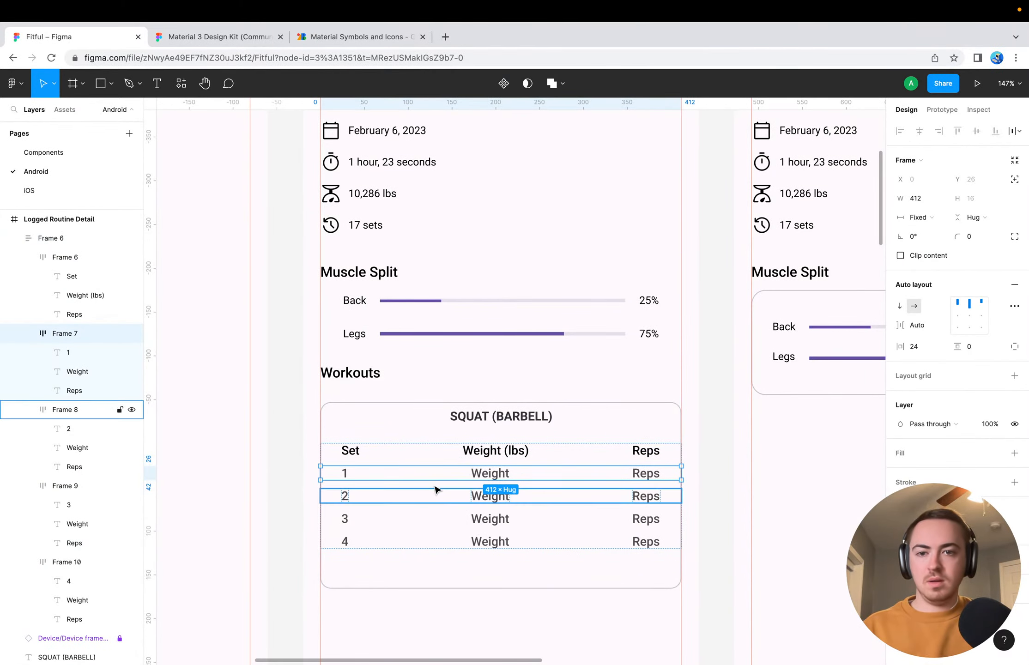
pyautogui.click(489, 475)
pyautogui.doubleClick(489, 474)
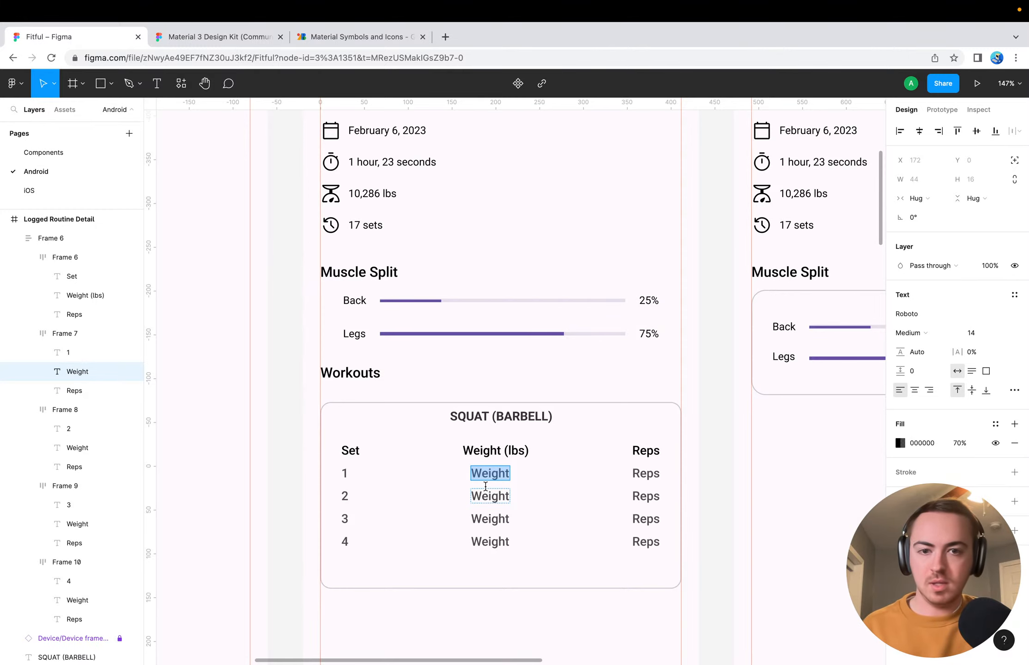
pyautogui.write('100')
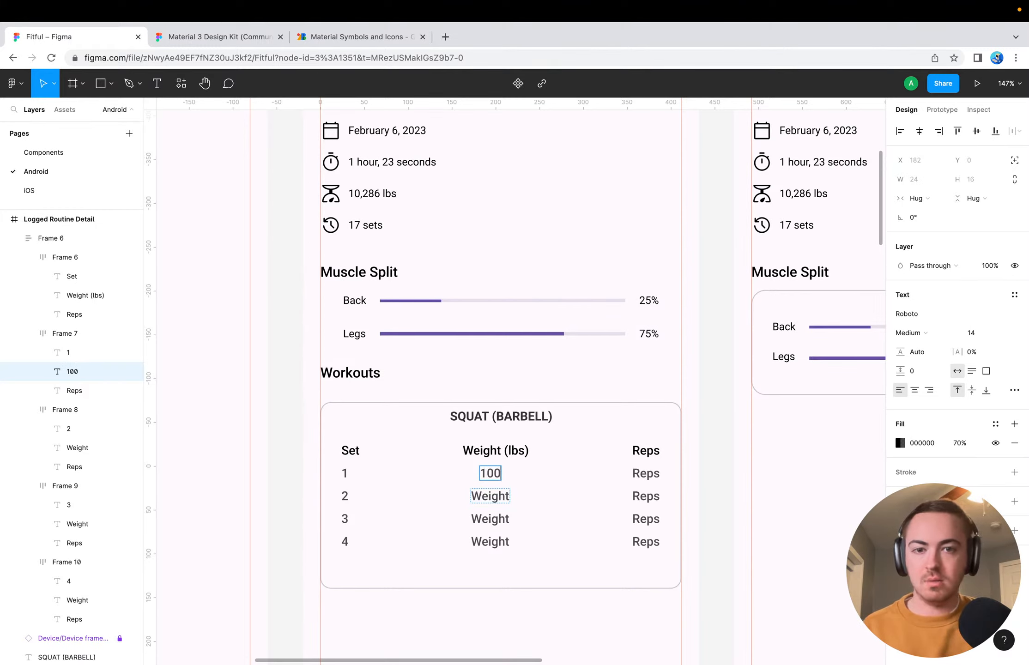
pyautogui.doubleClick(491, 497)
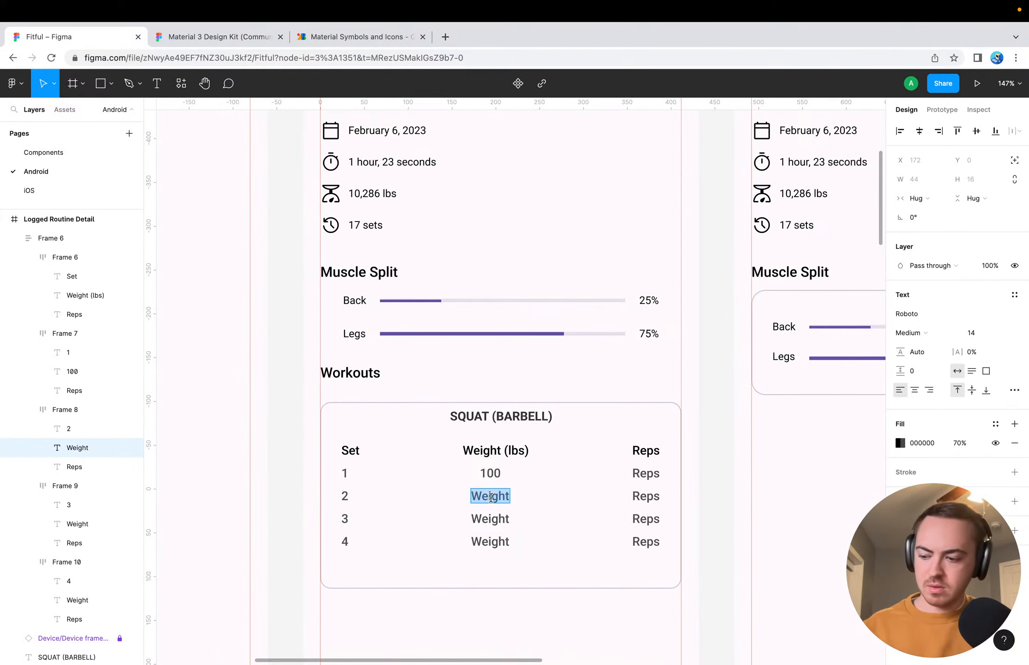
# Remove the (lbs) unit from the header row's weight column so the heading reads Weight
pyautogui.doubleClick(515, 449)
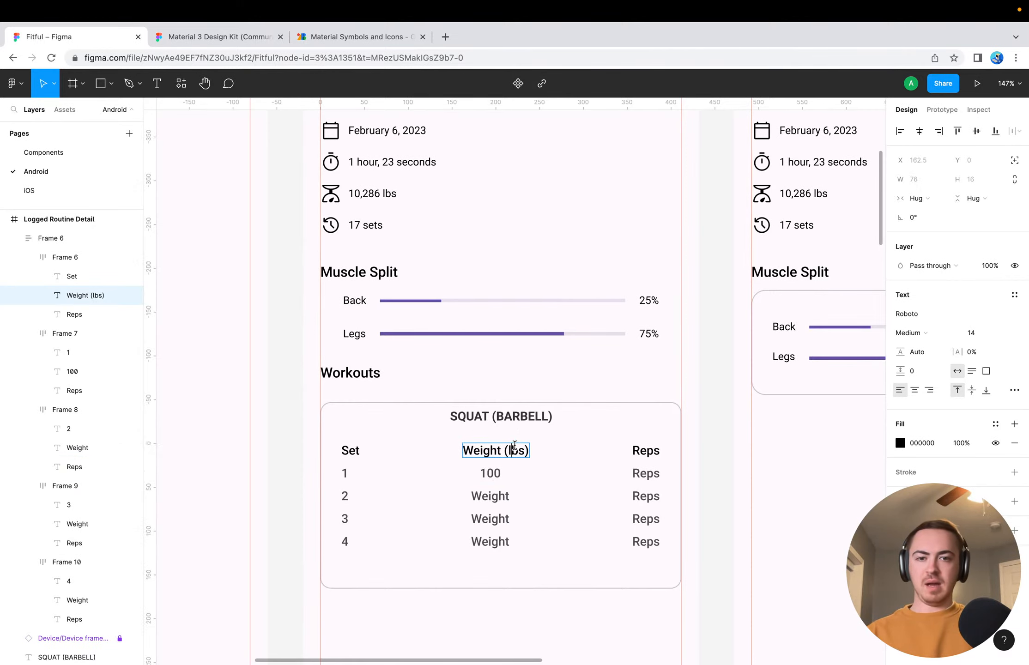
pyautogui.press('Right')
pyautogui.press('BackSpace')
pyautogui.press('BackSpace')
pyautogui.press('BackSpace')
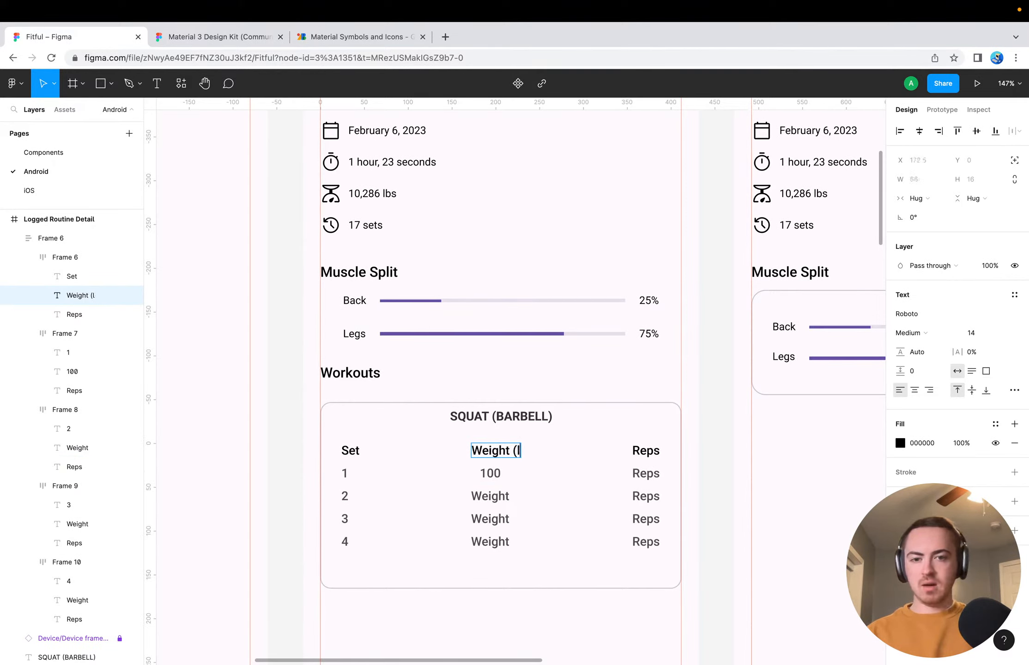
pyautogui.press('Delete')
pyautogui.press('BackSpace')
pyautogui.press('BackSpace')
pyautogui.press('Escape')
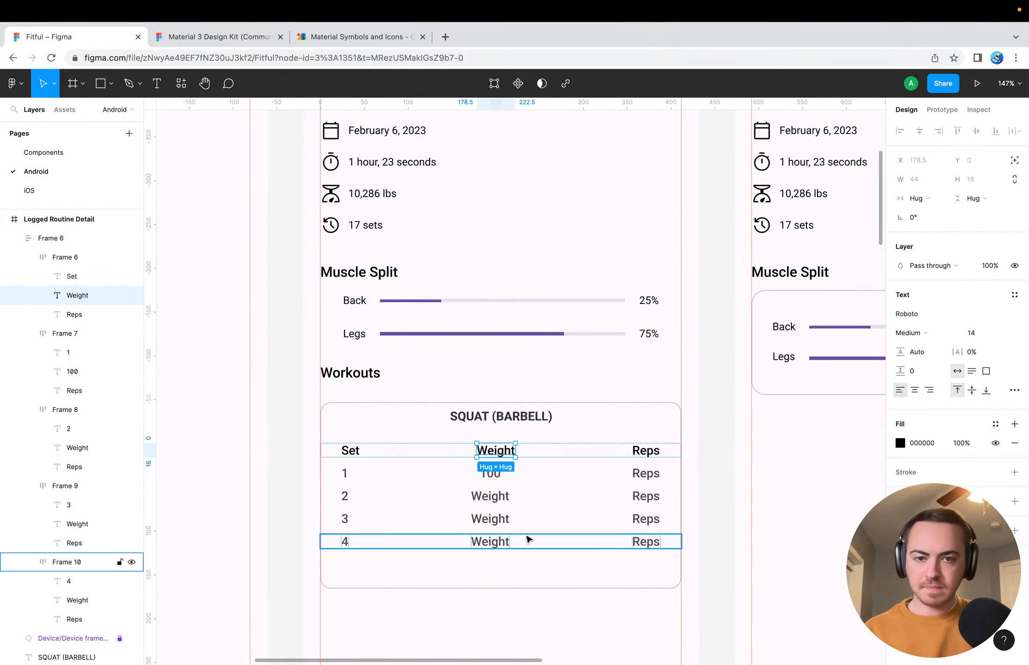
# Append the unit to the first set row's weight so it reads 100lbs
pyautogui.click(490, 475)
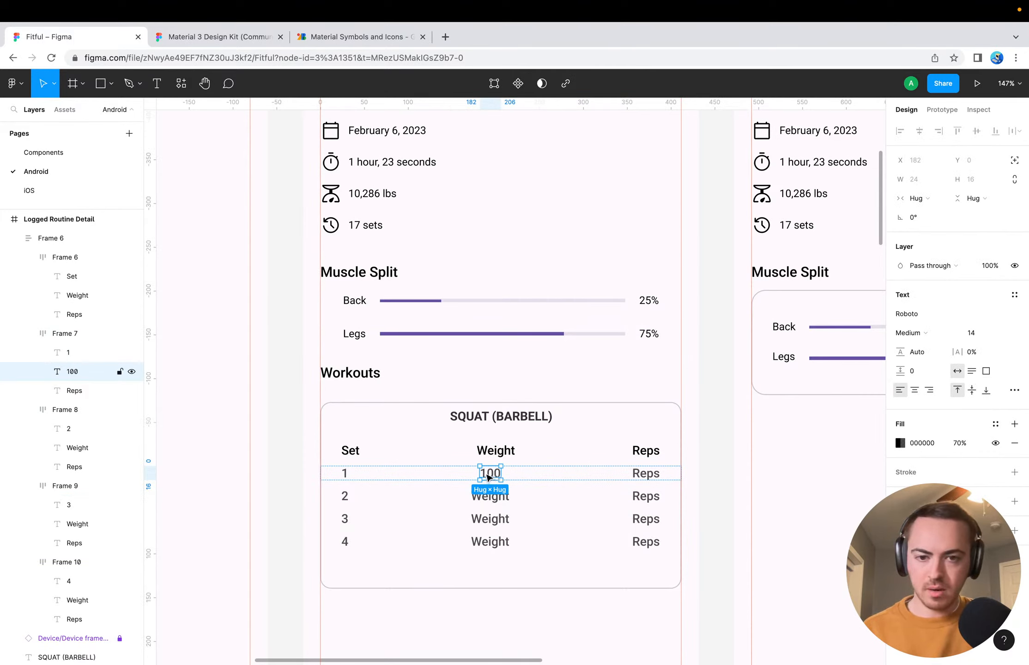
pyautogui.doubleClick(486, 475)
pyautogui.press('Right')
pyautogui.write('lbs')
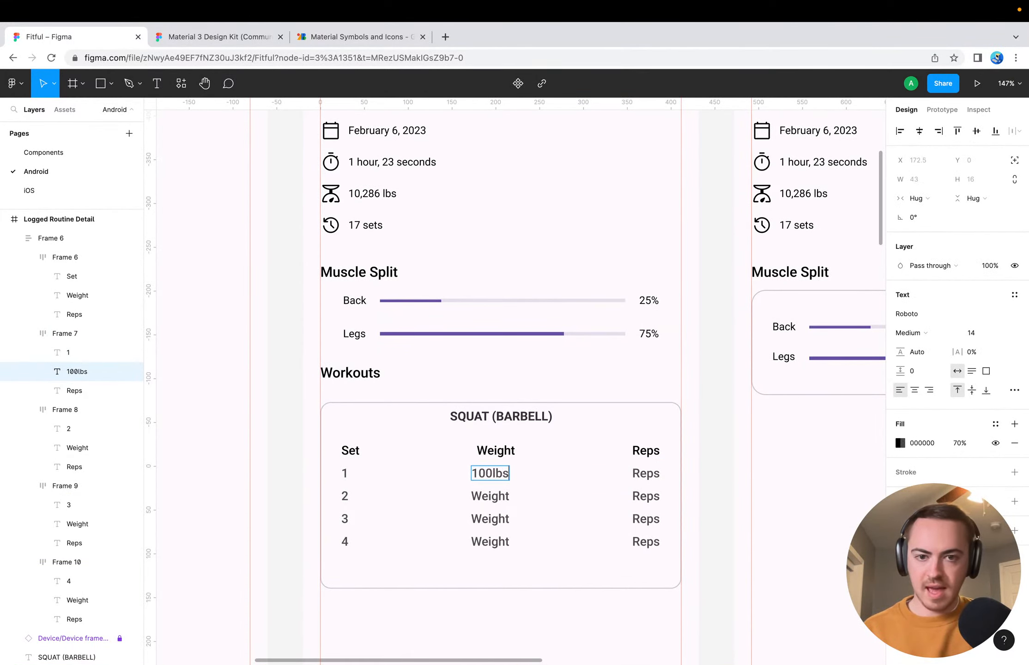
pyautogui.press('Escape')
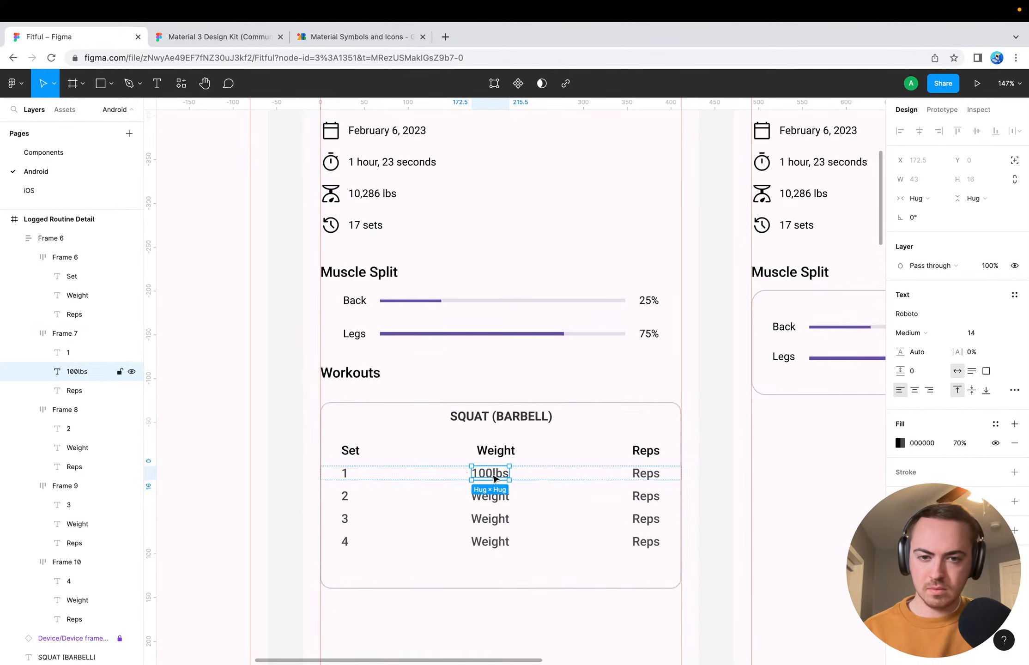
# Replace the Weight text in set rows 2, 3 and 4 with 100lbs, 120lbs and 140 lbs
pyautogui.doubleClick(491, 497)
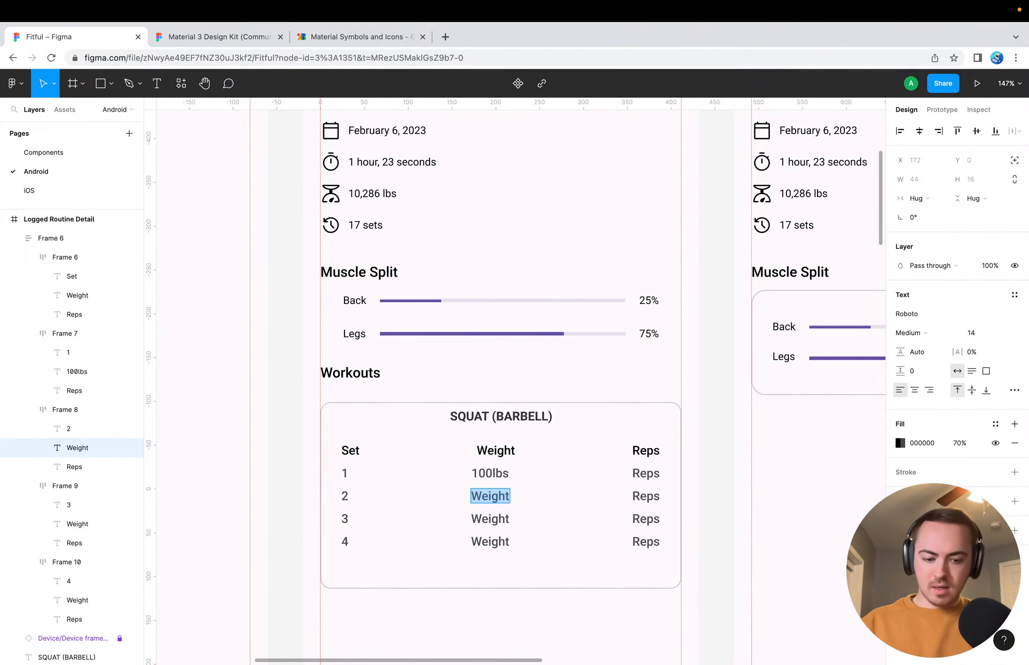
pyautogui.write('100lbs')
pyautogui.doubleClick(498, 519)
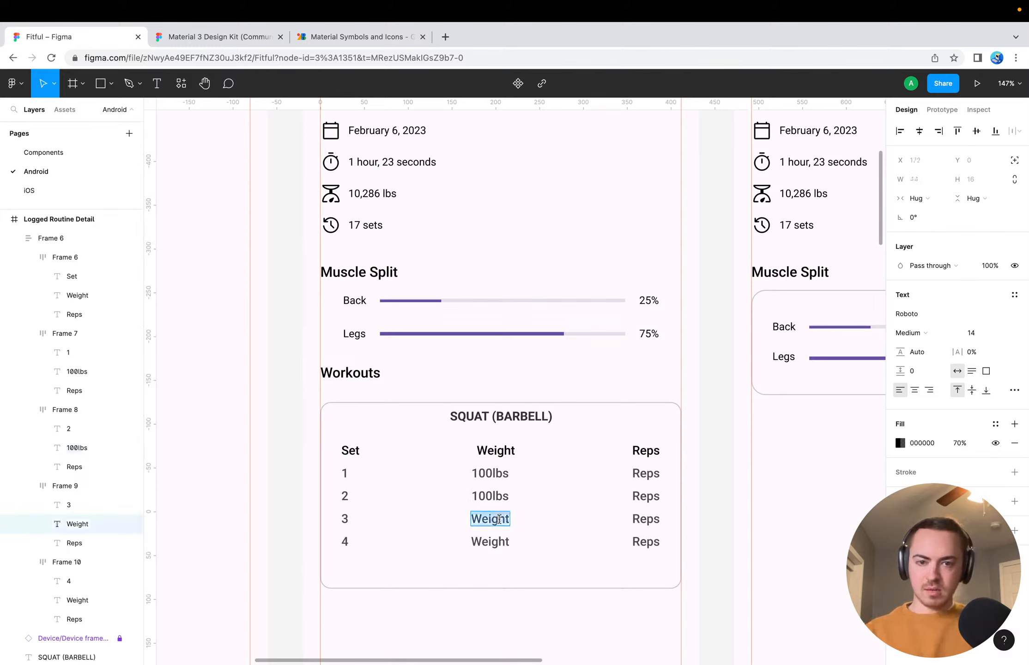
pyautogui.write('120lbs')
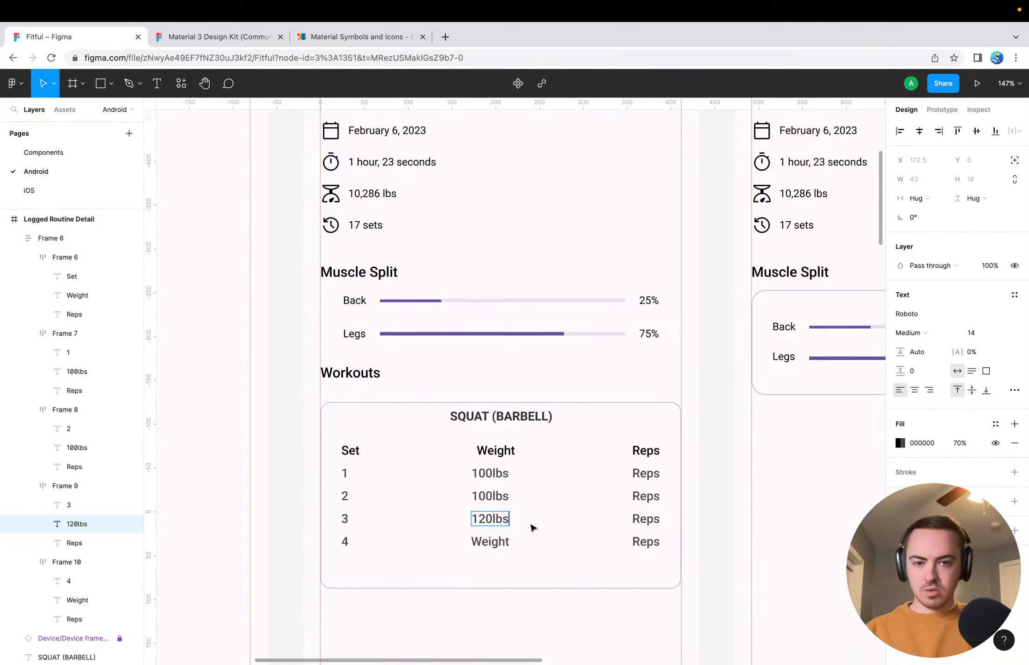
pyautogui.doubleClick(503, 540)
pyautogui.doubleClick(503, 541)
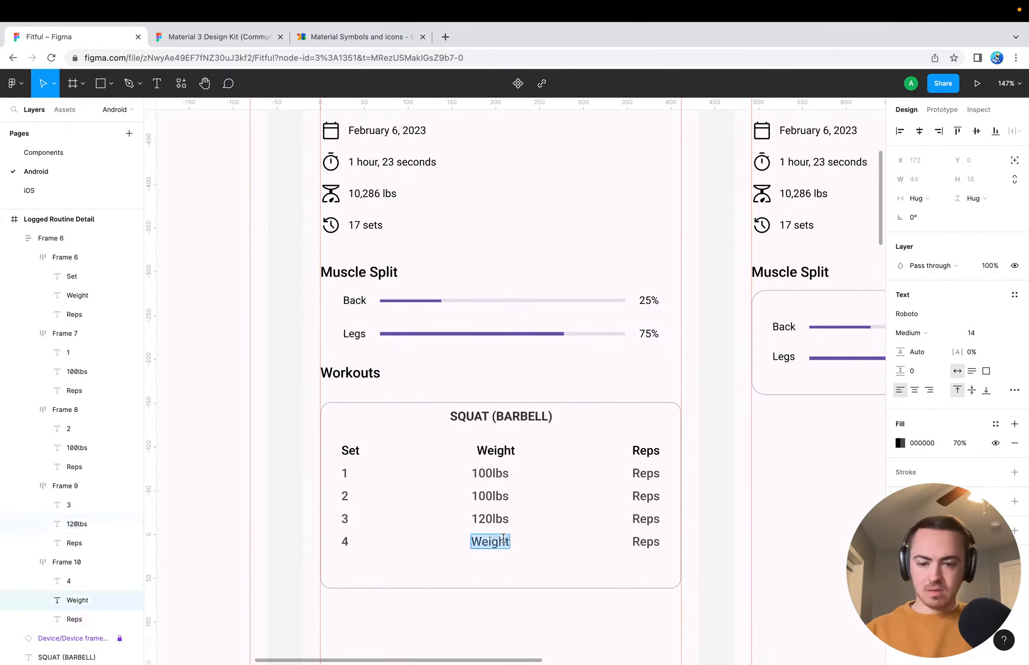
pyautogui.write('140lbs')
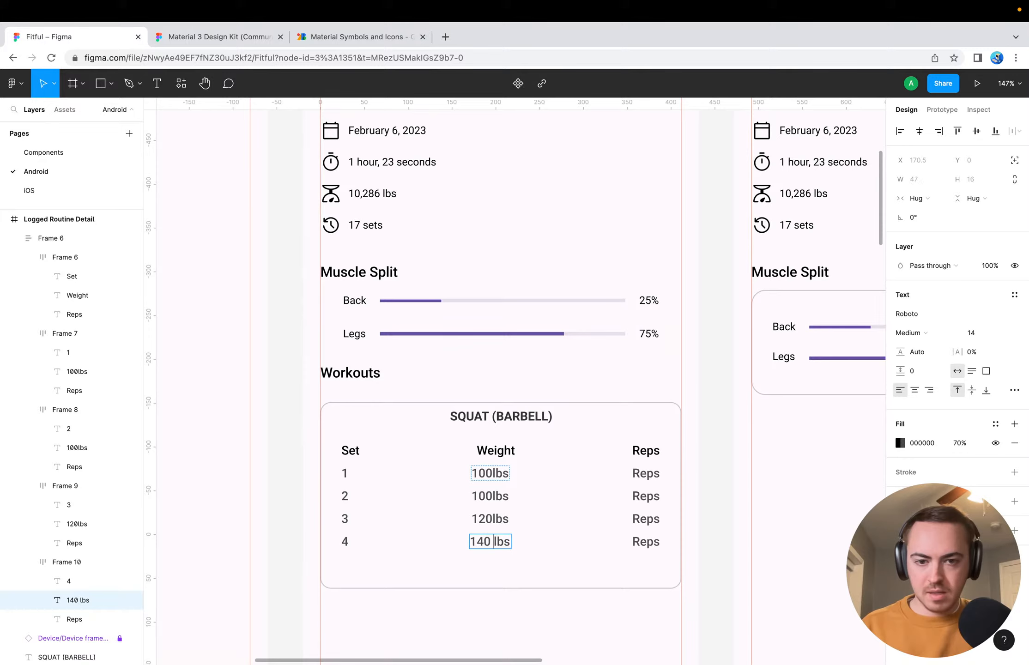
# Add a space before lbs in set rows 3, 2 and 1 so they read 120 lbs, 100 lbs and 100 lbs
pyautogui.doubleClick(492, 519)
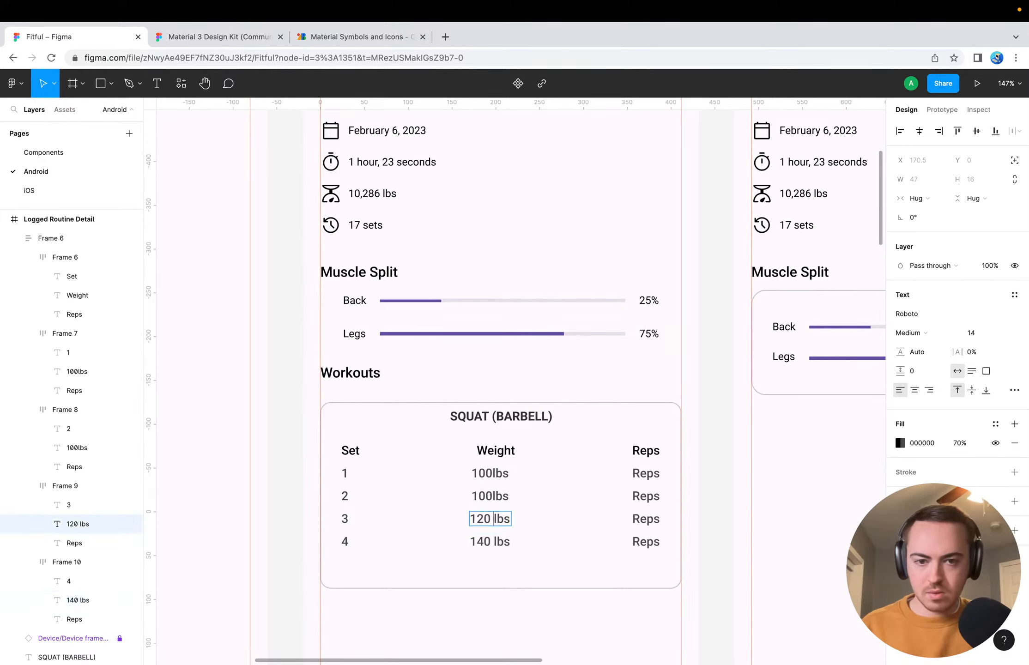
pyautogui.doubleClick(492, 495)
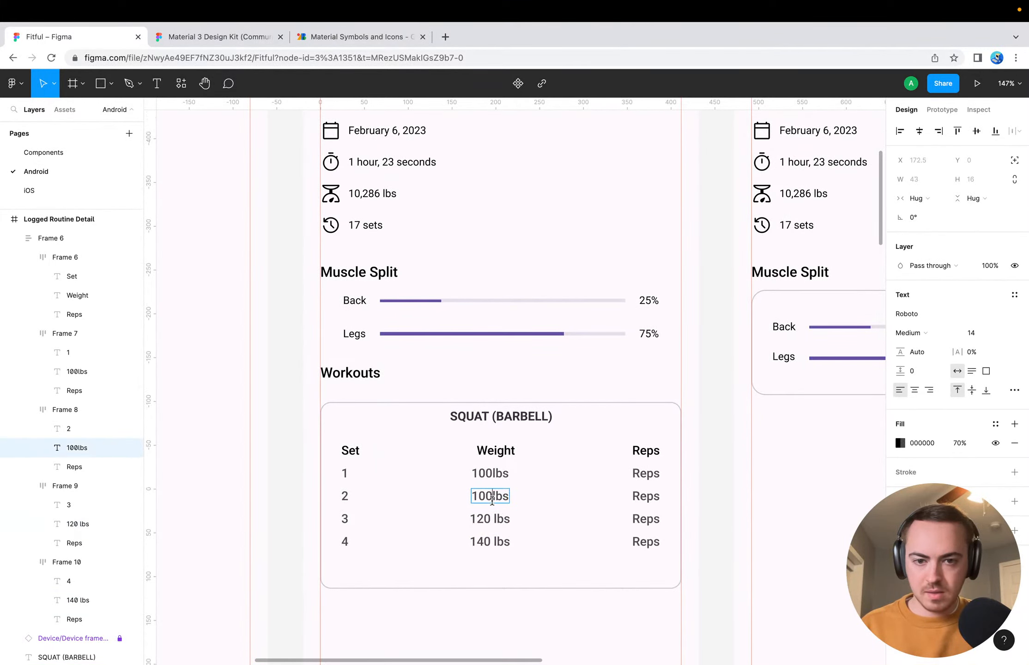
pyautogui.doubleClick(492, 473)
pyautogui.press('Escape')
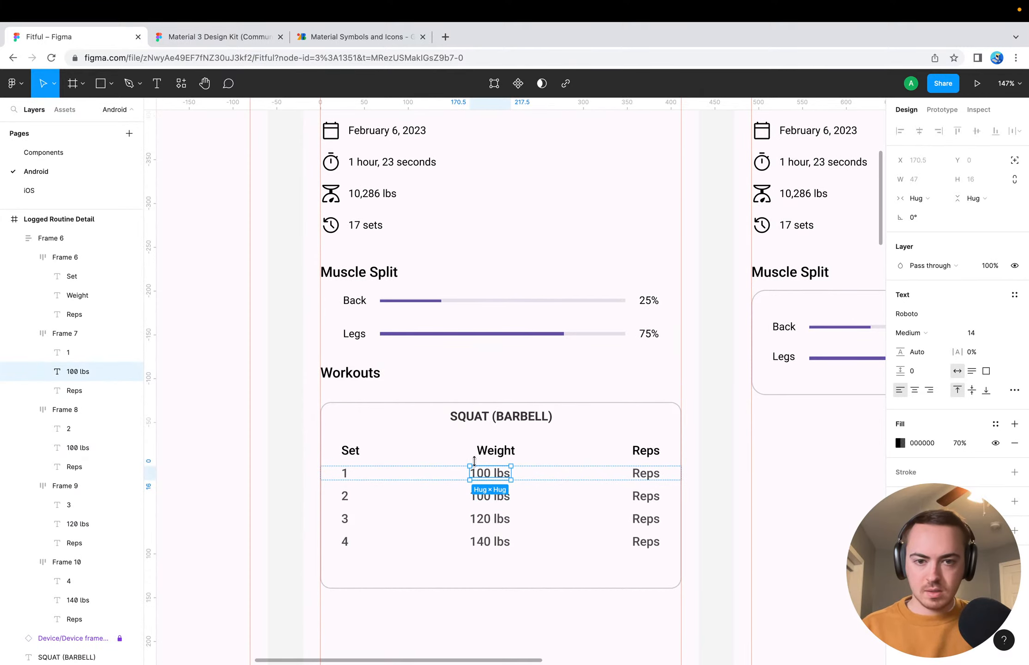
# Replace the Reps text in set rows 1 to 4 with 12, 10, 8 and 8
pyautogui.doubleClick(646, 473)
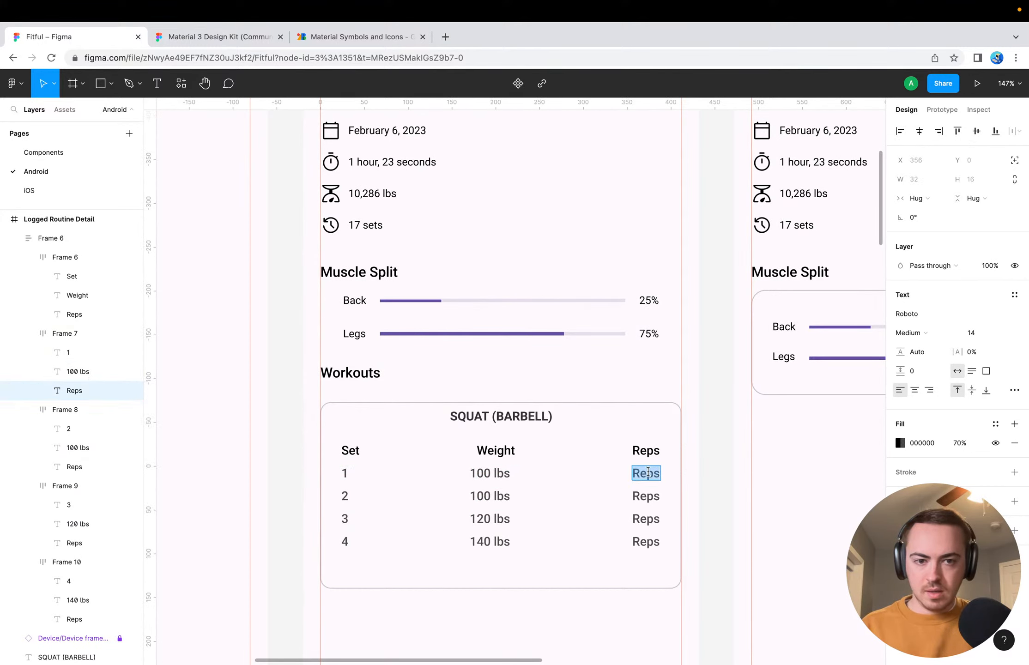
pyautogui.write('12')
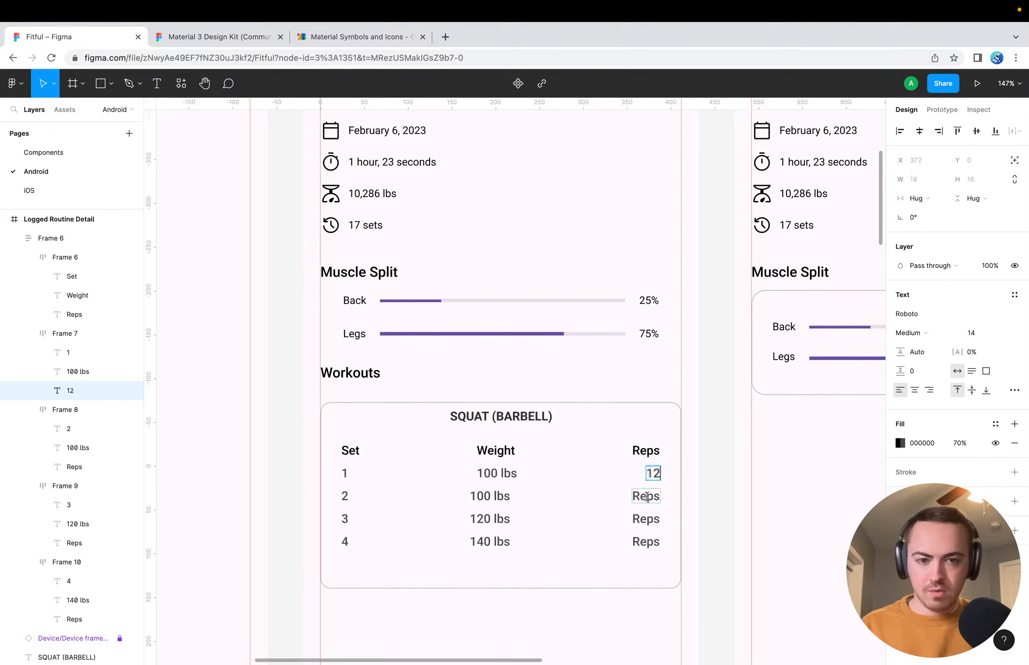
pyautogui.doubleClick(647, 496)
pyautogui.write('10')
pyautogui.doubleClick(636, 518)
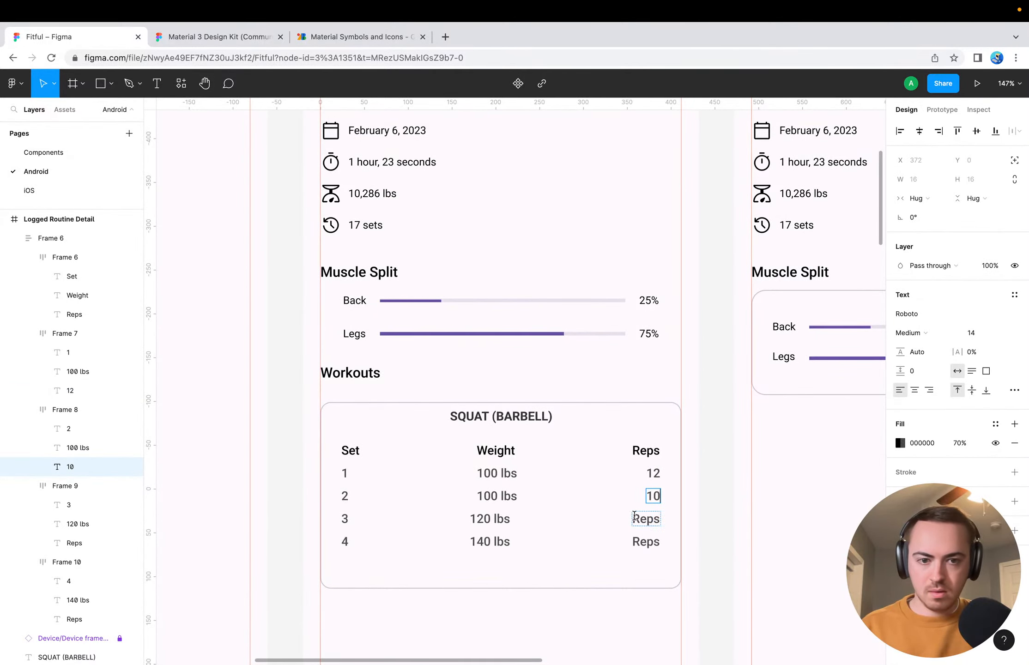
pyautogui.write('8')
pyautogui.doubleClick(637, 541)
pyautogui.write('8')
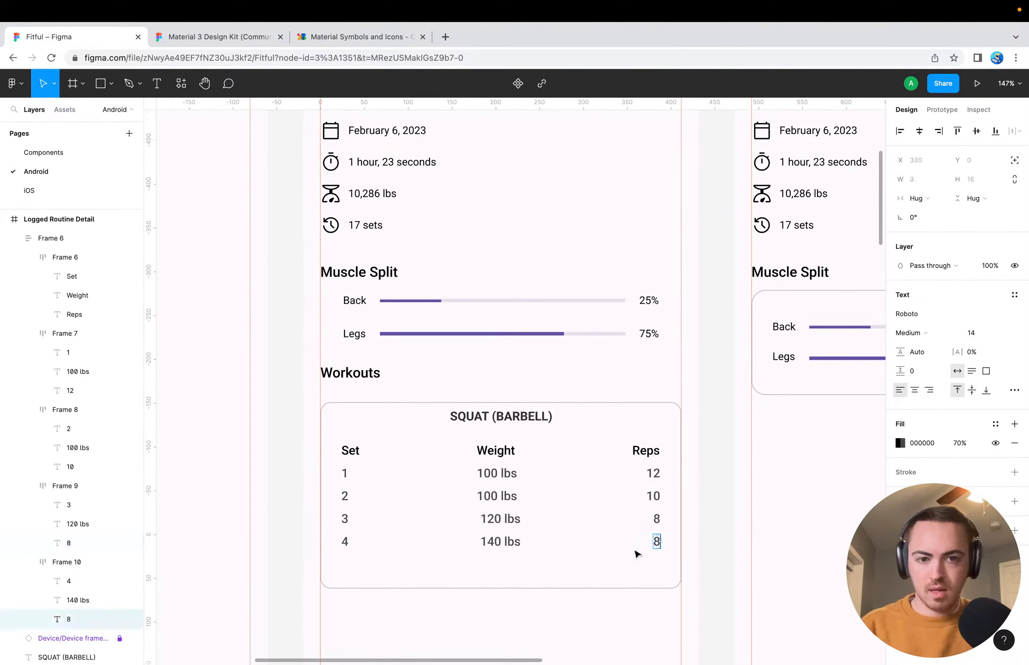
pyautogui.press('Escape')
pyautogui.click(713, 527)
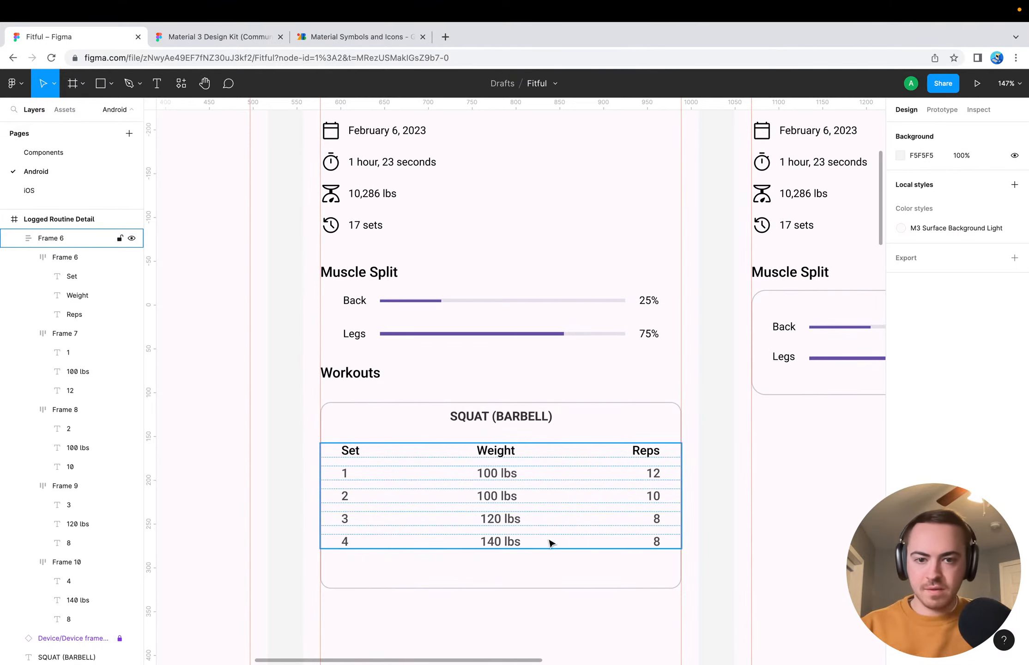
pyautogui.click(492, 520)
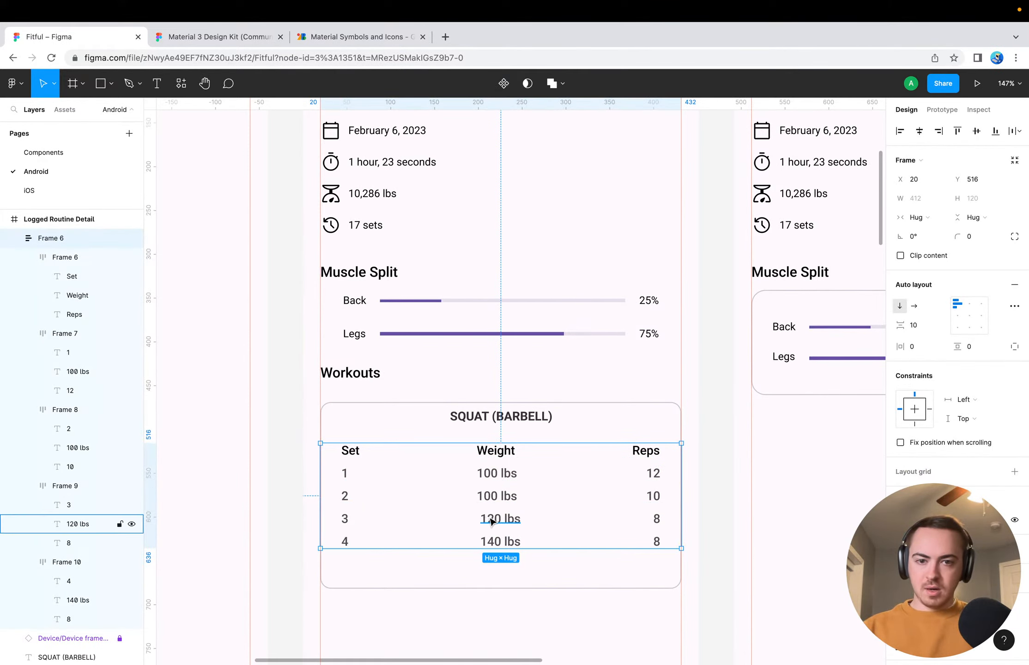
pyautogui.press('Escape')
pyautogui.click(458, 522)
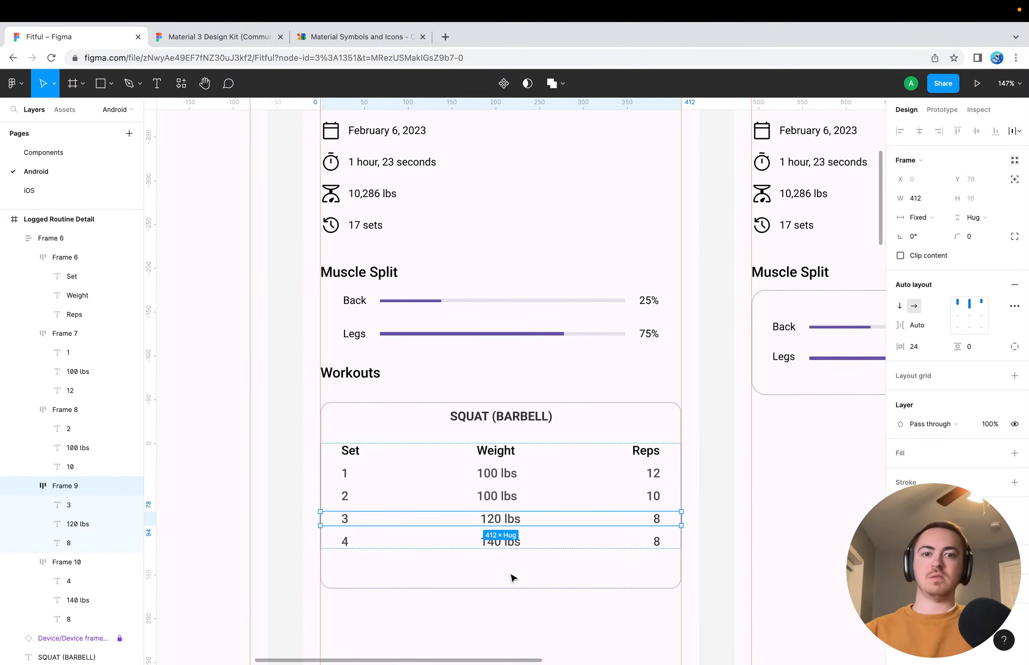
pyautogui.click(510, 596)
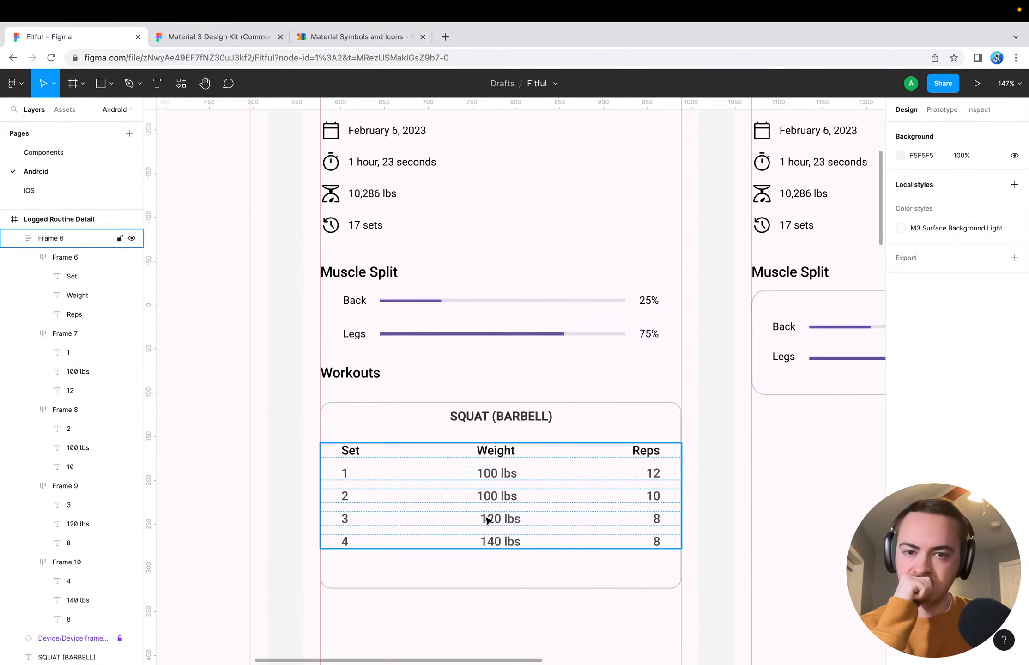
pyautogui.scroll(-5, 487, 520)
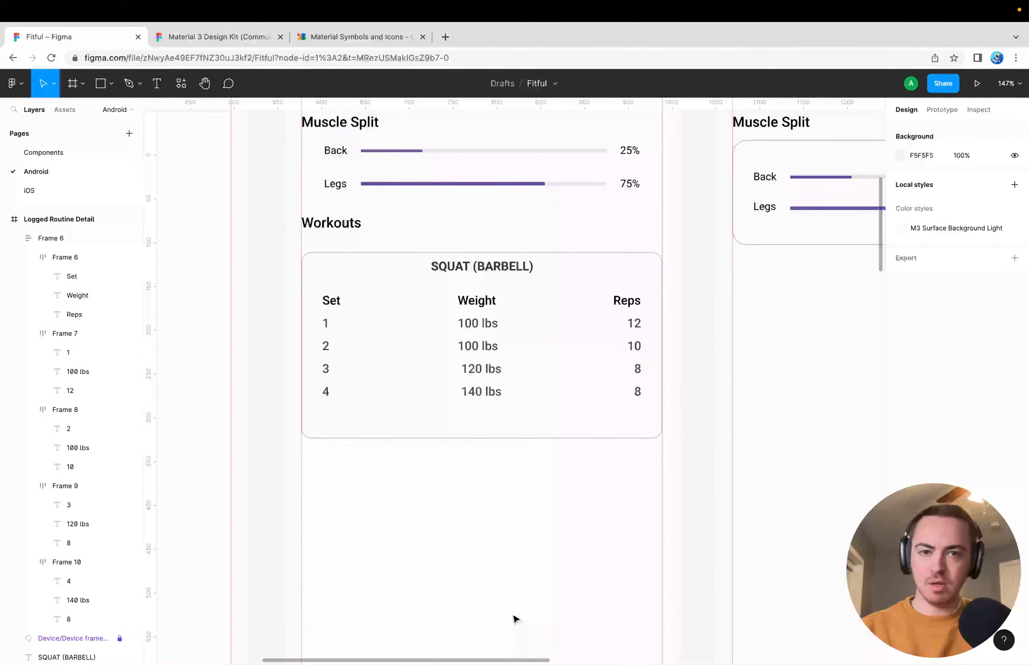
# Increase the vertical spacing between the set table's rows, trying 12 and settling on 16
pyautogui.click(459, 324)
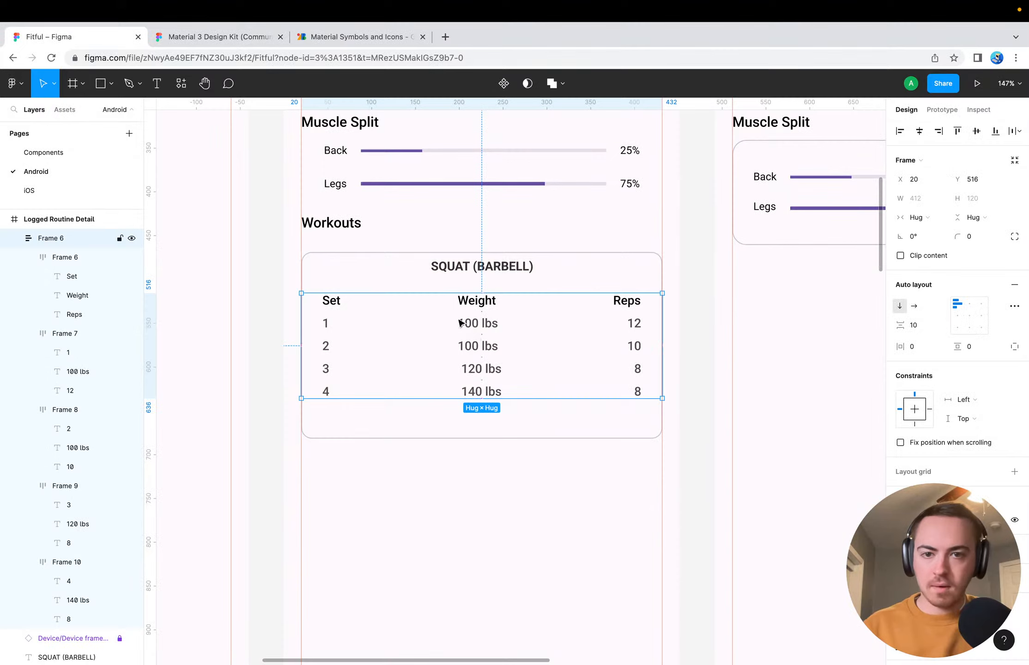
pyautogui.click(917, 326)
pyautogui.write('12')
pyautogui.press('Return')
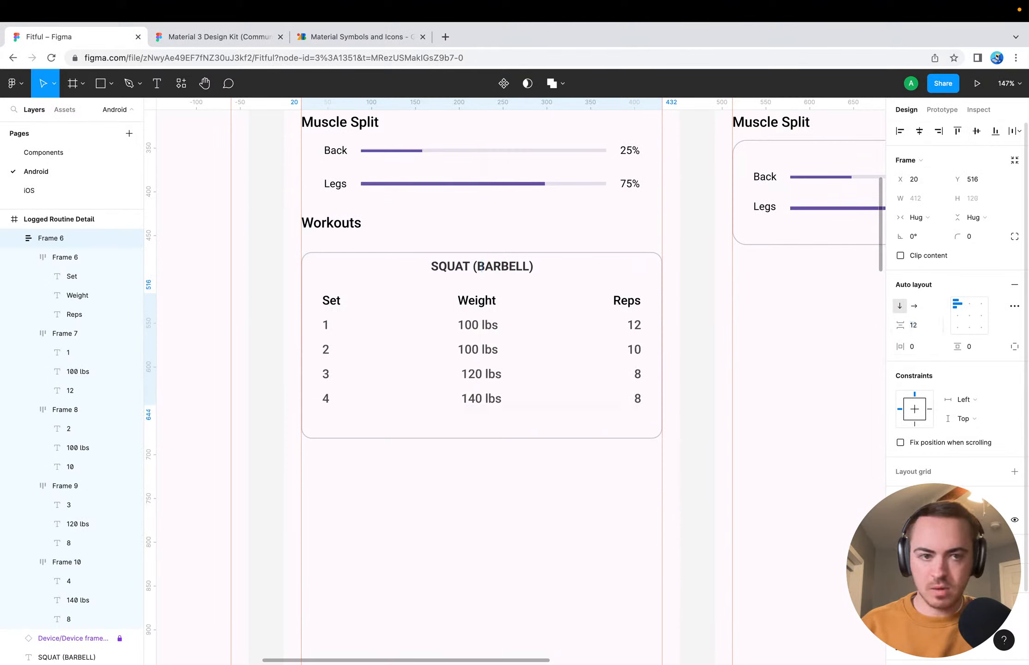
pyautogui.click(917, 326)
pyautogui.write('16')
pyautogui.press('Return')
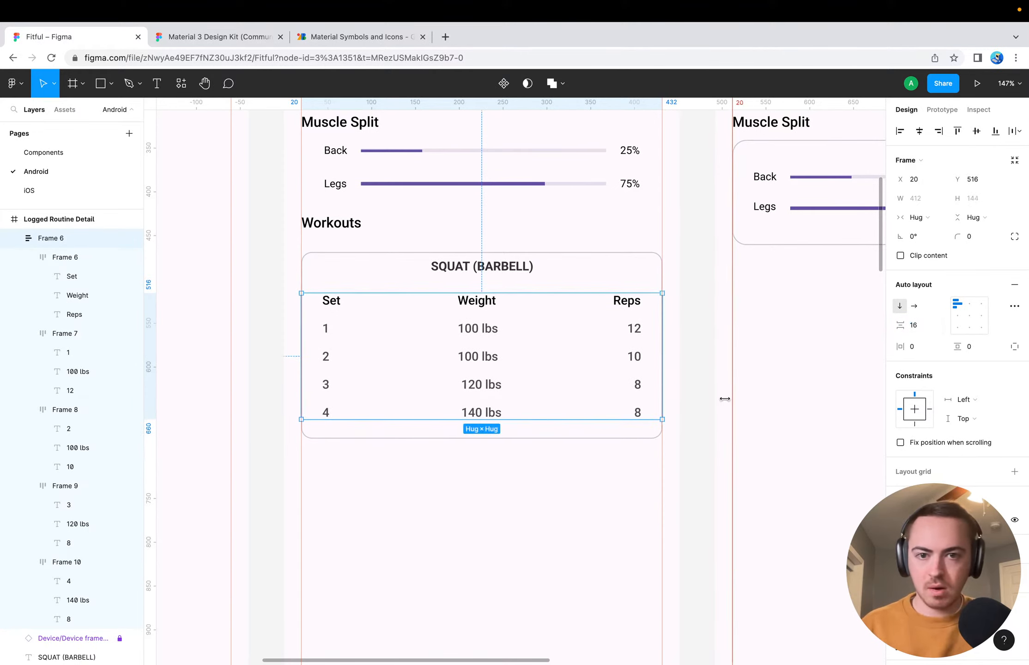
pyautogui.click(597, 516)
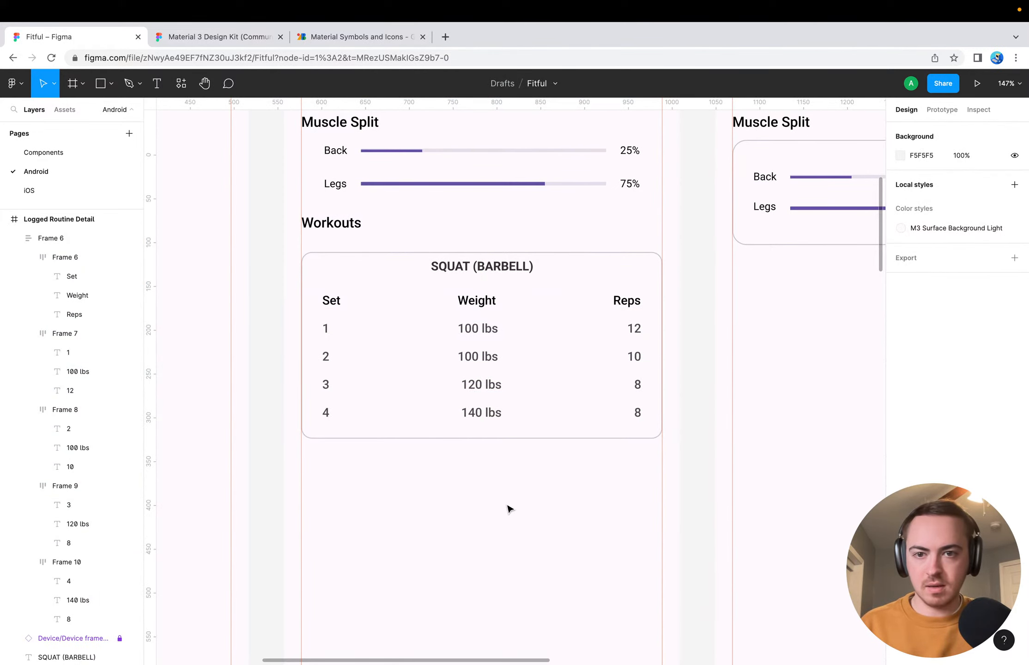
pyautogui.click(382, 350)
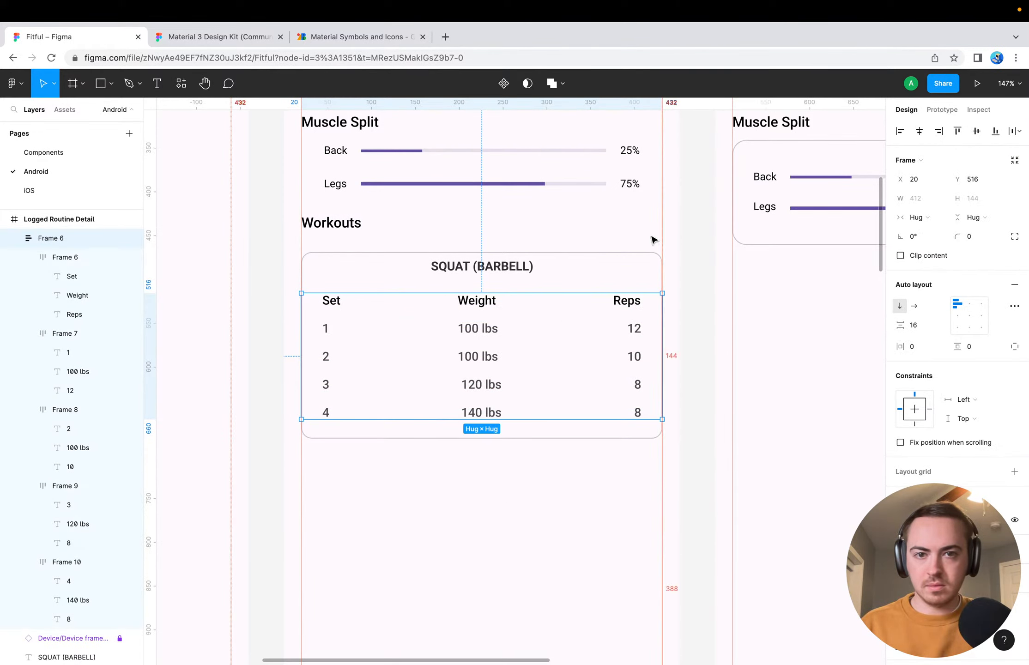
pyautogui.keyDown('shift'); pyautogui.click(571, 254); pyautogui.keyUp('shift')
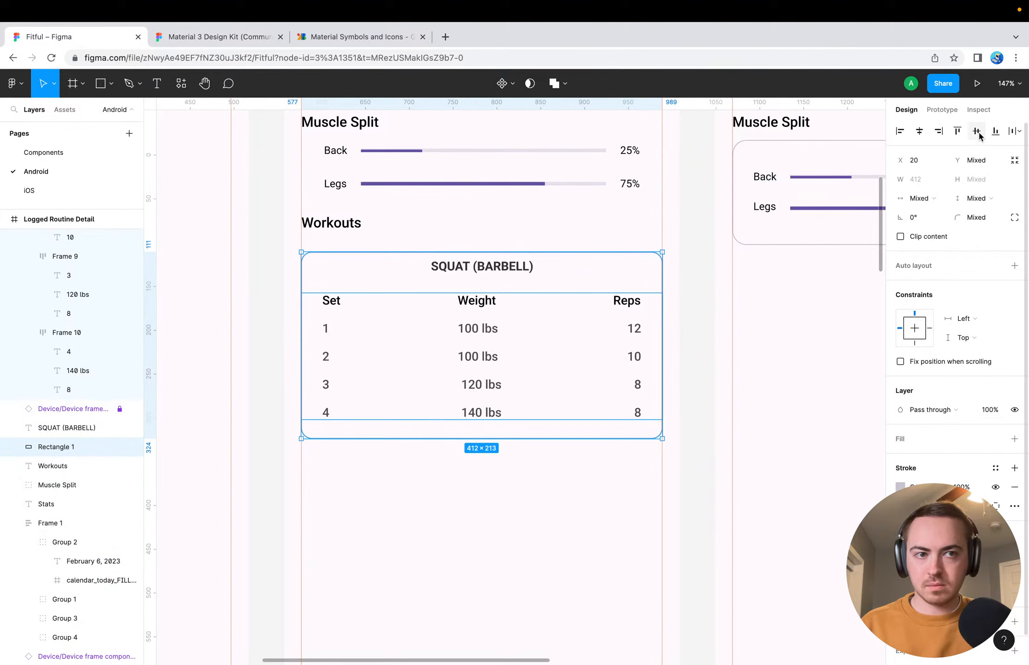
pyautogui.click(506, 547)
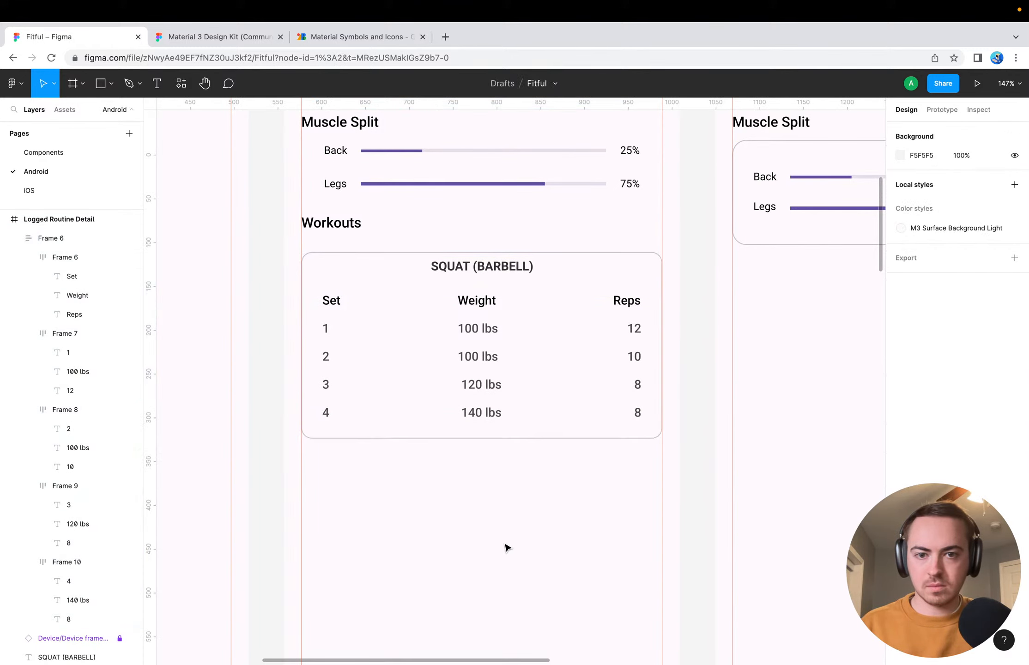
# Nudge the set table down by 1 px to Y 517 and check its distance to the card's edges
pyautogui.click(493, 385)
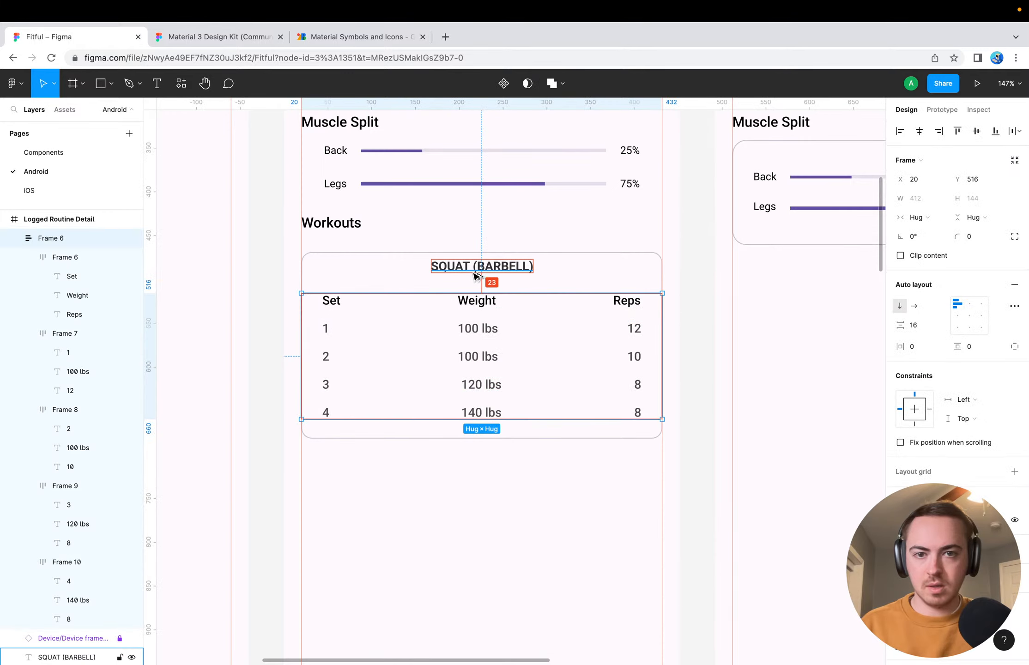
pyautogui.press('Down')
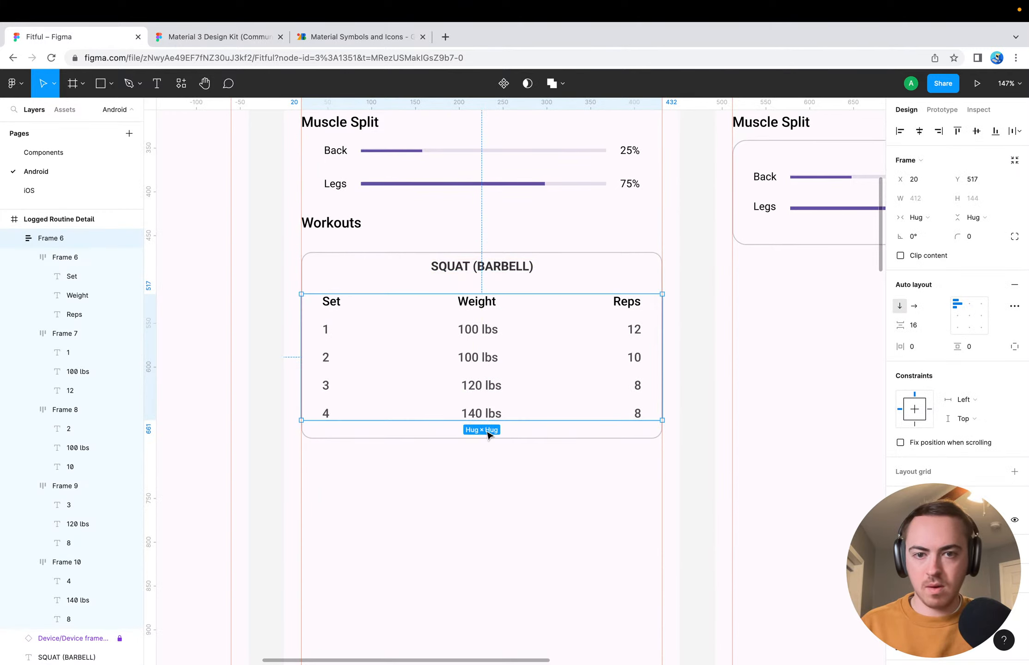
pyautogui.press('alt')
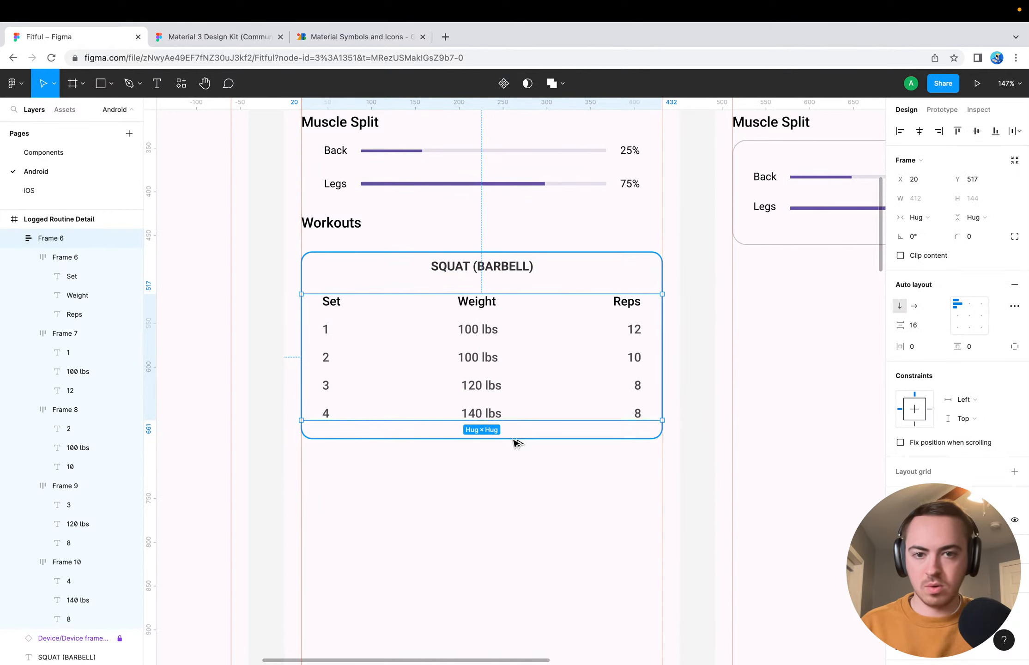
# Adjust the card rectangle's lower edge so the card is 215 high
pyautogui.click(512, 438)
pyautogui.moveTo(515, 438); pyautogui.dragTo(514, 444)
pyautogui.press('alt')
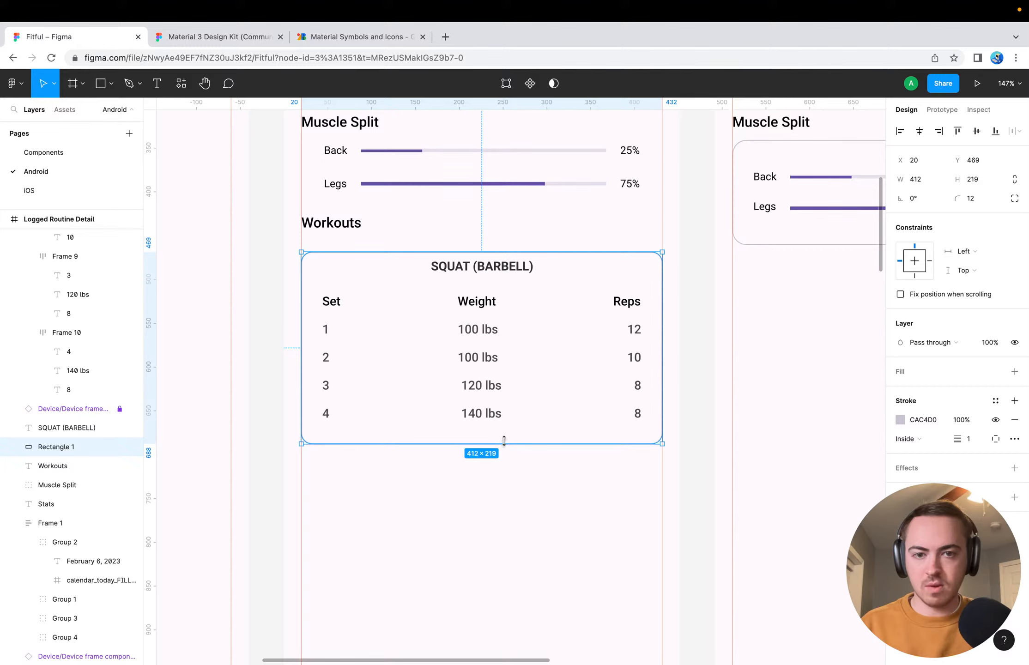
pyautogui.moveTo(504, 441); pyautogui.dragTo(507, 439)
pyautogui.press('alt')
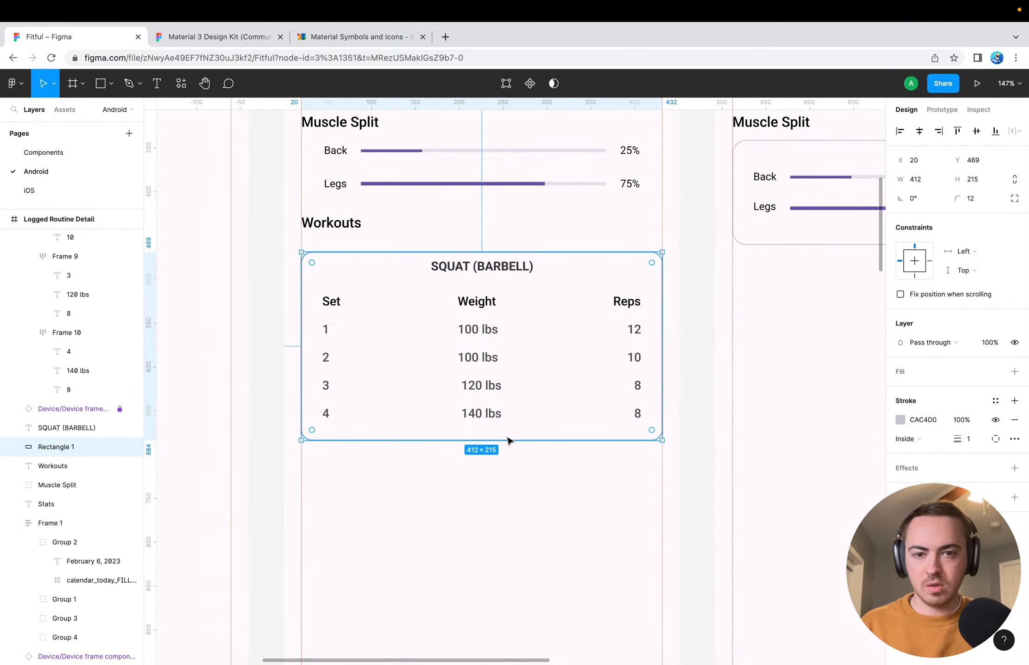
pyautogui.click(517, 474)
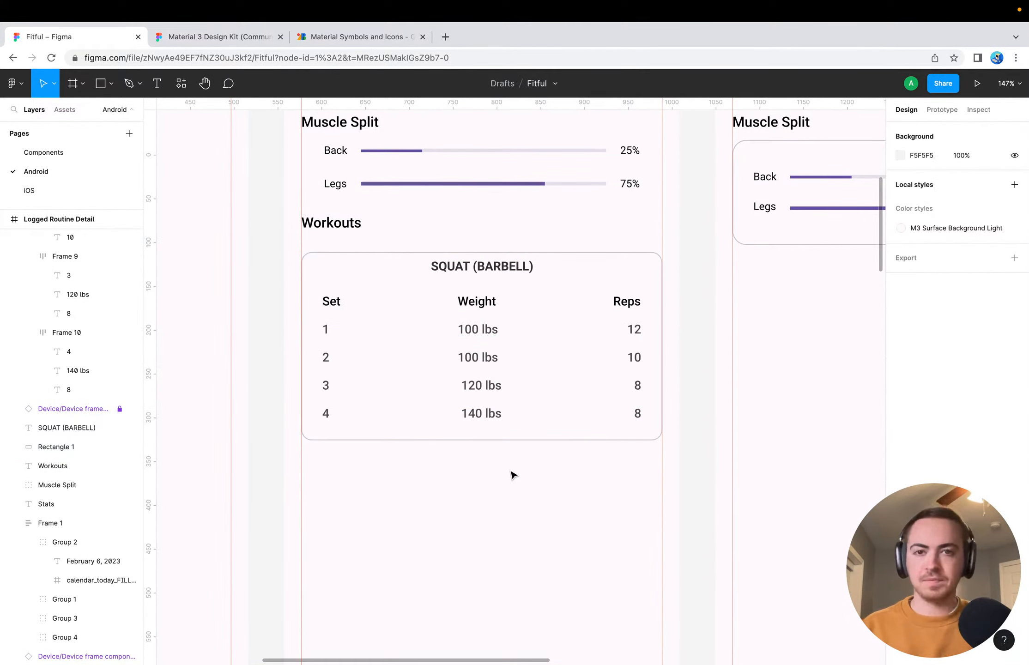
# Group the card rectangle, the SQUAT (BARBELL) title and the set table, and name the group Workout Card
pyautogui.click(410, 263)
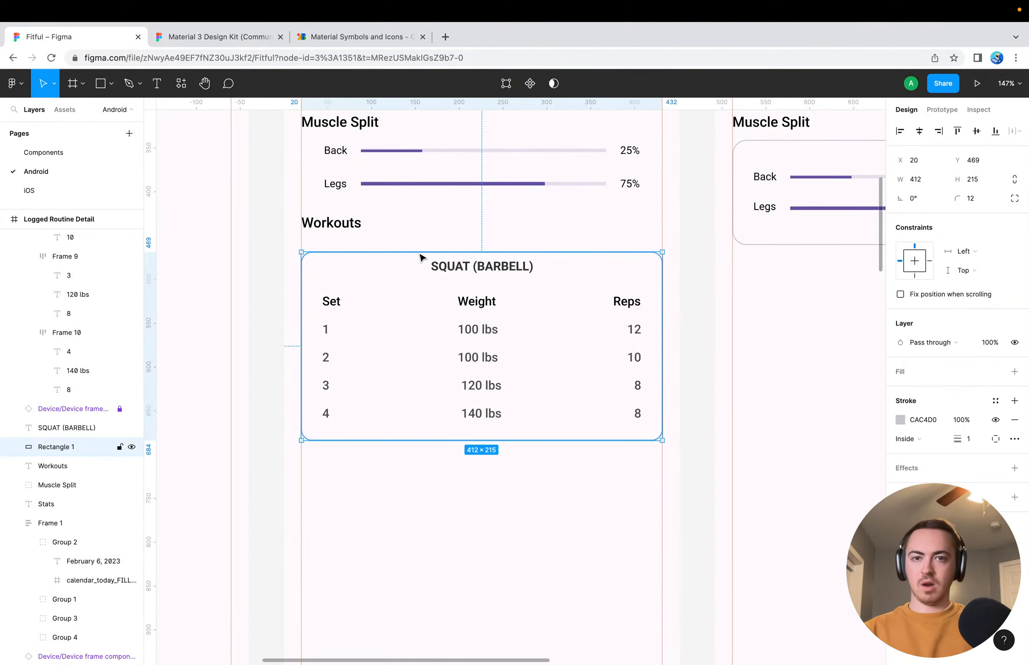
pyautogui.keyDown('shift'); pyautogui.click(436, 266); pyautogui.keyUp('shift')
pyautogui.keyDown('shift'); pyautogui.click(428, 340); pyautogui.keyUp('shift')
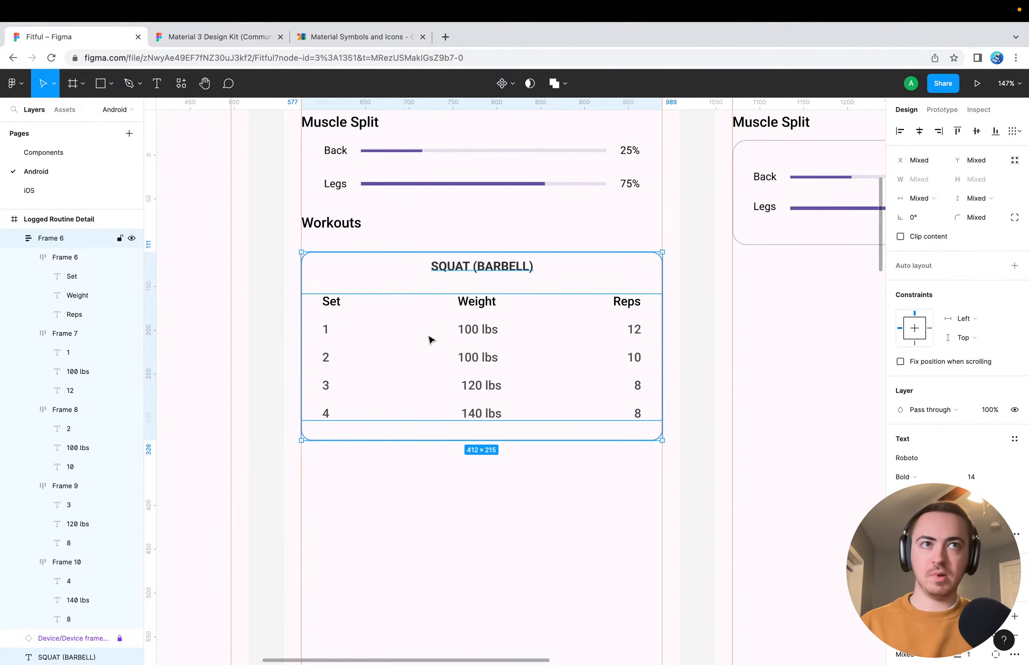
pyautogui.press('super+g')
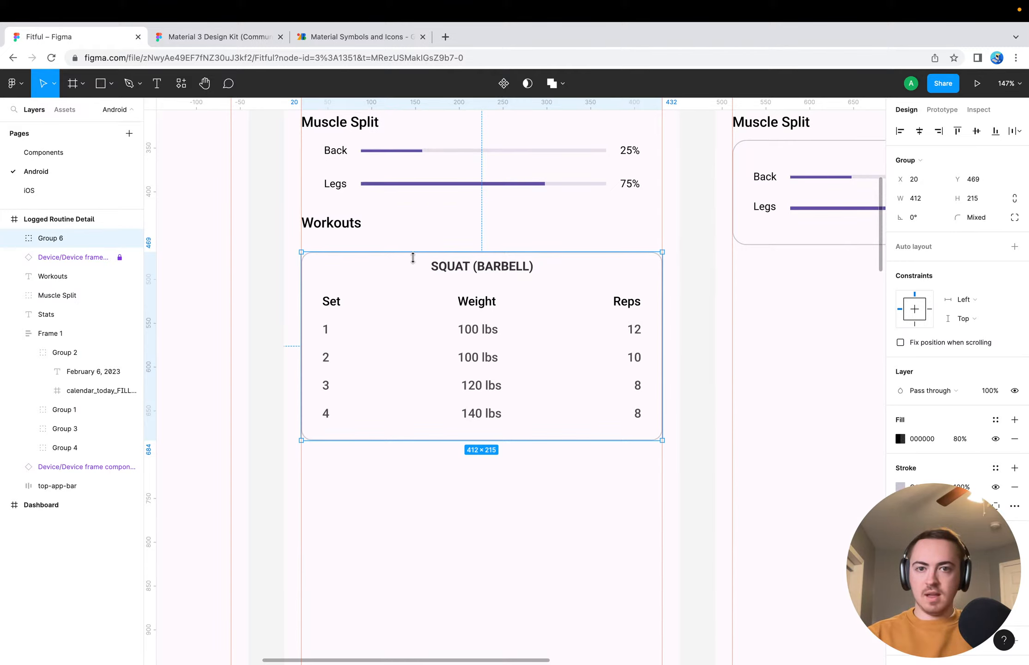
pyautogui.doubleClick(83, 239)
pyautogui.write('Workou')
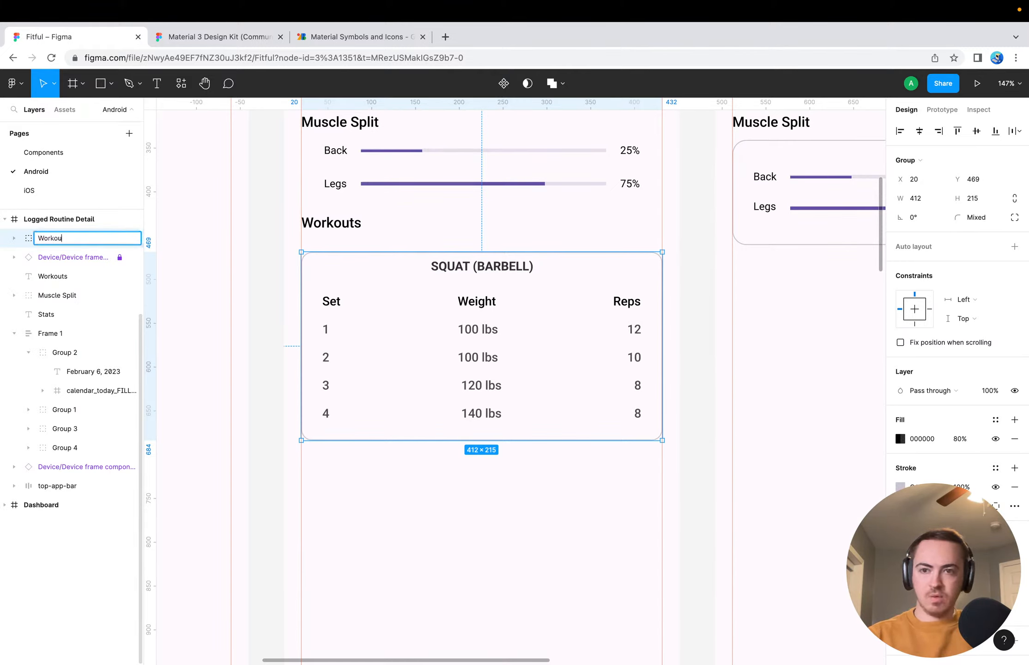
pyautogui.write('t Card')
pyautogui.press('Return')
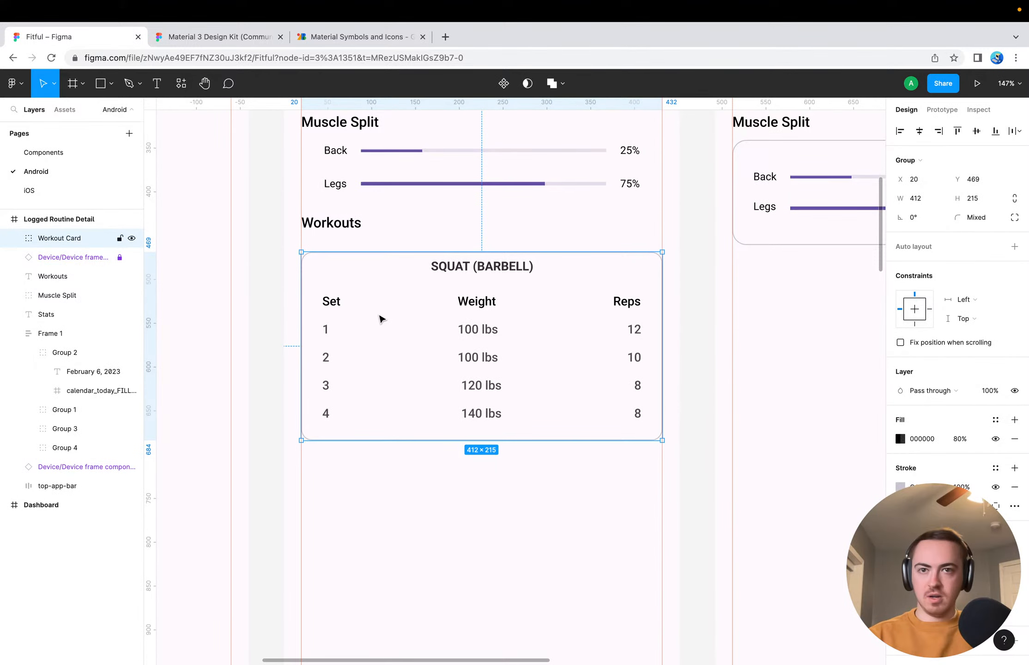
# Expand the Workout Card group in the layer list and collapse its row frames, Frame 6 to Frame 10
pyautogui.click(14, 238)
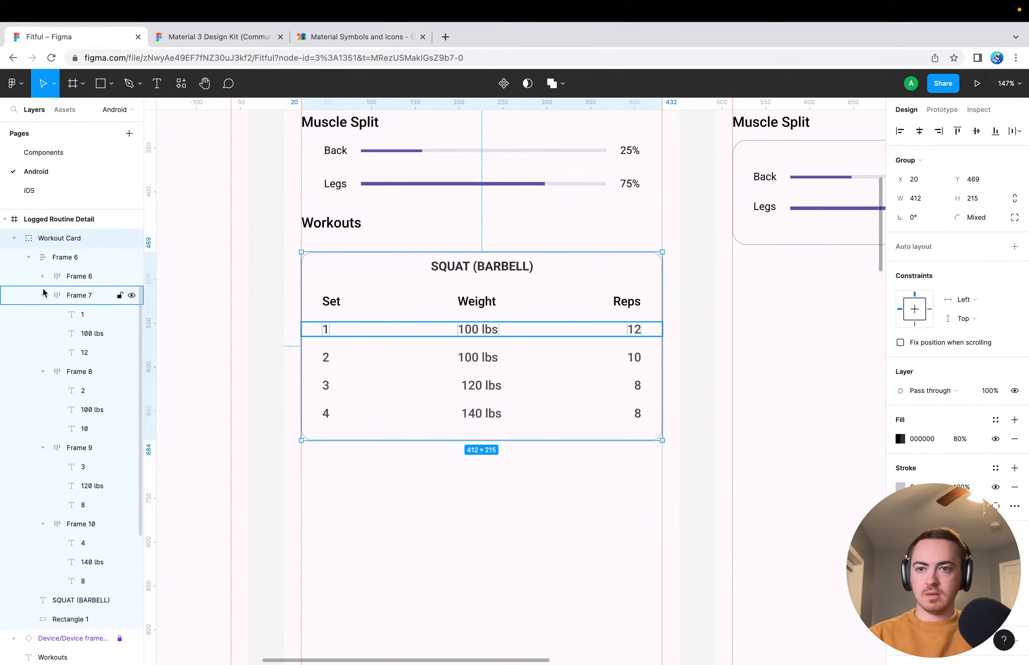
pyautogui.click(43, 295)
pyautogui.click(42, 314)
pyautogui.click(41, 333)
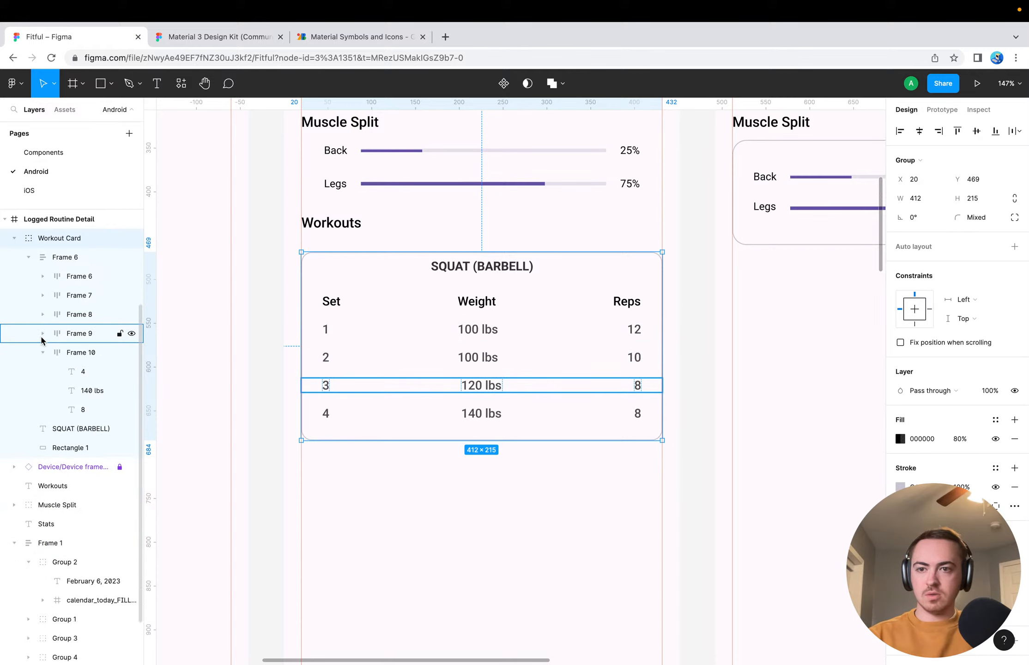
pyautogui.click(42, 352)
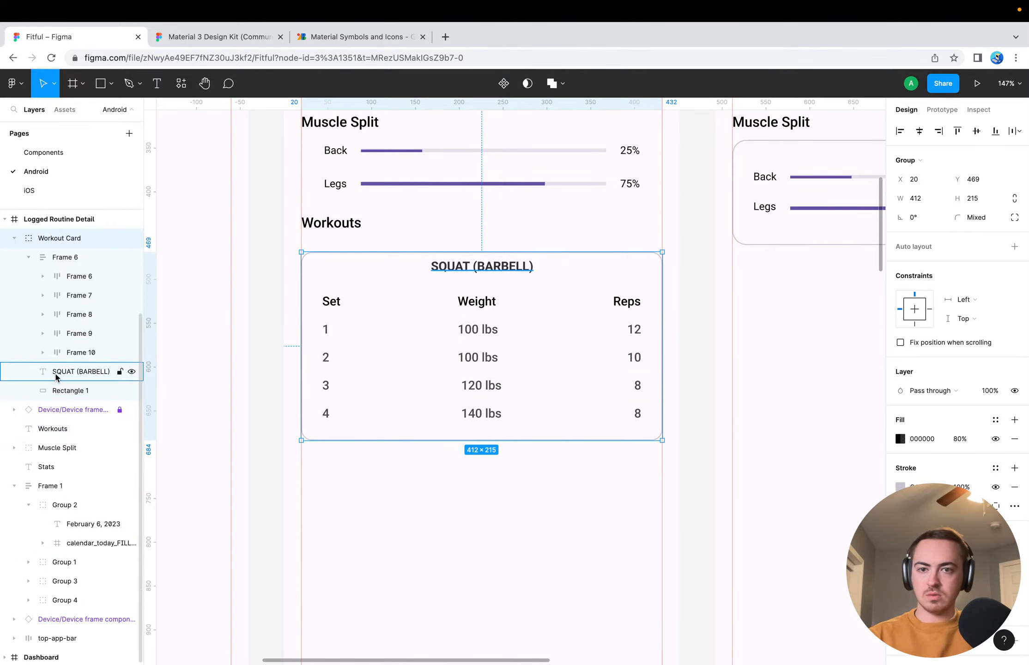
# Rename the SQUAT (BARBELL) text layer, first to Title and finally to Workout Name
pyautogui.doubleClick(56, 374)
pyautogui.write('Title')
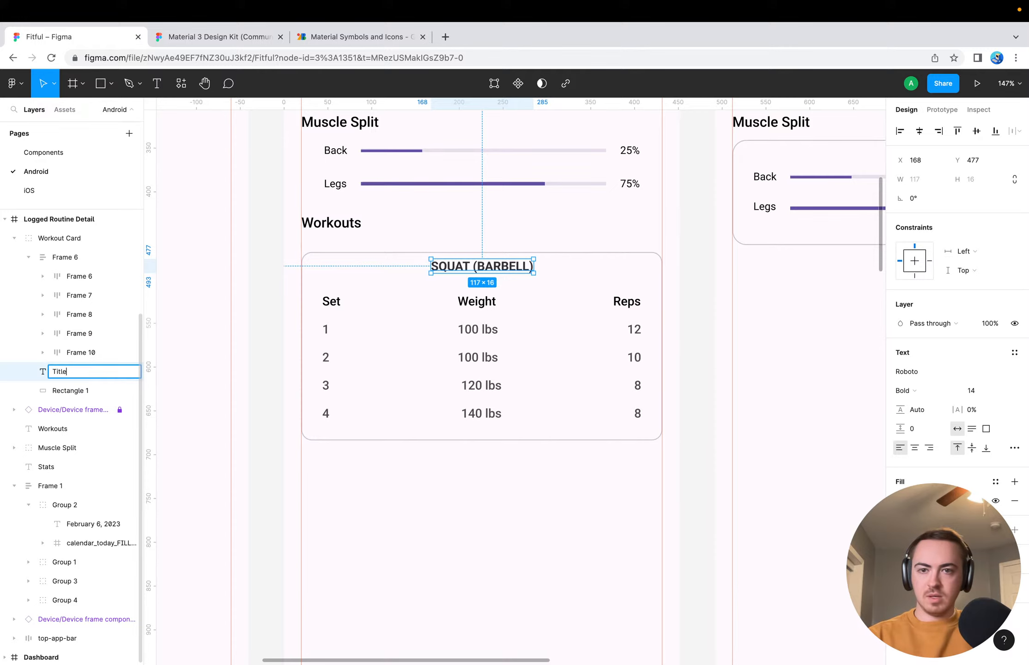
pyautogui.press('Return')
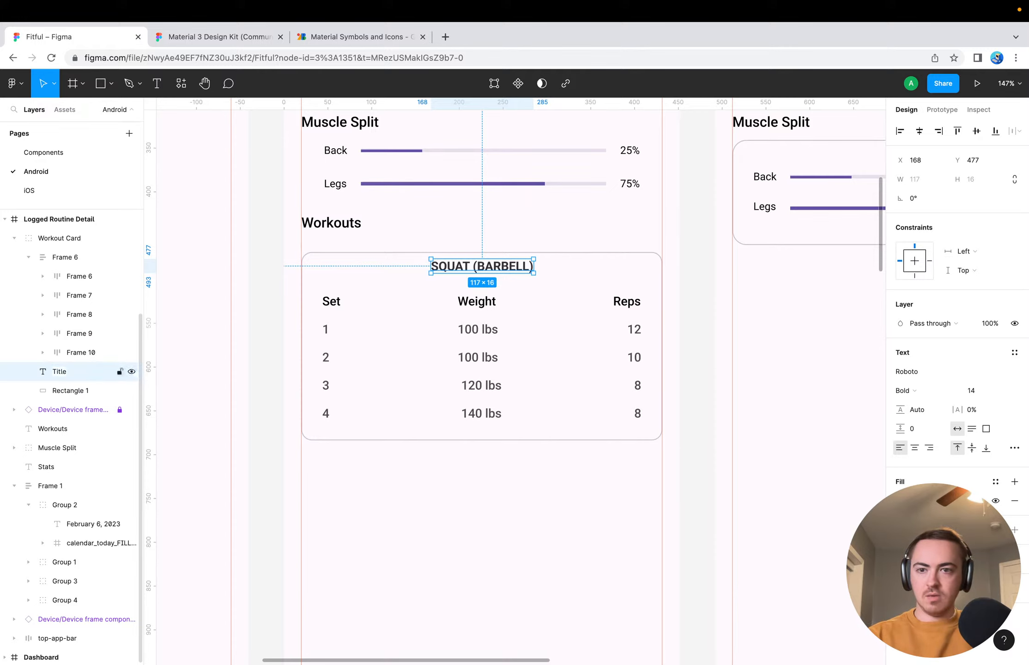
pyautogui.doubleClick(71, 377)
pyautogui.write('Workout Name')
pyautogui.press('Return')
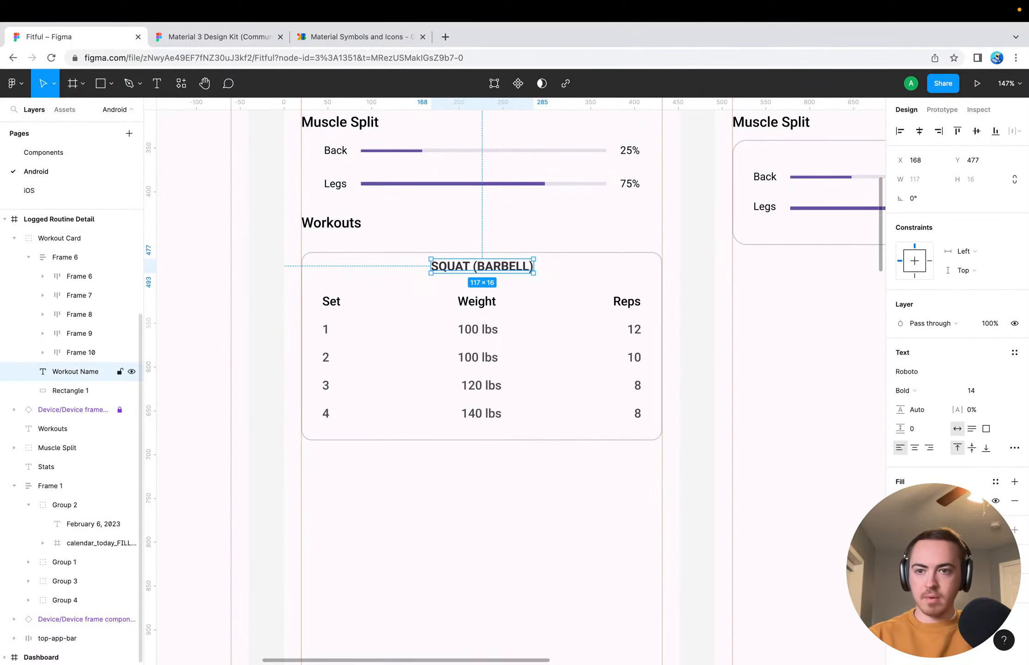
# Try nesting the Workout Name layer in the table's auto layout frame above the header row, and undo the move
pyautogui.moveTo(63, 377); pyautogui.dragTo(69, 273)
pyautogui.doubleClick(84, 292)
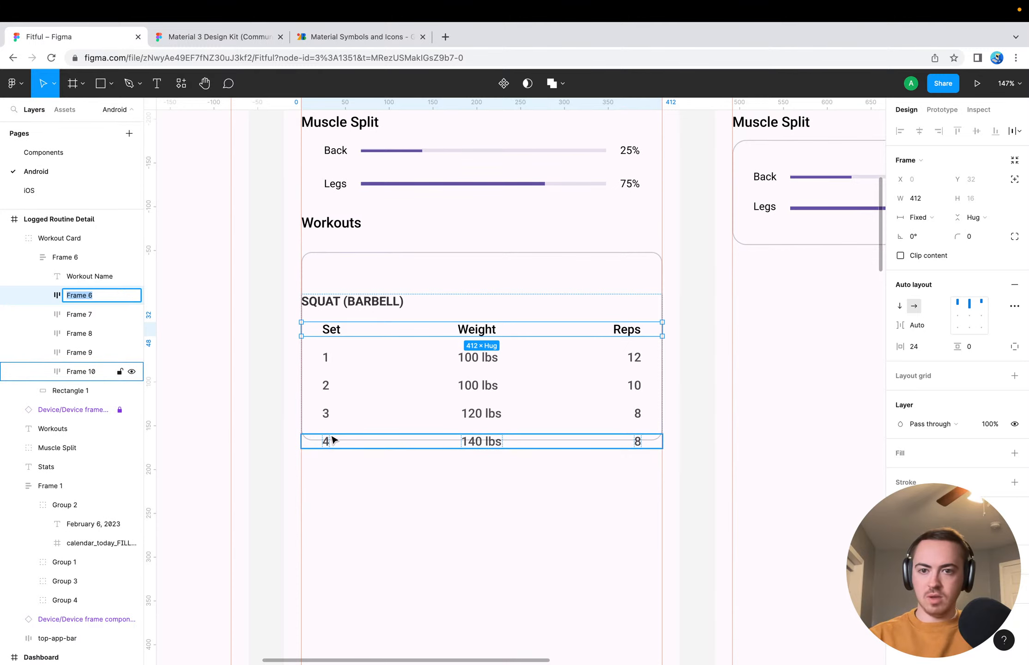
pyautogui.click(271, 427)
pyautogui.press('super+z')
pyautogui.press('super+z')
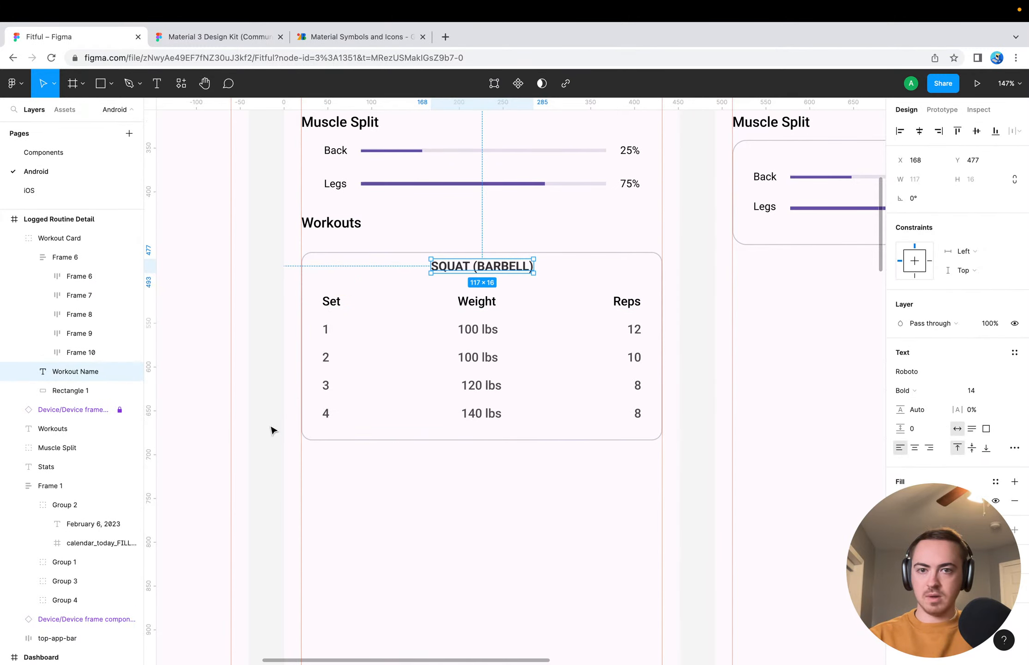
# Move the Workout Name layer above the set table's Frame 6 inside the Workout Card group
pyautogui.click(271, 430)
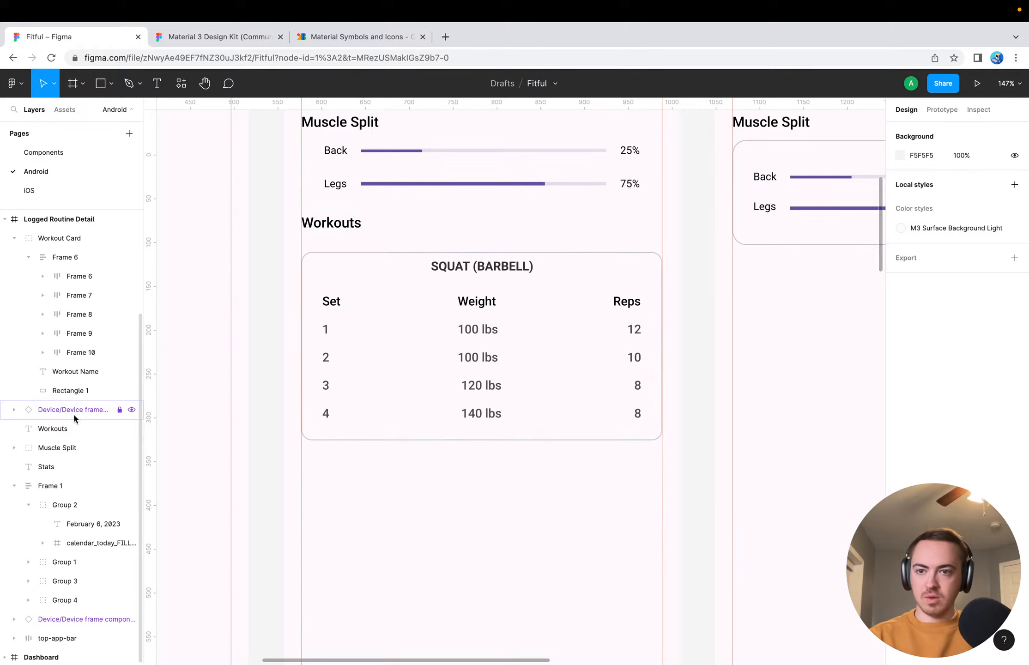
pyautogui.click(75, 372)
pyautogui.moveTo(66, 251); pyautogui.dragTo(66, 253)
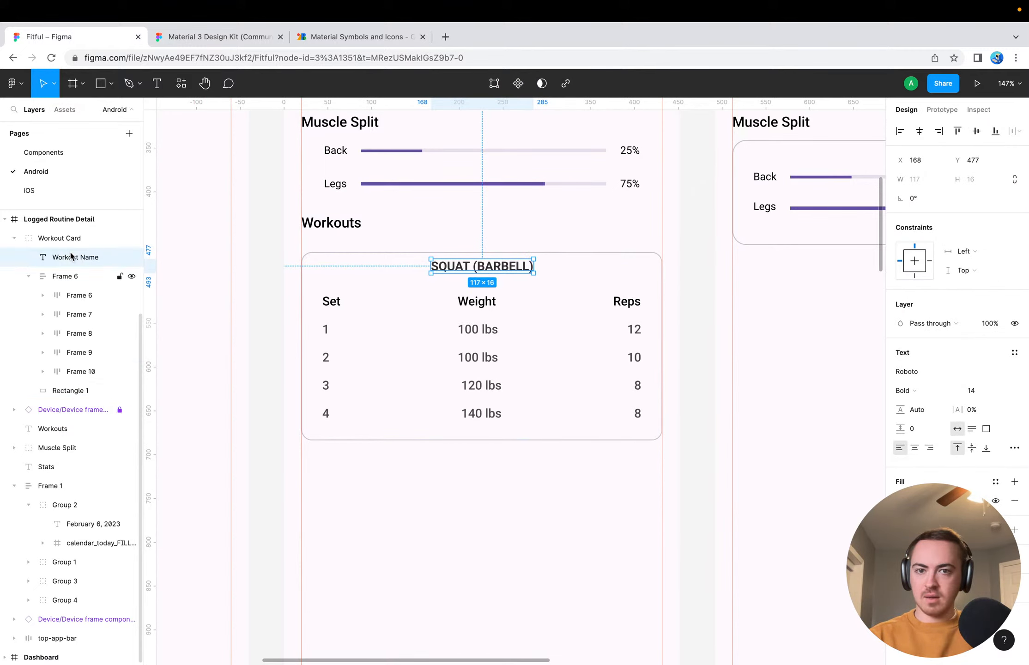
# Rename the outer auto layout frame holding the set table rows as Reps
pyautogui.doubleClick(76, 277)
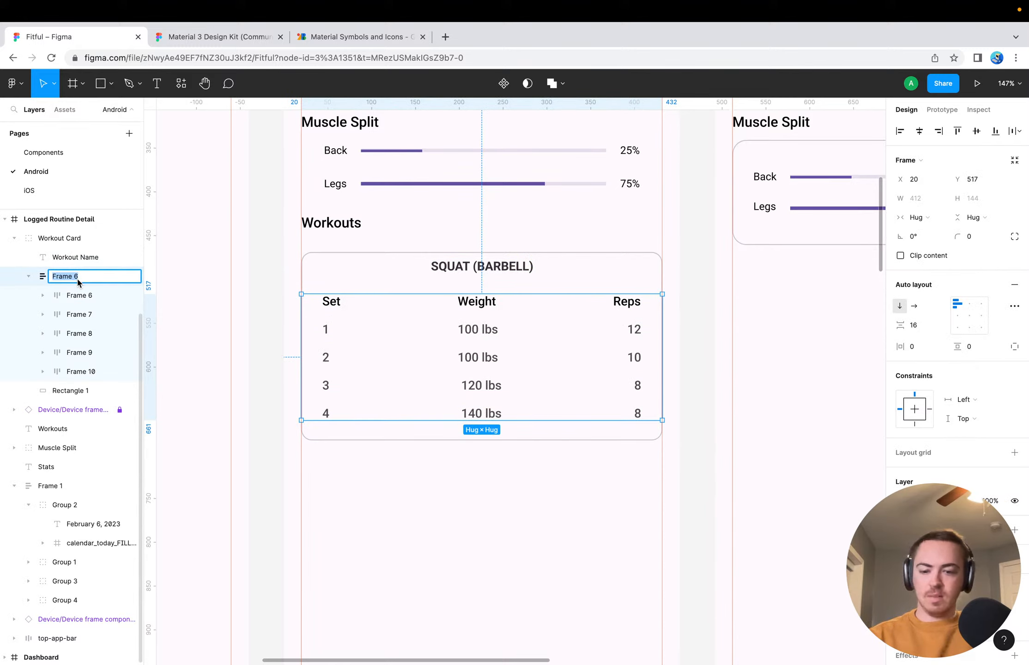
pyautogui.write('Reps')
pyautogui.press('Return')
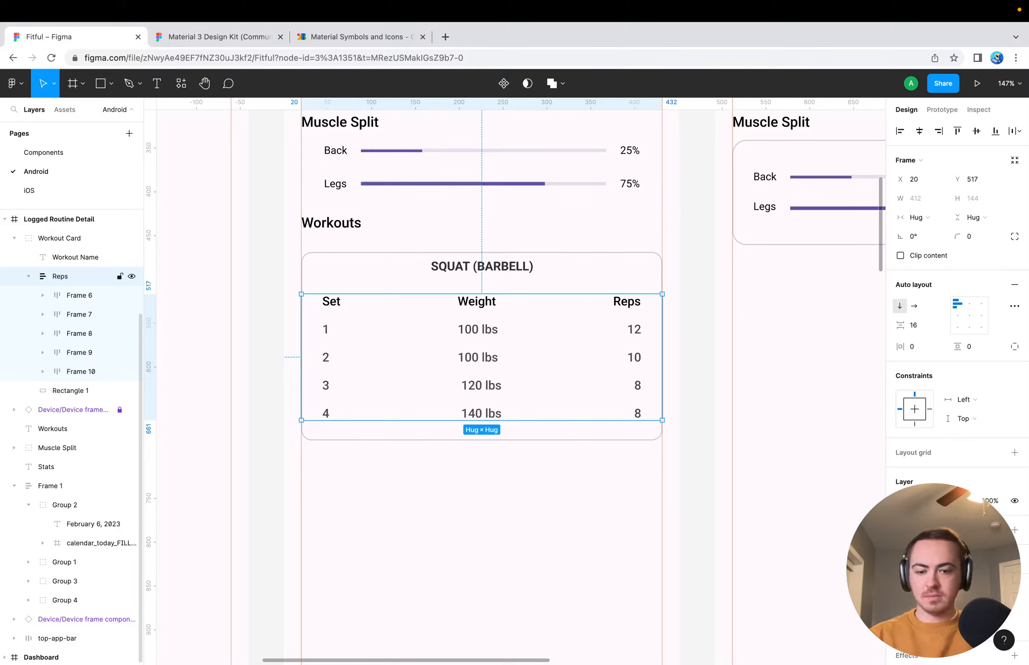
pyautogui.click(278, 284)
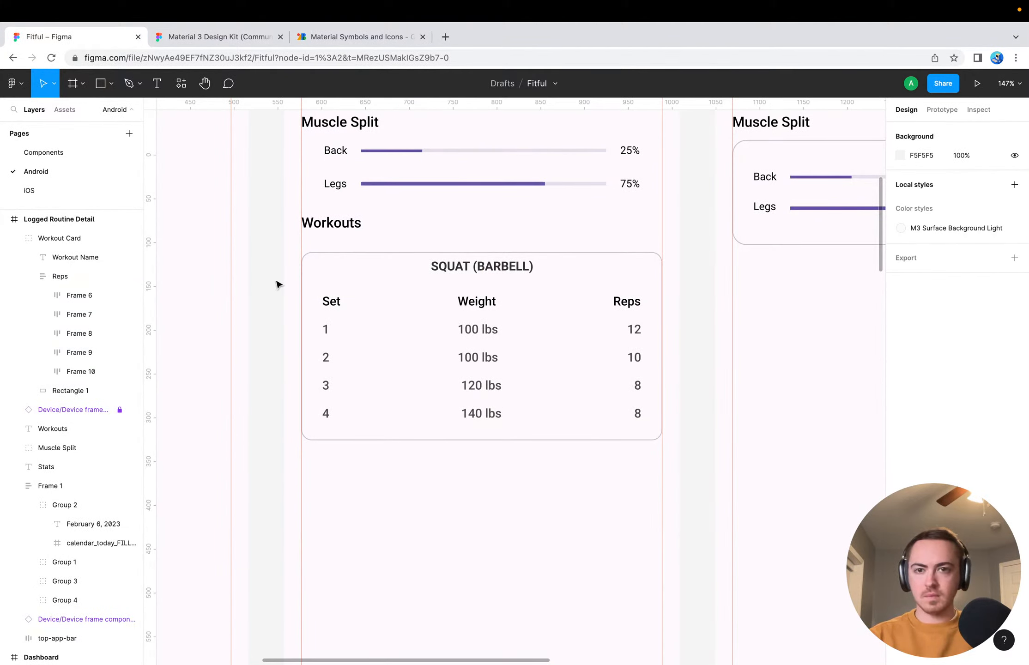
pyautogui.click(353, 307)
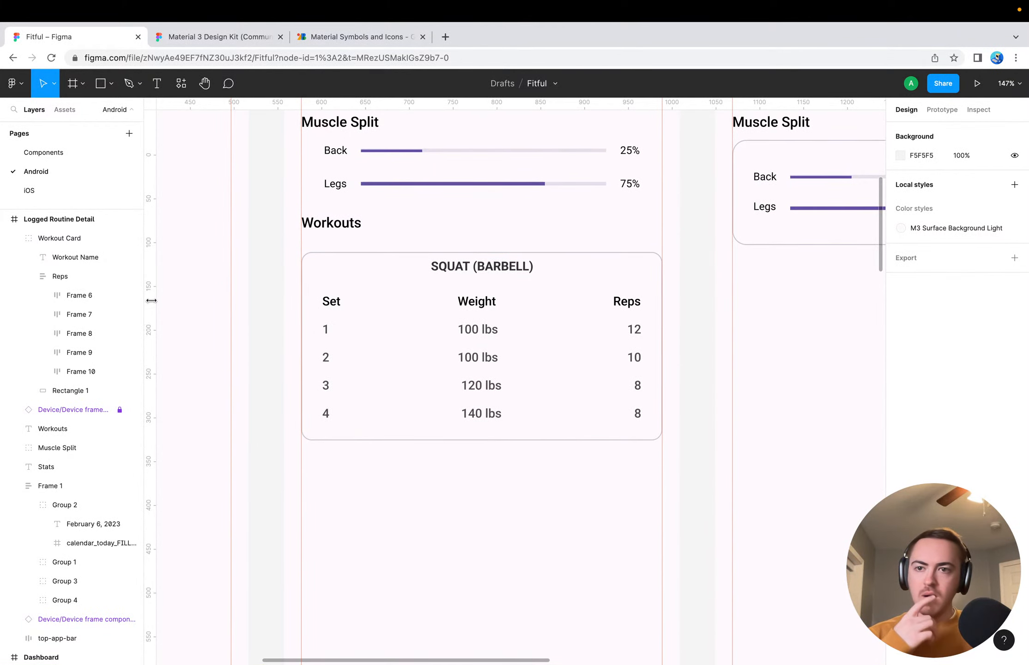
# Collapse the Reps frame and rename the card's Rectangle 1 layer as Container
pyautogui.click(28, 277)
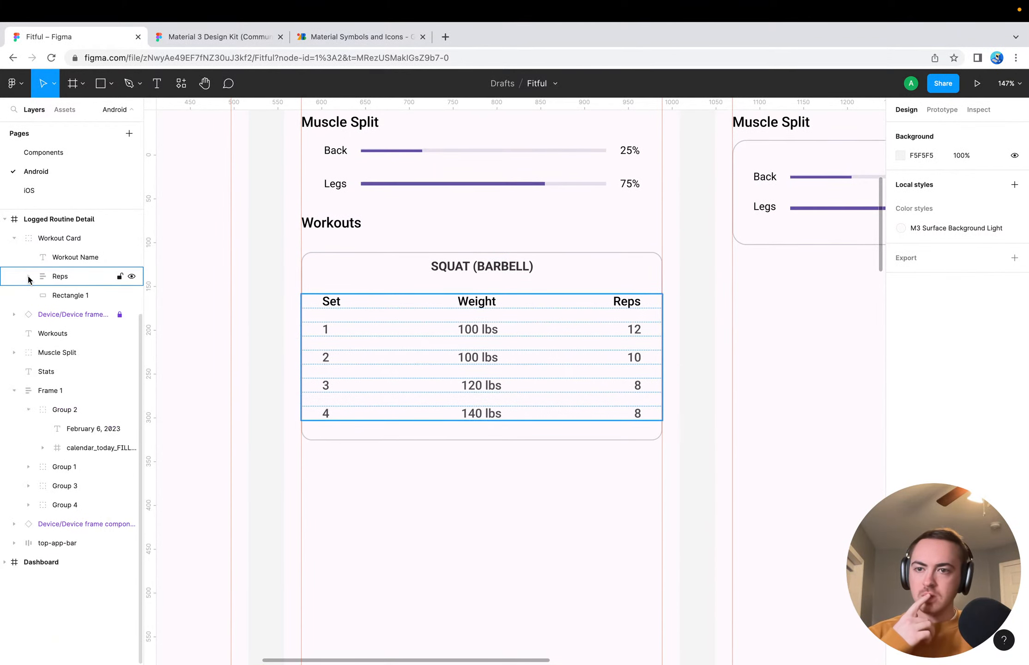
pyautogui.click(64, 296)
pyautogui.doubleClick(64, 296)
pyautogui.write('Container')
pyautogui.press('Return')
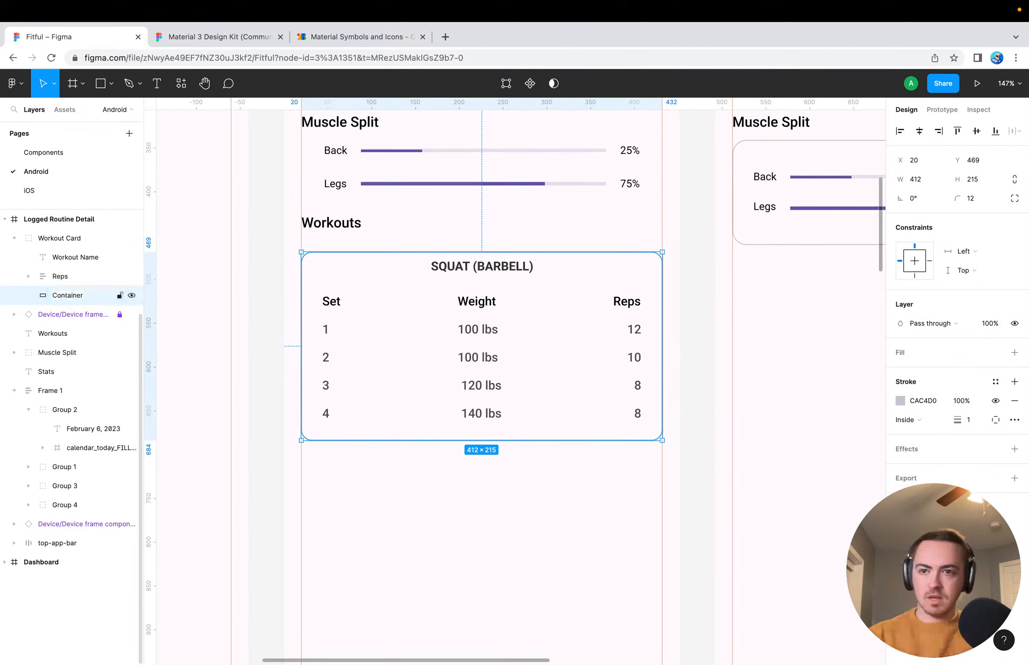
pyautogui.click(254, 288)
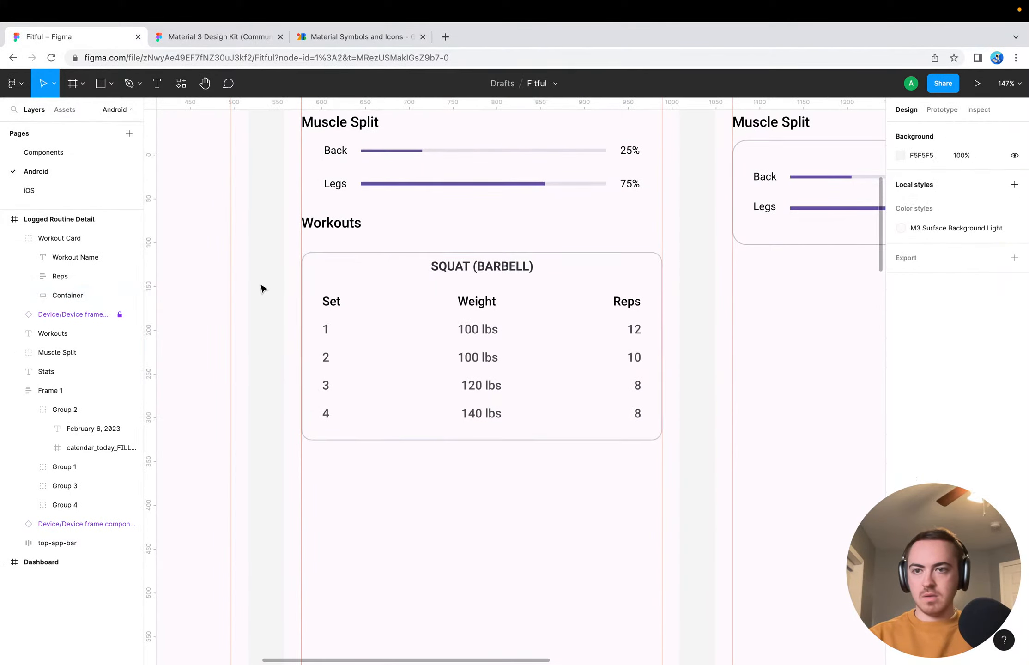
pyautogui.click(69, 238)
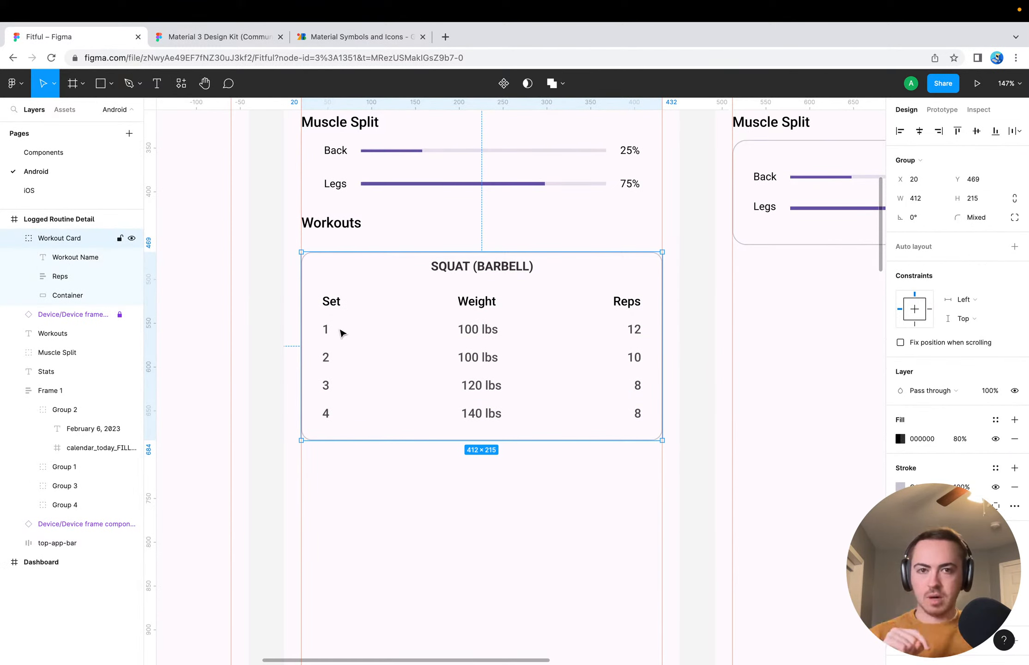
# Switch to the Google Fonts icon library and search it for leg, squat and arm icons, browsing the arm results
pyautogui.click(343, 37)
pyautogui.write('leg')
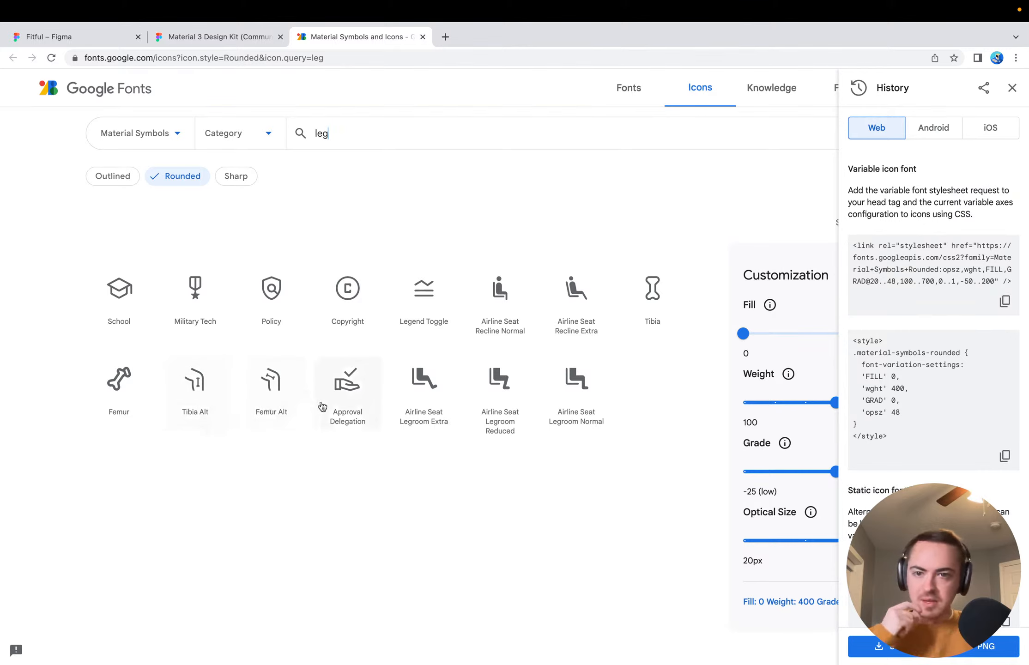
pyautogui.doubleClick(335, 133)
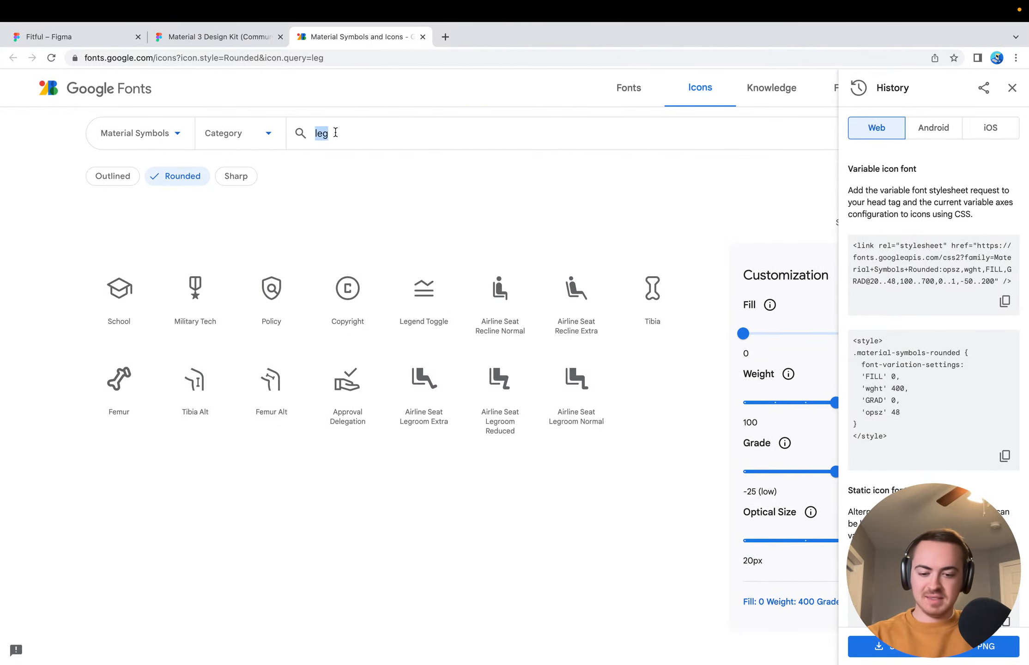
pyautogui.write('squat')
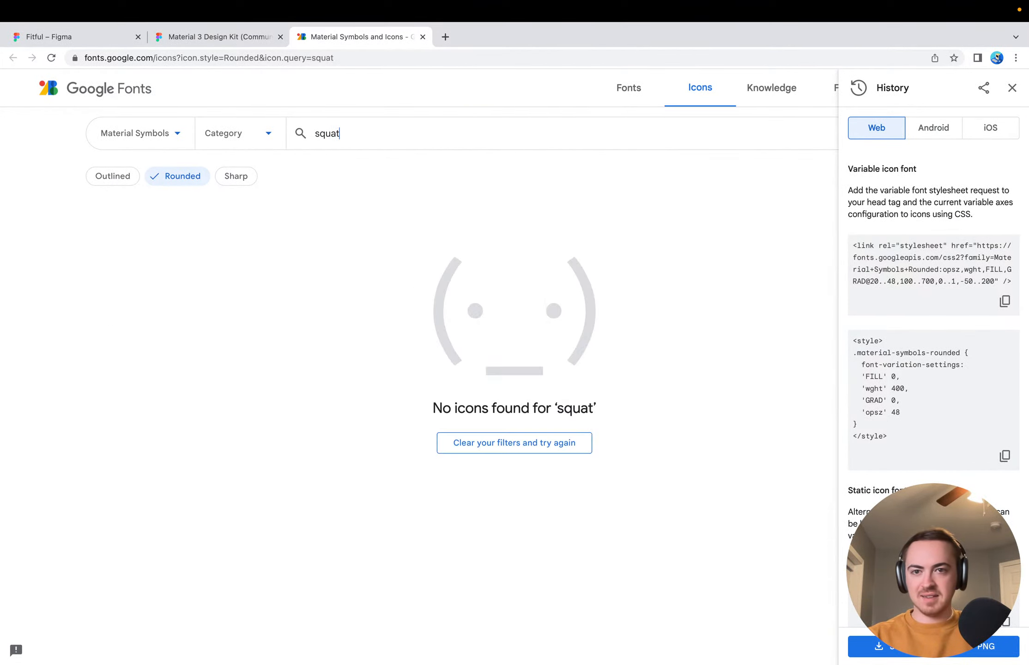
pyautogui.press('super+a')
pyautogui.write('arm')
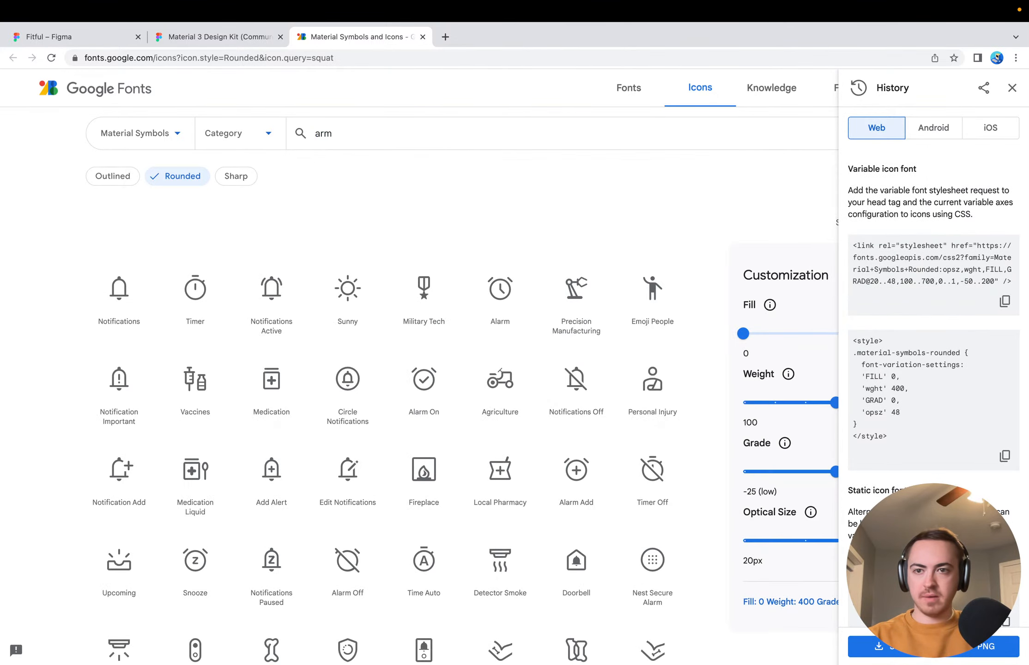
pyautogui.scroll(-5, 289, 334)
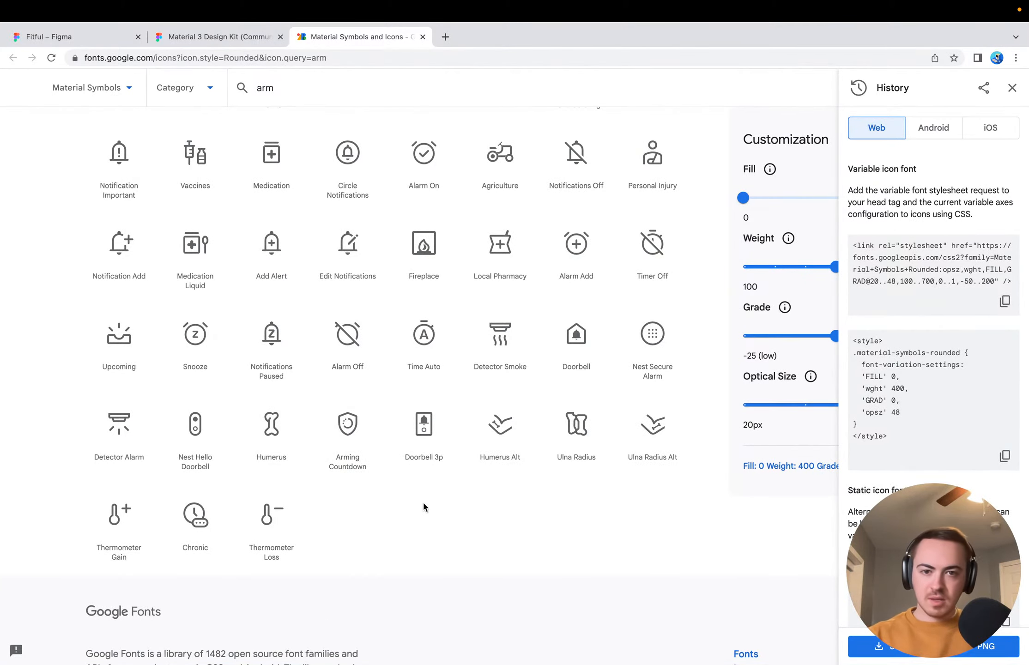
pyautogui.scroll(2, 423, 504)
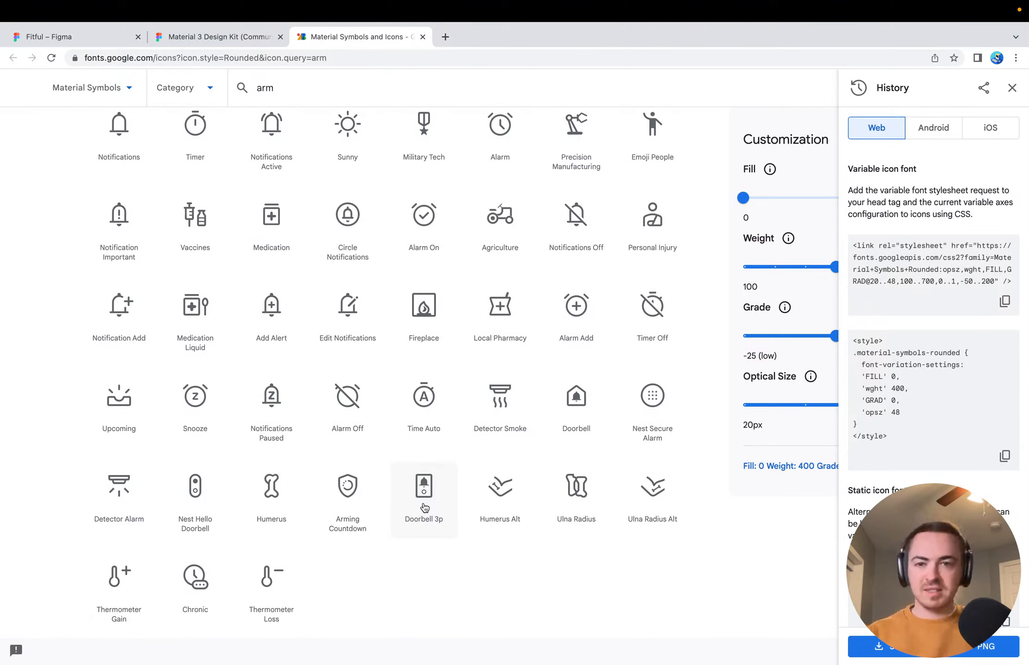
pyautogui.scroll(4, 422, 457)
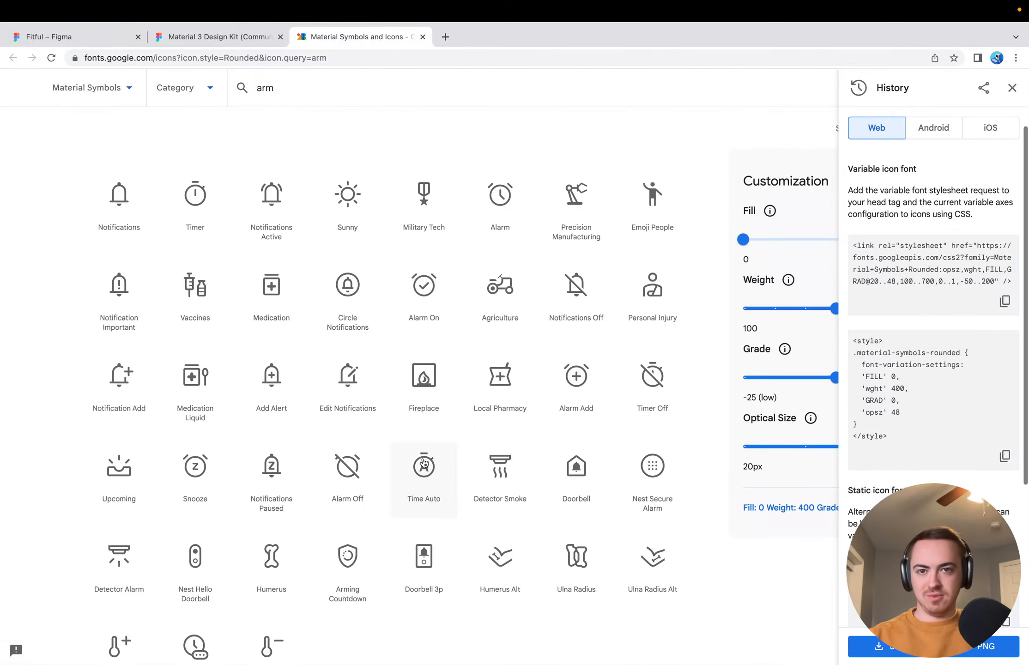
# View the stacked card examples in the Material 3 Design Kit file and return to the Fitful file
pyautogui.click(227, 40)
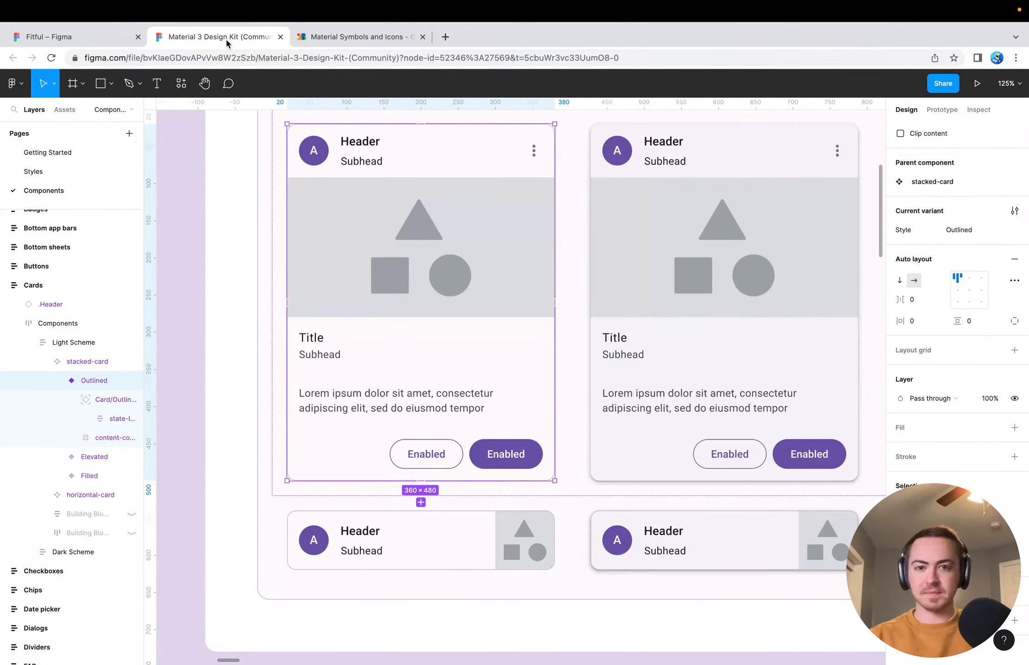
pyautogui.click(202, 426)
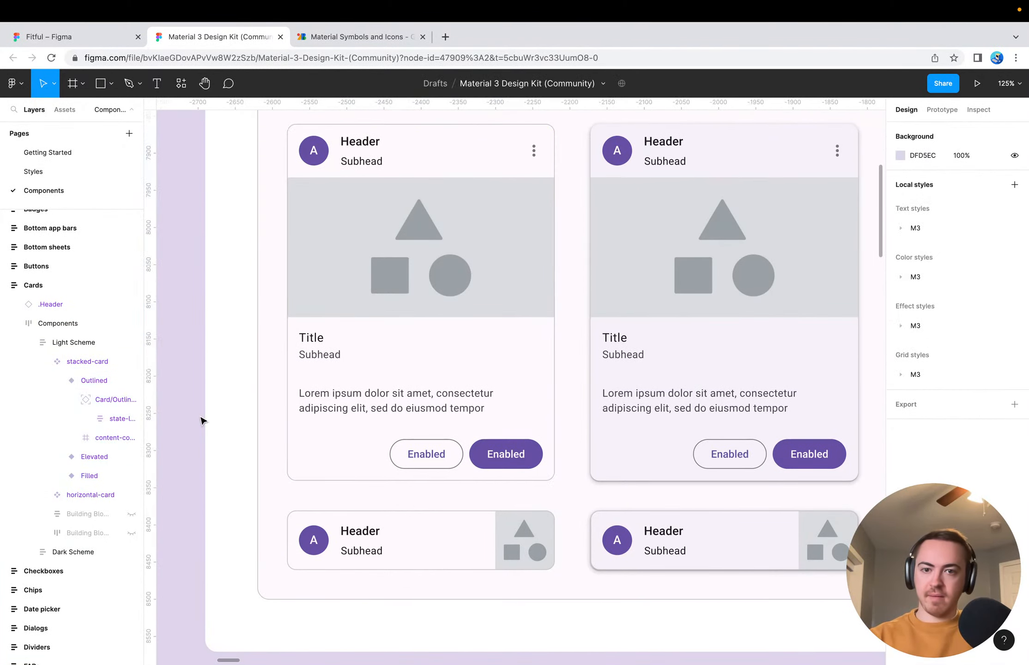
pyautogui.click(102, 41)
pyautogui.click(339, 502)
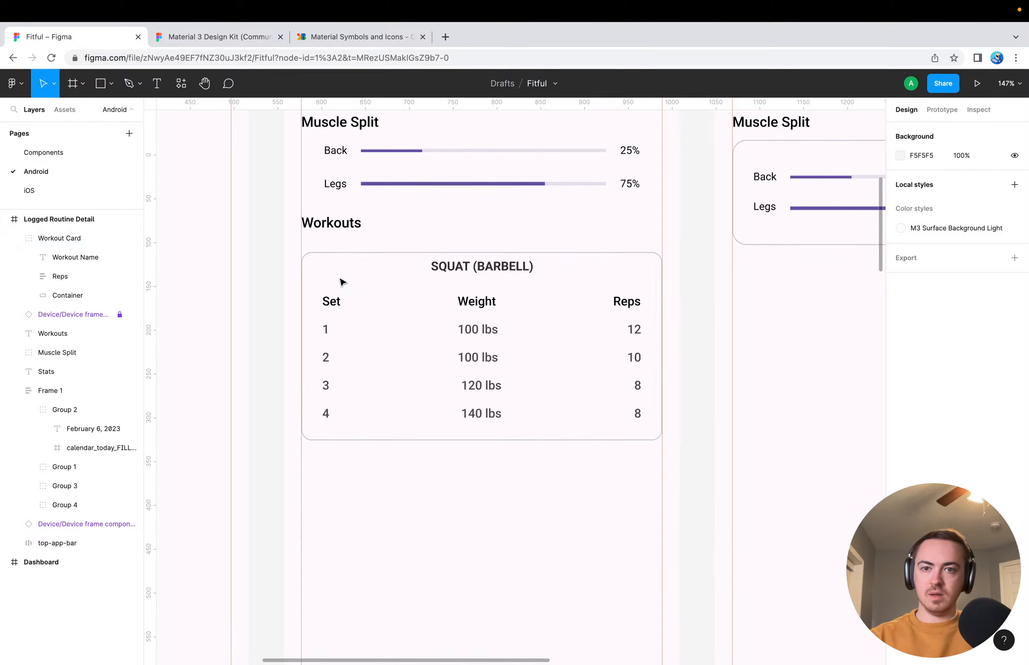
pyautogui.click(348, 253)
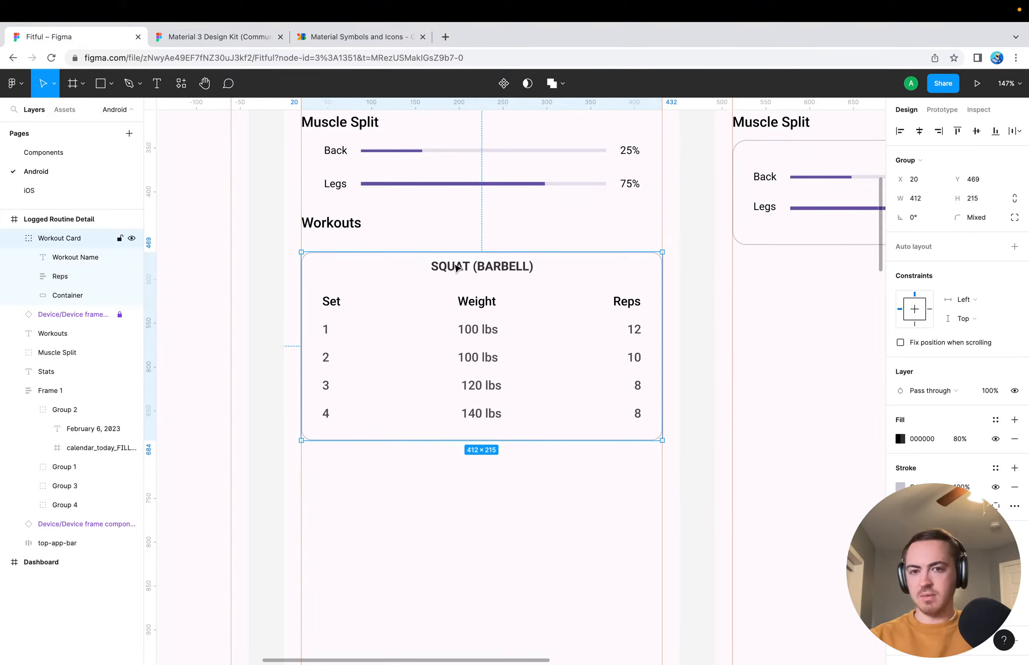
pyautogui.click(356, 228)
pyautogui.press('Return')
pyautogui.press('Escape')
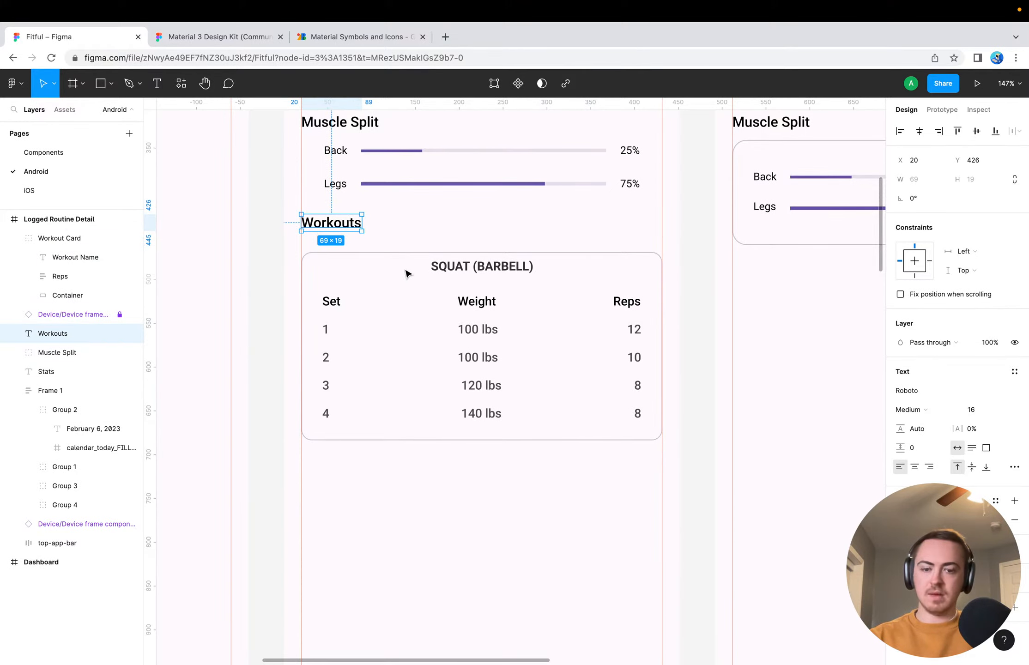
pyautogui.click(394, 494)
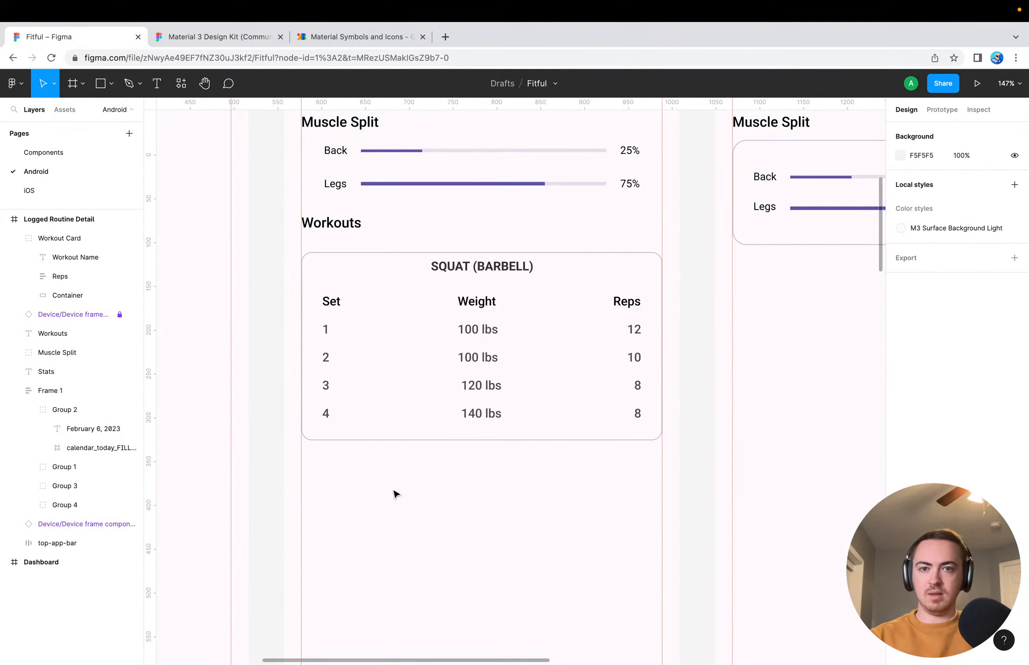
pyautogui.scroll(10, 394, 508)
pyautogui.scroll(-15, 537, 388)
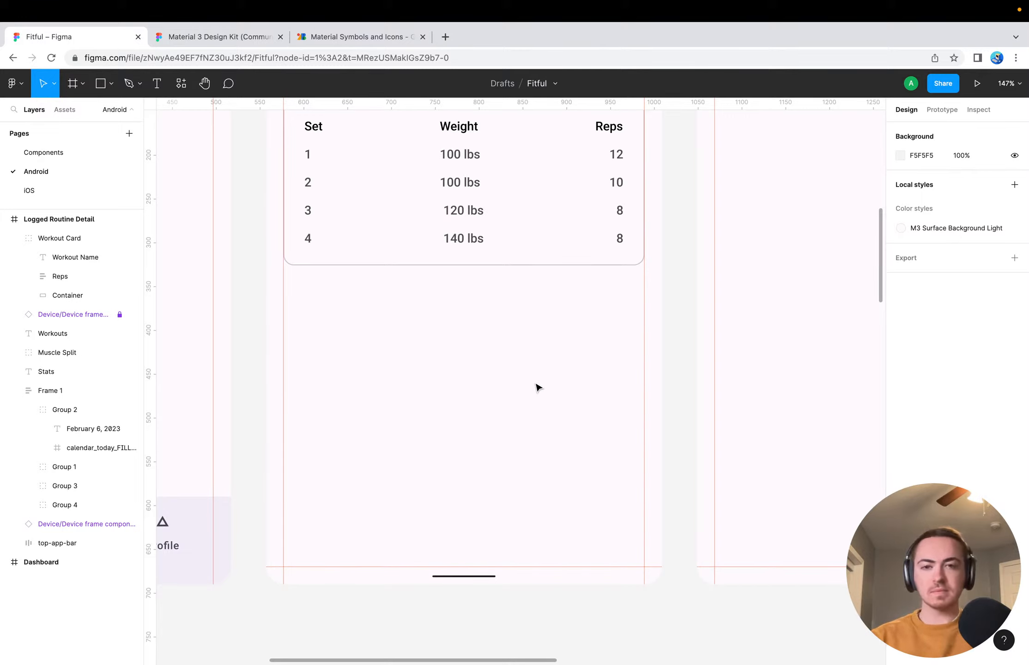
pyautogui.scroll(5, 402, 261)
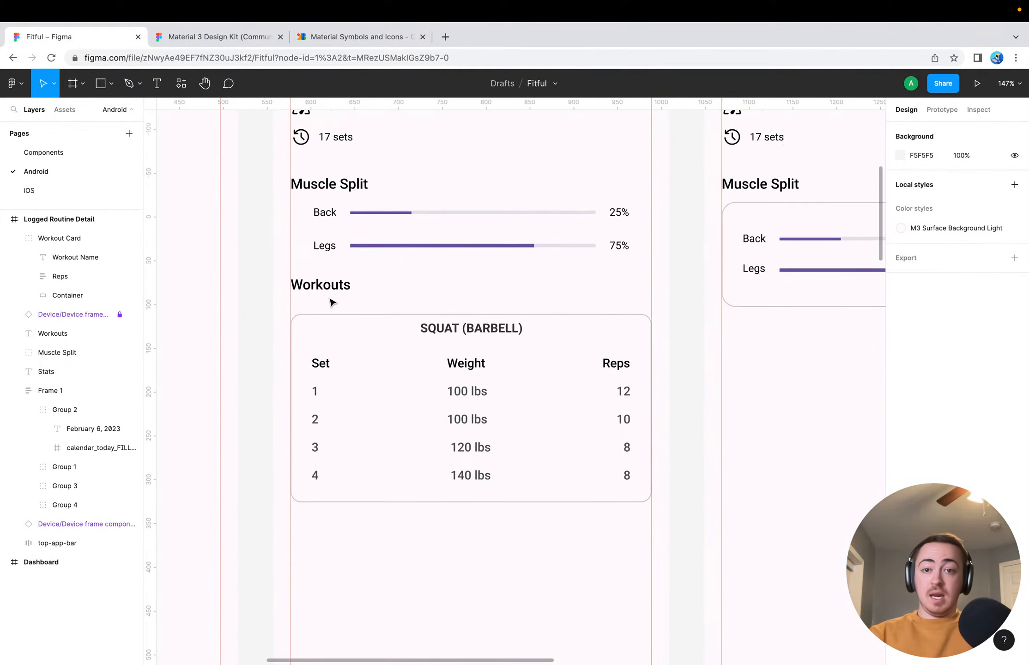
# Wrap the Workout Card group in a new group with vertical auto layout and select the Workout Card inside it
pyautogui.click(351, 315)
pyautogui.press('super+g')
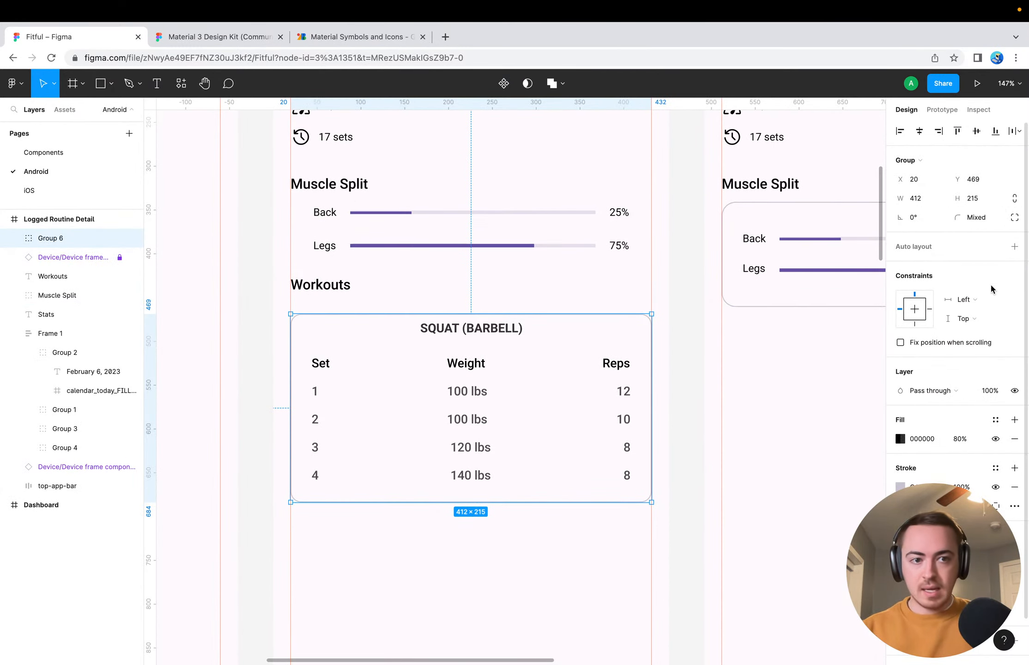
pyautogui.click(1014, 246)
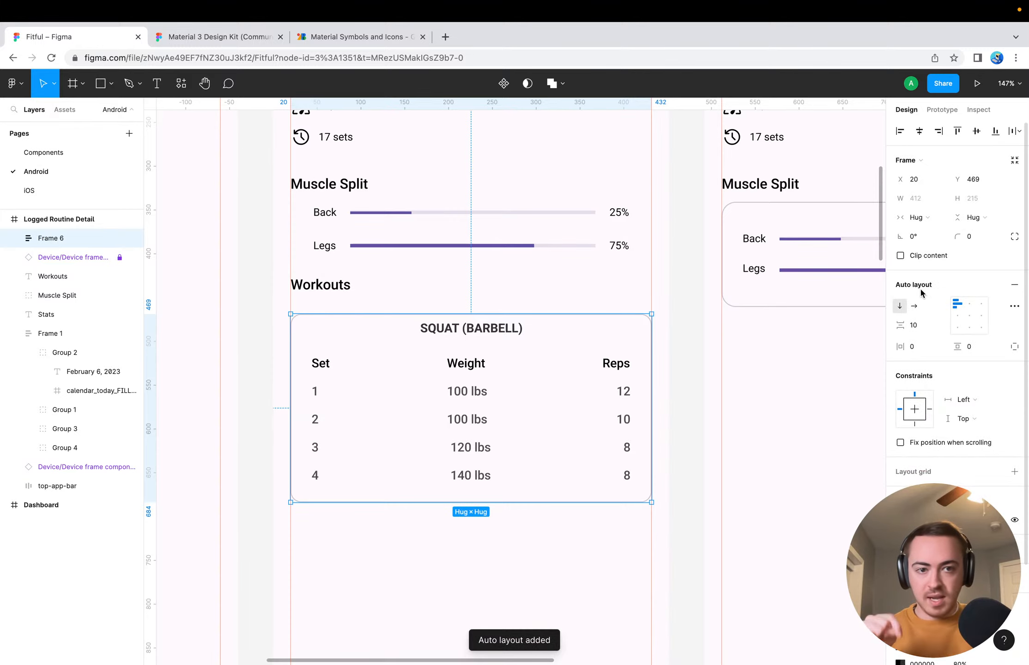
pyautogui.click(14, 238)
pyautogui.click(19, 257)
pyautogui.click(28, 257)
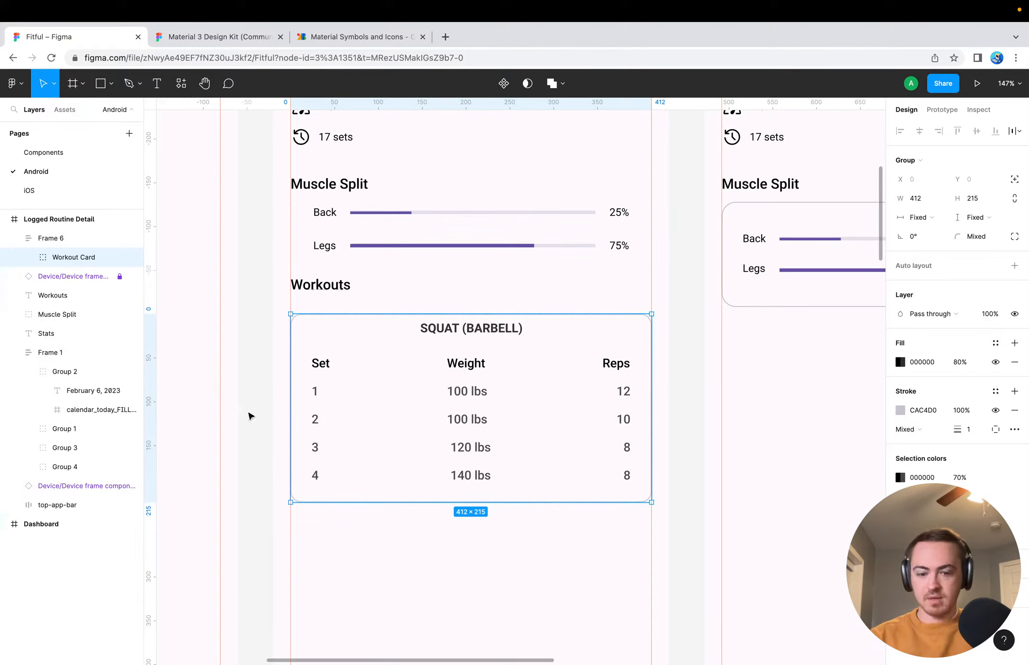
# Duplicate the Workout Card four times inside the auto layout frame to stack five cards under the Workouts heading
pyautogui.press('super+d')
pyautogui.press('super+d')
pyautogui.press('super+d')
pyautogui.press('super+d')
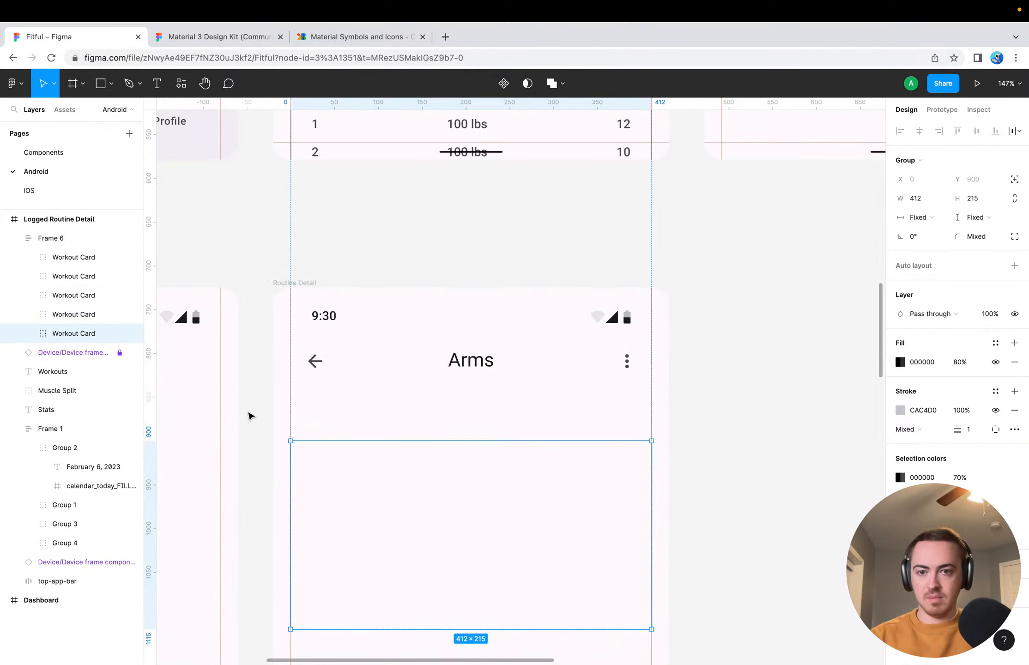
pyautogui.scroll(5, 323, 400)
pyautogui.scroll(10, 323, 400)
pyautogui.click(404, 292)
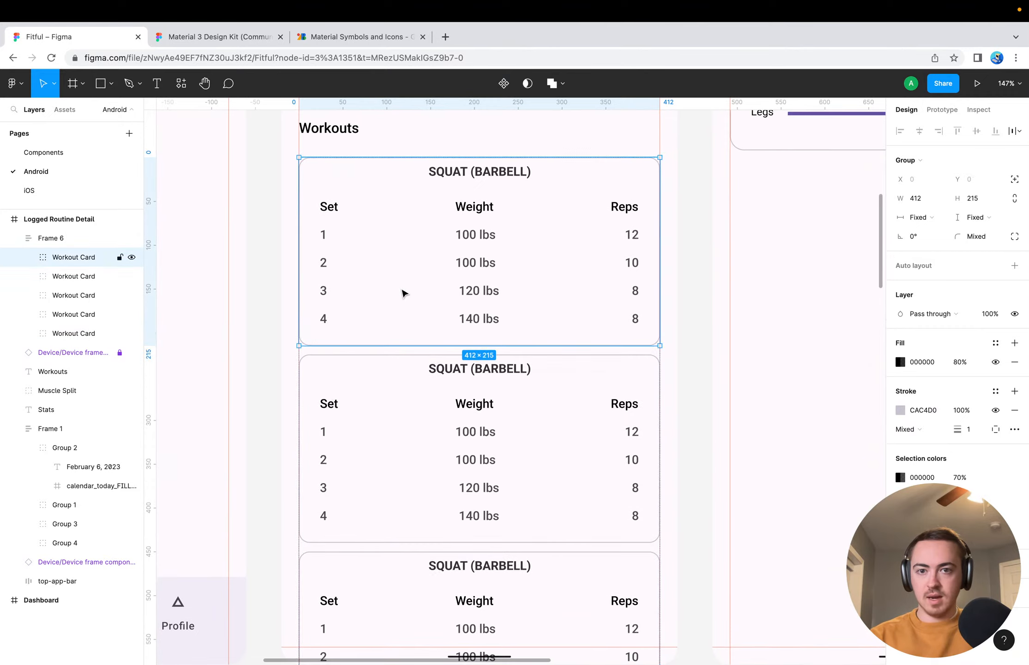
# Examine how the stacked workout cards fit on the Logged Routine Detail screen, from the stats down to the screen's lower edge
pyautogui.scroll(3, 424, 250)
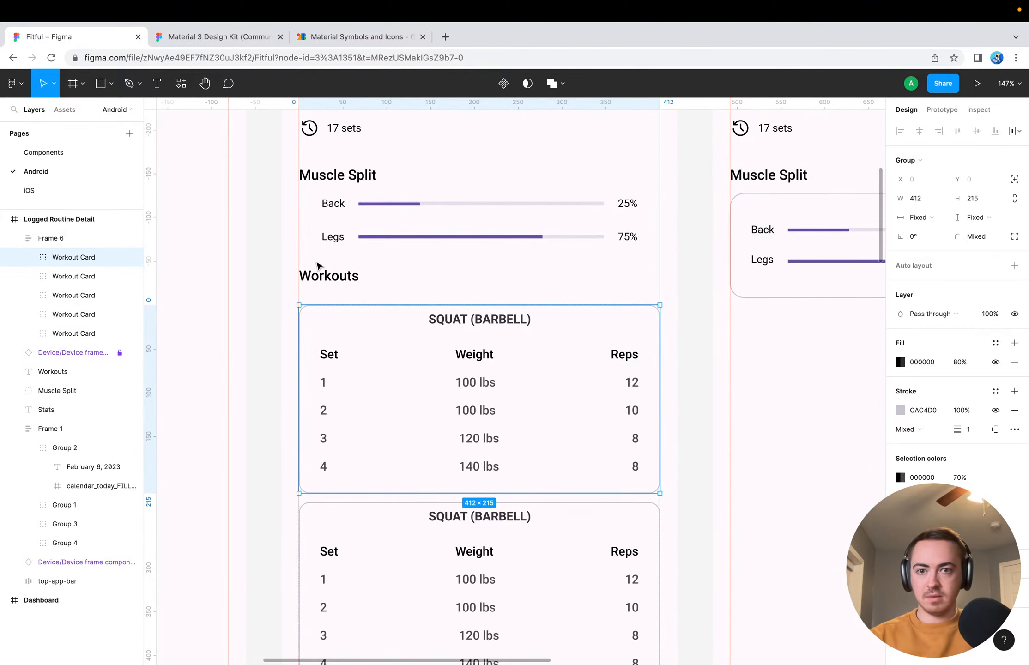
pyautogui.scroll(3, 277, 305)
pyautogui.scroll(-3, 276, 304)
pyautogui.click(269, 409)
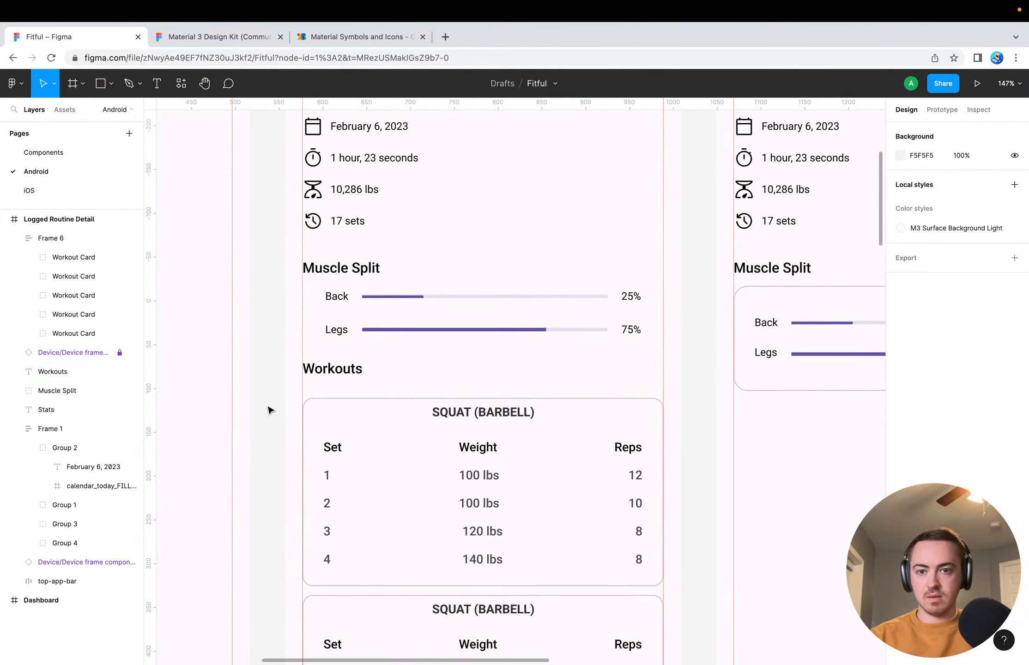
pyautogui.scroll(-15, 268, 408)
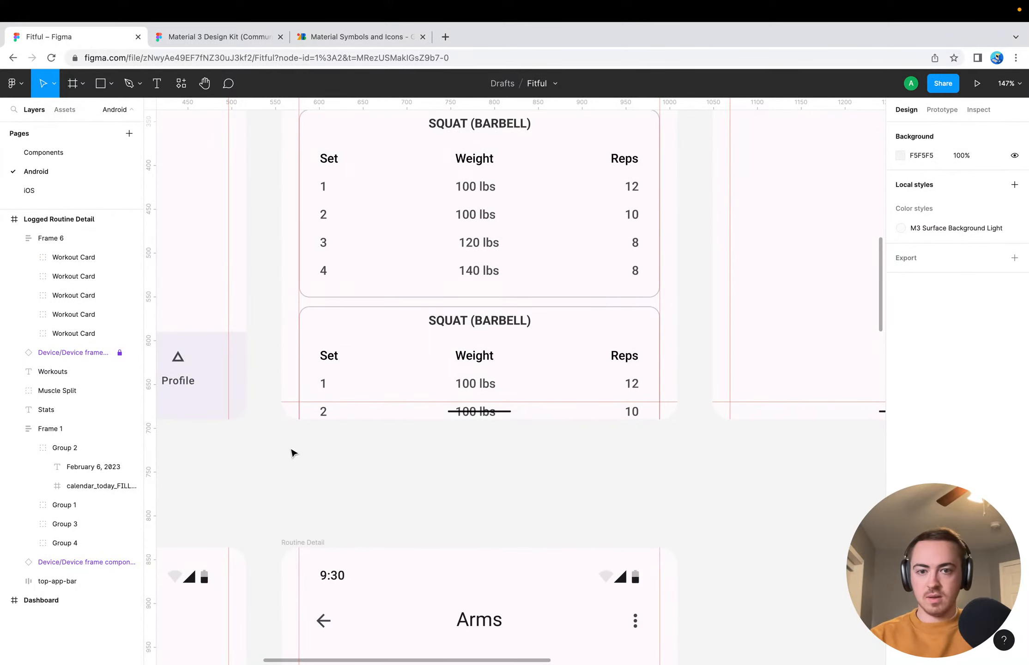
pyautogui.scroll(2, 291, 452)
pyautogui.click(383, 440)
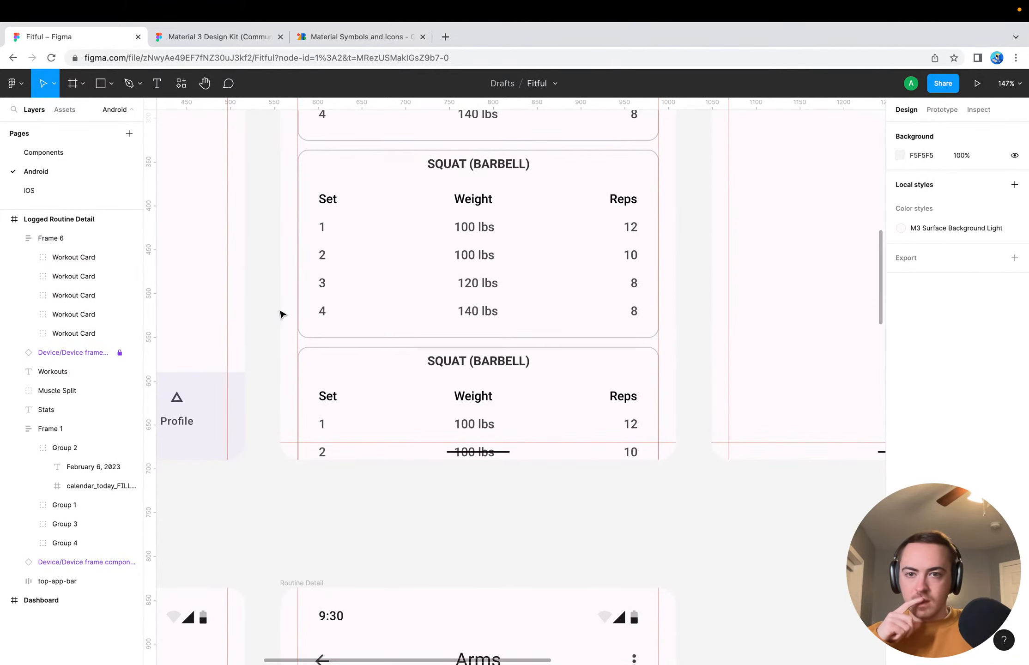
pyautogui.scroll(5, 281, 313)
pyautogui.hscroll(-2, 281, 313)
pyautogui.scroll(7, 281, 313)
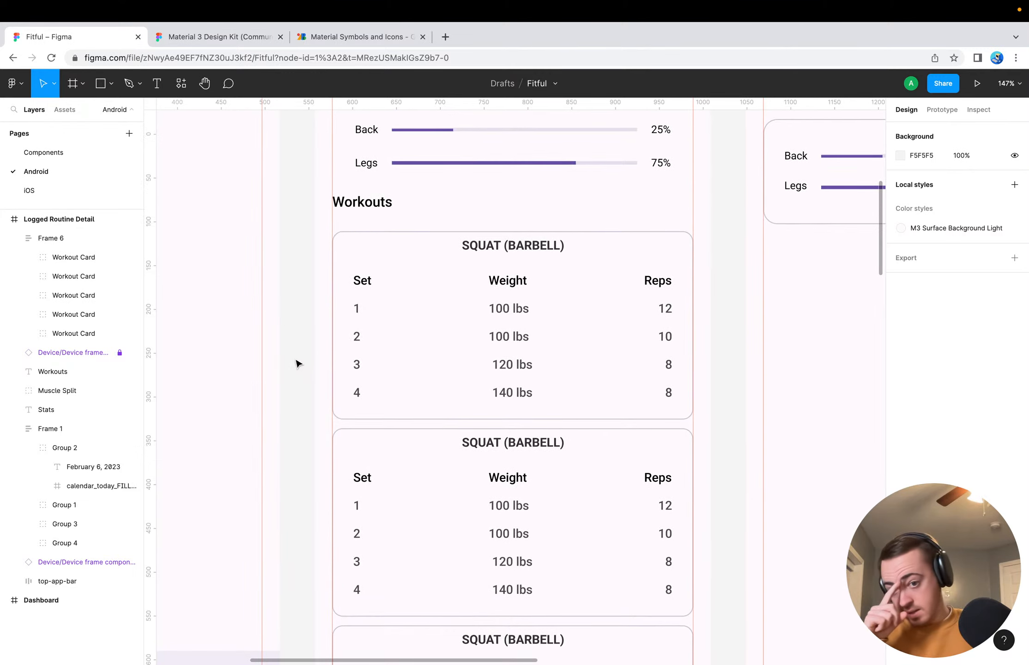
pyautogui.hscroll(1, 297, 363)
pyautogui.click(354, 404)
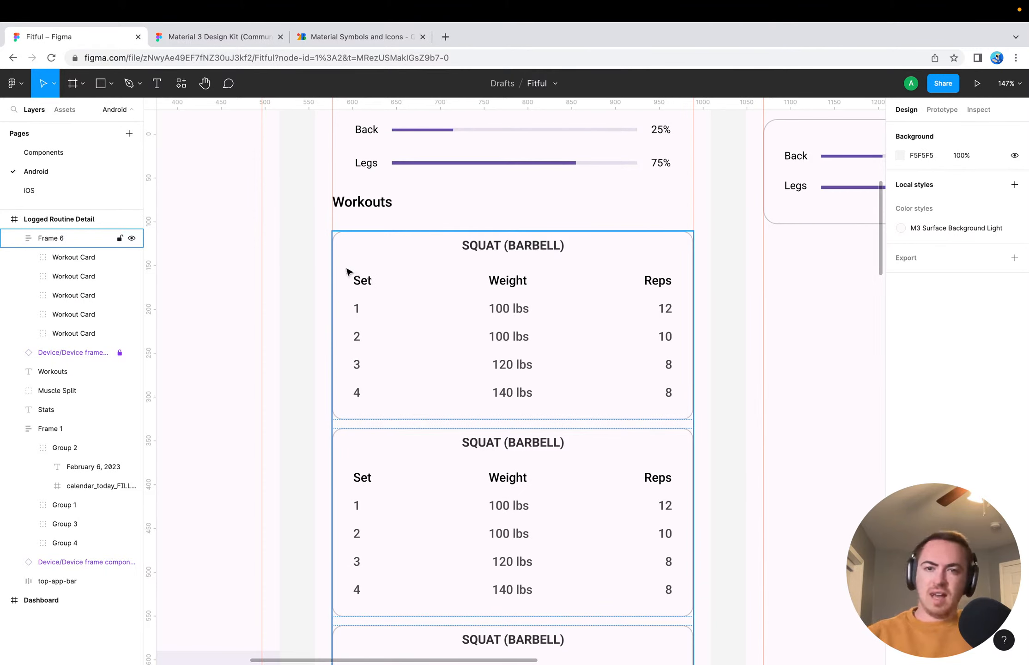
pyautogui.press('Escape')
pyautogui.click(383, 284)
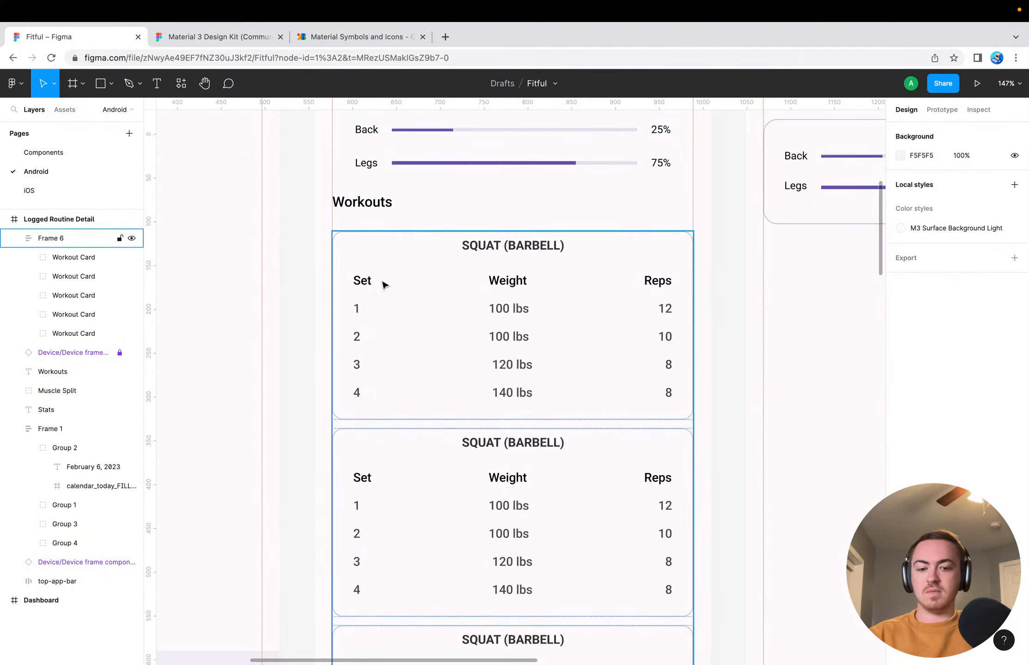
pyautogui.click(290, 230)
pyautogui.scroll(-5, 290, 231)
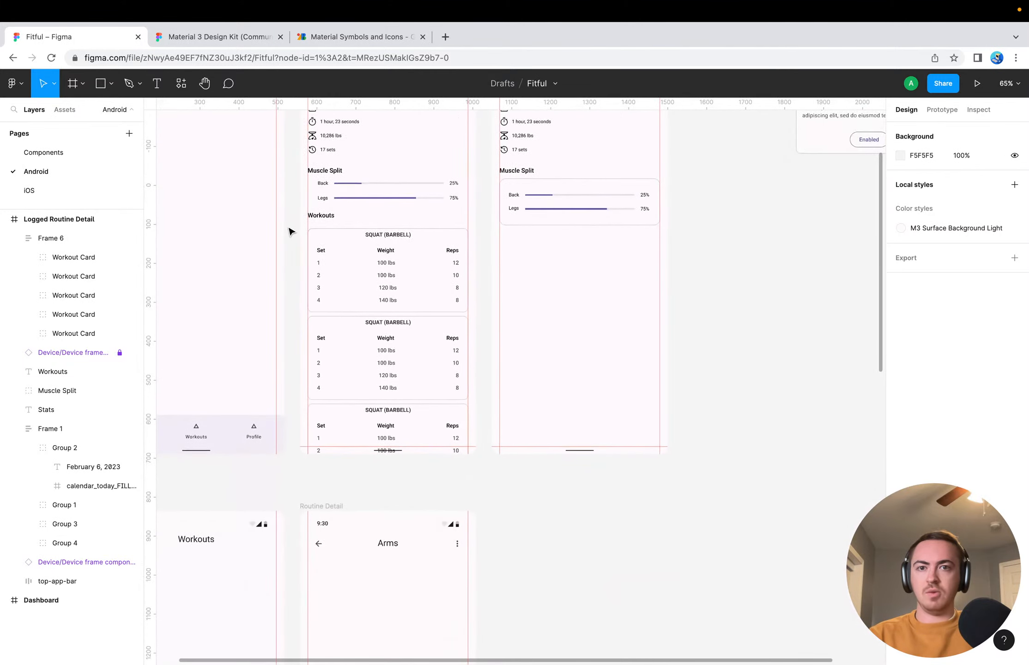
pyautogui.scroll(2, 290, 230)
# Review the prototype, inspect and design properties of the Logged Routine Detail frame, then deselect it
pyautogui.click(326, 185)
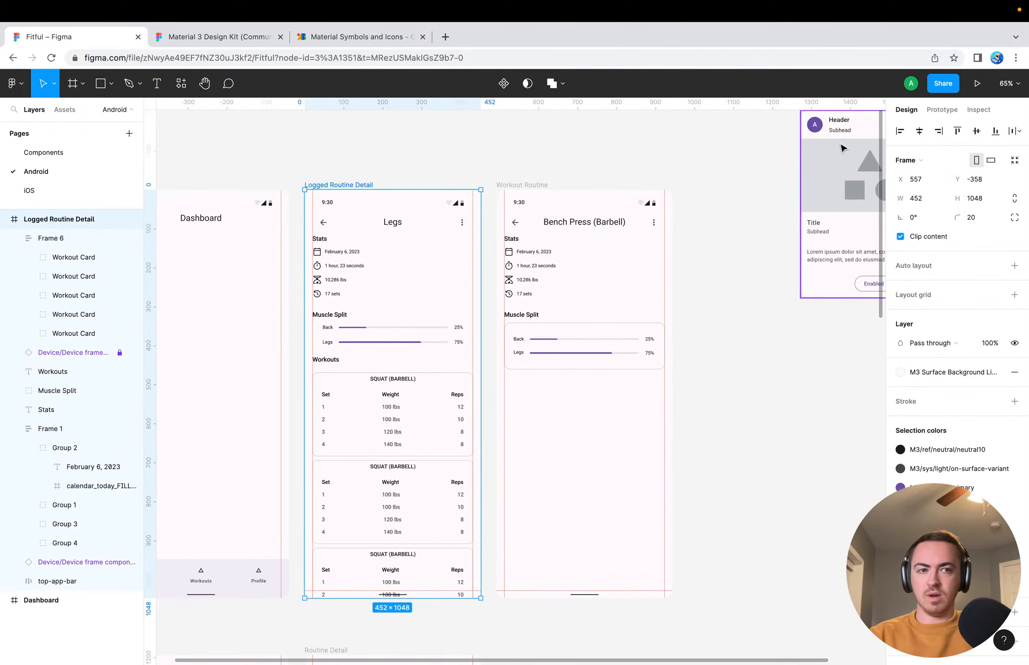
pyautogui.click(941, 110)
pyautogui.click(979, 109)
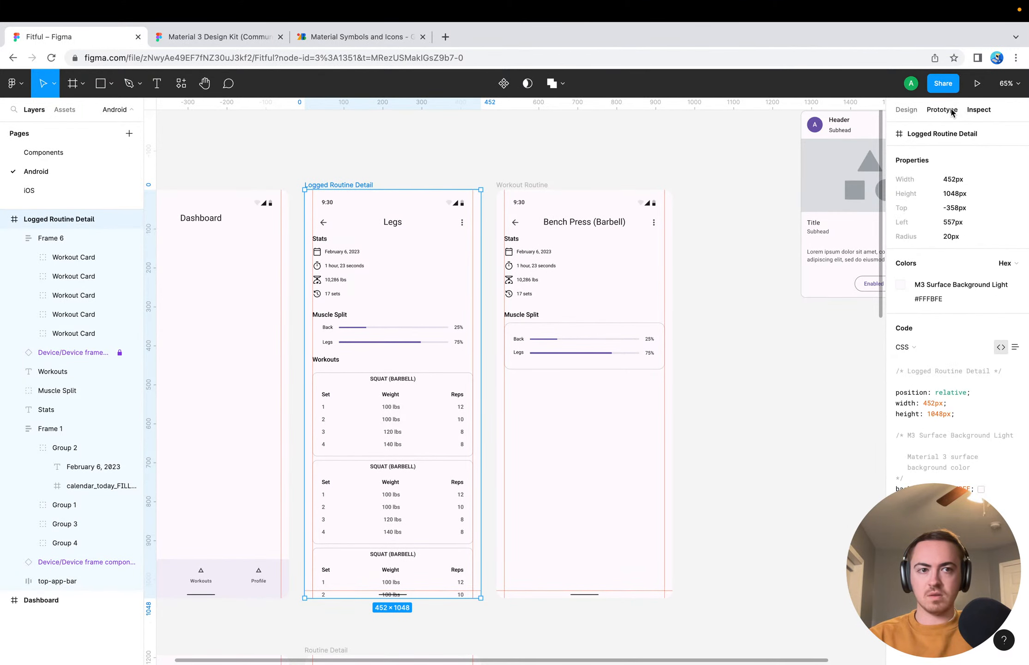
pyautogui.click(942, 109)
pyautogui.click(906, 109)
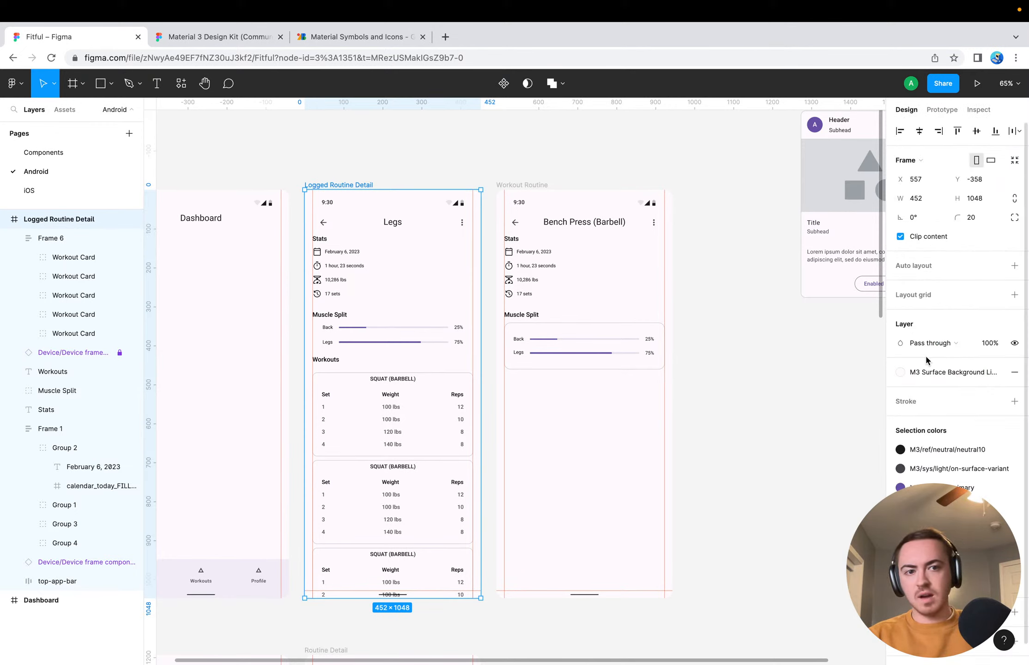
pyautogui.scroll(-1, 940, 360)
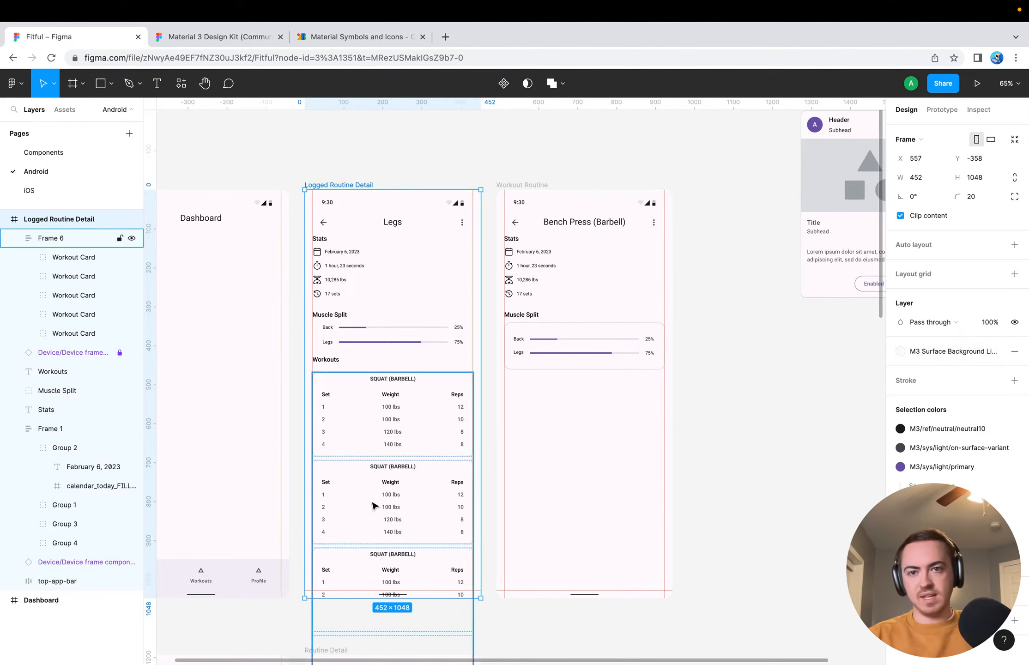
pyautogui.click(298, 408)
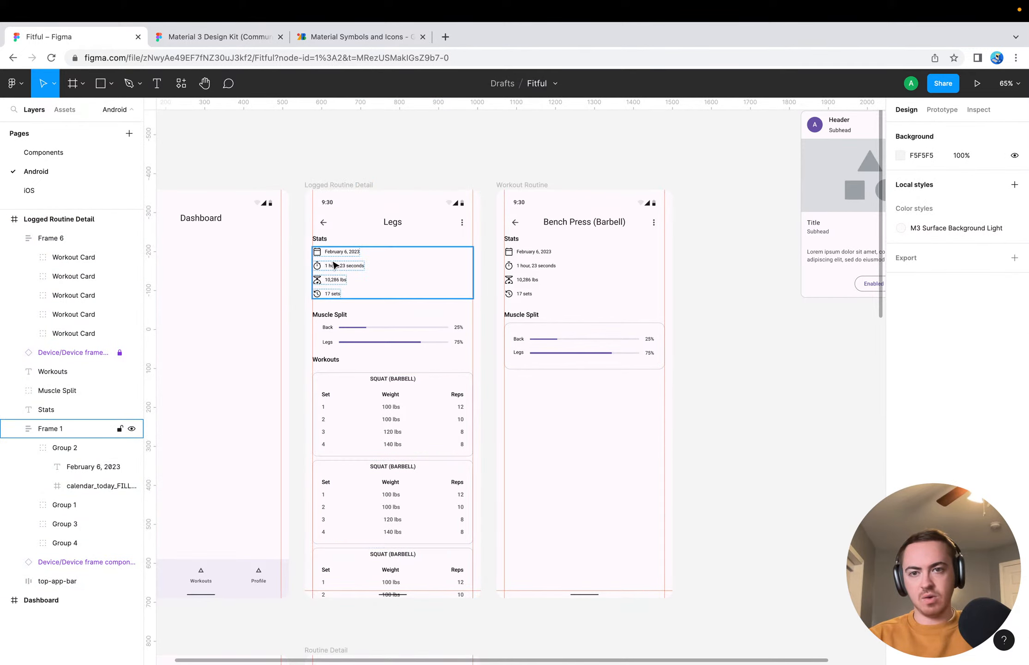
# Try a 10 px layout grid on the frame holding the four stats rows of the Logged Routine Detail screen
pyautogui.click(345, 252)
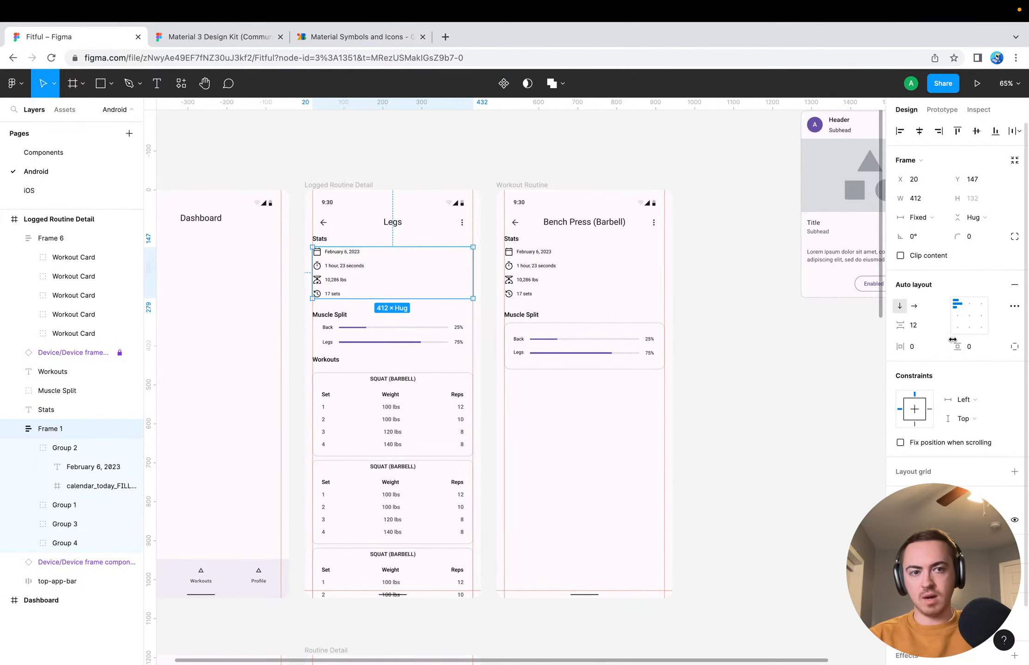
pyautogui.scroll(-2, 953, 387)
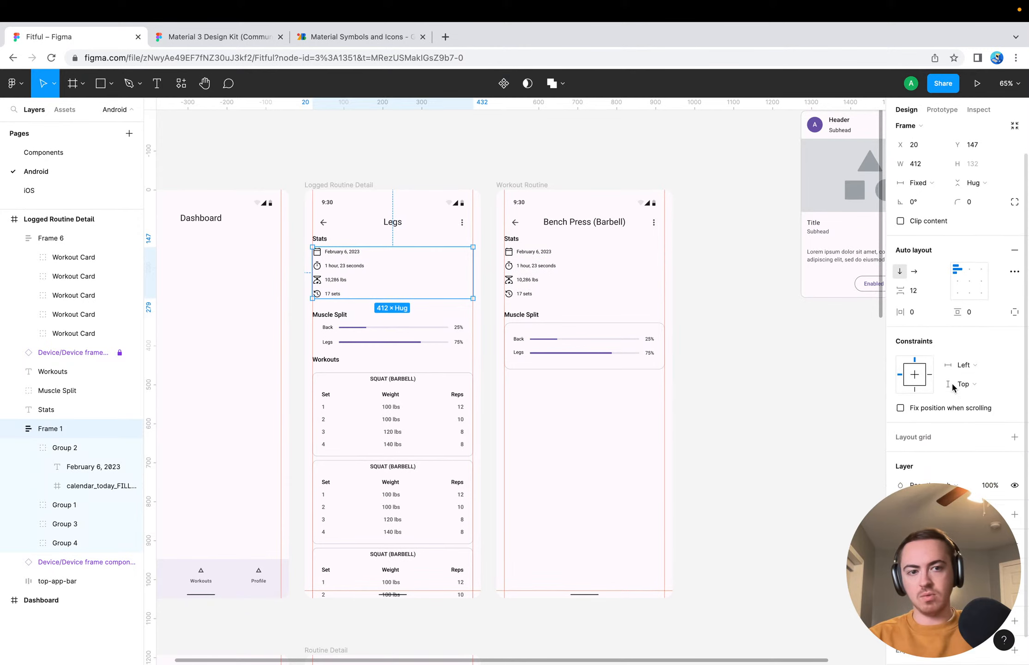
pyautogui.click(1014, 437)
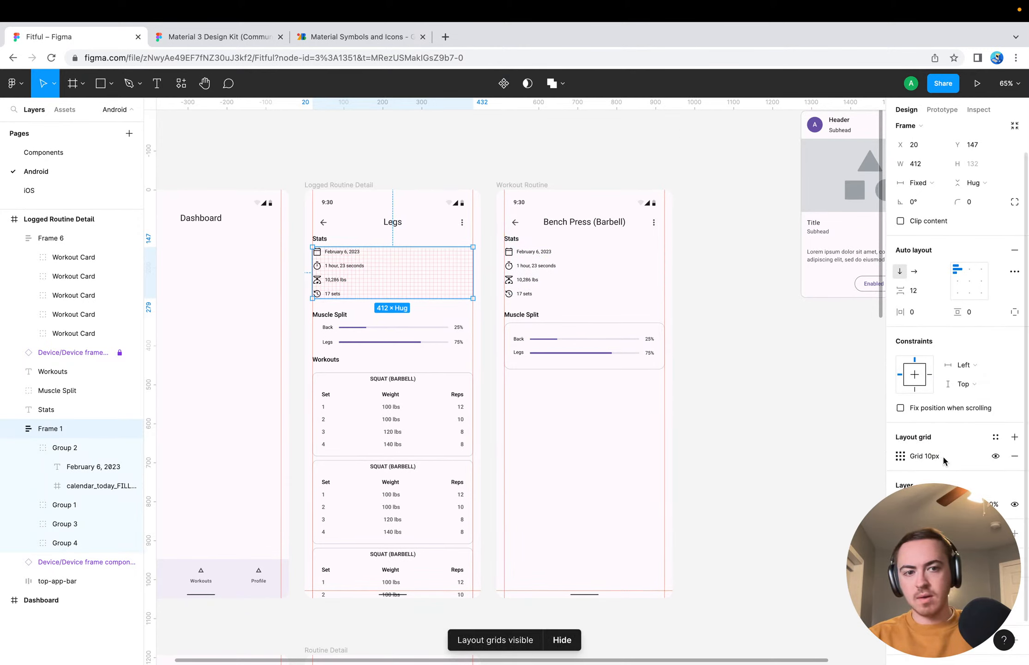
pyautogui.scroll(2, 441, 282)
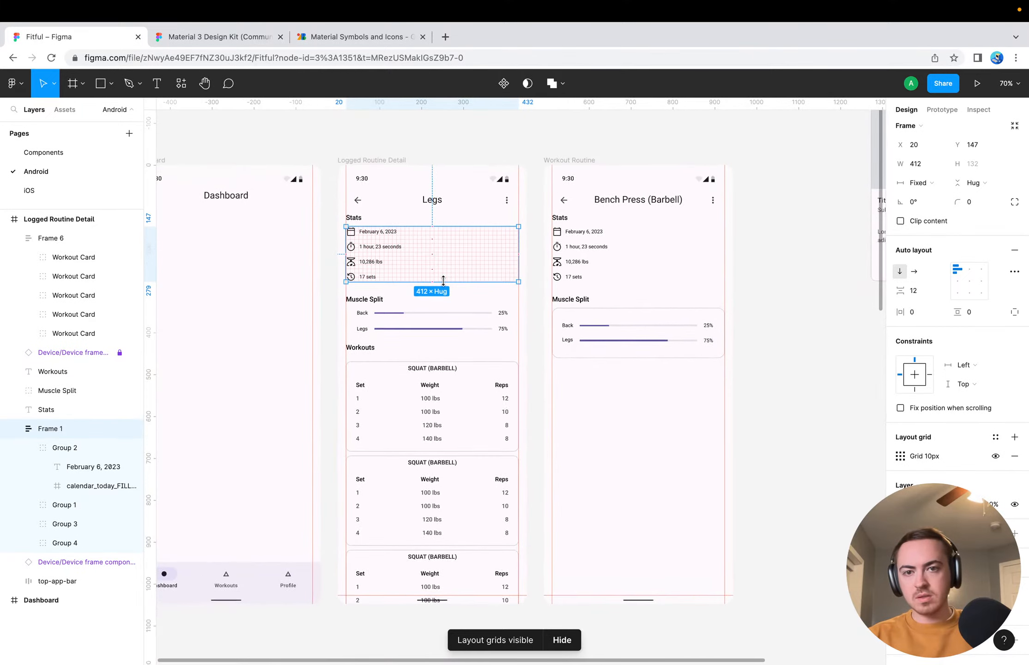
pyautogui.scroll(10, 443, 280)
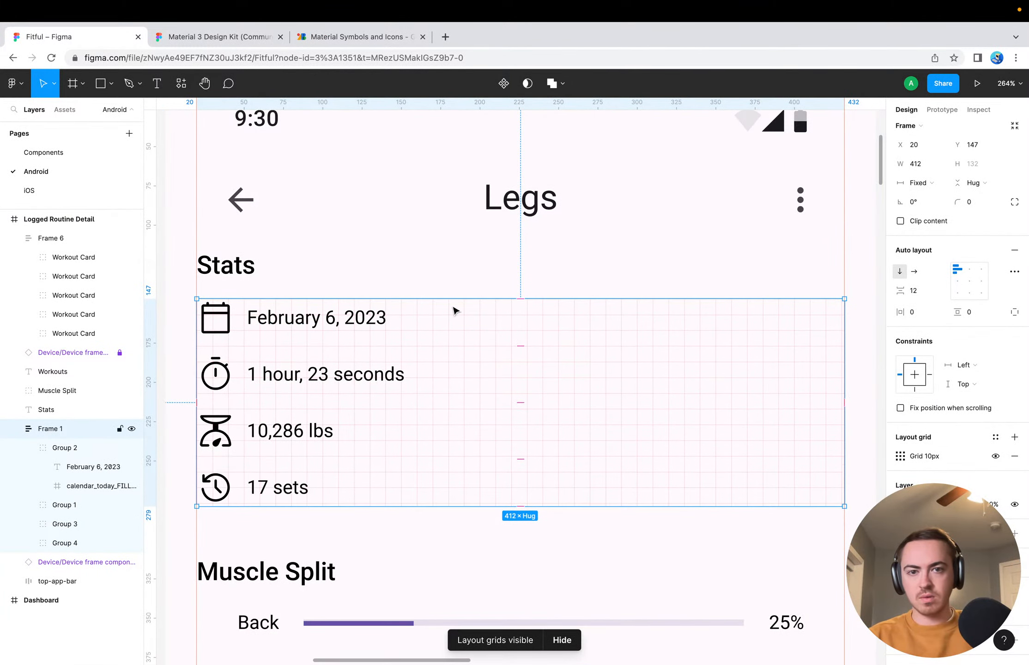
pyautogui.hotkey('ctrl', 'z')
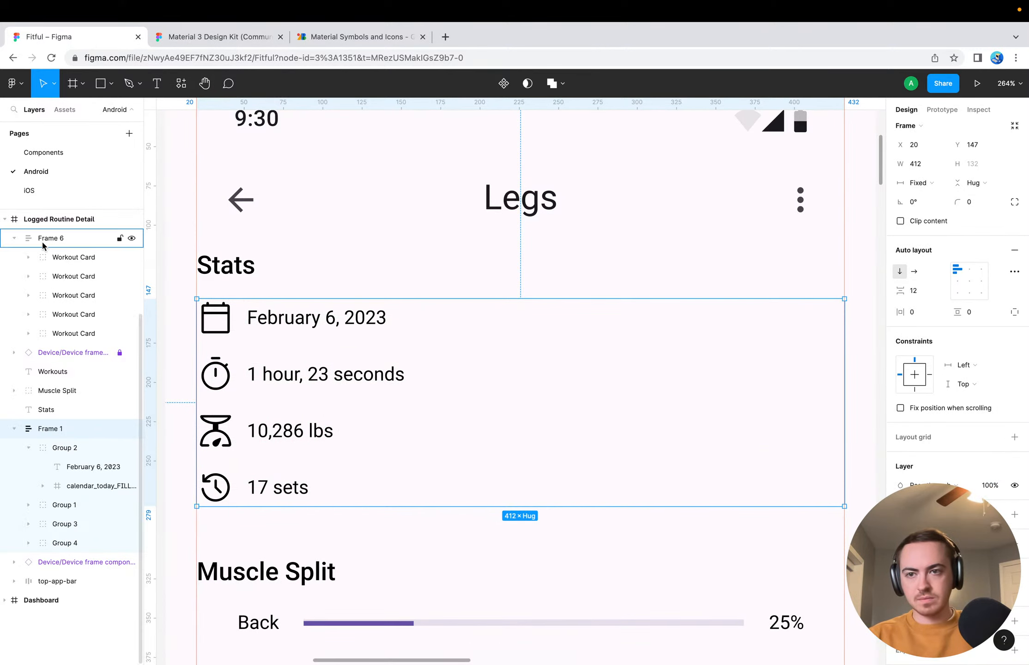
# Try a layout grid on the top app bar of the Logged Routine Detail screen
pyautogui.click(450, 220)
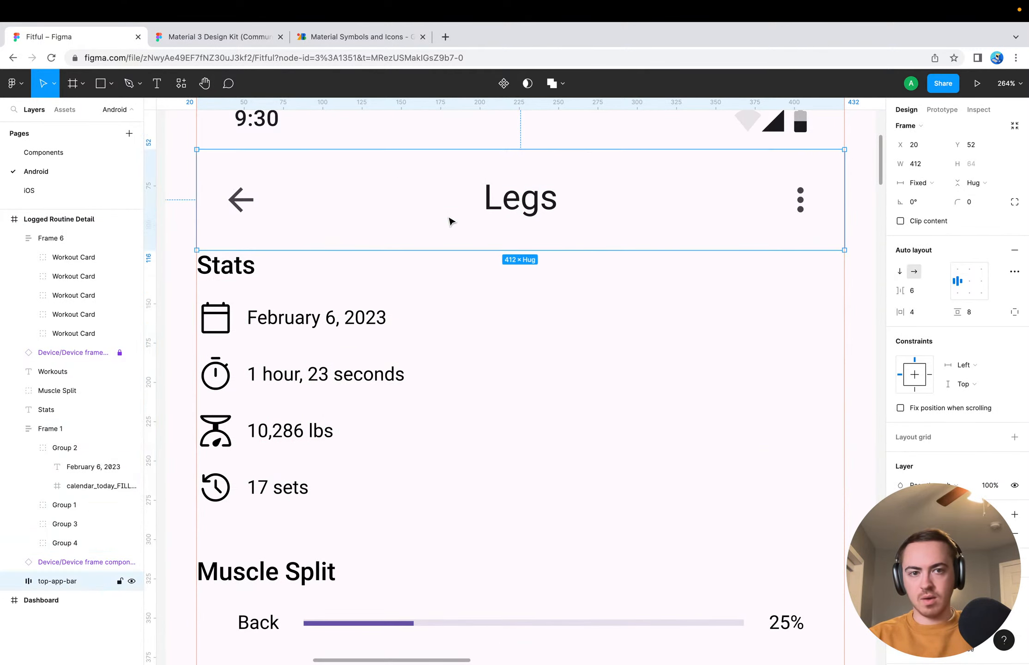
pyautogui.click(1014, 437)
pyautogui.hotkey('ctrl', 'z')
# Examine the spacing of the stats, muscle split and workout cards down to the Logged Routine Detail screen's lower edge
pyautogui.scroll(-5, 413, 356)
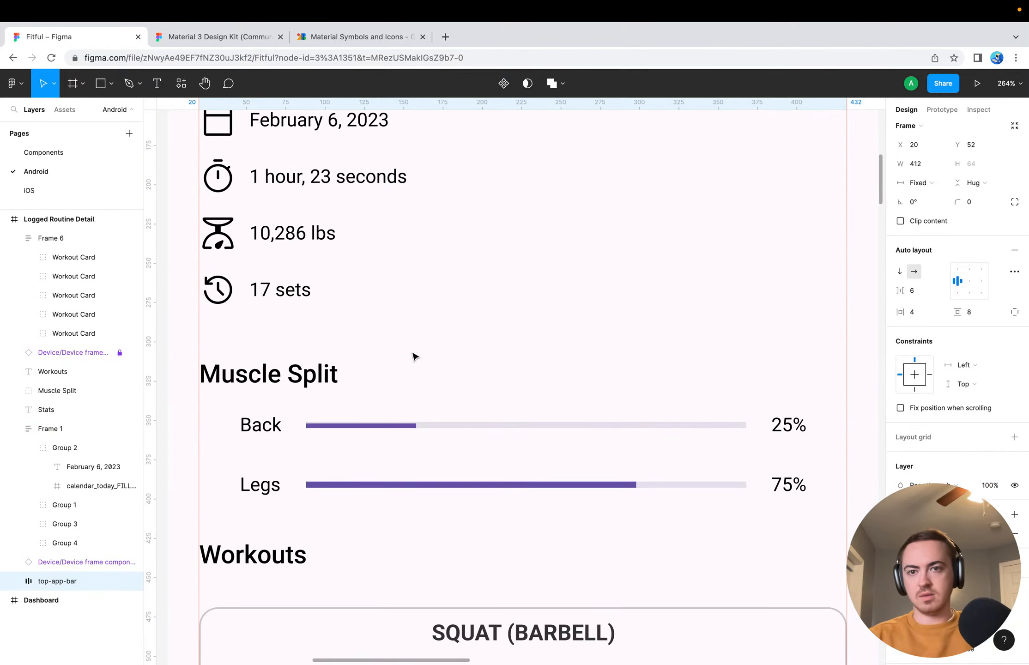
pyautogui.scroll(-5, 413, 355)
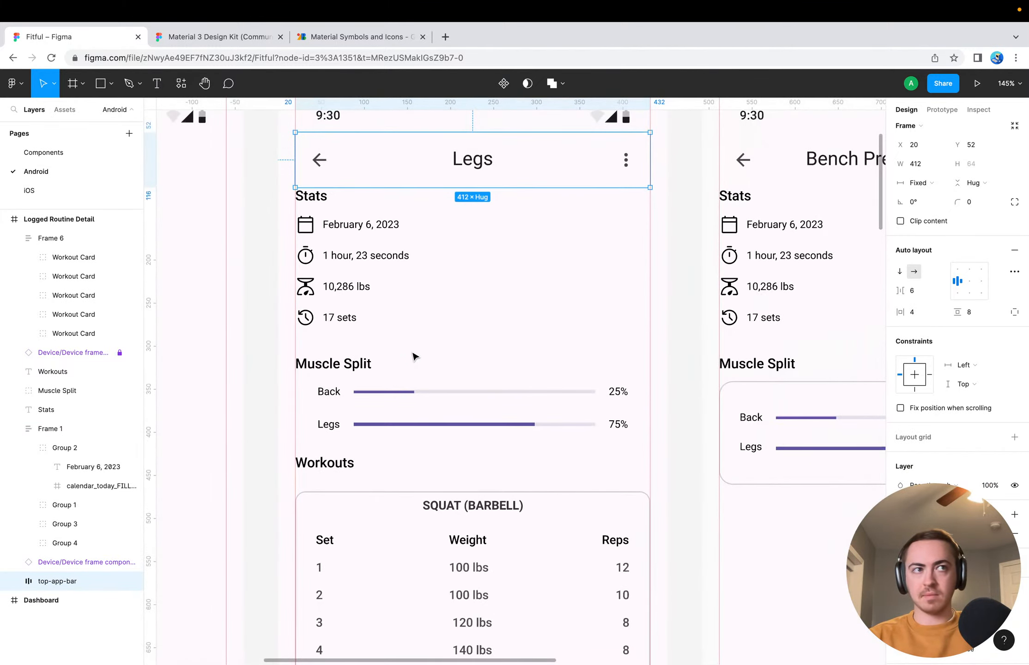
pyautogui.scroll(-3, 413, 355)
pyautogui.click(246, 334)
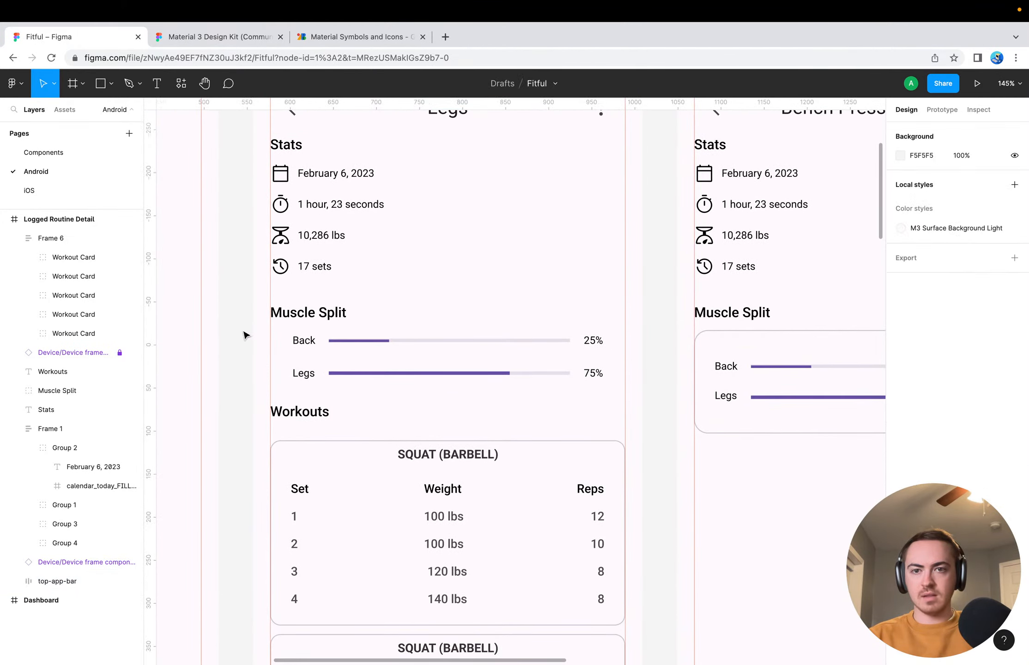
pyautogui.scroll(-1, 245, 335)
pyautogui.scroll(-10, 246, 335)
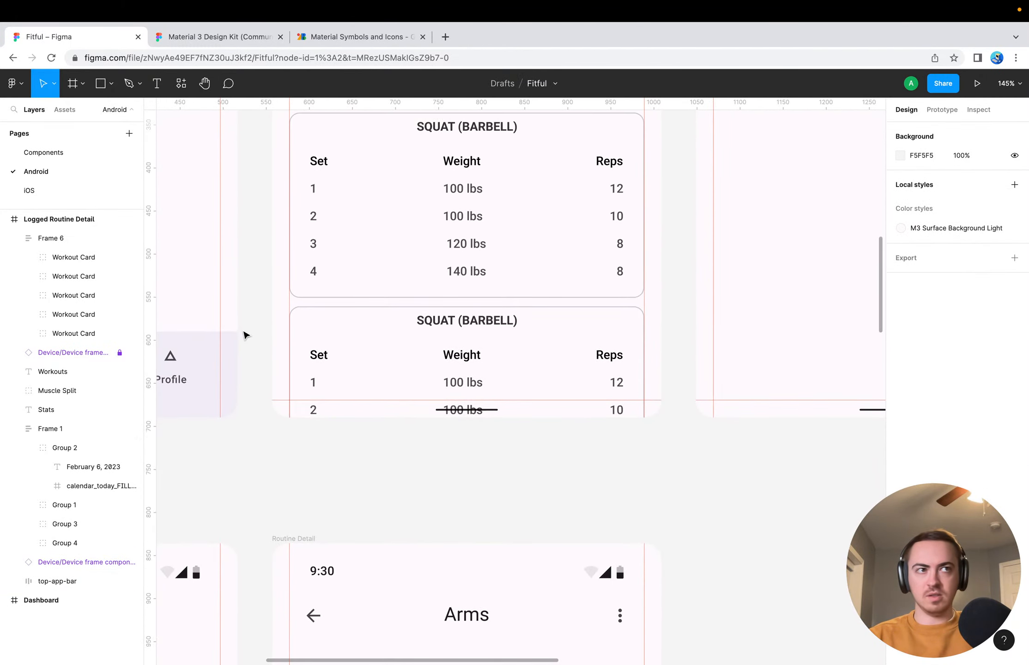
pyautogui.scroll(10, 246, 335)
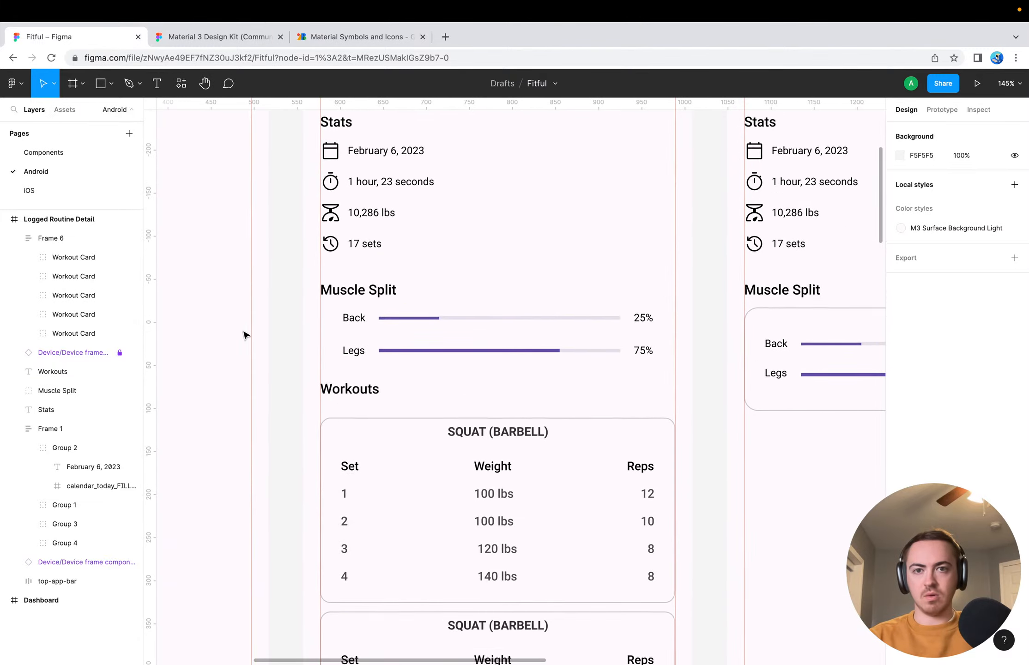
pyautogui.scroll(-5, 242, 330)
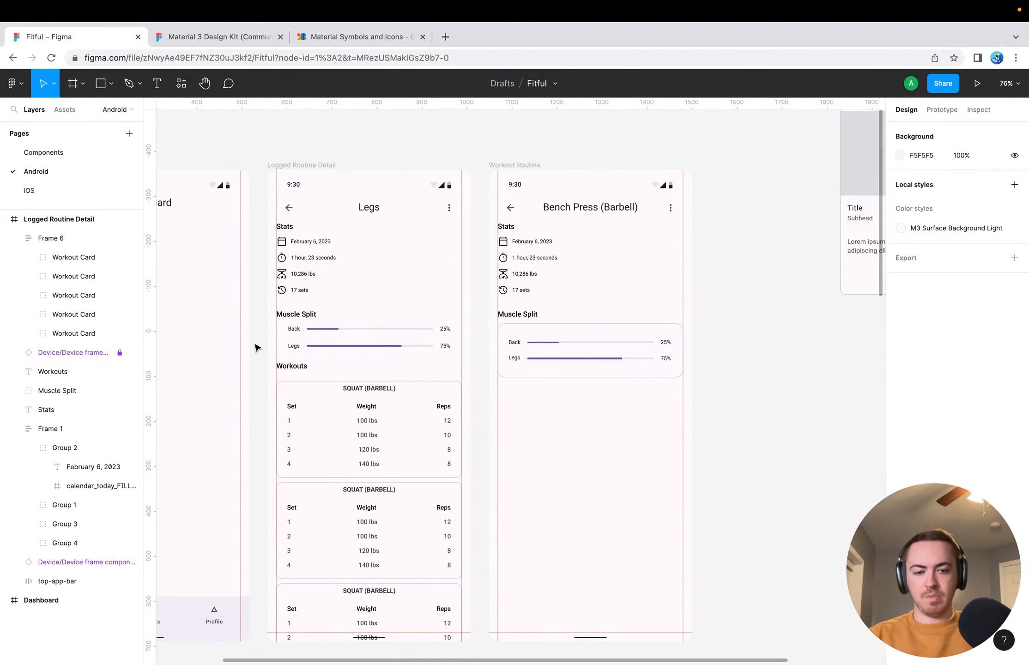
# Hide the editor interface and compare the Dashboard, Logged Routine Detail and Workout Routine screens without guides
pyautogui.press('super+backslash')
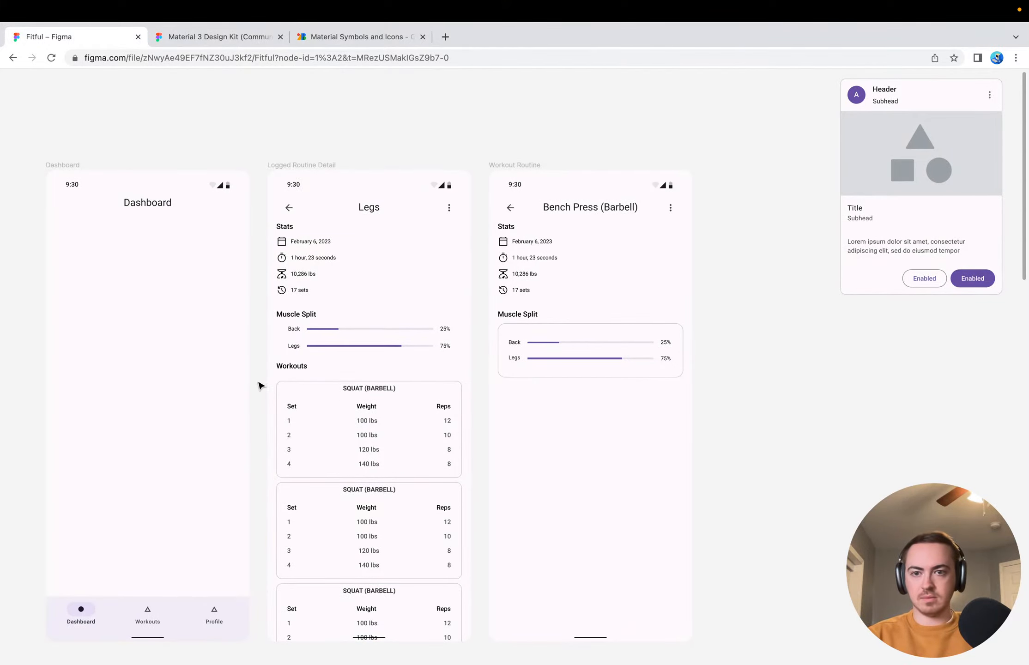
pyautogui.scroll(-4, 260, 385)
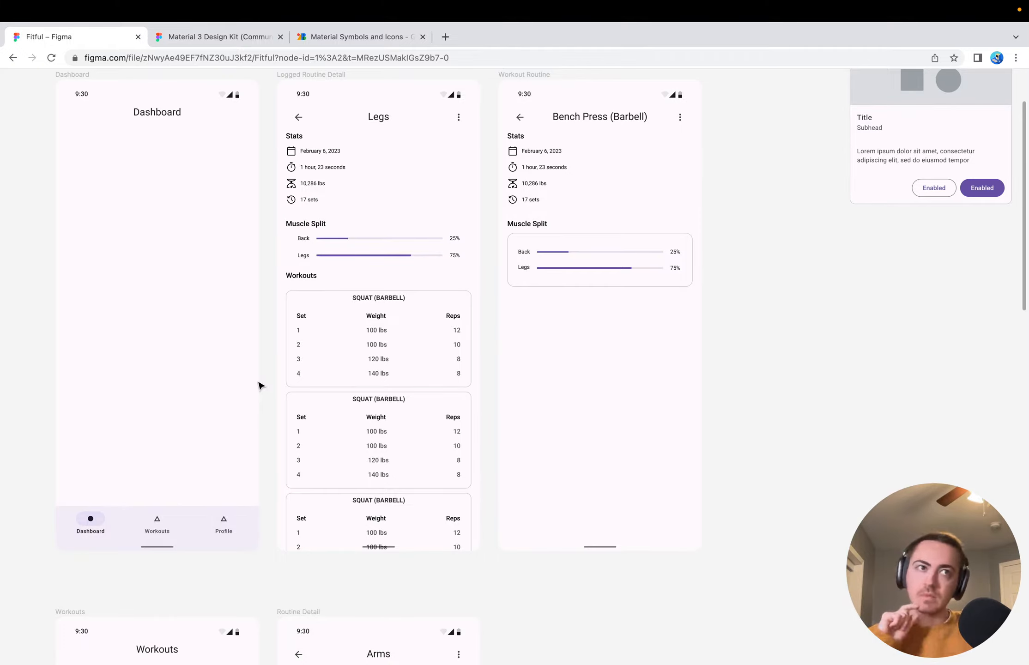
pyautogui.scroll(3, 260, 386)
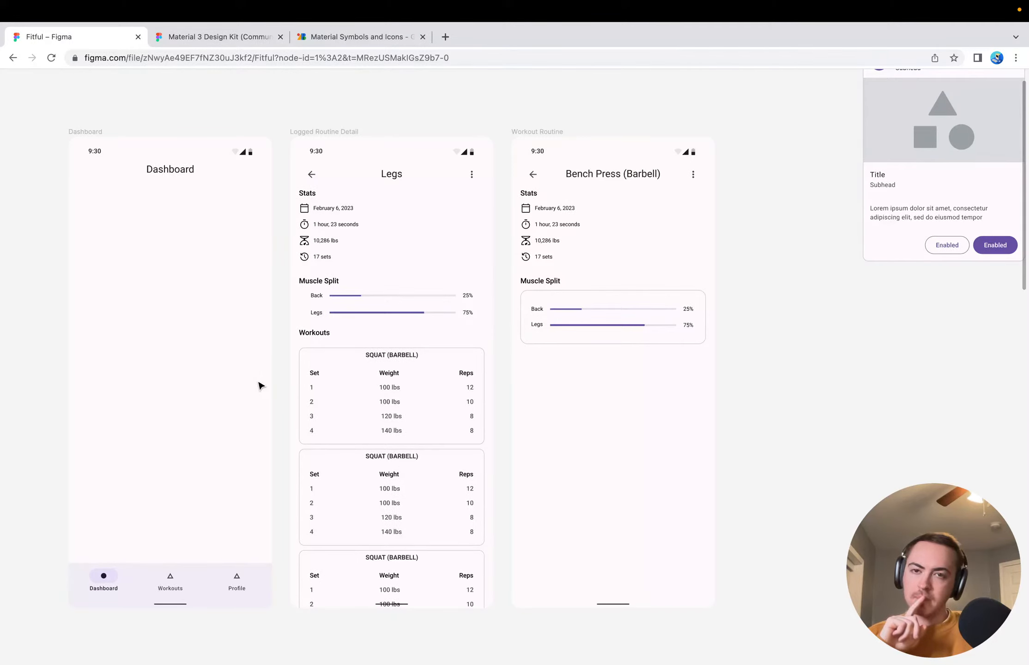
# Switch to Material Symbols and search the rounded icons for "record" and for "award"
pyautogui.click(323, 36)
pyautogui.click(358, 88)
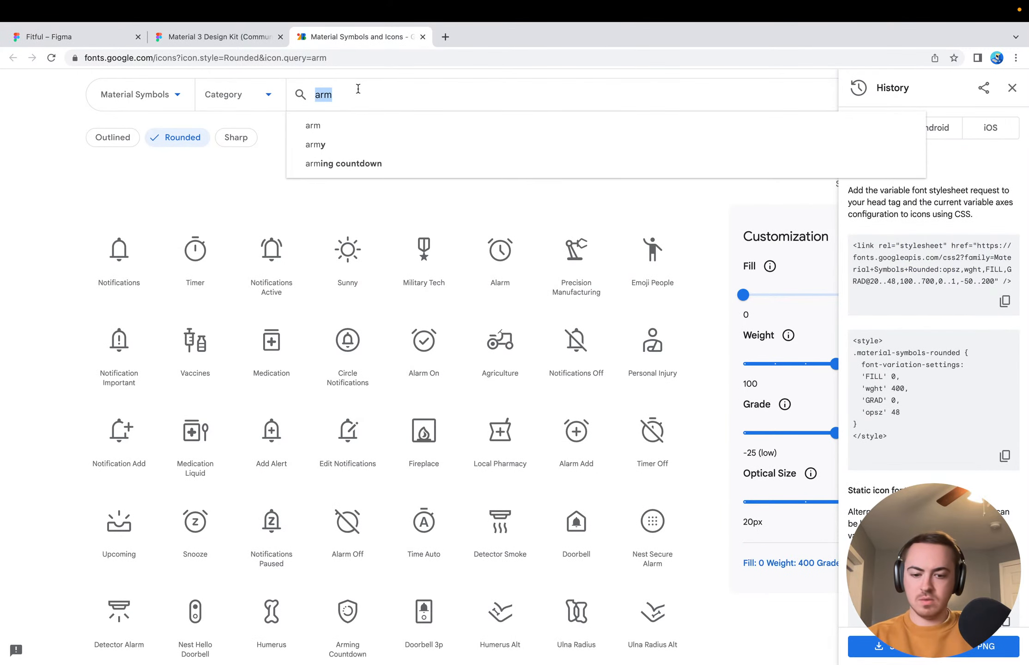
pyautogui.write('record')
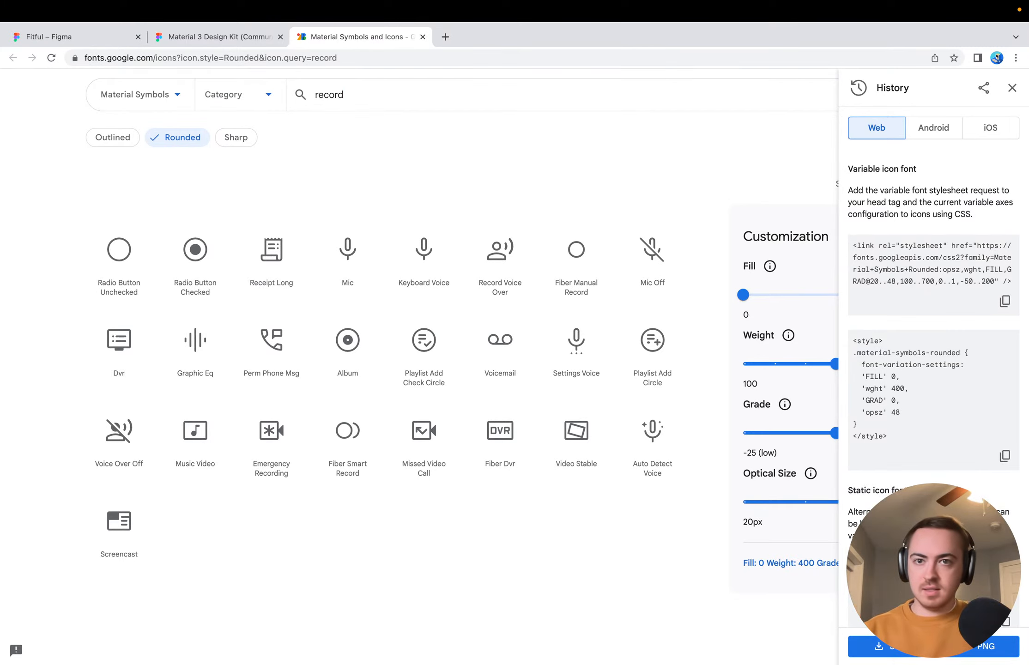
pyautogui.press('super+a')
pyautogui.write('award')
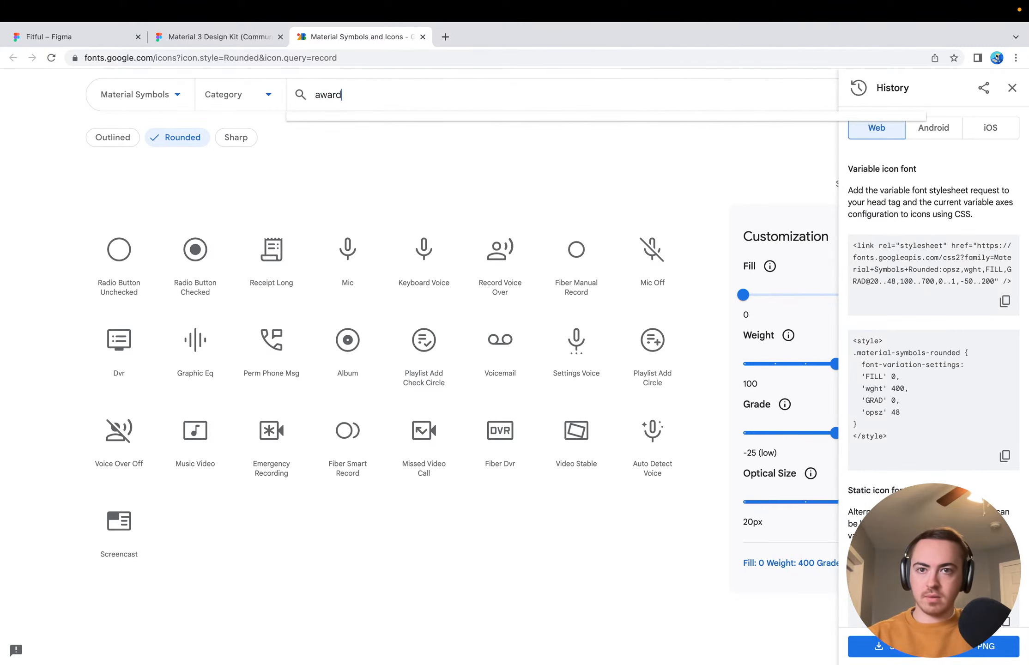
pyautogui.press('Return')
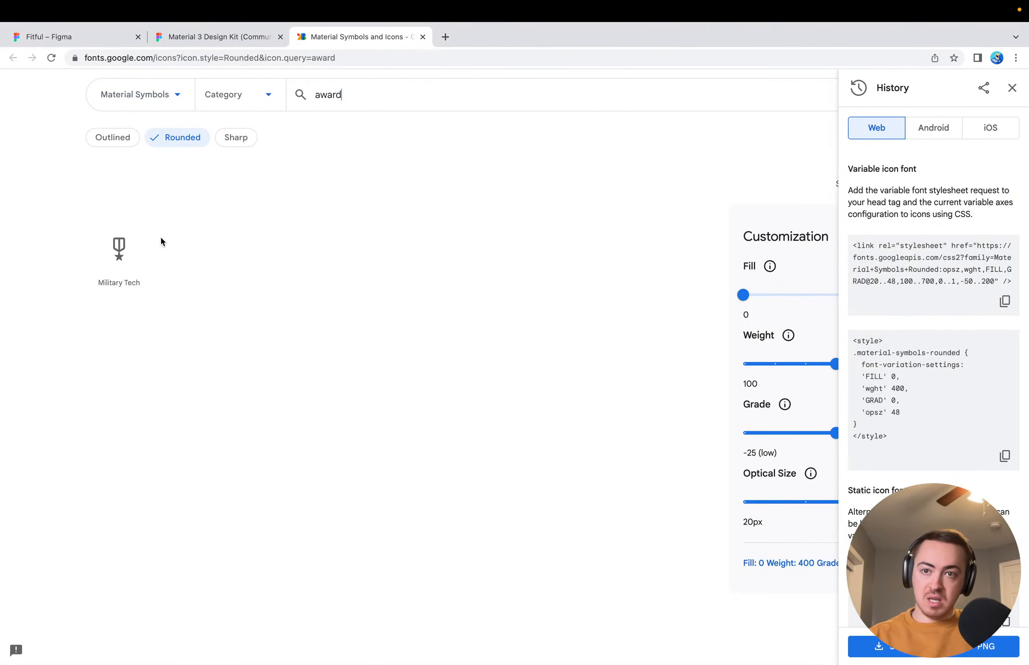
# Replace the award icon search with a search for "trophy"
pyautogui.click(357, 96)
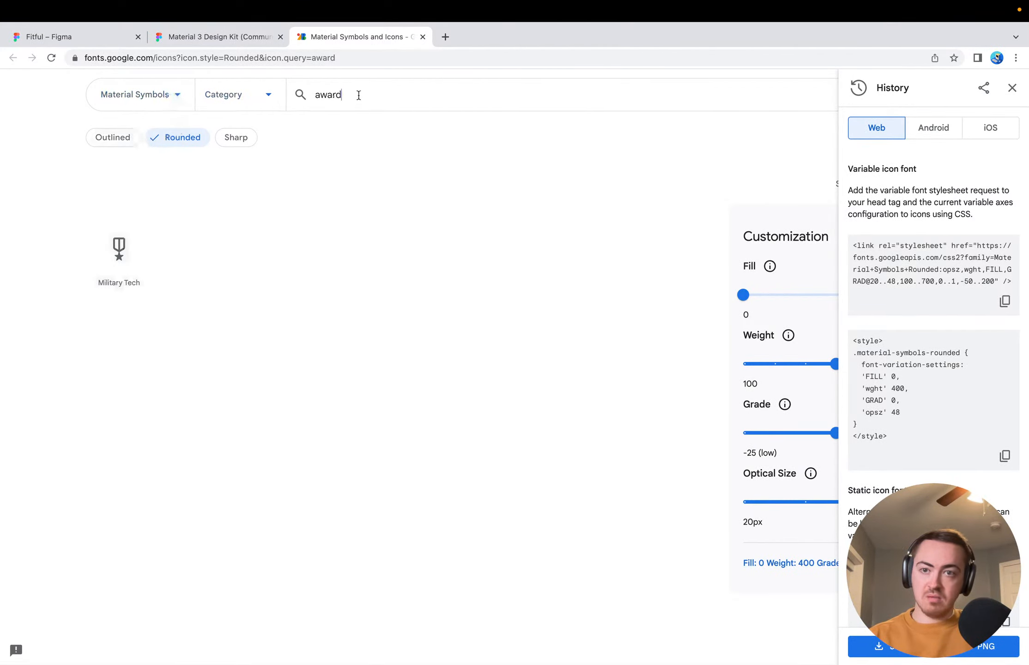
pyautogui.press('super+a')
pyautogui.press('BackSpace')
pyautogui.press('Return')
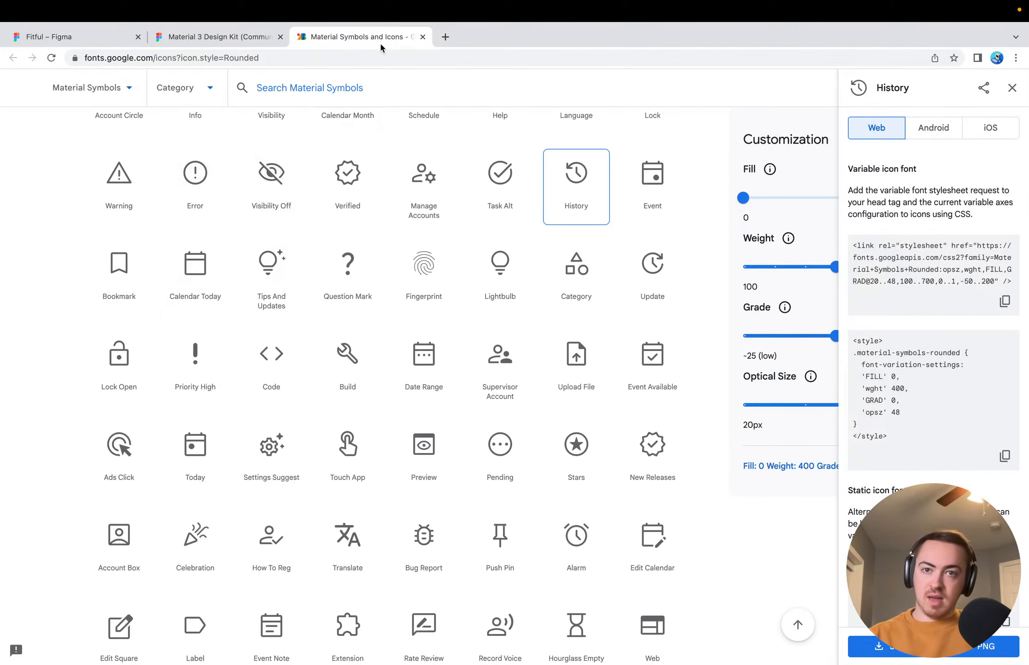
pyautogui.write('priz')
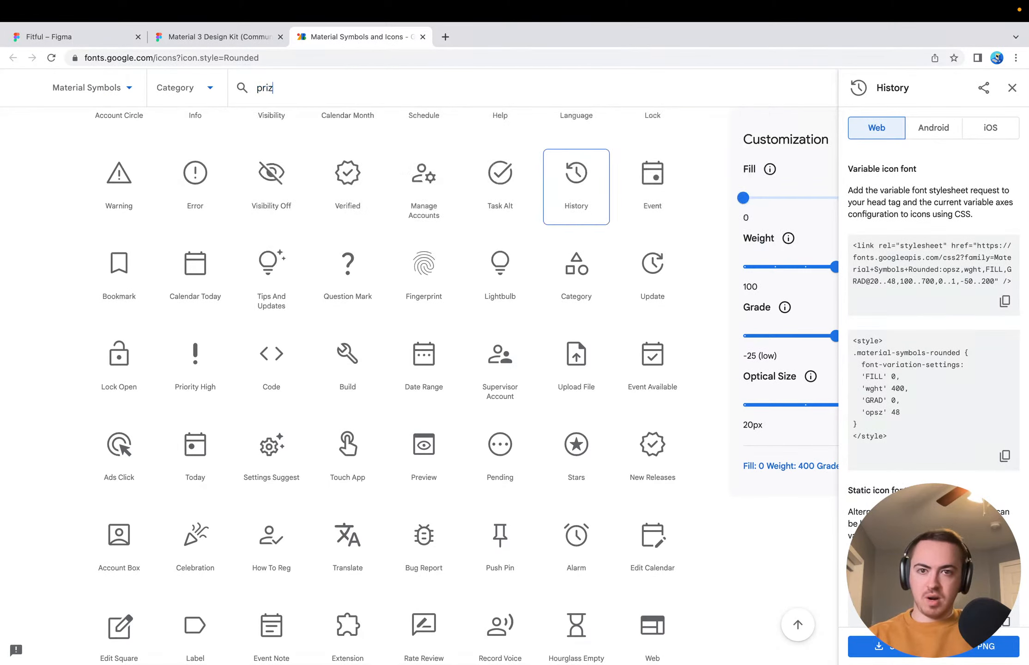
pyautogui.press('super+a')
pyautogui.write('trophy')
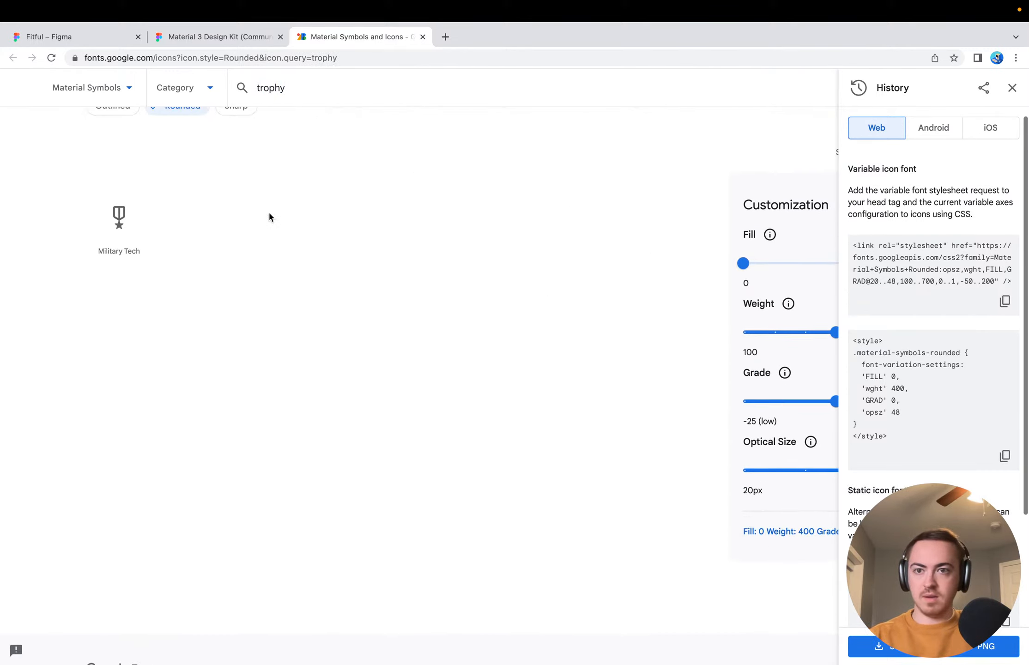
# Clear the "trophy" search, browse the full rounded Material Symbols collection and close the History icon's details
pyautogui.scroll(2, 268, 217)
pyautogui.doubleClick(362, 135)
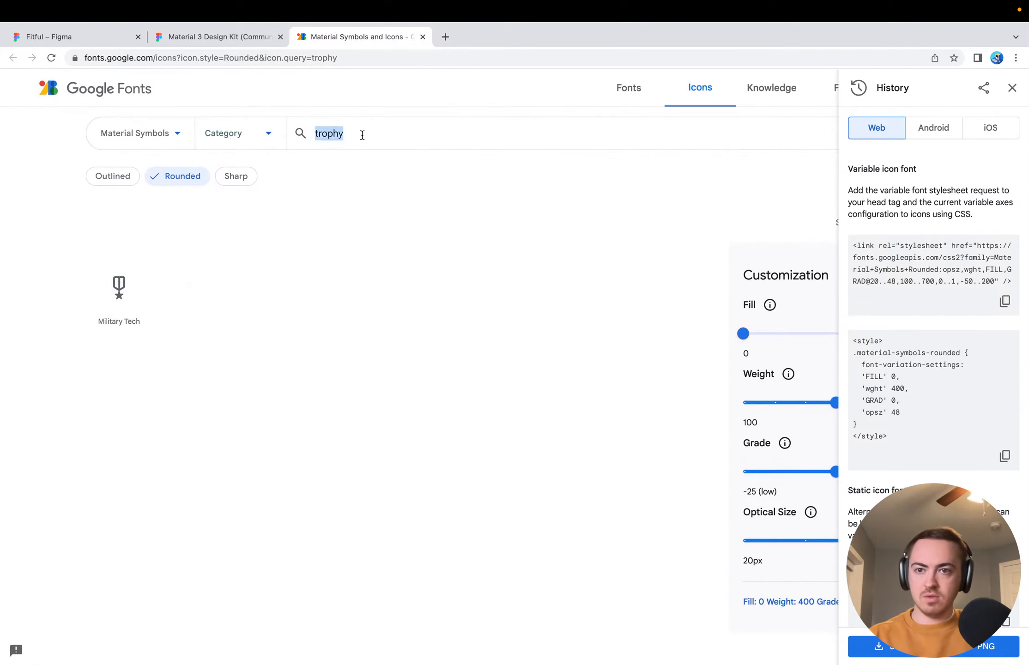
pyautogui.press('BackSpace')
pyautogui.scroll(-3, 184, 277)
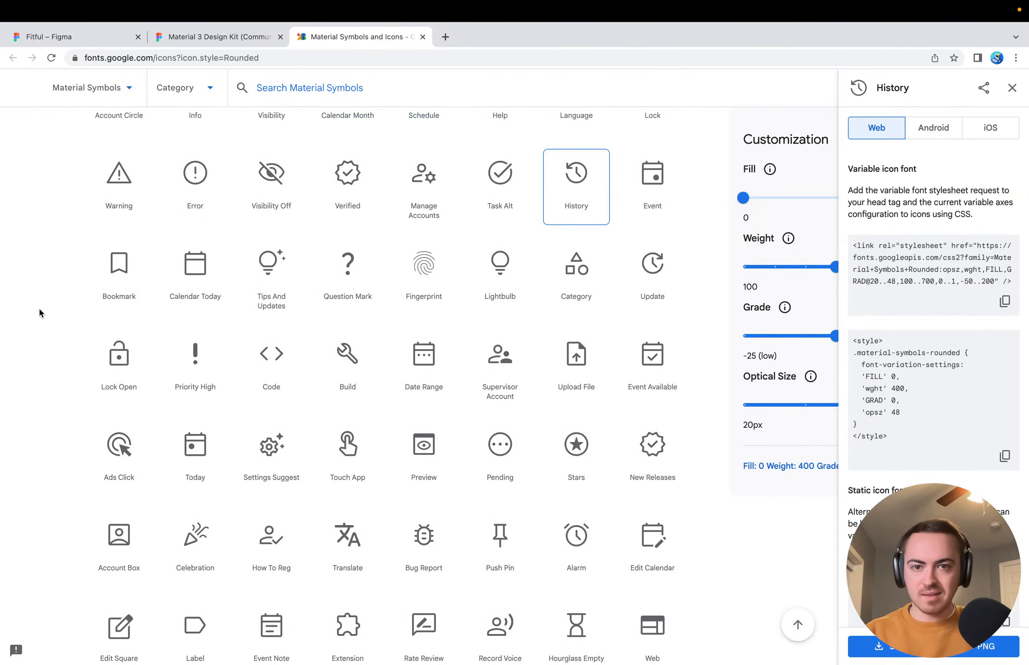
pyautogui.scroll(10, 328, 244)
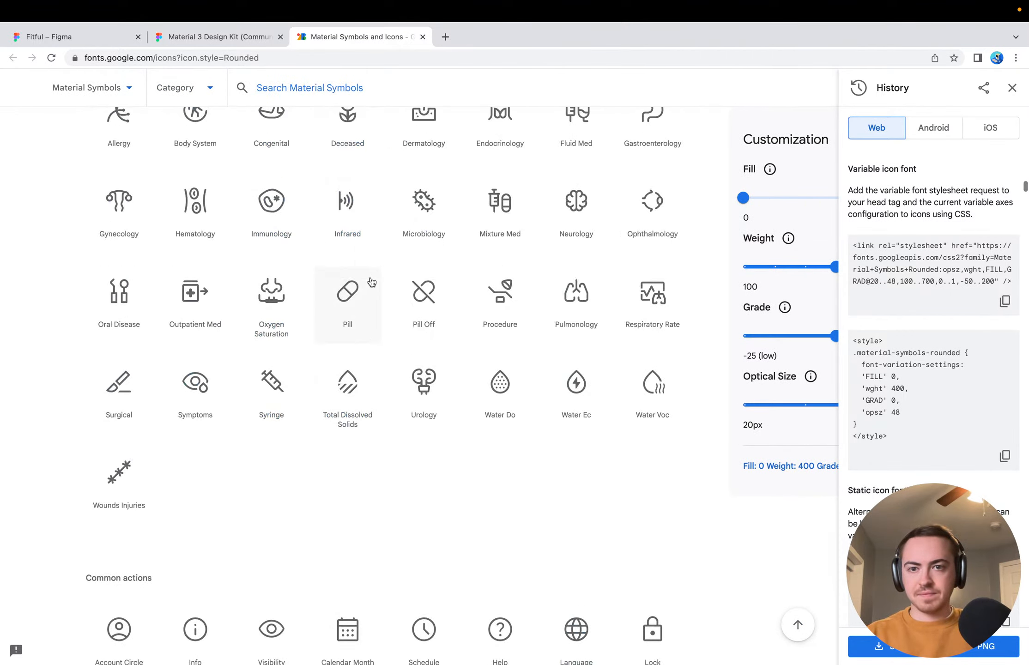
pyautogui.scroll(15, 371, 280)
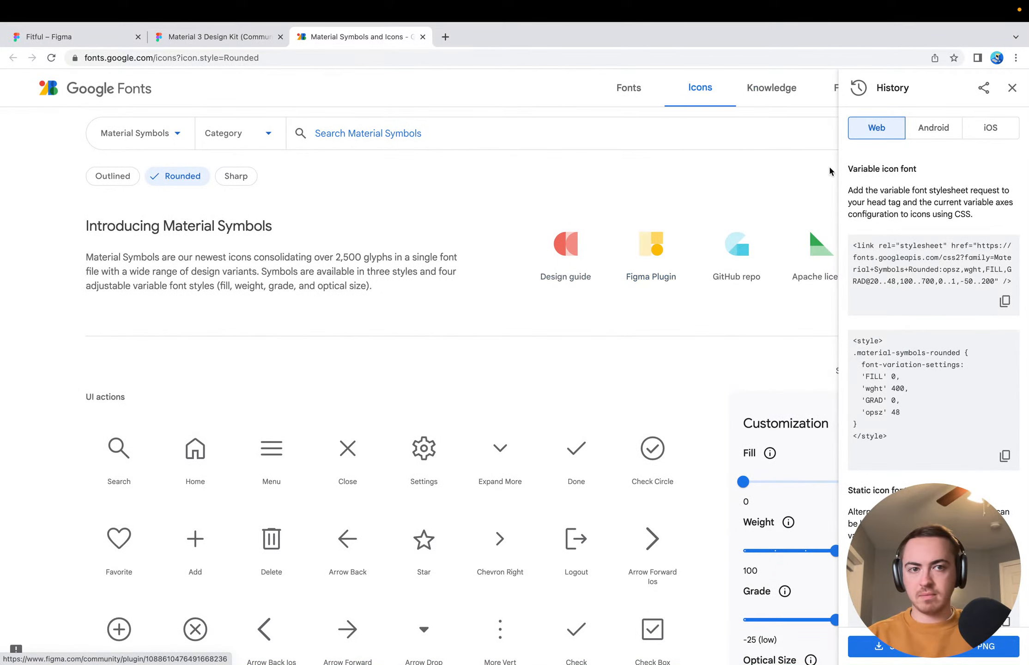
pyautogui.click(1012, 88)
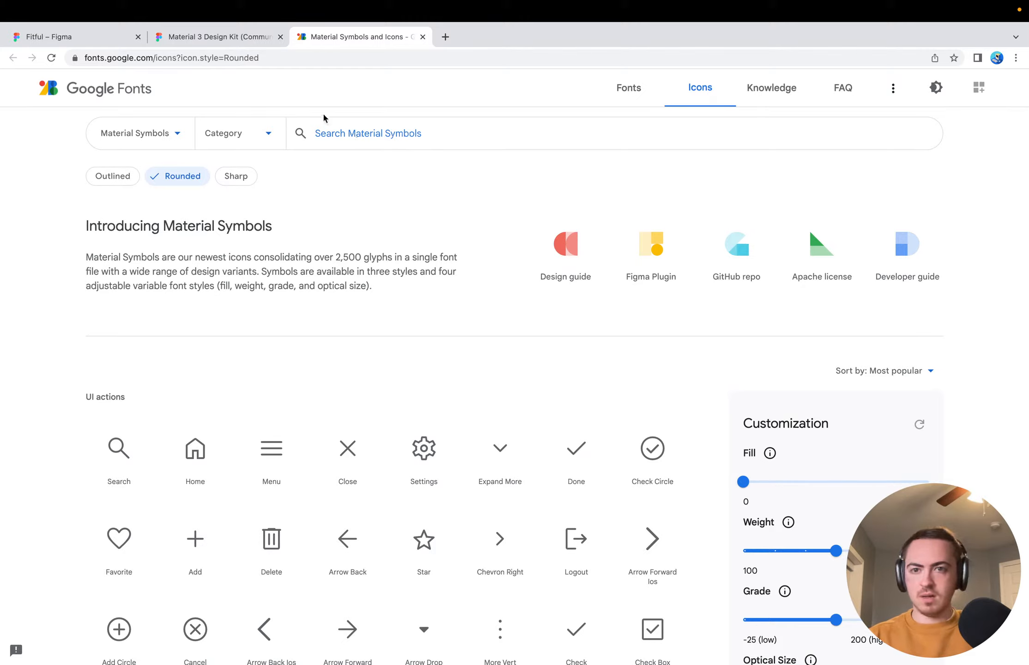
# Search the web for "material design icon trophy" and open the GitHub Trophy Icon issue #403
pyautogui.click(445, 37)
pyautogui.write('material')
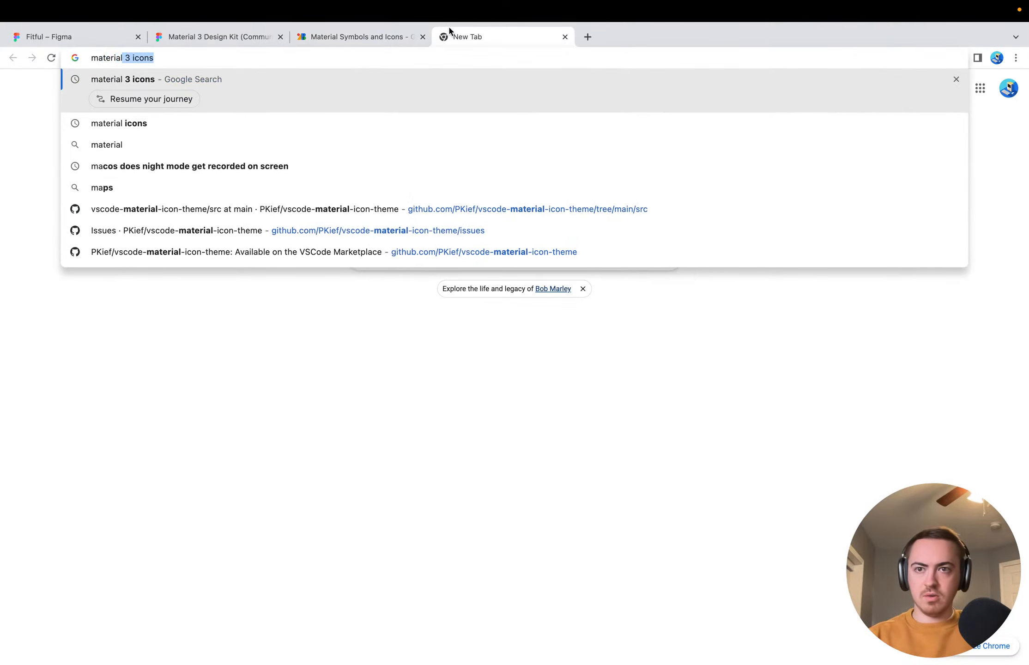
pyautogui.write(' design icon ')
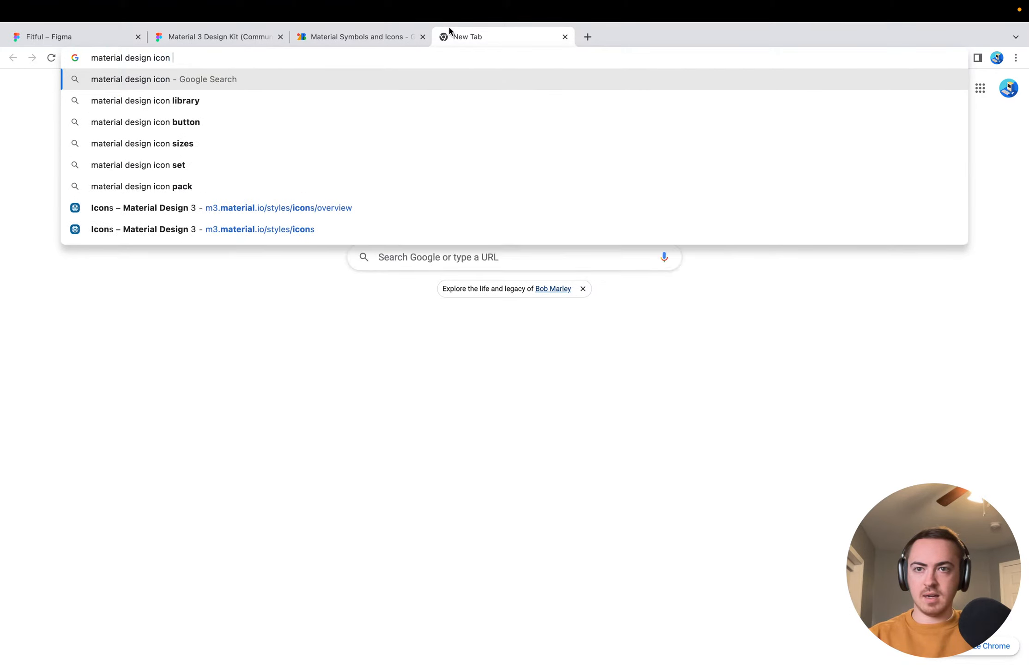
pyautogui.write('trophy')
pyautogui.press('Return')
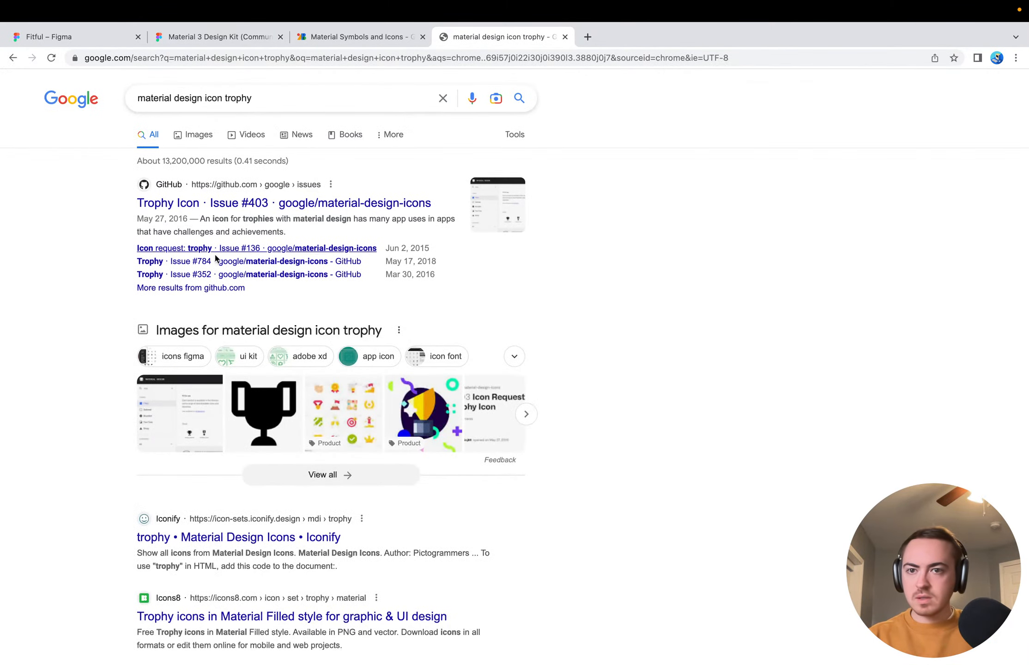
pyautogui.click(174, 205)
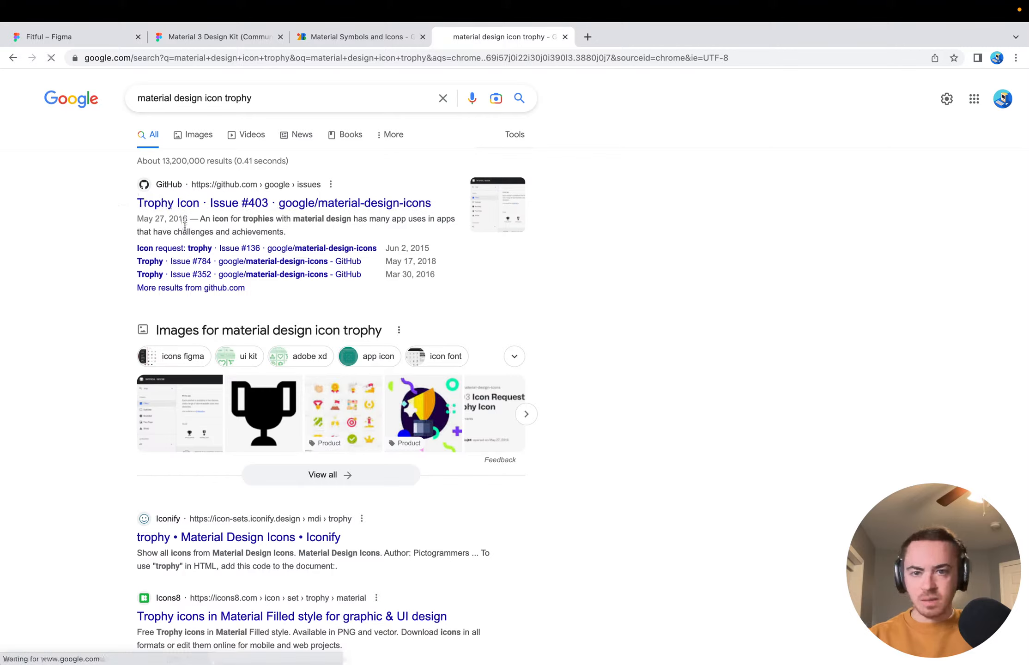
# Read the Trophy Icon issue's comments for the names of trophy-like icons in the current set and close the page
pyautogui.scroll(-2, 91, 395)
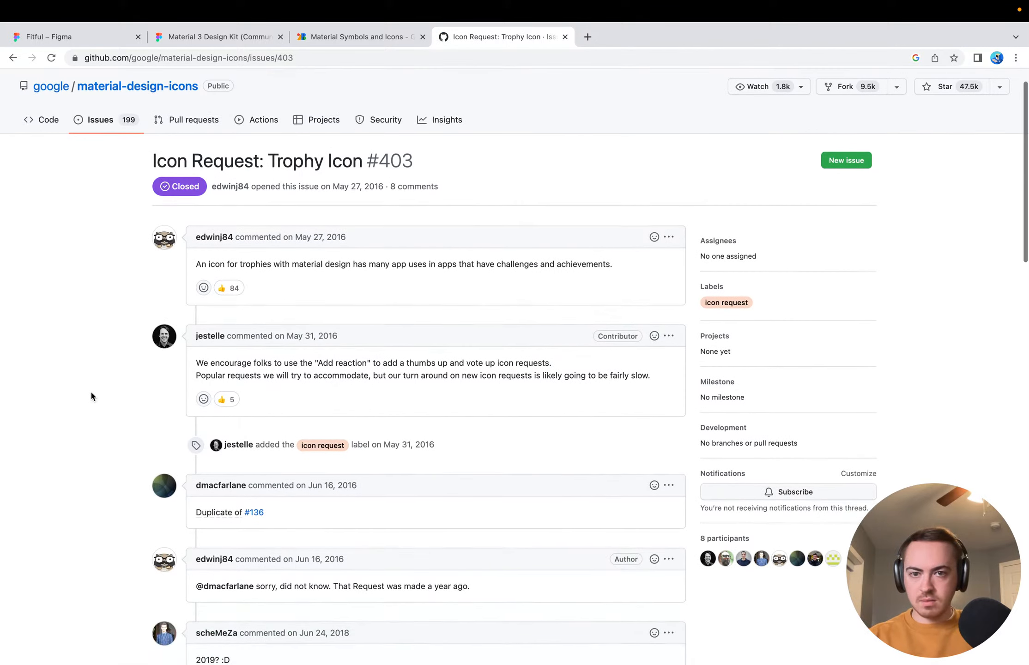
pyautogui.scroll(-3, 91, 393)
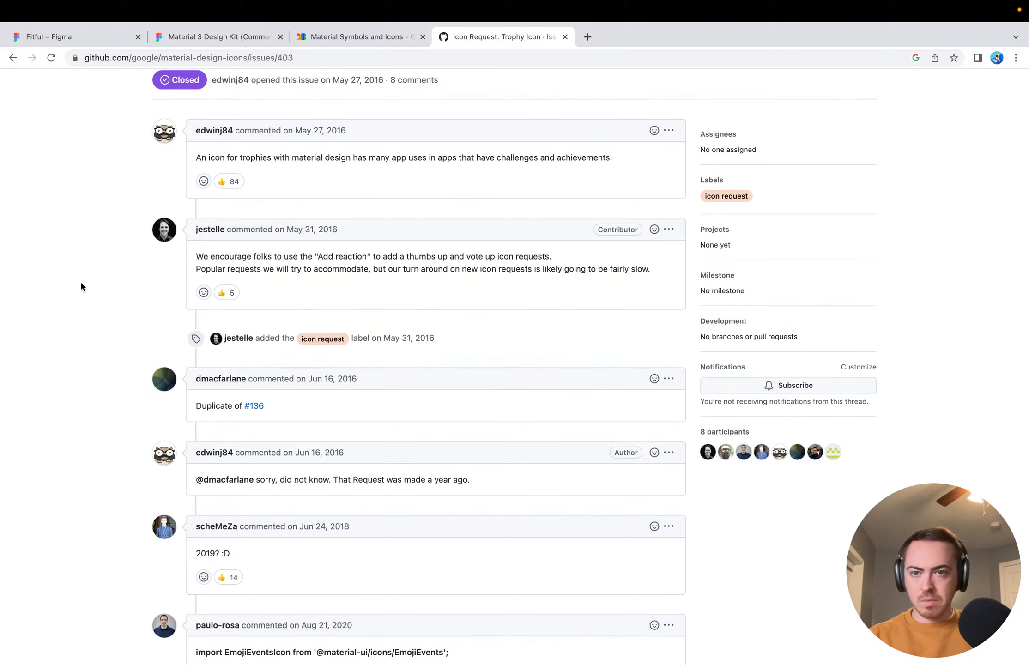
pyautogui.scroll(-6, 82, 284)
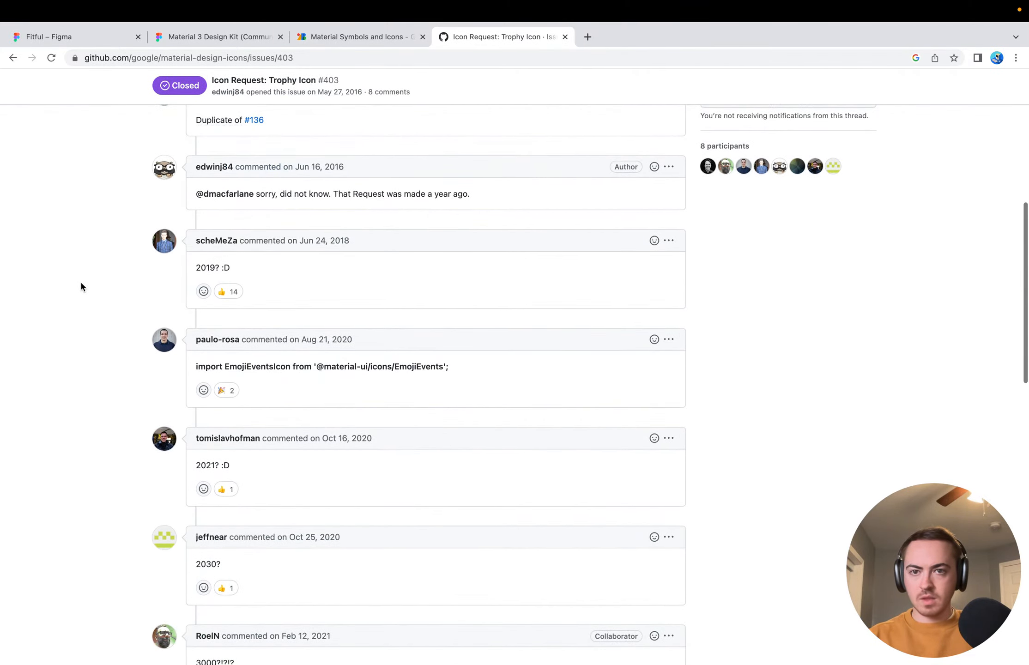
pyautogui.scroll(-3, 81, 286)
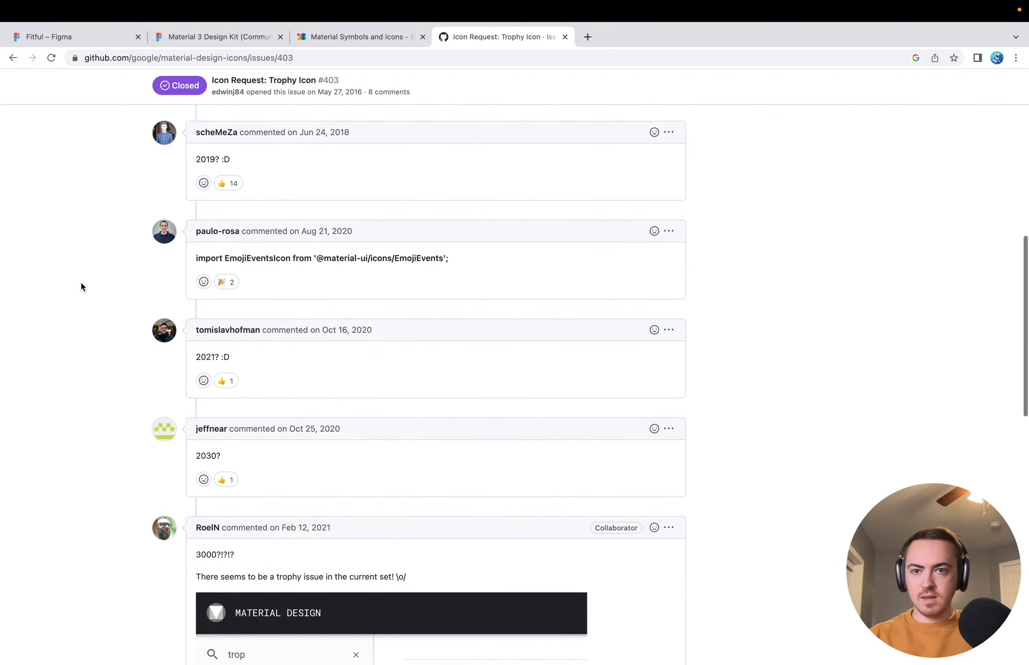
pyautogui.scroll(-5, 106, 406)
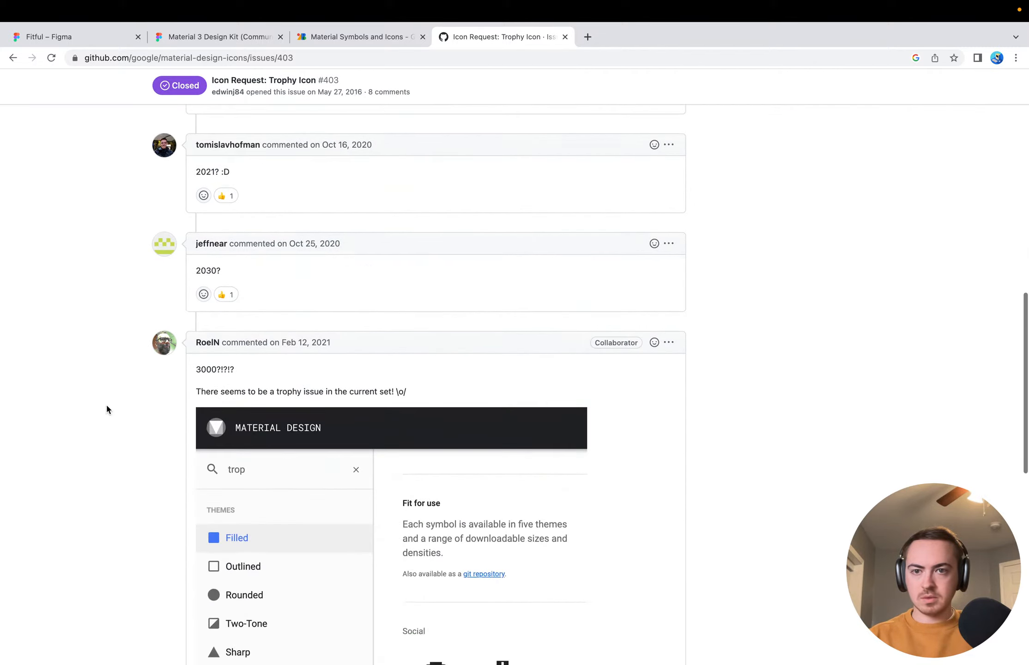
pyautogui.scroll(-3, 106, 406)
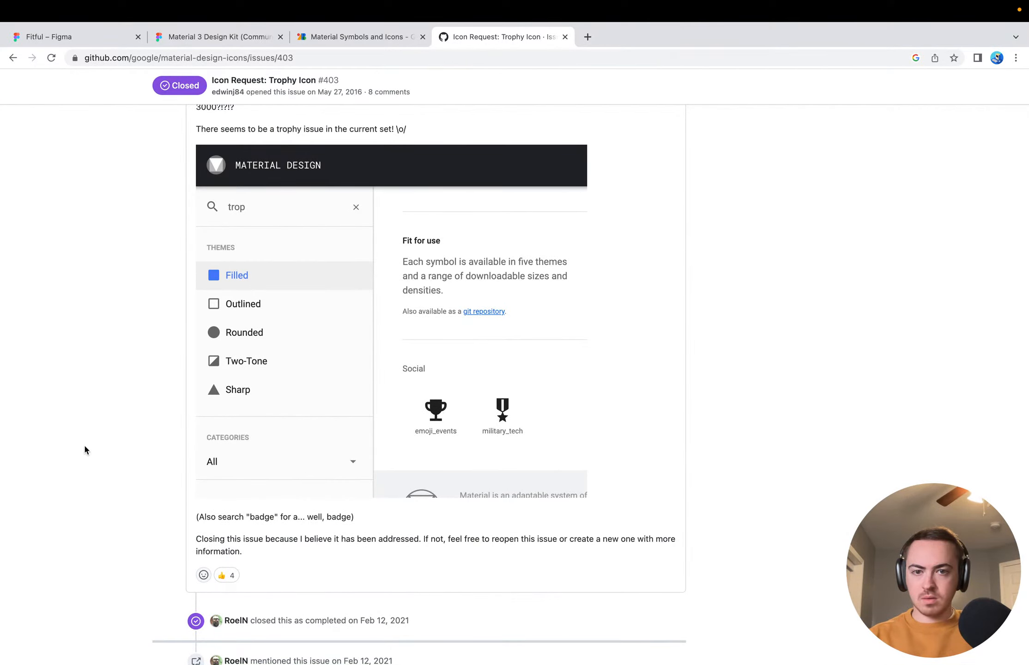
pyautogui.click(564, 37)
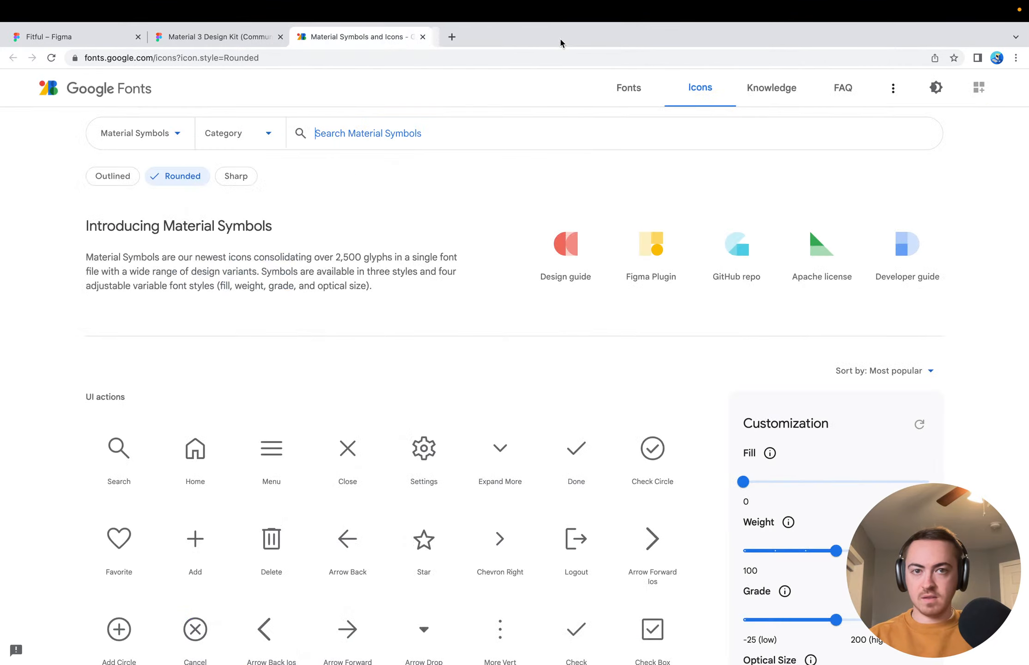
# Search the rounded Material Symbols for "events" and for "emoji"
pyautogui.write('events')
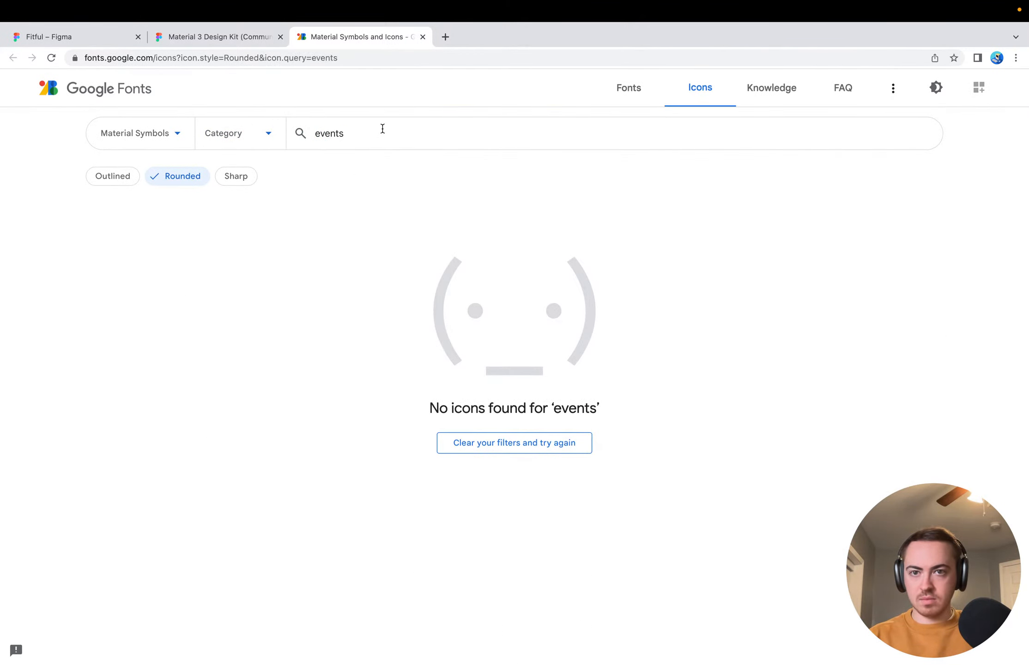
pyautogui.hotkey('alt', 'BackSpace')
pyautogui.write('emoji')
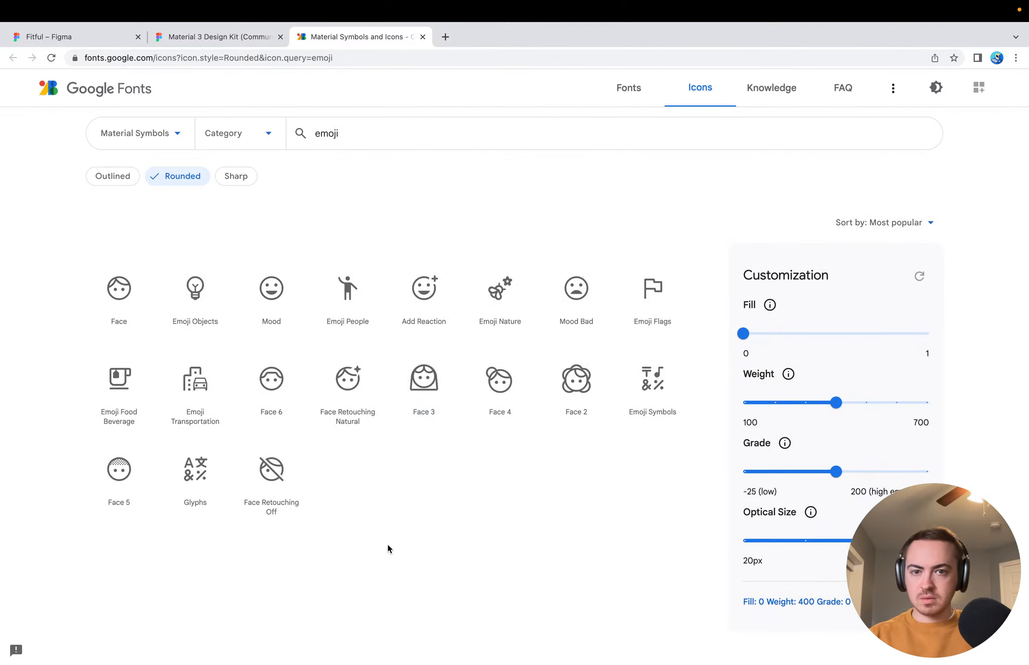
pyautogui.click(386, 145)
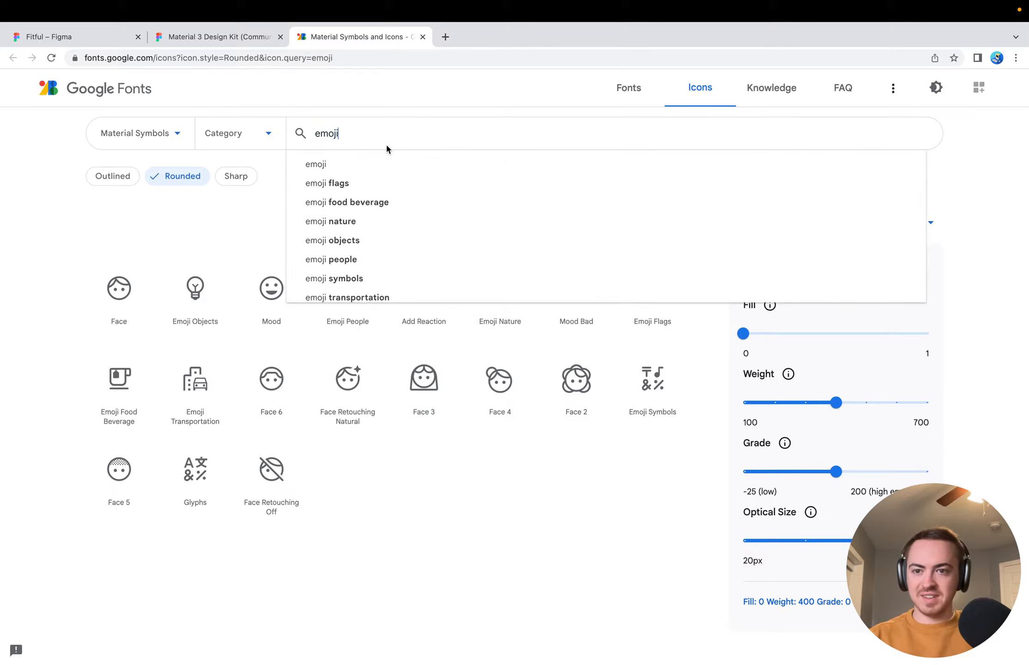
pyautogui.click(63, 285)
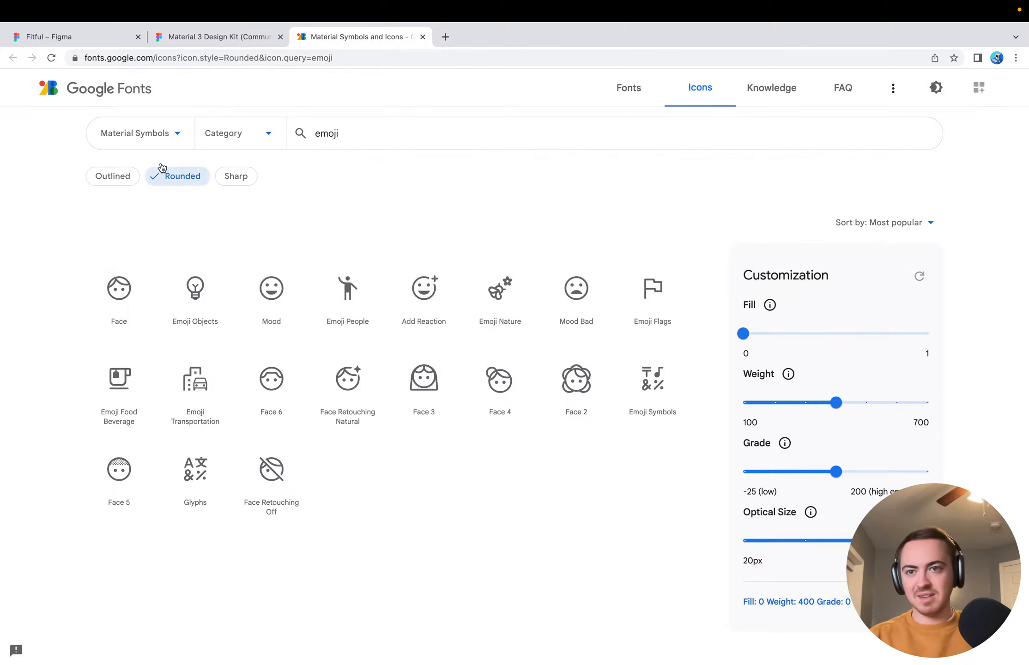
# Switch the icon set to Material Icons and view the "emoji" results in the Rounded style
pyautogui.click(157, 141)
pyautogui.click(151, 197)
pyautogui.click(356, 131)
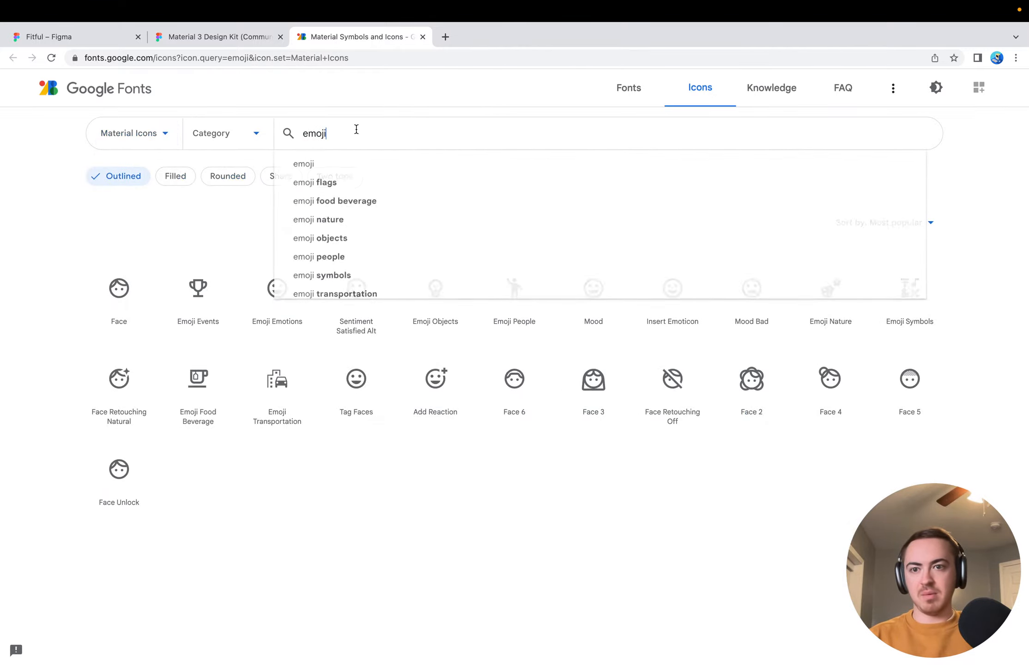
pyautogui.doubleClick(356, 130)
pyautogui.click(2, 327)
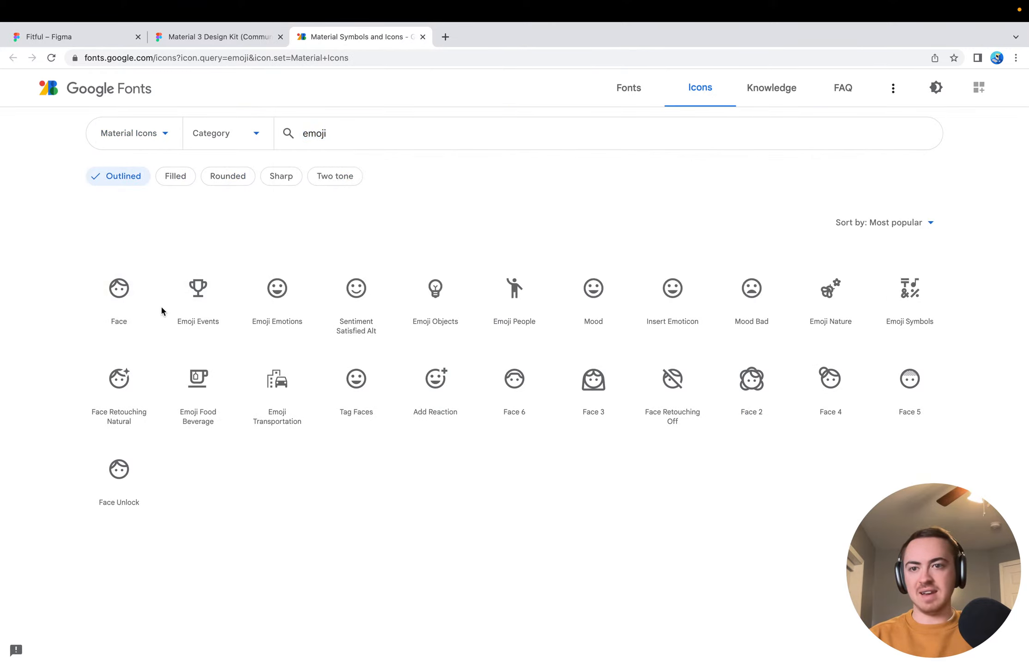
pyautogui.click(218, 175)
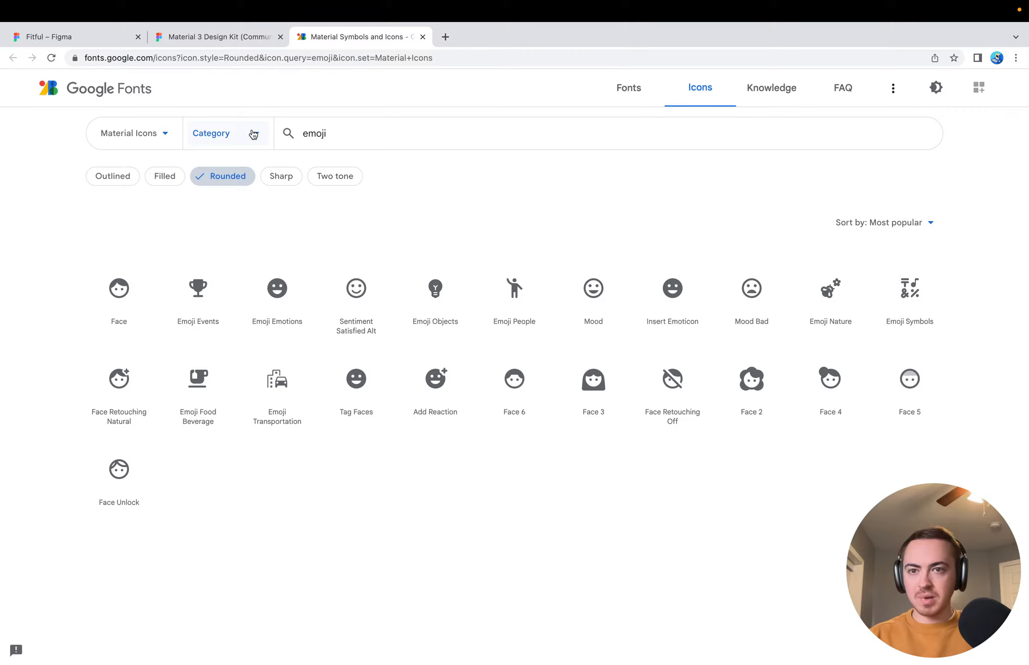
# Switch the icon set back to Material Symbols and search for "event"
pyautogui.click(147, 134)
pyautogui.click(152, 167)
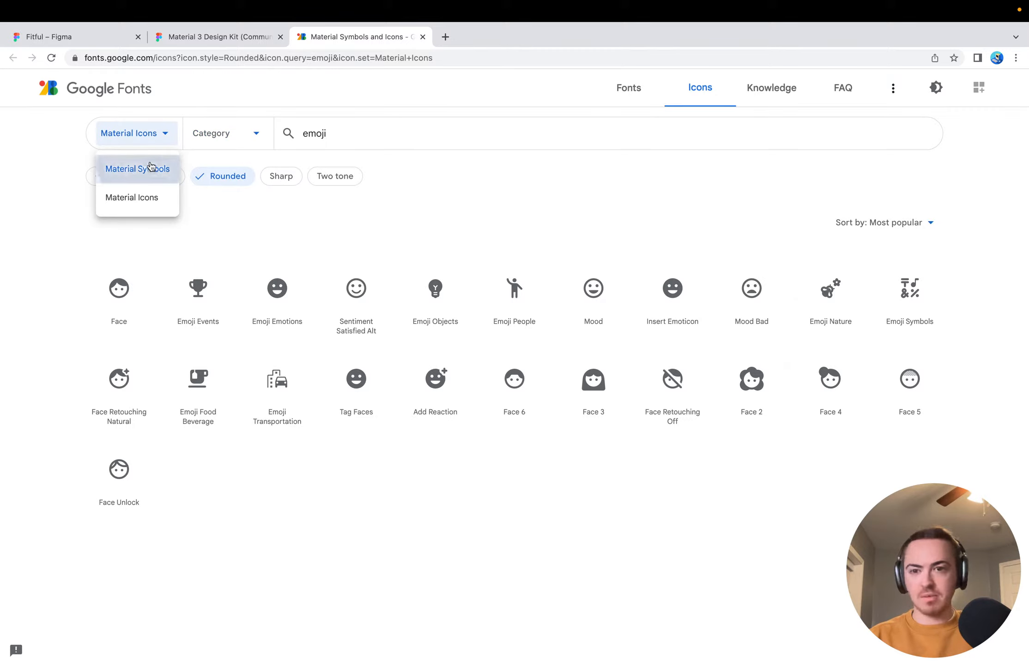
pyautogui.click(379, 135)
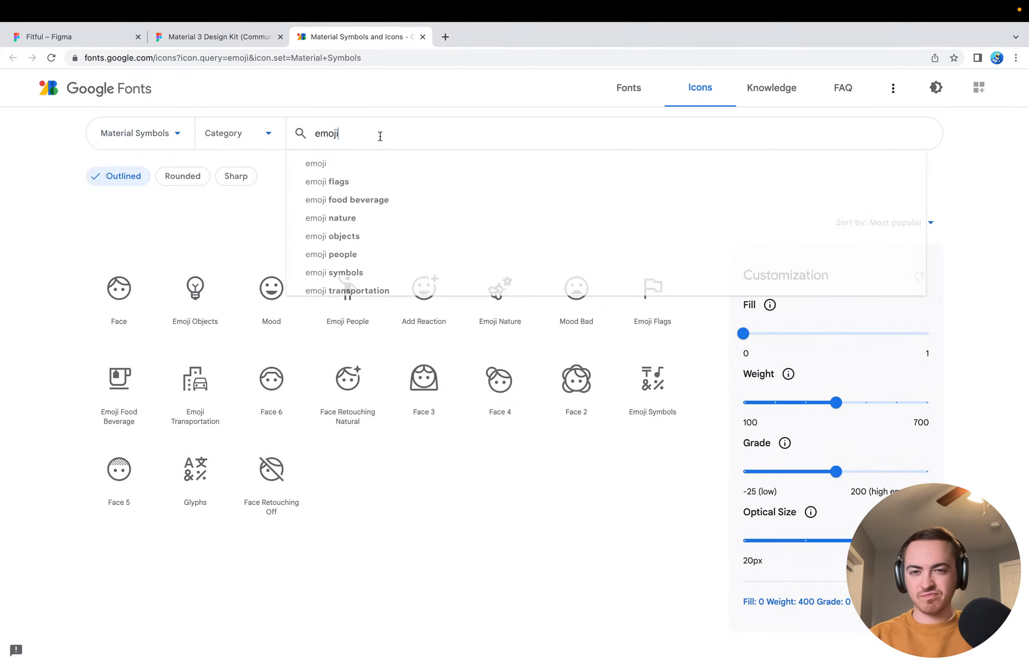
pyautogui.press('super+a')
pyautogui.write('event')
pyautogui.press('Return')
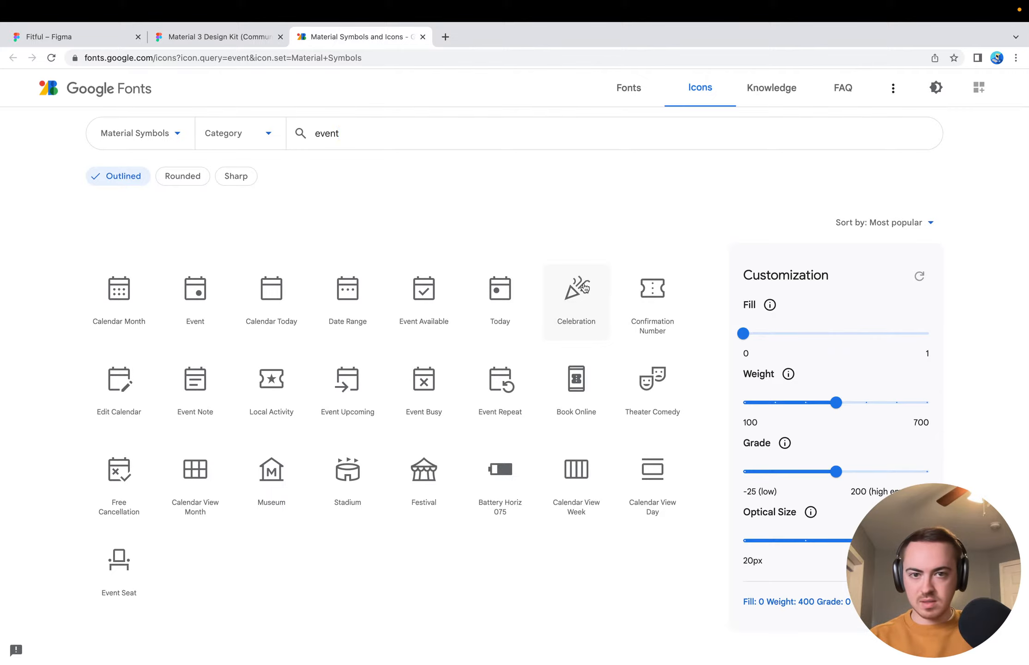
# Search the web in a new tab for "material 3 symbols trophy"
pyautogui.click(451, 42)
pyautogui.write('material ')
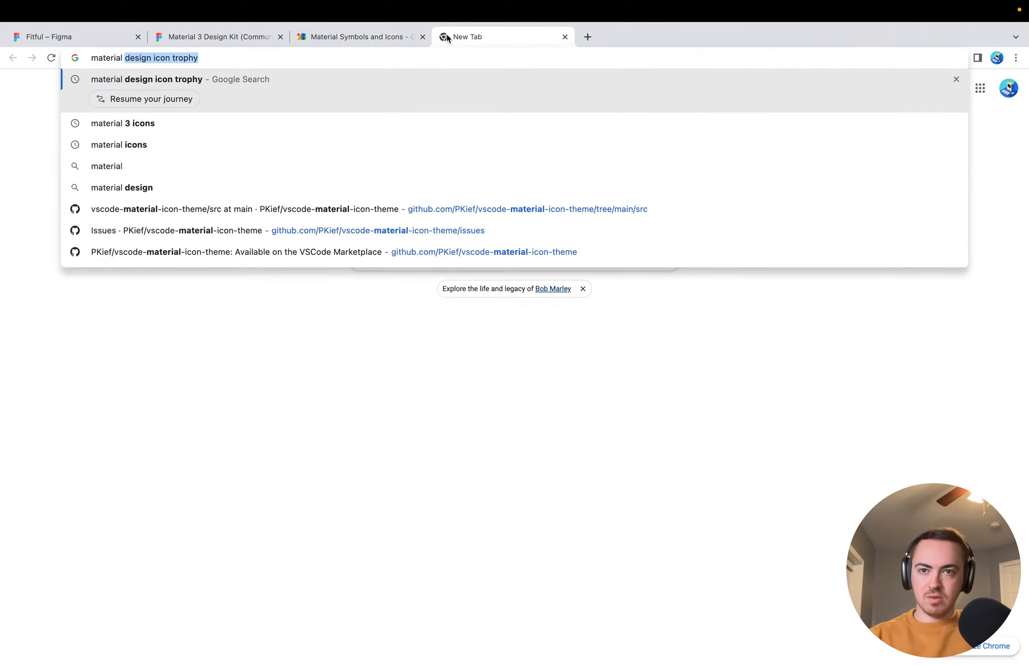
pyautogui.write('3 symb')
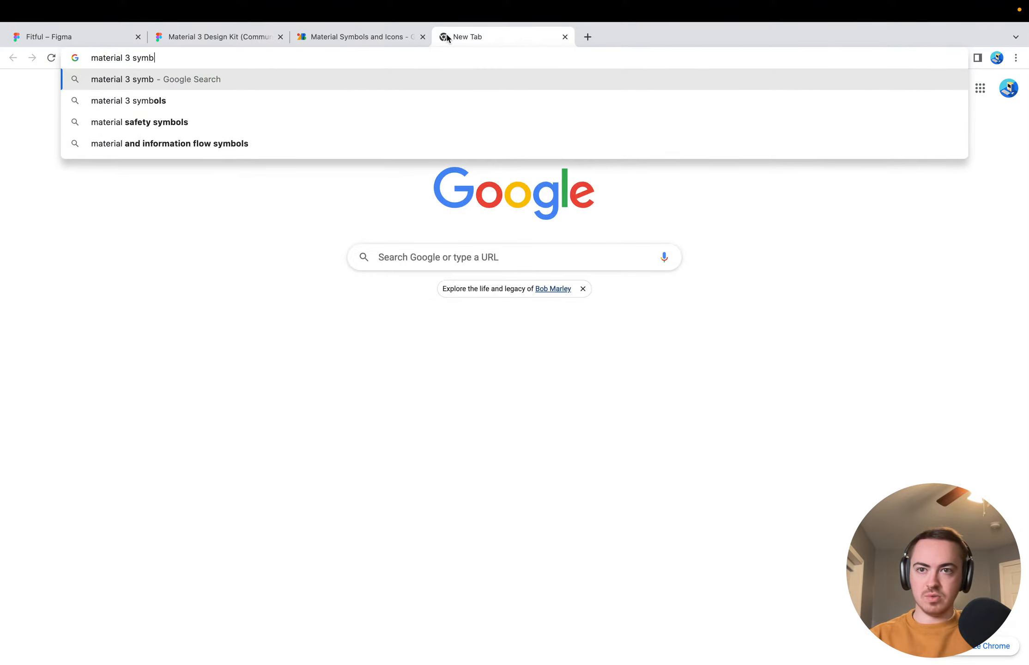
pyautogui.write('ols trophy')
pyautogui.press('Return')
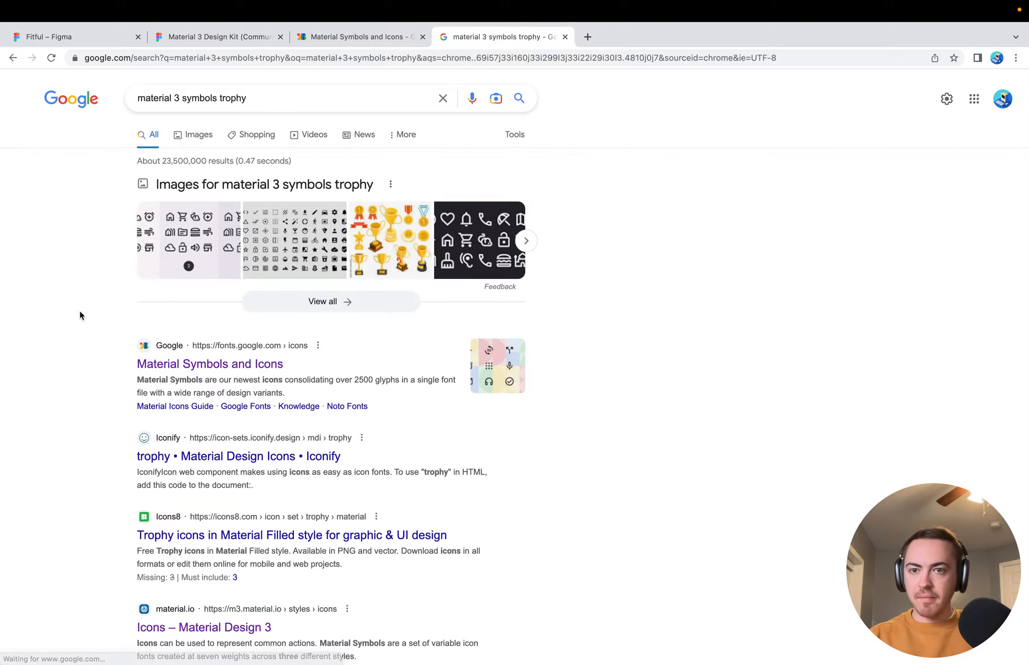
# Check the Iconify trophy page, return to the search results to look through them, and close the tab
pyautogui.scroll(-1, 183, 456)
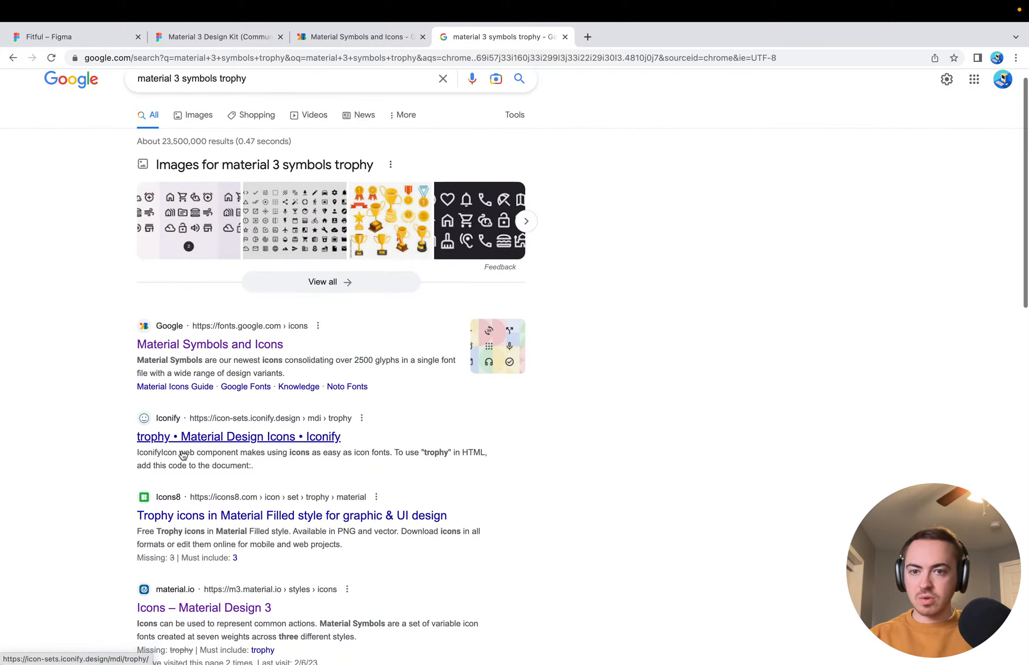
pyautogui.click(185, 439)
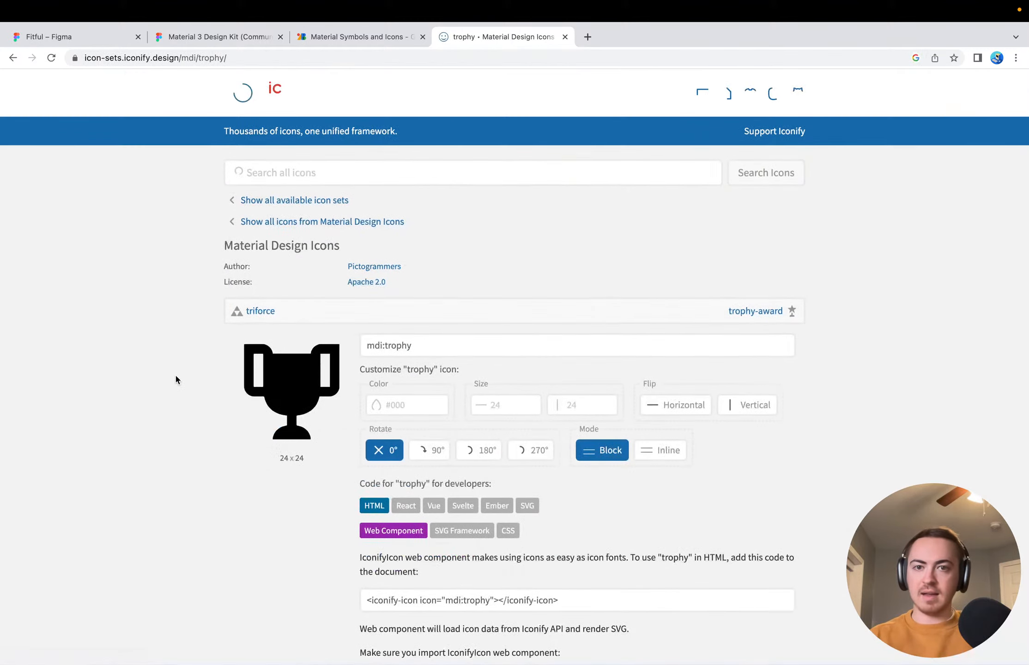
pyautogui.hscroll(-3, 108, 371)
pyautogui.scroll(-5, 91, 507)
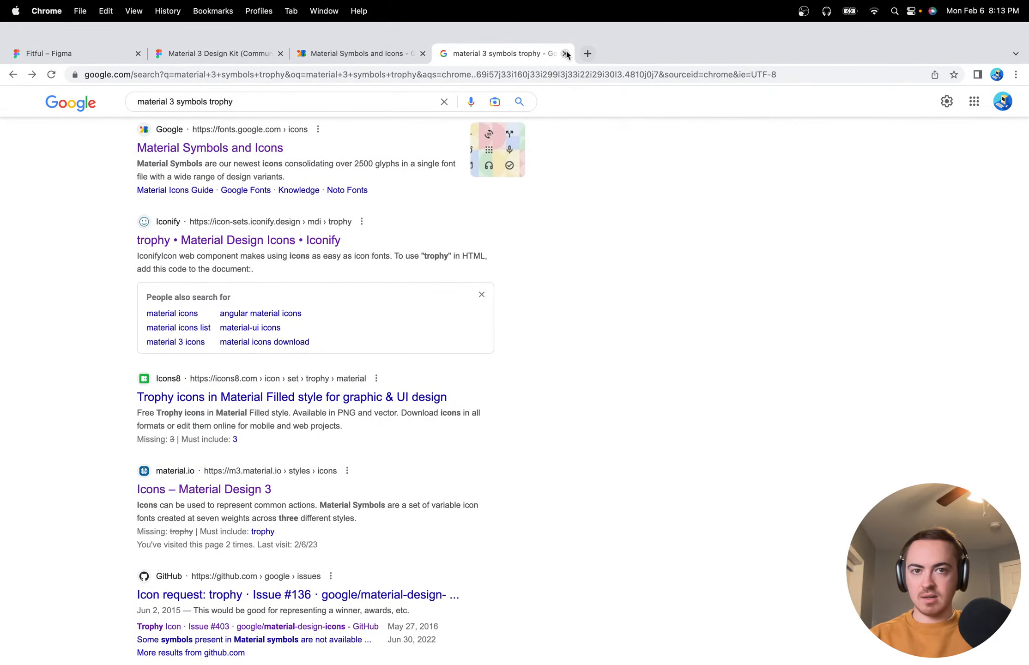
pyautogui.click(565, 54)
# Download the outlined Celebration symbol as an SVG and switch to the Fitful design in Figma
pyautogui.click(577, 293)
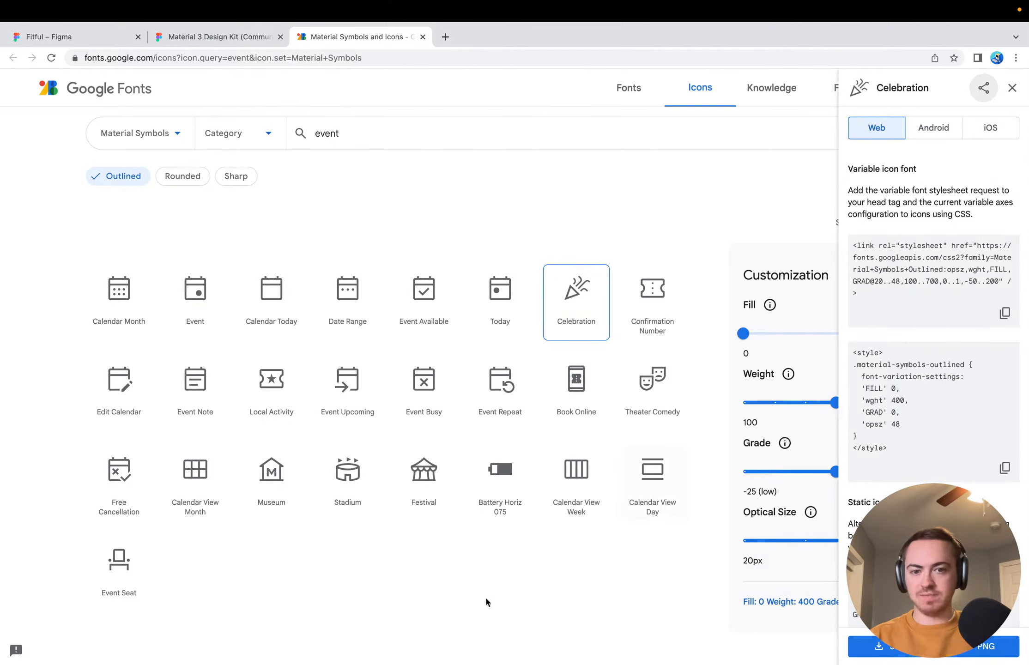
pyautogui.click(879, 646)
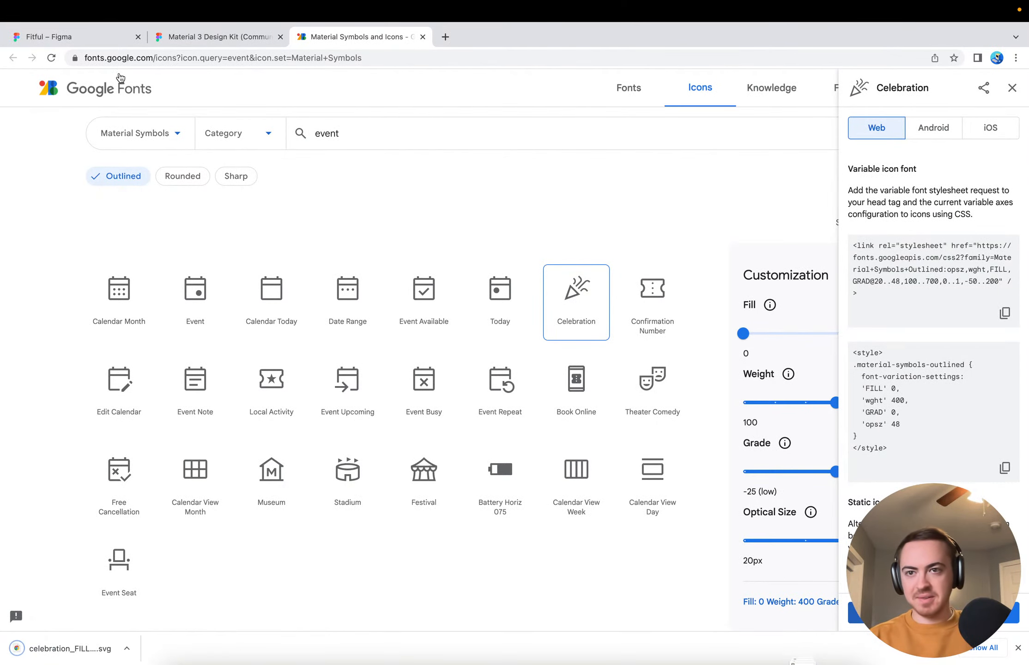
pyautogui.click(95, 38)
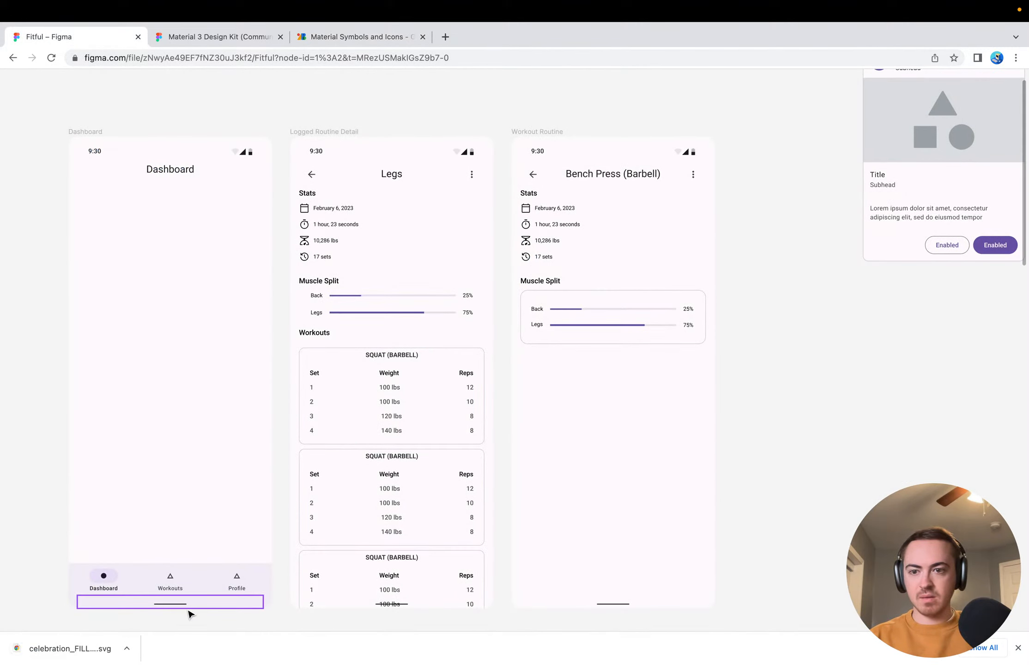
# Import the downloaded Celebration SVG into the Logged Routine Detail screen and place it outside the stats list, just above the date row
pyautogui.moveTo(64, 656); pyautogui.dragTo(438, 252)
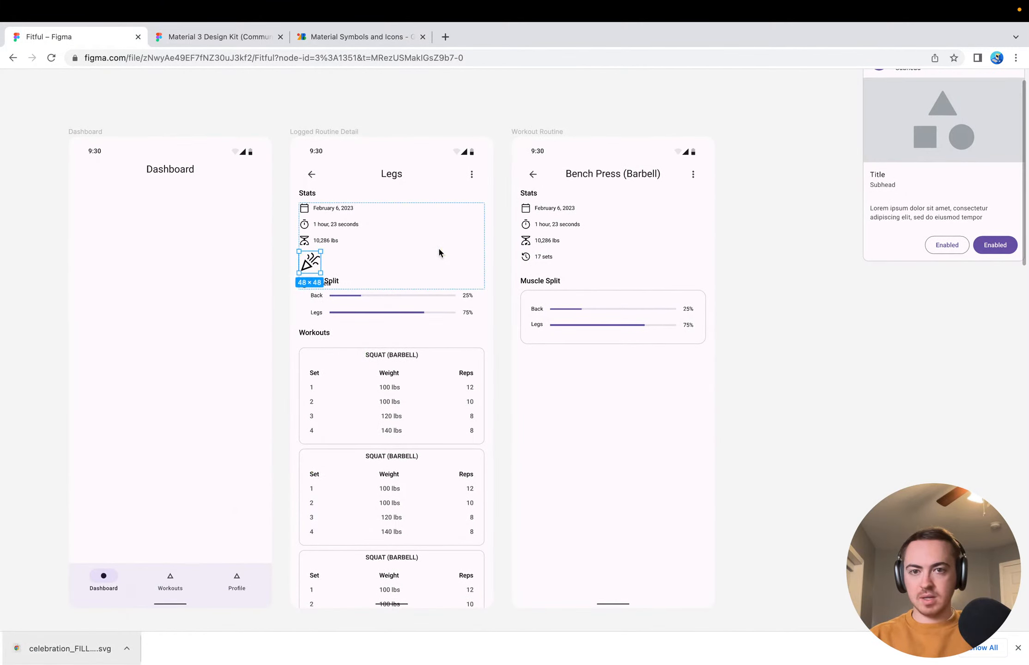
pyautogui.scroll(5, 438, 247)
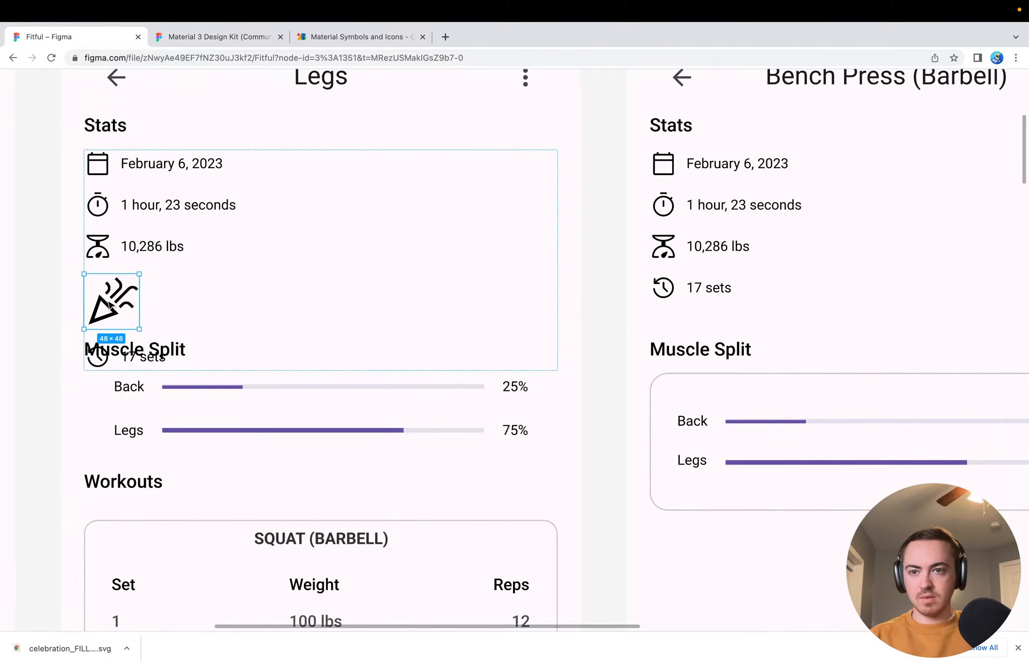
pyautogui.moveTo(87, 305); pyautogui.dragTo(244, 131)
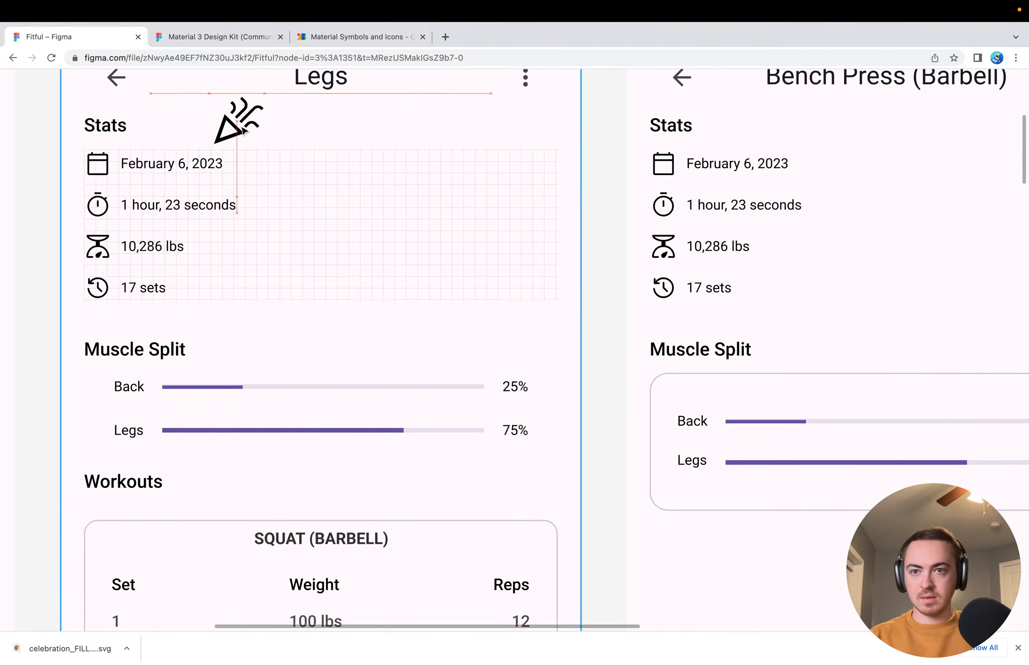
# Narrow the stats list frame on Logged Routine Detail to 144 wide and remove its layout grid
pyautogui.click(175, 204)
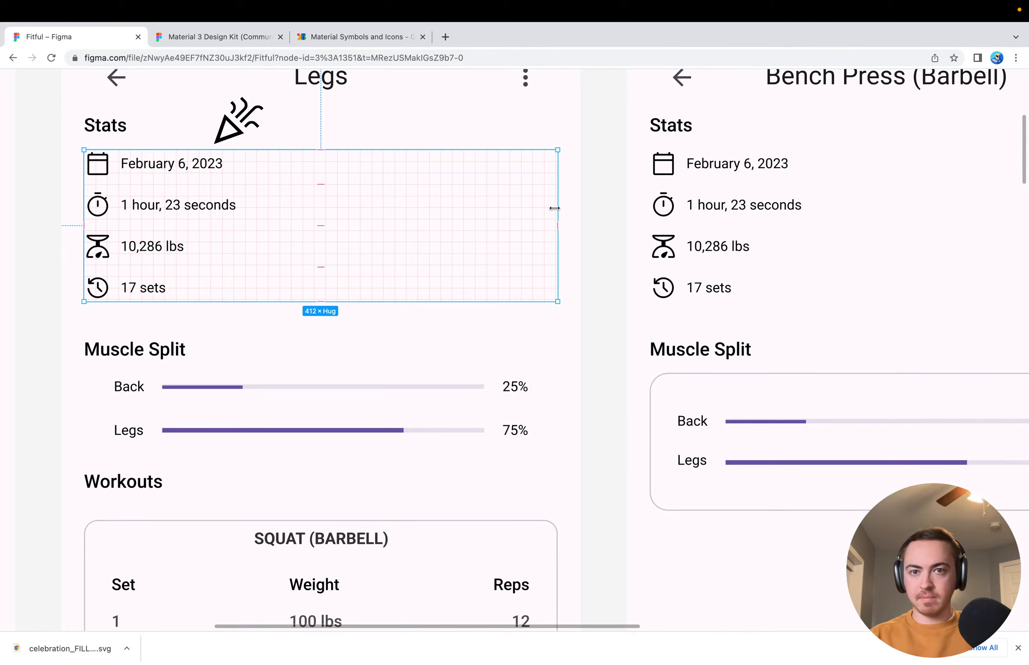
pyautogui.moveTo(555, 209); pyautogui.dragTo(248, 208)
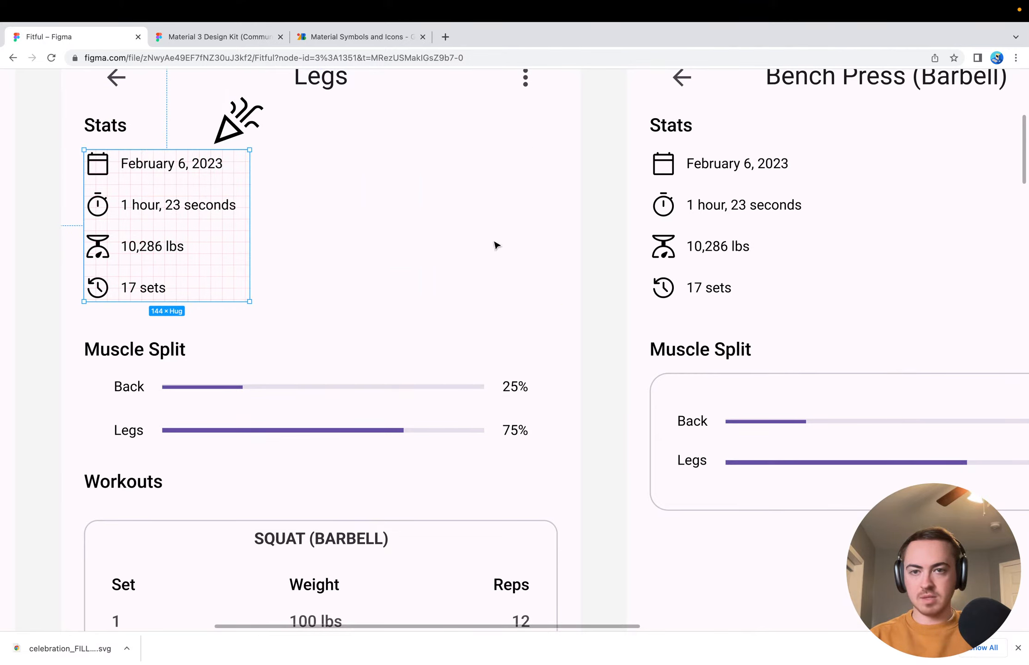
pyautogui.click(199, 193)
pyautogui.hotkey('ctrl', '\\')
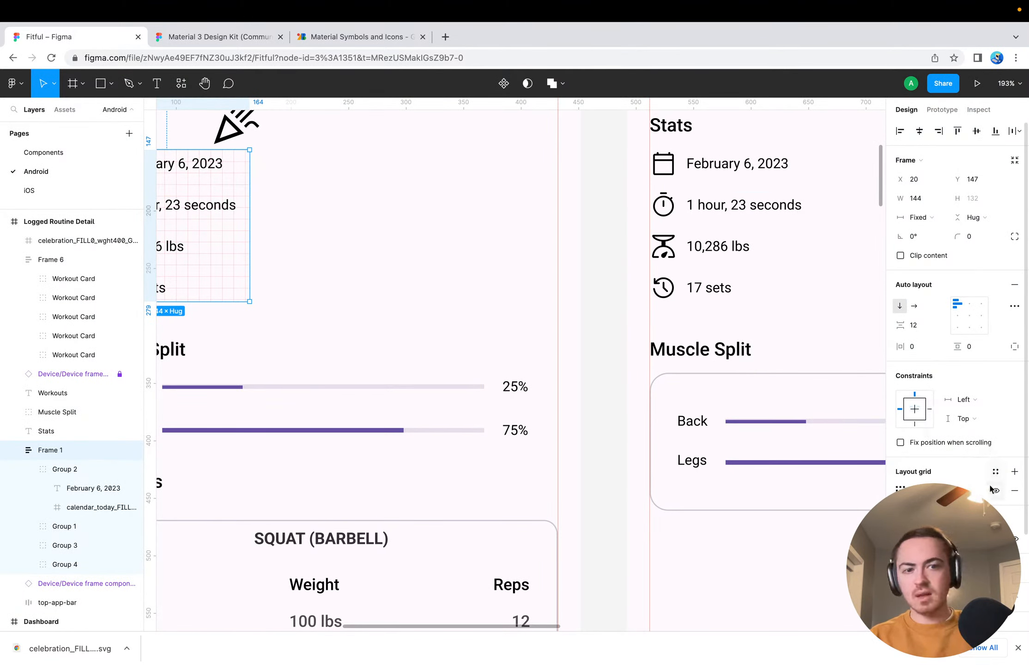
pyautogui.click(1014, 491)
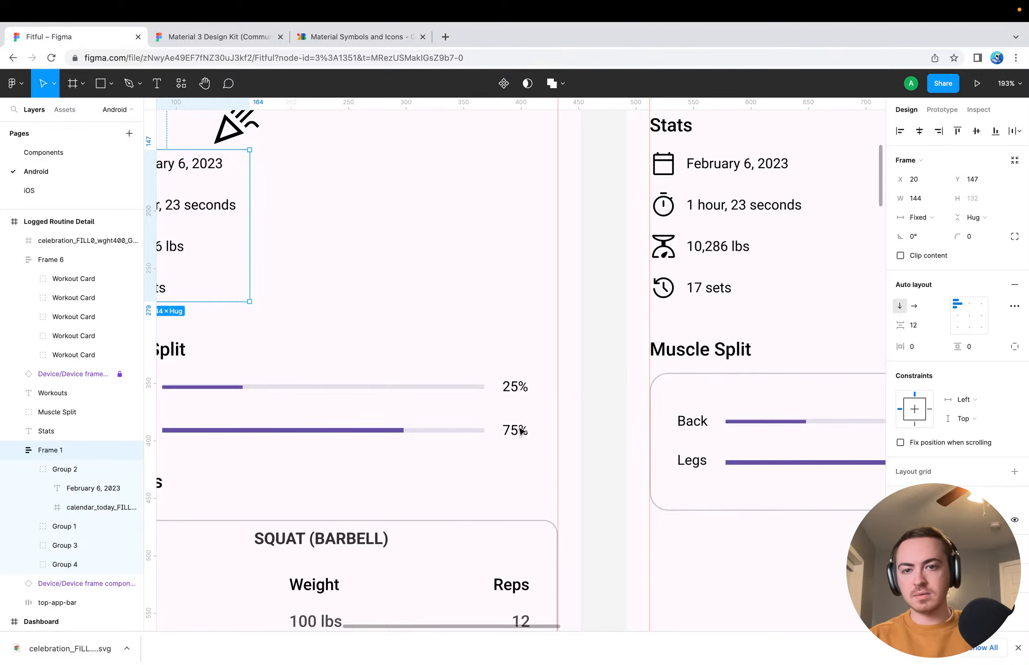
pyautogui.scroll(3, 356, 251)
pyautogui.hscroll(-5, 355, 251)
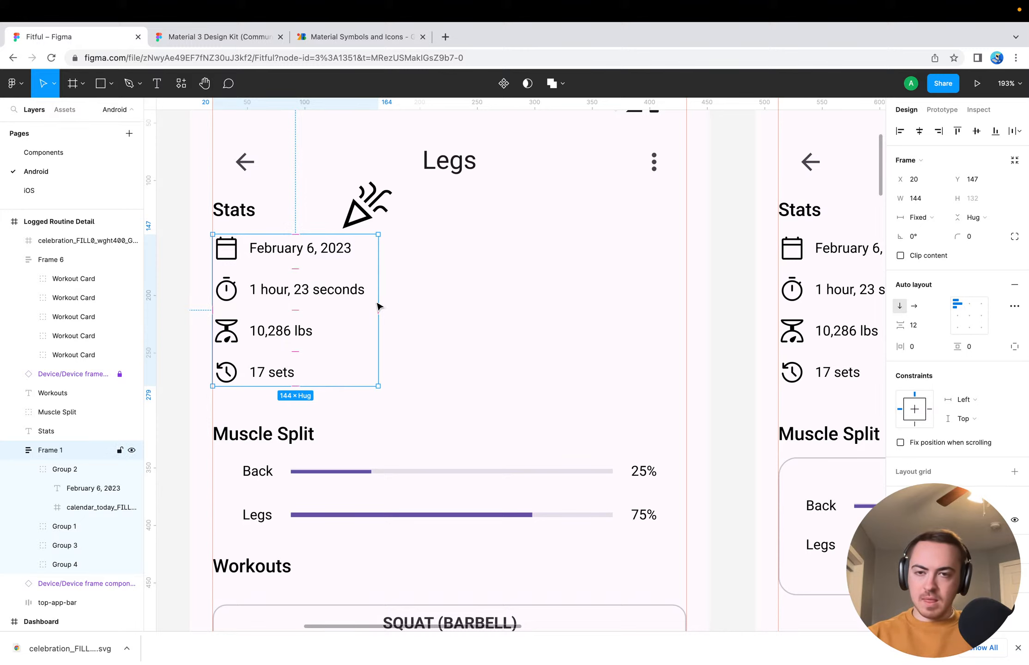
pyautogui.press('super+v')
pyautogui.press('super+z')
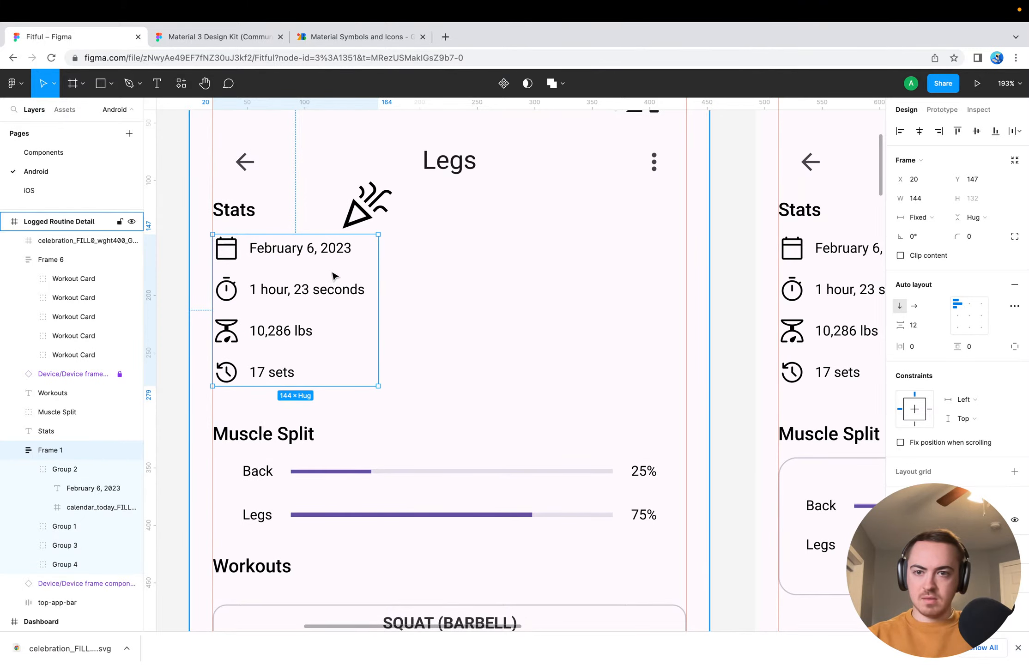
pyautogui.click(481, 307)
pyautogui.press('super+v')
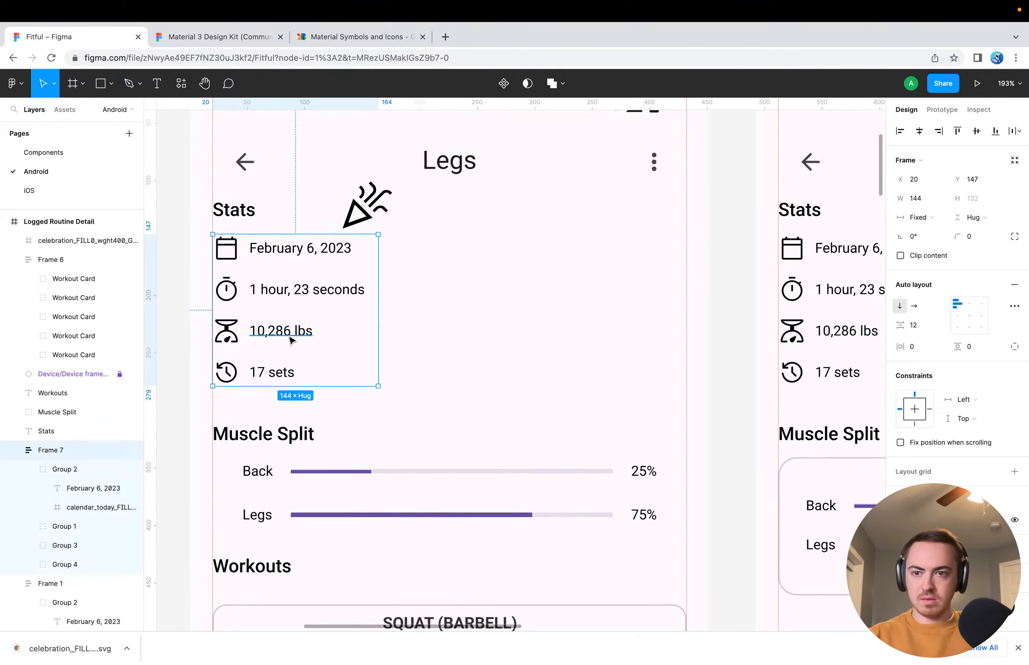
pyautogui.press('super+z')
pyautogui.click(52, 454)
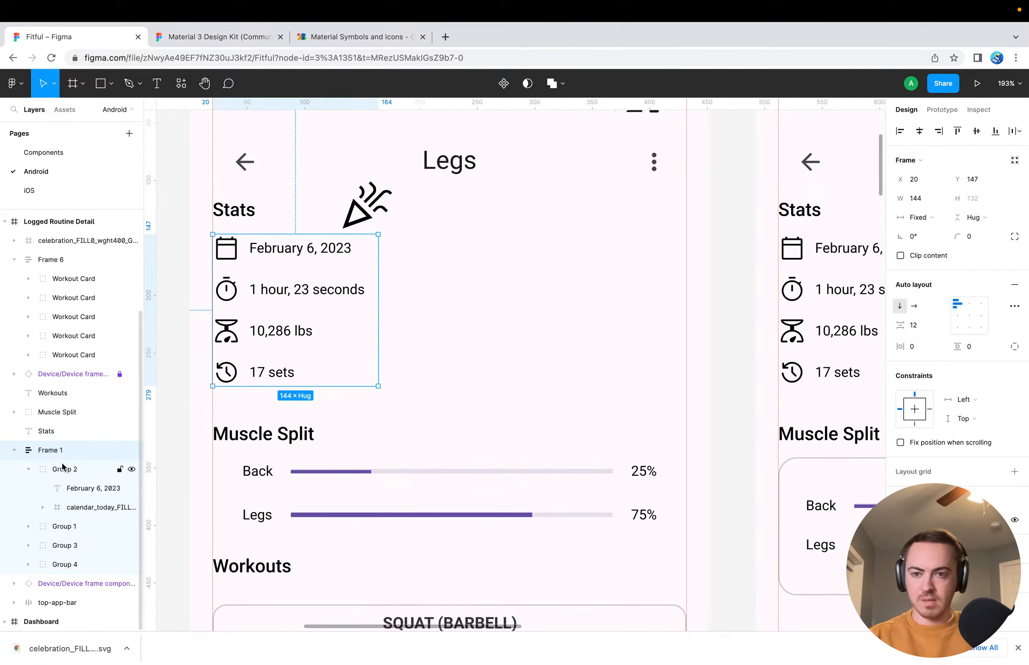
pyautogui.click(13, 451)
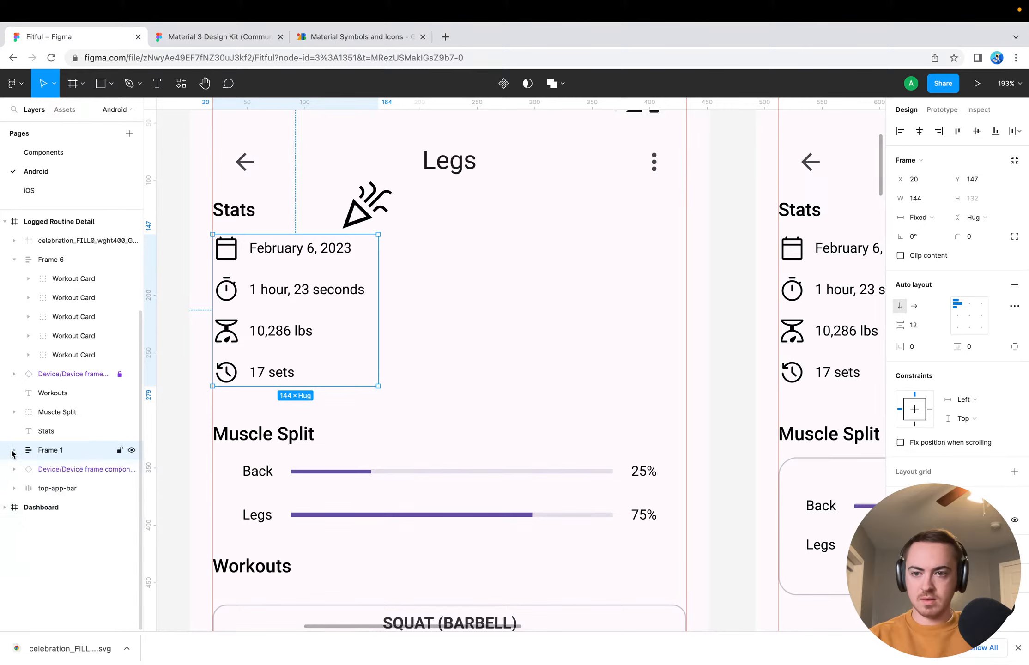
pyautogui.press('super+d')
pyautogui.press('super+z')
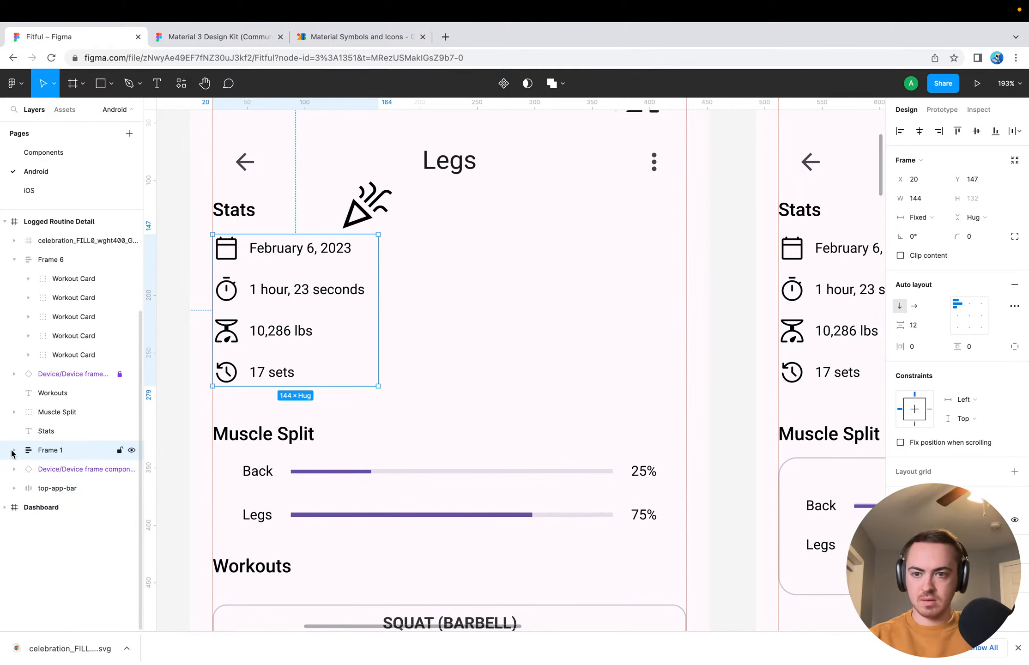
# Rename the stats list's auto layout frame, Frame 1, as "Stats"
pyautogui.click(92, 513)
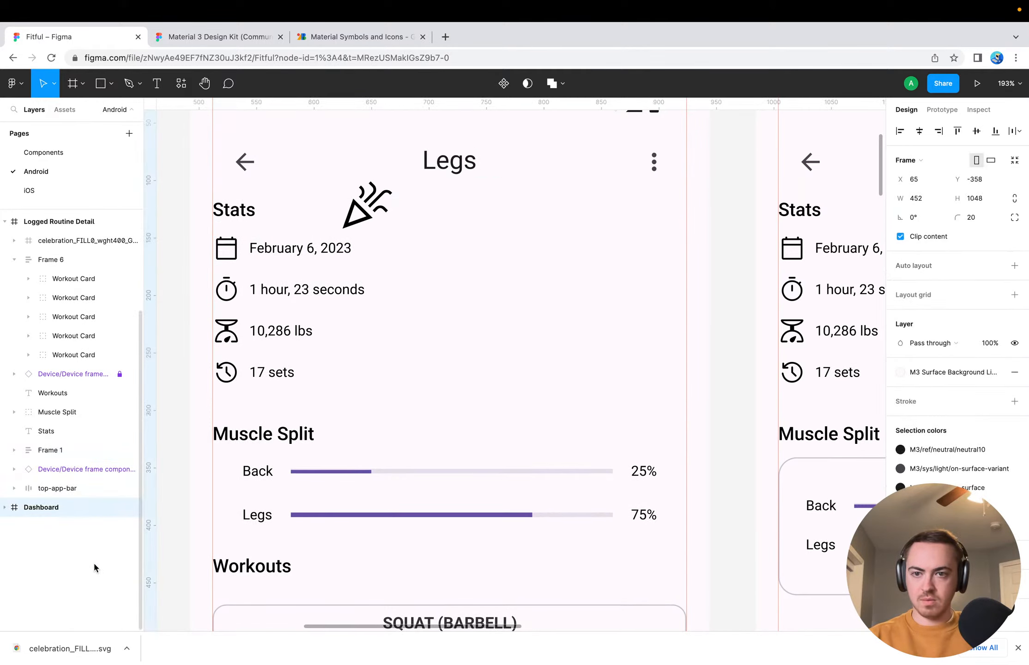
pyautogui.doubleClick(57, 444)
pyautogui.write('Stats')
pyautogui.press('Return')
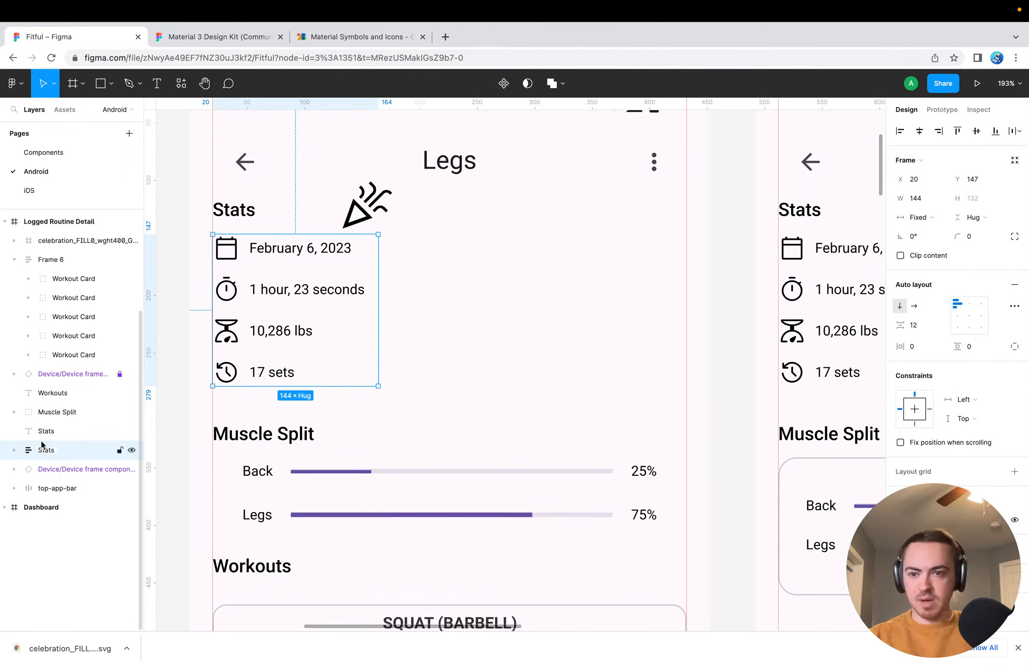
# Duplicate the Stats frame and move the copy against the right margin guide of the Legs screen, at X 288, Y 149
pyautogui.click(53, 428)
pyautogui.click(53, 446)
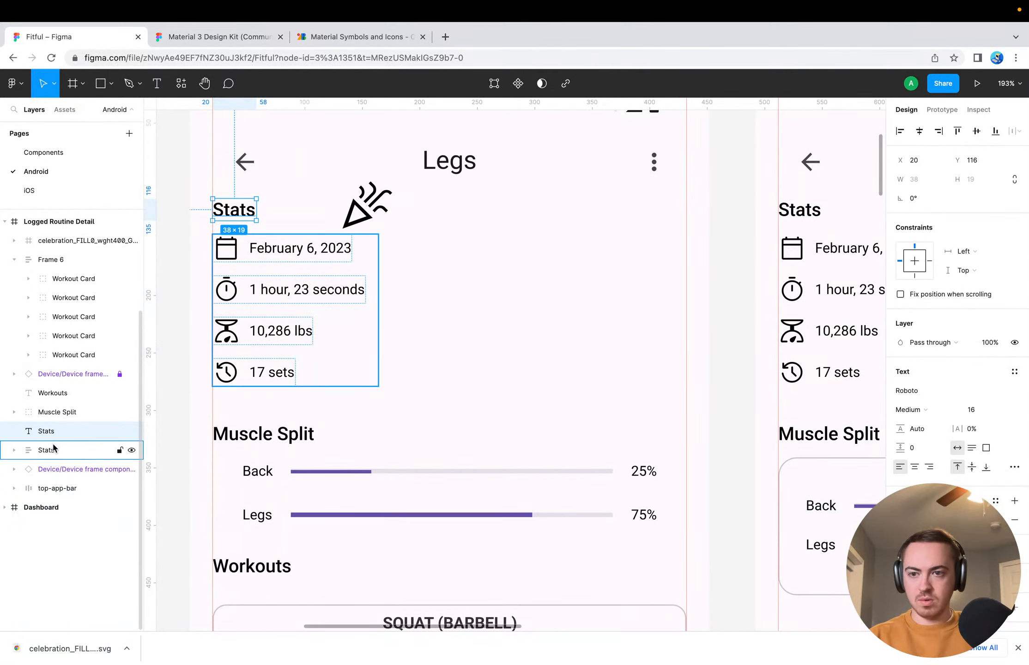
pyautogui.click(12, 451)
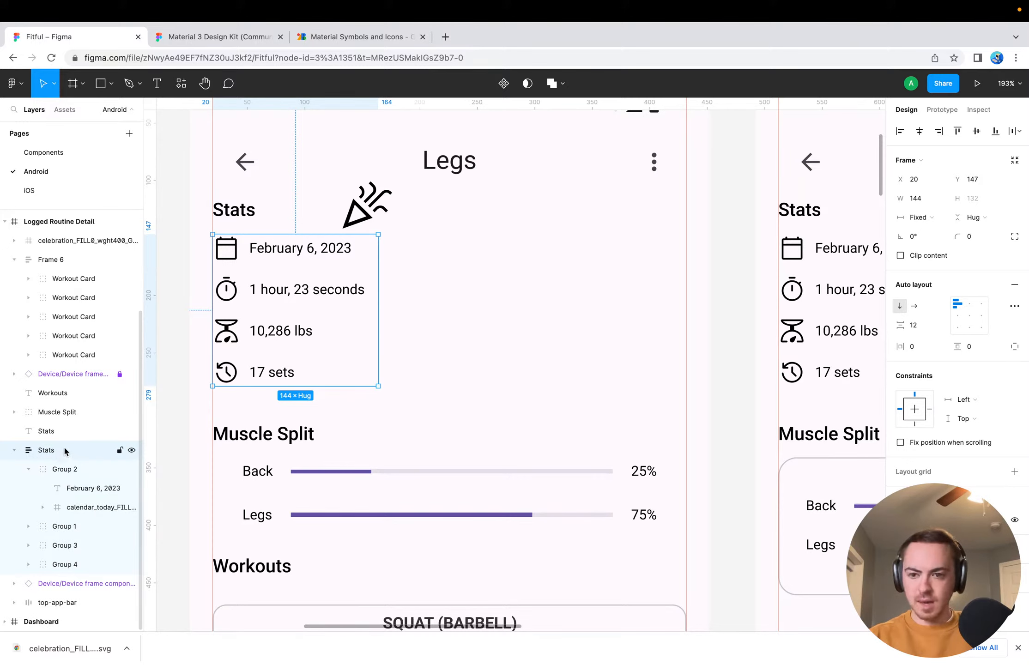
pyautogui.moveTo(65, 449); pyautogui.dragTo(43, 438)
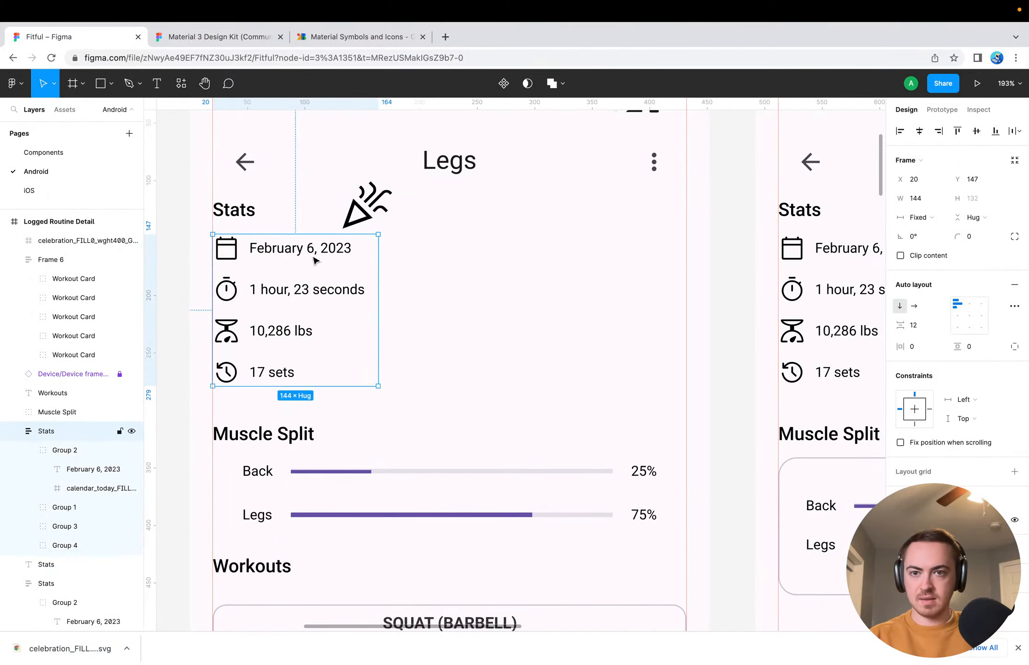
pyautogui.keyDown('alt'); pyautogui.moveTo(315, 260); pyautogui.dragTo(599, 282); pyautogui.keyUp('alt')
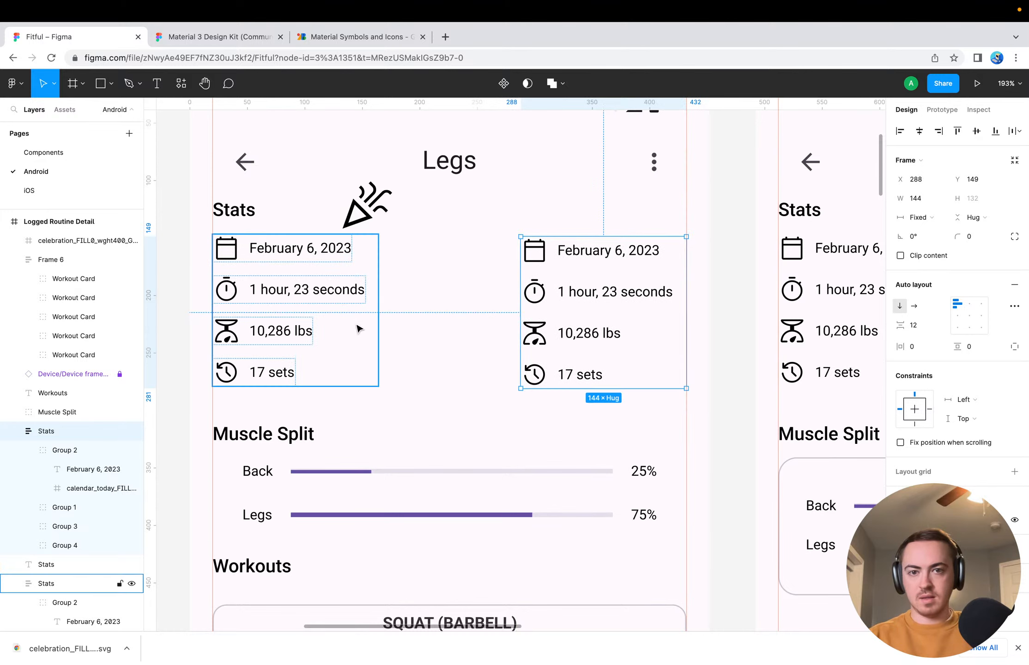
pyautogui.keyDown('shift'); pyautogui.click(324, 312); pyautogui.keyUp('shift')
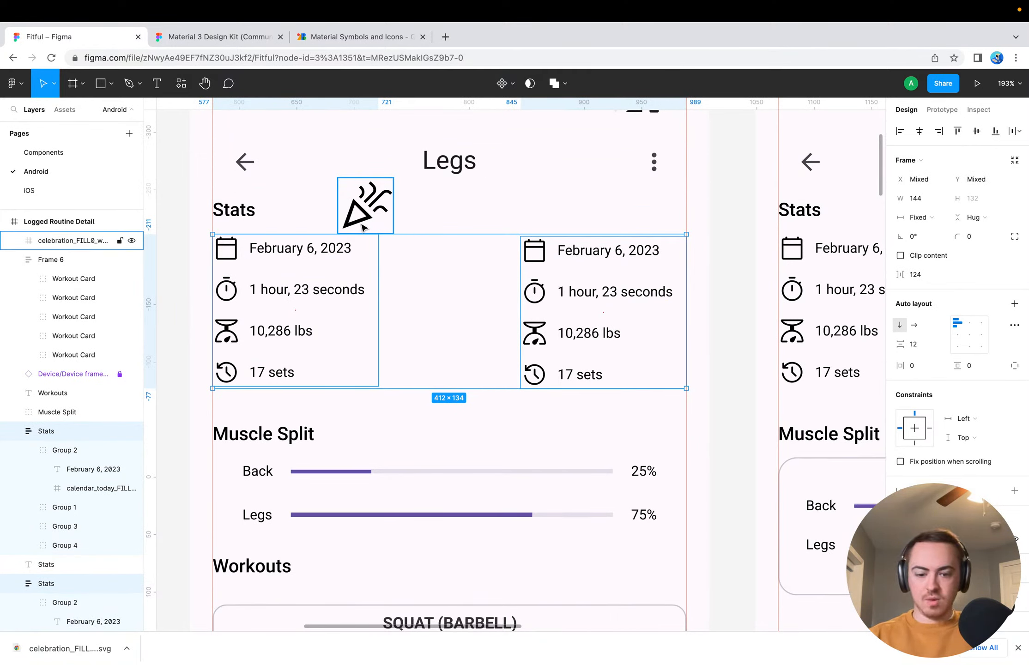
pyautogui.click(326, 305)
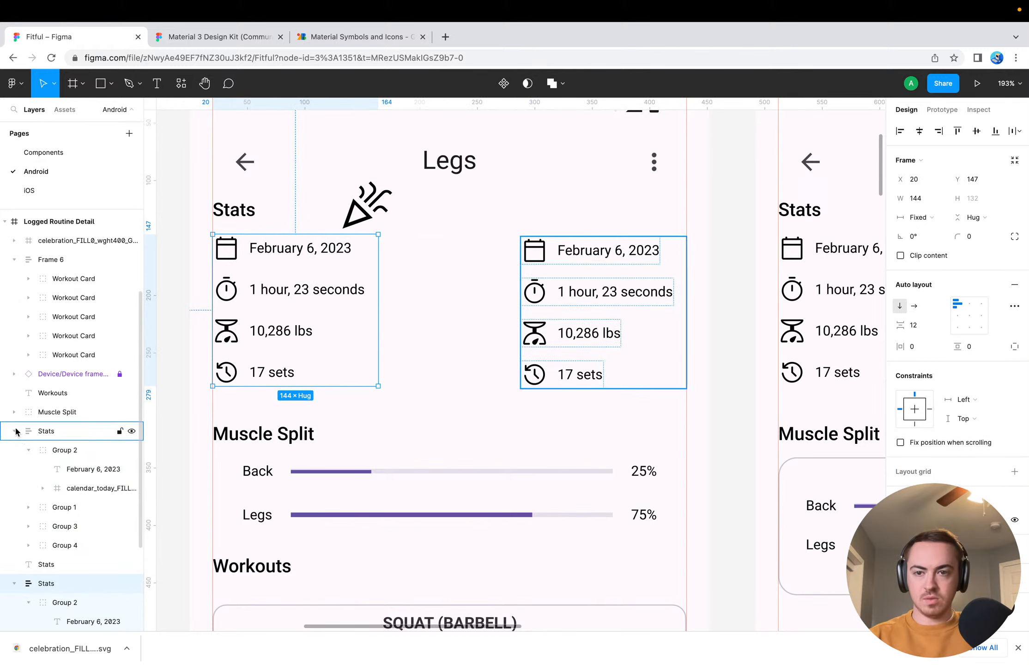
pyautogui.click(25, 449)
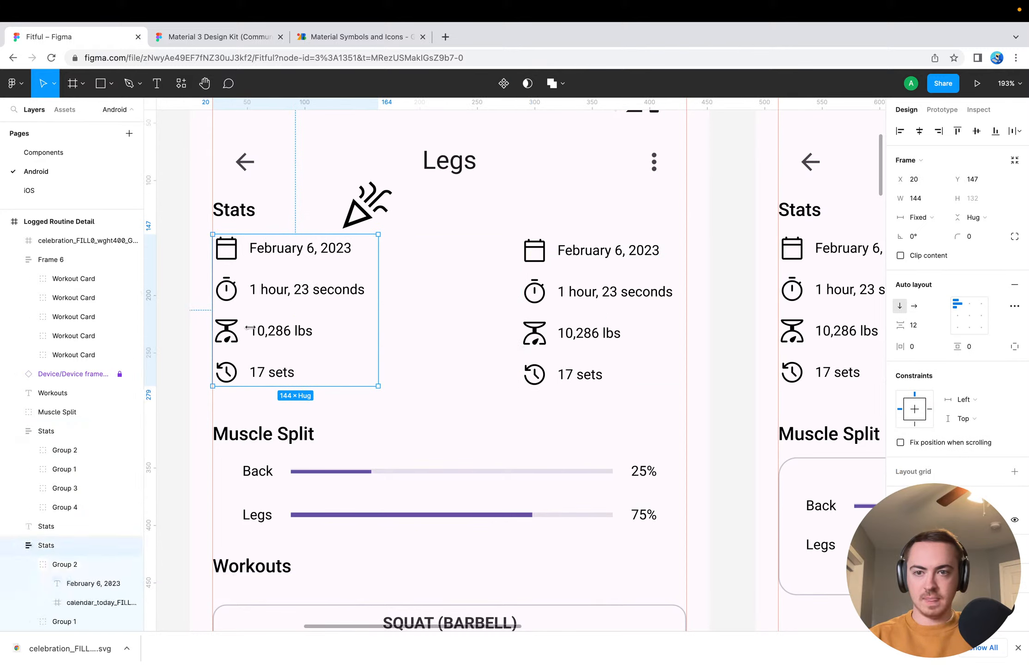
pyautogui.click(557, 290)
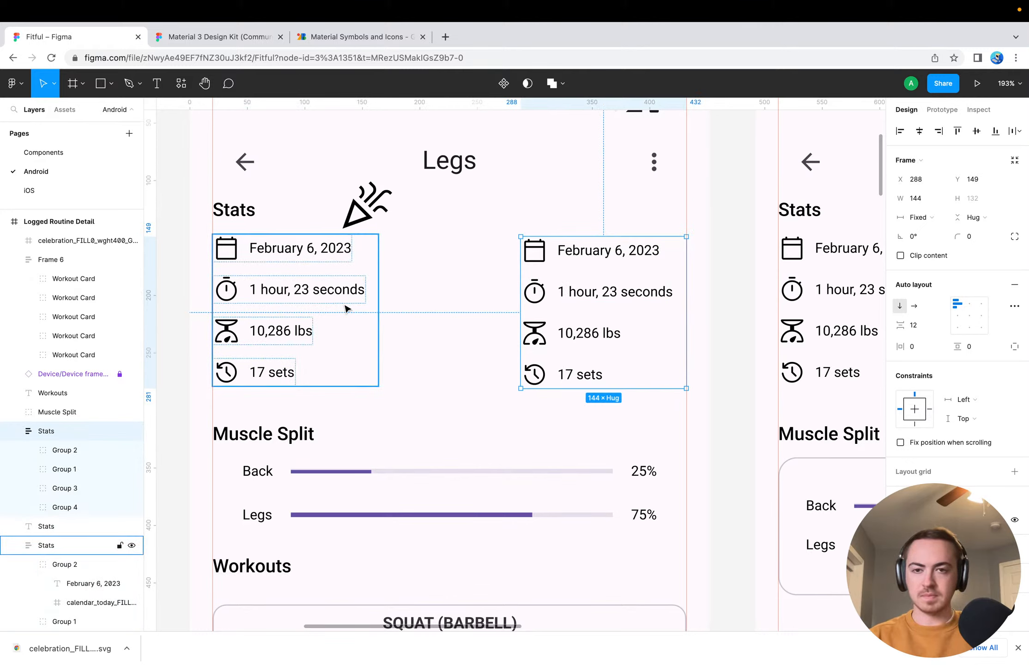
pyautogui.click(291, 329)
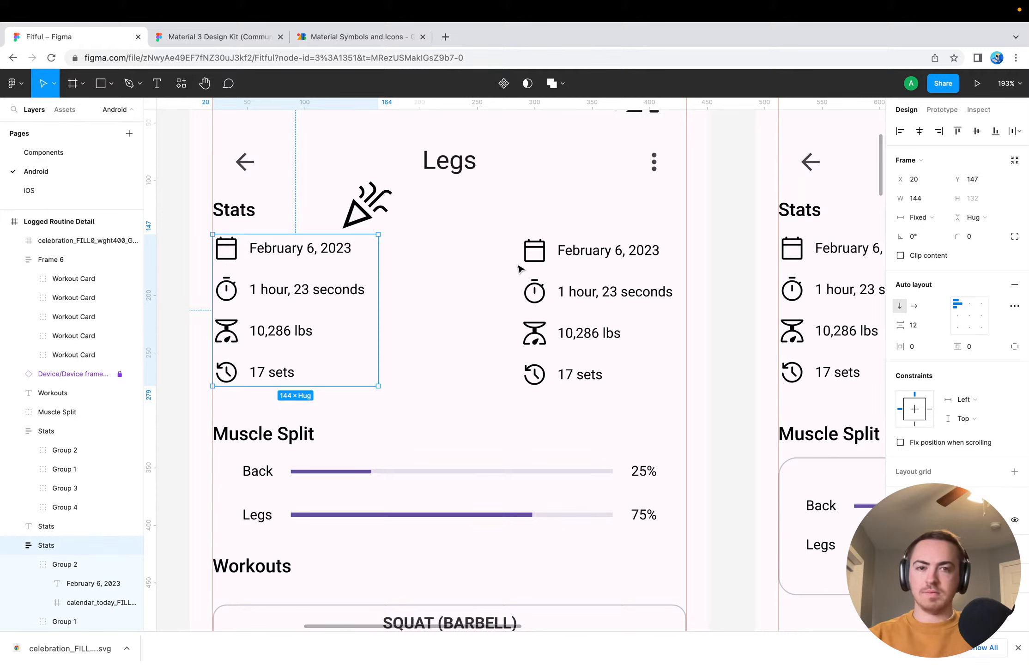
# Delete the "February 6, 2023" and "10,286 lbs" rows from the right-hand copy of the Stats frame
pyautogui.doubleClick(567, 296)
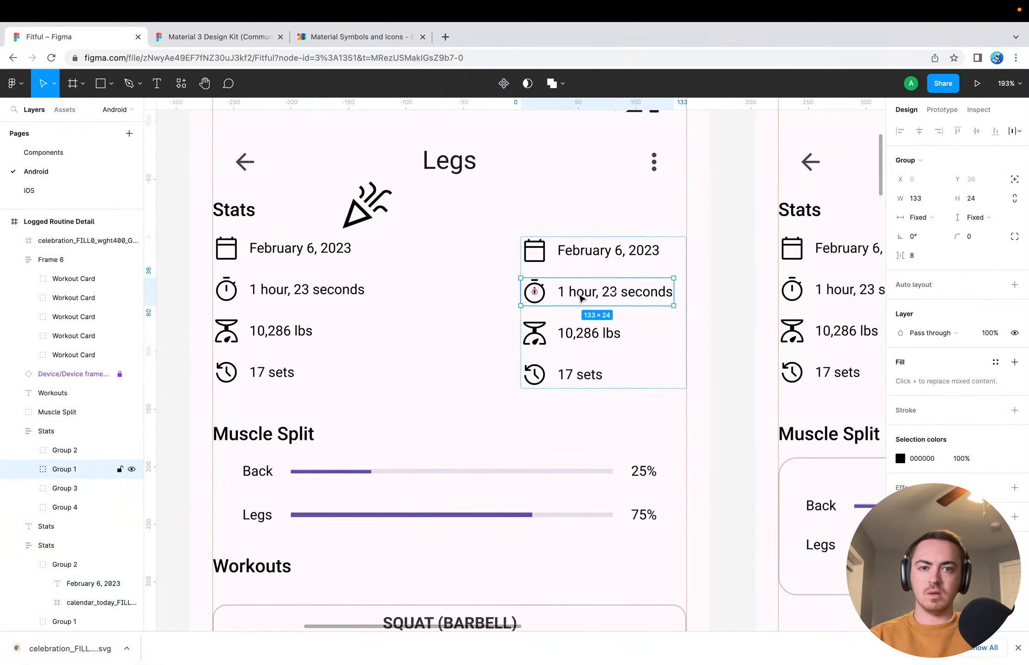
pyautogui.doubleClick(576, 294)
pyautogui.click(525, 299)
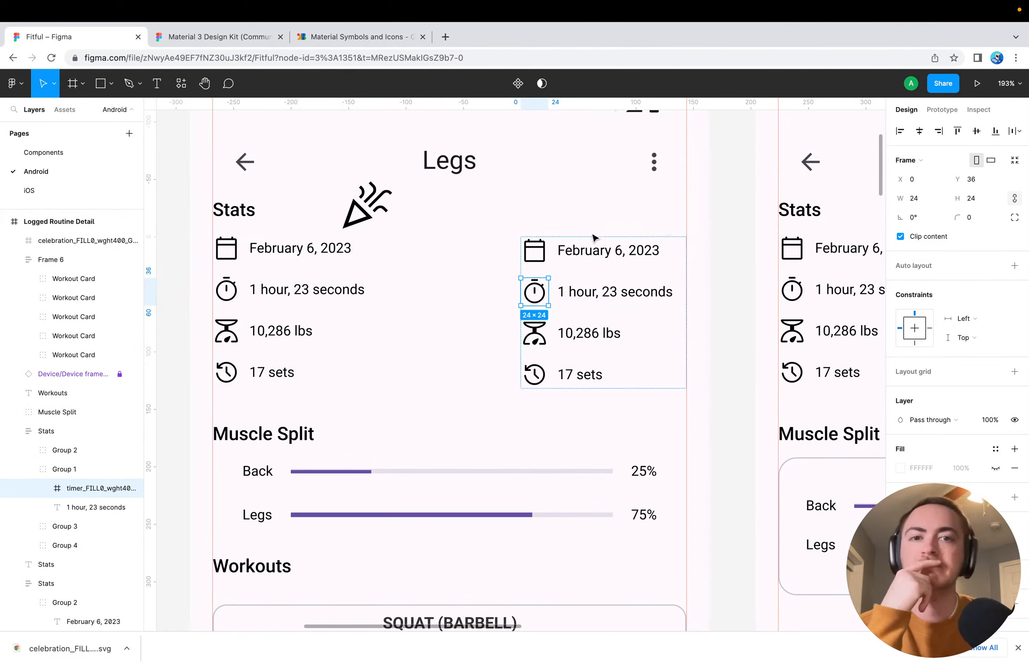
pyautogui.click(585, 251)
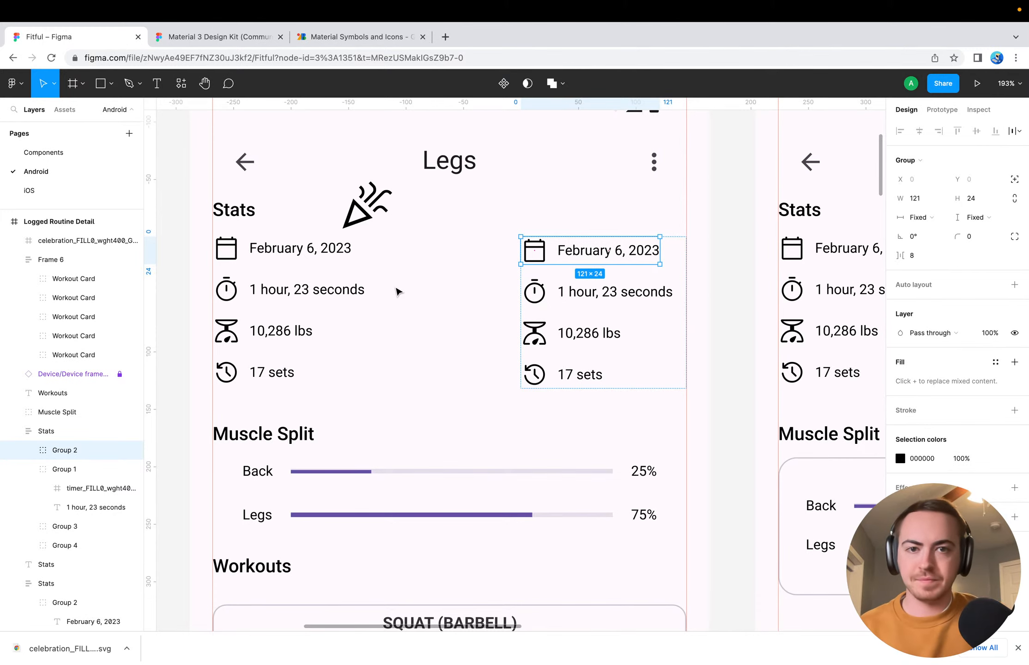
pyautogui.press('Delete')
pyautogui.click(611, 256)
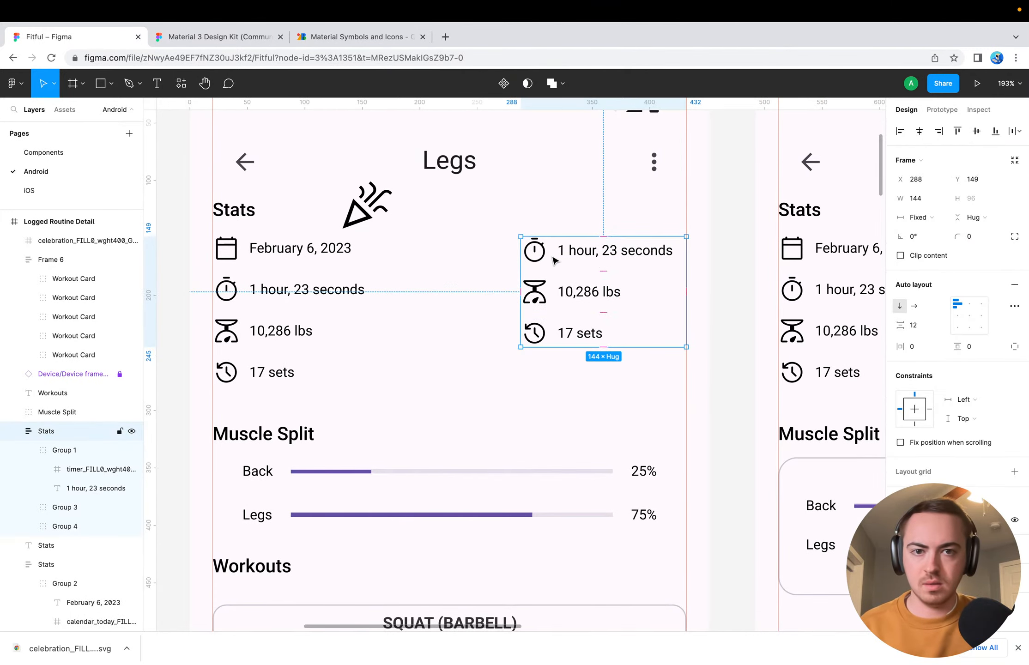
pyautogui.doubleClick(572, 256)
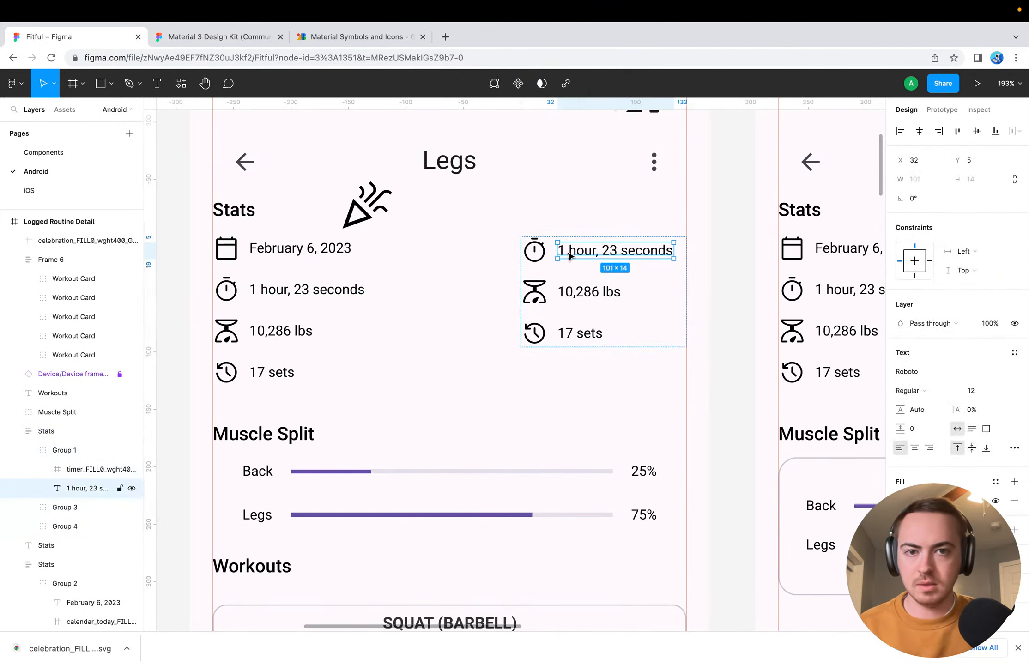
pyautogui.click(547, 293)
pyautogui.press('Delete')
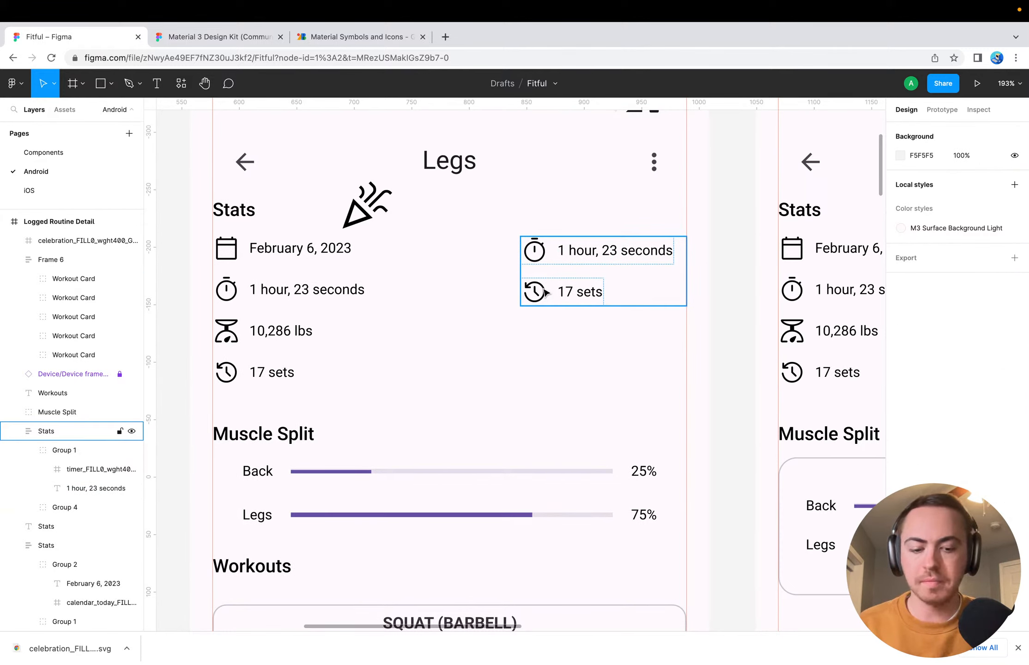
# Collapse the Frame 6 layer, select the Celebration icon and constrain its proportions
pyautogui.click(50, 262)
pyautogui.click(14, 259)
pyautogui.click(26, 240)
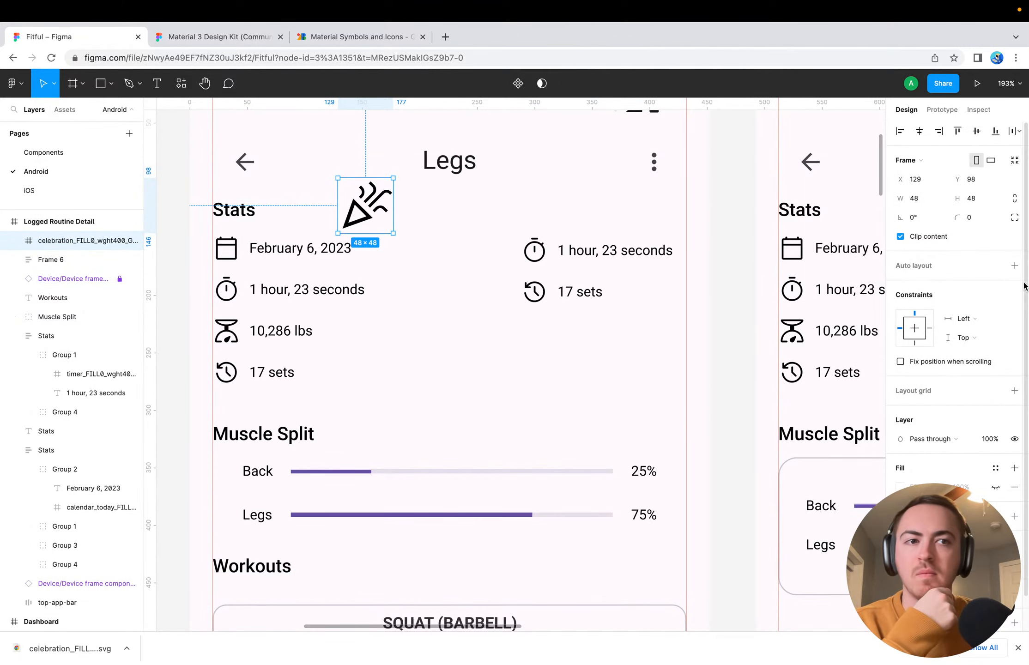
pyautogui.click(1017, 197)
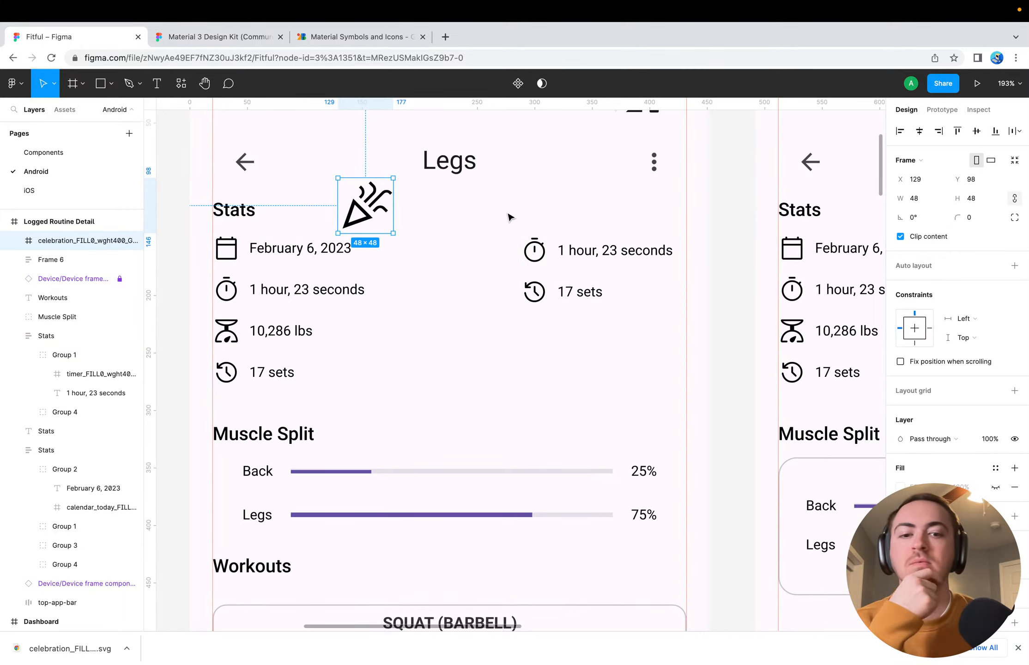
# Select the original left-hand Stats frame and collapse its layers
pyautogui.click(572, 261)
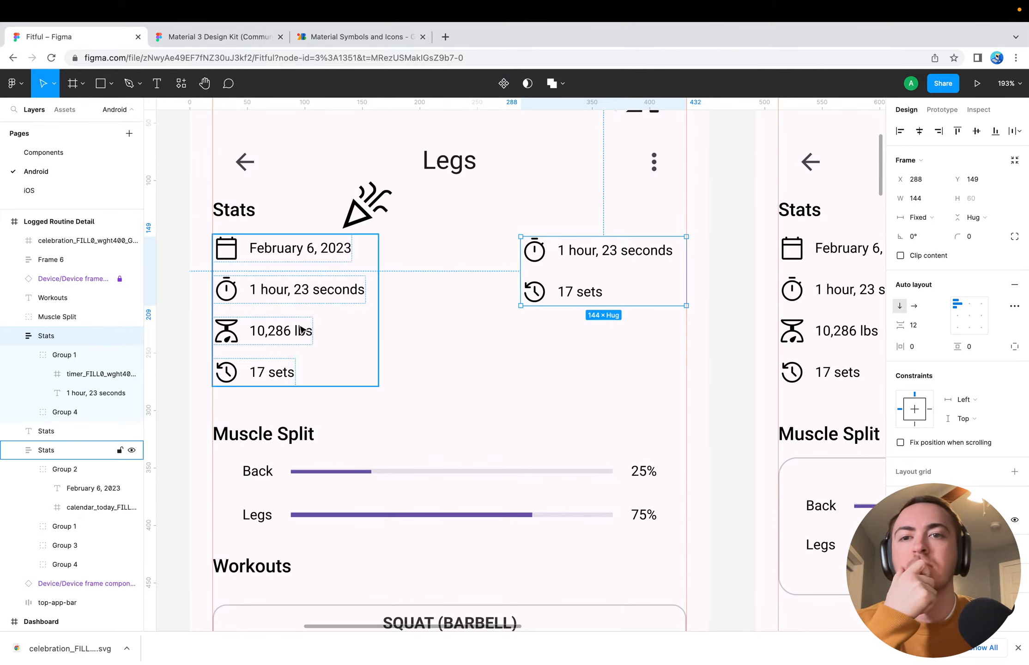
pyautogui.click(272, 312)
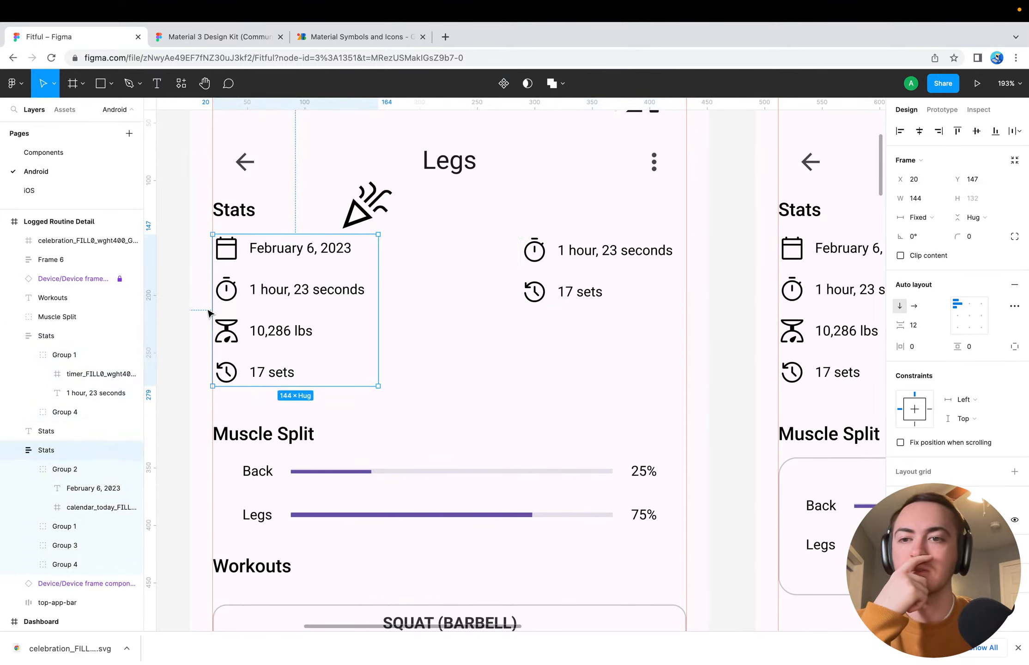
pyautogui.click(15, 450)
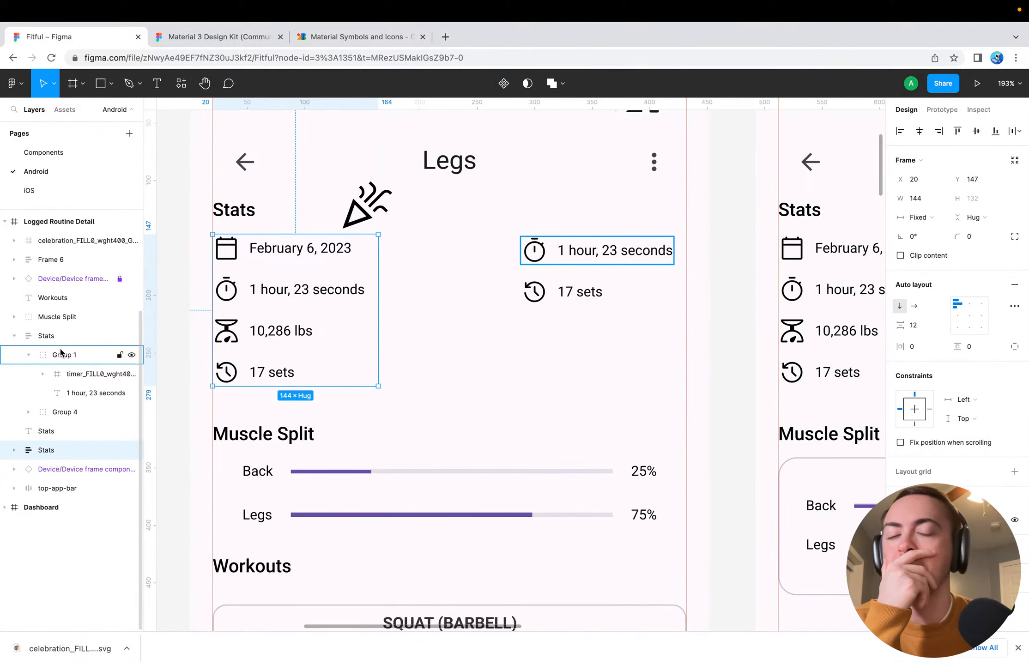
# Collapse the right-hand copy of the Stats frame and rename it as Stats 2
pyautogui.click(13, 336)
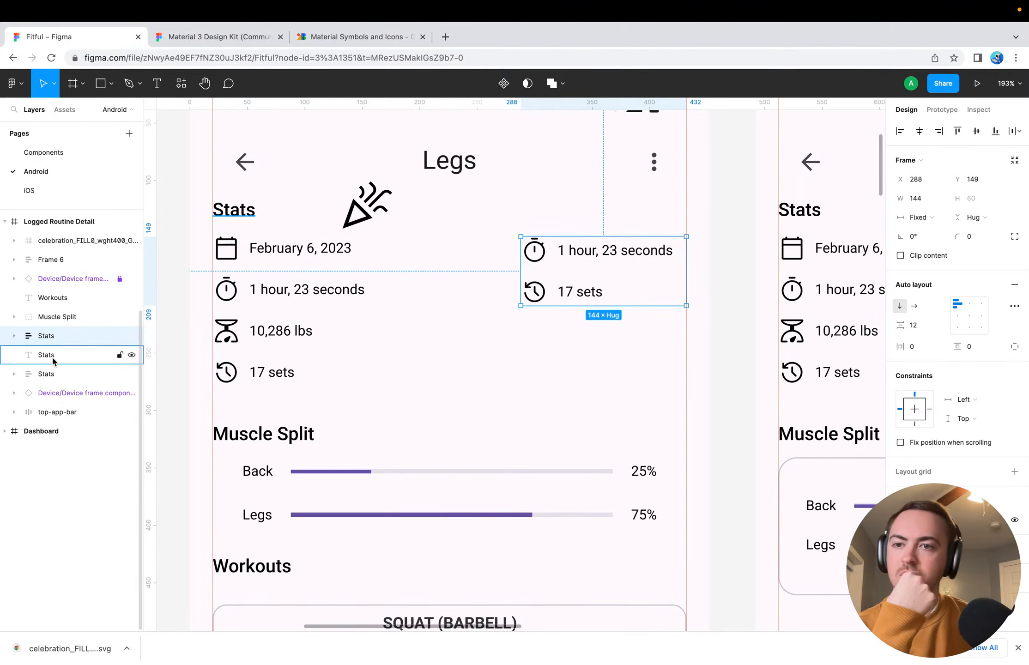
pyautogui.doubleClick(51, 336)
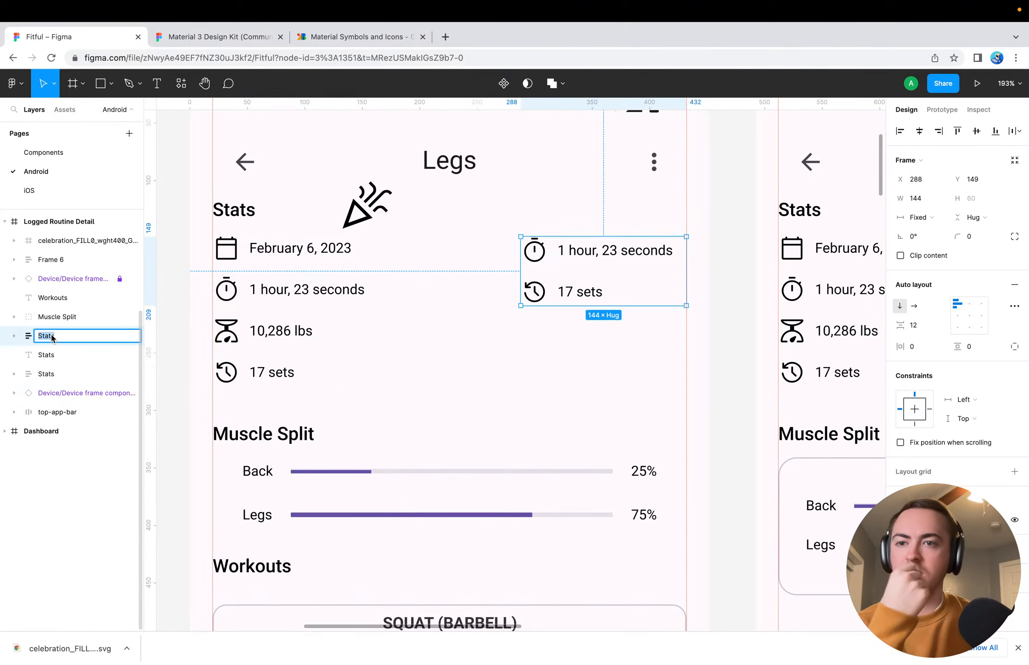
pyautogui.press('Right')
pyautogui.write('2')
pyautogui.press('Return')
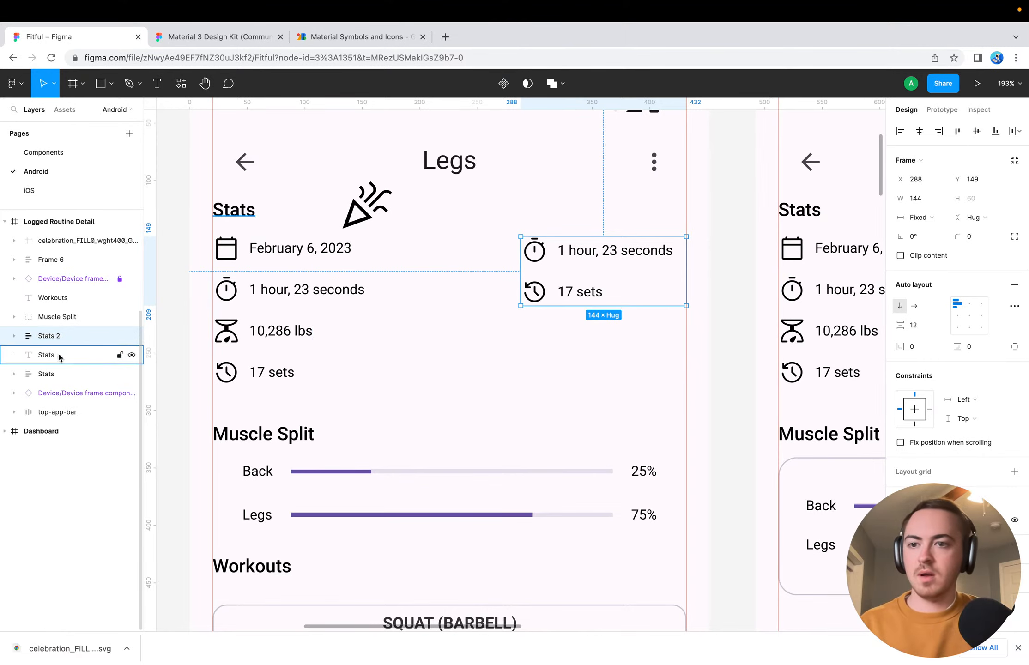
# Group the original left-hand Stats frame and apply auto layout to the new group
pyautogui.click(64, 376)
pyautogui.hotkey('ctrl', 'g')
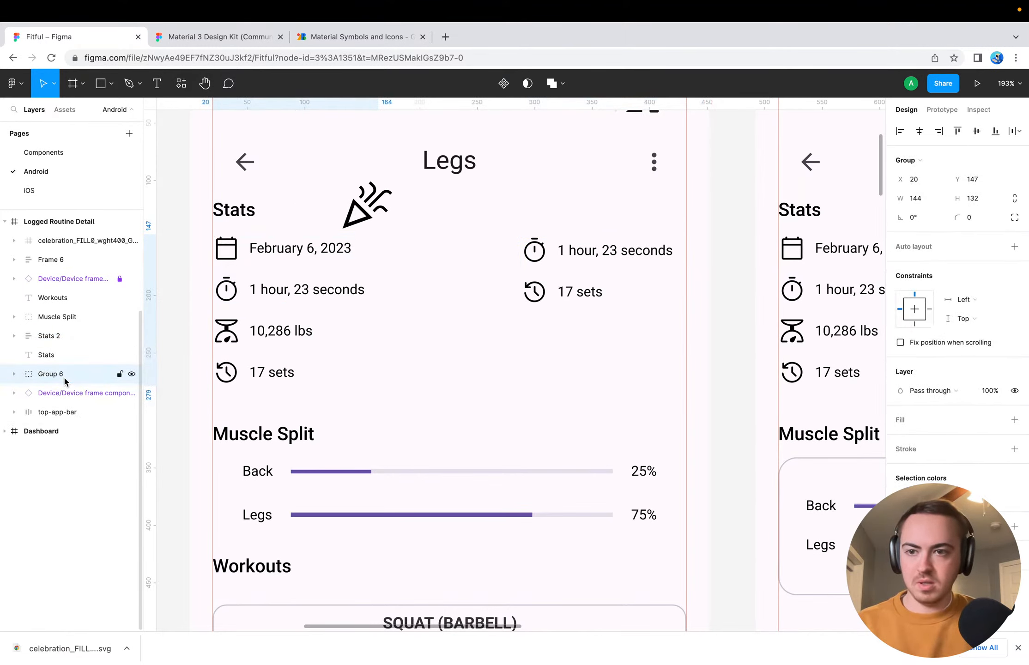
pyautogui.click(1013, 247)
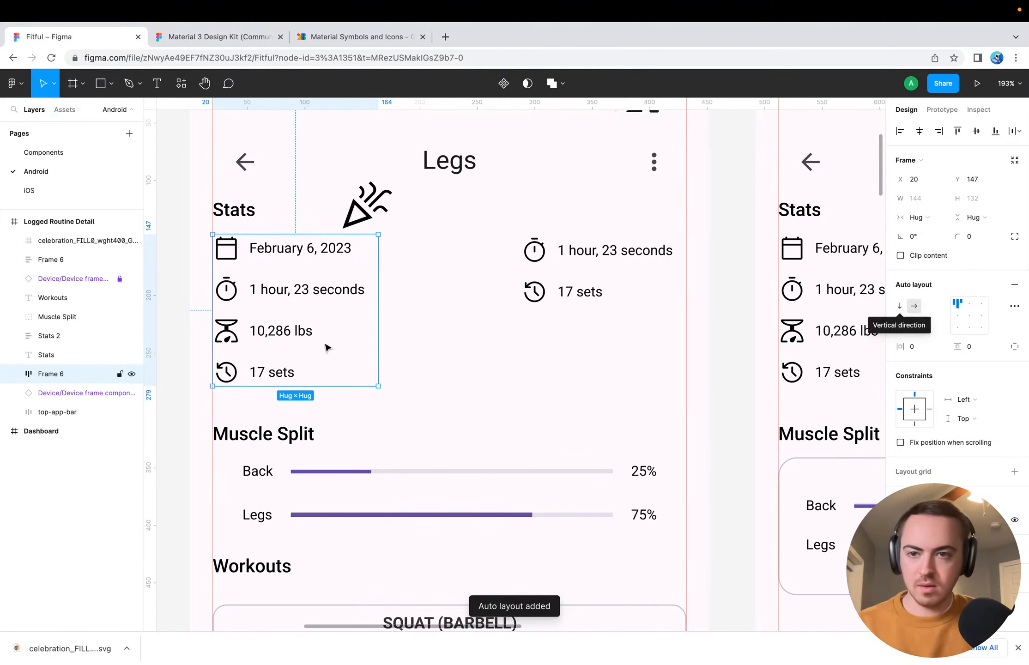
# Move the Stats 2 frame into the new auto layout frame, beside the original stats column
pyautogui.click(66, 335)
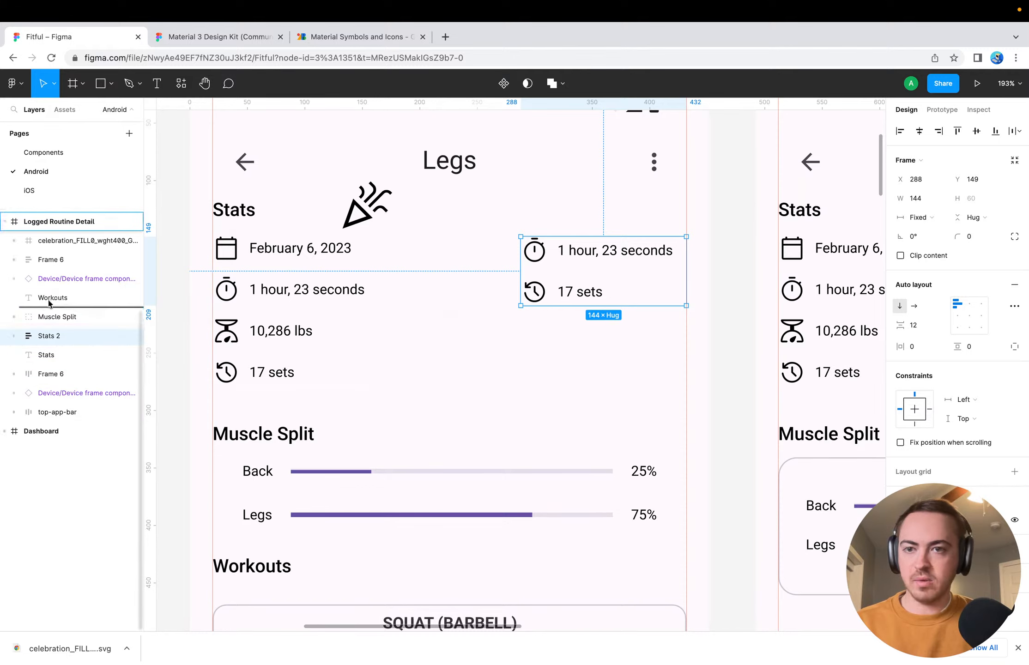
pyautogui.click(532, 363)
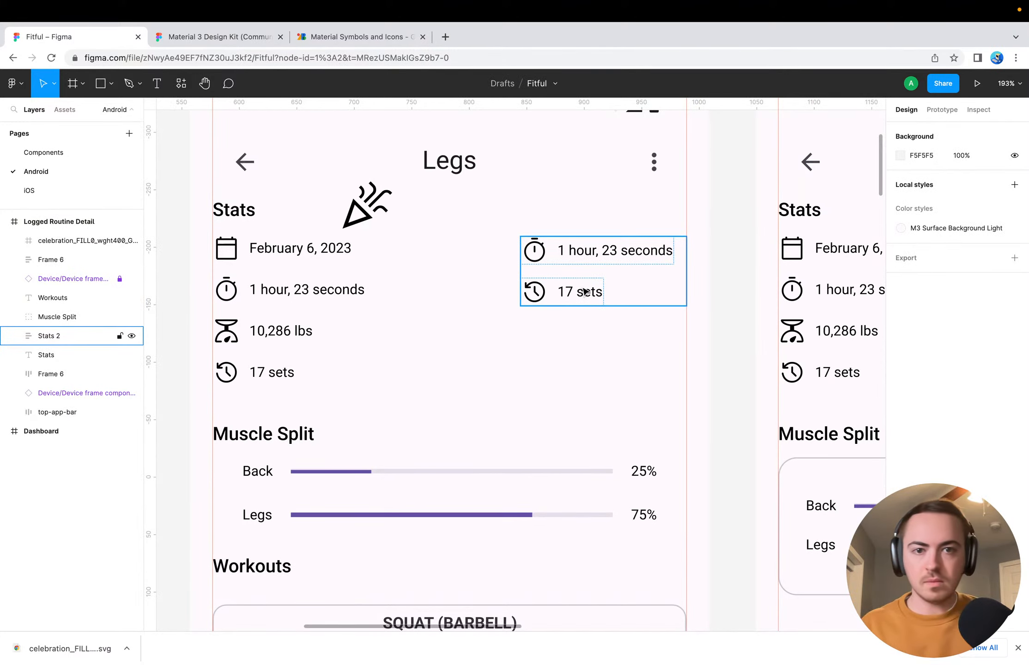
pyautogui.moveTo(624, 278); pyautogui.dragTo(378, 315)
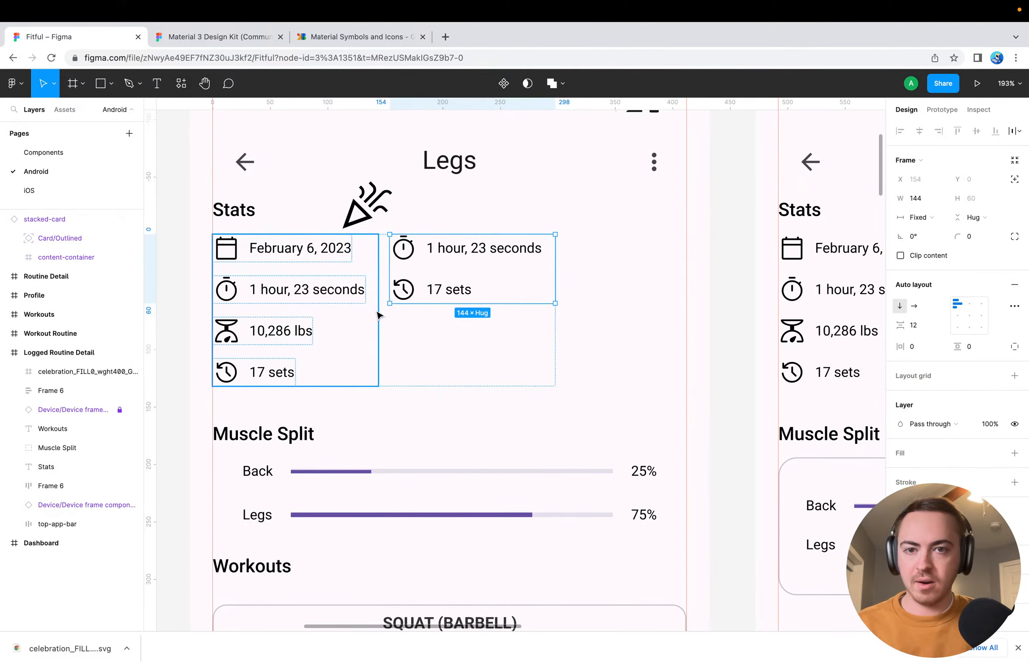
pyautogui.click(616, 337)
pyautogui.click(416, 296)
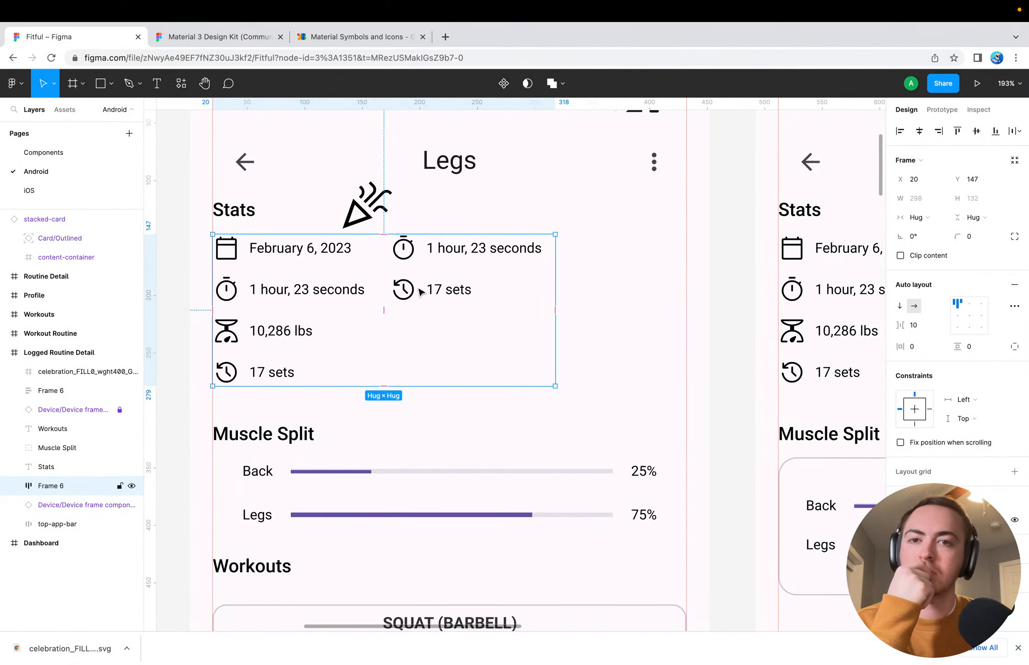
# Resize the Celebration icon above the stats to a width of 24
pyautogui.click(365, 206)
pyautogui.click(917, 197)
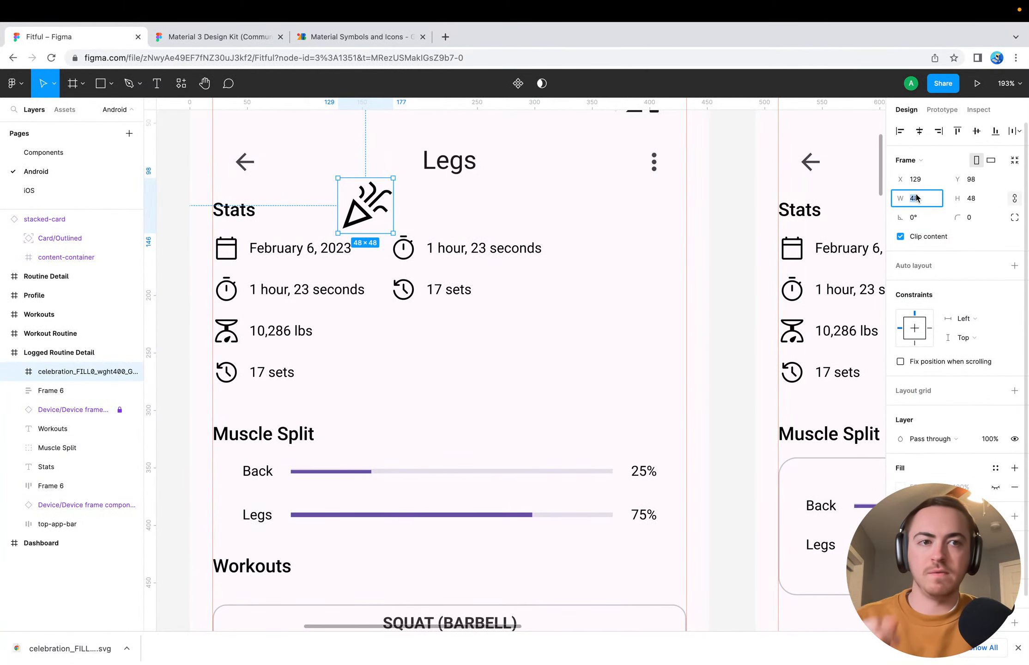
pyautogui.write('24')
pyautogui.press('Return')
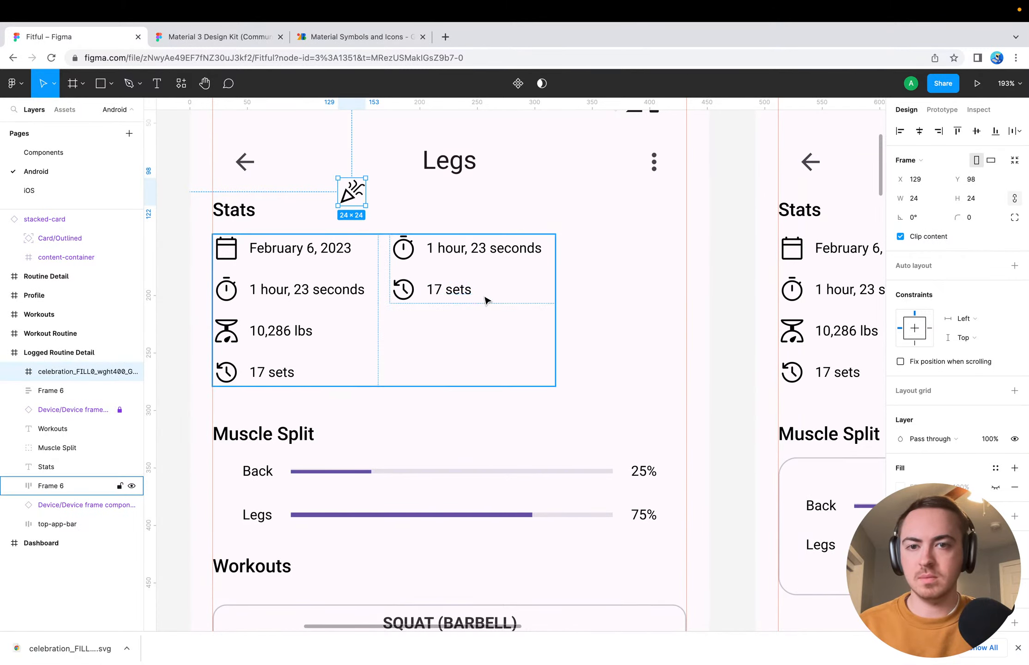
# Set the two-column stats frame's spacing mode to Space between and widen it to 412, up to the right margin guide
pyautogui.click(382, 250)
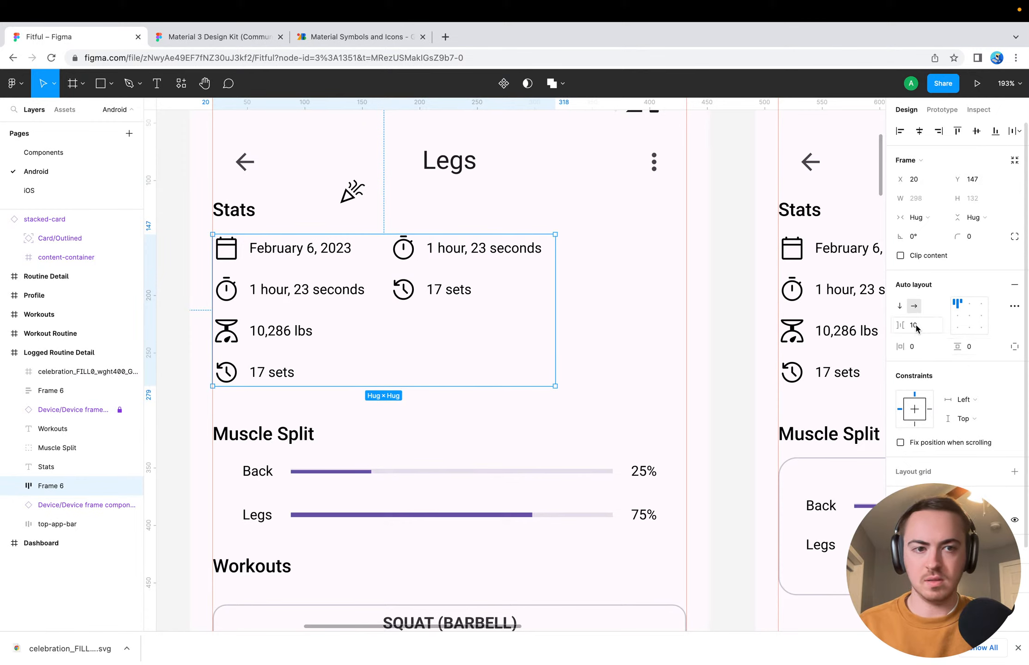
pyautogui.click(1014, 306)
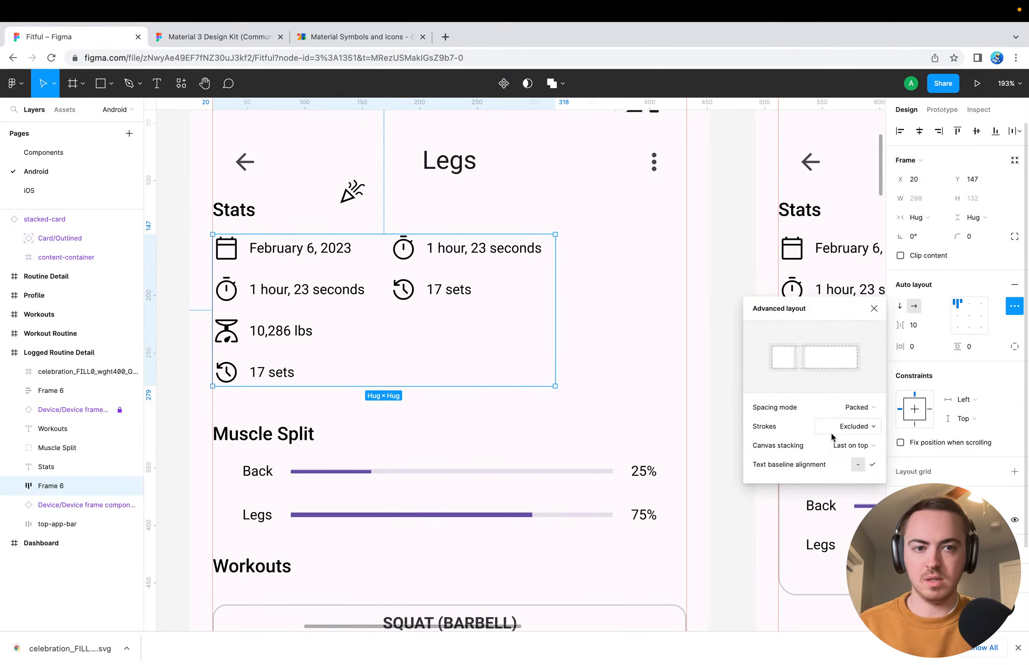
pyautogui.click(858, 407)
pyautogui.click(852, 424)
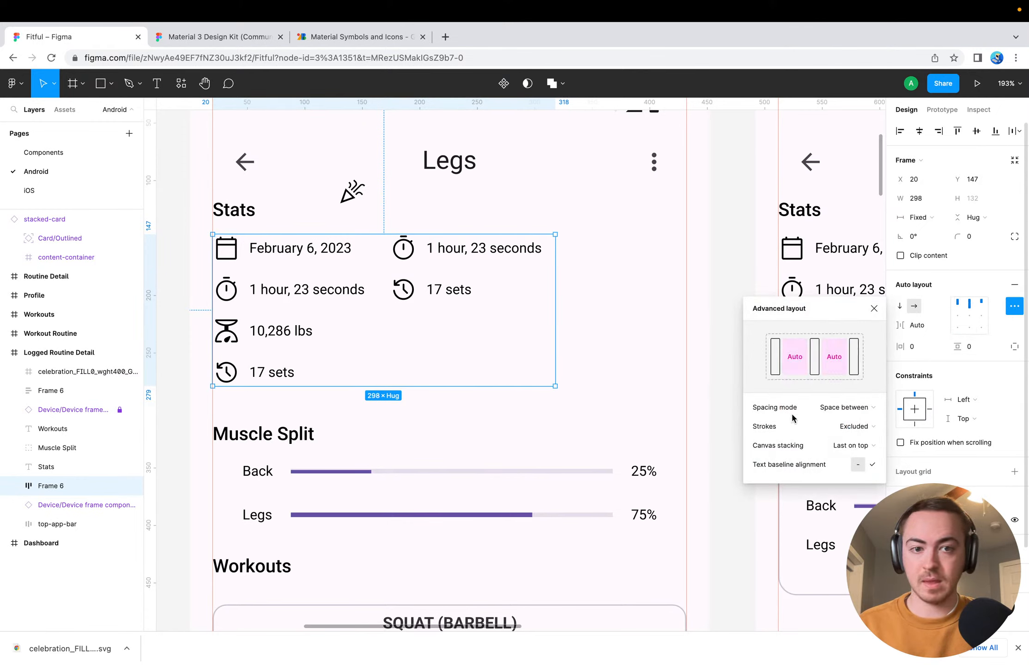
pyautogui.click(703, 373)
pyautogui.click(488, 316)
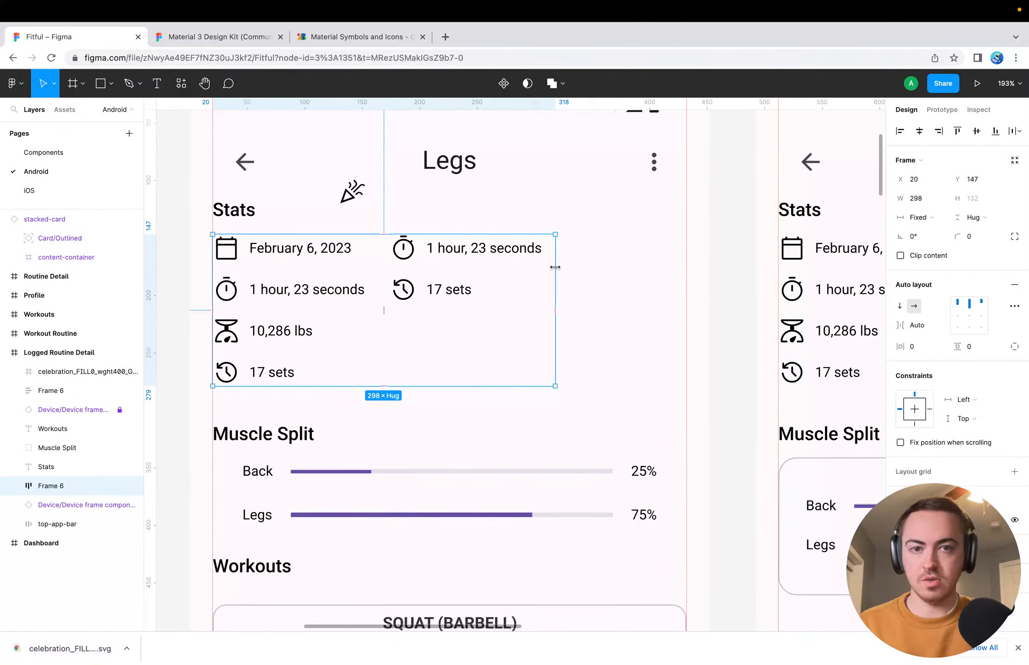
pyautogui.moveTo(555, 267); pyautogui.dragTo(686, 277)
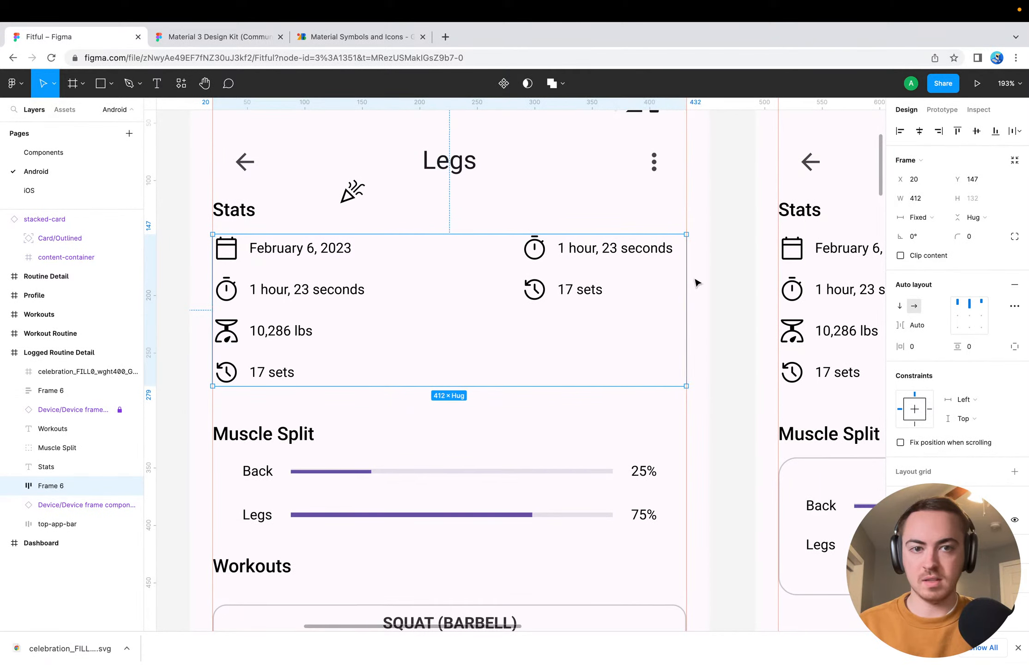
# Set the two-column stats frame's horizontal padding to 24 and deselect it
pyautogui.click(919, 349)
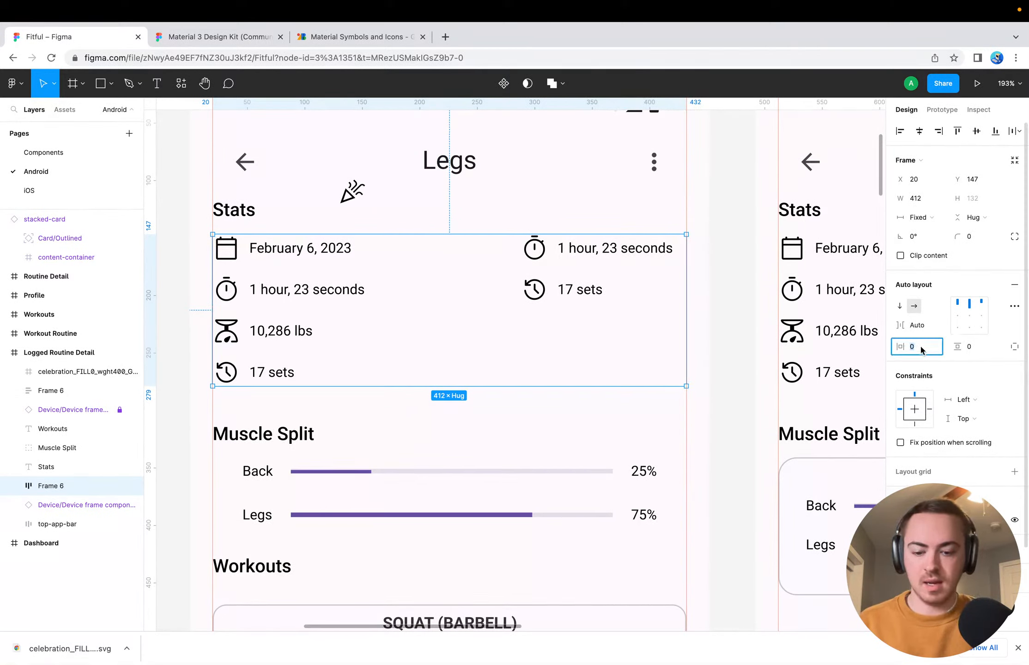
pyautogui.write('24')
pyautogui.press('Return')
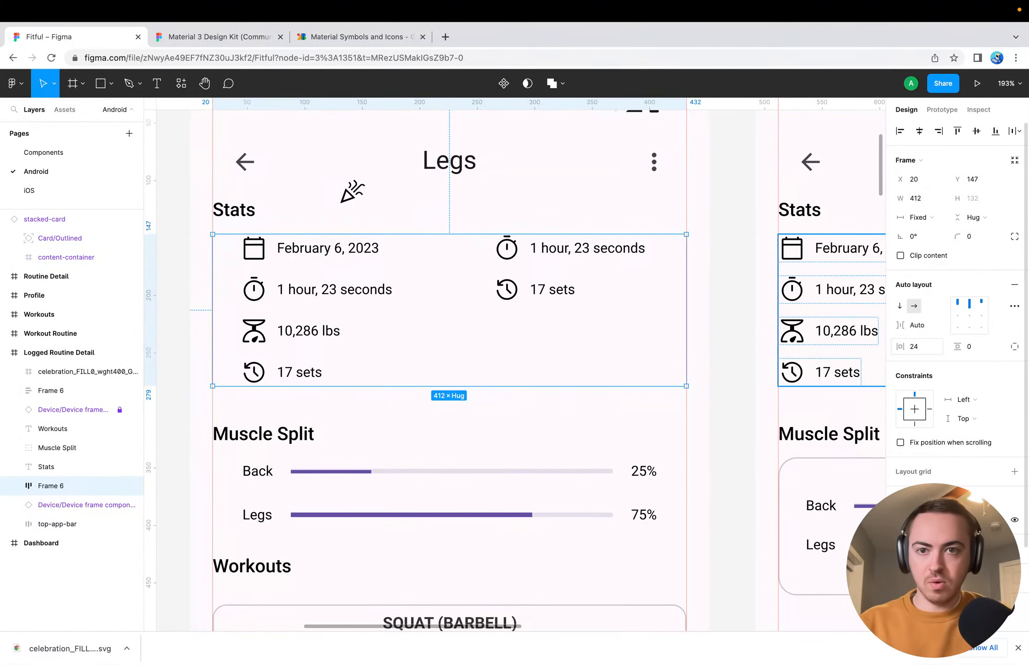
pyautogui.click(744, 313)
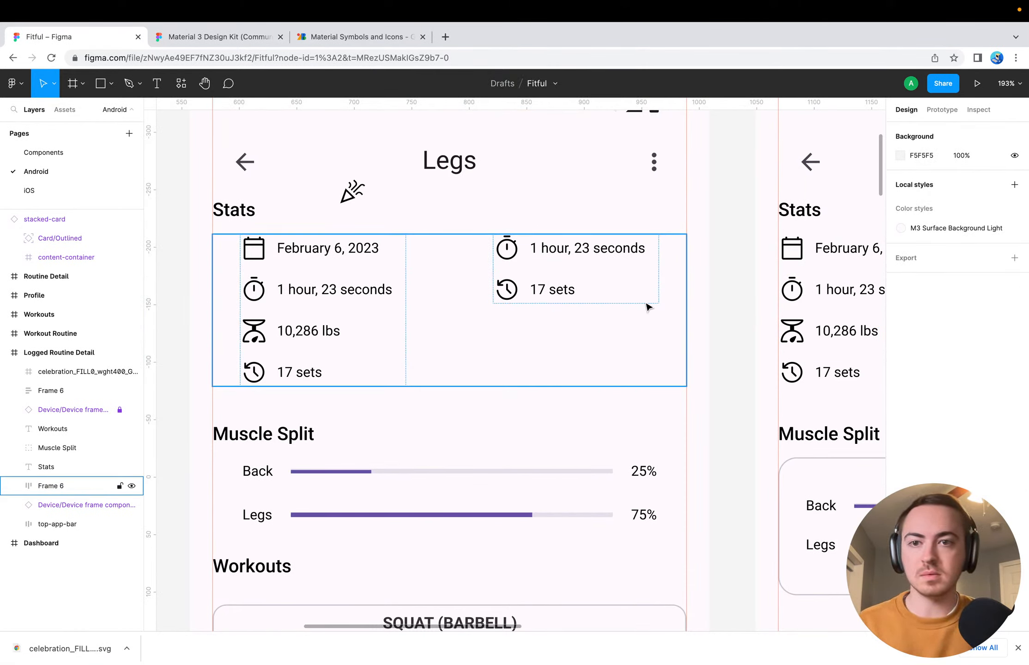
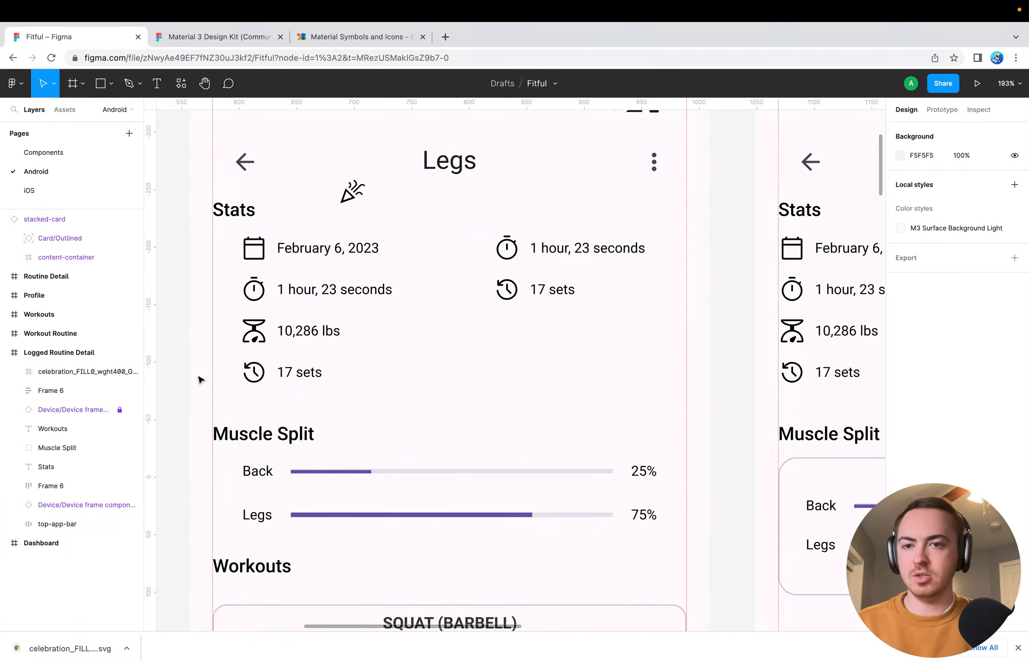
# Move the 17 sets group out of the first Stats column to the start of the Stats 2 column
pyautogui.keyDown('super'); pyautogui.click(256, 376); pyautogui.keyUp('super')
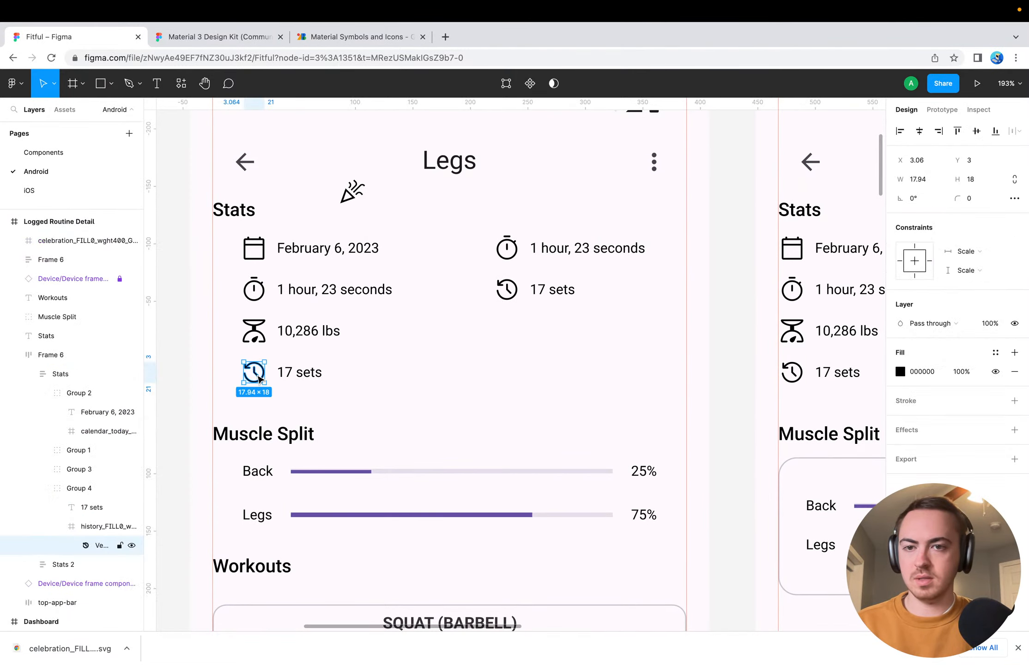
pyautogui.click(340, 374)
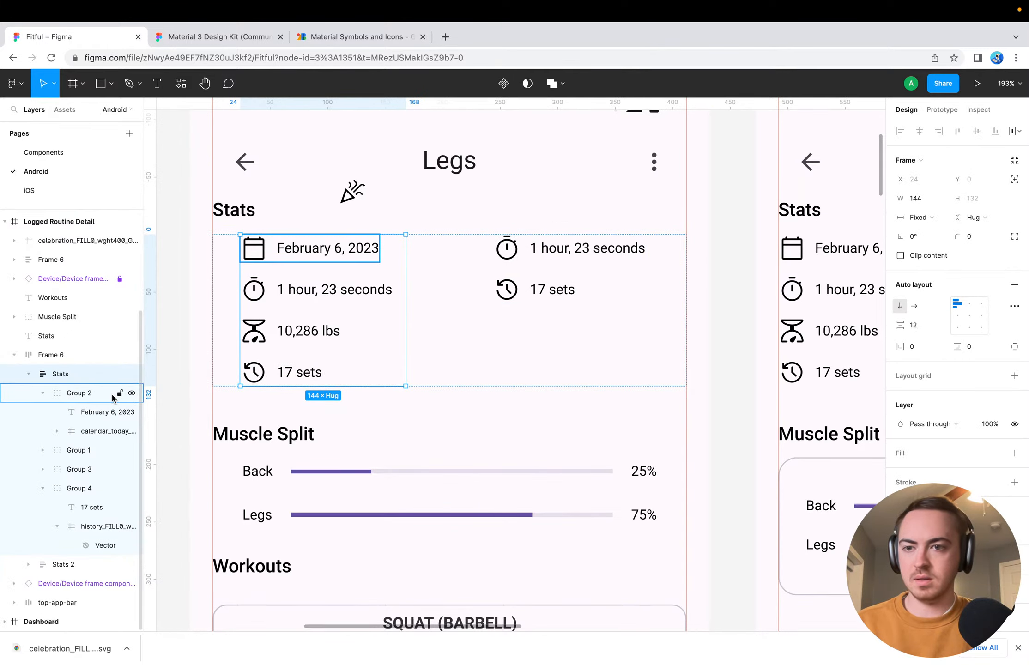
pyautogui.click(42, 395)
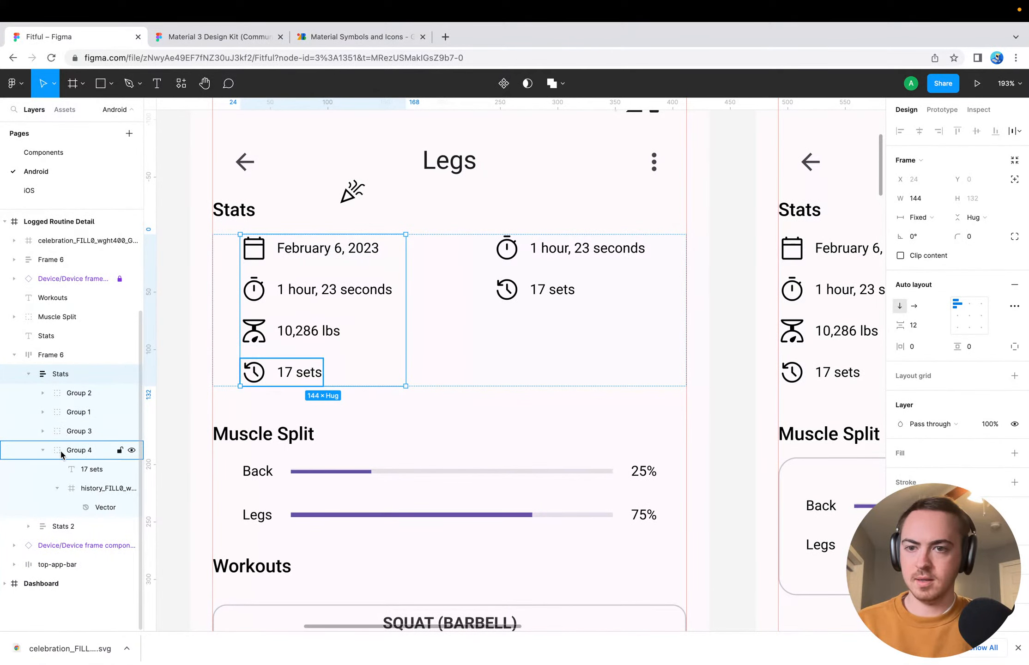
pyautogui.click(43, 450)
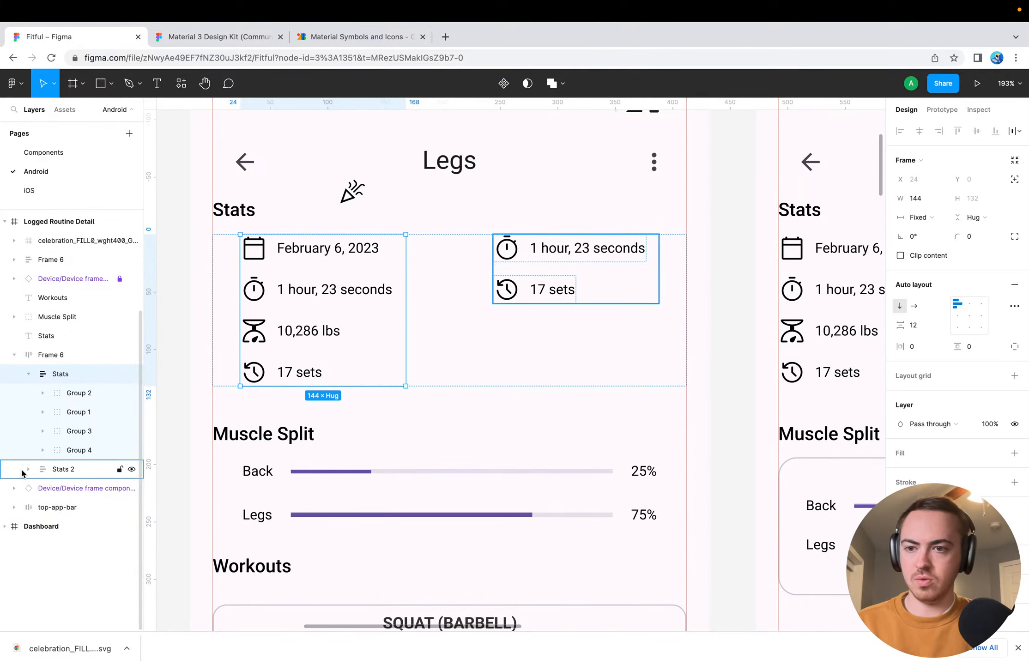
pyautogui.click(28, 469)
pyautogui.moveTo(73, 448); pyautogui.dragTo(77, 477)
pyautogui.press('super+z')
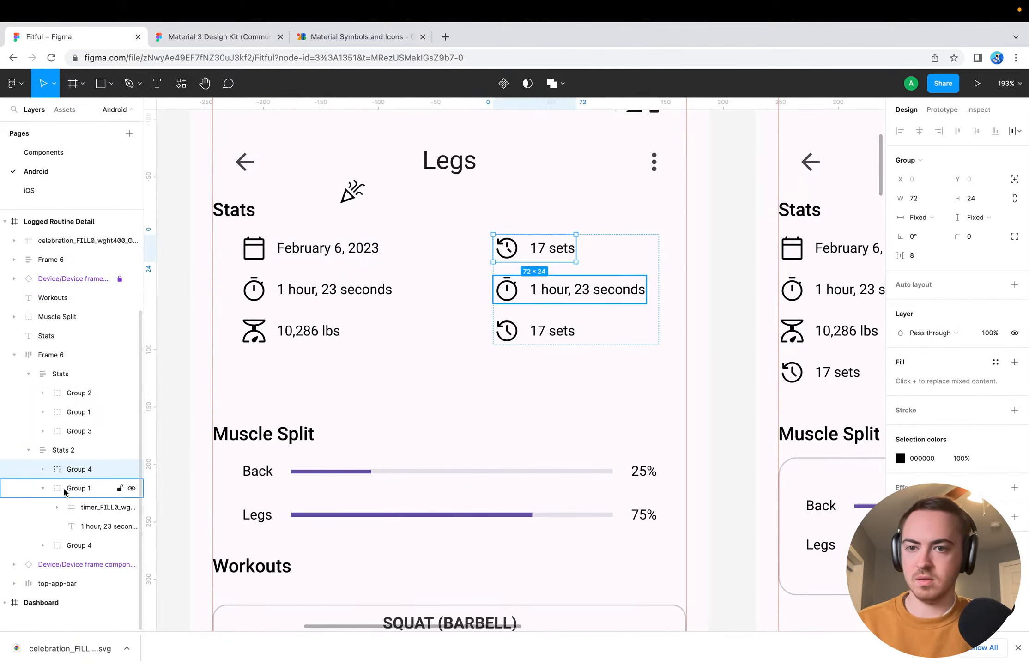
# Change the text of the last entry in the Stats 2 column to "3 records"
pyautogui.click(567, 331)
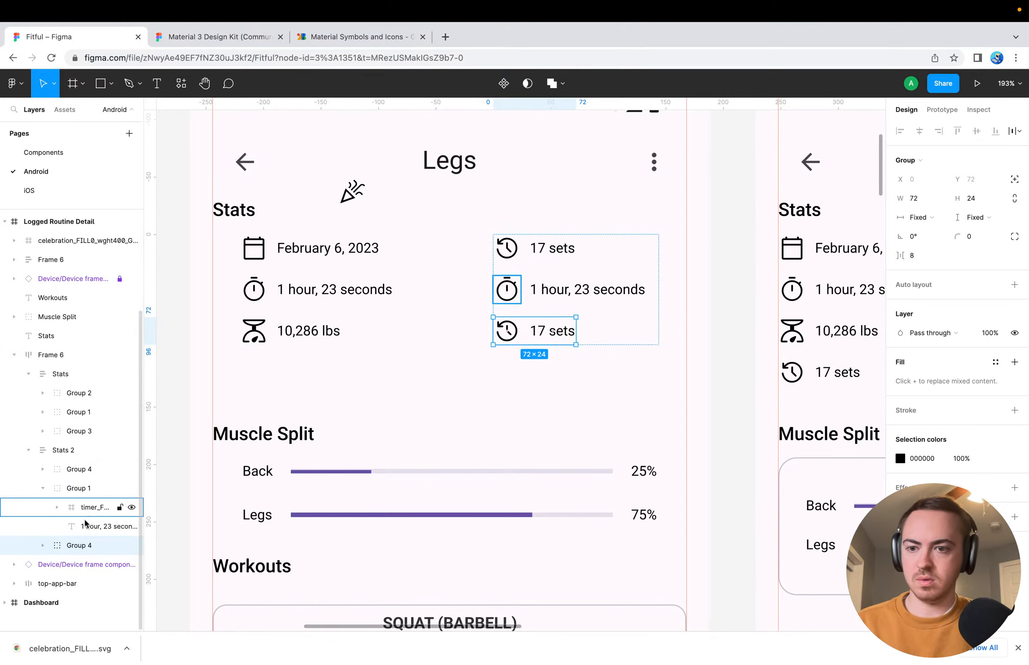
pyautogui.click(43, 545)
pyautogui.scroll(-1, 74, 531)
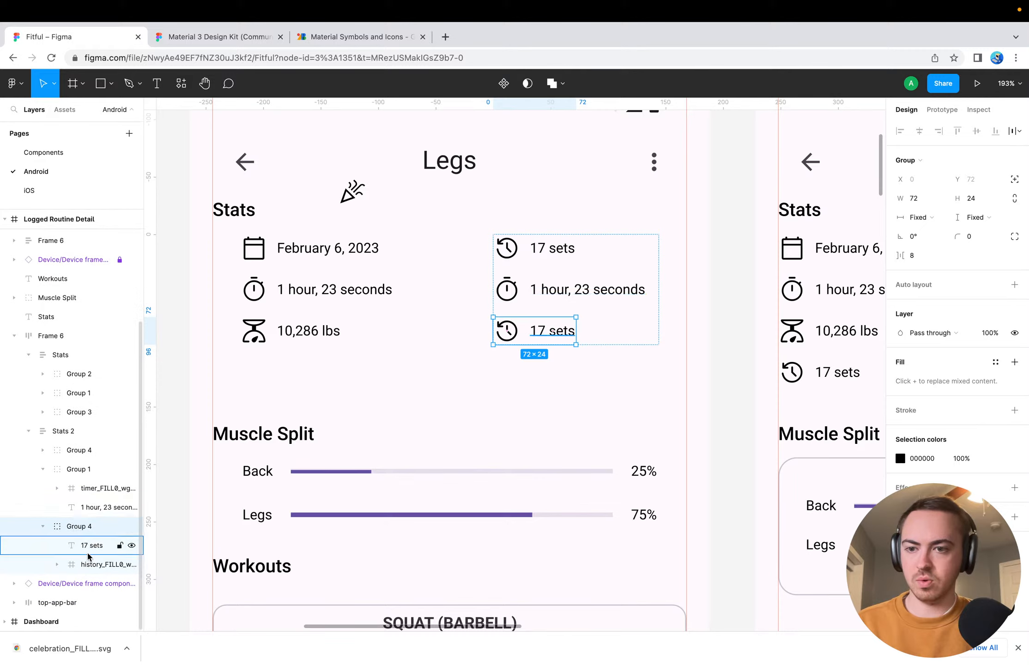
pyautogui.doubleClick(546, 331)
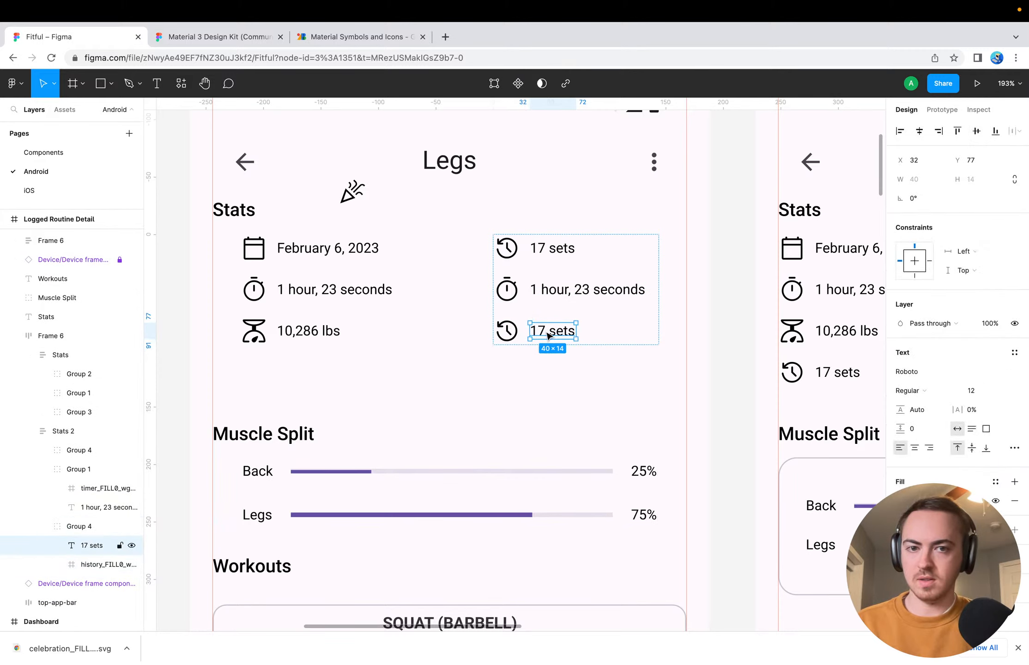
pyautogui.doubleClick(546, 331)
pyautogui.write('3 r')
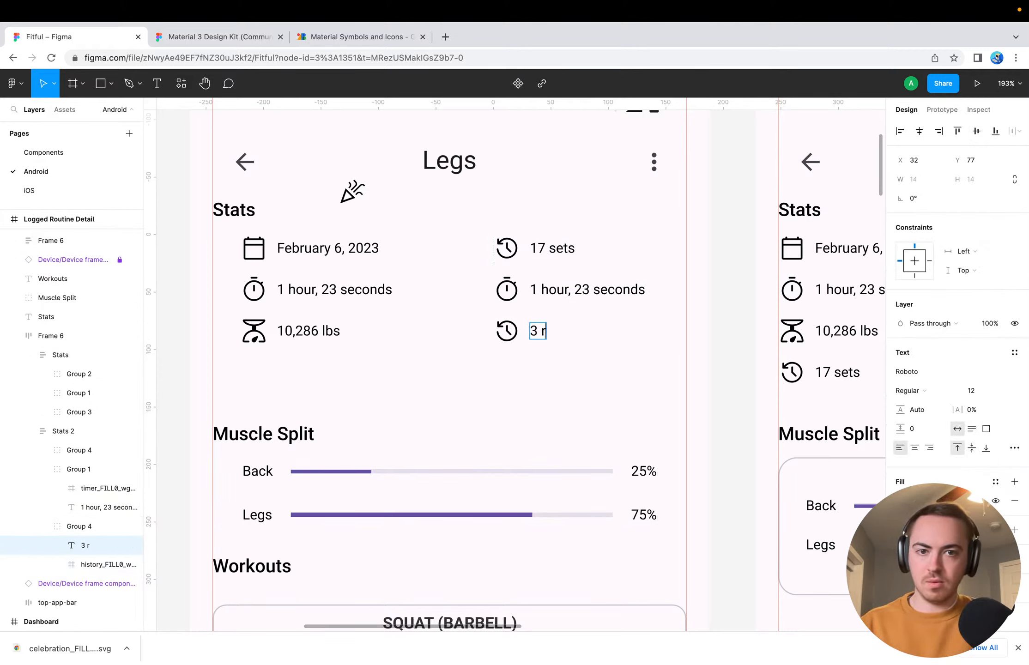
pyautogui.write('ecords')
pyautogui.press('BackSpace')
pyautogui.press('BackSpace')
pyautogui.press('BackSpace')
pyautogui.press('BackSpace')
pyautogui.press('BackSpace')
pyautogui.press('BackSpace')
pyautogui.press('BackSpace')
pyautogui.press('BackSpace')
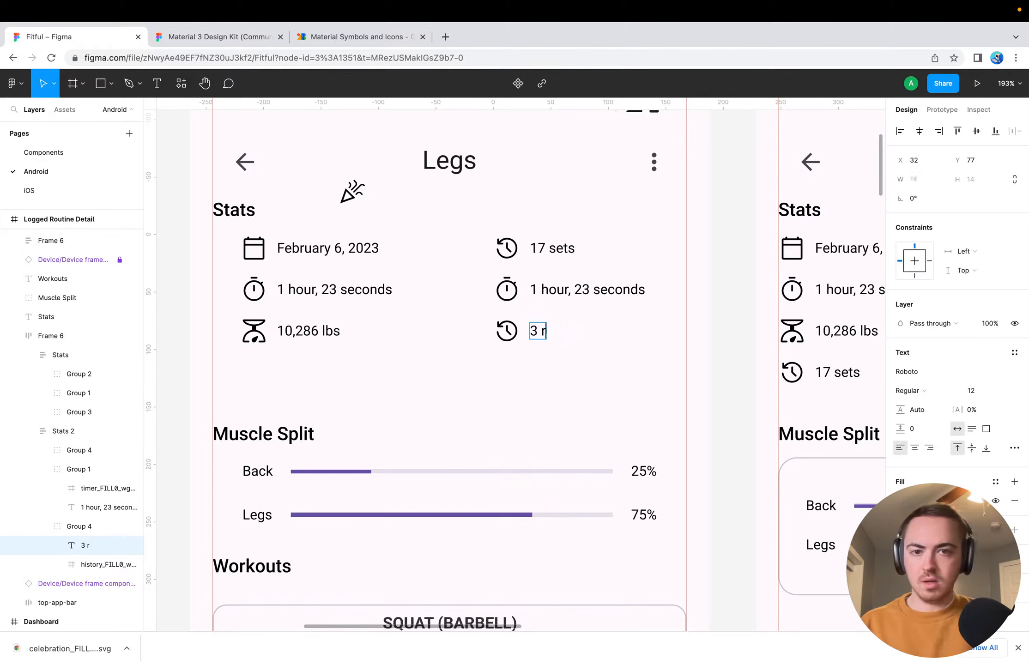
pyautogui.write('PRs')
pyautogui.press('BackSpace')
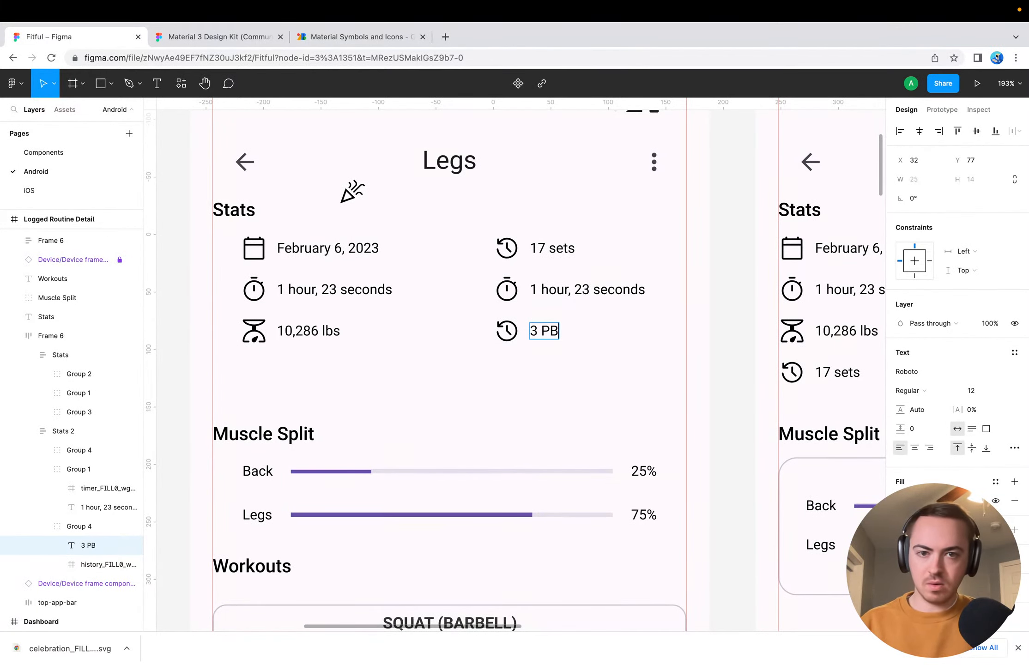
pyautogui.press('BackSpace')
pyautogui.press('BackSpace')
pyautogui.press('BackSpace')
pyautogui.write('re')
pyautogui.press('BackSpace')
pyautogui.press('BackSpace')
pyautogui.write('records')
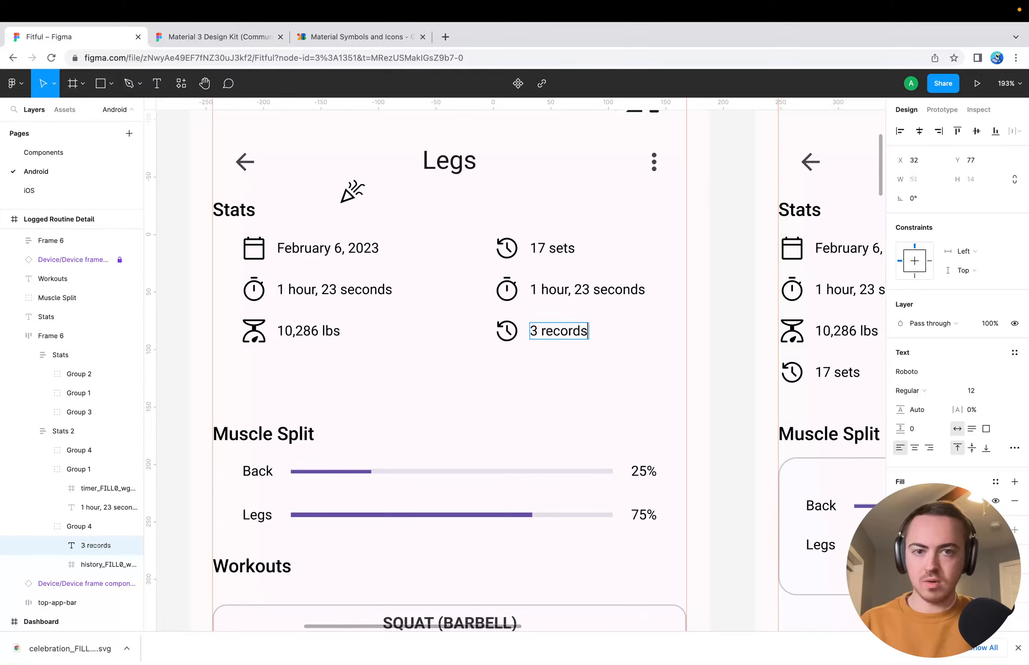
pyautogui.press('Escape')
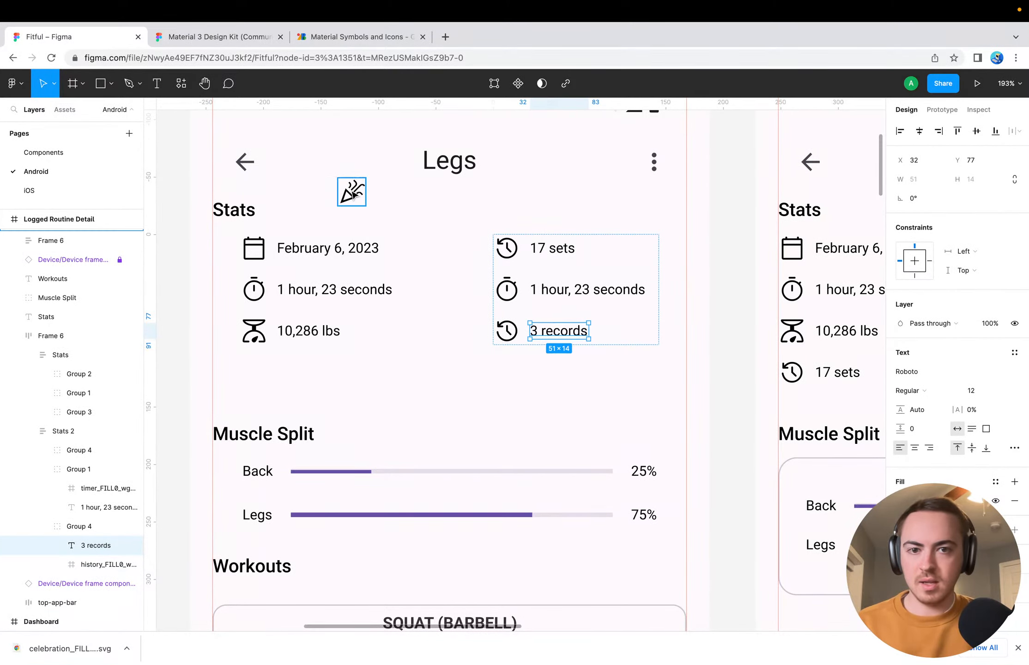
# Replace the history icon beside "3 records" with the Celebration icon, placing it in the entry's group and deleting the history icon
pyautogui.click(521, 324)
pyautogui.moveTo(354, 193); pyautogui.dragTo(504, 331)
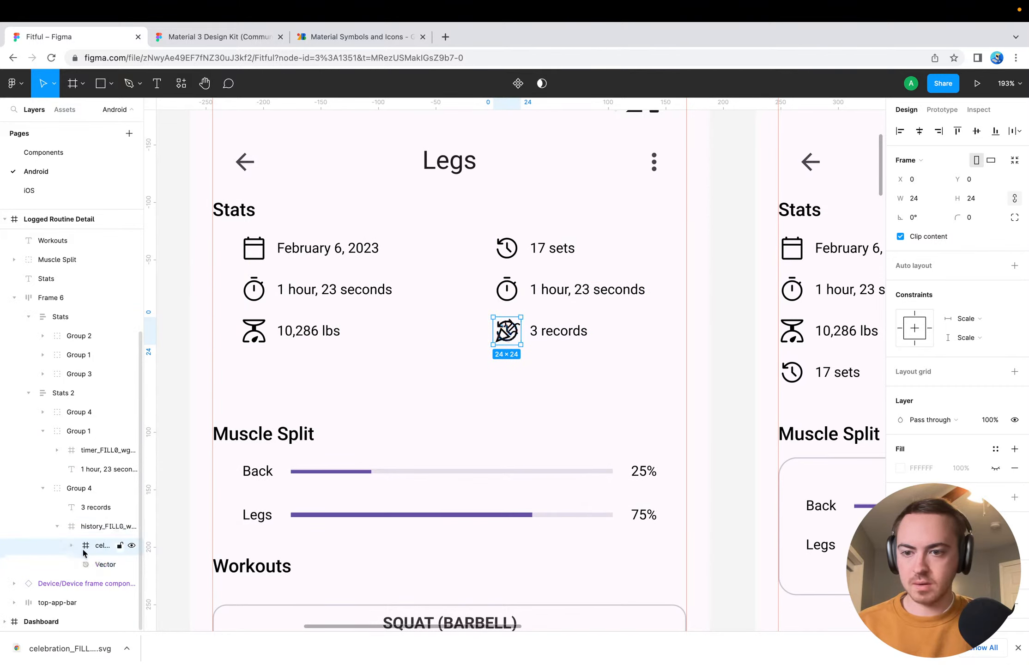
pyautogui.moveTo(106, 548); pyautogui.dragTo(98, 525)
pyautogui.press('Delete')
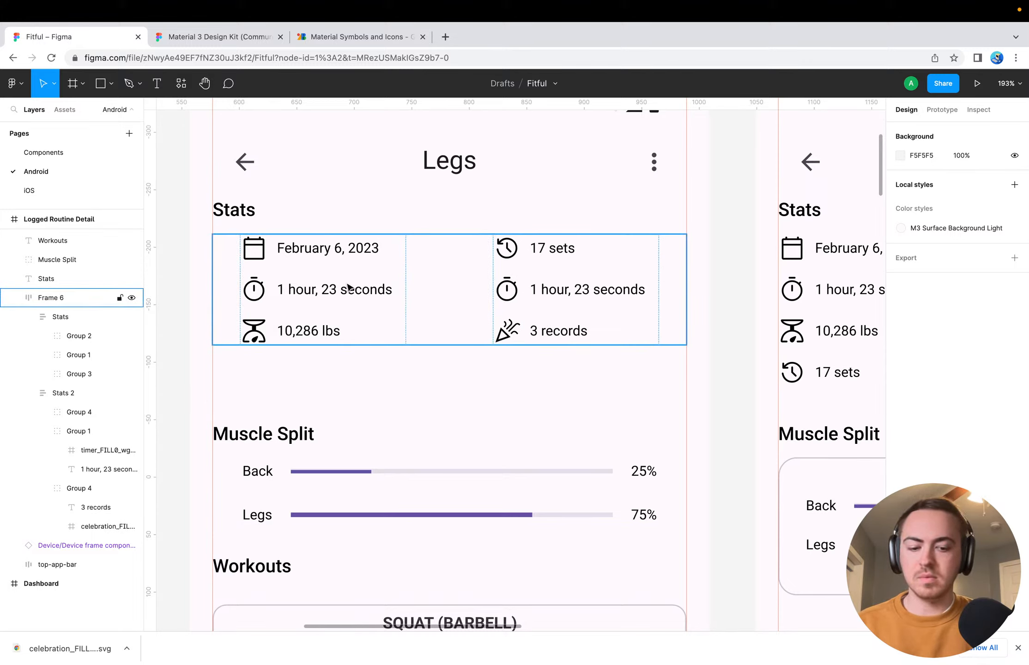
# Switch to the Google Fonts Icons page, search Material Symbols for "max", and clear the search
pyautogui.click(345, 36)
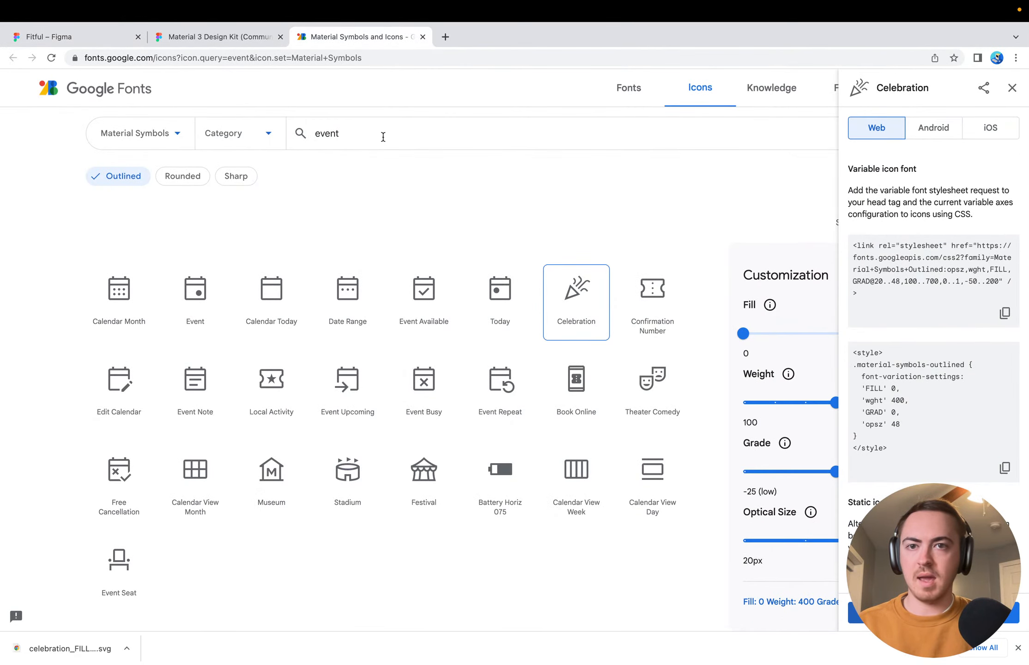
pyautogui.doubleClick(383, 137)
pyautogui.write('max')
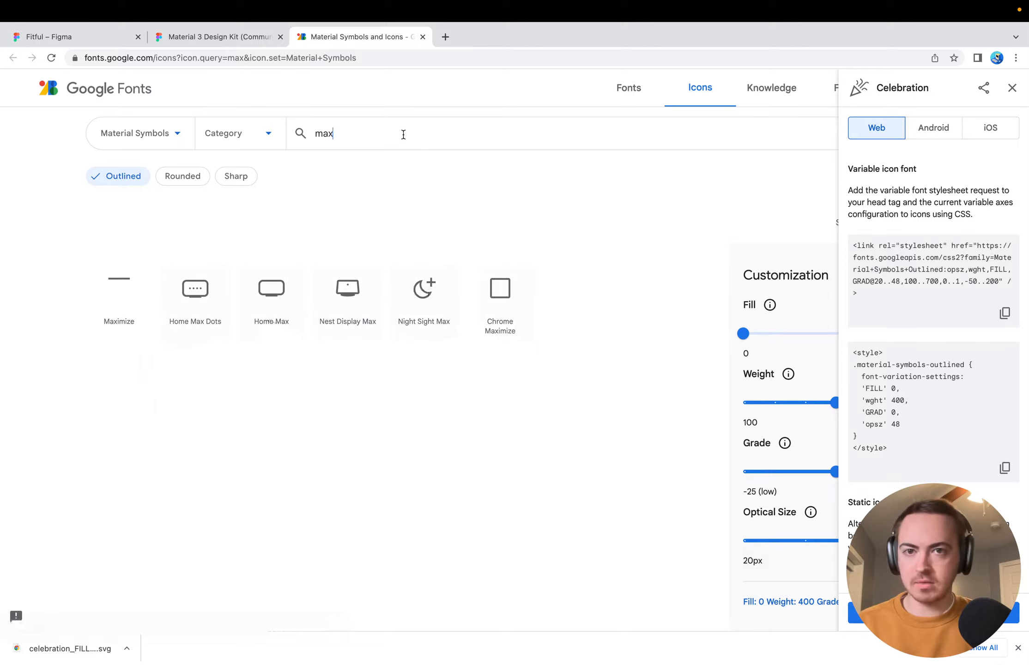
pyautogui.press('super+a')
pyautogui.press('BackSpace')
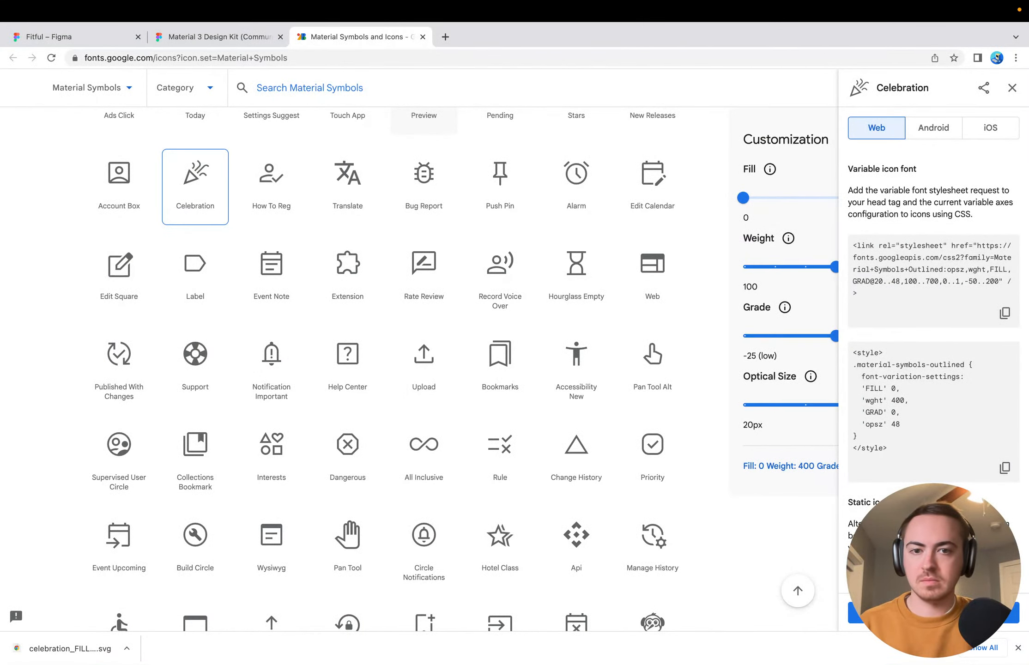
# Close the downloads bar, browse the full Material Symbols list, and search it for "peak"
pyautogui.click(1016, 648)
pyautogui.scroll(-5, 466, 468)
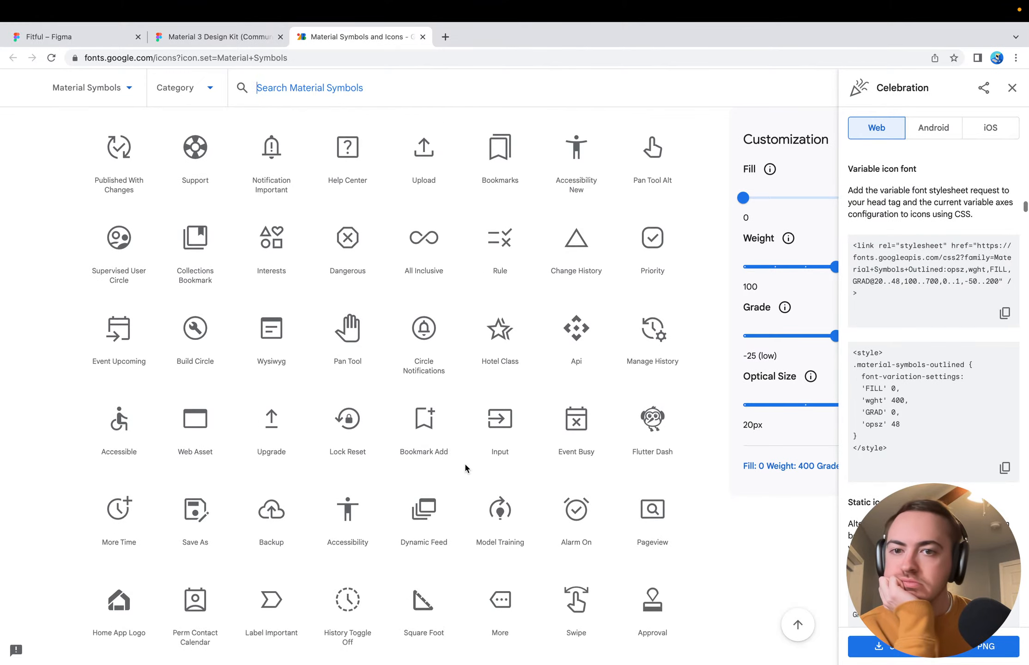
pyautogui.scroll(-2, 466, 468)
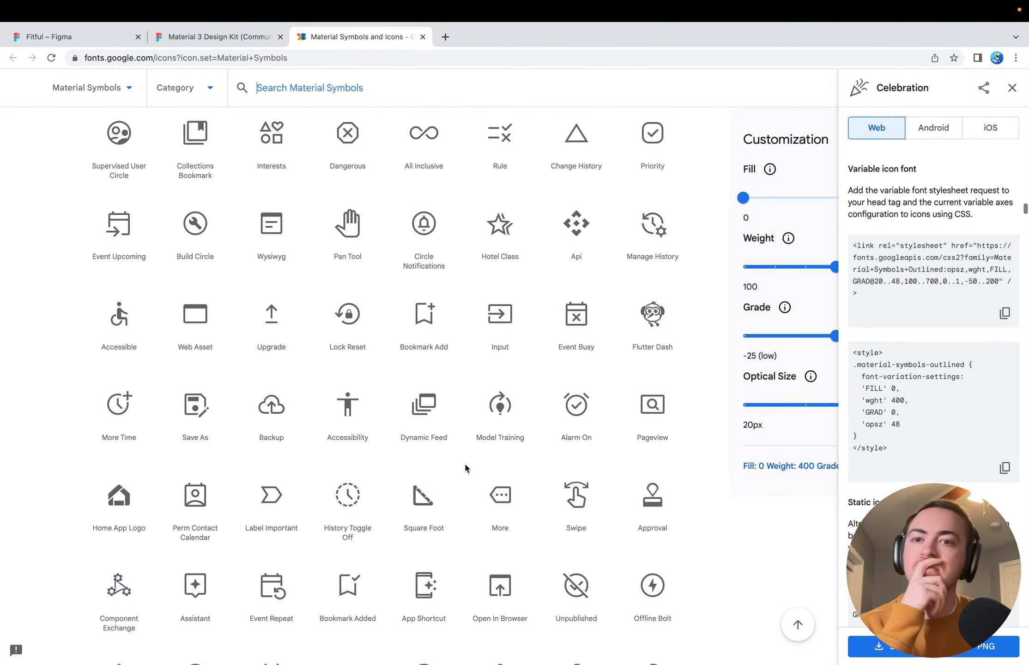
pyautogui.scroll(-8, 349, 487)
pyautogui.scroll(10, 361, 492)
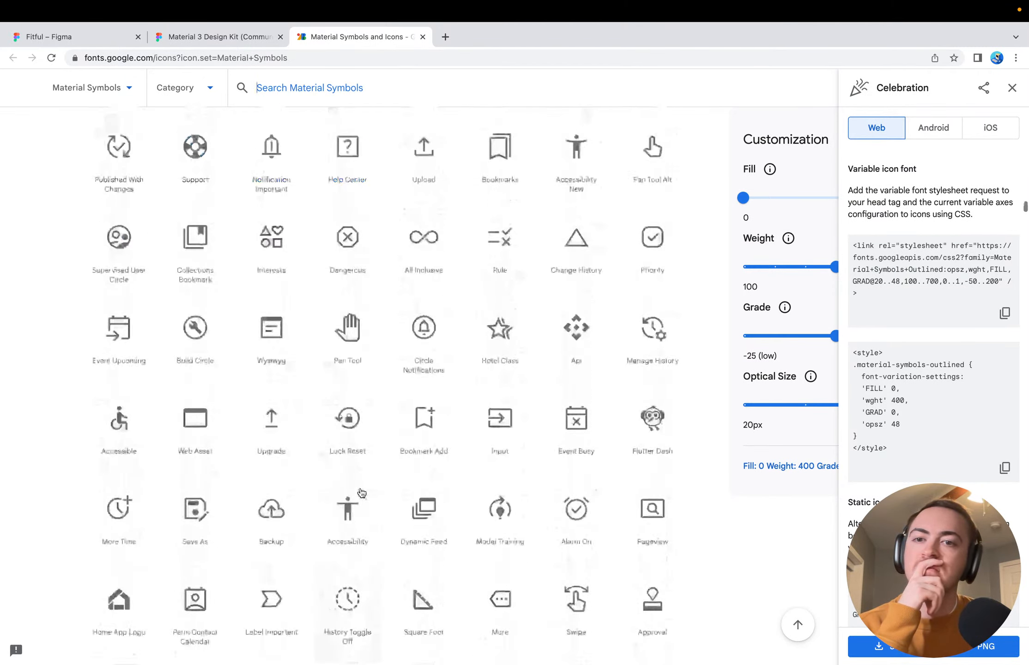
pyautogui.scroll(5, 361, 492)
pyautogui.write('peak')
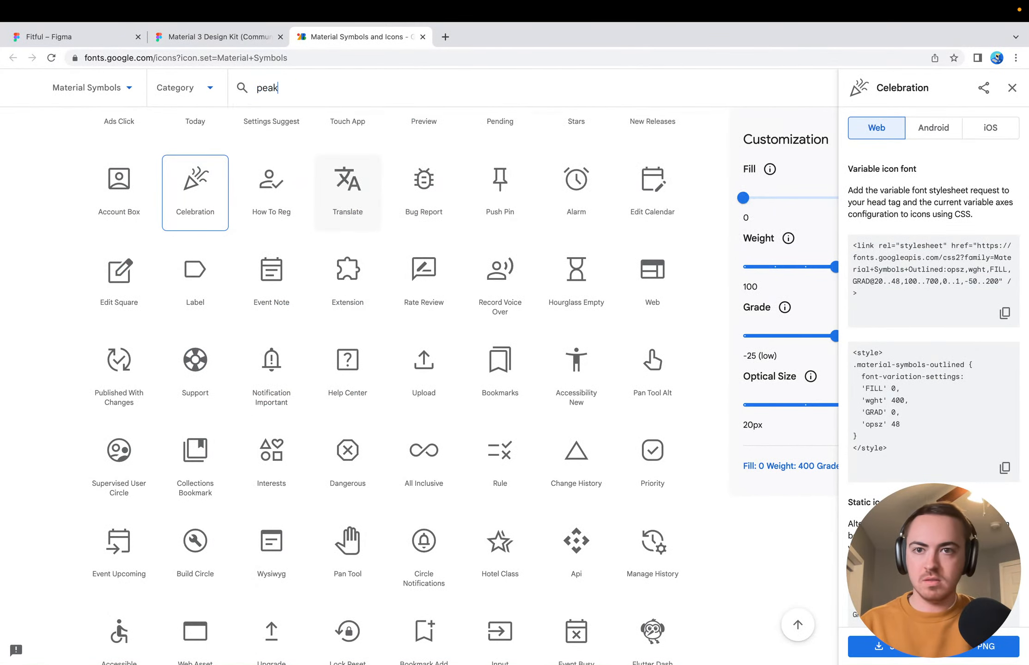
pyautogui.scroll(6, 336, 360)
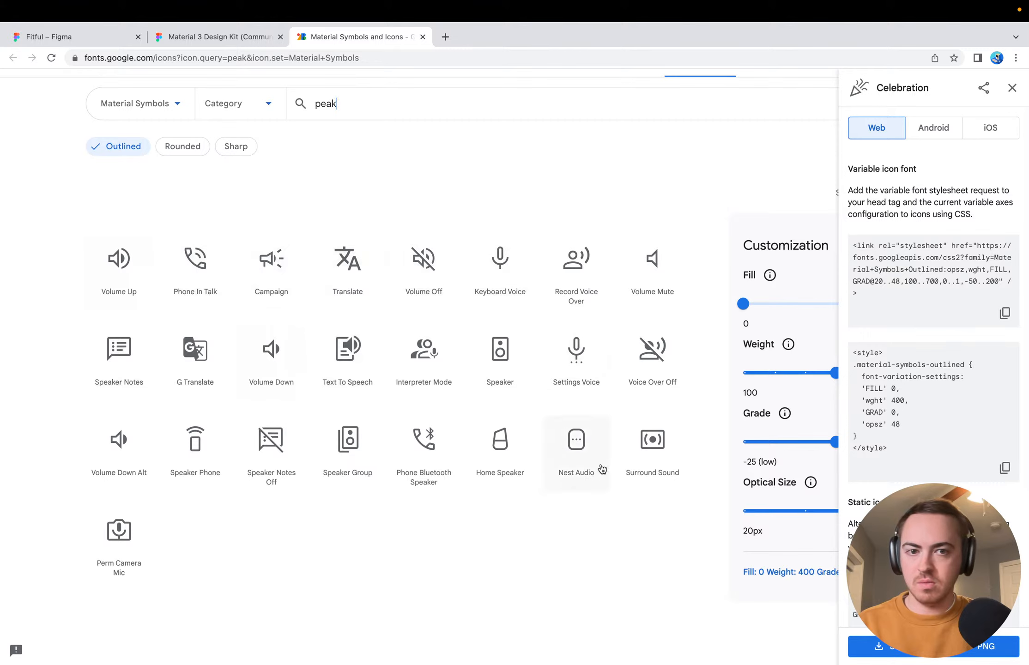
# Search Material Symbols for "chart", select the Insights icon, and look through the remaining chart icons
pyautogui.doubleClick(369, 106)
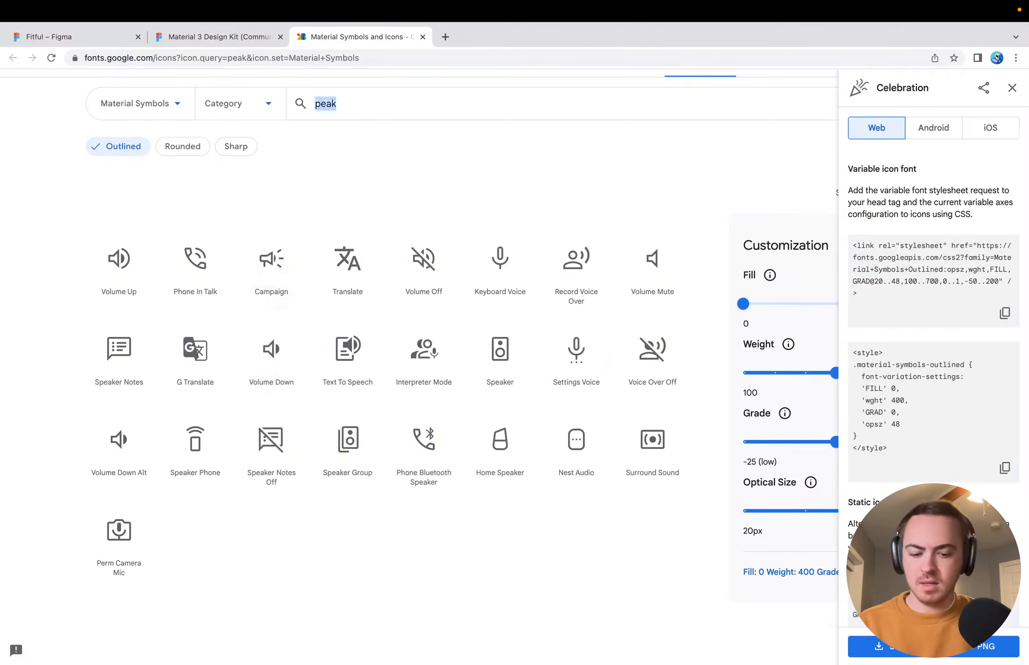
pyautogui.write('chart')
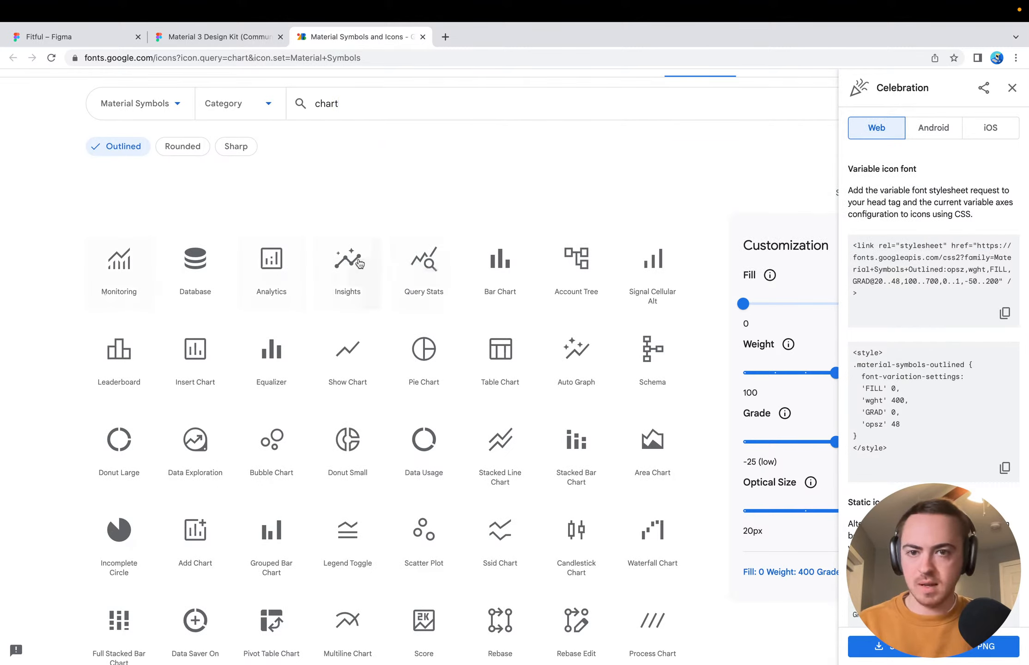
pyautogui.click(348, 271)
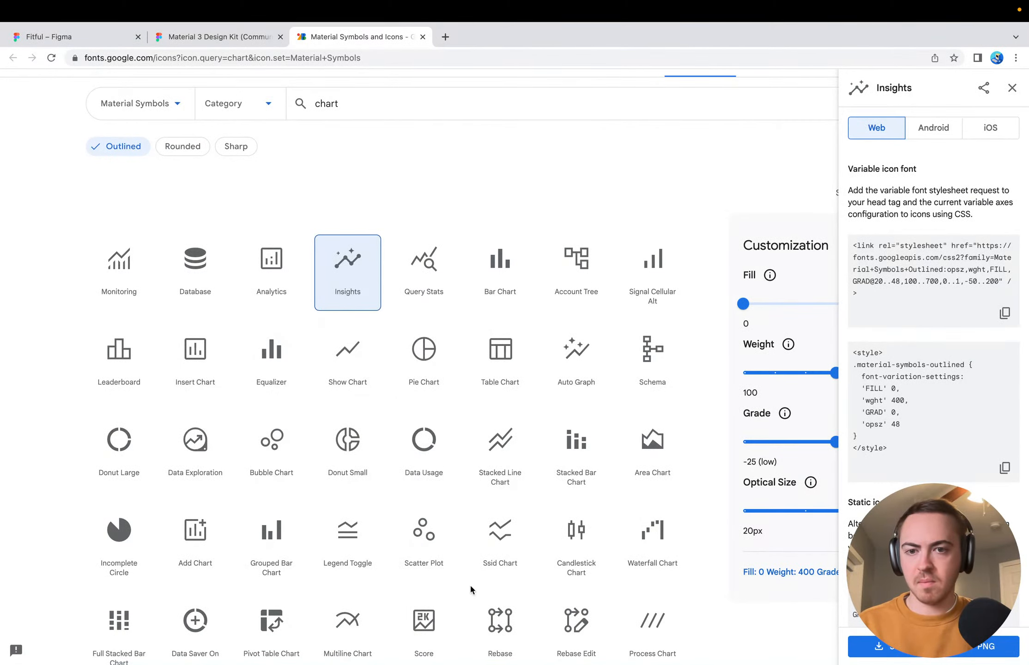
pyautogui.scroll(-5, 668, 555)
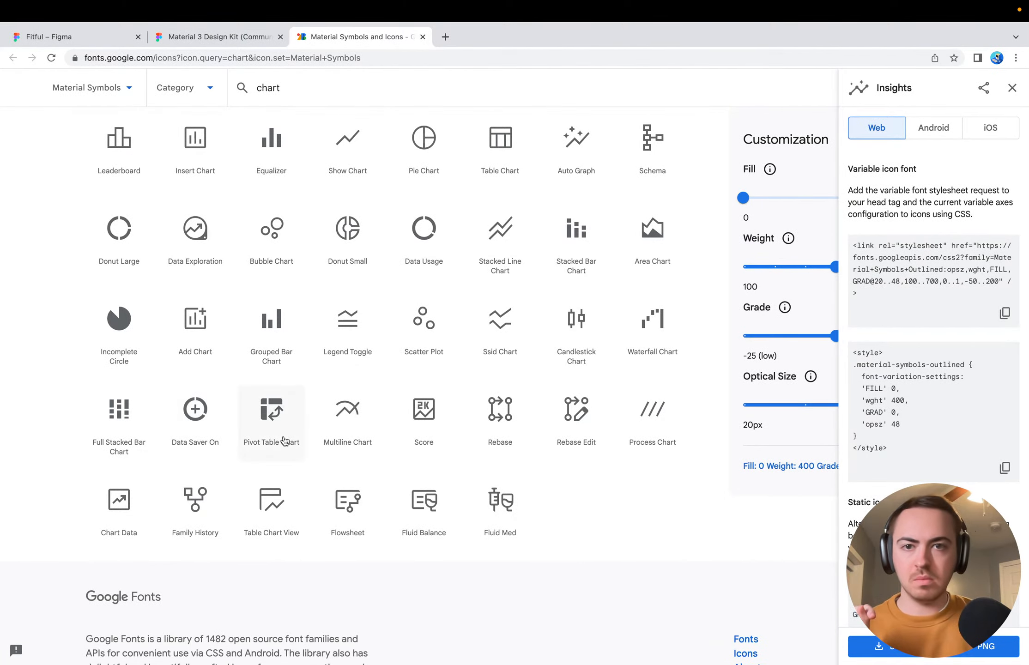
pyautogui.scroll(6, 282, 442)
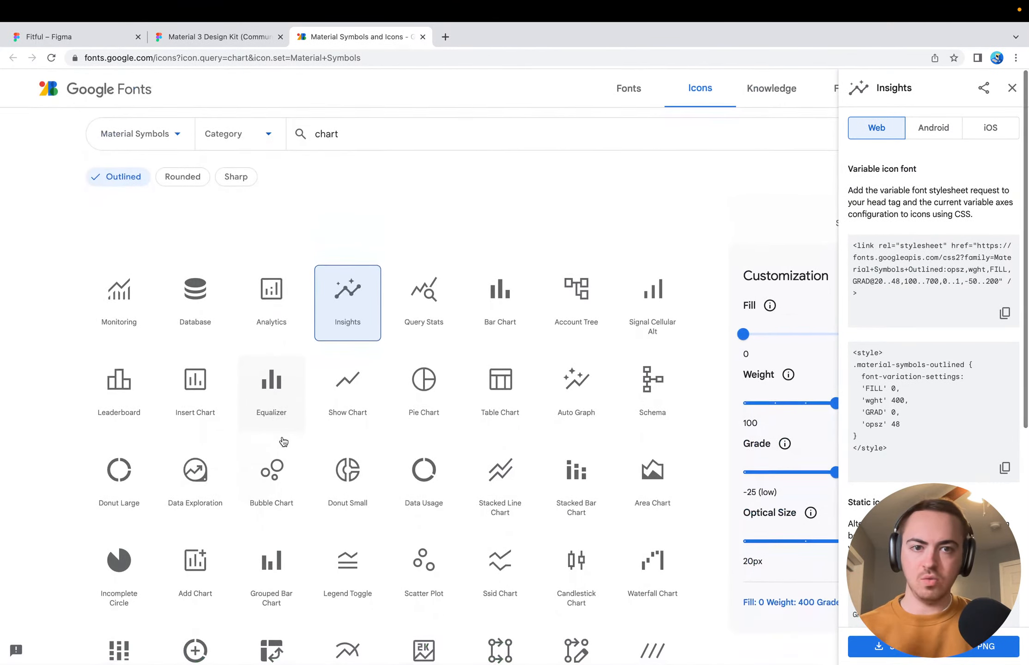
# Return to the Fitful file in Figma and move the 3 records group to the start of the Stats 2 column
pyautogui.click(218, 38)
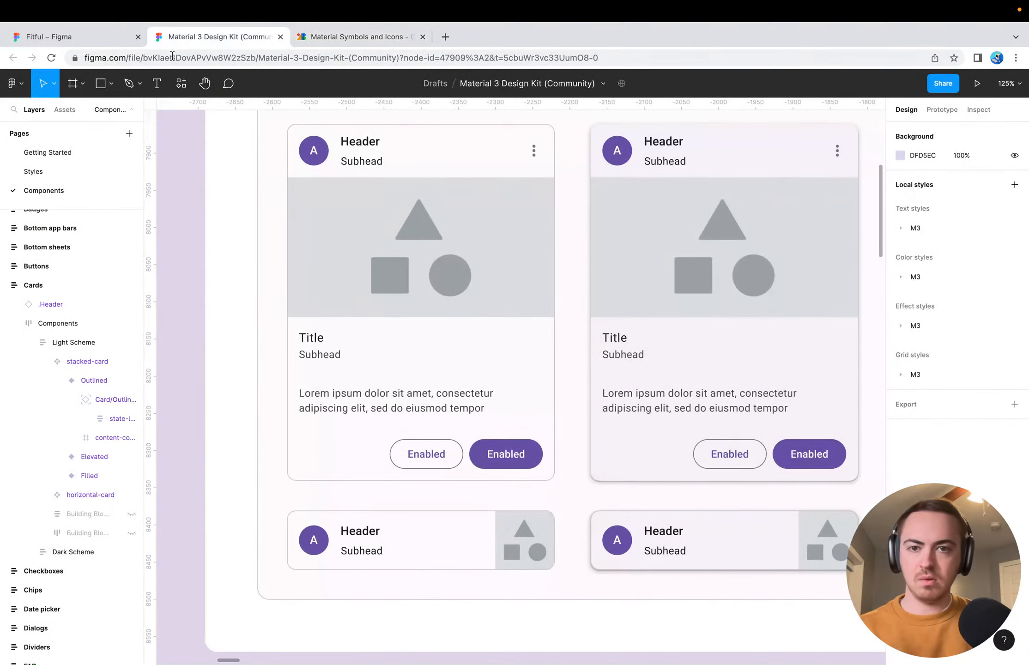
pyautogui.click(51, 37)
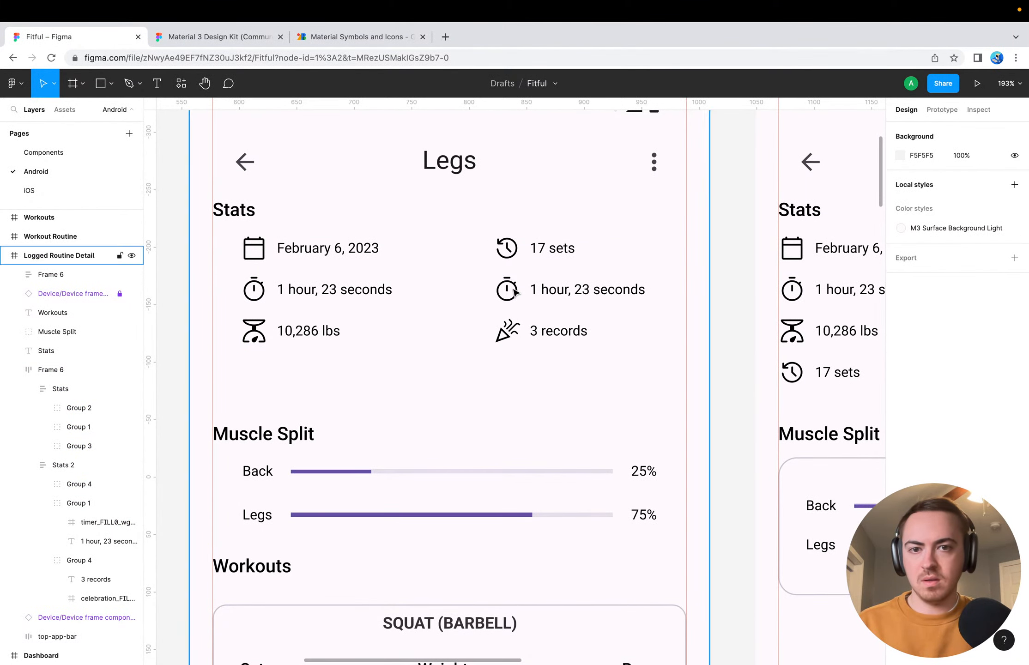
pyautogui.keyDown('super'); pyautogui.click(542, 292); pyautogui.keyUp('super')
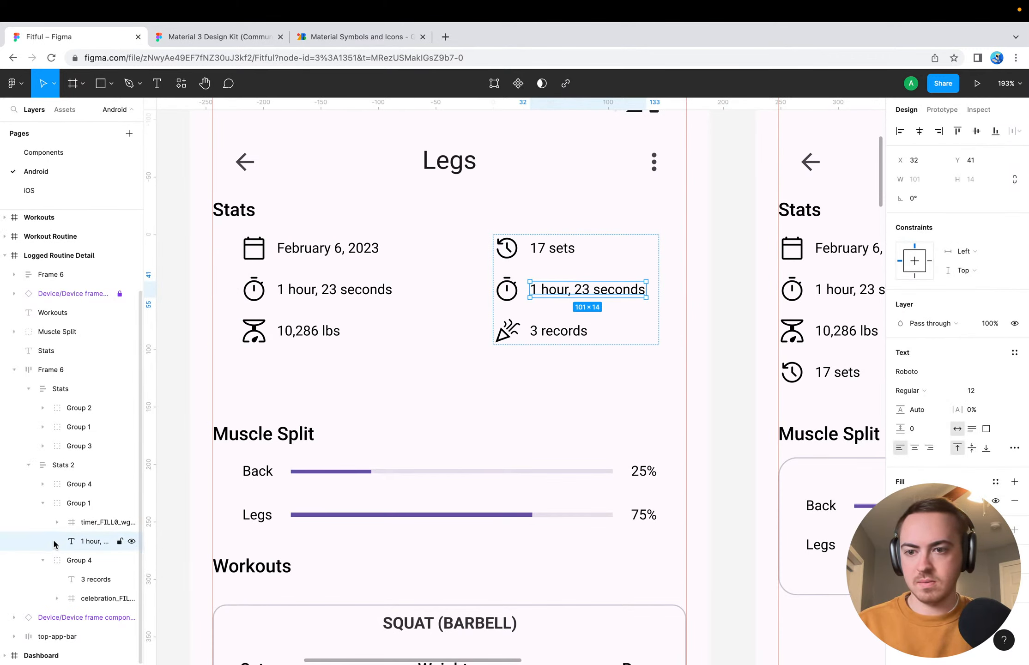
pyautogui.click(42, 502)
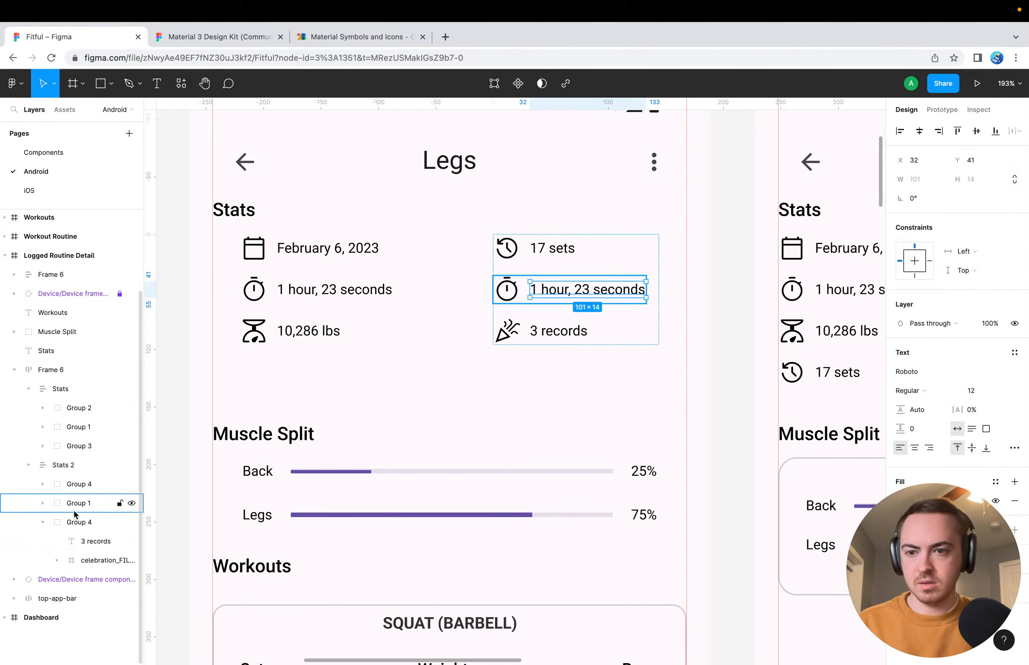
pyautogui.click(84, 485)
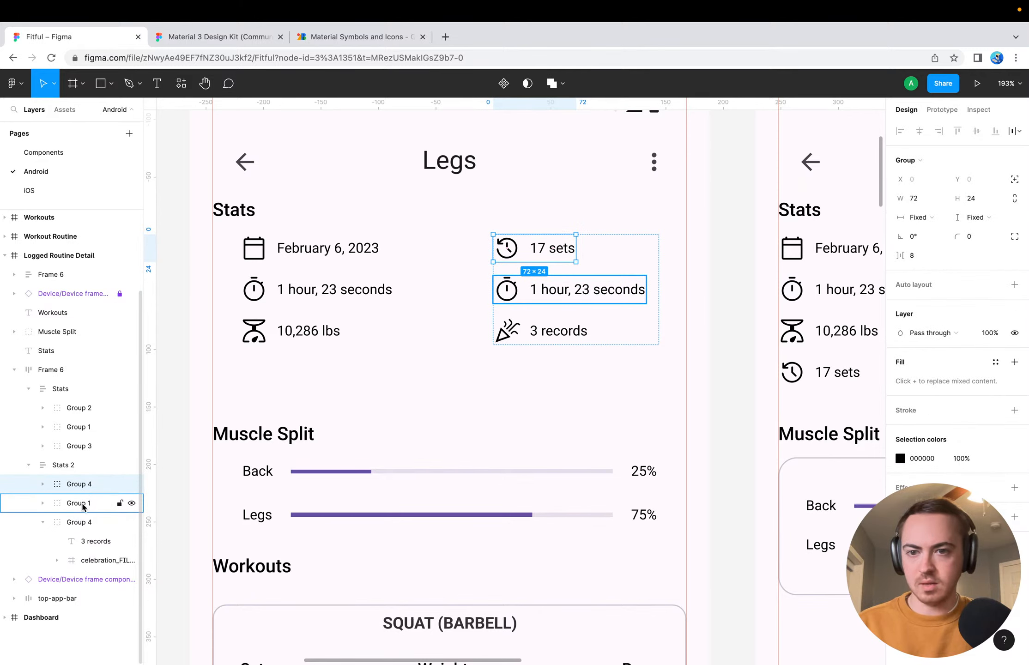
pyautogui.click(83, 521)
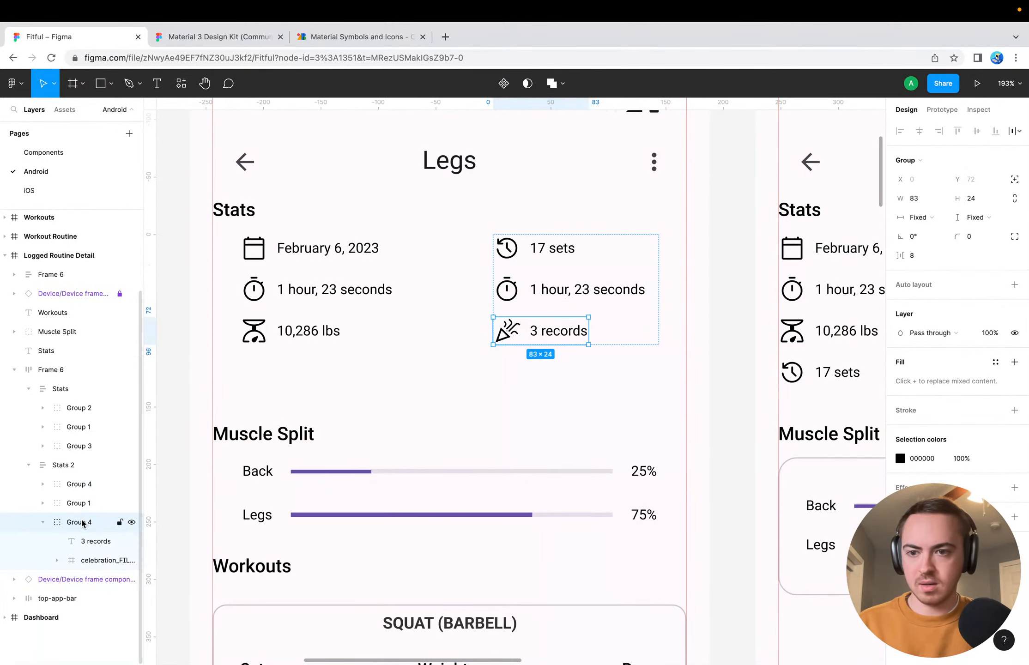
pyautogui.moveTo(81, 527); pyautogui.dragTo(82, 482)
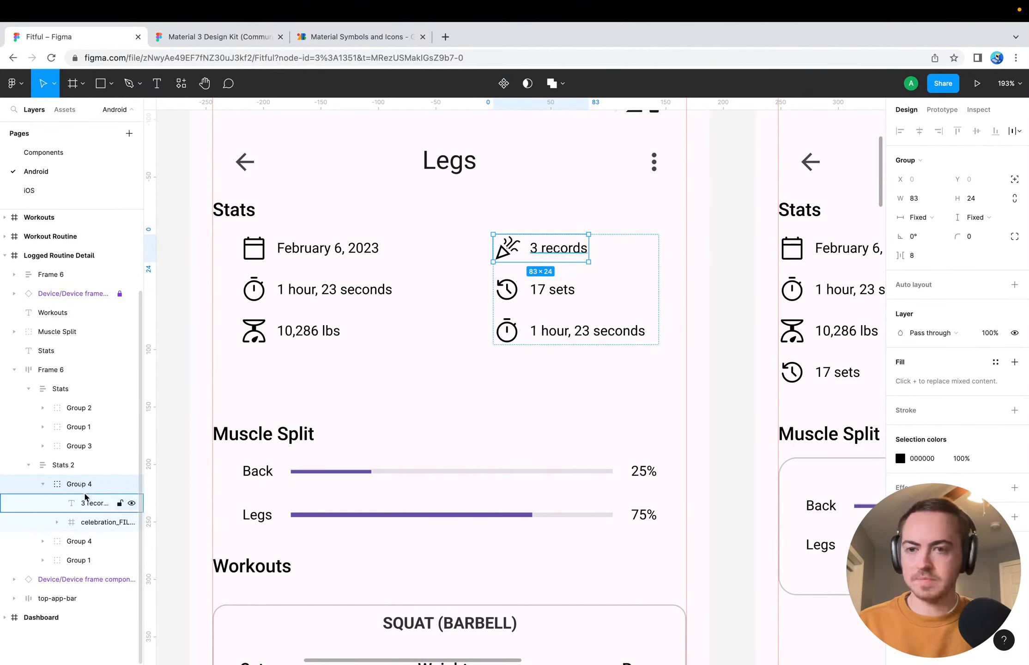
# Delete the 1 hour, 23 seconds group from the Stats 2 column and duplicate the 17 sets group in its place
pyautogui.click(44, 486)
pyautogui.click(69, 503)
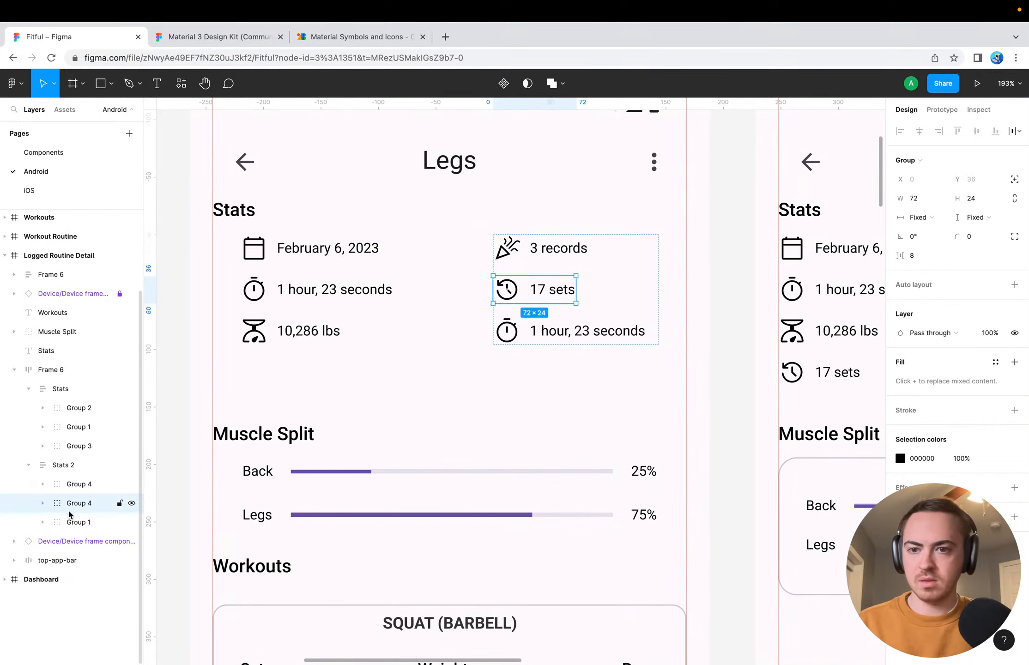
pyautogui.click(71, 522)
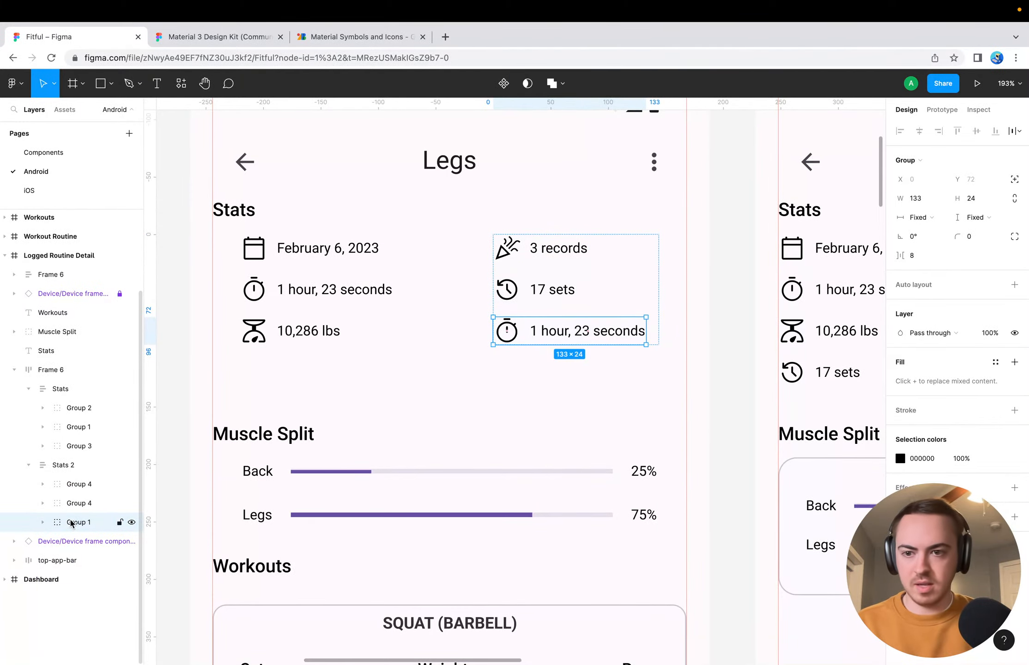
pyautogui.press('Delete')
pyautogui.click(77, 505)
pyautogui.press('super+d')
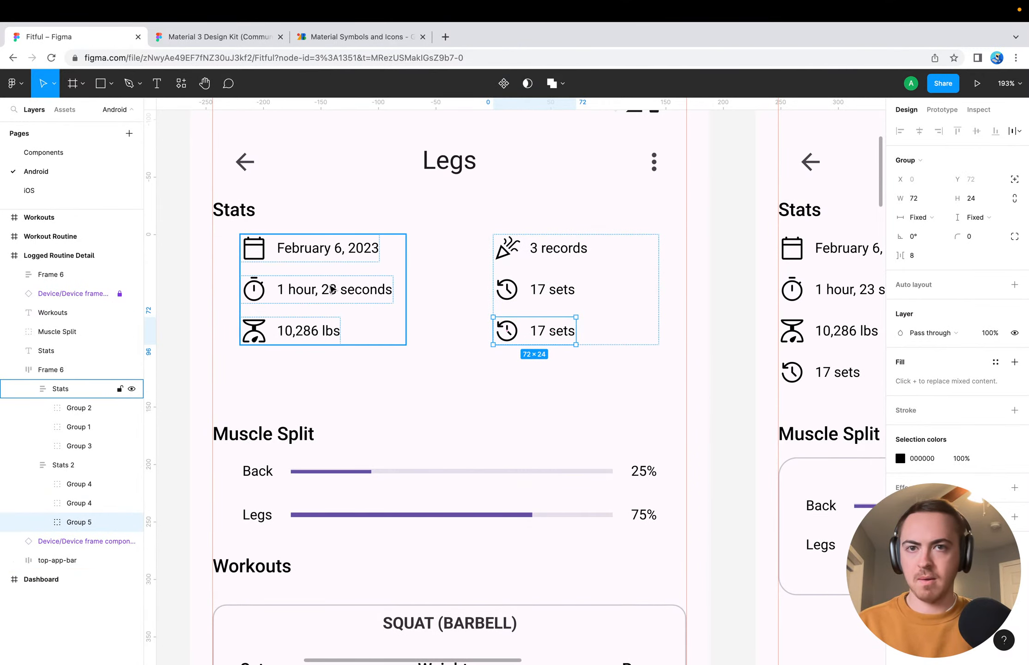
# Change the text of the duplicated sets entry at the end of Stats 2 to "150 lbs"
pyautogui.doubleClick(555, 340)
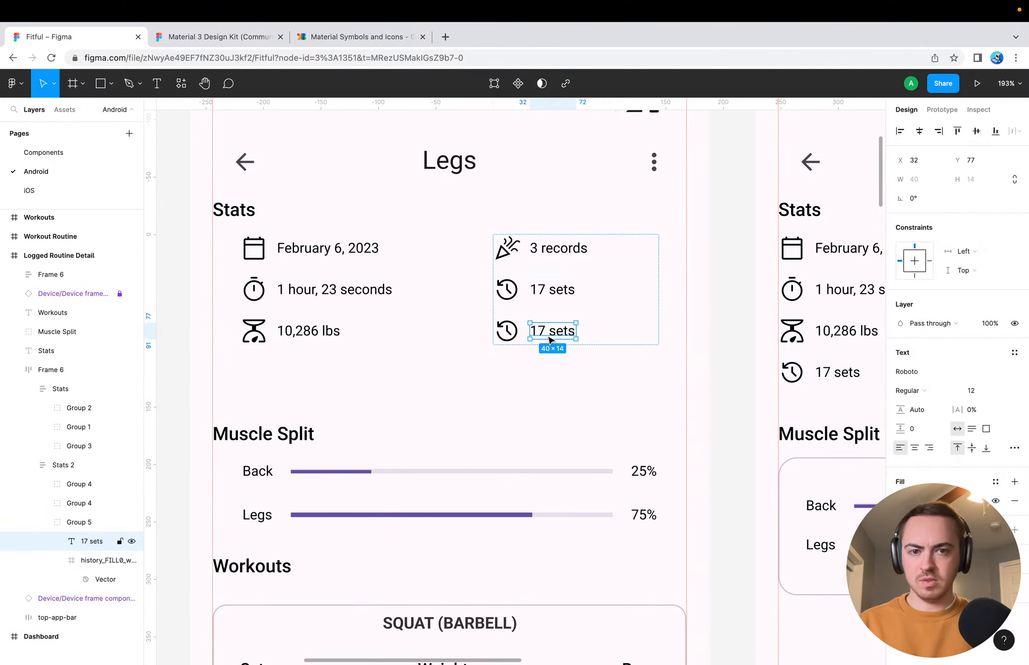
pyautogui.doubleClick(547, 336)
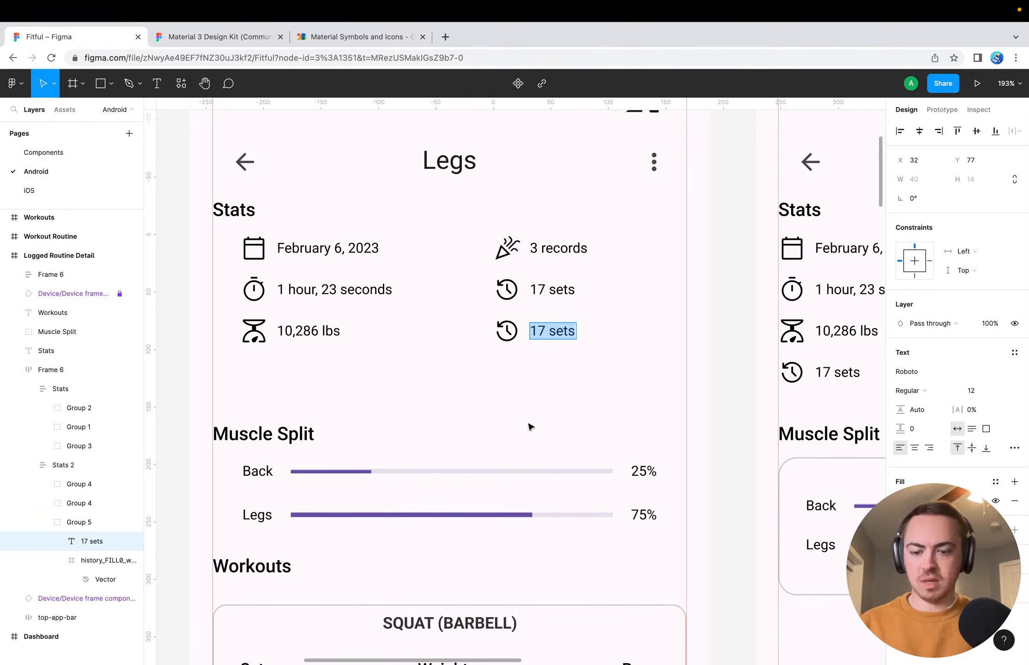
pyautogui.write('150 lbs')
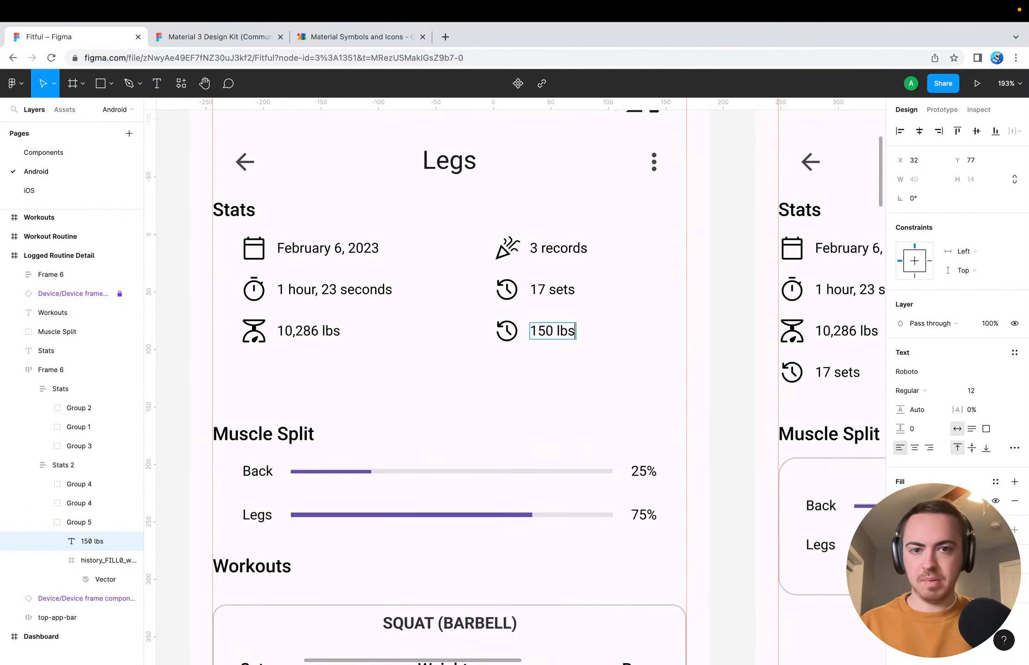
pyautogui.press('Escape')
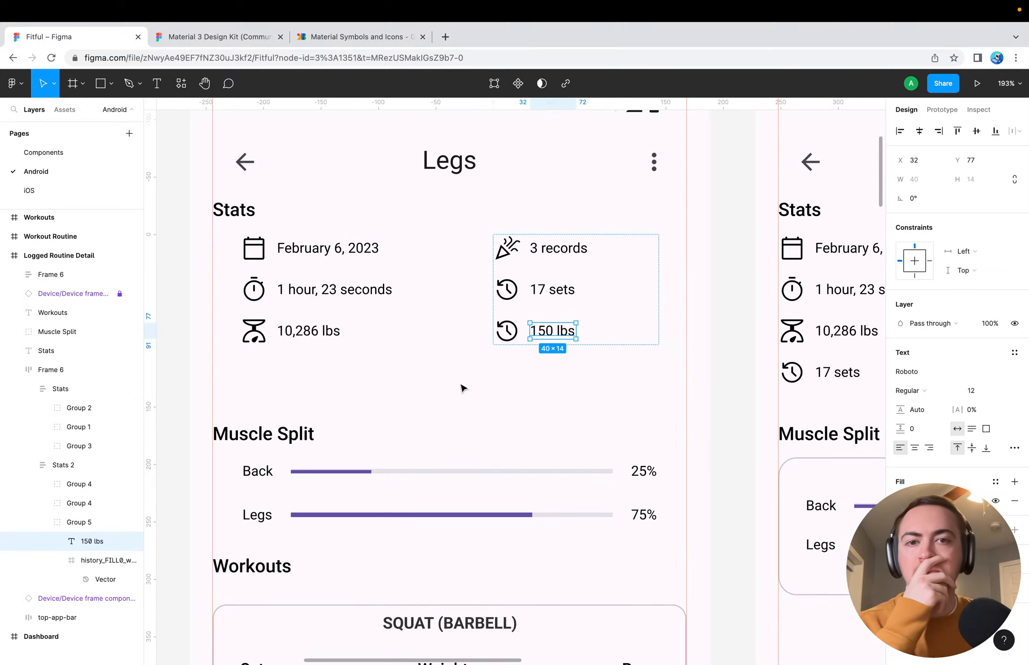
# Select the 150 lbs entry's history icon, switch to Google Fonts Icons, look through the chart symbols for a replacement, and close the Insights details
pyautogui.click(508, 329)
pyautogui.click(342, 37)
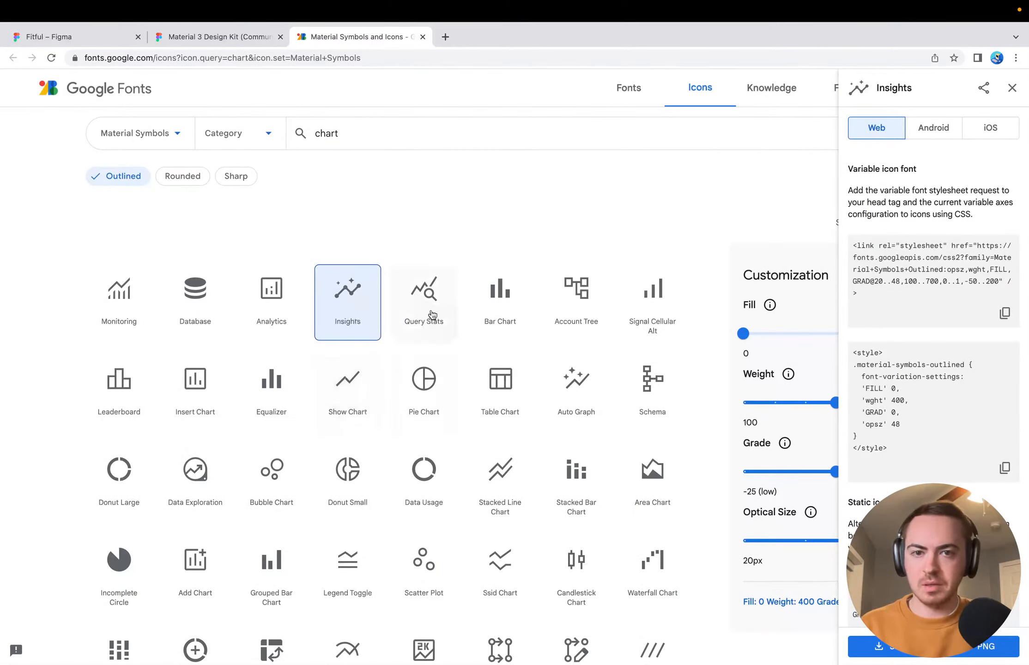
pyautogui.scroll(-2, 463, 477)
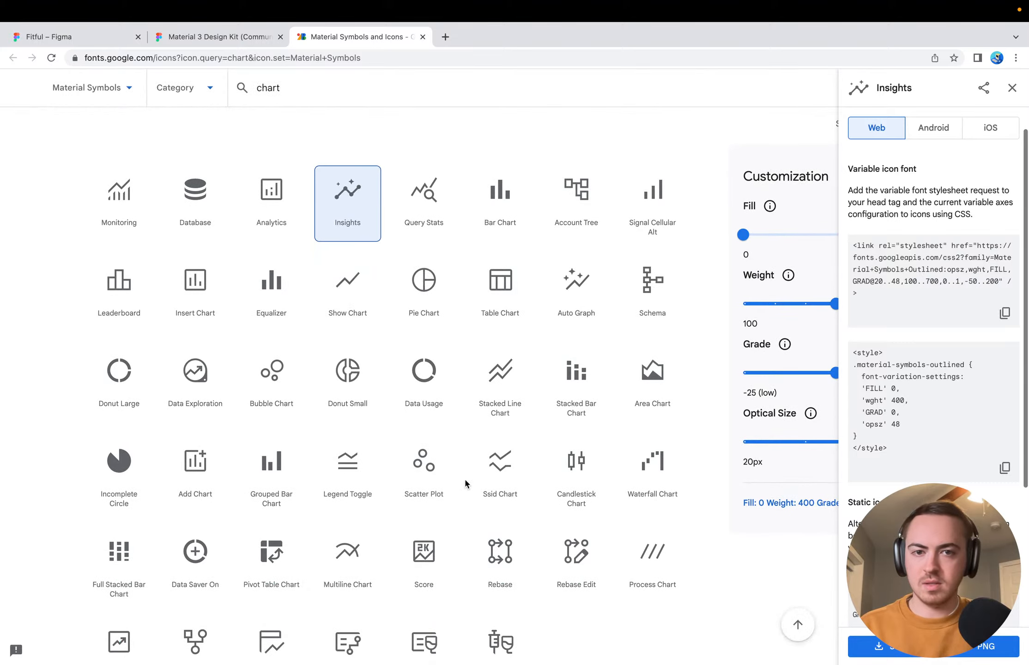
pyautogui.scroll(-2, 464, 481)
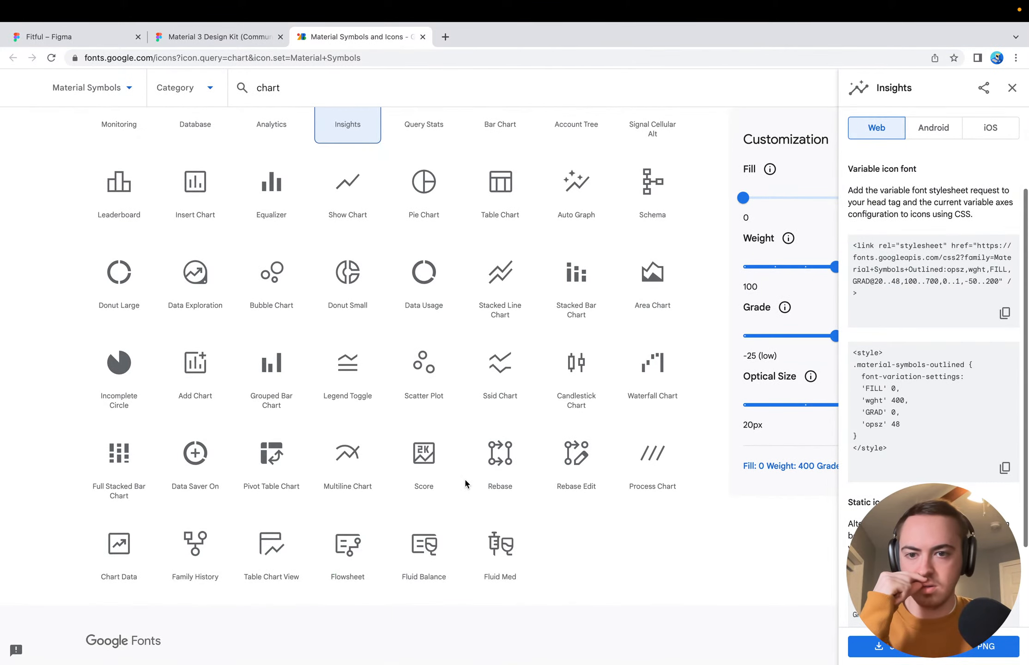
pyautogui.scroll(-2, 465, 480)
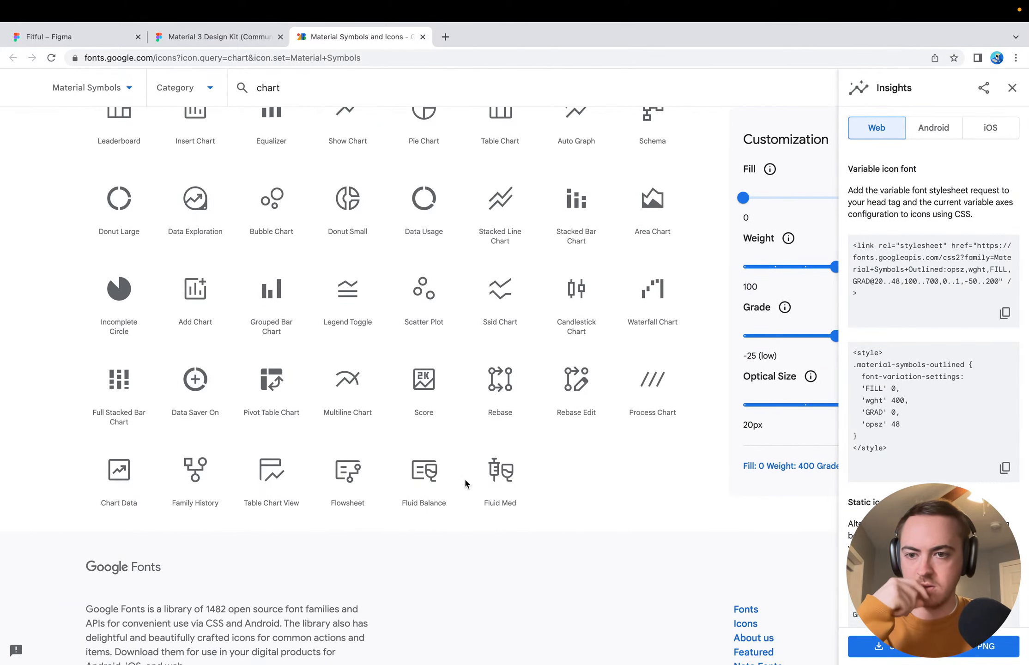
pyautogui.scroll(1, 464, 482)
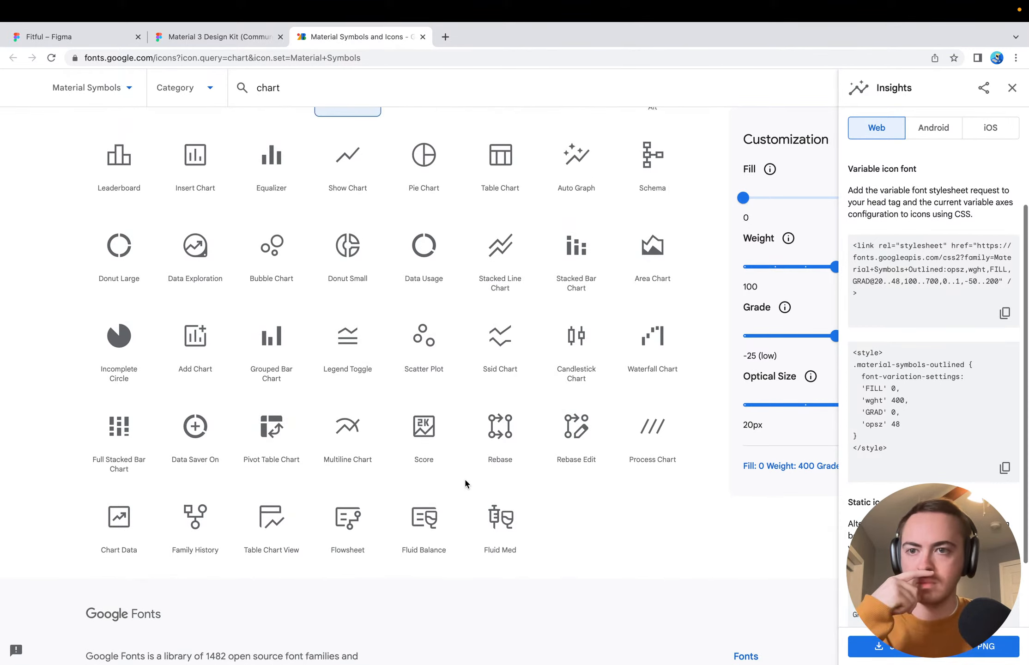
pyautogui.scroll(2, 465, 480)
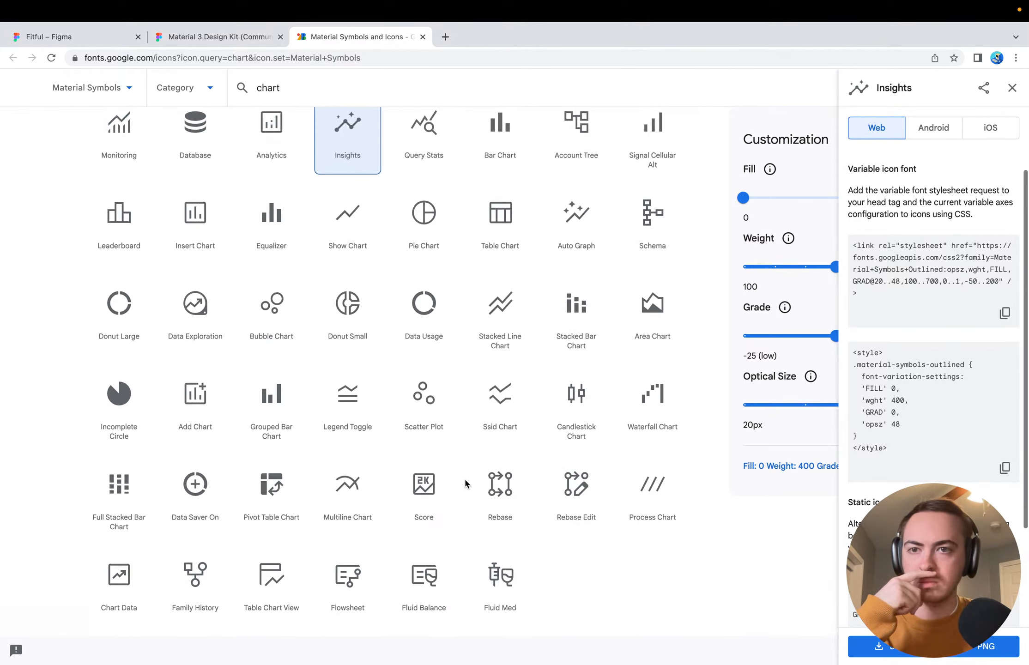
pyautogui.scroll(2, 465, 481)
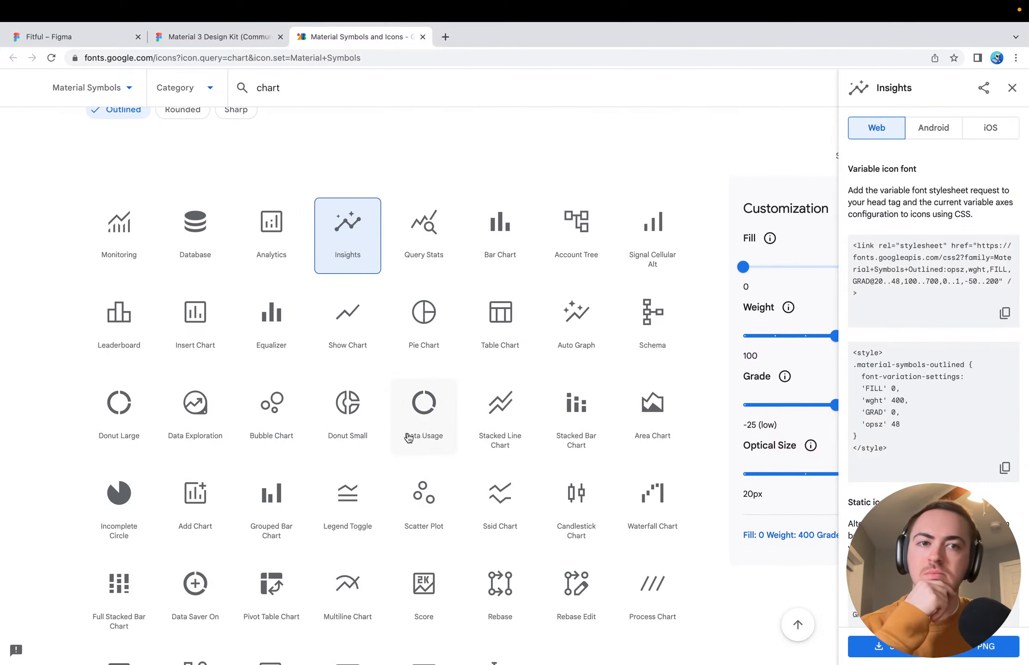
pyautogui.scroll(-2, 408, 438)
pyautogui.click(1008, 92)
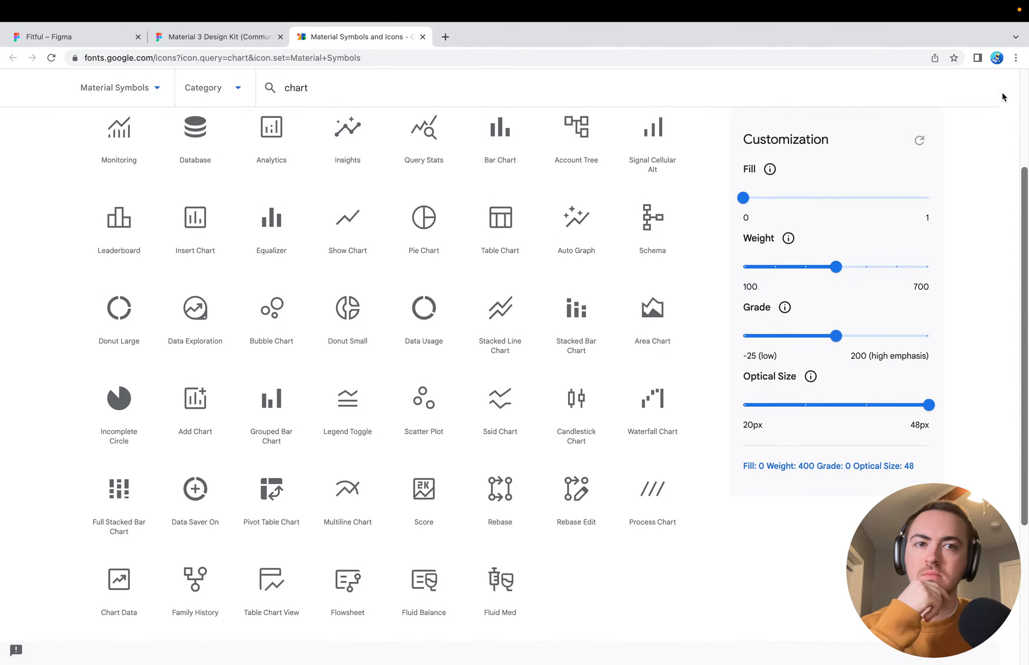
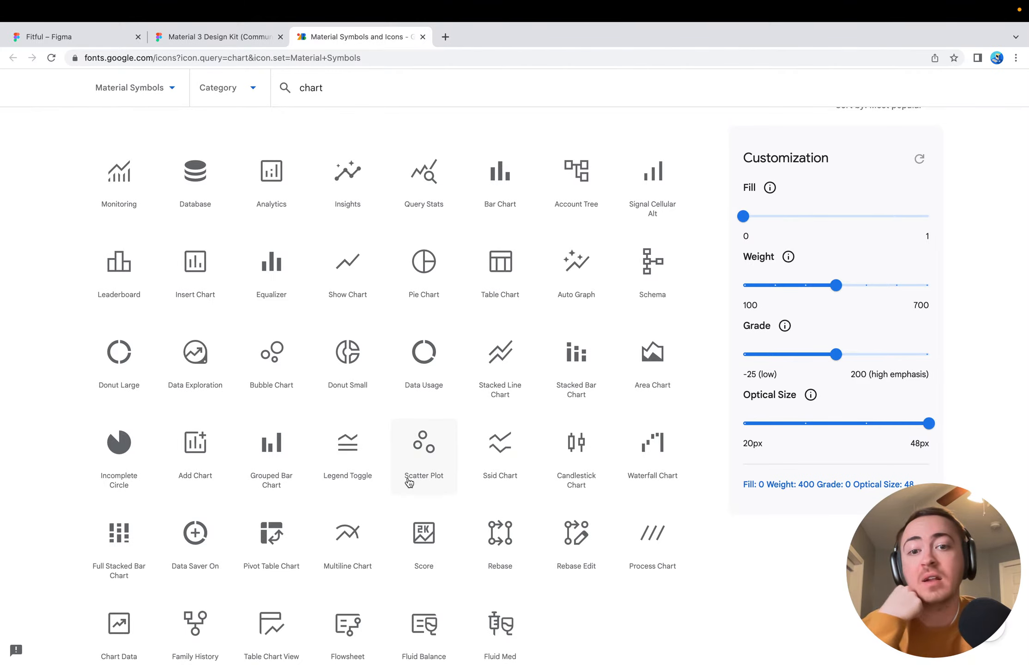
# Download the Insights symbol as an SVG and place it in the Fitful file below the 150 lbs entry
pyautogui.scroll(3, 418, 517)
pyautogui.click(364, 312)
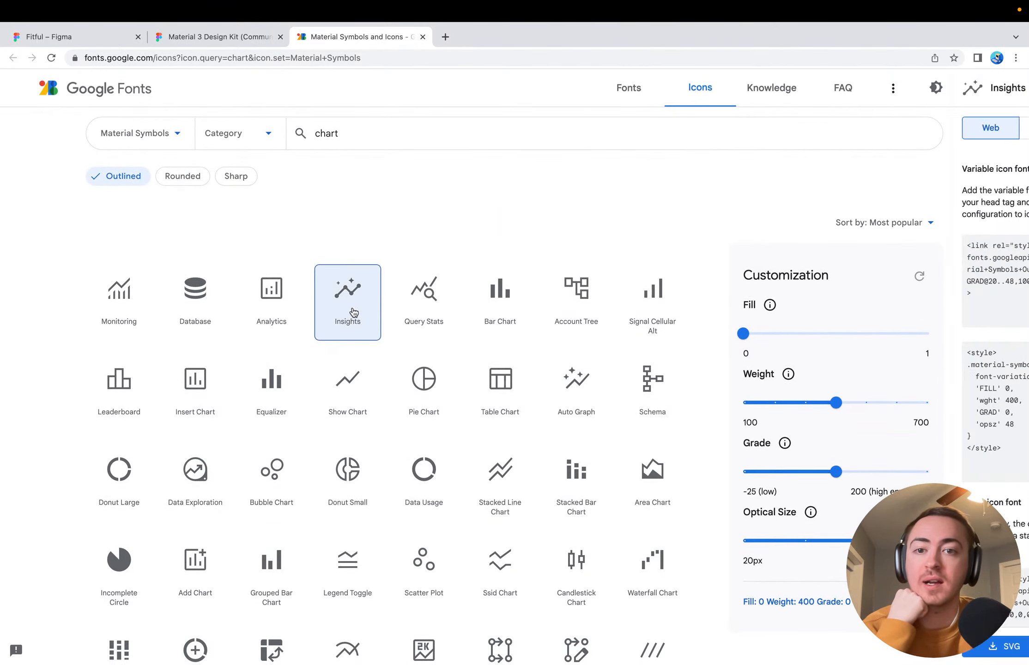
pyautogui.click(883, 656)
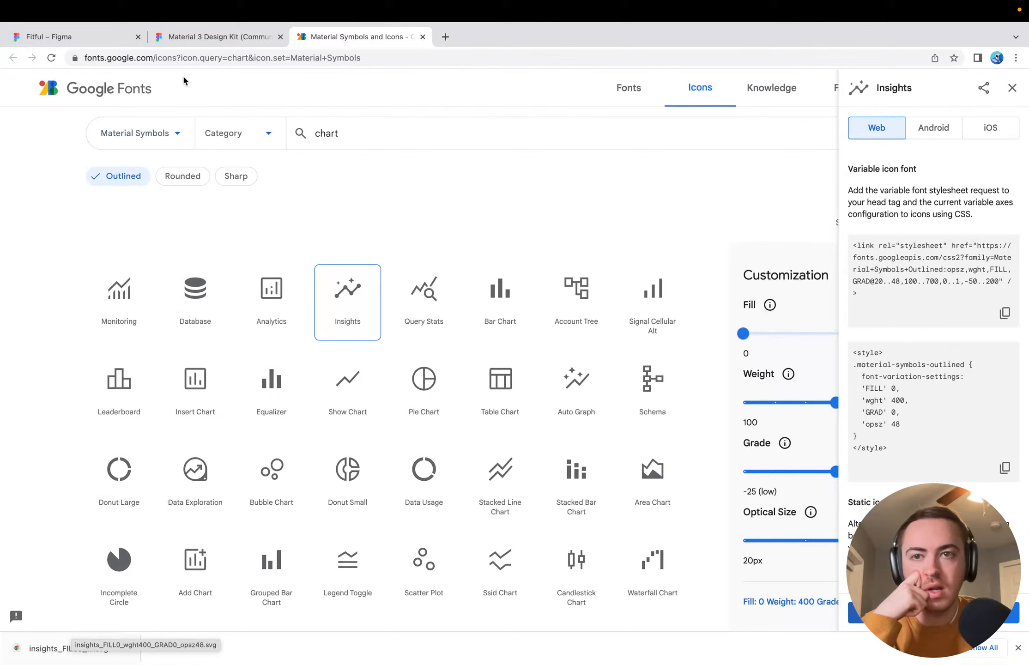
pyautogui.press('super+1')
pyautogui.moveTo(68, 648); pyautogui.dragTo(516, 390)
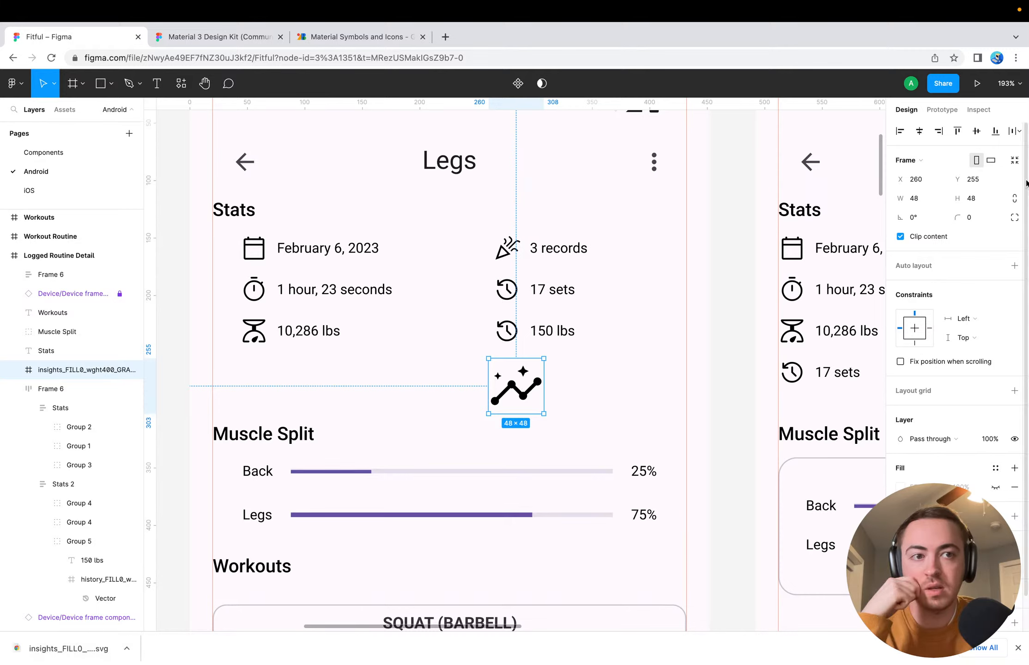
# Resize the imported Insights icon to 24 × 24
pyautogui.click(936, 198)
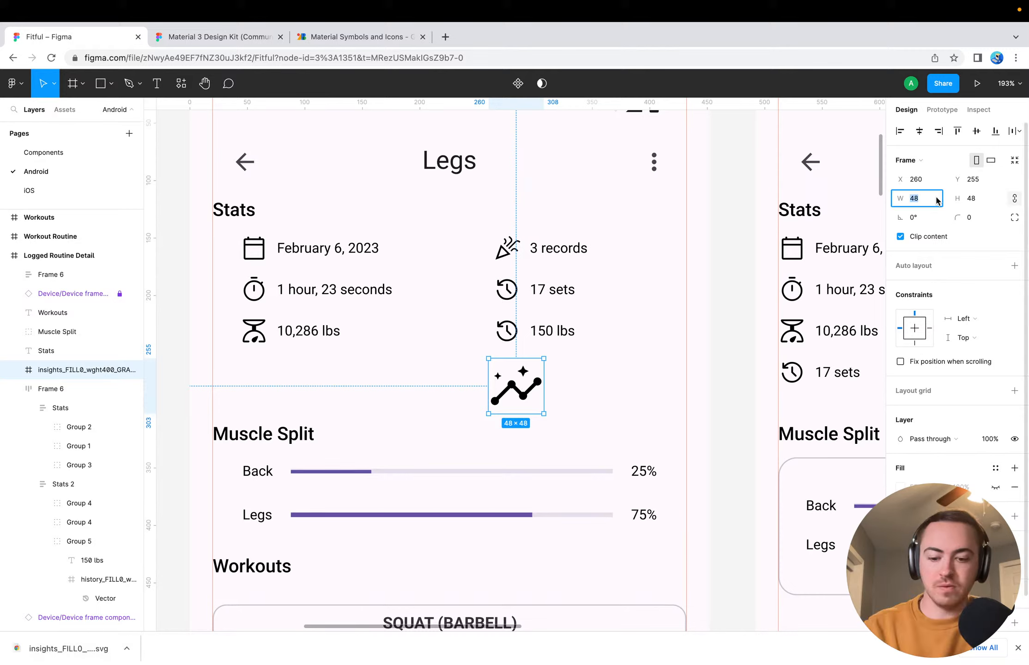
pyautogui.write('24')
pyautogui.press('Return')
# Replace the history icon in the 150 lbs entry's group with the Insights icon, aligned in front of the text
pyautogui.click(111, 598)
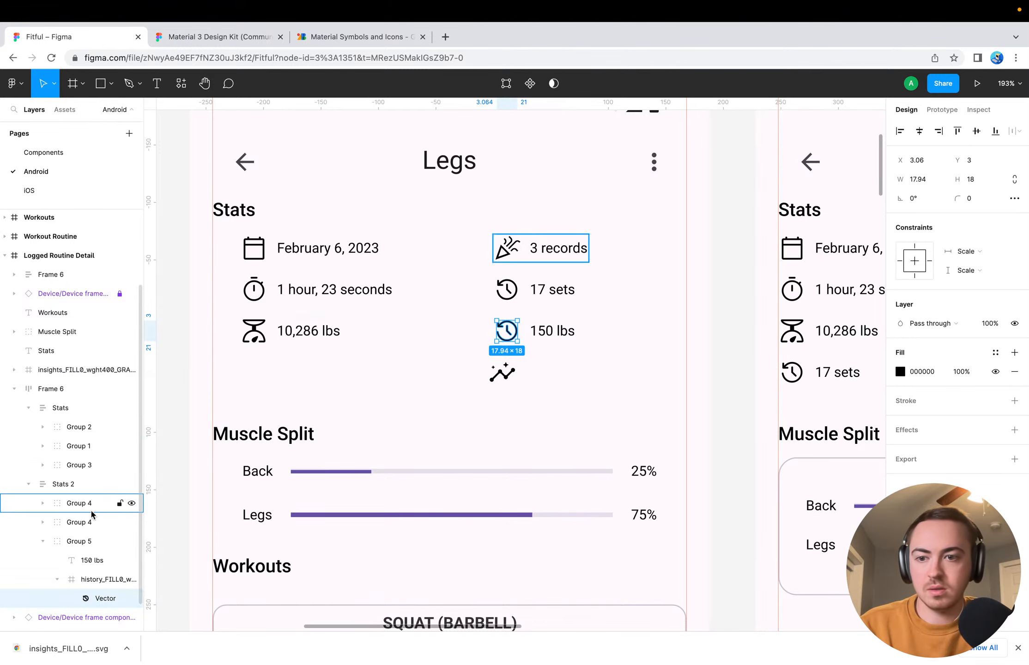
pyautogui.click(57, 579)
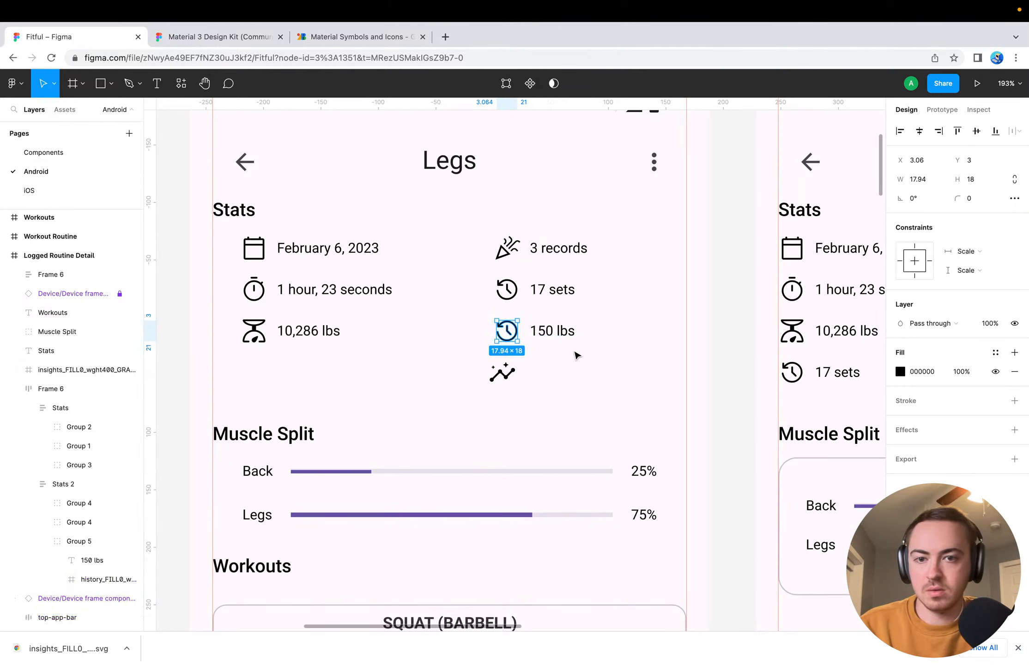
pyautogui.click(501, 372)
pyautogui.moveTo(502, 372); pyautogui.dragTo(506, 331)
pyautogui.press('super+z')
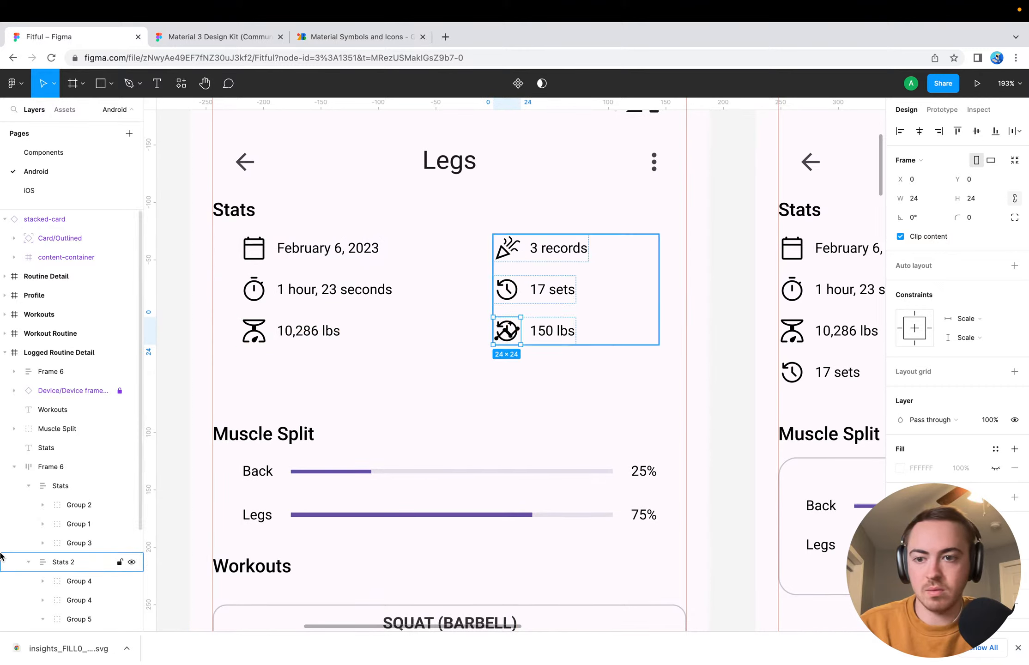
pyautogui.click(557, 333)
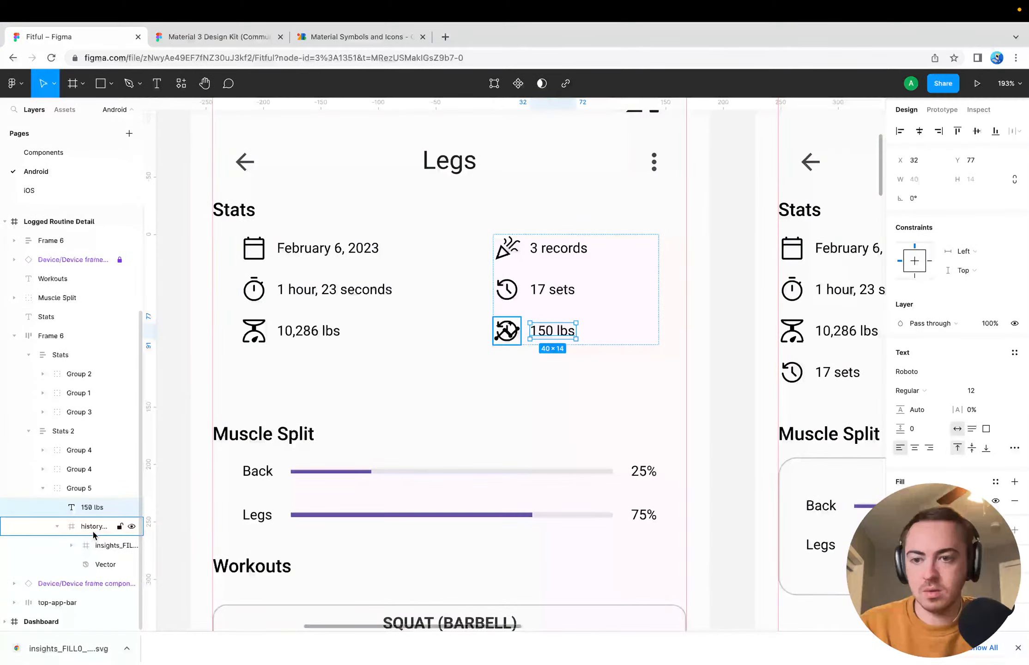
pyautogui.moveTo(94, 544); pyautogui.dragTo(87, 529)
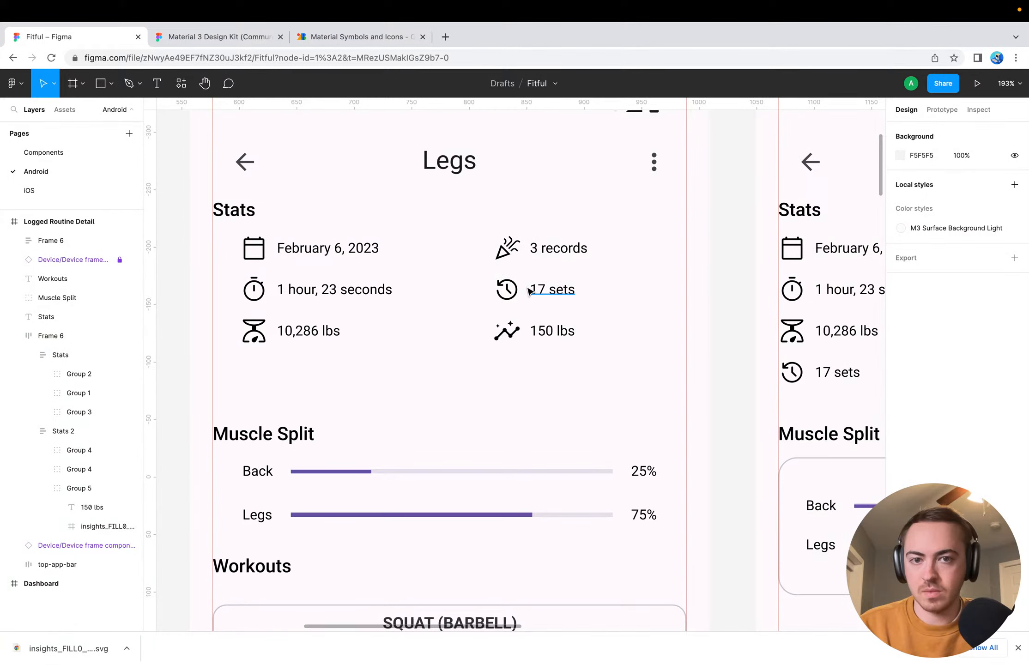
# Narrow the Stats 2 column to a width of 114 so its entries sit nearer the frame's right margin
pyautogui.click(130, 434)
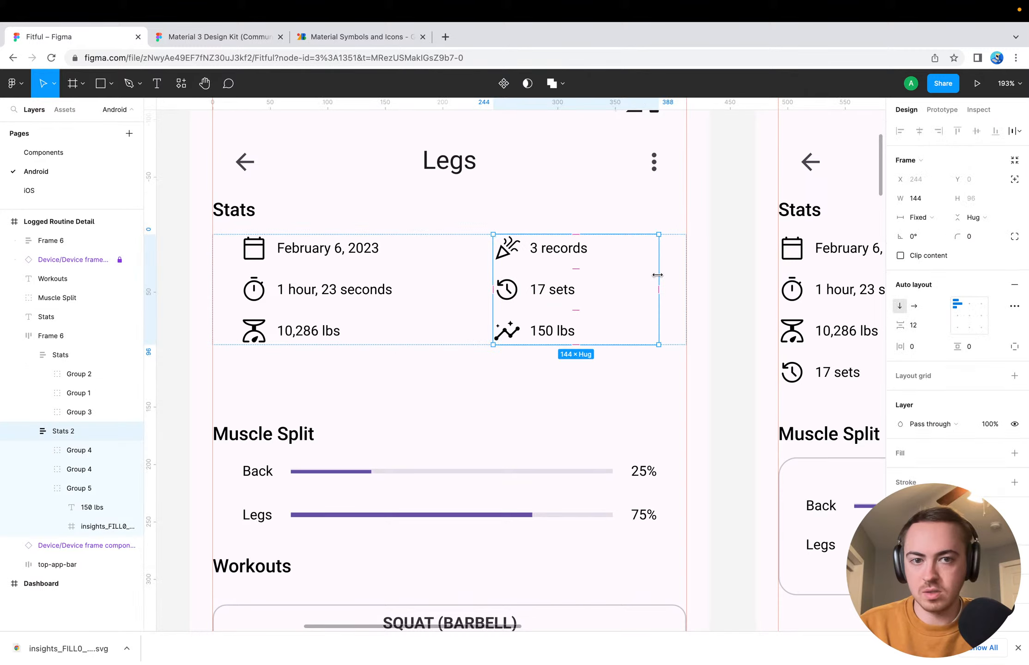
pyautogui.moveTo(657, 275); pyautogui.dragTo(550, 378)
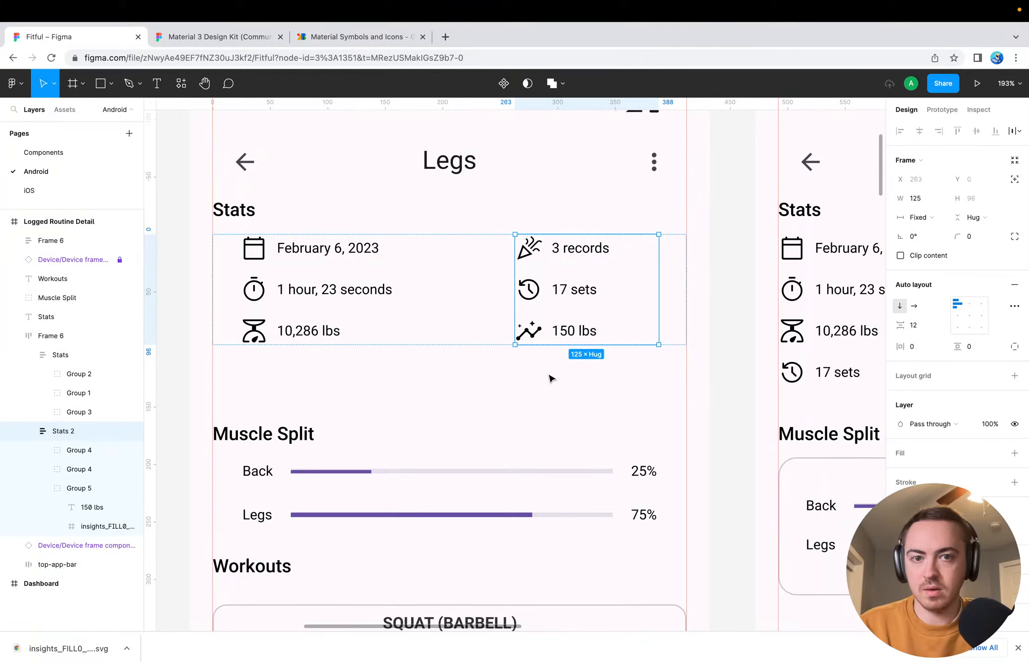
pyautogui.click(551, 377)
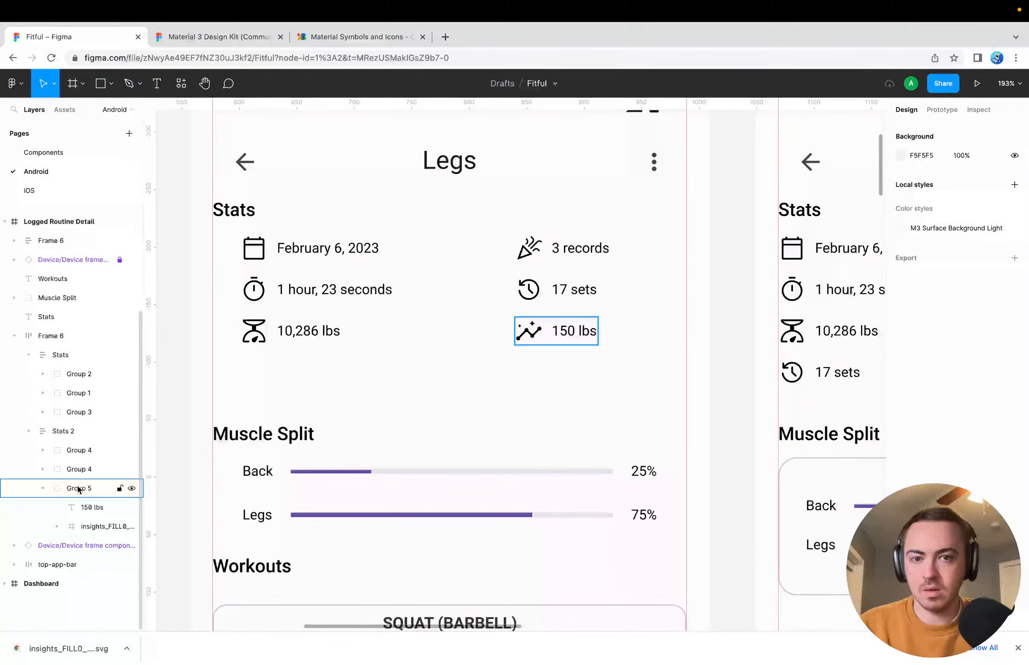
pyautogui.click(64, 431)
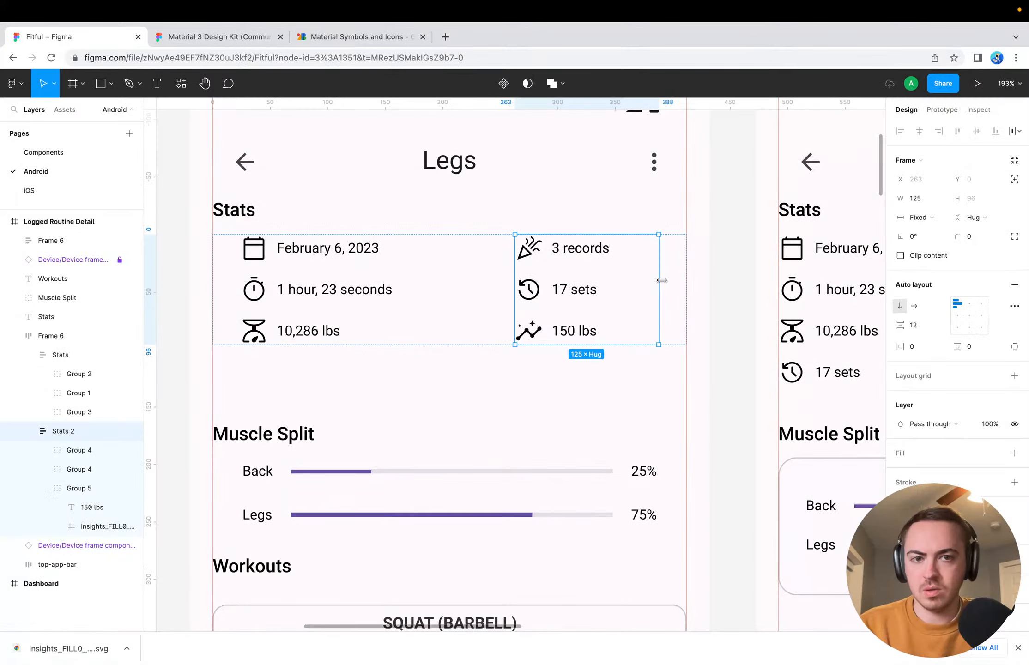
pyautogui.moveTo(661, 280); pyautogui.dragTo(646, 269)
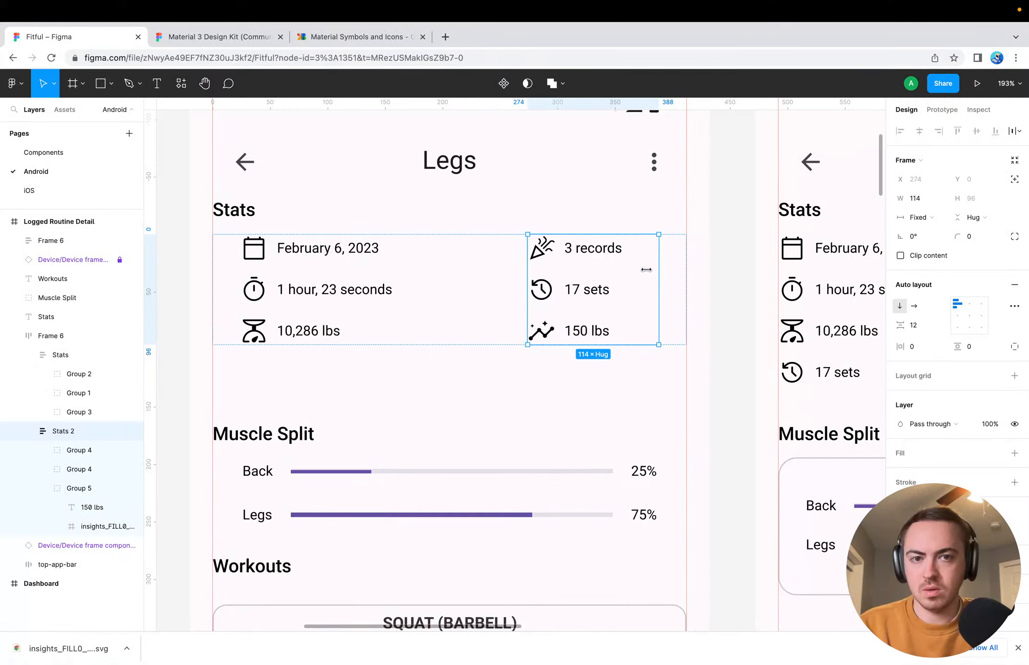
pyautogui.press('Escape')
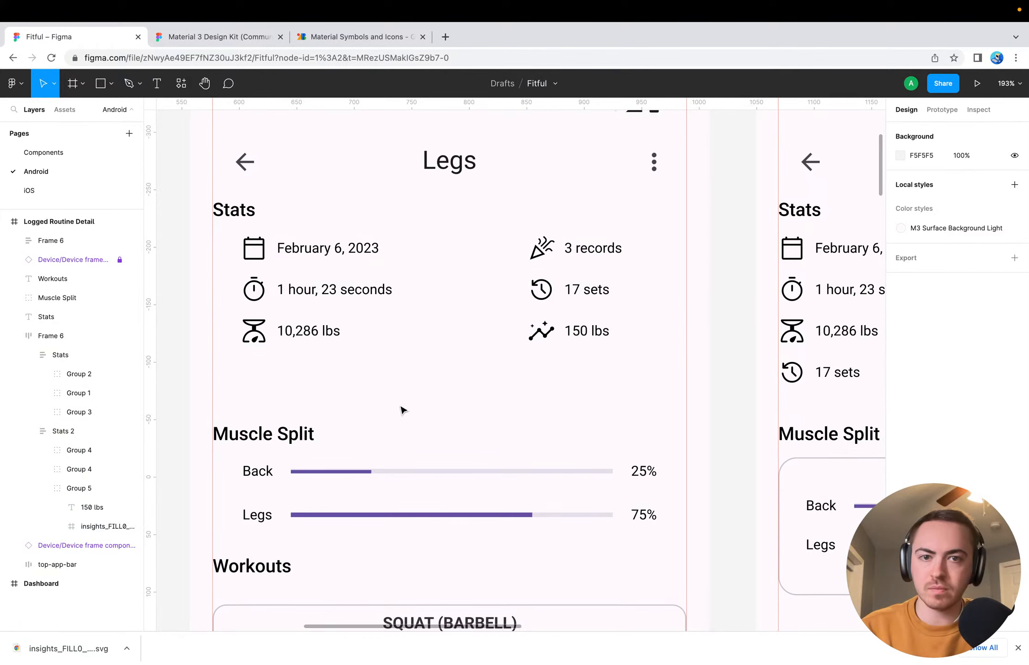
# Move the Muscle Split group up to close the gap below the two stats columns
pyautogui.scroll(-5, 402, 410)
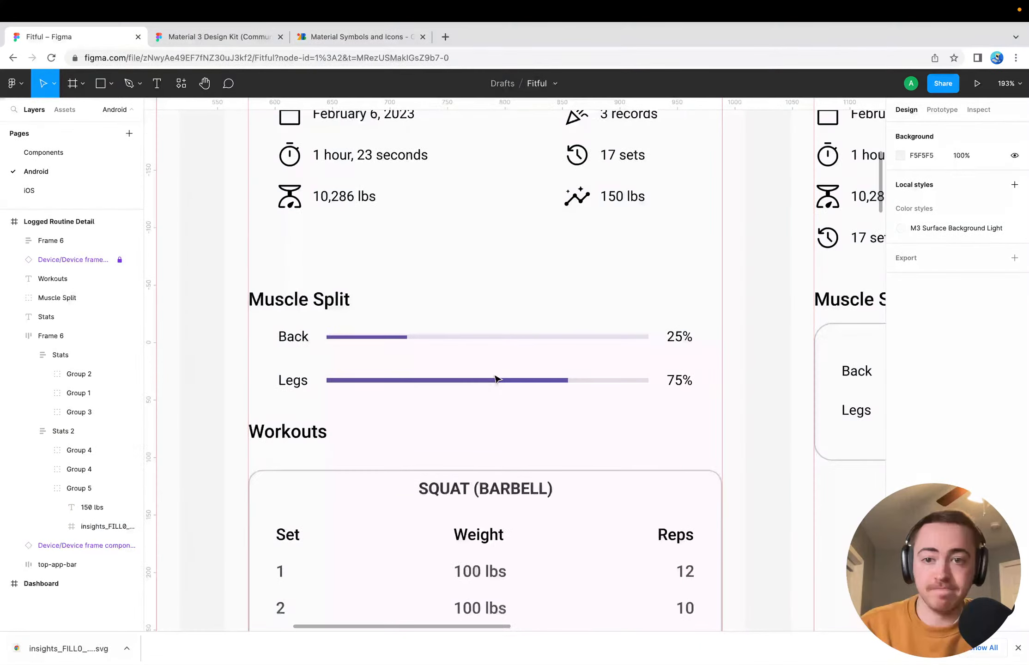
pyautogui.scroll(-1, 415, 324)
pyautogui.click(364, 301)
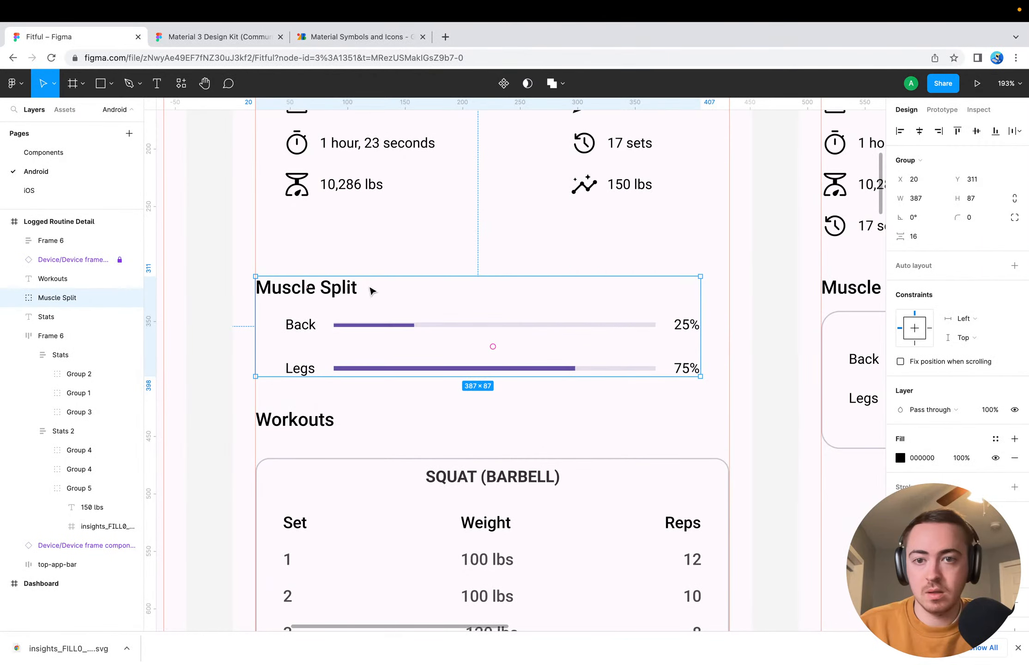
pyautogui.moveTo(373, 290); pyautogui.dragTo(370, 247)
# Move the Workouts heading and the workout cards frame up together, closer to the Muscle Split group
pyautogui.click(305, 420)
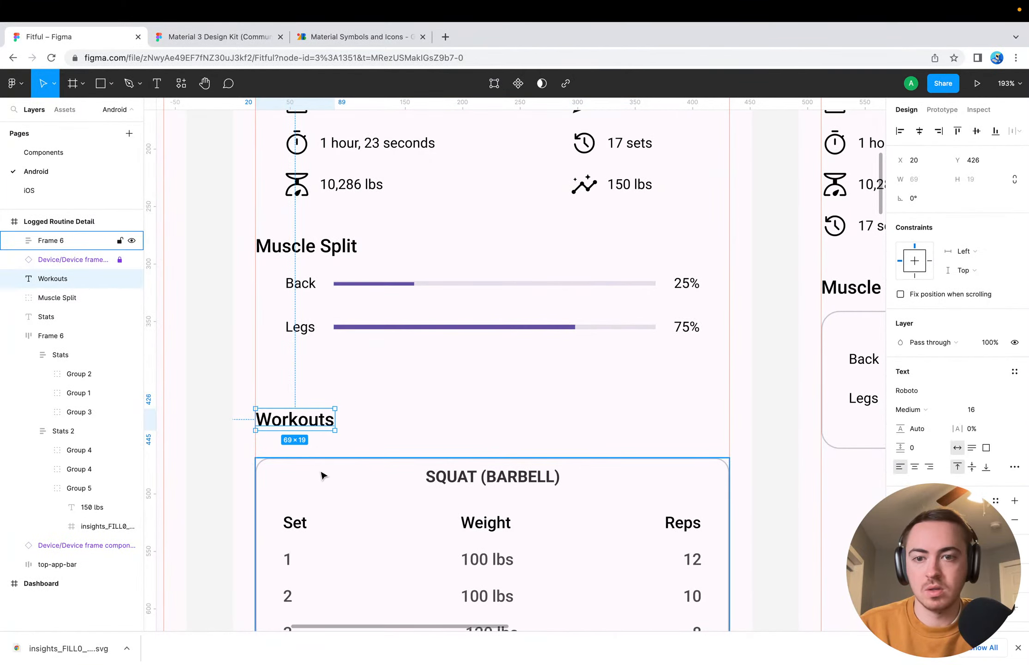
pyautogui.scroll(-3, 322, 476)
pyautogui.scroll(-3, 323, 476)
pyautogui.keyDown('ctrl'); pyautogui.scroll(-5, 322, 476); pyautogui.keyUp('ctrl')
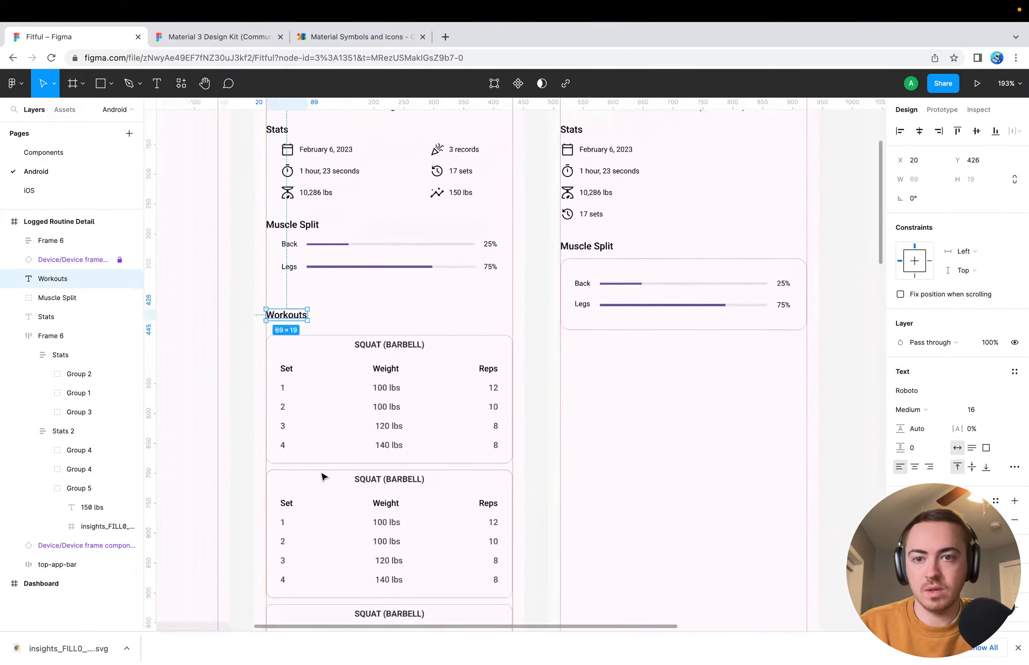
pyautogui.keyDown('shift'); pyautogui.click(313, 368); pyautogui.keyUp('shift')
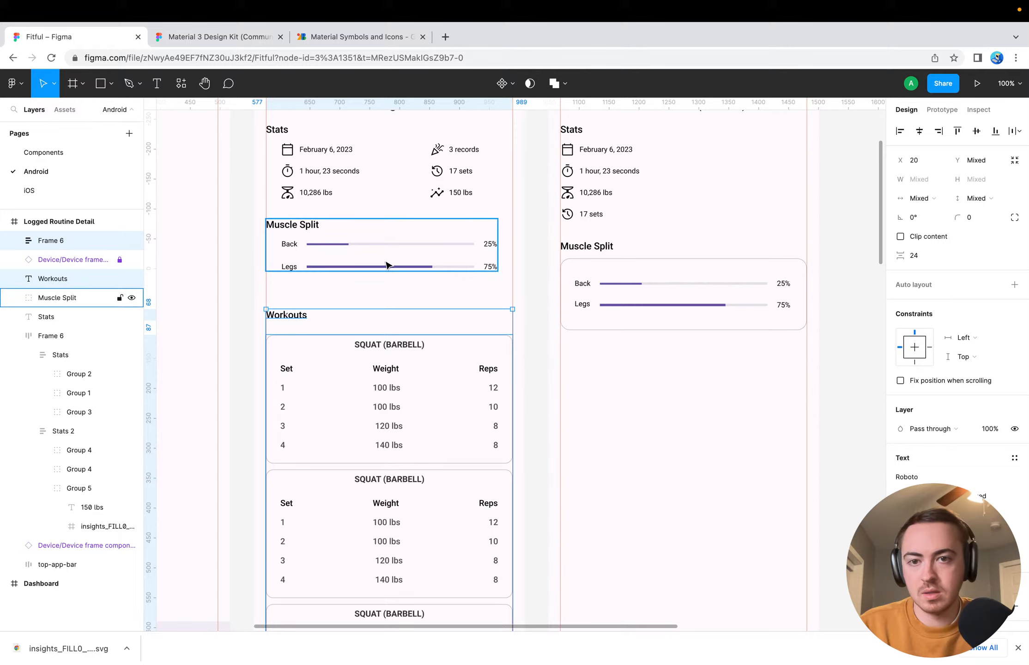
pyautogui.hotkey('shift', 'Up')
pyautogui.hotkey('shift', 'Up')
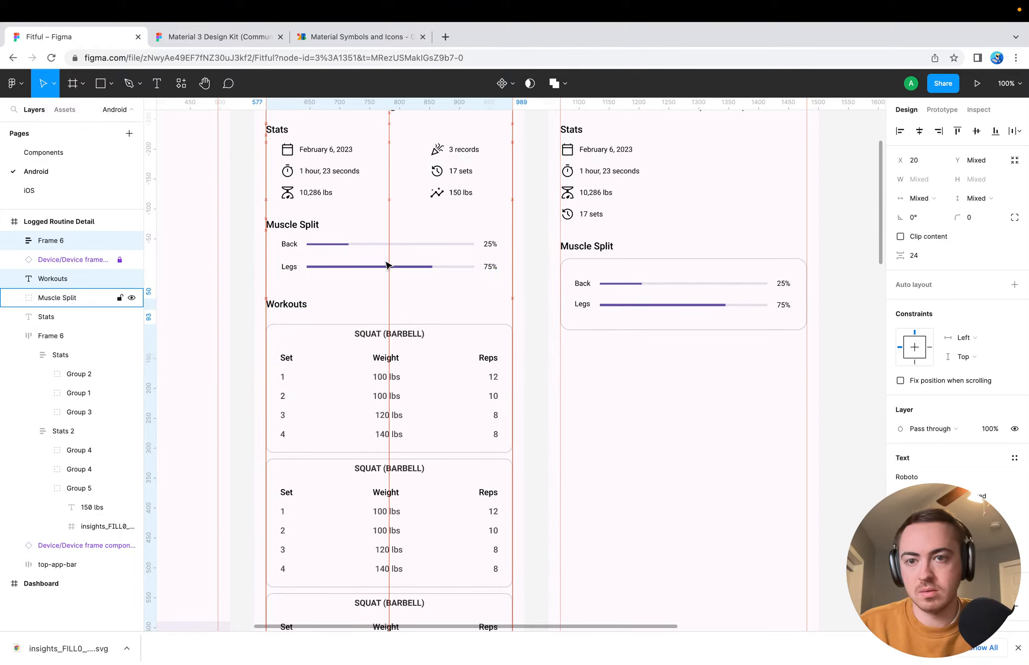
pyautogui.hotkey('shift', 'Up')
pyautogui.press('Up')
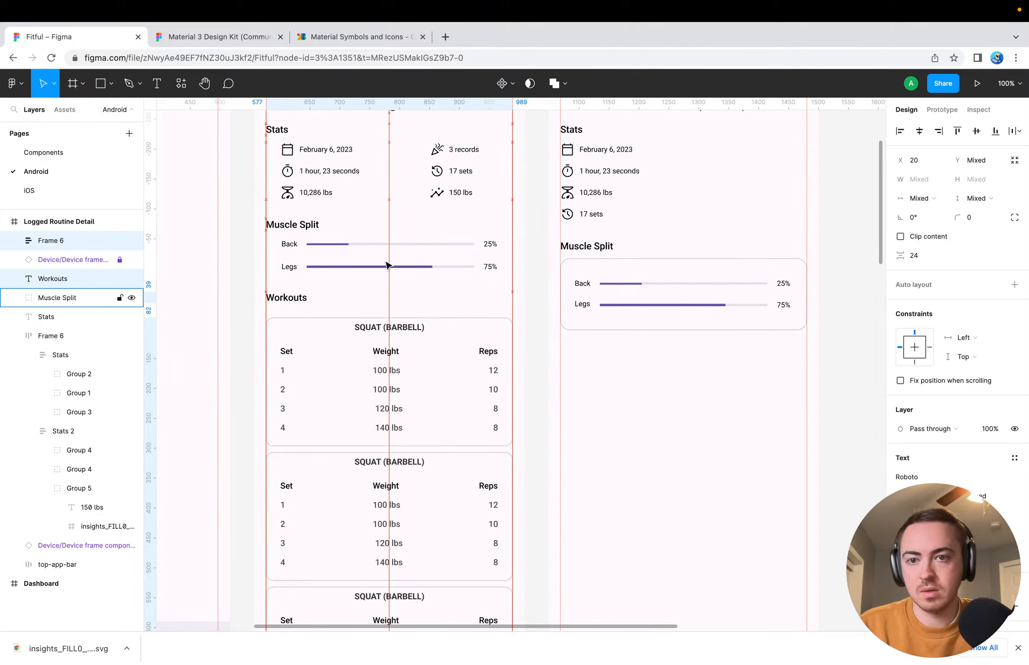
pyautogui.press('Up')
pyautogui.press('Up')
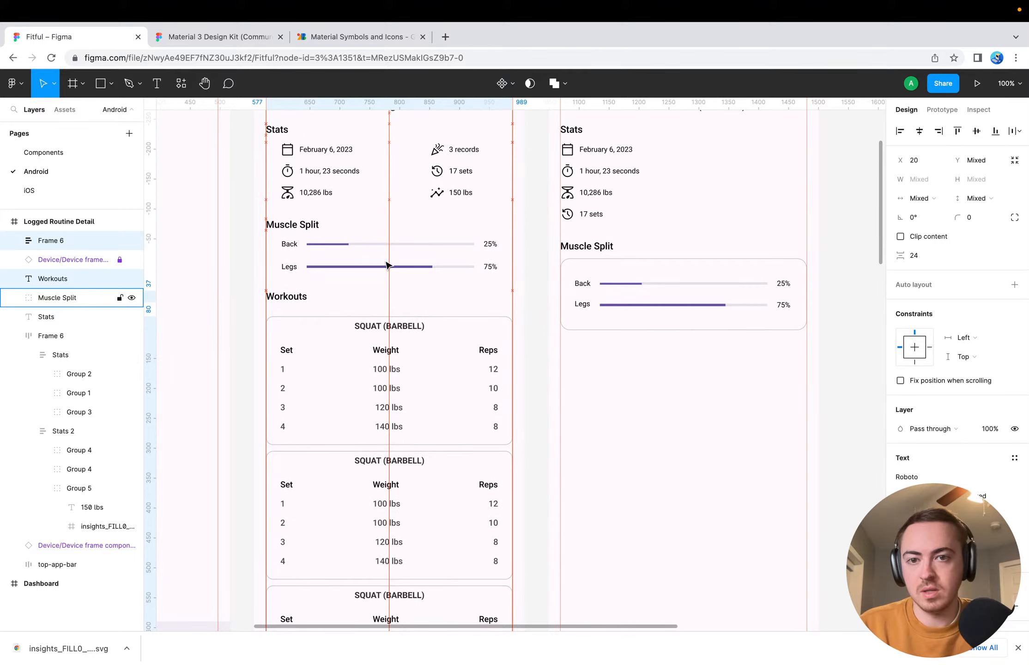
pyautogui.click(241, 301)
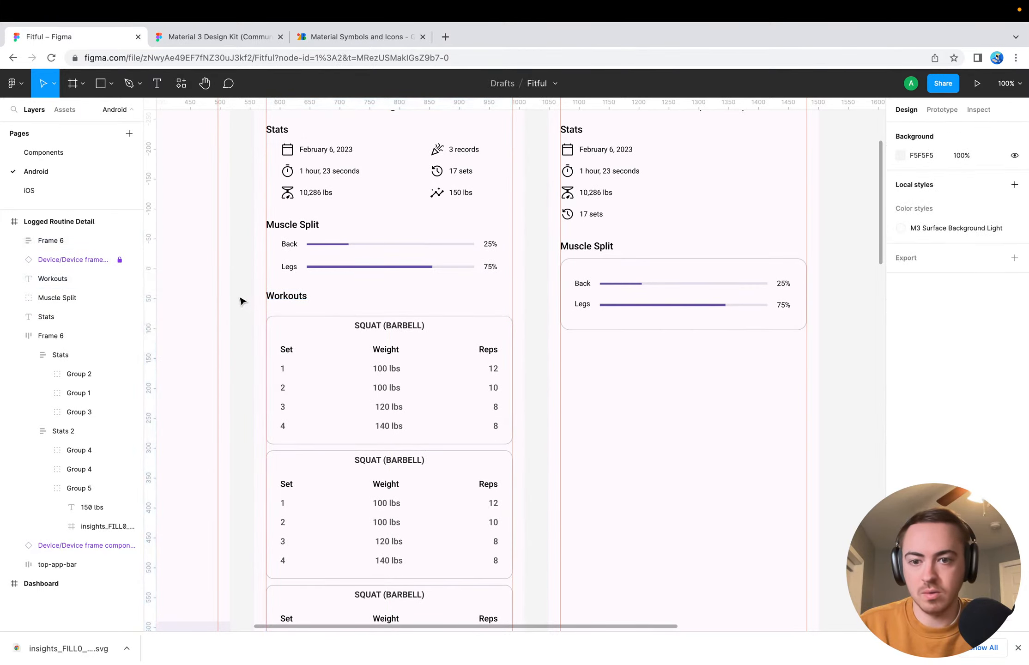
# Open the prototype preview of the Logged Routine Detail frame
pyautogui.scroll(4, 241, 301)
pyautogui.hscroll(-2, 241, 301)
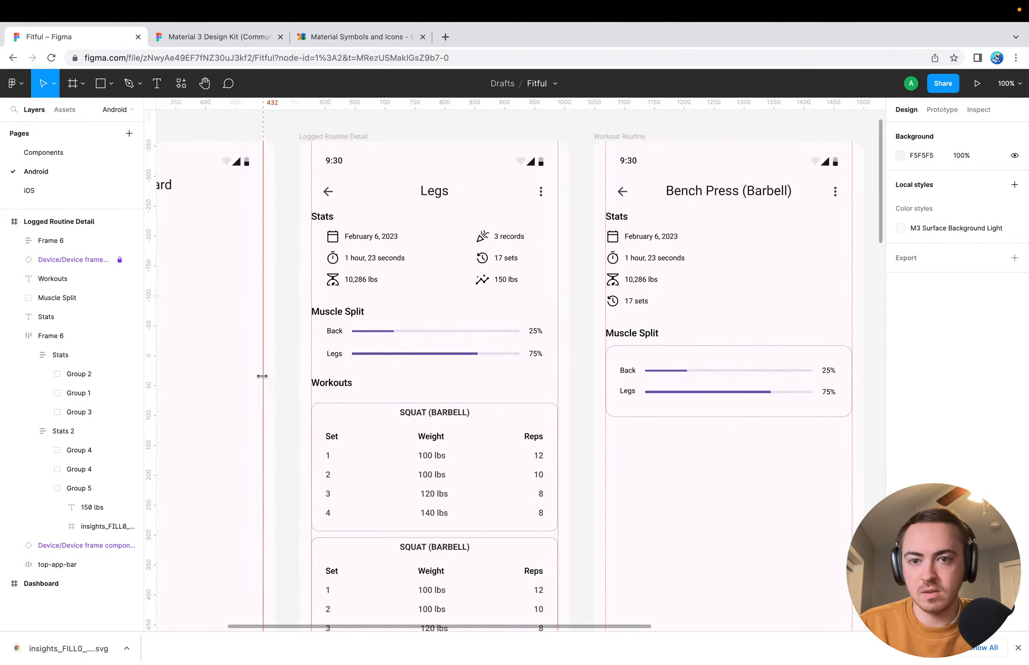
pyautogui.scroll(3, 384, 240)
pyautogui.hscroll(-1, 383, 241)
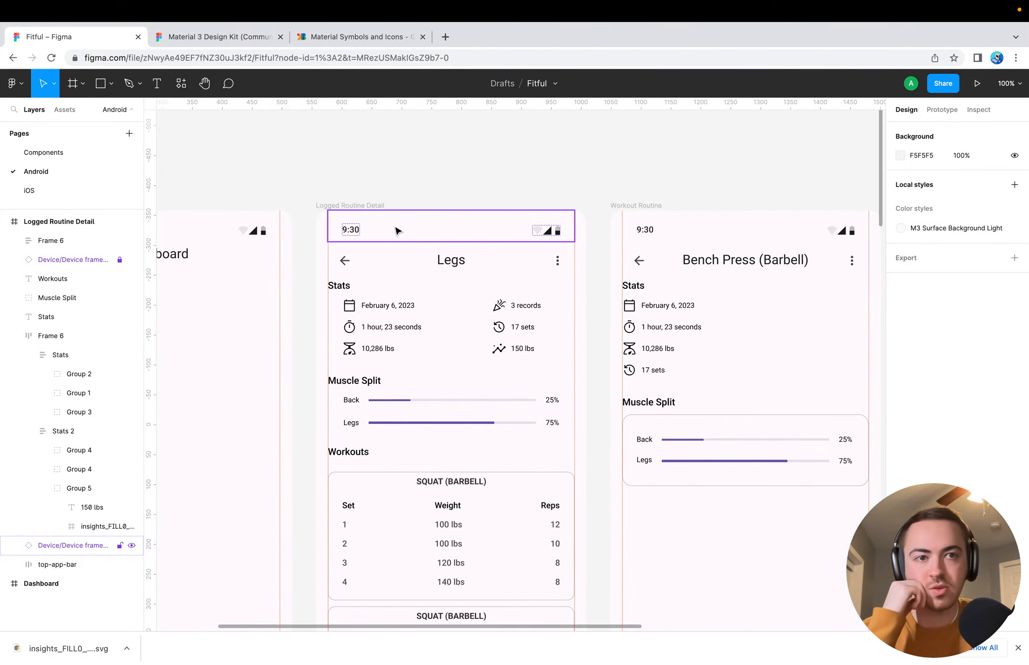
pyautogui.click(350, 205)
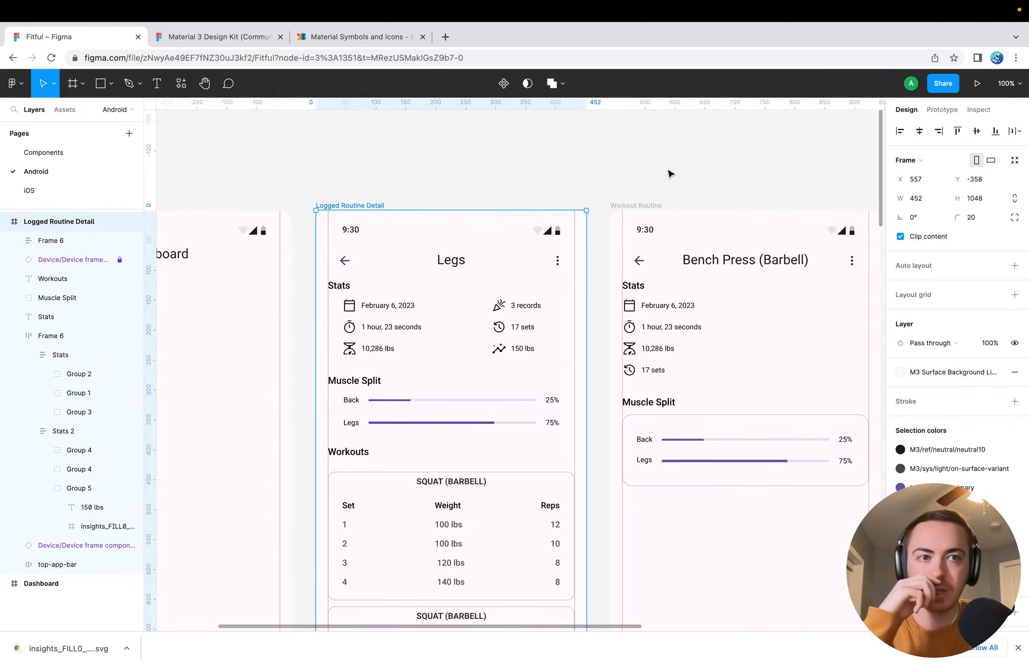
pyautogui.click(975, 84)
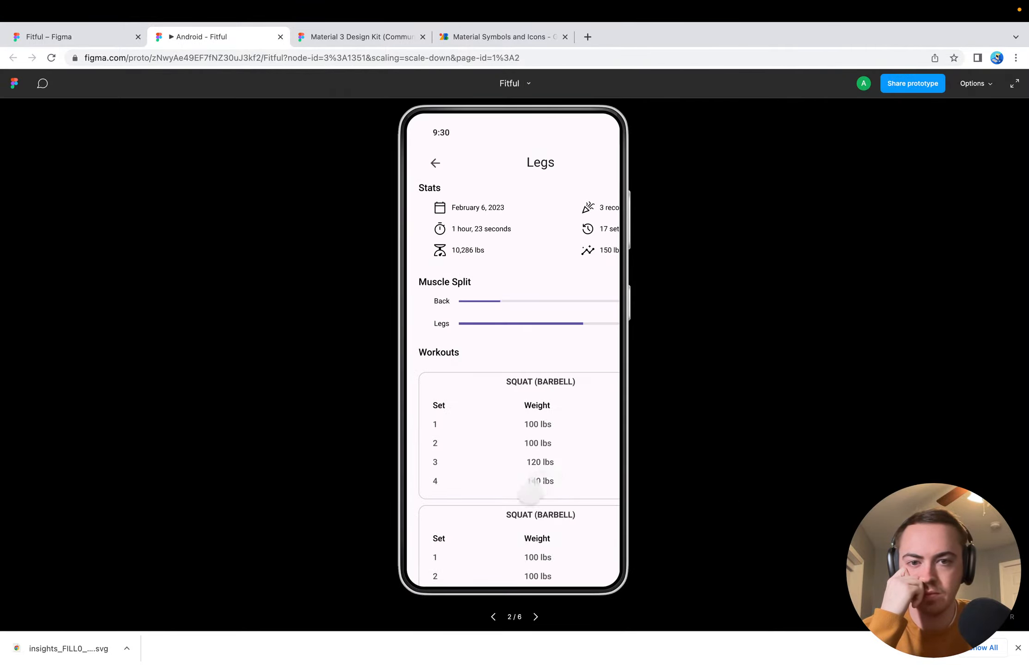
# Examine how the Legs screen scrolls and fits inside the device frame, both vertically and horizontally
pyautogui.moveTo(531, 492); pyautogui.dragTo(533, 465)
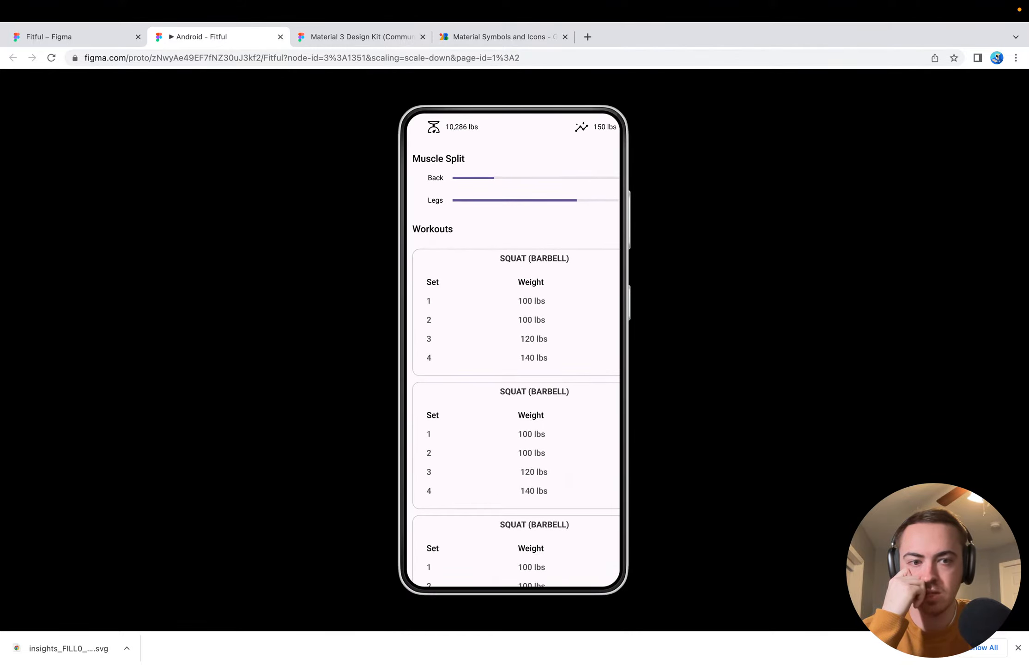
pyautogui.click(1018, 648)
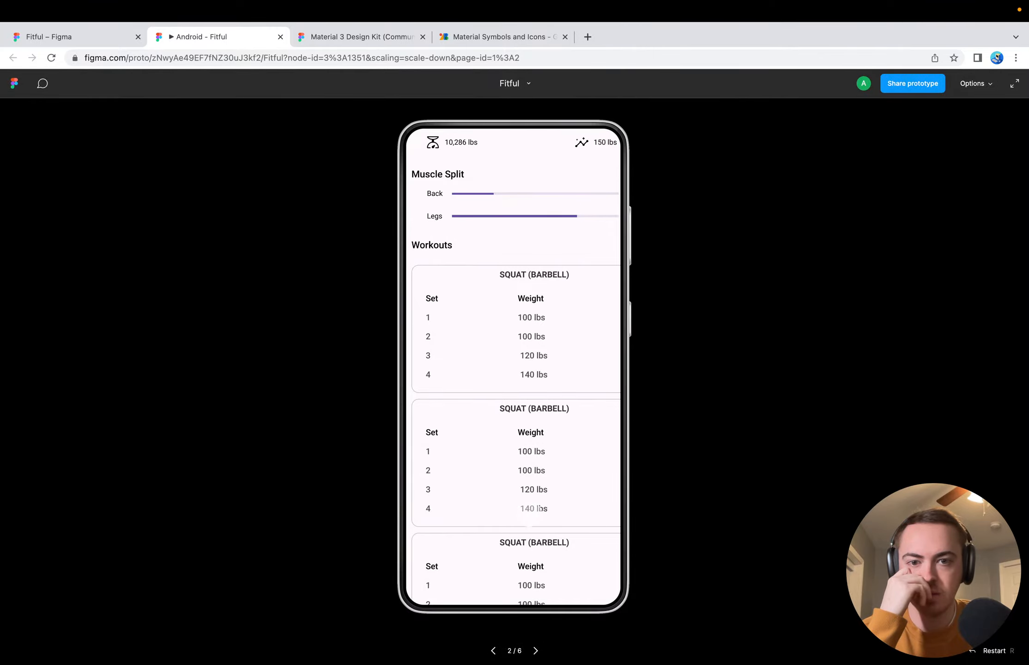
pyautogui.scroll(3, 530, 513)
pyautogui.scroll(-1, 530, 513)
pyautogui.hscroll(1, 529, 513)
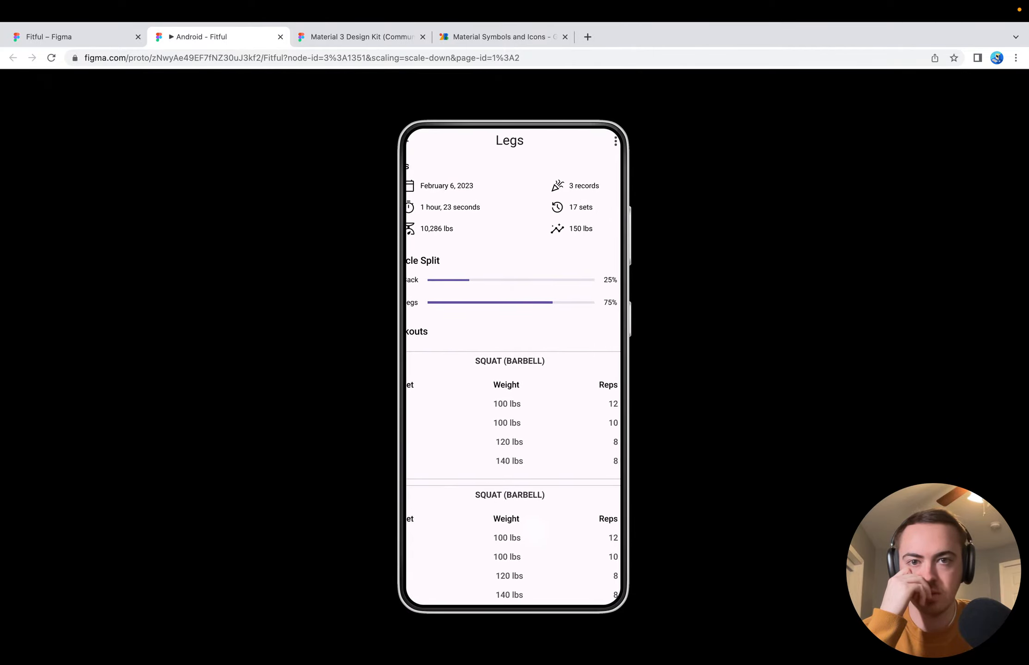
pyautogui.scroll(1, 530, 513)
pyautogui.scroll(-3, 529, 514)
pyautogui.hscroll(1, 575, 460)
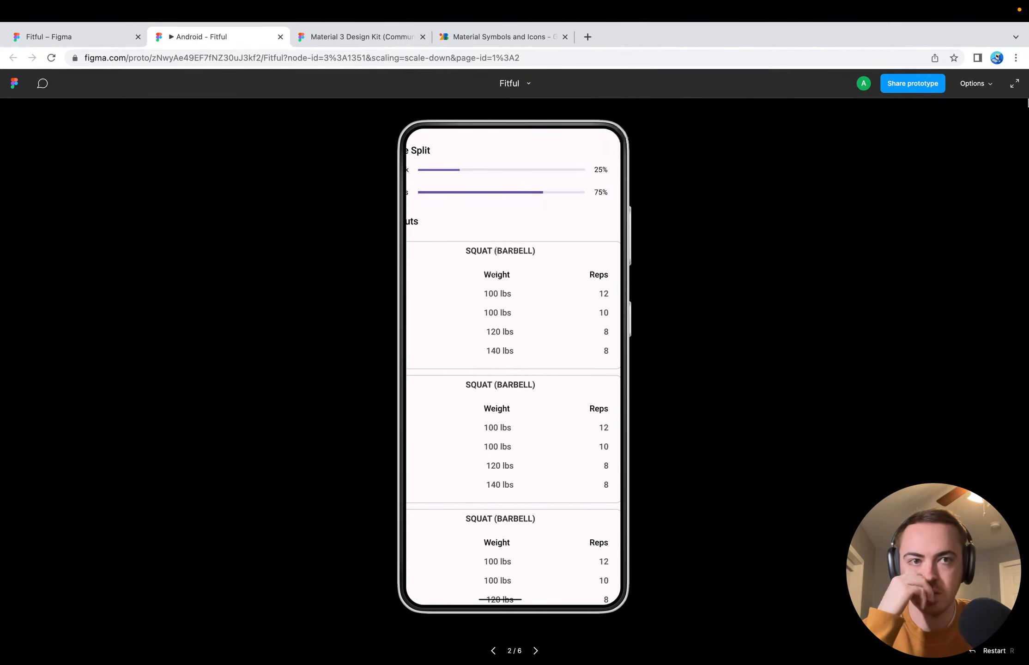
# Try the Fill screen scaling on the prototype preview and set it to Actual size (100%)
pyautogui.click(990, 84)
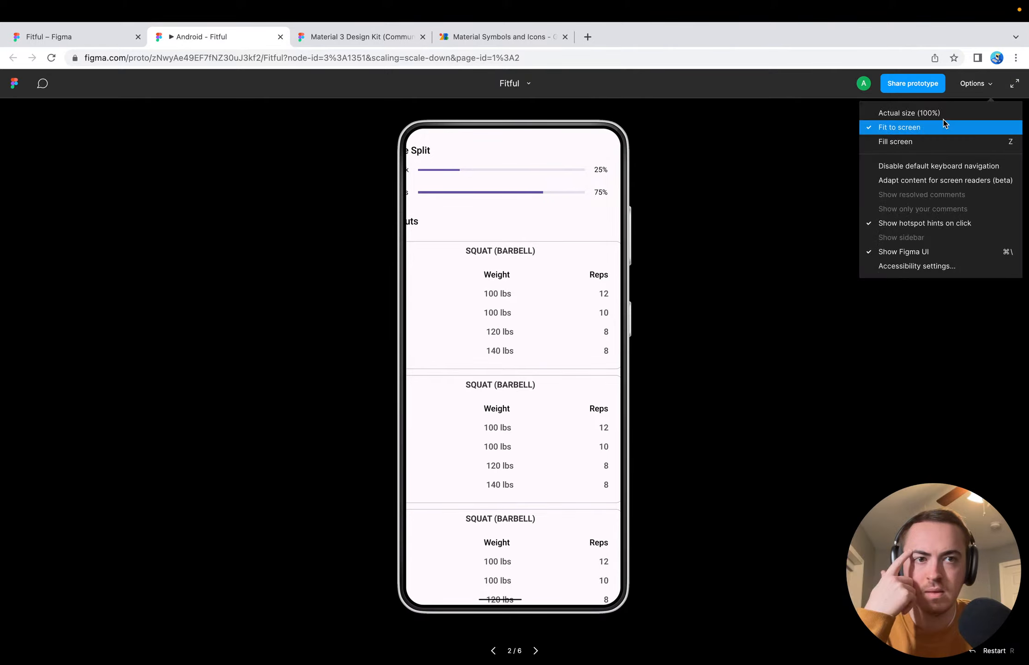
pyautogui.click(943, 139)
pyautogui.click(963, 94)
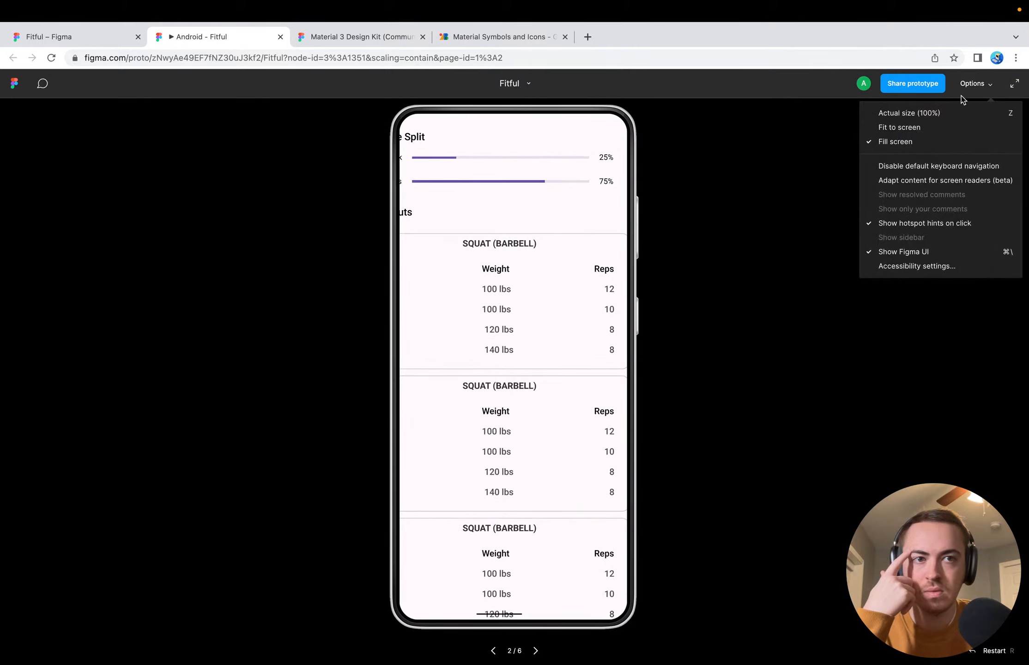
pyautogui.click(943, 114)
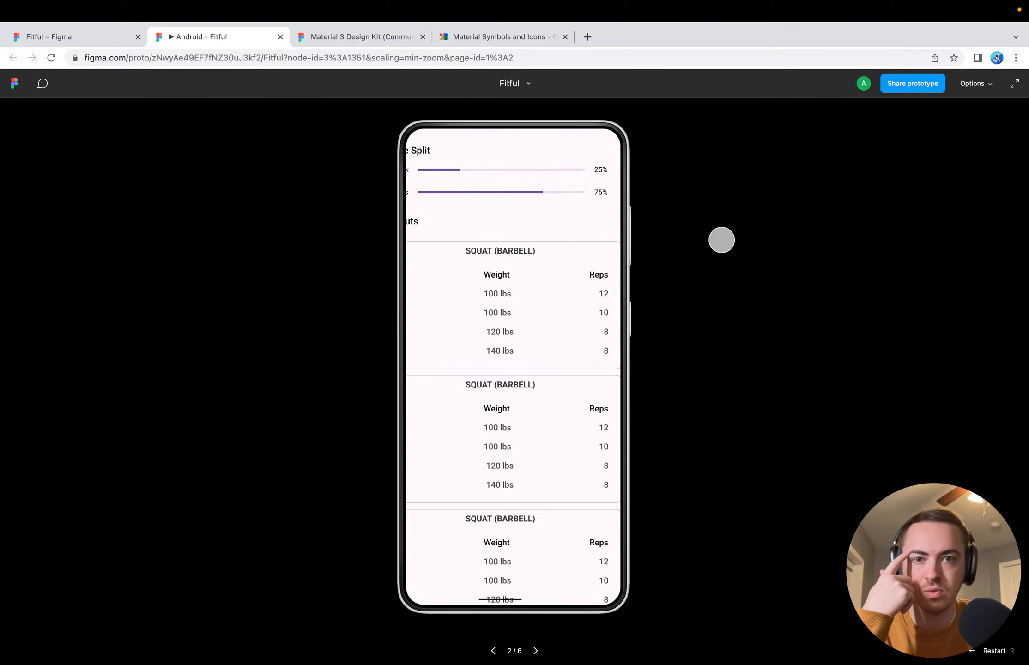
# Try viewing the prototype preview with the Figma UI hidden, and pan the Legs screen sideways inside the device frame
pyautogui.click(976, 84)
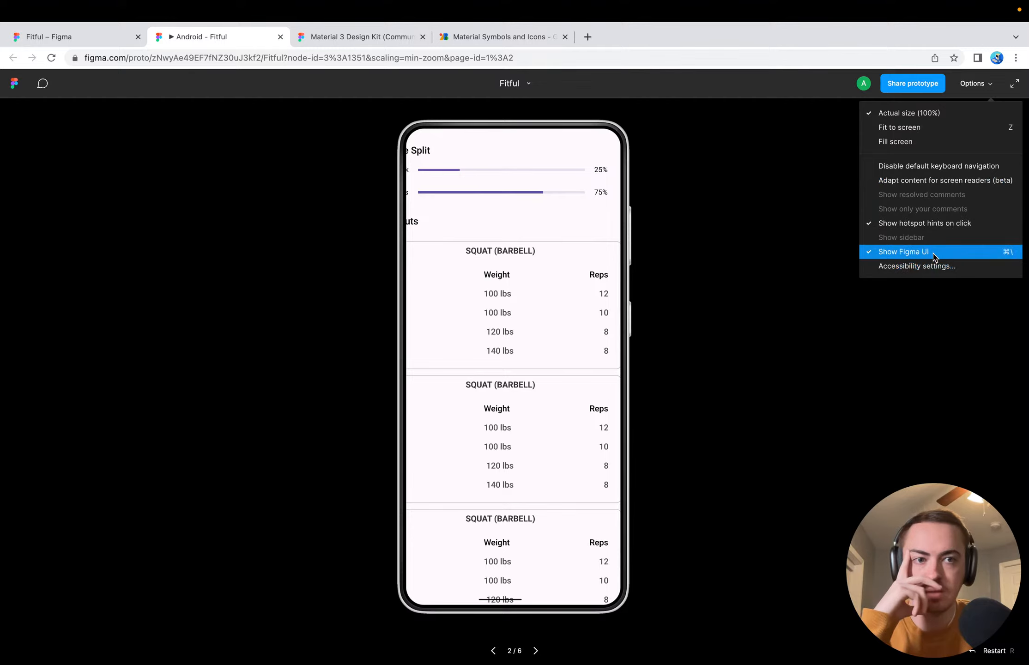
pyautogui.click(903, 252)
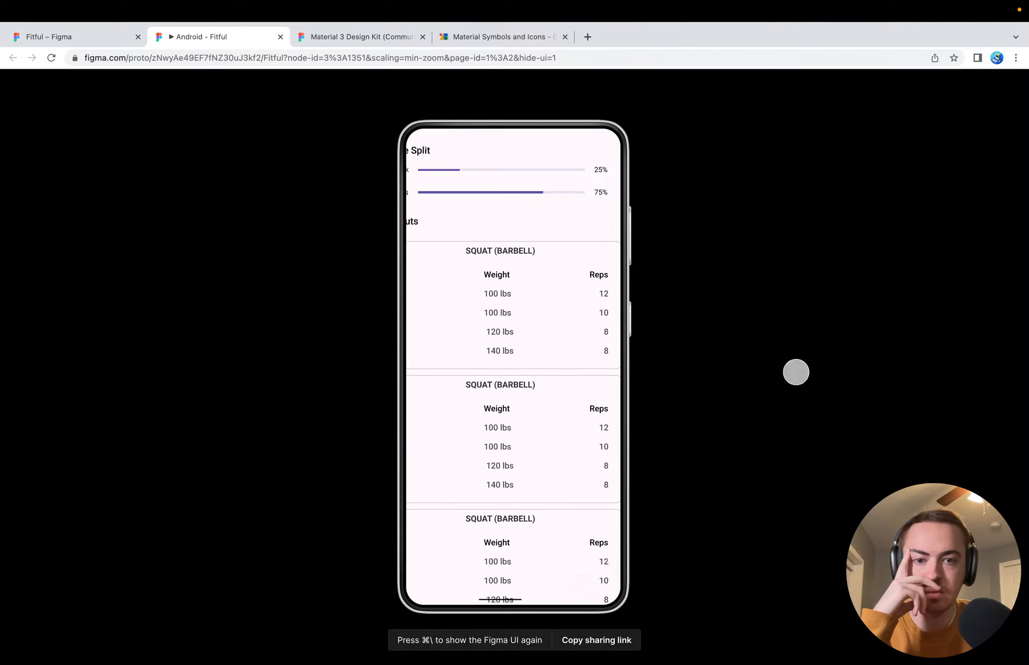
pyautogui.press('super+backslash')
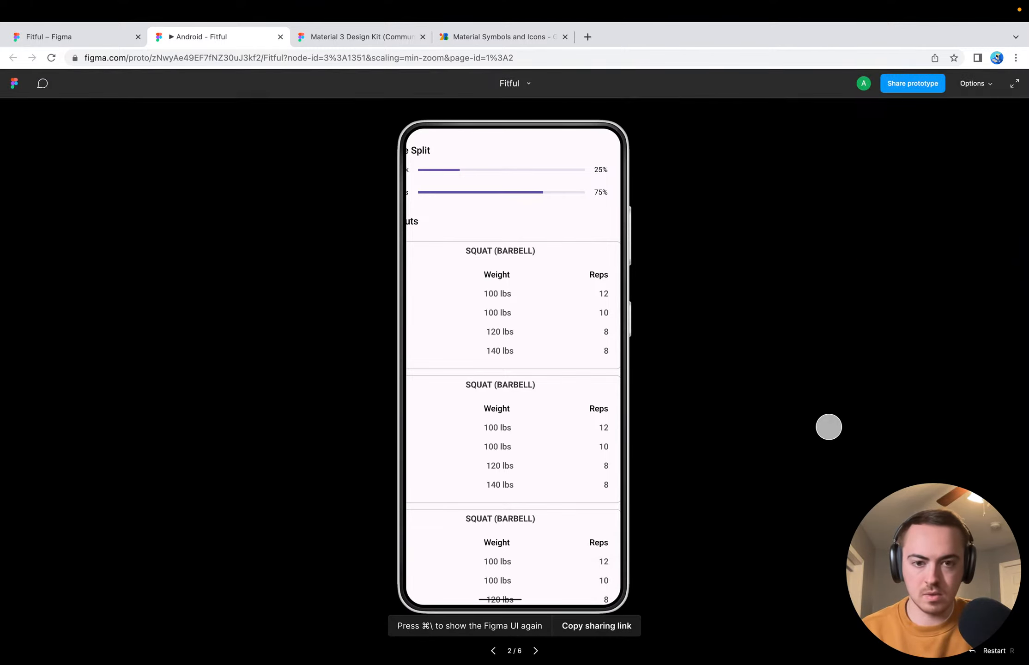
pyautogui.click(973, 84)
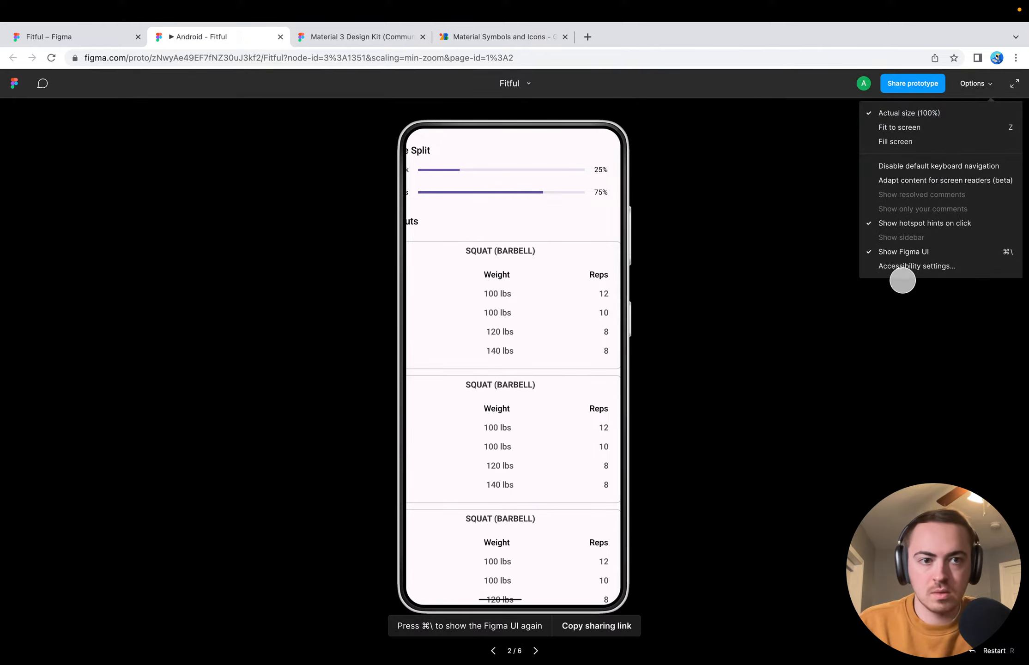
pyautogui.press('super+backslash')
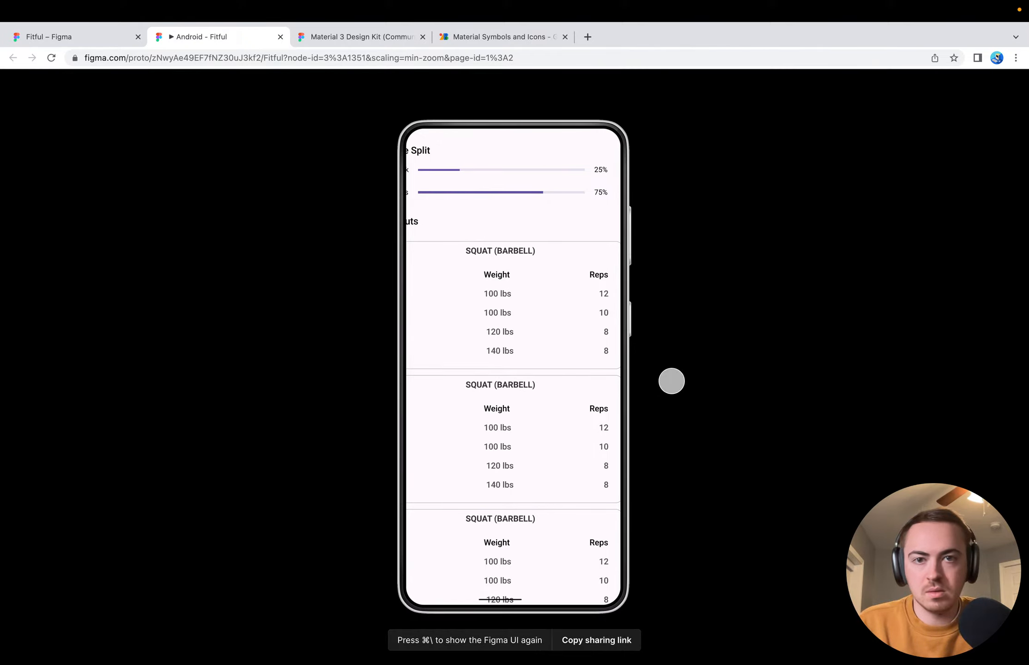
pyautogui.moveTo(558, 347); pyautogui.dragTo(652, 276)
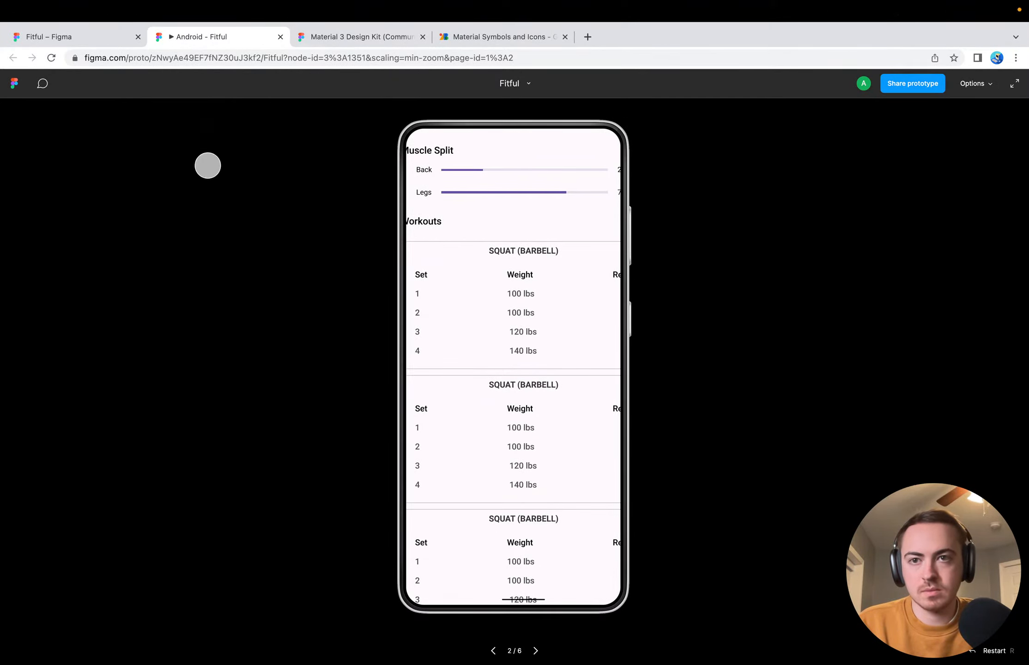
# Close the prototype preview and return to the Bench Press (Barbell) screen in the Fitful design file
pyautogui.click(280, 53)
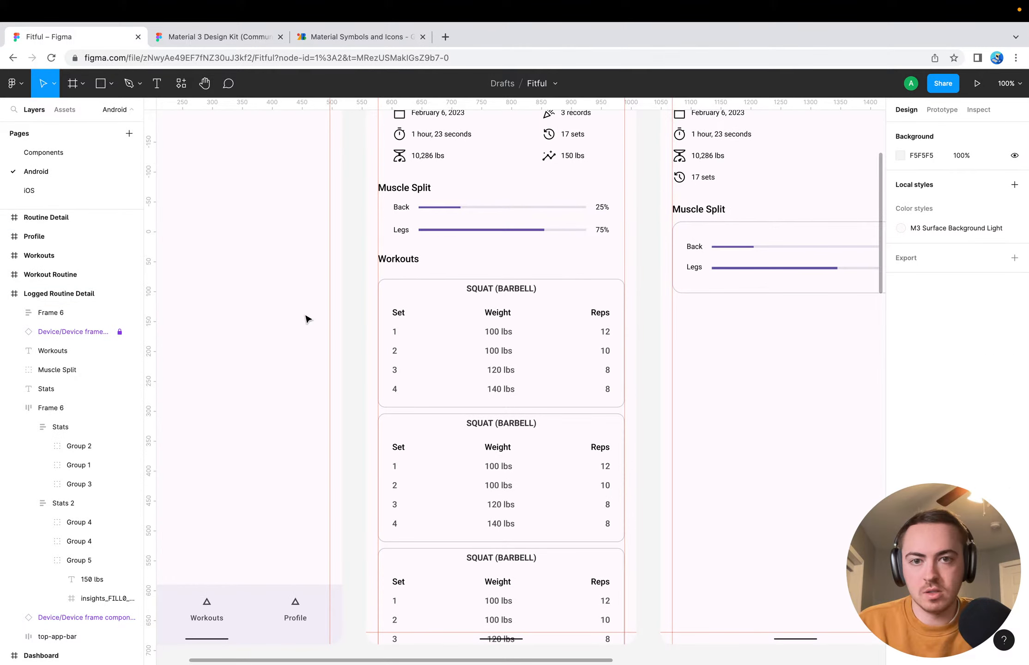
pyautogui.hscroll(3, 652, 315)
pyautogui.scroll(3, 627, 325)
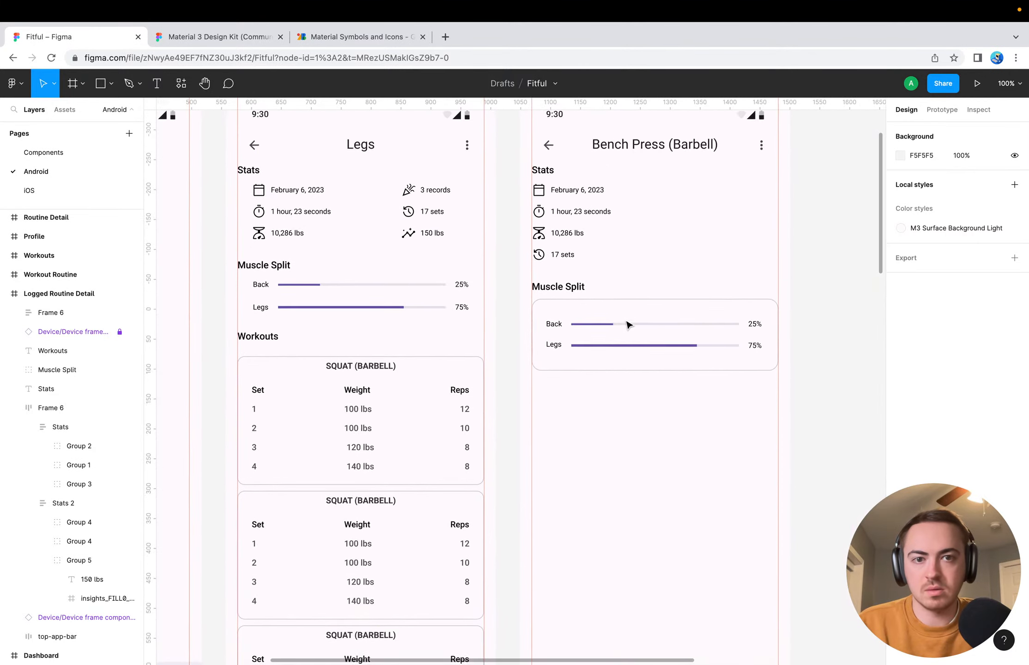
# Delete the four-row stats list and the Stats heading from the Bench Press (Barbell) screen
pyautogui.click(545, 310)
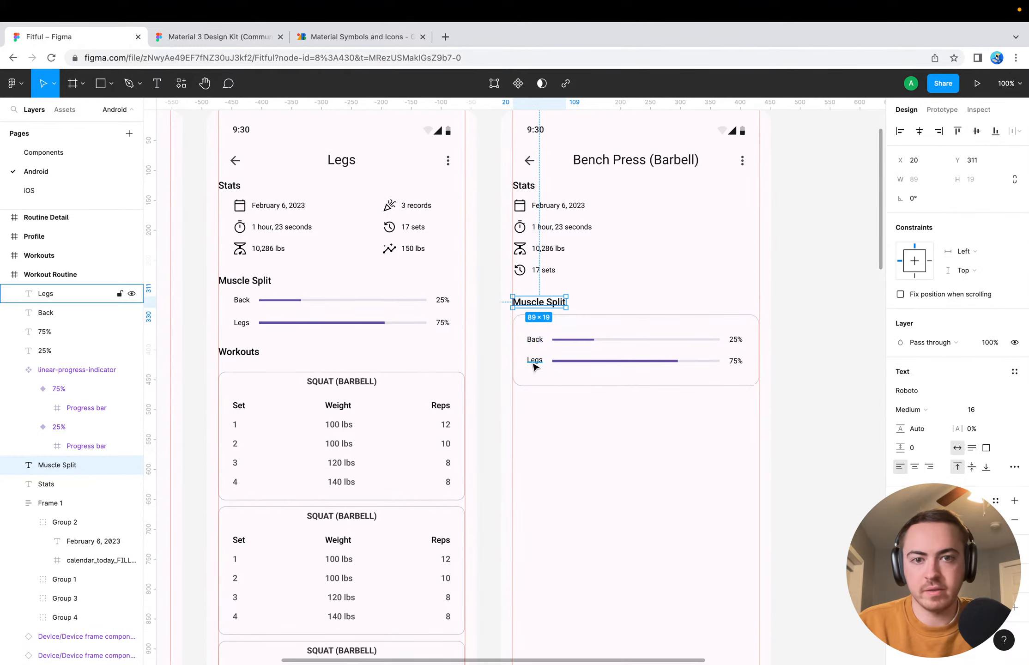
pyautogui.press('Escape')
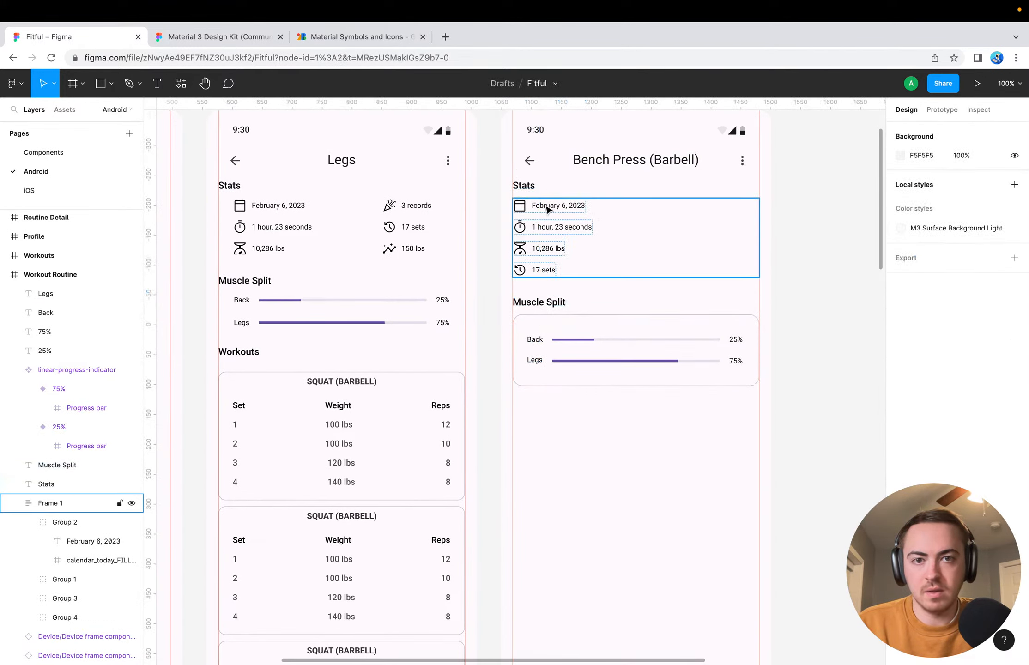
pyautogui.click(553, 214)
pyautogui.press('Delete')
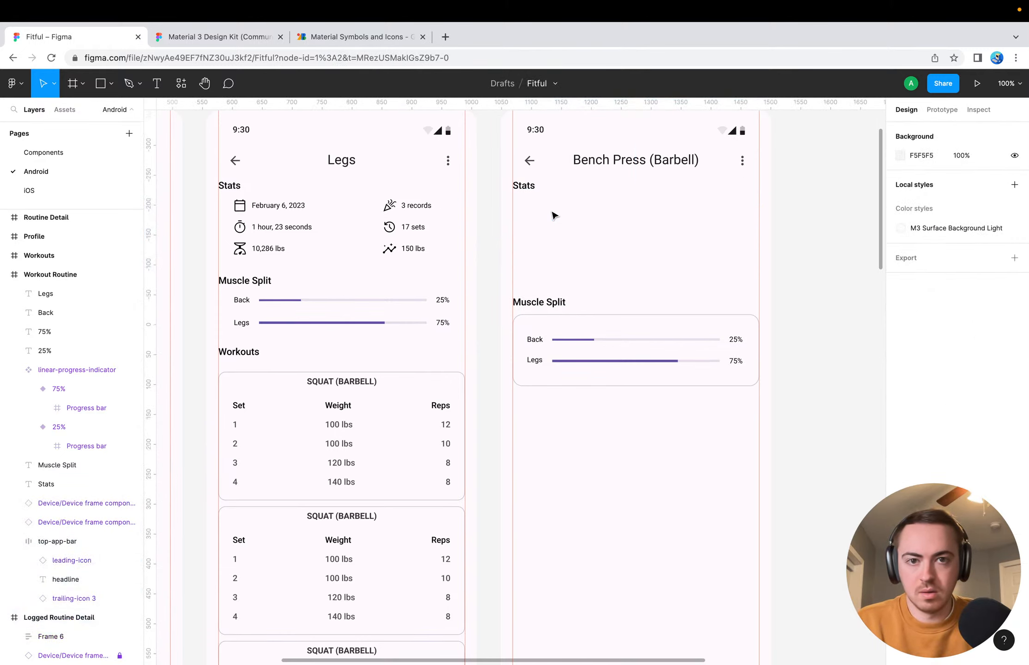
pyautogui.click(532, 189)
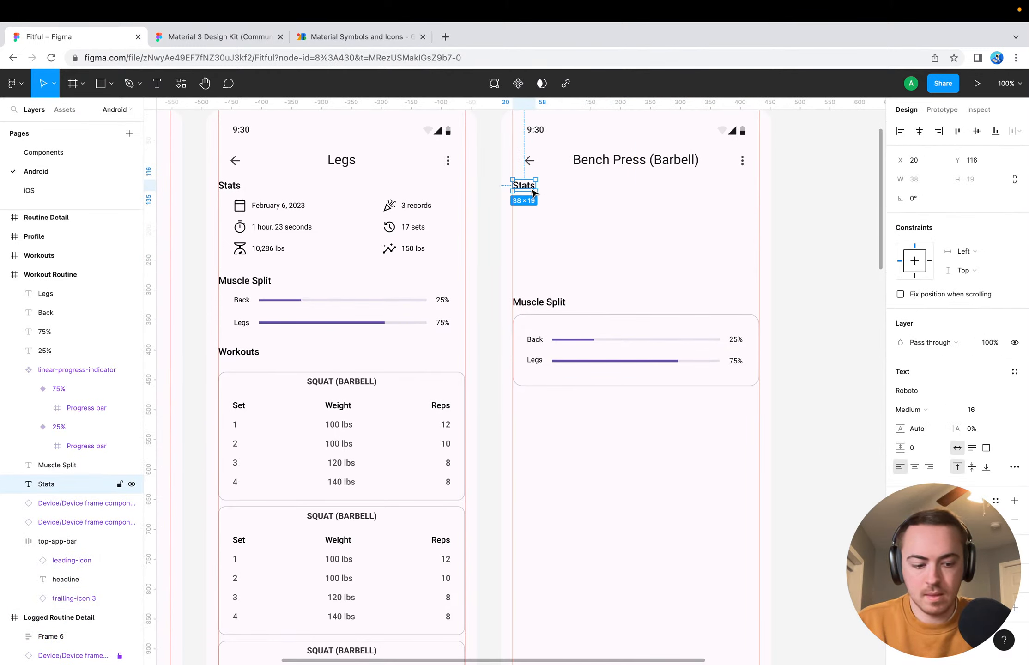
pyautogui.press('Delete')
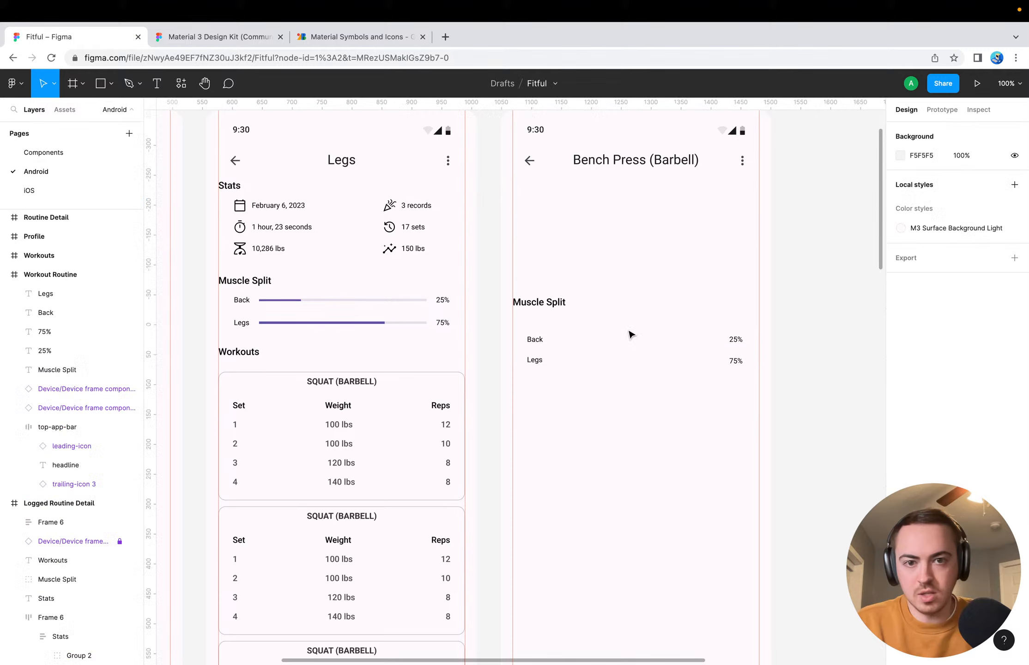
# Delete the Muscle Split section from the Bench Press (Barbell) screen, including its heading, card, progress bars, labels and percentages
pyautogui.click(547, 306)
pyautogui.press('Delete')
pyautogui.click(531, 339)
pyautogui.press('Delete')
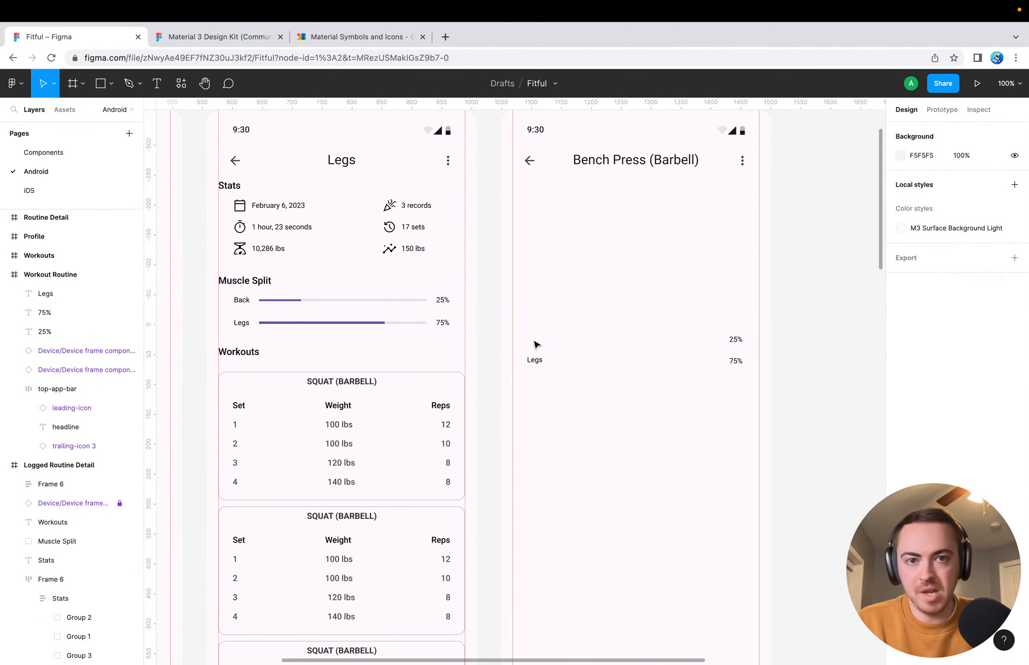
pyautogui.click(534, 361)
pyautogui.press('Delete')
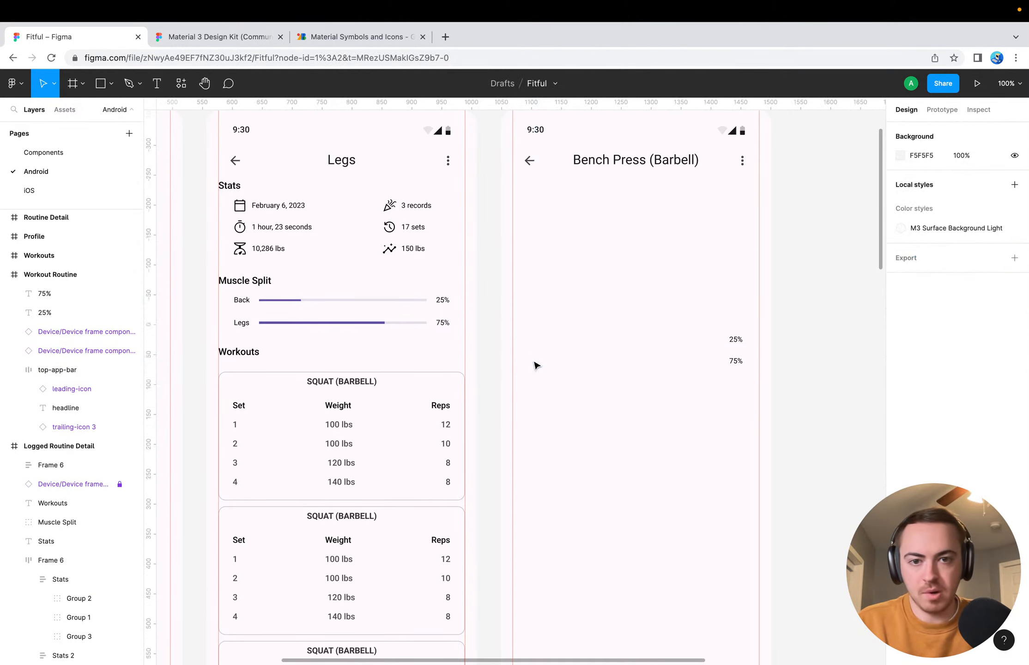
pyautogui.click(736, 339)
pyautogui.click(736, 360)
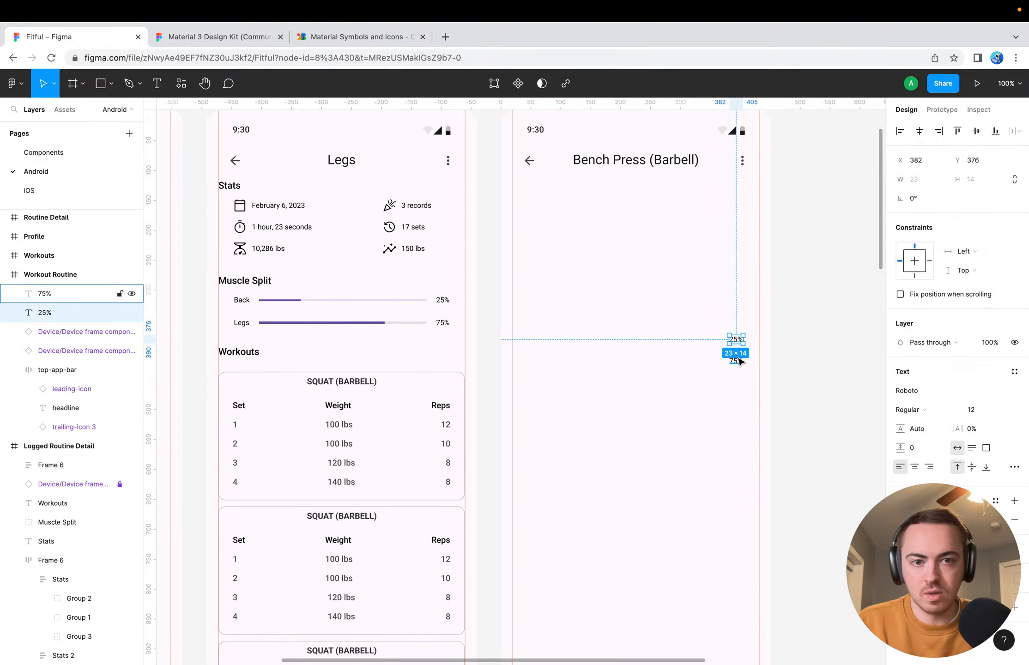
pyautogui.press('Delete')
pyautogui.click(738, 341)
pyautogui.press('Delete')
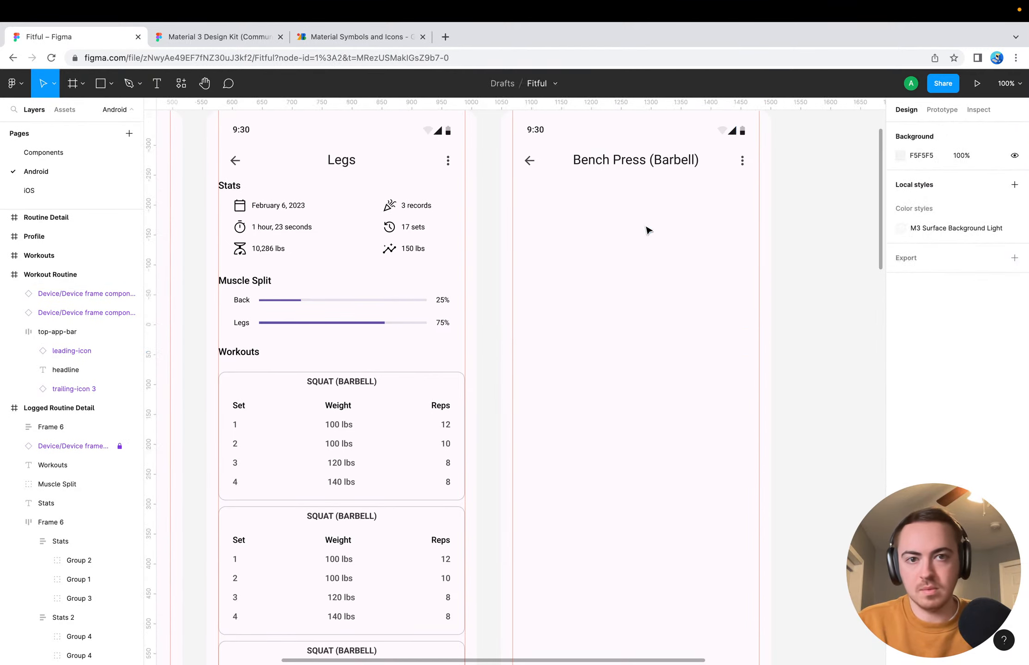
# Change the top app bar headline of the Workout Routine frame to Squat (Barbell)
pyautogui.doubleClick(604, 161)
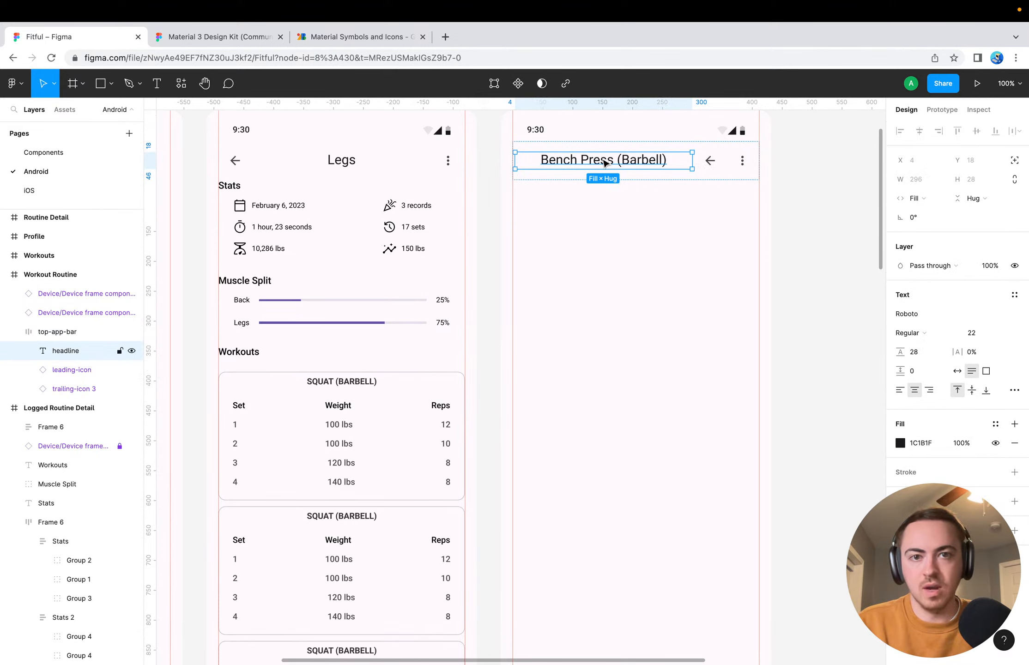
pyautogui.press('Right')
pyautogui.doubleClick(617, 162)
pyautogui.press('Right')
pyautogui.press('Left')
pyautogui.press('Left')
pyautogui.press('Left')
pyautogui.press('Left')
pyautogui.press('Left')
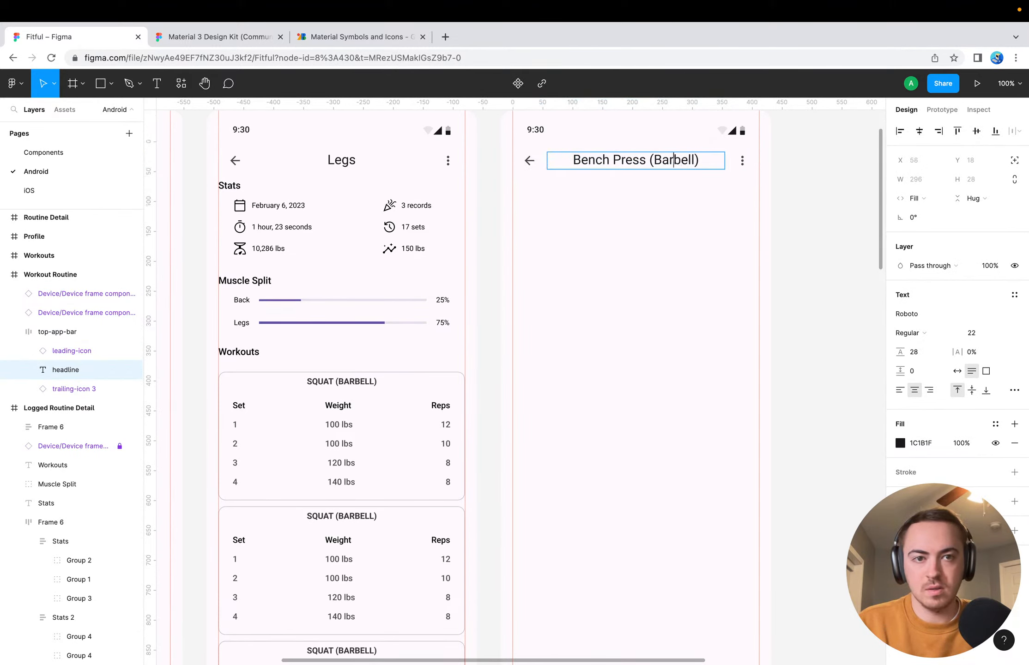
pyautogui.press('Left')
pyautogui.press('Left')
pyautogui.press('Left')
pyautogui.press('Left')
pyautogui.press('Left')
pyautogui.press('super+shift+Left')
pyautogui.write('Sw')
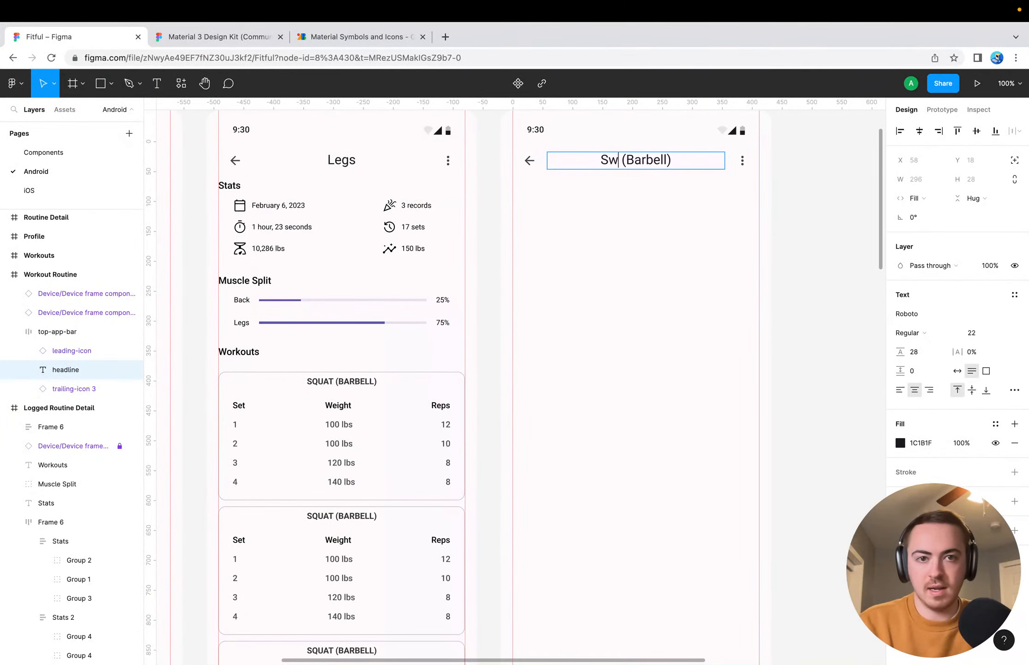
pyautogui.write('at')
pyautogui.press('BackSpace')
pyautogui.press('BackSpace')
pyautogui.press('BackSpace')
pyautogui.write('qu')
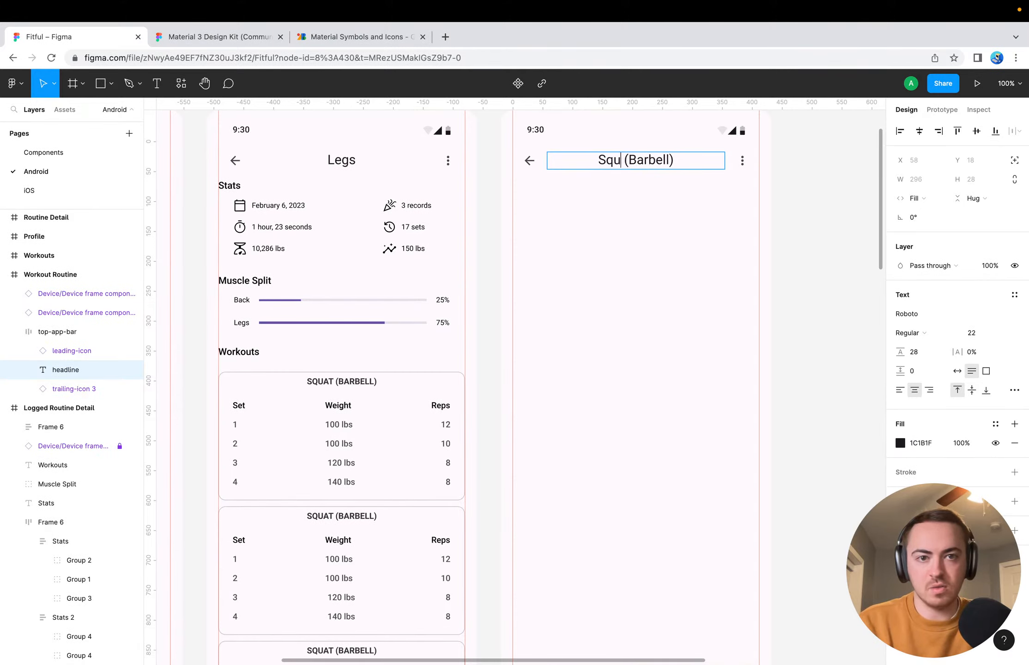
pyautogui.write('at')
pyautogui.press('Return')
pyautogui.press('BackSpace')
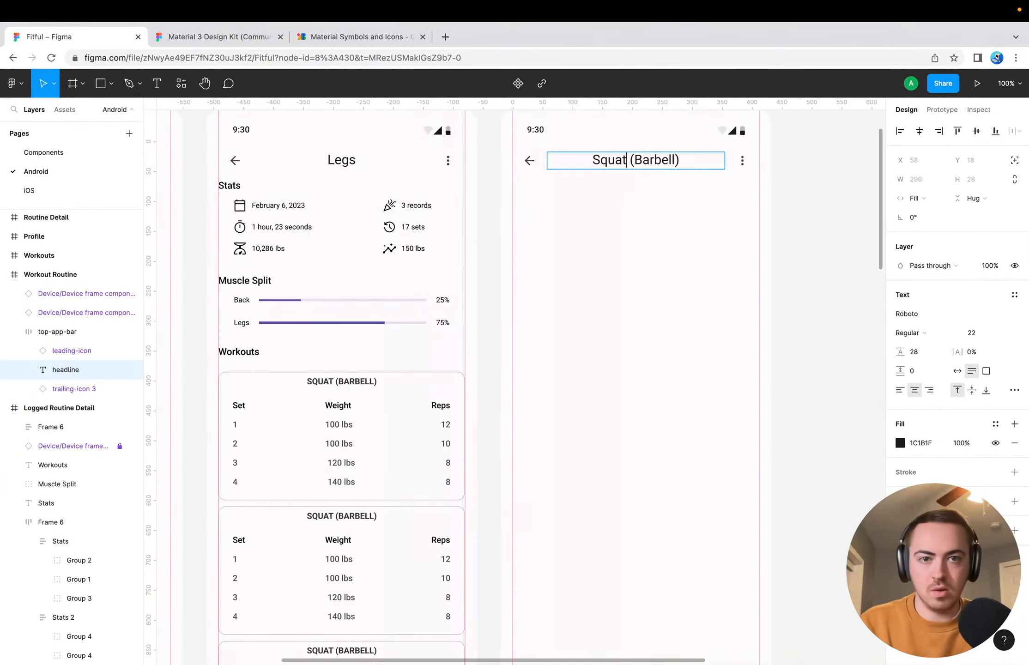
pyautogui.press('Escape')
pyautogui.click(631, 284)
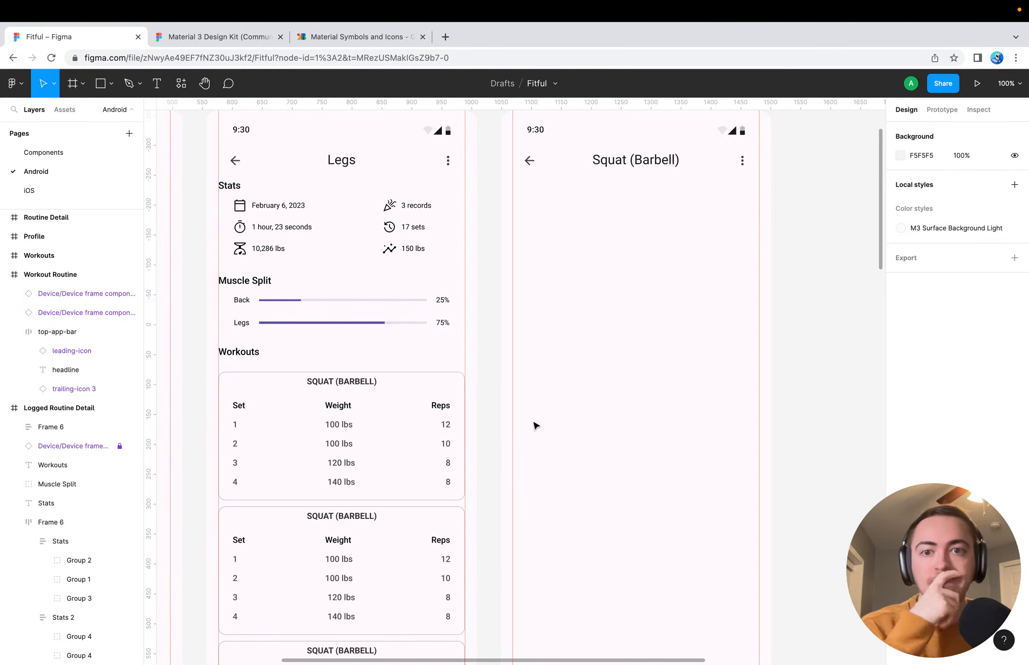
# Collapse the Logged Routine Detail and Workout Routine frames in the layer list
pyautogui.scroll(-3, 533, 424)
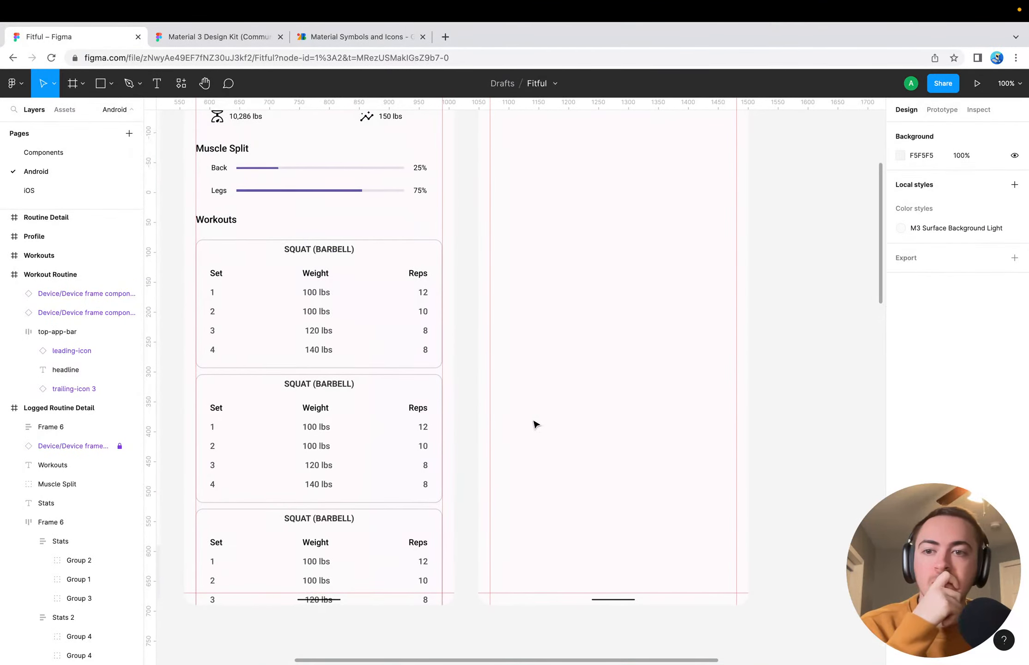
pyautogui.click(5, 408)
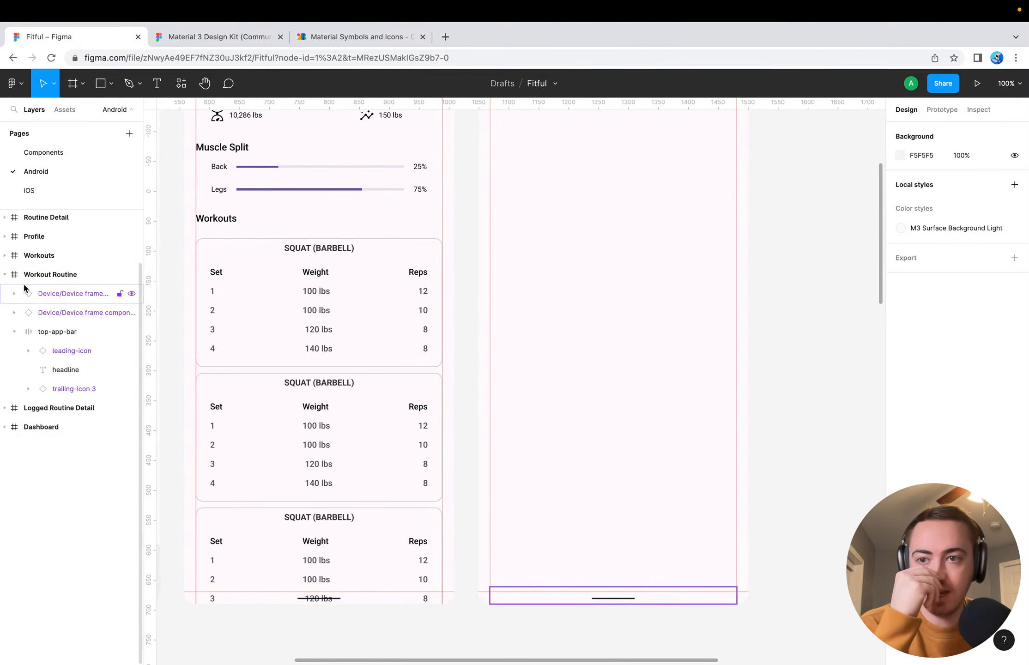
pyautogui.click(5, 275)
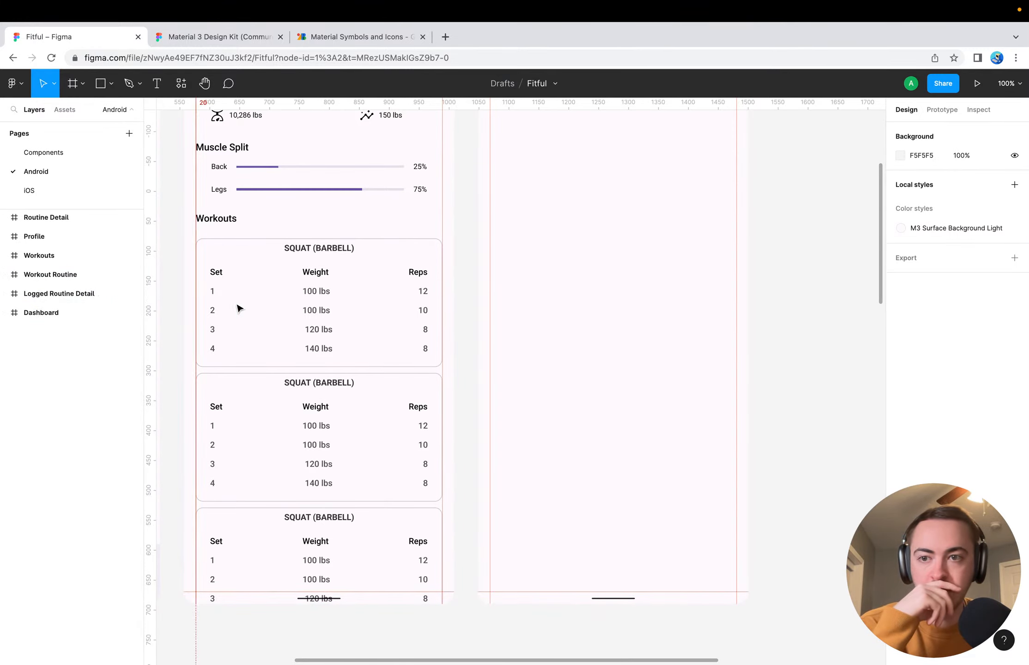
# Rename the Workout Routine frame to Workout Detail
pyautogui.scroll(6, 595, 310)
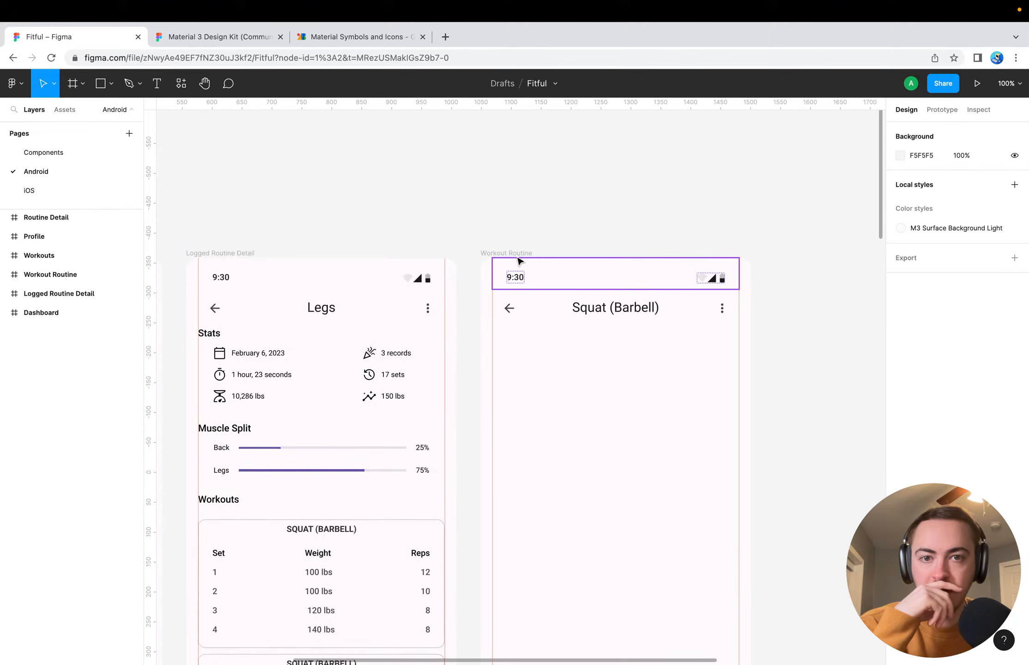
pyautogui.click(517, 256)
pyautogui.scroll(-2, 517, 379)
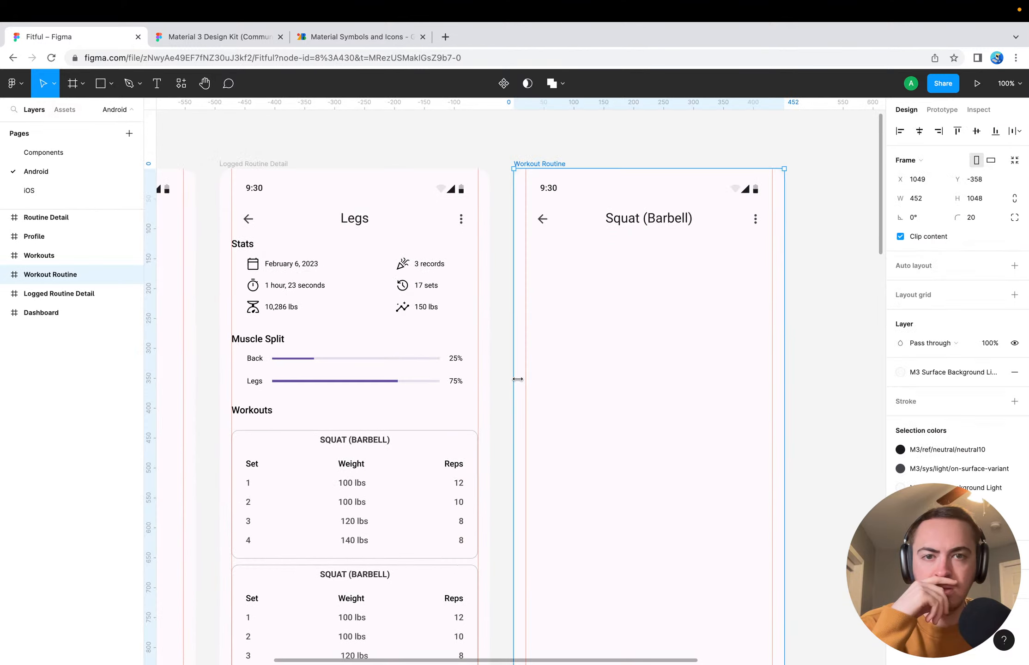
pyautogui.scroll(-10, 459, 385)
pyautogui.hscroll(-7, 460, 384)
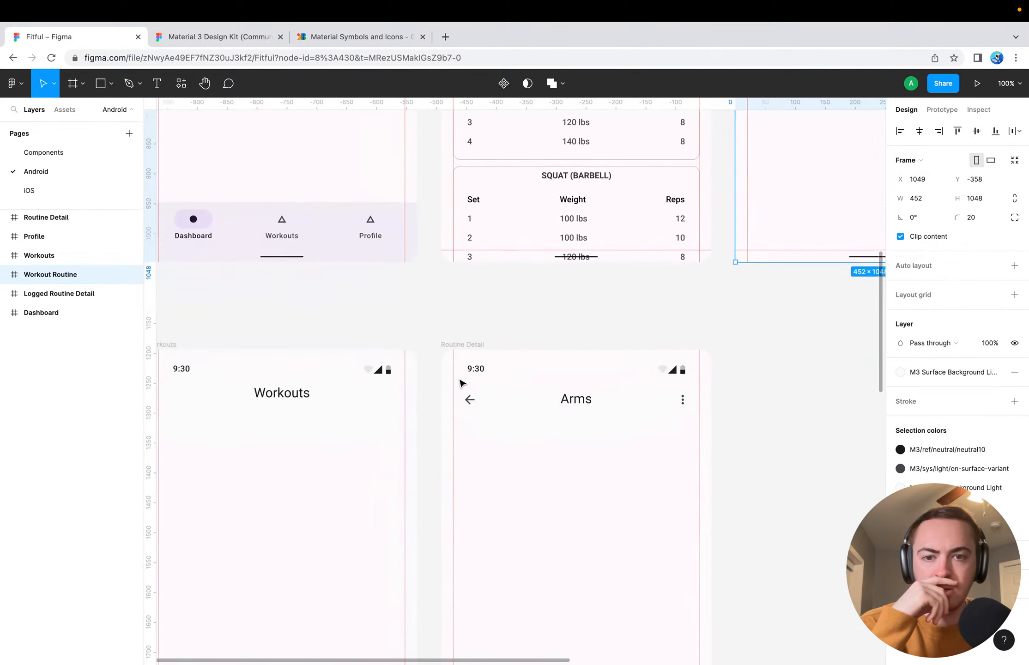
pyautogui.scroll(10, 459, 384)
pyautogui.hscroll(7, 459, 385)
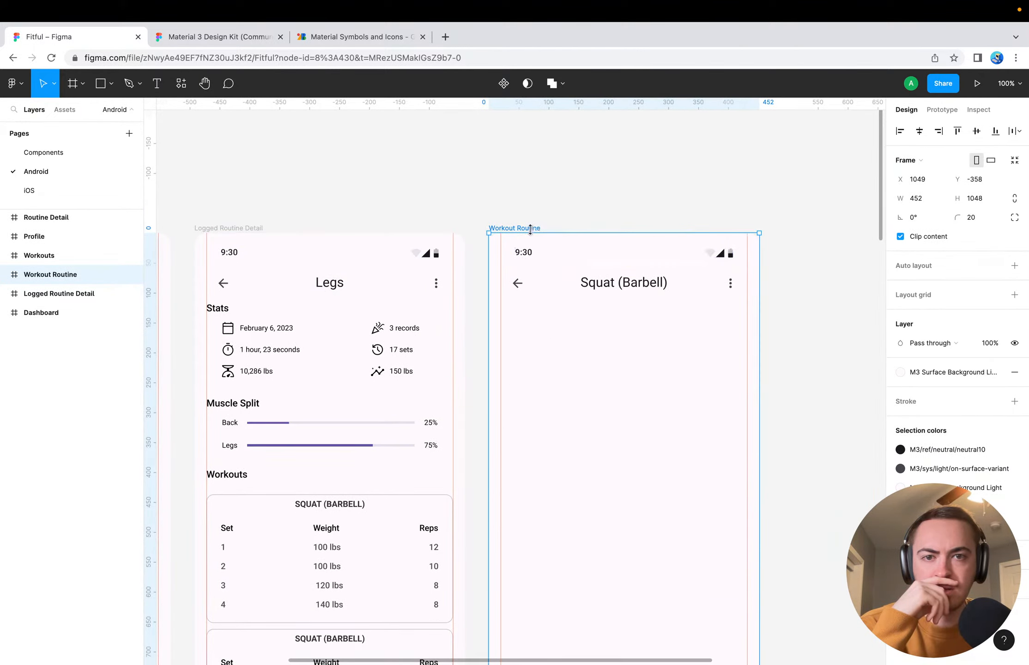
pyautogui.doubleClick(536, 228)
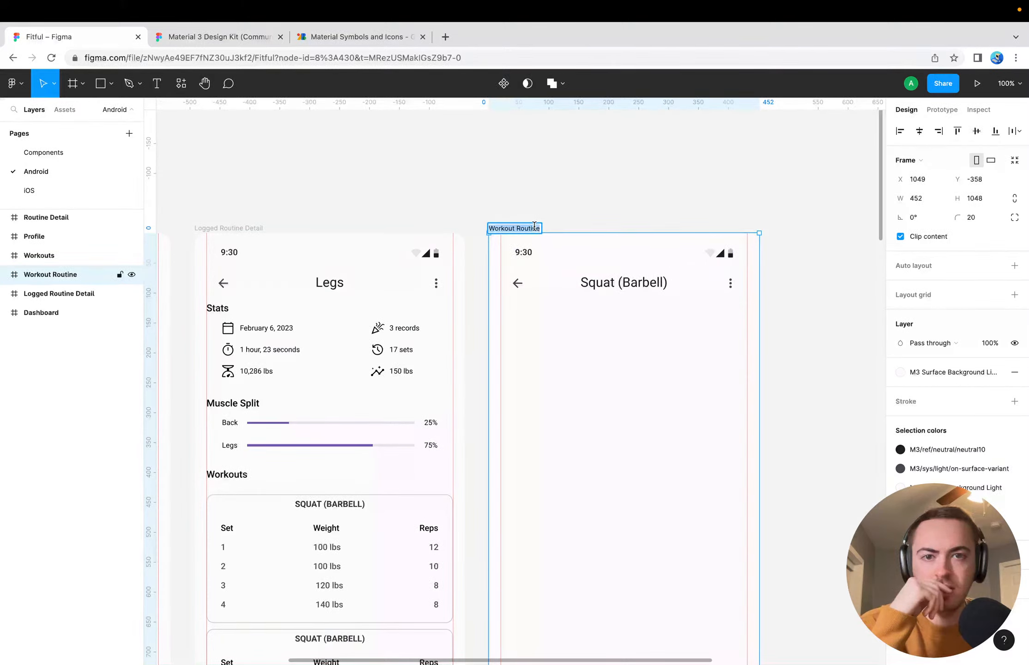
pyautogui.click(579, 222)
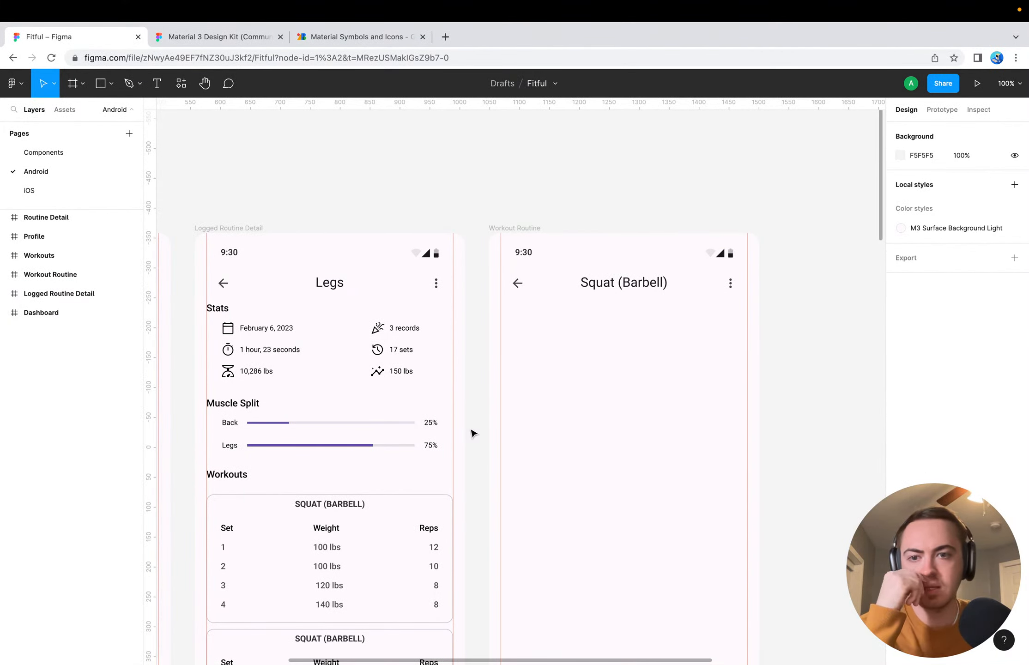
pyautogui.click(528, 227)
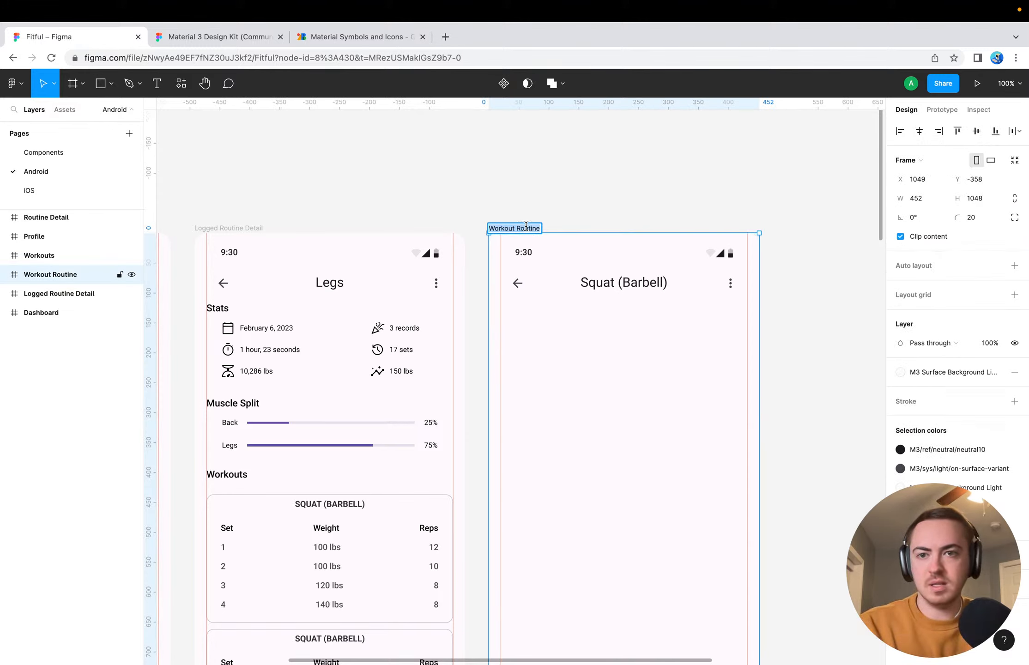
pyautogui.press('BackSpace')
pyautogui.press('BackSpace')
pyautogui.press('BackSpace')
pyautogui.press('BackSpace')
pyautogui.press('BackSpace')
pyautogui.press('BackSpace')
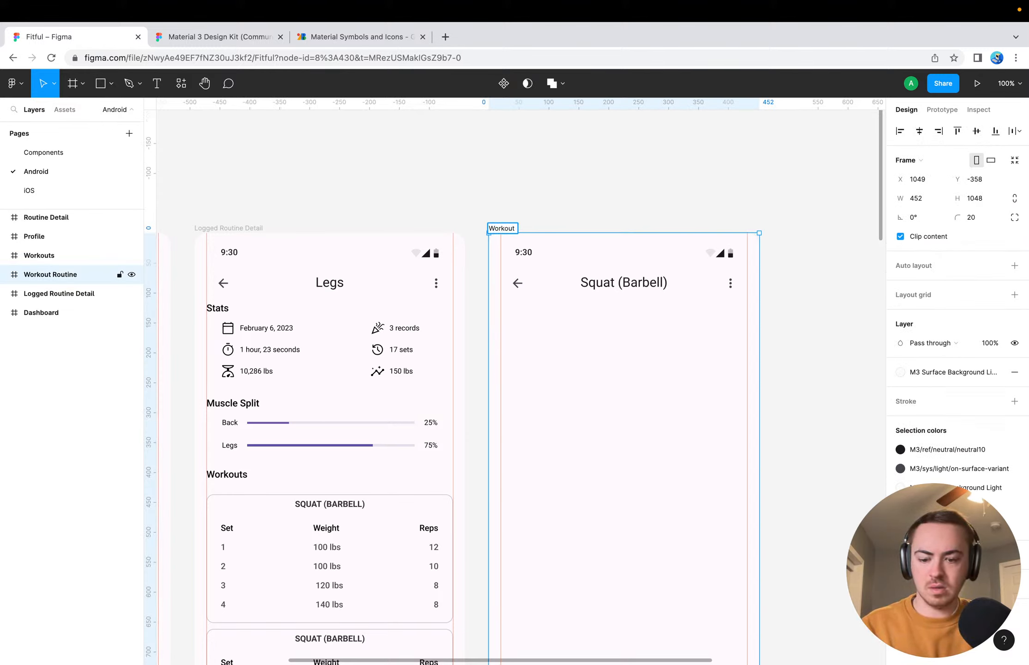
pyautogui.write('Detail')
pyautogui.press('Return')
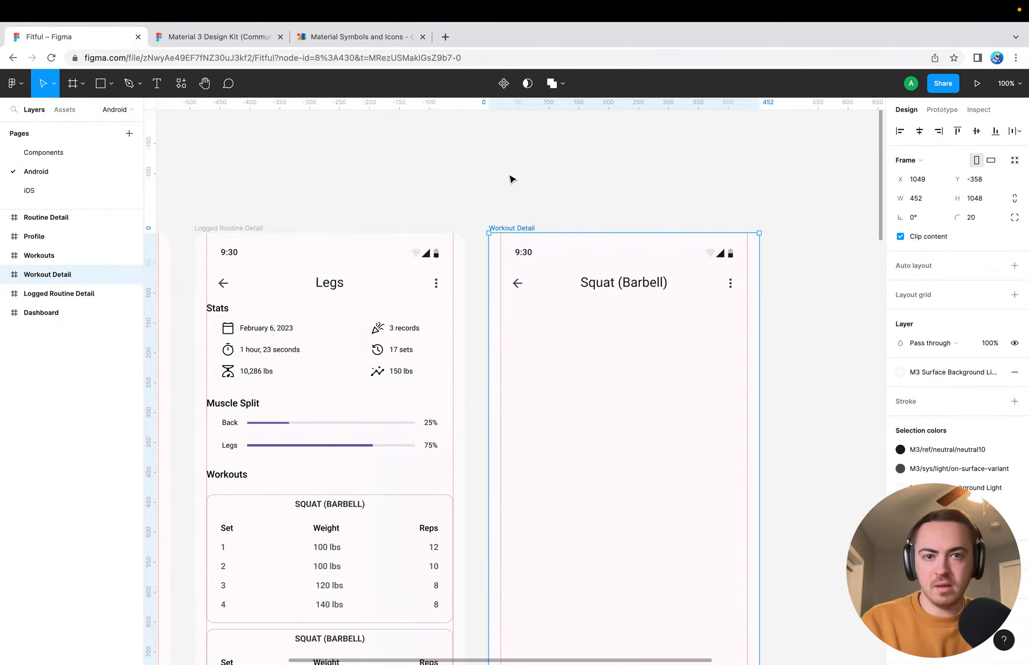
# Rename the Workouts frame to Routines
pyautogui.click(517, 193)
pyautogui.scroll(-8, 516, 191)
pyautogui.hscroll(-3, 516, 192)
pyautogui.scroll(-5, 516, 191)
pyautogui.hscroll(-2, 515, 191)
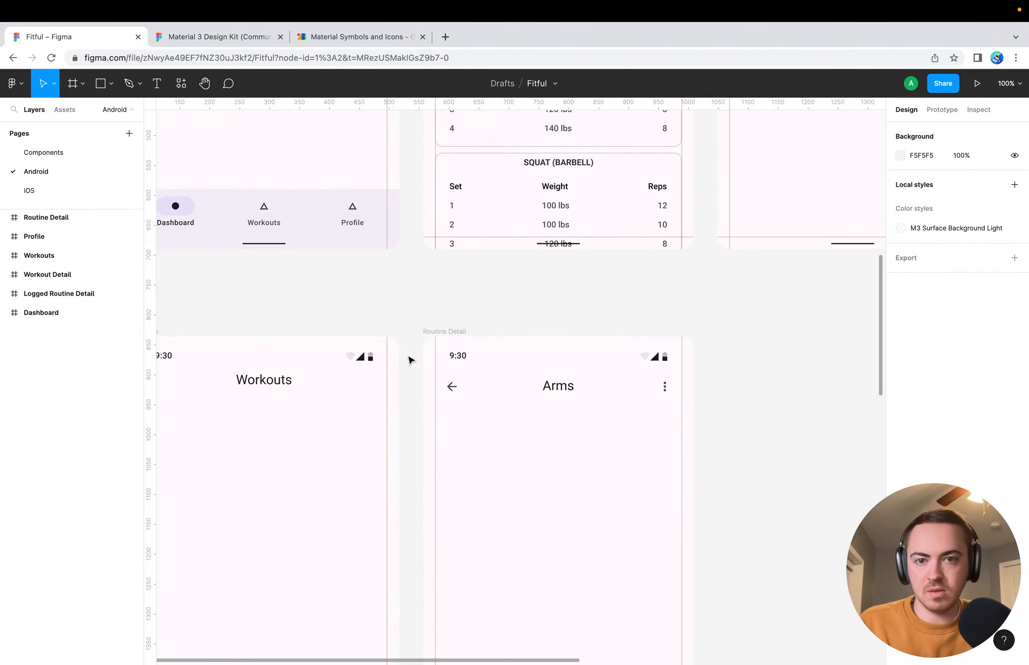
pyautogui.hscroll(-5, 409, 360)
pyautogui.scroll(-2, 409, 360)
pyautogui.scroll(4, 408, 360)
pyautogui.hscroll(-1, 408, 360)
pyautogui.scroll(-9, 408, 360)
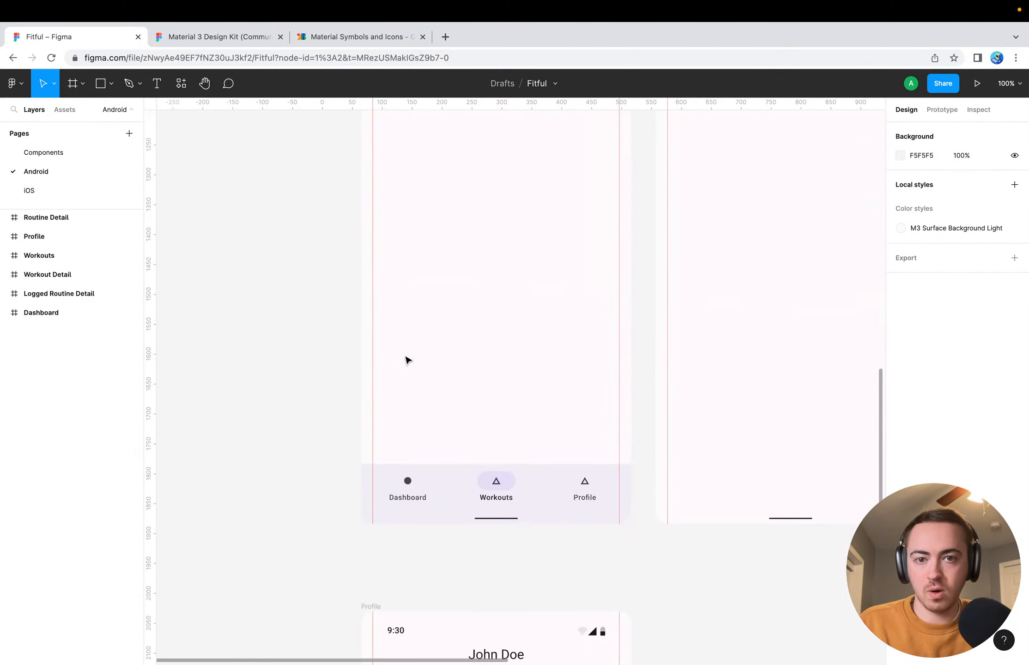
pyautogui.scroll(5, 408, 360)
pyautogui.hscroll(1, 408, 360)
pyautogui.doubleClick(327, 187)
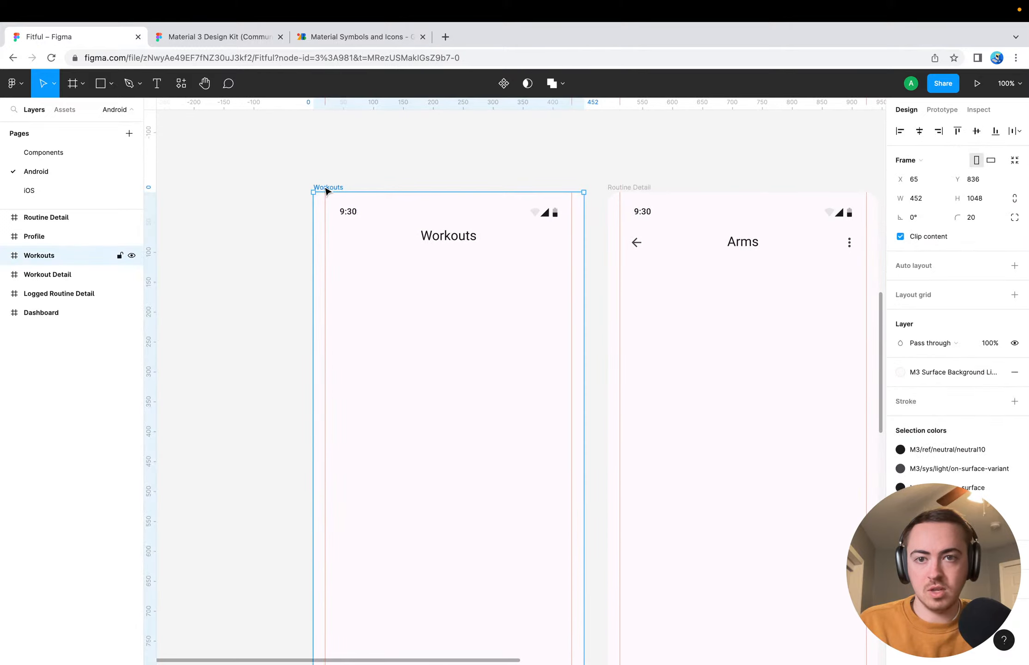
pyautogui.write('Routines')
pyautogui.press('Return')
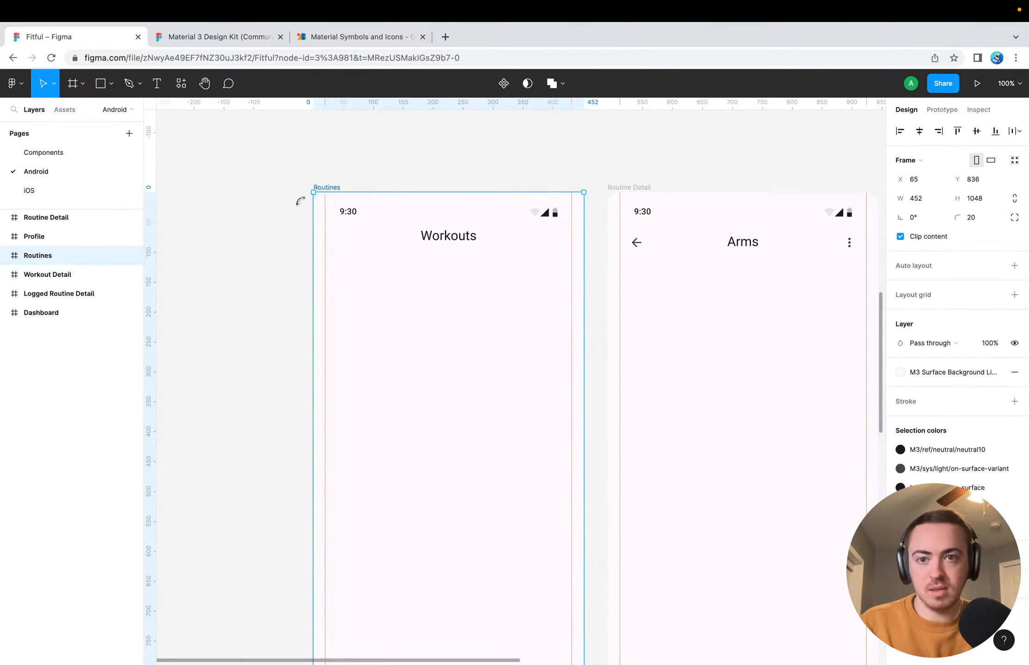
# Change the Workouts label in the Routines frame's navigation bar to Routines
pyautogui.click(244, 264)
pyautogui.scroll(-6, 243, 265)
pyautogui.scroll(-1, 243, 264)
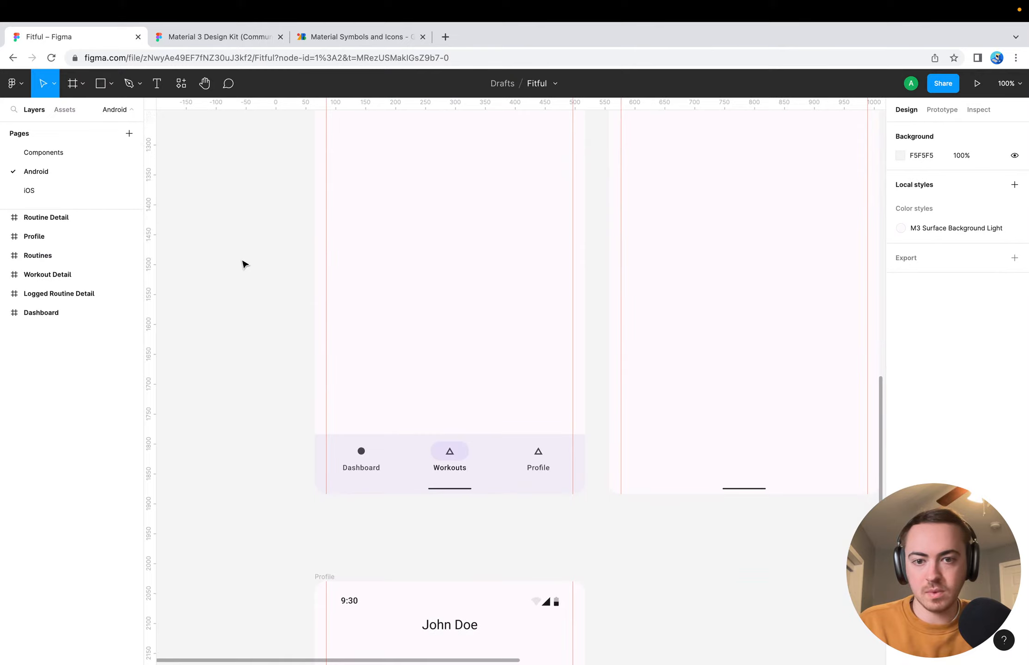
pyautogui.click(454, 469)
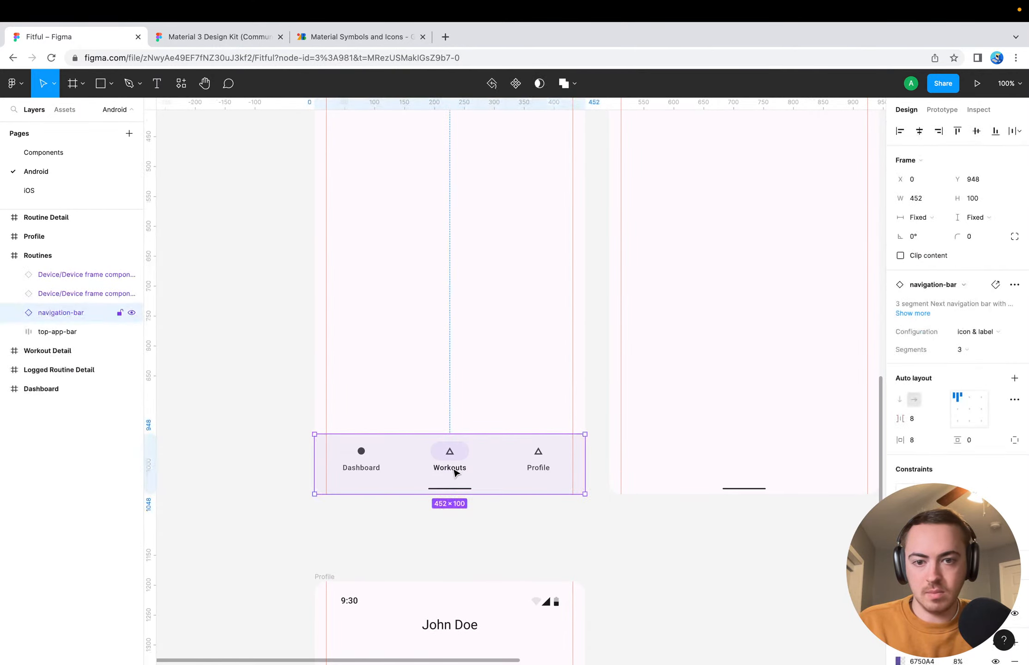
pyautogui.click(455, 469)
pyautogui.click(455, 470)
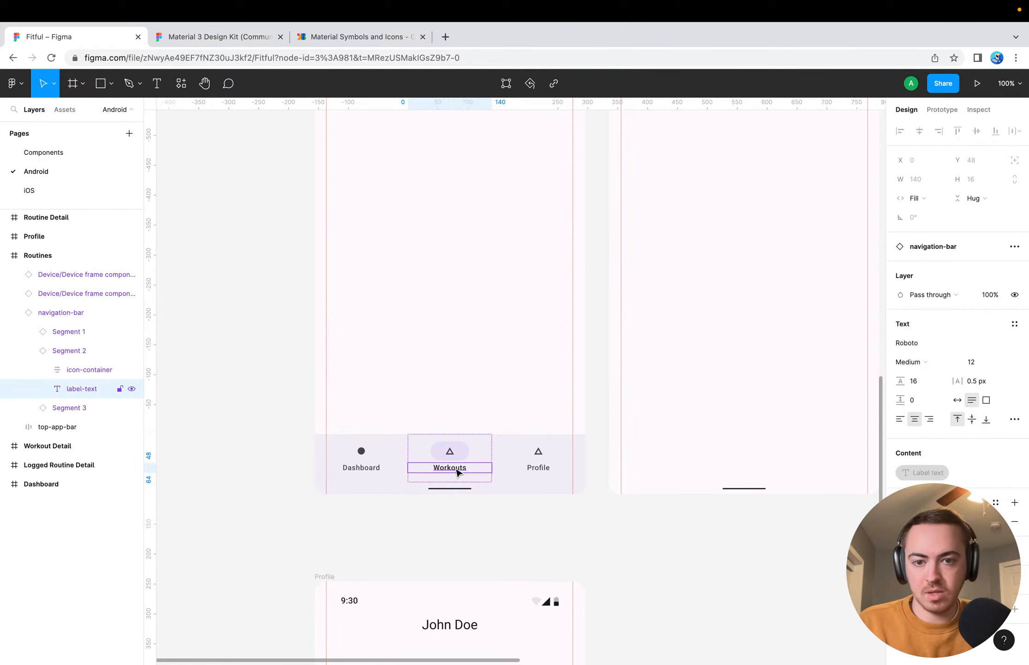
pyautogui.click(257, 477)
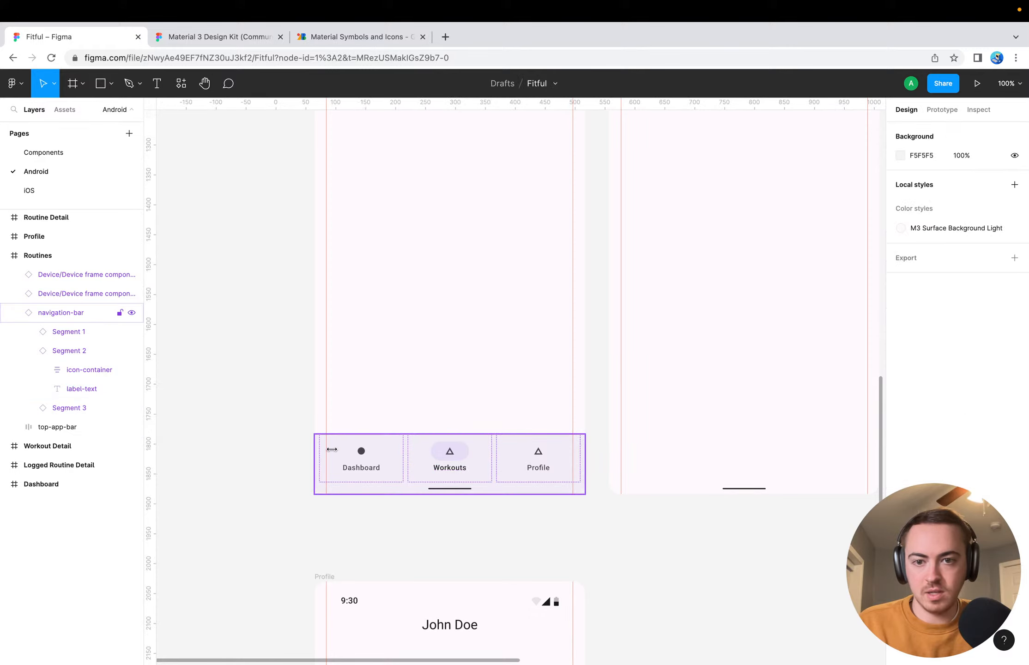
pyautogui.click(427, 457)
pyautogui.doubleClick(448, 470)
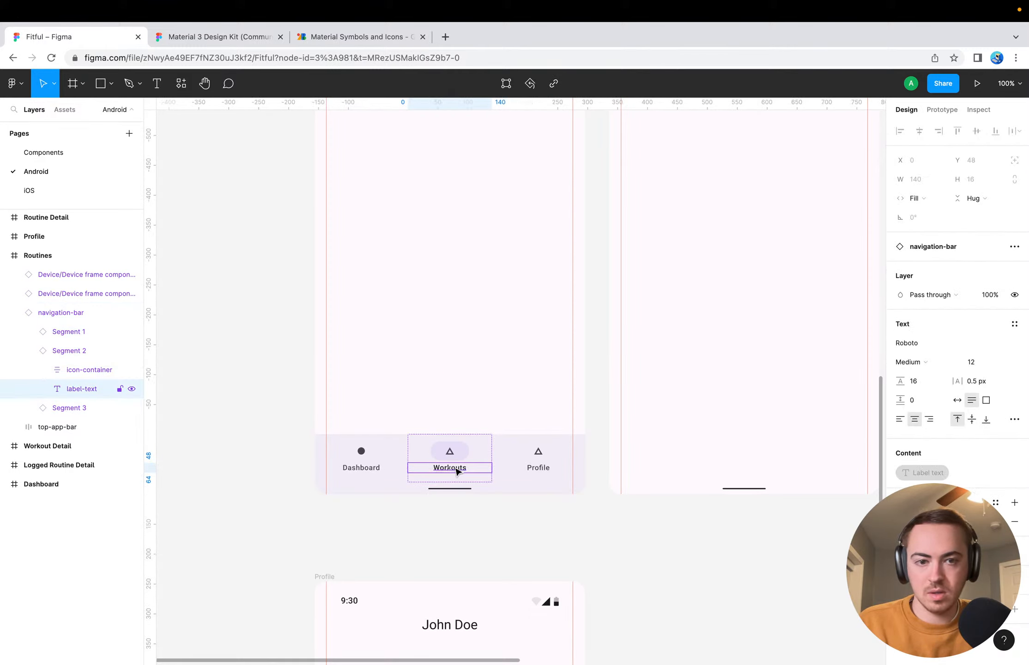
pyautogui.doubleClick(458, 469)
pyautogui.write('Routines')
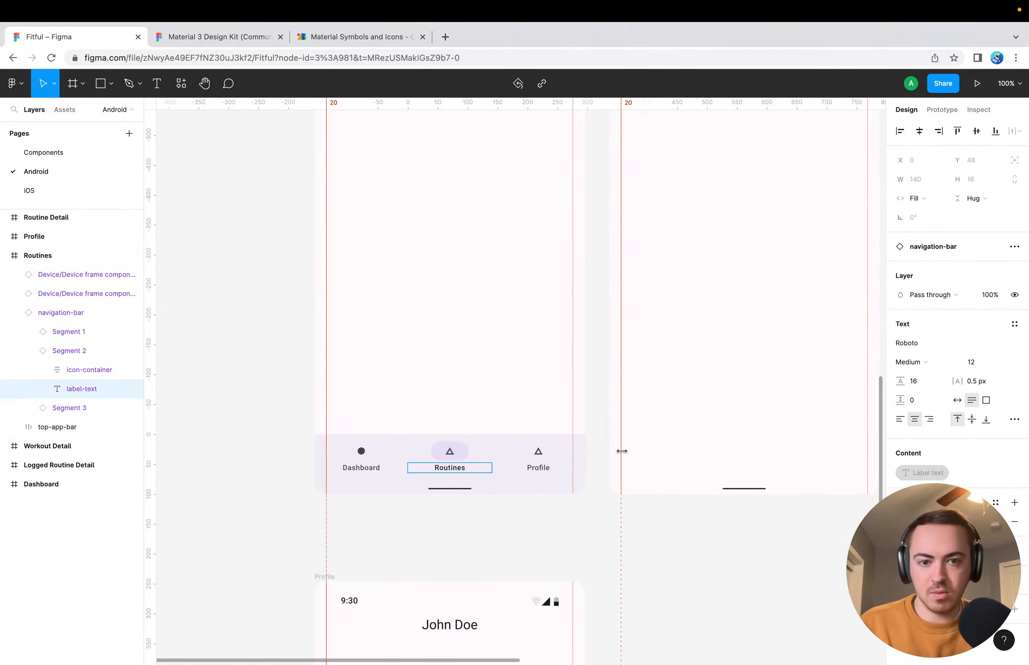
pyautogui.press('Escape')
pyautogui.click(271, 392)
# Delete the stray stacked card component lying on the canvas beyond the Workout Detail frame
pyautogui.scroll(-10, 271, 391)
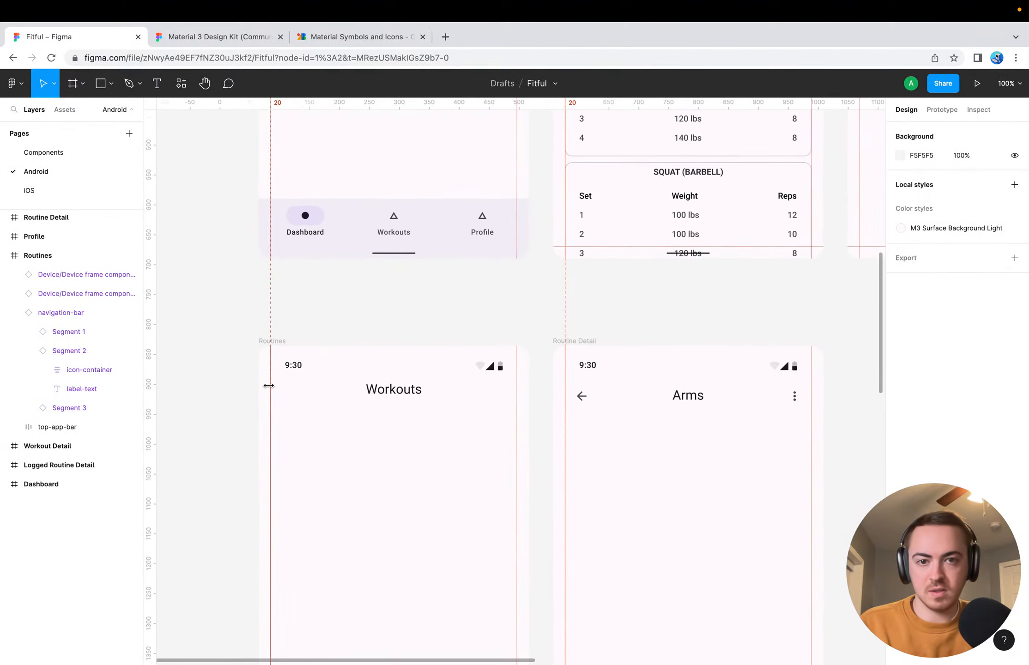
pyautogui.scroll(10, 508, 289)
pyautogui.hscroll(3, 508, 289)
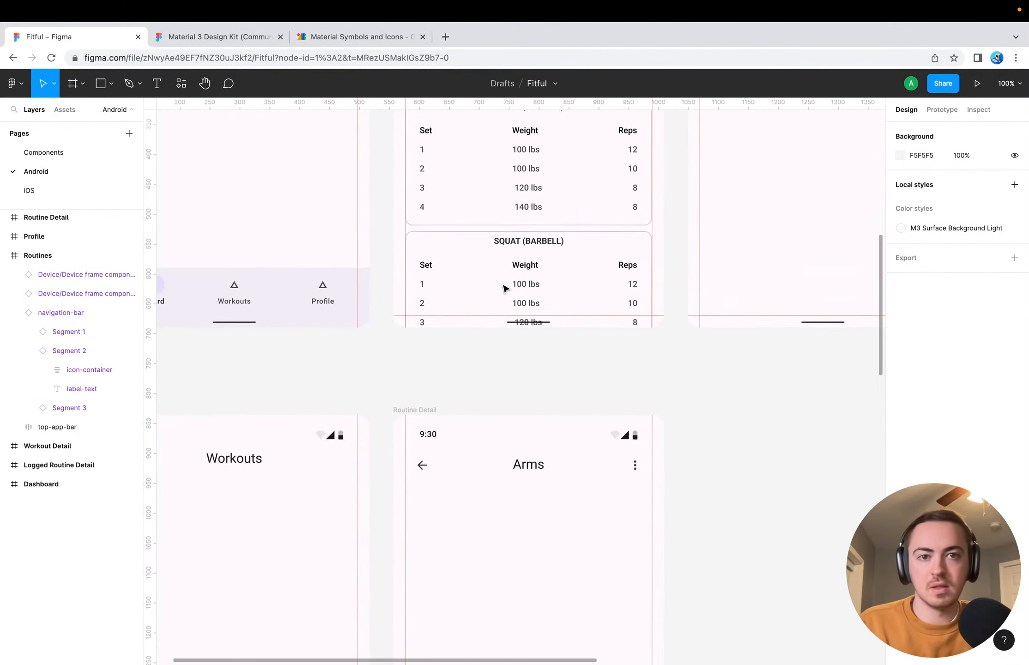
pyautogui.scroll(-5, 506, 289)
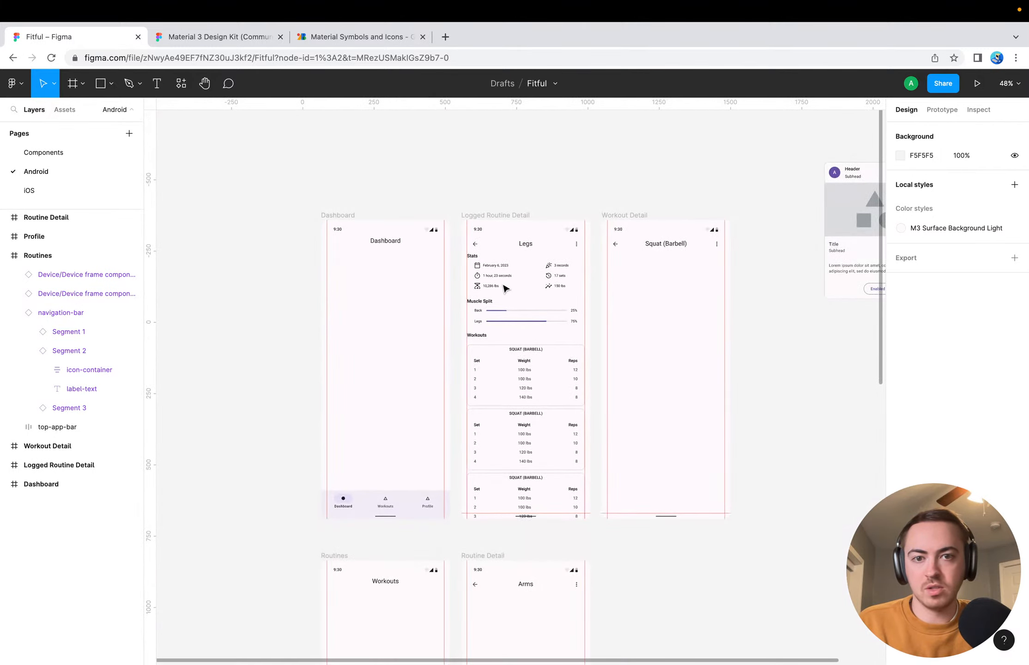
pyautogui.click(706, 180)
pyautogui.press('Delete')
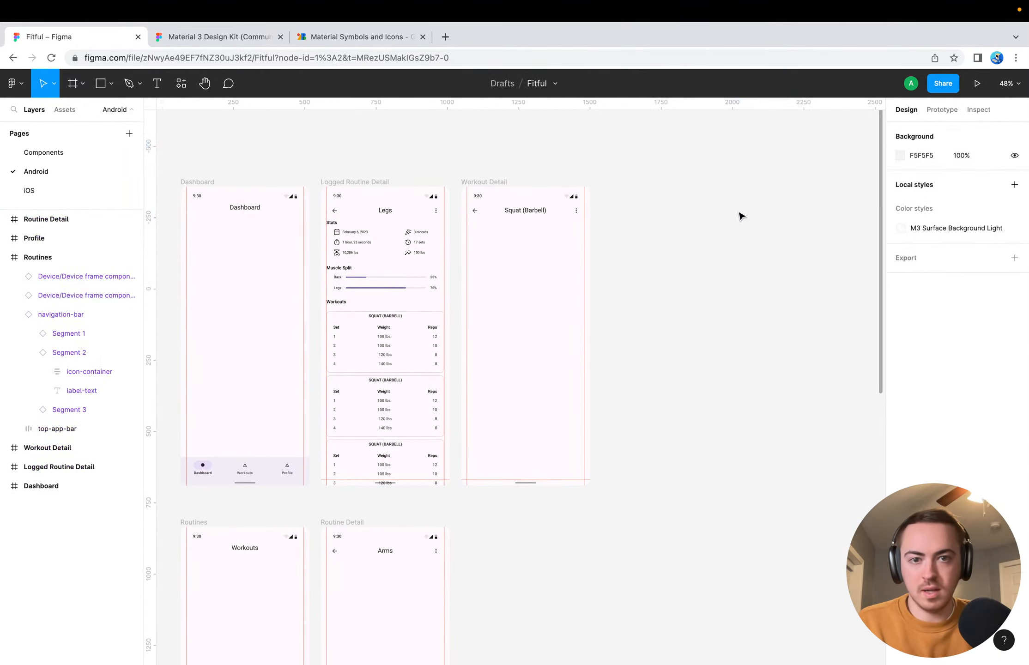
# Look over the arrangement of the Android screens and the empty content area of the Workout Detail frame
pyautogui.scroll(-5, 689, 349)
pyautogui.hscroll(-3, 689, 349)
pyautogui.scroll(5, 716, 313)
pyautogui.hscroll(2, 716, 312)
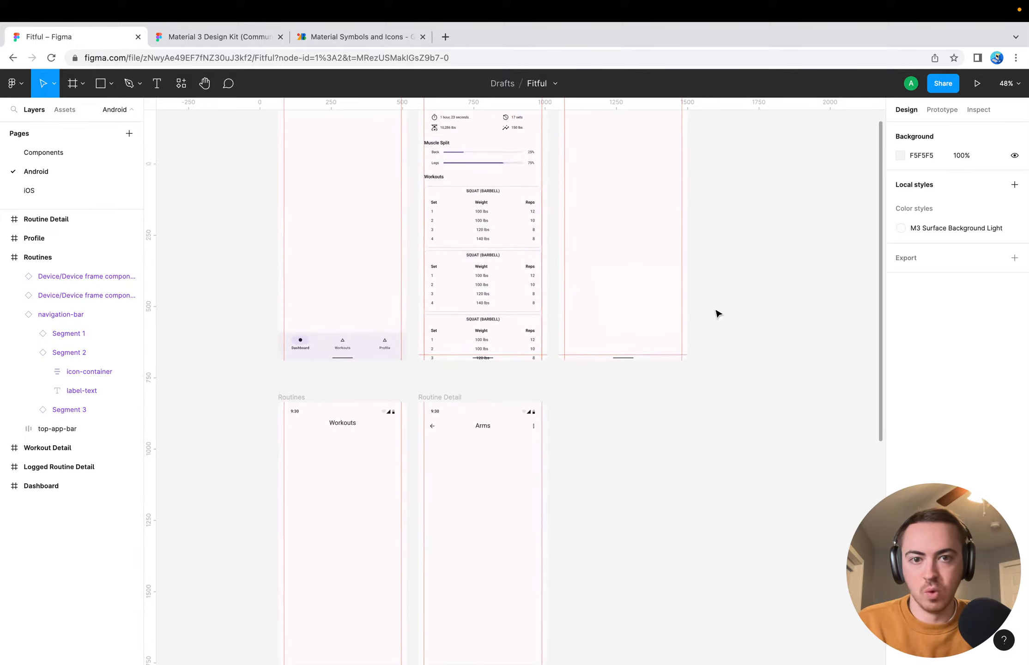
pyautogui.scroll(5, 705, 358)
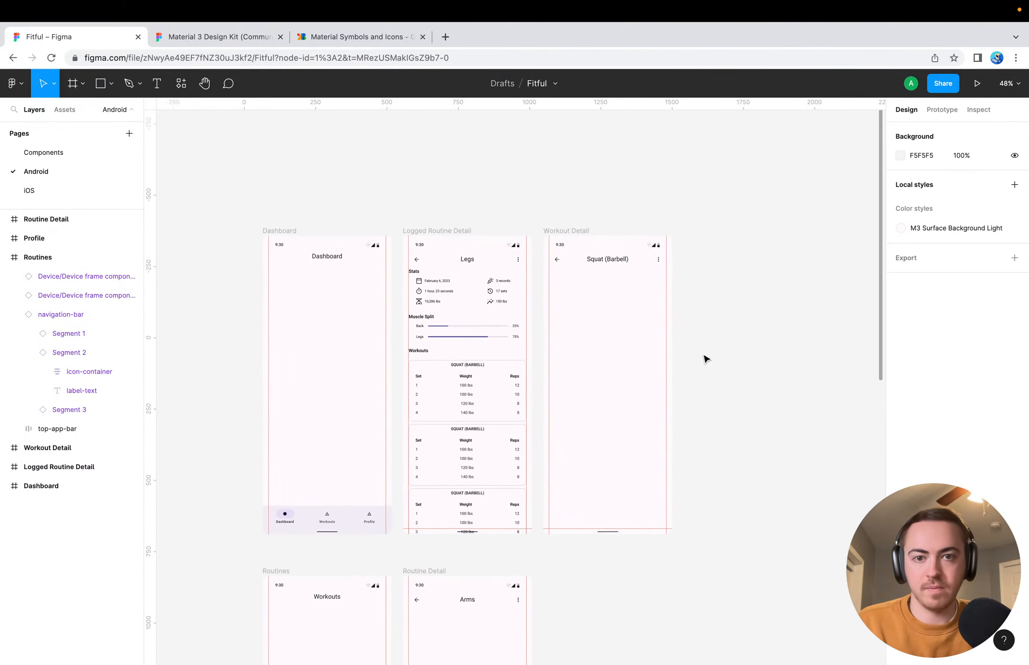
pyautogui.hscroll(2, 705, 359)
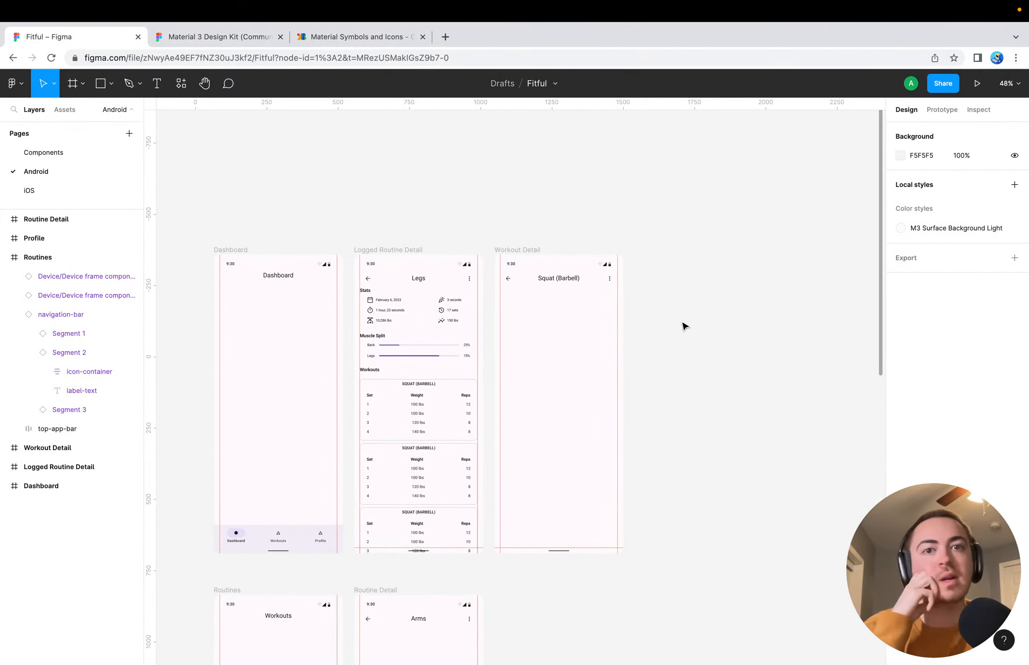
pyautogui.scroll(2, 652, 319)
pyautogui.scroll(5, 674, 315)
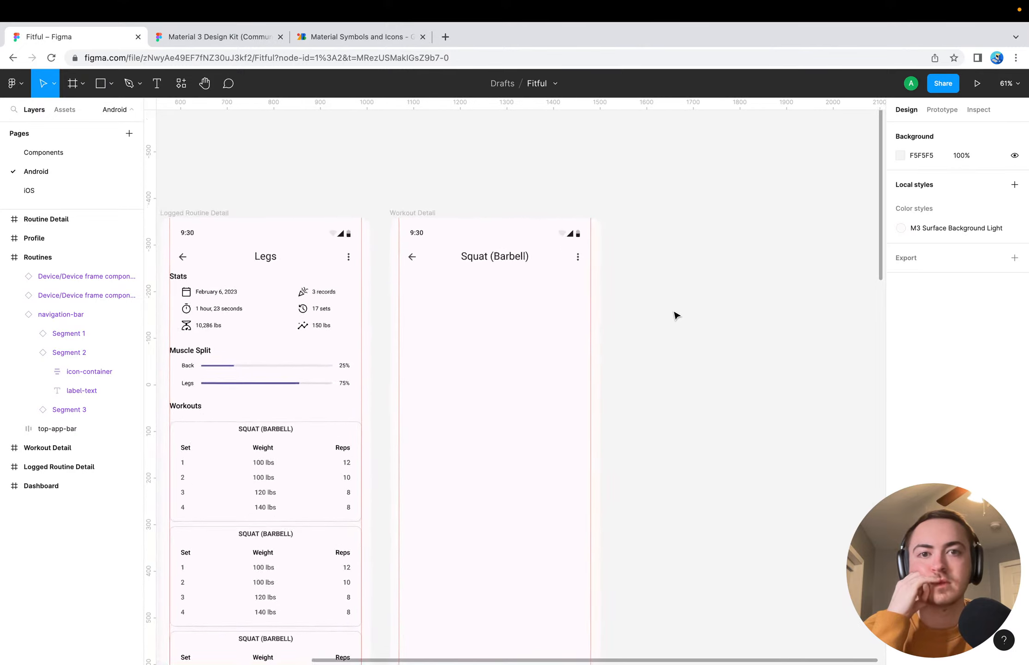
pyautogui.hscroll(-4, 405, 380)
pyautogui.scroll(-3, 405, 379)
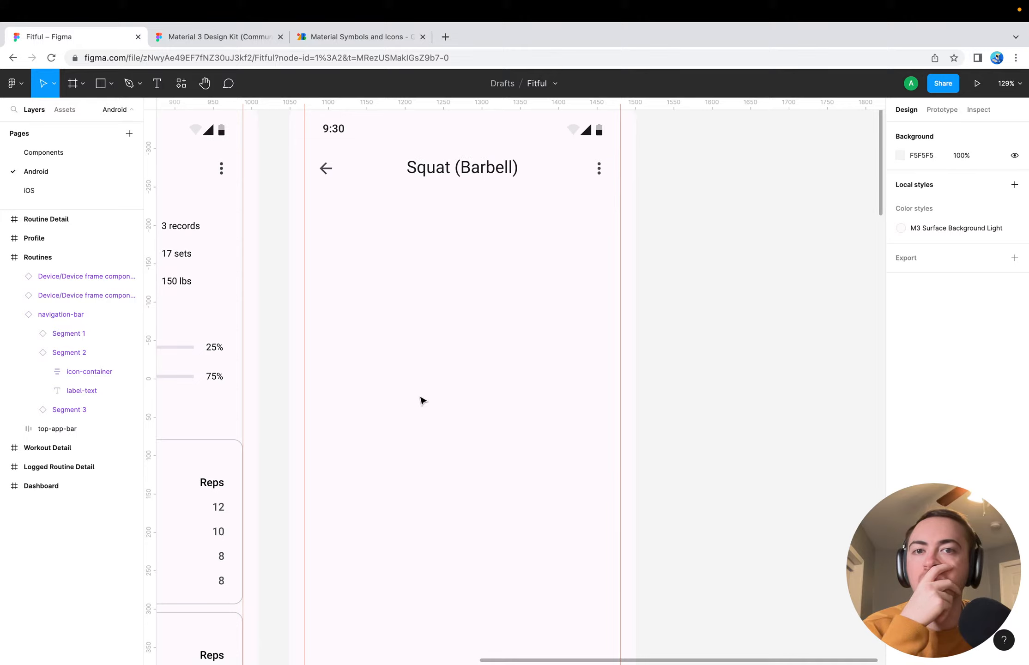
pyautogui.hscroll(-3, 421, 400)
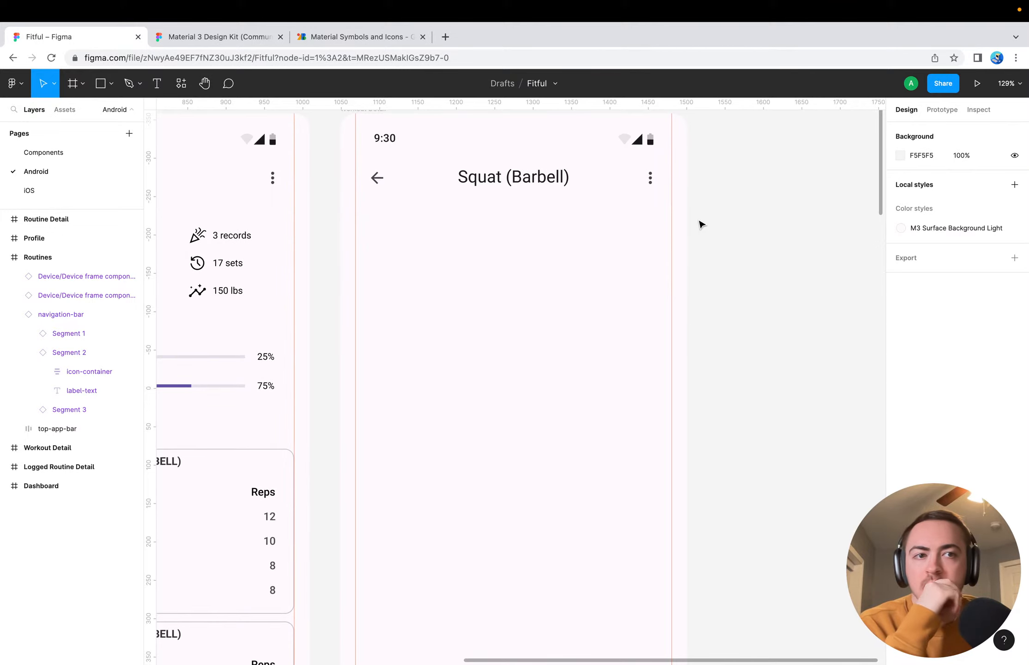
pyautogui.scroll(3, 701, 224)
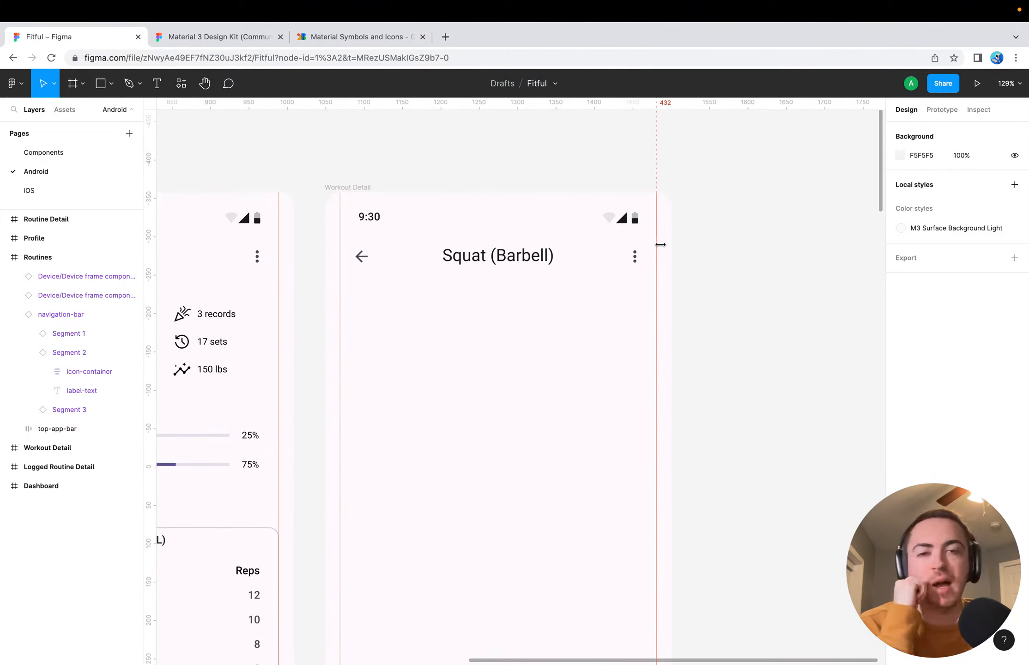
pyautogui.scroll(-5, 316, 345)
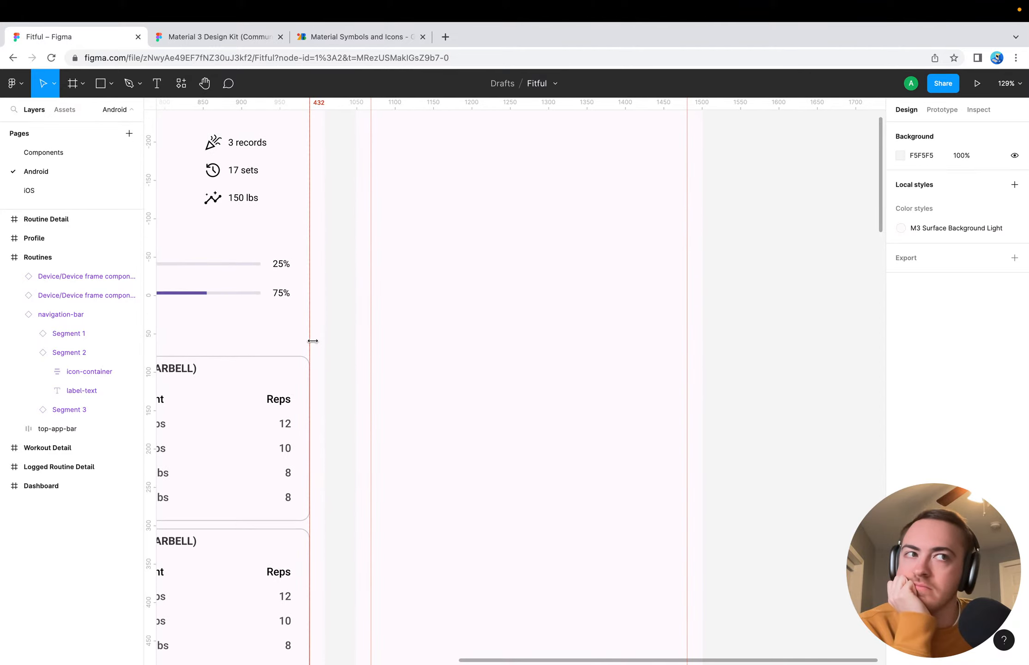
# Compare the stats, muscle split and workout cards on Logged Routine Detail with the empty Workout Detail screen
pyautogui.hscroll(-7, 376, 354)
pyautogui.scroll(3, 376, 355)
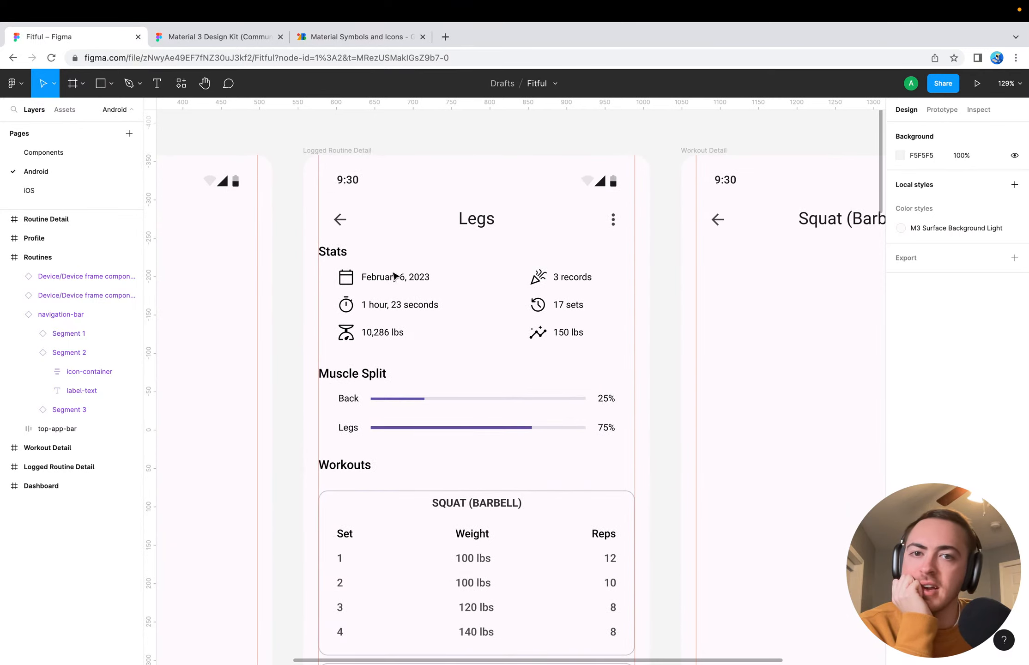
pyautogui.hscroll(5, 456, 345)
pyautogui.scroll(-2, 456, 345)
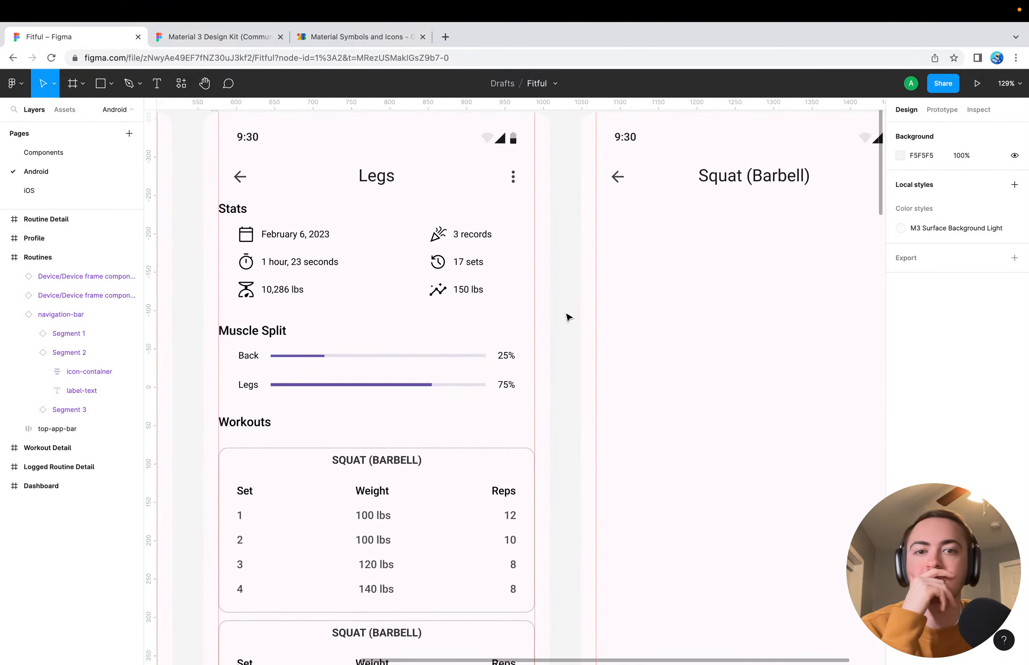
pyautogui.click(472, 460)
pyautogui.scroll(-10, 475, 452)
pyautogui.hscroll(1, 475, 452)
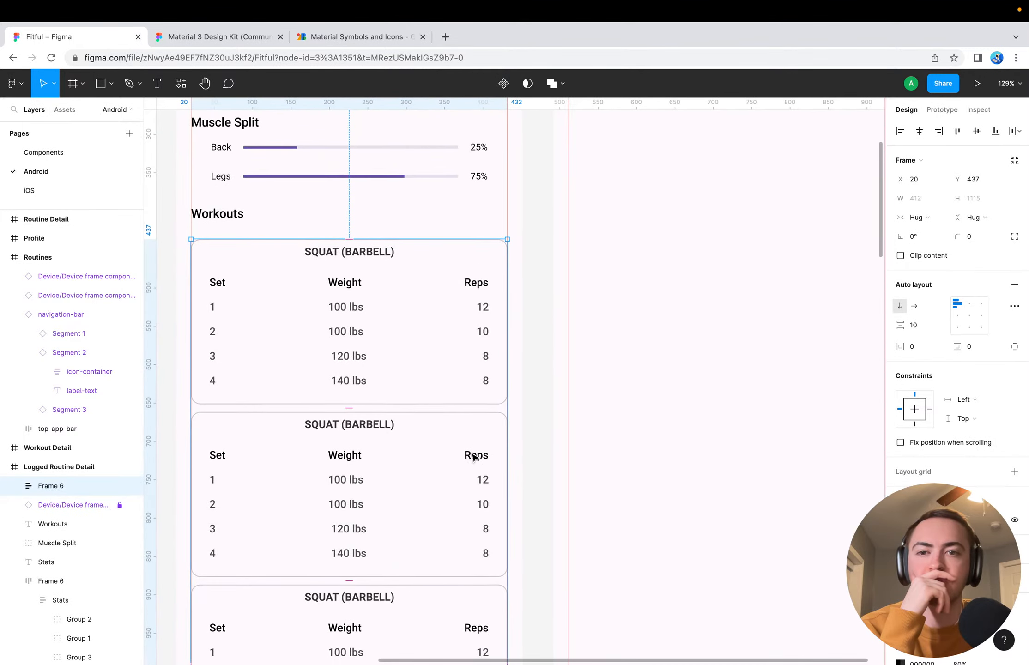
pyautogui.scroll(7, 530, 236)
pyautogui.hscroll(1, 531, 235)
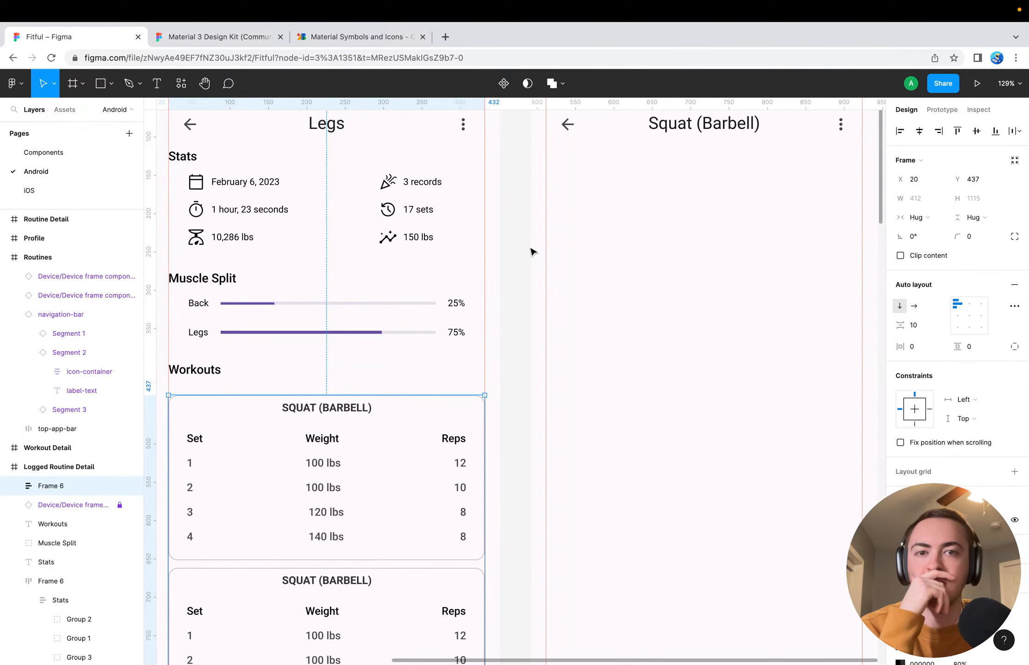
pyautogui.click(531, 251)
pyautogui.click(347, 414)
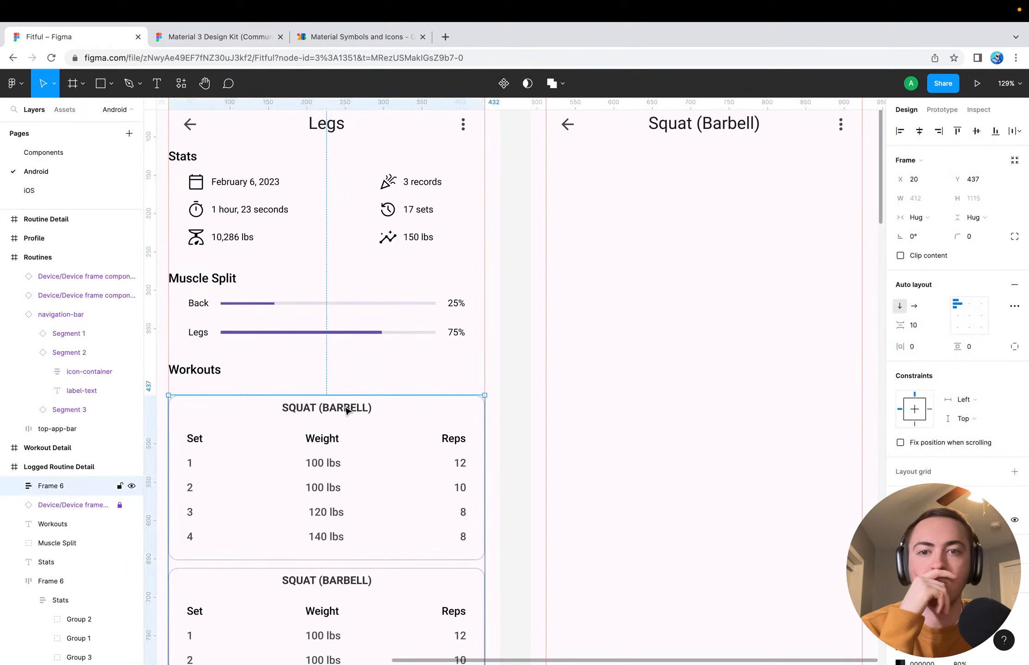
pyautogui.click(500, 332)
pyautogui.scroll(9, 509, 326)
pyautogui.hscroll(6, 509, 326)
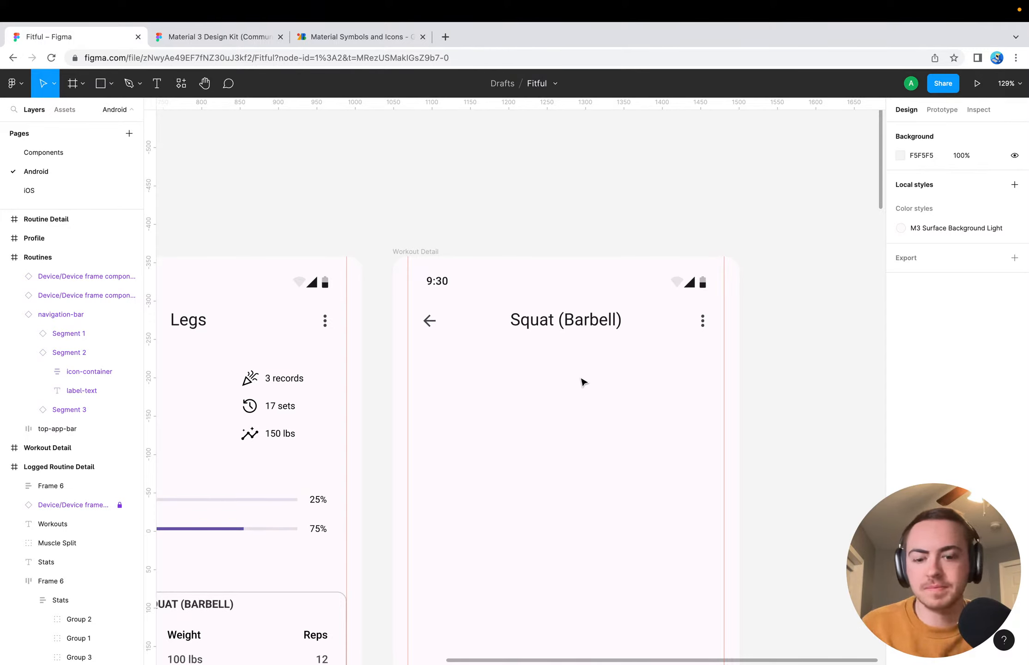
pyautogui.scroll(-5, 583, 382)
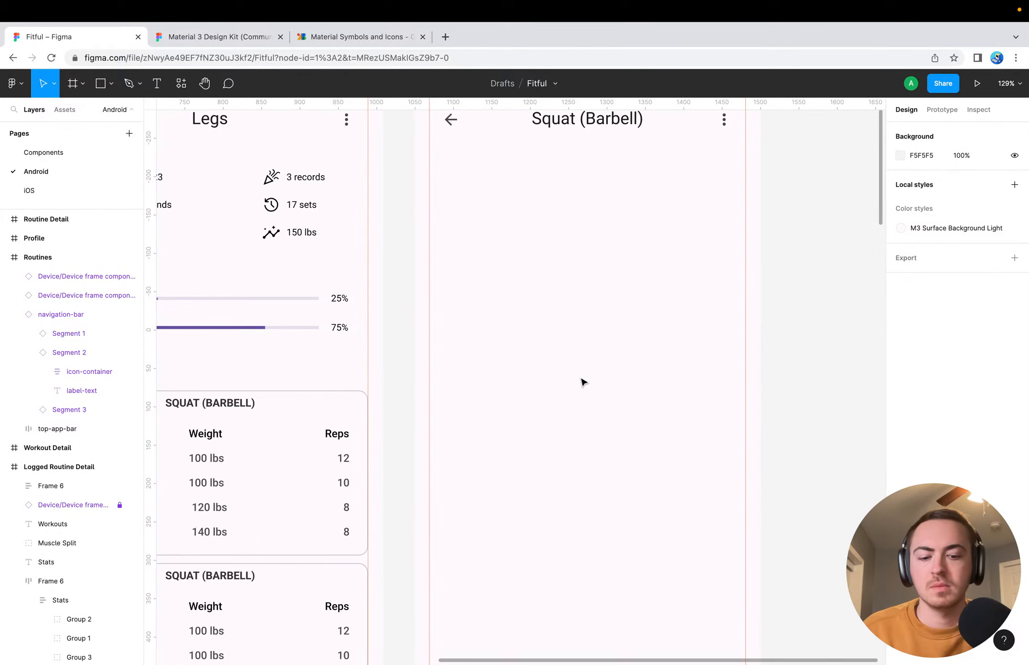
pyautogui.scroll(2, 581, 457)
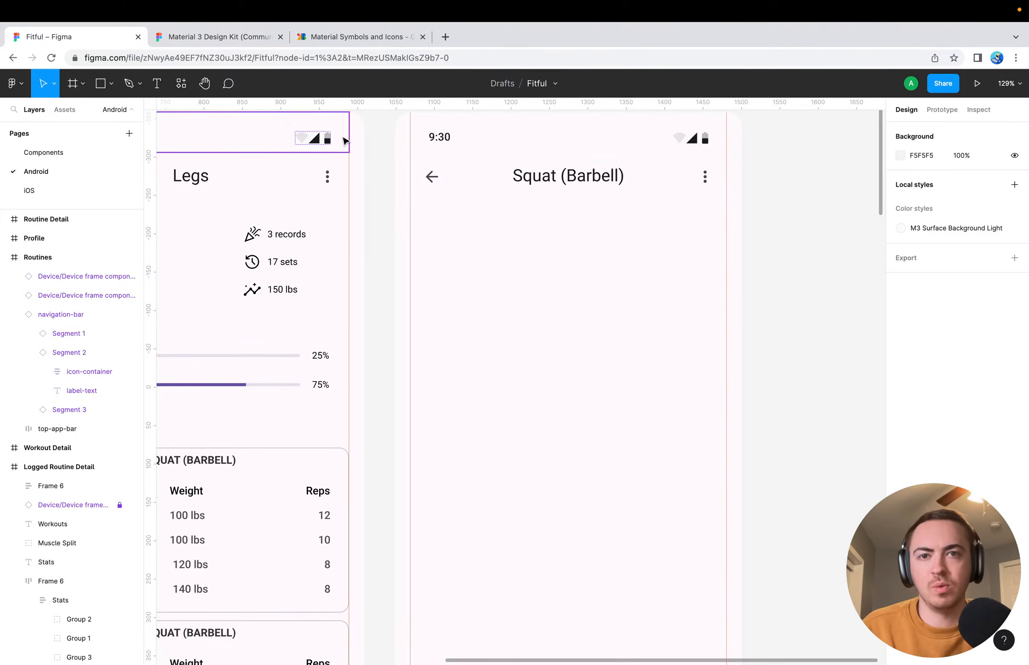
# Switch to the Material 3 Design Kit file and collapse the Cards section in its layer list
pyautogui.click(230, 39)
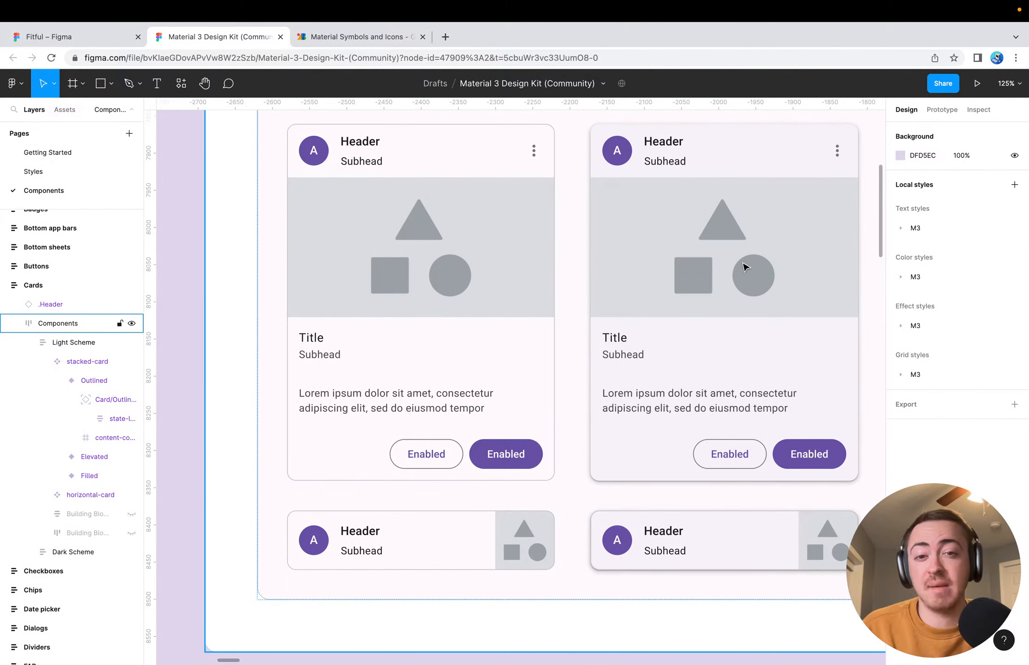
pyautogui.scroll(5, 615, 306)
pyautogui.hscroll(11, 616, 305)
pyautogui.scroll(-3, 616, 305)
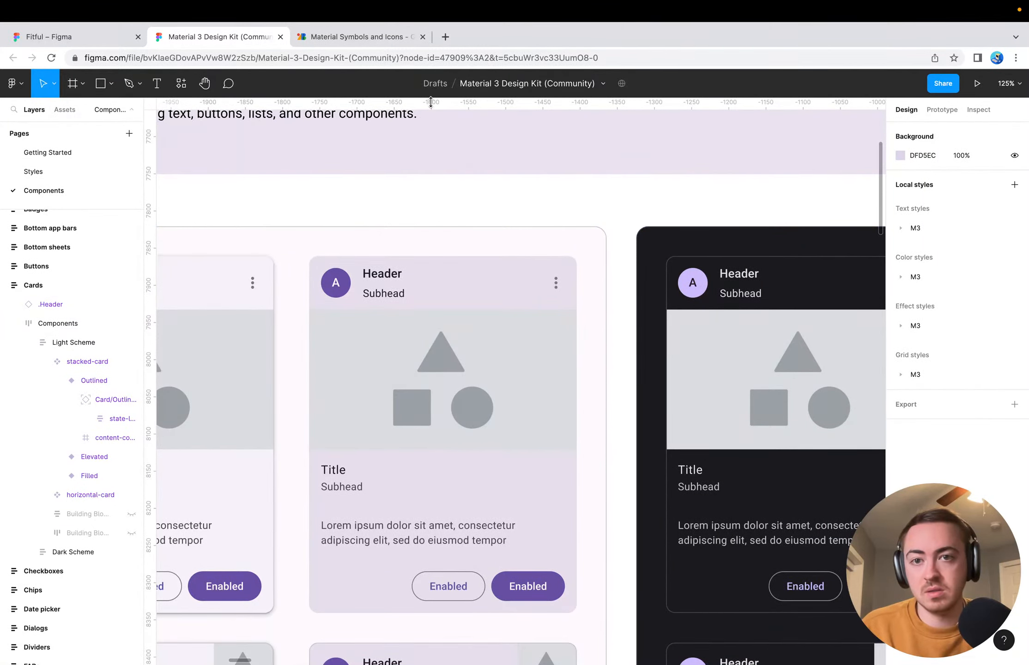
pyautogui.click(436, 133)
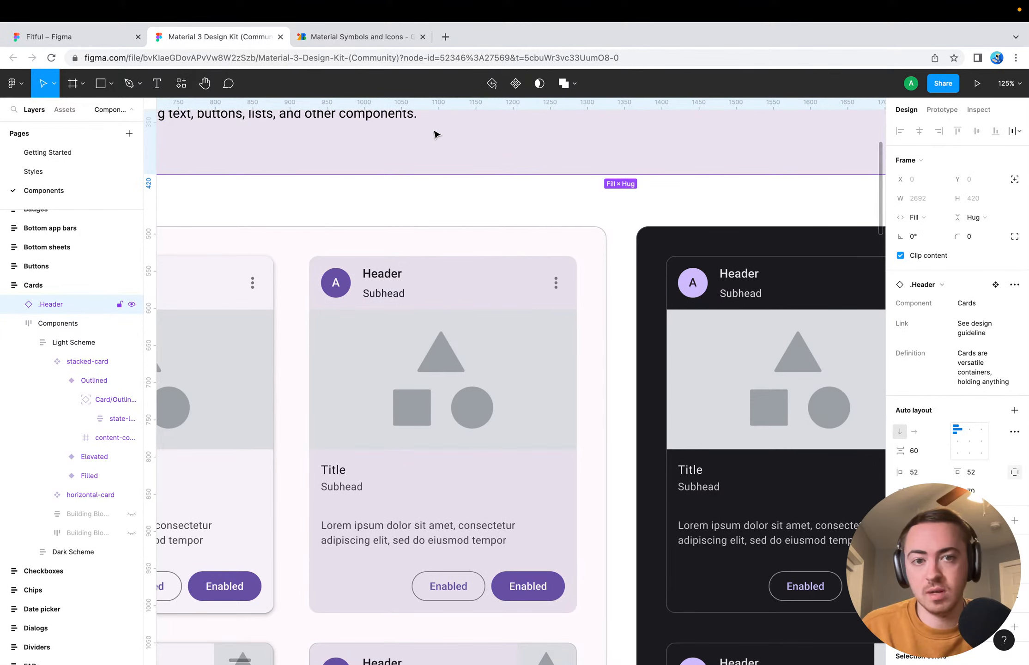
pyautogui.click(14, 285)
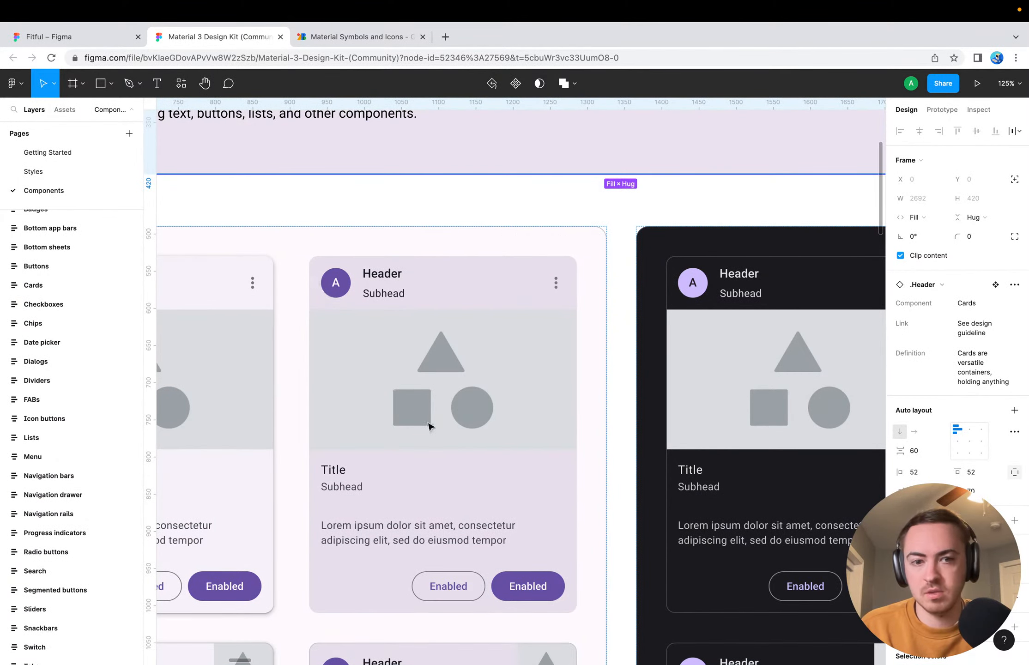
# Look over the Material 3 kit's cards, dividers, floating action buttons, icon buttons and lists for components suited to the Workout Detail screen
pyautogui.scroll(-8, 429, 426)
pyautogui.hscroll(-8, 428, 426)
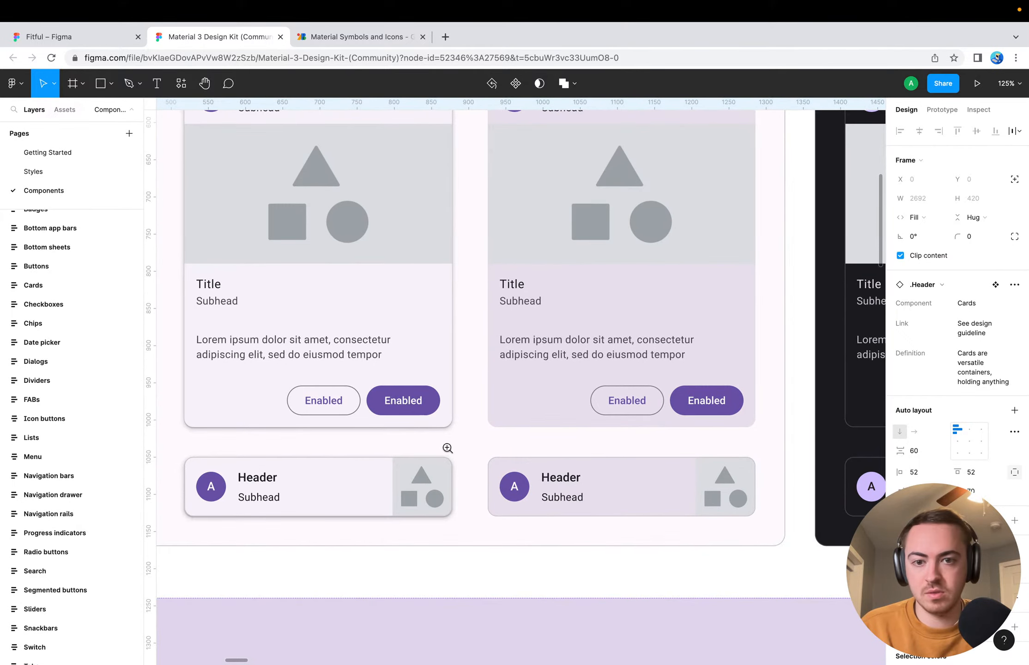
pyautogui.click(458, 447)
pyautogui.click(457, 447)
pyautogui.click(457, 447)
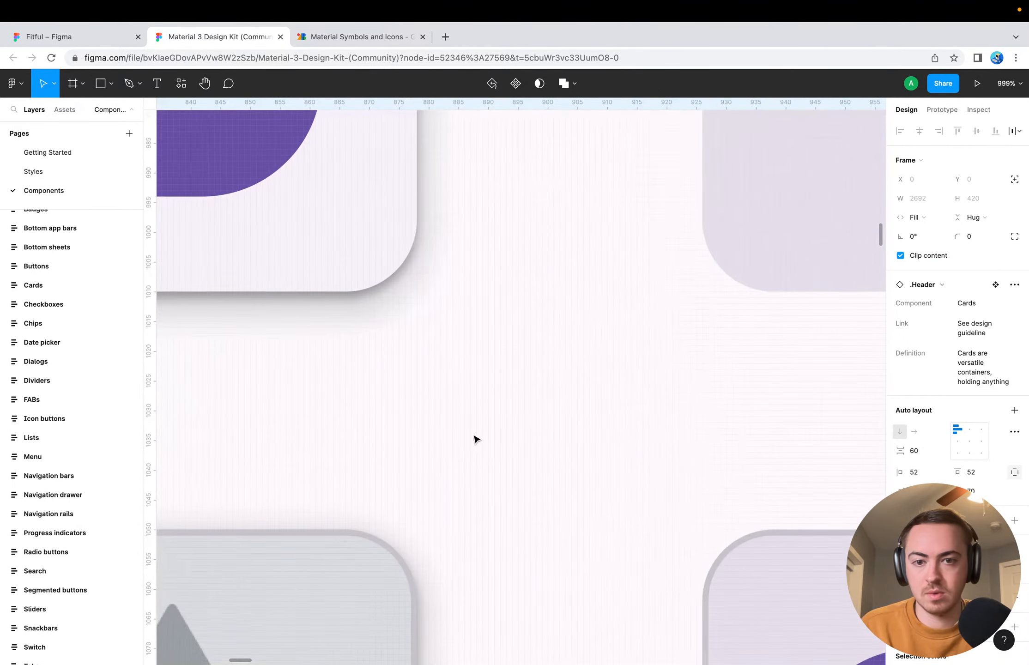
pyautogui.scroll(-15, 248, 373)
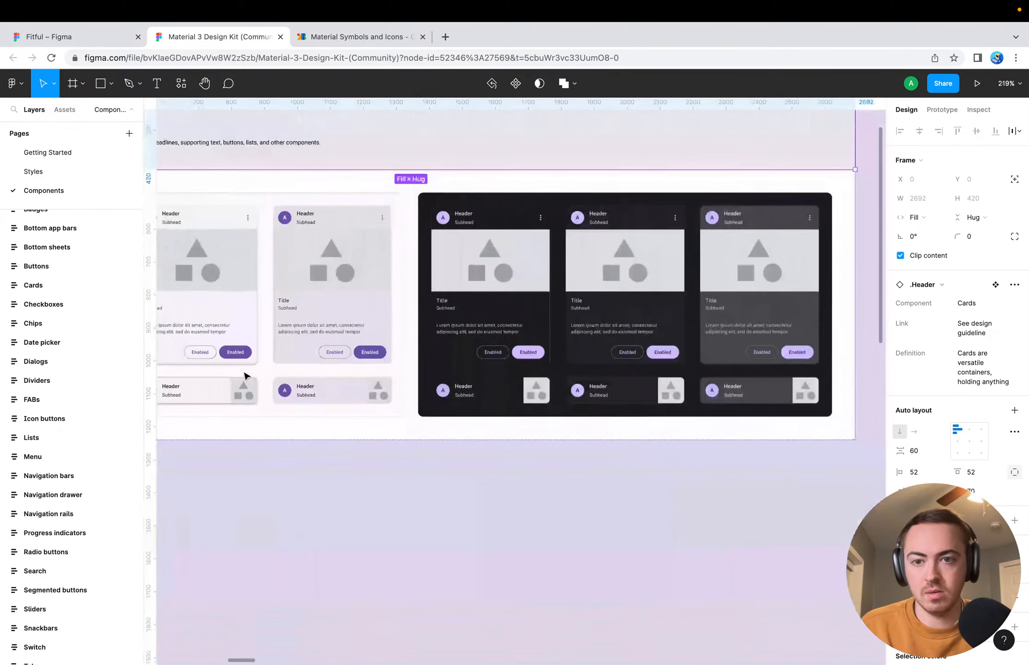
pyautogui.scroll(-5, 245, 376)
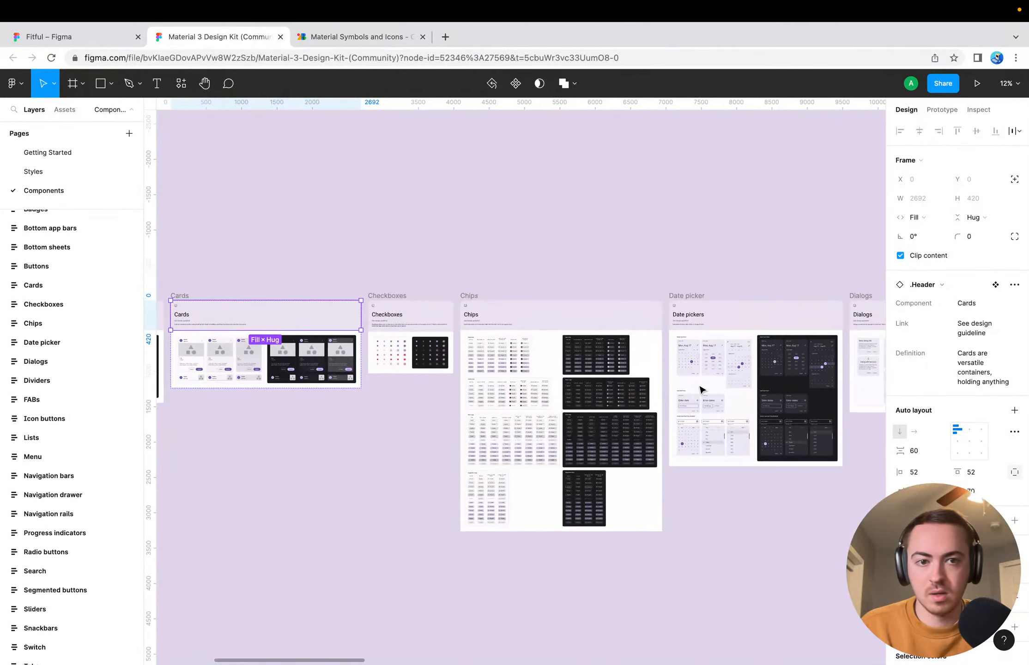
pyautogui.hscroll(10, 701, 389)
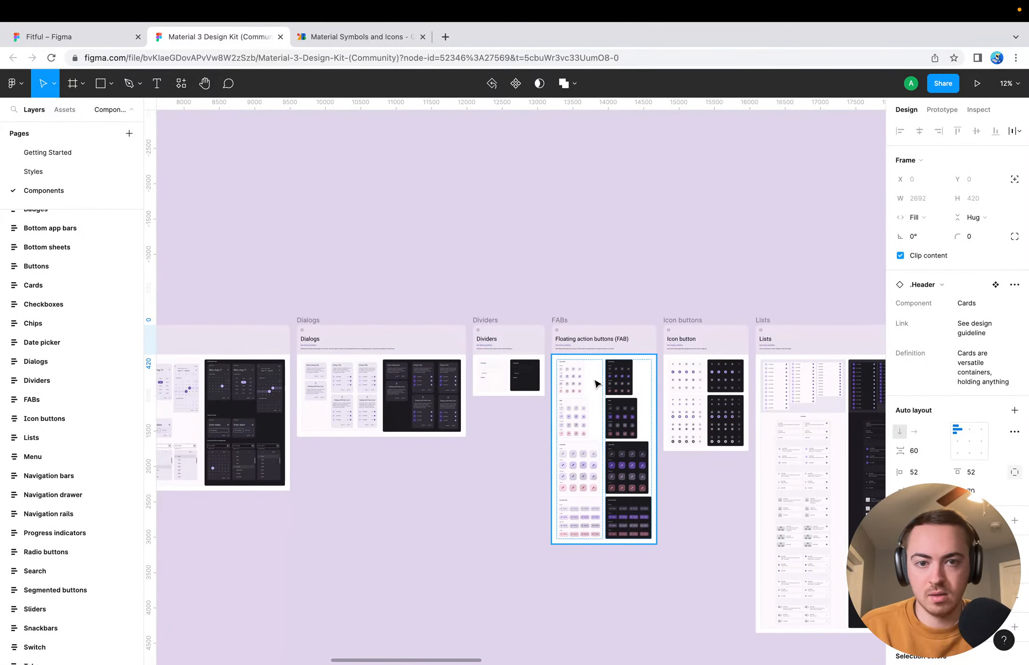
pyautogui.scroll(10, 487, 378)
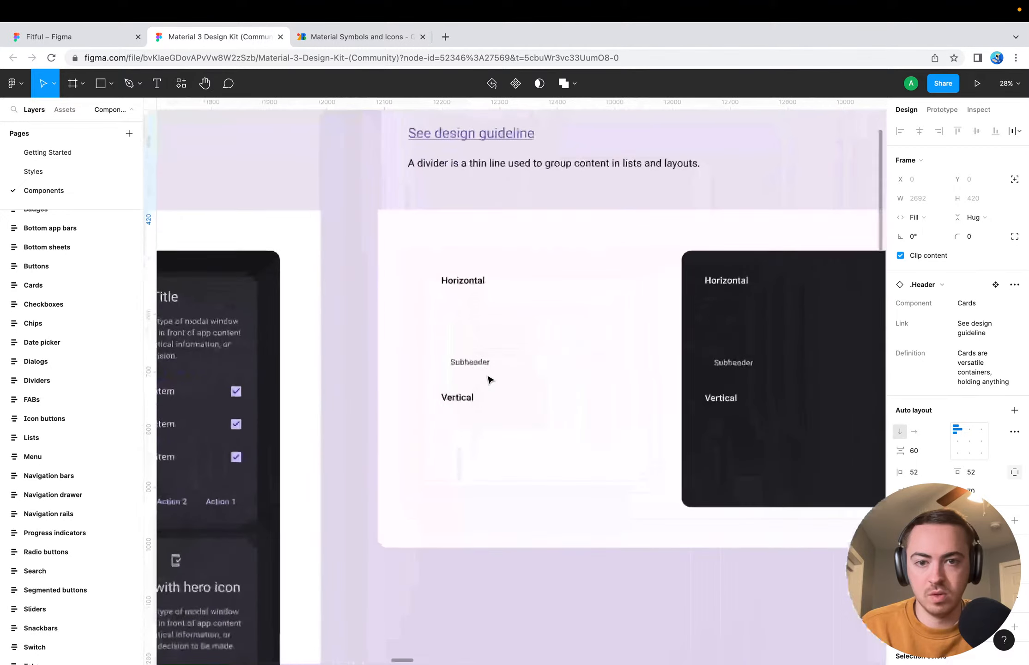
pyautogui.hscroll(1, 539, 346)
pyautogui.scroll(-10, 540, 346)
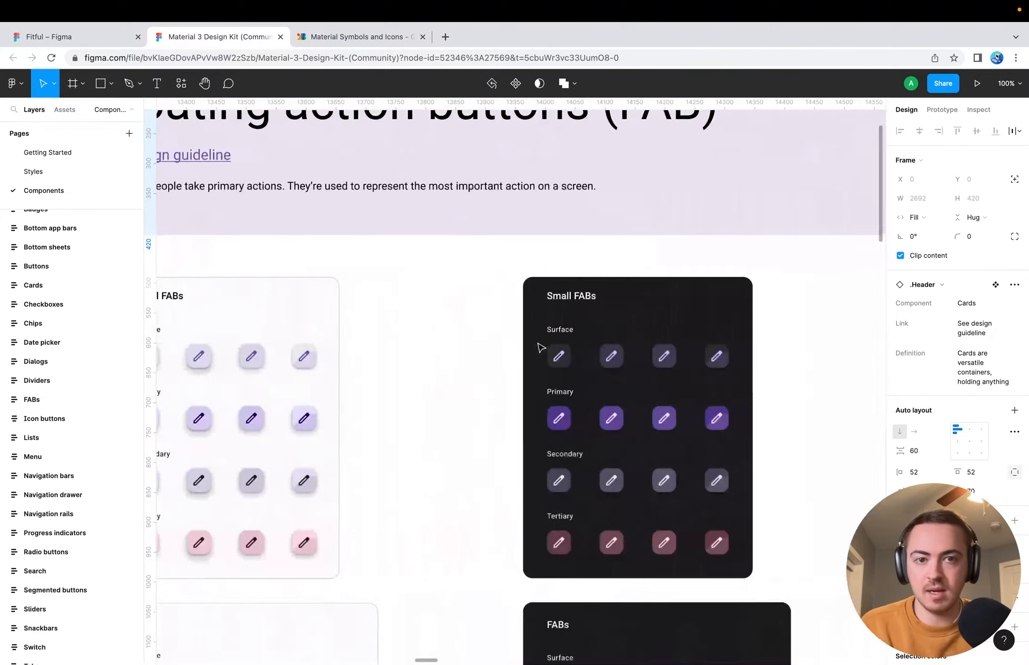
pyautogui.hscroll(6, 622, 323)
pyautogui.scroll(-2, 621, 323)
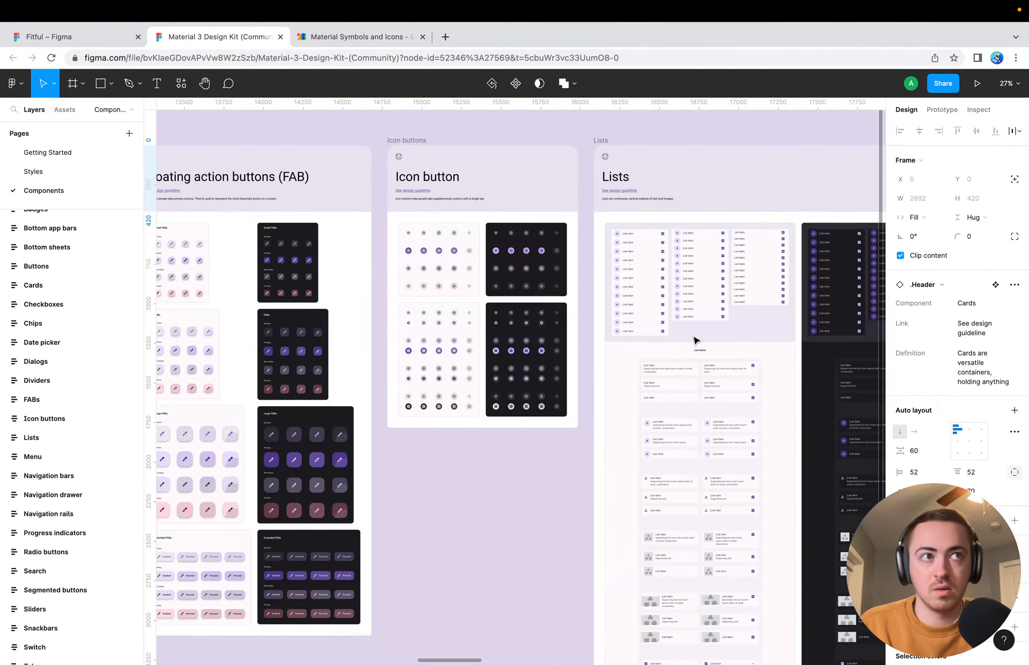
# Switch to the Fitful file and delete the last two Workout Card layers from the card stack on Logged Routine Detail, leaving the stack collapsed
pyautogui.click(89, 40)
pyautogui.scroll(-10, 411, 294)
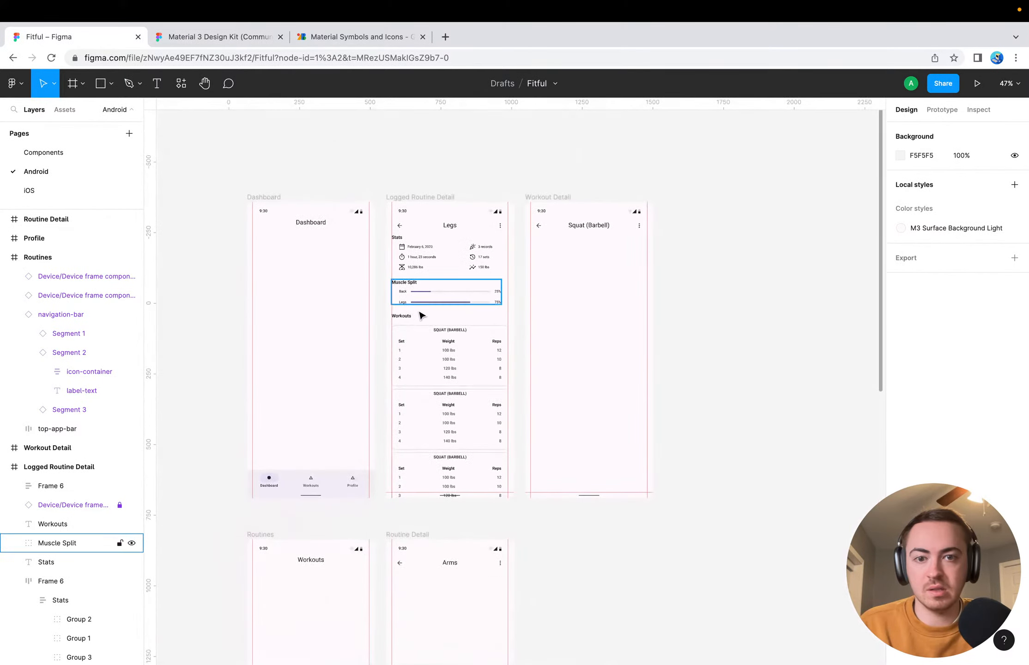
pyautogui.click(428, 431)
pyautogui.click(14, 485)
pyautogui.scroll(-2, 51, 523)
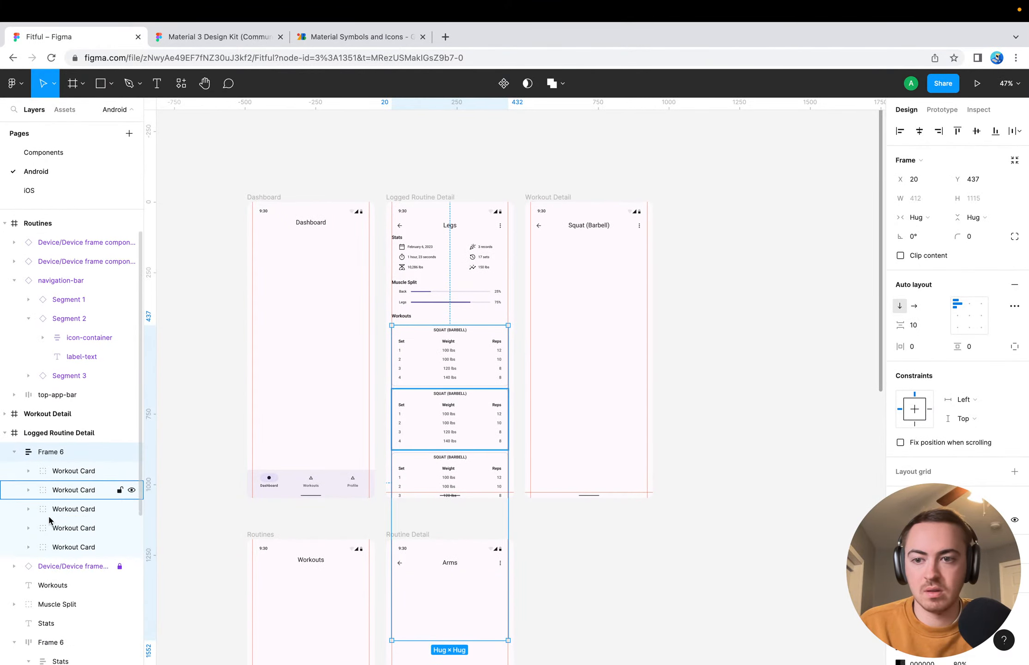
pyautogui.click(55, 540)
pyautogui.press('Delete')
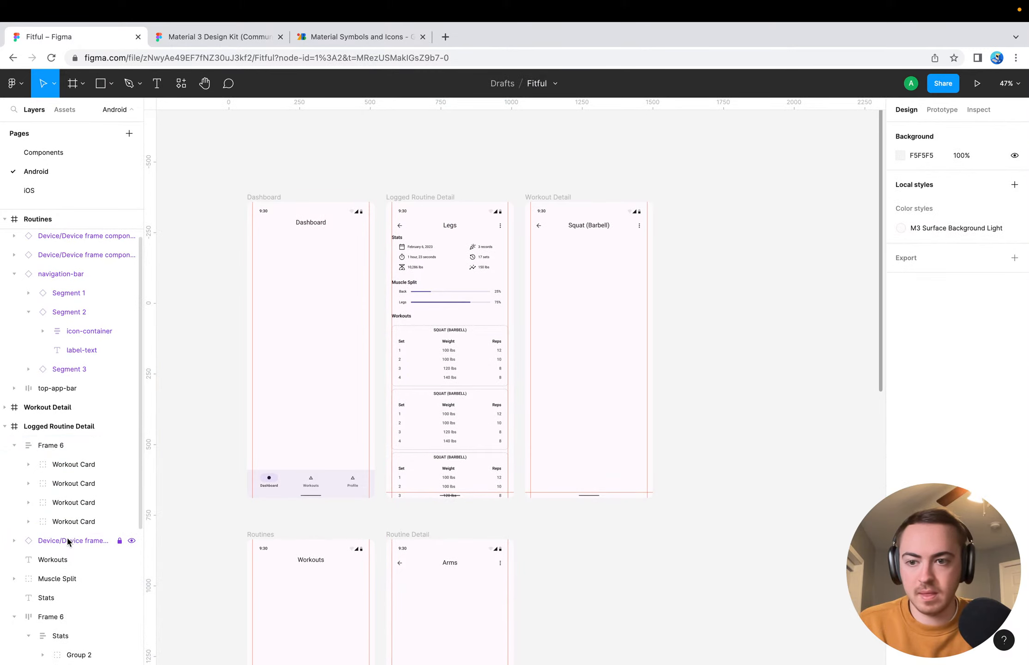
pyautogui.click(73, 525)
pyautogui.press('Delete')
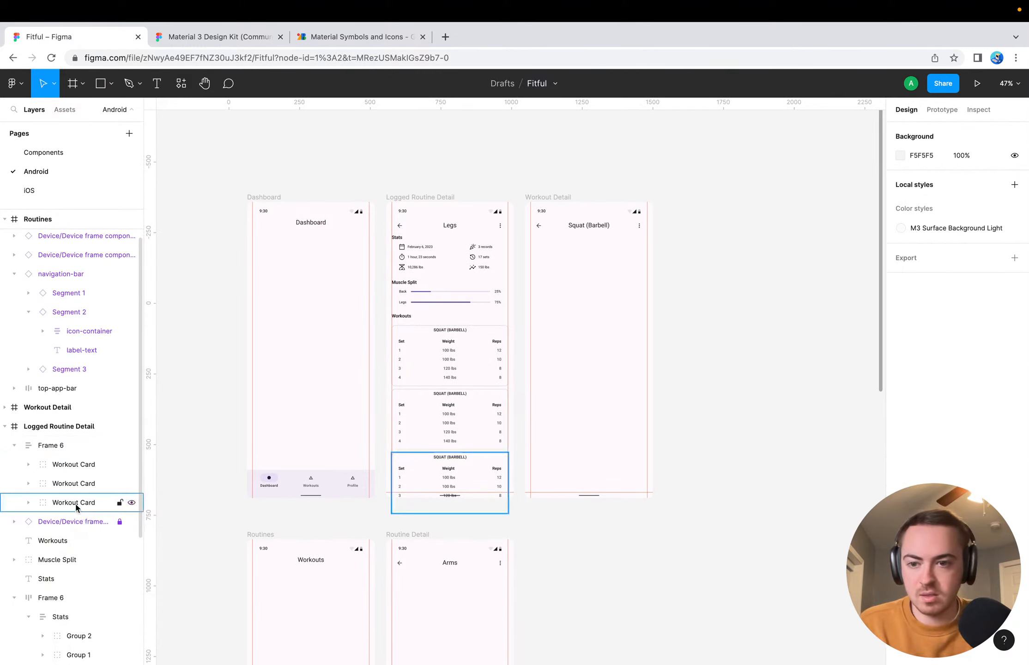
pyautogui.click(15, 446)
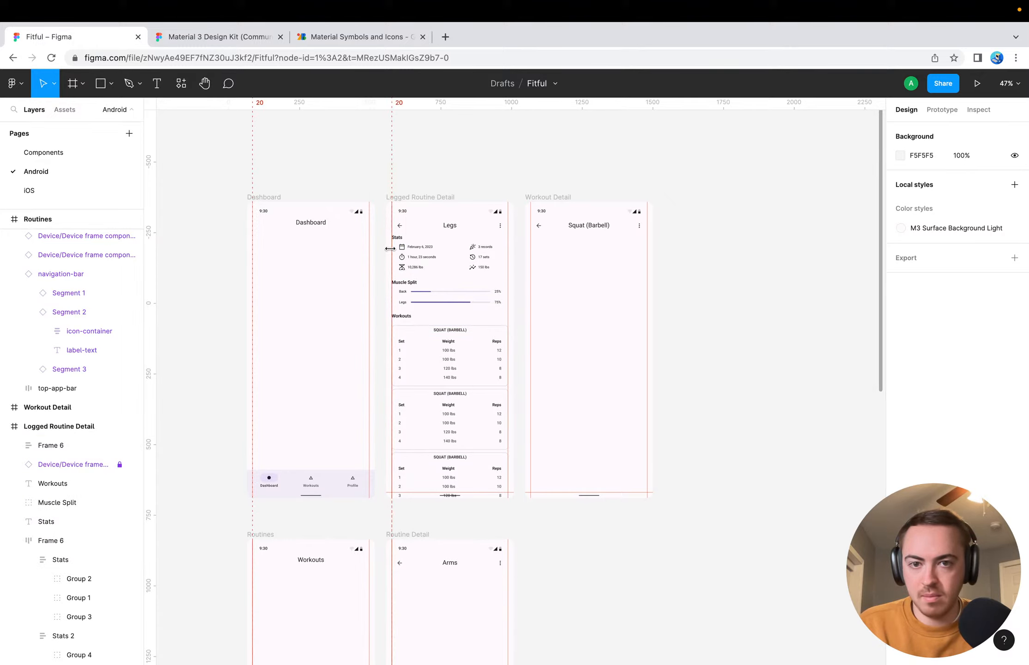
# Change the "Stats" heading on the Logged Routine Detail screen to "Statistics"
pyautogui.scroll(5, 615, 279)
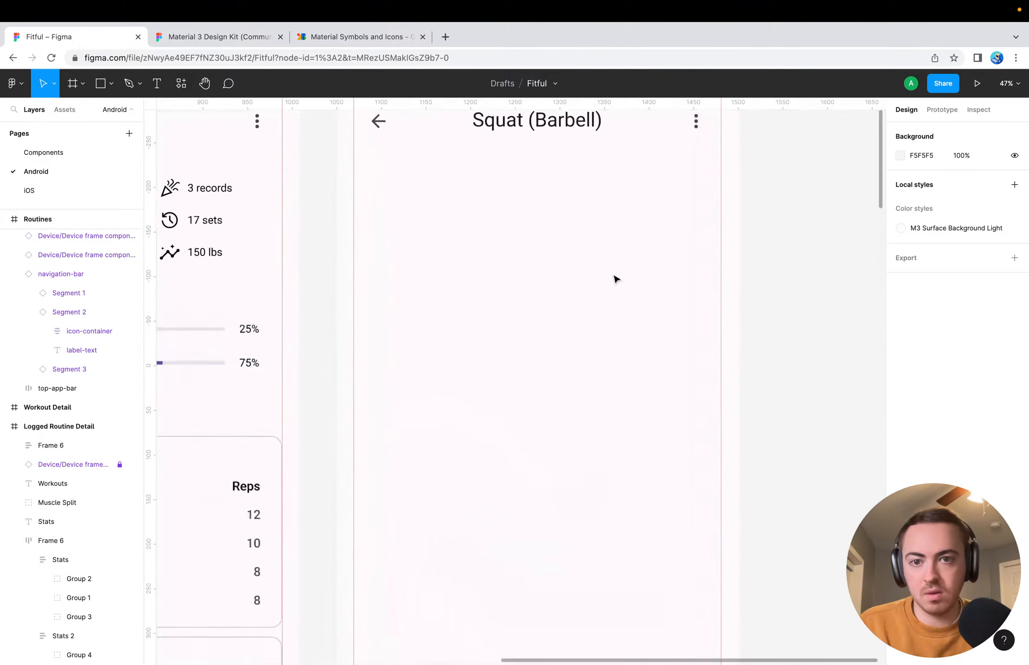
pyautogui.hscroll(-4, 443, 289)
pyautogui.scroll(-4, 270, 239)
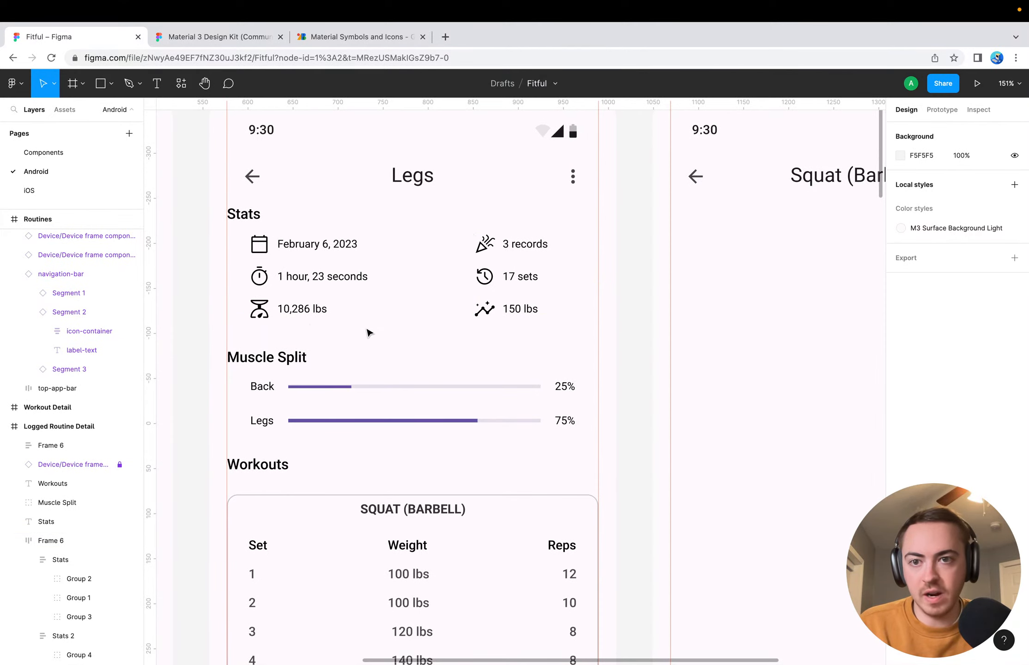
pyautogui.doubleClick(244, 214)
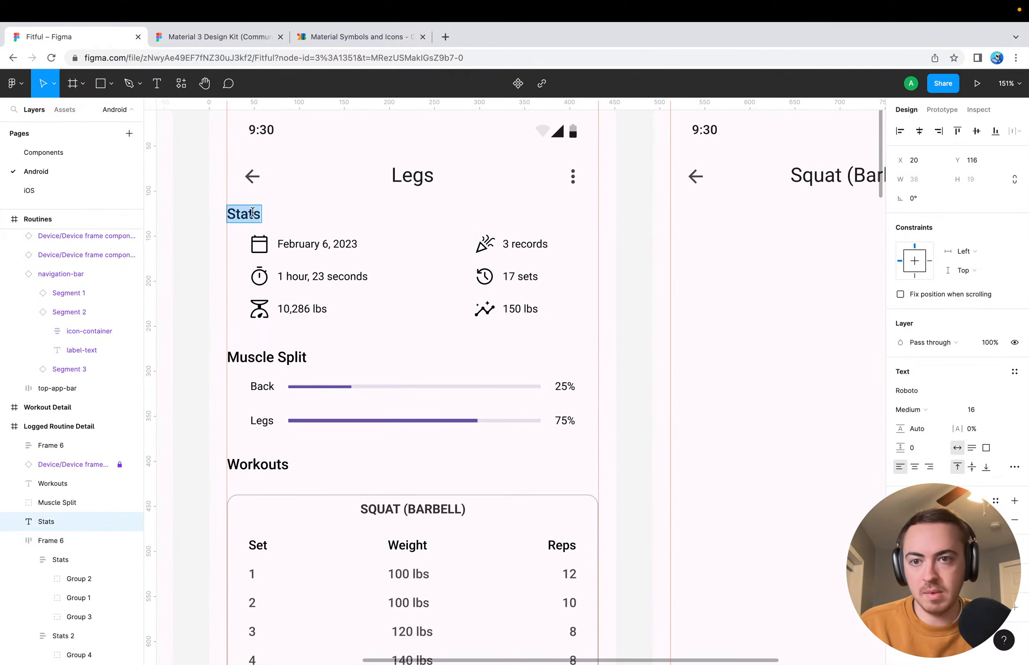
pyautogui.click(253, 214)
pyautogui.write('istic')
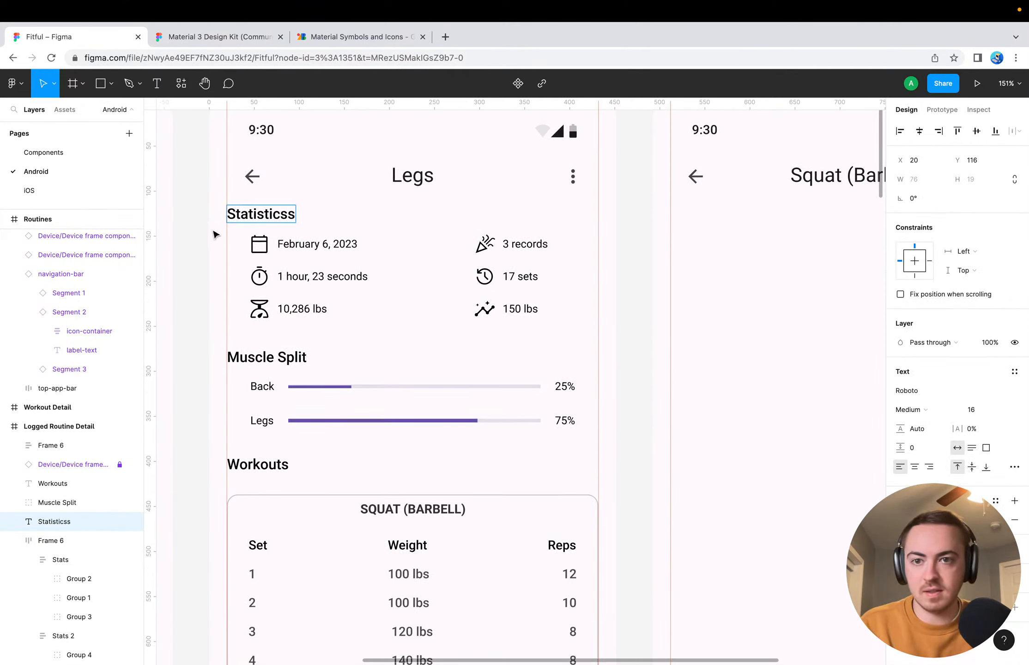
pyautogui.click(201, 273)
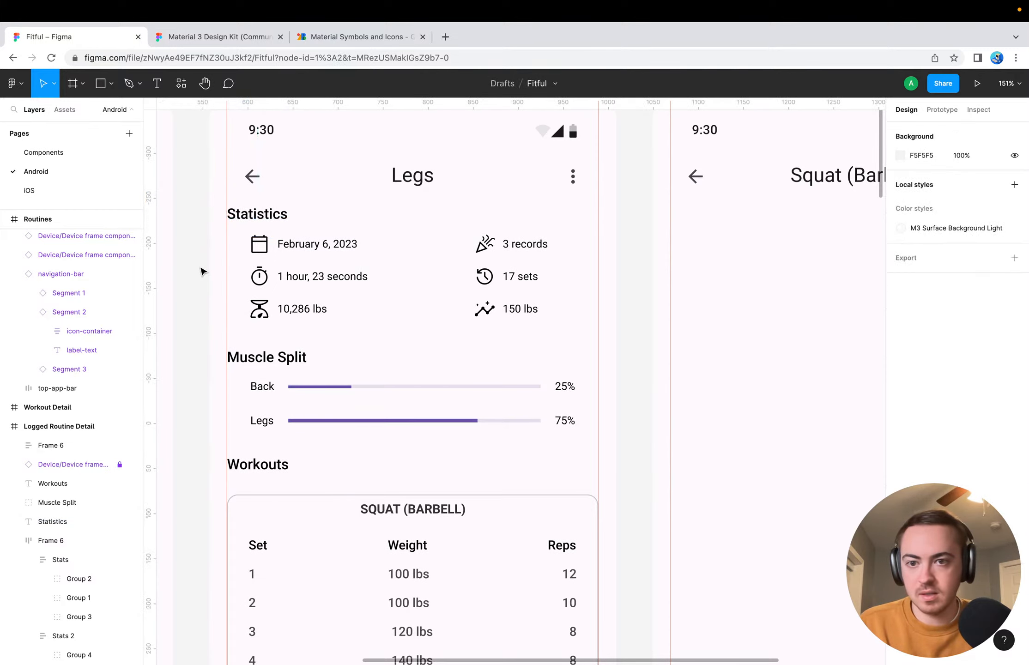
# Return to the Material 3 Design Kit file and look over its lists, menus and navigation bars
pyautogui.hscroll(2, 624, 277)
pyautogui.hscroll(2, 624, 277)
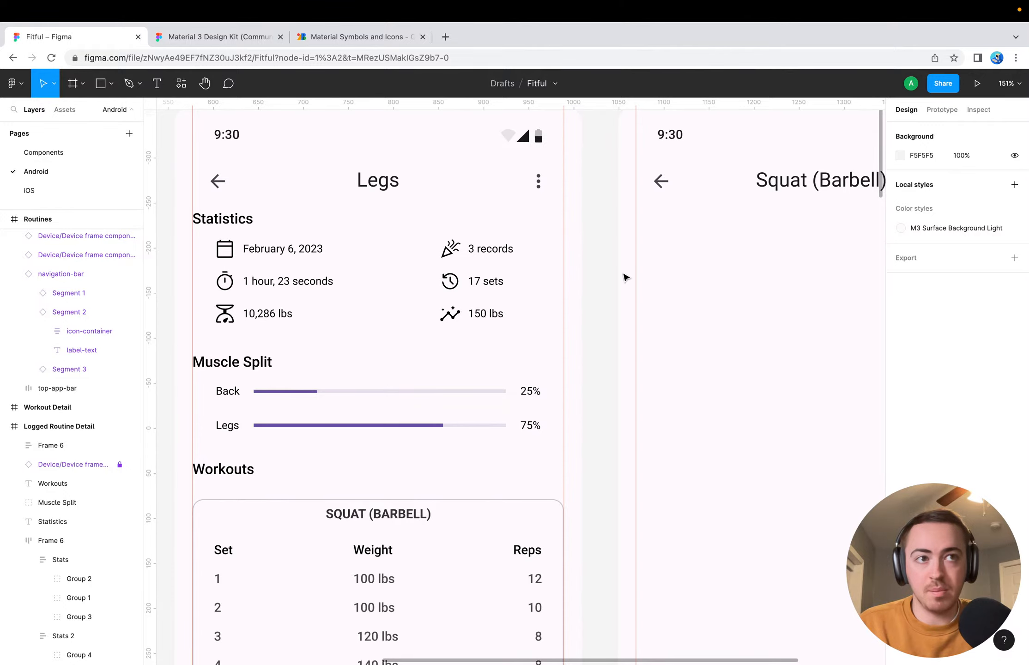
pyautogui.hscroll(5, 624, 277)
pyautogui.click(324, 40)
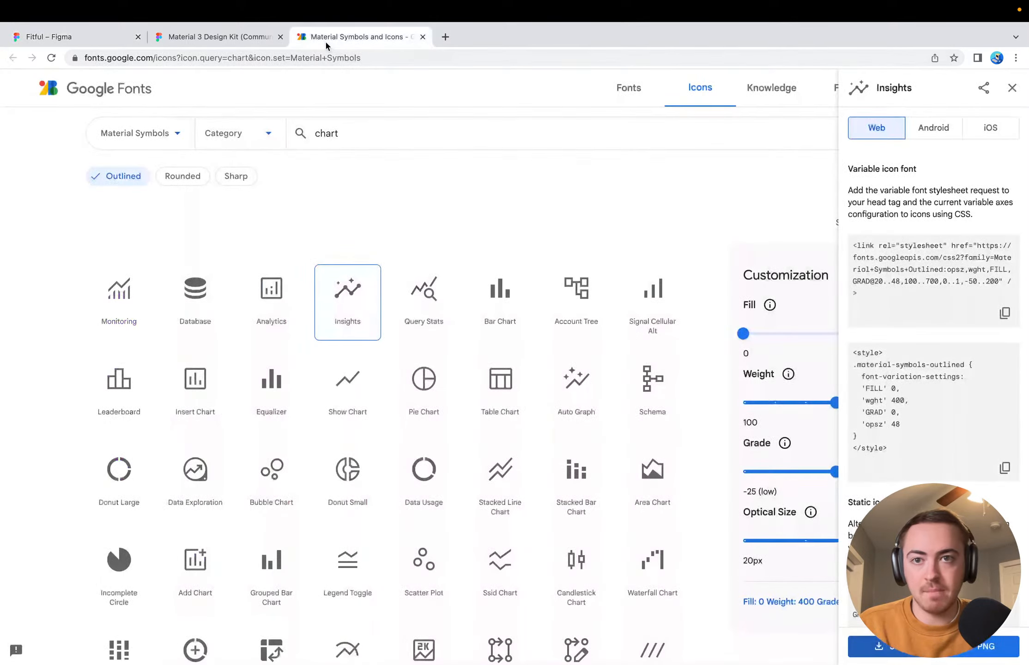
pyautogui.click(217, 40)
pyautogui.hscroll(15, 406, 340)
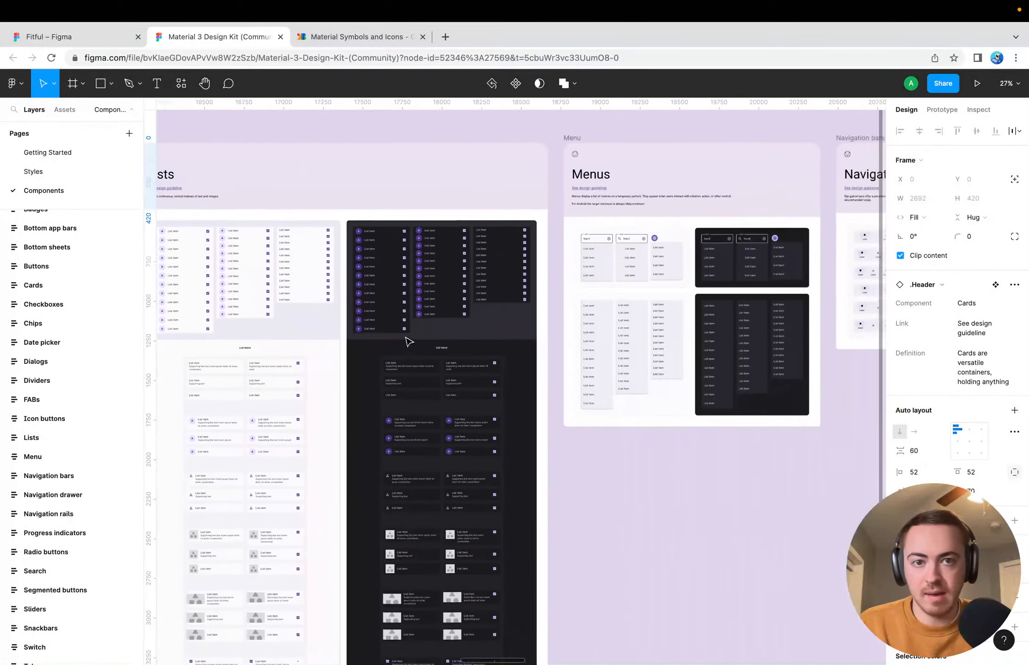
pyautogui.scroll(-5, 407, 340)
pyautogui.scroll(8, 507, 317)
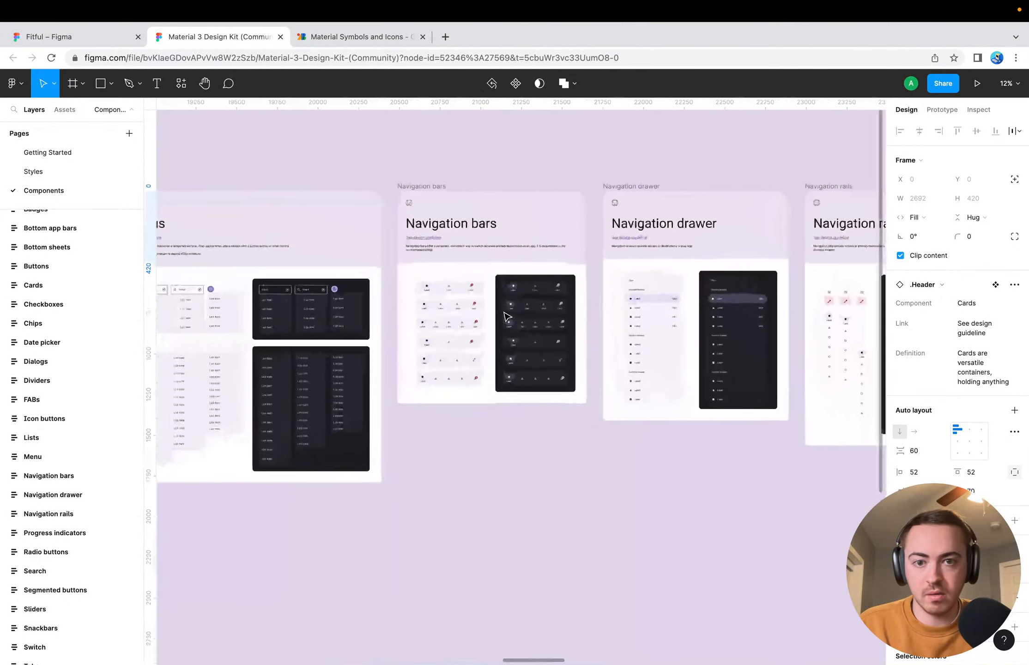
pyautogui.scroll(10, 507, 317)
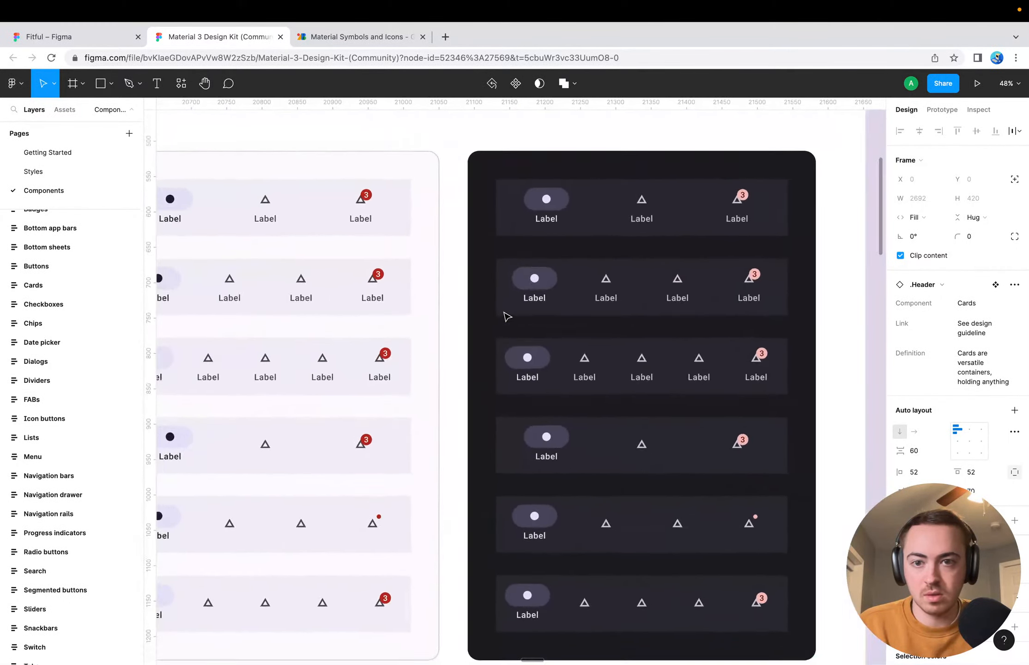
pyautogui.scroll(5, 507, 316)
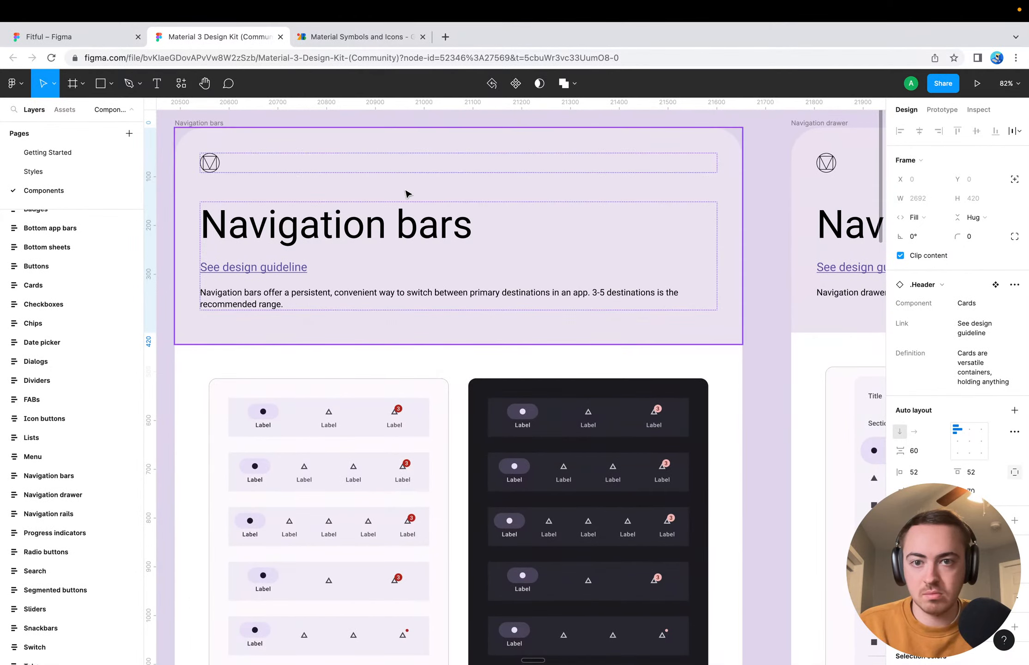
# Locate the Tabs section in the kit's layer list and examine its light tab variants on the canvas
pyautogui.scroll(-3, 57, 420)
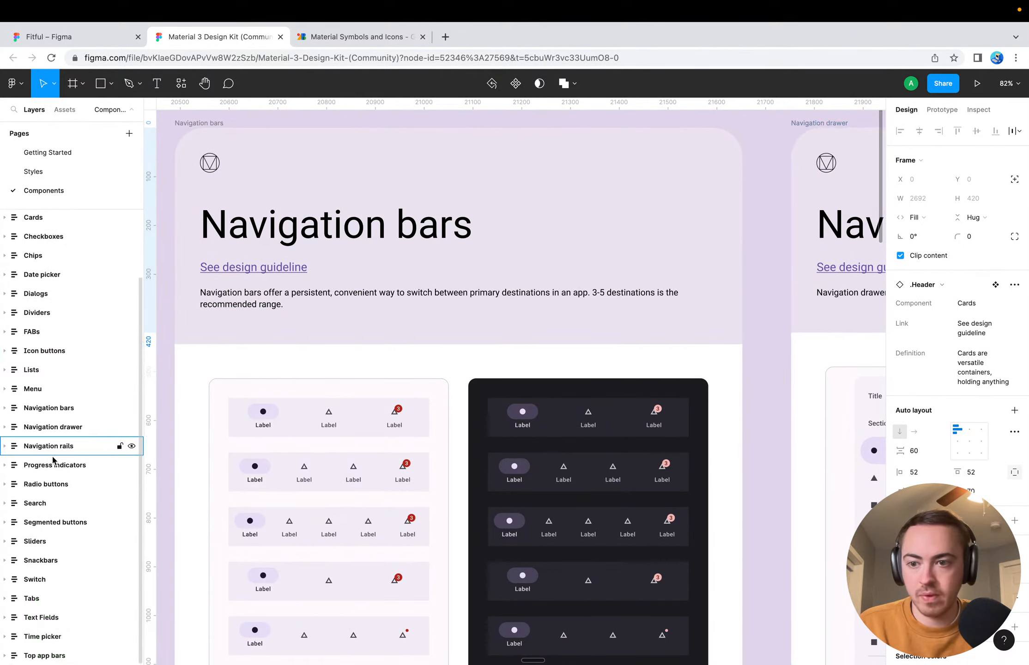
pyautogui.press('Escape')
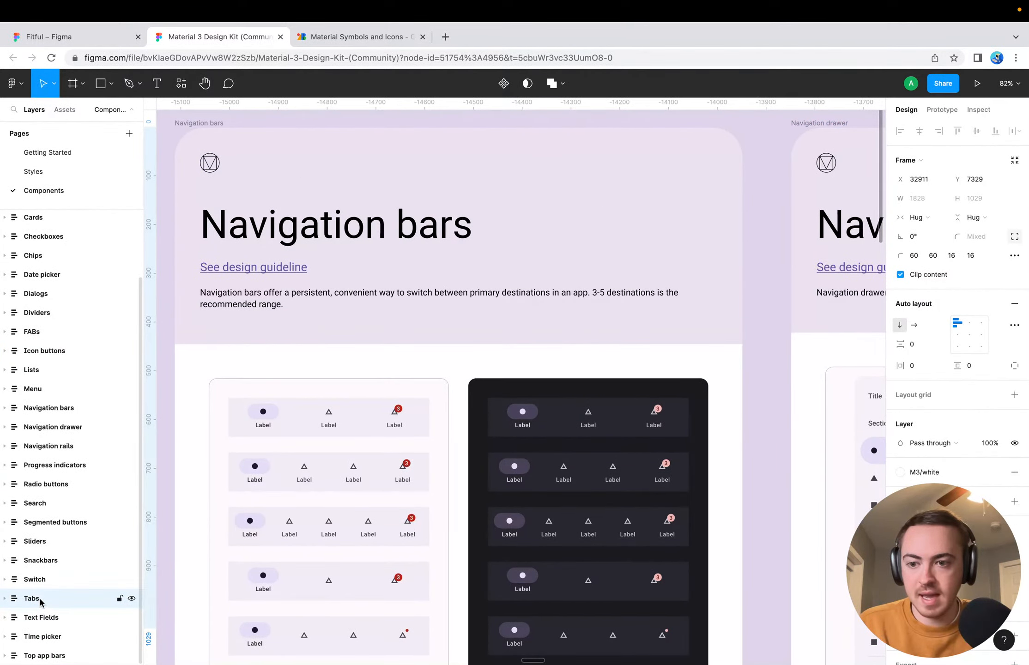
pyautogui.doubleClick(53, 601)
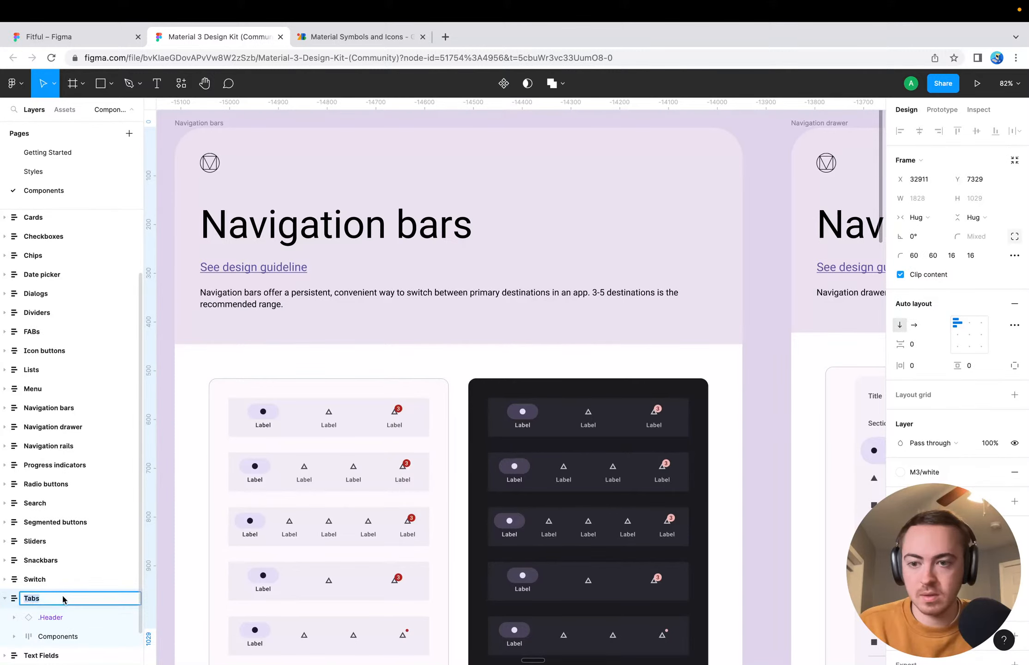
pyautogui.click(63, 599)
pyautogui.scroll(-5, 439, 347)
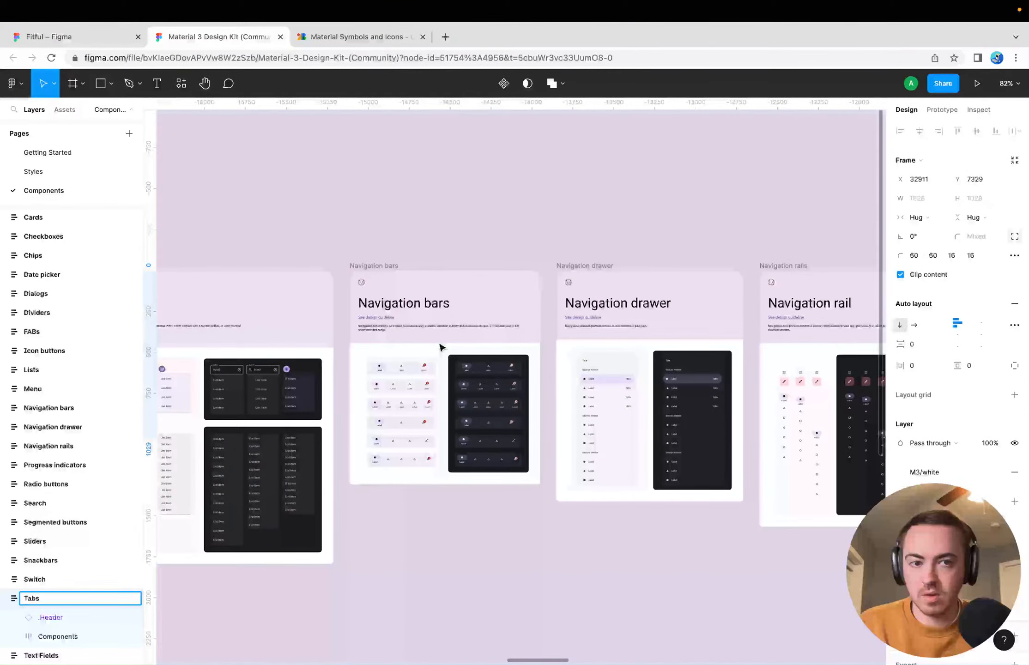
pyautogui.scroll(-5, 442, 347)
pyautogui.hscroll(8, 719, 387)
pyautogui.hscroll(5, 674, 417)
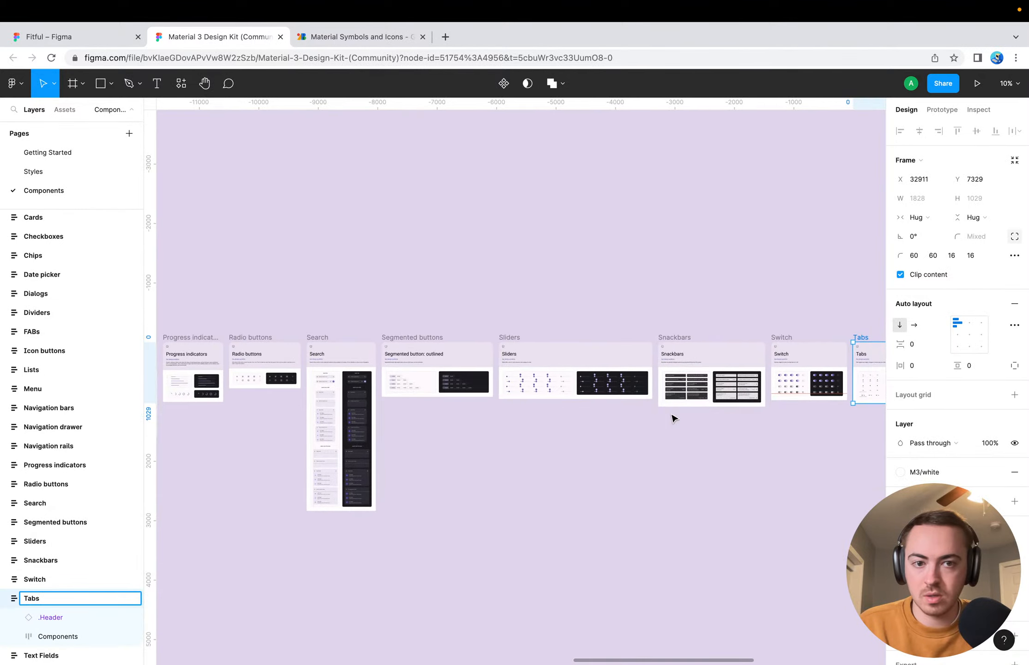
pyautogui.hscroll(4, 538, 407)
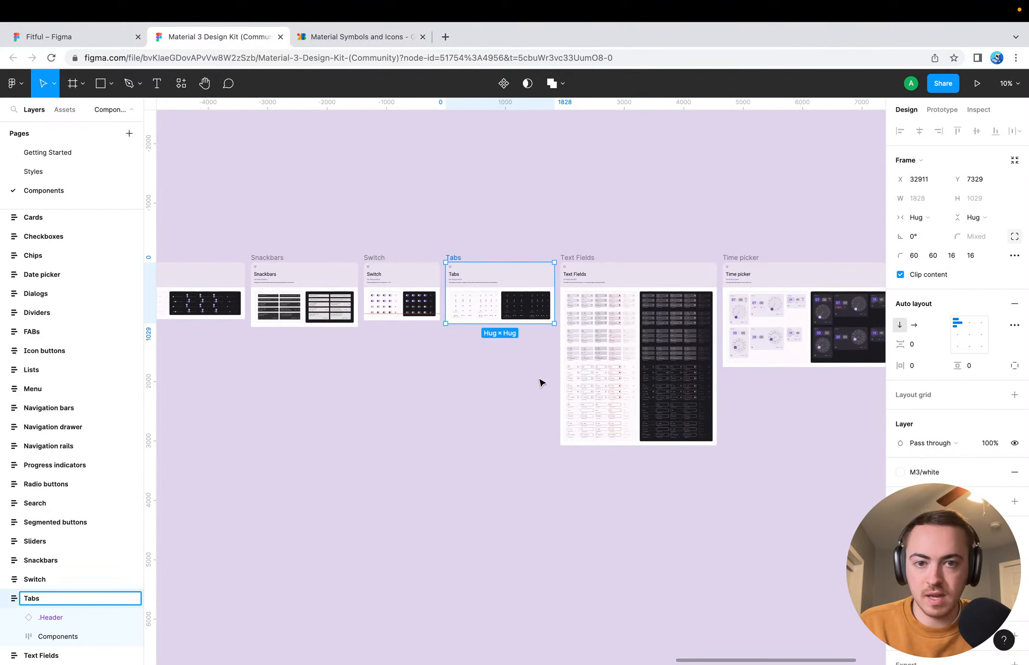
pyautogui.scroll(8, 490, 339)
pyautogui.click(473, 383)
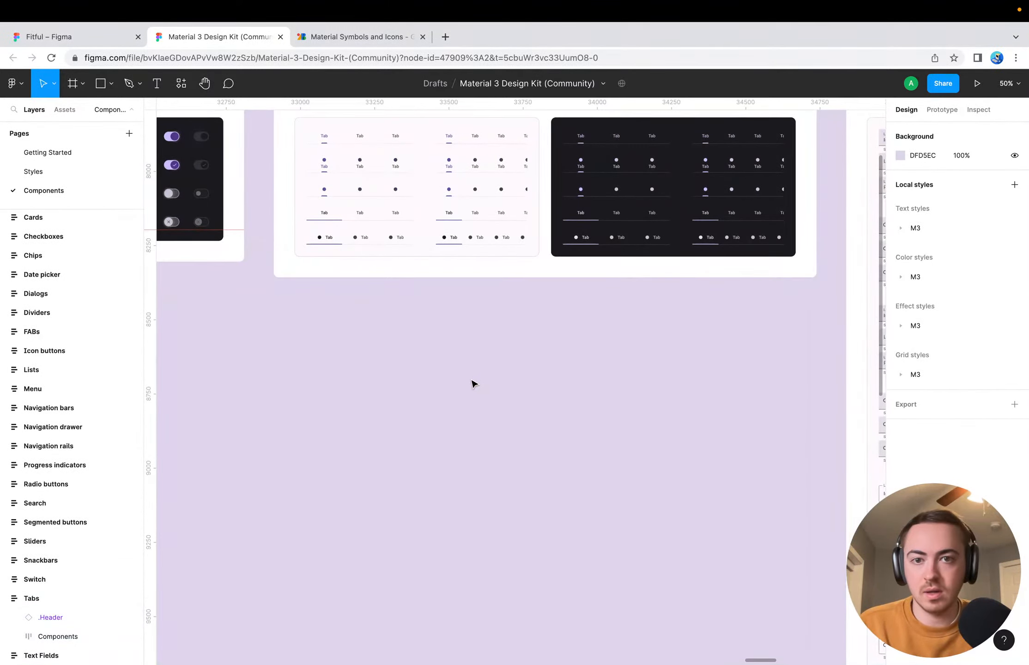
pyautogui.scroll(3, 473, 383)
pyautogui.scroll(5, 414, 324)
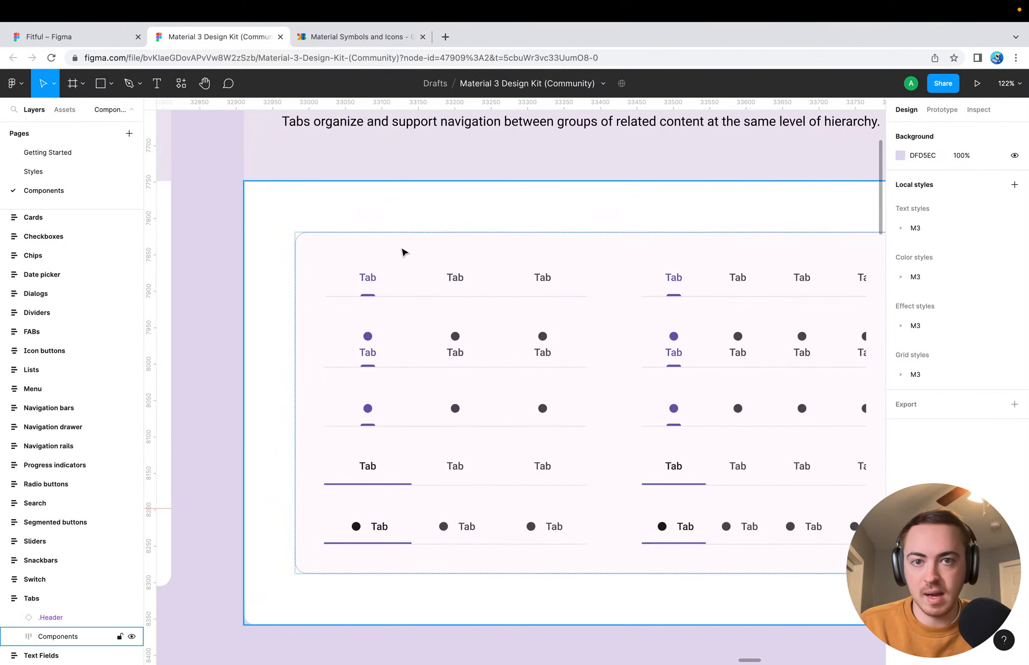
pyautogui.hscroll(5, 403, 252)
pyautogui.hscroll(-5, 402, 251)
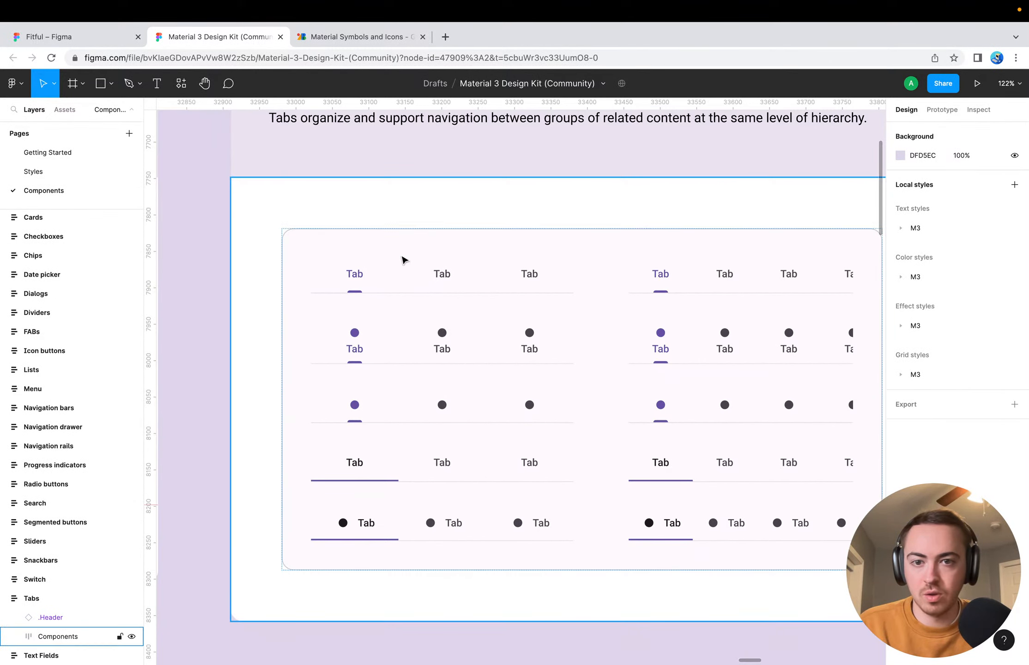
# Open the design guideline linked in the Tabs section header
pyautogui.scroll(5, 423, 289)
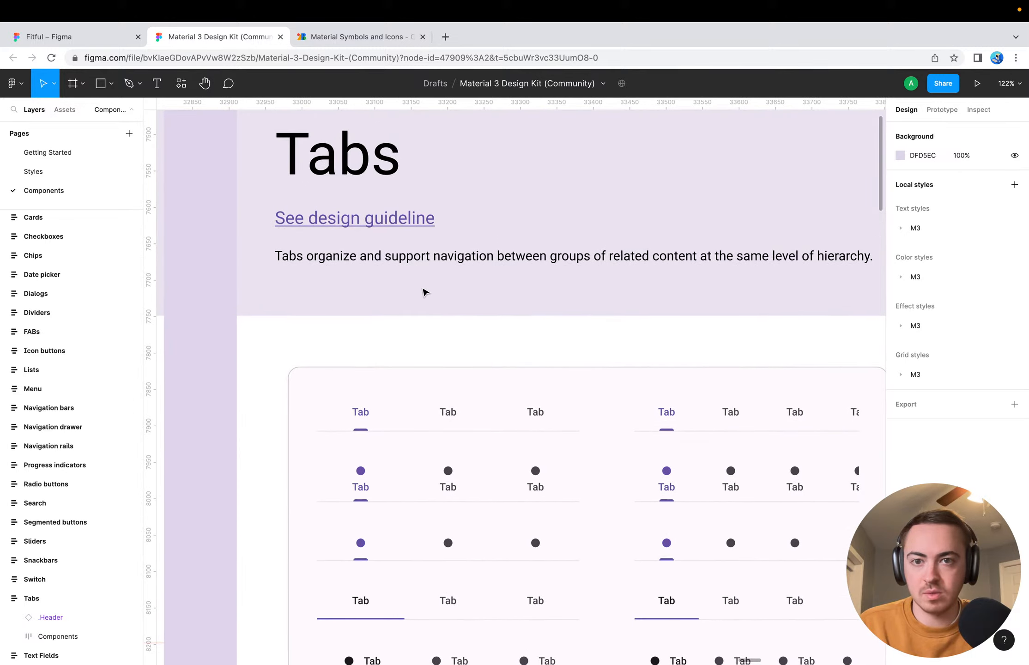
pyautogui.click(404, 218)
pyautogui.click(404, 218)
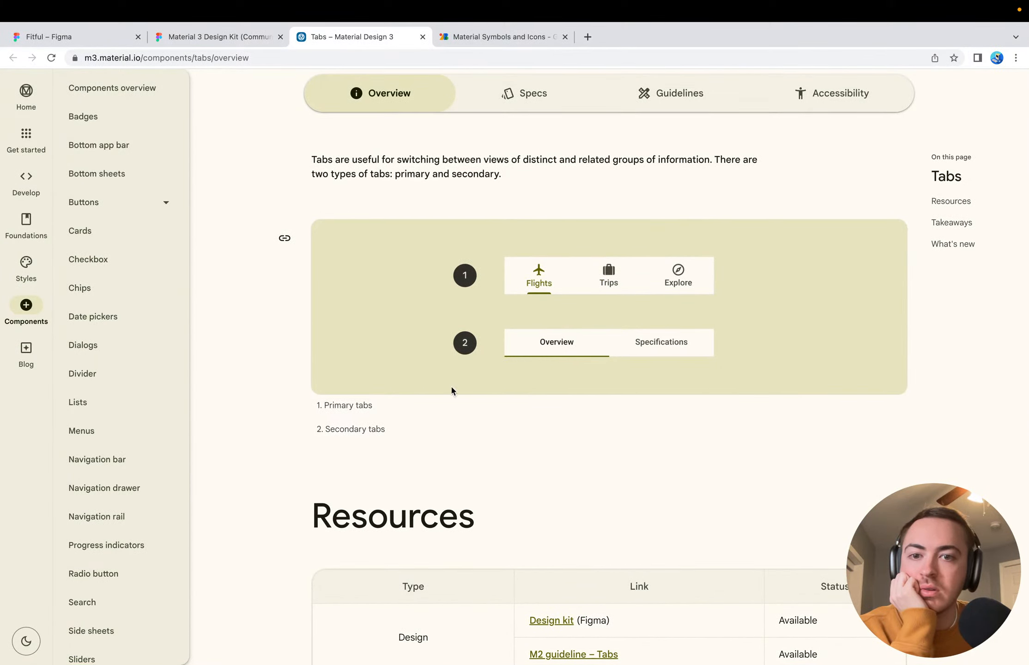
# Return to the Material 3 Design Kit, expand the light-scheme Tabs component in the layers and select its fixed, secondary, label-only variant
pyautogui.click(221, 37)
pyautogui.scroll(-5, 420, 328)
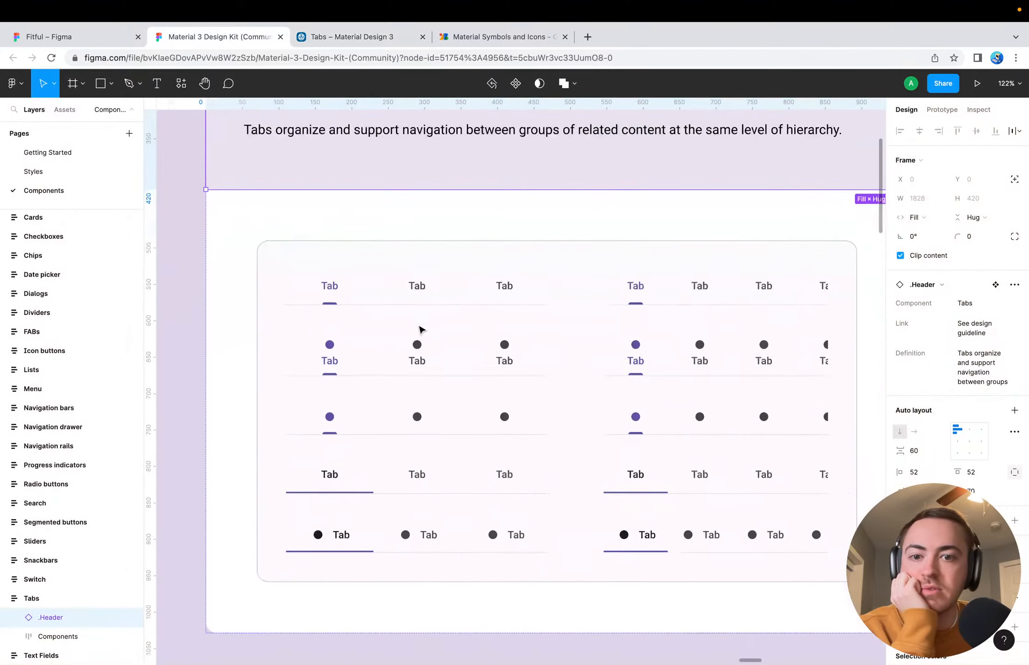
pyautogui.scroll(3, 382, 386)
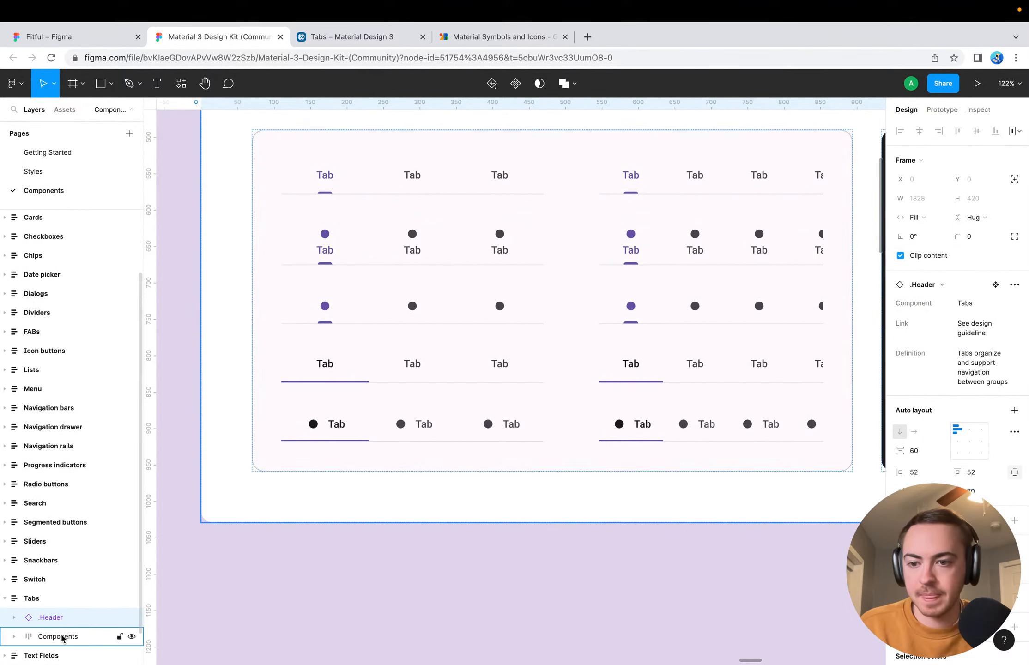
pyautogui.click(13, 638)
pyautogui.scroll(-2, 70, 600)
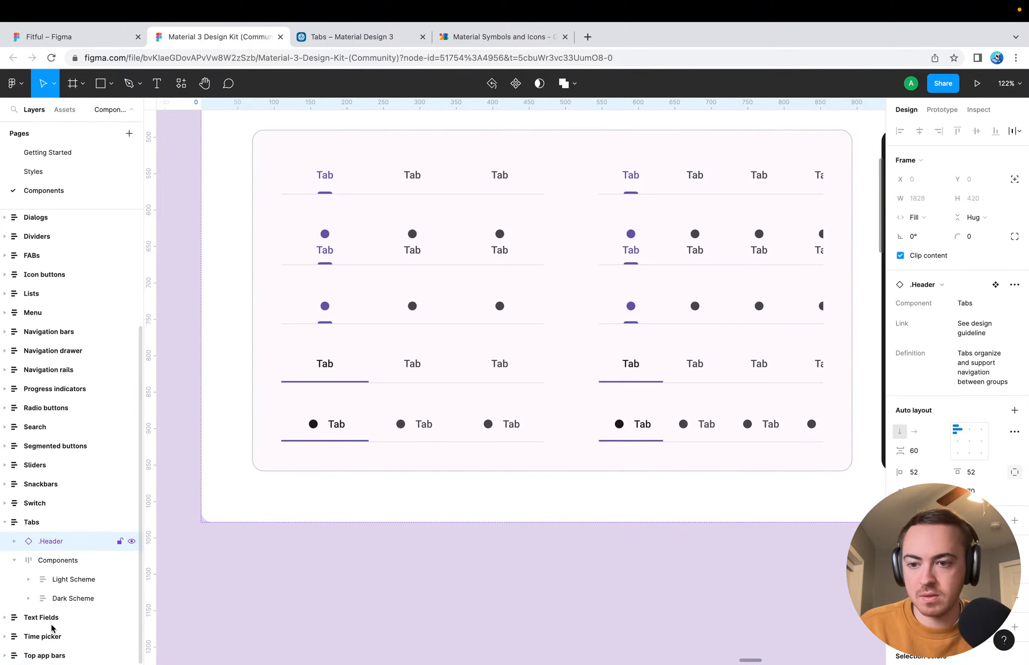
pyautogui.click(28, 580)
pyautogui.scroll(-1, 26, 585)
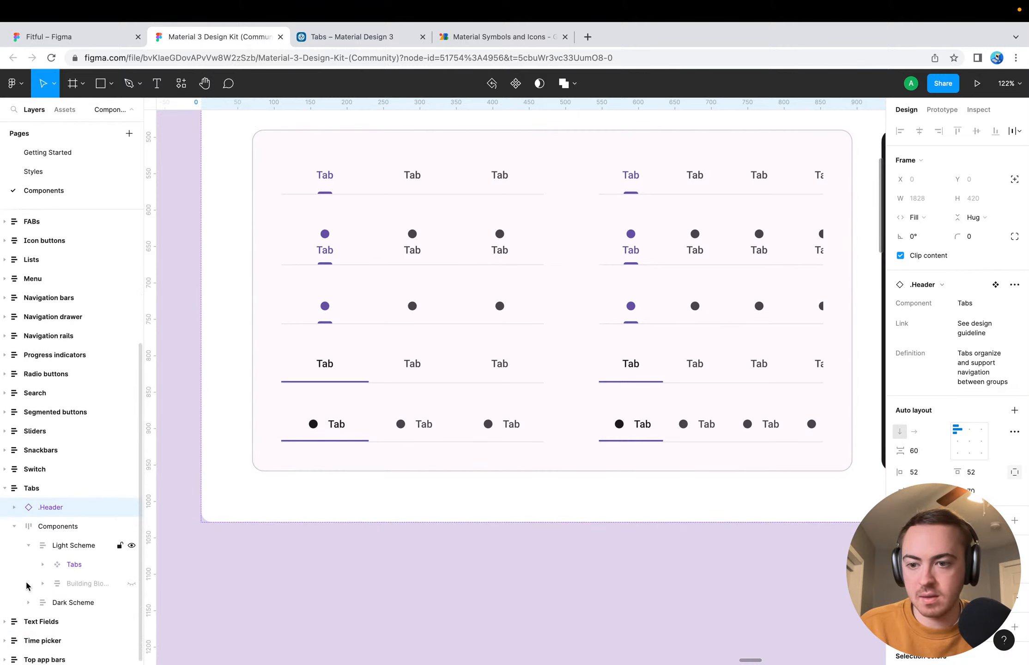
pyautogui.click(43, 562)
pyautogui.scroll(-2, 54, 587)
pyautogui.scroll(-3, 56, 592)
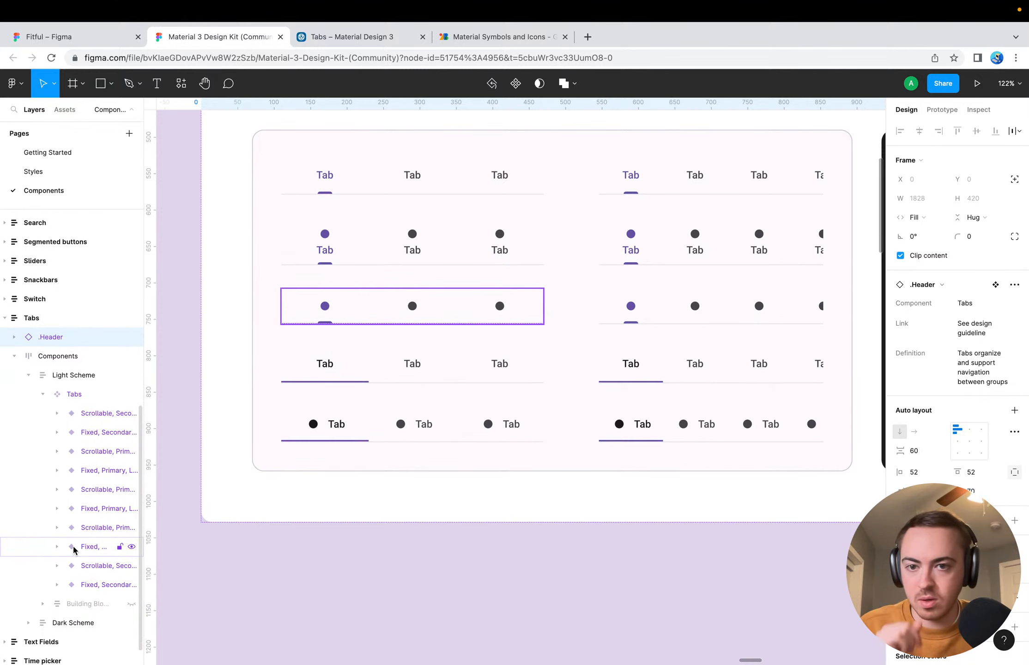
pyautogui.click(71, 586)
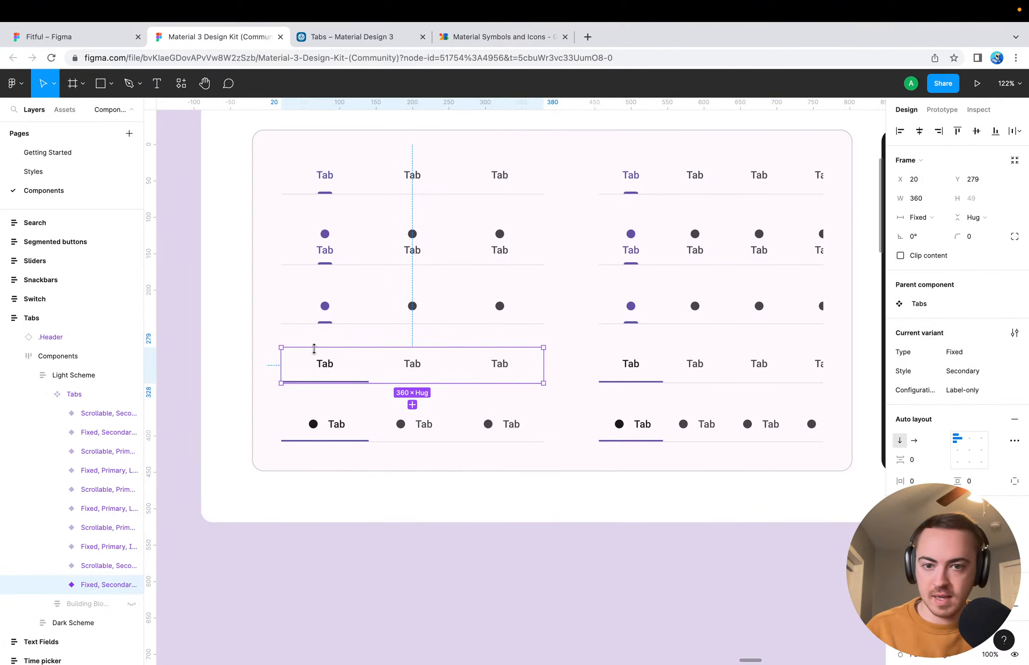
# Switch to the Fitful file and paste the tab bar under the Squat (Barbell) header at X 20, Y 116, widened to 412
pyautogui.click(384, 38)
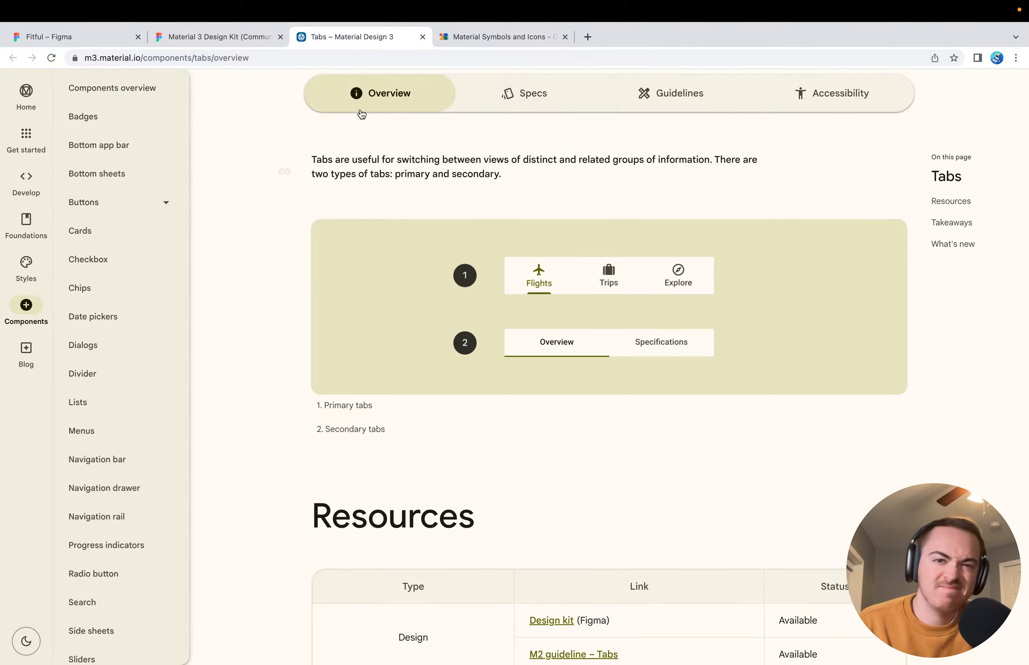
pyautogui.click(217, 37)
pyautogui.click(69, 37)
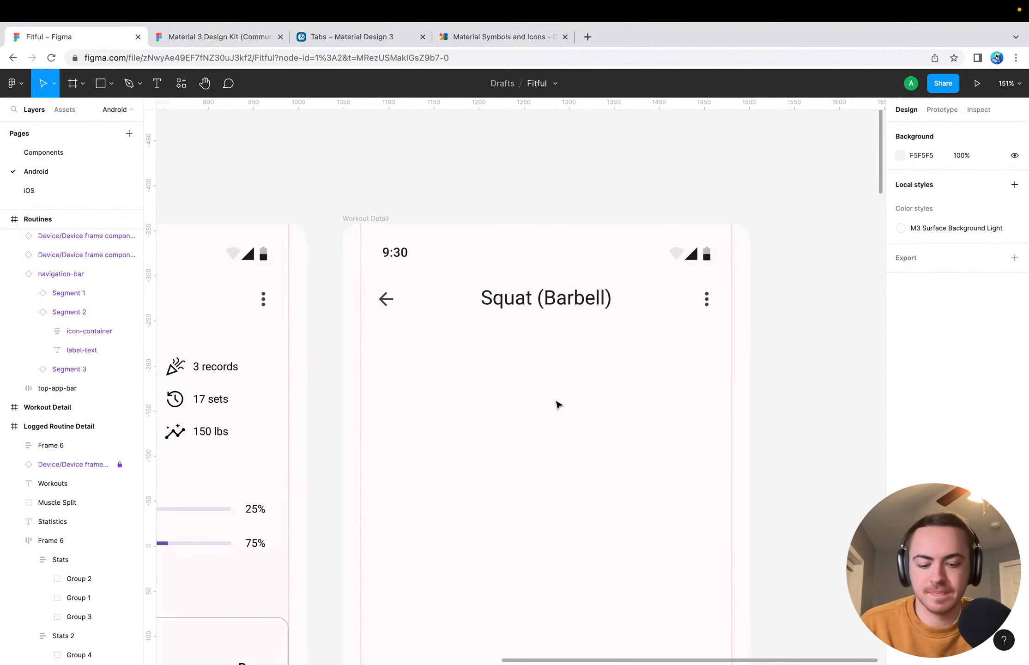
pyautogui.press('super+v')
pyautogui.moveTo(445, 374); pyautogui.dragTo(464, 348)
pyautogui.moveTo(686, 349); pyautogui.dragTo(731, 349)
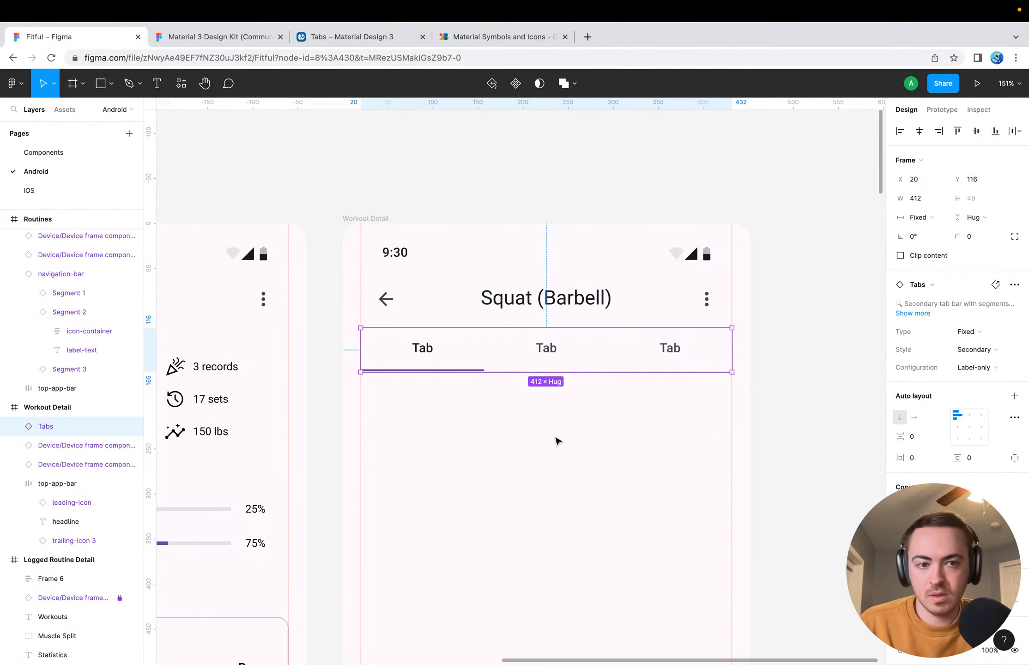
# Set the tab bar's configuration to Label & Icon, keeping its type Fixed
pyautogui.scroll(-5, 956, 323)
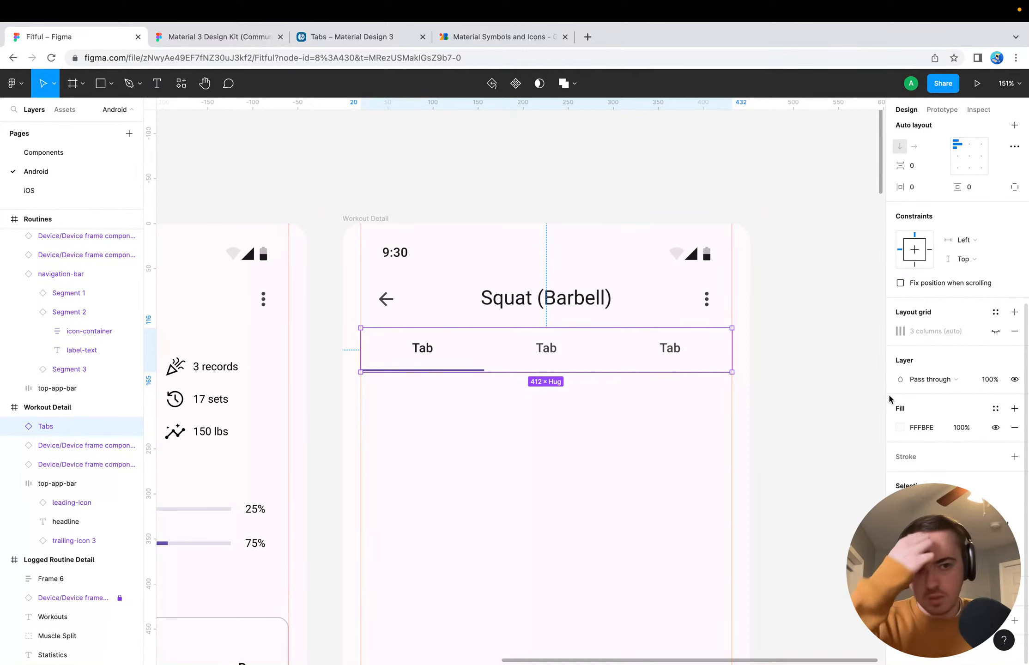
pyautogui.scroll(6, 907, 429)
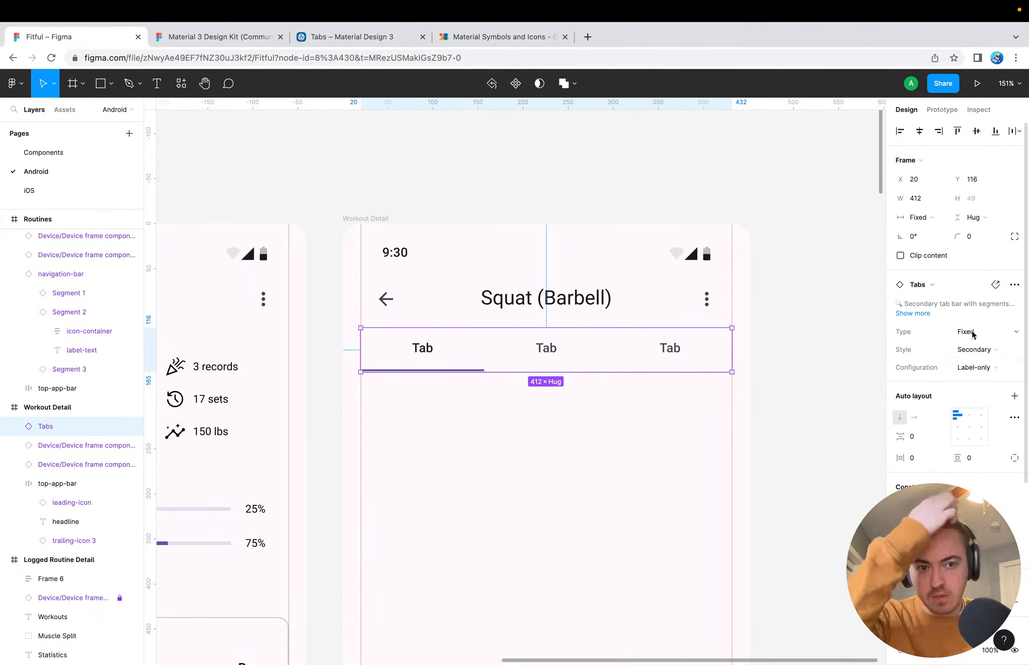
pyautogui.click(995, 375)
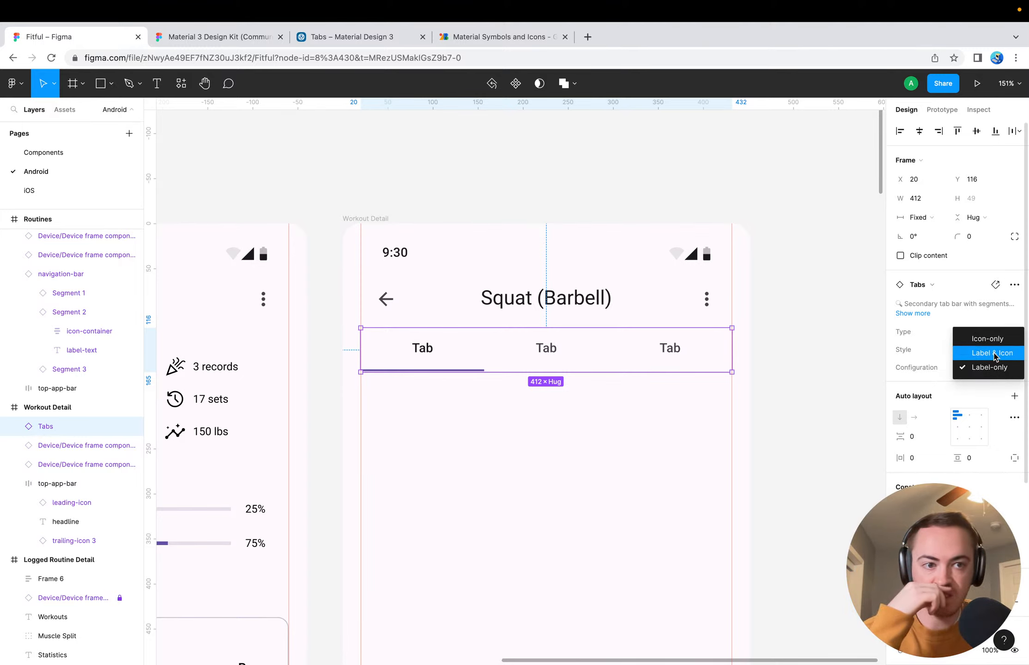
pyautogui.click(991, 352)
pyautogui.click(974, 332)
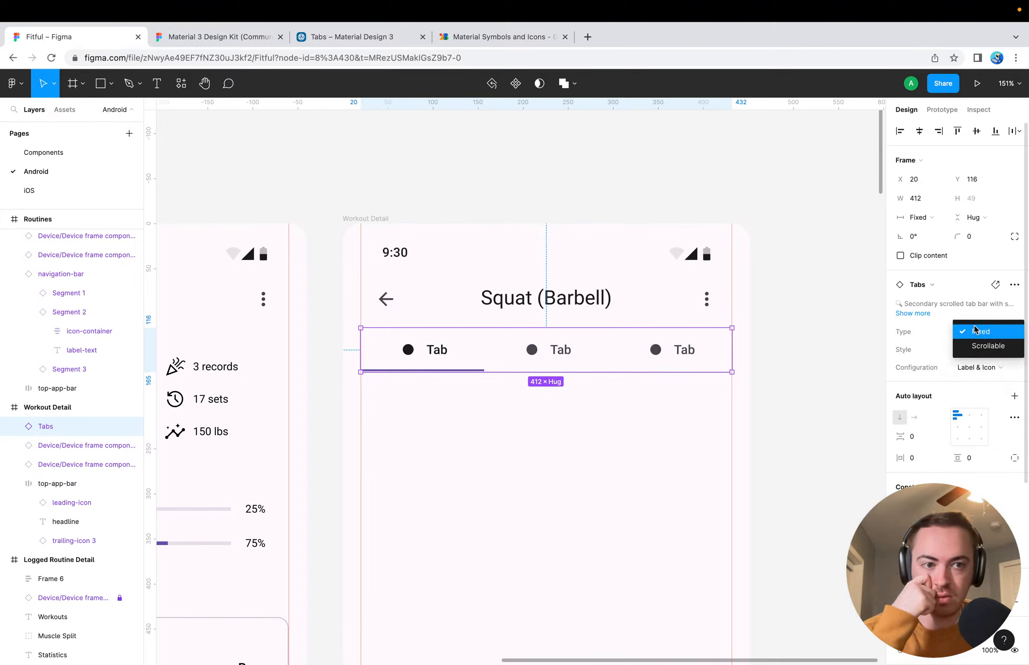
pyautogui.click(973, 331)
# Try the Primary style on the tab bar, then set it back to Secondary and deselect it
pyautogui.click(982, 350)
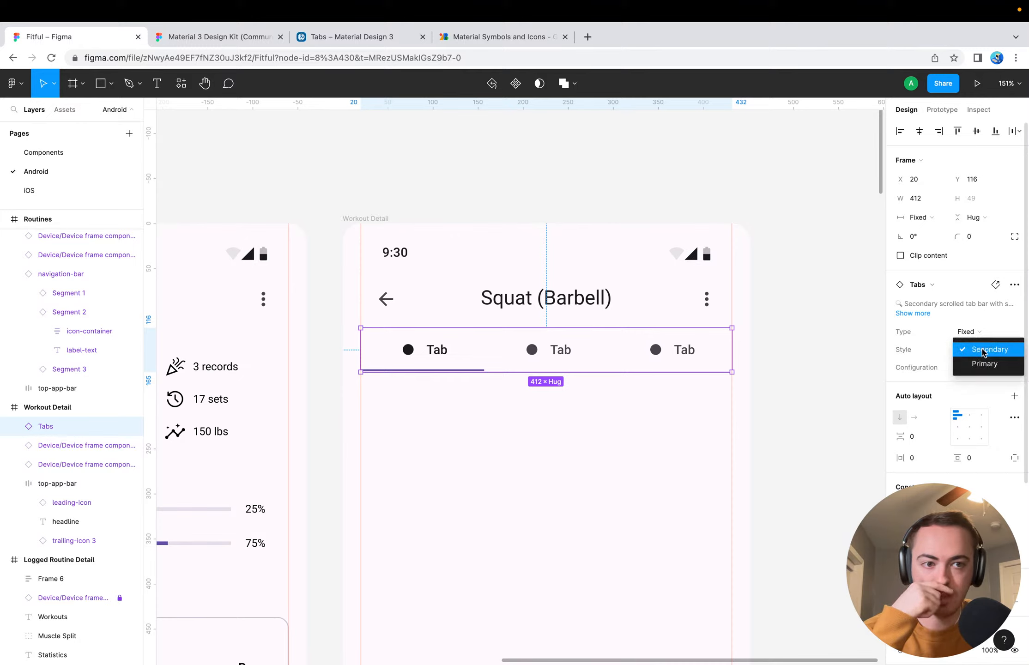
pyautogui.click(983, 351)
pyautogui.click(982, 352)
pyautogui.click(984, 364)
pyautogui.click(984, 350)
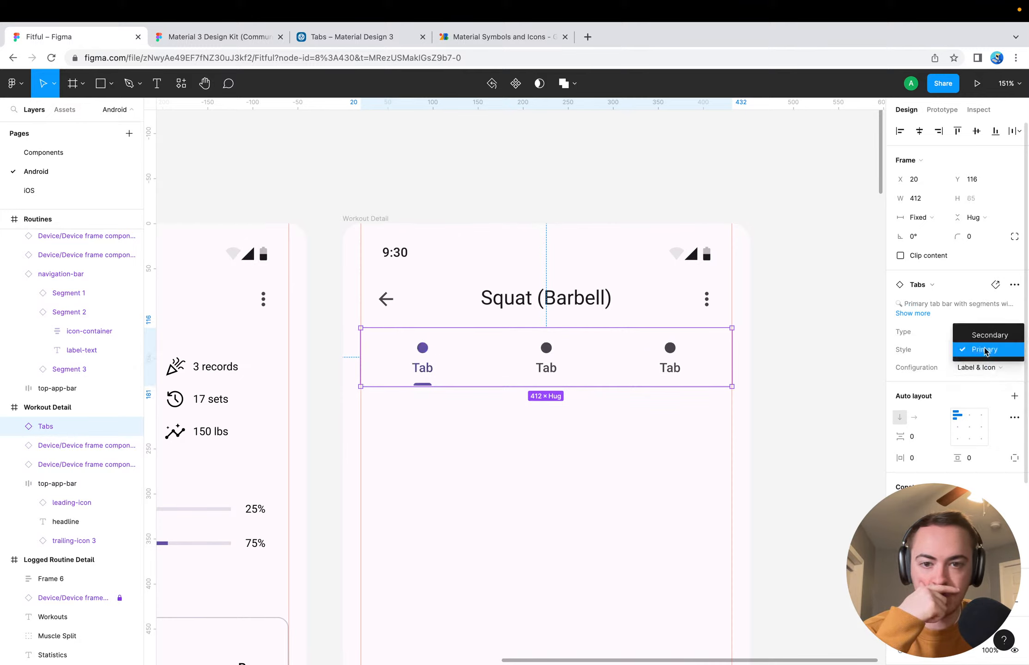
pyautogui.click(984, 339)
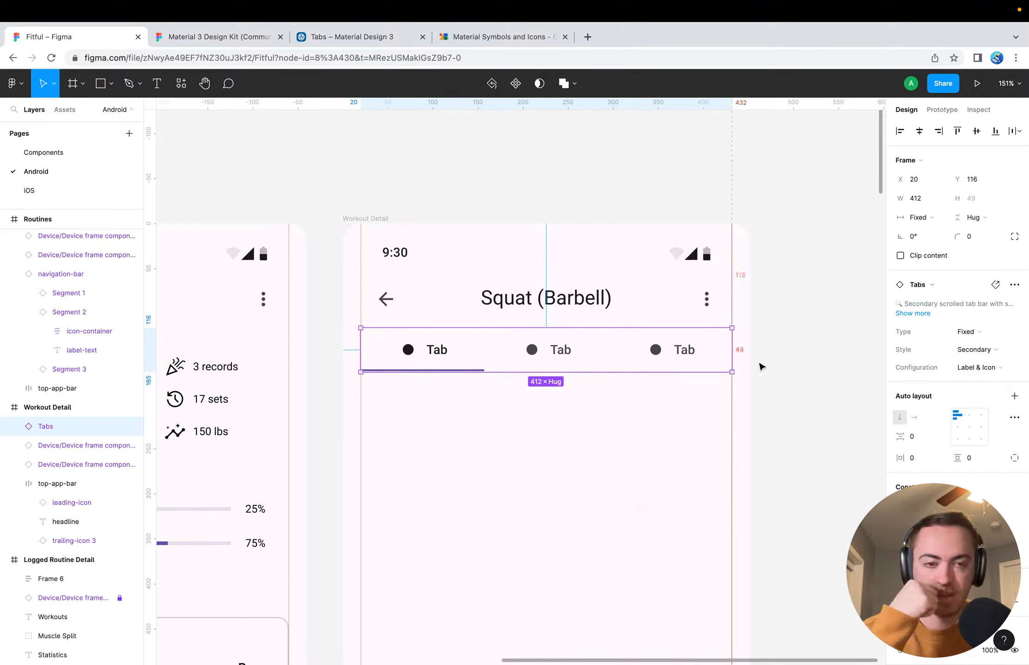
pyautogui.click(798, 351)
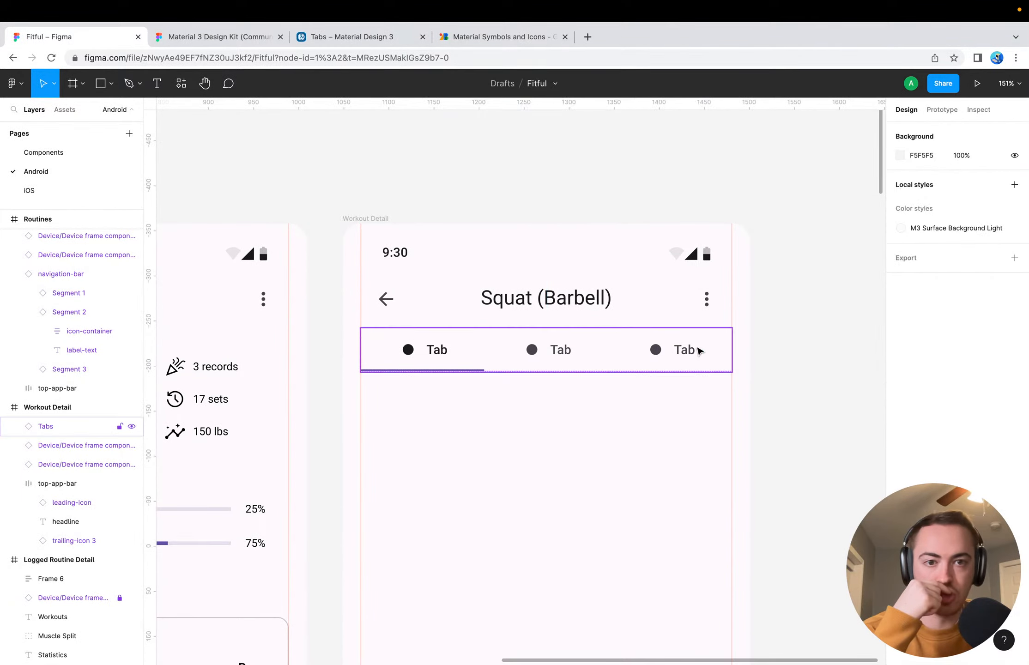
# Hide the third tab in the tab bar and rename the second tab's label to "History"
pyautogui.keyDown('super'); pyautogui.click(637, 364); pyautogui.keyUp('super')
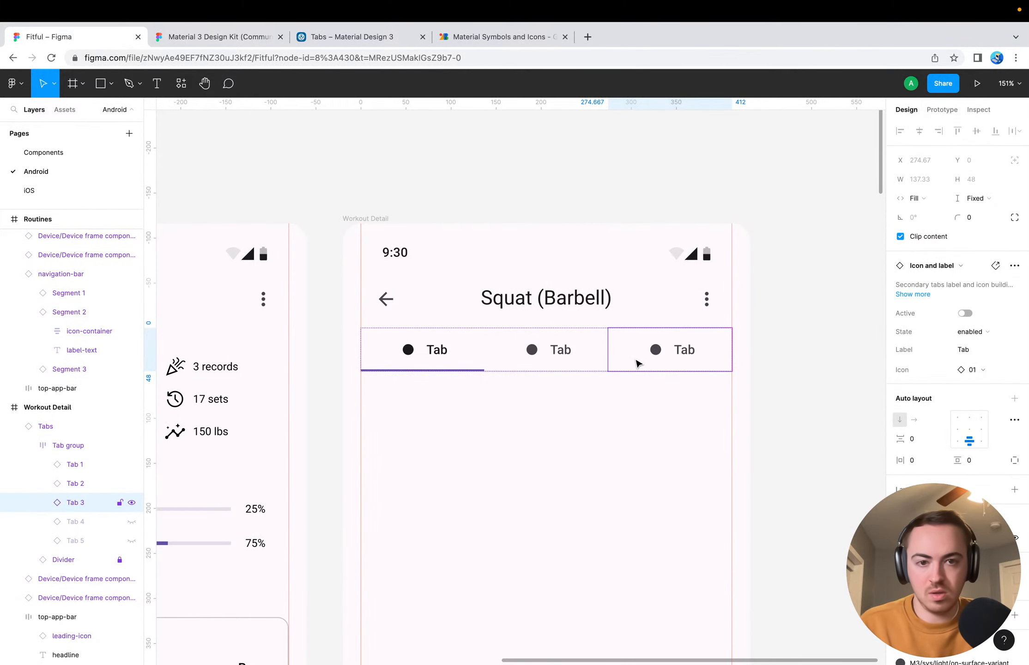
pyautogui.press('shift+super+h')
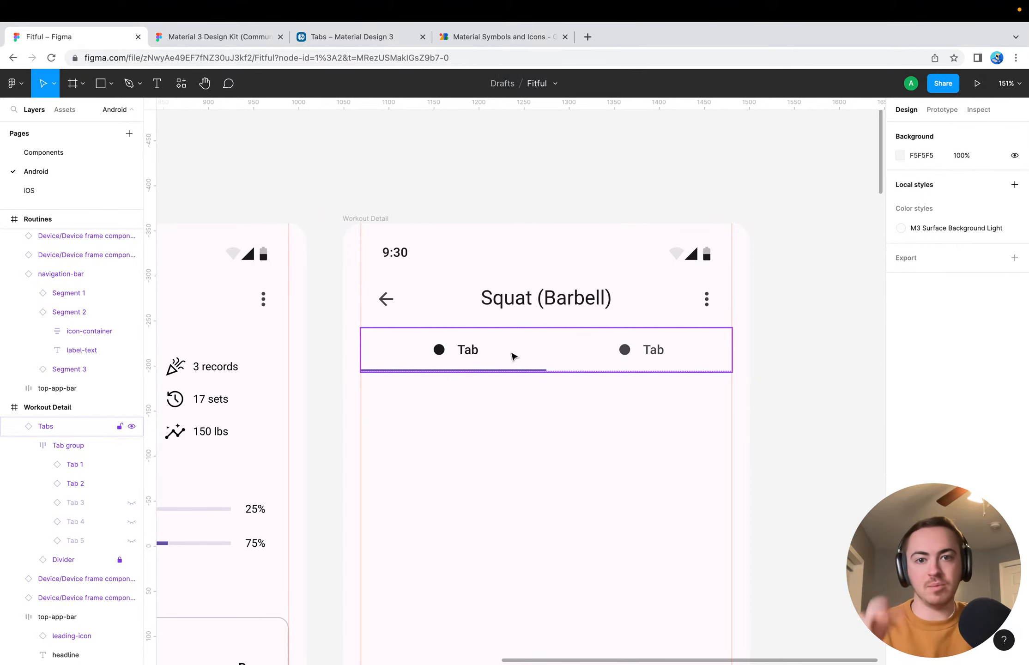
pyautogui.doubleClick(473, 357)
pyautogui.keyDown('super'); pyautogui.doubleClick(469, 354); pyautogui.keyUp('super')
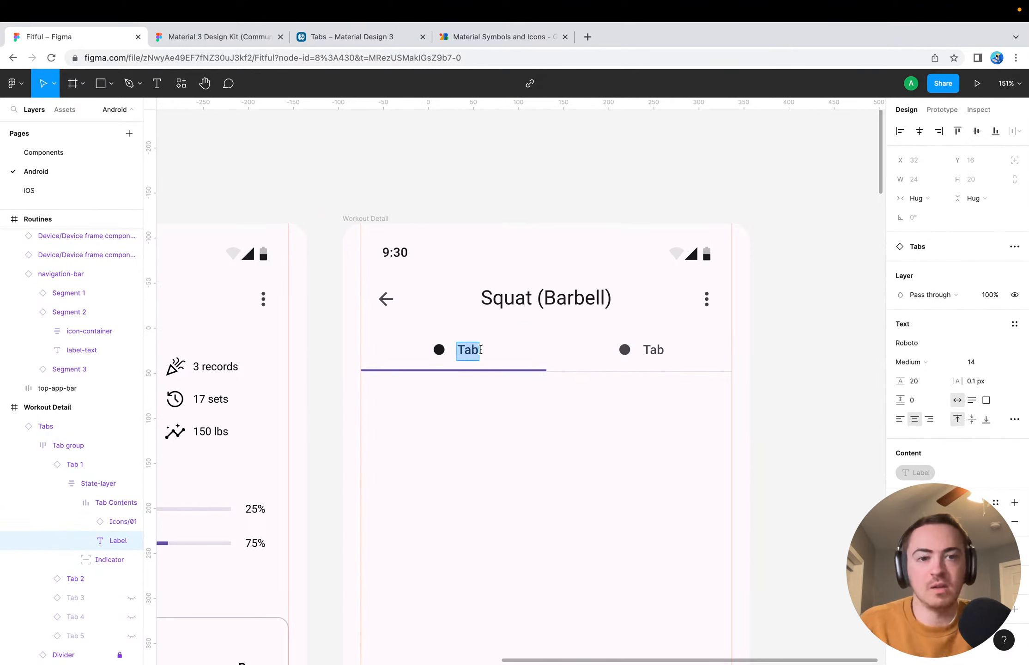
pyautogui.doubleClick(655, 349)
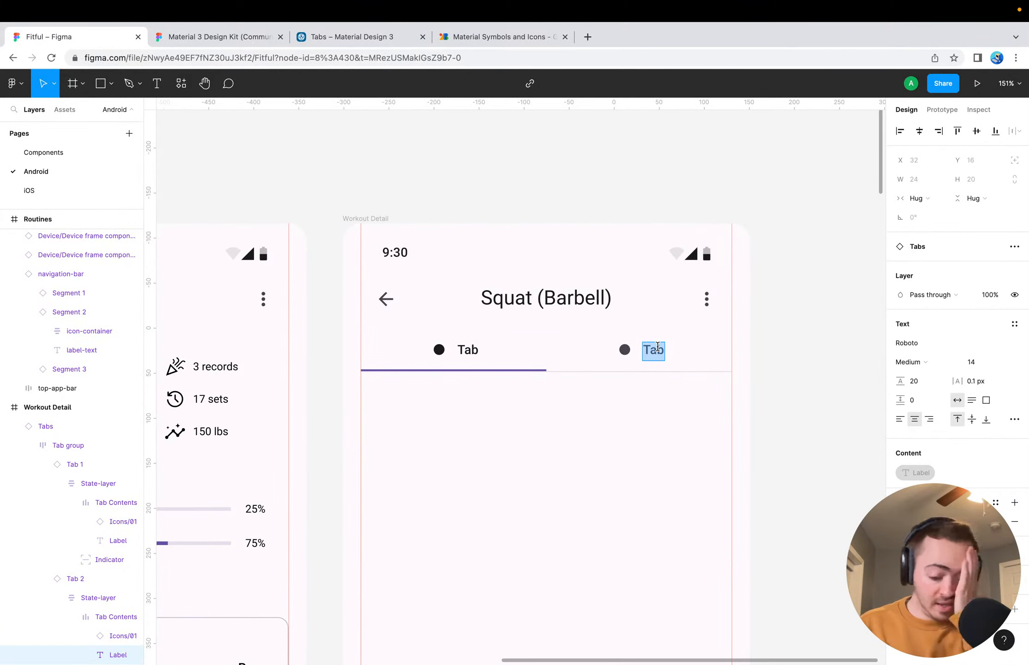
pyautogui.write('History')
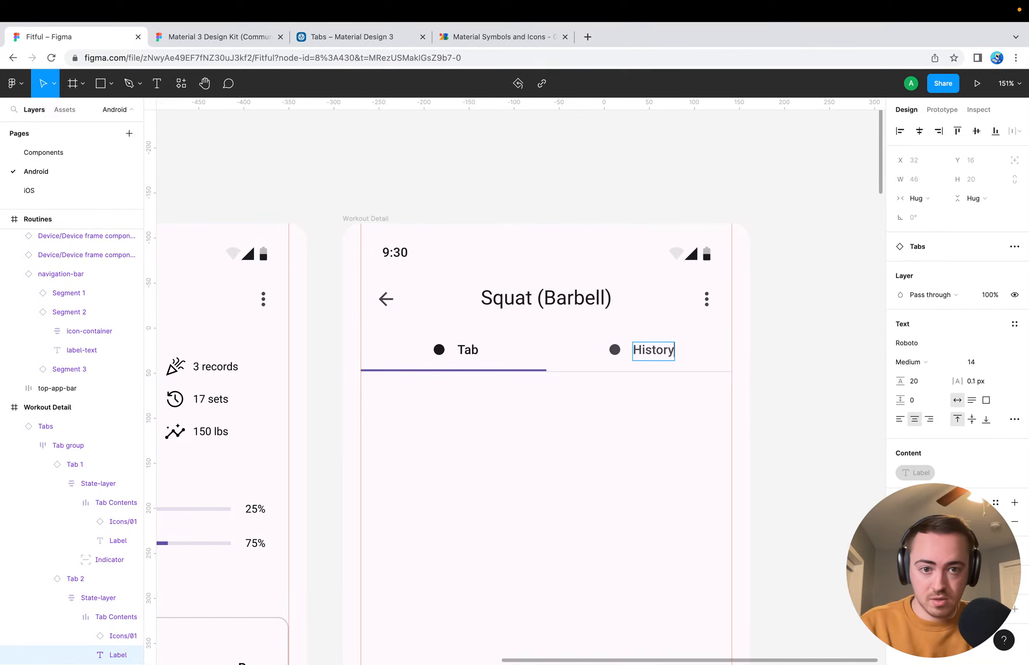
pyautogui.press('Escape')
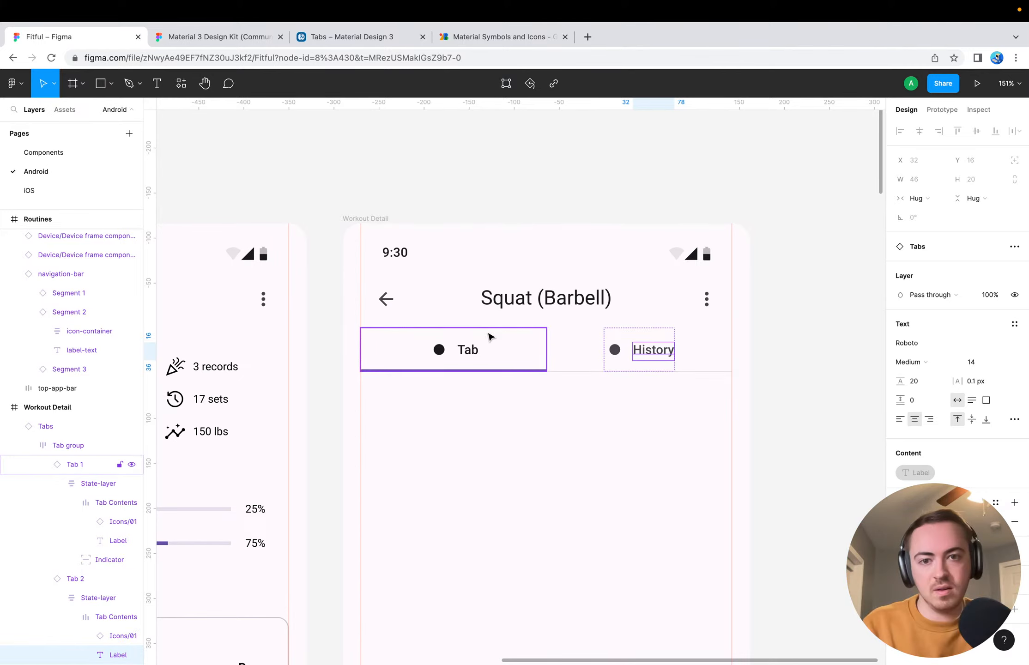
# Delete the tab bar from the Workout Detail screen
pyautogui.doubleClick(469, 350)
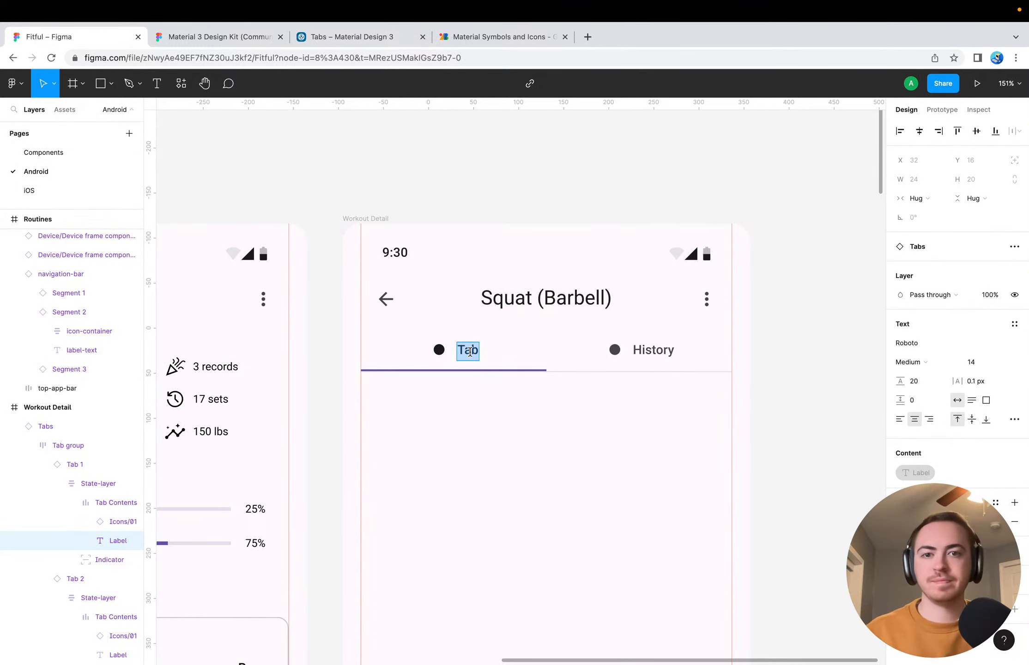
pyautogui.doubleClick(650, 349)
pyautogui.click(641, 394)
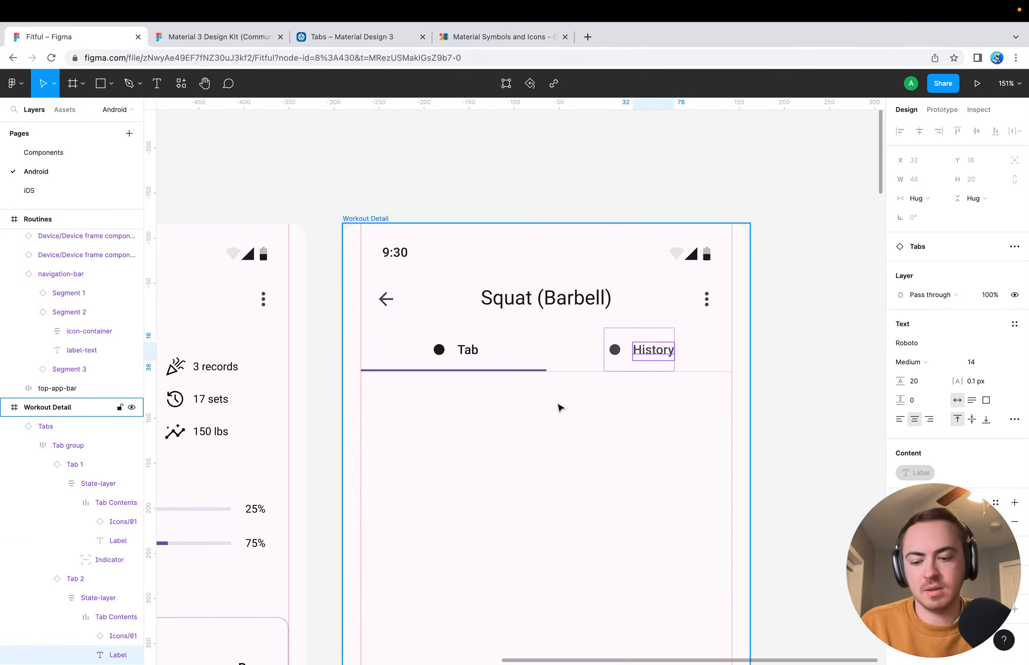
pyautogui.click(542, 362)
pyautogui.click(551, 363)
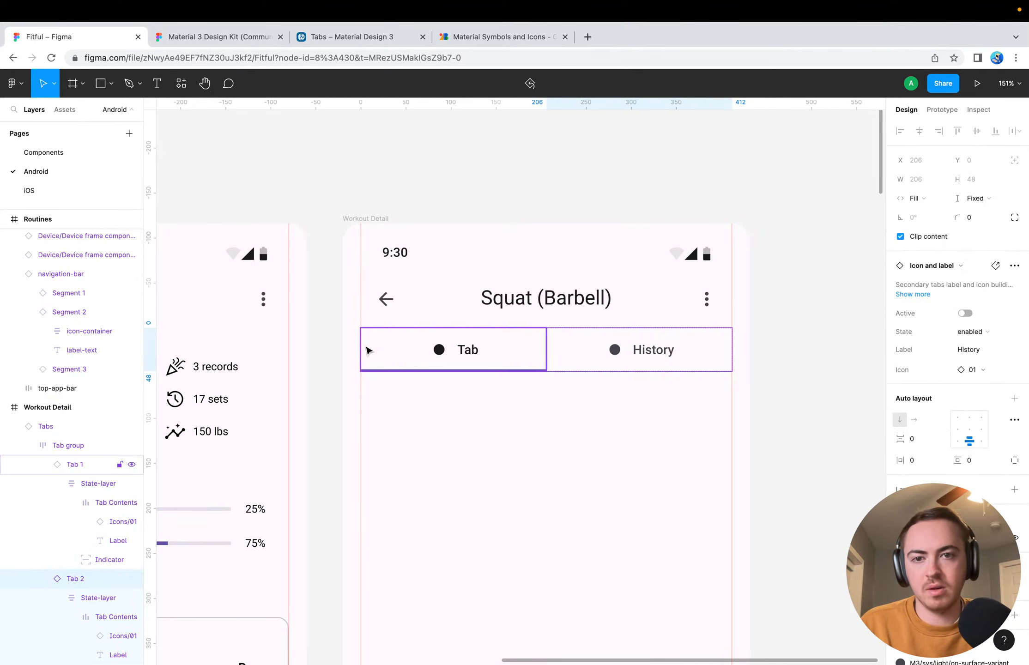
pyautogui.click(352, 379)
pyautogui.click(404, 352)
pyautogui.press('Delete')
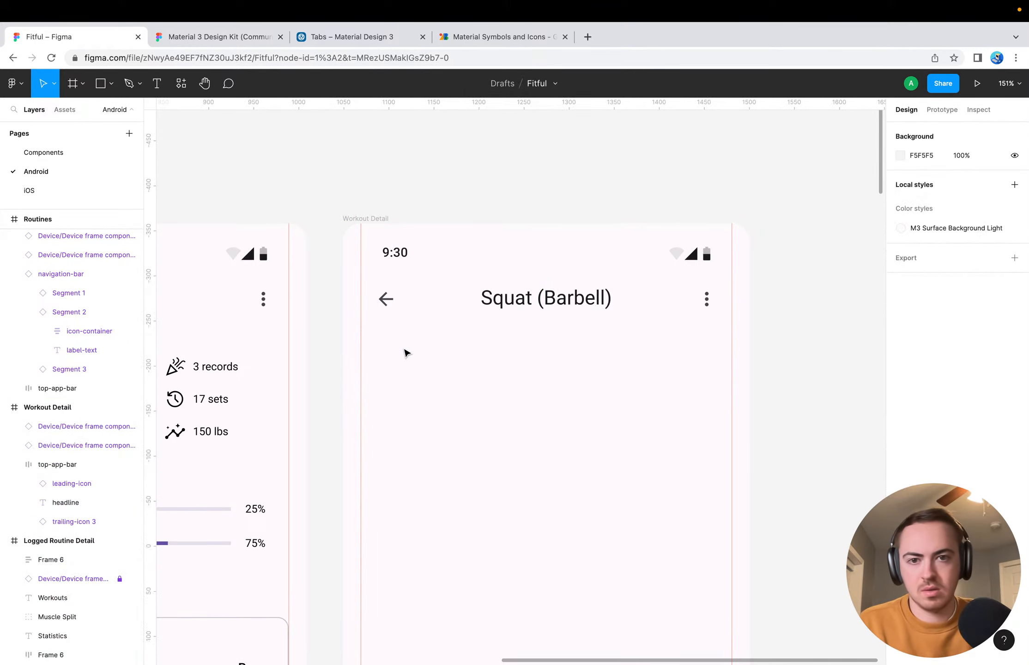
# Add a grey placeholder rectangle under the Squat (Barbell) header at X 20, Y 116, sized 412 by about 257
pyautogui.hscroll(-5, 408, 358)
pyautogui.scroll(-2, 408, 358)
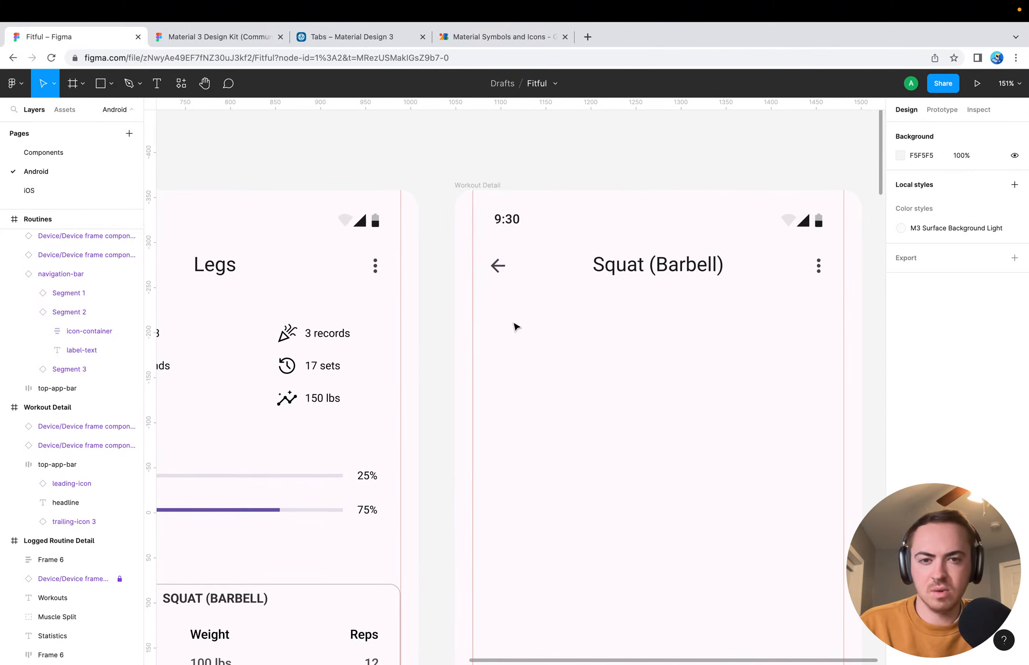
pyautogui.press('r')
pyautogui.click(469, 302)
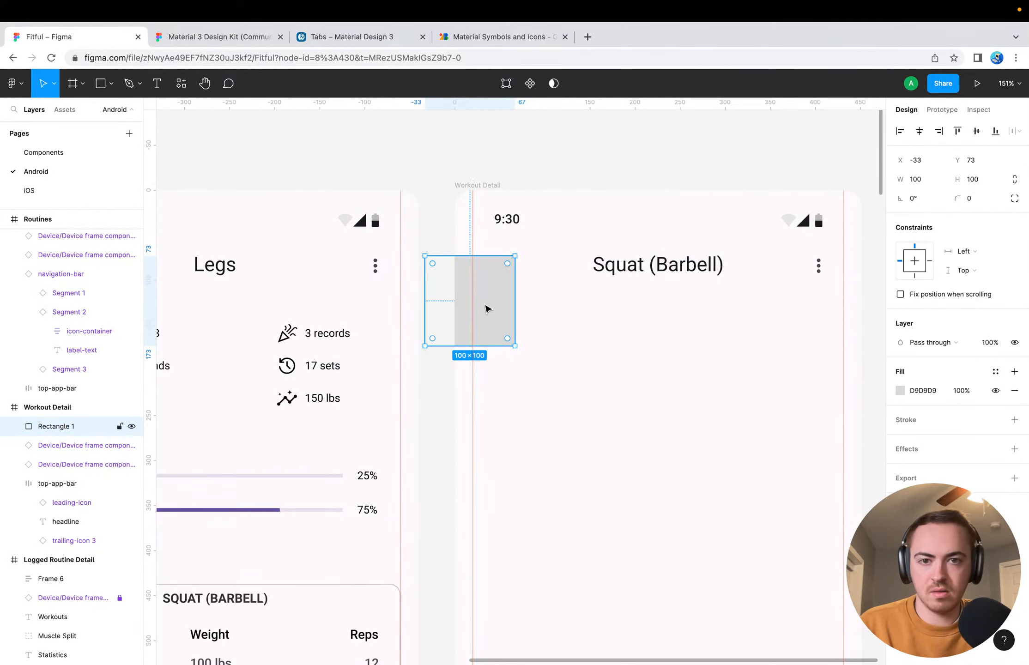
pyautogui.moveTo(491, 308); pyautogui.dragTo(537, 347)
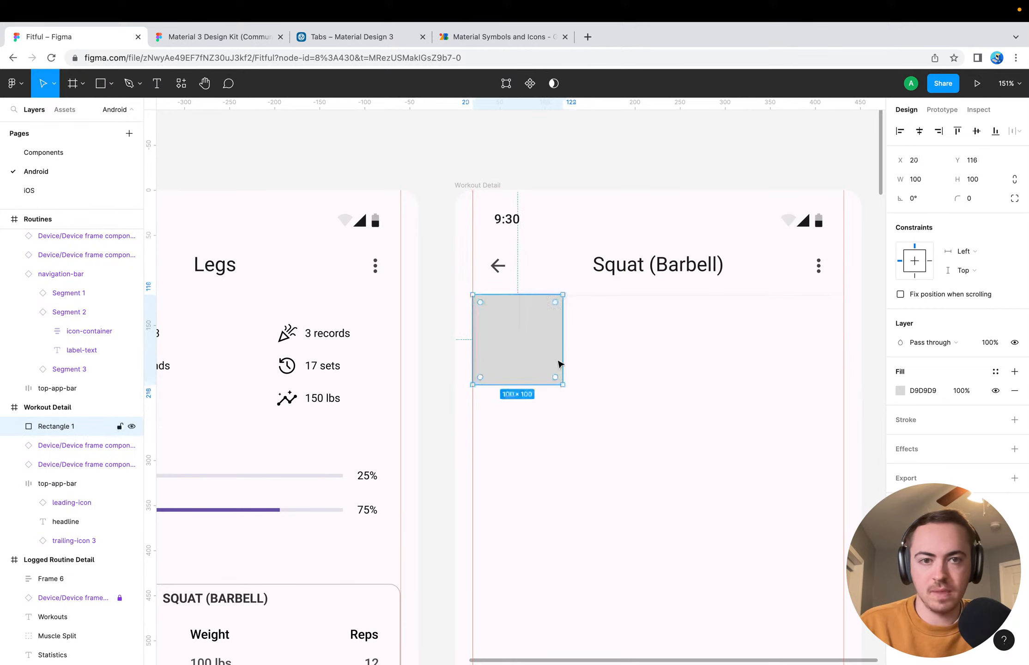
pyautogui.moveTo(565, 386); pyautogui.dragTo(843, 526)
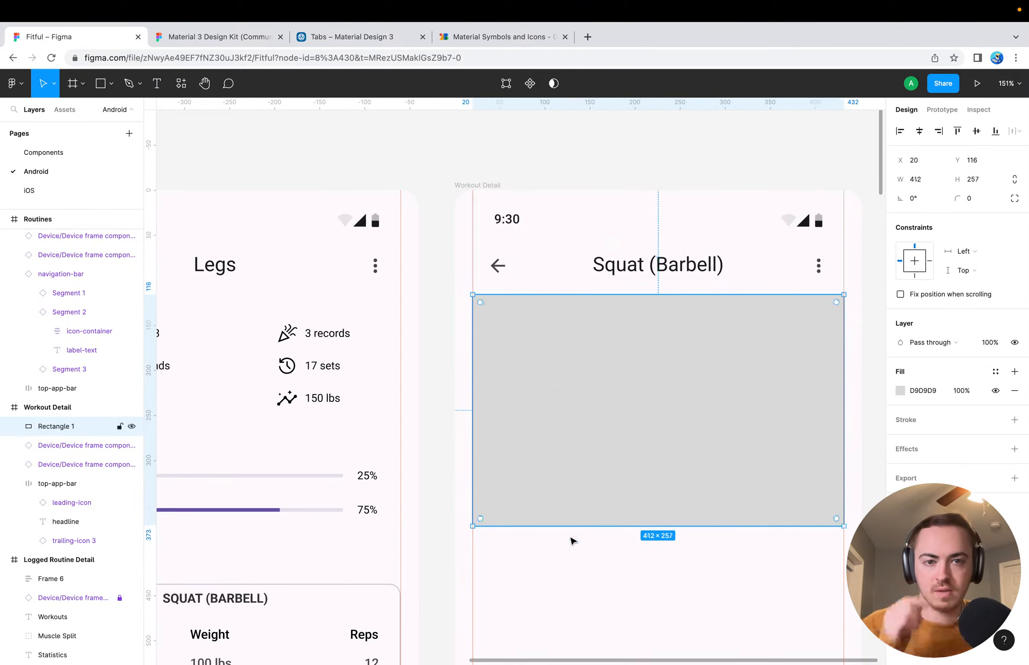
# Add a "Personal Records" text heading below the grey rectangle, aligned to the screen margin at X 20, Y 399
pyautogui.scroll(-5, 572, 540)
pyautogui.click(494, 418)
pyautogui.press('t')
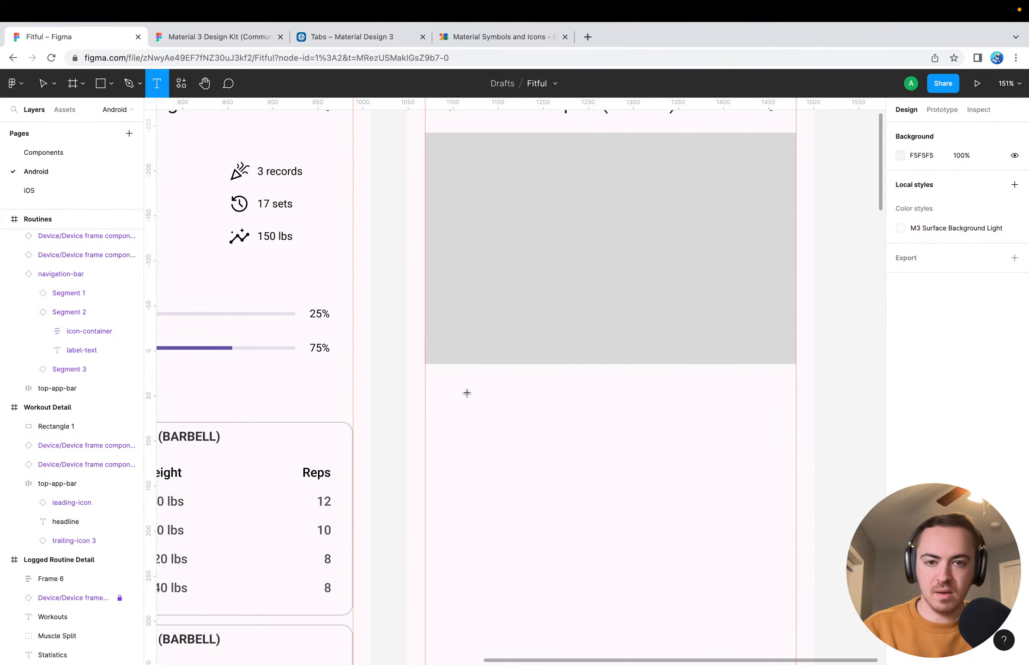
pyautogui.click(452, 391)
pyautogui.write('Personal Records')
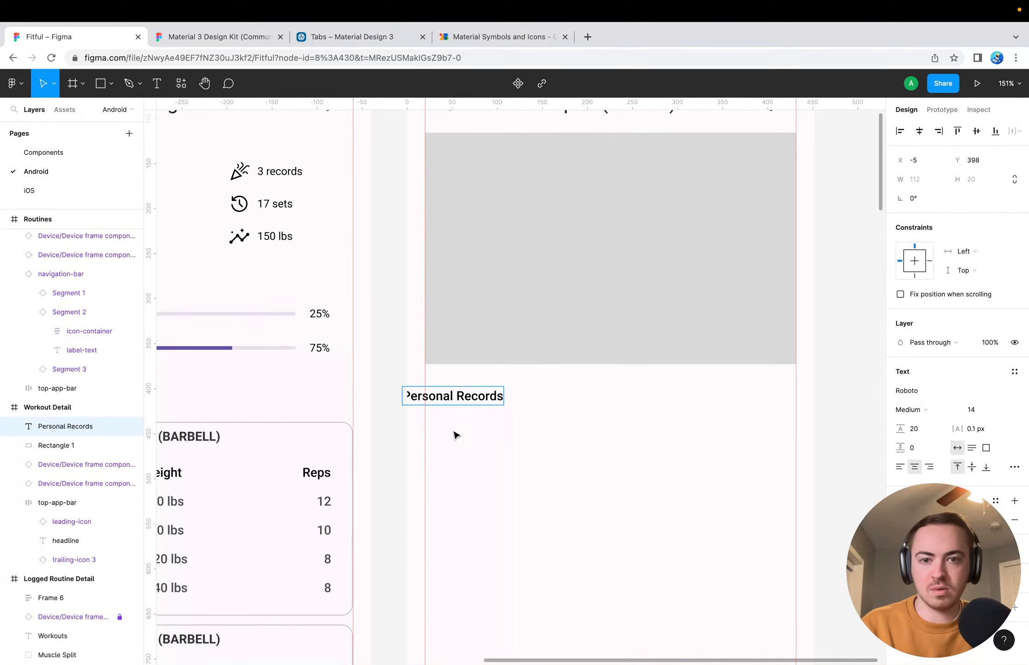
pyautogui.press('Escape')
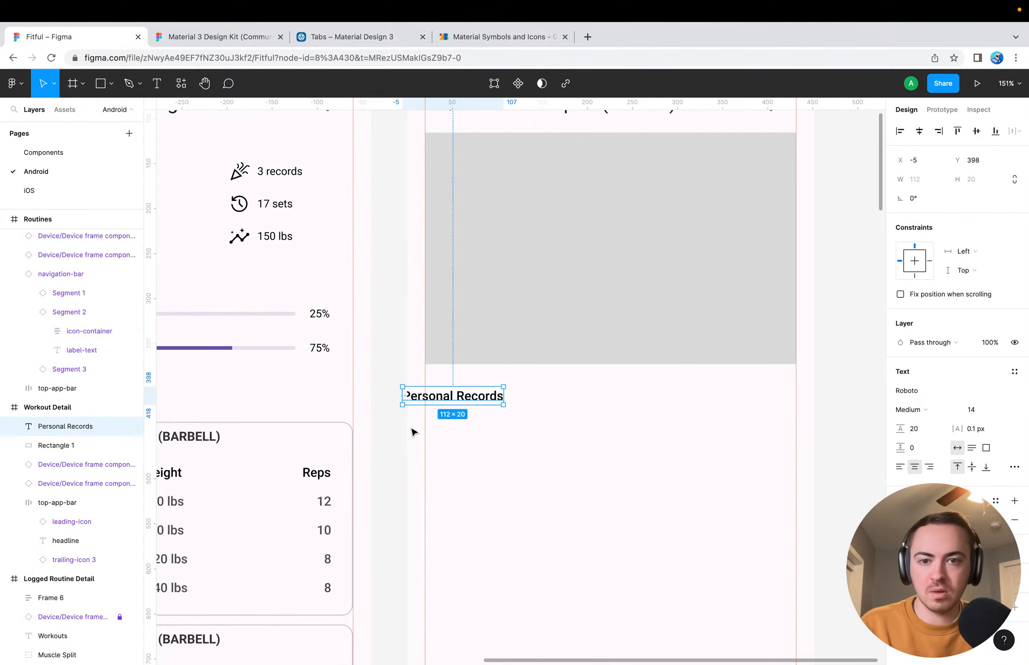
pyautogui.moveTo(425, 396); pyautogui.dragTo(446, 398)
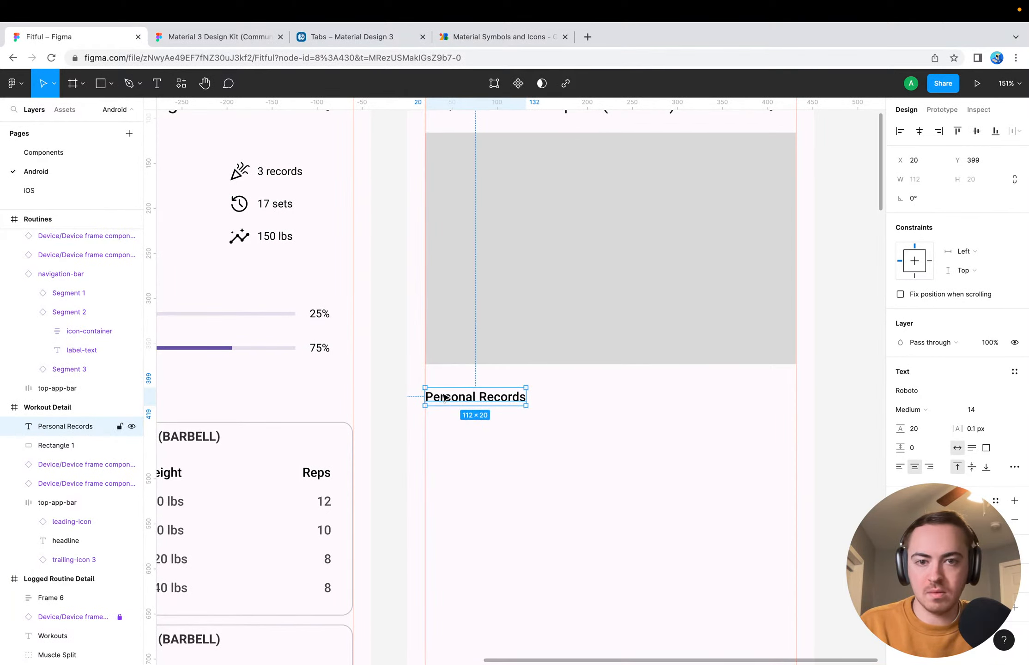
# Add a grey placeholder rectangle under the Personal Records heading at X 20, Y 427, sized 412 by 176
pyautogui.scroll(-4, 482, 452)
pyautogui.hscroll(1, 482, 452)
pyautogui.click(481, 444)
pyautogui.press('r')
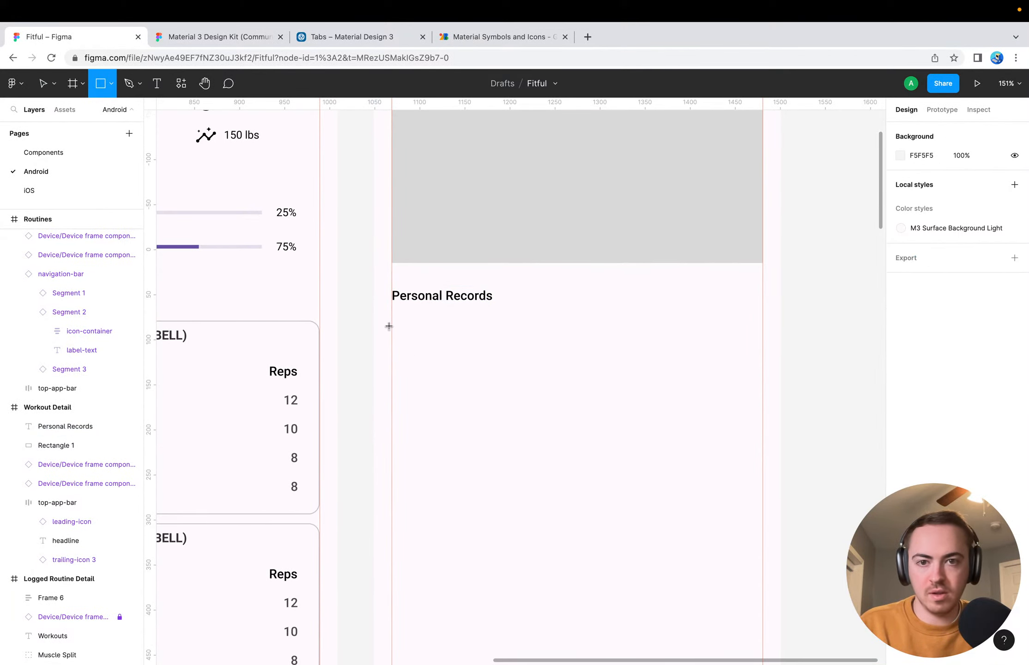
pyautogui.moveTo(393, 312)
pyautogui.mouseDown()
pyautogui.moveTo(693, 429)
pyautogui.moveTo(762, 470)
pyautogui.mouseUp()
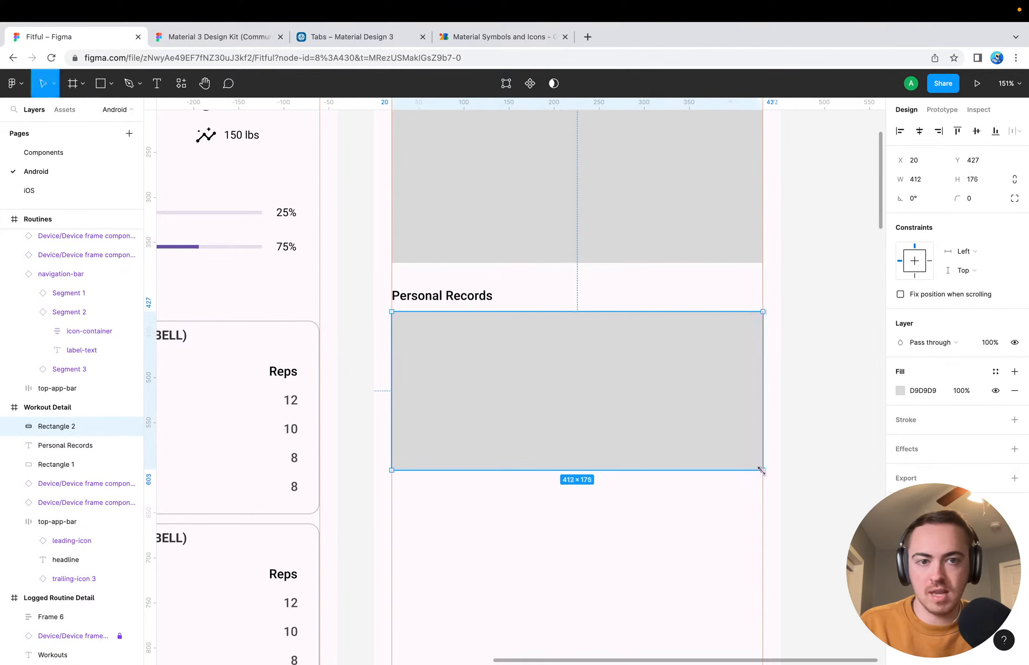
pyautogui.click(833, 425)
# Move both grey rectangles and the Personal Records heading down, leaving a gap under the header with the upper rectangle at about Y 280
pyautogui.scroll(-10, 573, 462)
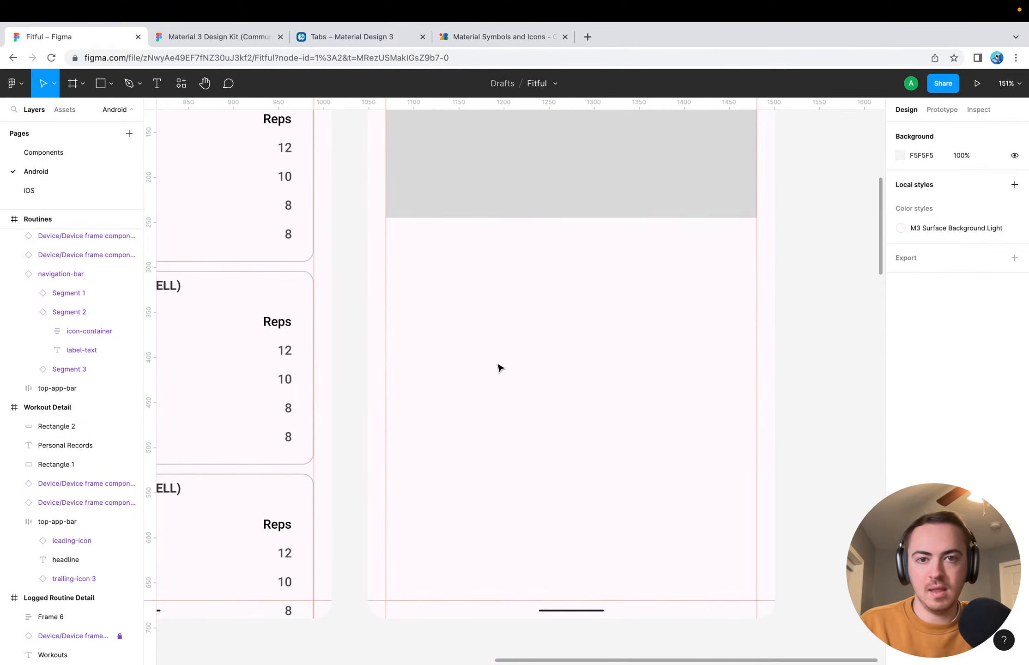
pyautogui.scroll(12, 499, 367)
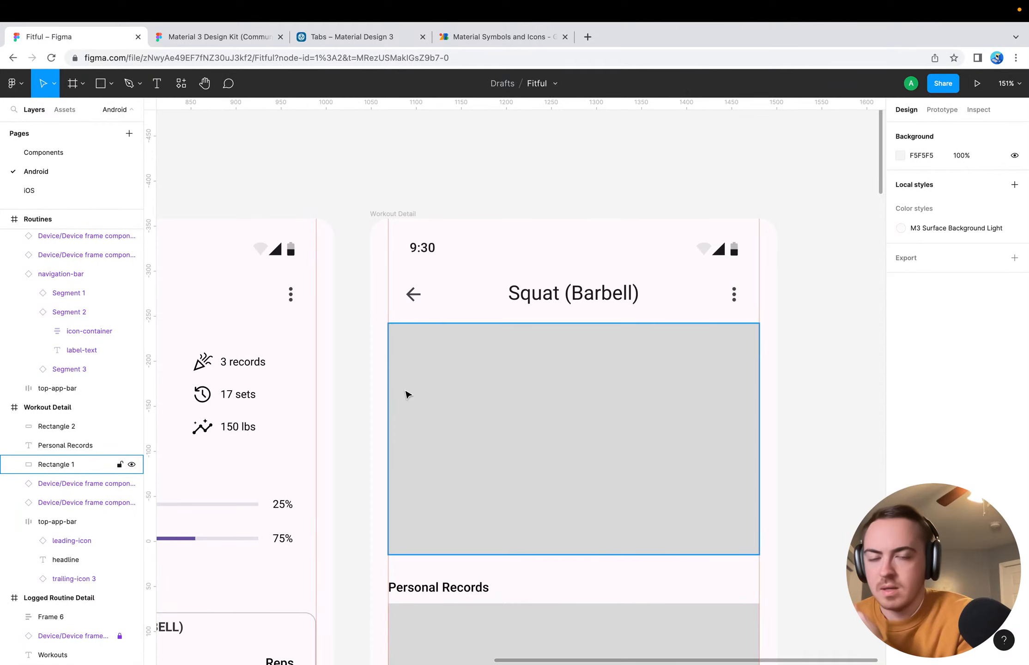
pyautogui.scroll(-5, 471, 388)
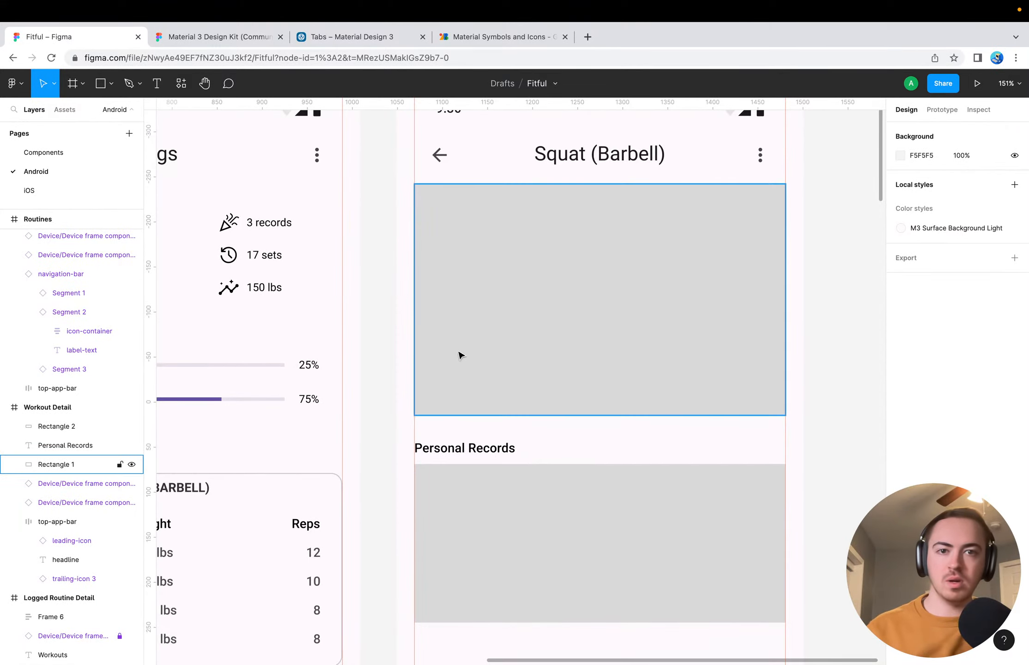
pyautogui.scroll(-6, 476, 460)
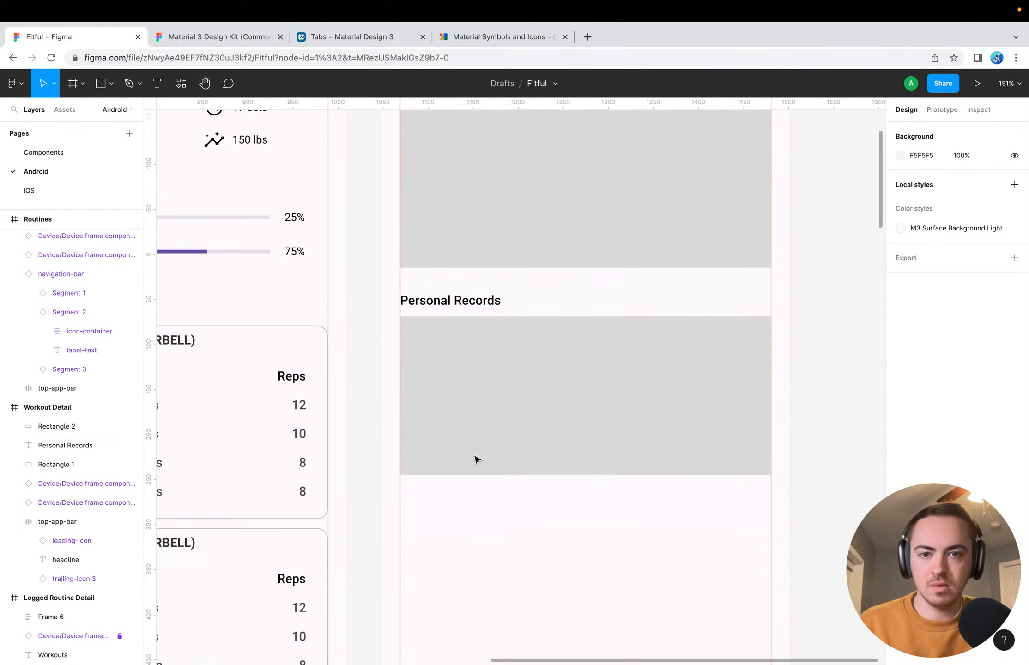
pyautogui.click(478, 428)
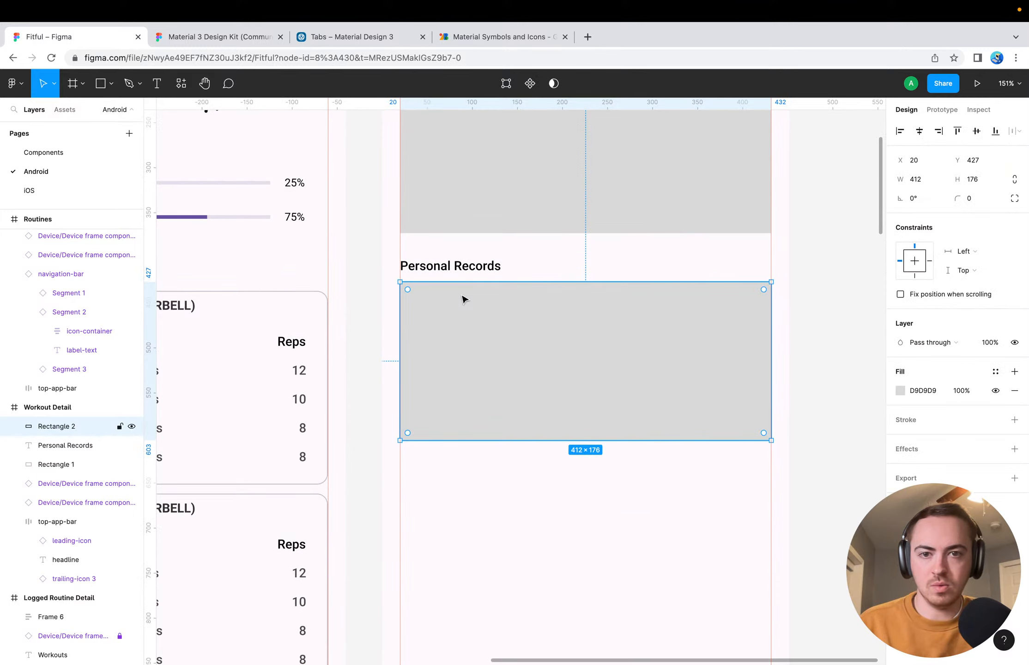
pyautogui.scroll(5, 464, 299)
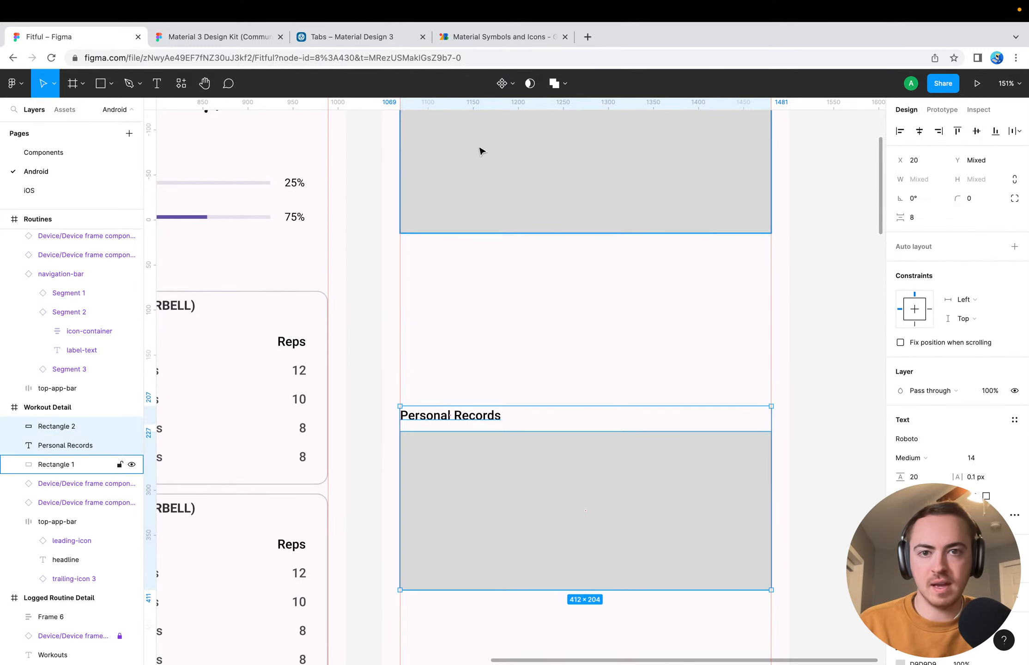
pyautogui.click(481, 242)
pyautogui.moveTo(481, 243); pyautogui.dragTo(484, 291)
pyautogui.scroll(6, 482, 286)
pyautogui.click(473, 259)
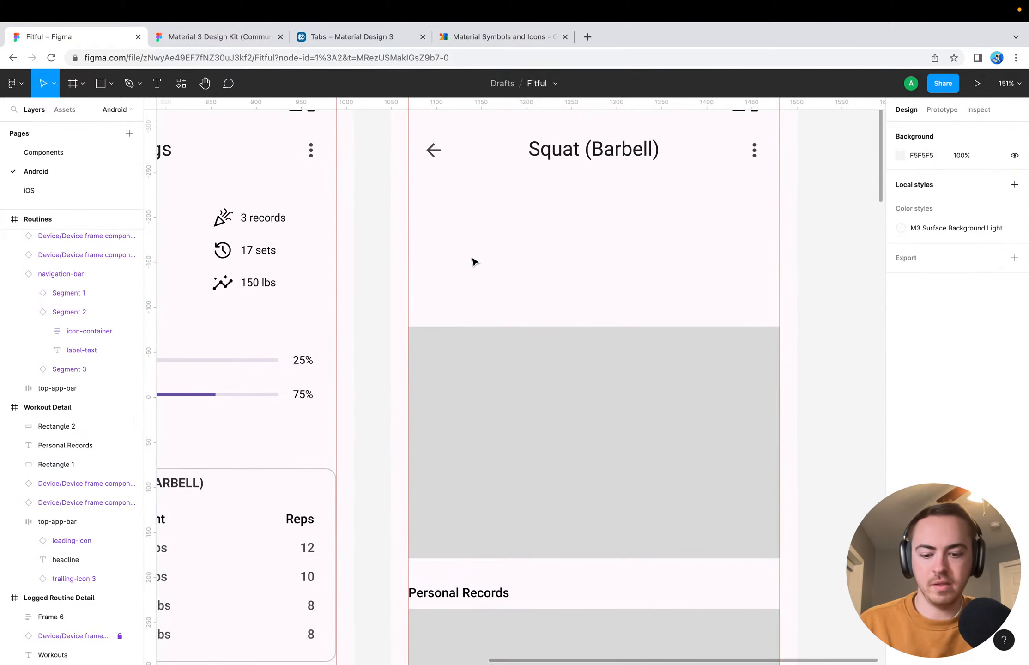
# Add a "Primary Group" text label in the gap below the Squat (Barbell) header at X 22, Y 160
pyautogui.press('t')
pyautogui.click(422, 220)
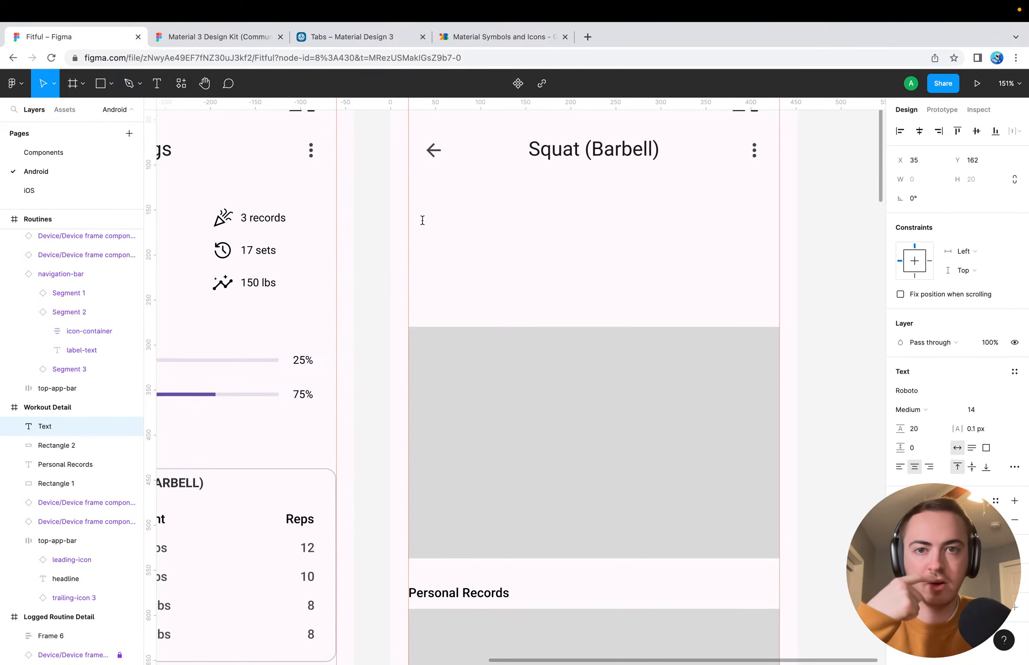
pyautogui.write('Prim')
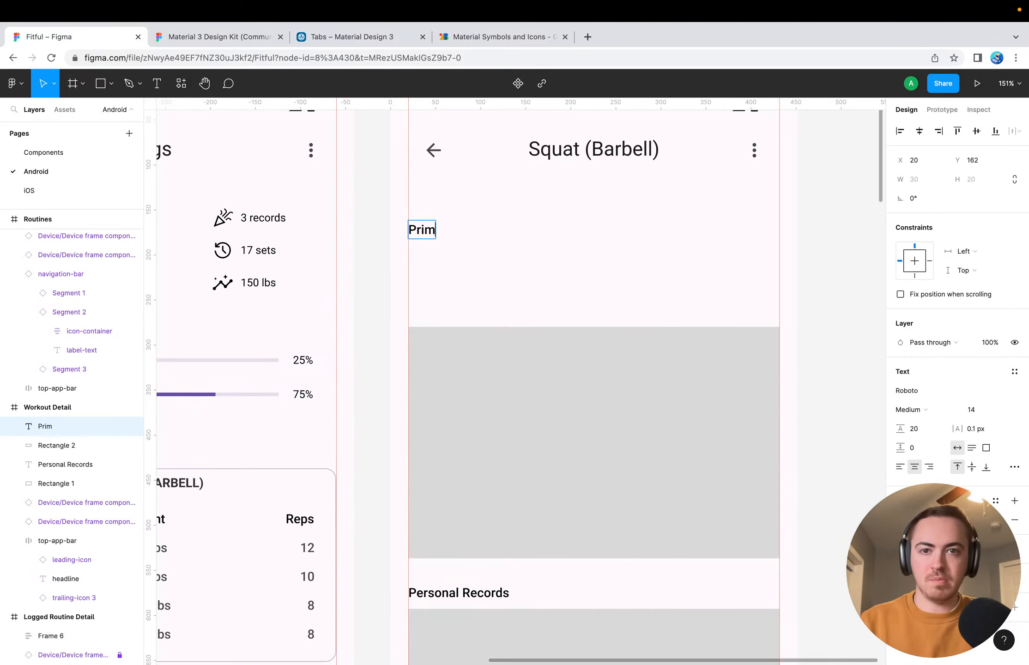
pyautogui.write('ary Group')
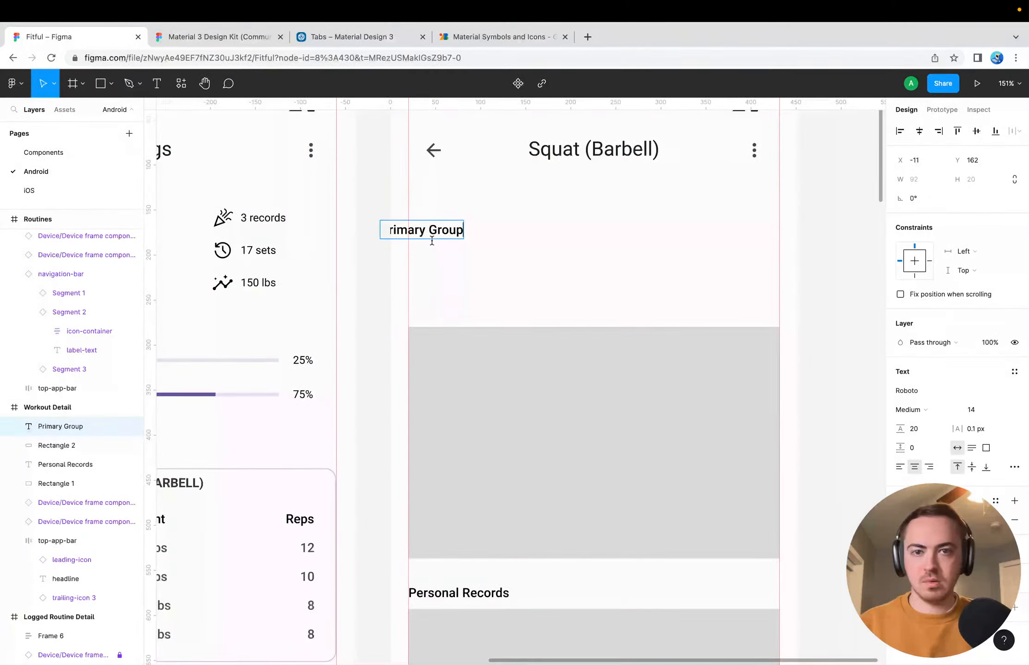
pyautogui.press('Escape')
pyautogui.moveTo(423, 232); pyautogui.dragTo(453, 231)
pyautogui.press('Left')
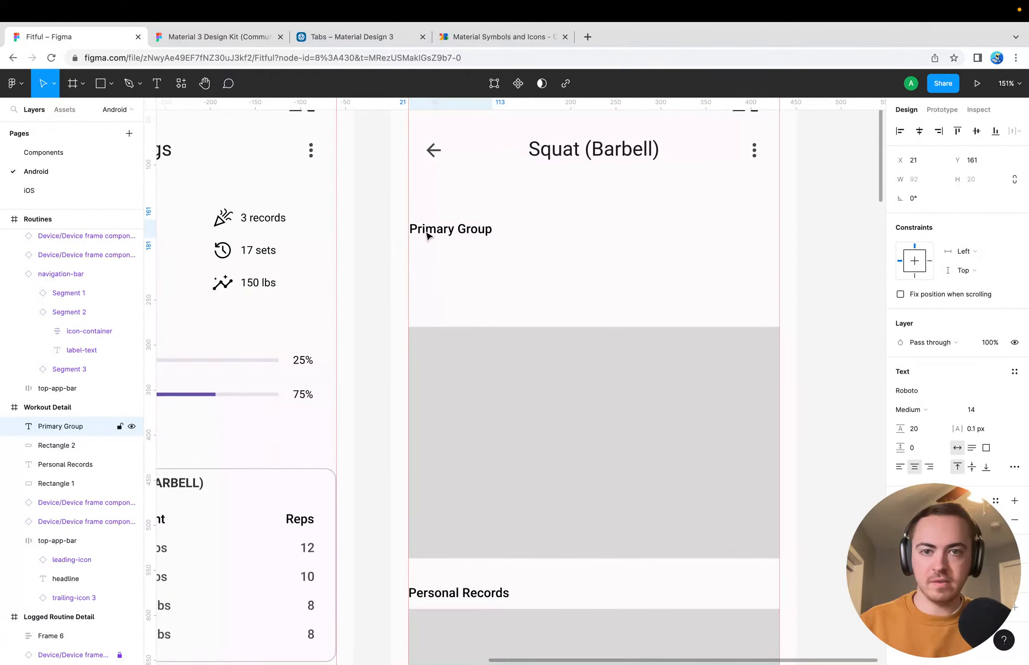
pyautogui.press('Right')
pyautogui.press('Up')
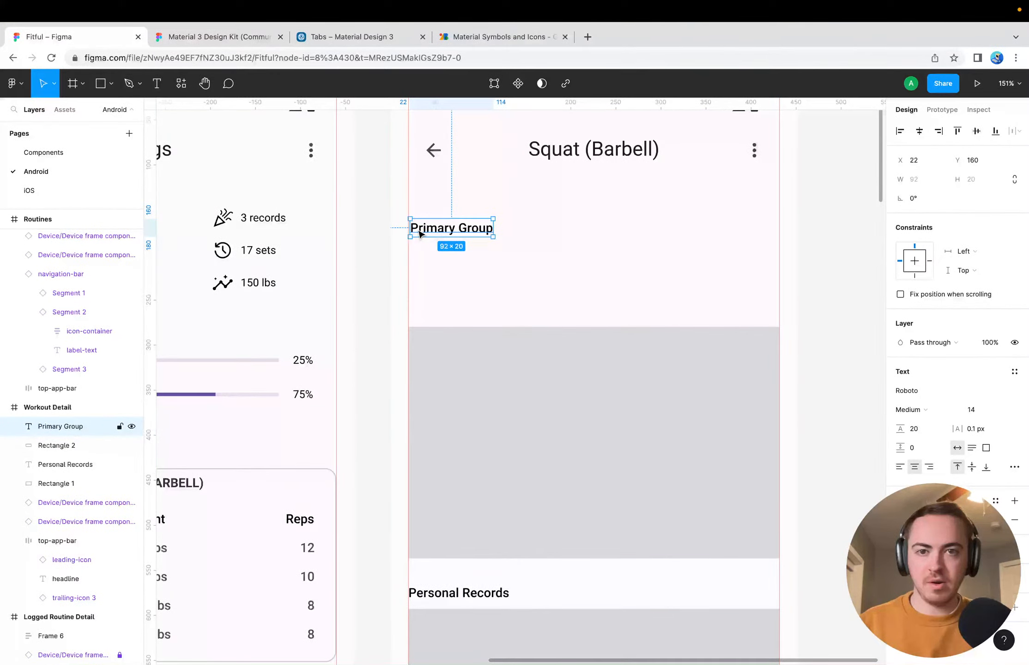
# Add a "Secondary Group(s)" text label below Primary Group at X 22, Y 195
pyautogui.press('t')
pyautogui.click(411, 259)
pyautogui.write('Se')
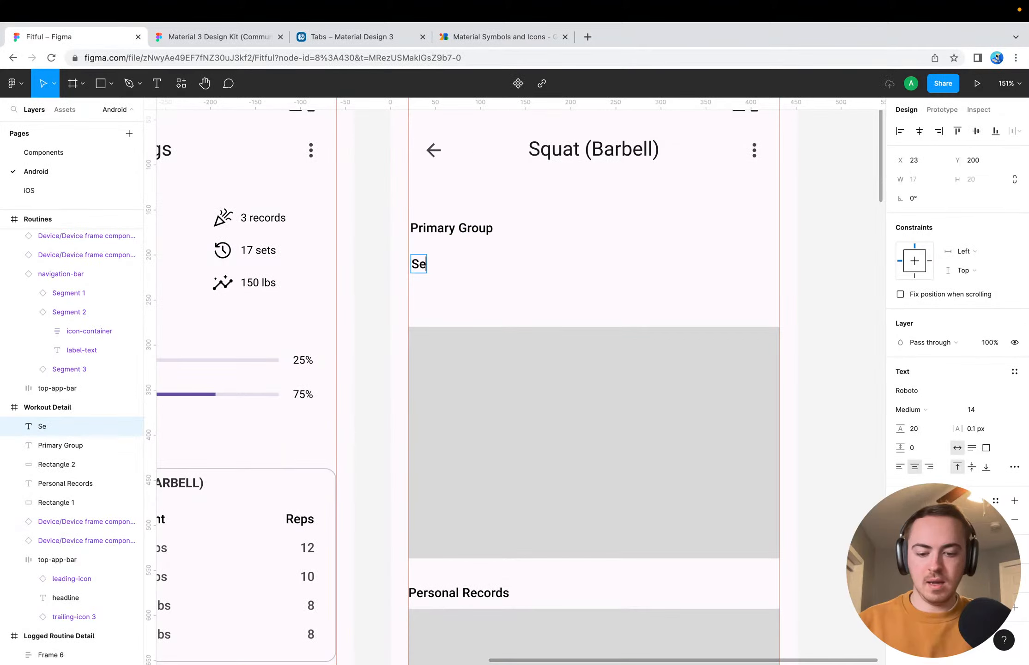
pyautogui.write('condary Group')
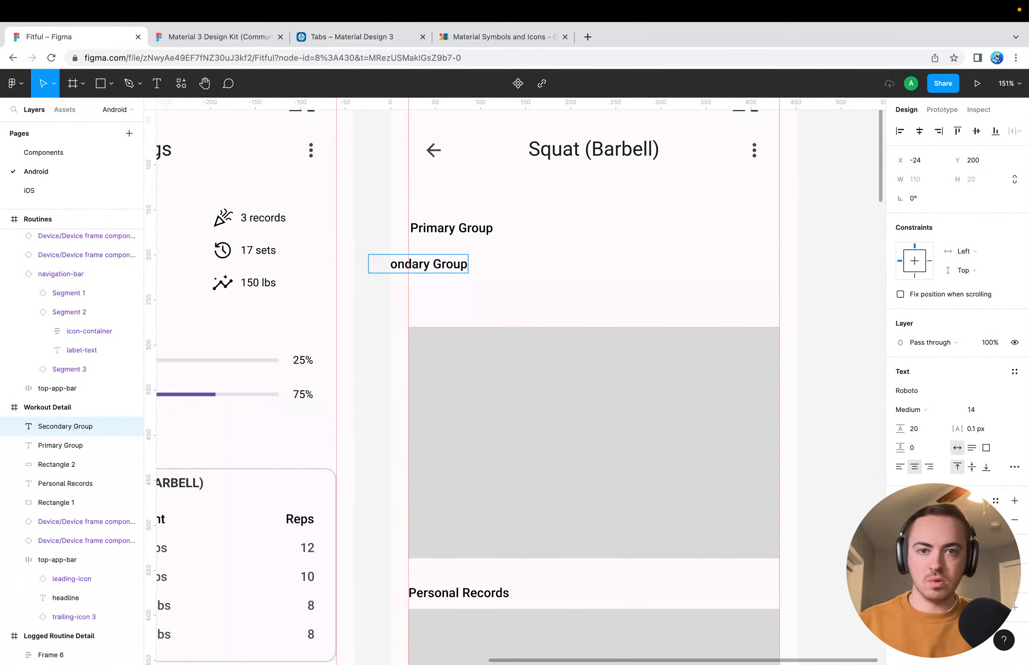
pyautogui.write('(s)')
pyautogui.press('Escape')
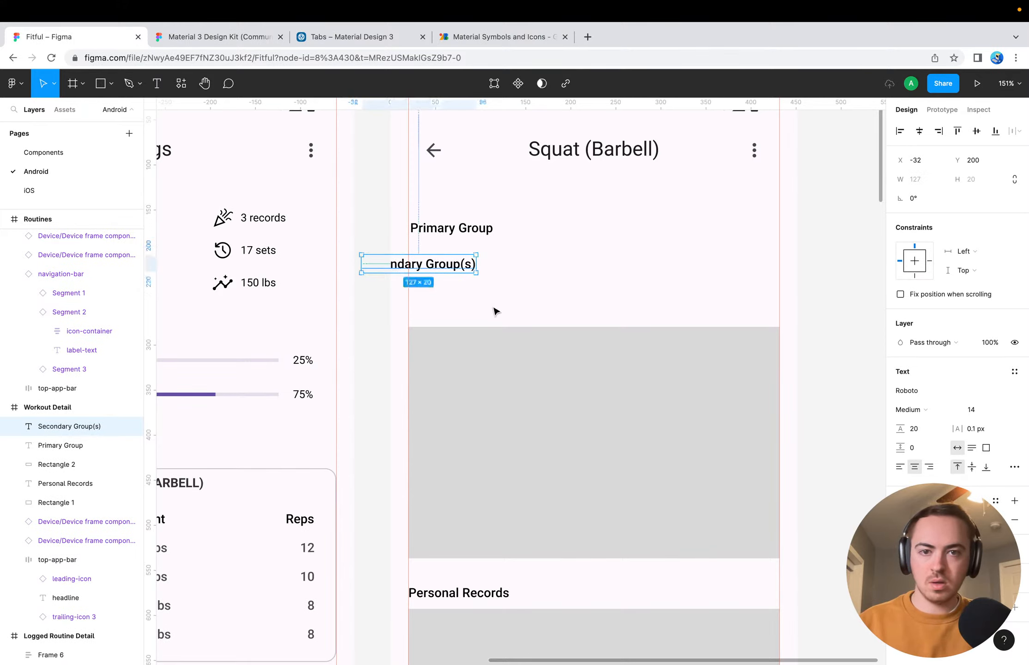
pyautogui.moveTo(435, 265); pyautogui.dragTo(484, 262)
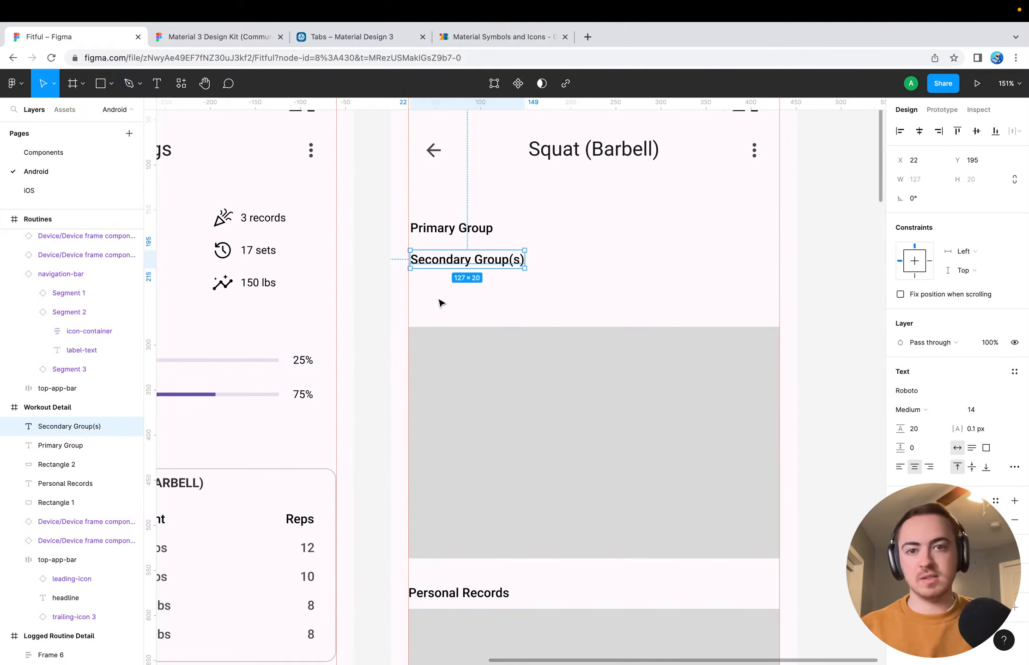
# Append a colon to both the Secondary Group(s) and Primary Group labels
pyautogui.doubleClick(440, 262)
pyautogui.click(480, 289)
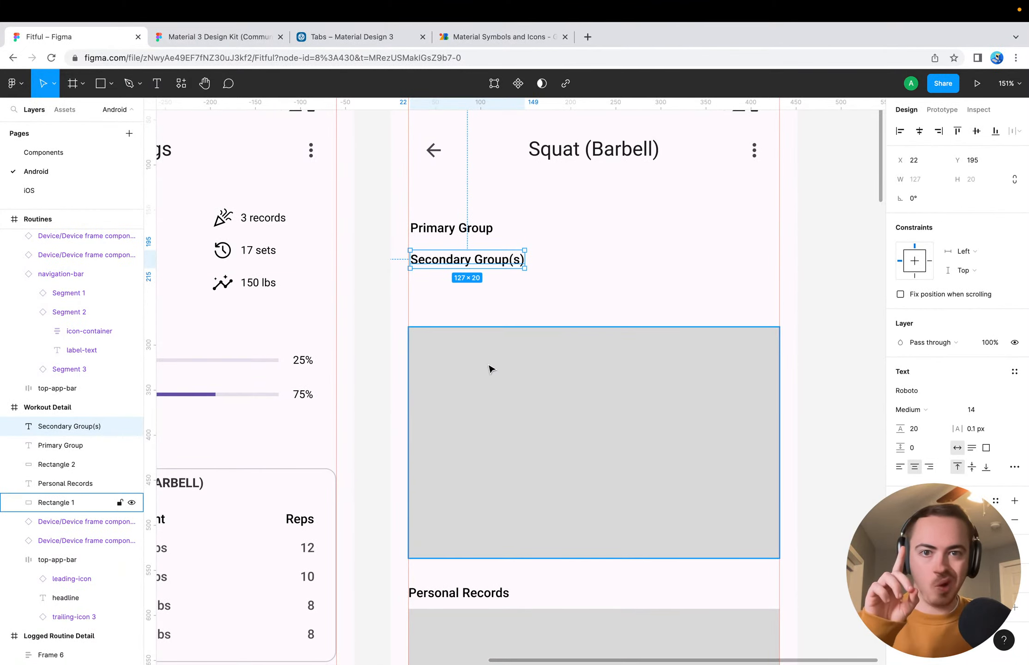
pyautogui.click(503, 293)
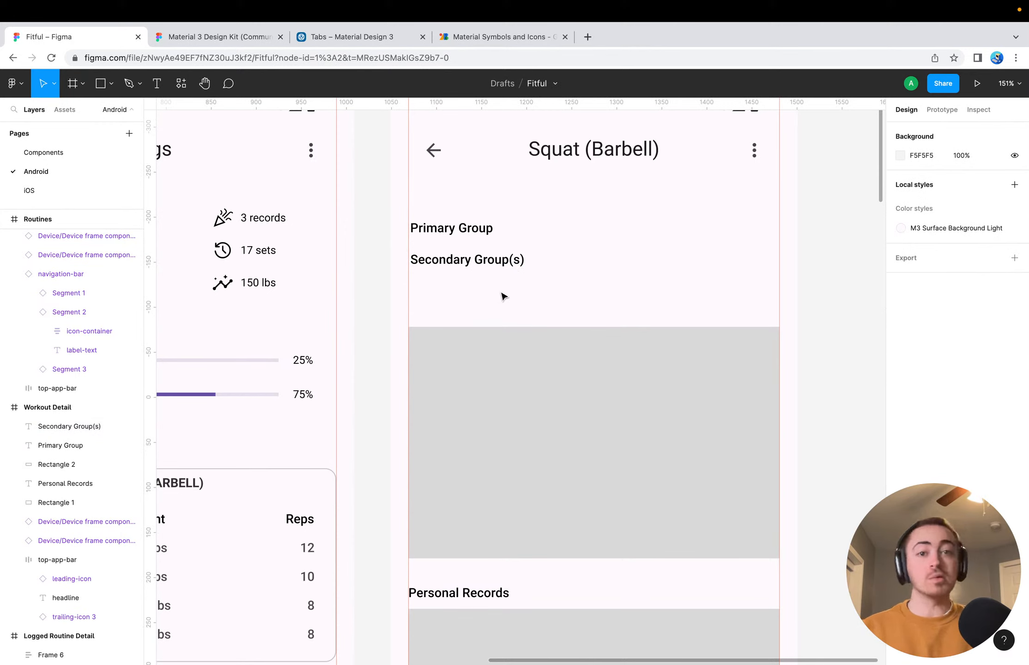
pyautogui.click(493, 263)
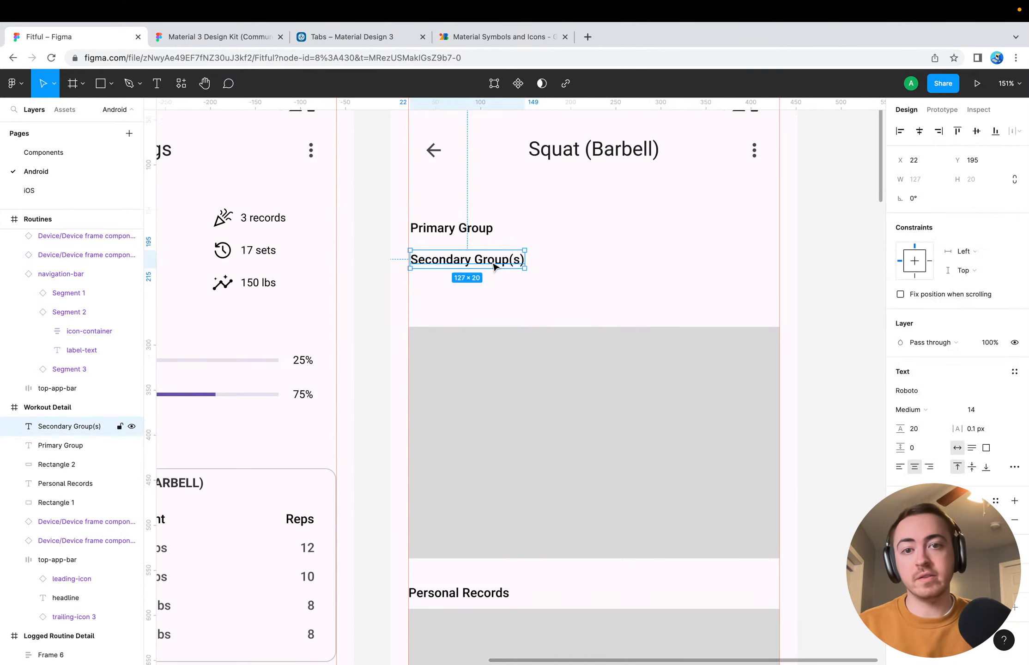
pyautogui.doubleClick(521, 262)
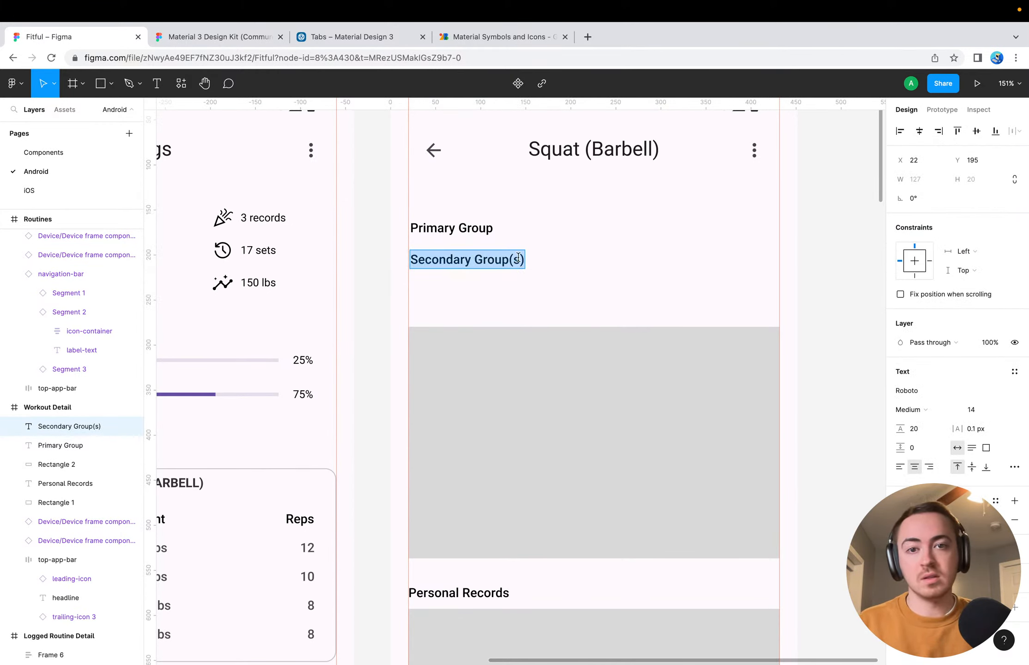
pyautogui.press('Right')
pyautogui.write(':')
pyautogui.click(482, 221)
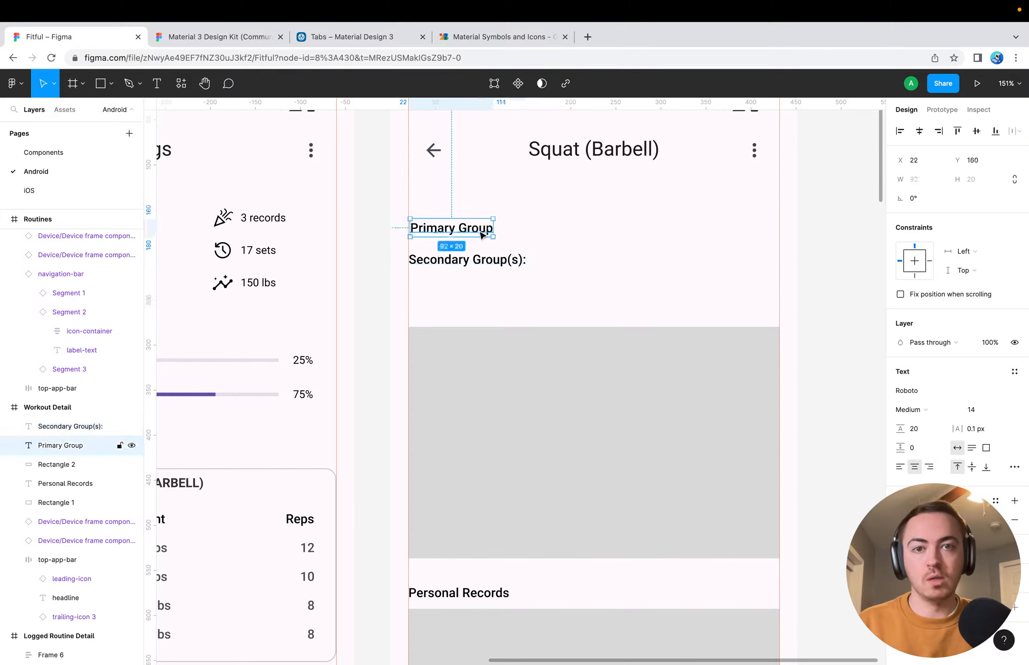
pyautogui.doubleClick(483, 233)
pyautogui.press('Right')
pyautogui.write(':')
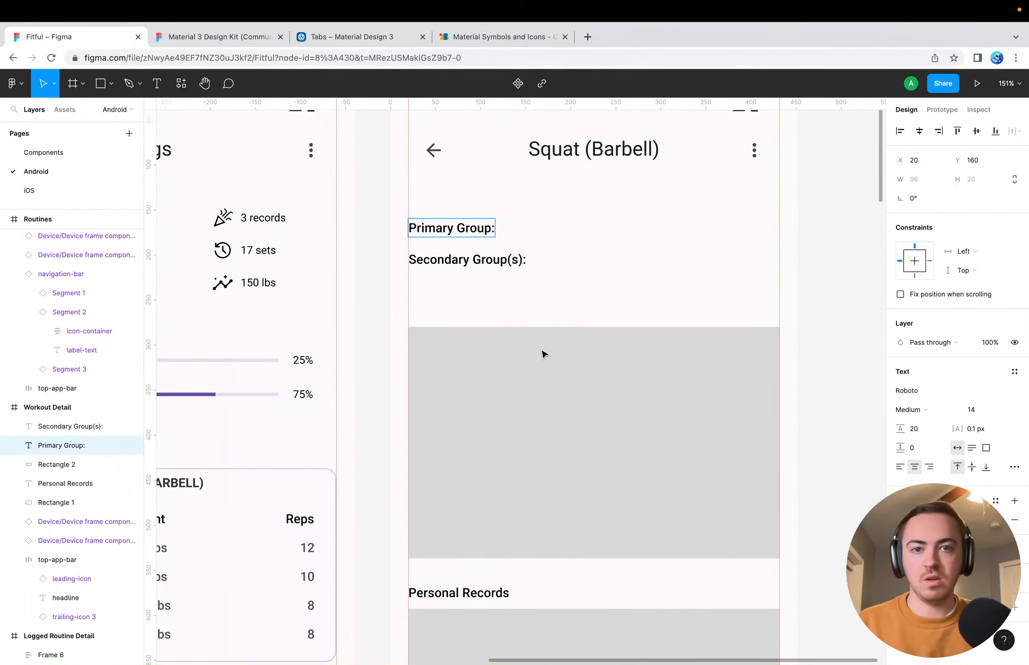
pyautogui.press('Escape')
# Remove "(s)" from the secondary label so it reads "Secondary Group:"
pyautogui.doubleClick(513, 261)
pyautogui.press('Right')
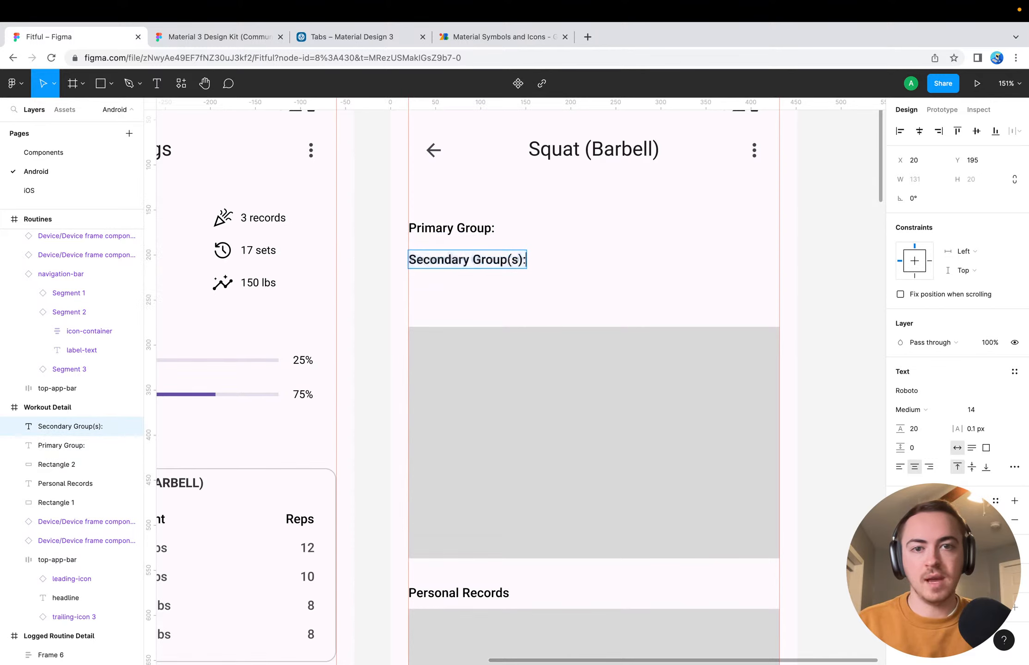
pyautogui.press('BackSpace')
pyautogui.press('BackSpace')
pyautogui.press('BackSpace')
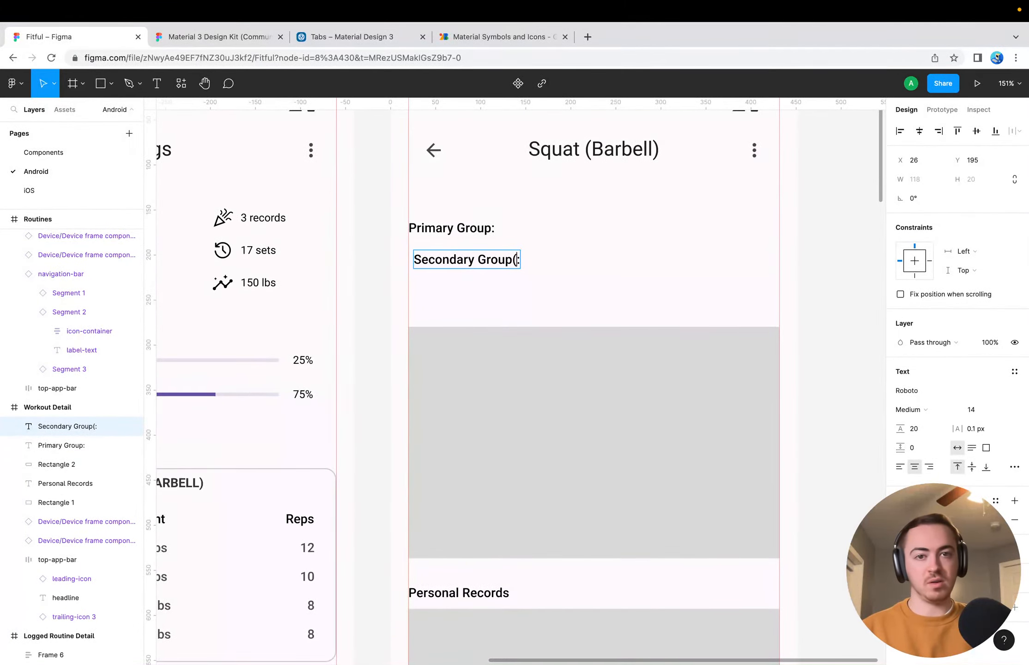
pyautogui.press('Escape')
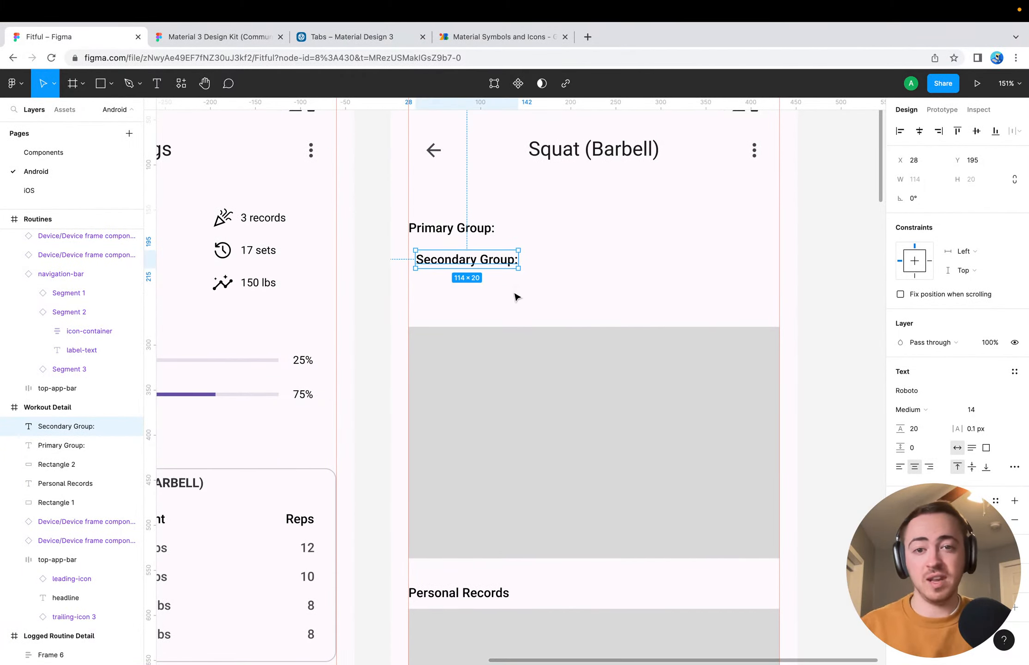
# Move the "Secondary Group:" label closer beneath "Primary Group:", to X 21, Y 188
pyautogui.click(508, 305)
pyautogui.moveTo(473, 267)
pyautogui.mouseDown()
pyautogui.moveTo(457, 268)
pyautogui.moveTo(466, 261)
pyautogui.mouseUp()
pyautogui.click(523, 294)
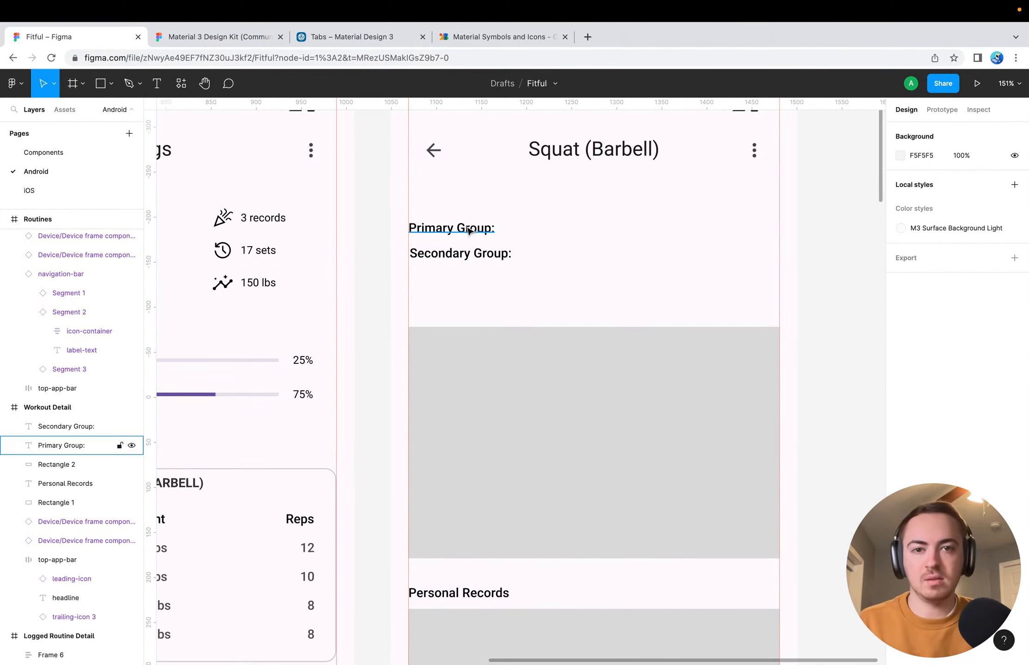
pyautogui.click(462, 253)
pyautogui.press('alt')
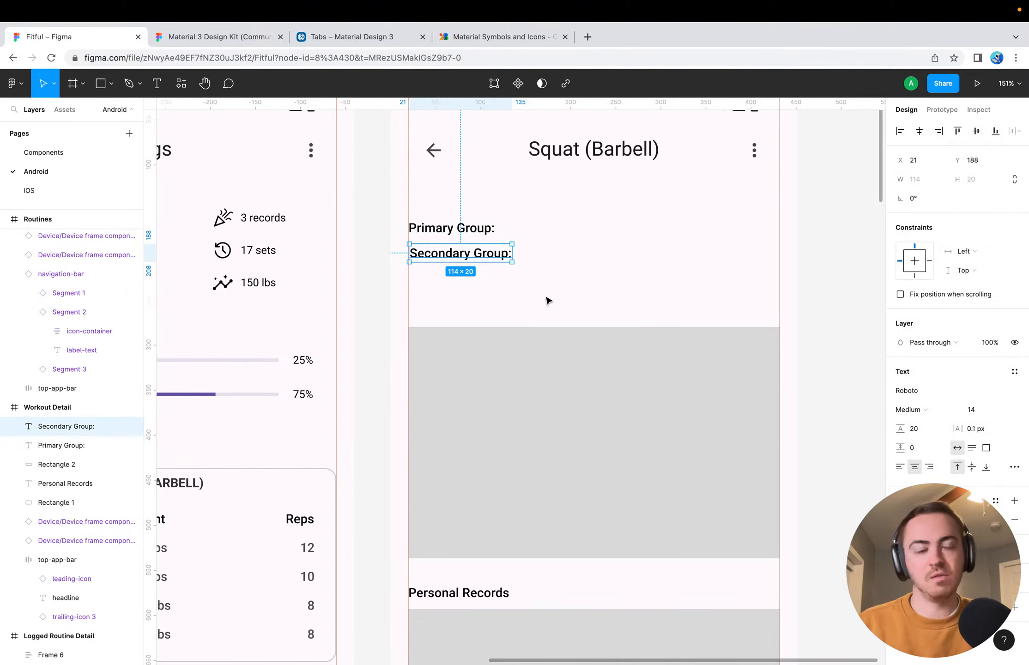
pyautogui.click(553, 328)
pyautogui.click(509, 296)
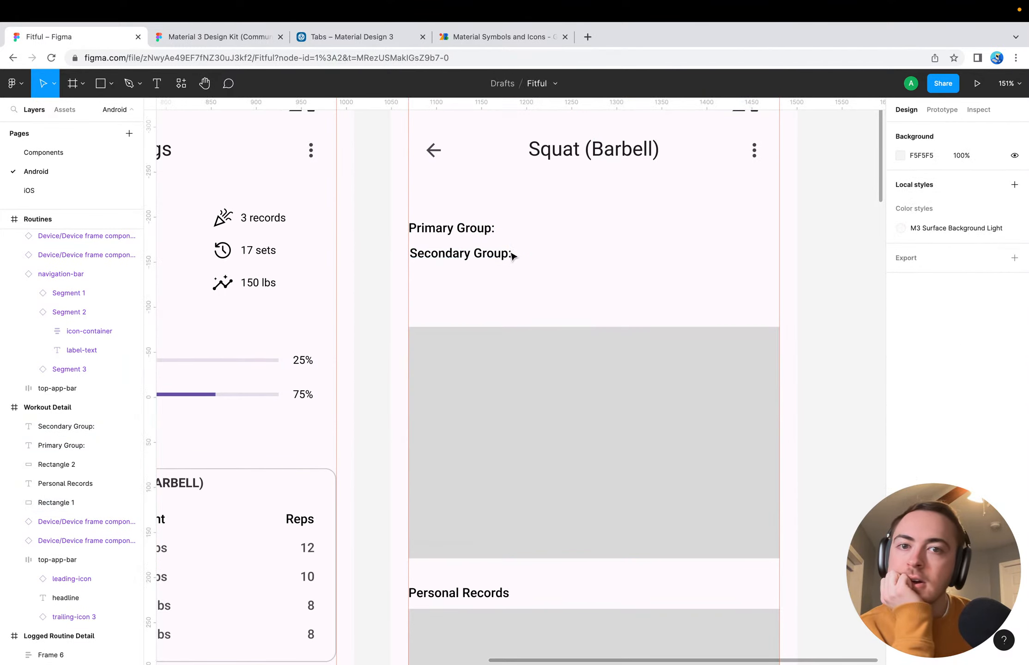
# Add a "Quadriceps" text beside the "Primary Group:" label, level with it at X 135, Y 160
pyautogui.click(491, 232)
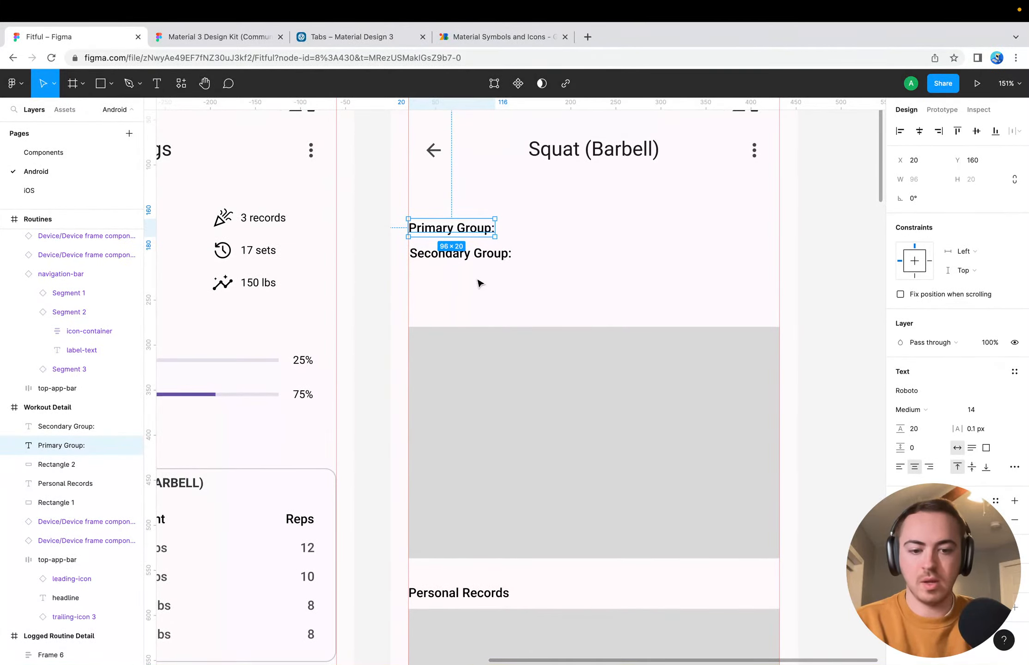
pyautogui.click(503, 231)
pyautogui.press('t')
pyautogui.click(503, 228)
pyautogui.write('Q')
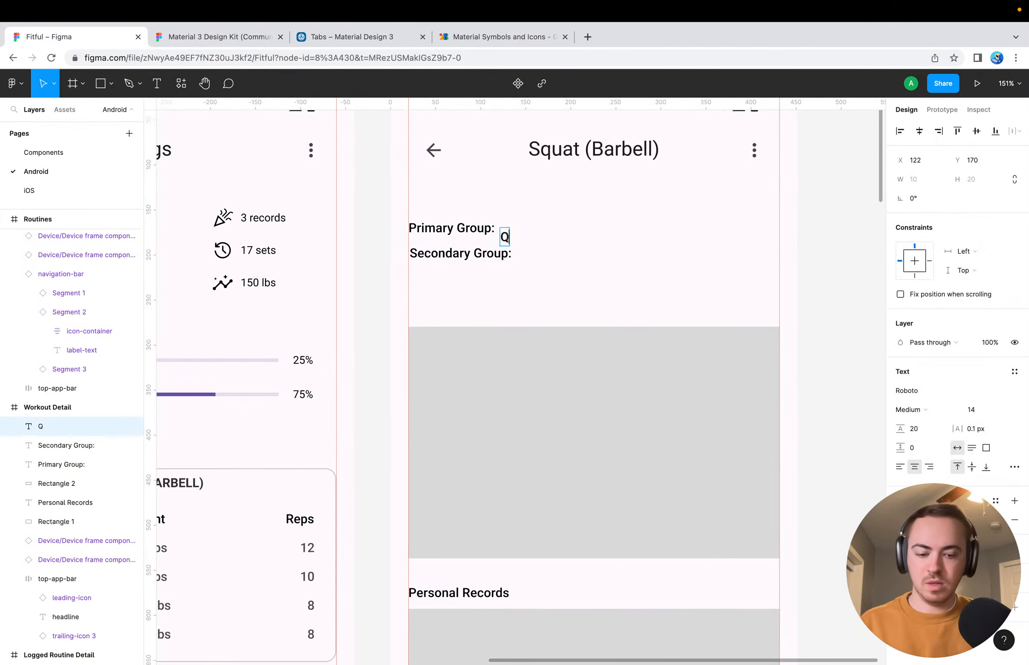
pyautogui.write('uadricepts')
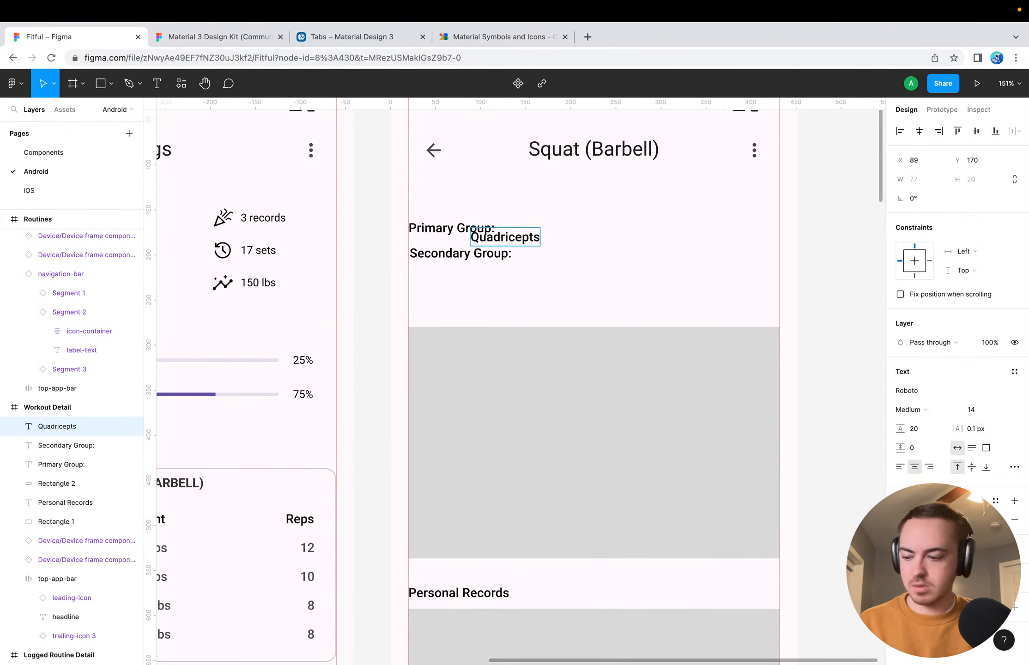
pyautogui.press('BackSpace')
pyautogui.press('BackSpace')
pyautogui.write('s')
pyautogui.press('Escape')
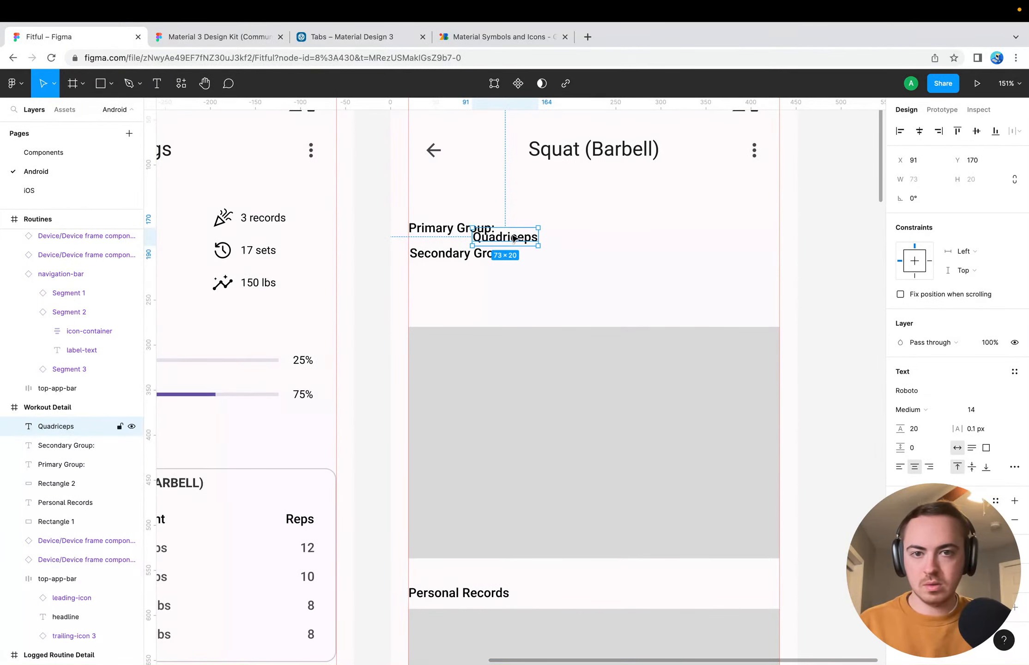
pyautogui.moveTo(510, 240); pyautogui.dragTo(549, 230)
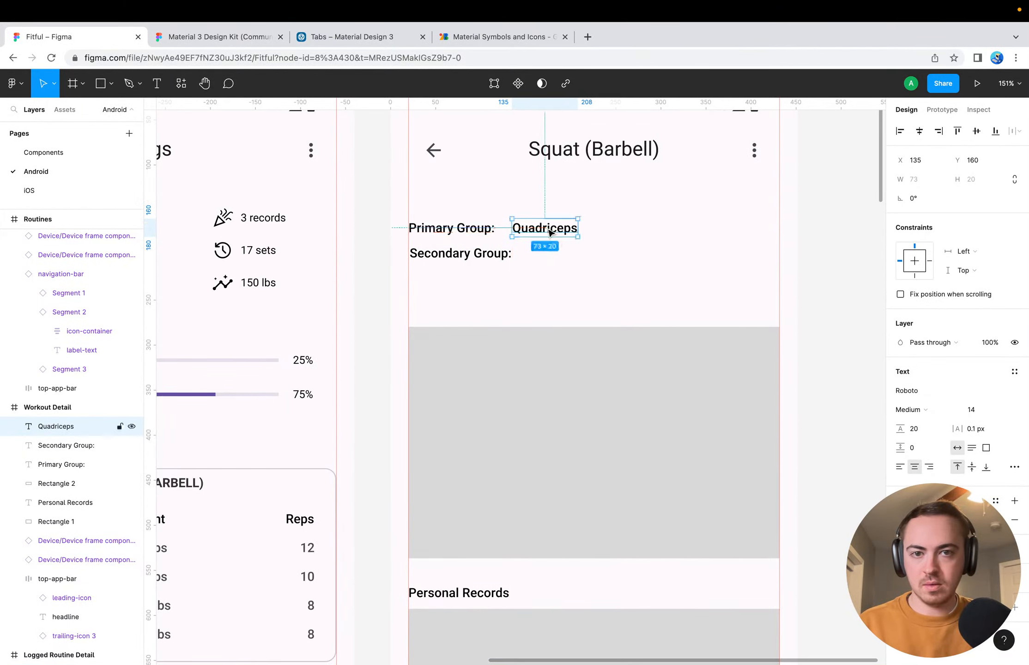
# Add a "Hamstrings, Glutes" text beside the "Secondary Group:" label, level with it
pyautogui.press('Escape')
pyautogui.press('t')
pyautogui.click(532, 254)
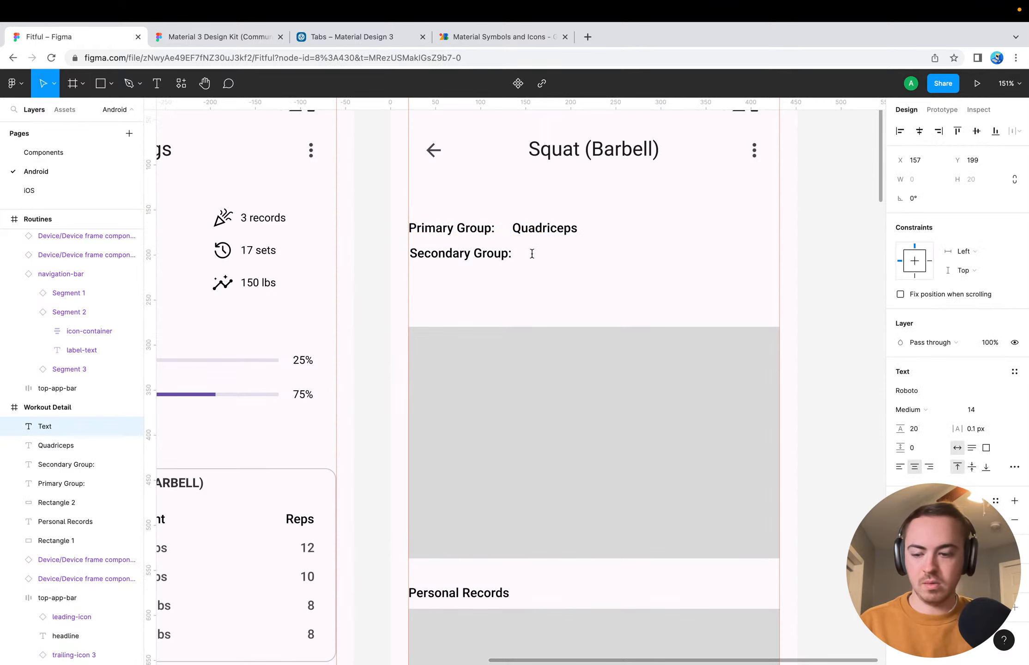
pyautogui.write('Hamstri')
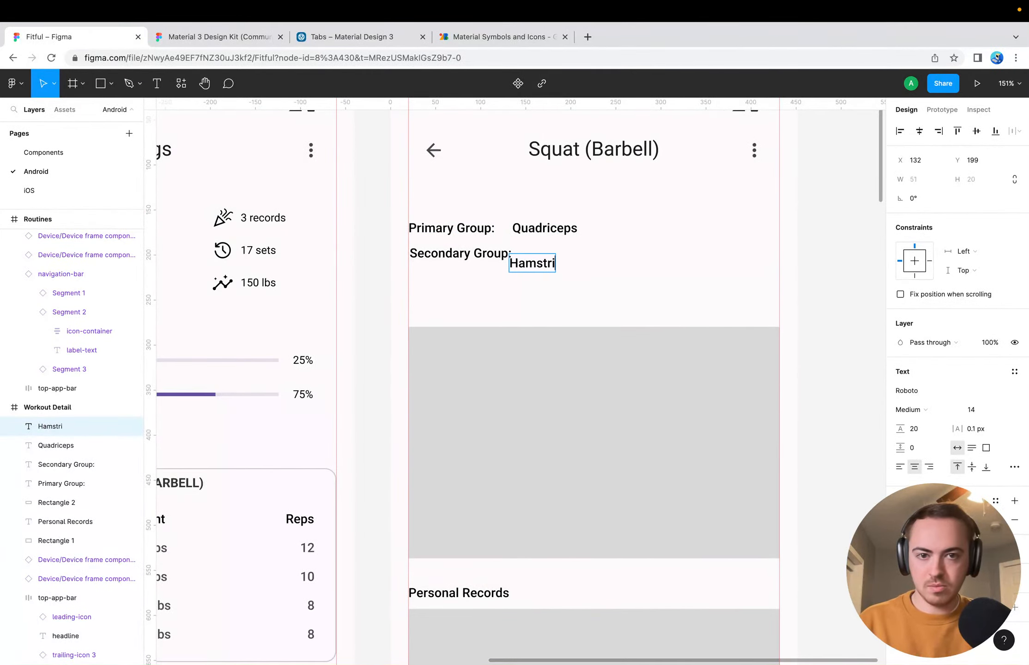
pyautogui.write('ngs, Glutes')
pyautogui.press('Escape')
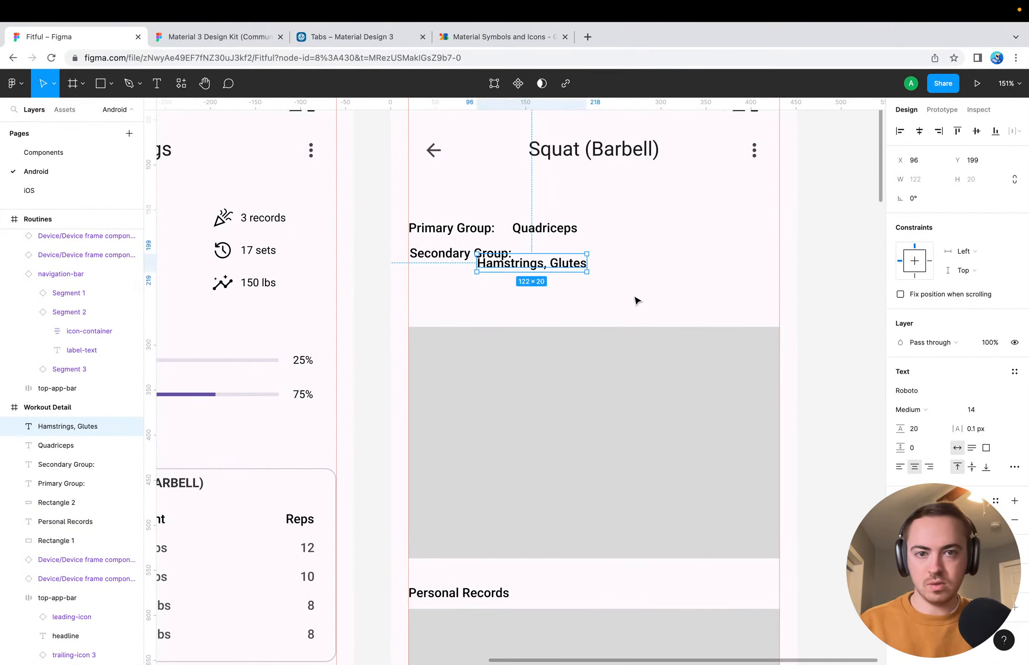
pyautogui.moveTo(562, 267); pyautogui.dragTo(602, 255)
# Change the secondary label to "Secondary Groups:" and shift its row so it starts at X 20, aligned with "Primary Group:"
pyautogui.click(507, 257)
pyautogui.doubleClick(507, 254)
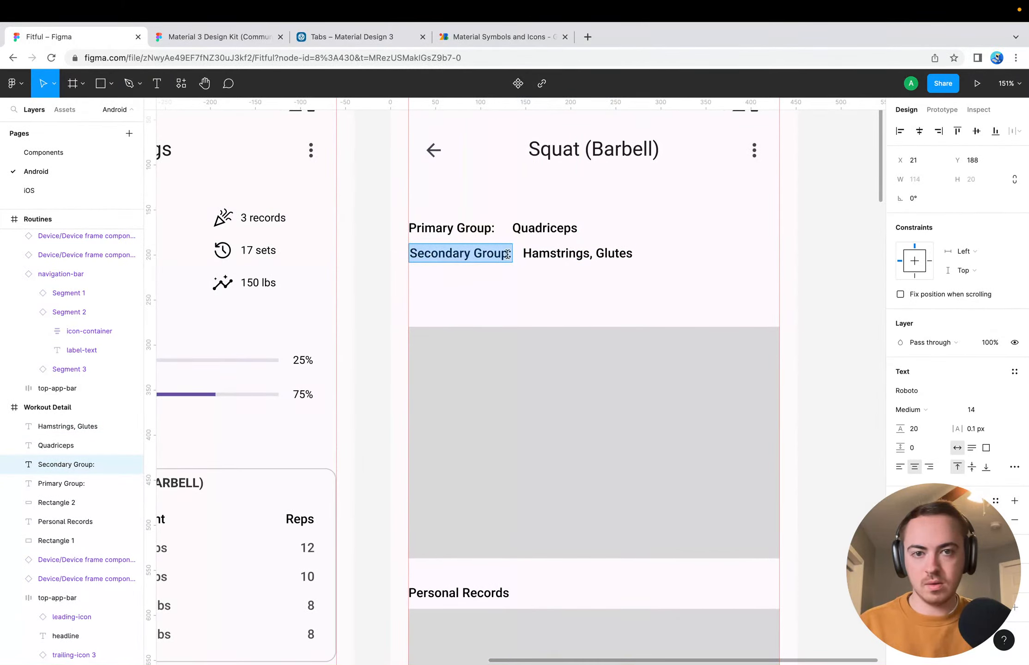
pyautogui.press('Left')
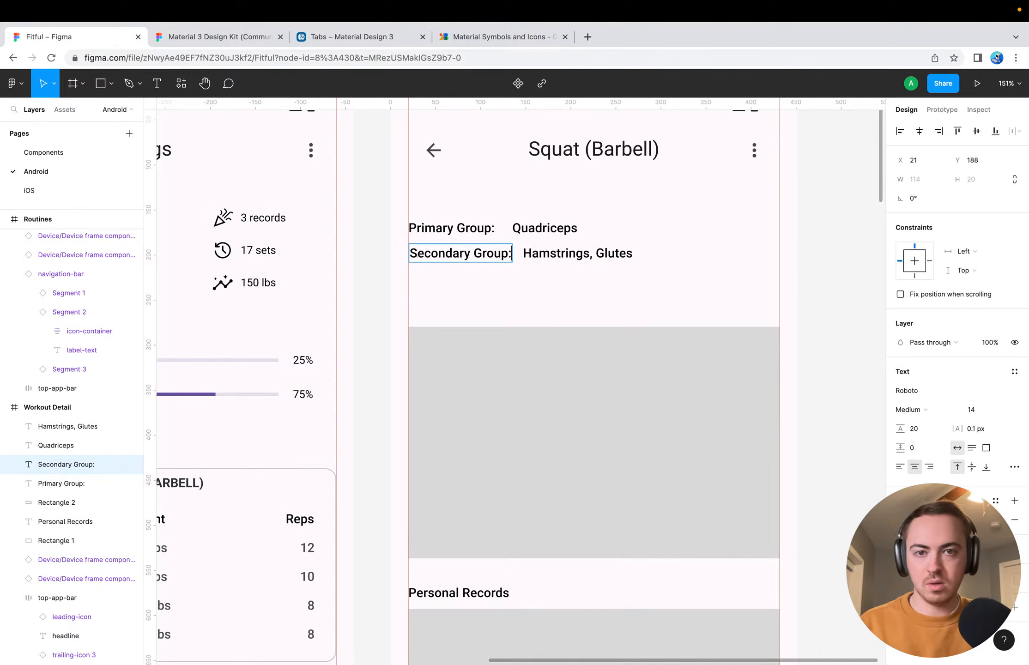
pyautogui.write('s')
pyautogui.press('Escape')
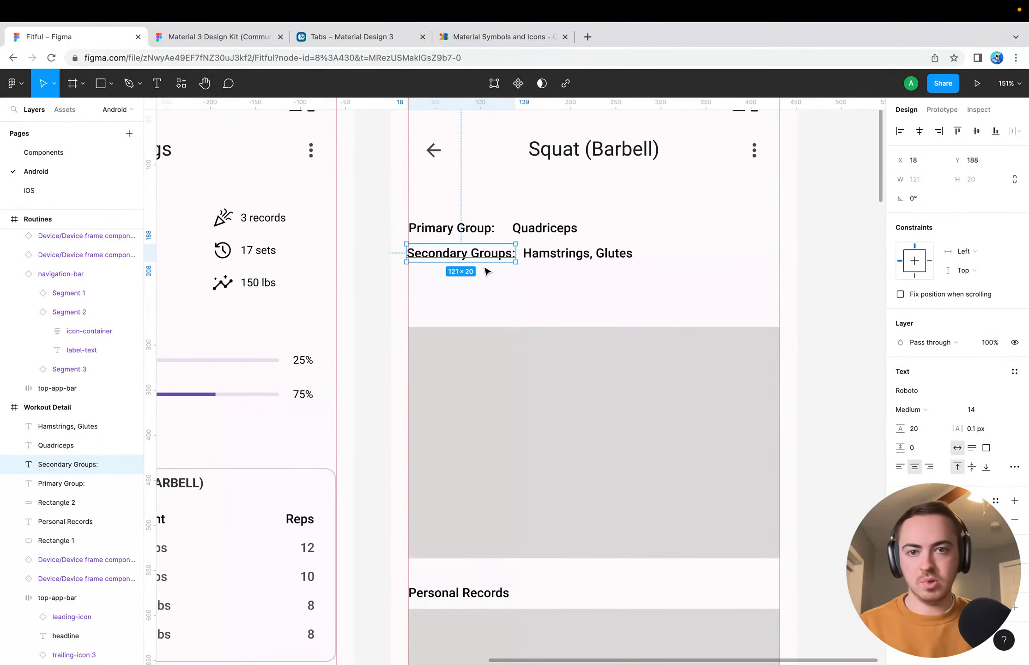
pyautogui.keyDown('shift'); pyautogui.click(526, 254); pyautogui.keyUp('shift')
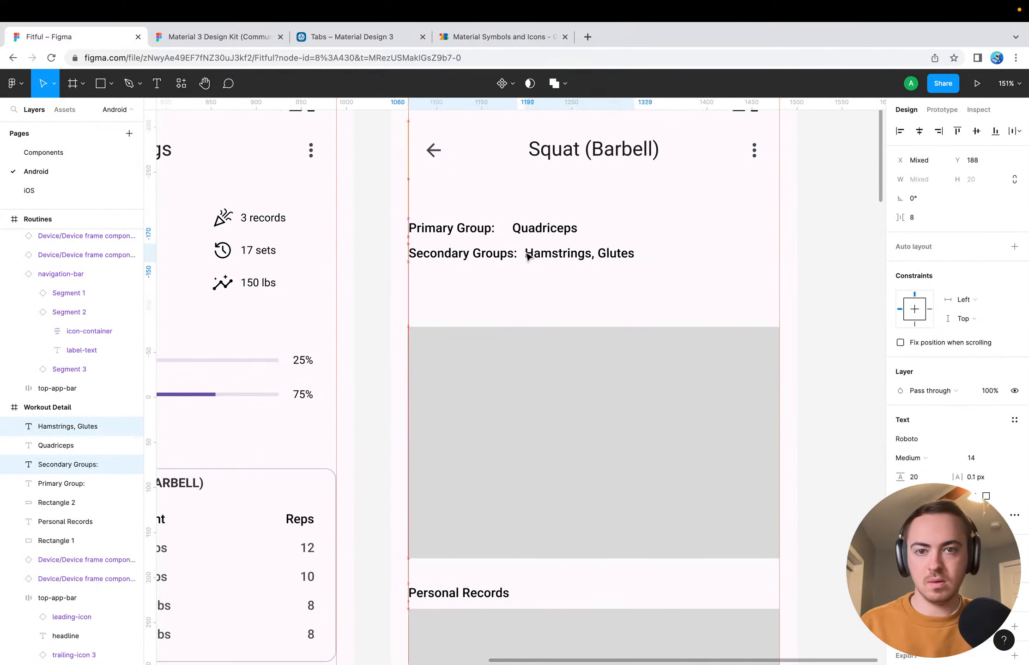
pyautogui.click(519, 284)
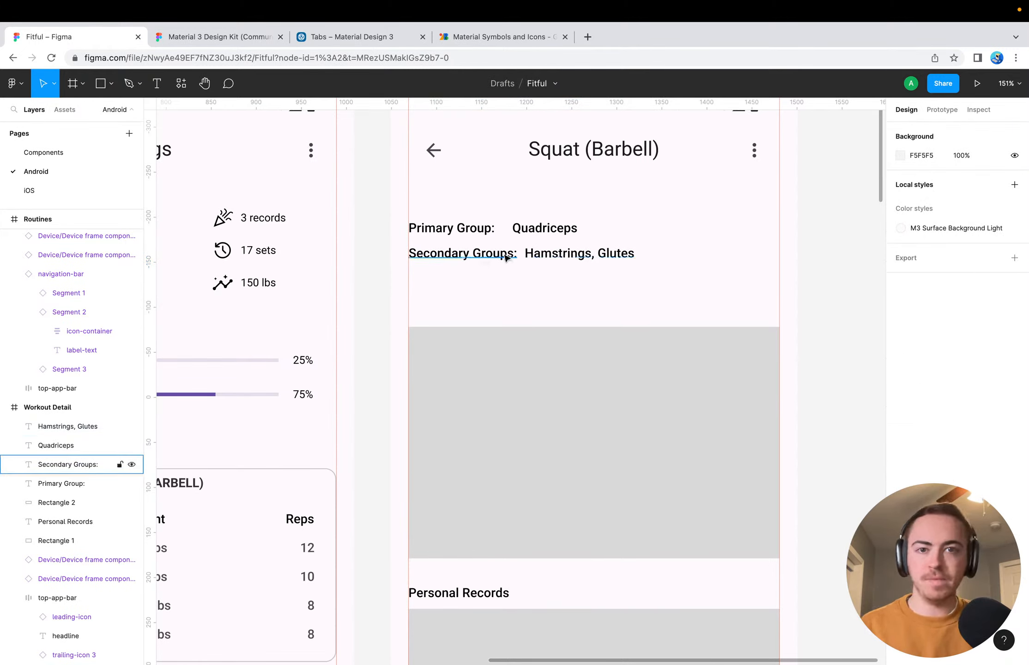
# Set the font weight of the "Hamstrings, Glutes" and "Quadriceps" texts to Regular
pyautogui.click(536, 255)
pyautogui.click(911, 410)
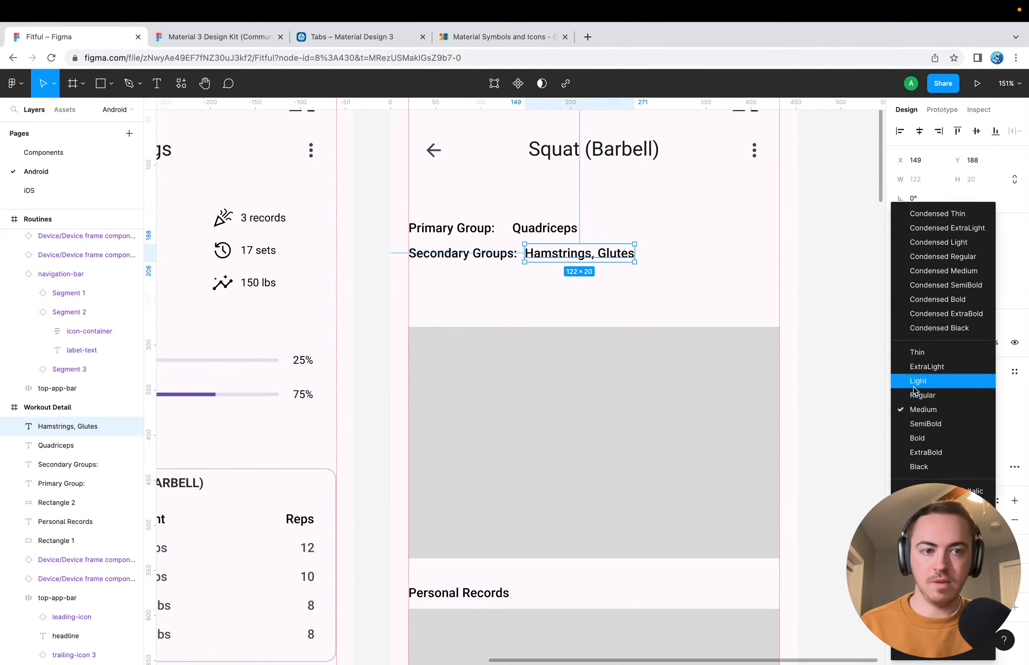
pyautogui.click(919, 394)
pyautogui.click(566, 235)
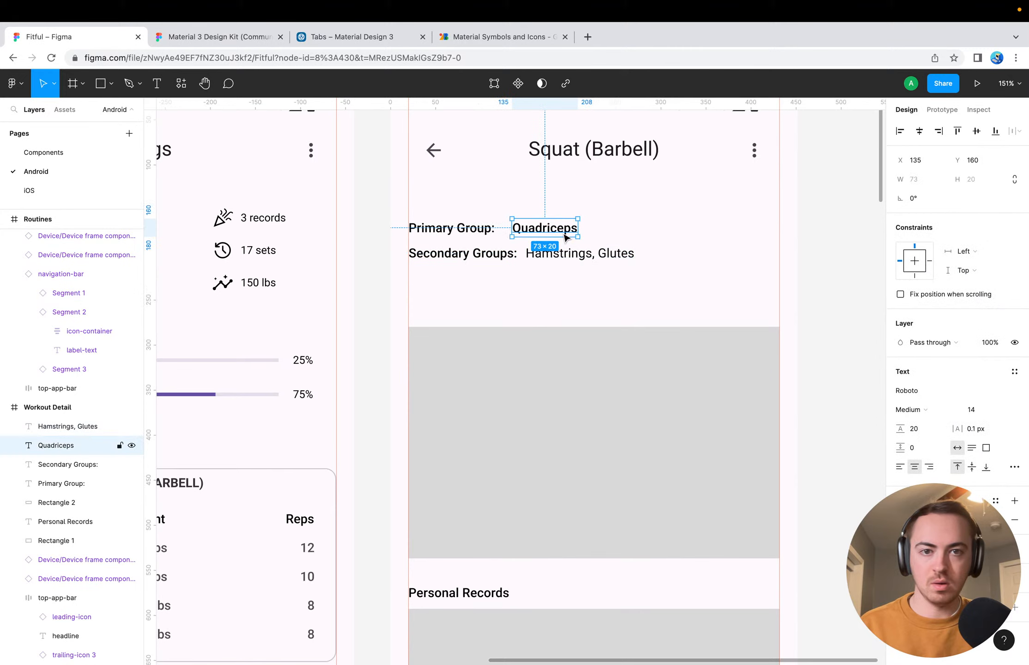
pyautogui.click(911, 410)
pyautogui.click(925, 392)
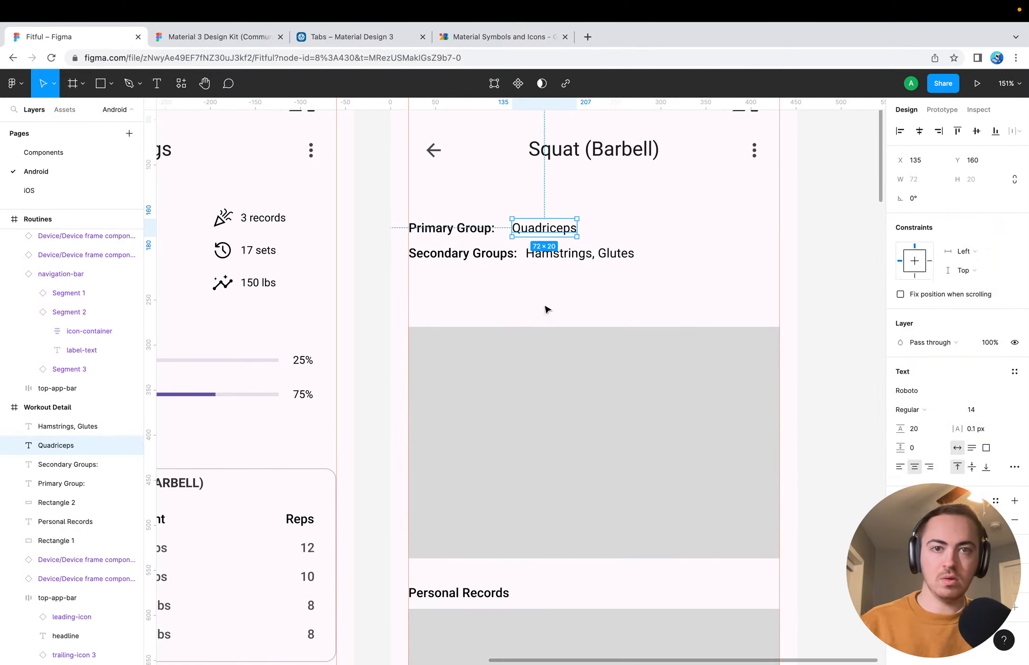
# Reduce the font size of the "Primary Group:" and "Secondary Groups:" labels to 12
pyautogui.click(474, 229)
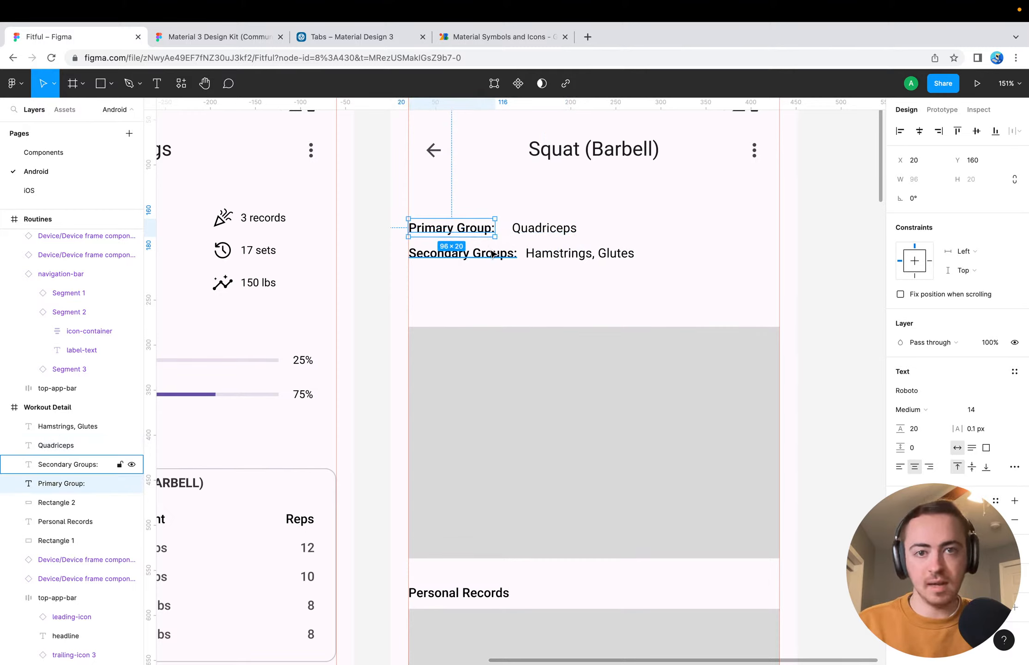
pyautogui.click(986, 409)
pyautogui.write('12')
pyautogui.press('Return')
pyautogui.click(487, 258)
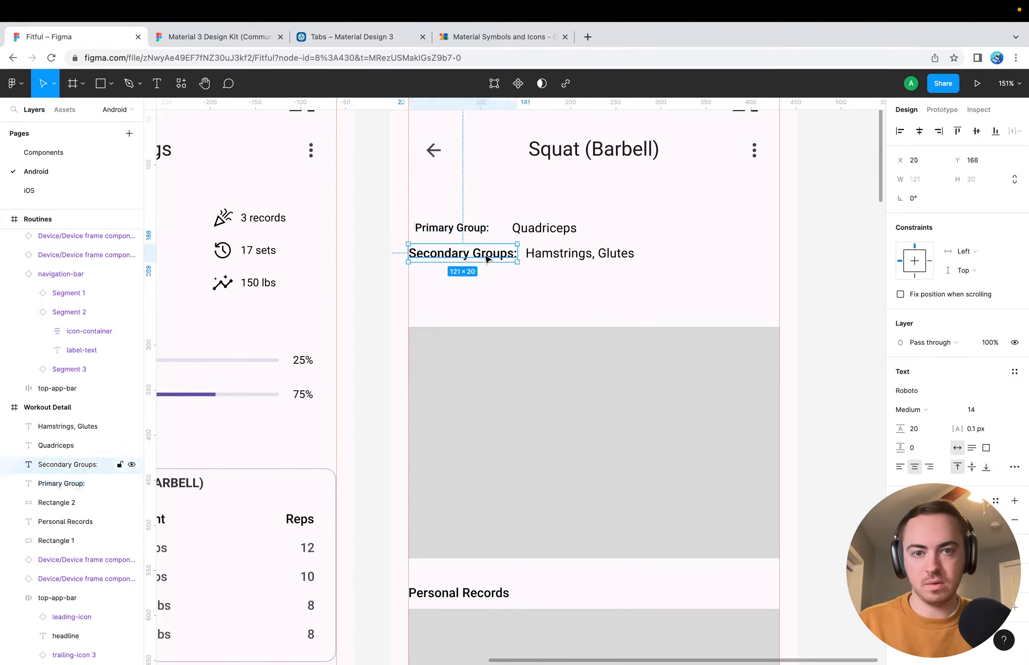
pyautogui.click(974, 409)
pyautogui.write('12')
pyautogui.press('Return')
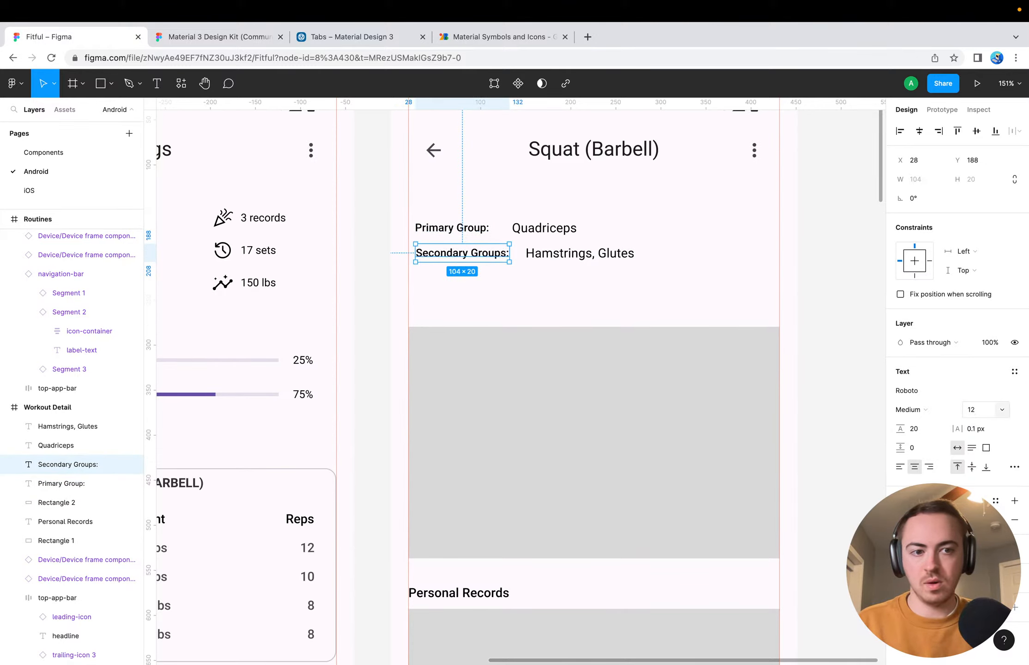
# Set the font size of the "Quadriceps" and "Hamstrings, Glutes" texts to 12
pyautogui.click(545, 229)
pyautogui.click(984, 410)
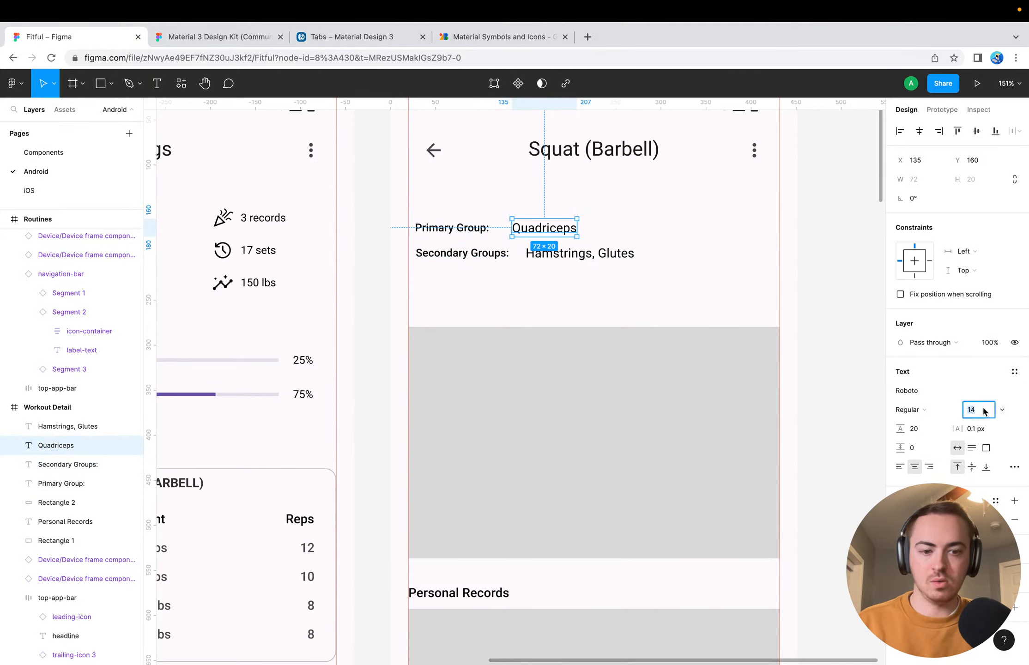
pyautogui.press('Return')
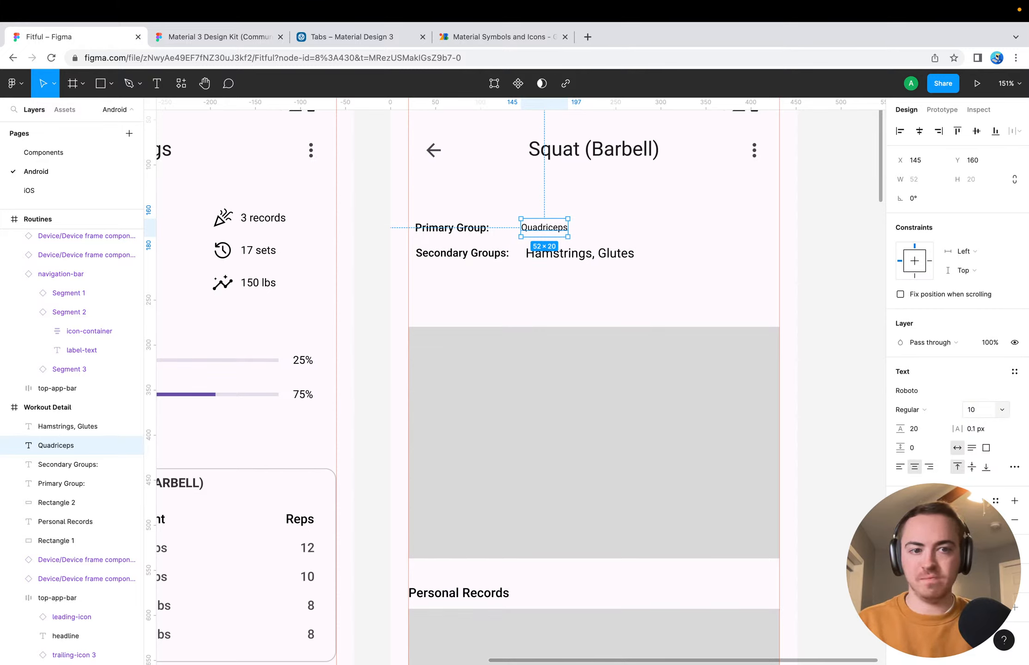
pyautogui.click(974, 409)
pyautogui.write('12')
pyautogui.press('Return')
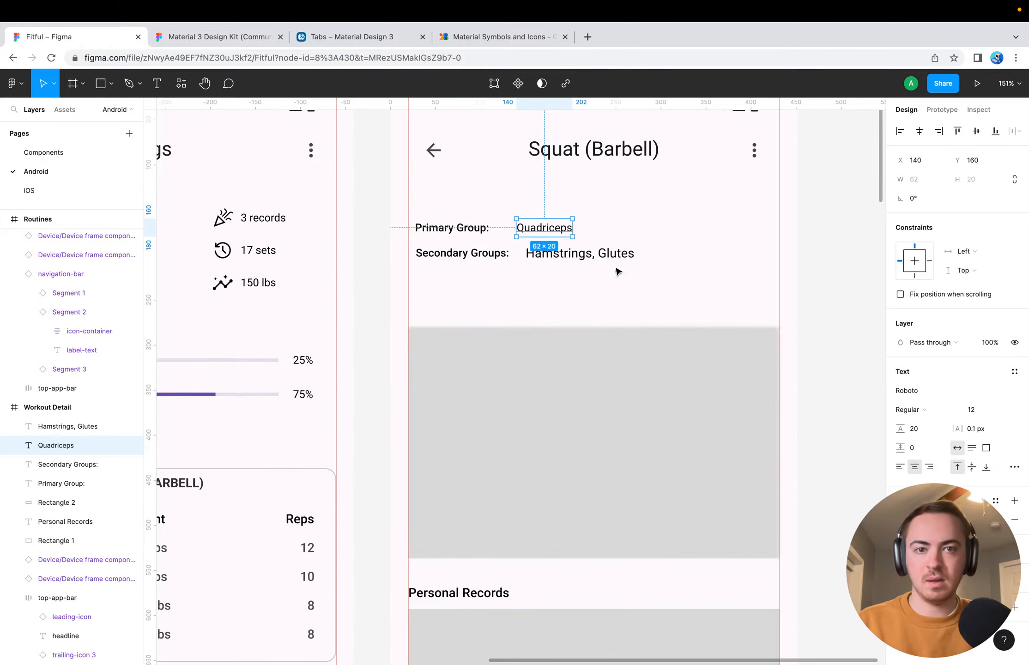
pyautogui.click(614, 257)
pyautogui.click(975, 409)
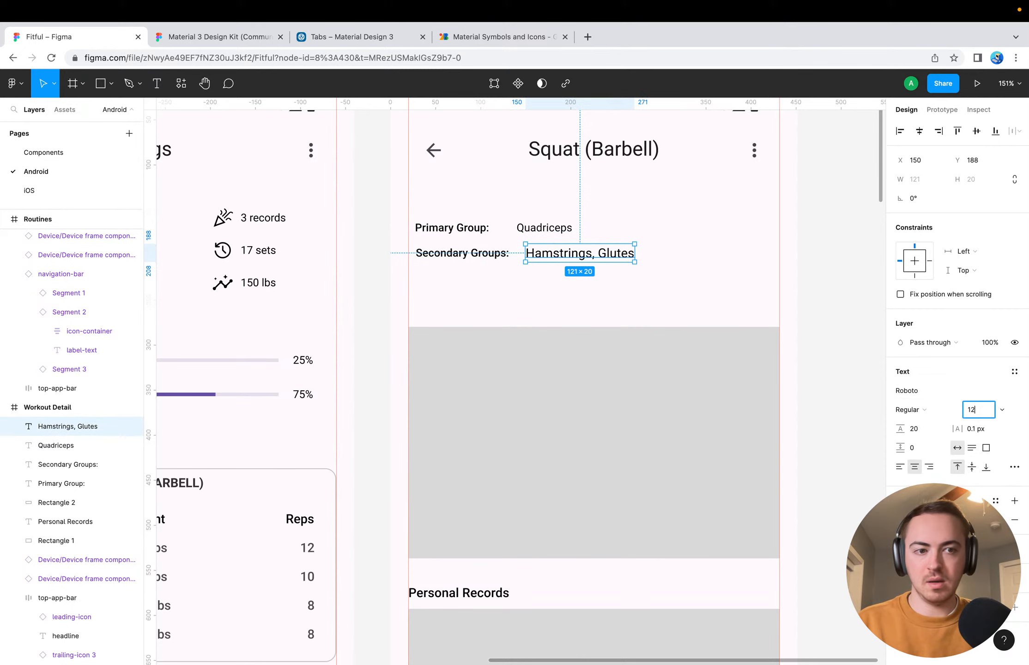
pyautogui.write('12')
# Nudge "Quadriceps" left to X 118, leaving an 8 px gap after the "Primary Group:" label
pyautogui.click(543, 227)
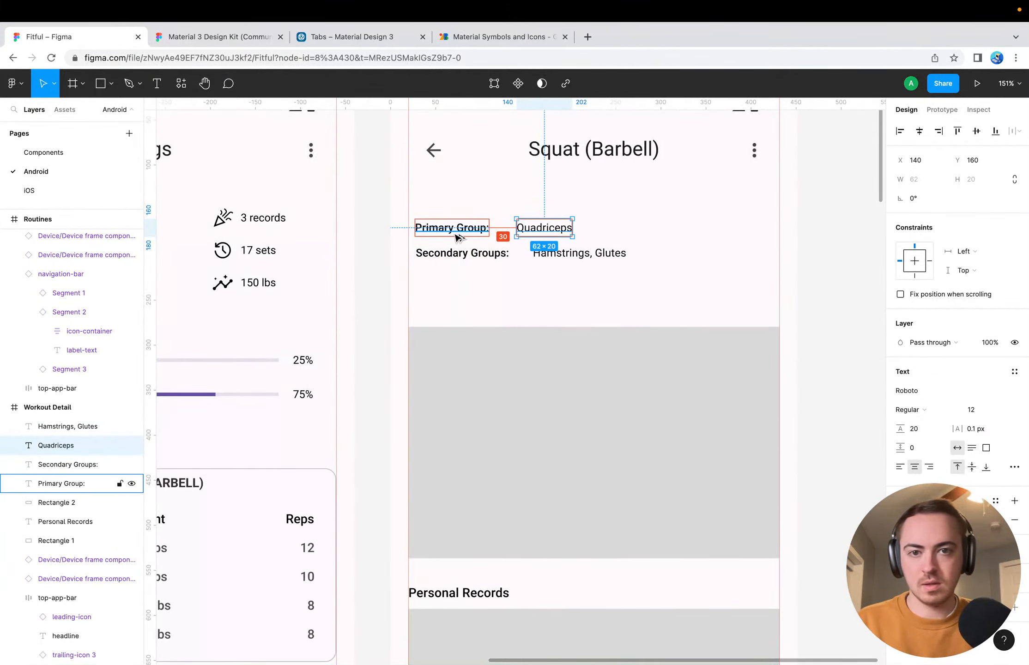
pyautogui.press('Left')
pyautogui.press('Left')
pyautogui.press('Left')
pyautogui.press('Left')
pyautogui.press('Left')
pyautogui.press('Left')
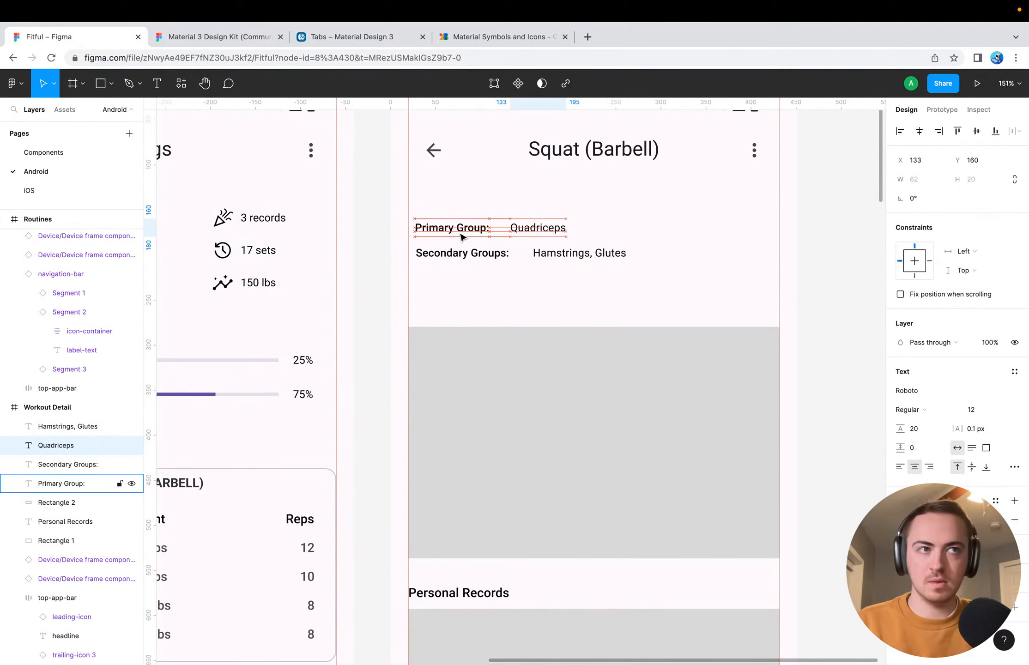
pyautogui.hotkey('shift', 'Left')
pyautogui.press('Left')
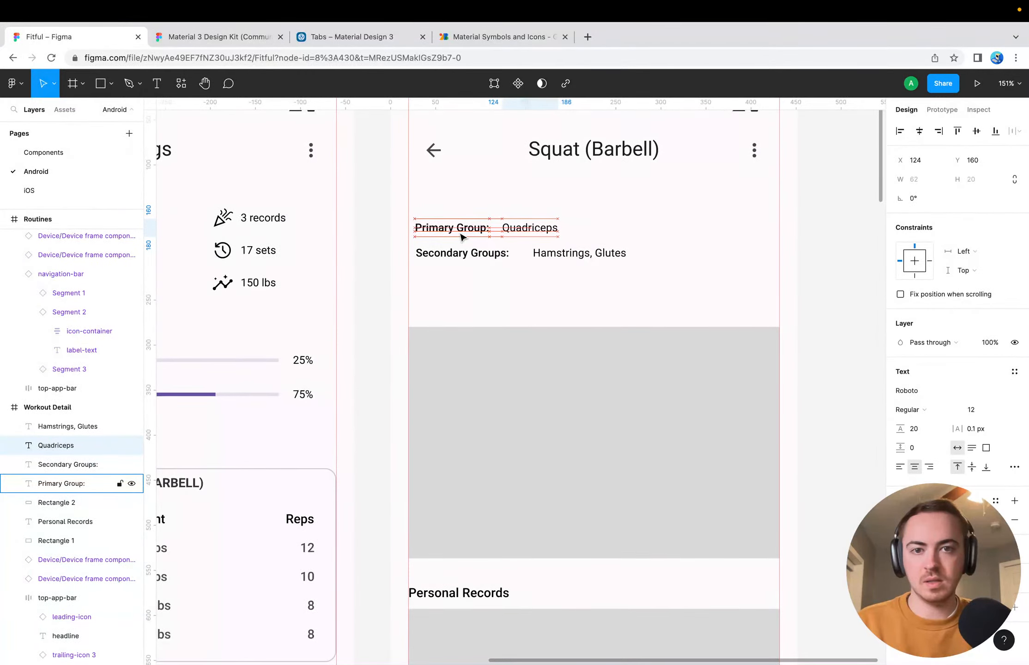
pyautogui.press('Left')
pyautogui.press('Left')
pyautogui.press('Left')
pyautogui.press('Left')
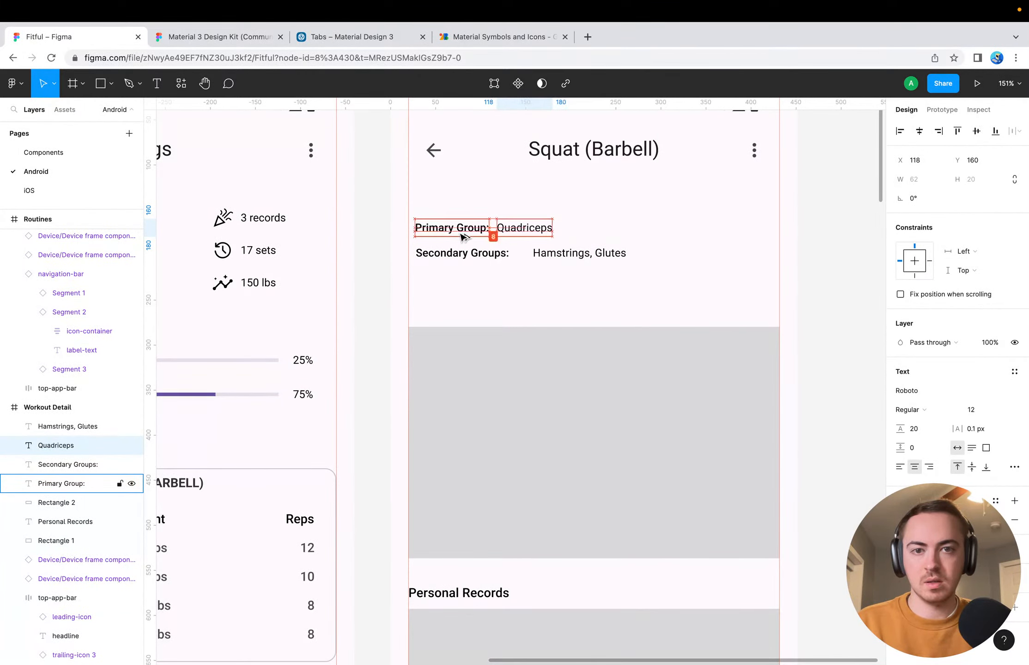
# Nudge "Hamstrings, Glutes" left toward the "Secondary Groups:" label, to X 150
pyautogui.click(577, 253)
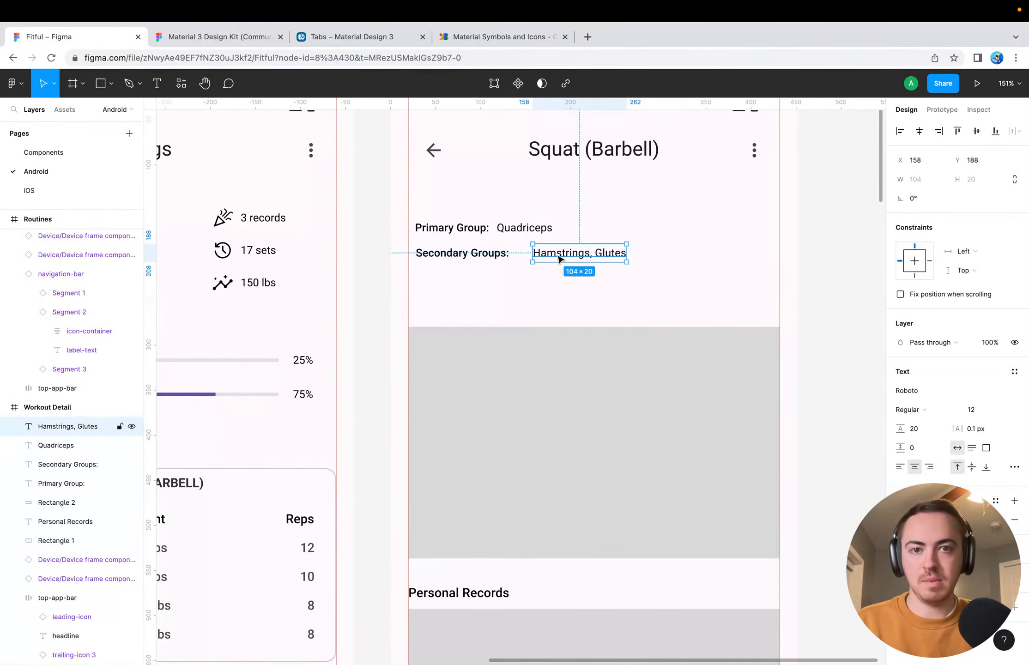
pyautogui.press('alt')
pyautogui.press('Left')
pyautogui.press('Left')
pyautogui.press('Left')
pyautogui.press('Left')
pyautogui.press('Left')
pyautogui.press('Left')
pyautogui.press('Left')
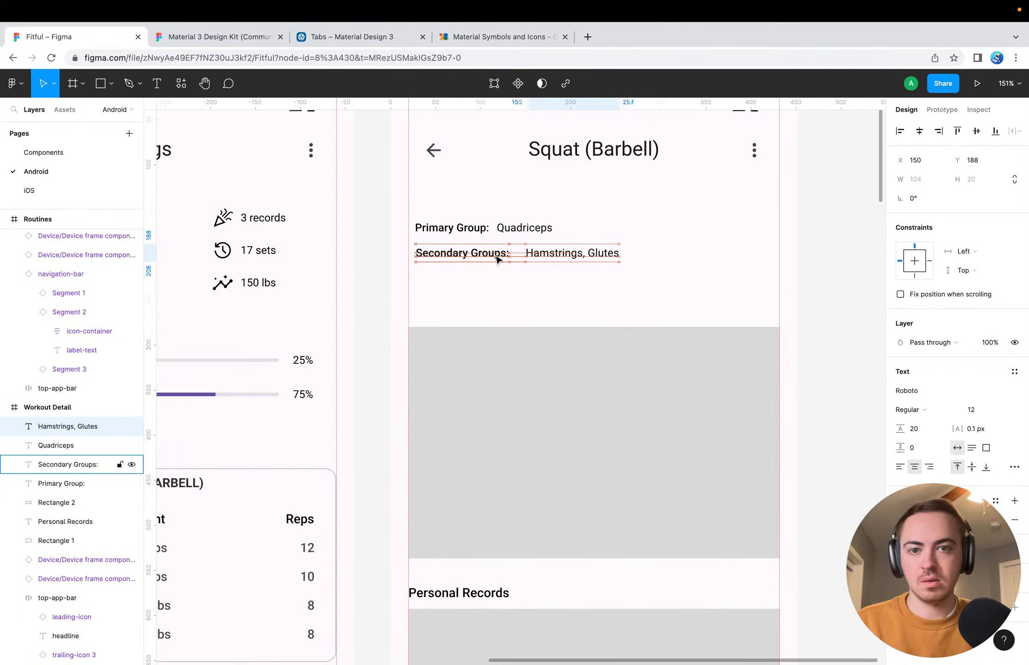
# Tighten the gap between "Primary Group:" and "Quadriceps" to 4 px by moving "Quadriceps" to X 114
pyautogui.click(524, 228)
pyautogui.press('Left')
pyautogui.press('Left')
pyautogui.press('Left')
pyautogui.press('Left')
pyautogui.press('Left')
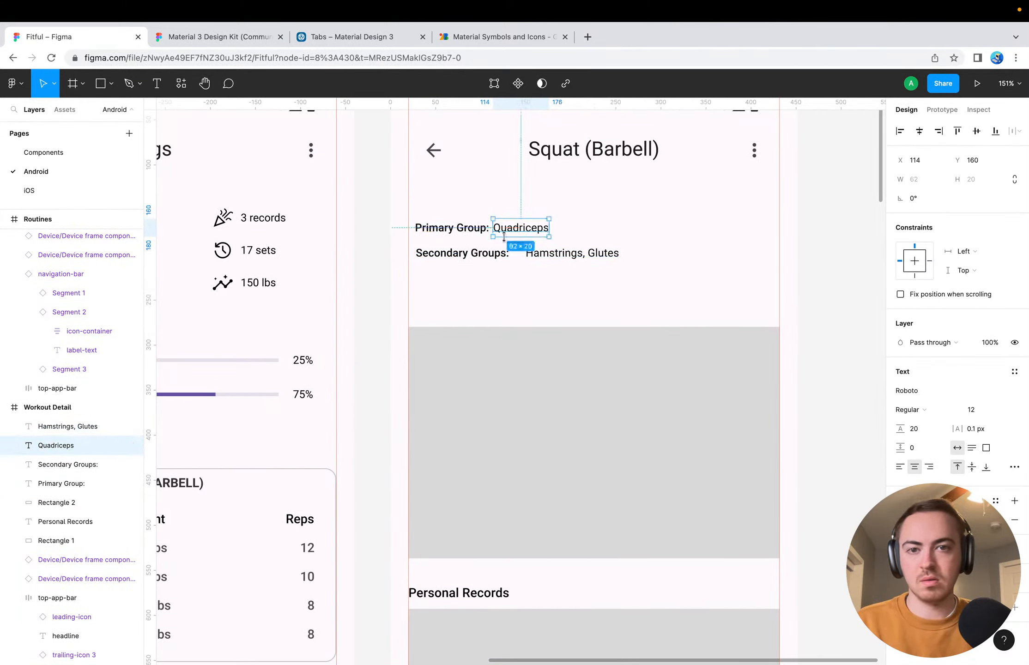
pyautogui.click(596, 226)
# Nudge "Hamstrings, Glutes" left until it sits 4 px after the "Secondary Groups:" label
pyautogui.click(577, 253)
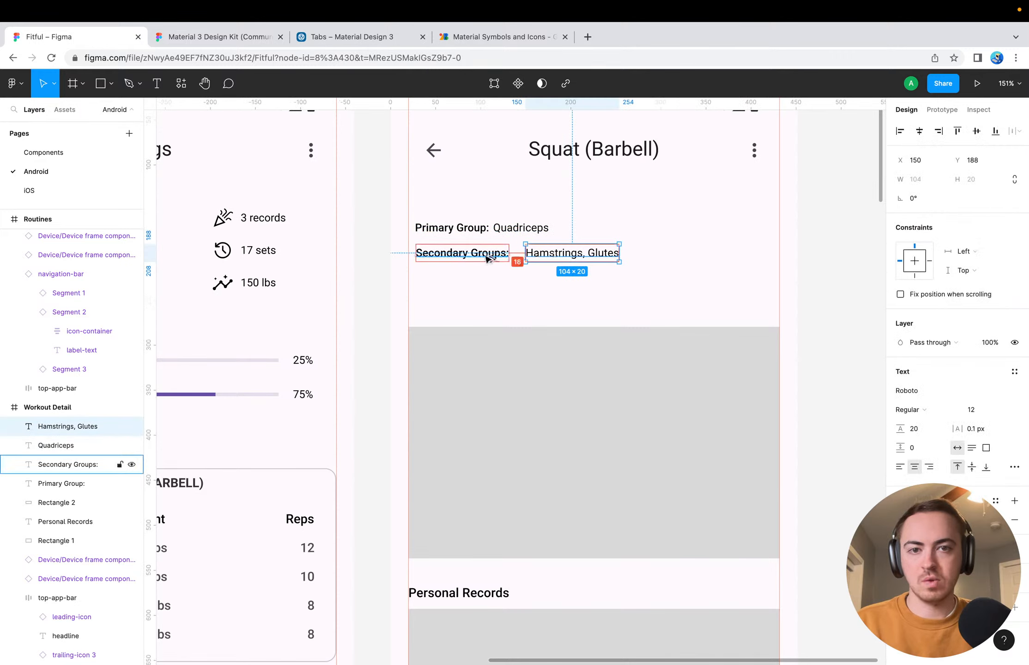
pyautogui.press('Left')
pyautogui.press('Left')
pyautogui.press('Left')
pyautogui.press('Left')
pyautogui.press('Left')
pyautogui.press('Left')
pyautogui.press('Left')
pyautogui.press('Left')
pyautogui.press('Left')
pyautogui.press('Left')
pyautogui.press('Left')
pyautogui.press('Left')
pyautogui.press('Left')
pyautogui.press('Left')
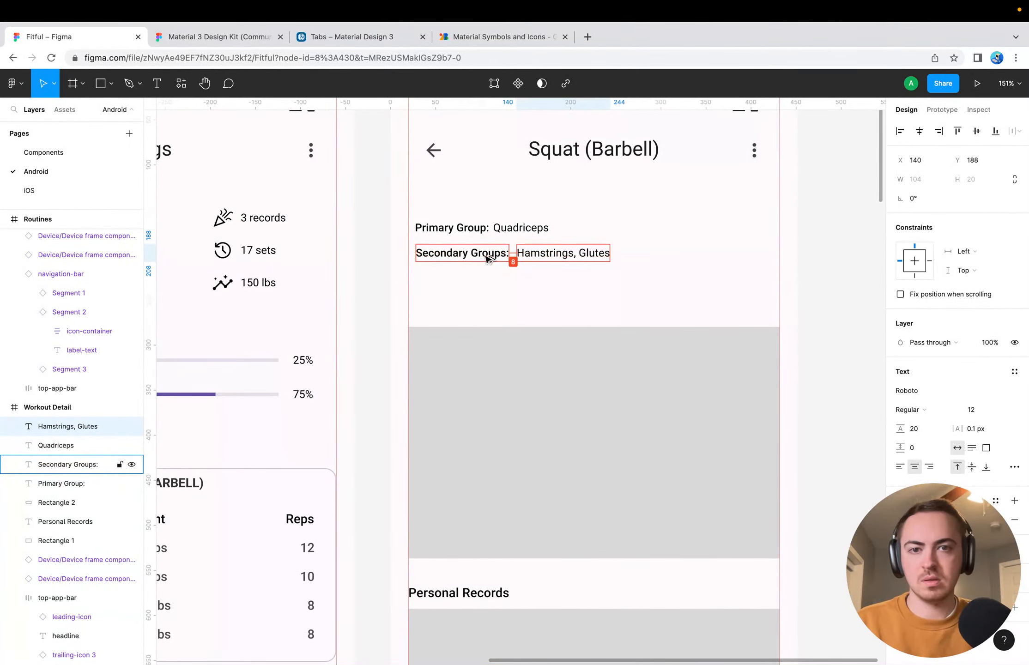
pyautogui.click(493, 275)
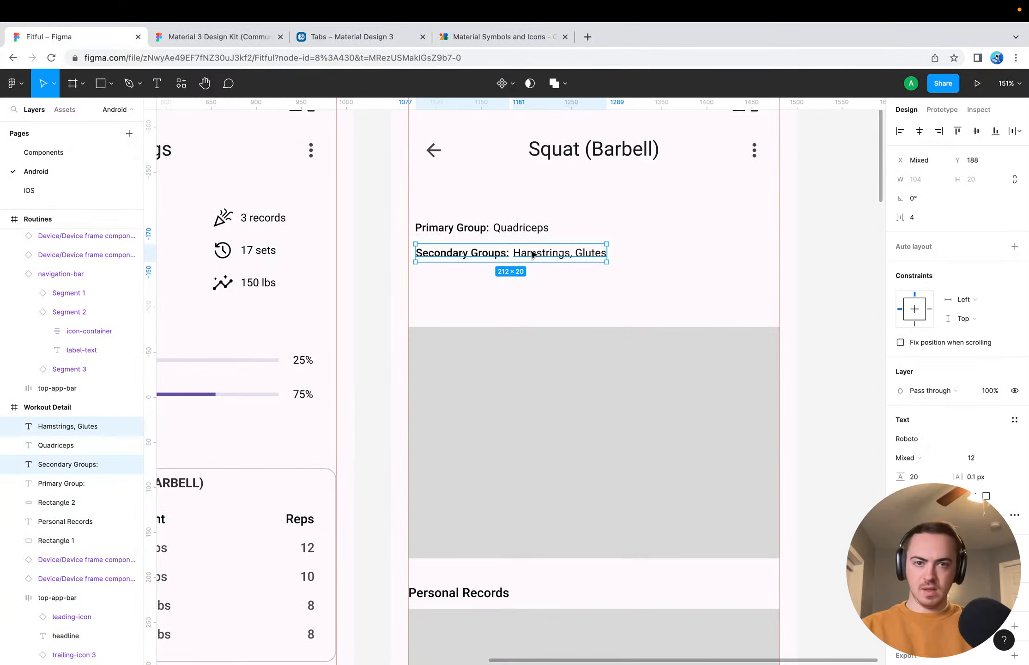
# Move the "Secondary Groups:" label and its value up together, directly beneath the "Primary Group:" row
pyautogui.moveTo(532, 254); pyautogui.dragTo(497, 230)
pyautogui.click(501, 280)
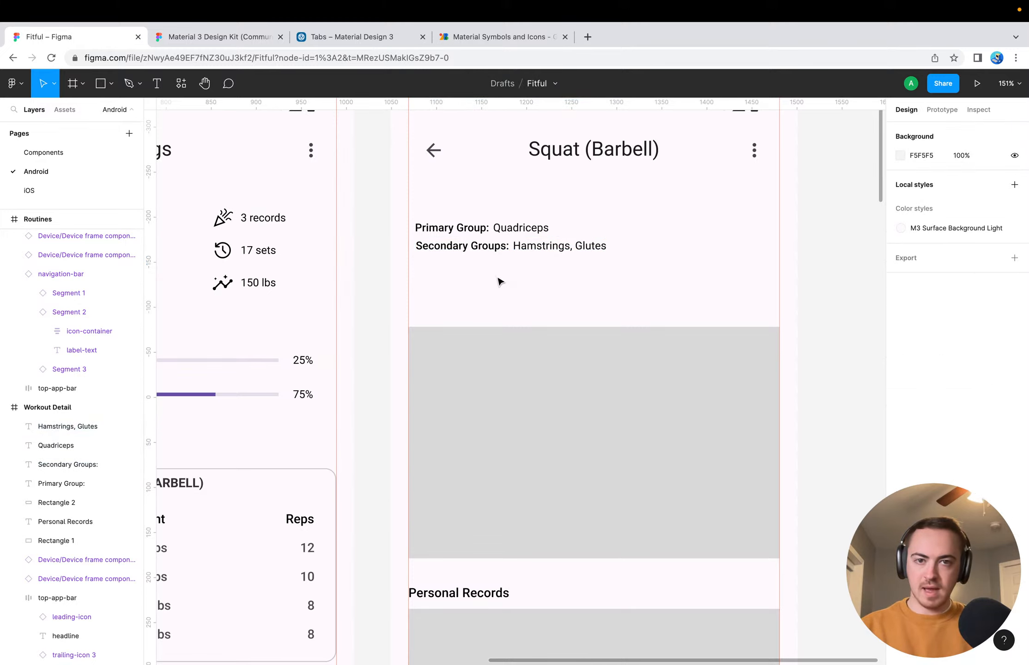
pyautogui.click(486, 228)
pyautogui.keyDown('shift'); pyautogui.click(513, 231); pyautogui.keyUp('shift')
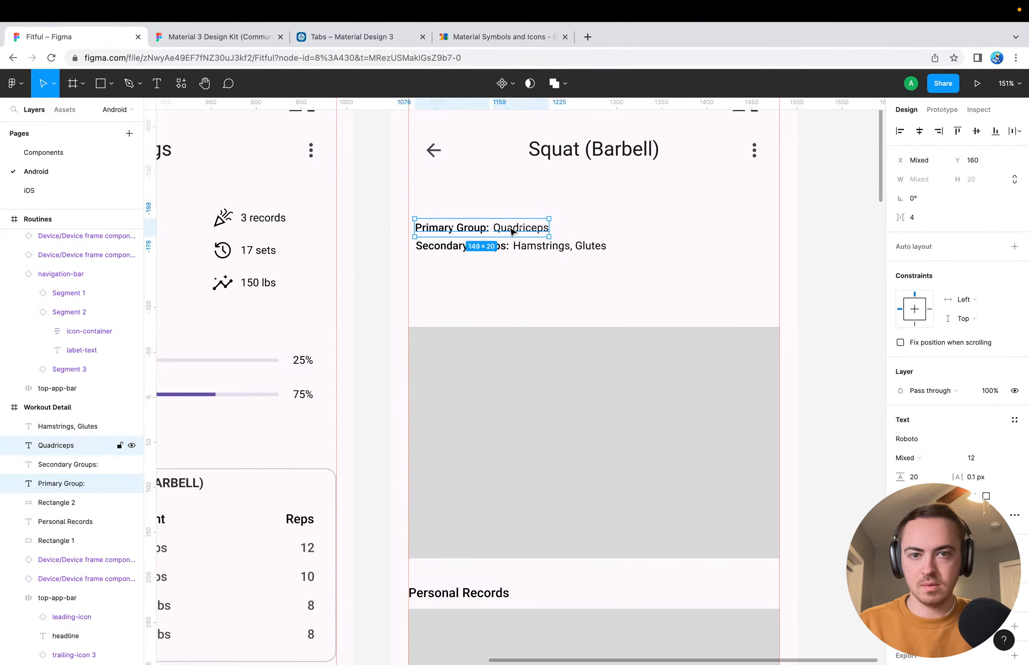
pyautogui.click(507, 285)
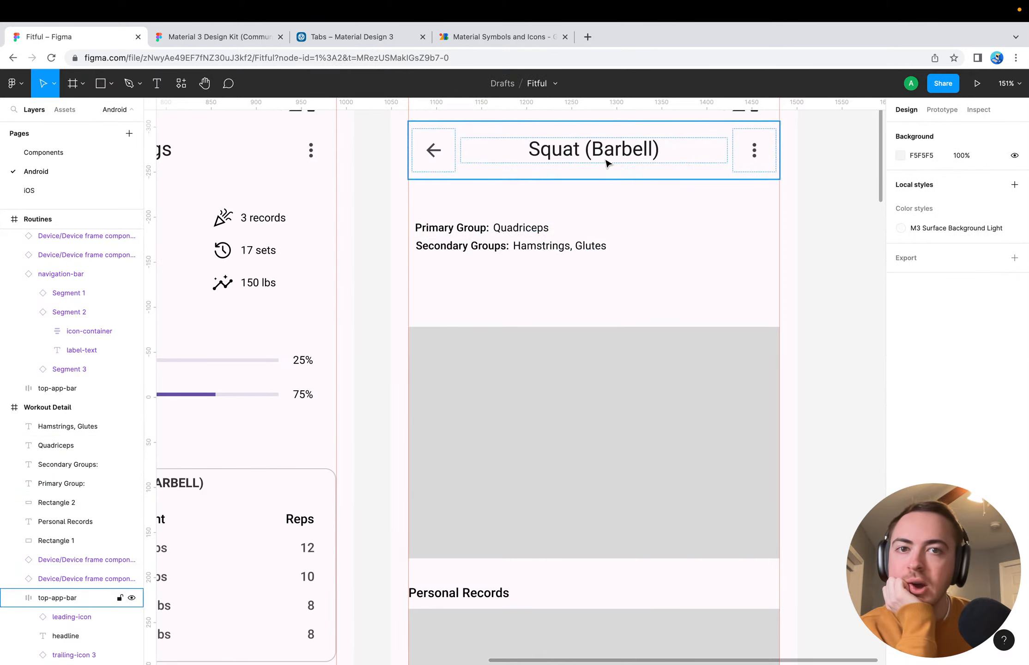
# Group the "Primary Group:" label with its "Quadriceps" text
pyautogui.scroll(-3, 521, 281)
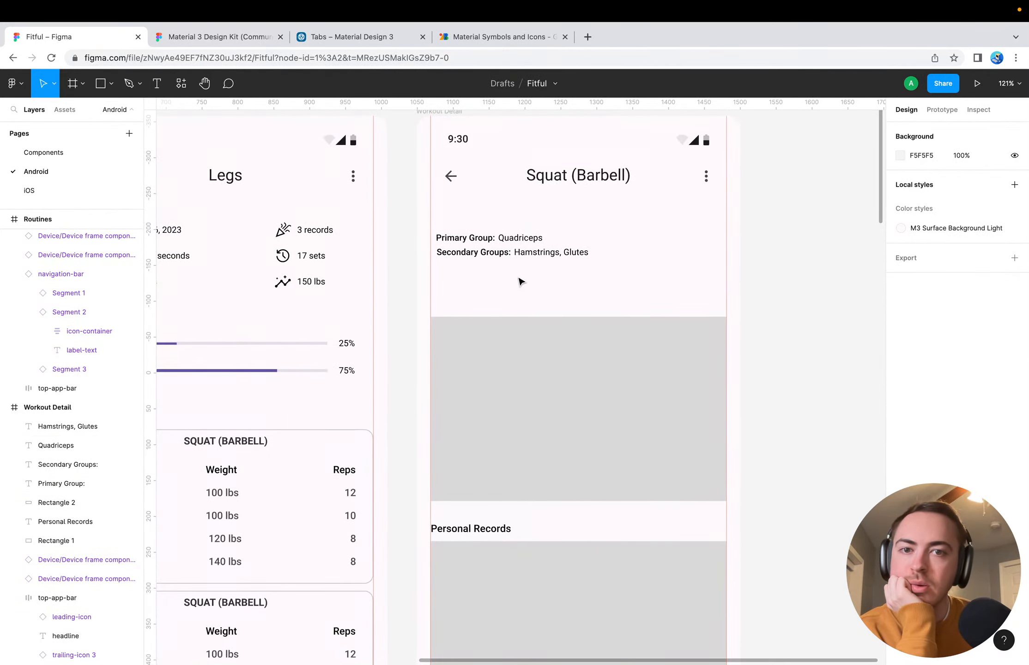
pyautogui.click(464, 238)
pyautogui.keyDown('shift'); pyautogui.click(530, 239); pyautogui.keyUp('shift')
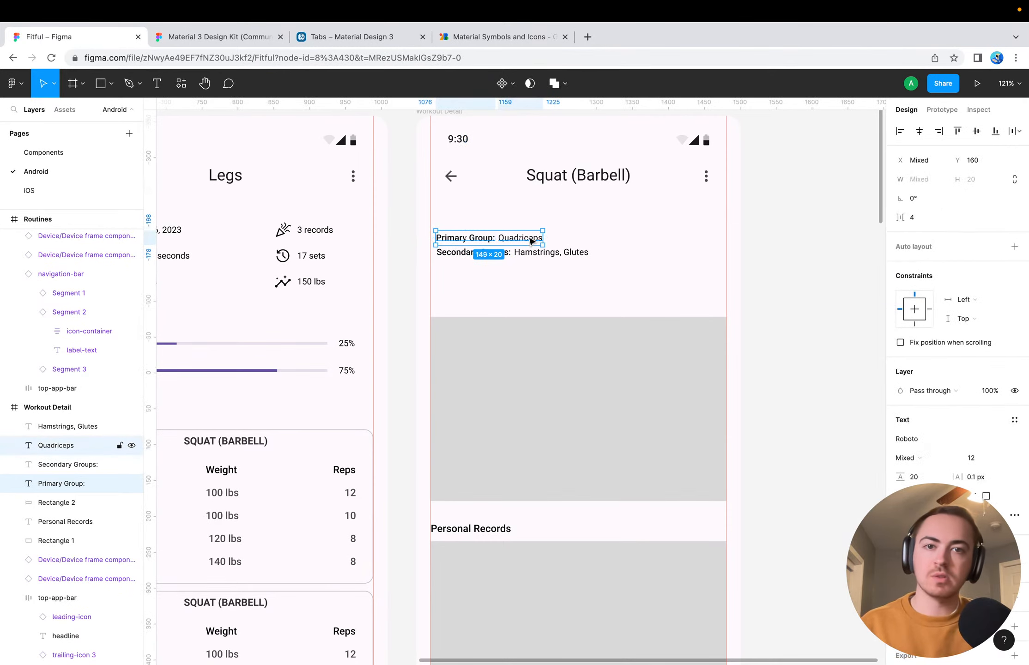
pyautogui.press('super+g')
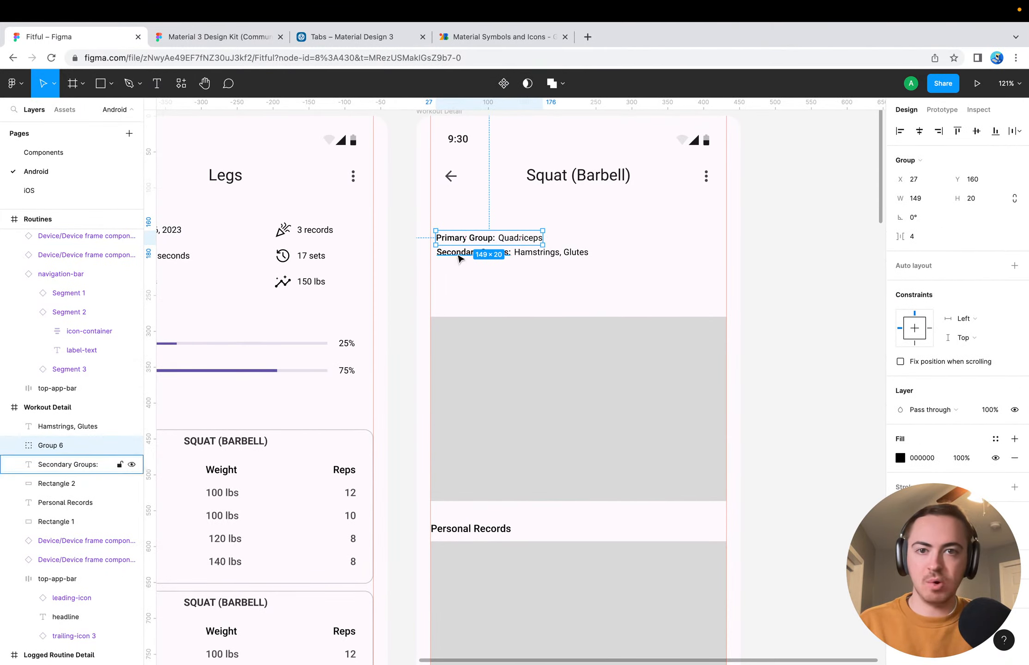
pyautogui.click(458, 255)
pyautogui.click(461, 236)
pyautogui.press('super+g')
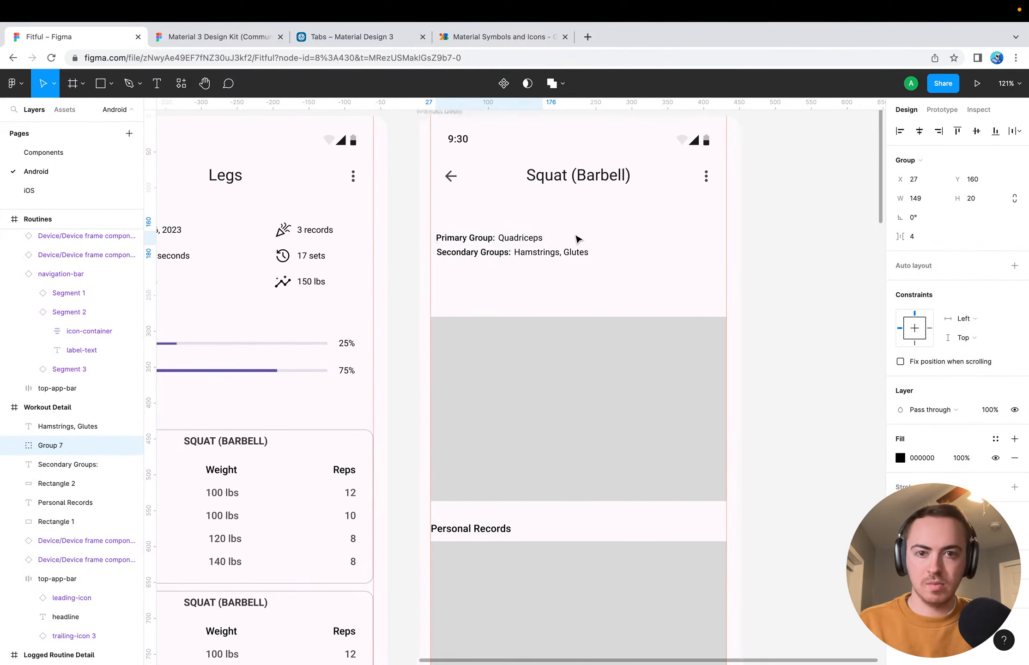
# Add auto layout to the "Primary Group:" row, then group the "Secondary Groups:" label with its value and move that group lower
pyautogui.click(1014, 266)
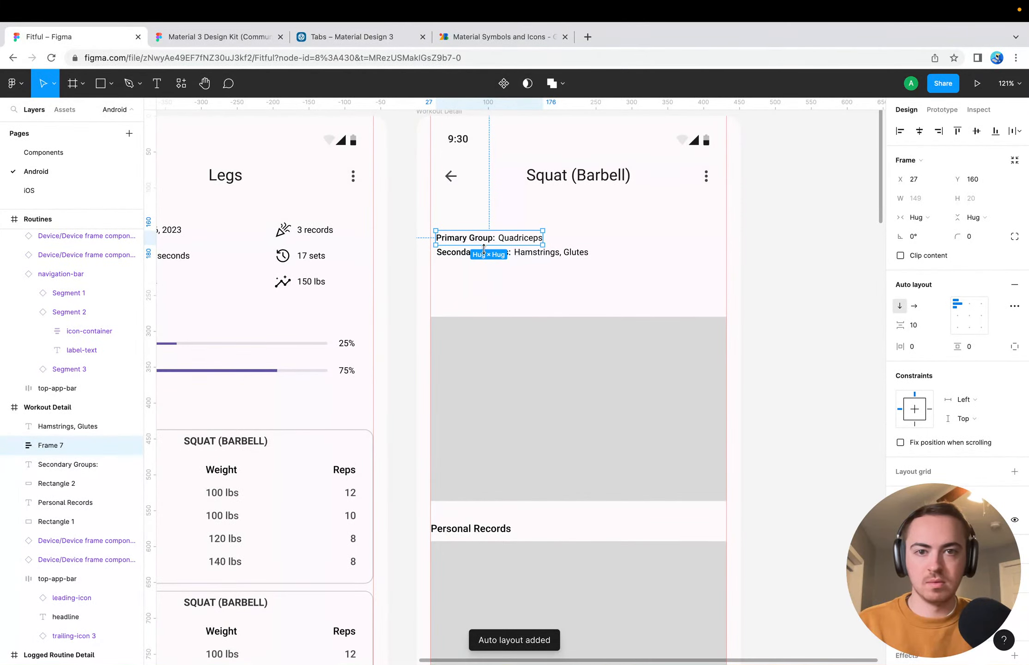
pyautogui.click(458, 254)
pyautogui.keyDown('shift'); pyautogui.click(520, 256); pyautogui.keyUp('shift')
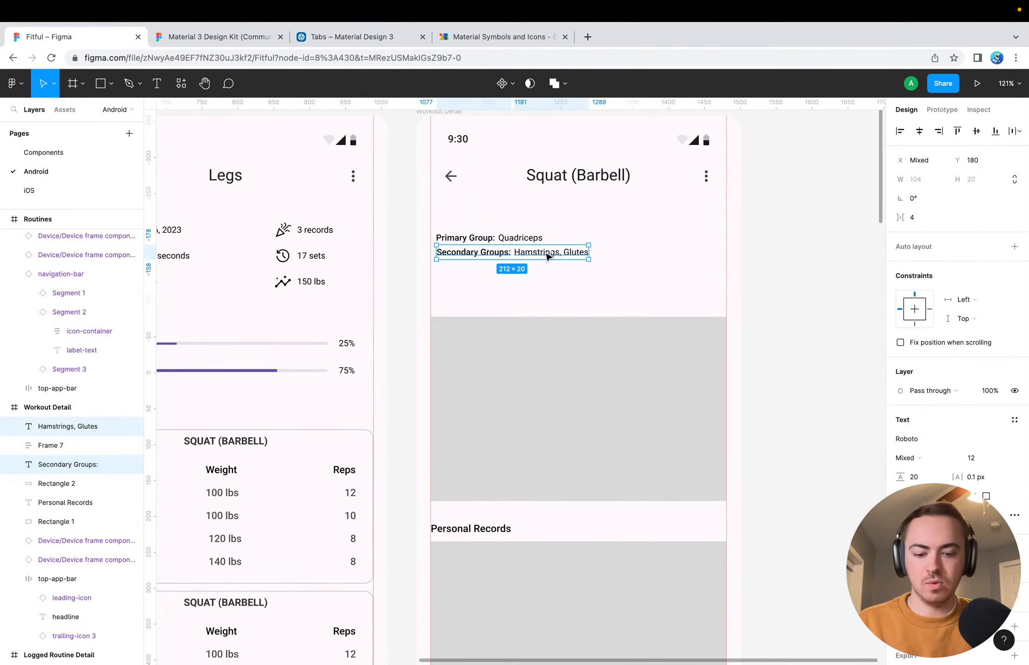
pyautogui.hotkey('ctrl', 'g')
pyautogui.press('Escape')
pyautogui.moveTo(489, 259)
pyautogui.mouseDown()
pyautogui.moveTo(510, 243)
pyautogui.moveTo(496, 271)
pyautogui.mouseUp()
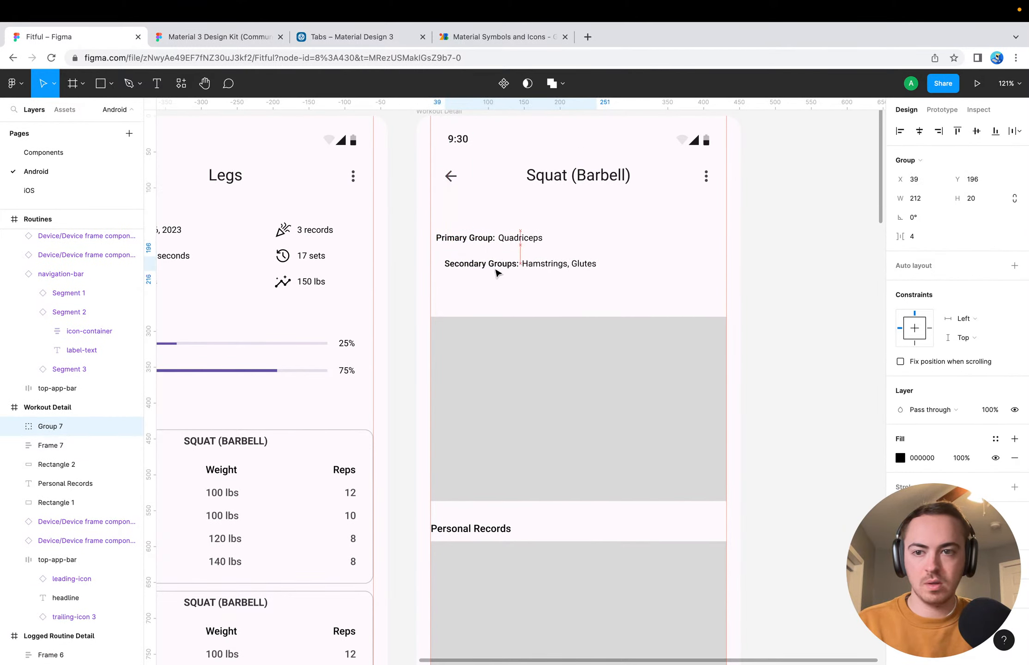
# Nest the "Secondary Groups:" group inside the auto layout frame that holds the "Primary Group:" row
pyautogui.click(51, 446)
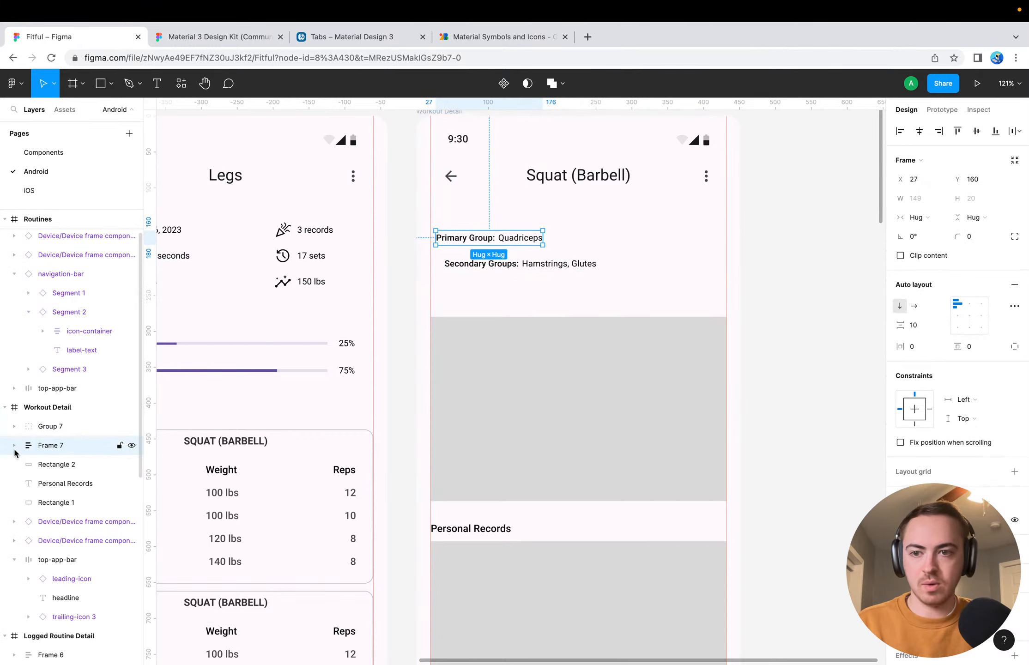
pyautogui.moveTo(28, 427); pyautogui.dragTo(28, 451)
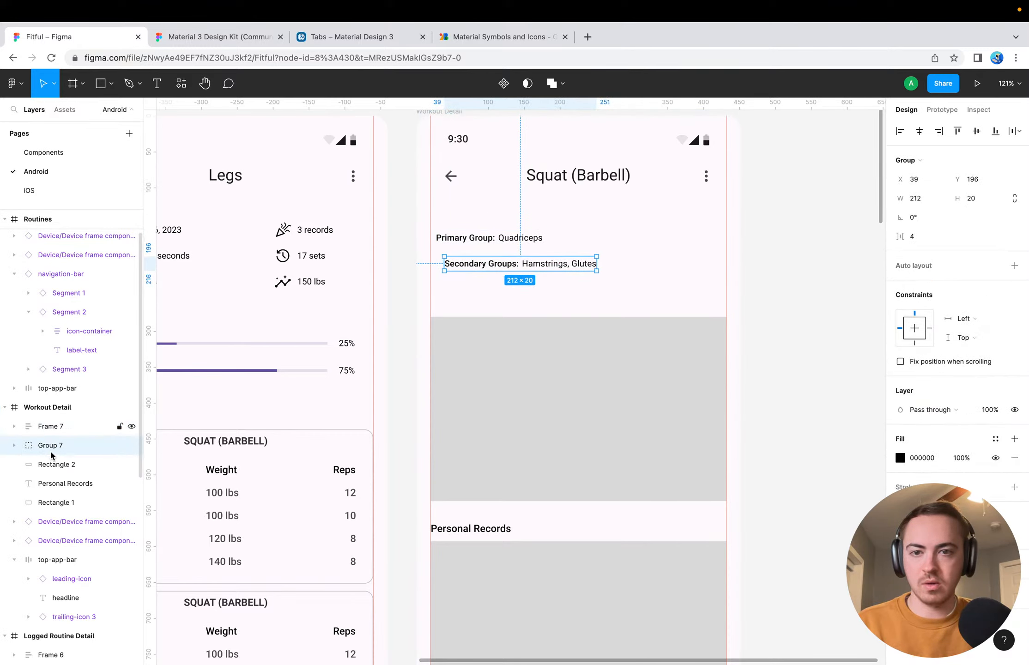
pyautogui.click(28, 430)
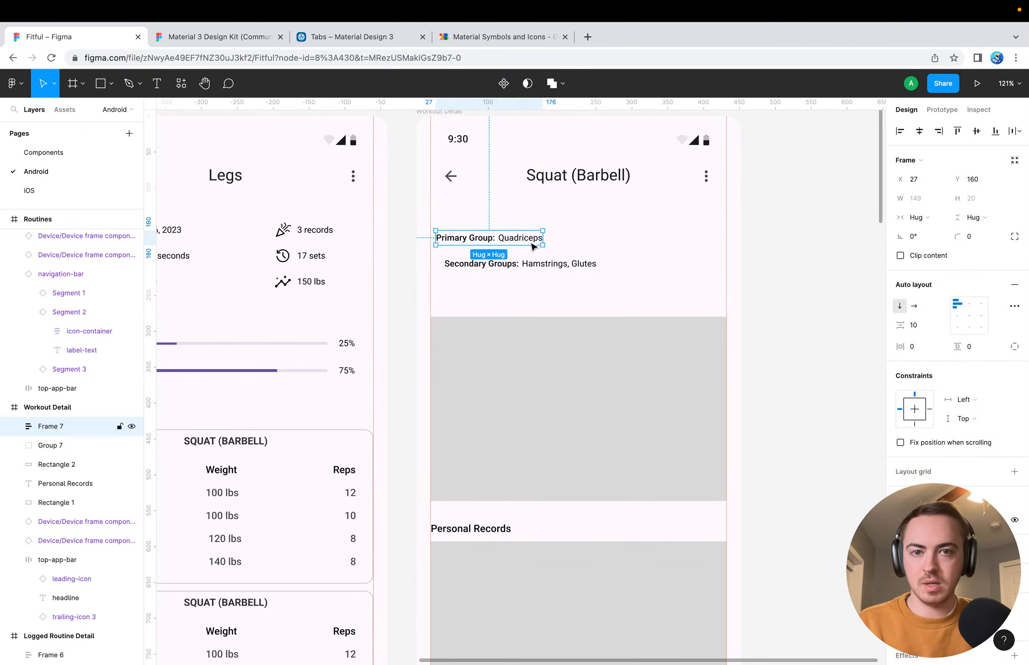
pyautogui.moveTo(520, 244); pyautogui.dragTo(629, 278)
pyautogui.click(19, 429)
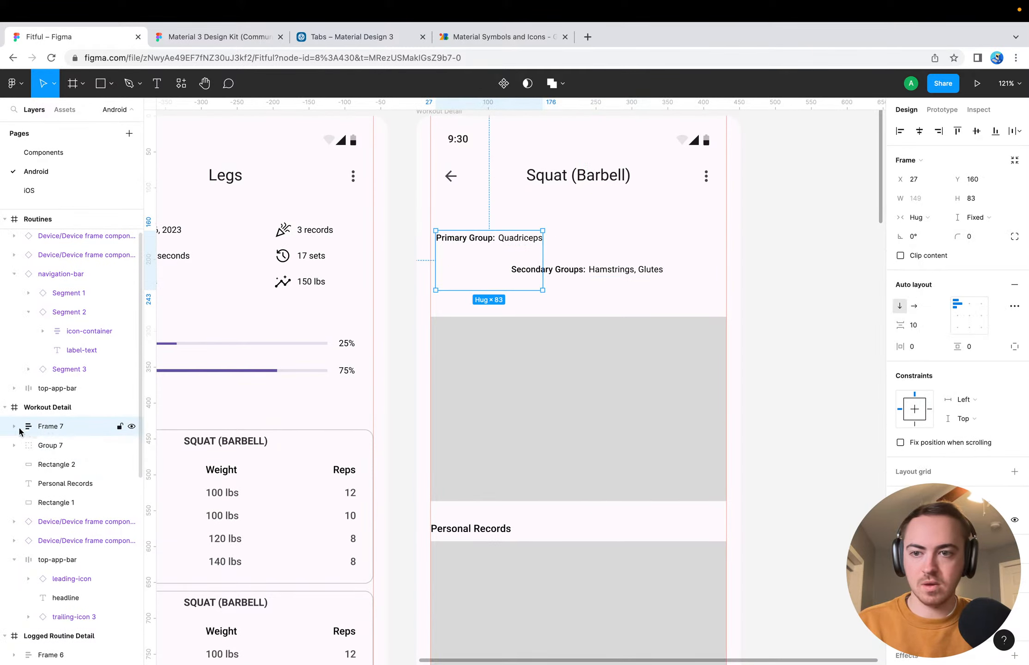
pyautogui.moveTo(51, 445); pyautogui.dragTo(73, 425)
pyautogui.click(59, 457)
pyautogui.click(60, 446)
pyautogui.click(73, 427)
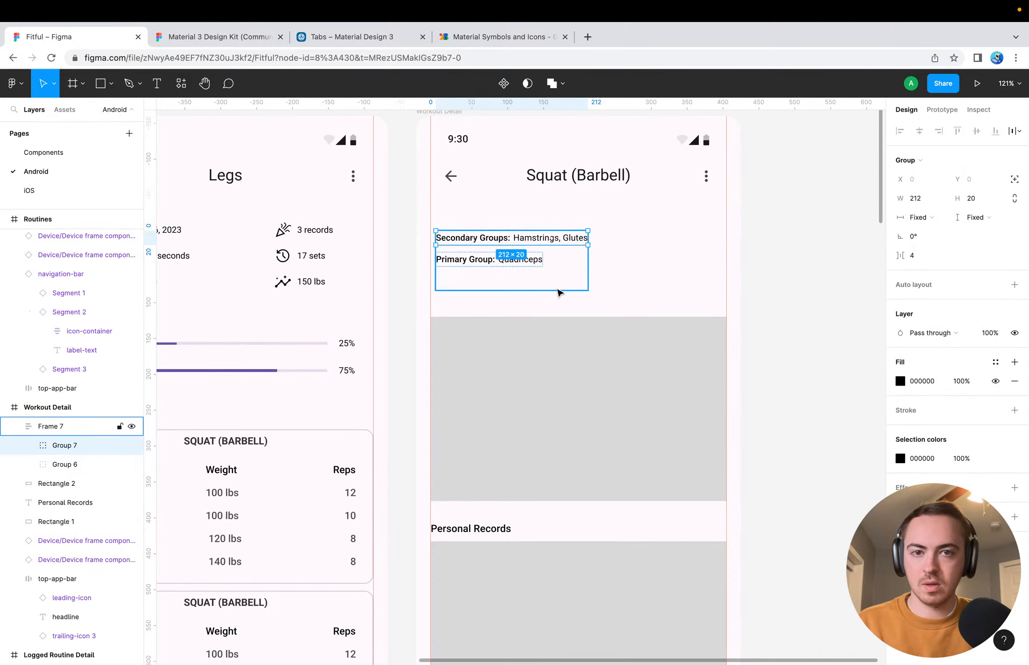
# Set the muscle group frame's vertical item spacing to 0 and shrink its height to 40
pyautogui.moveTo(518, 288); pyautogui.dragTo(519, 271)
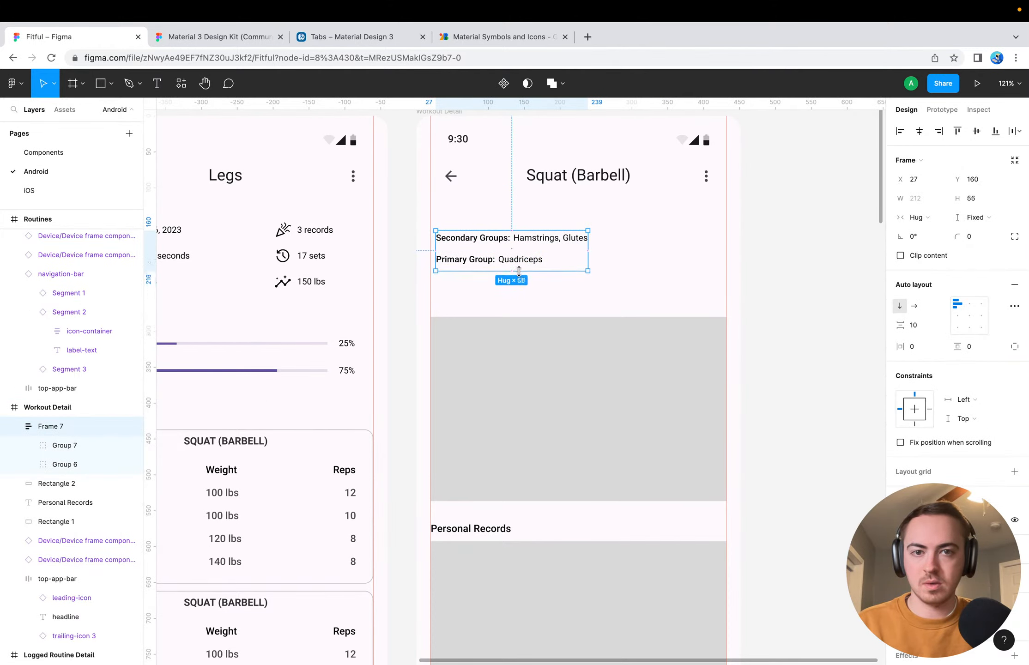
pyautogui.click(913, 324)
pyautogui.write('0')
pyautogui.press('Return')
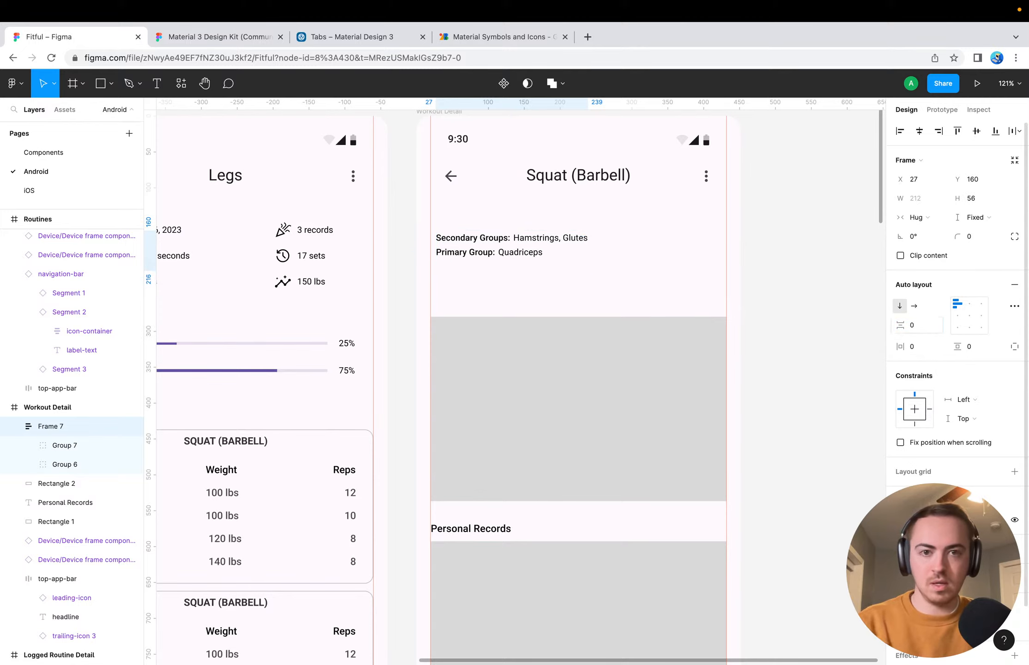
pyautogui.moveTo(548, 269); pyautogui.dragTo(548, 261)
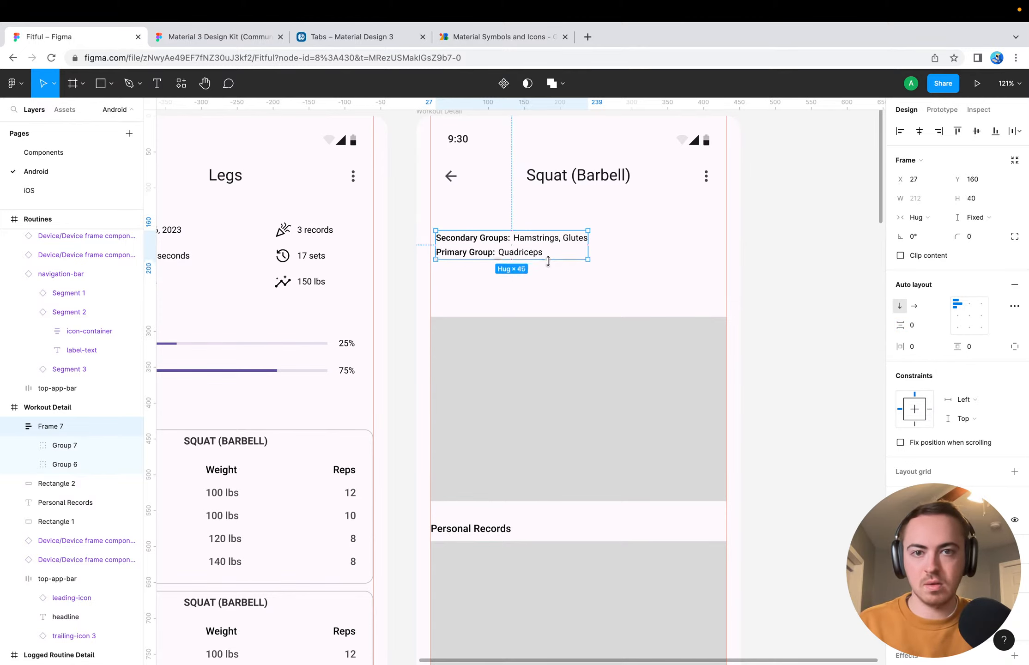
pyautogui.click(594, 279)
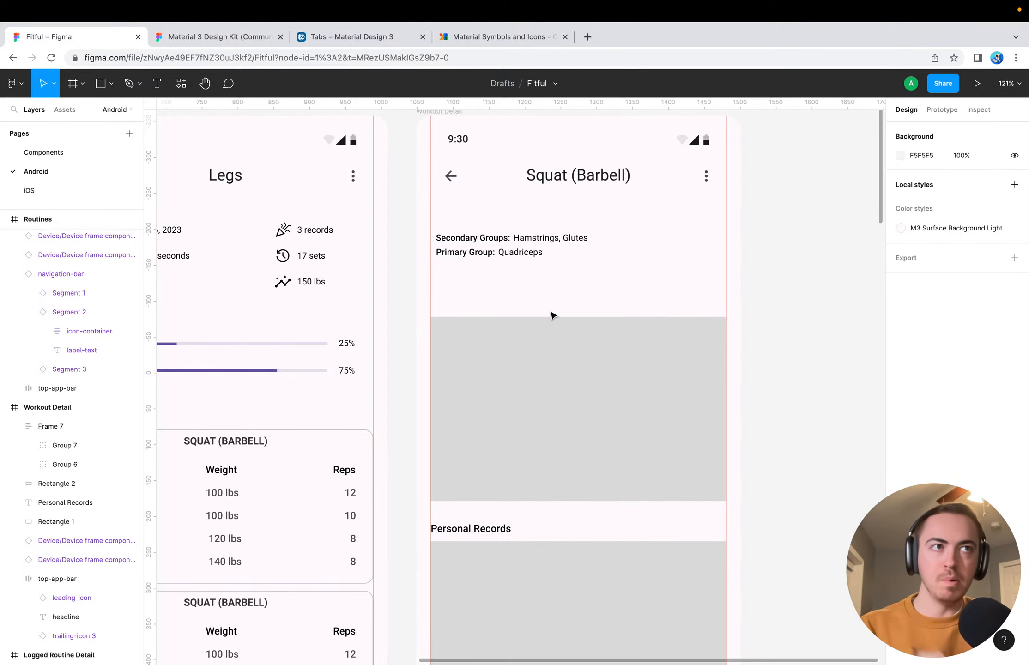
# Add a "CHART" text label near the middle of the gray placeholder above Personal Records
pyautogui.click(494, 407)
pyautogui.press('t')
pyautogui.click(558, 402)
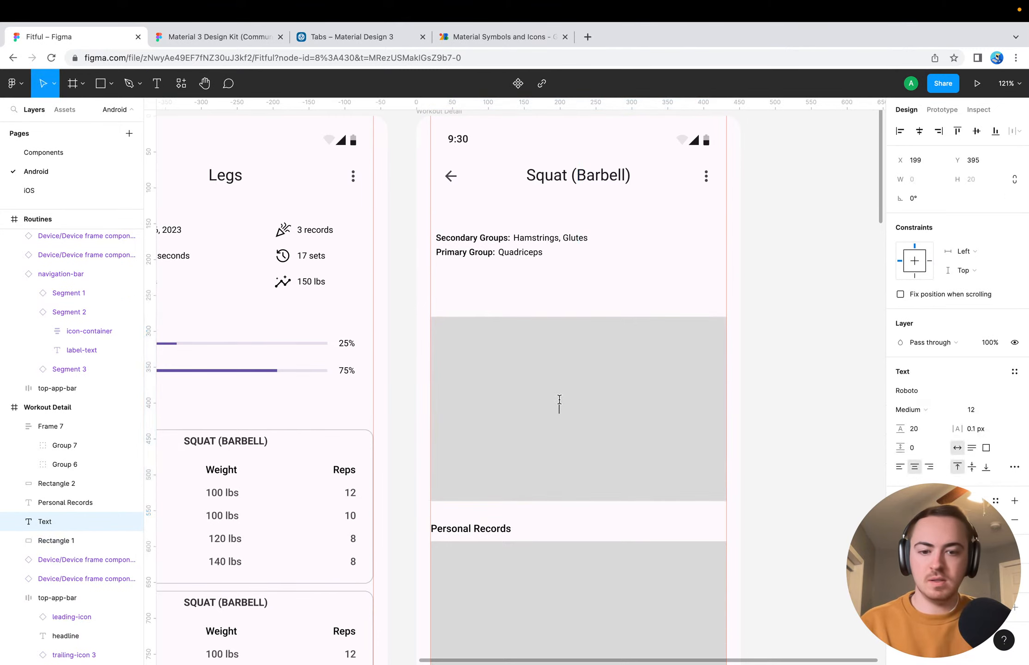
pyautogui.write('CHART')
pyautogui.press('Escape')
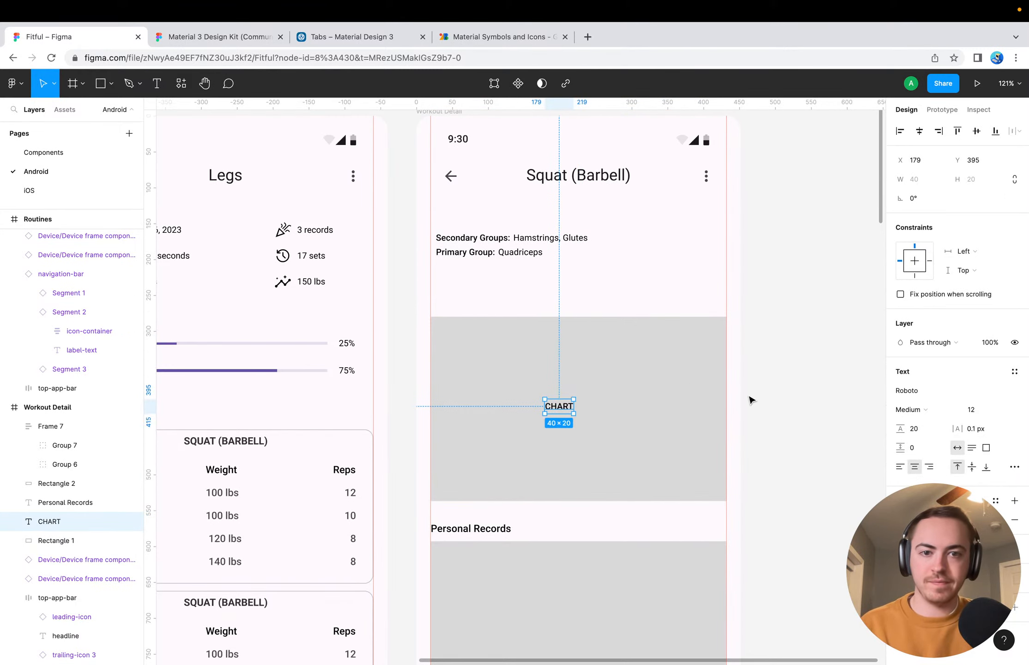
# Add a "TABLE" text label on the gray placeholder beneath the Personal Records heading
pyautogui.scroll(-6, 748, 400)
pyautogui.click(619, 353)
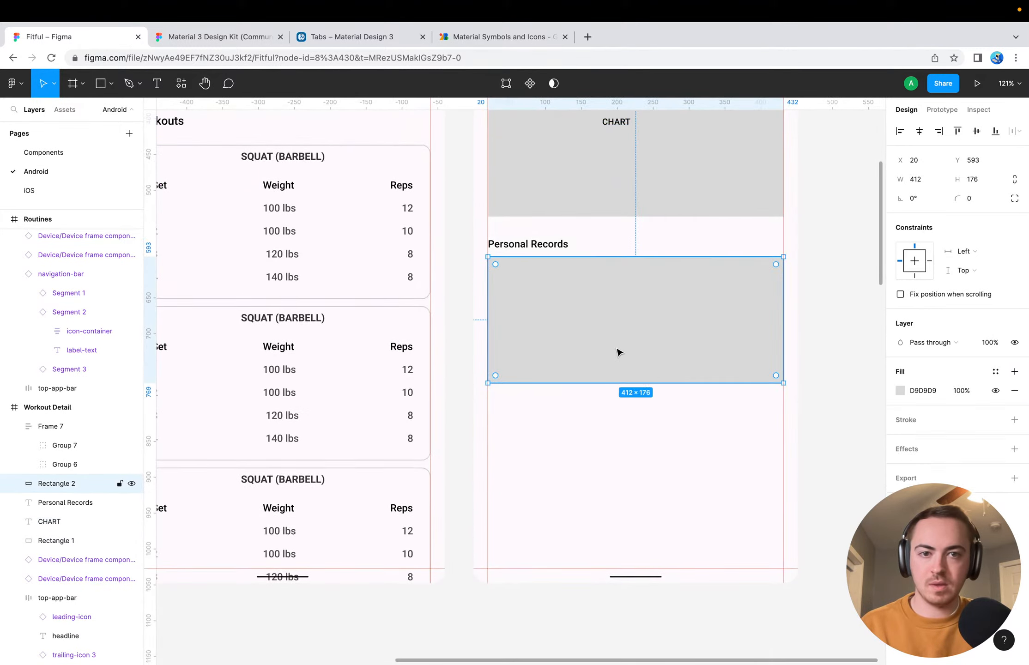
pyautogui.press('t')
pyautogui.click(584, 322)
pyautogui.write('TABLE')
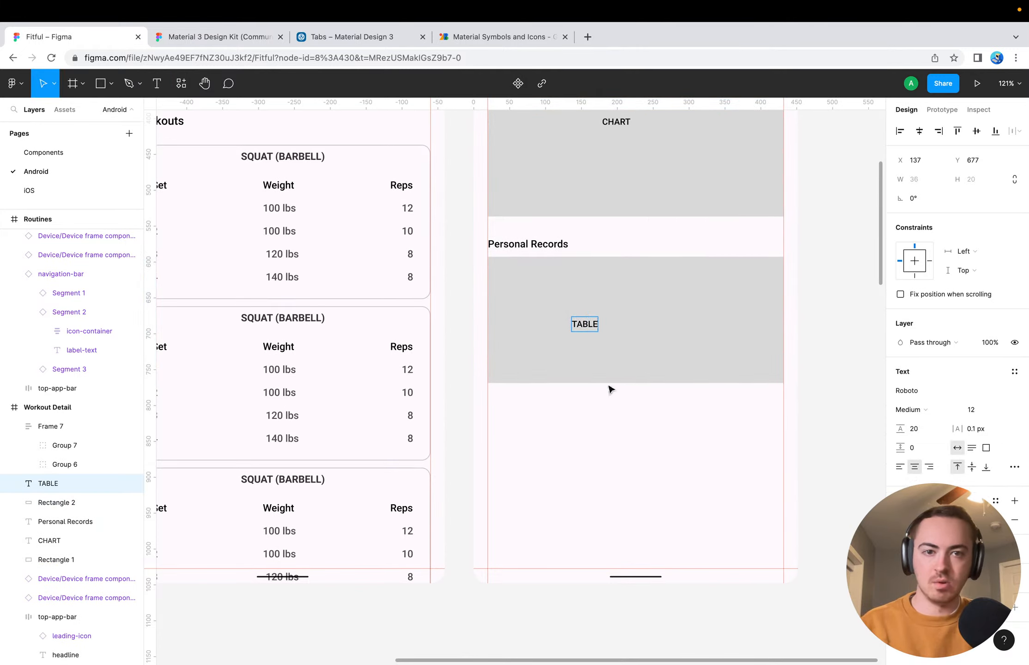
pyautogui.press('Escape')
pyautogui.click(596, 442)
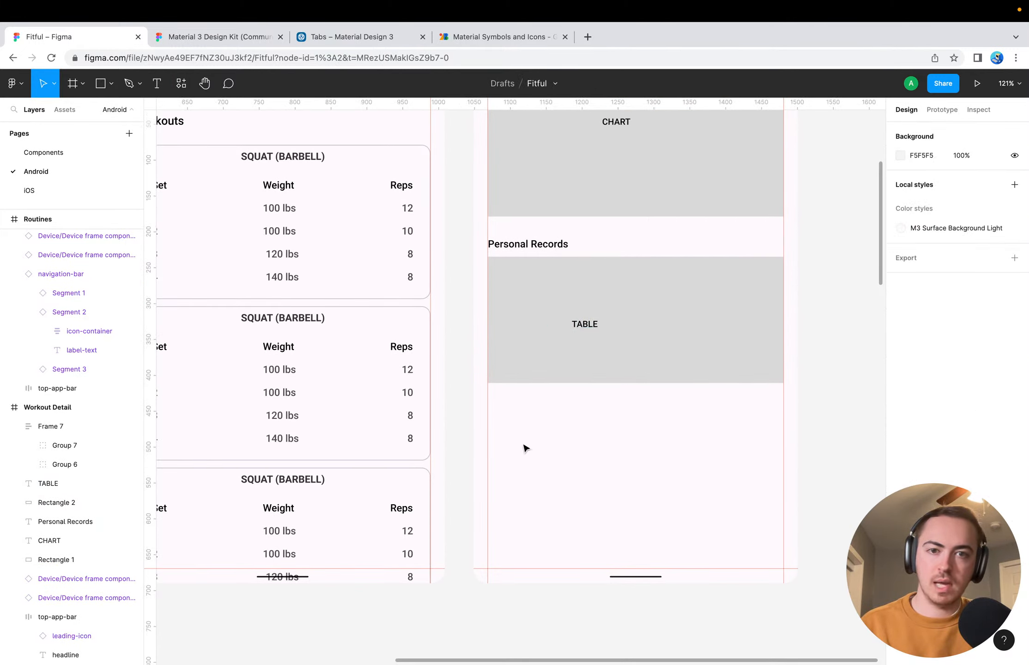
# Move the chart placeholder rectangle up to Y 218 and the muscle group frame up to about Y 124
pyautogui.scroll(1, 528, 316)
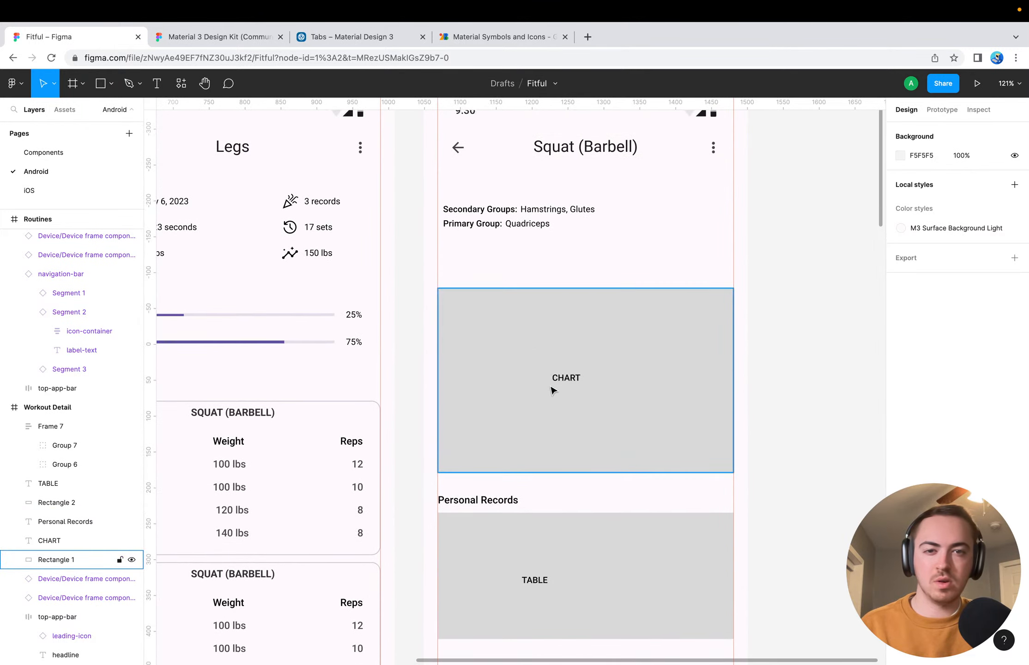
pyautogui.moveTo(511, 351); pyautogui.dragTo(508, 310)
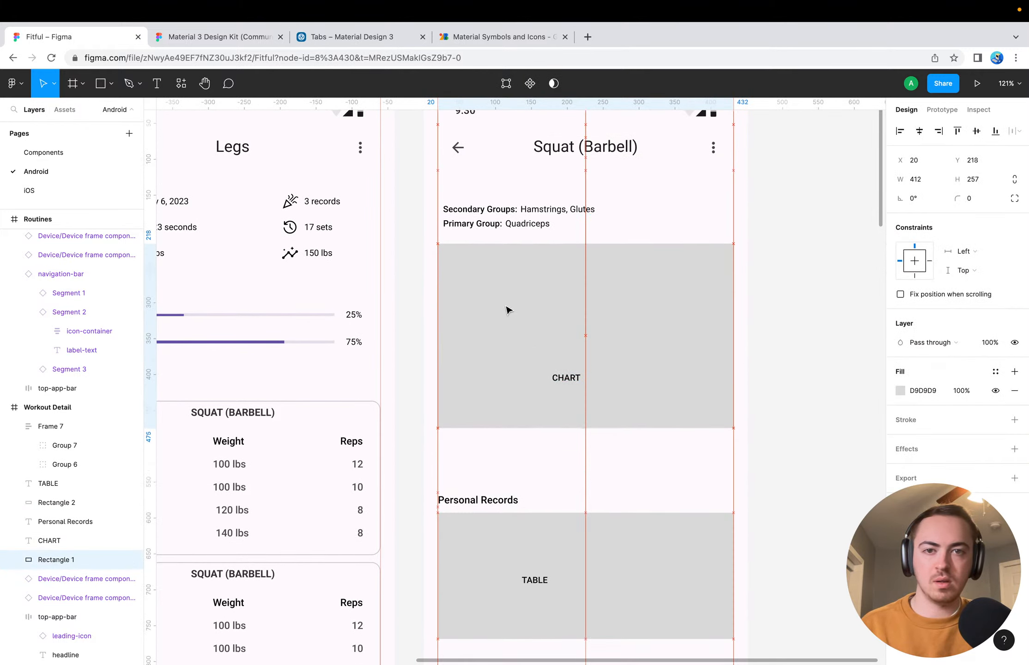
pyautogui.click(509, 218)
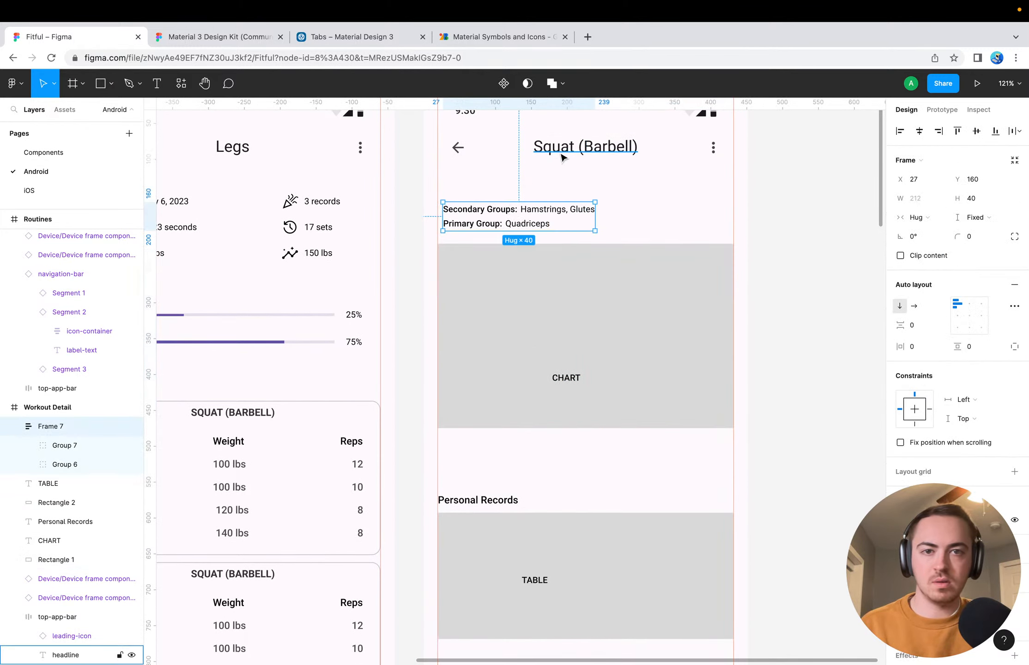
pyautogui.moveTo(528, 229); pyautogui.dragTo(530, 206)
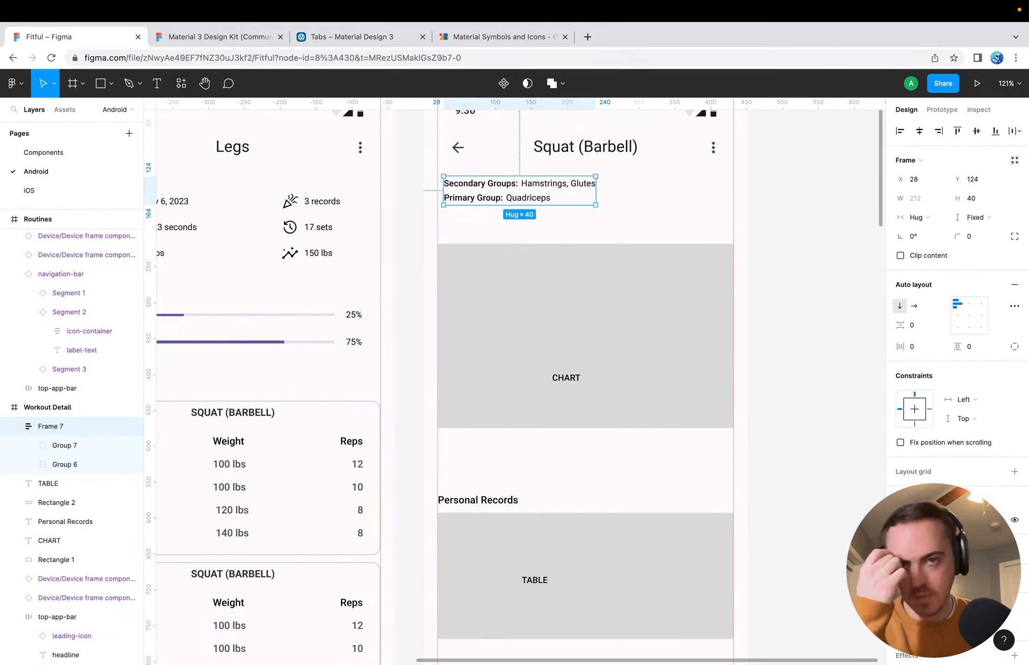
# Switch to Google Fonts Icons, search for "information" and download the Info icon as an SVG
pyautogui.moveTo(488, 16)
pyautogui.click(485, 54)
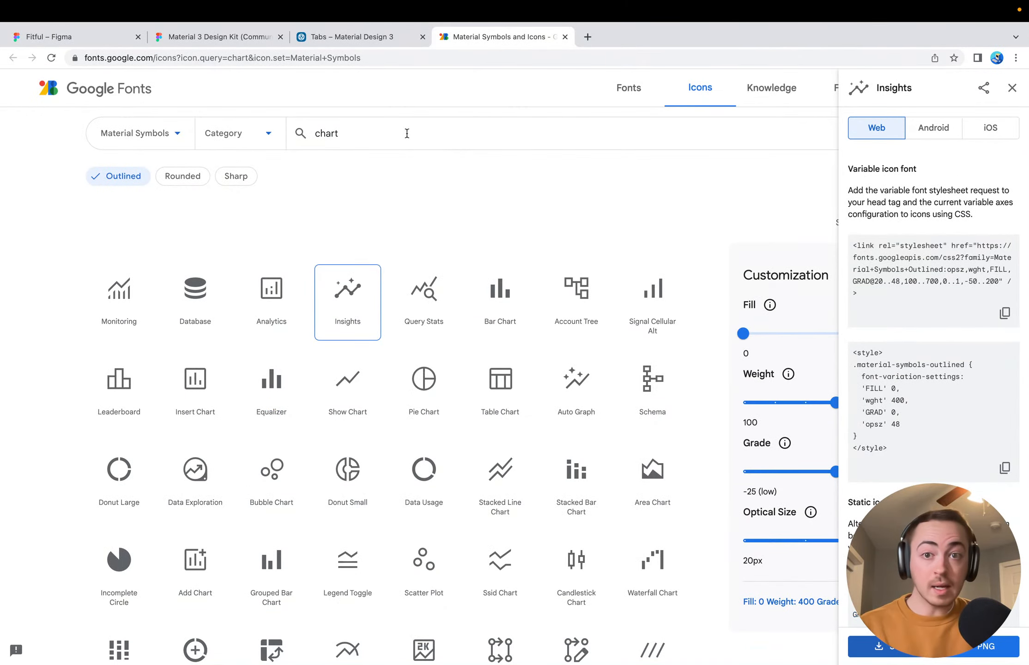
pyautogui.click(407, 127)
pyautogui.press('super+a')
pyautogui.write('informati')
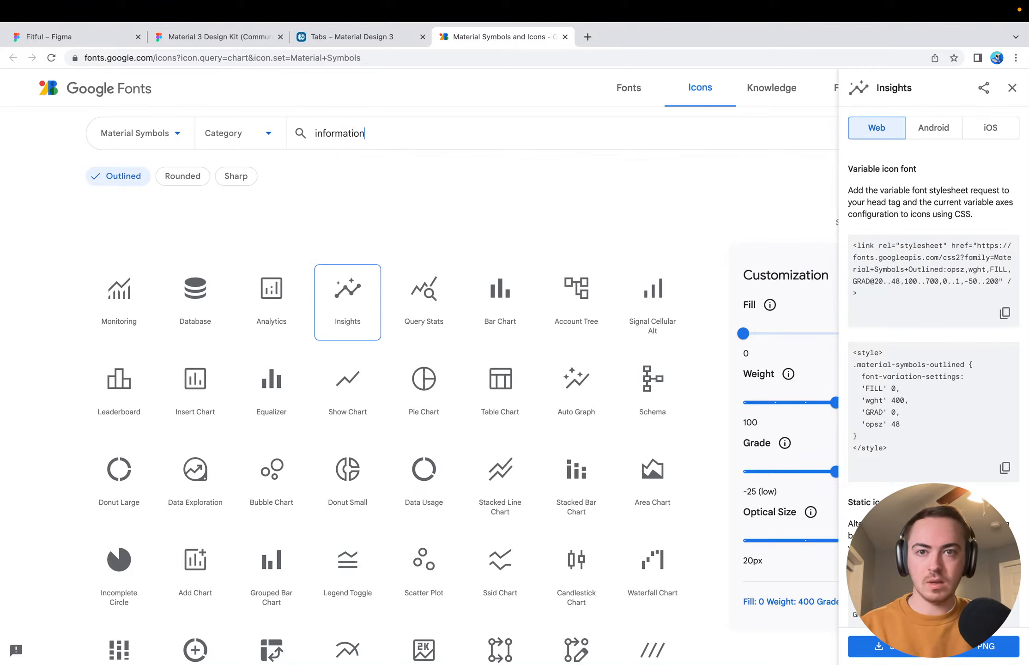
pyautogui.click(182, 302)
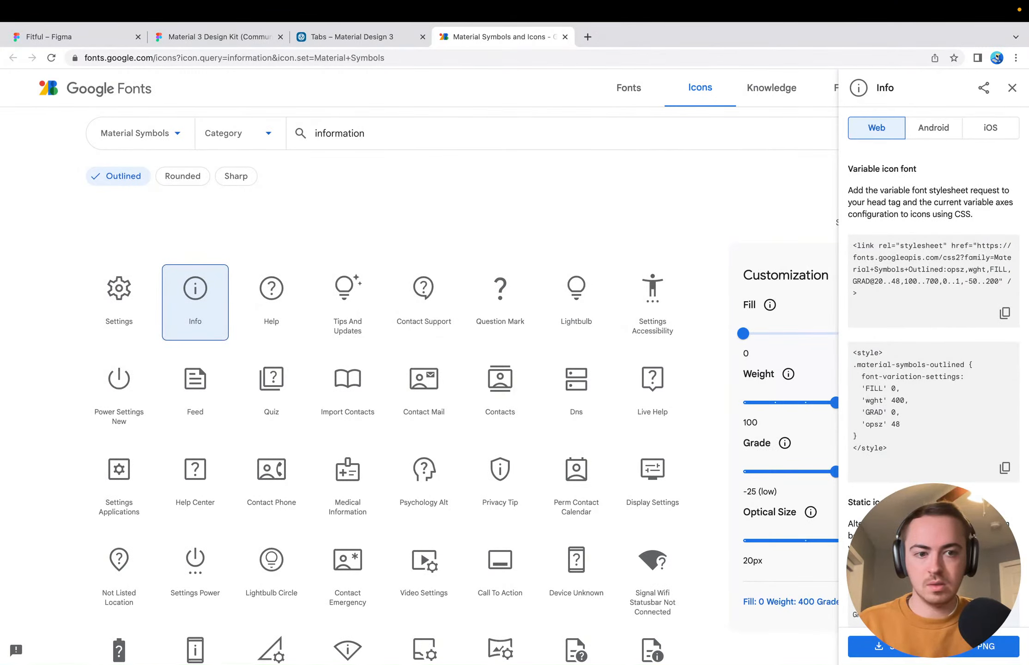
pyautogui.click(877, 646)
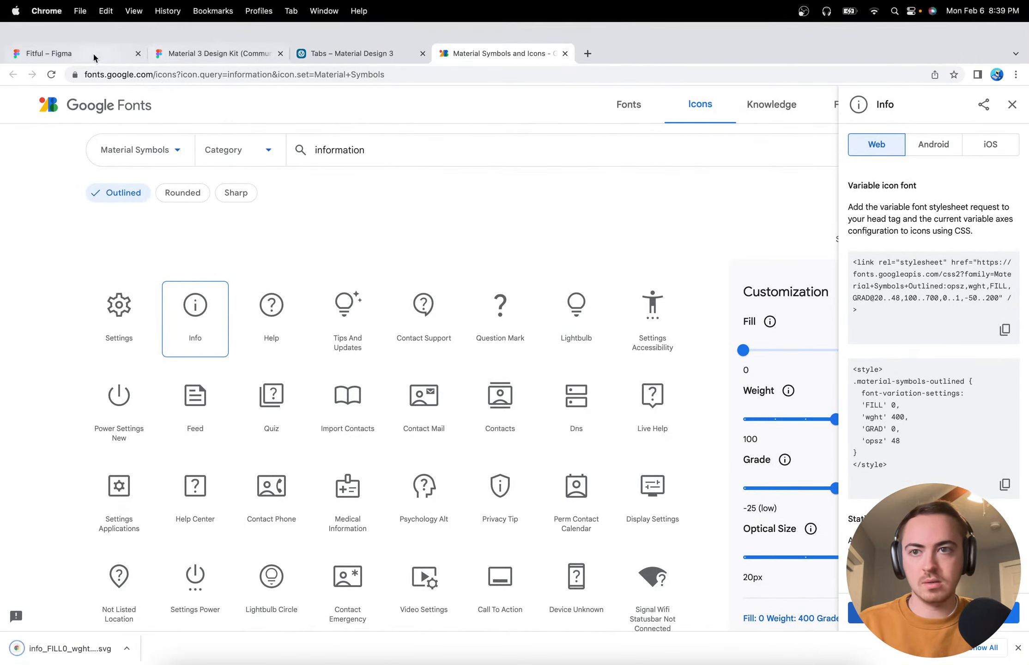
# Return to the Fitful file in Figma and center the muscle group frame horizontally under the Squat (Barbell) title at Y 123
pyautogui.click(92, 52)
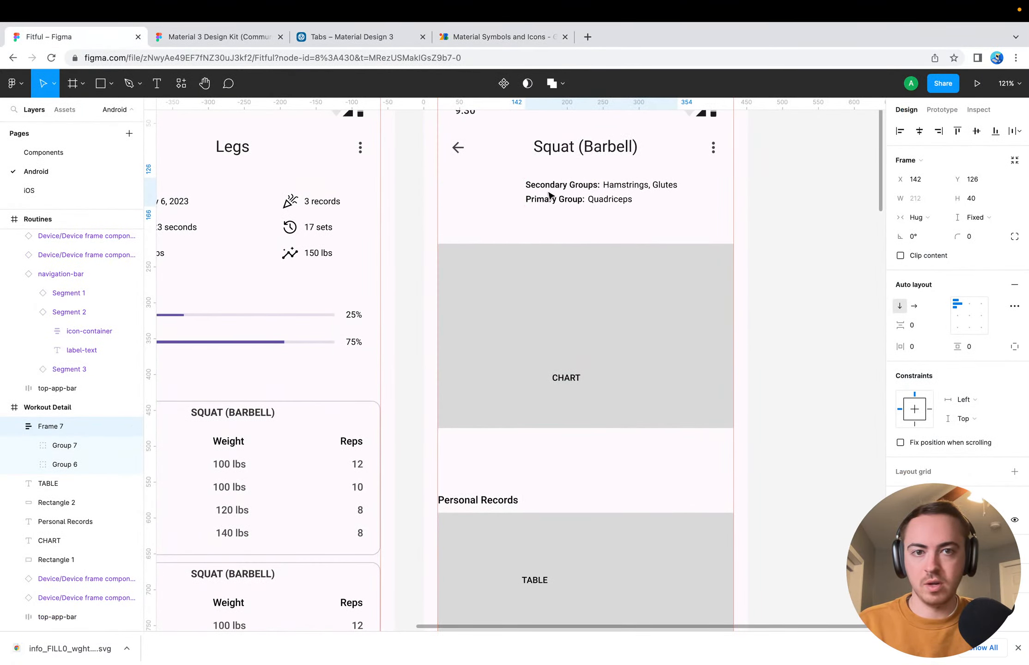
pyautogui.moveTo(551, 195); pyautogui.dragTo(546, 193)
pyautogui.scroll(2, 758, 203)
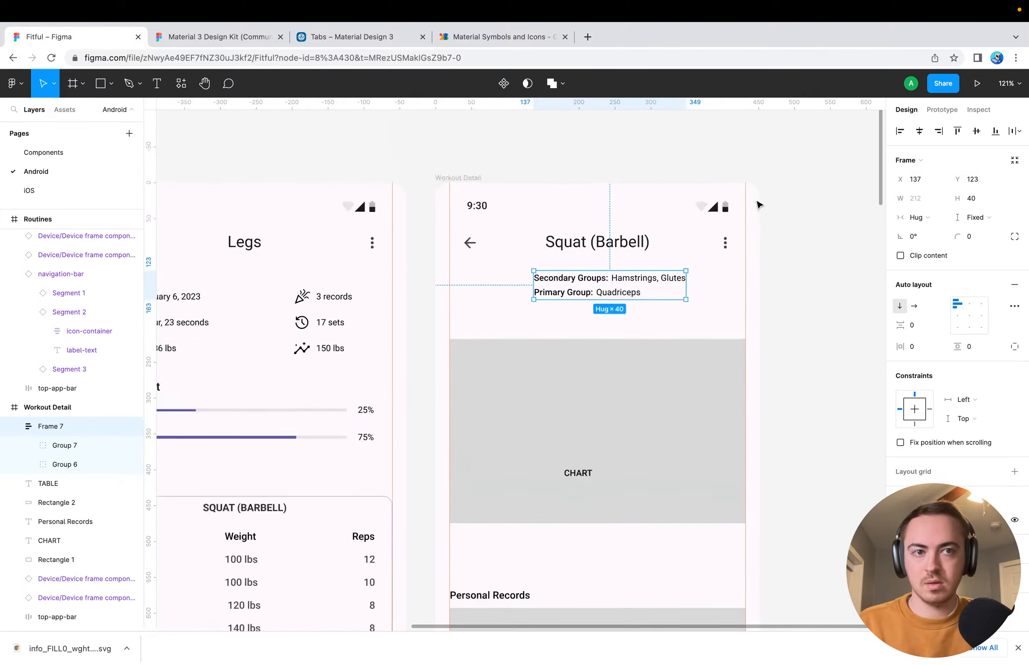
pyautogui.scroll(3, 758, 203)
pyautogui.click(919, 130)
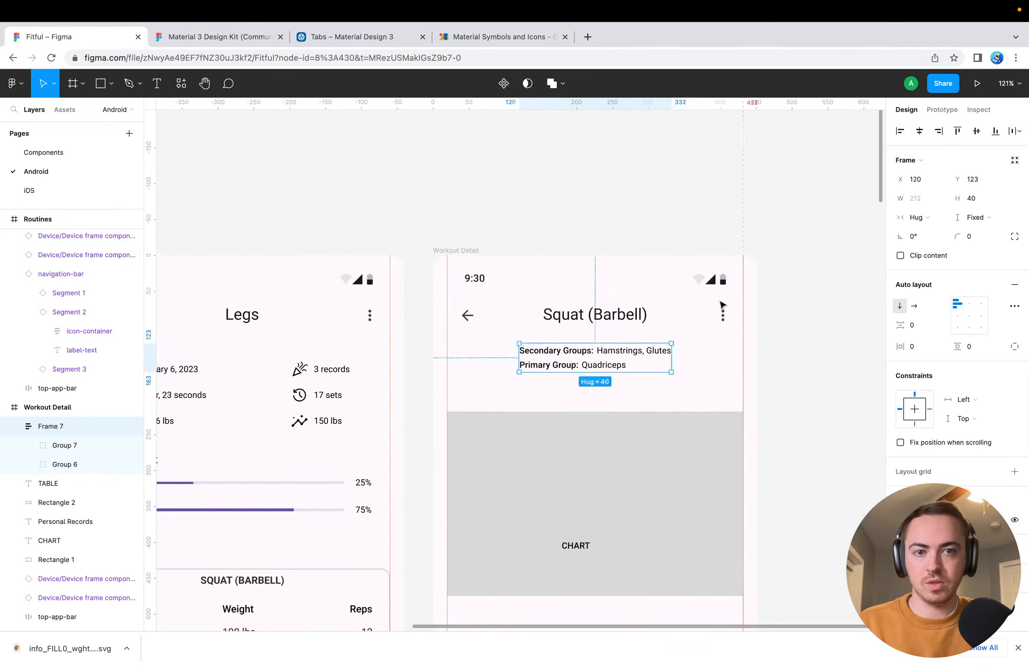
# Import the downloaded info SVG into the Workout Detail frame and place it beside the muscle group text at about X 44, Y 137
pyautogui.scroll(-5, 693, 342)
pyautogui.moveTo(50, 655); pyautogui.dragTo(439, 391)
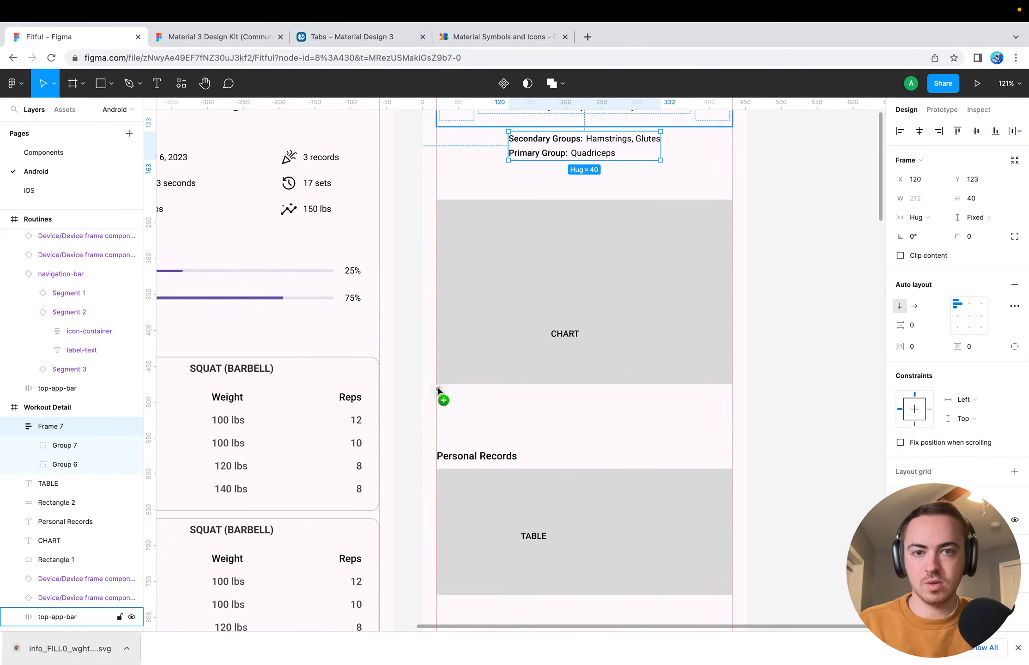
pyautogui.moveTo(480, 221); pyautogui.dragTo(480, 221)
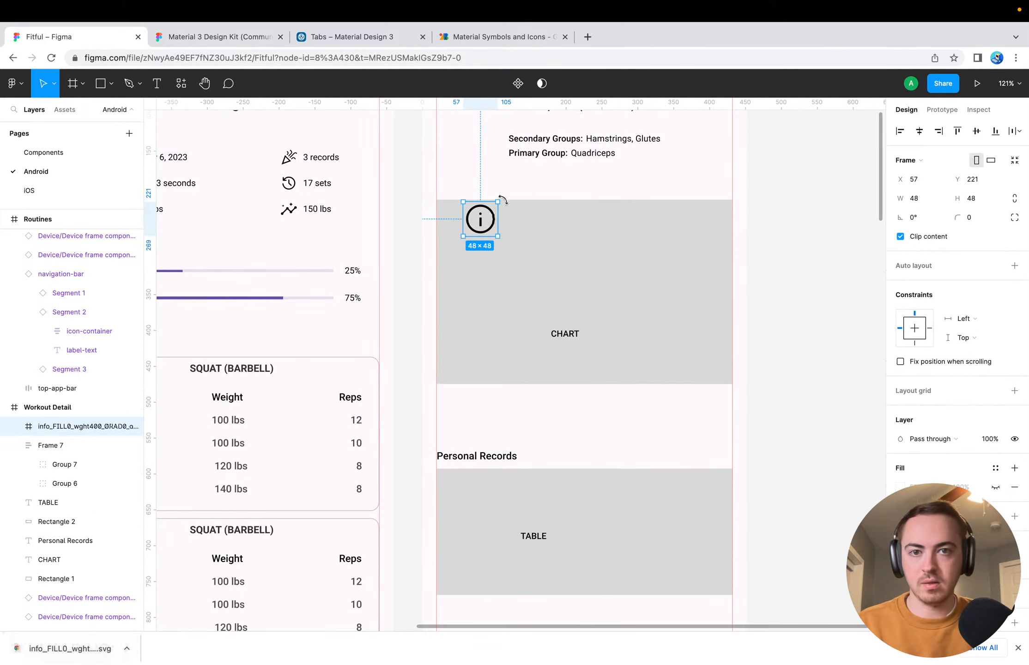
pyautogui.scroll(3, 501, 217)
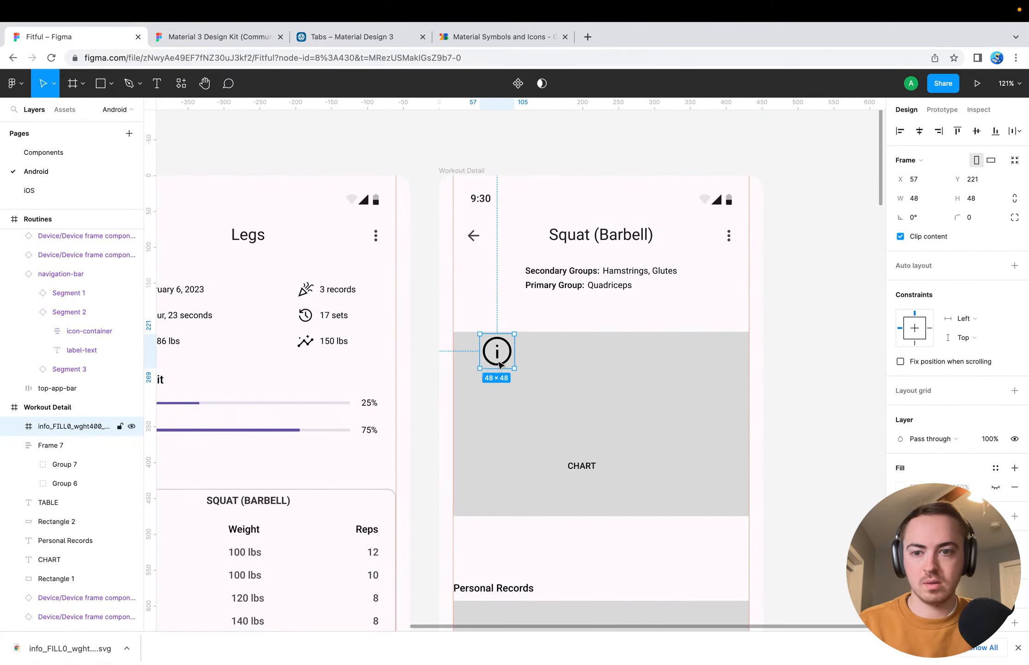
pyautogui.moveTo(500, 365); pyautogui.dragTo(490, 305)
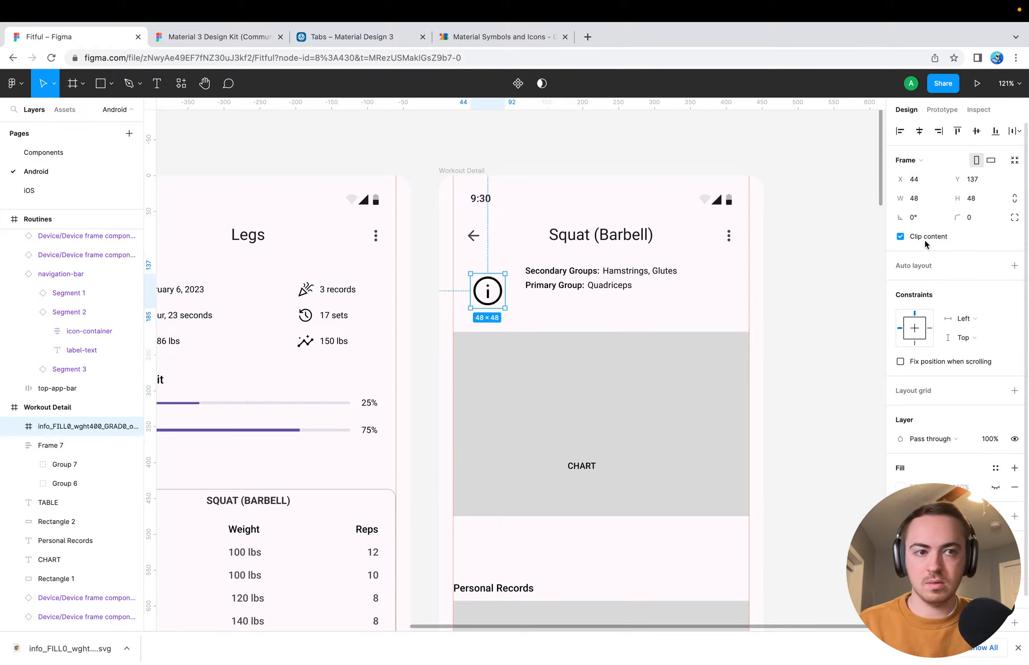
# Resize the info icon proportionally to 24 × 24
pyautogui.click(924, 200)
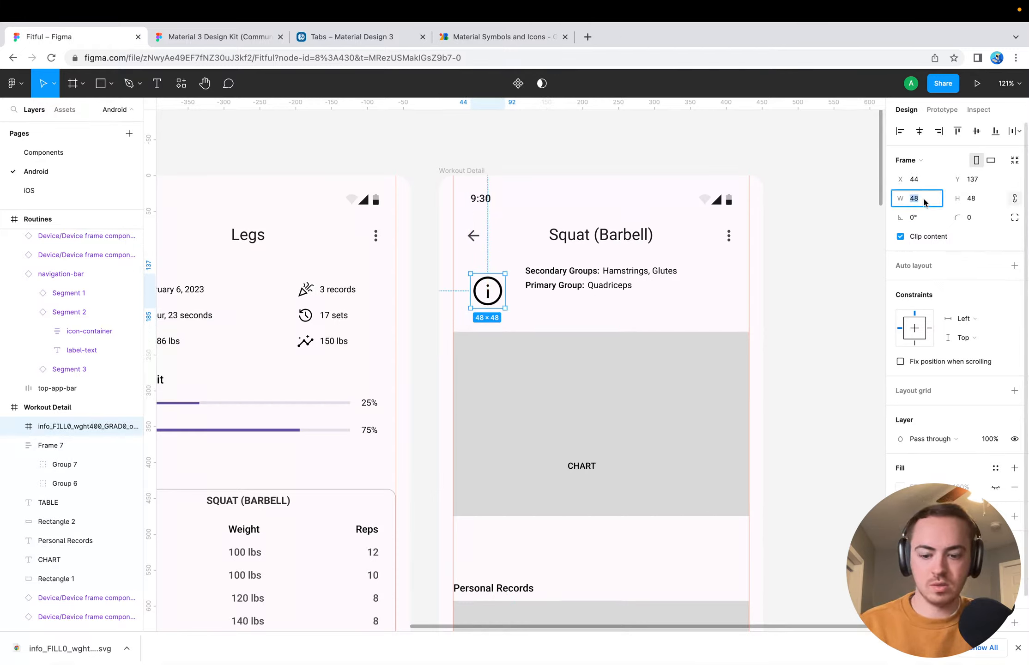
pyautogui.write('24')
pyautogui.press('Return')
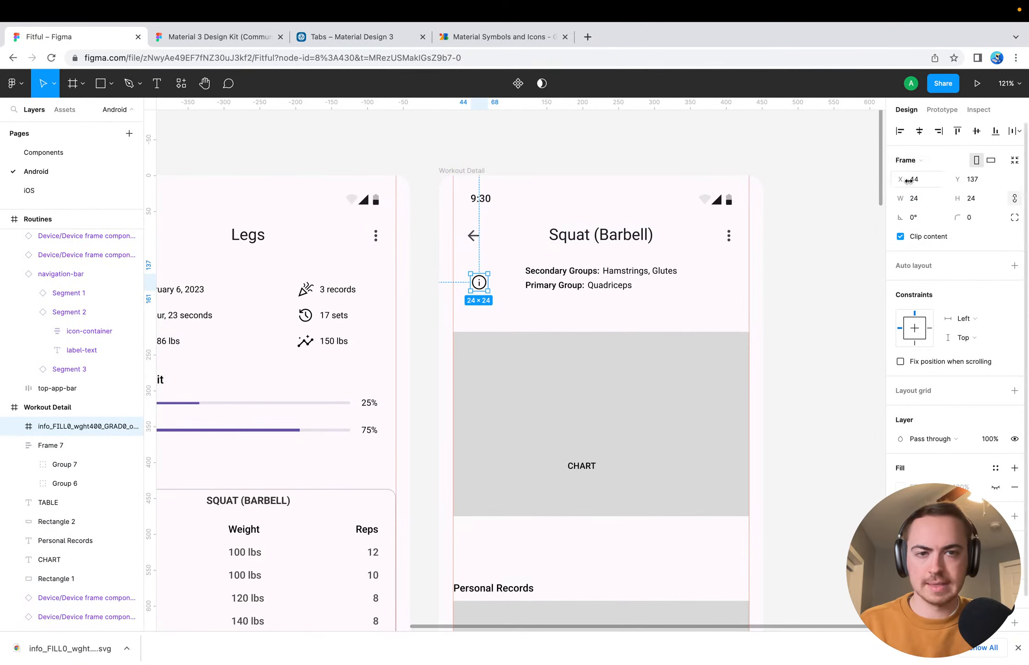
# Align the info icon and muscle group frame on their vertical centers, and move both so the icon starts at the left margin, X 20
pyautogui.moveTo(478, 282); pyautogui.dragTo(488, 277)
pyautogui.keyDown('shift'); pyautogui.click(577, 277); pyautogui.keyUp('shift')
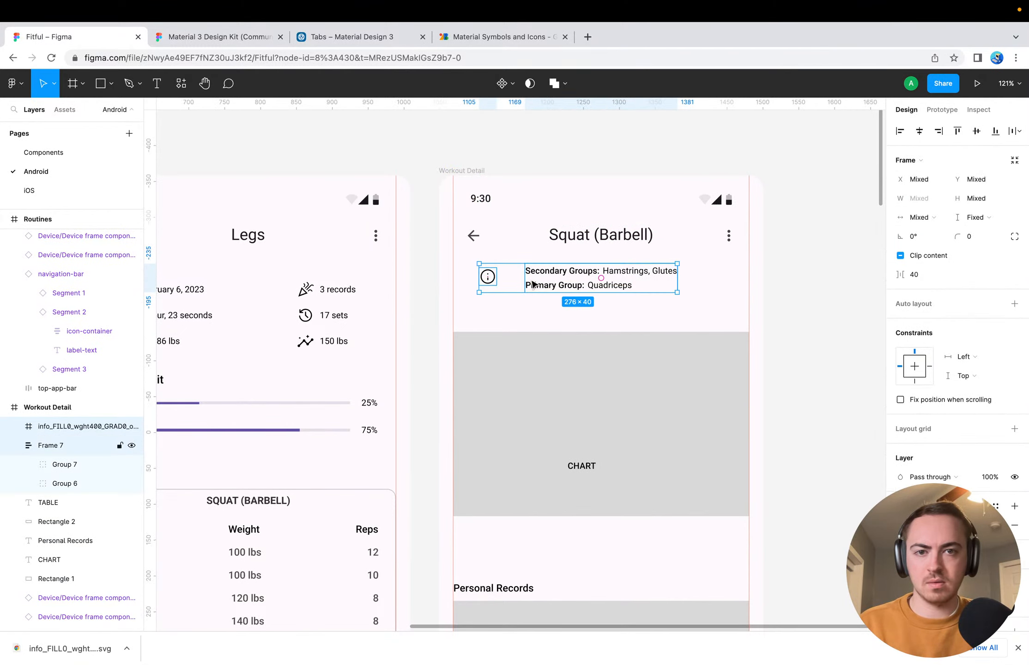
pyautogui.click(977, 132)
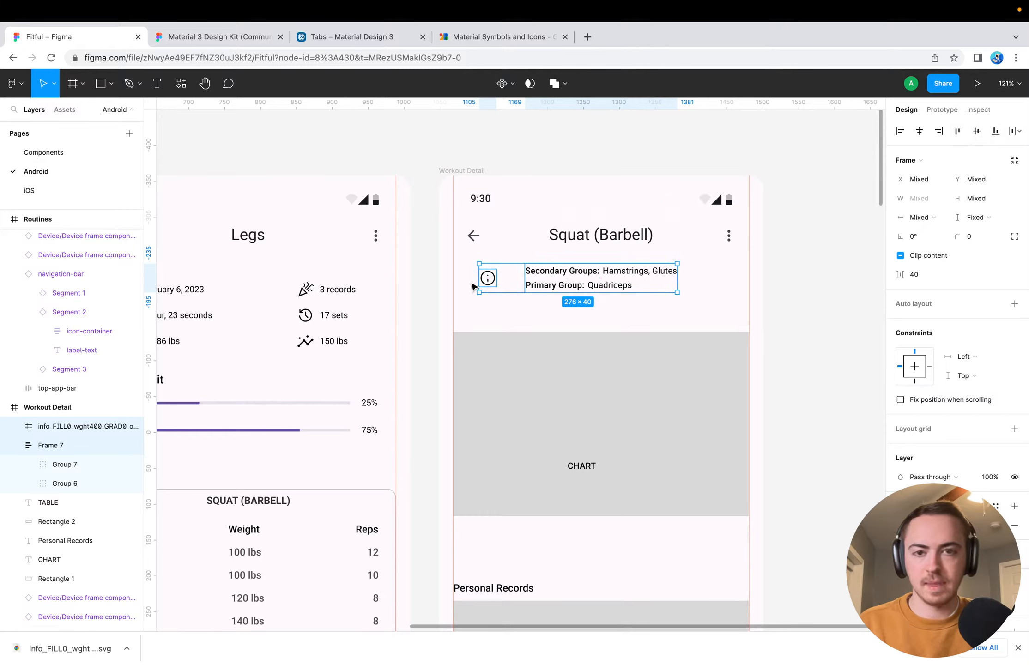
pyautogui.moveTo(476, 282); pyautogui.dragTo(474, 287)
# Nudge the muscle group frame closer to the info icon, to X 68, leaving a 24 px gap between them
pyautogui.click(510, 282)
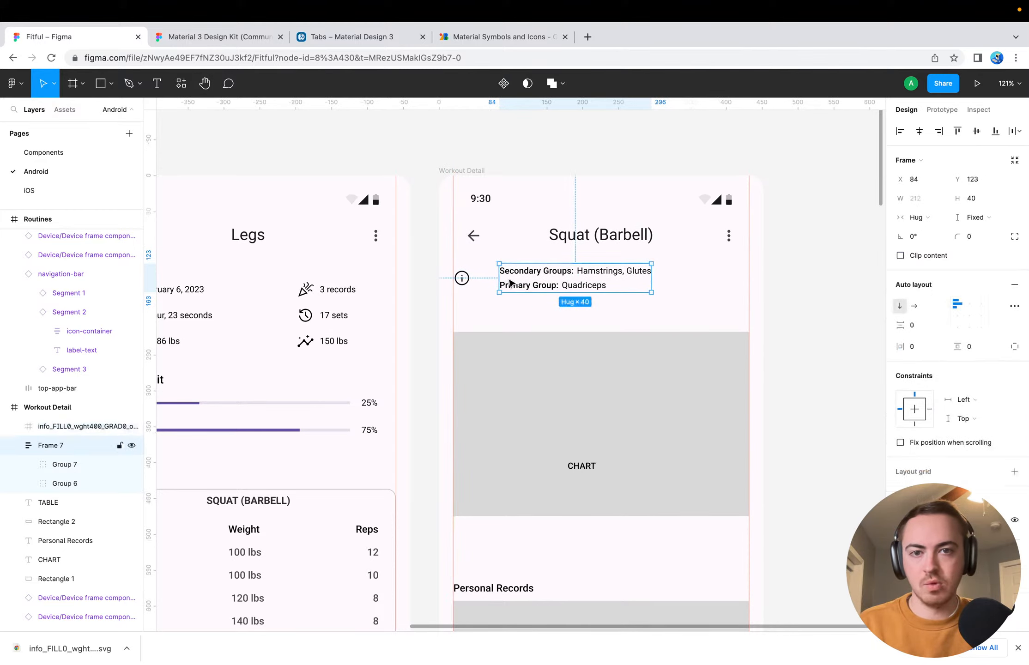
pyautogui.press('alt')
pyautogui.press('Left')
pyautogui.press('Left')
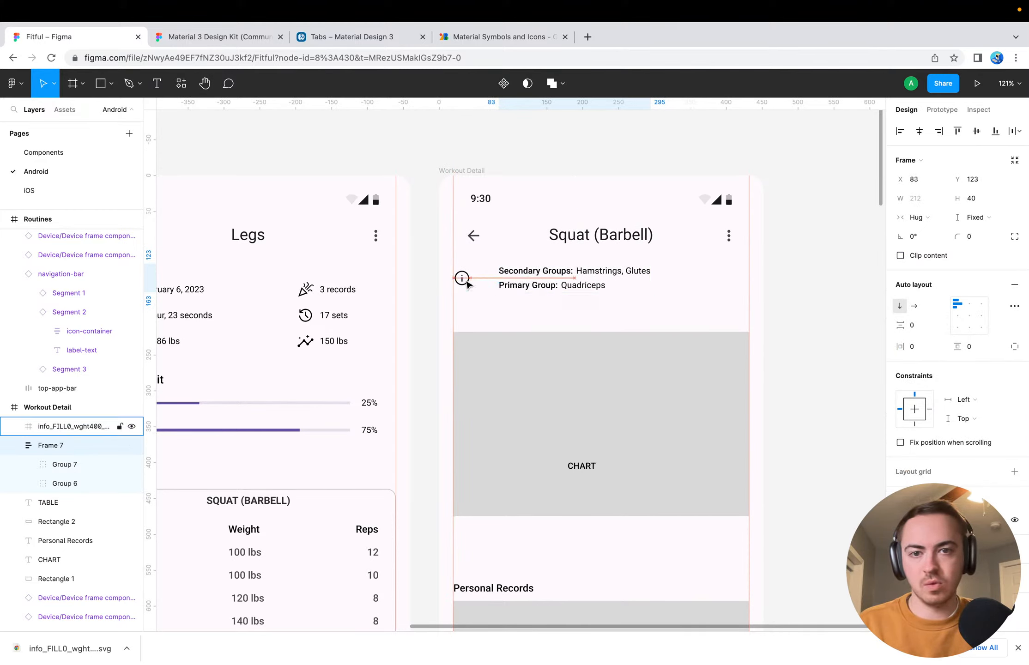
pyautogui.press('Left')
pyautogui.press('Left')
pyautogui.press('Left')
pyautogui.press('Left')
pyautogui.press('Left')
pyautogui.press('Left')
pyautogui.press('Left')
pyautogui.press('Left')
pyautogui.press('Left')
pyautogui.press('Left')
pyautogui.press('Left')
pyautogui.press('Left')
pyautogui.press('Left')
pyautogui.press('Left')
pyautogui.press('Left')
pyautogui.press('Left')
pyautogui.press('Left')
pyautogui.press('Left')
pyautogui.press('alt')
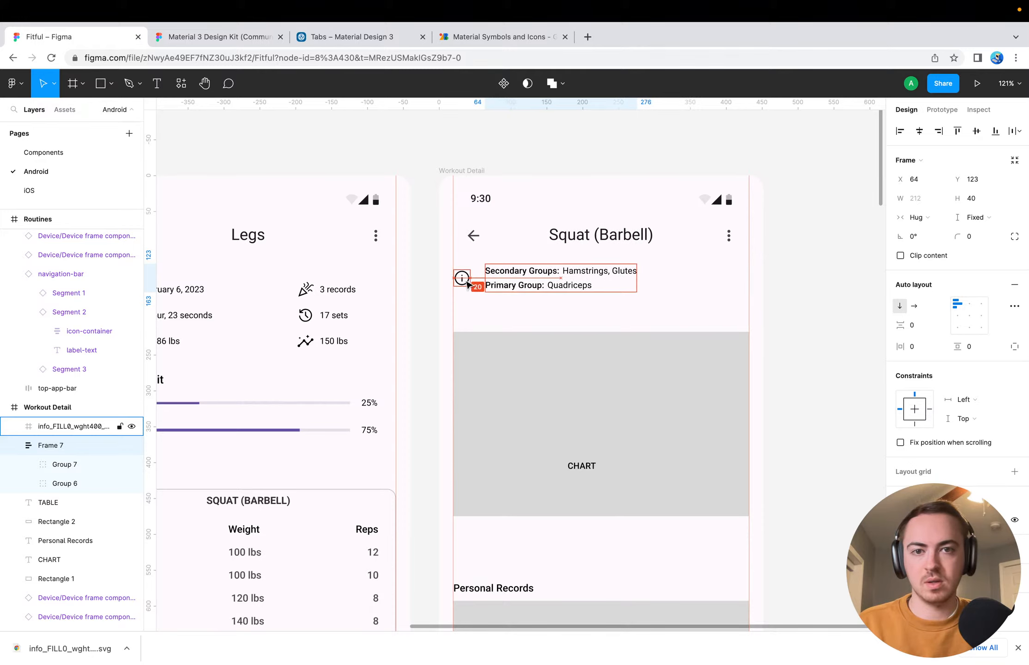
pyautogui.press('Right')
pyautogui.press('Right')
pyautogui.press('Right')
pyautogui.press('Right')
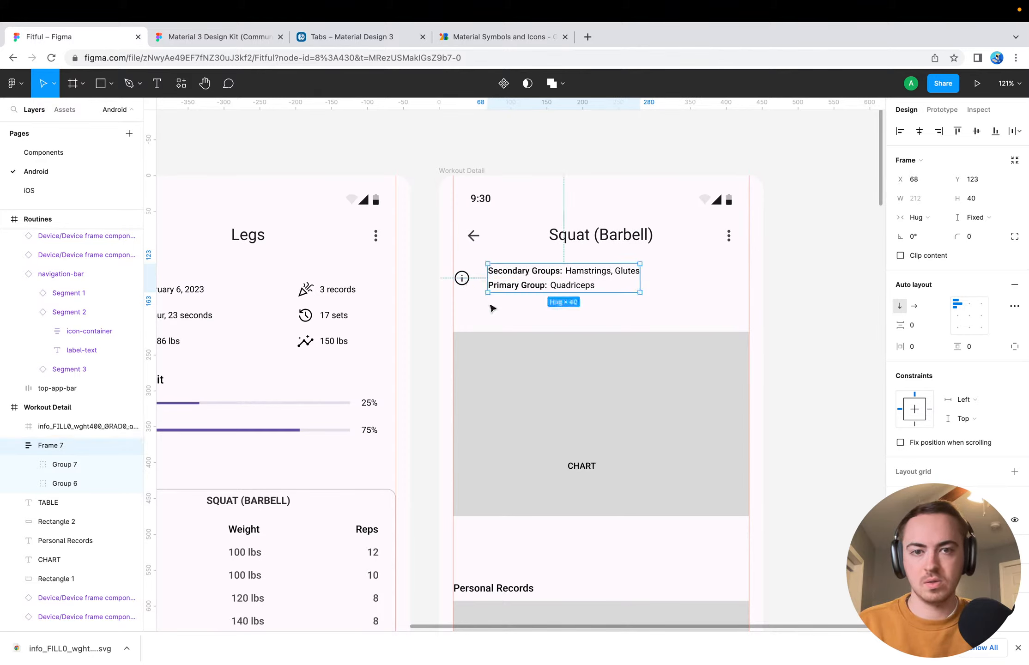
pyautogui.click(503, 314)
# Resize the info icon proportionally to 32 × 32 and realign it with the muscle group frame on their vertical centers
pyautogui.click(462, 277)
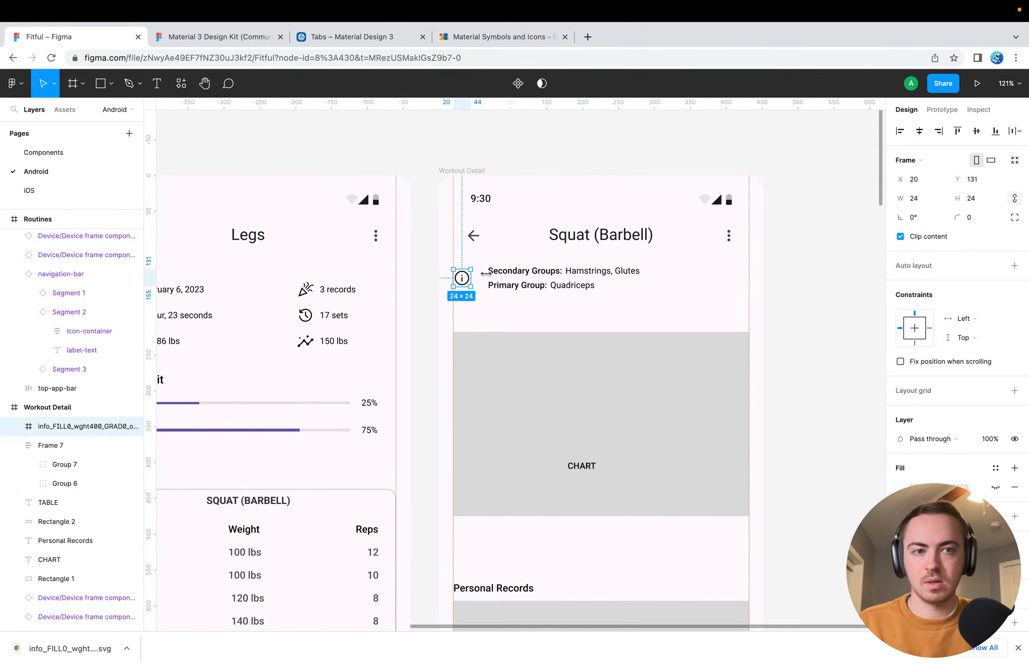
pyautogui.click(916, 196)
pyautogui.write('32')
pyautogui.press('Return')
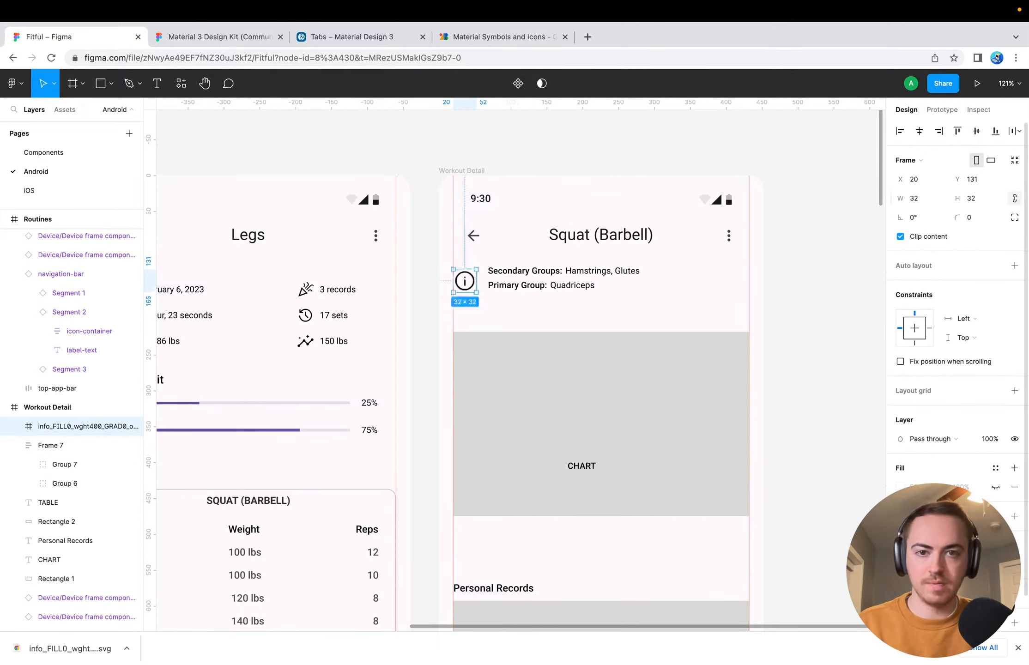
pyautogui.keyDown('shift'); pyautogui.click(495, 285); pyautogui.keyUp('shift')
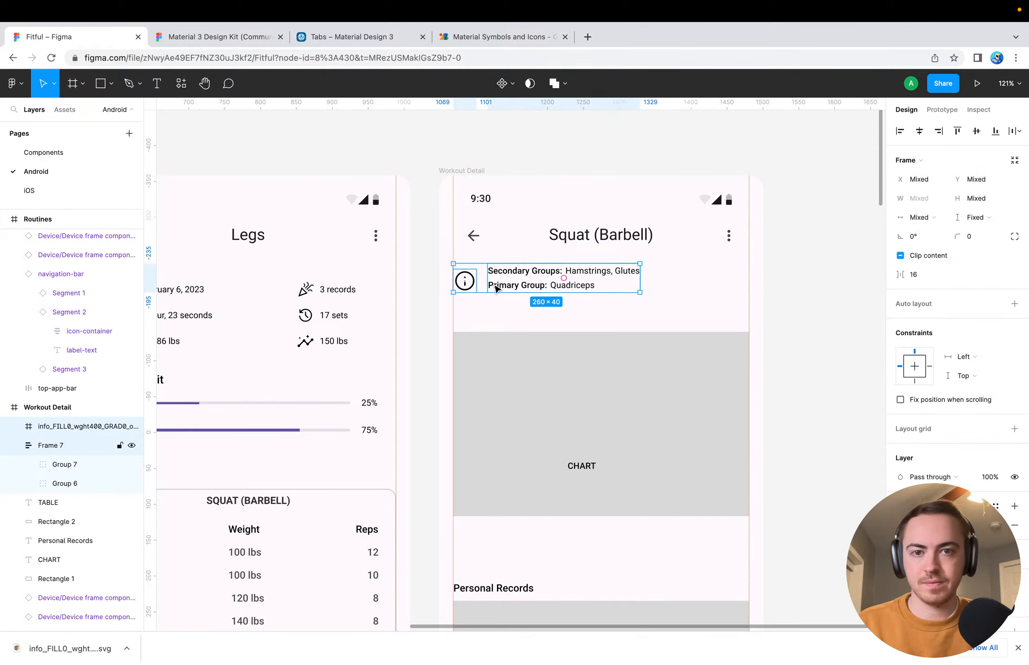
pyautogui.click(979, 133)
pyautogui.click(725, 298)
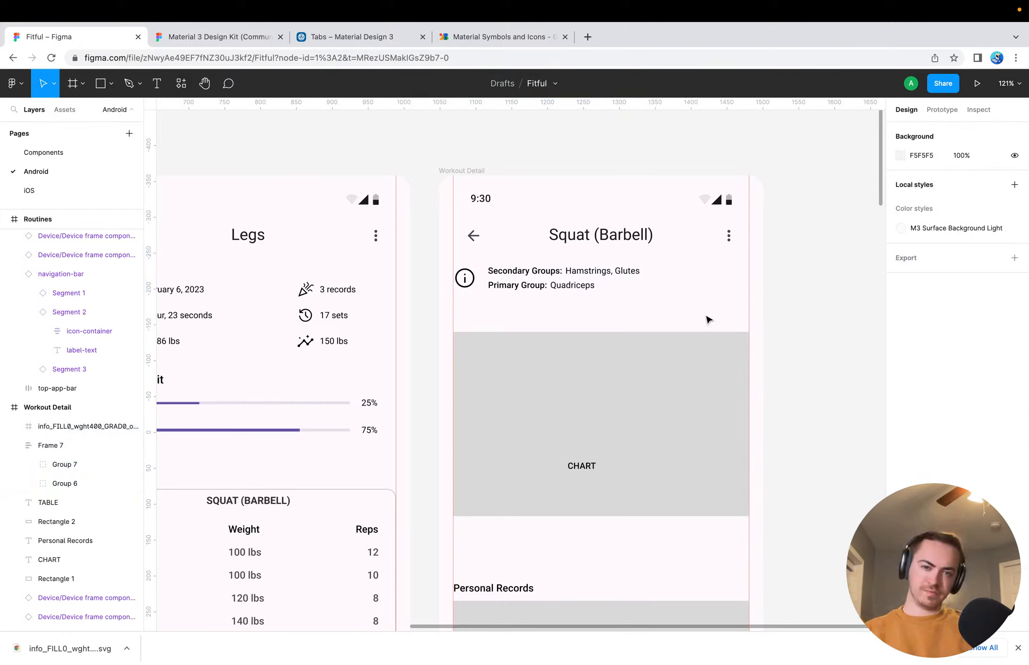
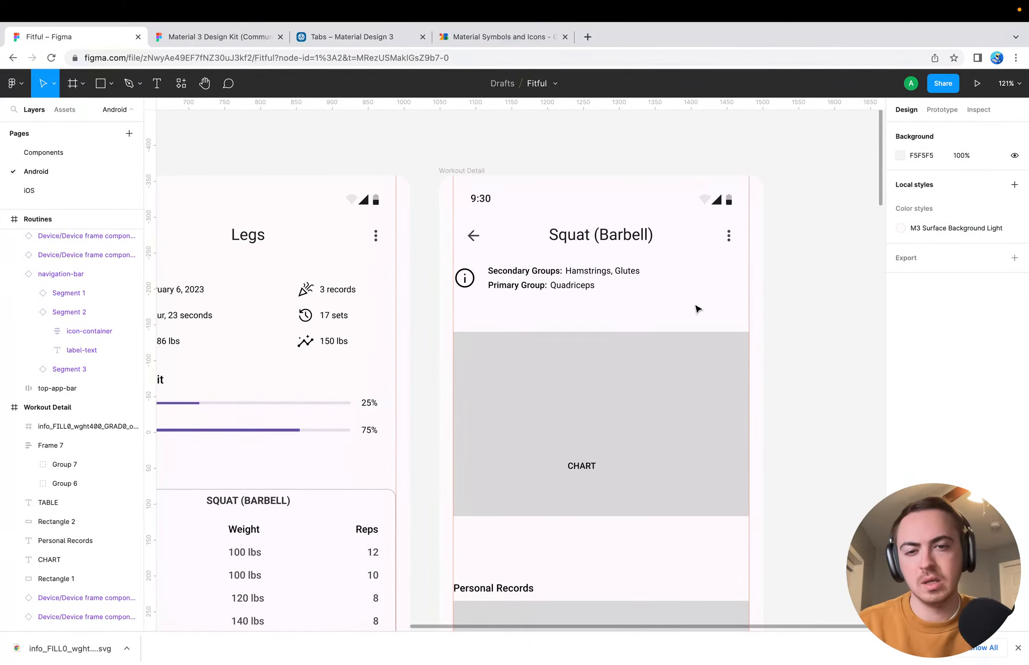
# Duplicate the Personal Records heading, place the copy just above the chart placeholder, and change its text to "Information"
pyautogui.click(510, 591)
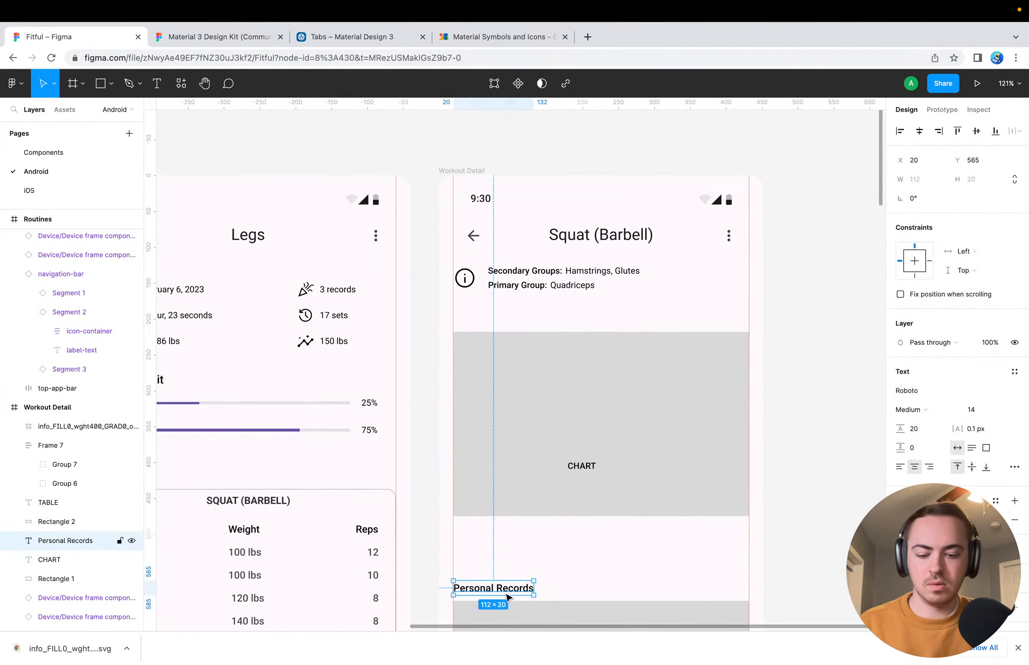
pyautogui.press('super+d')
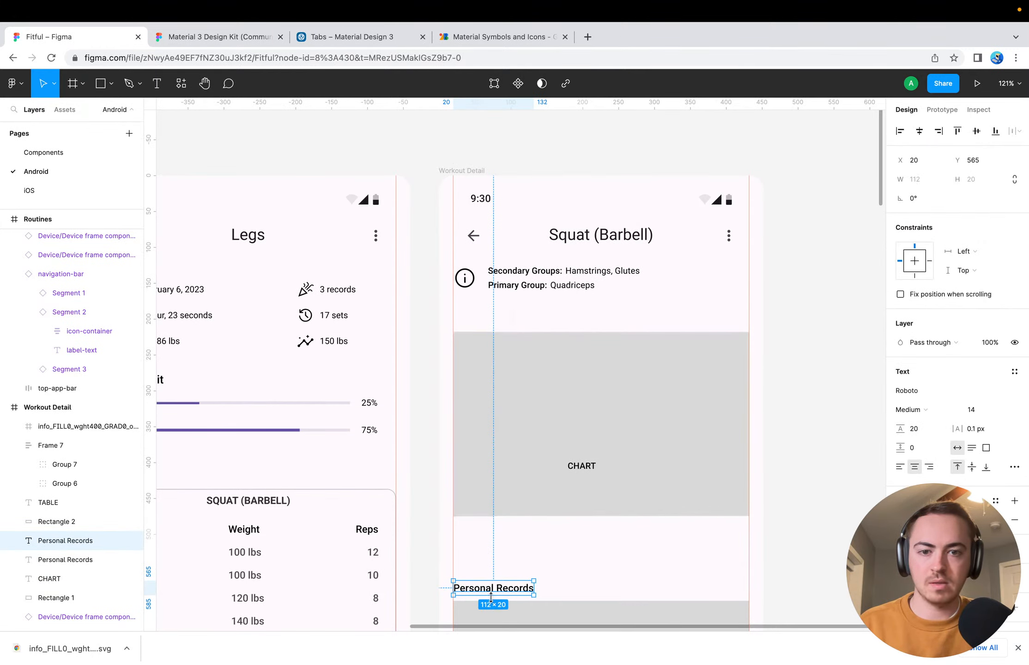
pyautogui.moveTo(502, 593); pyautogui.dragTo(507, 316)
pyautogui.doubleClick(505, 311)
pyautogui.write('Information')
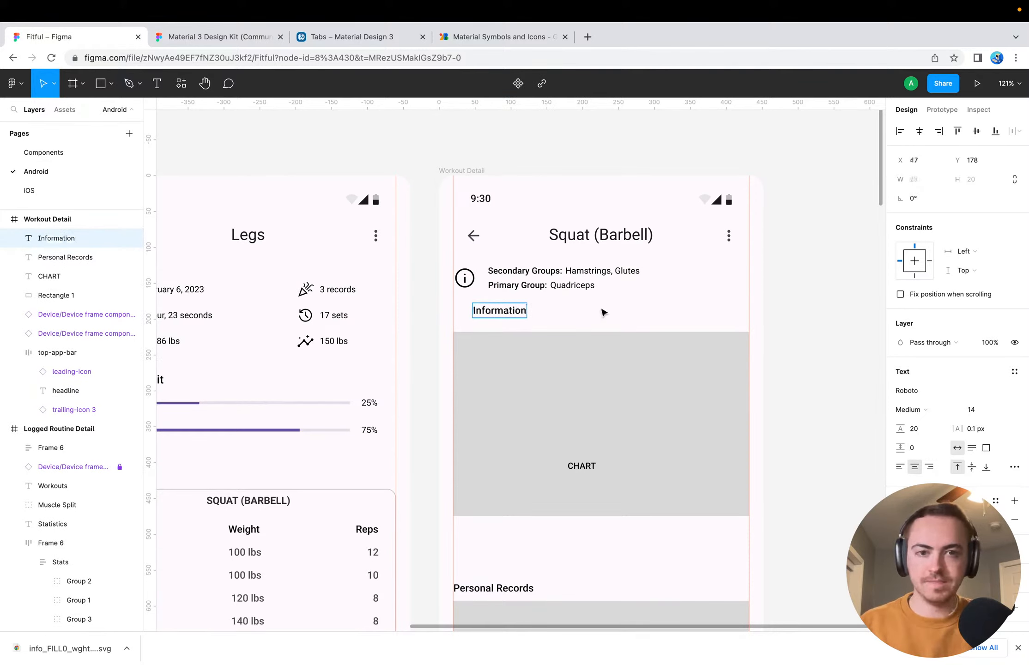
pyautogui.press('Escape')
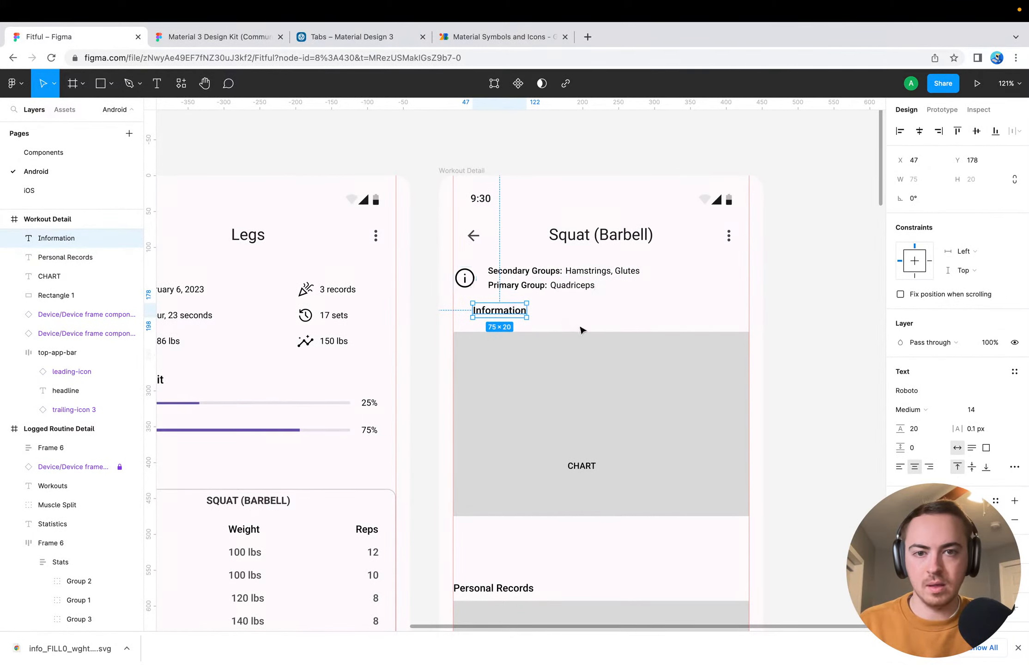
pyautogui.press('Escape')
# Move the info icon beside the Information heading on their vertical centers, and resize it proportionally to 24 × 24
pyautogui.moveTo(468, 285); pyautogui.dragTo(546, 314)
pyautogui.keyDown('shift'); pyautogui.click(513, 312); pyautogui.keyUp('shift')
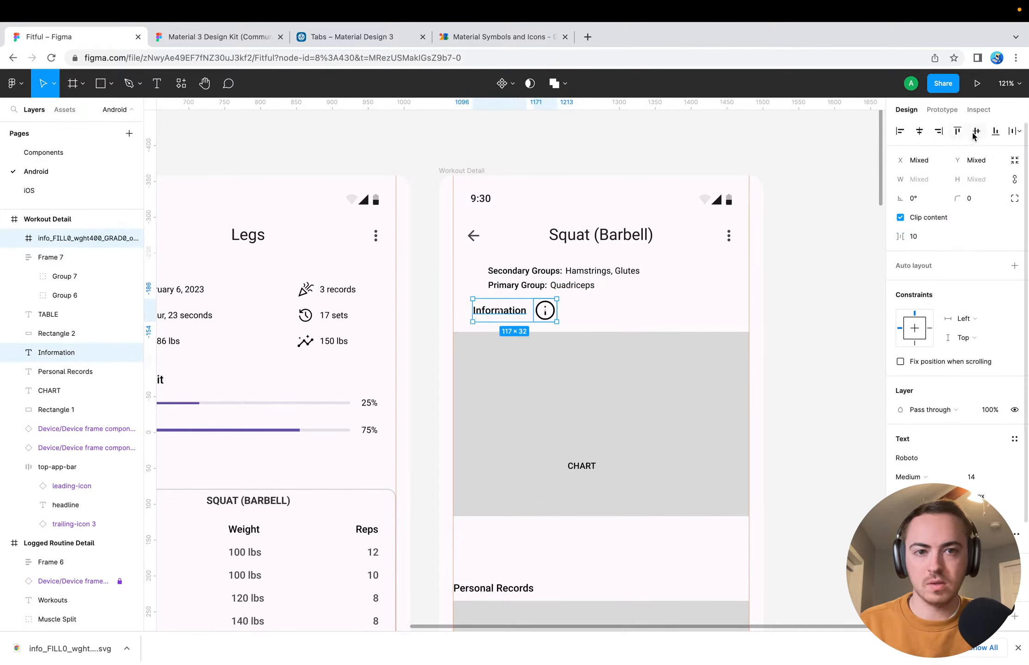
pyautogui.click(545, 311)
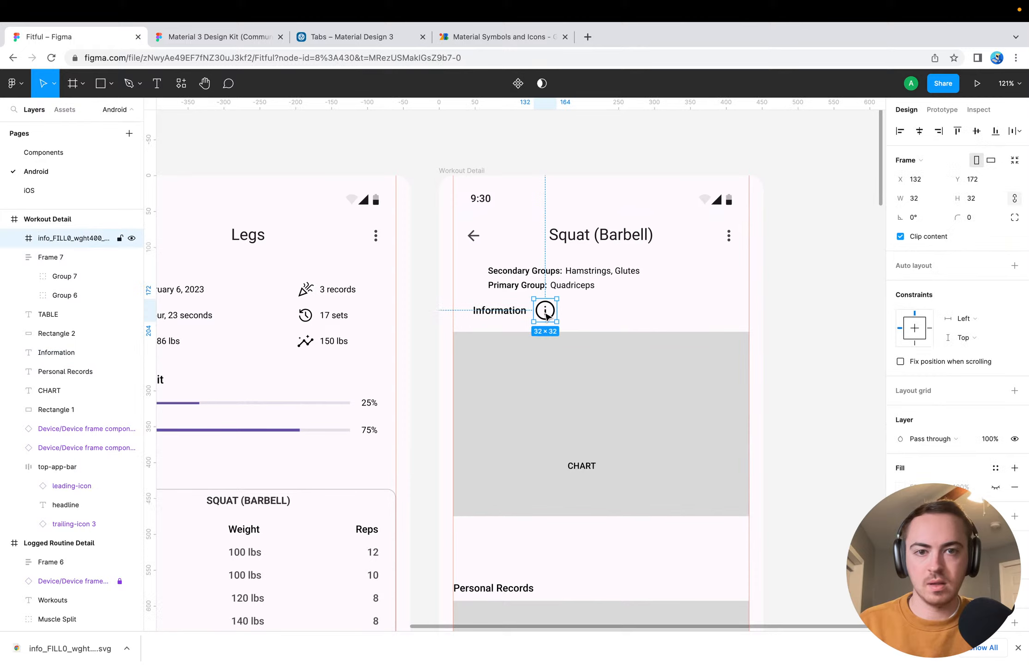
pyautogui.click(926, 199)
pyautogui.write('24')
pyautogui.press('Return')
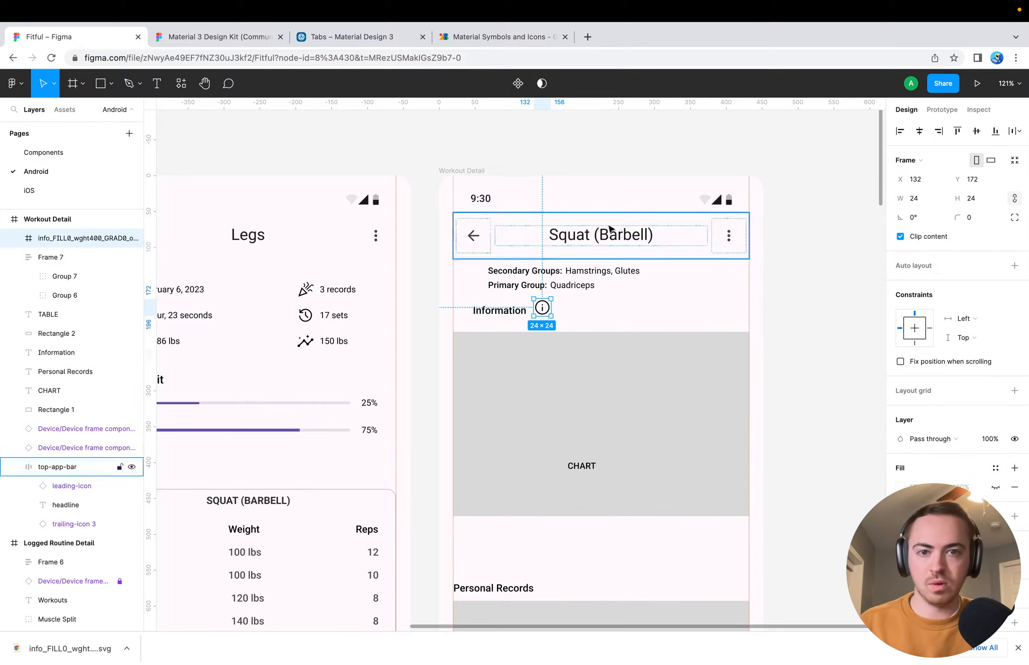
# Realign the resized info icon and the Information heading on their vertical centers
pyautogui.keyDown('shift'); pyautogui.click(510, 310); pyautogui.keyUp('shift')
pyautogui.click(976, 131)
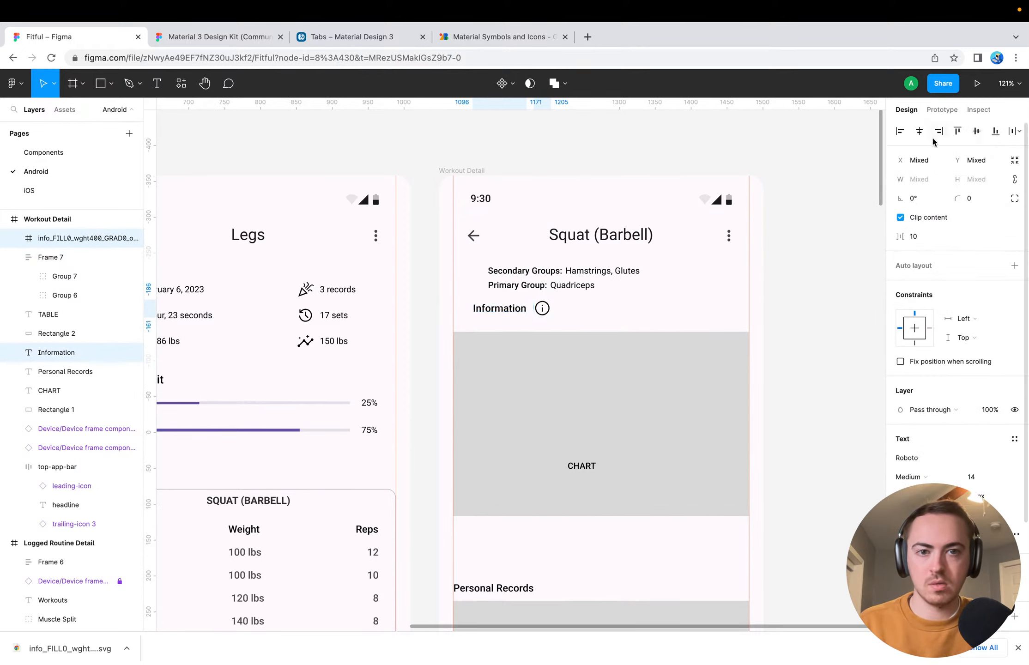
pyautogui.click(541, 311)
pyautogui.click(578, 311)
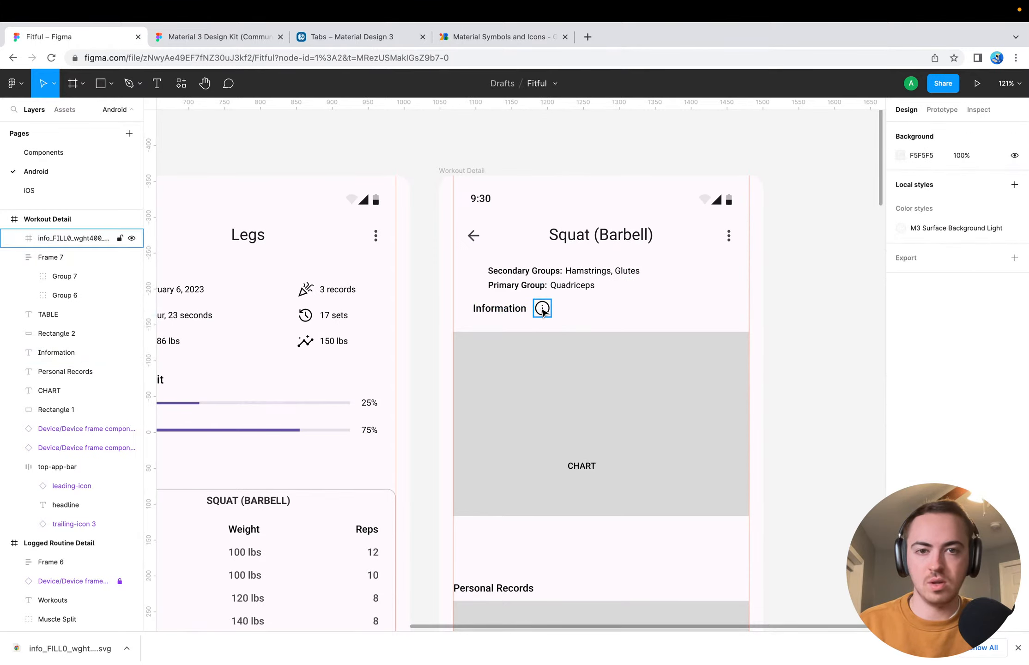
# Place the info icon before the Information heading at X 47, and nudge the heading to X 79, leaving an 8 px gap
pyautogui.moveTo(541, 309)
pyautogui.mouseDown()
pyautogui.moveTo(460, 308)
pyautogui.moveTo(532, 308)
pyautogui.mouseUp()
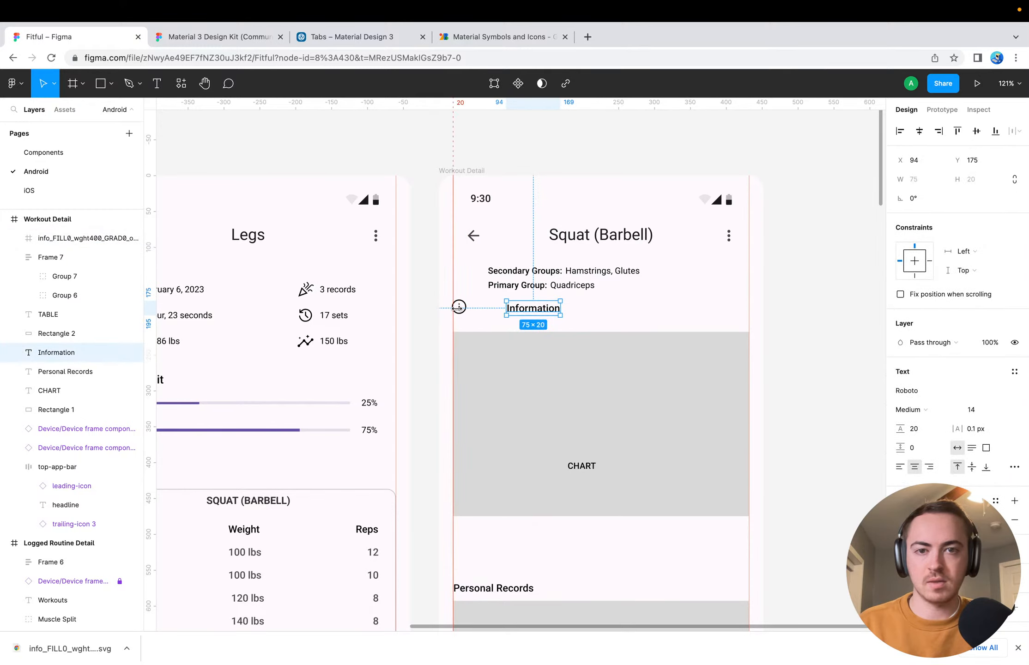
pyautogui.moveTo(458, 306); pyautogui.dragTo(481, 308)
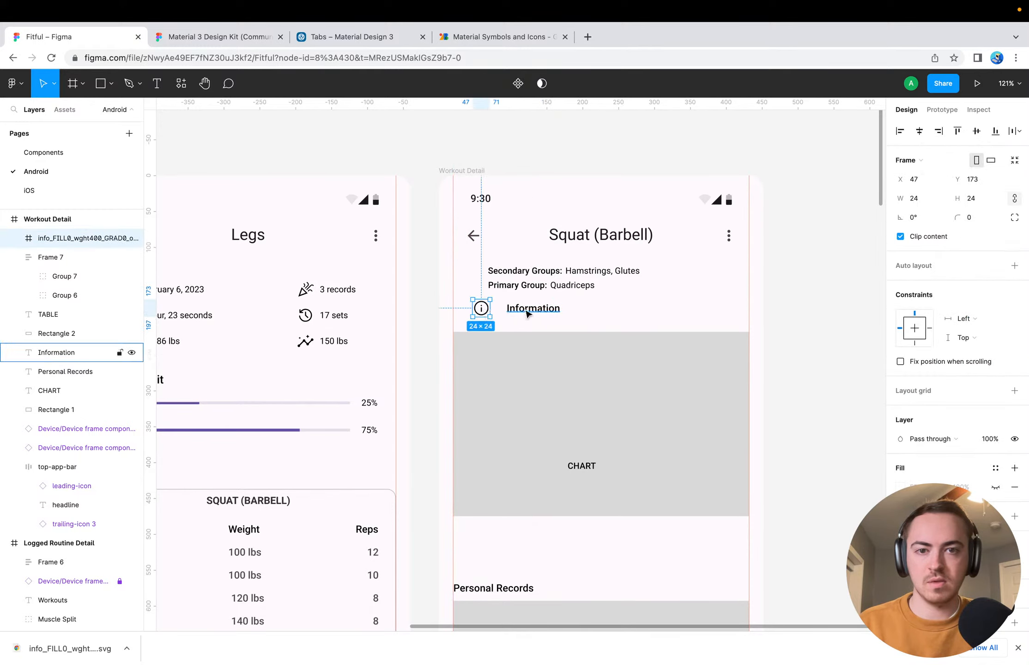
pyautogui.keyDown('shift'); pyautogui.click(527, 314); pyautogui.keyUp('shift')
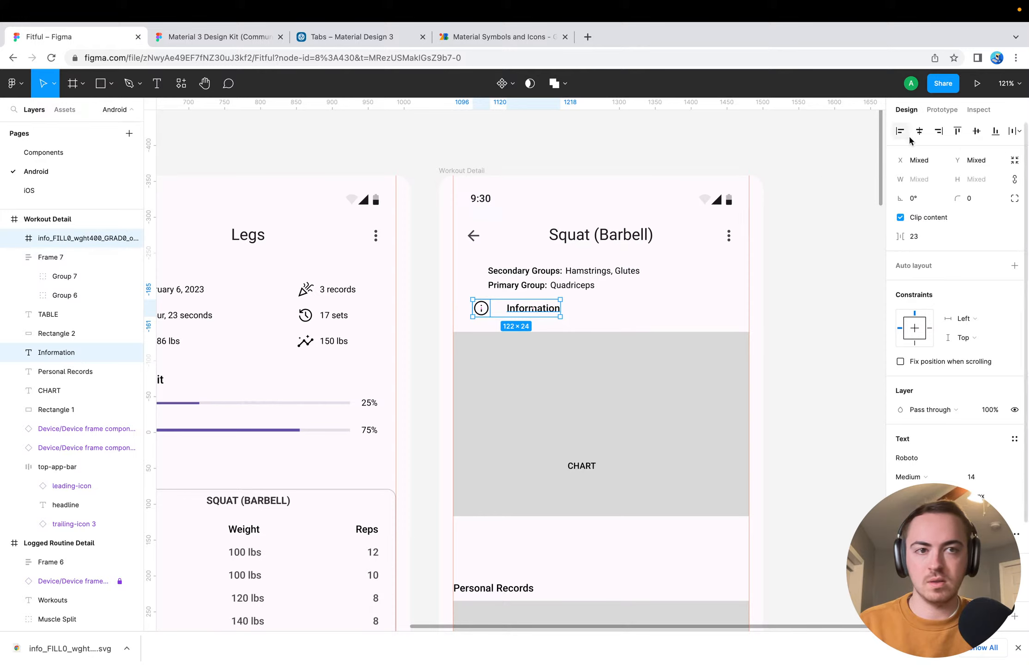
pyautogui.click(646, 295)
pyautogui.click(520, 314)
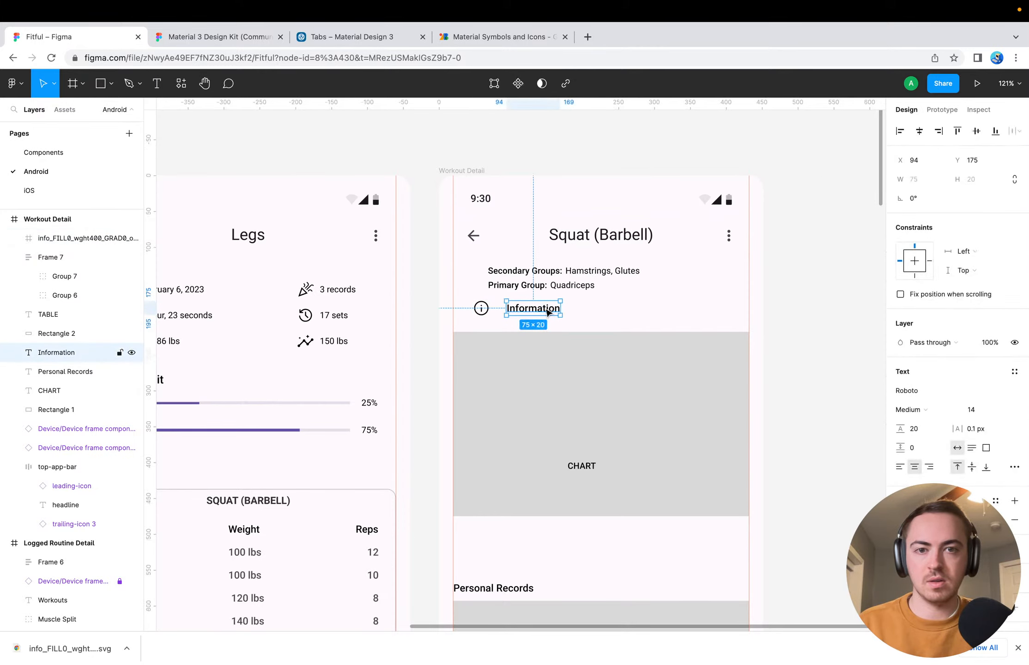
pyautogui.press('Left')
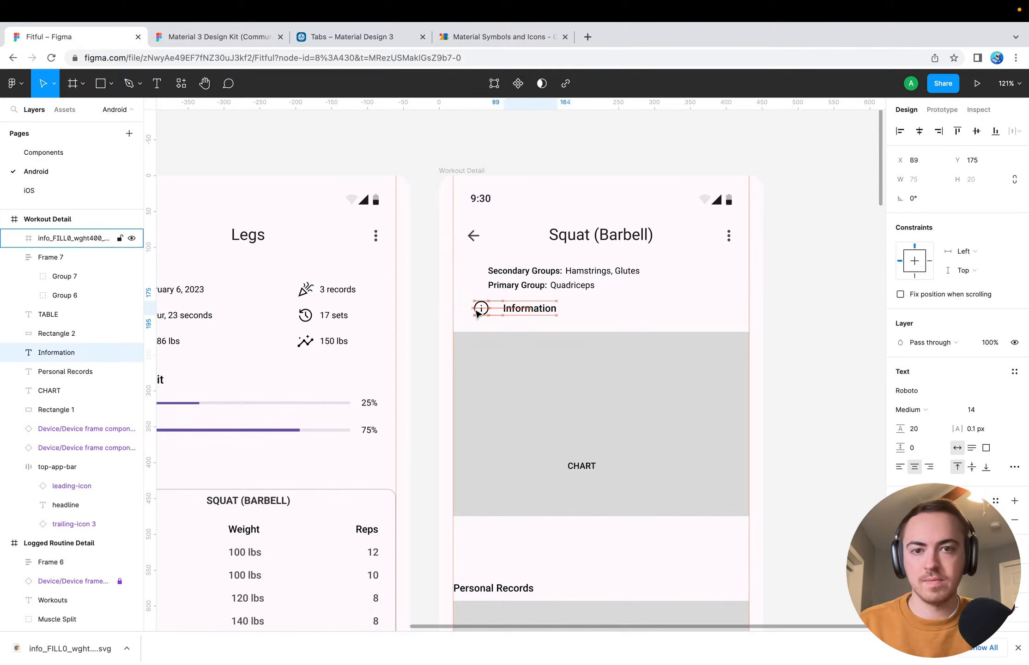
pyautogui.press('Left')
pyautogui.press('Left')
pyautogui.press('Left')
pyautogui.press('Left')
pyautogui.press('Left')
pyautogui.press('Left')
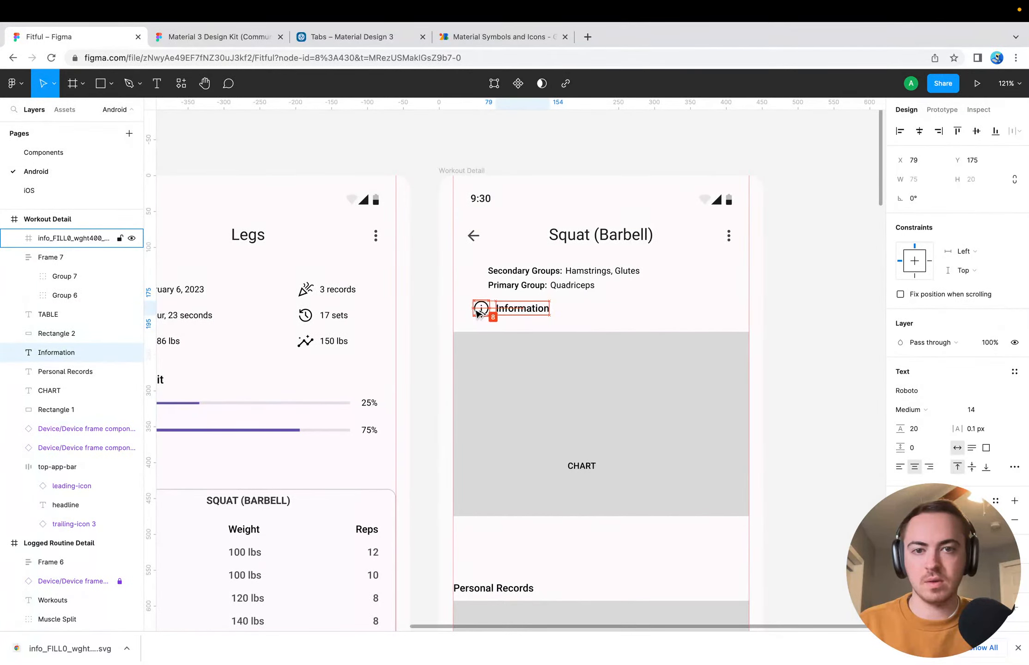
pyautogui.click(565, 308)
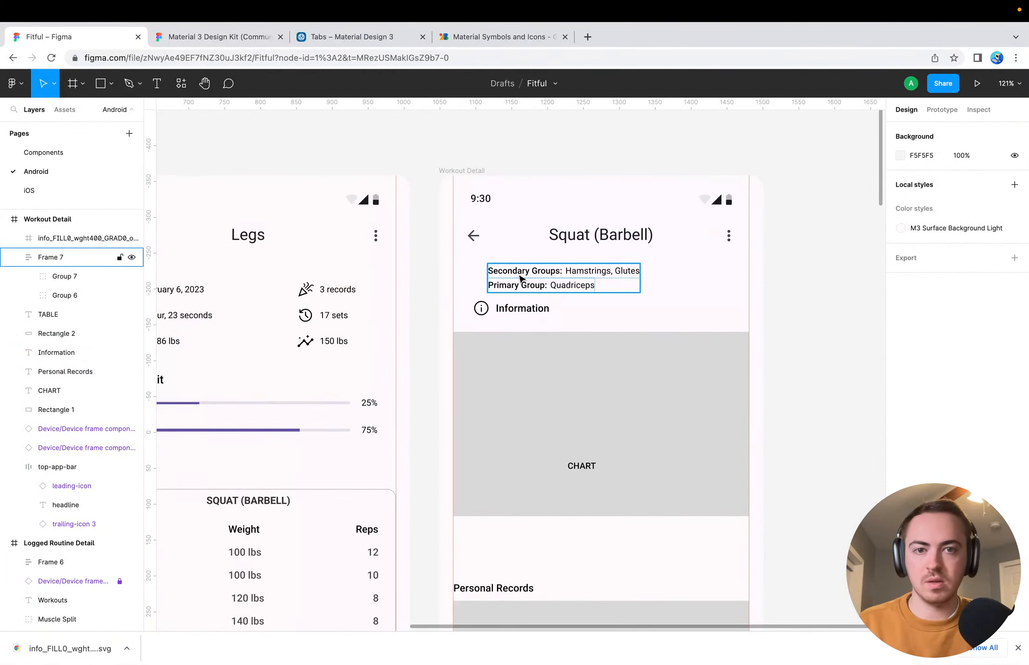
# Group the info icon with the Information heading
pyautogui.click(512, 309)
pyautogui.keyDown('shift'); pyautogui.click(483, 310); pyautogui.keyUp('shift')
pyautogui.hotkey('ctrl', 'g')
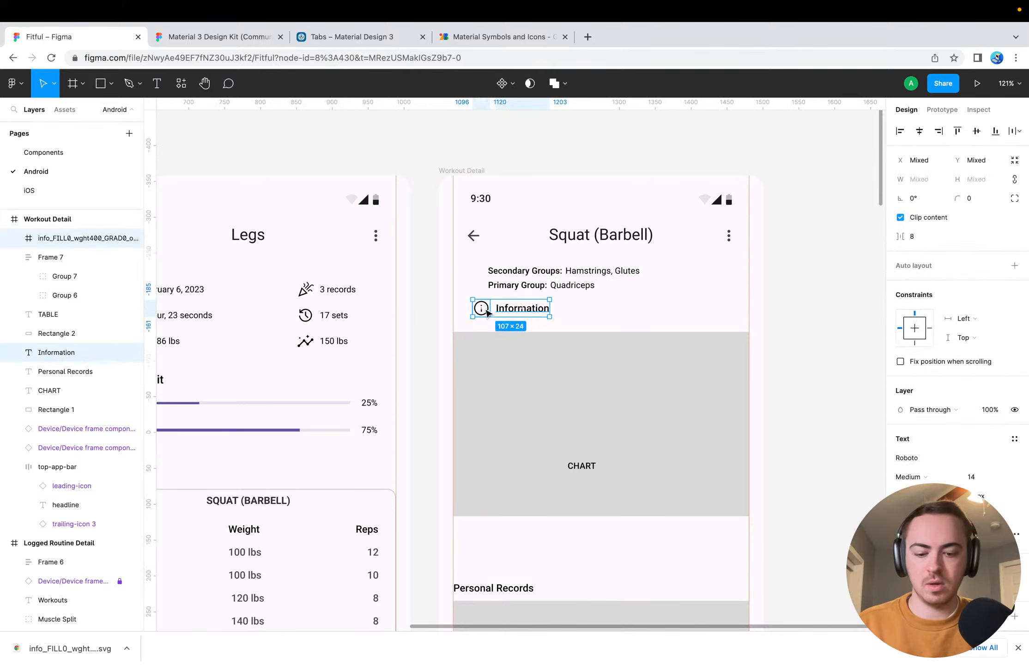
pyautogui.click(618, 302)
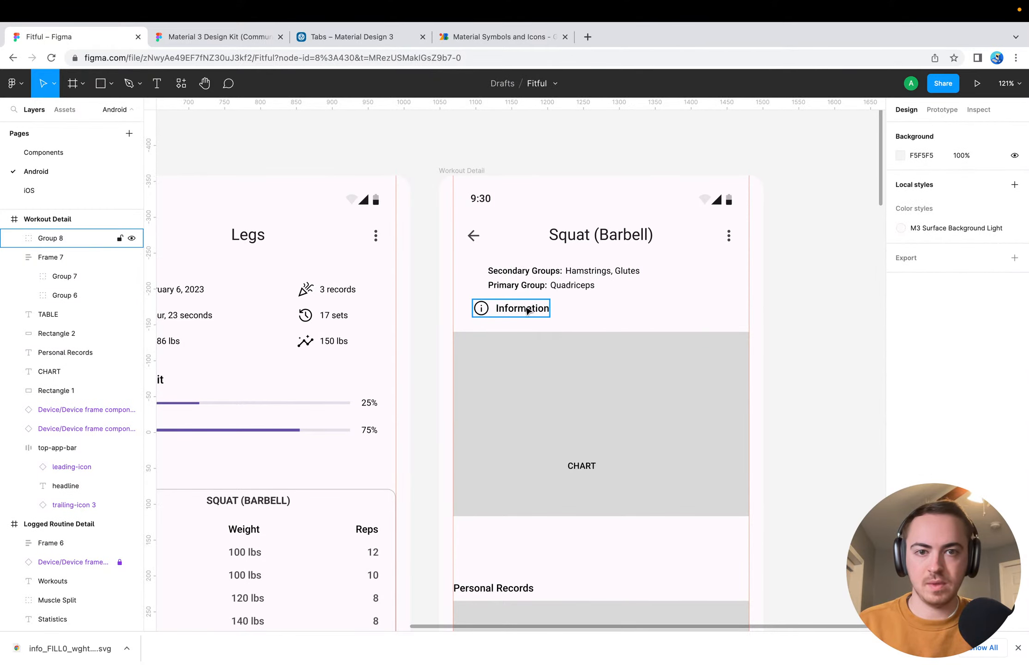
# Move the Information group under the screen title at the left margin, and place the muscle group frame below it at X 20, Y 147
pyautogui.moveTo(551, 278); pyautogui.dragTo(631, 303)
pyautogui.moveTo(552, 309); pyautogui.dragTo(496, 291)
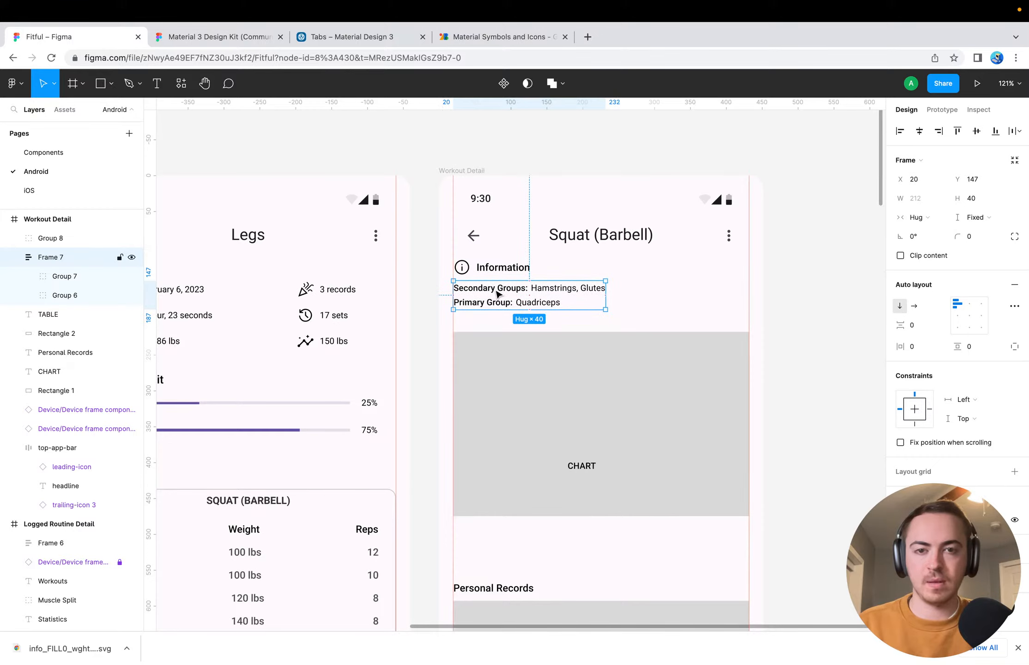
pyautogui.click(646, 294)
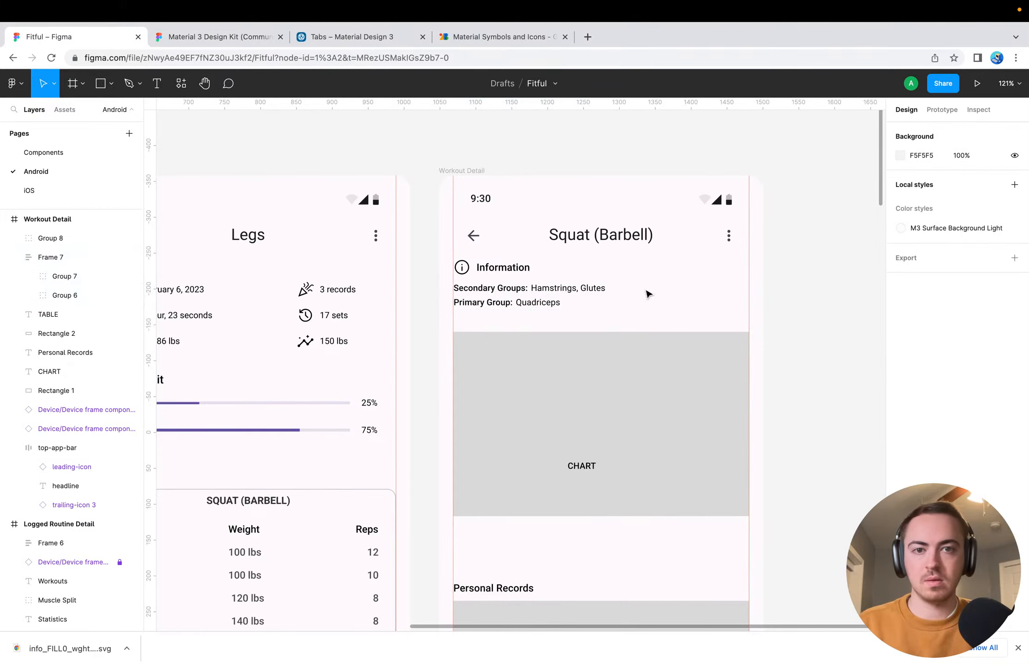
# Examine how far the Muscle Split progress rows are indented in the Logged Routine Detail frame
pyautogui.scroll(-3, 648, 342)
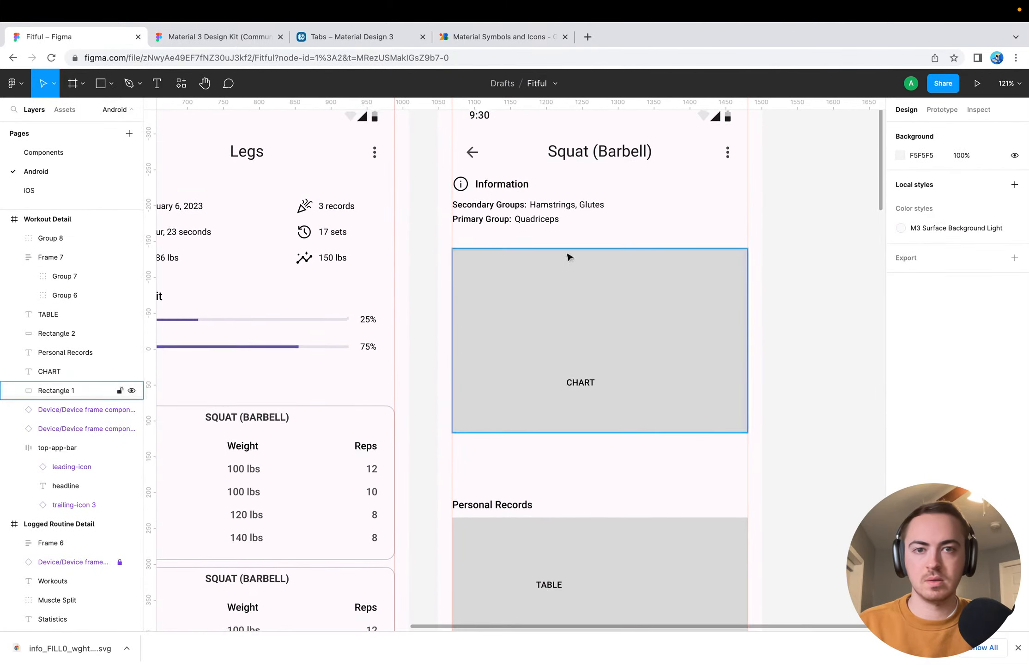
pyautogui.hscroll(-6, 475, 283)
pyautogui.scroll(-1, 475, 284)
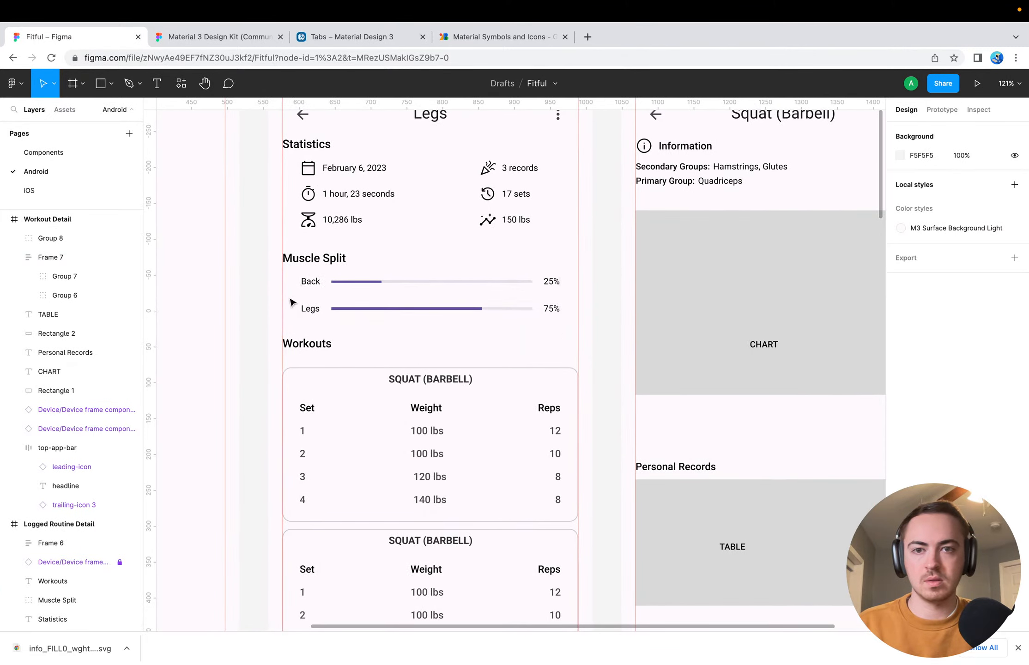
pyautogui.click(314, 282)
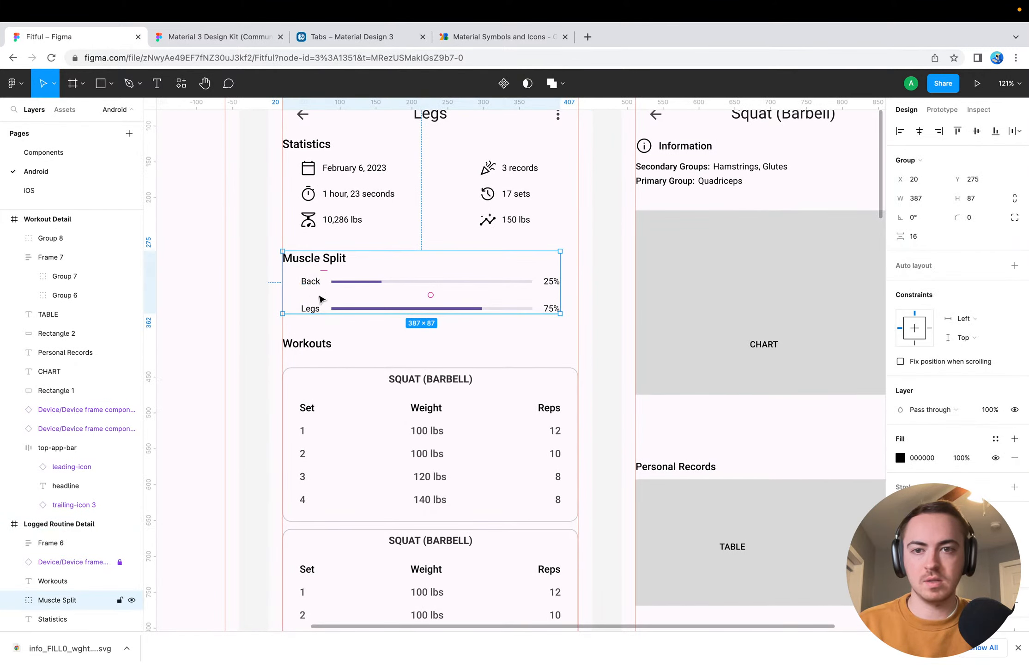
pyautogui.scroll(-2, 70, 531)
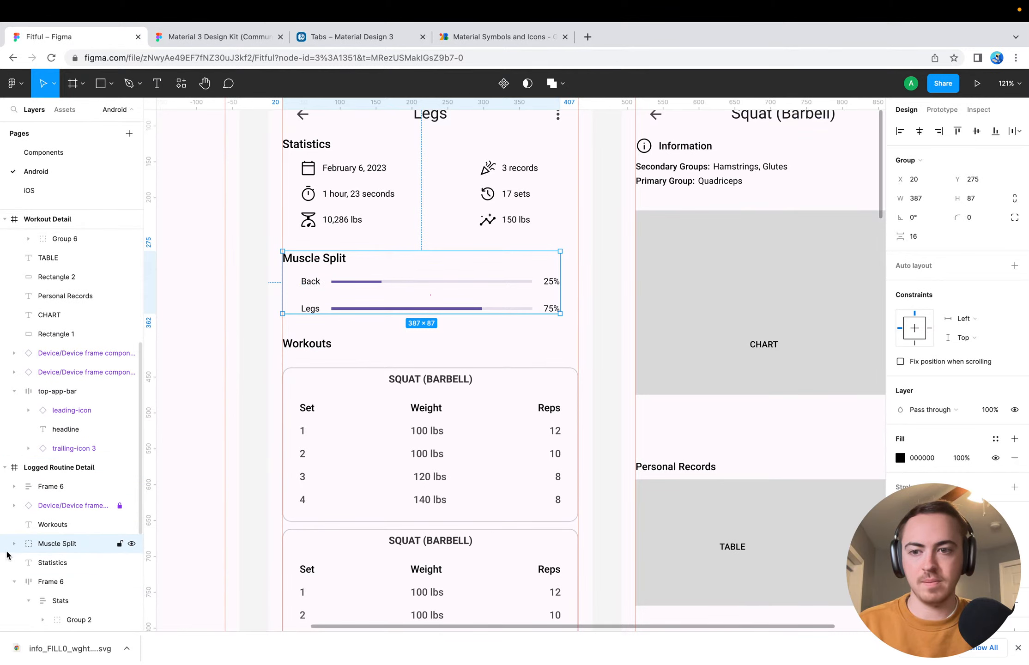
pyautogui.click(14, 543)
pyautogui.click(65, 581)
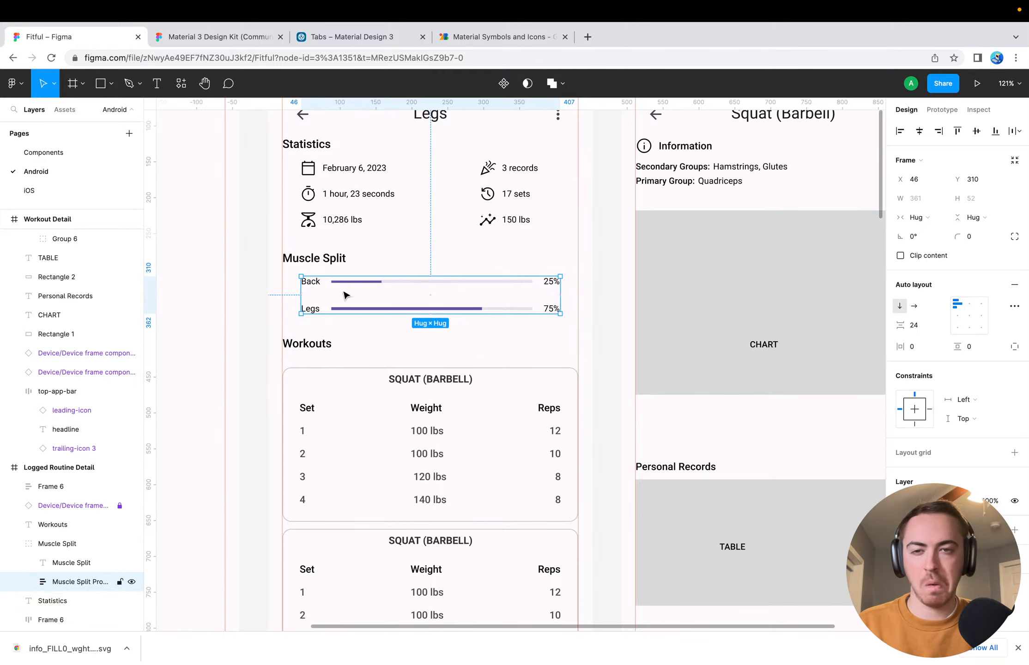
# Indent the muscle group frame under the Information heading by setting its X position to 20+24
pyautogui.scroll(3, 654, 236)
pyautogui.hscroll(1, 654, 236)
pyautogui.click(594, 305)
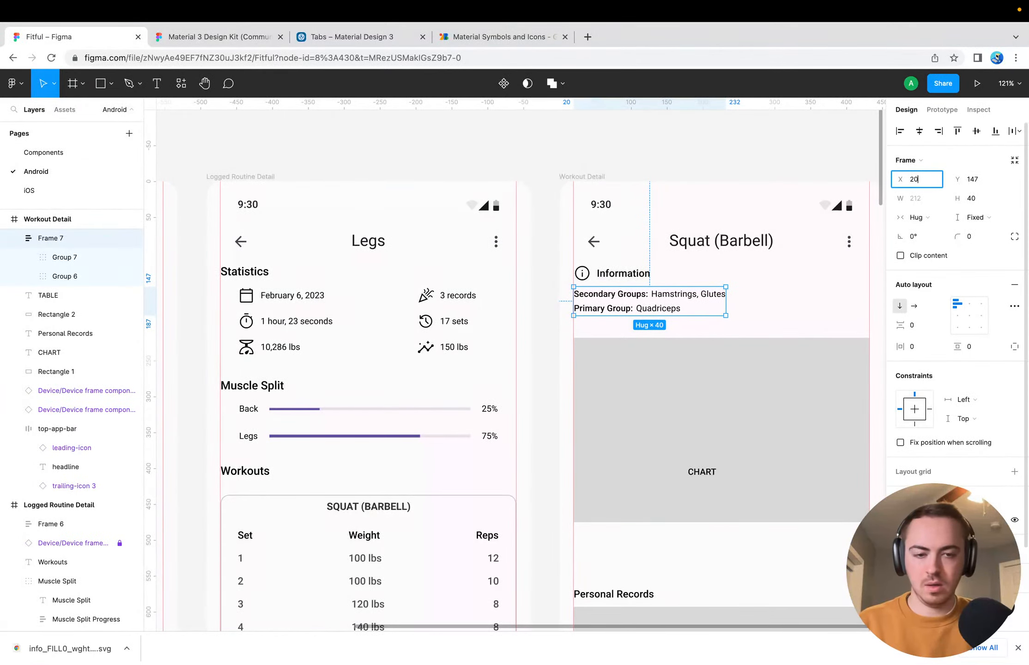
pyautogui.write('24')
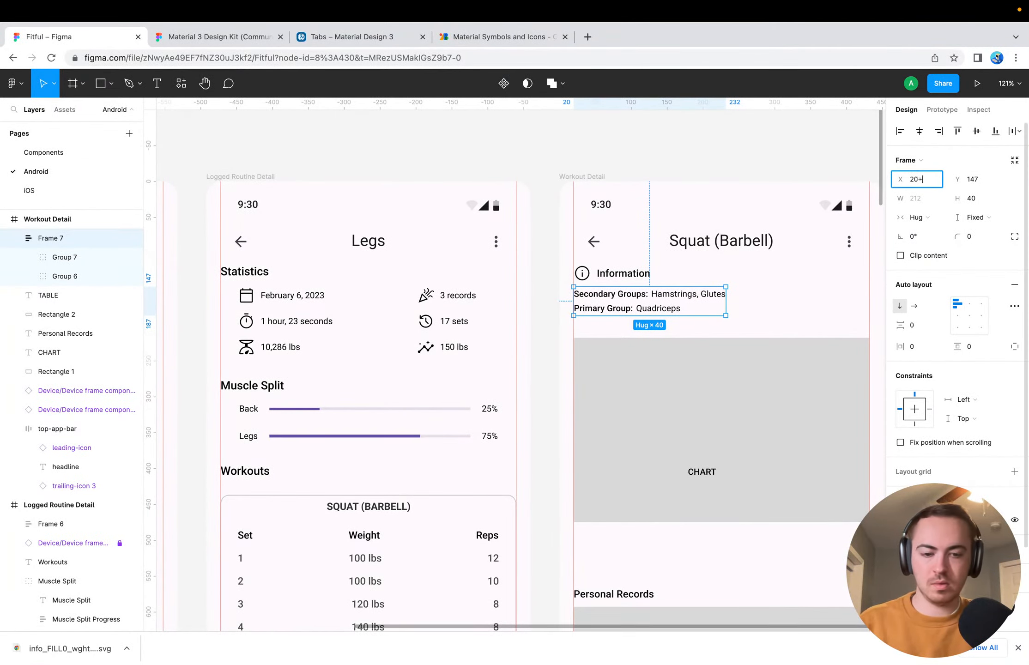
pyautogui.write('24')
pyautogui.press('Return')
pyautogui.click(552, 316)
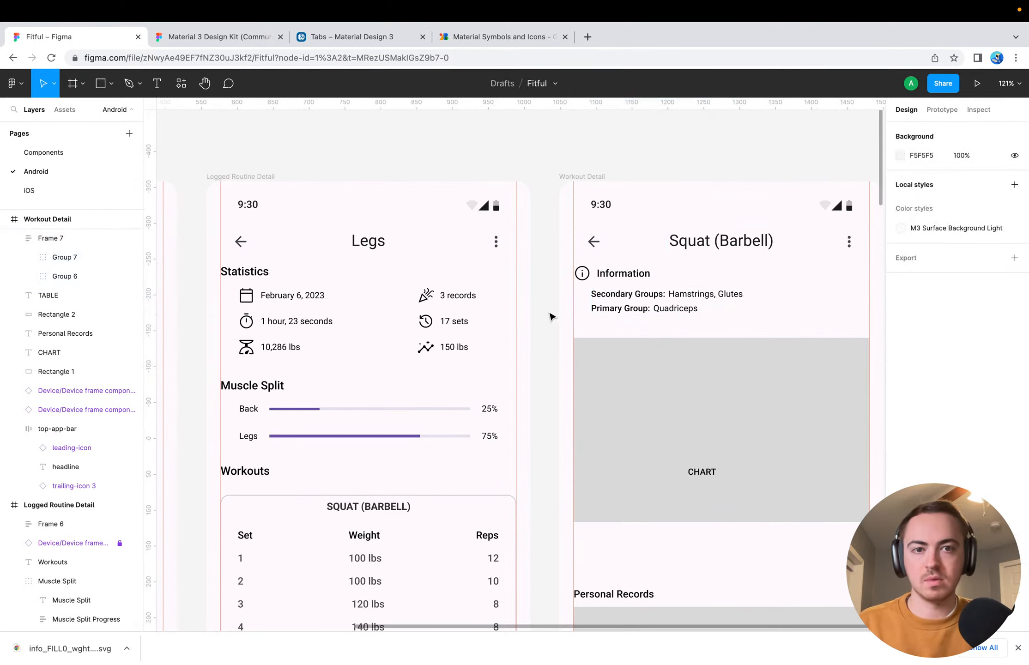
# Move the gray chart placeholder rectangle down to about Y 282, keeping it between the side margins
pyautogui.scroll(-3, 552, 316)
pyautogui.hscroll(3, 551, 316)
pyautogui.scroll(5, 535, 370)
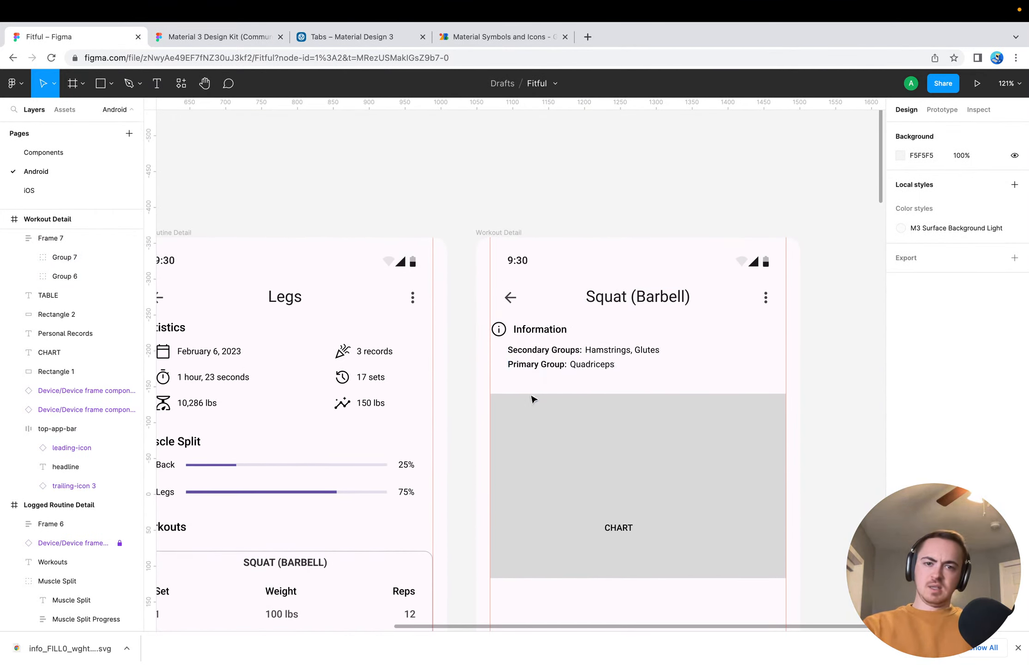
pyautogui.click(610, 522)
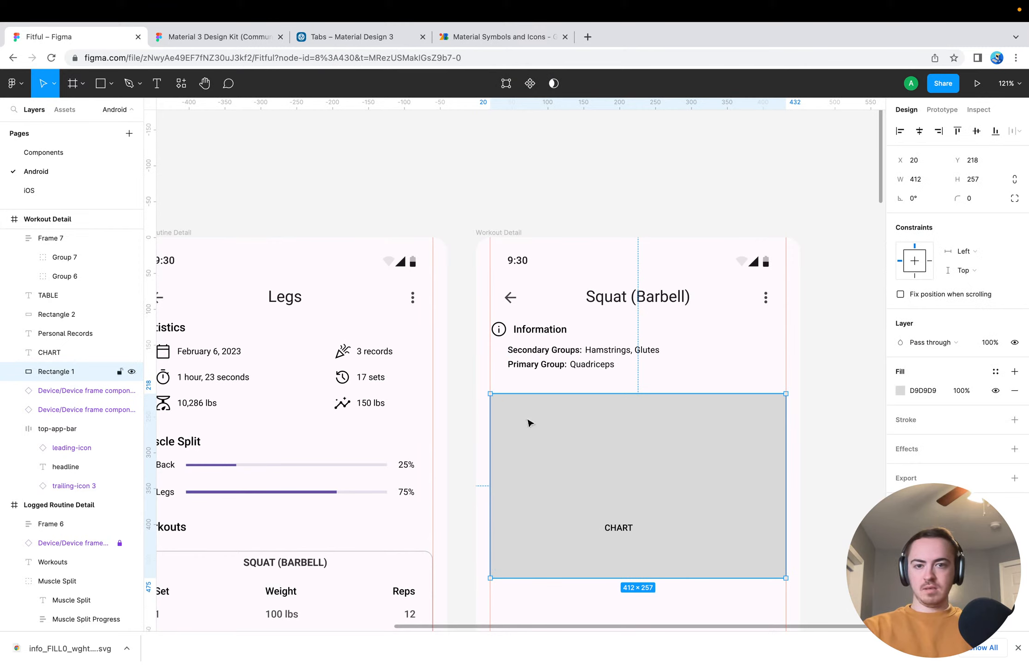
pyautogui.moveTo(529, 422); pyautogui.dragTo(531, 468)
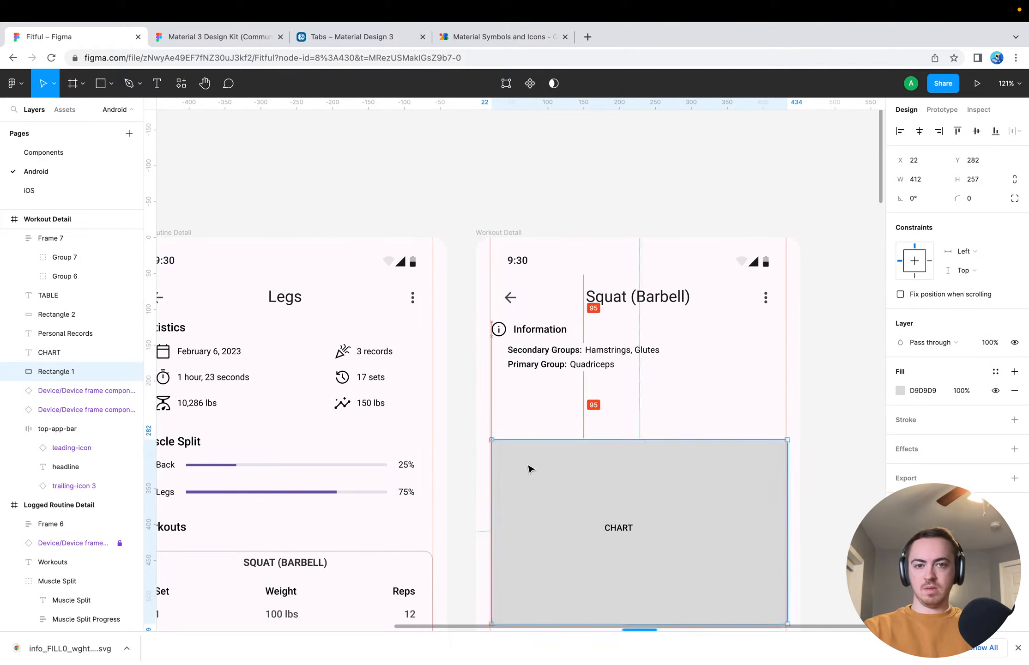
pyautogui.click(524, 409)
pyautogui.scroll(-3, 524, 409)
pyautogui.hscroll(-1, 524, 409)
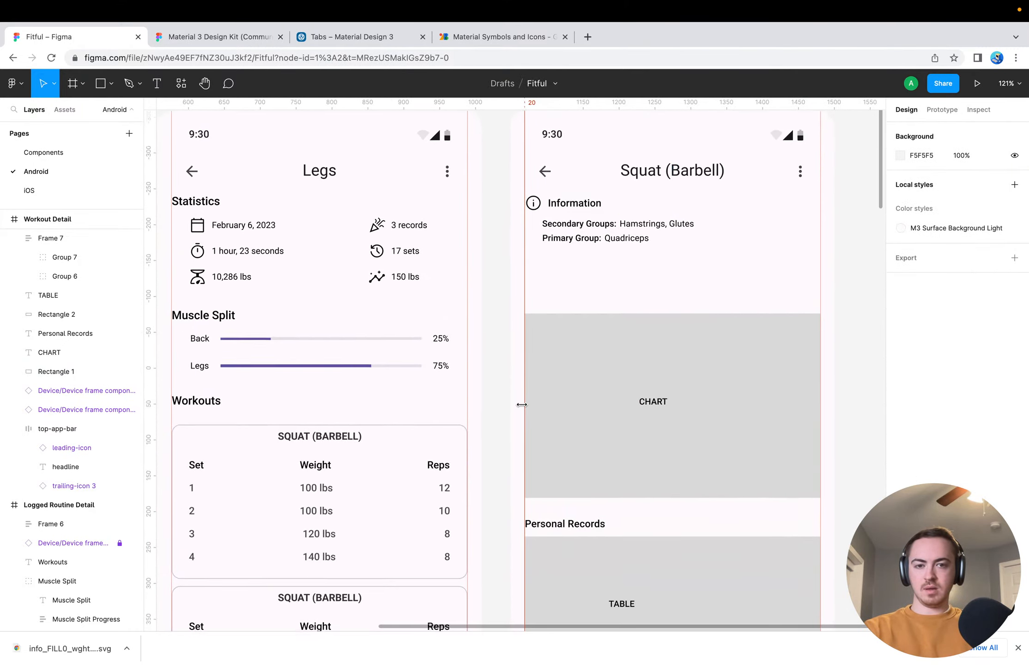
# Add a "Statistics" text label at the upper edge of the chart placeholder, at about X 28, Y 269
pyautogui.press('t')
pyautogui.click(548, 301)
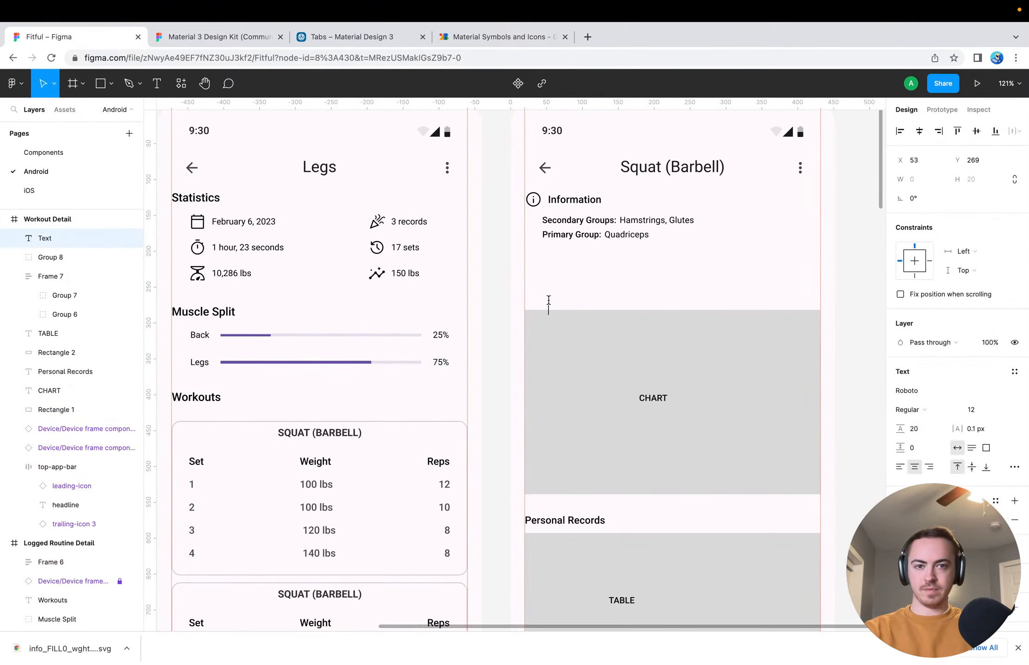
pyautogui.write('Statisti')
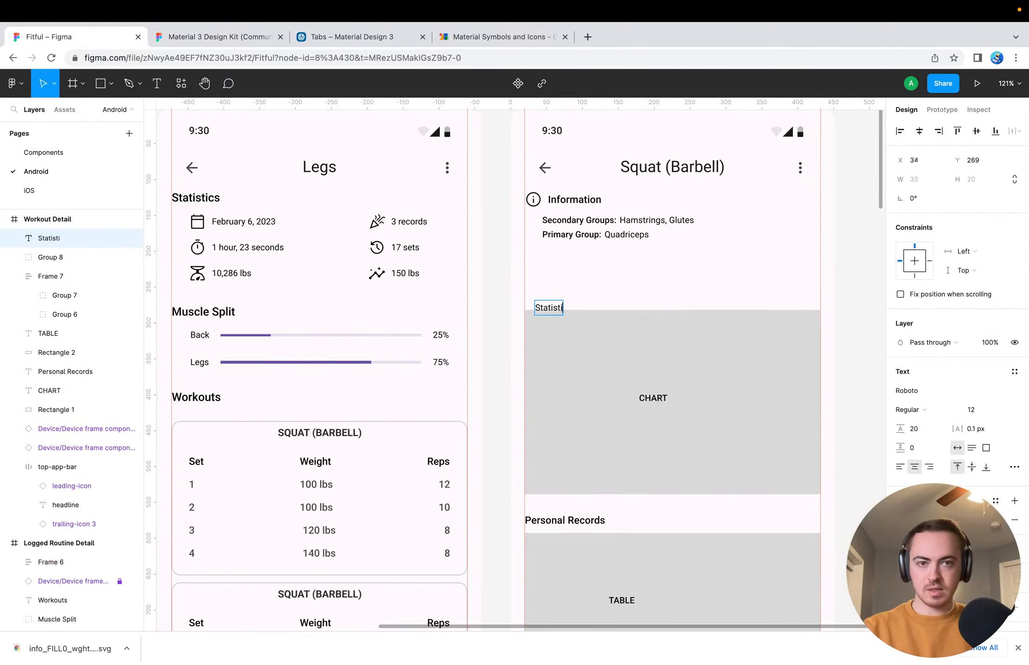
pyautogui.write('cs')
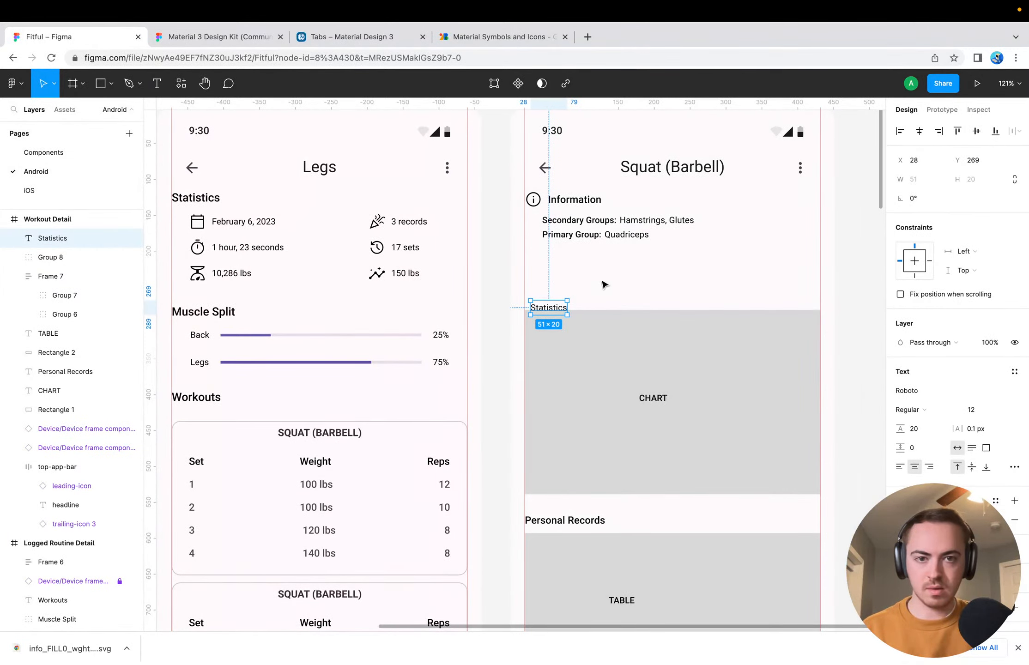
# Format the Statistics label as Roboto Medium 14 and align it with the side margin above the chart placeholder, at X 20, Y 250
pyautogui.click(585, 518)
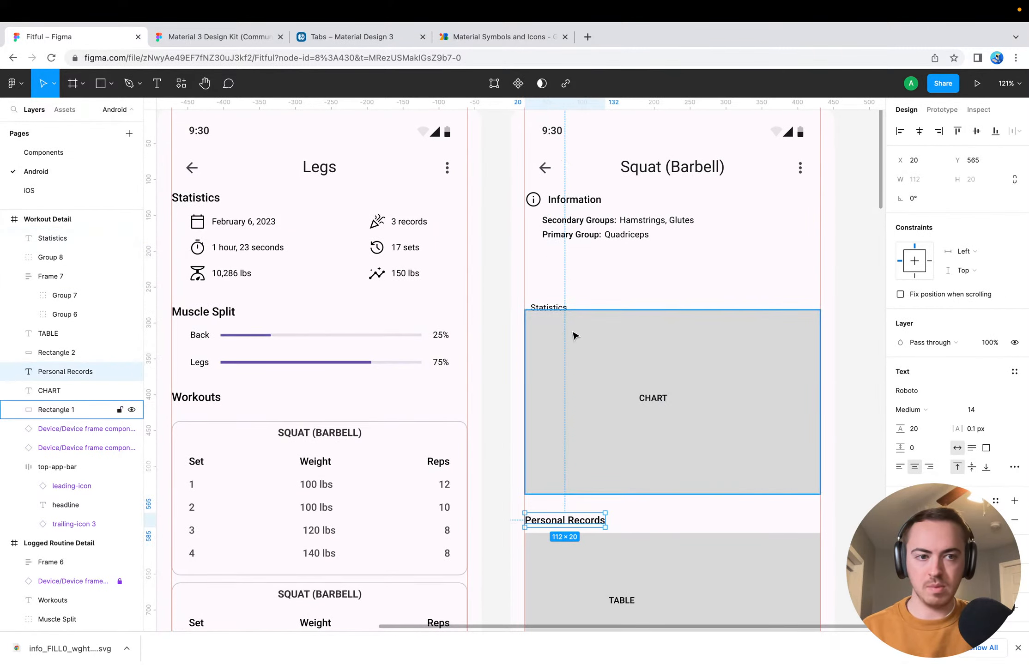
pyautogui.click(547, 307)
pyautogui.click(979, 409)
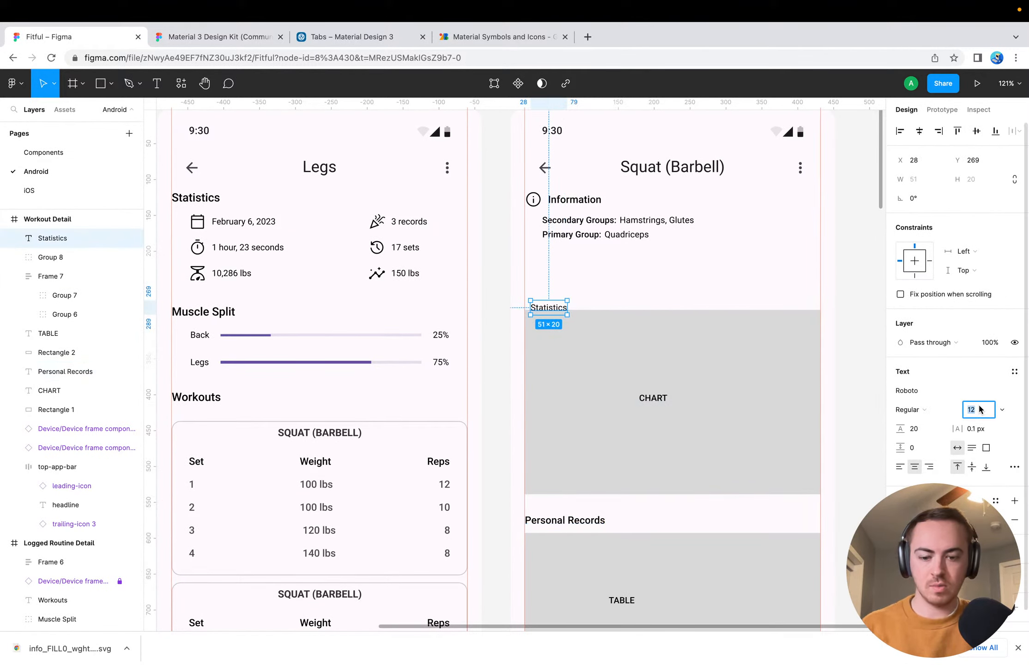
pyautogui.write('14')
pyautogui.press('Return')
pyautogui.click(908, 410)
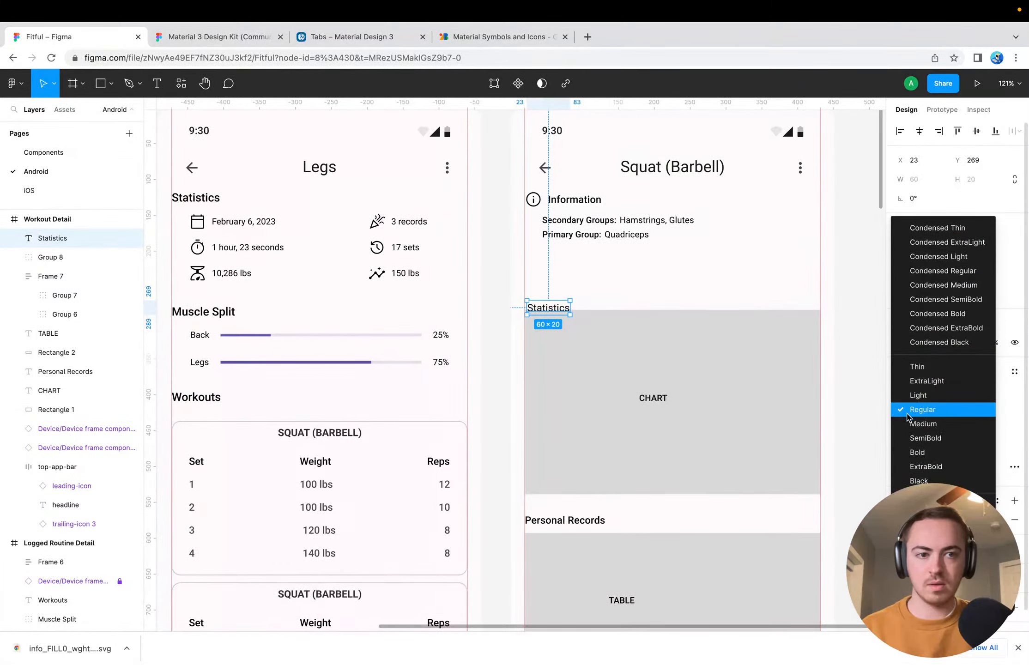
pyautogui.click(916, 427)
pyautogui.moveTo(545, 308); pyautogui.dragTo(539, 300)
pyautogui.click(558, 364)
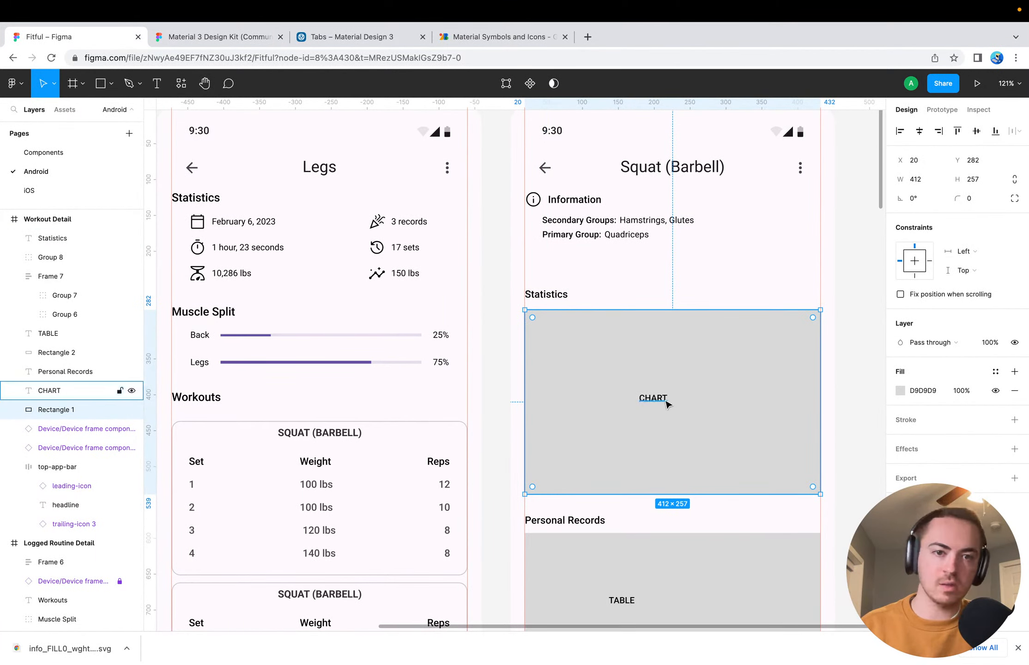
# Duplicate the Personal Records heading and place the copy below the table placeholder at X 20, Y 795
pyautogui.scroll(-10, 649, 472)
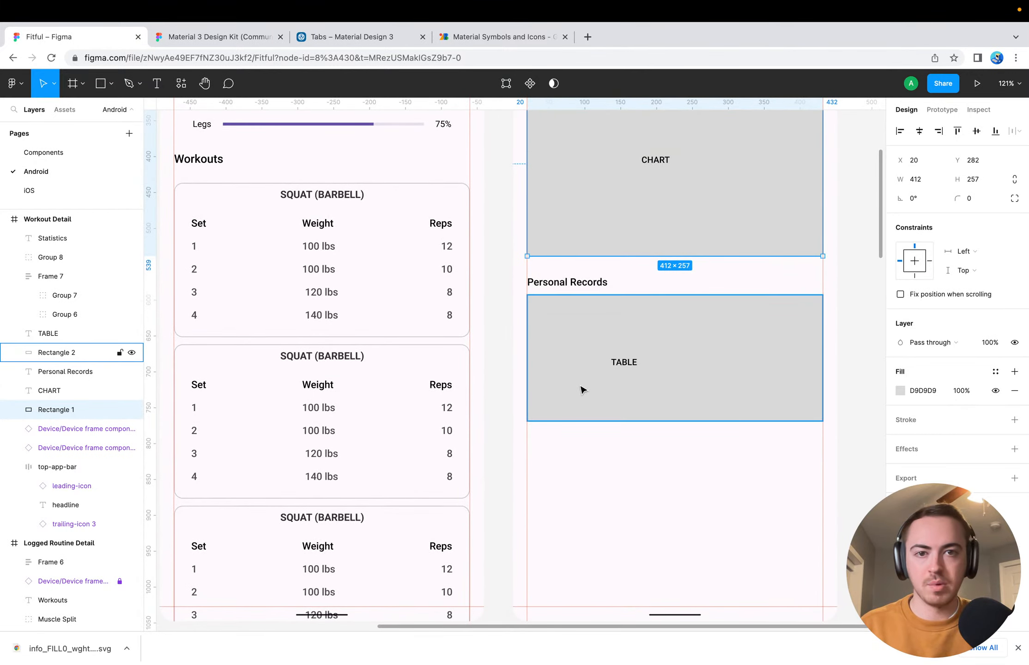
pyautogui.click(587, 501)
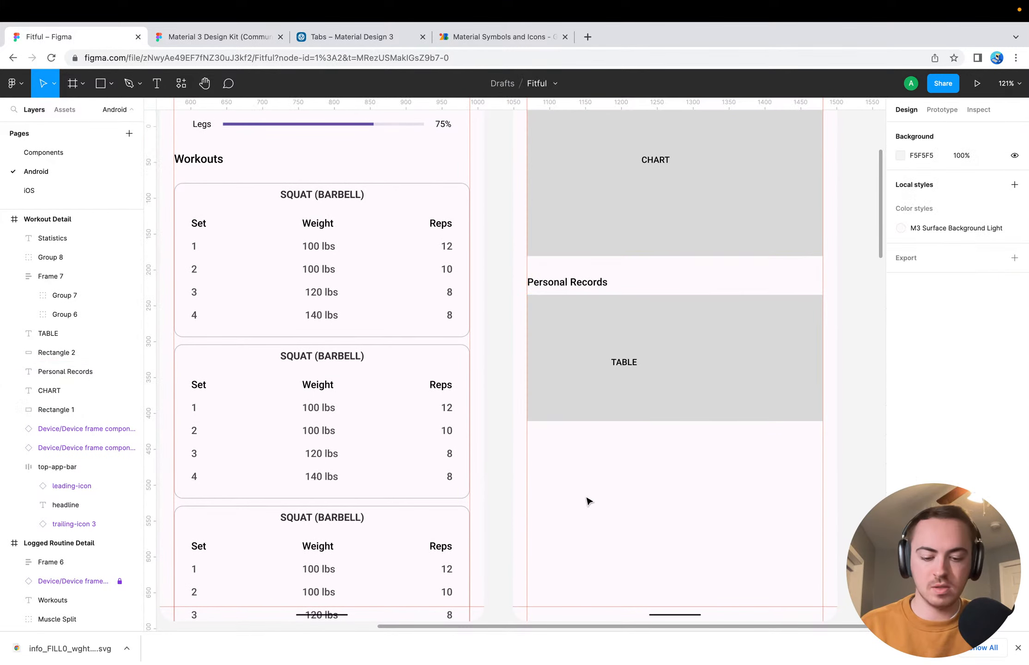
pyautogui.click(568, 282)
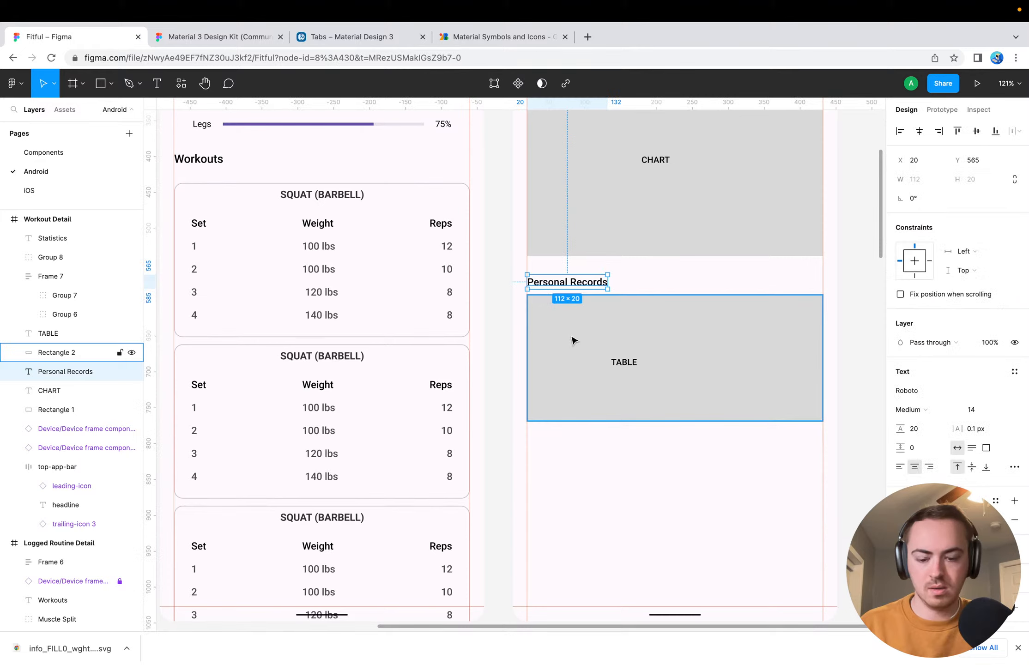
pyautogui.click(563, 475)
pyautogui.press('super+v')
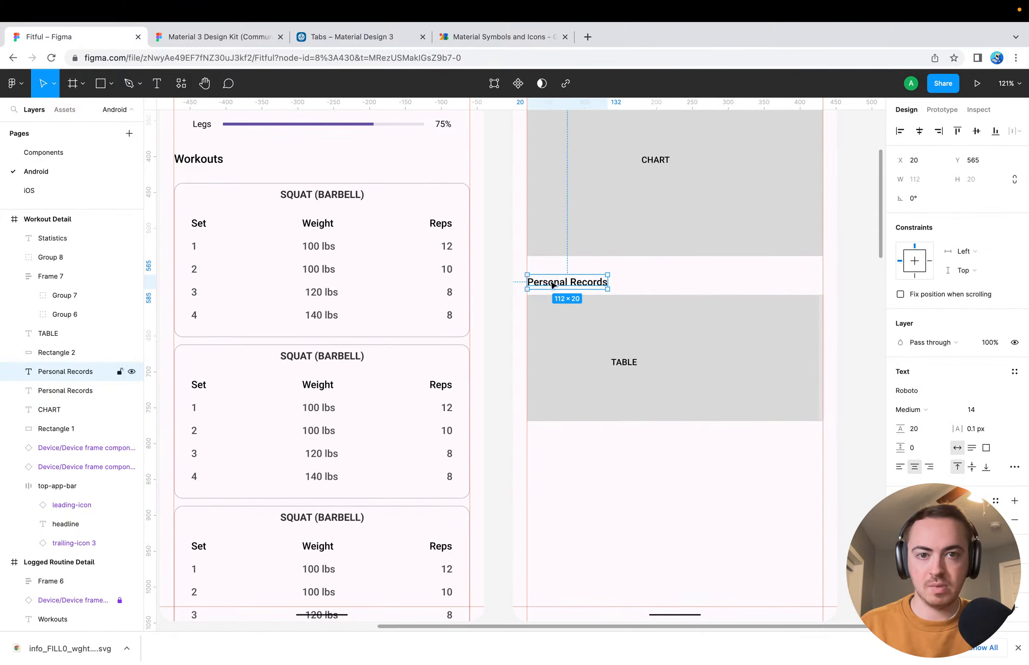
pyautogui.moveTo(552, 285); pyautogui.dragTo(553, 450)
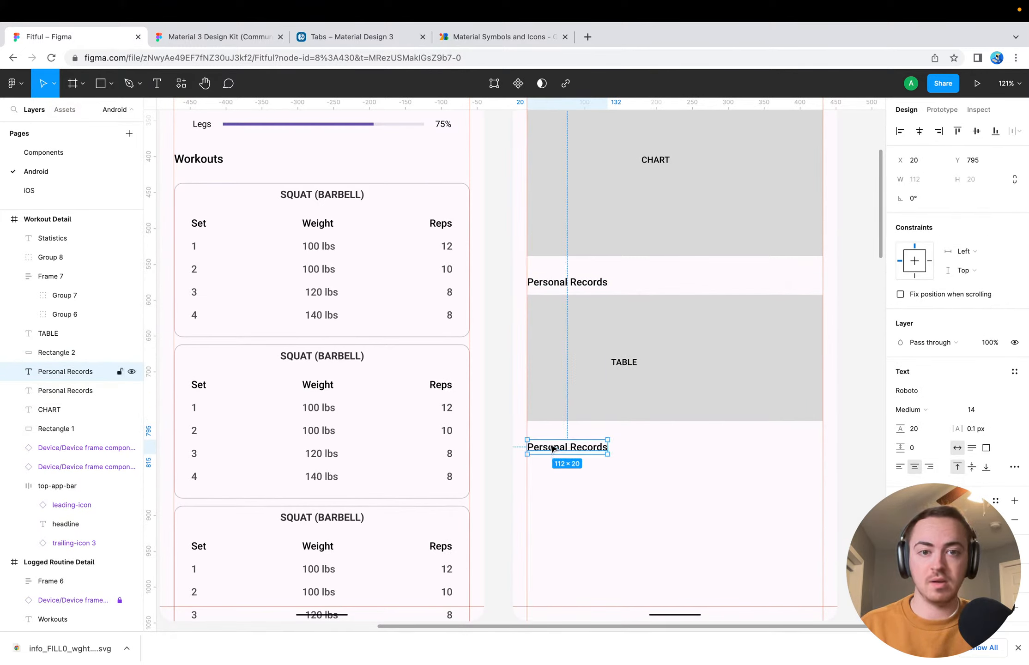
# Change the copied heading's text to "Set Records" and align it with the frame's left margin guide
pyautogui.doubleClick(552, 448)
pyautogui.click(602, 446)
pyautogui.doubleClick(547, 447)
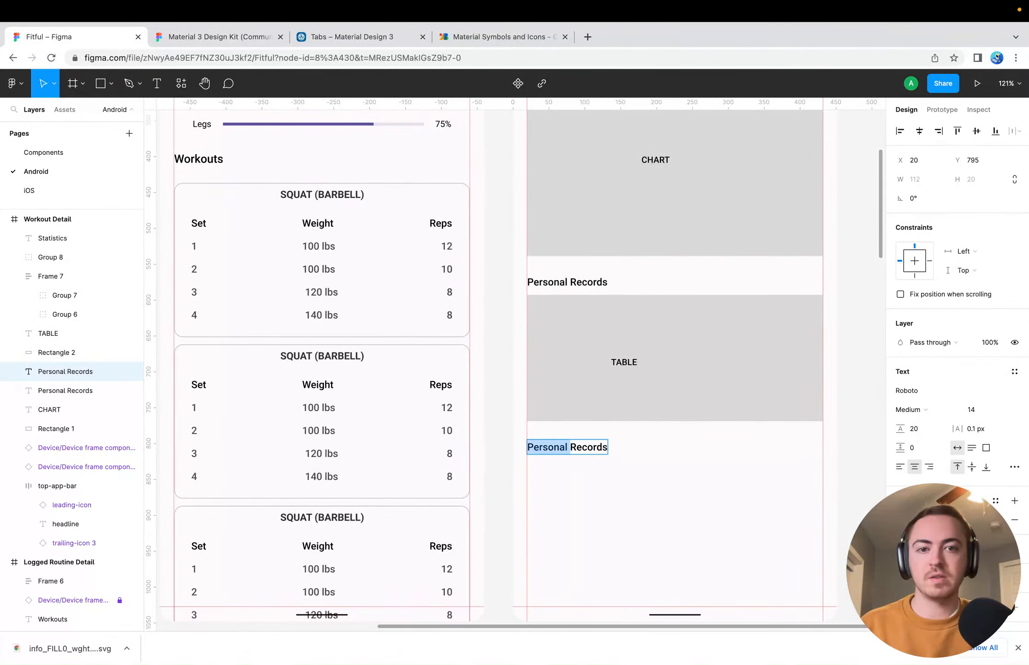
pyautogui.press('BackSpace')
pyautogui.write('Set')
pyautogui.press('Escape')
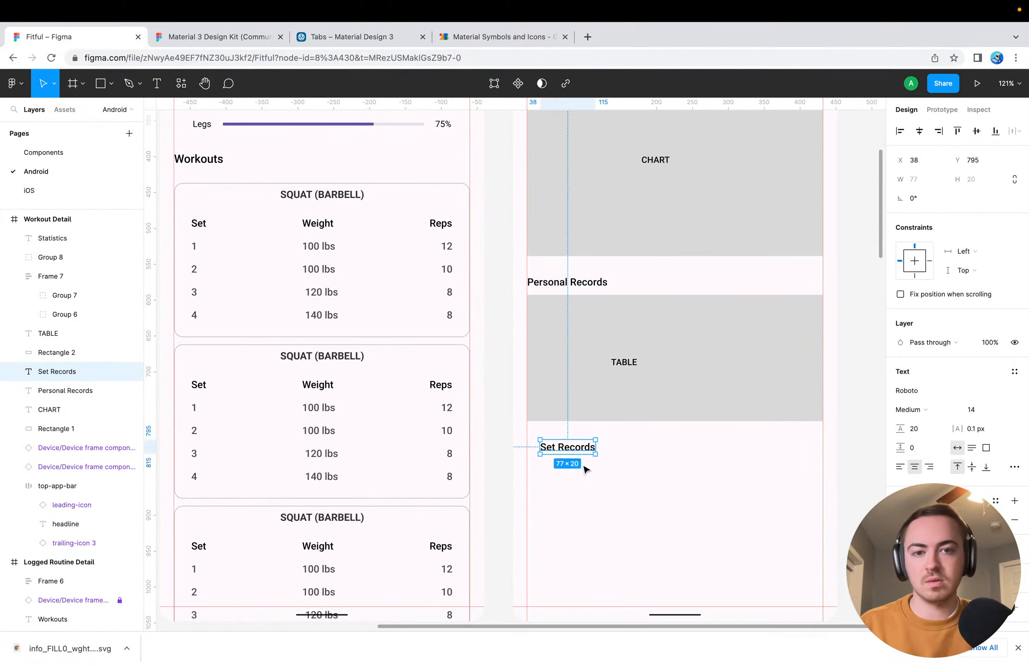
pyautogui.moveTo(566, 450); pyautogui.dragTo(553, 451)
pyautogui.click(597, 470)
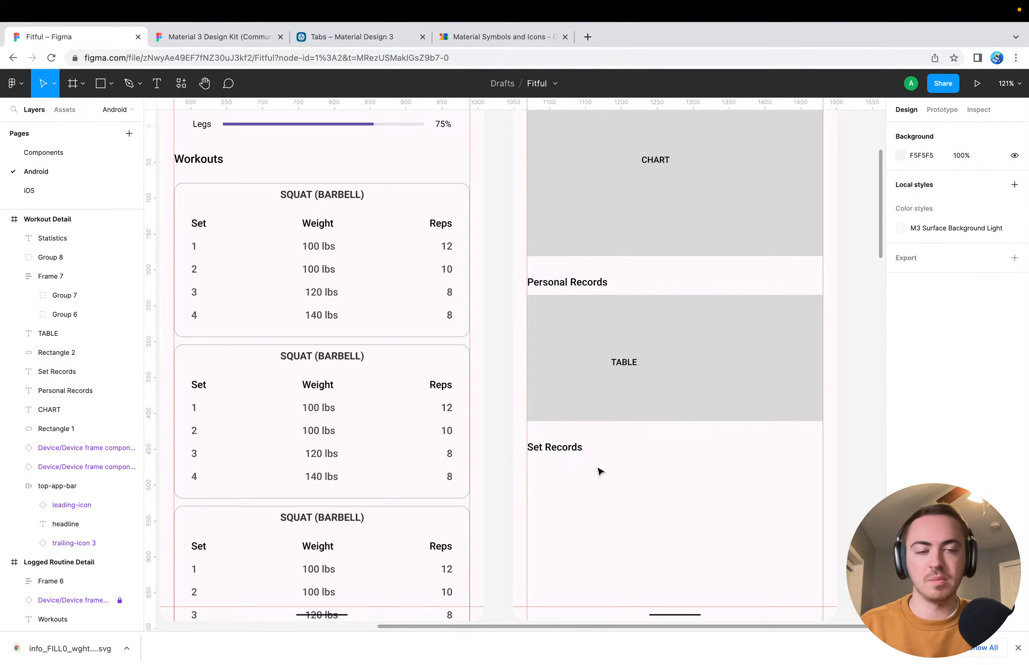
# Draw a gray placeholder rectangle below the Set Records heading, spanning the width between the side margin guides
pyautogui.scroll(2, 622, 453)
pyautogui.scroll(2, 623, 455)
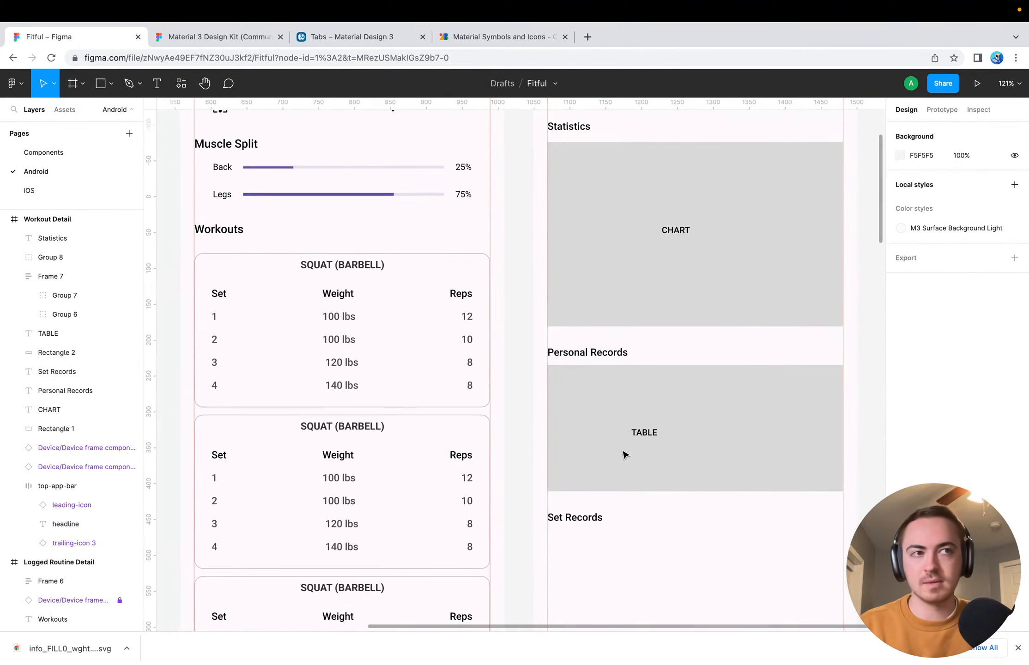
pyautogui.scroll(-5, 623, 455)
pyautogui.hscroll(2, 624, 454)
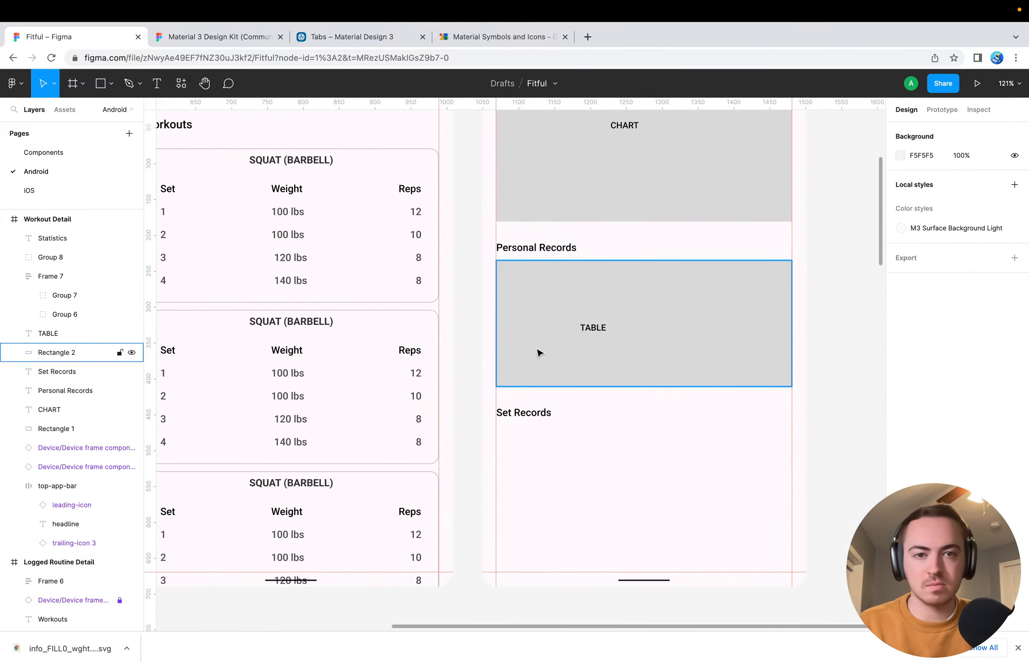
pyautogui.scroll(-4, 564, 503)
pyautogui.hscroll(1, 564, 503)
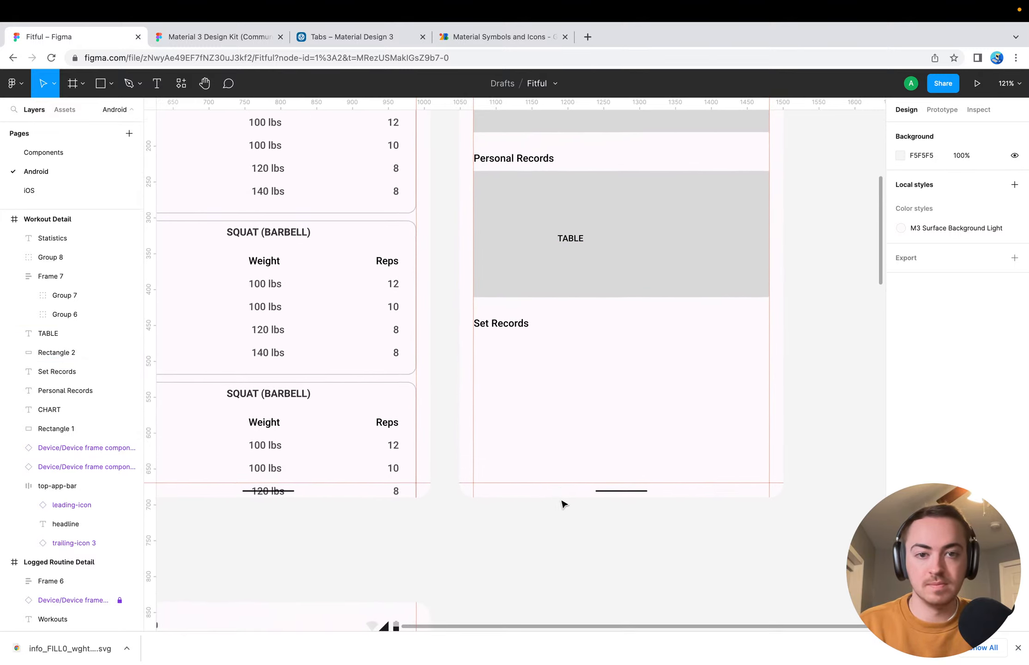
pyautogui.press('r')
pyautogui.moveTo(471, 340); pyautogui.dragTo(766, 457)
pyautogui.click(799, 452)
pyautogui.scroll(4, 785, 397)
pyautogui.hscroll(-1, 785, 397)
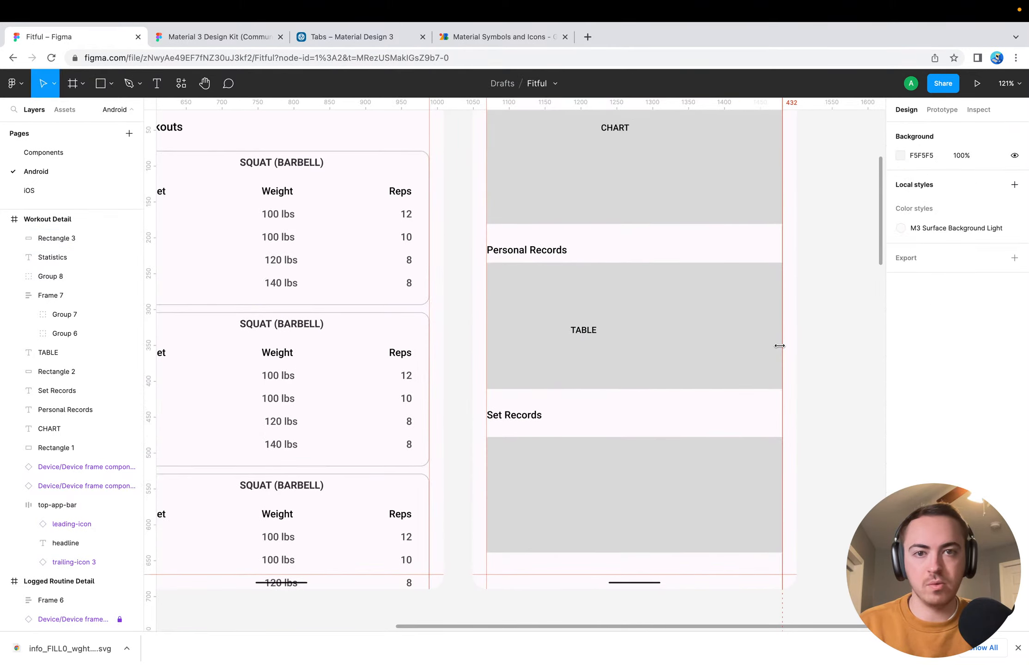
# Compare the Workout Detail frame's headings and sections with the Statistics, Muscle Split and Workouts sections of the Logged Routine Detail frame
pyautogui.scroll(12, 646, 342)
pyautogui.hscroll(1, 646, 342)
pyautogui.click(488, 335)
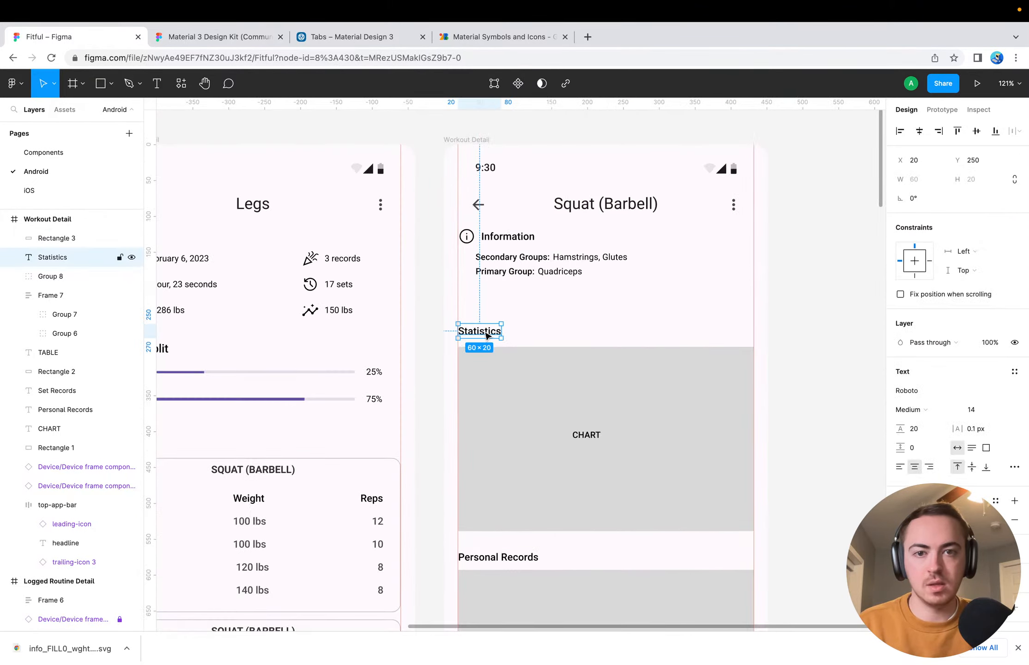
pyautogui.click(491, 284)
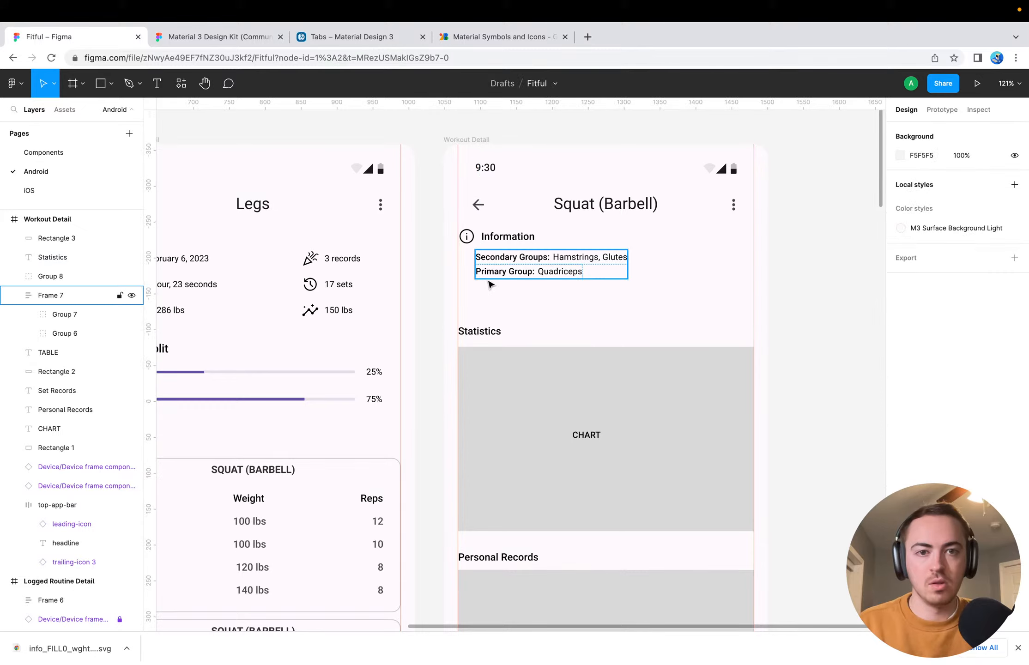
pyautogui.scroll(-5, 499, 283)
pyautogui.hscroll(-9, 499, 283)
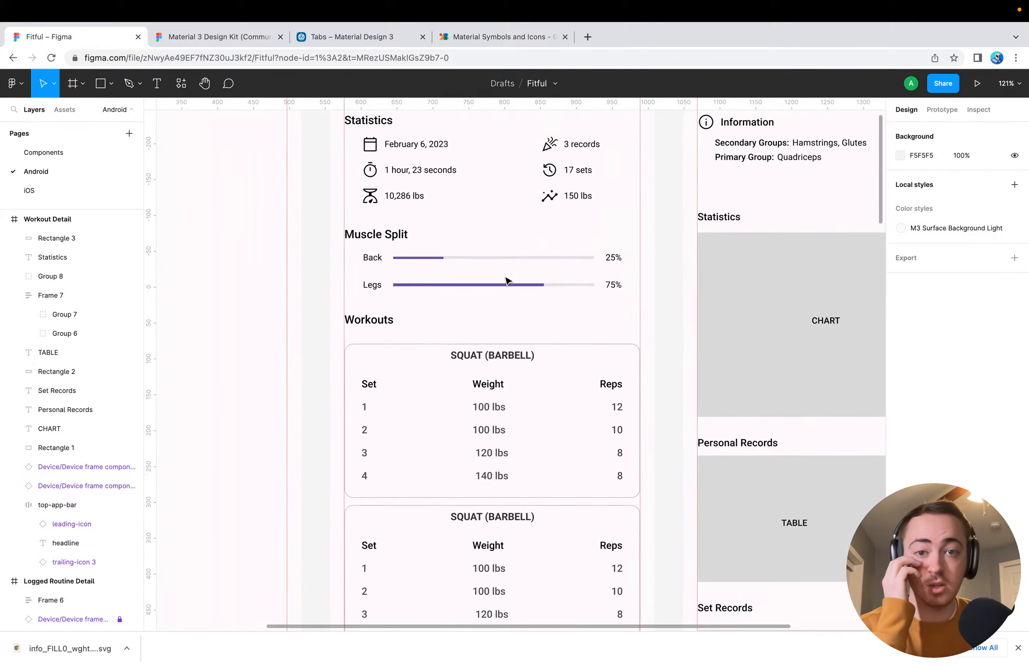
pyautogui.scroll(-4, 422, 399)
pyautogui.hscroll(-1, 422, 399)
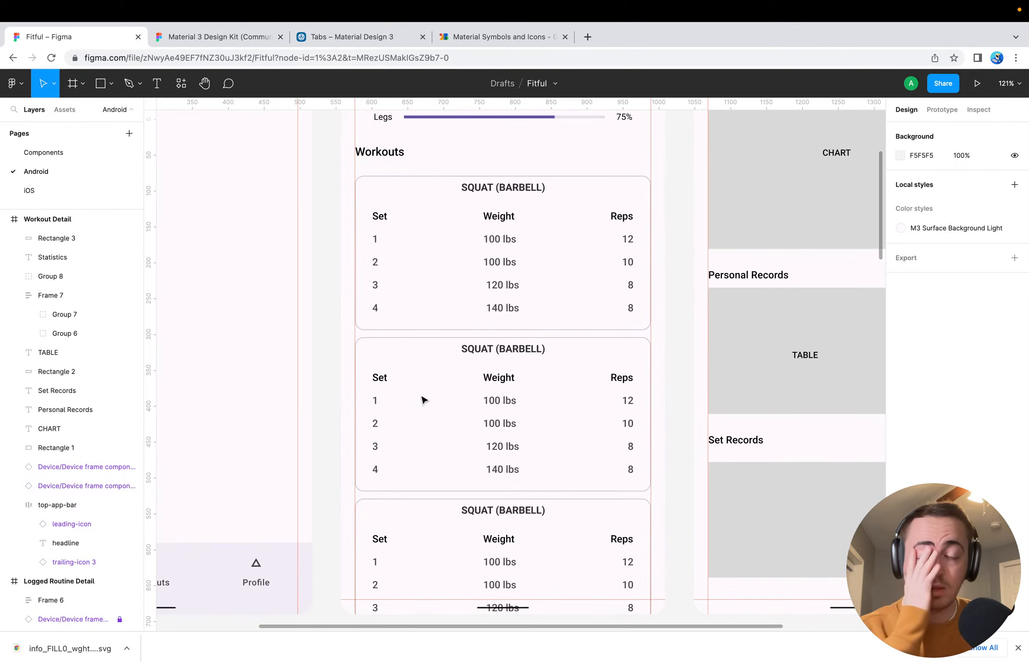
pyautogui.scroll(7, 422, 400)
pyautogui.hscroll(1, 423, 399)
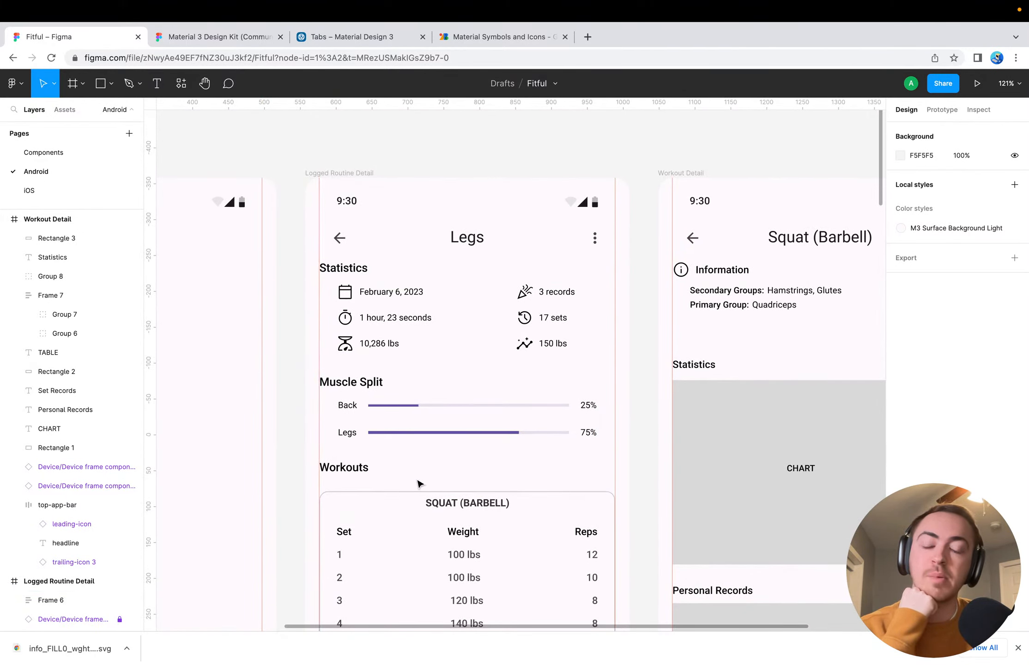
pyautogui.scroll(-4, 425, 510)
pyautogui.hscroll(-1, 424, 509)
pyautogui.click(405, 336)
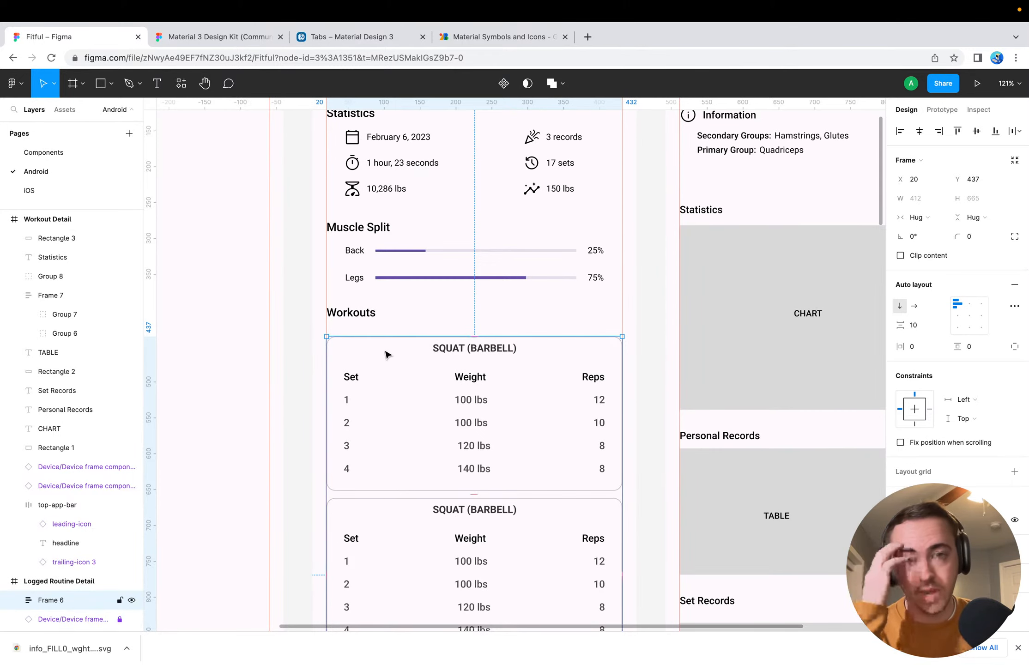
pyautogui.hscroll(3, 429, 356)
pyautogui.scroll(-1, 429, 356)
pyautogui.scroll(-5, 429, 356)
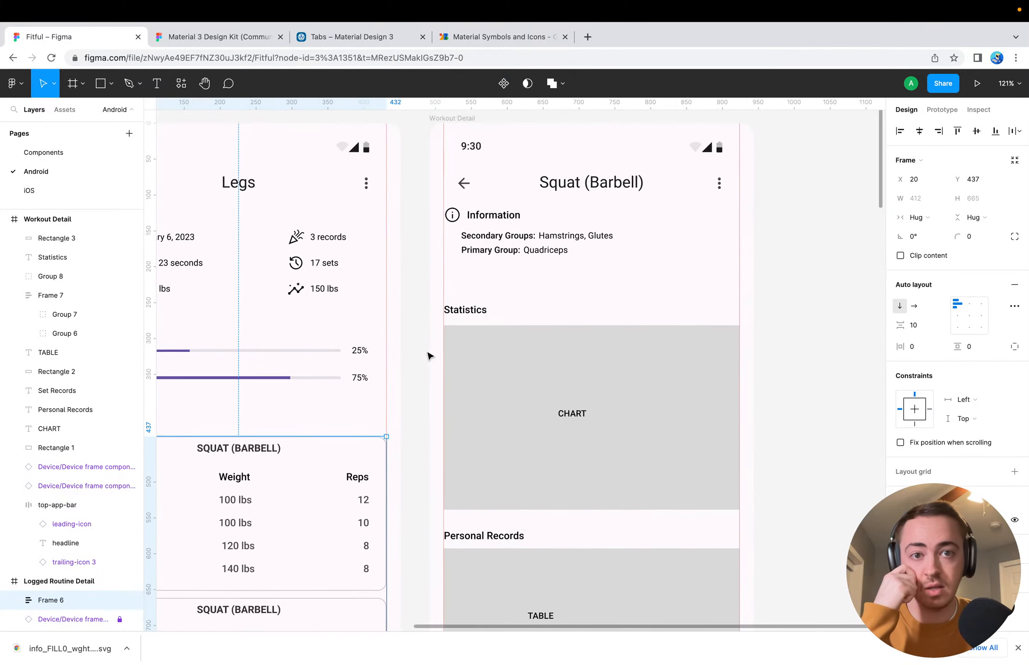
# Review the overall layouts of the Dashboard, Logged Routine Detail and Workout Detail frames side by side, including the set tables
pyautogui.scroll(-1, 528, 249)
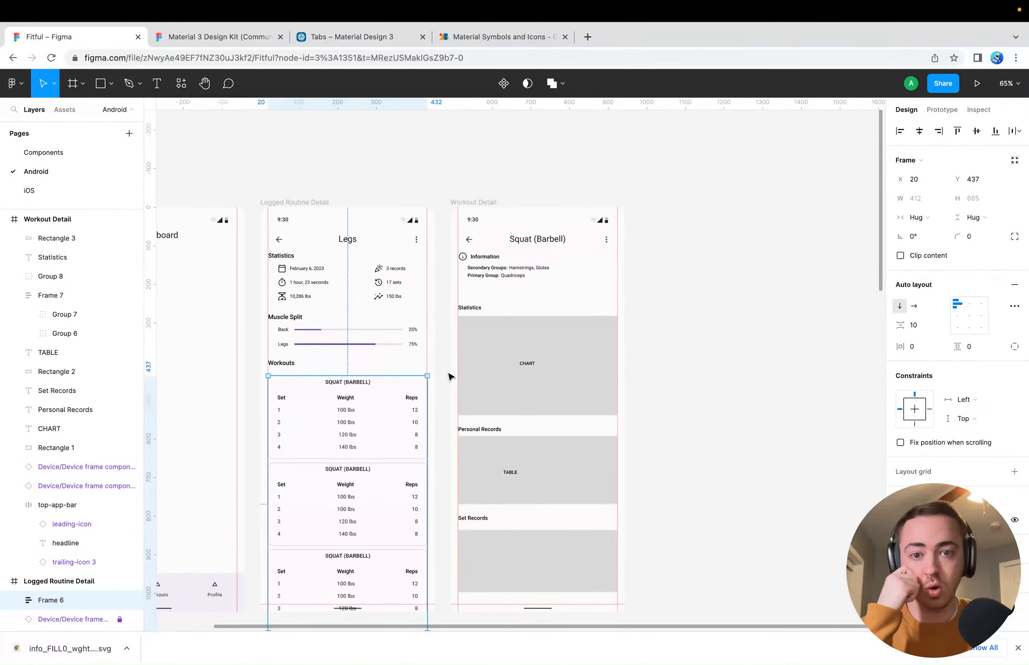
pyautogui.click(446, 359)
pyautogui.hscroll(-5, 447, 359)
pyautogui.scroll(-4, 447, 359)
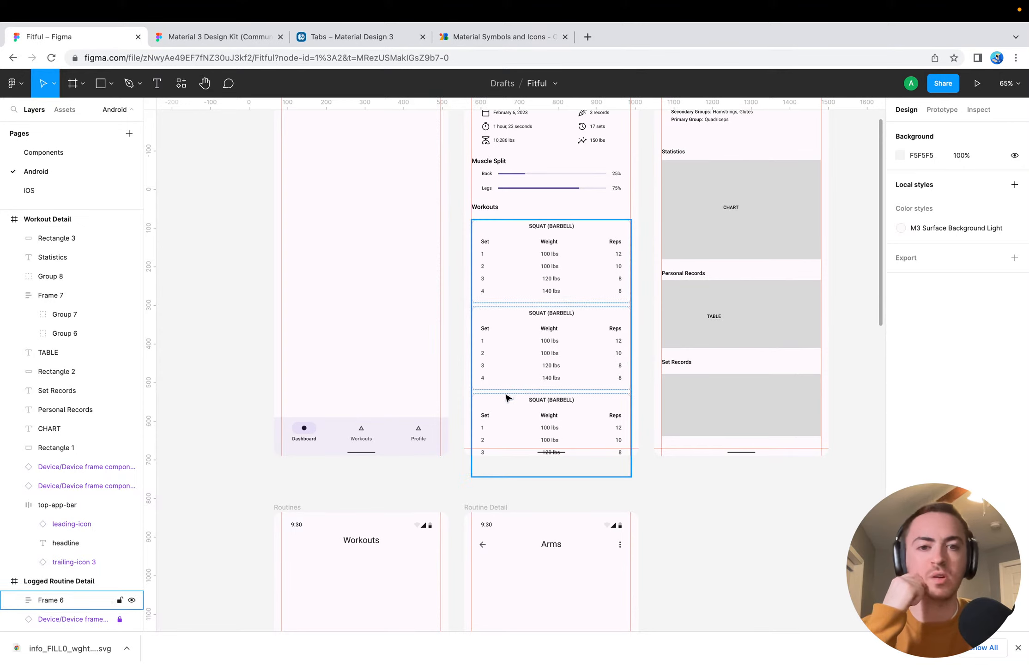
pyautogui.scroll(5, 235, 394)
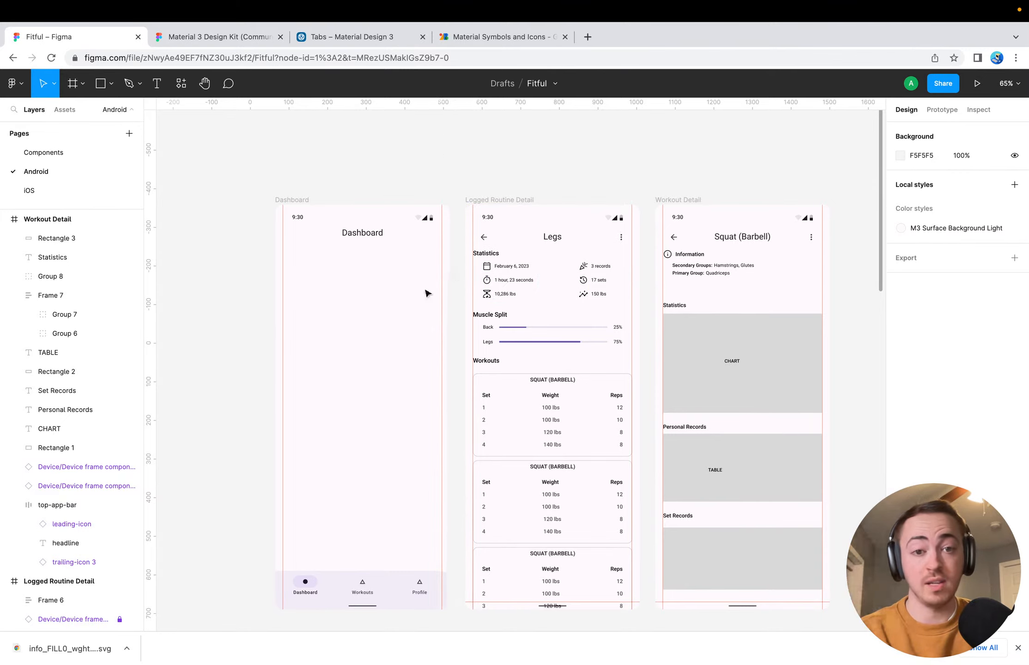
pyautogui.scroll(-1, 511, 344)
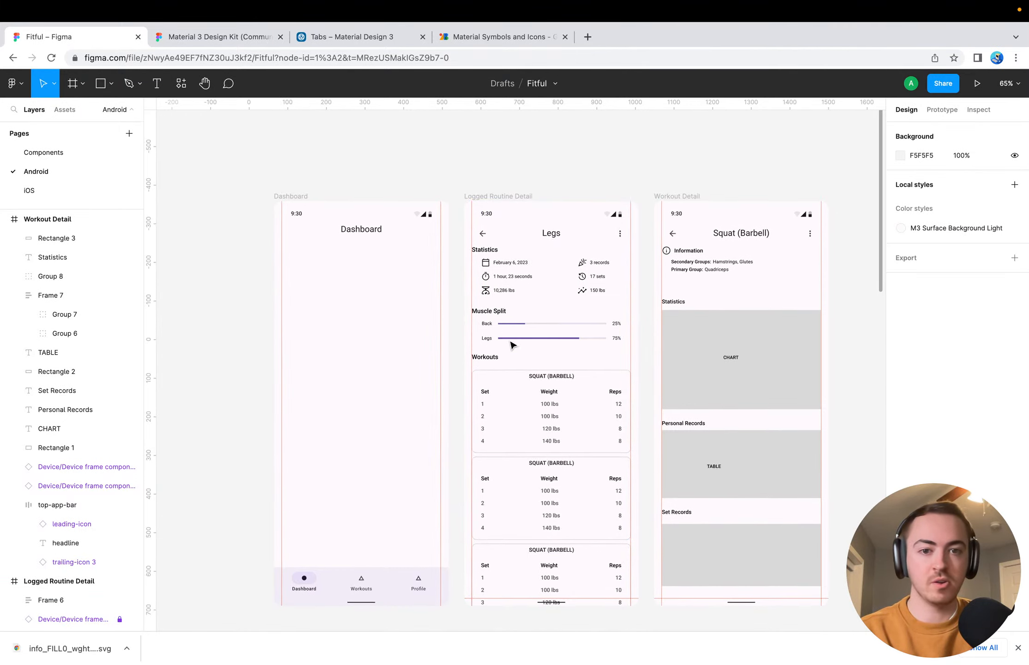
pyautogui.scroll(5, 512, 343)
pyautogui.scroll(-5, 515, 342)
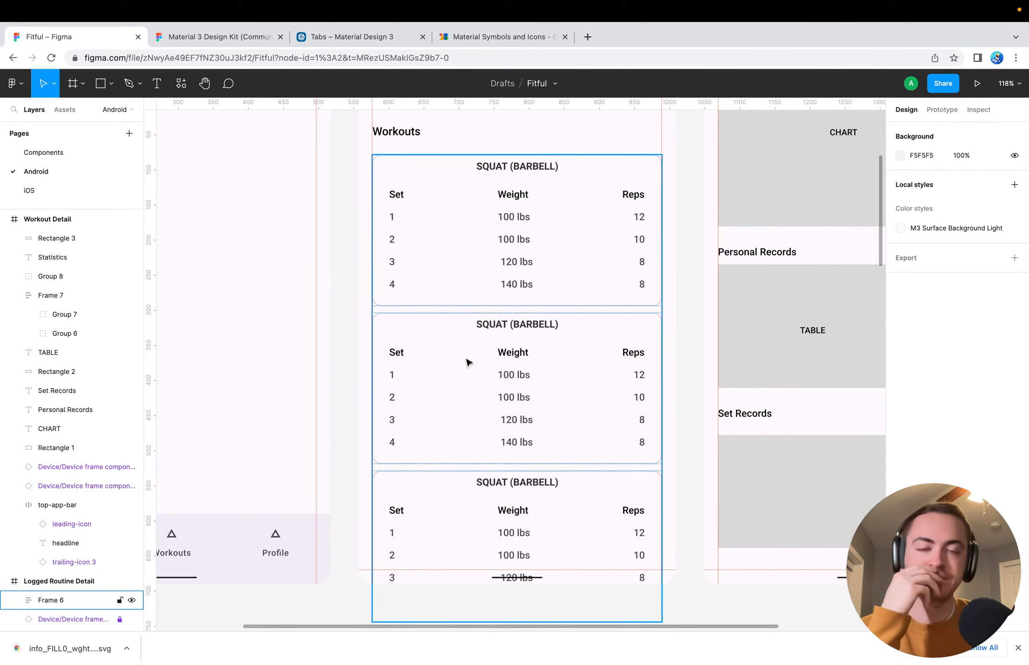
pyautogui.scroll(-2, 371, 367)
pyautogui.hscroll(3, 372, 367)
pyautogui.scroll(3, 374, 369)
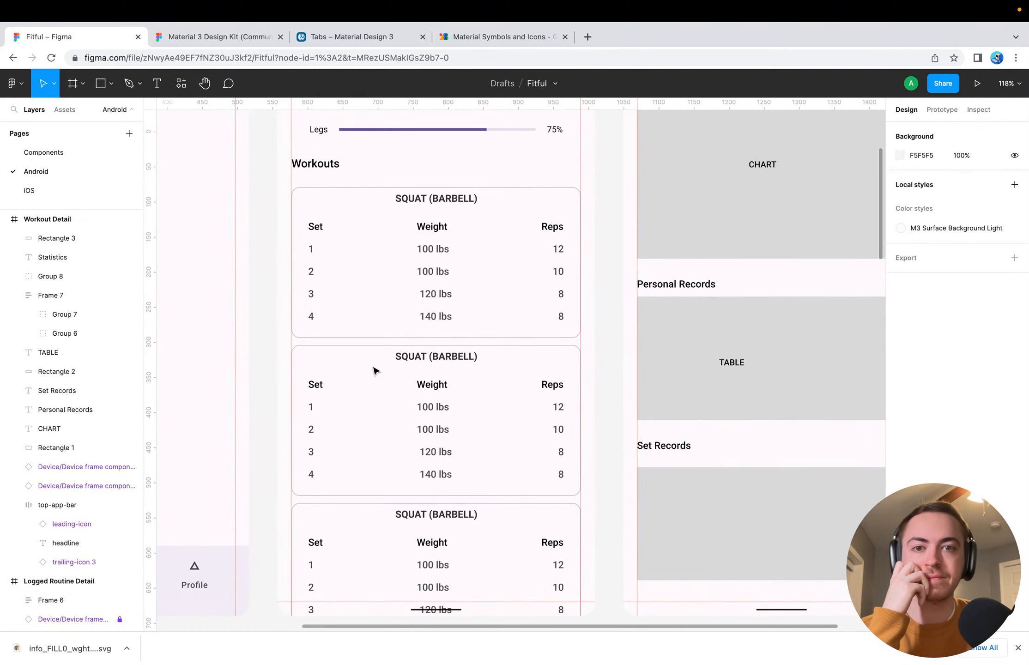
pyautogui.scroll(5, 374, 370)
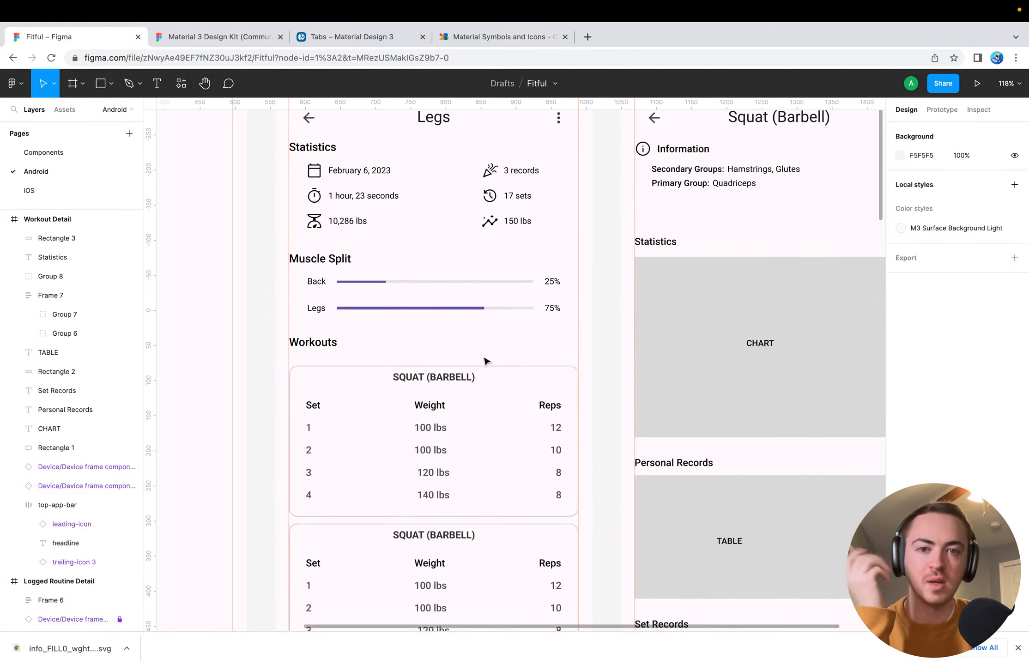
pyautogui.hscroll(1, 412, 436)
pyautogui.hscroll(6, 412, 436)
pyautogui.scroll(2, 412, 436)
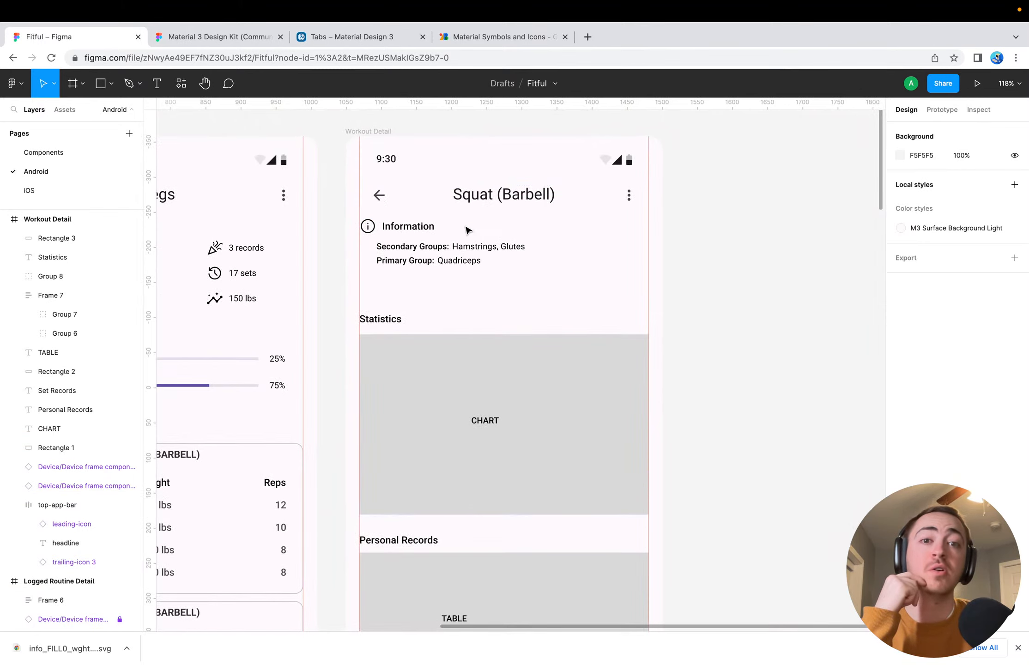
# Try nudging the Information heading group inward from the margin guide to X 22 in the Workout Detail frame
pyautogui.click(393, 235)
pyautogui.press('Right')
pyautogui.press('Right')
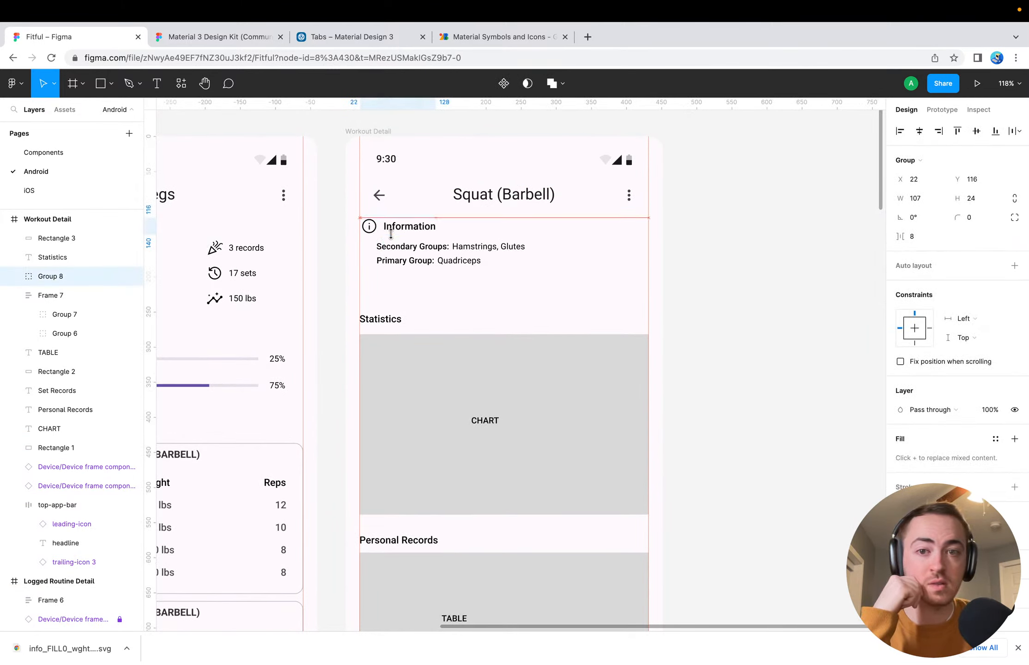
pyautogui.press('Left')
pyautogui.click(400, 300)
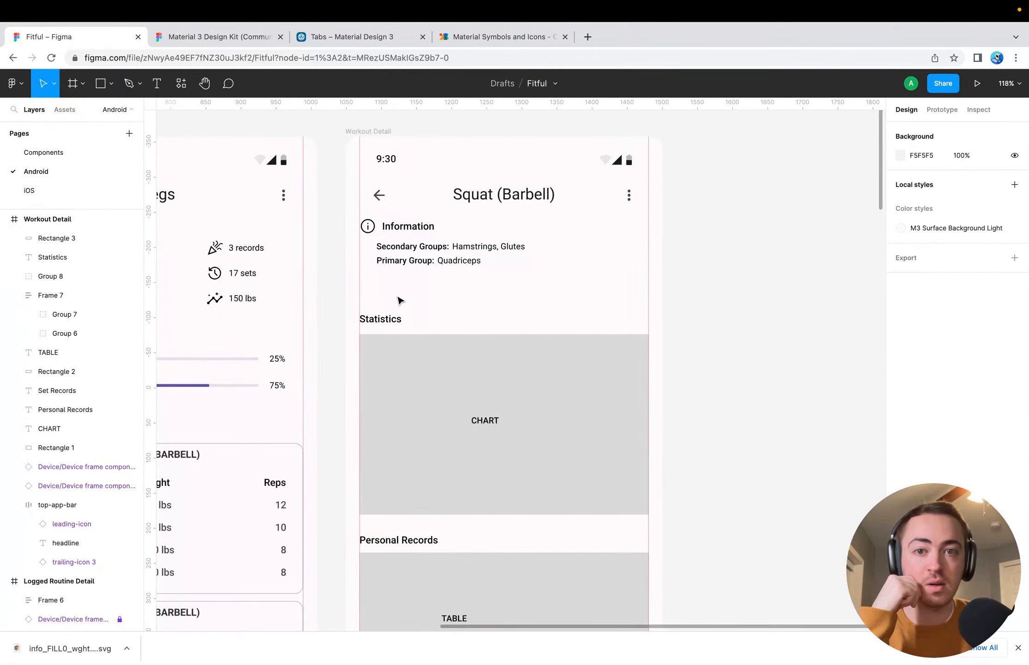
pyautogui.scroll(-4, 432, 332)
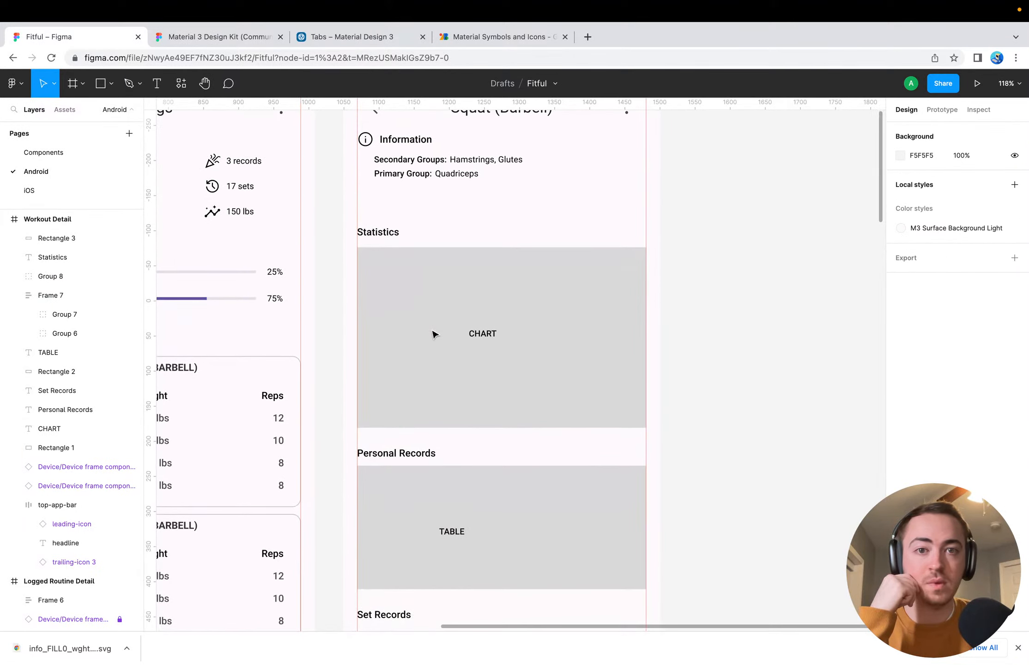
pyautogui.scroll(4, 432, 332)
pyautogui.hscroll(1, 432, 332)
pyautogui.scroll(-4, 455, 463)
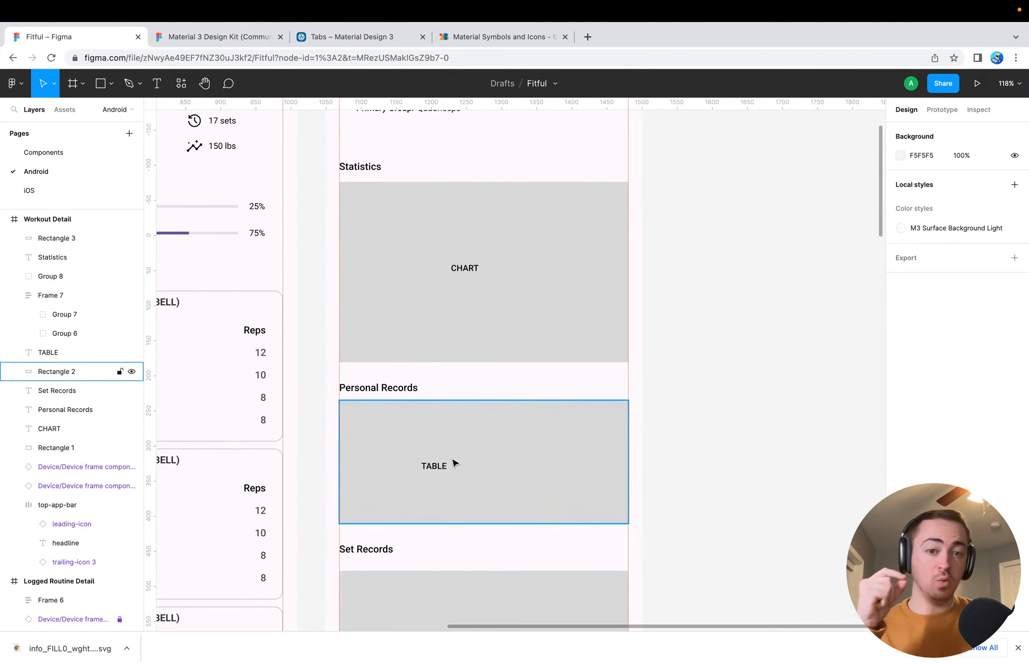
# Retitle the second workout card in the Logged Routine Detail frame LEG PRESS (MACHINE) and centre the title horizontally in the card
pyautogui.hscroll(-5, 443, 471)
pyautogui.scroll(-2, 443, 471)
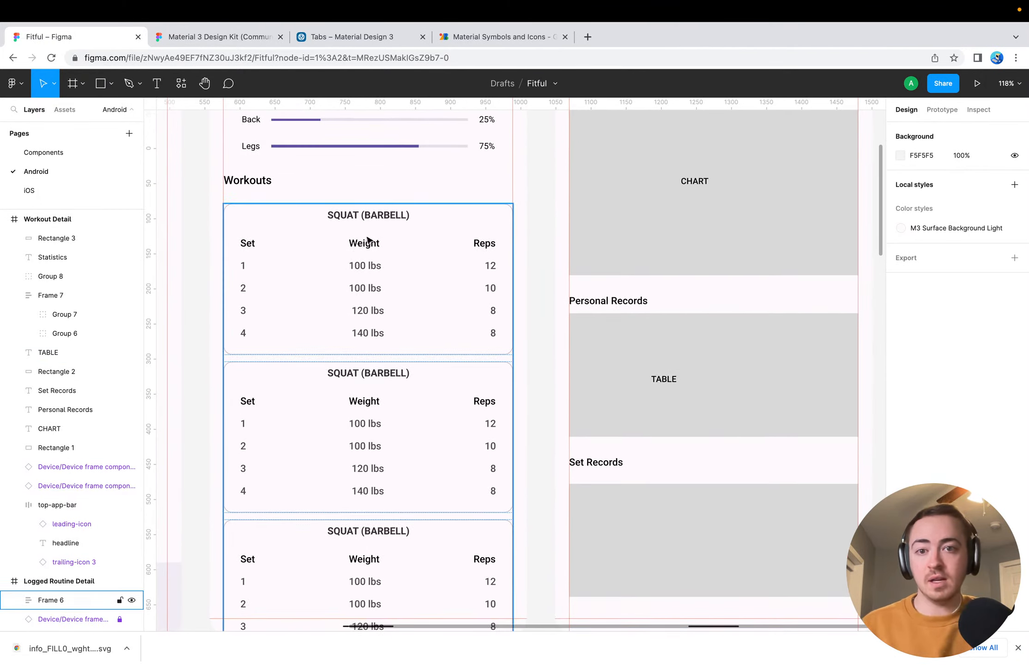
pyautogui.scroll(5, 347, 248)
pyautogui.hscroll(-2, 348, 248)
pyautogui.click(388, 439)
pyautogui.scroll(-5, 397, 444)
pyautogui.hscroll(1, 397, 444)
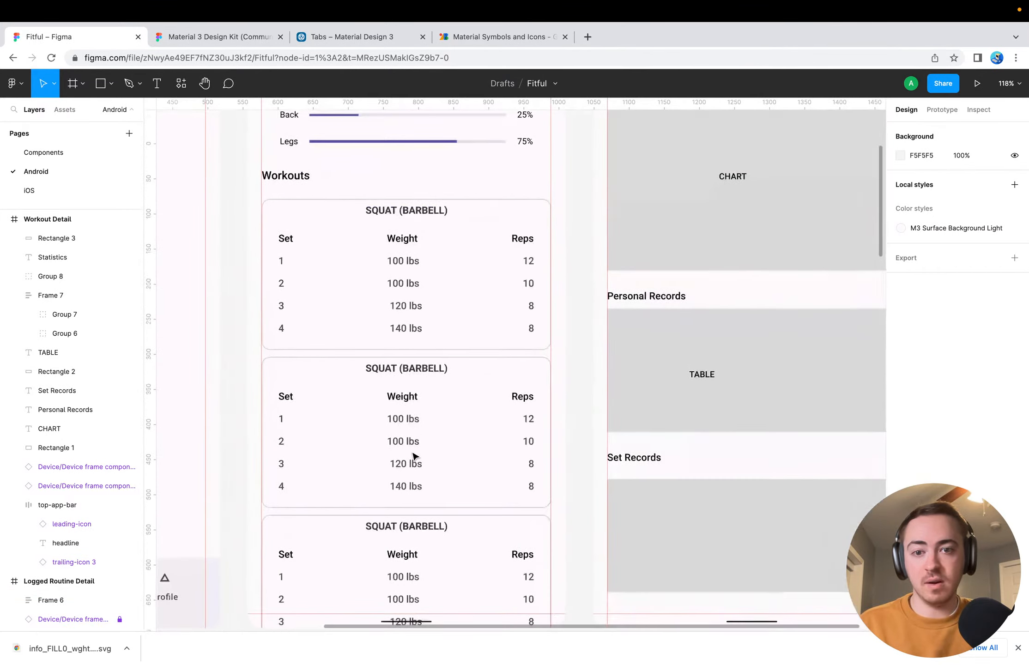
pyautogui.doubleClick(379, 368)
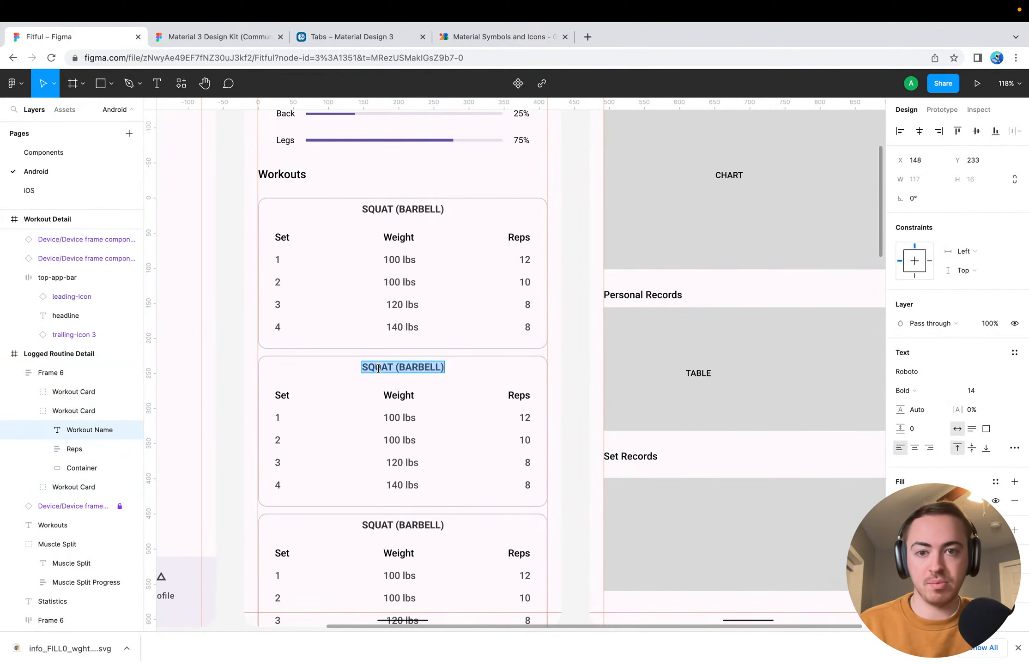
pyautogui.press('Right')
pyautogui.press('super+BackSpace')
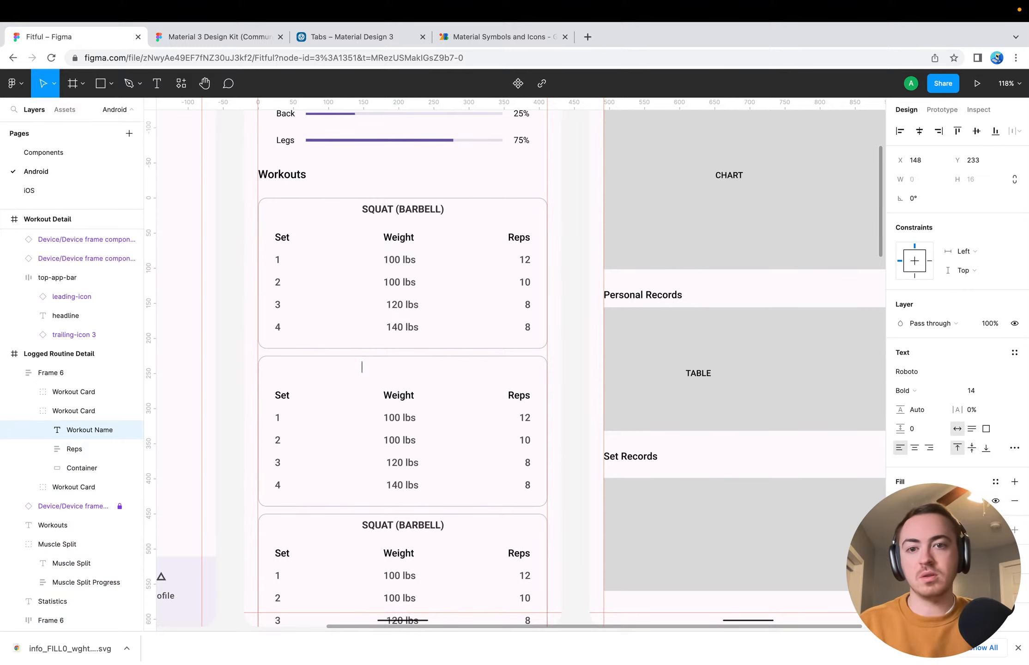
pyautogui.write('Leg Press')
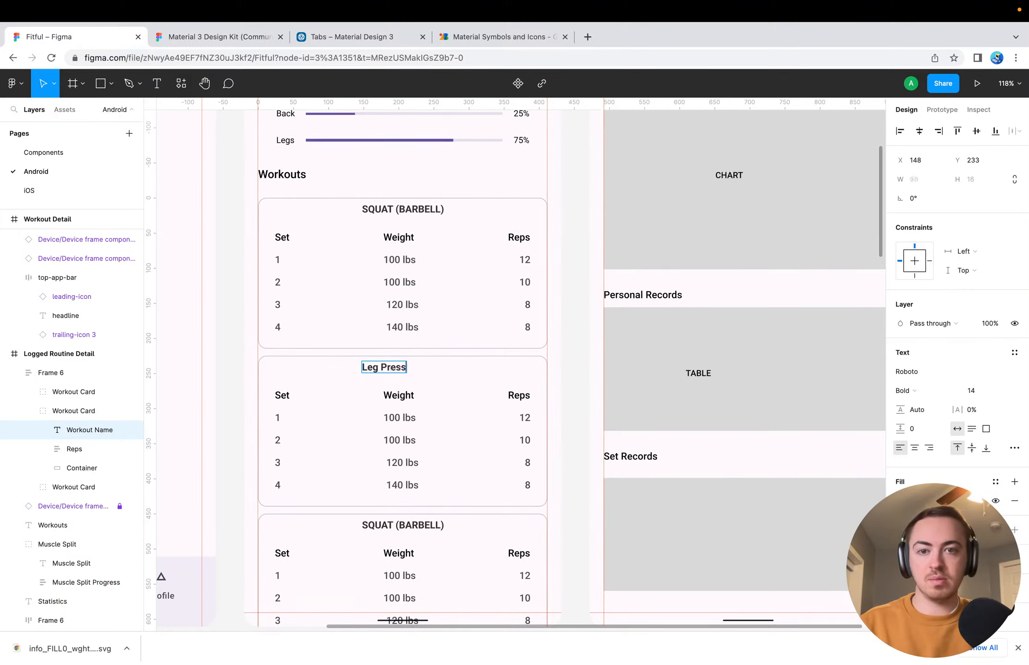
pyautogui.press('BackSpace')
pyautogui.press('super+a')
pyautogui.write('LEG PRE')
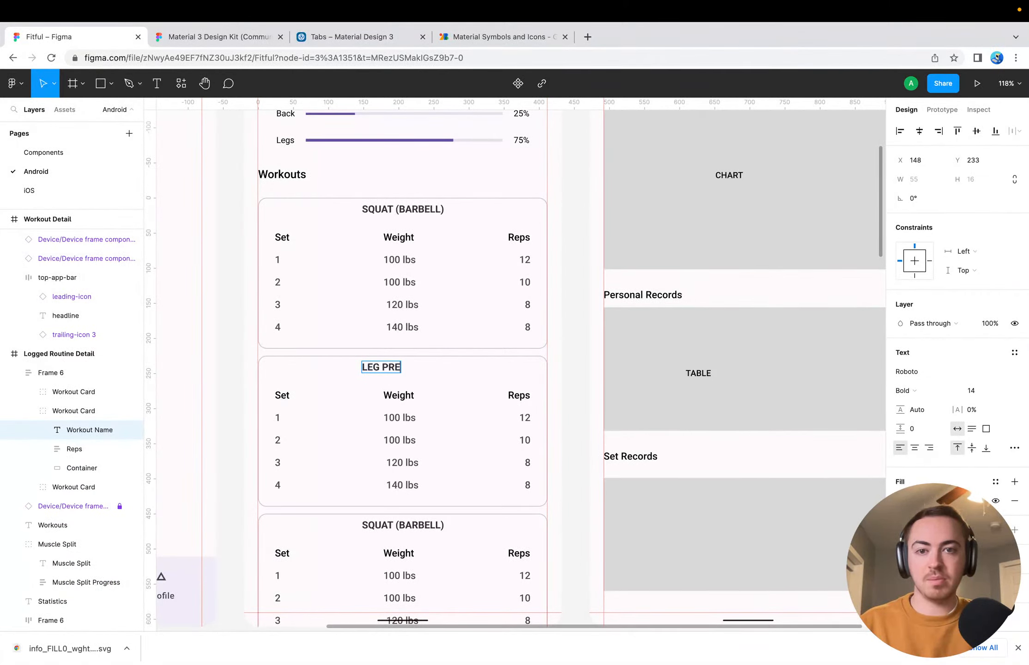
pyautogui.write('SS (M')
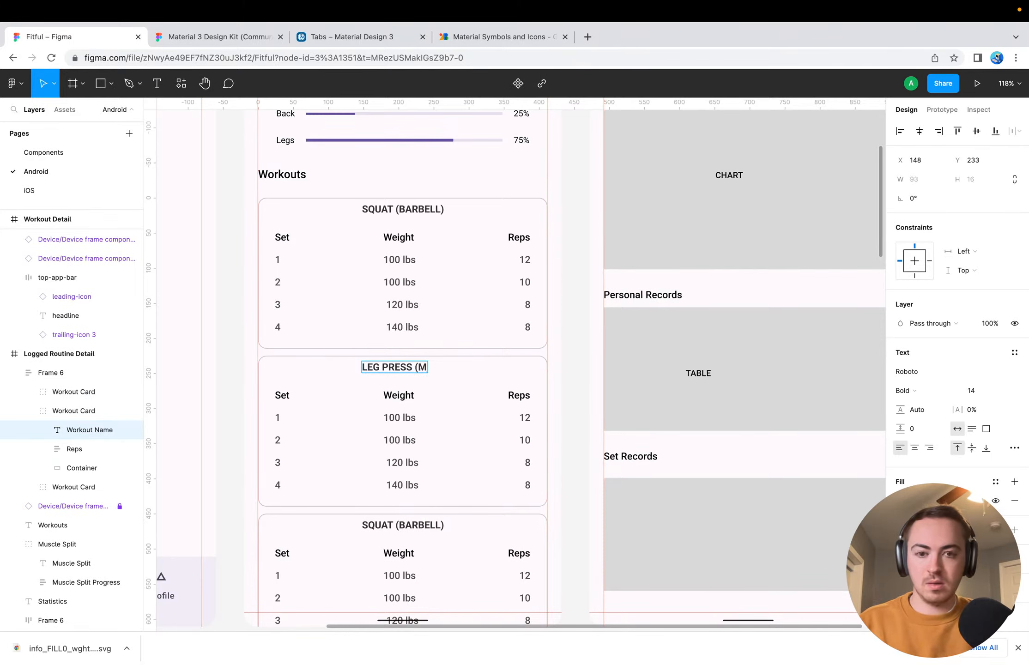
pyautogui.write('ACHINE)')
pyautogui.press('Escape')
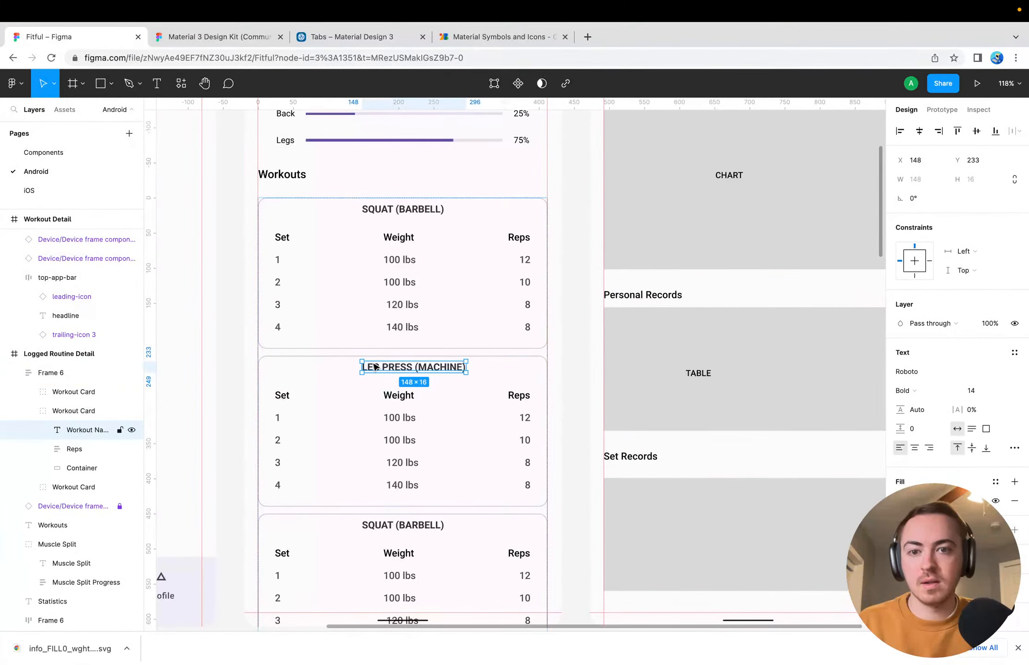
pyautogui.click(919, 131)
# Retitle the third workout card LEG CURL (MACHINE) and centre the title horizontally in the card
pyautogui.doubleClick(385, 532)
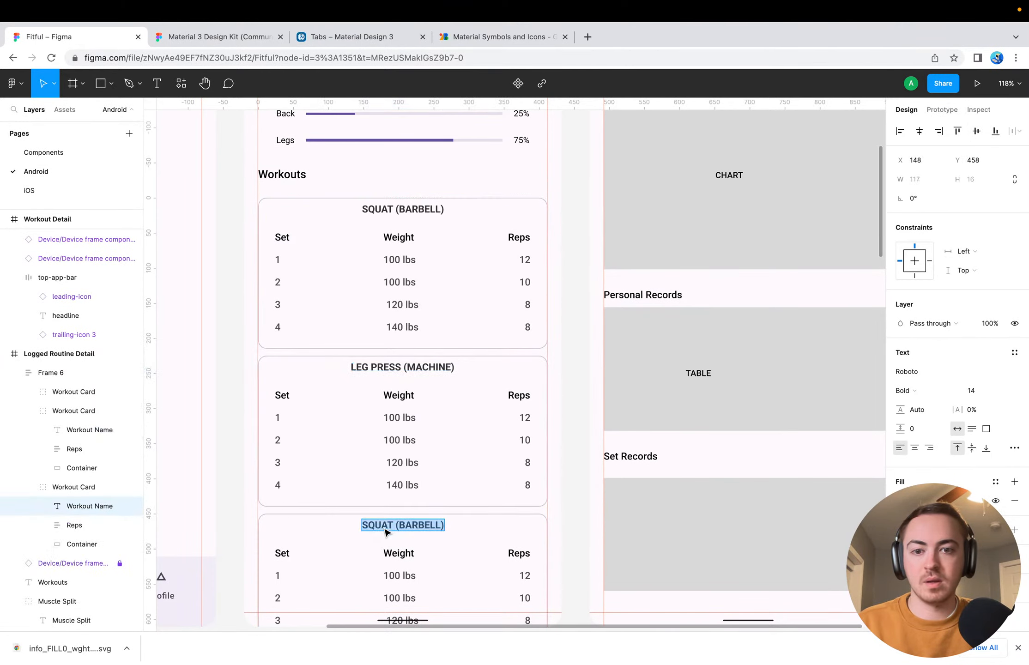
pyautogui.write('LEG')
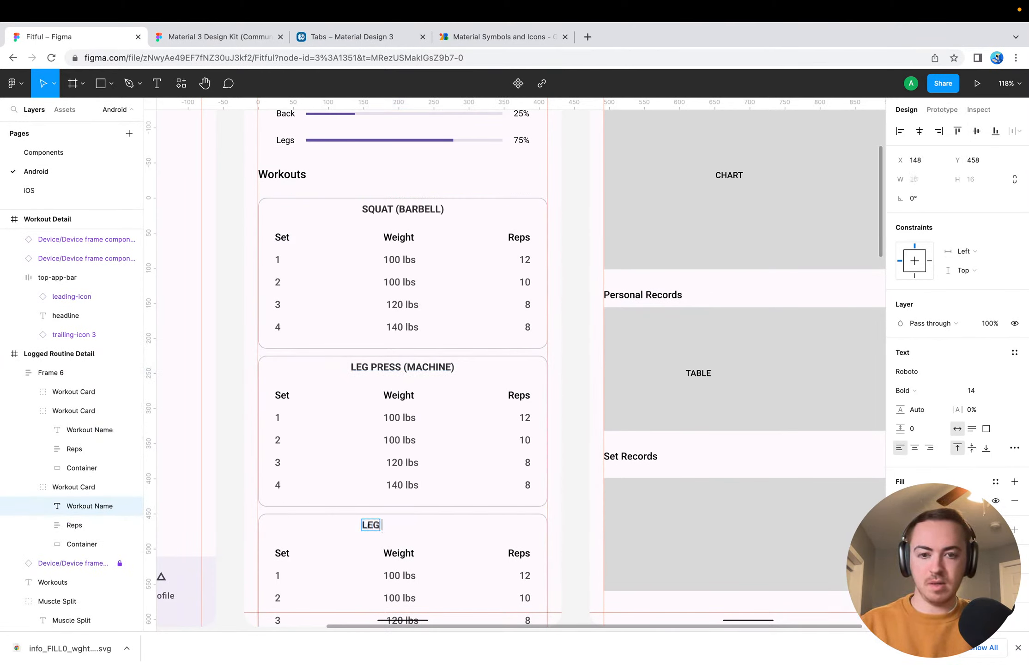
pyautogui.write(' CURL')
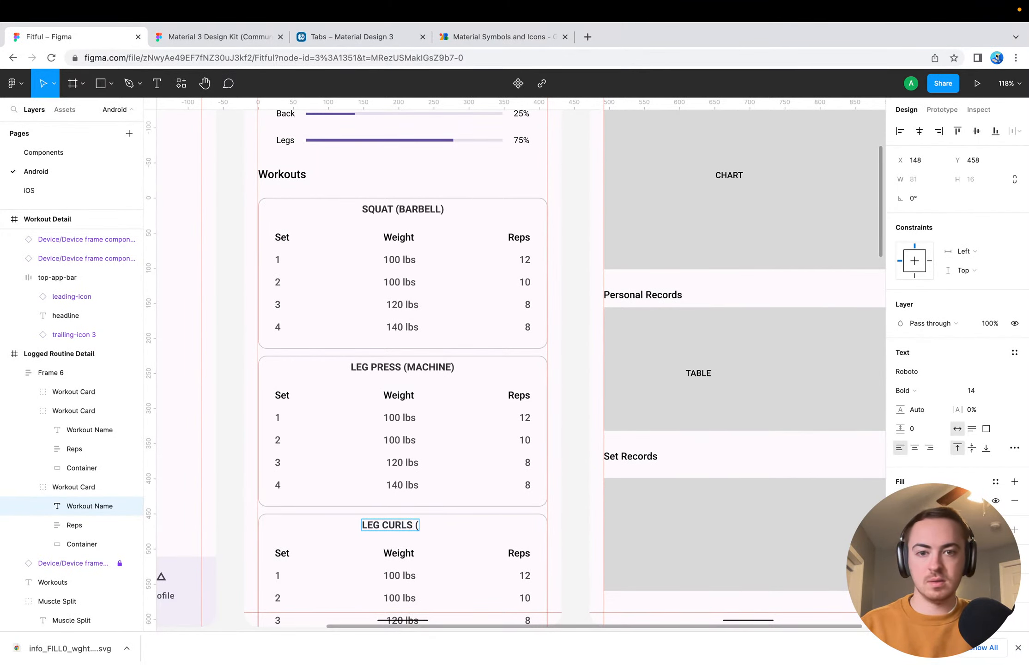
pyautogui.write('S')
pyautogui.press('BackSpace')
pyautogui.write('(')
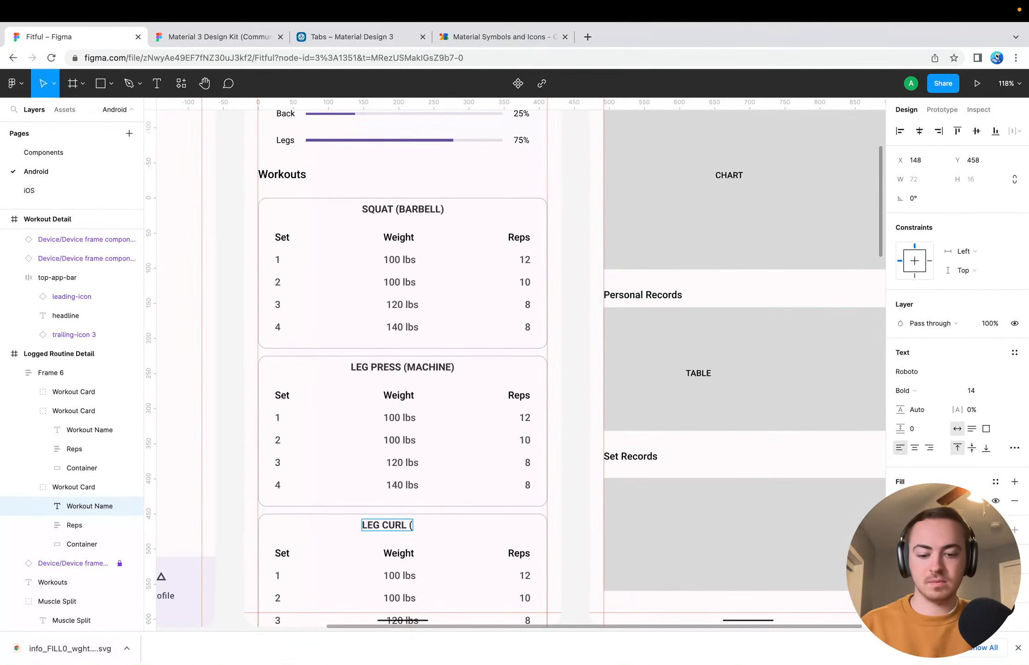
pyautogui.write('MACHINE)')
pyautogui.press('Escape')
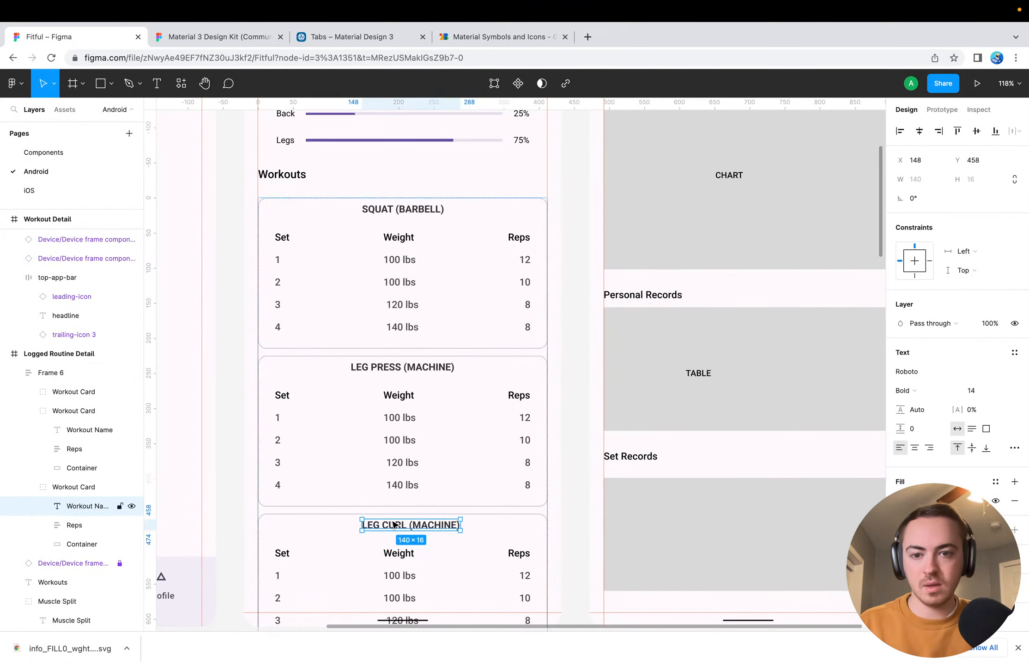
pyautogui.click(919, 131)
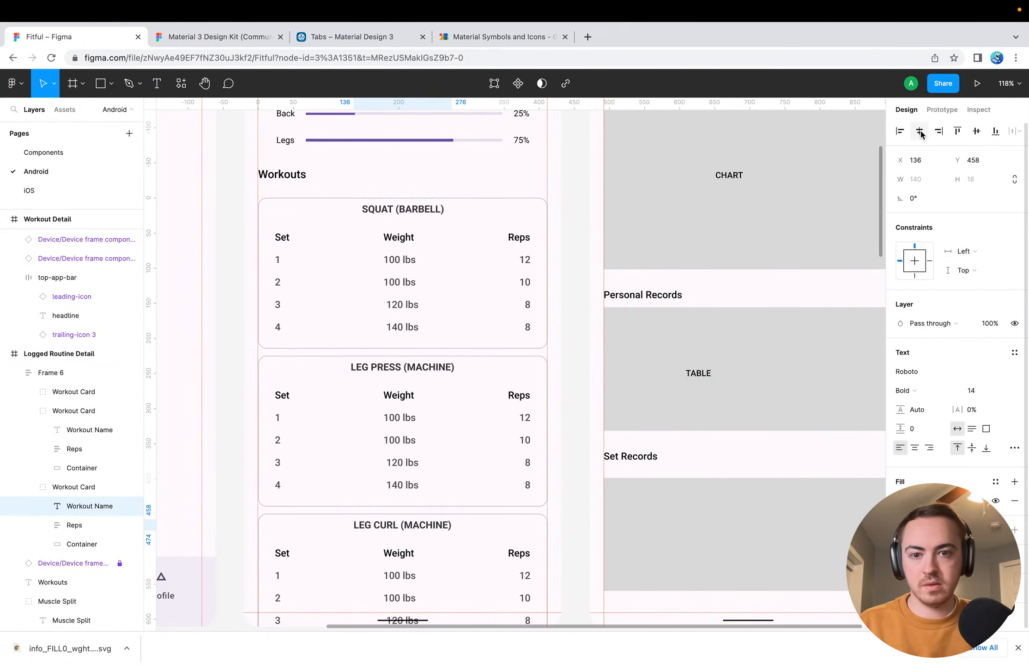
pyautogui.click(571, 475)
# Move the Information heading and its muscle group lines down together in the Workout Detail frame, bringing the lines to Y 167
pyautogui.scroll(-5, 523, 393)
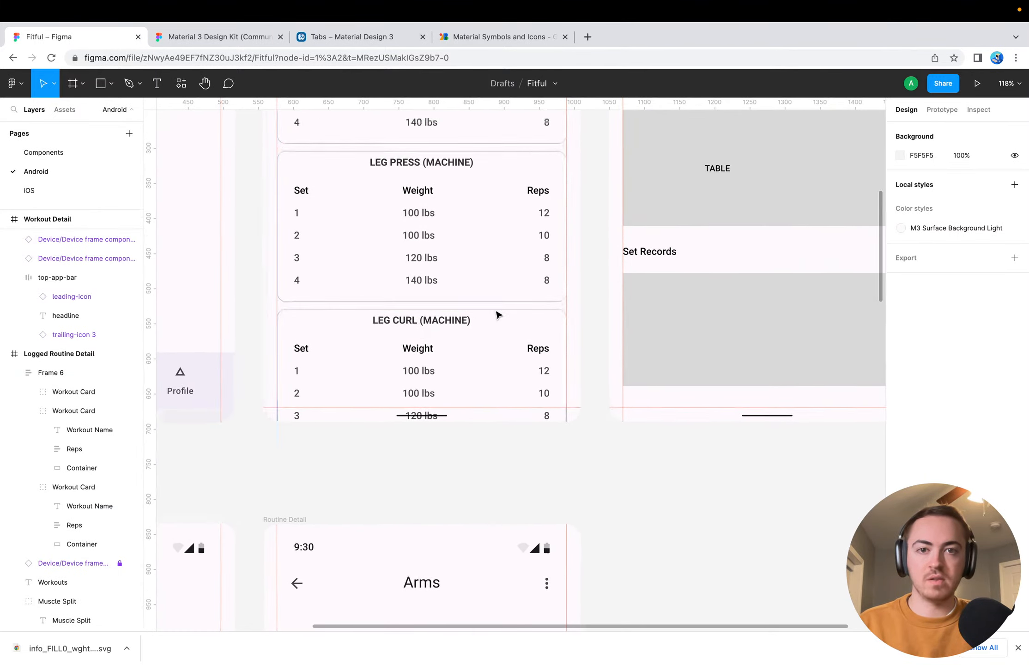
pyautogui.scroll(3, 497, 315)
pyautogui.hscroll(2, 497, 315)
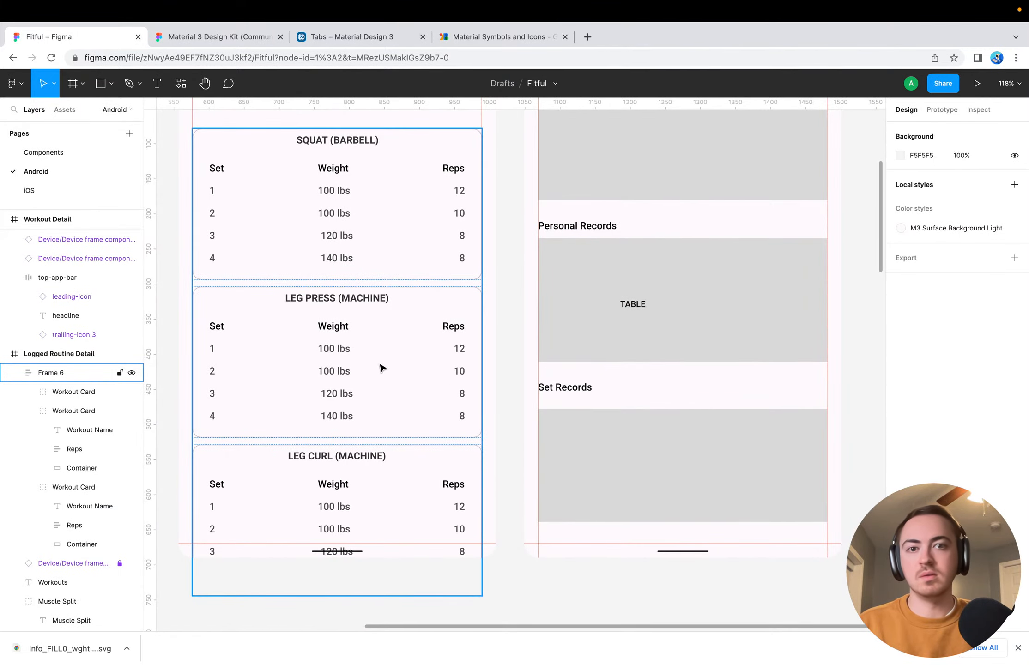
pyautogui.scroll(5, 620, 257)
pyautogui.hscroll(1, 620, 256)
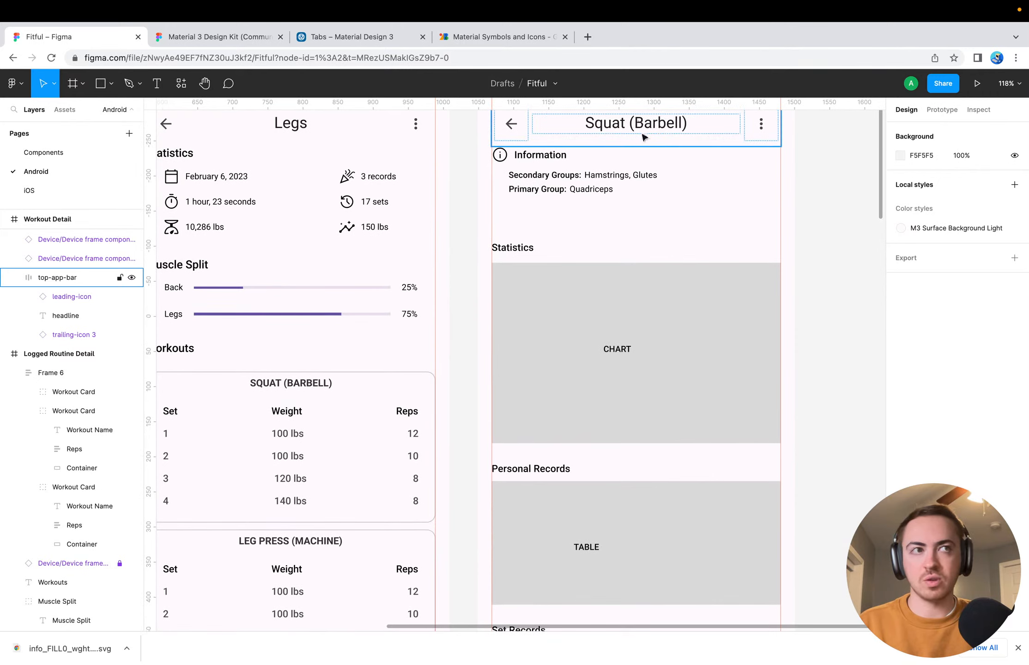
pyautogui.scroll(3, 643, 138)
pyautogui.hscroll(1, 643, 137)
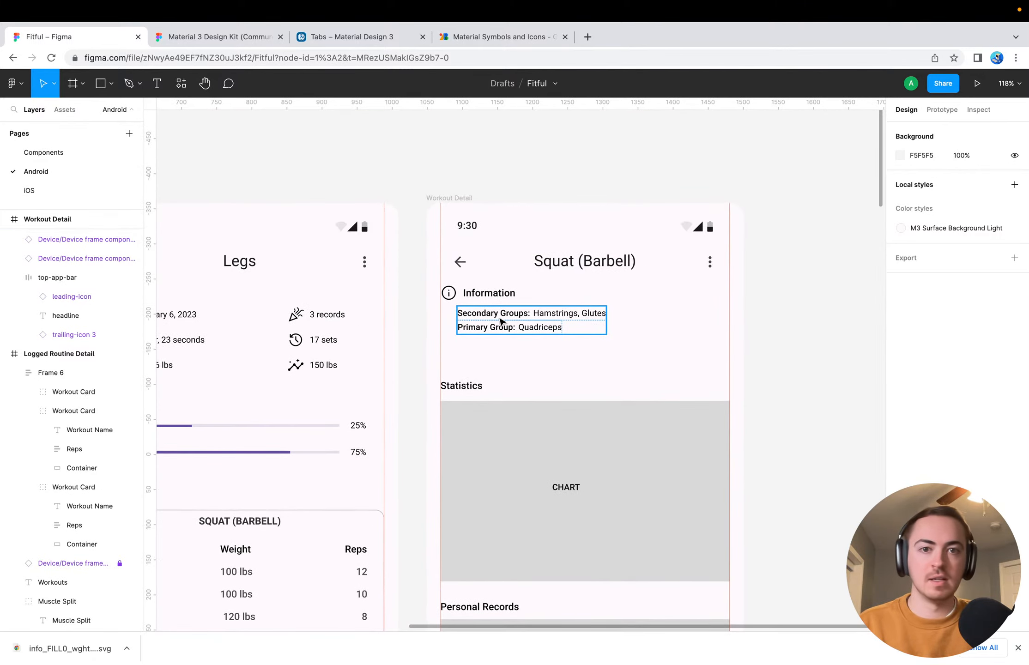
pyautogui.click(504, 326)
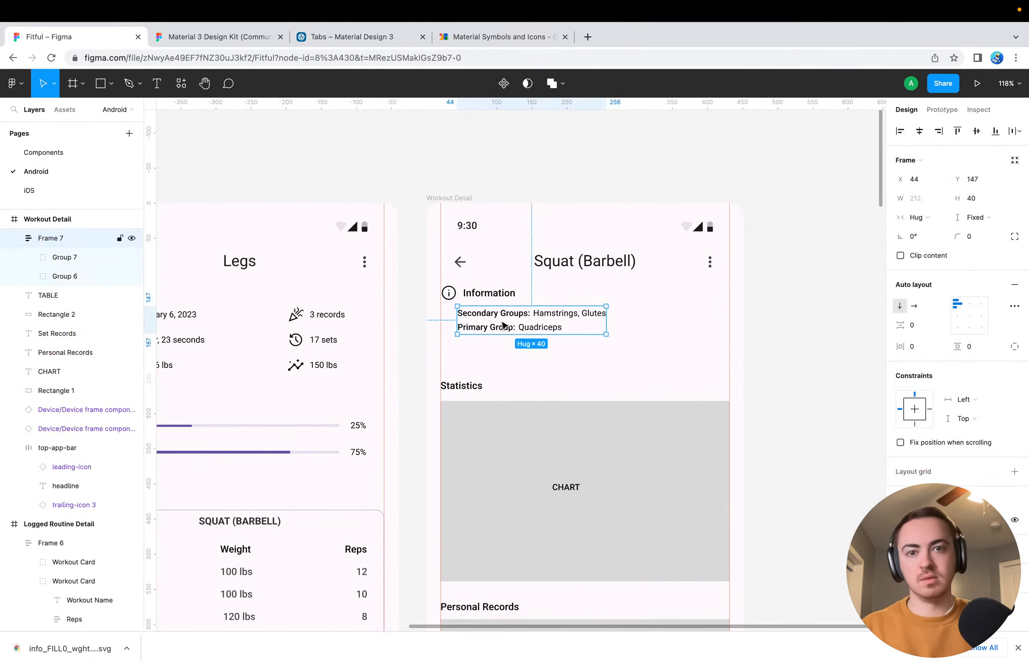
pyautogui.keyDown('shift'); pyautogui.click(485, 295); pyautogui.keyUp('shift')
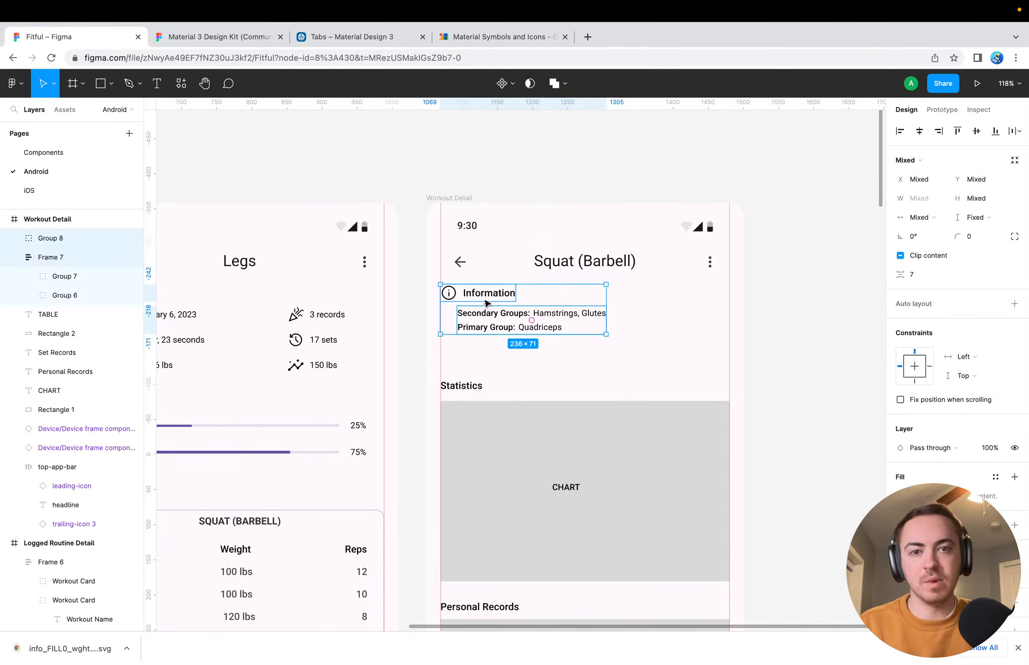
pyautogui.press('Down')
pyautogui.press('Down')
pyautogui.press('Down')
pyautogui.press('Down')
pyautogui.press('Down')
pyautogui.press('Down')
pyautogui.press('Down')
pyautogui.press('Down')
pyautogui.press('Down')
pyautogui.press('Down')
pyautogui.press('Down')
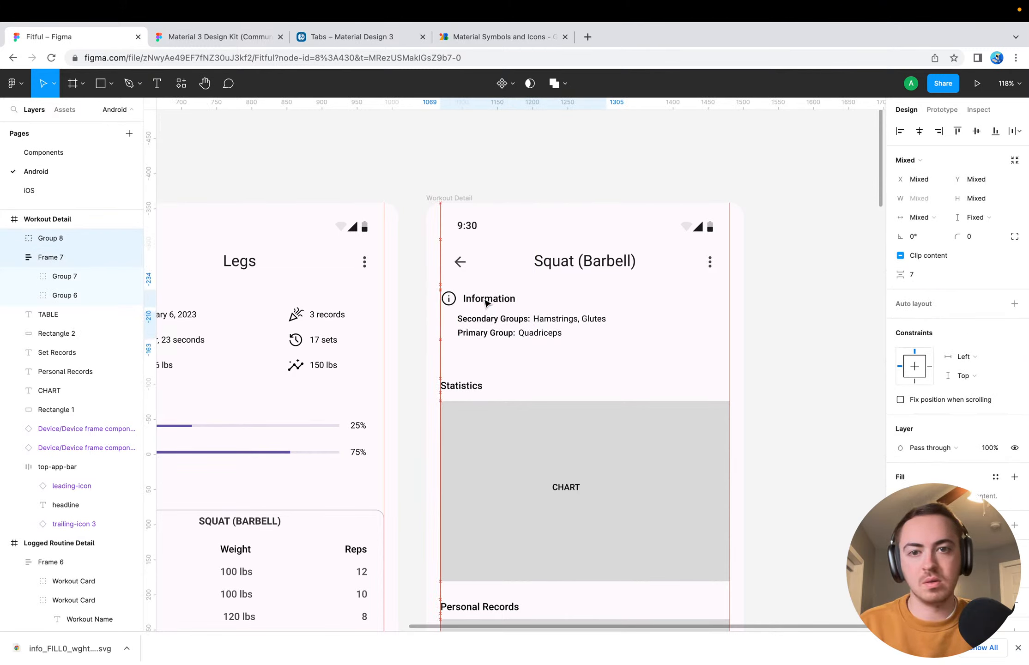
pyautogui.press('Down')
pyautogui.press('Down')
pyautogui.press('Down')
pyautogui.press('Down')
pyautogui.press('Down')
pyautogui.press('Down')
pyautogui.press('Down')
pyautogui.press('Down')
pyautogui.press('Down')
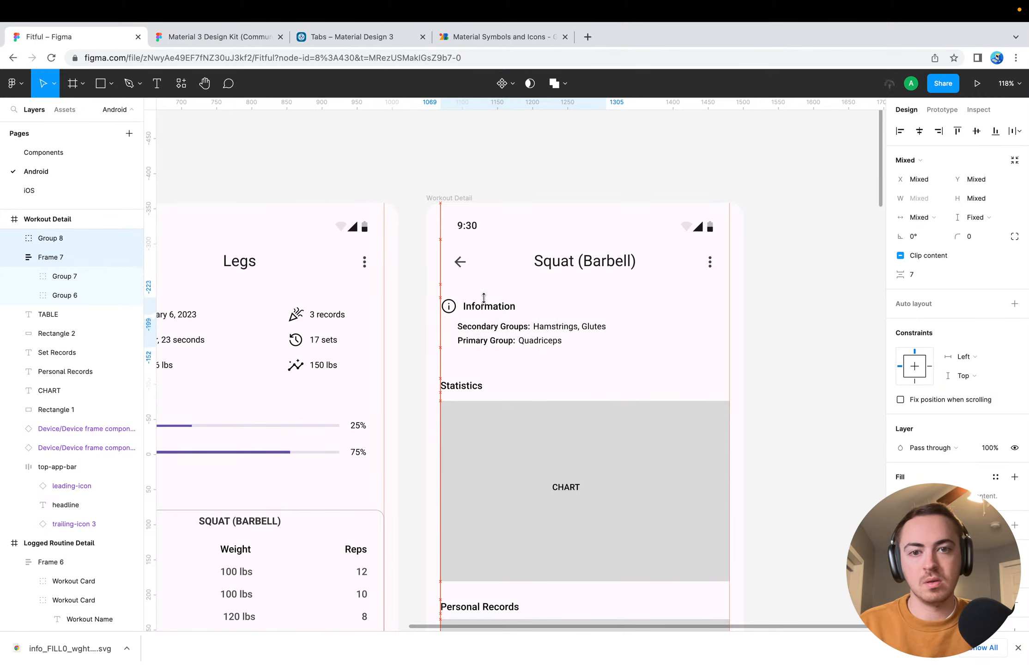
pyautogui.click(753, 309)
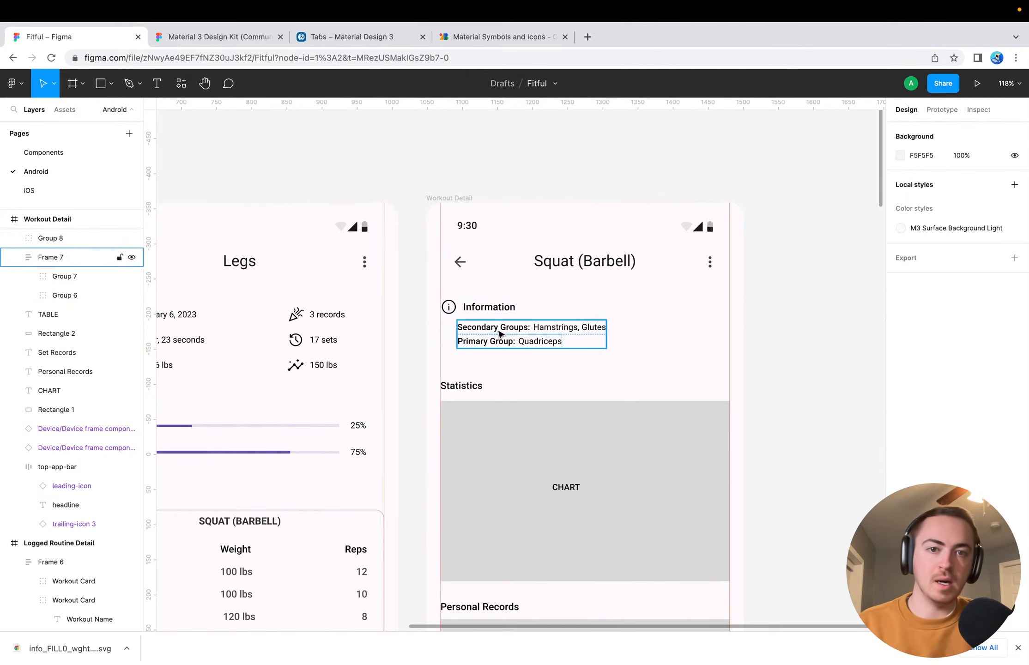
# Reorder the Information lines in the auto layout so that Primary Group sits above Secondary Groups
pyautogui.click(478, 347)
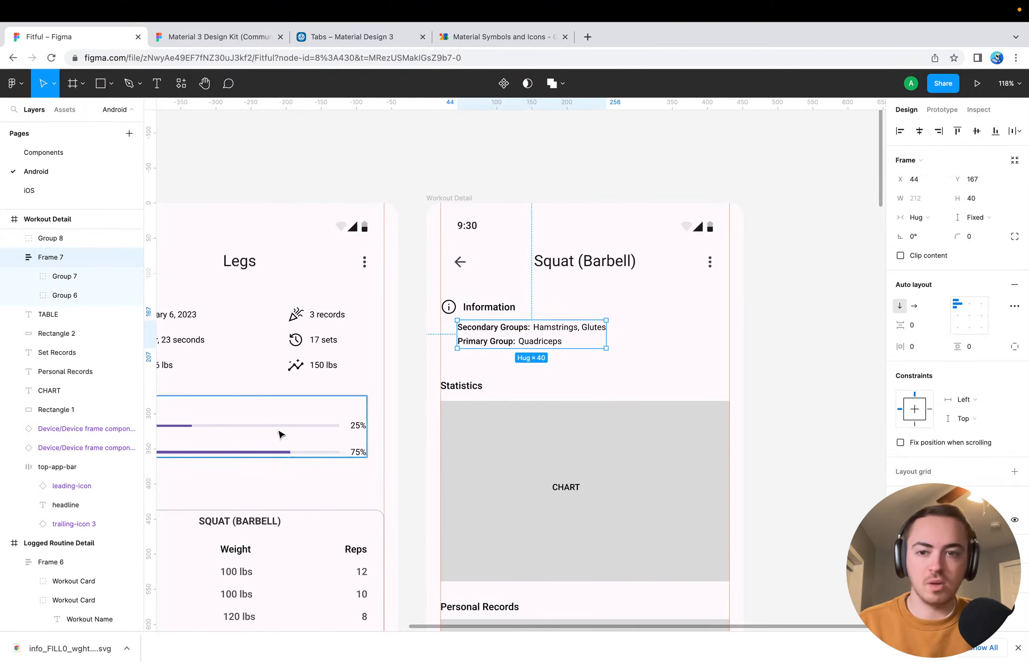
pyautogui.scroll(-2, 277, 437)
pyautogui.hscroll(-1, 277, 436)
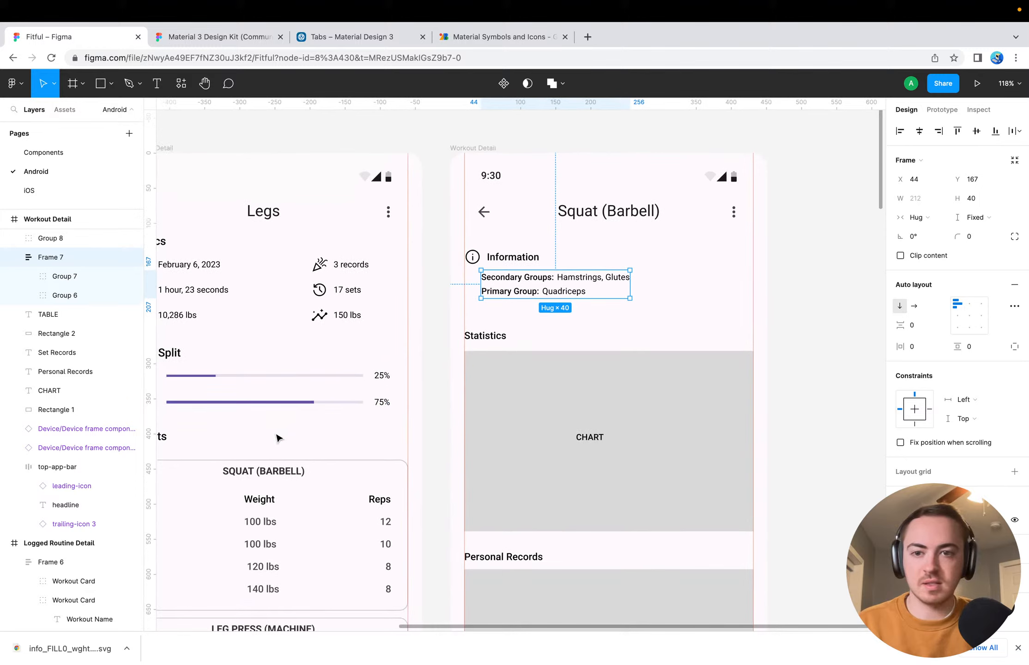
pyautogui.click(78, 295)
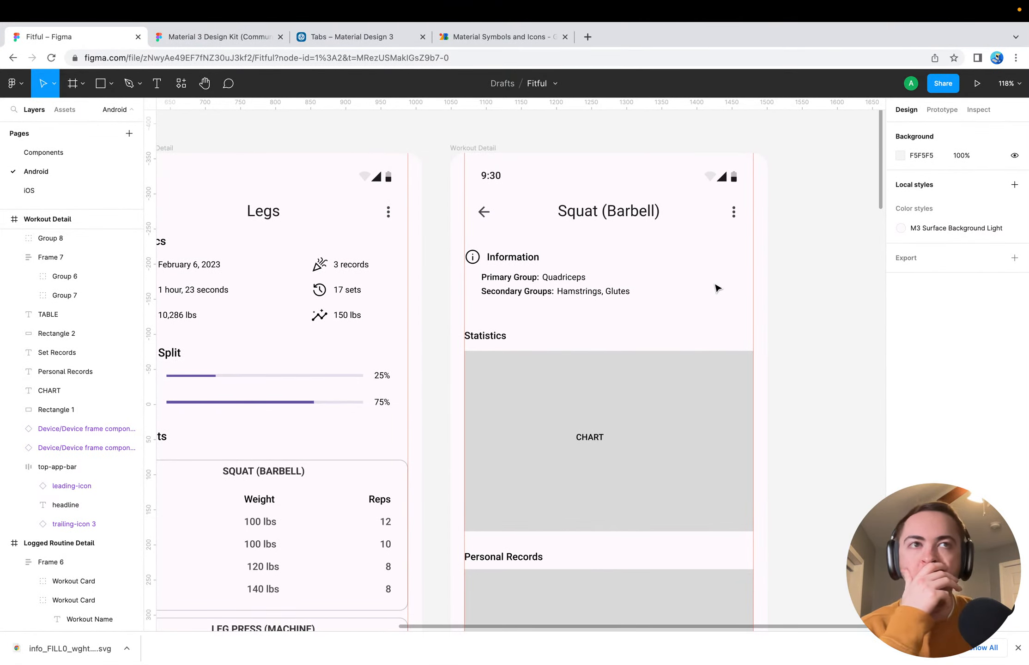
# Compare the section layout and spacing of the Workout Detail frame with the Muscle Split and Workouts sections of Logged Routine Detail
pyautogui.scroll(-5, 715, 288)
pyautogui.hscroll(2, 715, 288)
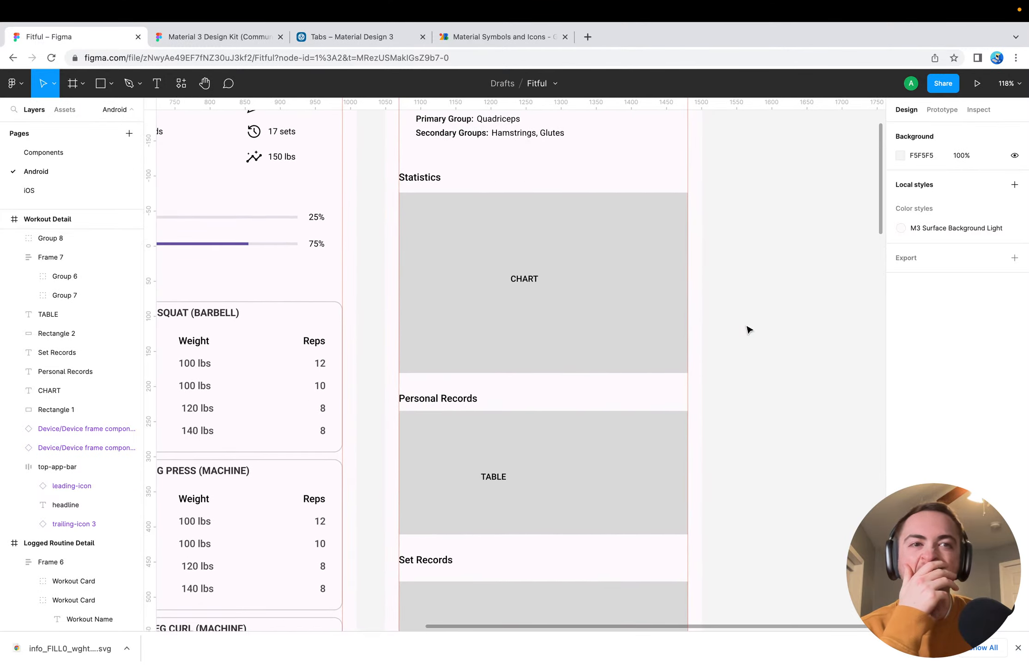
pyautogui.scroll(-5, 722, 402)
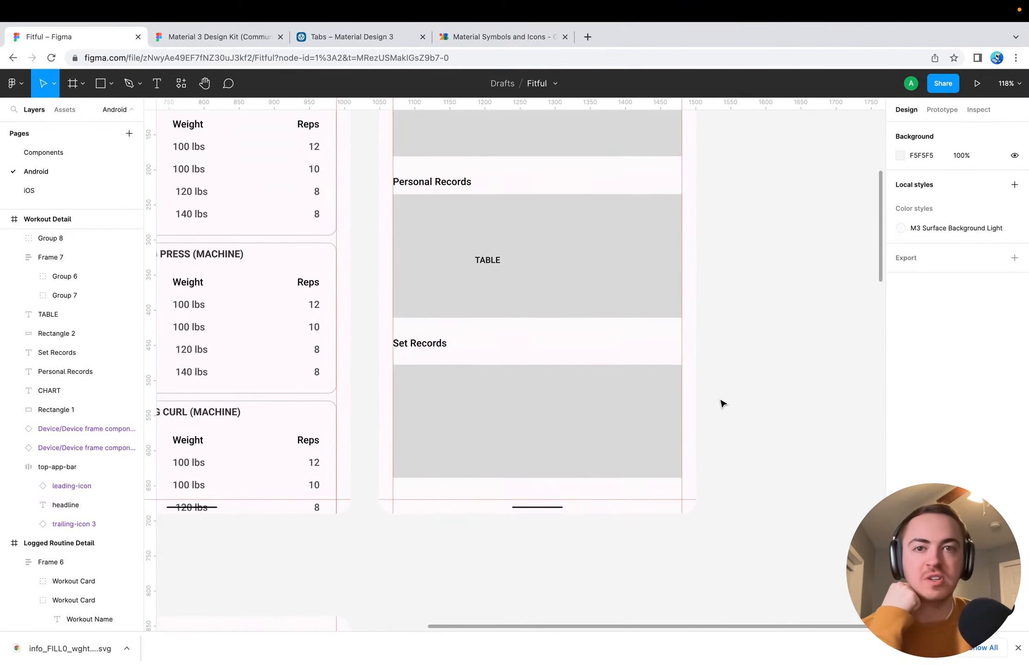
pyautogui.scroll(10, 723, 403)
pyautogui.hscroll(2, 723, 402)
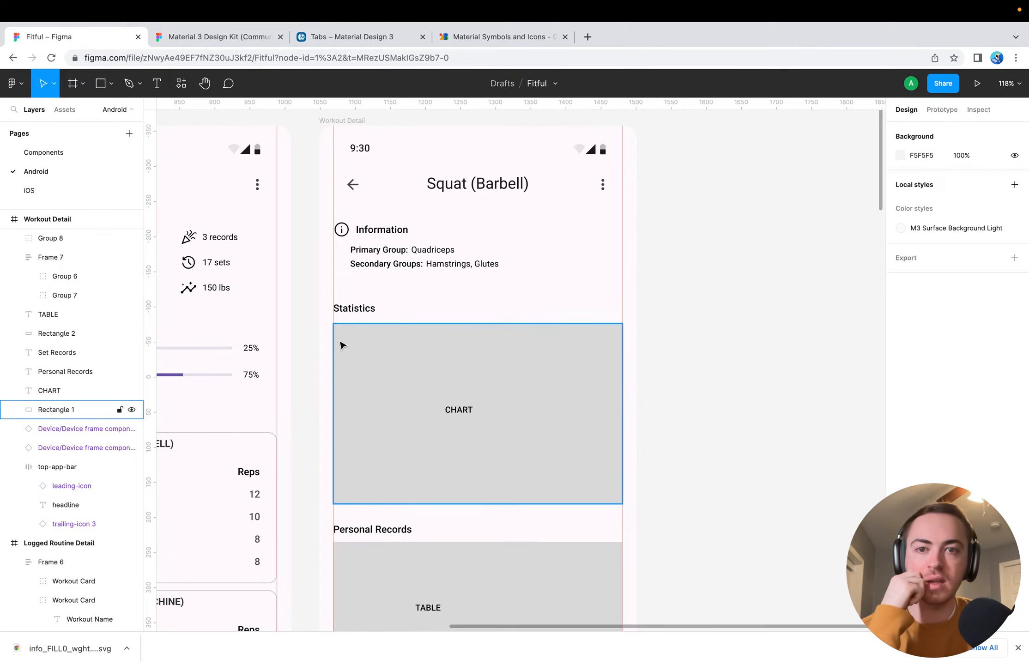
pyautogui.hscroll(-10, 299, 349)
pyautogui.scroll(-4, 298, 348)
pyautogui.hscroll(5, 299, 348)
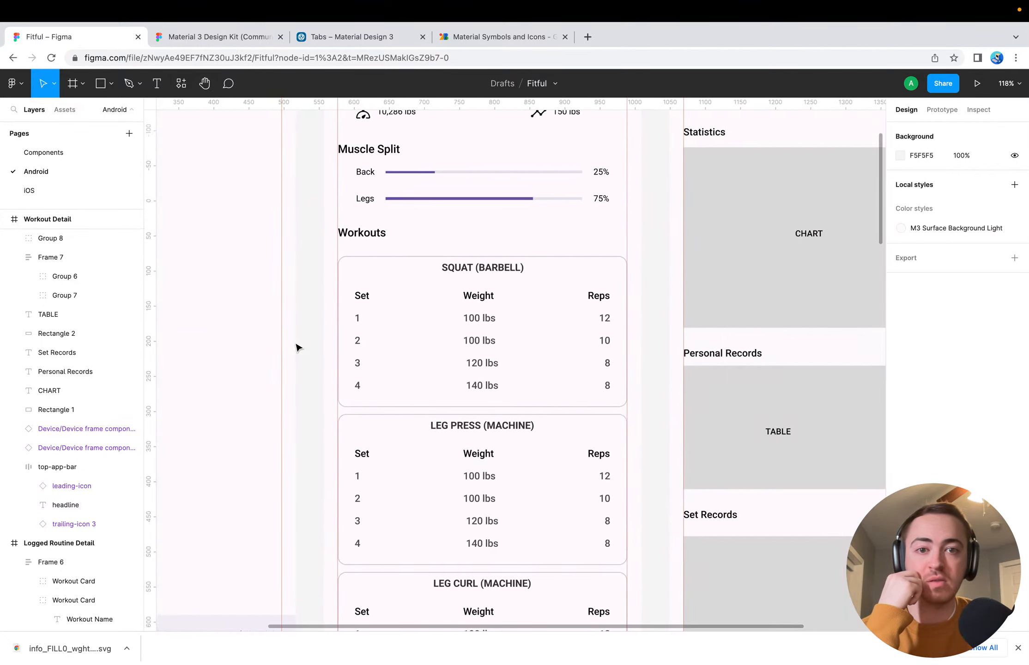
pyautogui.scroll(3, 705, 284)
pyautogui.hscroll(4, 647, 286)
pyautogui.scroll(-6, 648, 287)
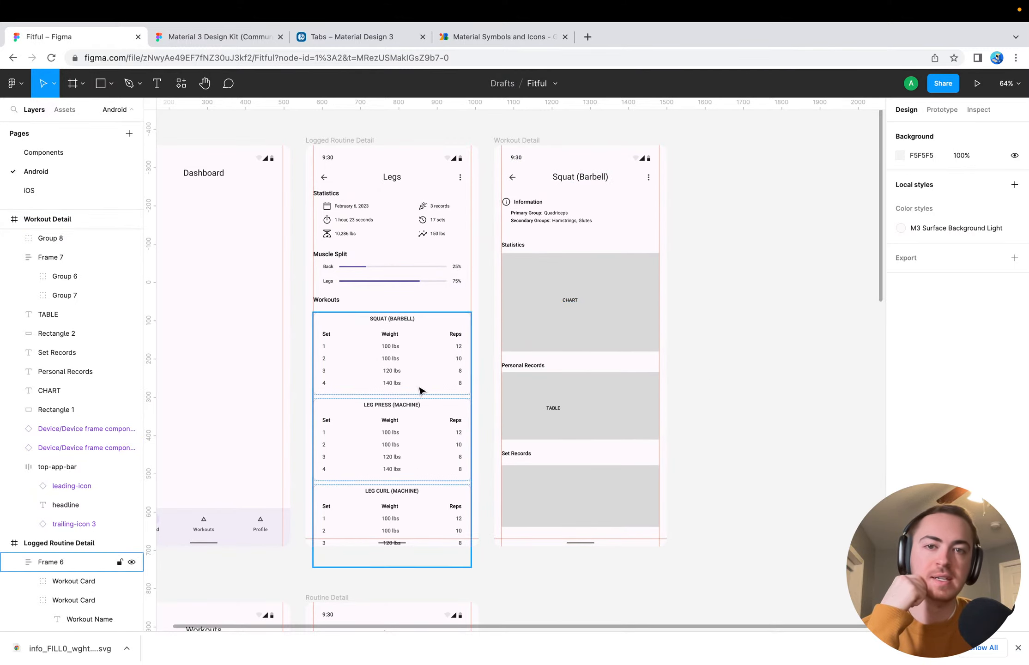
# Inspect the workout card stack in Logged Routine Detail up close and check the Routines and Routine Detail frames below
pyautogui.scroll(10, 429, 399)
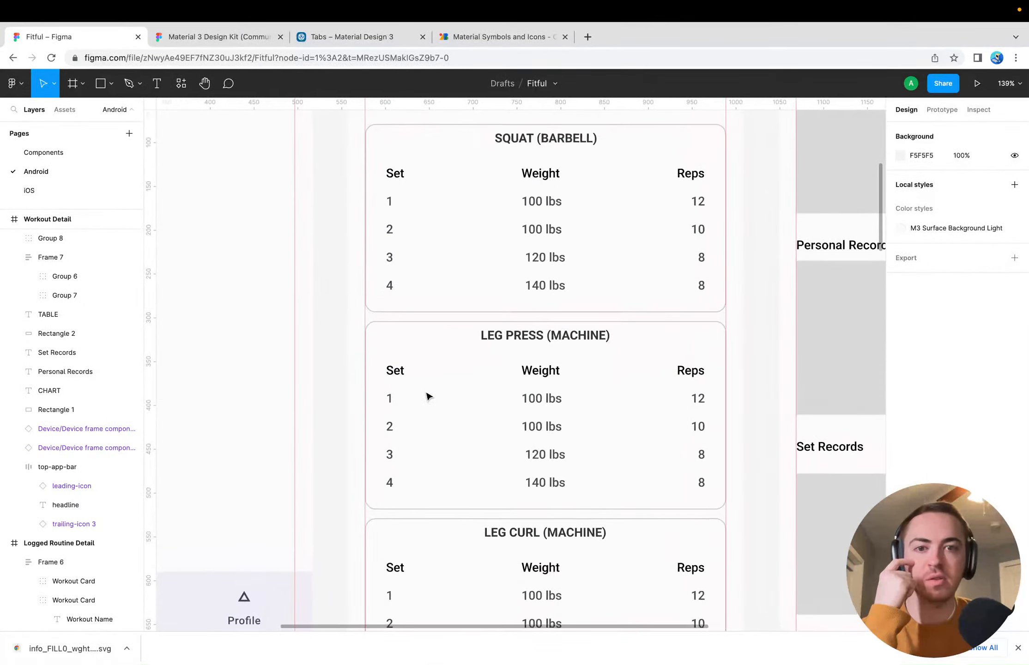
pyautogui.click(367, 294)
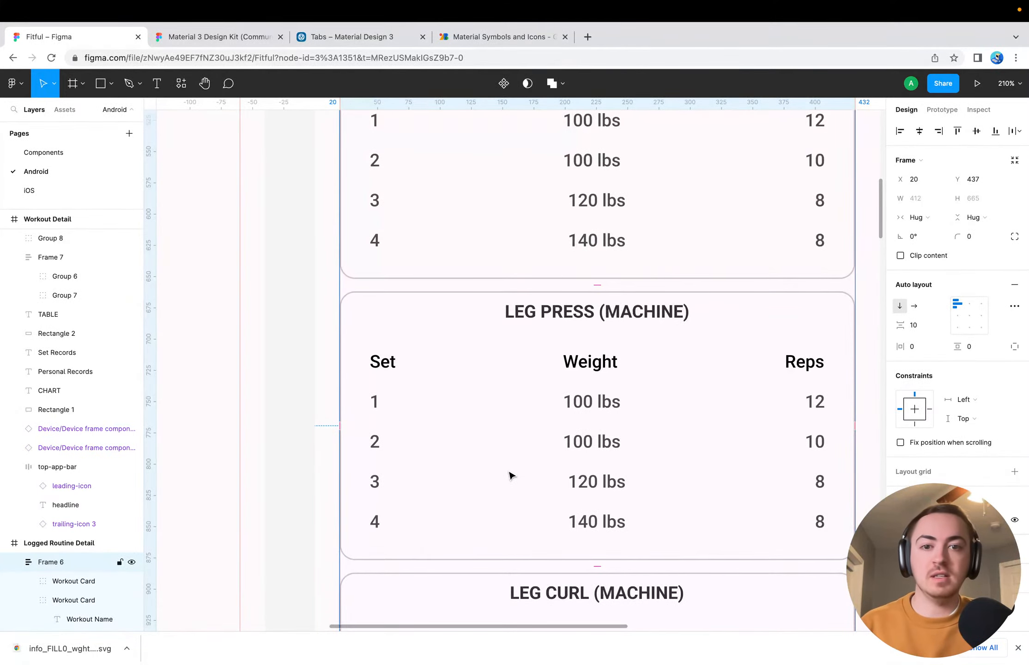
pyautogui.scroll(-10, 510, 476)
pyautogui.click(225, 467)
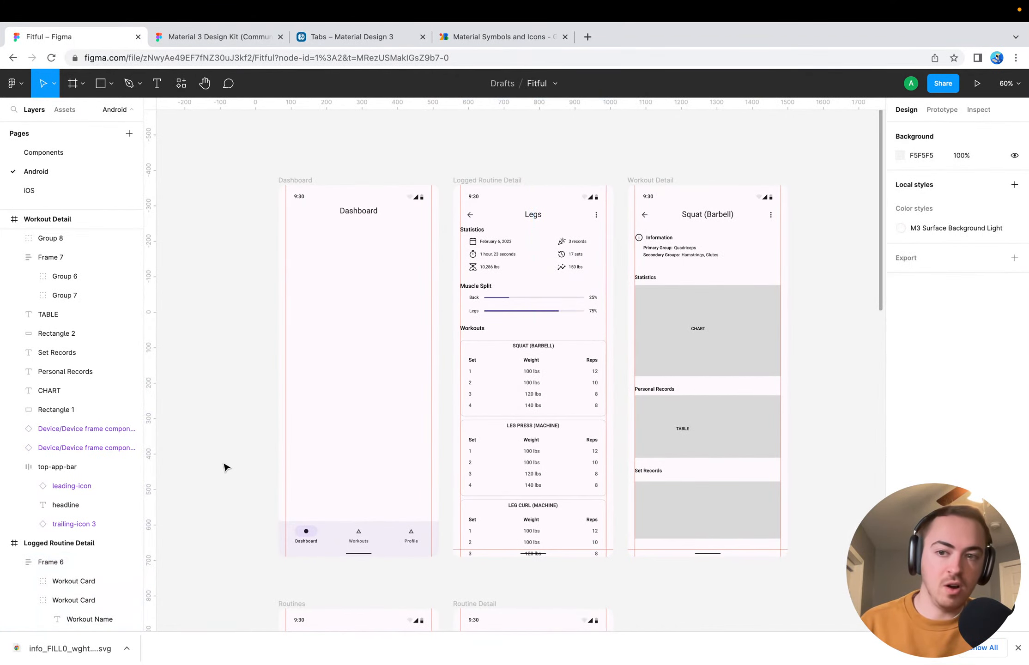
pyautogui.scroll(-7, 382, 493)
pyautogui.hscroll(-1, 382, 492)
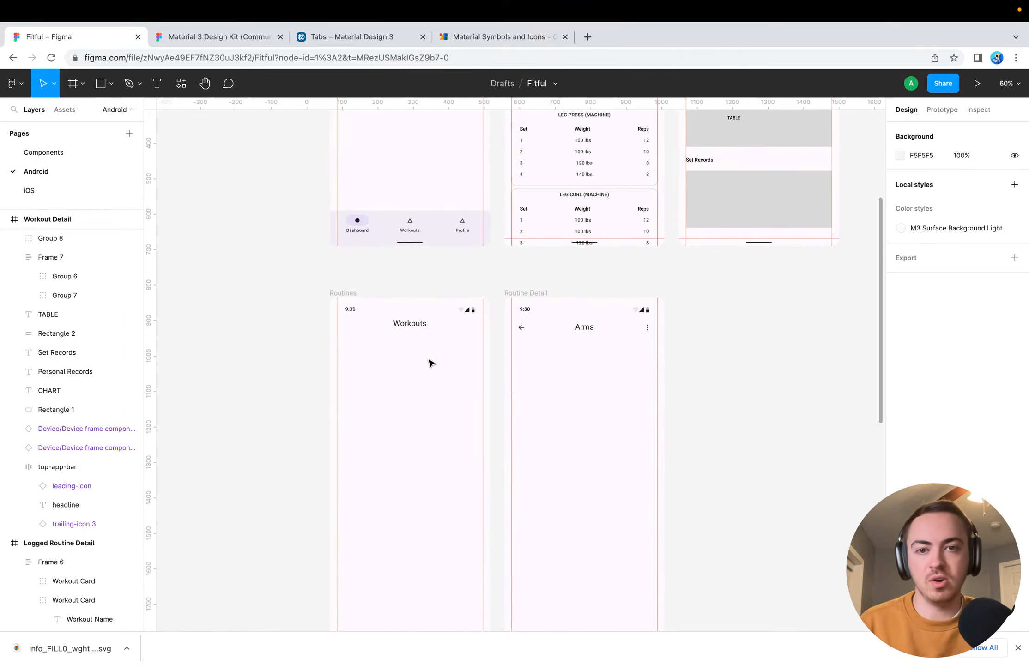
# Change the headline text of the Routines frame from Workouts to "Routines"
pyautogui.scroll(-3, 408, 357)
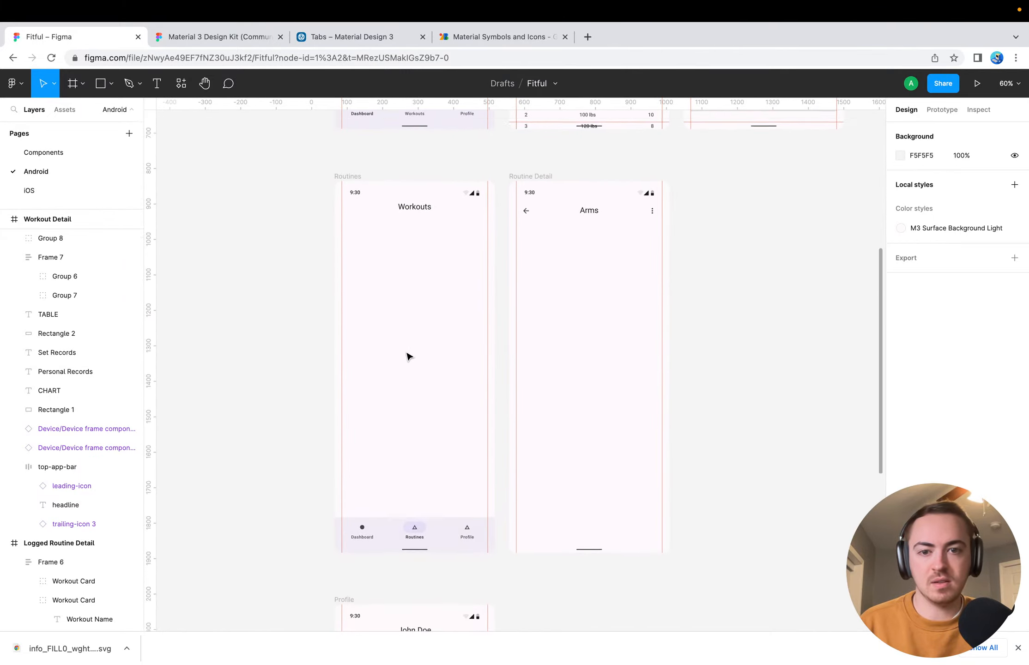
pyautogui.scroll(1, 409, 356)
pyautogui.doubleClick(402, 257)
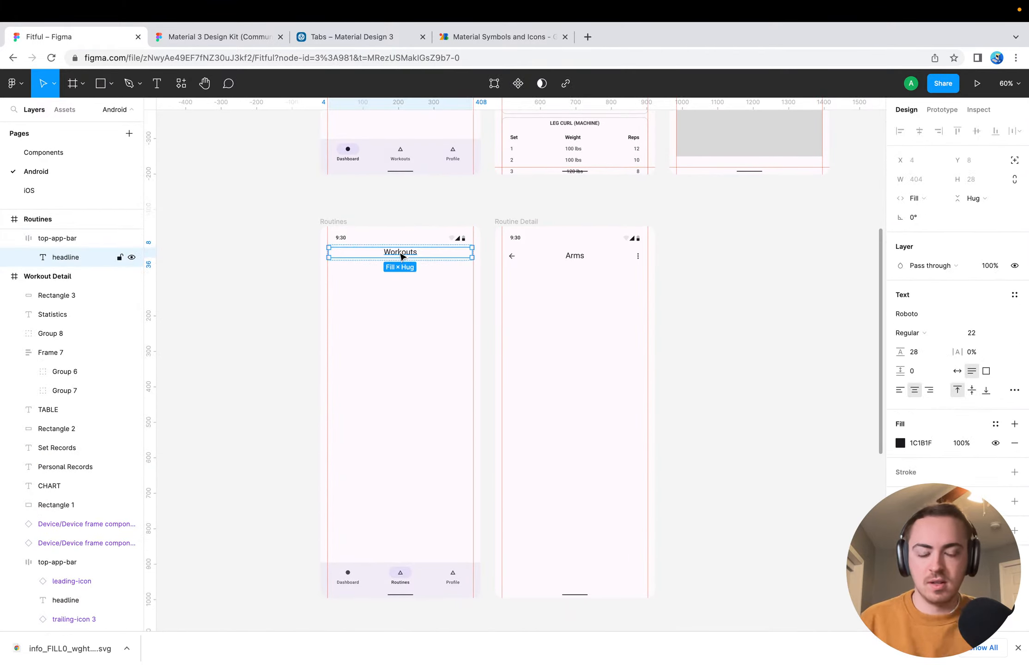
pyautogui.doubleClick(401, 252)
pyautogui.write('Routines')
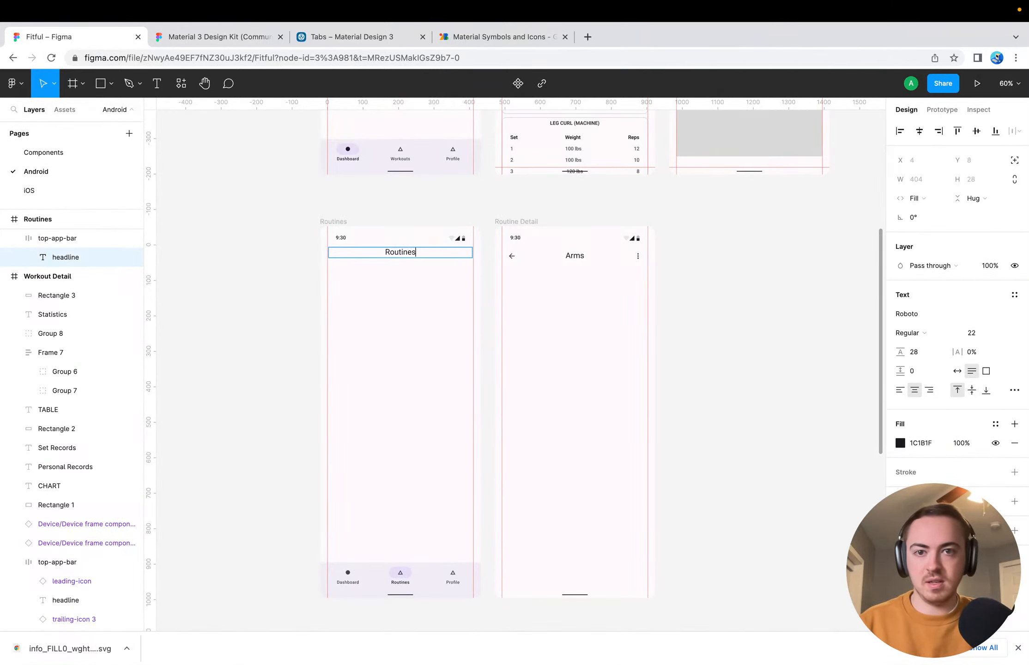
pyautogui.press('Escape')
pyautogui.scroll(-2, 735, 318)
pyautogui.press('Escape')
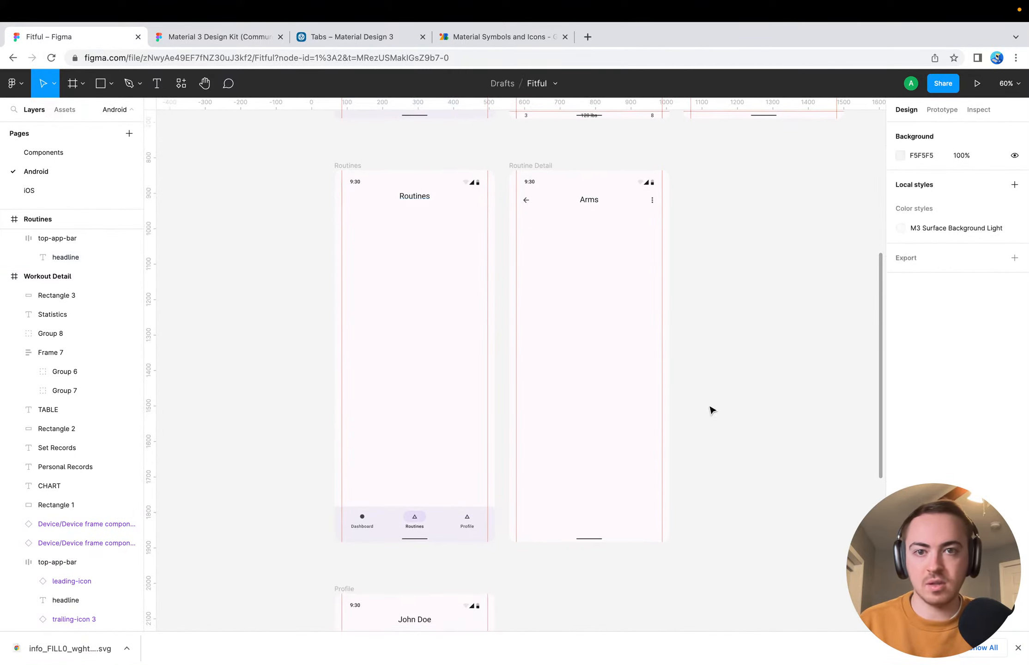
# Review the Dashboard, Logged Routine Detail and Workout Detail frames against the empty Routines and Routine Detail frames, and dismiss the browser's downloads bar
pyautogui.scroll(-2, 714, 411)
pyautogui.scroll(10, 710, 410)
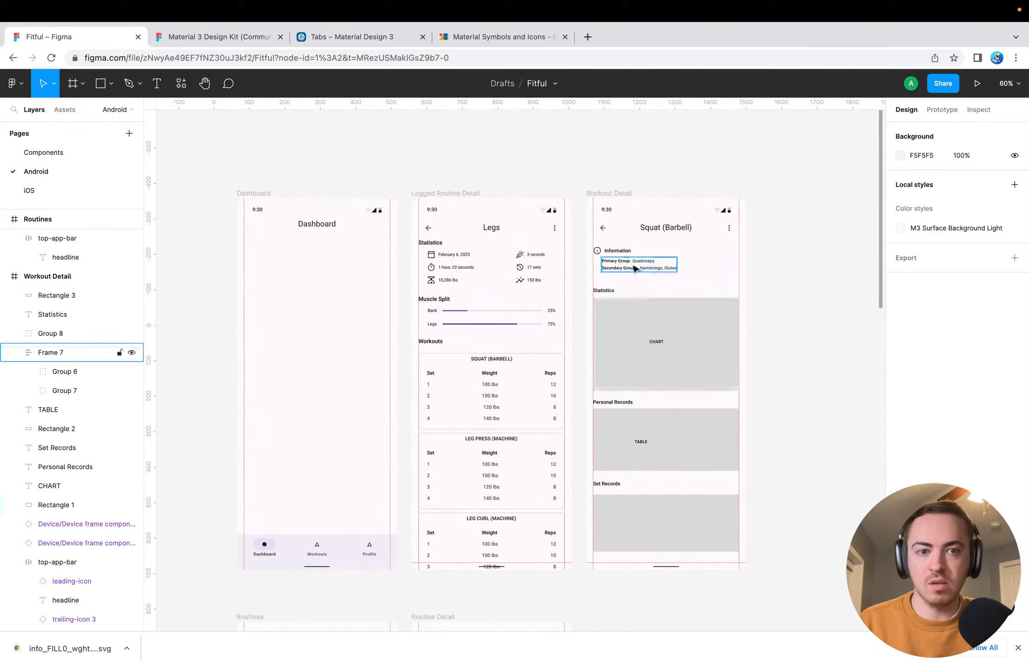
pyautogui.scroll(-15, 748, 441)
pyautogui.hscroll(-8, 748, 441)
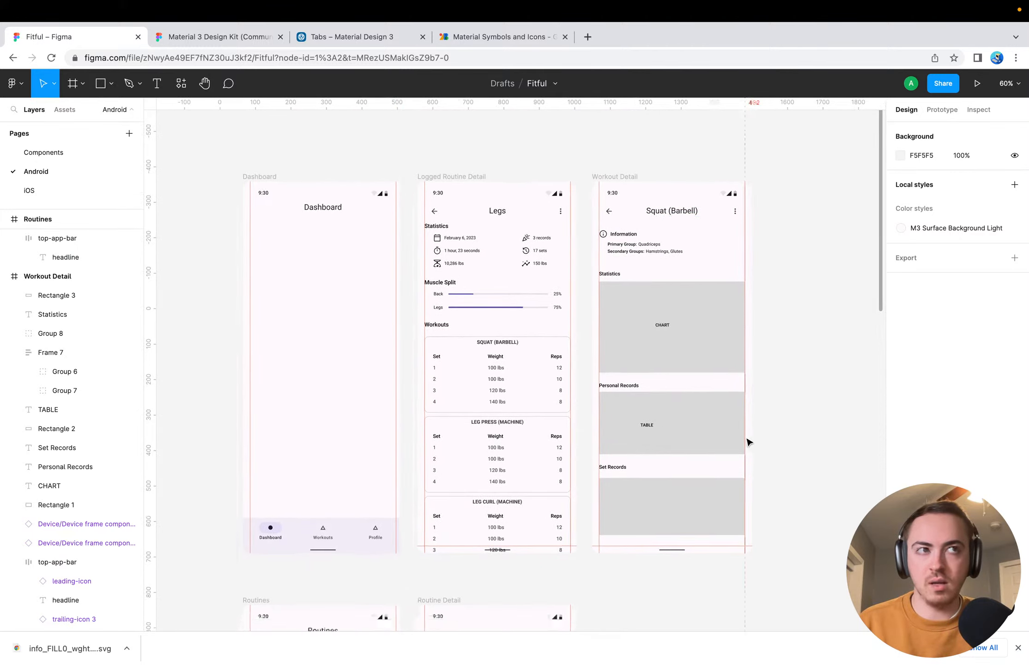
pyautogui.scroll(7, 748, 442)
pyautogui.hscroll(4, 748, 443)
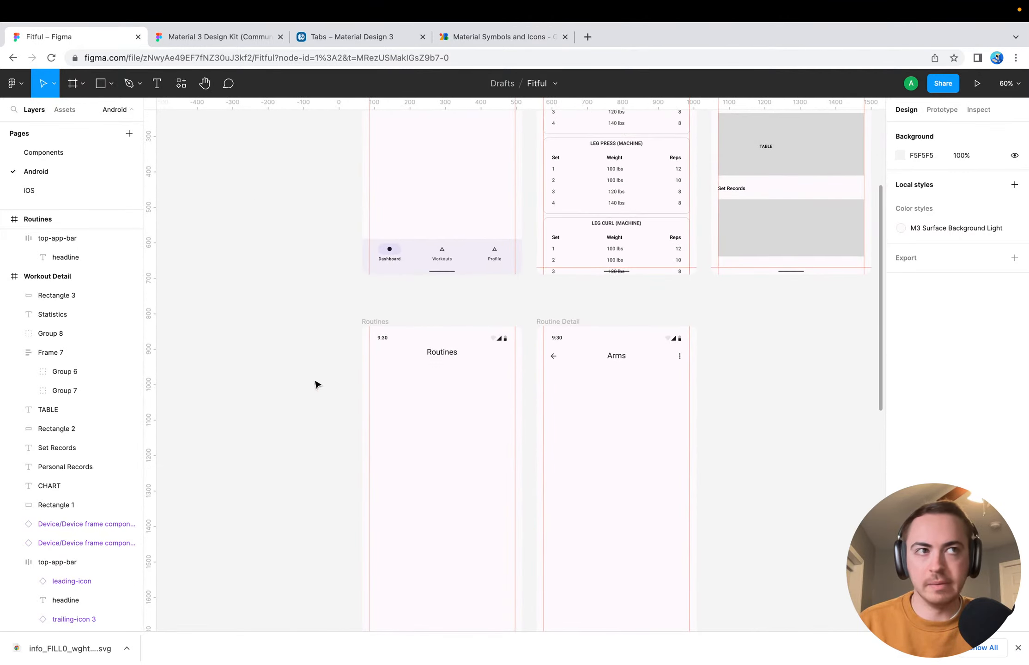
pyautogui.scroll(-3, 328, 374)
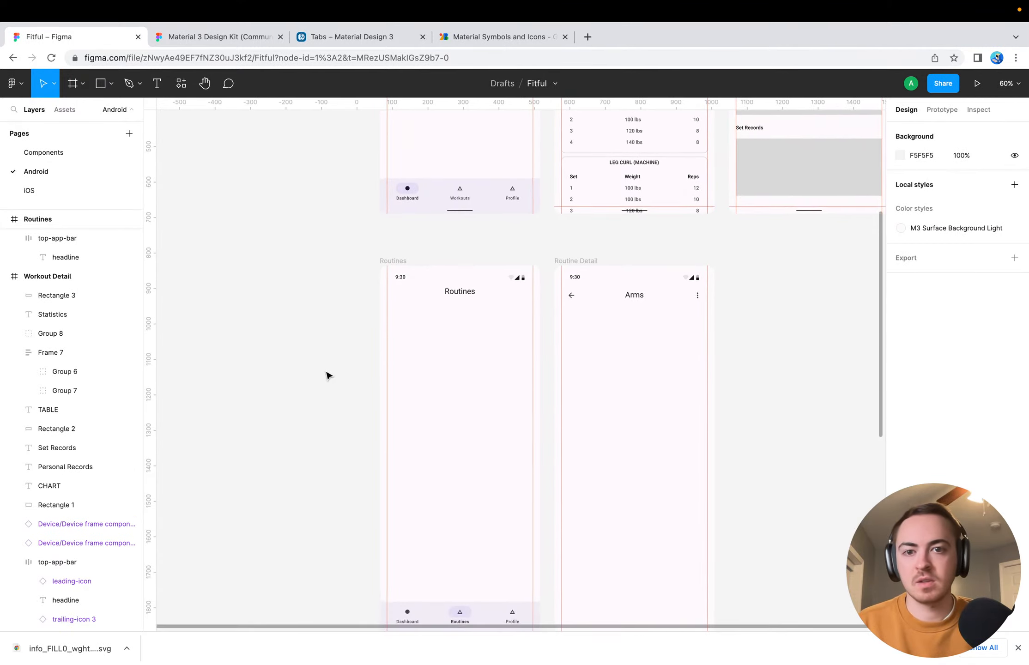
pyautogui.hscroll(1, 328, 374)
pyautogui.click(1016, 648)
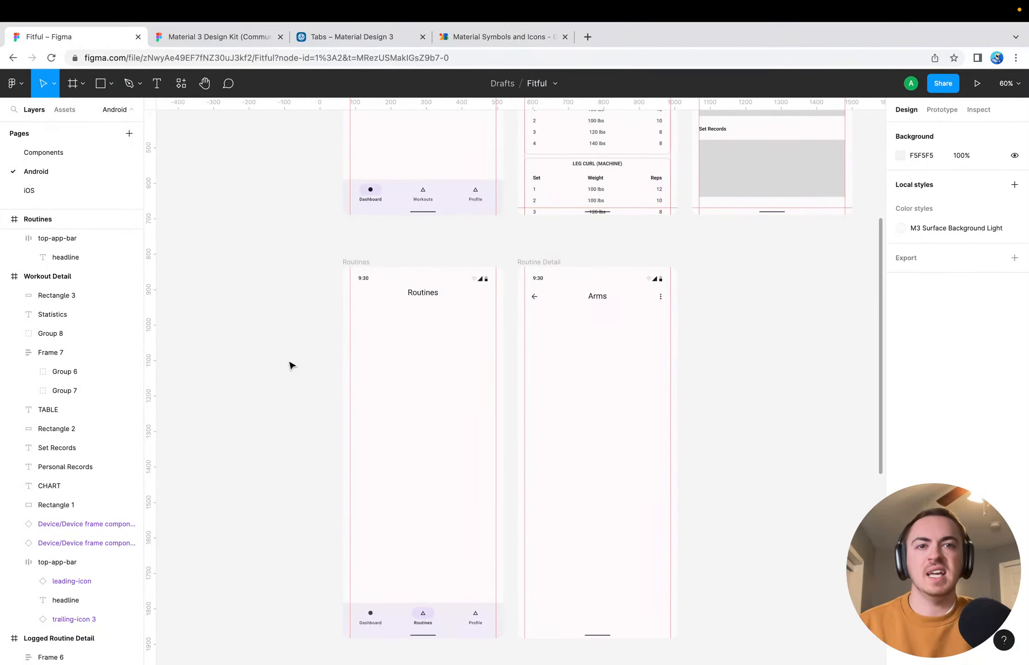
# Remove the equipment suffix from the Workout Detail headline so that it reads "Squat"
pyautogui.scroll(6, 593, 349)
pyautogui.hscroll(4, 593, 349)
pyautogui.scroll(3, 590, 222)
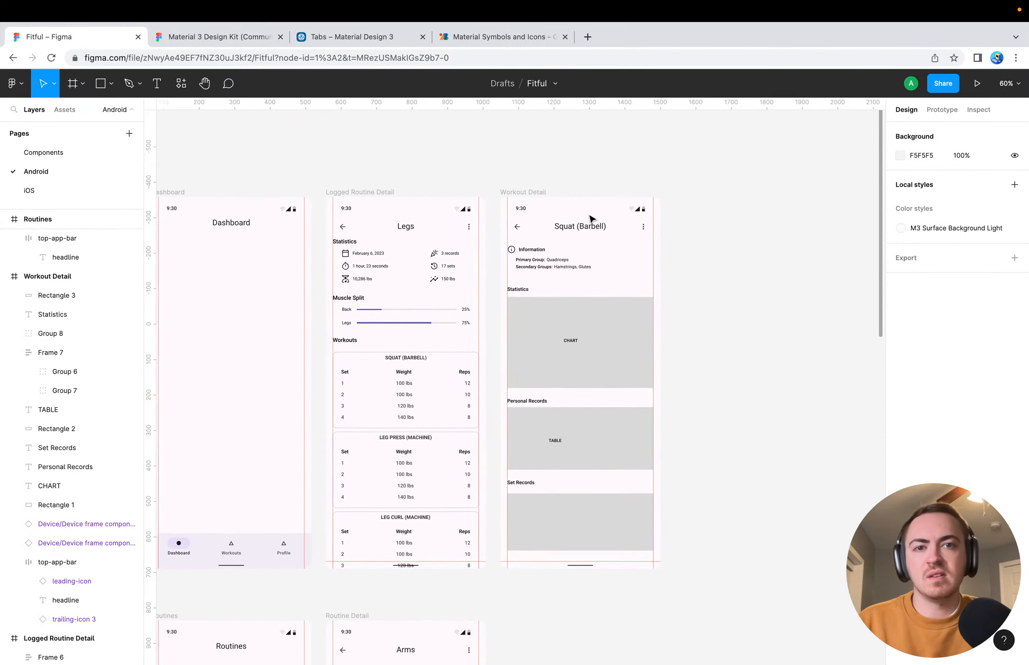
pyautogui.keyDown('super'); pyautogui.doubleClick(595, 240); pyautogui.keyUp('super')
pyautogui.click(603, 240)
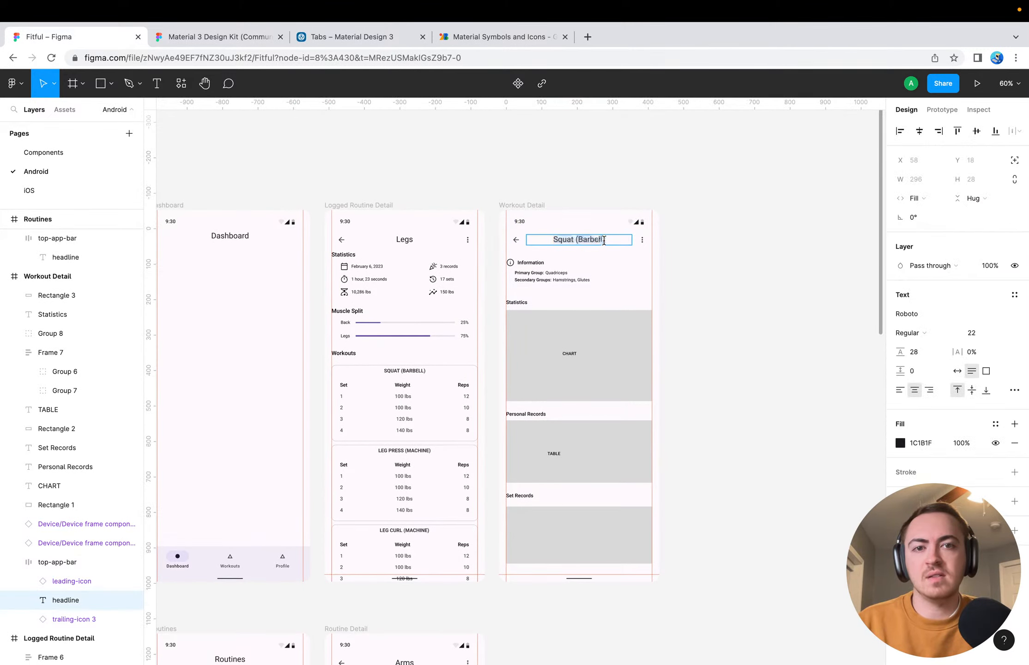
pyautogui.press('BackSpace')
pyautogui.press('BackSpace')
pyautogui.press('BackSpace')
pyautogui.press('BackSpace')
pyautogui.press('BackSpace')
pyautogui.press('BackSpace')
pyautogui.press('BackSpace')
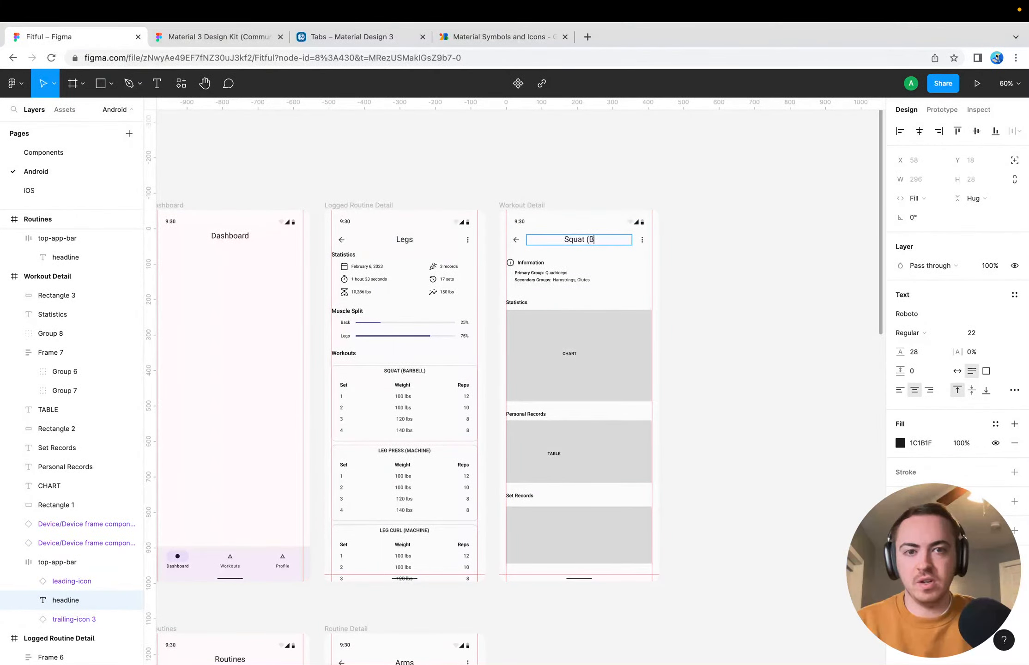
pyautogui.press('BackSpace')
pyautogui.press('BackSpace')
pyautogui.press('BackSpace')
pyautogui.press('Escape')
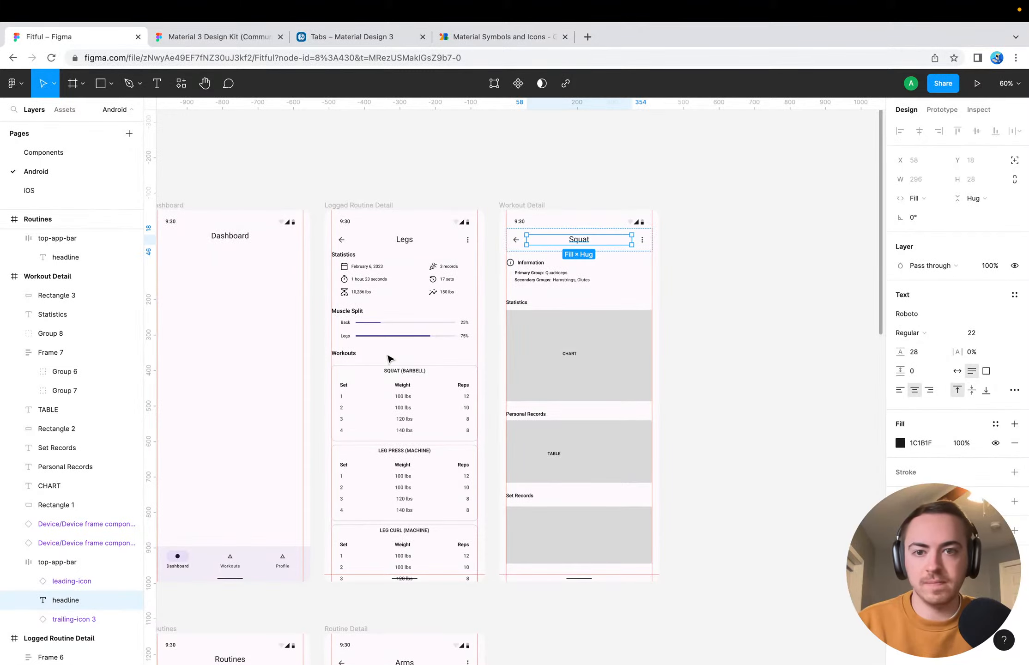
# Shorten the first workout card's title in Logged Routine Detail to "SQUAT" and center it horizontally in the card
pyautogui.scroll(5, 388, 358)
pyautogui.click(464, 406)
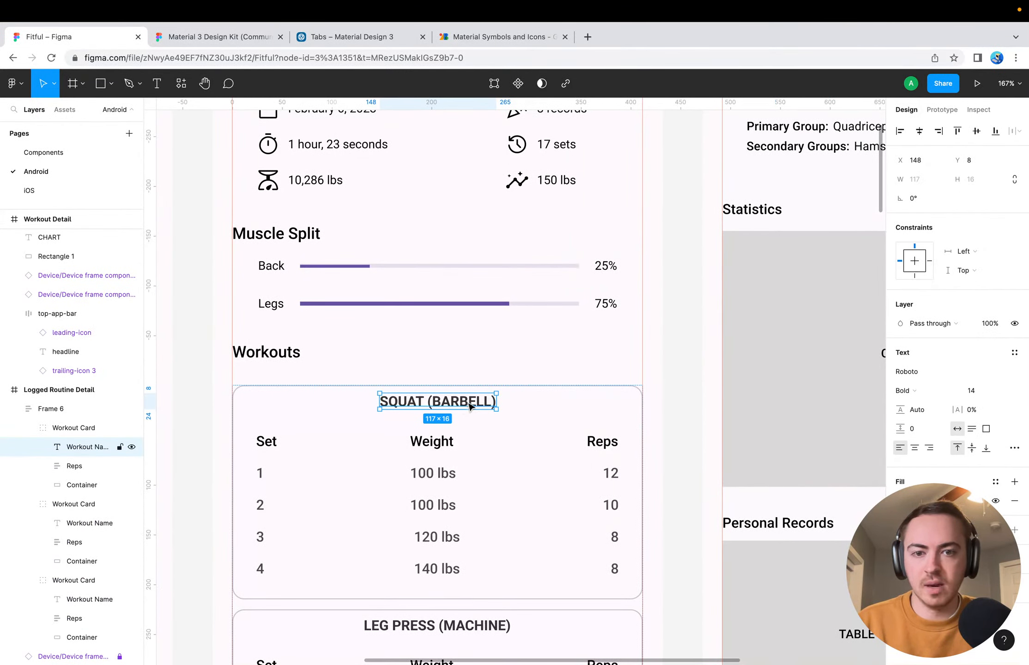
pyautogui.press('Return')
pyautogui.press('Right')
pyautogui.press('BackSpace')
pyautogui.press('BackSpace')
pyautogui.press('BackSpace')
pyautogui.press('BackSpace')
pyautogui.press('BackSpace')
pyautogui.press('BackSpace')
pyautogui.press('BackSpace')
pyautogui.press('BackSpace')
pyautogui.press('BackSpace')
pyautogui.press('BackSpace')
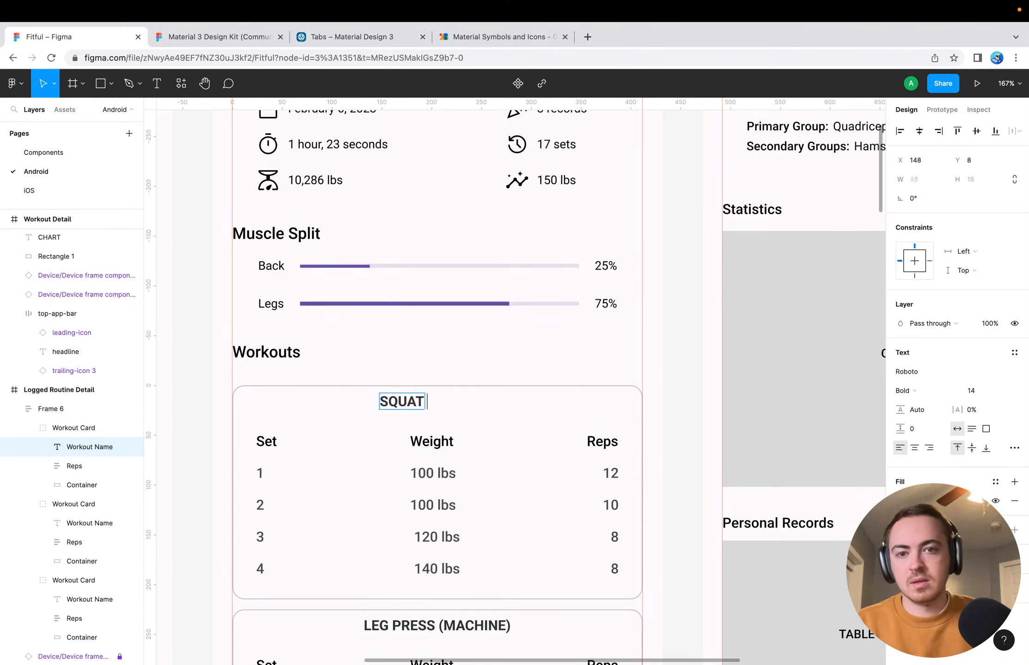
pyautogui.press('Escape')
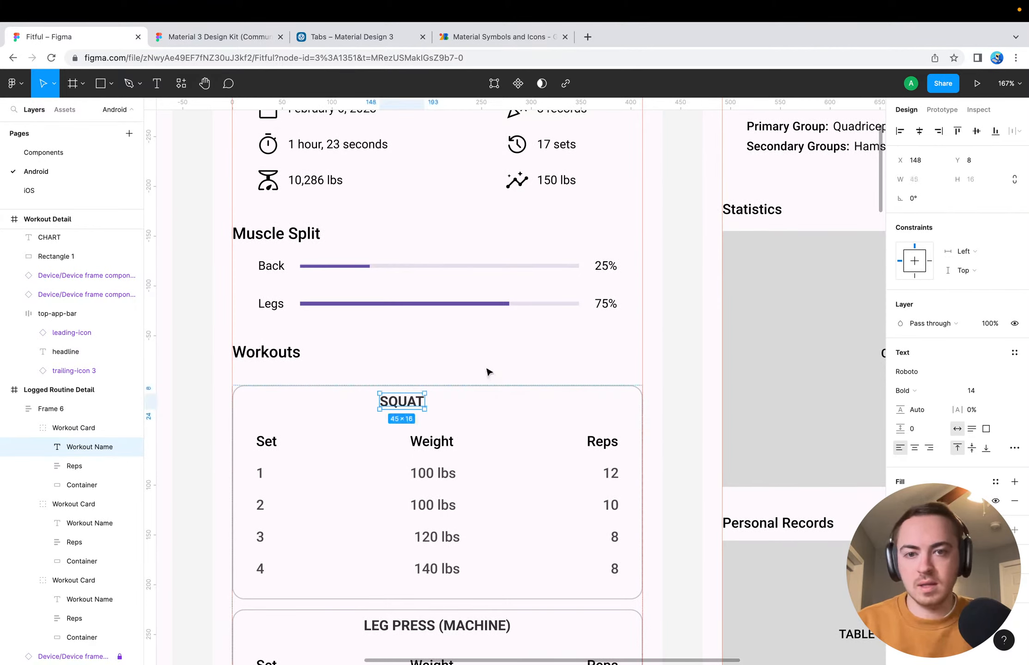
pyautogui.click(919, 131)
# Shorten the second workout card's title to "LEG PRESS" and center it horizontally in the card
pyautogui.scroll(-6, 604, 444)
pyautogui.click(471, 340)
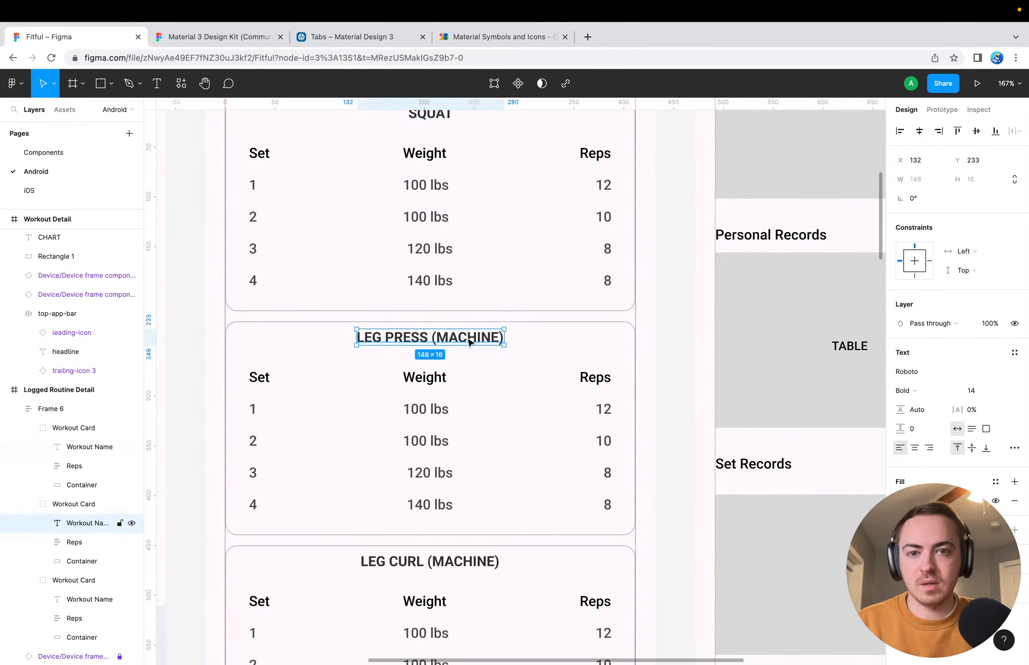
pyautogui.press('Return')
pyautogui.click(476, 338)
pyautogui.hotkey('alt', 'BackSpace')
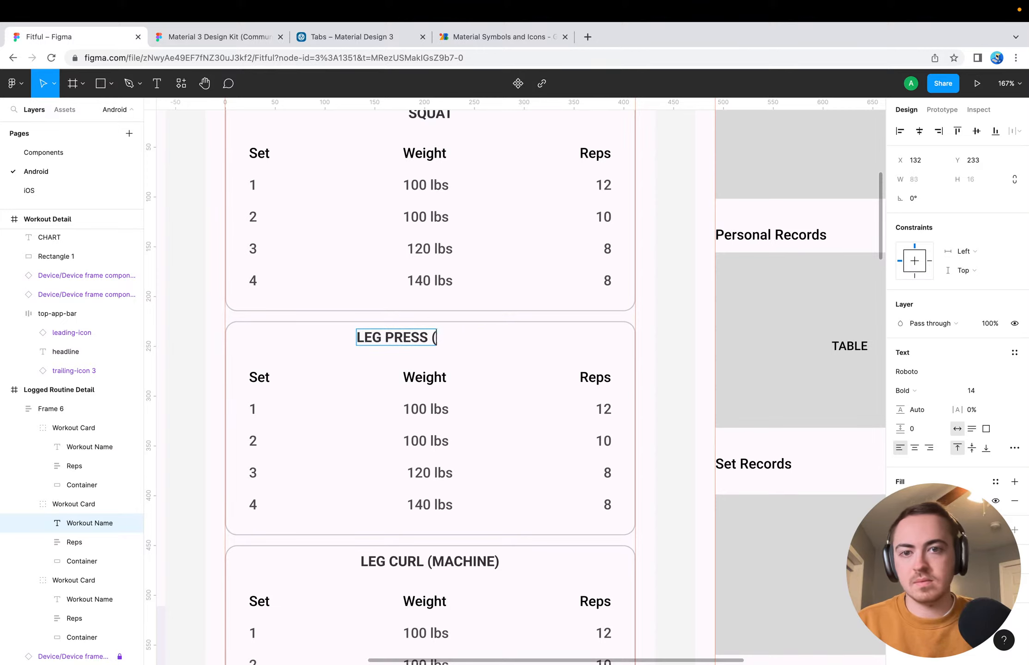
pyautogui.press('BackSpace')
pyautogui.press('BackSpace')
pyautogui.press('Escape')
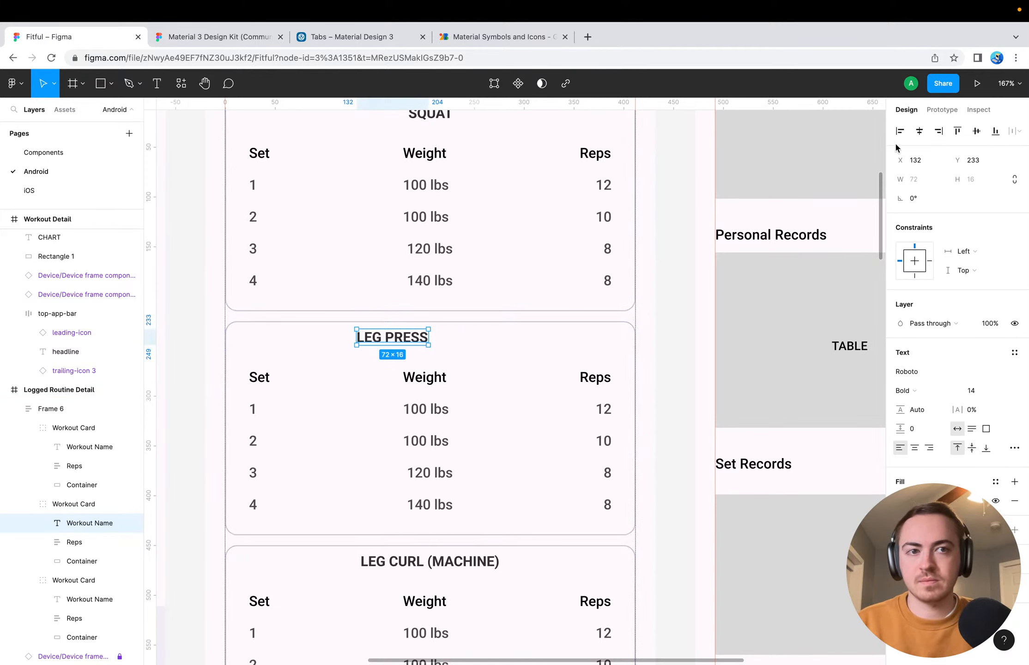
pyautogui.click(919, 130)
# Shorten the third workout card's title to "LEG CURL" and center it horizontally in the card
pyautogui.scroll(-5, 558, 456)
pyautogui.scroll(-2, 557, 455)
pyautogui.click(505, 318)
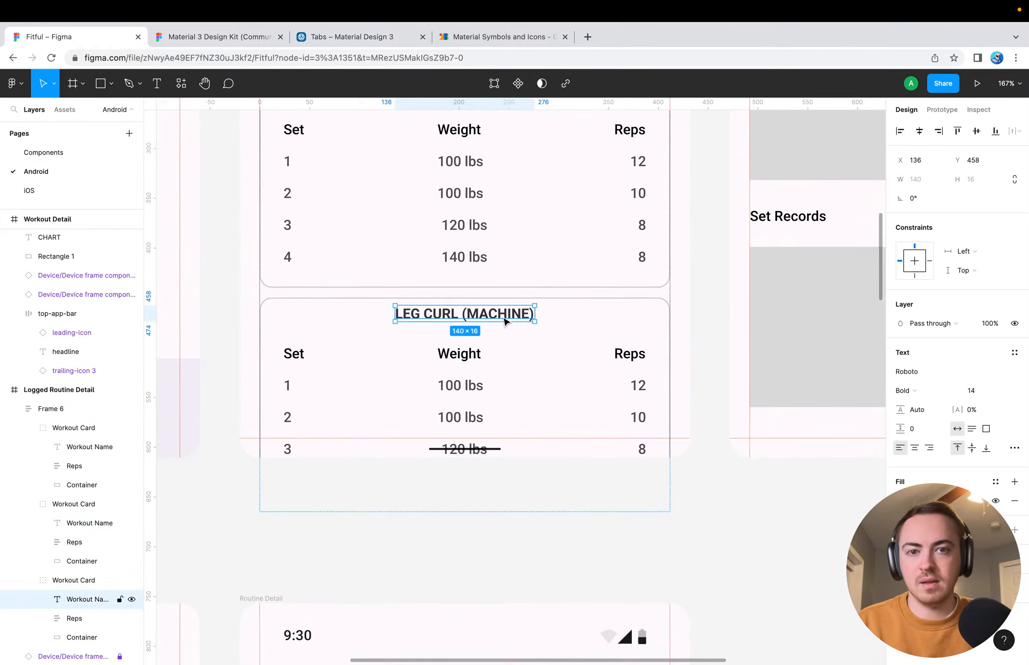
pyautogui.doubleClick(508, 316)
pyautogui.press('Right')
pyautogui.hotkey('alt', 'BackSpace')
pyautogui.press('BackSpace')
pyautogui.press('BackSpace')
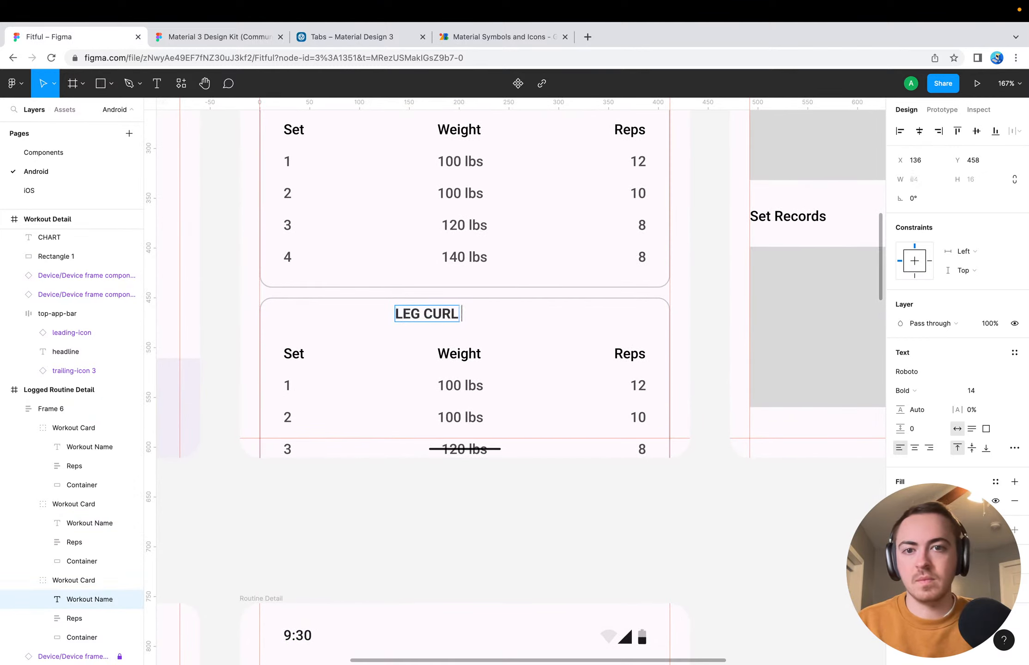
pyautogui.press('Return')
pyautogui.press('BackSpace')
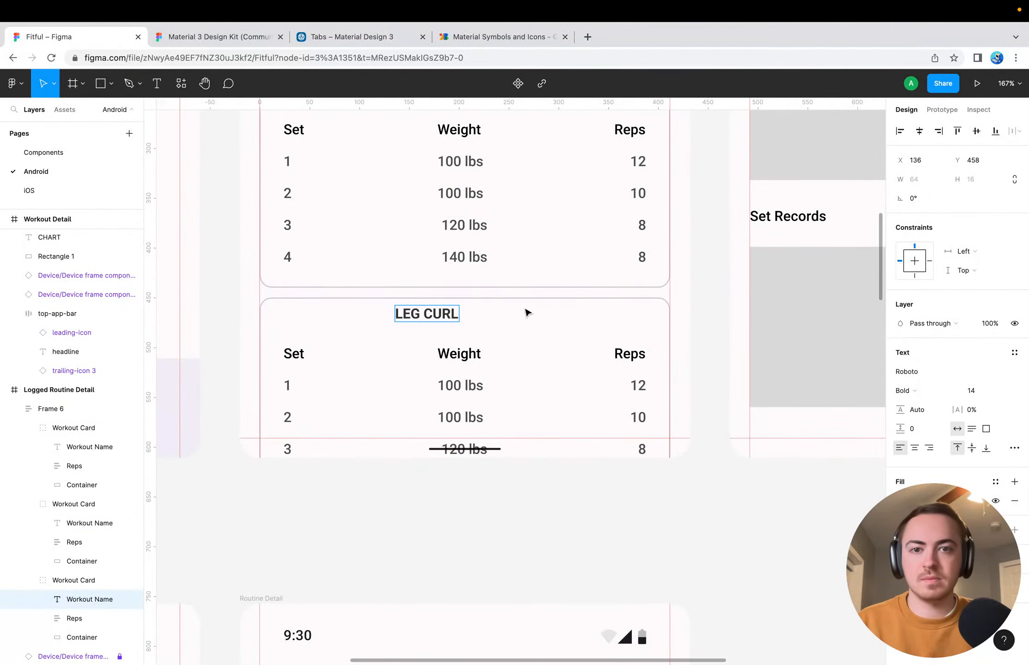
pyautogui.press('Escape')
pyautogui.click(919, 130)
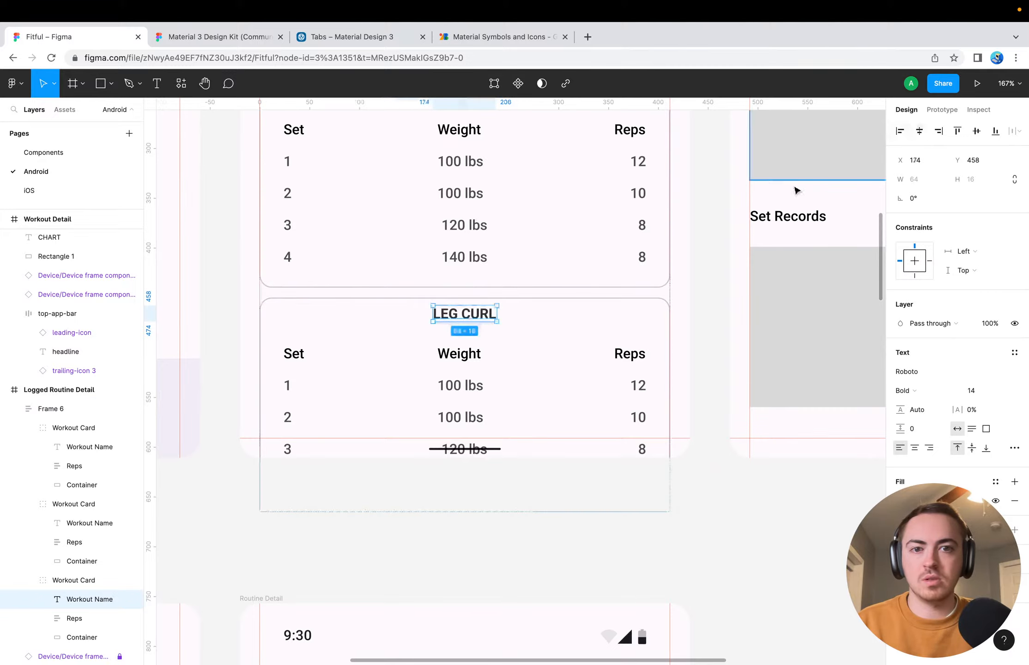
# Move the Information heading and its muscle group lines together 21 px down towards Statistics in the Workout Detail frame
pyautogui.scroll(7, 592, 350)
pyautogui.hscroll(7, 592, 350)
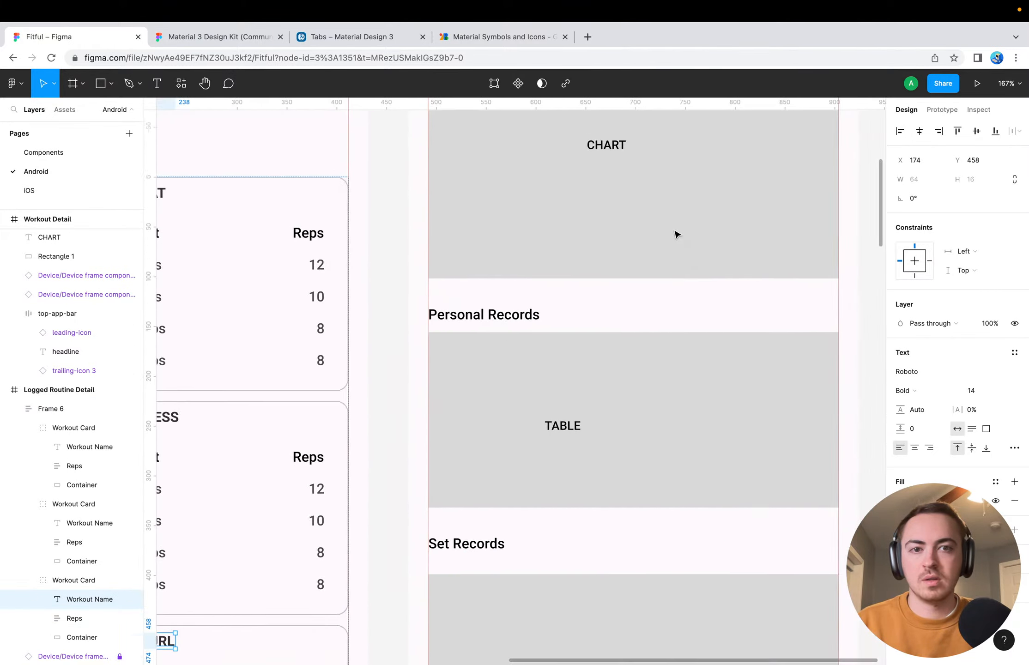
pyautogui.scroll(9, 675, 233)
pyautogui.hscroll(2, 675, 233)
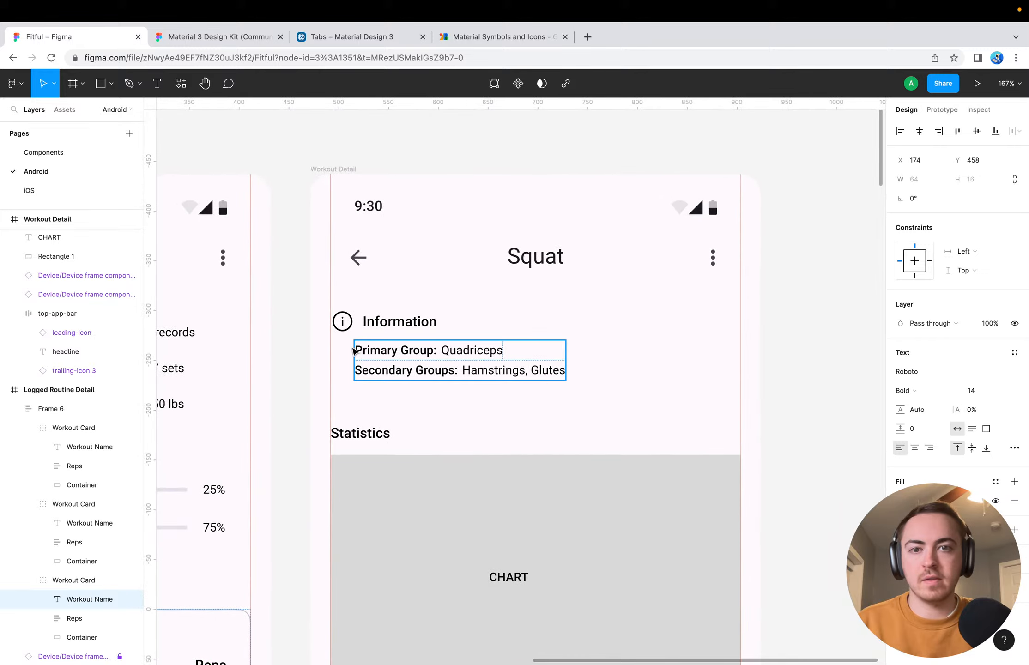
pyautogui.click(388, 323)
pyautogui.keyDown('shift'); pyautogui.click(390, 345); pyautogui.keyUp('shift')
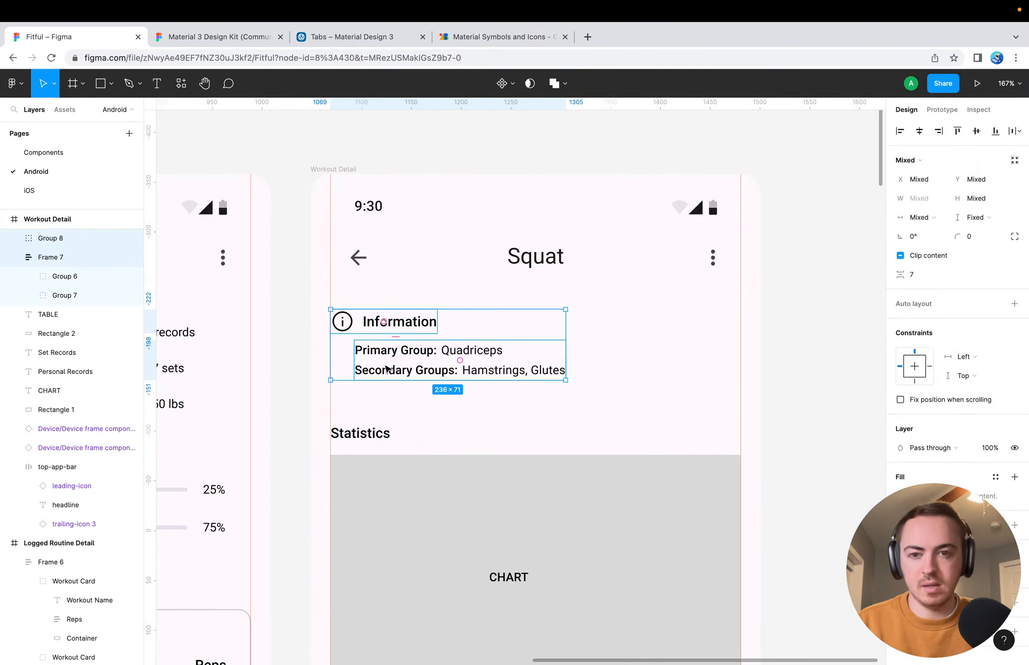
pyautogui.press('Down')
pyautogui.press('Down')
pyautogui.press('Down')
pyautogui.press('Down')
pyautogui.press('Down')
pyautogui.press('Down')
pyautogui.press('Down')
pyautogui.press('Down')
pyautogui.press('Down')
pyautogui.press('Down')
pyautogui.press('Down')
pyautogui.press('Down')
pyautogui.press('Down')
pyautogui.press('Down')
pyautogui.press('Down')
pyautogui.press('Down')
pyautogui.press('Down')
pyautogui.press('Down')
pyautogui.press('Down')
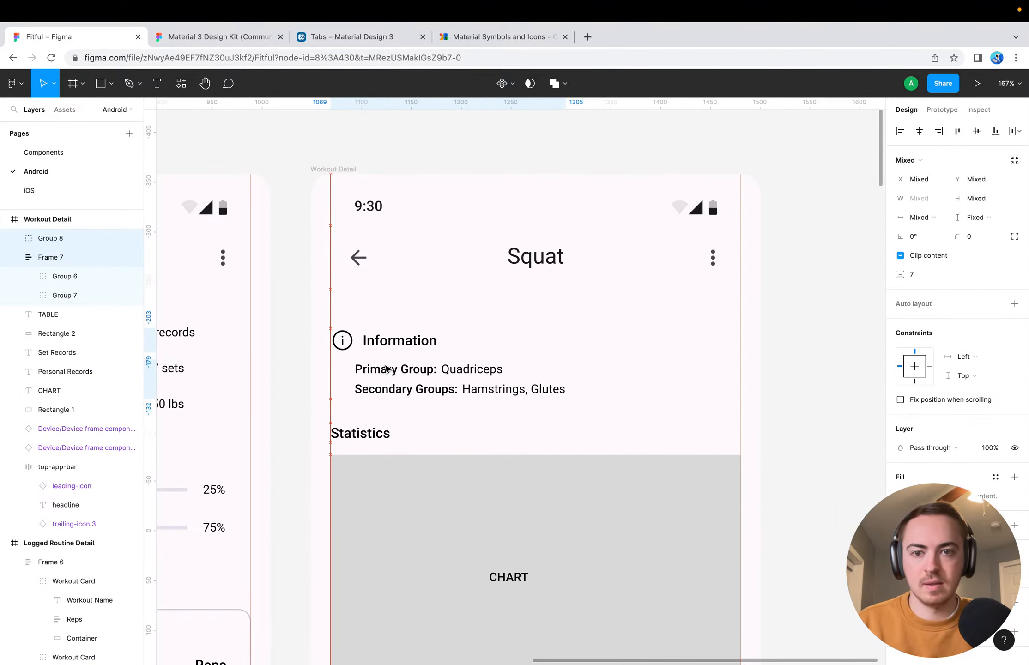
pyautogui.press('Down')
pyautogui.press('Down')
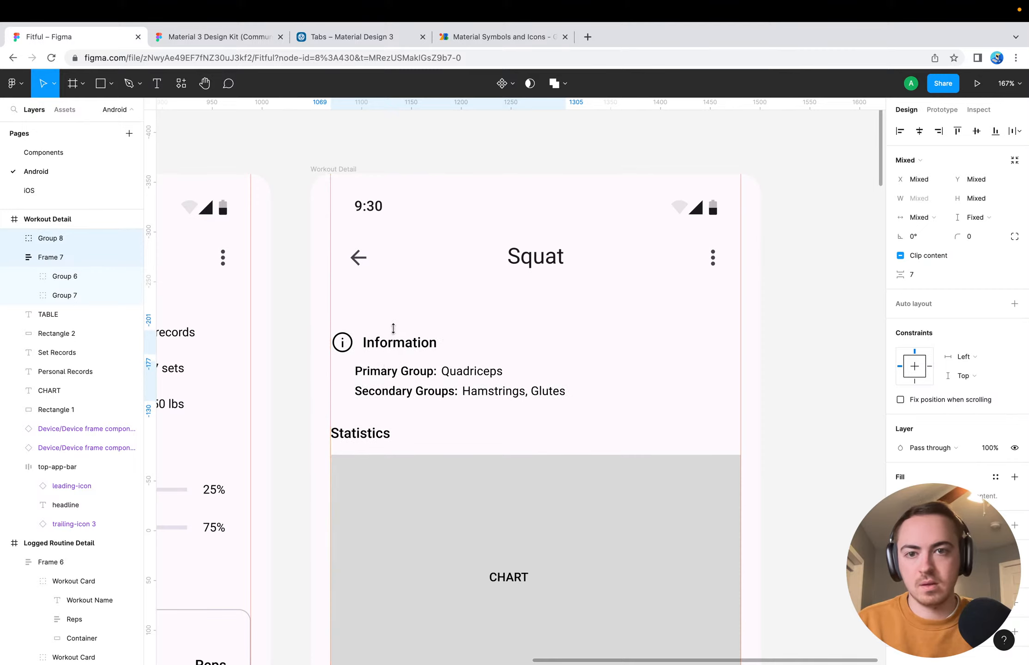
pyautogui.click(395, 326)
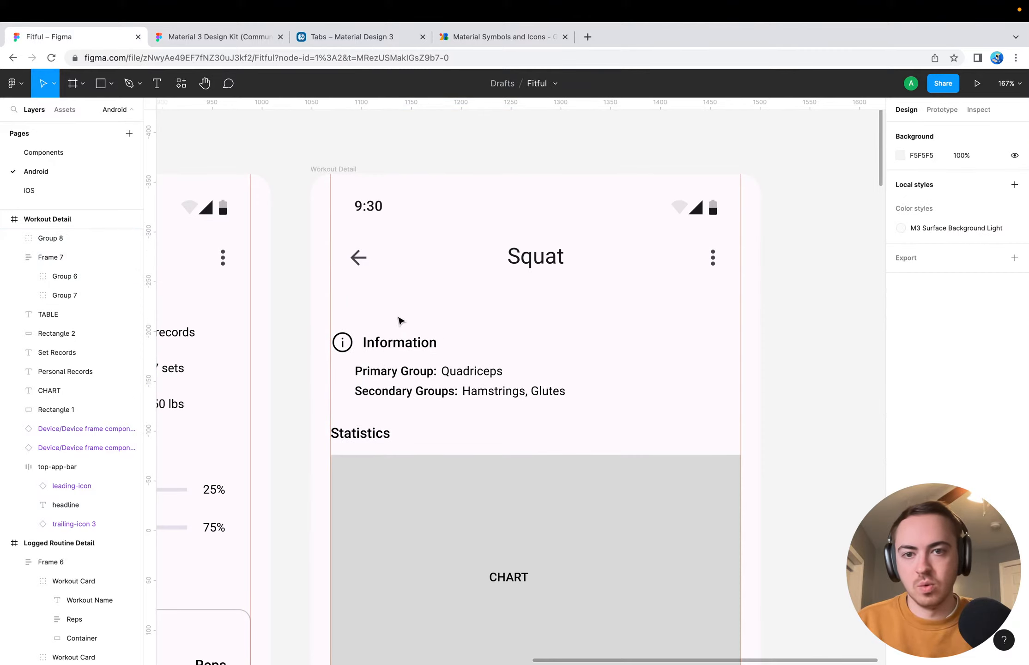
# Switch to Google Fonts, search the Material Symbols for "muscle" and filter the icons to the Rounded style
pyautogui.click(473, 33)
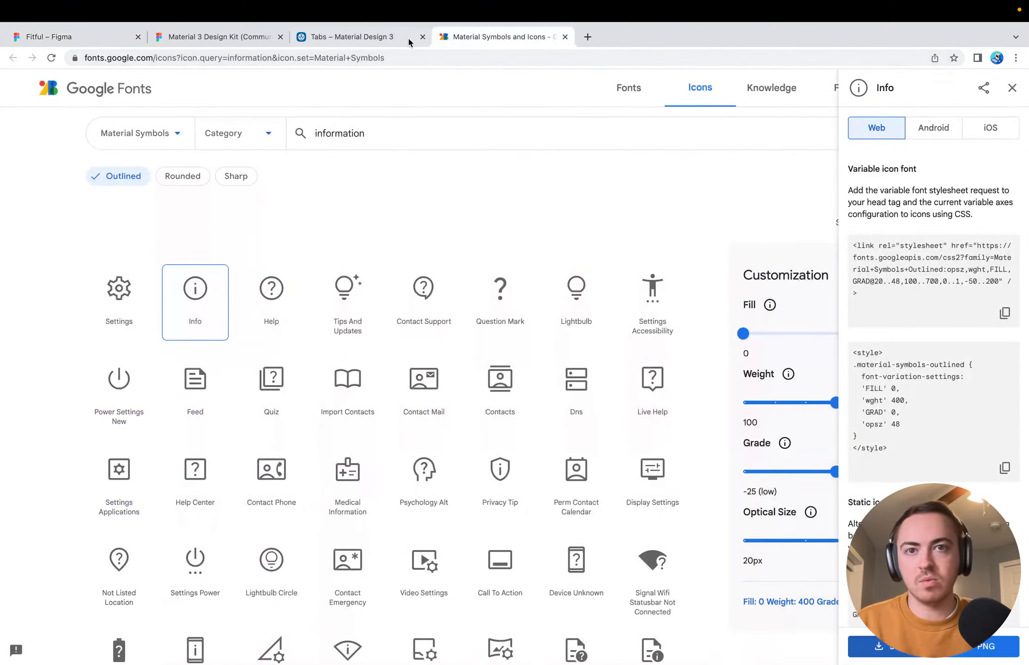
pyautogui.doubleClick(397, 132)
pyautogui.write('muscle')
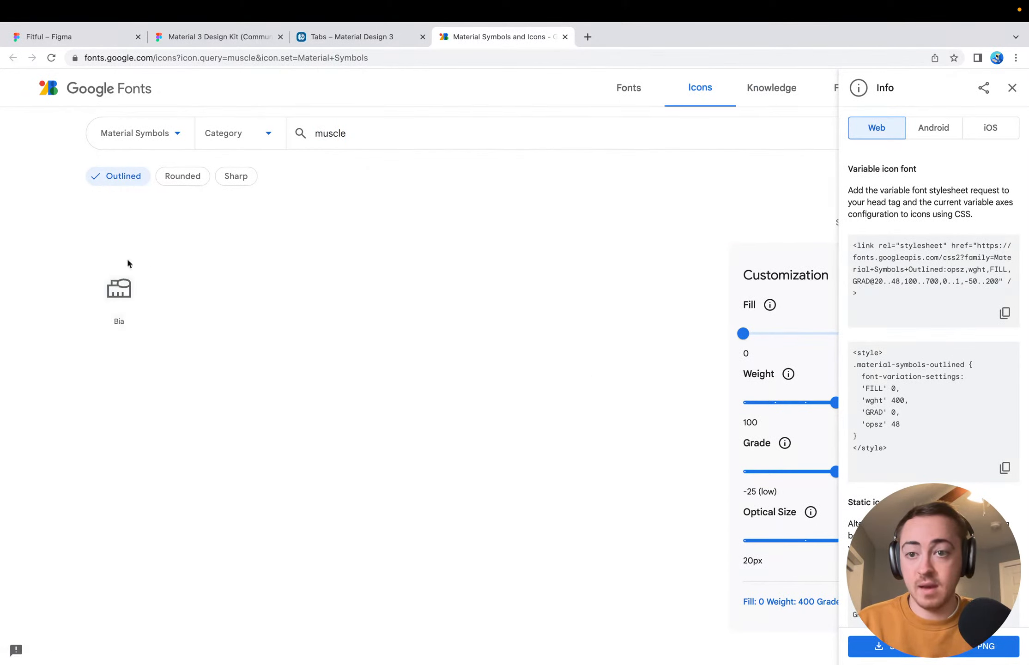
pyautogui.click(172, 178)
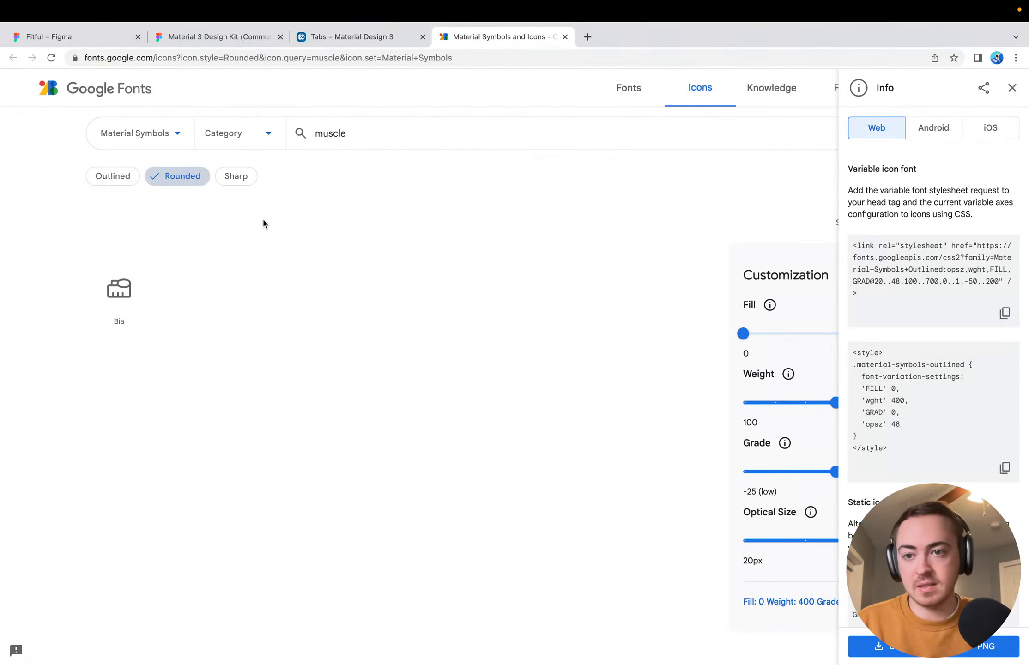
# Search the Rounded Material Symbols for "weight" icons and switch to the Material Design 3 Tabs overview page
pyautogui.doubleClick(362, 126)
pyautogui.press('BackSpace')
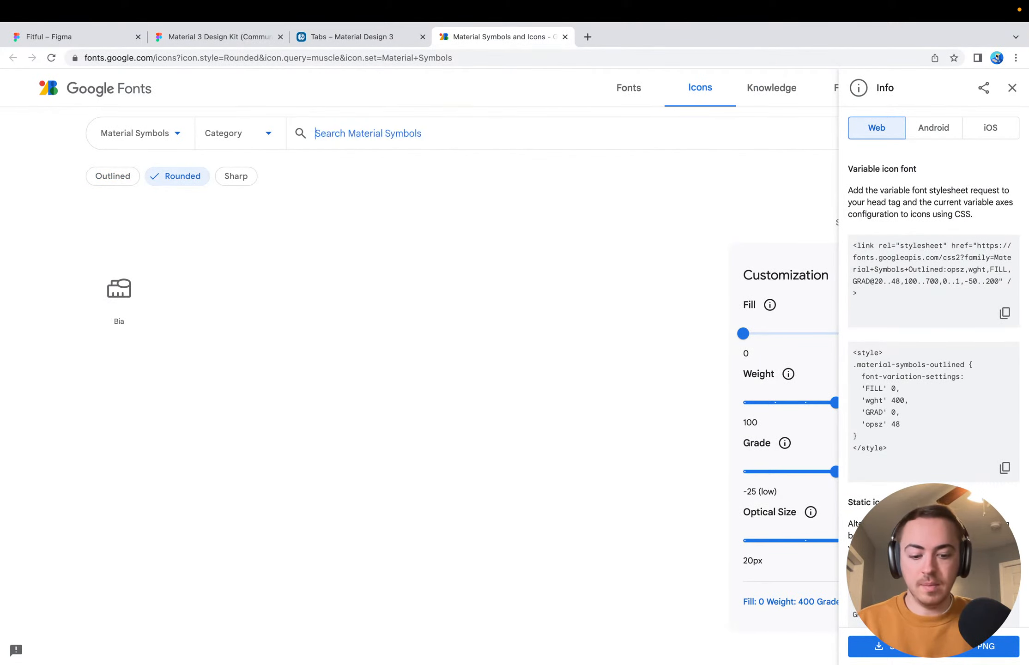
pyautogui.write('weight')
pyautogui.press('Return')
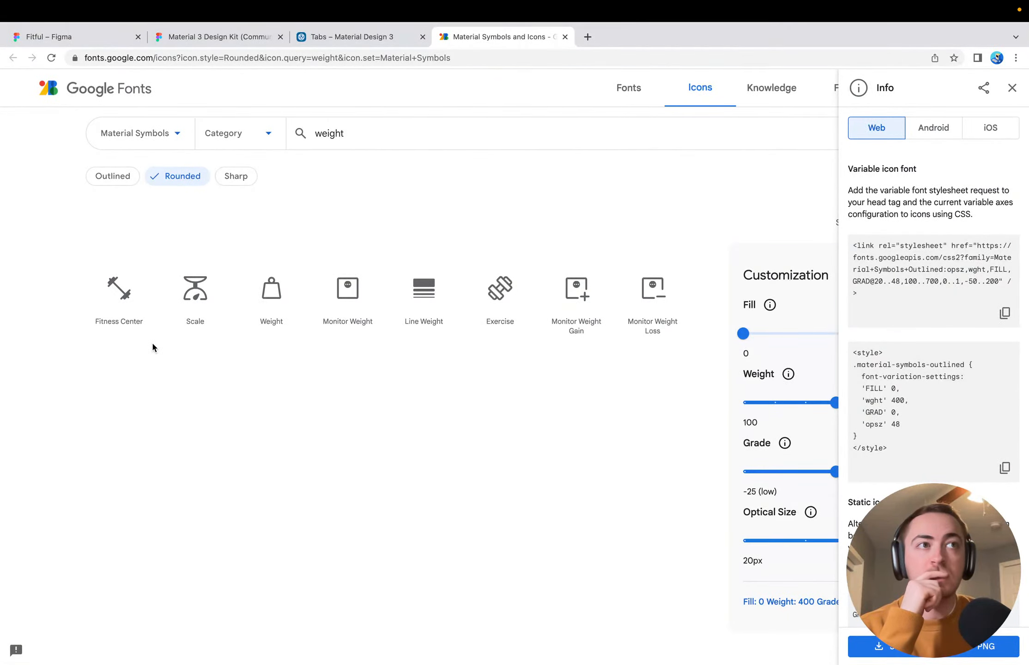
pyautogui.click(344, 40)
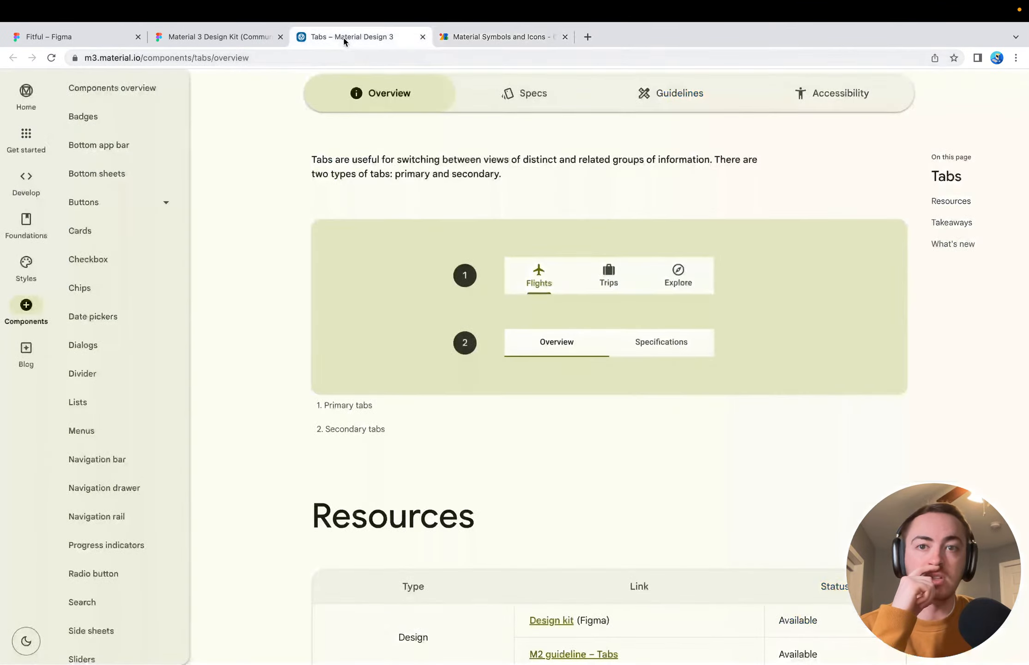
# Switch to the Fitful file and compare the Legs routine detail screen with the Squat Workout Detail screen
pyautogui.click(199, 44)
pyautogui.click(101, 42)
pyautogui.scroll(-9, 287, 388)
pyautogui.hscroll(-8, 288, 388)
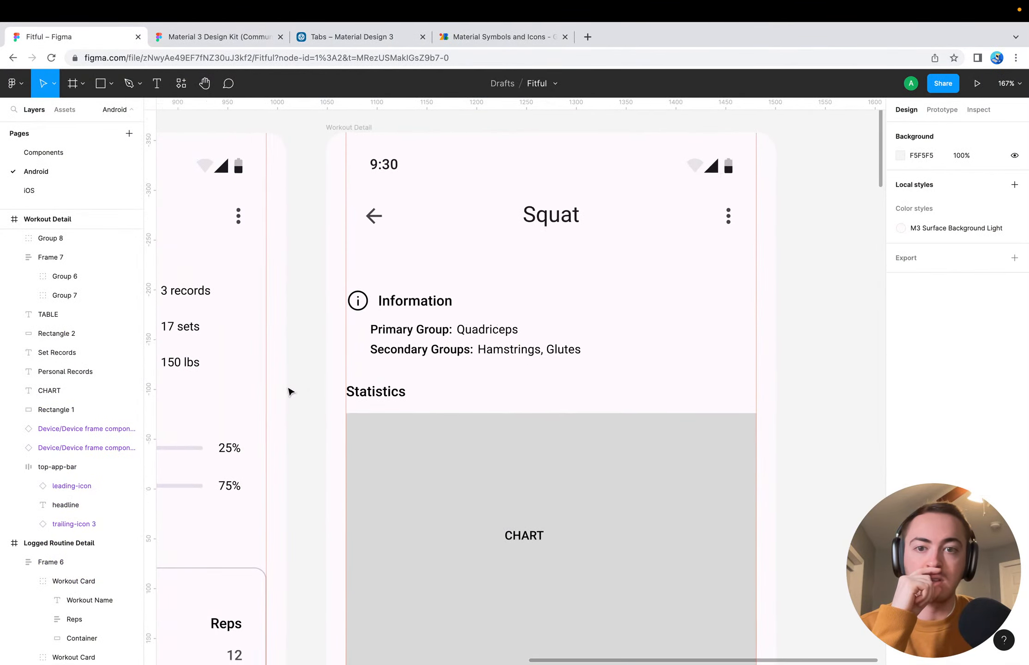
pyautogui.scroll(1, 288, 389)
pyautogui.hscroll(-4, 288, 388)
pyautogui.click(565, 220)
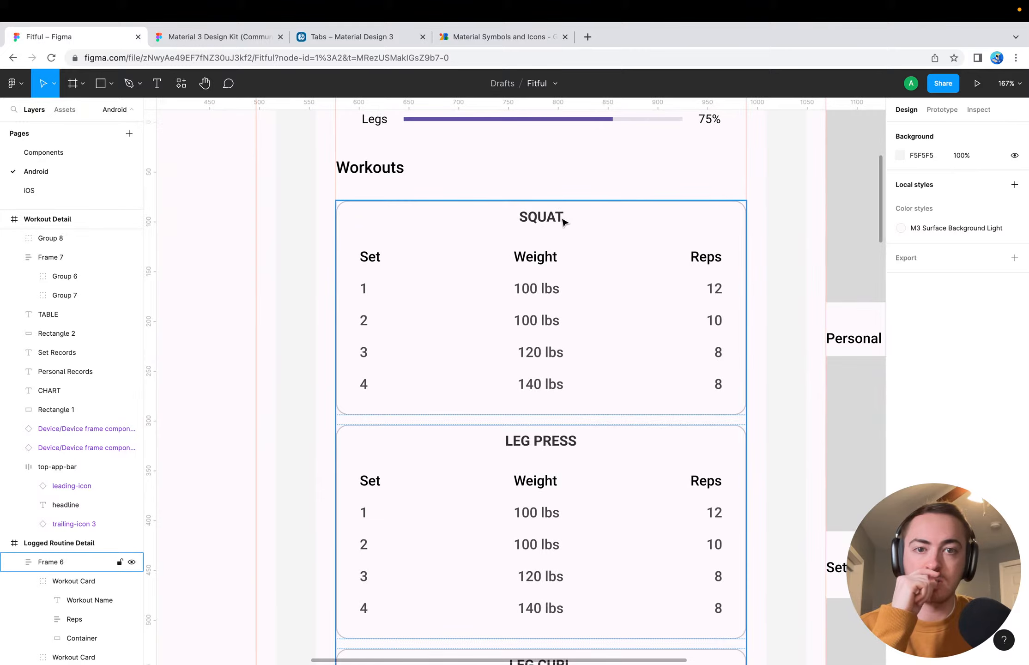
pyautogui.scroll(7, 558, 224)
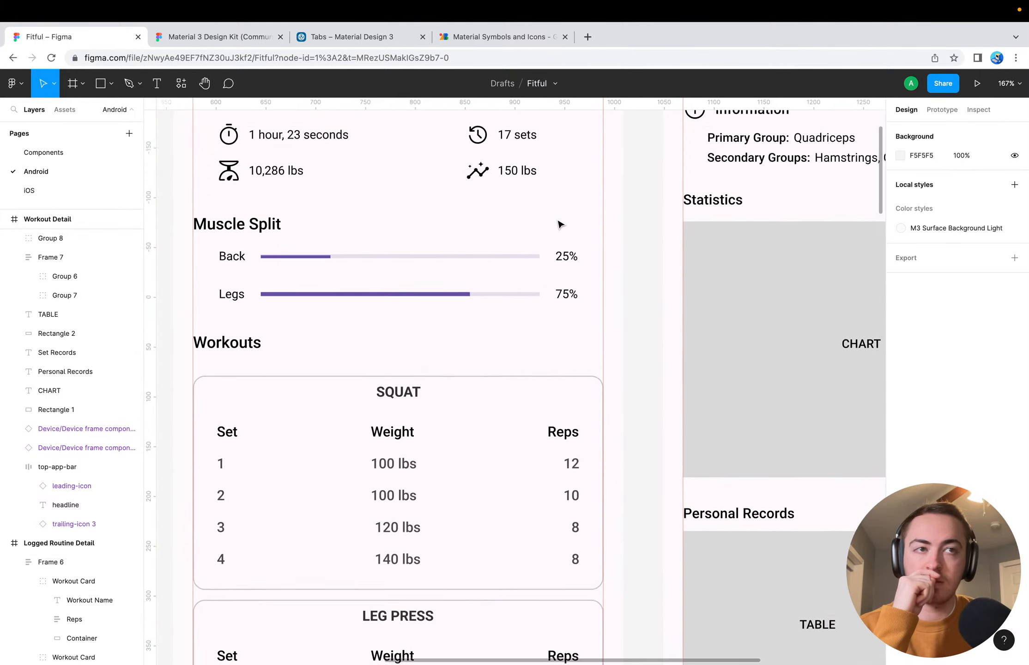
pyautogui.hscroll(6, 558, 224)
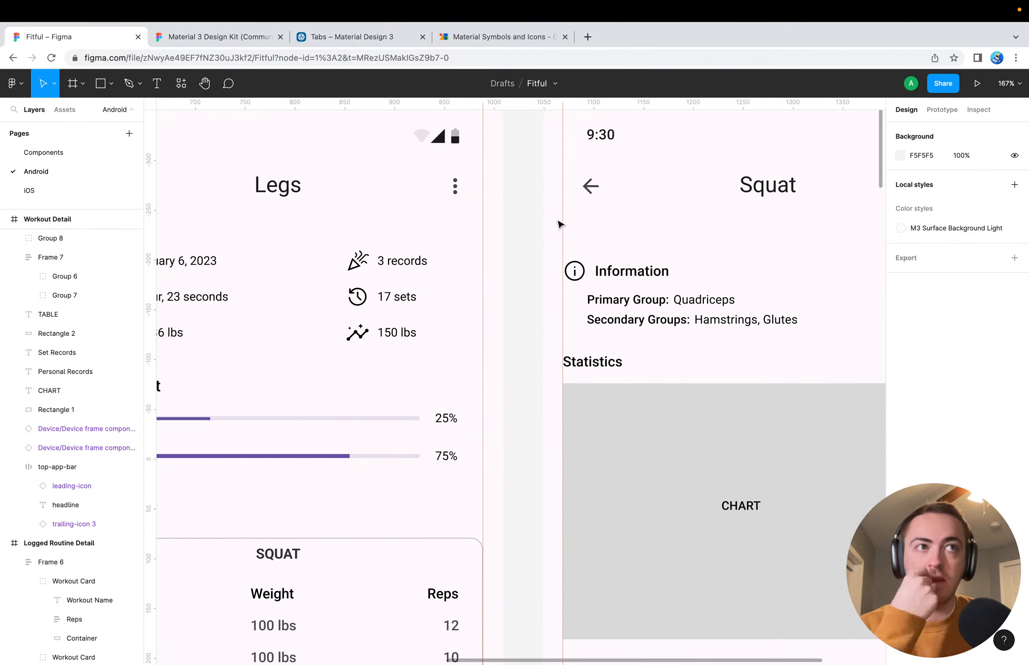
pyautogui.scroll(-3, 559, 224)
pyautogui.hscroll(-4, 558, 224)
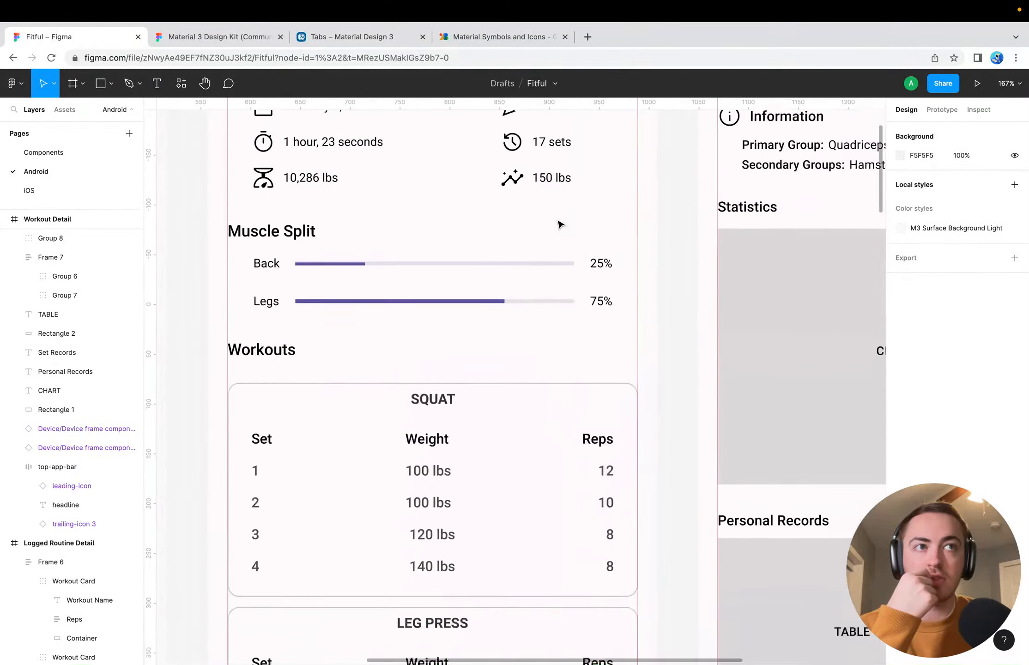
pyautogui.scroll(4, 558, 223)
pyautogui.hscroll(4, 558, 222)
pyautogui.scroll(-3, 557, 220)
pyautogui.hscroll(-1, 559, 223)
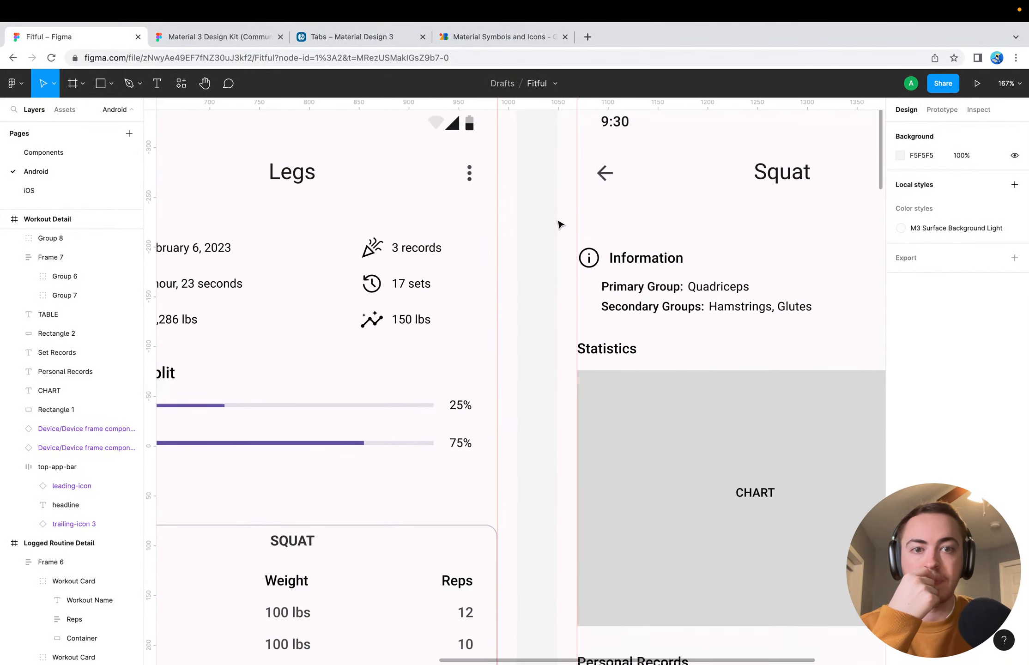
pyautogui.hscroll(4, 624, 220)
pyautogui.scroll(1, 625, 220)
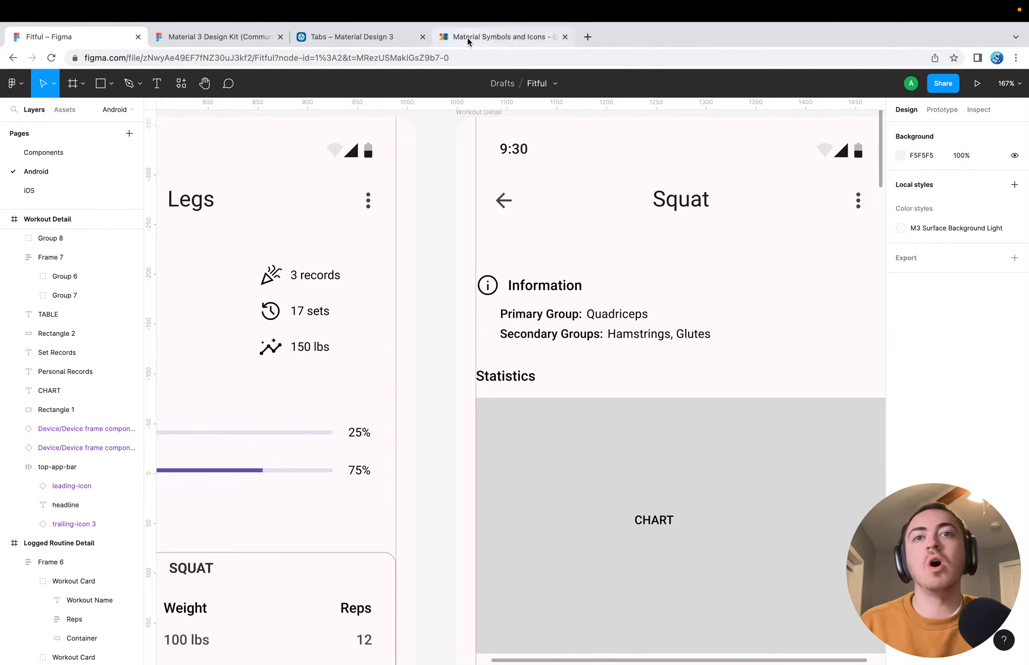
# Review the Tabs overview, the design kit's tab variants, the Squat screen and the Material Symbols weight icons in turn
pyautogui.click(326, 31)
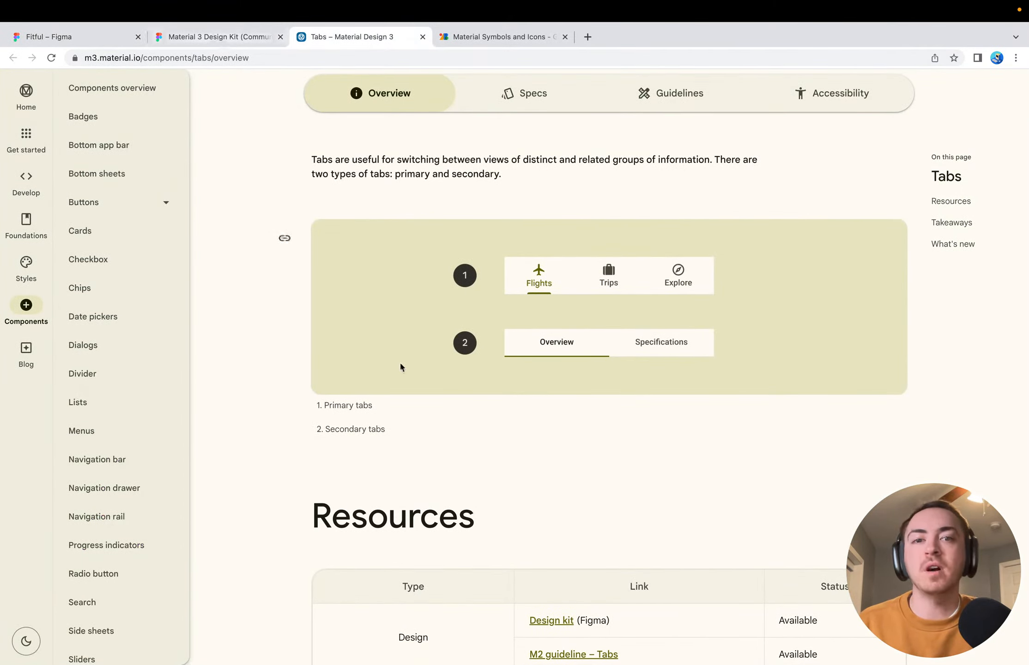
pyautogui.click(204, 39)
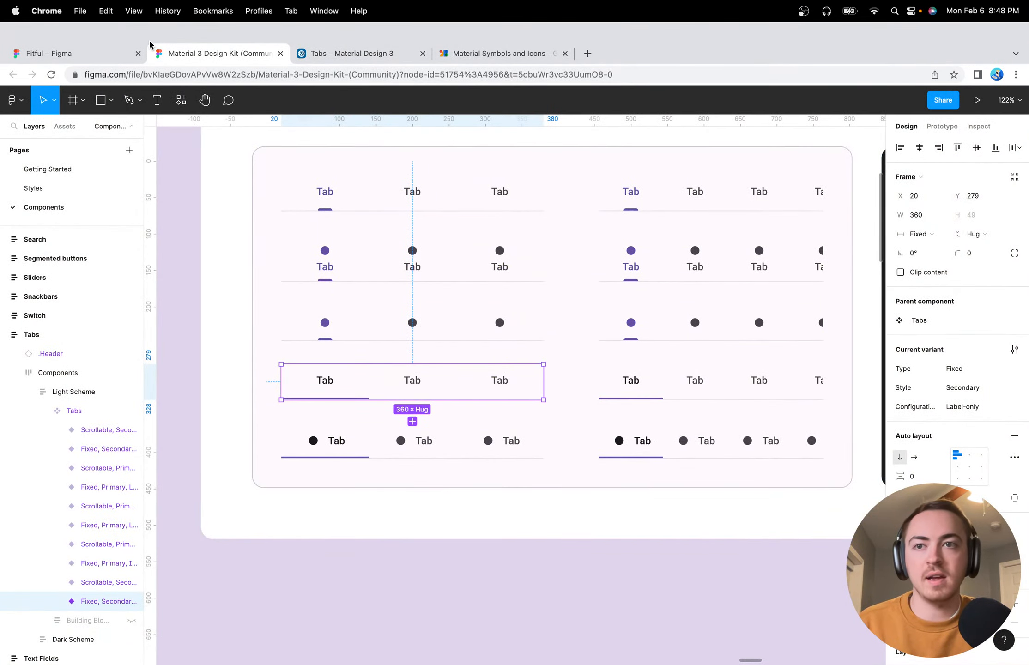
pyautogui.click(145, 49)
pyautogui.click(617, 321)
pyautogui.click(592, 262)
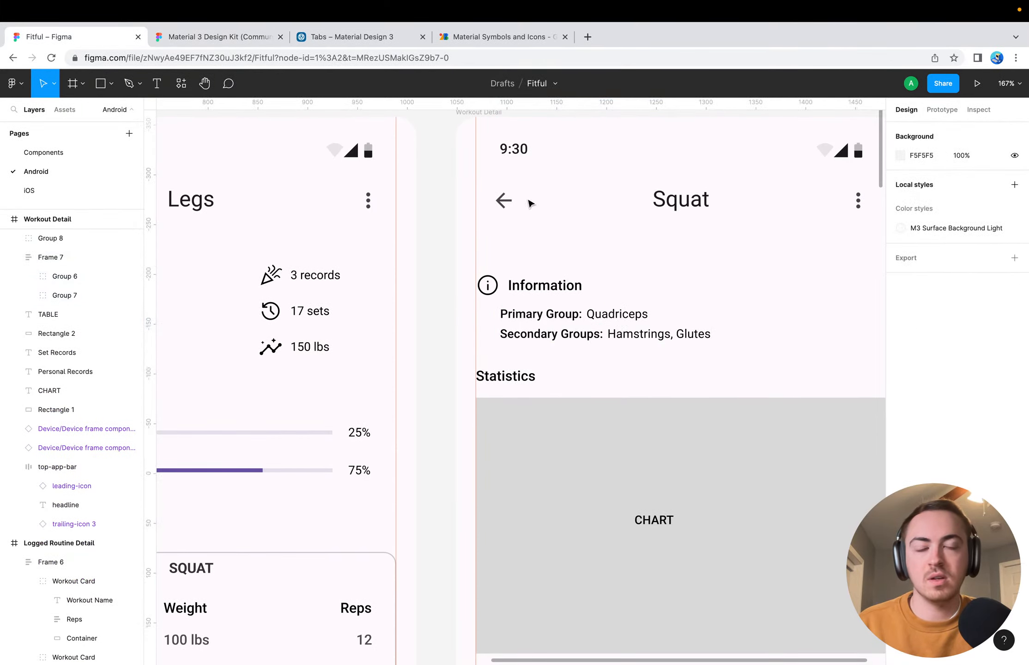
pyautogui.click(485, 37)
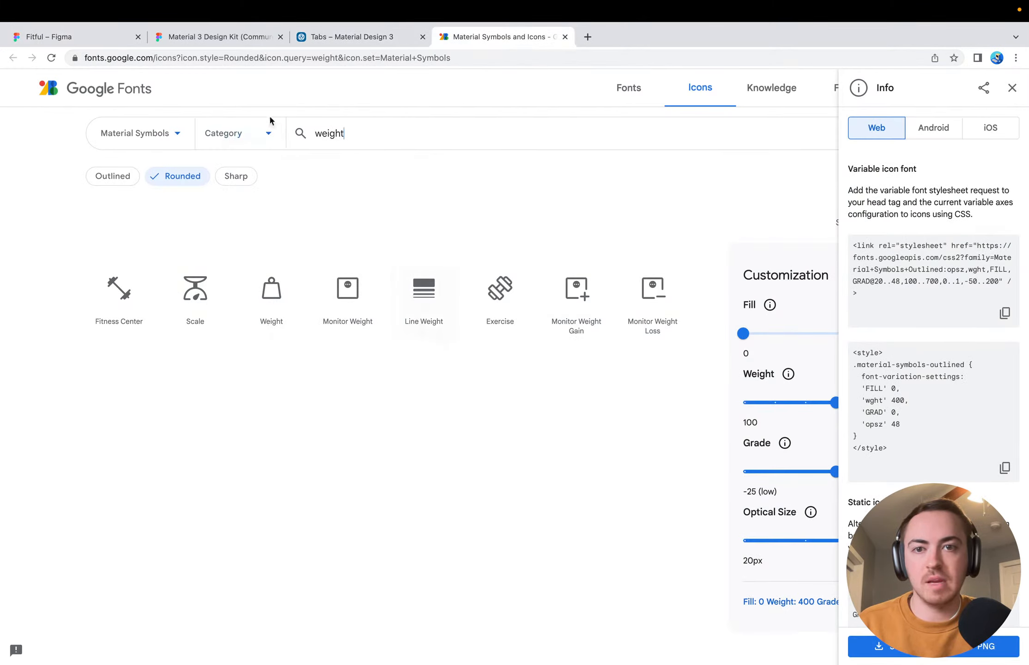
# Switch to the Material 3 Design Kit, clear the tab selection and find the Chips section among the components
pyautogui.click(226, 38)
pyautogui.click(193, 434)
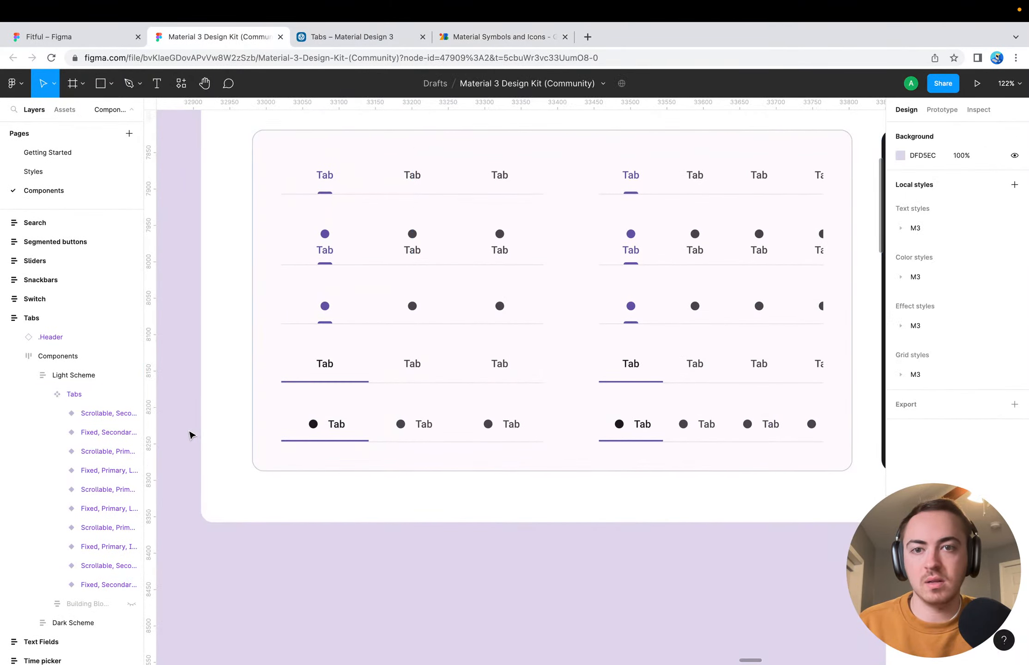
pyautogui.scroll(-5, 190, 434)
pyautogui.hscroll(20, 500, 384)
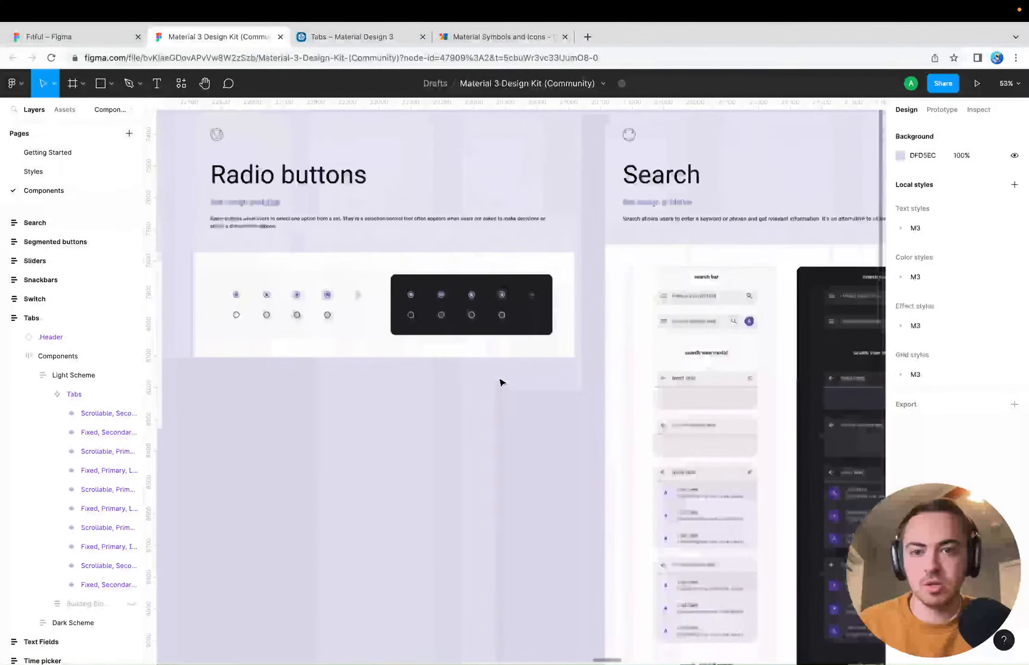
pyautogui.hscroll(20, 501, 382)
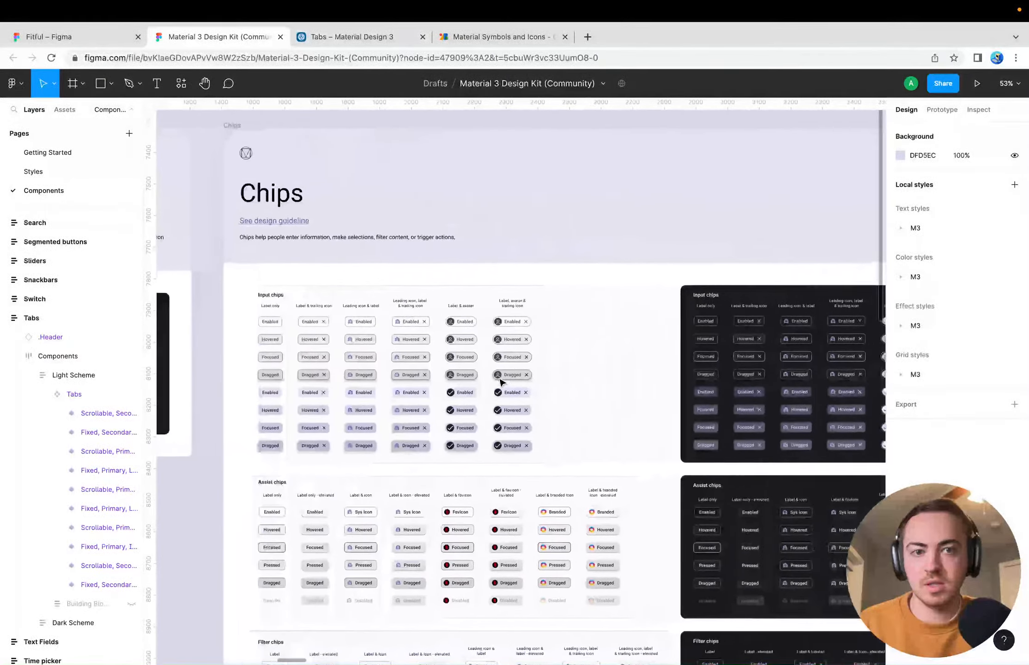
pyautogui.scroll(5, 361, 284)
pyautogui.scroll(-1, 610, 305)
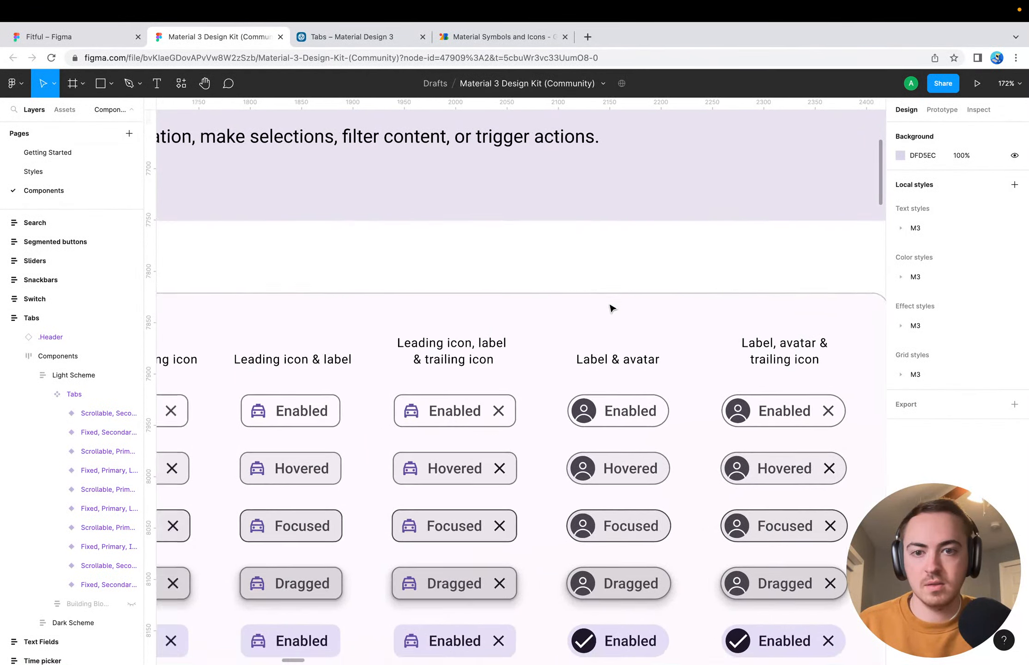
# Examine the input chip variants, from label only to label, avatar and trailing icon, in their different states
pyautogui.scroll(5, 612, 307)
pyautogui.hscroll(15, 577, 307)
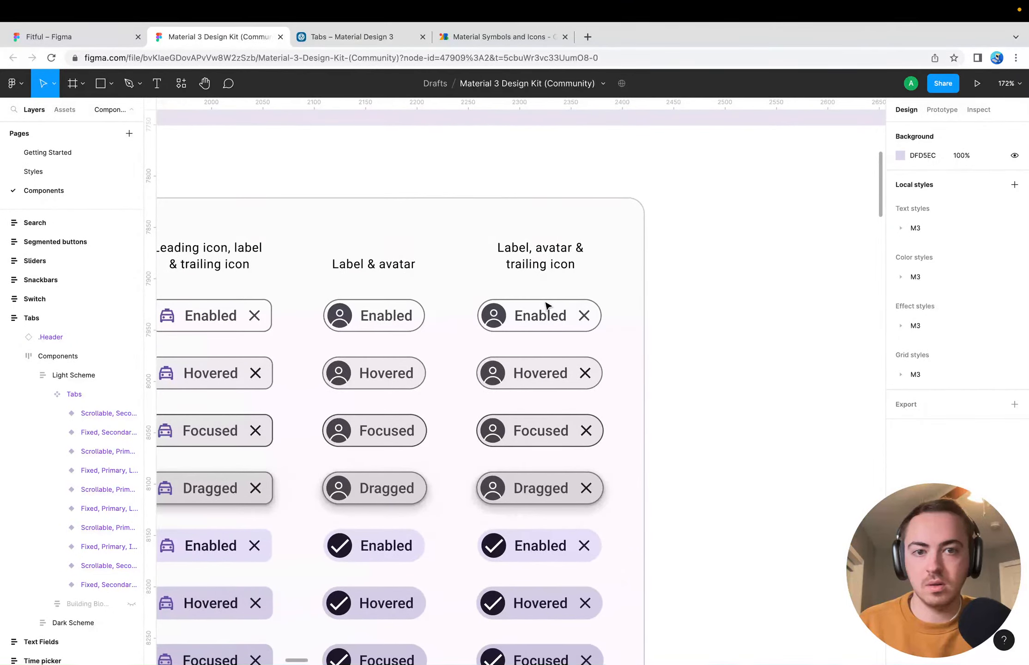
pyautogui.hscroll(-20, 388, 341)
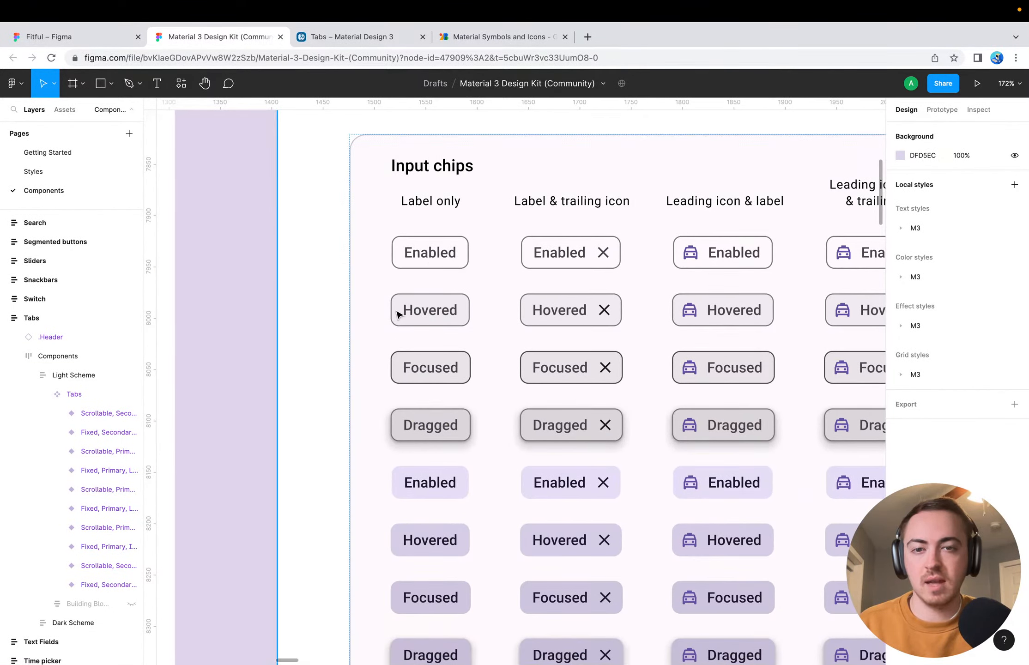
pyautogui.hscroll(10, 523, 367)
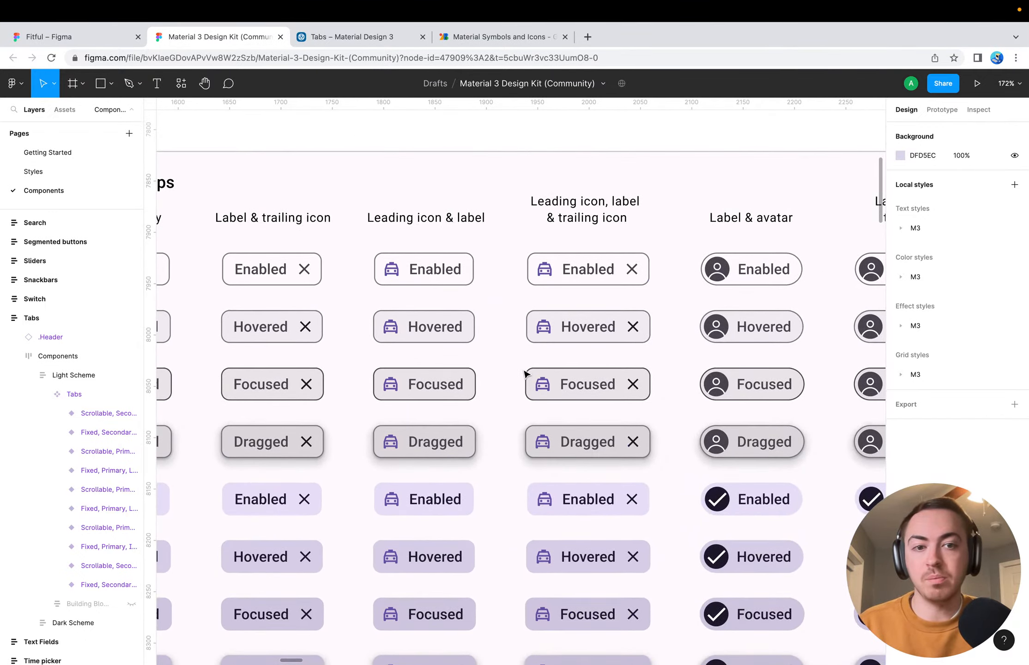
pyautogui.hscroll(-8, 524, 373)
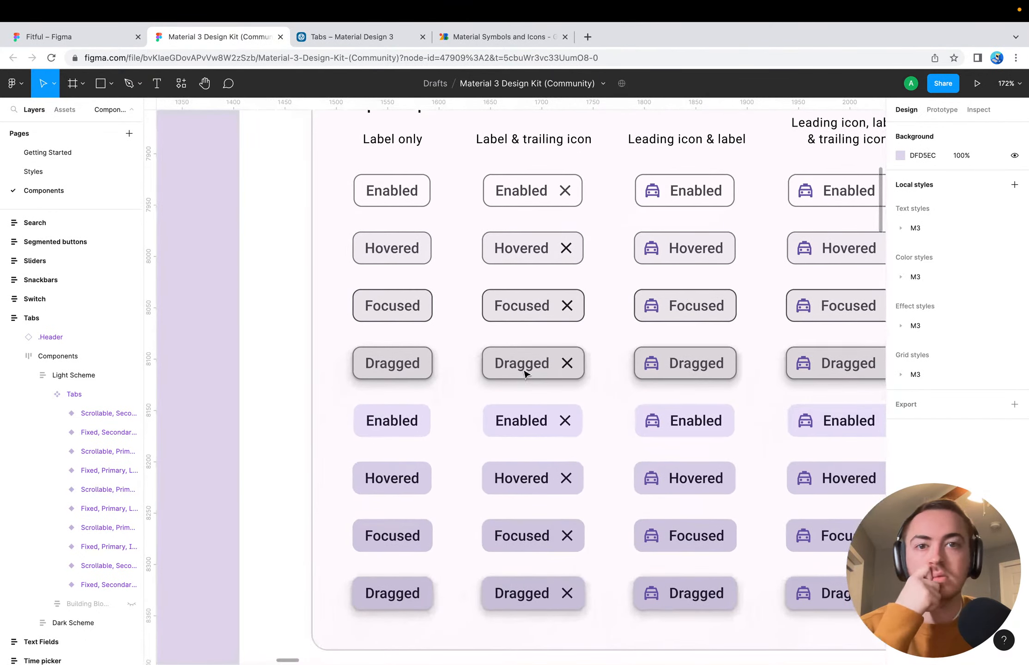
pyautogui.scroll(3, 525, 374)
pyautogui.hscroll(10, 443, 403)
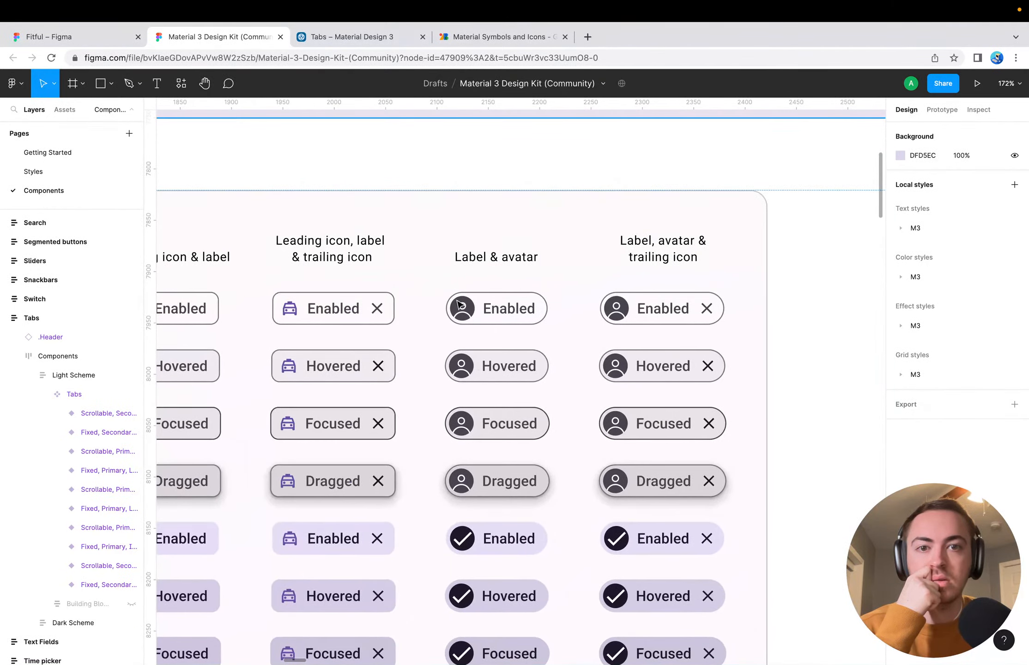
pyautogui.scroll(-5, 493, 514)
pyautogui.scroll(7, 493, 514)
pyautogui.hscroll(1, 493, 514)
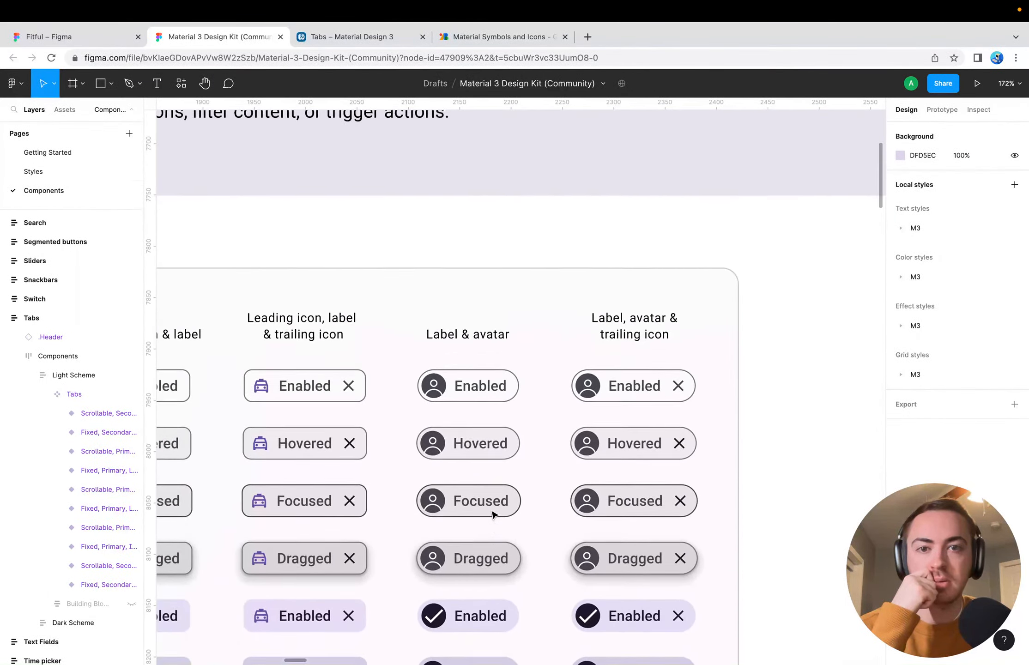
pyautogui.scroll(-2, 493, 514)
pyautogui.hscroll(1, 493, 514)
pyautogui.hscroll(-9, 493, 514)
pyautogui.scroll(-1, 493, 514)
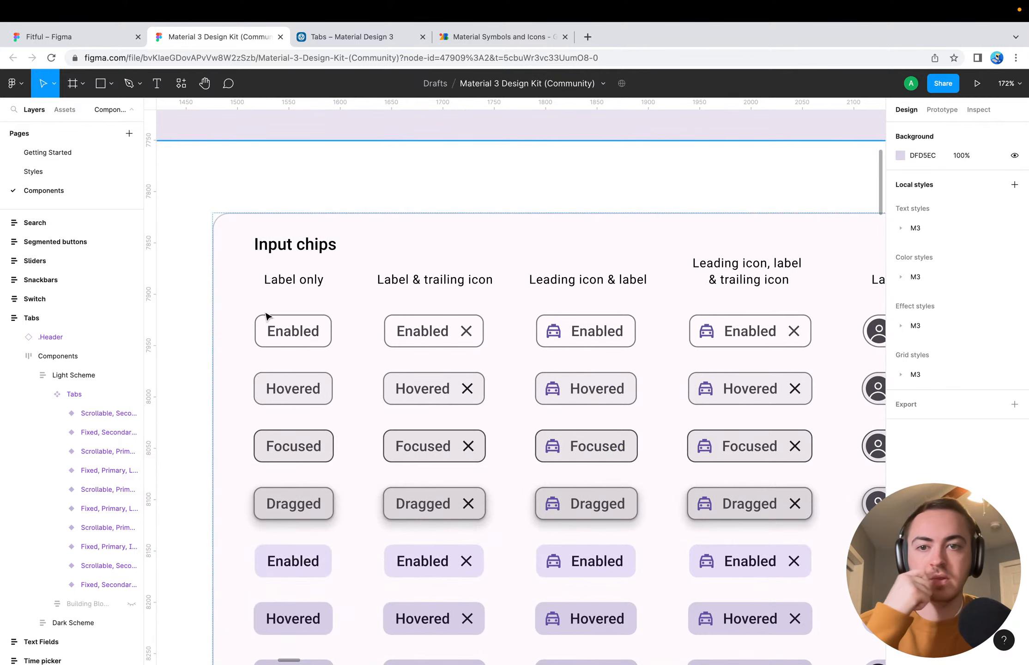
pyautogui.scroll(5, 275, 312)
pyautogui.hscroll(-2, 275, 311)
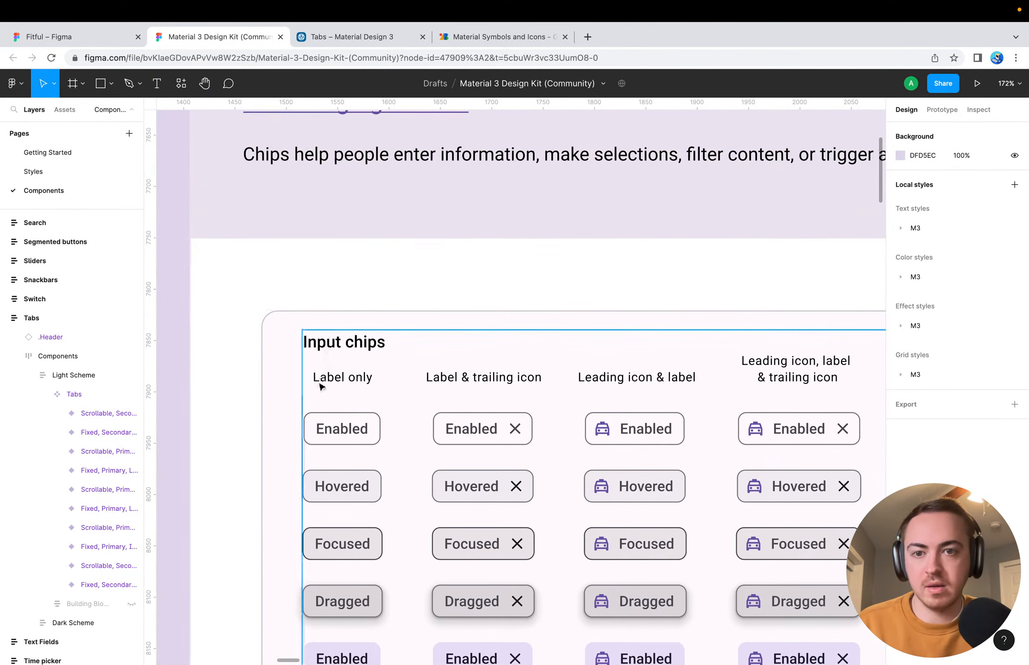
pyautogui.scroll(-15, 347, 351)
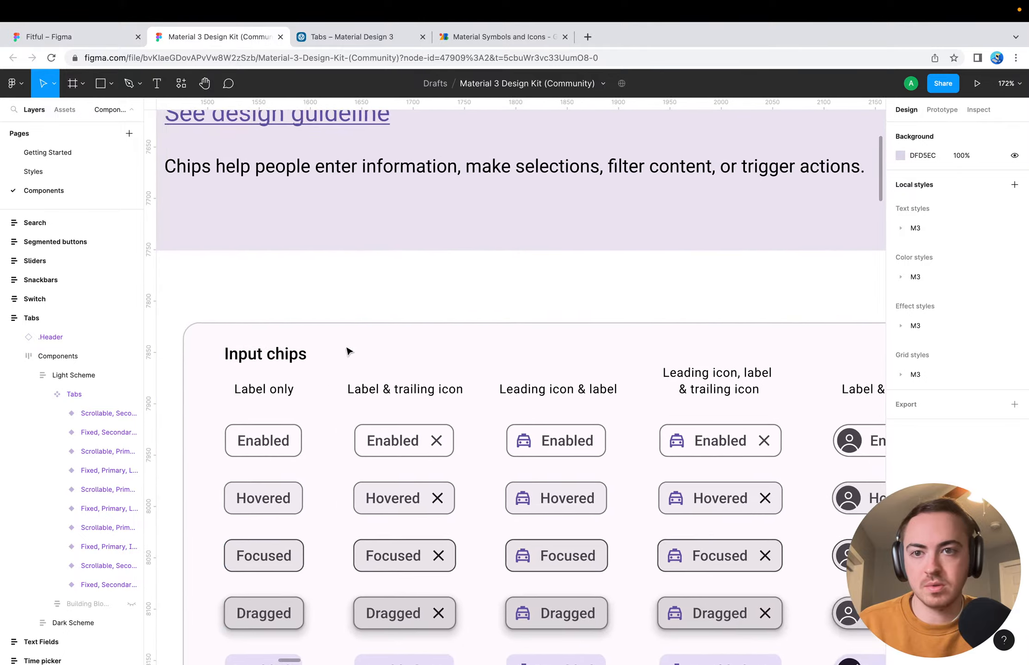
# Examine the assist chip variants with labels, system icons, favicons and branded icons
pyautogui.scroll(-3, 347, 350)
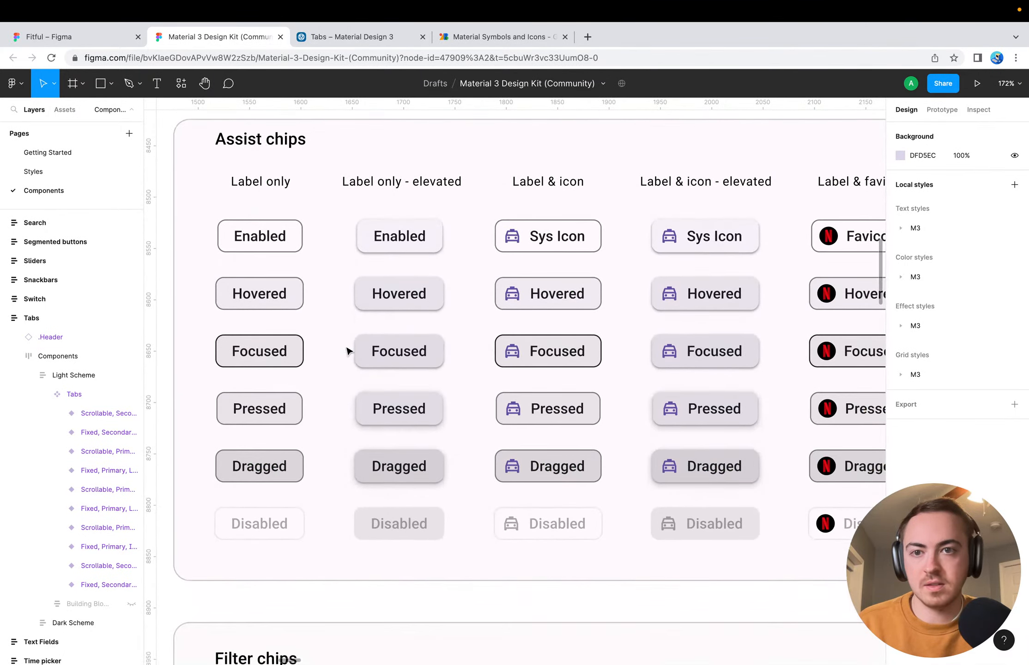
pyautogui.hscroll(10, 567, 277)
pyautogui.scroll(3, 567, 277)
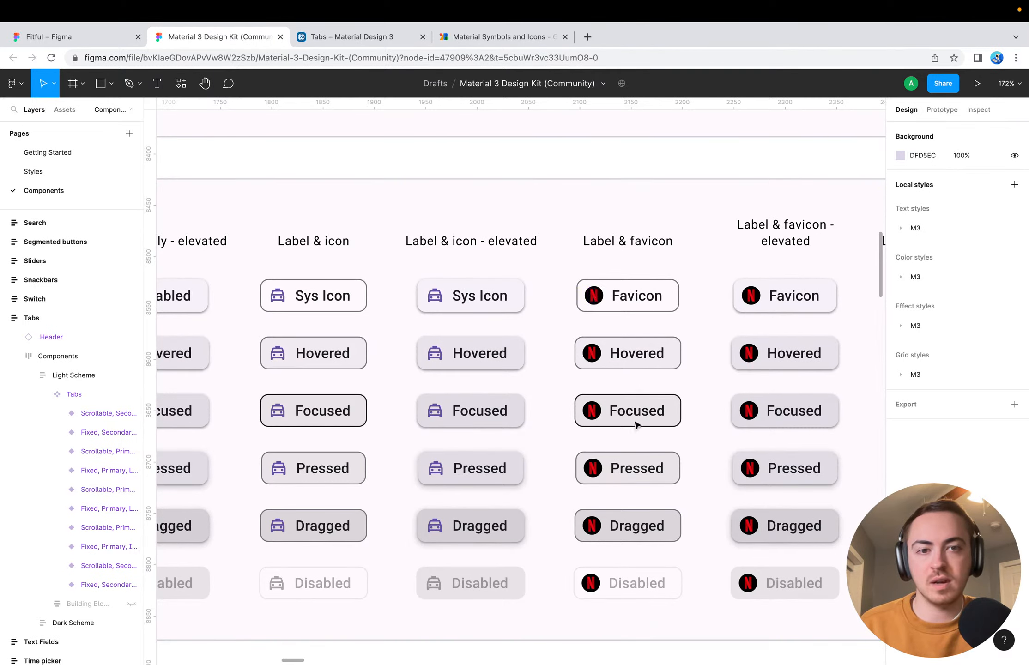
pyautogui.scroll(-5, 635, 424)
pyautogui.hscroll(10, 636, 424)
pyautogui.scroll(4, 636, 424)
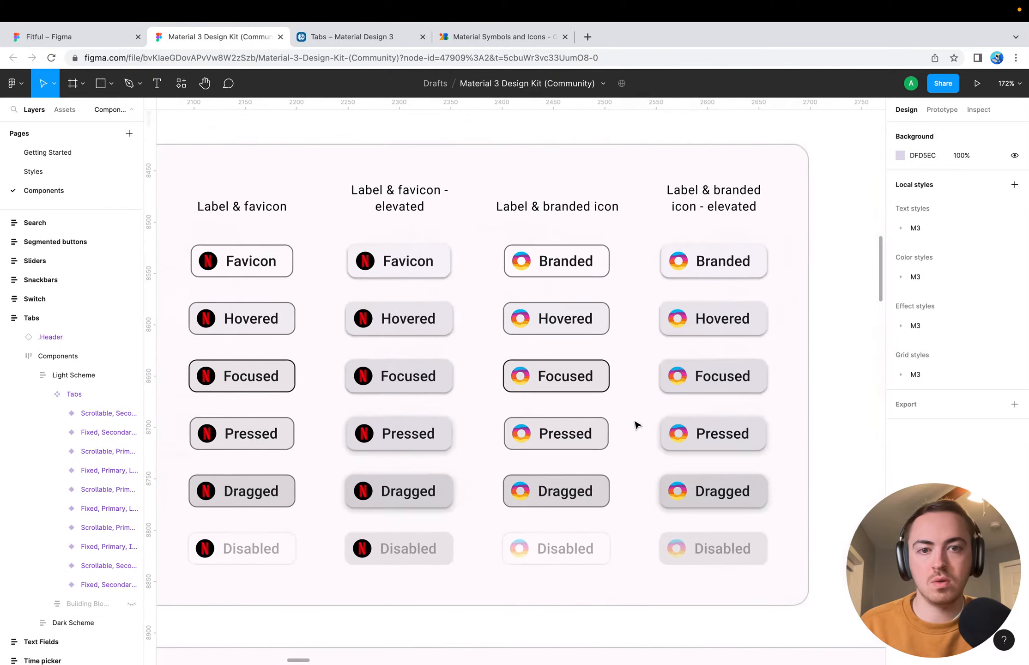
# Examine the filter chip and suggestion chip variants and return to the assist chips
pyautogui.scroll(1, 637, 426)
pyautogui.scroll(-10, 635, 424)
pyautogui.hscroll(-12, 635, 424)
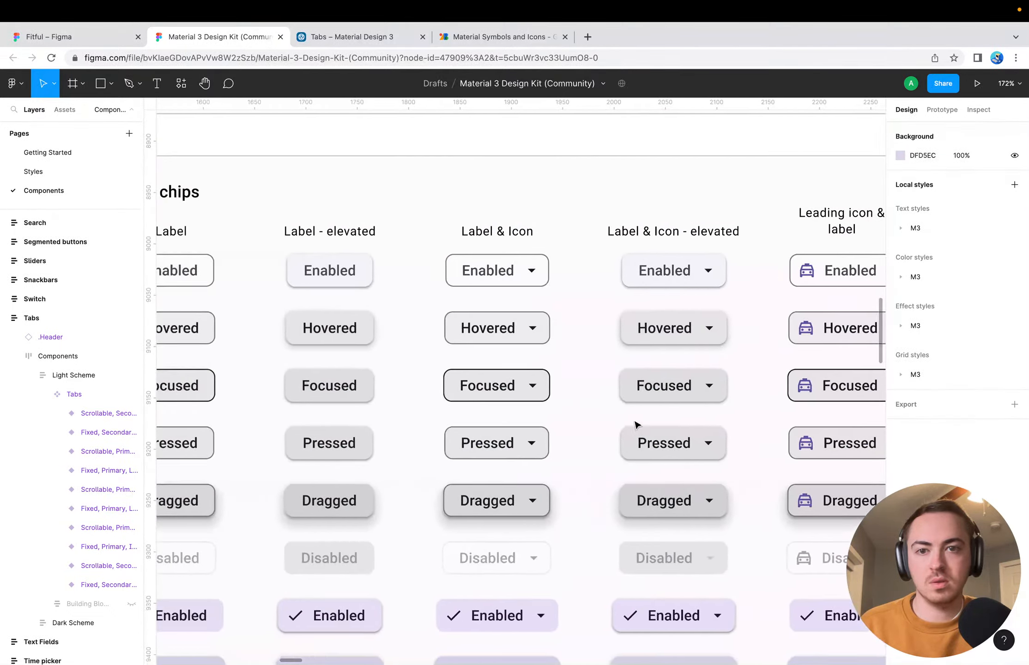
pyautogui.scroll(-15, 635, 424)
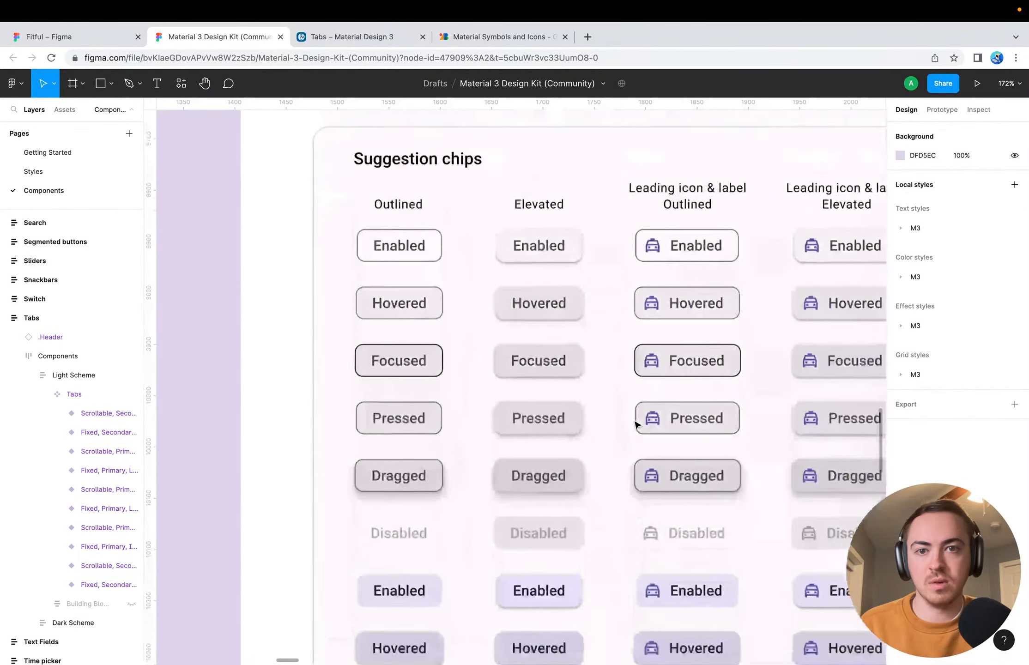
pyautogui.scroll(3, 636, 424)
pyautogui.hscroll(5, 636, 424)
pyautogui.scroll(-15, 635, 424)
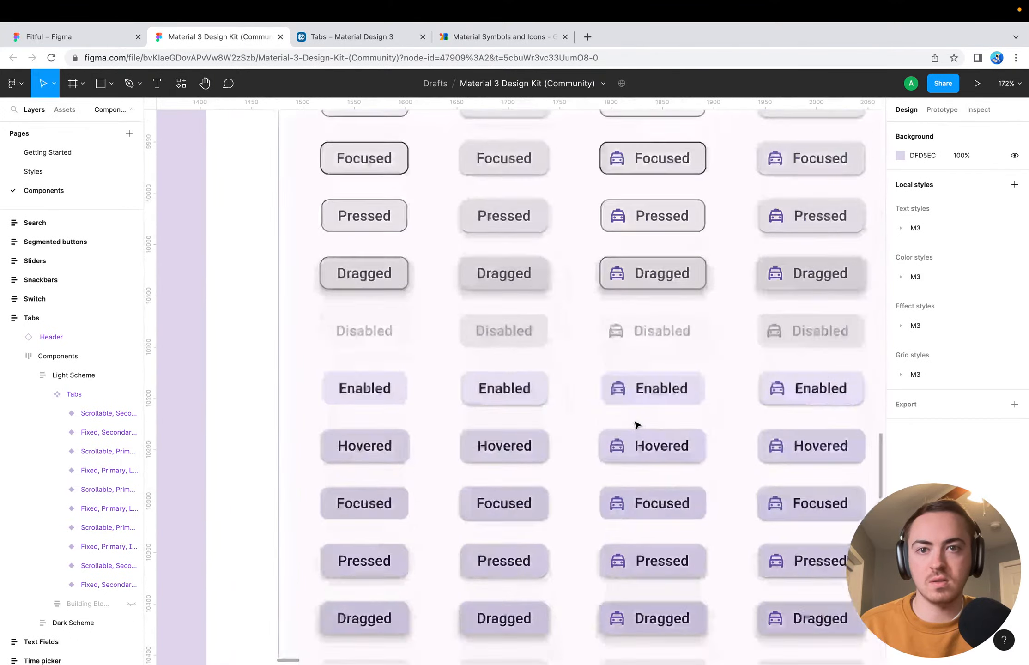
pyautogui.scroll(10, 635, 424)
pyautogui.scroll(2, 635, 424)
pyautogui.hscroll(1, 636, 424)
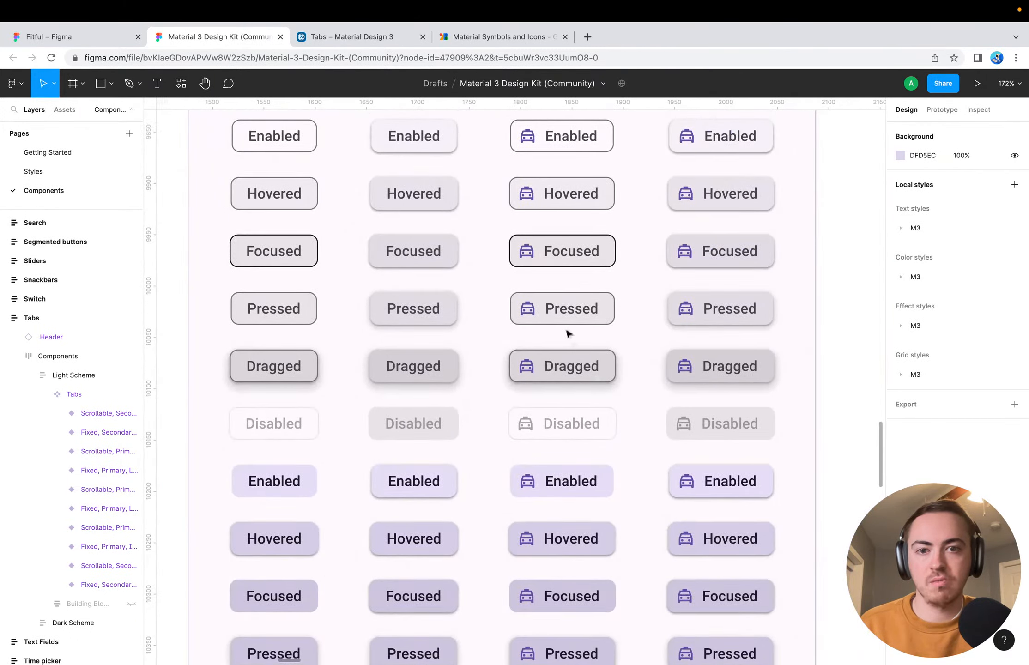
pyautogui.scroll(20, 568, 332)
pyautogui.hscroll(-2, 568, 333)
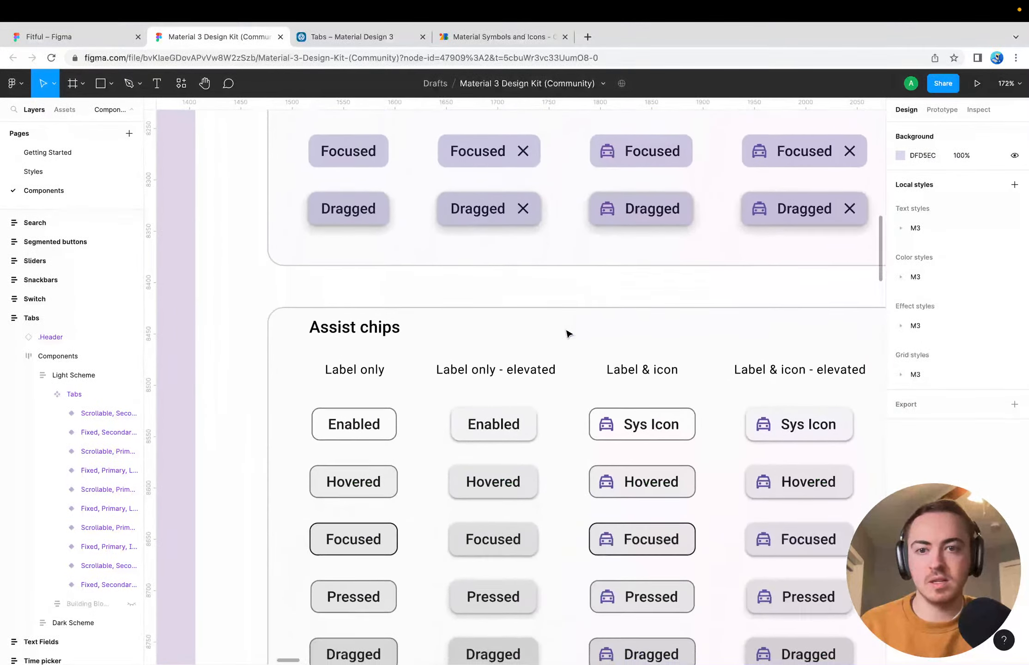
# Select the enabled variant of the elevated, label-only assist chip in the light scheme
pyautogui.scroll(-2, 568, 332)
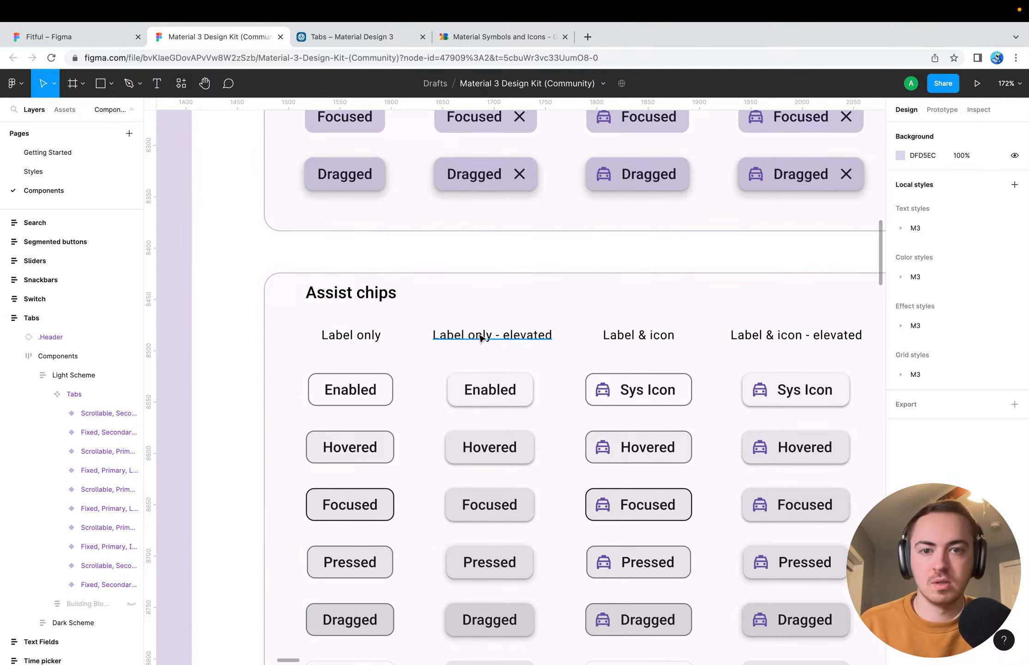
pyautogui.click(461, 388)
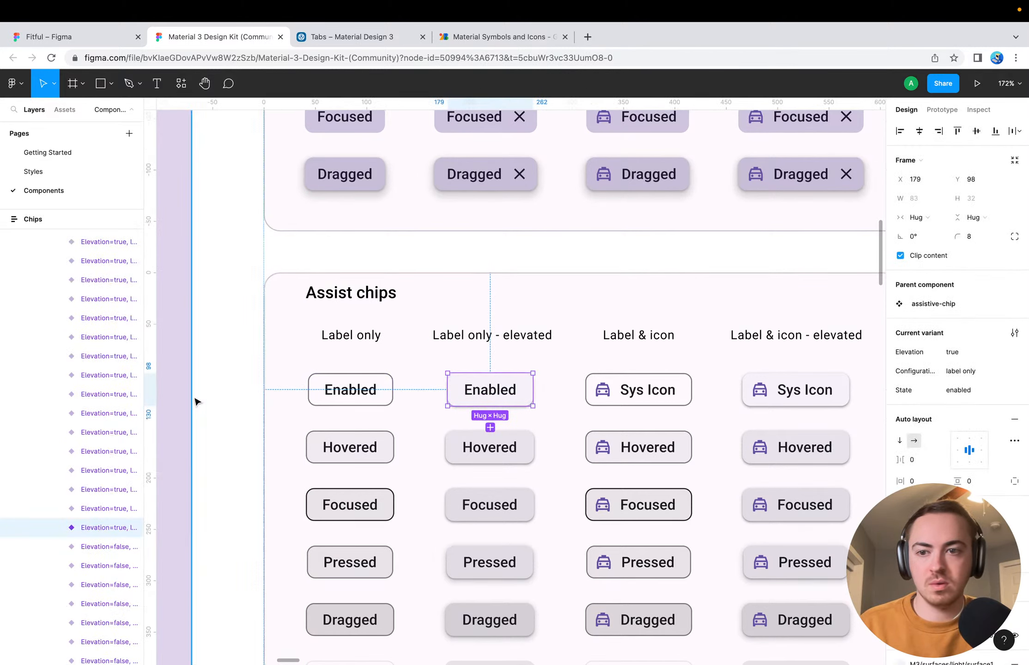
pyautogui.scroll(-3, 461, 378)
pyautogui.hscroll(5, 462, 379)
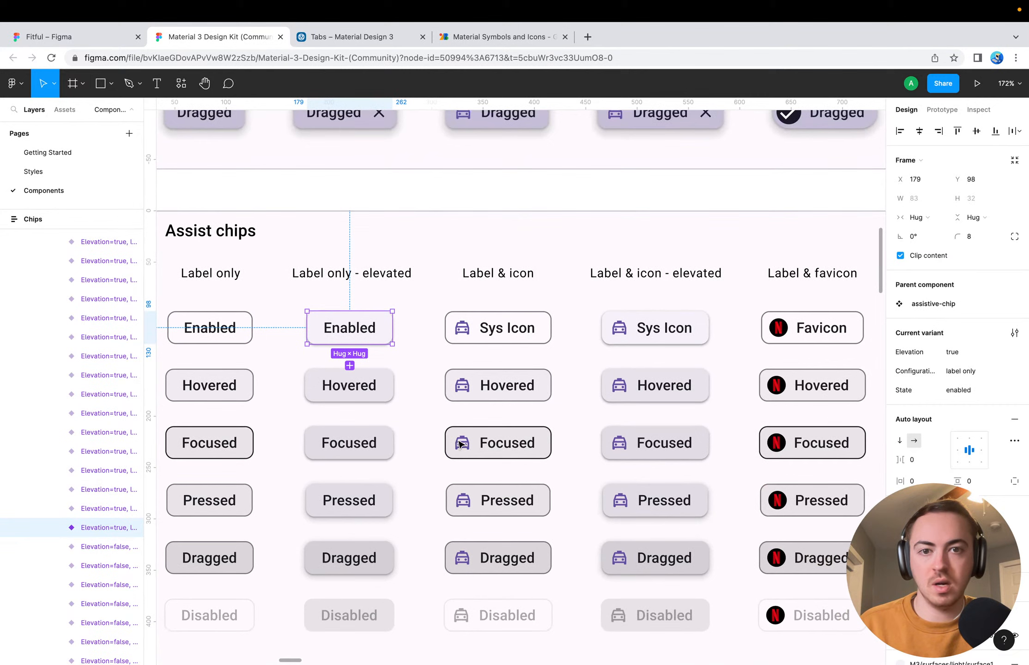
# Select the enabled label-and-icon assist chip, switch to Material Symbols and search the icons for "machine"
pyautogui.click(455, 334)
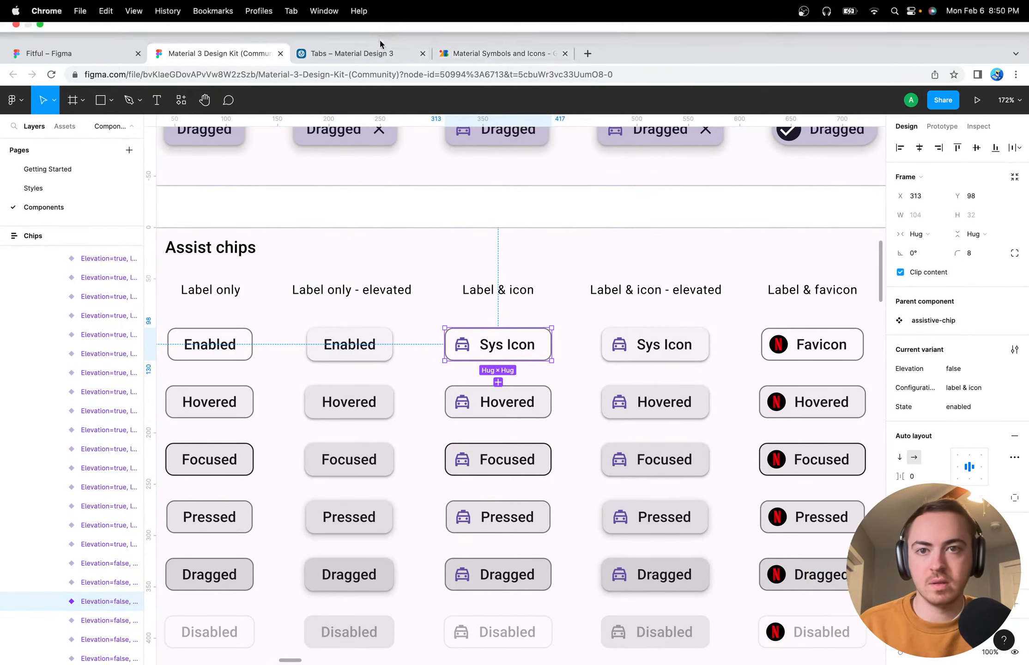
pyautogui.click(398, 57)
pyautogui.click(508, 37)
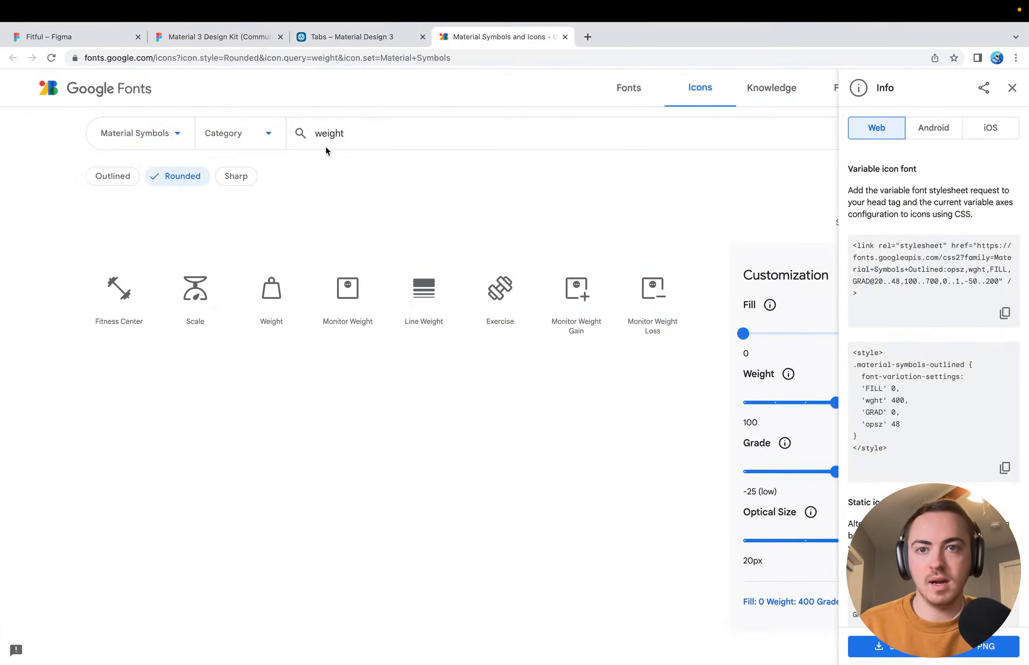
pyautogui.click(352, 130)
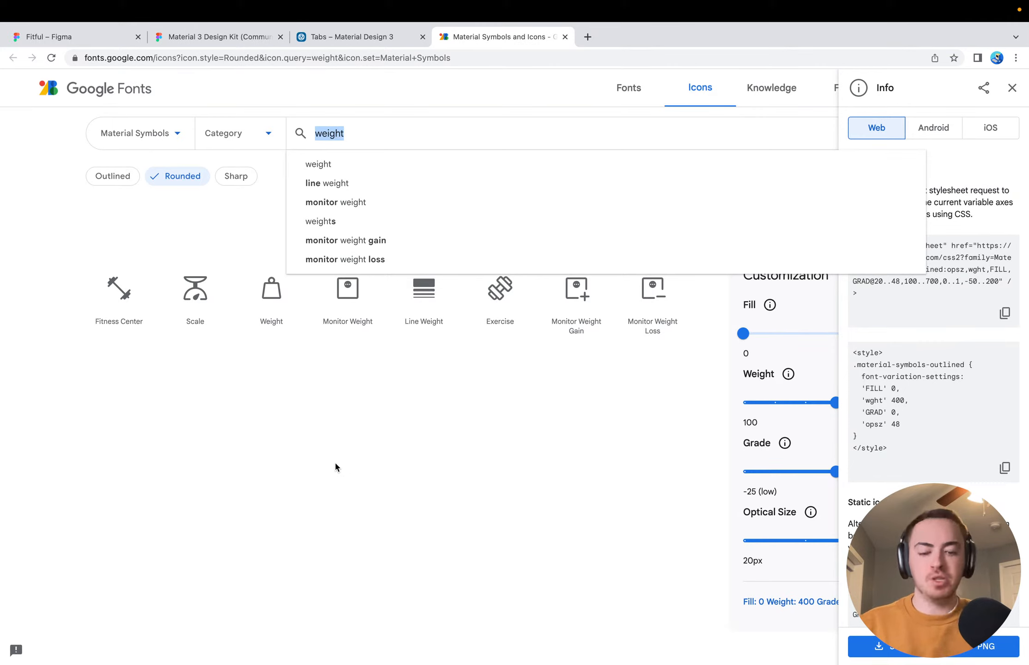
pyautogui.write('machine')
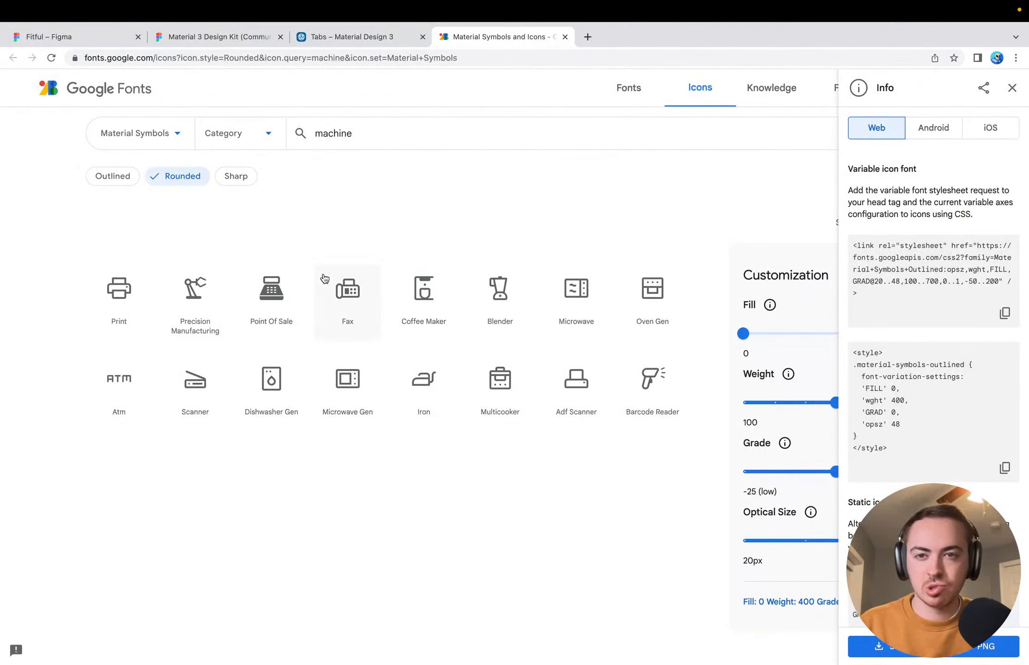
# Search the Material Symbols for "exercise" and look through the matching icons
pyautogui.doubleClick(364, 135)
pyautogui.press('BackSpace')
pyautogui.write('ex')
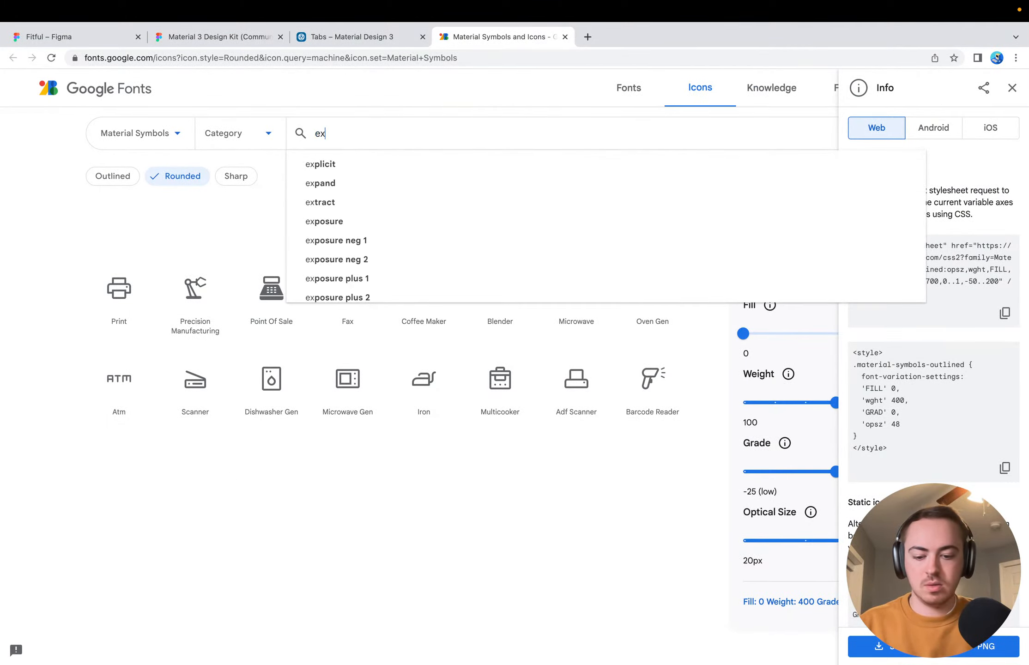
pyautogui.write('ercise')
pyautogui.press('Return')
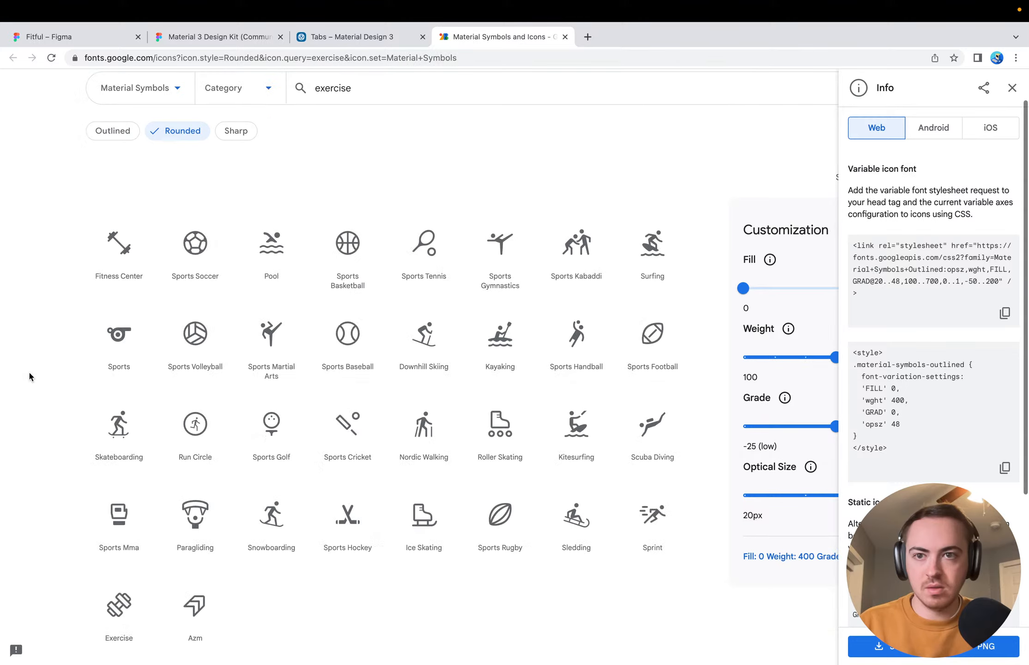
pyautogui.scroll(-2, 29, 377)
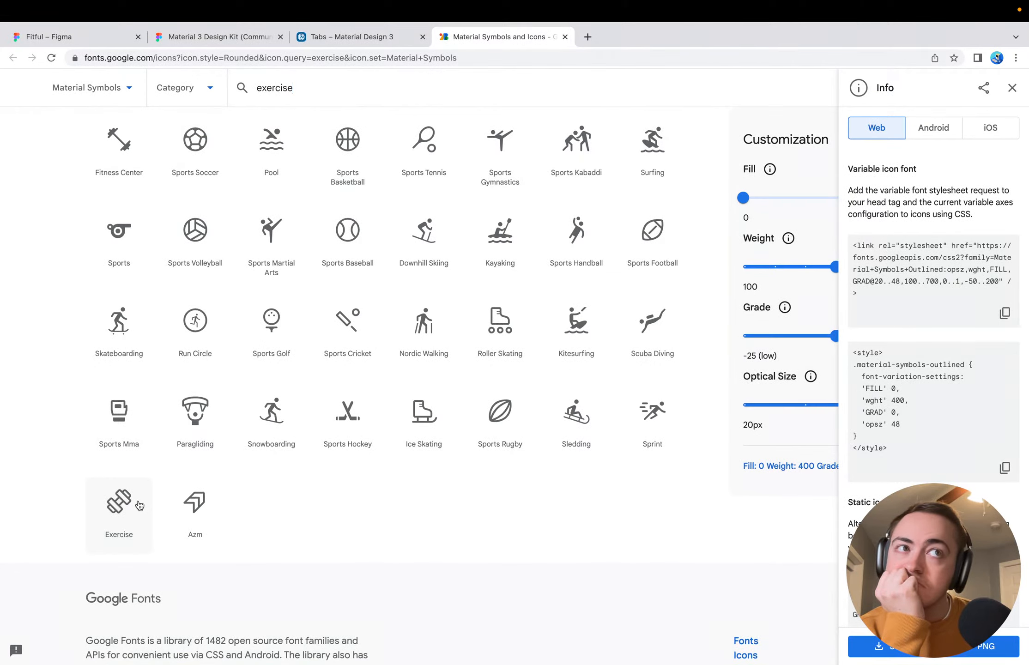
# Search the Material Symbols for "blender" and clear the search
pyautogui.click(324, 87)
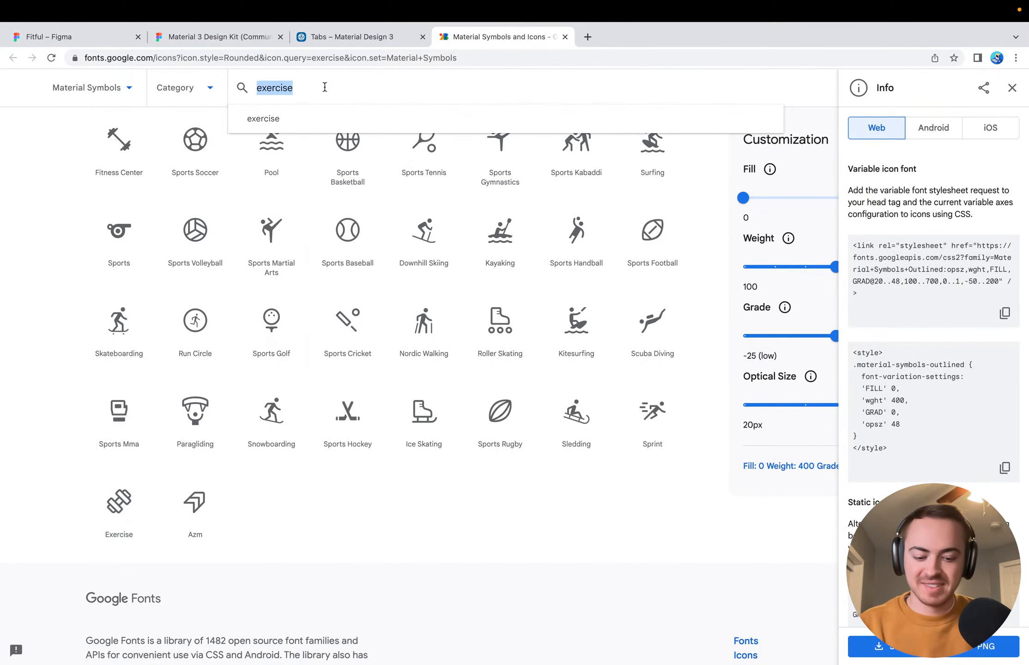
pyautogui.write('blender')
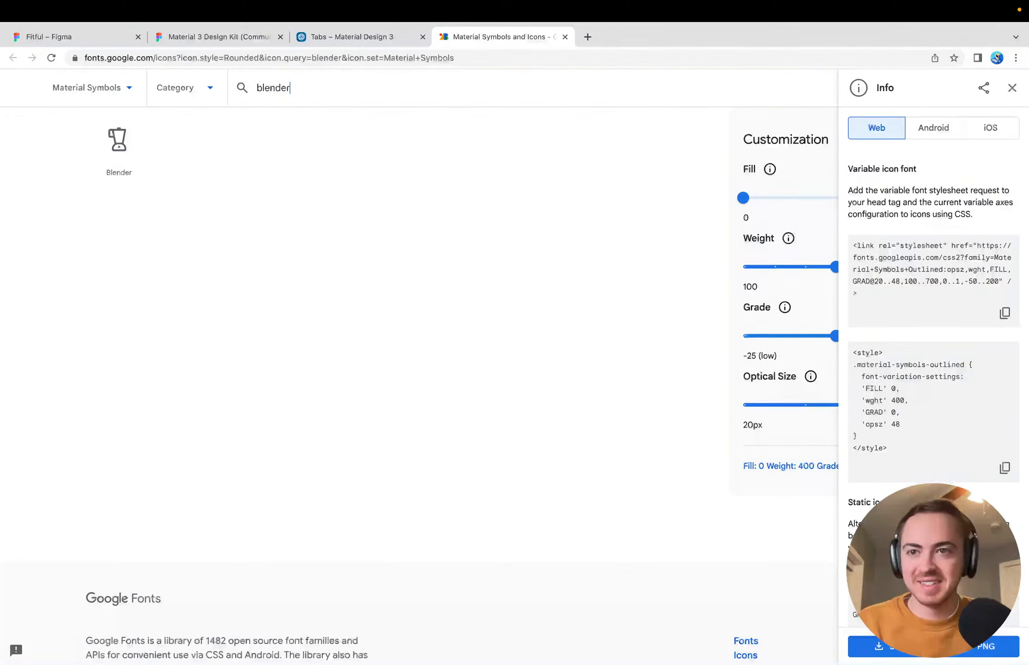
pyautogui.press('super+a')
pyautogui.press('BackSpace')
# Look through the icon categories and filter the Material Symbols to Brand
pyautogui.click(207, 88)
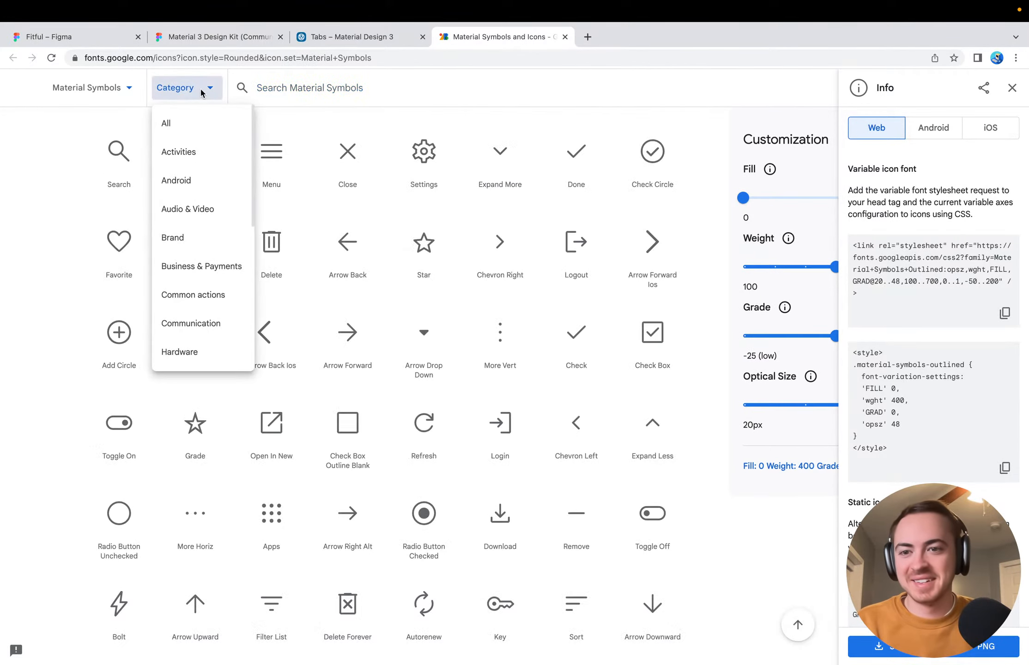
pyautogui.scroll(-6, 214, 325)
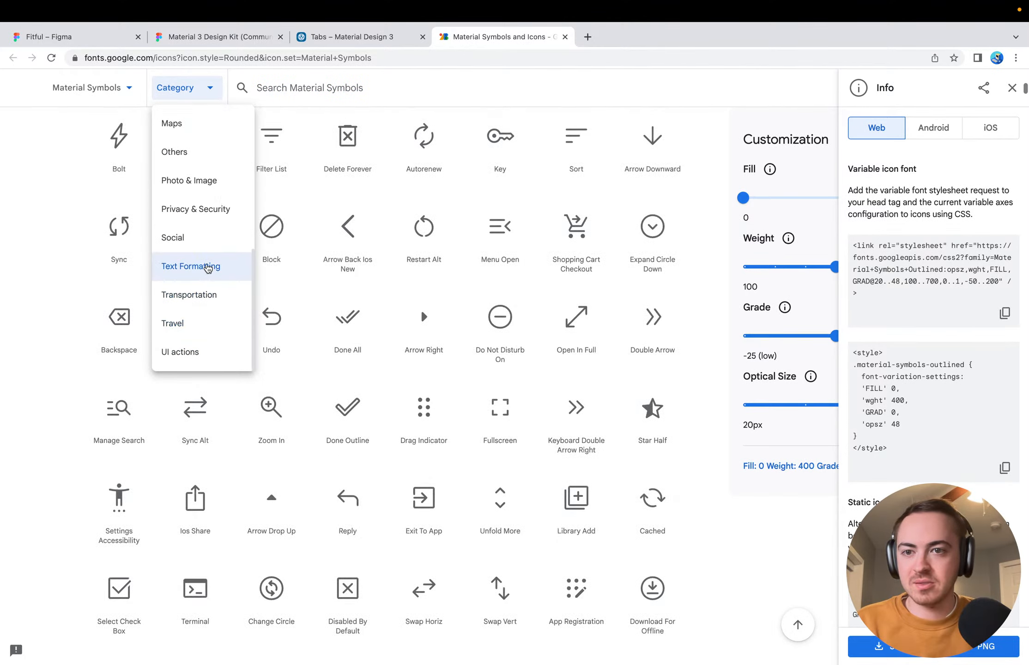
pyautogui.scroll(4, 207, 268)
pyautogui.scroll(3, 208, 268)
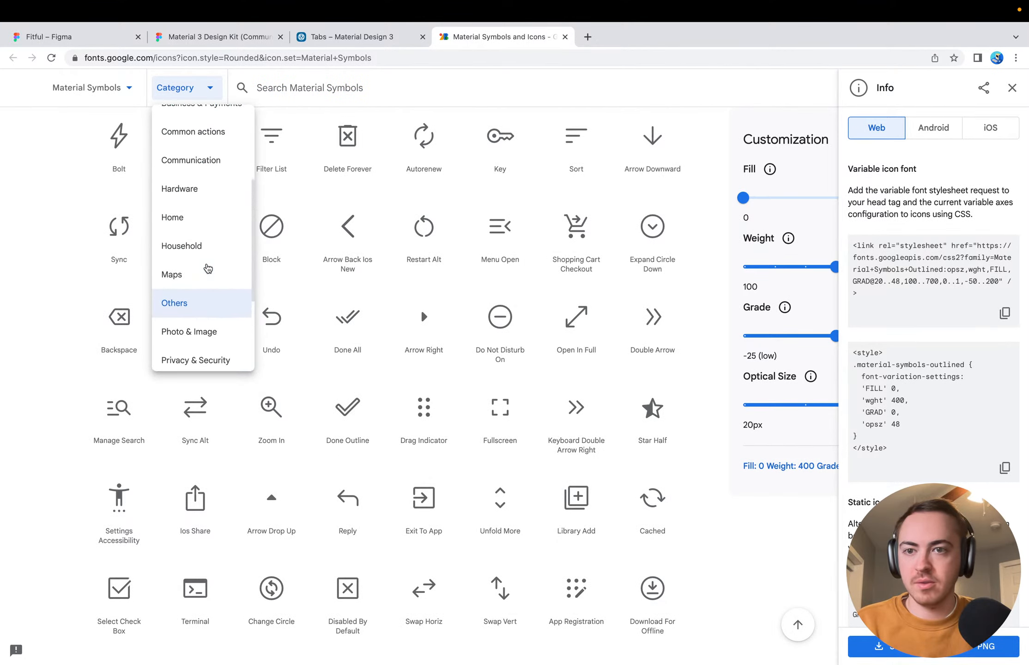
pyautogui.scroll(2, 207, 267)
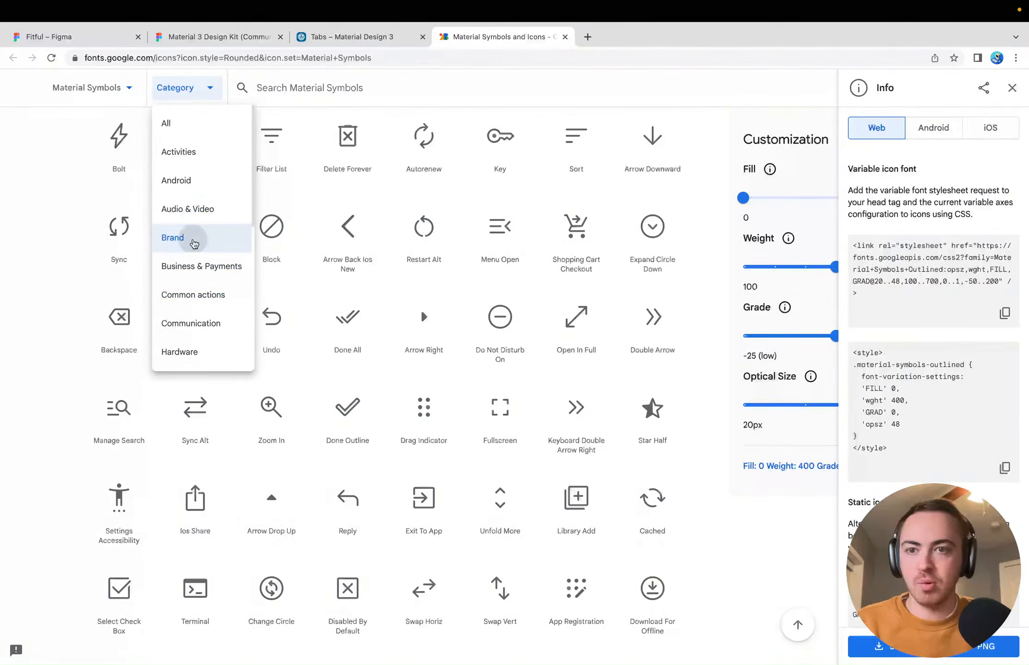
pyautogui.click(191, 238)
pyautogui.scroll(3, 167, 241)
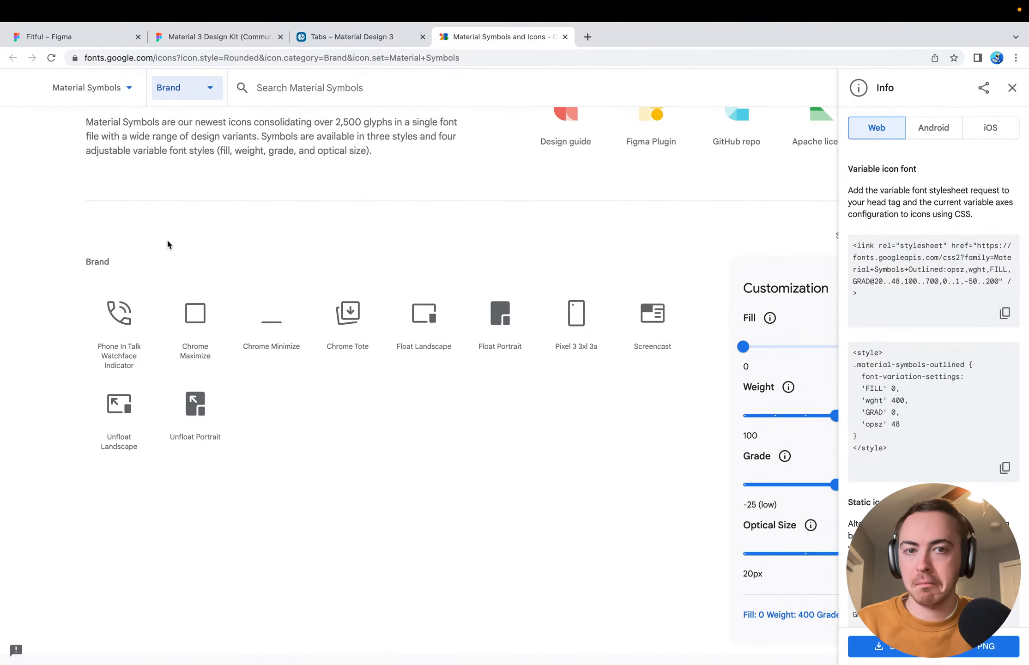
# Switch back to the Material 3 Design Kit and examine the assist chip variants from label only to branded icon, elevated and flat
pyautogui.click(195, 37)
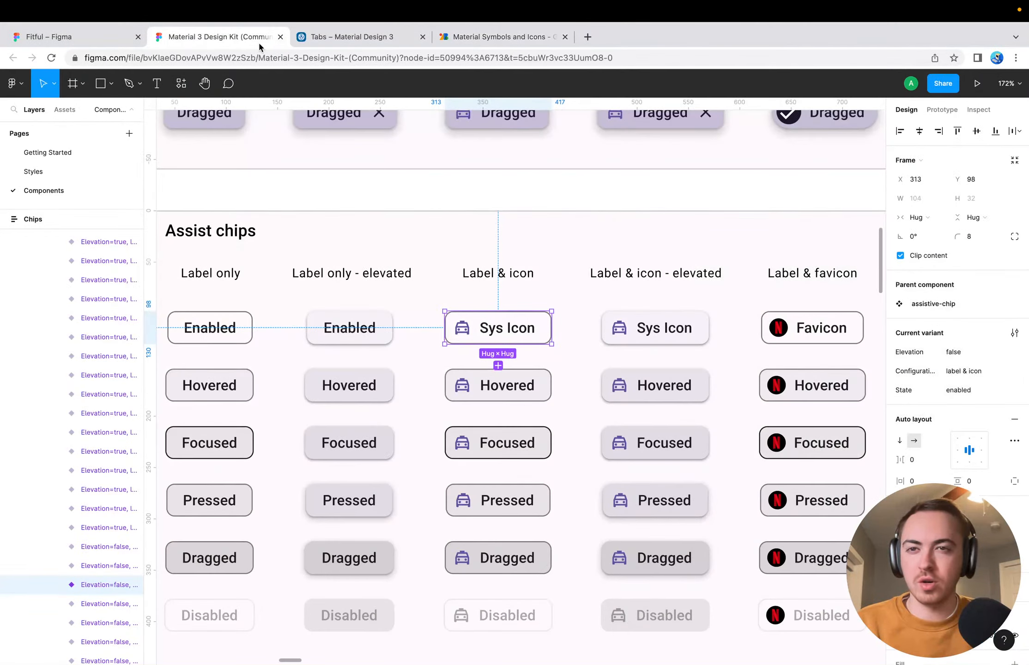
pyautogui.click(588, 318)
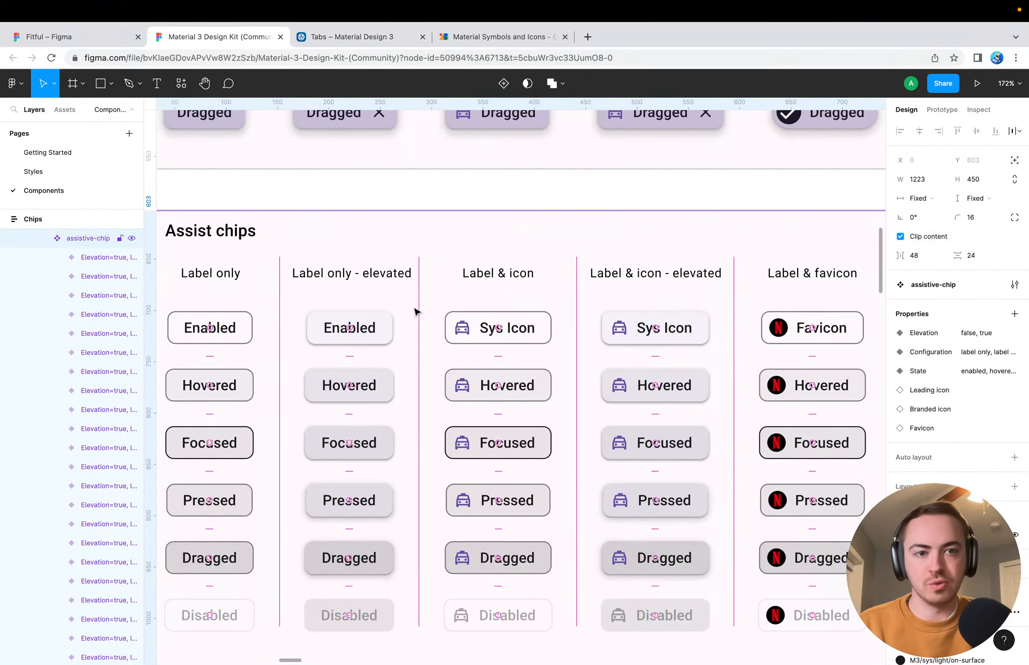
pyautogui.click(535, 191)
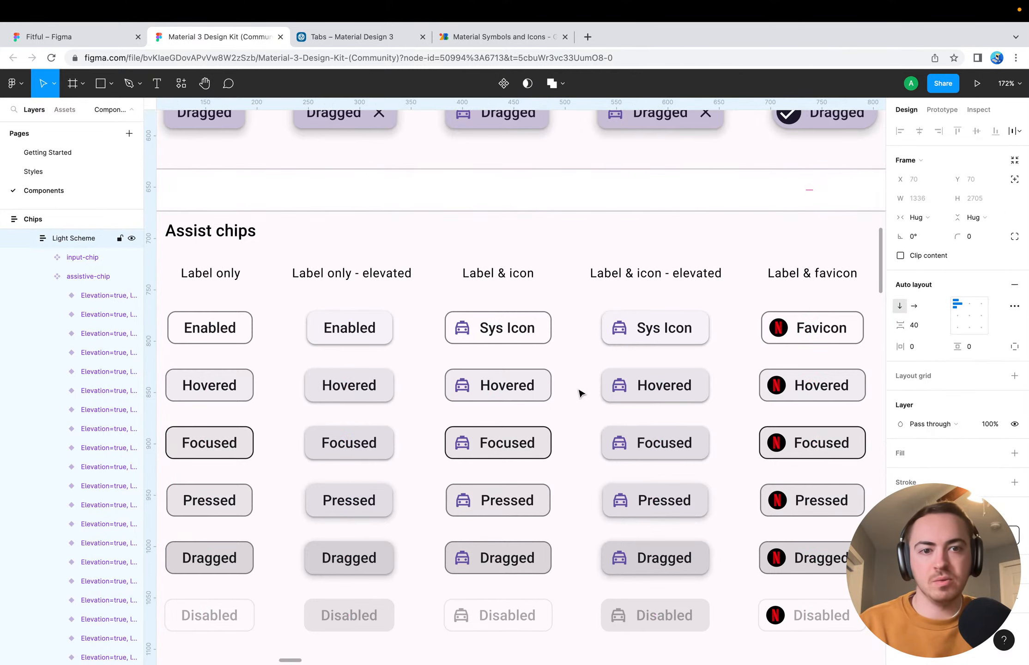
pyautogui.hscroll(10, 580, 393)
pyautogui.scroll(-4, 580, 393)
pyautogui.hscroll(5, 580, 393)
pyautogui.scroll(1, 580, 393)
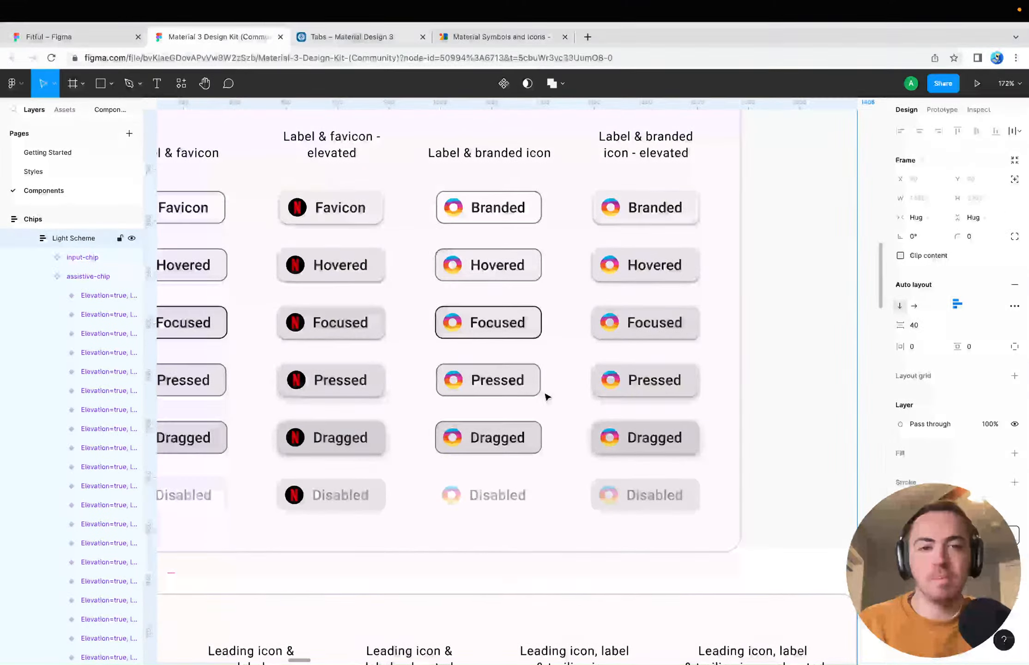
pyautogui.scroll(-4, 788, 464)
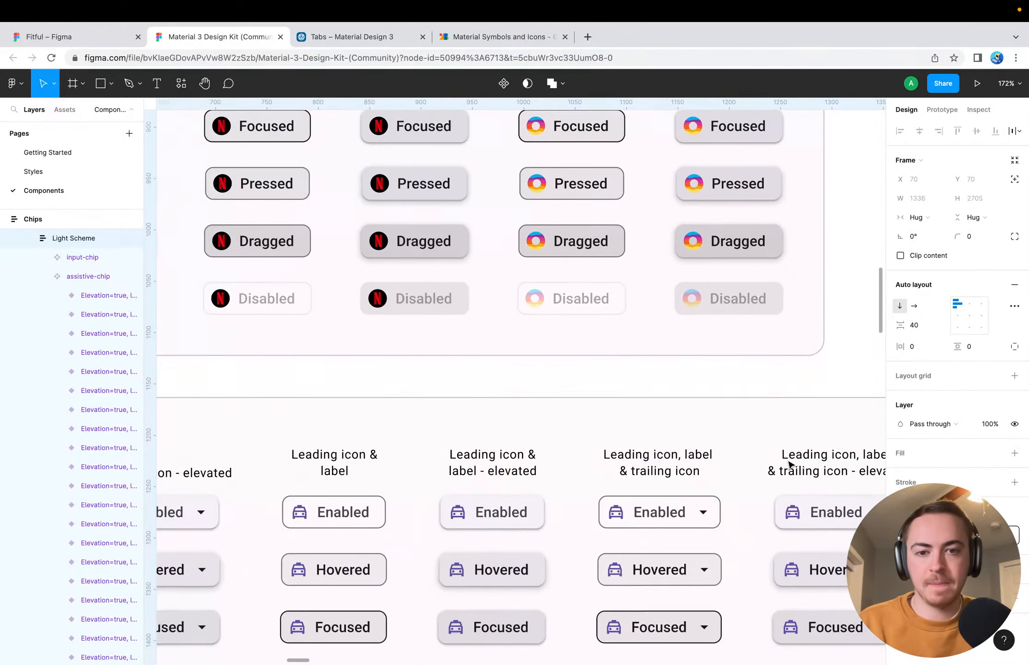
pyautogui.hscroll(-5, 788, 463)
pyautogui.scroll(5, 787, 462)
pyautogui.hscroll(-5, 413, 348)
pyautogui.scroll(3, 414, 349)
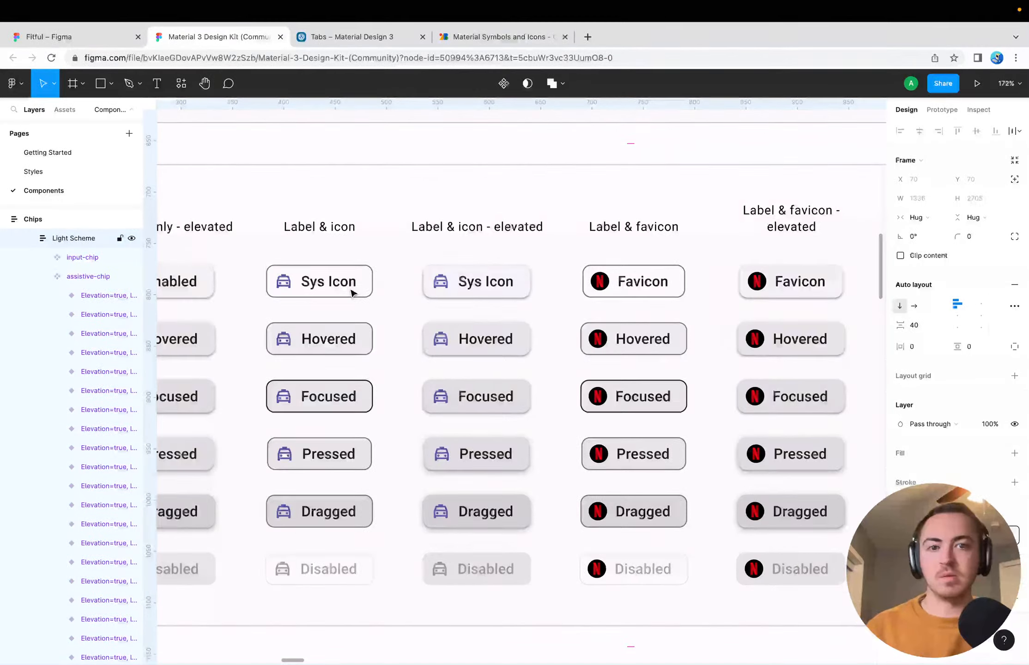
pyautogui.hscroll(-5, 351, 293)
pyautogui.scroll(1, 351, 293)
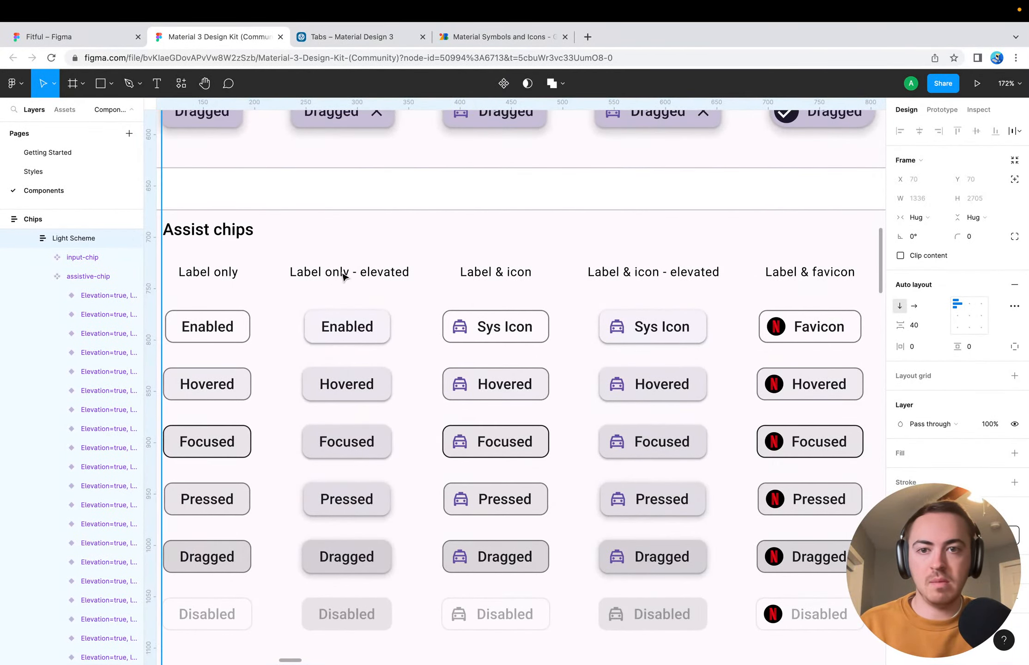
pyautogui.hscroll(-3, 333, 345)
pyautogui.scroll(-1, 333, 344)
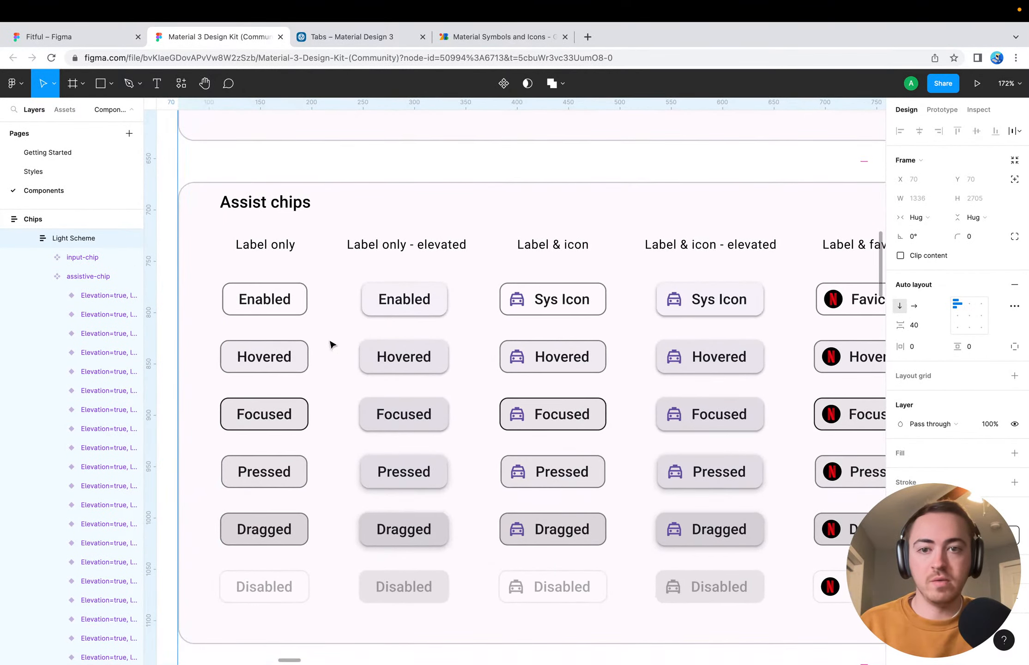
# Copy the enabled elevated label-only assist chip into Fitful's Workout Detail screen, placing it below the Squat app bar at X 22, Y 116
pyautogui.click(378, 296)
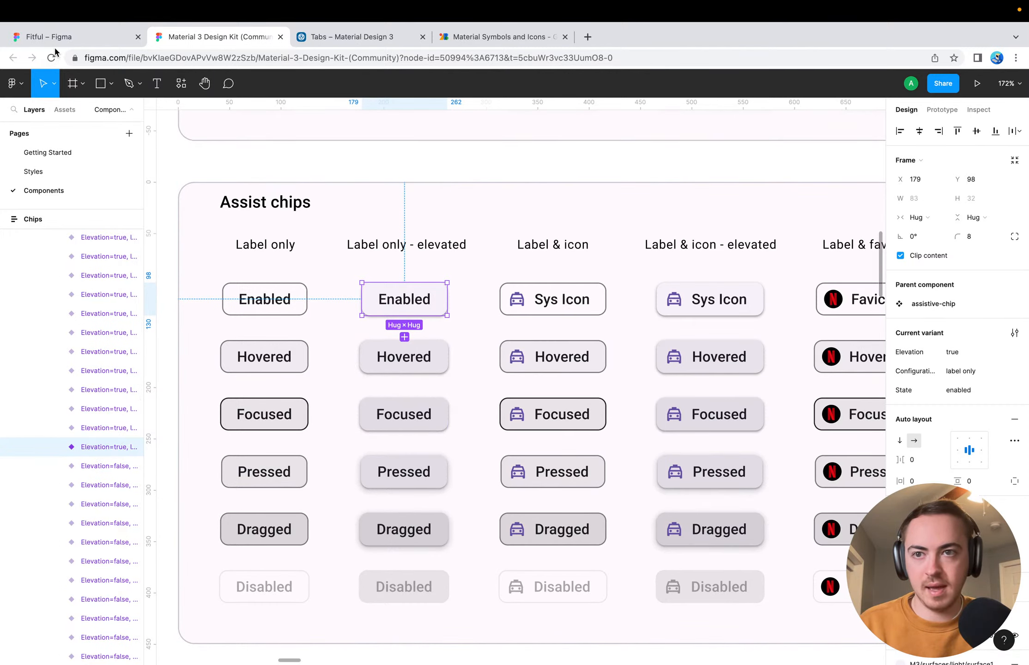
pyautogui.click(116, 37)
pyautogui.click(464, 294)
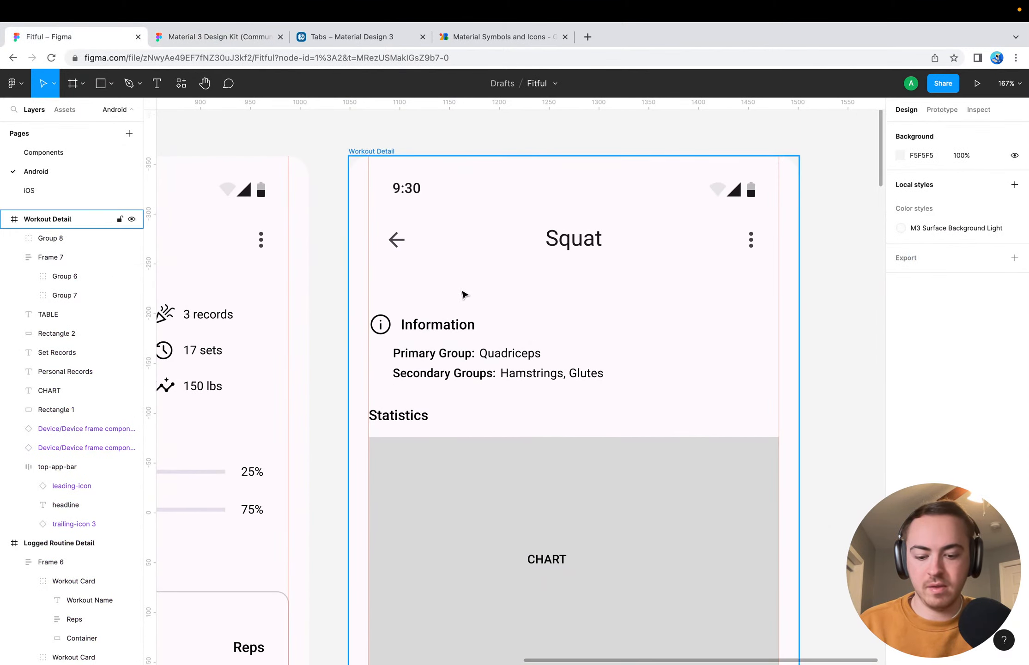
pyautogui.press('super+v')
pyautogui.moveTo(529, 391); pyautogui.dragTo(426, 299)
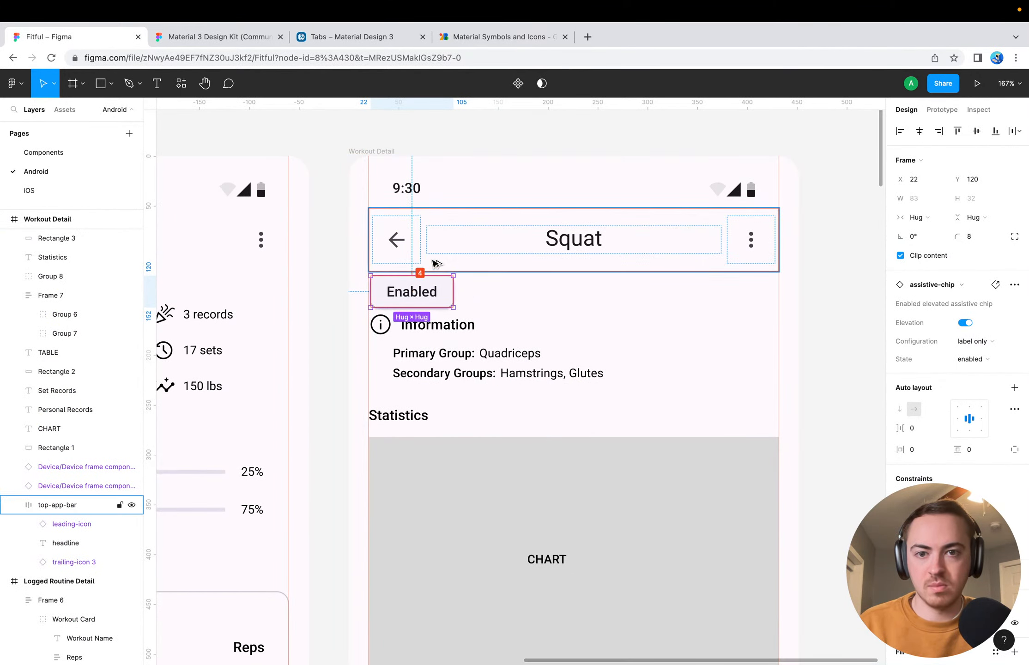
pyautogui.press('Up')
pyautogui.press('Up')
pyautogui.press('Up')
pyautogui.press('Up')
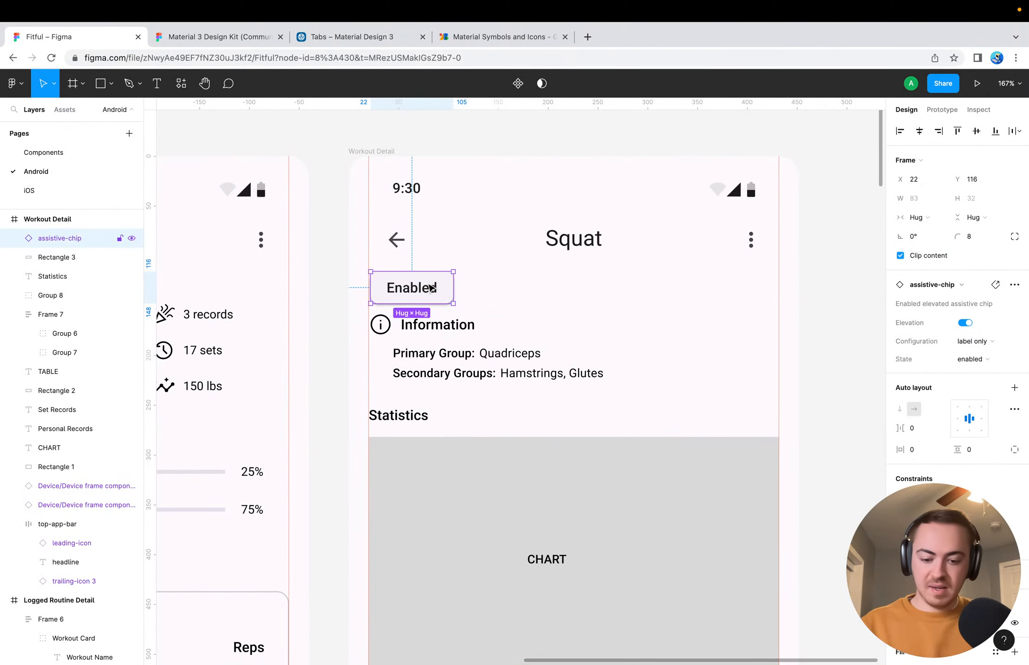
# Group the chip on the Workout Detail screen and convert the group to a horizontal auto layout frame
pyautogui.press('super+g')
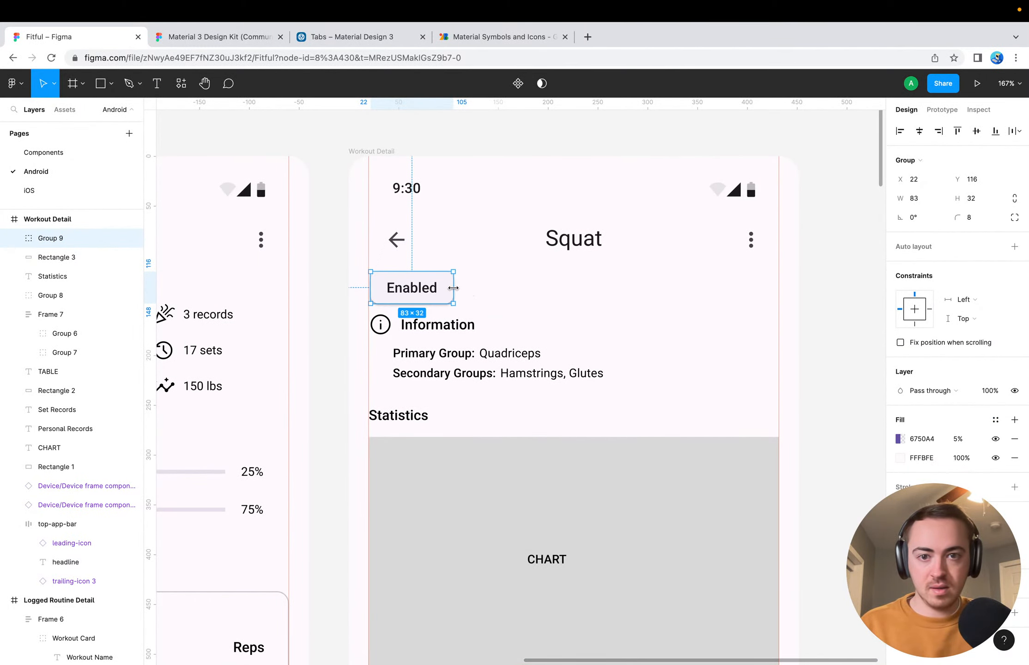
pyautogui.moveTo(453, 288); pyautogui.dragTo(541, 289)
pyautogui.press('super+z')
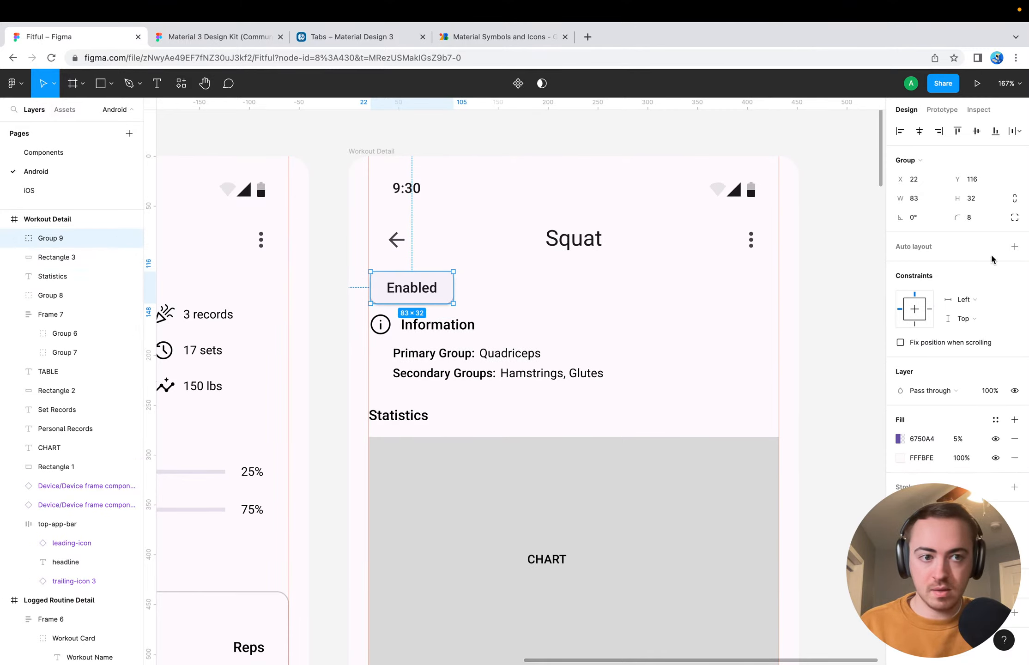
pyautogui.click(1014, 246)
pyautogui.click(915, 306)
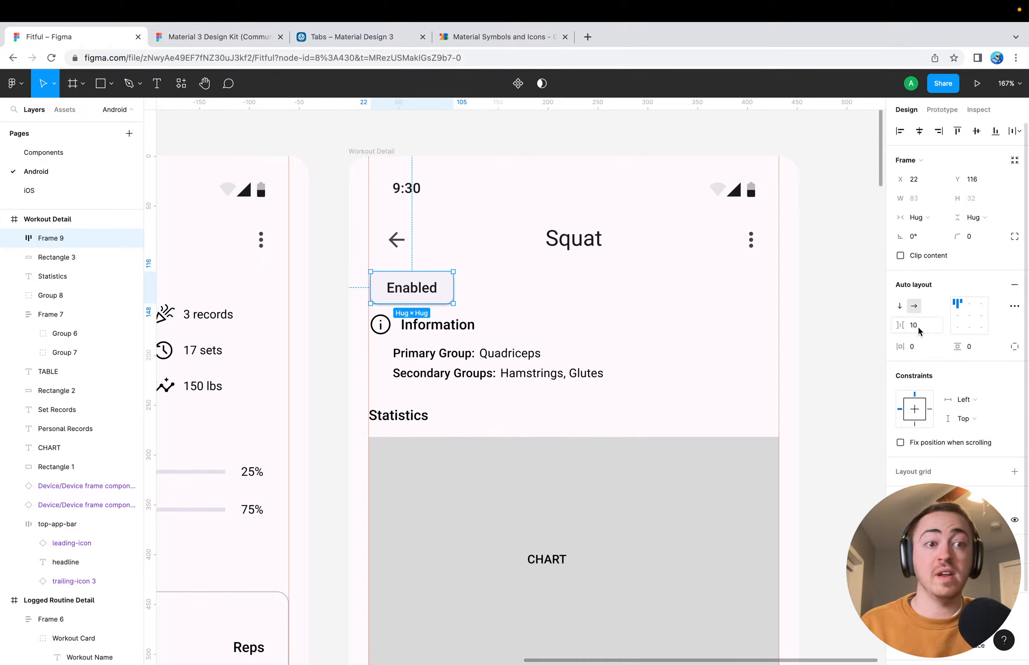
# Set the chip frame's item spacing to 8 and widen the frame to 410, reaching the screen's far margin guide
pyautogui.click(923, 326)
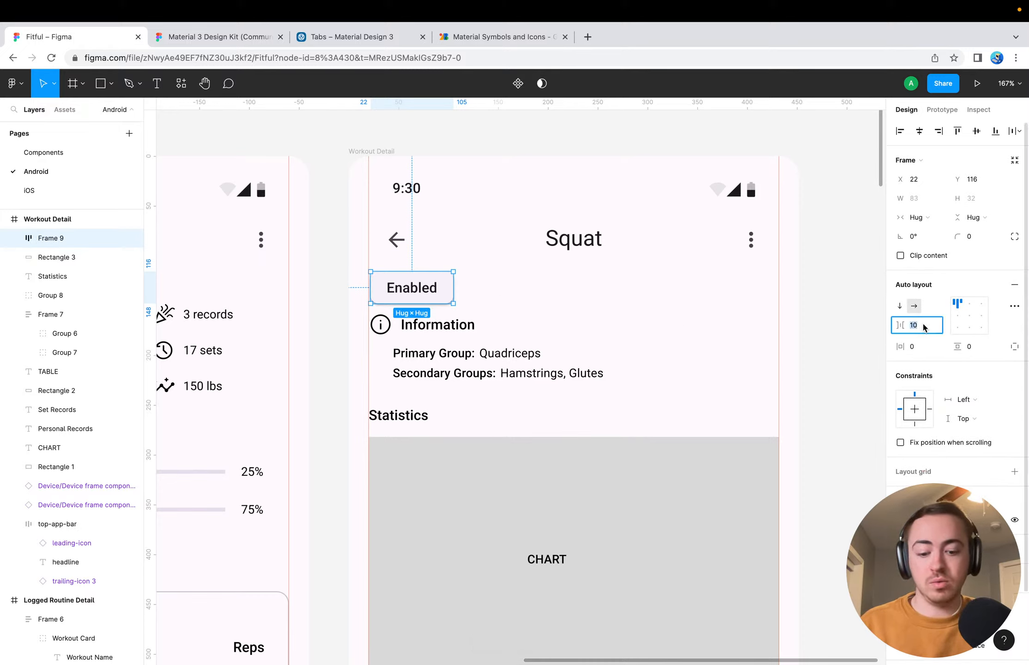
pyautogui.write('8')
pyautogui.press('Return')
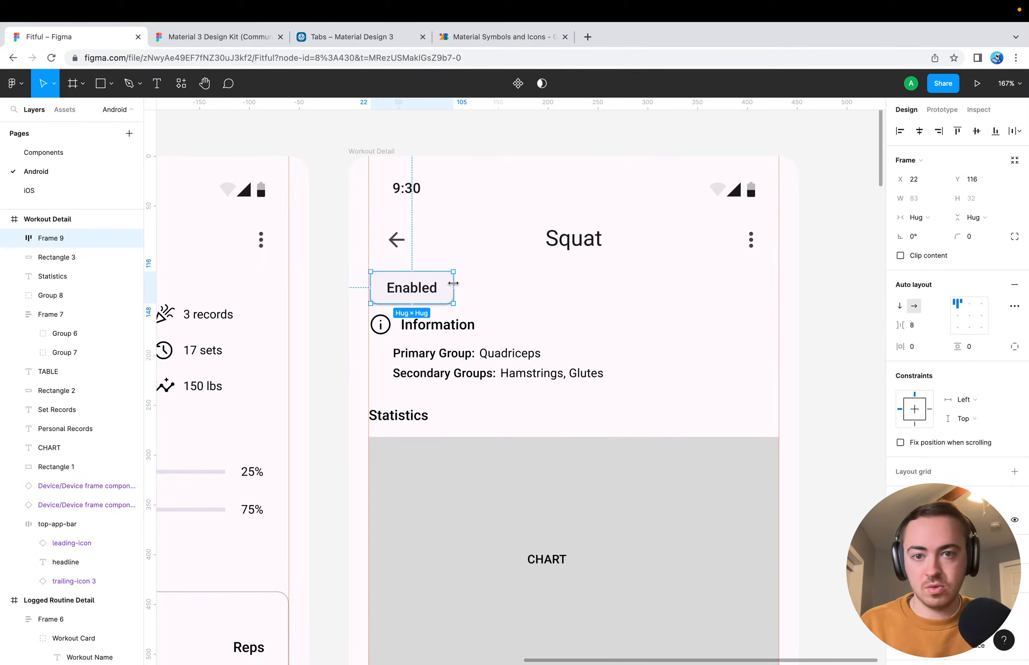
pyautogui.moveTo(453, 283); pyautogui.dragTo(778, 297)
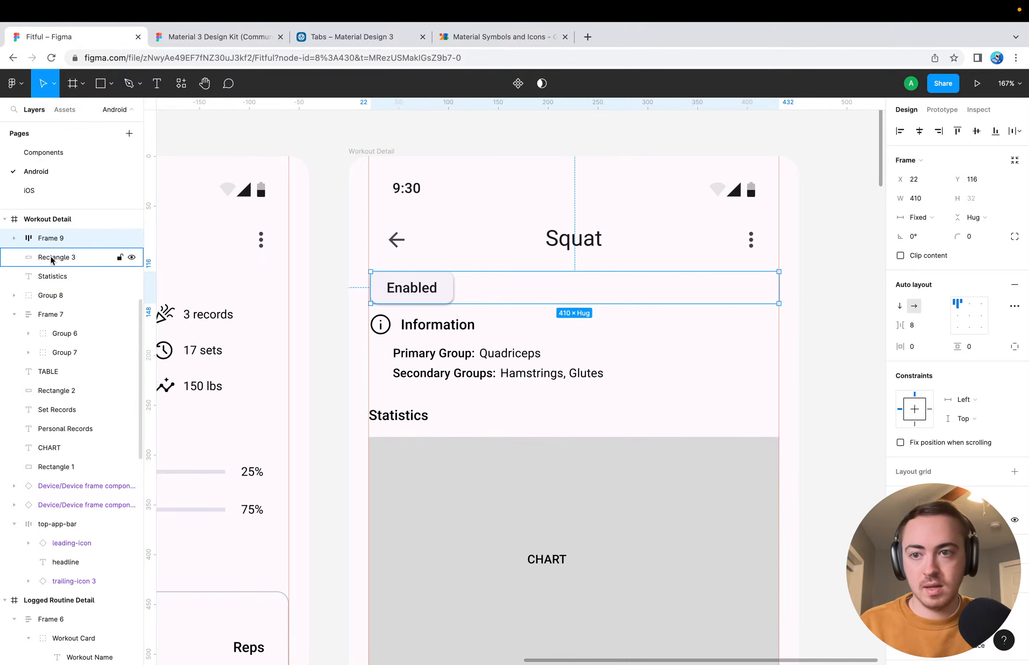
# Duplicate the assist chip inside its auto layout frame to make a row of five chips
pyautogui.click(14, 239)
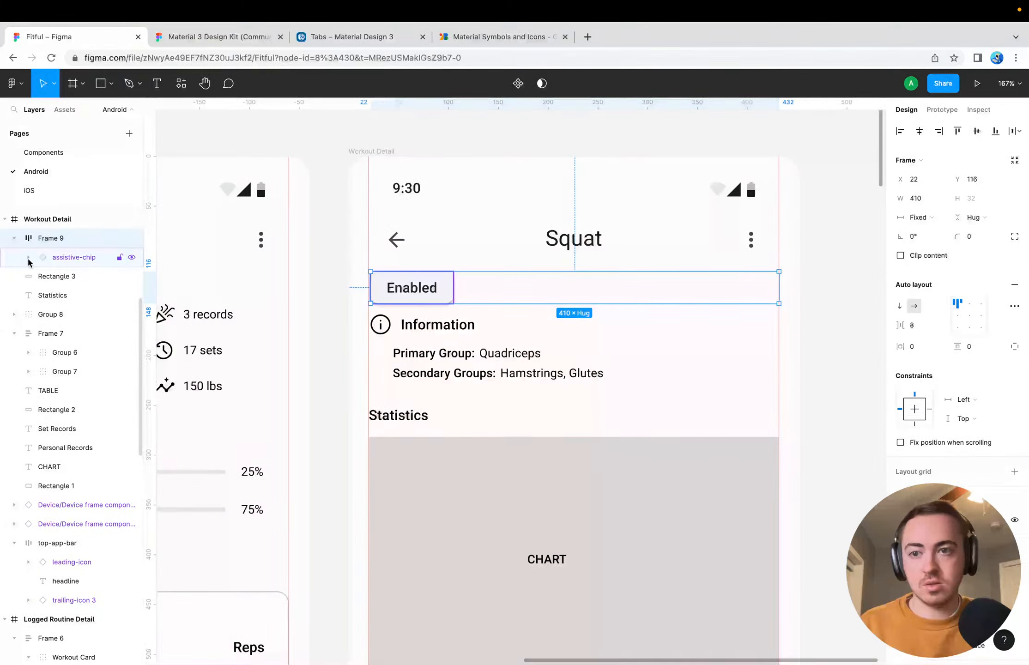
pyautogui.click(102, 257)
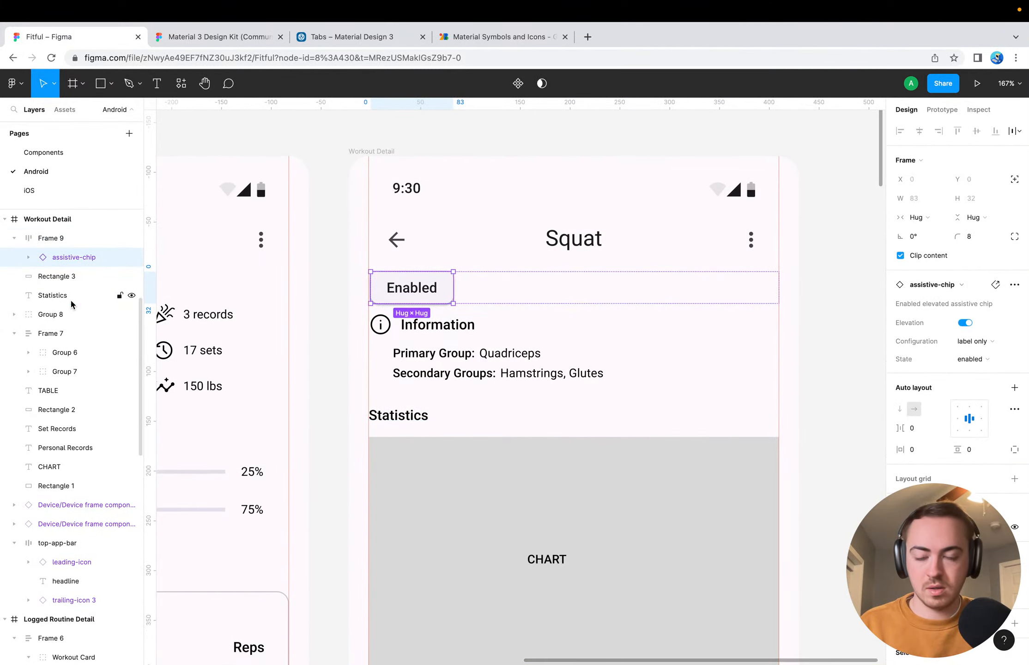
pyautogui.hotkey('ctrl', 'd')
pyautogui.hotkey('ctrl', 'd')
pyautogui.hotkey('ctrl', 'd')
pyautogui.hotkey('ctrl', 'd')
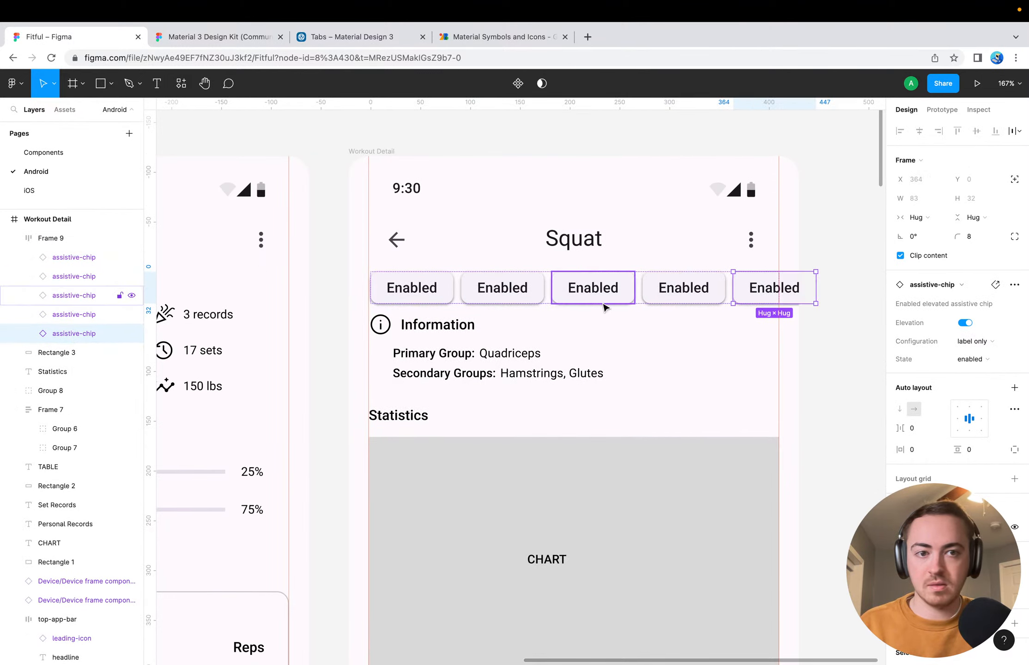
# Relabel the first two assist chips below the Squat app bar as Barbell and Quads
pyautogui.click(661, 360)
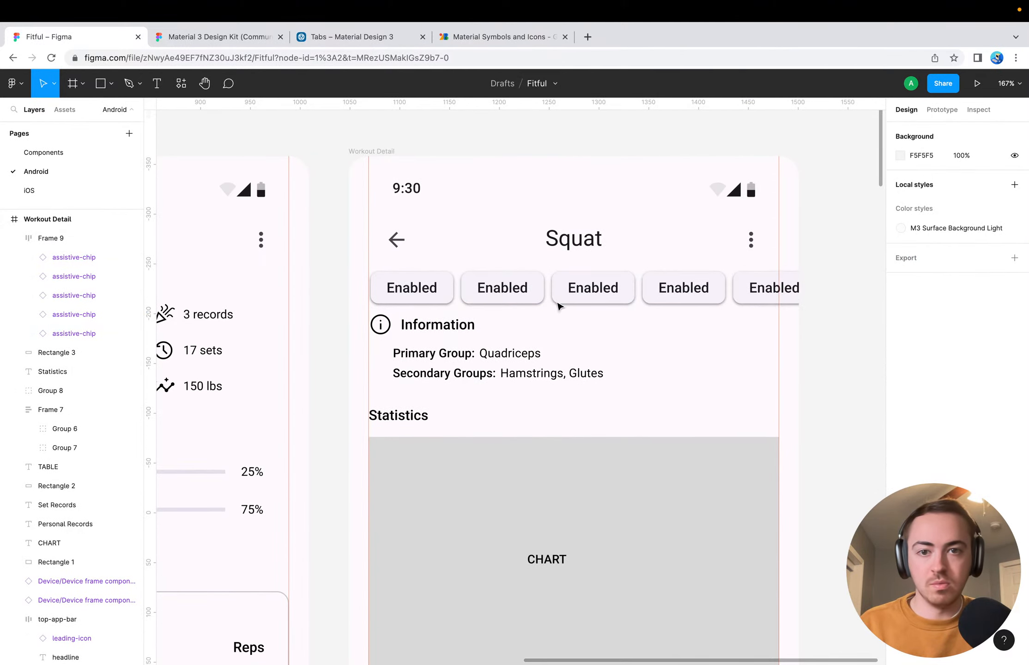
pyautogui.click(419, 289)
pyautogui.doubleClick(420, 288)
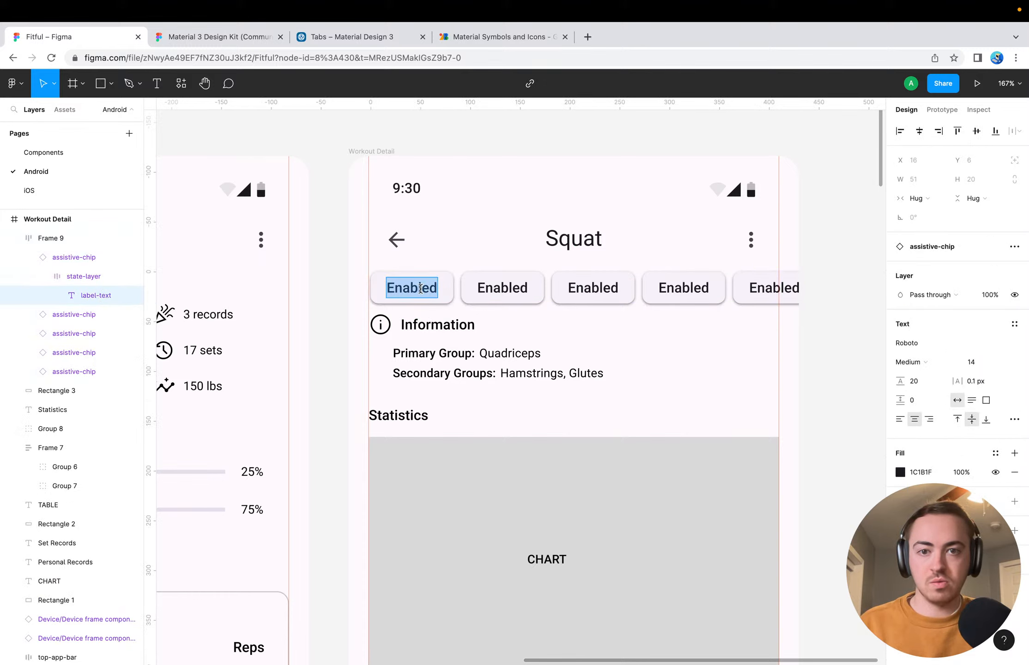
pyautogui.write('Barbell')
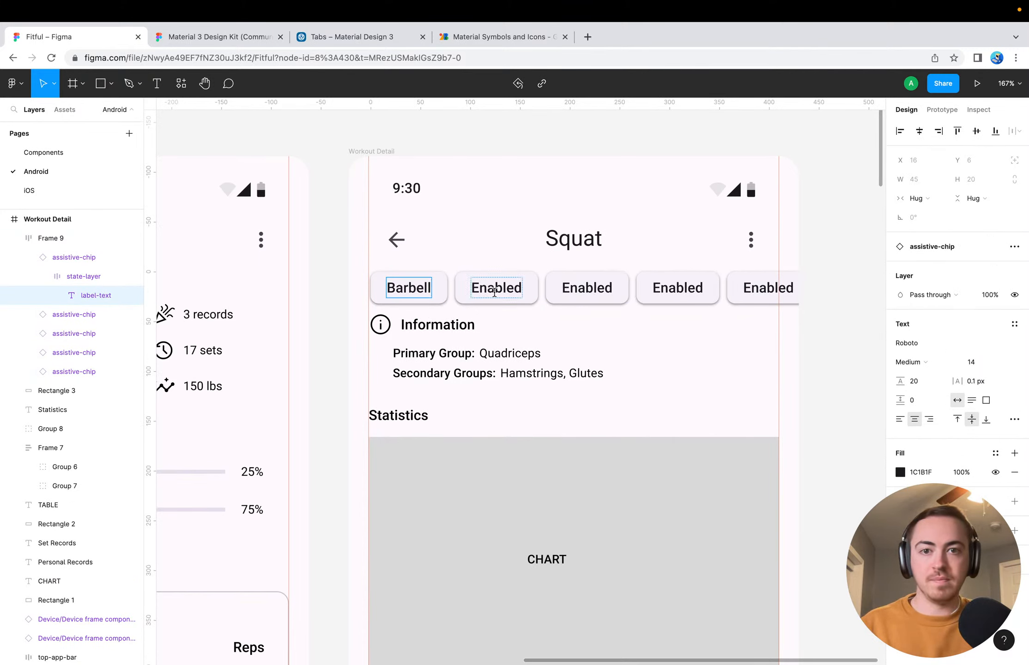
pyautogui.doubleClick(495, 289)
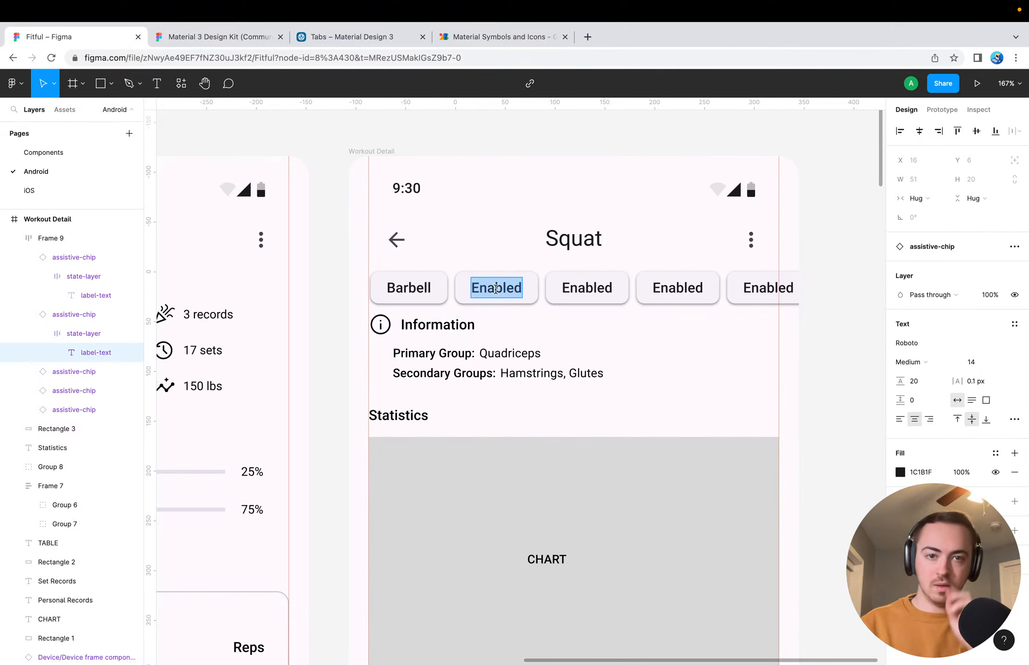
pyautogui.write('Quads')
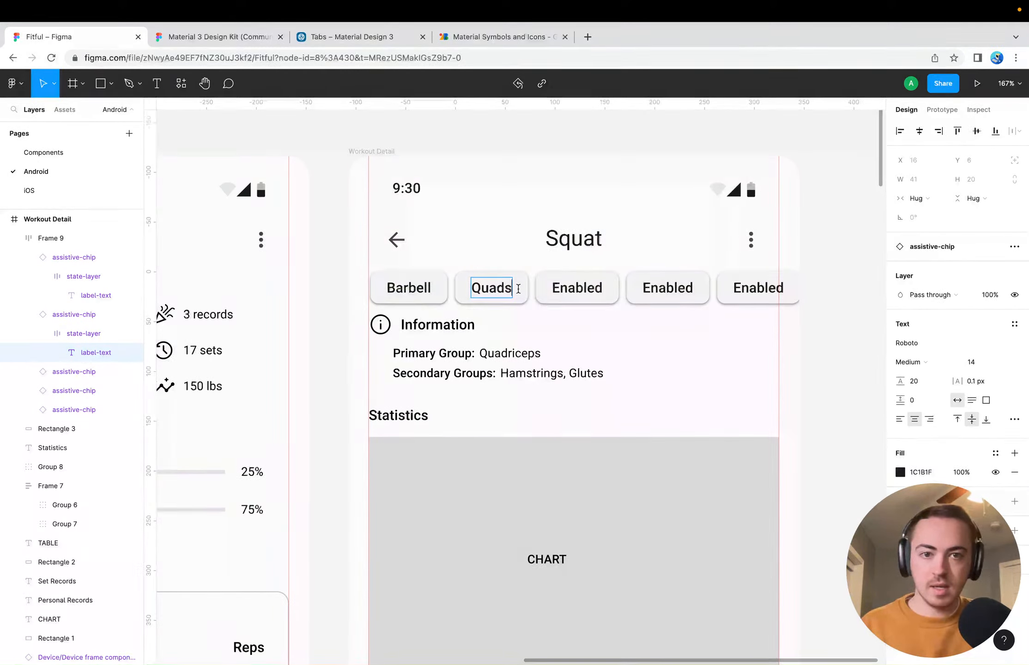
# Relabel the third assist chip in the row as Hamstrings
pyautogui.doubleClick(584, 285)
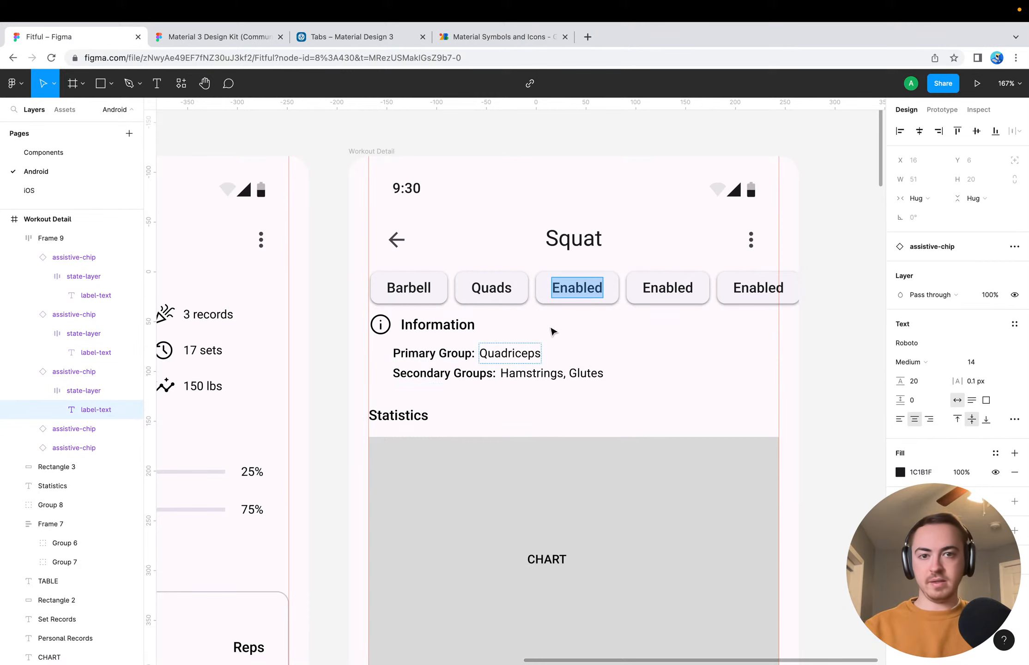
pyautogui.doubleClick(416, 287)
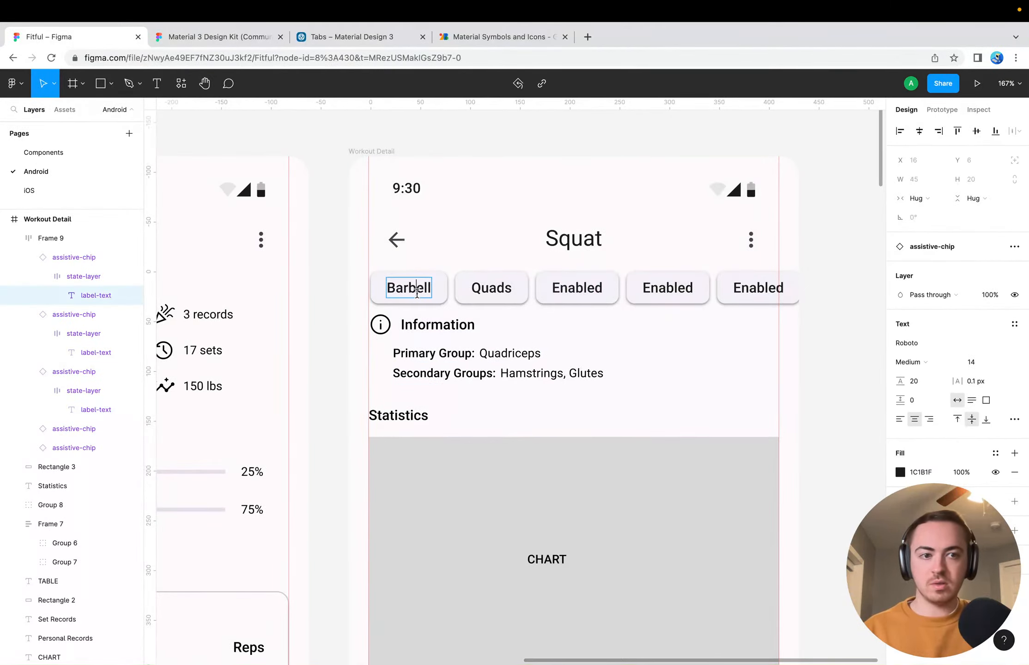
pyautogui.click(409, 415)
pyautogui.keyDown('super'); pyautogui.click(408, 294); pyautogui.keyUp('super')
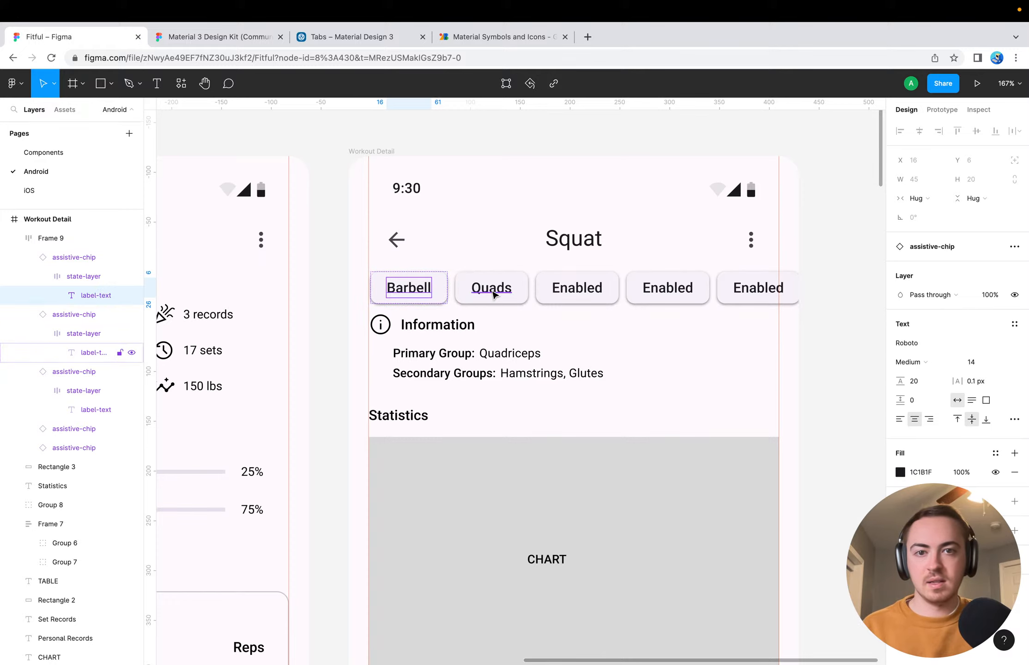
pyautogui.keyDown('super'); pyautogui.click(557, 292); pyautogui.keyUp('super')
pyautogui.press('Return')
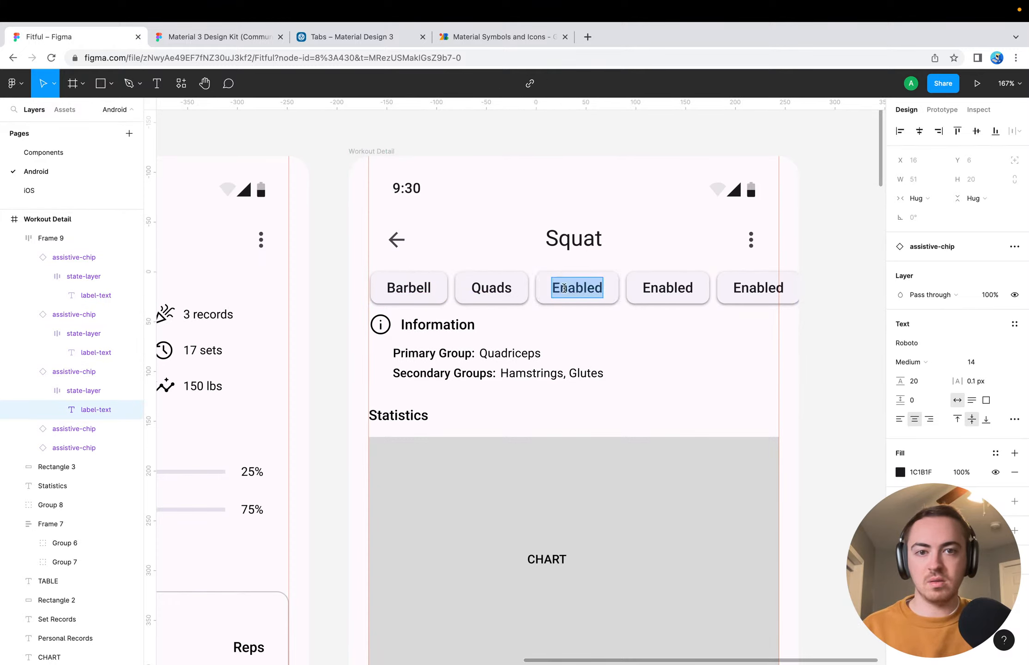
pyautogui.write('Hamstrings')
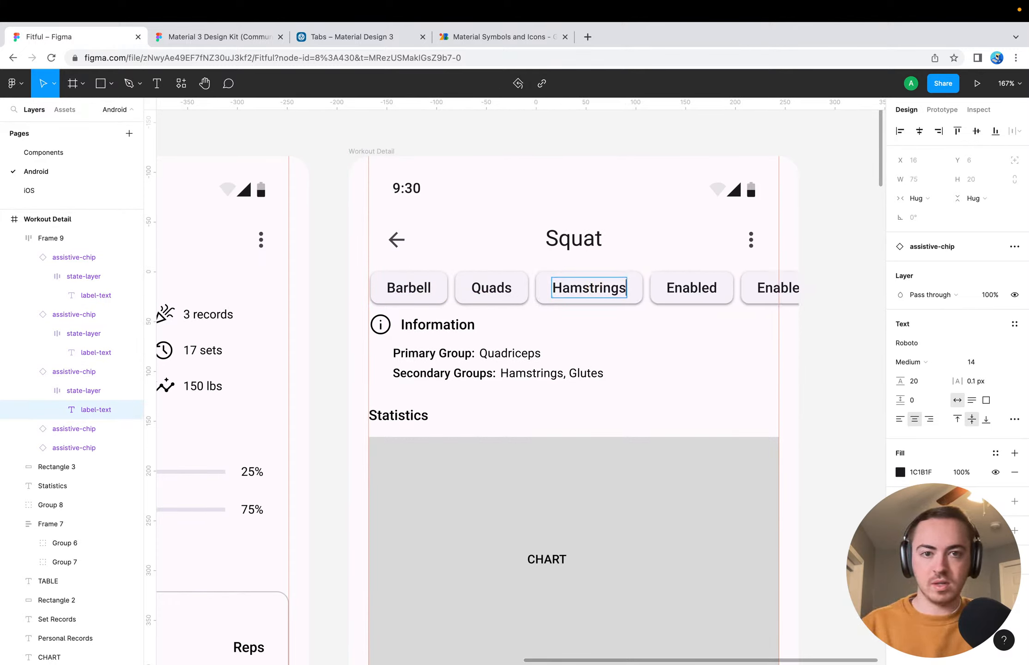
pyautogui.press('Escape')
# Relabel the fourth assist chip in the row as Glutes
pyautogui.keyDown('super'); pyautogui.click(691, 289); pyautogui.keyUp('super')
pyautogui.press('Return')
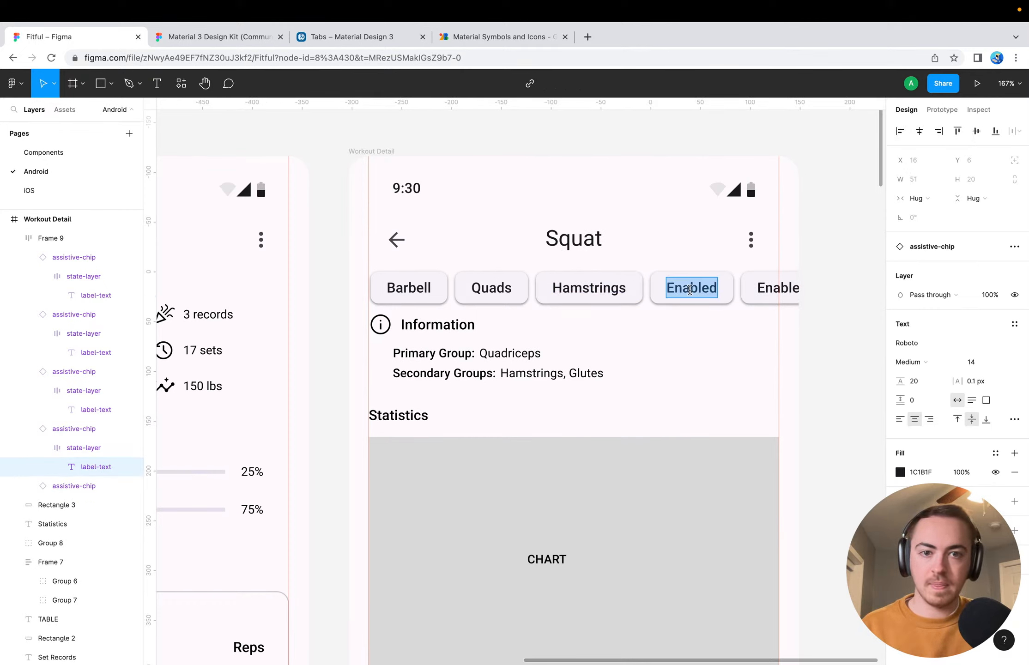
pyautogui.write('Glutes')
pyautogui.press('Escape')
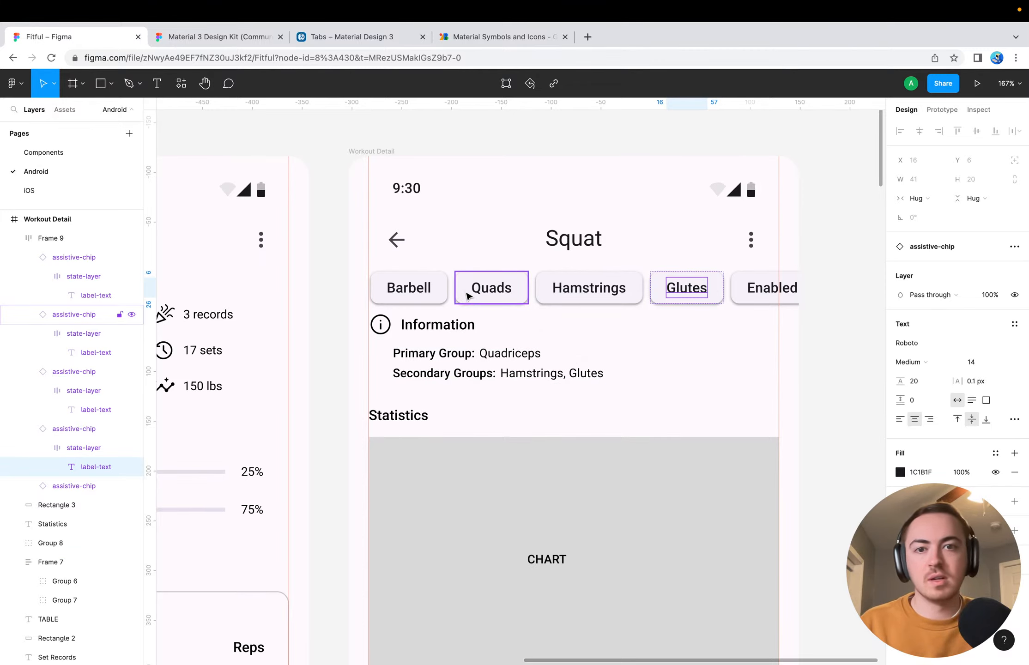
# Delete the fifth, unlabelled Enabled chip from the end of the row
pyautogui.hscroll(5, 626, 285)
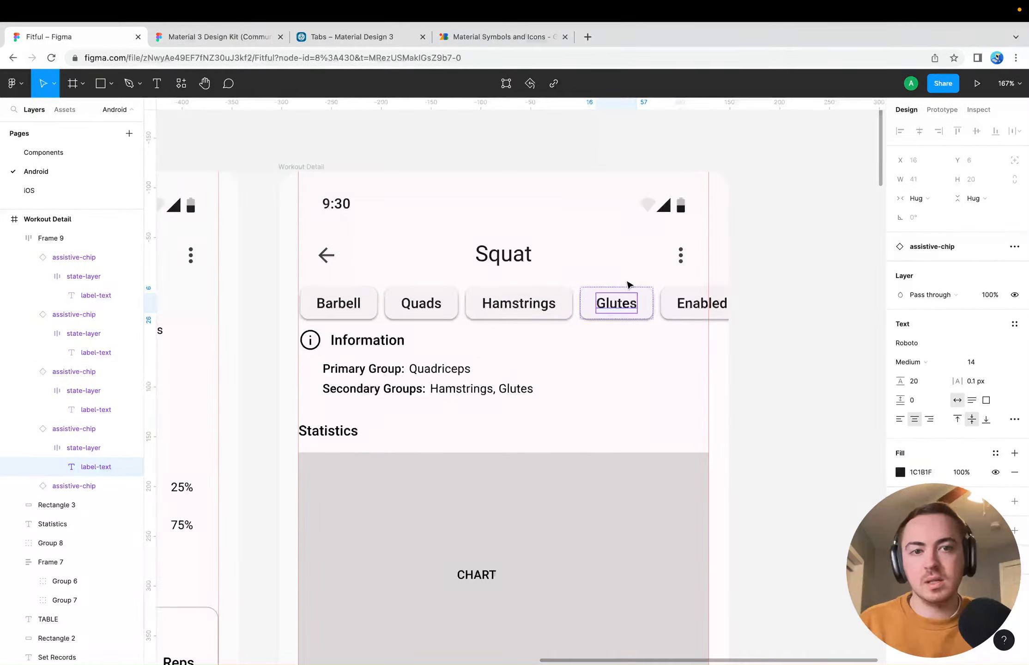
pyautogui.click(659, 292)
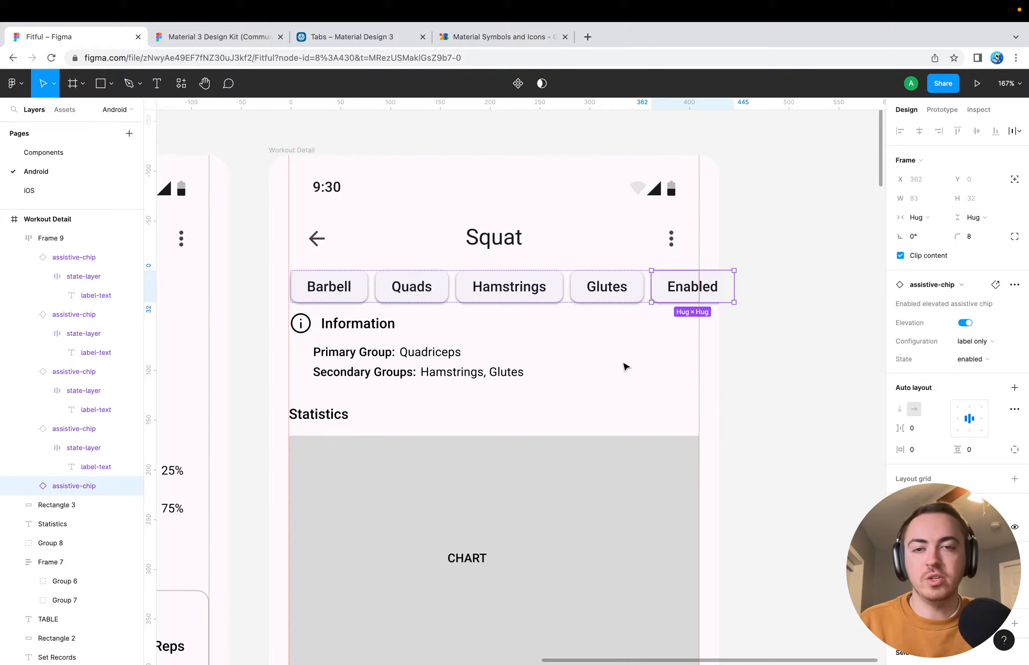
pyautogui.press('Delete')
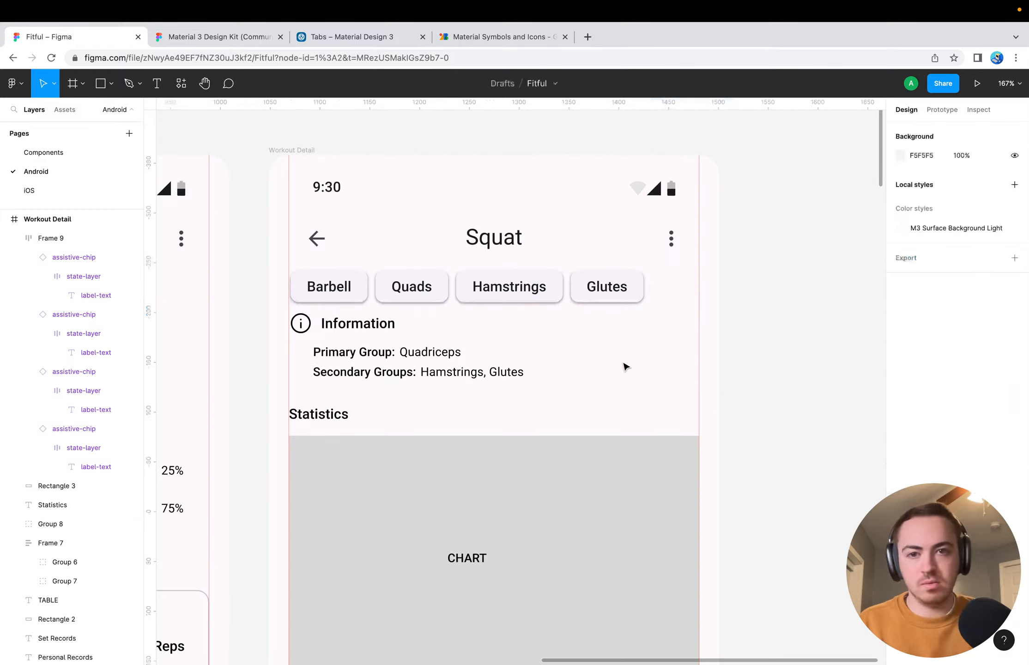
# Set the chip frame's auto layout spacing mode to Space between
pyautogui.click(439, 284)
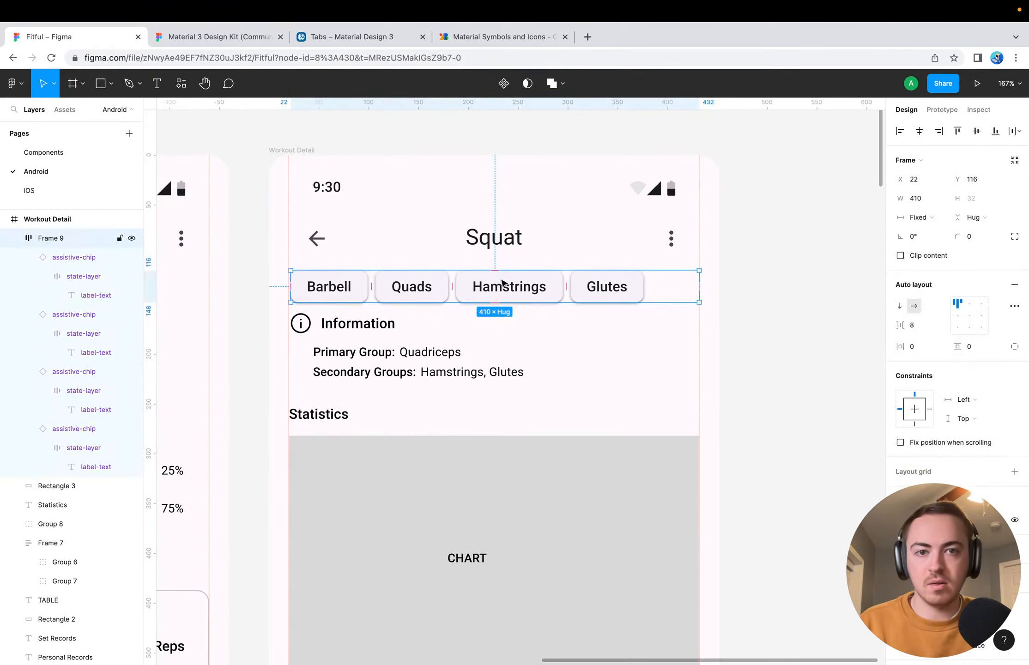
pyautogui.click(1013, 306)
pyautogui.click(830, 415)
pyautogui.click(840, 420)
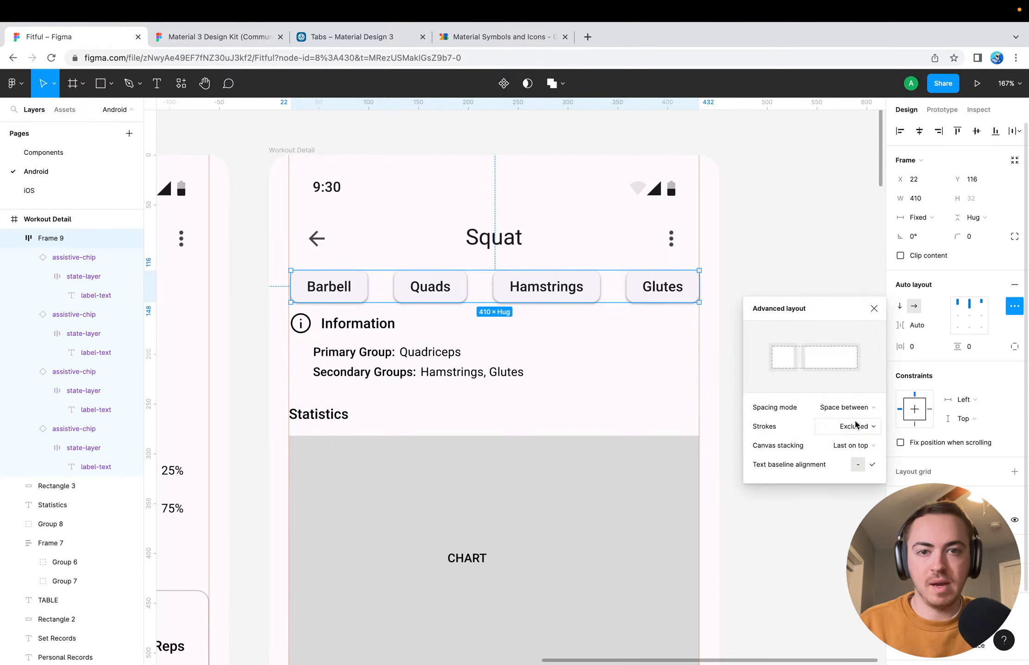
pyautogui.click(626, 389)
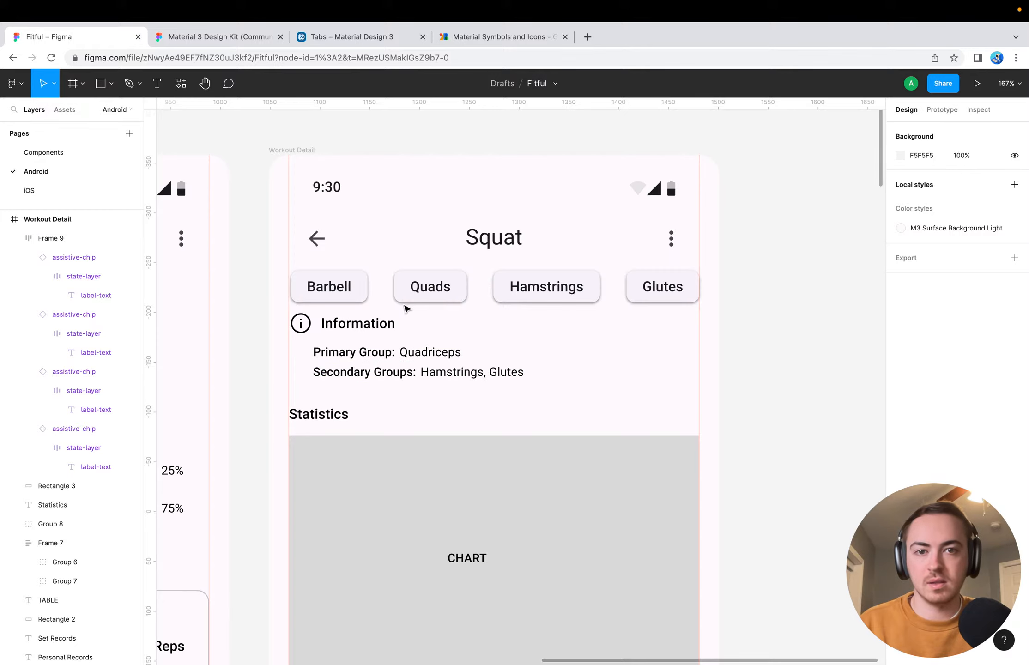
# Delete the Information heading with its muscle group lines, and move the chip row down to Y 128
pyautogui.moveTo(285, 324); pyautogui.dragTo(356, 363)
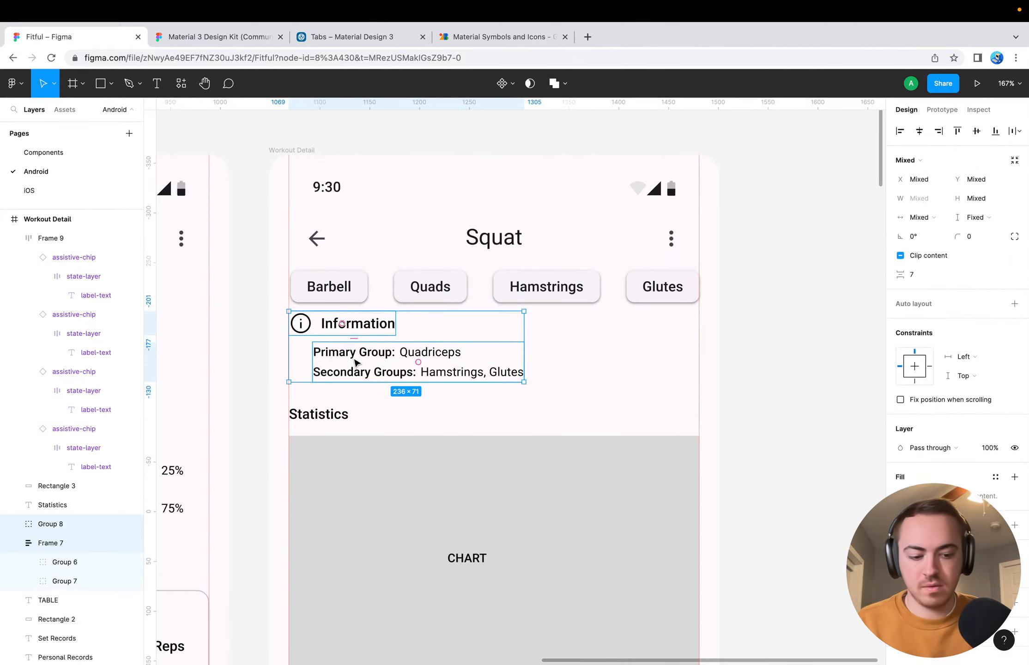
pyautogui.press('Delete')
pyautogui.click(356, 291)
pyautogui.press('Down')
pyautogui.press('Down')
pyautogui.press('Down')
pyautogui.press('Down')
pyautogui.press('Down')
pyautogui.press('Down')
pyautogui.press('Down')
pyautogui.press('Down')
pyautogui.press('Down')
pyautogui.press('Down')
pyautogui.press('Down')
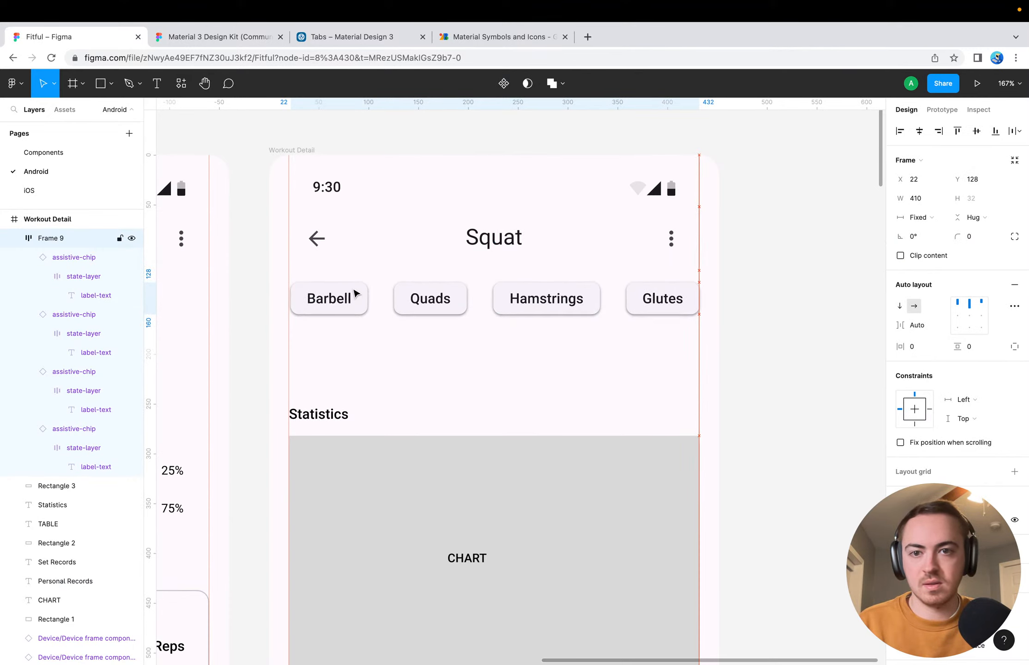
pyautogui.click(402, 362)
pyautogui.scroll(-3, 402, 362)
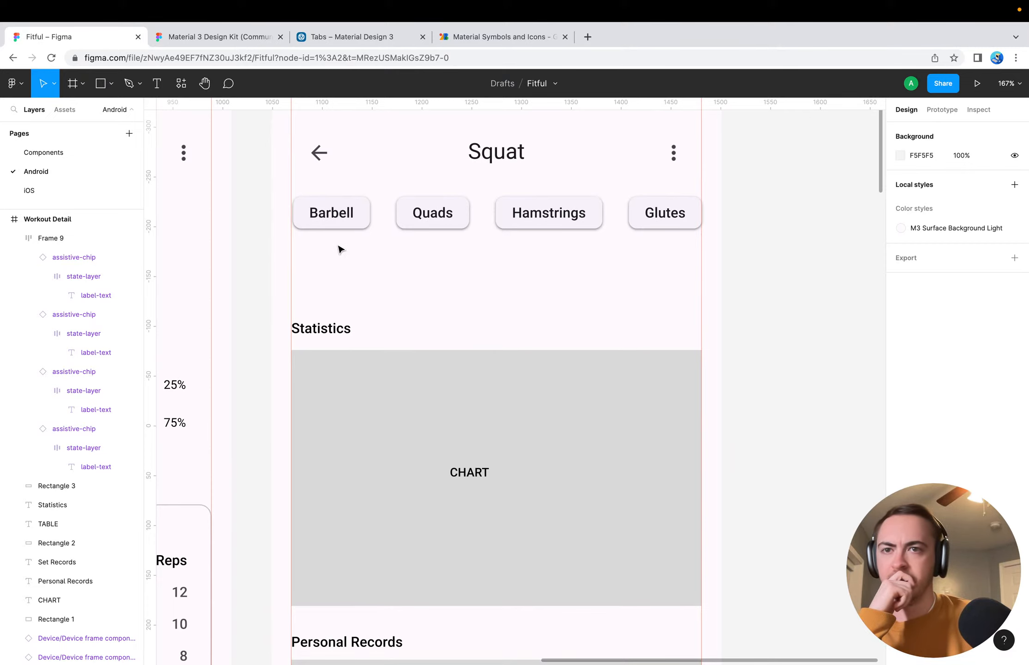
# Switch to the Material 3 Design Kit, examine its assist, filter and suggestion chip variants, and return to the Fitful file
pyautogui.click(191, 39)
pyautogui.click(338, 433)
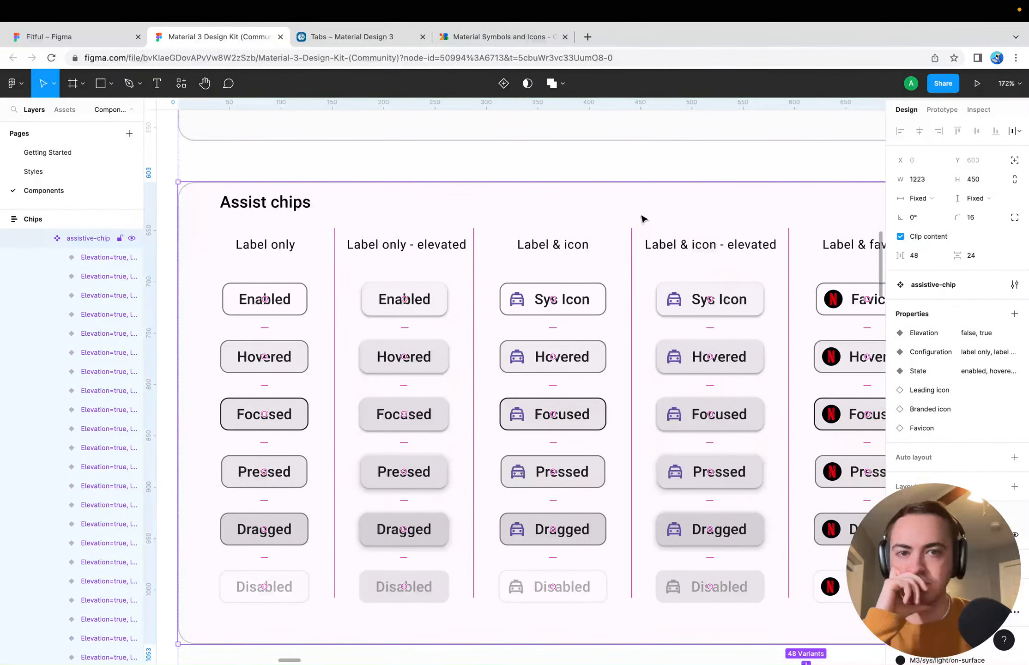
pyautogui.hscroll(5, 642, 200)
pyautogui.hscroll(-5, 642, 202)
pyautogui.scroll(-3, 643, 202)
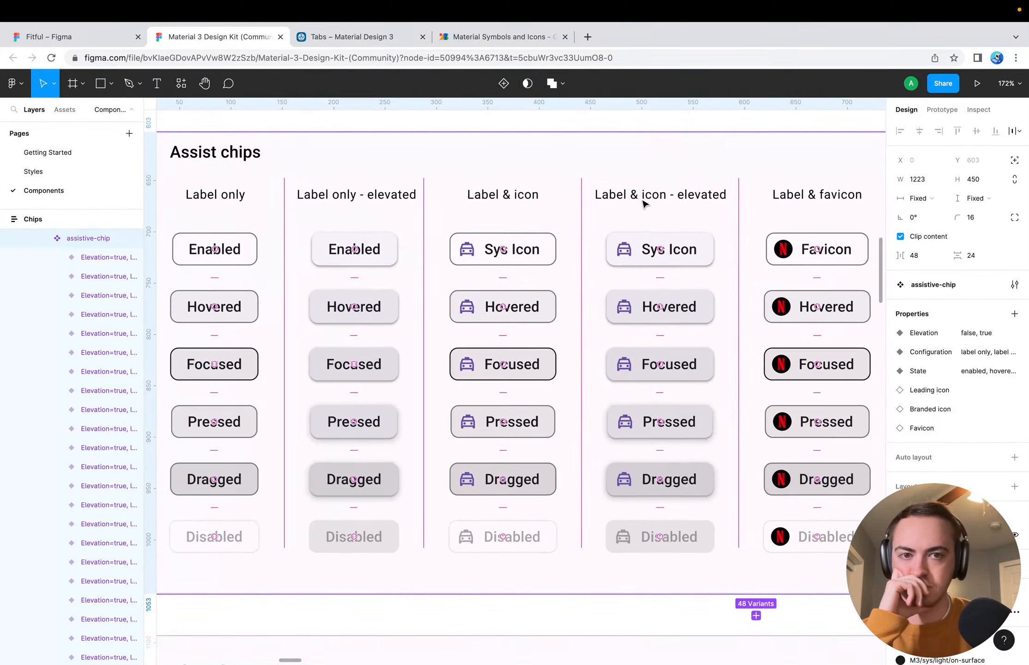
pyautogui.scroll(-3, 644, 203)
pyautogui.hscroll(-1, 644, 204)
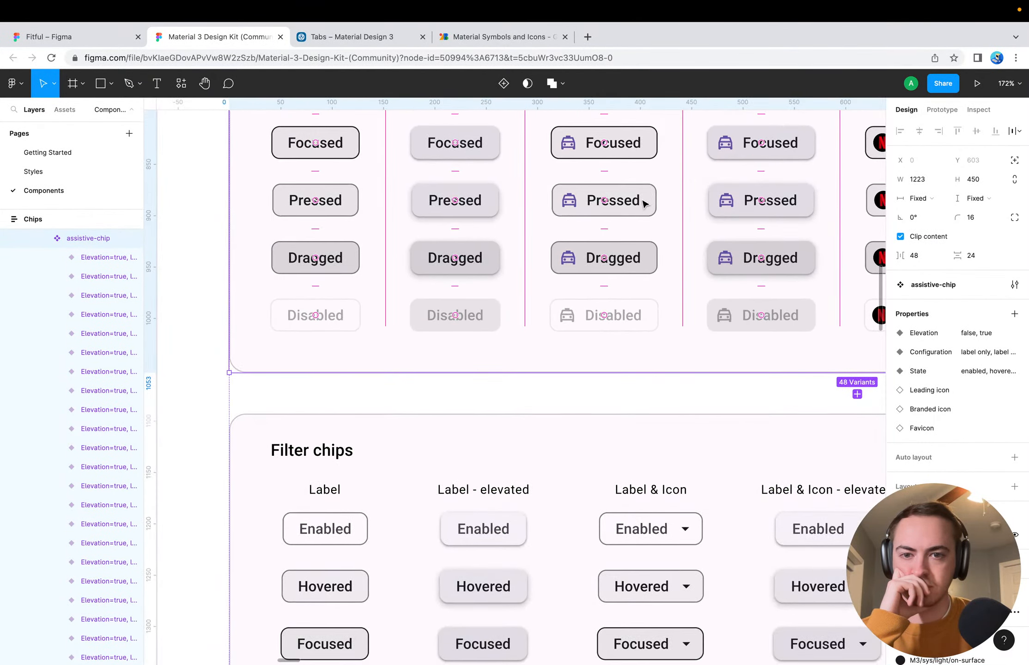
pyautogui.click(207, 395)
pyautogui.scroll(-10, 207, 395)
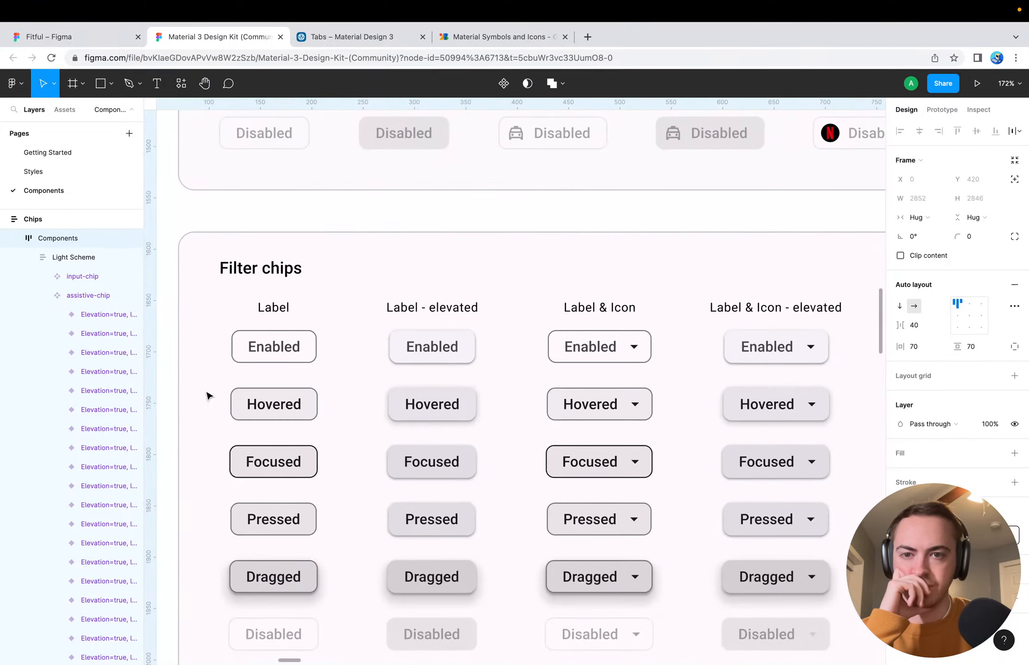
pyautogui.scroll(-20, 207, 396)
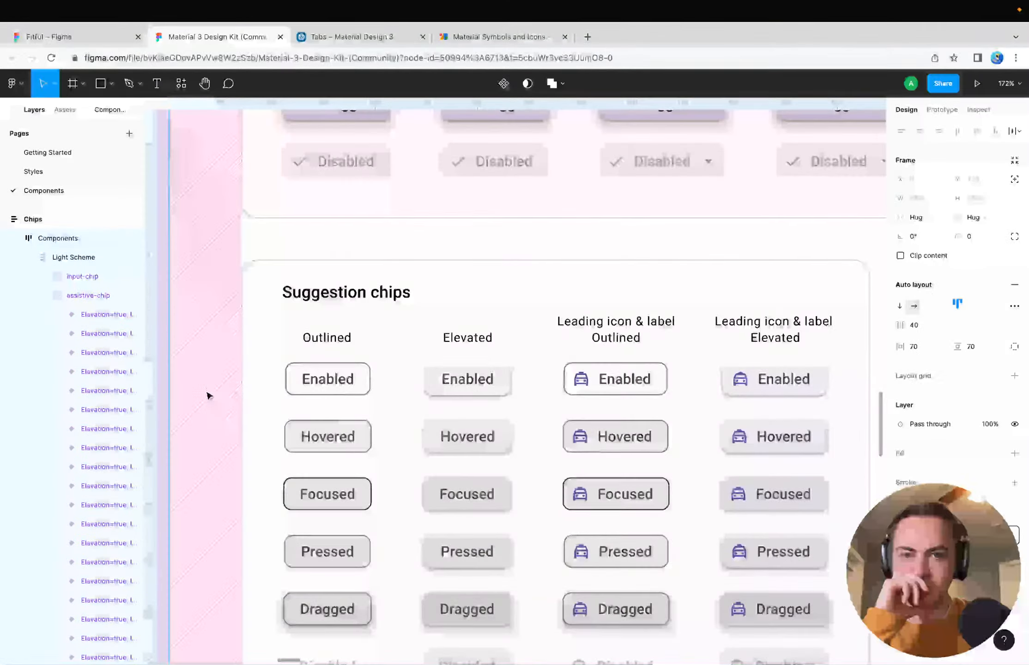
pyautogui.scroll(18, 207, 396)
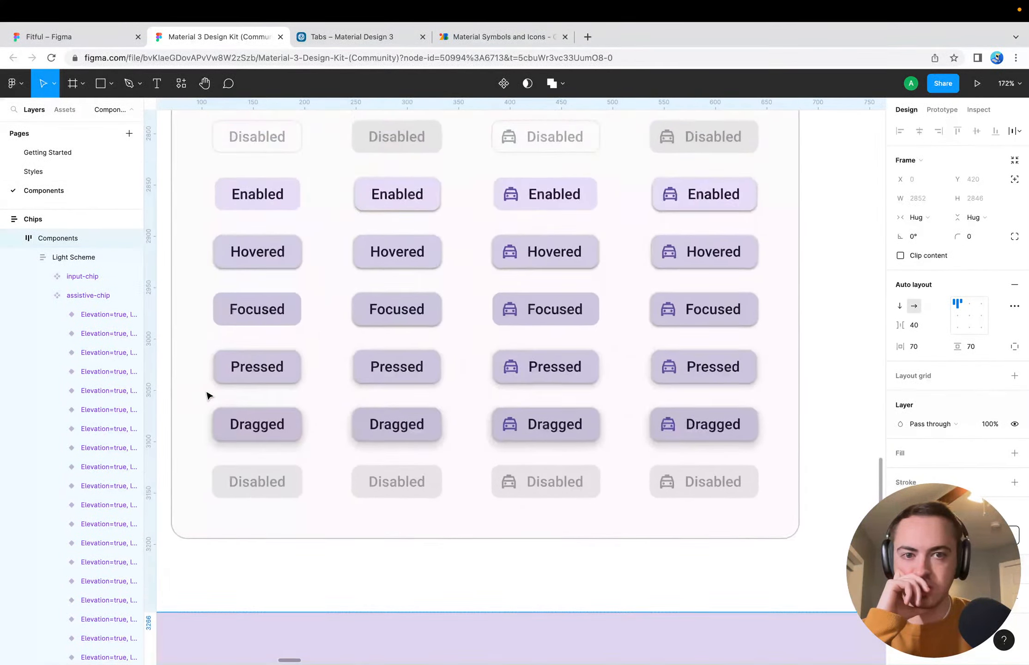
pyautogui.hscroll(-3, 207, 396)
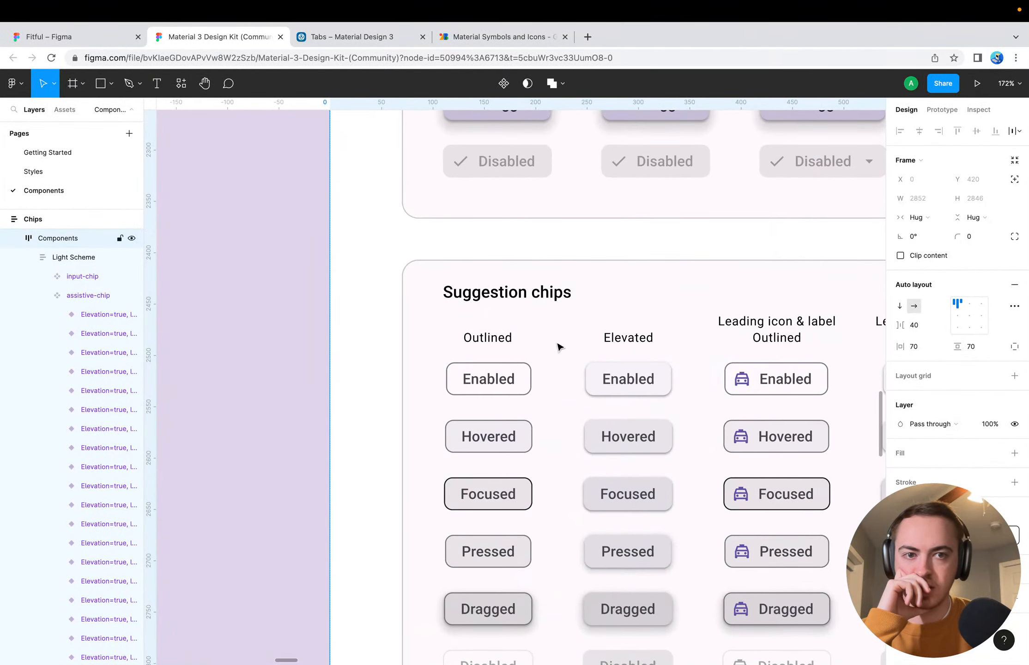
pyautogui.hscroll(5, 558, 346)
pyautogui.scroll(10, 589, 281)
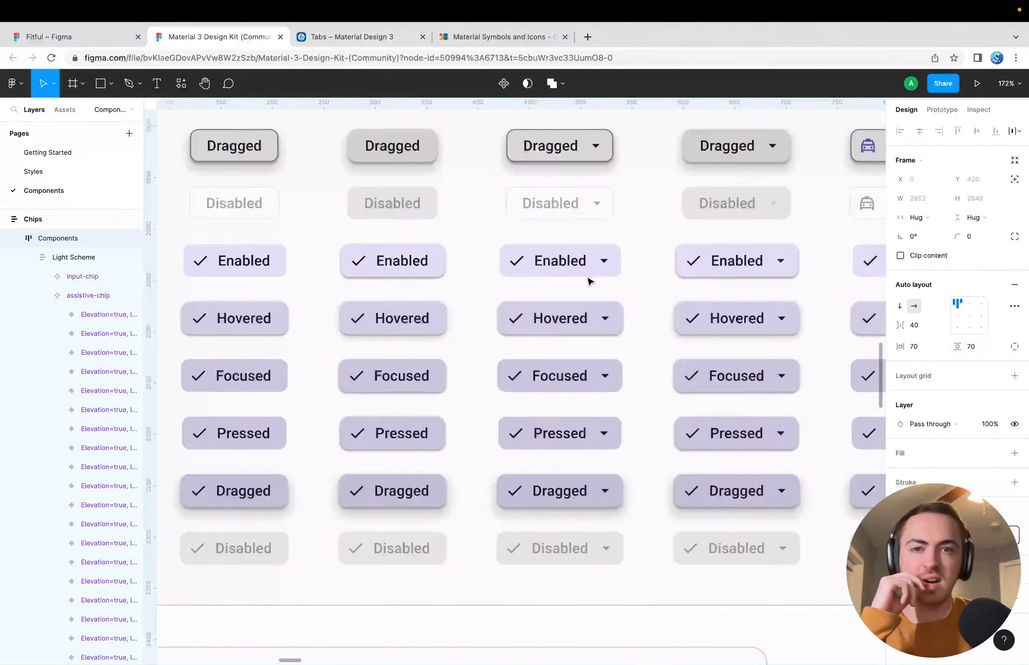
pyautogui.click(366, 38)
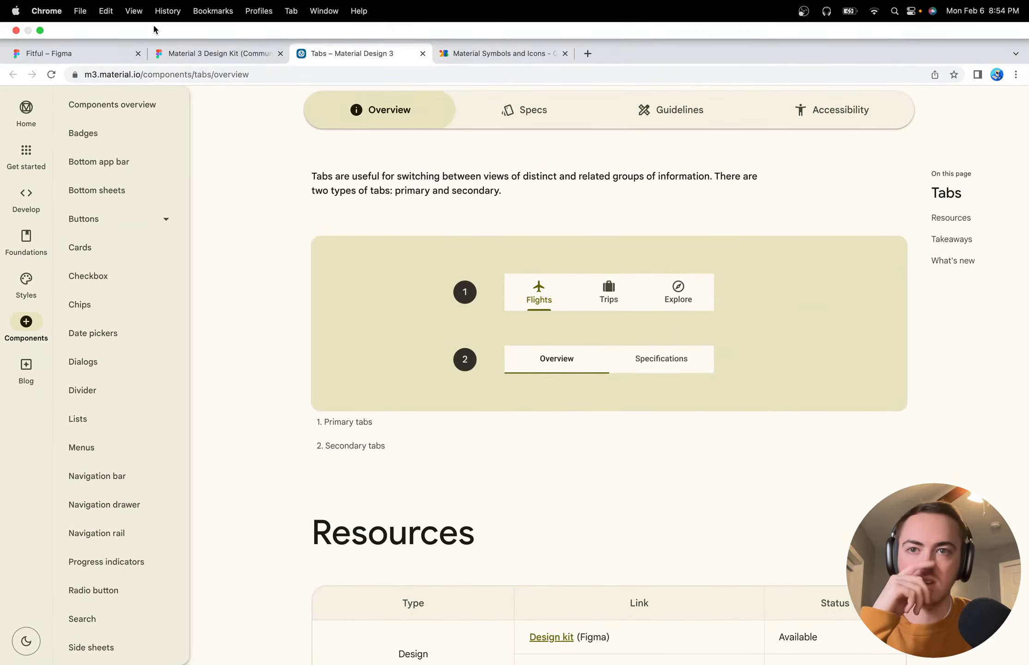
pyautogui.click(85, 37)
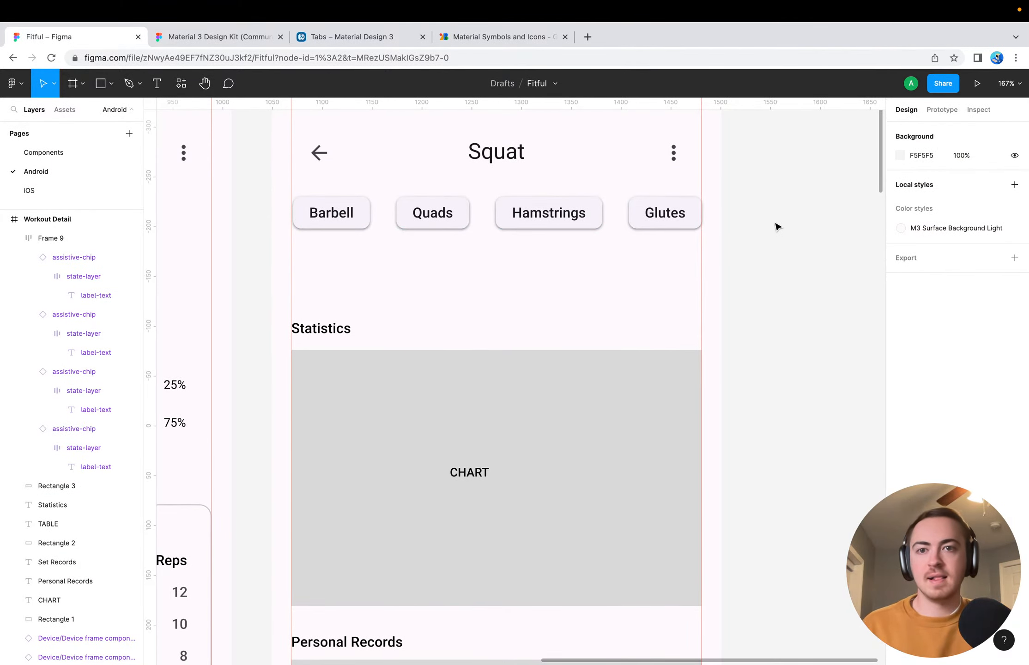
# Nudge the chip row slightly left so that it lines up with the Workout Detail screen's margin guides
pyautogui.click(676, 218)
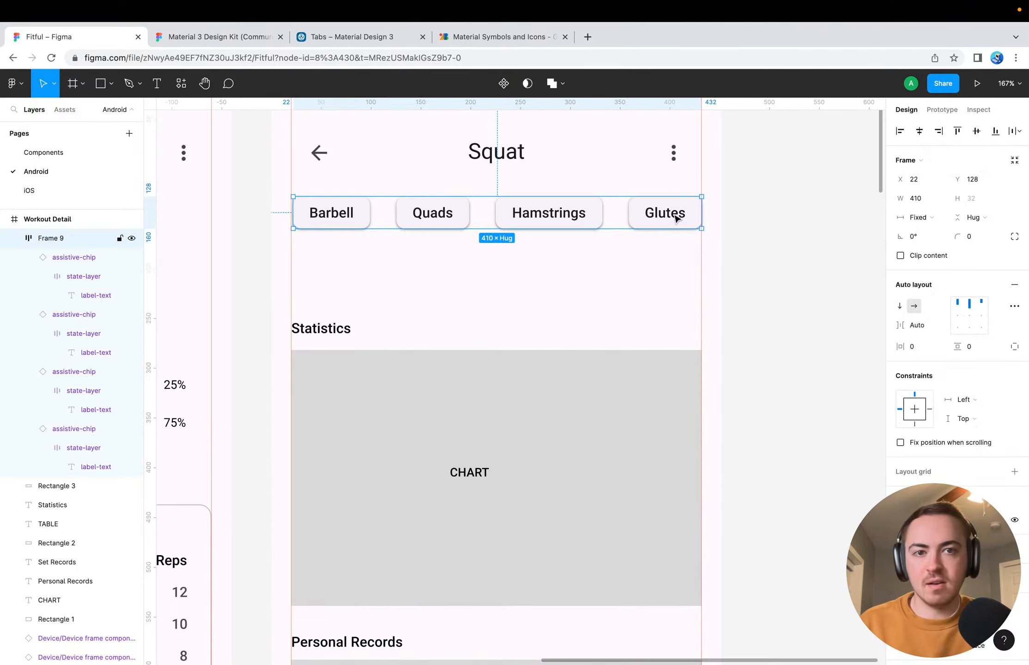
pyautogui.click(761, 233)
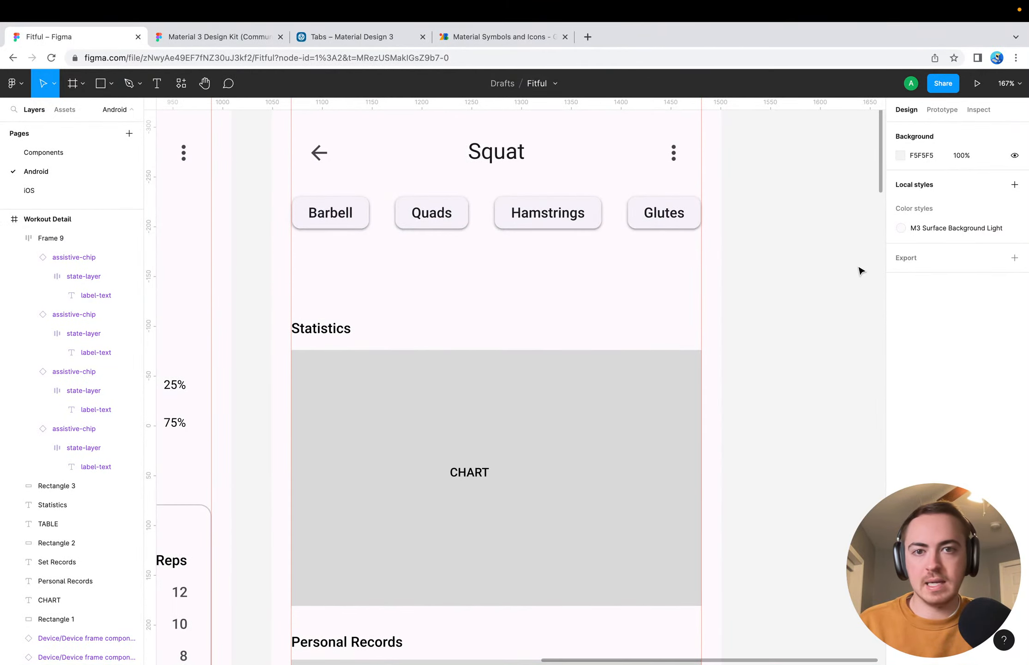
pyautogui.scroll(-2, 860, 271)
pyautogui.scroll(-10, 860, 271)
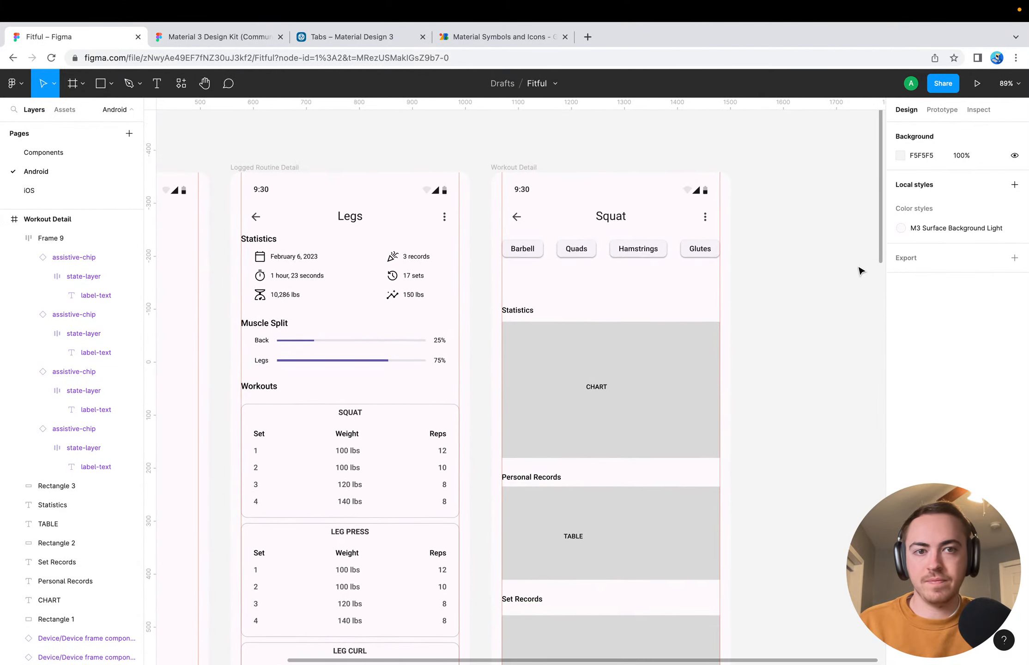
pyautogui.scroll(-3, 811, 350)
pyautogui.hscroll(2, 812, 350)
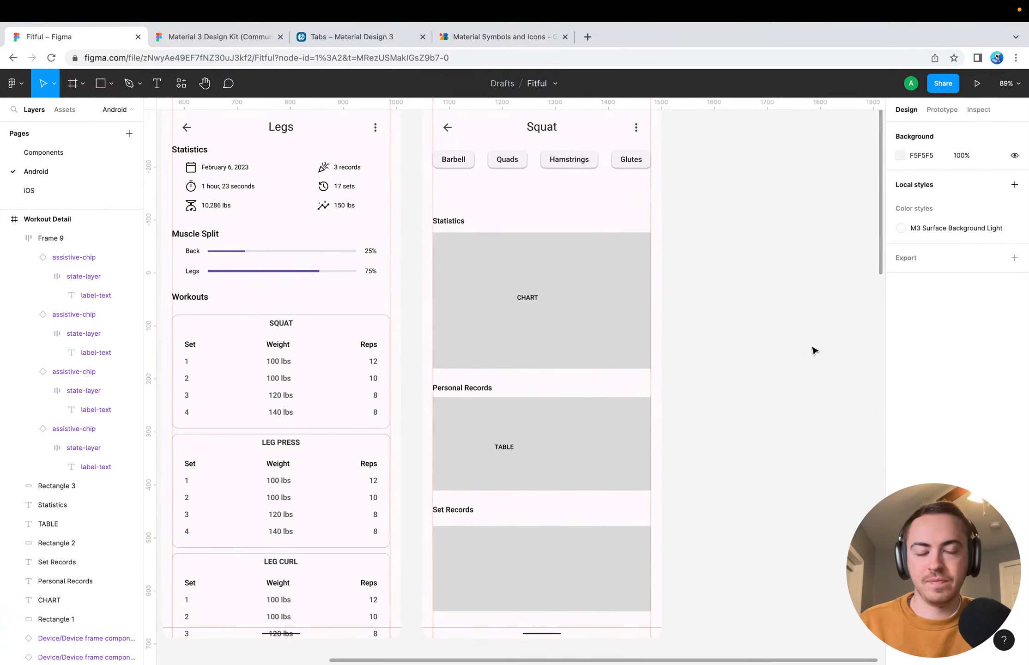
pyautogui.click(552, 300)
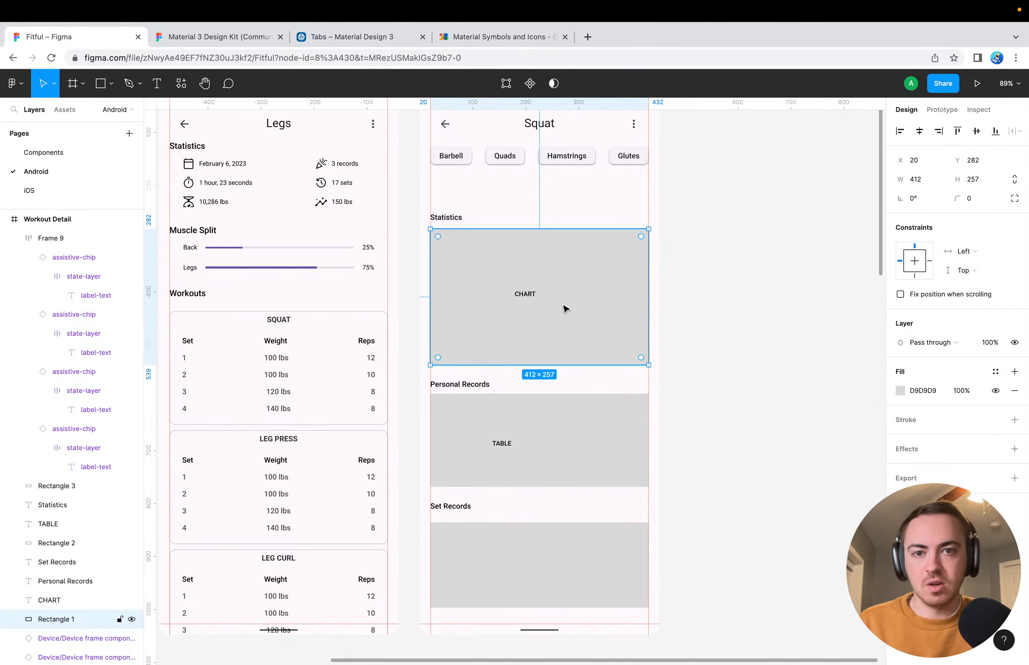
pyautogui.click(705, 309)
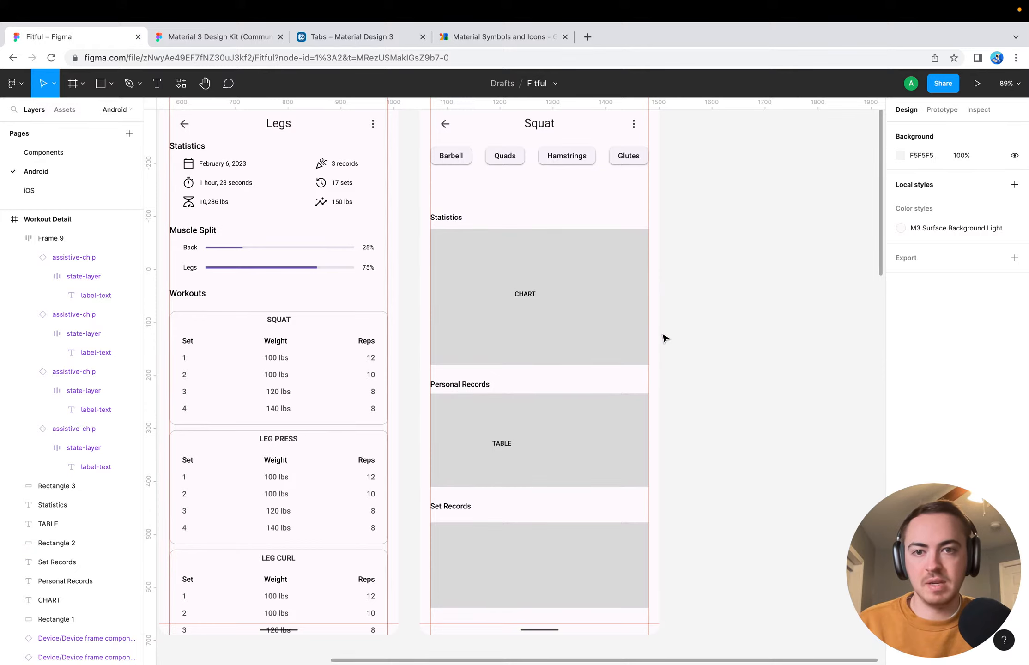
pyautogui.hscroll(-5, 664, 338)
pyautogui.scroll(-1, 664, 338)
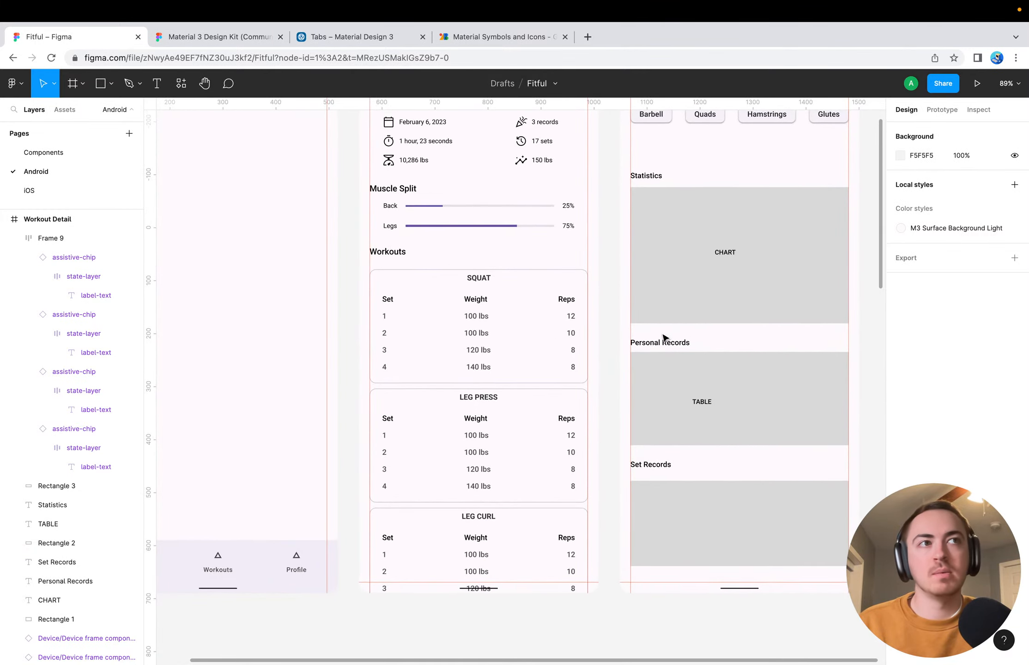
pyautogui.hscroll(4, 802, 291)
pyautogui.scroll(1, 802, 291)
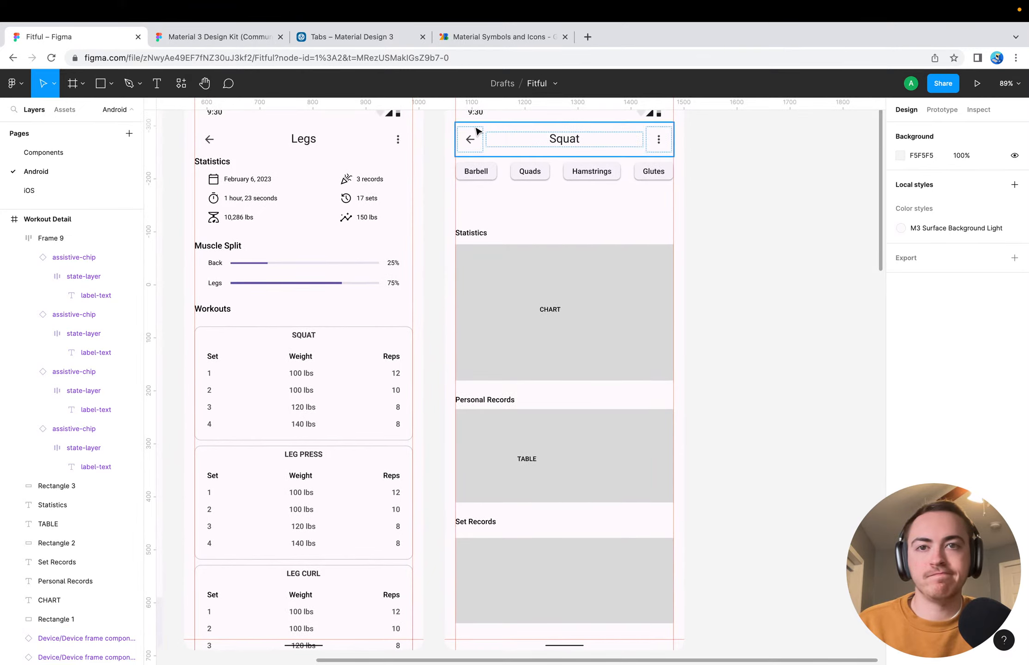
# Search the web in a new browser tab for "material charts" and refine the search to "material charts compose"
pyautogui.click(587, 37)
pyautogui.write('material charts')
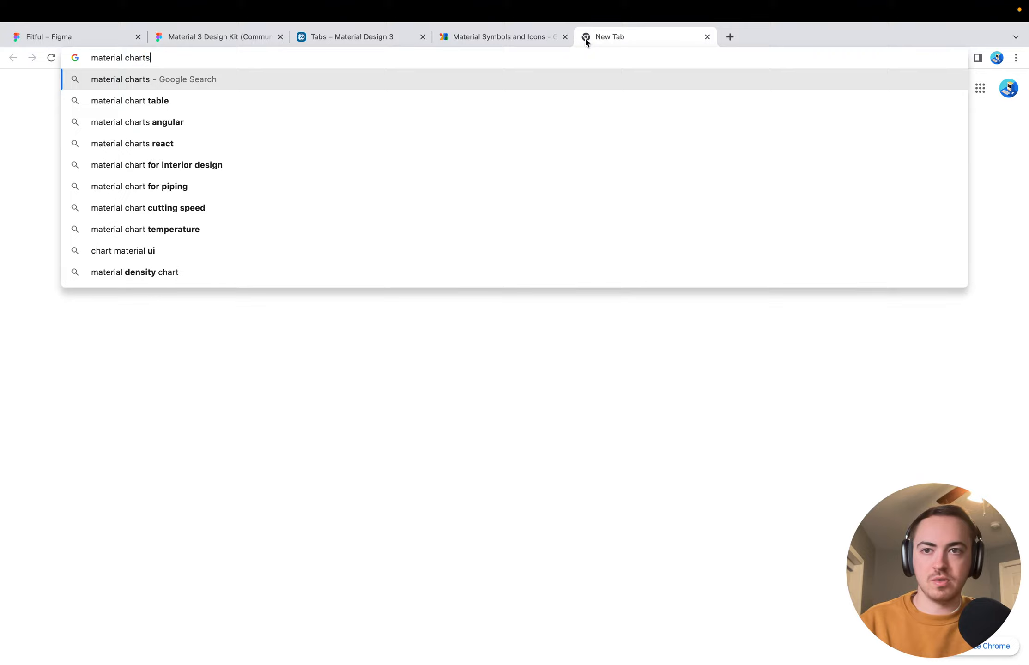
pyautogui.press('Return')
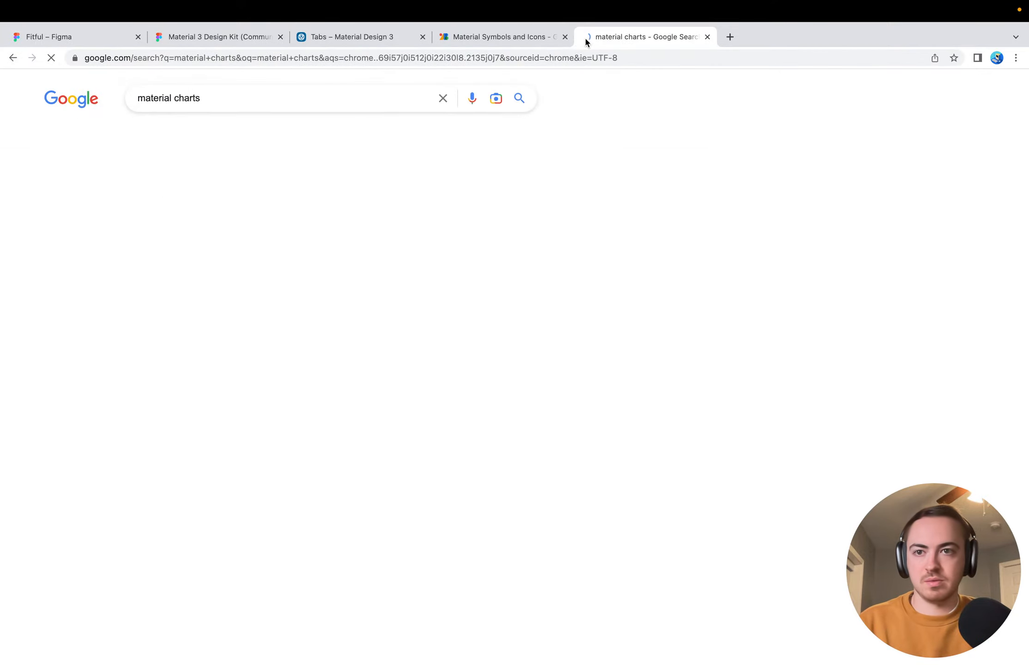
pyautogui.click(231, 105)
pyautogui.write('compose')
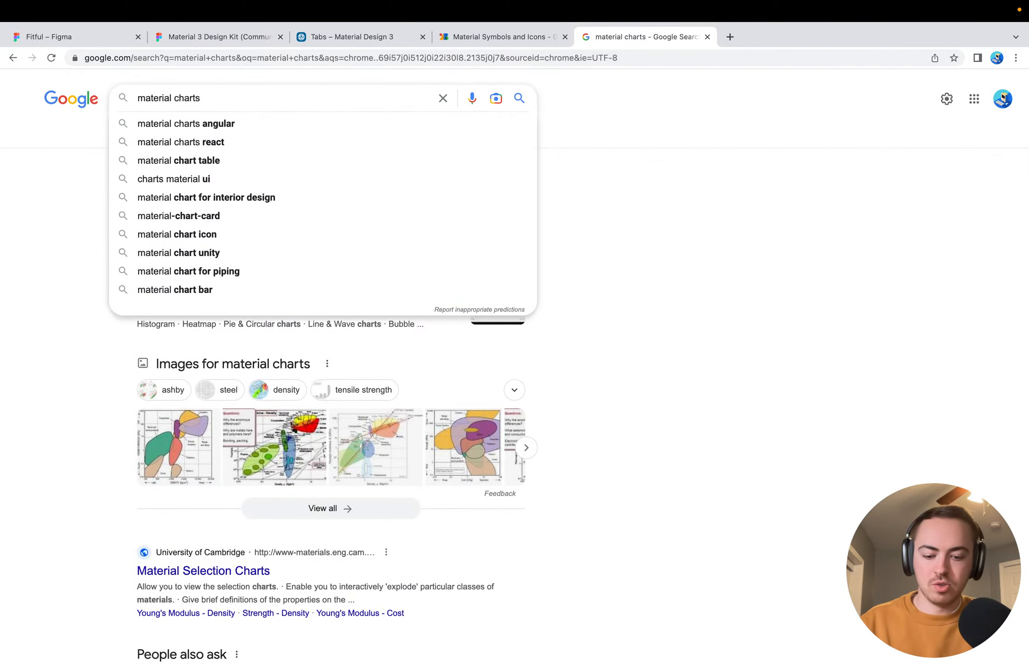
pyautogui.press('Return')
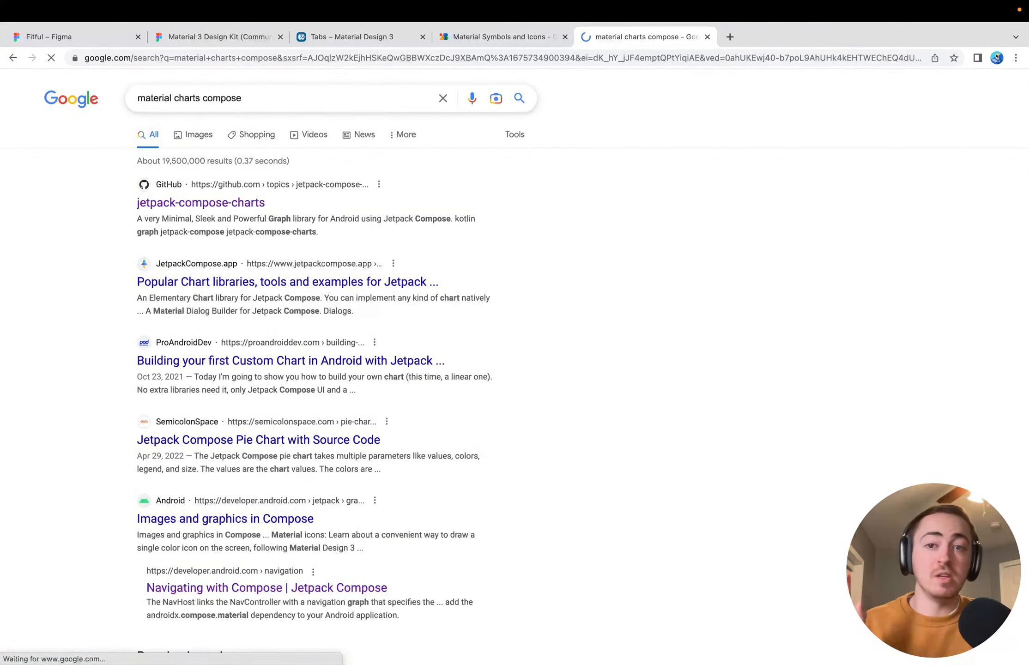
# Open the jetpack-compose-charts topic on GitHub, look through its chart library repositories, and return to the search results
pyautogui.click(189, 204)
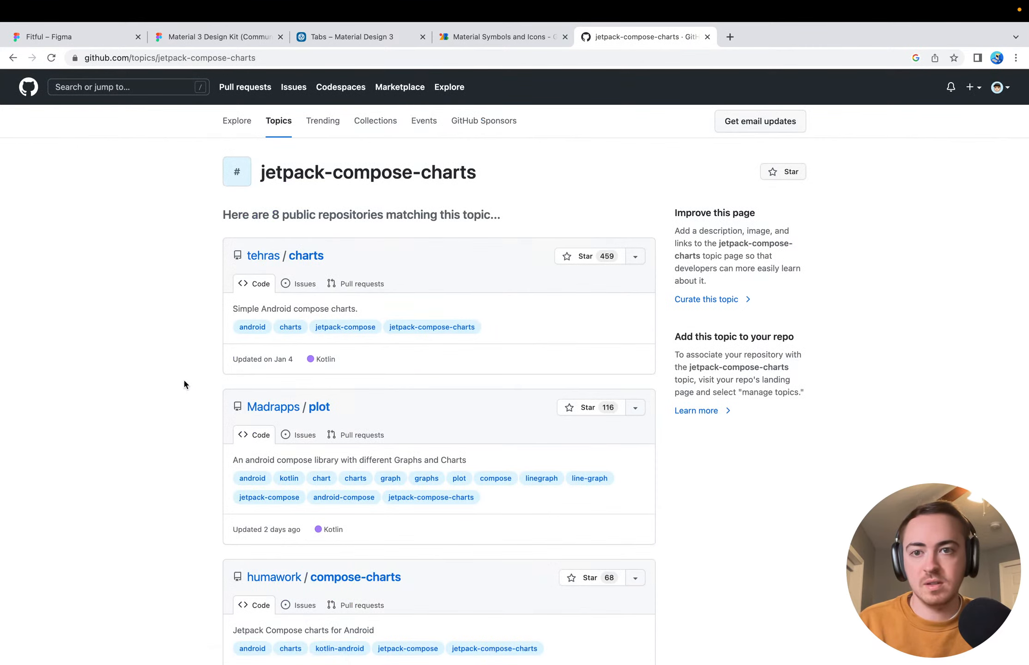
pyautogui.scroll(-1, 187, 365)
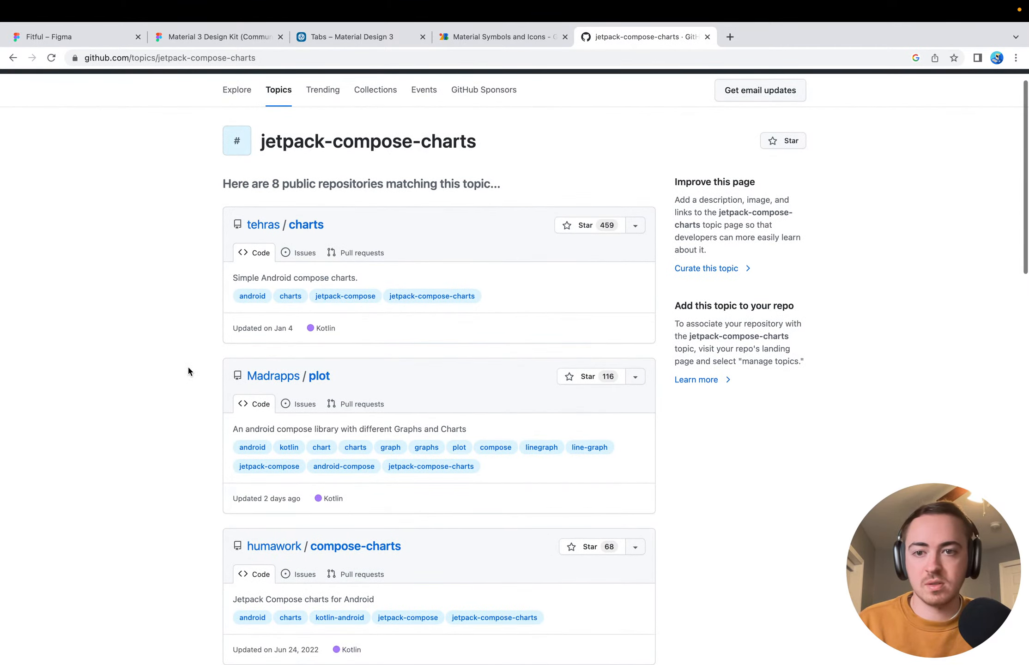
pyautogui.scroll(-4, 203, 176)
pyautogui.scroll(-8, 179, 400)
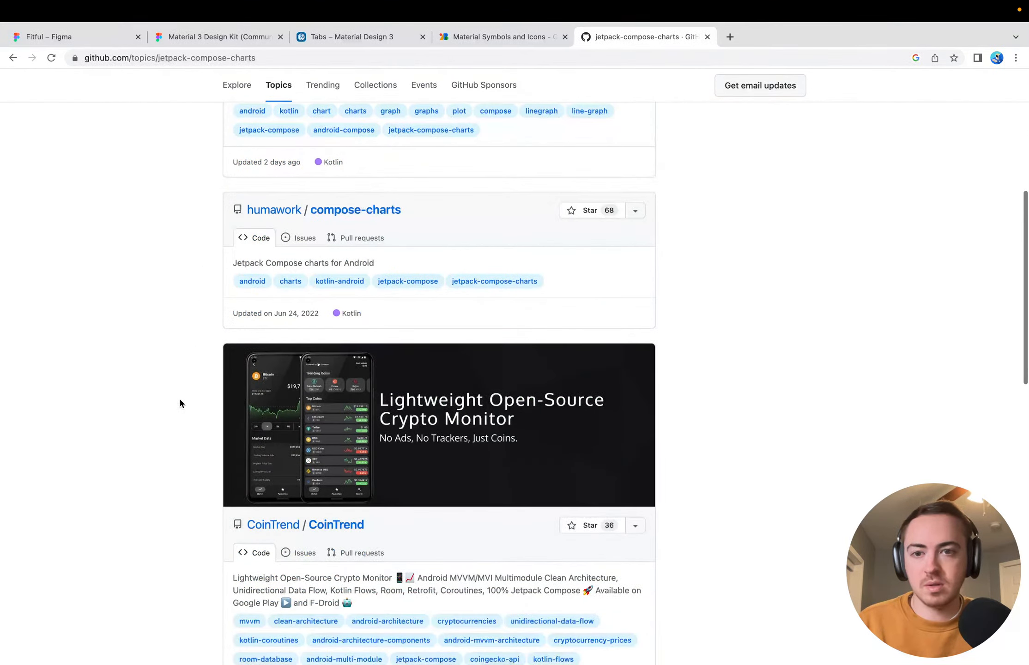
pyautogui.scroll(-3, 179, 400)
pyautogui.press('super+Left')
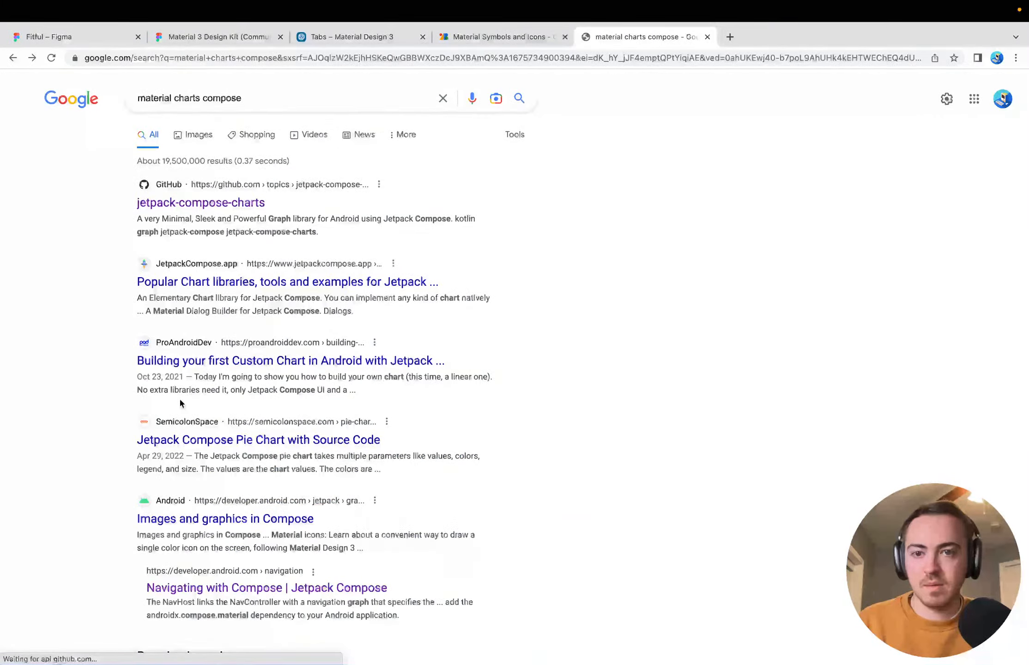
# Open the Android developers page "Images and graphics in Compose" and review its list of graphics topics
pyautogui.click(173, 519)
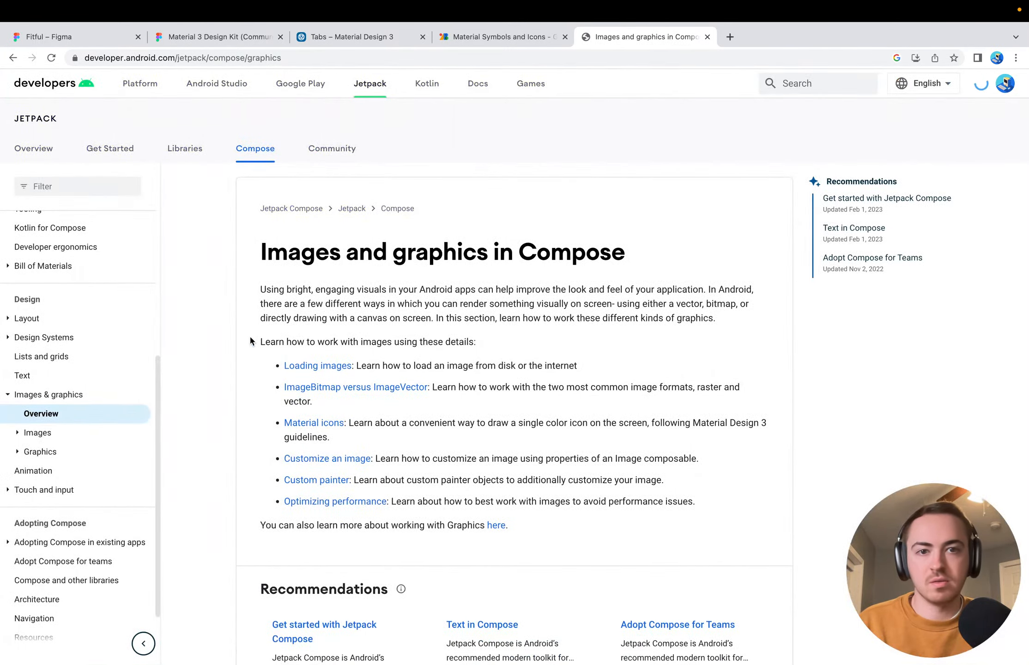
pyautogui.scroll(-5, 194, 435)
pyautogui.scroll(5, 194, 435)
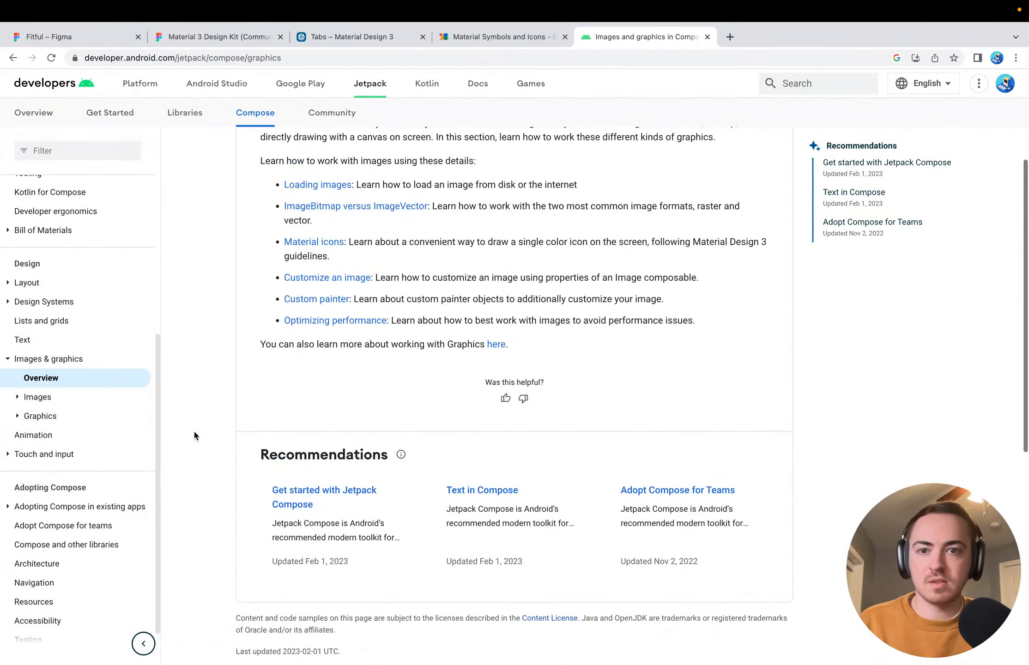
pyautogui.scroll(3, 383, 311)
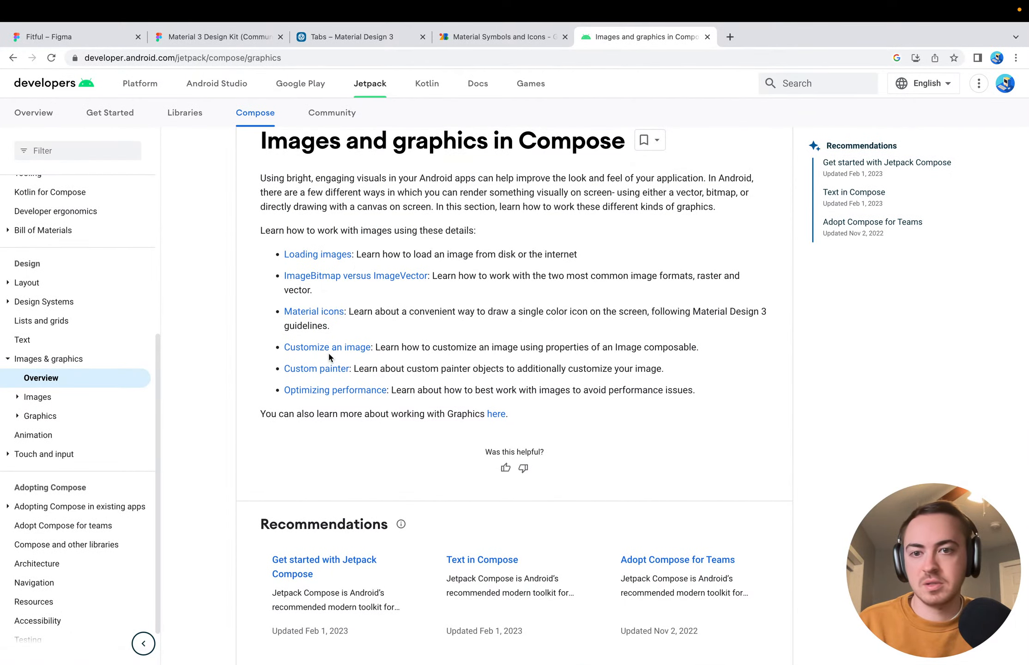
# Open the Custom painter article, read through its code samples and example output, and go back to the graphics overview
pyautogui.click(336, 372)
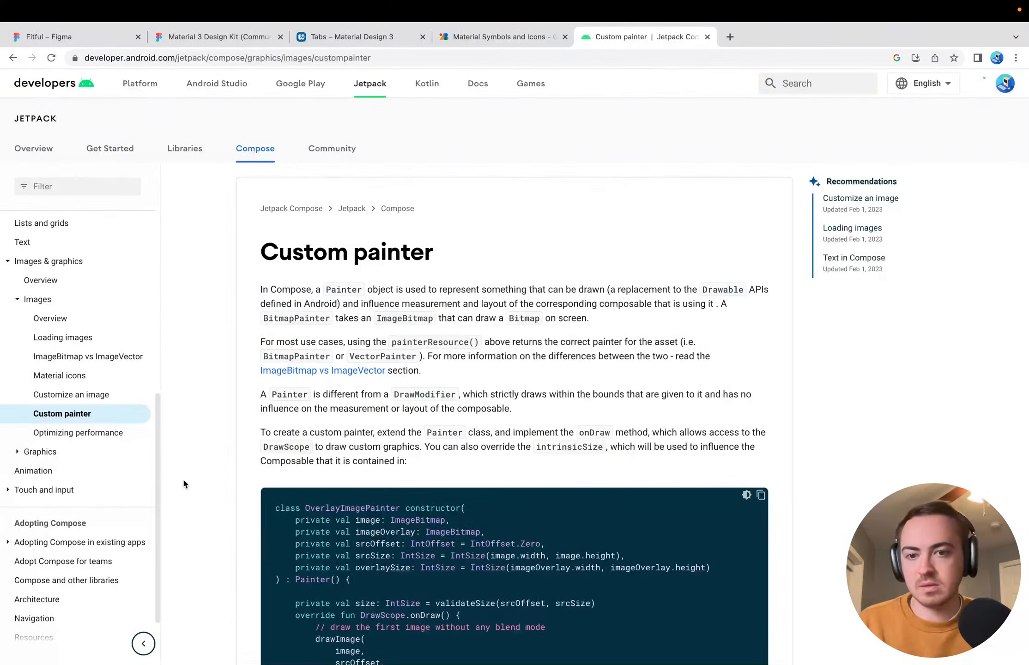
pyautogui.scroll(-15, 184, 480)
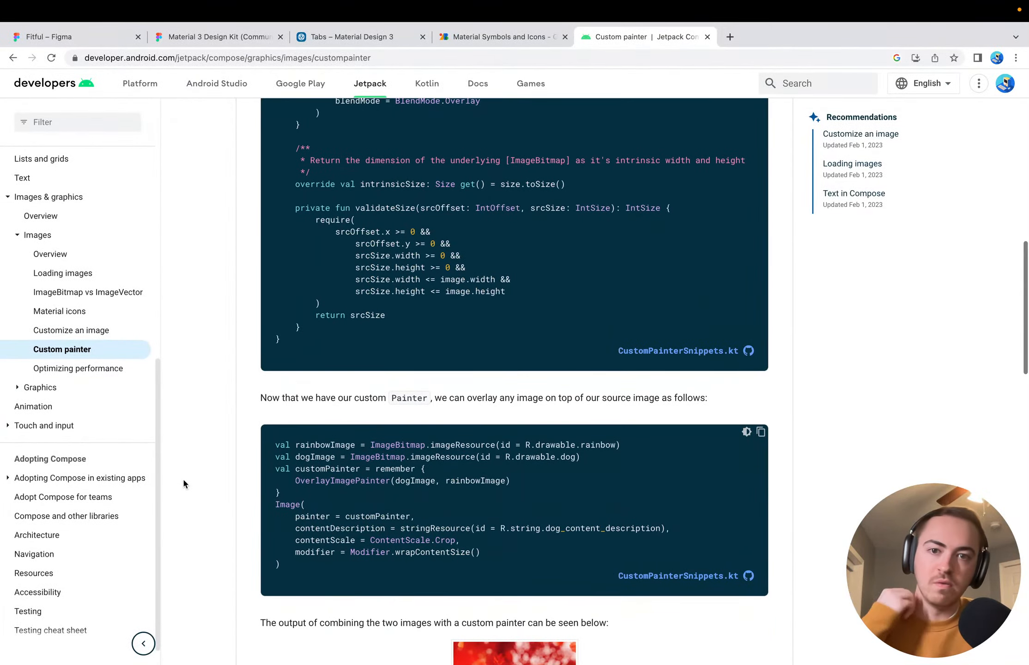
pyautogui.scroll(-7, 180, 481)
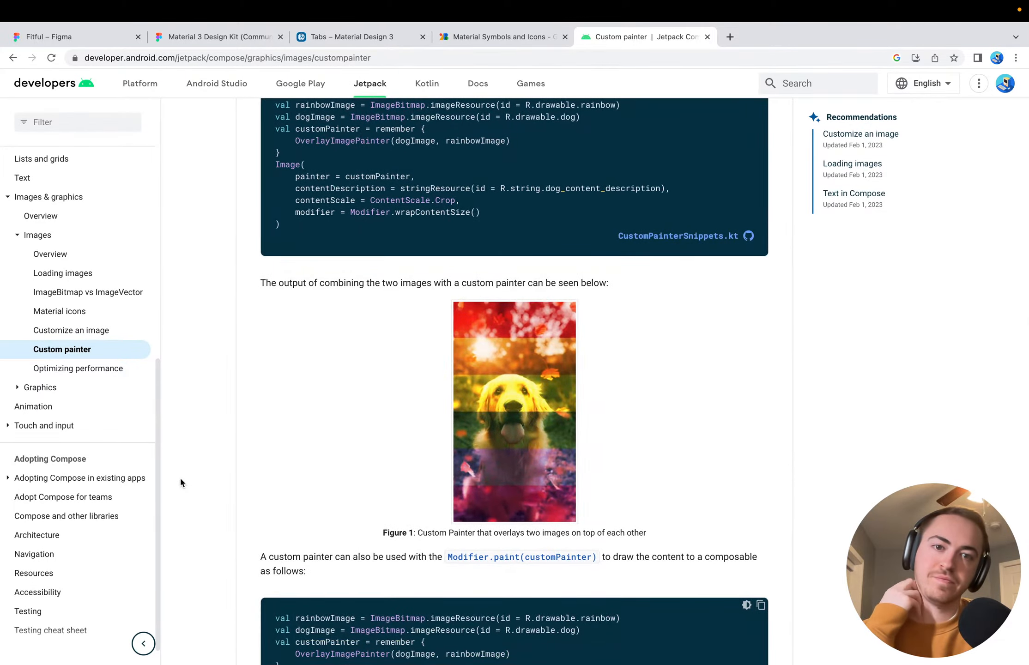
pyautogui.scroll(-10, 180, 482)
pyautogui.scroll(20, 180, 482)
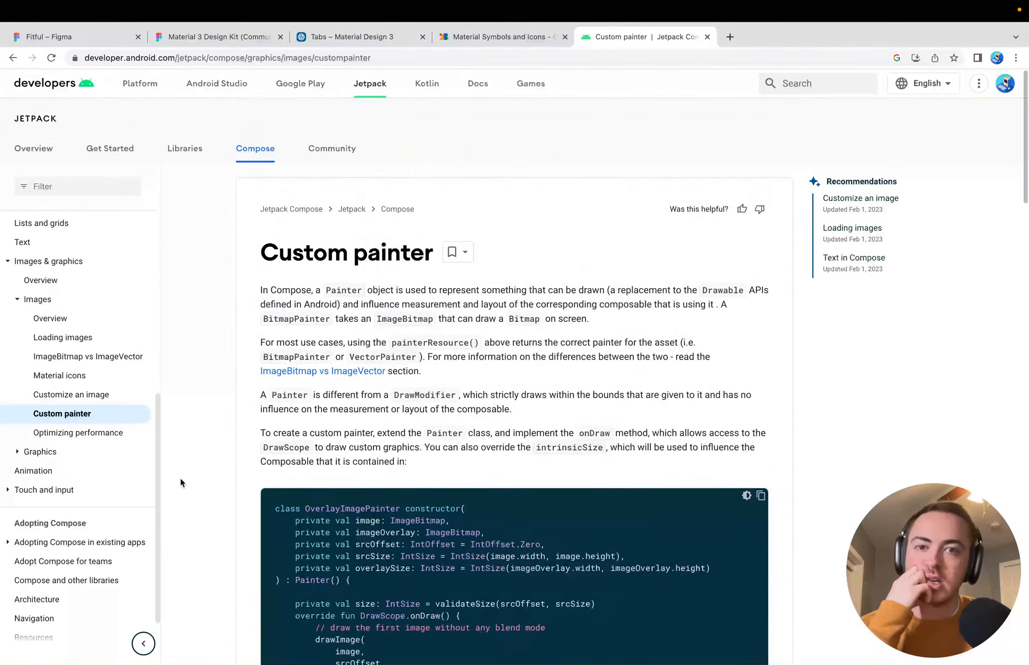
pyautogui.hscroll(-5, 179, 477)
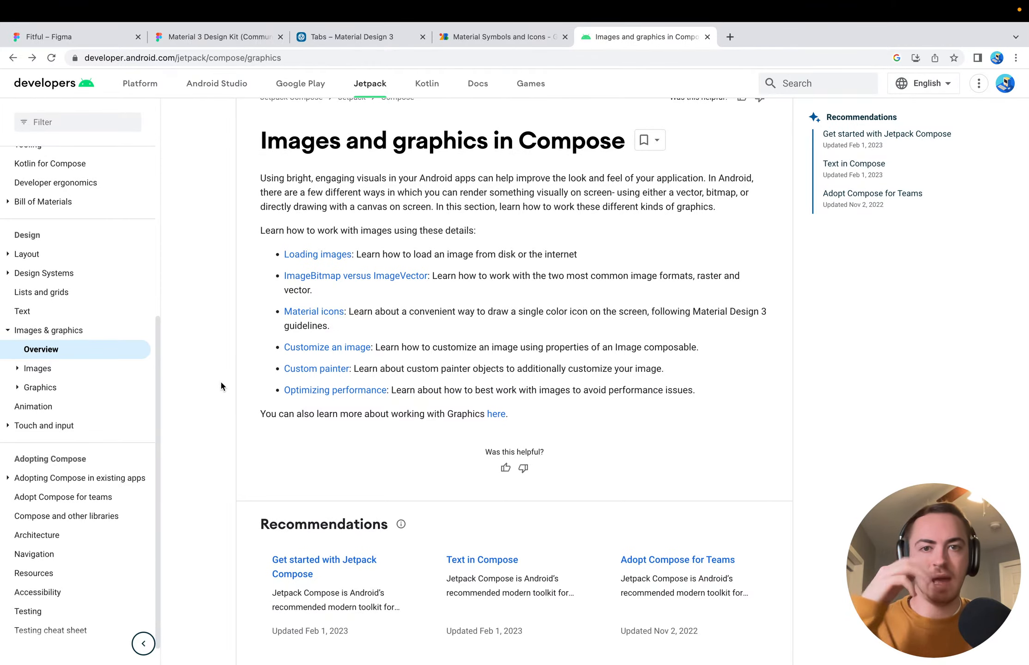
# Check the chip components in the Material 3 Design Kit file and return to the Fitful file
pyautogui.click(194, 38)
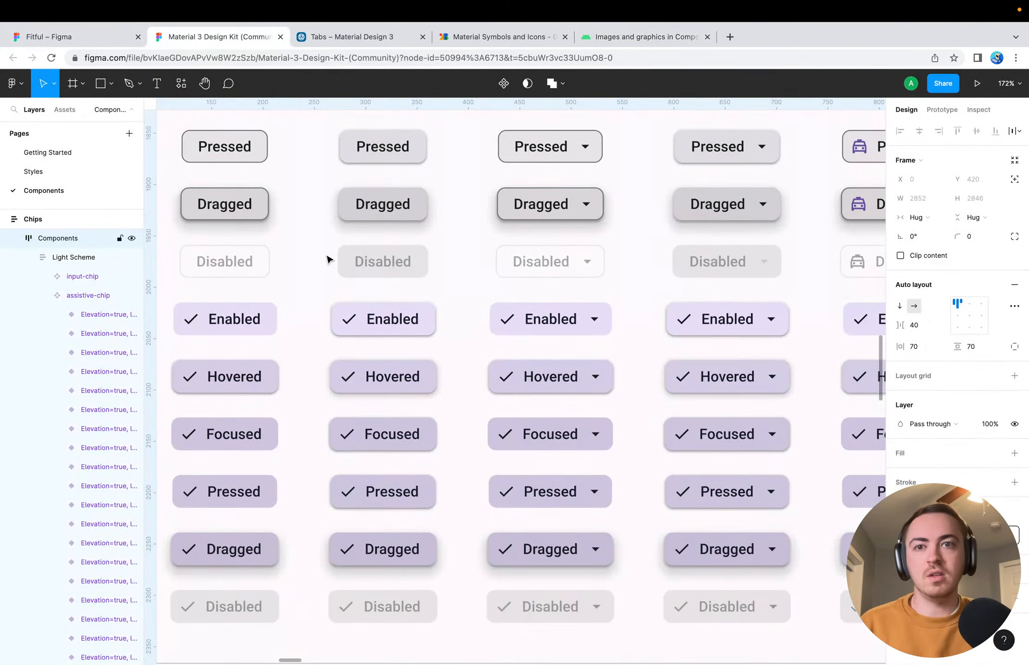
pyautogui.scroll(3, 299, 275)
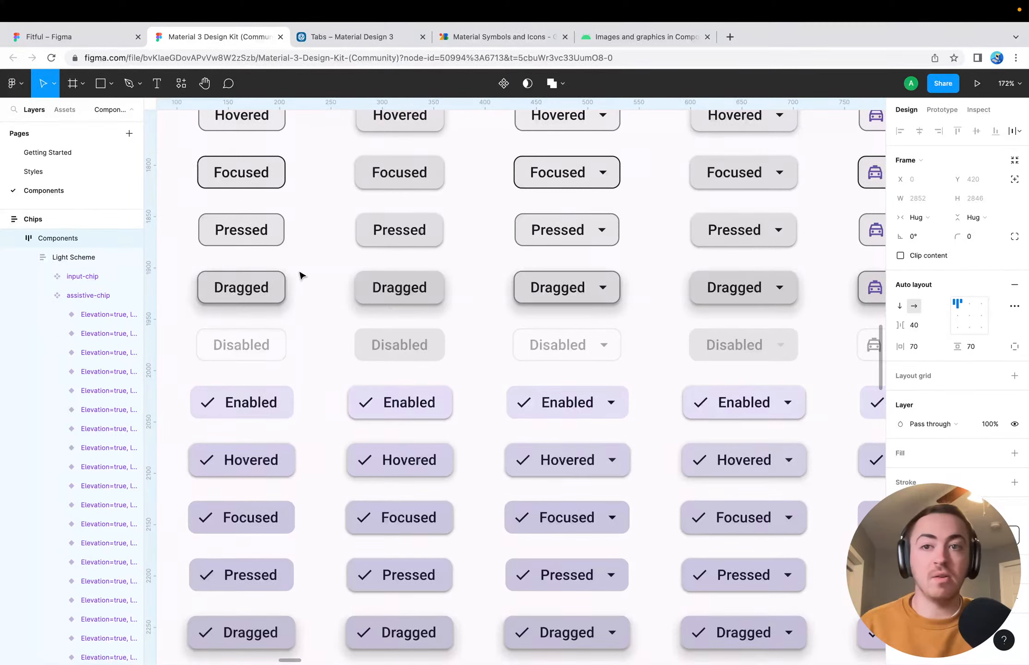
pyautogui.click(73, 33)
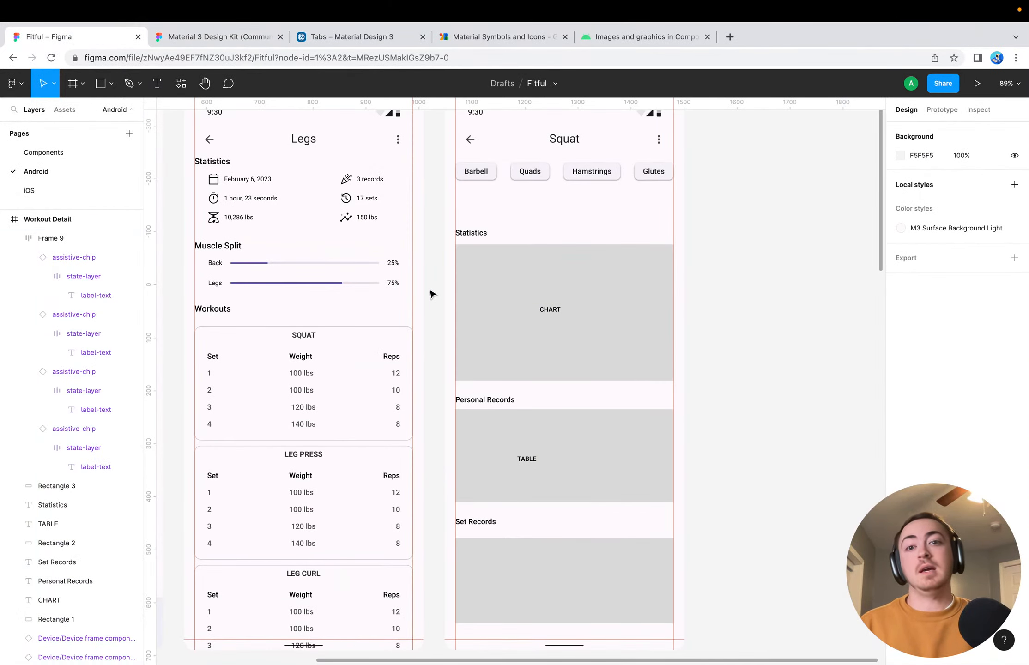
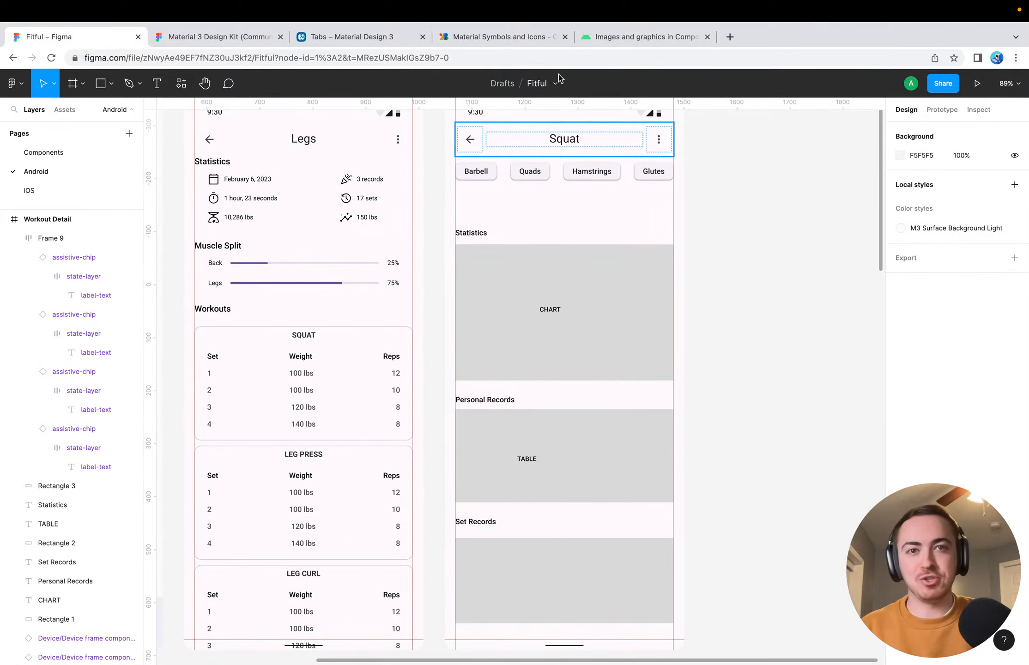
# Search the web for "swiftui charts" in a new browser tab and open Apple's Swift Charts documentation
pyautogui.click(599, 44)
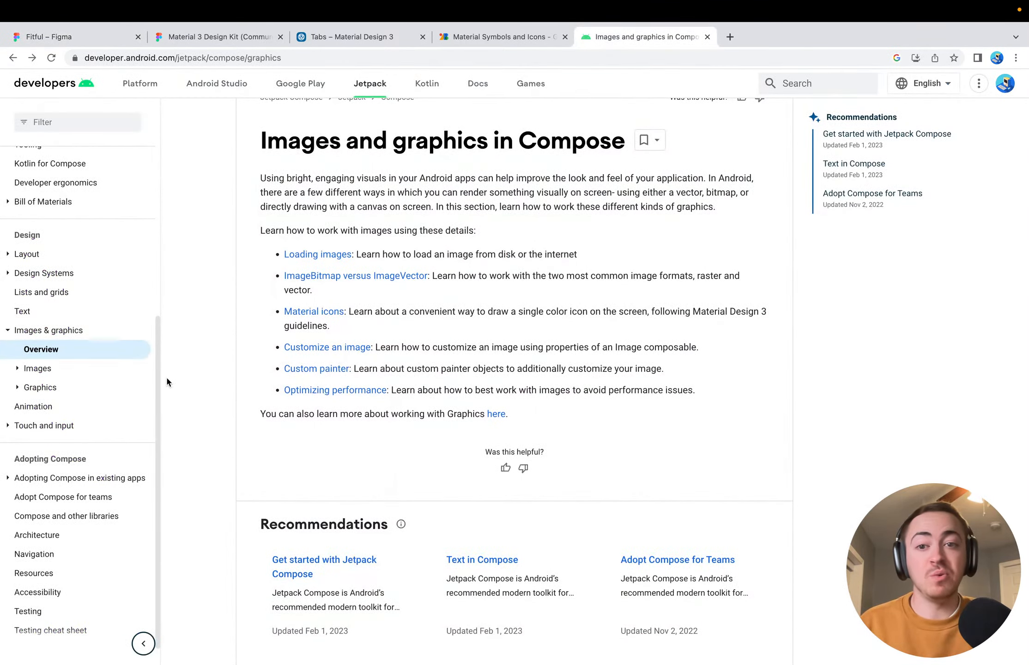
pyautogui.click(729, 52)
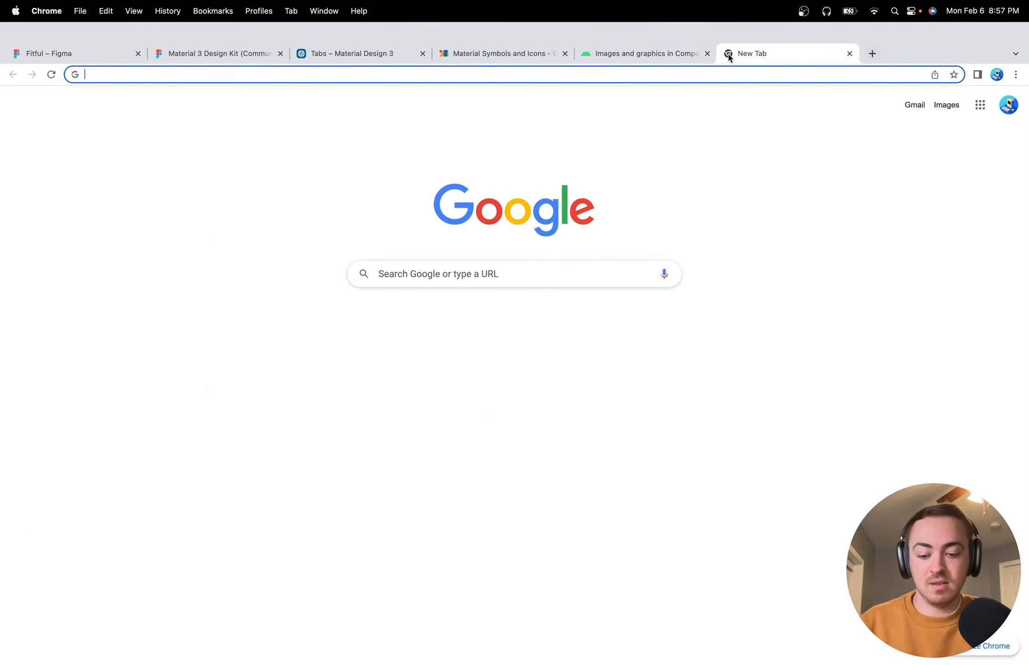
pyautogui.write('swiftui charts')
pyautogui.press('Return')
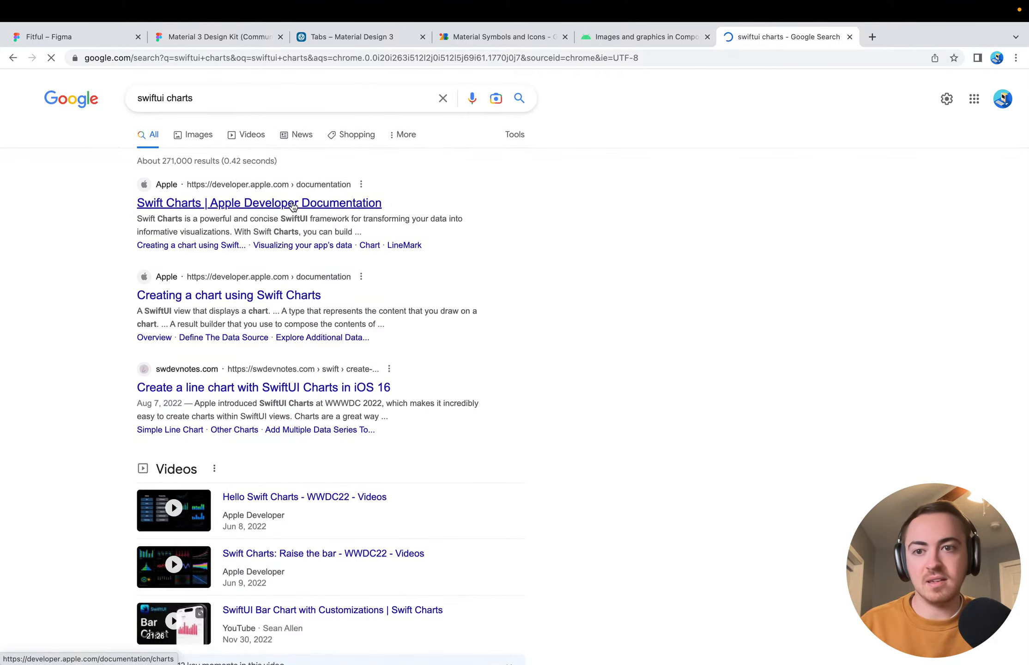
pyautogui.click(289, 204)
# Examine the Swift Charts documentation, covering the overview's example charts and the Charts, Marks and Mark configuration topics
pyautogui.scroll(-6, 315, 369)
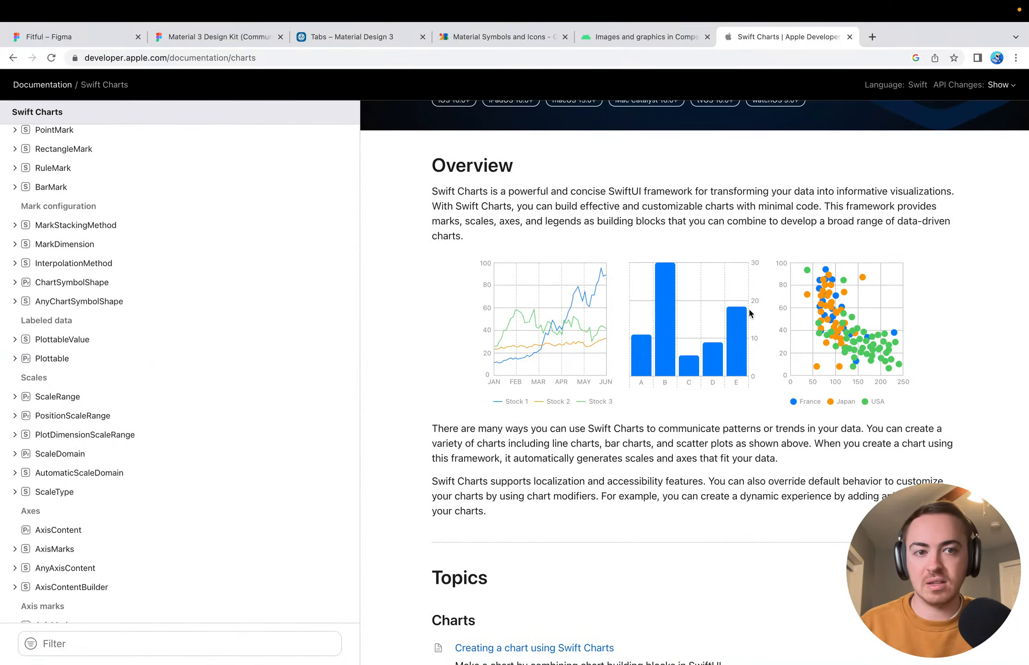
pyautogui.scroll(-10, 389, 460)
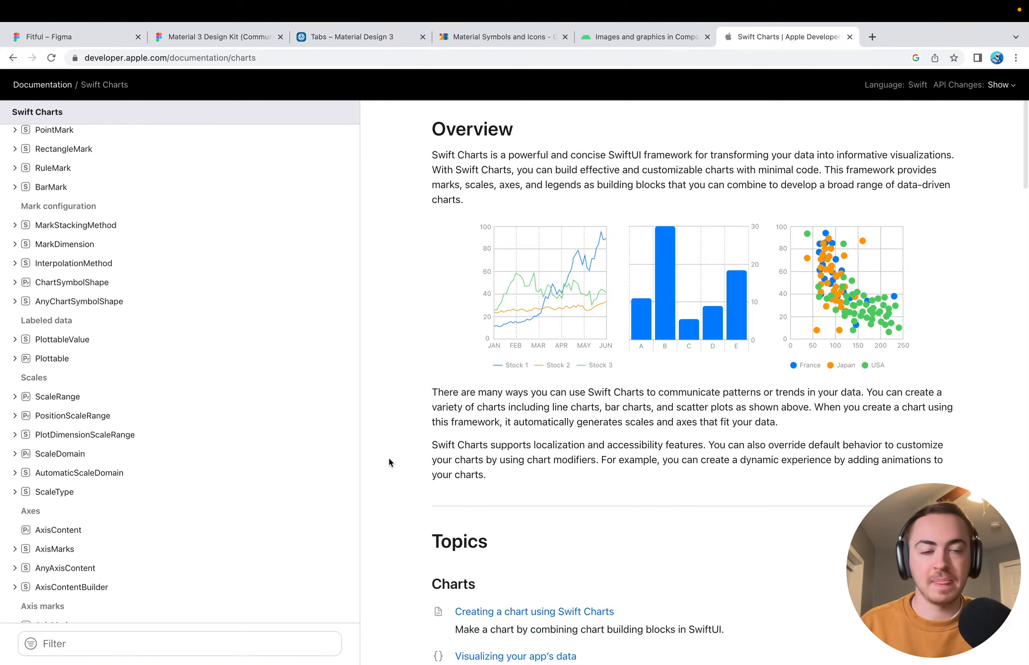
pyautogui.scroll(3, 389, 457)
pyautogui.scroll(-5, 388, 457)
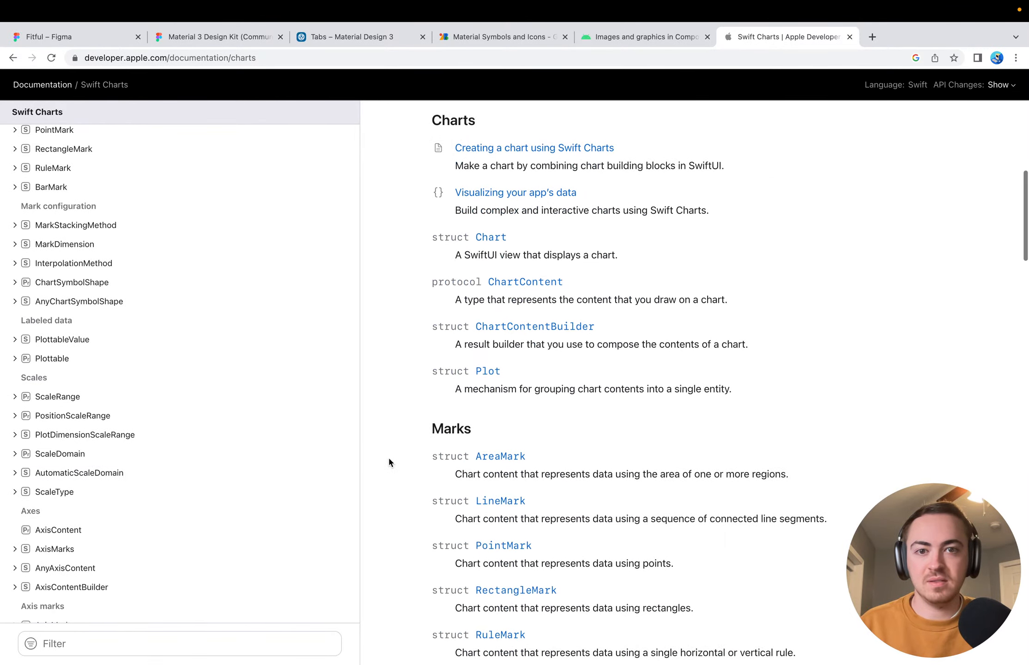
pyautogui.scroll(-5, 389, 457)
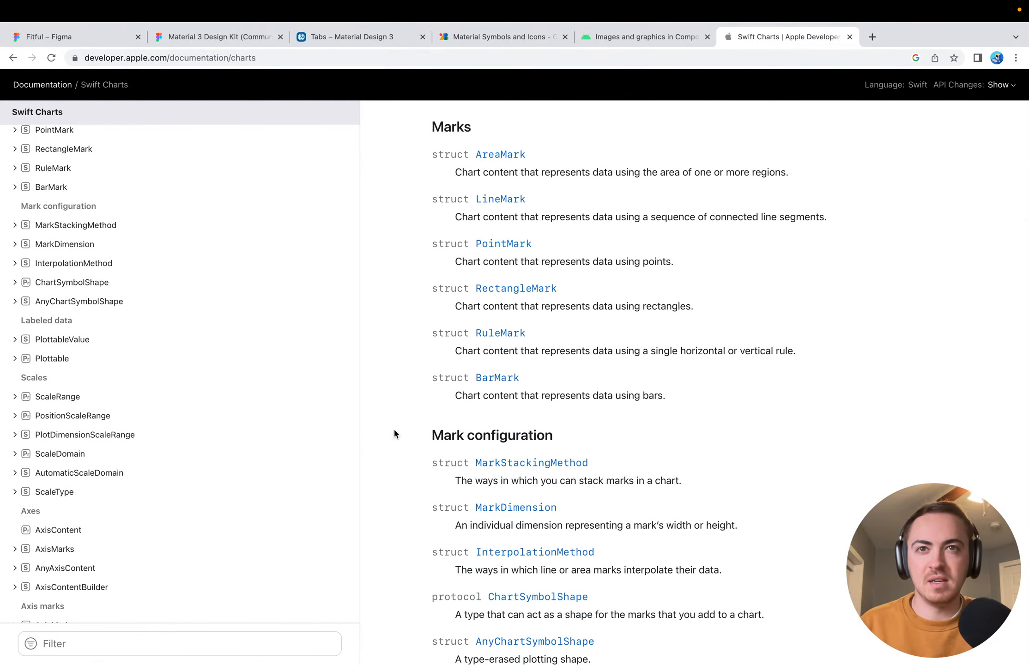
pyautogui.scroll(-7, 405, 356)
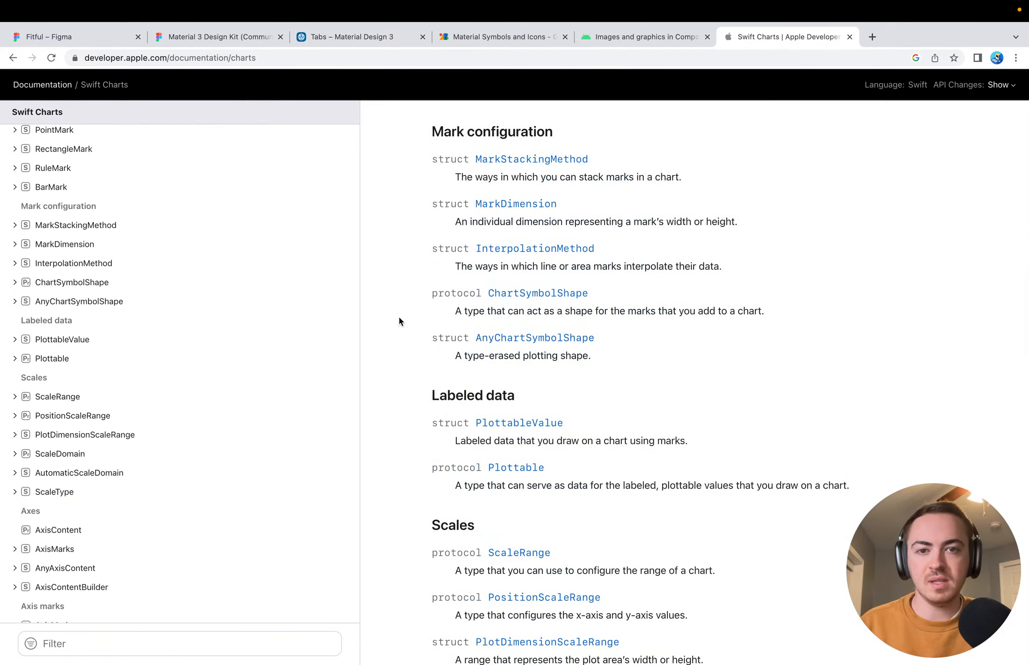
pyautogui.scroll(8, 398, 304)
# Close the Swift Charts and Compose graphics pages and return to the Fitful design file in Figma
pyautogui.press('super+w')
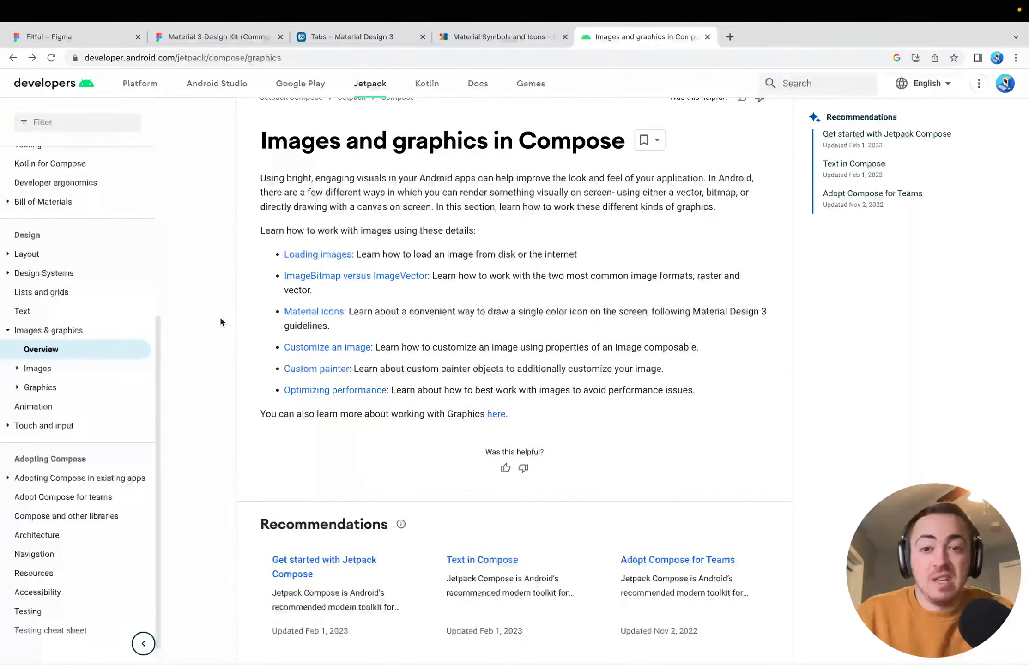
pyautogui.press('super+w')
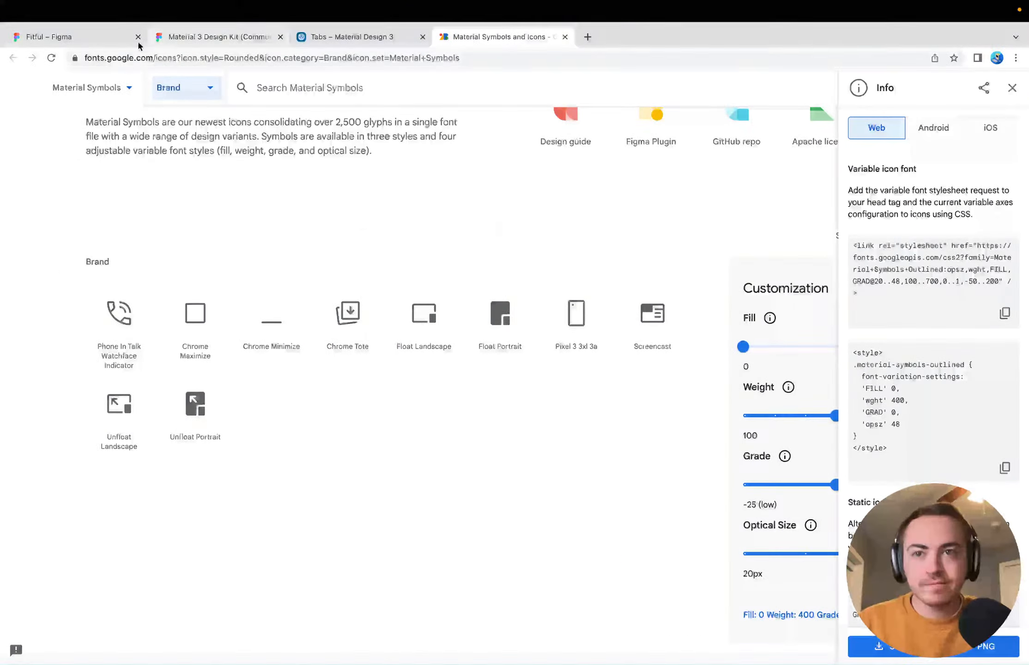
pyautogui.click(108, 38)
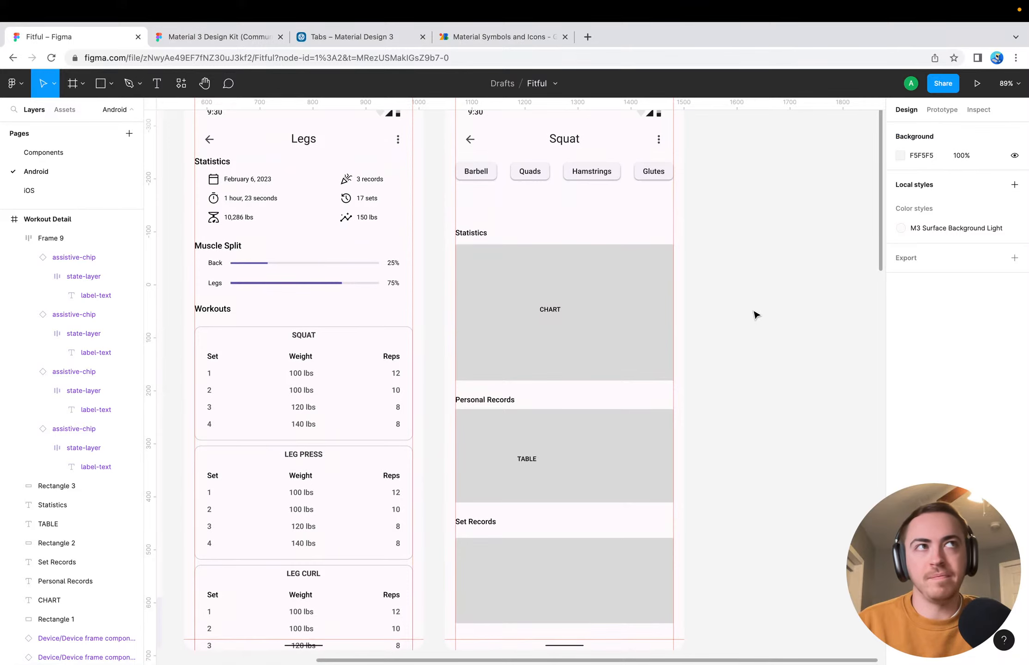
# Review the Logged Routine Detail and Workout Detail screens alongside the Dashboard and Routines screens on the Android page
pyautogui.hscroll(3, 755, 315)
pyautogui.scroll(2, 755, 316)
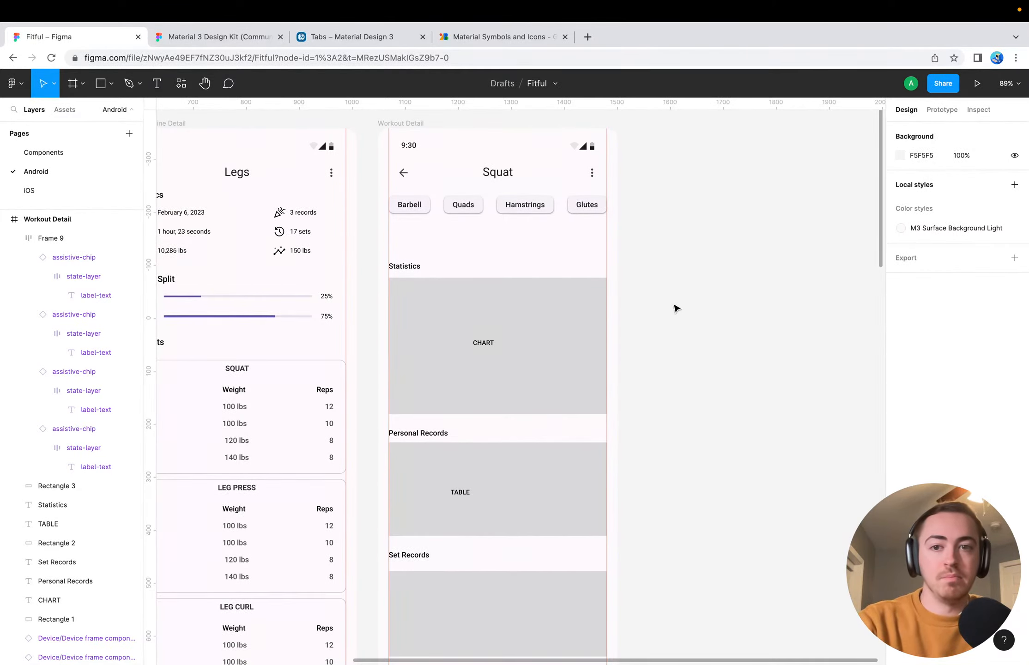
pyautogui.scroll(-3, 624, 359)
pyautogui.hscroll(-6, 624, 359)
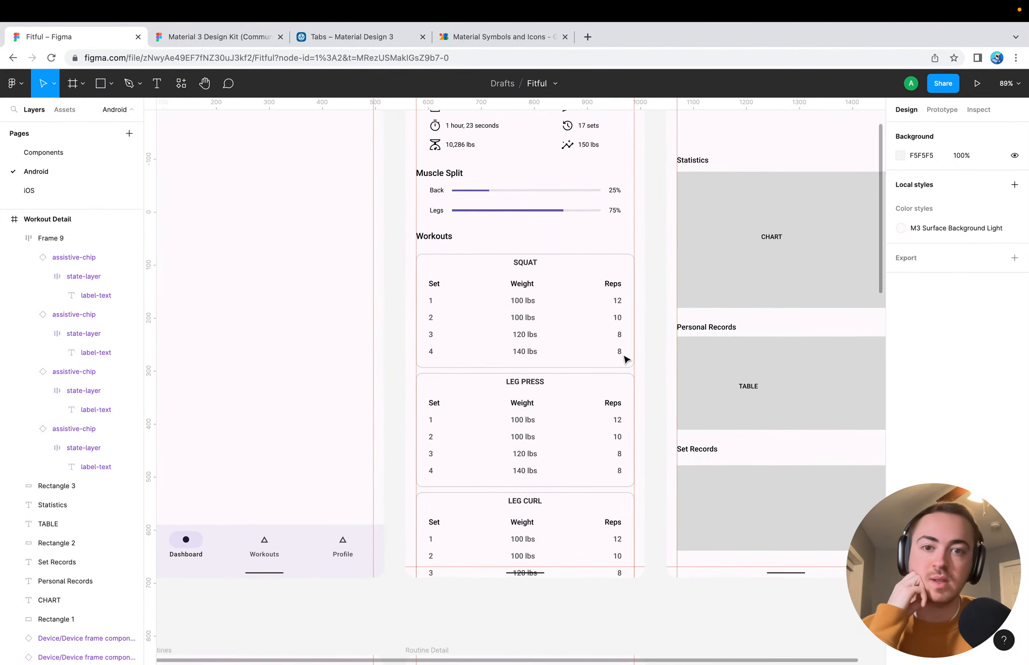
pyautogui.scroll(-5, 394, 342)
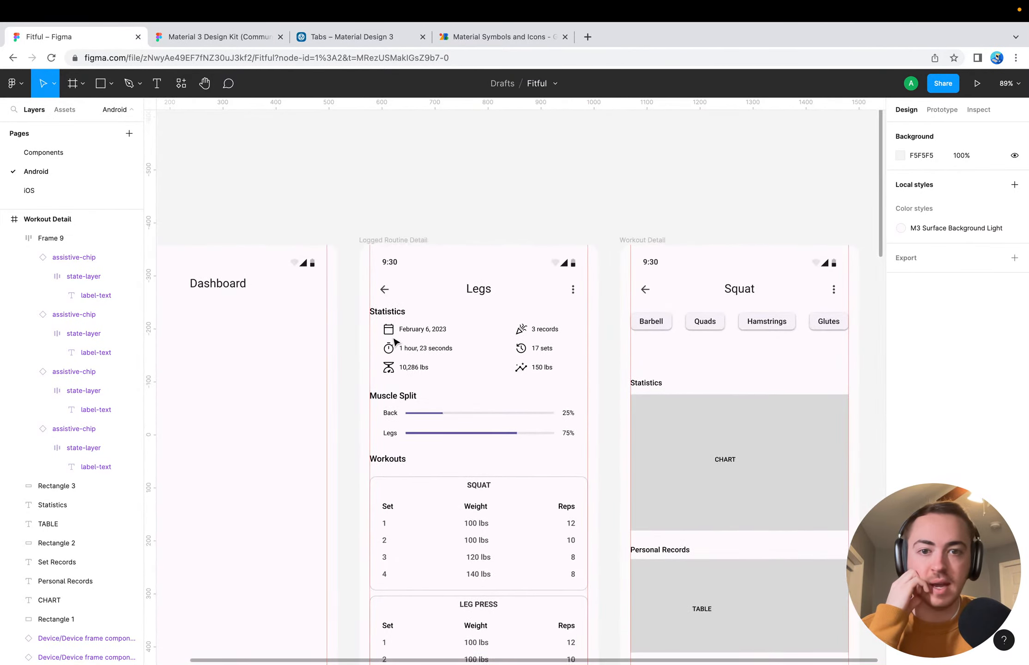
pyautogui.scroll(-8, 177, 449)
pyautogui.hscroll(-3, 177, 450)
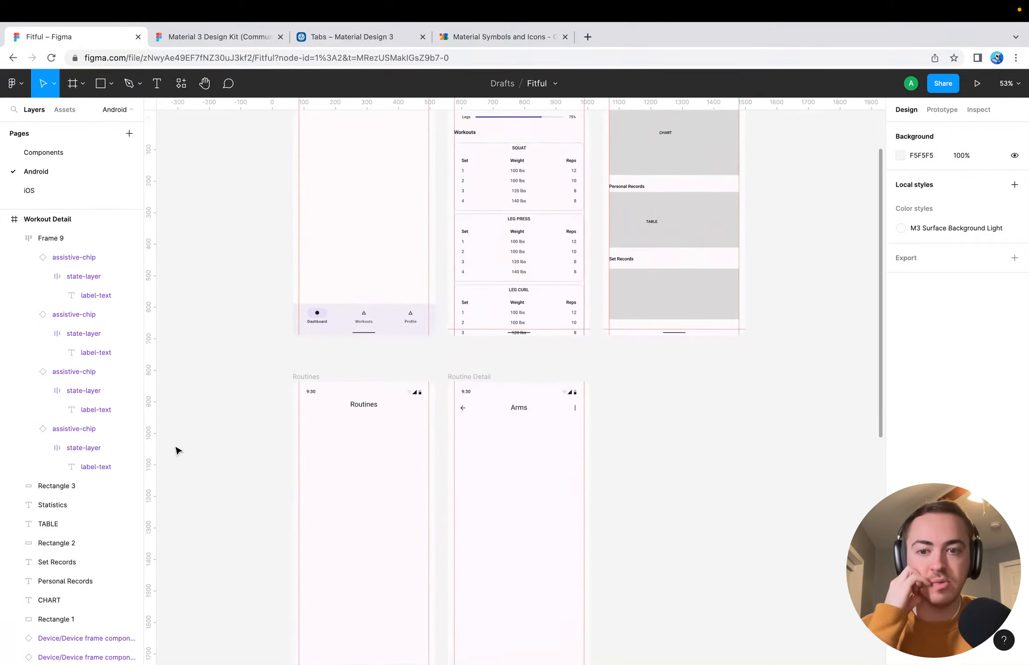
pyautogui.scroll(-7, 177, 449)
pyautogui.hscroll(-2, 177, 449)
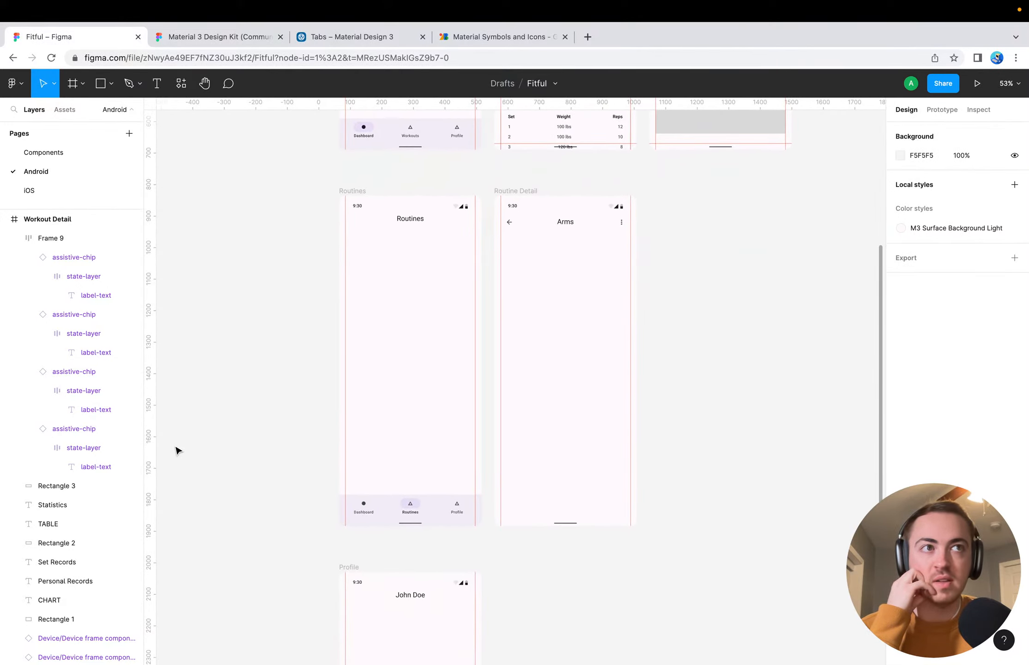
pyautogui.scroll(15, 200, 413)
pyautogui.hscroll(4, 199, 414)
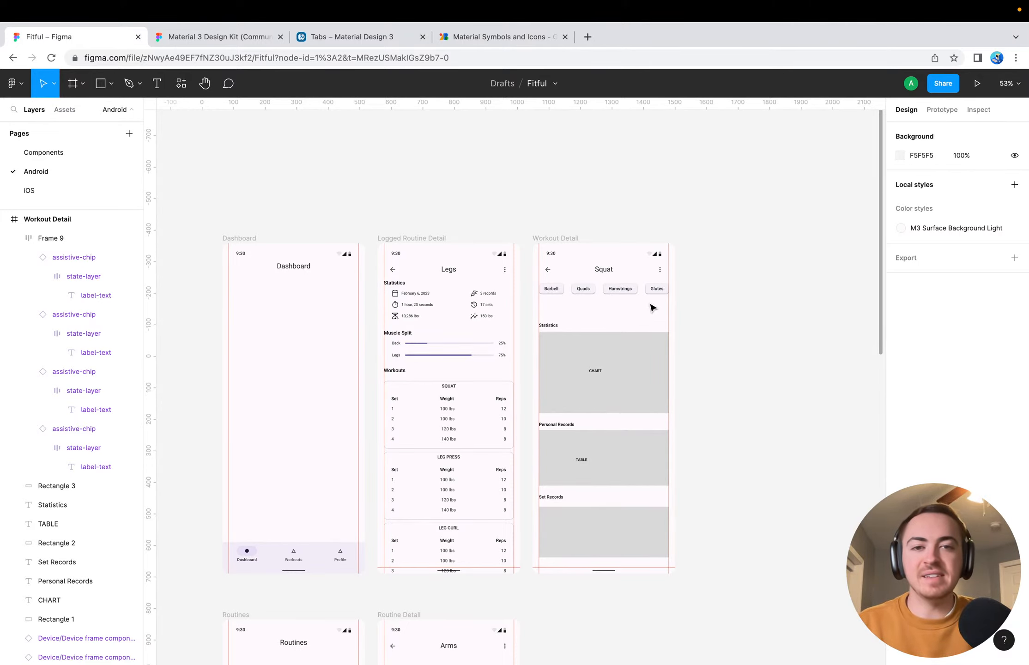
pyautogui.scroll(5, 726, 345)
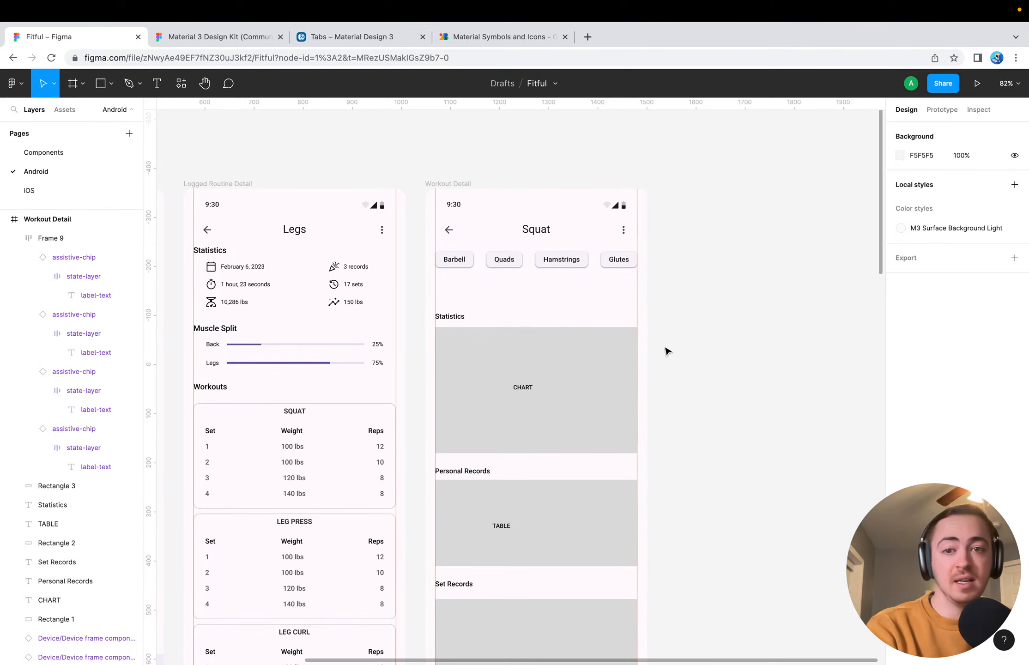
pyautogui.scroll(-3, 685, 356)
pyautogui.hscroll(-3, 685, 356)
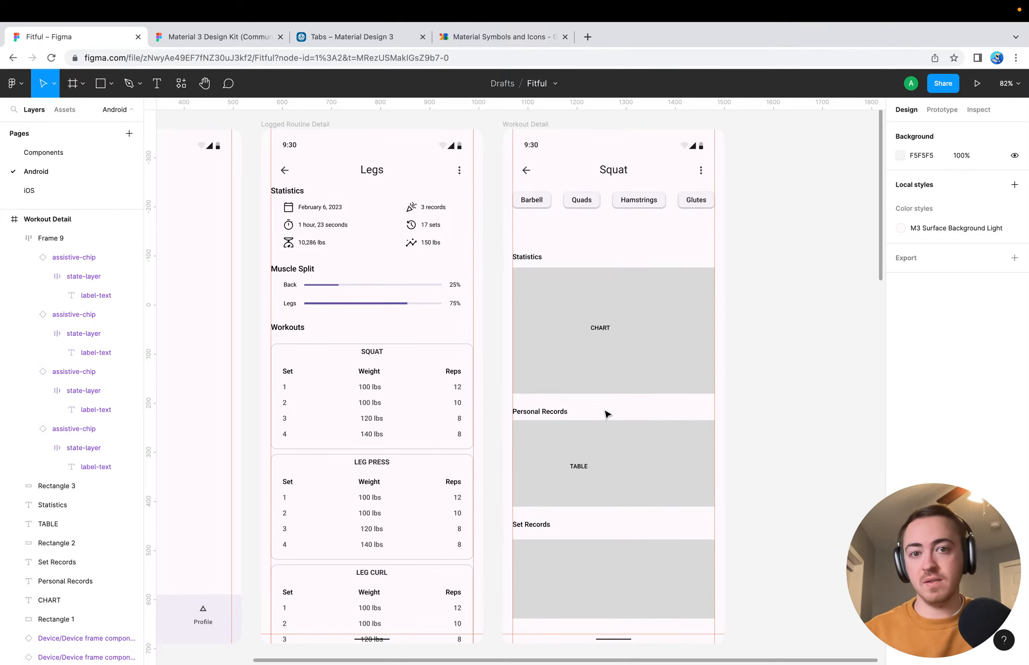
# Survey the whole Android layout from the Dashboard row to the Profile screen, ending at the Legs workout cards
pyautogui.scroll(-10, 607, 413)
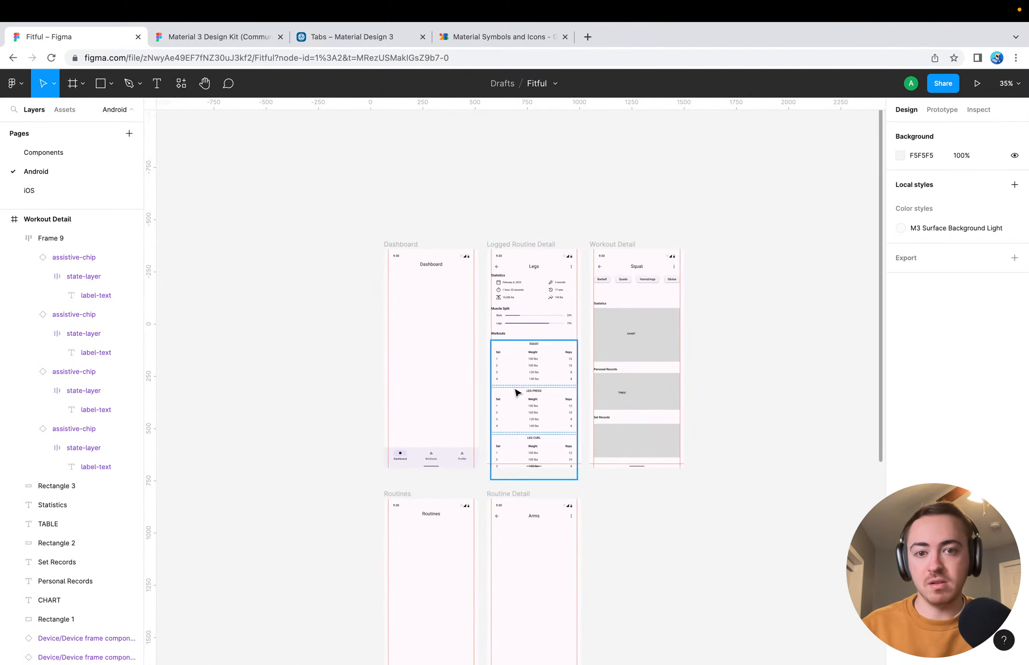
pyautogui.scroll(5, 739, 360)
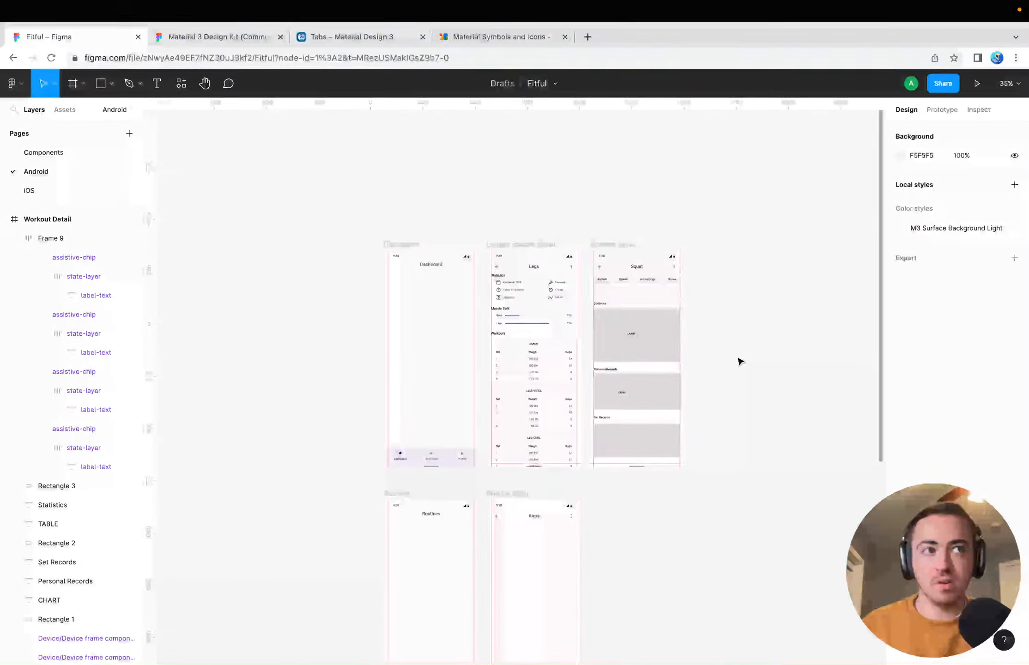
pyautogui.scroll(-5, 738, 361)
pyautogui.scroll(-5, 737, 361)
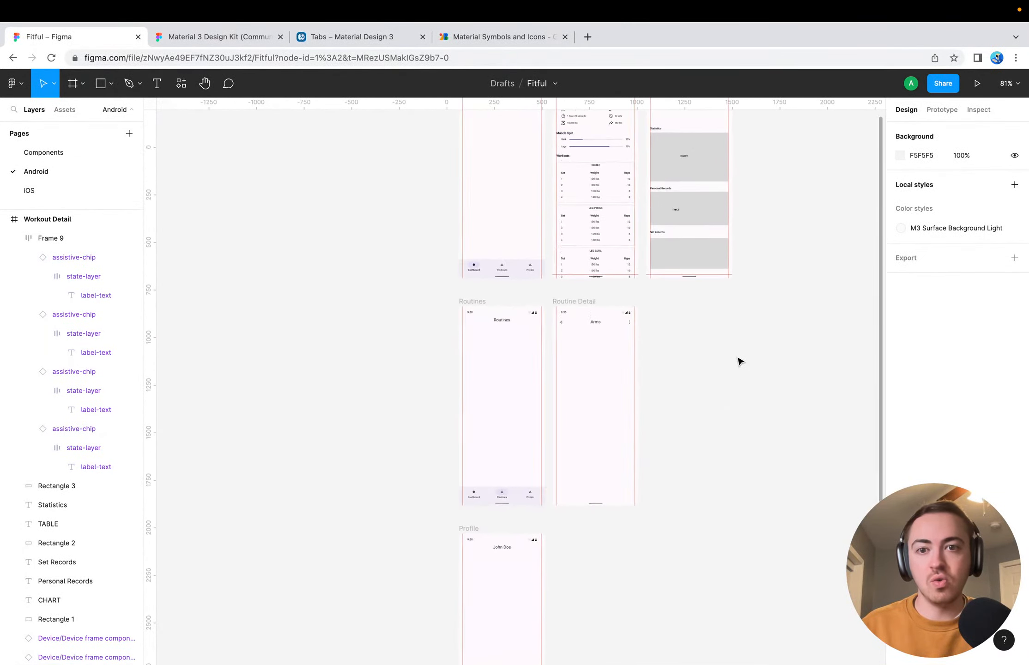
pyautogui.scroll(3, 736, 345)
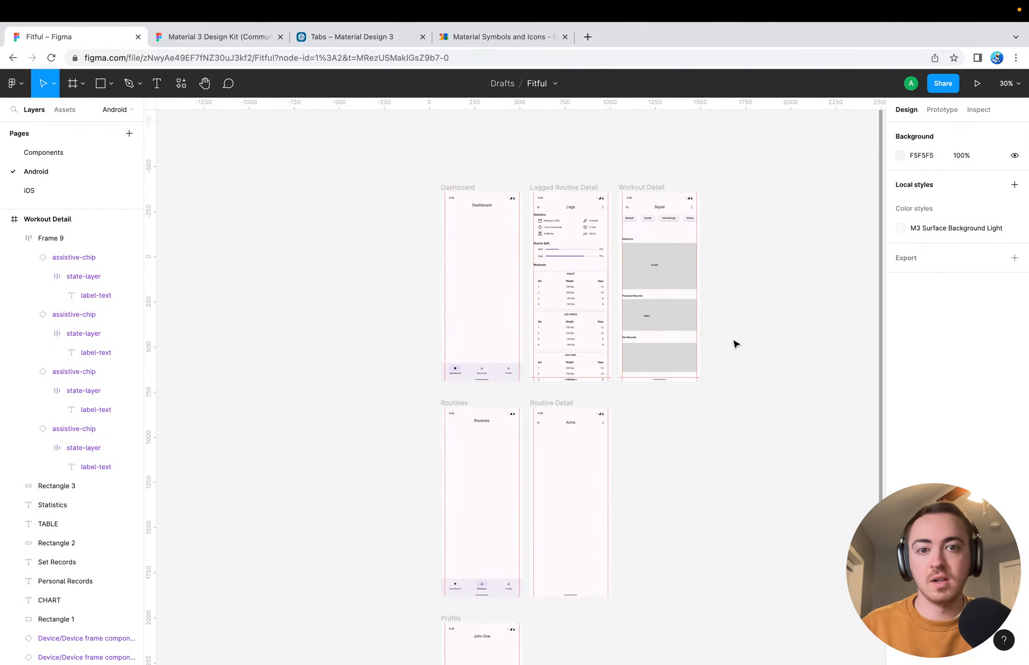
pyautogui.scroll(-5, 710, 419)
pyautogui.scroll(5, 709, 419)
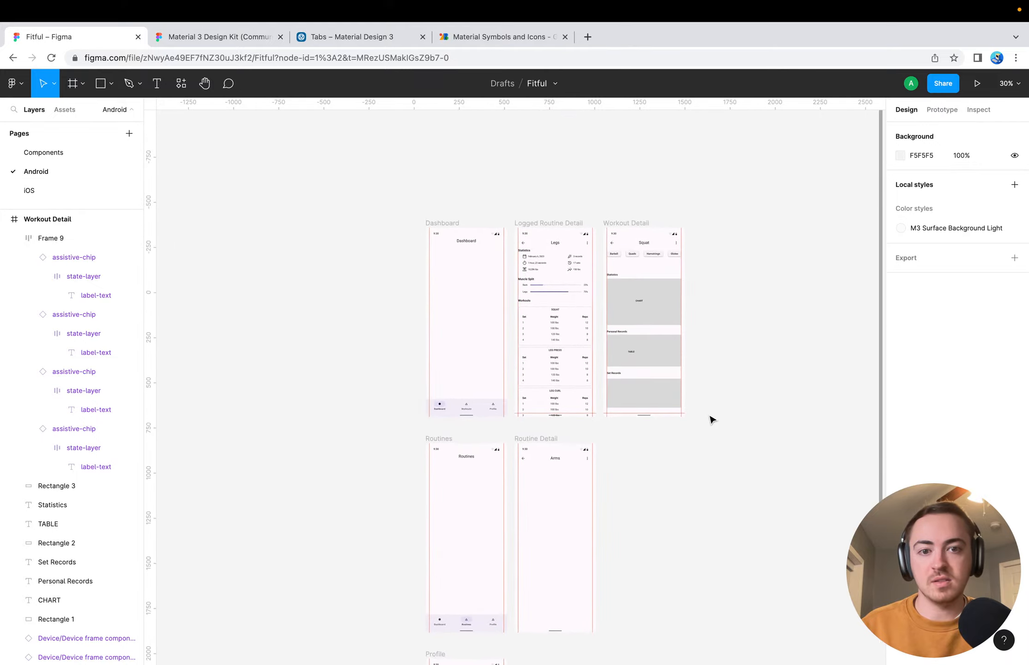
pyautogui.scroll(-5, 699, 464)
pyautogui.hscroll(2, 699, 463)
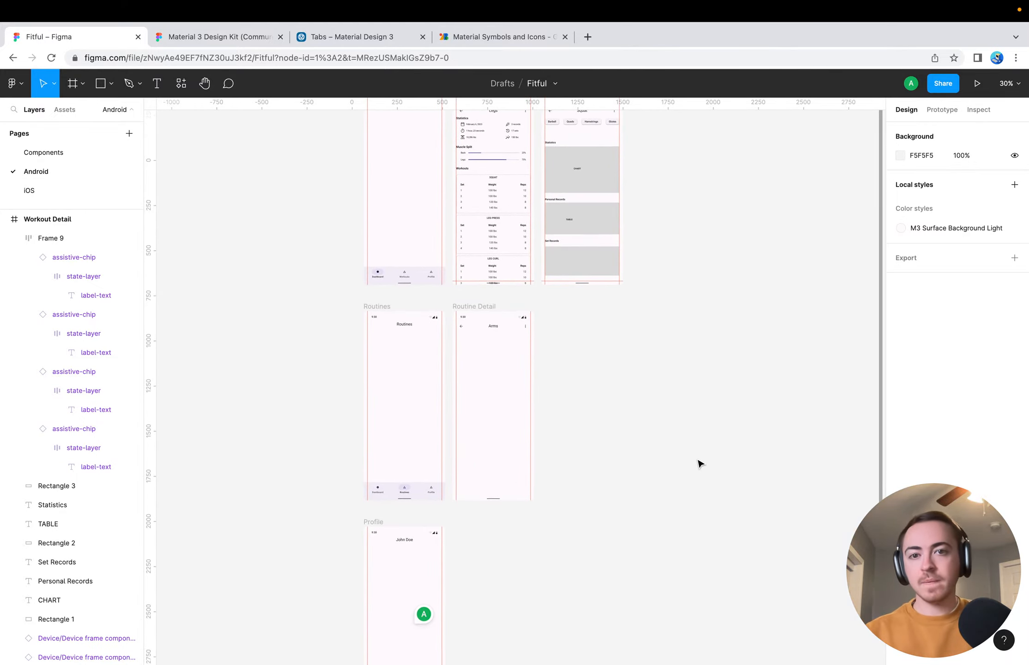
pyautogui.scroll(5, 698, 461)
pyautogui.scroll(10, 698, 461)
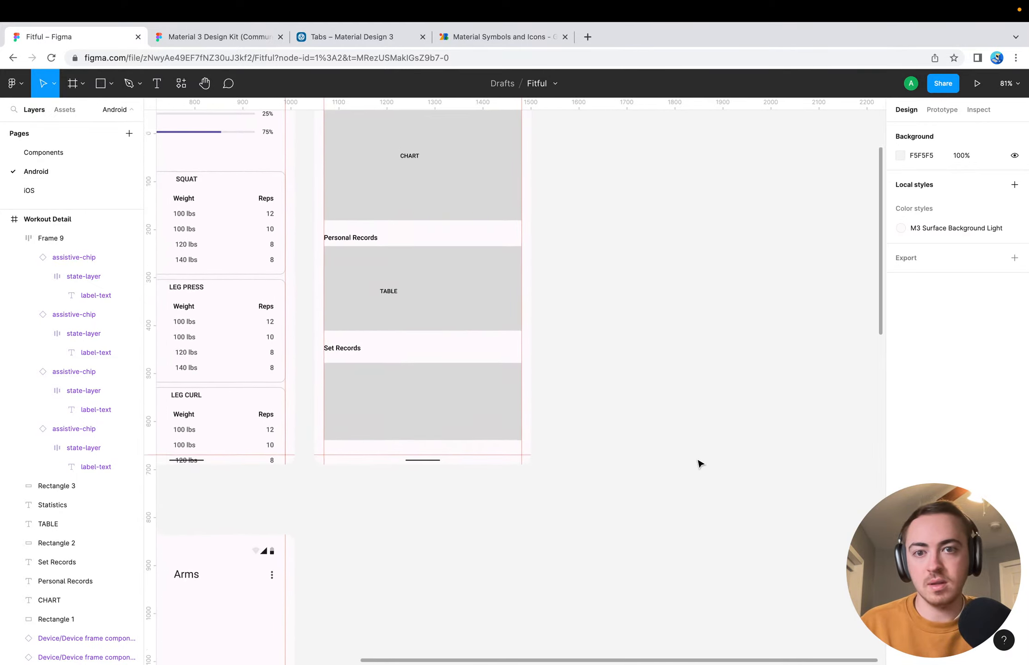
pyautogui.hscroll(-3, 699, 457)
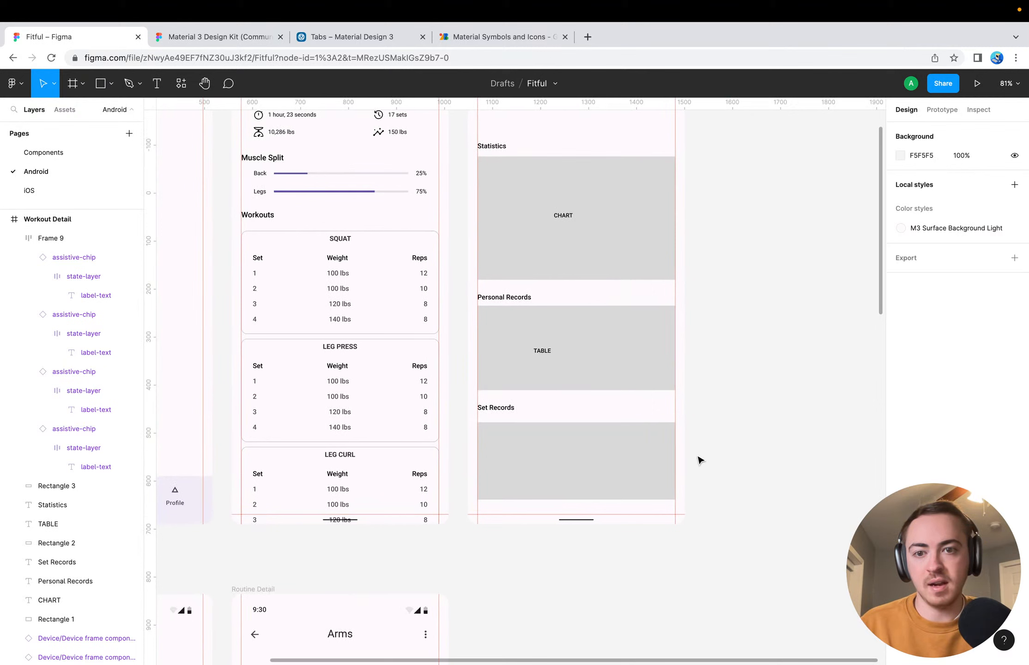
# Inspect the frame holding the stacked workout cards on the Logged Routine Detail screen and clear the selection
pyautogui.click(346, 295)
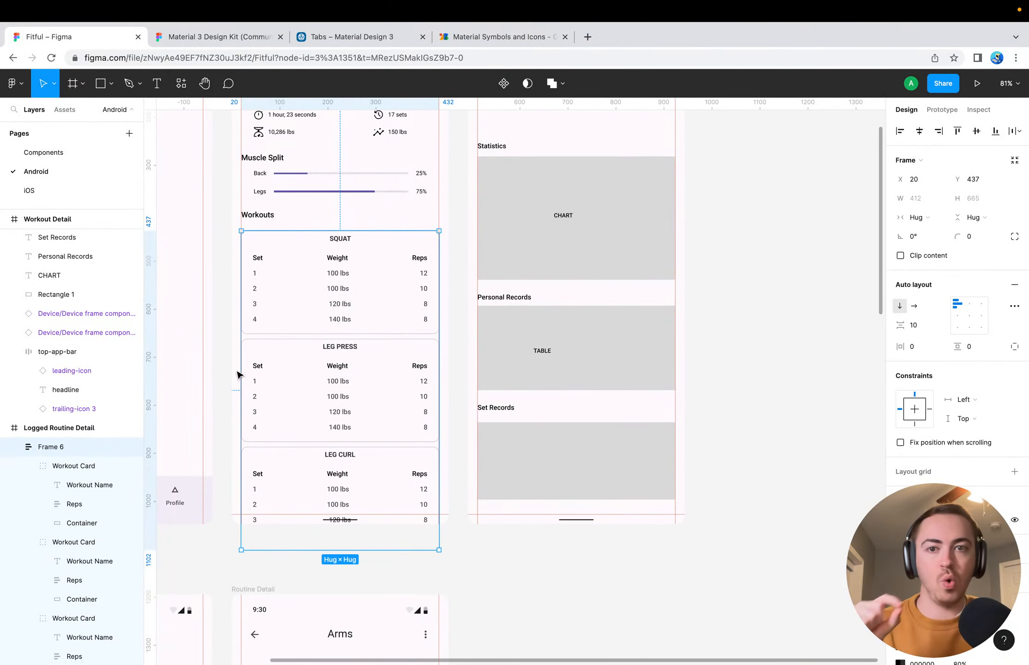
pyautogui.scroll(5, 268, 341)
pyautogui.hscroll(-2, 268, 341)
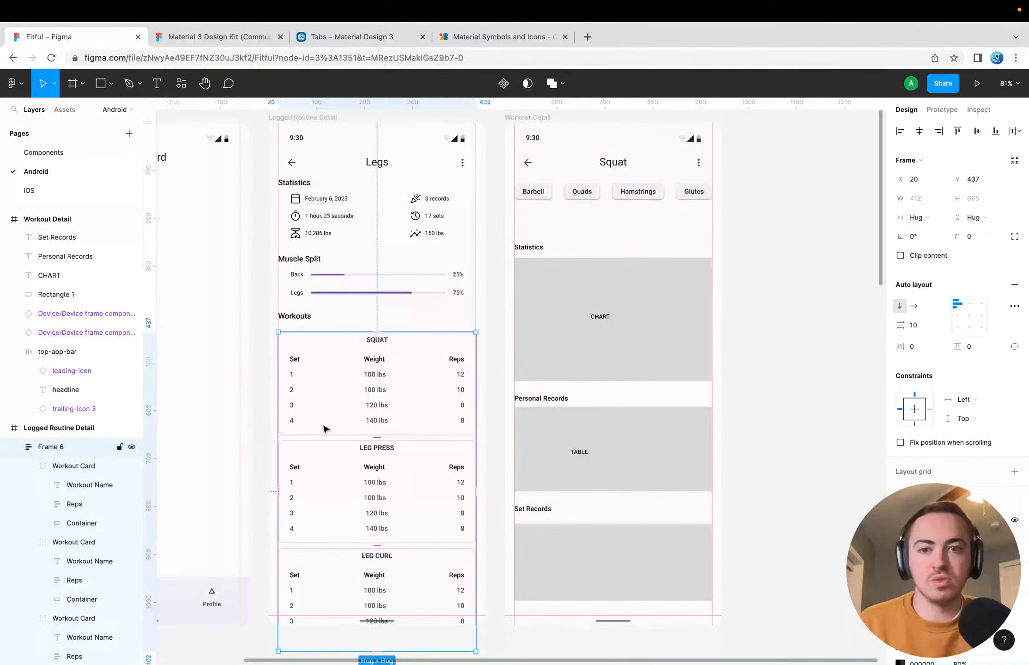
pyautogui.click(260, 367)
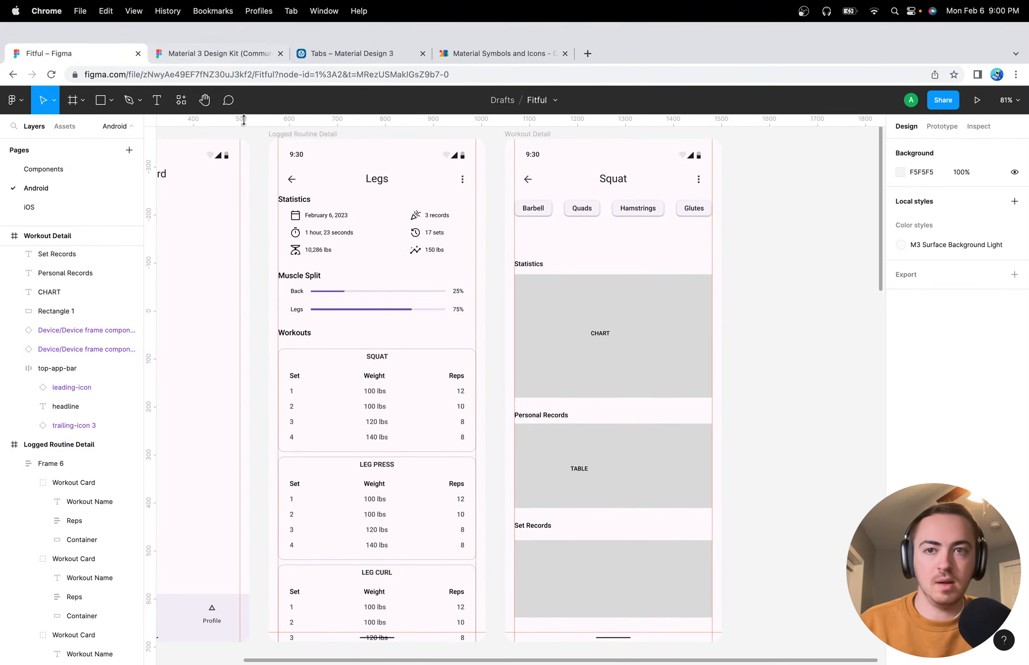
# Post the comment "Figure these cards out, they don't look as good as everything else!" on the Squat workout card, then leave commenting
pyautogui.click(228, 85)
pyautogui.click(367, 402)
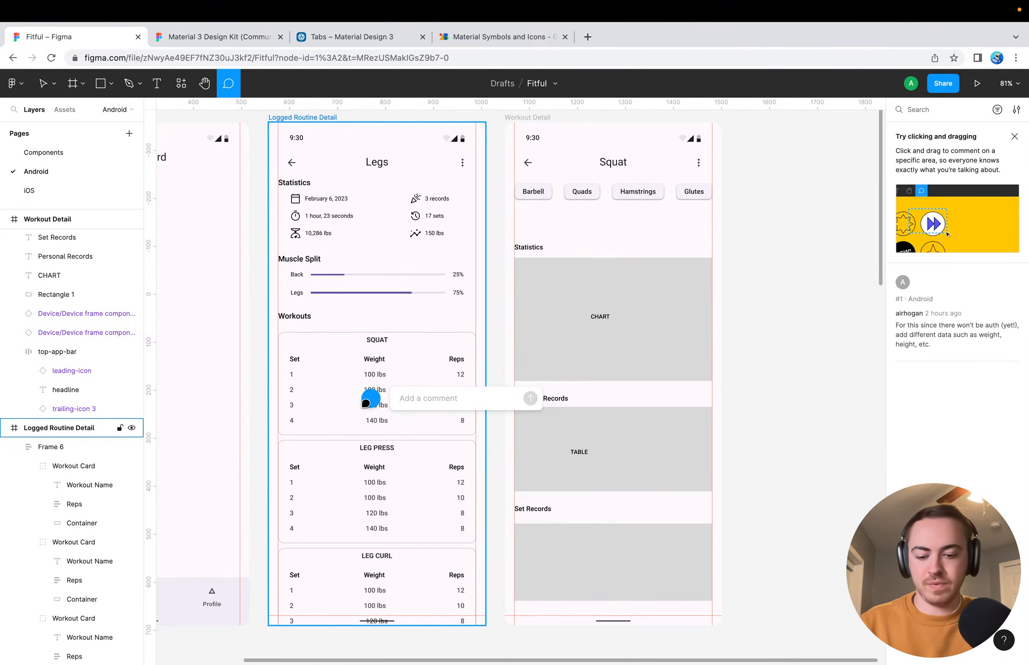
pyautogui.write('Figure these cards ')
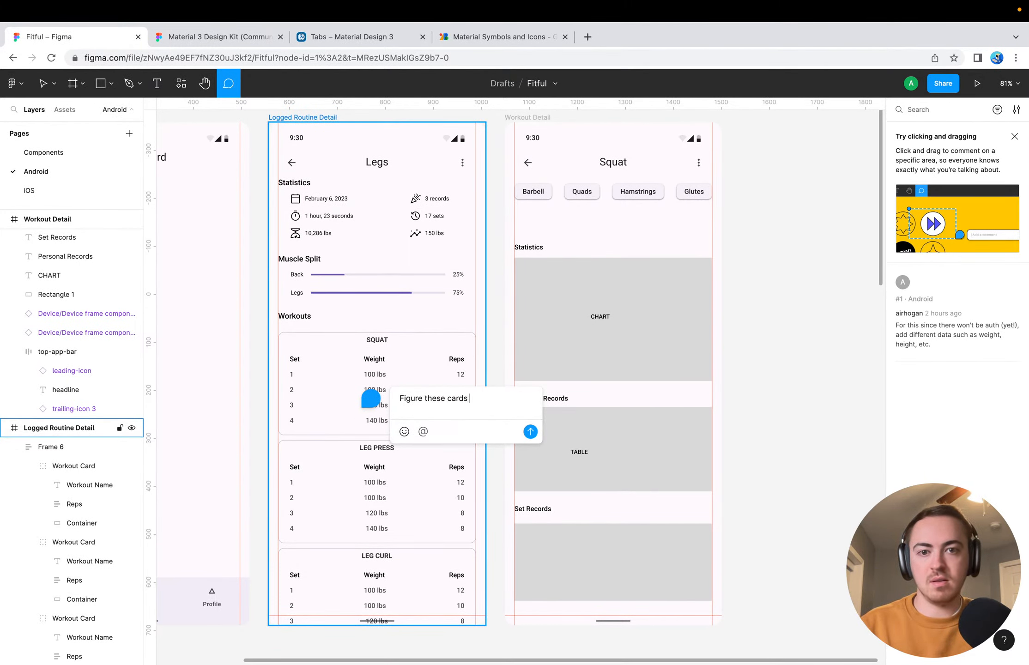
pyautogui.write("out, they don't lo")
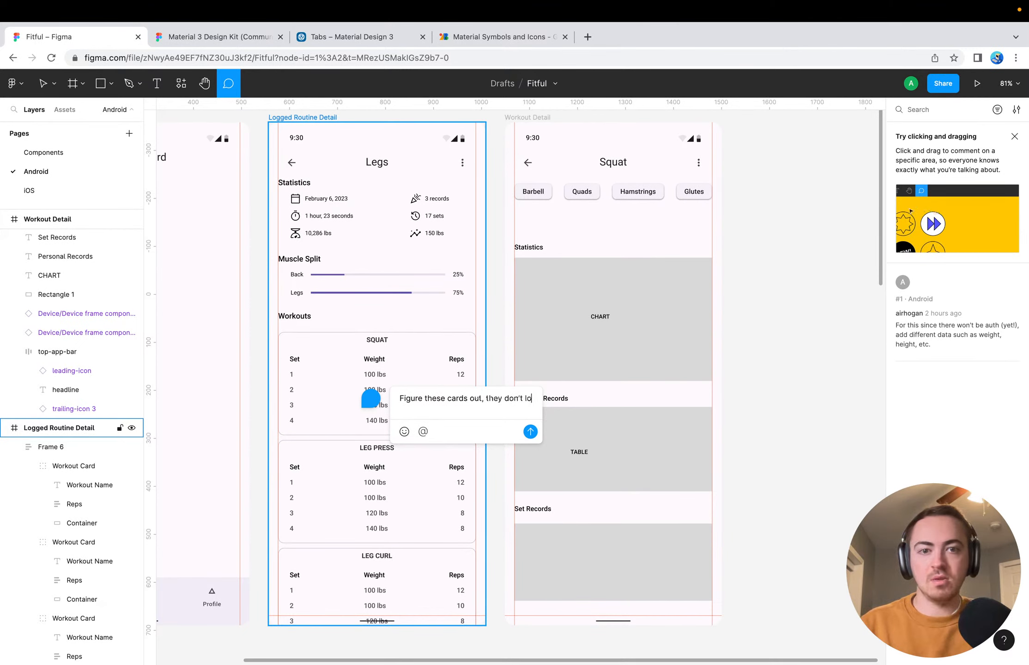
pyautogui.write('ok as good as e')
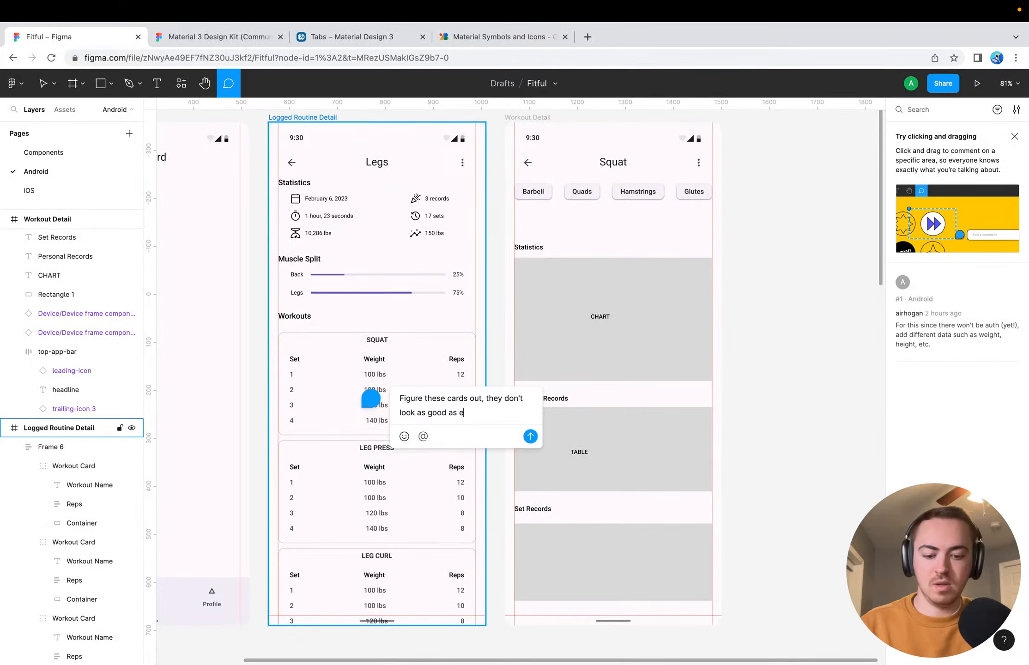
pyautogui.write('verything else!')
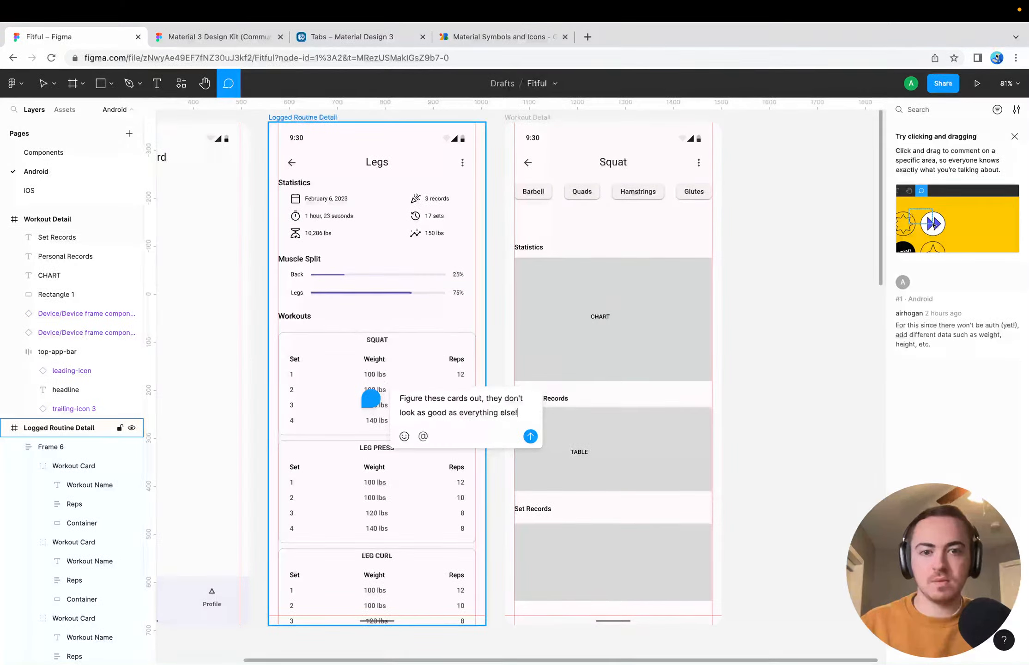
pyautogui.click(530, 436)
pyautogui.click(764, 378)
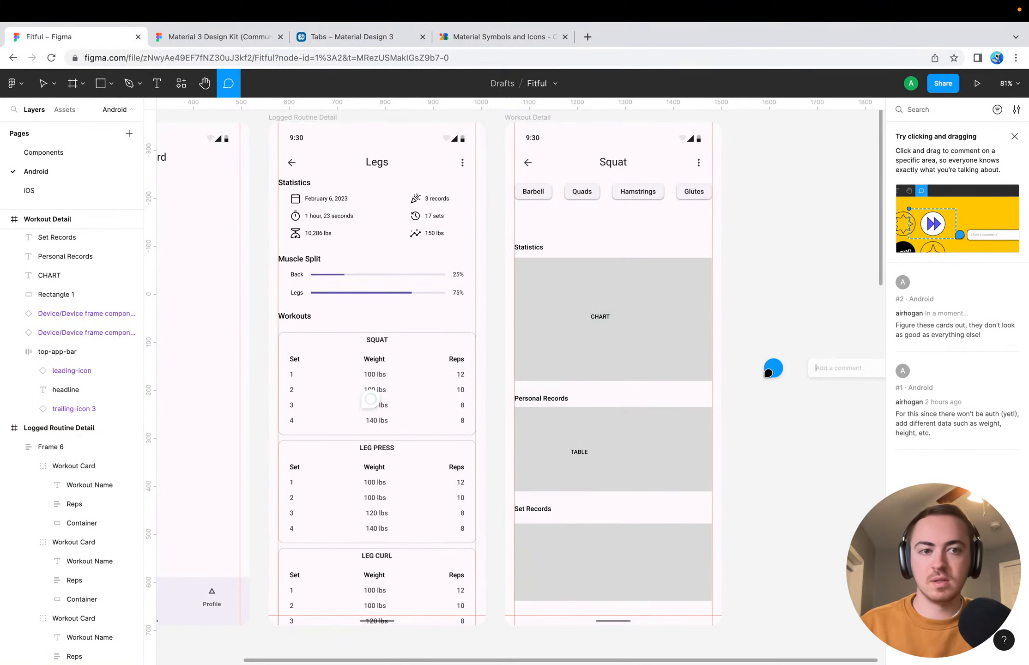
pyautogui.press('Escape')
pyautogui.press('Escape')
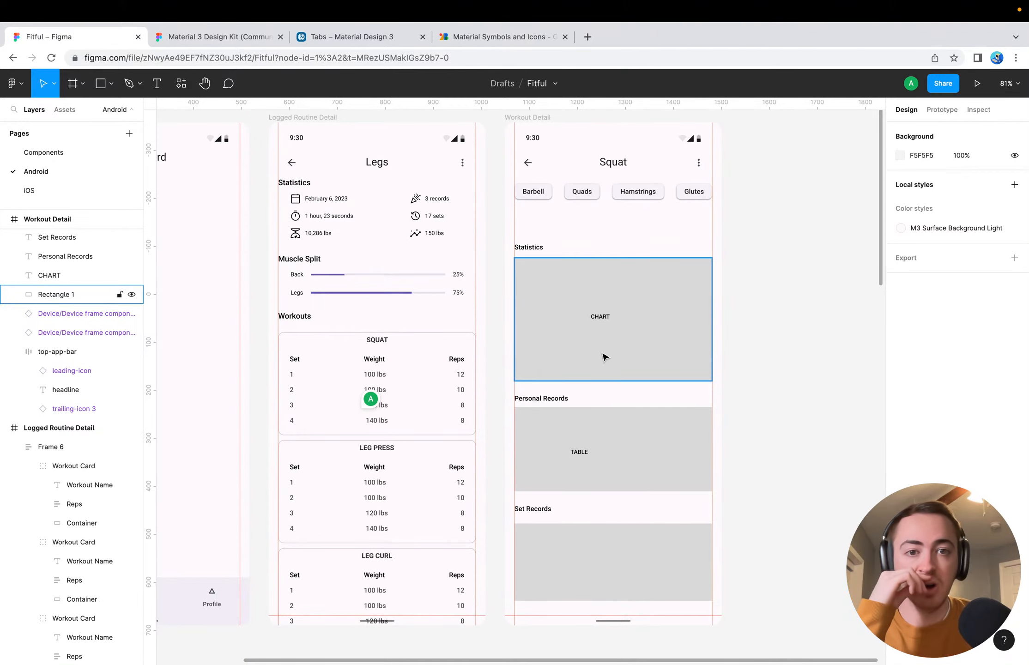
# Inspect the chart placeholder on the Workout Detail screen alongside the Legs workout cards and clear the selection
pyautogui.scroll(-5, 619, 455)
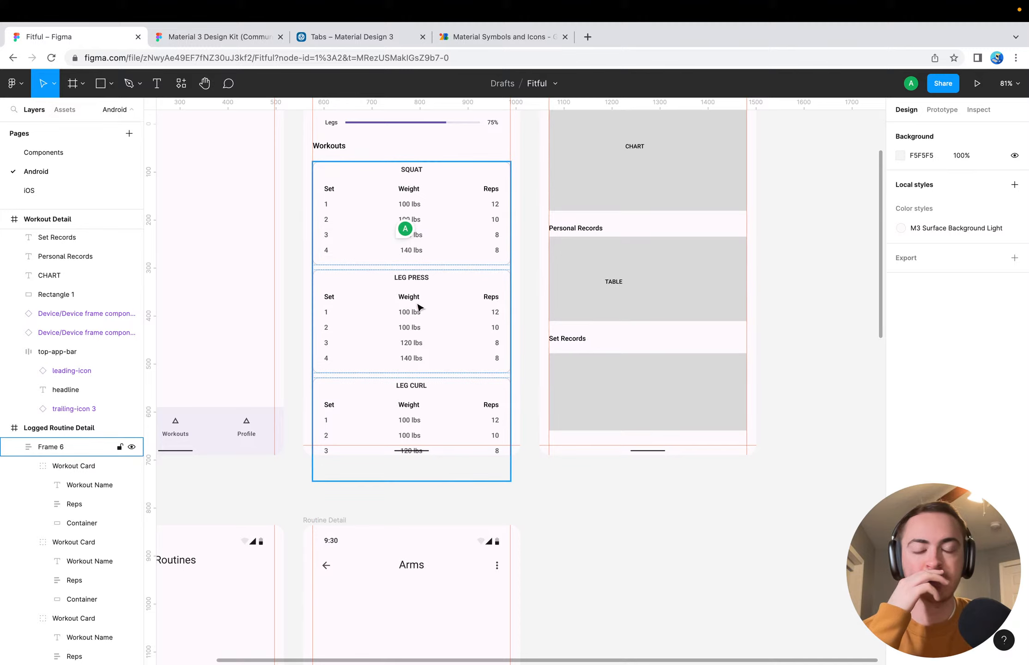
pyautogui.scroll(5, 734, 203)
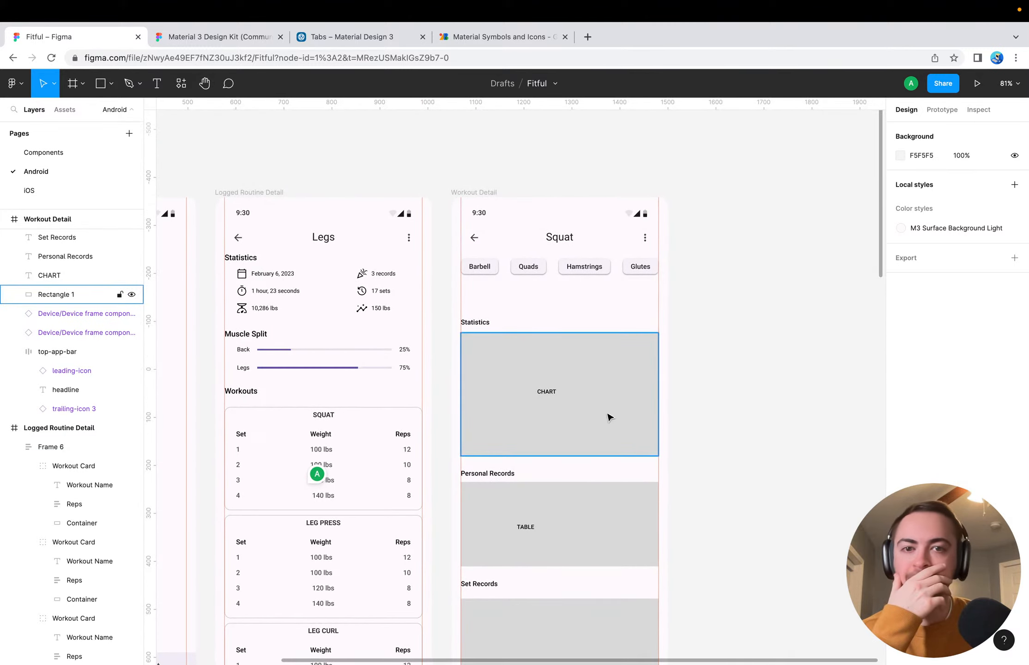
pyautogui.click(566, 422)
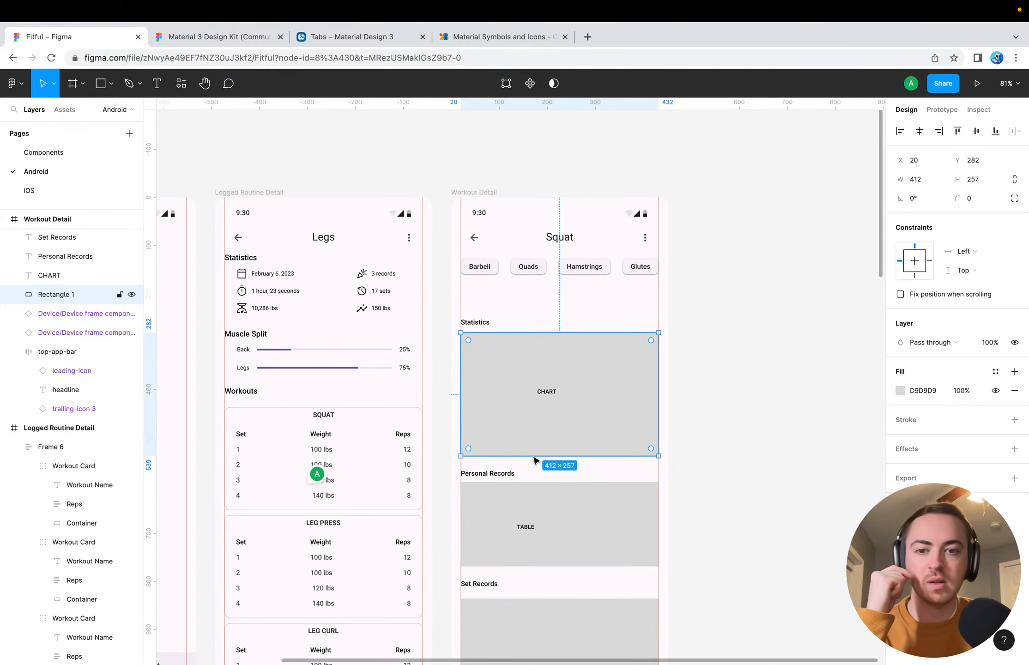
pyautogui.hscroll(-7, 447, 524)
pyautogui.scroll(3, 448, 524)
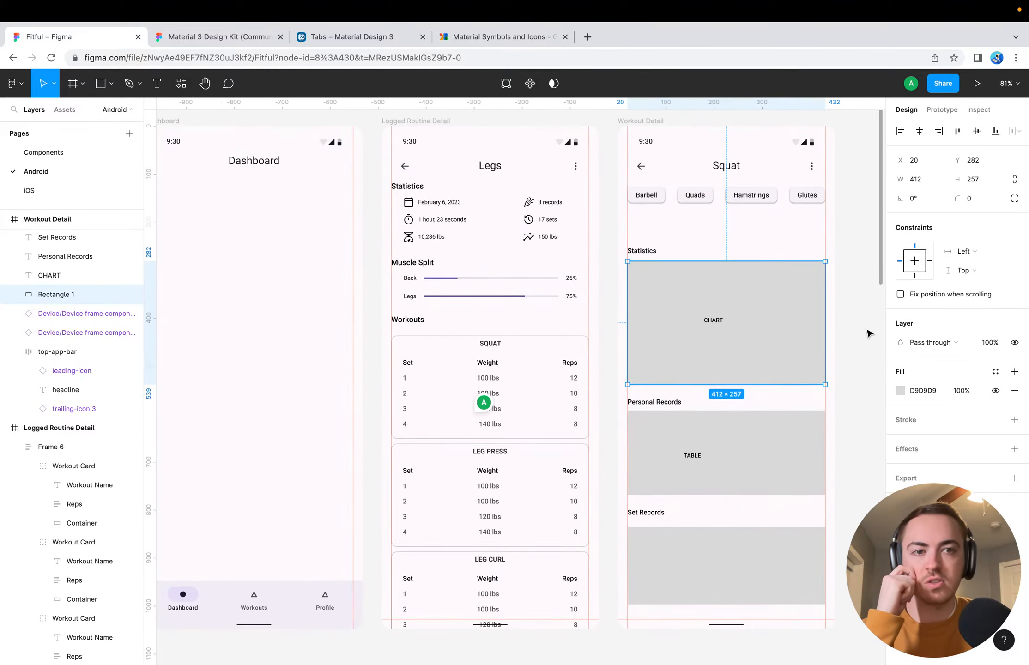
pyautogui.hscroll(5, 867, 333)
pyautogui.scroll(3, 867, 333)
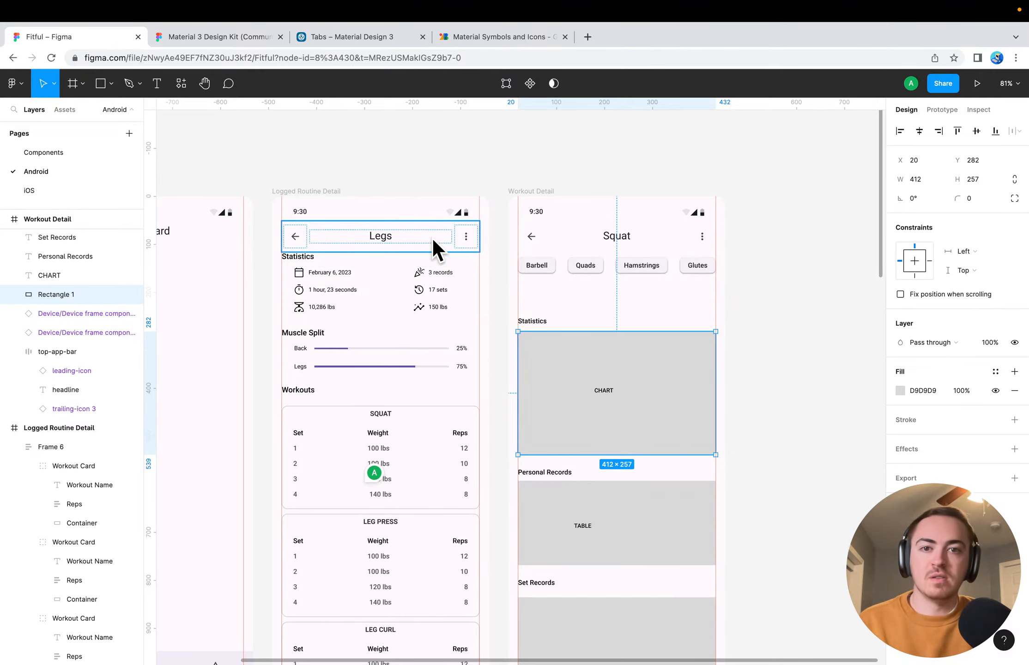
pyautogui.scroll(-3, 421, 496)
pyautogui.hscroll(-1, 421, 495)
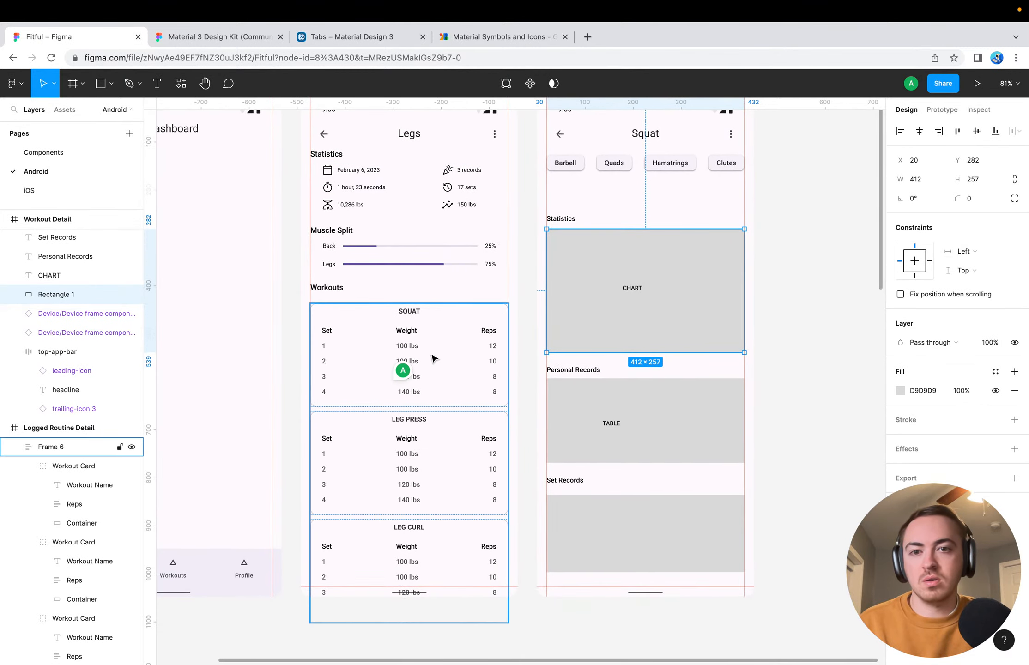
pyautogui.scroll(-1, 438, 387)
pyautogui.hscroll(-1, 438, 387)
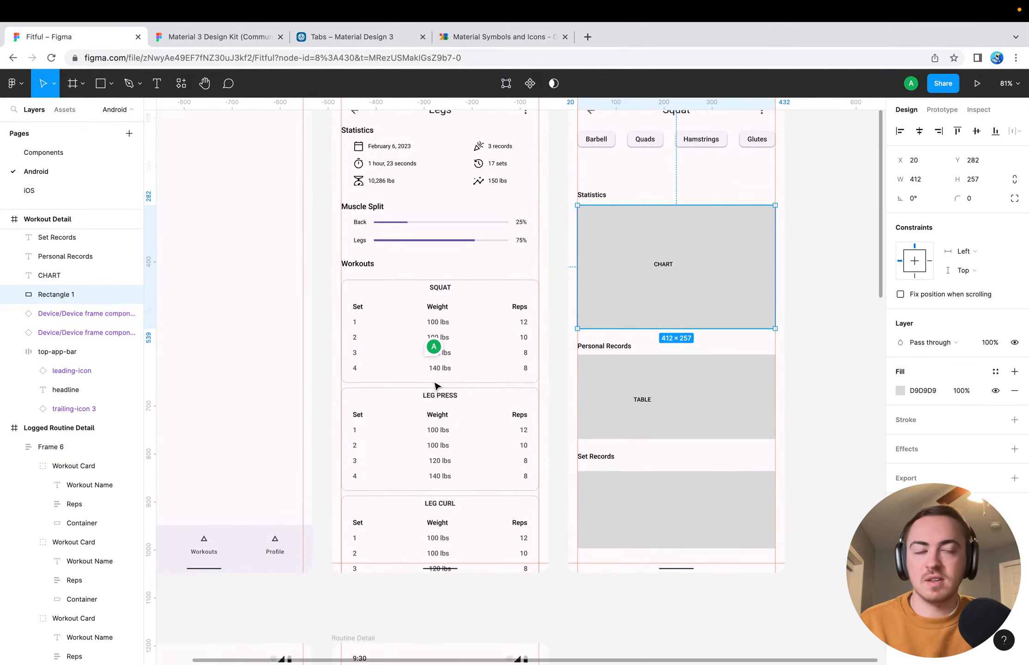
pyautogui.click(561, 320)
# Compare the Logged Routine Detail layout with the placeholder sections of the Workout Detail screen
pyautogui.scroll(2, 562, 320)
pyautogui.hscroll(1, 561, 320)
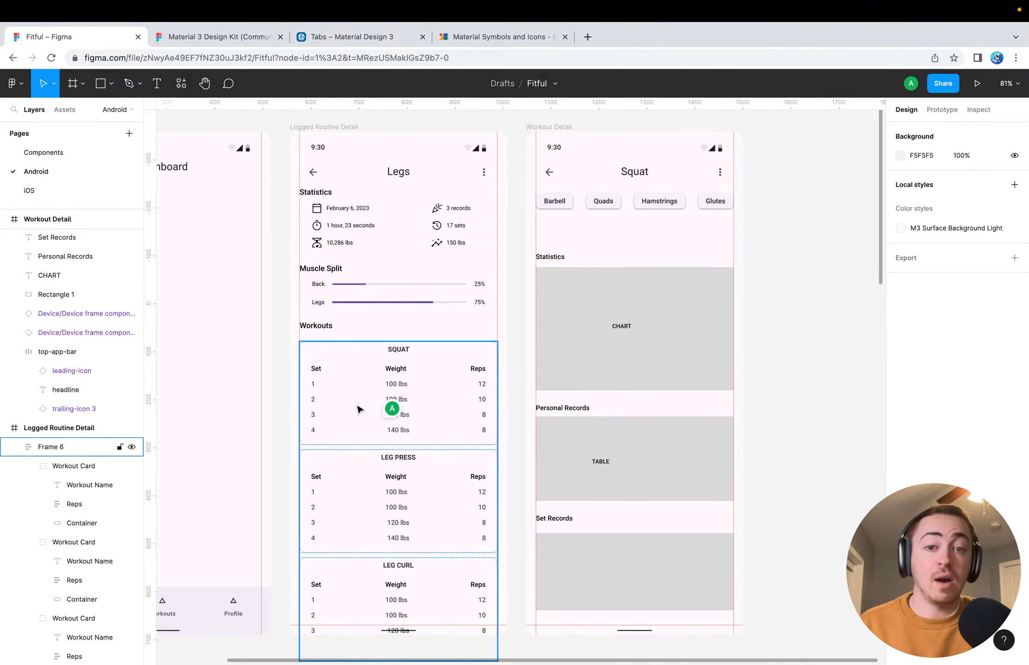
pyautogui.click(508, 365)
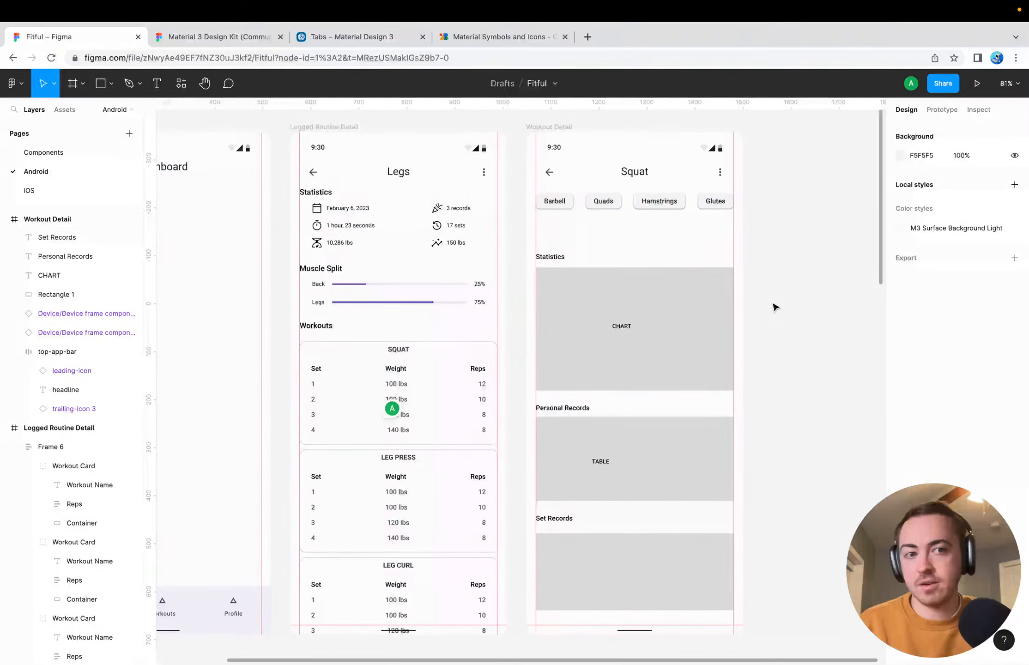
pyautogui.hscroll(3, 772, 357)
pyautogui.scroll(1, 772, 358)
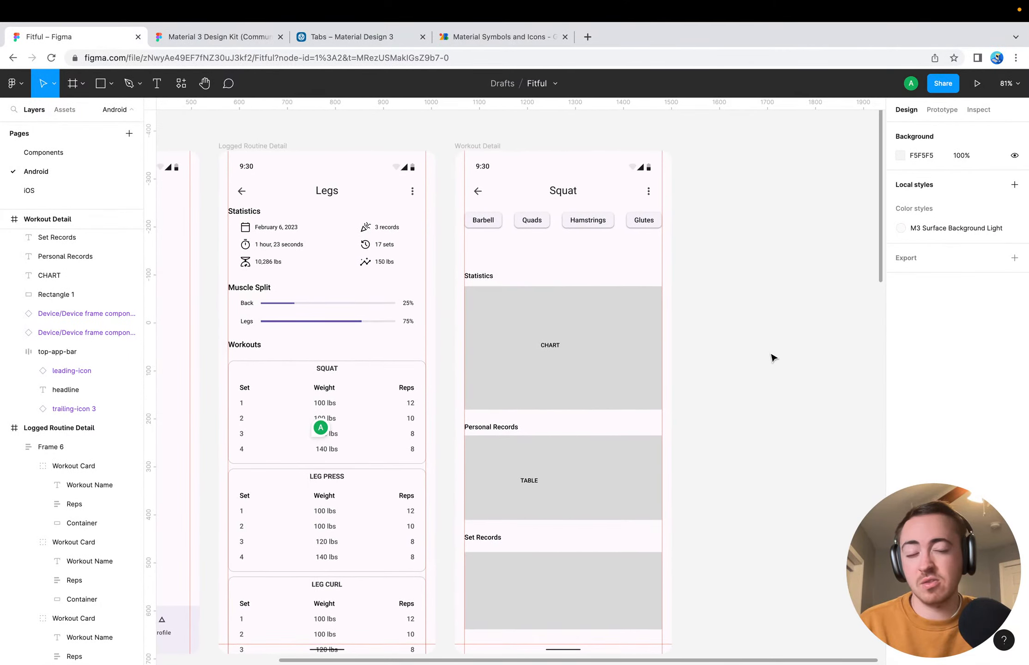
pyautogui.scroll(-4, 772, 358)
pyautogui.hscroll(-2, 772, 358)
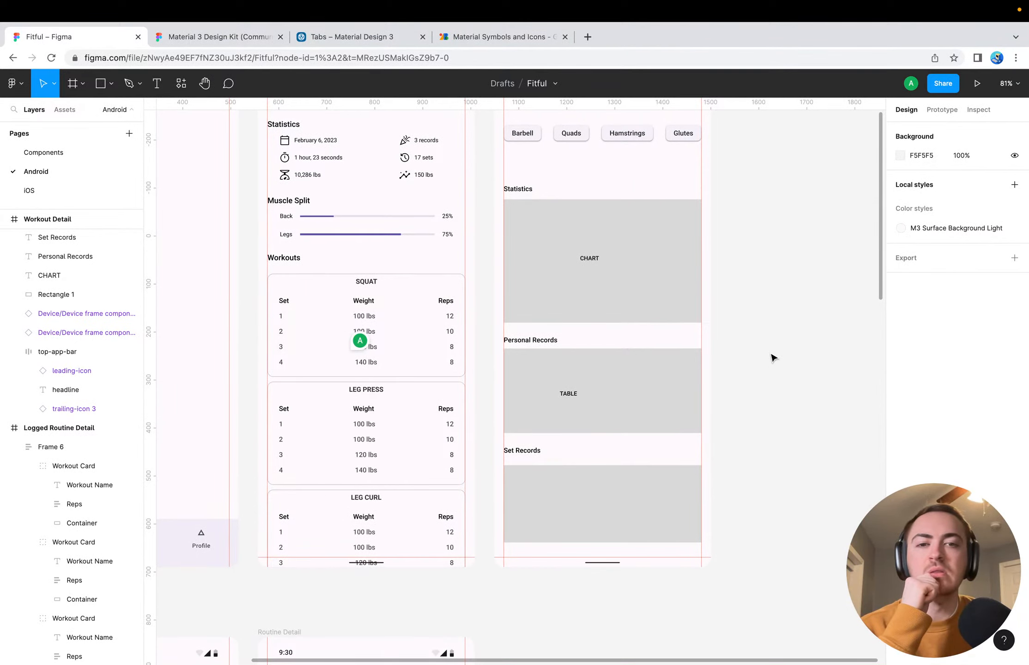
pyautogui.scroll(2, 766, 365)
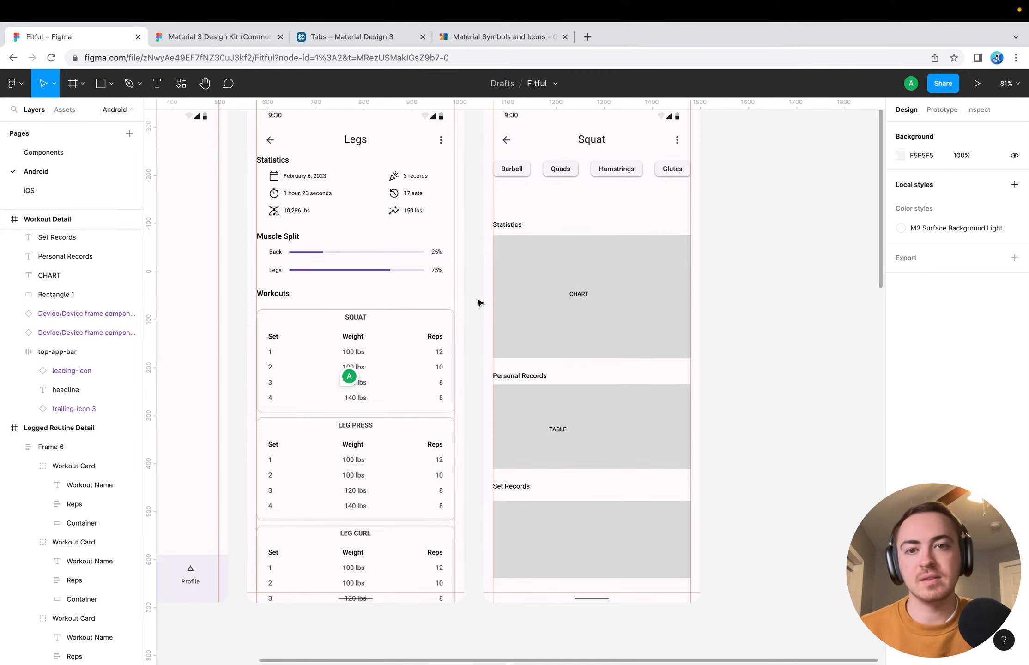
# Survey the Android screens from the Dashboard row through Routines to Profile, ending back at the Dashboard row
pyautogui.scroll(4, 477, 303)
pyautogui.hscroll(-3, 478, 302)
pyautogui.scroll(-4, 478, 302)
pyautogui.scroll(2, 478, 301)
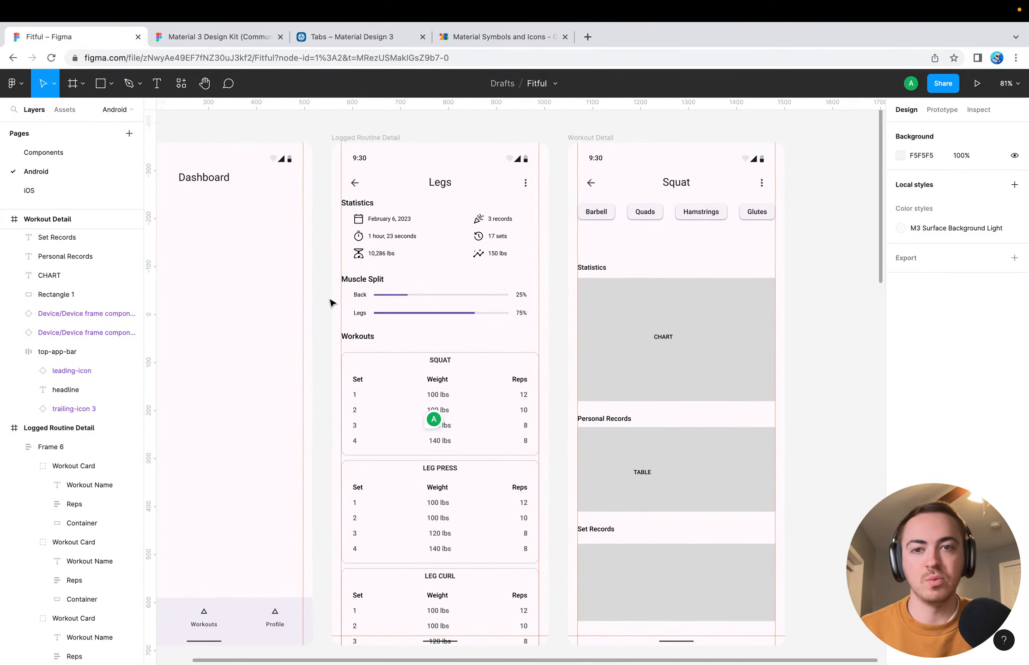
pyautogui.scroll(-4, 314, 357)
pyautogui.hscroll(-4, 314, 357)
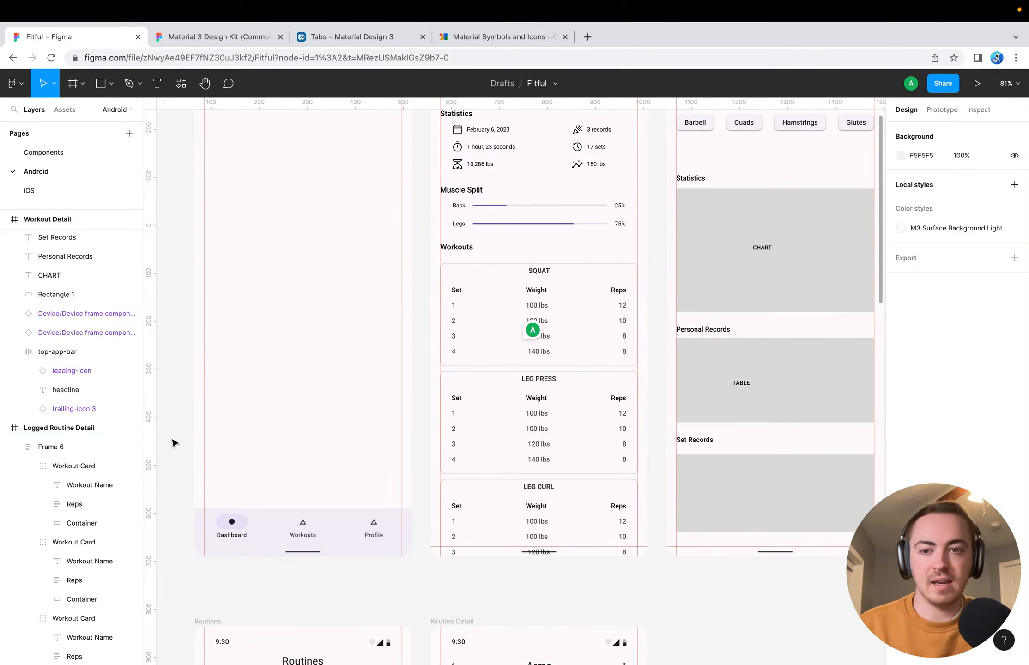
pyautogui.scroll(-15, 172, 443)
pyautogui.hscroll(-3, 172, 444)
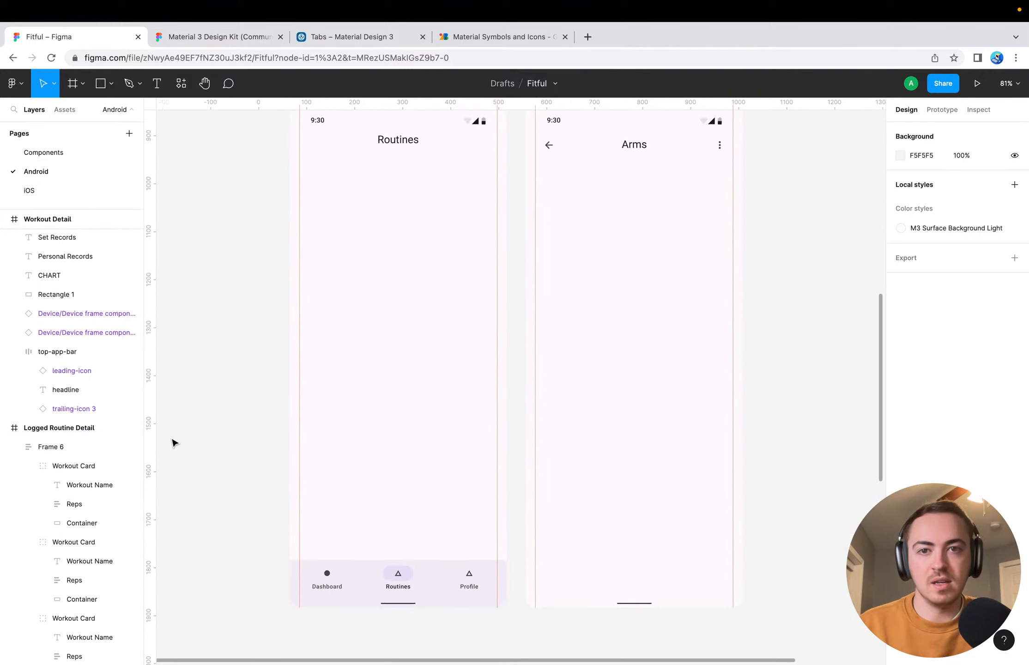
pyautogui.hscroll(1, 173, 443)
pyautogui.scroll(-6, 172, 443)
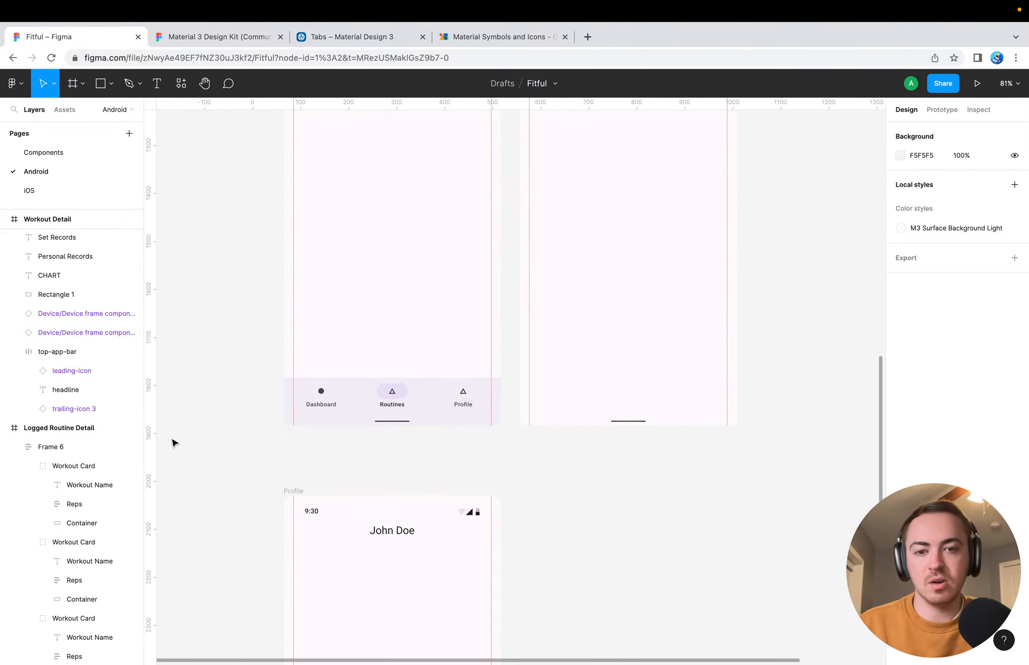
pyautogui.scroll(20, 172, 444)
pyautogui.scroll(2, 172, 444)
pyautogui.hscroll(3, 172, 443)
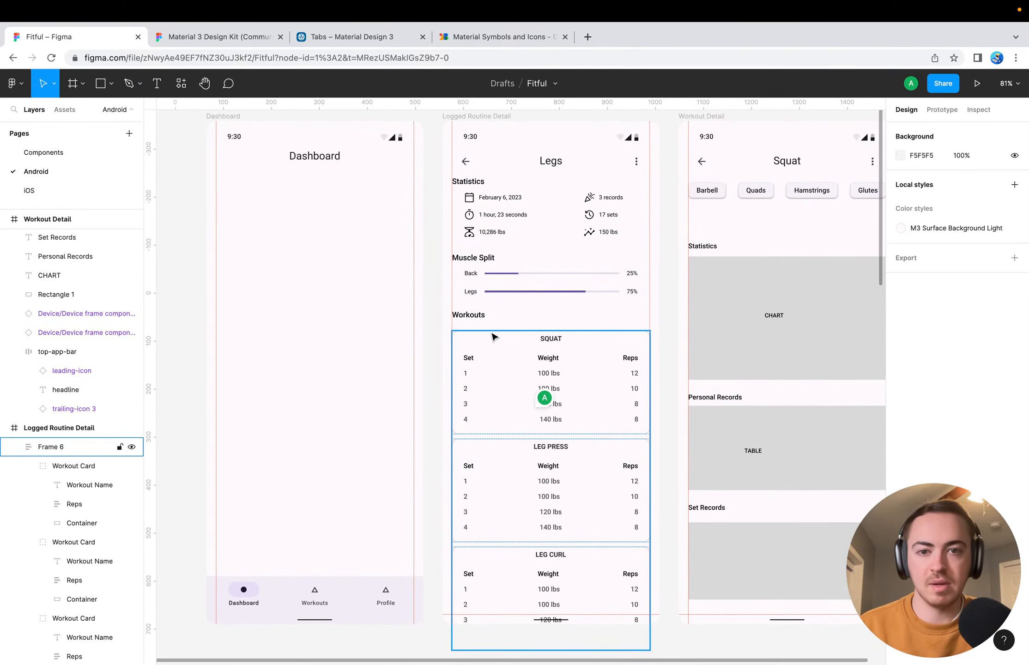
# Review the empty Routines and Routine Detail screens below the Dashboard row
pyautogui.scroll(-3, 176, 422)
pyautogui.hscroll(-1, 175, 423)
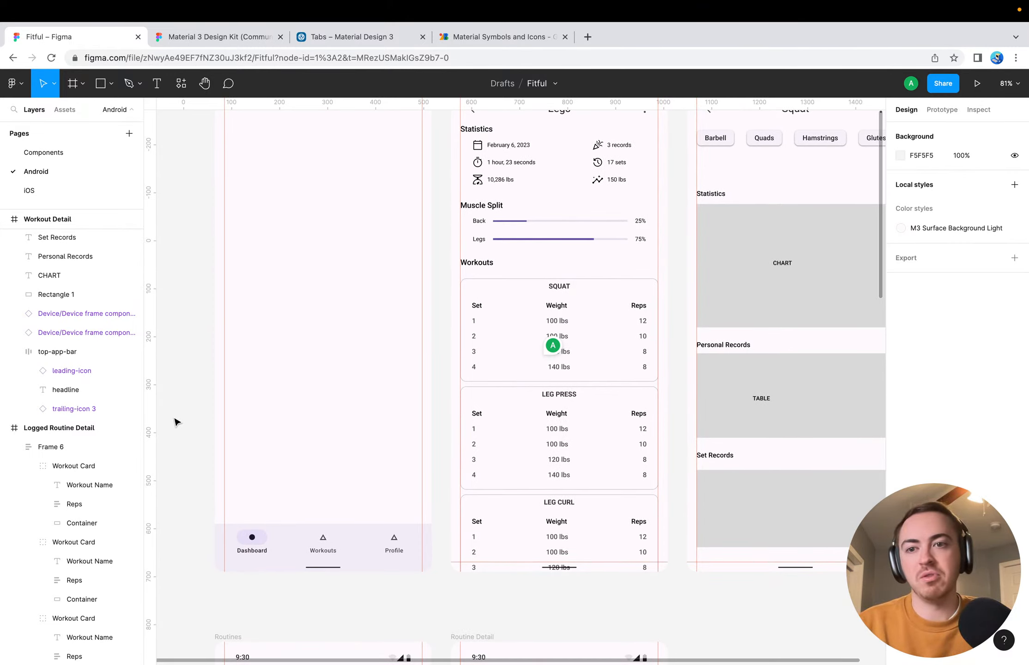
pyautogui.scroll(-10, 176, 423)
pyautogui.hscroll(-3, 175, 423)
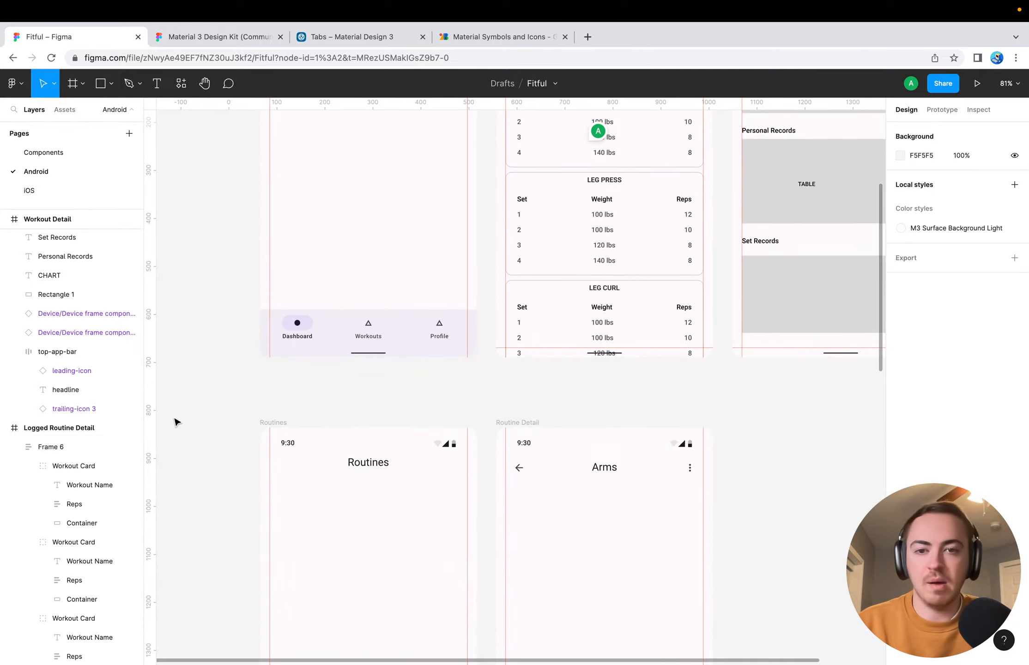
pyautogui.scroll(-10, 214, 458)
pyautogui.scroll(-4, 214, 458)
pyautogui.hscroll(1, 213, 458)
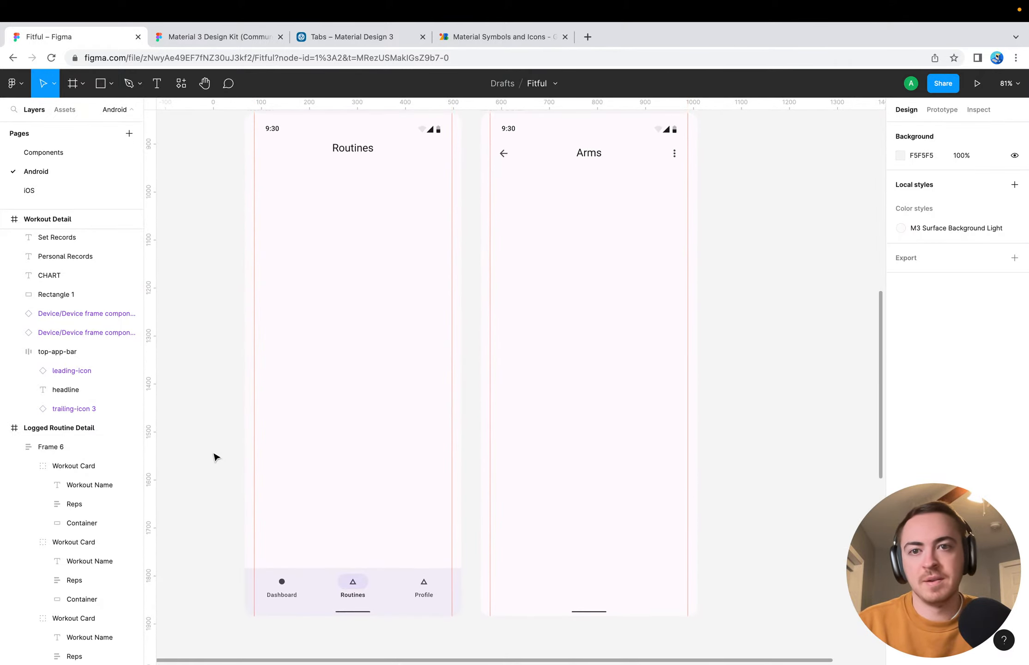
pyautogui.scroll(3, 780, 453)
pyautogui.hscroll(5, 781, 453)
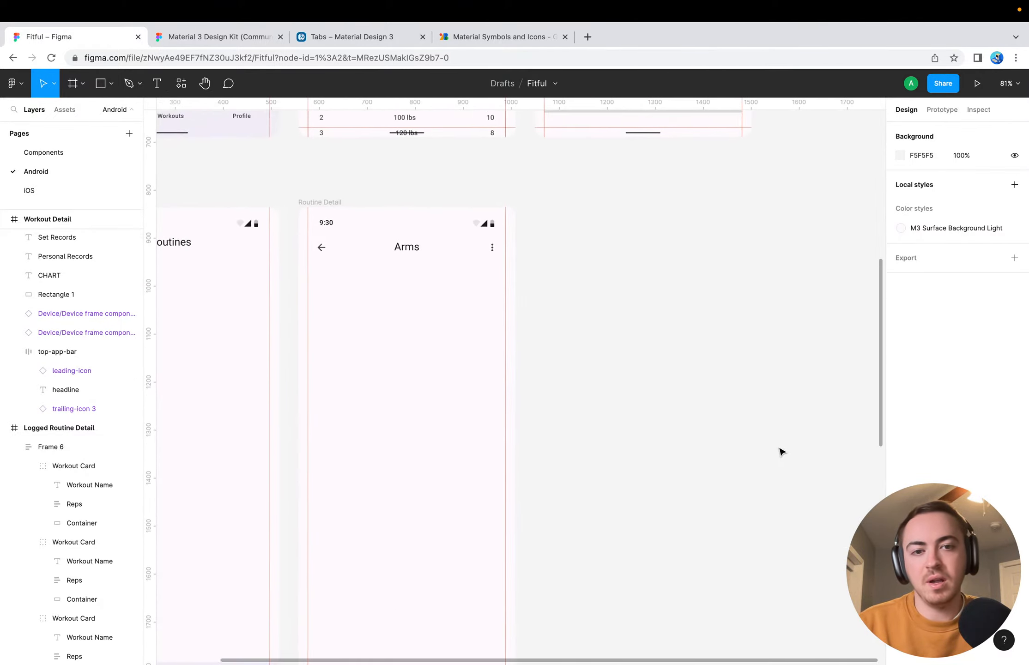